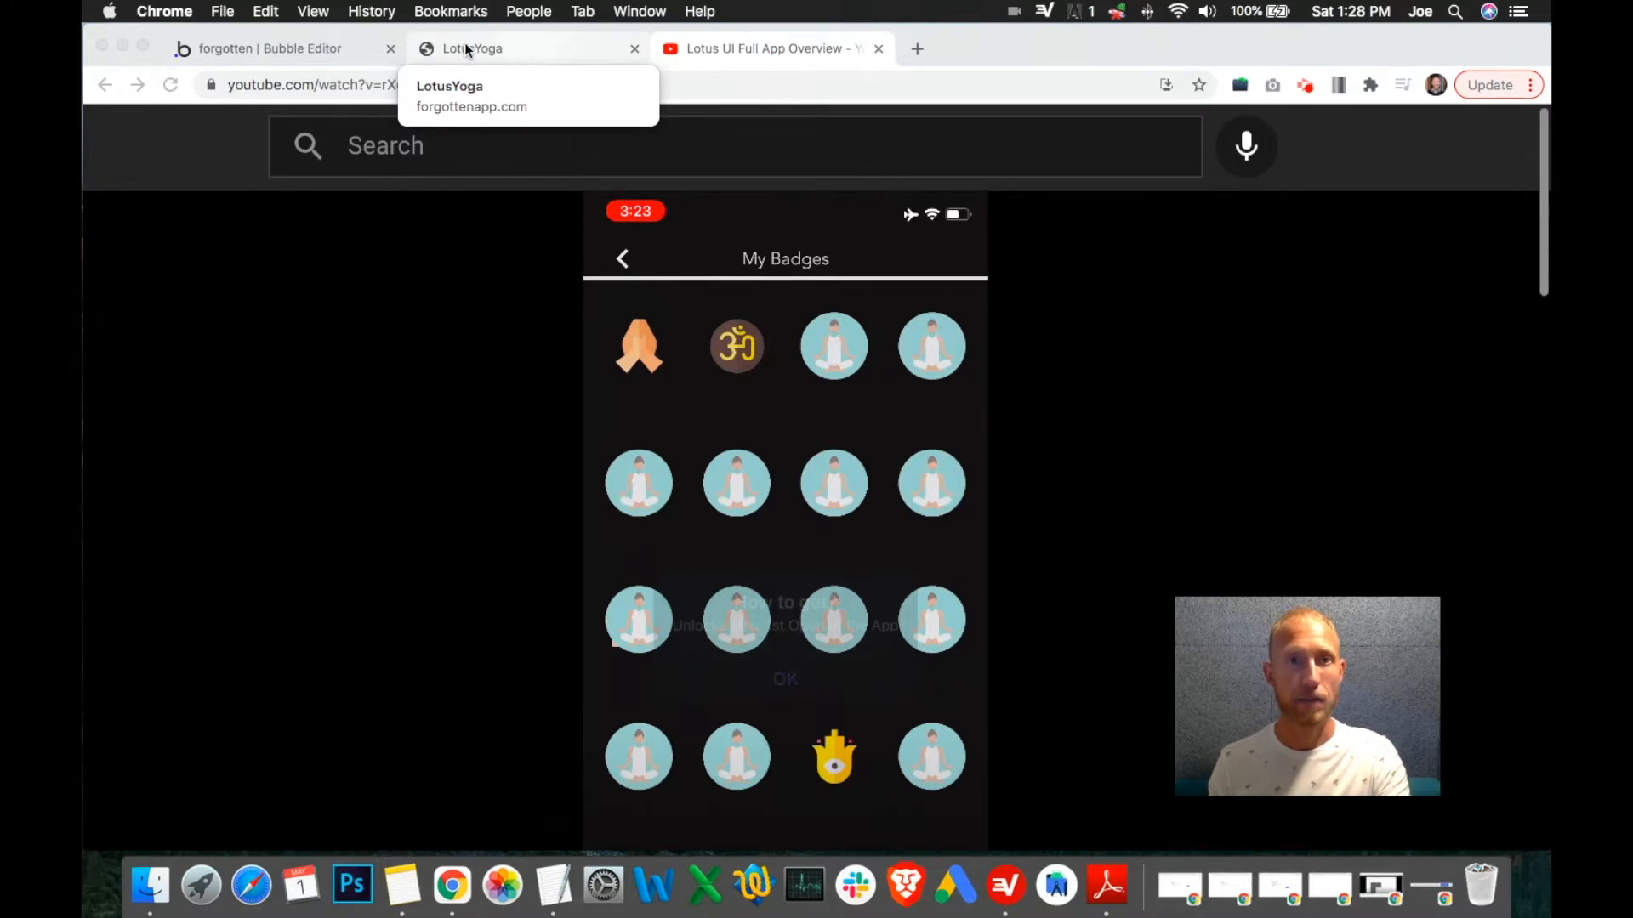
Open the design view of the mobile_course page in the Bubble Editor, hide the Video Player Group and check the Poses group's layout.
{"action": "left_click", "coordinate": [346, 45]}
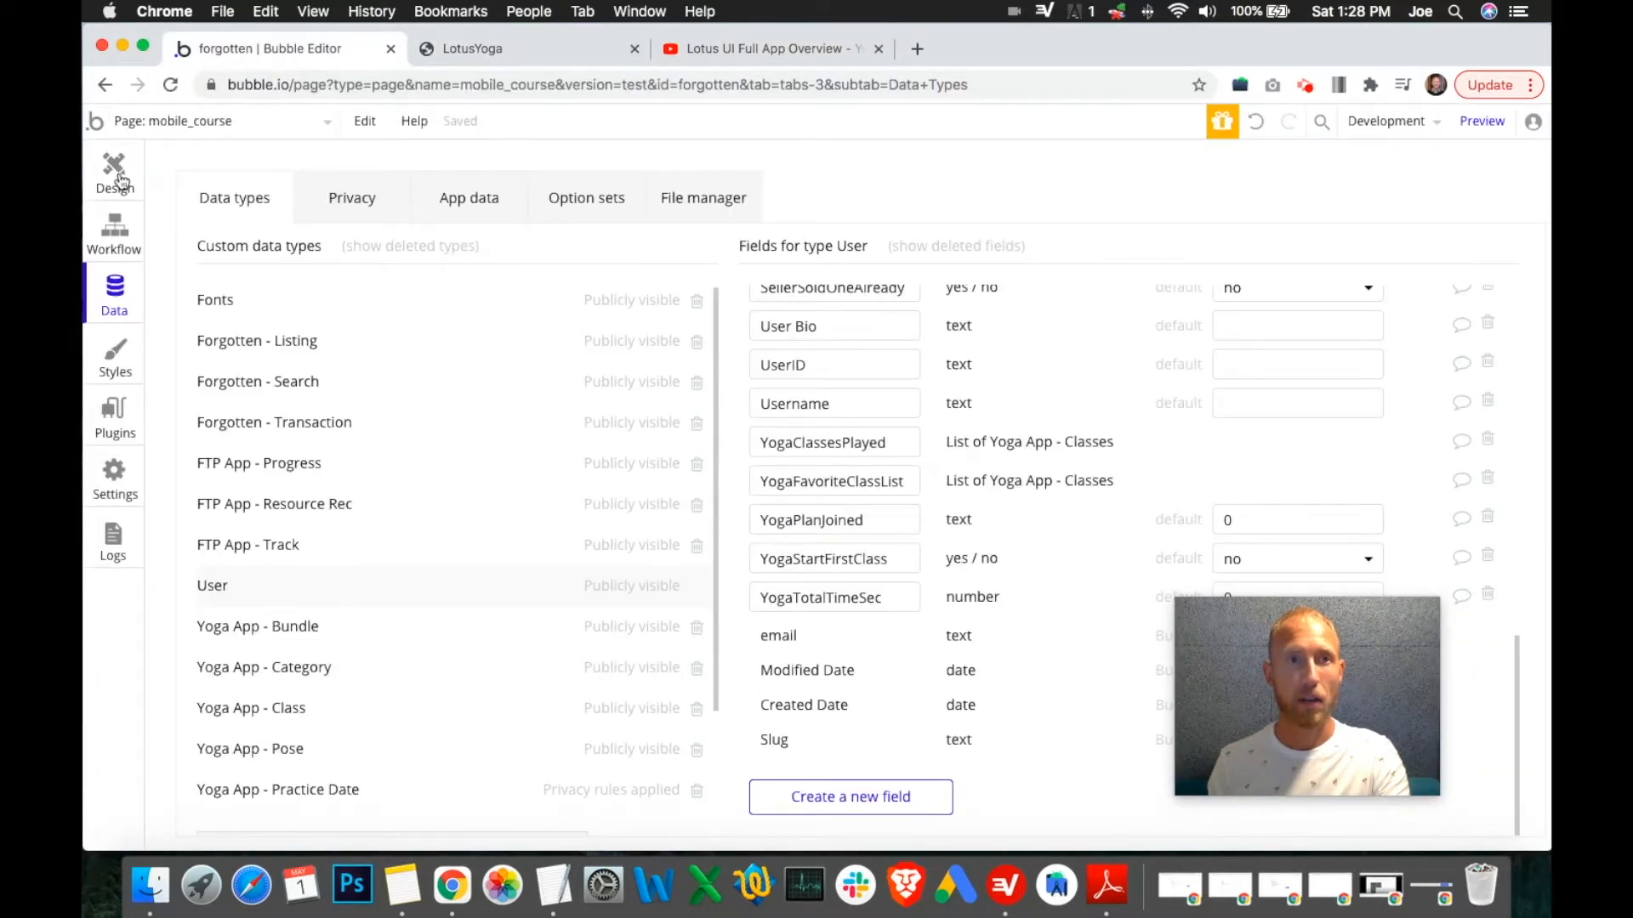
{"action": "left_click", "coordinate": [118, 175]}
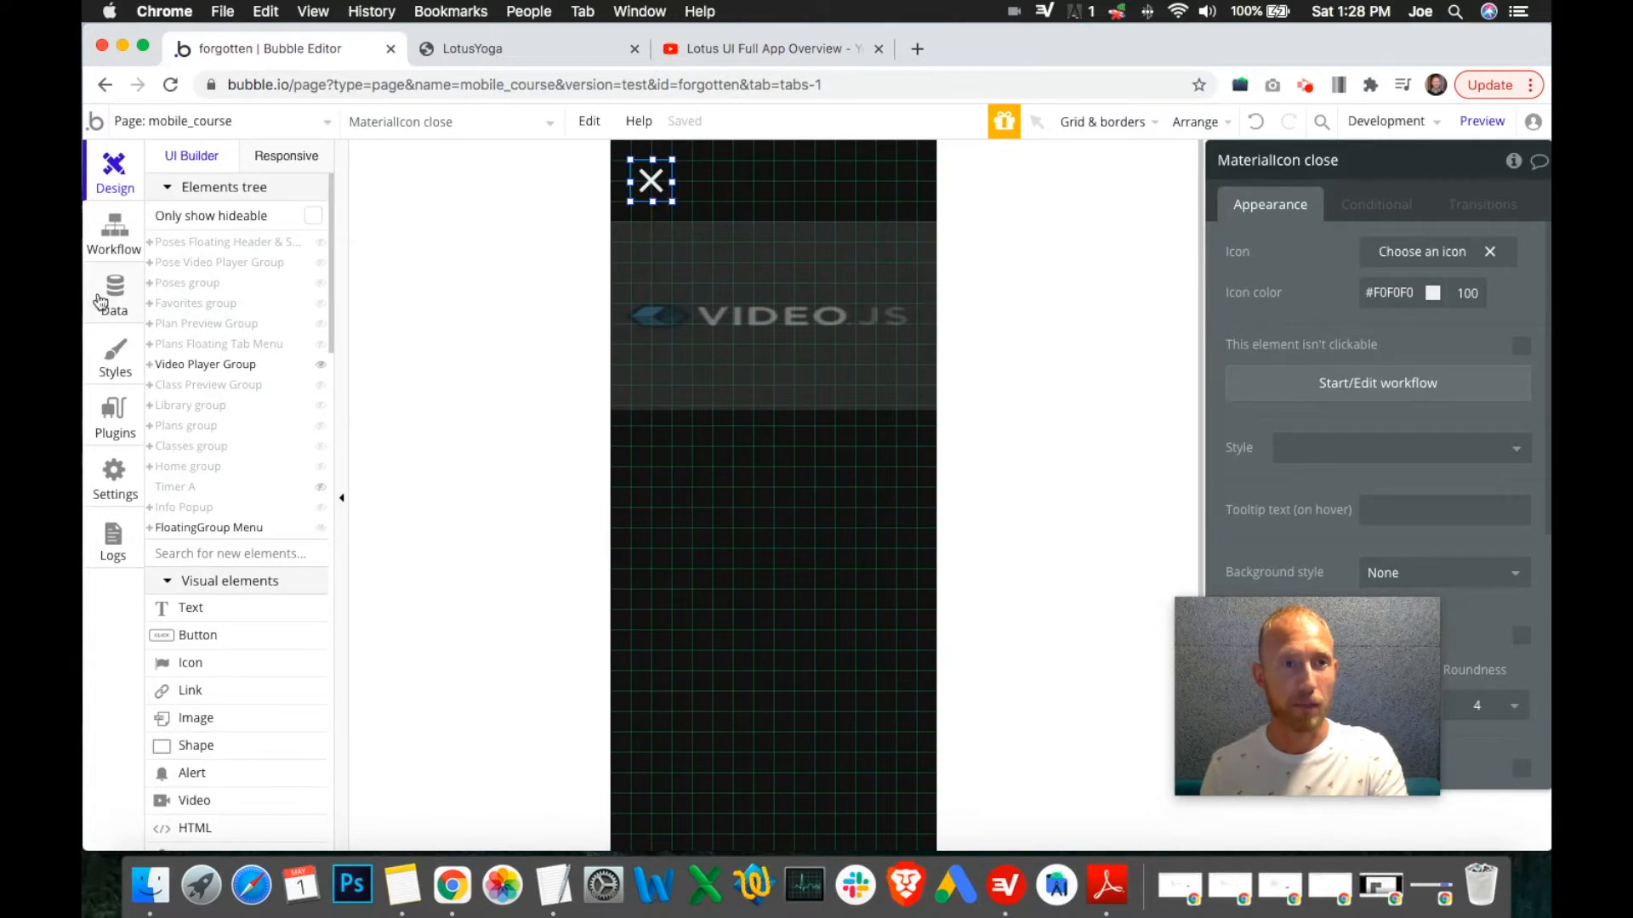
{"action": "left_click", "coordinate": [322, 366]}
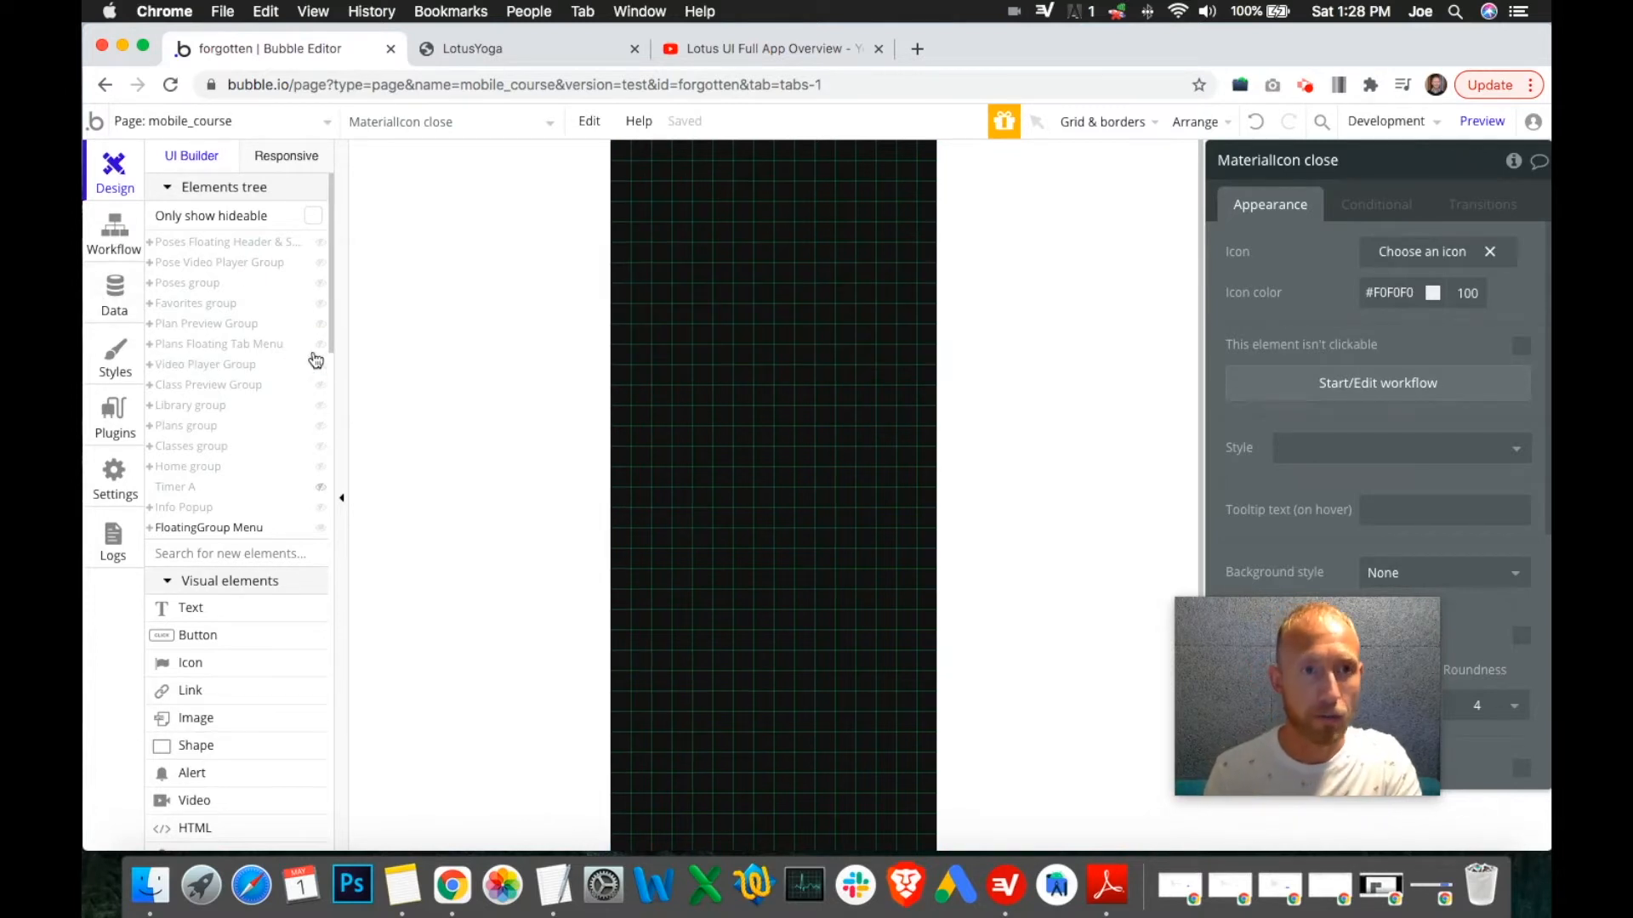
{"action": "left_click", "coordinate": [321, 282]}
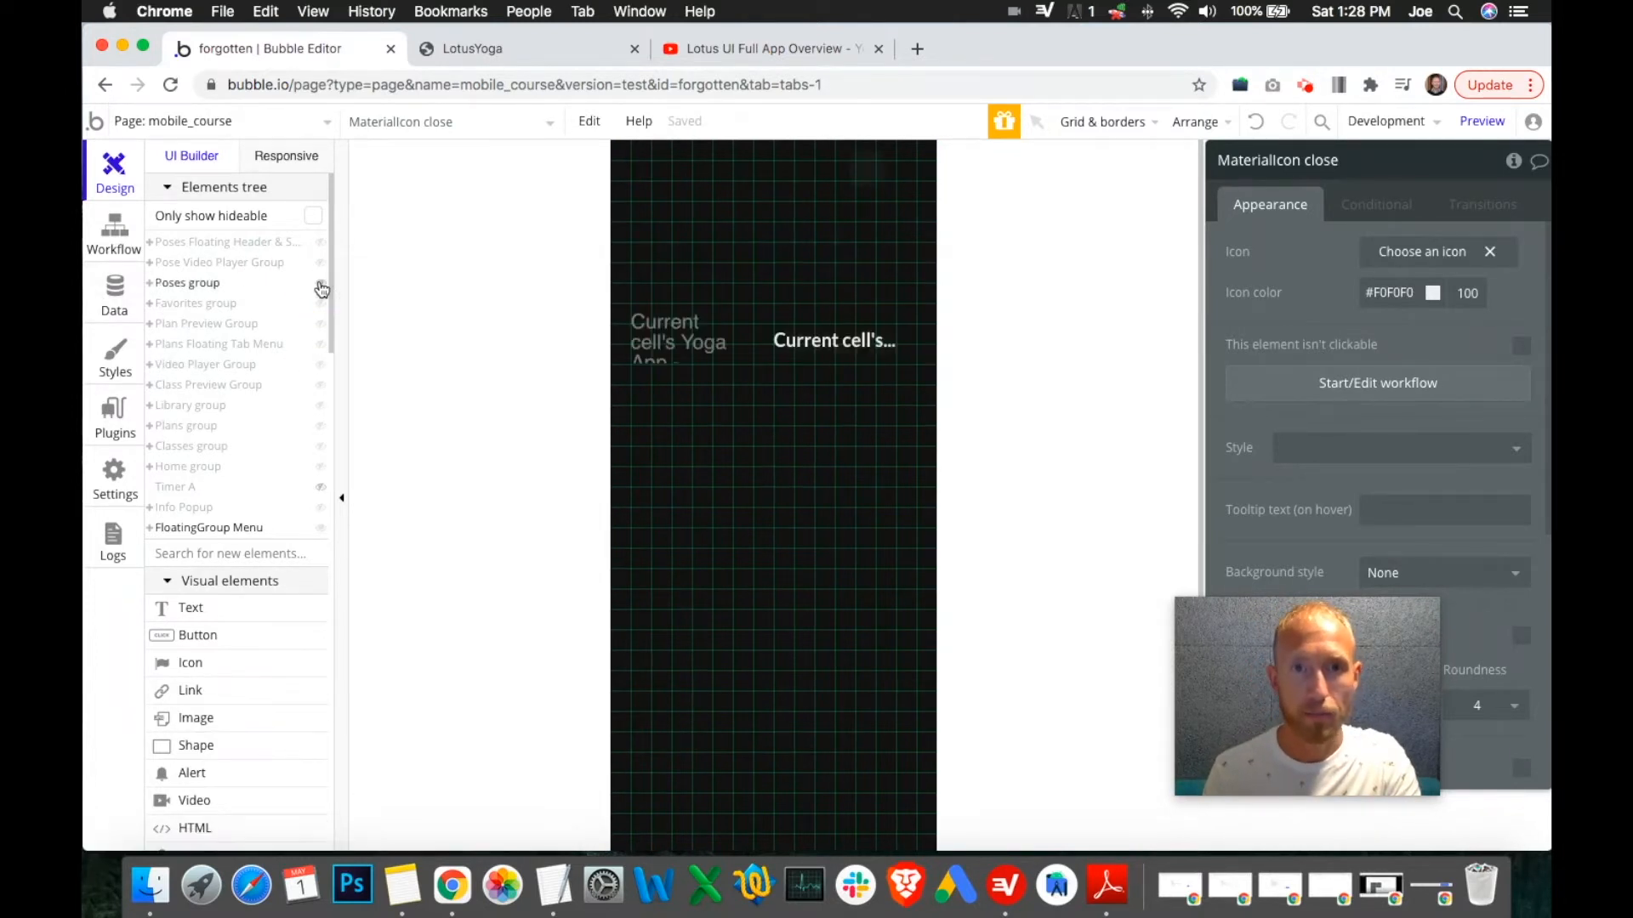
{"action": "left_click", "coordinate": [322, 282]}
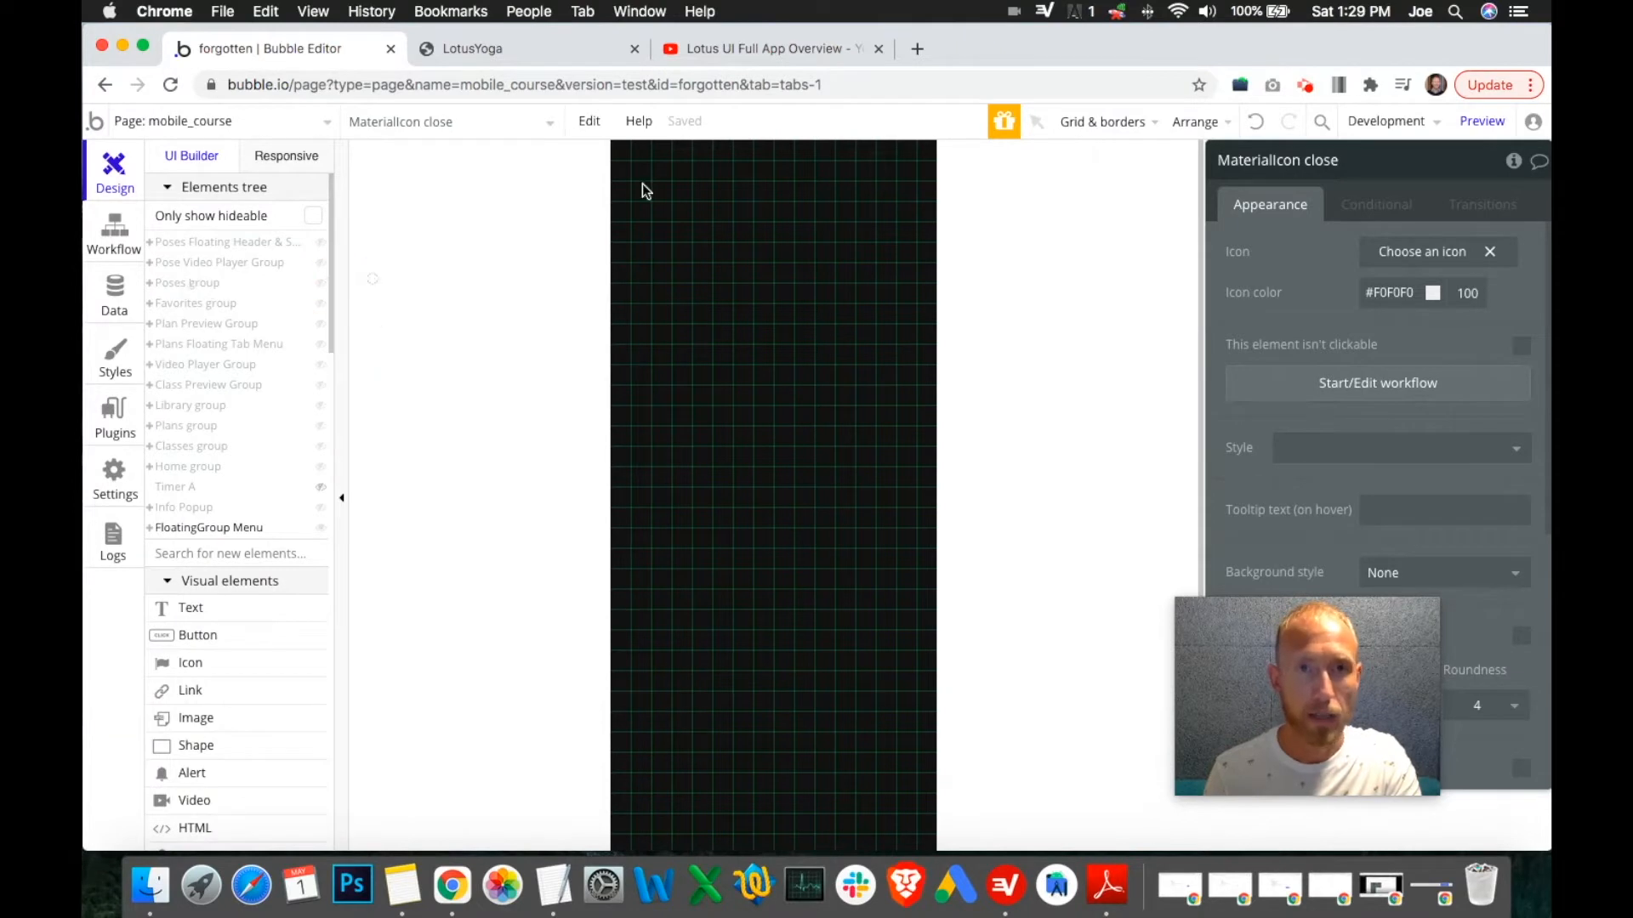
Review the My Badges screen in the Lotus UI Full App Overview video on YouTube.
{"action": "left_click", "coordinate": [713, 51]}
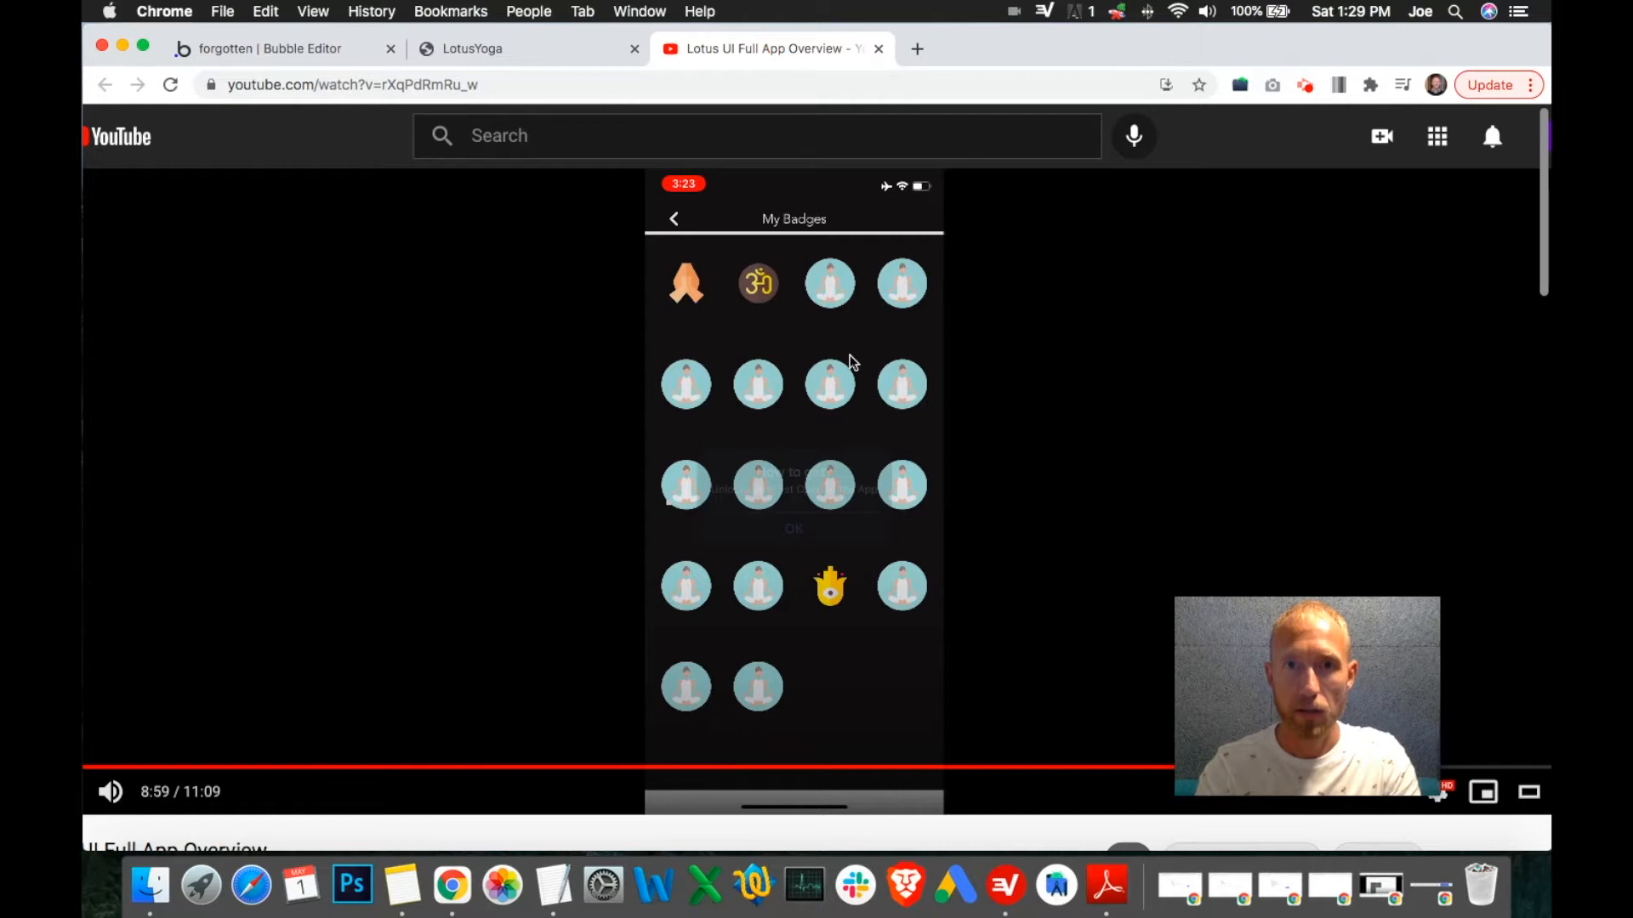
{"action": "left_click", "coordinate": [355, 63]}
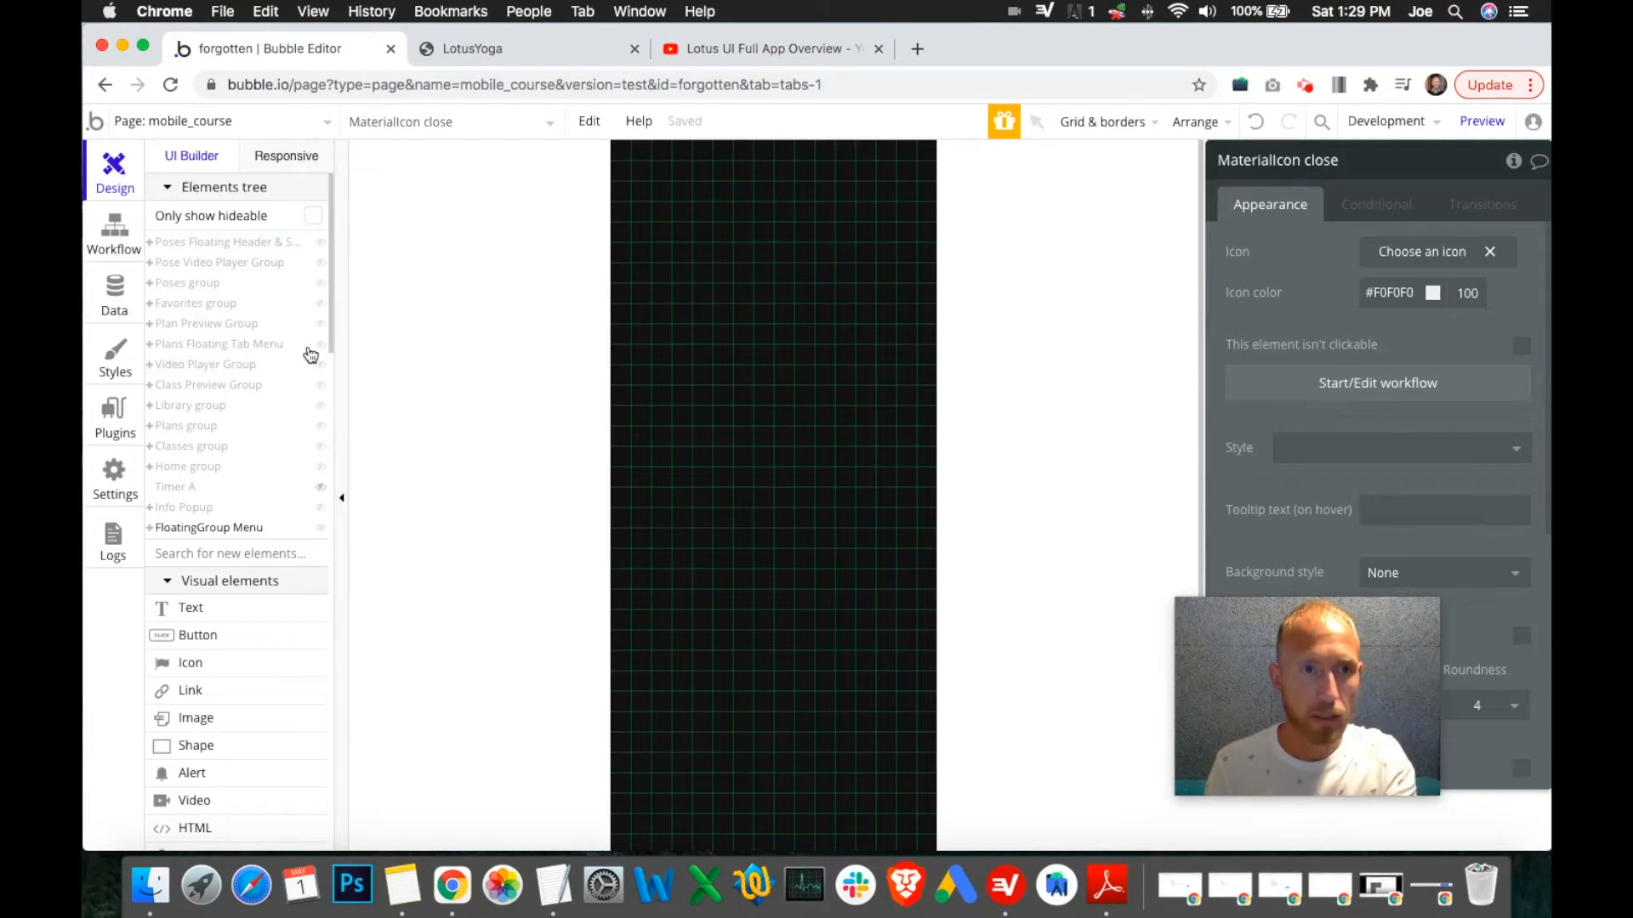
{"action": "left_click", "coordinate": [694, 44]}
Switch to the LotusYoga app preview and examine the Your Favorite Classes page reached from the Library.
{"action": "left_click", "coordinate": [472, 49]}
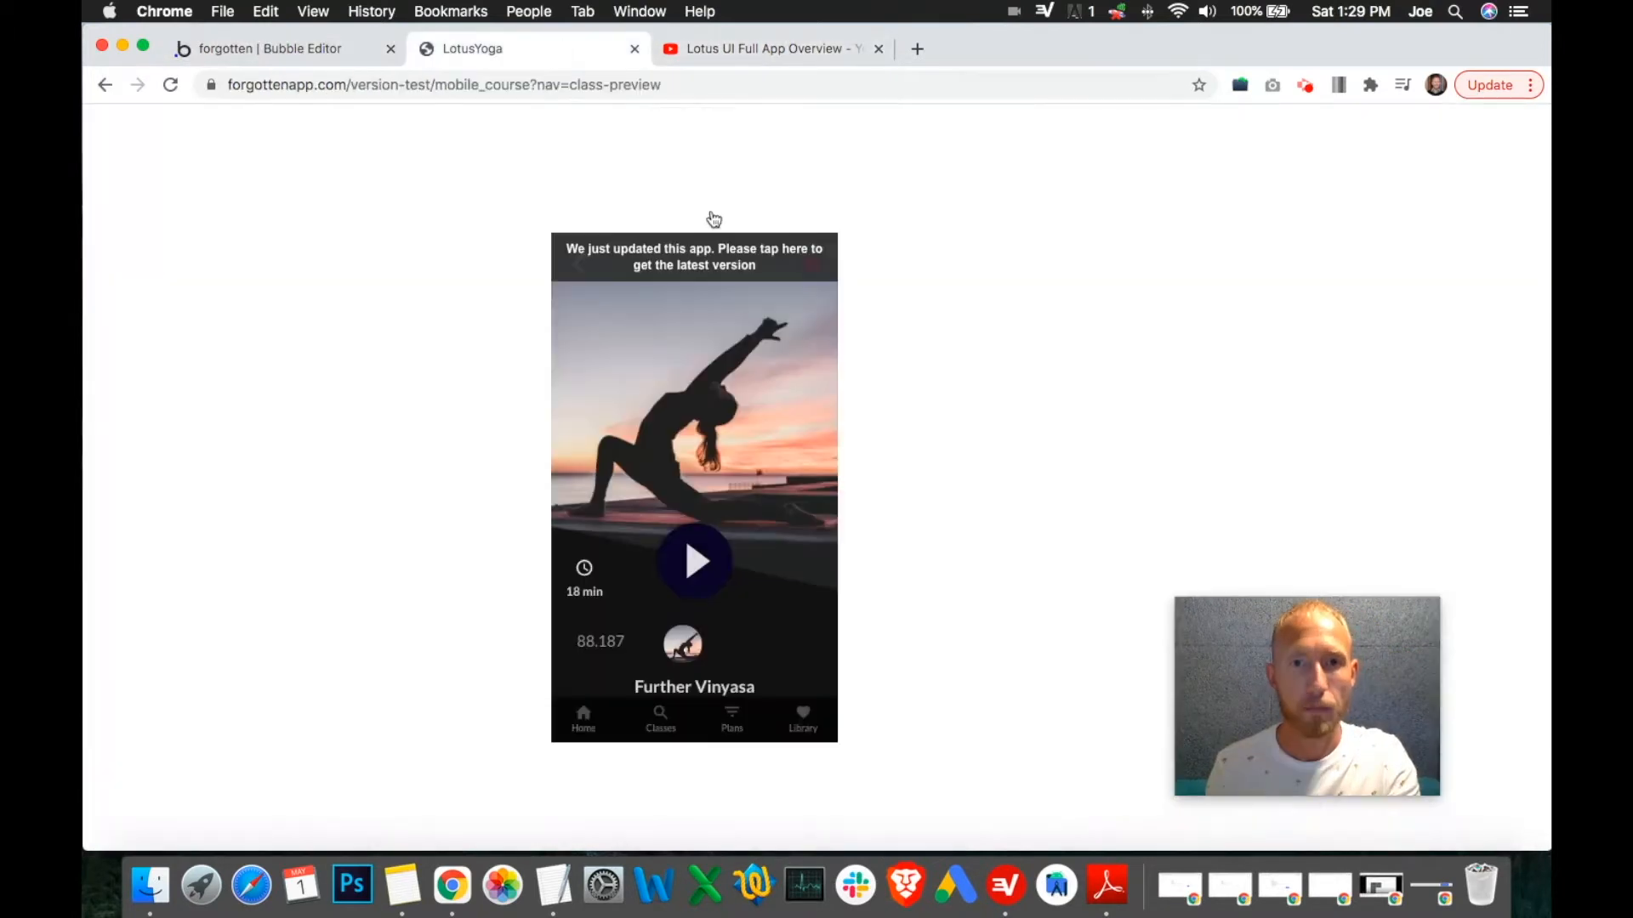
{"action": "left_click", "coordinate": [797, 717]}
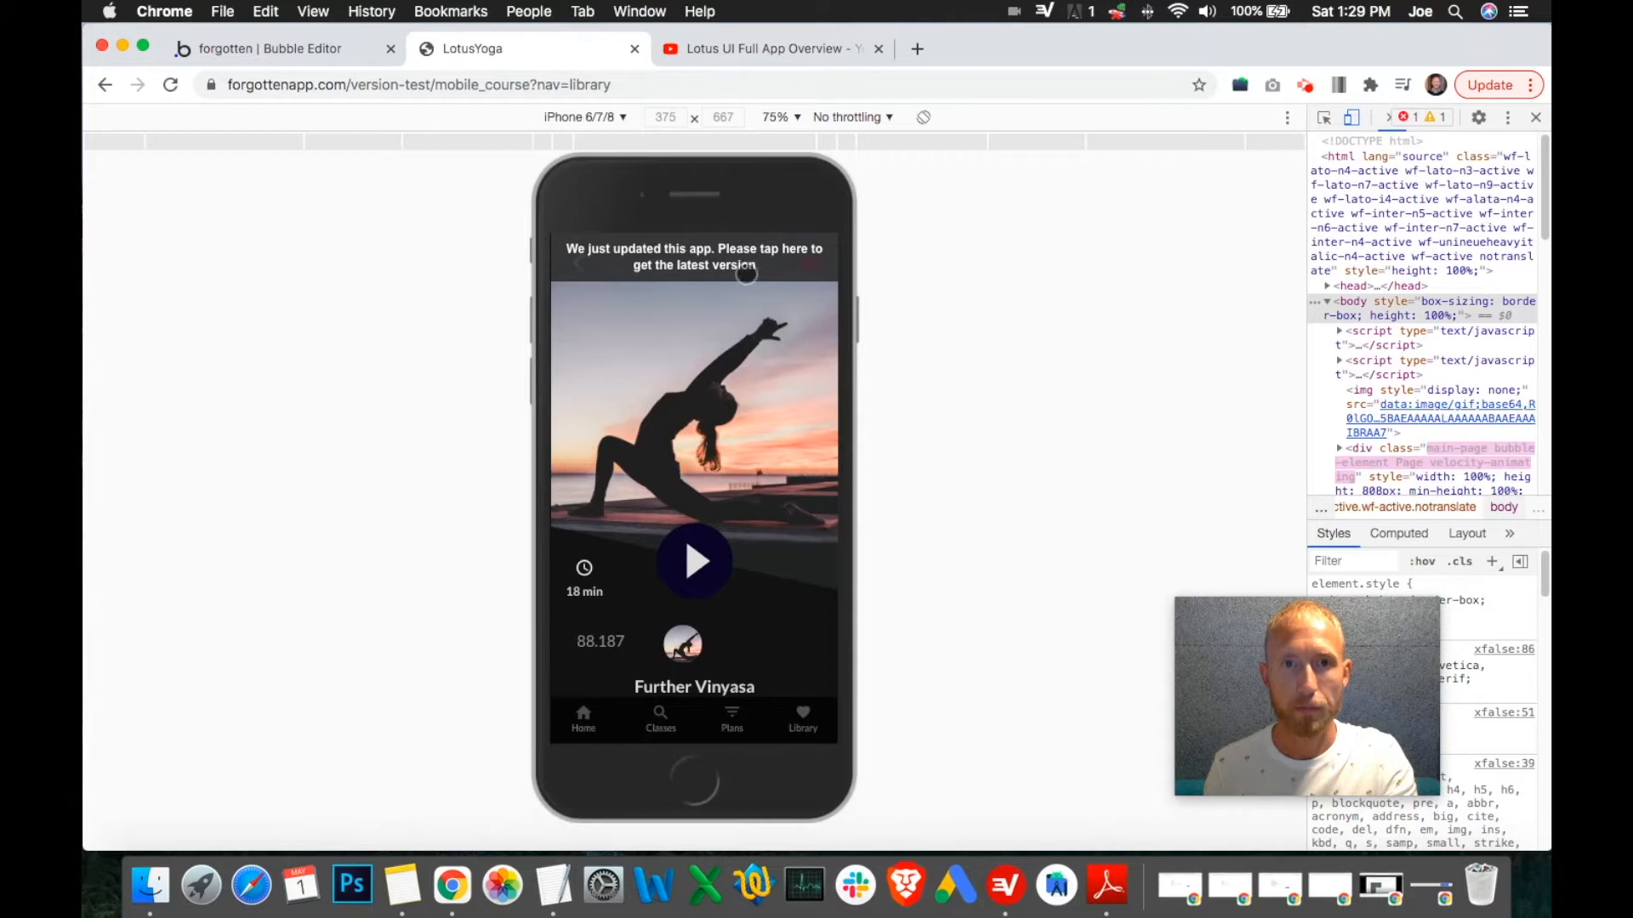
{"action": "left_click", "coordinate": [630, 349]}
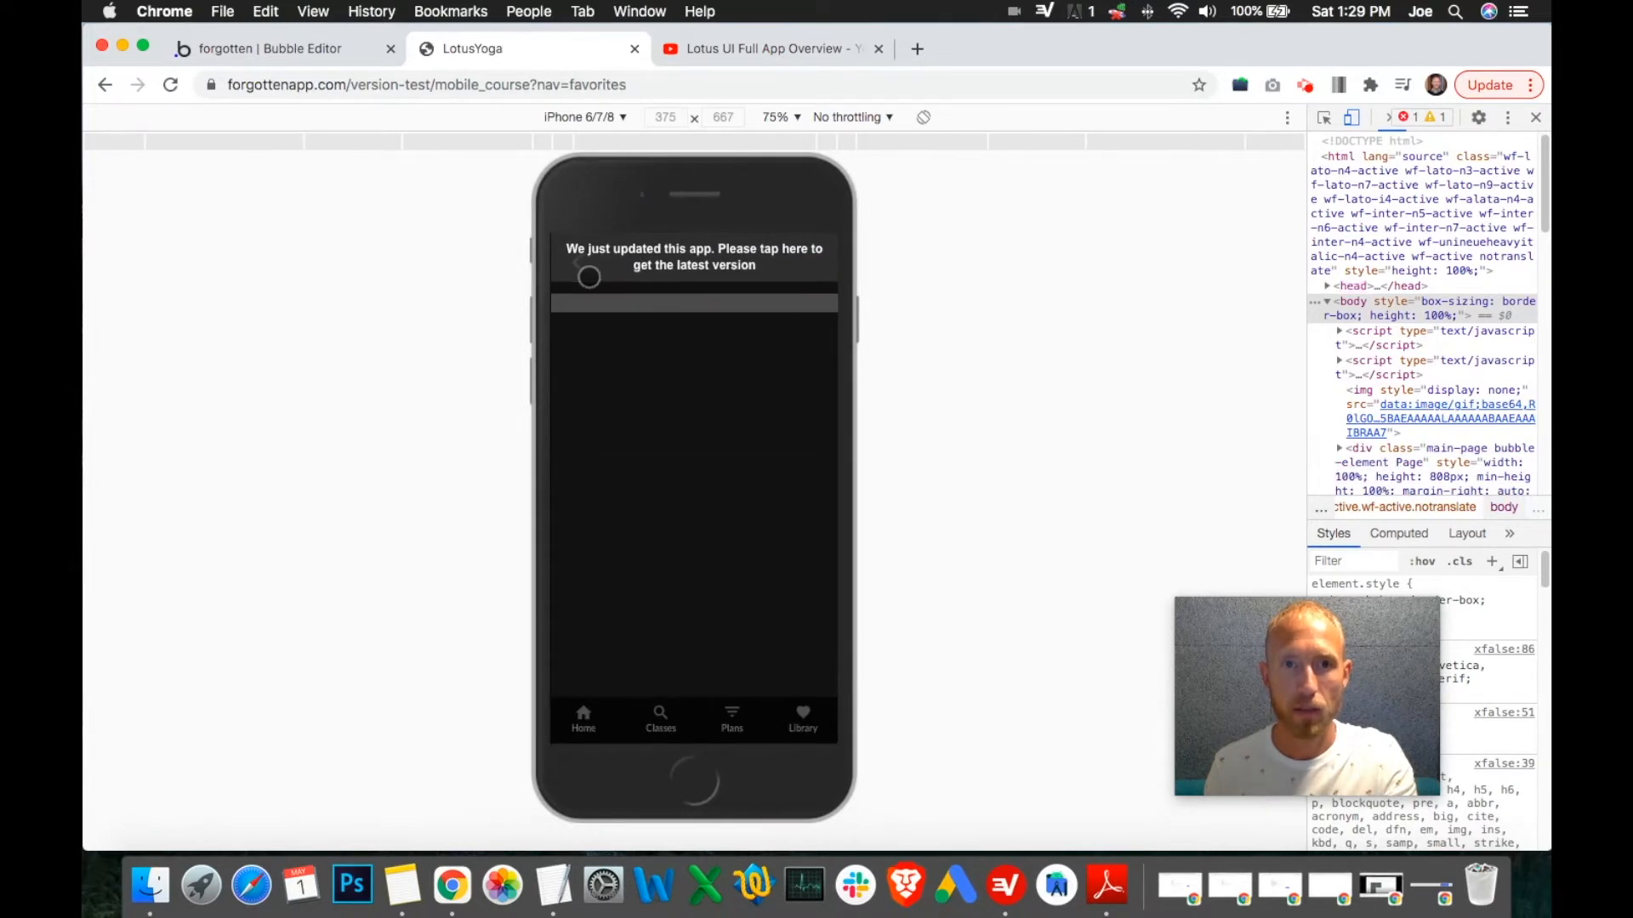
{"action": "left_click", "coordinate": [579, 277]}
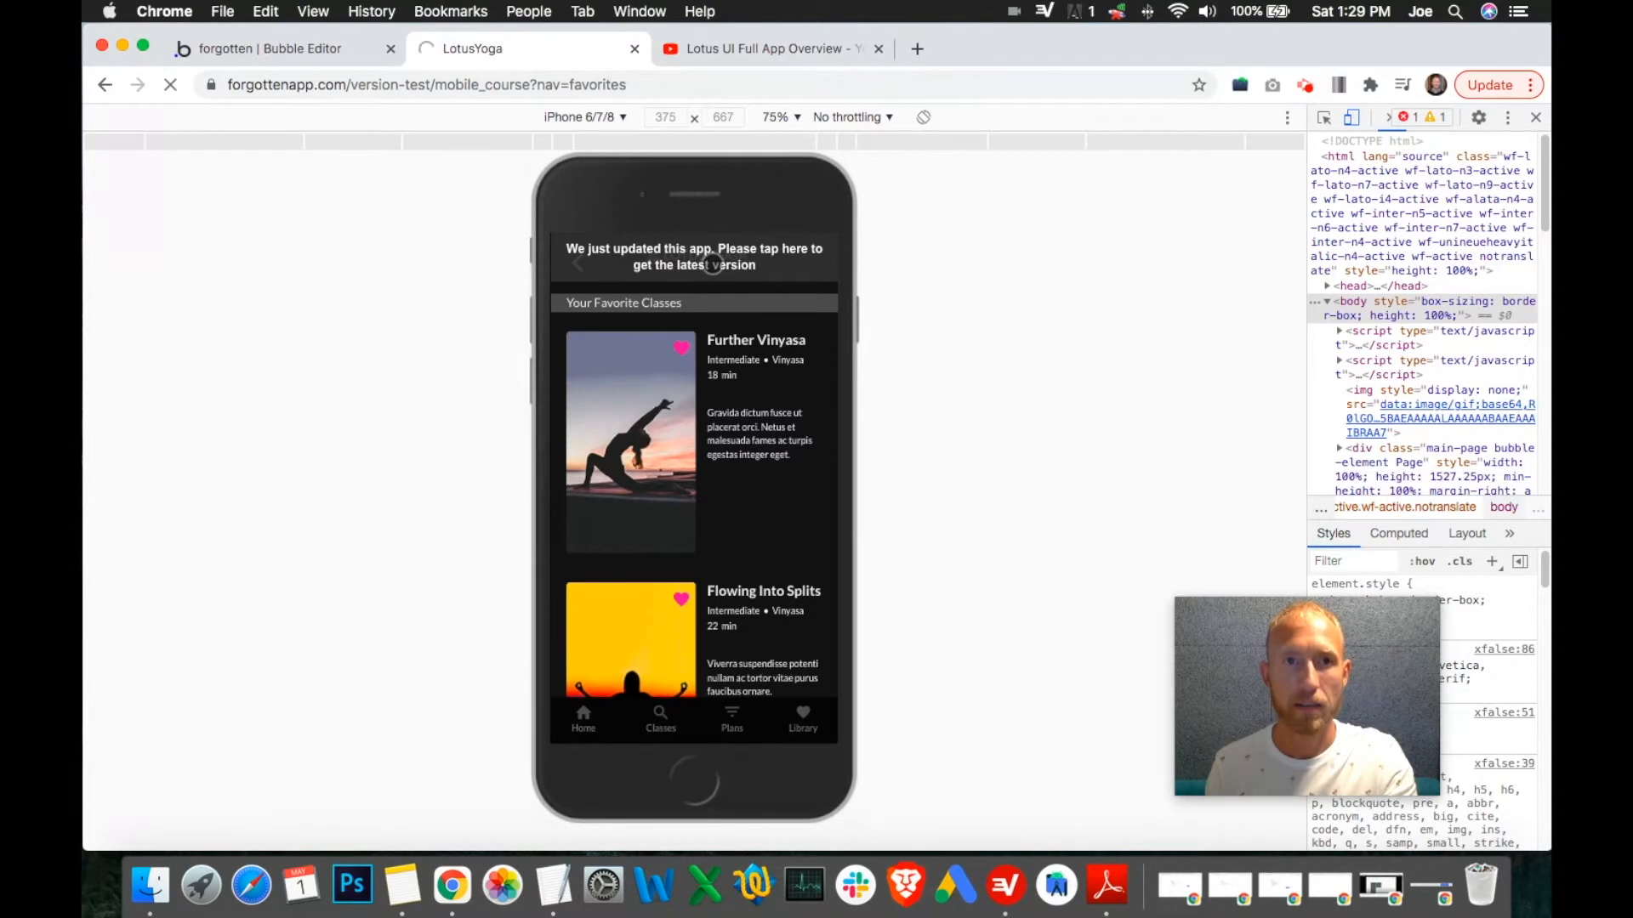
Return to the Bubble Editor, show the Favorites group on the canvas and select it.
{"action": "left_click", "coordinate": [335, 58]}
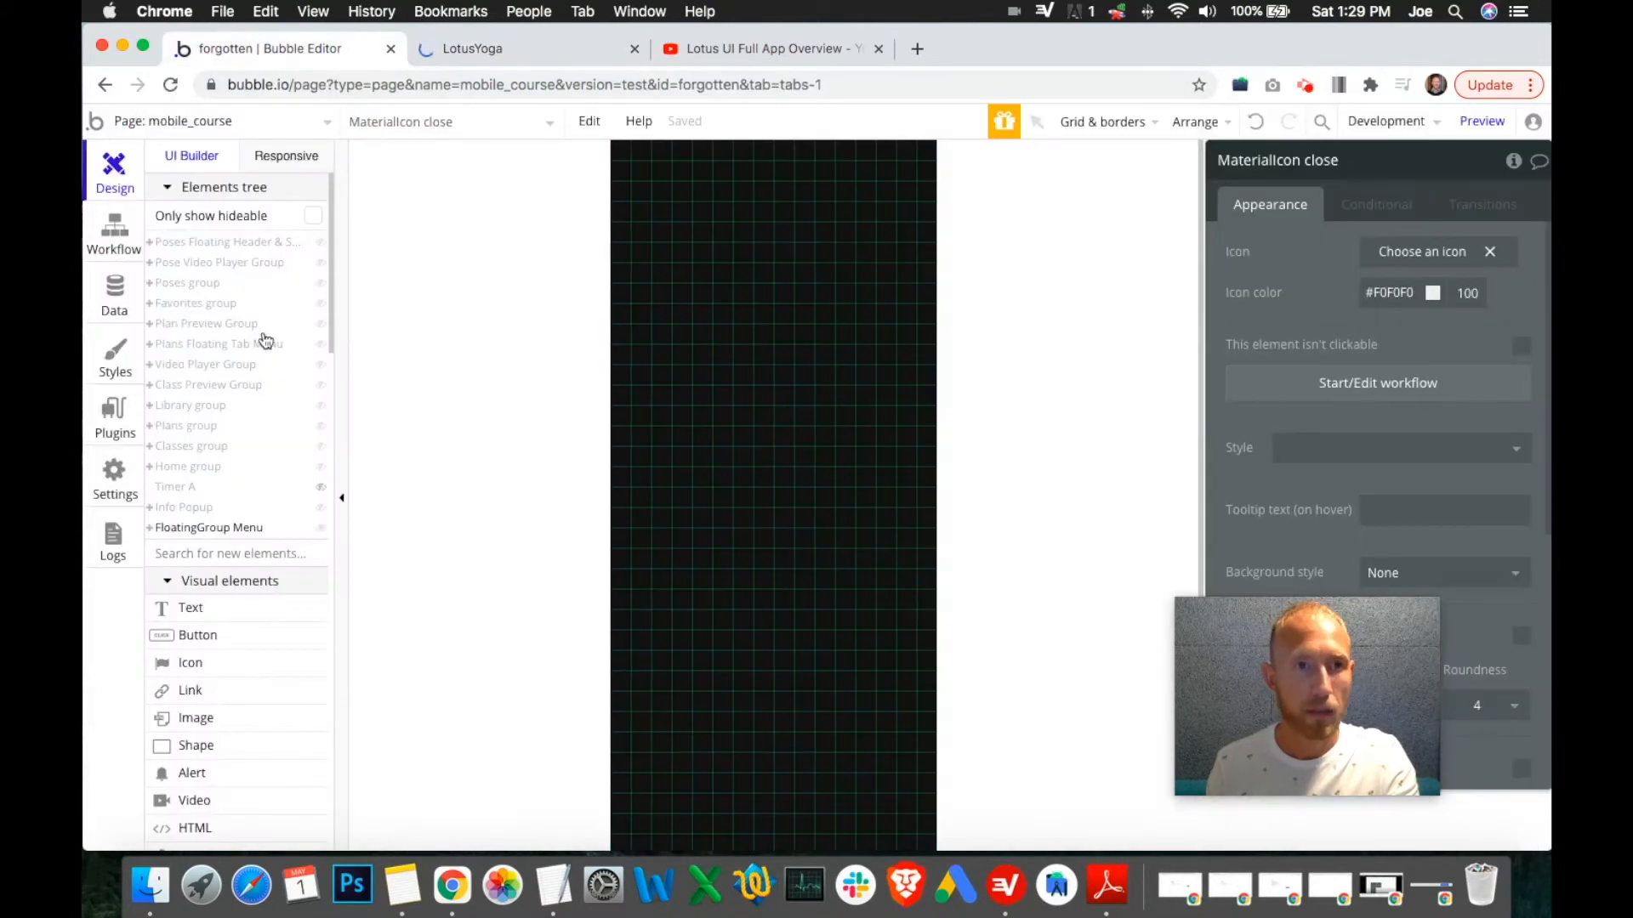
{"action": "left_click", "coordinate": [322, 305]}
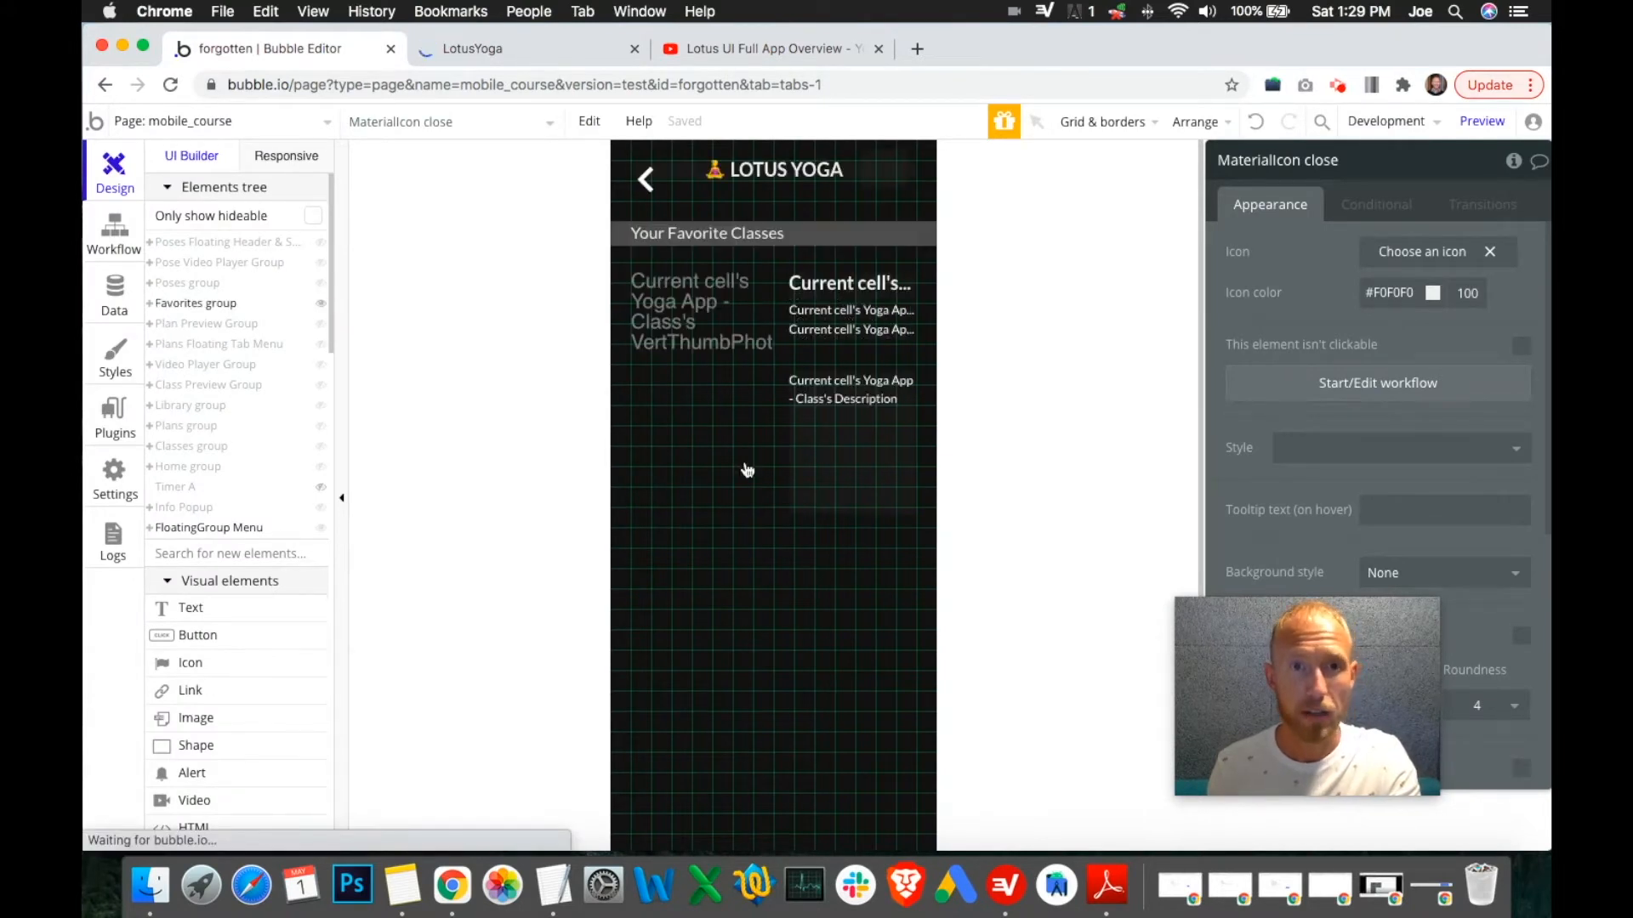
{"action": "left_click", "coordinate": [769, 617]}
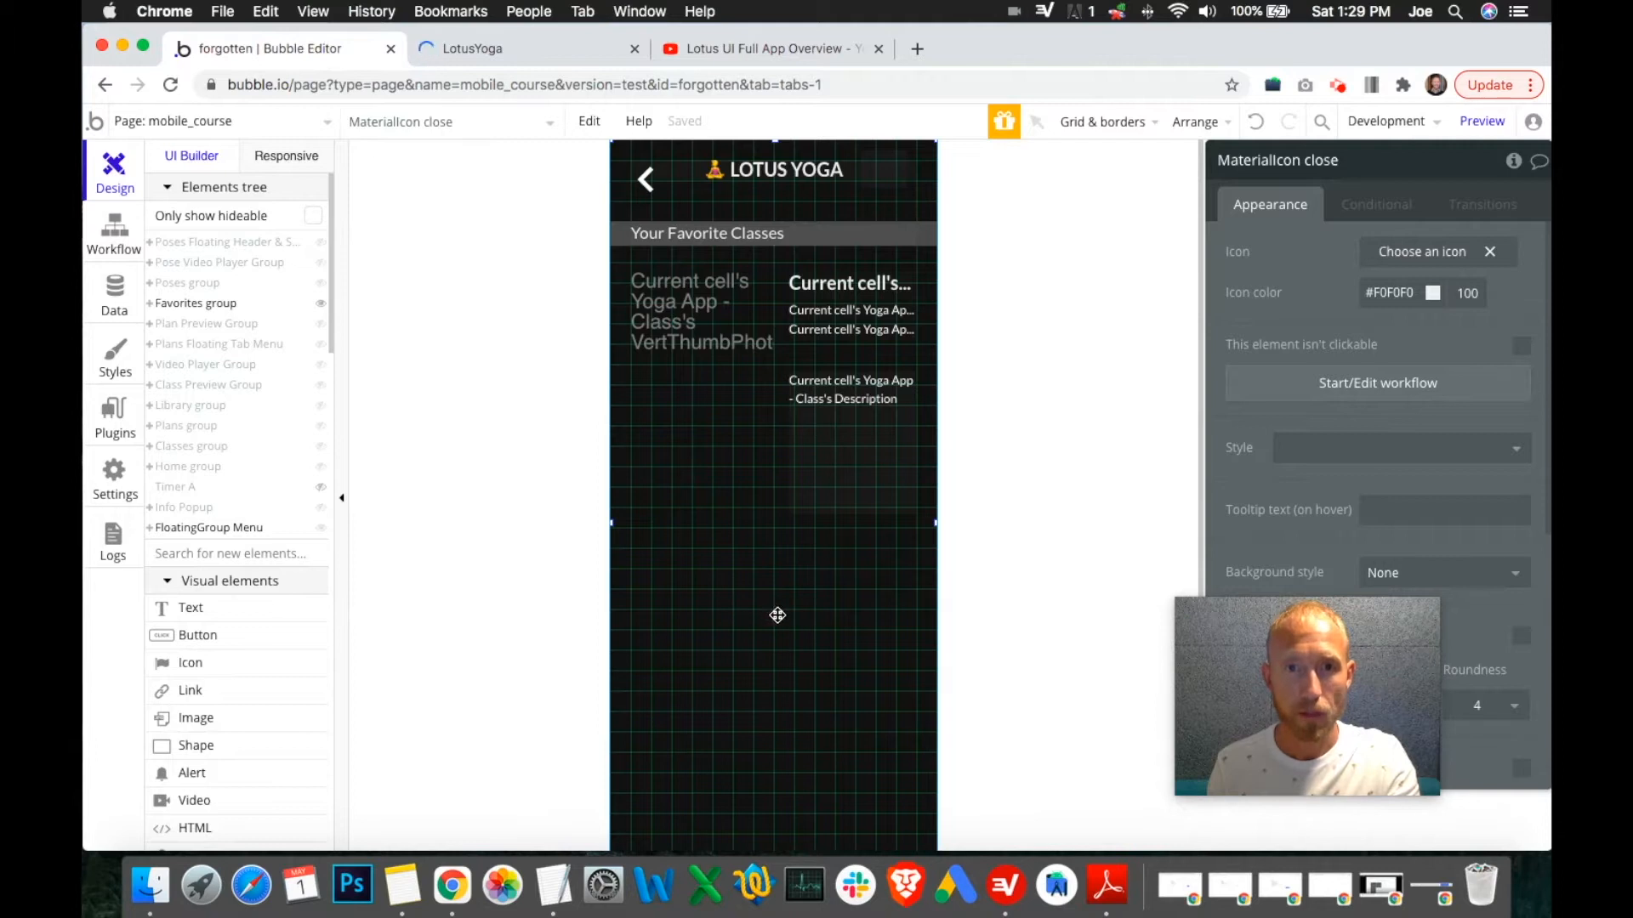
{"action": "scroll", "coordinate": [765, 565], "scroll_direction": "down", "scroll_amount": 2}
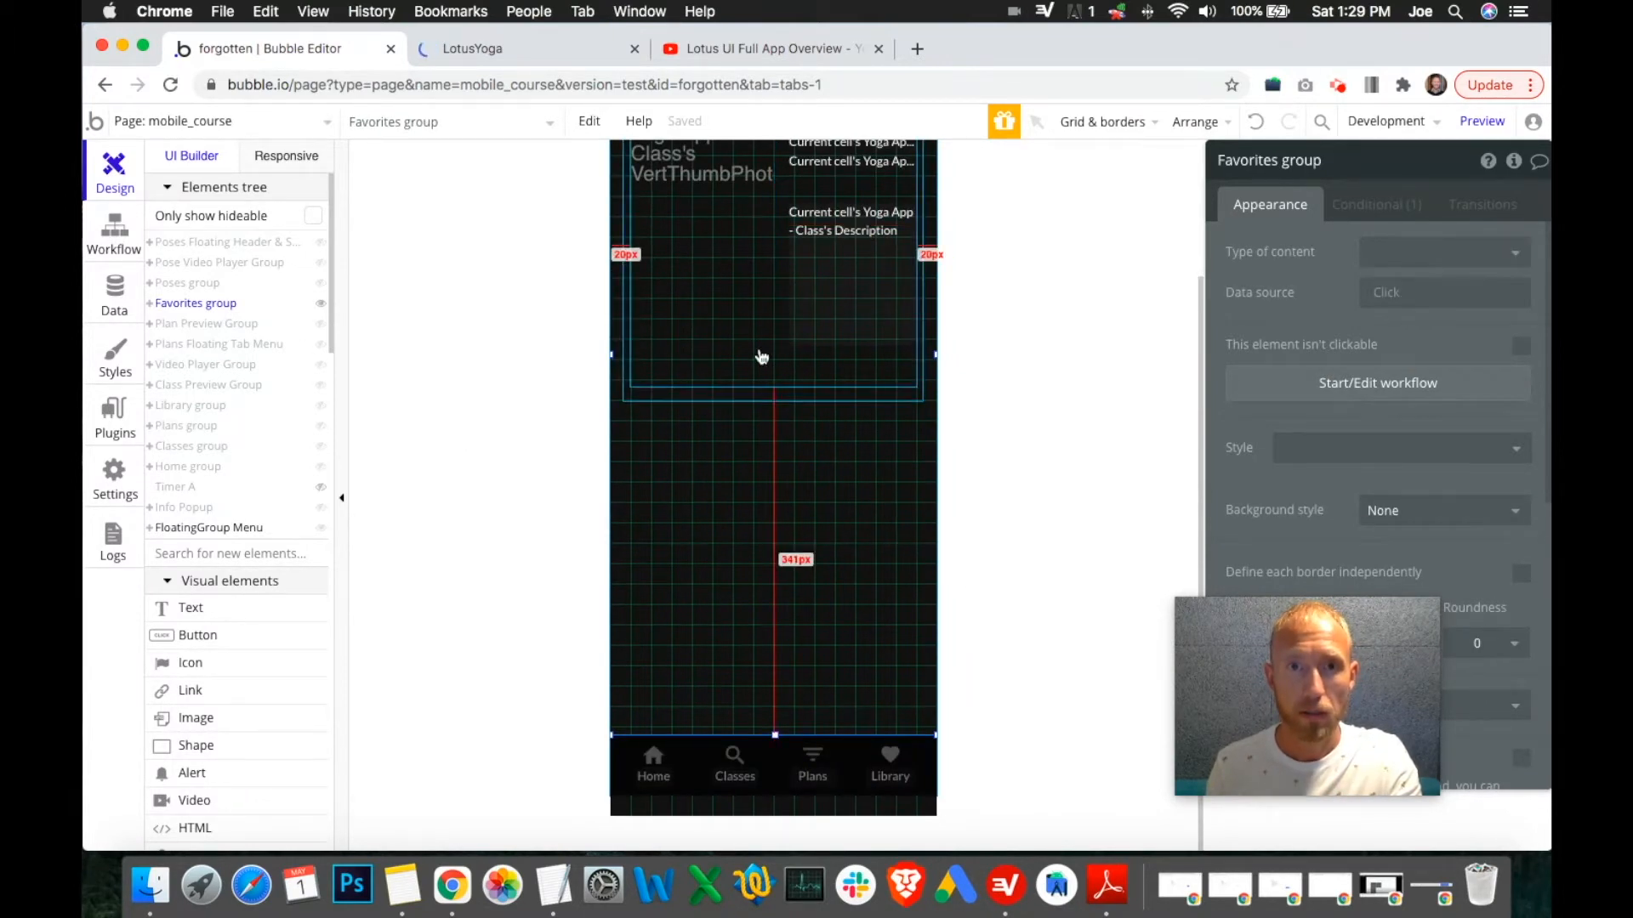
Expand the Favorites group's elements and stretch its Group Collapser upward to the bottom edge of the Favorites Repeating Group.
{"action": "left_click", "coordinate": [153, 307]}
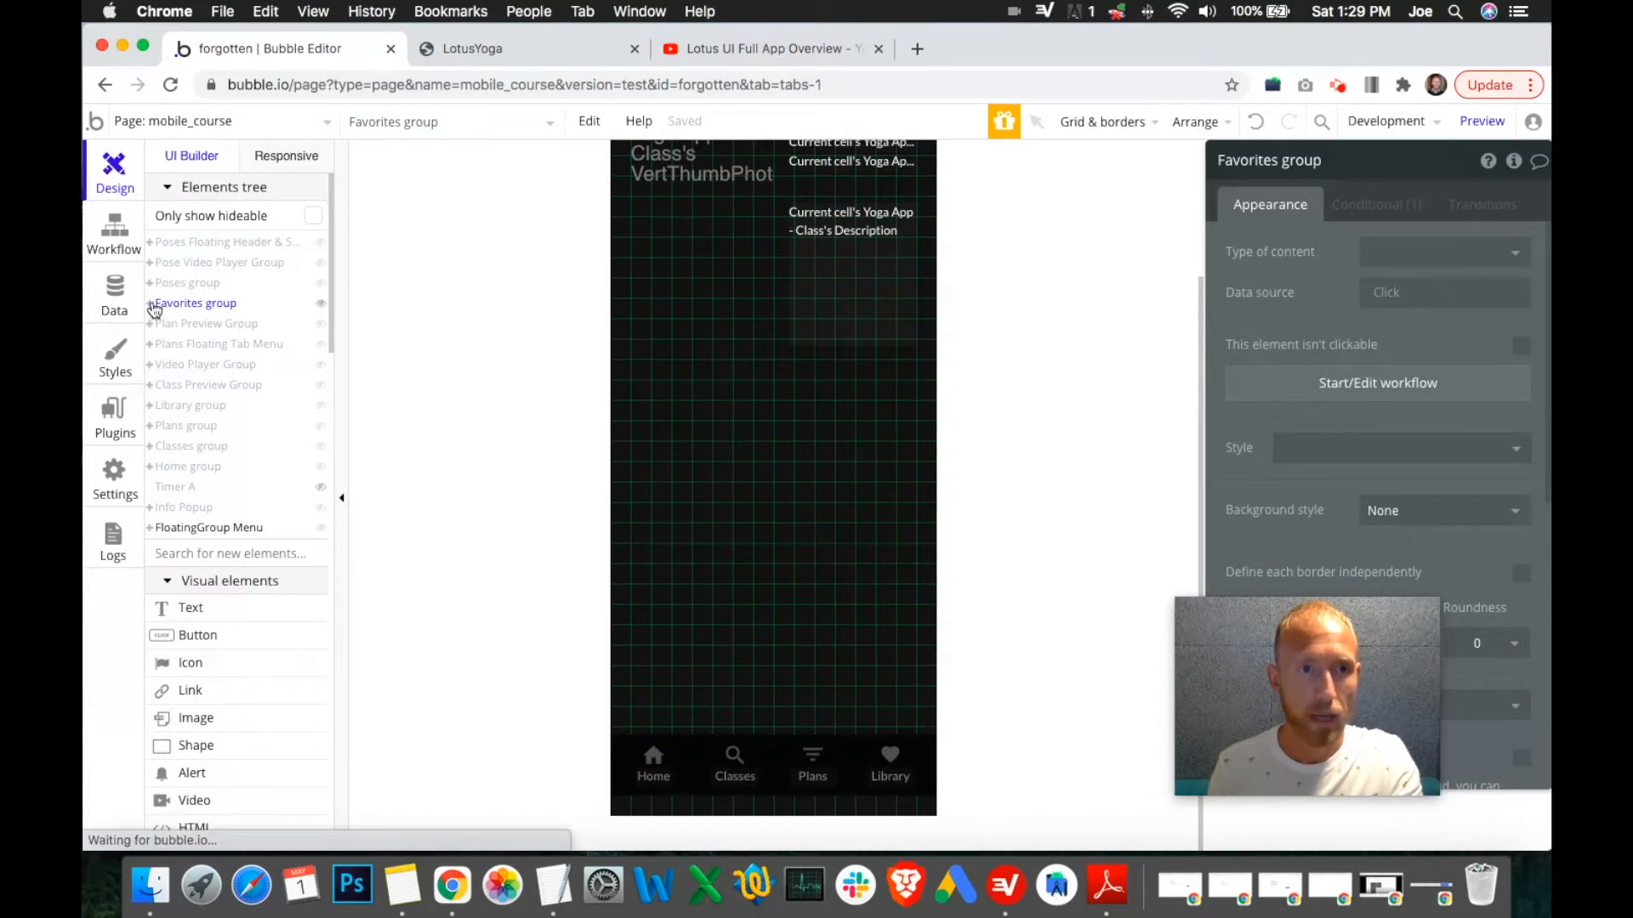
{"action": "left_click", "coordinate": [153, 309]}
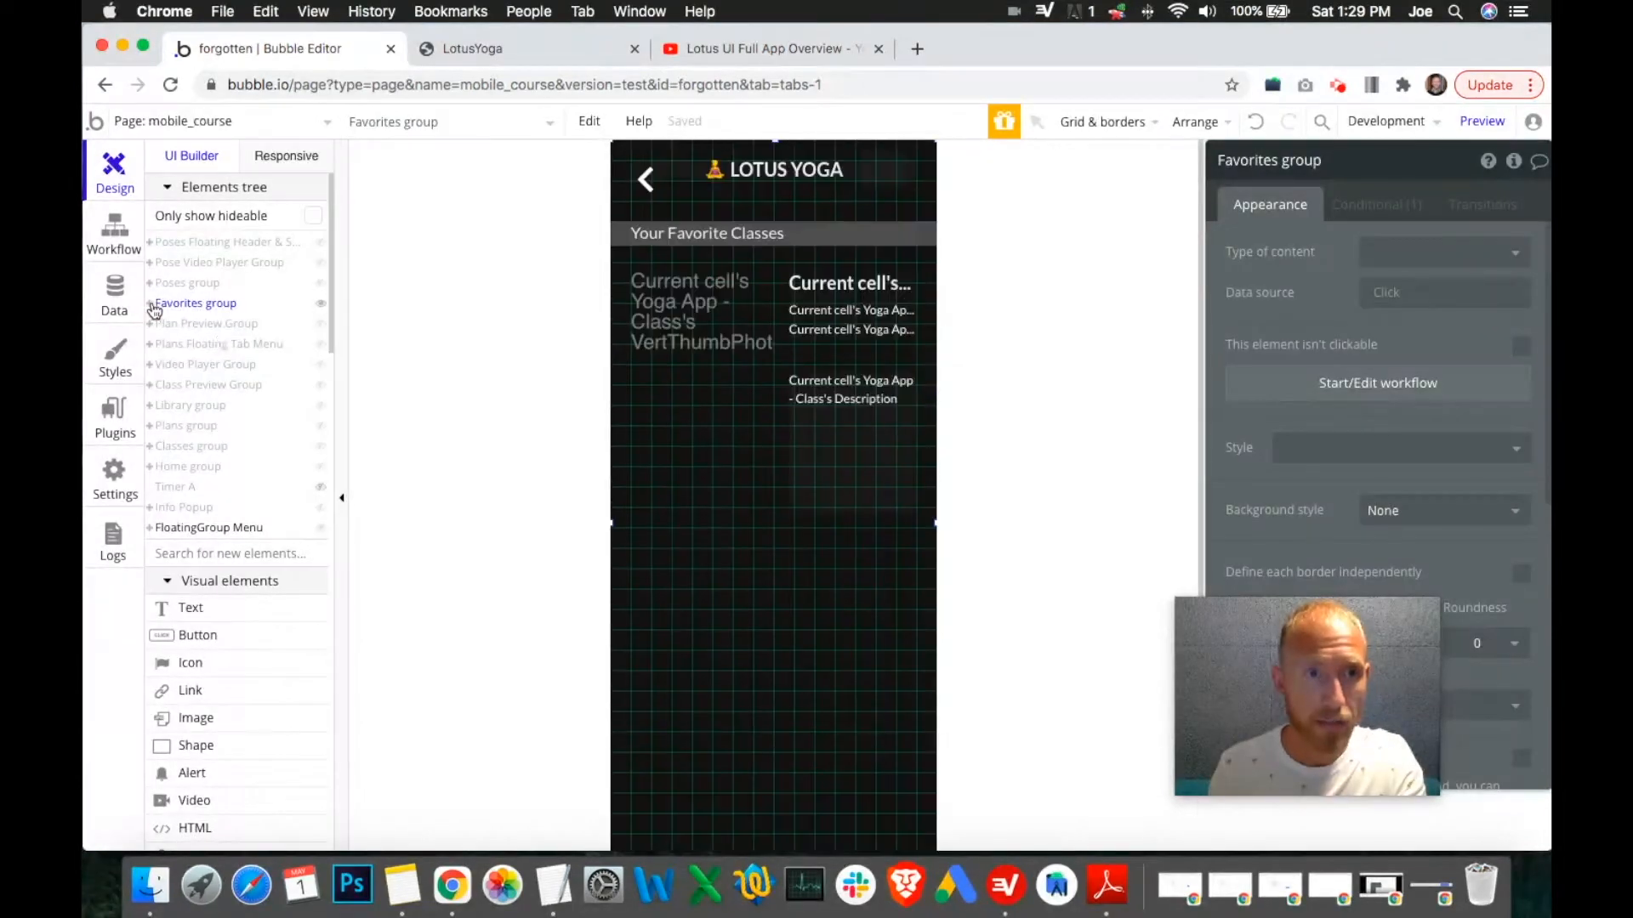
{"action": "left_click", "coordinate": [151, 304]}
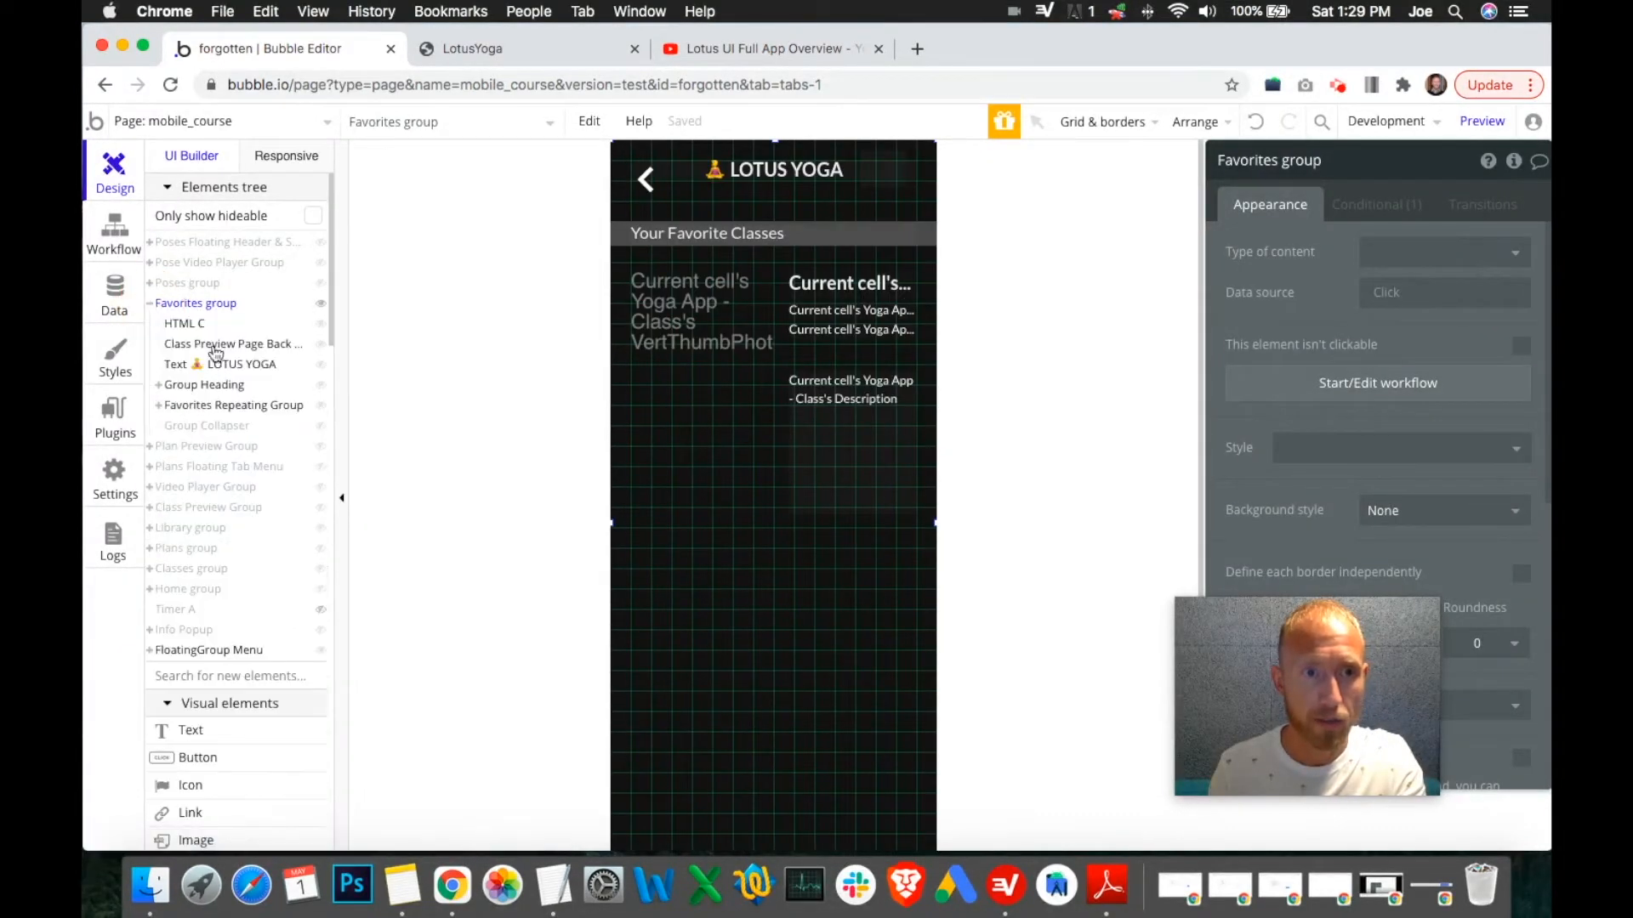
{"action": "left_click", "coordinate": [225, 436]}
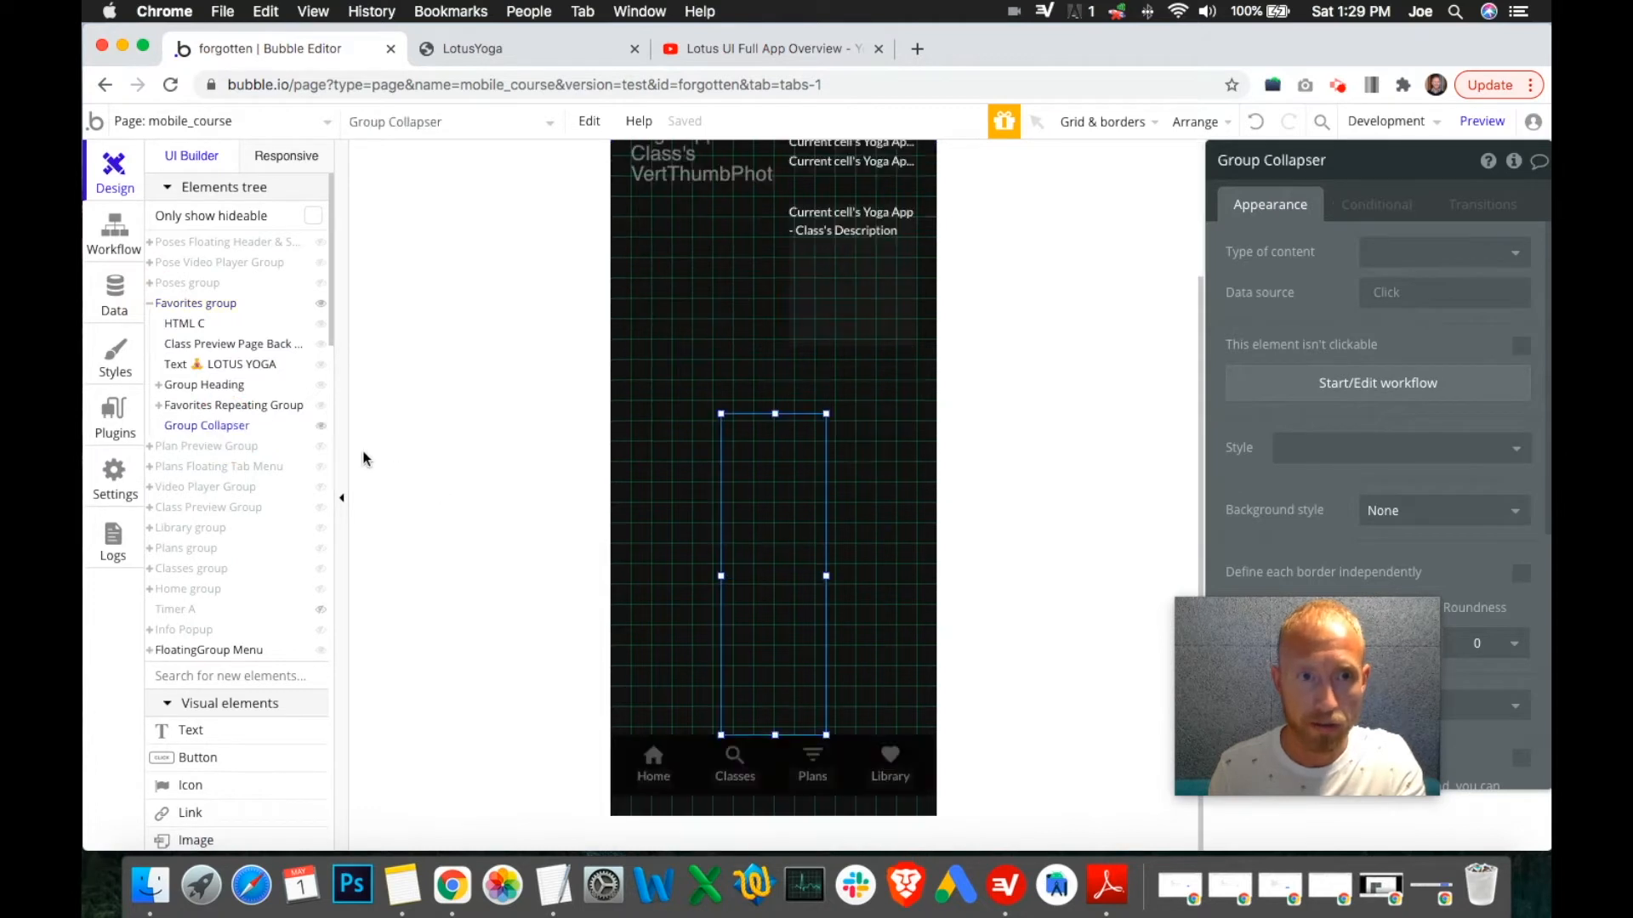
{"action": "left_click_drag", "start_coordinate": [775, 414], "coordinate": [771, 397]}
Set the height of the Favorites Repeating Group to 300.
{"action": "left_click", "coordinate": [689, 401]}
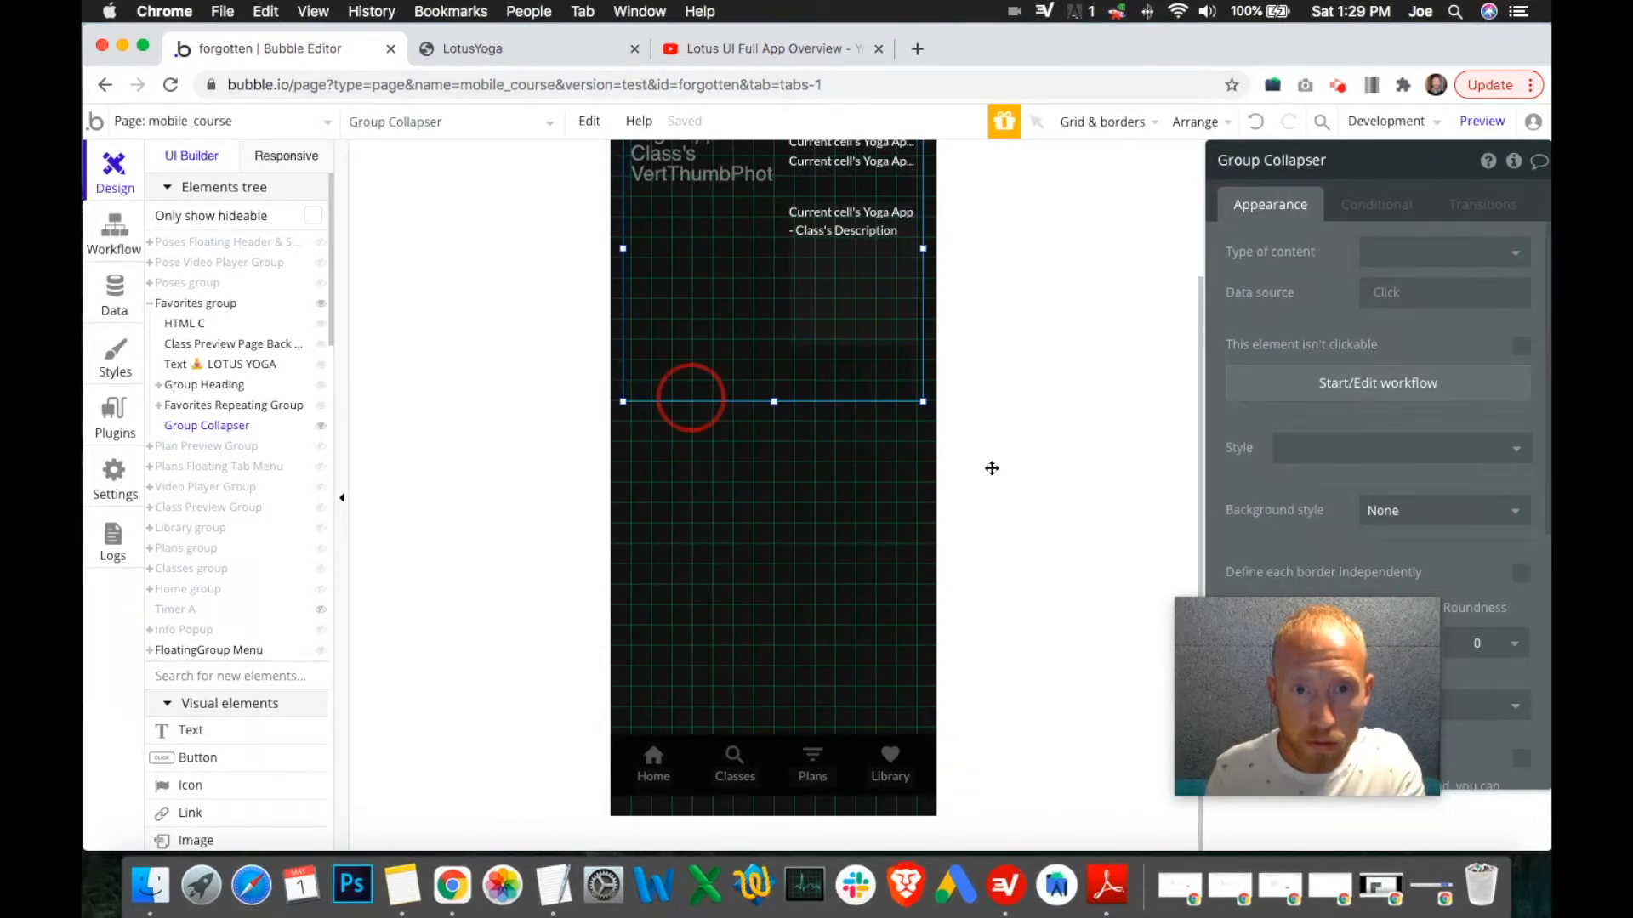
{"action": "left_click_drag", "start_coordinate": [1317, 640], "coordinate": [1090, 642]}
{"action": "scroll", "coordinate": [1390, 570], "scroll_direction": "down", "scroll_amount": 5}
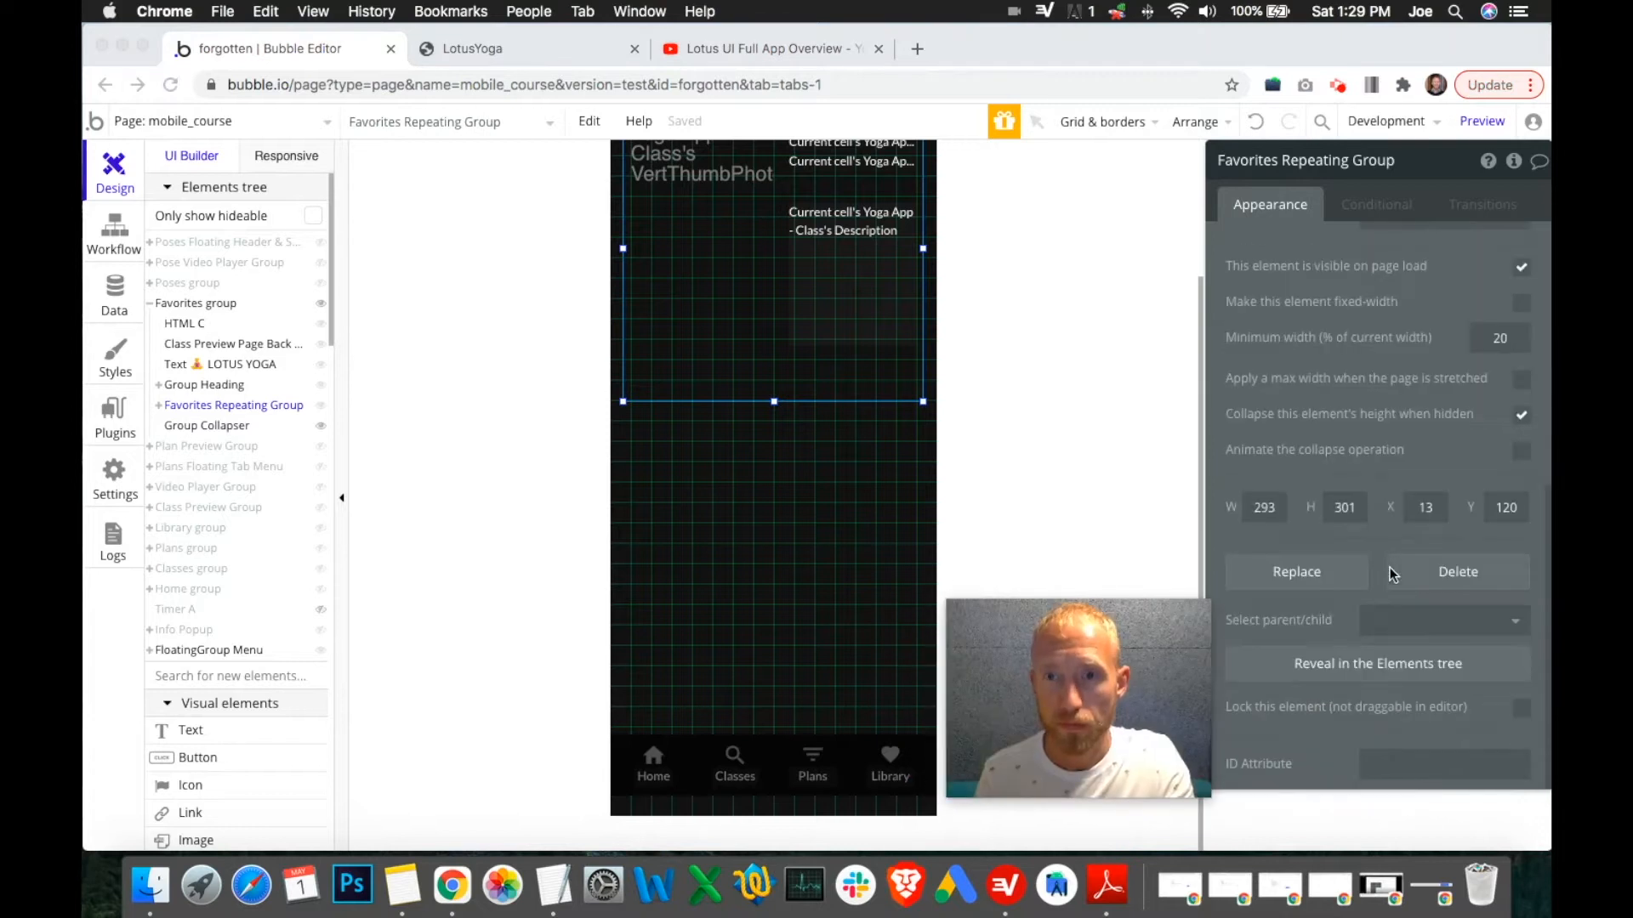
{"action": "left_click", "coordinate": [1347, 509]}
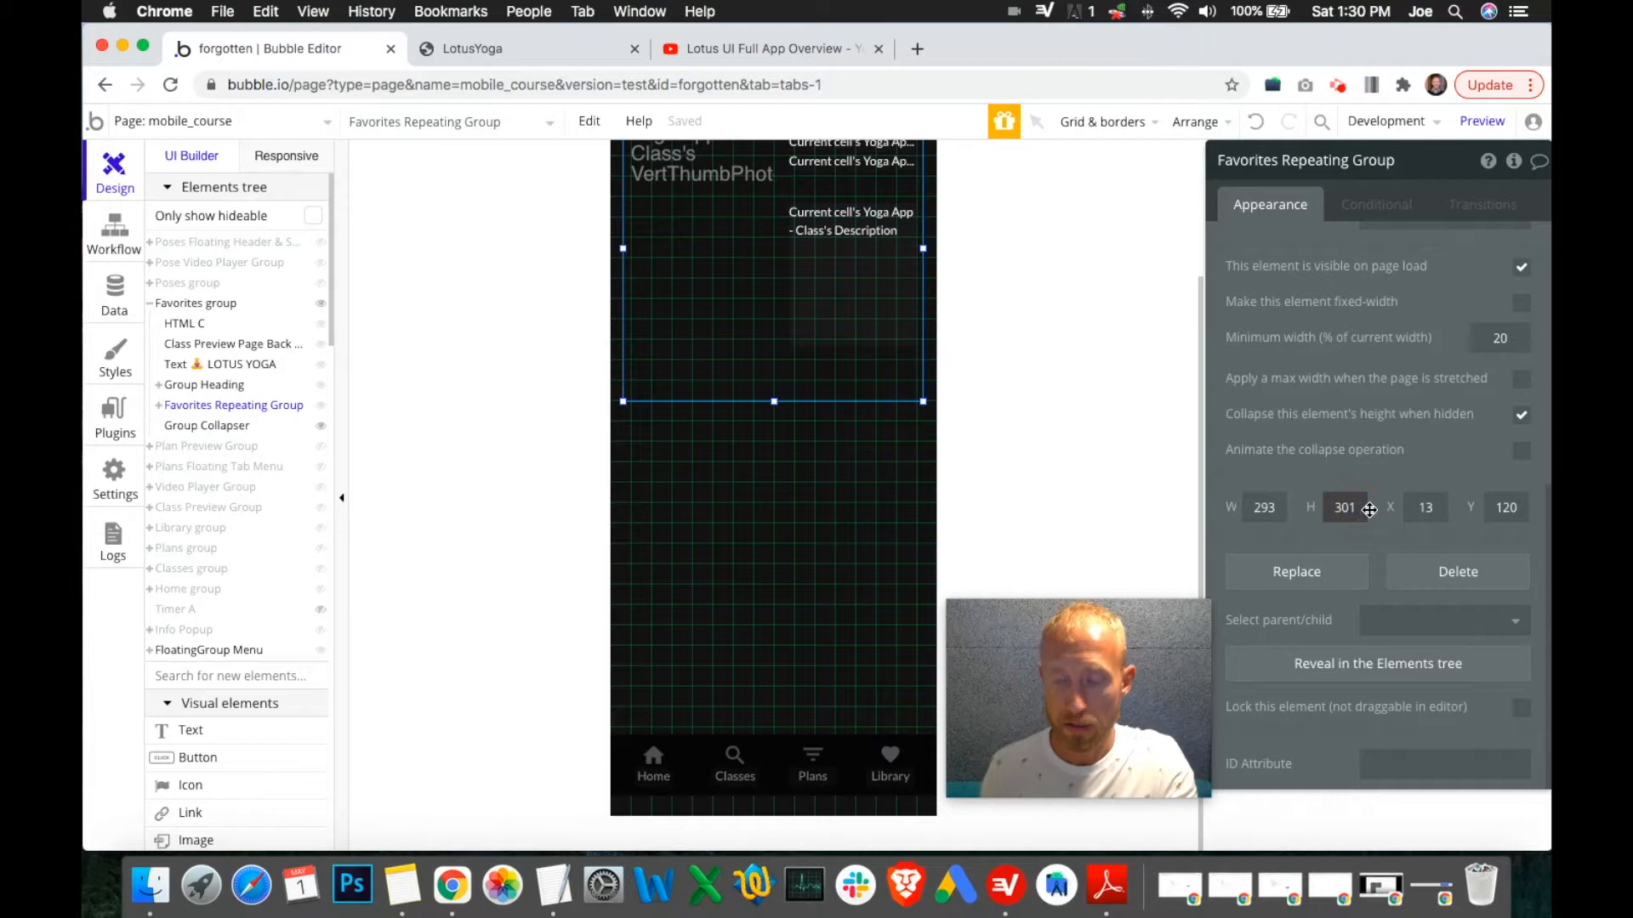
{"action": "key", "text": "BackSpace"}
{"action": "type", "text": "0"}
{"action": "key", "text": "Return"}
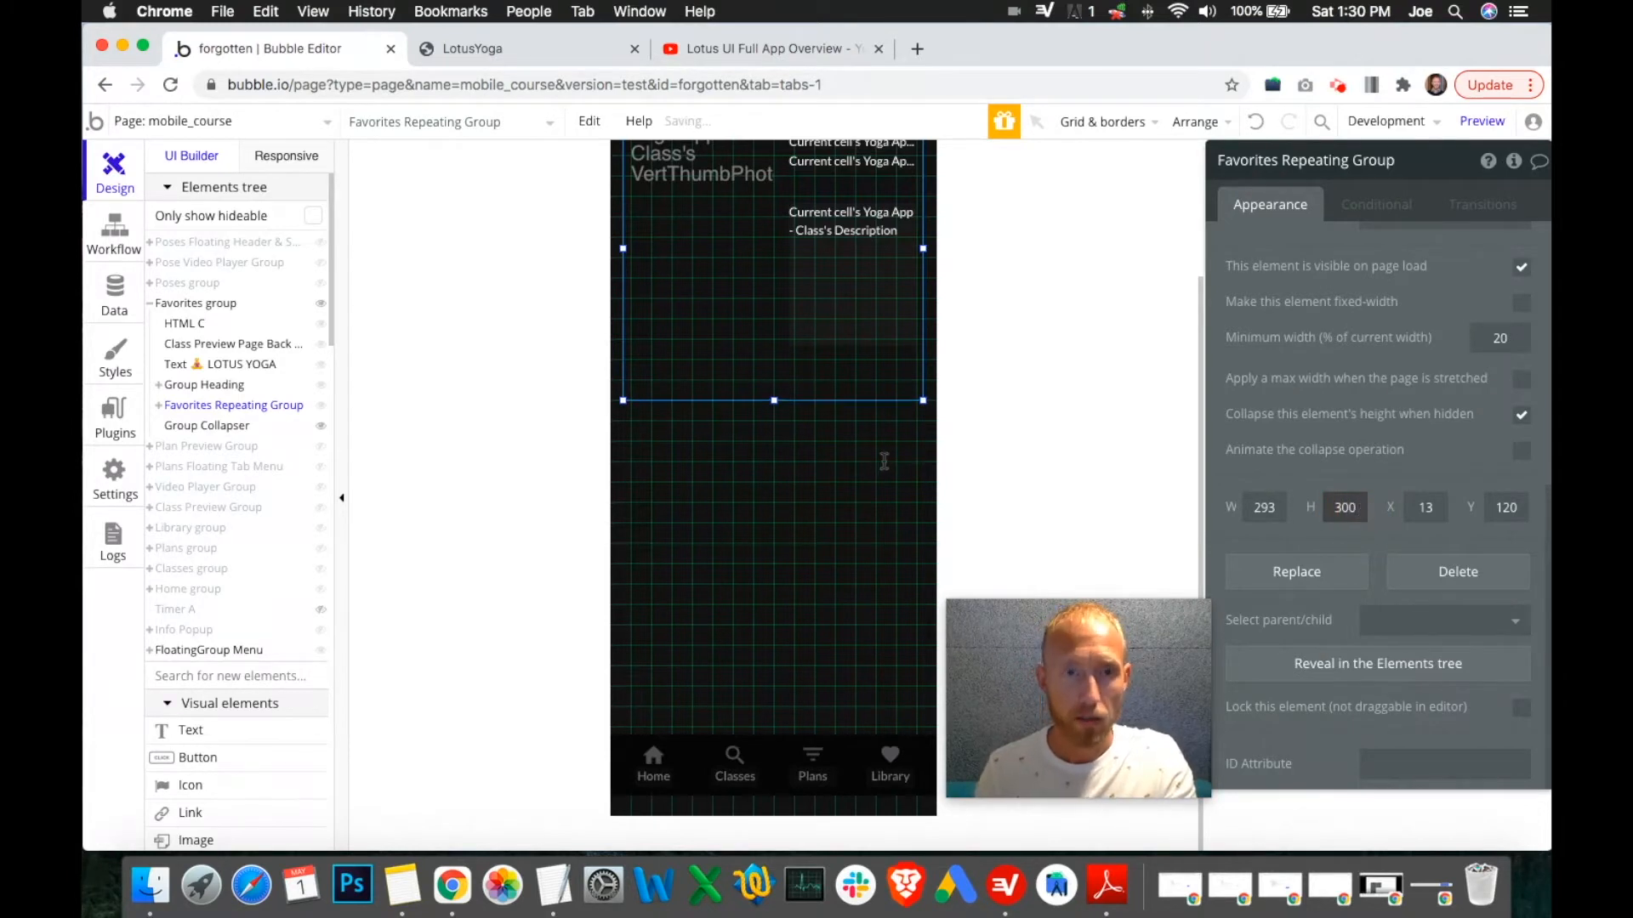
Align the Group Collapser's top edge with the repeating group's bottom at Y 420 and hide the collapser.
{"action": "left_click", "coordinate": [222, 425]}
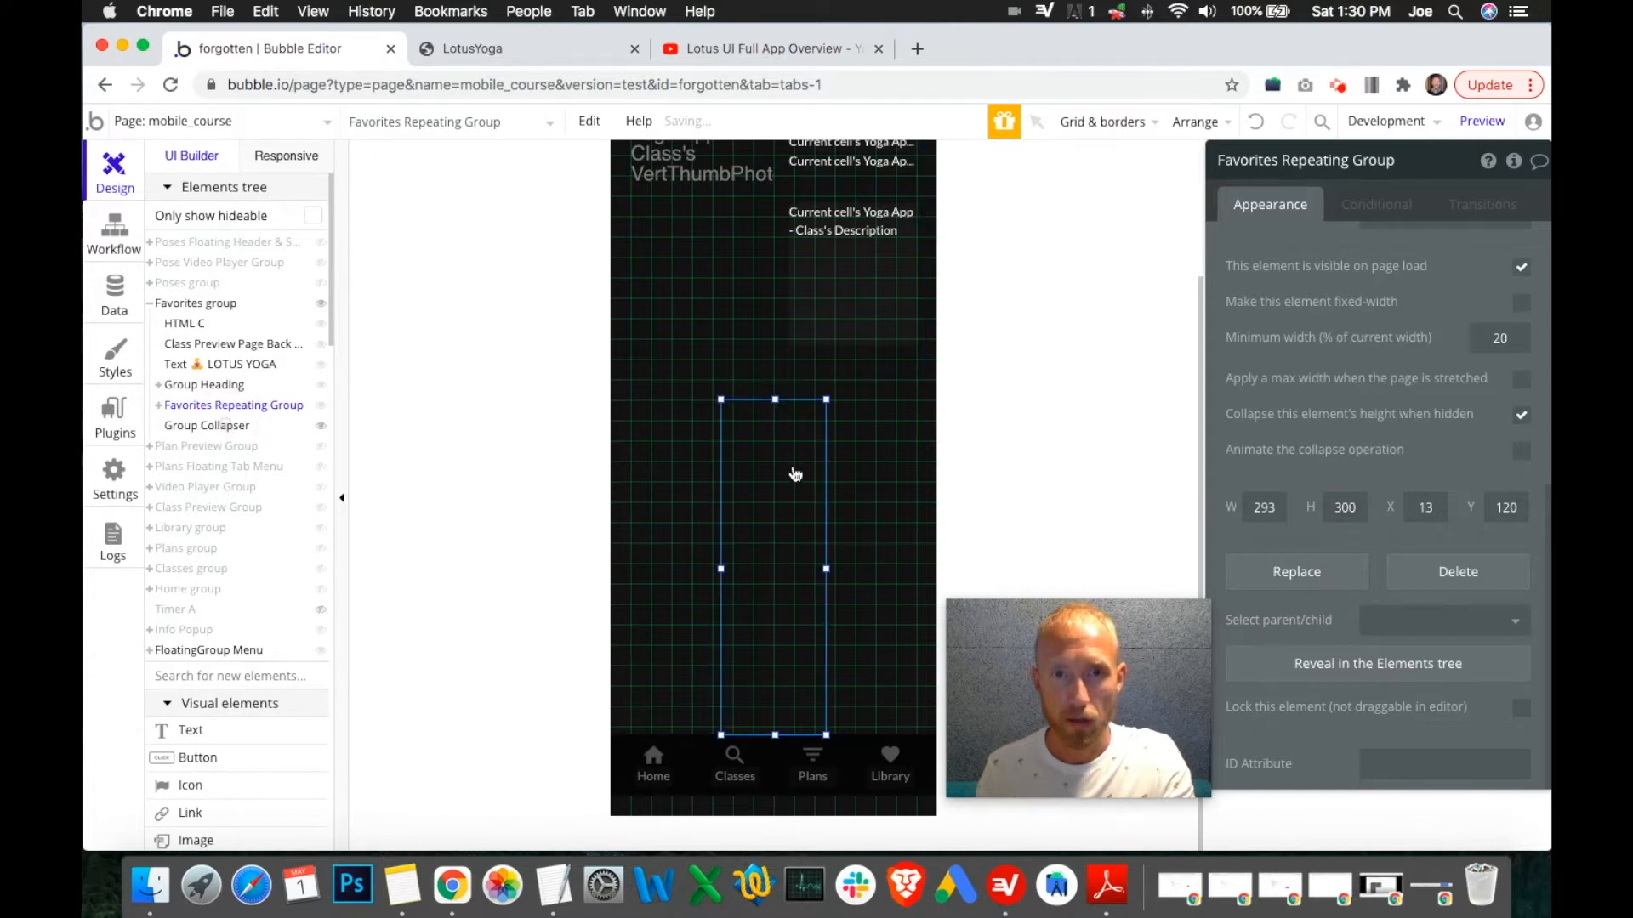
{"action": "mouse_move", "coordinate": [775, 398]}
{"action": "left_mouse_down"}
{"action": "mouse_move", "coordinate": [776, 437]}
{"action": "mouse_move", "coordinate": [774, 399]}
{"action": "left_mouse_up"}
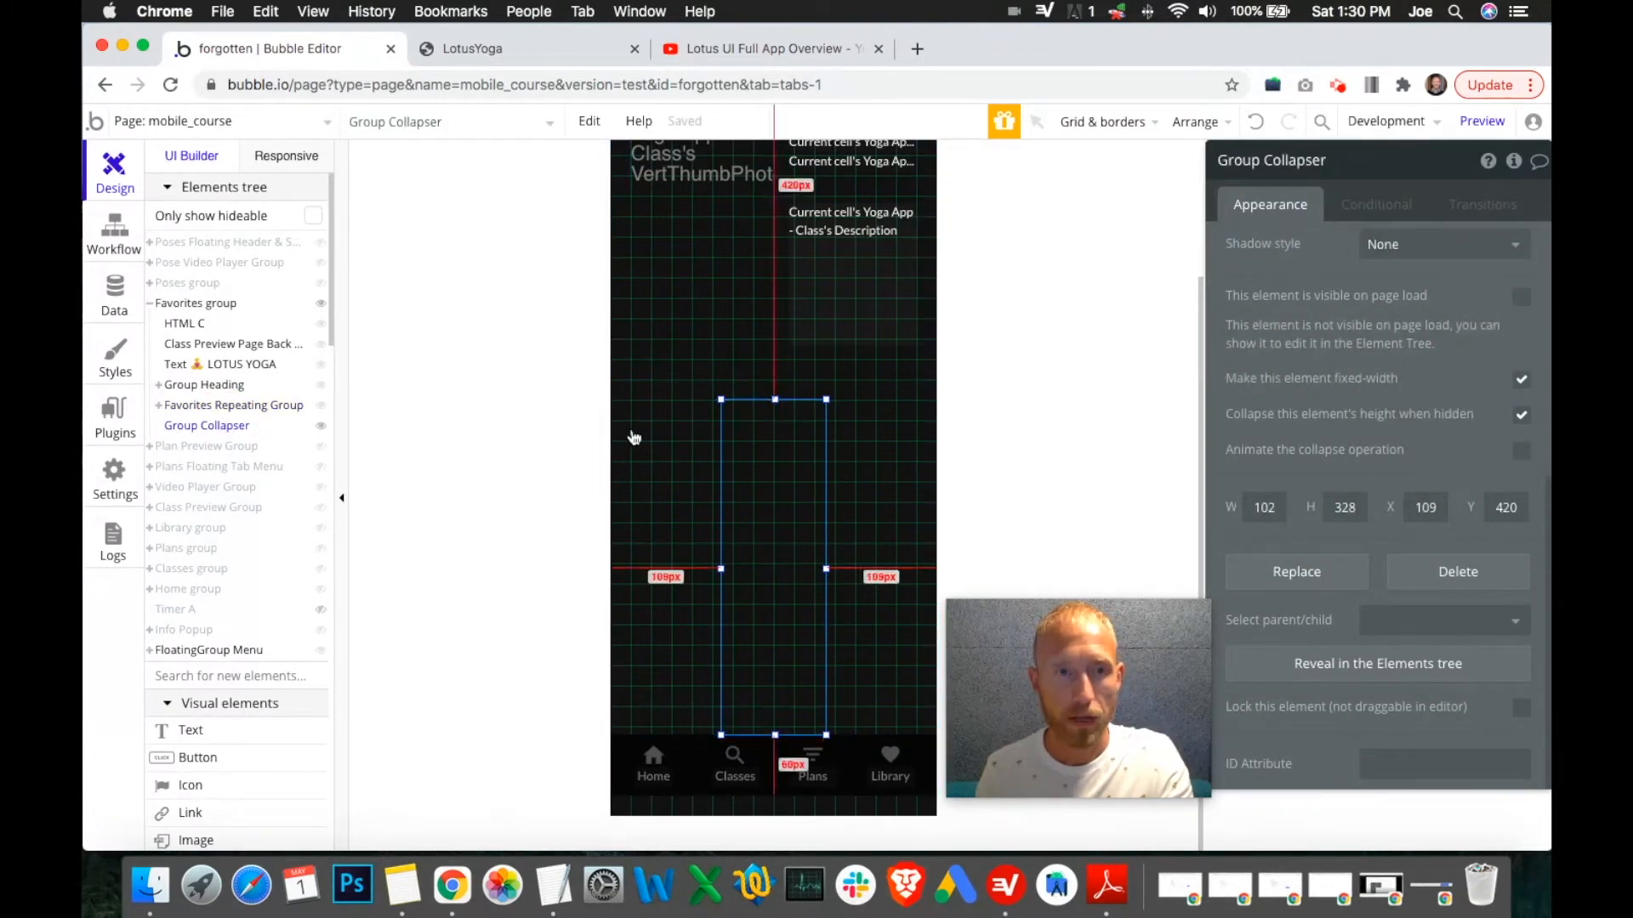
{"action": "left_click", "coordinate": [321, 425]}
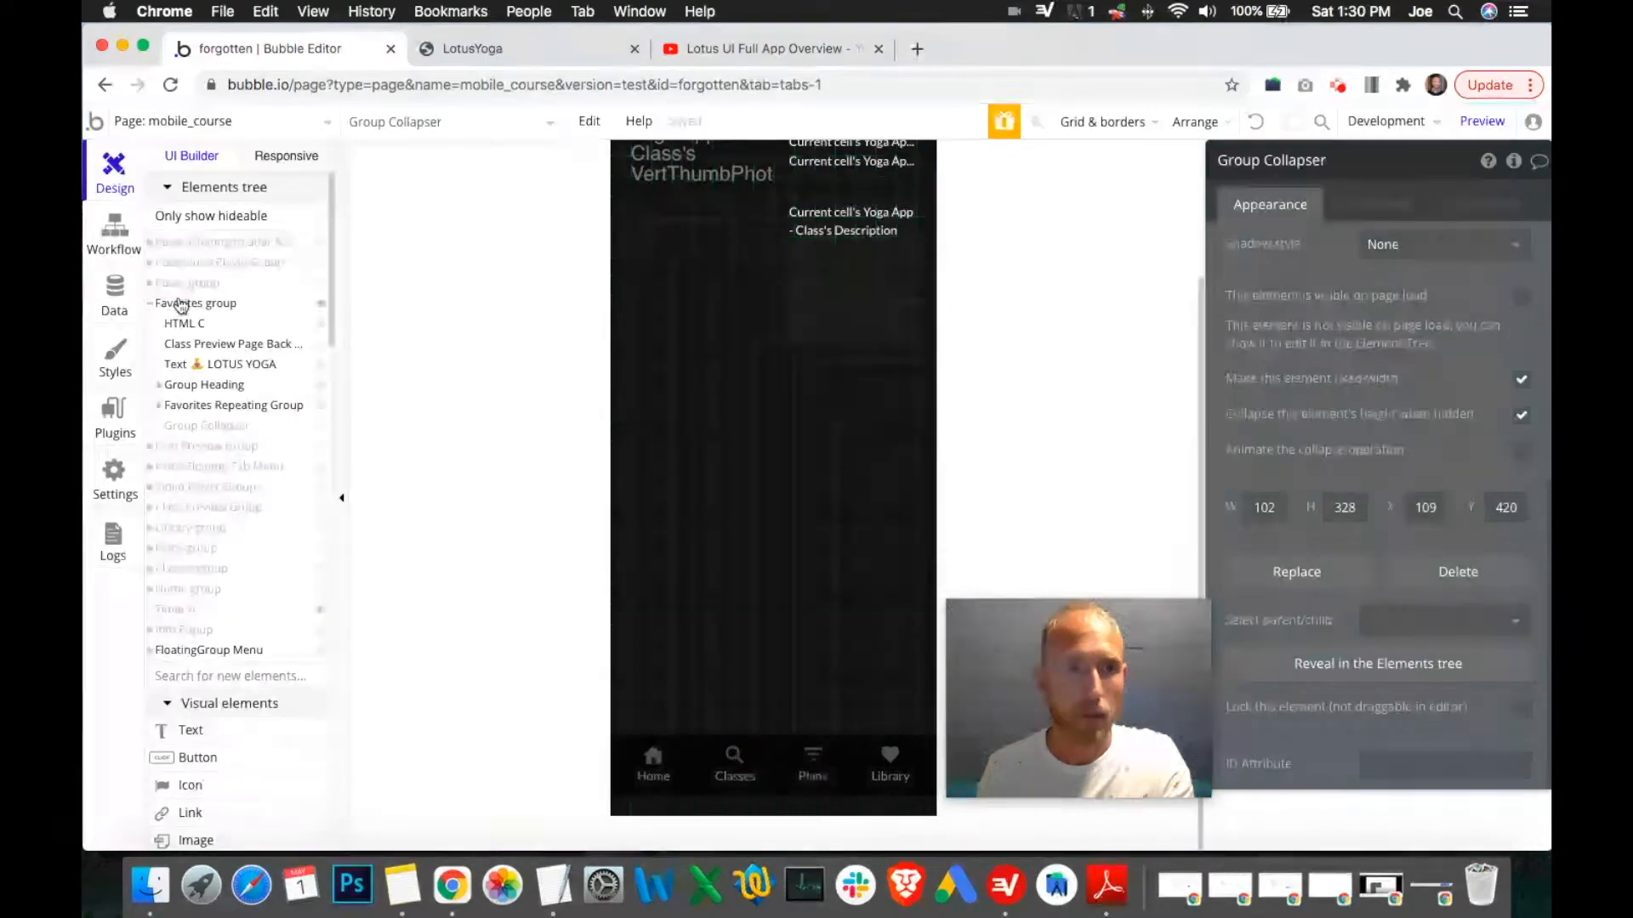
Duplicate the whole Favorites group on the page by copying and pasting it.
{"action": "left_click", "coordinate": [768, 642]}
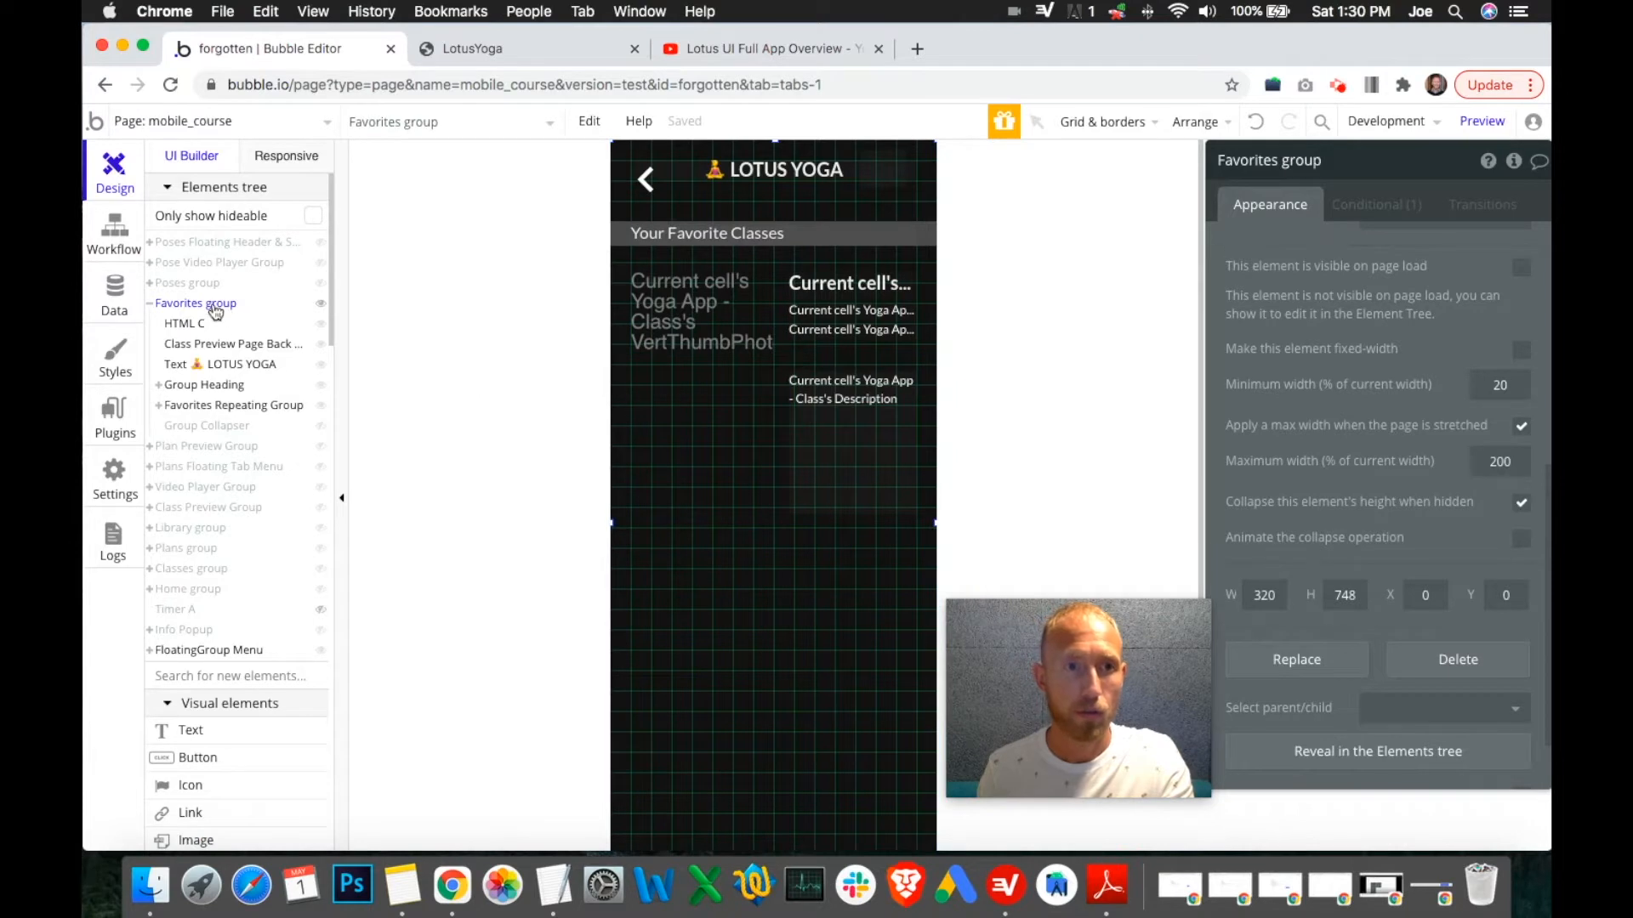
{"action": "right_click", "coordinate": [792, 616]}
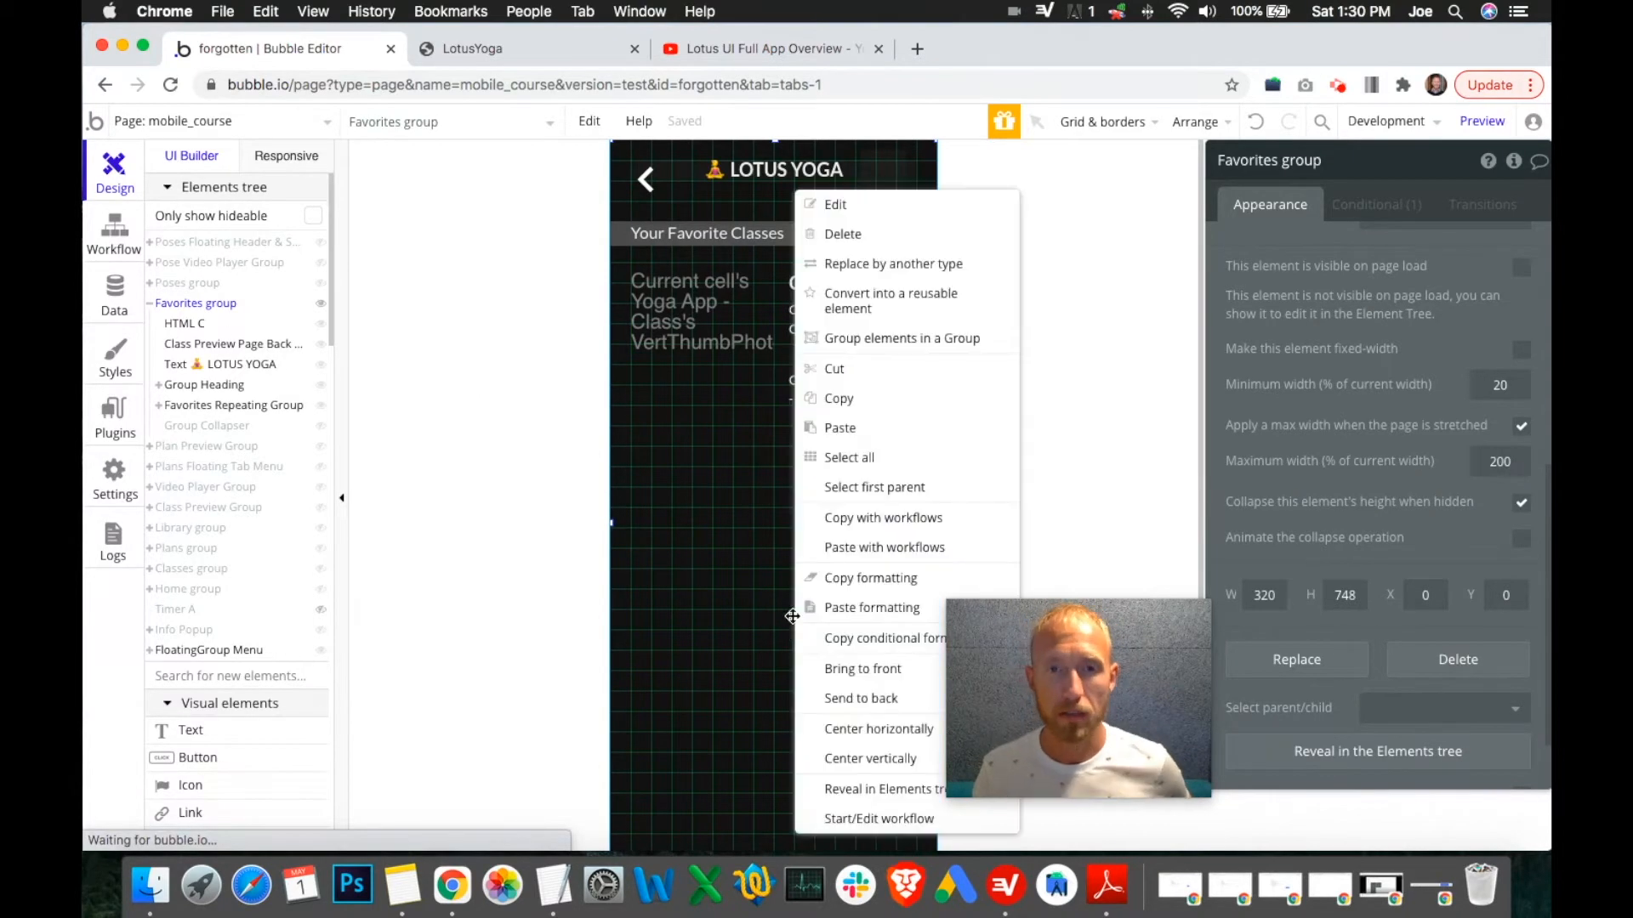
{"action": "left_click", "coordinate": [842, 400]}
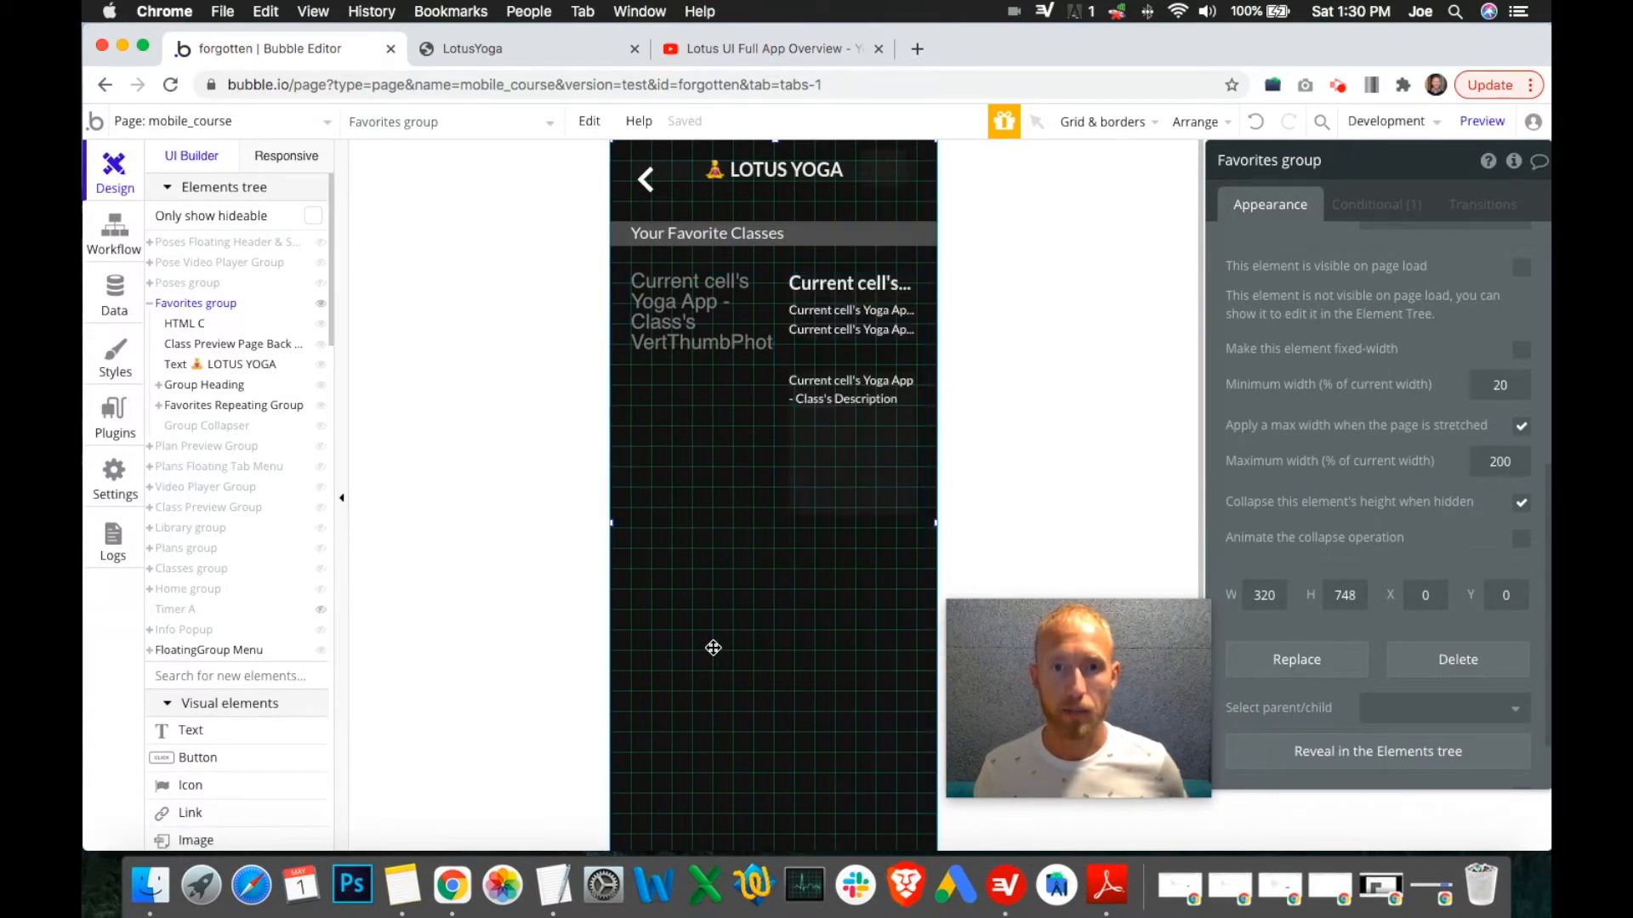
{"action": "right_click", "coordinate": [716, 648]}
{"action": "left_click", "coordinate": [770, 432]}
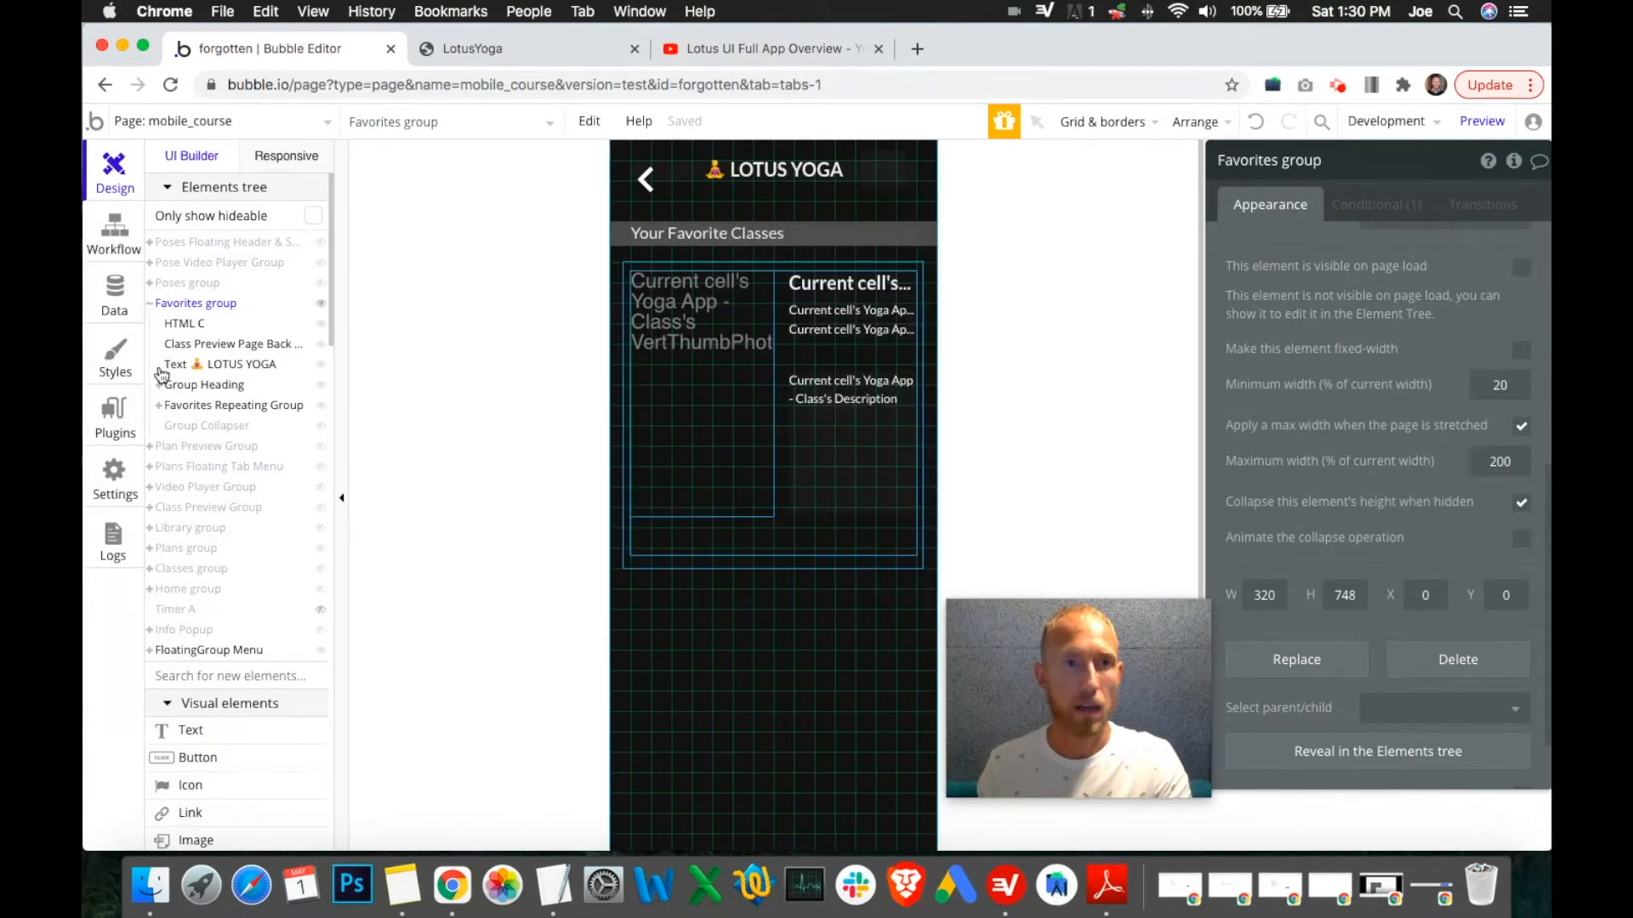
Hide the original Favorites group and position the pasted copy at X 0, Y 0.
{"action": "left_click", "coordinate": [321, 304]}
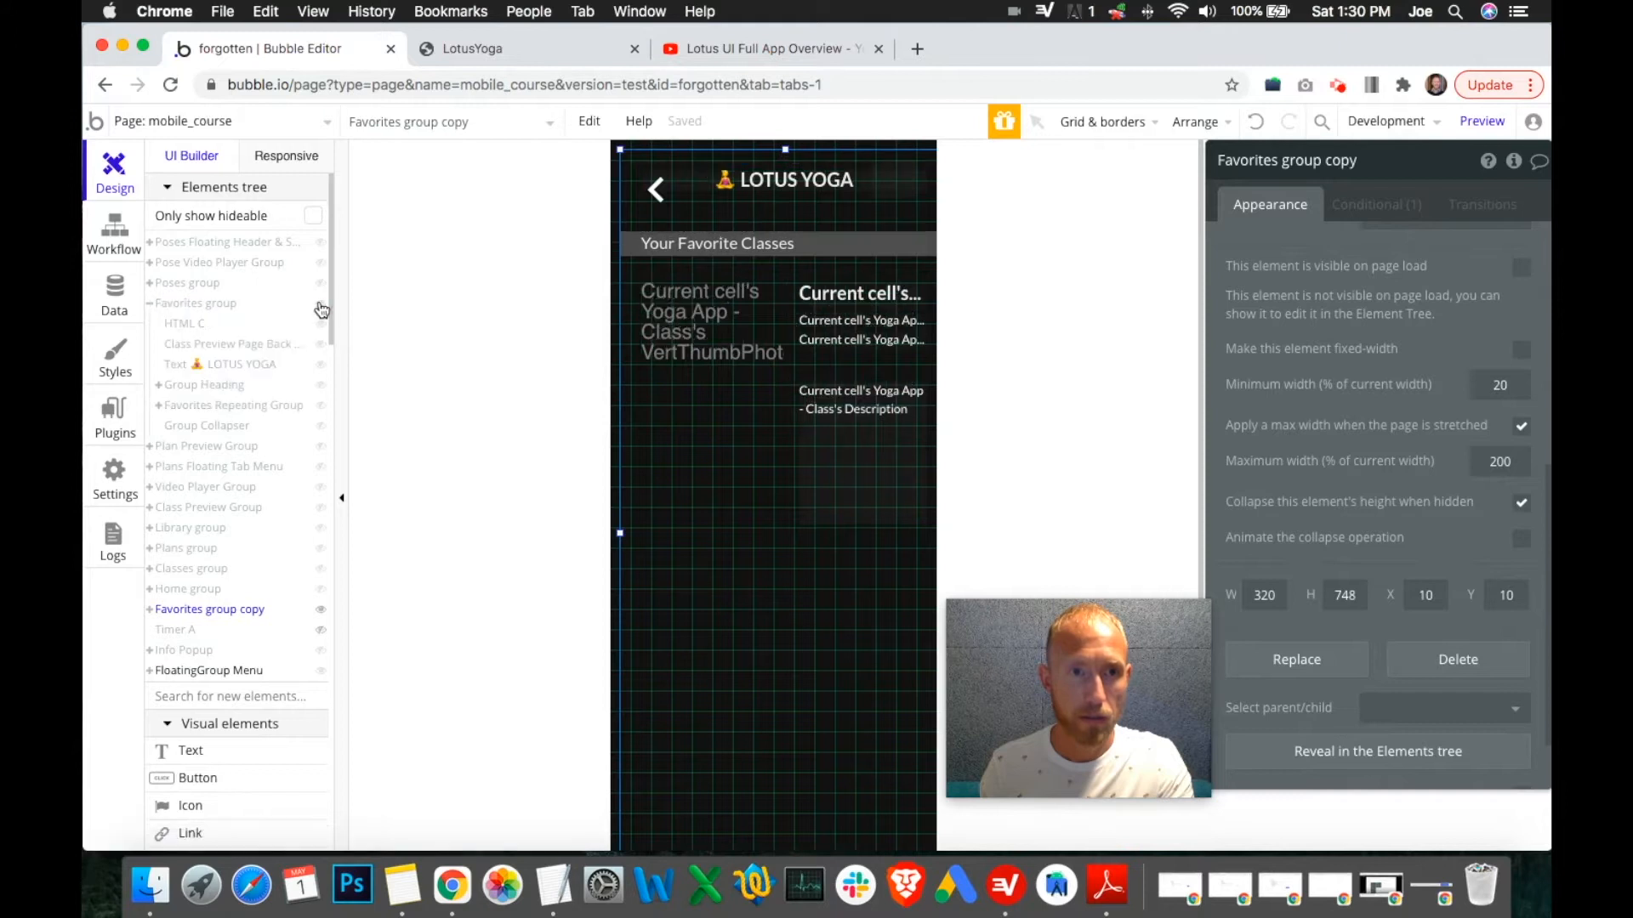
{"action": "double_click", "coordinate": [1432, 586]}
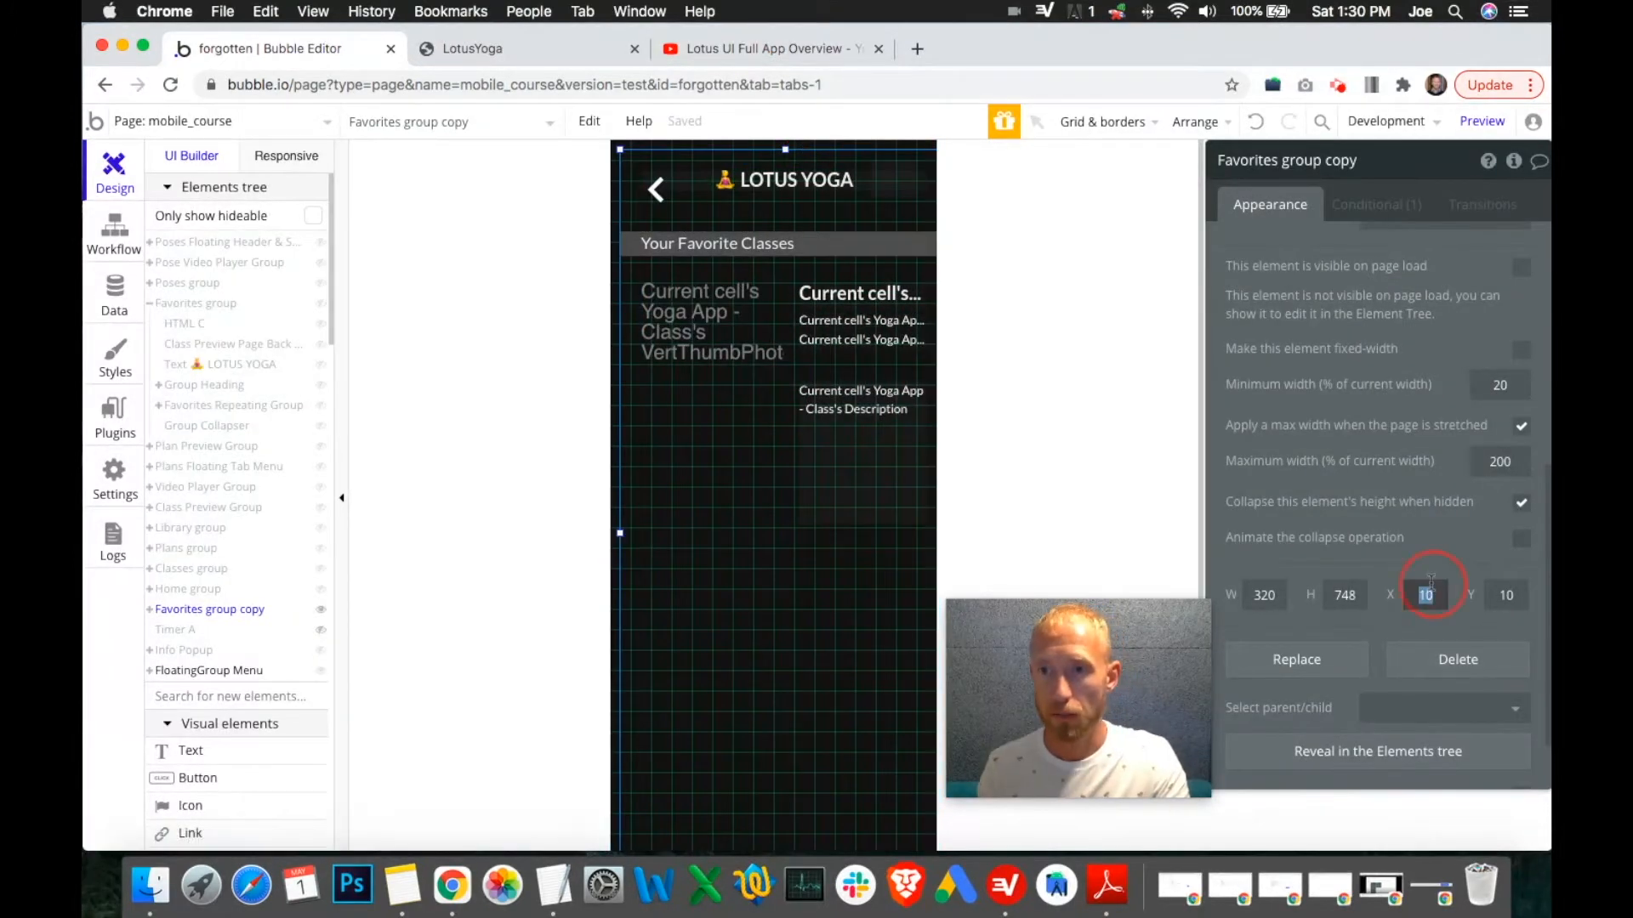
{"action": "type", "text": "0"}
{"action": "left_click", "coordinate": [1518, 599]}
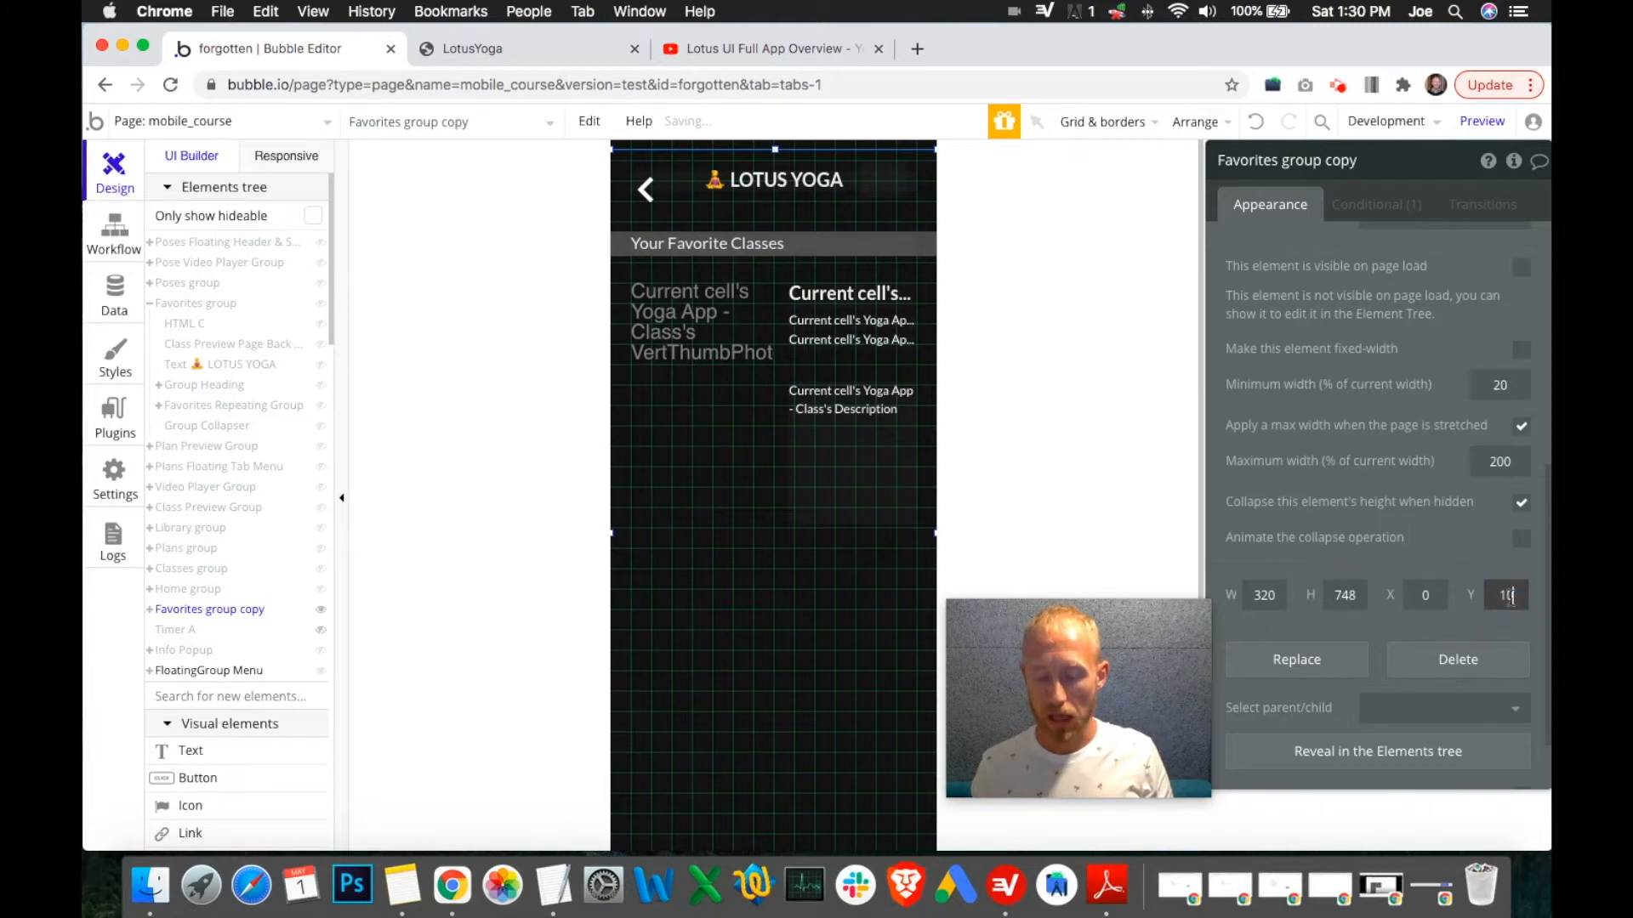
{"action": "left_click_drag", "start_coordinate": [712, 593], "coordinate": [711, 591]}
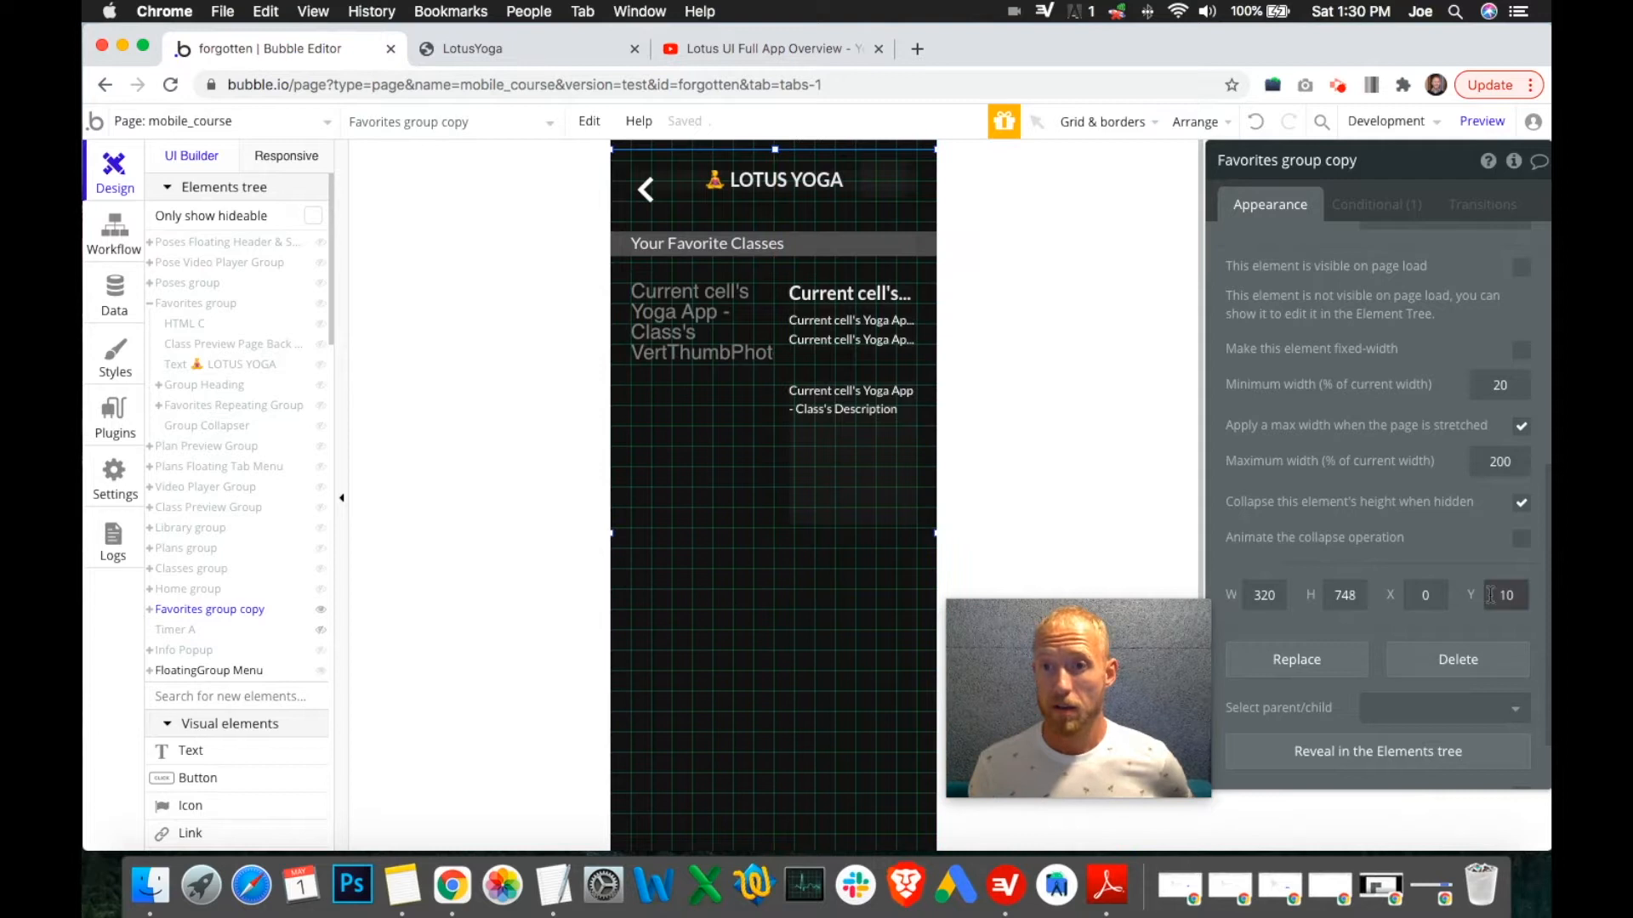
{"action": "type", "text": "0"}
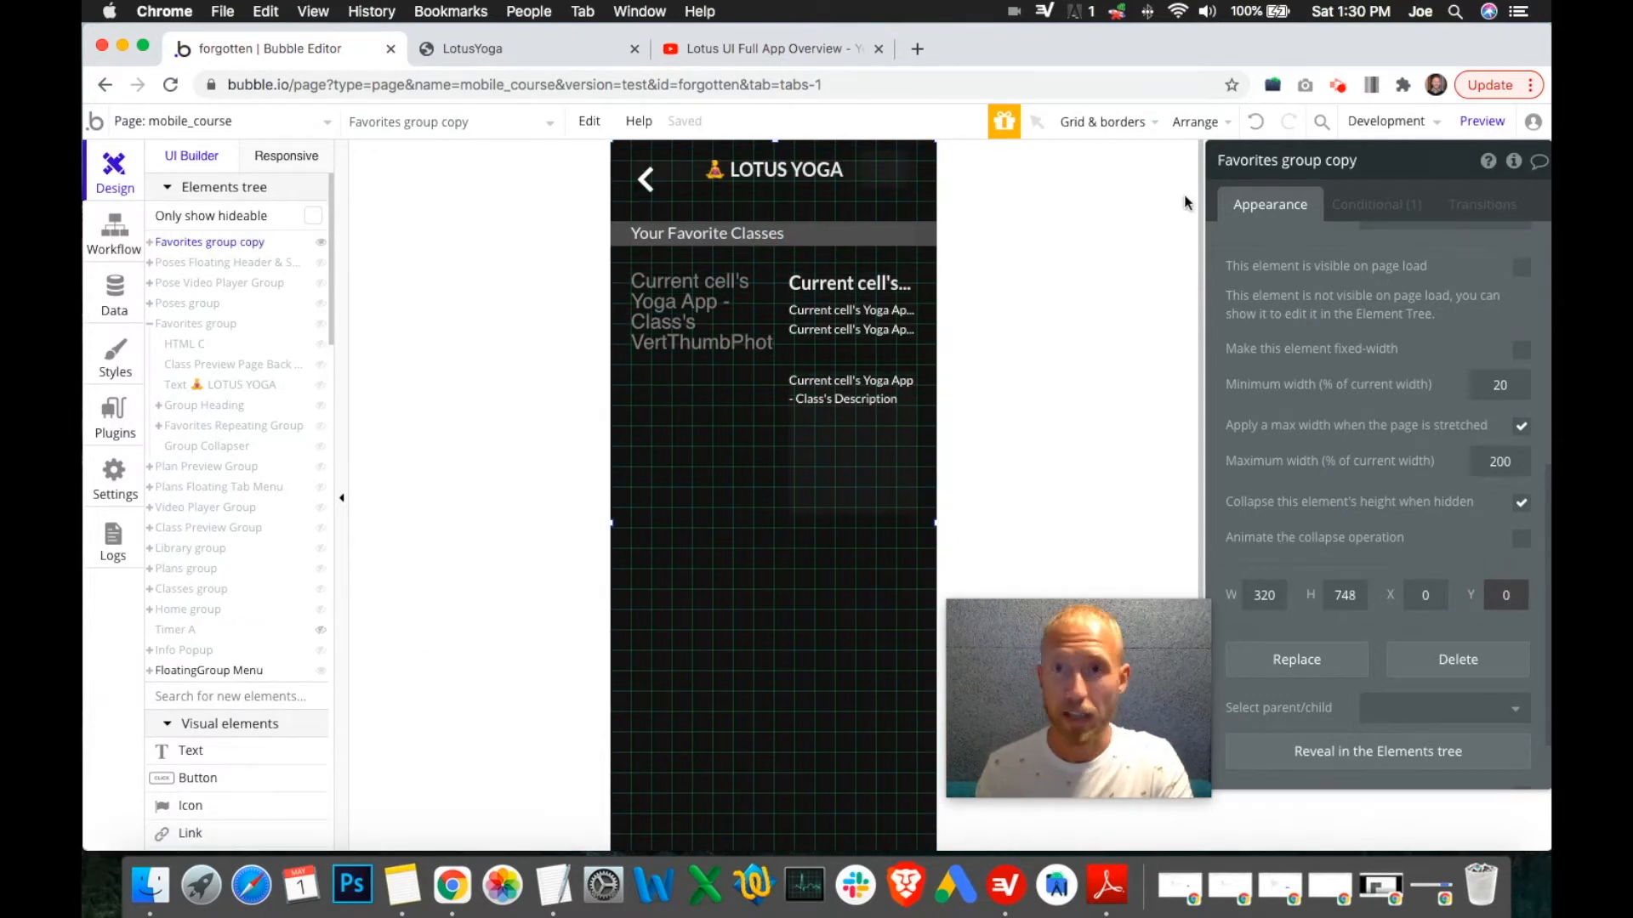
Rename the copied Favorites group as "Badges group".
{"action": "left_click", "coordinate": [1316, 179]}
{"action": "double_click", "coordinate": [1248, 160]}
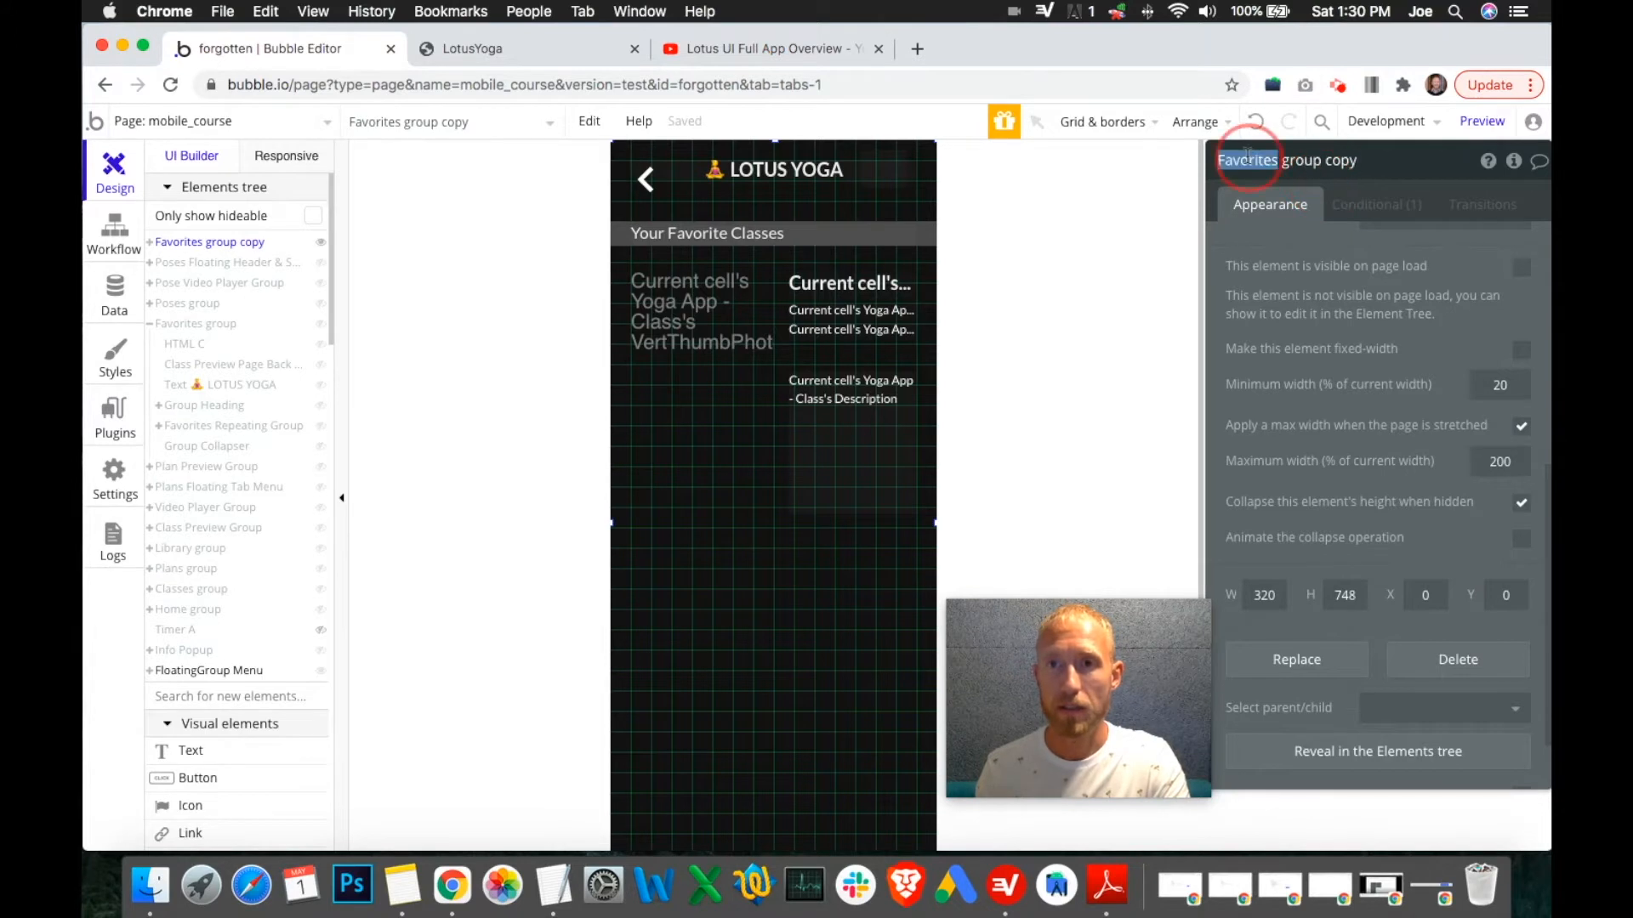
{"action": "type", "text": "Badges"}
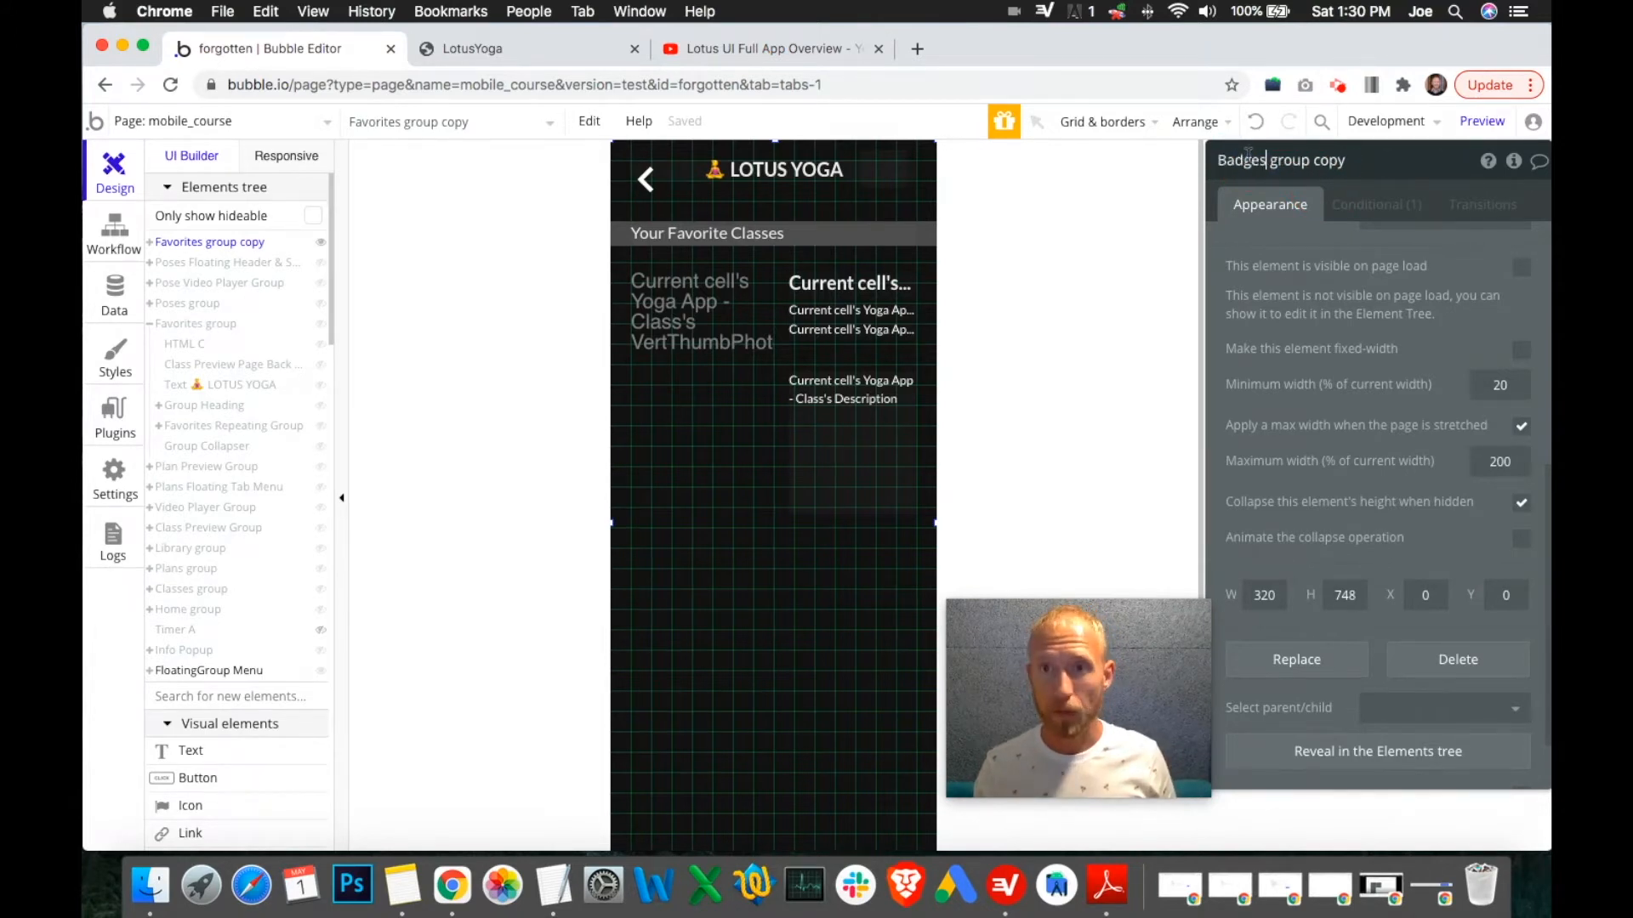
{"action": "left_click", "coordinate": [1355, 161]}
{"action": "key", "text": "BackSpace"}
{"action": "key", "text": "BackSpace"}
{"action": "key", "text": "BackSpace"}
{"action": "key", "text": "BackSpace"}
{"action": "key", "text": "BackSpace"}
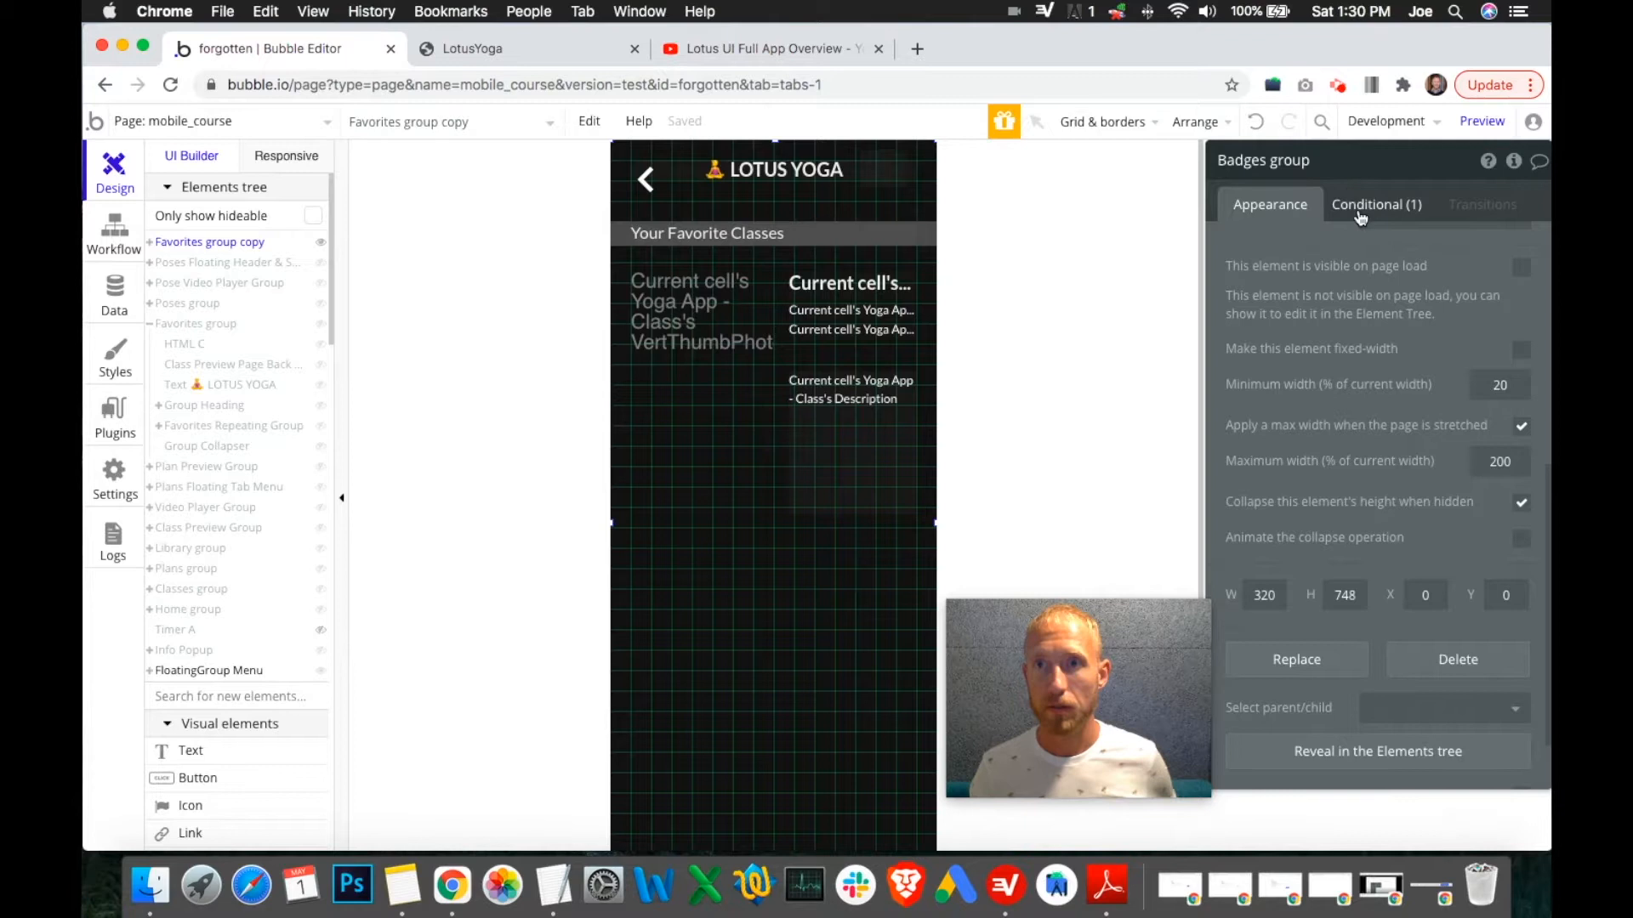
Delete the Favorites Repeating Group from the Badges group.
{"action": "scroll", "coordinate": [1342, 347], "scroll_direction": "up", "scroll_amount": 6}
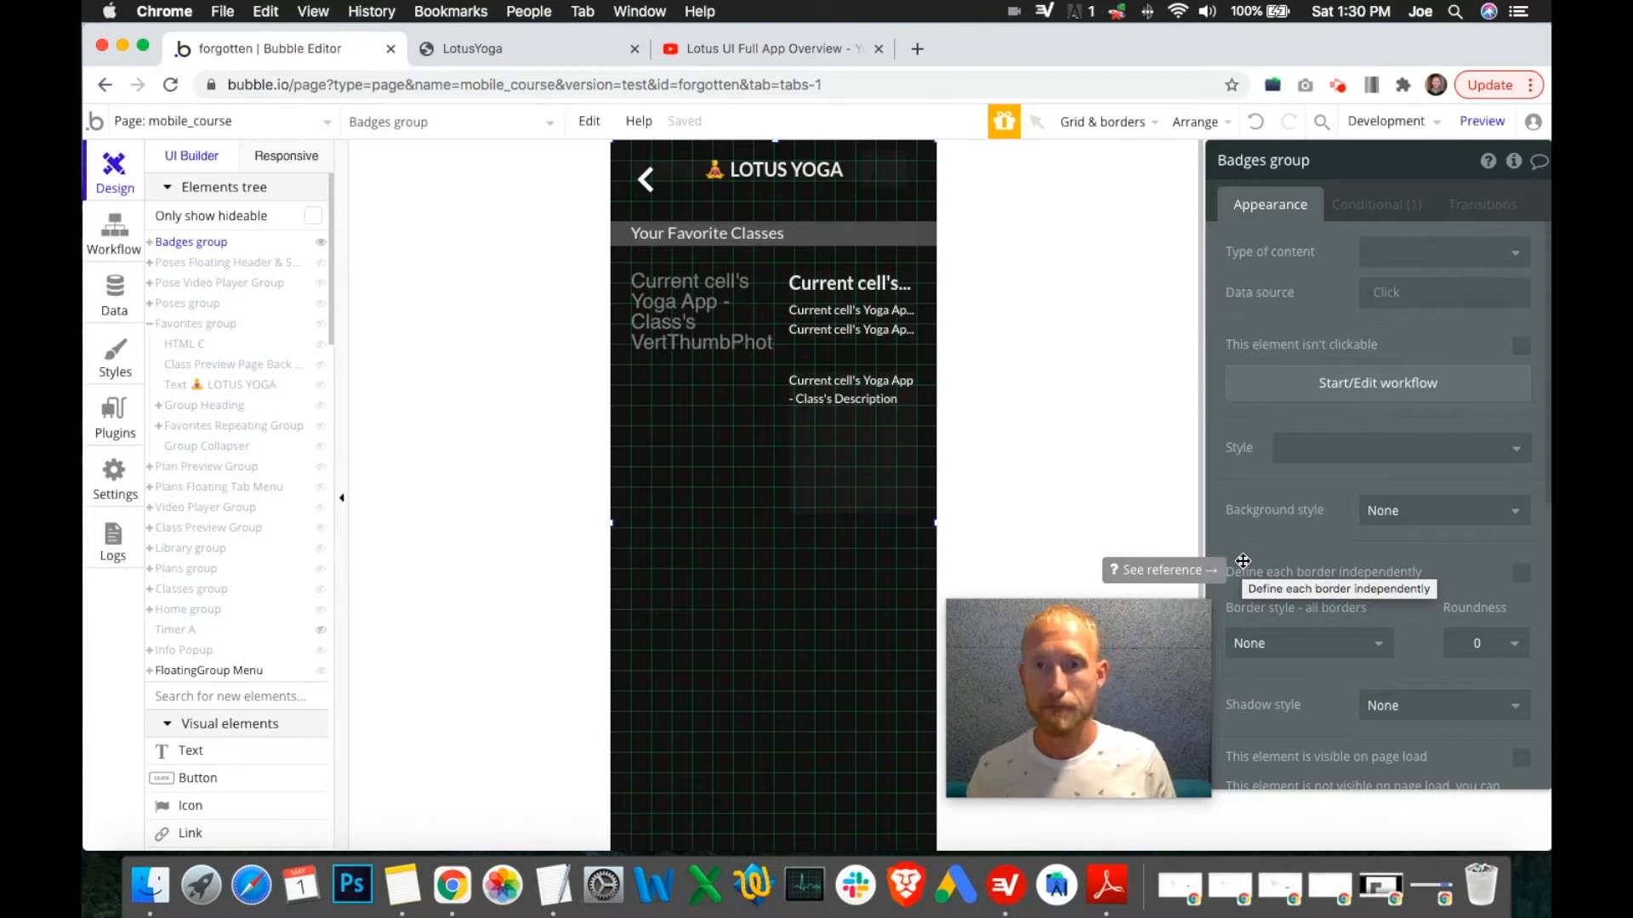
{"action": "left_click", "coordinate": [763, 564]}
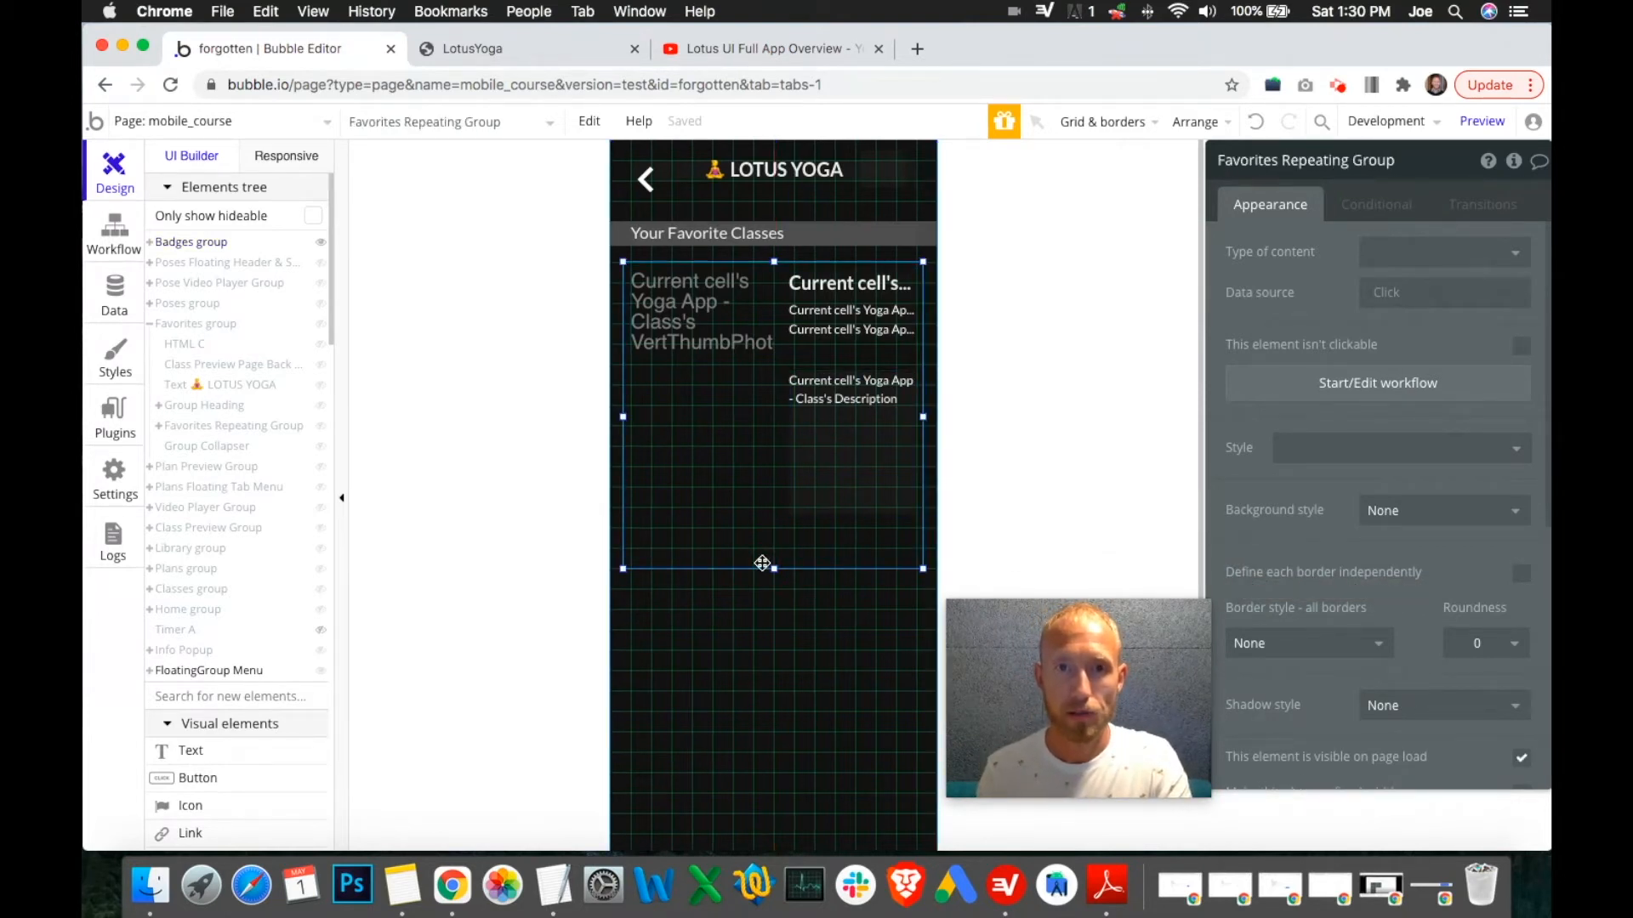
{"action": "right_click", "coordinate": [763, 567]}
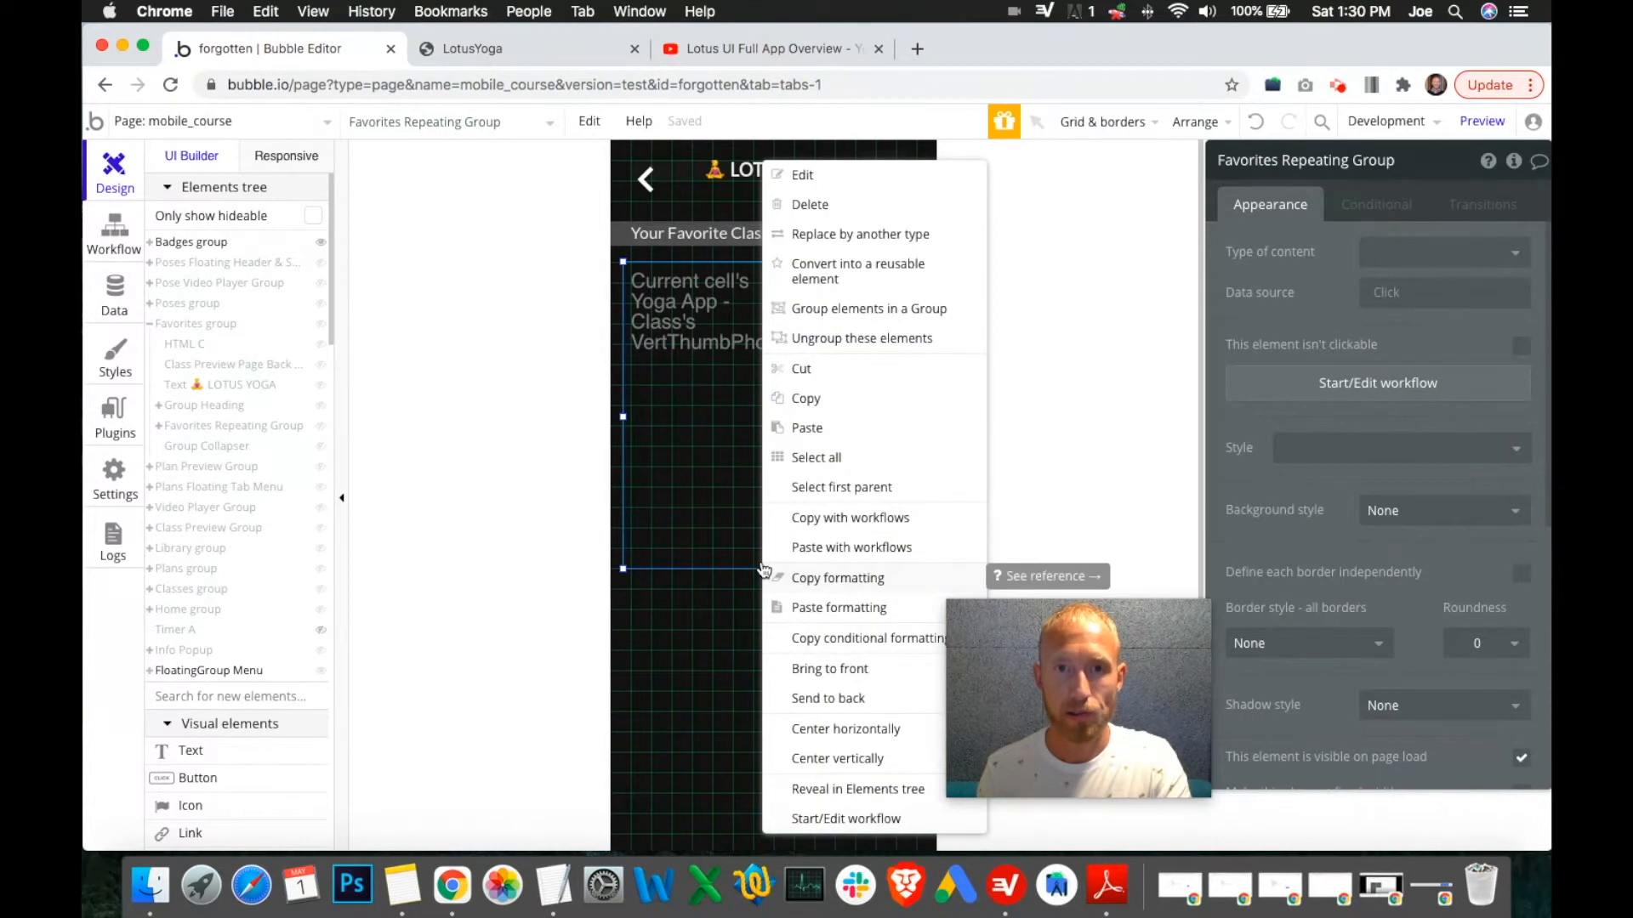
{"action": "left_click", "coordinate": [807, 205]}
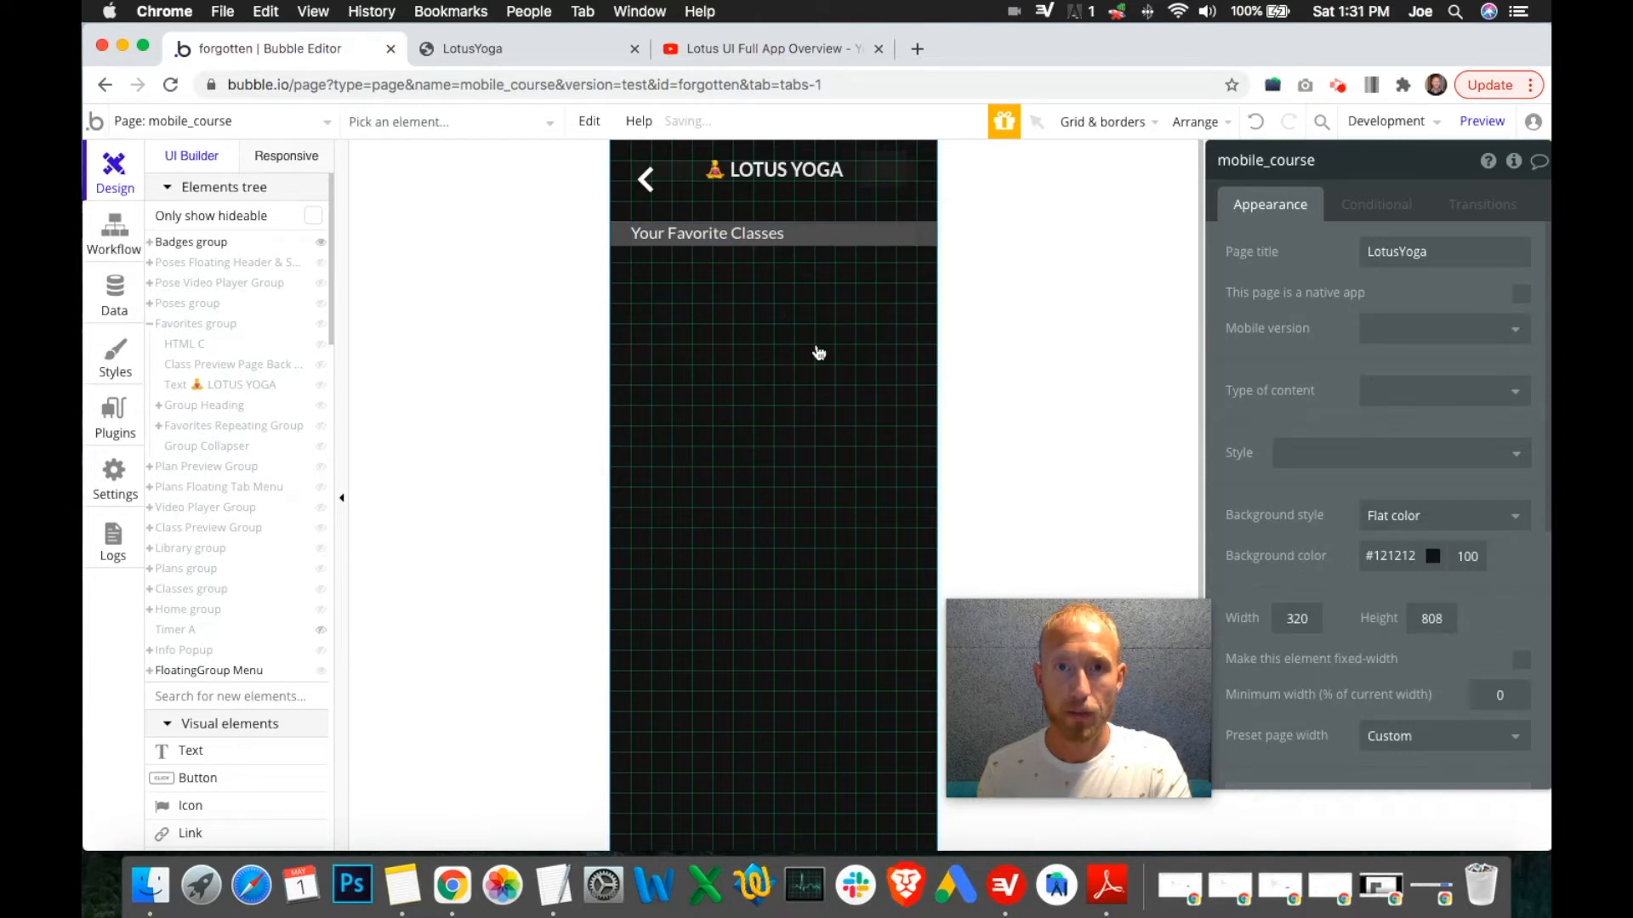
Change the section heading text in the Badges group to "Your Badges".
{"action": "left_click", "coordinate": [744, 246]}
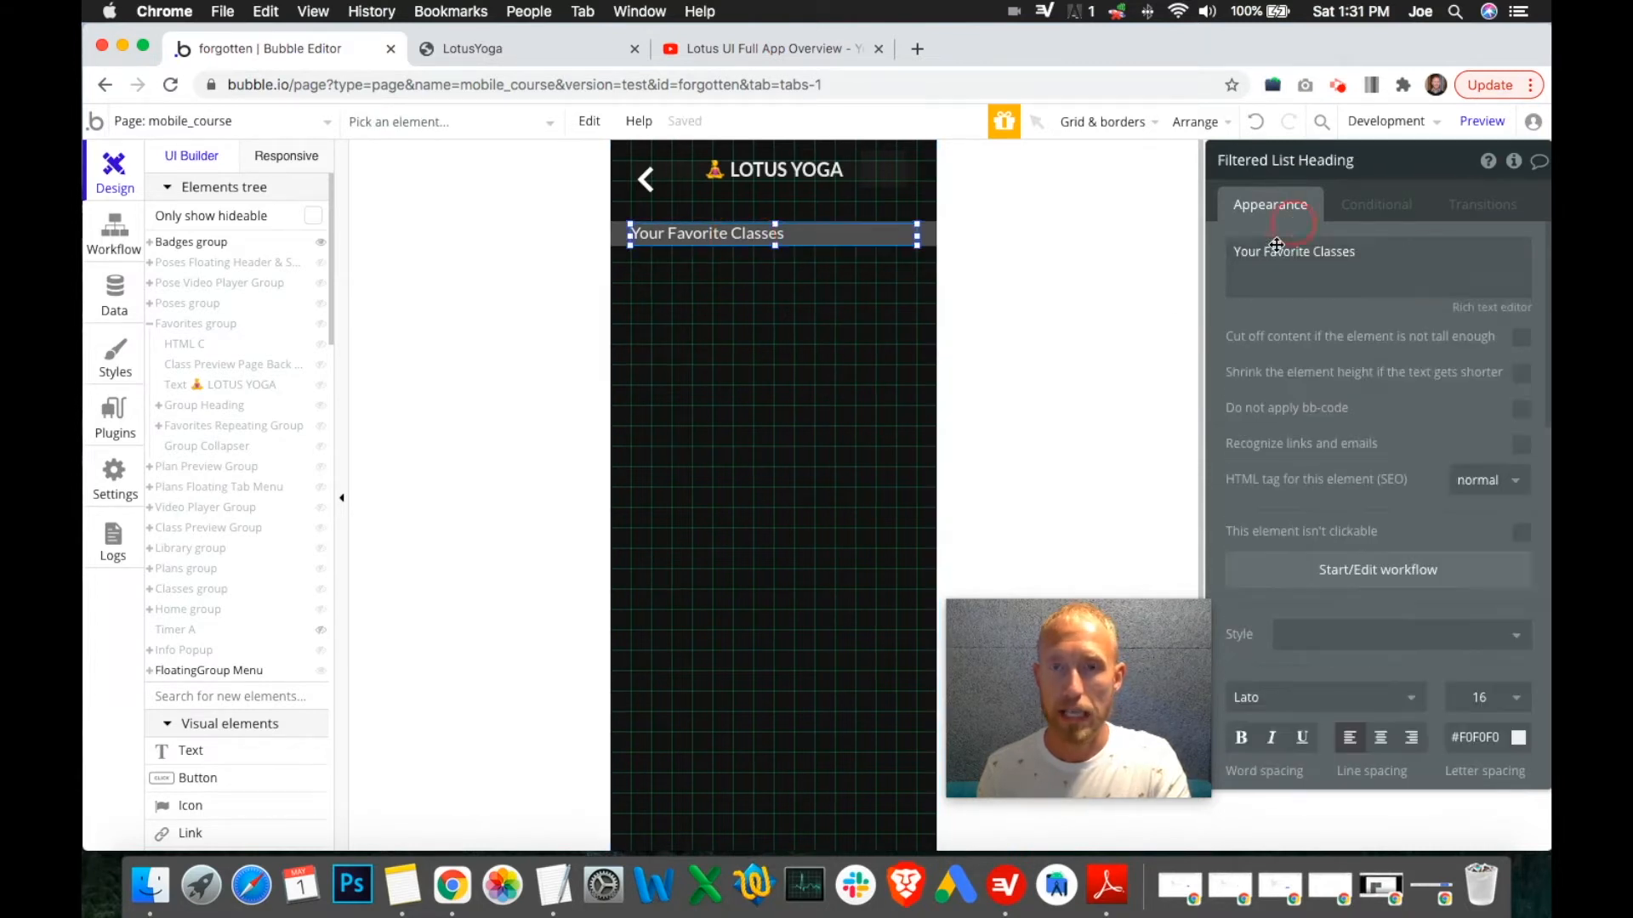
{"action": "left_click", "coordinate": [1292, 256]}
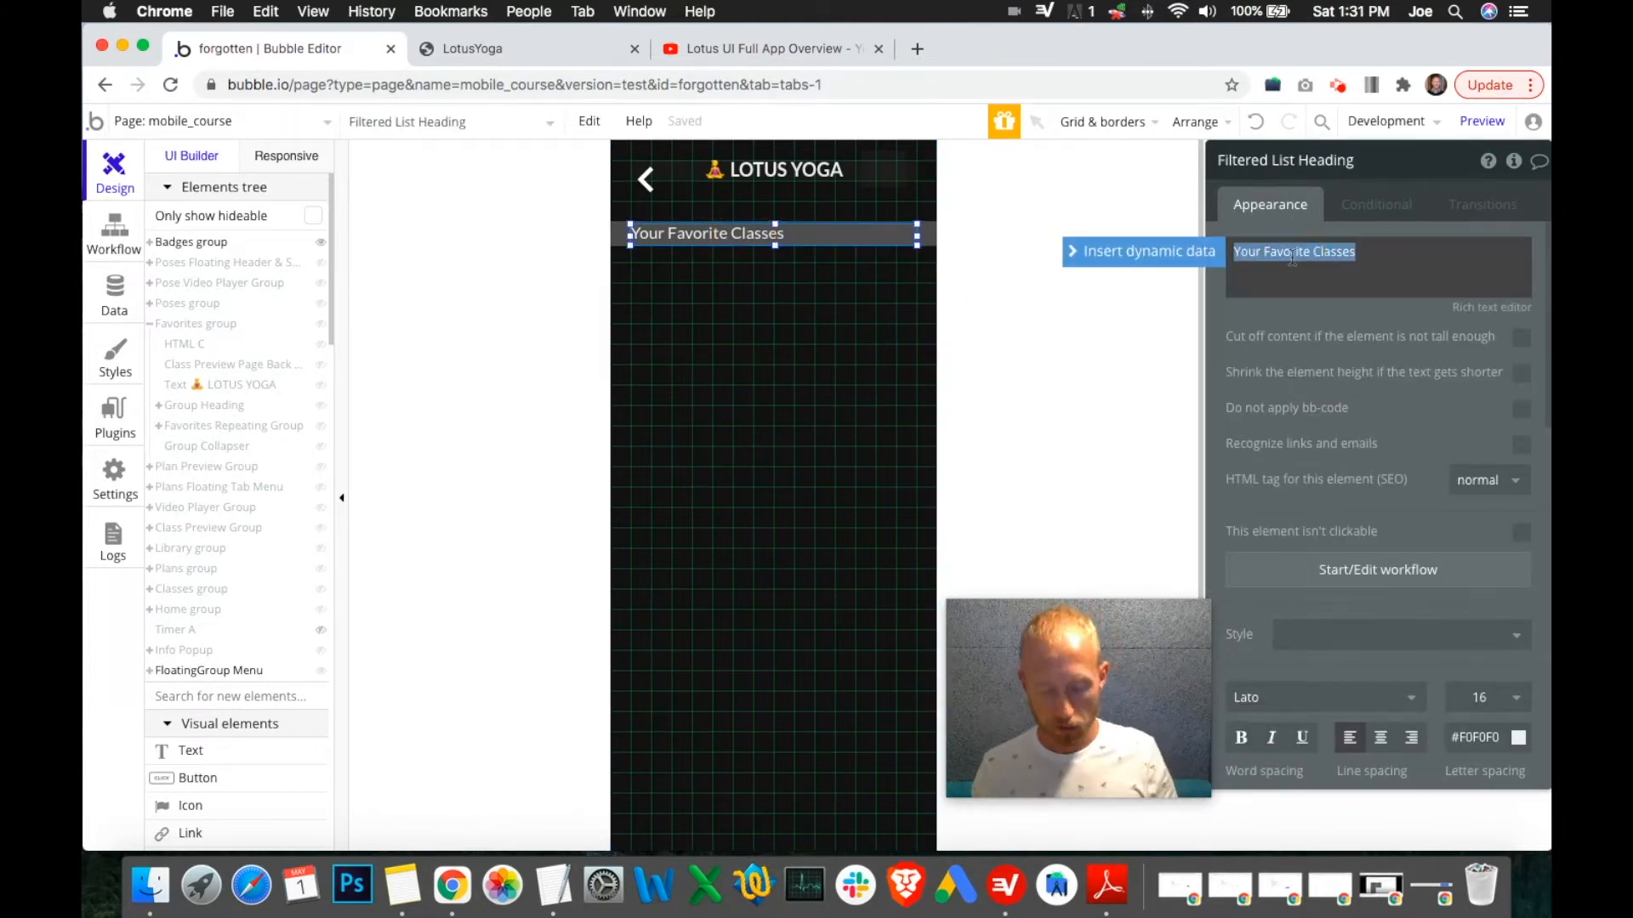
{"action": "triple_click", "coordinate": [1292, 256]}
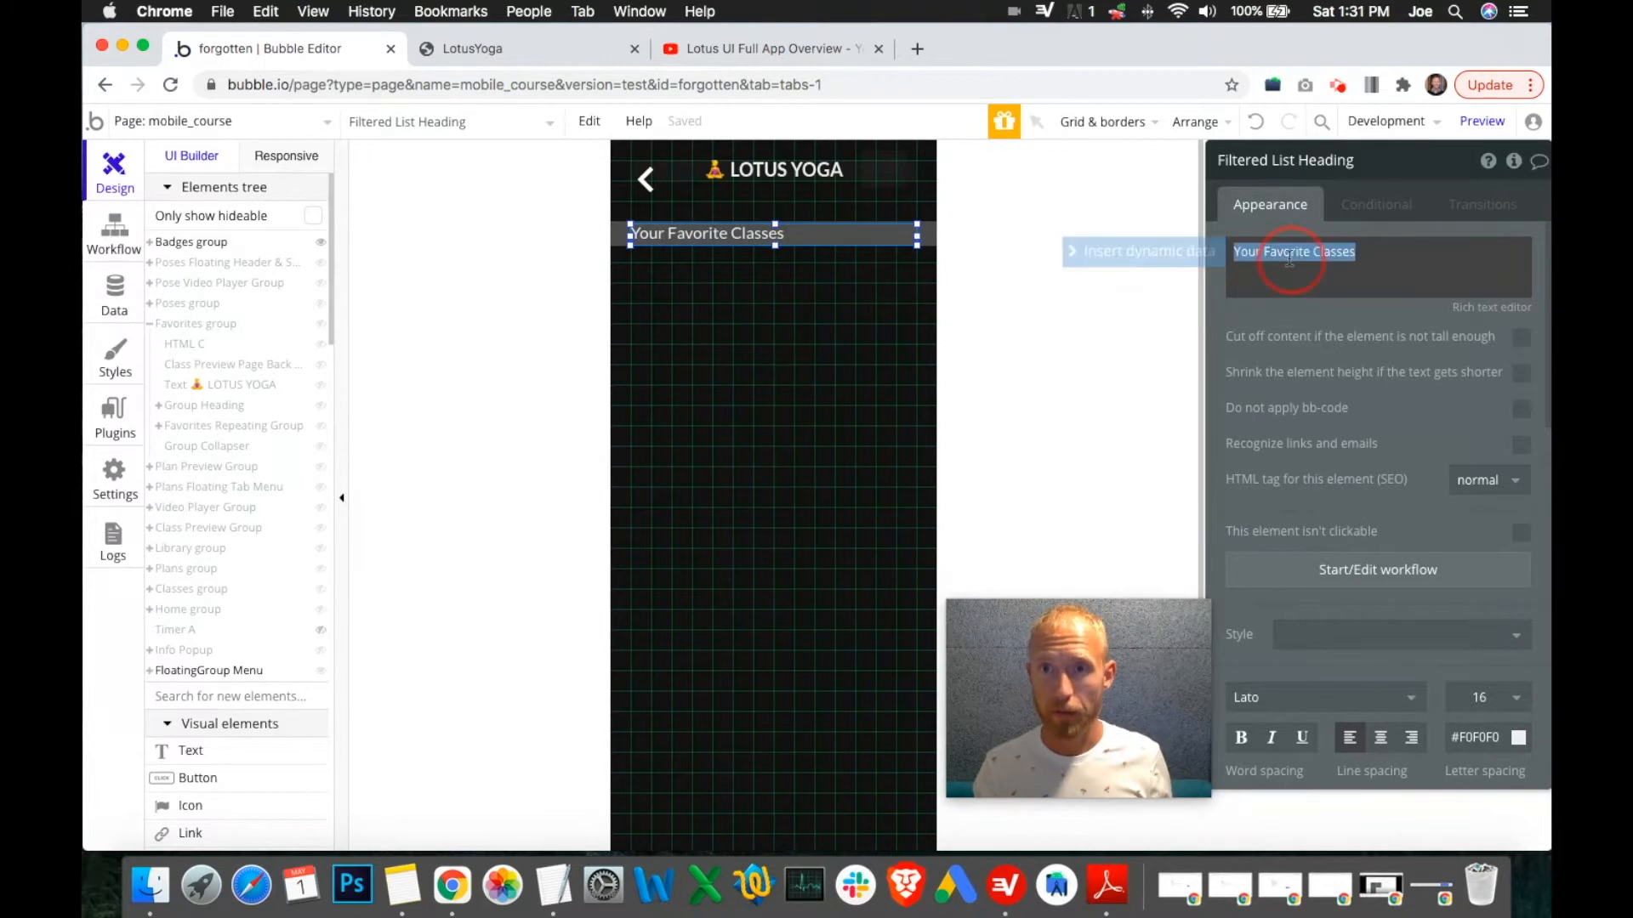
{"action": "double_click", "coordinate": [1291, 252]}
{"action": "type", "text": "Badge"}
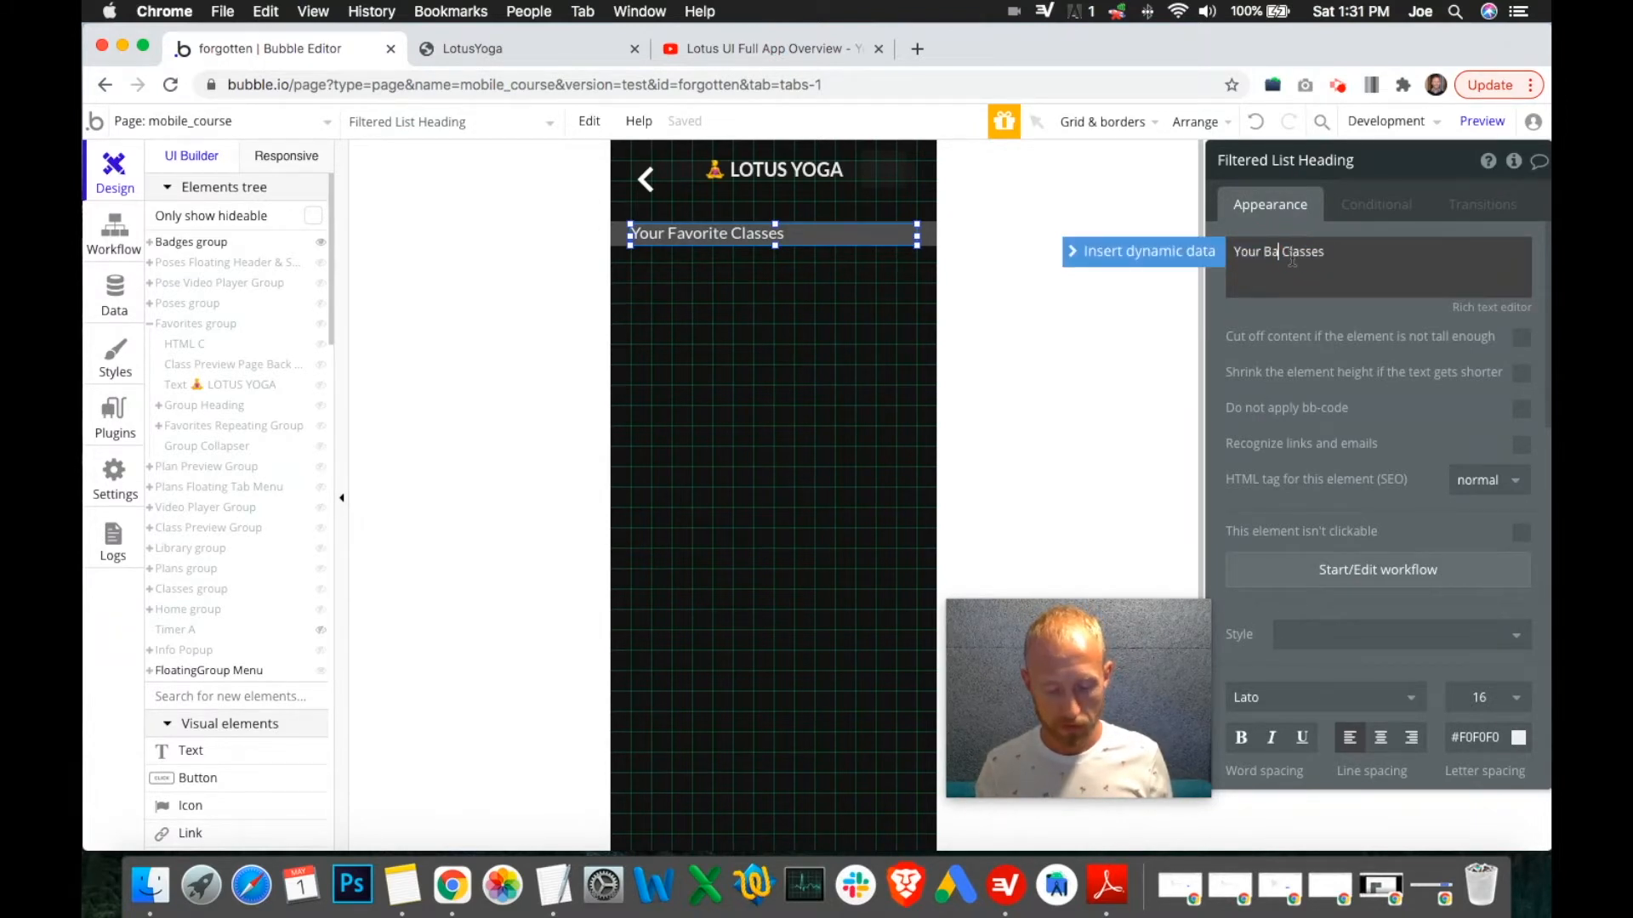
{"action": "type", "text": "s"}
{"action": "key", "text": "shift+End"}
{"action": "key", "text": "BackSpace"}
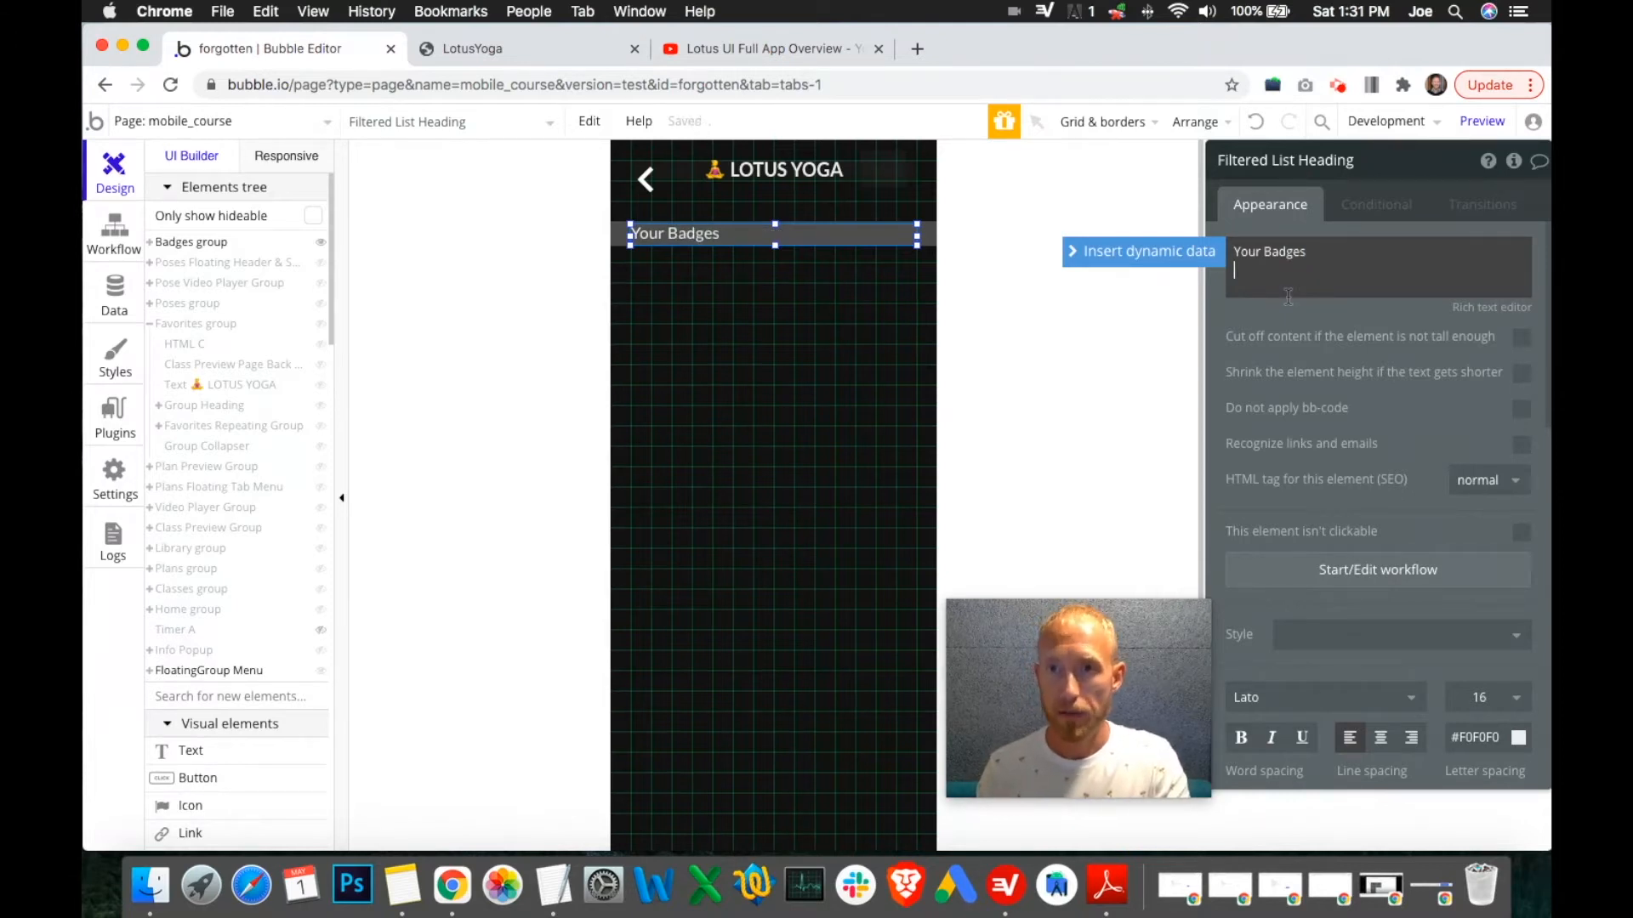
{"action": "left_click", "coordinate": [863, 310]}
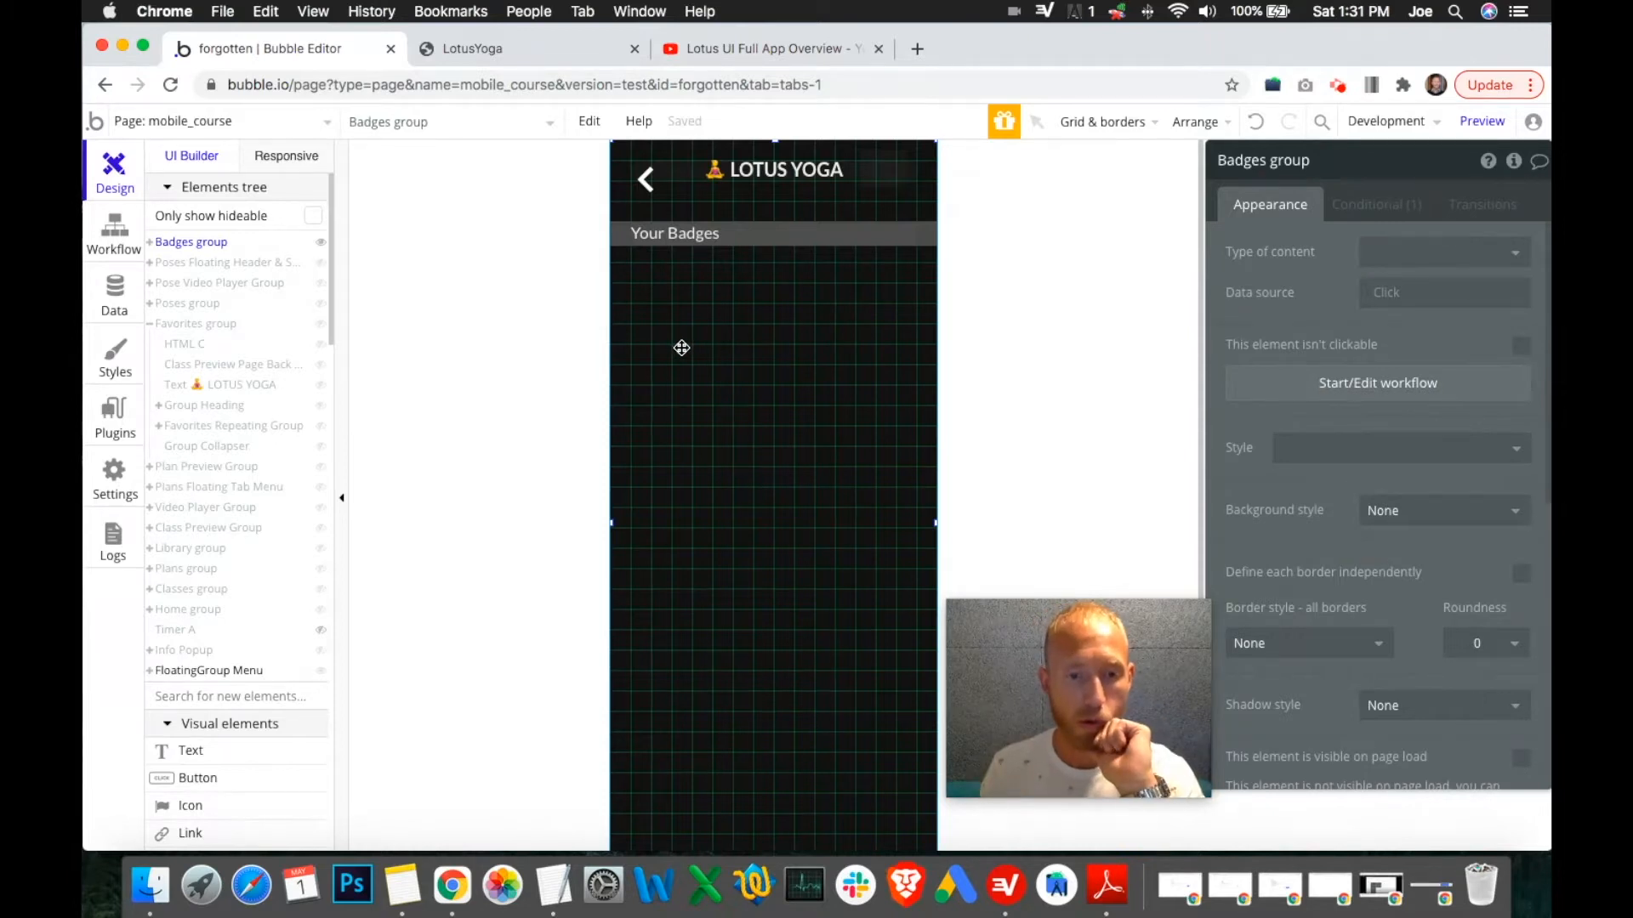
Draw an image element about 52 by 62 px beneath the Your Badges heading, near the group's left edge.
{"action": "mouse_move", "coordinate": [1026, 681]}
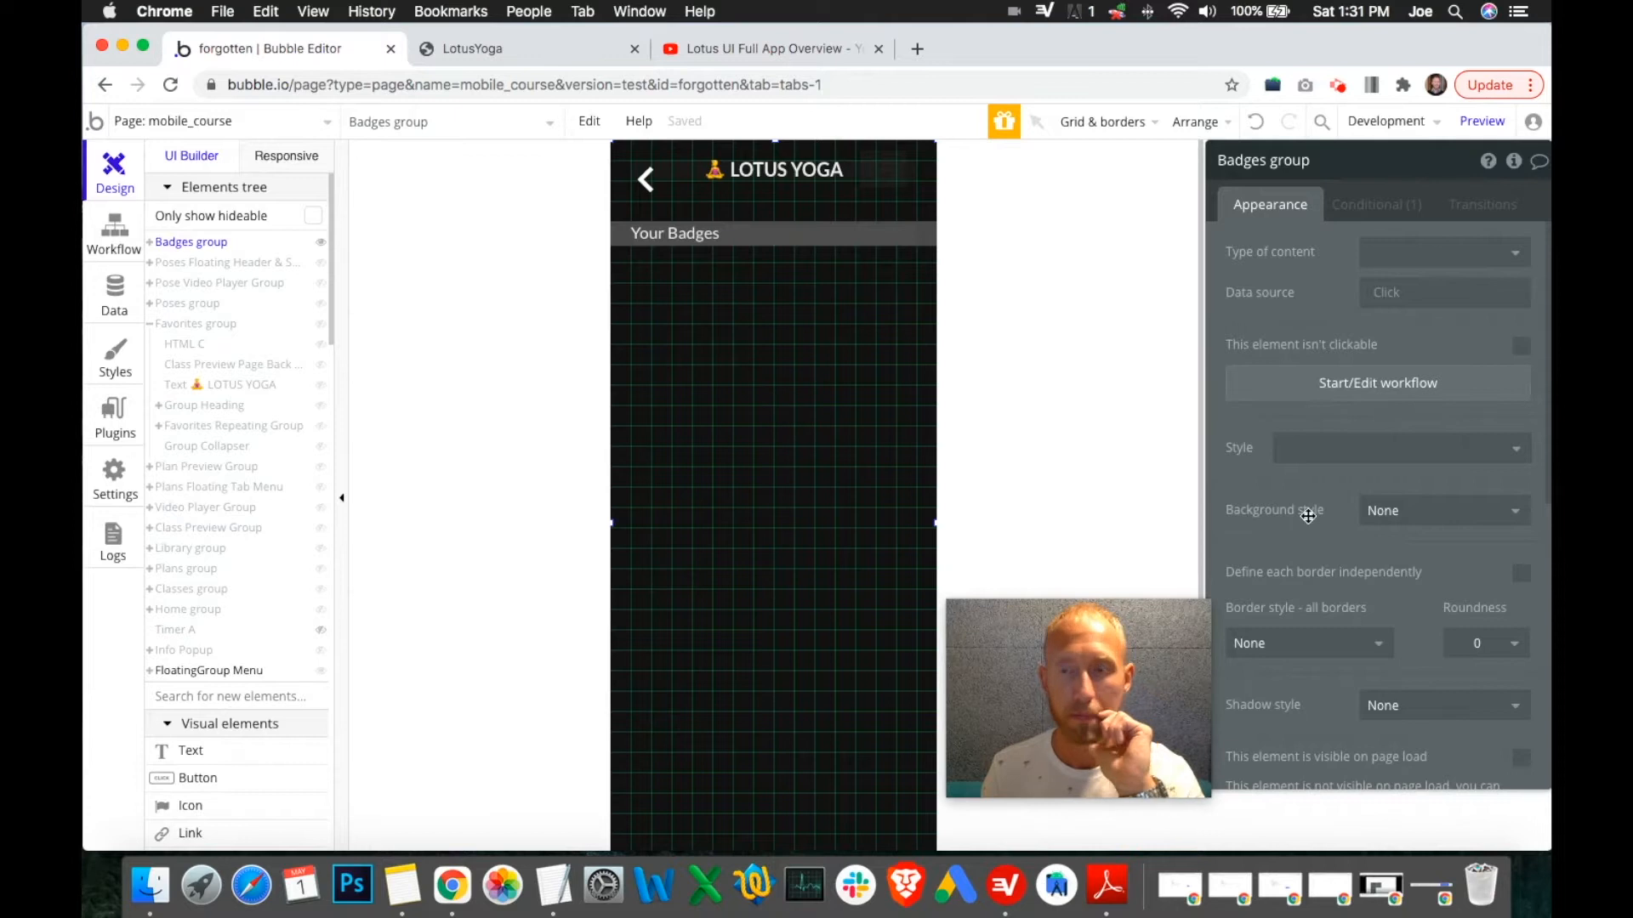
{"action": "scroll", "coordinate": [1308, 516], "scroll_direction": "down", "scroll_amount": 6}
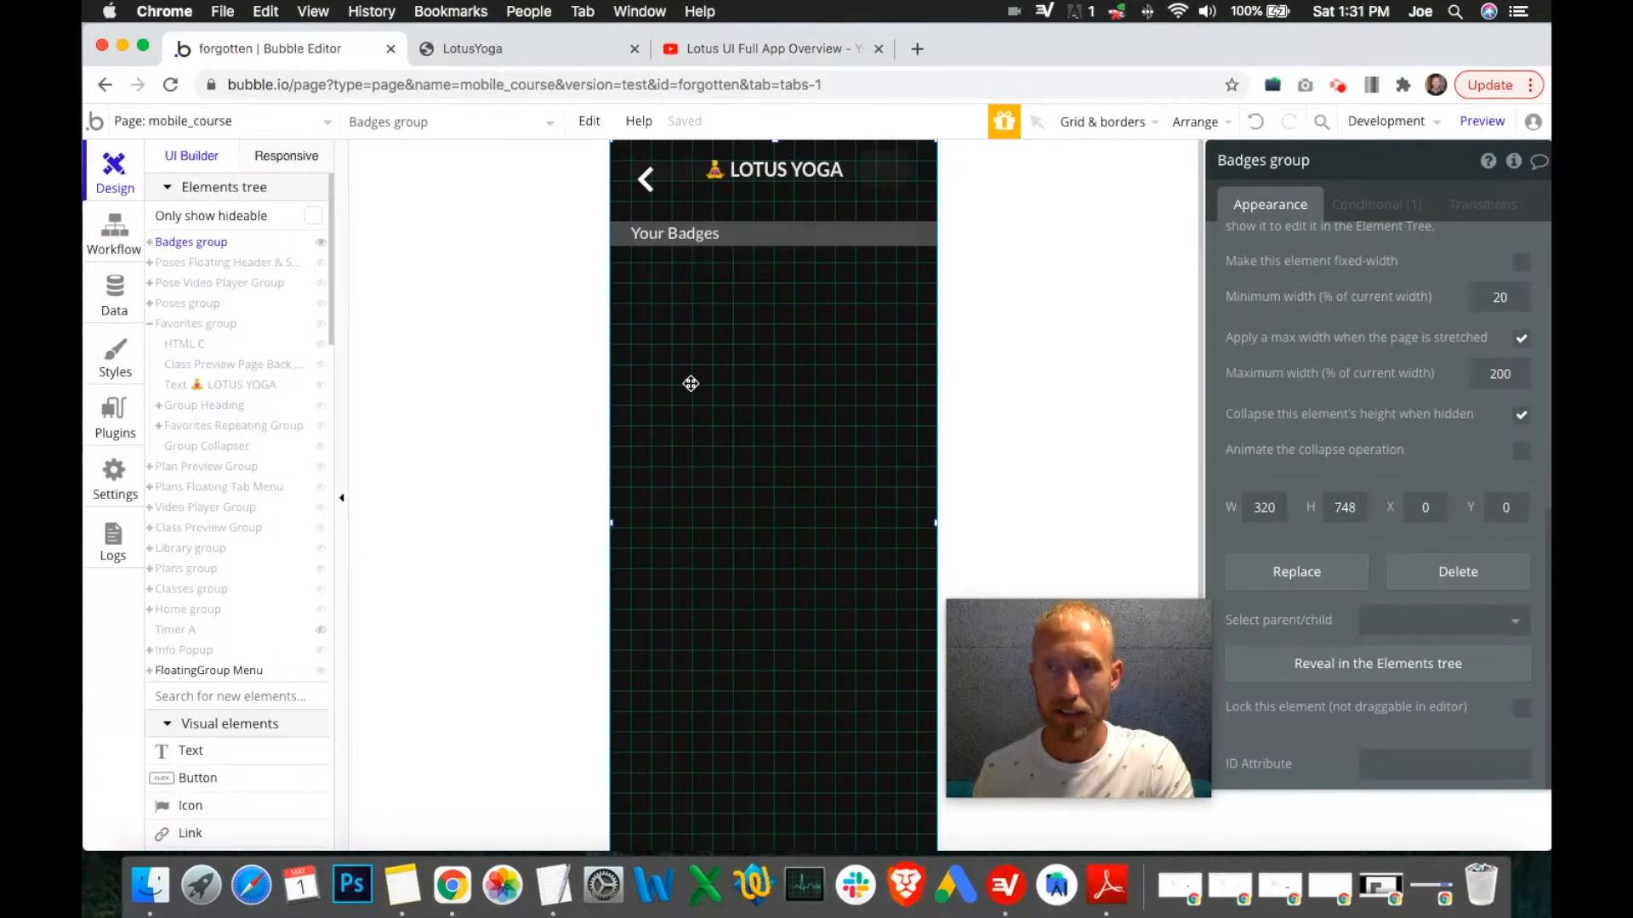
{"action": "scroll", "coordinate": [246, 684], "scroll_direction": "down", "scroll_amount": 20}
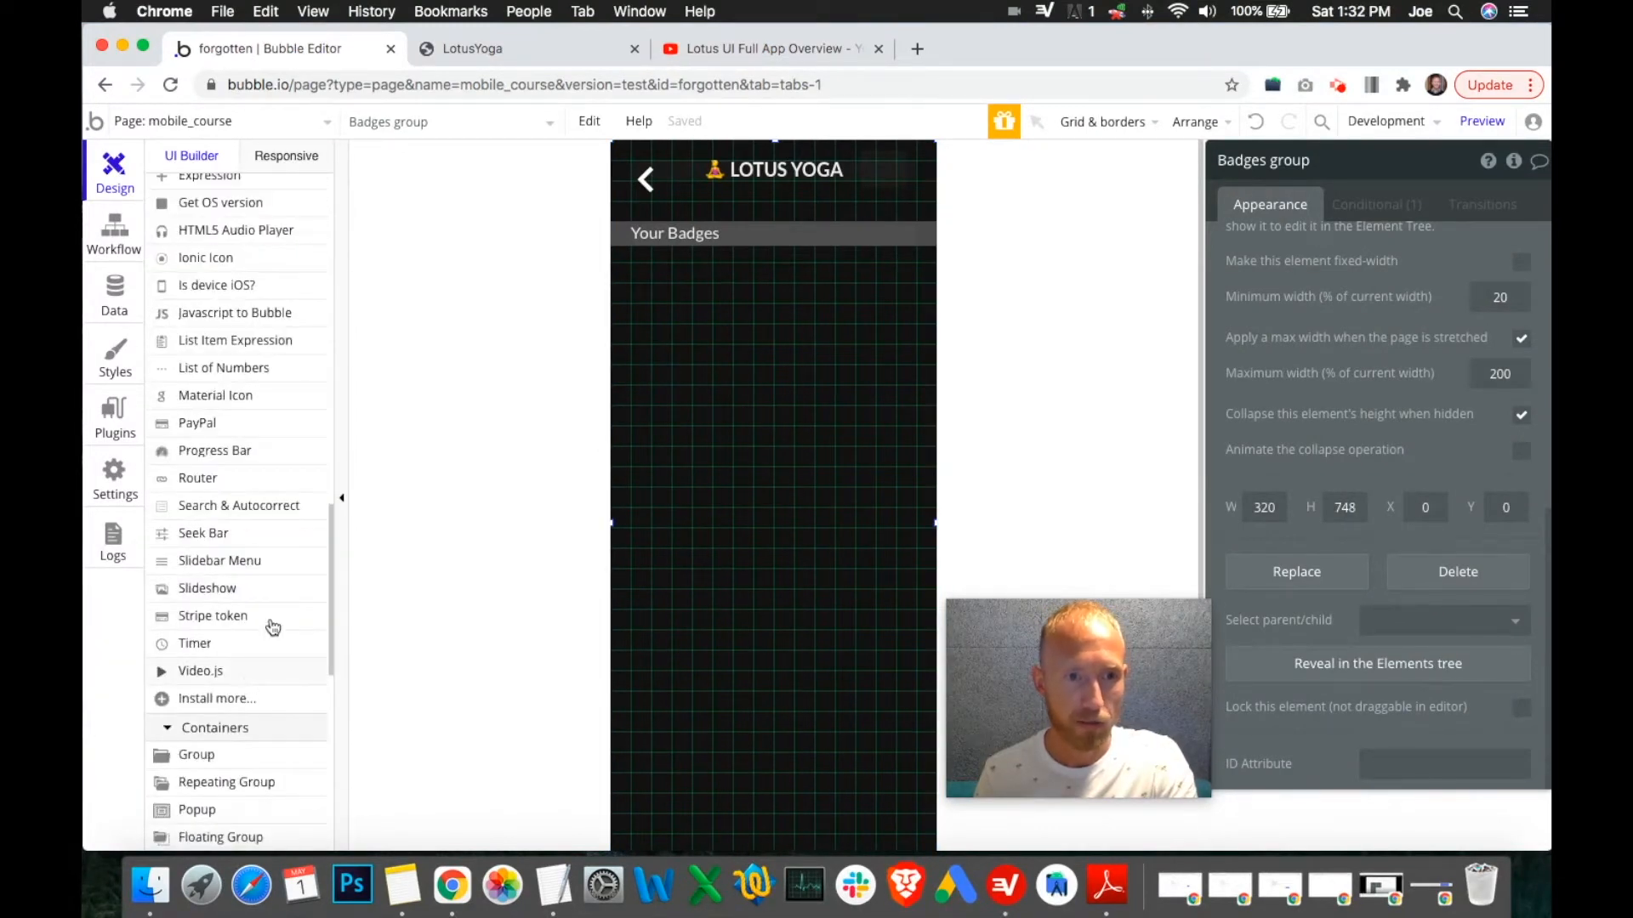
{"action": "scroll", "coordinate": [273, 628], "scroll_direction": "up", "scroll_amount": 15}
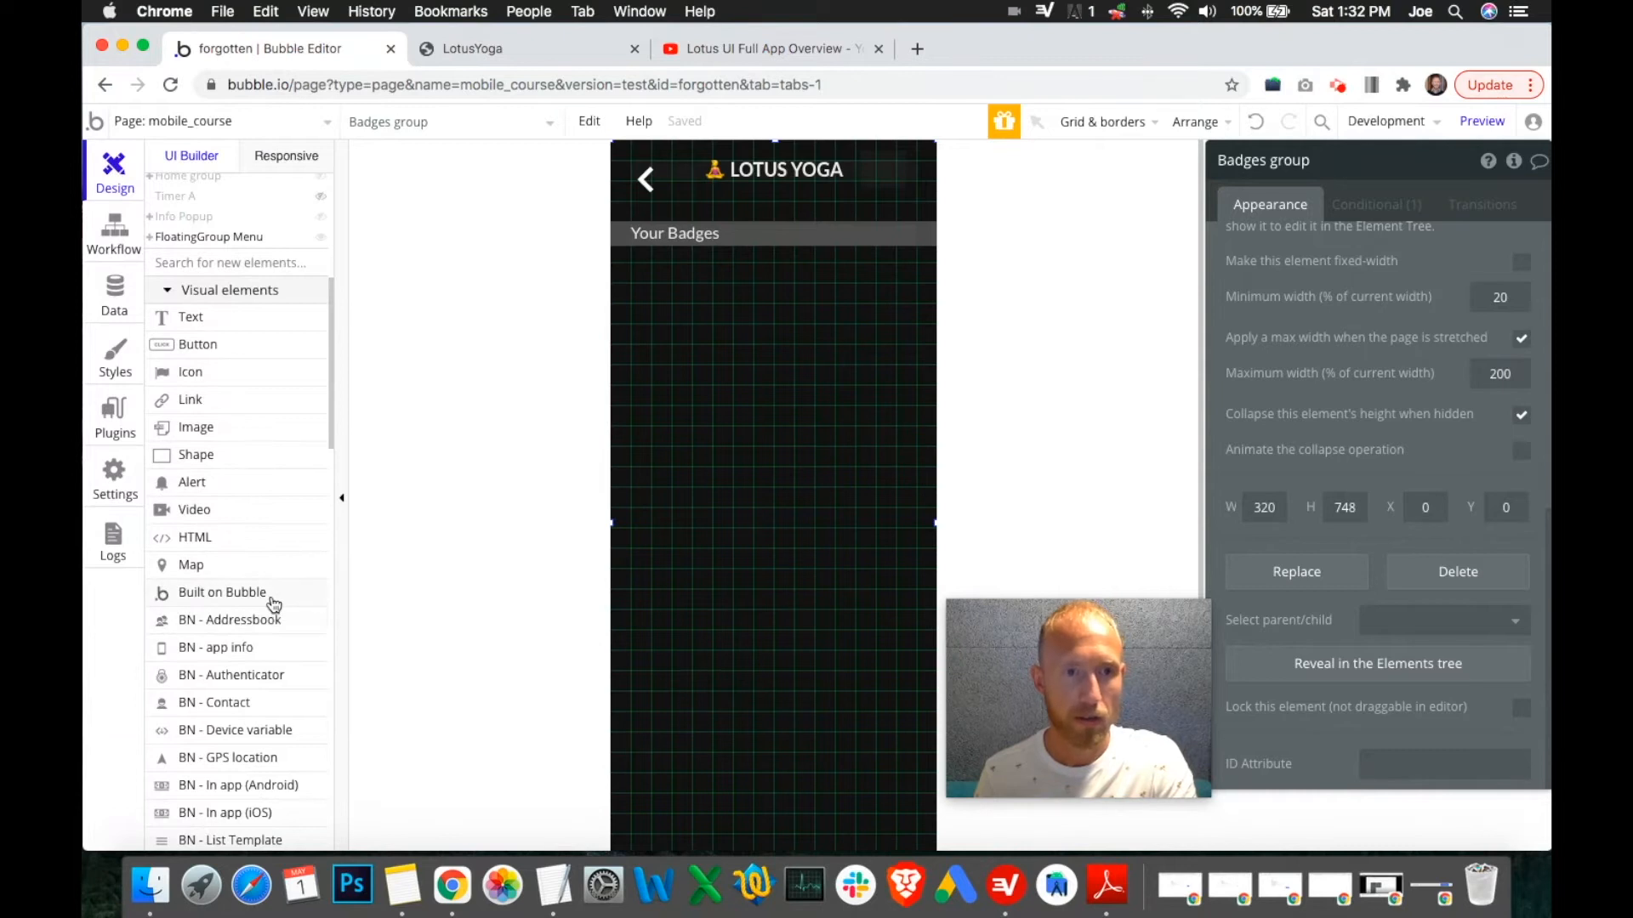
{"action": "left_click", "coordinate": [196, 428]}
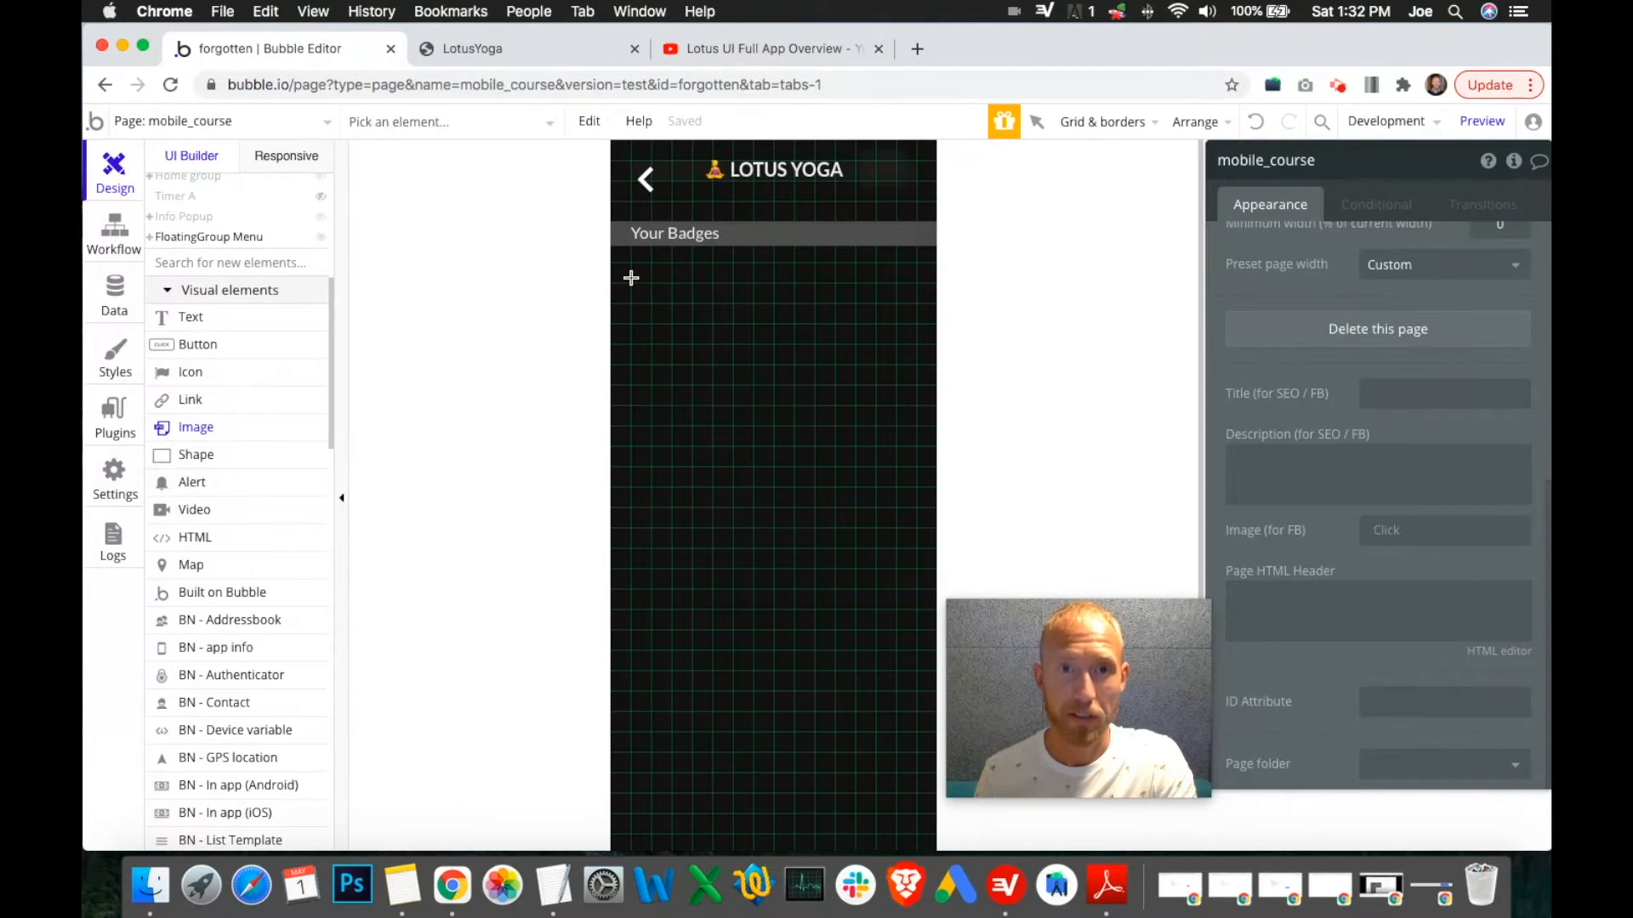
{"action": "left_click_drag", "start_coordinate": [633, 287], "coordinate": [685, 349]}
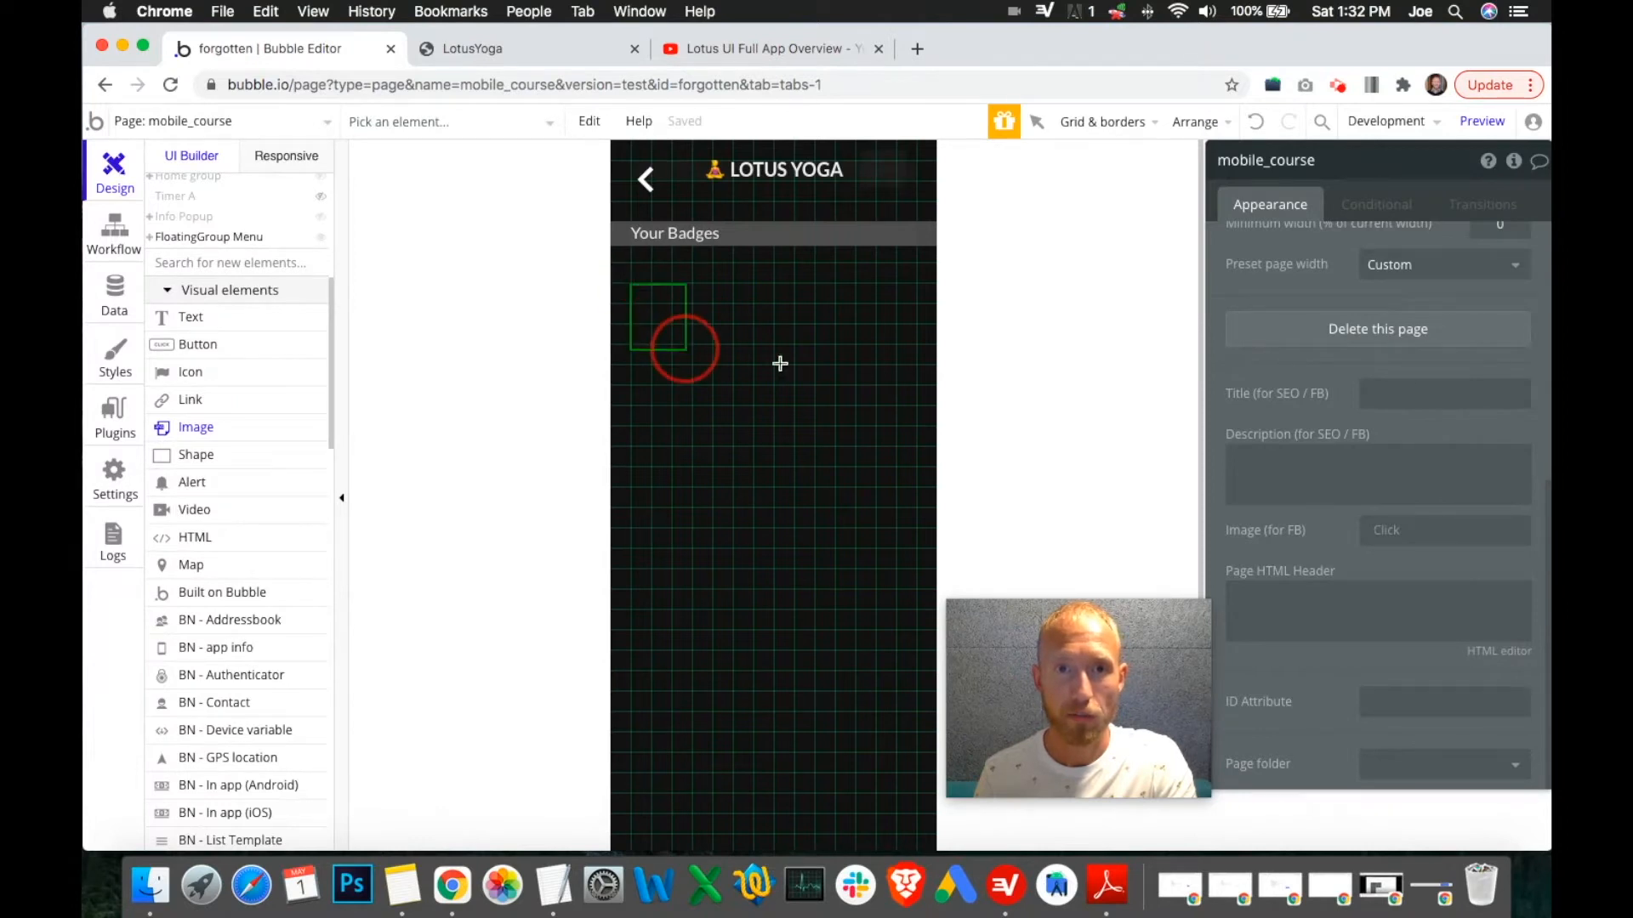
{"action": "left_click_drag", "start_coordinate": [1079, 693], "coordinate": [1058, 683]}
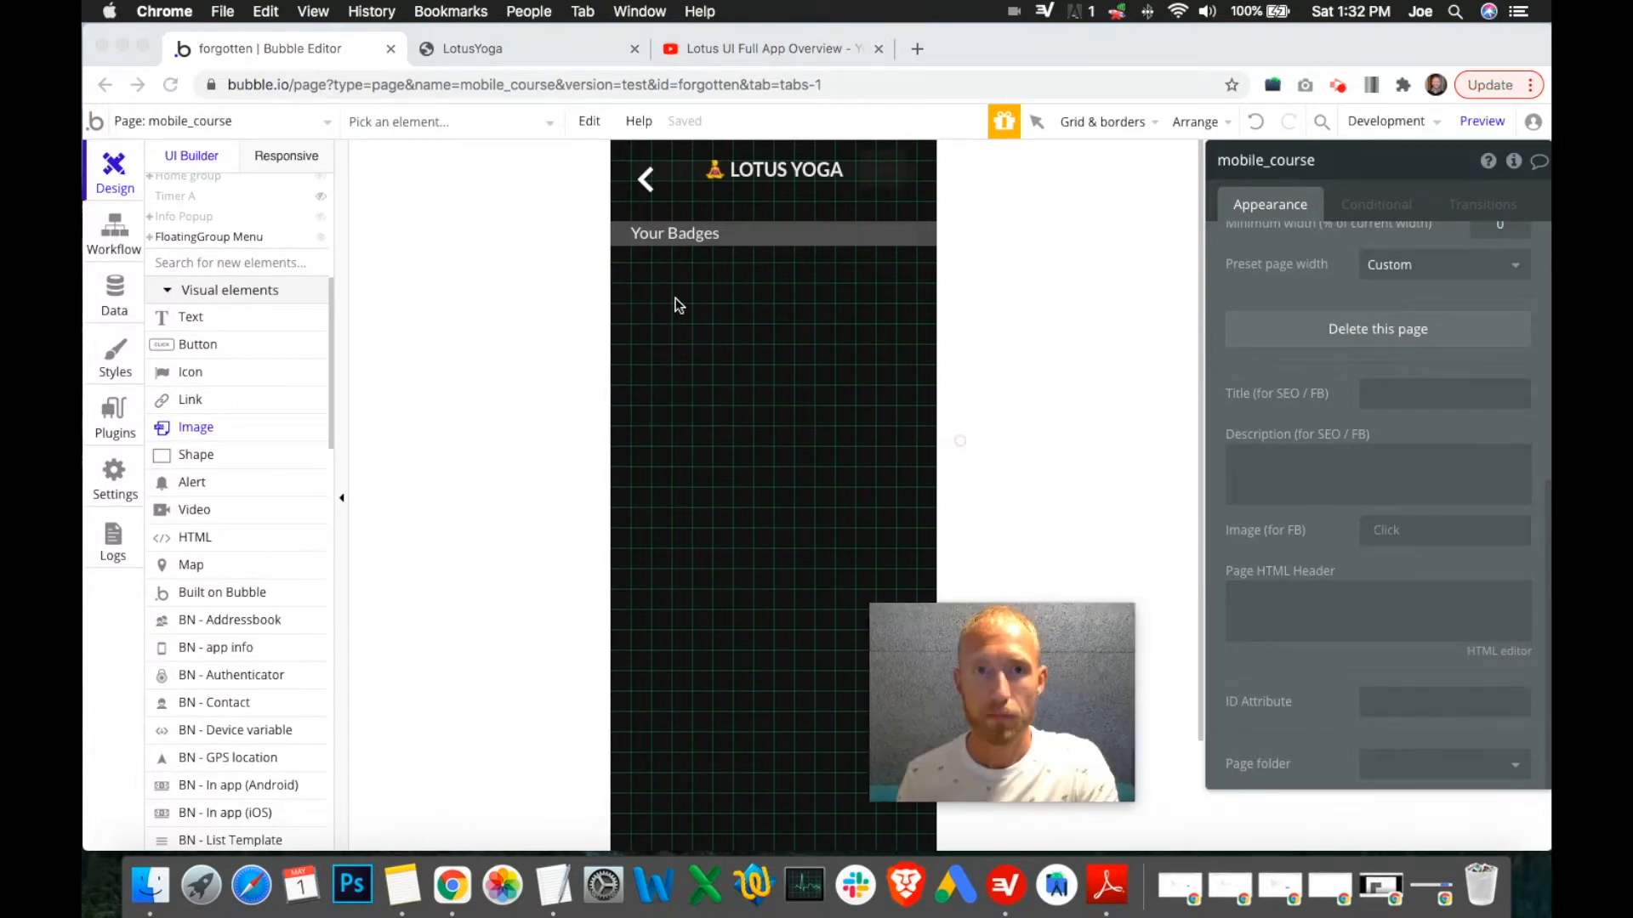
{"action": "left_click", "coordinate": [697, 361]}
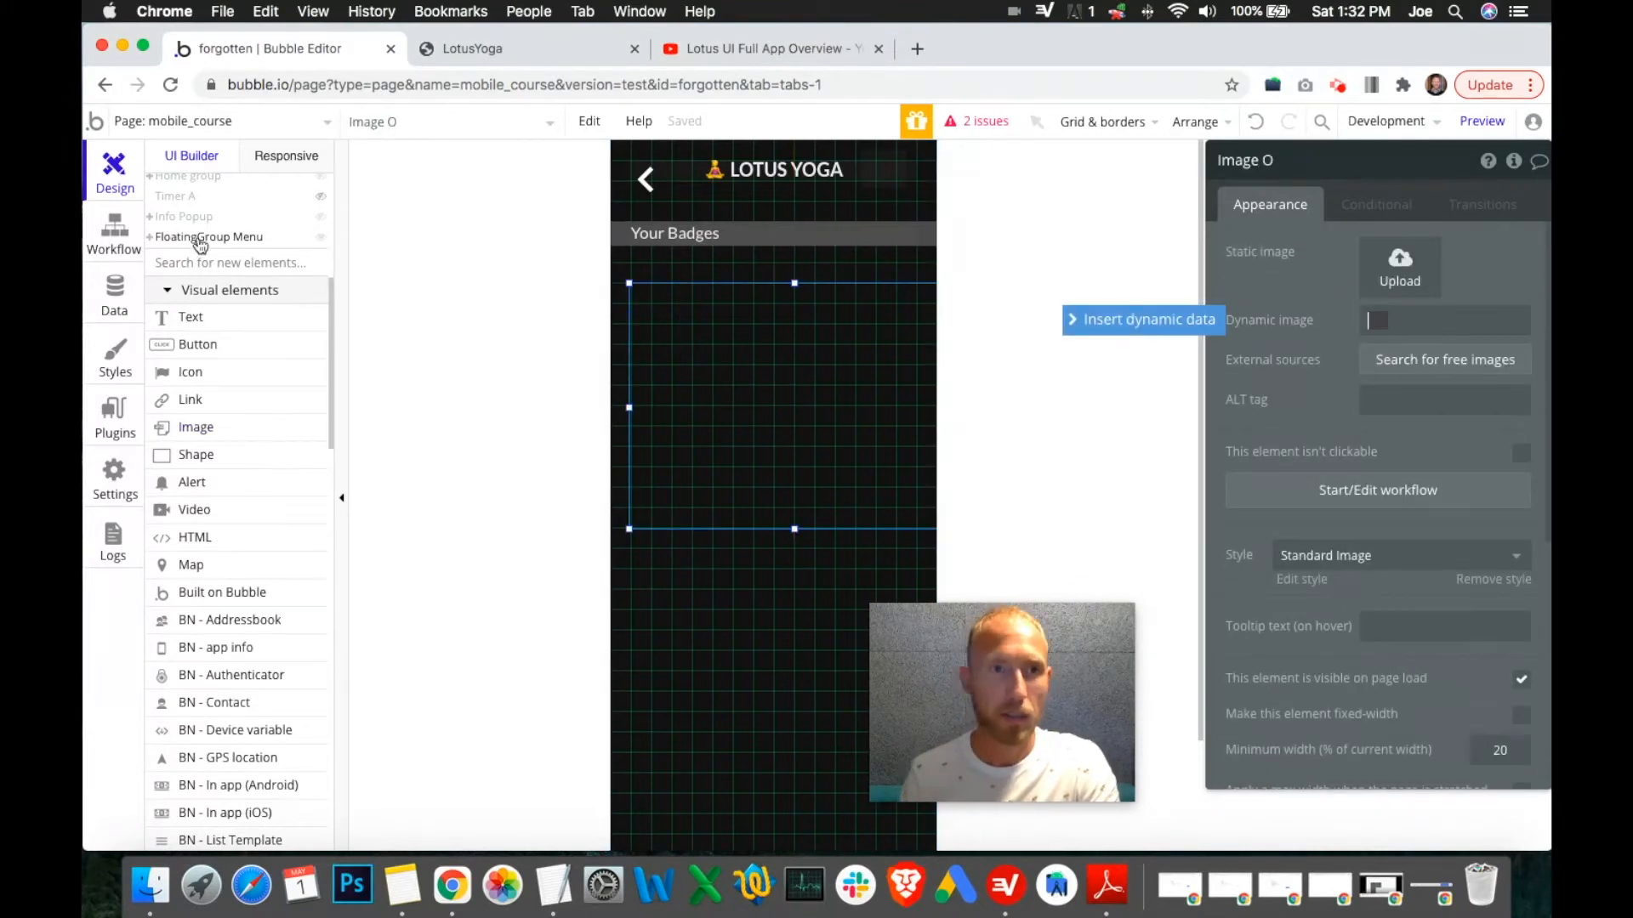
{"action": "scroll", "coordinate": [212, 266], "scroll_direction": "up", "scroll_amount": 5}
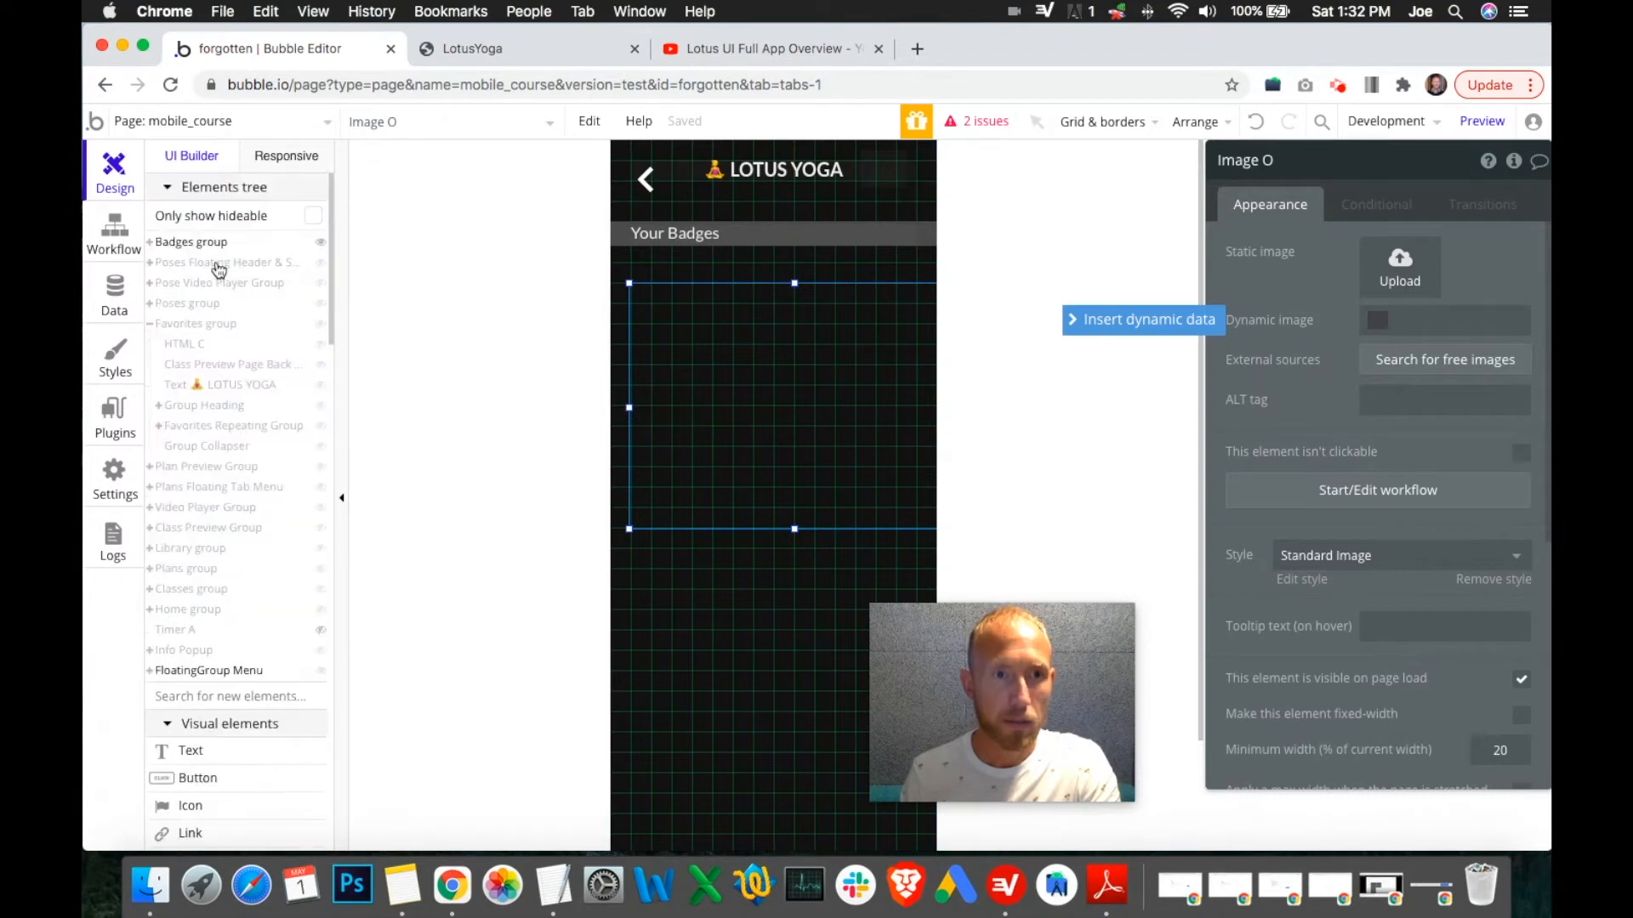
{"action": "left_click", "coordinate": [147, 242]}
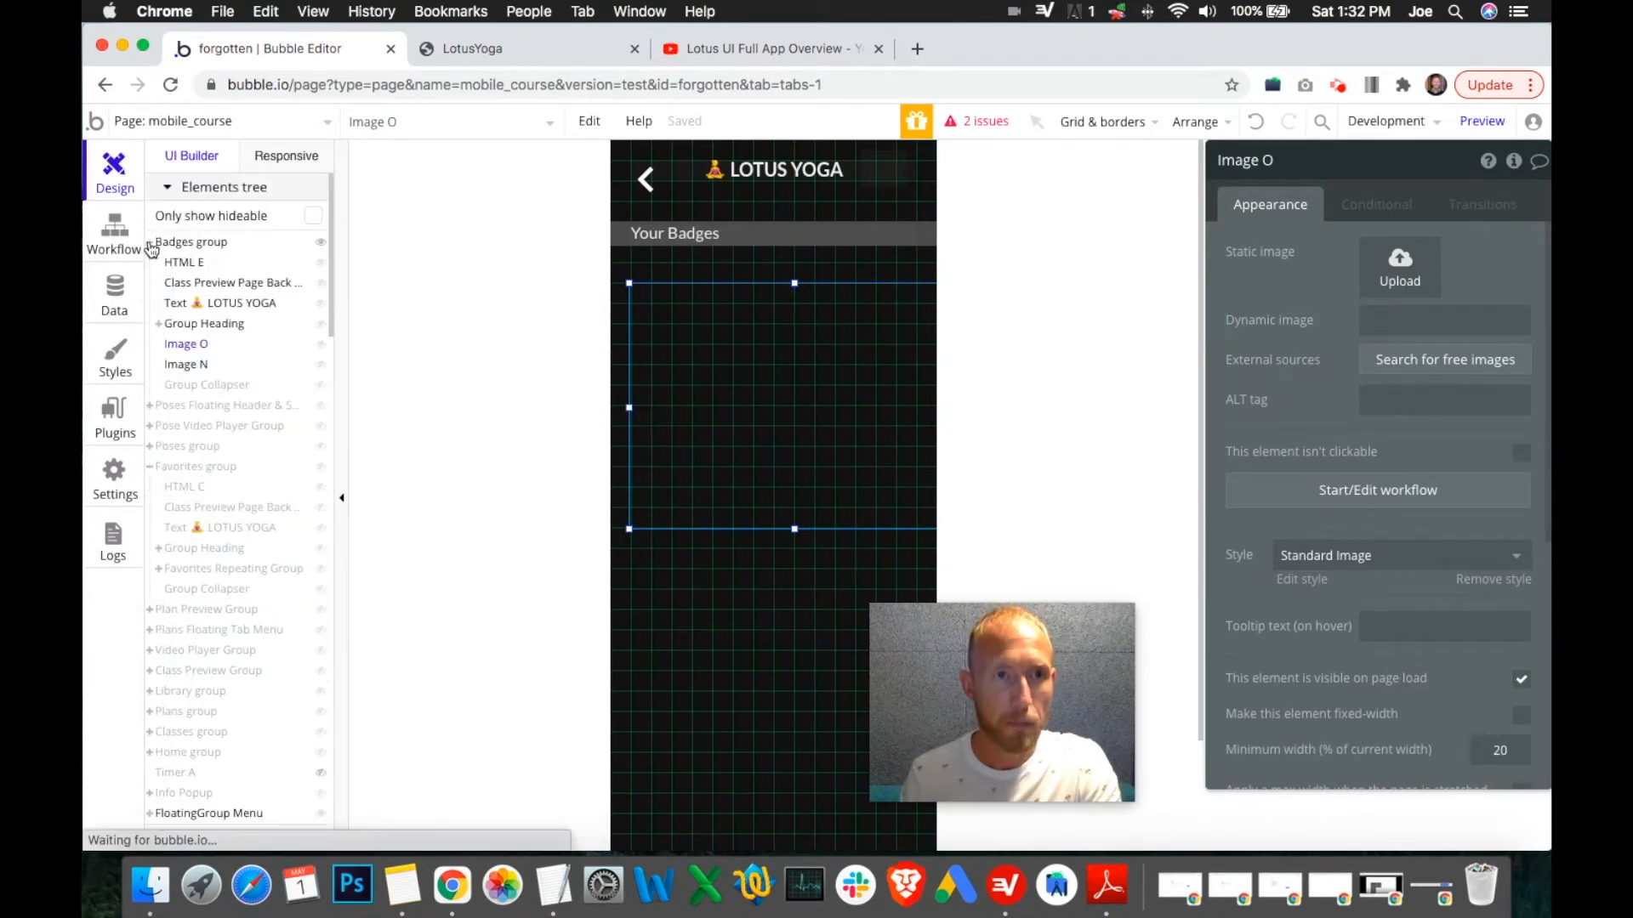
{"action": "right_click", "coordinate": [813, 414]}
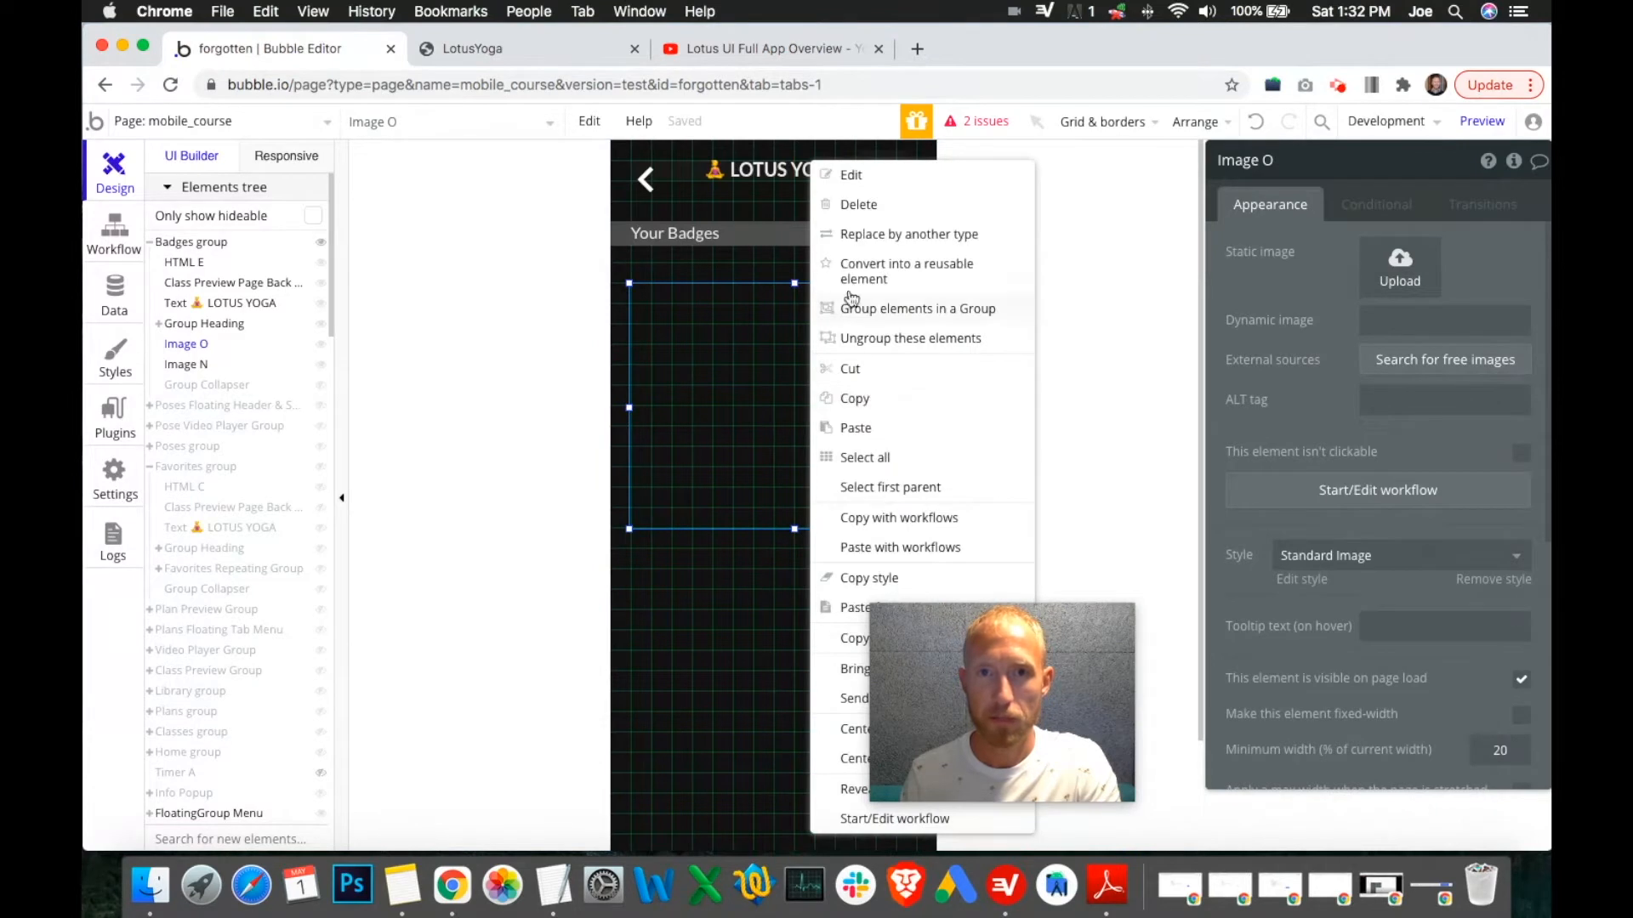
{"action": "left_click", "coordinate": [854, 205]}
{"action": "key", "text": "Delete"}
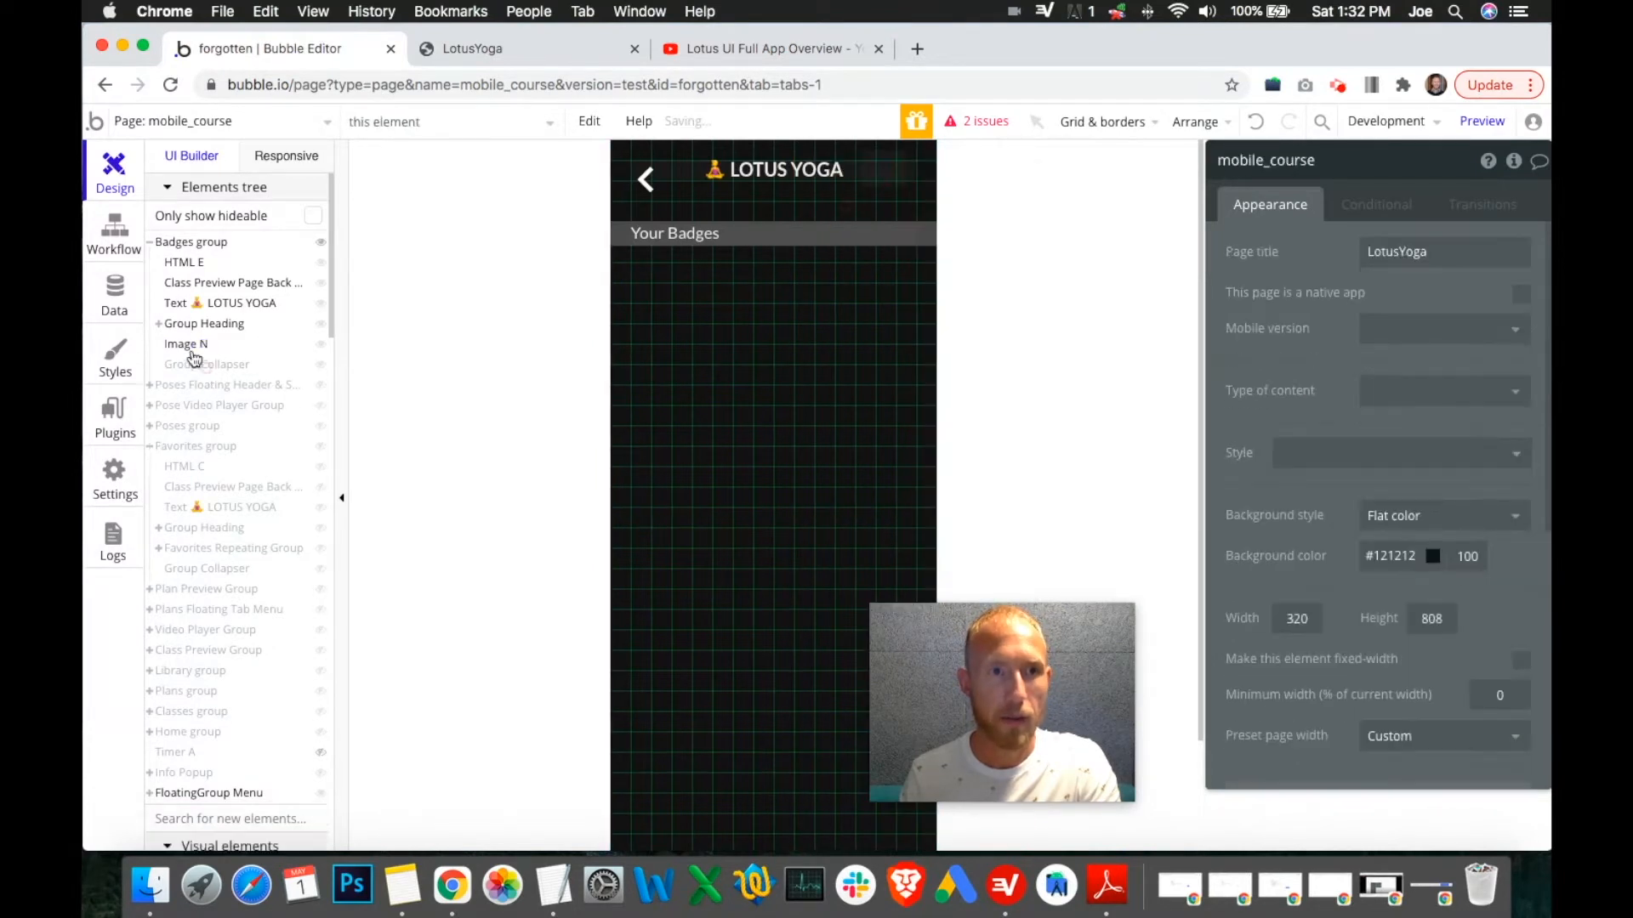
Delete the HTML E element from the Badges group.
{"action": "left_click", "coordinate": [188, 344]}
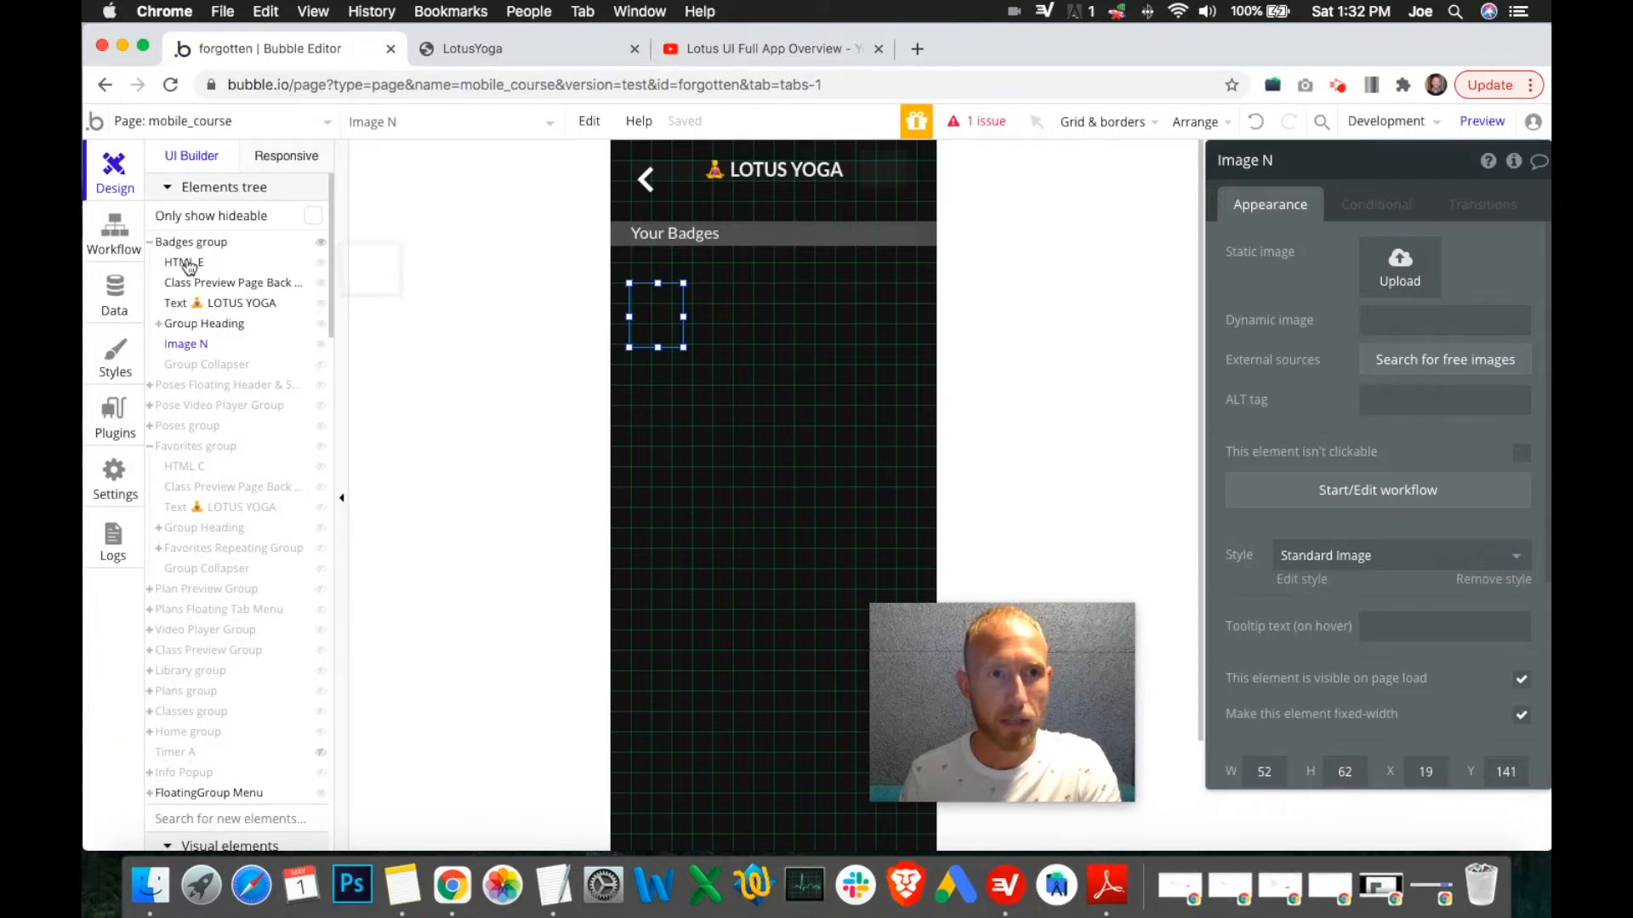
{"action": "right_click", "coordinate": [198, 264]}
{"action": "left_click", "coordinate": [244, 365]}
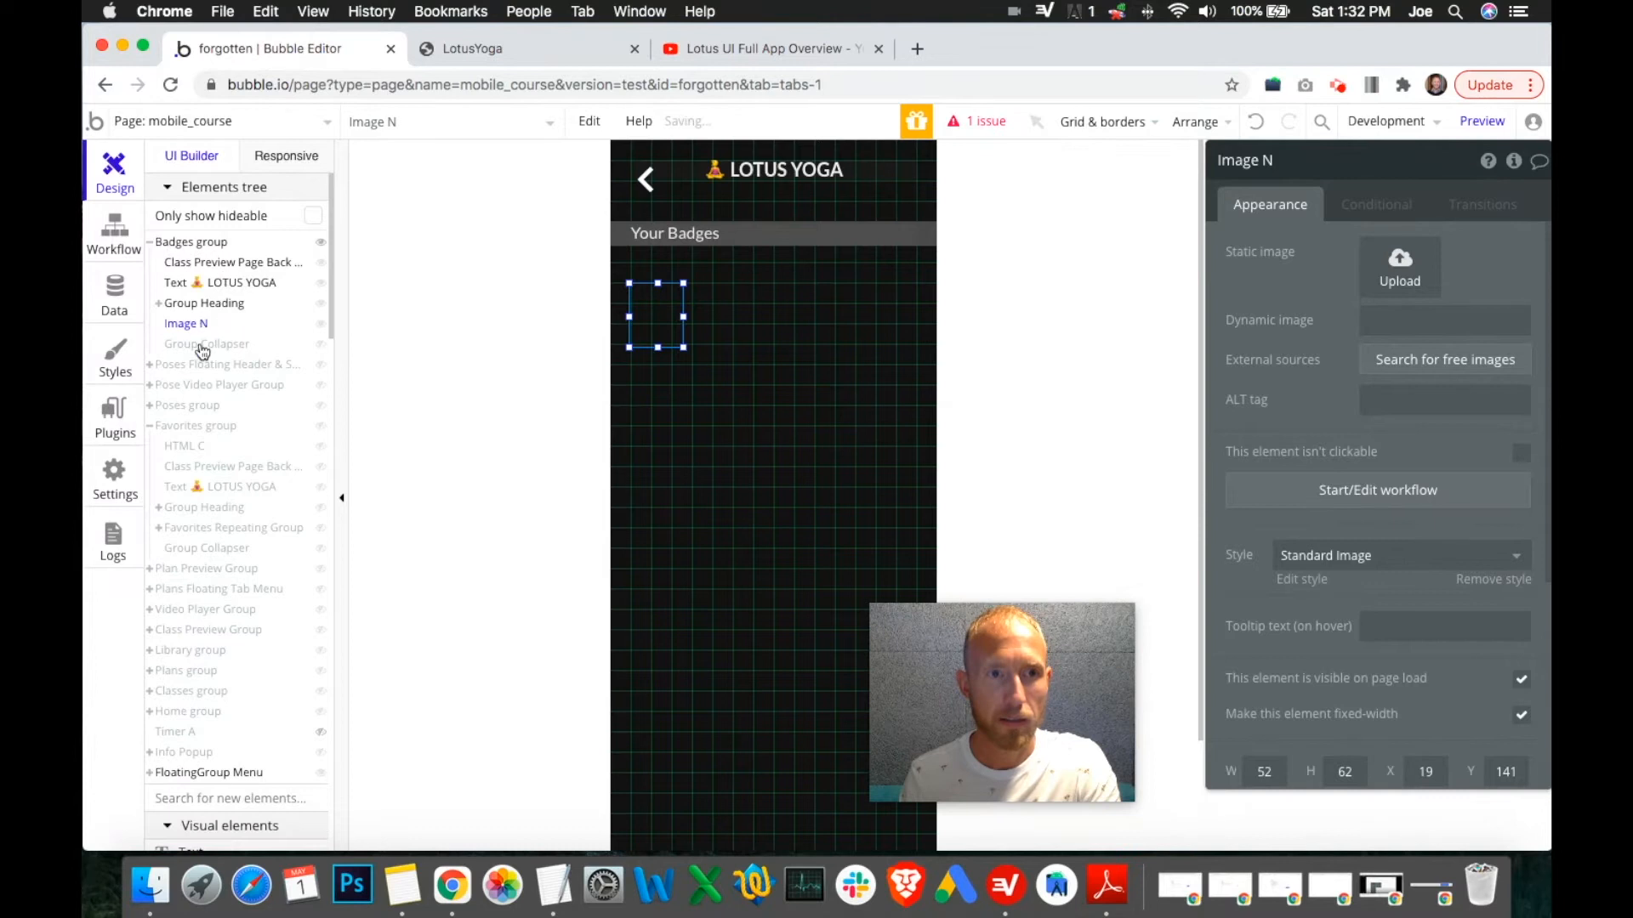
Show the Badges group's Group Collapser and stretch its top edge upward to make it about 549 px tall.
{"action": "right_click", "coordinate": [203, 352]}
{"action": "left_click", "coordinate": [198, 349]}
{"action": "left_click", "coordinate": [209, 351]}
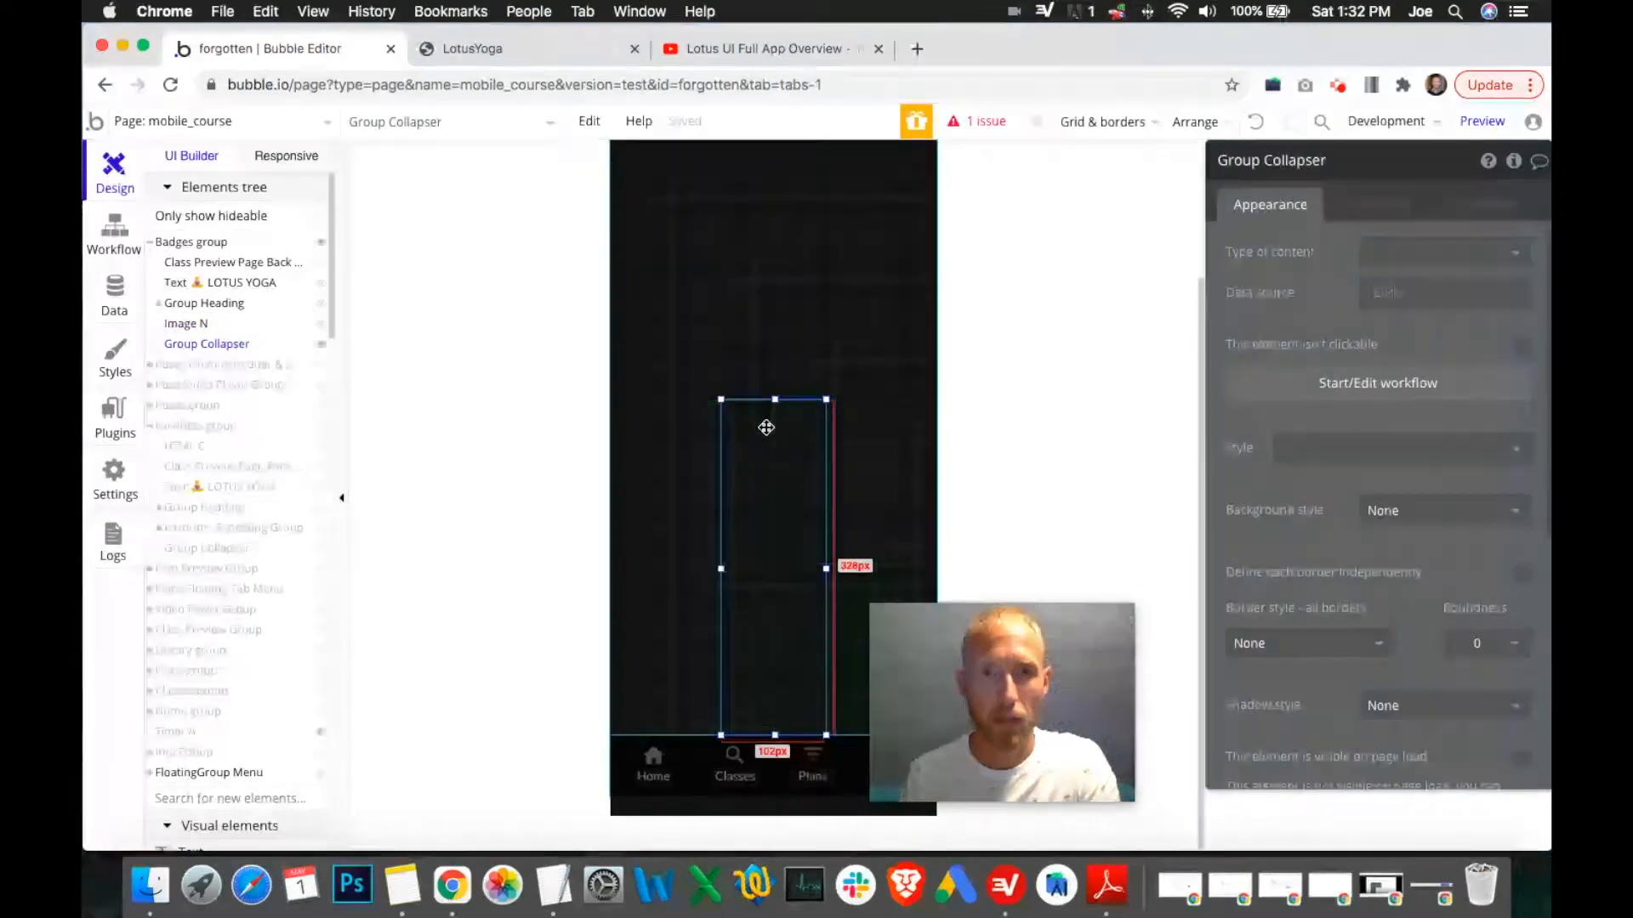
{"action": "left_click_drag", "start_coordinate": [774, 399], "coordinate": [773, 175]}
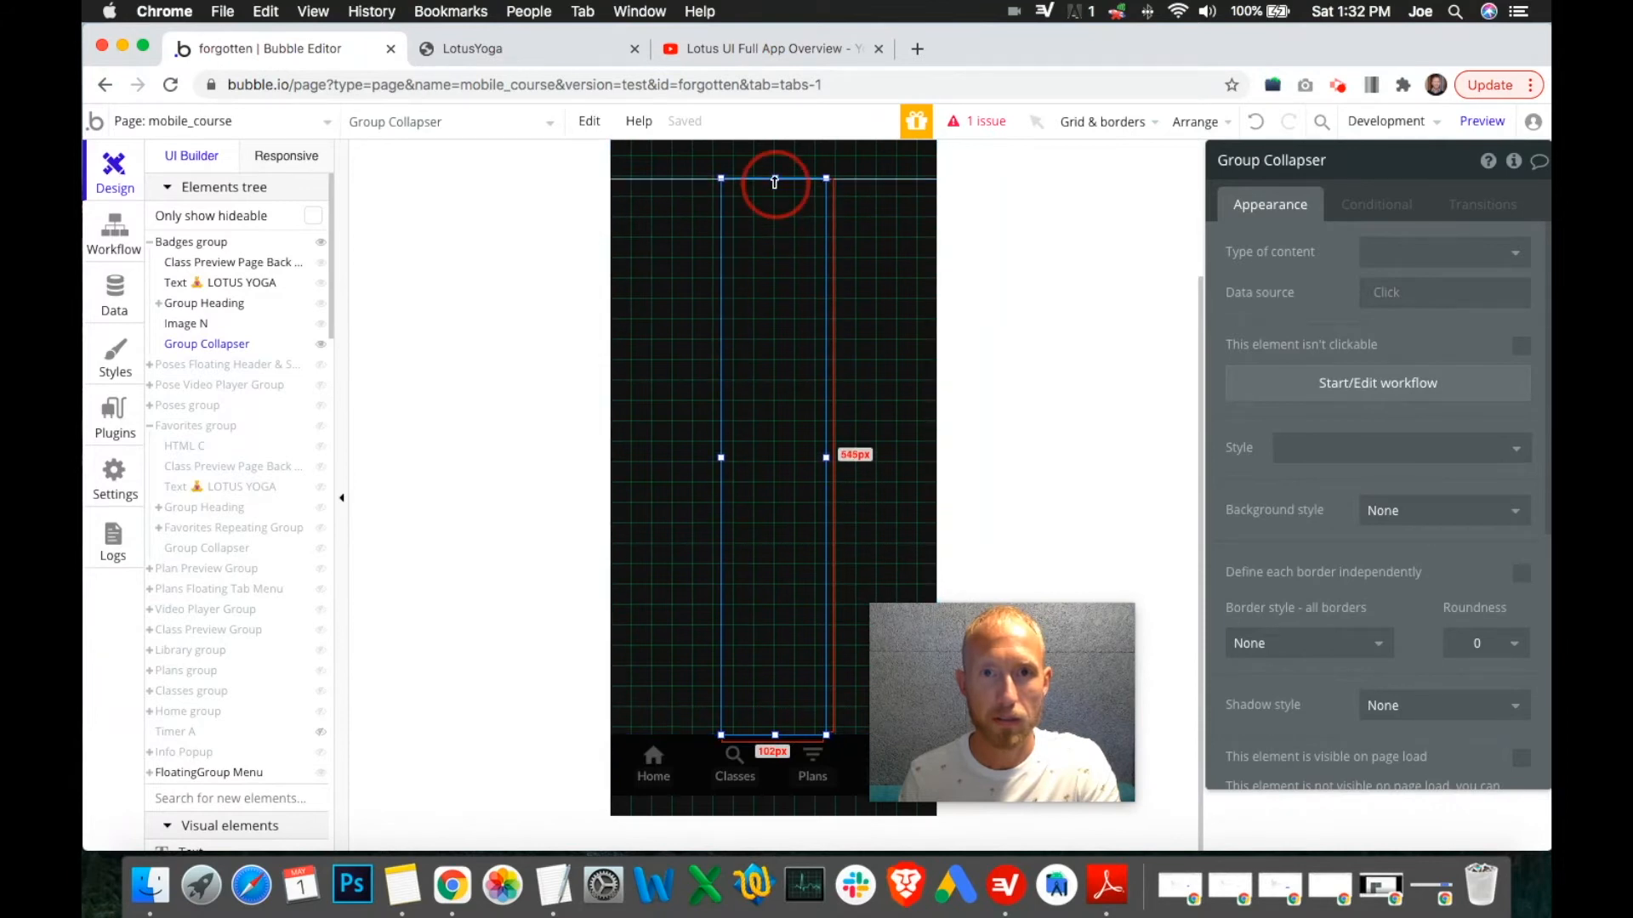
{"action": "left_click_drag", "start_coordinate": [775, 346], "coordinate": [773, 510]}
Set Image N's width and height to 80 and position it at X 20, Y 140.
{"action": "left_click", "coordinate": [192, 326]}
{"action": "scroll", "coordinate": [1334, 598], "scroll_direction": "down", "scroll_amount": 4}
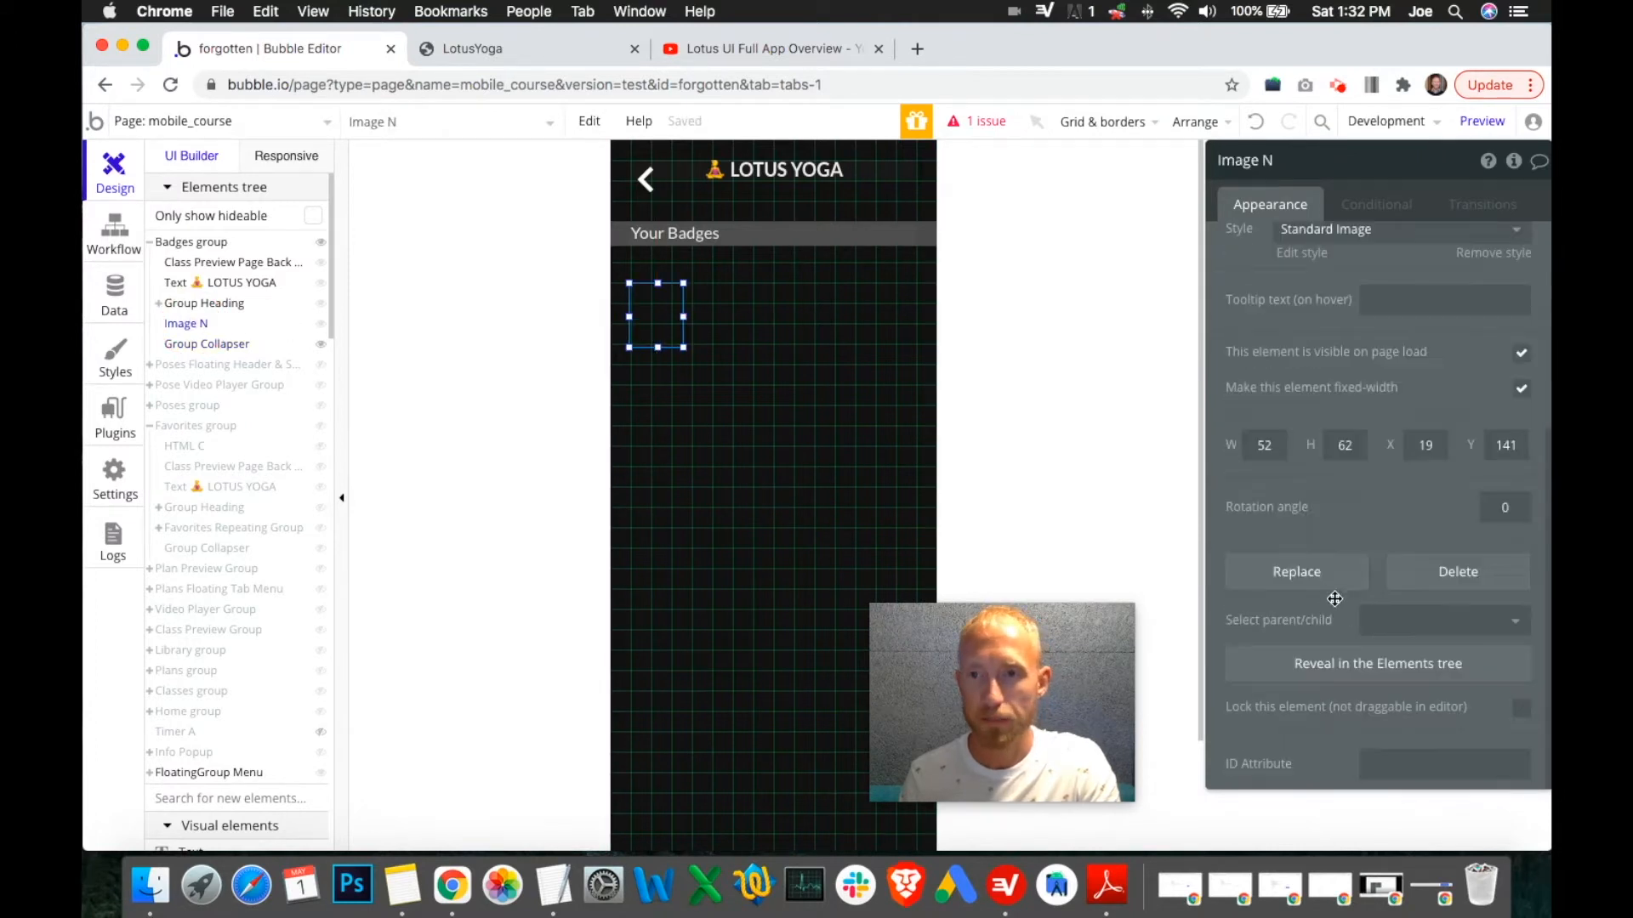
{"action": "type", "text": "80"}
{"action": "key", "text": "Tab"}
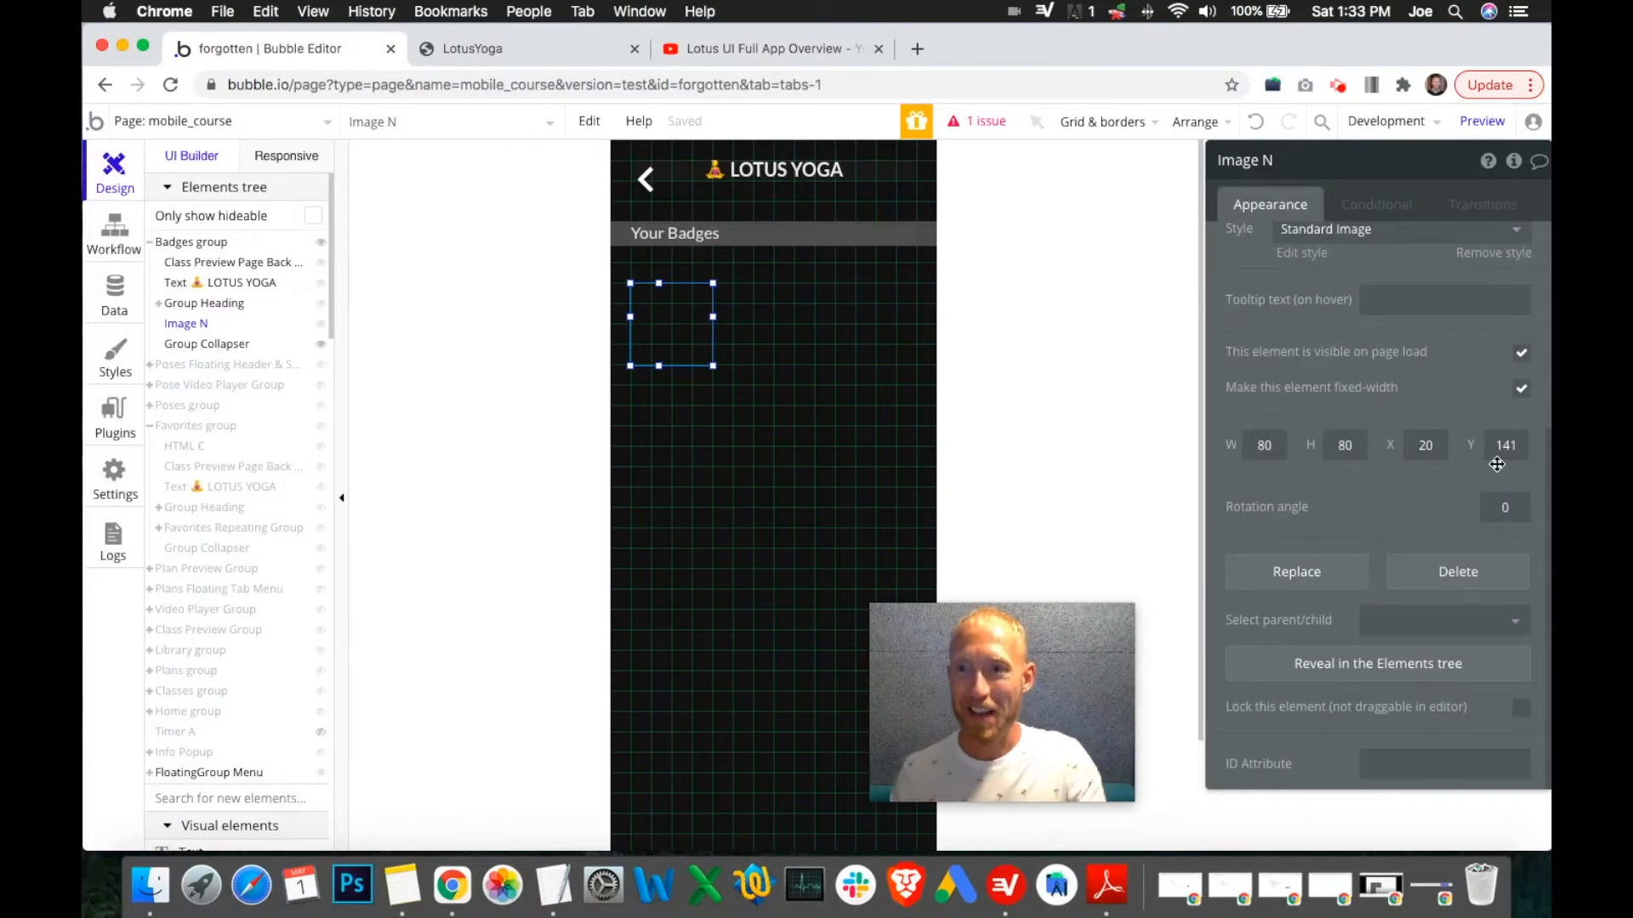
{"action": "key", "text": "BackSpace"}
{"action": "type", "text": "0"}
{"action": "key", "text": "Return"}
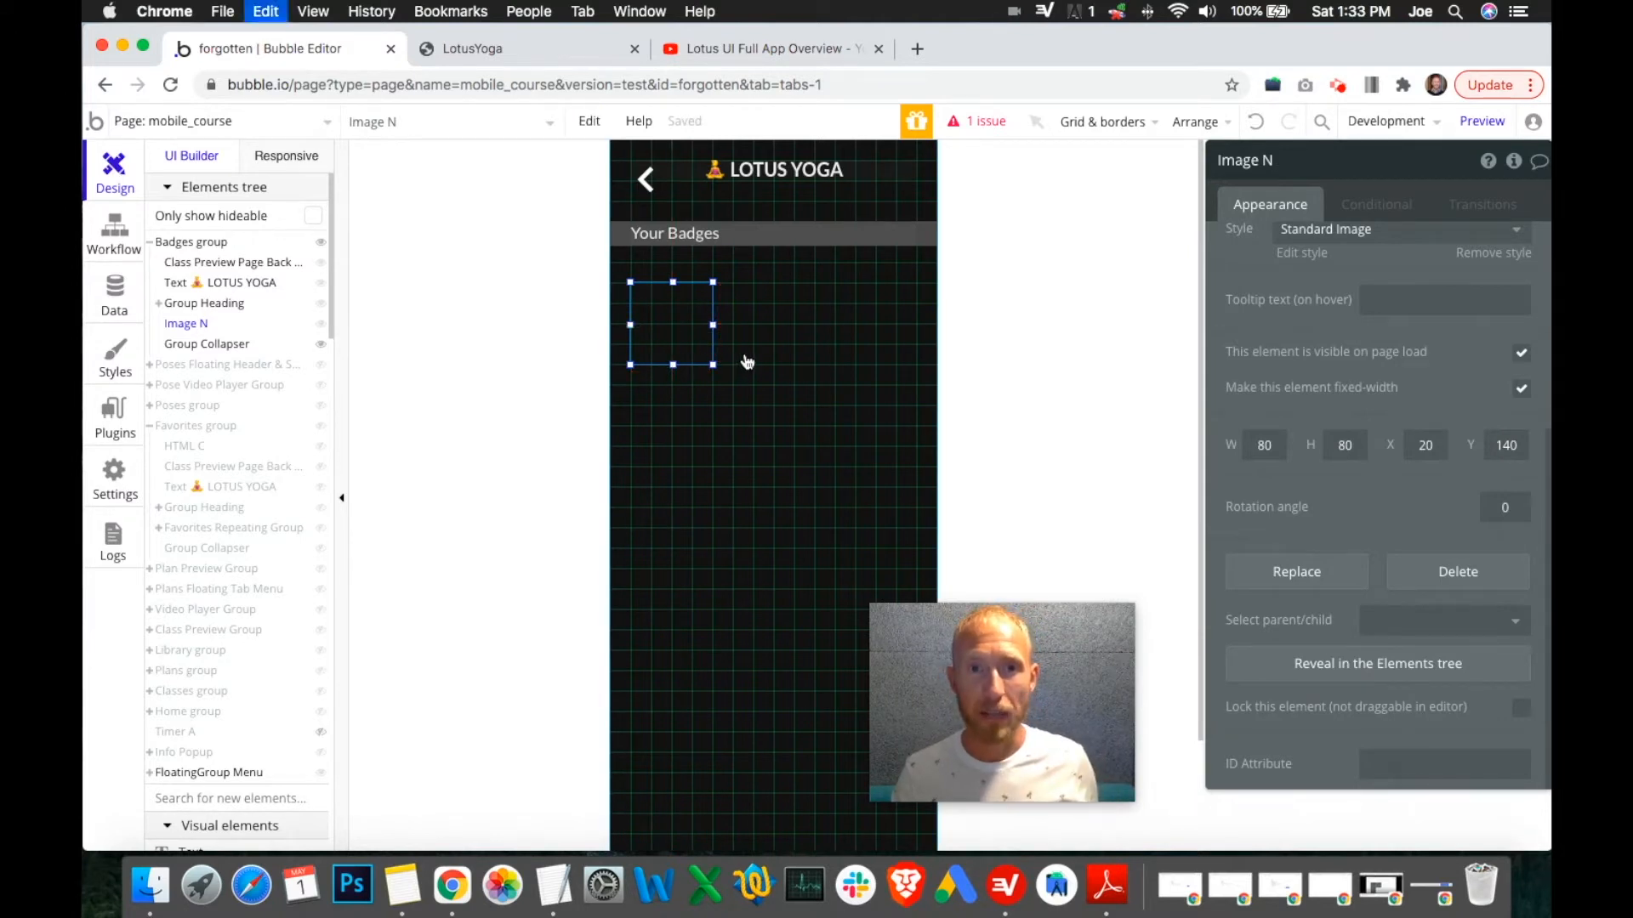
{"action": "key", "text": "ctrl+c"}
{"action": "key", "text": "ctrl+v"}
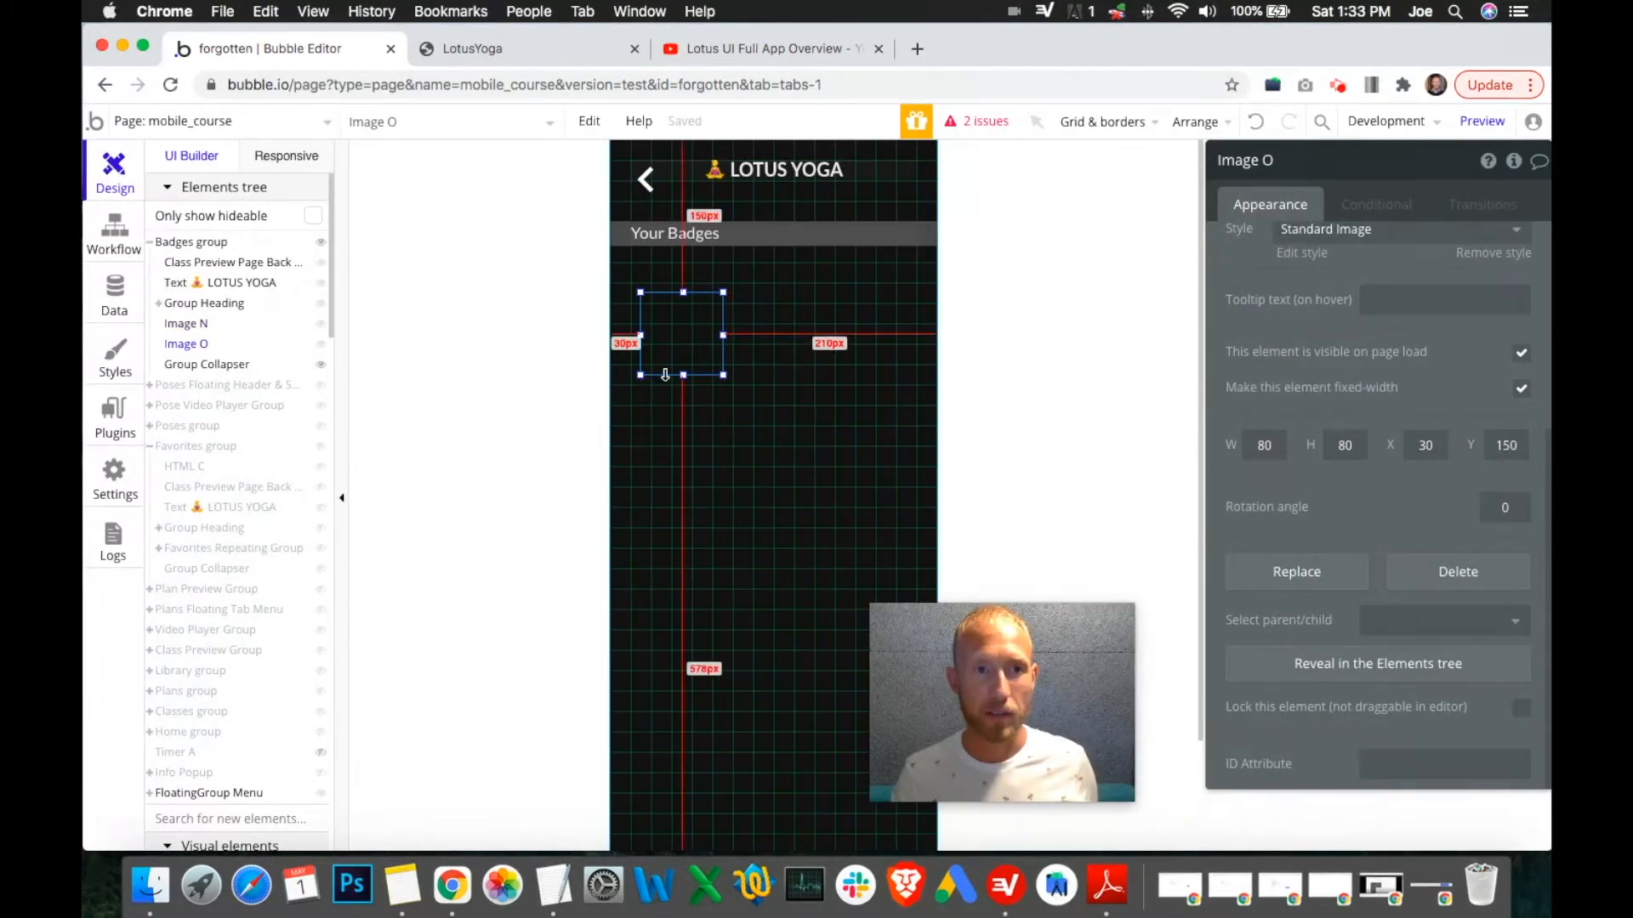
{"action": "mouse_move", "coordinate": [700, 345]}
{"action": "left_mouse_down"}
{"action": "mouse_move", "coordinate": [732, 362]}
{"action": "mouse_move", "coordinate": [787, 351]}
{"action": "mouse_move", "coordinate": [798, 374]}
{"action": "mouse_move", "coordinate": [722, 365]}
{"action": "left_mouse_up"}
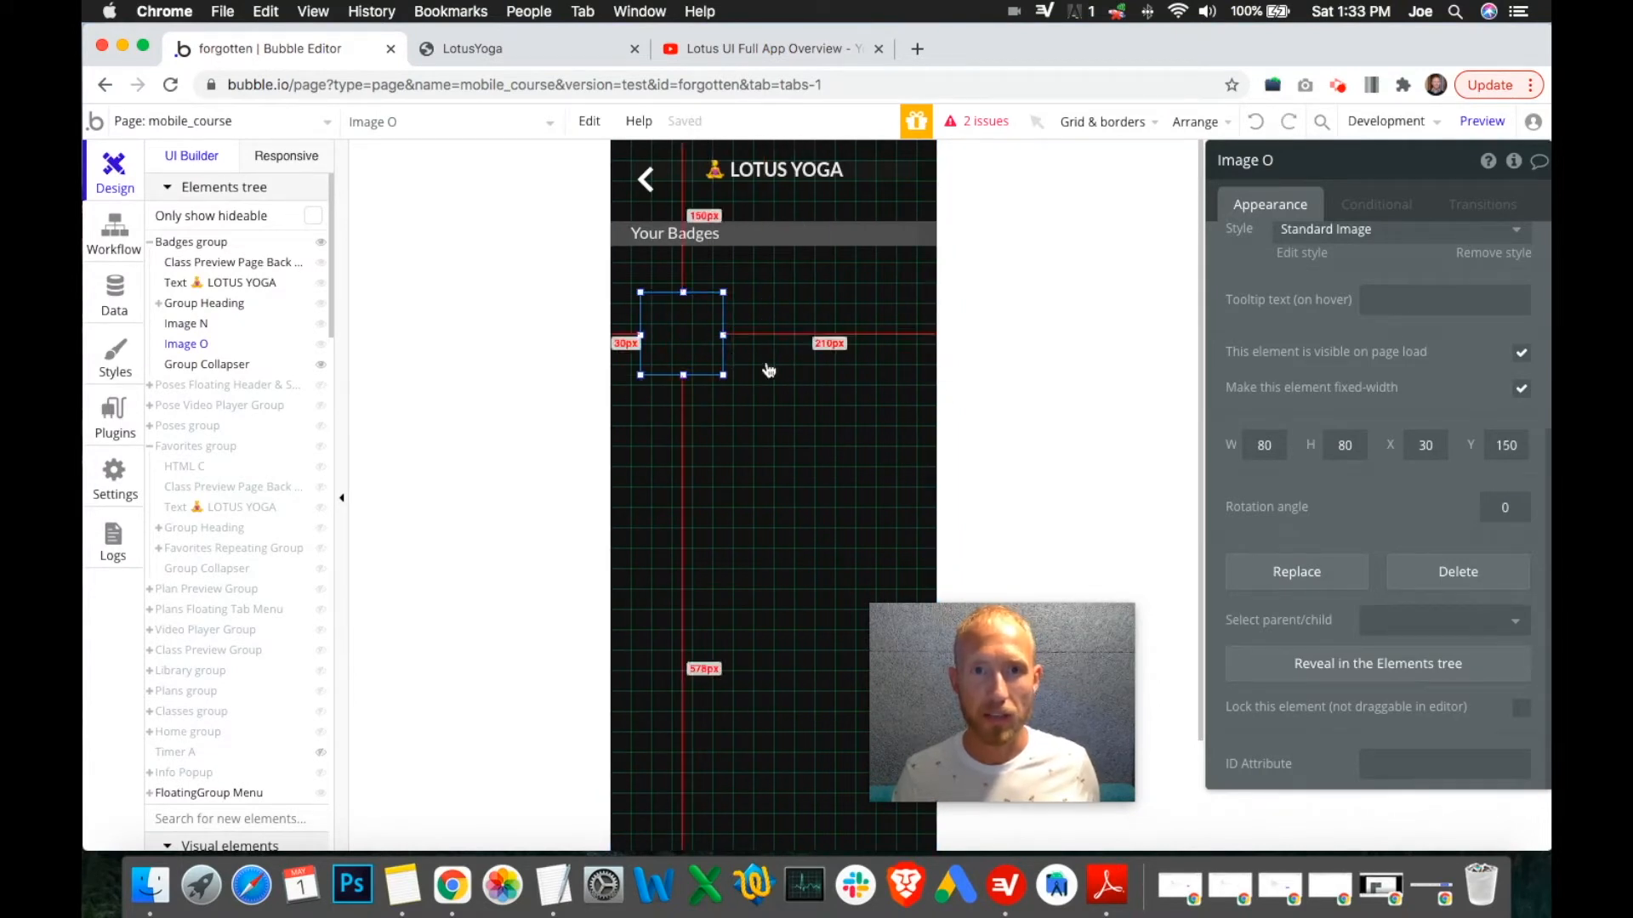
{"action": "key", "text": "Delete"}
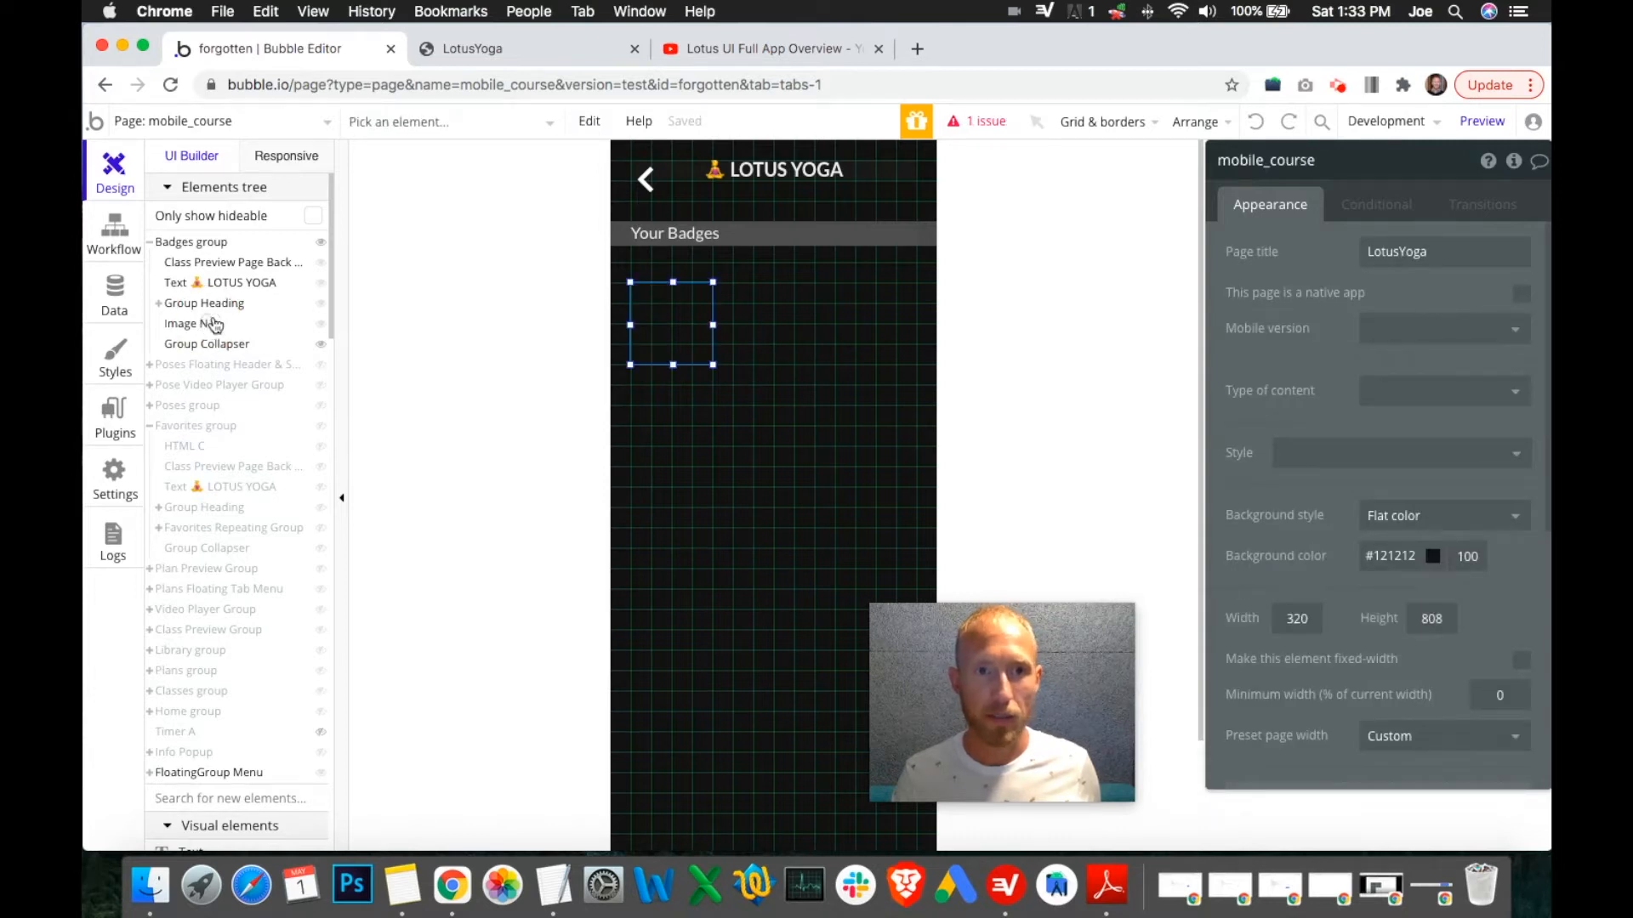
Duplicate Image N and place the copy beside it at X 120, Y 140.
{"action": "left_click", "coordinate": [214, 324]}
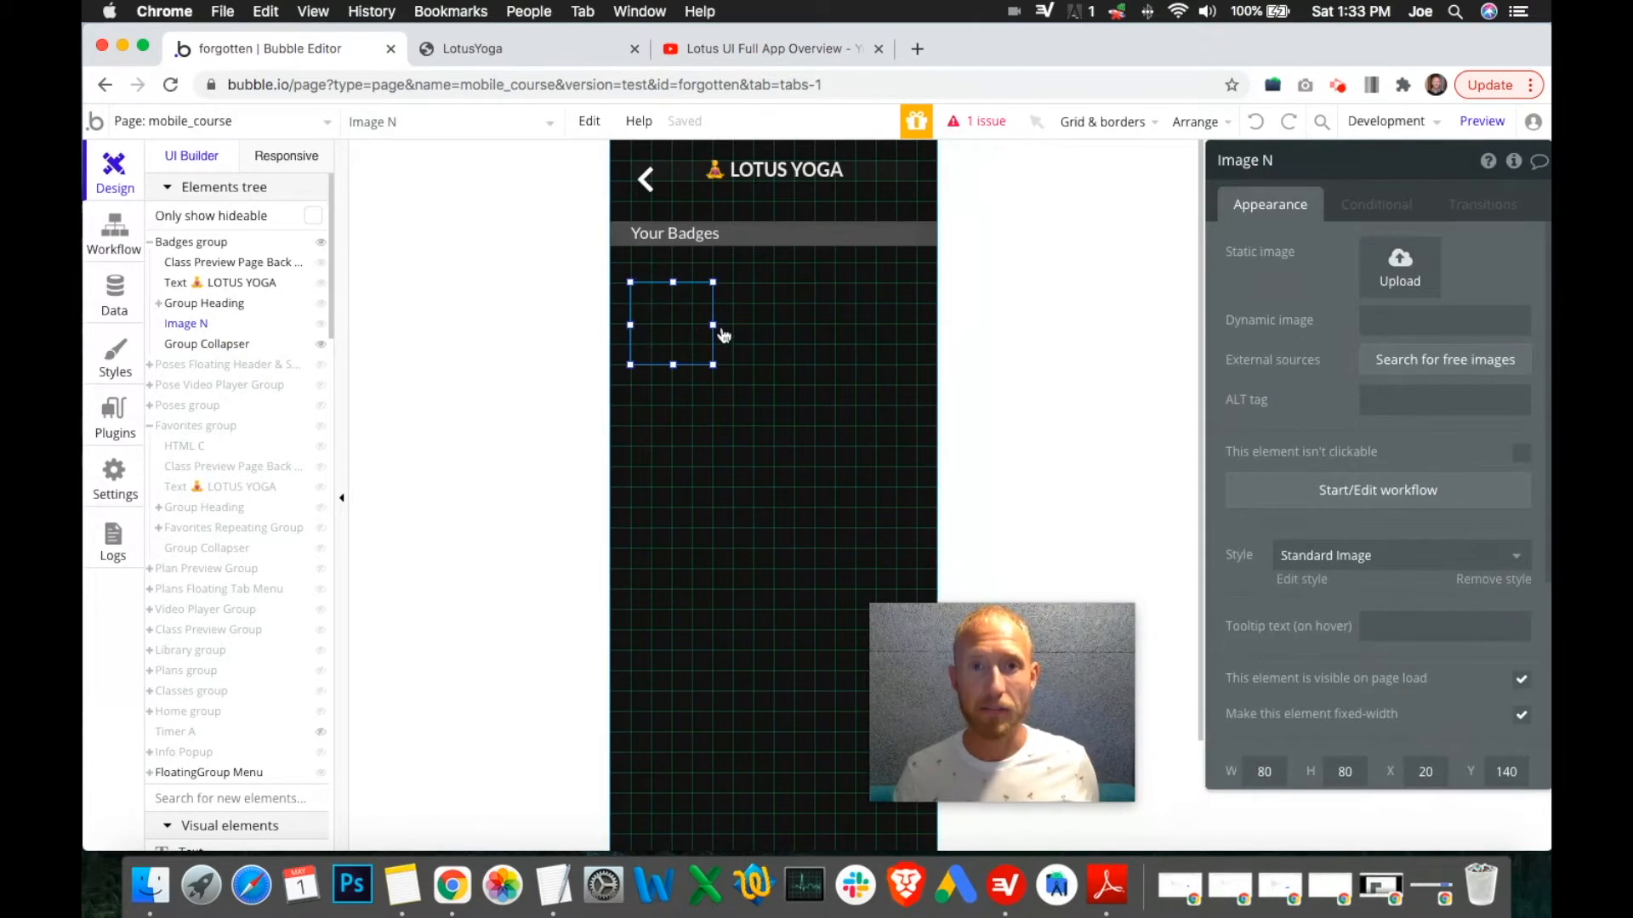
{"action": "right_click", "coordinate": [669, 333]}
{"action": "left_click", "coordinate": [713, 399]}
{"action": "right_click", "coordinate": [681, 307]}
{"action": "left_click", "coordinate": [742, 433]}
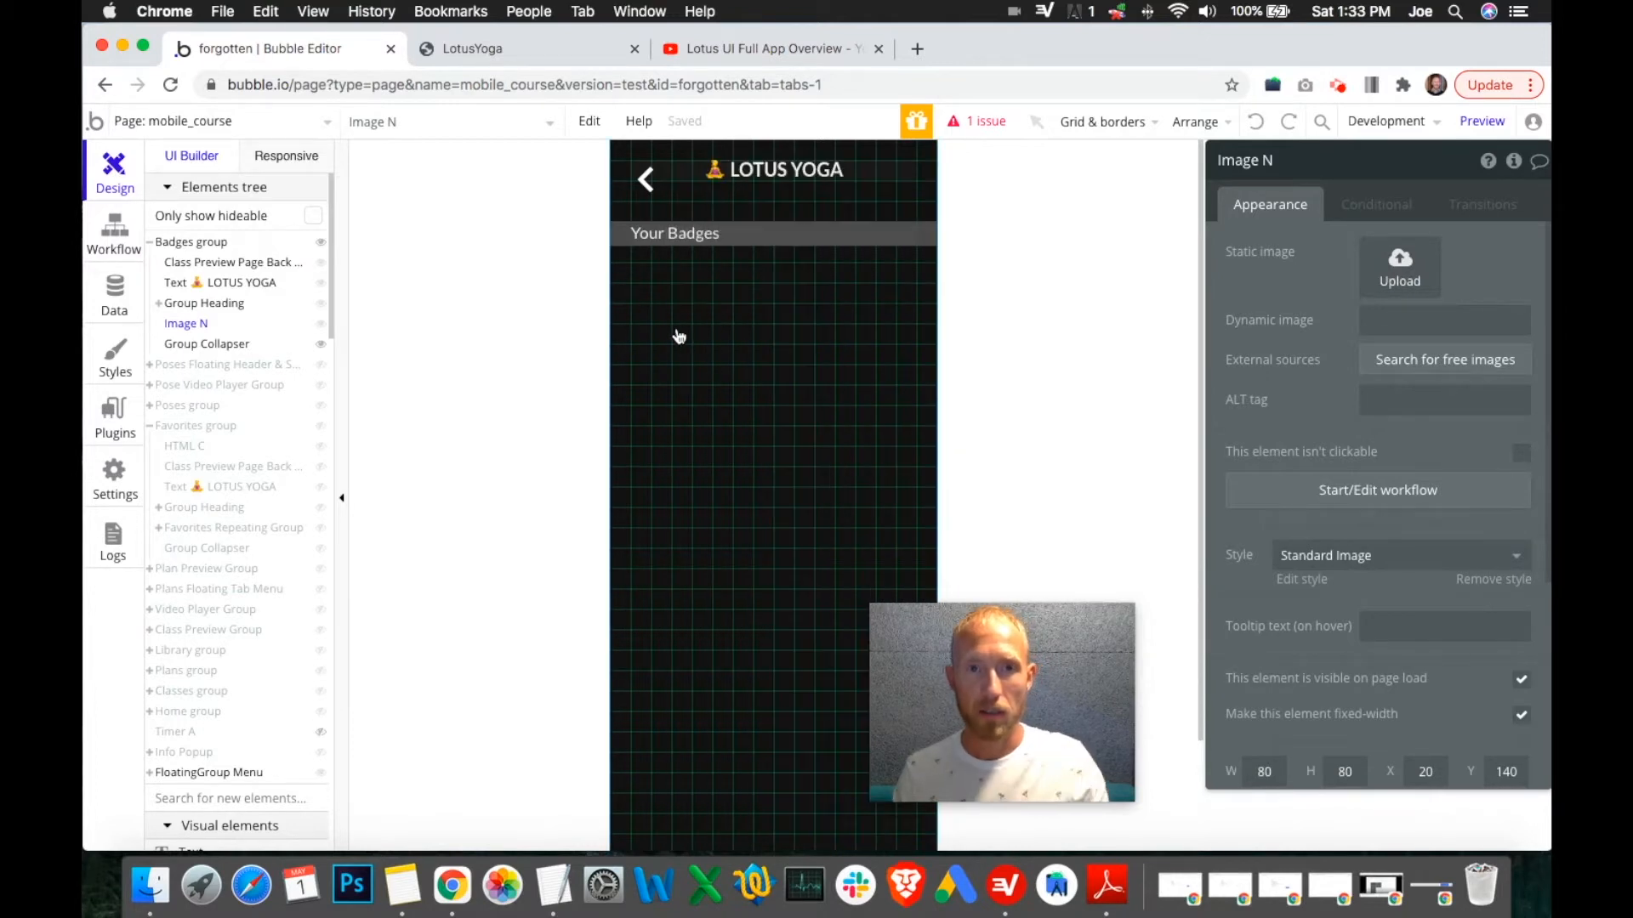
{"action": "left_click_drag", "start_coordinate": [721, 342], "coordinate": [765, 324]}
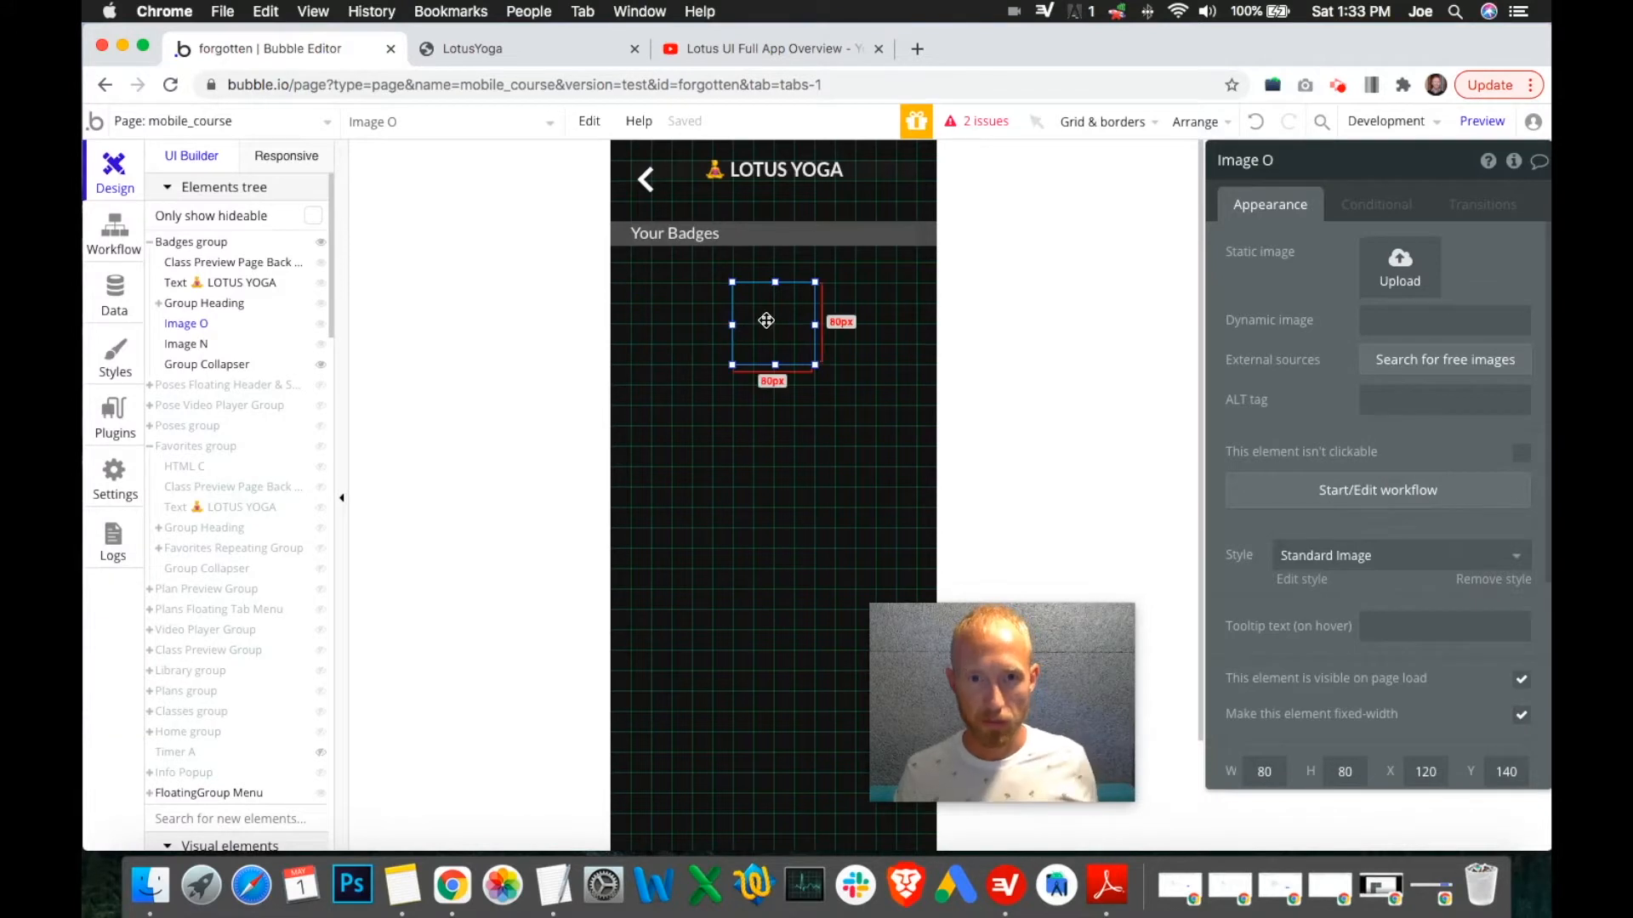
Duplicate Image O and place the copy as the third image in the row at X 220, Y 140.
{"action": "key", "text": "super+c"}
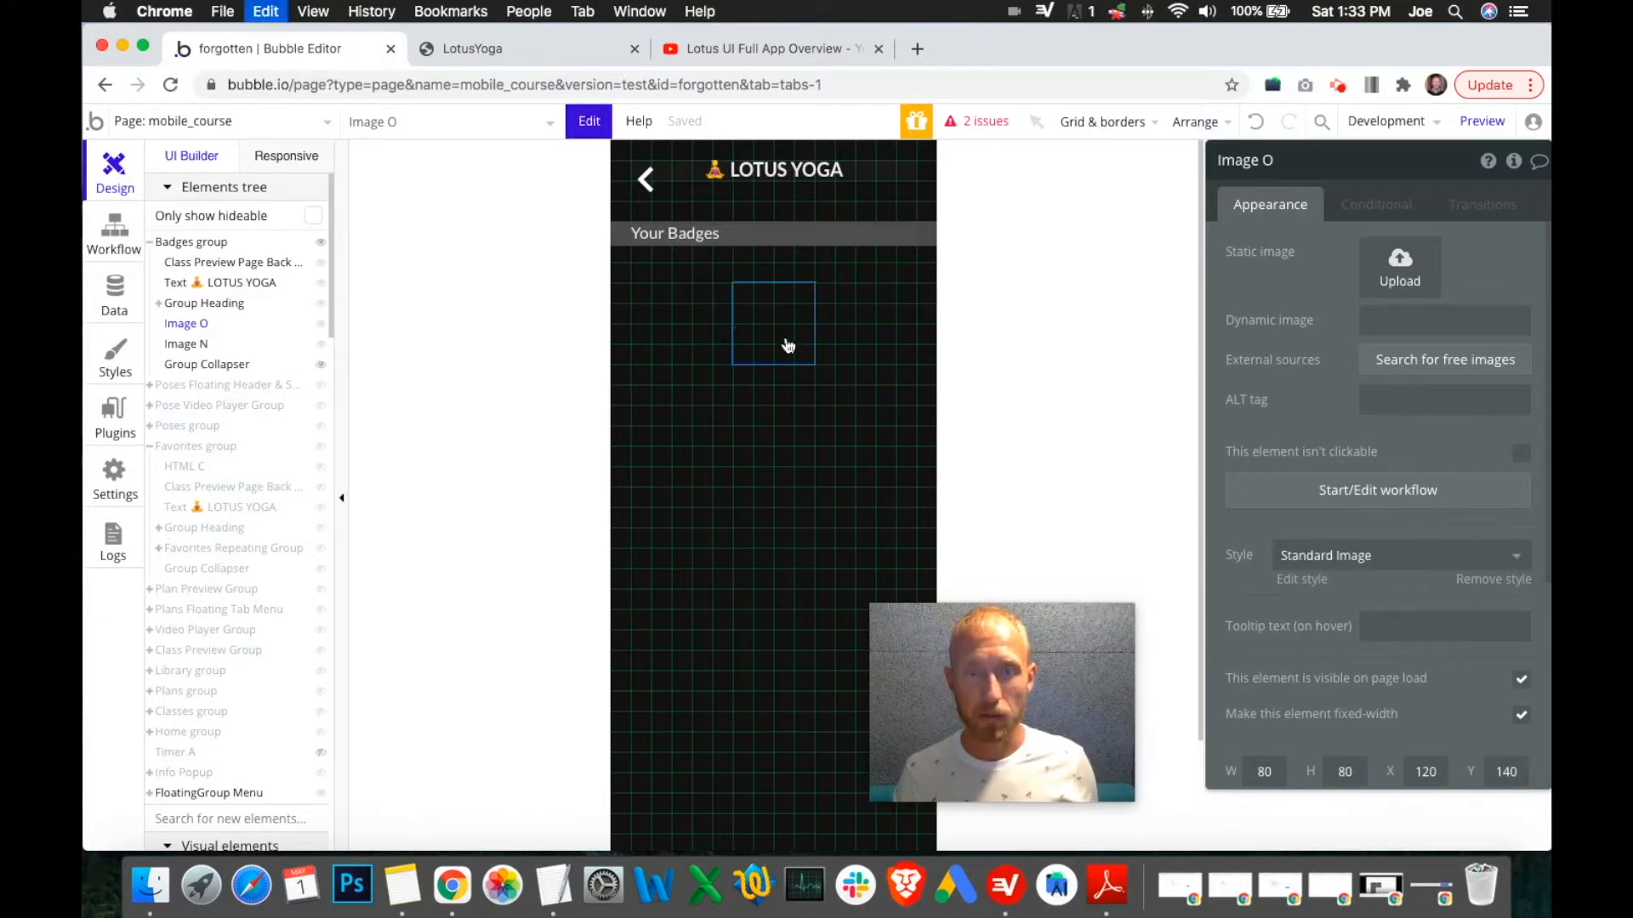
{"action": "key", "text": "super+v"}
{"action": "mouse_move", "coordinate": [792, 339]}
{"action": "left_mouse_down"}
{"action": "mouse_move", "coordinate": [867, 327]}
{"action": "mouse_move", "coordinate": [767, 327]}
{"action": "left_mouse_up"}
{"action": "right_click", "coordinate": [769, 332]}
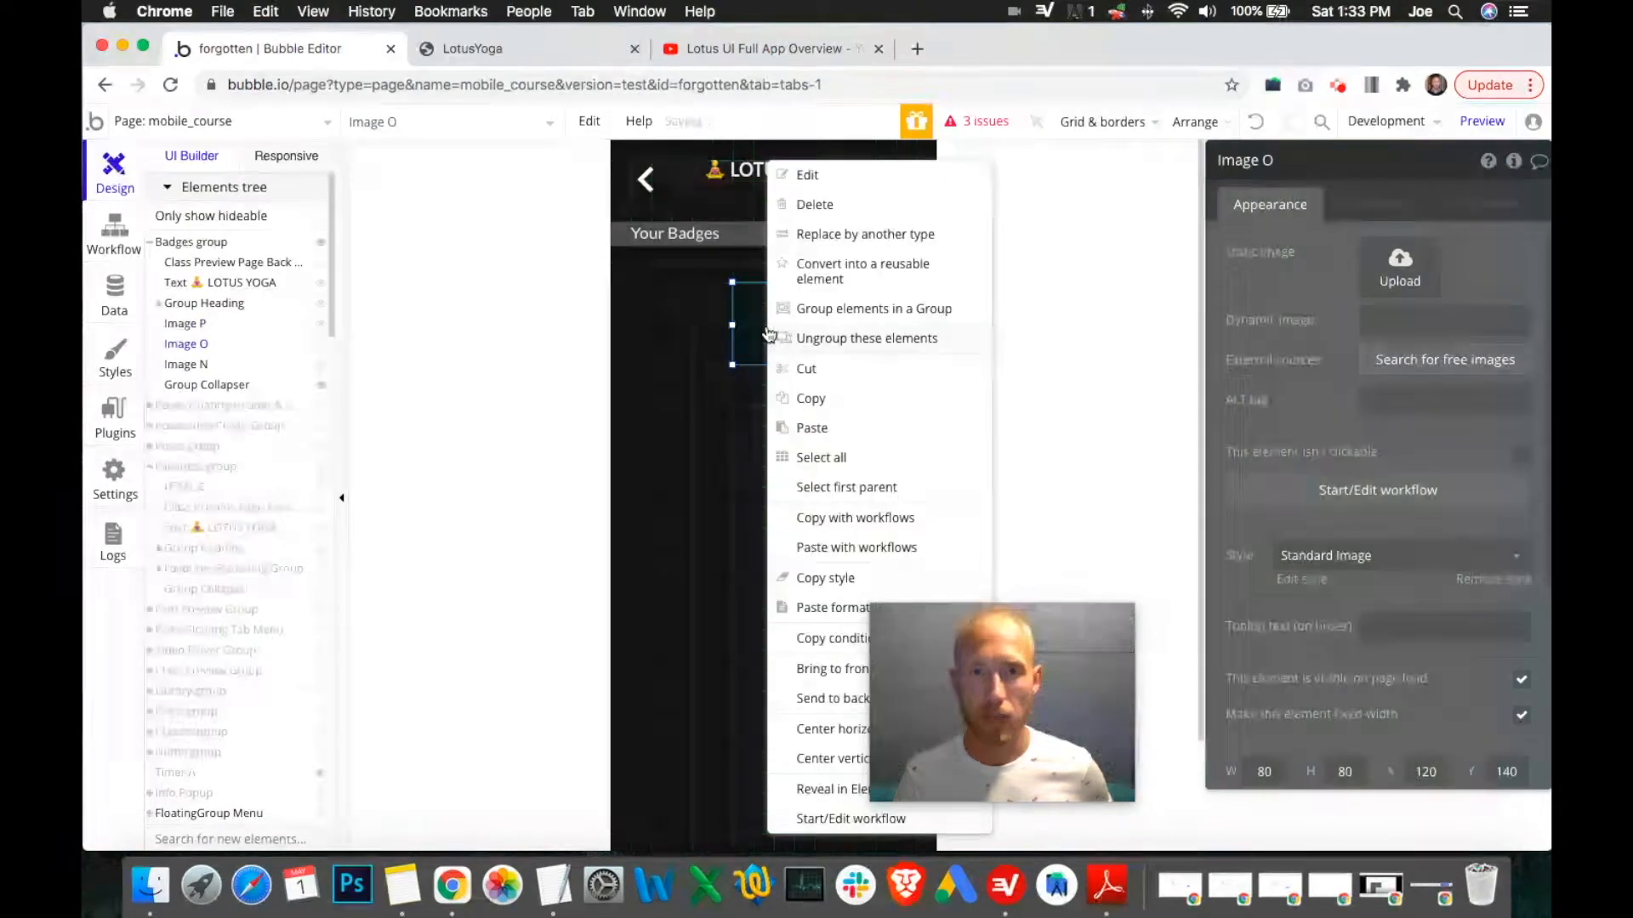
{"action": "left_click", "coordinate": [829, 734]}
{"action": "left_click_drag", "start_coordinate": [913, 710], "coordinate": [1048, 754]}
{"action": "left_click", "coordinate": [870, 329]}
{"action": "left_click_drag", "start_coordinate": [796, 324], "coordinate": [693, 323]}
{"action": "left_click", "coordinate": [853, 322]}
{"action": "left_click", "coordinate": [702, 324]}
{"action": "left_click_drag", "start_coordinate": [802, 321], "coordinate": [915, 306]}
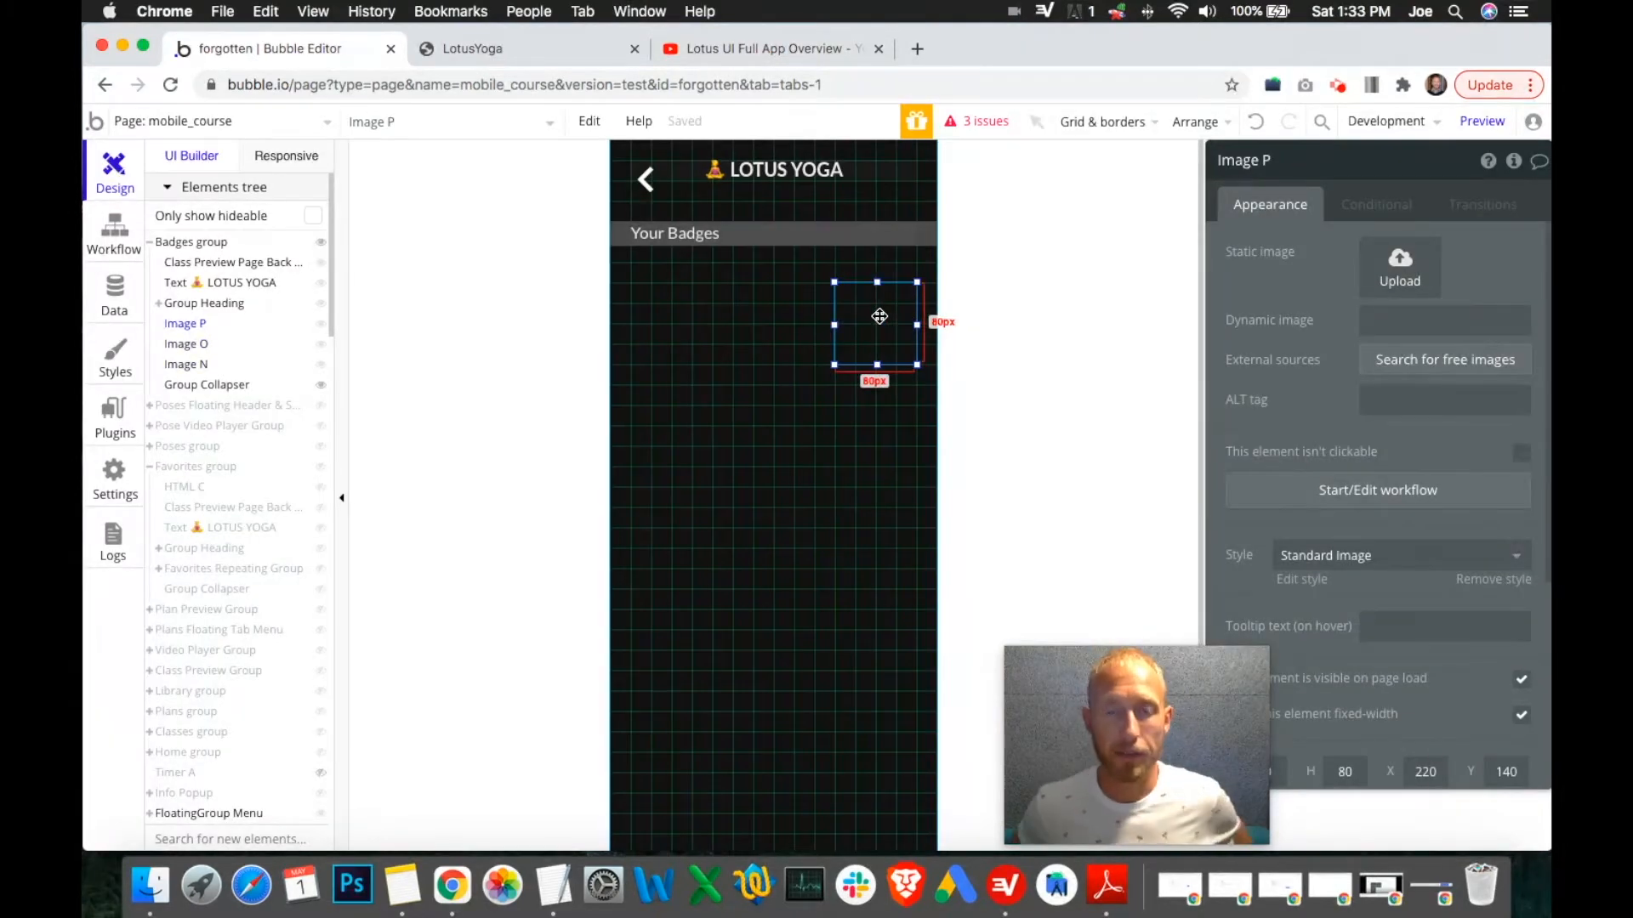
Turn off the fixed-width setting for Image N, Image O and Image P.
{"action": "left_click_drag", "start_coordinate": [879, 315], "coordinate": [667, 319]}
{"action": "left_click", "coordinate": [668, 318]}
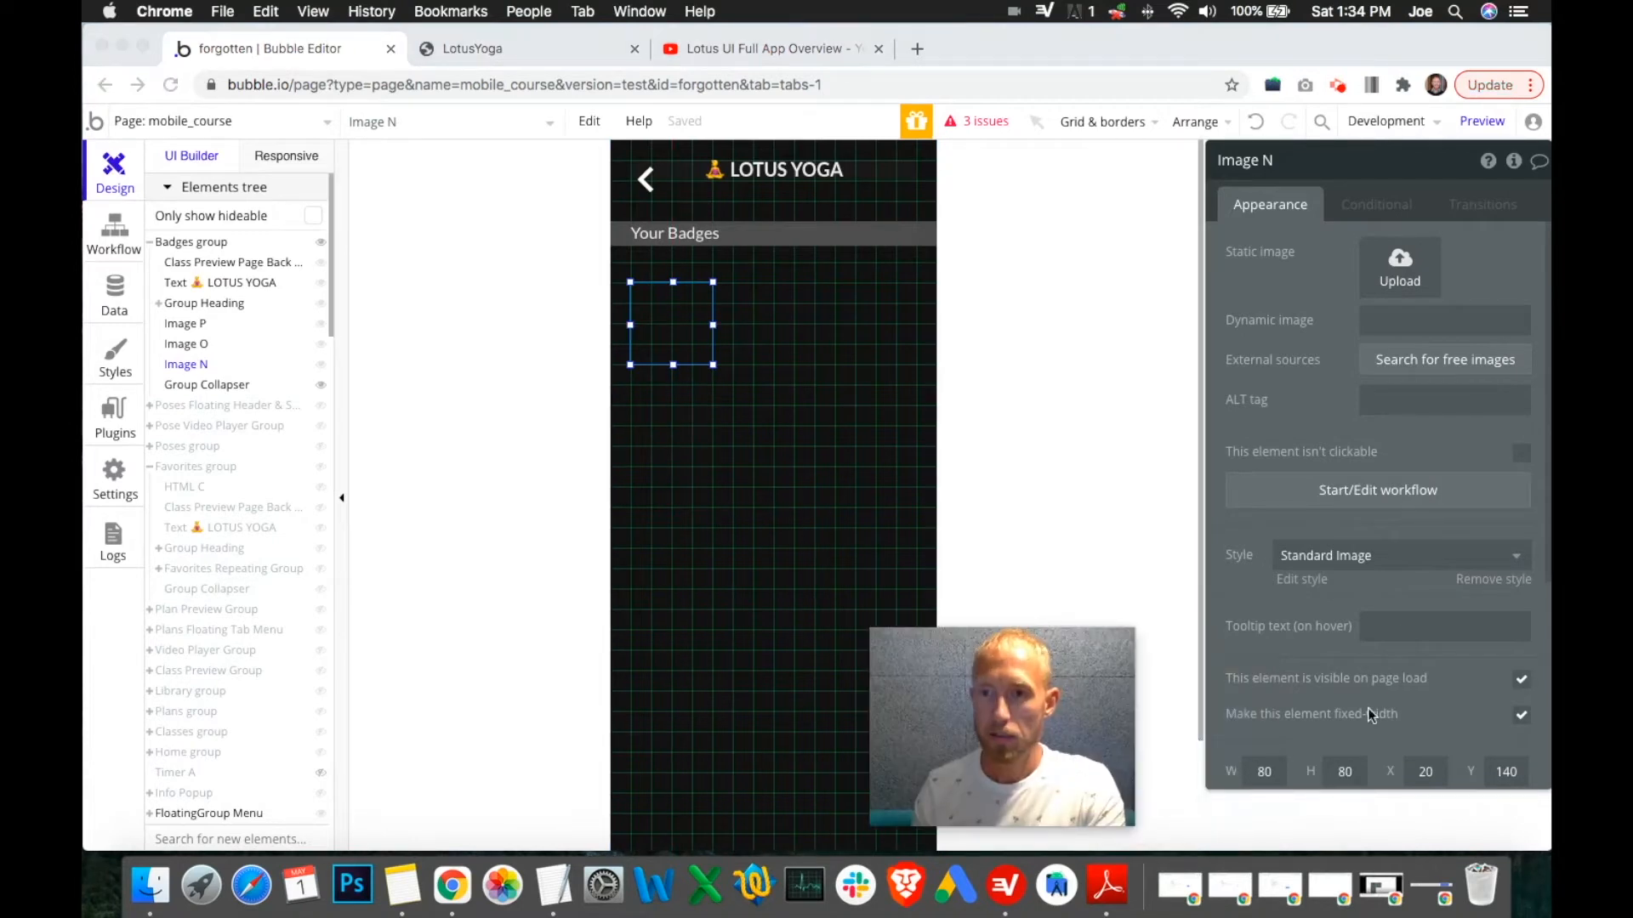
{"action": "scroll", "coordinate": [1411, 610], "scroll_direction": "down", "scroll_amount": 5}
{"action": "left_click", "coordinate": [1521, 389]}
{"action": "left_click", "coordinate": [778, 318]}
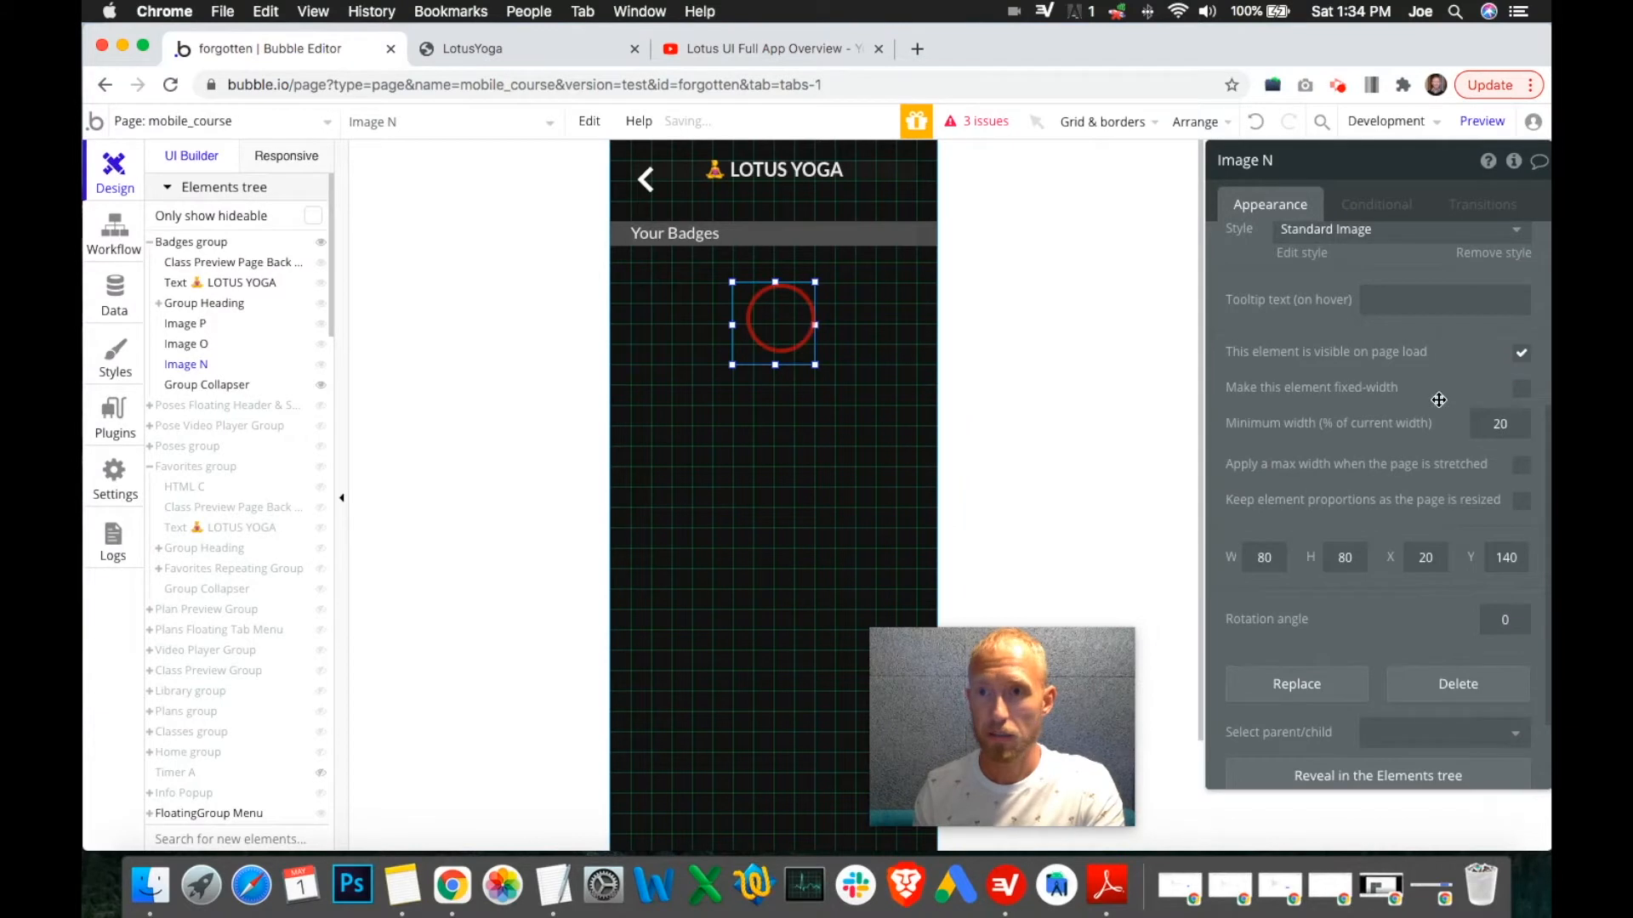
{"action": "left_click", "coordinate": [884, 323]}
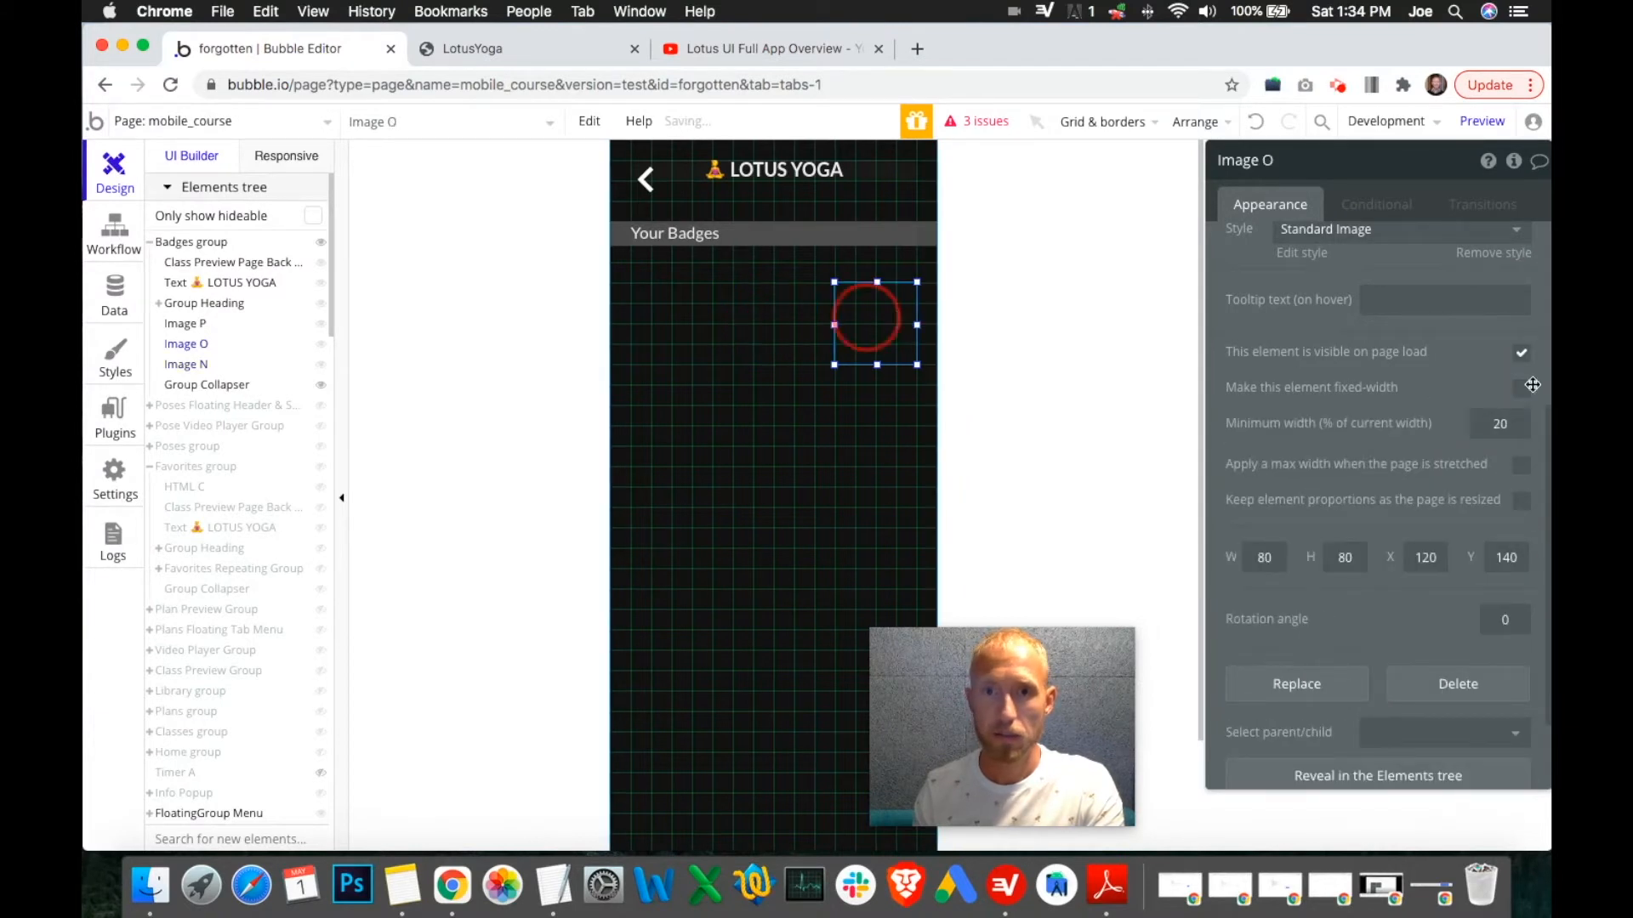
{"action": "left_click", "coordinate": [1521, 389]}
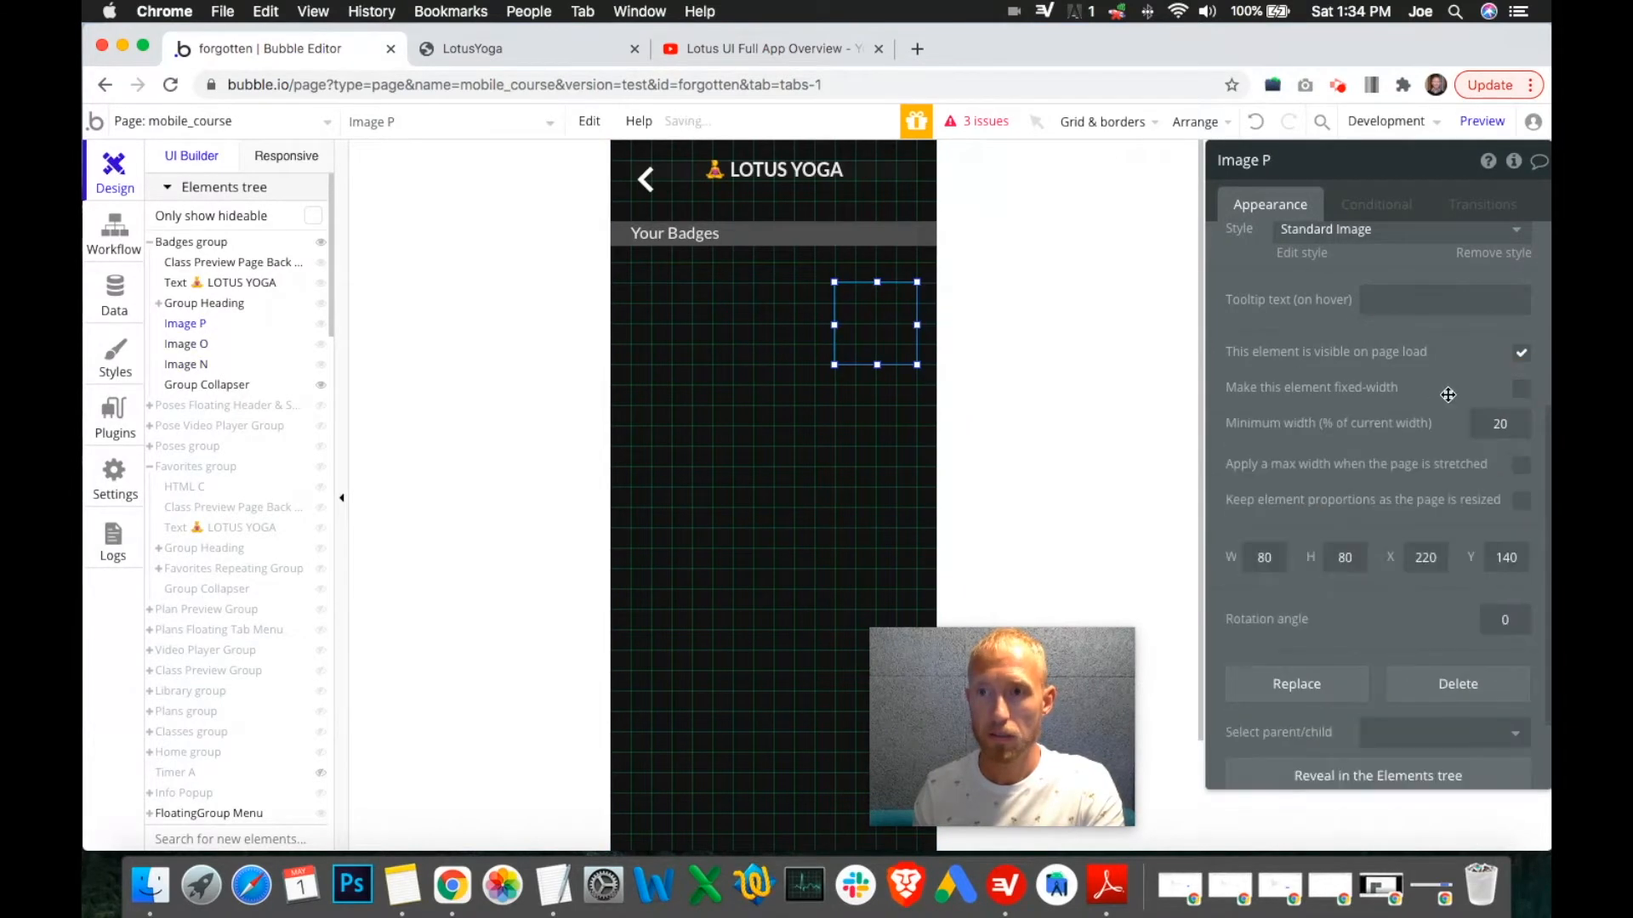
Make Image P, Image O and Image N keep their proportions when the page is resized.
{"action": "left_click", "coordinate": [1521, 500]}
{"action": "left_click", "coordinate": [773, 321]}
{"action": "left_click", "coordinate": [1522, 502]}
{"action": "left_click", "coordinate": [672, 321]}
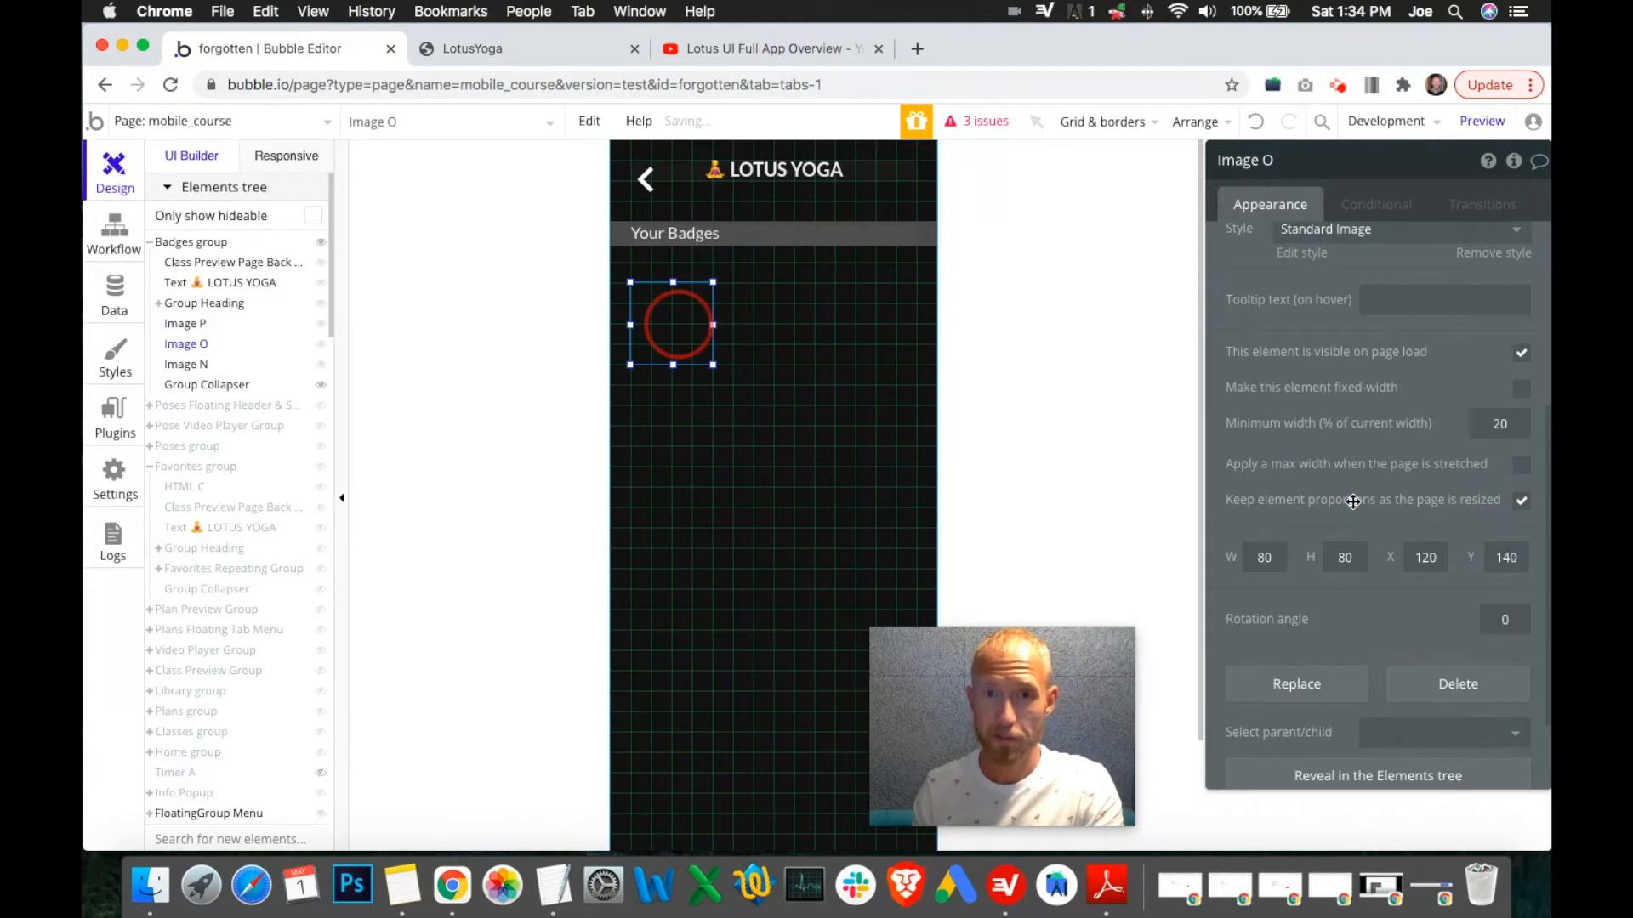
{"action": "left_click", "coordinate": [1522, 502]}
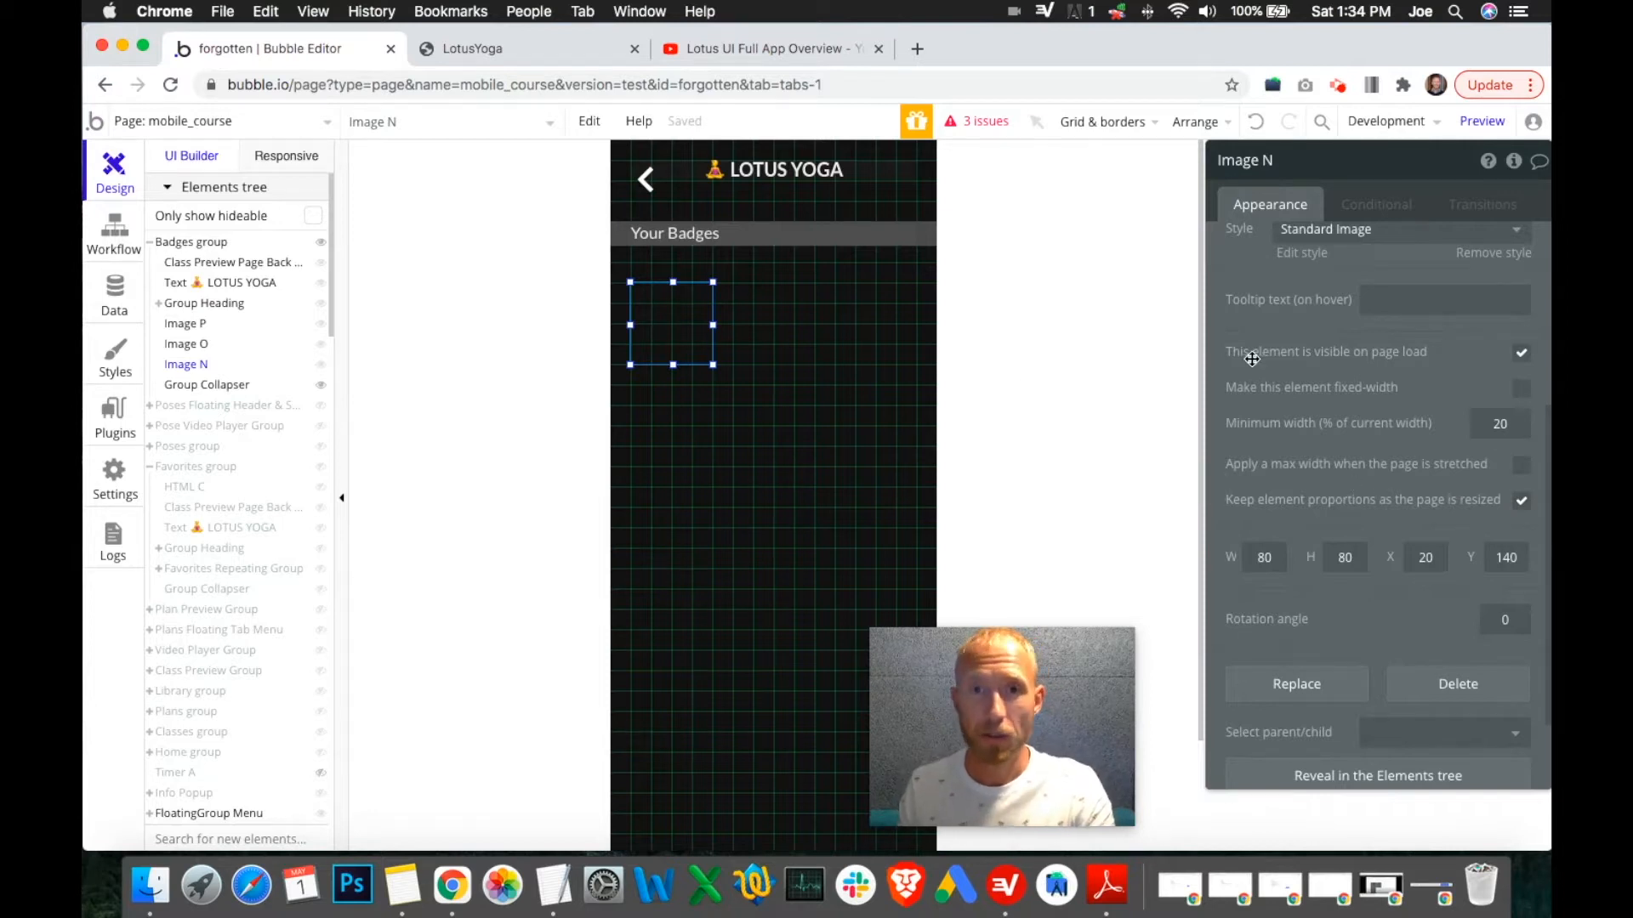
Upload badge-blank.jpg from the Yoga Course App folder as Image N's static image.
{"action": "scroll", "coordinate": [1294, 364], "scroll_direction": "up", "scroll_amount": 5}
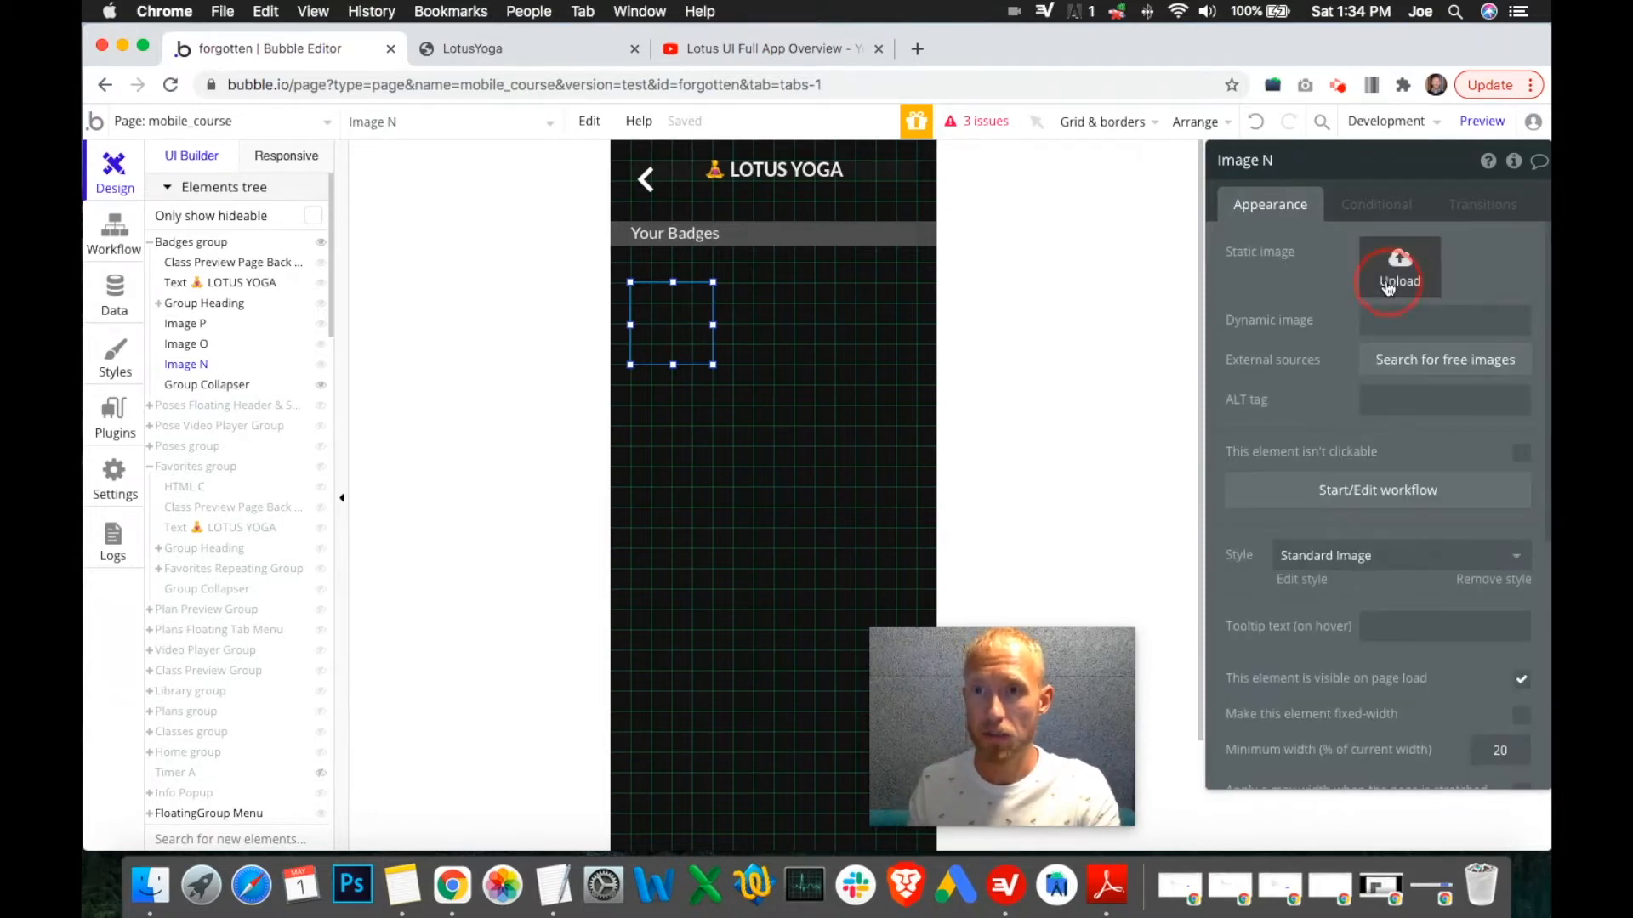
{"action": "left_click", "coordinate": [1383, 291]}
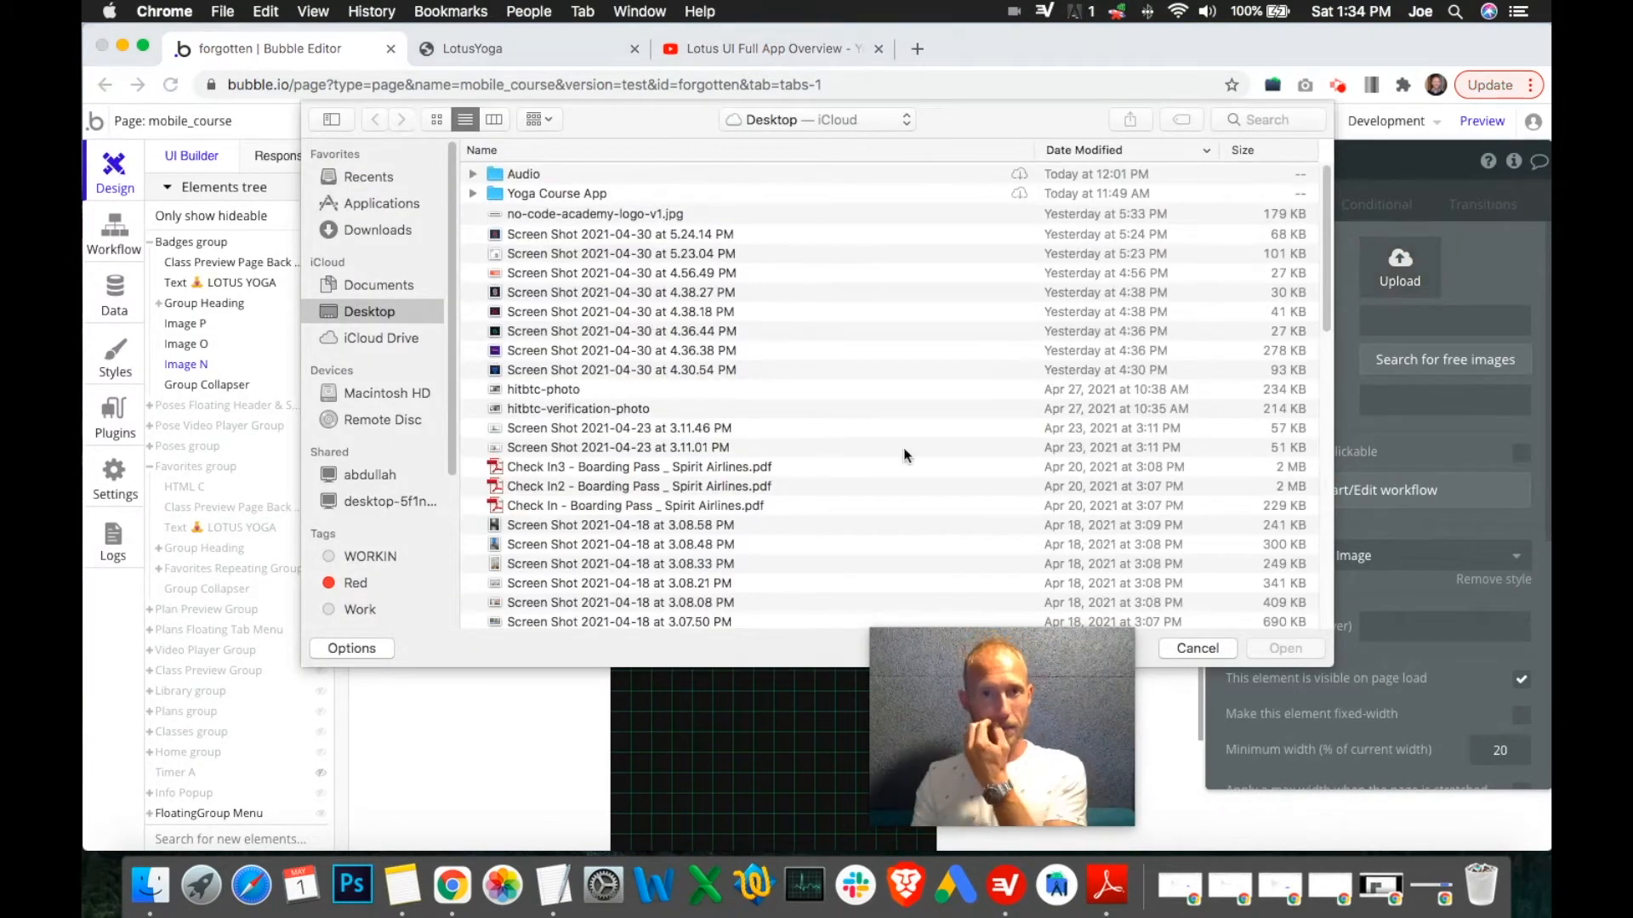
{"action": "left_click", "coordinate": [548, 191]}
{"action": "double_click", "coordinate": [548, 191]}
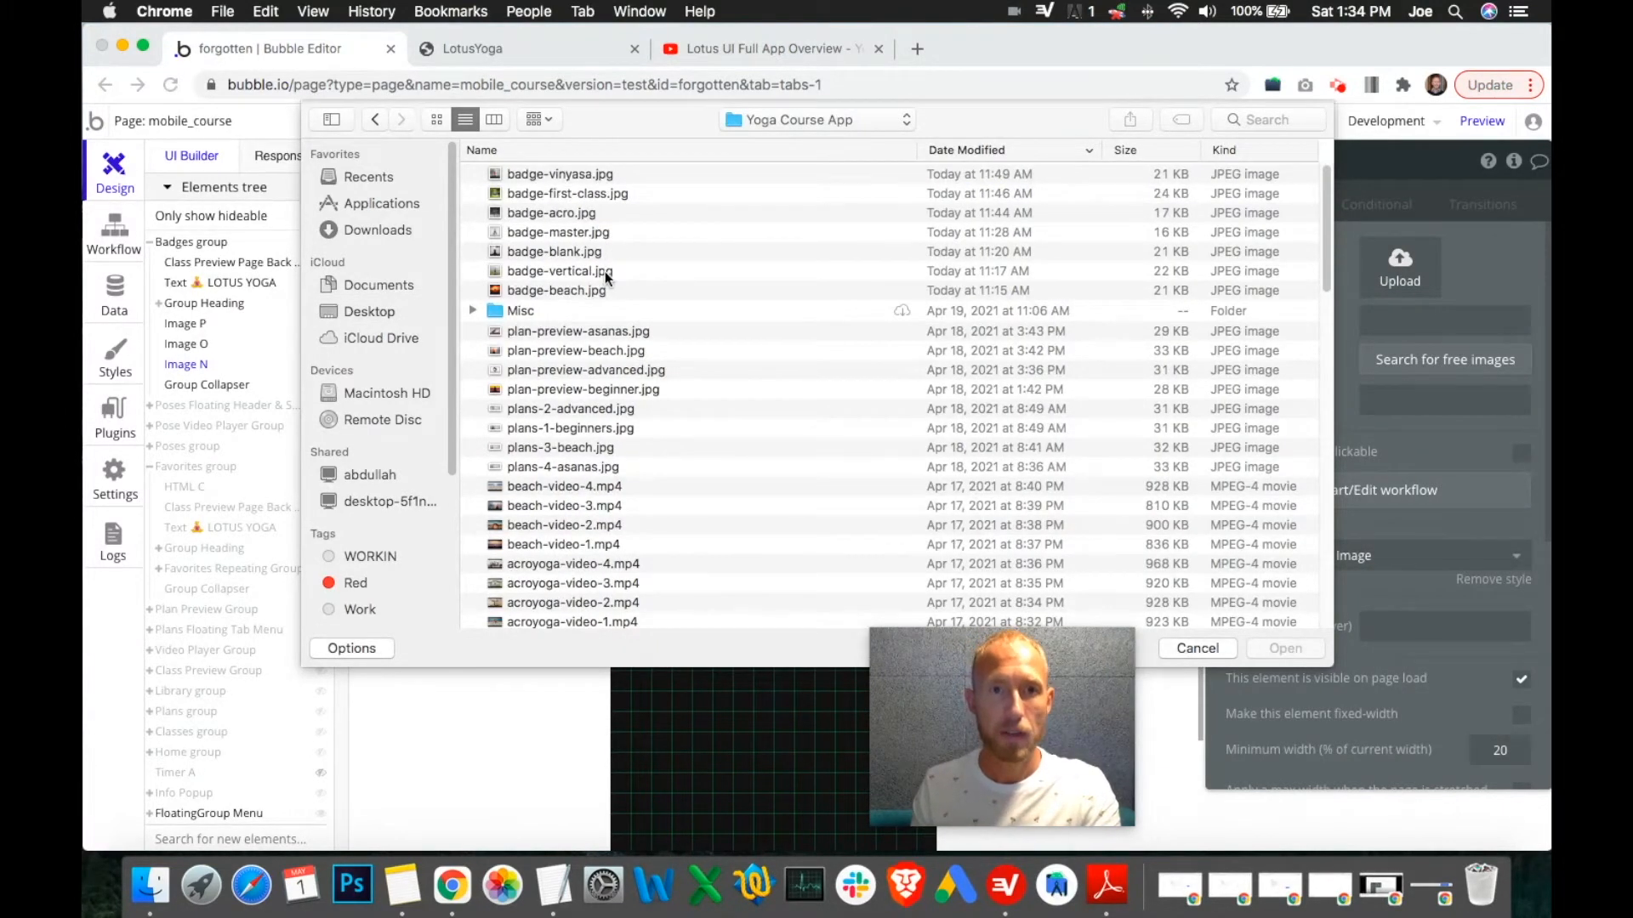
{"action": "left_click", "coordinate": [631, 253]}
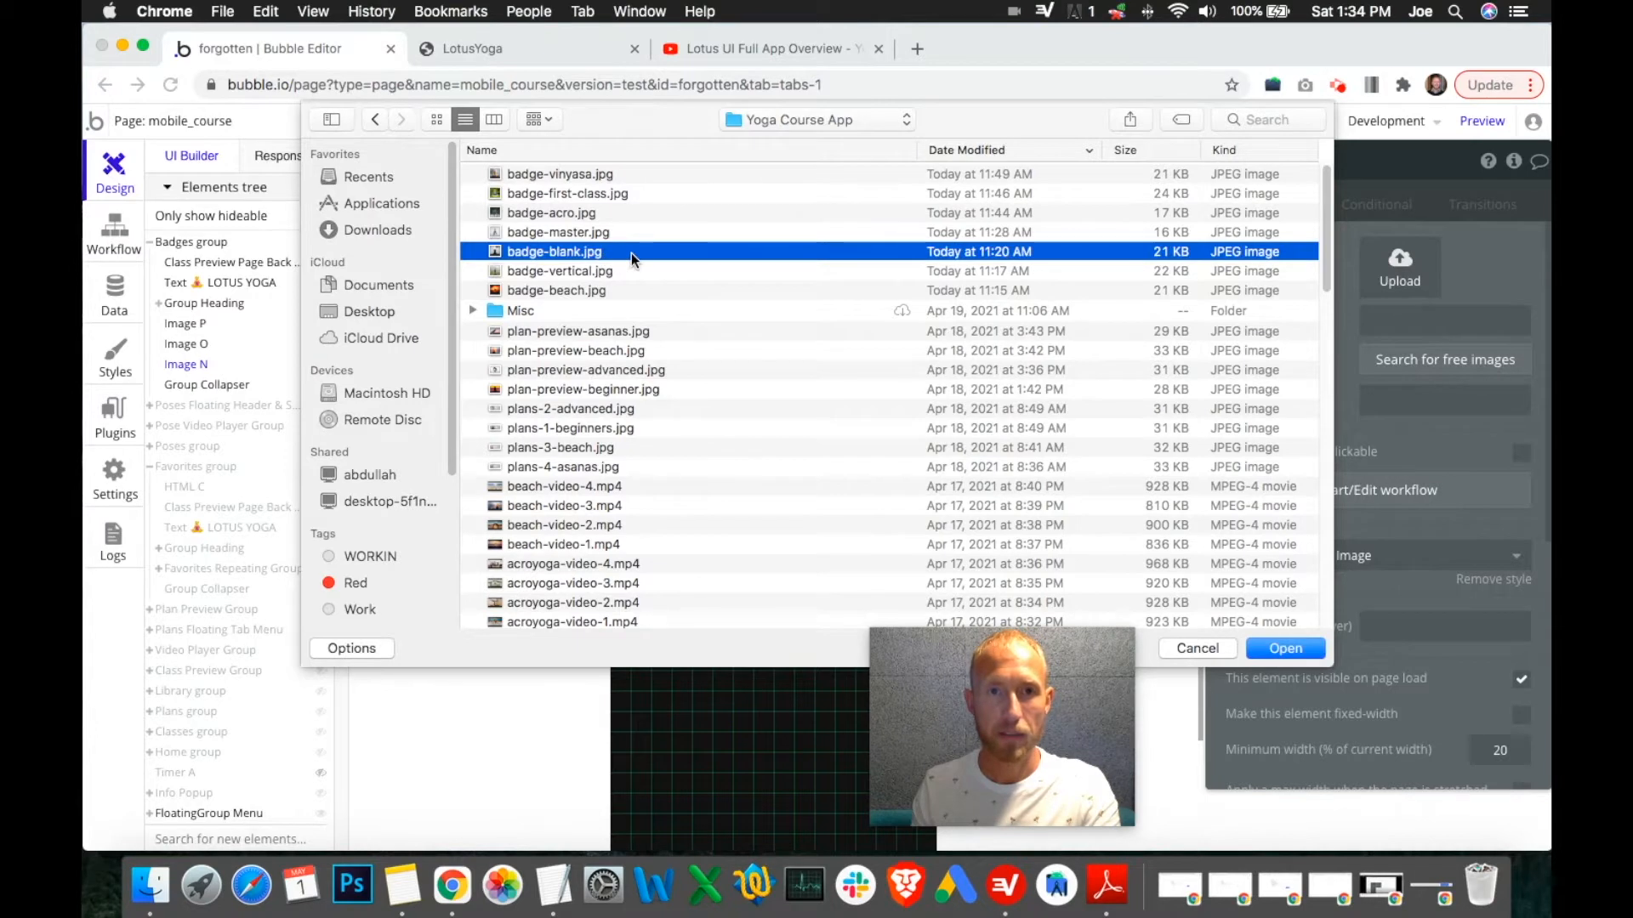
{"action": "double_click", "coordinate": [631, 253]}
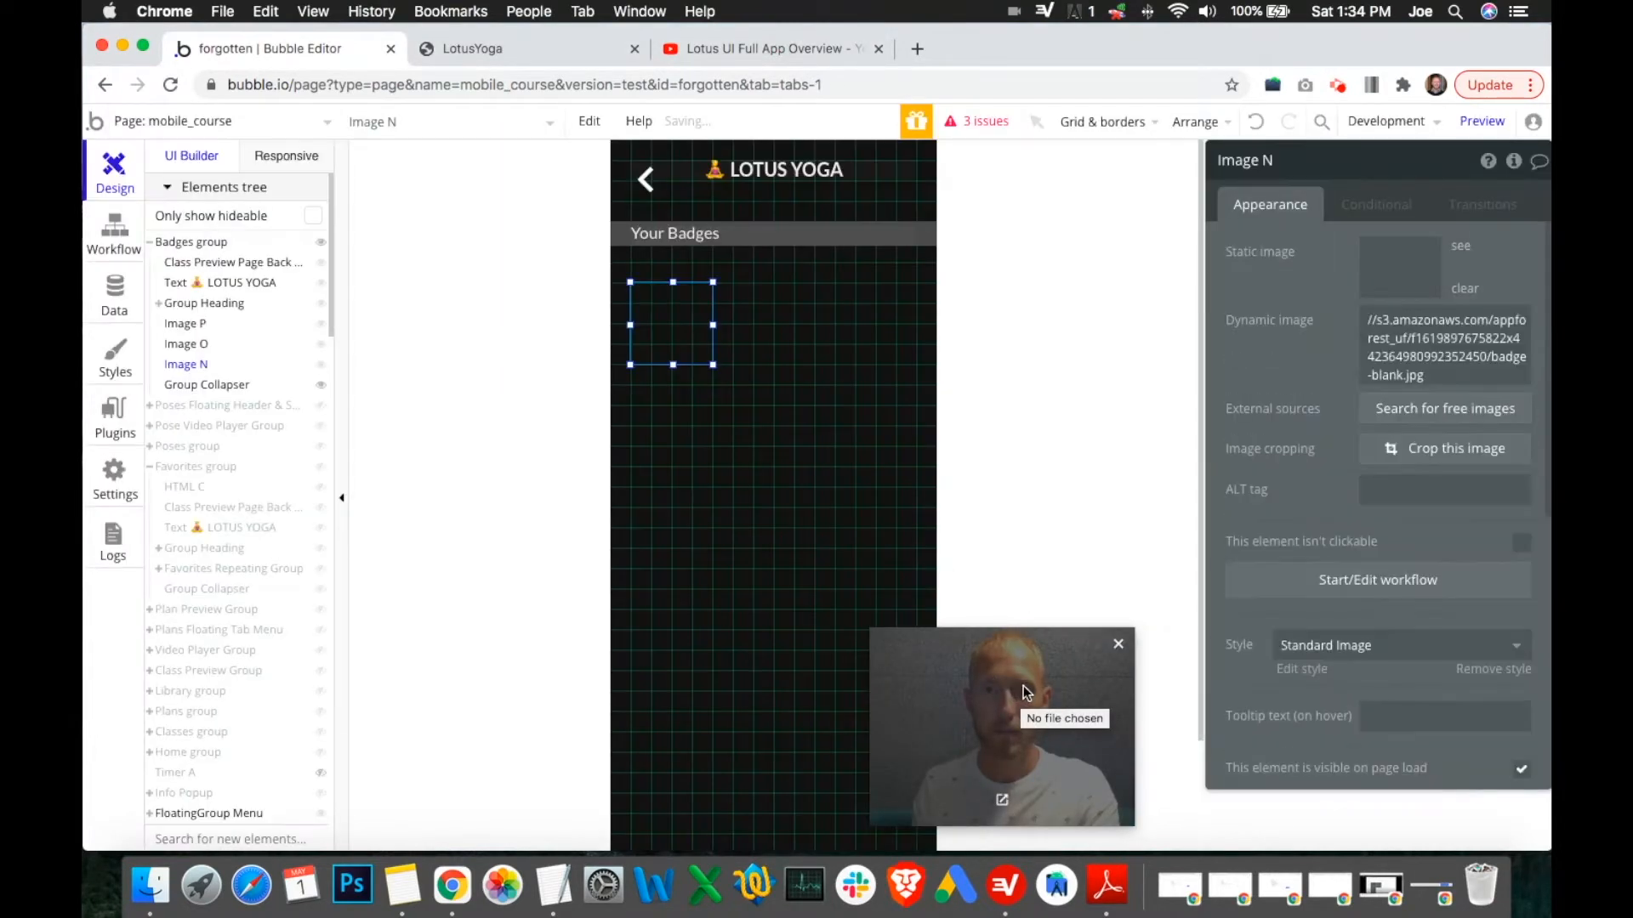
{"action": "left_click_drag", "start_coordinate": [946, 676], "coordinate": [490, 615]}
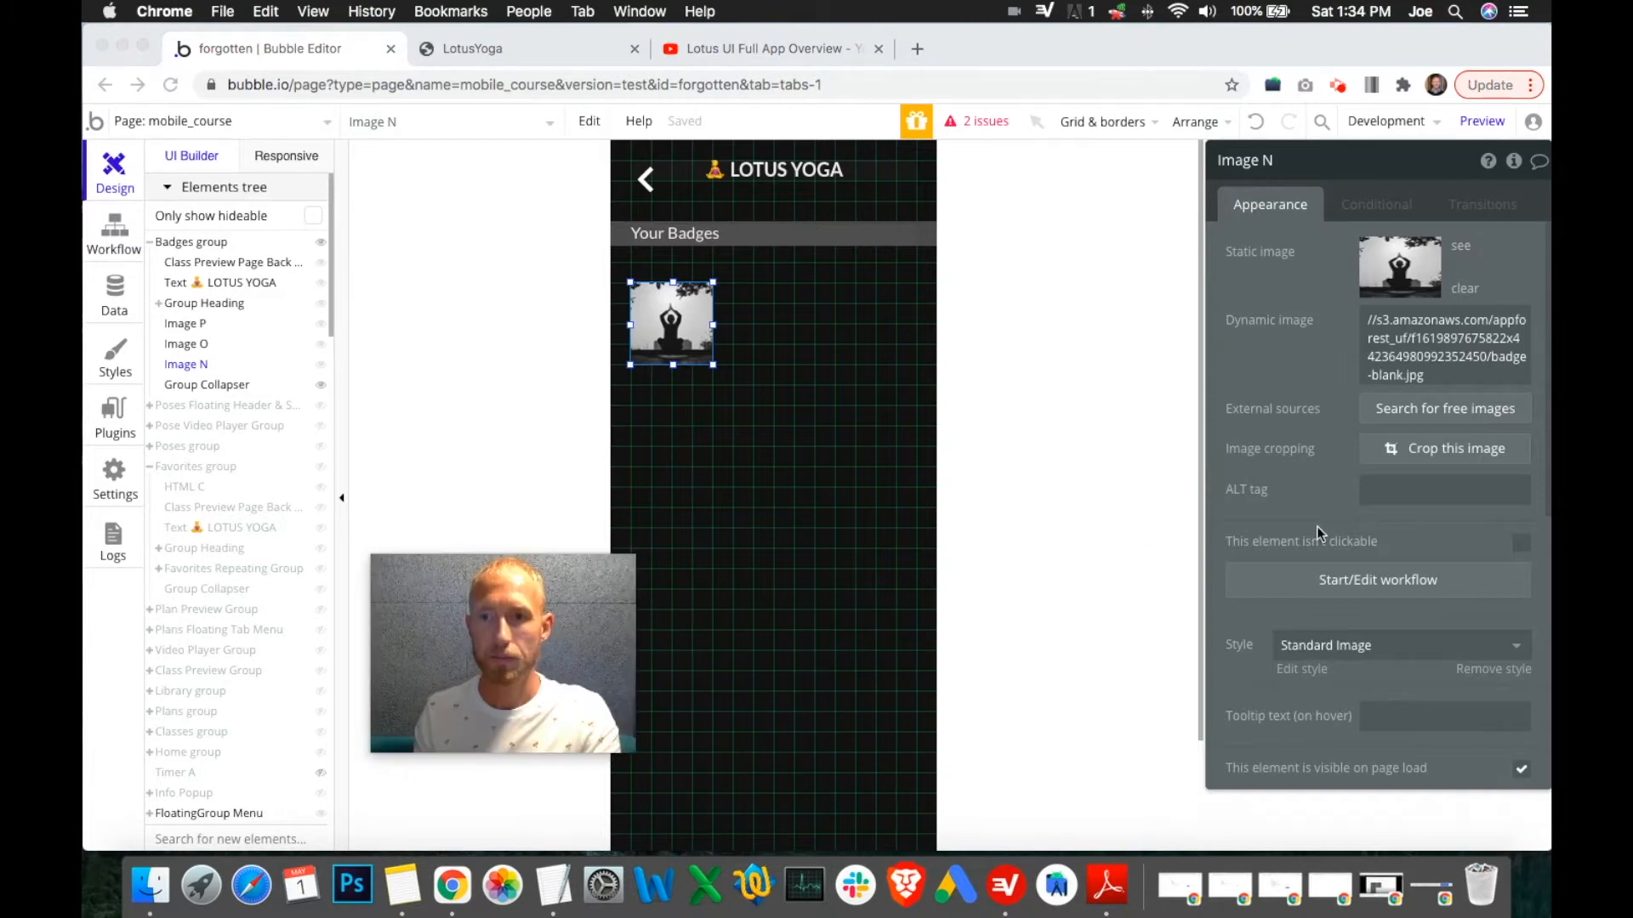
Remove the Standard Image style from Image N and set its border roundness to 45.
{"action": "scroll", "coordinate": [1413, 502], "scroll_direction": "down", "scroll_amount": 3}
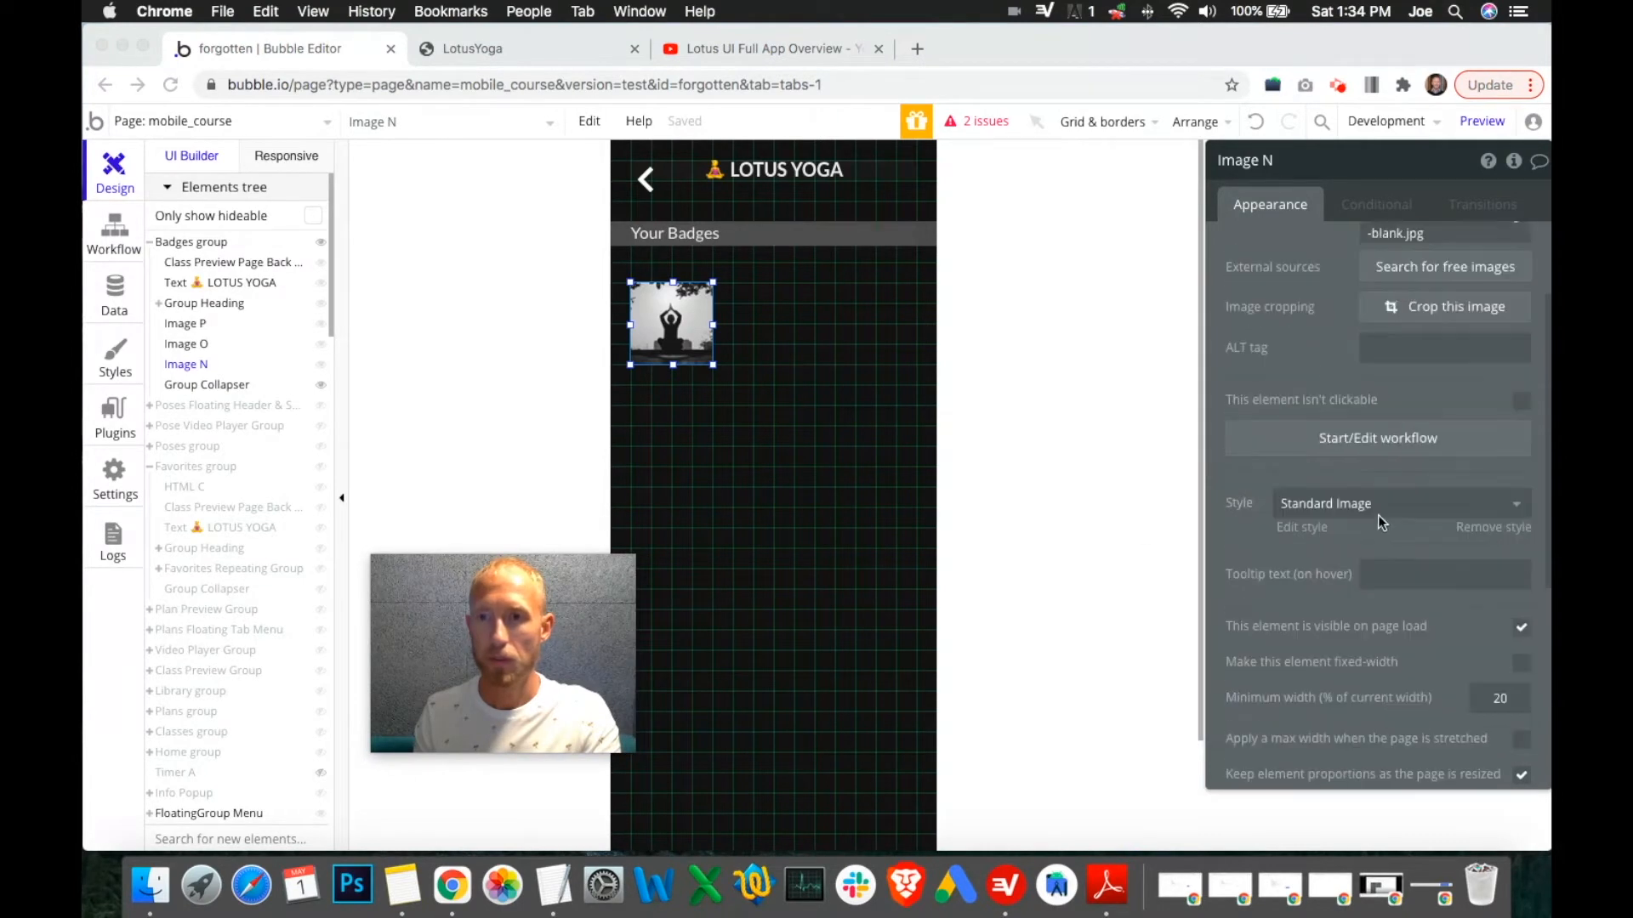
{"action": "scroll", "coordinate": [1412, 528], "scroll_direction": "down", "scroll_amount": 3}
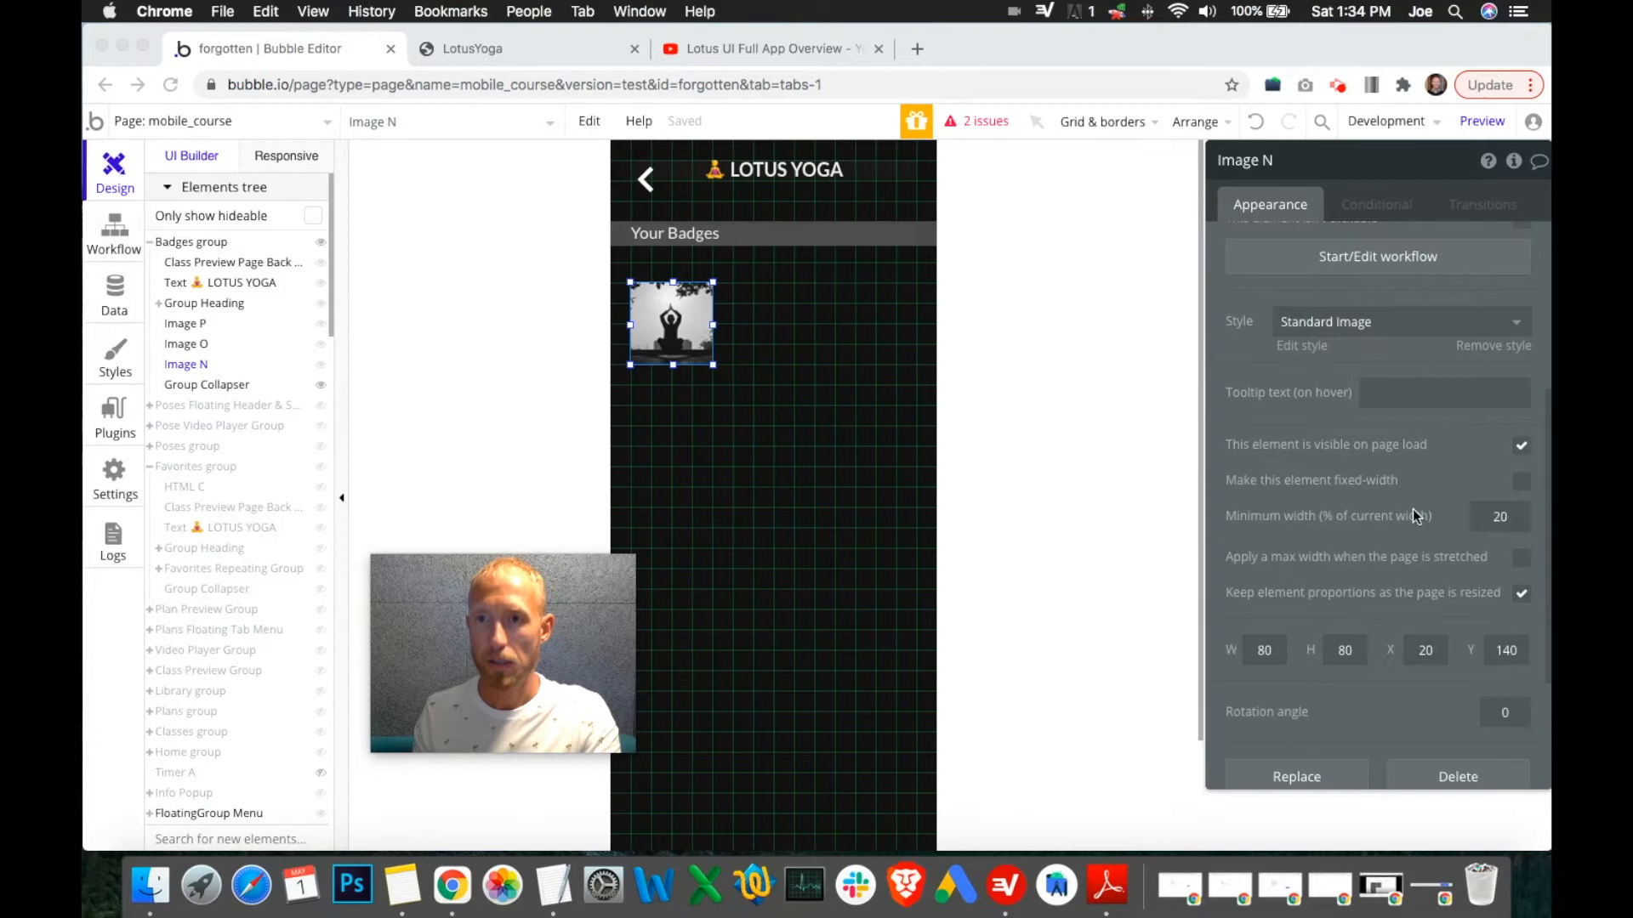
{"action": "left_click", "coordinate": [1355, 332]}
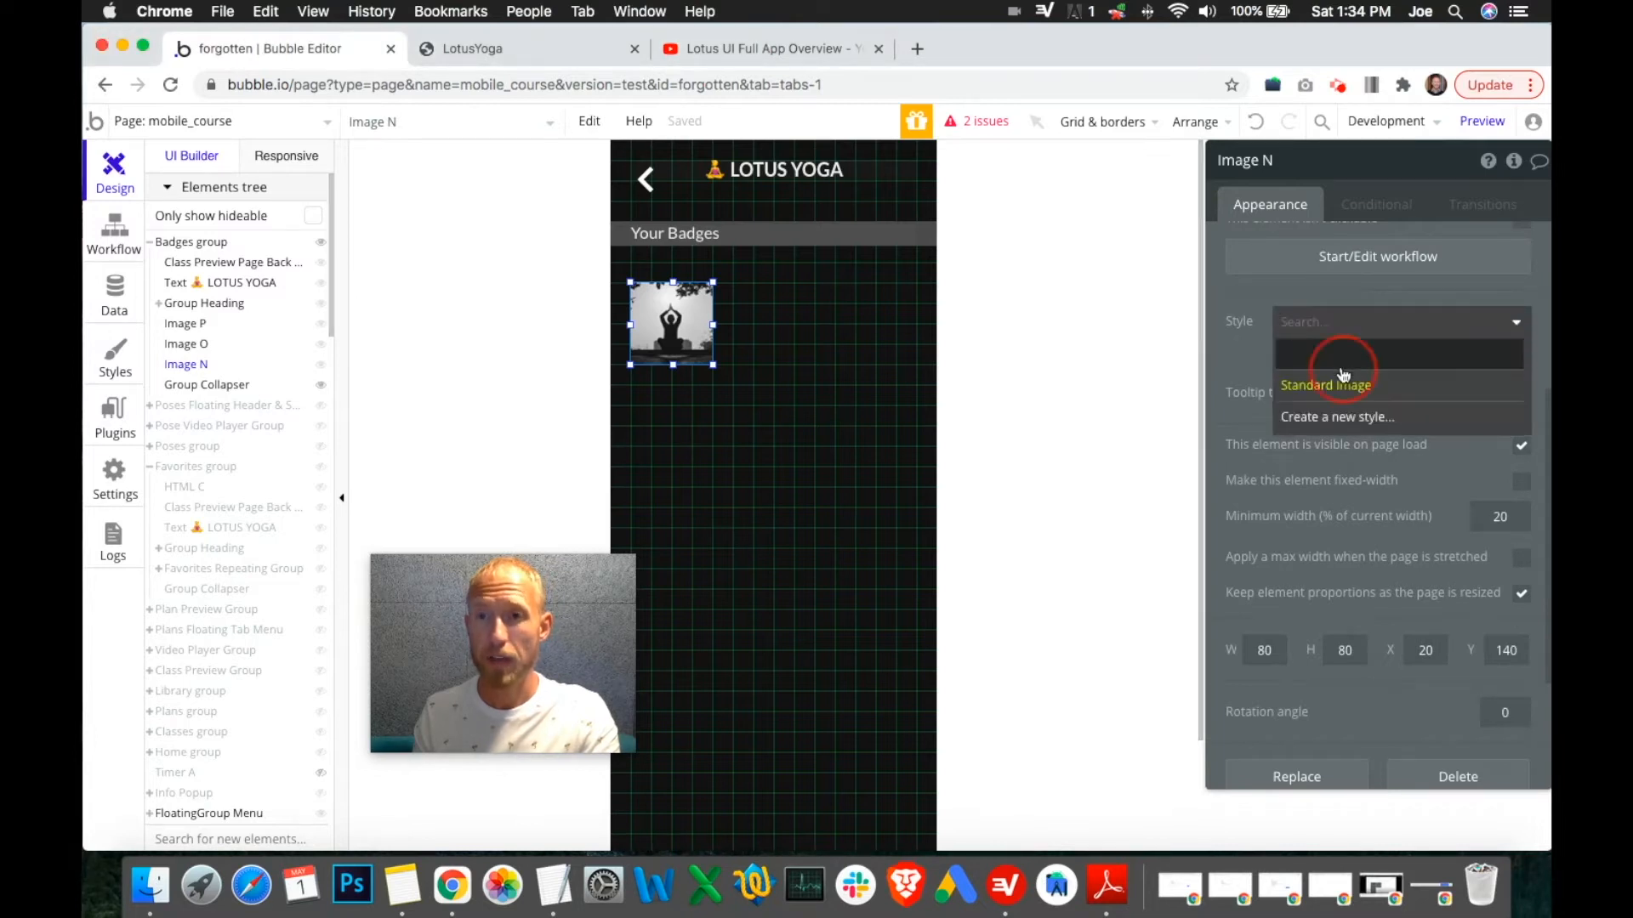
{"action": "left_click", "coordinate": [1342, 368]}
{"action": "left_click", "coordinate": [1488, 522]}
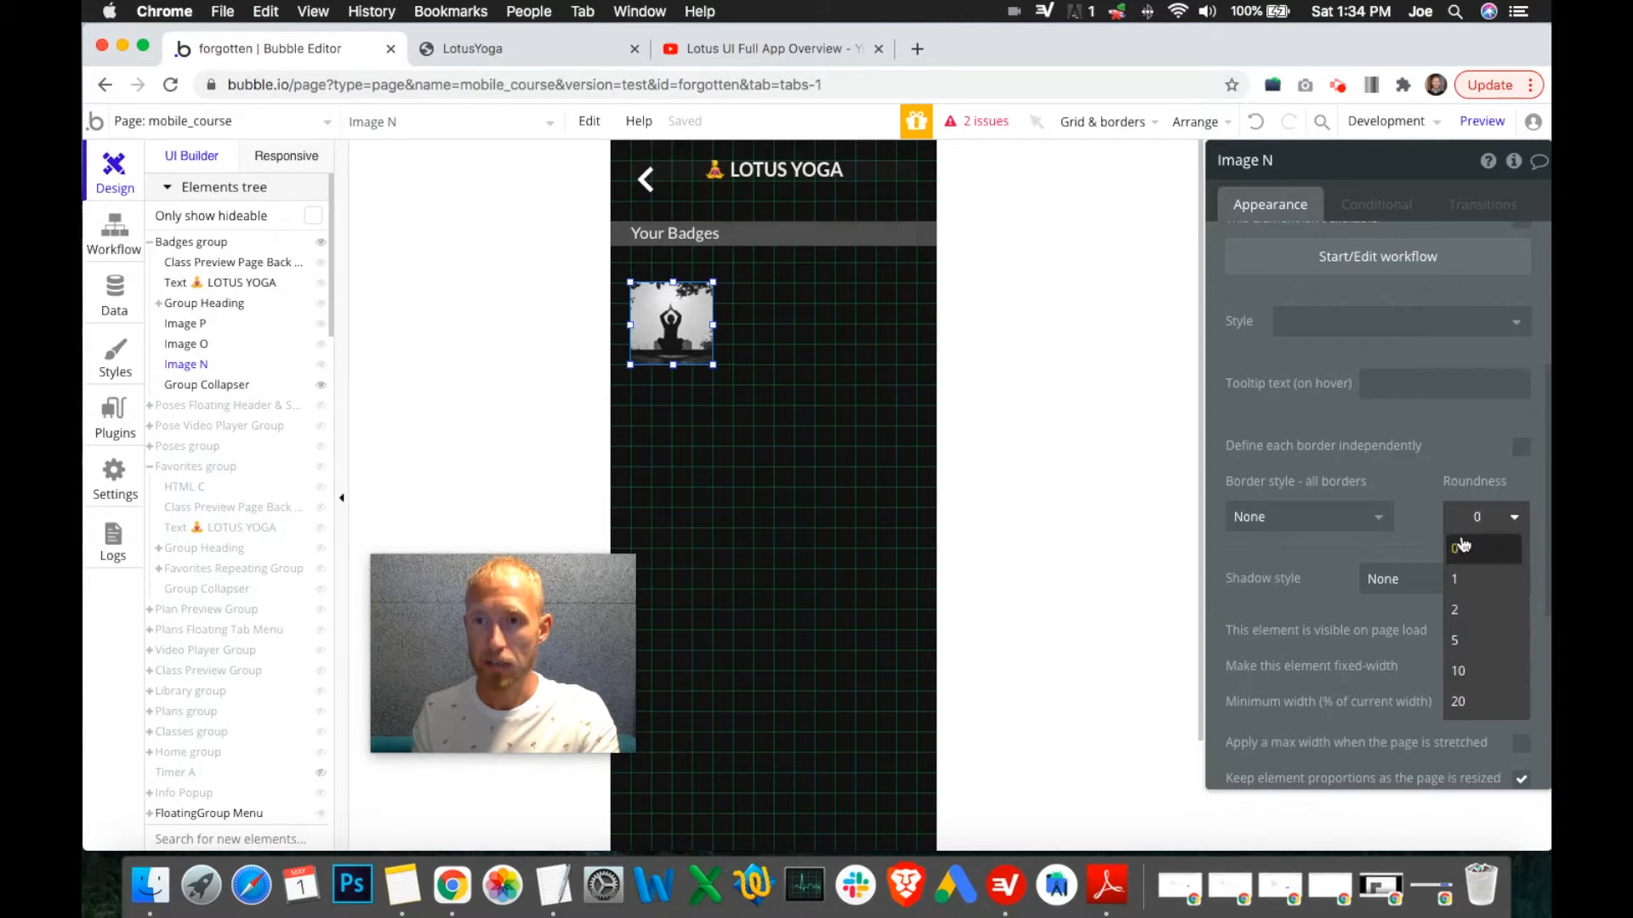
{"action": "double_click", "coordinate": [1477, 513]}
{"action": "type", "text": "50"}
{"action": "key", "text": "Return"}
Copy the rounded badge Image N and place the copy over the middle image slot, aligned with the first badge.
{"action": "left_click_drag", "start_coordinate": [667, 323], "coordinate": [856, 364]}
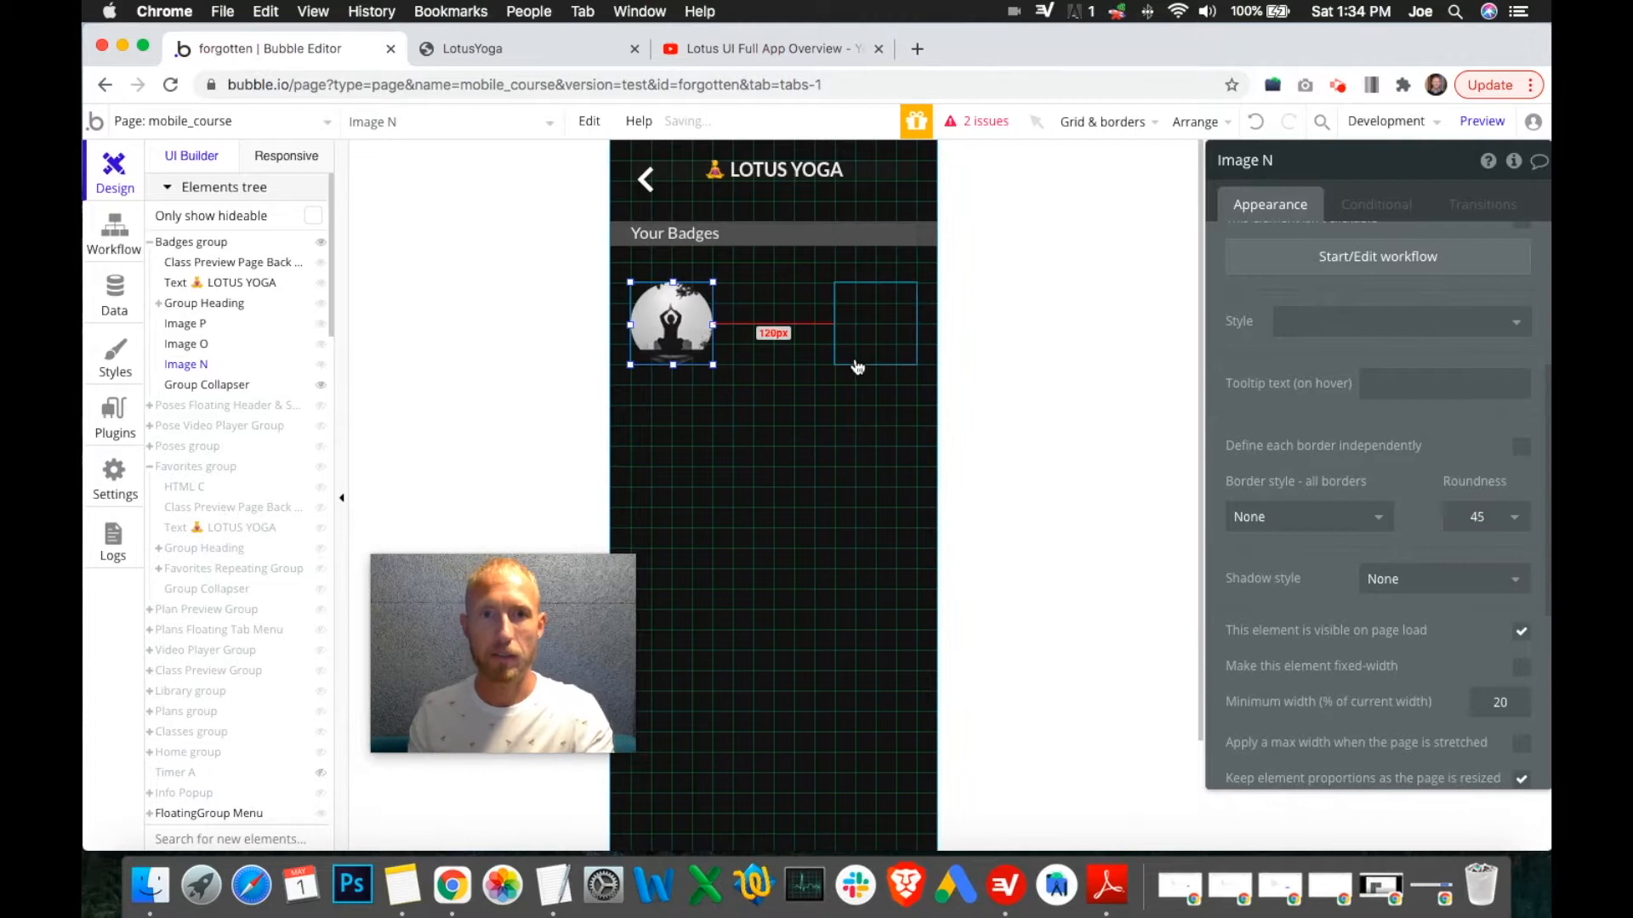
{"action": "left_click", "coordinate": [708, 334]}
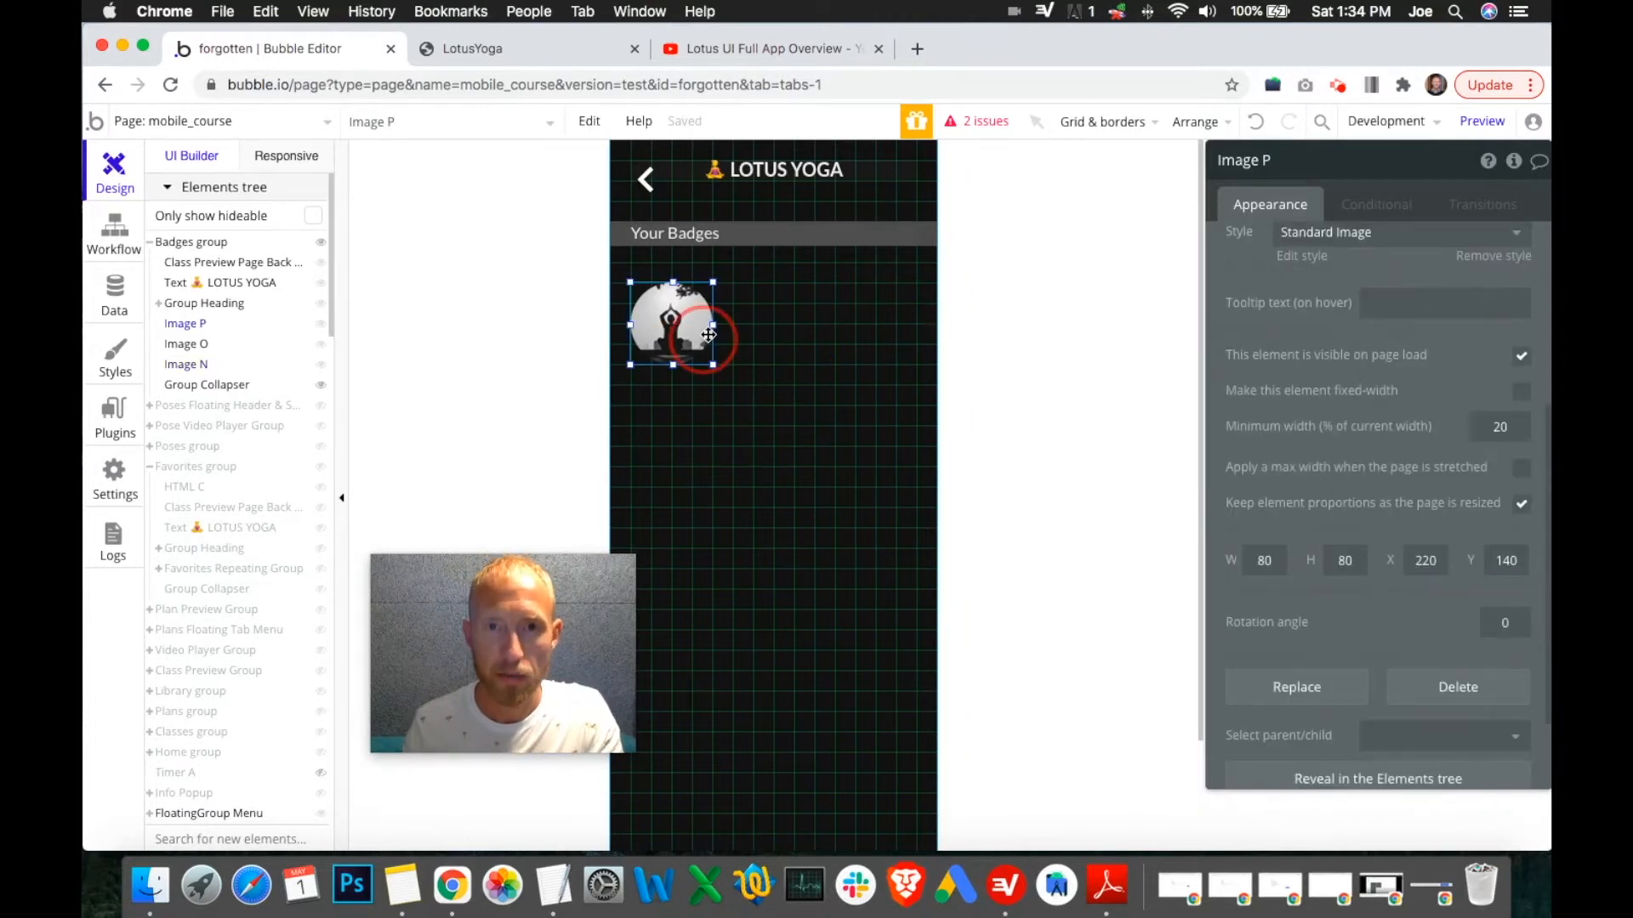
{"action": "key", "text": "super+c"}
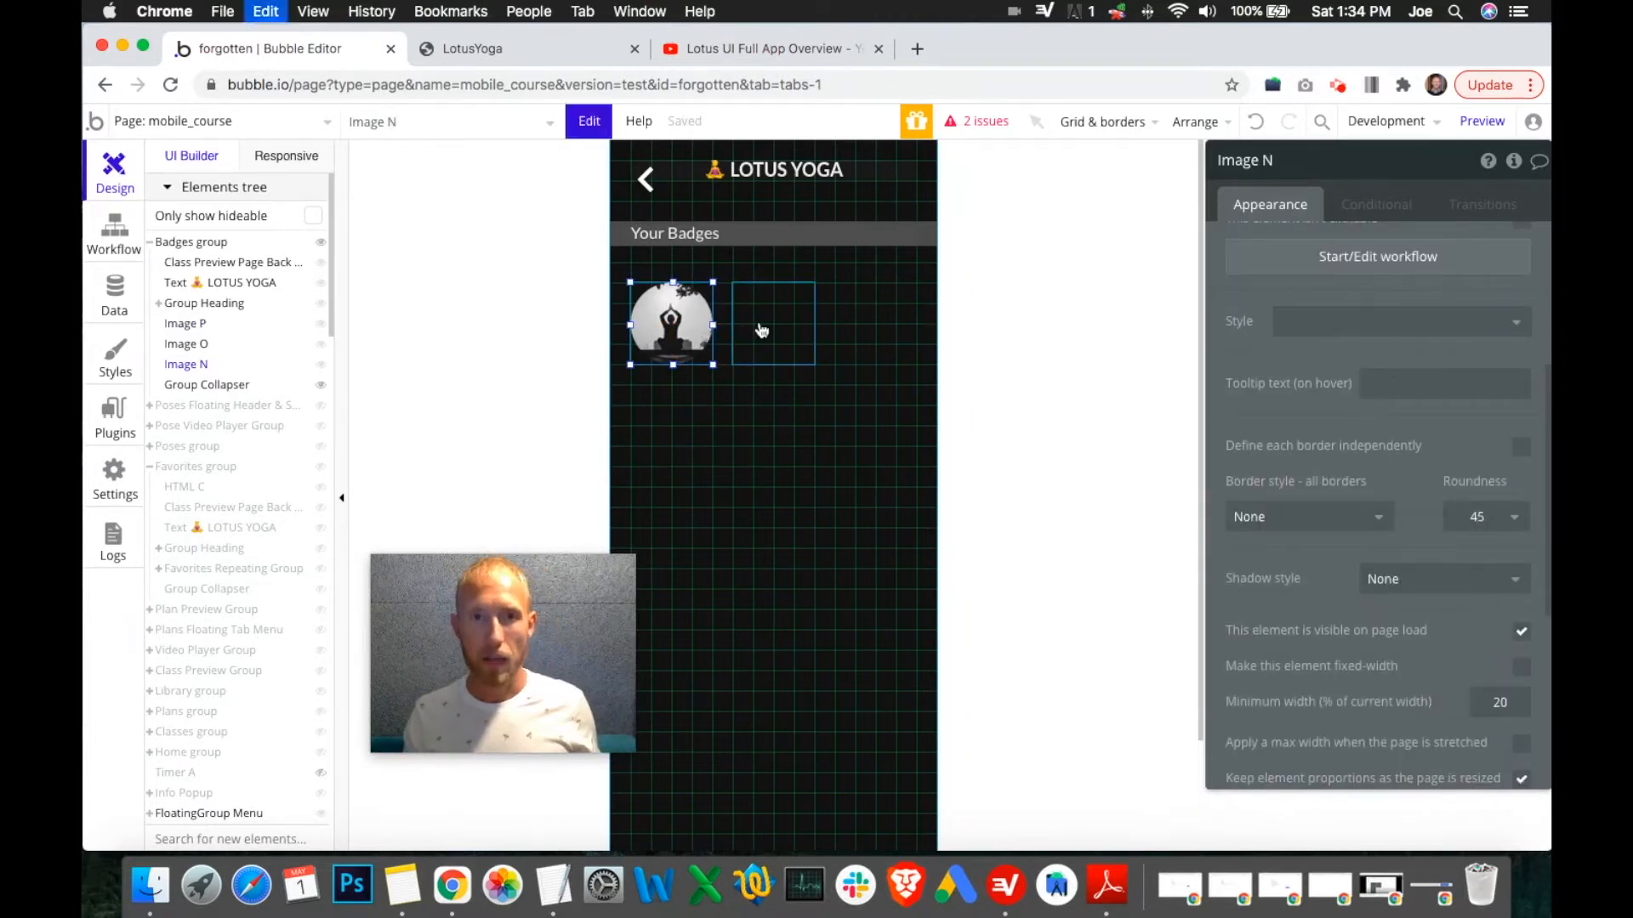
{"action": "key", "text": "super+v"}
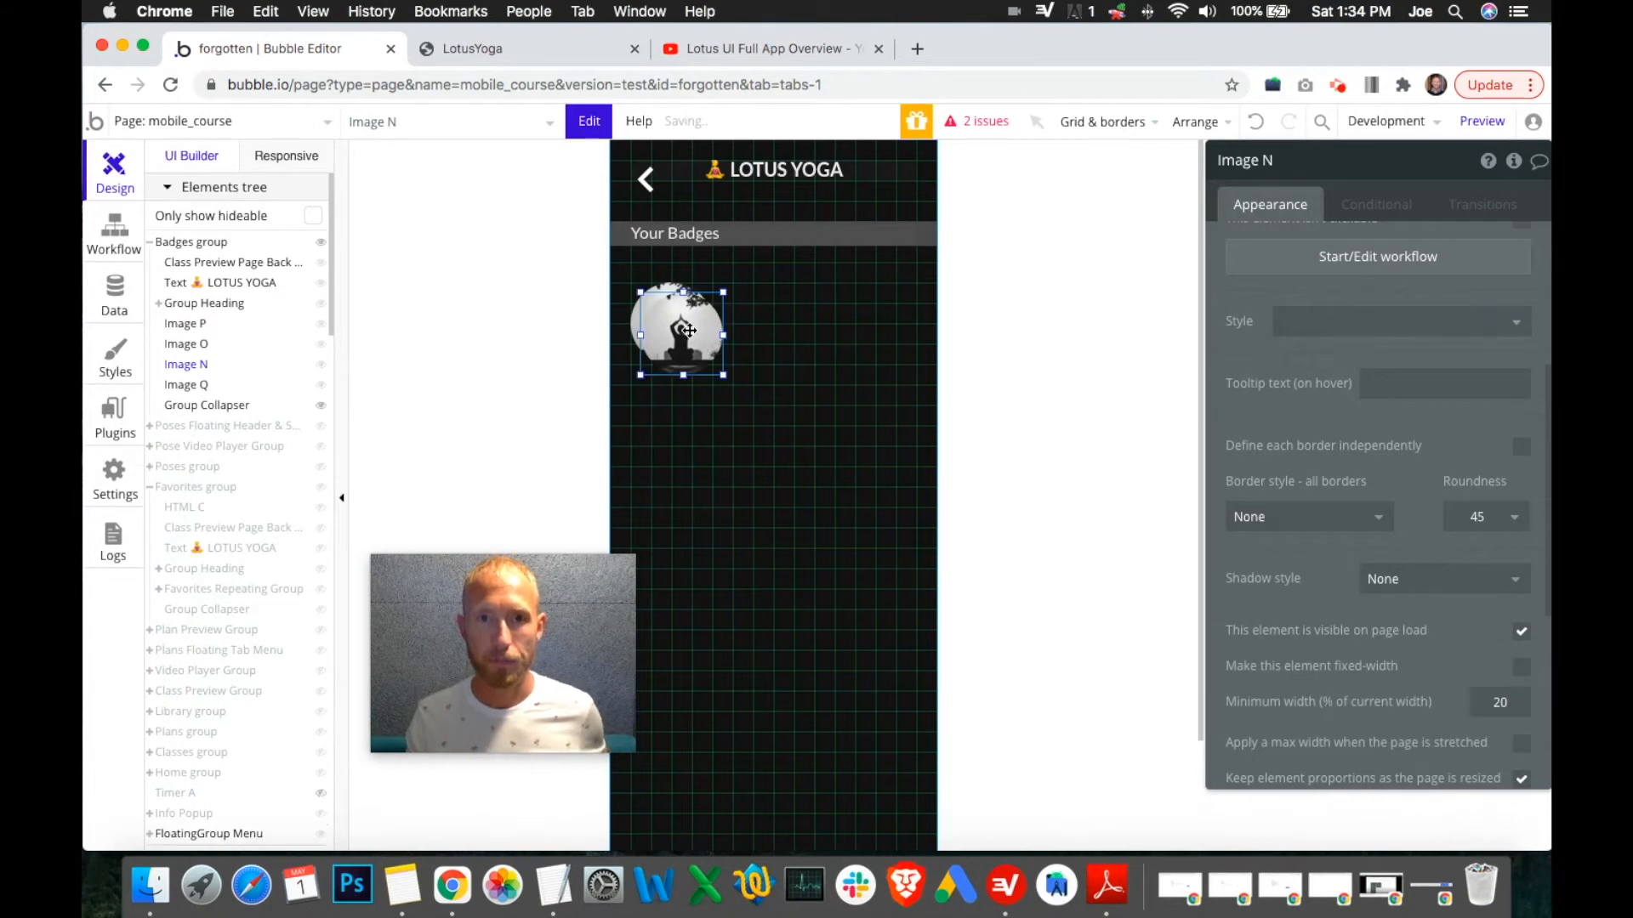
{"action": "key", "text": "ctrl+v"}
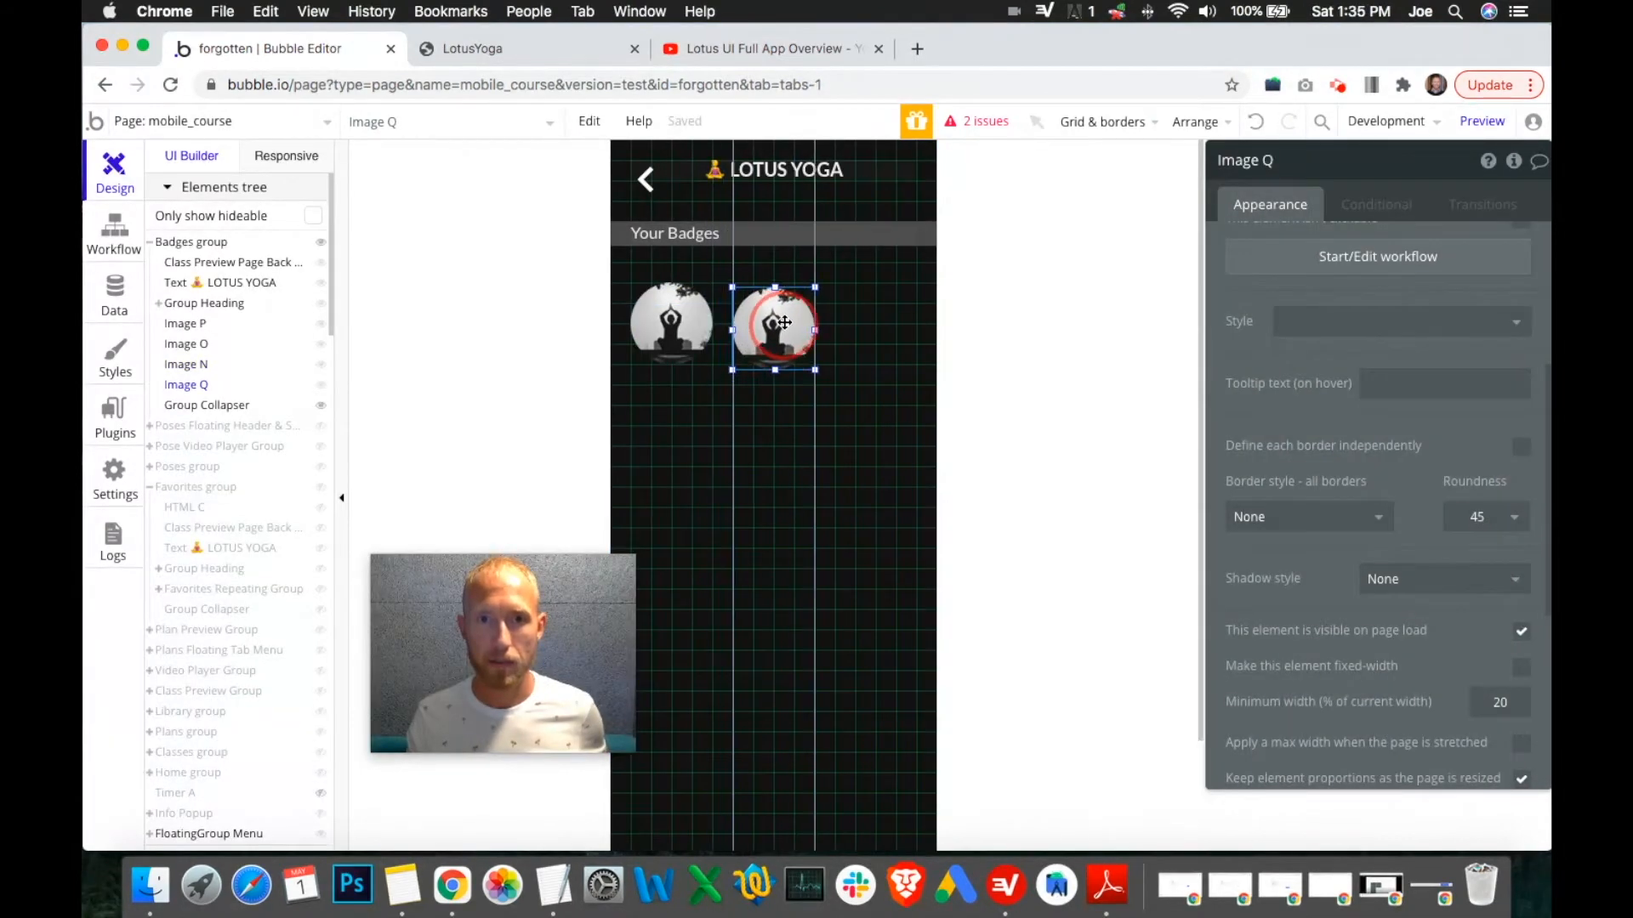
{"action": "left_click", "coordinate": [777, 322]}
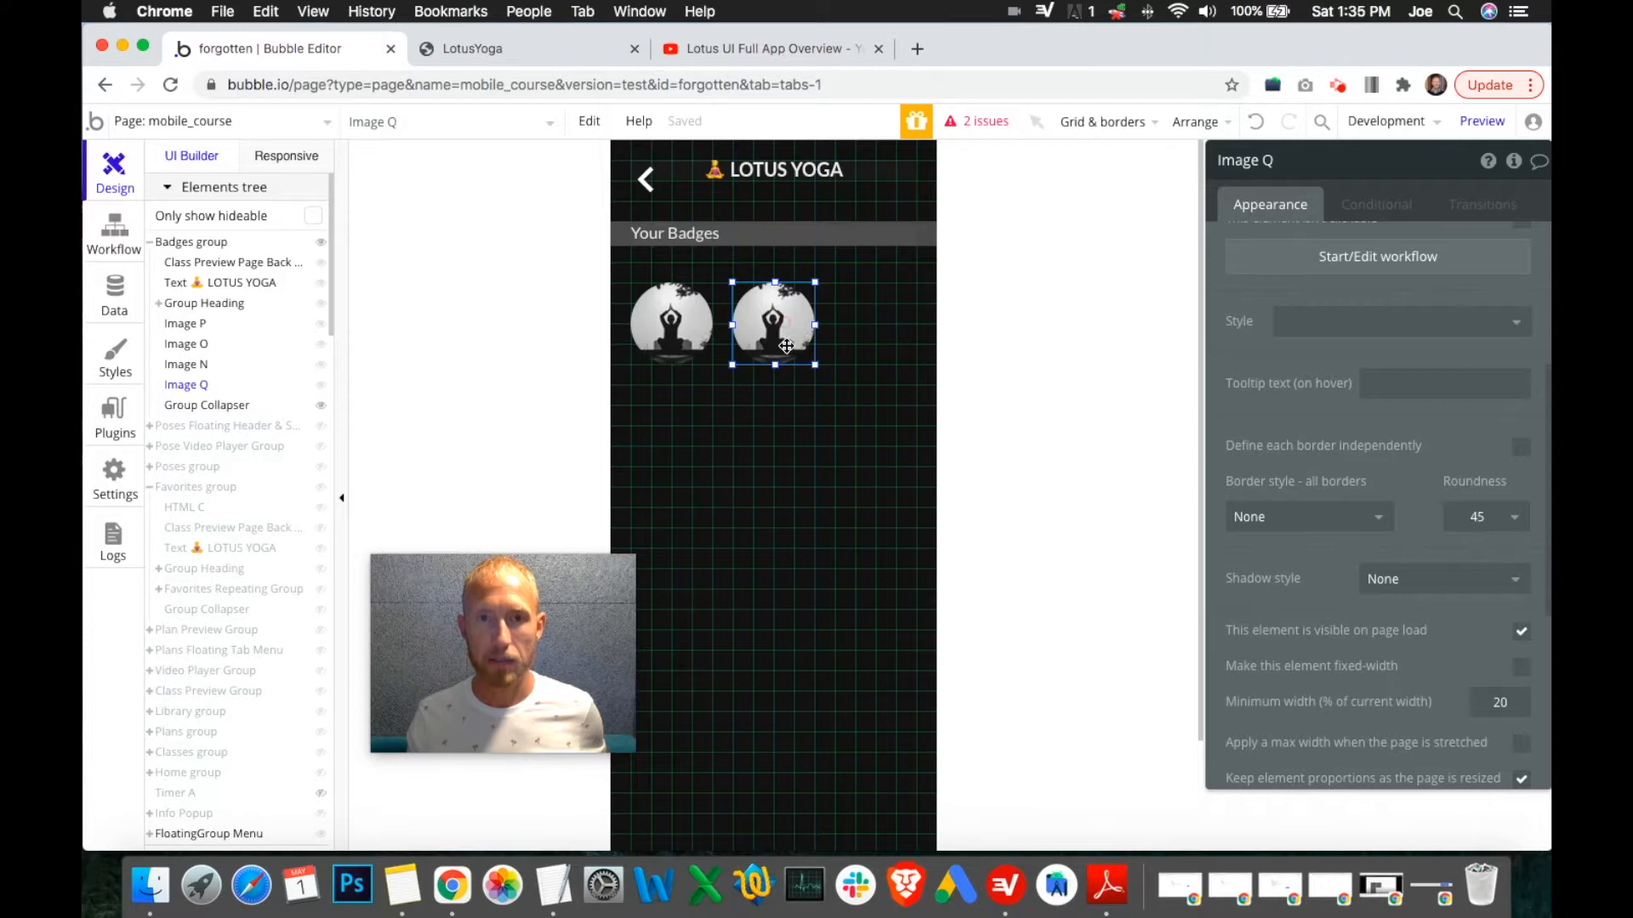
Paste another copy of the rounded badge and place it over the third image slot, aligned with the row.
{"action": "key", "text": "ctrl+v"}
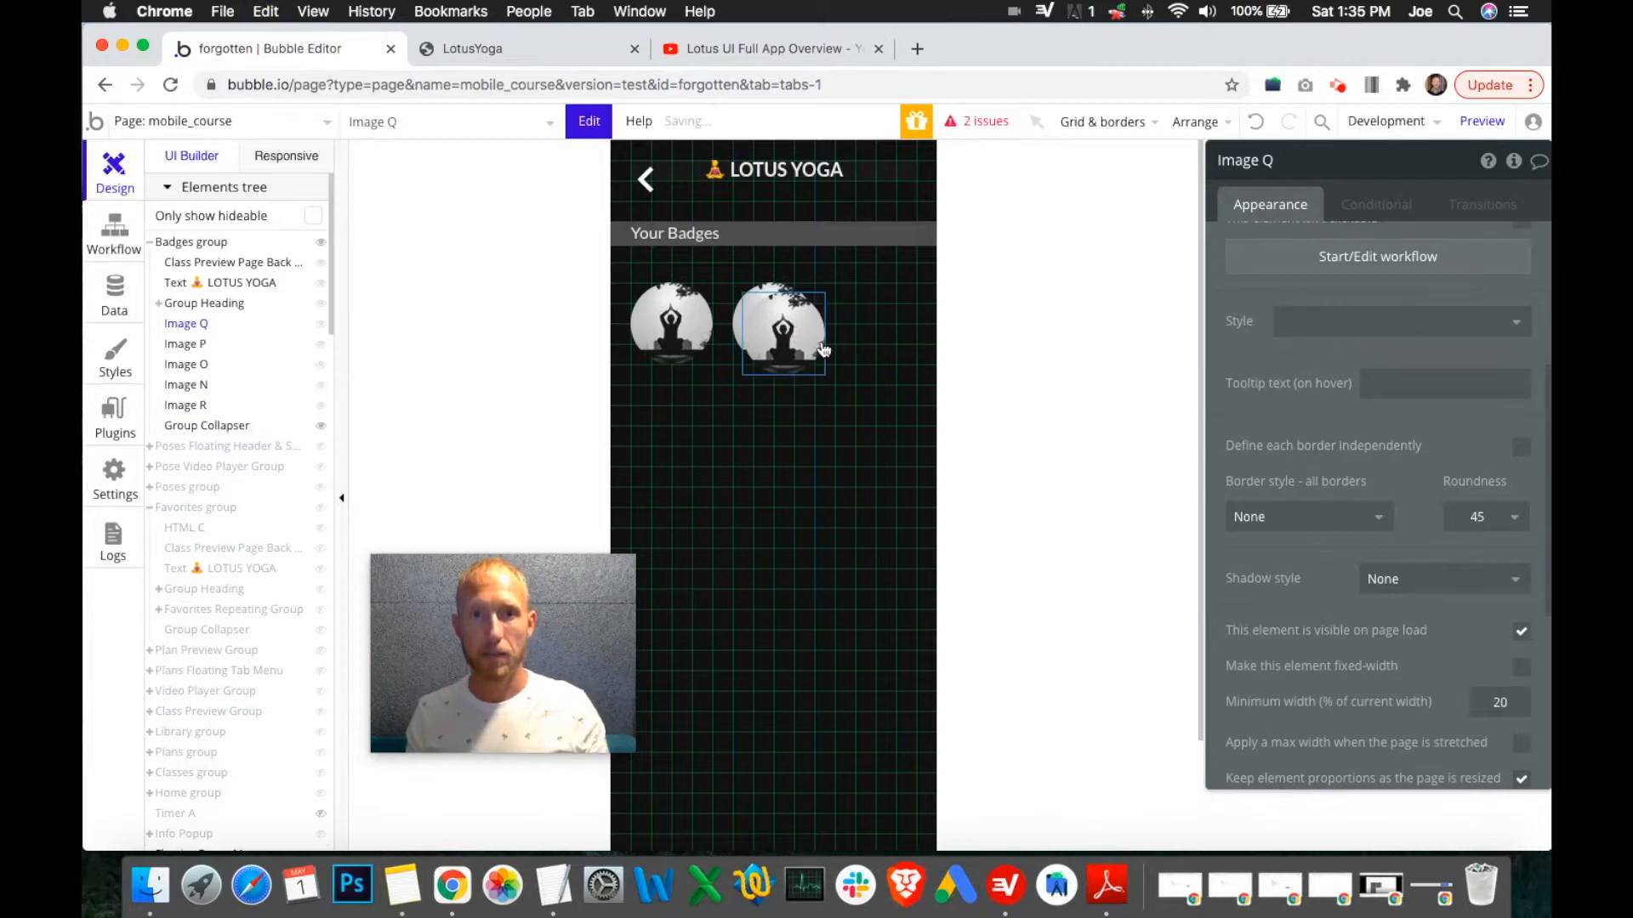
{"action": "left_click_drag", "start_coordinate": [872, 357], "coordinate": [885, 335]}
{"action": "mouse_move", "coordinate": [501, 626]}
{"action": "left_click_drag", "start_coordinate": [503, 629], "coordinate": [1084, 723]}
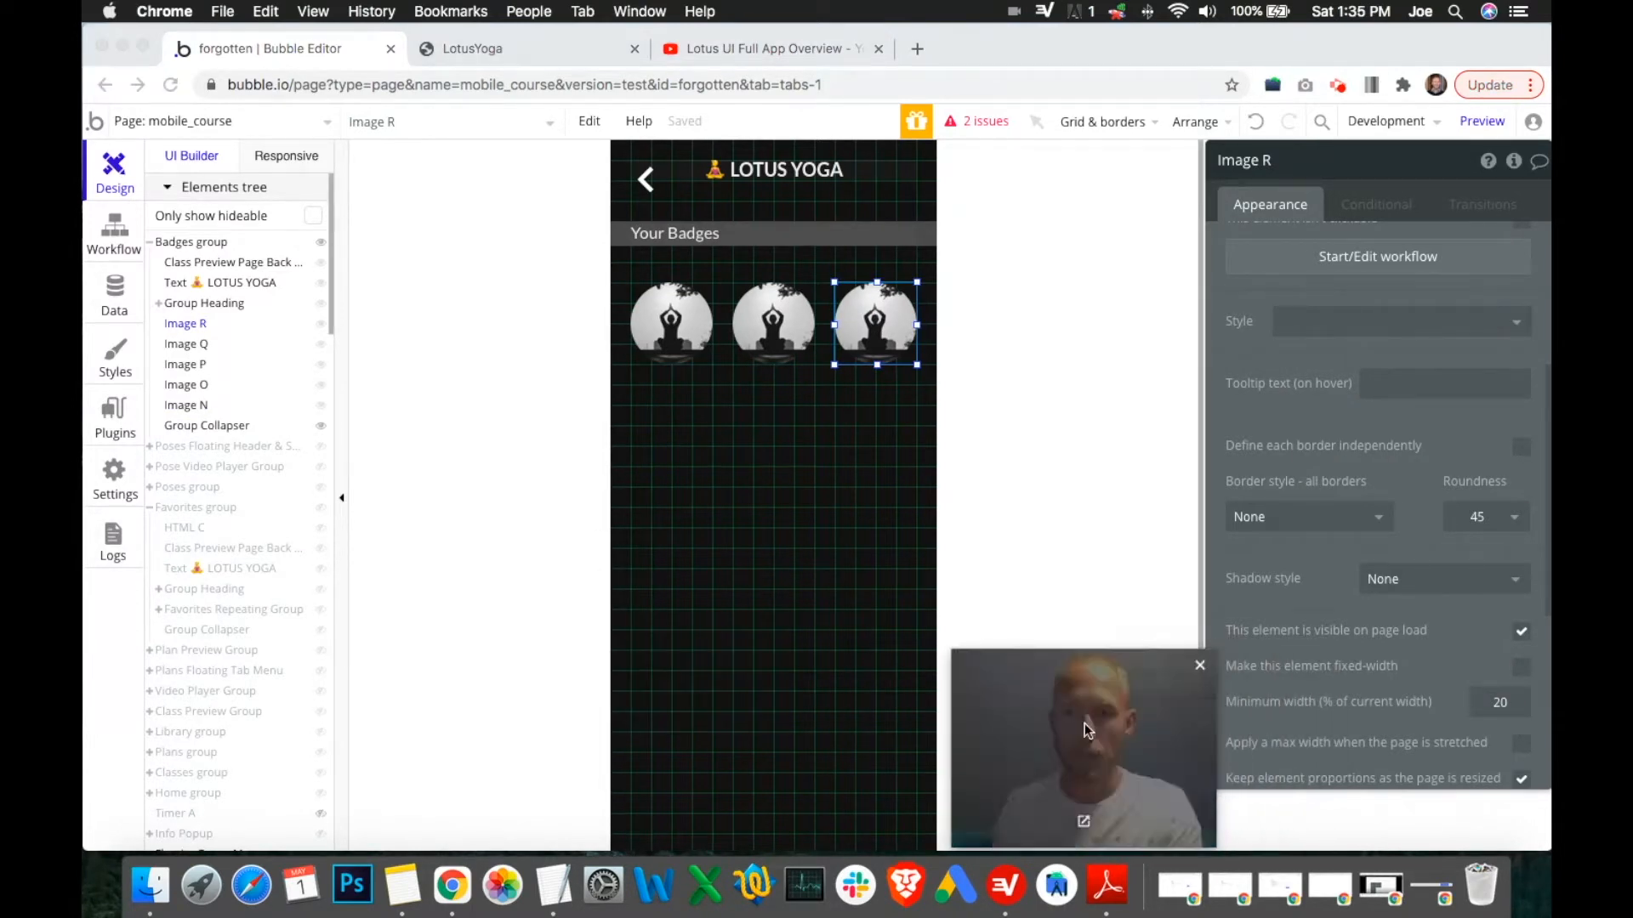
{"action": "left_click", "coordinate": [852, 405]}
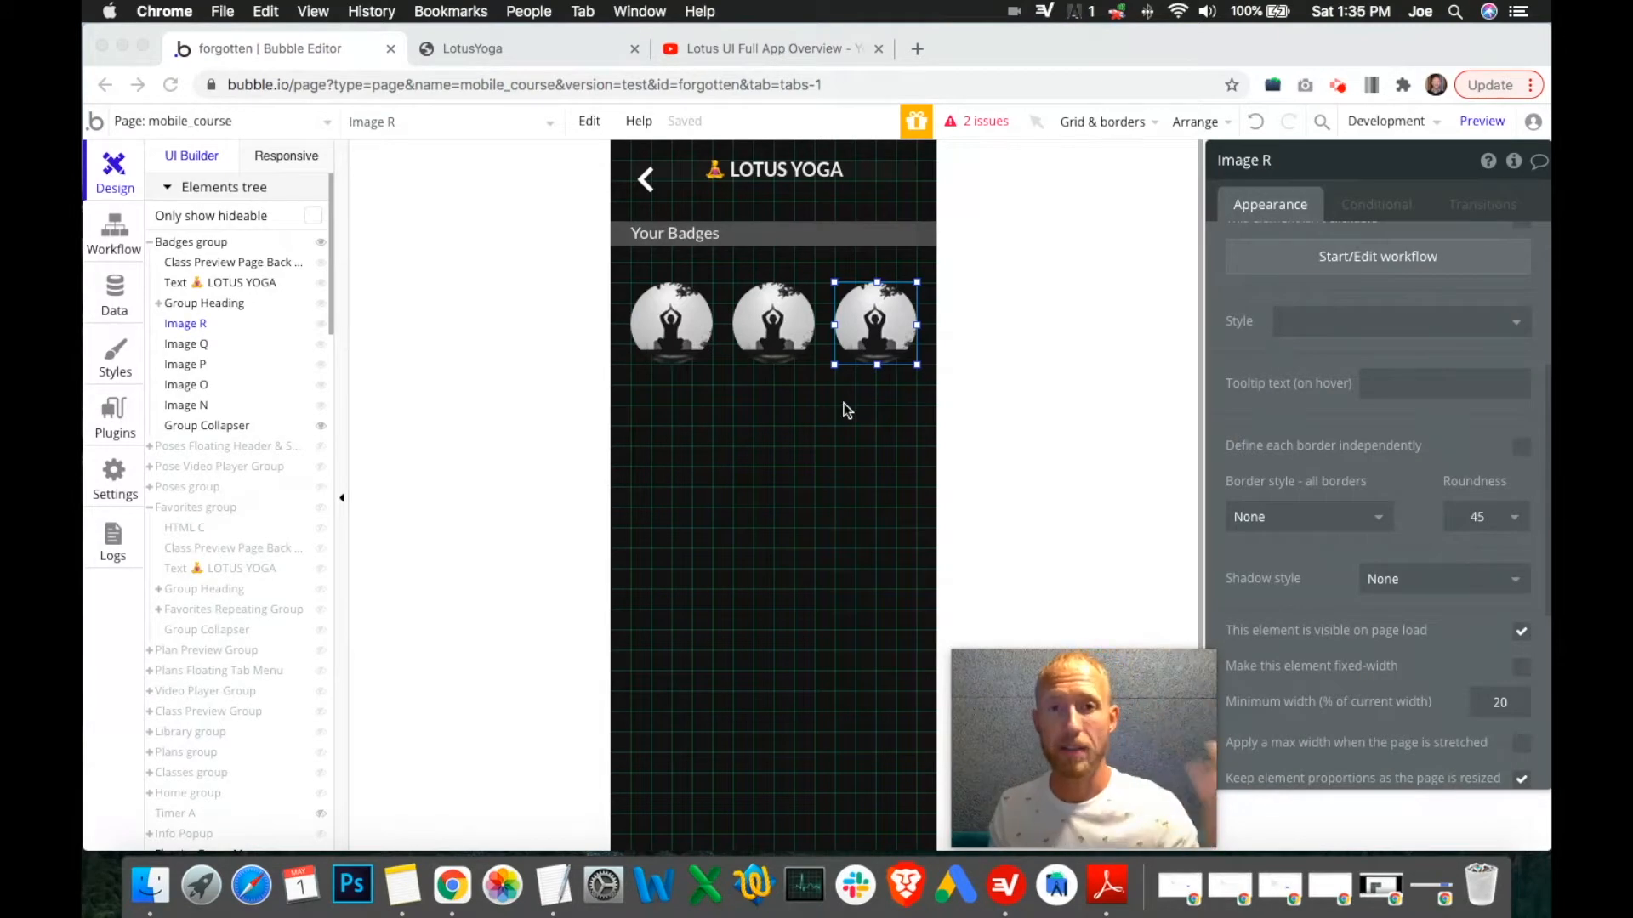
{"action": "left_click", "coordinate": [669, 342]}
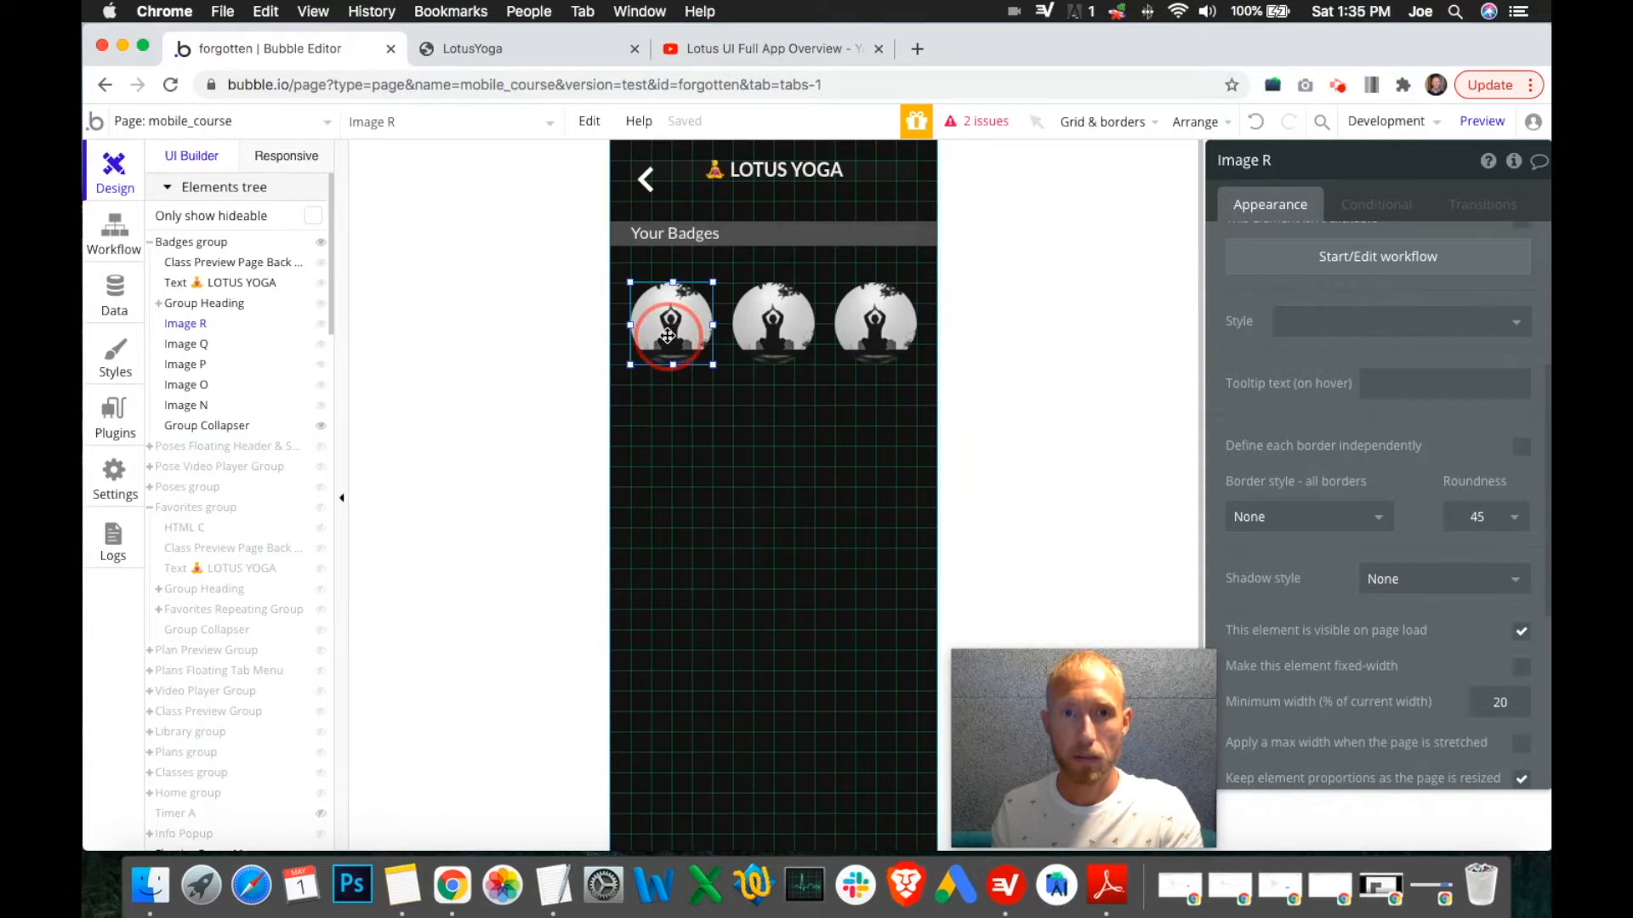
{"action": "right_click", "coordinate": [669, 344]}
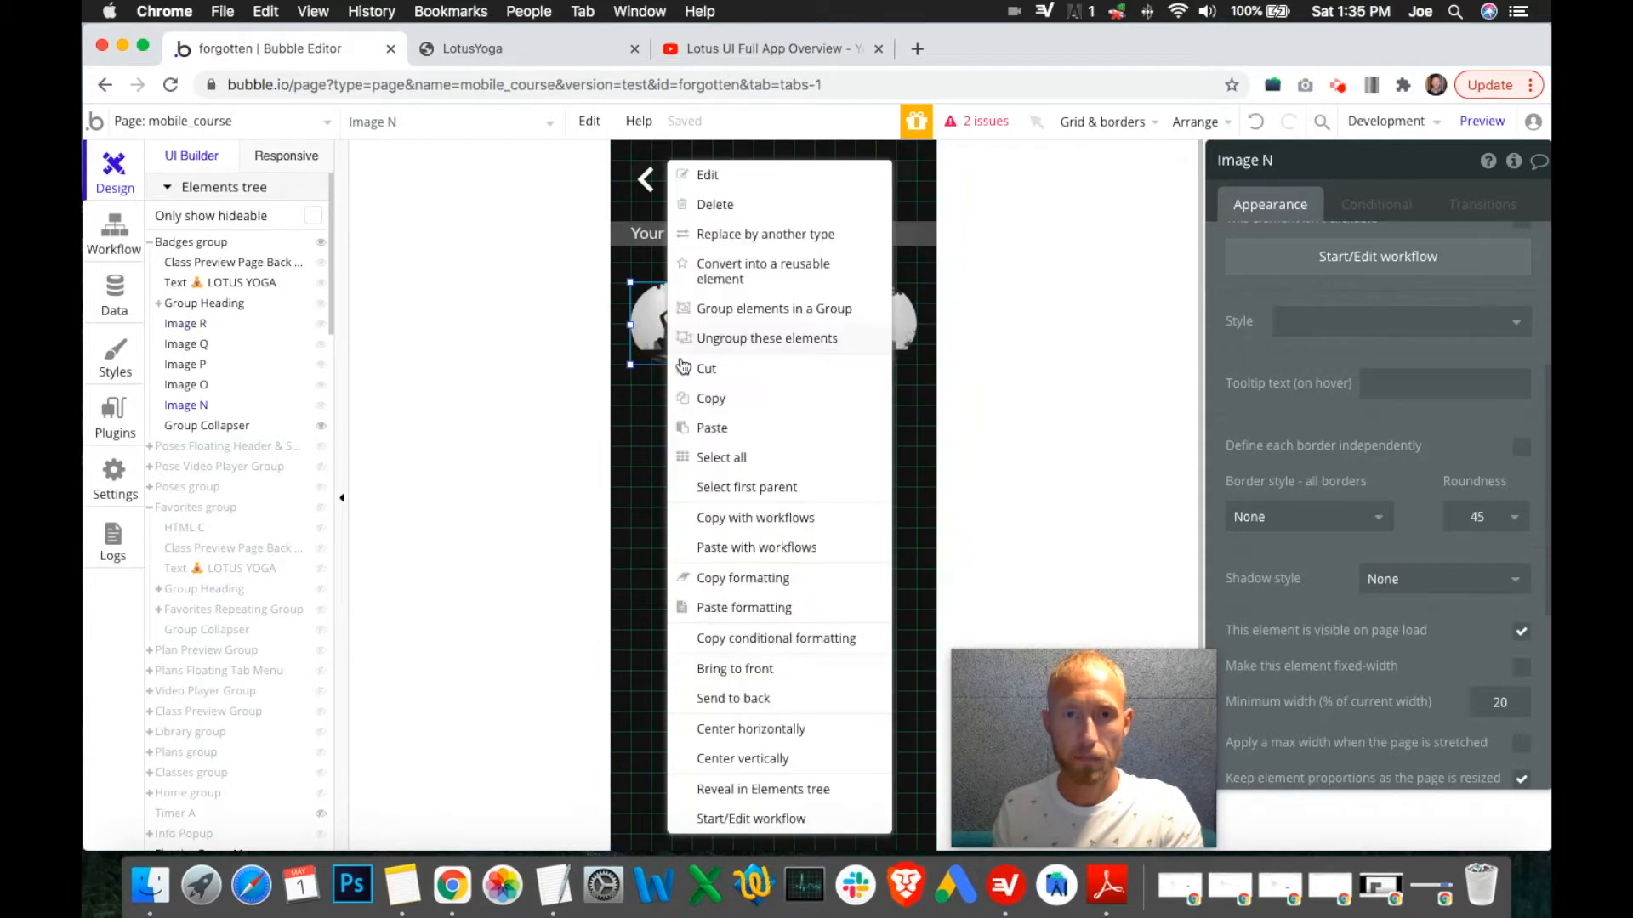
{"action": "left_click", "coordinate": [913, 440]}
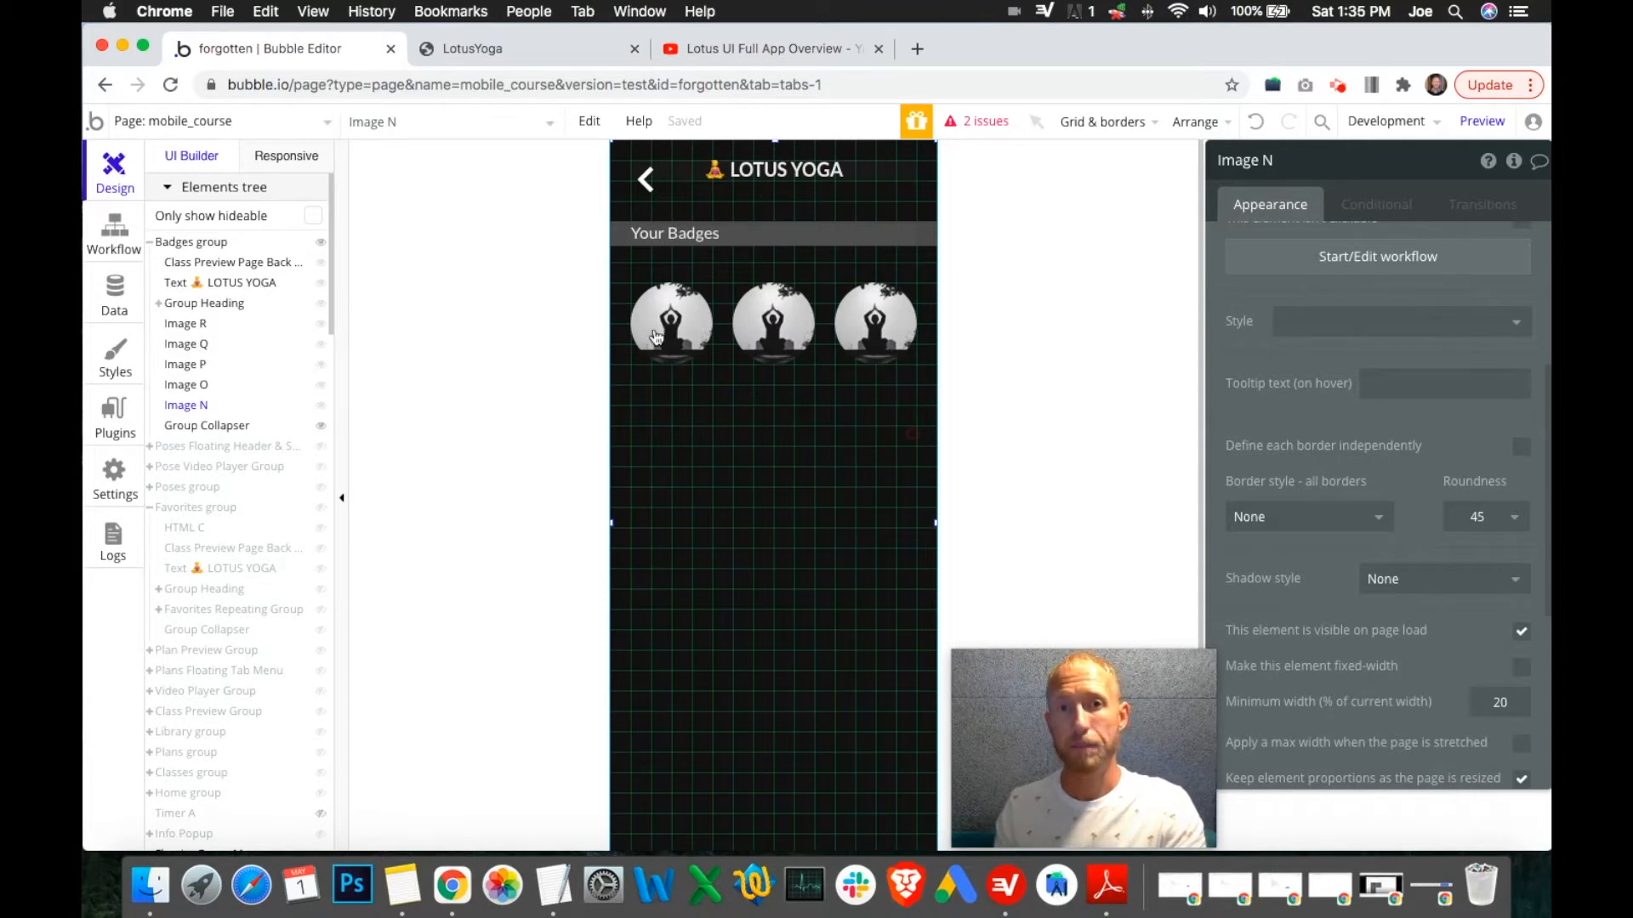
Rename the first badge image, Image N, as Blank Image 1.
{"action": "left_click", "coordinate": [679, 341]}
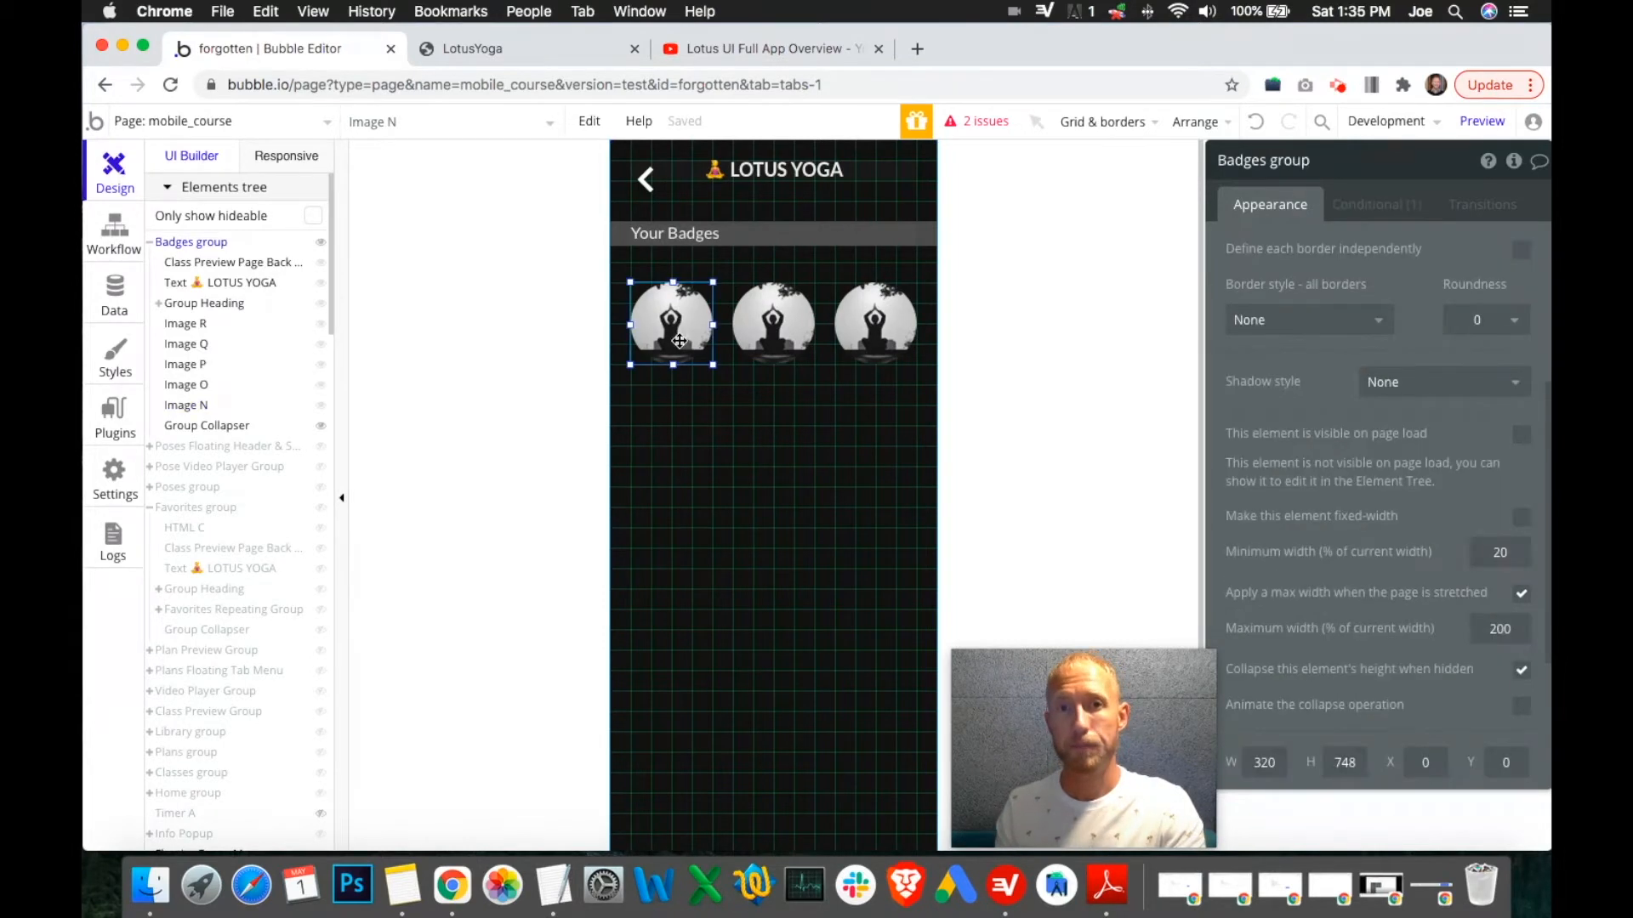
{"action": "left_click", "coordinate": [1377, 204]}
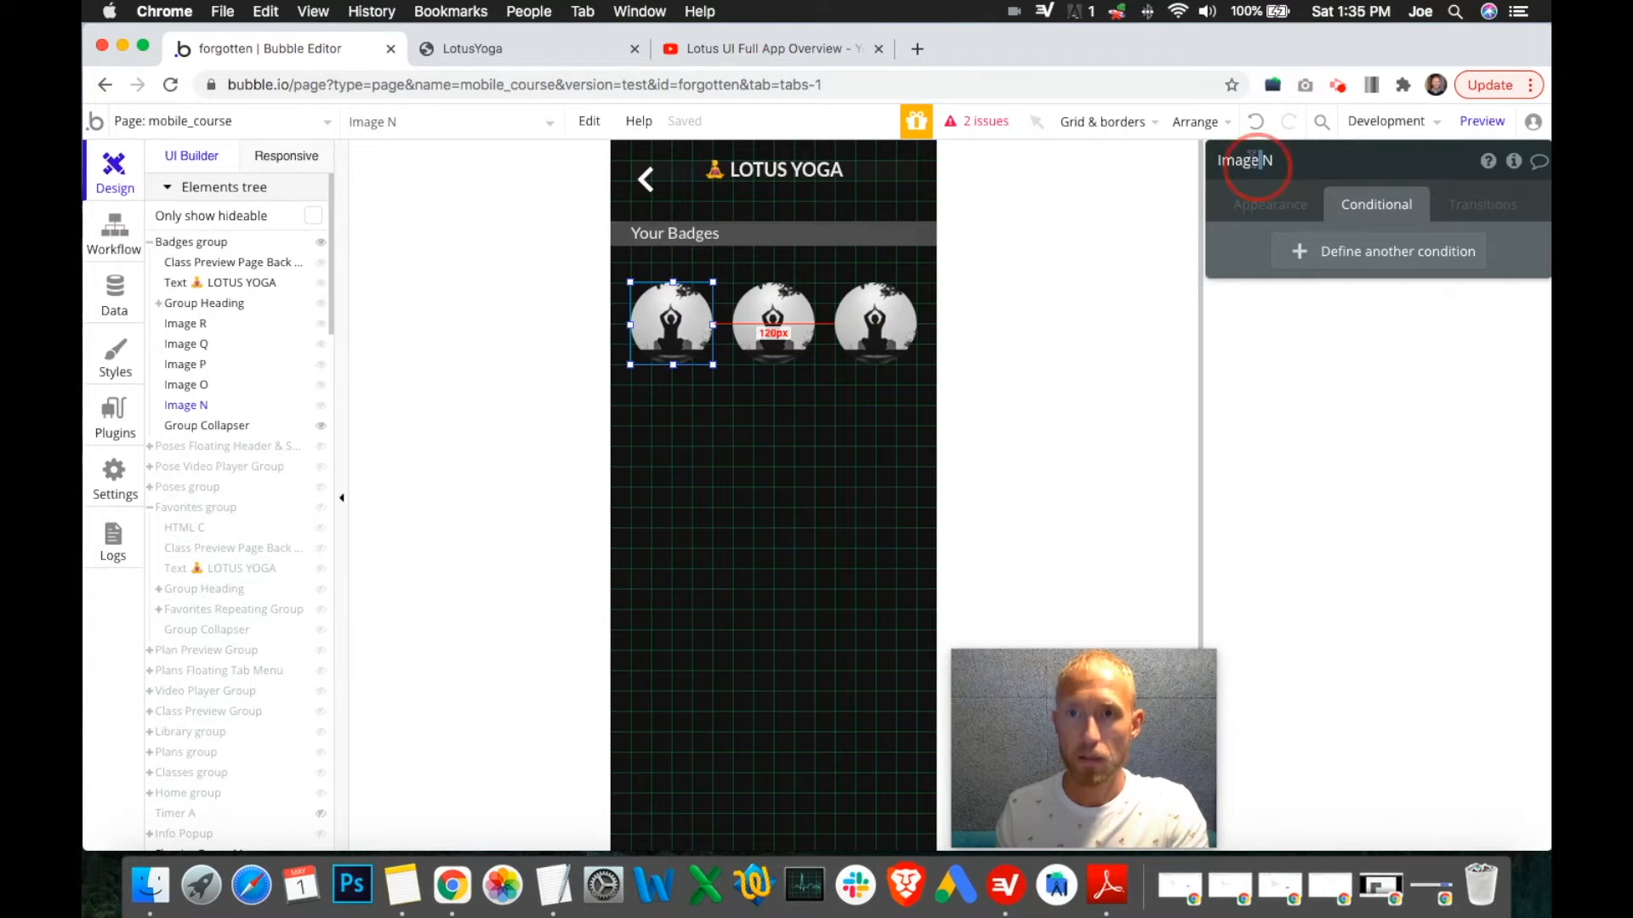
{"action": "key", "text": "super+a"}
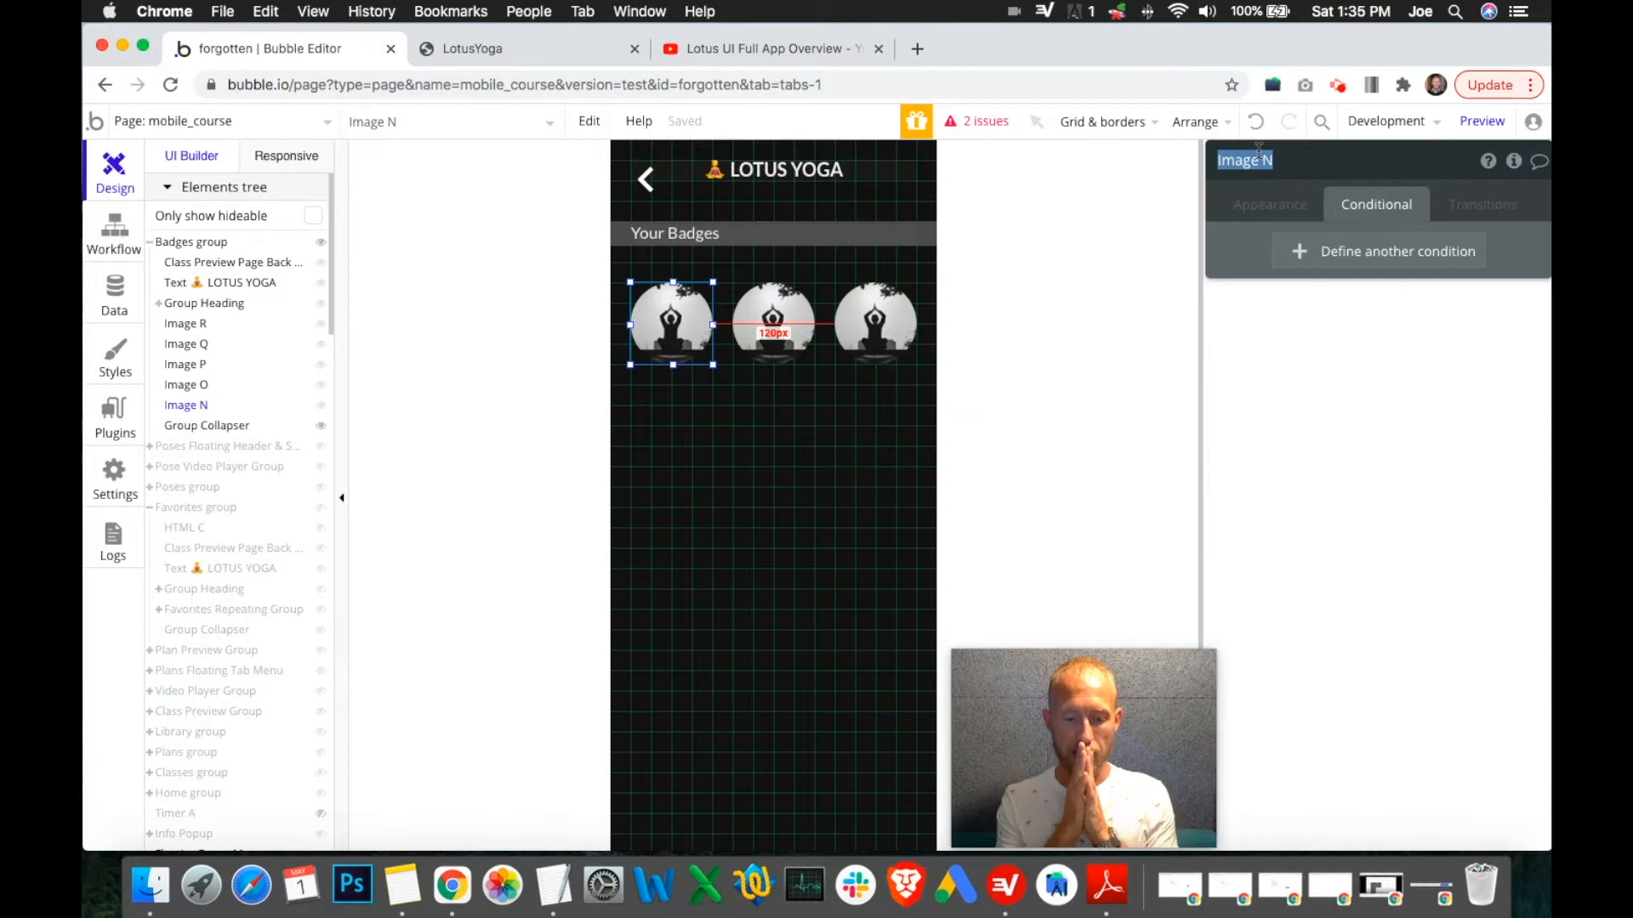
{"action": "key", "text": "BackSpace"}
{"action": "type", "text": "Blank"}
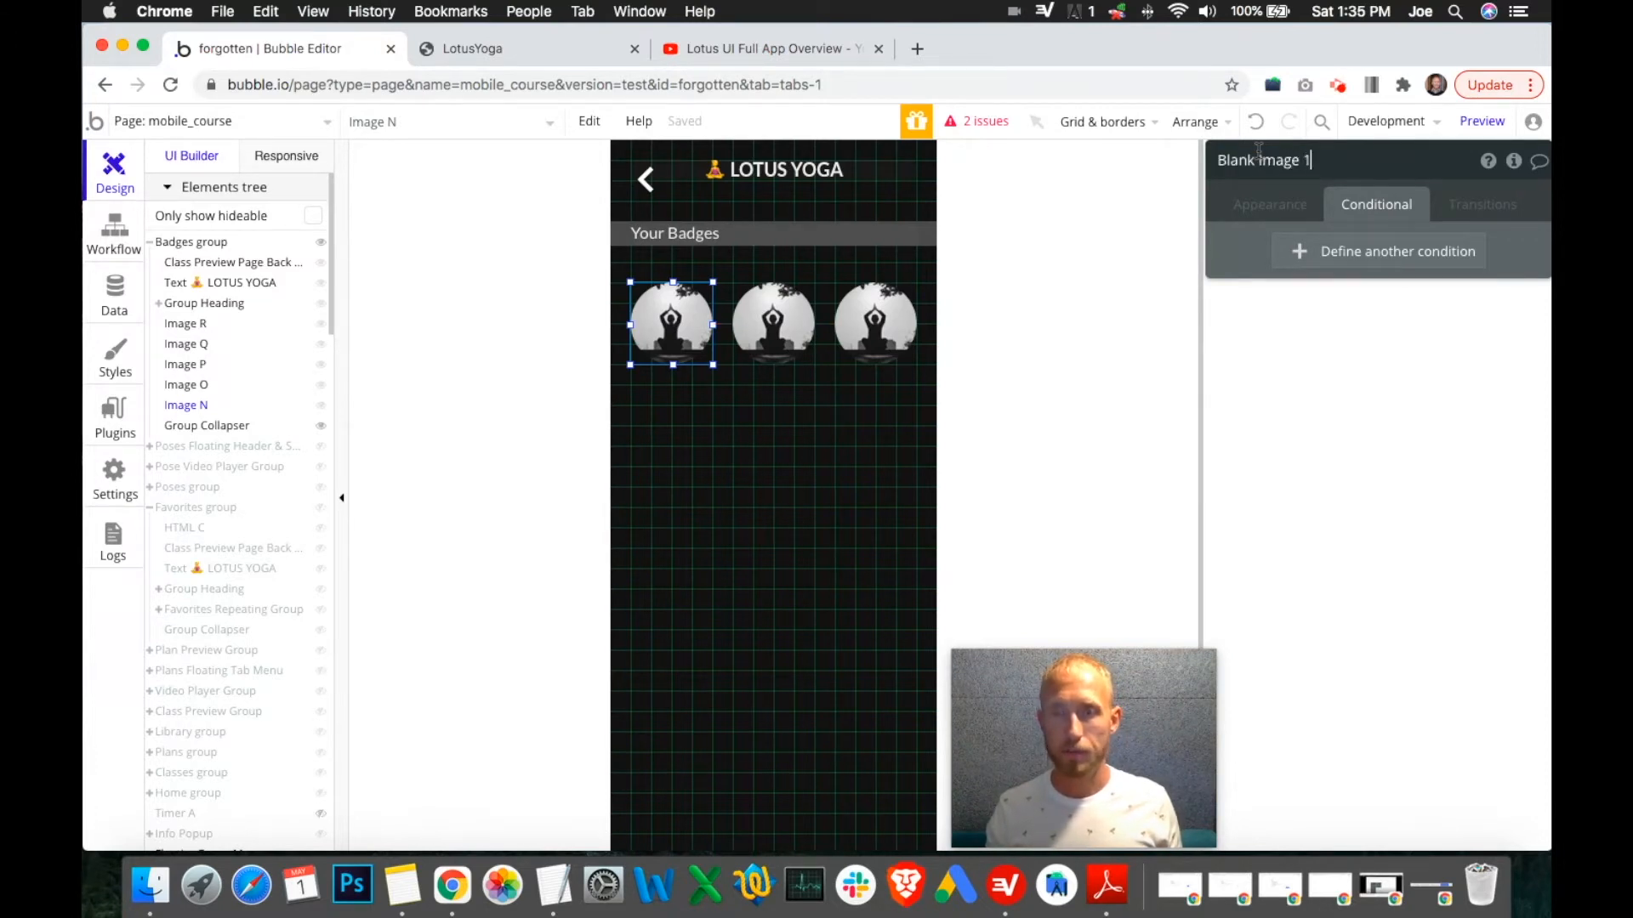
Reuse the first badge's name for the middle badge image and rename it as Blank Image 2.
{"action": "key", "text": "super+a"}
{"action": "key", "text": "super+c"}
{"action": "left_click", "coordinate": [789, 313]}
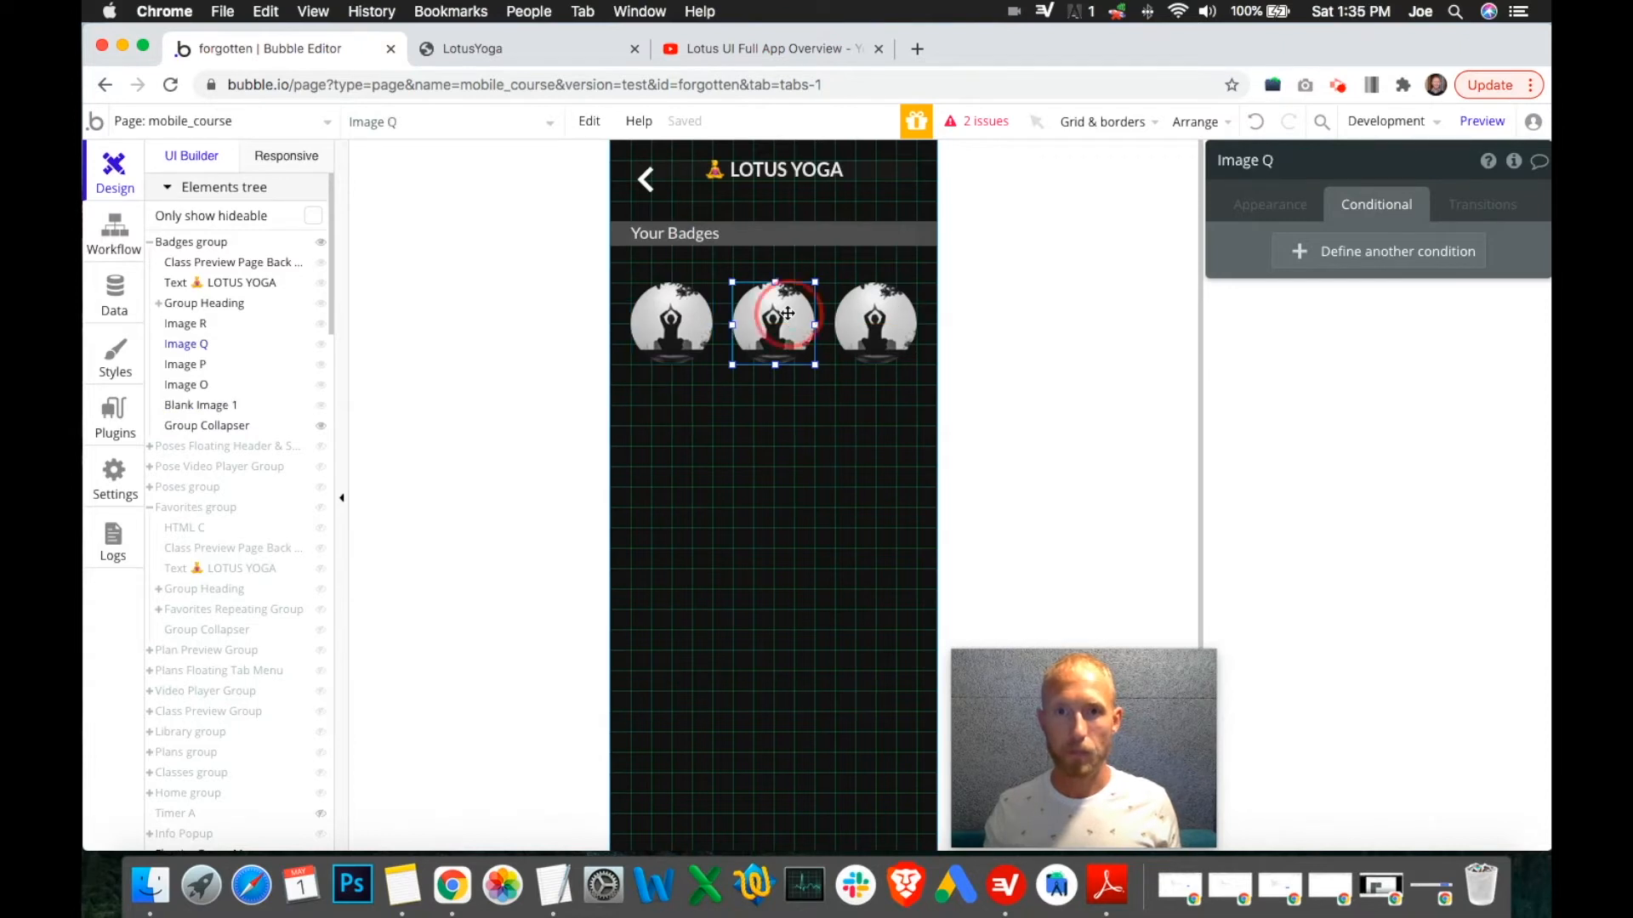
{"action": "left_click", "coordinate": [1261, 163]}
{"action": "key", "text": "super+a"}
{"action": "key", "text": "super+v"}
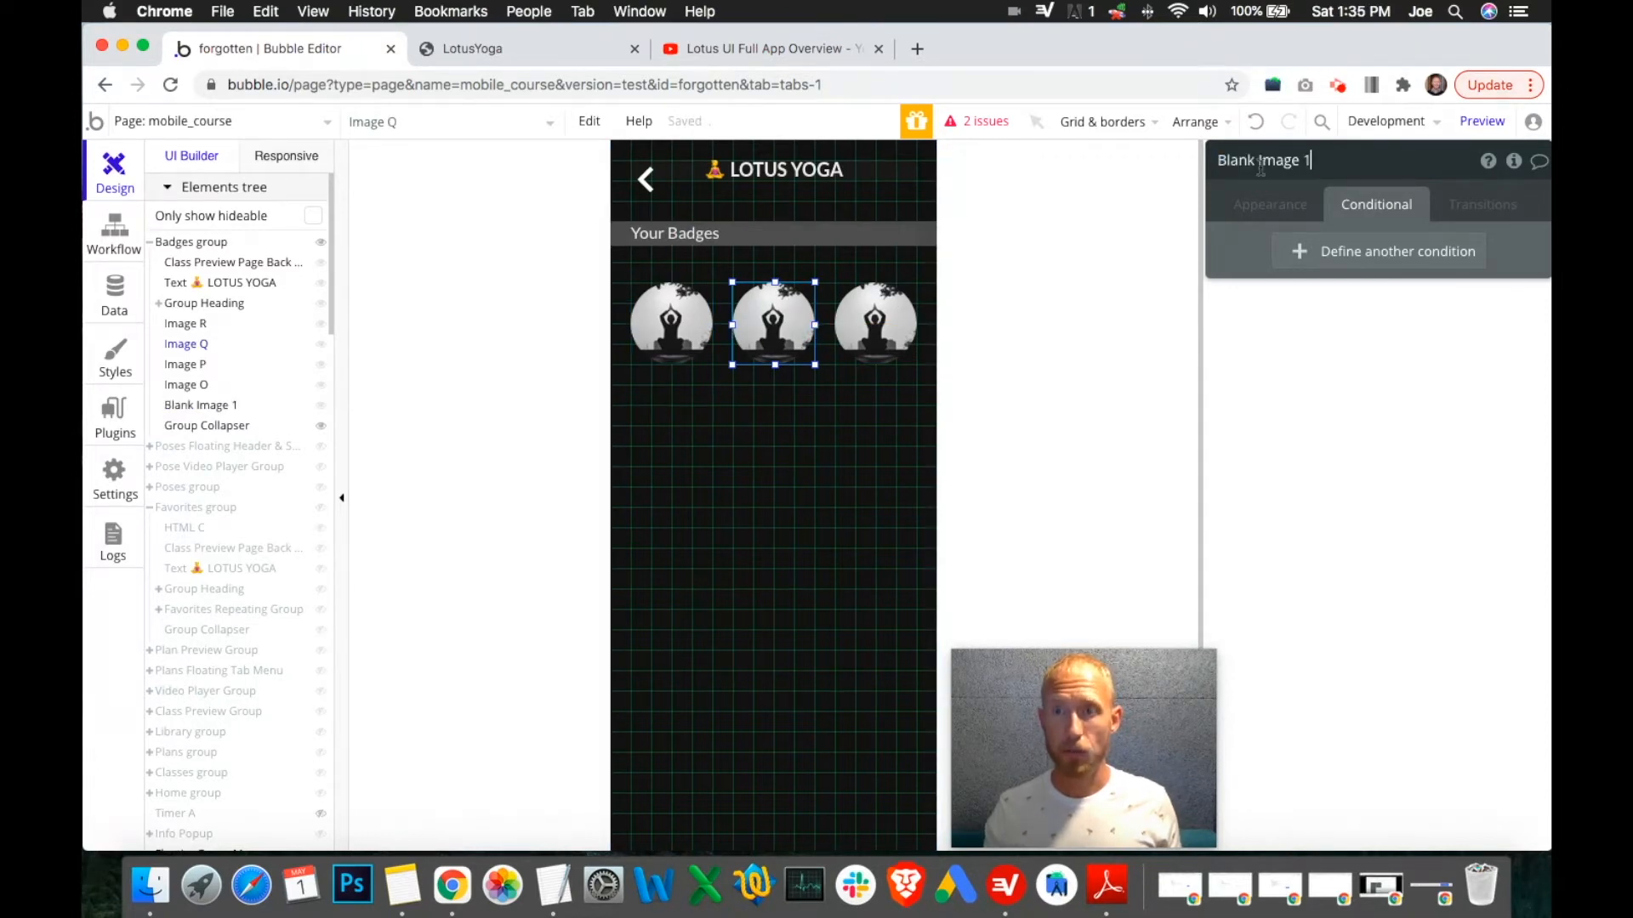
Rename the third badge image in the row as Blank Image 3.
{"action": "left_click", "coordinate": [859, 327]}
{"action": "left_click", "coordinate": [1265, 160]}
{"action": "key", "text": "super+a"}
{"action": "key", "text": "super+v"}
{"action": "type", "text": "3"}
{"action": "key", "text": "BackSpace"}
{"action": "type", "text": "3"}
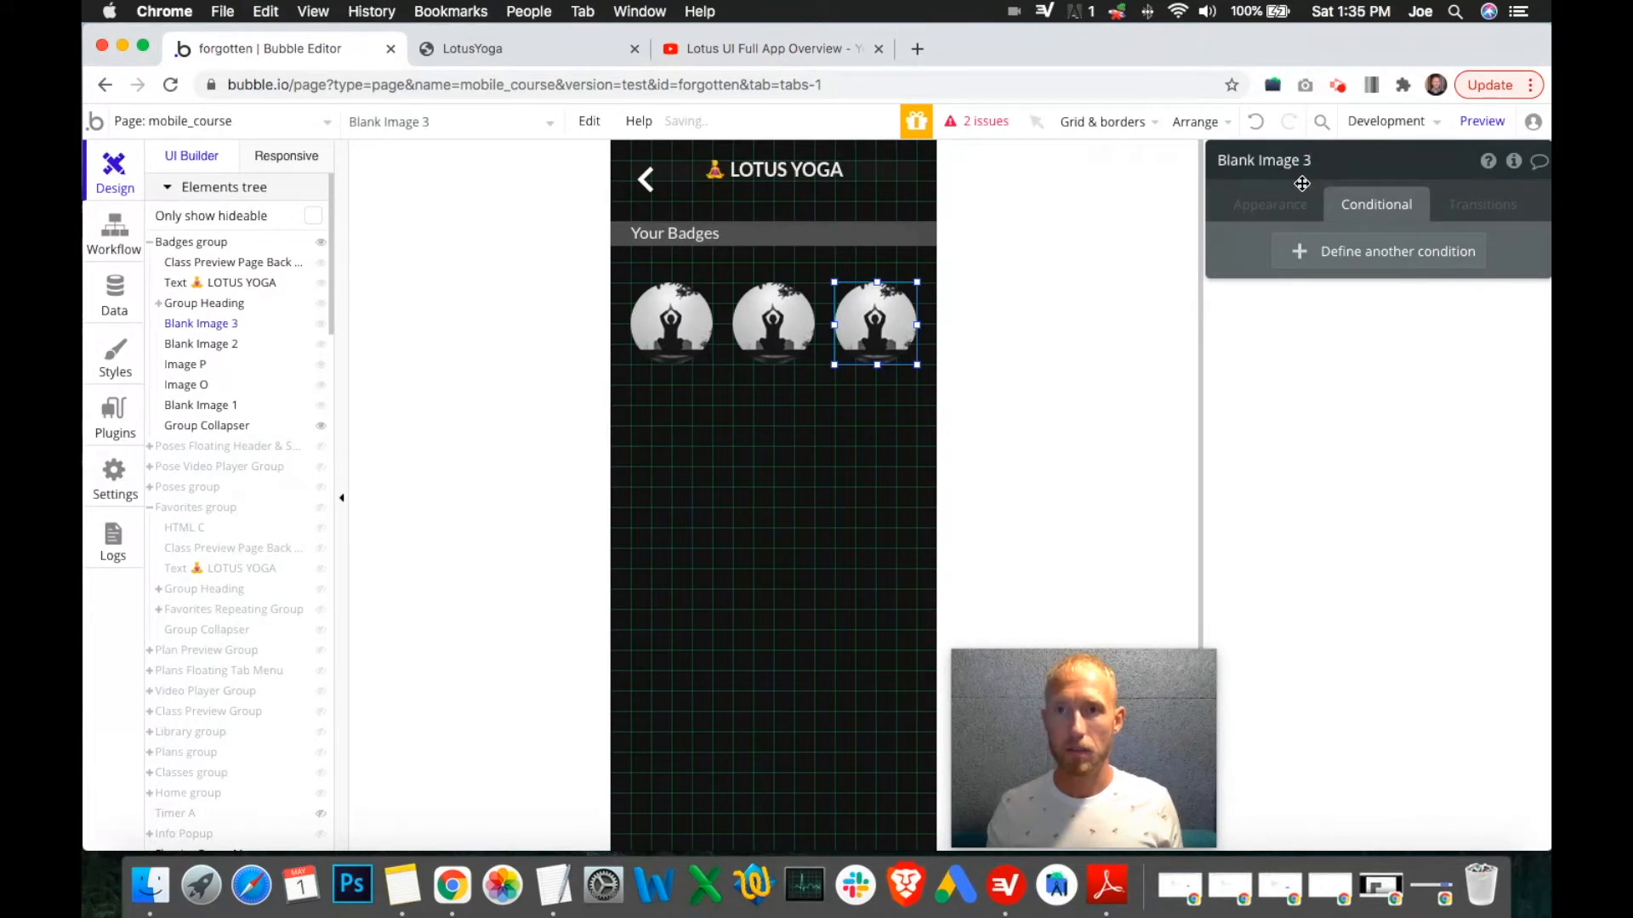
Copy the three badge images together and place the copies as a second row directly beneath the first, aligned column by column.
{"action": "left_click", "coordinate": [642, 333], "text": "shift"}
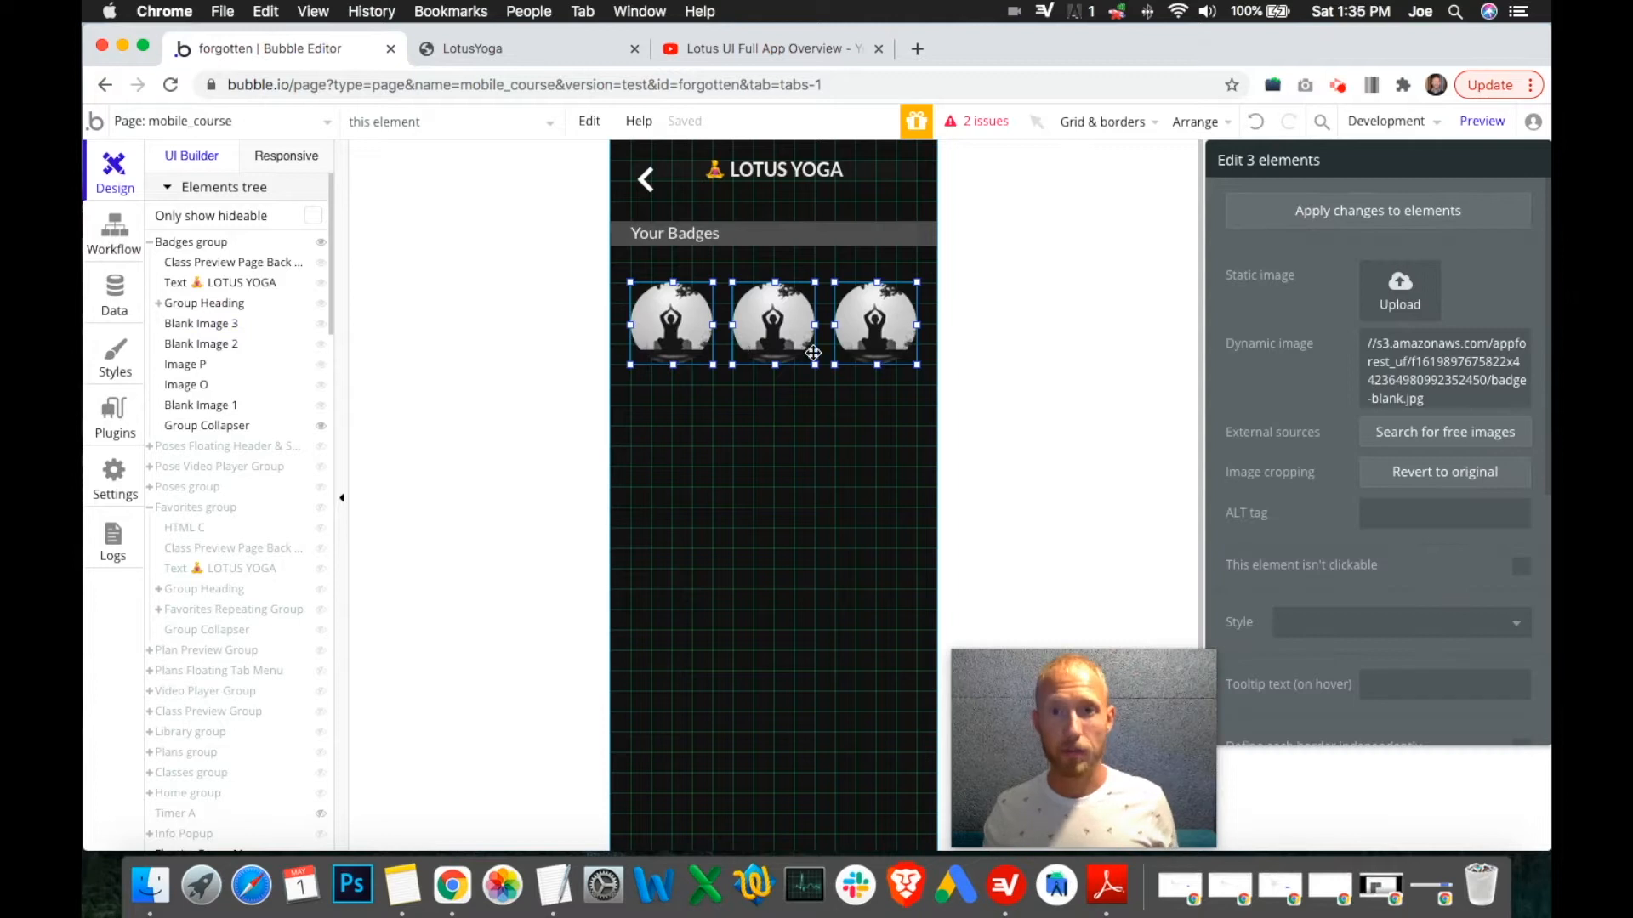
{"action": "key", "text": "super+c"}
{"action": "key", "text": "super+v"}
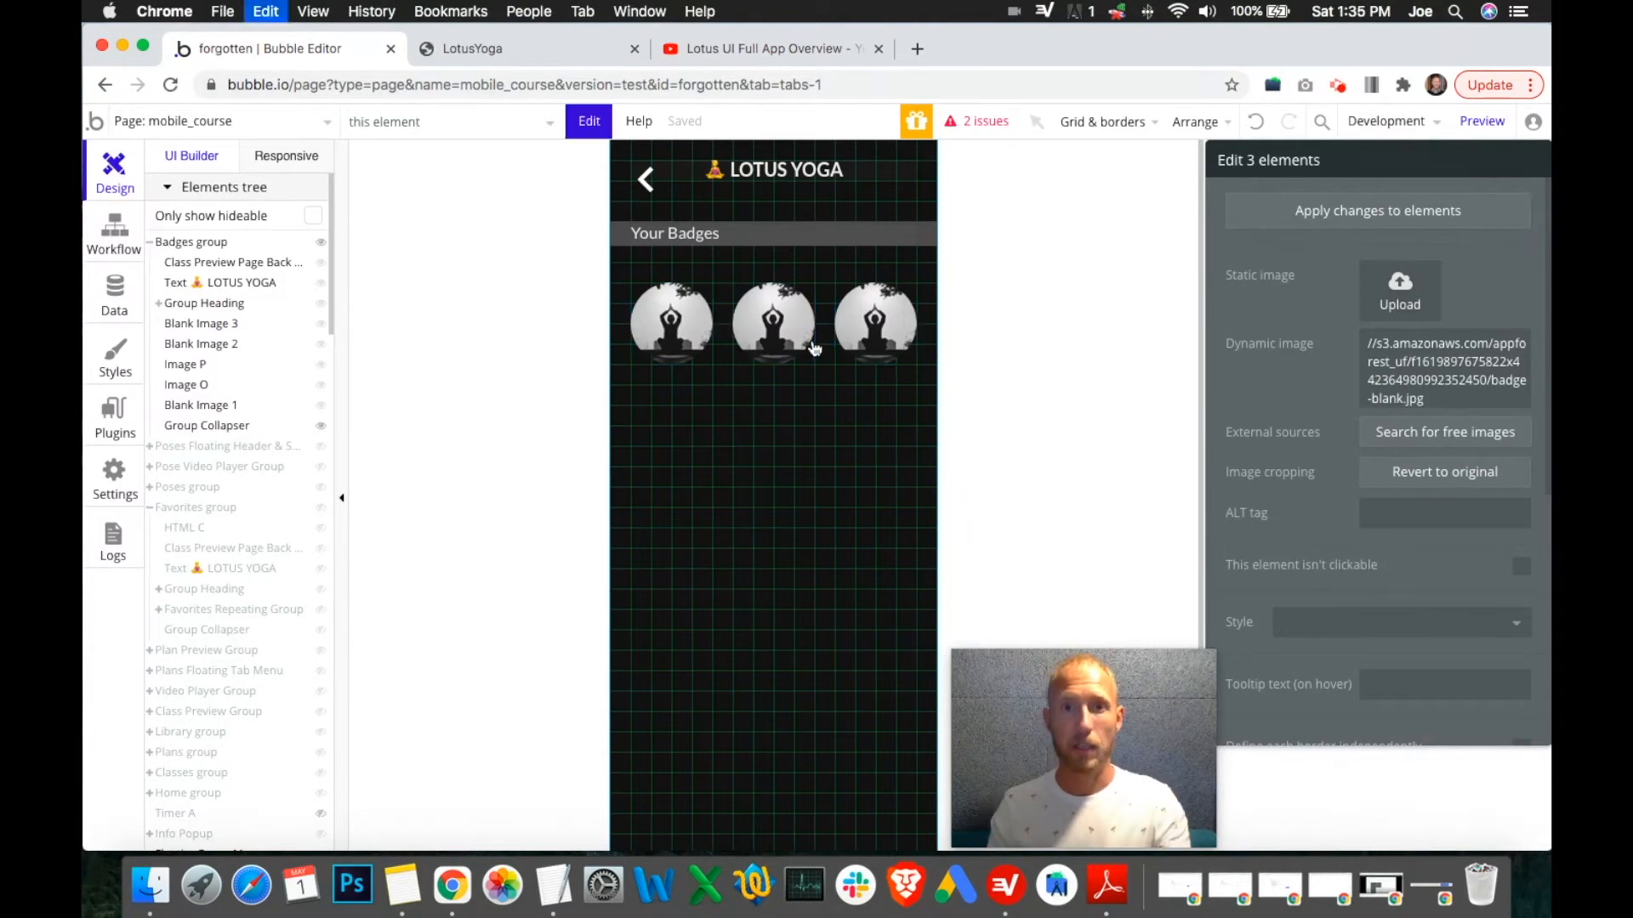
{"action": "left_click_drag", "start_coordinate": [776, 336], "coordinate": [774, 423]}
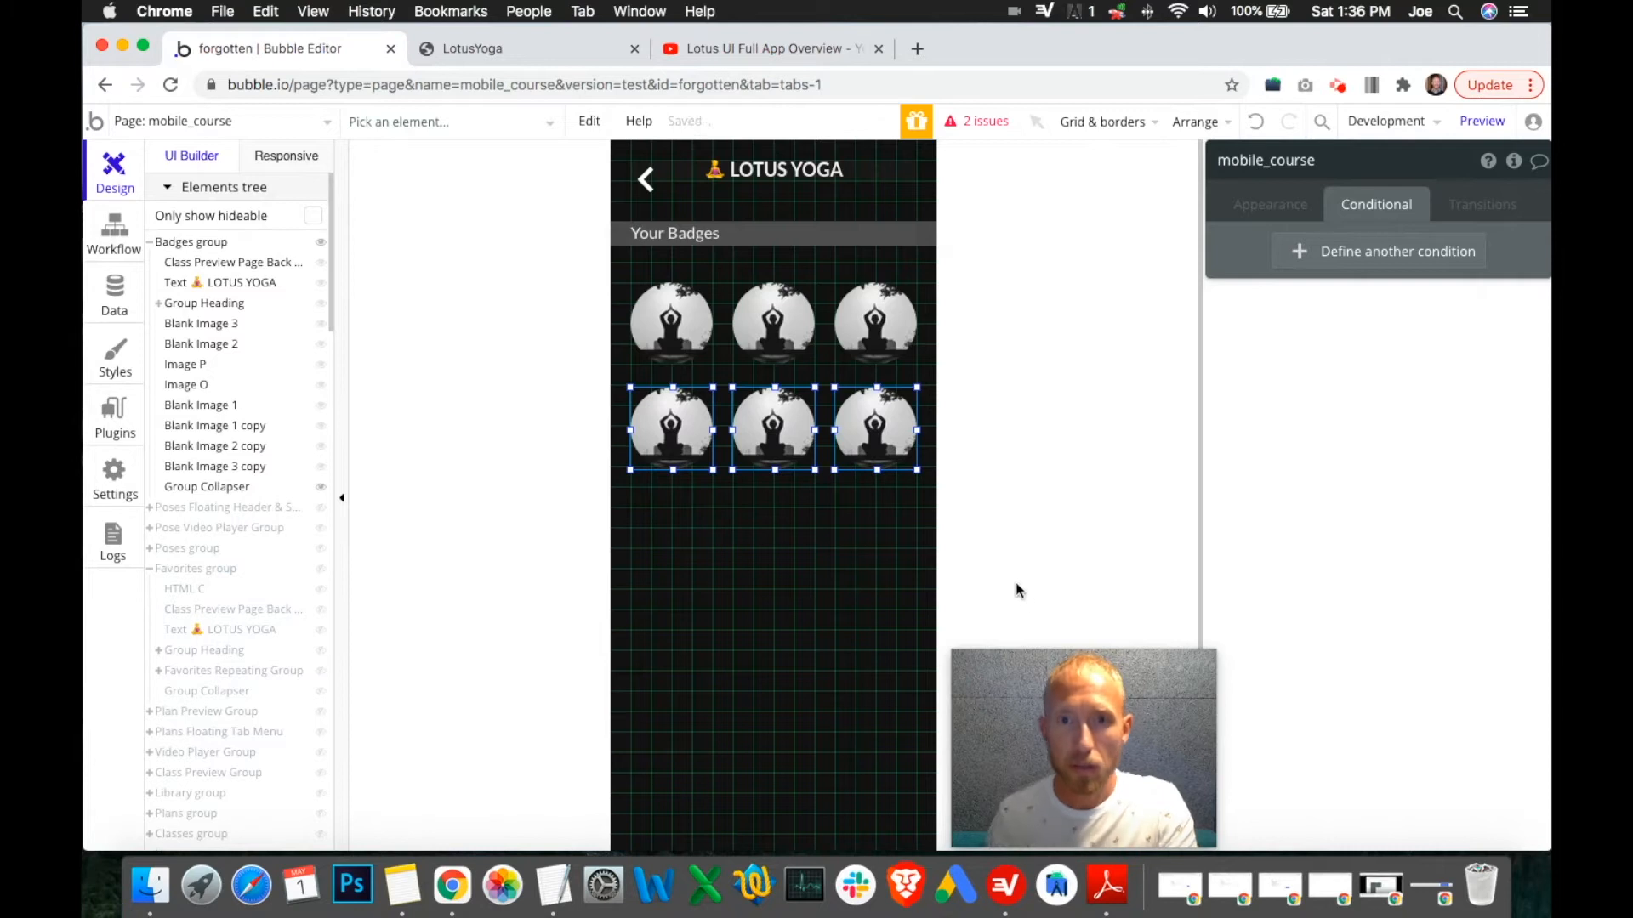
{"action": "left_click", "coordinate": [856, 584]}
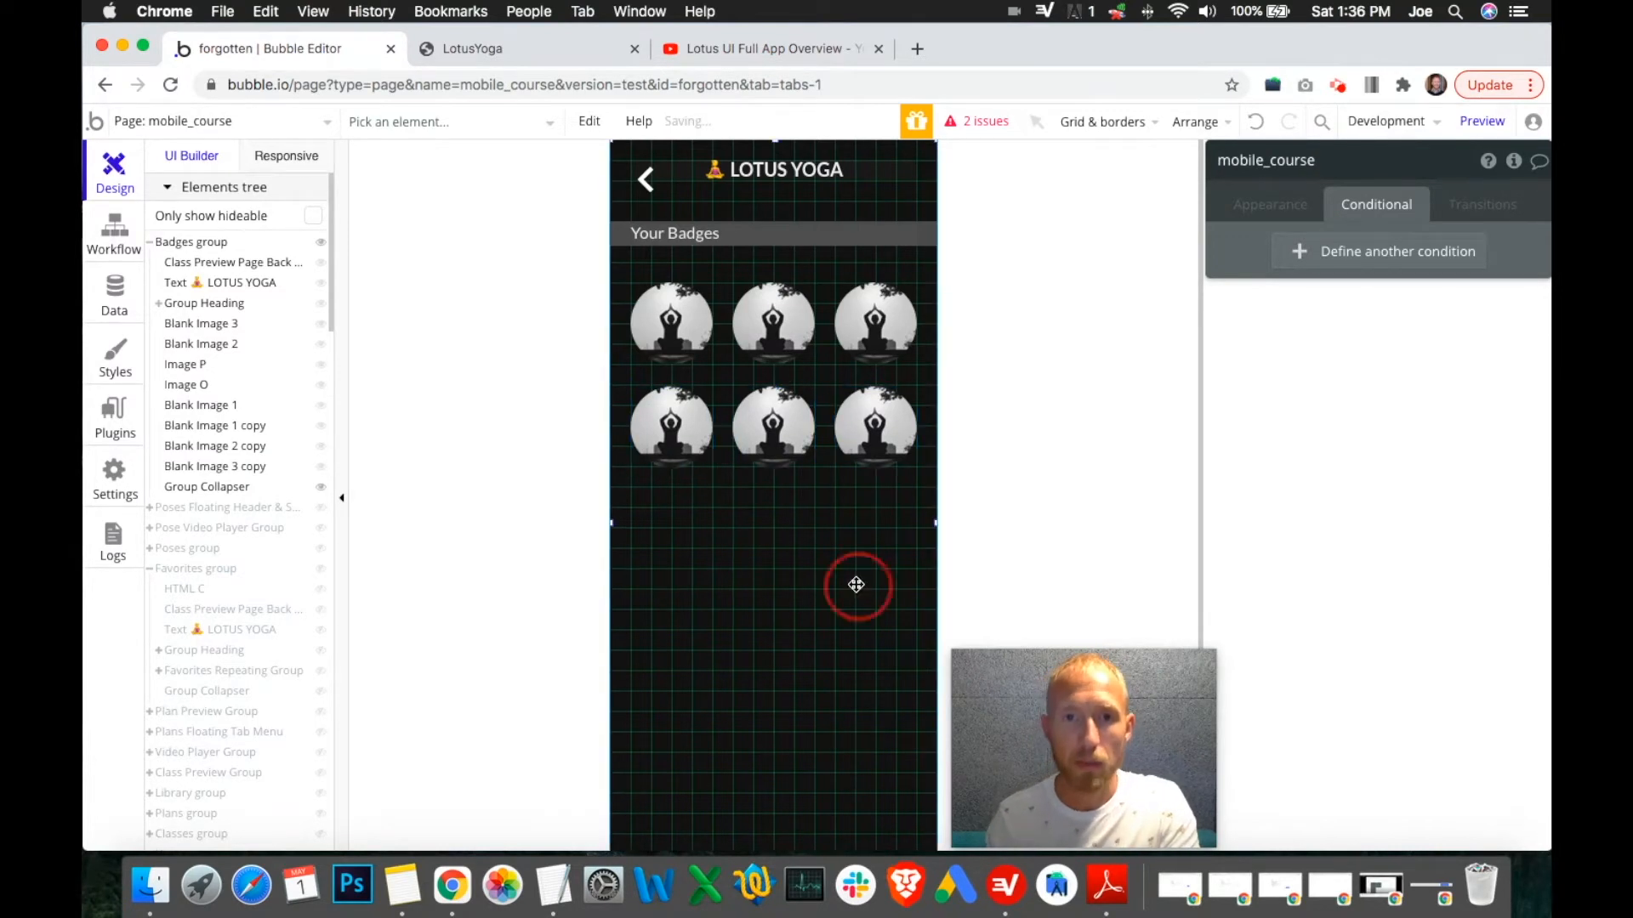
Check the badge positions against each other and set the Y position of Blank Image 3 copy to 240.
{"action": "left_click", "coordinate": [672, 425]}
{"action": "left_click", "coordinate": [1284, 215]}
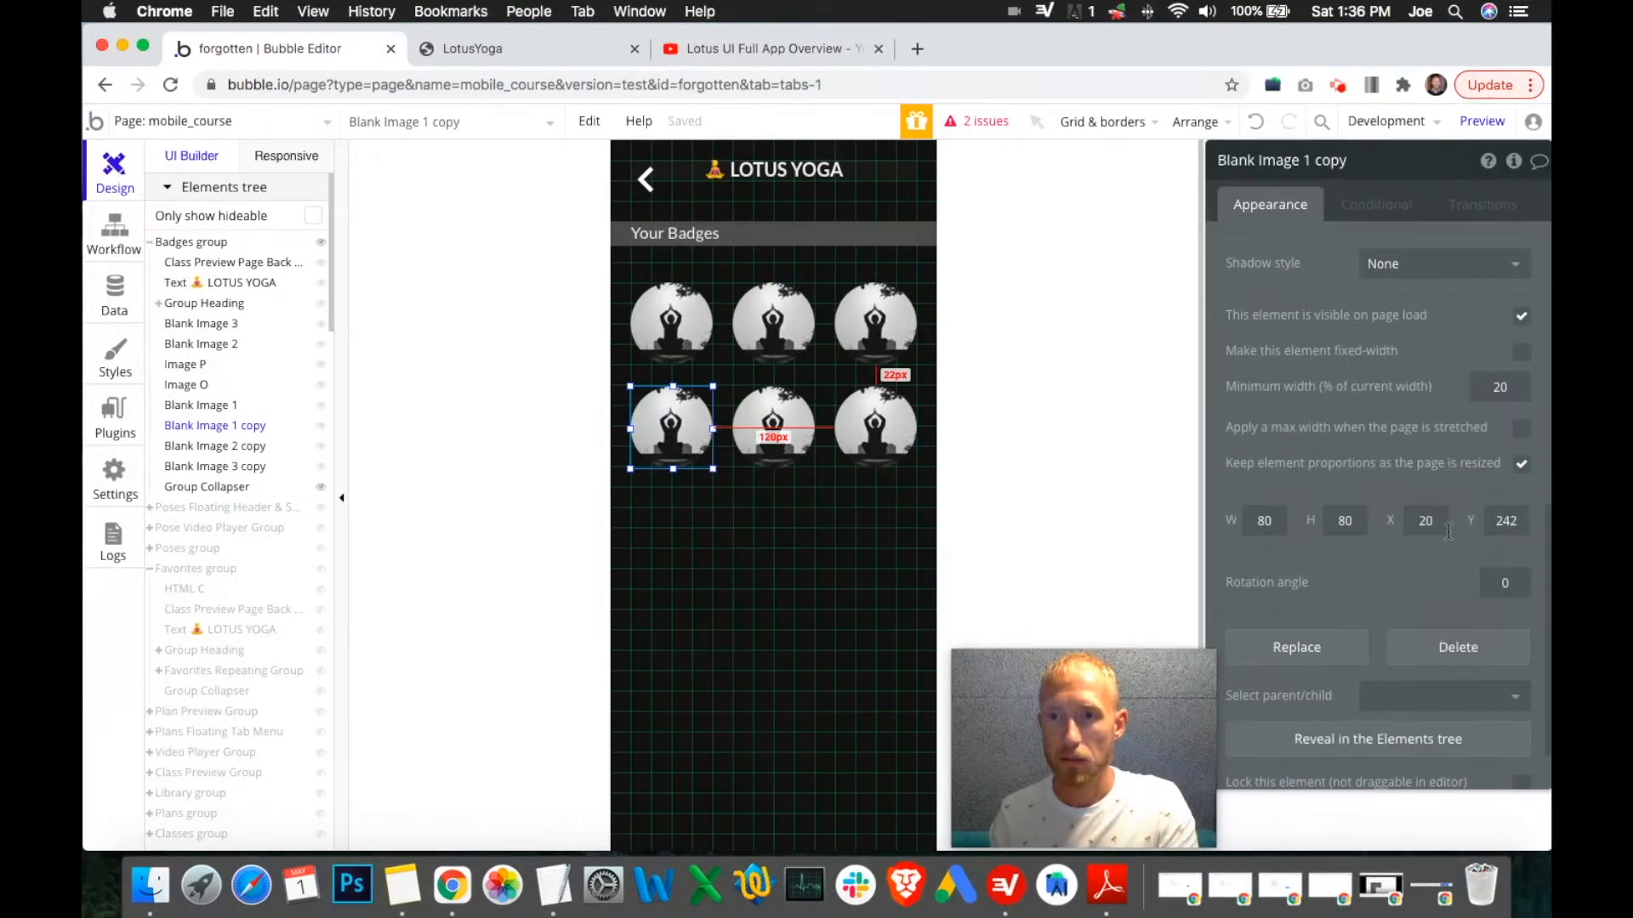
{"action": "left_click", "coordinate": [774, 426]}
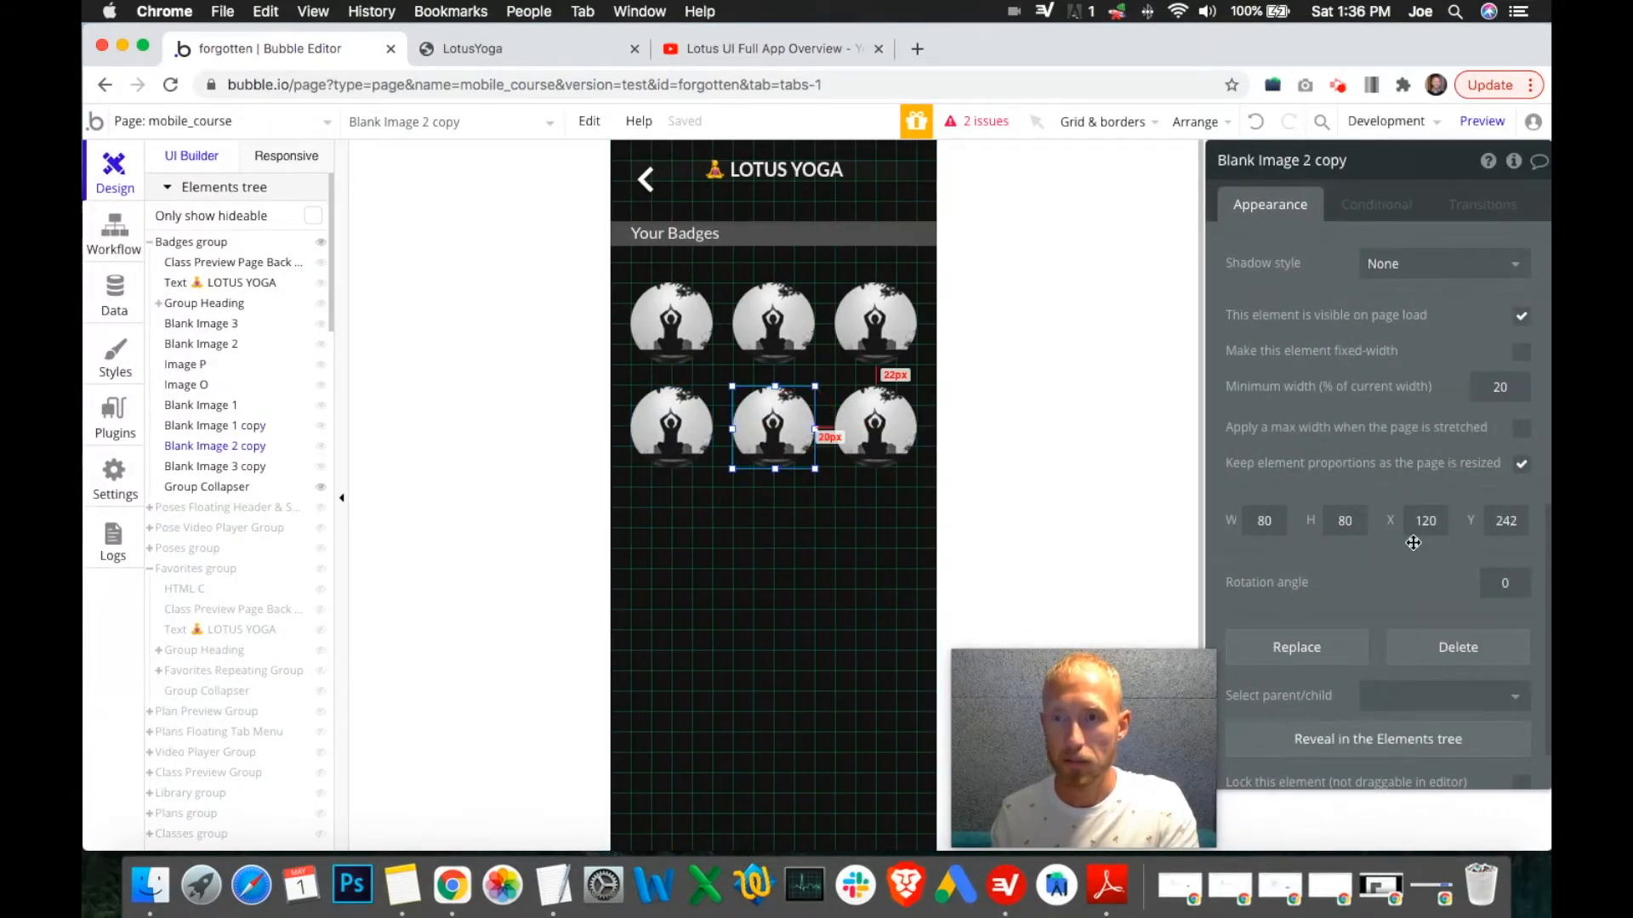
{"action": "left_click", "coordinate": [876, 425]}
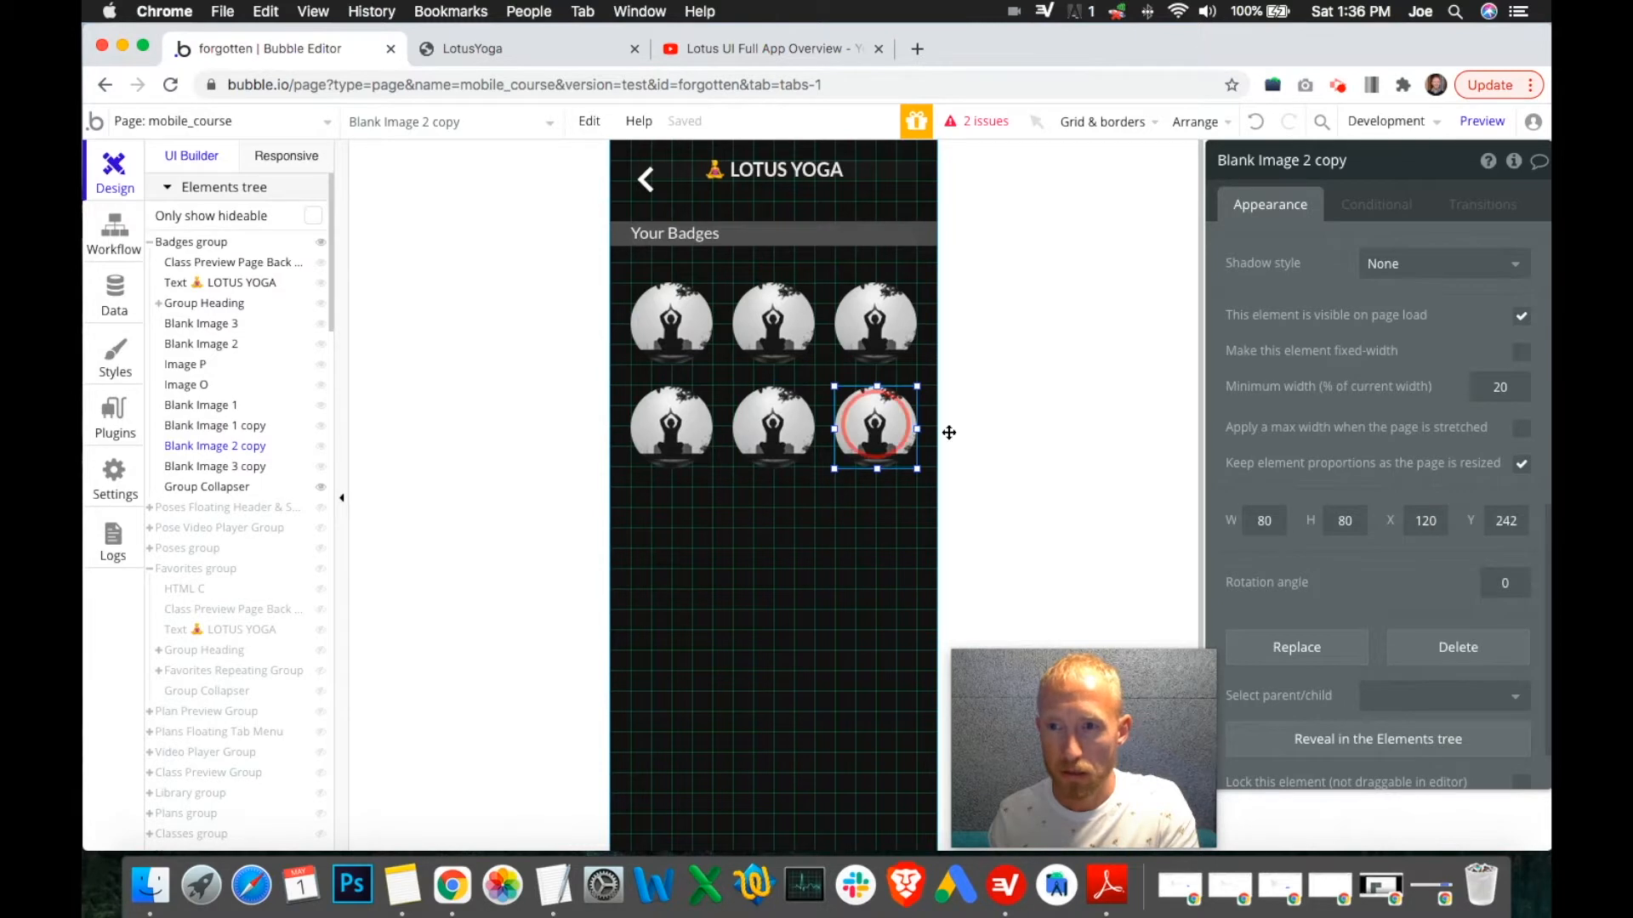
{"action": "left_click", "coordinate": [852, 326]}
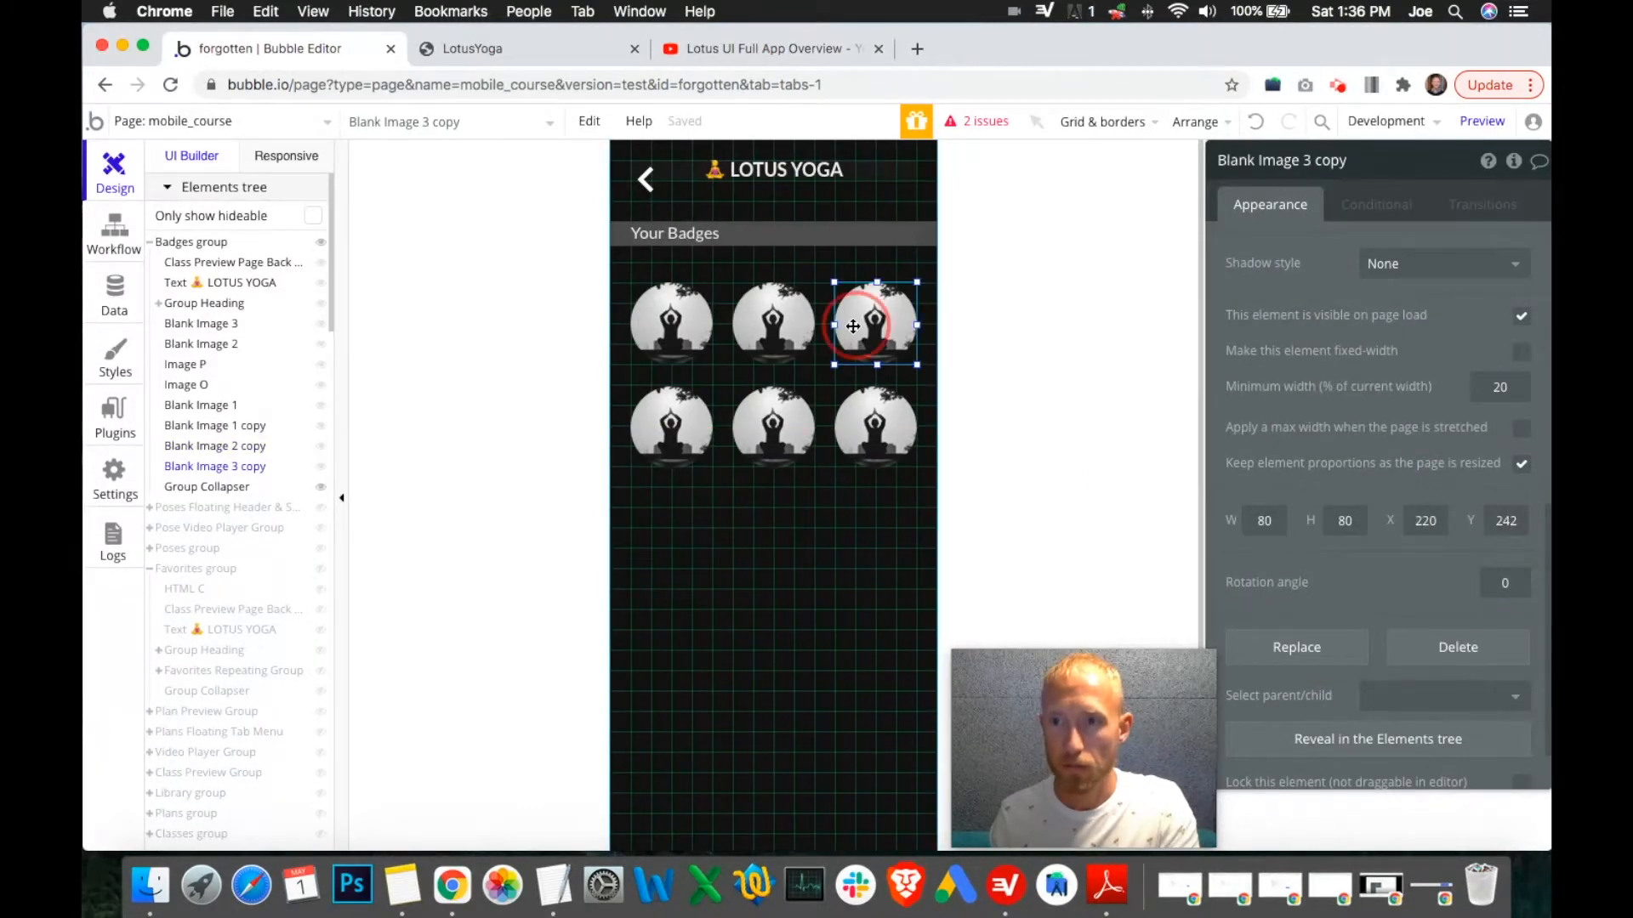
{"action": "left_click", "coordinate": [876, 432]}
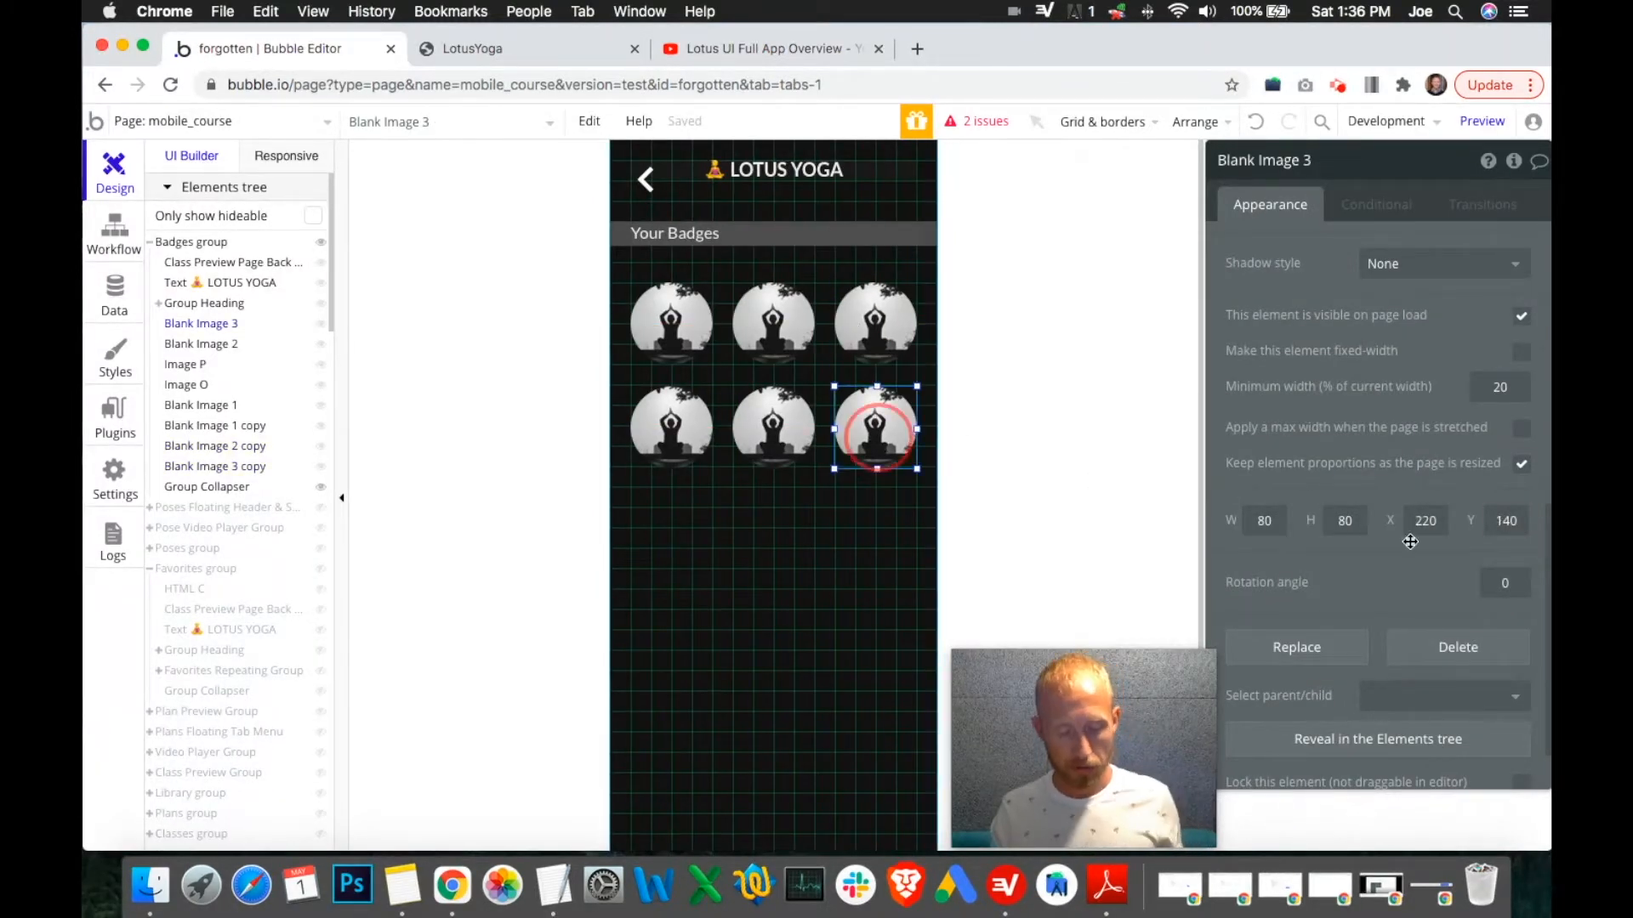
{"action": "left_click", "coordinate": [1518, 522]}
{"action": "key", "text": "BackSpace"}
{"action": "type", "text": "0"}
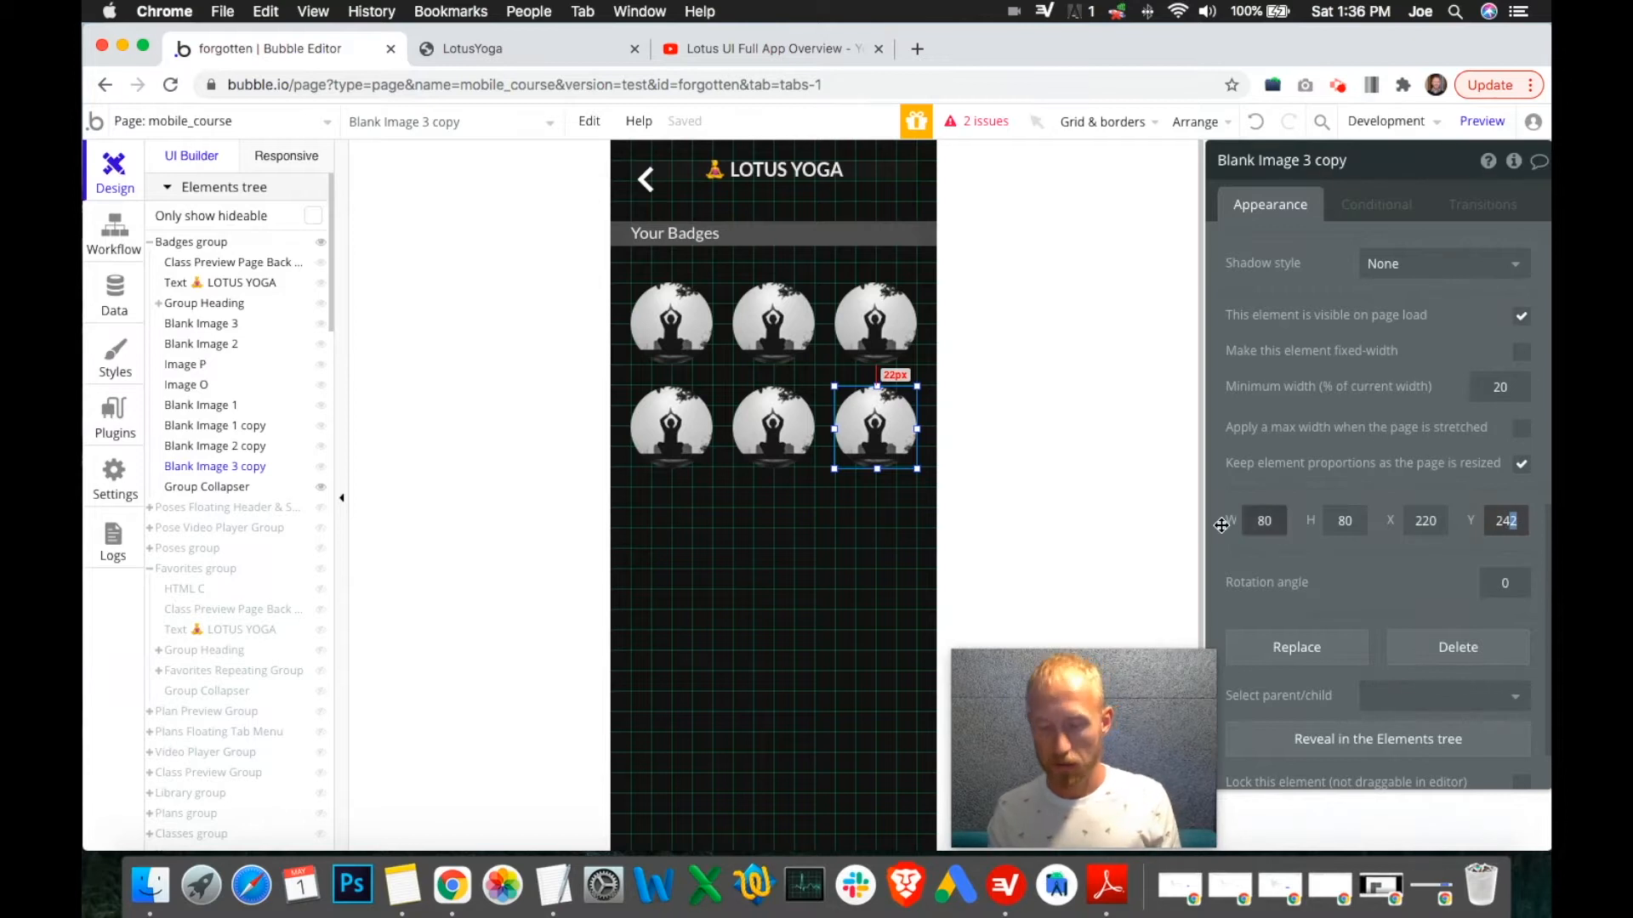
Set the Y position of Blank Image 2 copy and Blank Image 1 copy to 240.
{"action": "left_click", "coordinate": [795, 434]}
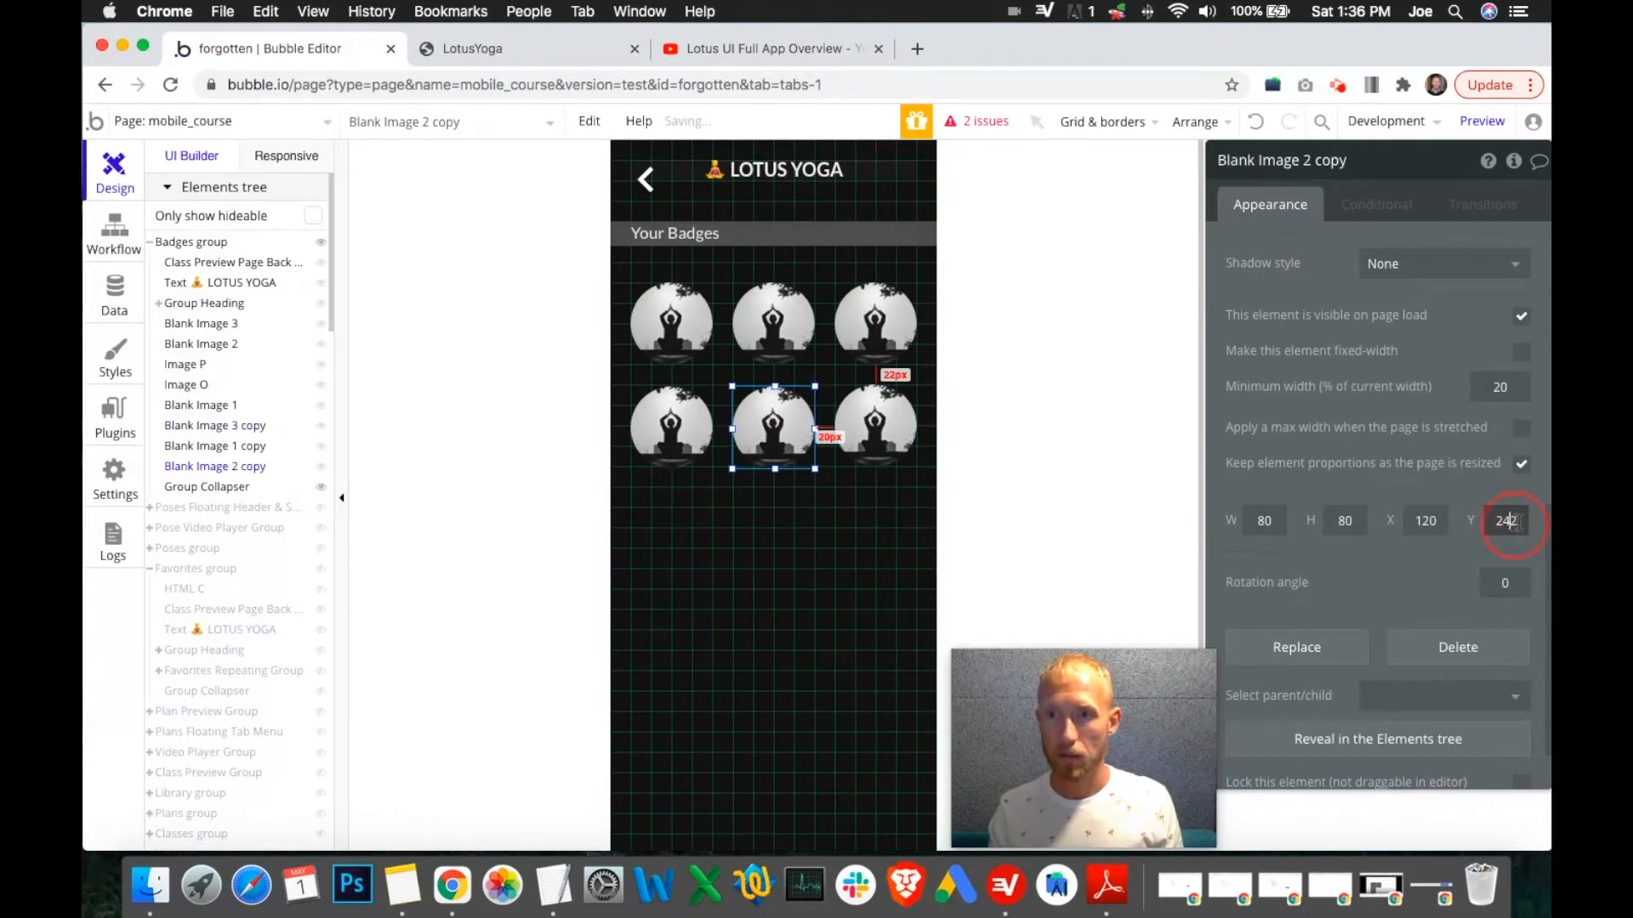
{"action": "type", "text": "0"}
{"action": "left_click", "coordinate": [686, 434]}
{"action": "left_click", "coordinate": [1509, 520]}
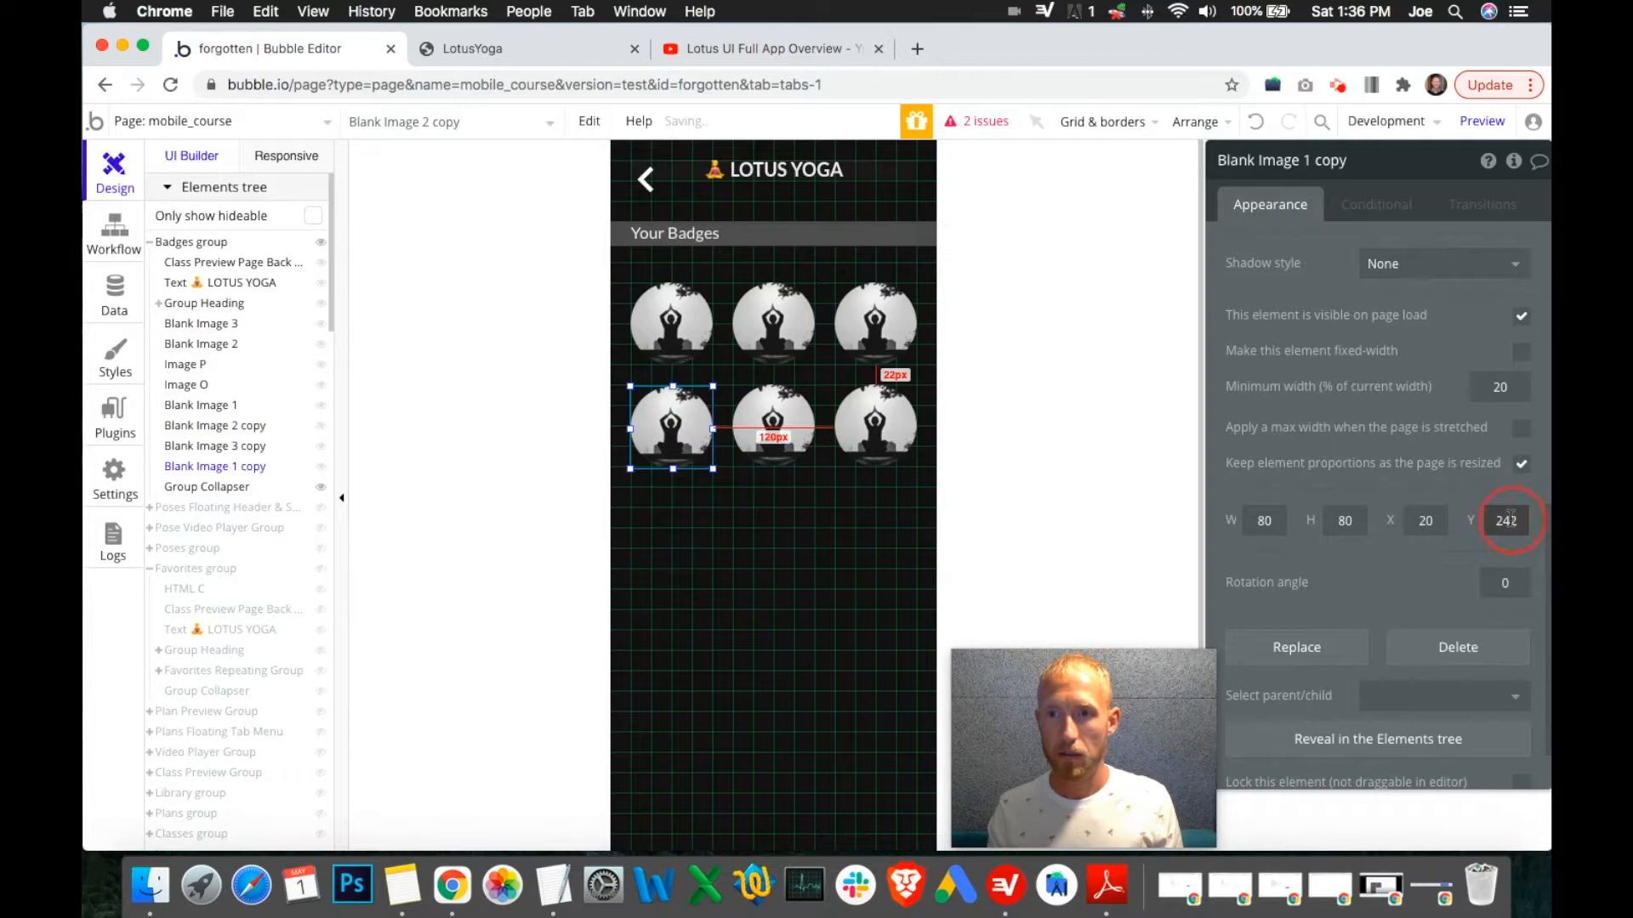
{"action": "type", "text": "0"}
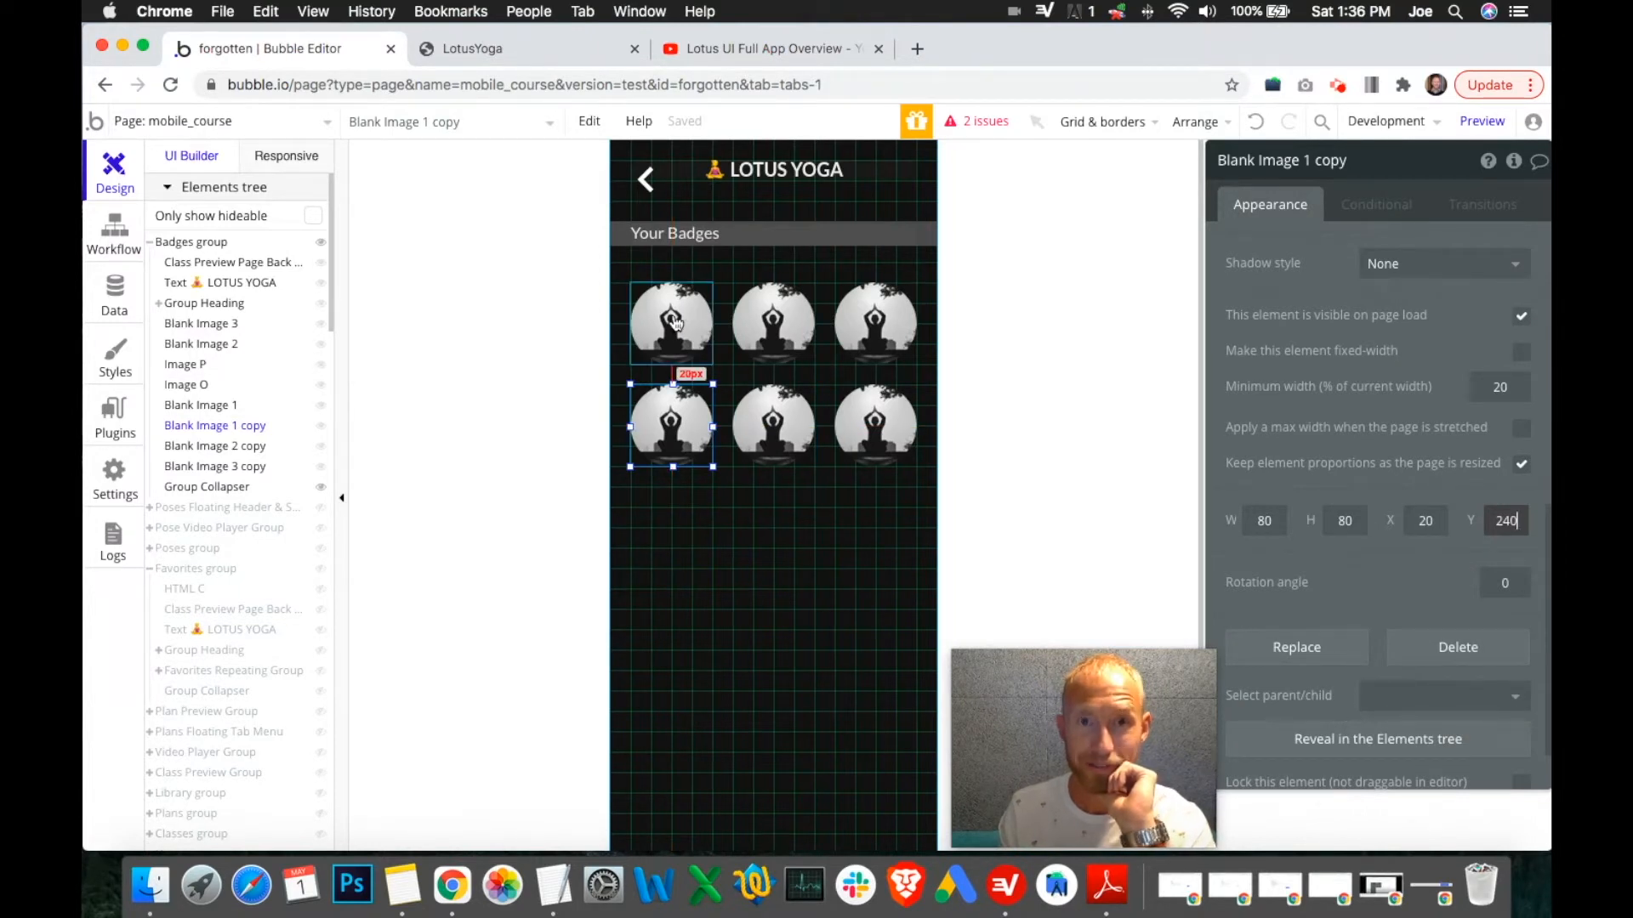
Try a Y position of 260 on the whole second badge row, and set Blank Image 3 copy individually to Y 260.
{"action": "left_click", "coordinate": [750, 438], "text": "shift"}
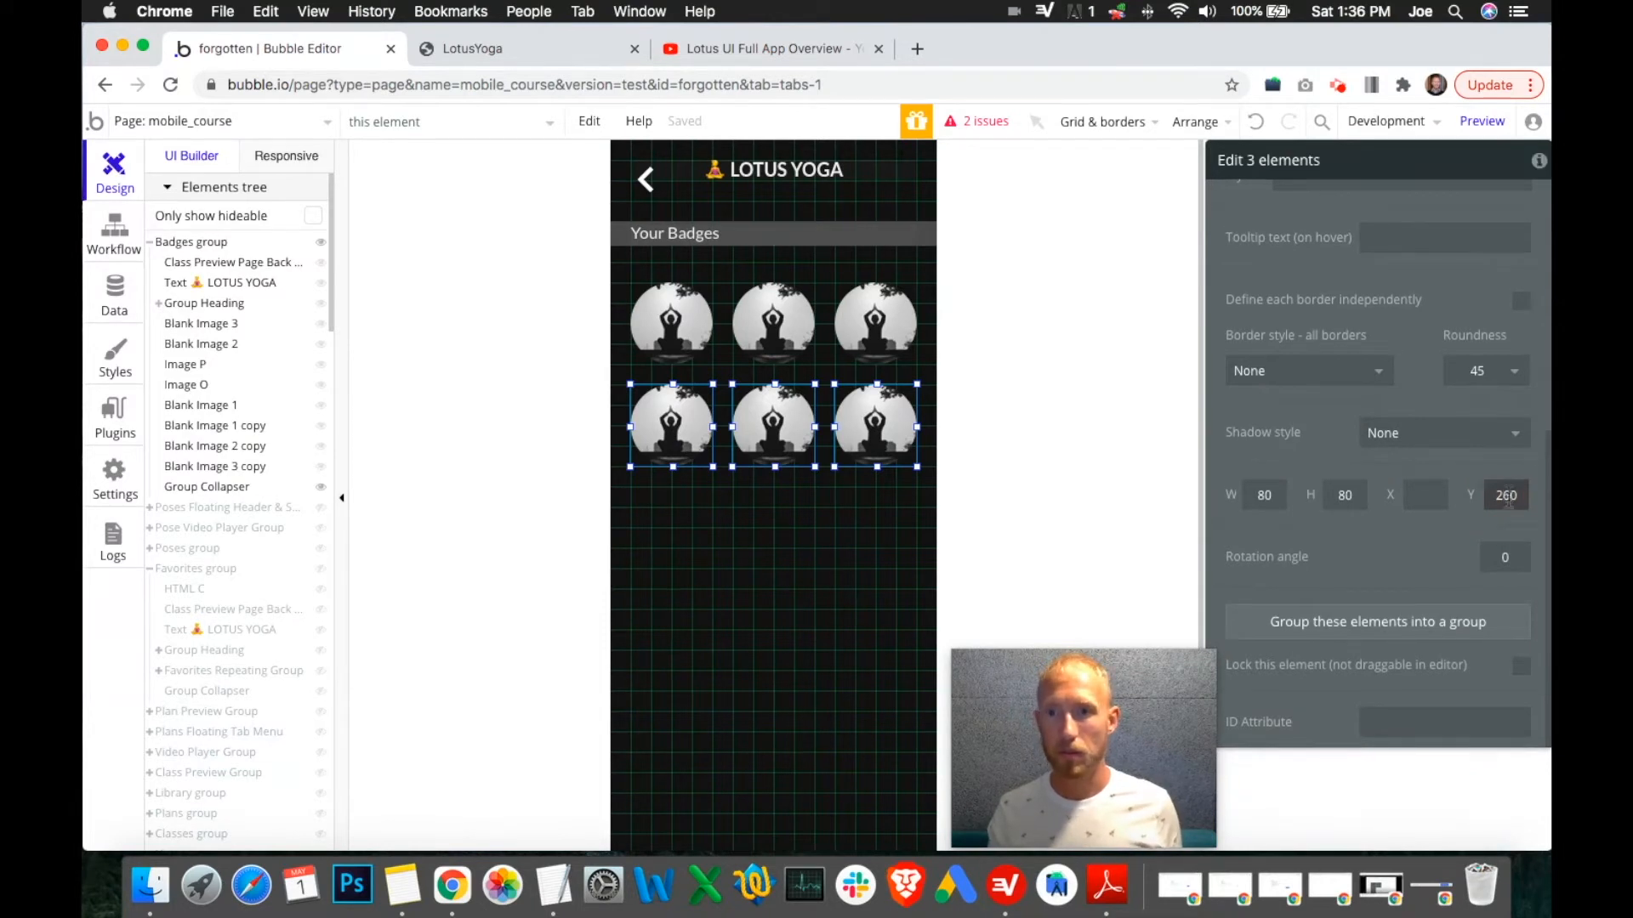
{"action": "left_click", "coordinate": [853, 496]}
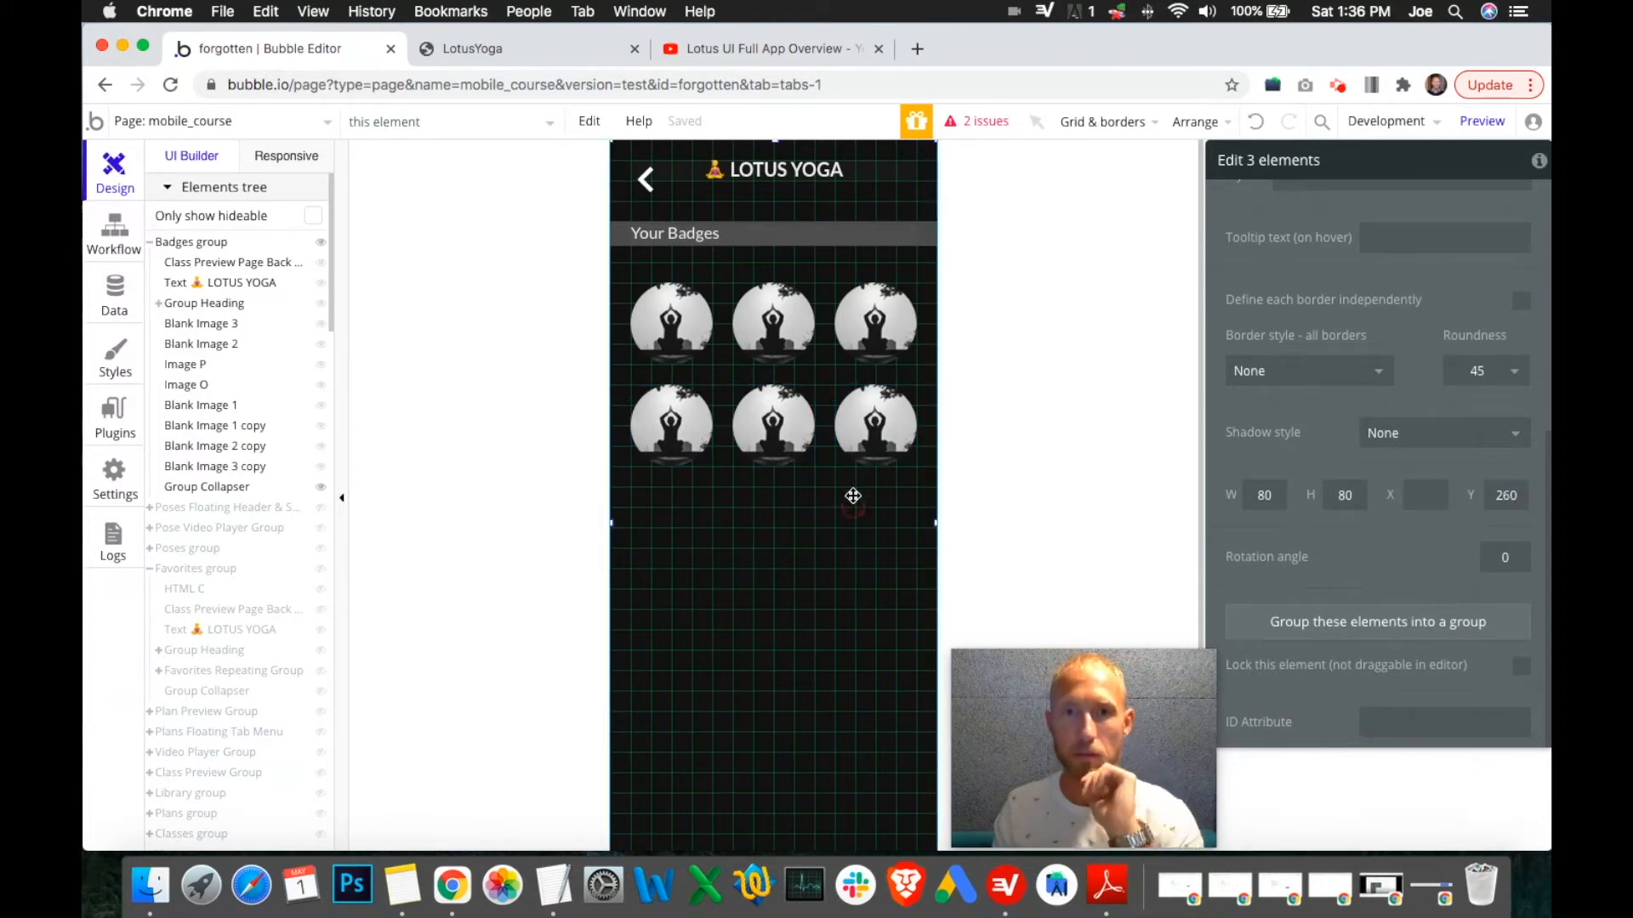
{"action": "left_click", "coordinate": [873, 438]}
{"action": "left_click", "coordinate": [874, 425]}
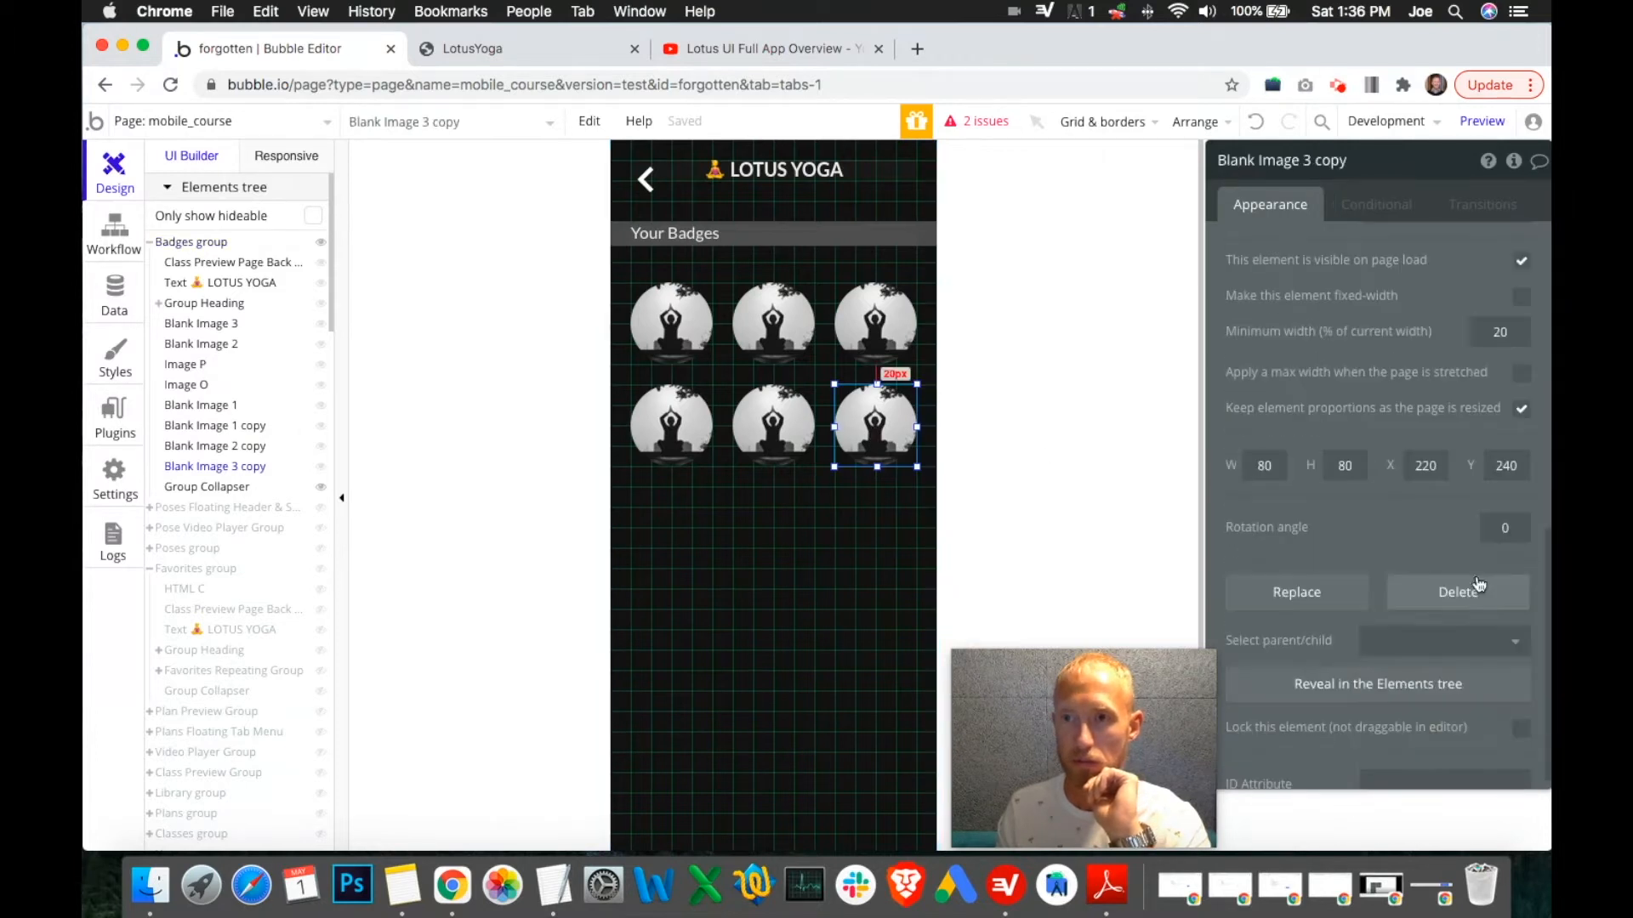
{"action": "left_click", "coordinate": [1508, 468]}
{"action": "key", "text": "BackSpace"}
{"action": "type", "text": "6"}
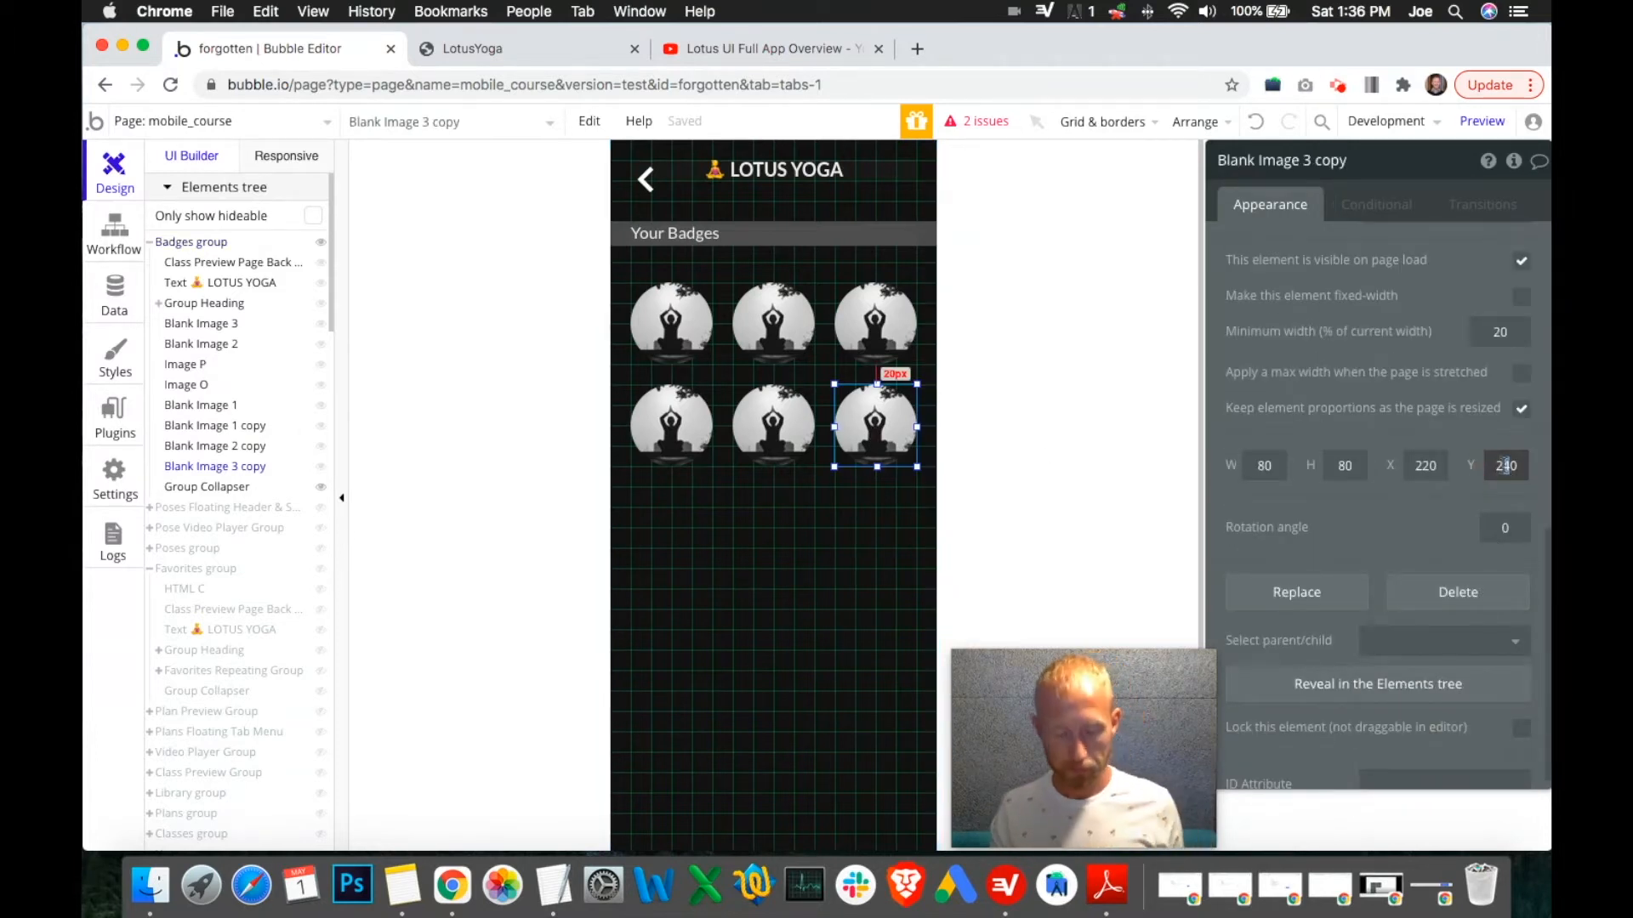
Set the Y position of Blank Image 2 copy and Blank Image 1 copy to 260.
{"action": "left_click", "coordinate": [775, 415]}
{"action": "left_click", "coordinate": [1510, 467]}
{"action": "key", "text": "BackSpace"}
{"action": "type", "text": "6"}
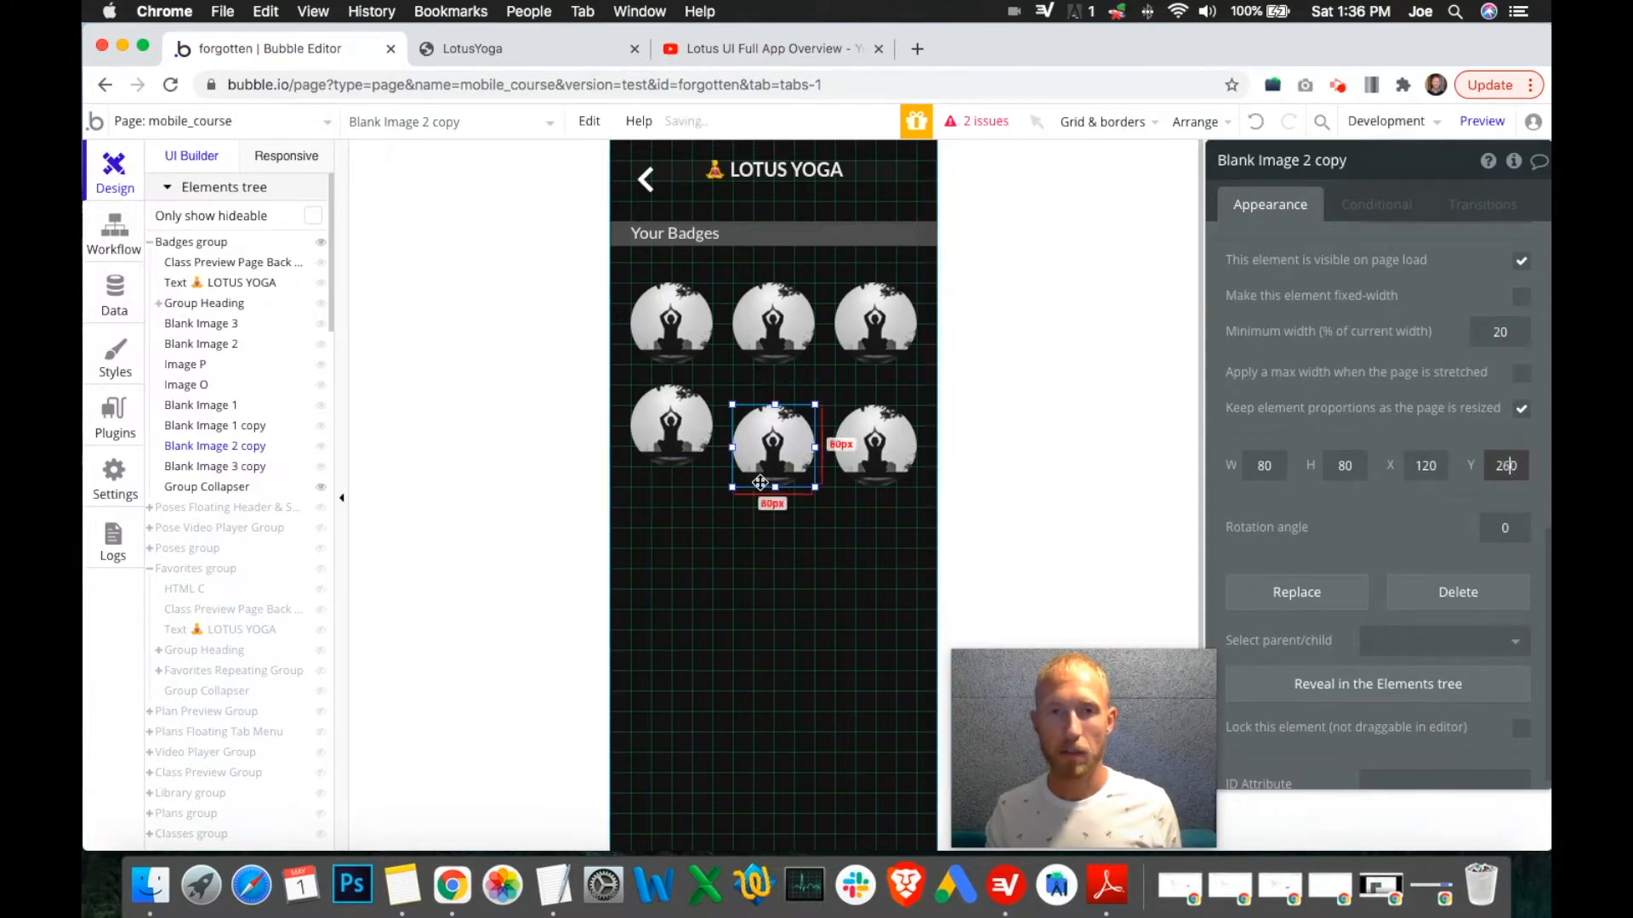
{"action": "left_click", "coordinate": [672, 425]}
{"action": "left_click", "coordinate": [1506, 468]}
{"action": "key", "text": "BackSpace"}
{"action": "type", "text": "6"}
Center the middle badges of the second and first rows horizontally on the page.
{"action": "left_click", "coordinate": [773, 446]}
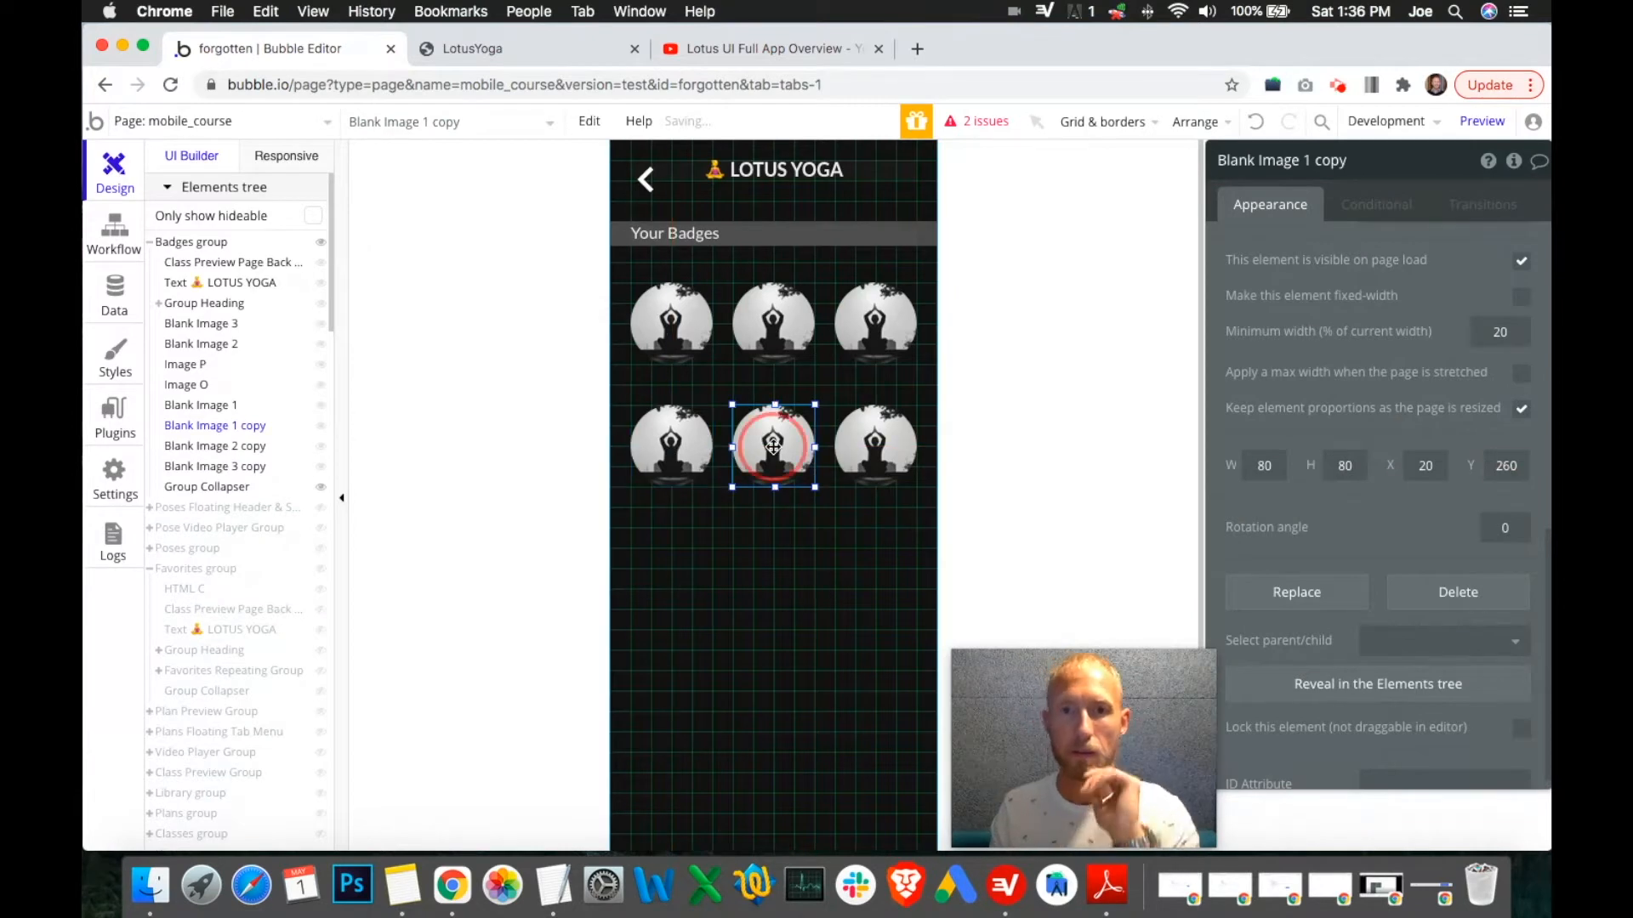
{"action": "right_click", "coordinate": [773, 446]}
{"action": "left_click", "coordinate": [860, 726]}
{"action": "left_click", "coordinate": [791, 323]}
{"action": "right_click", "coordinate": [798, 336]}
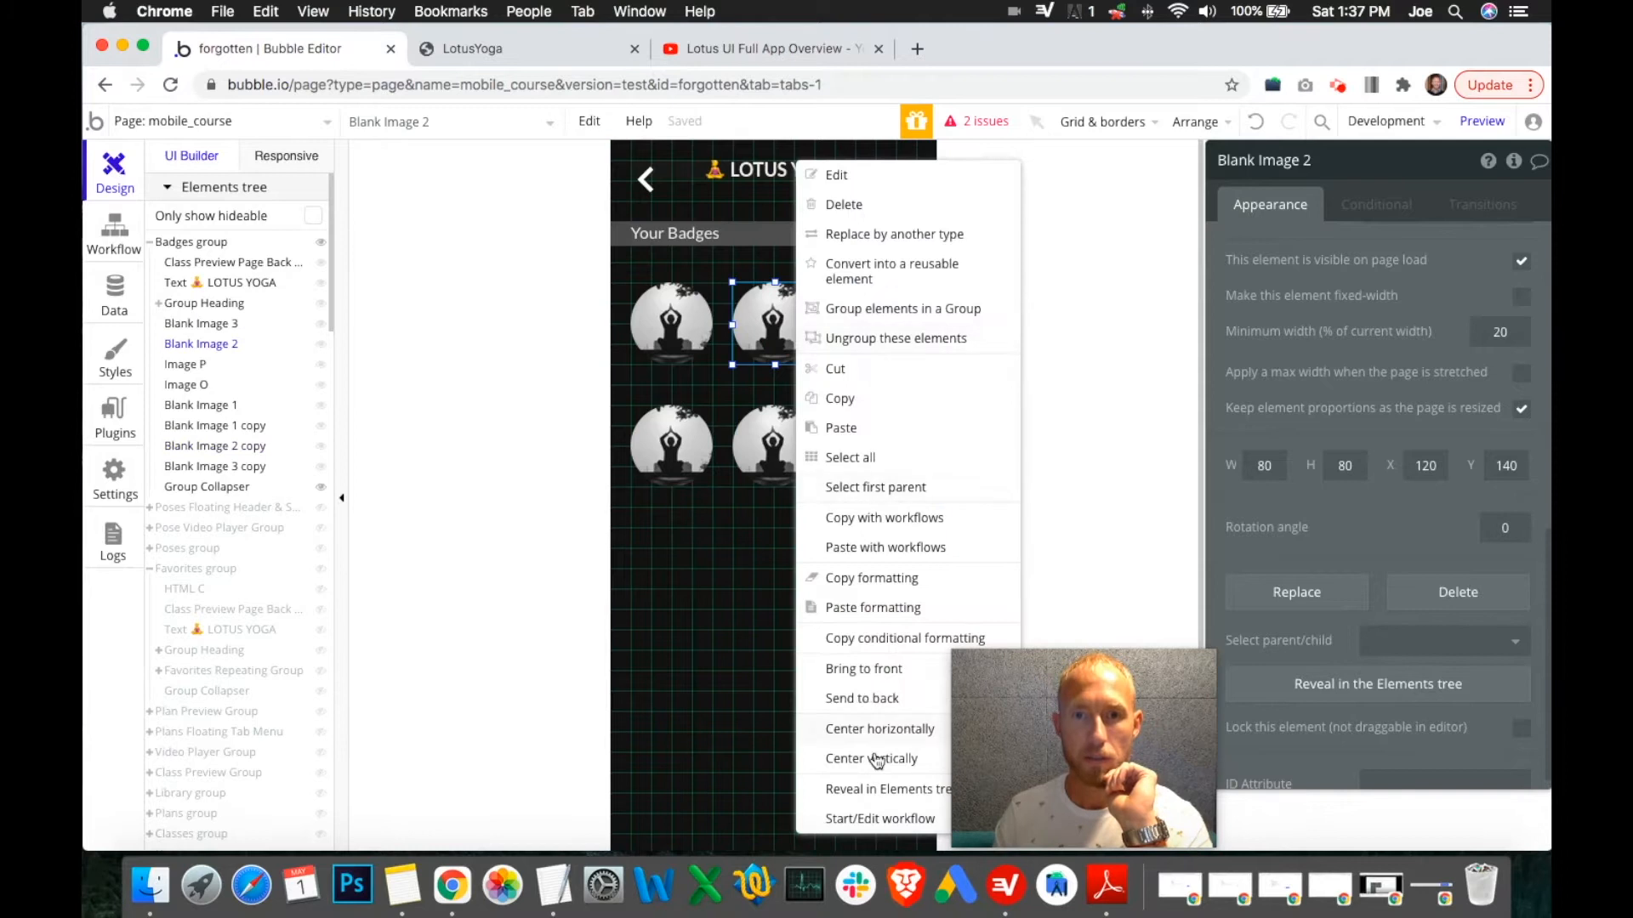
{"action": "left_click", "coordinate": [876, 728]}
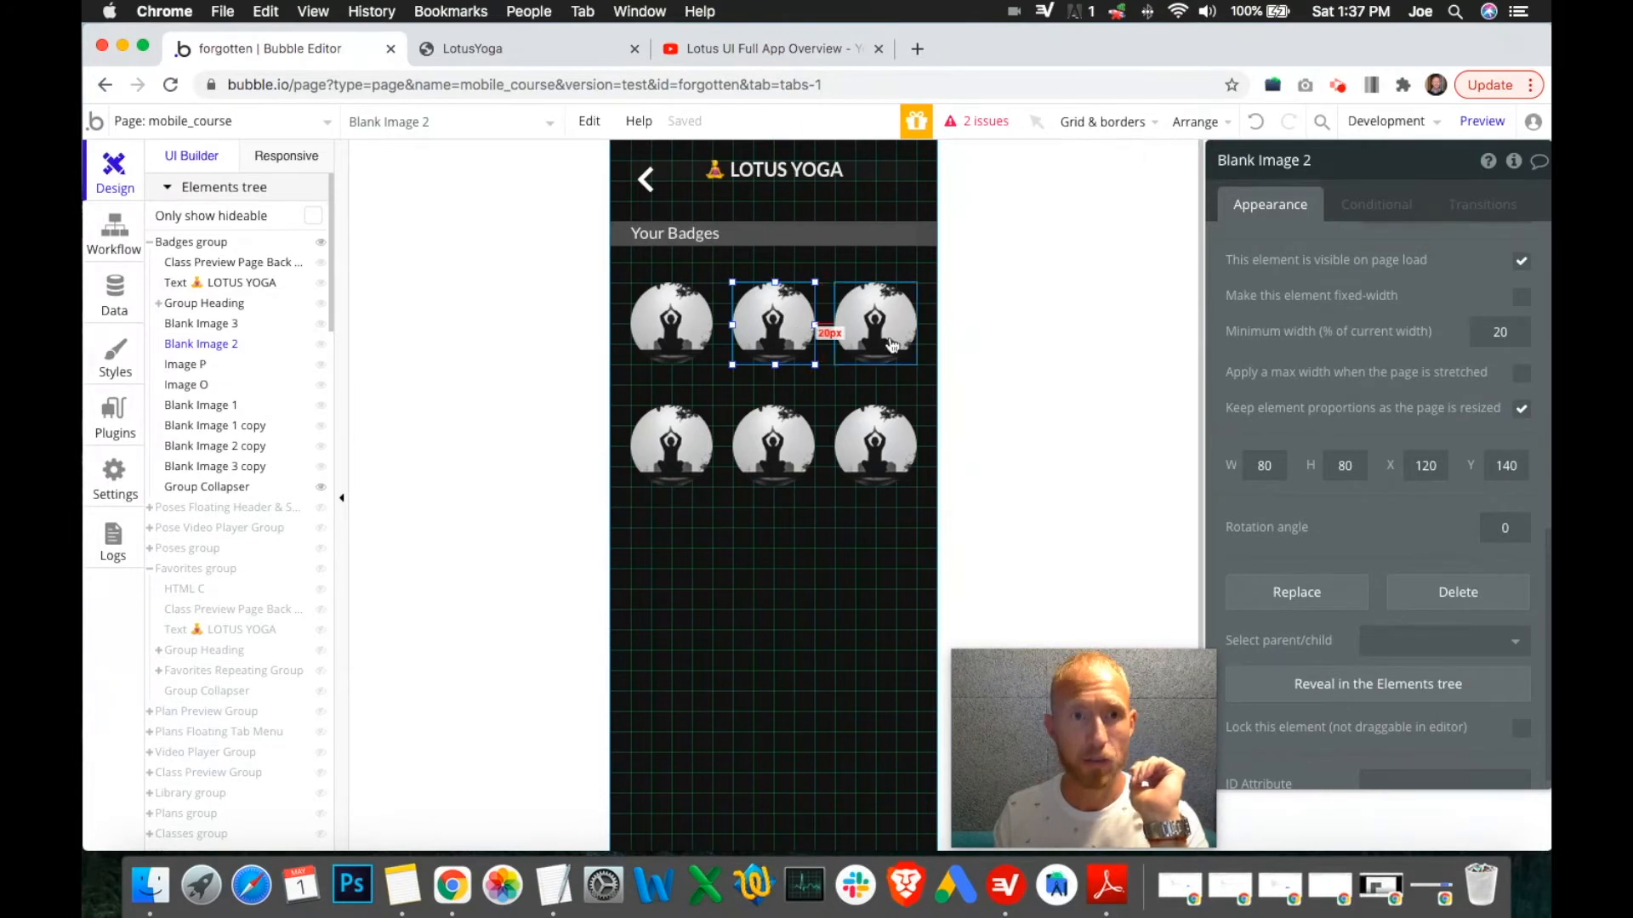
Rename the first badge of the second row, Blank Image 1 copy, as Blank Image 4.
{"action": "left_click", "coordinate": [693, 437]}
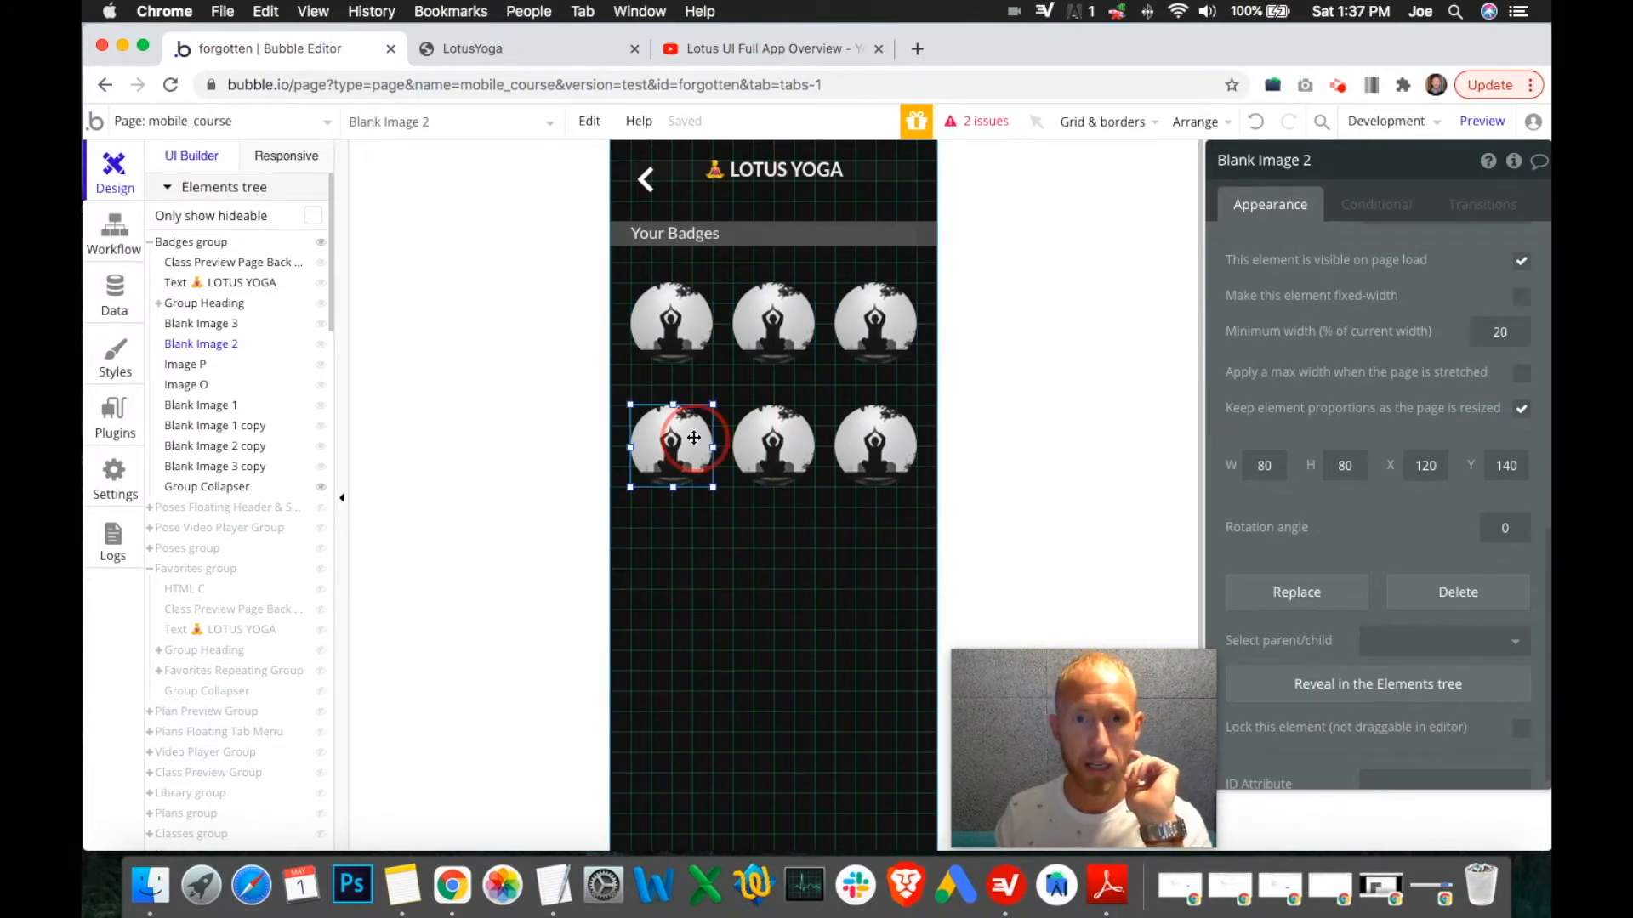
{"action": "left_click", "coordinate": [1308, 161]}
{"action": "left_click_drag", "start_coordinate": [1304, 162], "coordinate": [1395, 173]}
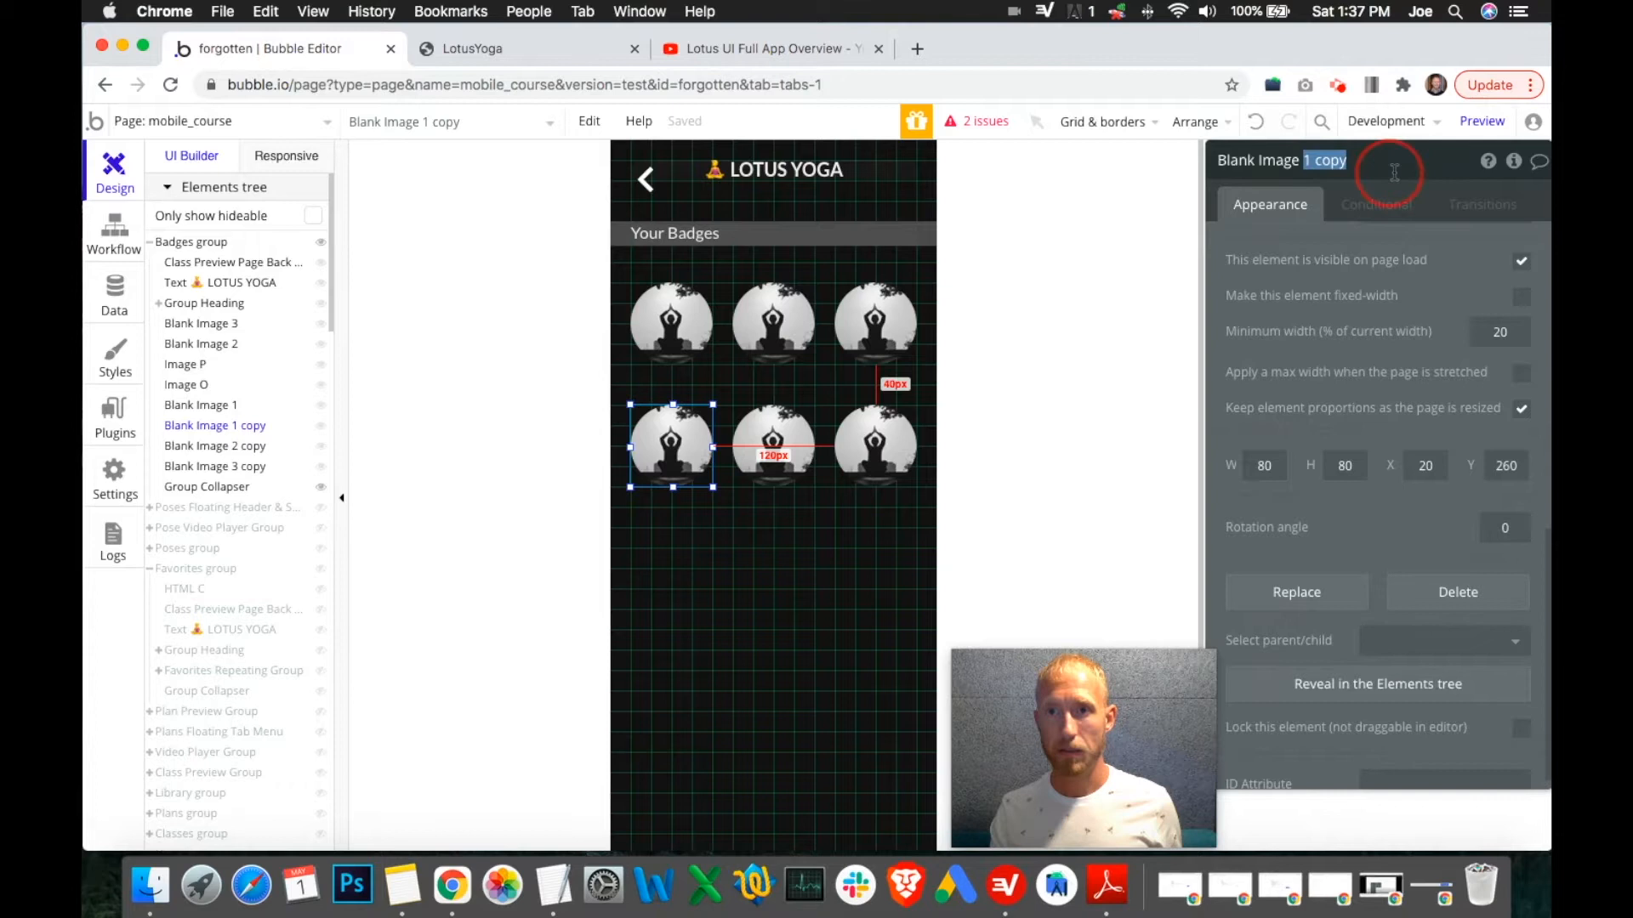
{"action": "type", "text": "4"}
{"action": "left_click", "coordinate": [771, 431]}
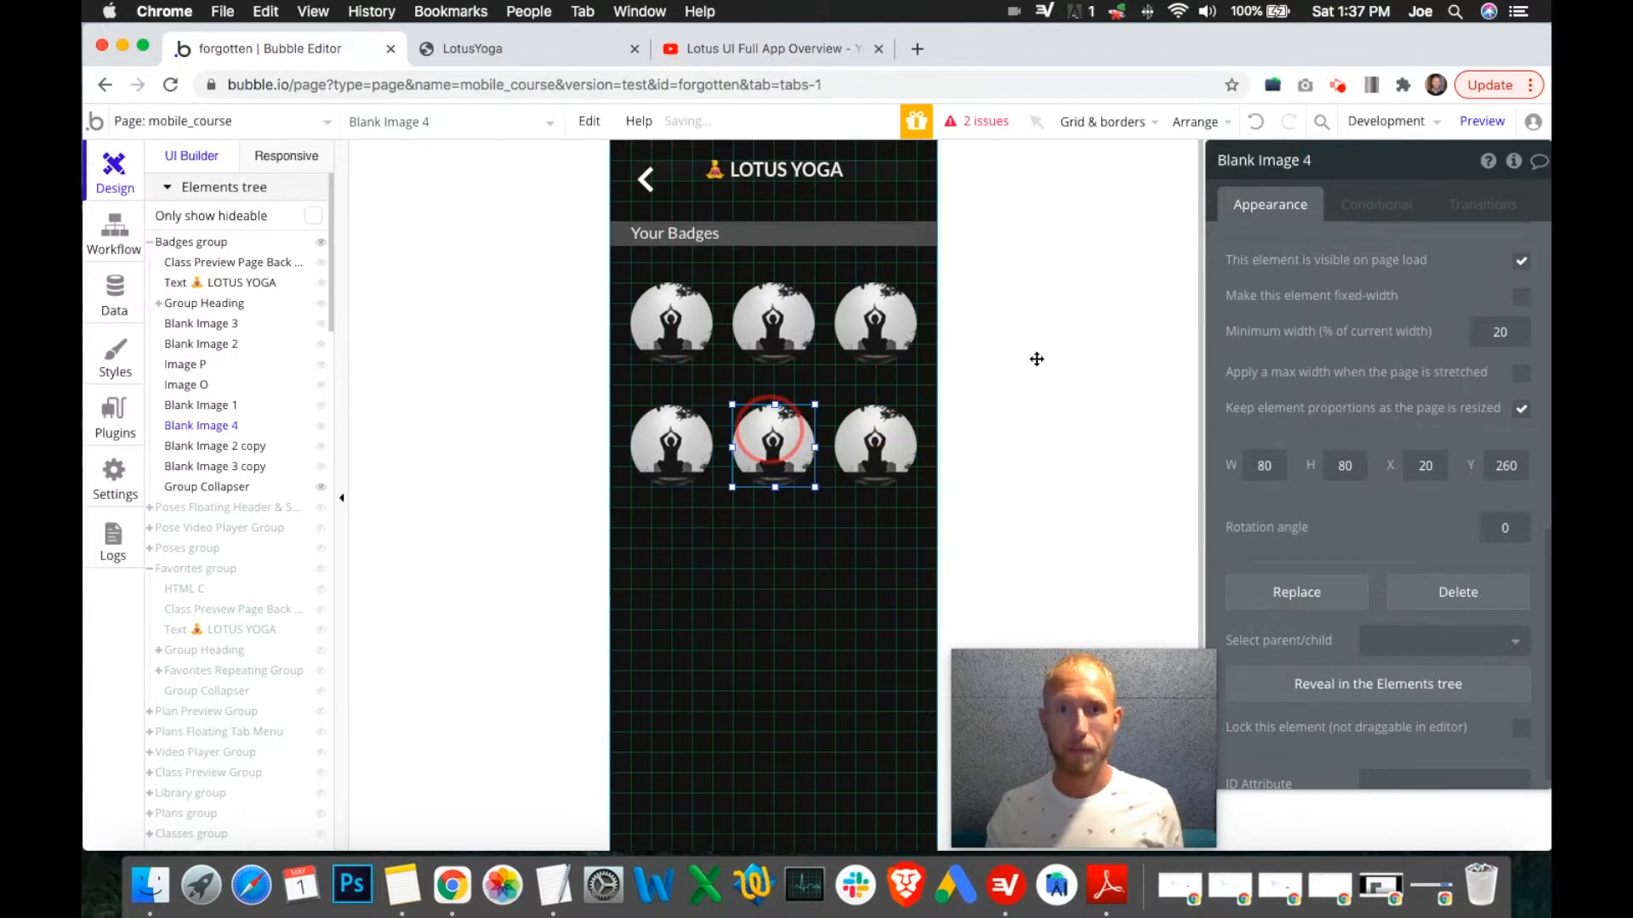
Rename the second row's middle badge as Blank Image 5 and its last badge as Blank Image 6.
{"action": "left_click_drag", "start_coordinate": [1414, 171], "coordinate": [1302, 161]}
{"action": "type", "text": "5"}
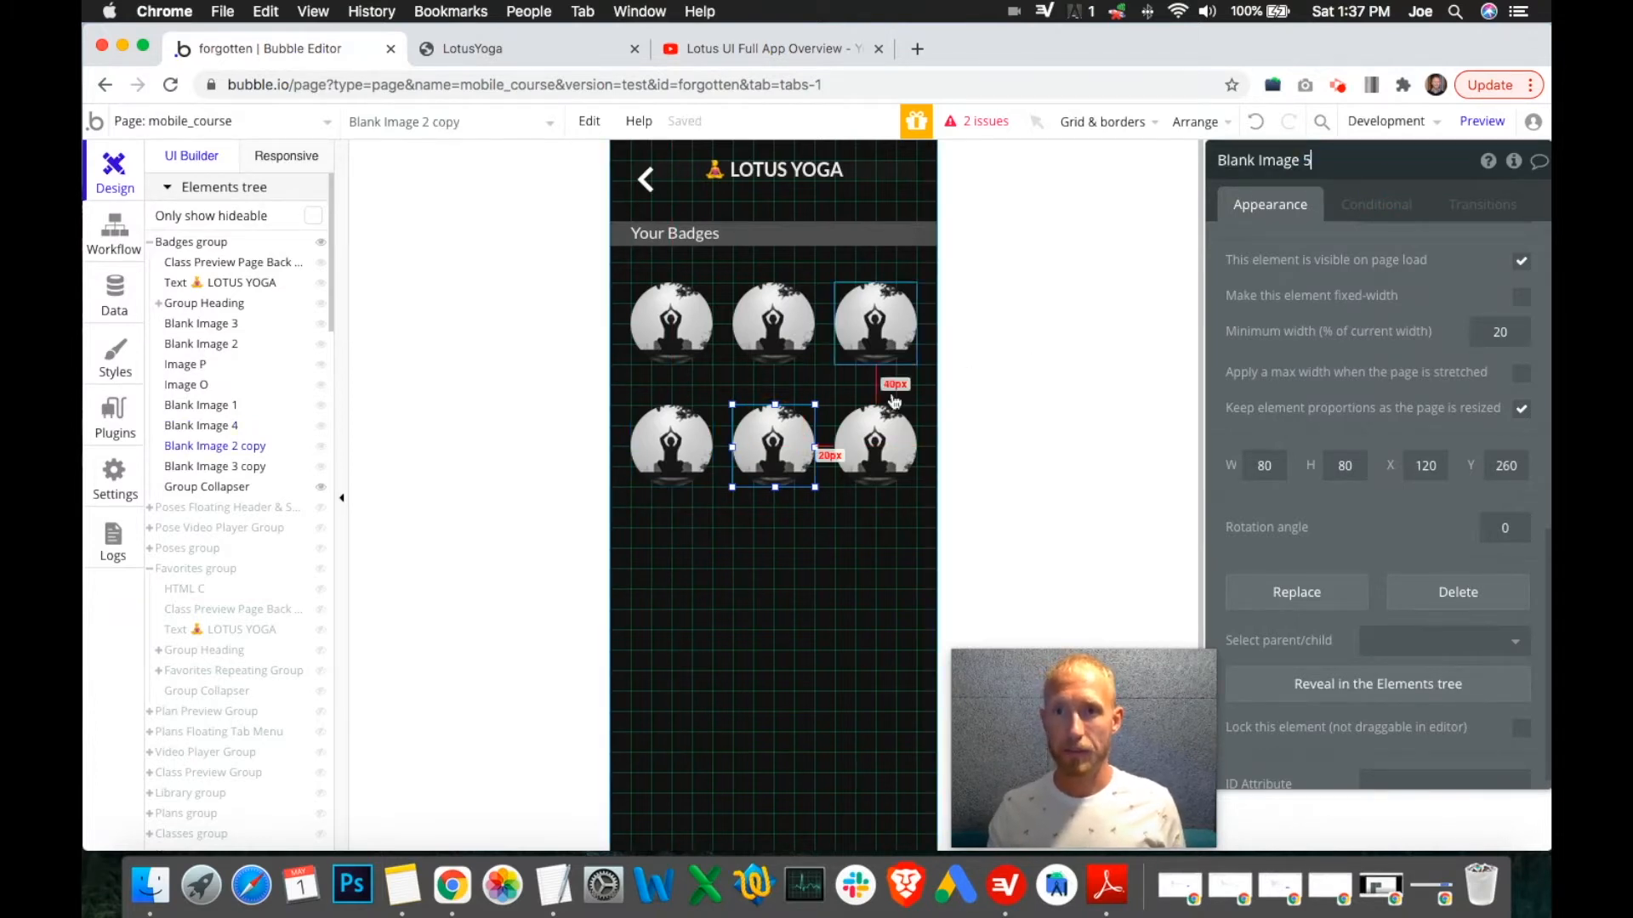
{"action": "left_click", "coordinate": [889, 416]}
{"action": "left_click", "coordinate": [1307, 160]}
{"action": "left_click_drag", "start_coordinate": [1307, 160], "coordinate": [1421, 162]}
{"action": "type", "text": "6"}
{"action": "key", "text": "Return"}
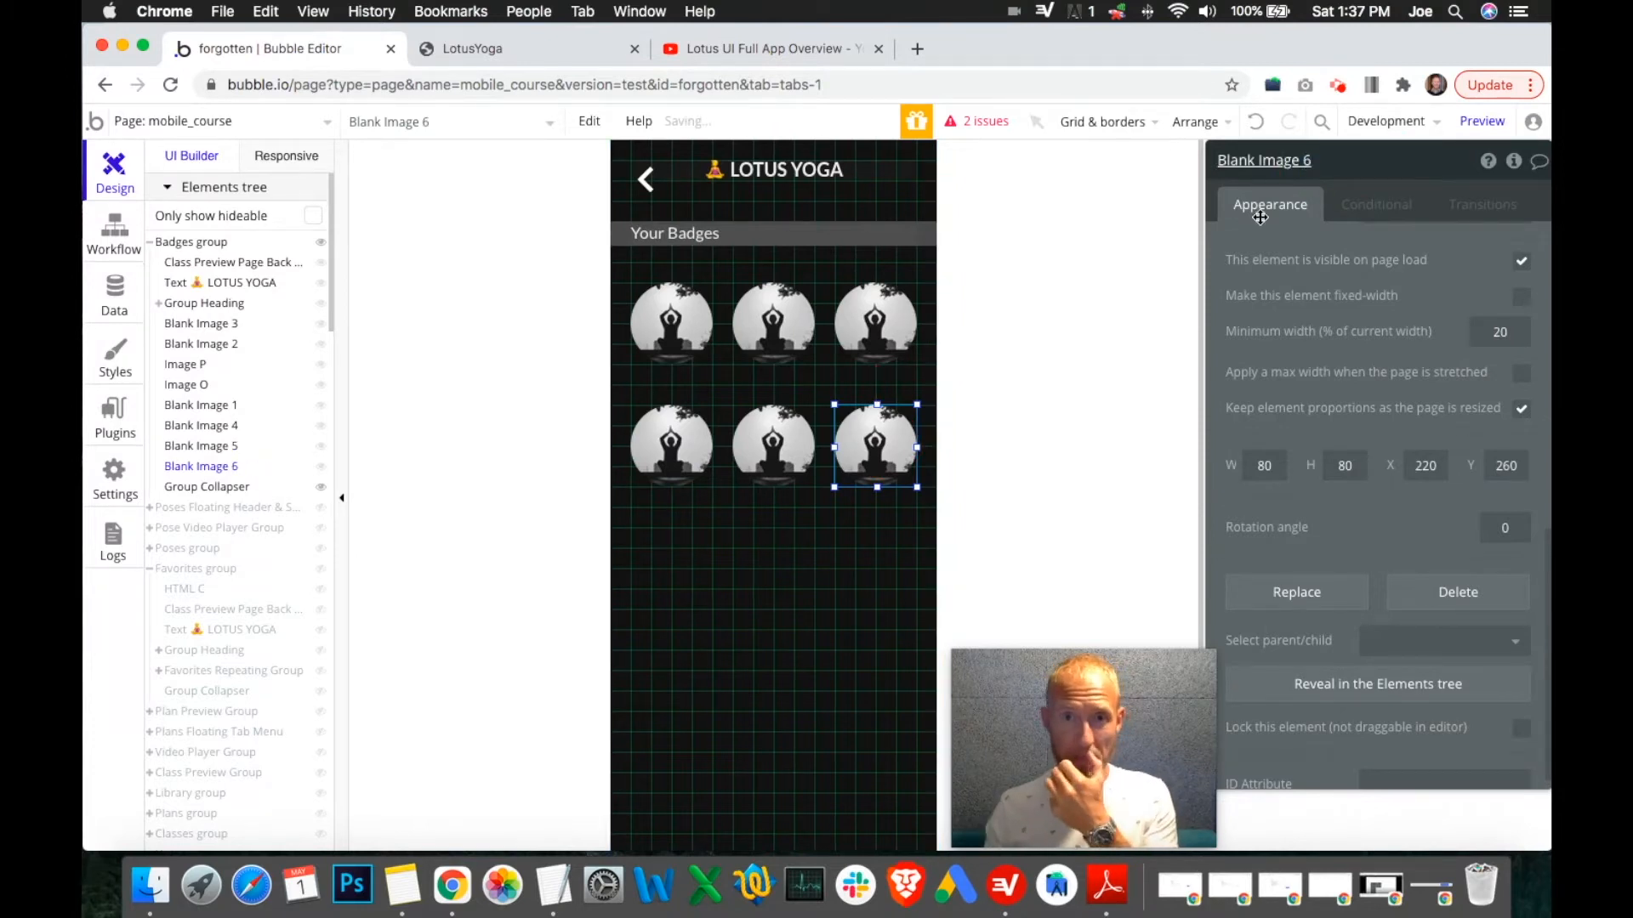
Examine the My Badges screen and its How to get? popup in the Lotus UI overview video.
{"action": "left_click", "coordinate": [672, 327]}
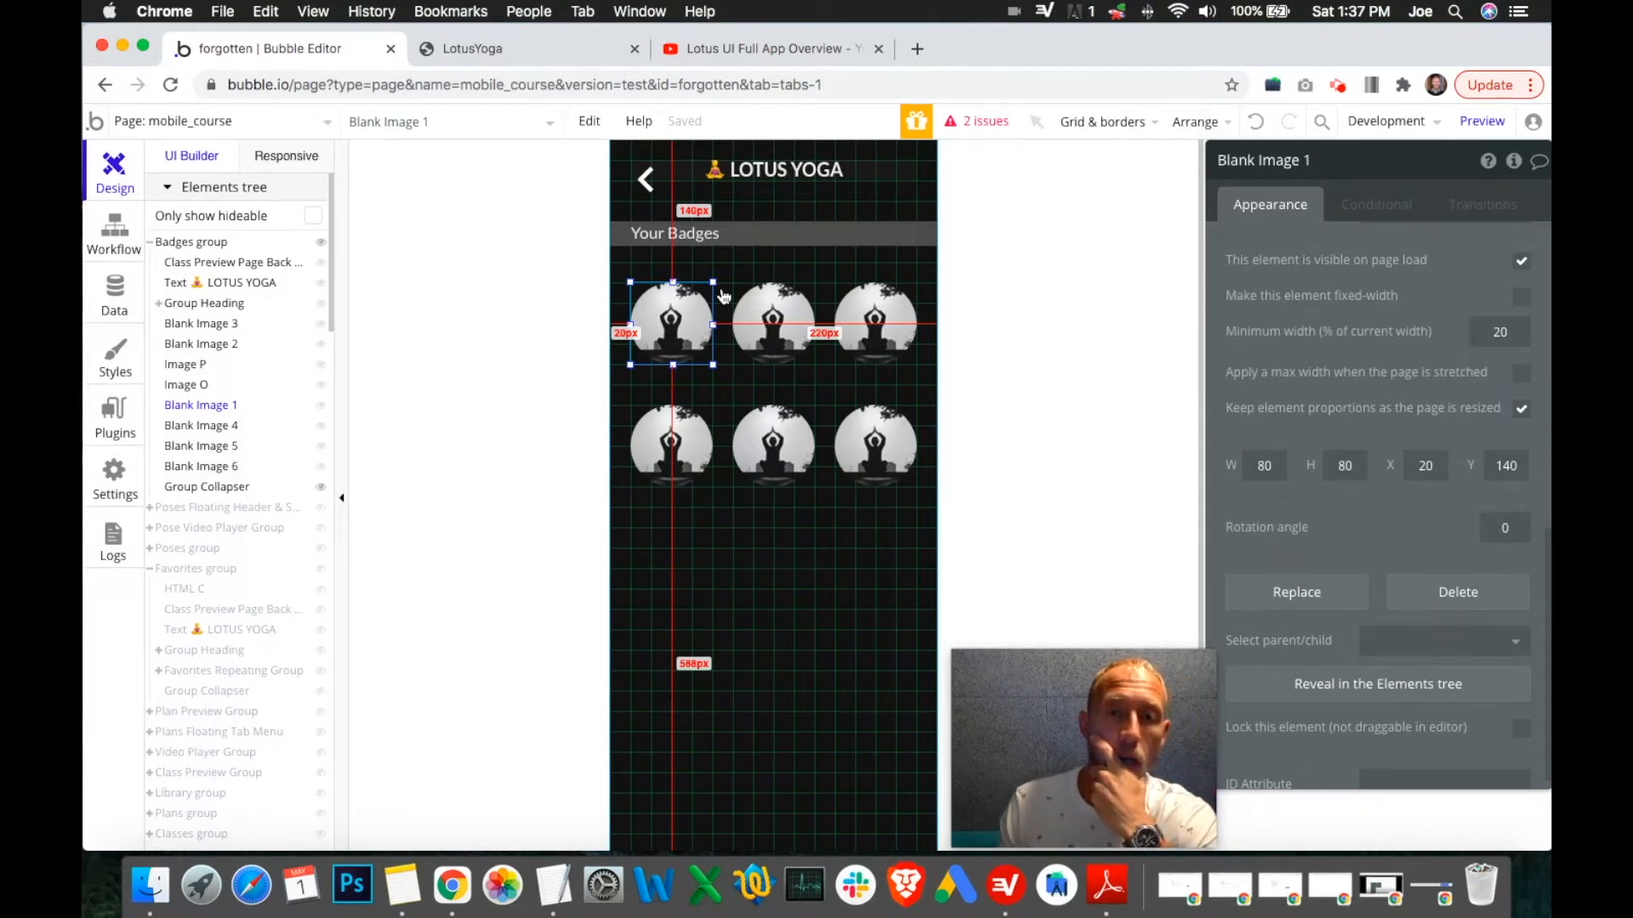
{"action": "left_click", "coordinate": [748, 49]}
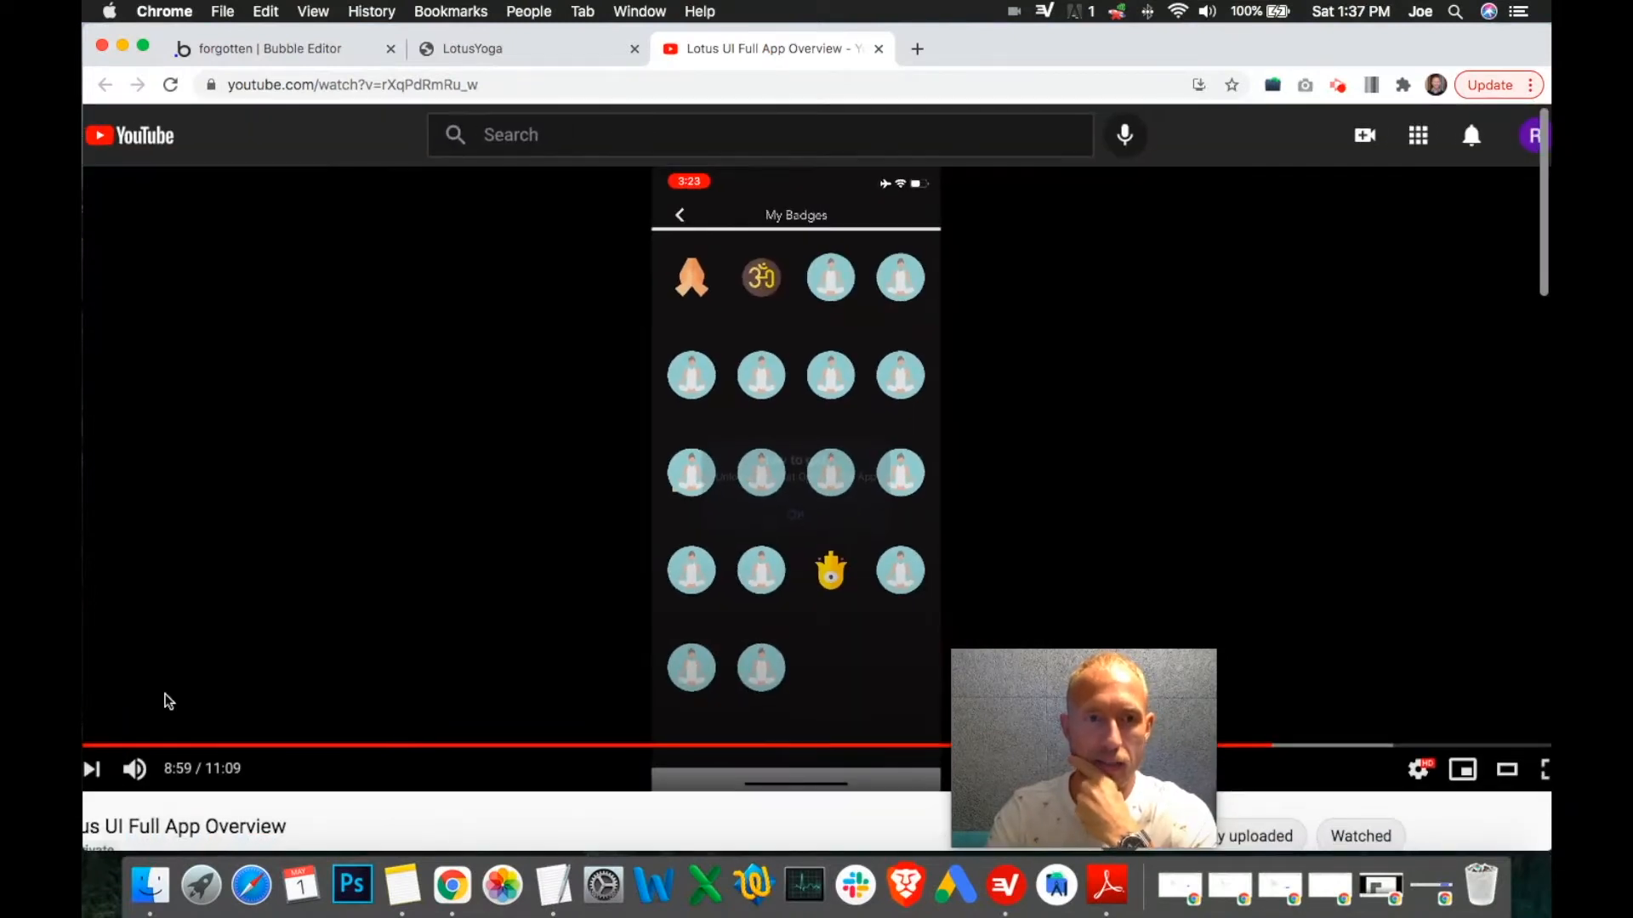
{"action": "left_click", "coordinate": [689, 646]}
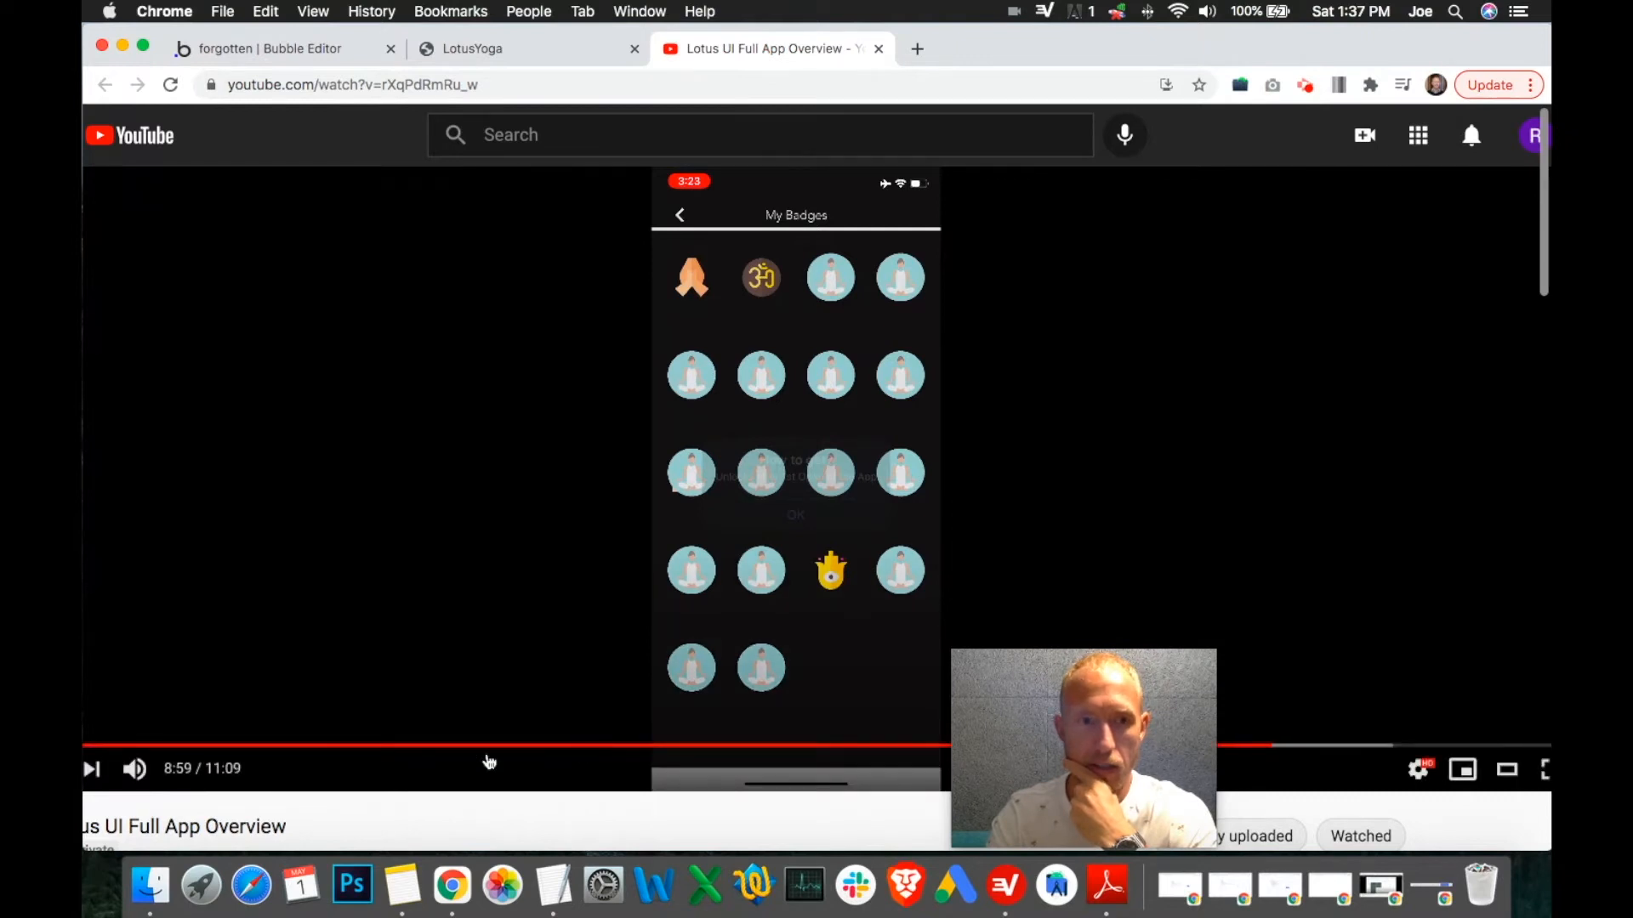
{"action": "key", "text": "space"}
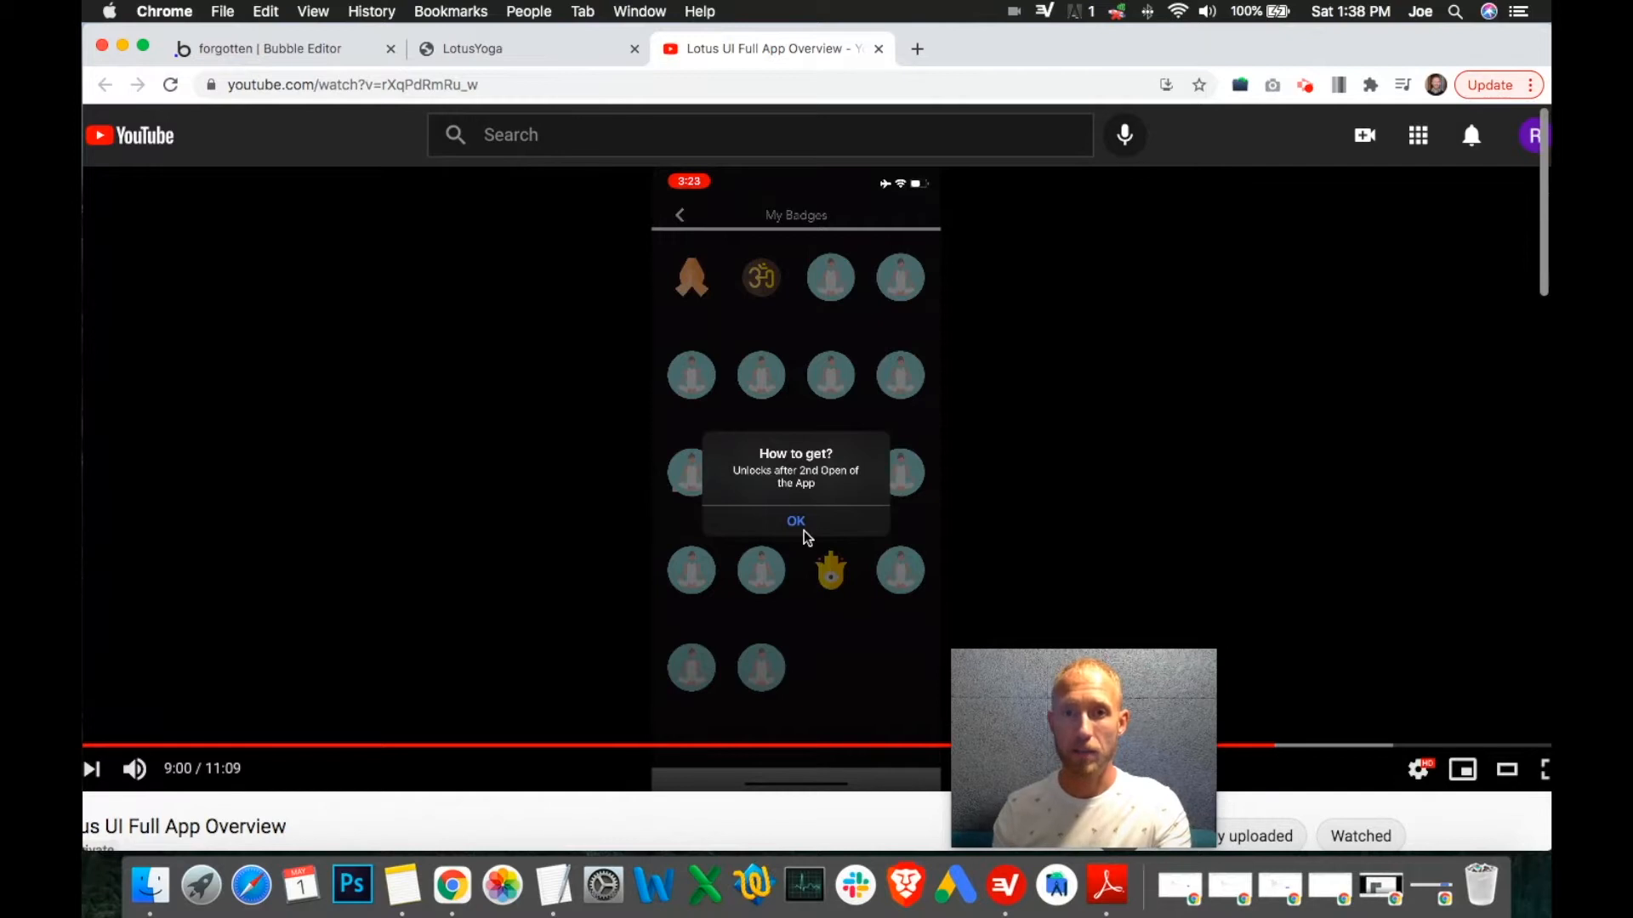
Examine the un-join popup for the joined yoga plan in the LotusYoga preview, and compare it with the overview video.
{"action": "left_click", "coordinate": [351, 56]}
{"action": "left_click", "coordinate": [468, 46]}
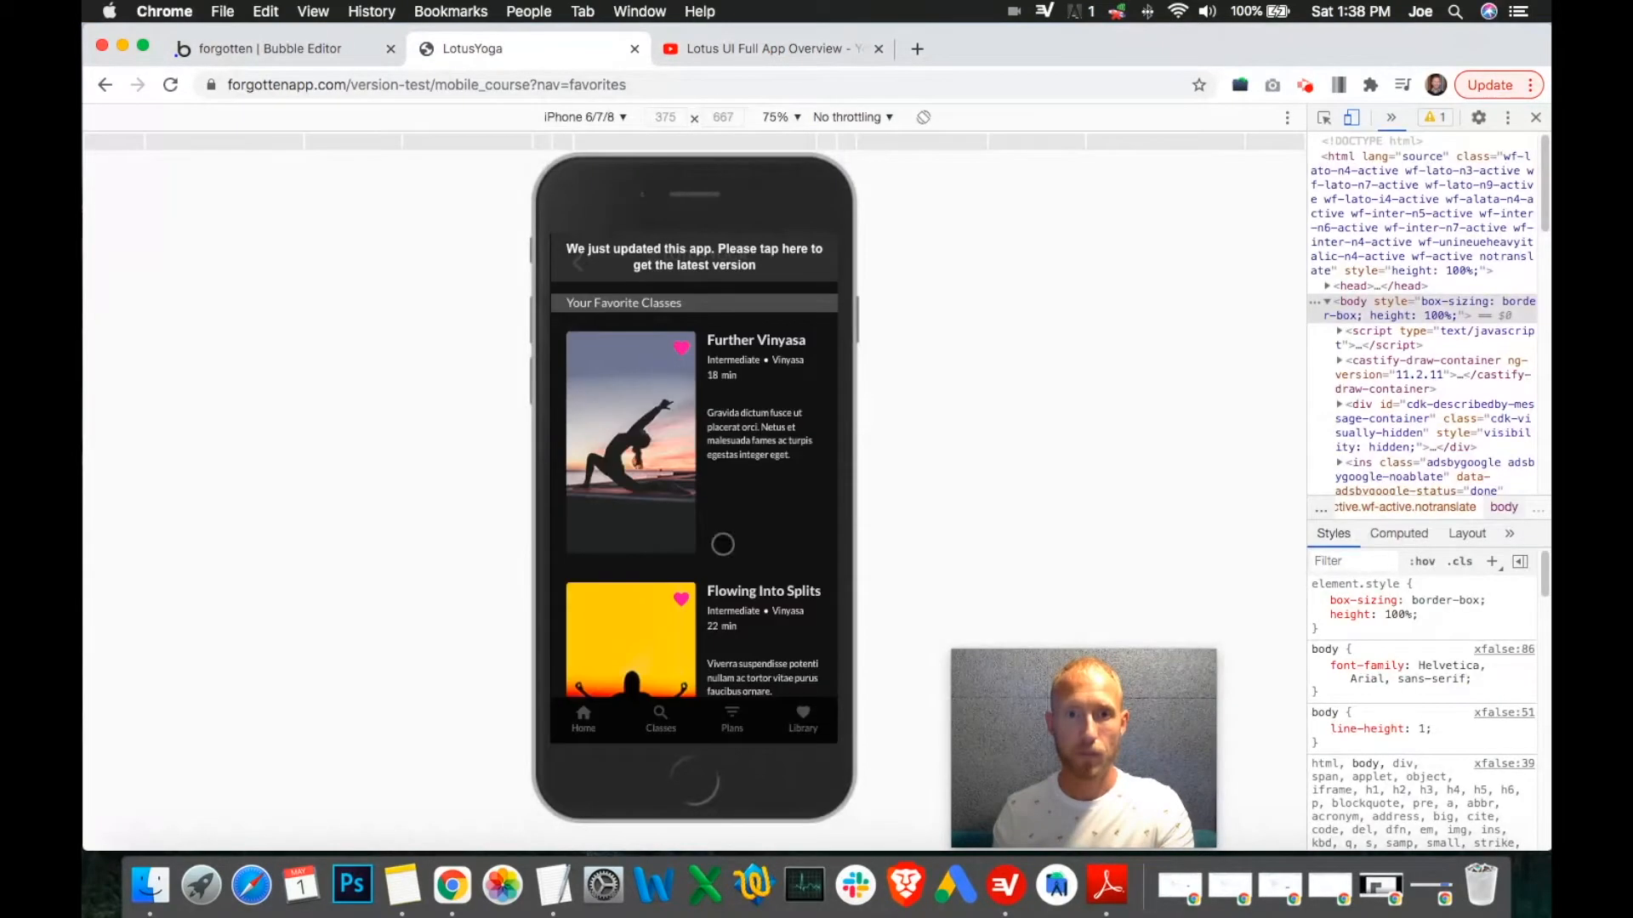
{"action": "left_click", "coordinate": [746, 710]}
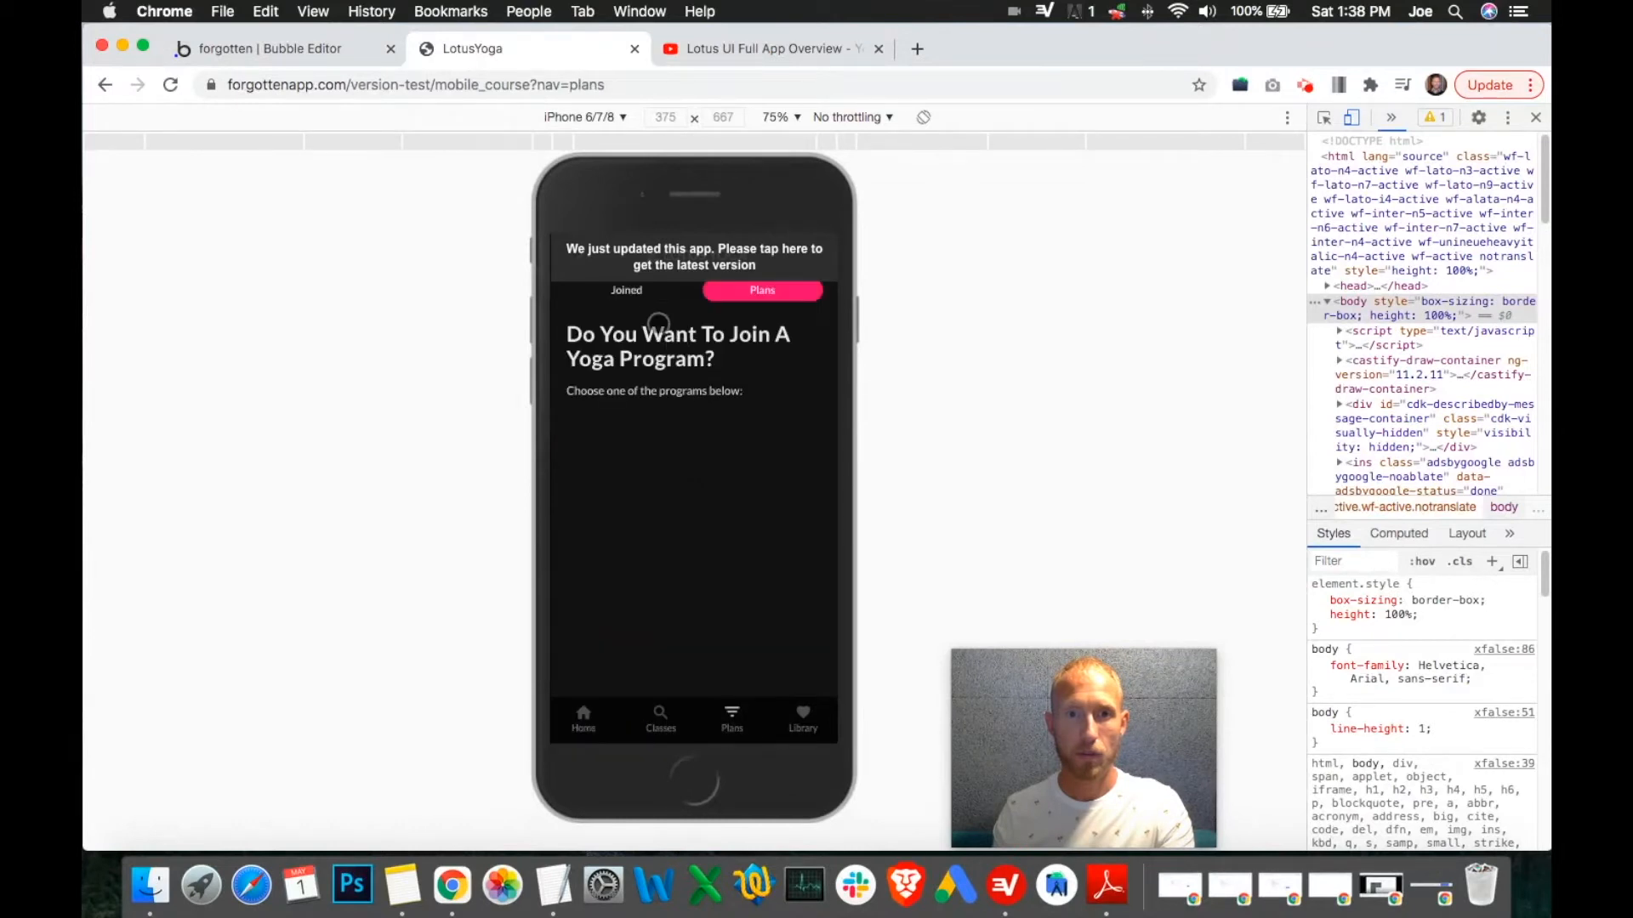
{"action": "left_click", "coordinate": [631, 290]}
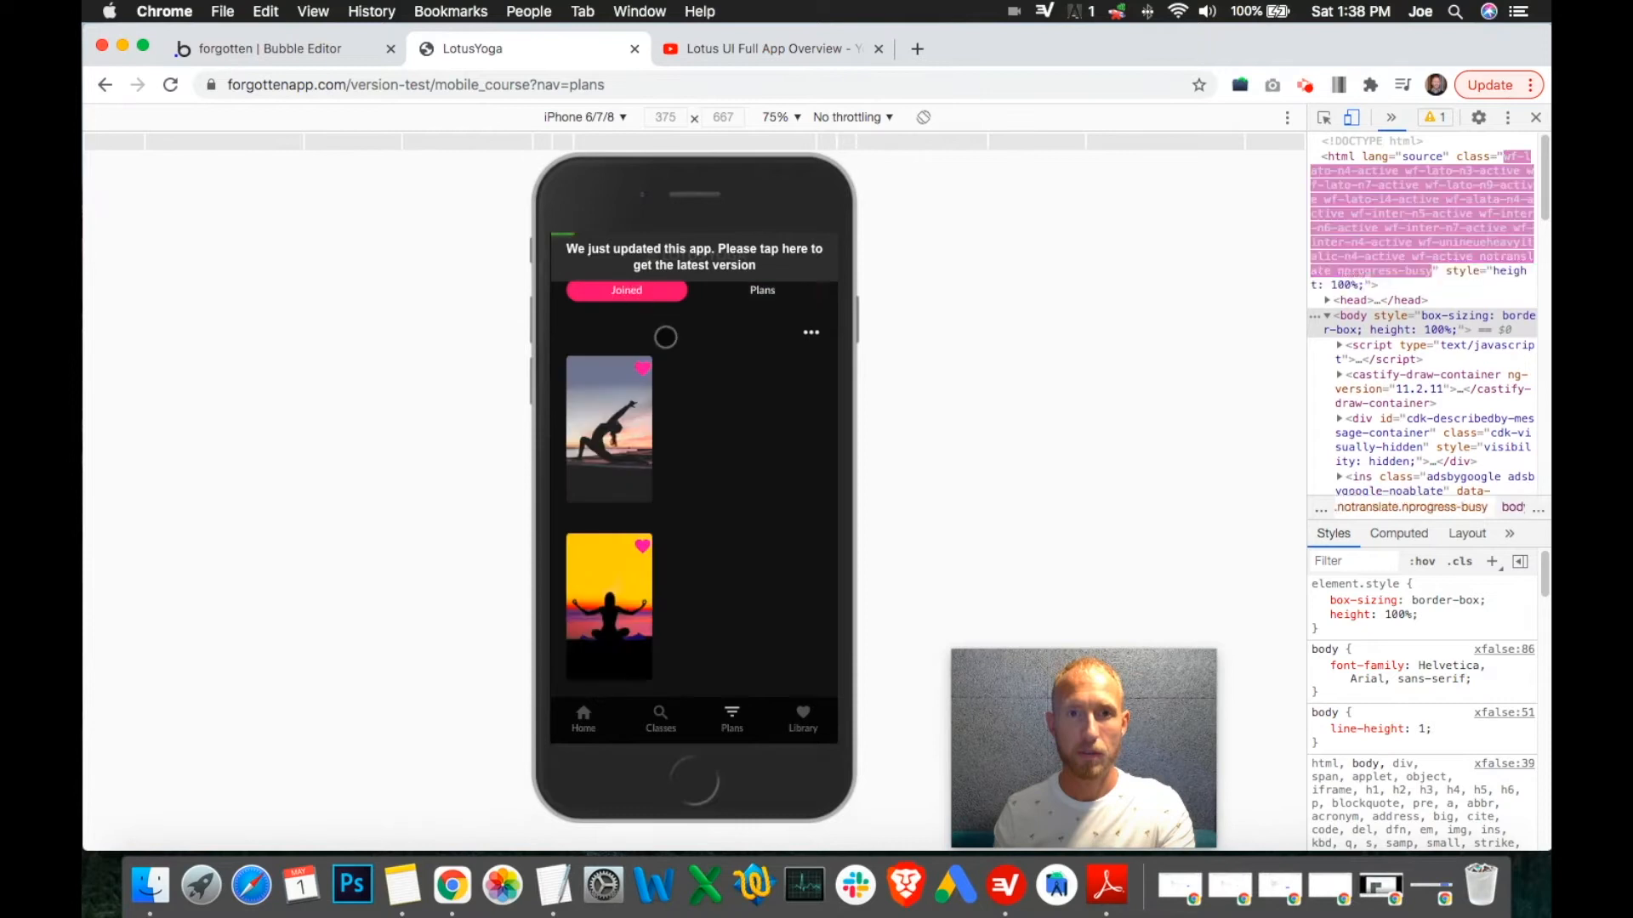
{"action": "left_click", "coordinate": [812, 333]}
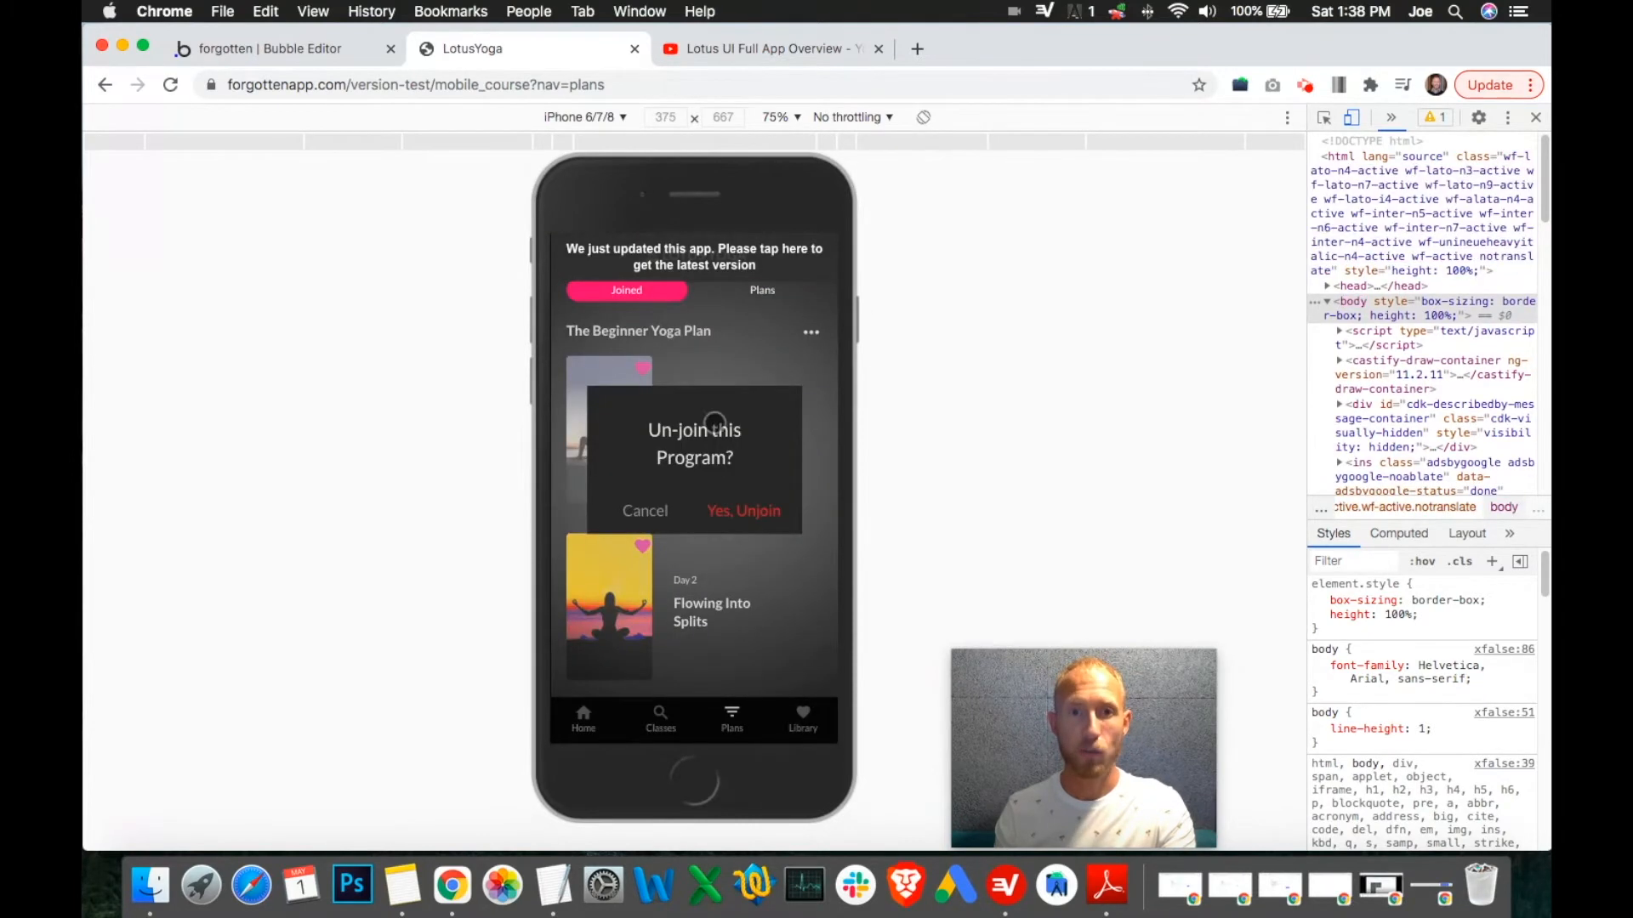
{"action": "left_click", "coordinate": [810, 332]}
{"action": "left_click", "coordinate": [653, 503]}
{"action": "left_click", "coordinate": [710, 48]}
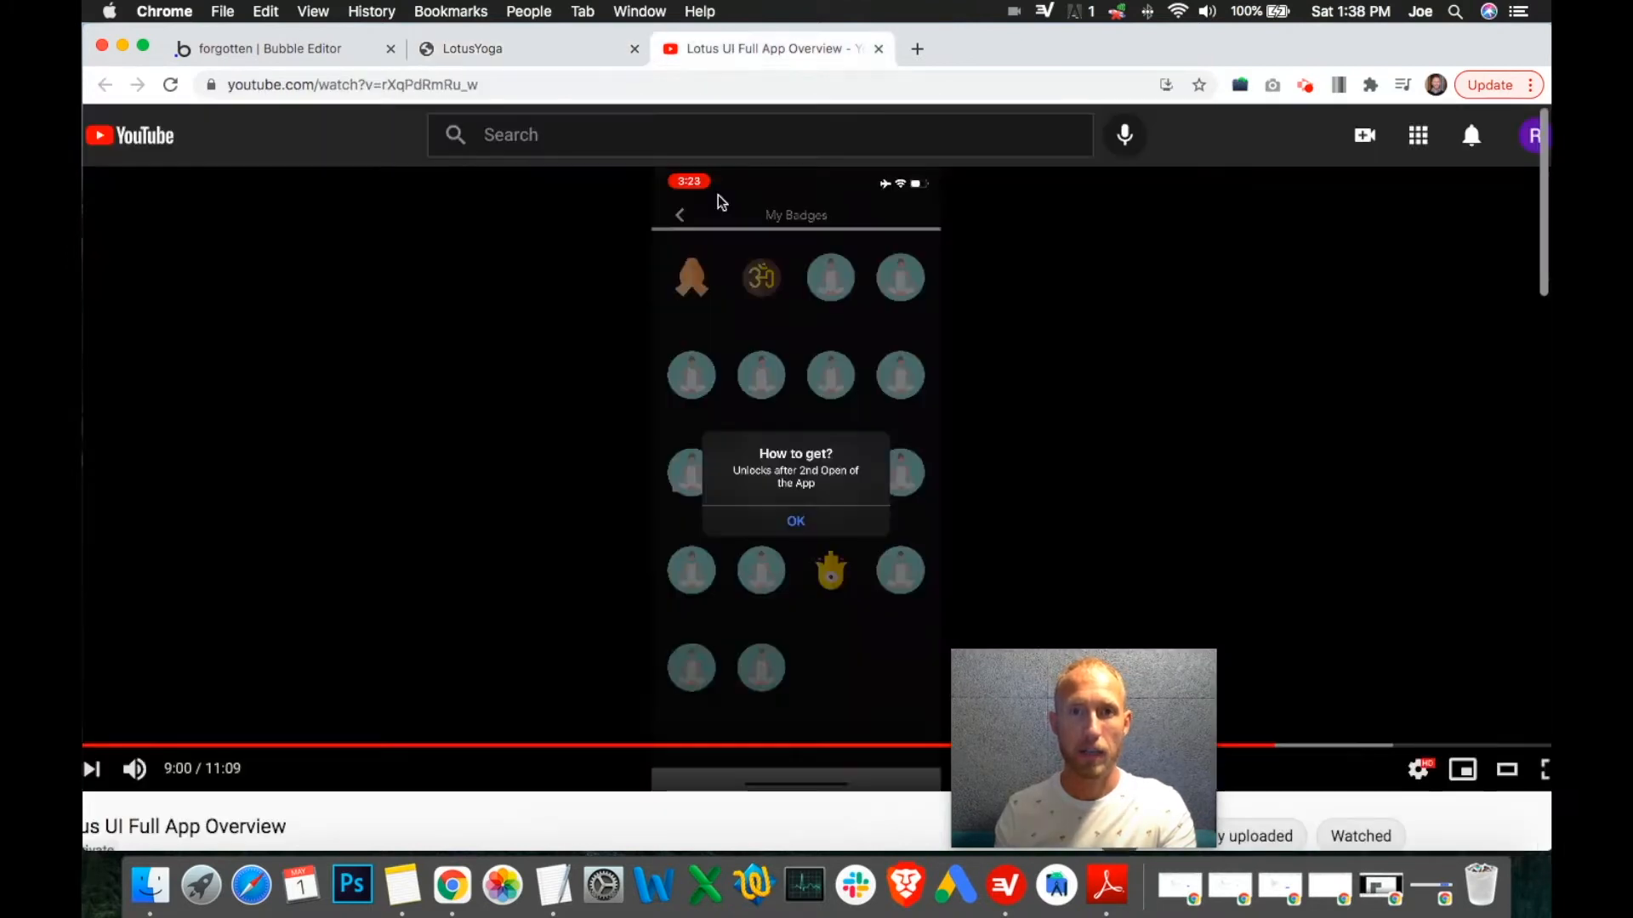
Return to the Bubble editor and move all six badges down together by 20 px.
{"action": "left_click", "coordinate": [283, 51]}
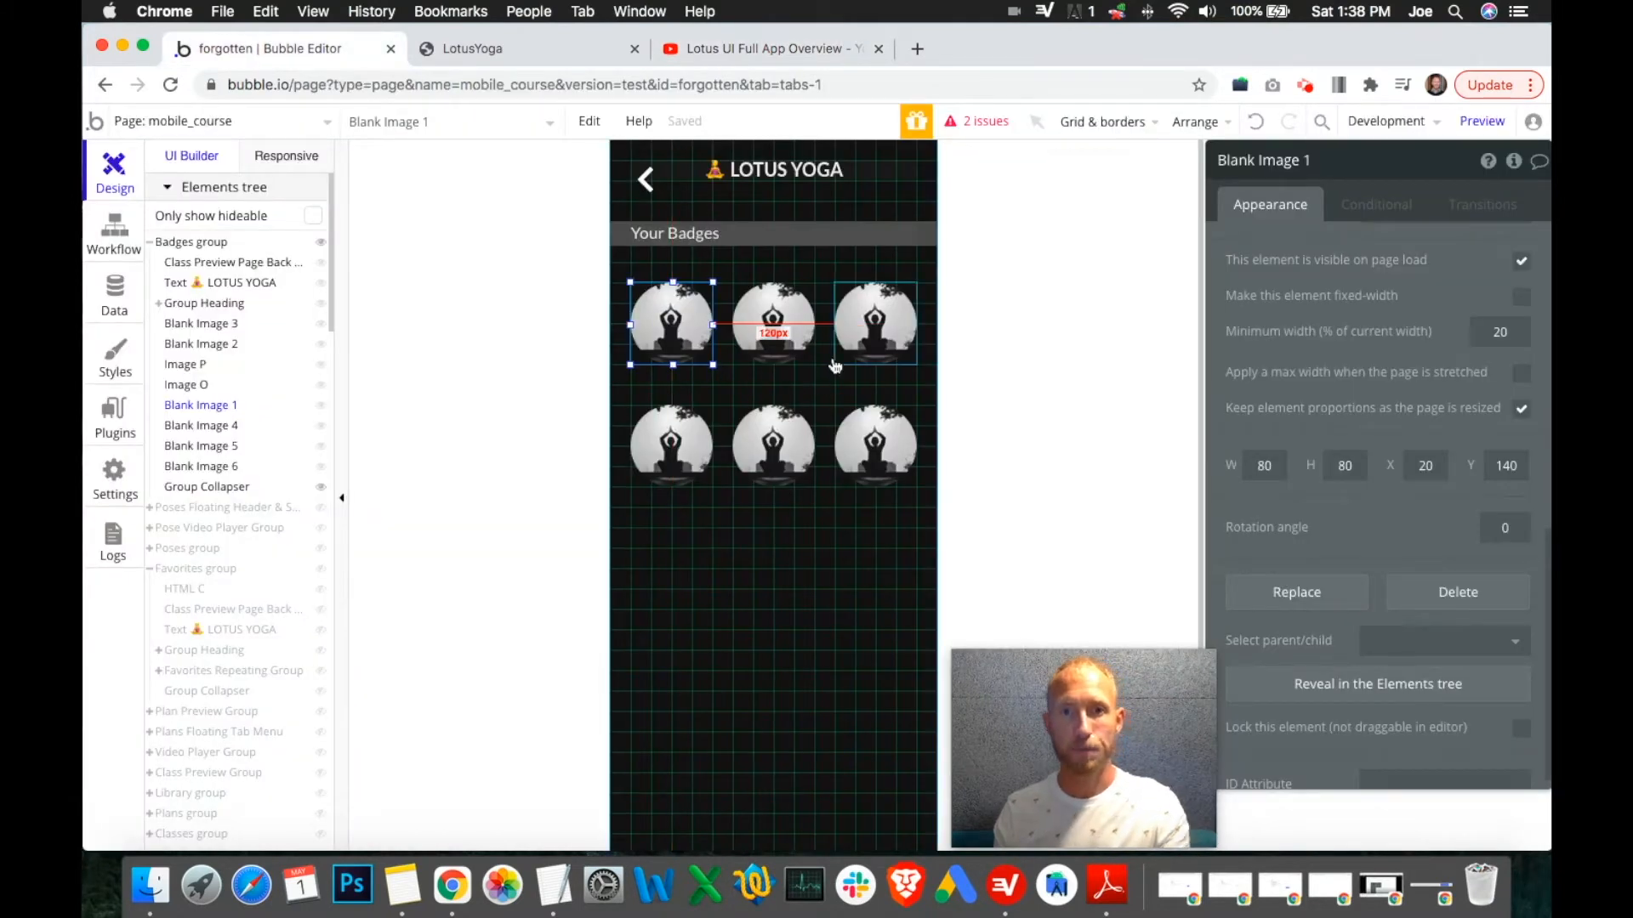
{"action": "left_click", "coordinate": [787, 337], "text": "shift"}
{"action": "left_click", "coordinate": [895, 342], "text": "shift"}
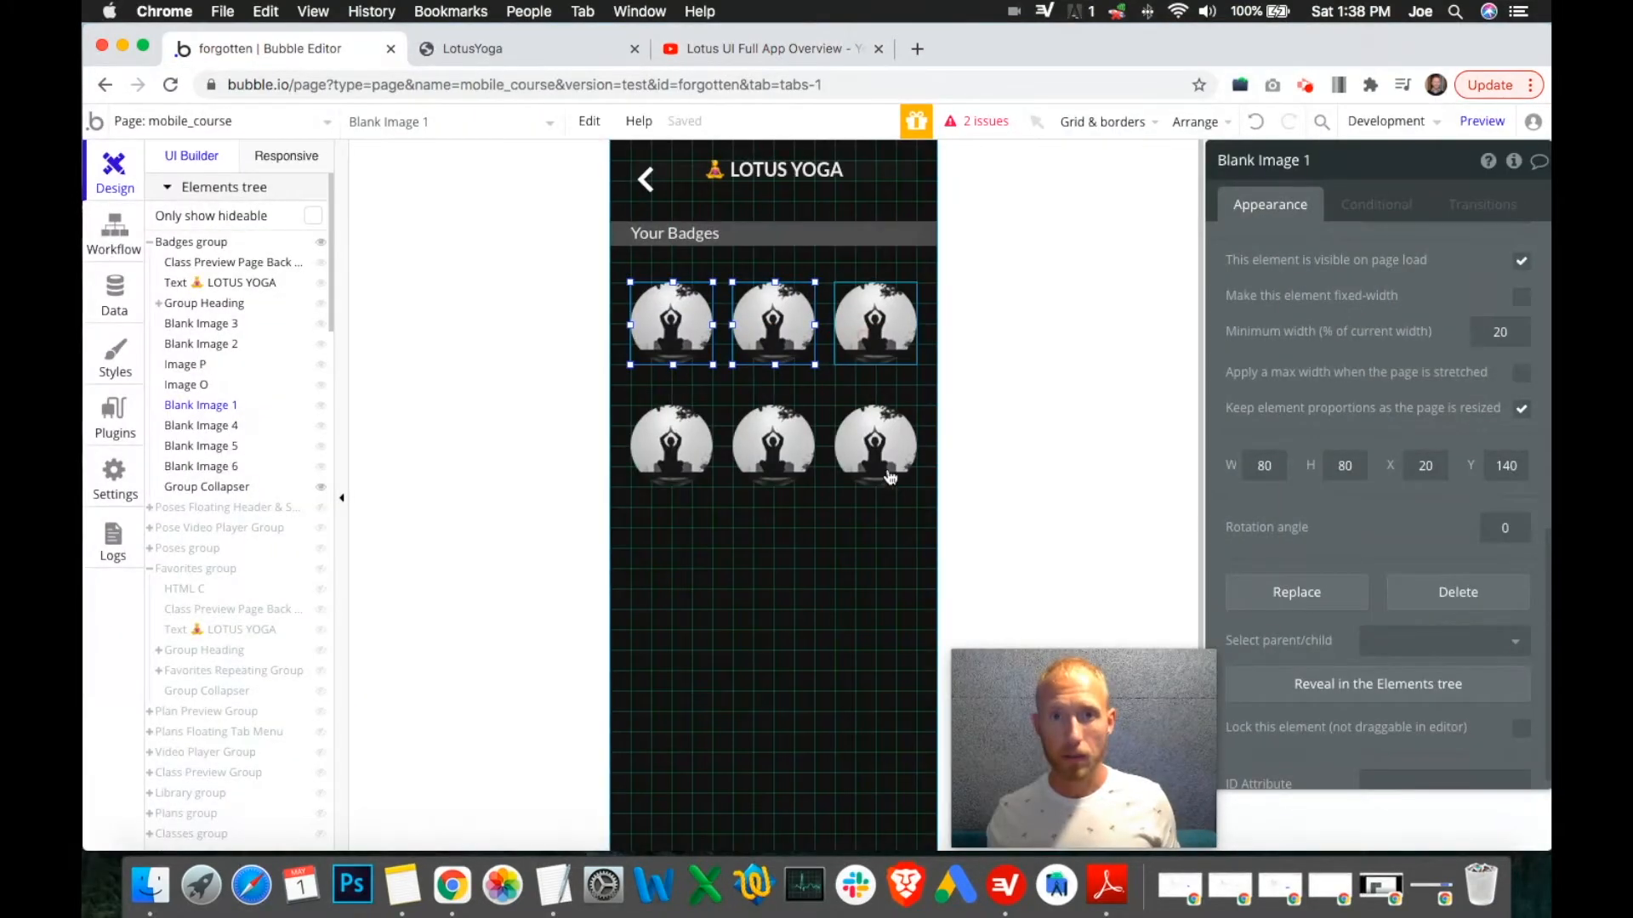
{"action": "left_click", "coordinate": [887, 467], "text": "shift"}
{"action": "left_click", "coordinate": [752, 444], "text": "shift"}
{"action": "left_click", "coordinate": [669, 449], "text": "shift"}
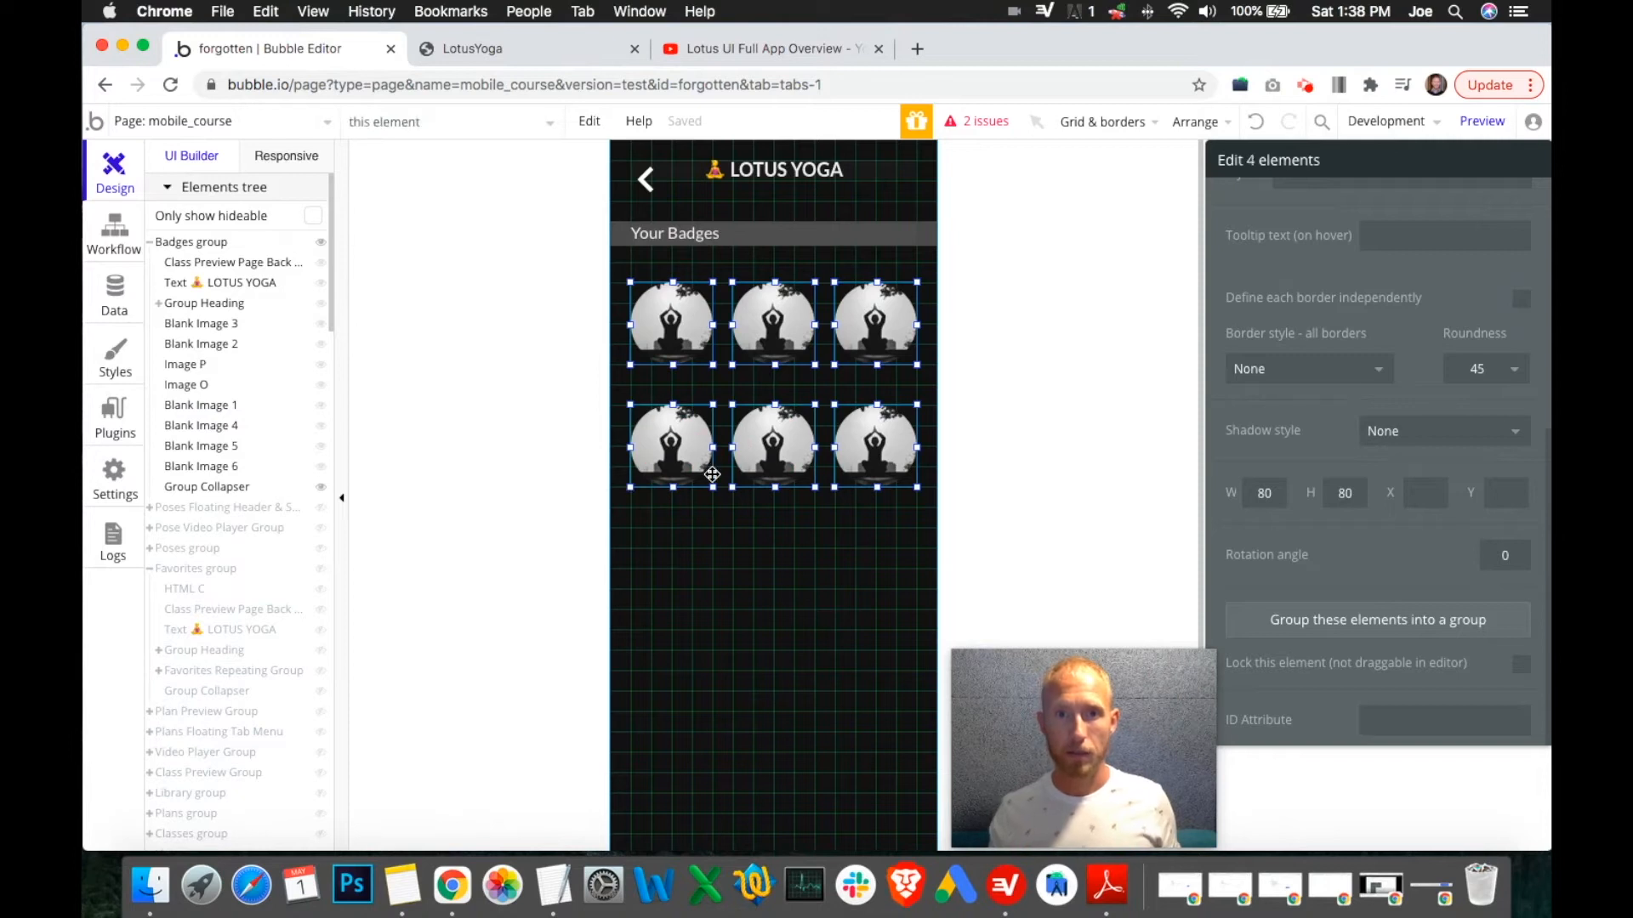
{"action": "key", "text": "Down"}
{"action": "key", "text": "Down"}
{"action": "key", "text": "Down"}
{"action": "key", "text": "Down"}
{"action": "key", "text": "Down"}
{"action": "key", "text": "Down"}
{"action": "key", "text": "Down"}
{"action": "key", "text": "Down"}
{"action": "key", "text": "Down"}
{"action": "key", "text": "Down"}
{"action": "key", "text": "Down"}
{"action": "key", "text": "Down"}
{"action": "key", "text": "Down"}
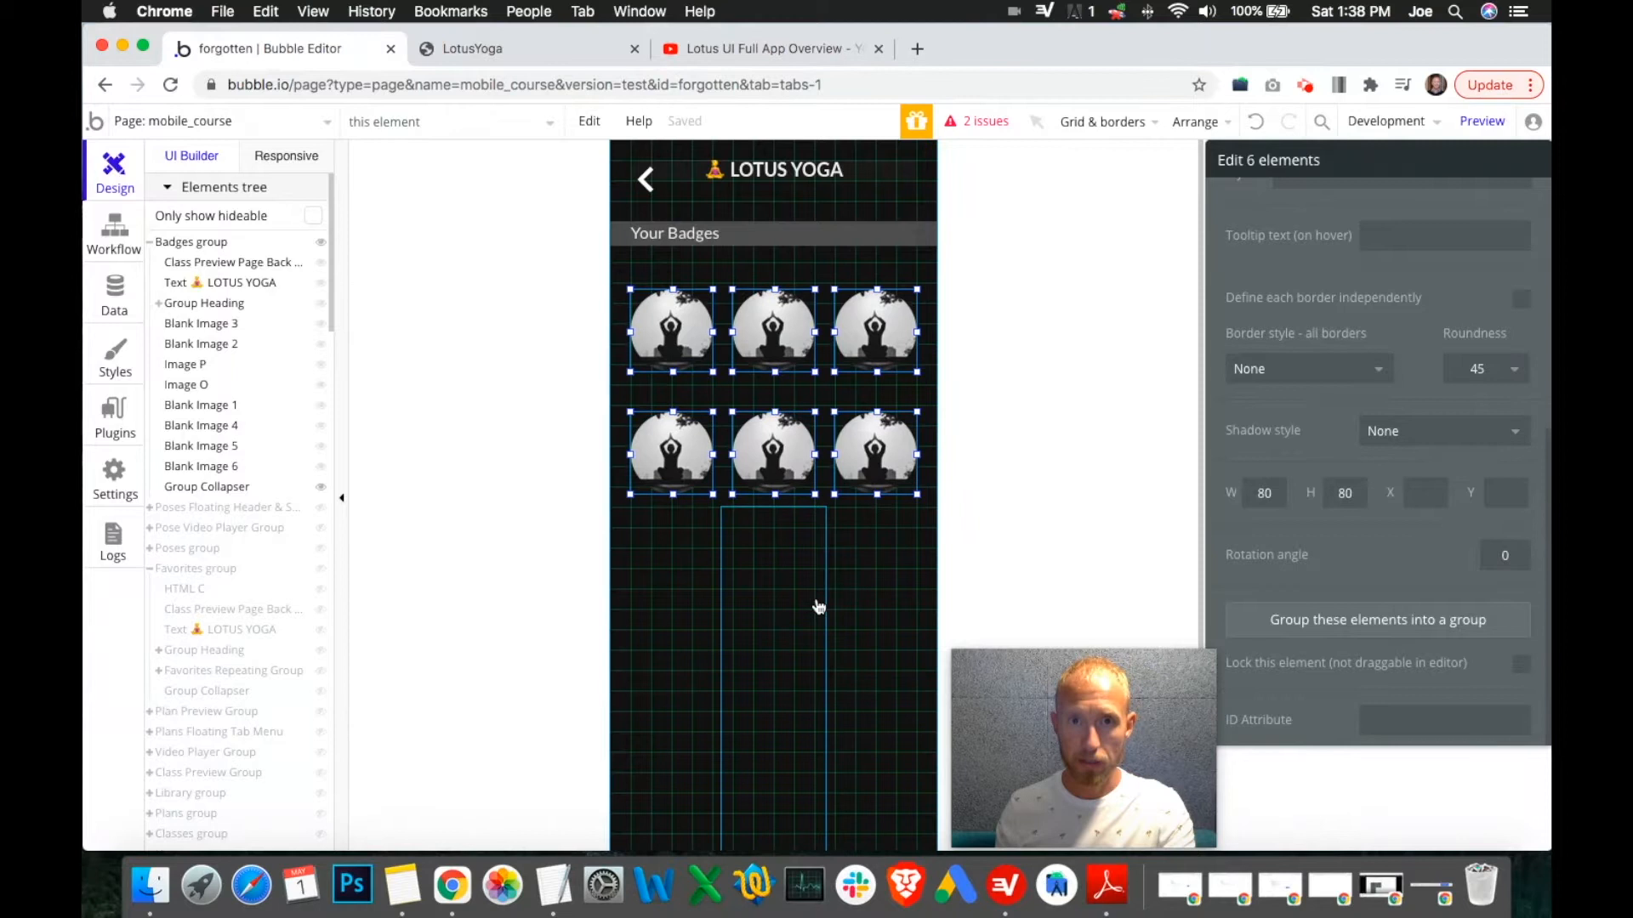
{"action": "key", "text": "Down"}
{"action": "key", "text": "Down"}
{"action": "key", "text": "Down"}
{"action": "key", "text": "Down"}
{"action": "key", "text": "Down"}
{"action": "key", "text": "Down"}
{"action": "key", "text": "Down"}
{"action": "key", "text": "Down"}
{"action": "key", "text": "Down"}
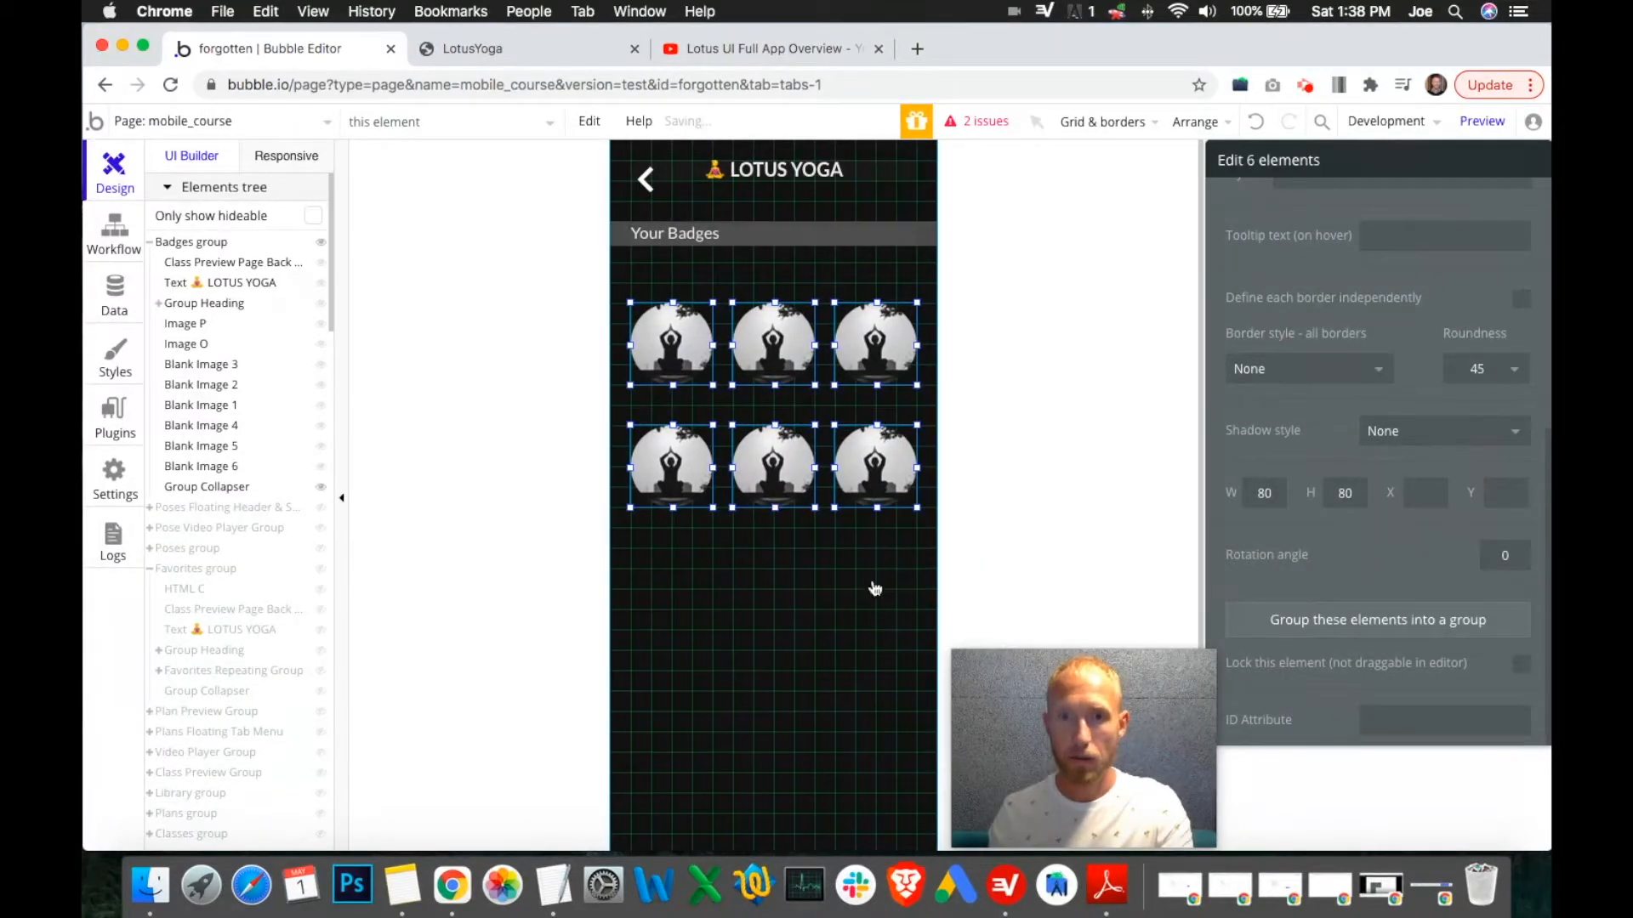
Try a Y position of 300 on the whole second badge row.
{"action": "left_click", "coordinate": [885, 558]}
{"action": "left_click", "coordinate": [887, 499]}
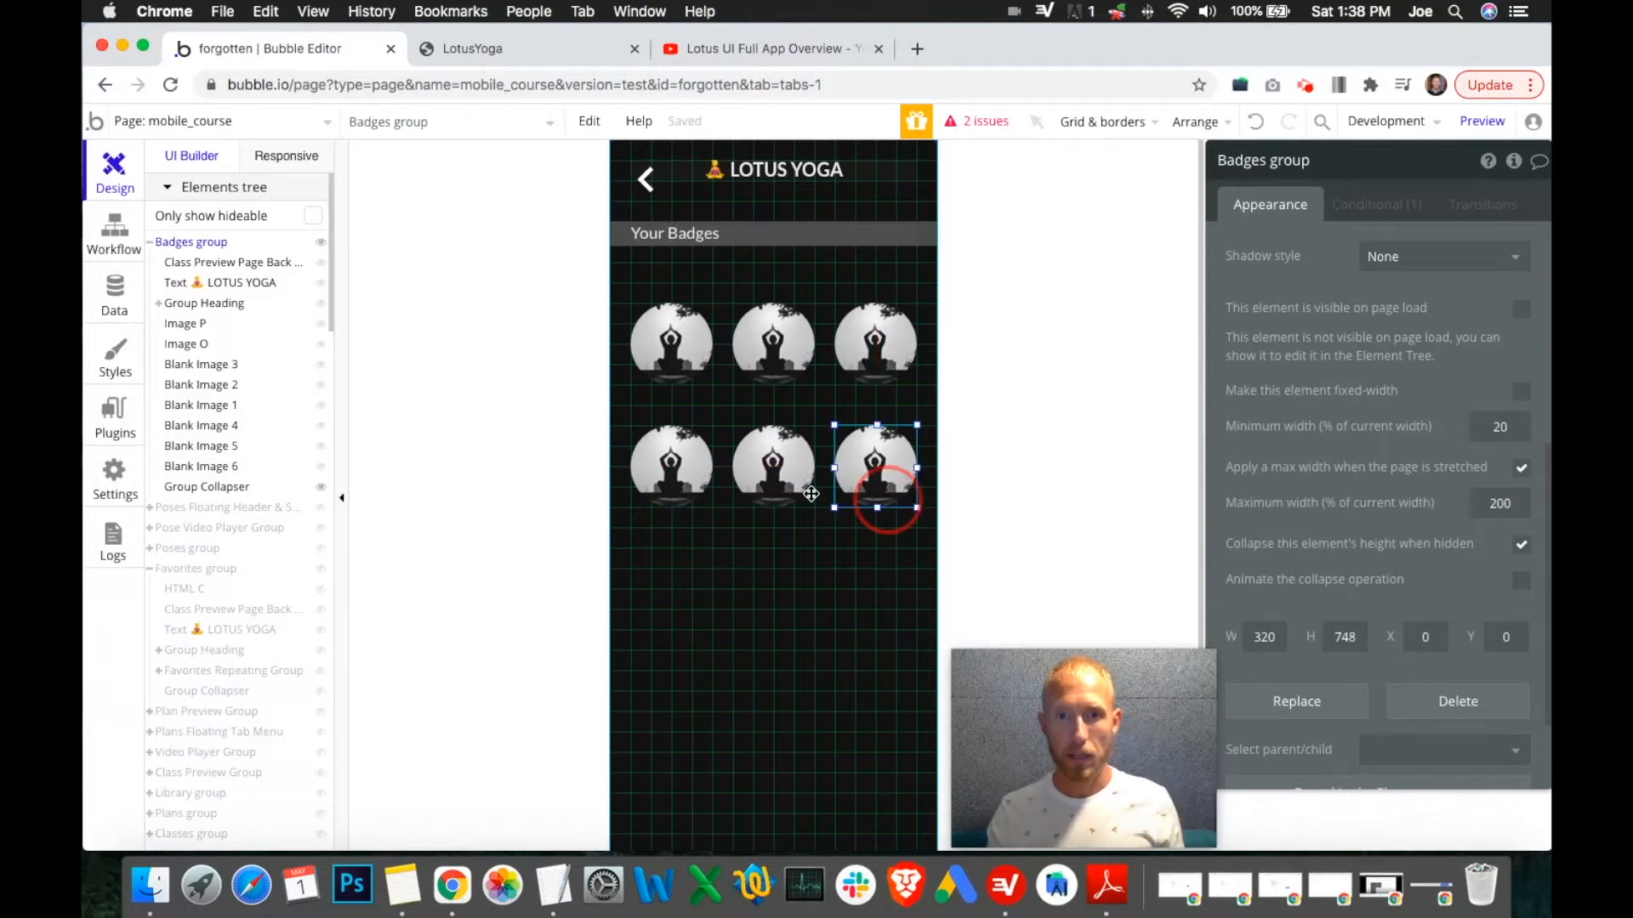
{"action": "left_click", "coordinate": [779, 496], "text": "shift"}
{"action": "left_click", "coordinate": [672, 488], "text": "shift"}
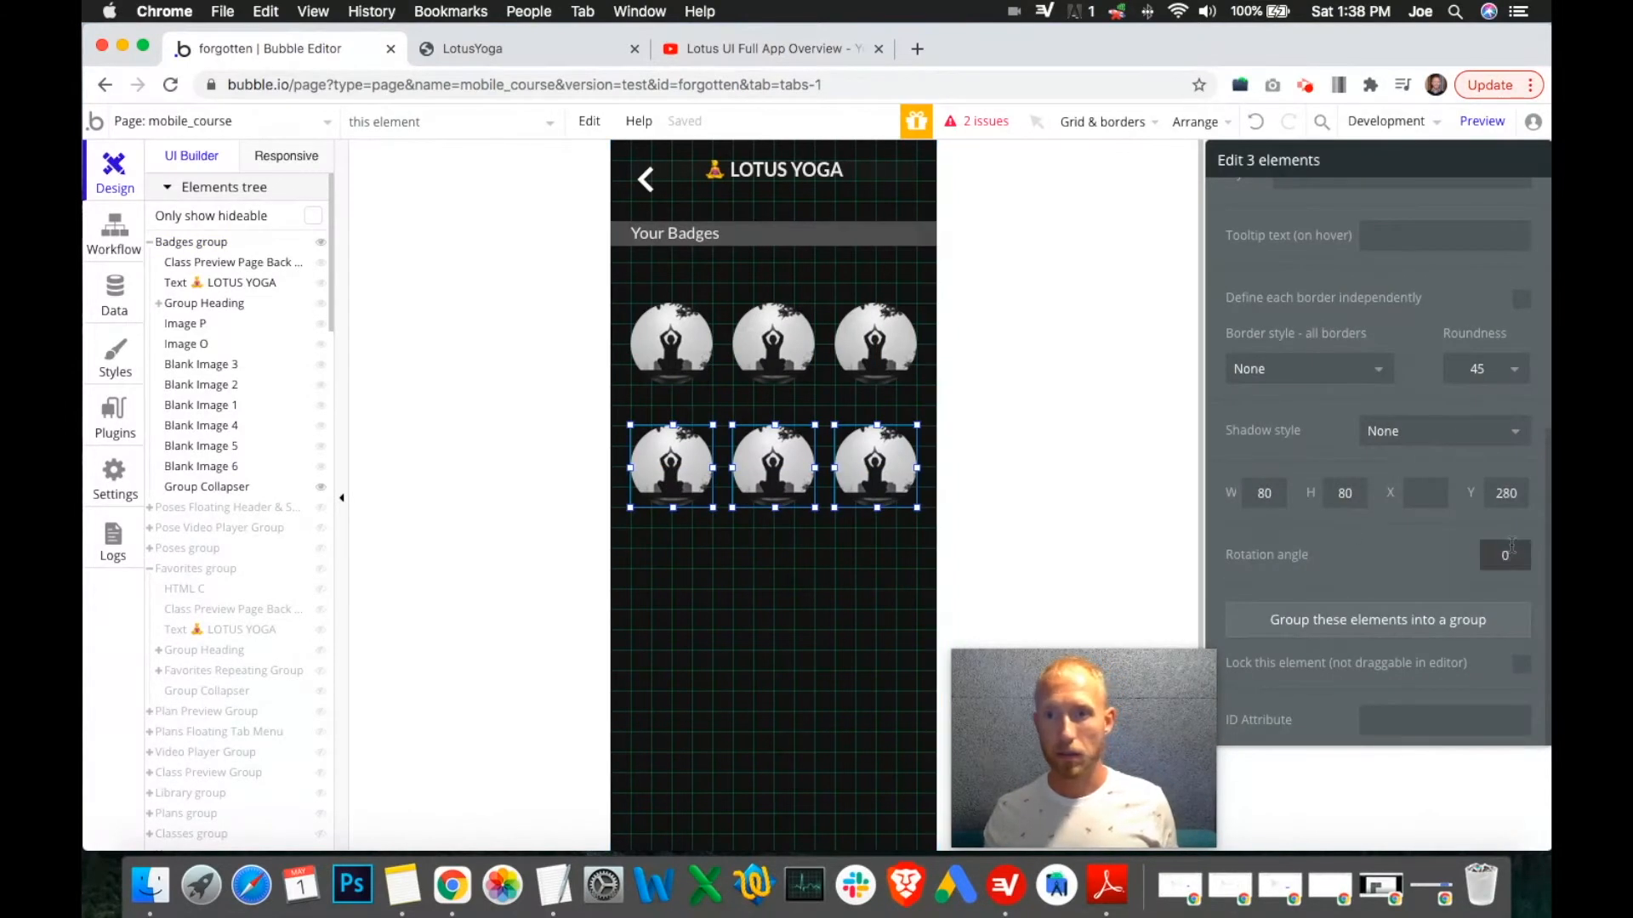
{"action": "left_click", "coordinate": [1523, 484]}
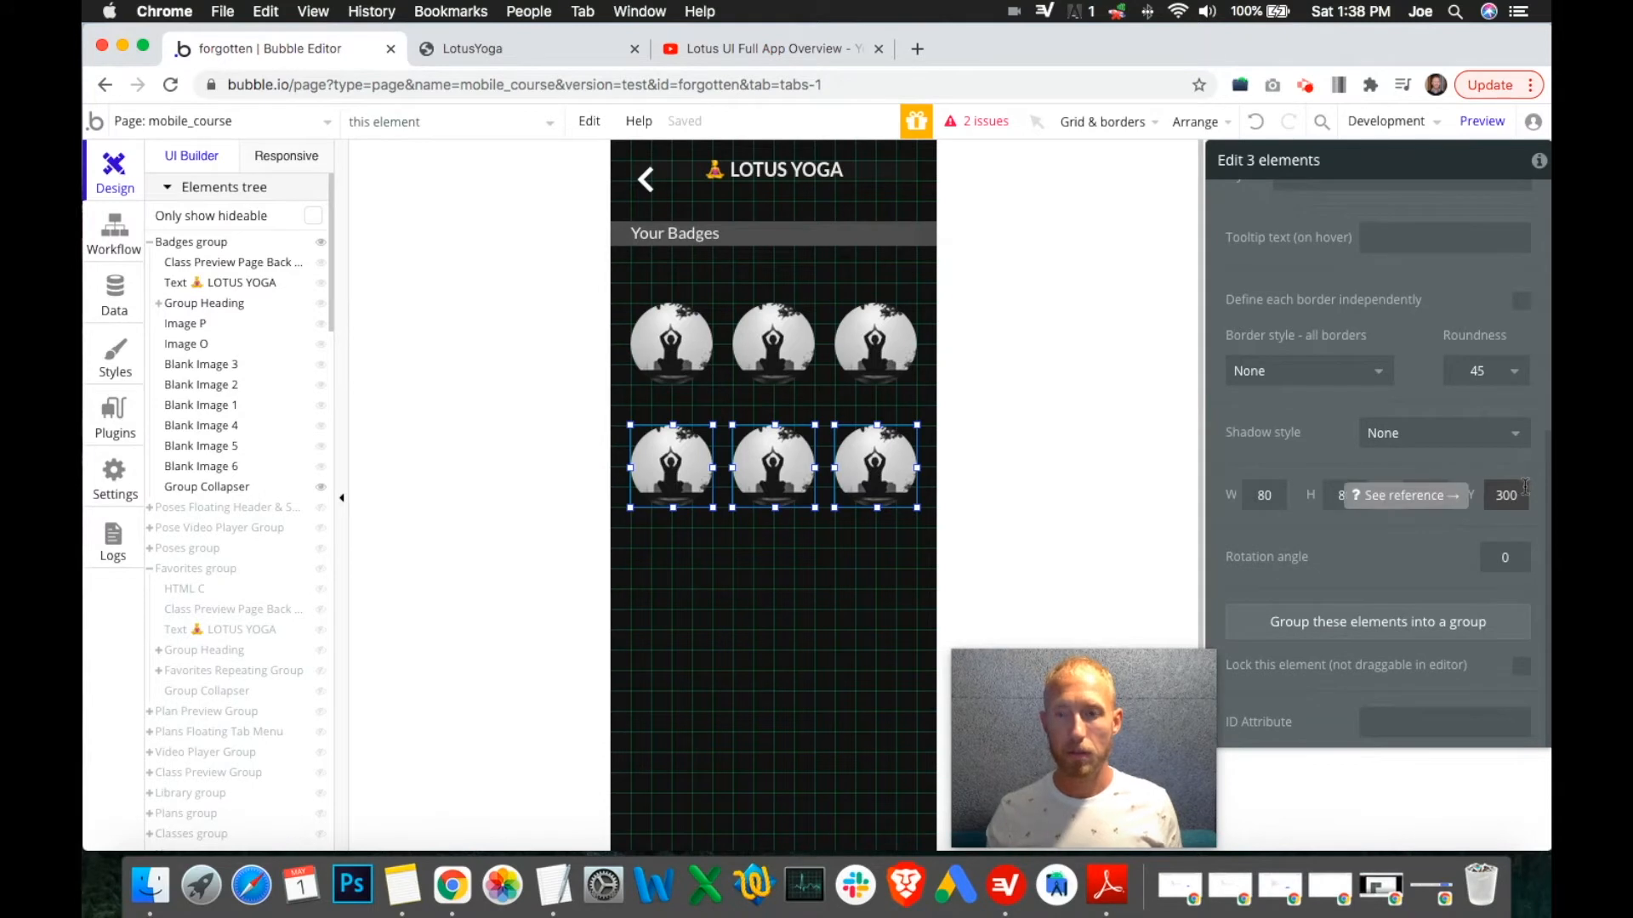
Set the Y position of Blank Image 6 and Blank Image 5 individually to 300.
{"action": "left_click", "coordinate": [849, 460]}
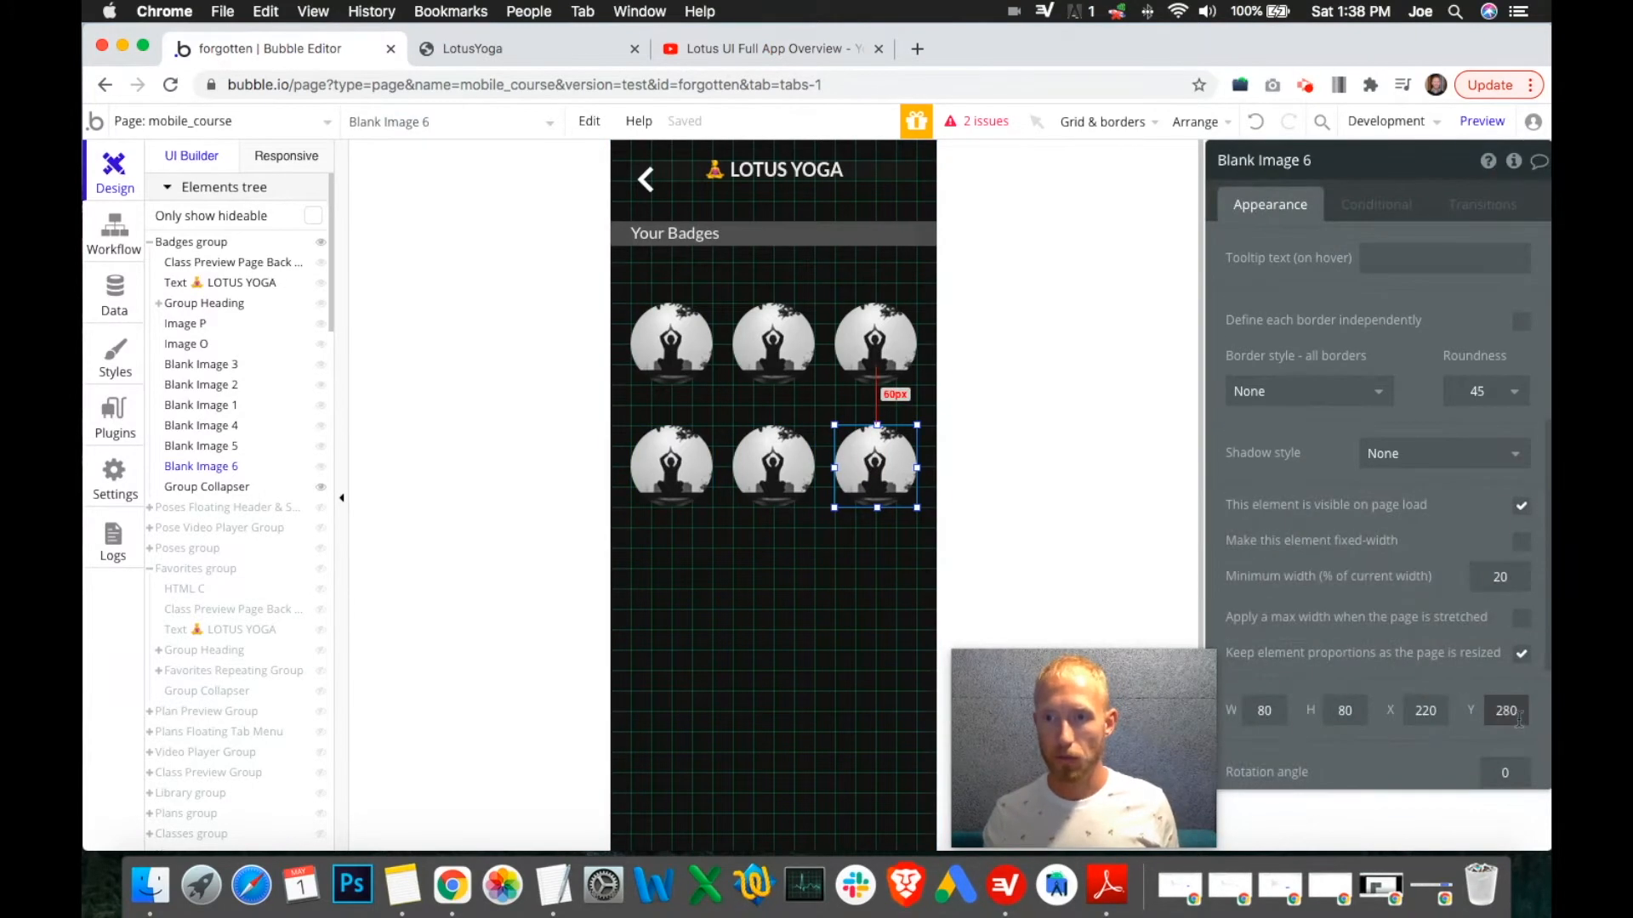
{"action": "type", "text": "300"}
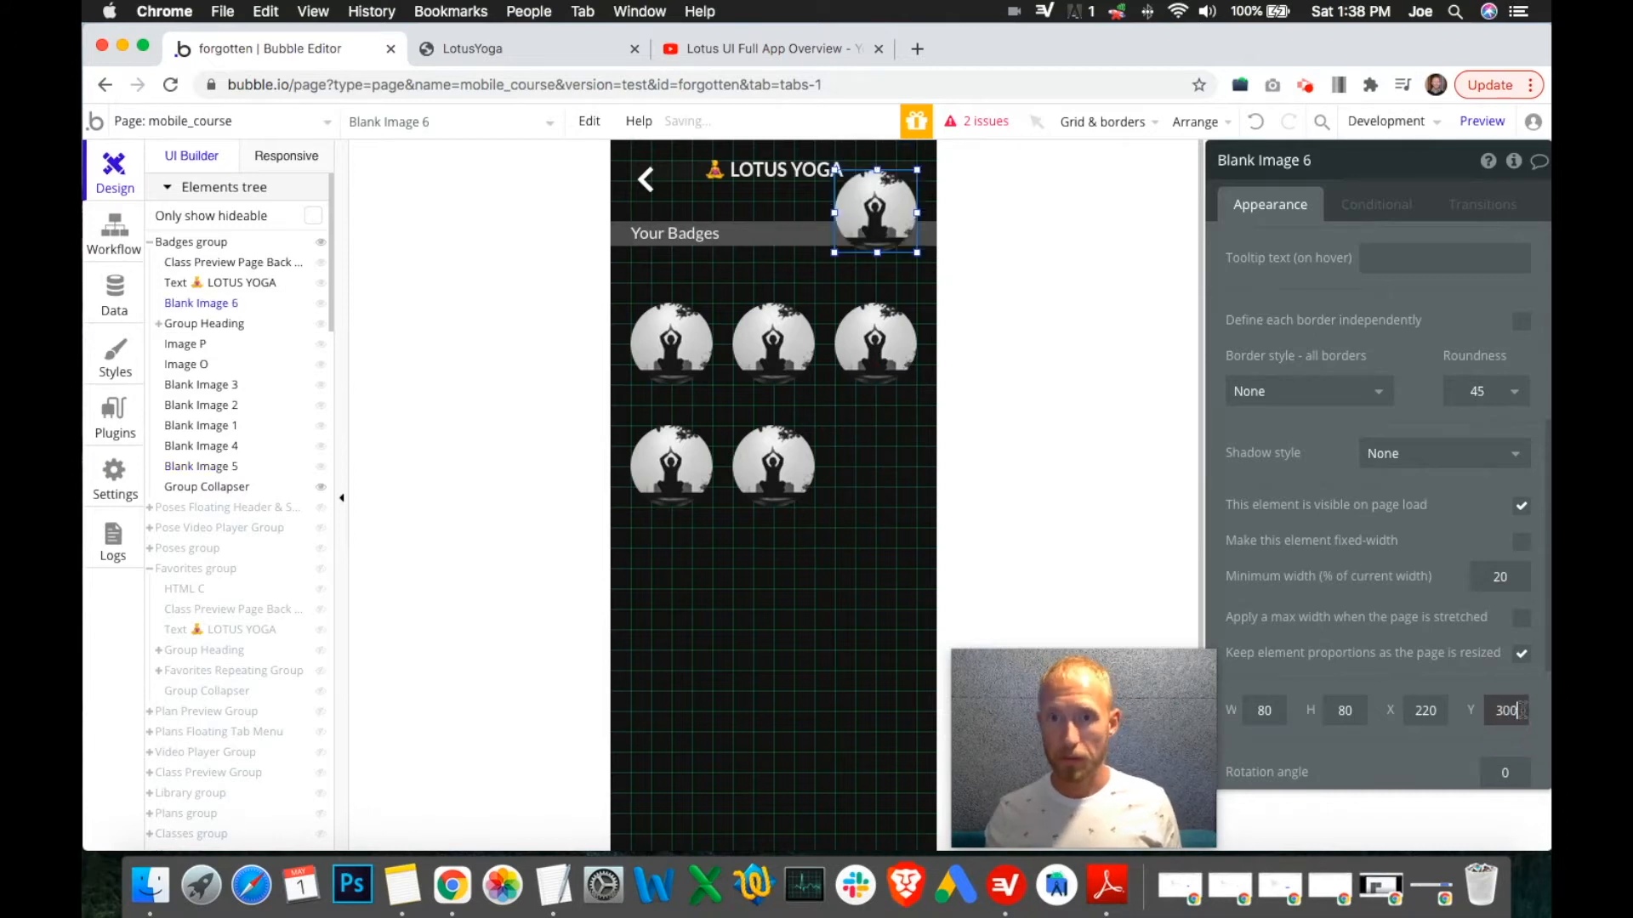
{"action": "left_click", "coordinate": [791, 495]}
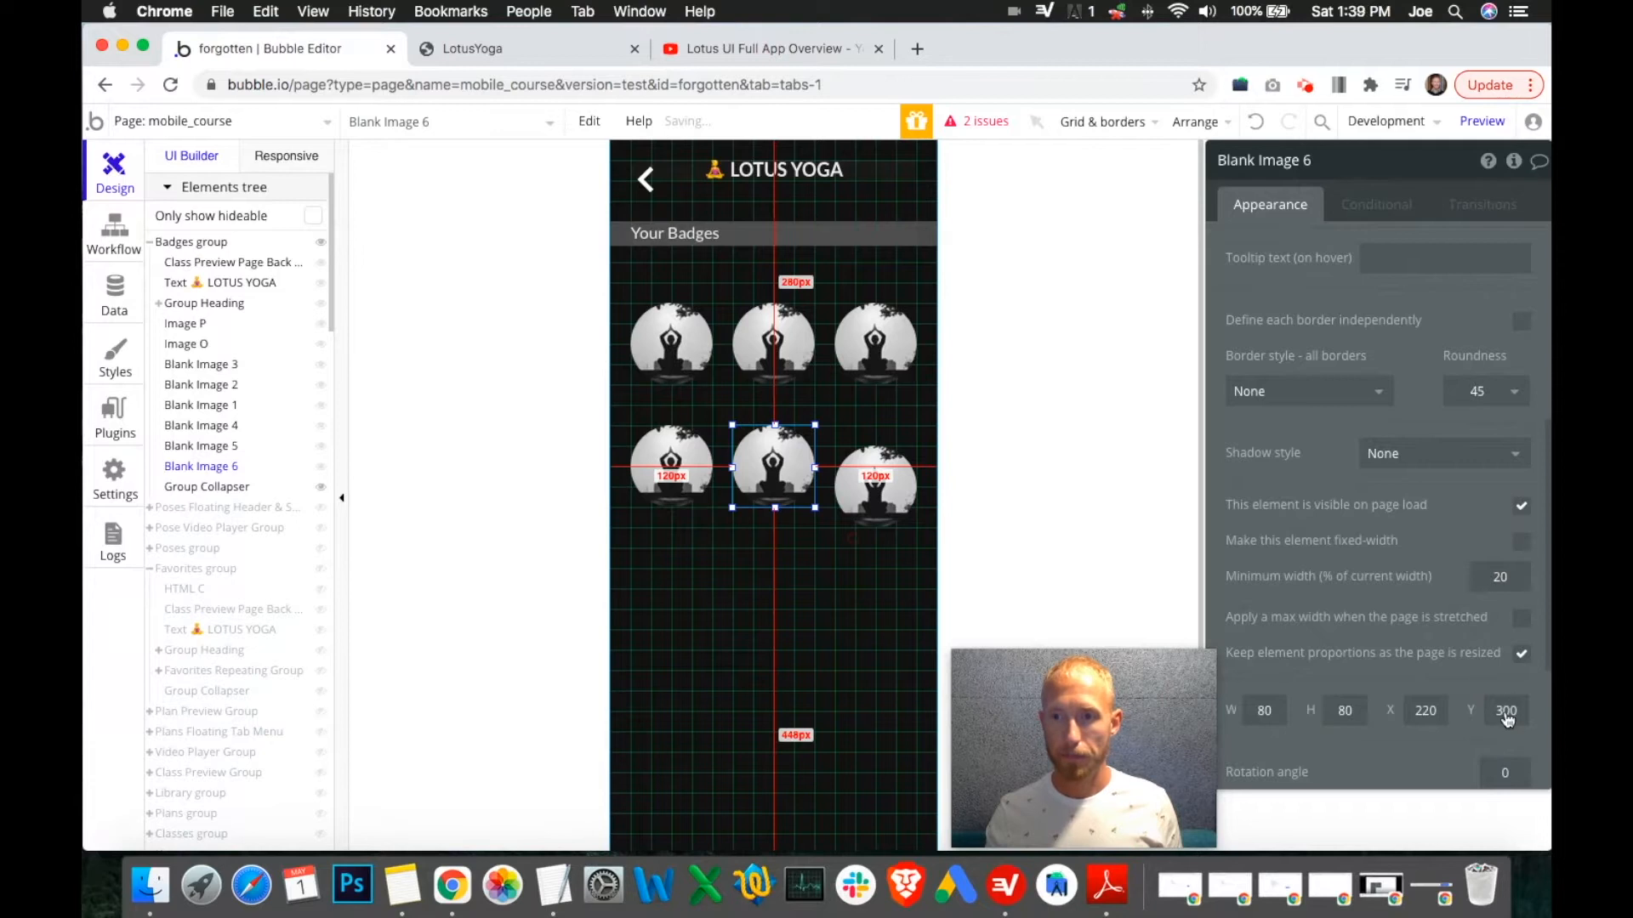
{"action": "left_click", "coordinate": [1498, 711]}
{"action": "key", "text": "super+a"}
{"action": "key", "text": "BackSpace"}
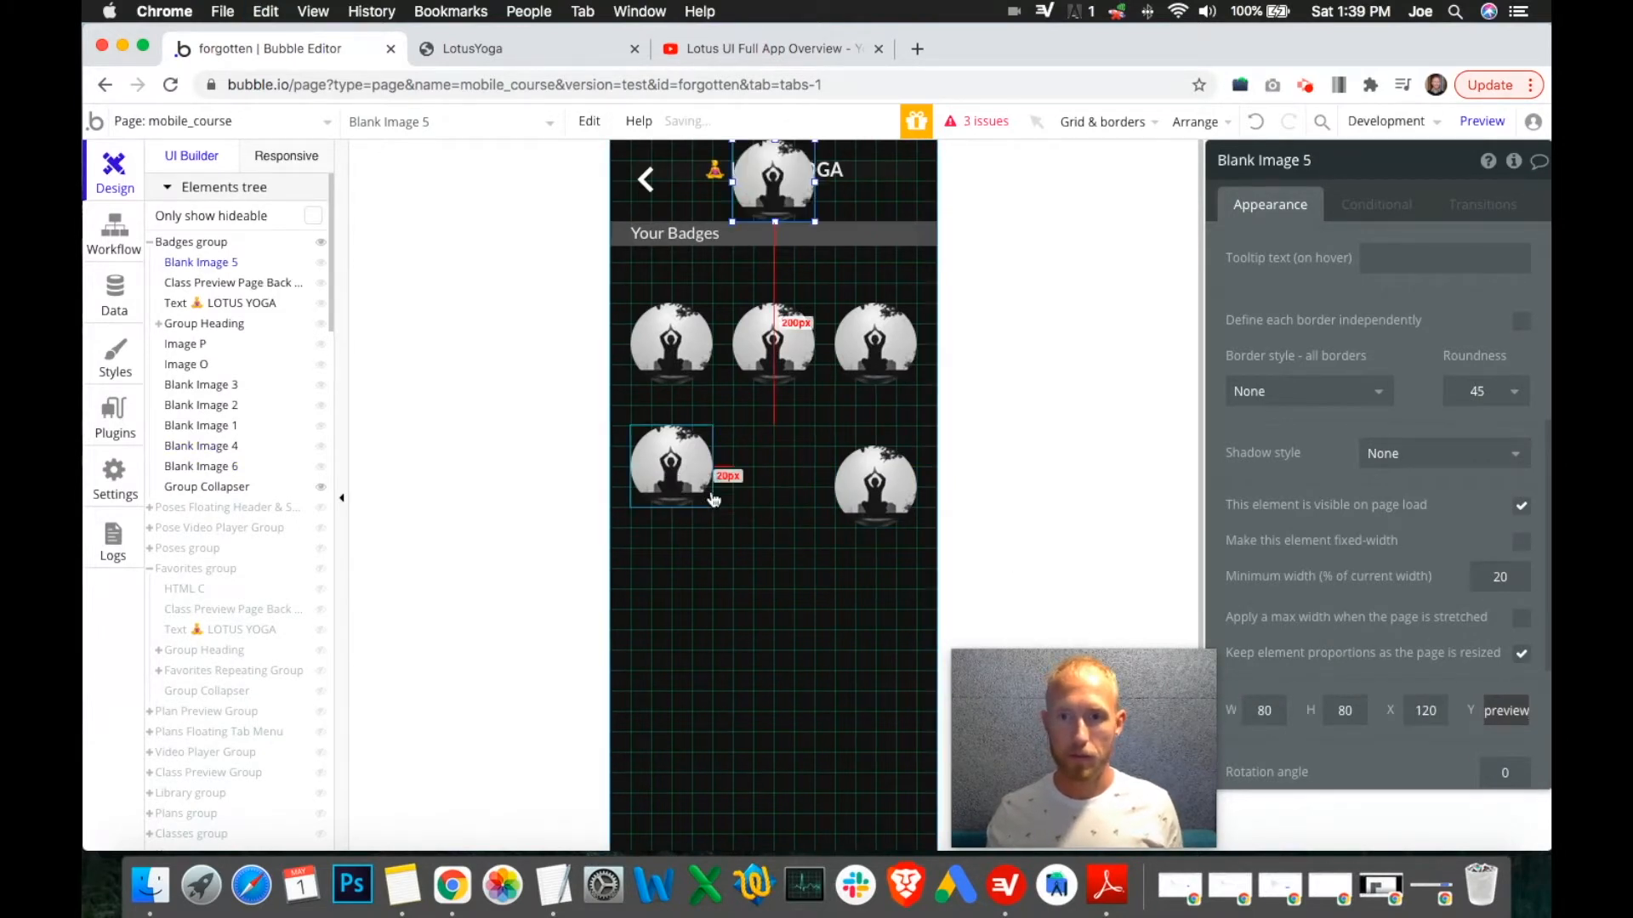
{"action": "left_click", "coordinate": [1505, 699]}
{"action": "double_click", "coordinate": [1505, 710]}
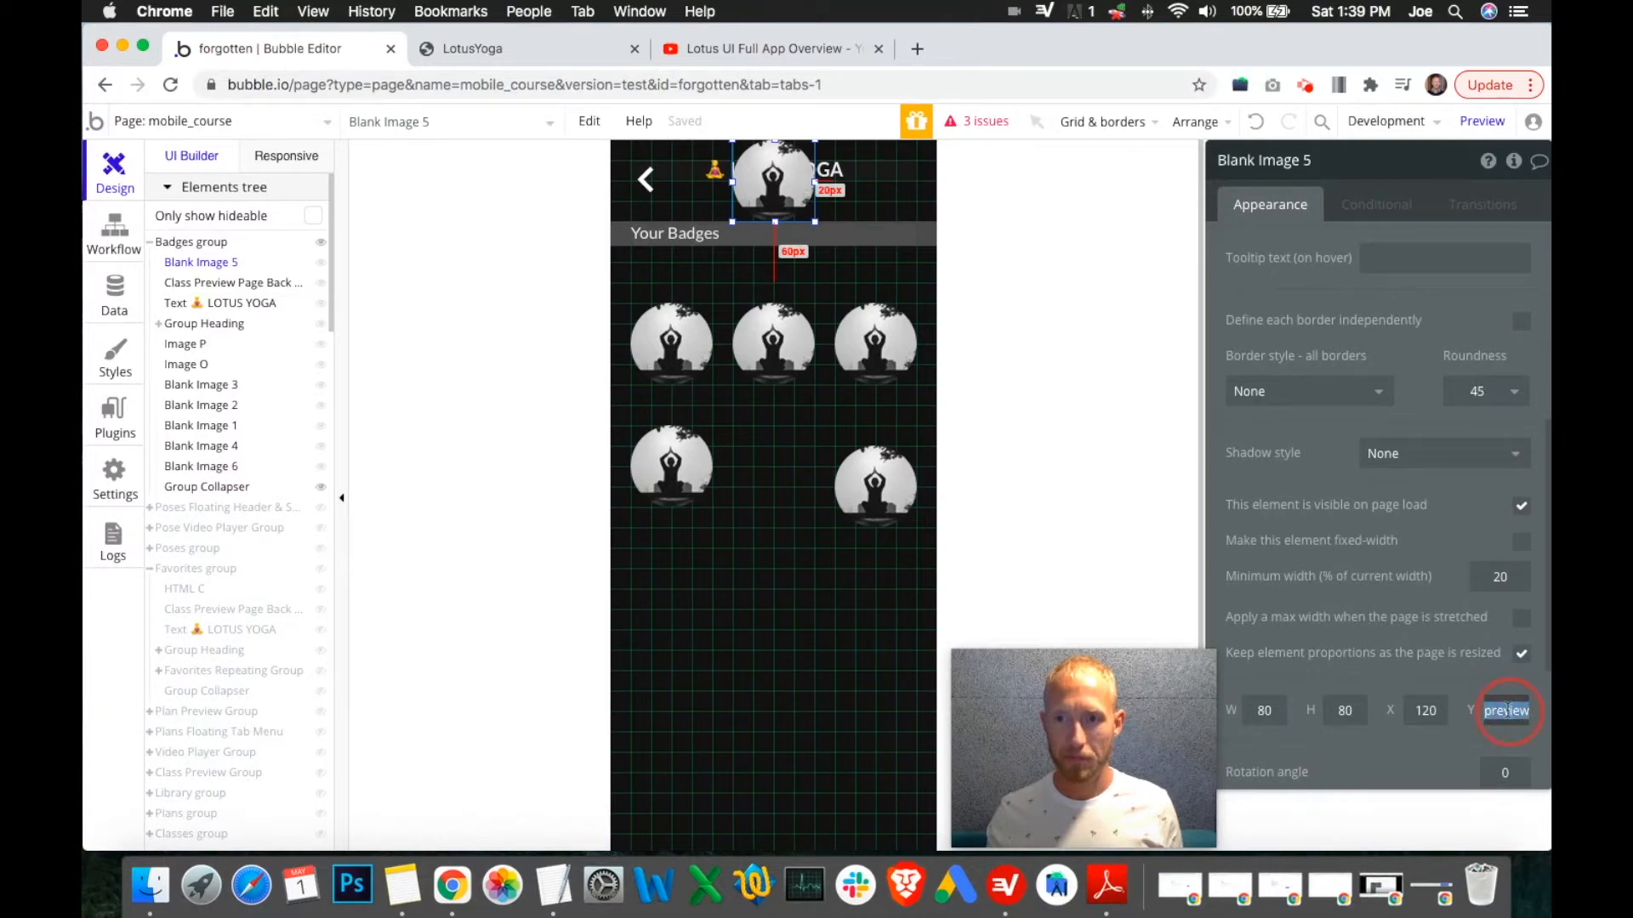
{"action": "key", "text": "super+v"}
{"action": "key", "text": "super+a"}
{"action": "key", "text": "BackSpace"}
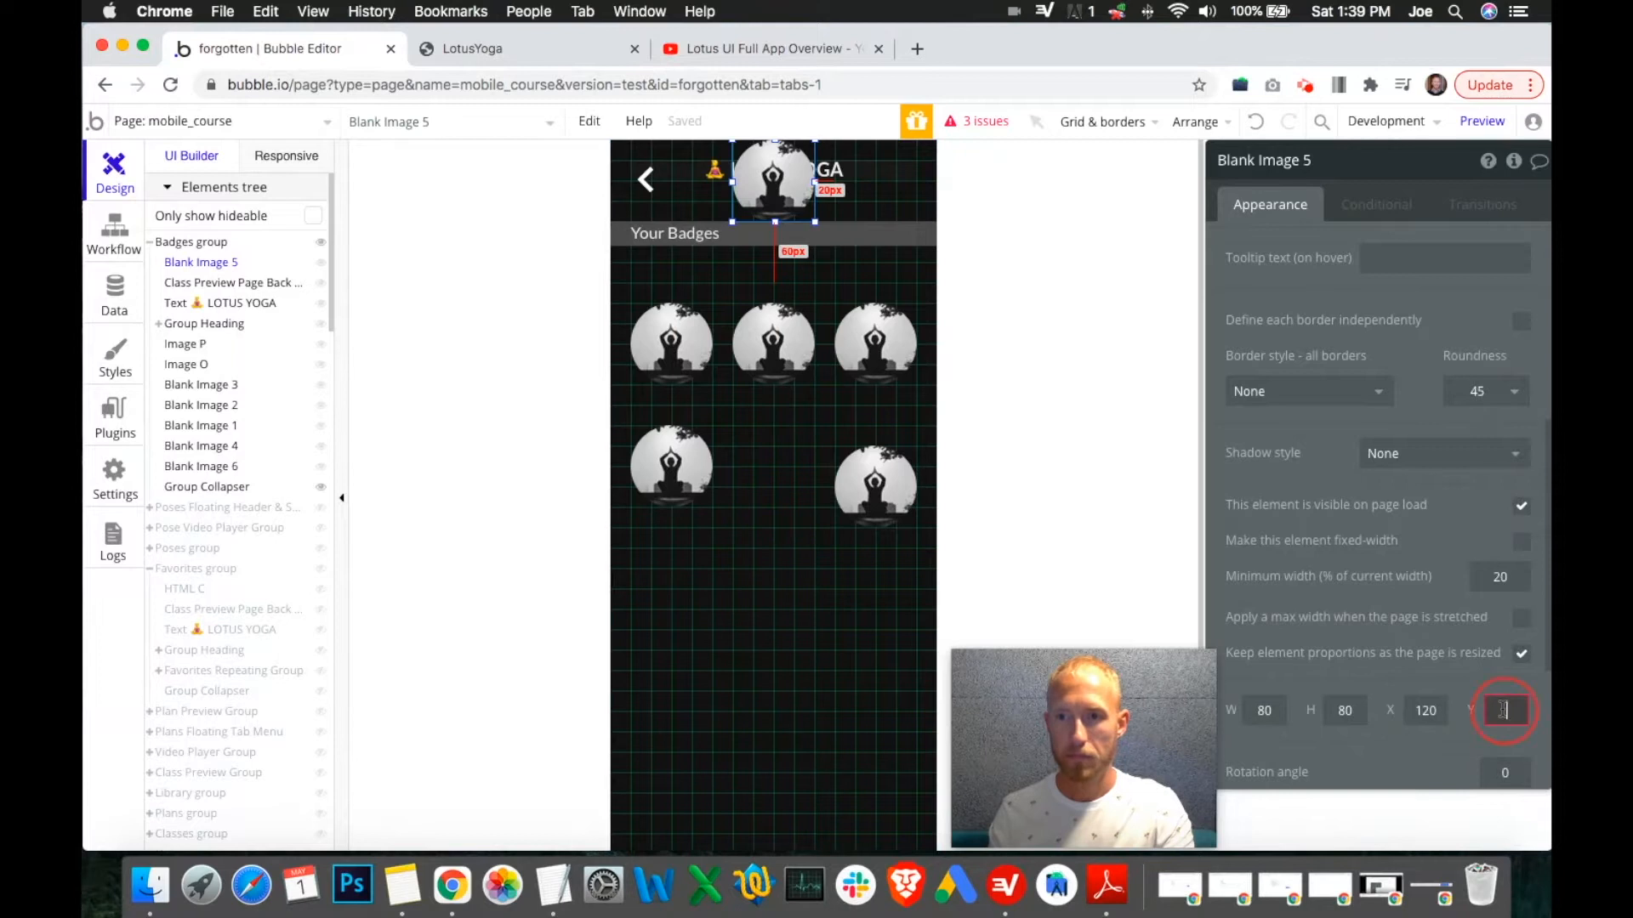
{"action": "type", "text": "300"}
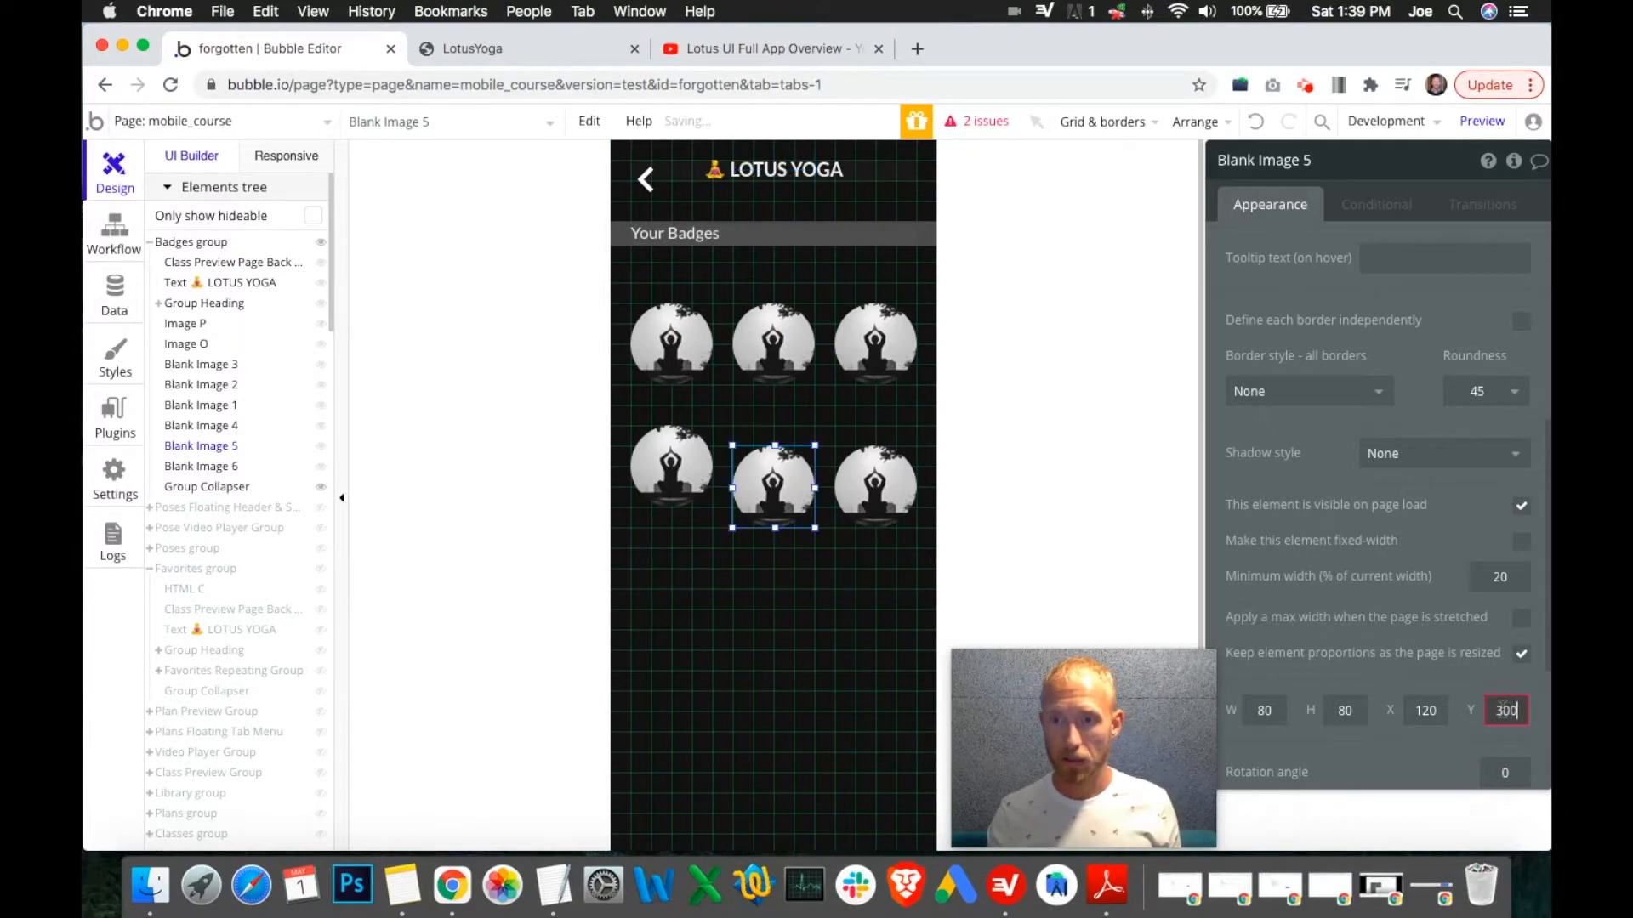
Set the Y position of Blank Image 4 to 300.
{"action": "left_click", "coordinate": [651, 456]}
{"action": "left_click", "coordinate": [1506, 710]}
{"action": "type", "text": "300"}
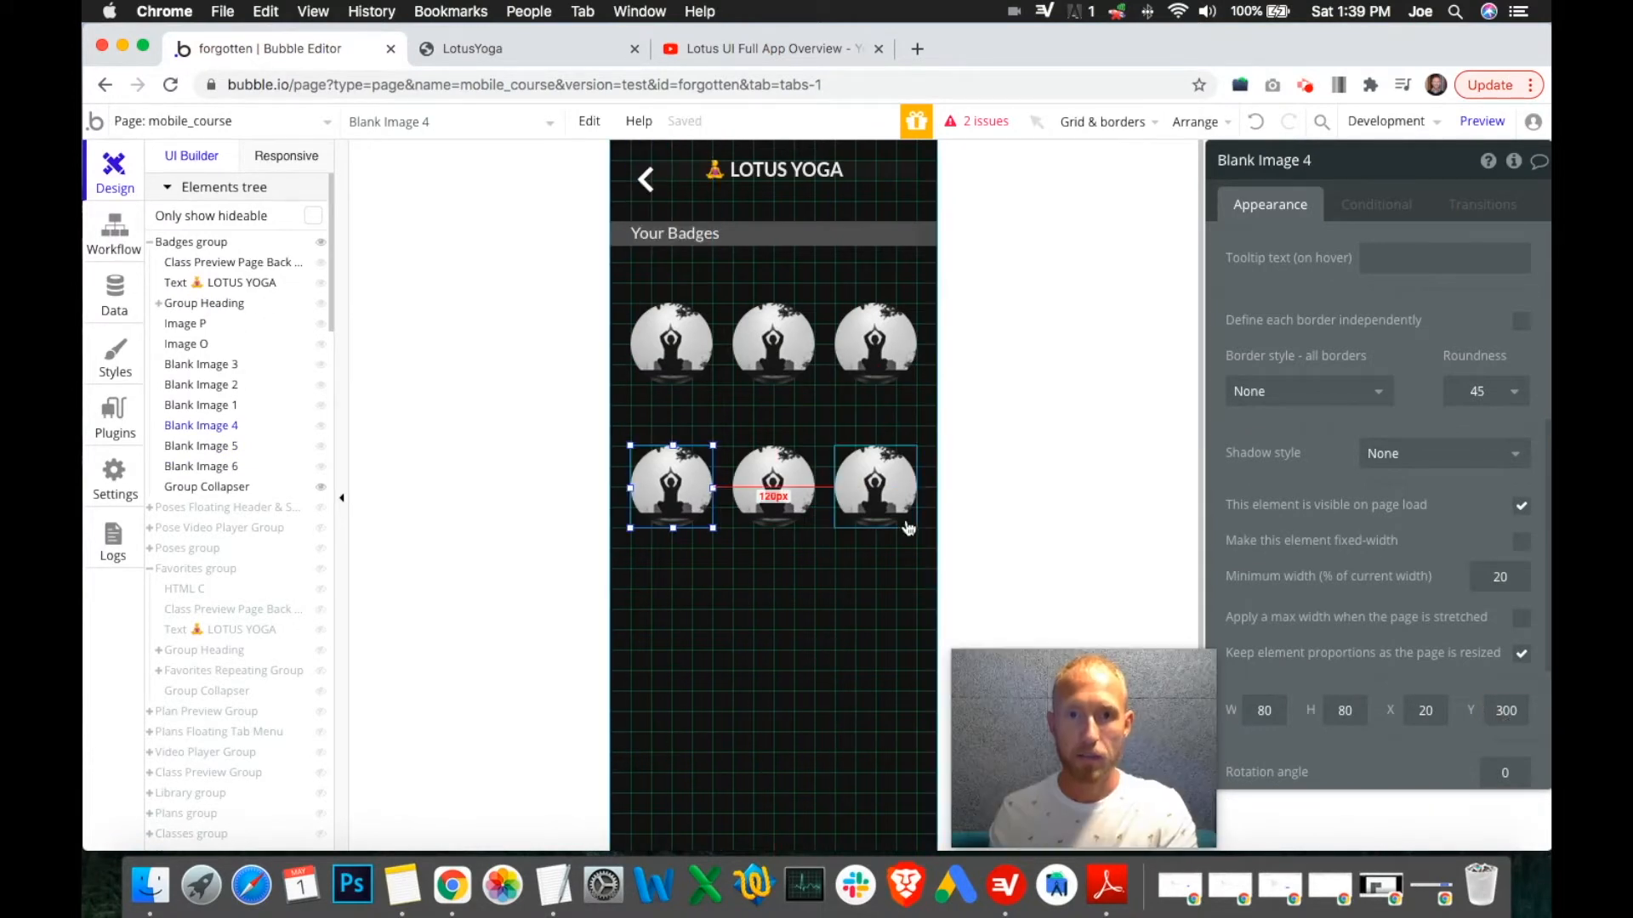
Shorten the Group Collapser from its upper edge to a height of about 288, starting at about Y 460.
{"action": "left_click", "coordinate": [772, 636]}
{"action": "left_click_drag", "start_coordinate": [774, 508], "coordinate": [774, 609]}
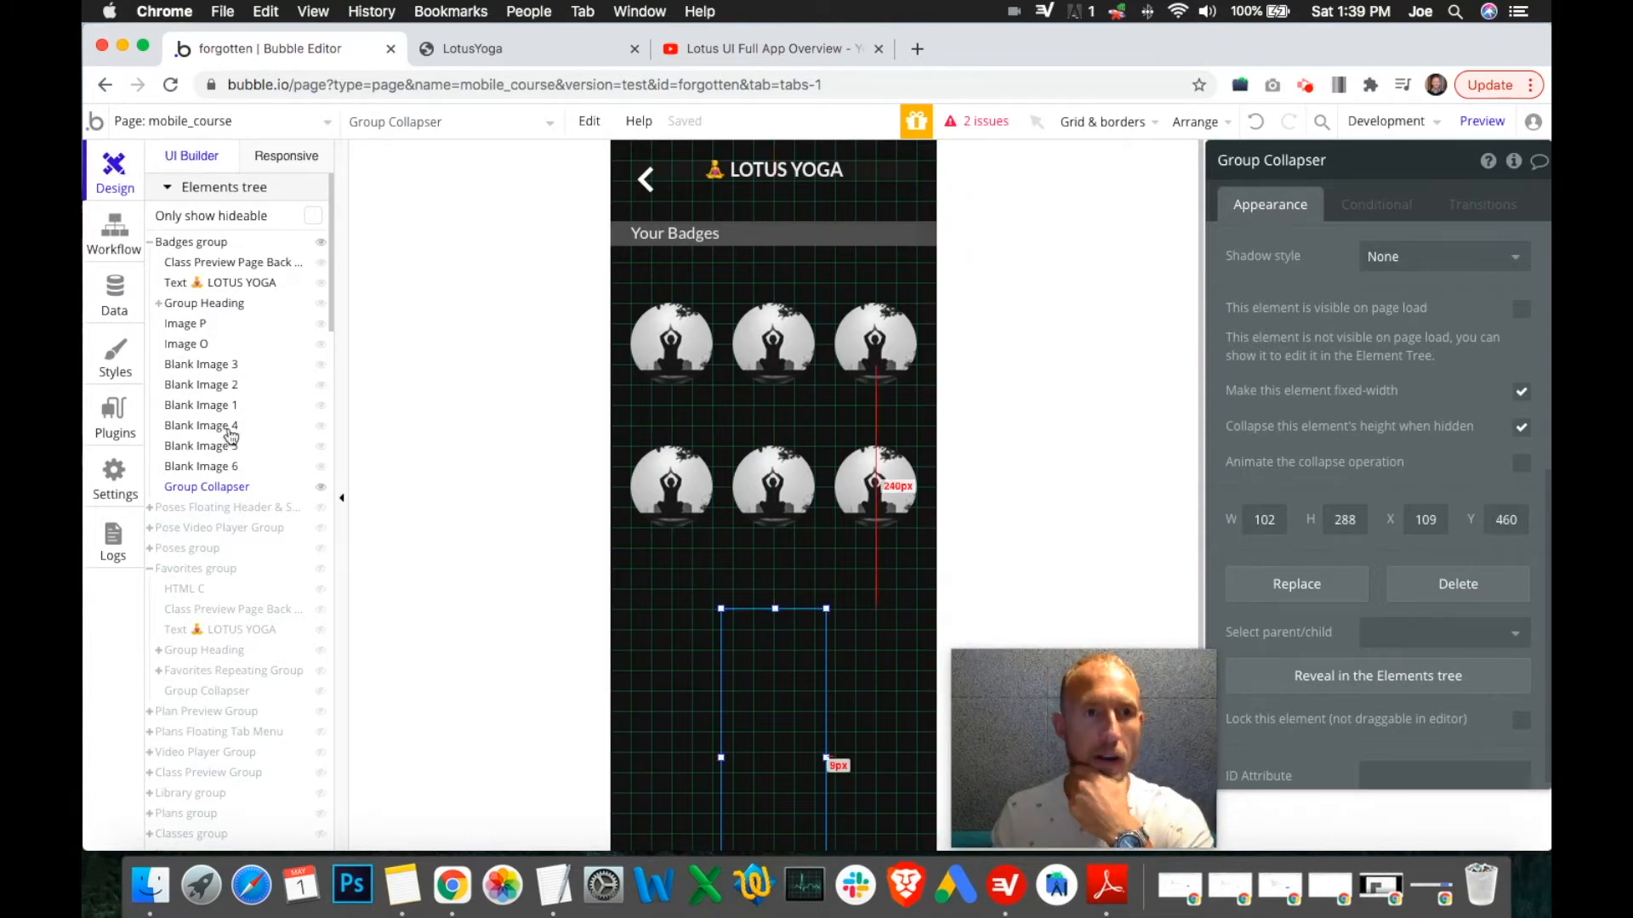
{"action": "left_click", "coordinate": [193, 342]}
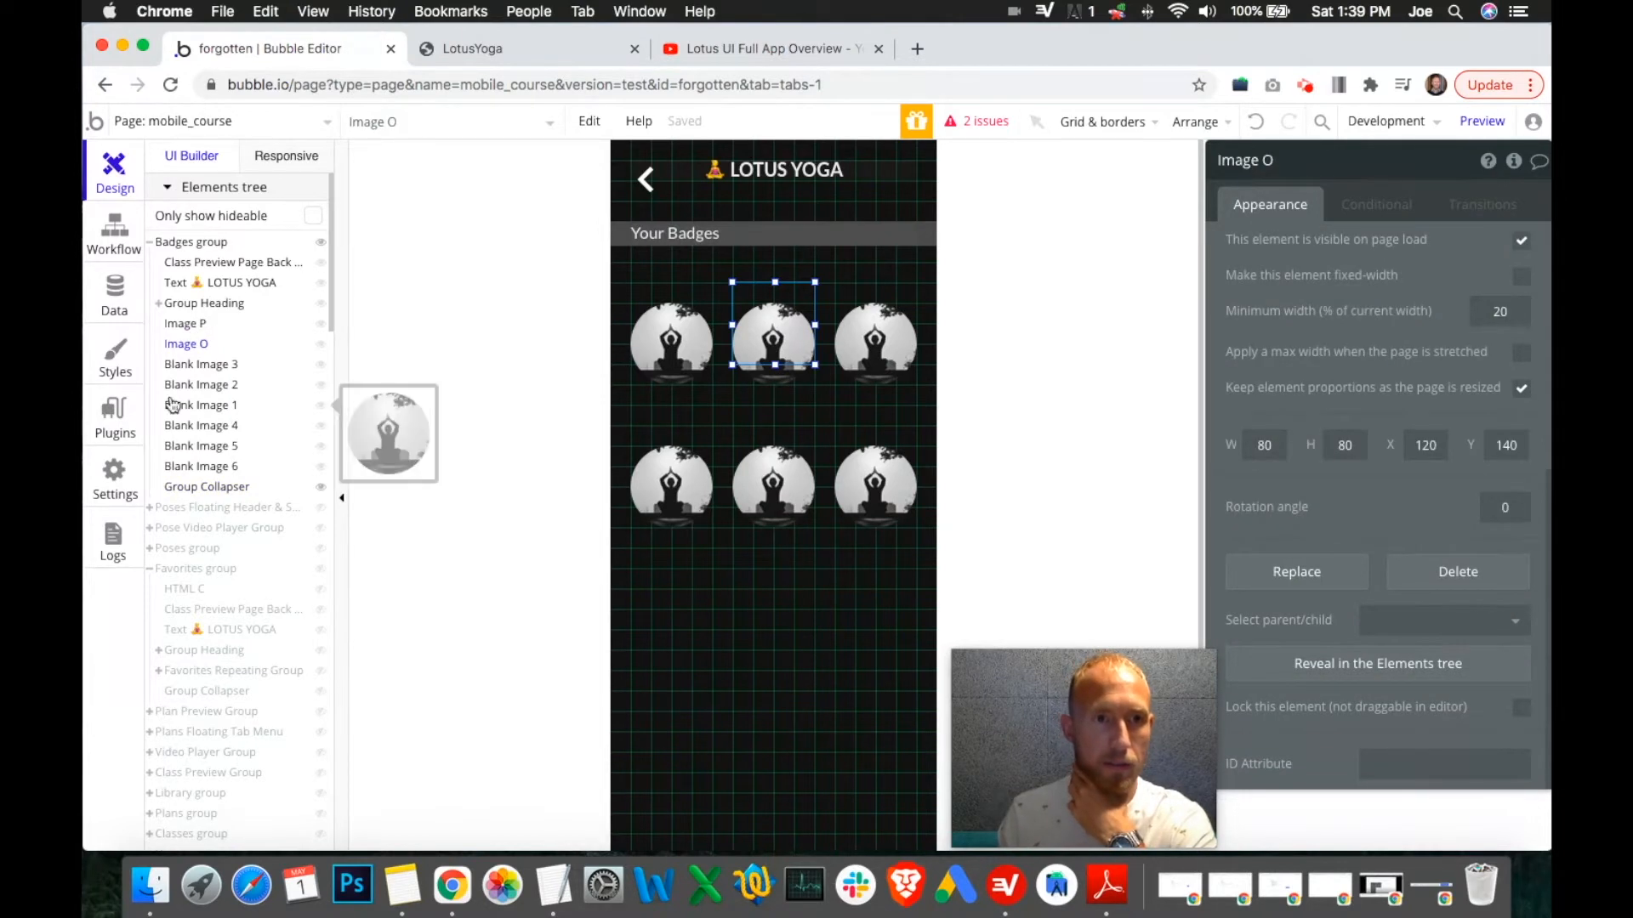
Draw a text element about 78 by 23 above the first badge in the upper row, and set its width to 80.
{"action": "scroll", "coordinate": [238, 628], "scroll_direction": "down", "scroll_amount": 10}
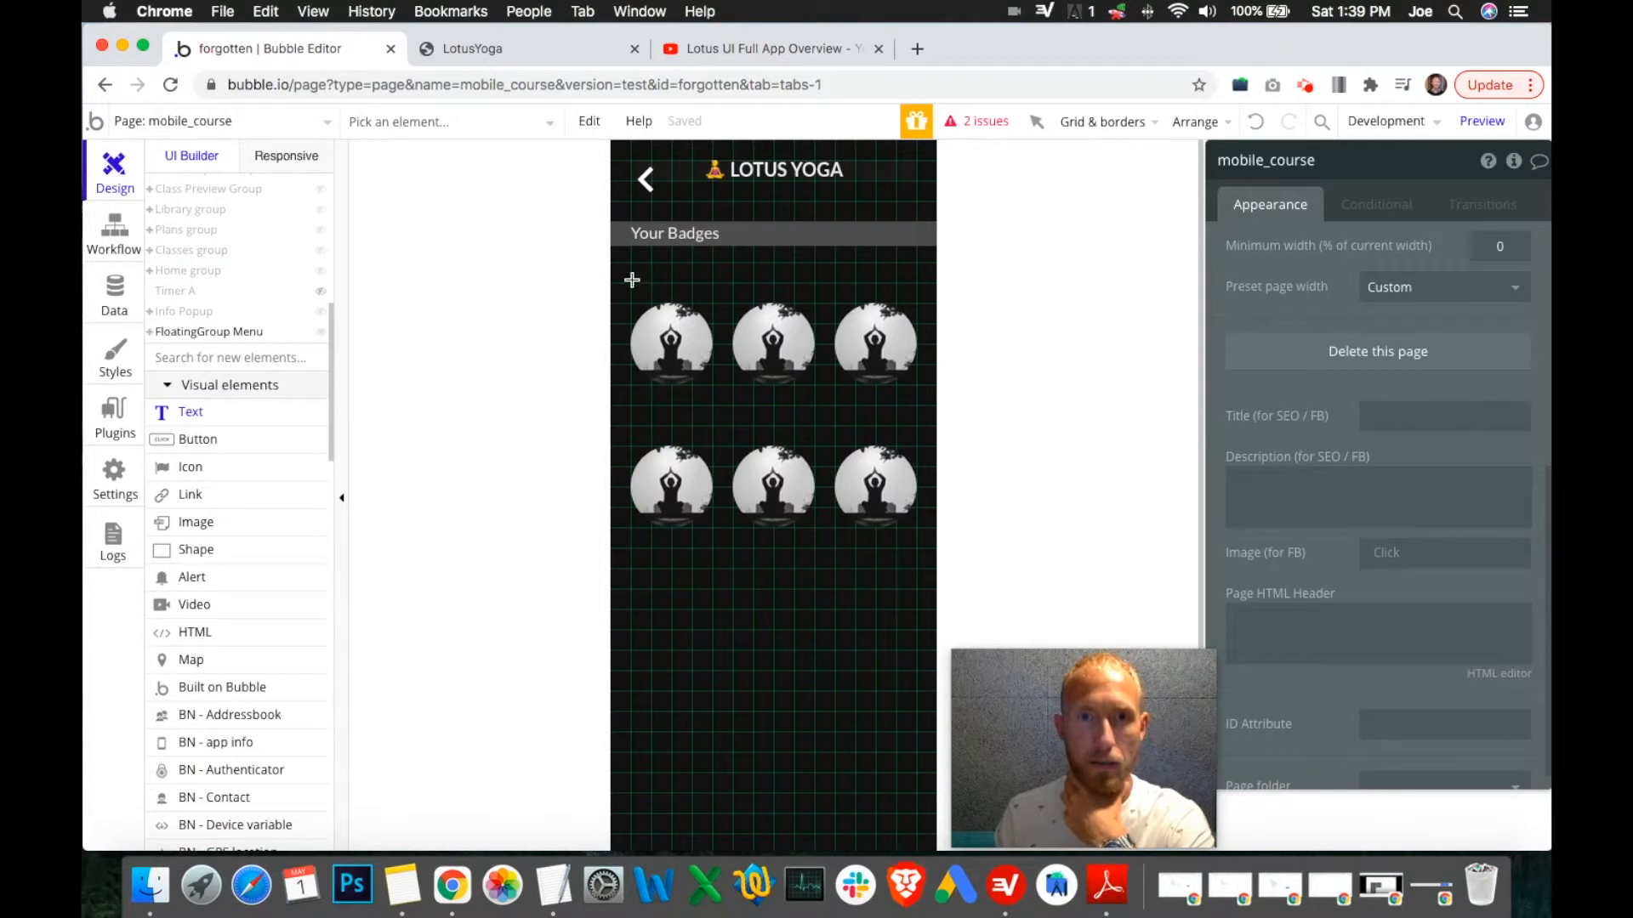
{"action": "left_click_drag", "start_coordinate": [632, 270], "coordinate": [709, 293]}
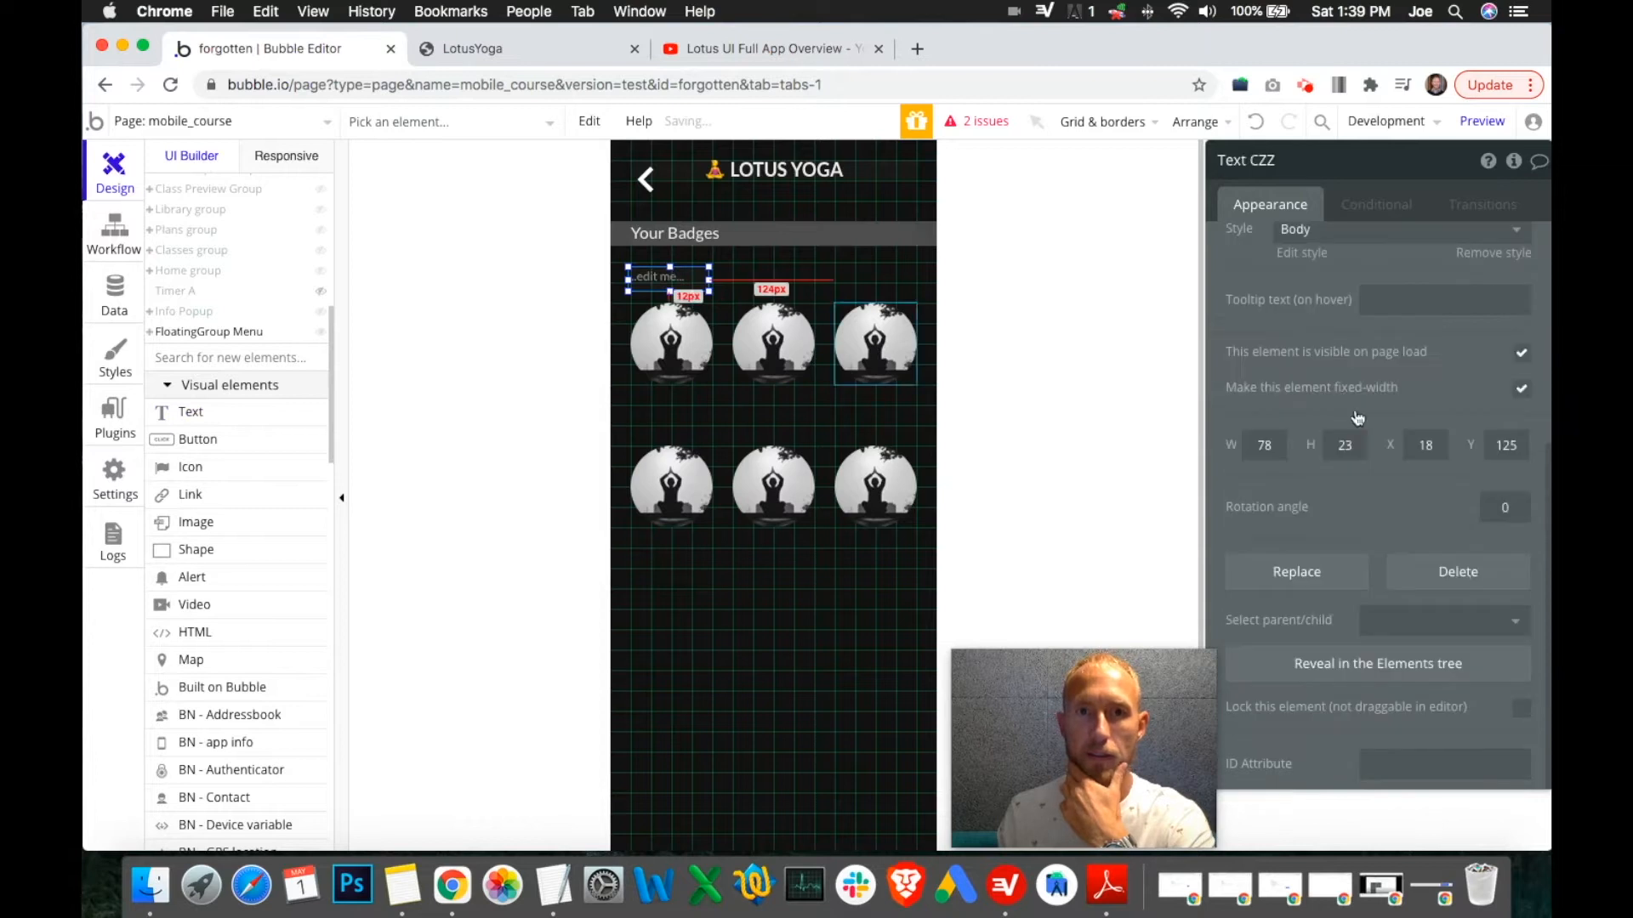
{"action": "left_click", "coordinate": [1264, 443]}
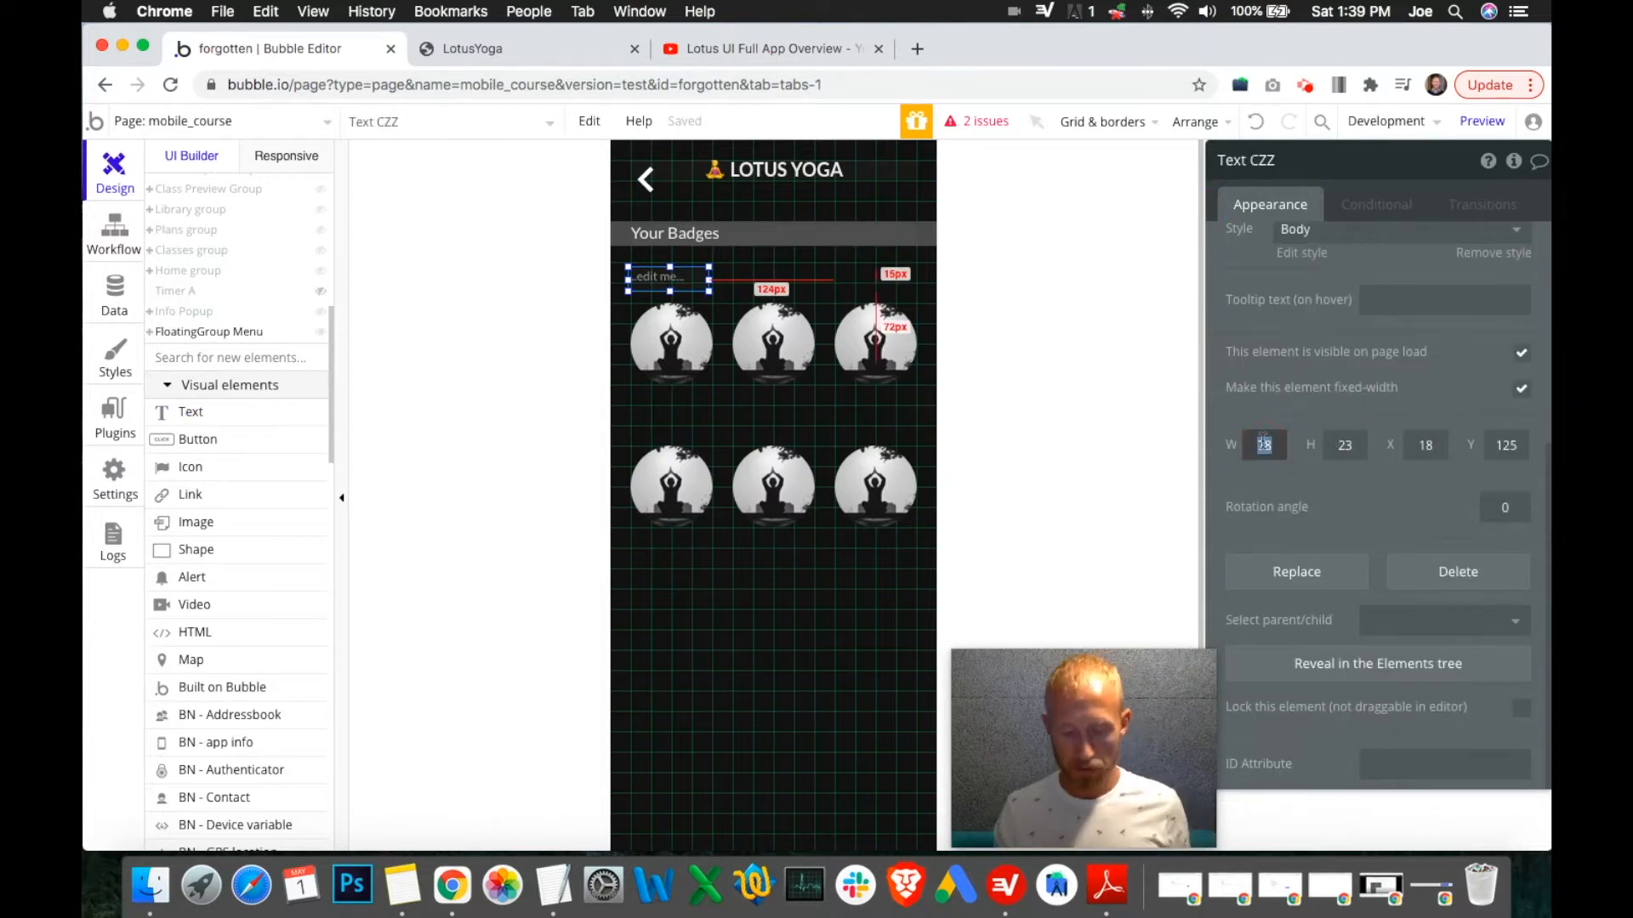
{"action": "type", "text": "80"}
{"action": "key", "text": "Tab"}
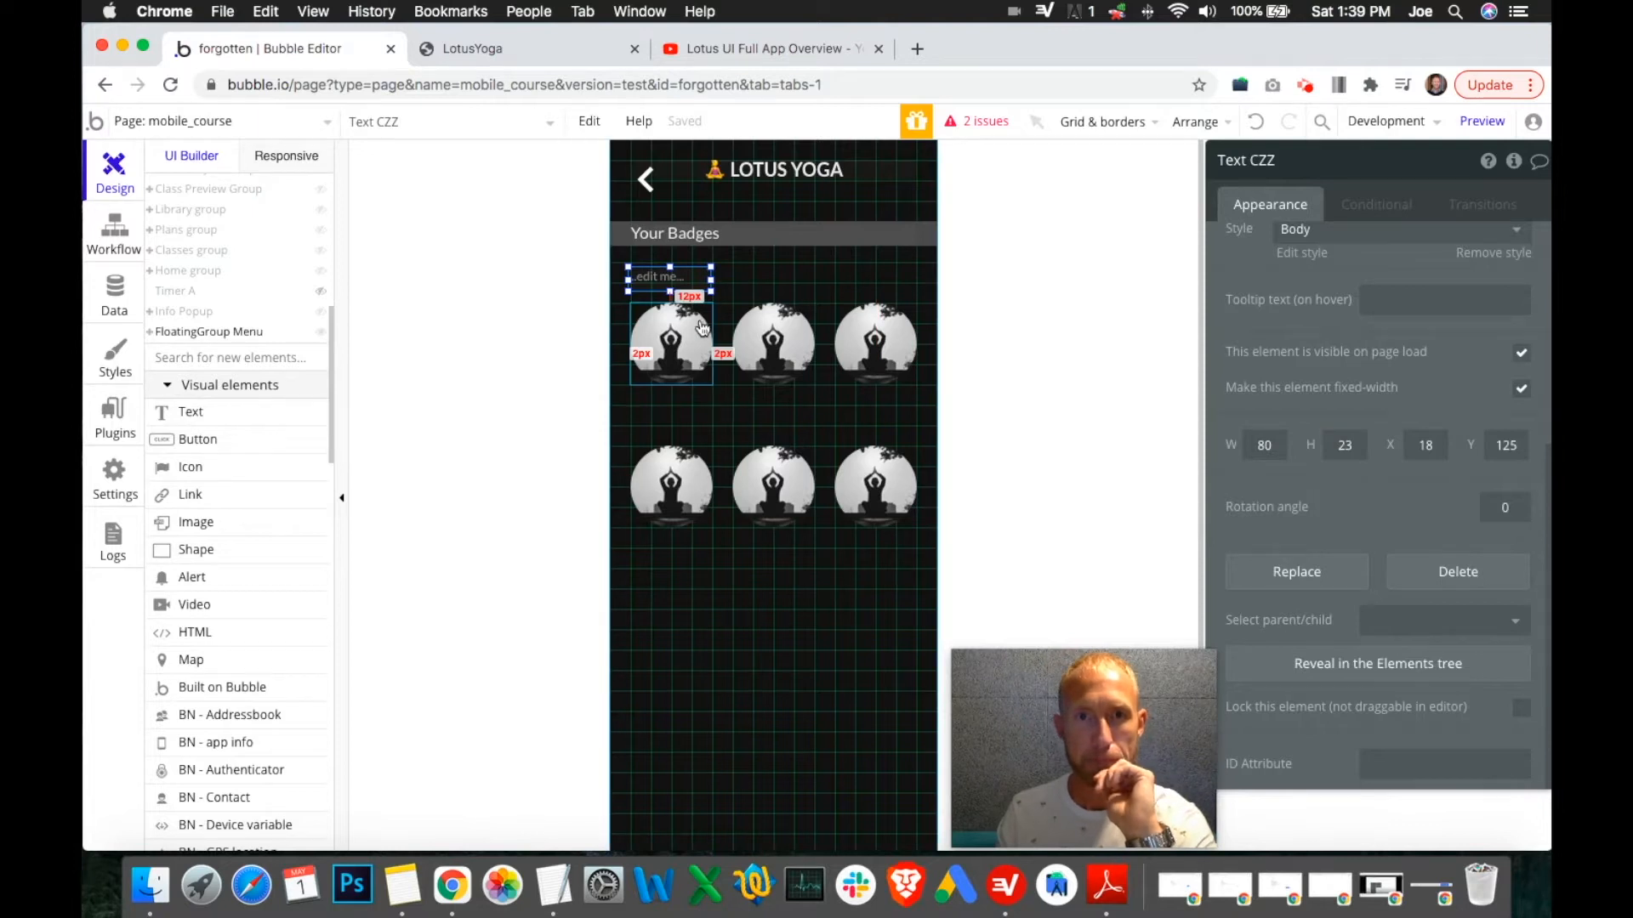
Set the new text element's X position to 20 and its height to 25.
{"action": "left_click", "coordinate": [1432, 447]}
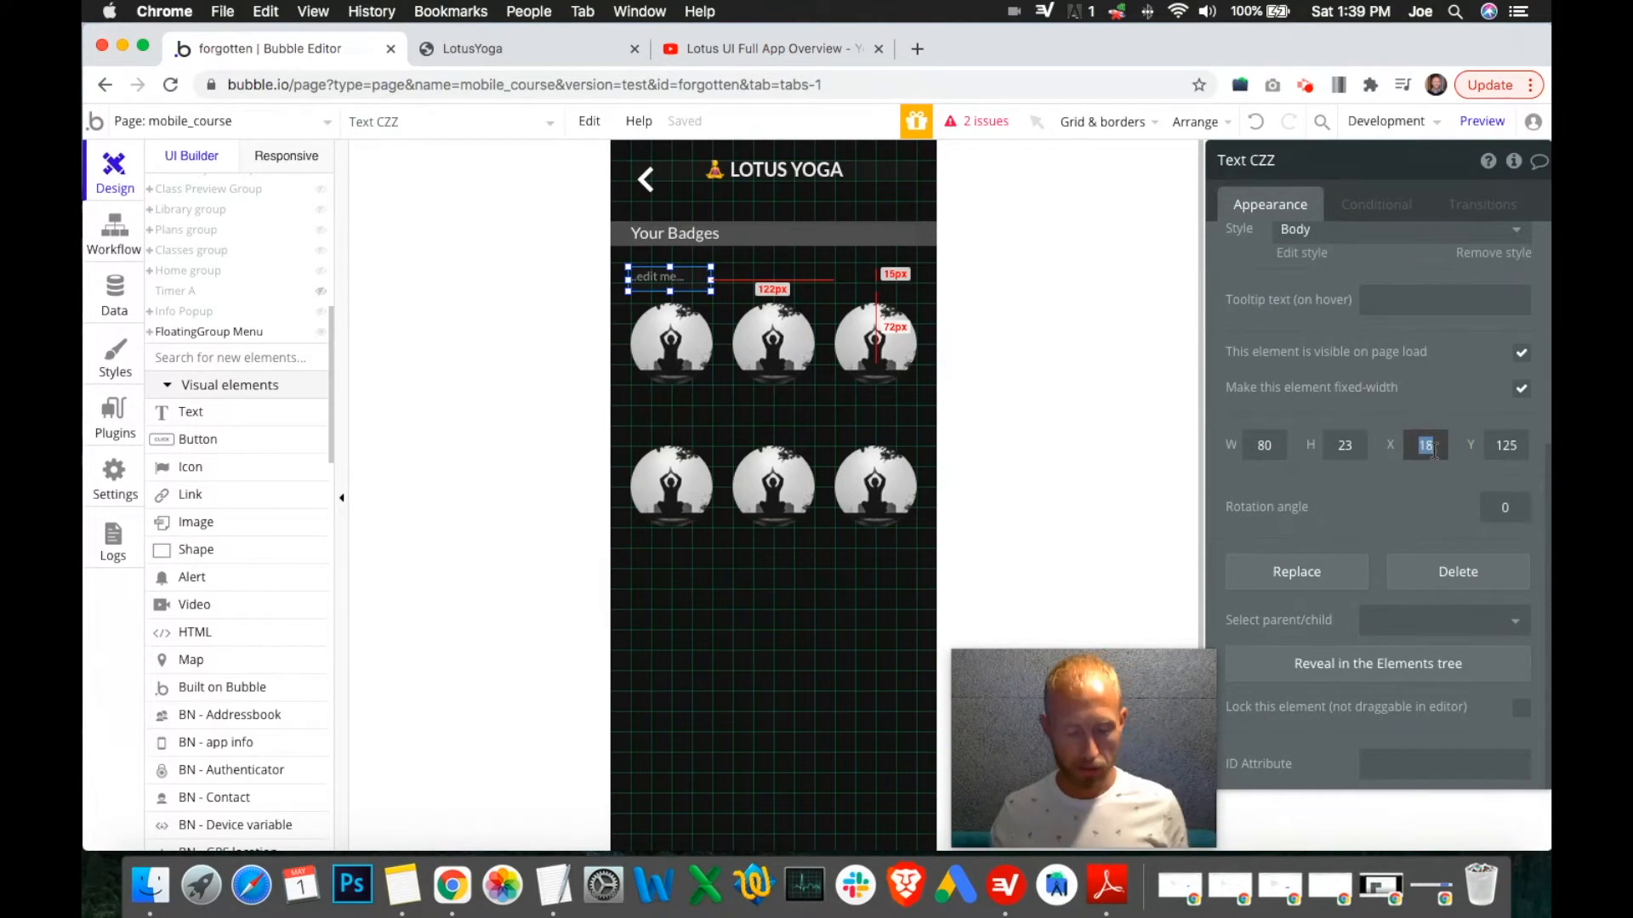
{"action": "type", "text": "20"}
{"action": "left_click", "coordinate": [1349, 453]}
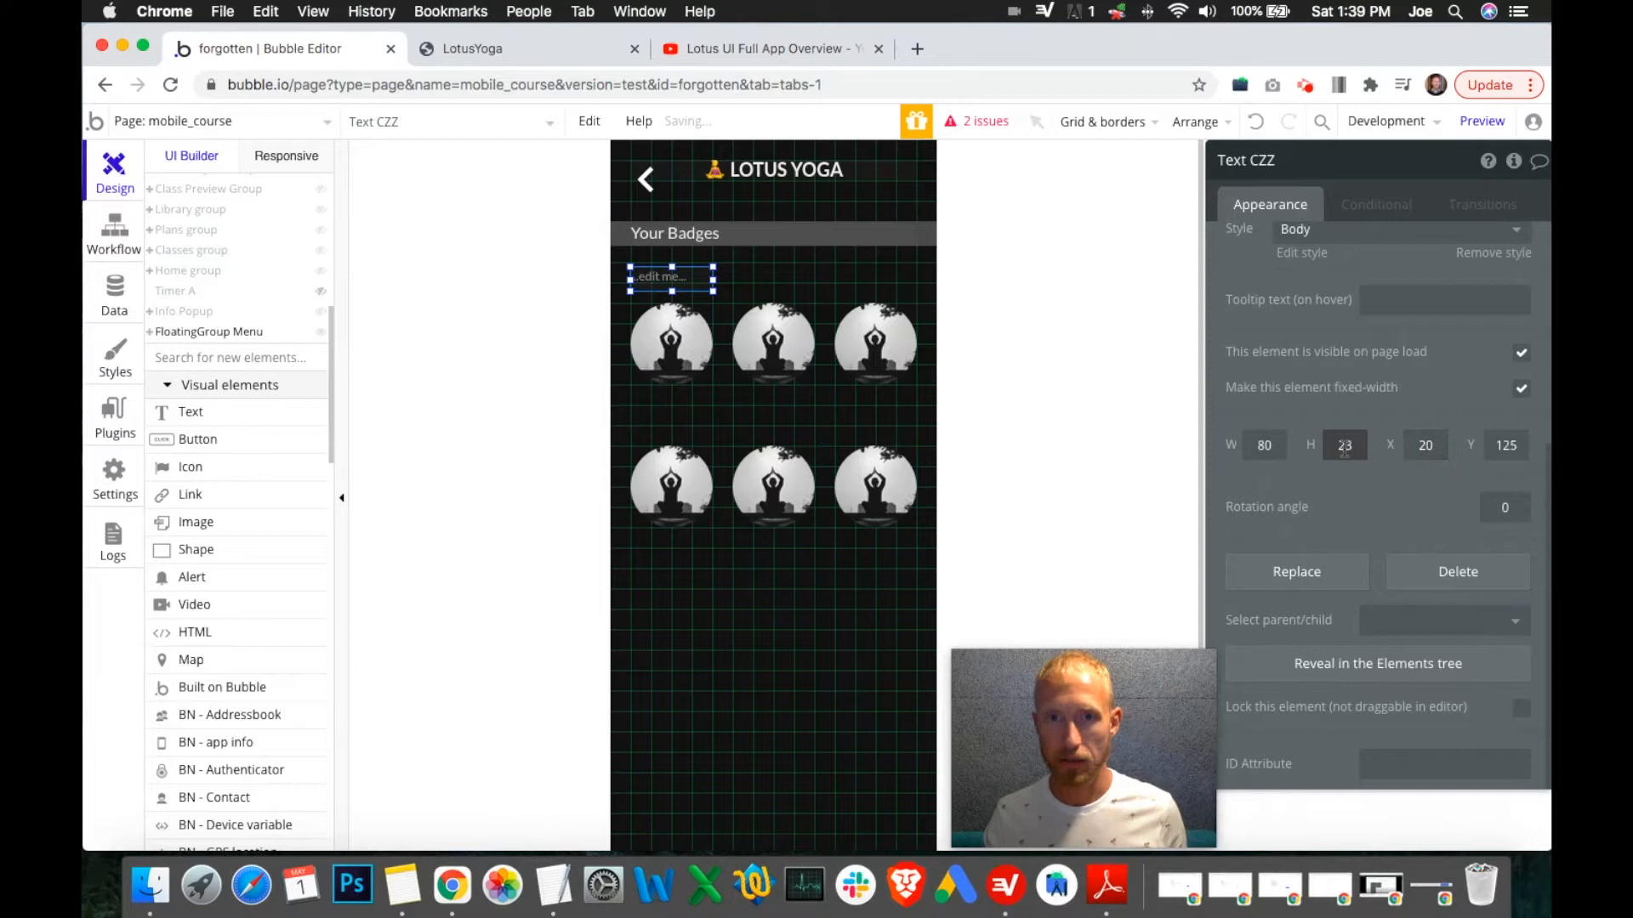
{"action": "type", "text": "5"}
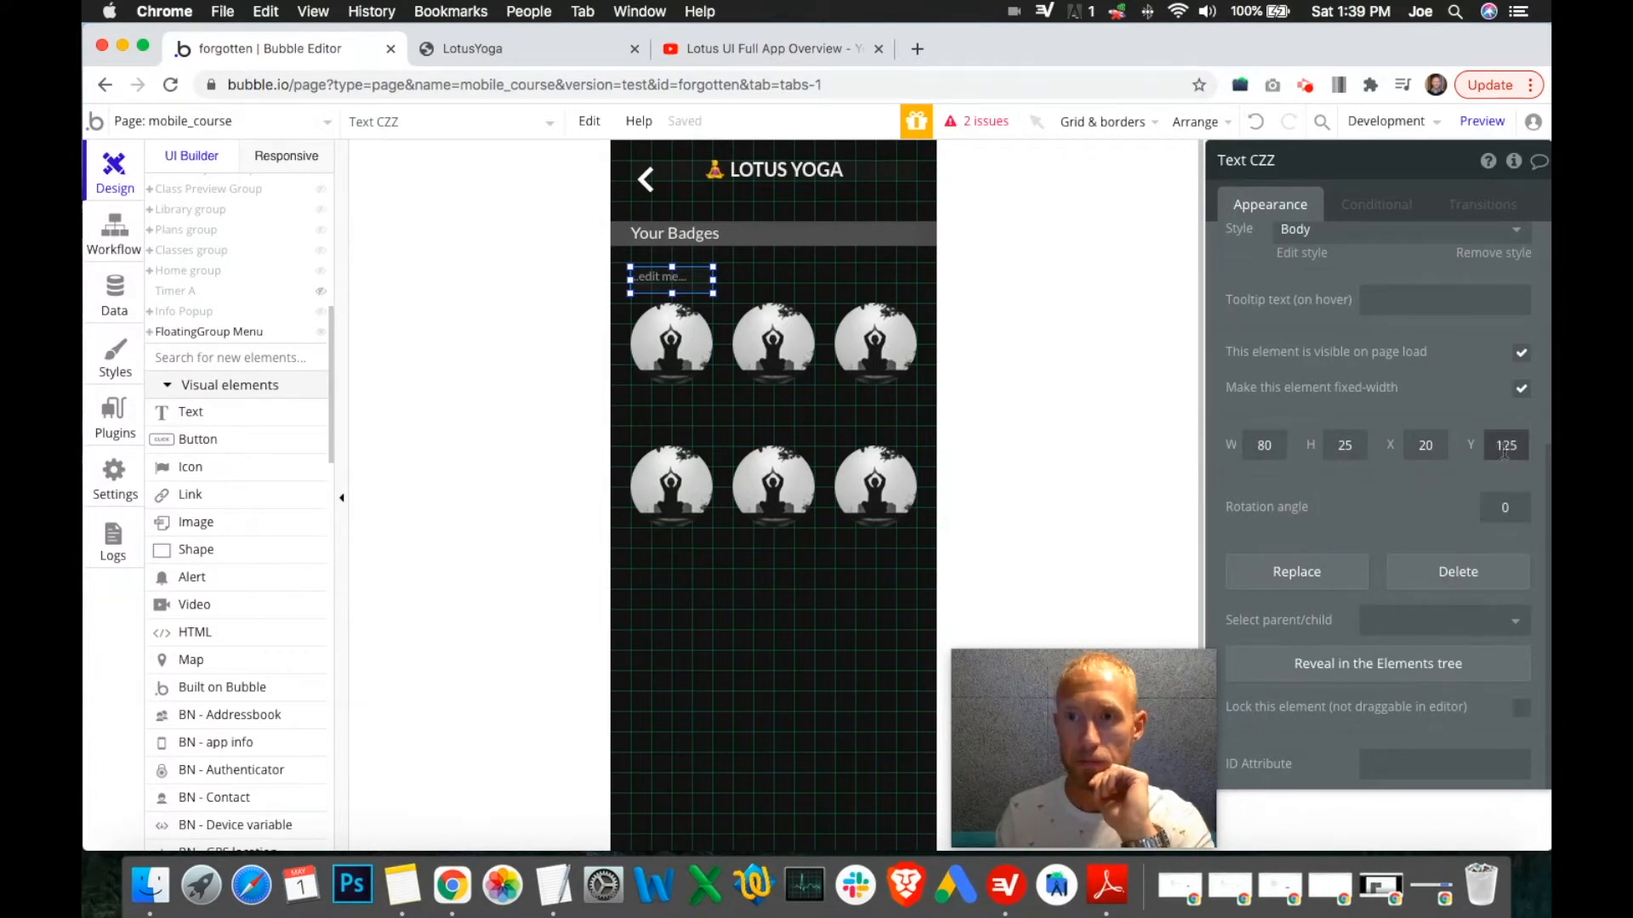
Clear the Body style from the new text element and set its font colour to light grey #E0E0E0.
{"action": "scroll", "coordinate": [1394, 499], "scroll_direction": "up", "scroll_amount": 5}
{"action": "scroll", "coordinate": [1394, 499], "scroll_direction": "down", "scroll_amount": 2}
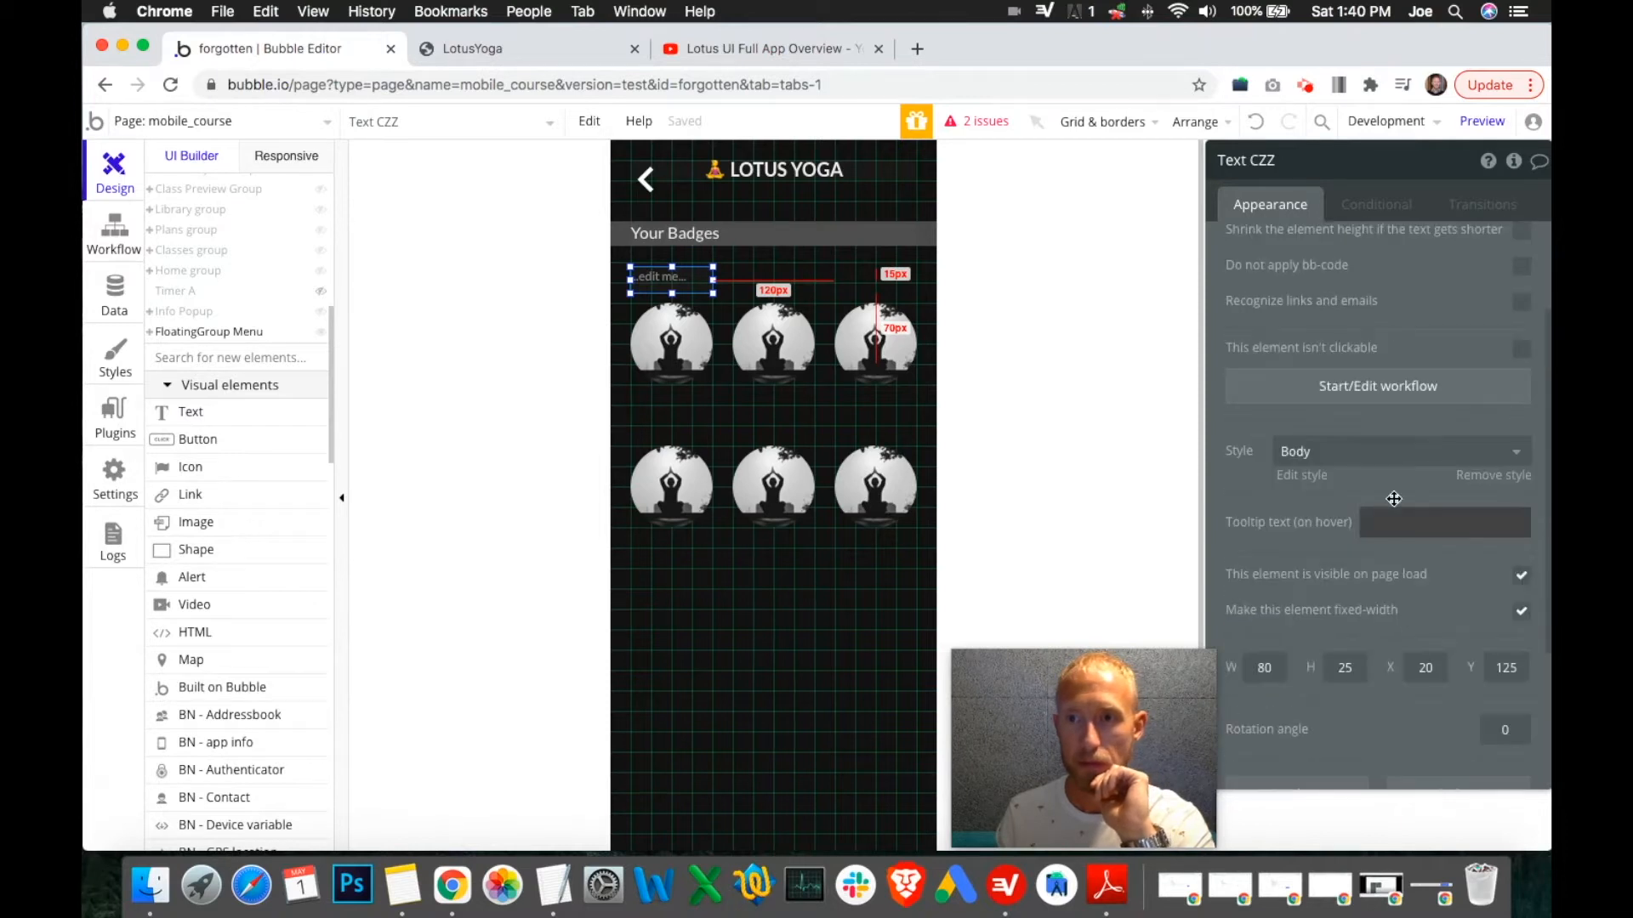
{"action": "left_click", "coordinate": [1342, 459]}
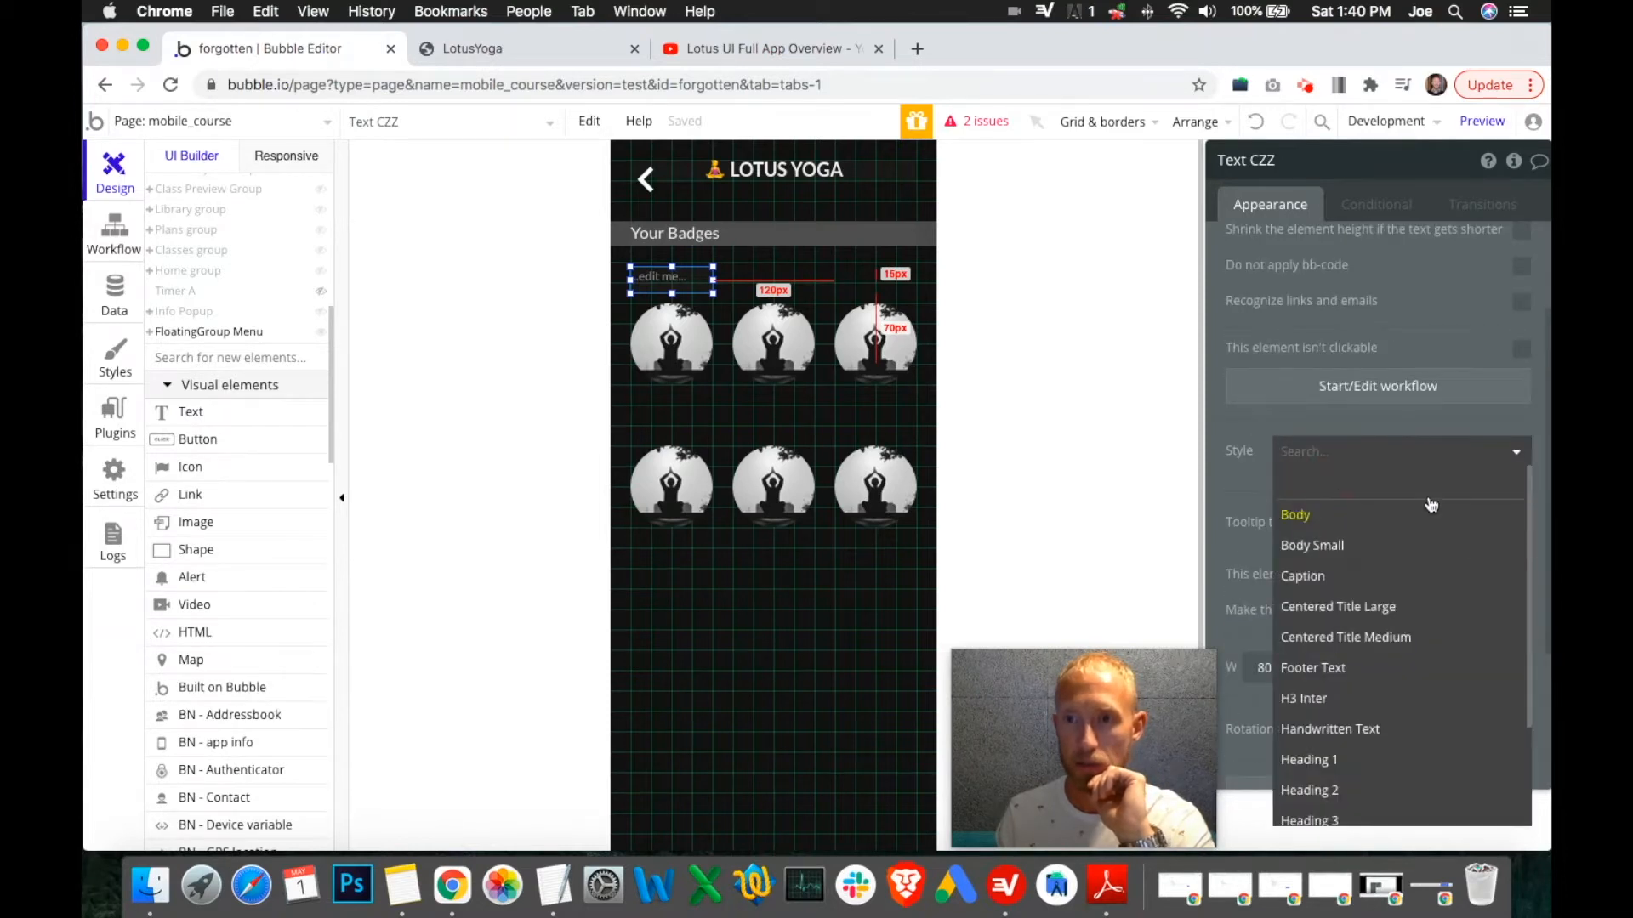
{"action": "left_click", "coordinate": [1390, 483]}
{"action": "left_click", "coordinate": [1484, 594]}
{"action": "left_click", "coordinate": [1353, 629]}
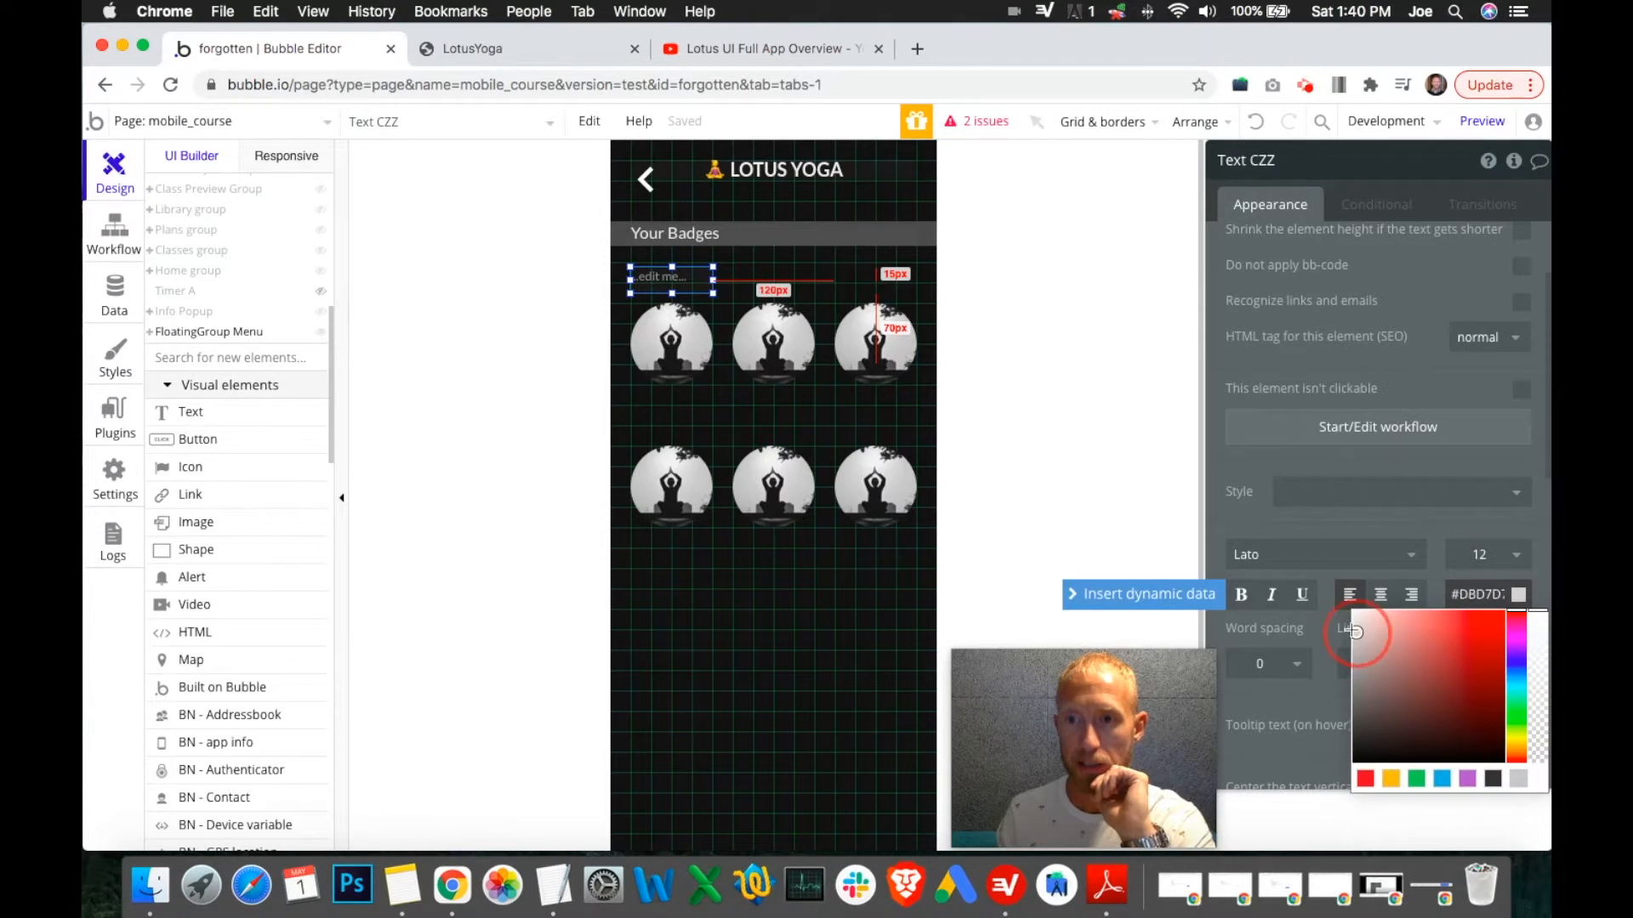
{"action": "left_click", "coordinate": [1361, 527]}
Rename the text element to Text First Class and set its content to "First Class".
{"action": "scroll", "coordinate": [1341, 337], "scroll_direction": "up", "scroll_amount": 3}
{"action": "double_click", "coordinate": [1262, 160]}
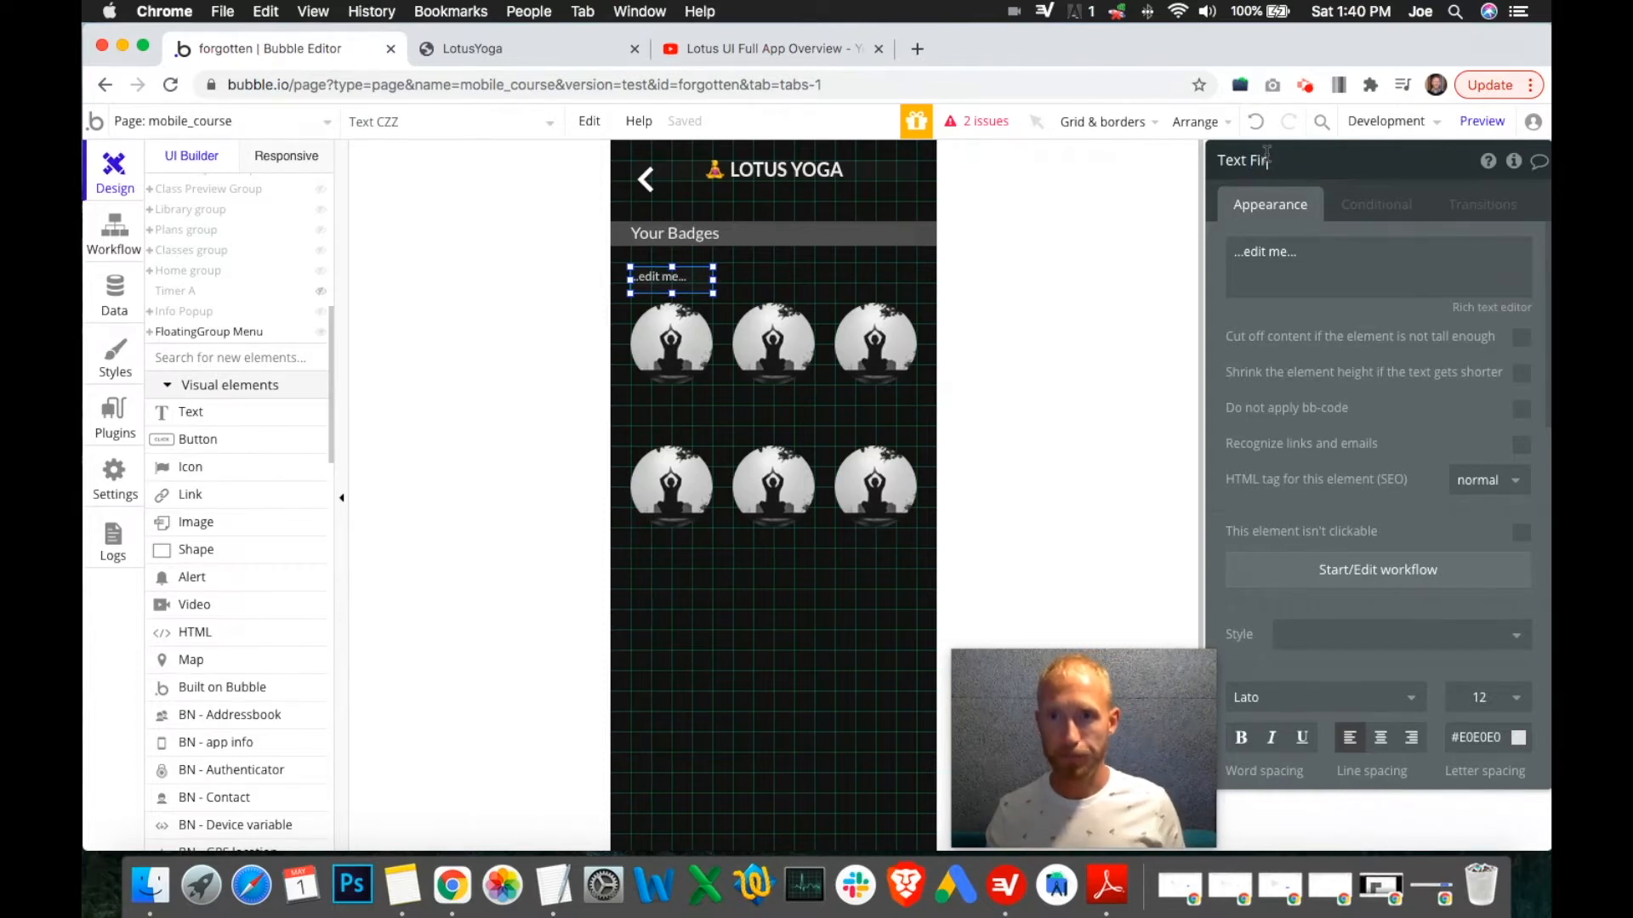
{"action": "type", "text": "First Class"}
{"action": "left_click", "coordinate": [1281, 263]}
{"action": "type", "text": "First Cl"}
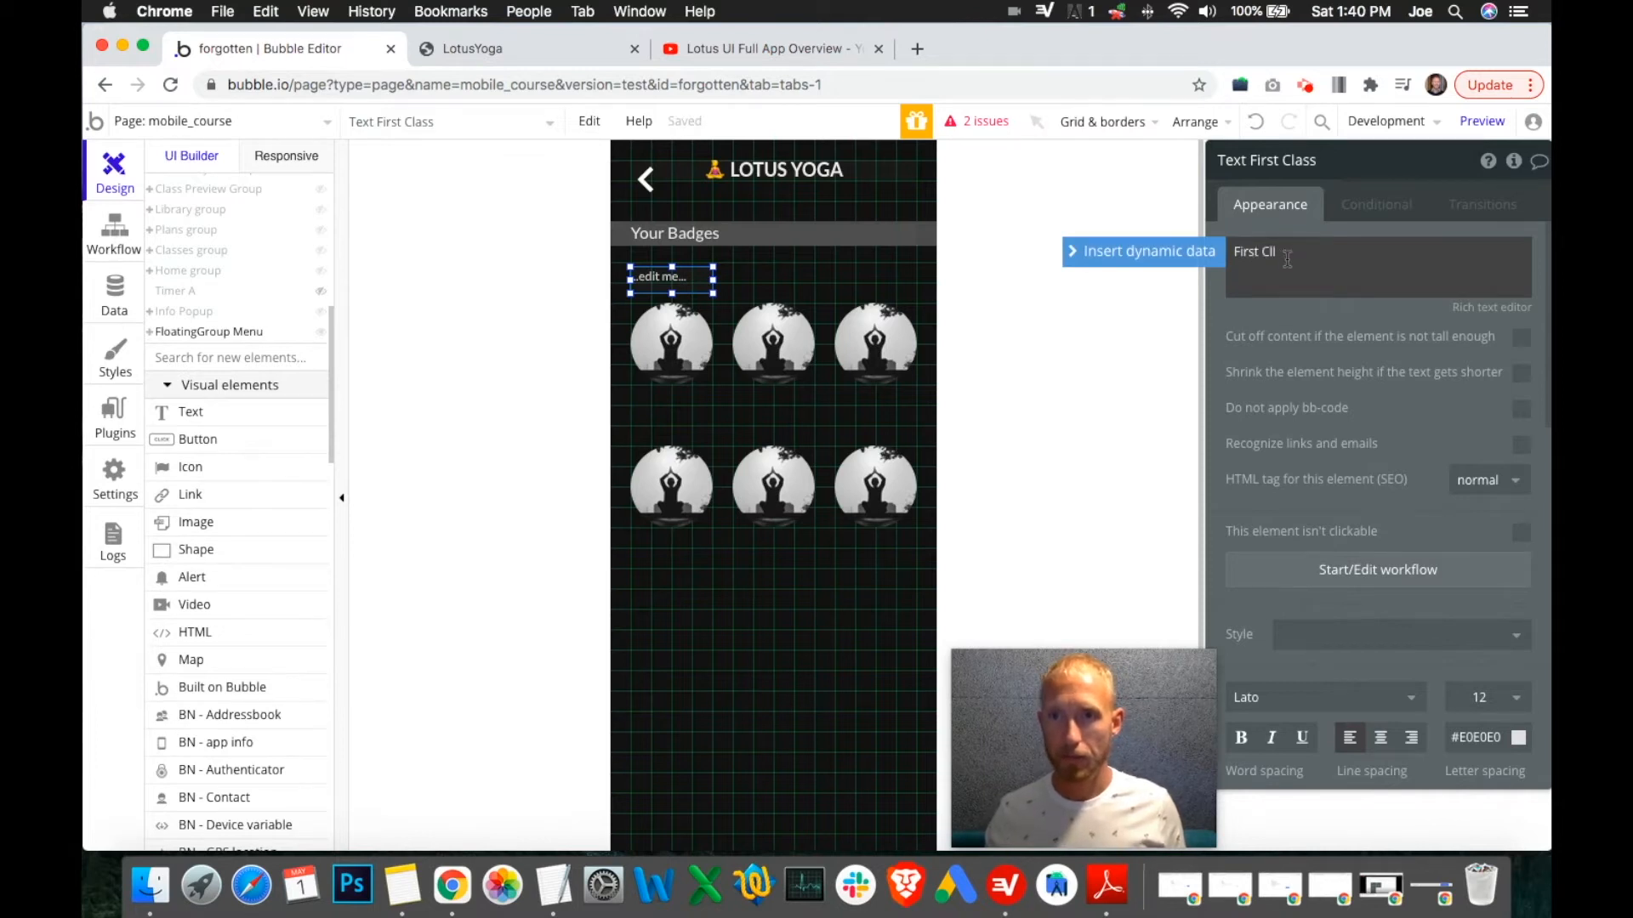
{"action": "type", "text": "ass"}
{"action": "left_click", "coordinate": [691, 279]}
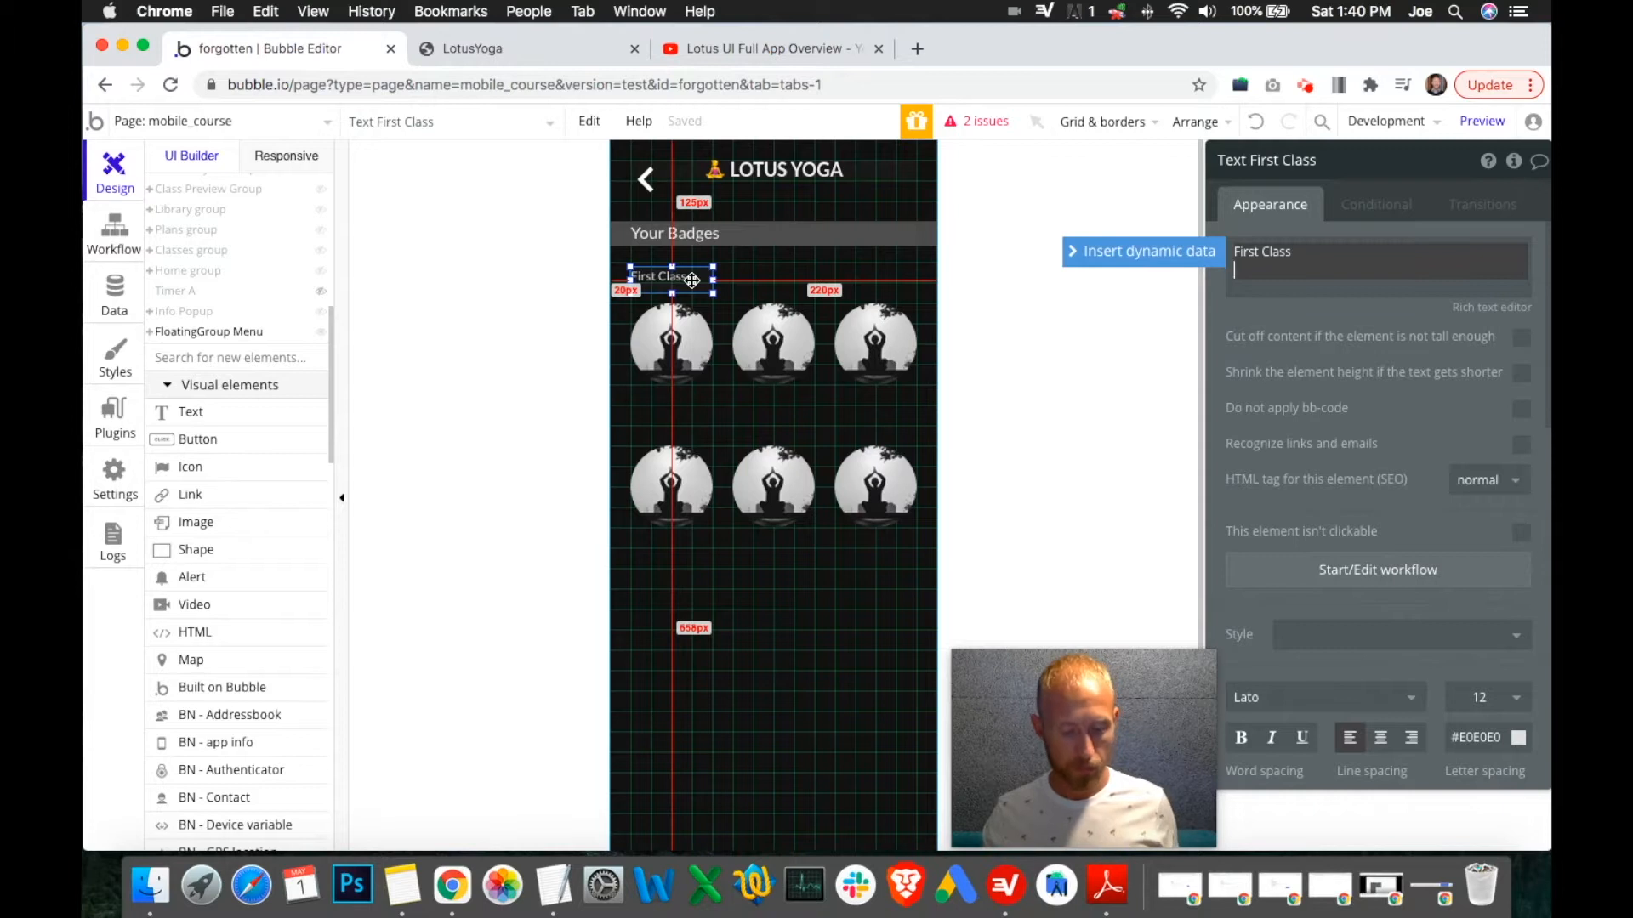
Centre-align the First Class label and set its font size to 14 and line spacing to 1.
{"action": "left_click", "coordinate": [784, 272]}
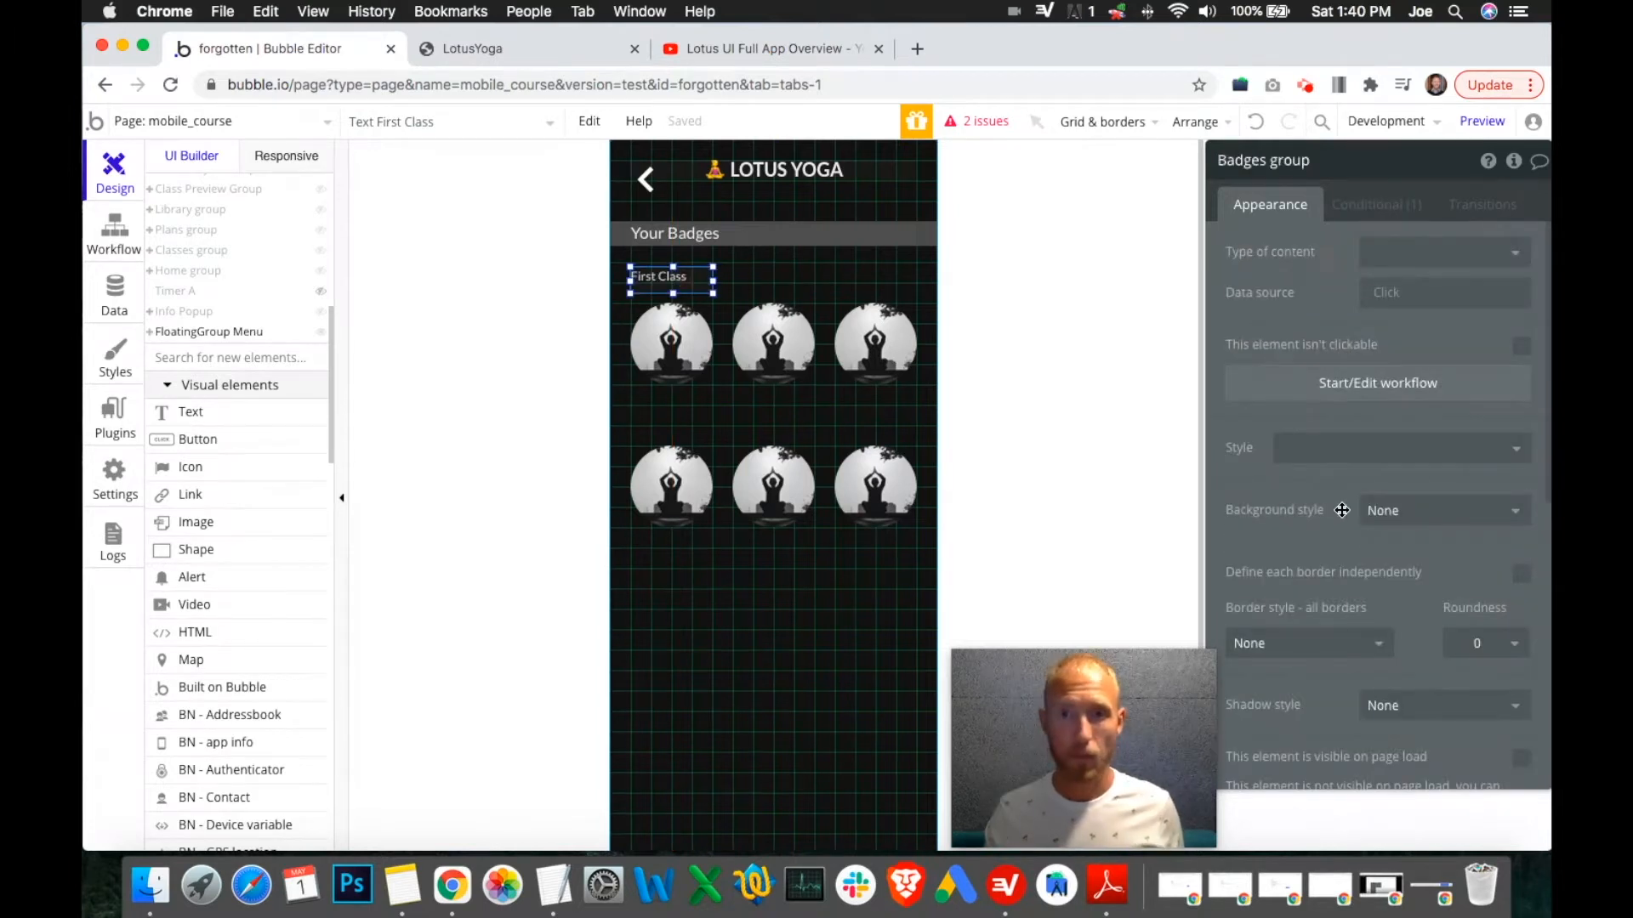
{"action": "left_click", "coordinate": [1379, 558]}
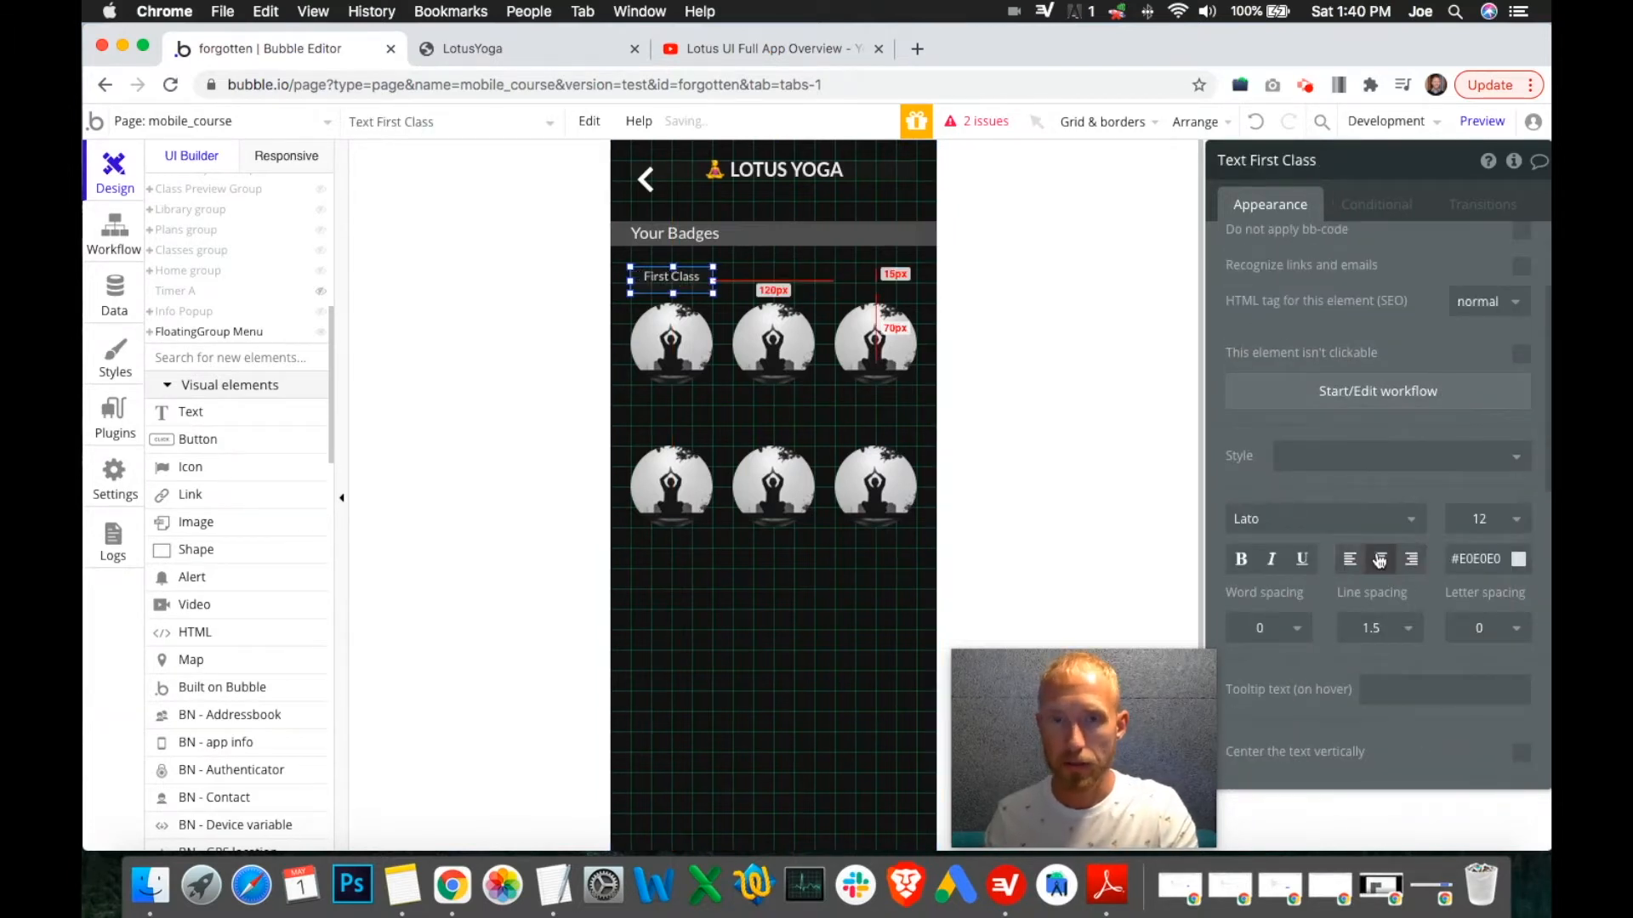
{"action": "left_click", "coordinate": [1481, 519]}
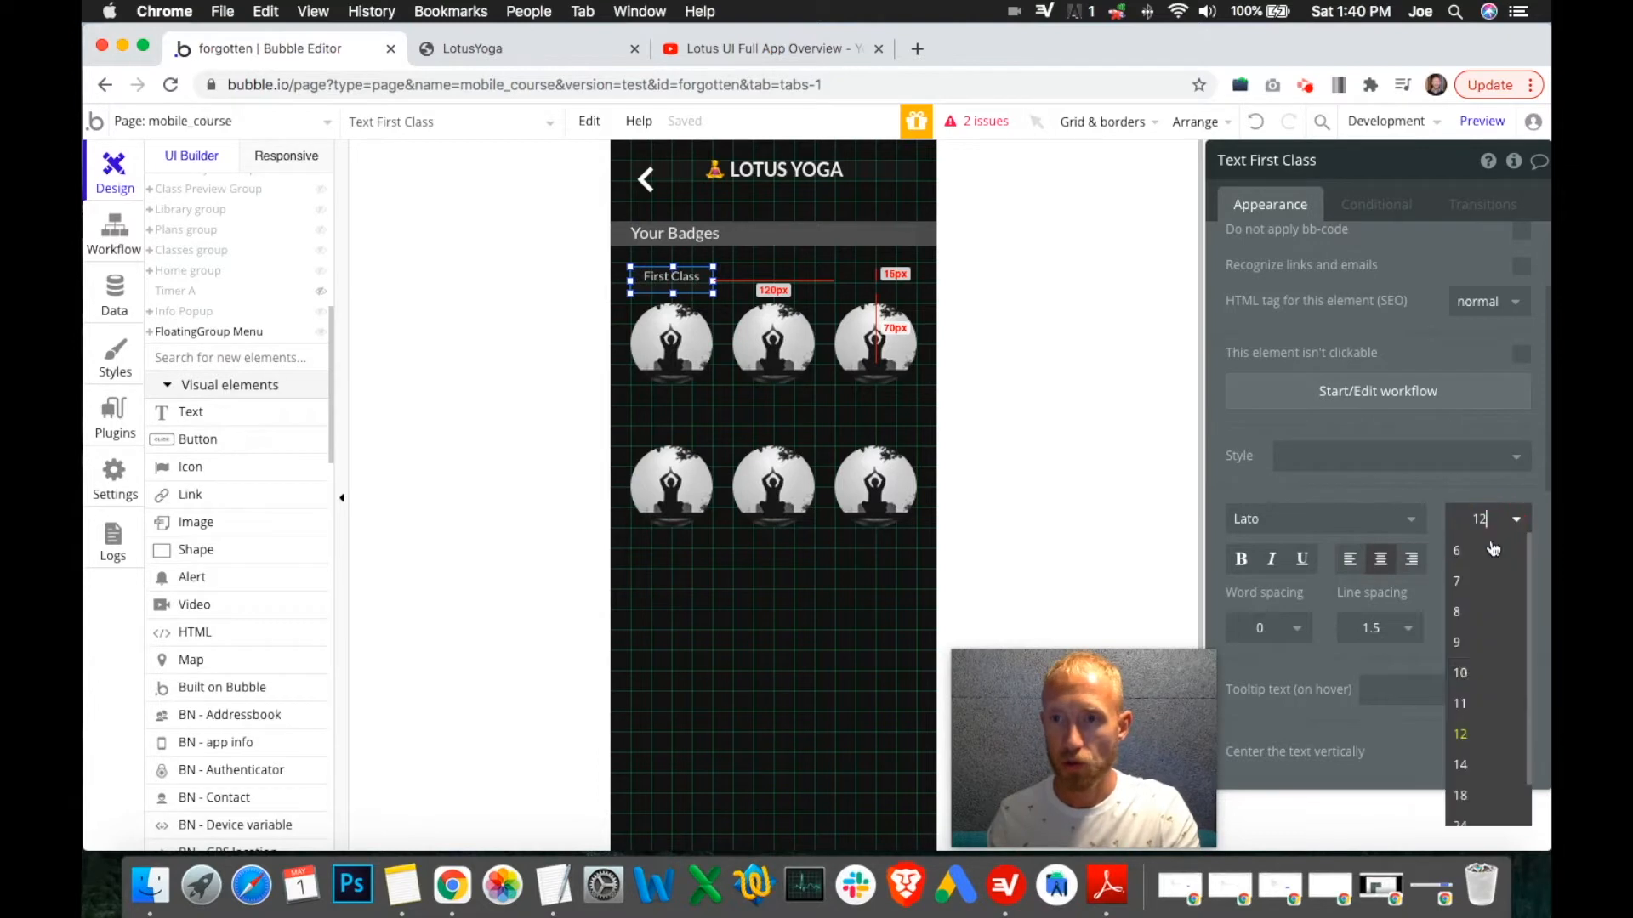
{"action": "left_click", "coordinate": [1480, 765]}
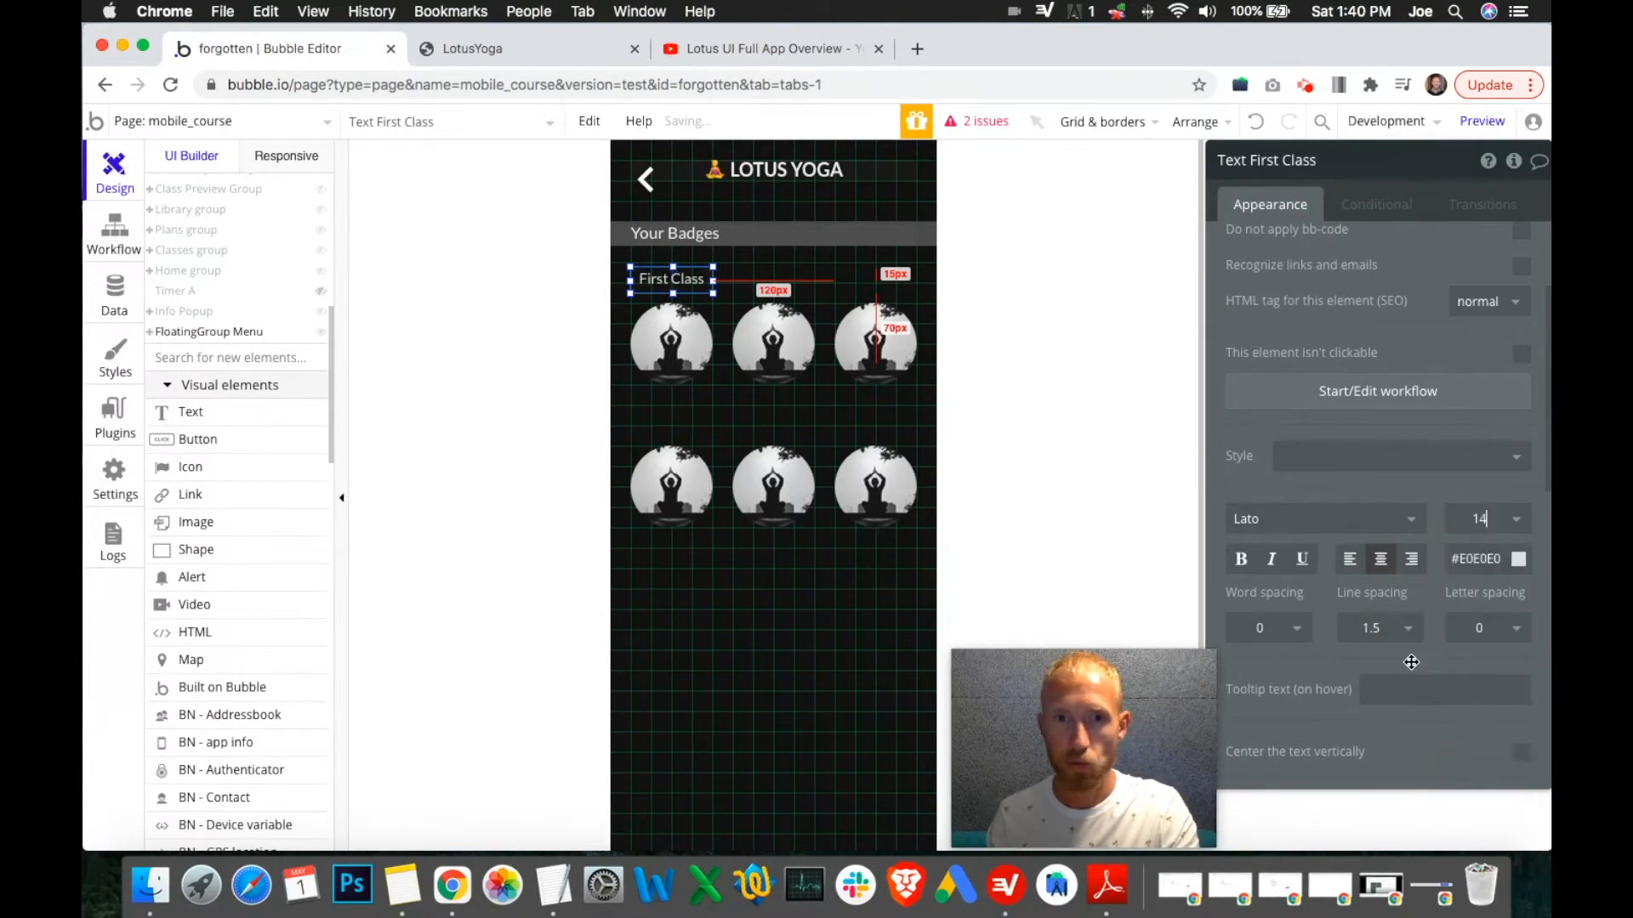
{"action": "left_click", "coordinate": [1397, 628]}
{"action": "left_click", "coordinate": [1384, 692]}
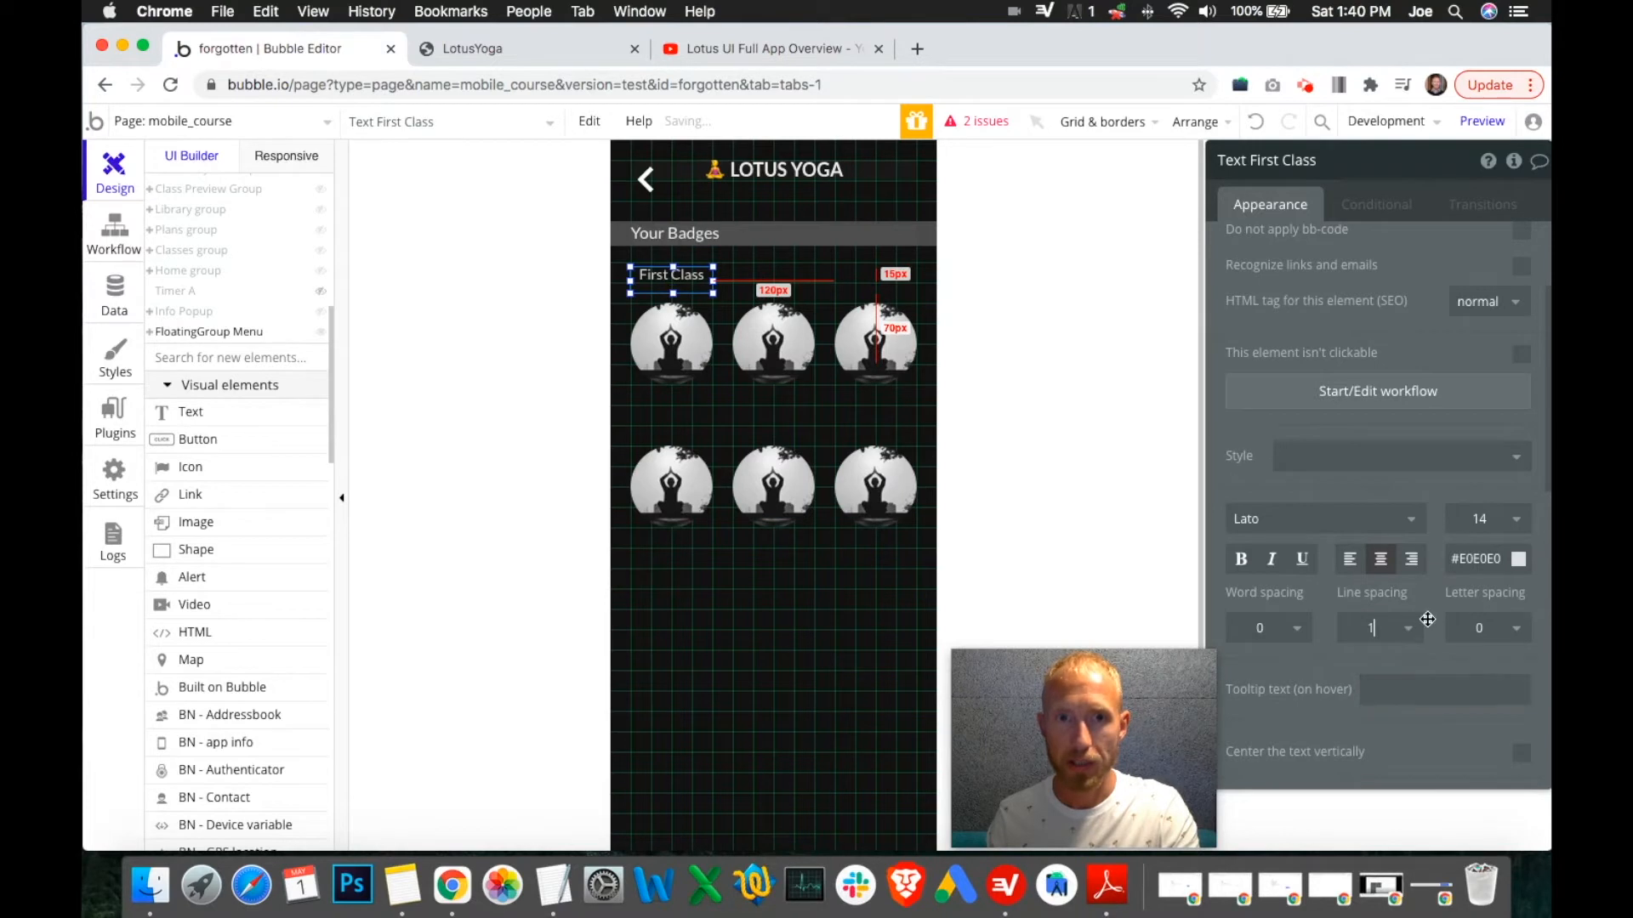
Try font sizes 18 and 16 on the First Class label.
{"action": "left_click", "coordinate": [1488, 519]}
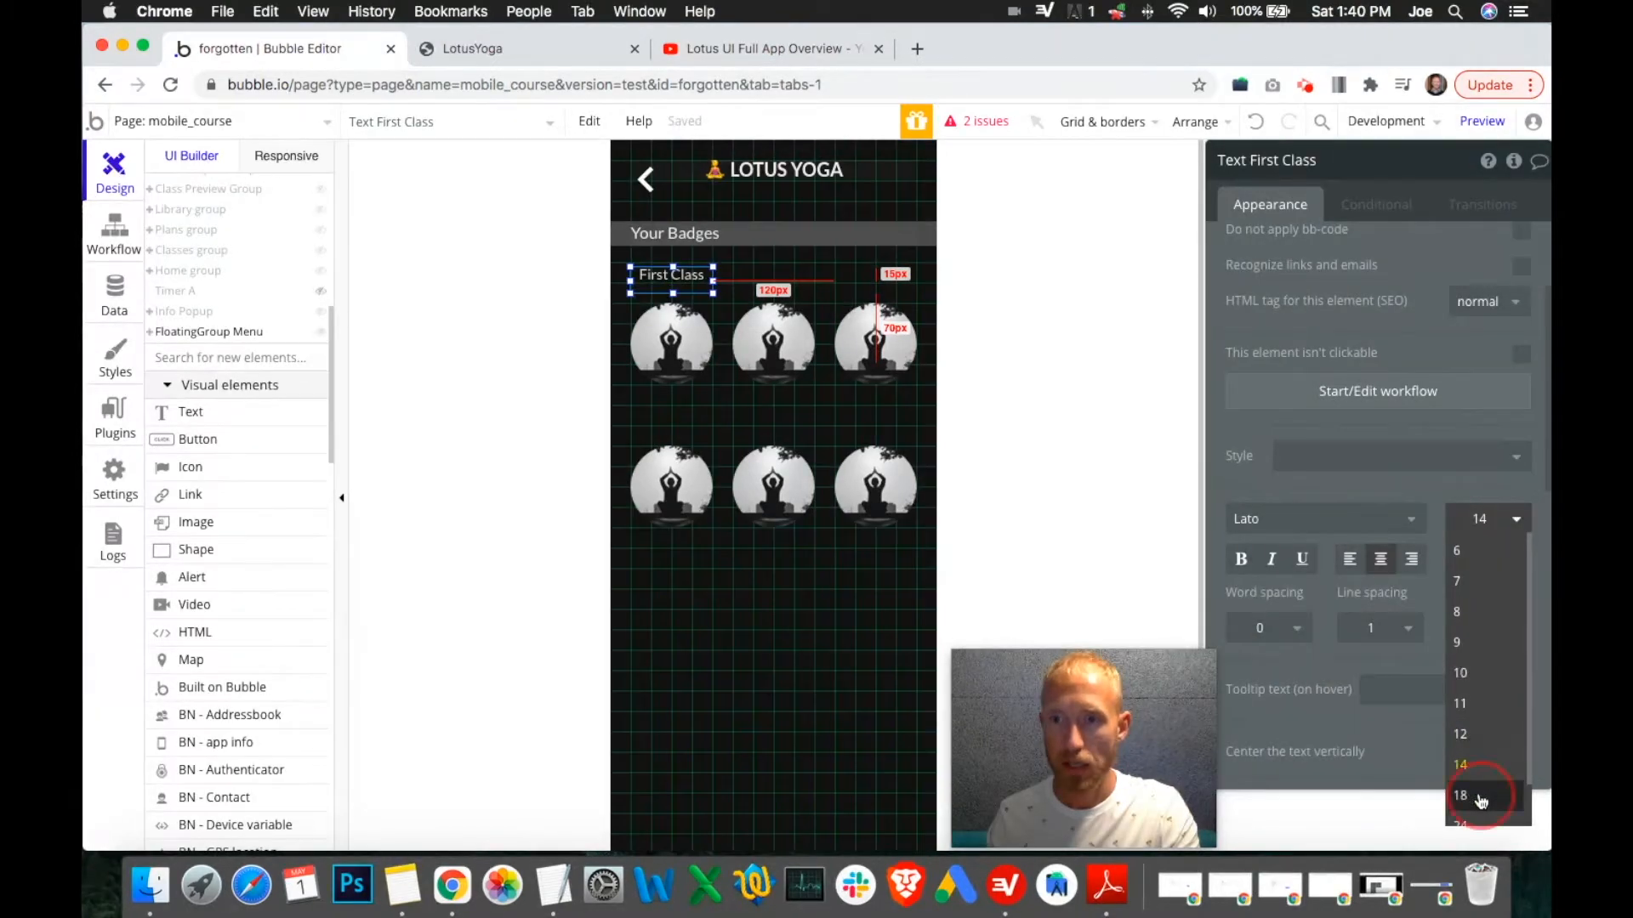
{"action": "left_click", "coordinate": [1477, 793]}
{"action": "scroll", "coordinate": [1425, 722], "scroll_direction": "down", "scroll_amount": 4}
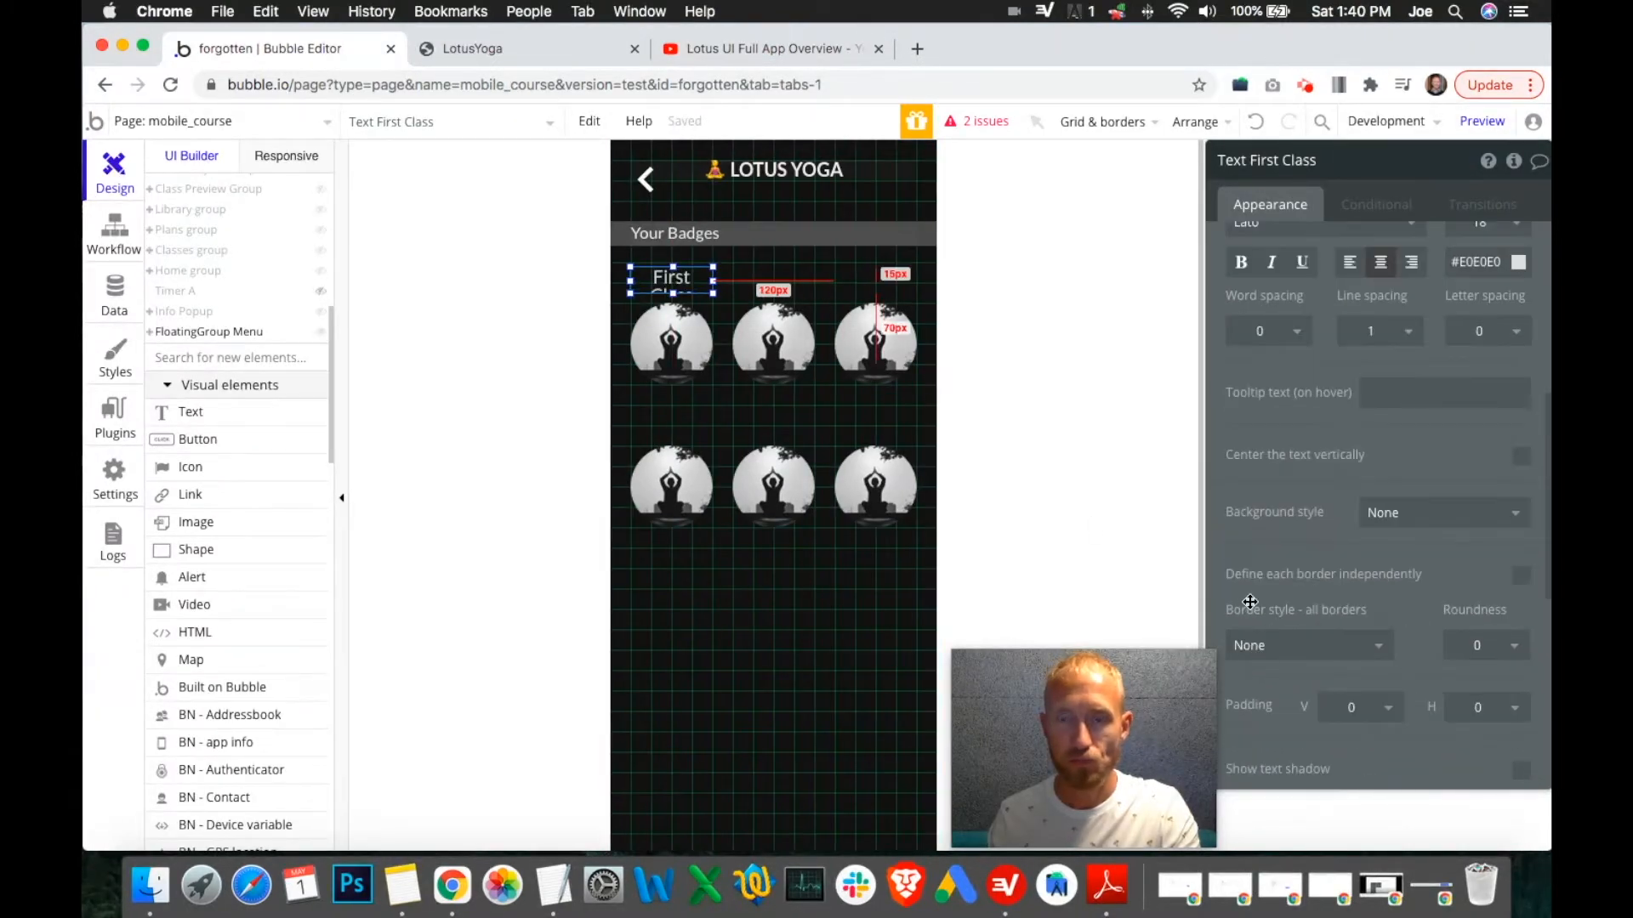
{"action": "scroll", "coordinate": [1373, 471], "scroll_direction": "up", "scroll_amount": 3}
{"action": "scroll", "coordinate": [1373, 470], "scroll_direction": "up", "scroll_amount": 1}
{"action": "key", "text": "BackSpace"}
{"action": "type", "text": "6"}
{"action": "key", "text": "Return"}
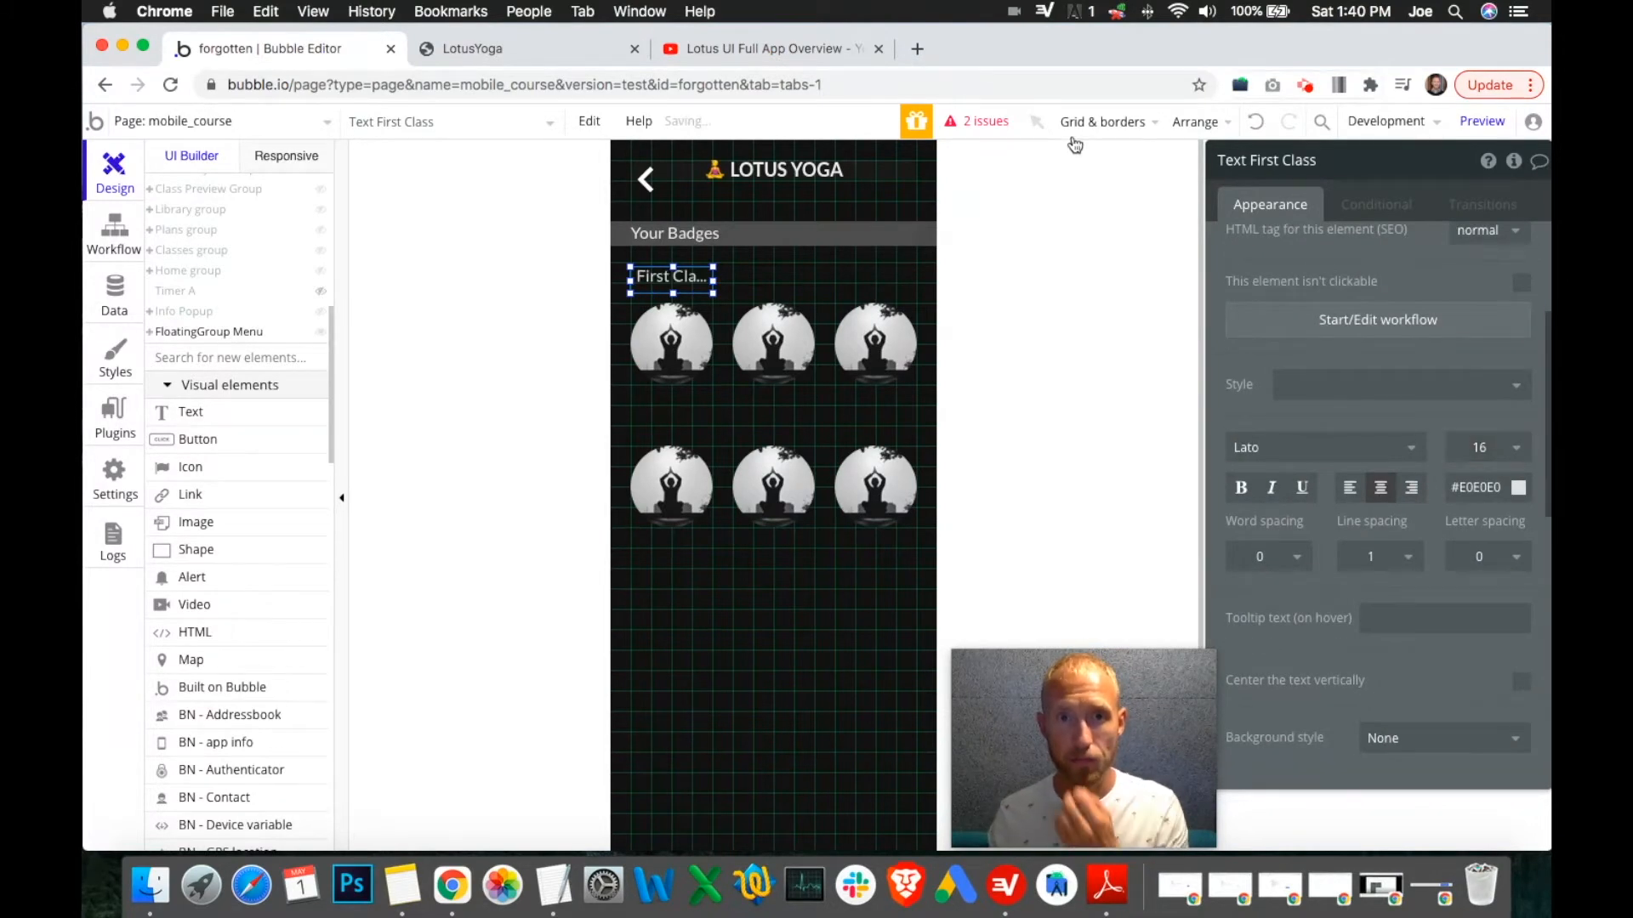
Switch to the 2021-05-01 note in TextEdit to review the badge names and their criteria, and return to the Bubble editor.
{"action": "left_click", "coordinate": [554, 884]}
{"action": "left_click", "coordinate": [480, 376]}
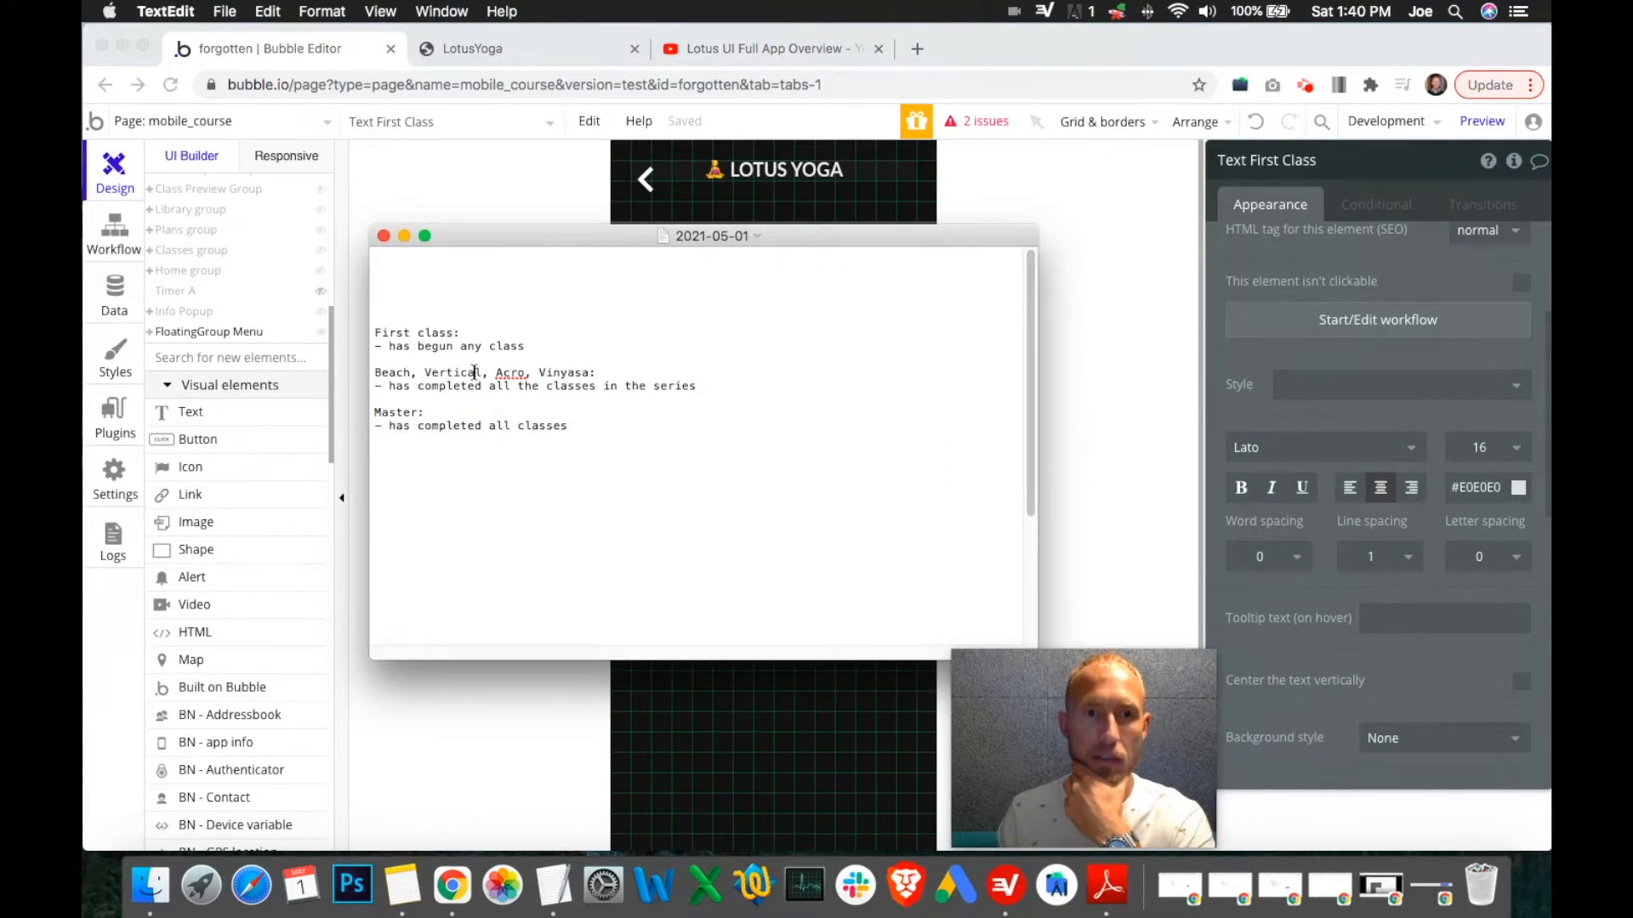
{"action": "double_click", "coordinate": [559, 372]}
{"action": "double_click", "coordinate": [401, 411]}
{"action": "left_click_drag", "start_coordinate": [401, 412], "coordinate": [424, 409]}
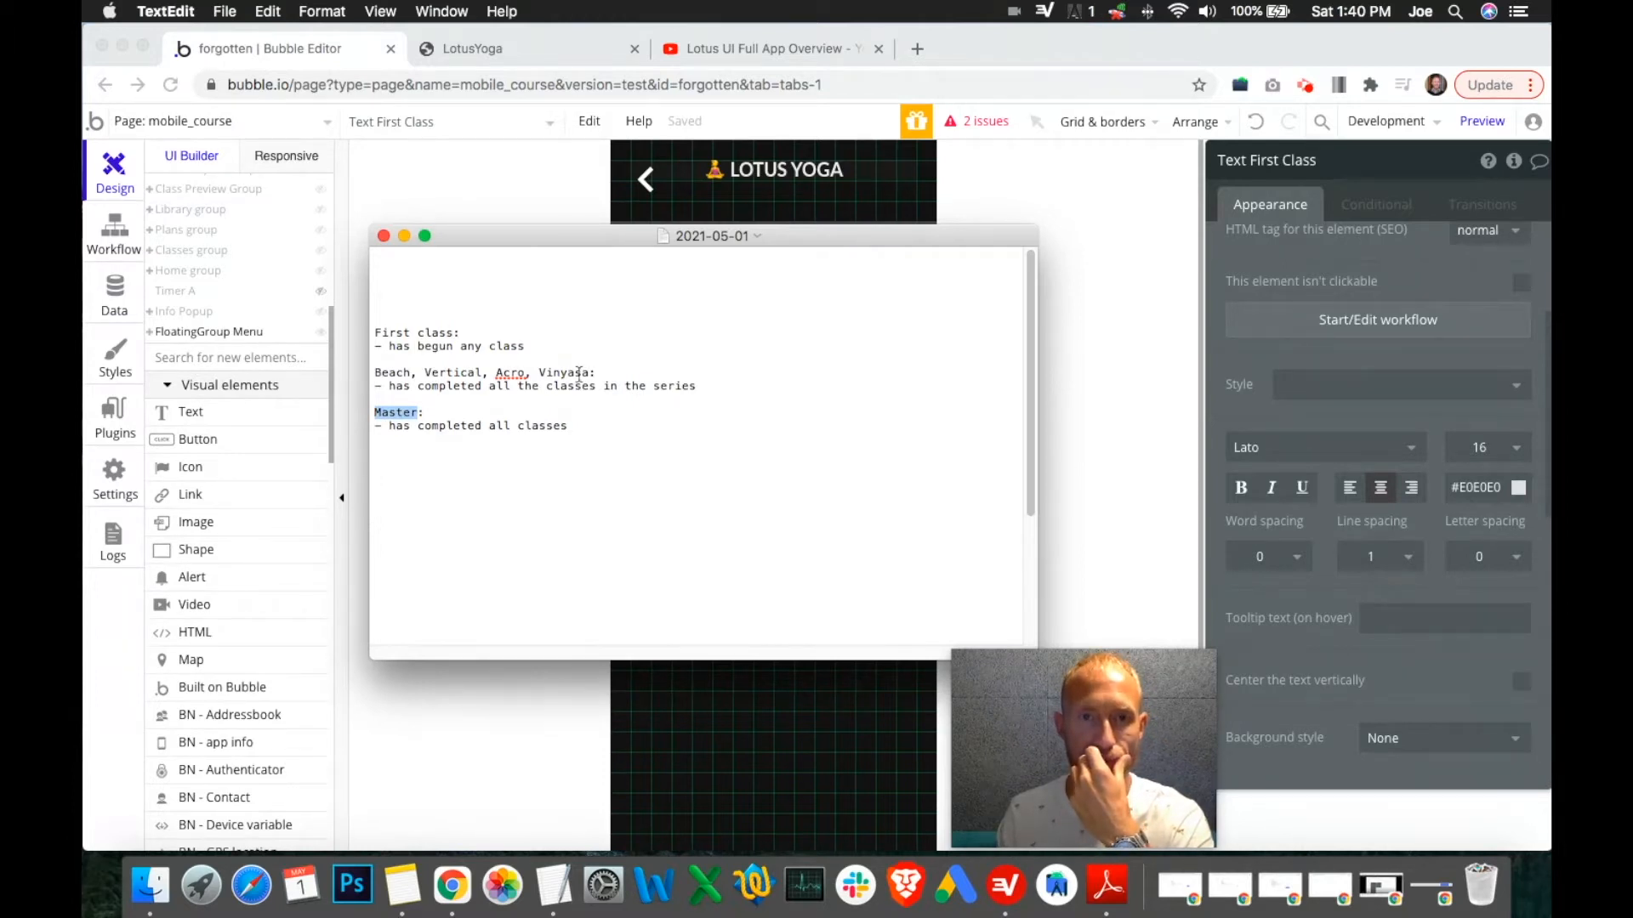
{"action": "left_click", "coordinate": [1095, 182]}
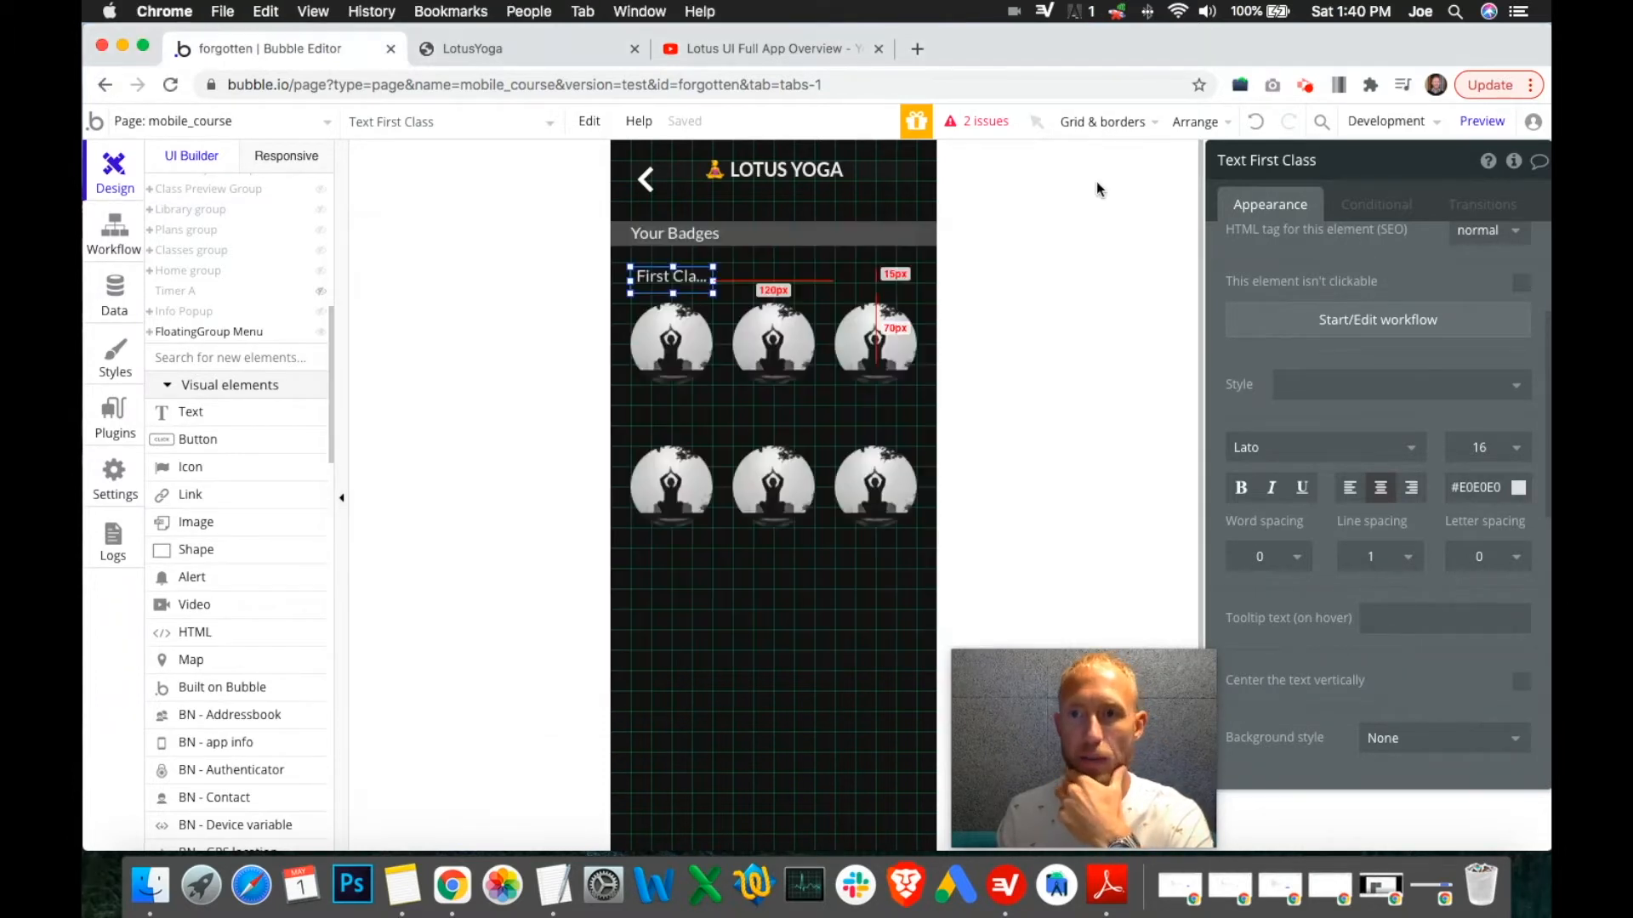
Set the First Class label's font size to 15.
{"action": "left_click", "coordinate": [1482, 445]}
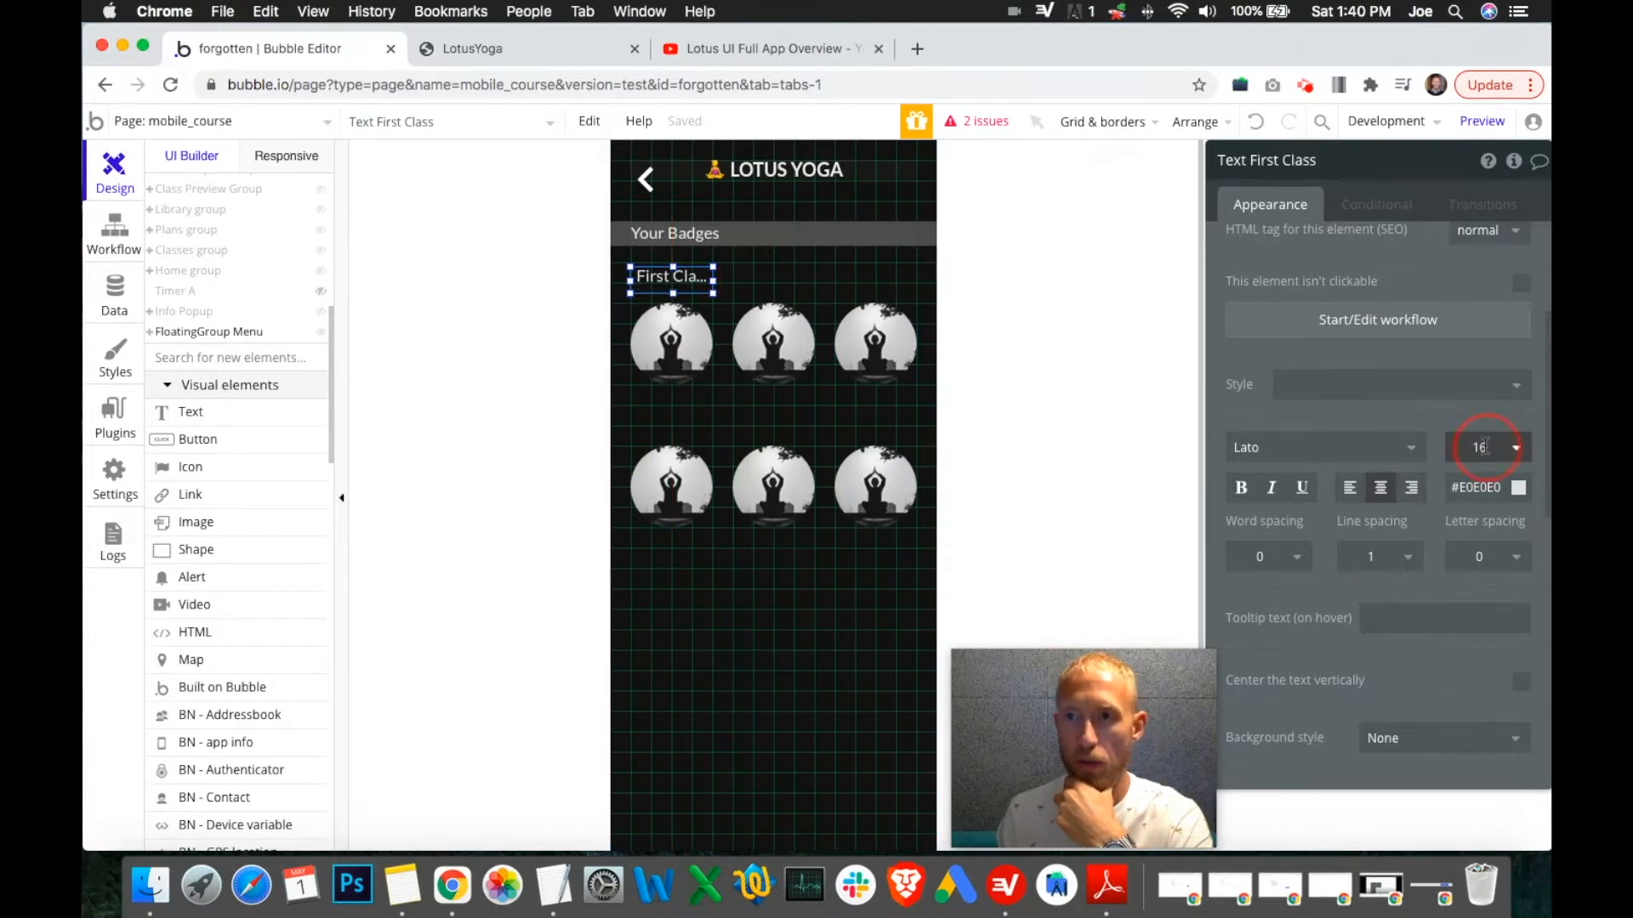
{"action": "left_click", "coordinate": [1484, 446]}
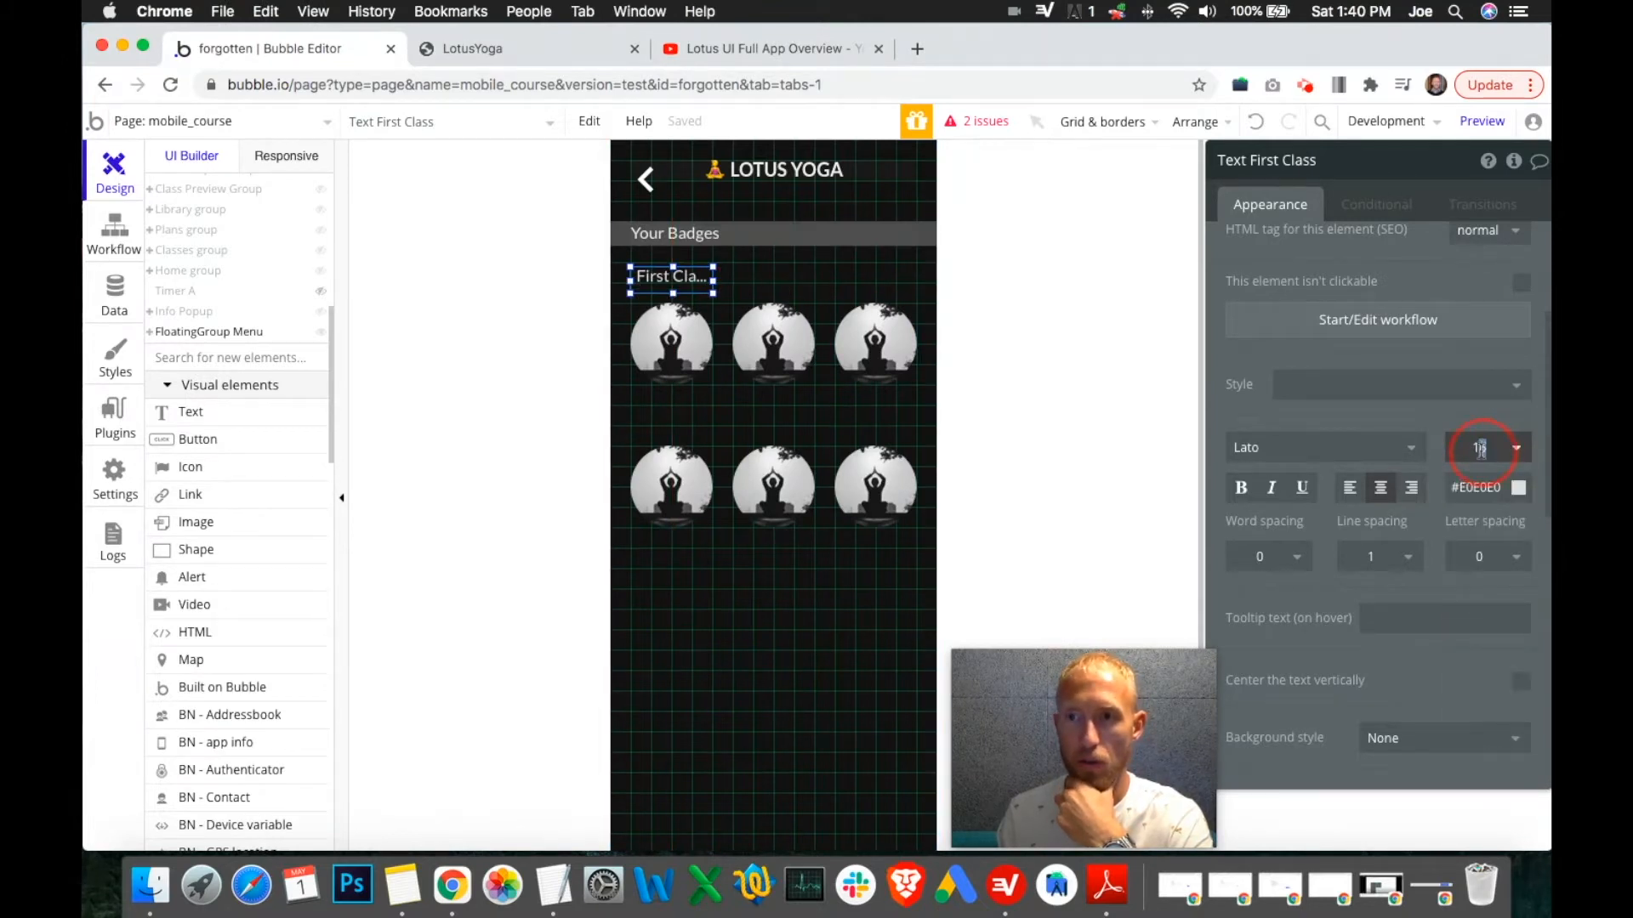
{"action": "type", "text": "5"}
{"action": "key", "text": "Return"}
{"action": "left_click", "coordinate": [808, 416]}
Reduce the height of the First Class label to 15.
{"action": "left_click", "coordinate": [637, 267]}
{"action": "scroll", "coordinate": [1338, 489], "scroll_direction": "down", "scroll_amount": 5}
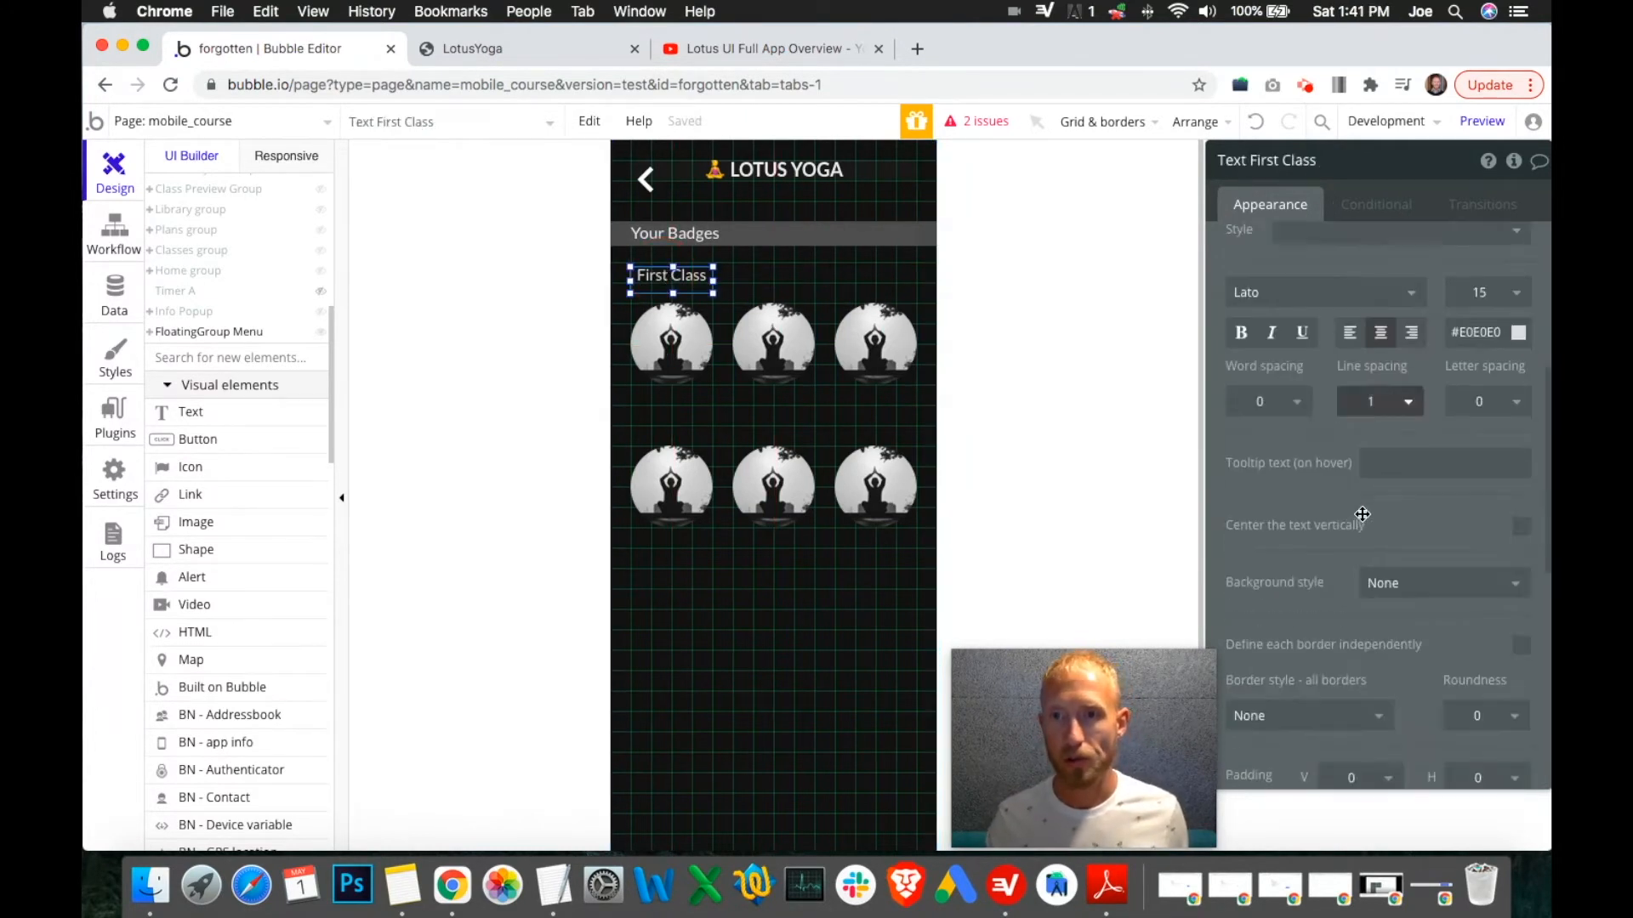
{"action": "scroll", "coordinate": [1381, 534], "scroll_direction": "up", "scroll_amount": 6}
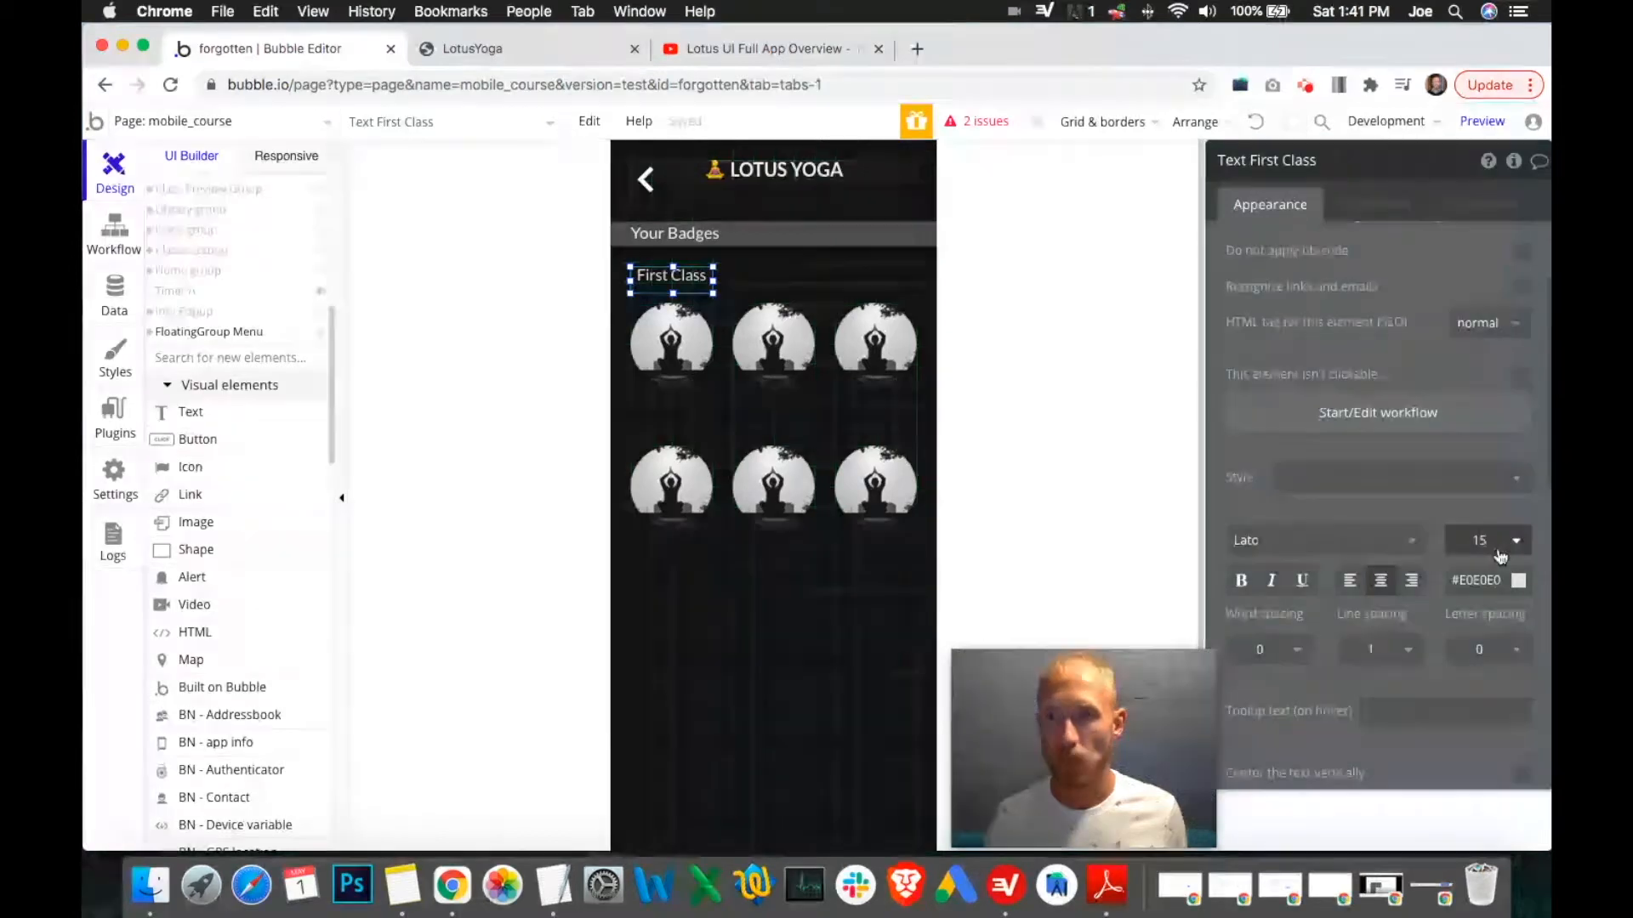
{"action": "scroll", "coordinate": [1381, 534], "scroll_direction": "down", "scroll_amount": 6}
{"action": "left_click", "coordinate": [1343, 709]}
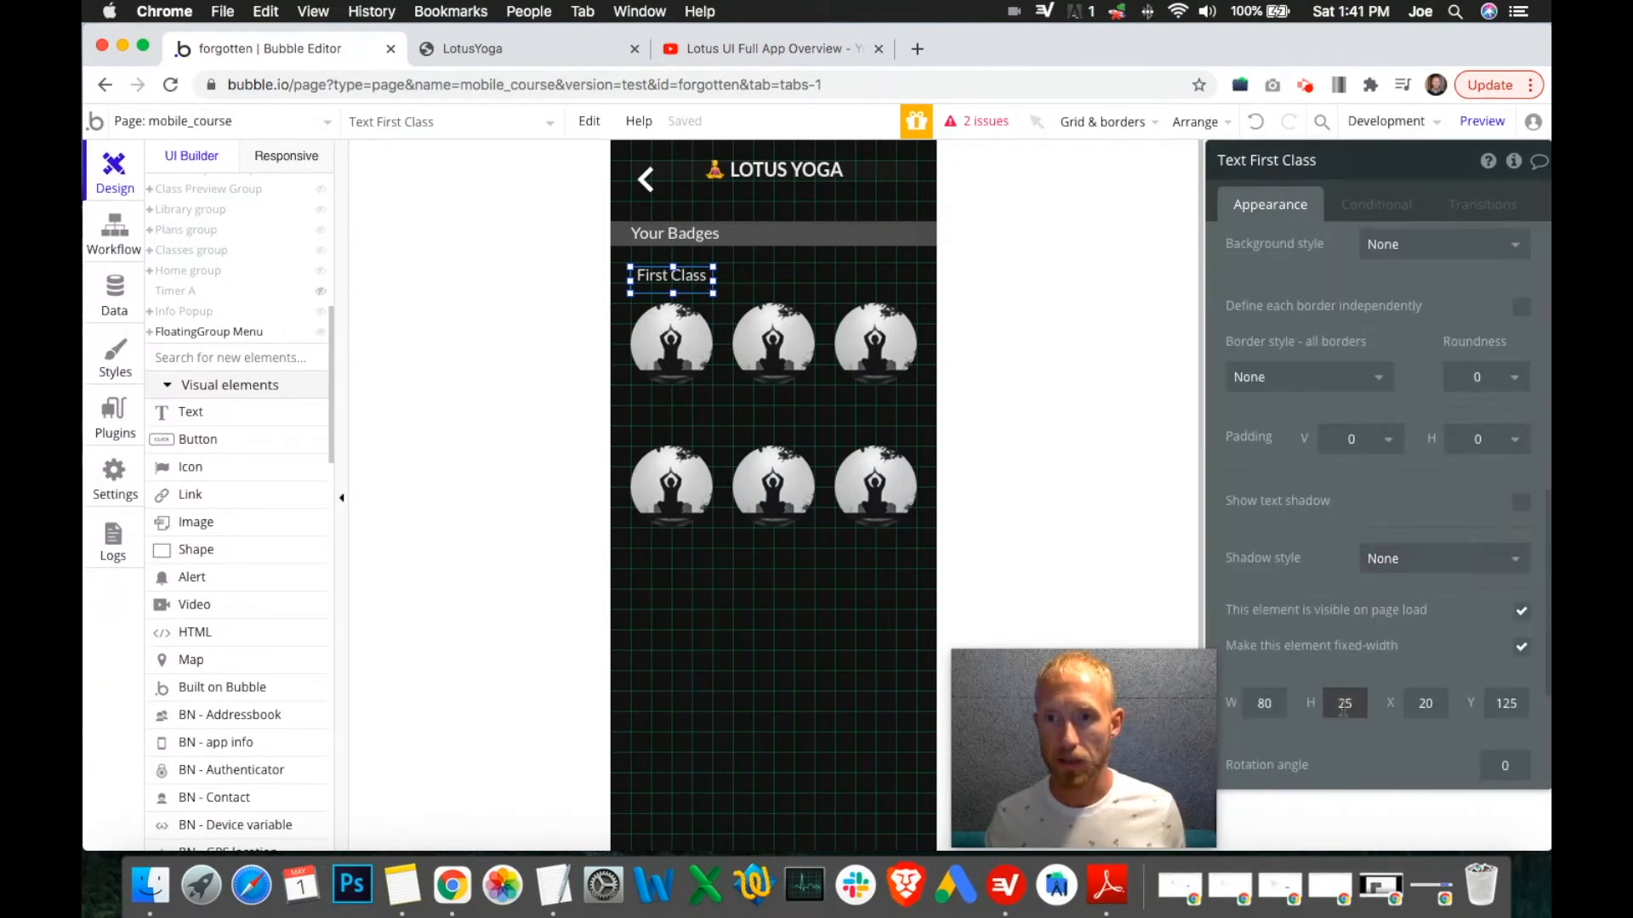
{"action": "type", "text": "15"}
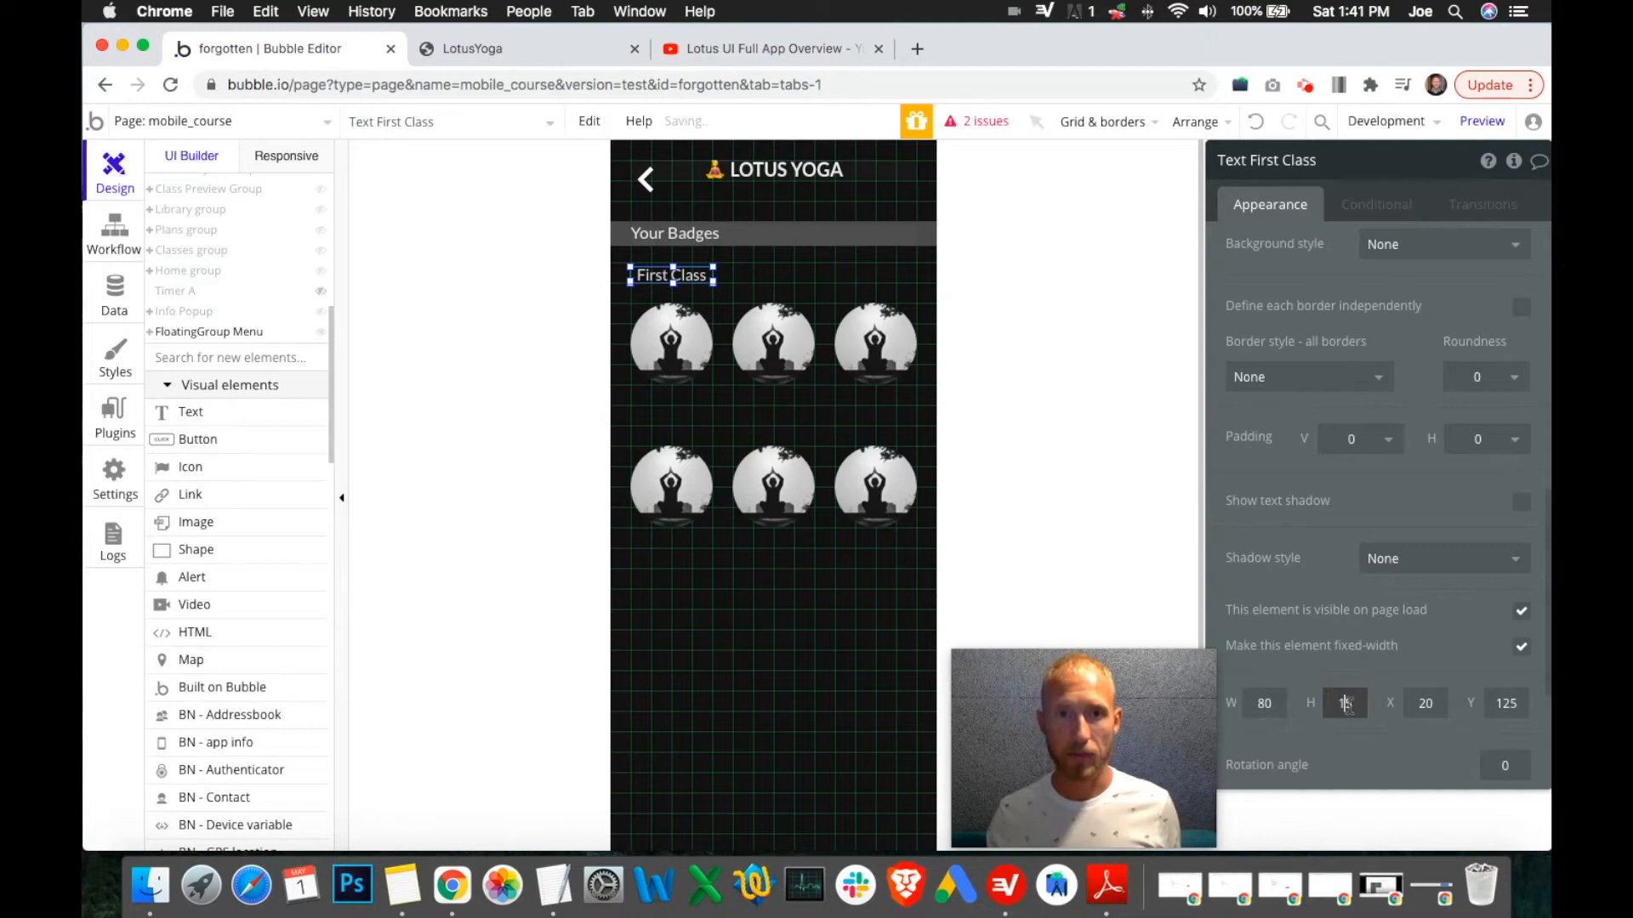
Try a Y position of 135 for the First Class label and set it to 130.
{"action": "left_click", "coordinate": [1506, 708]}
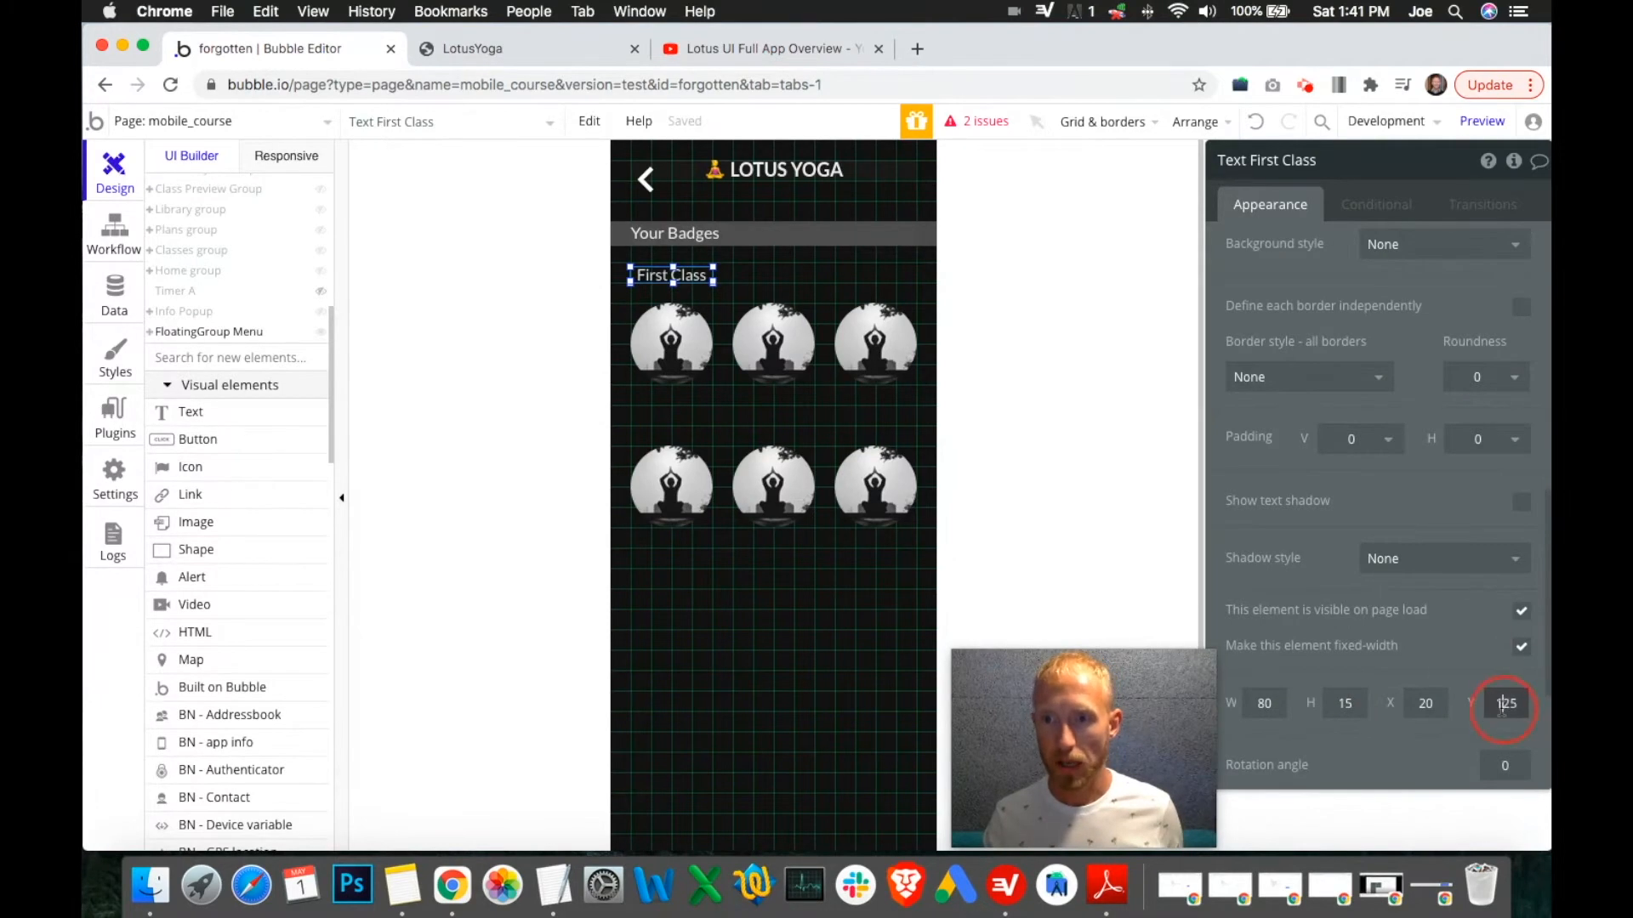
{"action": "type", "text": "3"}
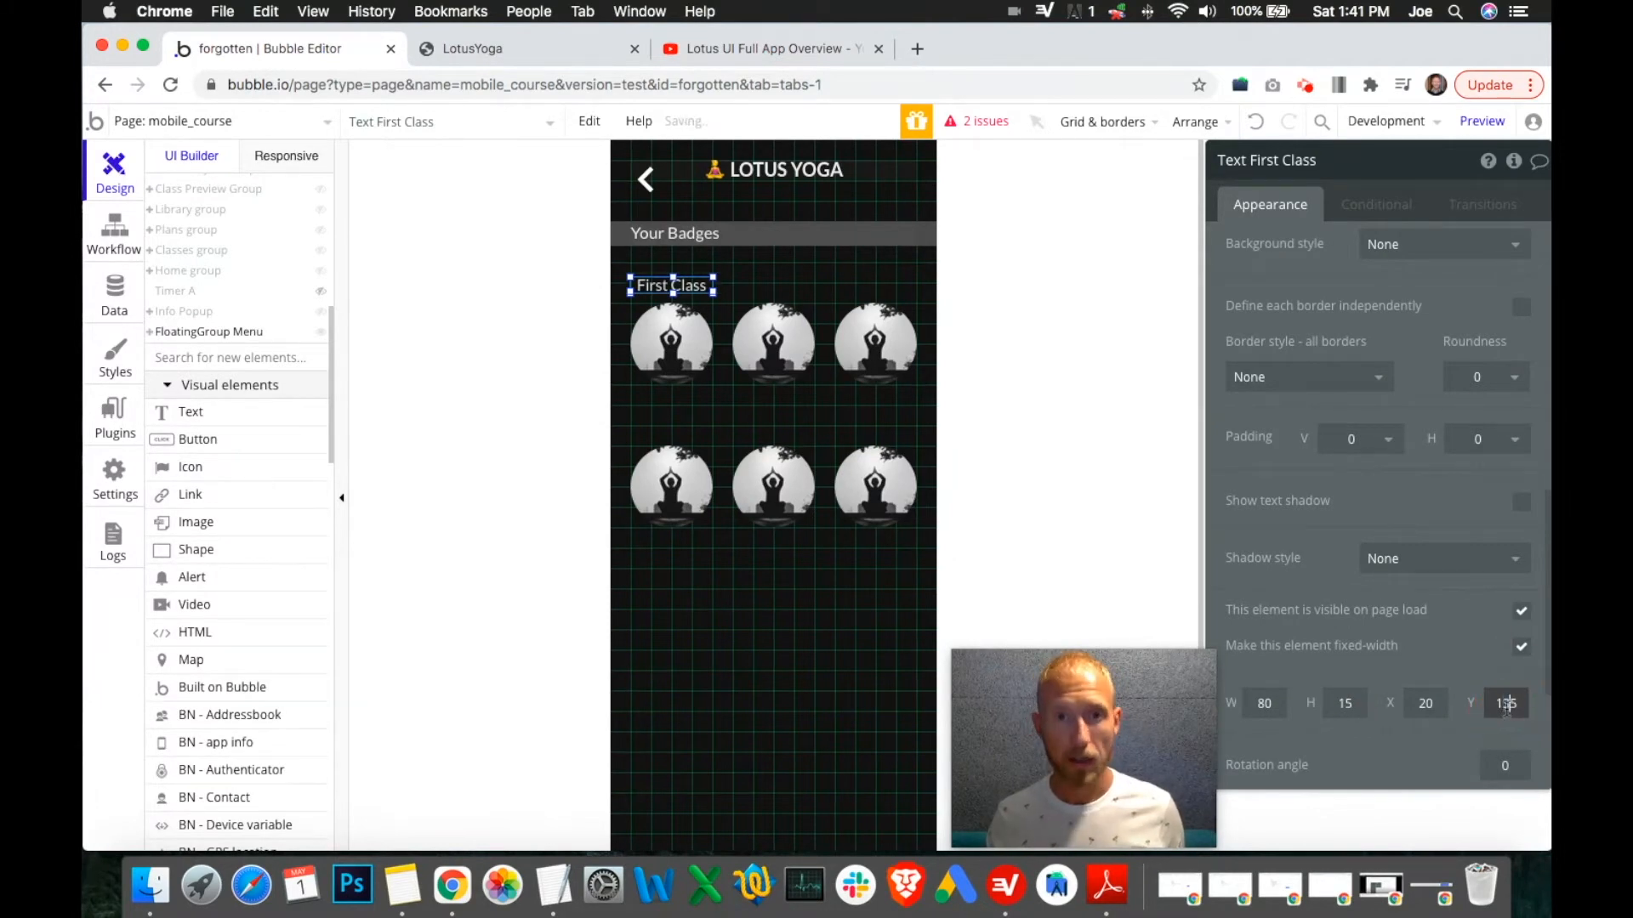
{"action": "left_click", "coordinate": [1101, 428]}
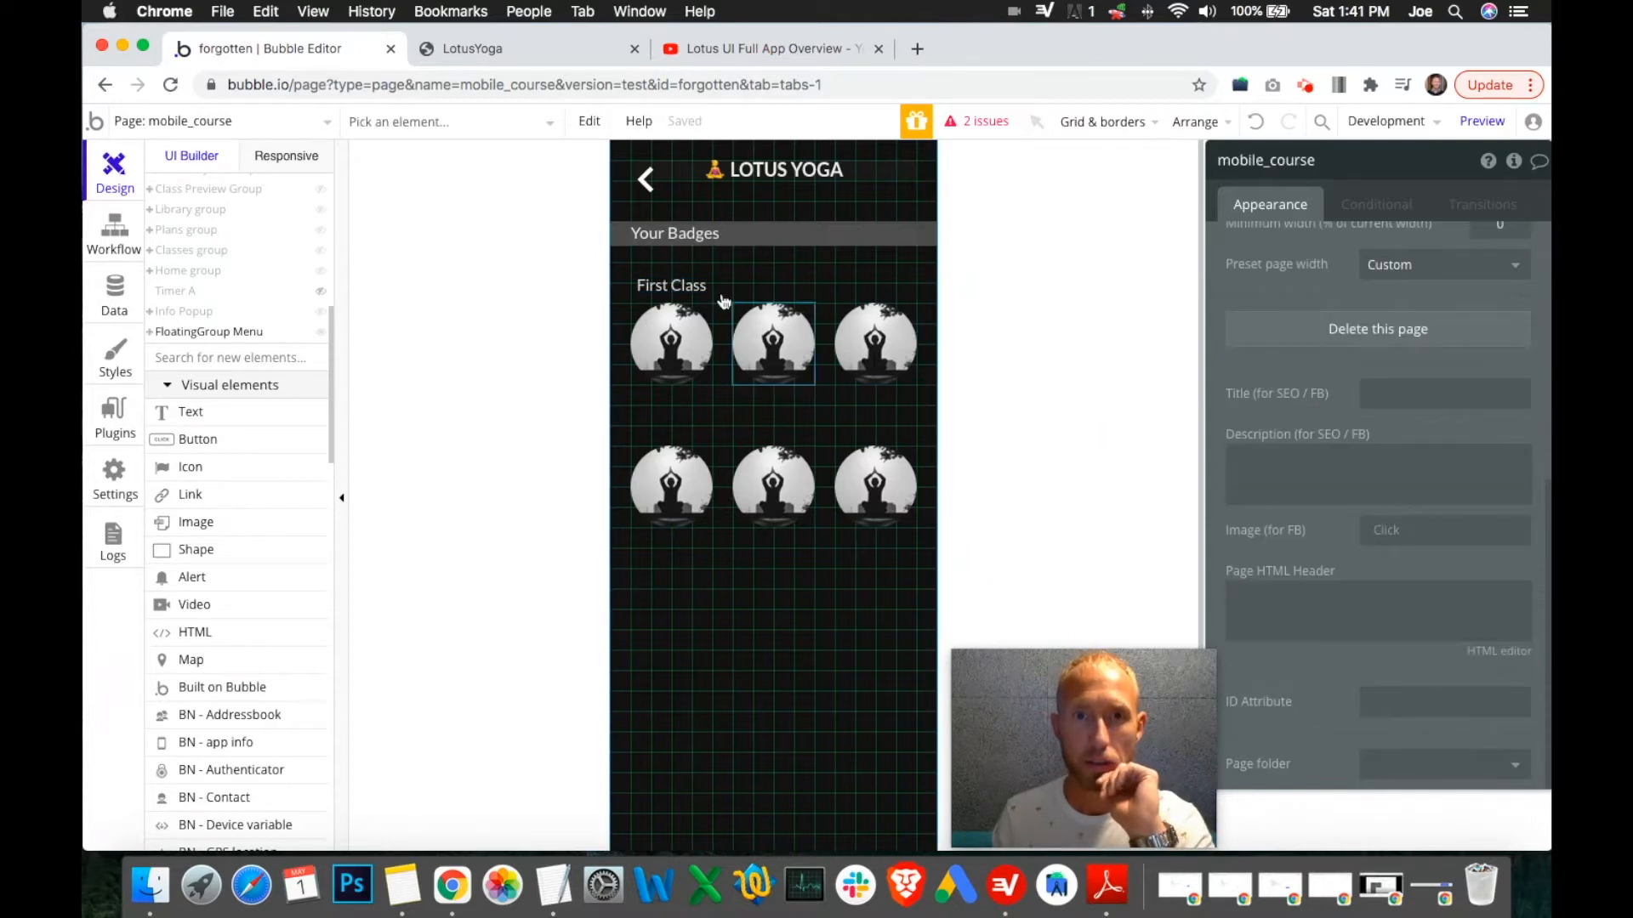
{"action": "left_click", "coordinate": [672, 285]}
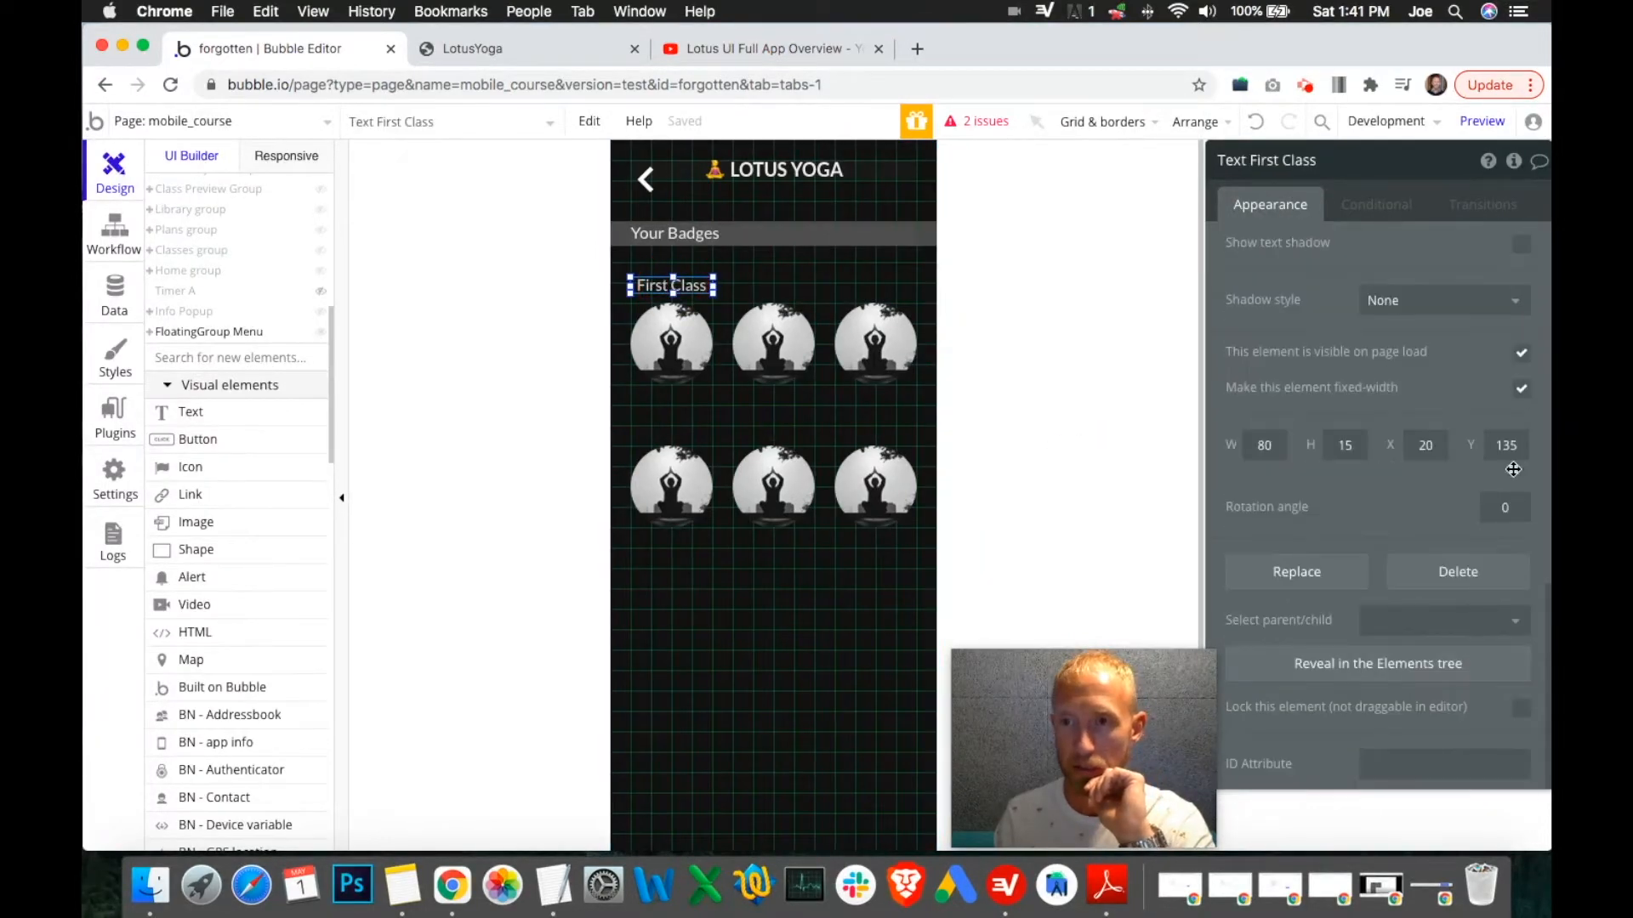
{"action": "key", "text": "Return"}
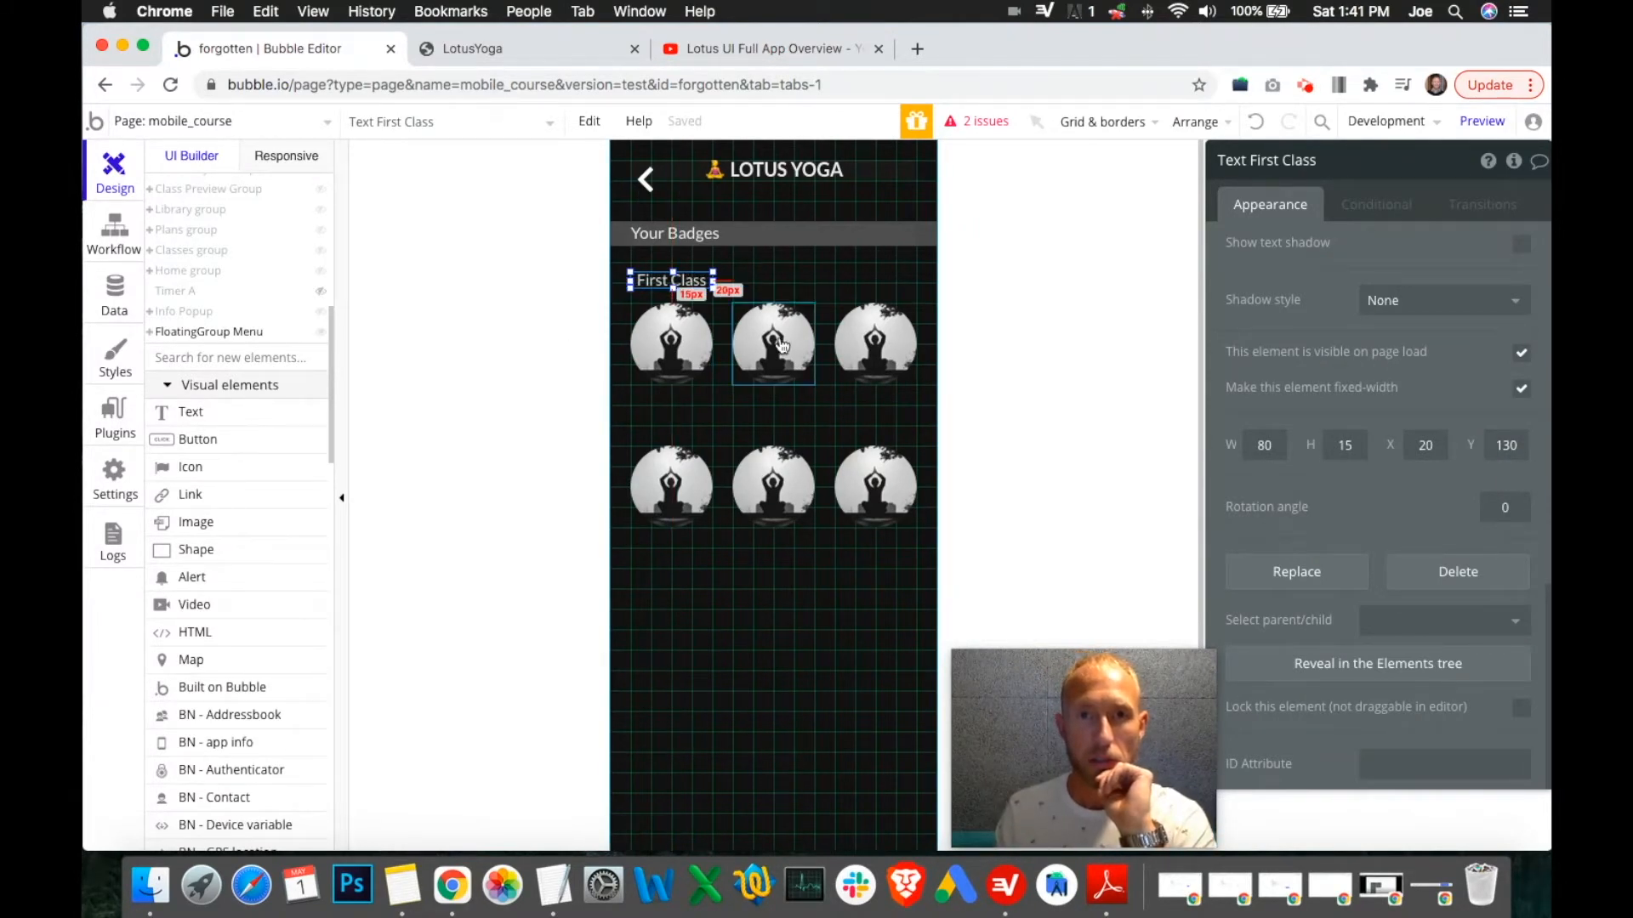
Place copies of the First Class label at Y 130 above the second badge, centered horizontally, and above the third badge at X 220.
{"action": "left_click_drag", "start_coordinate": [774, 319], "coordinate": [780, 300]}
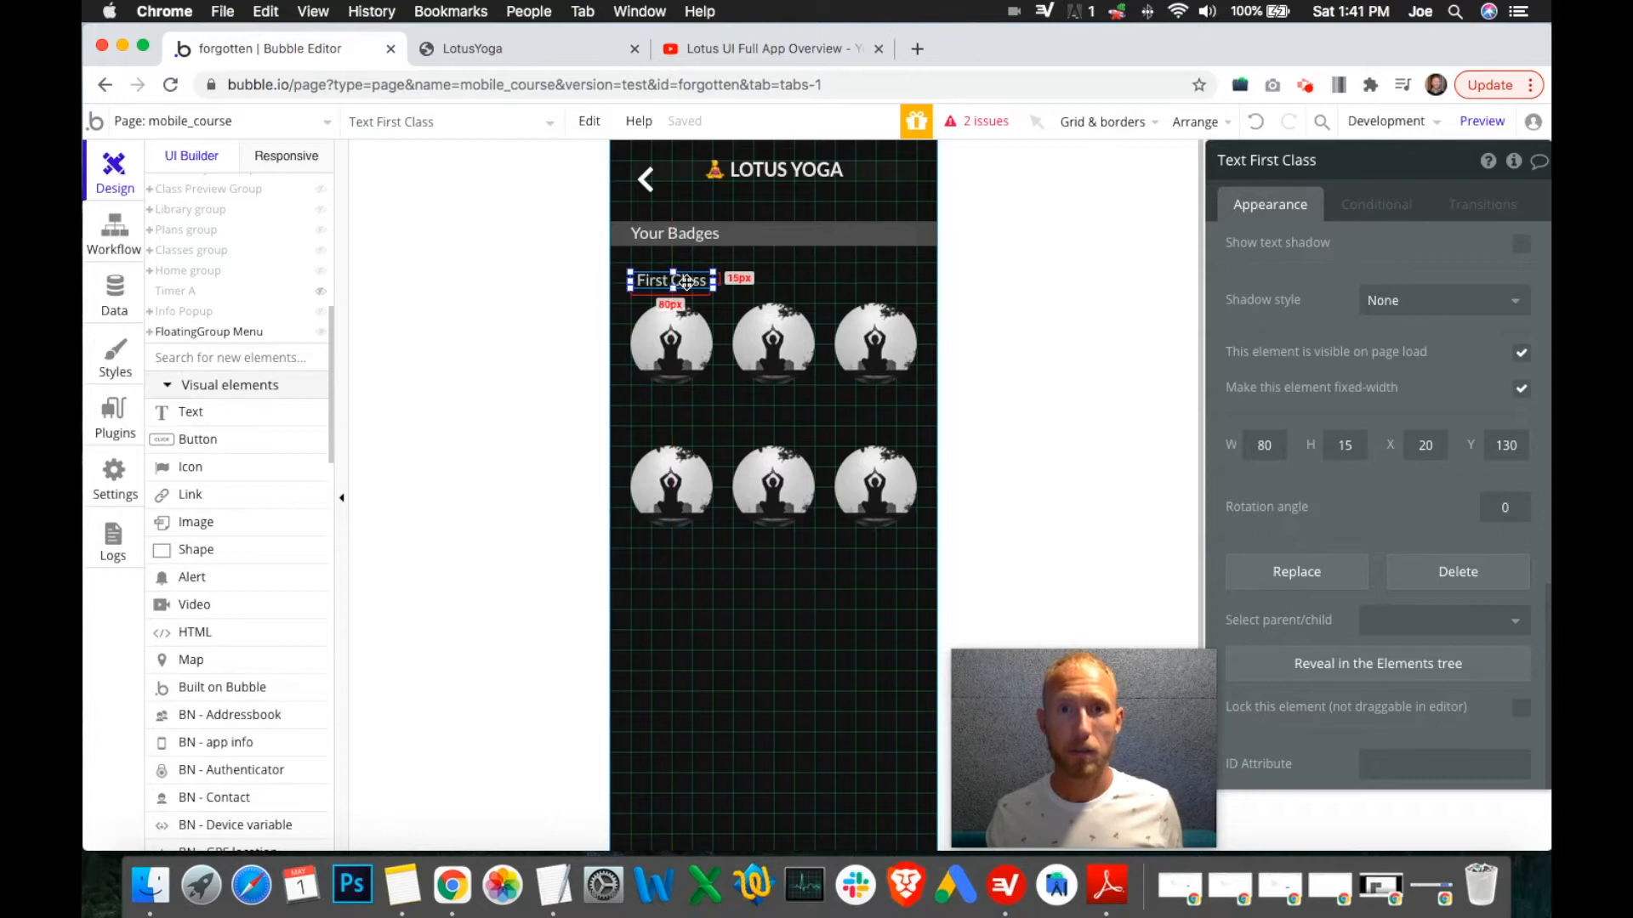
{"action": "key", "text": "super+c"}
{"action": "key", "text": "super+v"}
{"action": "left_click", "coordinate": [789, 290]}
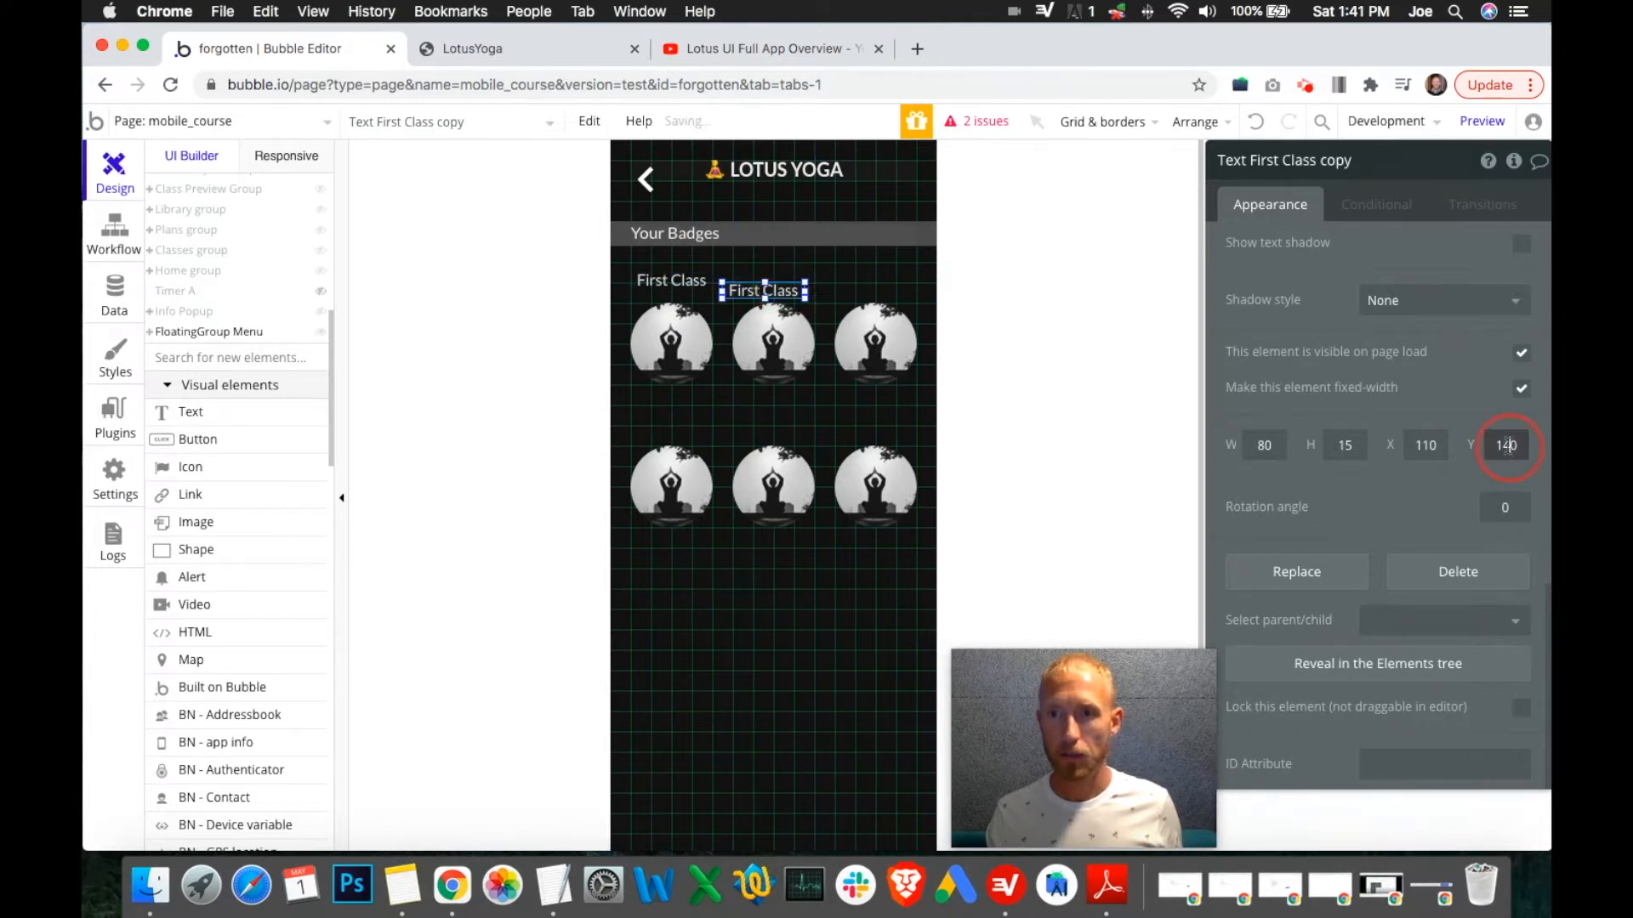
{"action": "type", "text": "3"}
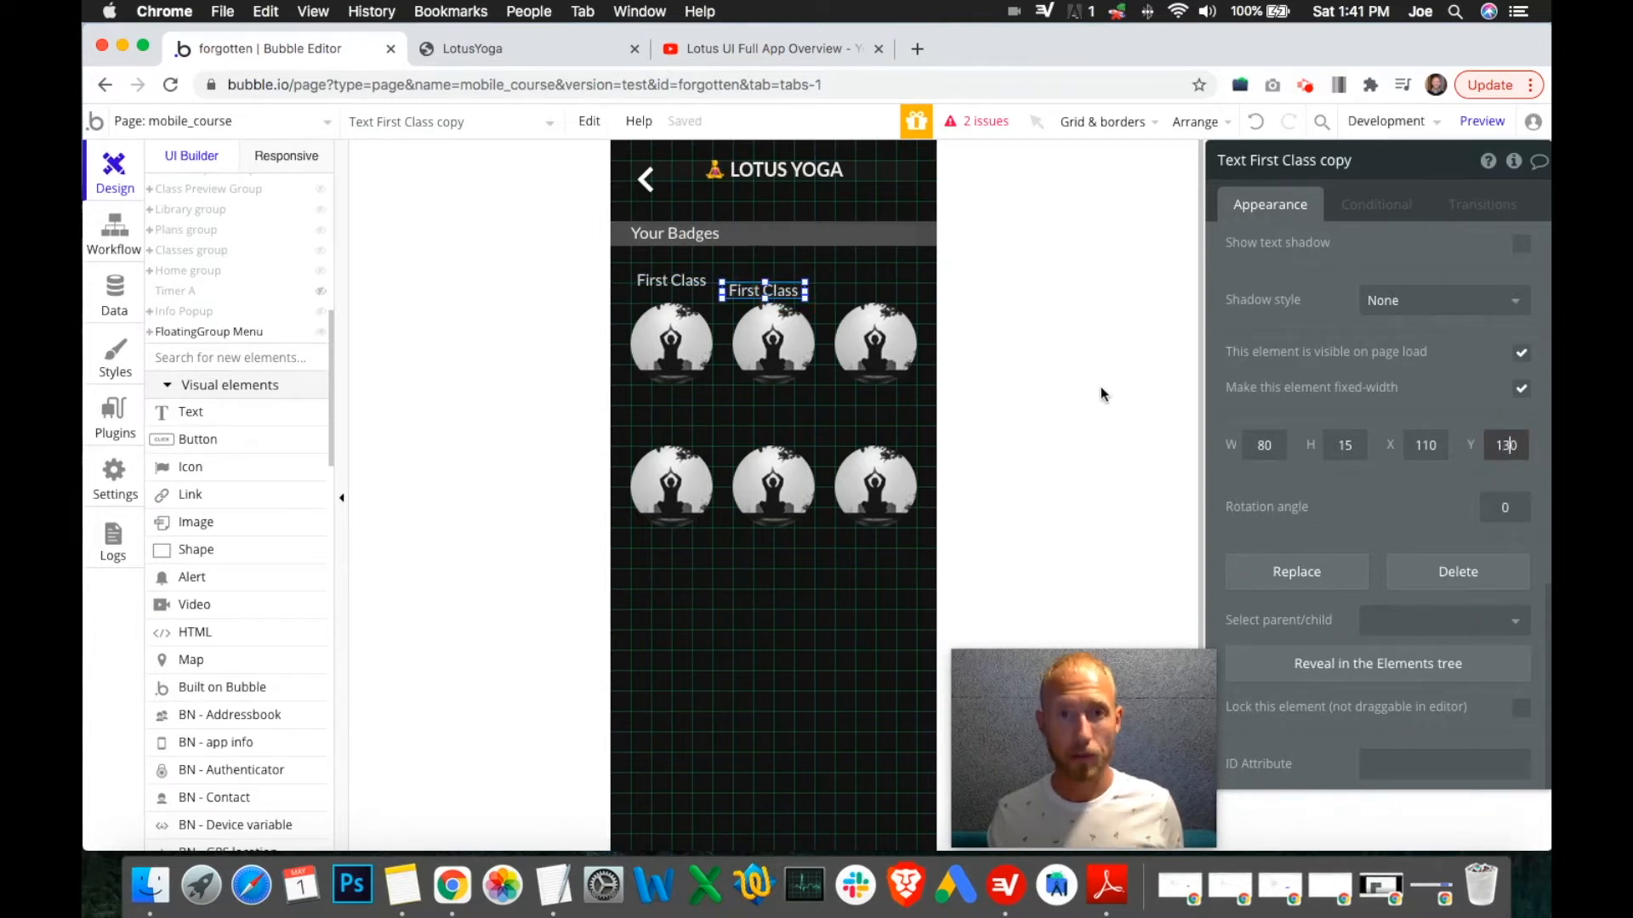
{"action": "right_click", "coordinate": [776, 282]}
{"action": "left_click", "coordinate": [906, 729]}
{"action": "key", "text": "super+v"}
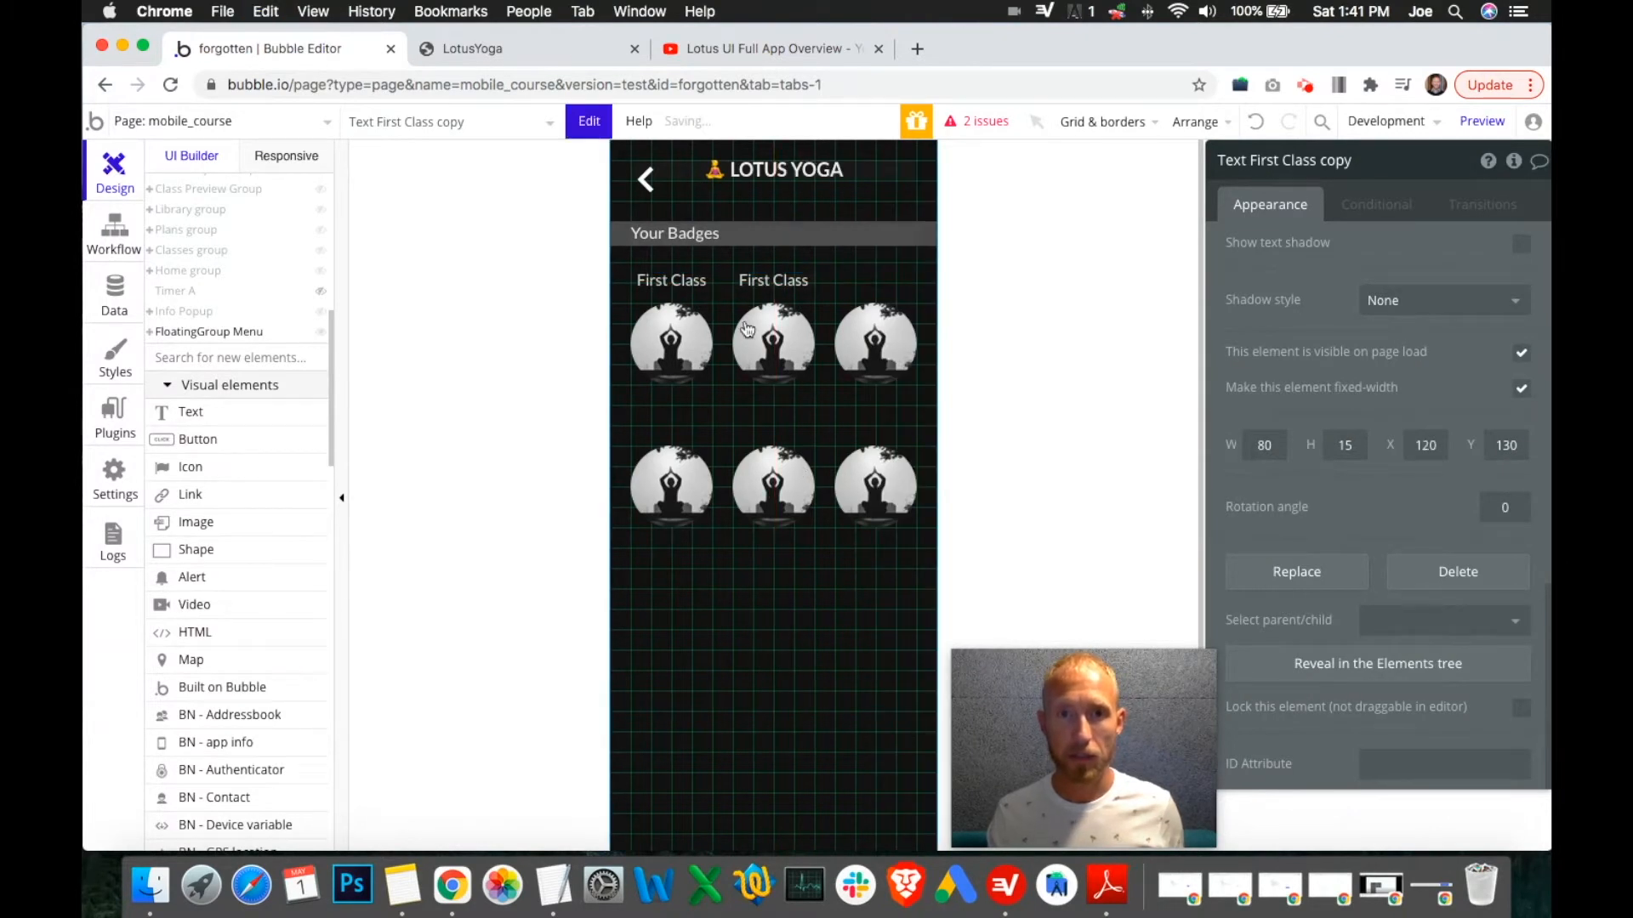
{"action": "left_click_drag", "start_coordinate": [698, 289], "coordinate": [892, 280]}
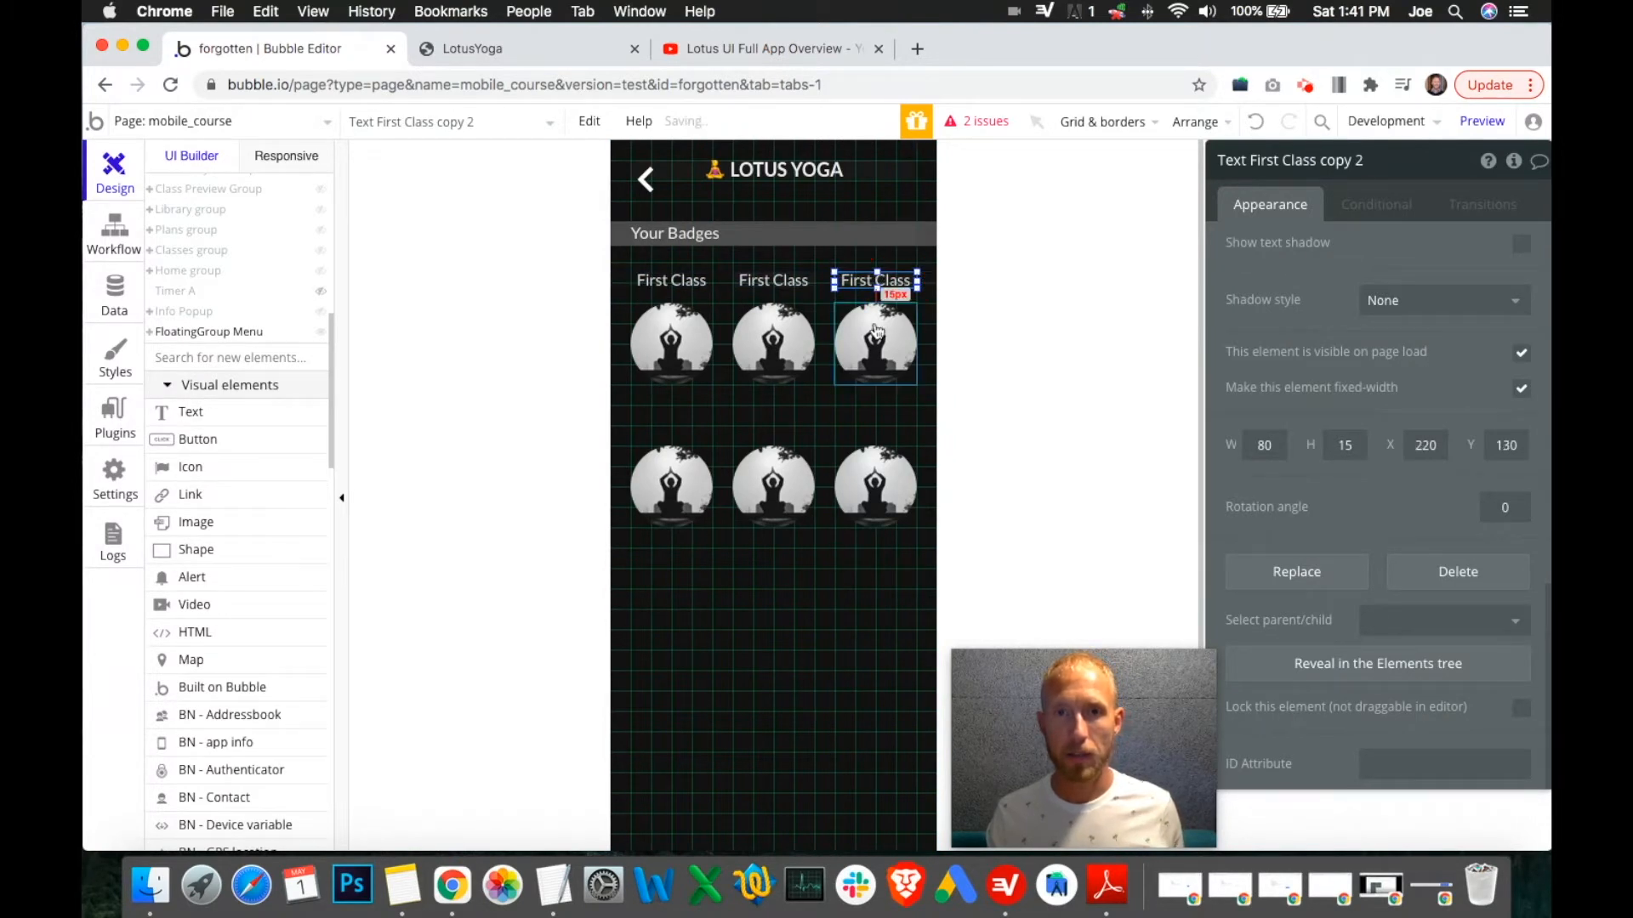
Change the text of the label above the second badge to All Acro and the one above the third to All Beach.
{"action": "left_click", "coordinate": [777, 282]}
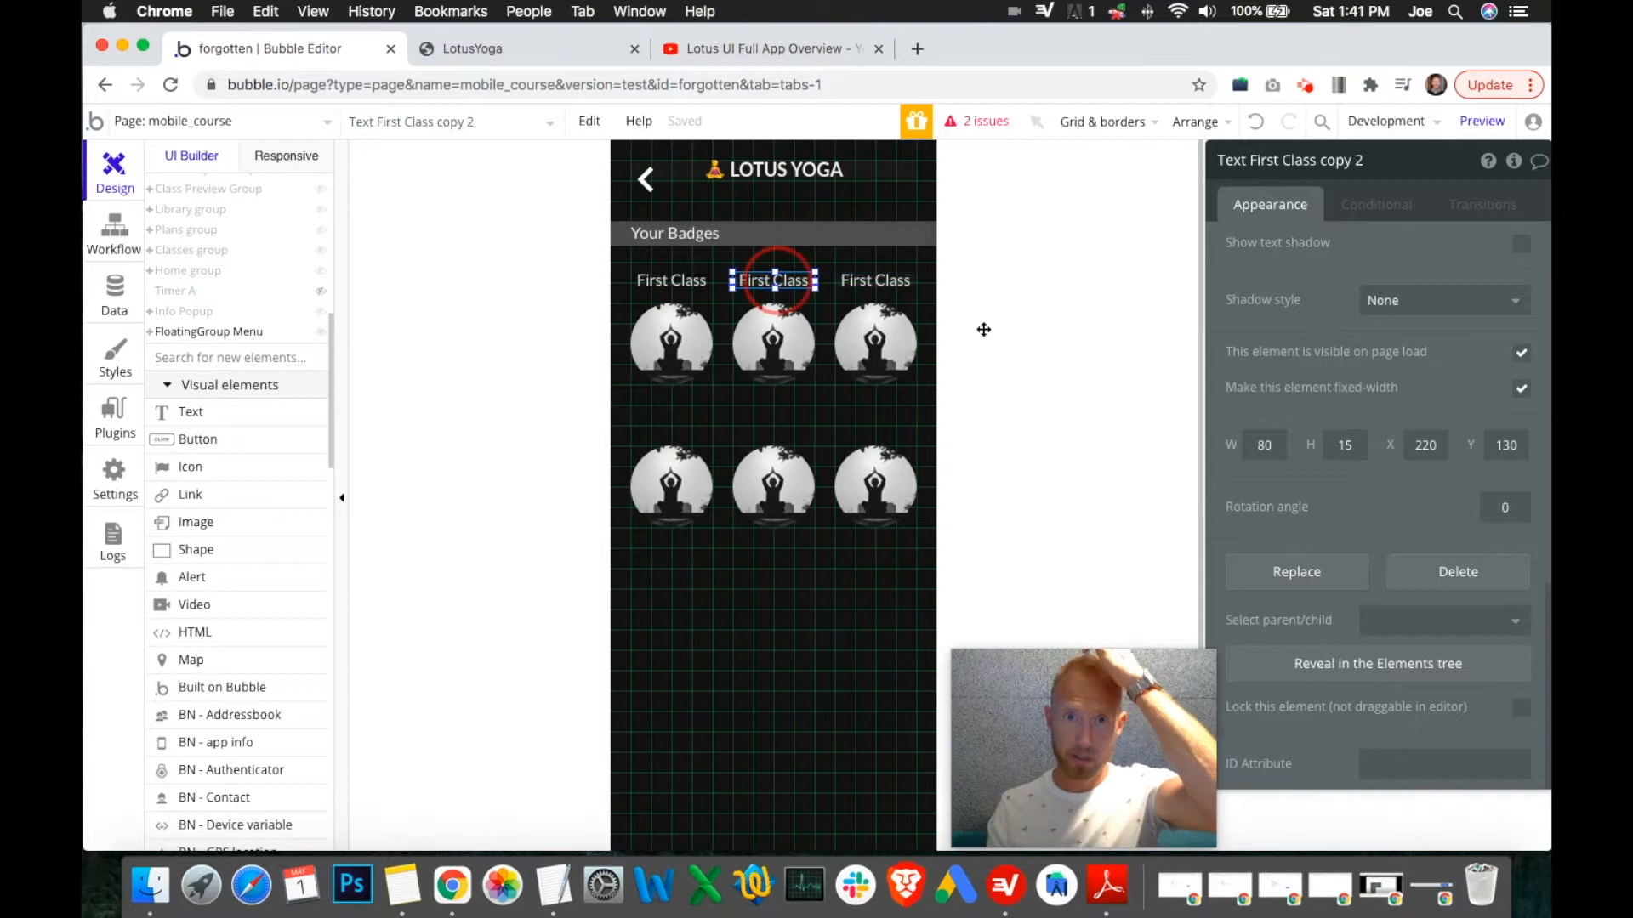
{"action": "scroll", "coordinate": [1373, 414], "scroll_direction": "up", "scroll_amount": 3}
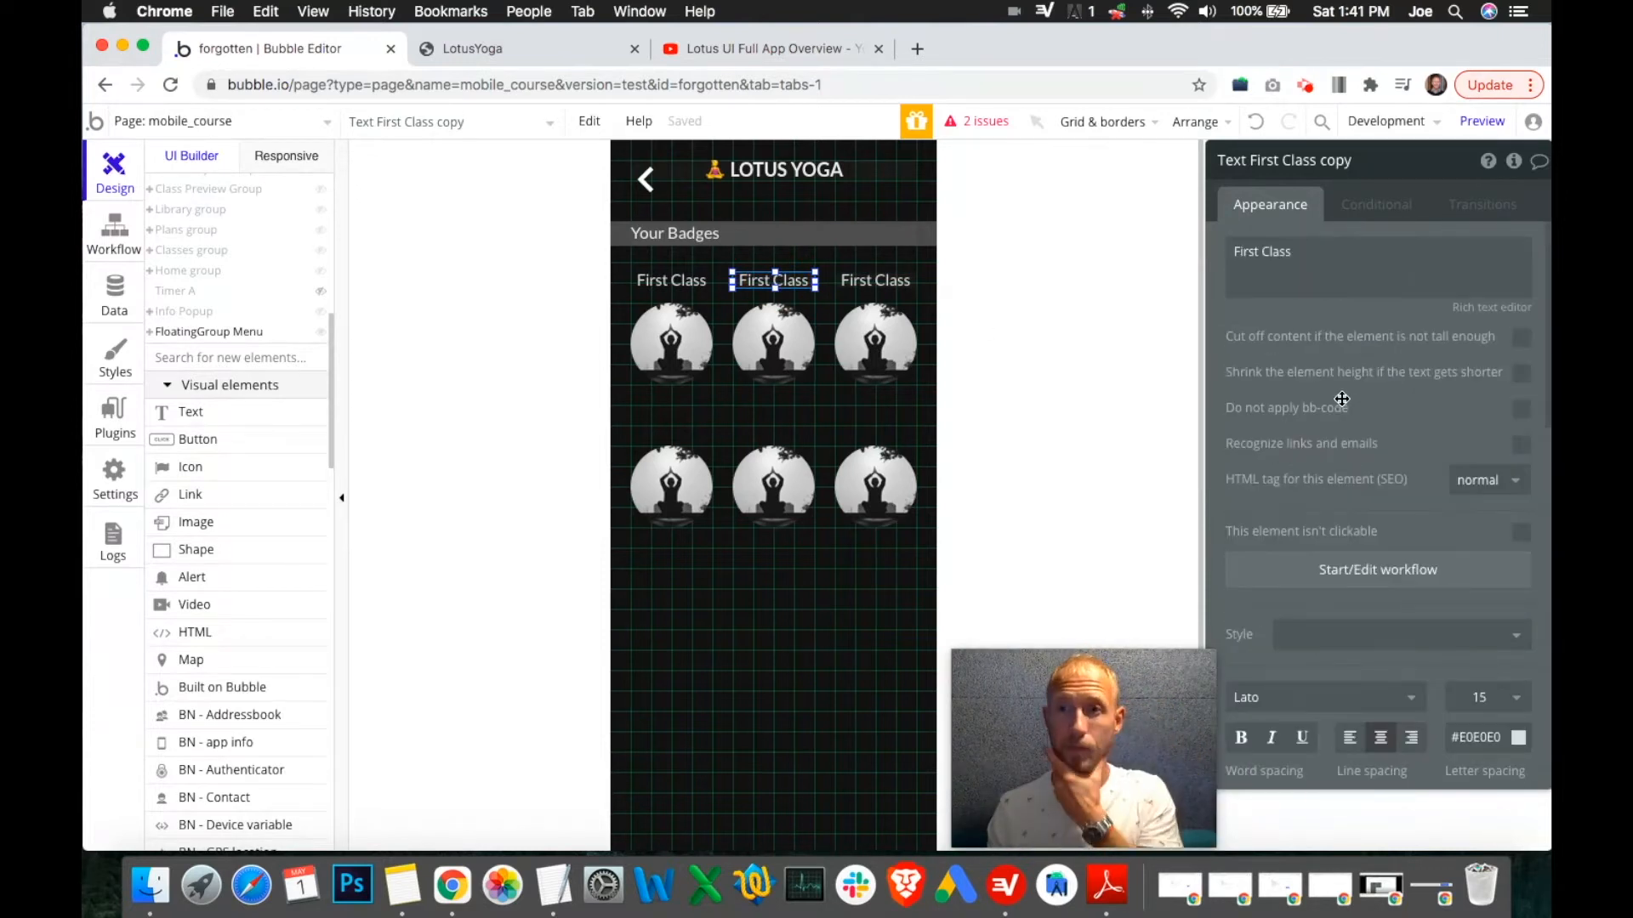
{"action": "triple_click", "coordinate": [1254, 253]}
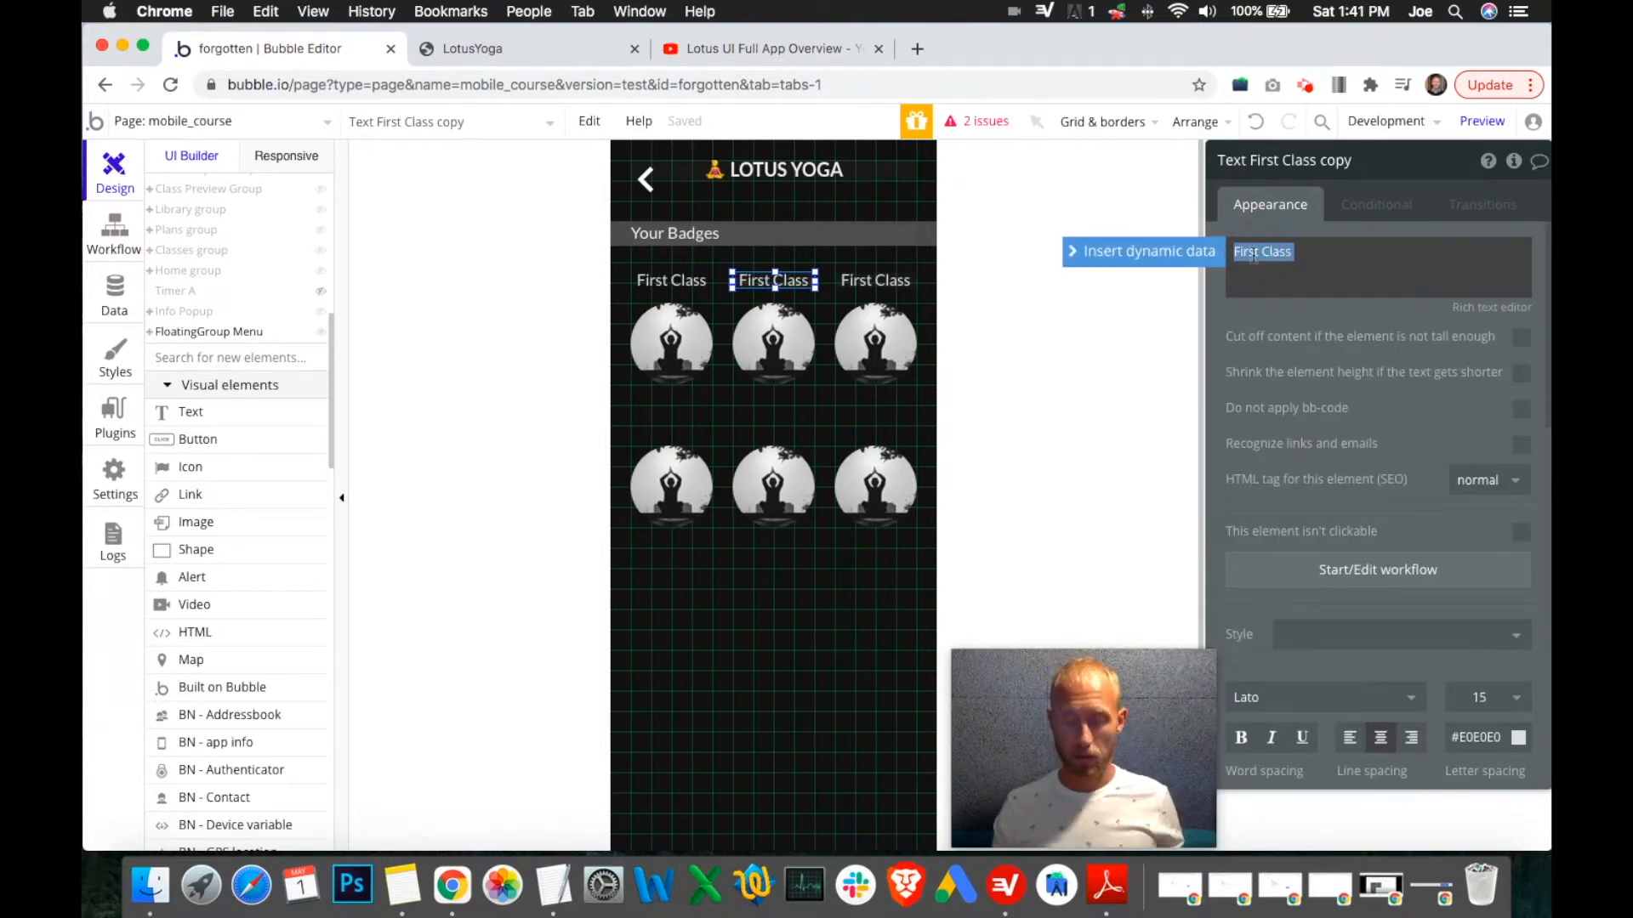
{"action": "type", "text": "All Acro"}
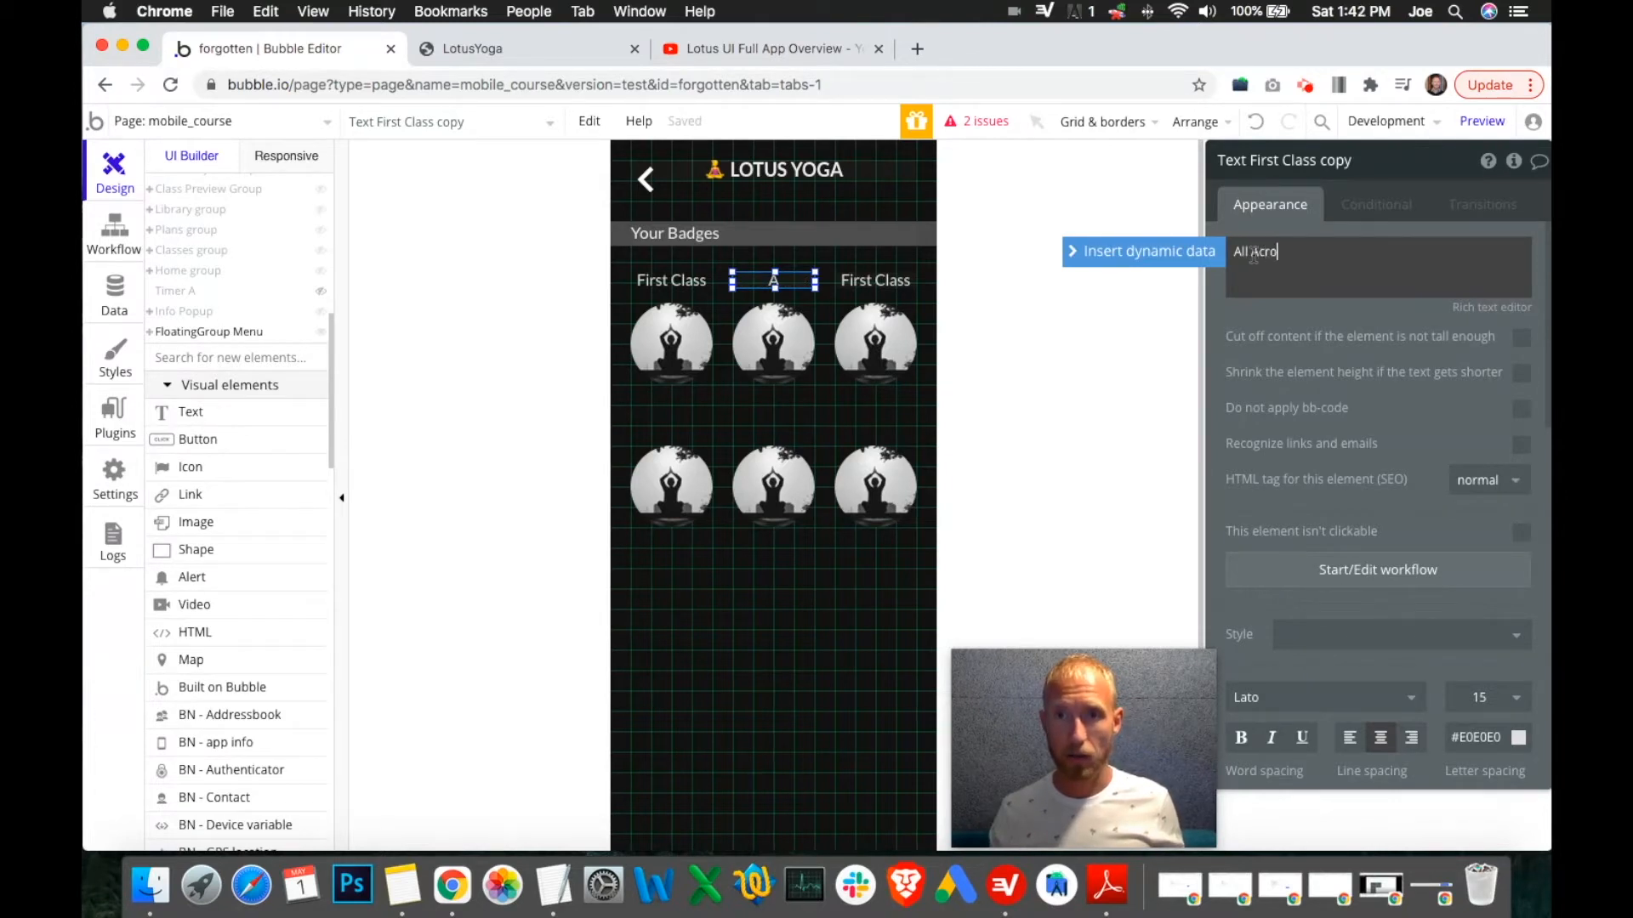
{"action": "left_click", "coordinate": [903, 285]}
{"action": "triple_click", "coordinate": [1286, 253]}
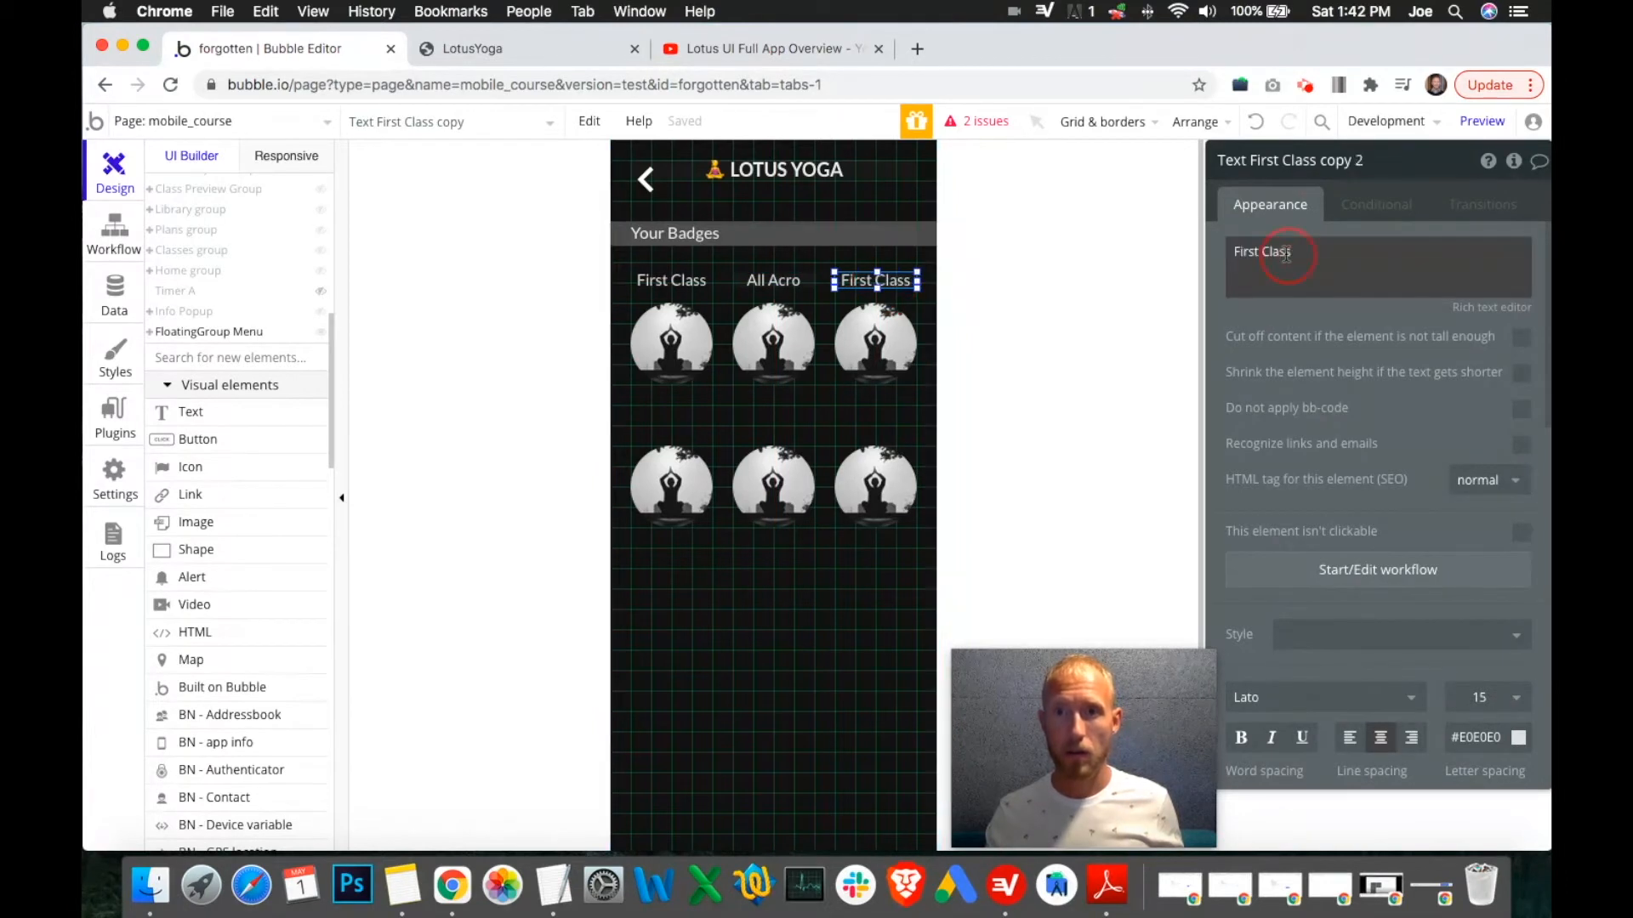
{"action": "type", "text": "All Beach"}
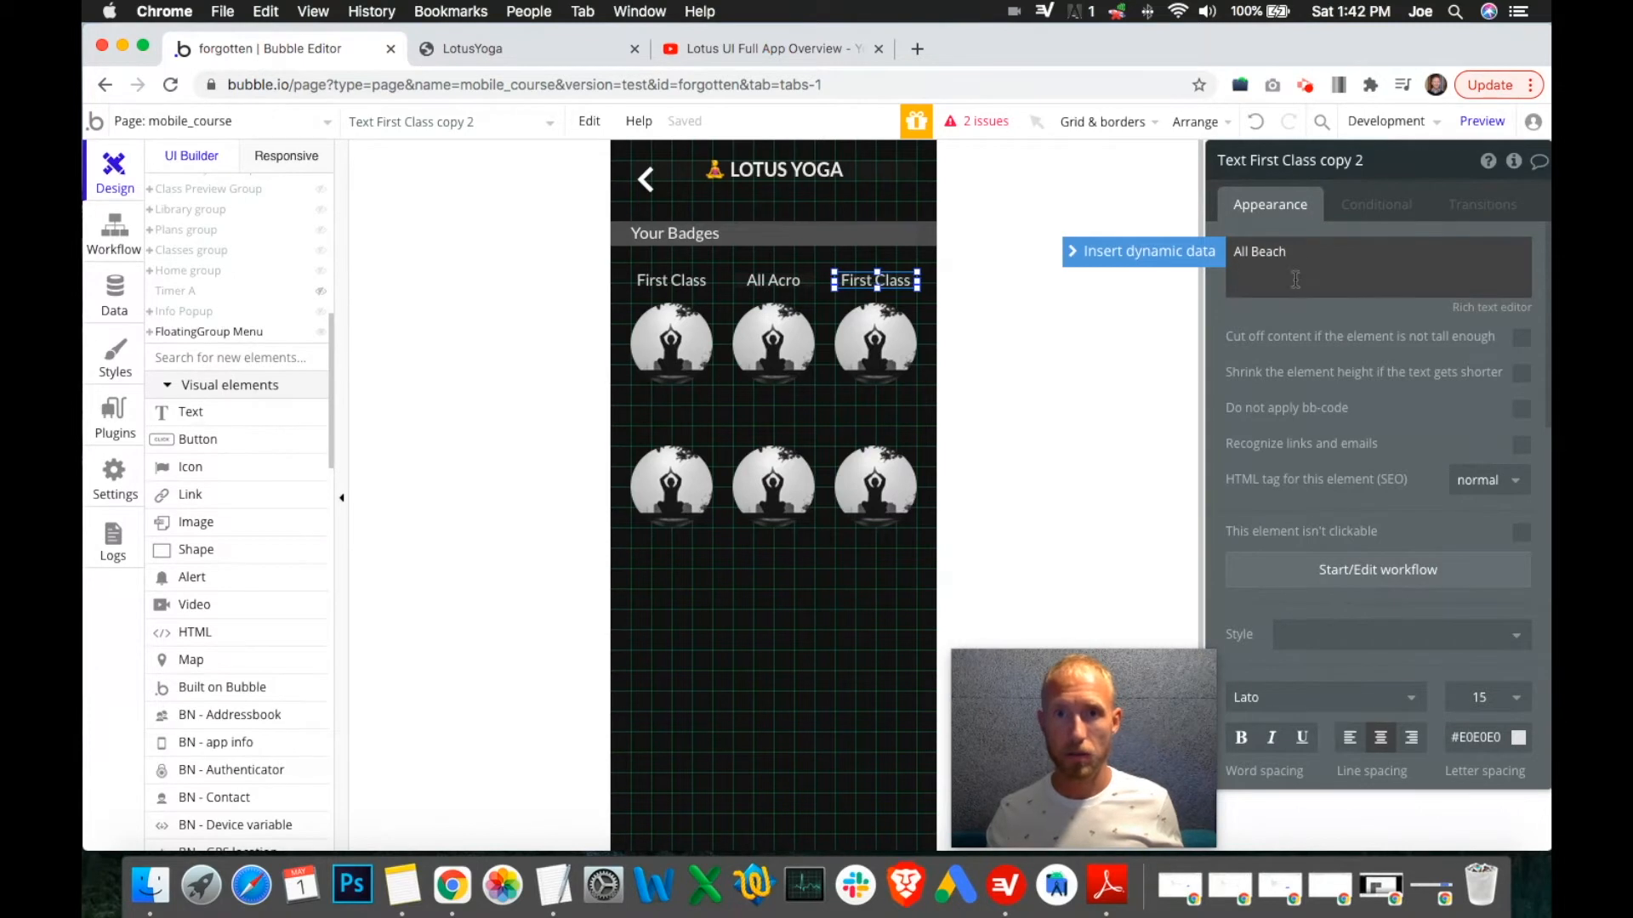
Duplicate the First Class, All Acro and All Beach labels above the second row of badges, at a Y position of about 264.
{"action": "left_click", "coordinate": [772, 280], "text": "shift"}
{"action": "left_click", "coordinate": [675, 282], "text": "shift"}
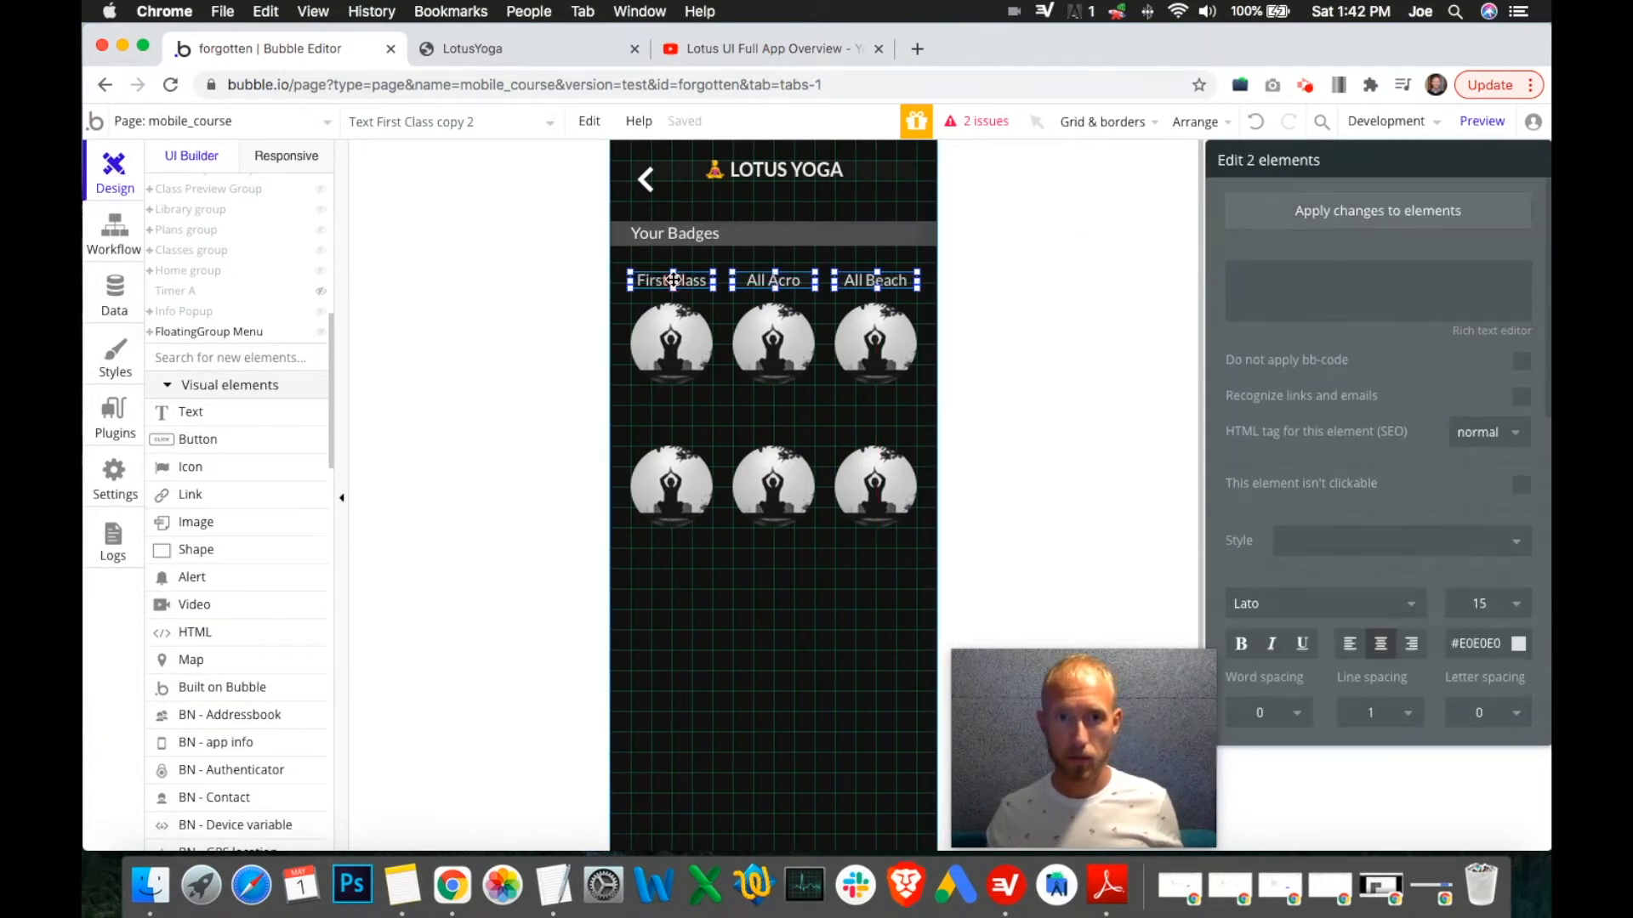
{"action": "left_click_drag", "start_coordinate": [778, 304], "coordinate": [781, 316]}
{"action": "mouse_move", "coordinate": [781, 404]}
{"action": "left_mouse_down"}
{"action": "mouse_move", "coordinate": [775, 431]}
{"action": "mouse_move", "coordinate": [776, 418]}
{"action": "left_mouse_up"}
Compare the first-row label and badge Y positions with the second-row badge, and set the second-row First Class label's Y to 270.
{"action": "left_click", "coordinate": [680, 257]}
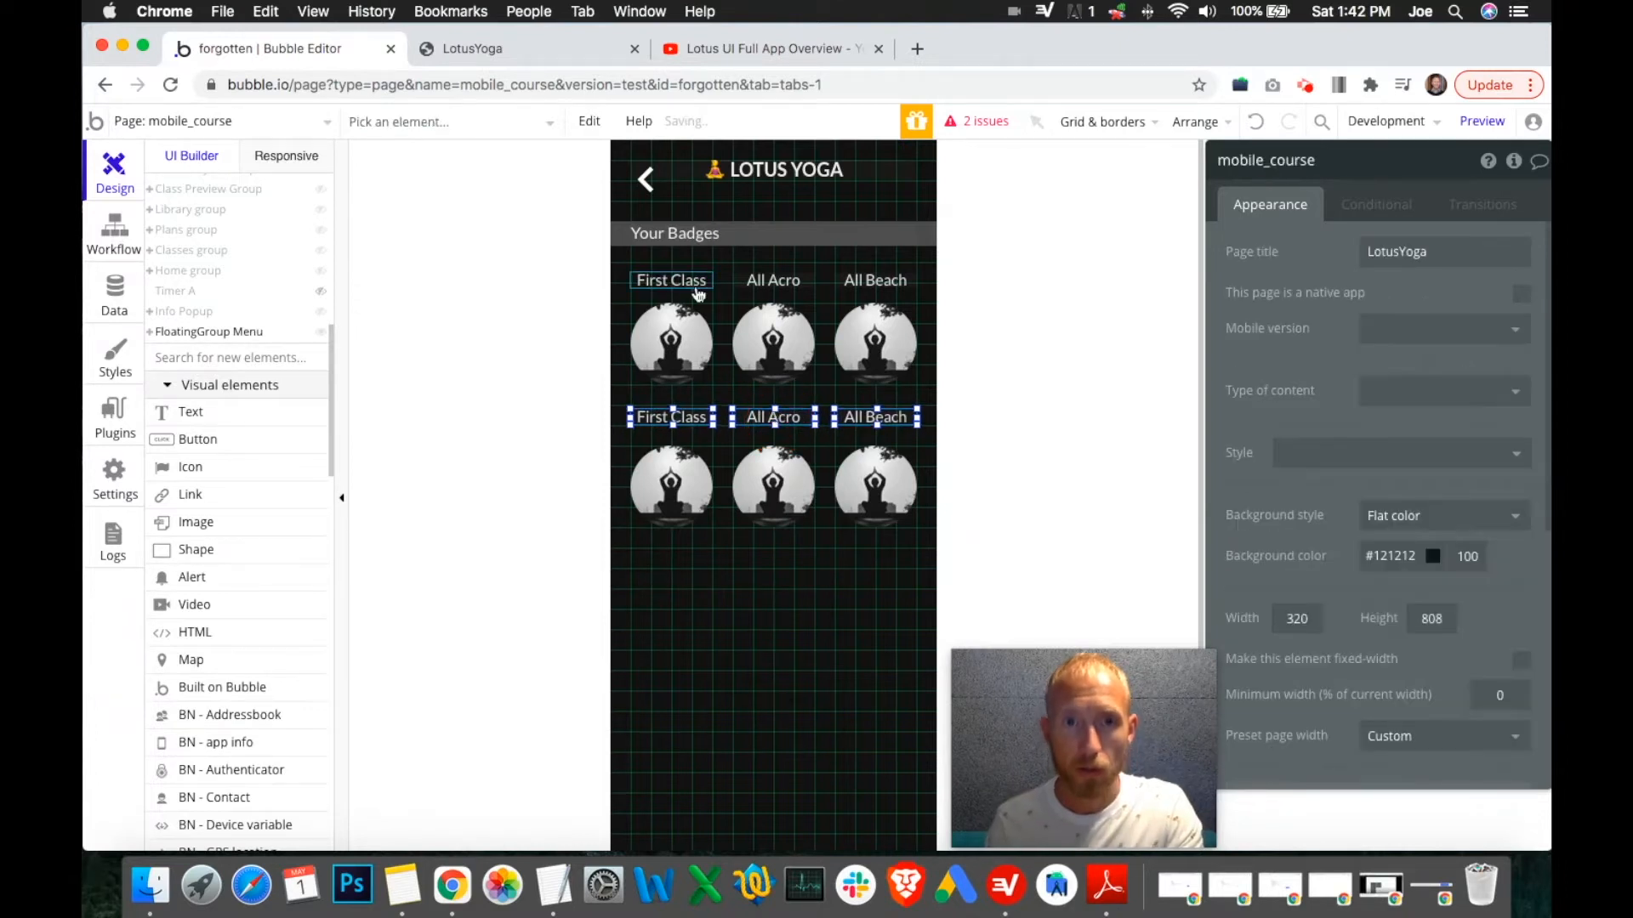
{"action": "scroll", "coordinate": [1348, 532], "scroll_direction": "down", "scroll_amount": 10}
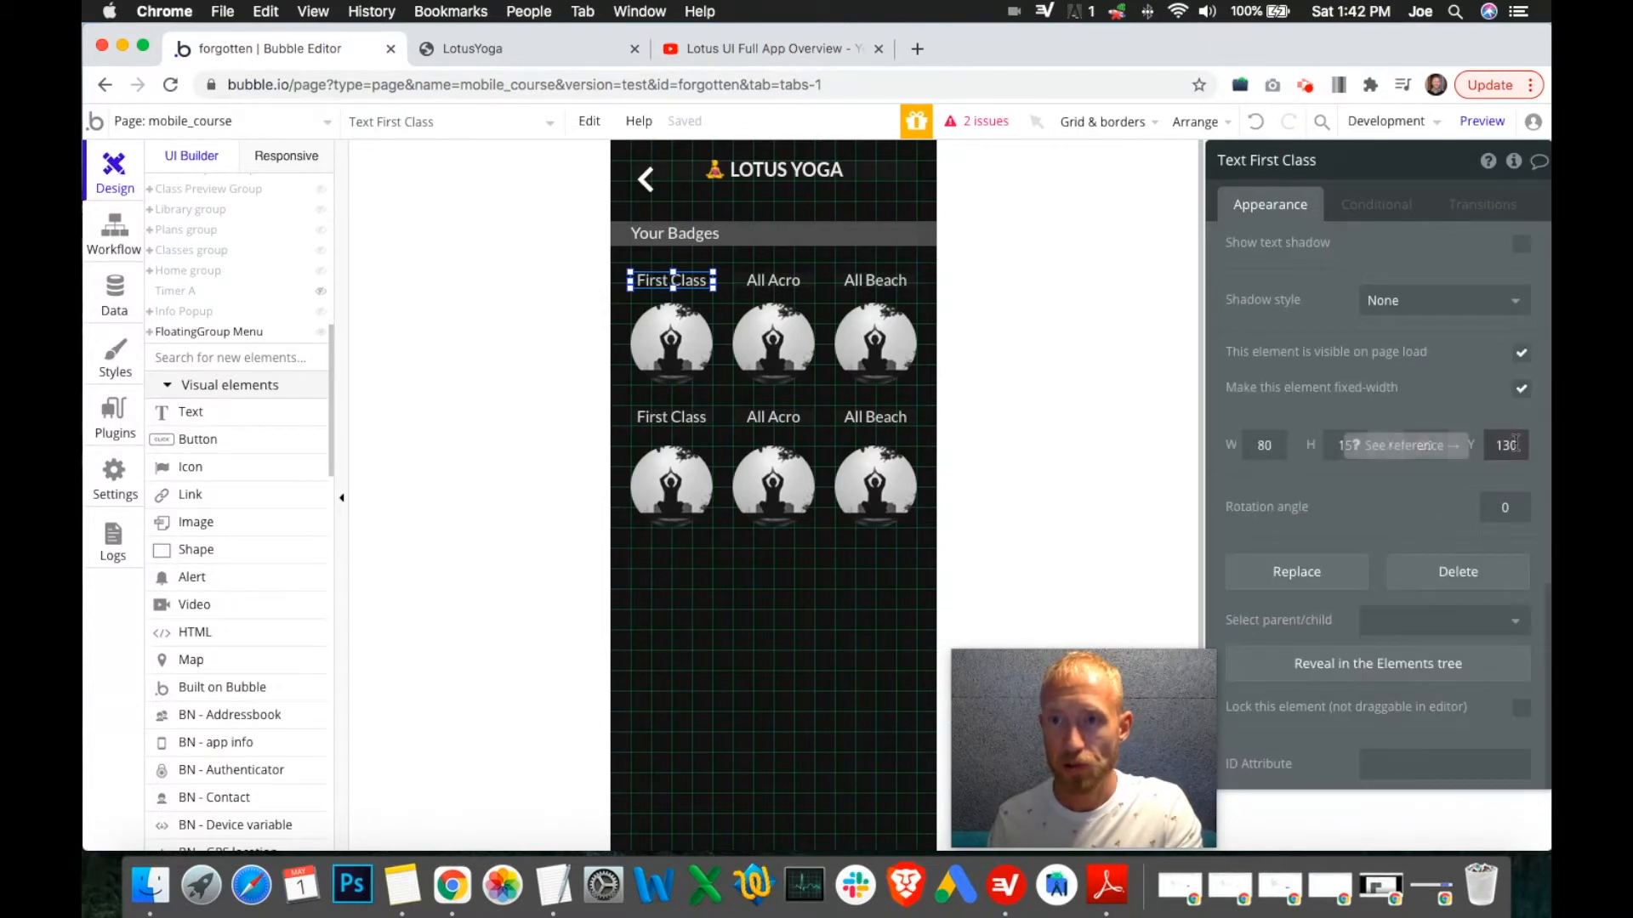
{"action": "left_click", "coordinate": [698, 351]}
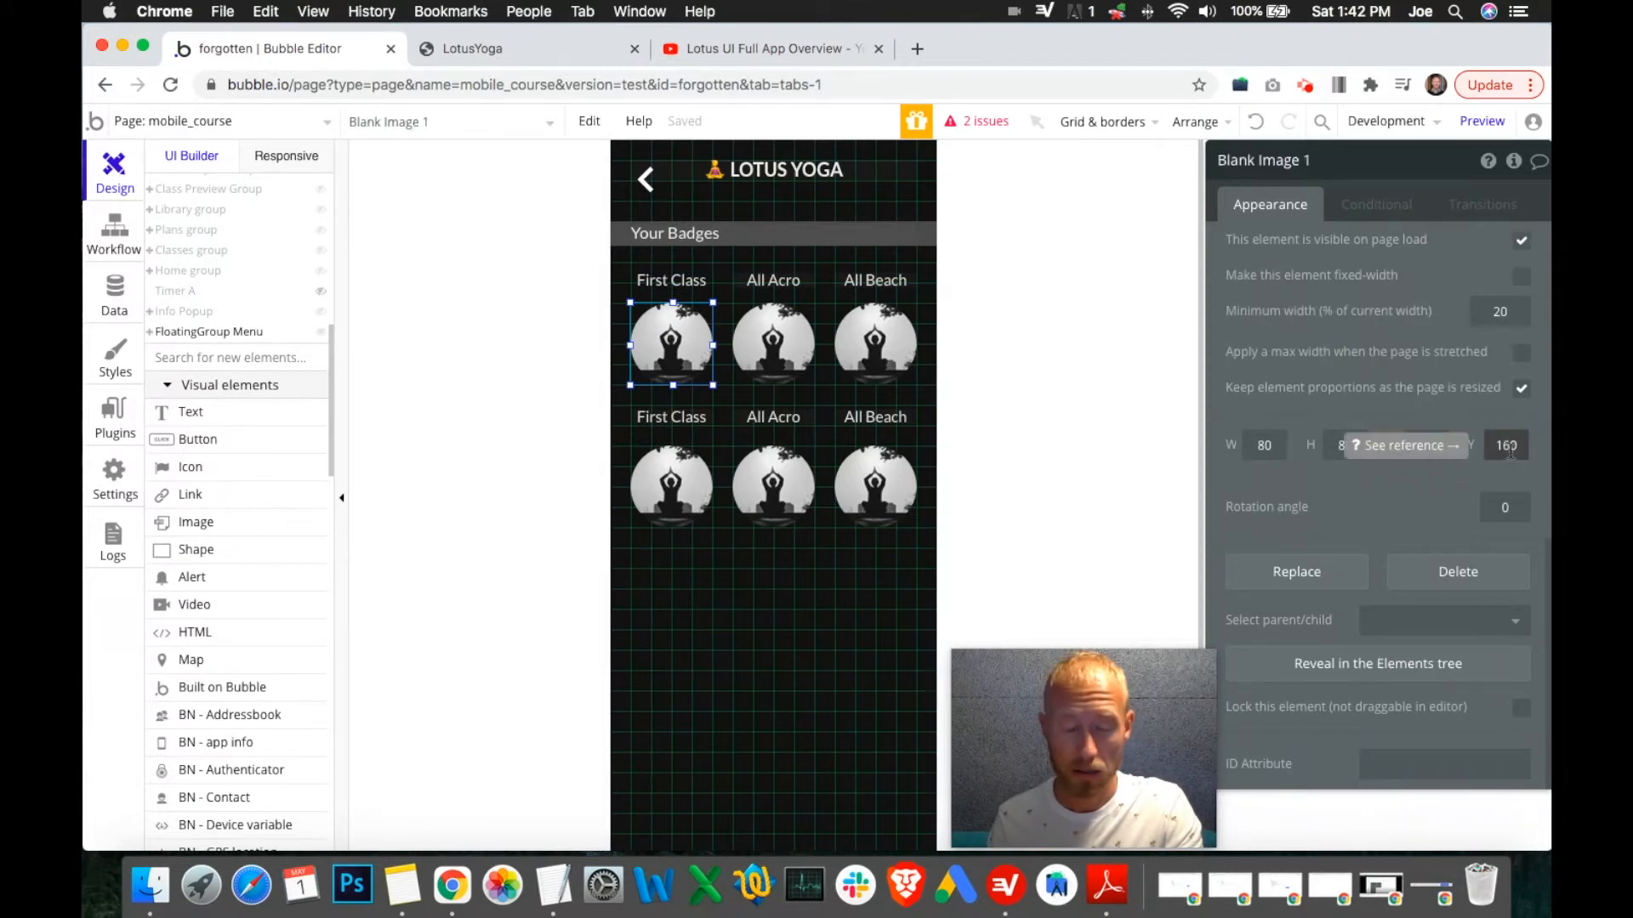
{"action": "left_click", "coordinate": [685, 470]}
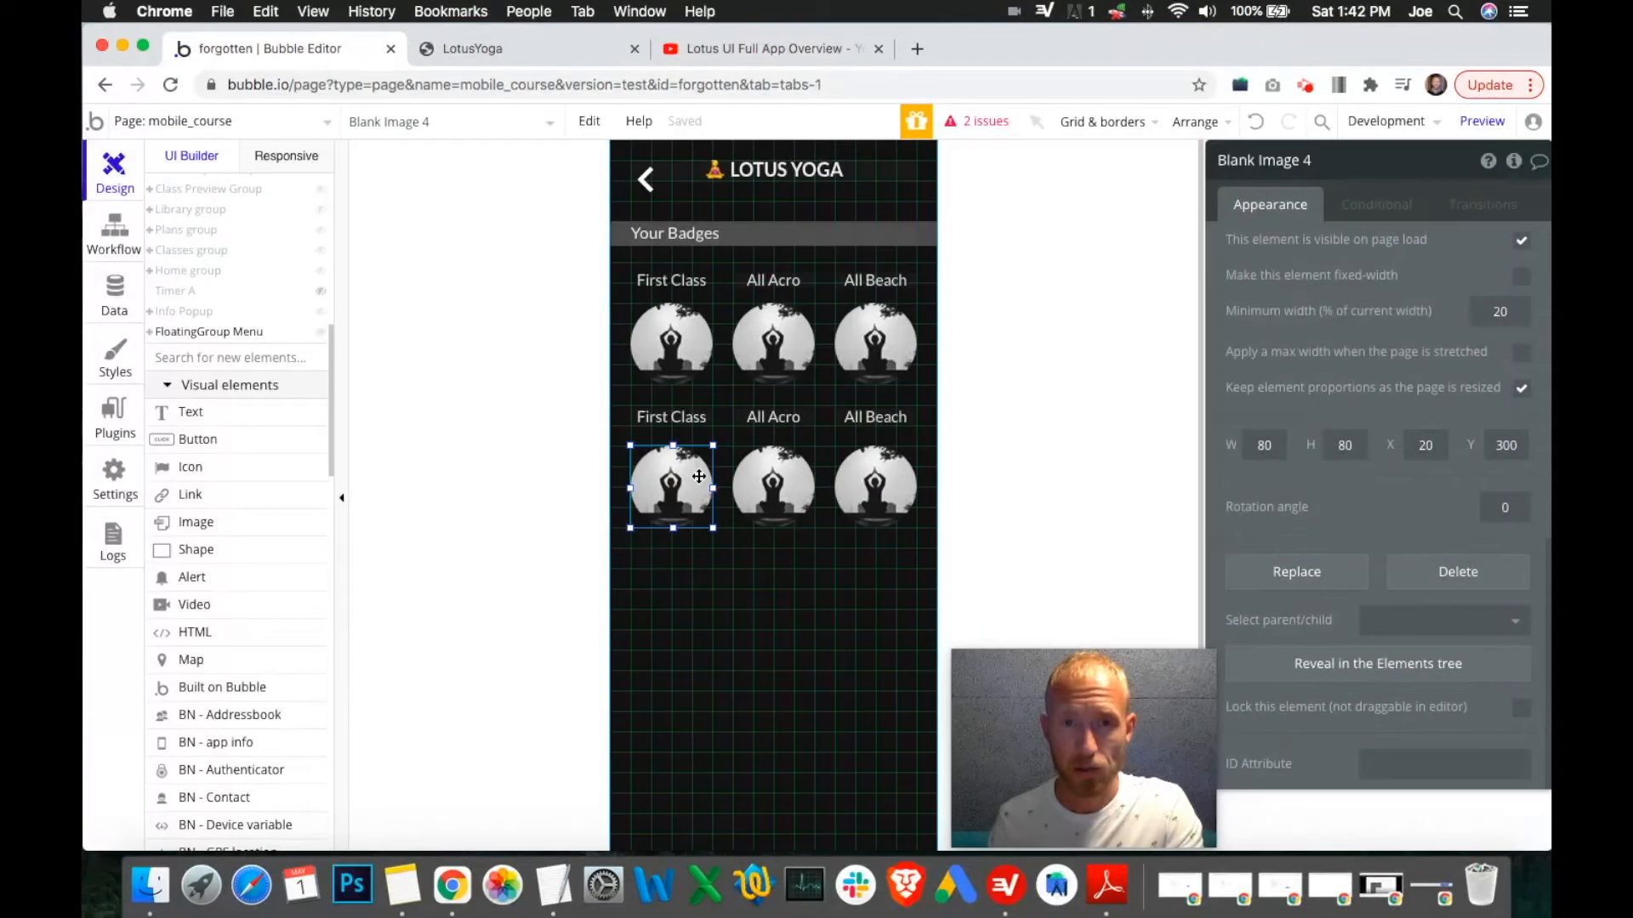
{"action": "left_click", "coordinate": [678, 420]}
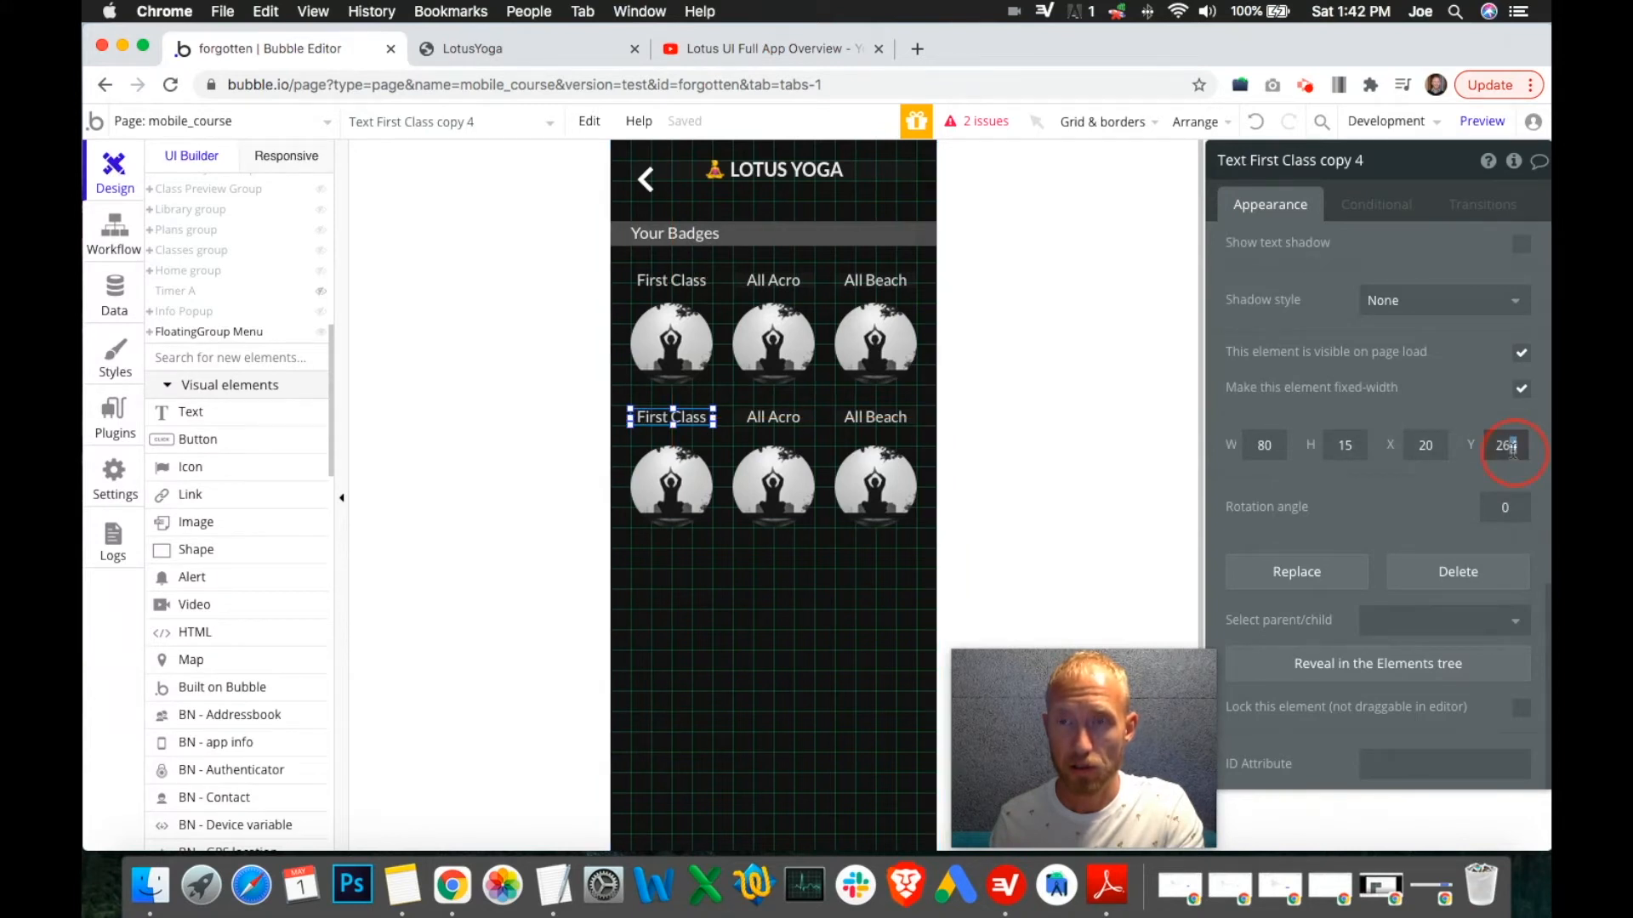
{"action": "left_click_drag", "start_coordinate": [1513, 452], "coordinate": [1509, 452]}
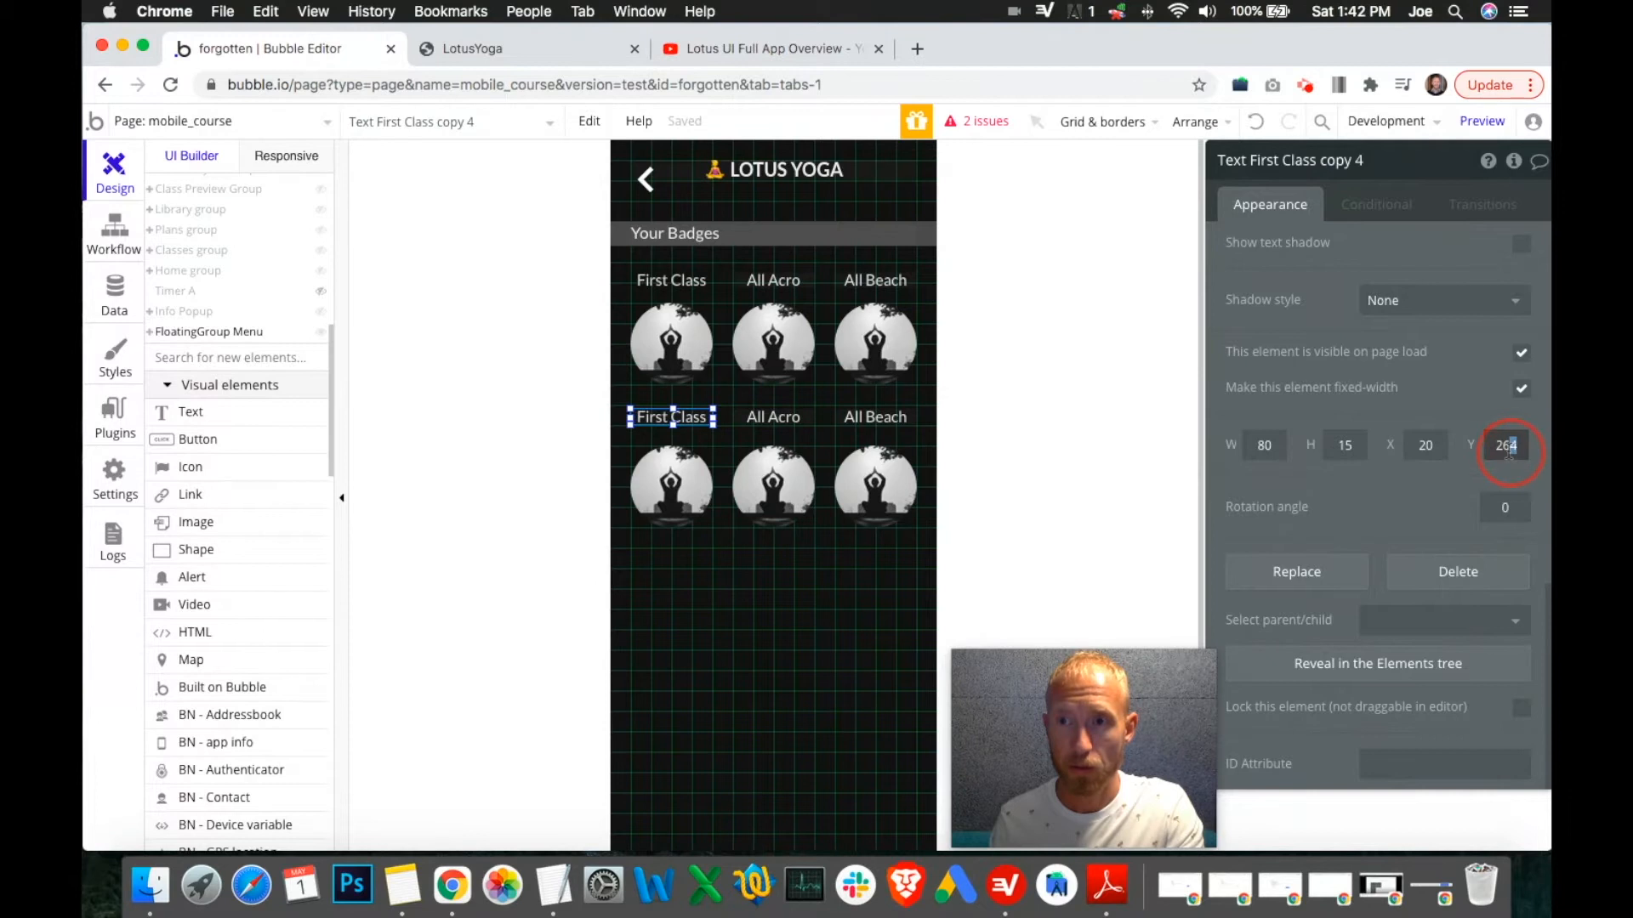
{"action": "type", "text": "70"}
Set the second-row All Acro label's Y position to 270 and center it horizontally.
{"action": "left_click", "coordinate": [777, 414]}
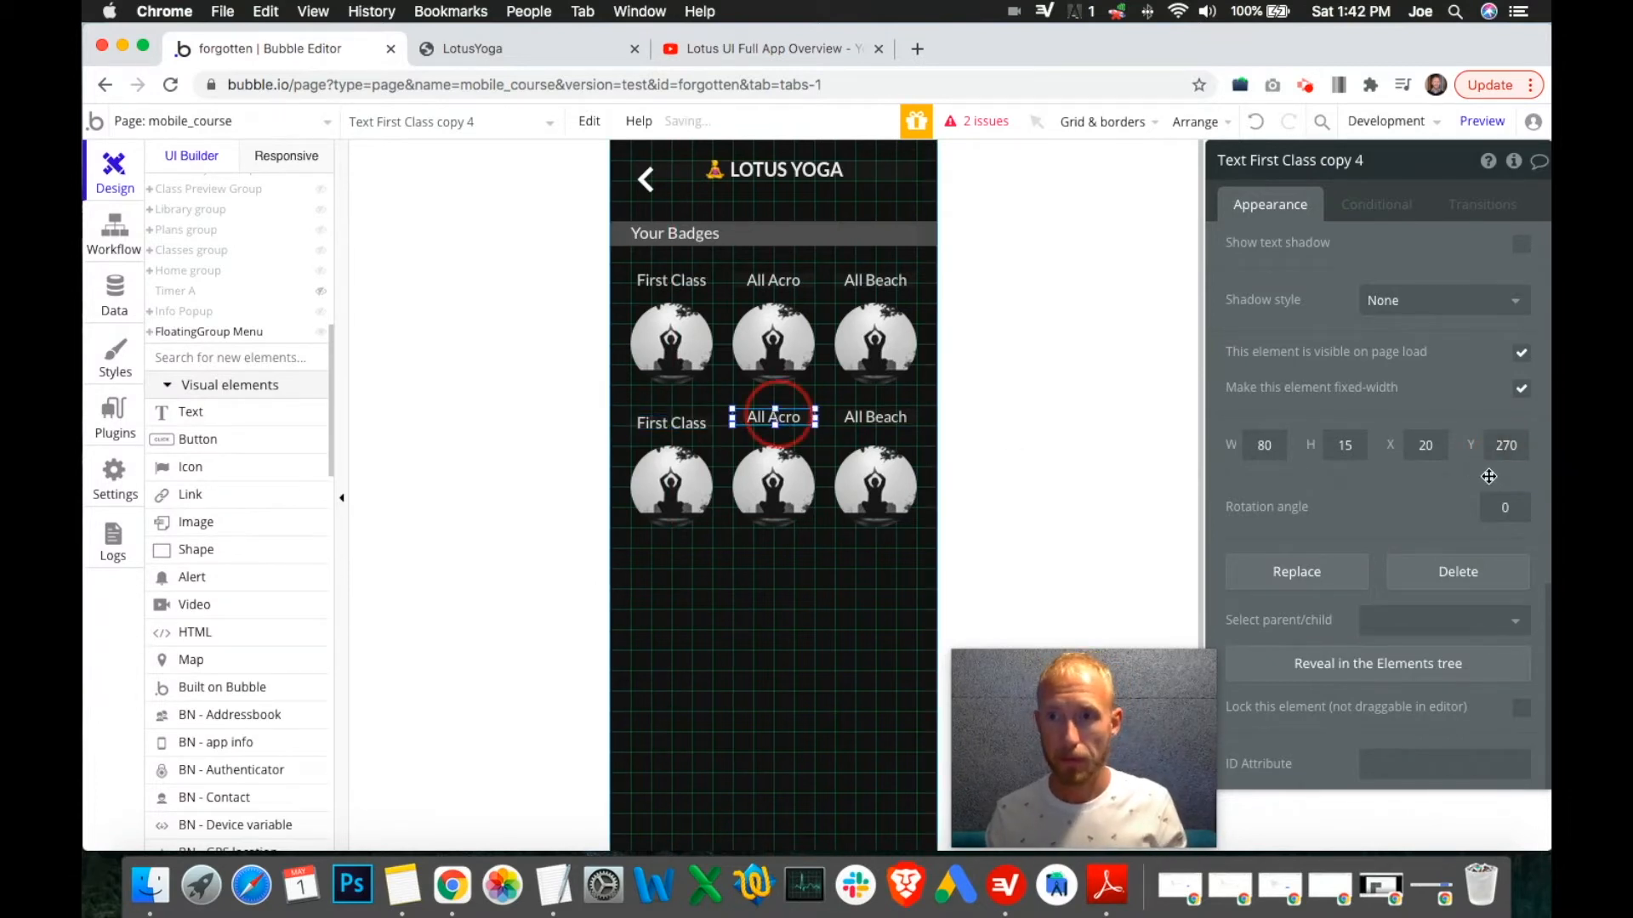
{"action": "left_click_drag", "start_coordinate": [1502, 448], "coordinate": [1543, 454]}
{"action": "type", "text": "70"}
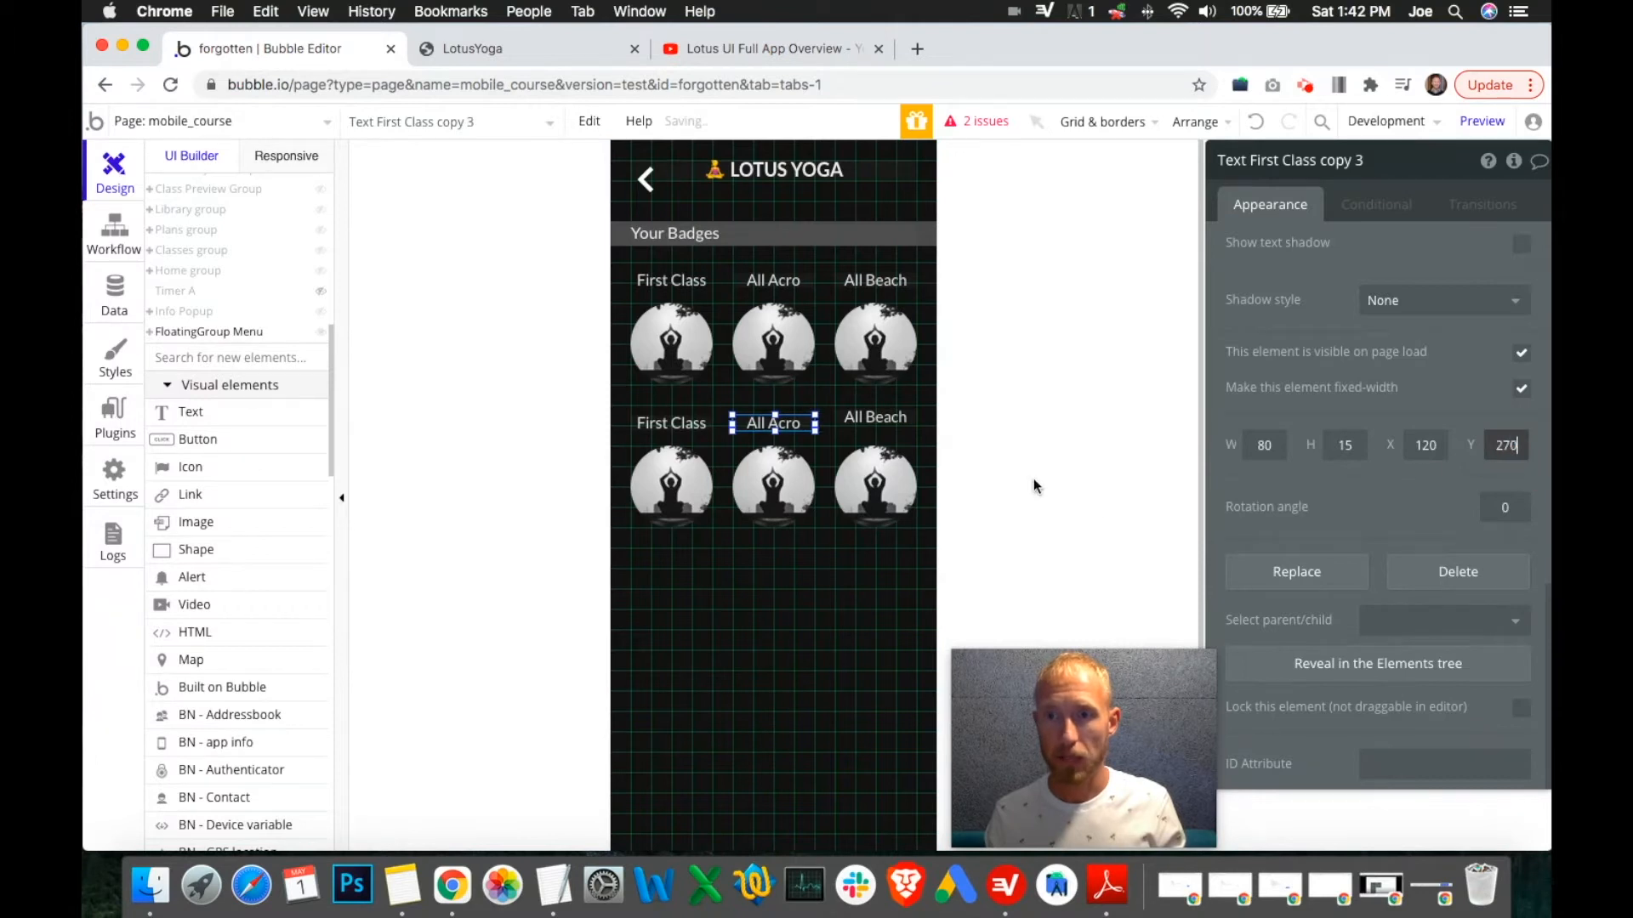
{"action": "right_click", "coordinate": [783, 423]}
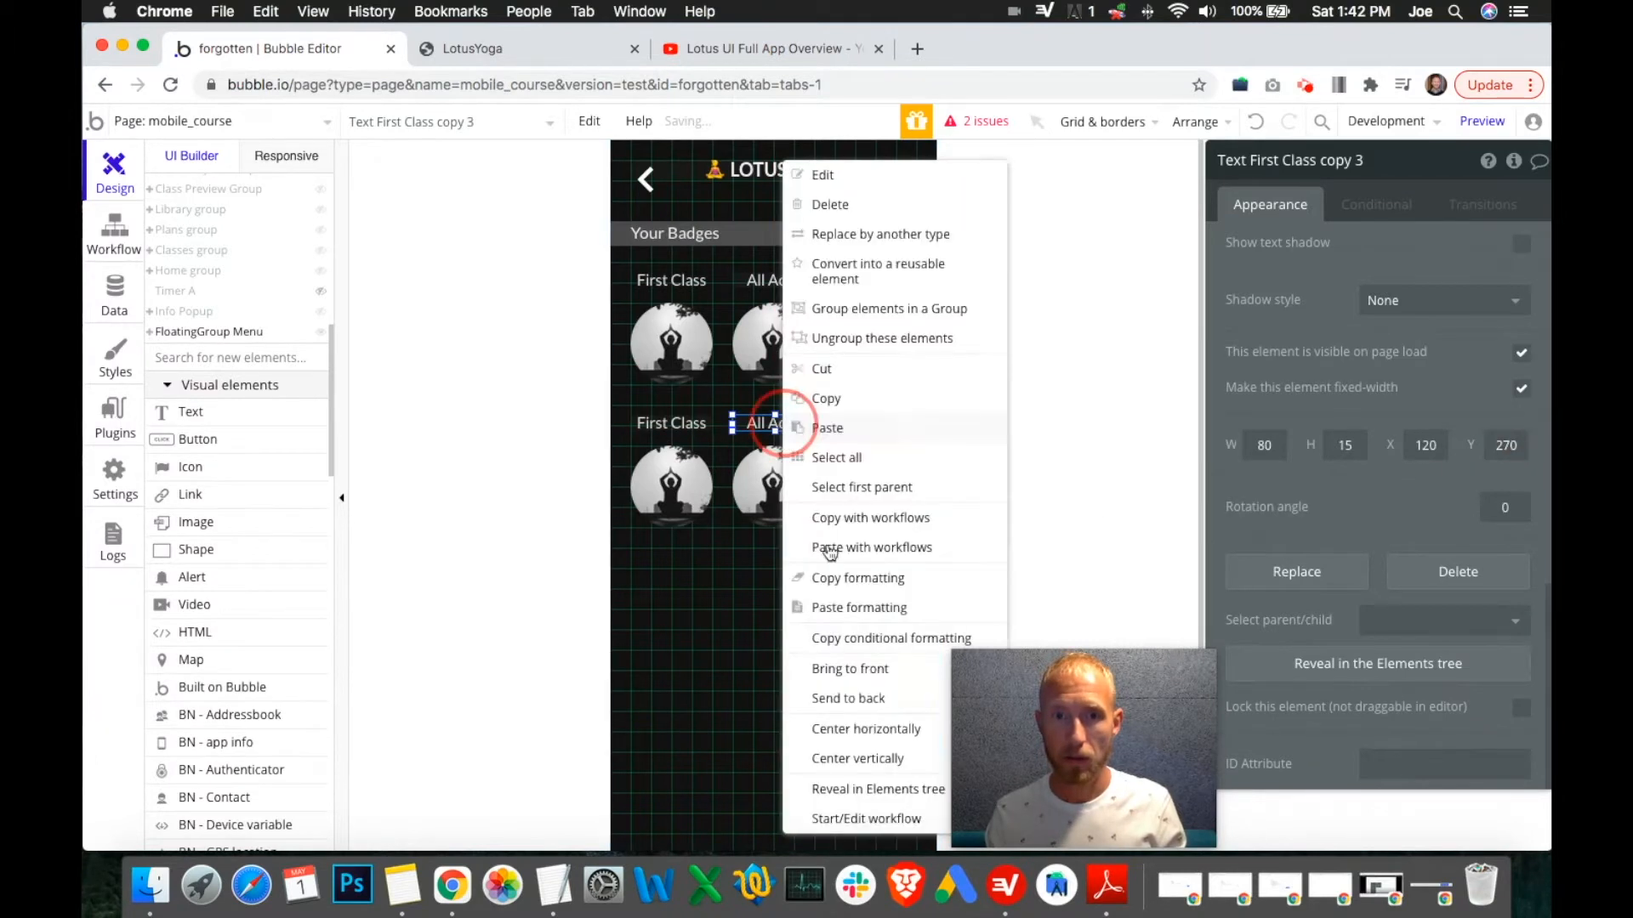
{"action": "left_click", "coordinate": [858, 729]}
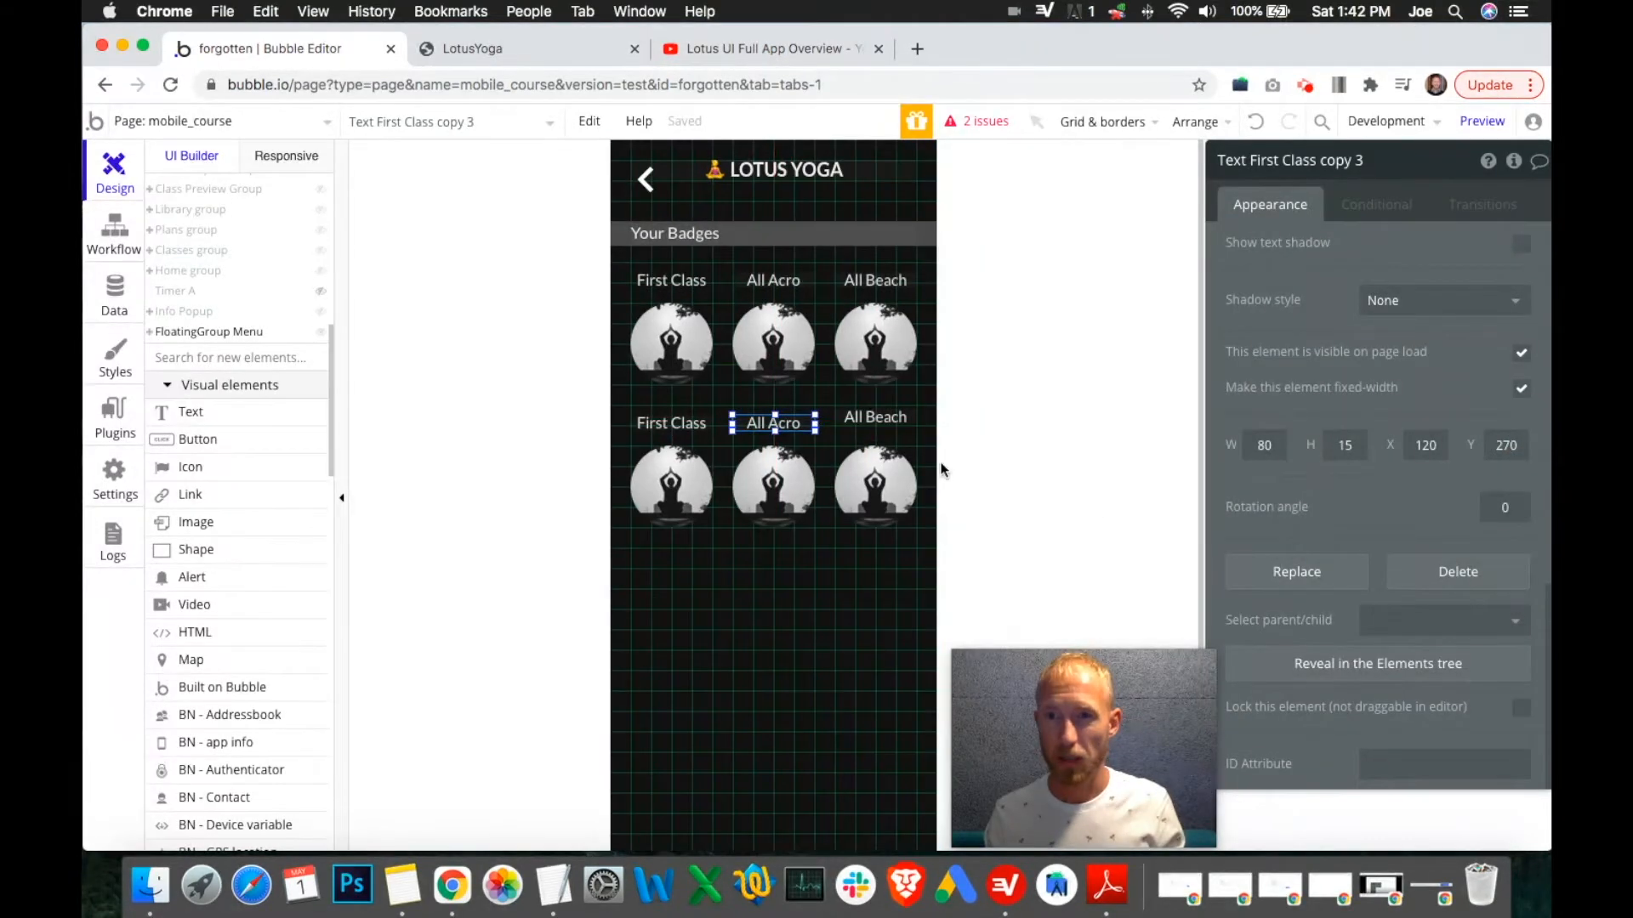
Set the second-row All Beach label's Y position to 270.
{"action": "left_click", "coordinate": [878, 420]}
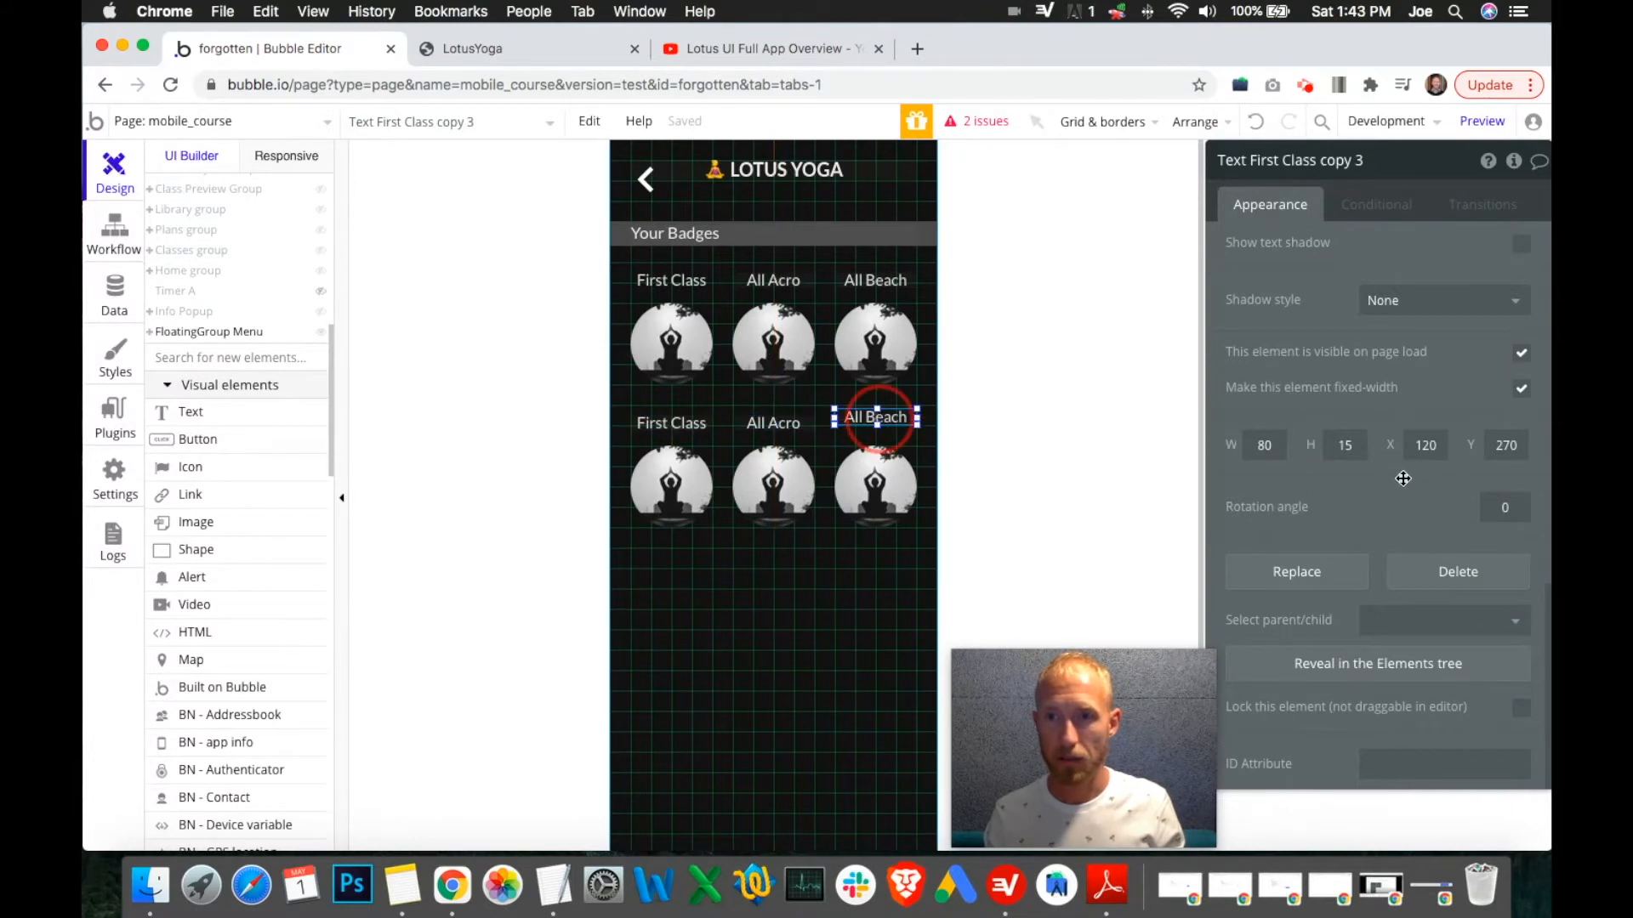
{"action": "left_click_drag", "start_coordinate": [1504, 448], "coordinate": [1536, 449]}
{"action": "type", "text": "70"}
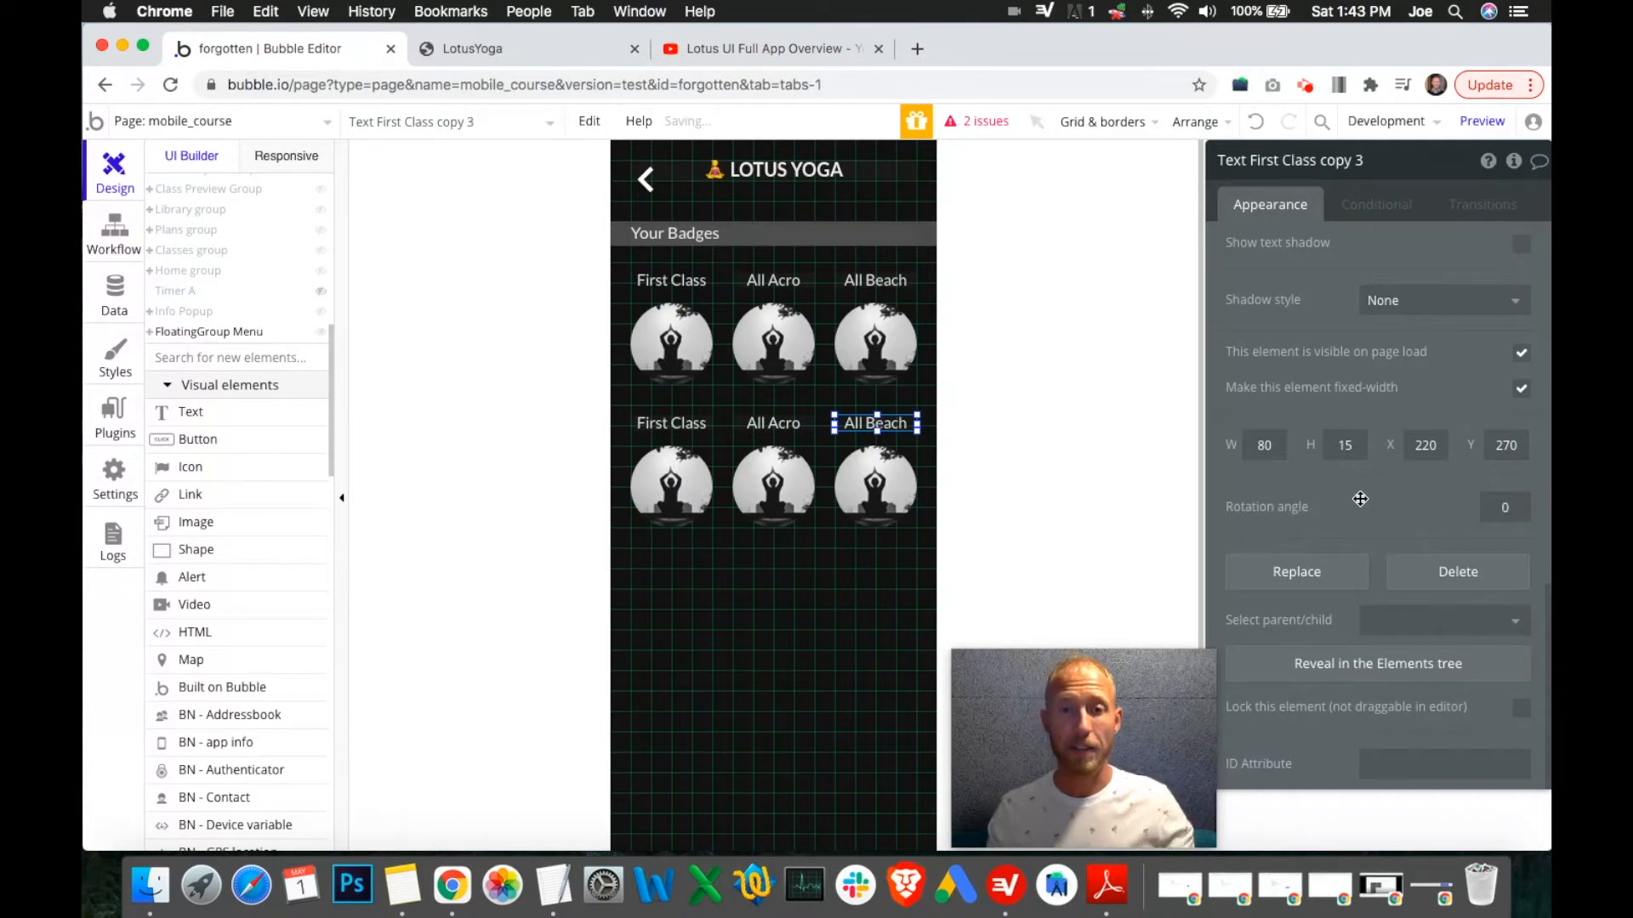
Change the second-row First Class label's text to All Vinyasa.
{"action": "left_click", "coordinate": [672, 422]}
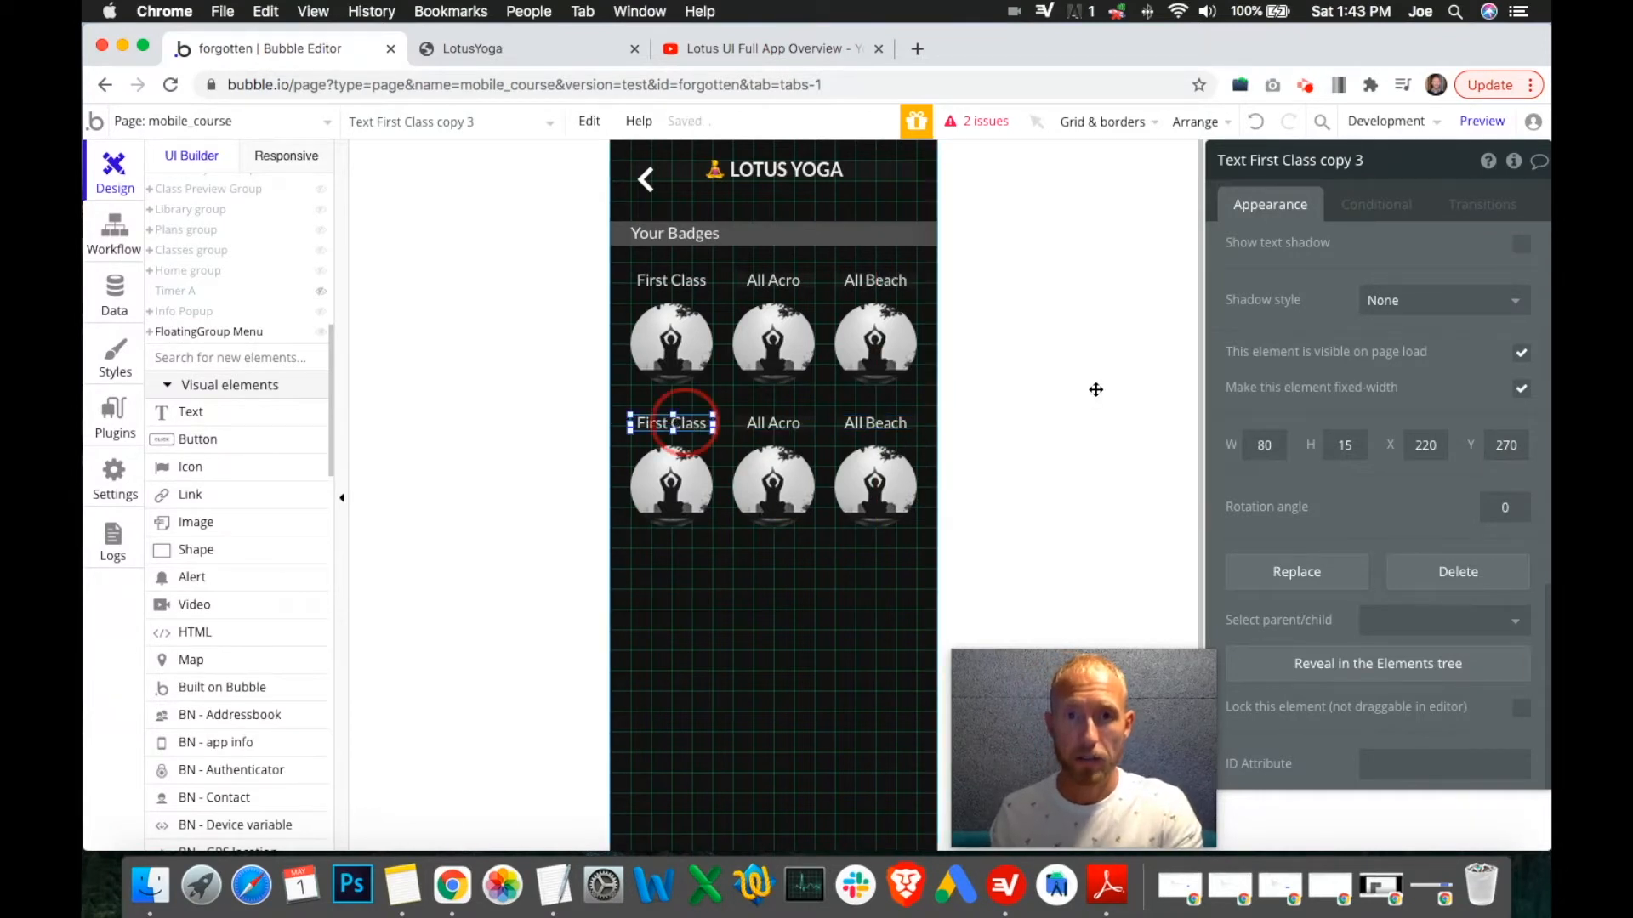
{"action": "scroll", "coordinate": [1350, 292], "scroll_direction": "up", "scroll_amount": 5}
{"action": "triple_click", "coordinate": [1266, 252]}
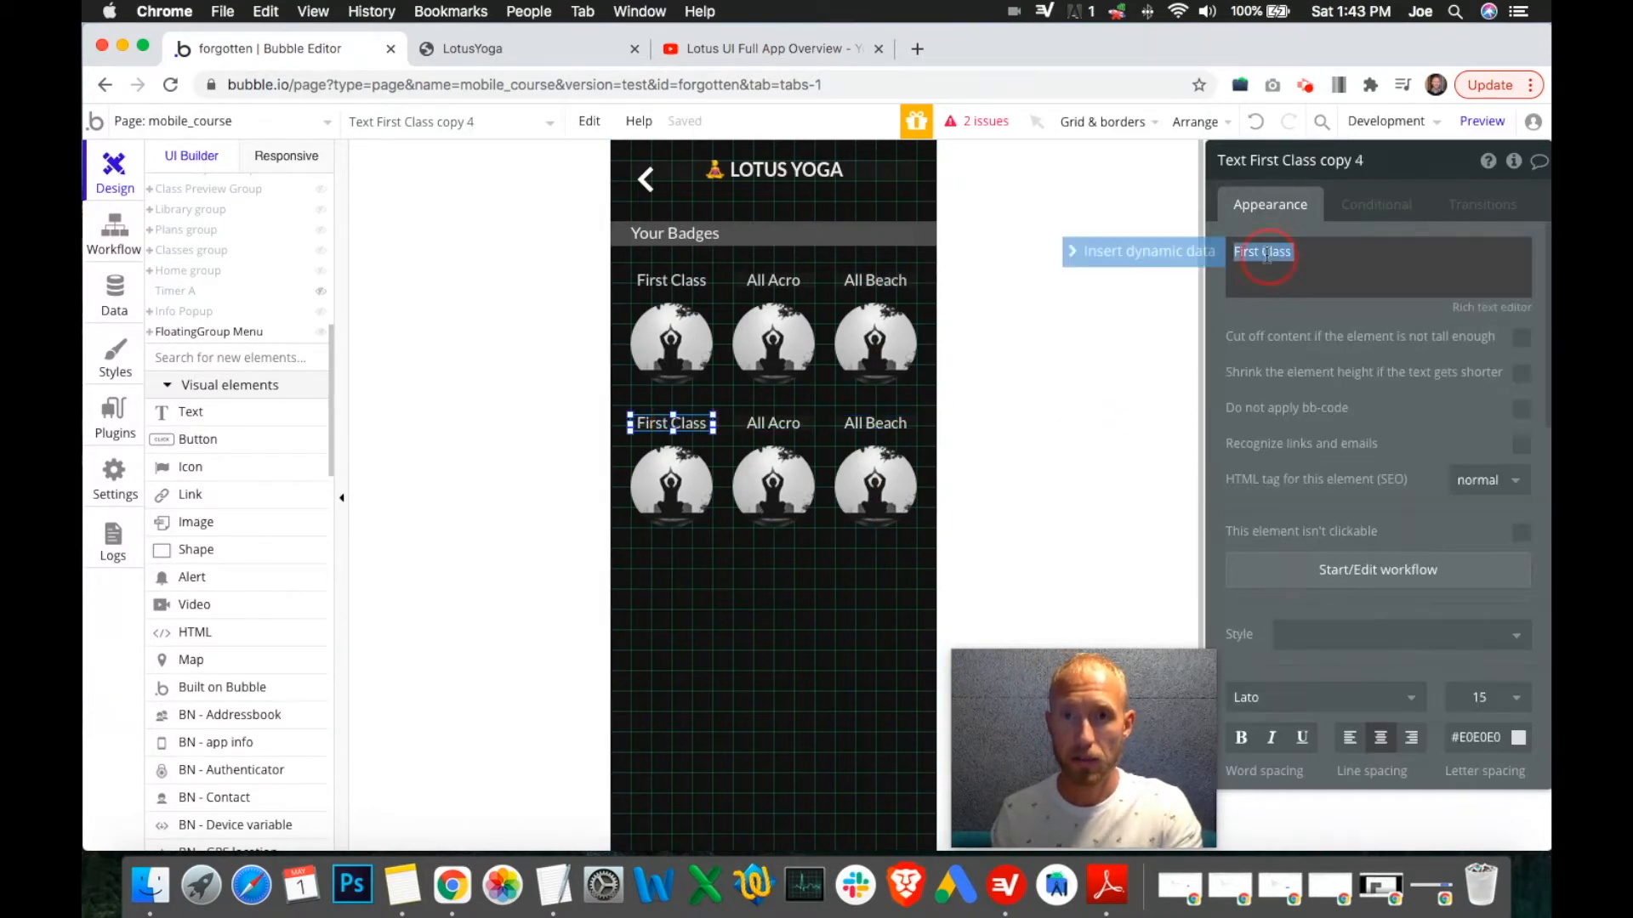
{"action": "type", "text": "All Vinyasa"}
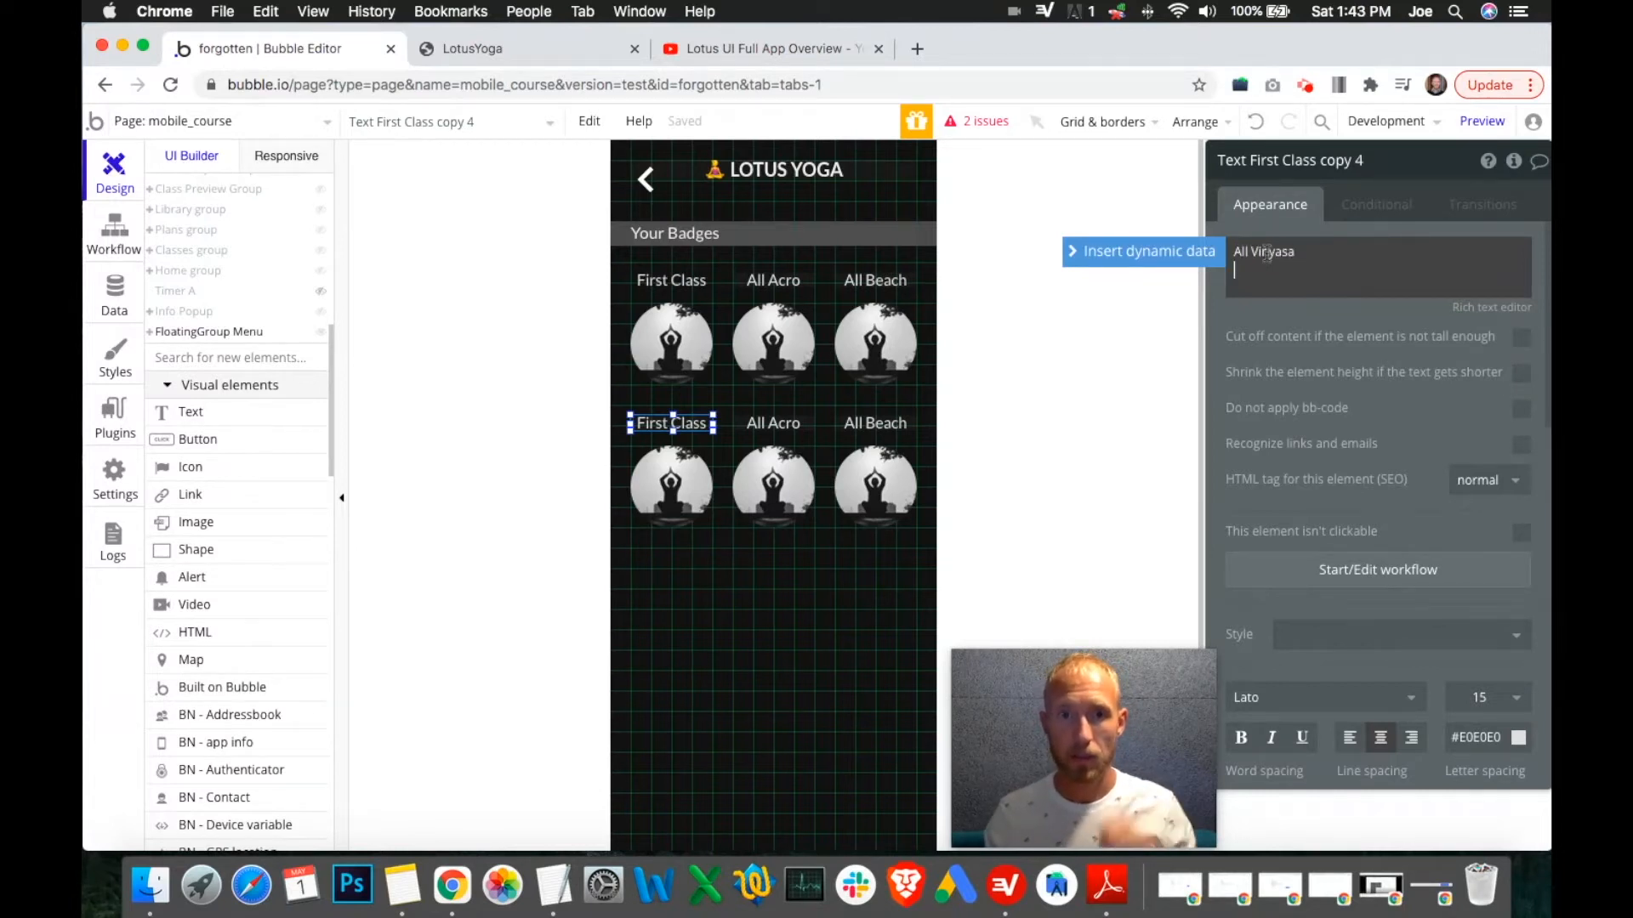
{"action": "left_click", "coordinate": [781, 423]}
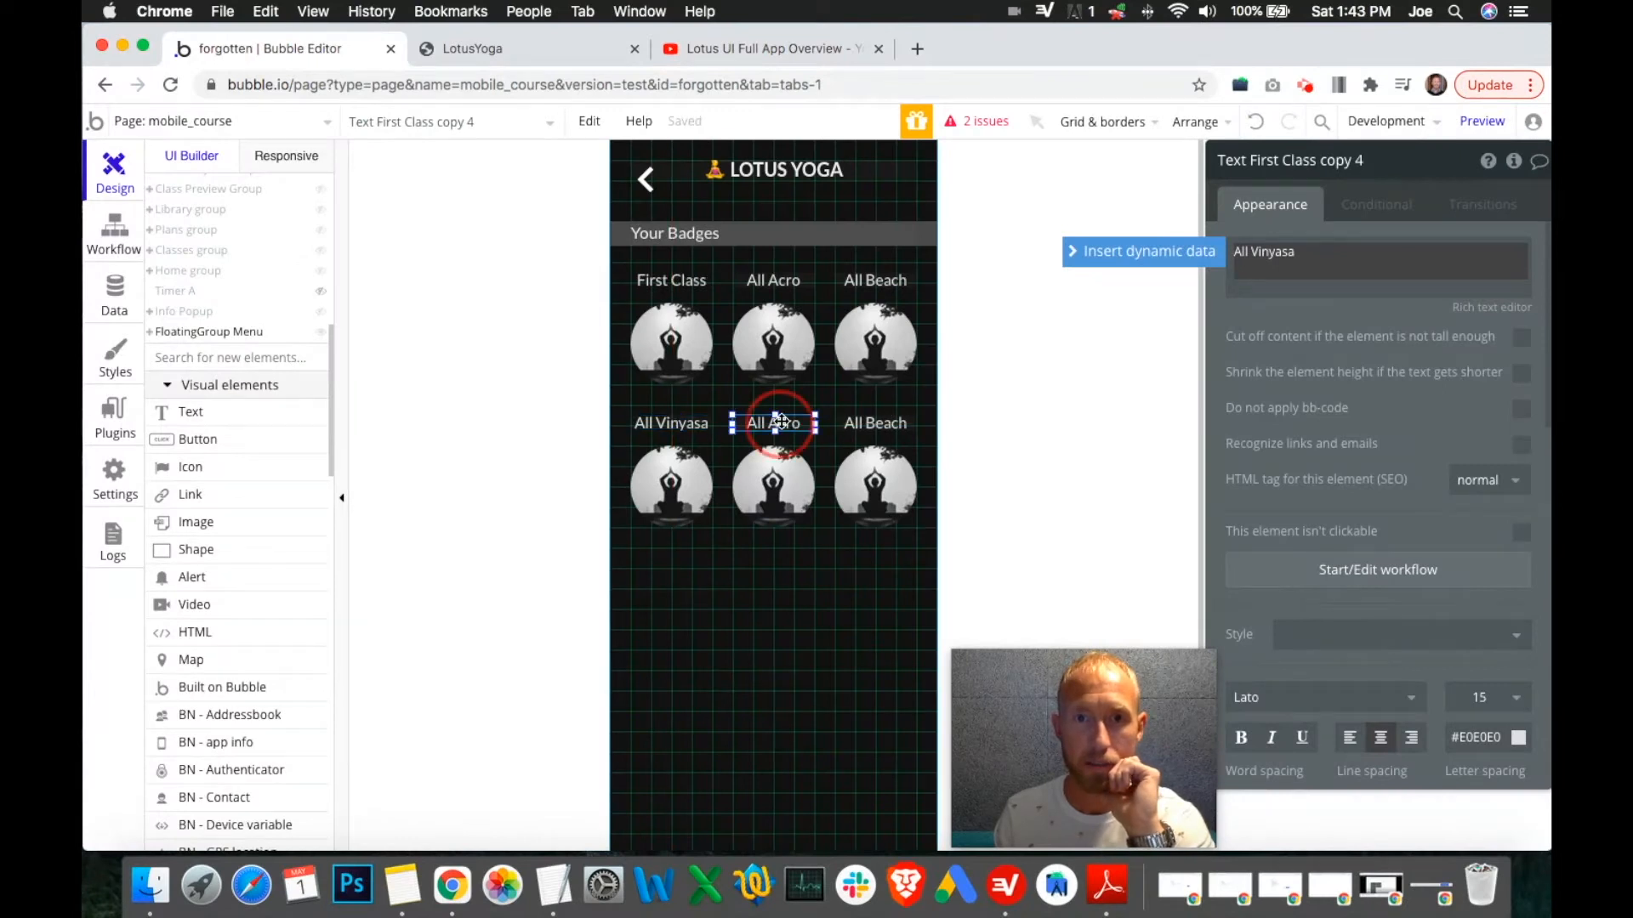
Change the text of the first label in the second row to All Vertical.
{"action": "left_click", "coordinate": [664, 425]}
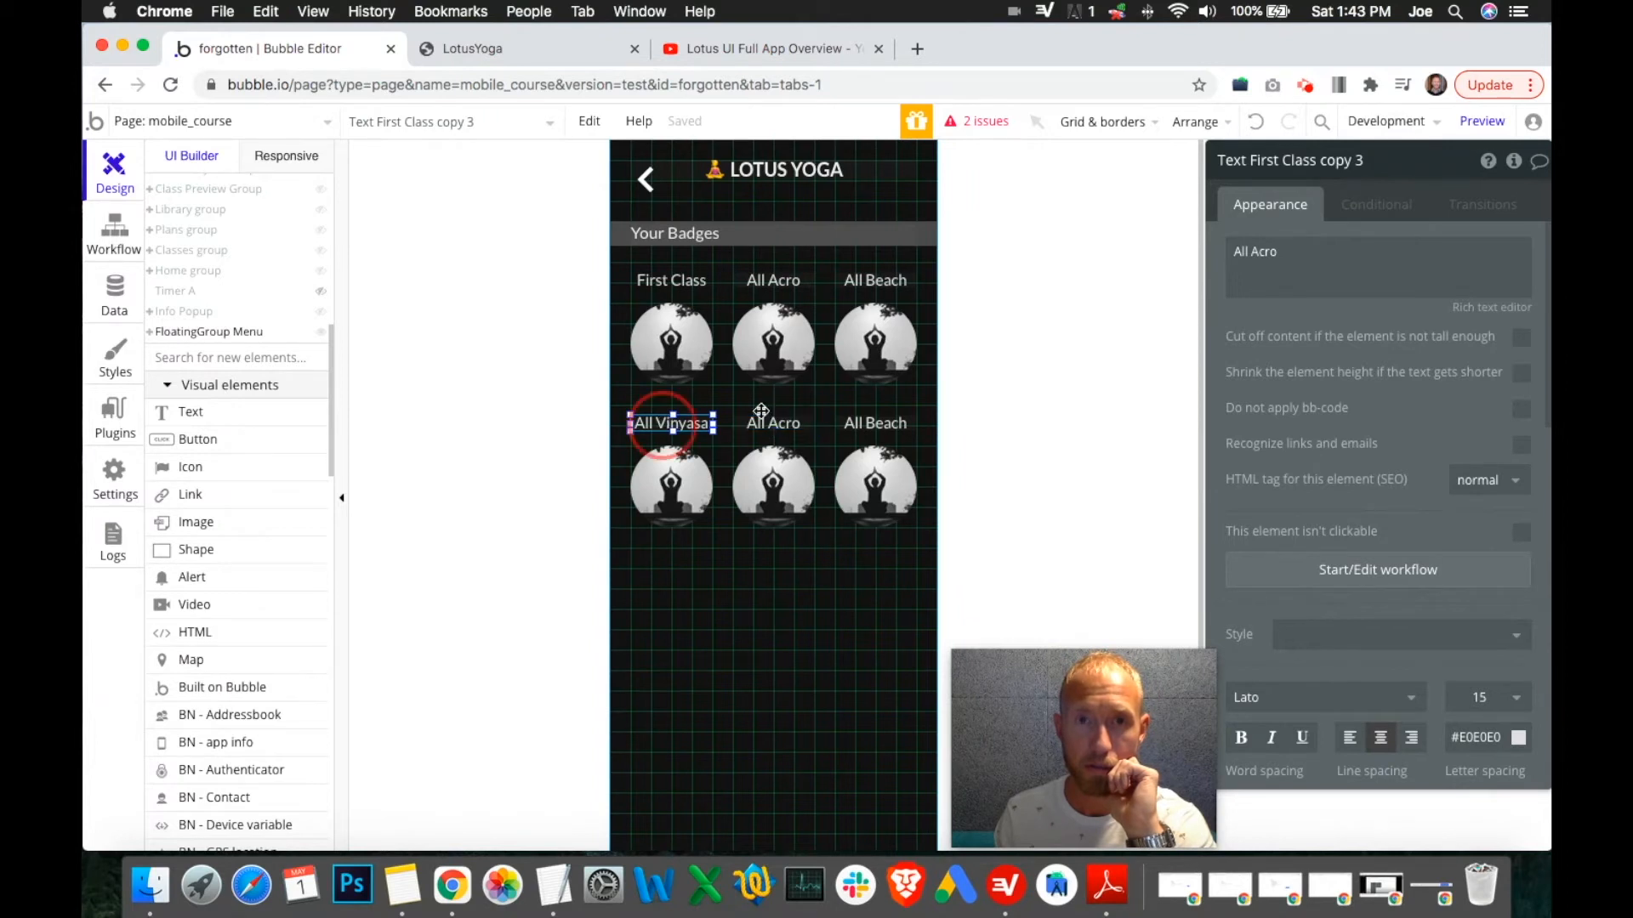
{"action": "triple_click", "coordinate": [1271, 253]}
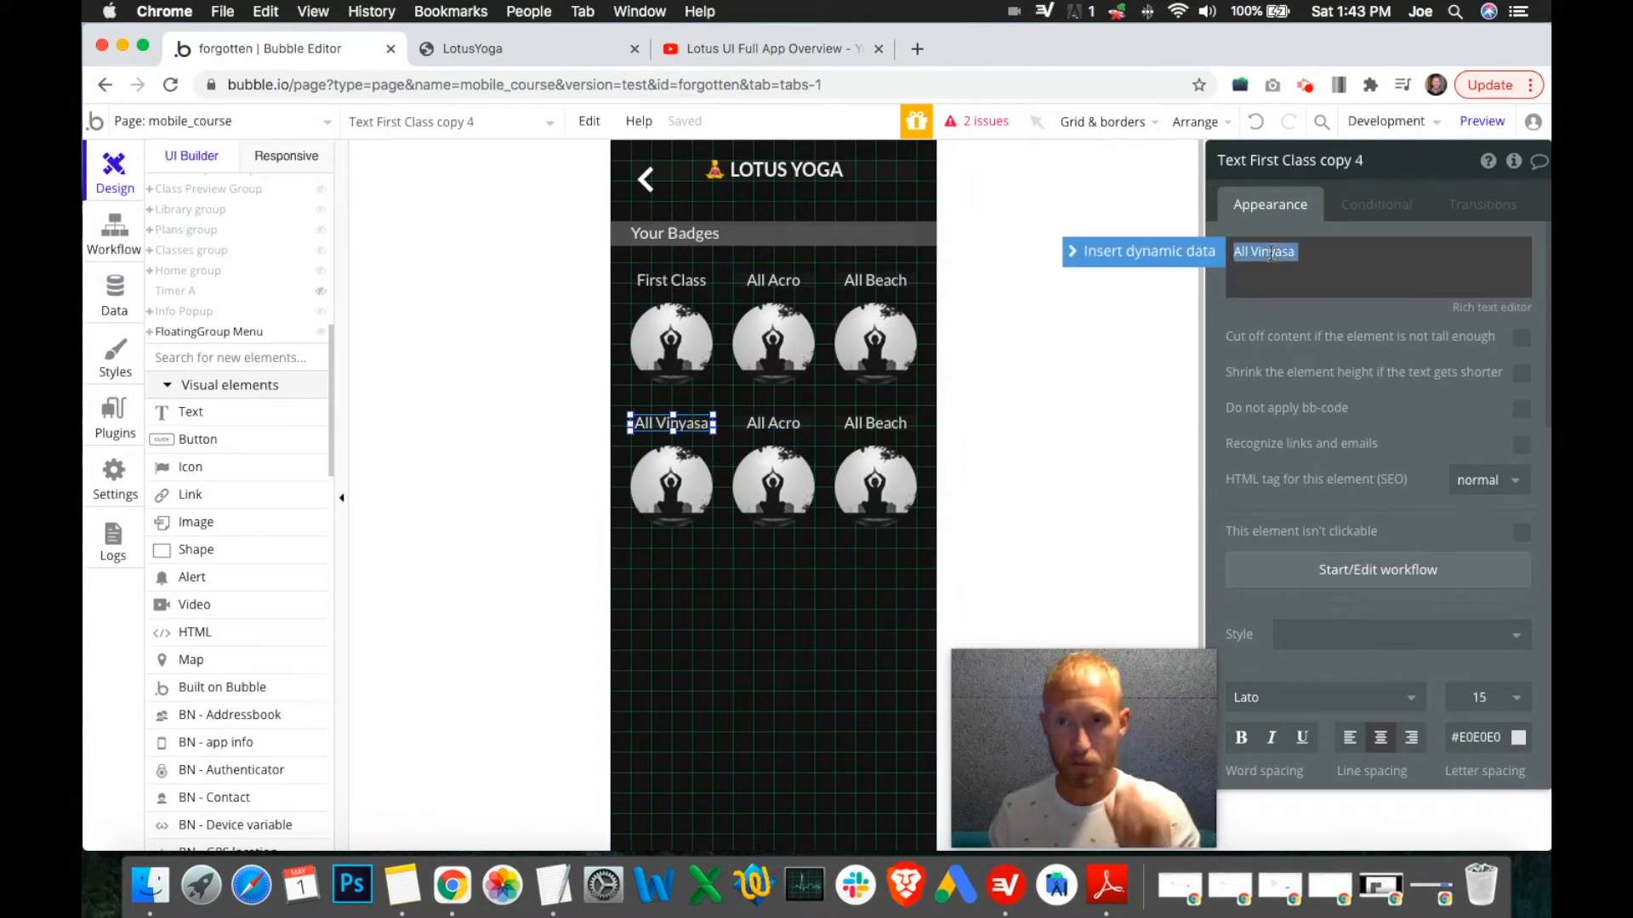
{"action": "type", "text": "All V"}
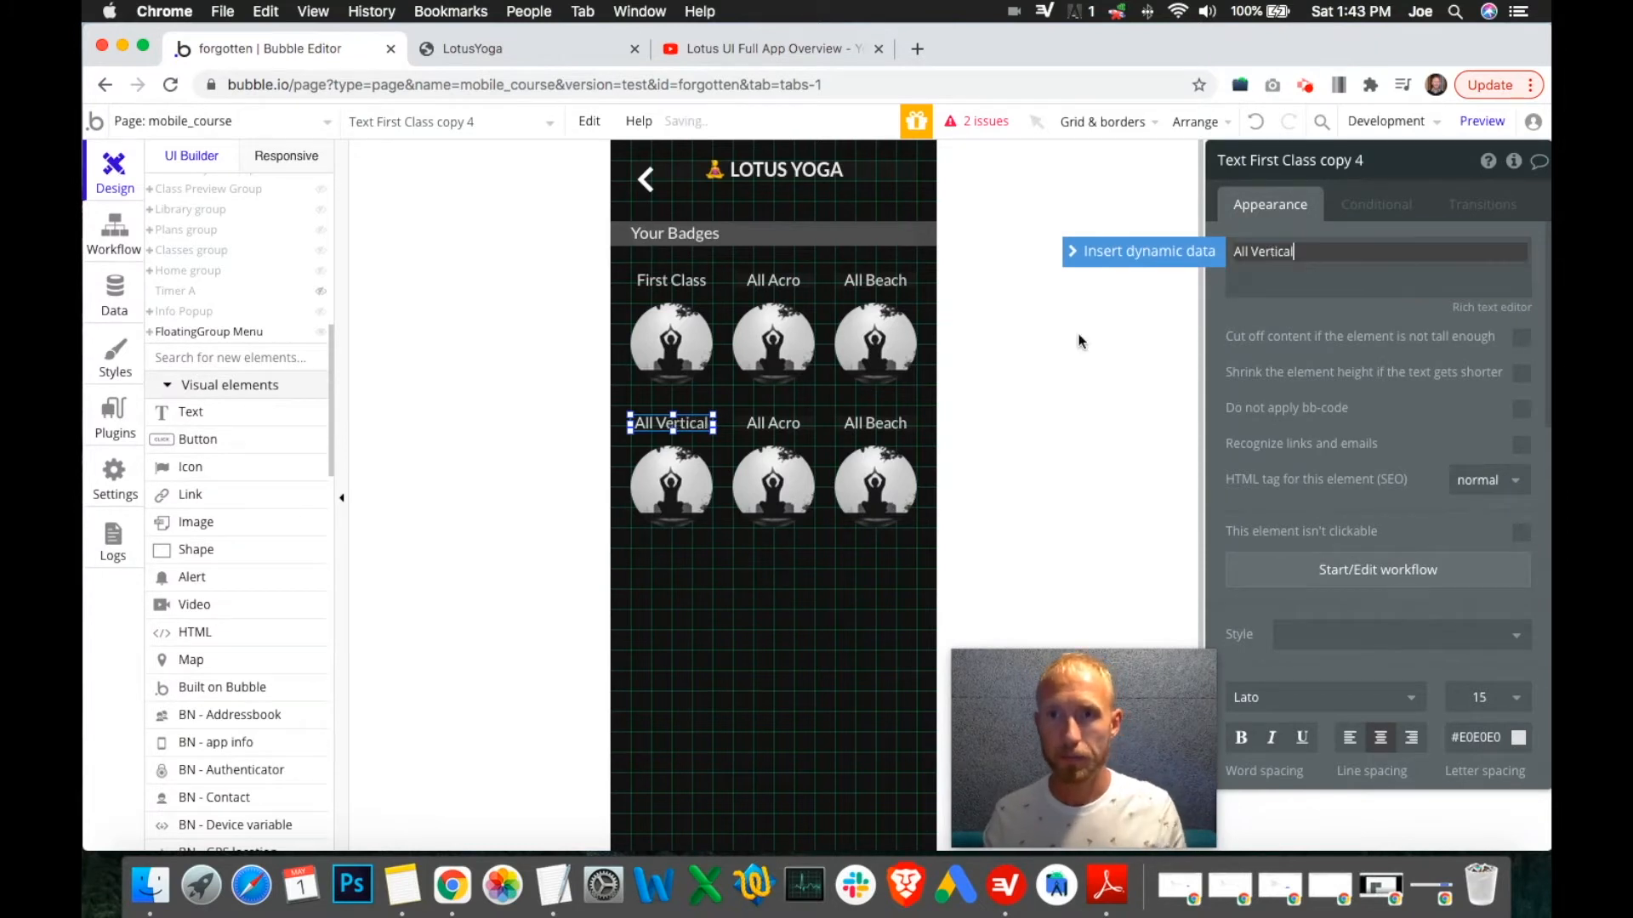
Change the second-row All Acro label's text to All Vinyasa and the second-row All Beach label's text to All Classes.
{"action": "left_click", "coordinate": [761, 421]}
{"action": "triple_click", "coordinate": [1270, 252]}
{"action": "type", "text": "All Vinyasa"}
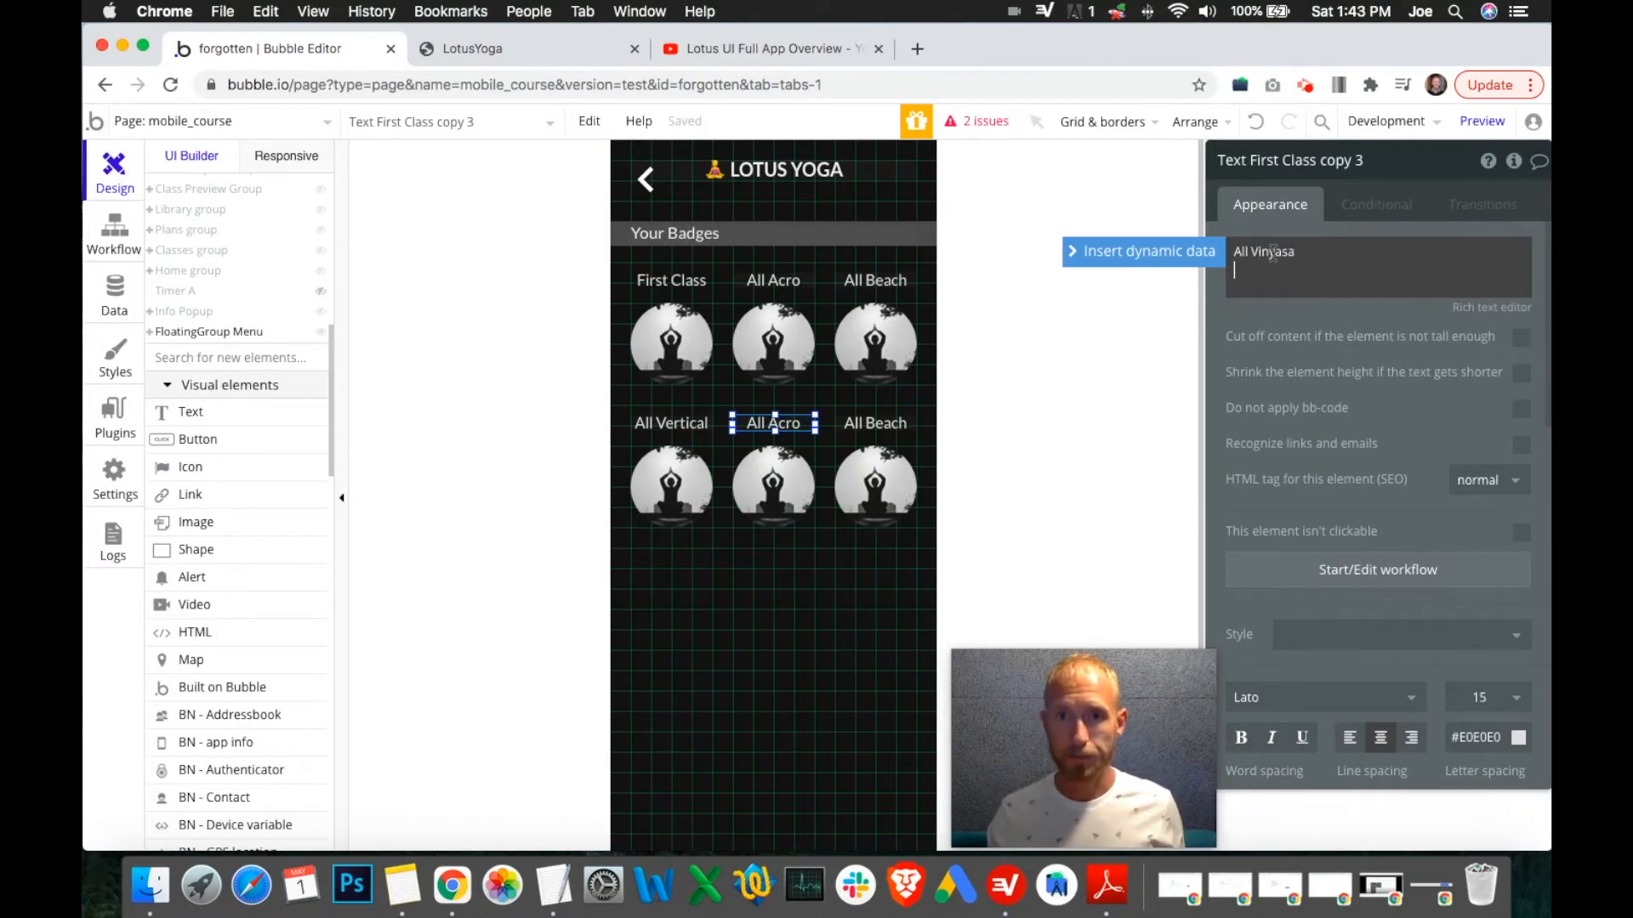
{"action": "left_click", "coordinate": [876, 423]}
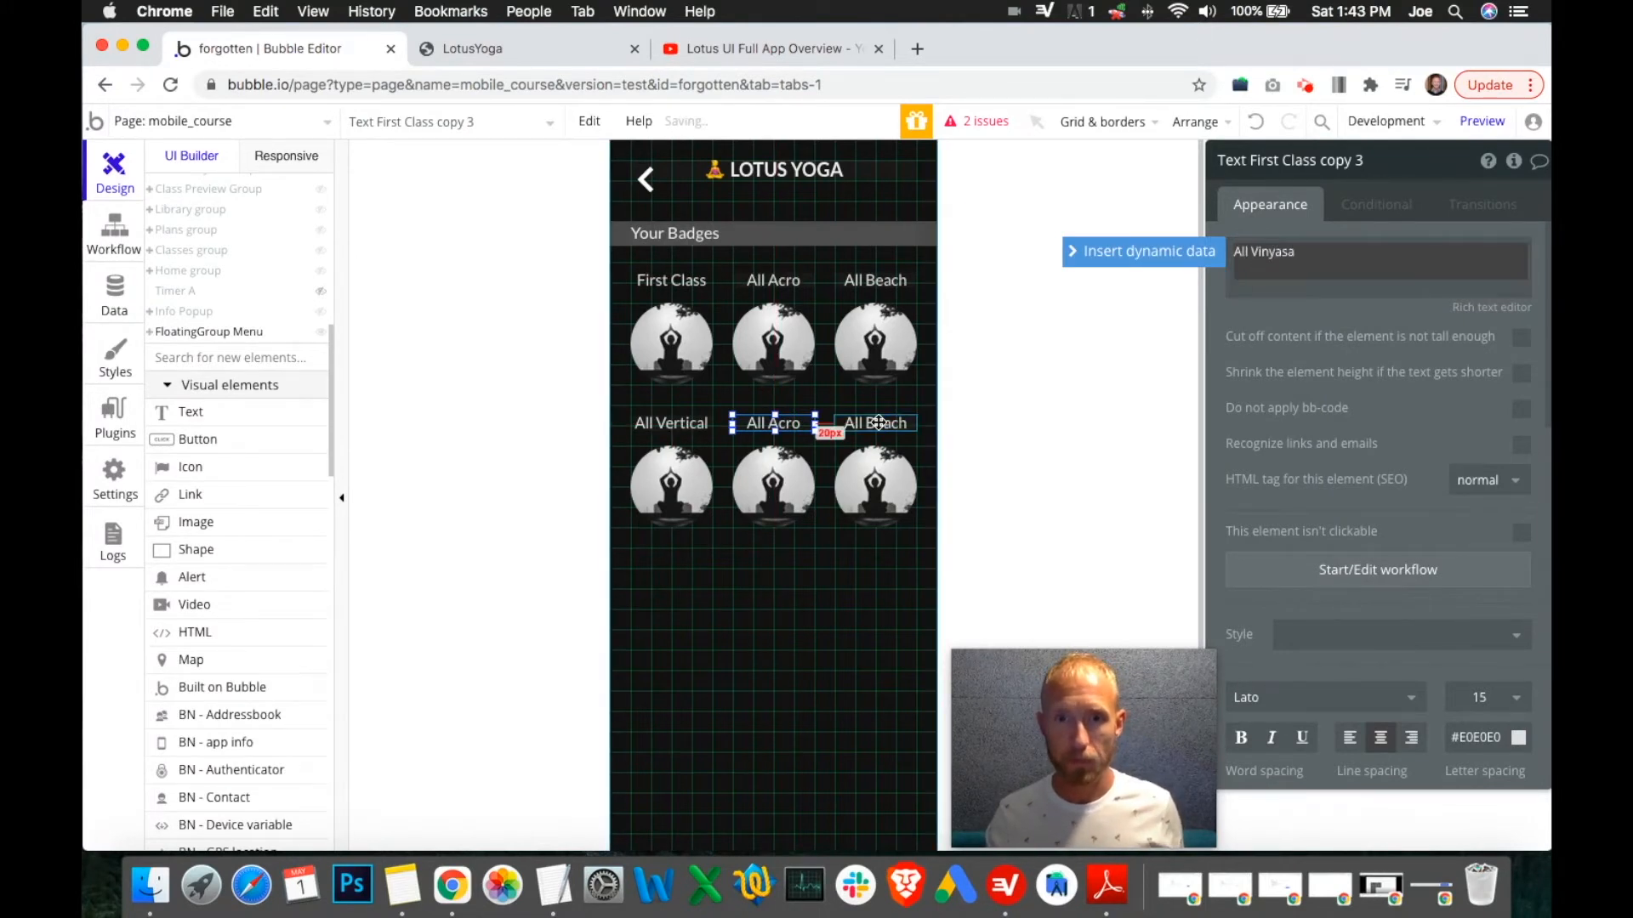
{"action": "triple_click", "coordinate": [1288, 256]}
{"action": "type", "text": "A"}
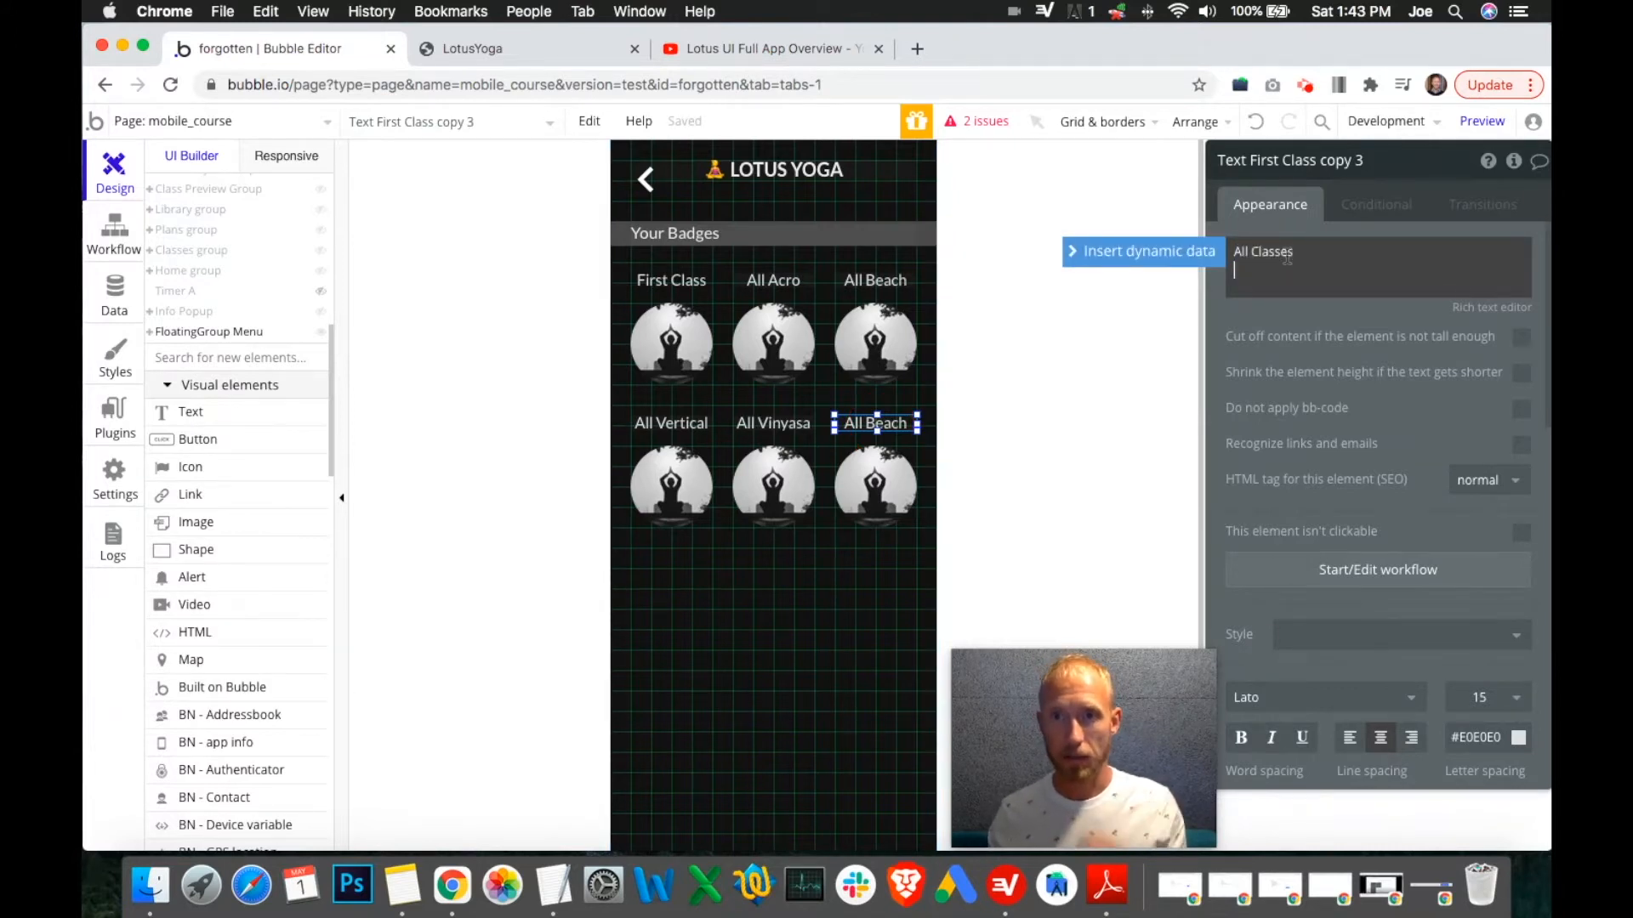
{"action": "left_click", "coordinate": [1326, 313]}
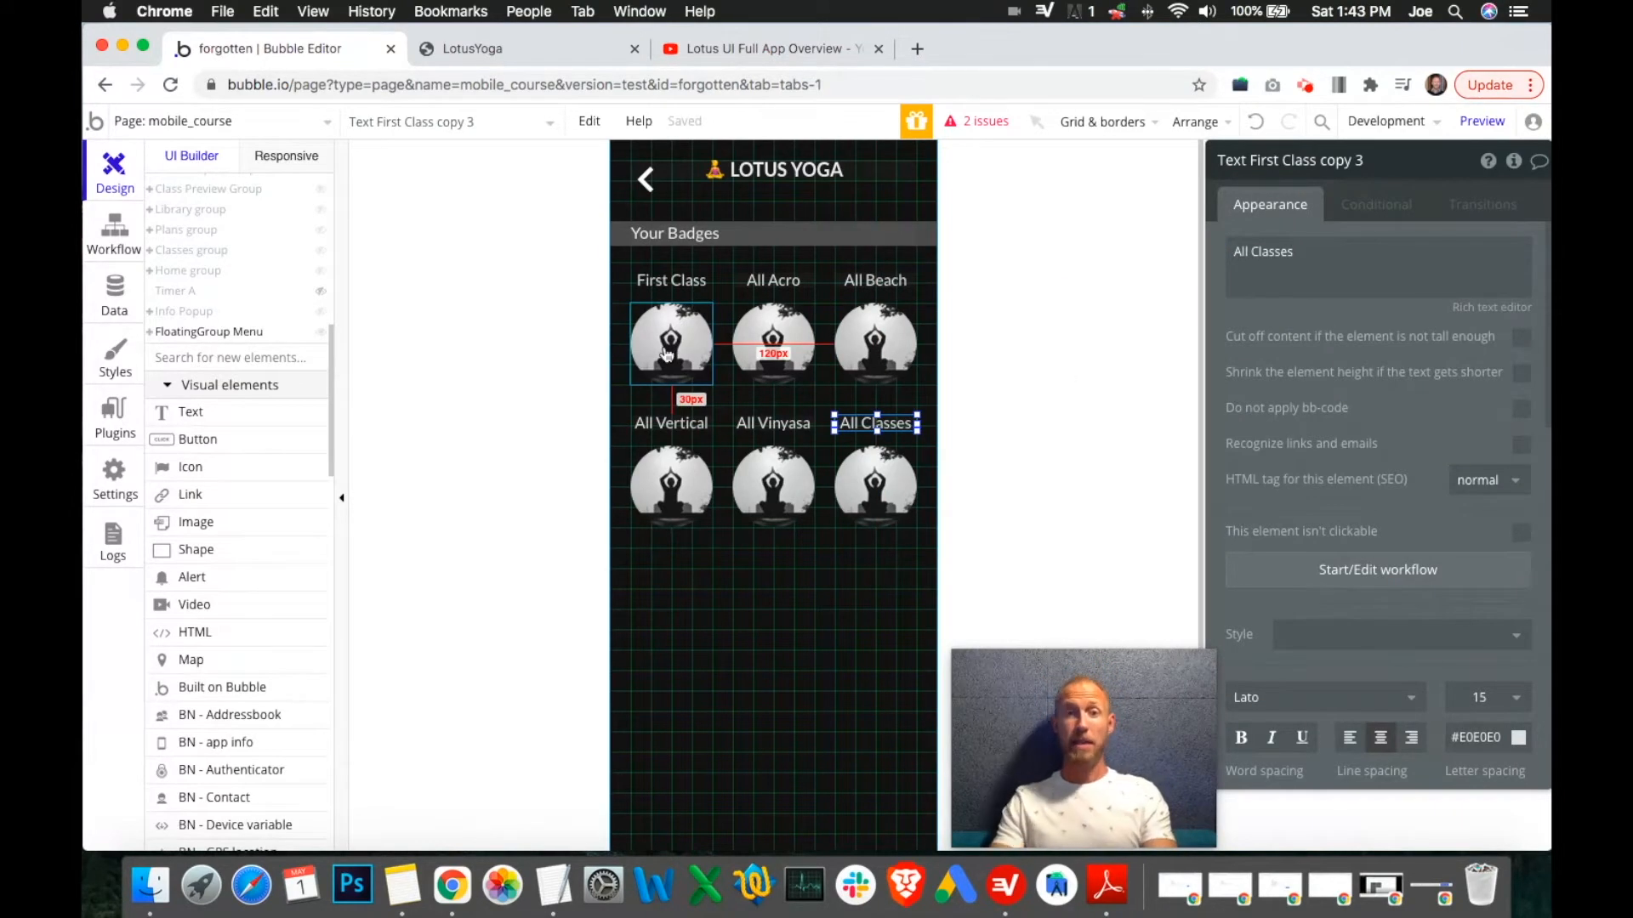
Check the YogaClassesPlayed and YogaStartFirstClass fields of the User data type, then return to the page design.
{"action": "left_click", "coordinate": [114, 293]}
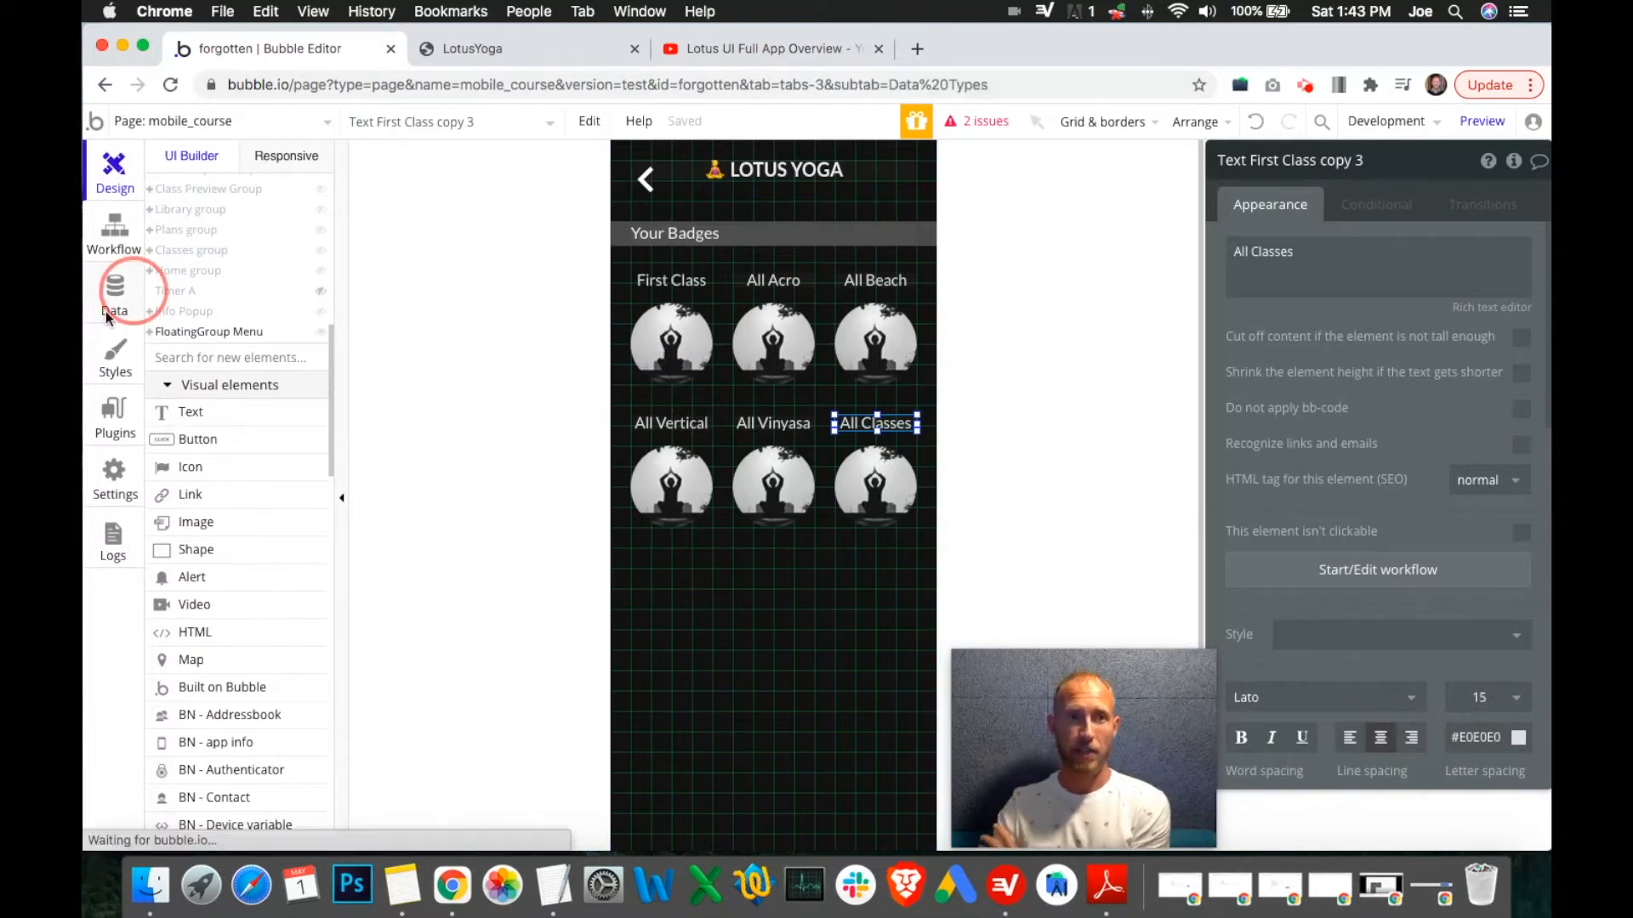
{"action": "double_click", "coordinate": [880, 473]}
{"action": "double_click", "coordinate": [850, 445]}
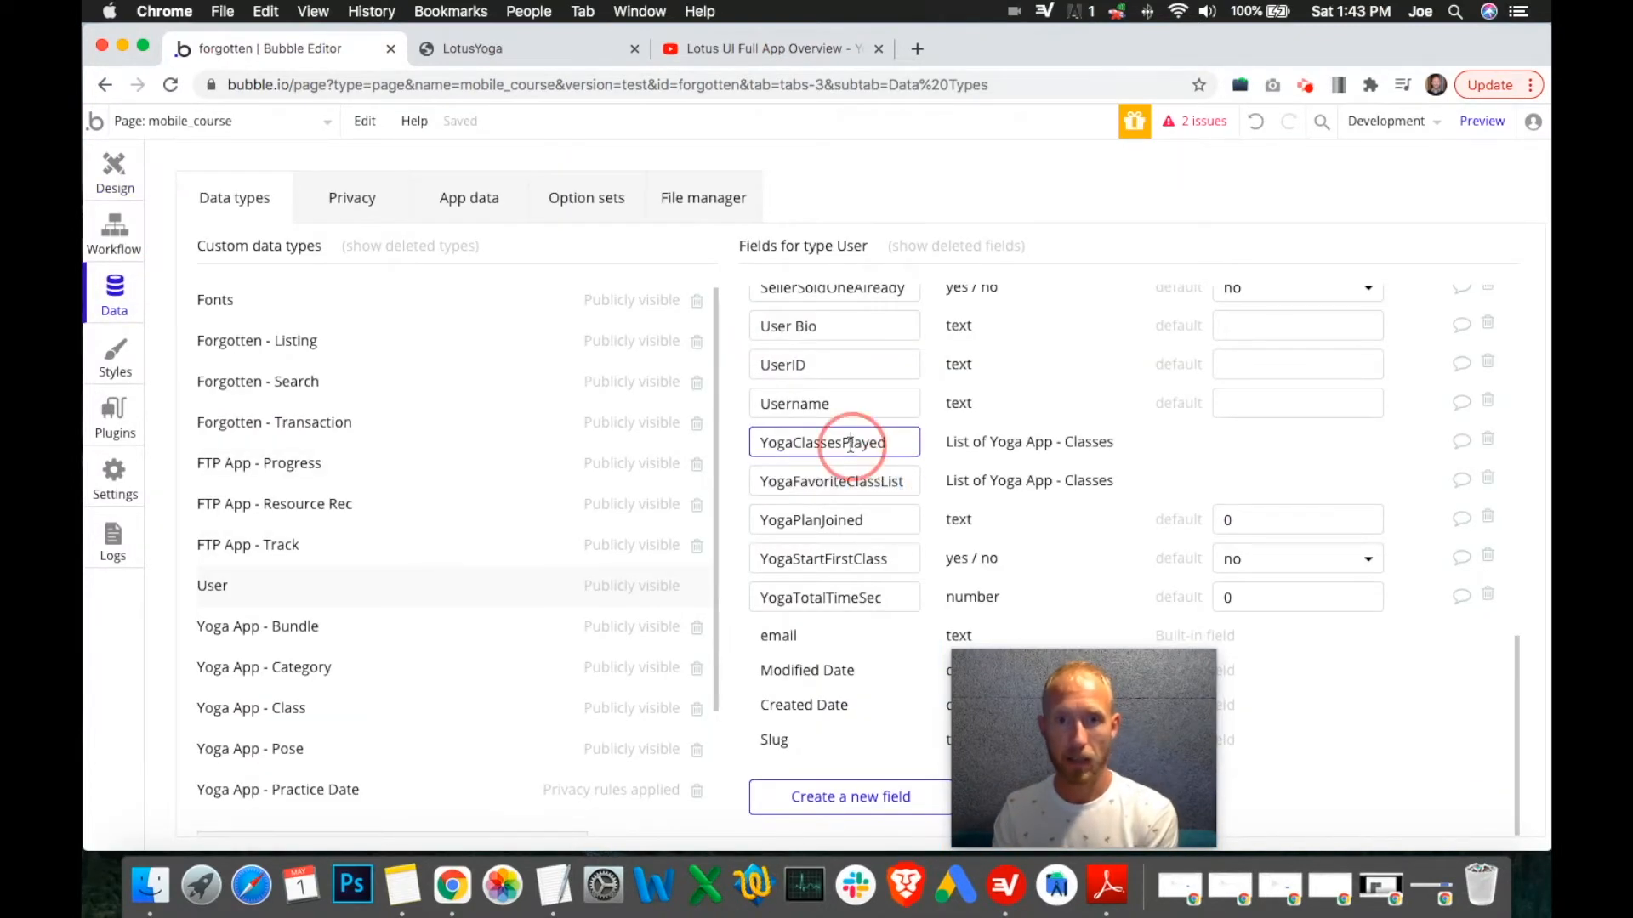
{"action": "double_click", "coordinate": [856, 561]}
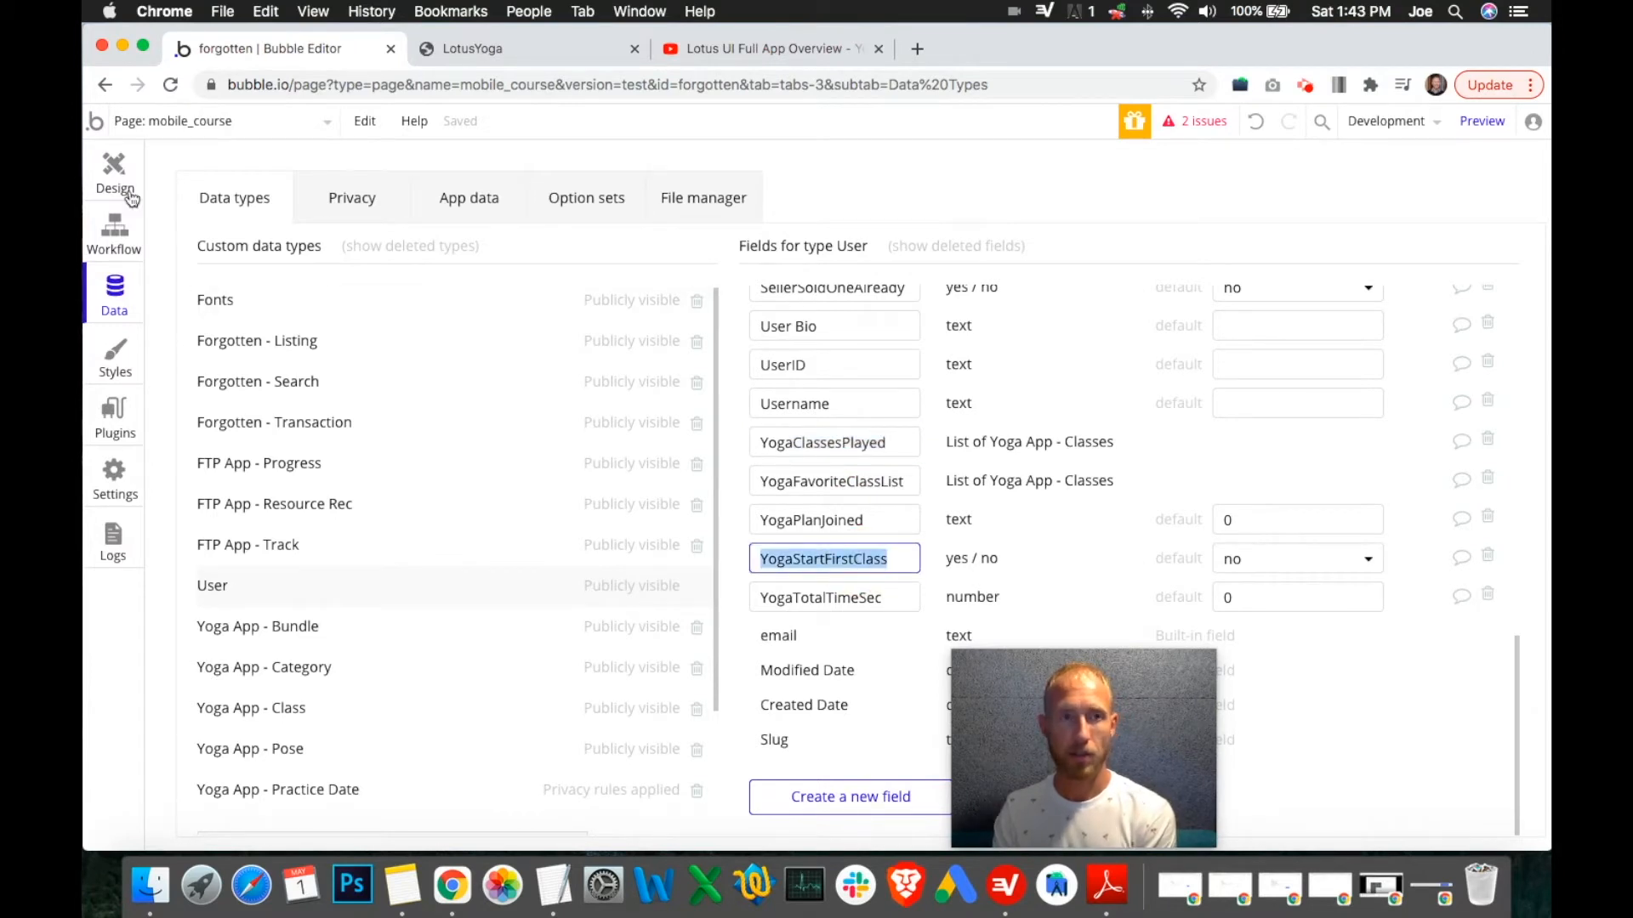
{"action": "left_click", "coordinate": [120, 173]}
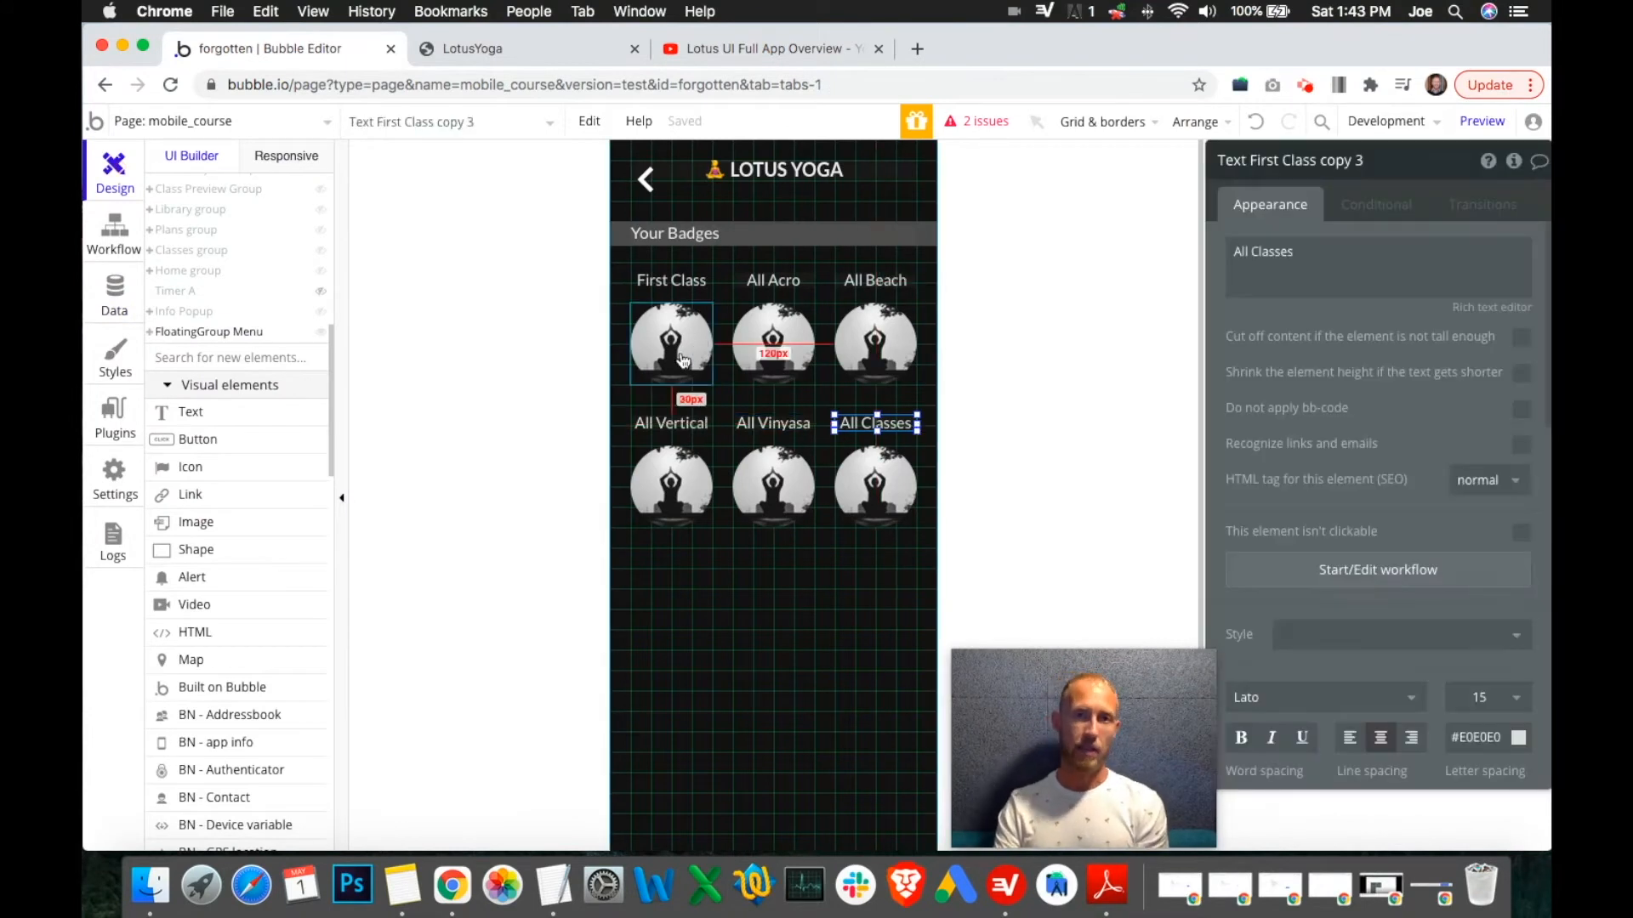
Make the blank badge image under the First Class label not visible on page load.
{"action": "left_click", "coordinate": [689, 364]}
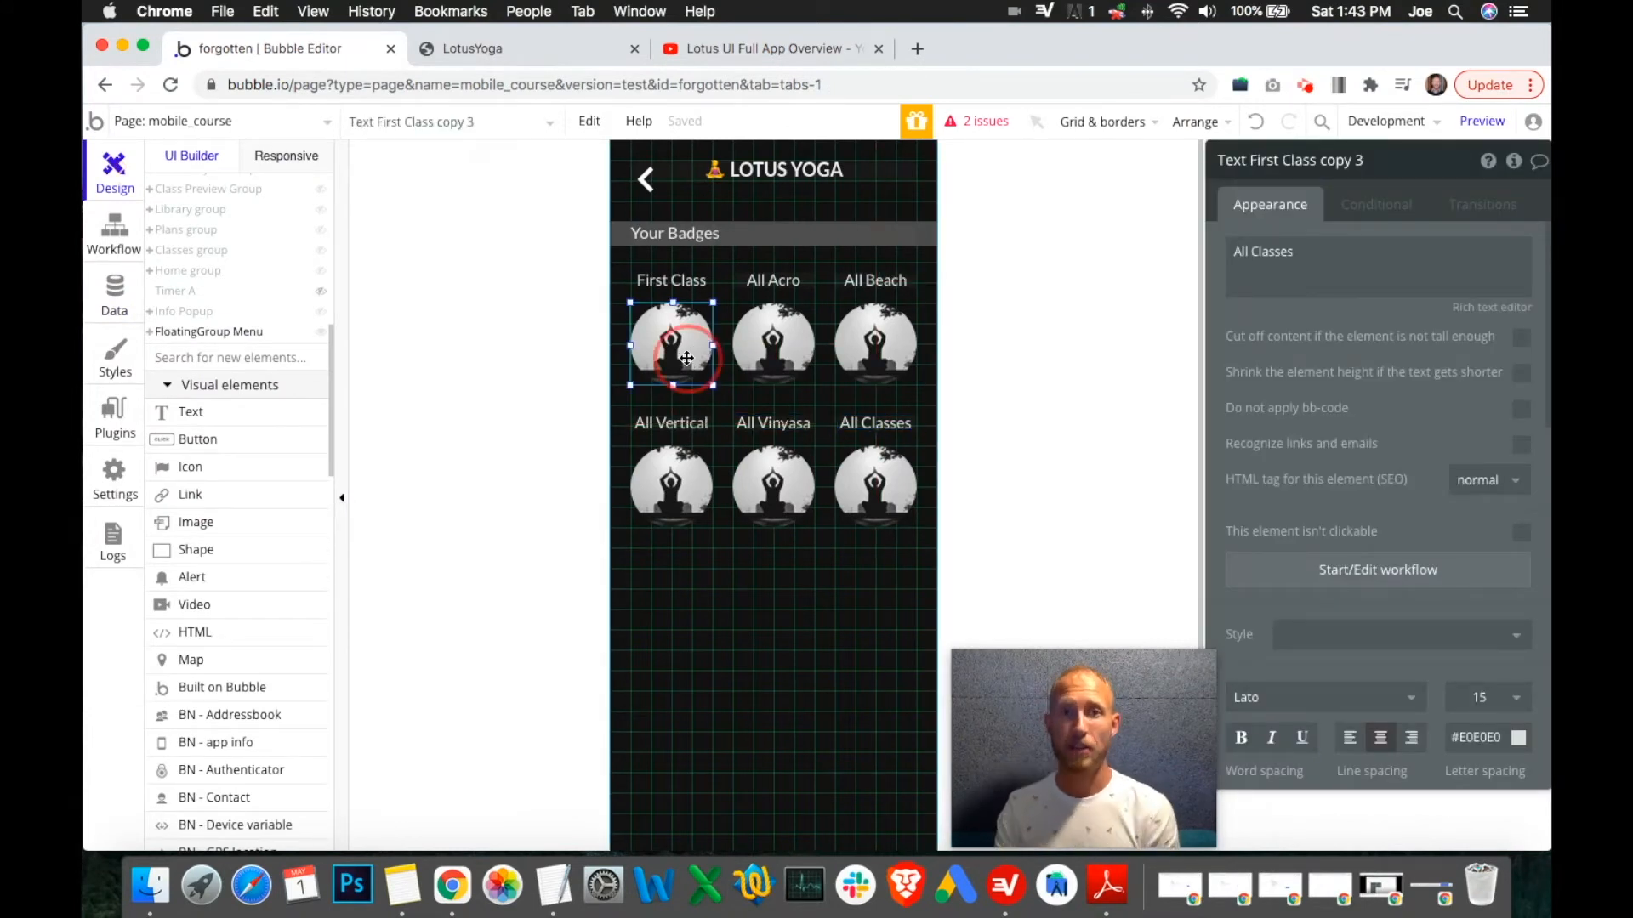
{"action": "left_click", "coordinate": [1398, 210]}
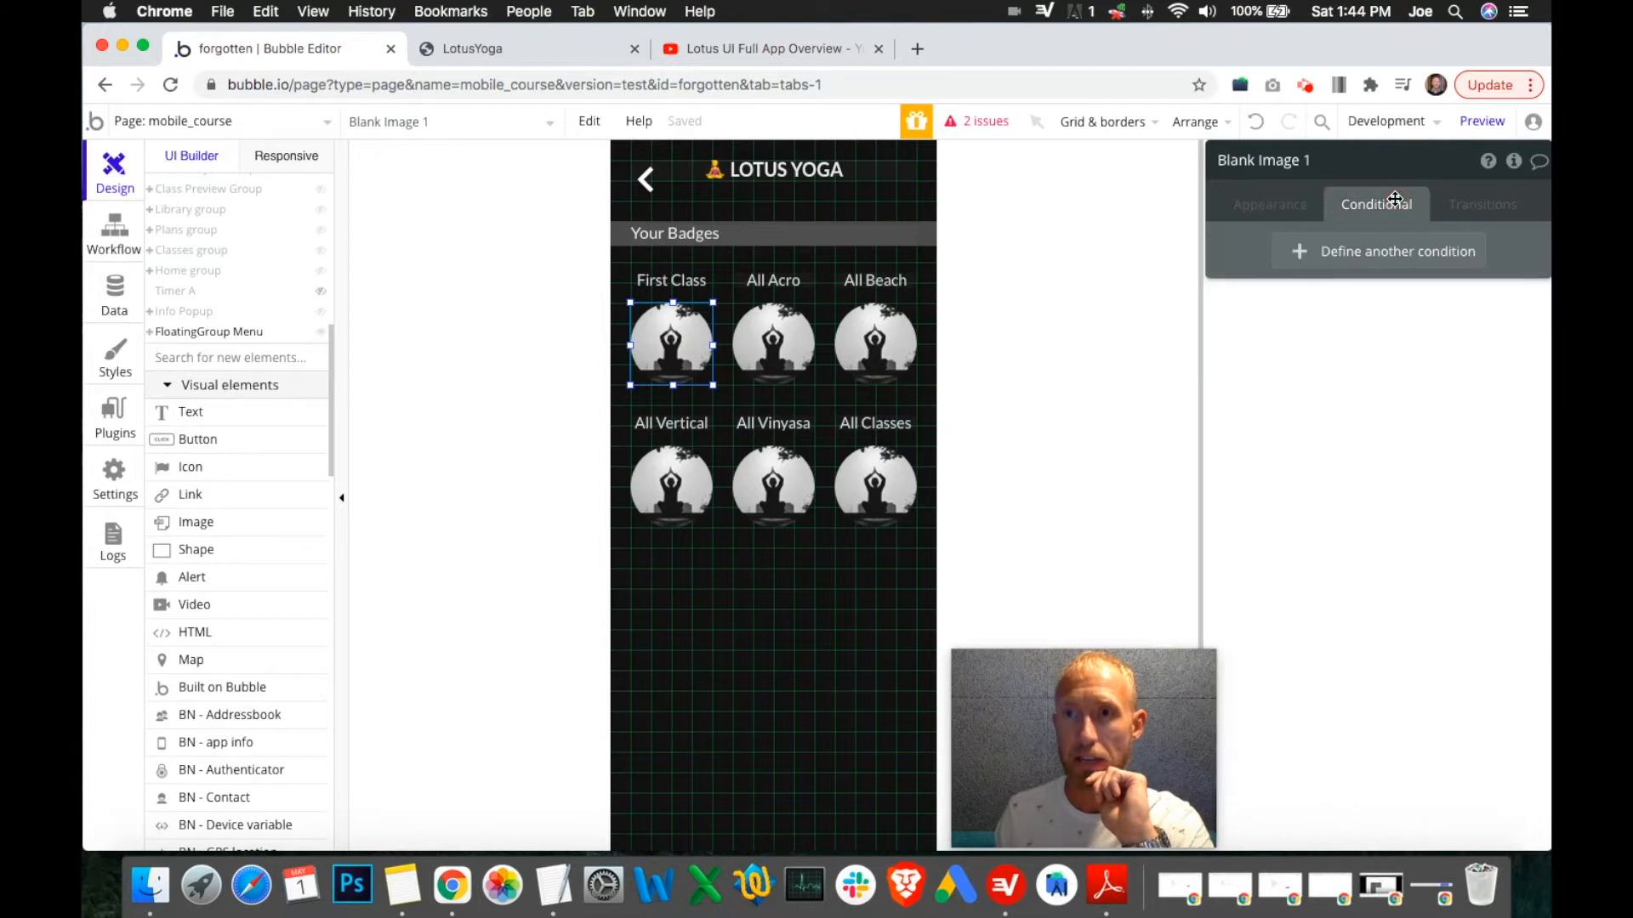
{"action": "left_click", "coordinate": [1263, 206]}
{"action": "scroll", "coordinate": [1381, 478], "scroll_direction": "down", "scroll_amount": 10}
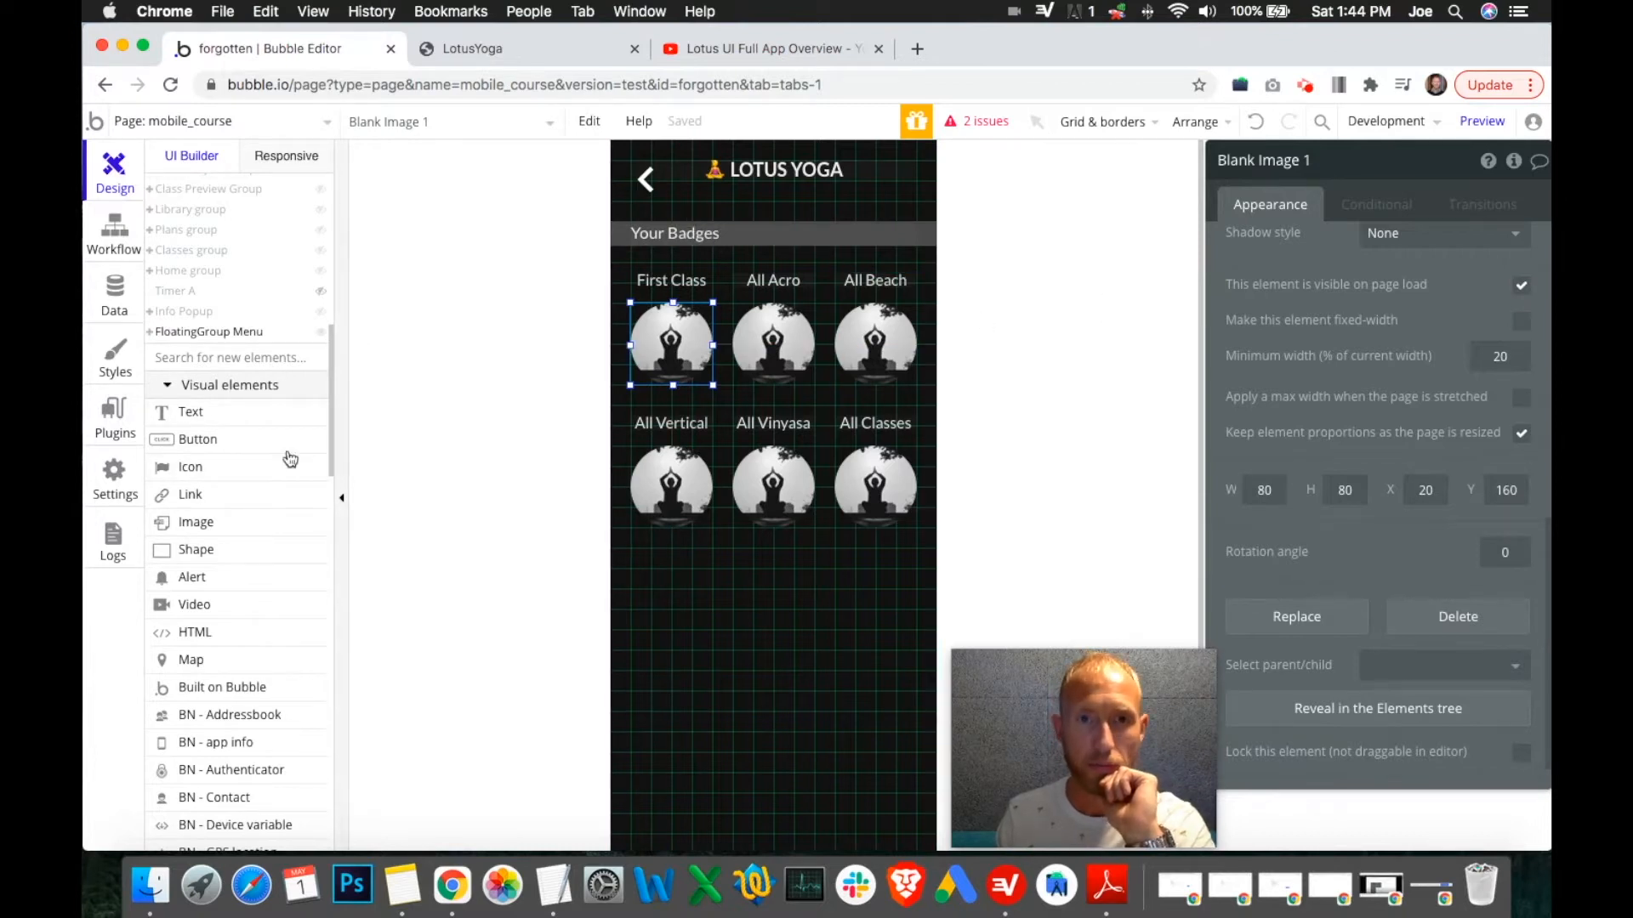
{"action": "left_click", "coordinate": [1385, 208]}
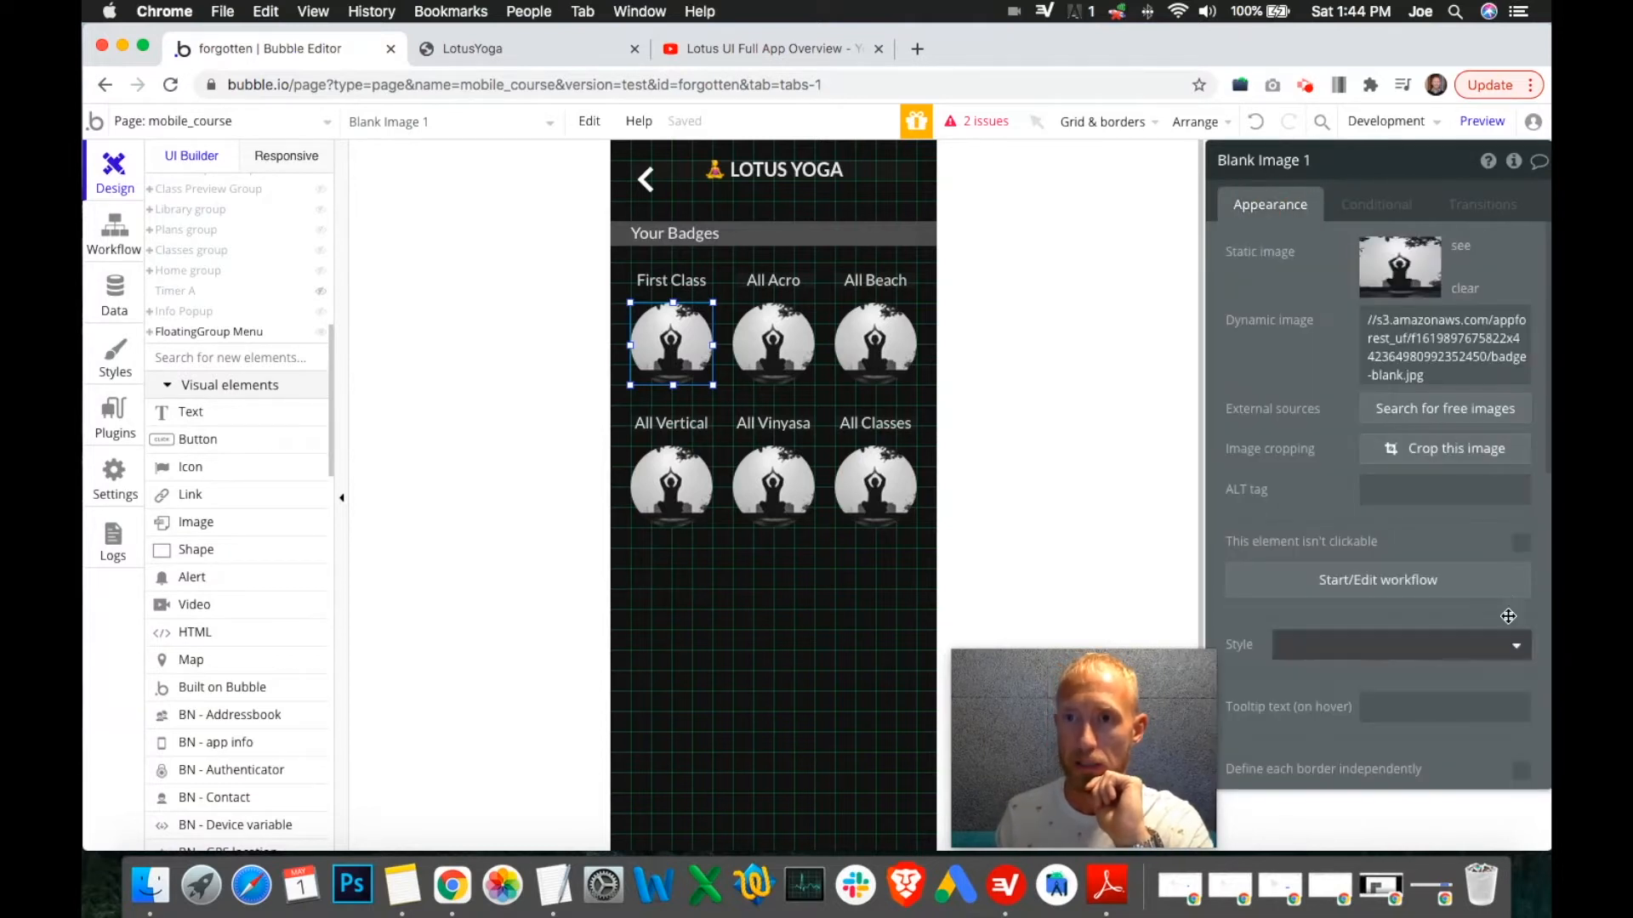
{"action": "scroll", "coordinate": [1510, 611], "scroll_direction": "down", "scroll_amount": 5}
{"action": "left_click", "coordinate": [1522, 545]}
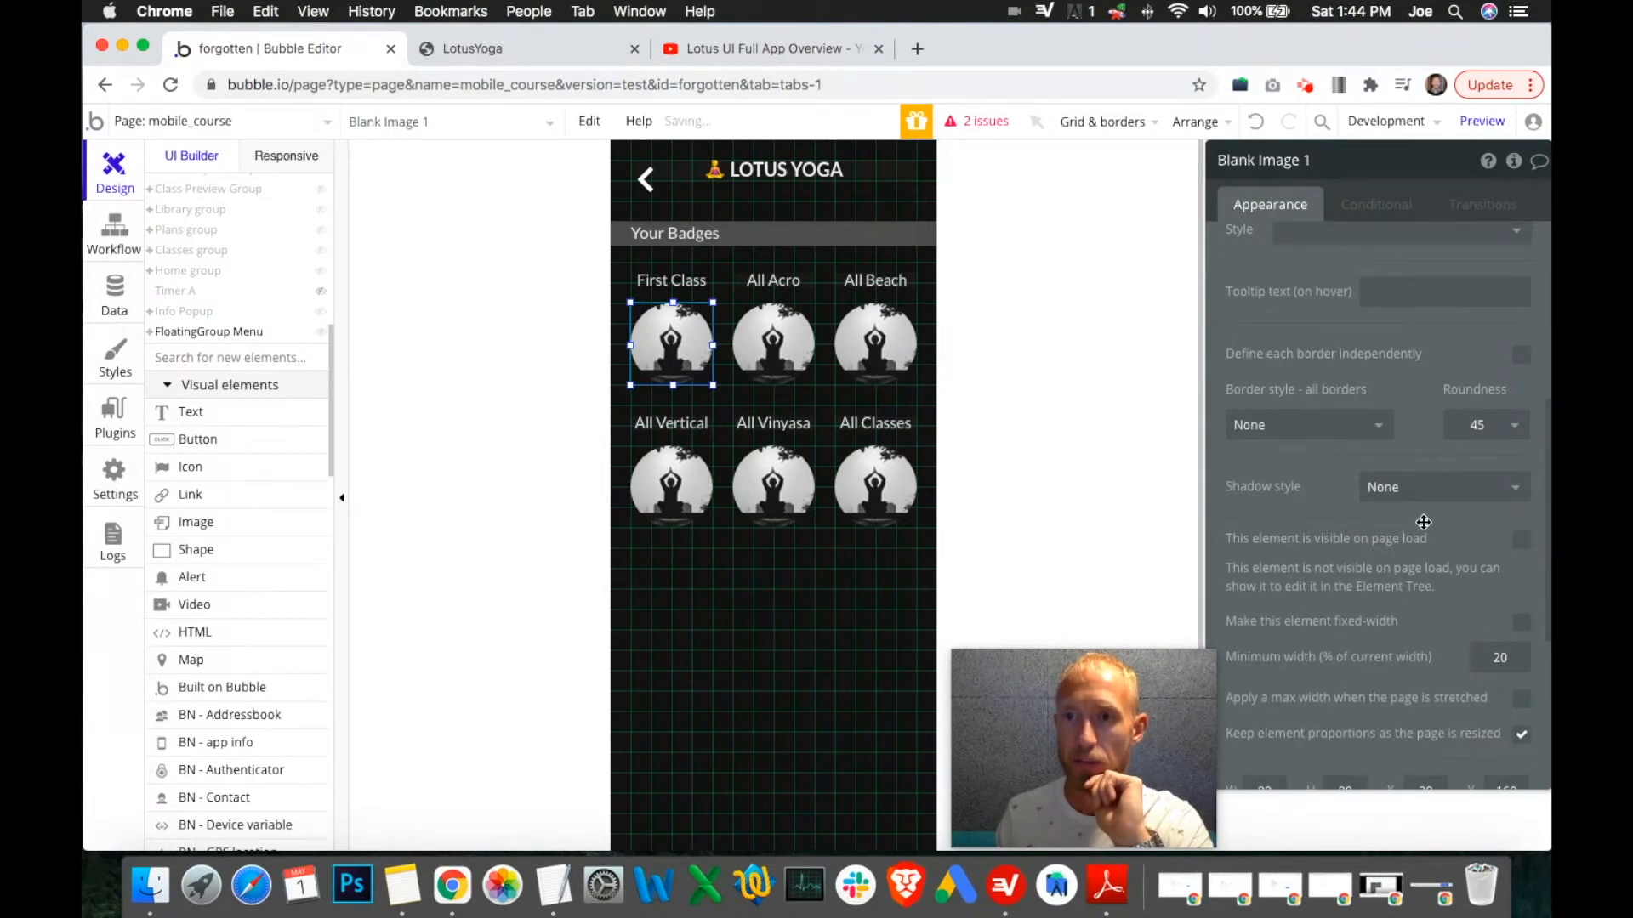
Add a condition to the First Class badge image making it visible when Current User's YogaStartFirstClass is "no".
{"action": "left_click", "coordinate": [1376, 205]}
{"action": "left_click", "coordinate": [1324, 266]}
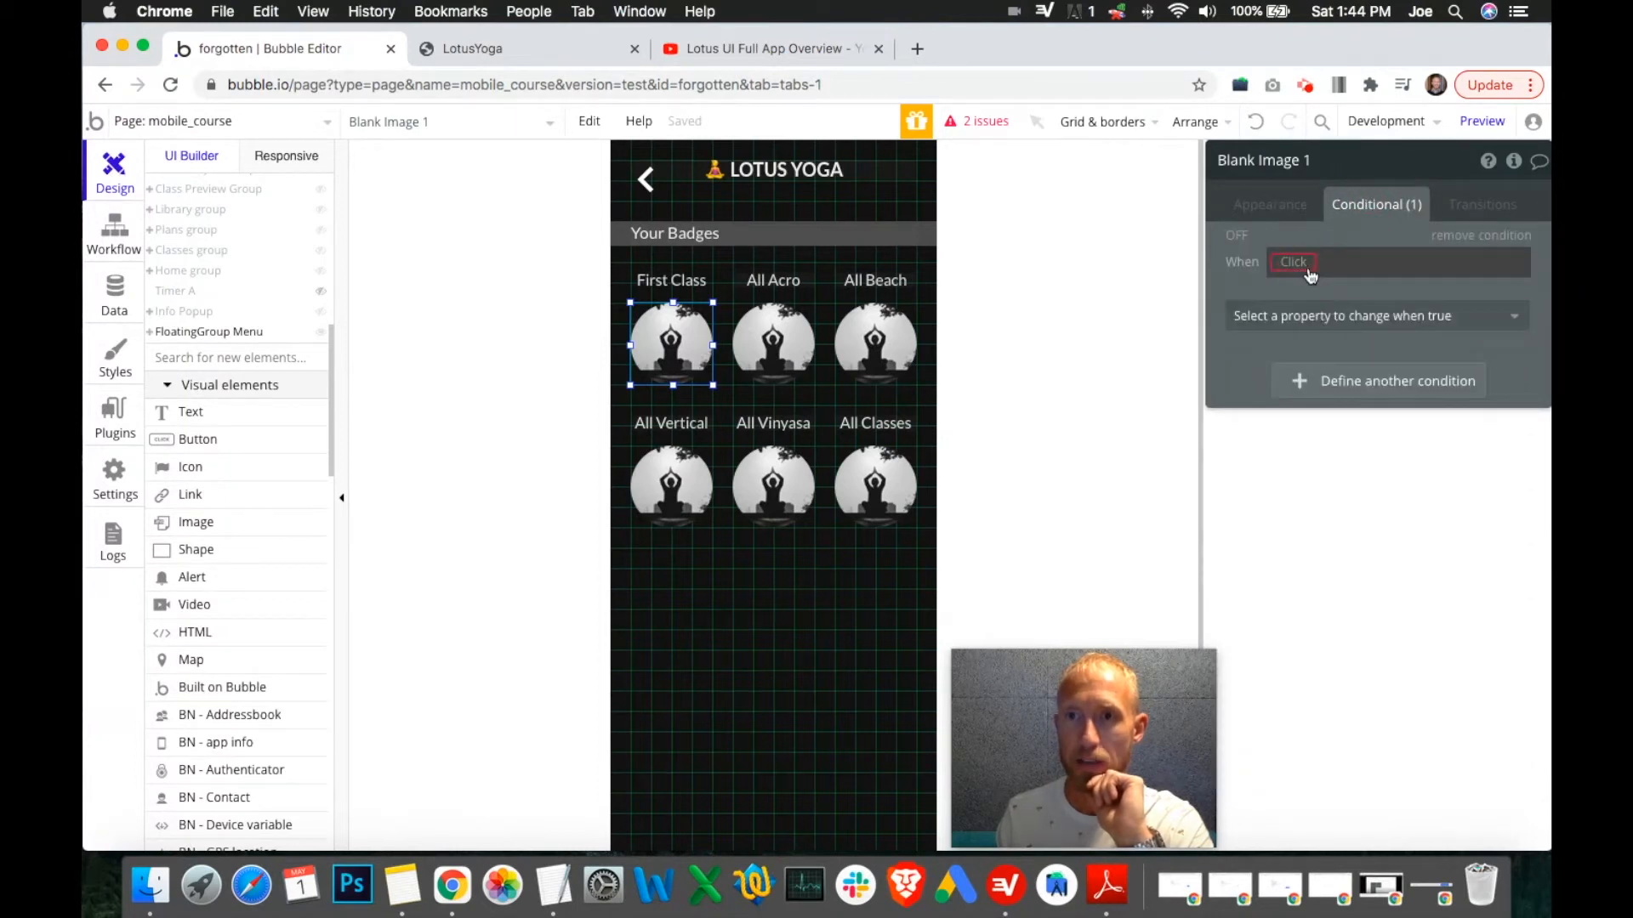
{"action": "left_click", "coordinate": [1294, 262]}
{"action": "left_click", "coordinate": [1315, 350]}
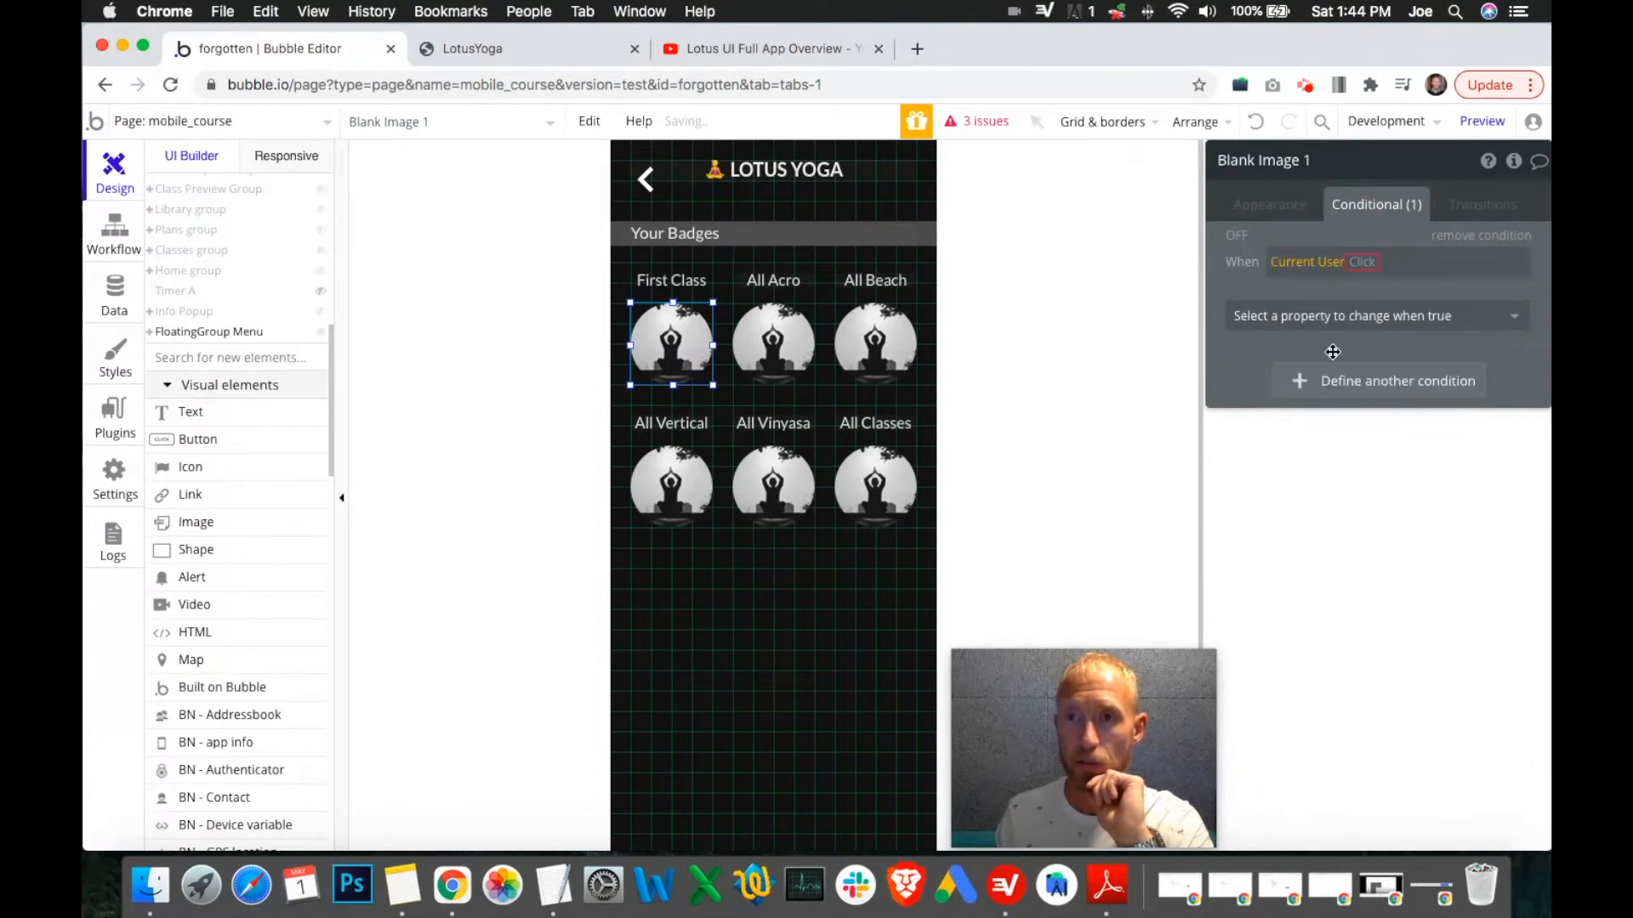
{"action": "type", "text": "yog"}
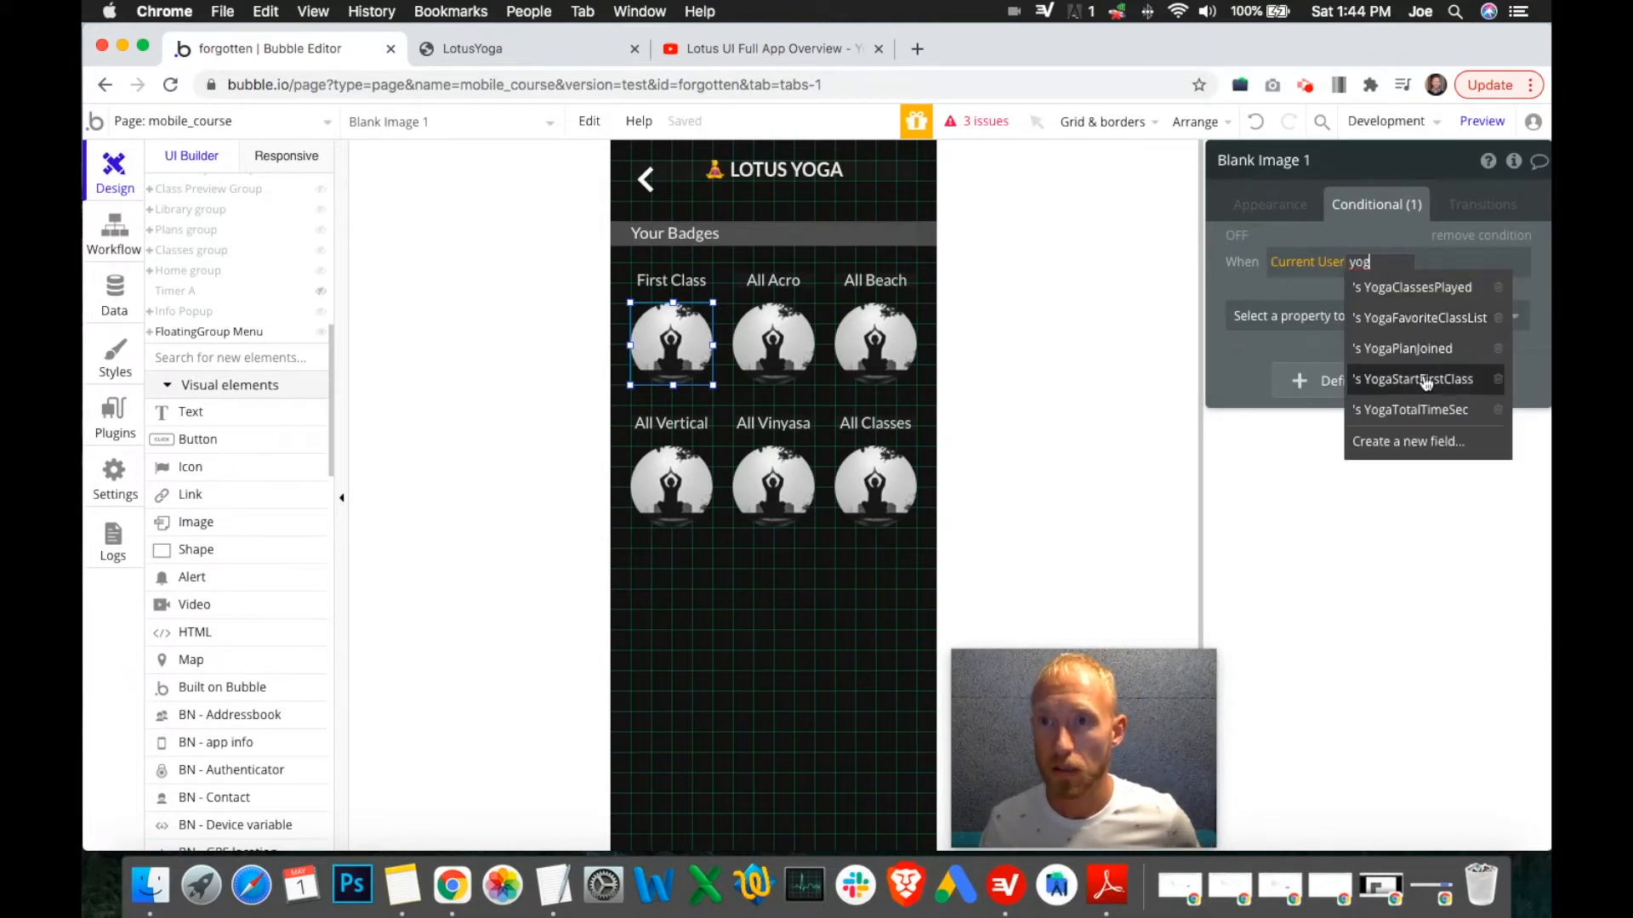
{"action": "left_click", "coordinate": [1426, 390]}
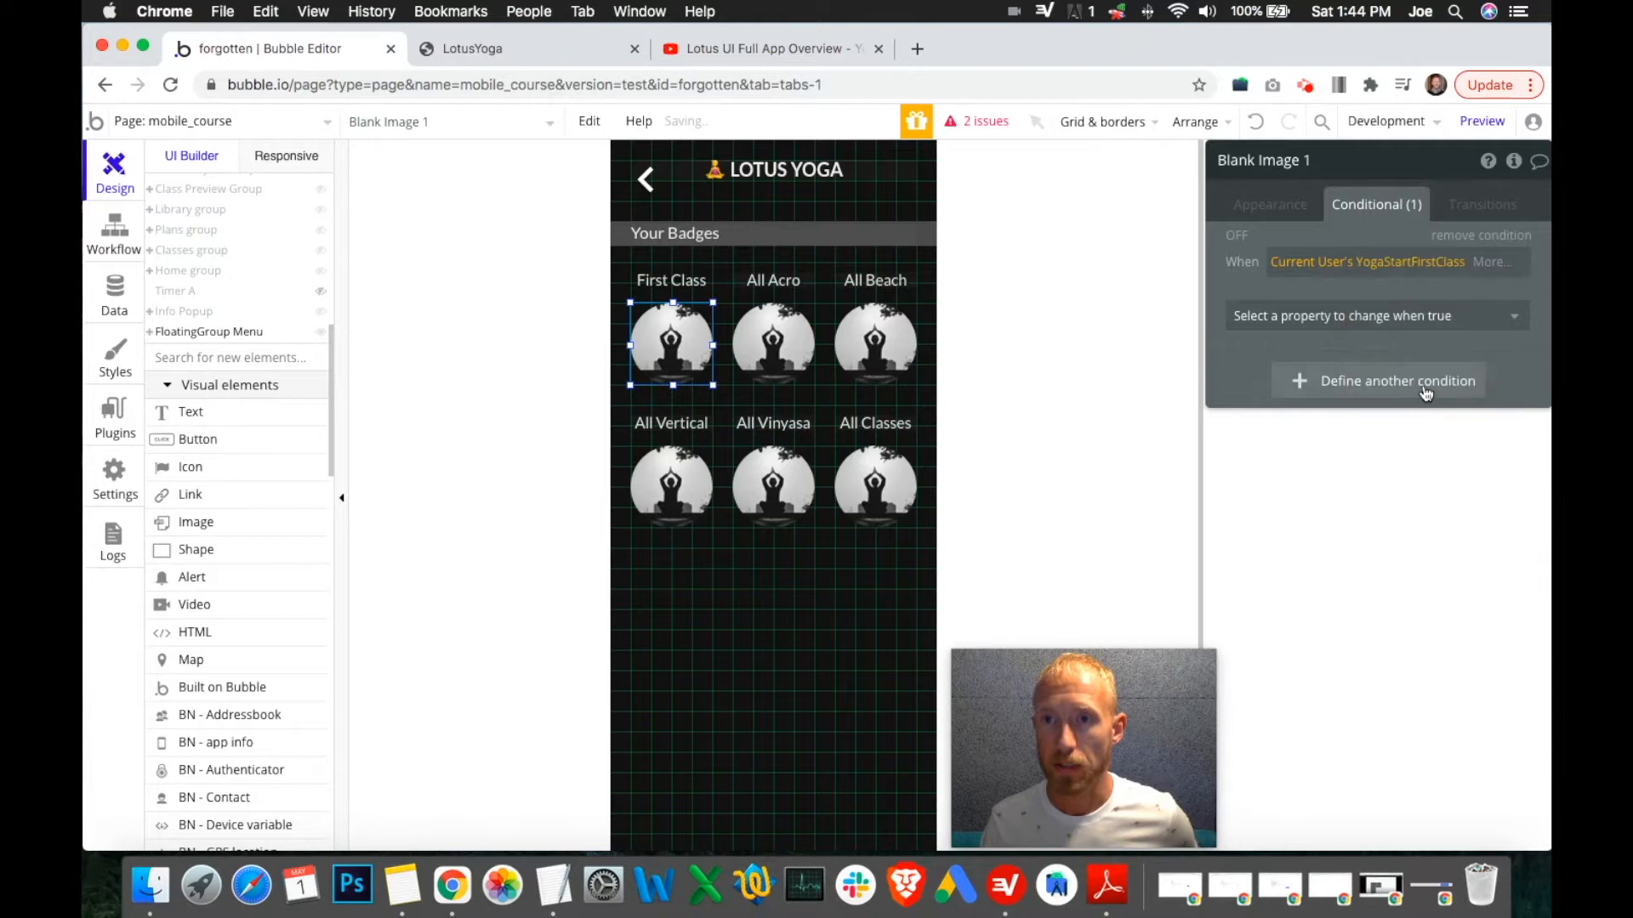
{"action": "left_click", "coordinate": [1489, 269]}
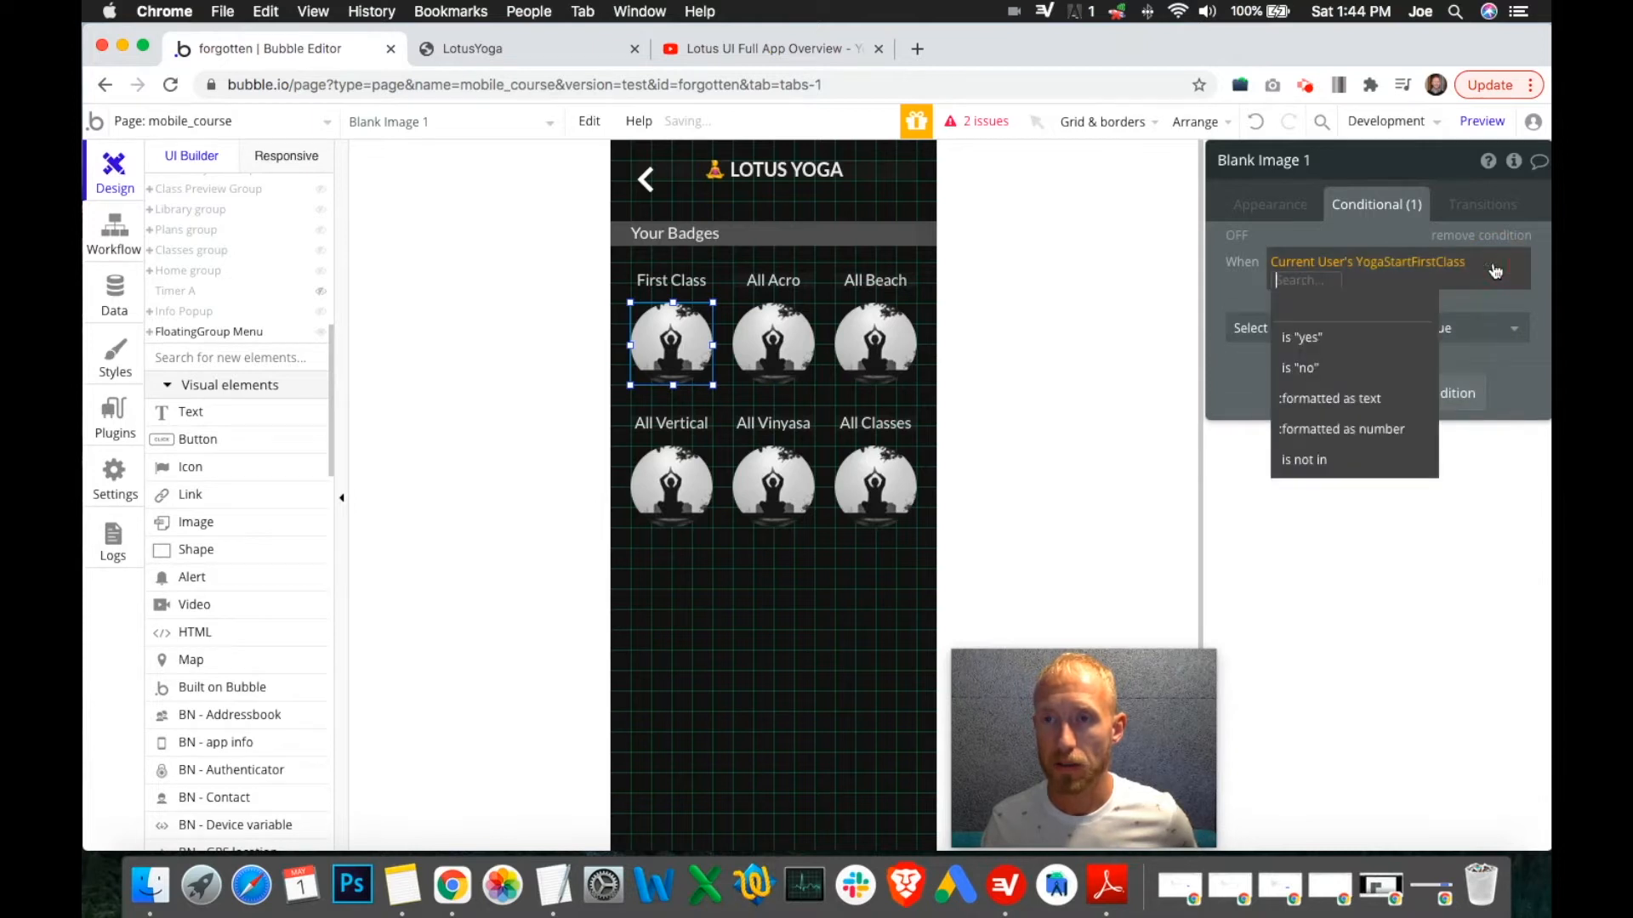
{"action": "left_click", "coordinate": [1341, 374]}
{"action": "left_click", "coordinate": [1334, 325]}
{"action": "left_click", "coordinate": [1336, 379]}
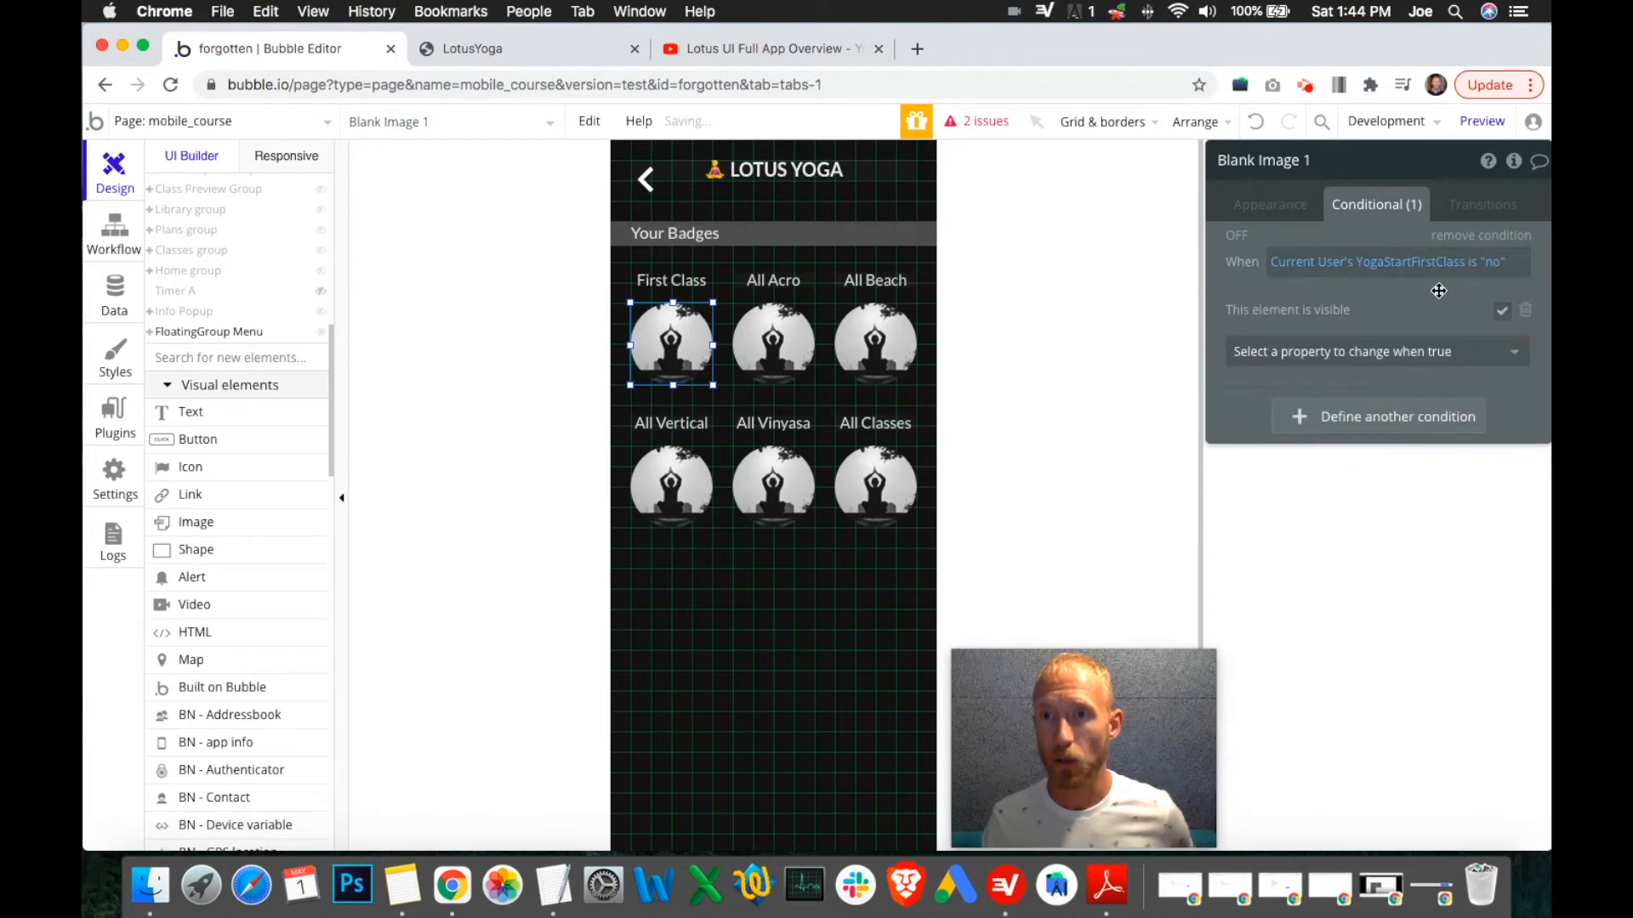
Copy the expression into a second condition, change it to is "yes", and set the First Class badge image to not visible.
{"action": "right_click", "coordinate": [1438, 263]}
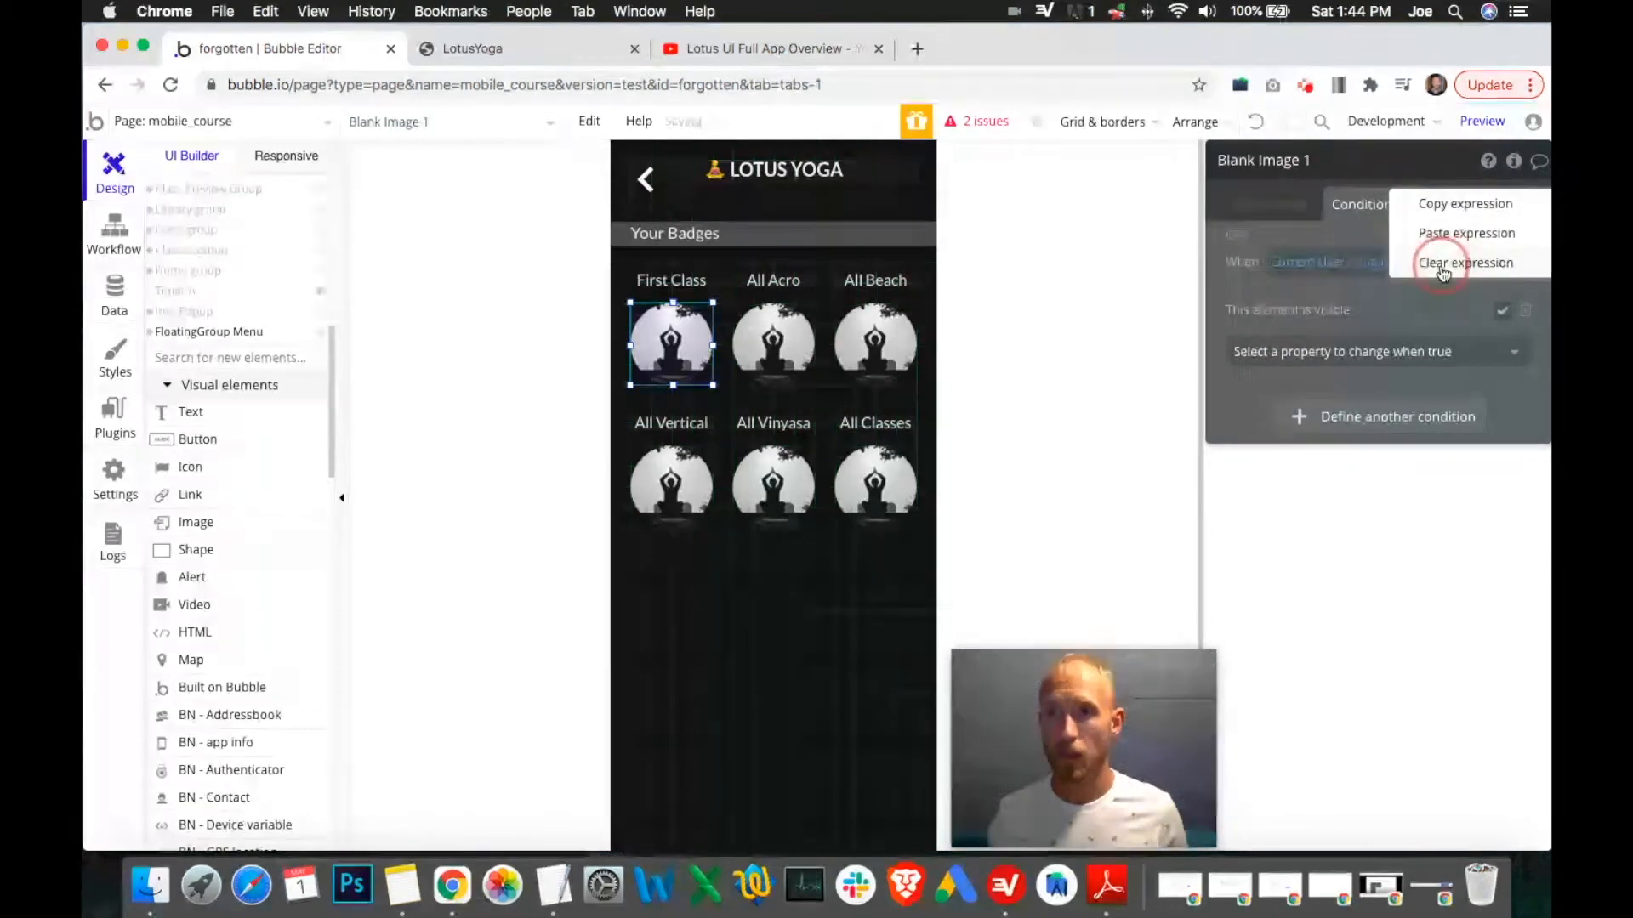
{"action": "left_click", "coordinate": [1452, 204]}
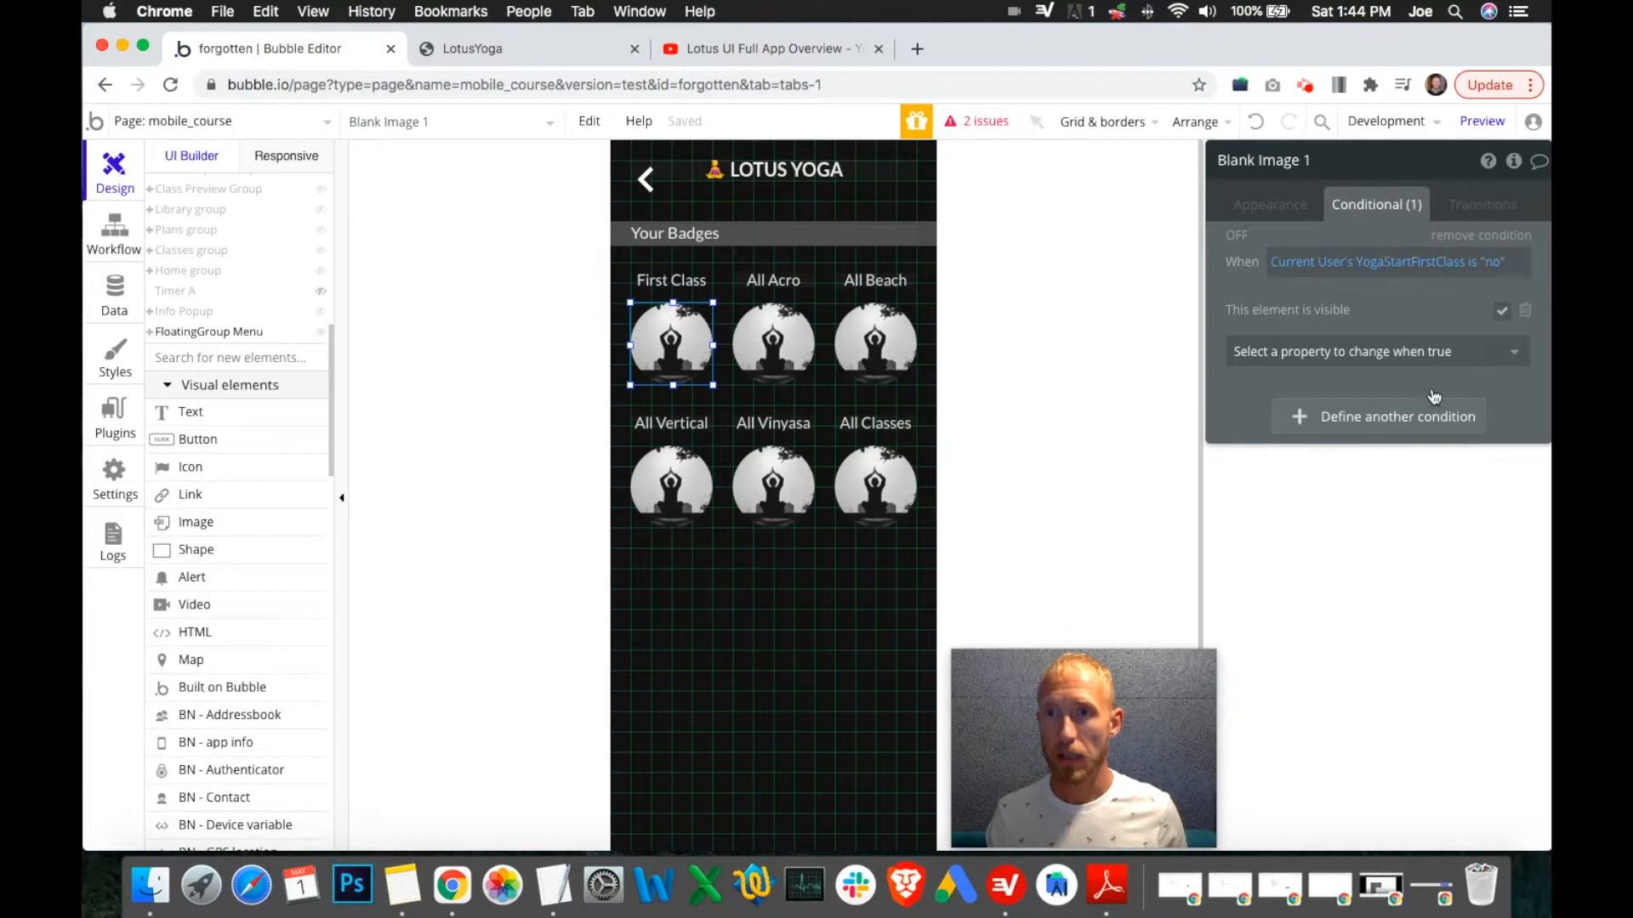
{"action": "left_click", "coordinate": [1348, 416]}
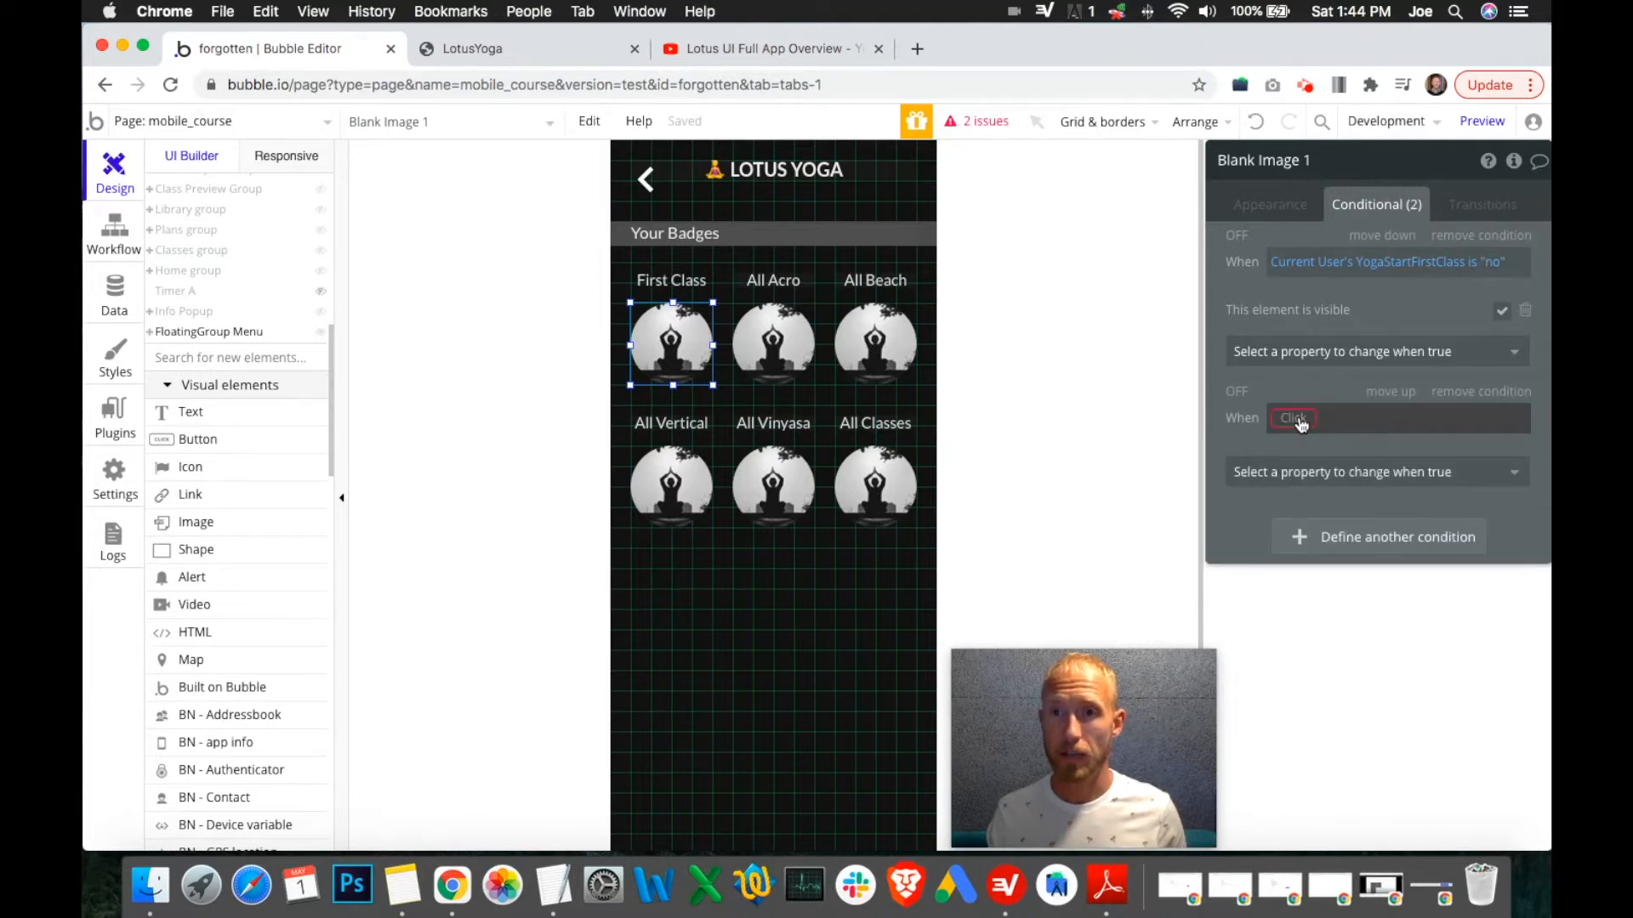
{"action": "right_click", "coordinate": [1412, 418]}
{"action": "left_click", "coordinate": [1420, 392]}
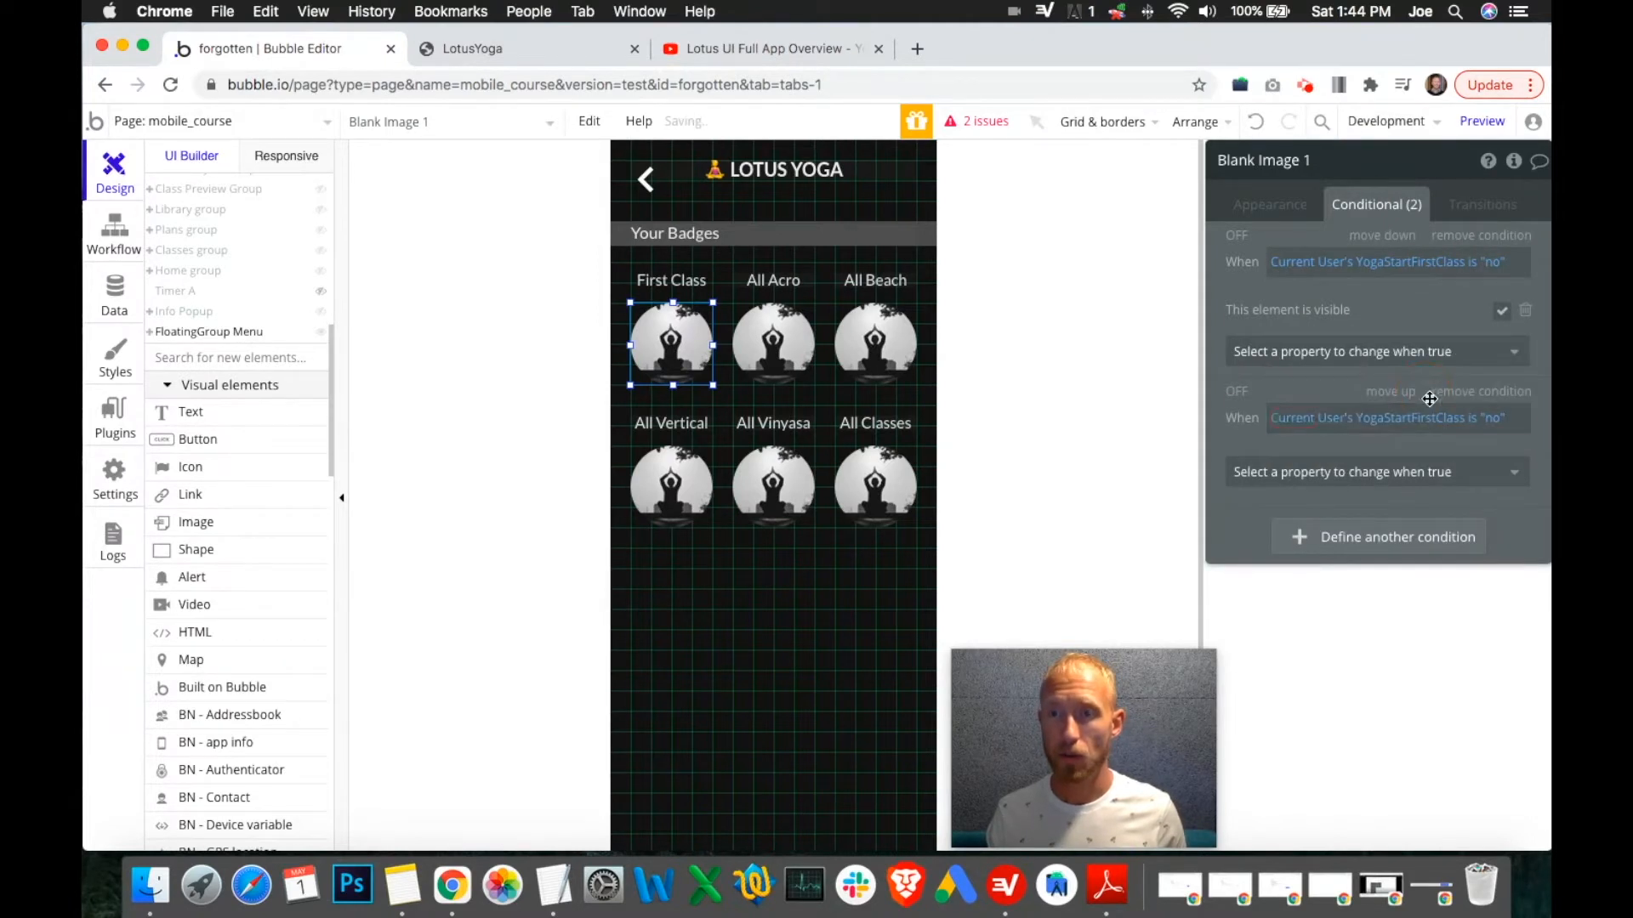
{"action": "left_click", "coordinate": [1492, 425]}
{"action": "left_click", "coordinate": [1314, 461]}
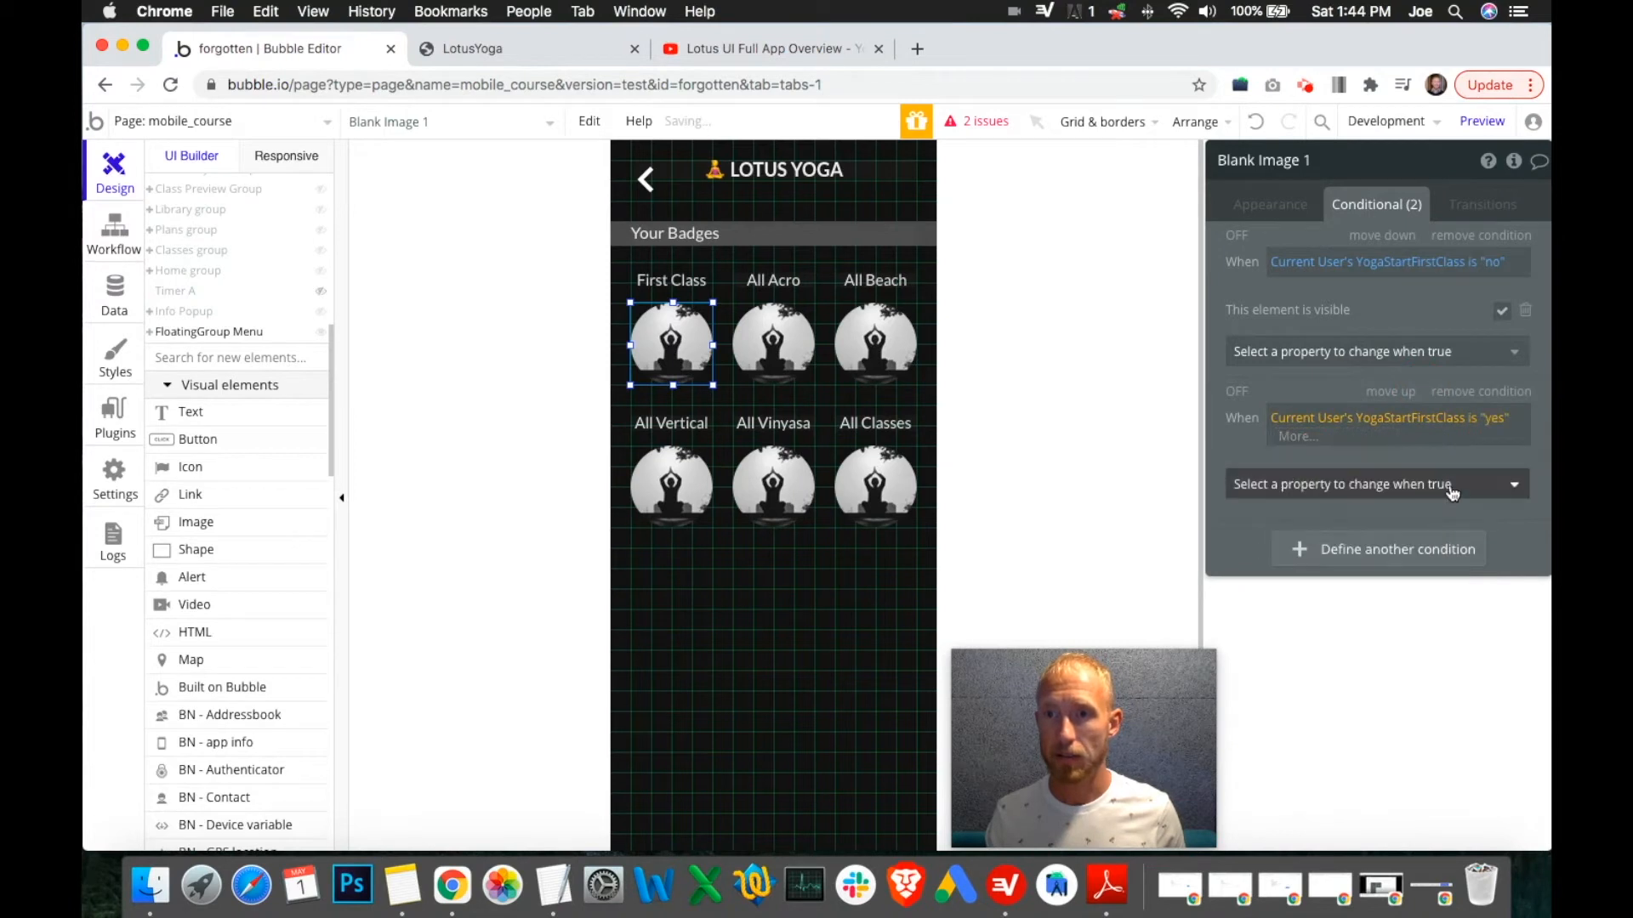
{"action": "left_click", "coordinate": [1451, 487]}
{"action": "left_click", "coordinate": [1514, 537]}
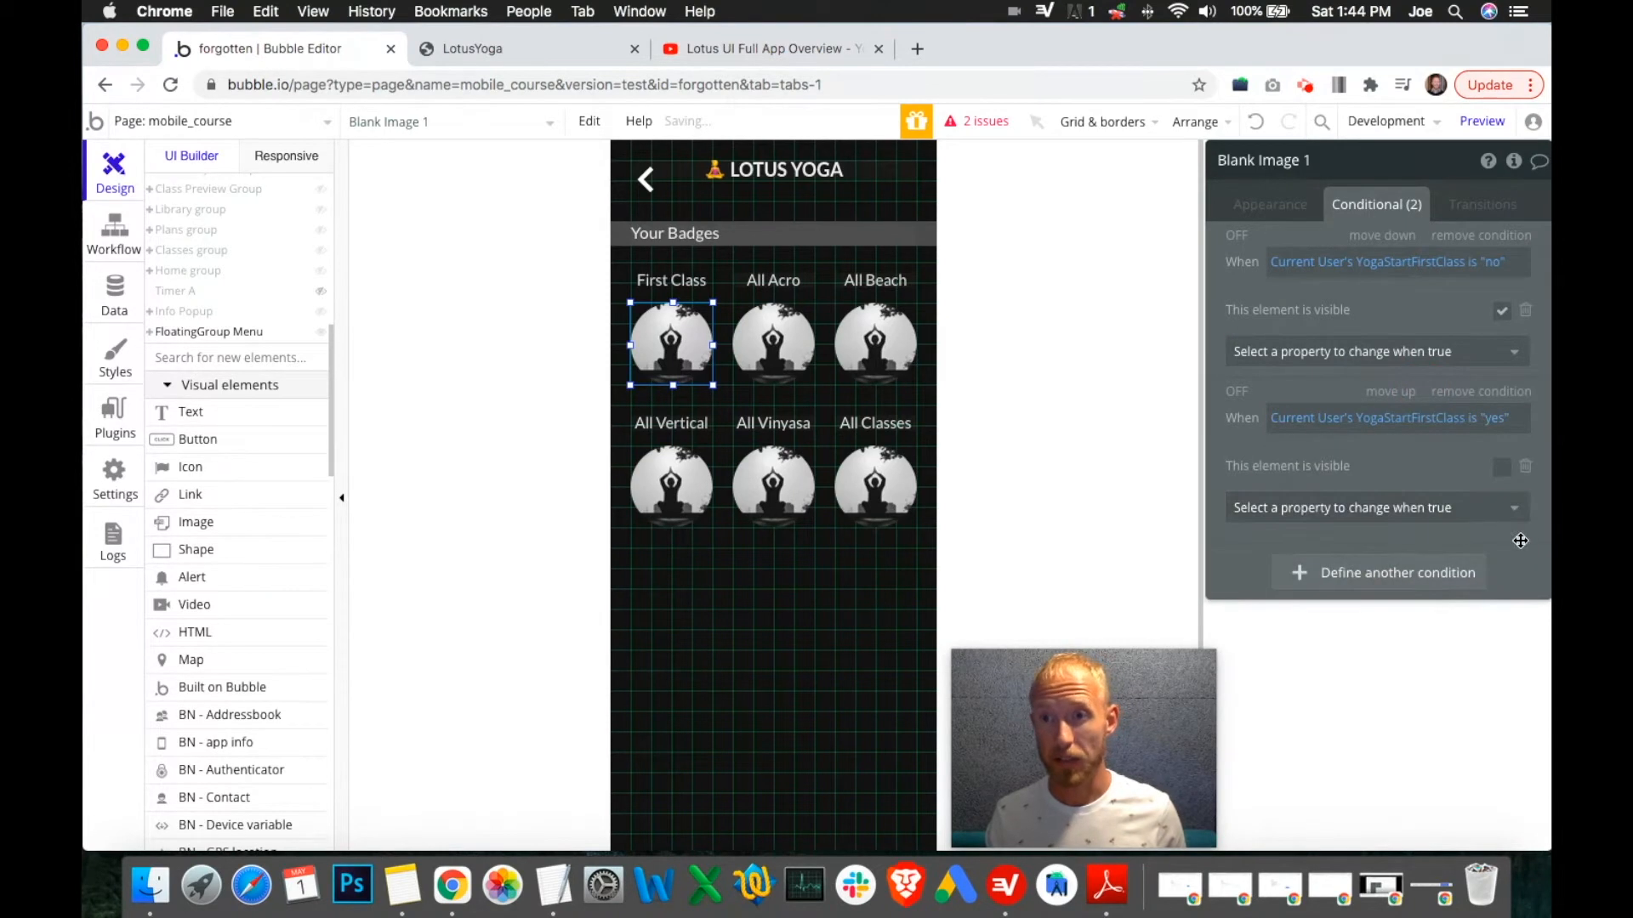
{"action": "left_click", "coordinate": [1273, 211]}
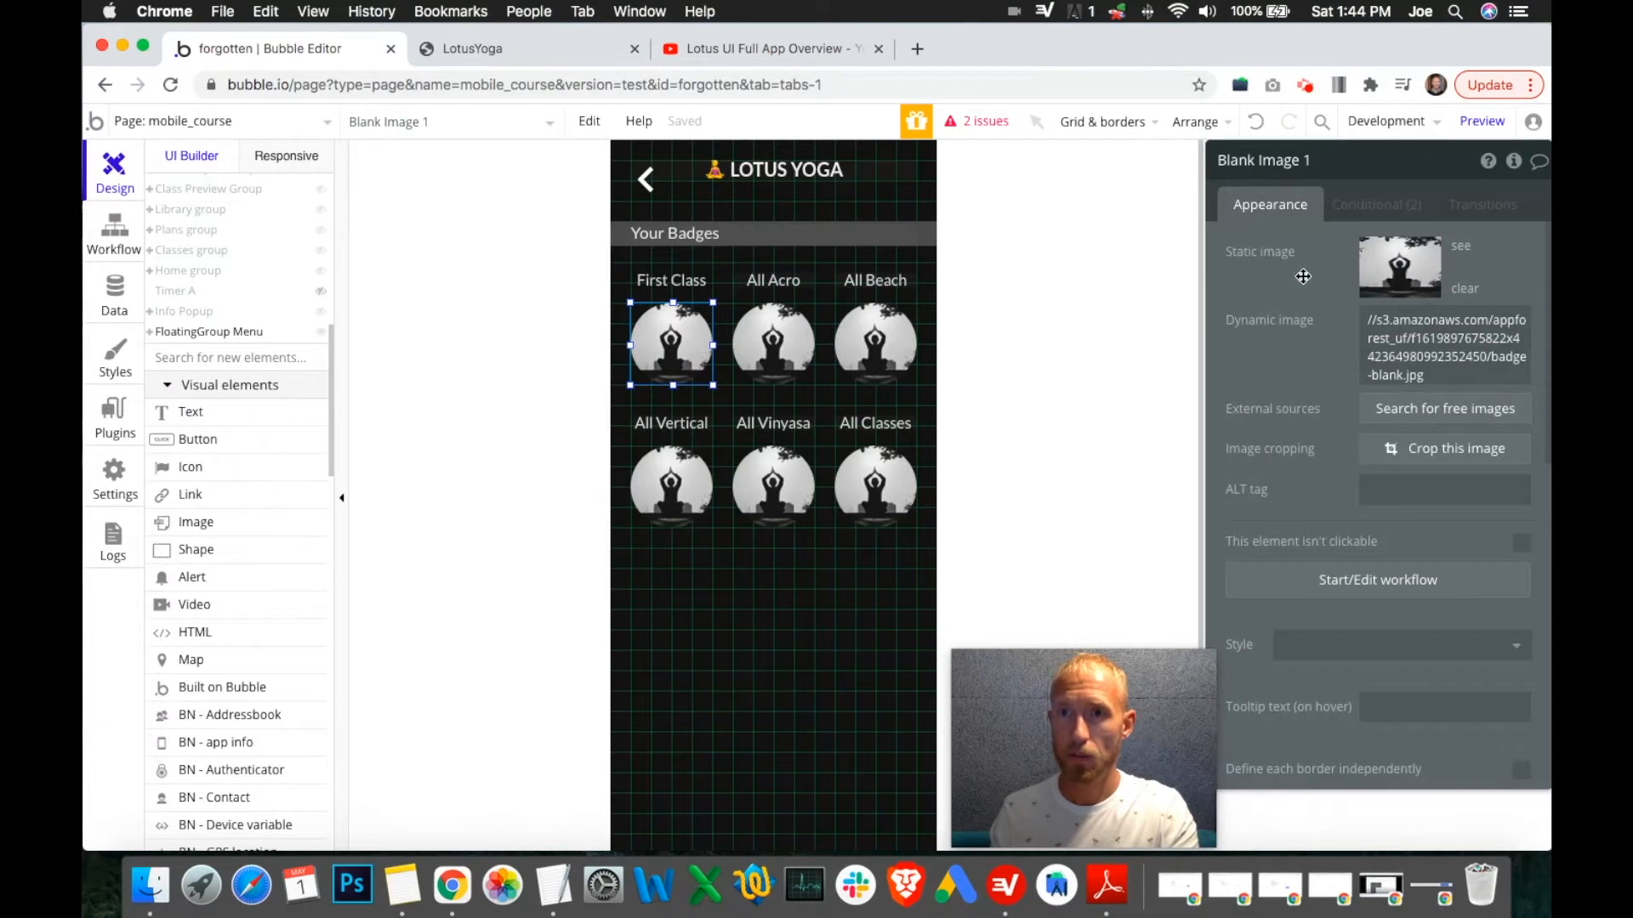
{"action": "scroll", "coordinate": [1421, 555], "scroll_direction": "down", "scroll_amount": 10}
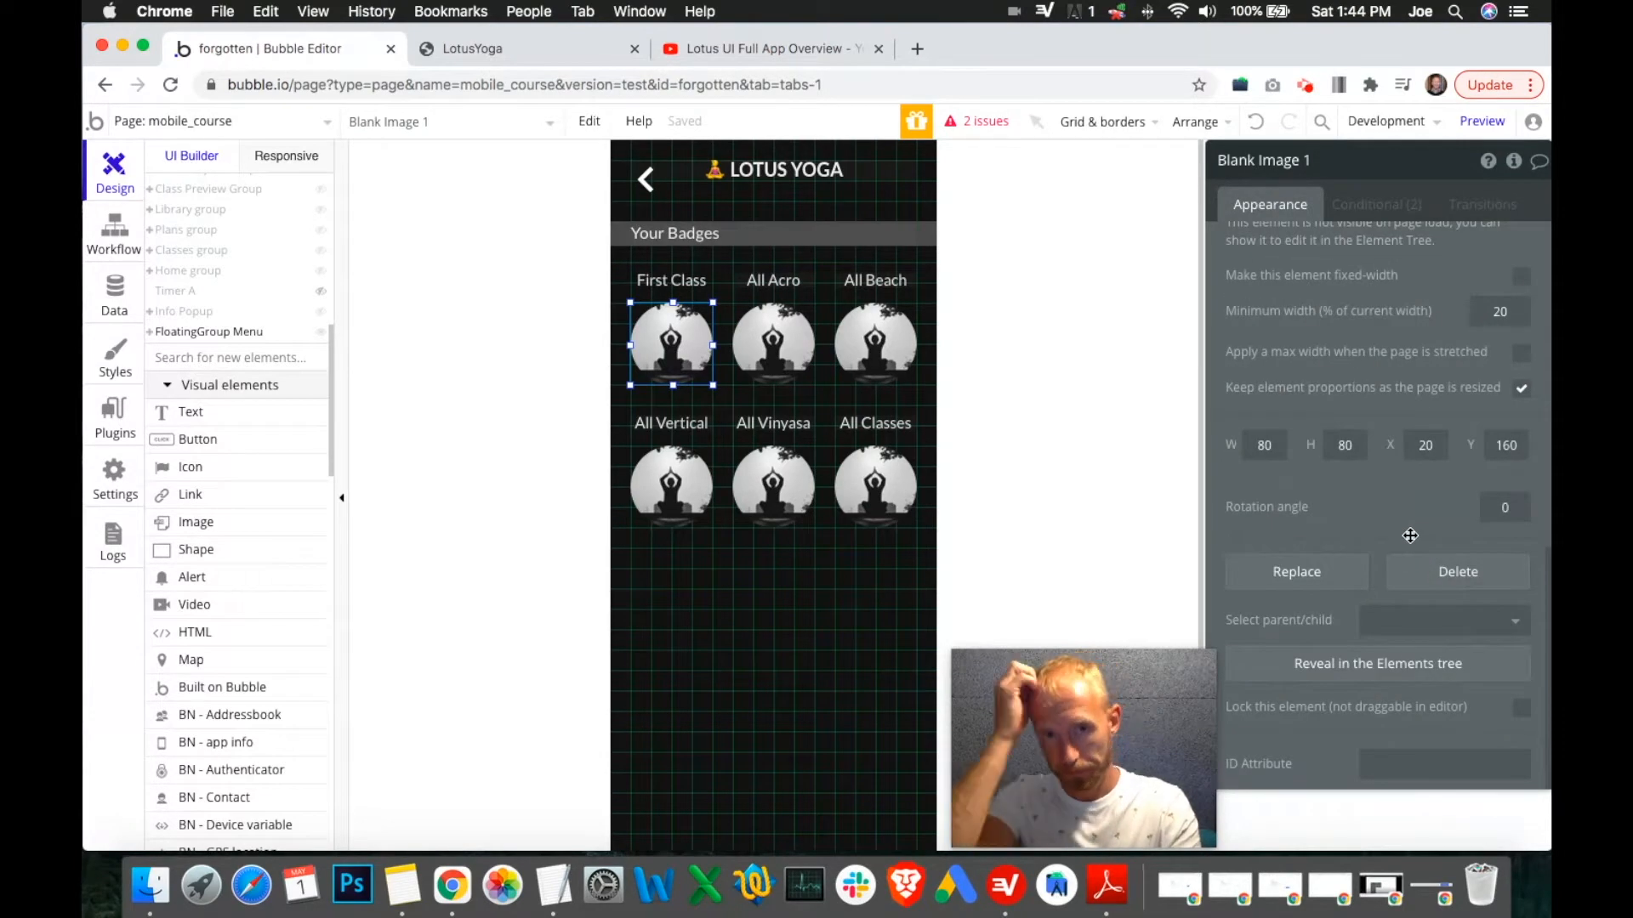
{"action": "scroll", "coordinate": [1409, 536], "scroll_direction": "up", "scroll_amount": 1}
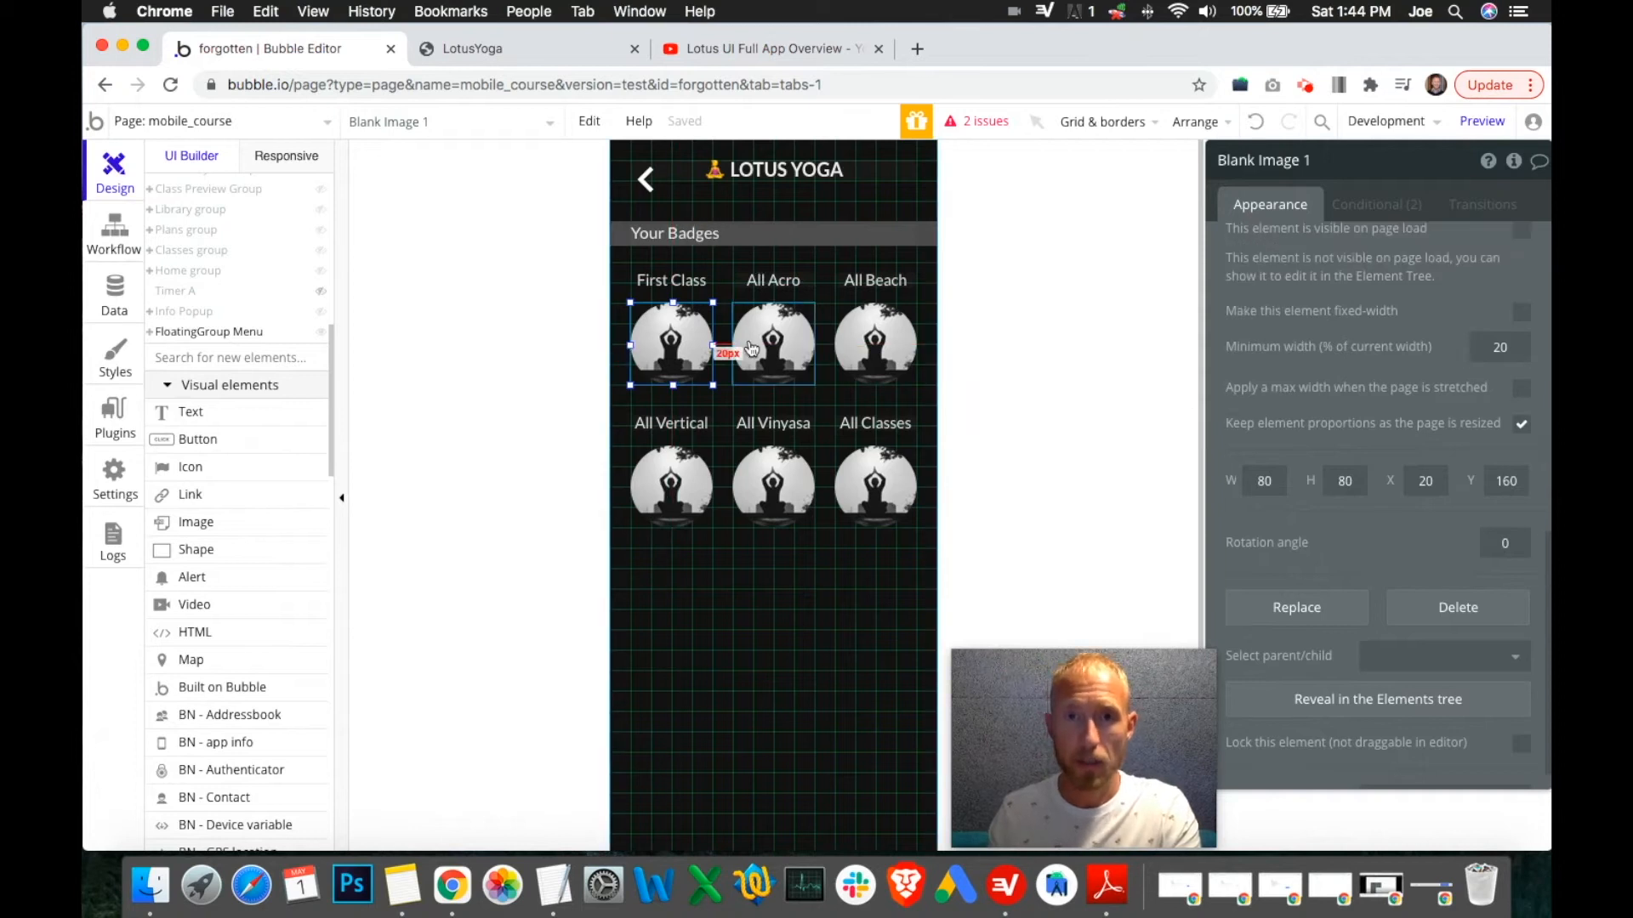
Add an empty condition to the blank badge image under the All Acro label and open its expression choices.
{"action": "left_click", "coordinate": [770, 355]}
{"action": "scroll", "coordinate": [1375, 304], "scroll_direction": "up", "scroll_amount": 5}
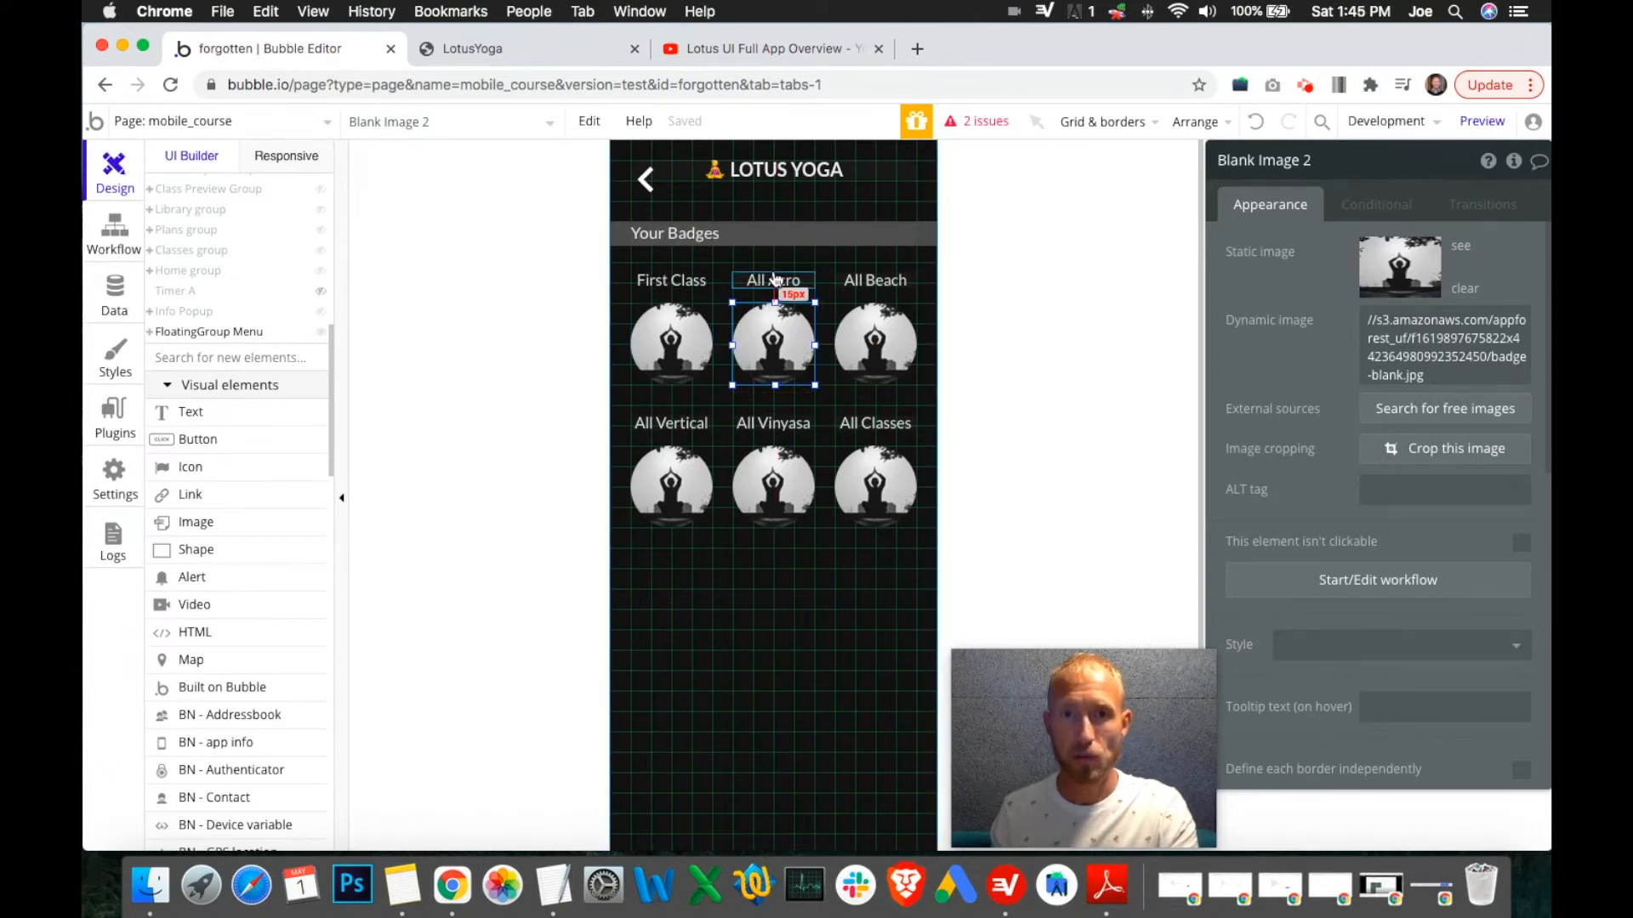
{"action": "left_click", "coordinate": [1396, 210]}
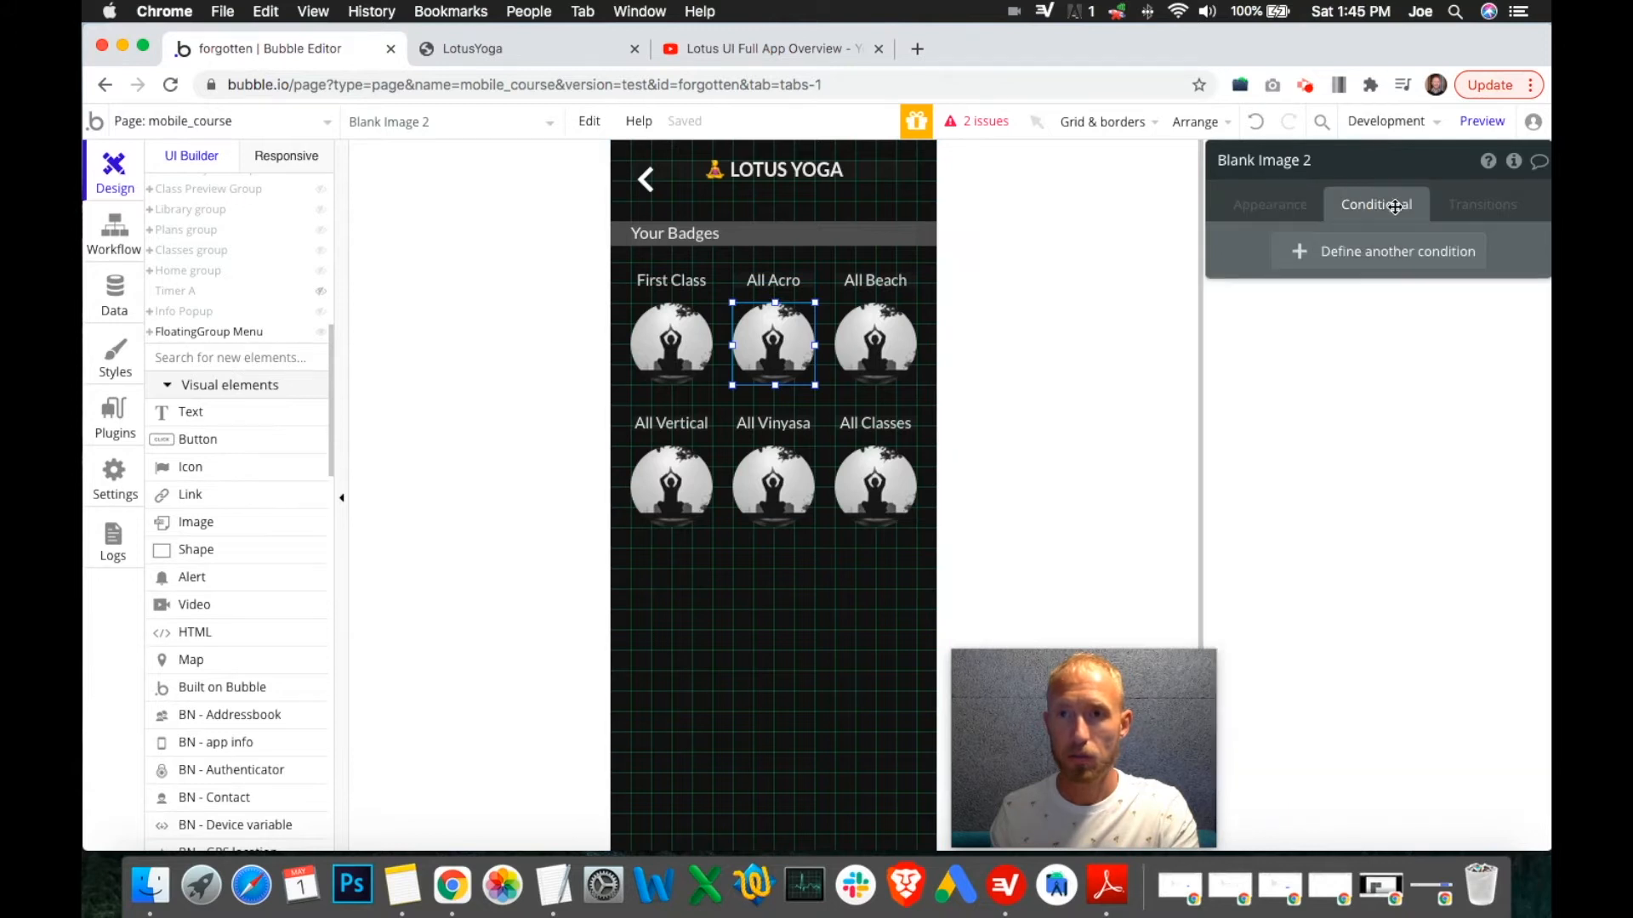
{"action": "left_click", "coordinate": [1357, 258]}
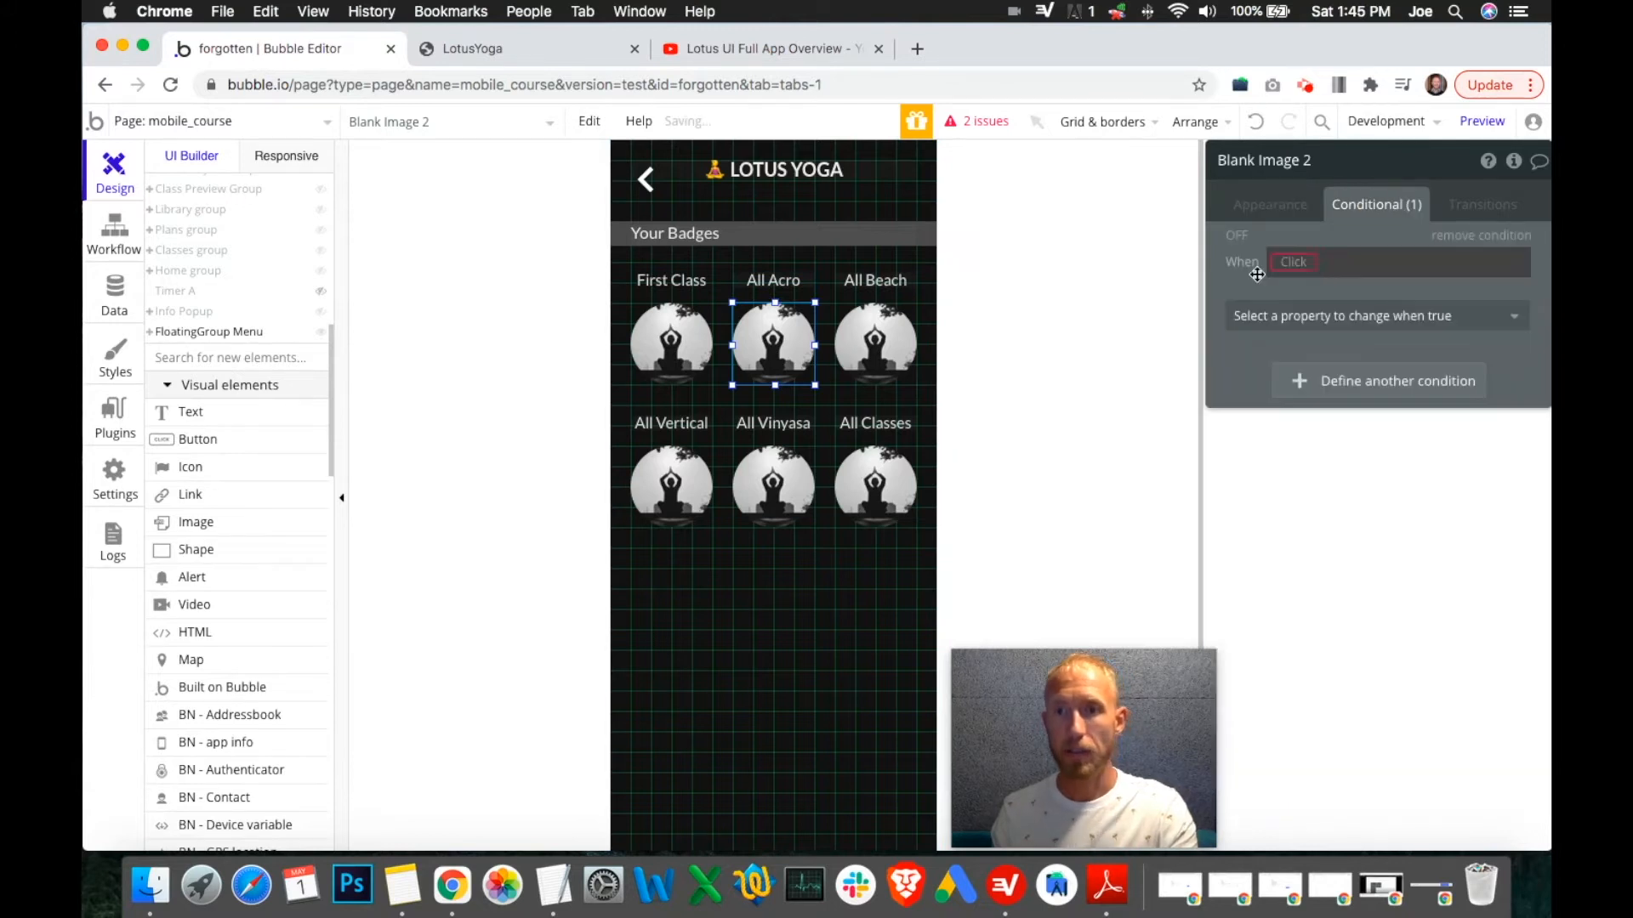
{"action": "left_click", "coordinate": [1312, 266]}
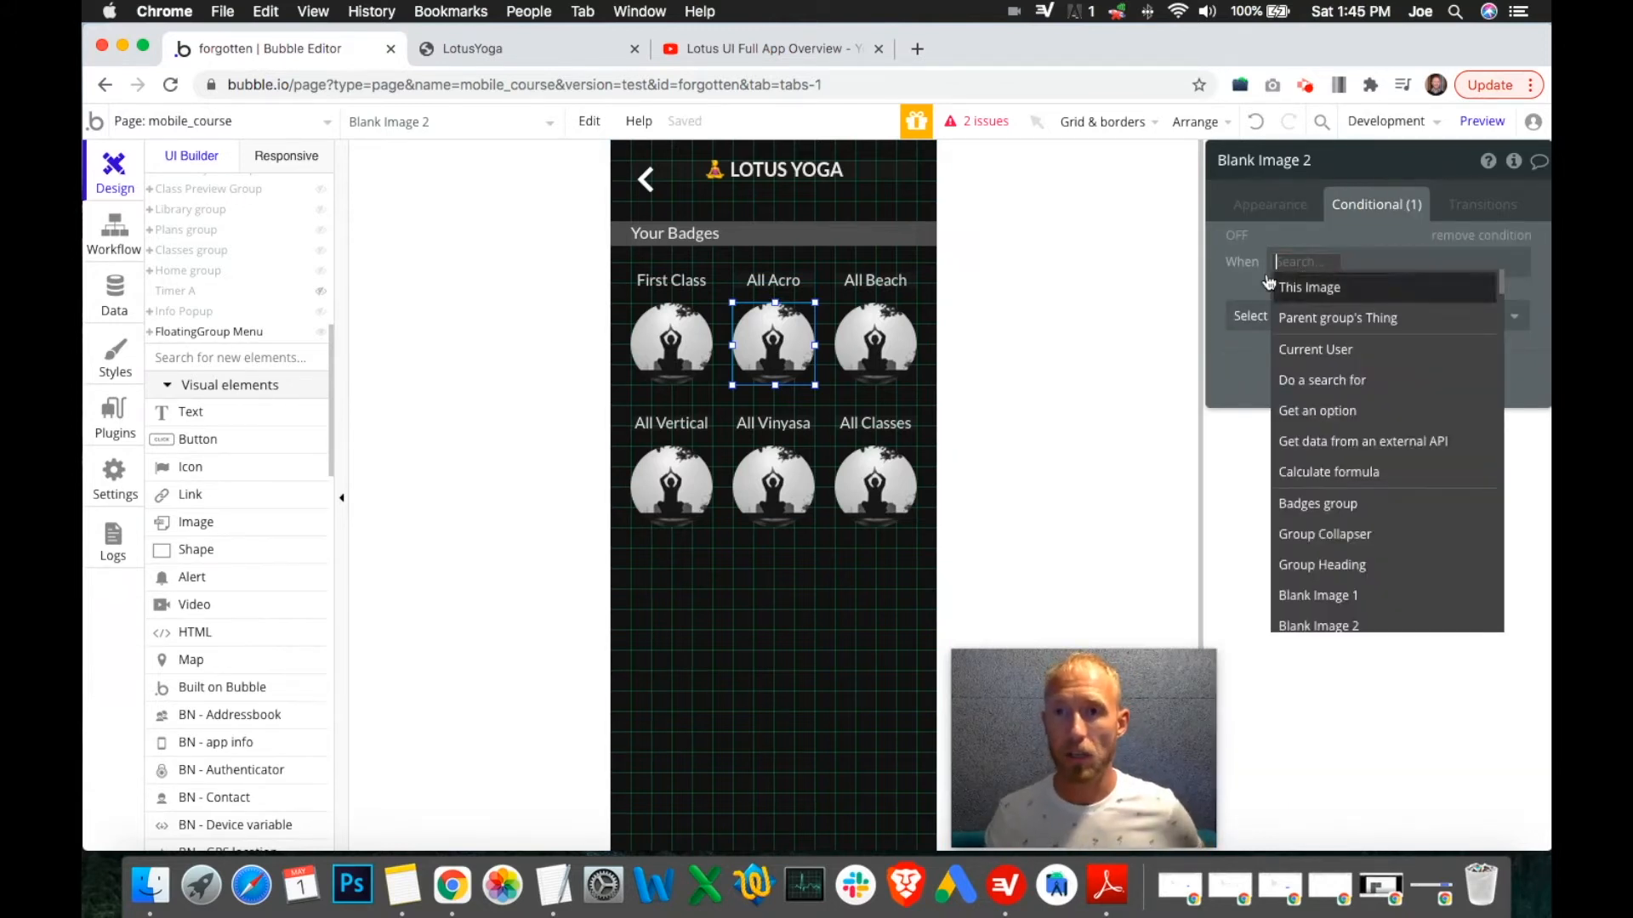
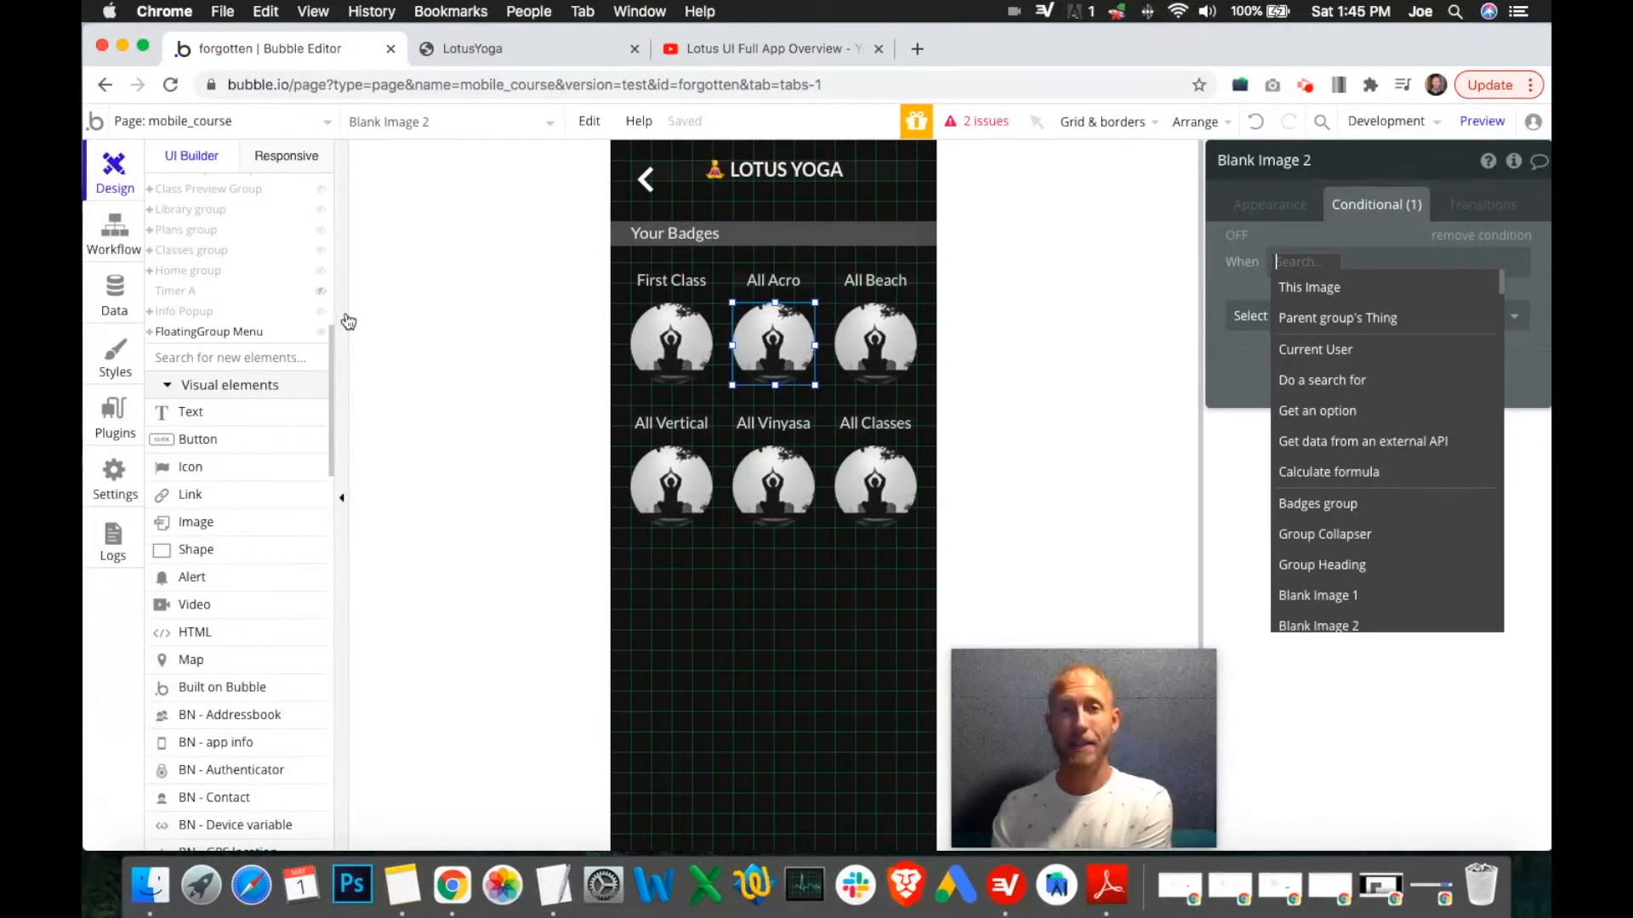
Check the YogaClassesPlayed field of the User data type and return to the All Acro badge image.
{"action": "left_click", "coordinate": [113, 299]}
{"action": "left_click_drag", "start_coordinate": [896, 442], "coordinate": [721, 437]}
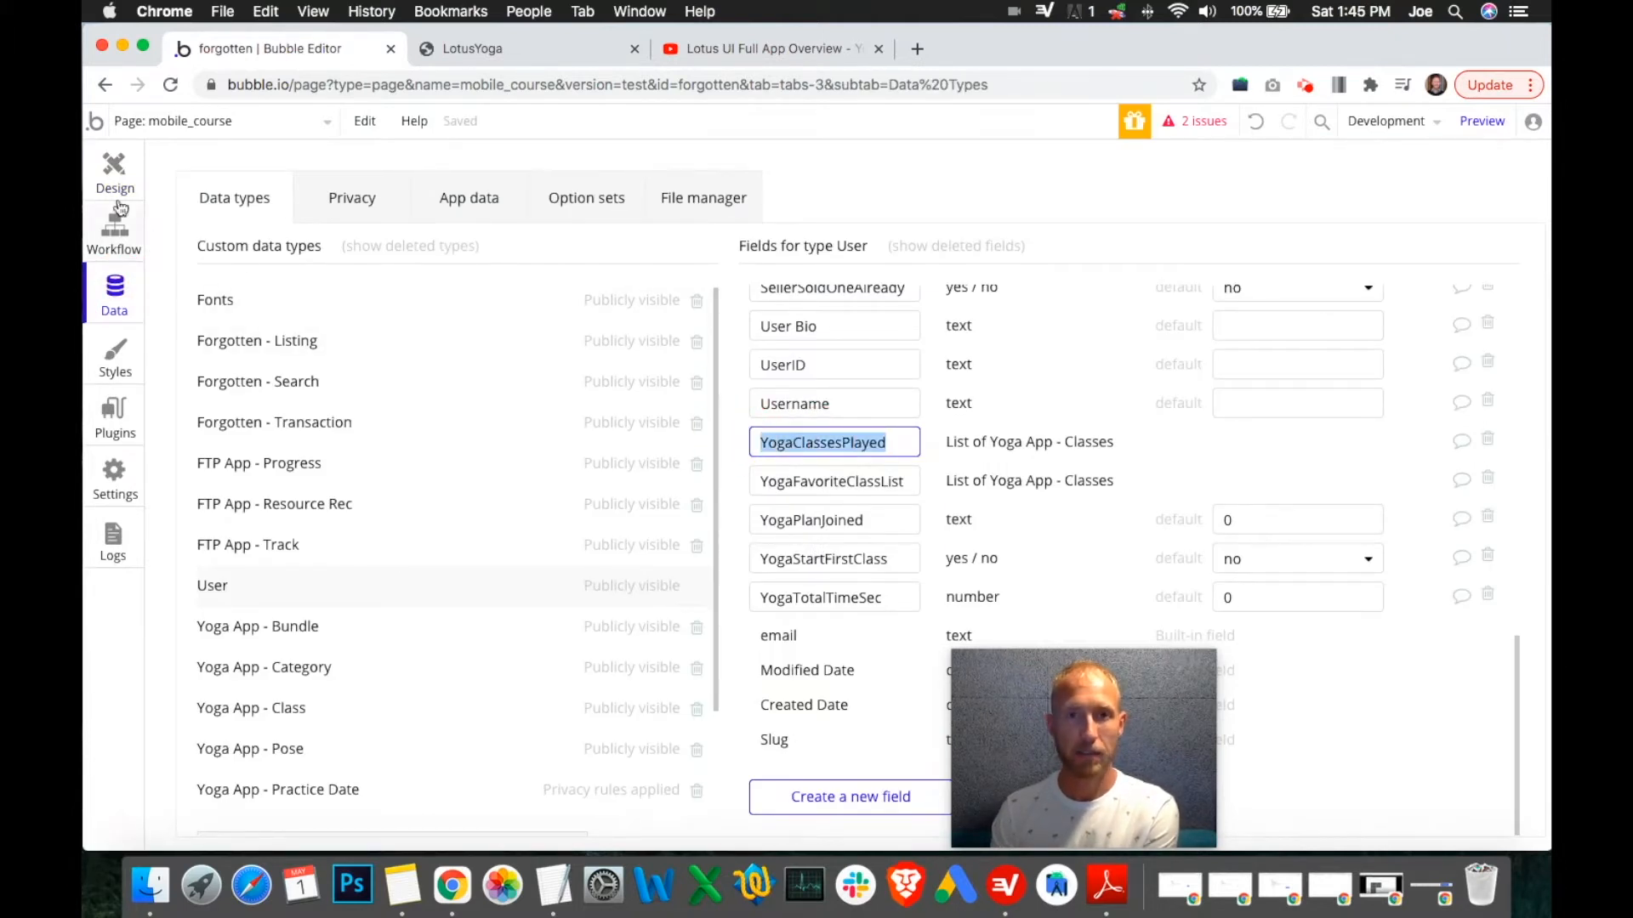
{"action": "left_click", "coordinate": [114, 171]}
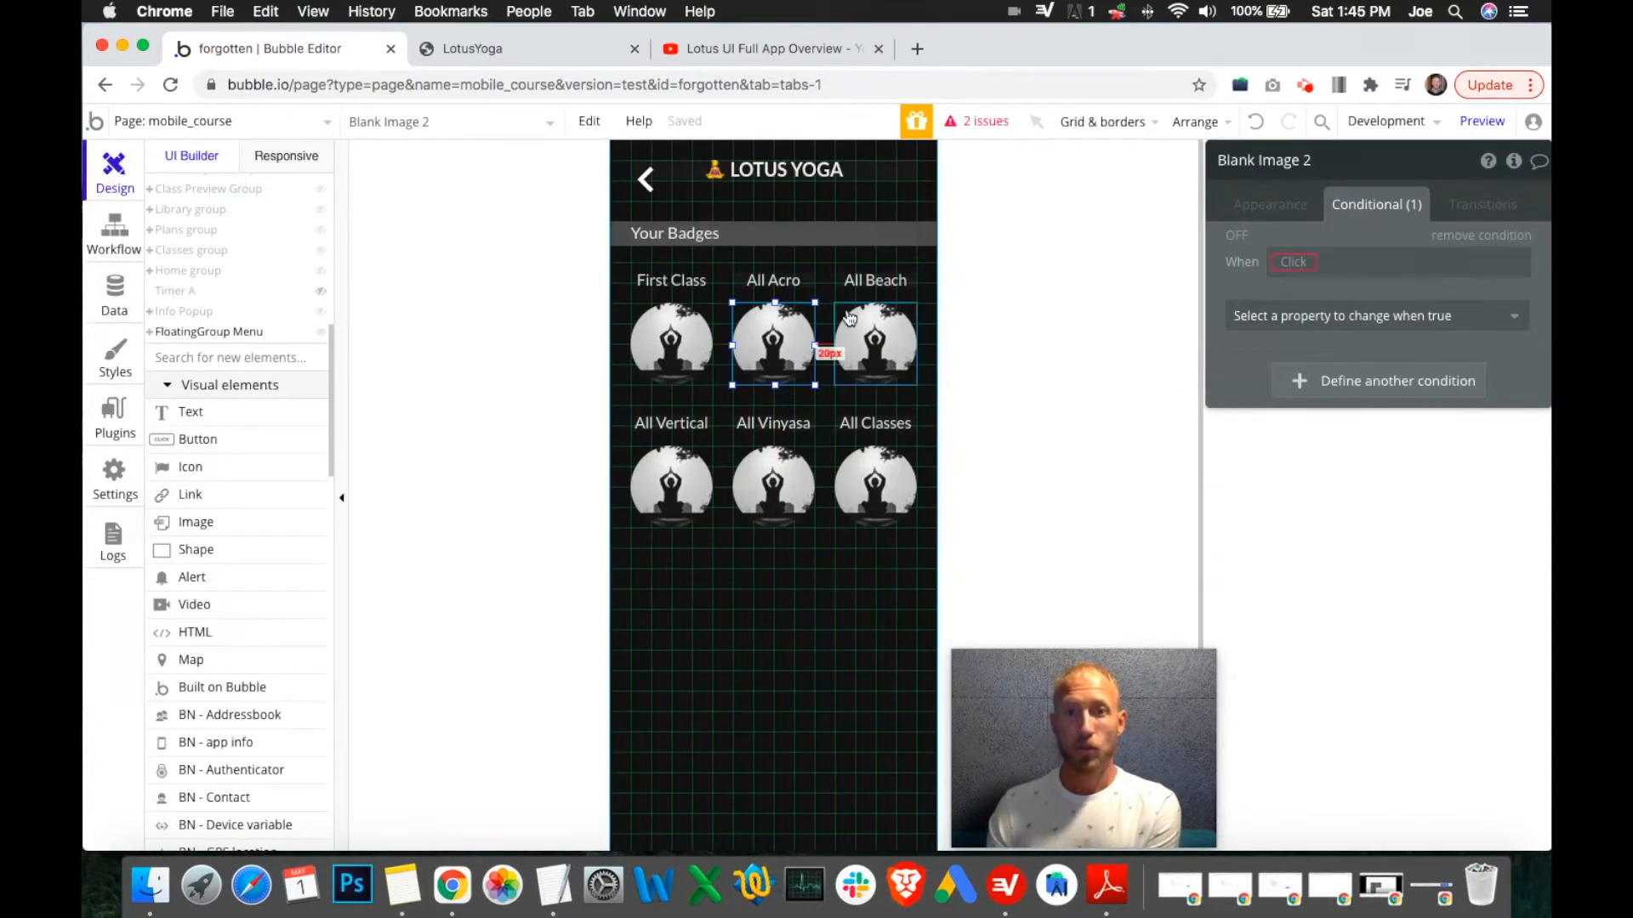
Open the AcroYoga 1 entry in the Yoga App - Classes app data and copy its unique id.
{"action": "left_click", "coordinate": [119, 289]}
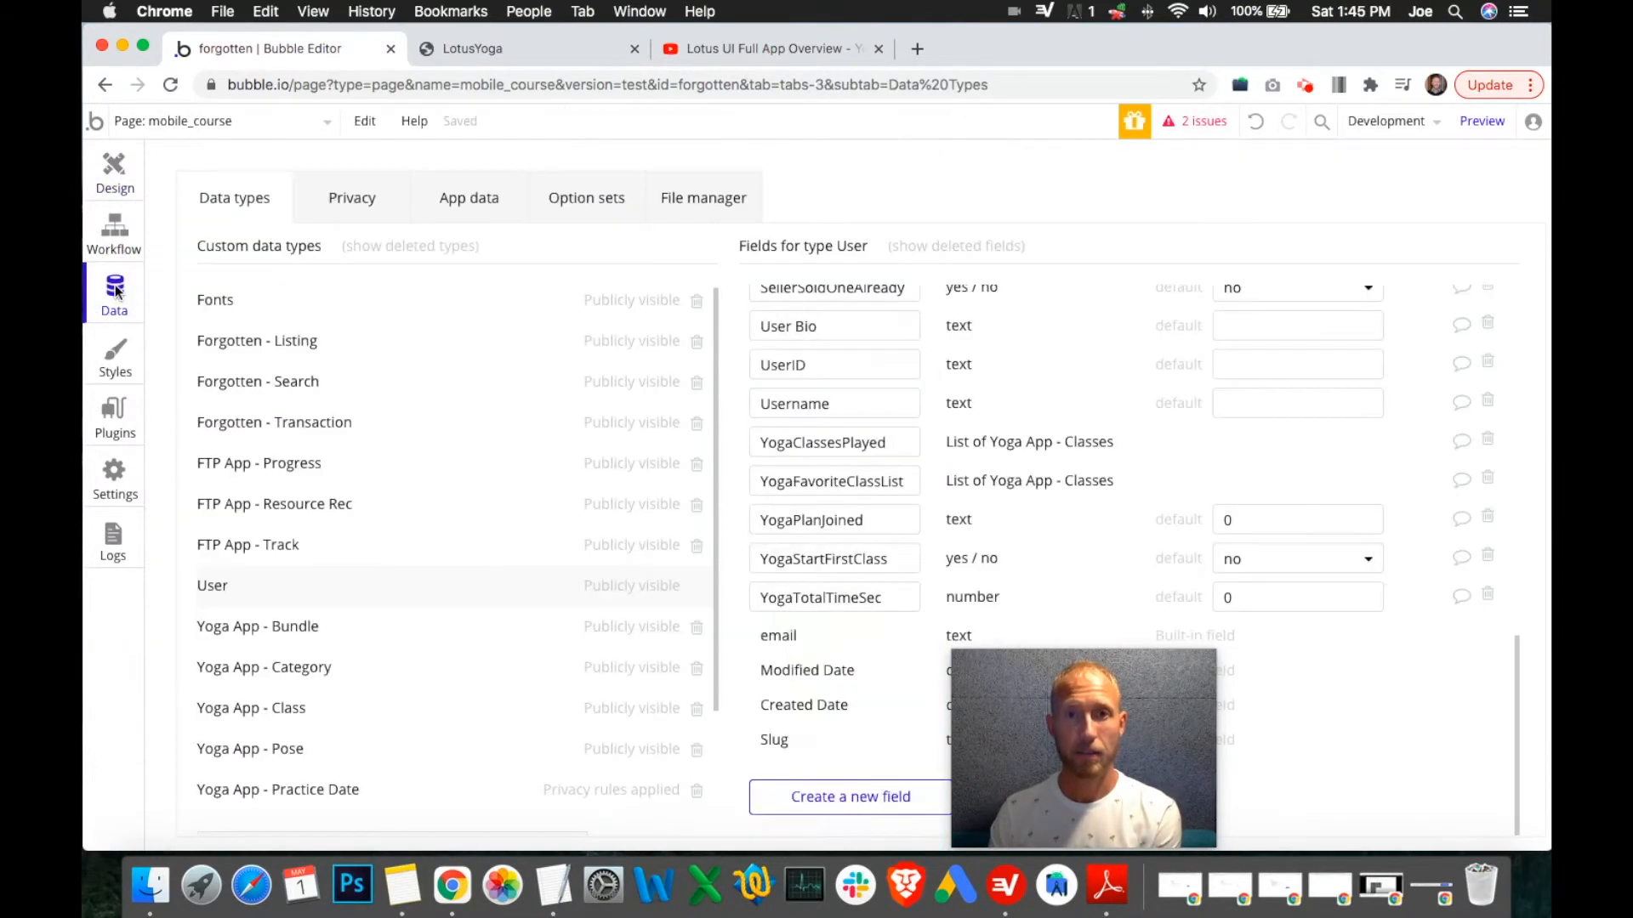
{"action": "left_click", "coordinate": [478, 226]}
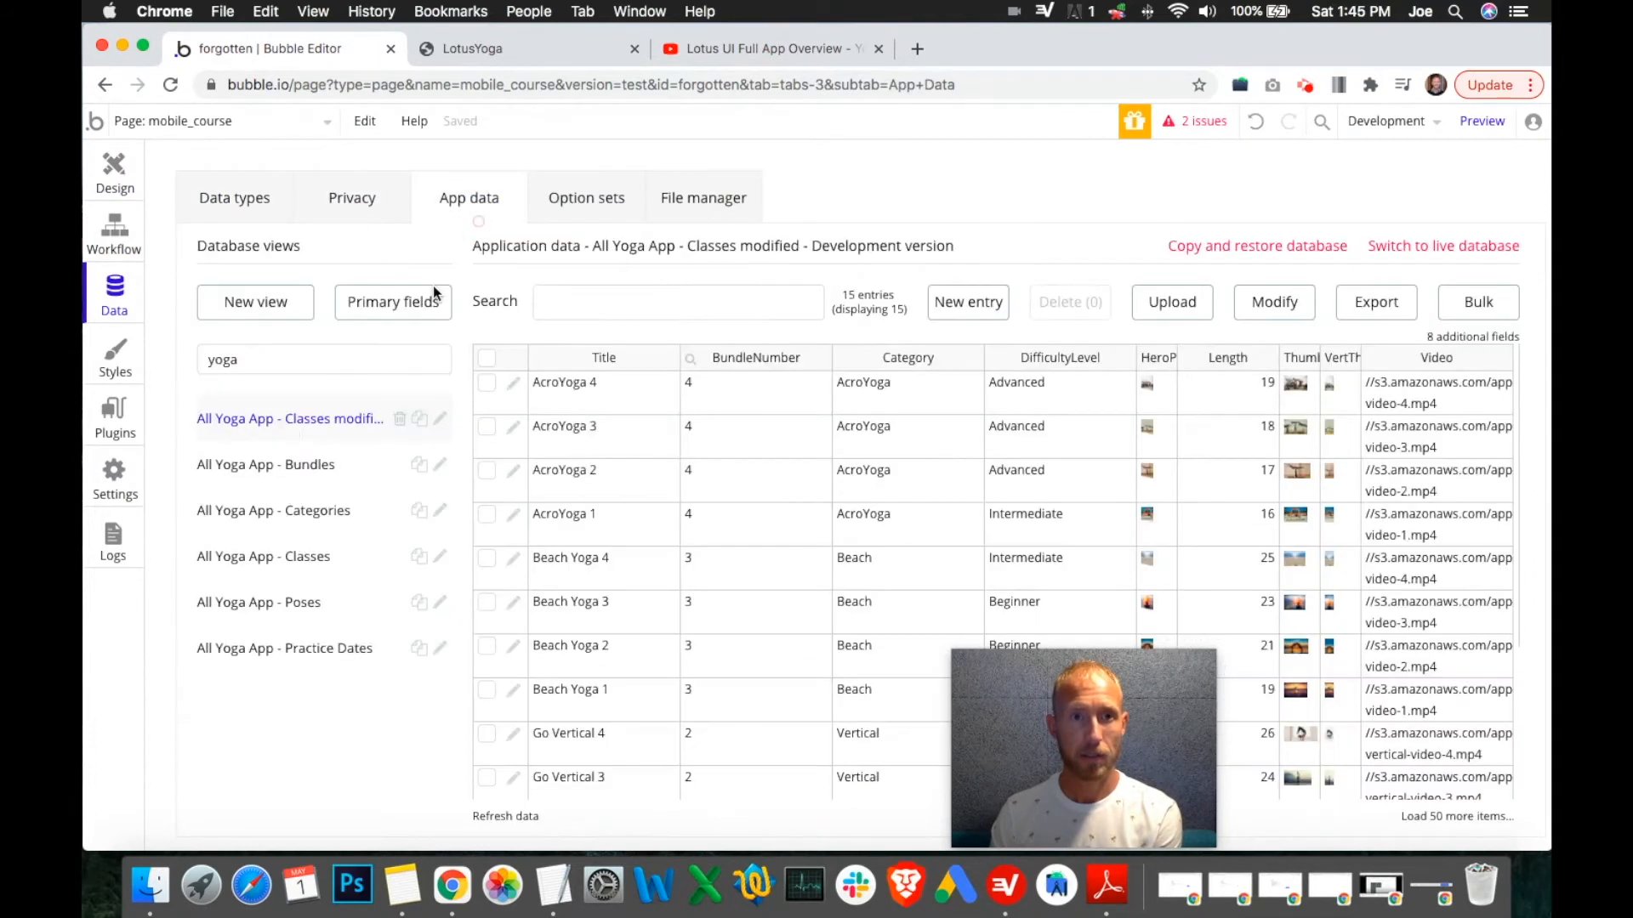
{"action": "left_click", "coordinate": [516, 516]}
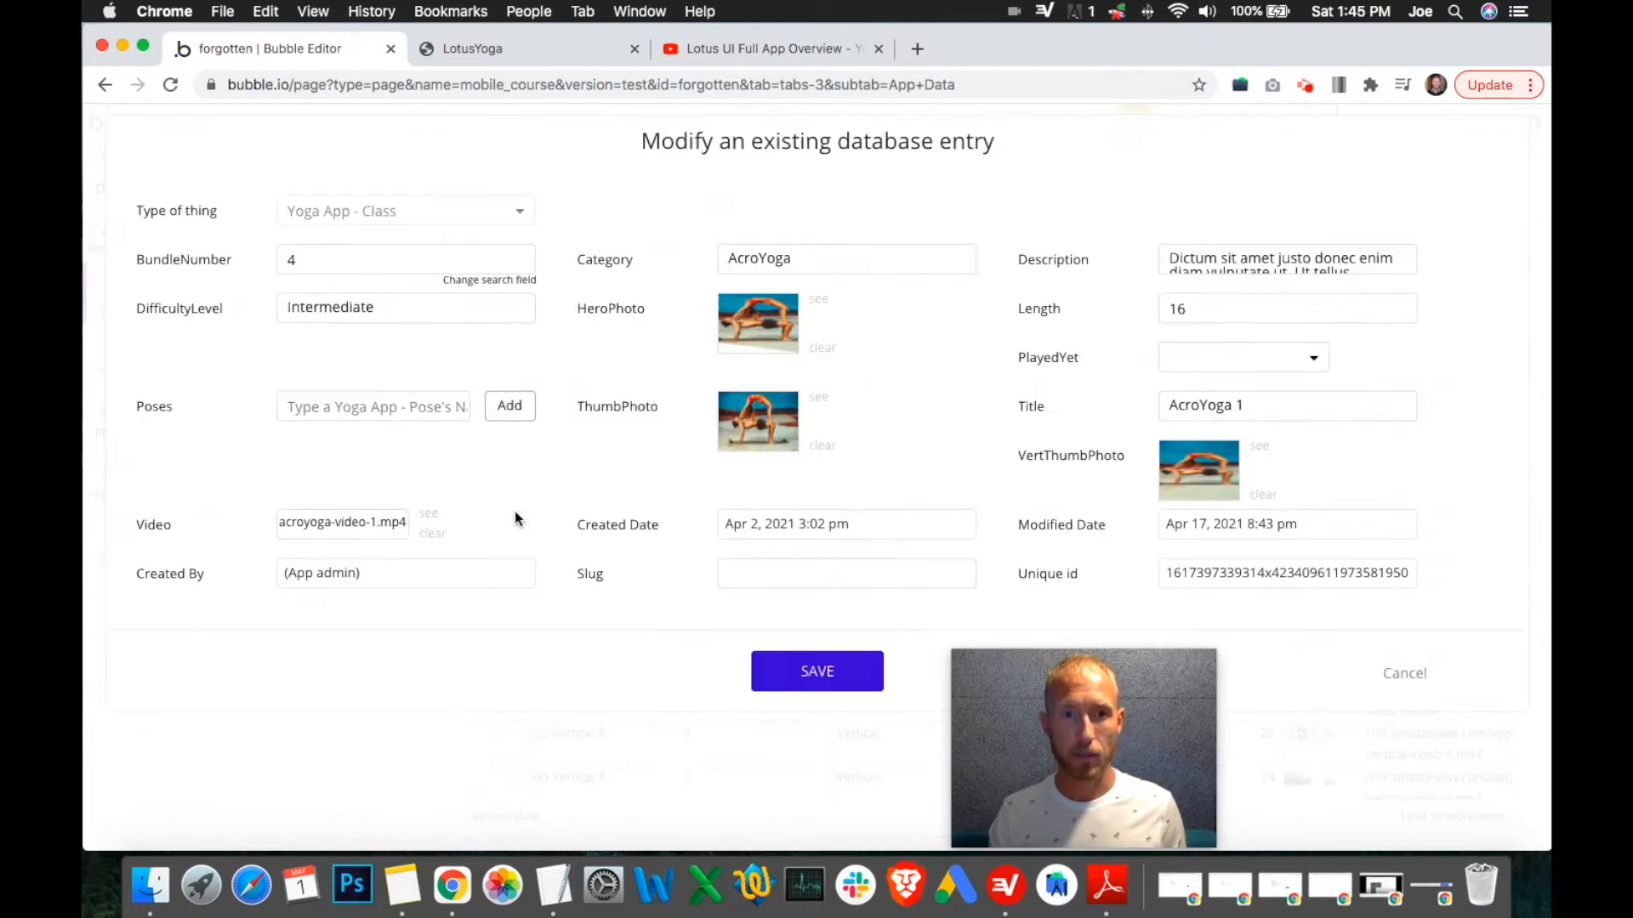
{"action": "double_click", "coordinate": [1340, 576]}
{"action": "key", "text": "super+c"}
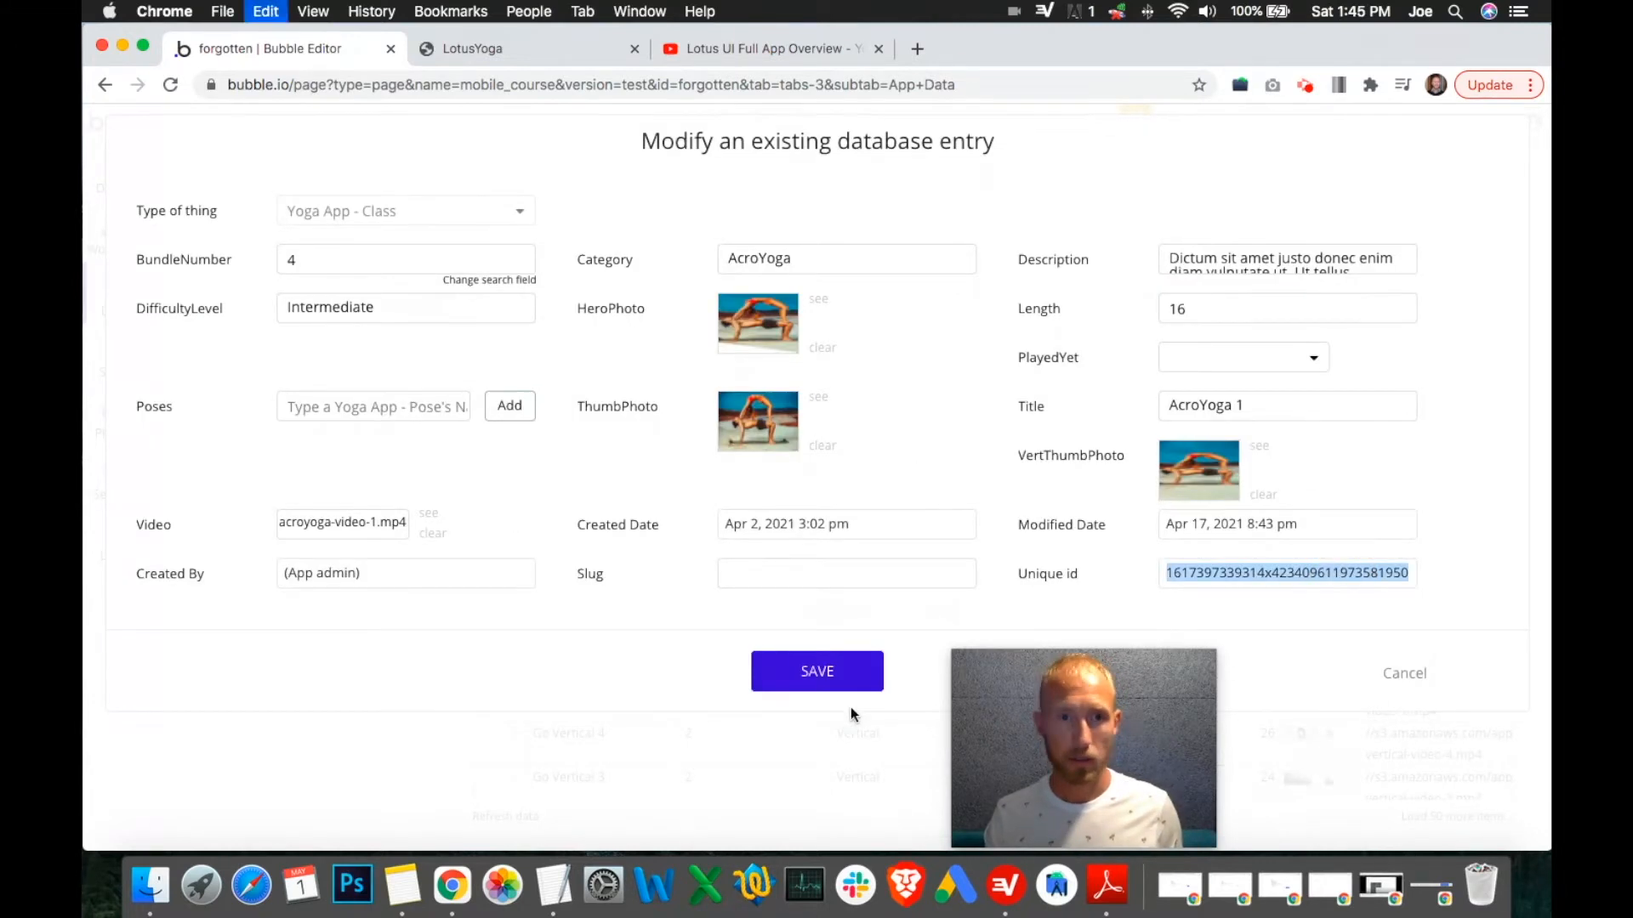
Switch to the TextEdit note and paste the AcroYoga 1 unique id on its own line above the First class notes.
{"action": "left_click", "coordinate": [553, 884]}
{"action": "key", "text": "Return"}
{"action": "key", "text": "Return"}
{"action": "key", "text": "Return"}
{"action": "key", "text": "Return"}
{"action": "key", "text": "Return"}
{"action": "key", "text": "Return"}
{"action": "key", "text": "Return"}
{"action": "left_click", "coordinate": [488, 308]}
{"action": "key", "text": "super+v"}
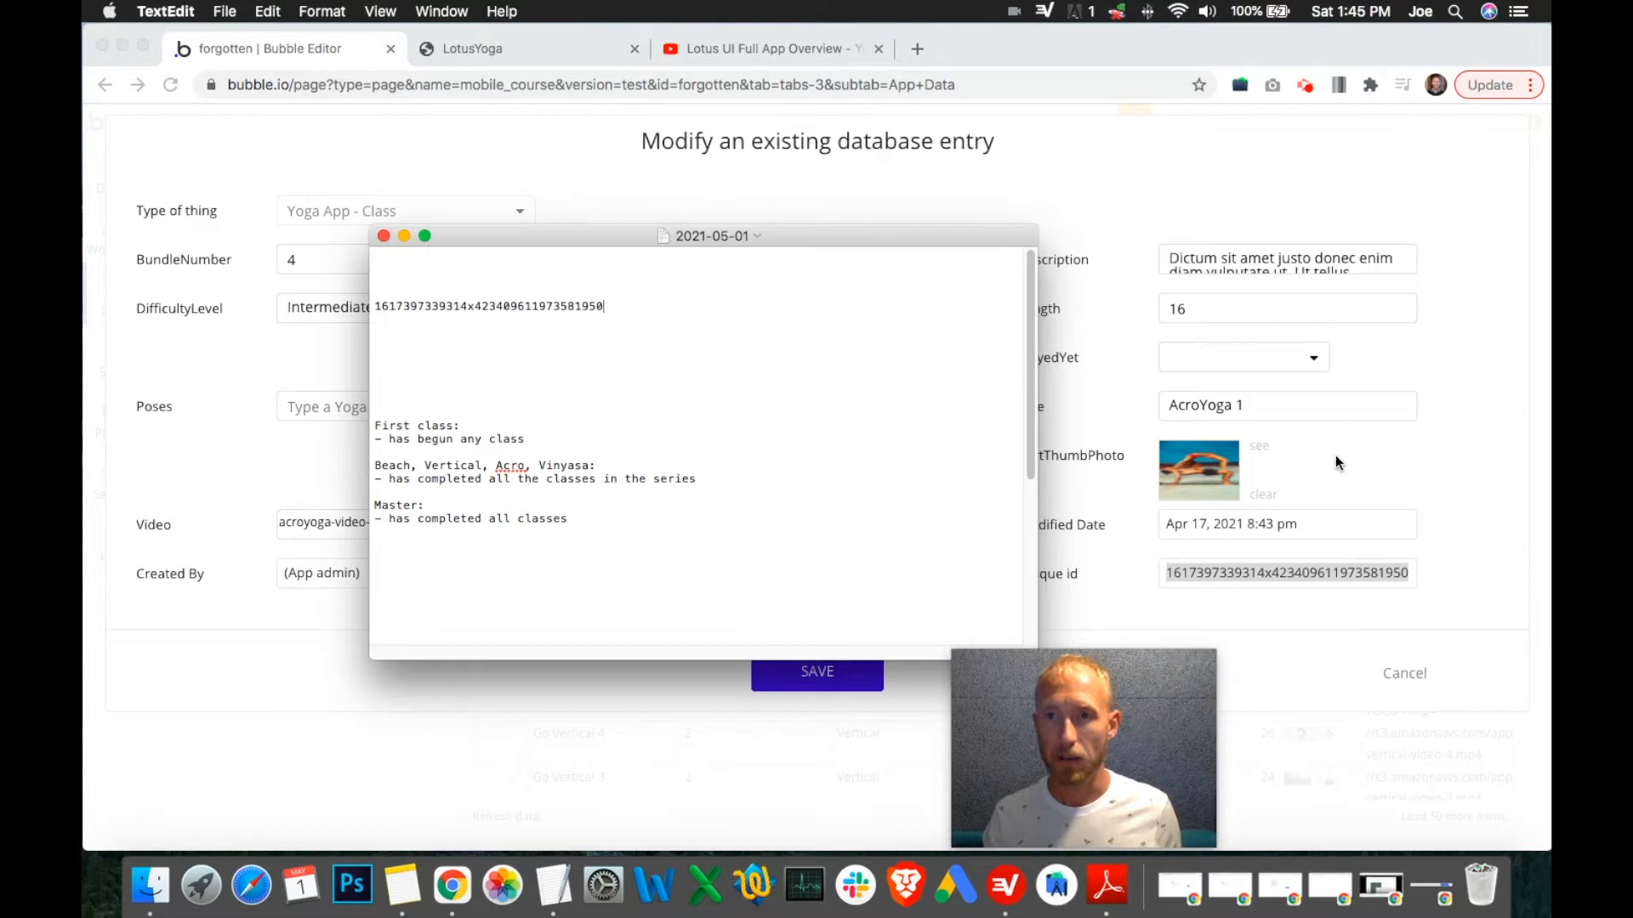
Return to Bubble, copy the unique id of the AcroYoga 2 entry, and paste it below the first id in the TextEdit note.
{"action": "key", "text": "super+Tab"}
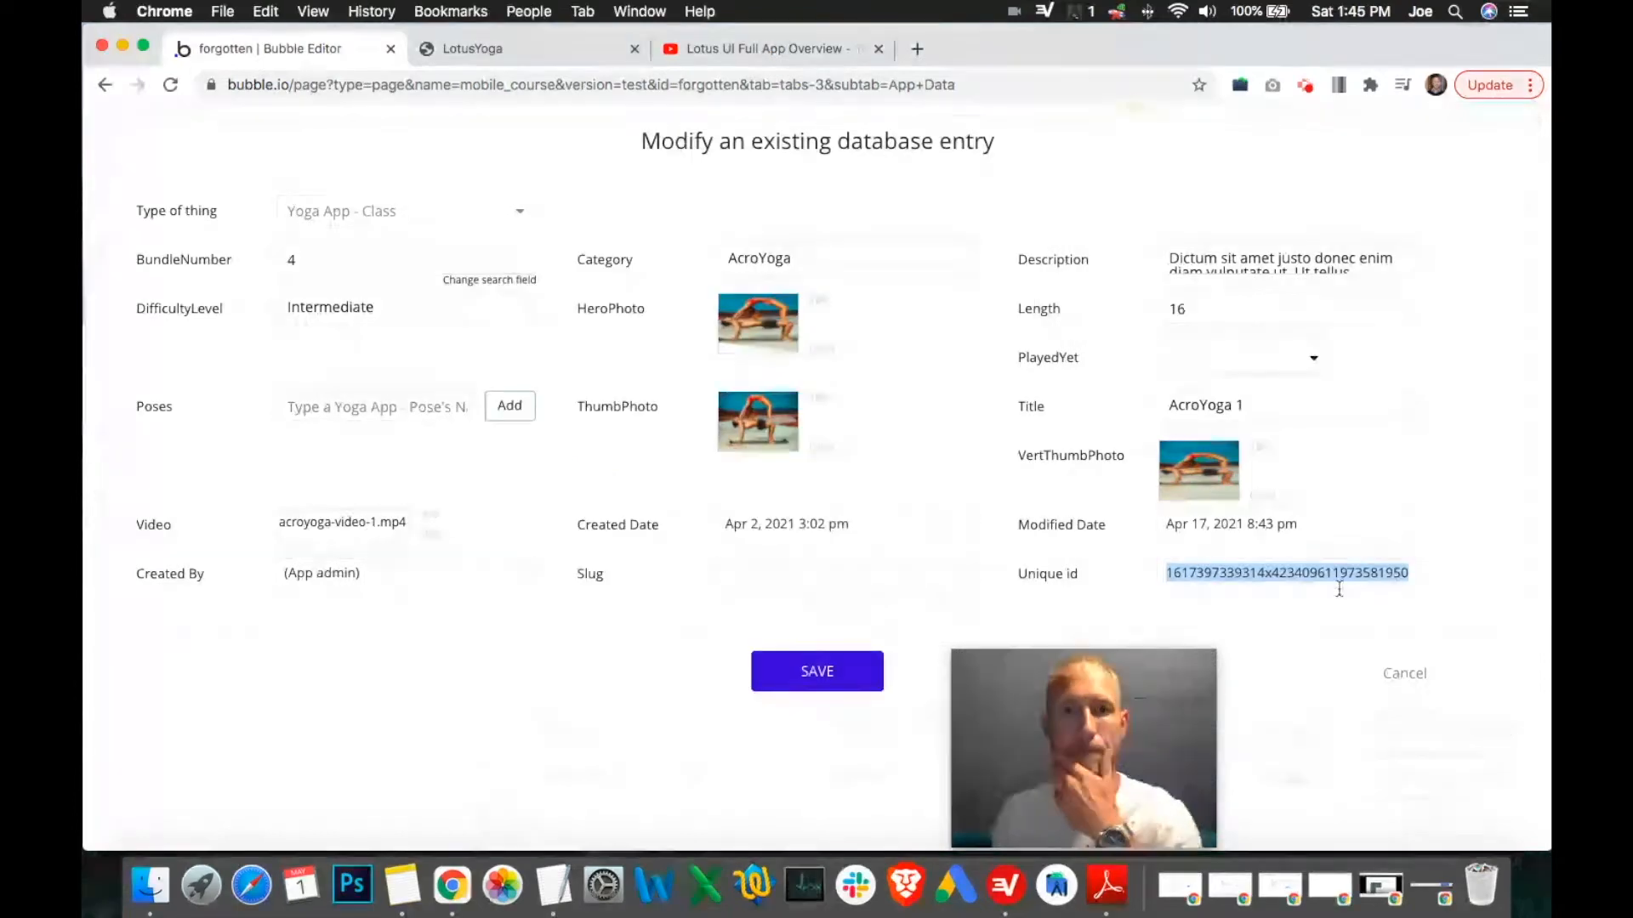
{"action": "left_click_drag", "start_coordinate": [1276, 406], "coordinate": [1130, 405]}
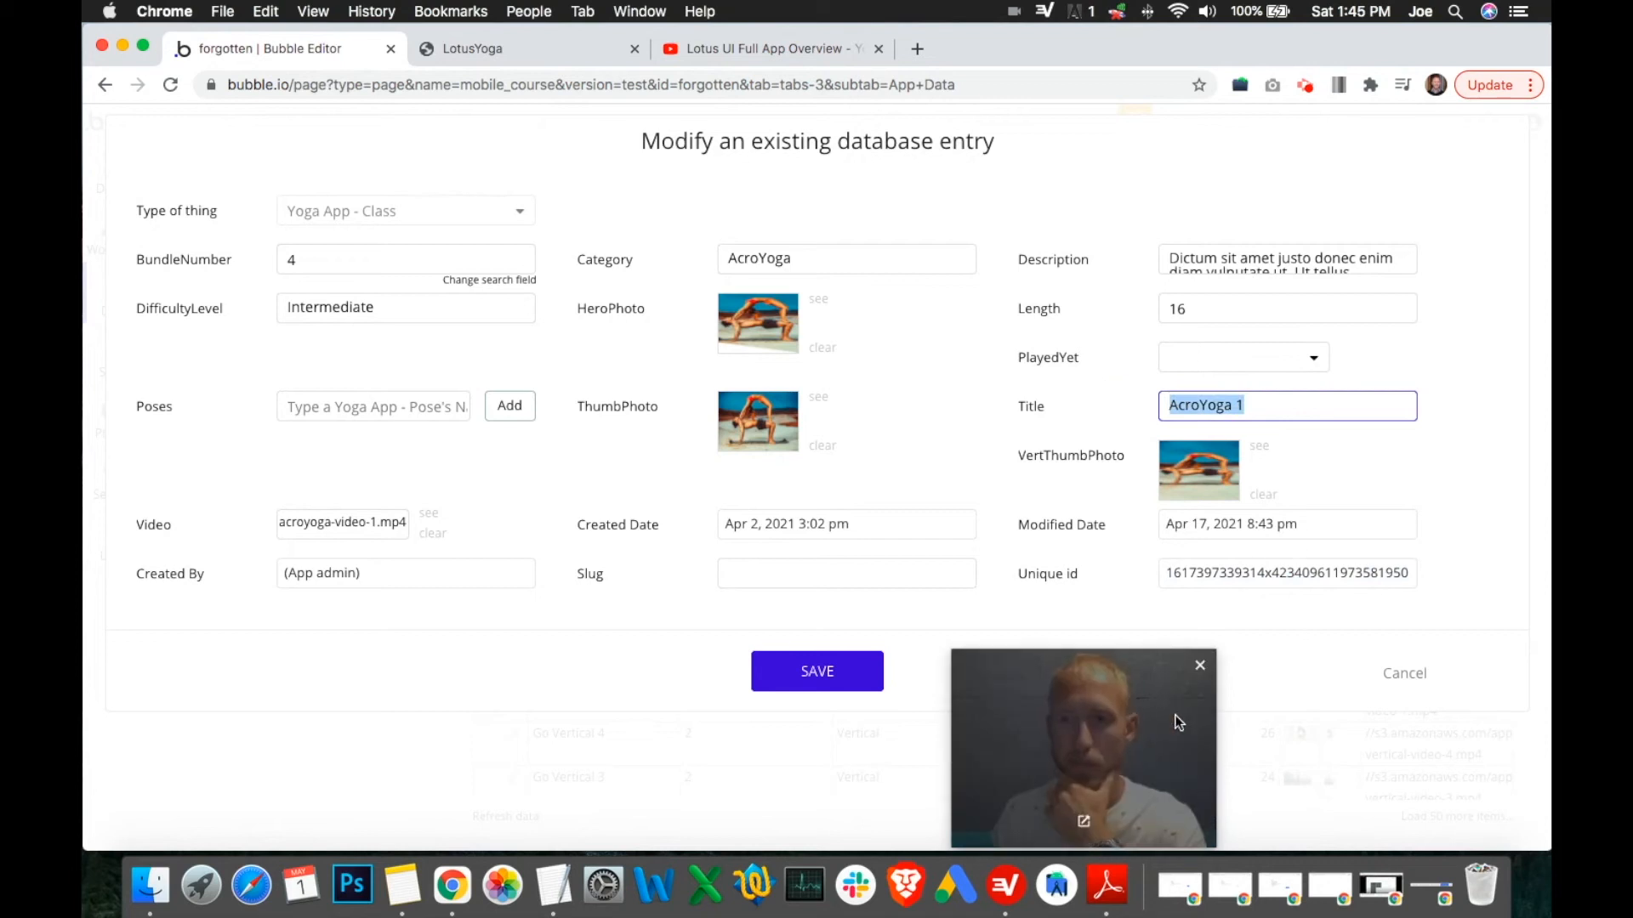
{"action": "left_click", "coordinate": [1407, 671]}
{"action": "left_click", "coordinate": [513, 476]}
{"action": "double_click", "coordinate": [1307, 582]}
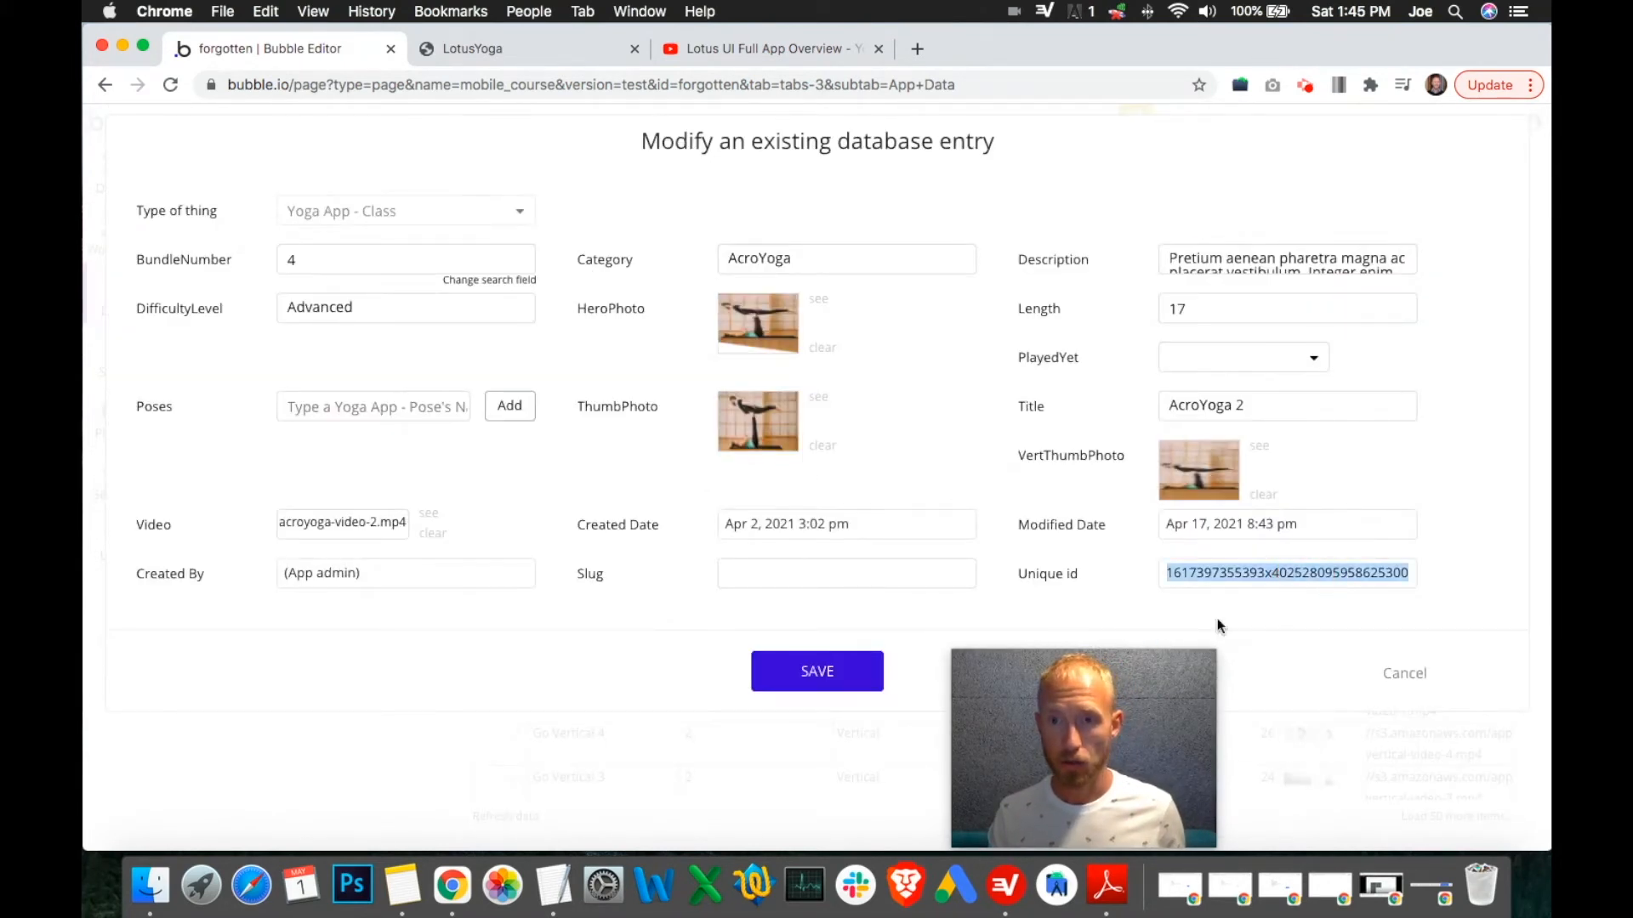
{"action": "left_click", "coordinate": [553, 884]}
{"action": "left_click", "coordinate": [460, 331]}
{"action": "key", "text": "super+v"}
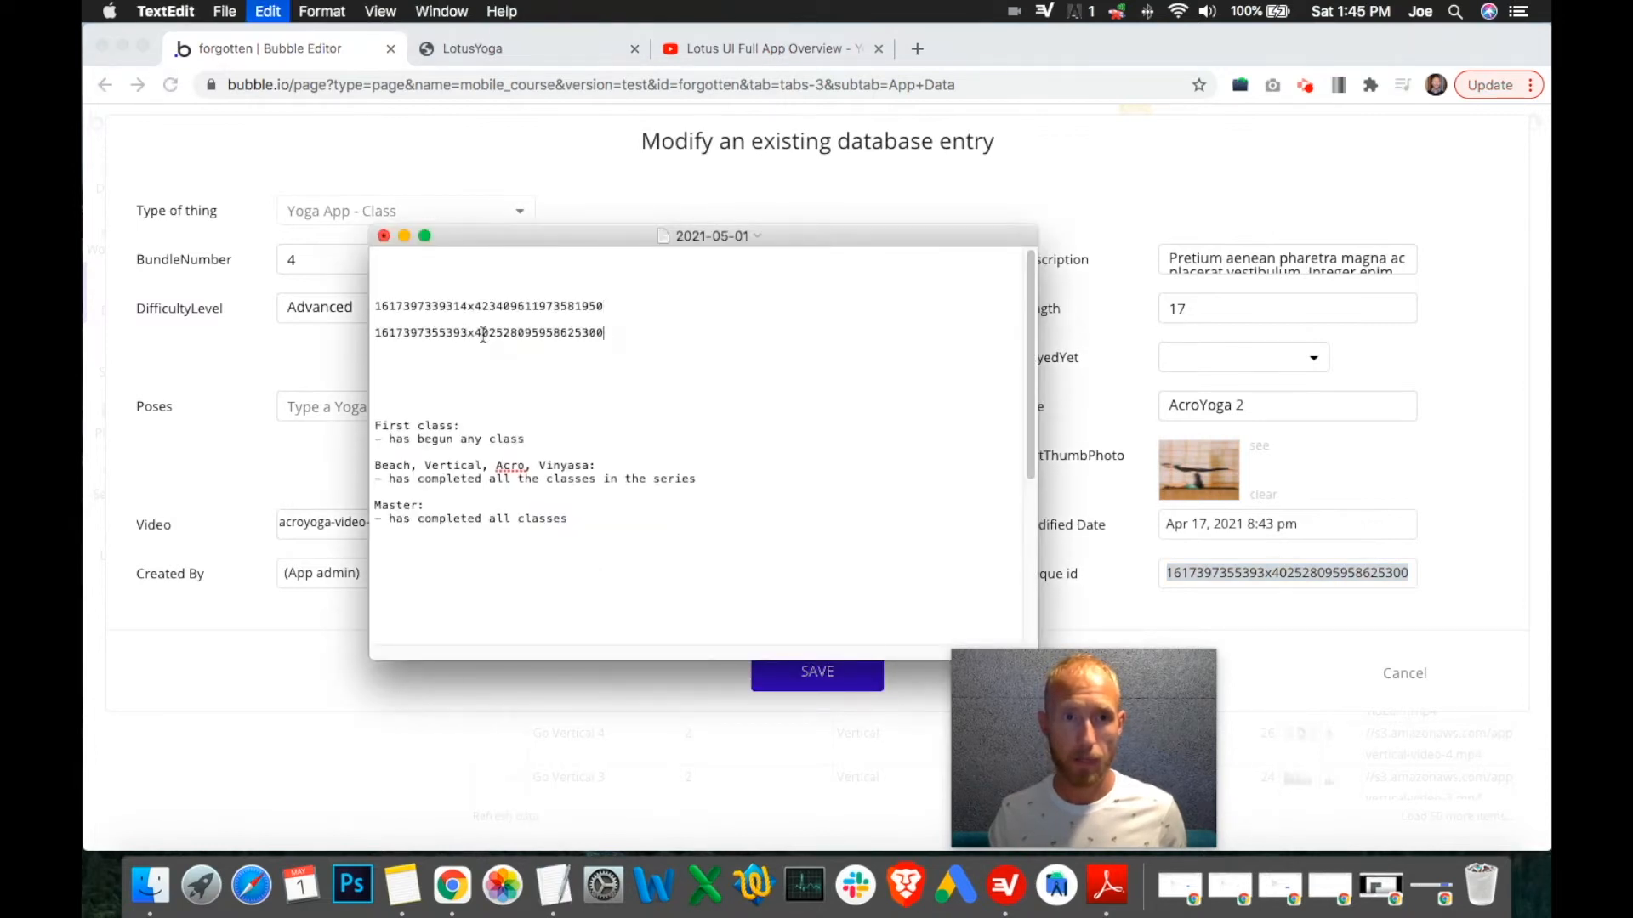
Copy the unique id of the AcroYoga 3 entry in Bubble and paste it as the third id in the TextEdit note.
{"action": "left_click", "coordinate": [1412, 672]}
{"action": "left_click", "coordinate": [1412, 673]}
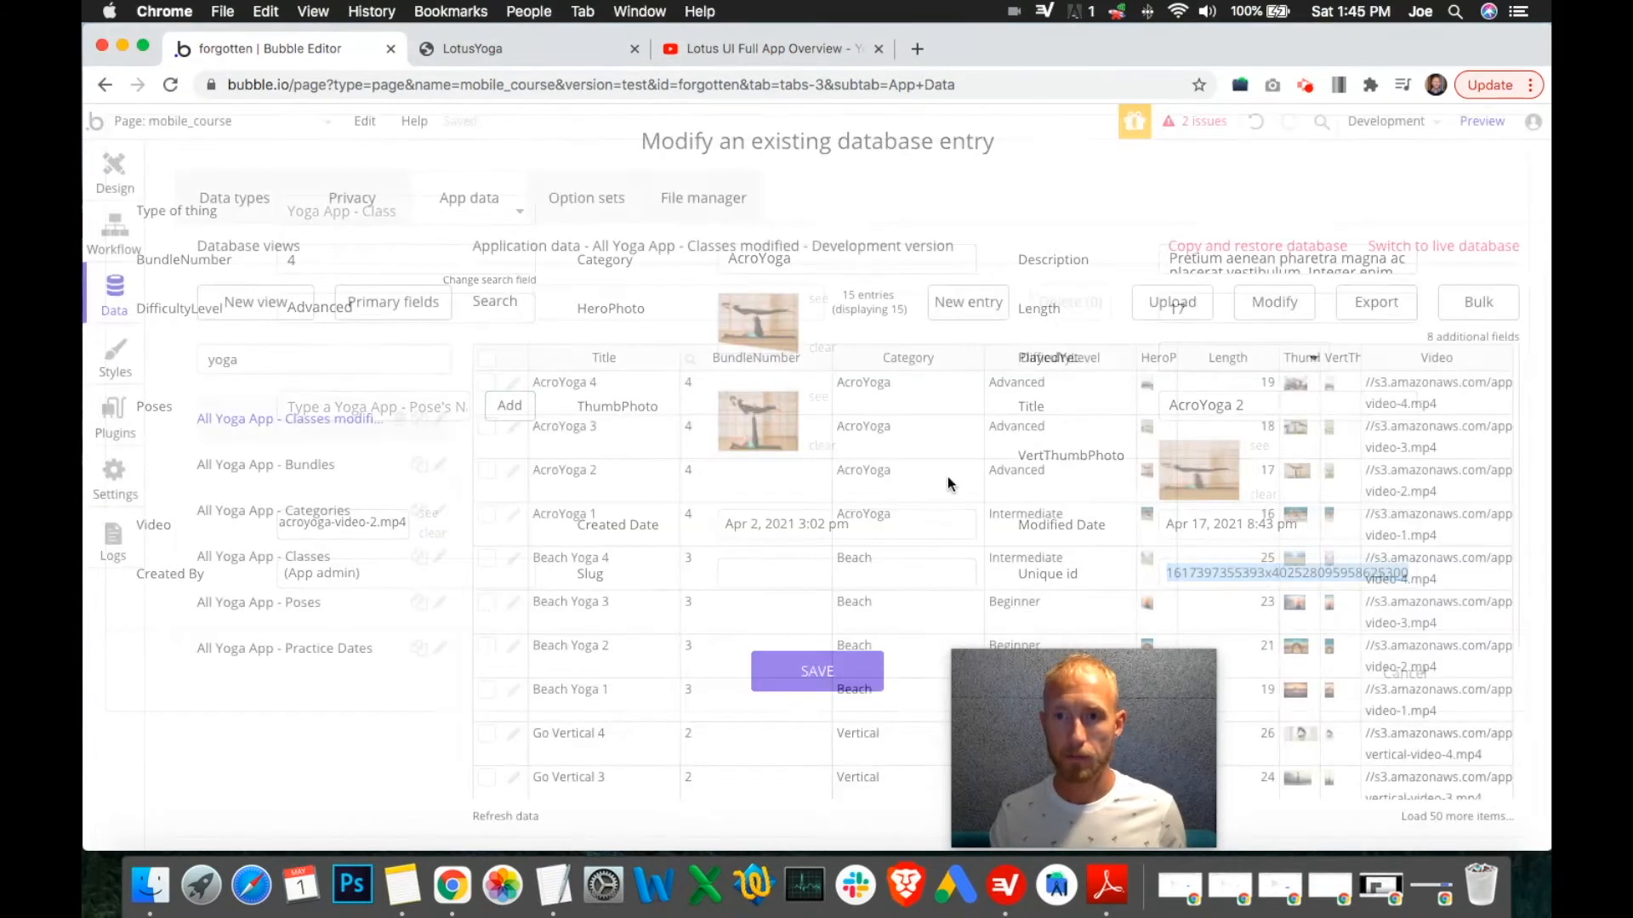
{"action": "left_click", "coordinate": [512, 427]}
{"action": "double_click", "coordinate": [1286, 573]}
{"action": "left_click", "coordinate": [553, 885]}
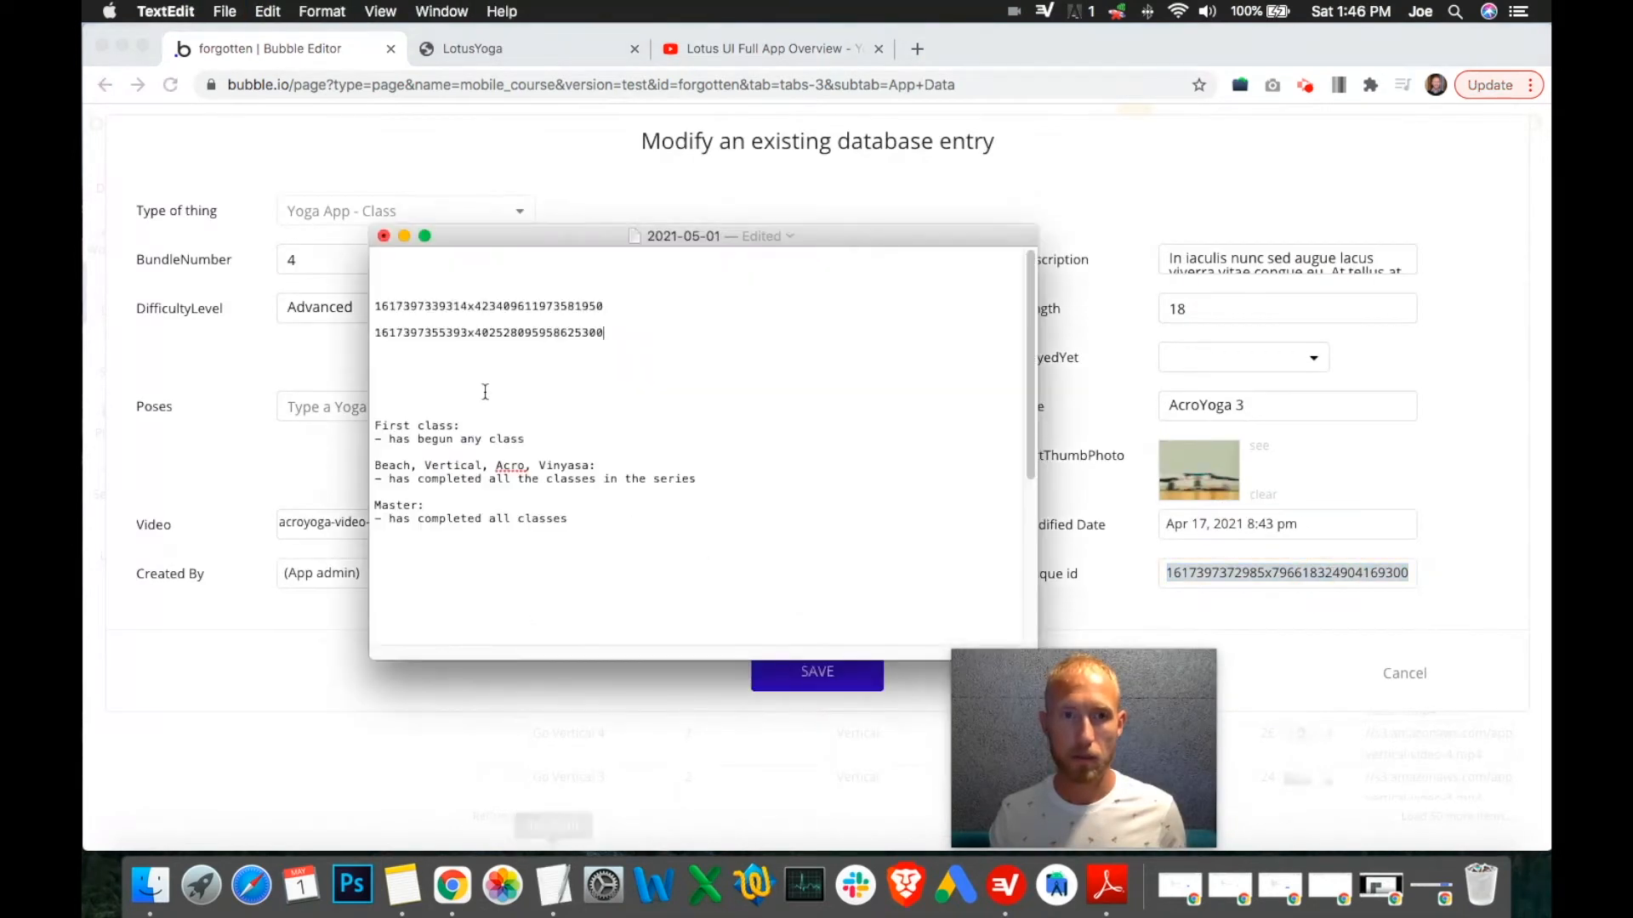
{"action": "key", "text": "super+v"}
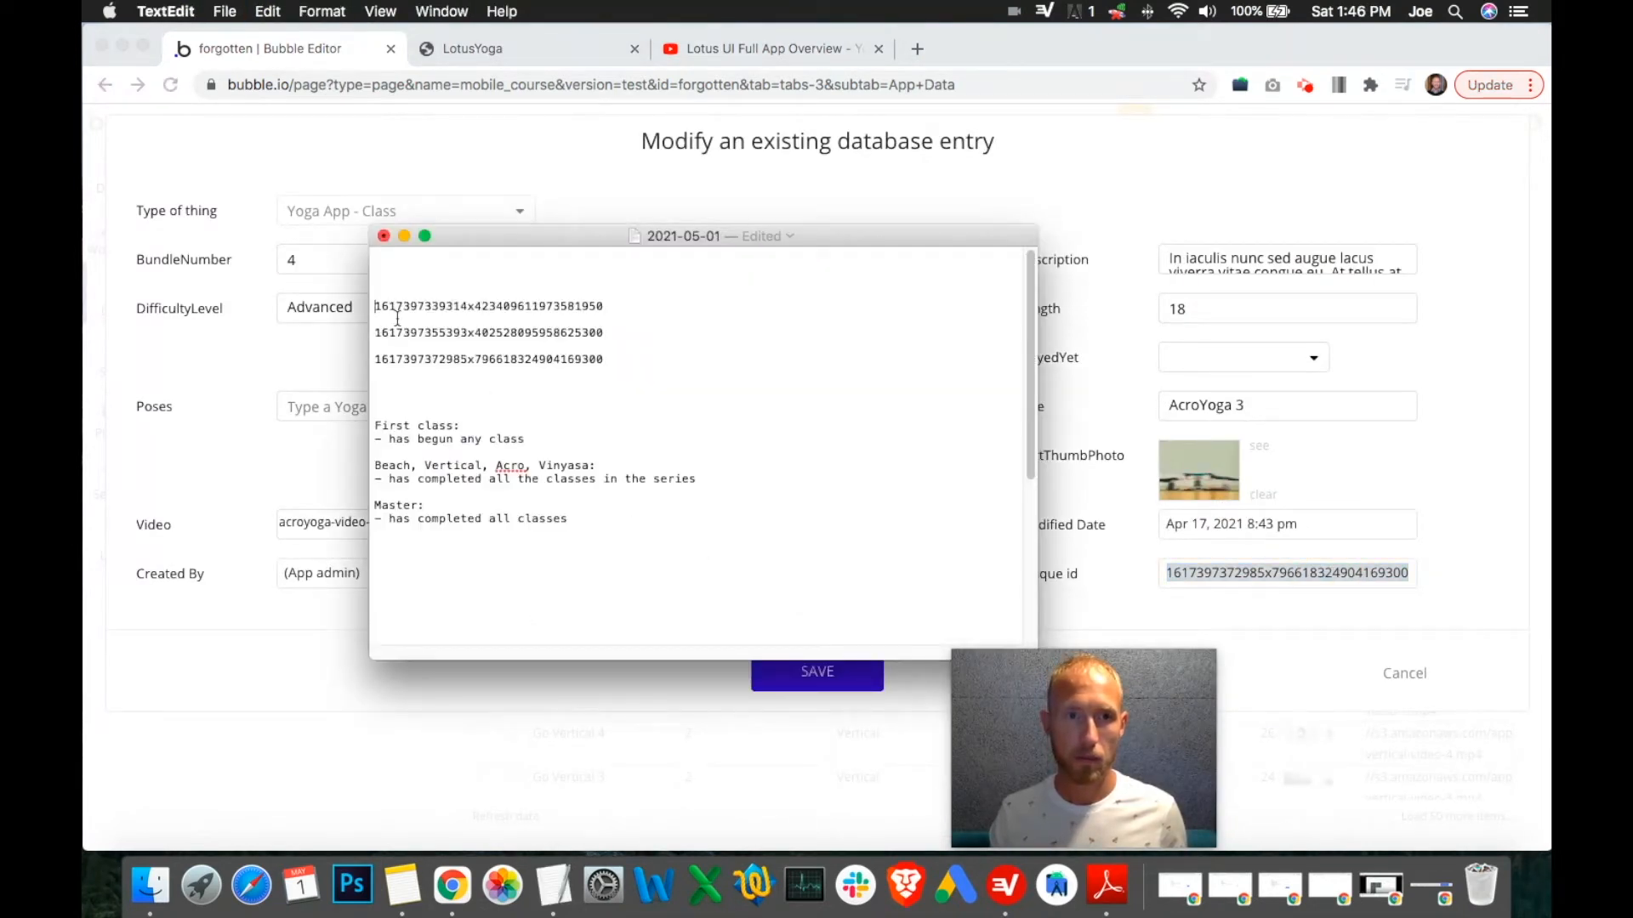
Prefix the three pasted ids with "1 -", "2 -" and "3 -", and add a line starting with "4 -".
{"action": "type", "text": "1 -"}
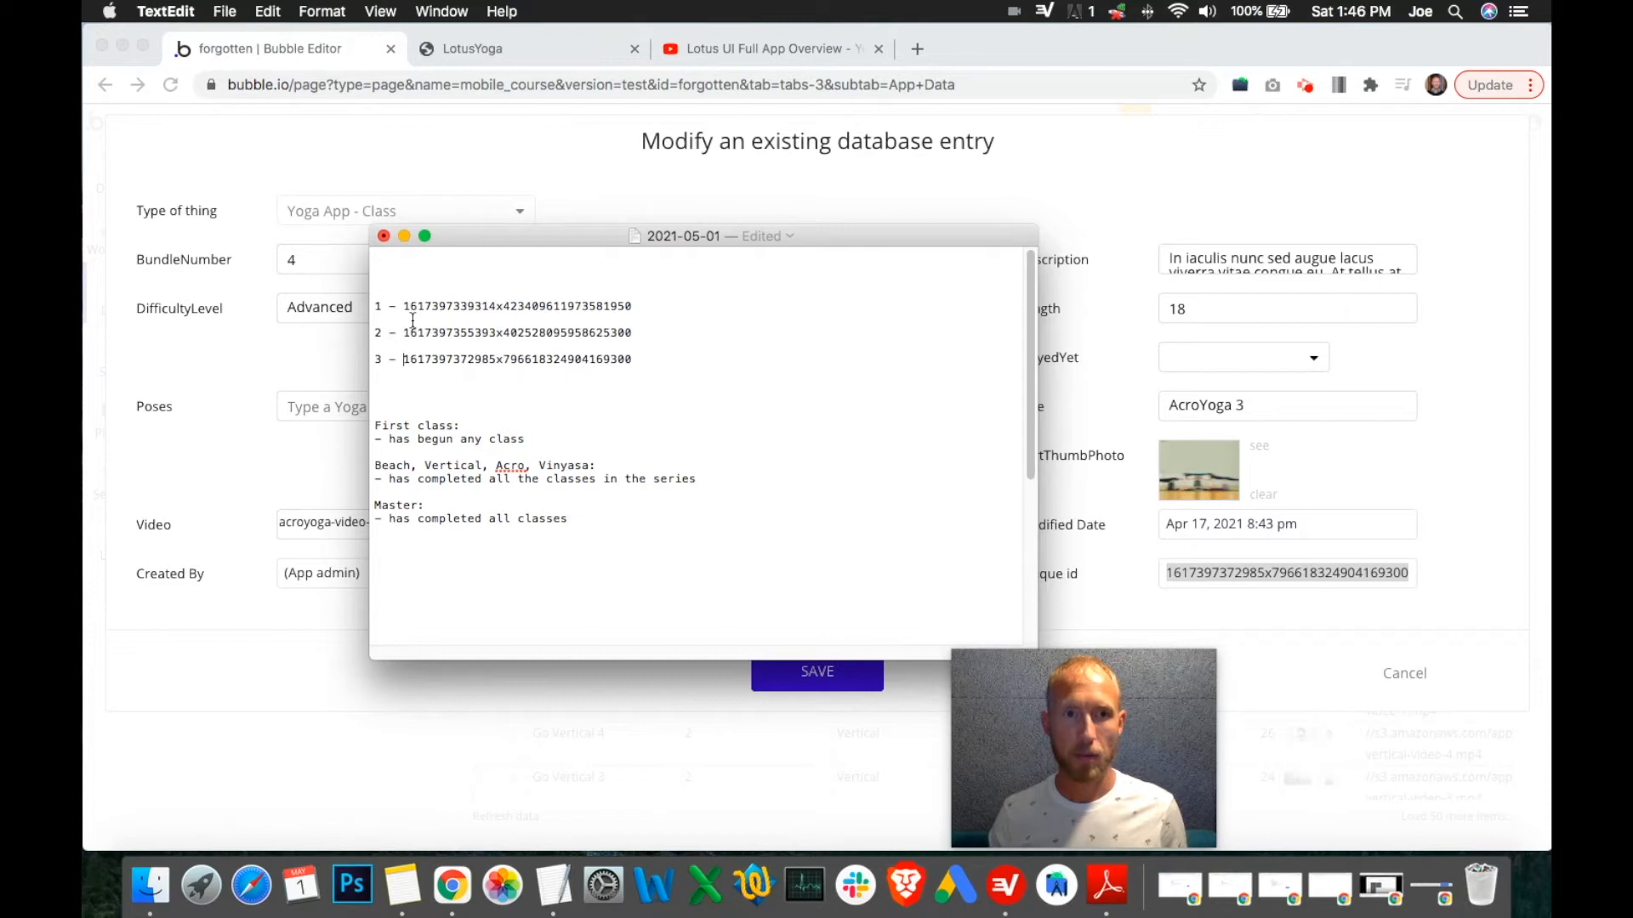
{"action": "key", "text": "Return"}
{"action": "type", "text": "4 -"}
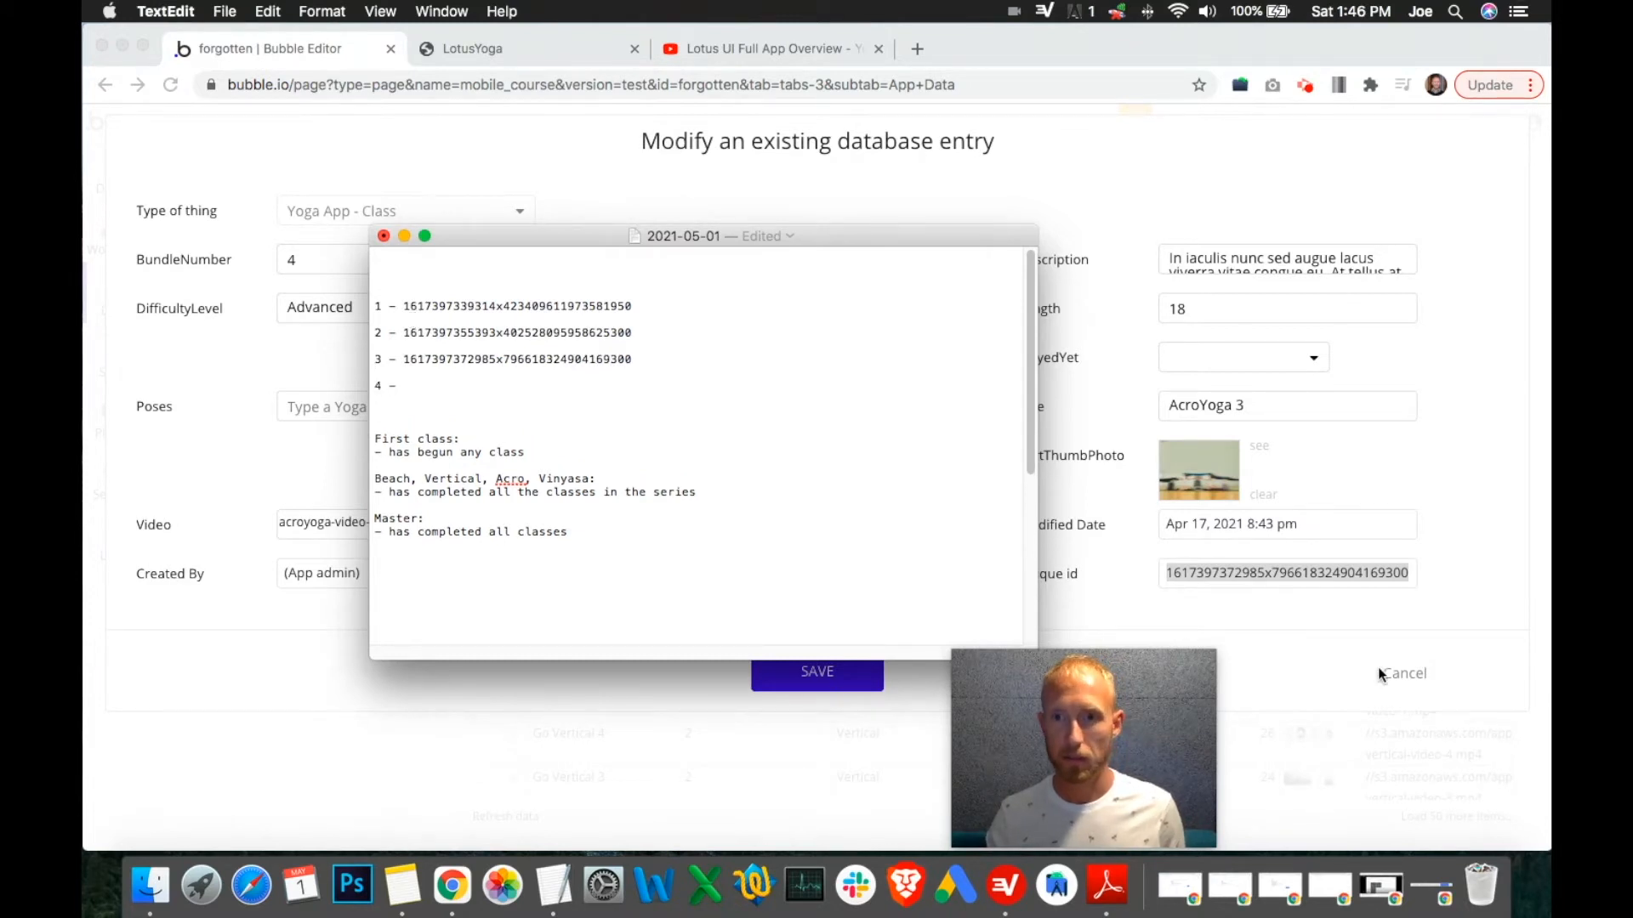
Copy the AcroYoga 4 entry's unique id from Bubble into line 4 of the TextEdit note, add blank lines below it, and save the note.
{"action": "left_click", "coordinate": [1377, 667]}
{"action": "left_click", "coordinate": [1416, 685]}
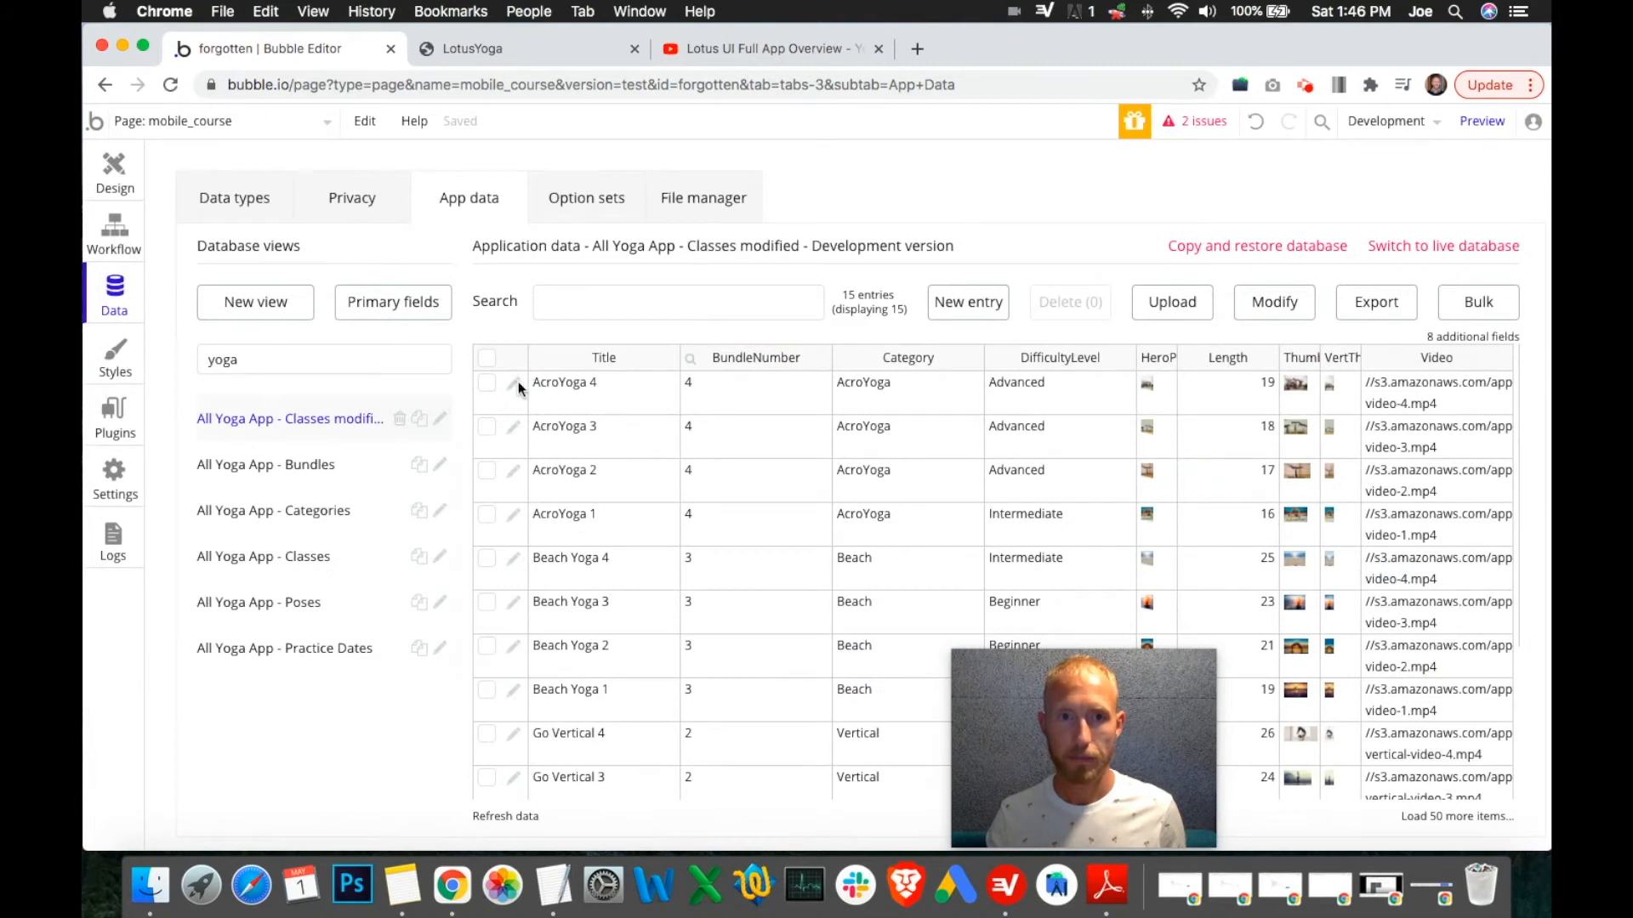
{"action": "left_click", "coordinate": [512, 382]}
{"action": "double_click", "coordinate": [1253, 563]}
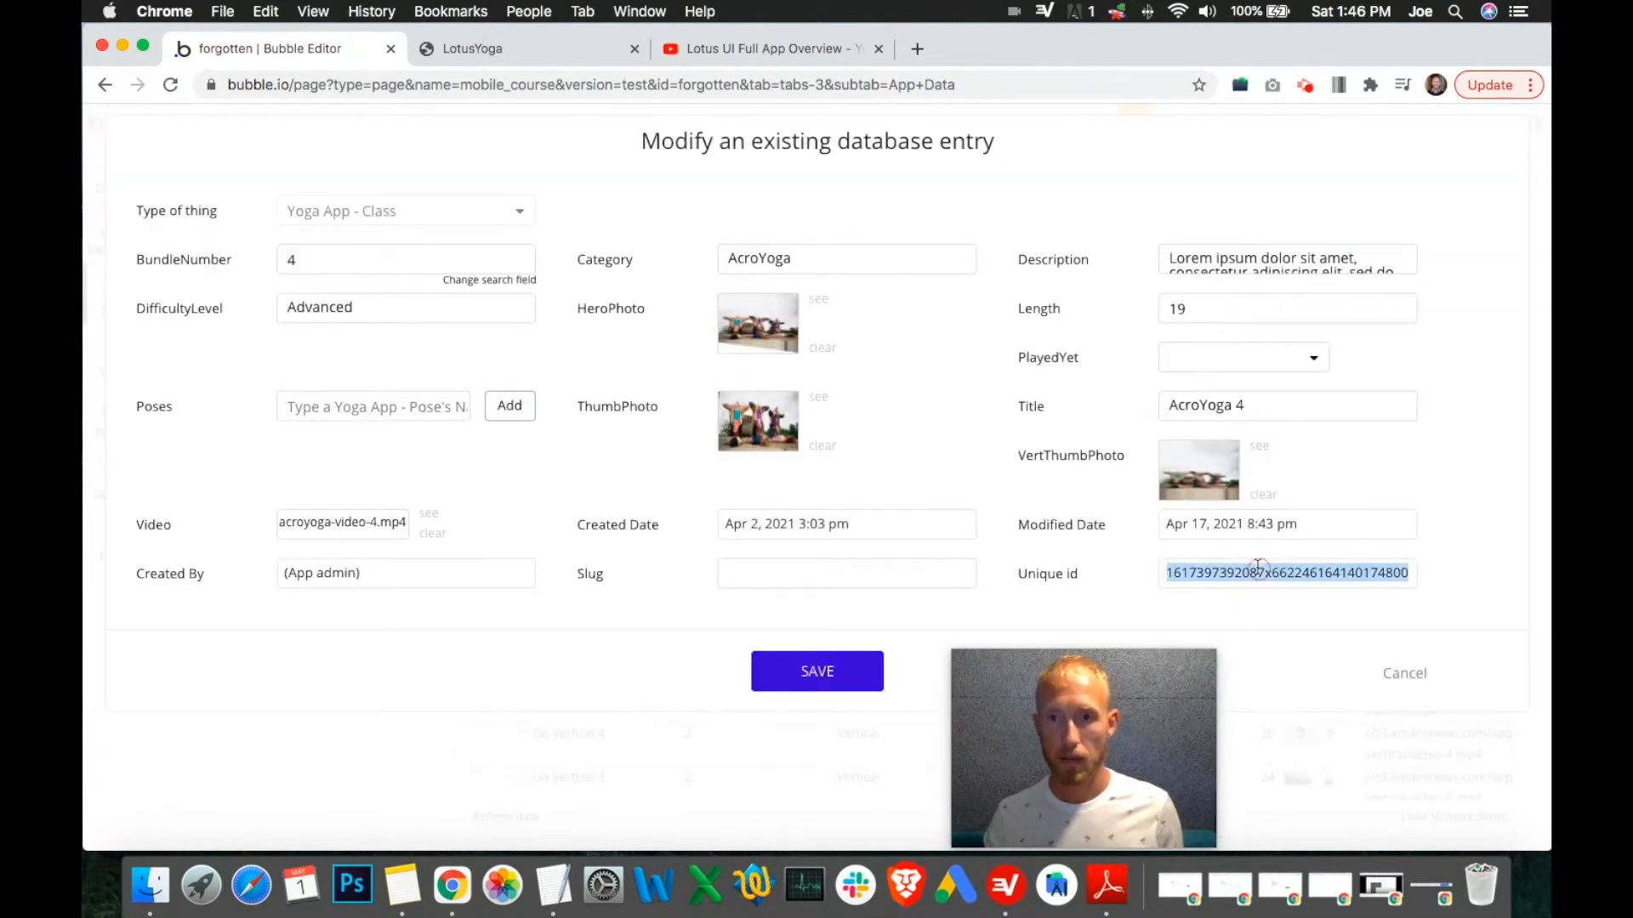
{"action": "left_click", "coordinate": [553, 885]}
{"action": "key", "text": "Return"}
{"action": "key", "text": "Return"}
{"action": "key", "text": "Return"}
{"action": "key", "text": "super+s"}
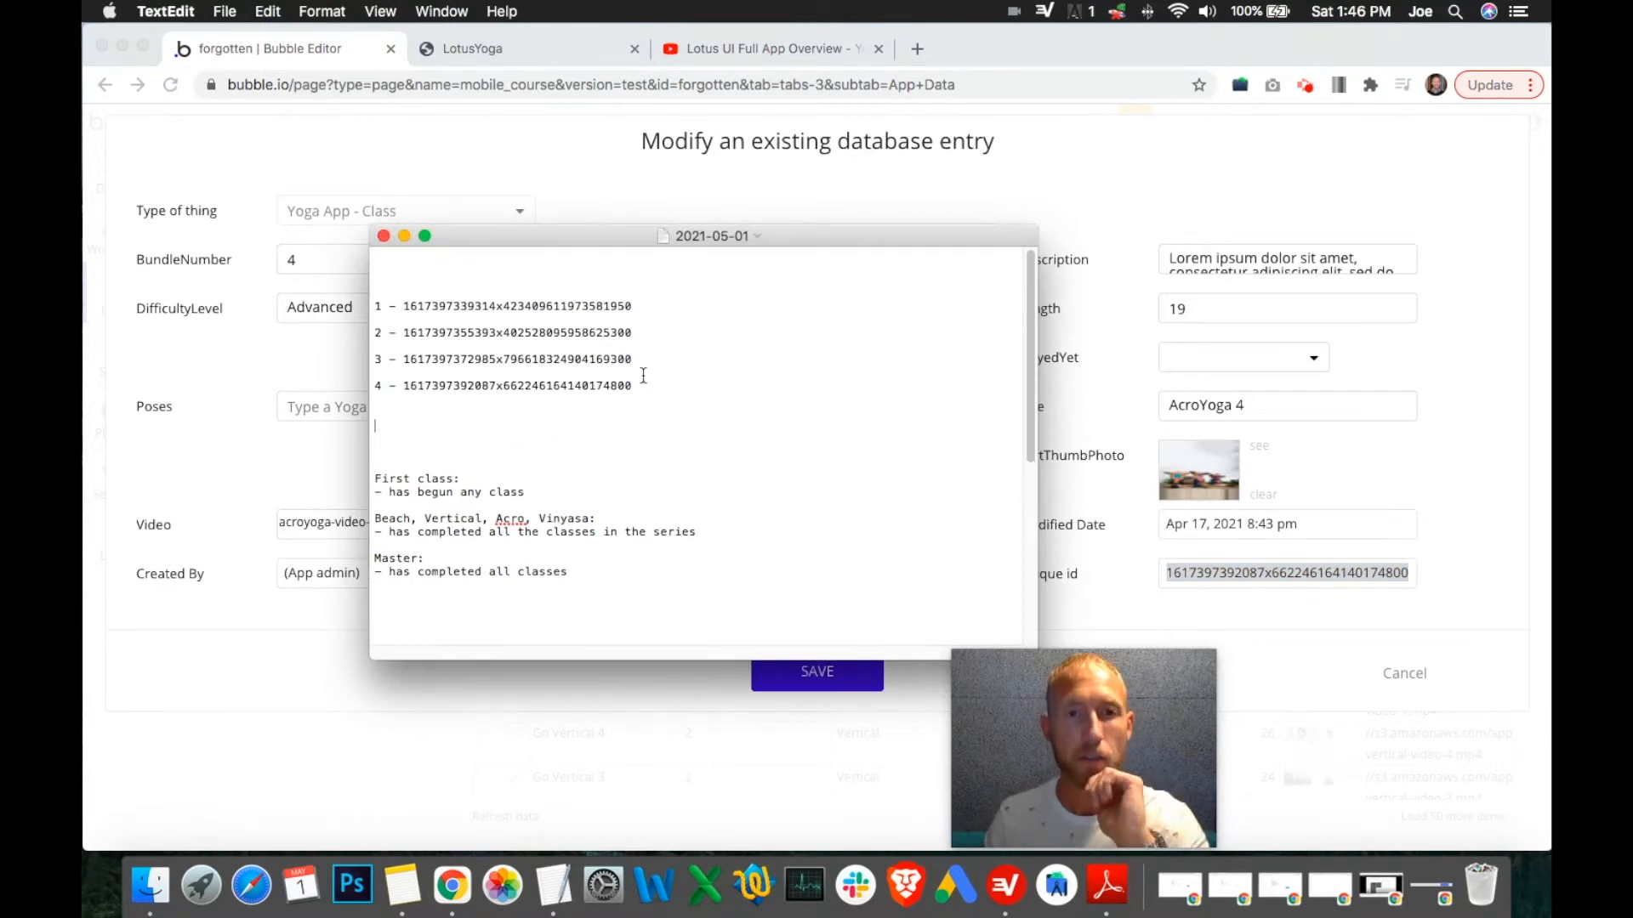
Add the heading ACRO above the numbered list of unique ids.
{"action": "left_click_drag", "start_coordinate": [643, 395], "coordinate": [291, 301]}
{"action": "left_click", "coordinate": [402, 282]}
{"action": "type", "text": "ACRO"}
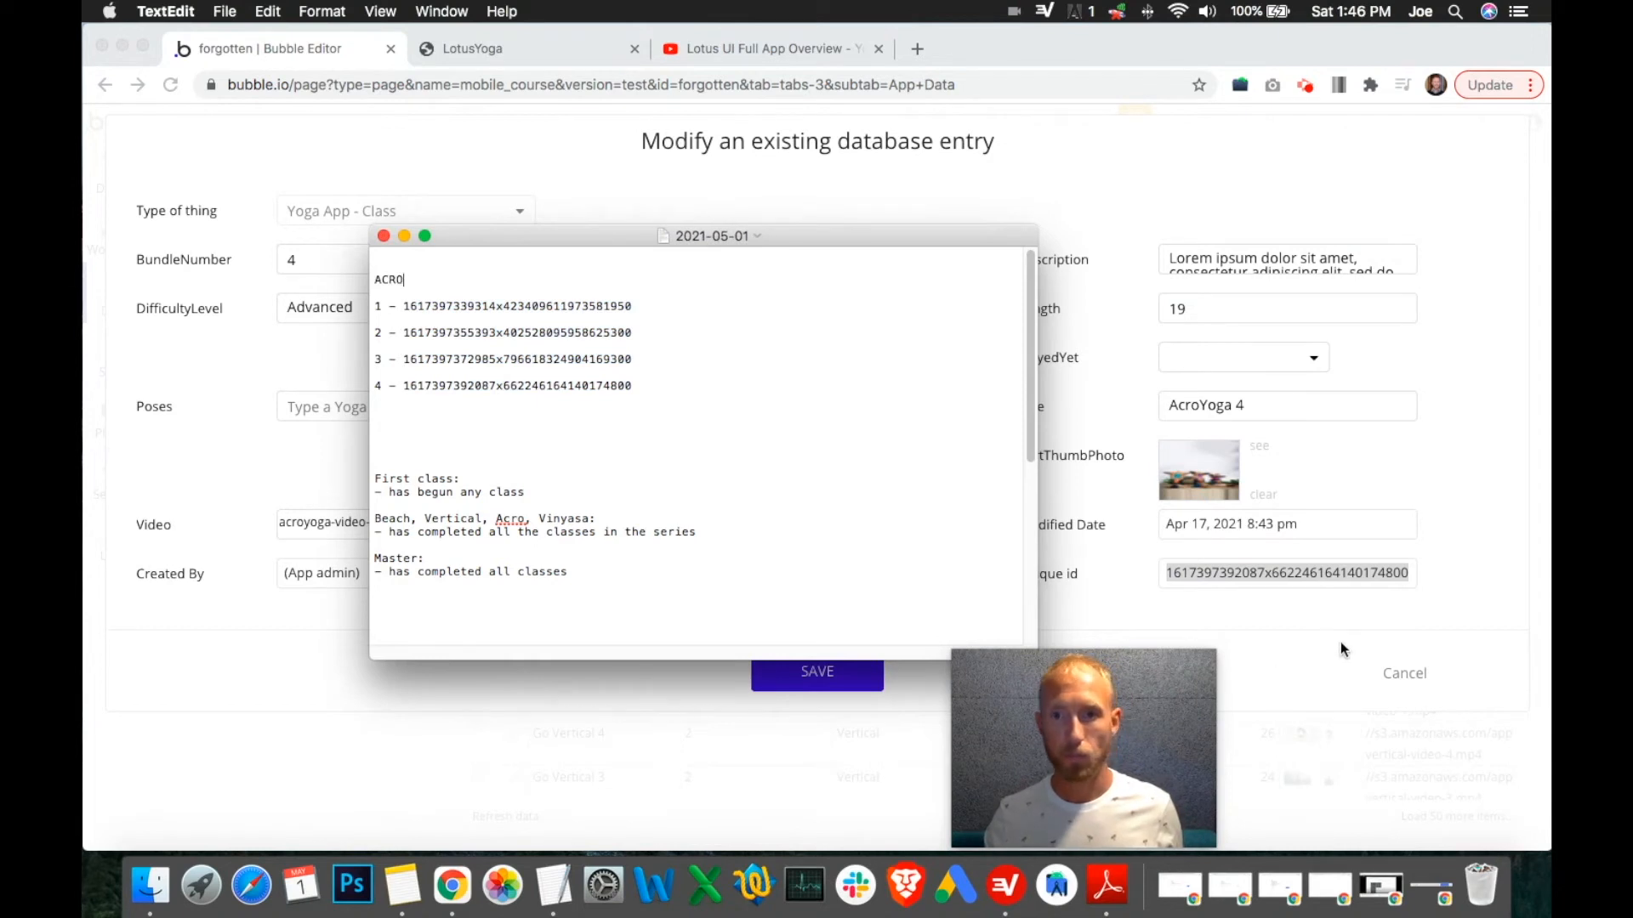
Close the AcroYoga 4 entry in Bubble and save the All Yoga App - Classes view with the Unique id field displayed.
{"action": "left_click", "coordinate": [1342, 643]}
{"action": "left_click", "coordinate": [1379, 680]}
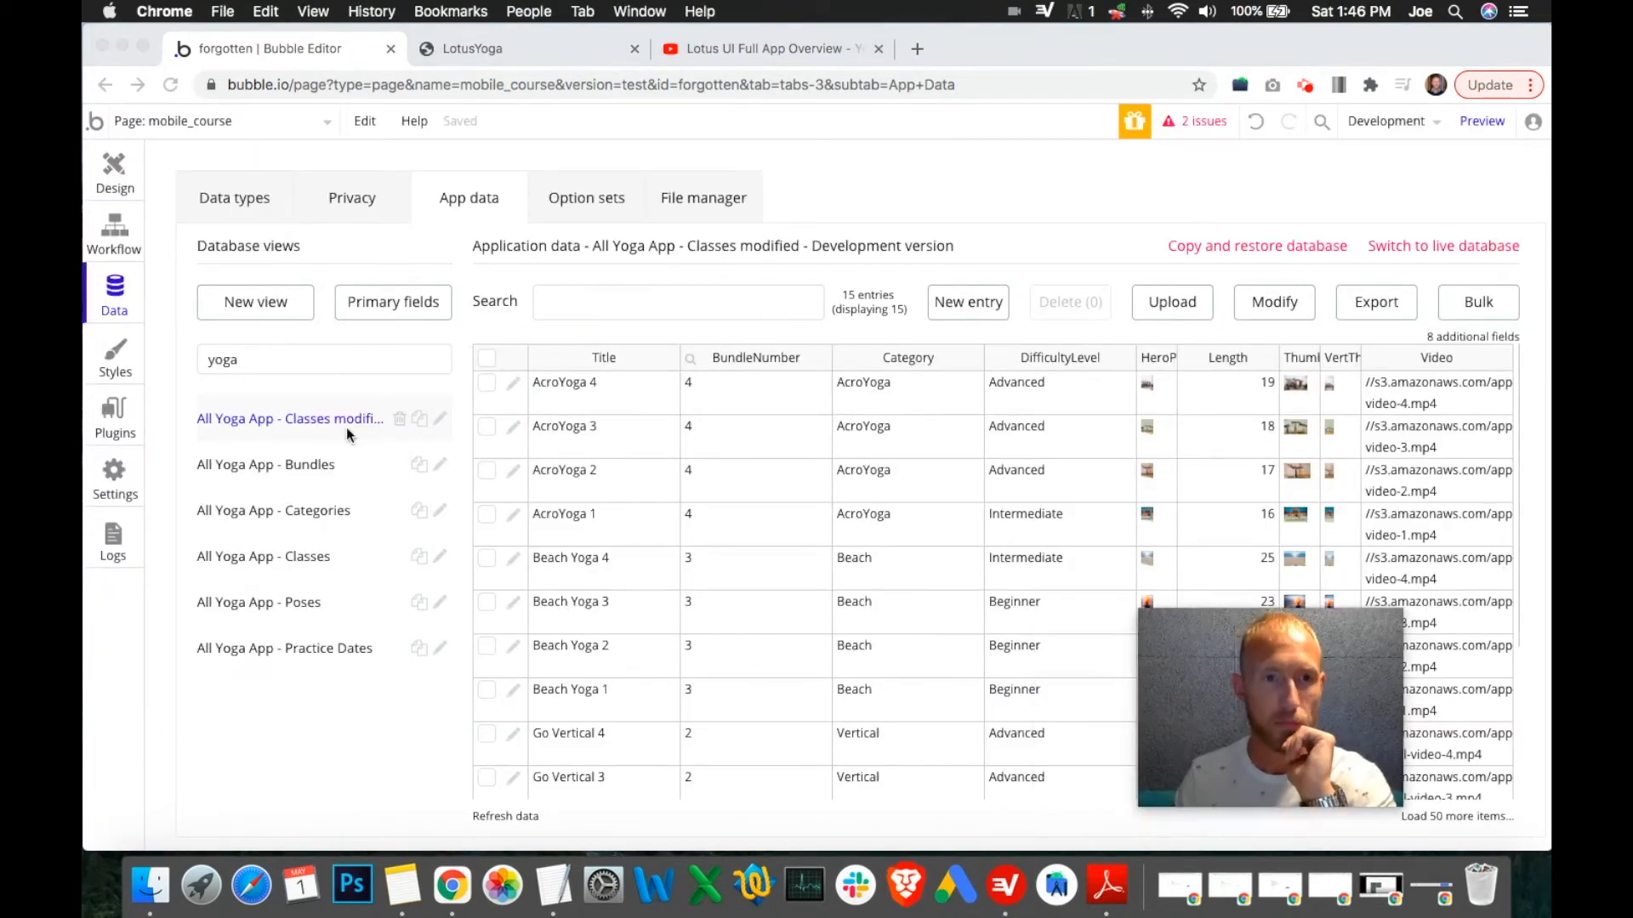
{"action": "left_click", "coordinate": [304, 566]}
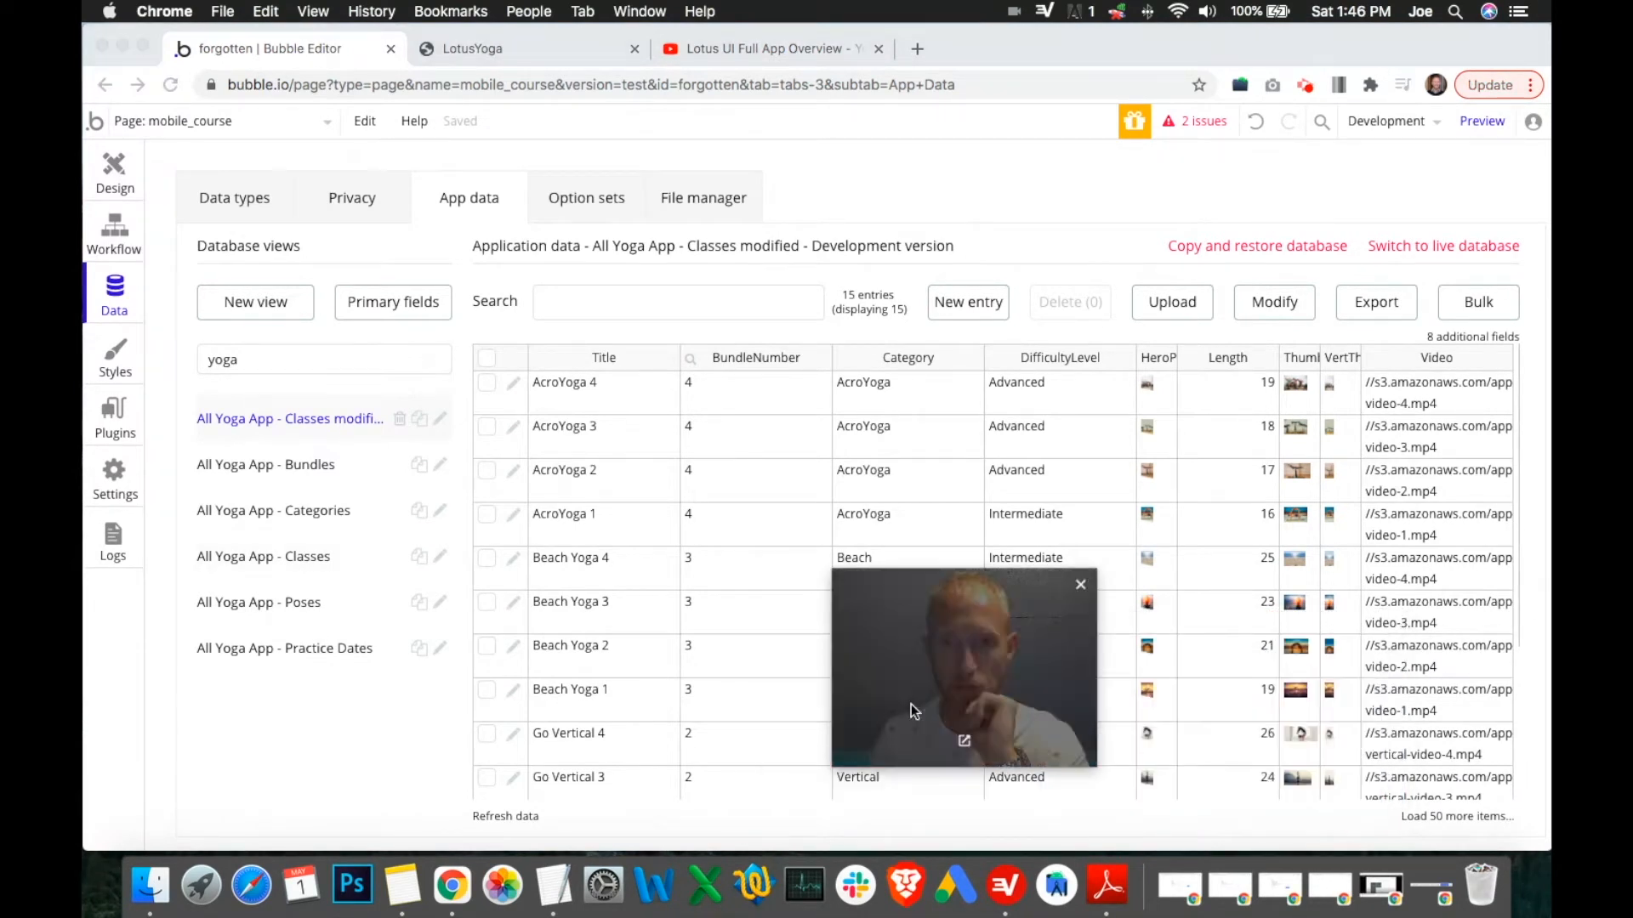
{"action": "left_click", "coordinate": [299, 558]}
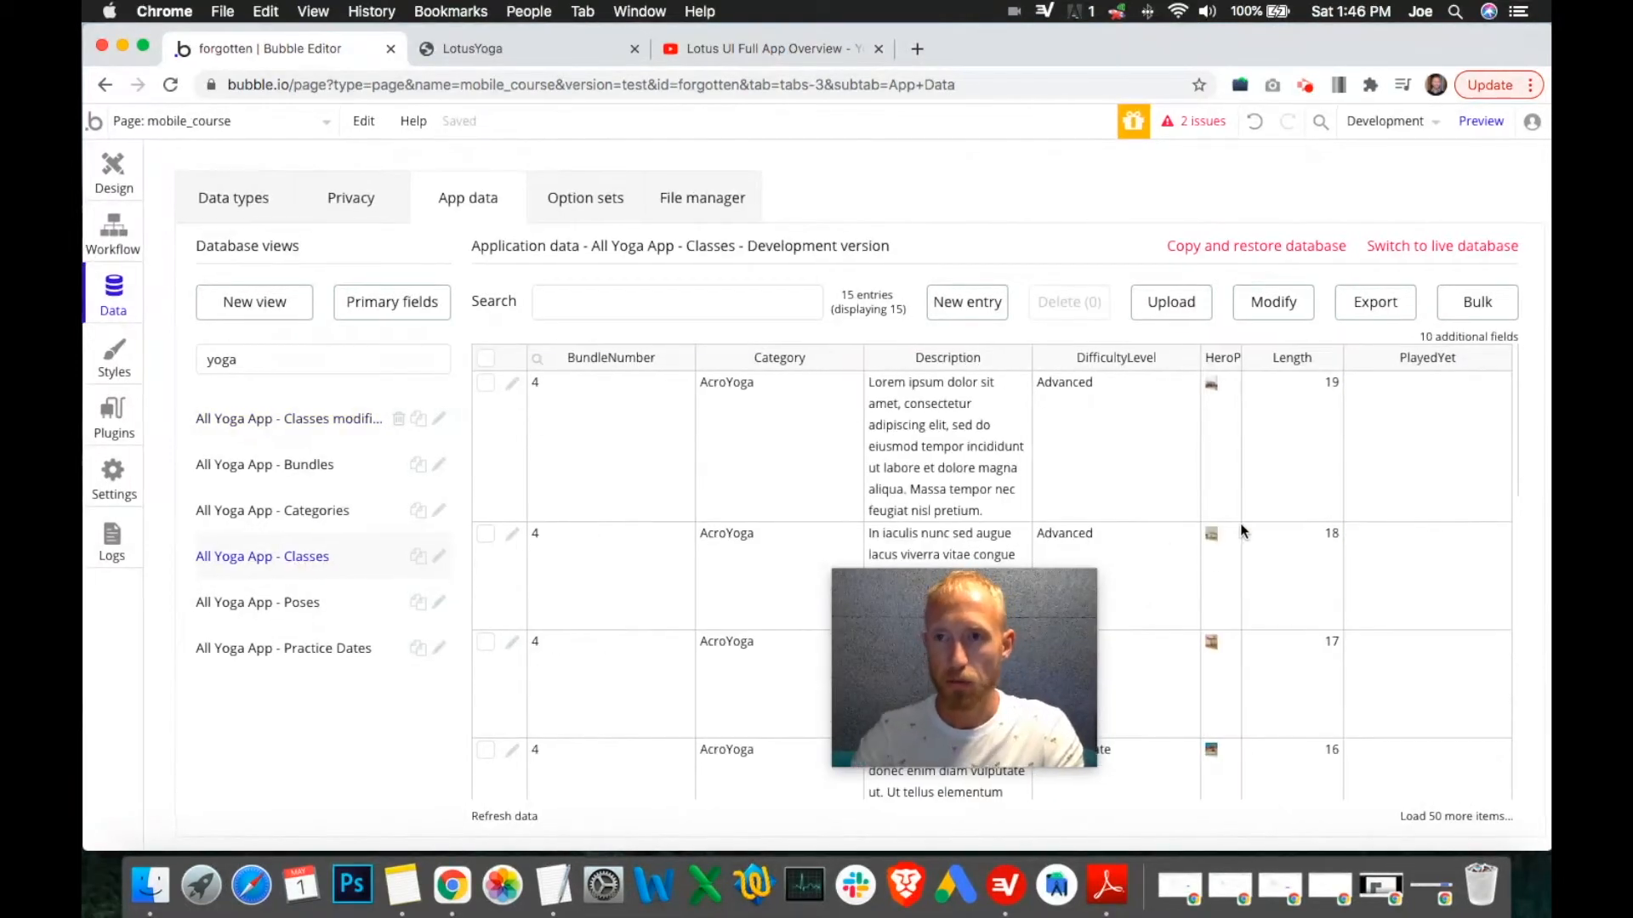
{"action": "left_click", "coordinate": [442, 558]}
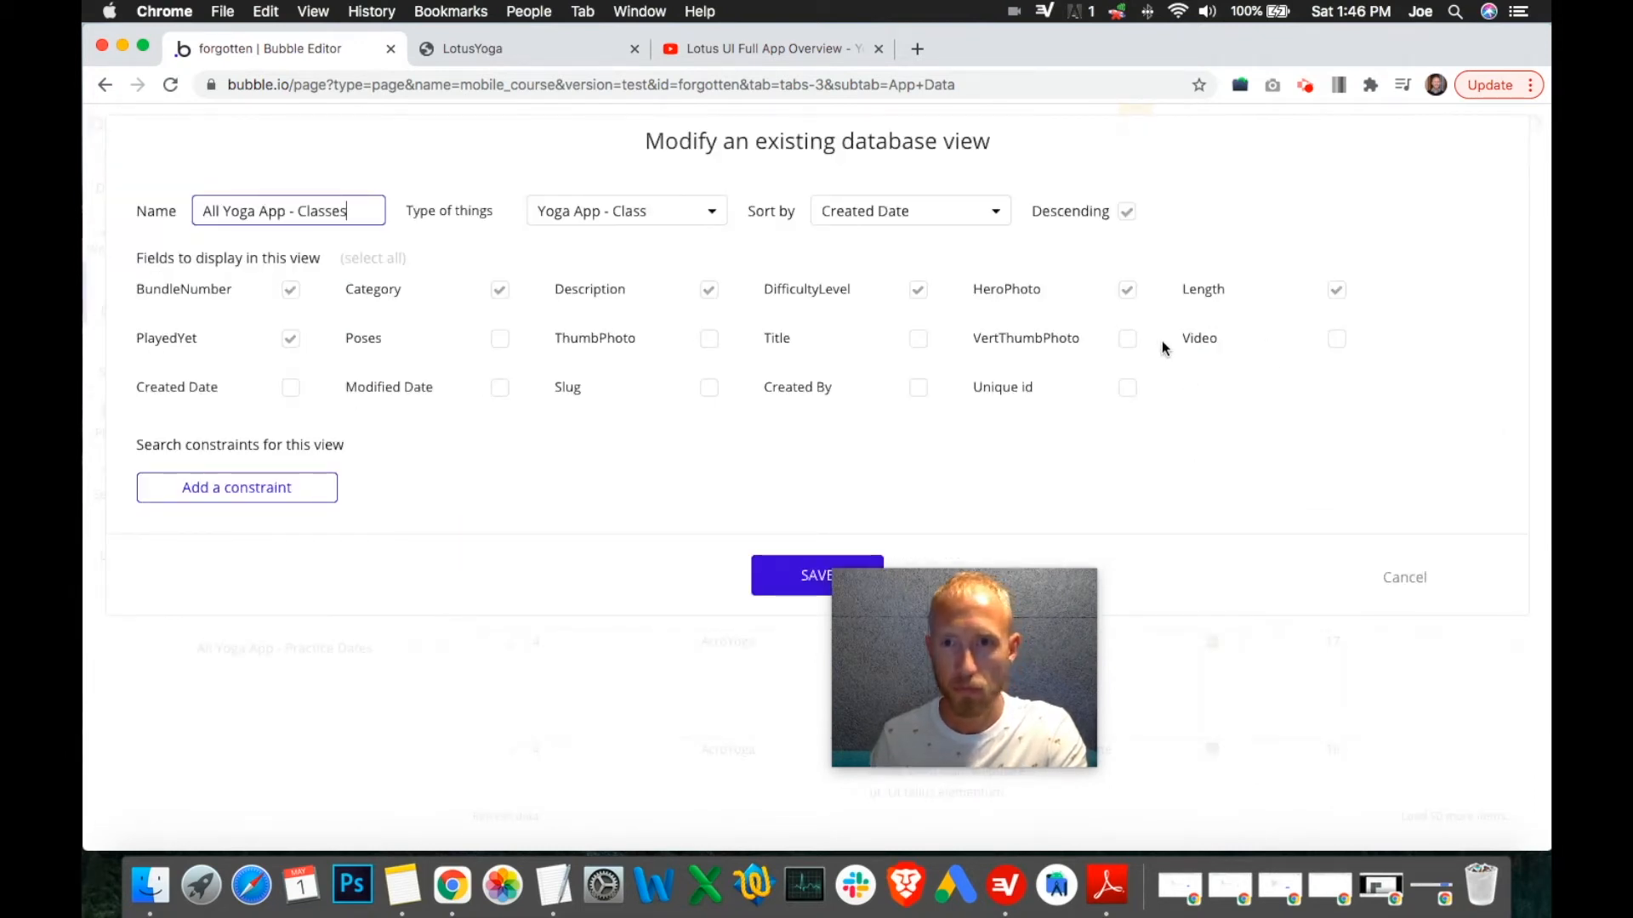
{"action": "left_click", "coordinate": [1127, 392]}
{"action": "left_click", "coordinate": [795, 579]}
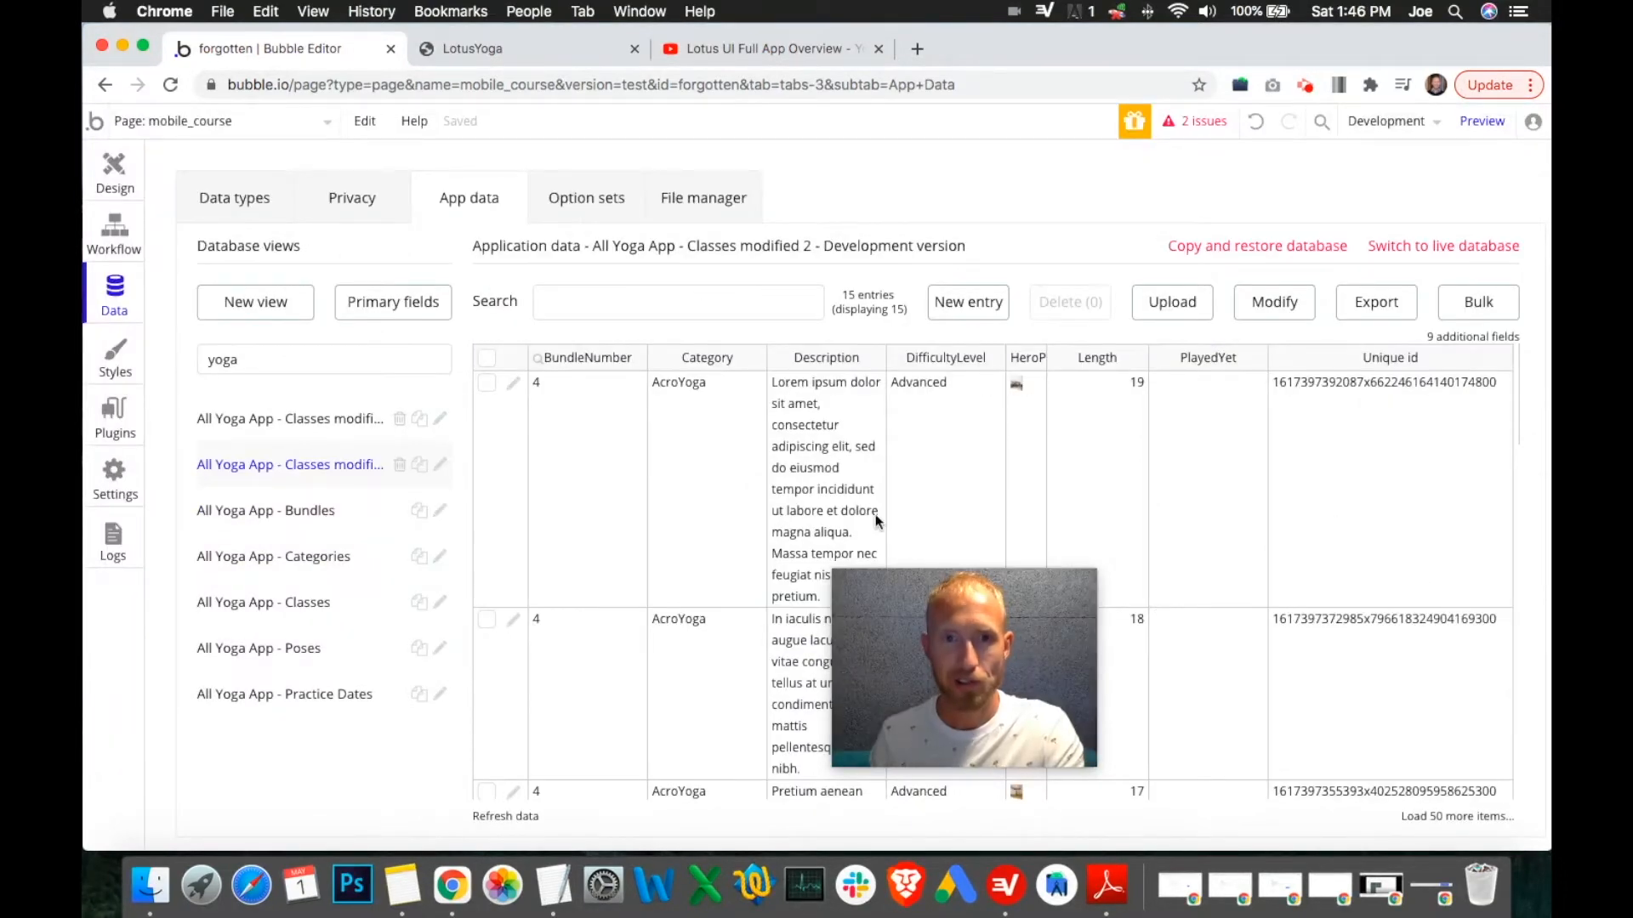
Edit the All Yoga App - Classes modified 2 view to display Title and hide Description, Category and PlayedYet.
{"action": "left_click_drag", "start_coordinate": [990, 634], "coordinate": [1053, 176]}
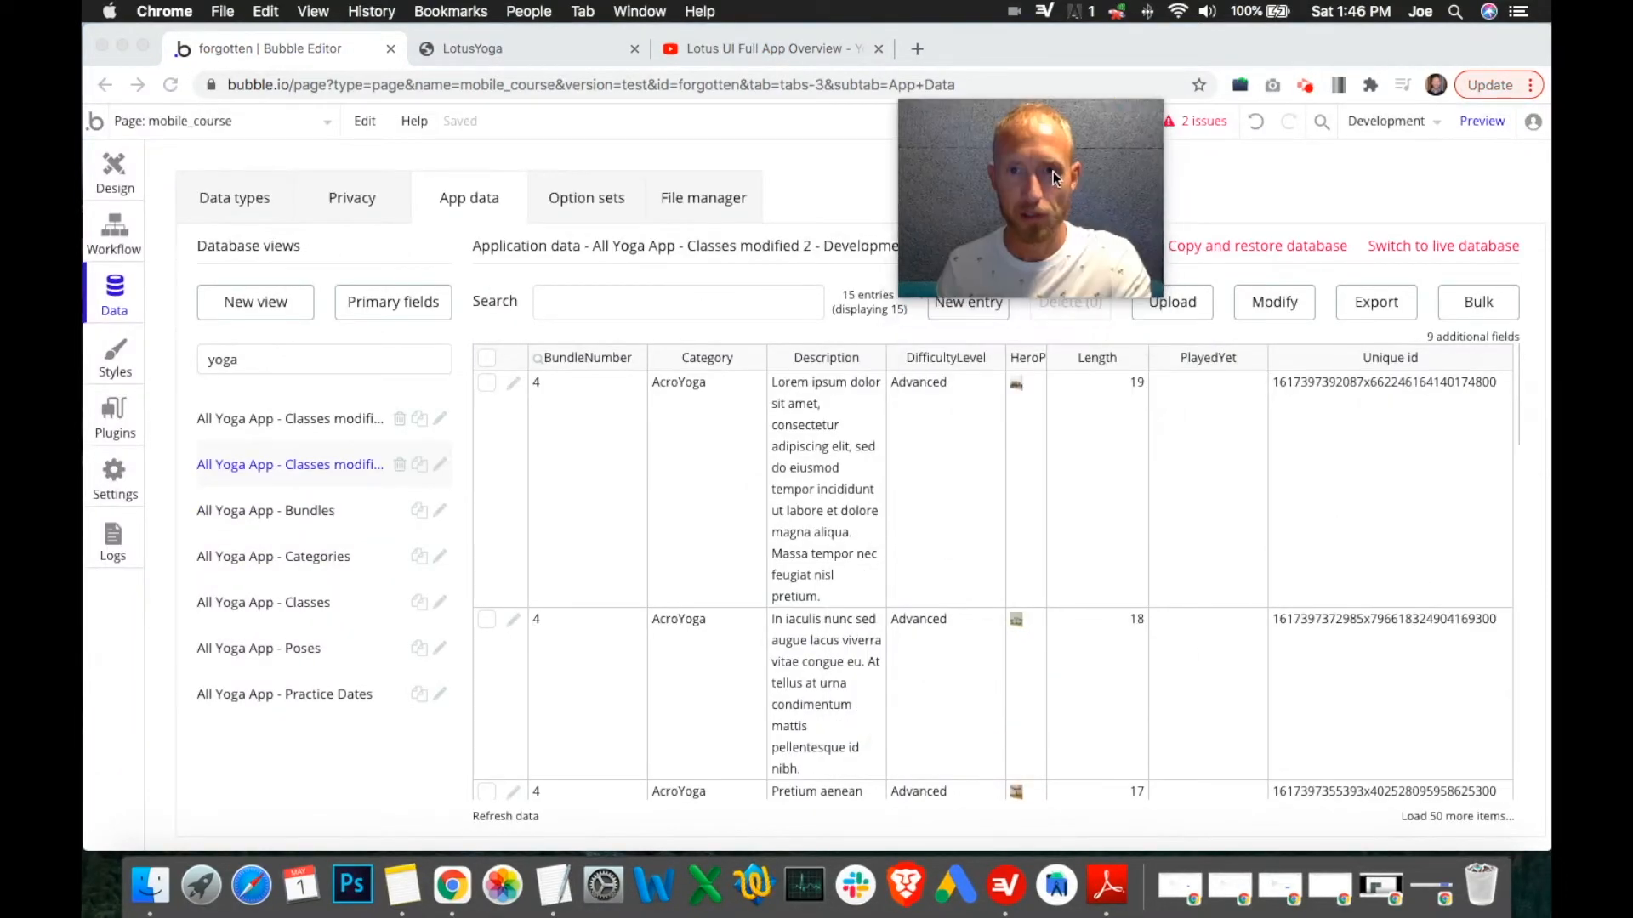
{"action": "left_click", "coordinate": [441, 465]}
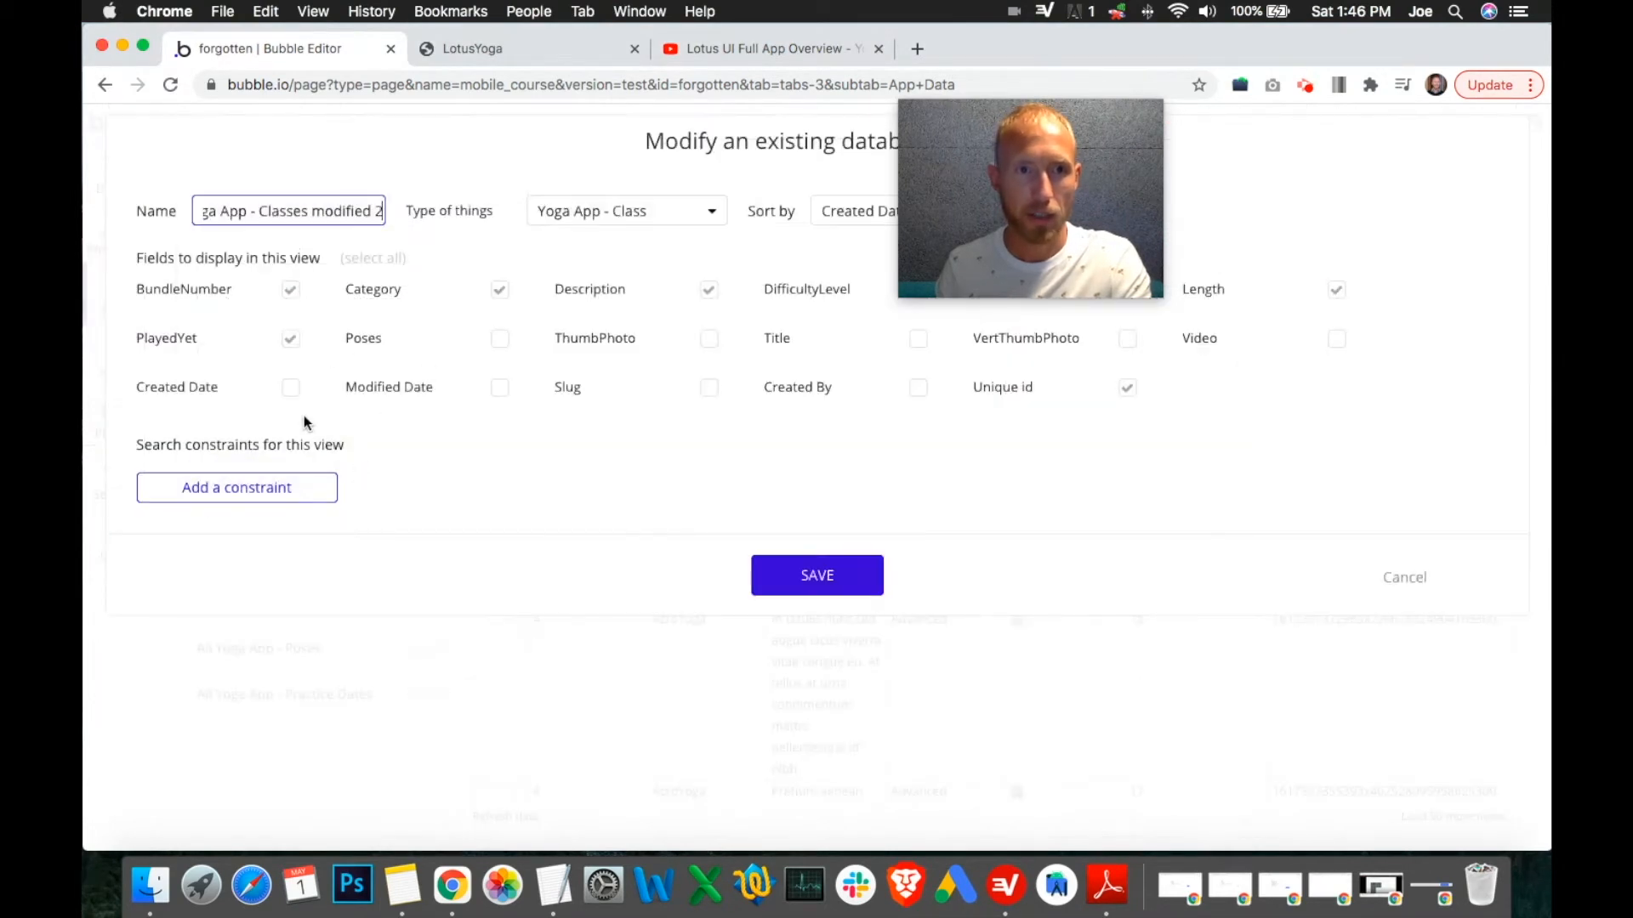
{"action": "left_click_drag", "start_coordinate": [1034, 258], "coordinate": [1100, 682]}
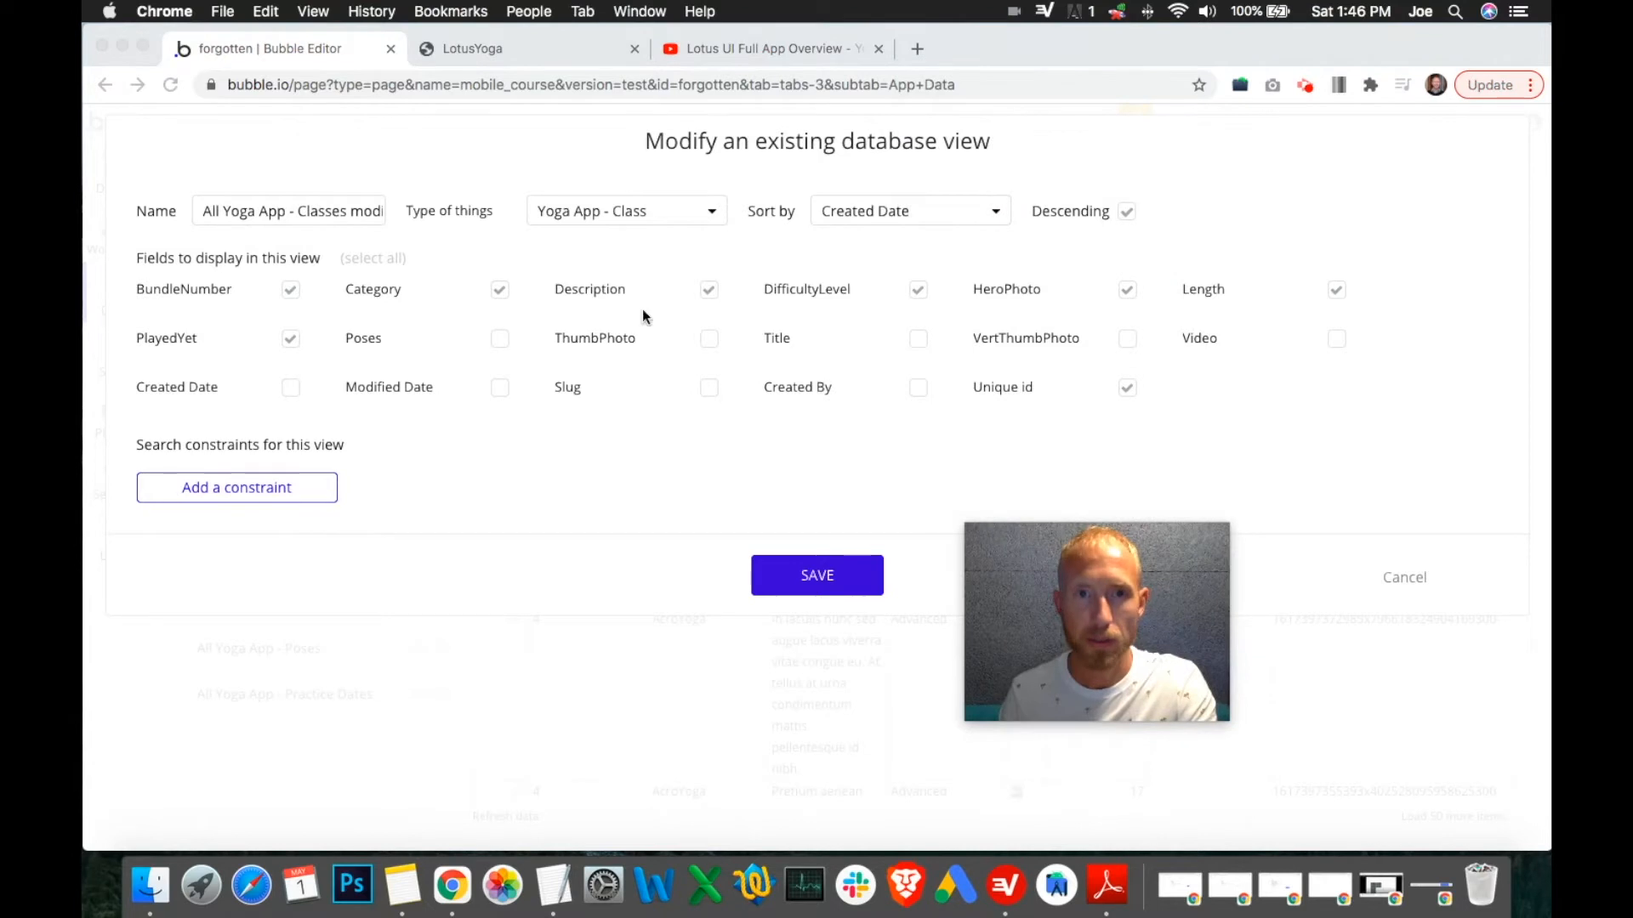
{"action": "left_click", "coordinate": [709, 293]}
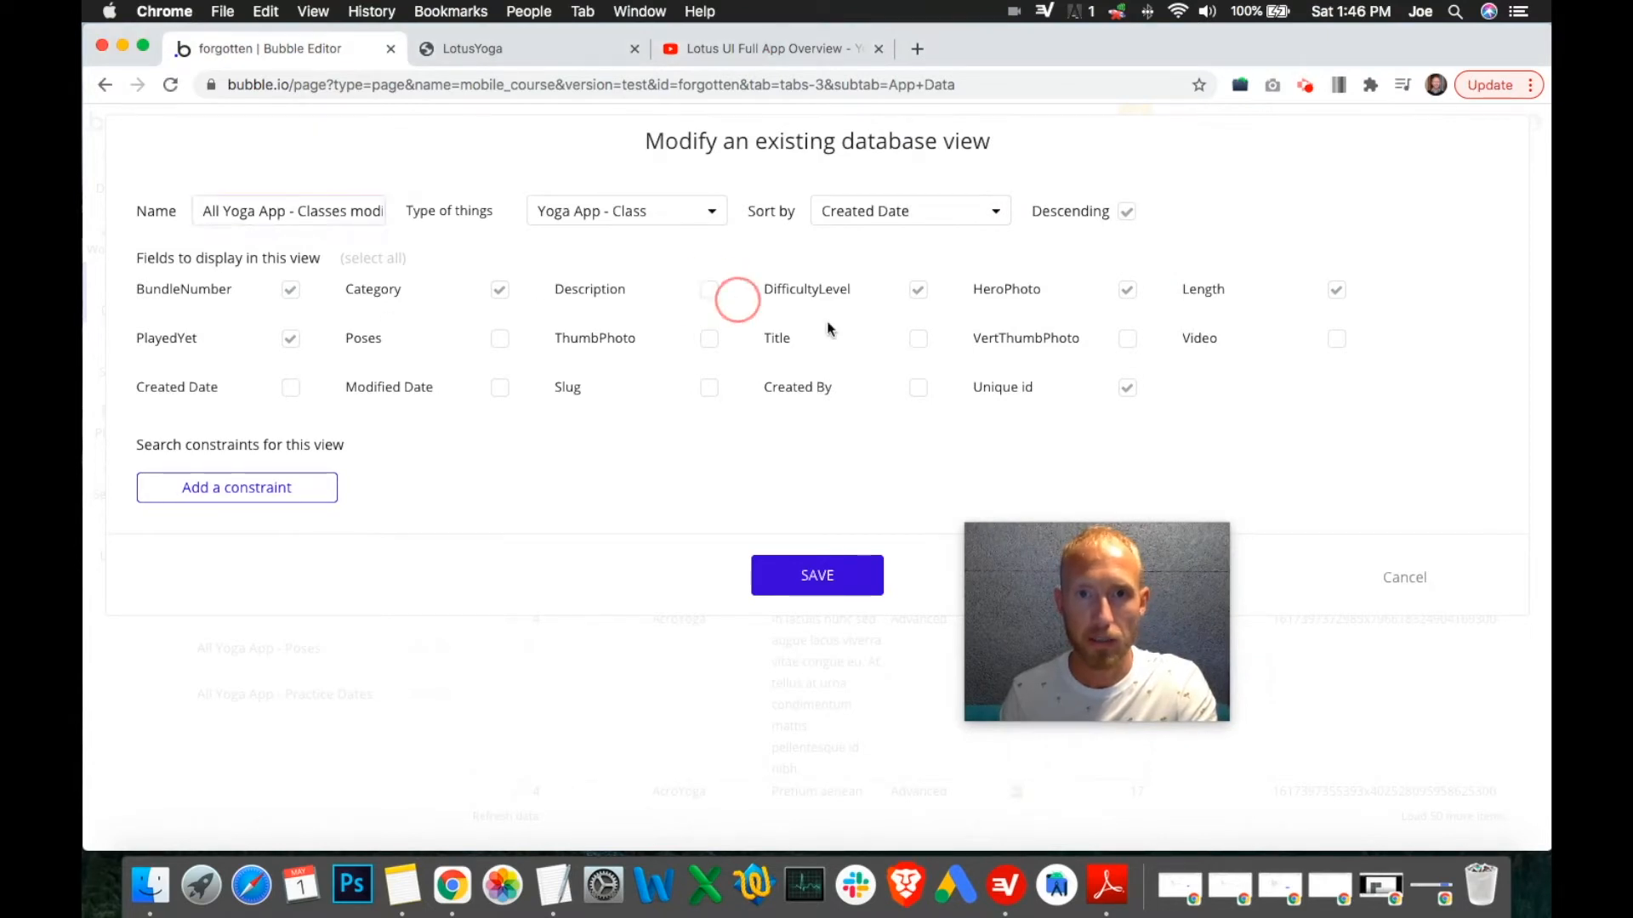
{"action": "left_click", "coordinate": [921, 341]}
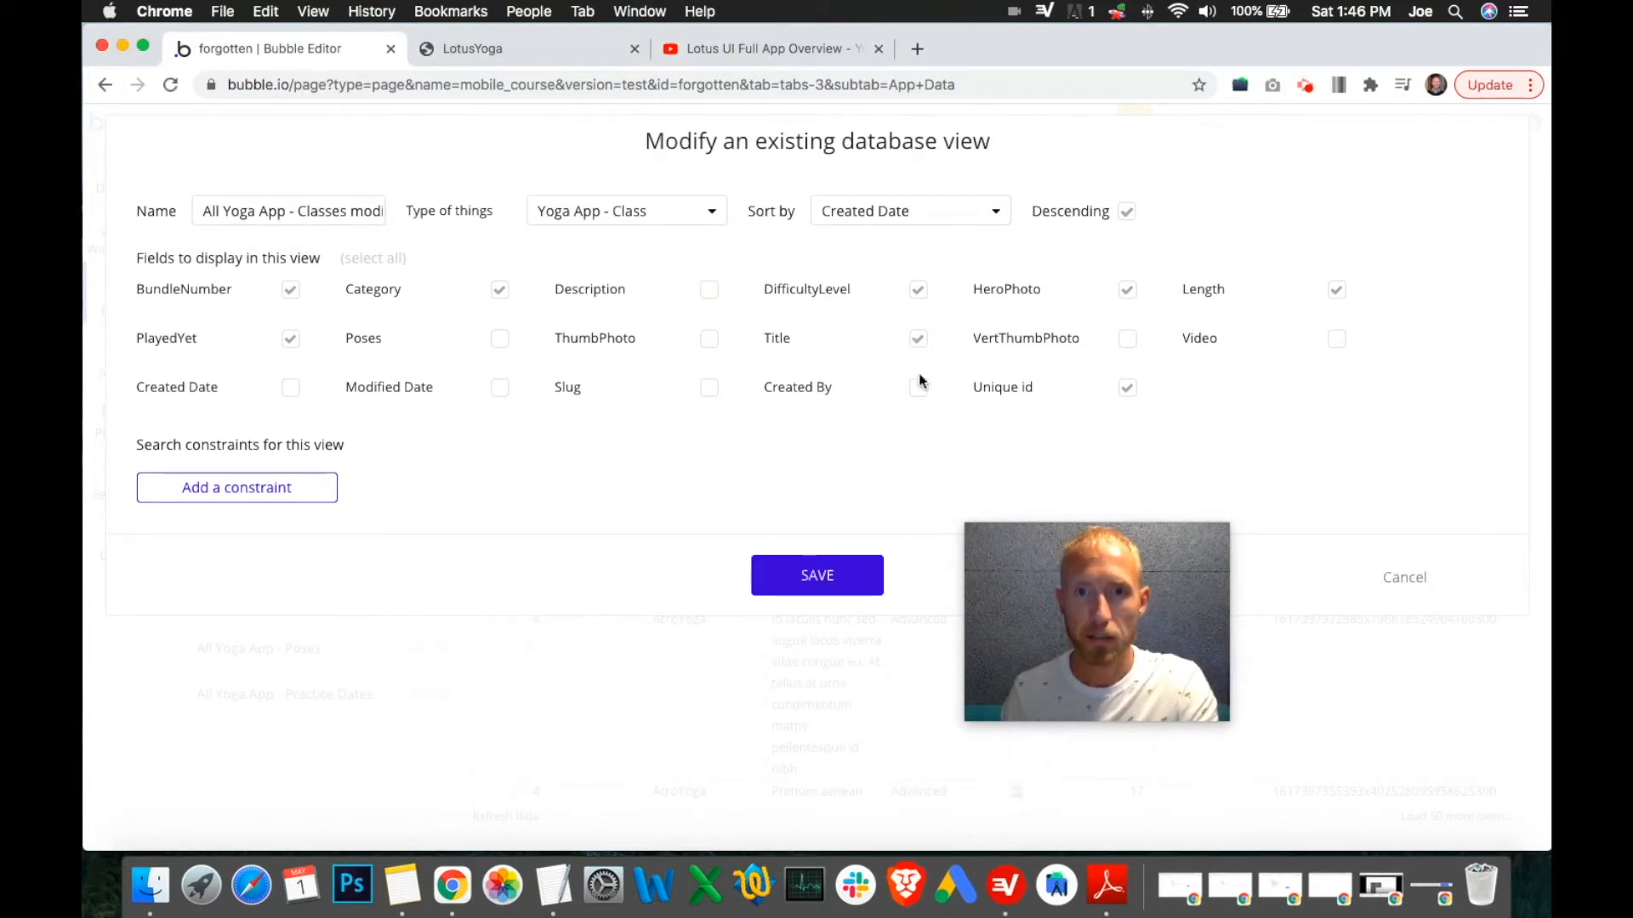
{"action": "left_click", "coordinate": [292, 342]}
{"action": "left_click", "coordinate": [1336, 289]}
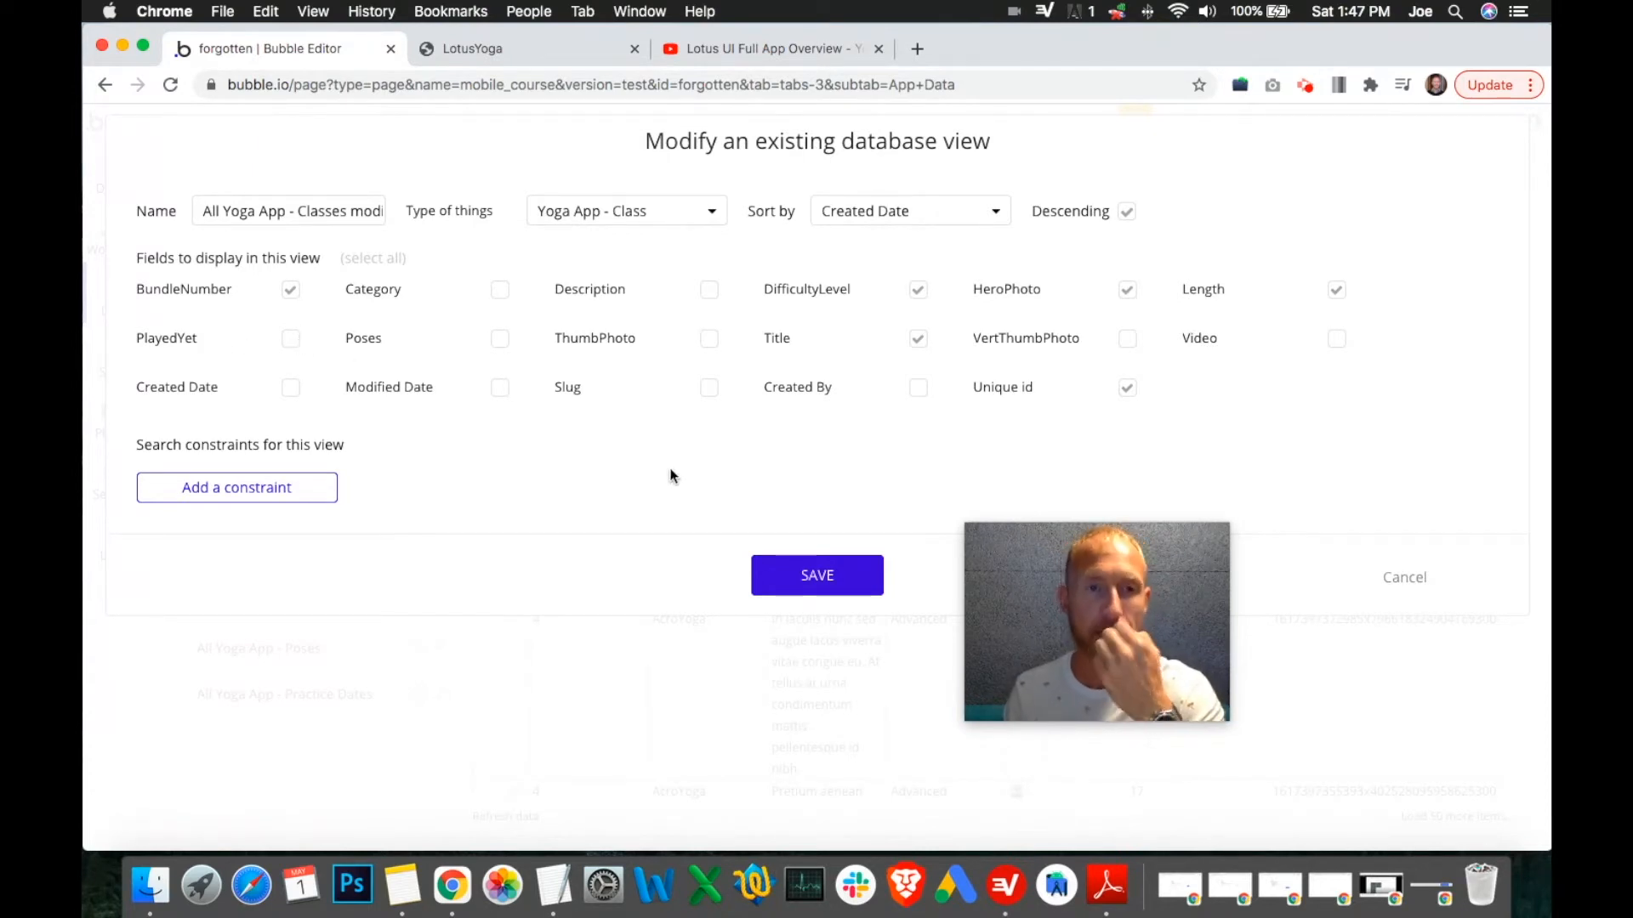
{"action": "mouse_move", "coordinate": [1029, 572]}
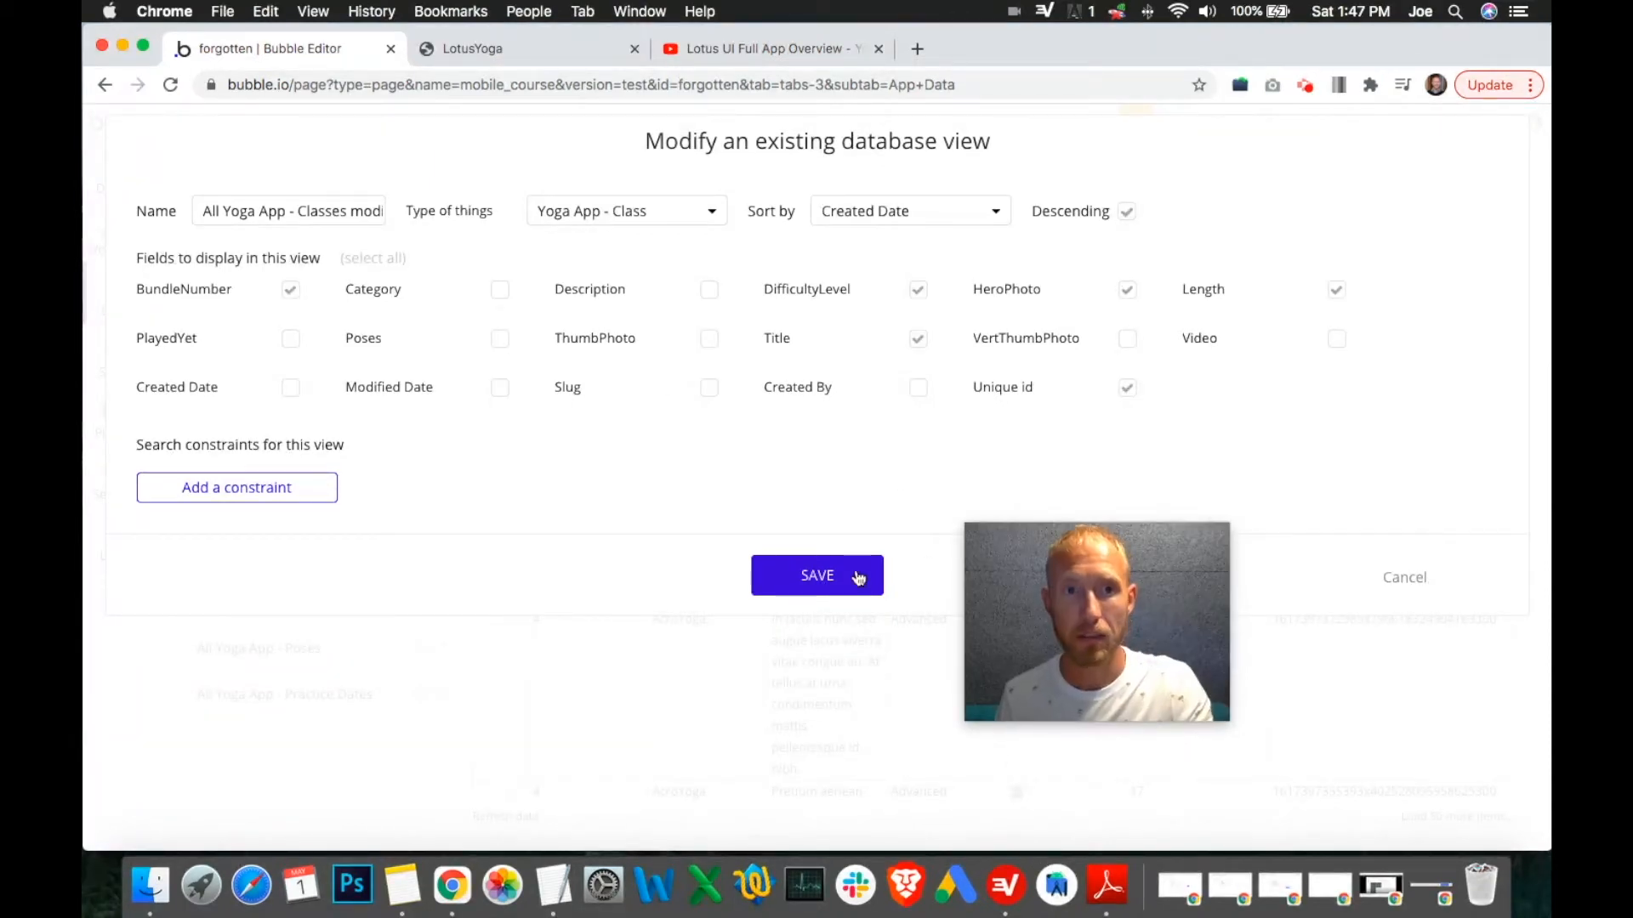
{"action": "left_click", "coordinate": [827, 576]}
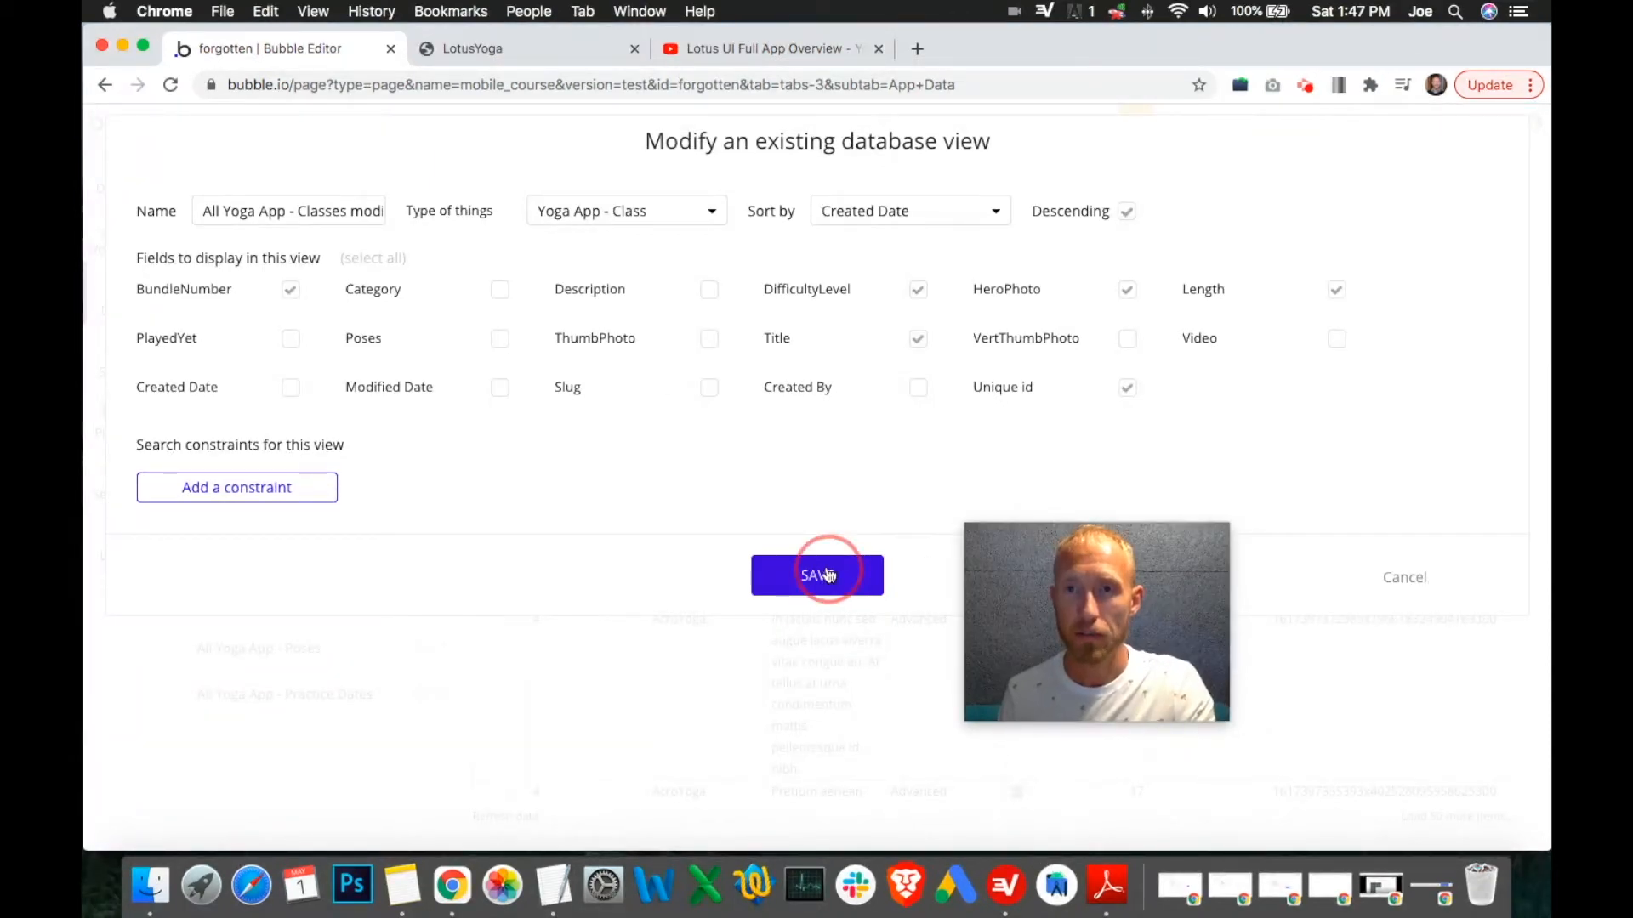
Select the Unique id cells of the four Beach Yoga classes to examine them together.
{"action": "mouse_move", "coordinate": [1095, 615]}
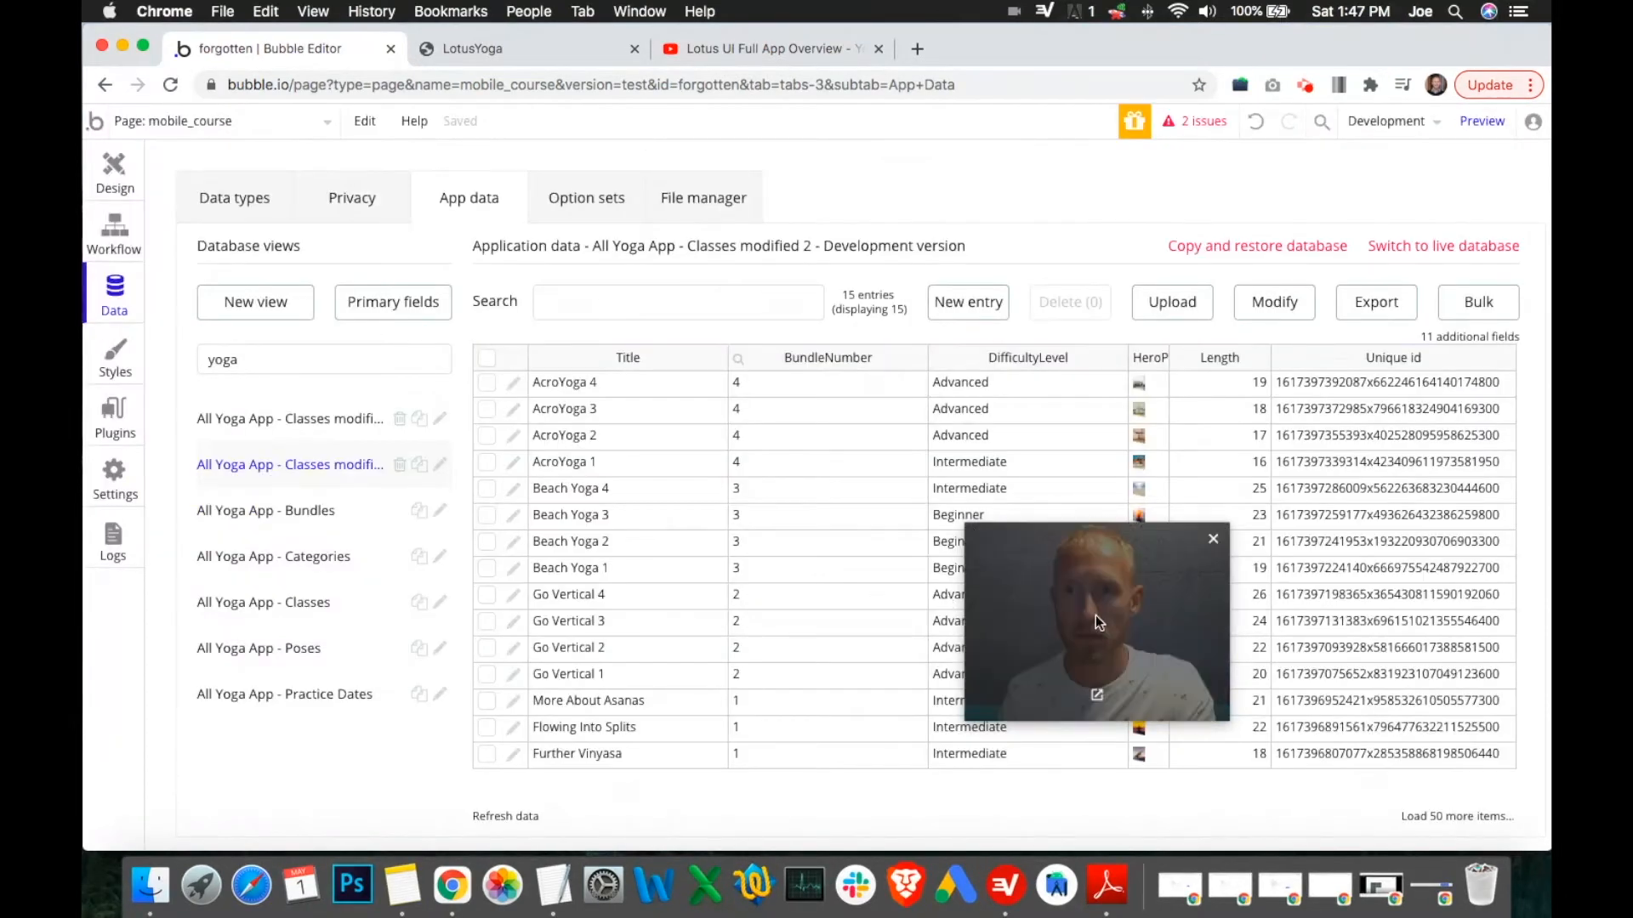
{"action": "left_click_drag", "start_coordinate": [1074, 614], "coordinate": [838, 271]}
{"action": "left_click", "coordinate": [682, 570]}
{"action": "left_click_drag", "start_coordinate": [1324, 491], "coordinate": [1314, 577]}
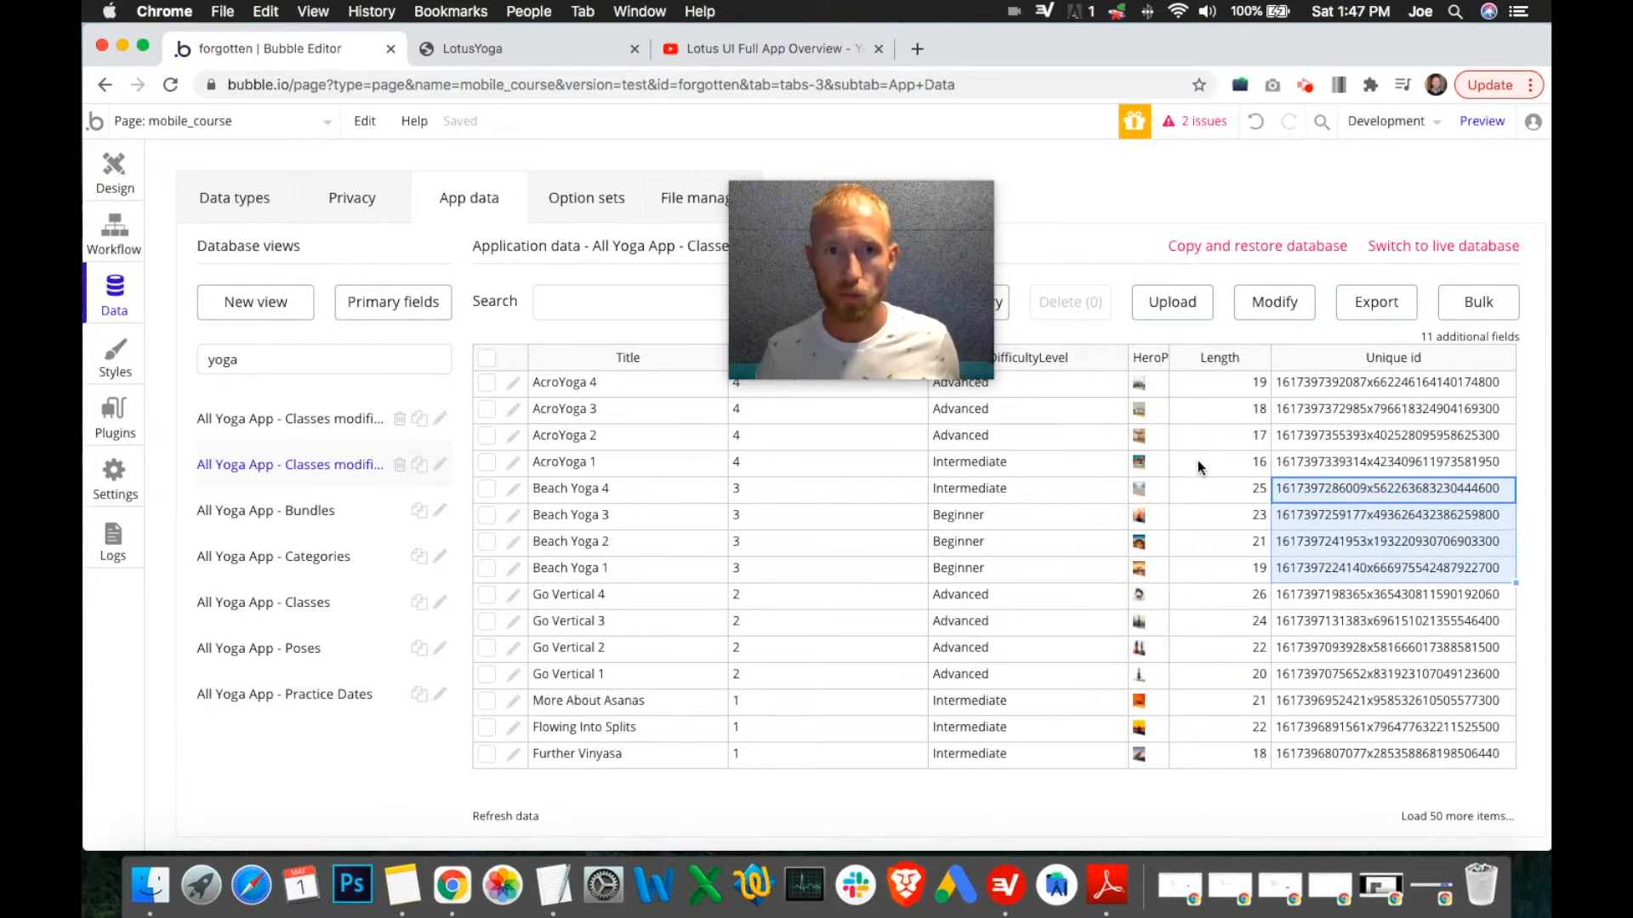
{"action": "left_click_drag", "start_coordinate": [921, 364], "coordinate": [1388, 284]}
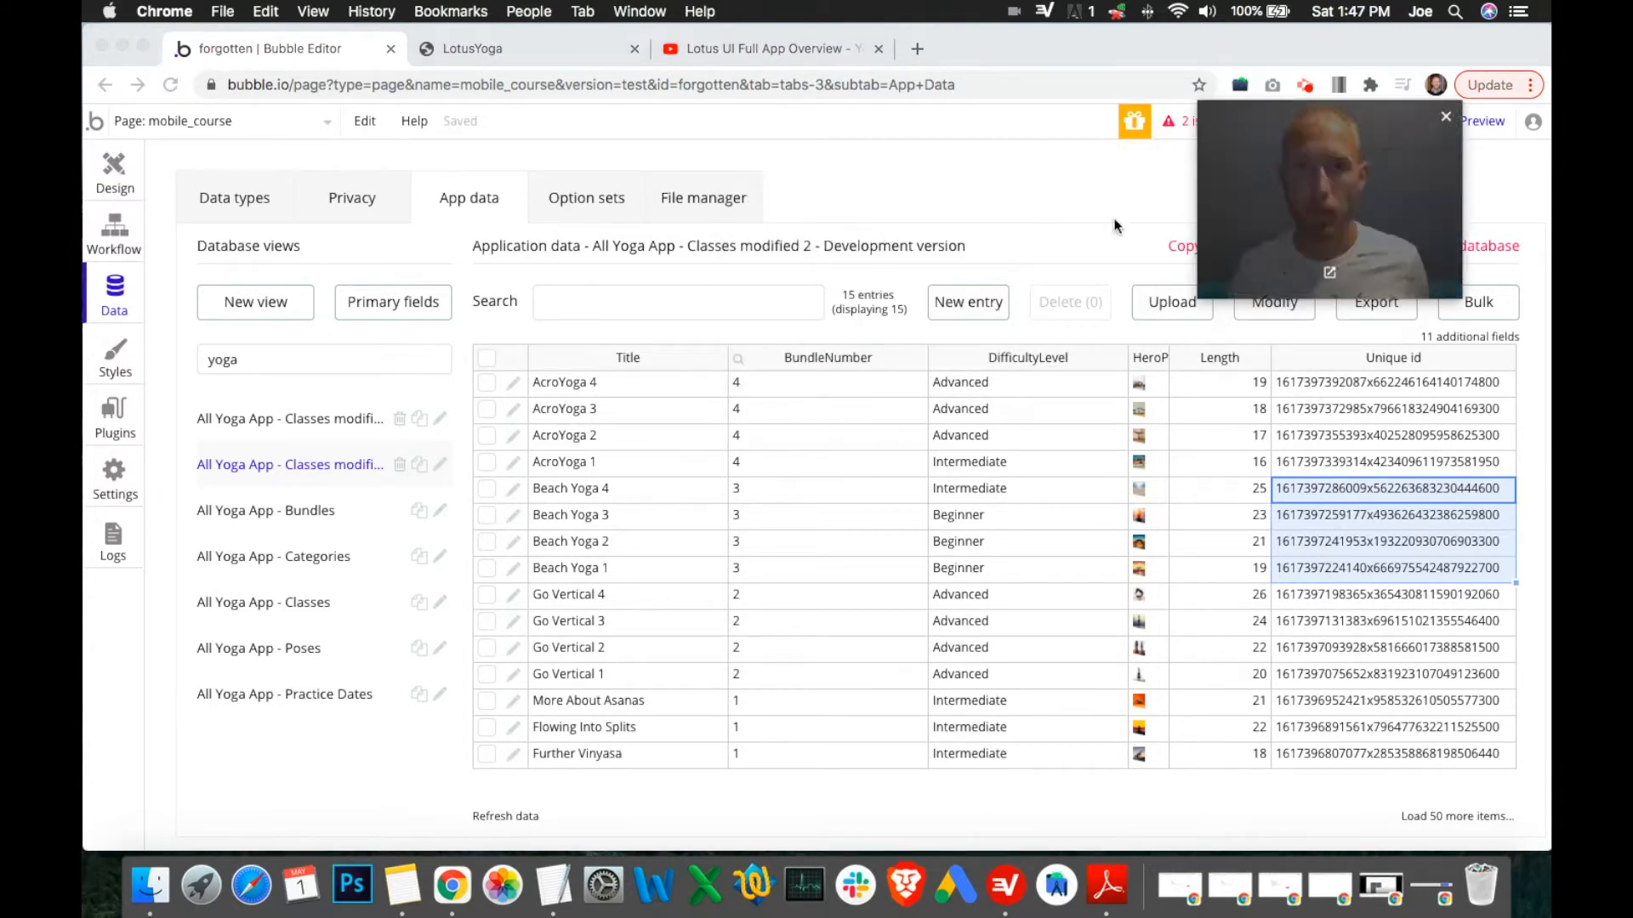
Remove BundleNumber, DifficultyLevel, HeroPhoto and Length from the Classes modified 2 view, keeping only Title and Unique id.
{"action": "left_click", "coordinate": [436, 466]}
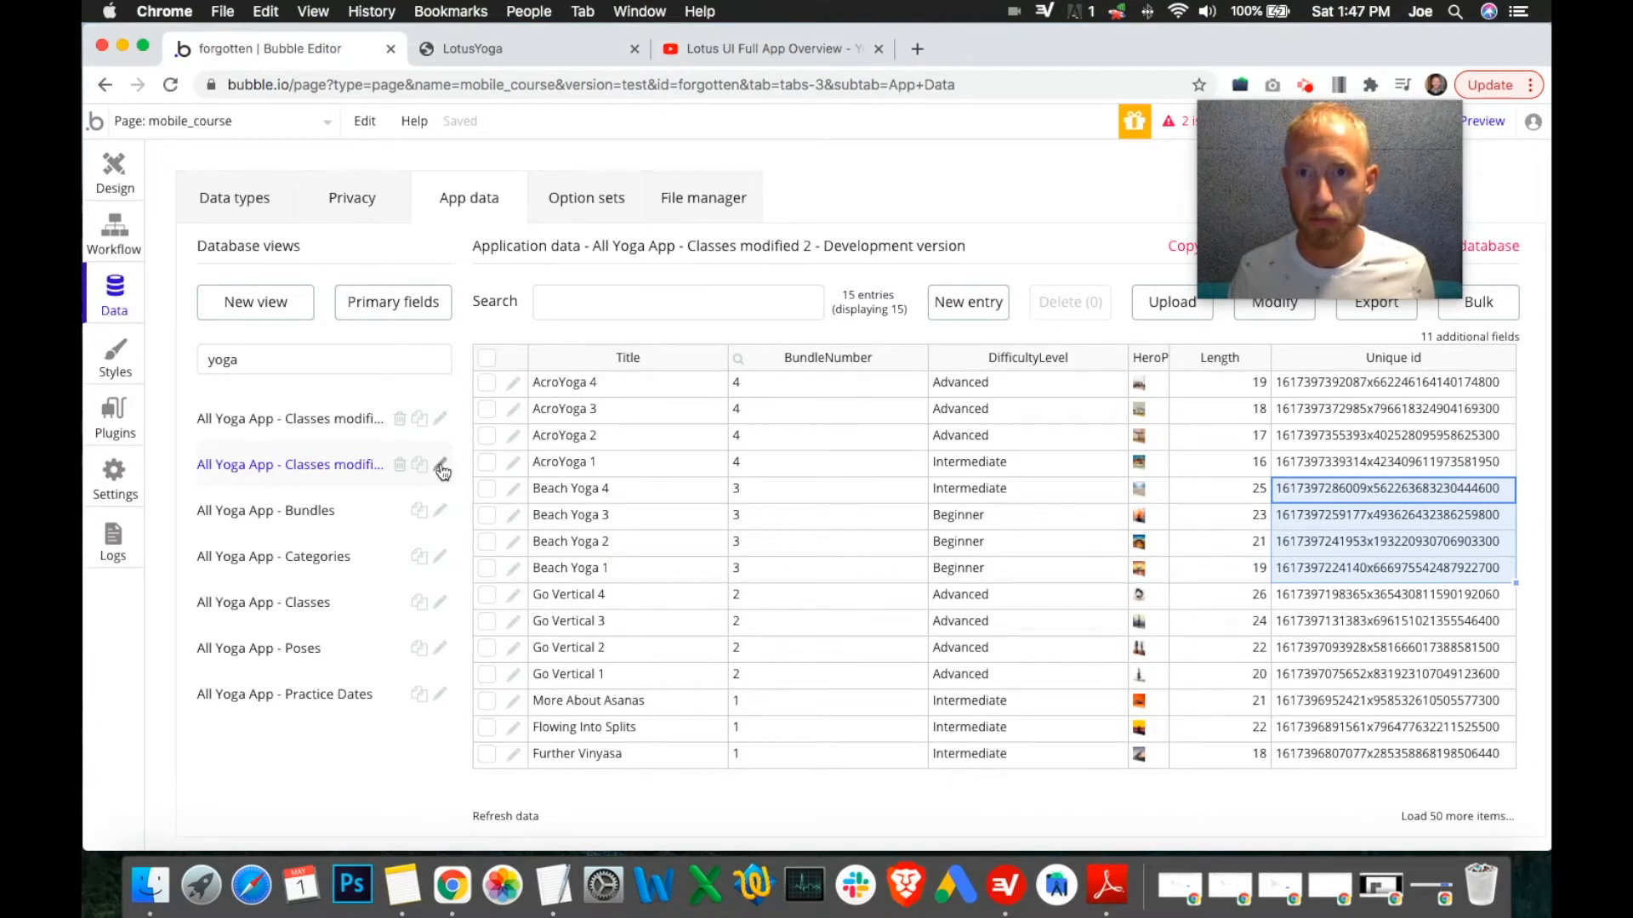
{"action": "left_click", "coordinate": [442, 470]}
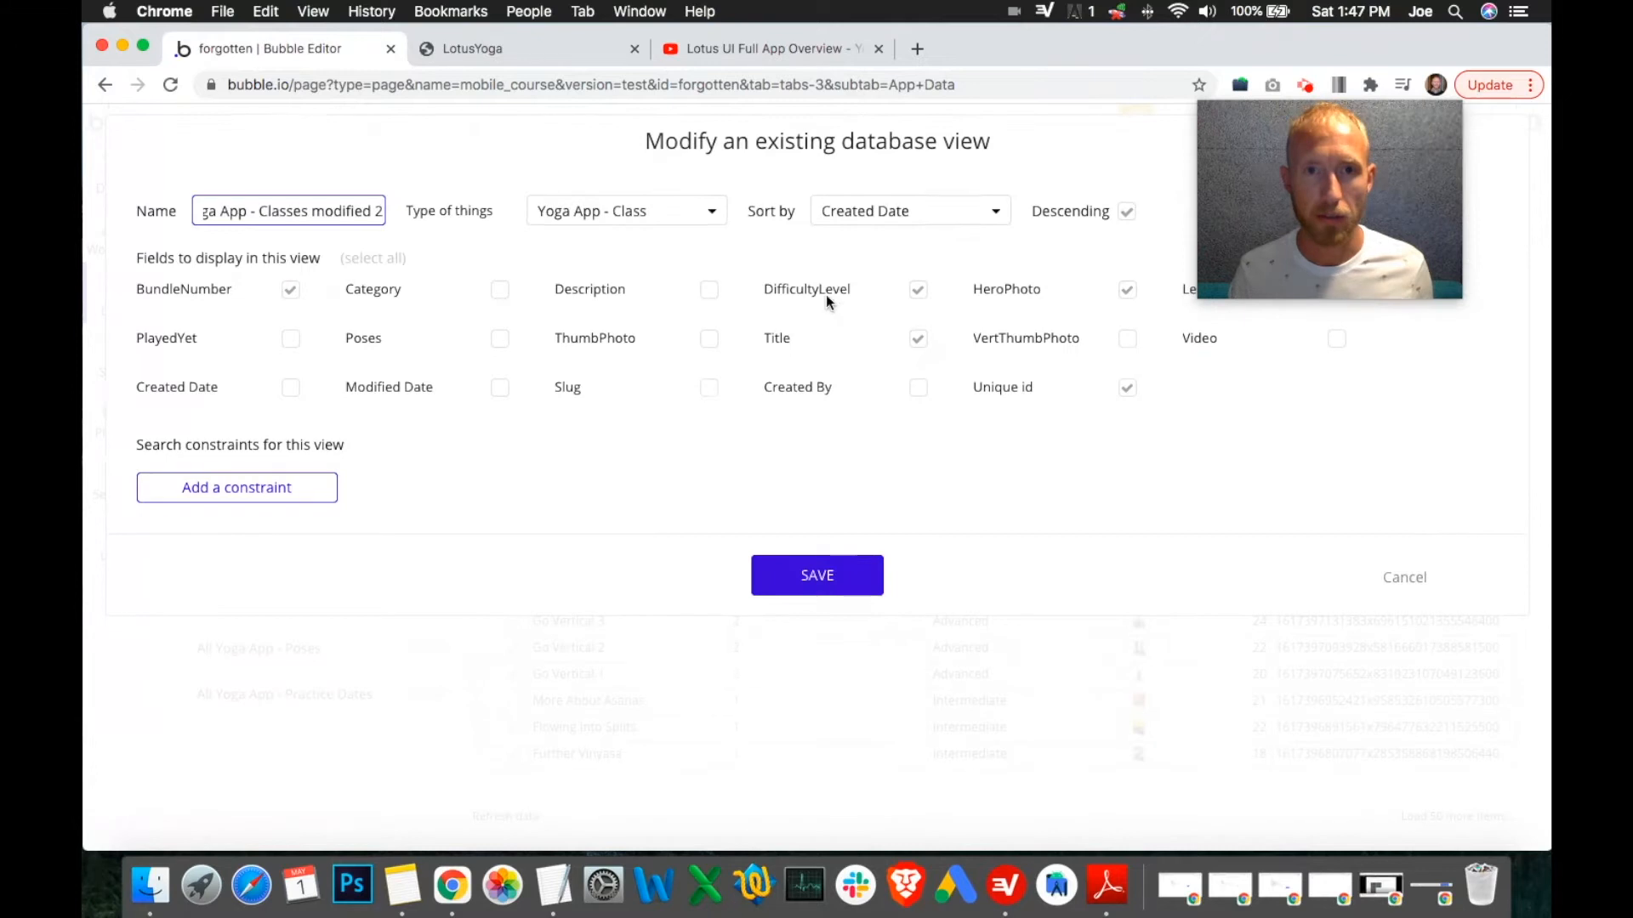
{"action": "left_click", "coordinate": [289, 293]}
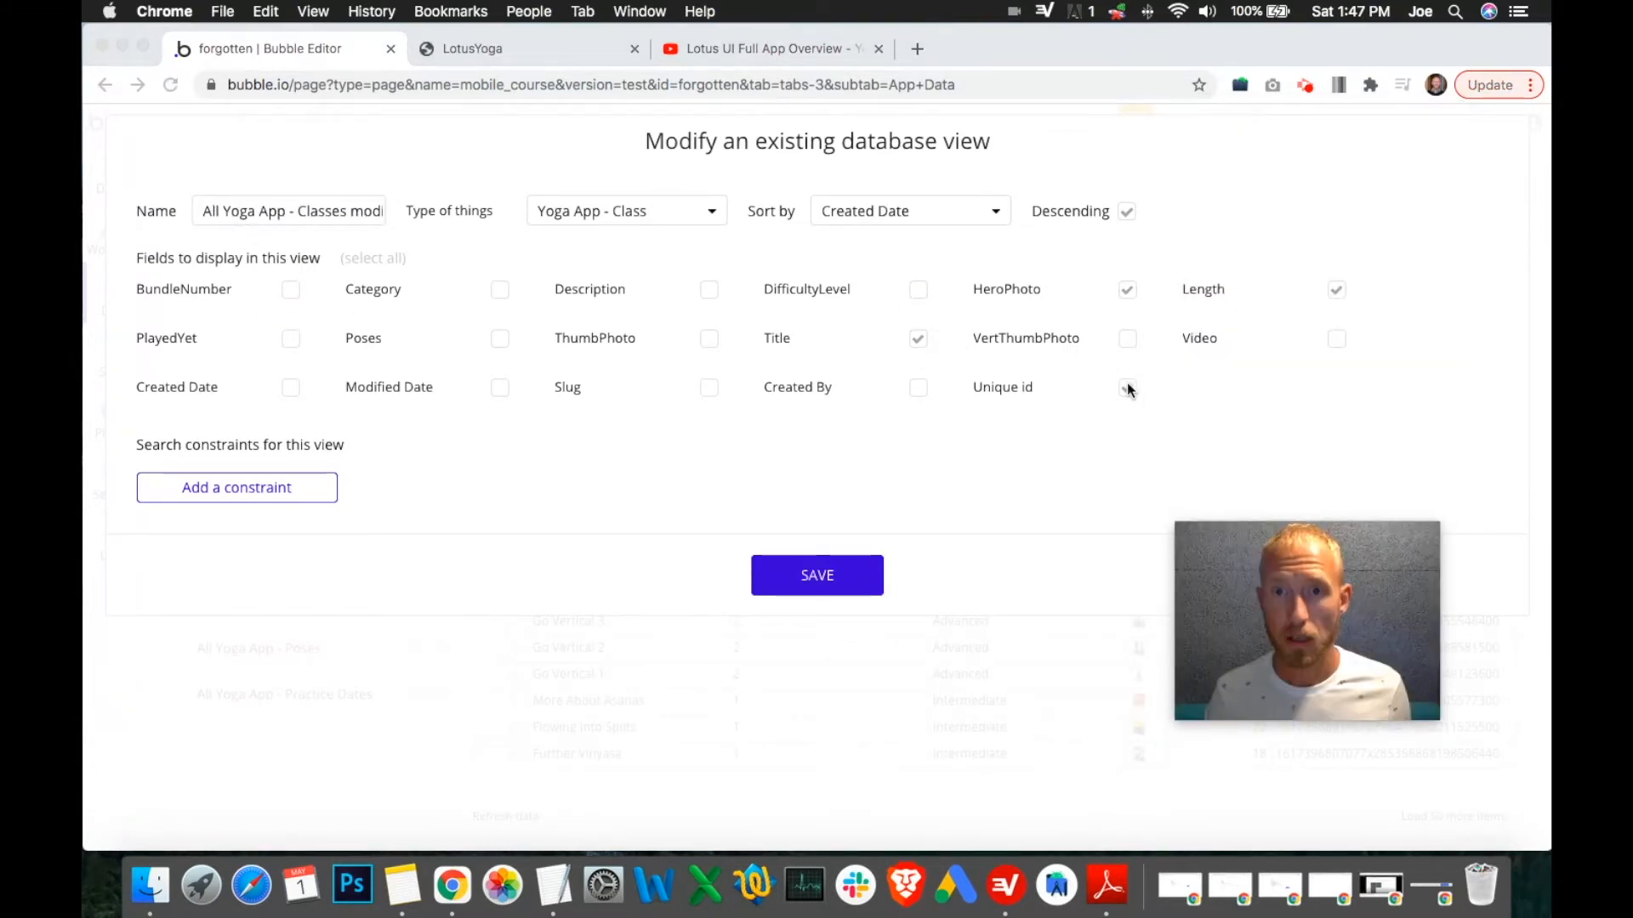
{"action": "left_click", "coordinate": [1124, 291]}
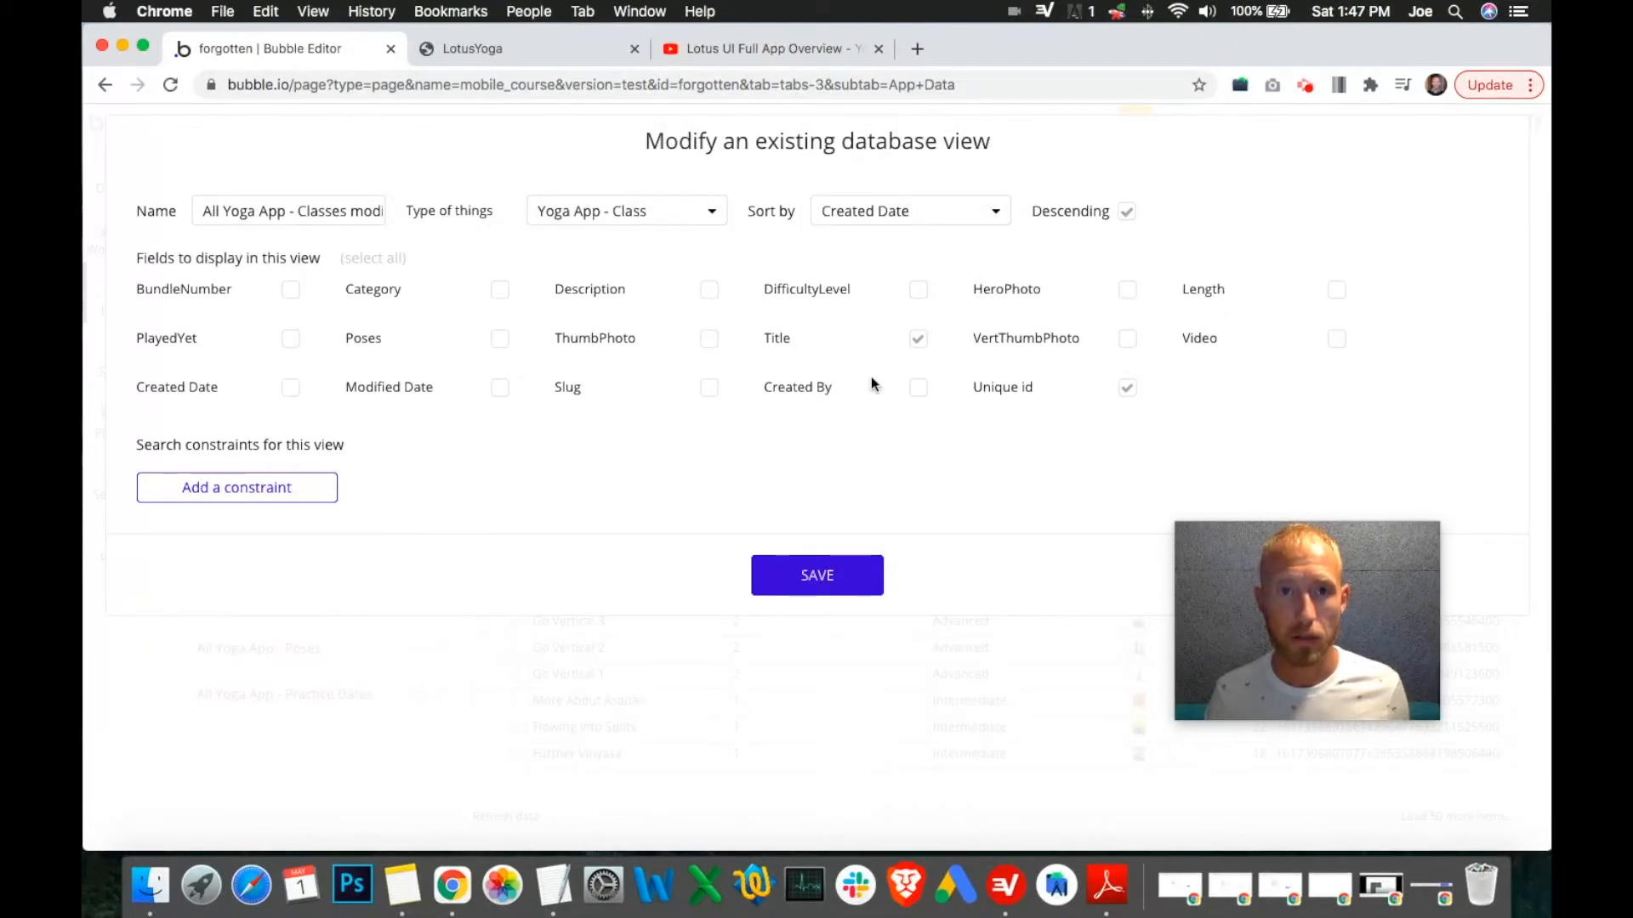
{"action": "left_click", "coordinate": [827, 580]}
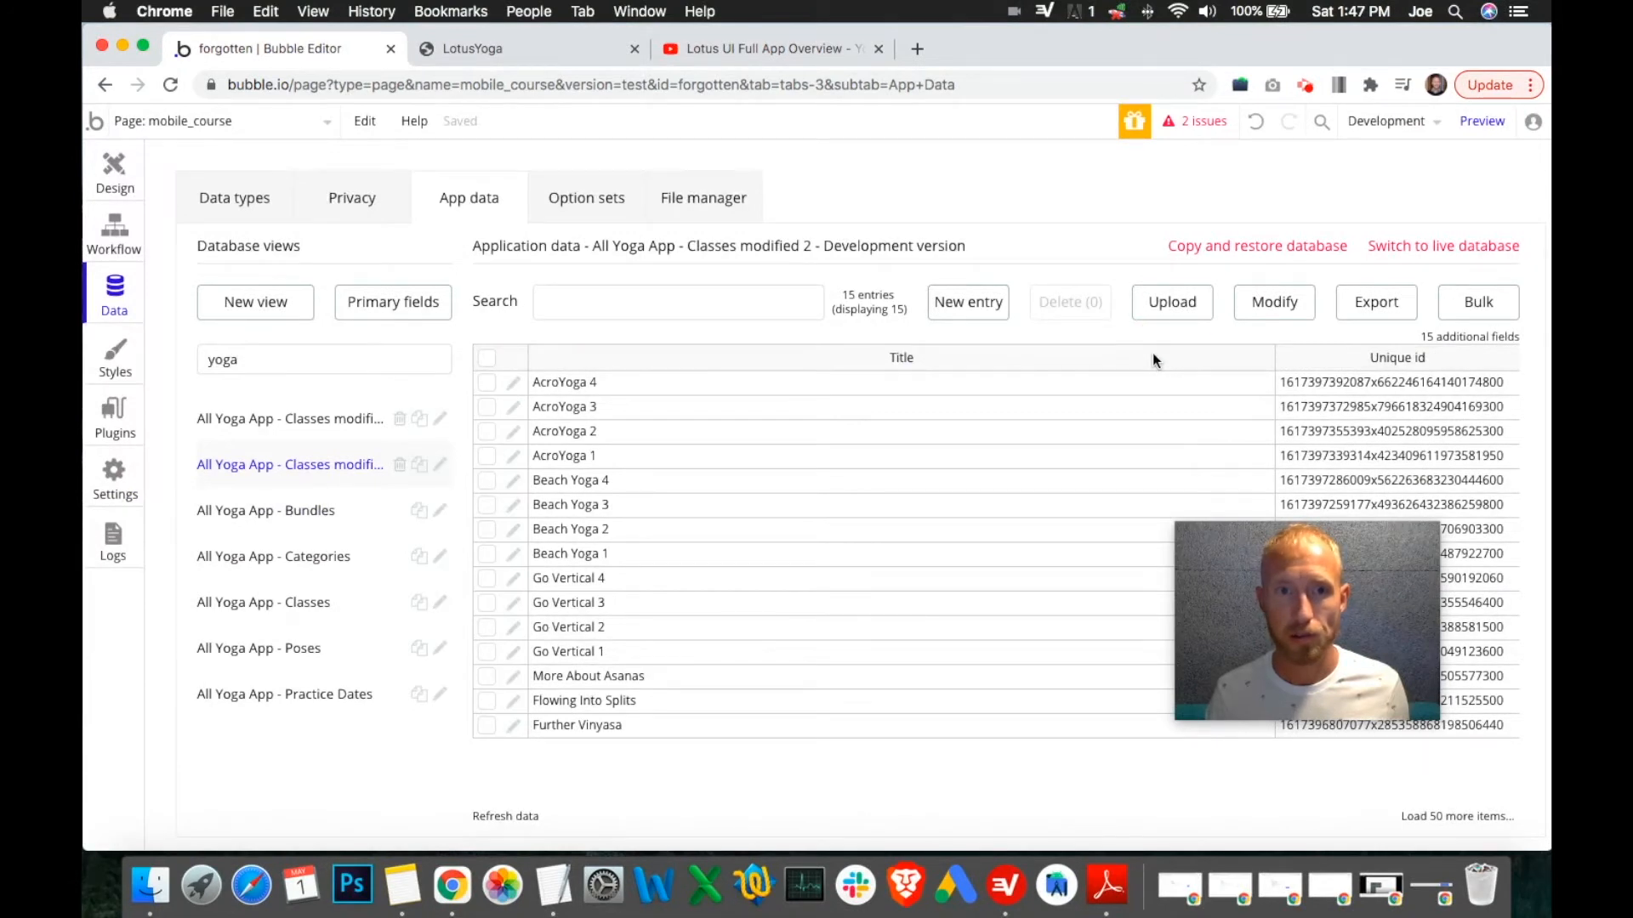
Sort the classes in the Classes modified 2 view by Title in ascending order.
{"action": "left_click", "coordinate": [886, 356]}
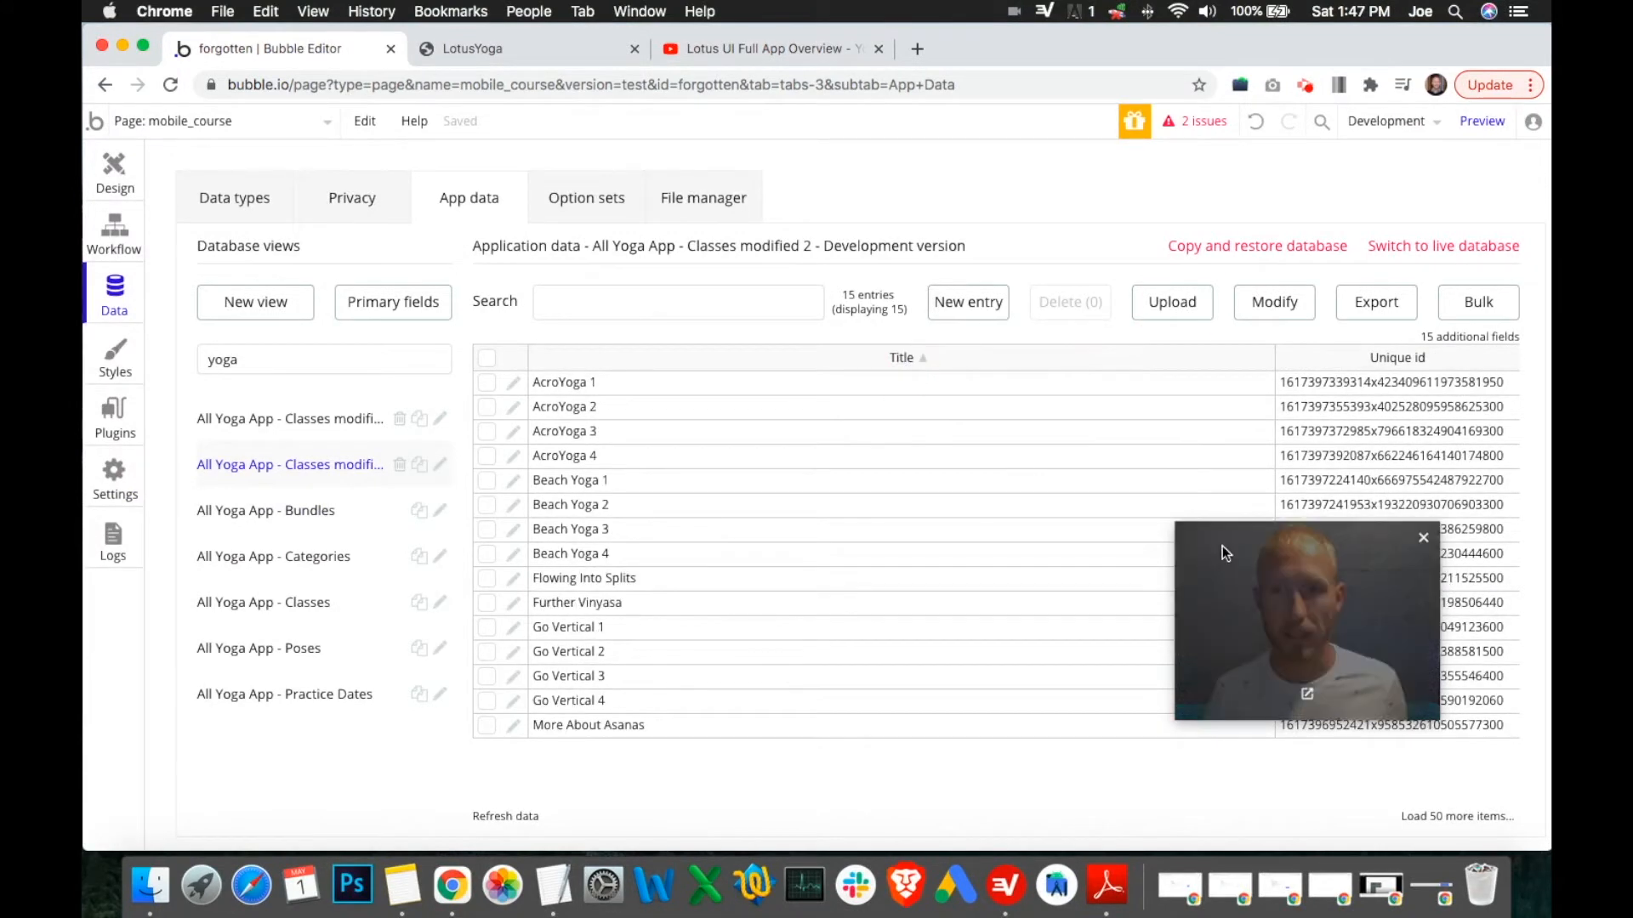
{"action": "left_click_drag", "start_coordinate": [340, 485], "coordinate": [262, 482]}
{"action": "left_click", "coordinate": [1239, 383]}
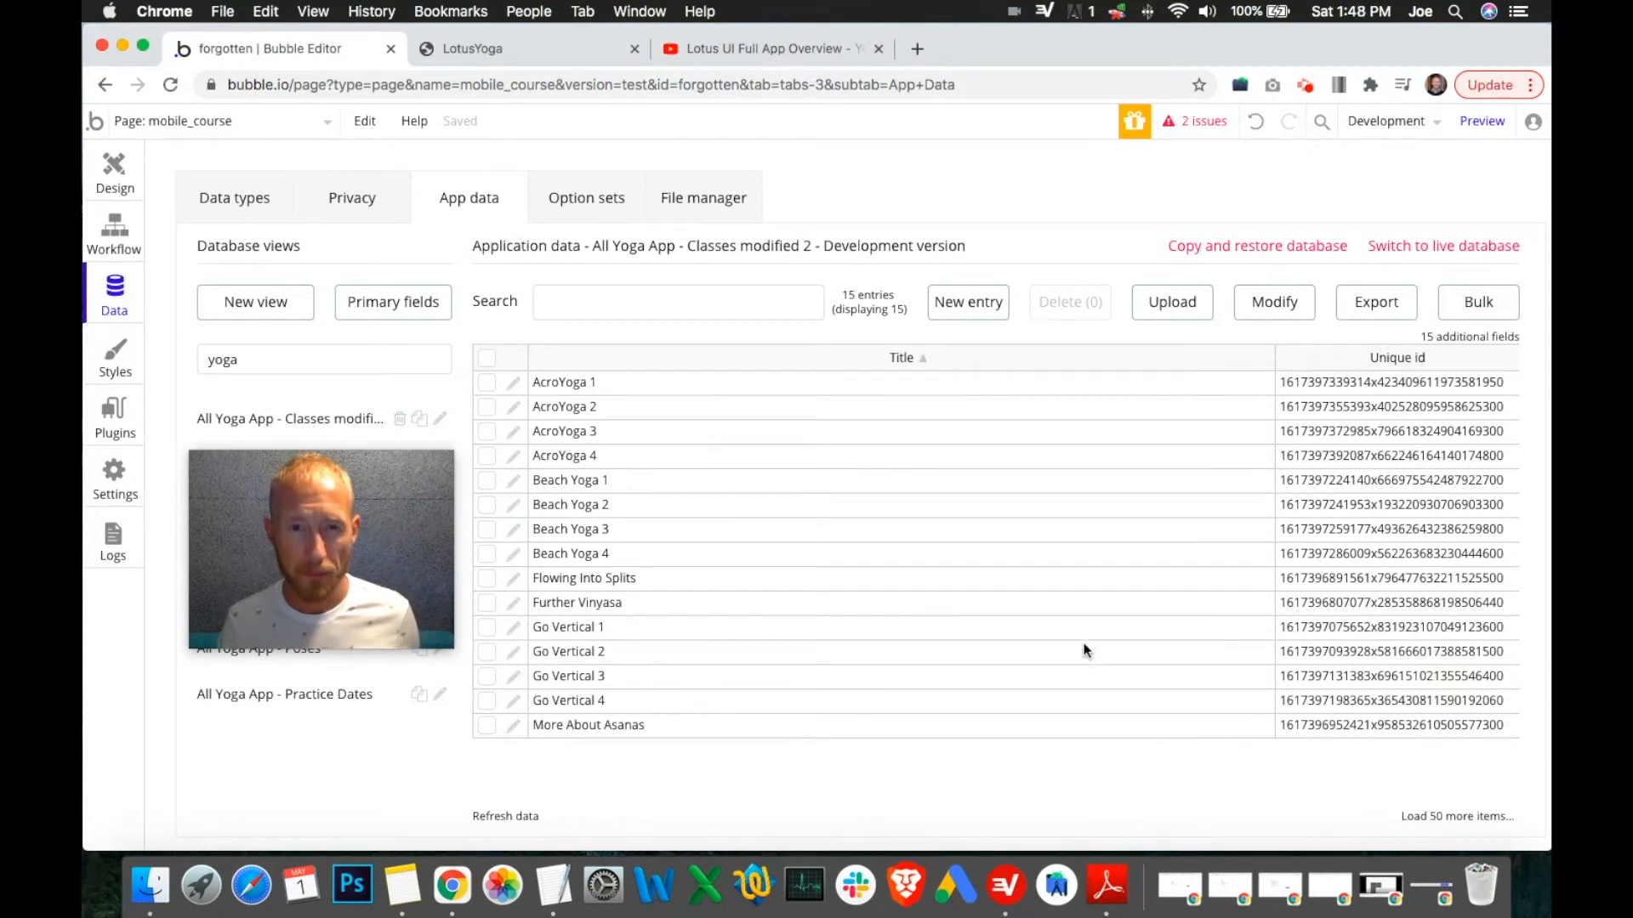
Copy the AcroYoga 1–4 and Beach Yoga 1–4 titles and unique ids into the TextEdit note 2021-05-01, separating the two series with a blank line.
{"action": "left_click_drag", "start_coordinate": [784, 381], "coordinate": [1299, 563]}
{"action": "key", "text": "cmd+c"}
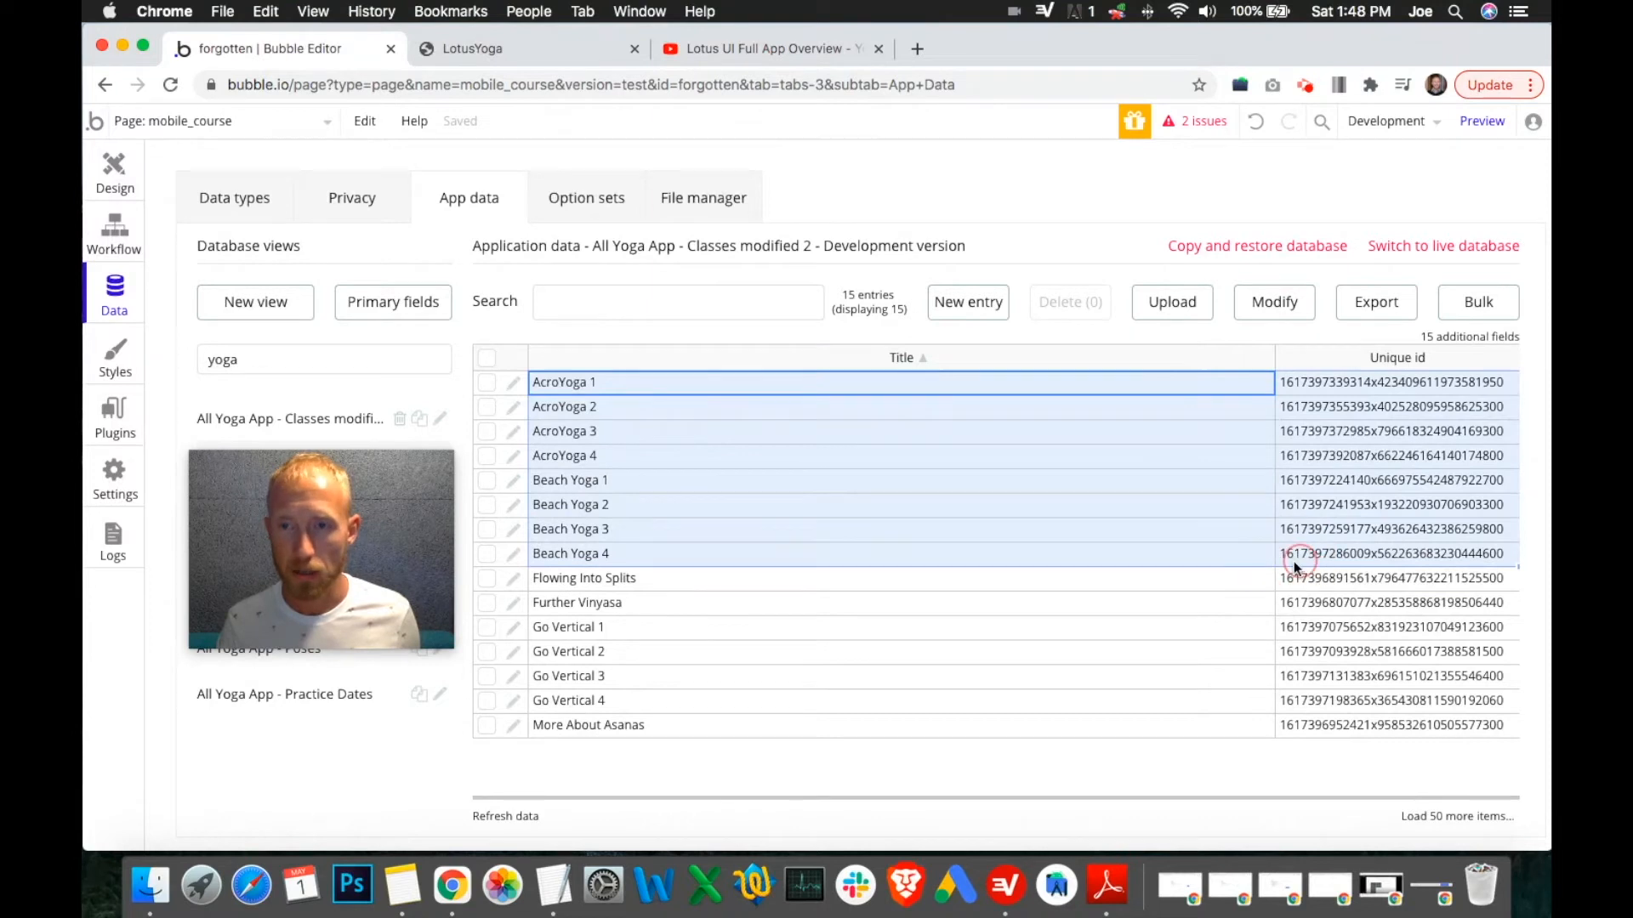
{"action": "left_click", "coordinate": [554, 884]}
{"action": "key", "text": "cmd+v"}
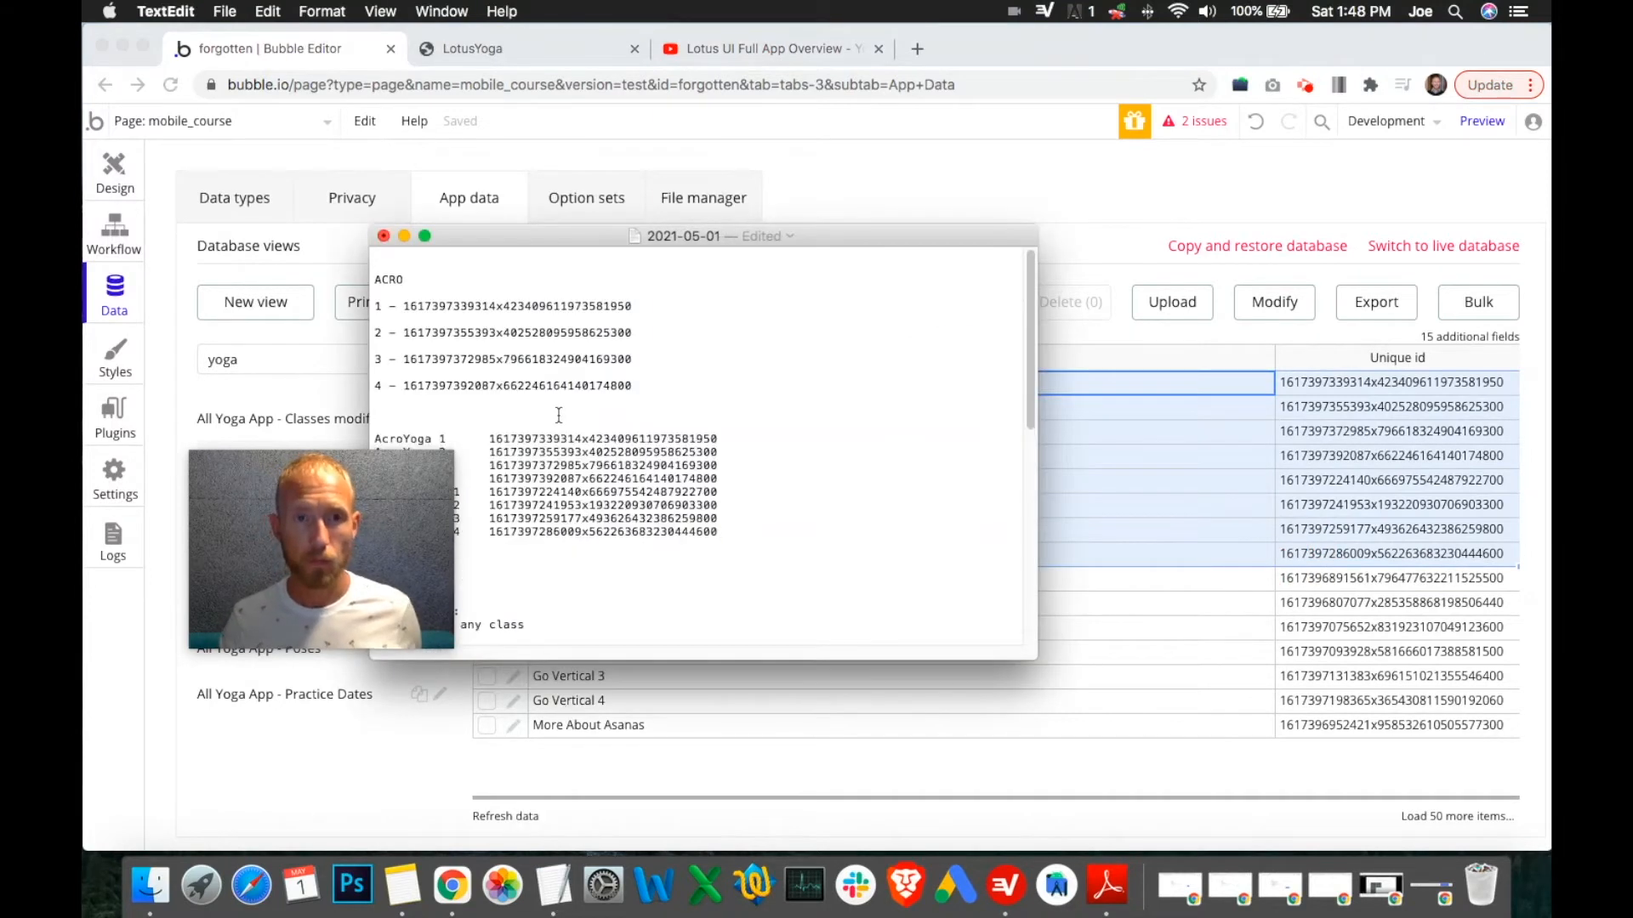
{"action": "key", "text": "Return"}
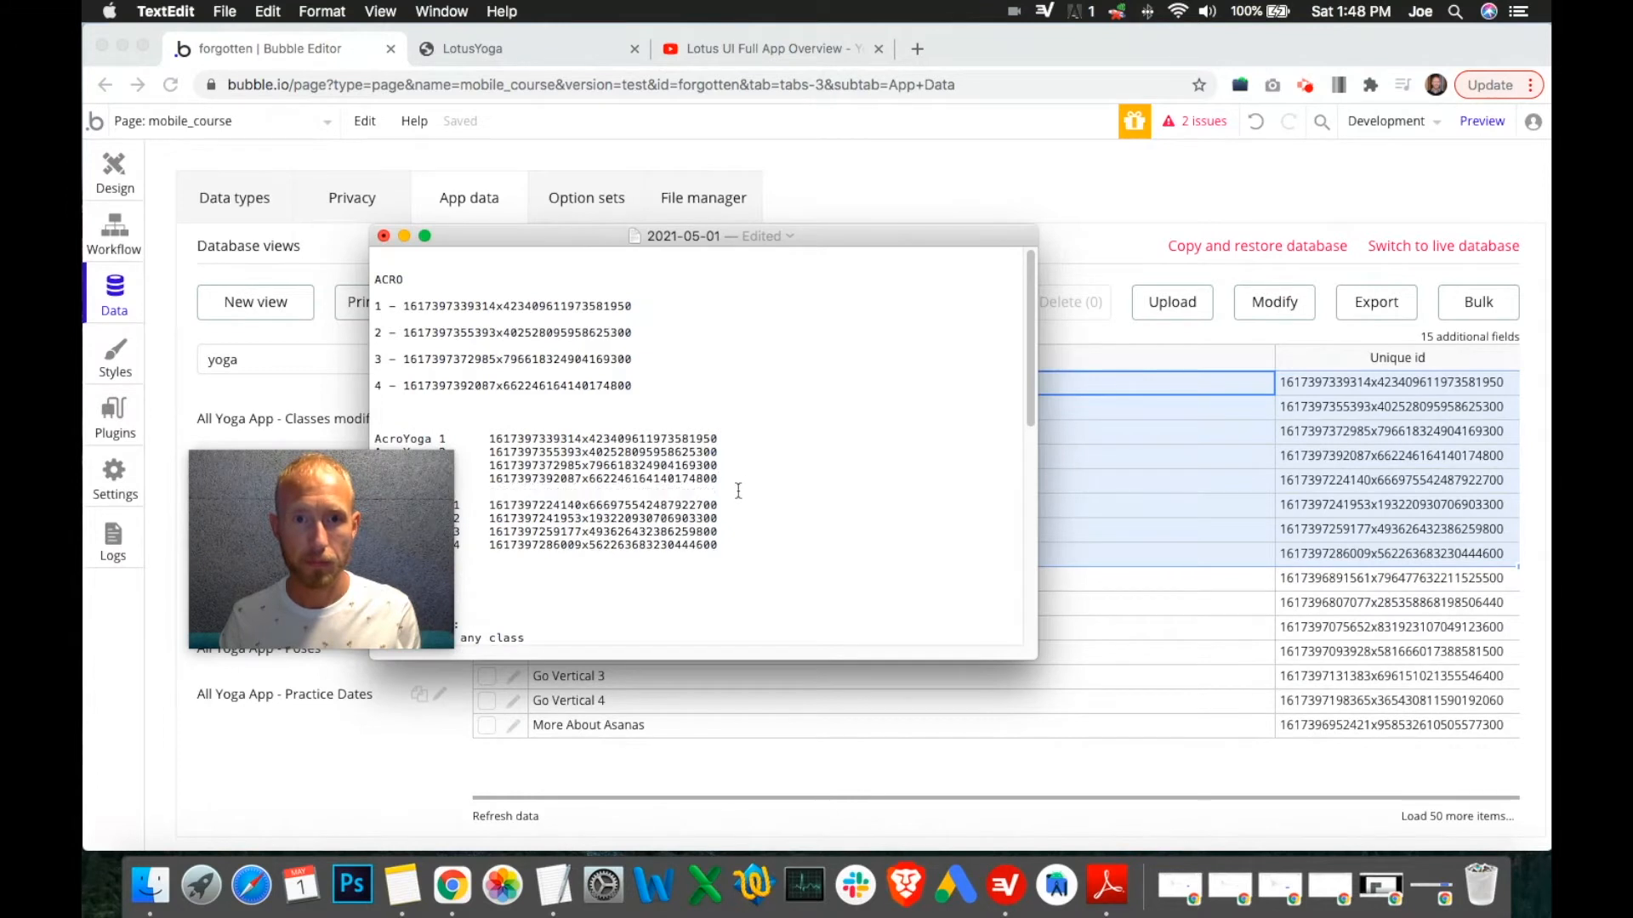
Copy the Go Vertical 1–4 titles and unique ids from Bubble into the TextEdit note below the Beach Yoga series.
{"action": "left_click", "coordinate": [1216, 625]}
{"action": "left_click_drag", "start_coordinate": [607, 631], "coordinate": [1320, 703]}
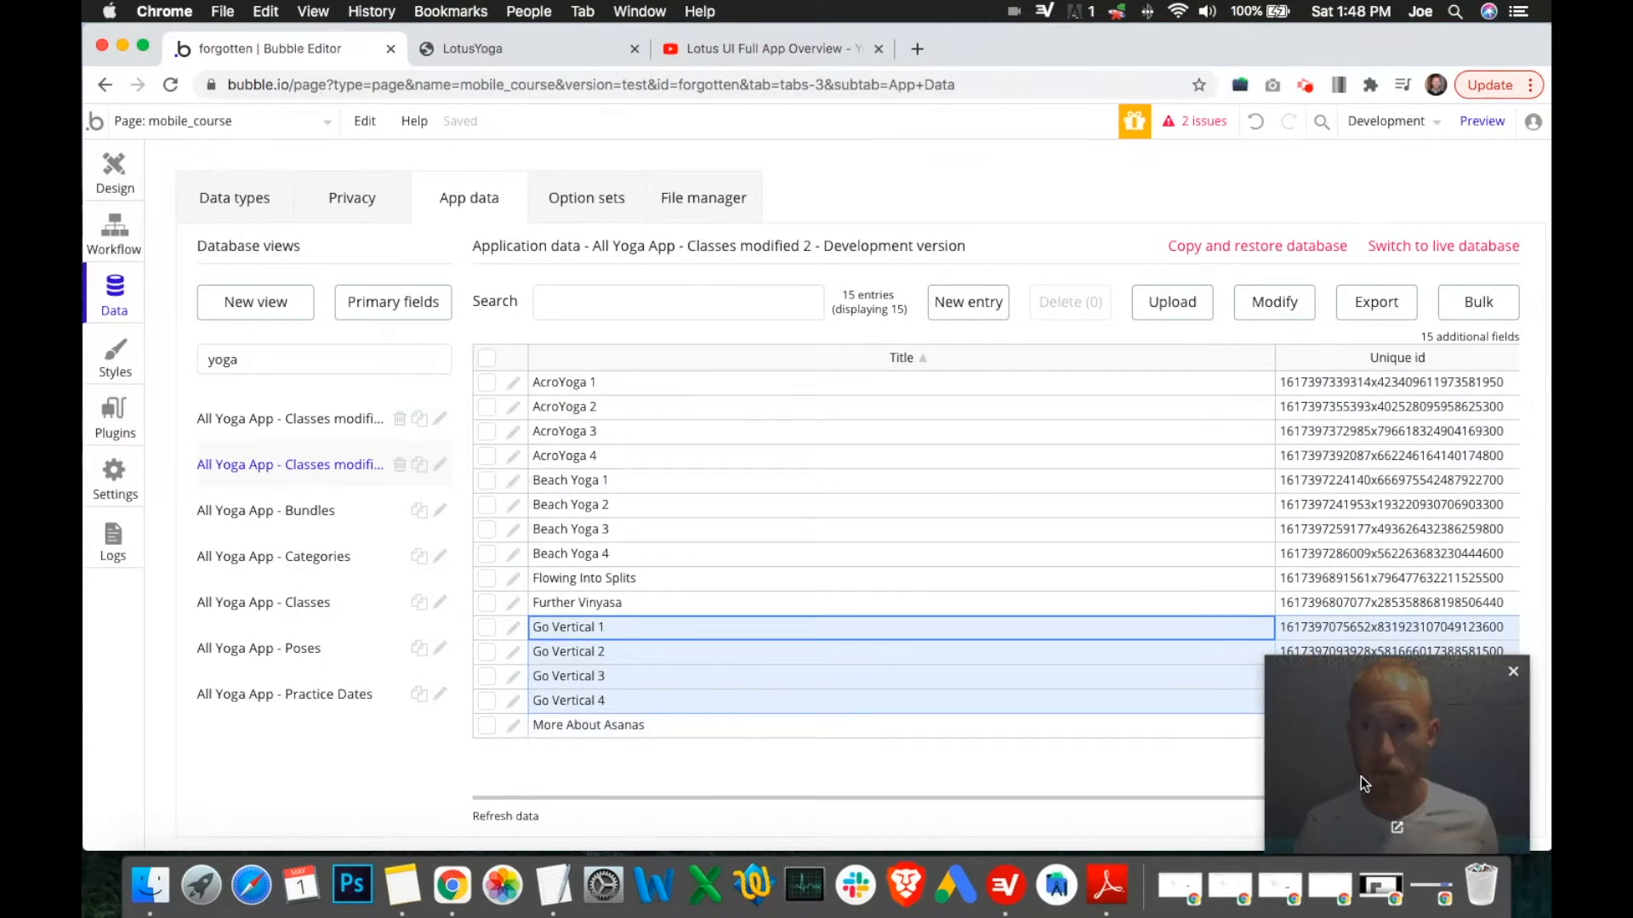
{"action": "left_click", "coordinate": [553, 884]}
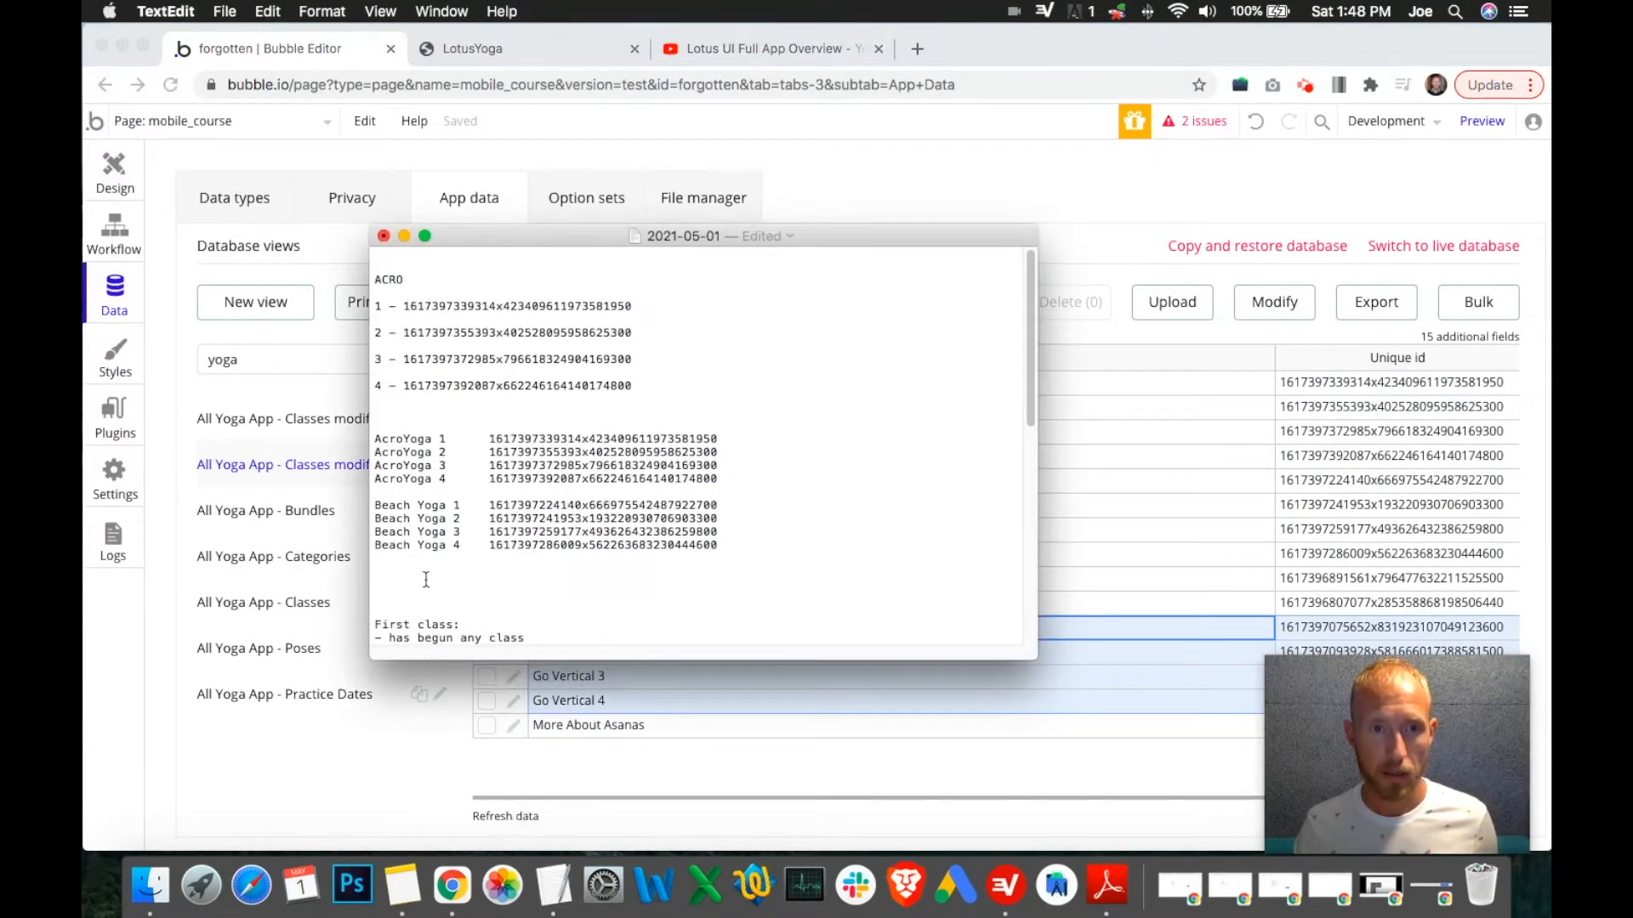
{"action": "key", "text": "super+v"}
Copy the Flowing Into Splits and Further Vinyasa titles and unique ids from Bubble into the TextEdit note, aligning both ids in one column.
{"action": "left_click", "coordinate": [722, 696]}
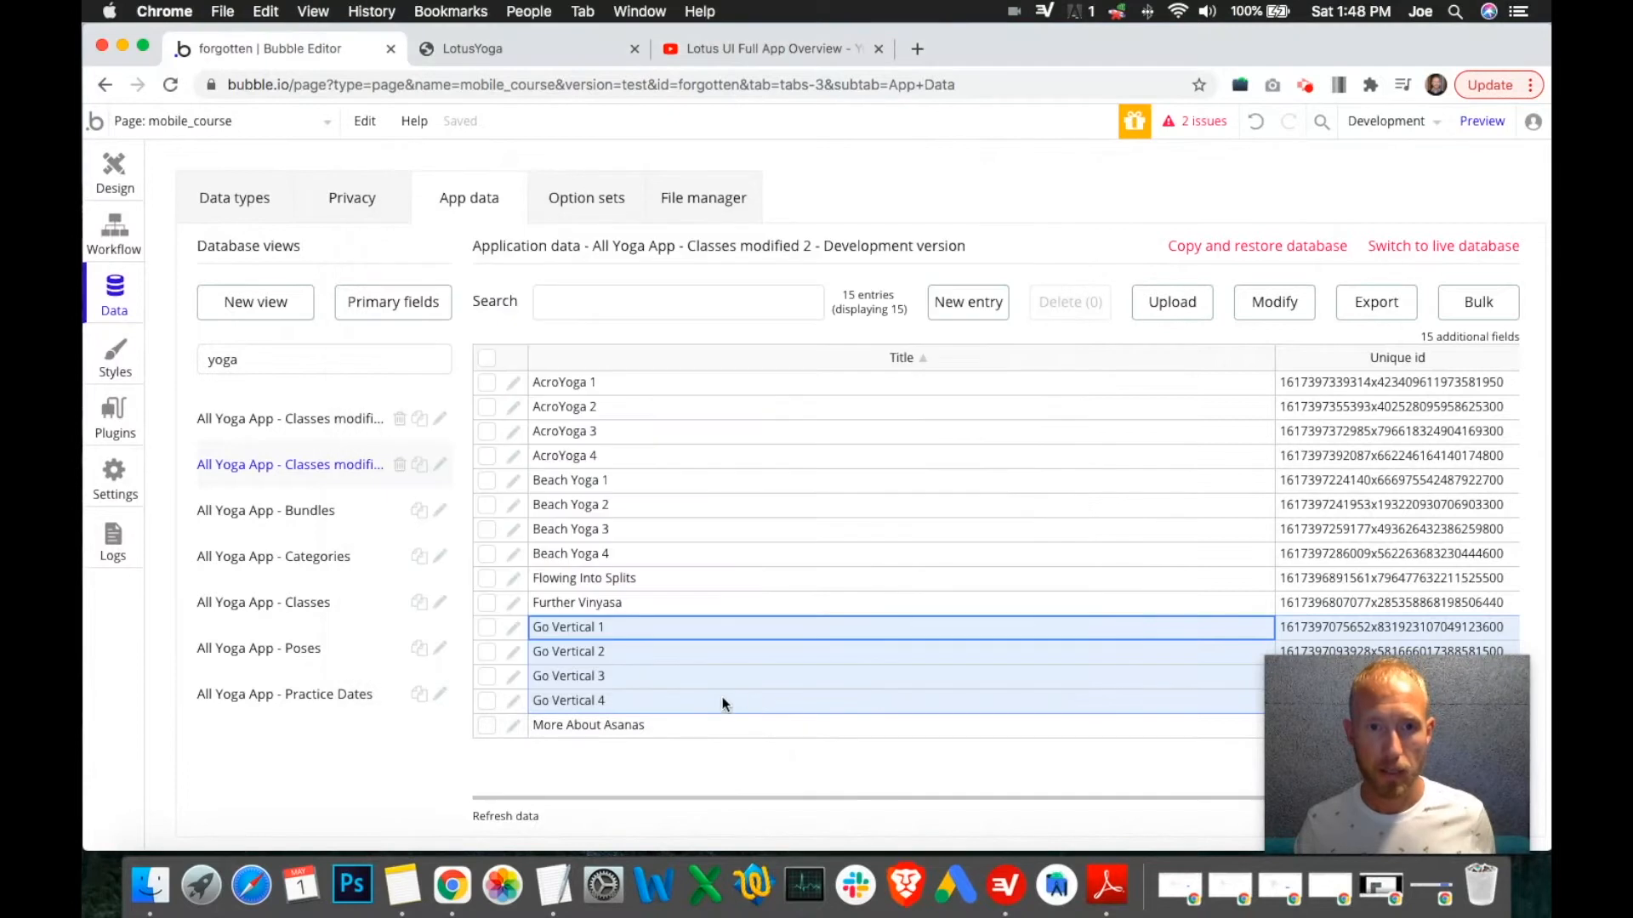
{"action": "left_click_drag", "start_coordinate": [648, 581], "coordinate": [723, 606]}
{"action": "left_click_drag", "start_coordinate": [1253, 605], "coordinate": [1298, 604]}
{"action": "key", "text": "cmd+c"}
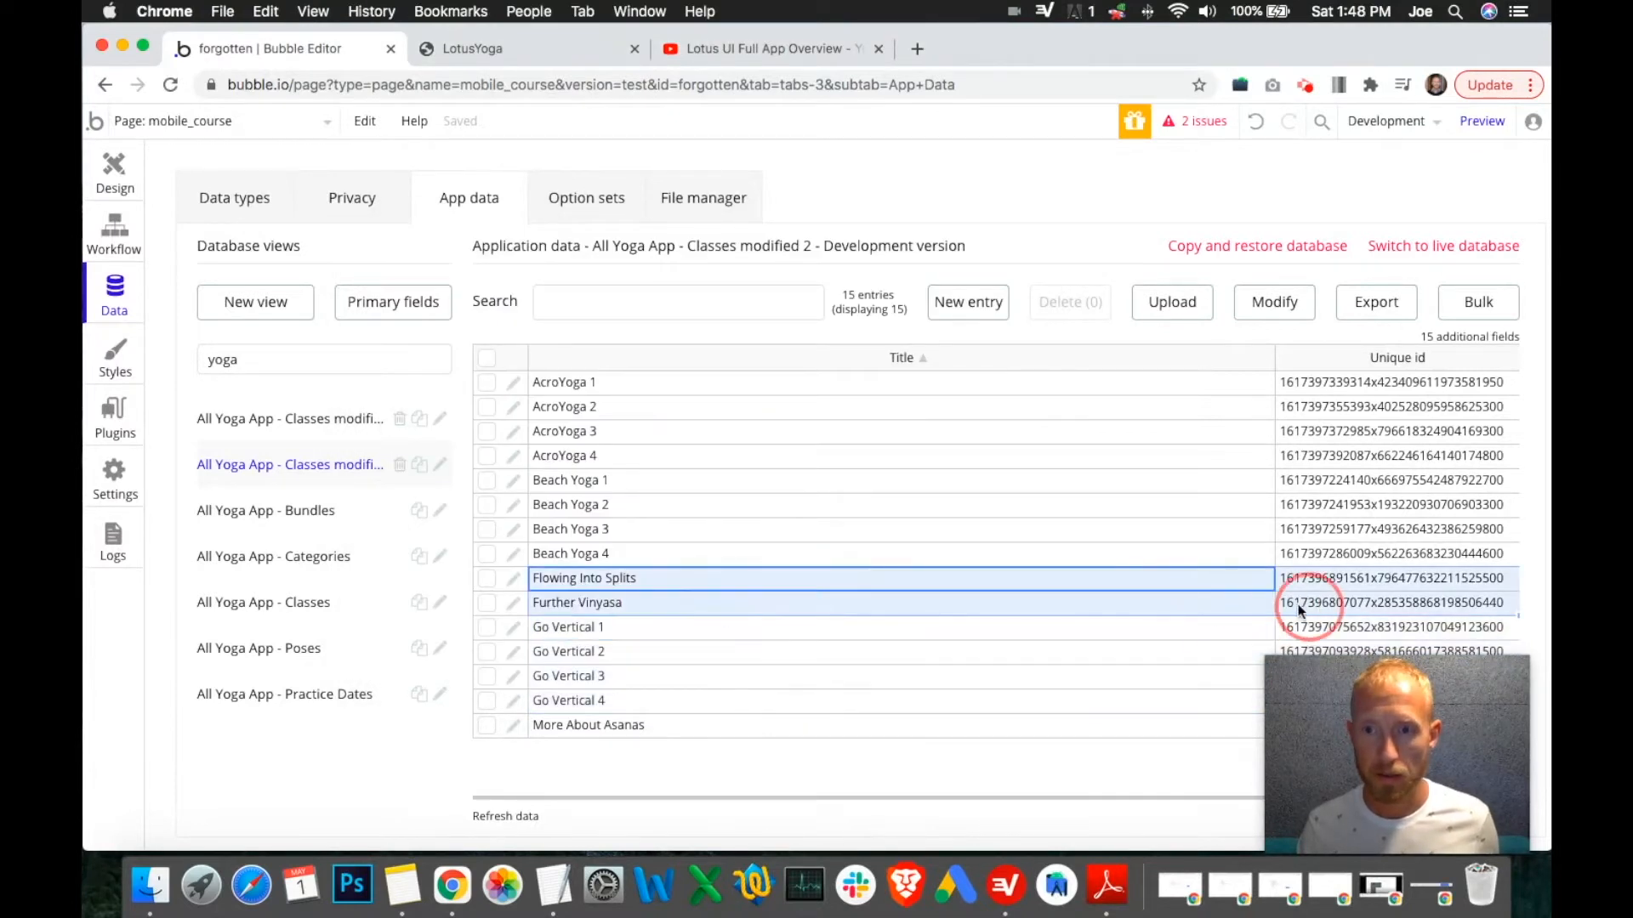
{"action": "left_click", "coordinate": [557, 885]}
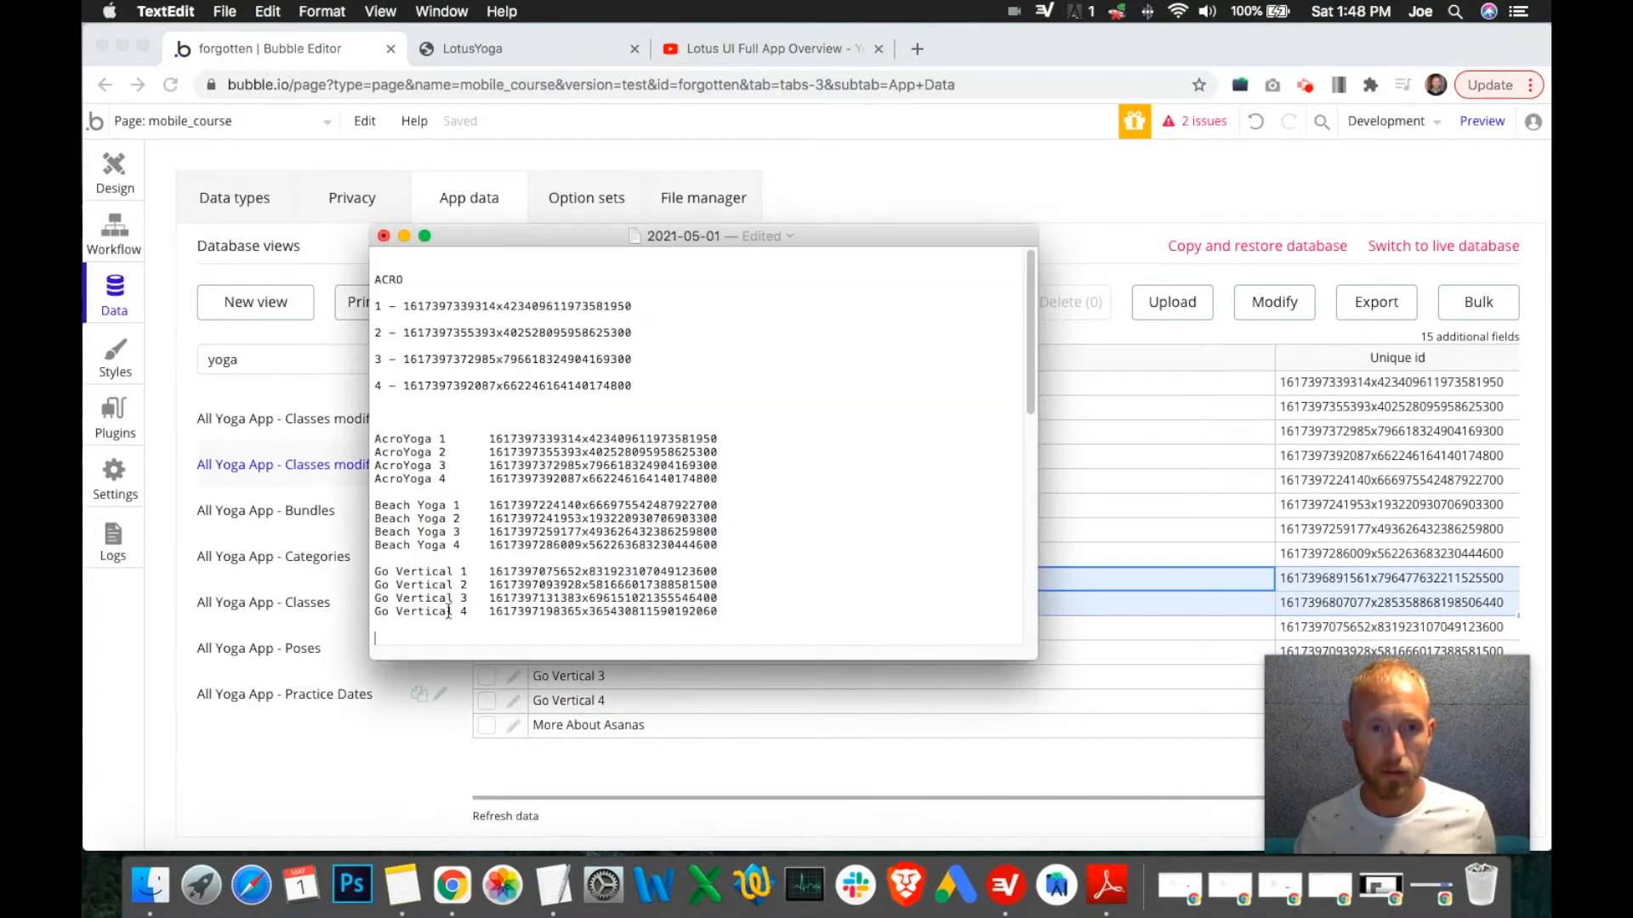
{"action": "key", "text": "cmd+v"}
{"action": "scroll", "coordinate": [550, 579], "scroll_direction": "down", "scroll_amount": 3}
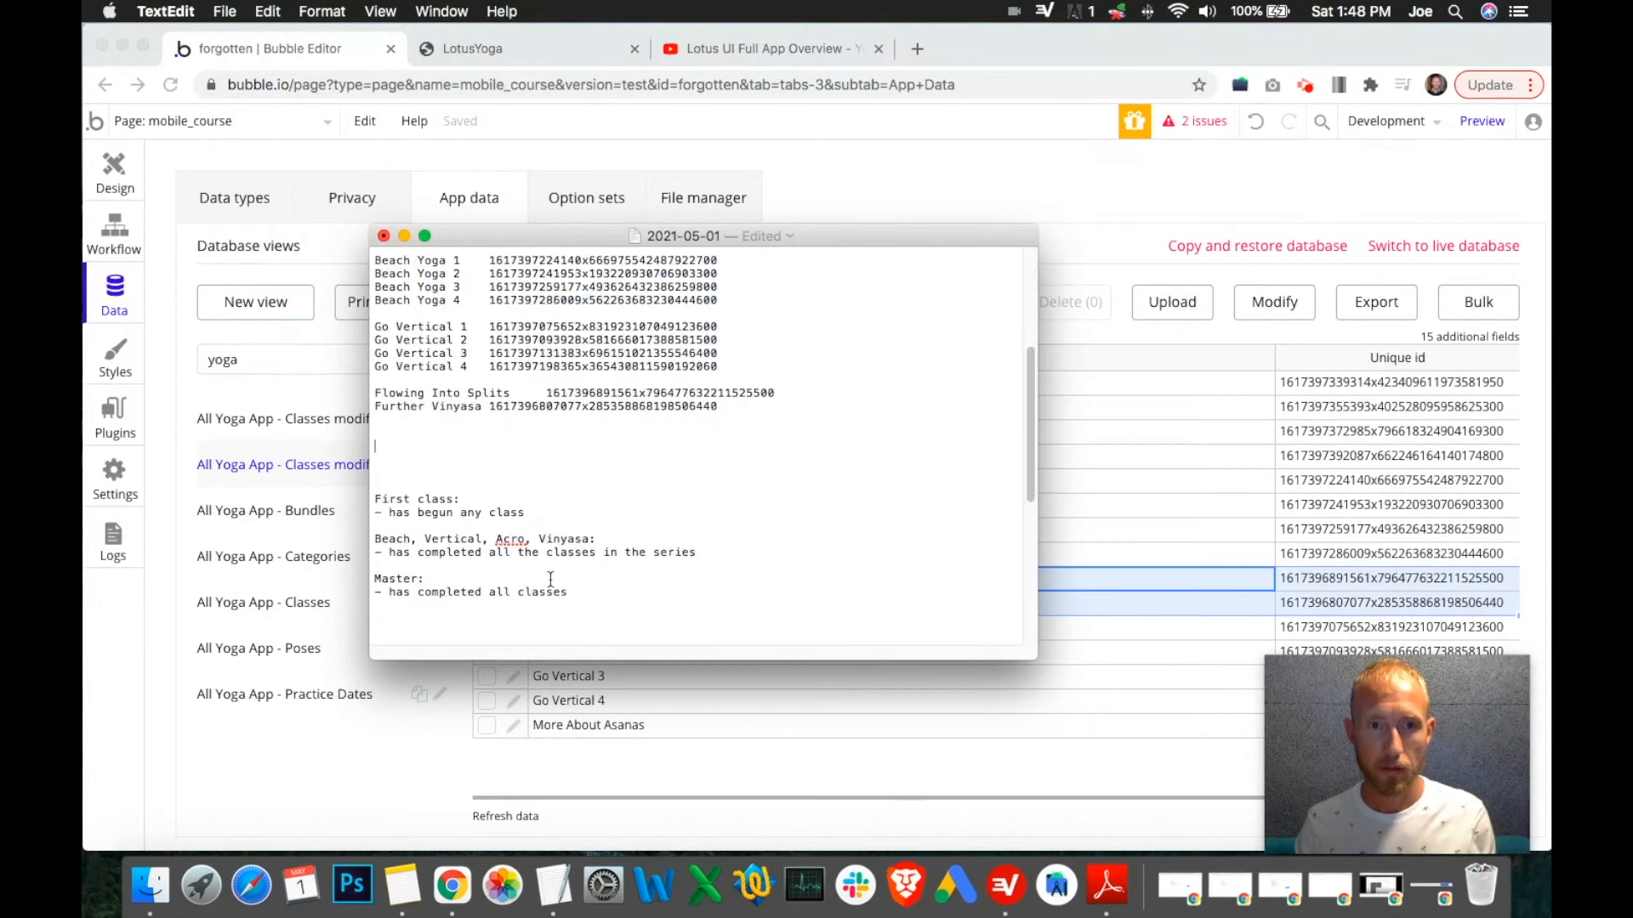
{"action": "left_click", "coordinate": [490, 406]}
{"action": "key", "text": "Tab"}
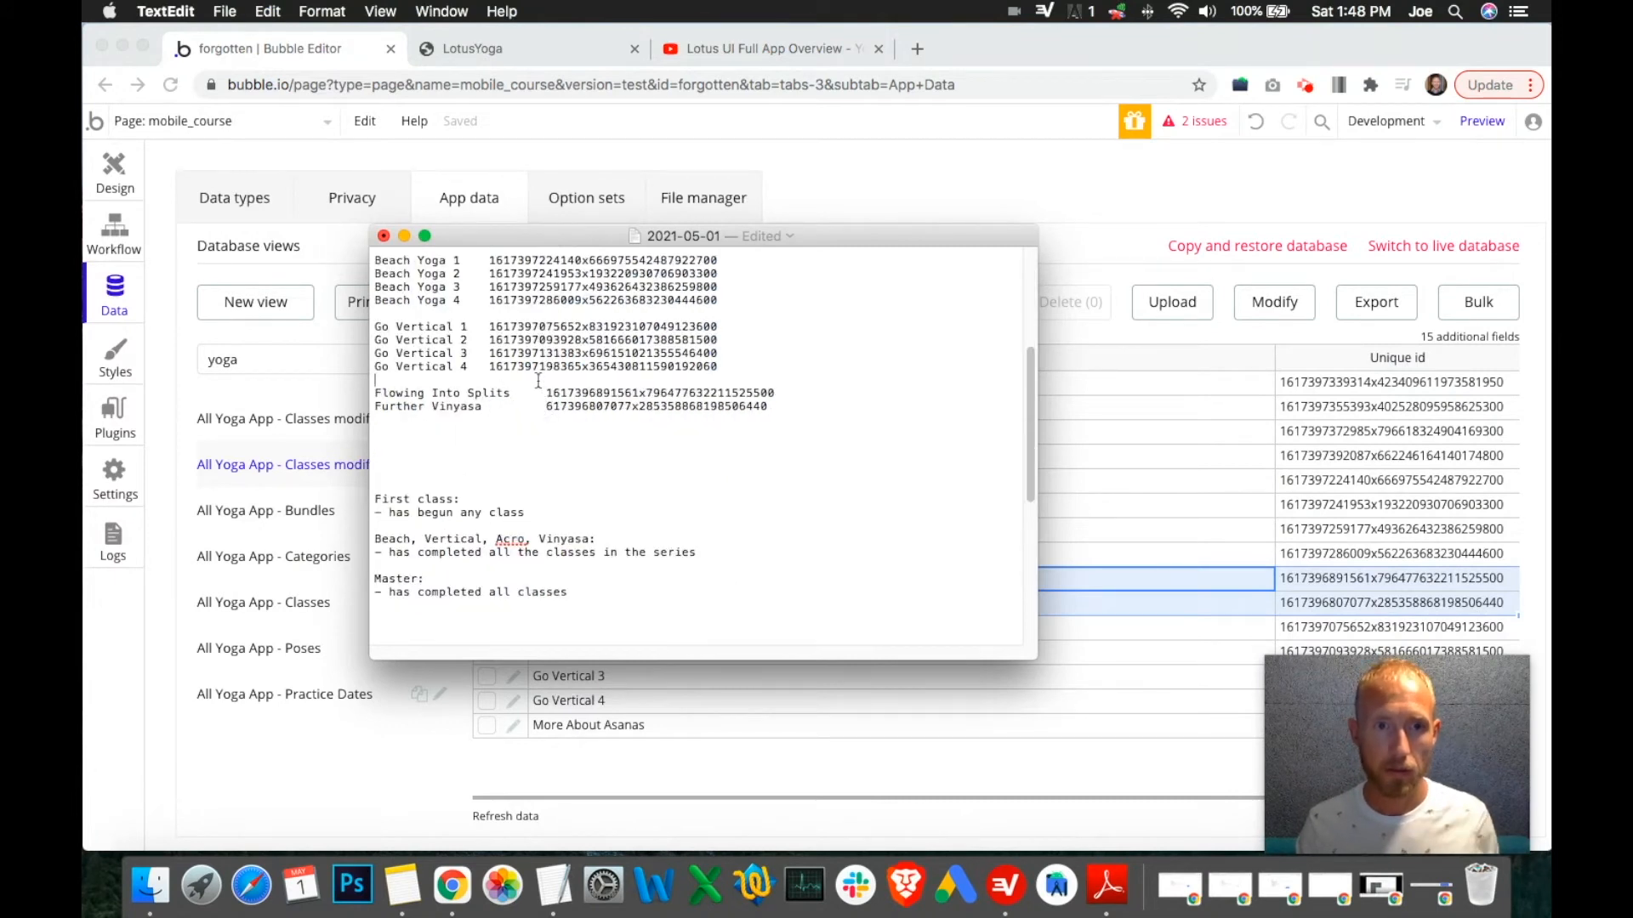
Copy the More About Asanas title and unique id from Bubble into the TextEdit note below Further Vinyasa.
{"action": "left_click", "coordinate": [722, 726]}
{"action": "left_click", "coordinate": [1038, 734]}
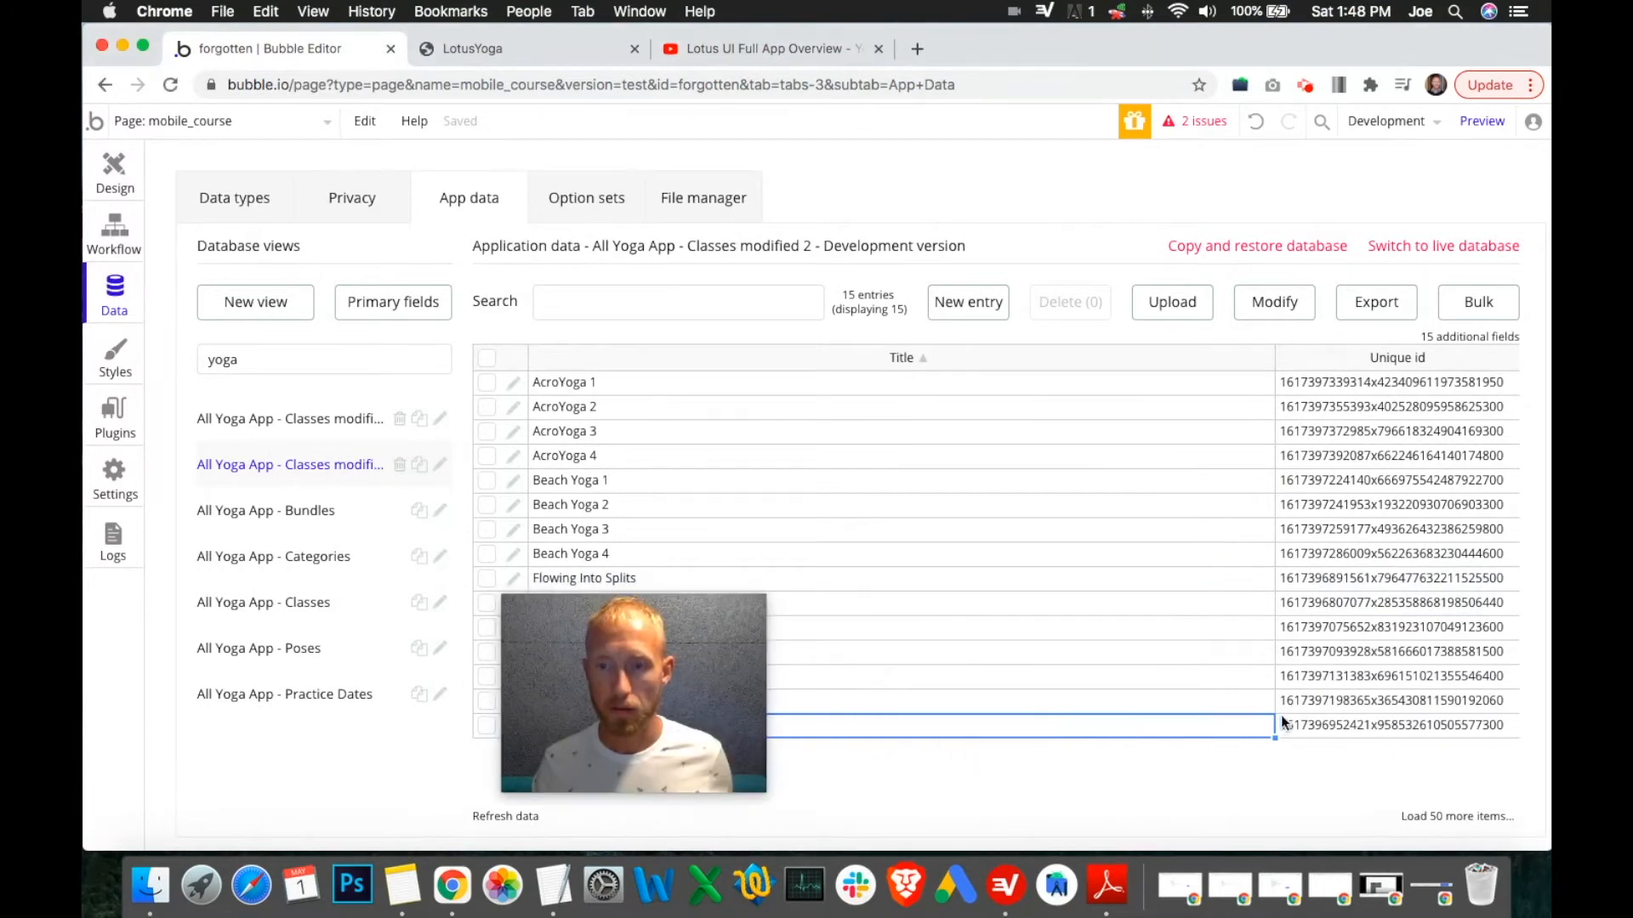
{"action": "left_click", "coordinate": [1250, 723]}
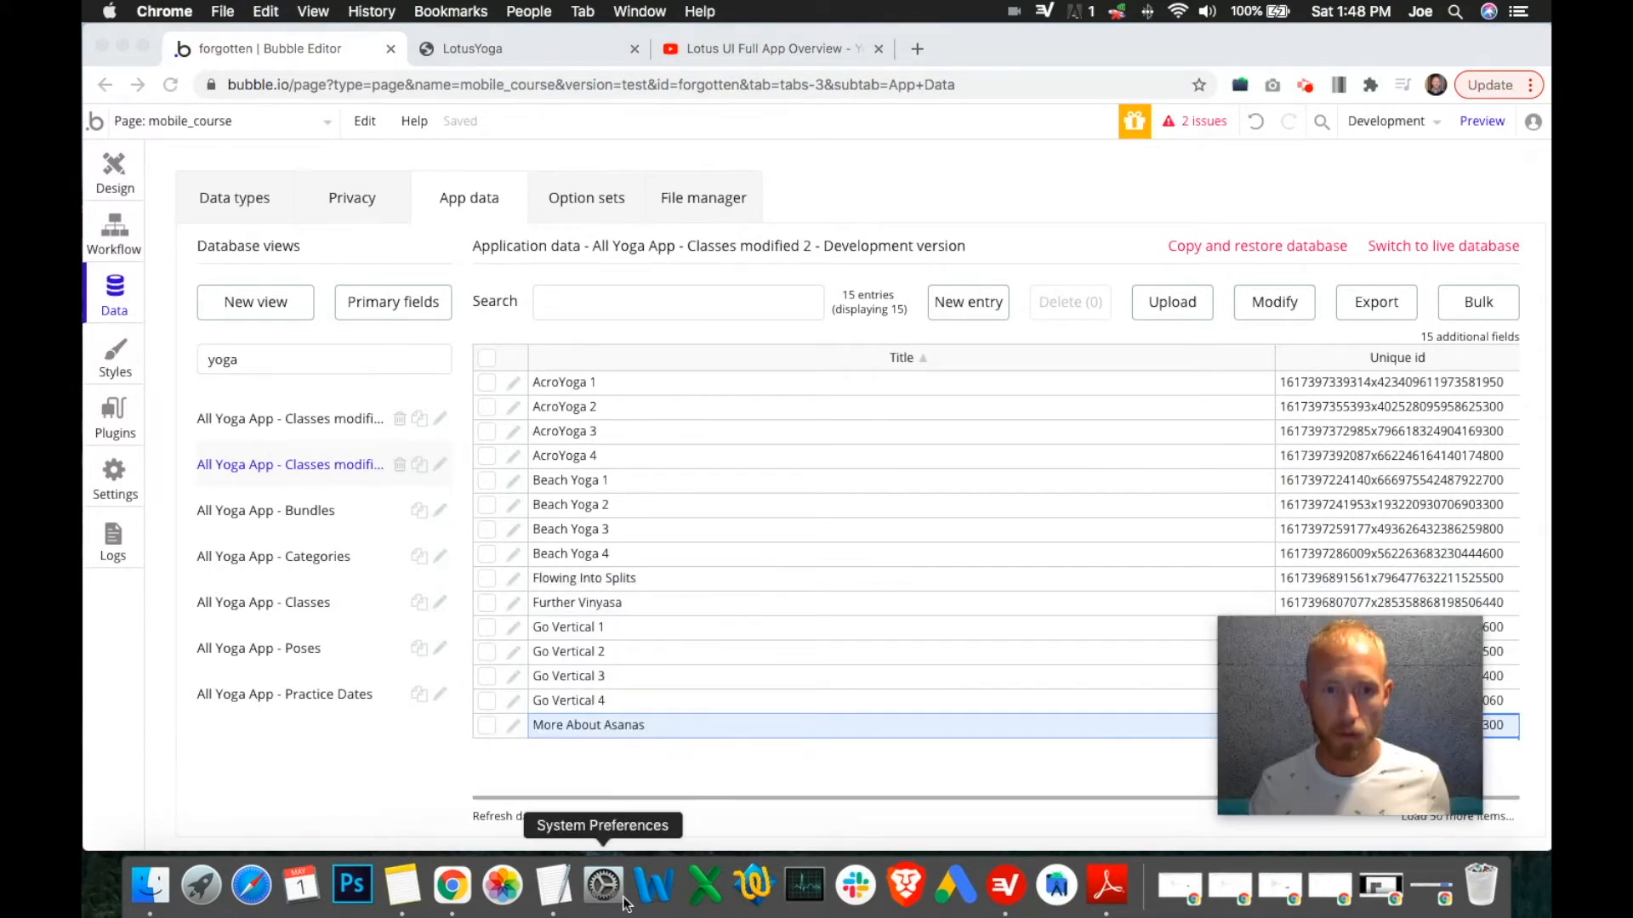
{"action": "left_click", "coordinate": [554, 884]}
{"action": "key", "text": "super+v"}
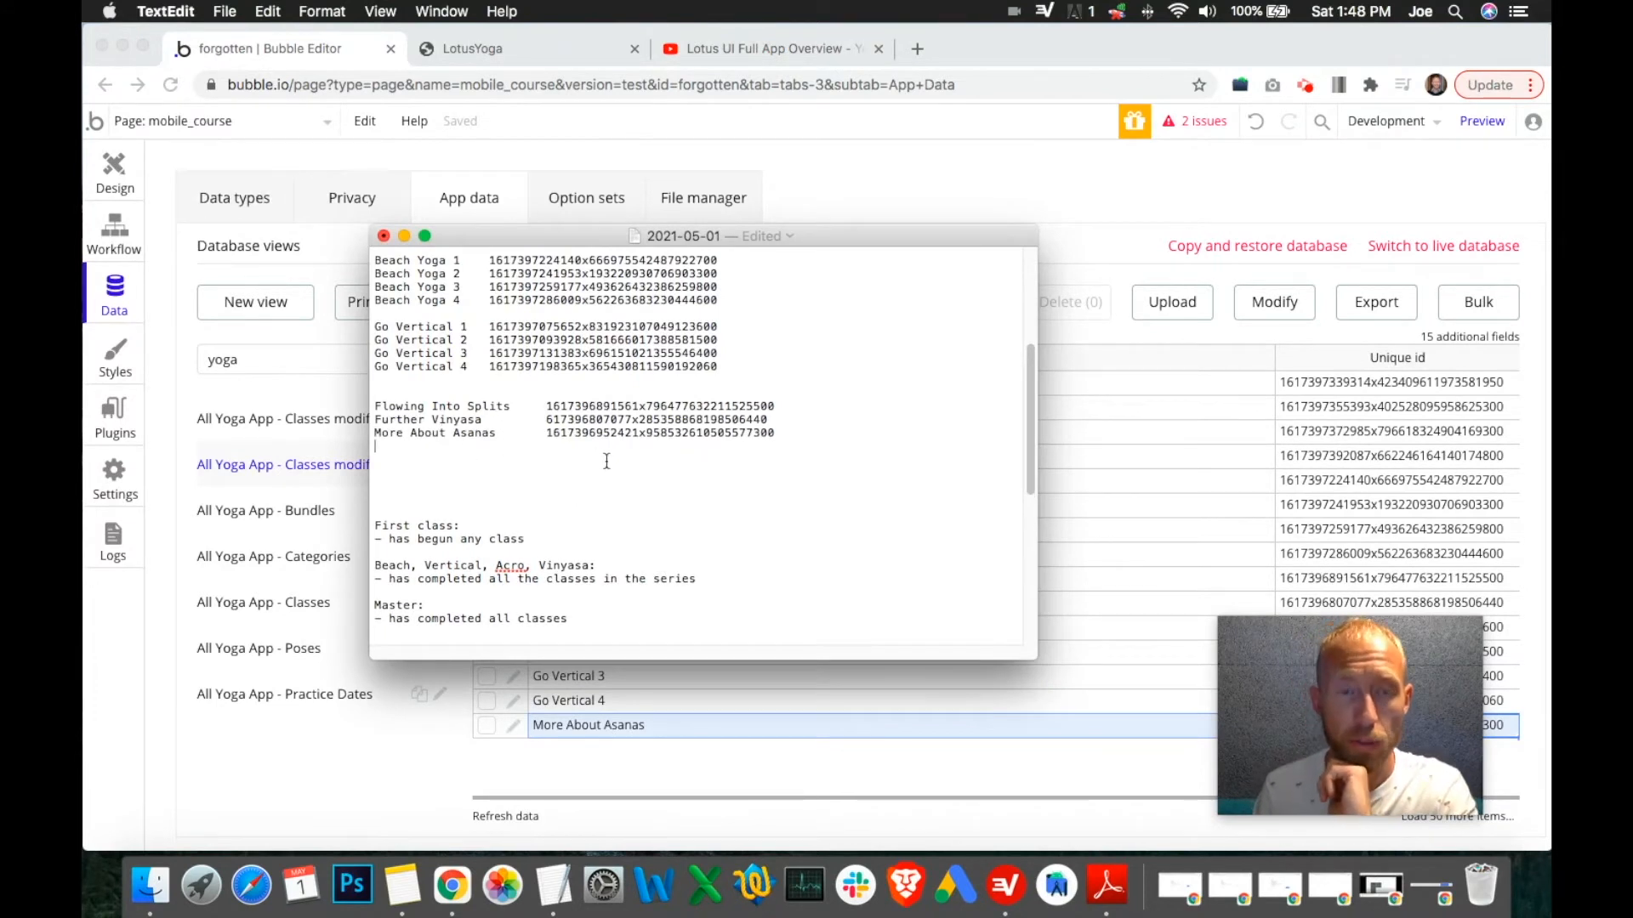
Delete the old numbered ACRO list and a spare blank line above AcroYoga 1, and save the note.
{"action": "scroll", "coordinate": [587, 459], "scroll_direction": "up", "scroll_amount": 1}
{"action": "triple_click", "coordinate": [455, 434]}
{"action": "scroll", "coordinate": [553, 425], "scroll_direction": "up", "scroll_amount": 6}
{"action": "left_click_drag", "start_coordinate": [561, 399], "coordinate": [378, 254]}
{"action": "key", "text": "BackSpace"}
{"action": "key", "text": "Down"}
{"action": "key", "text": "Down"}
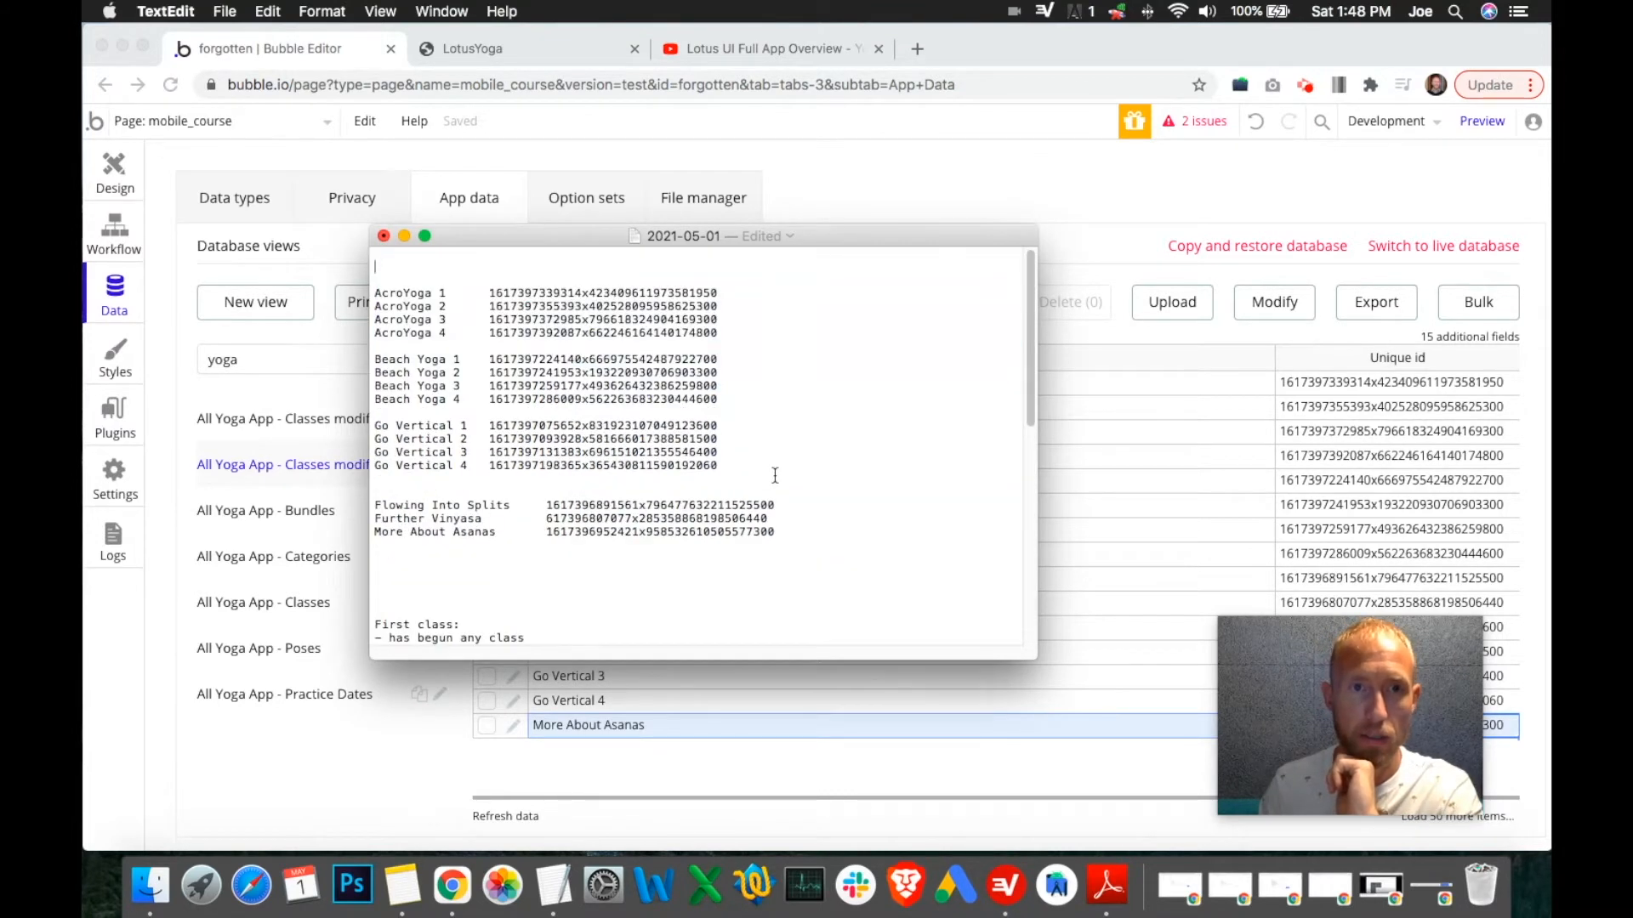
{"action": "key", "text": "BackSpace"}
{"action": "key", "text": "super+s"}
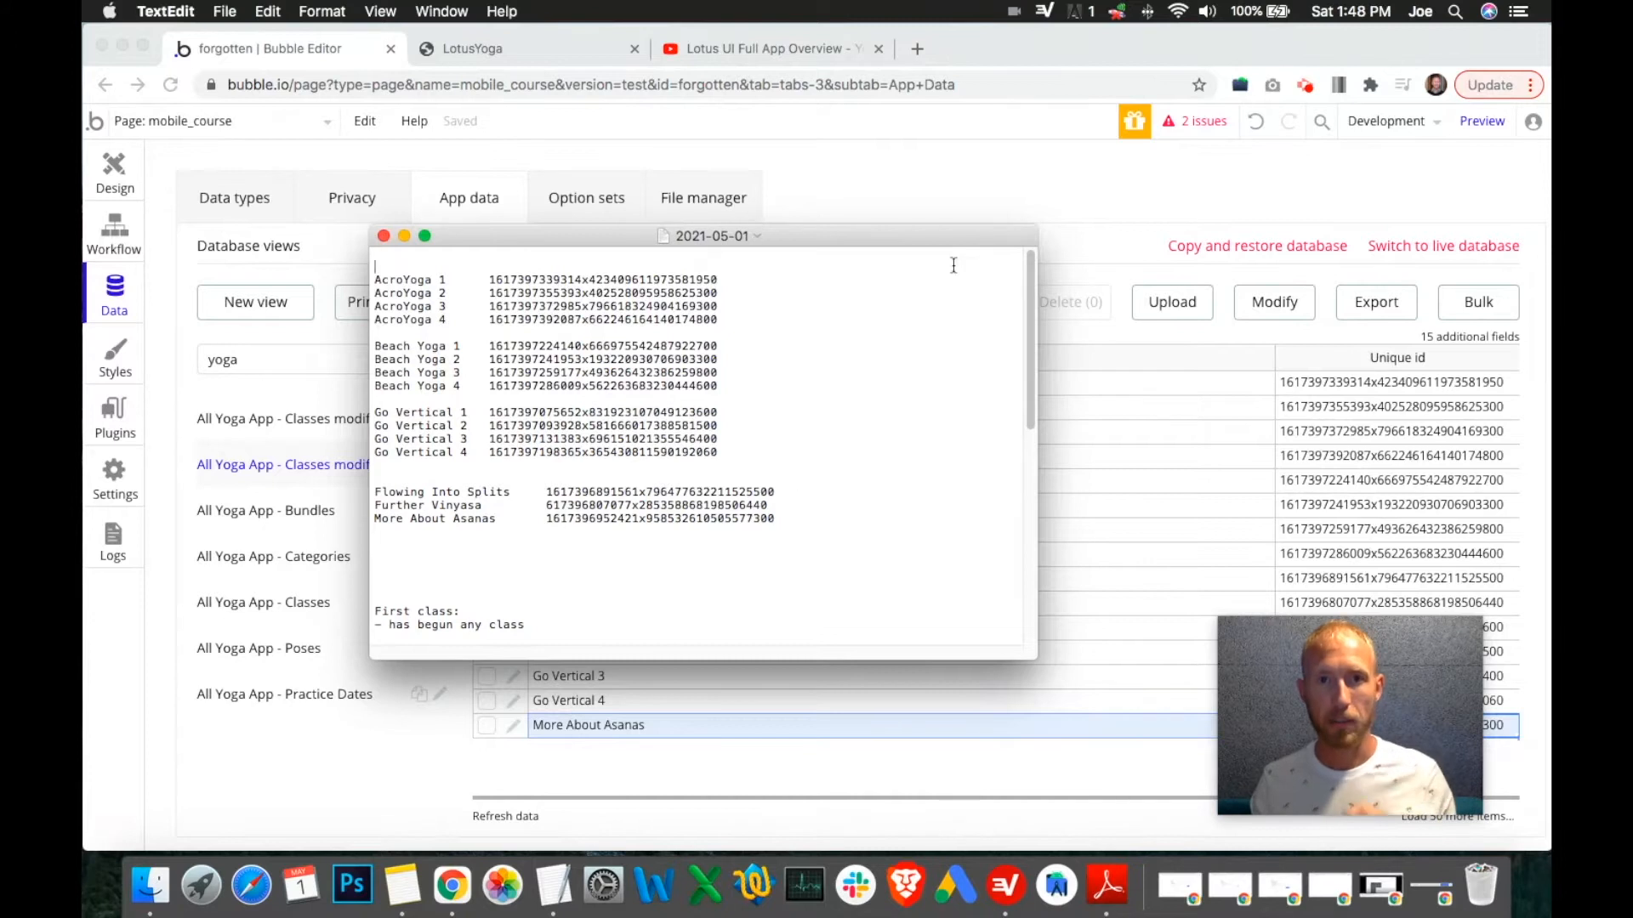
Return to the page design and start the All Acro badge image's condition with Current User's YogaClassesPlayed contains.
{"action": "left_click", "coordinate": [948, 177]}
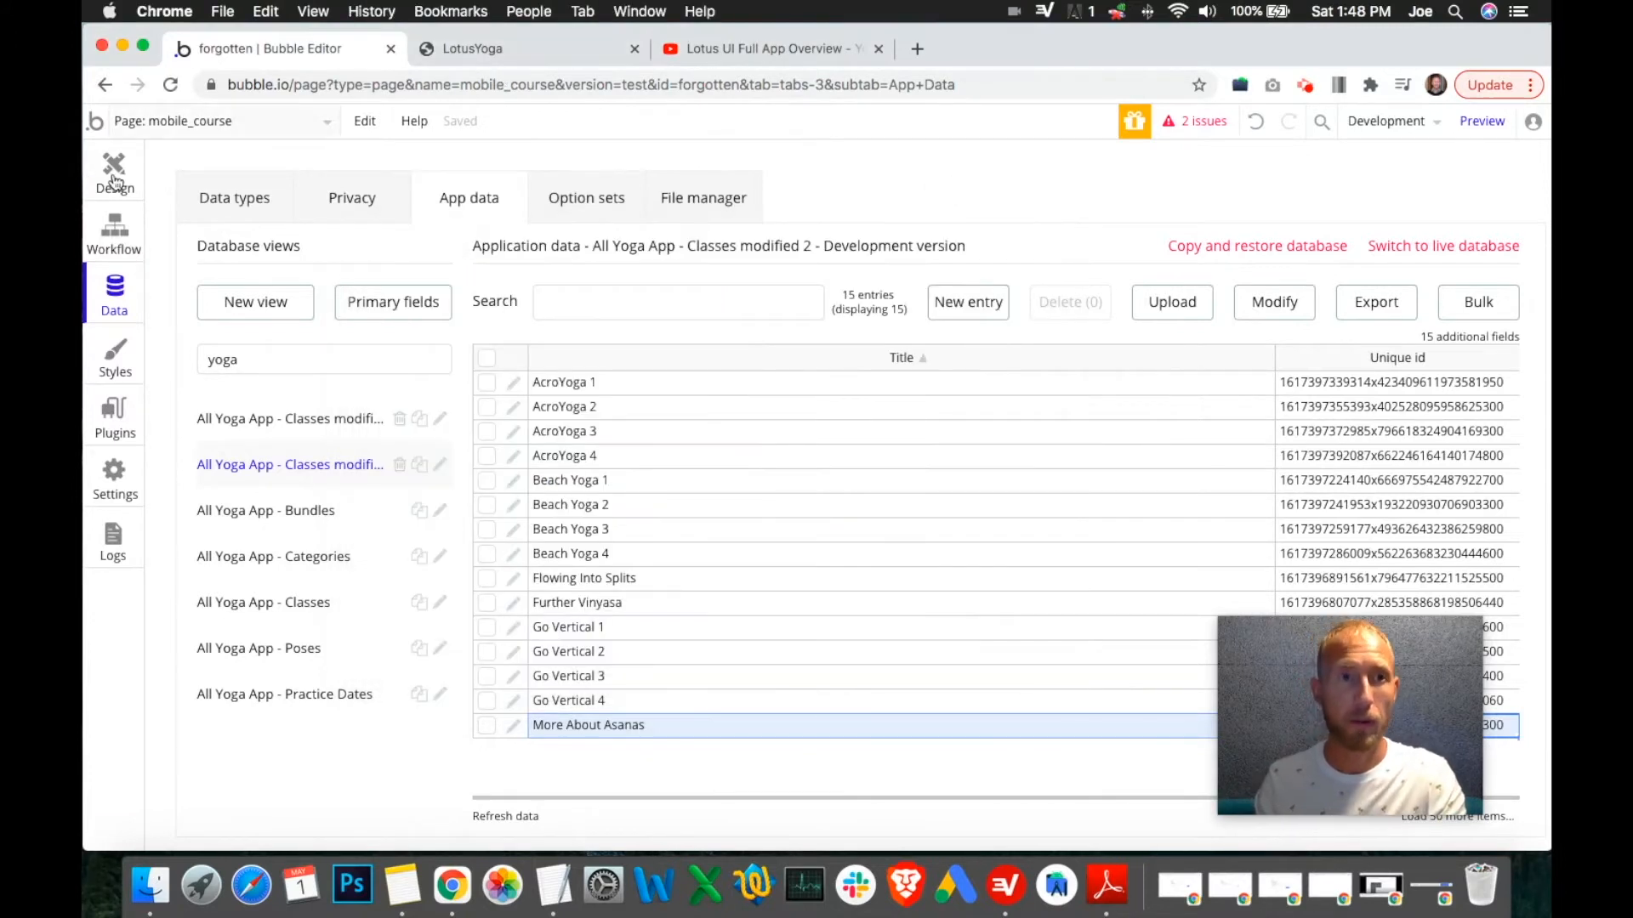
{"action": "left_click", "coordinate": [114, 166]}
{"action": "double_click", "coordinate": [775, 347]}
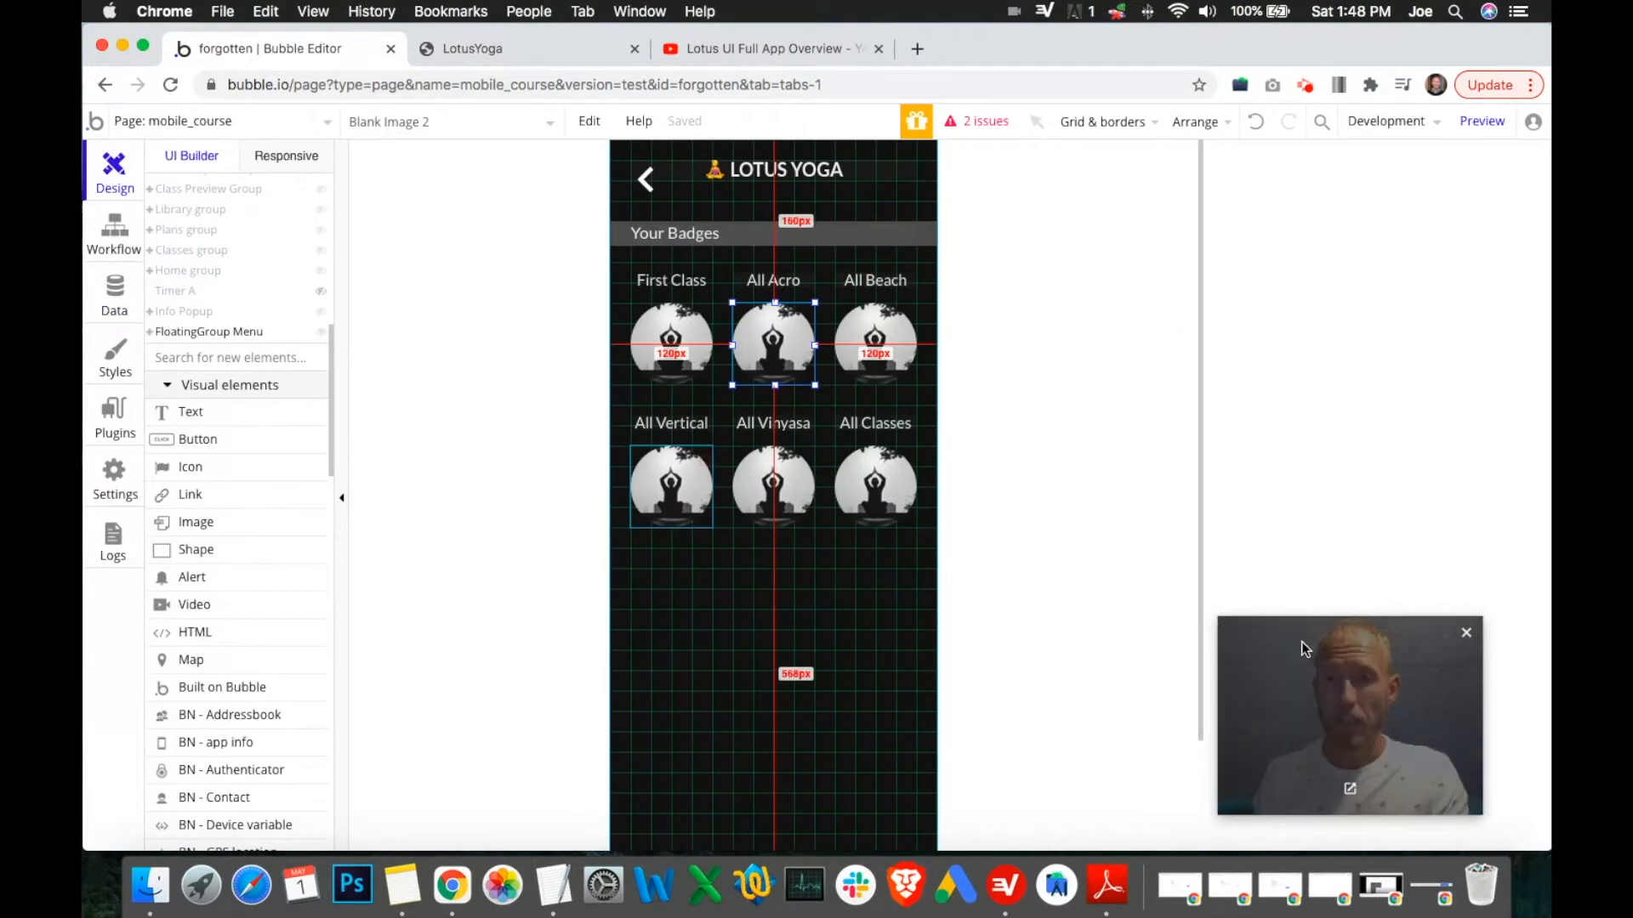
{"action": "left_click", "coordinate": [1294, 262]}
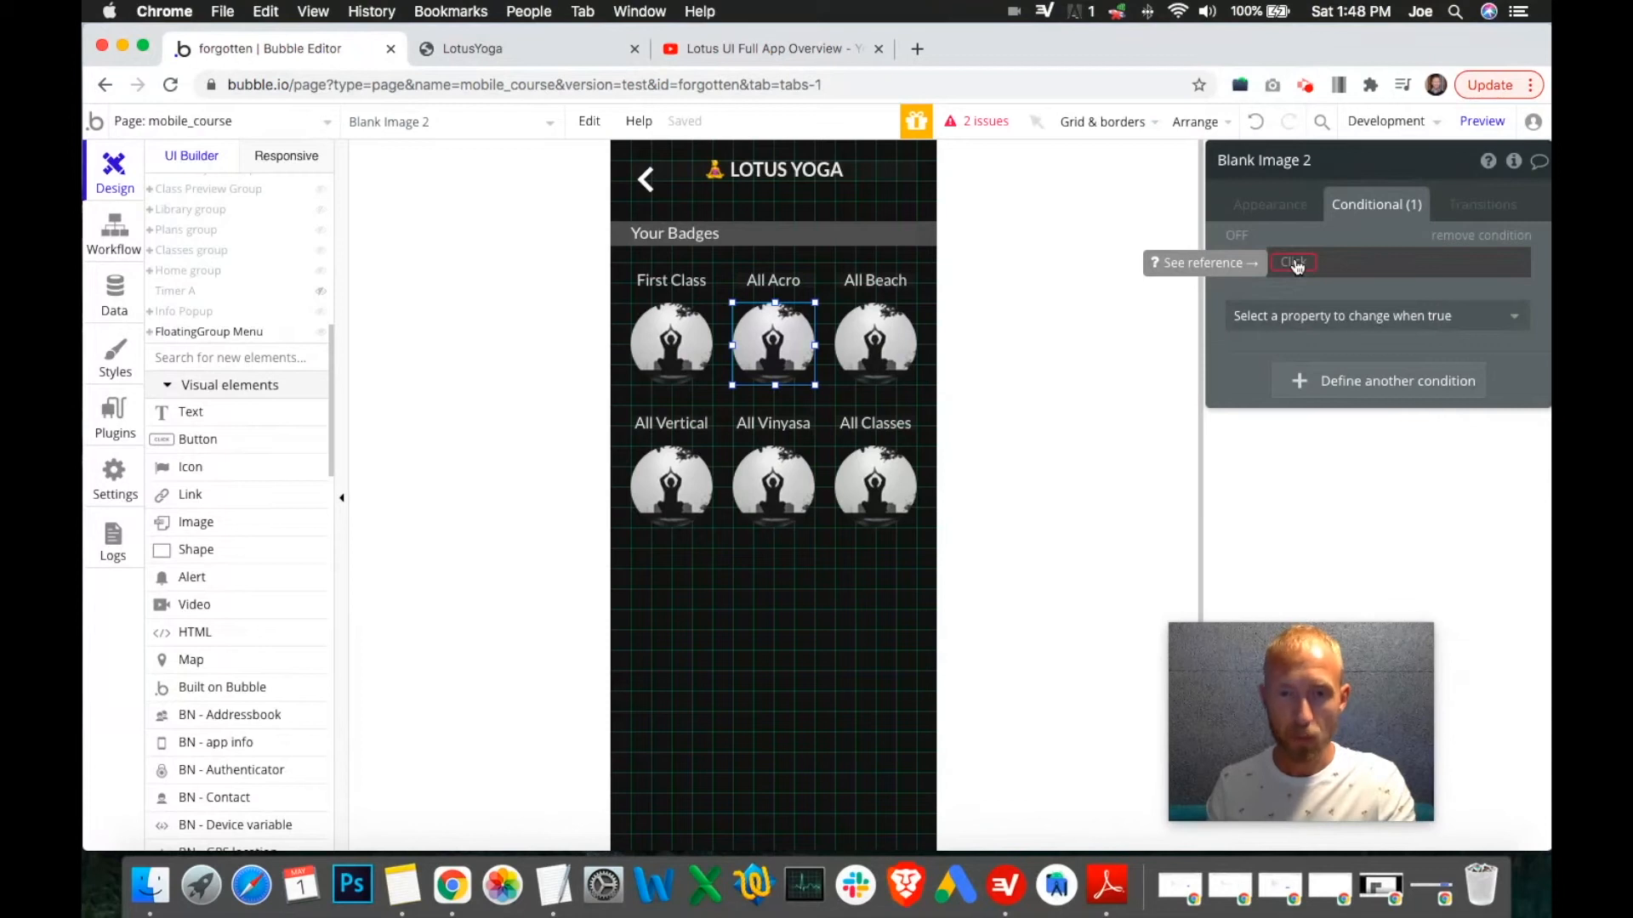
{"action": "left_click", "coordinate": [1296, 263]}
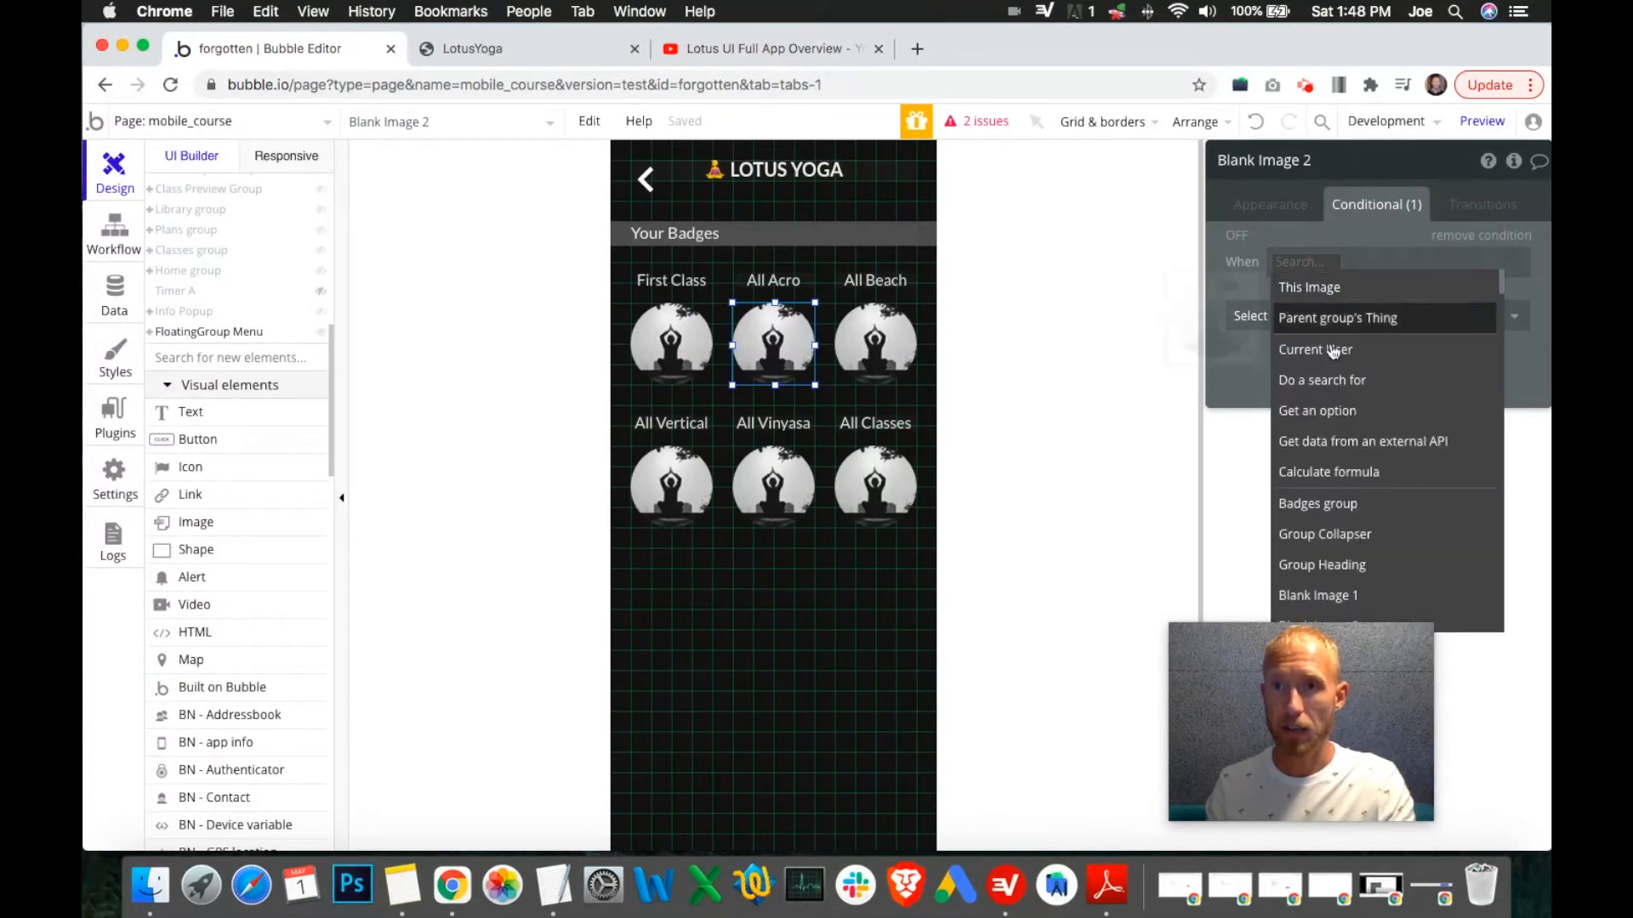
{"action": "left_click", "coordinate": [1325, 359]}
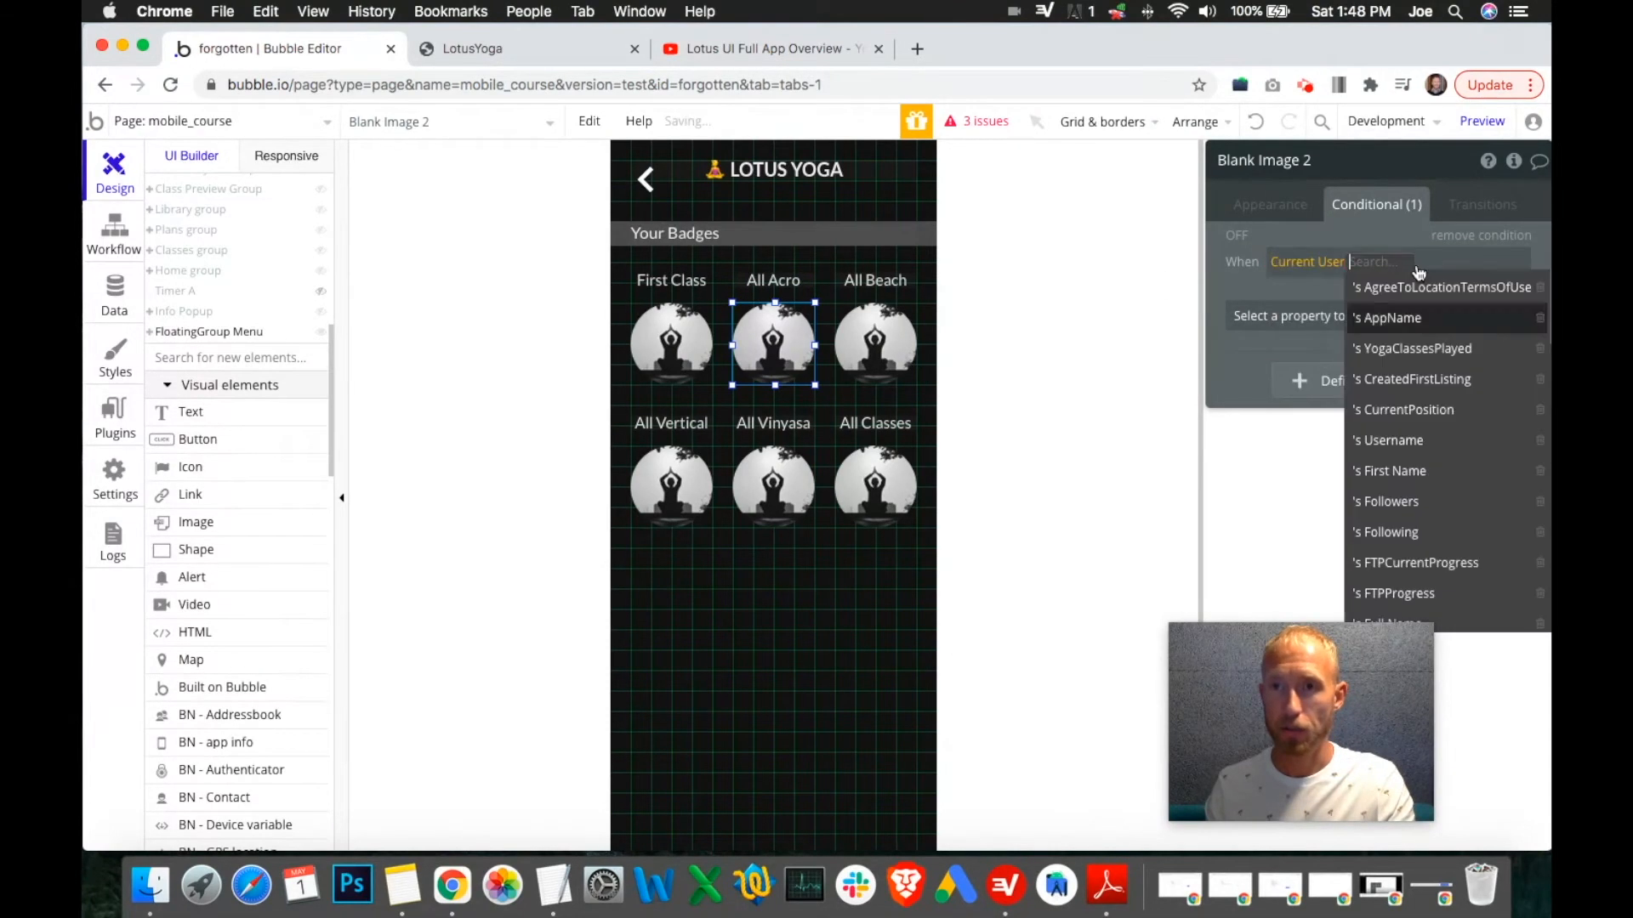
{"action": "type", "text": "yoga"}
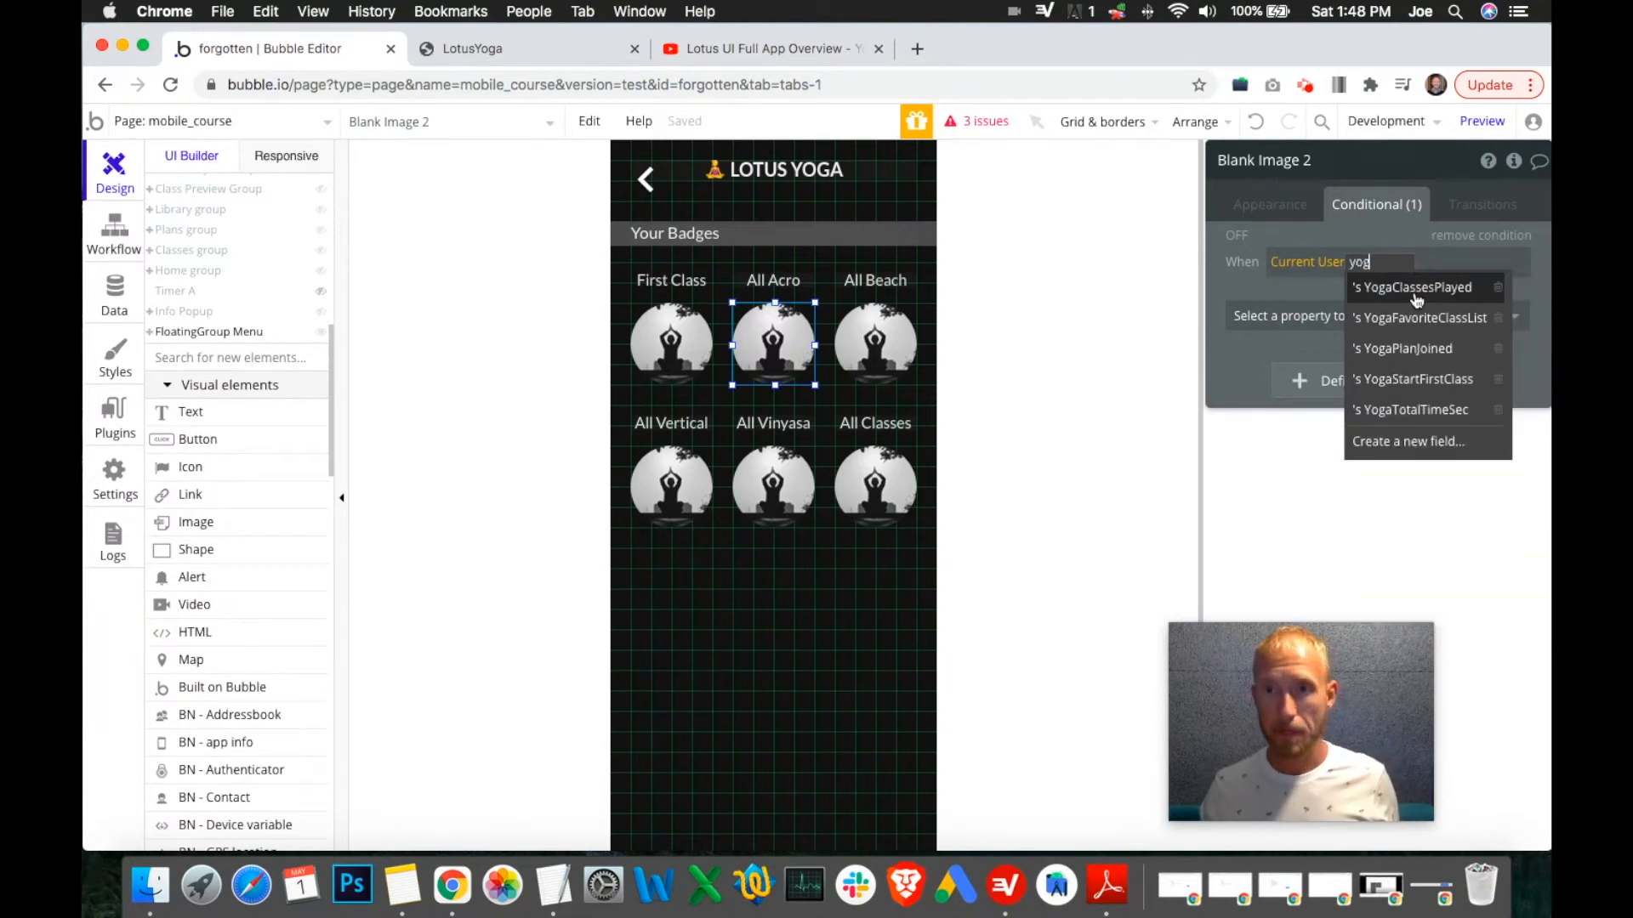
{"action": "left_click", "coordinate": [1430, 286]}
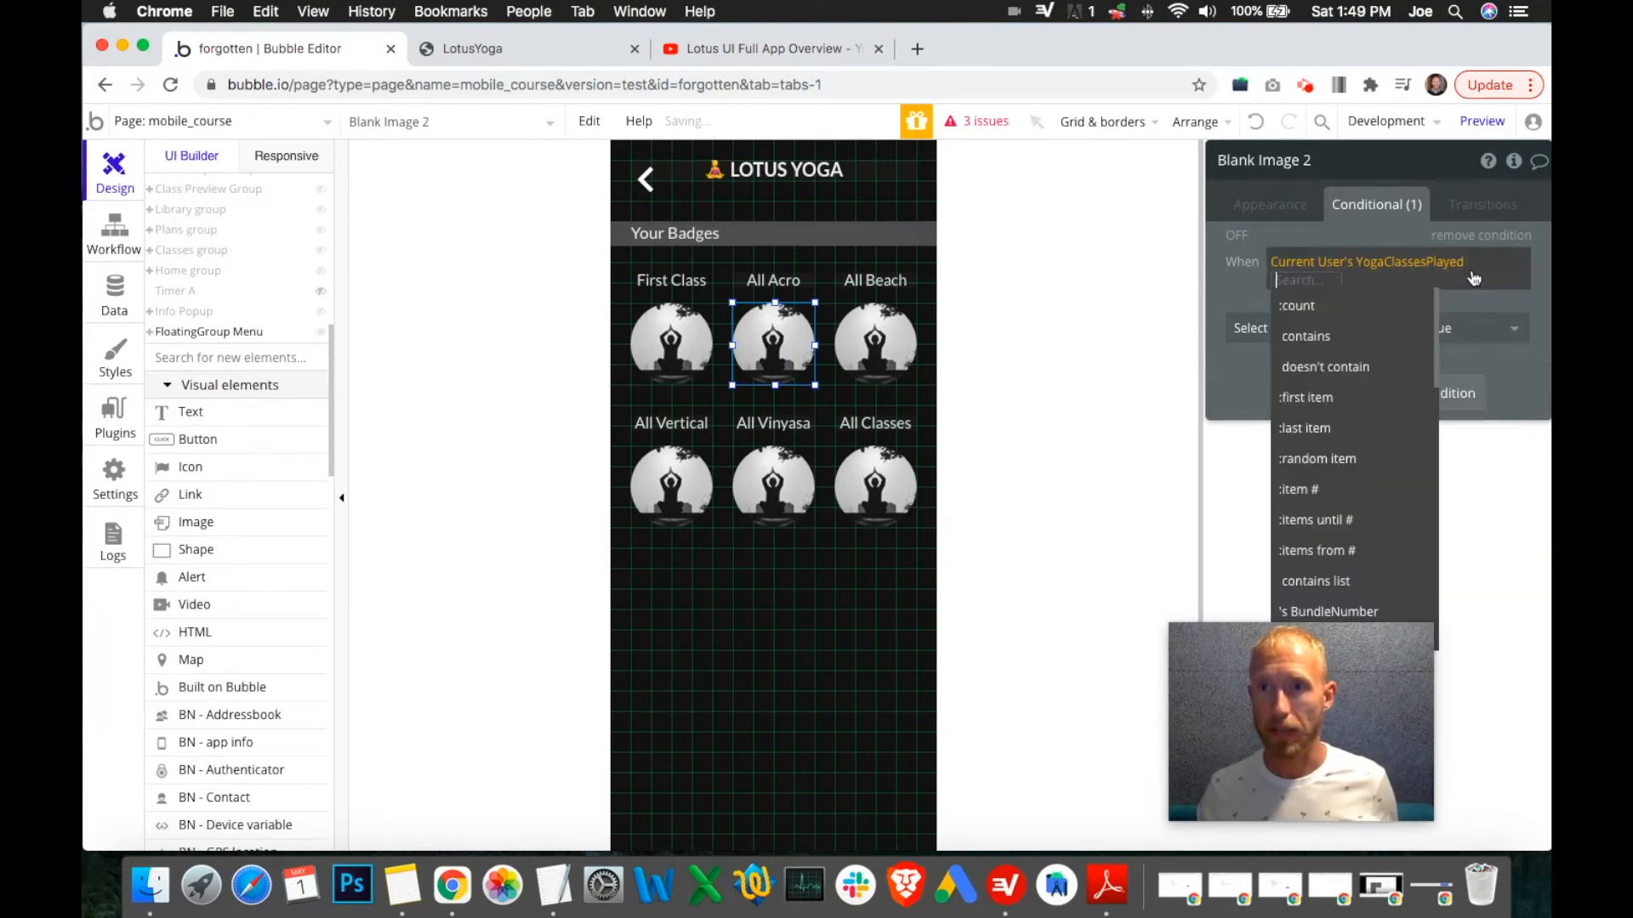
{"action": "left_click", "coordinate": [1325, 335]}
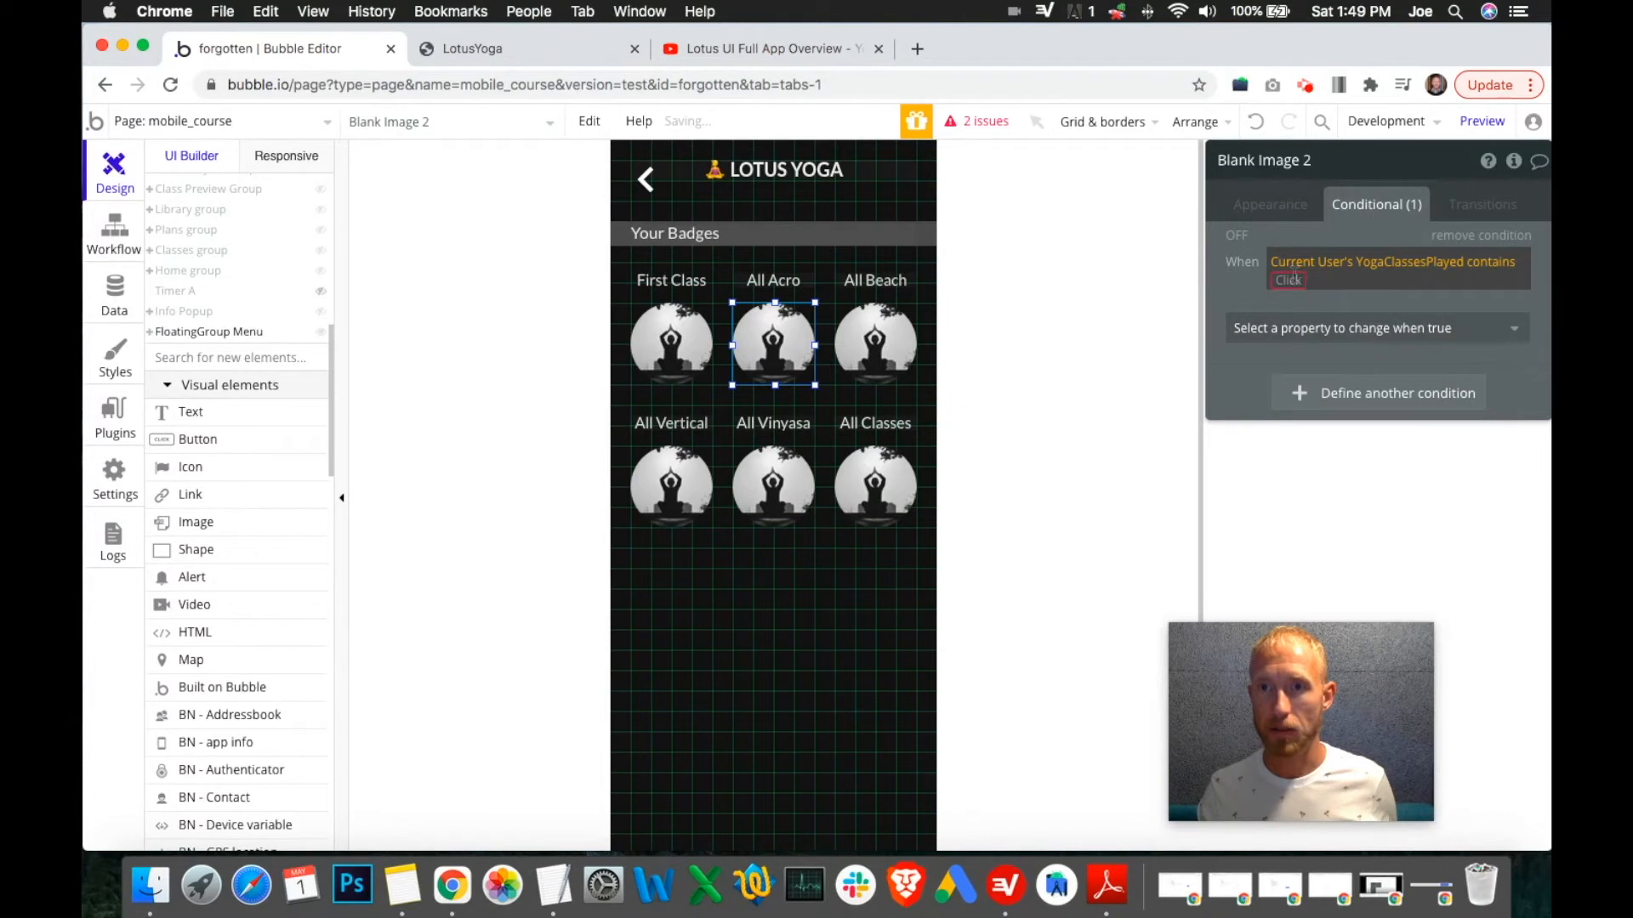
Make the contains check compare against a search of type Yoga App - Class.
{"action": "left_click", "coordinate": [1291, 281]}
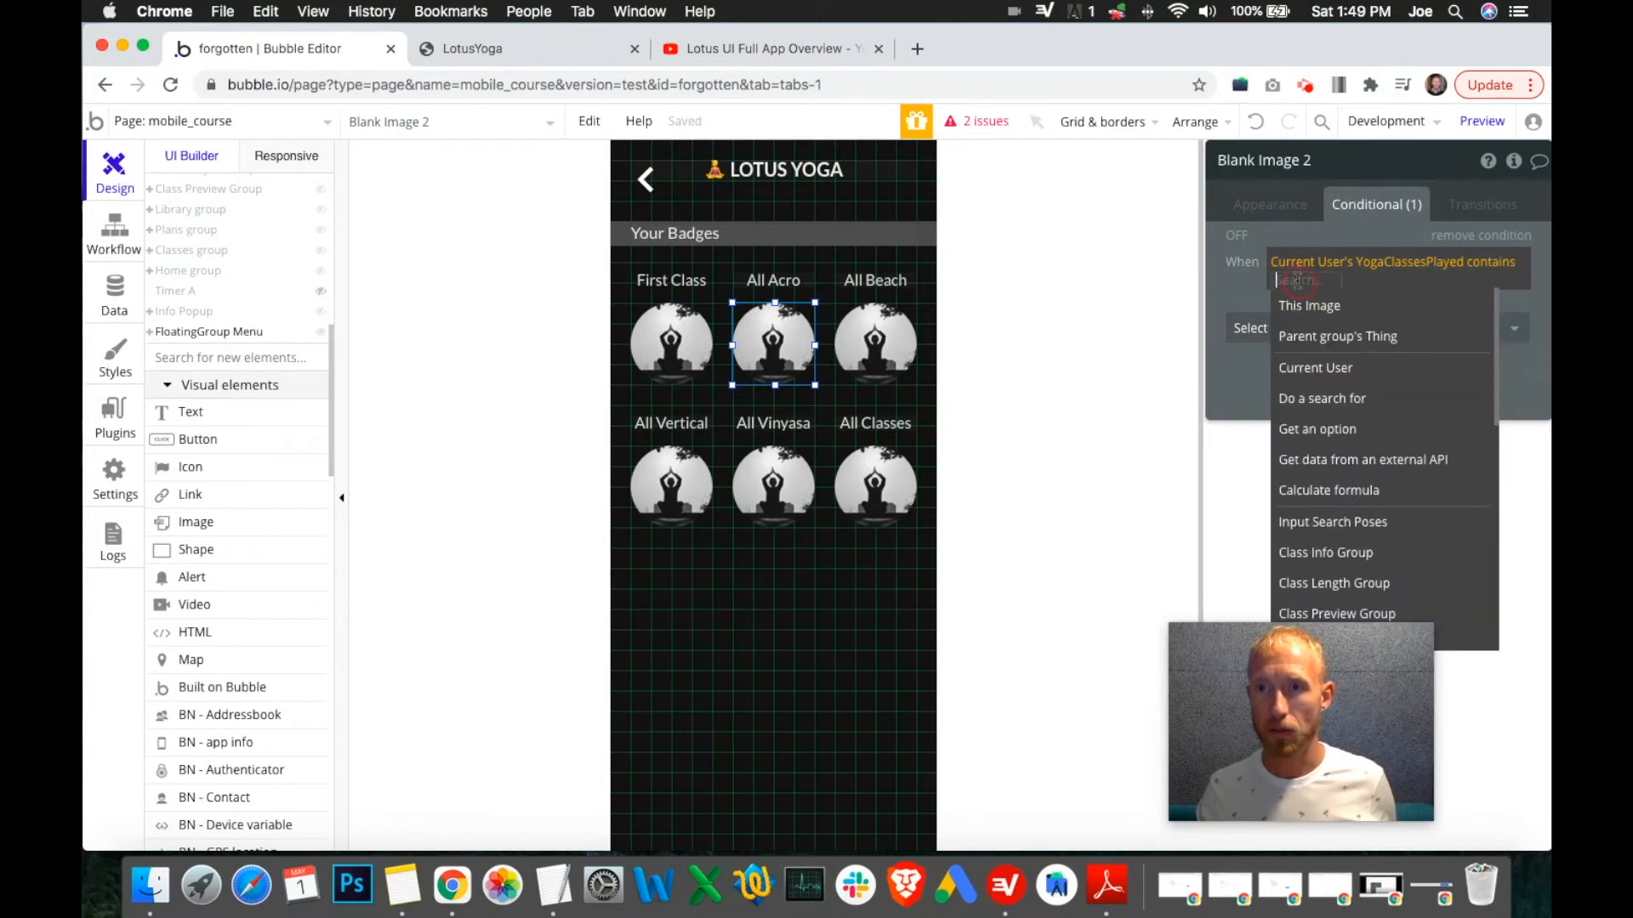
{"action": "left_click", "coordinate": [1326, 400]}
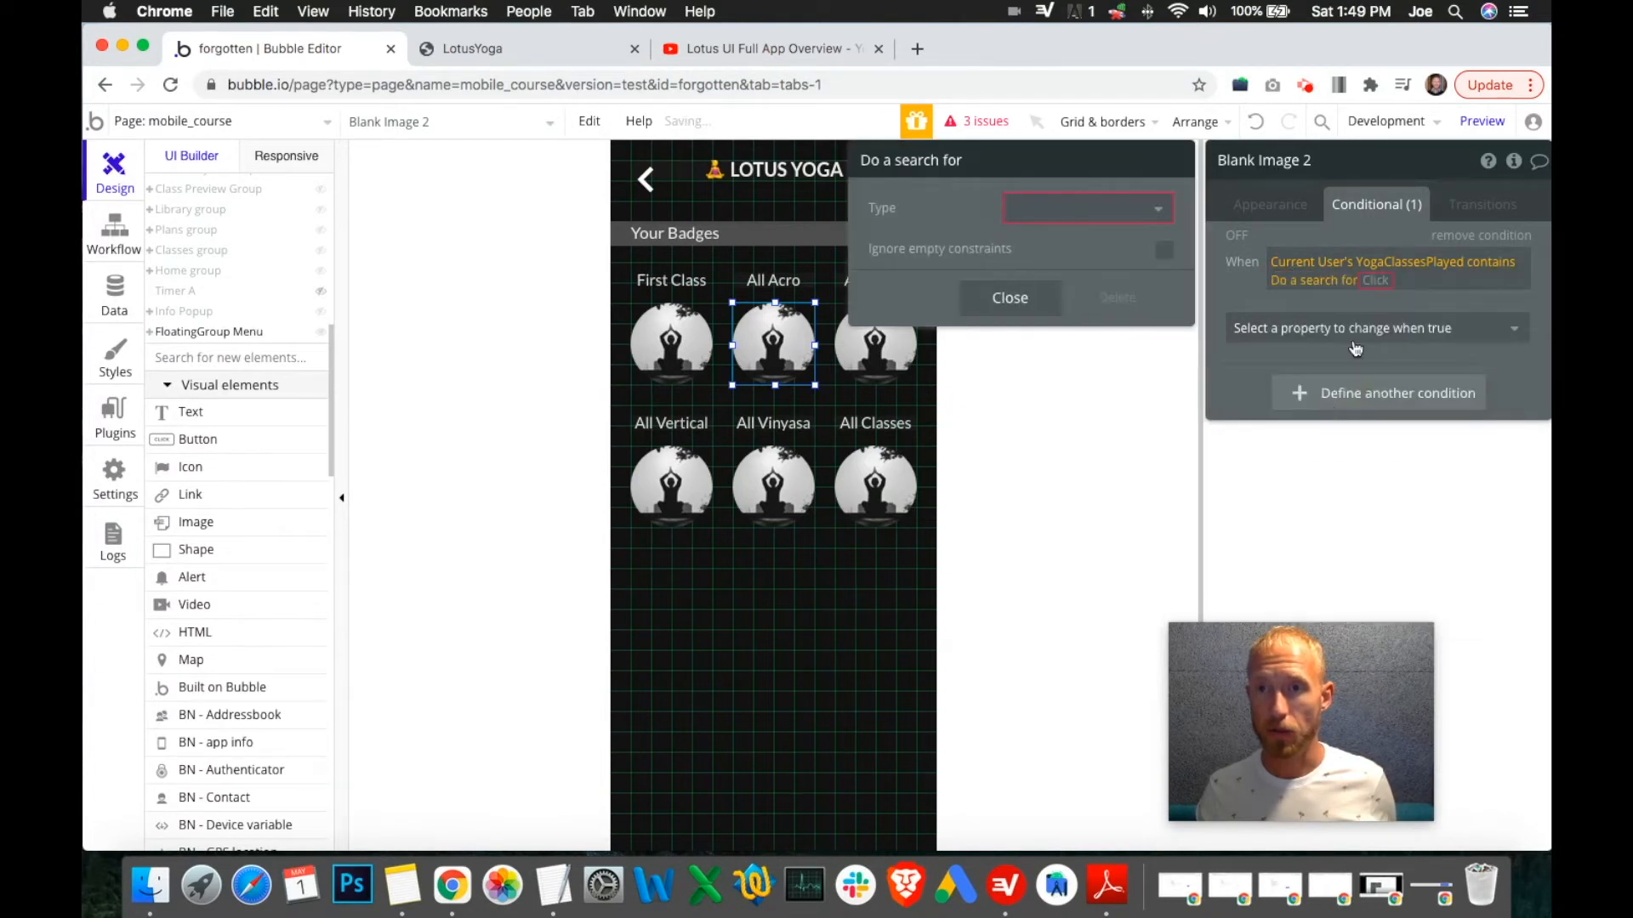
{"action": "left_click", "coordinate": [1150, 223]}
{"action": "left_click", "coordinate": [1076, 548]}
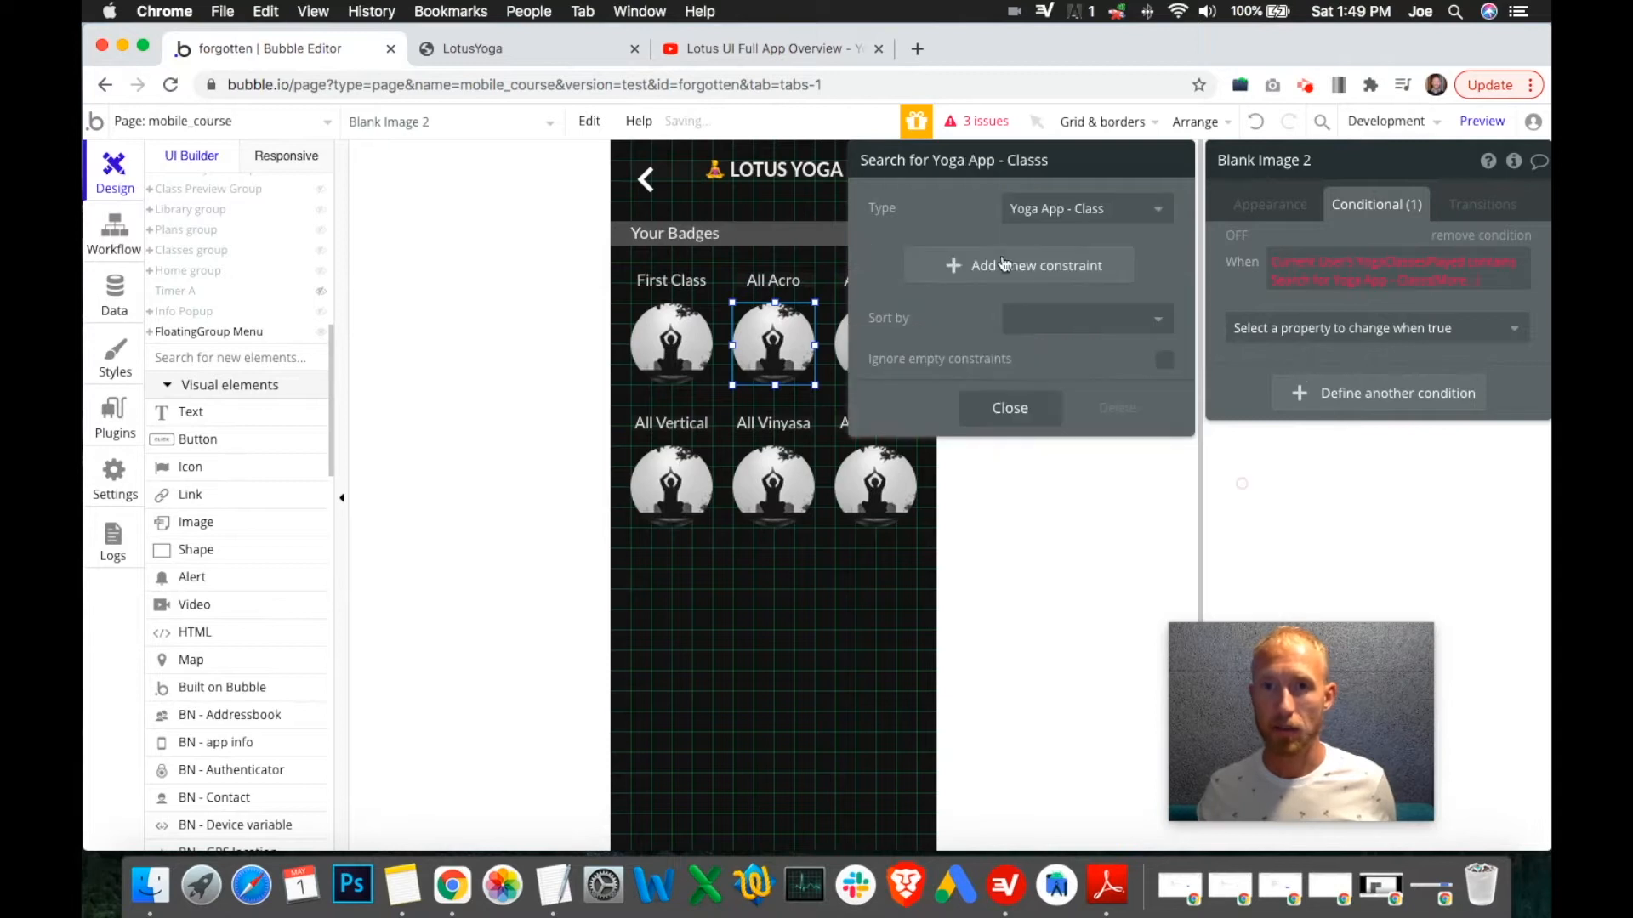
Constrain the class search to unique id = the AcroYoga 1 ID copied from the TextEdit notes.
{"action": "left_click", "coordinate": [970, 267]}
{"action": "left_click", "coordinate": [886, 262]}
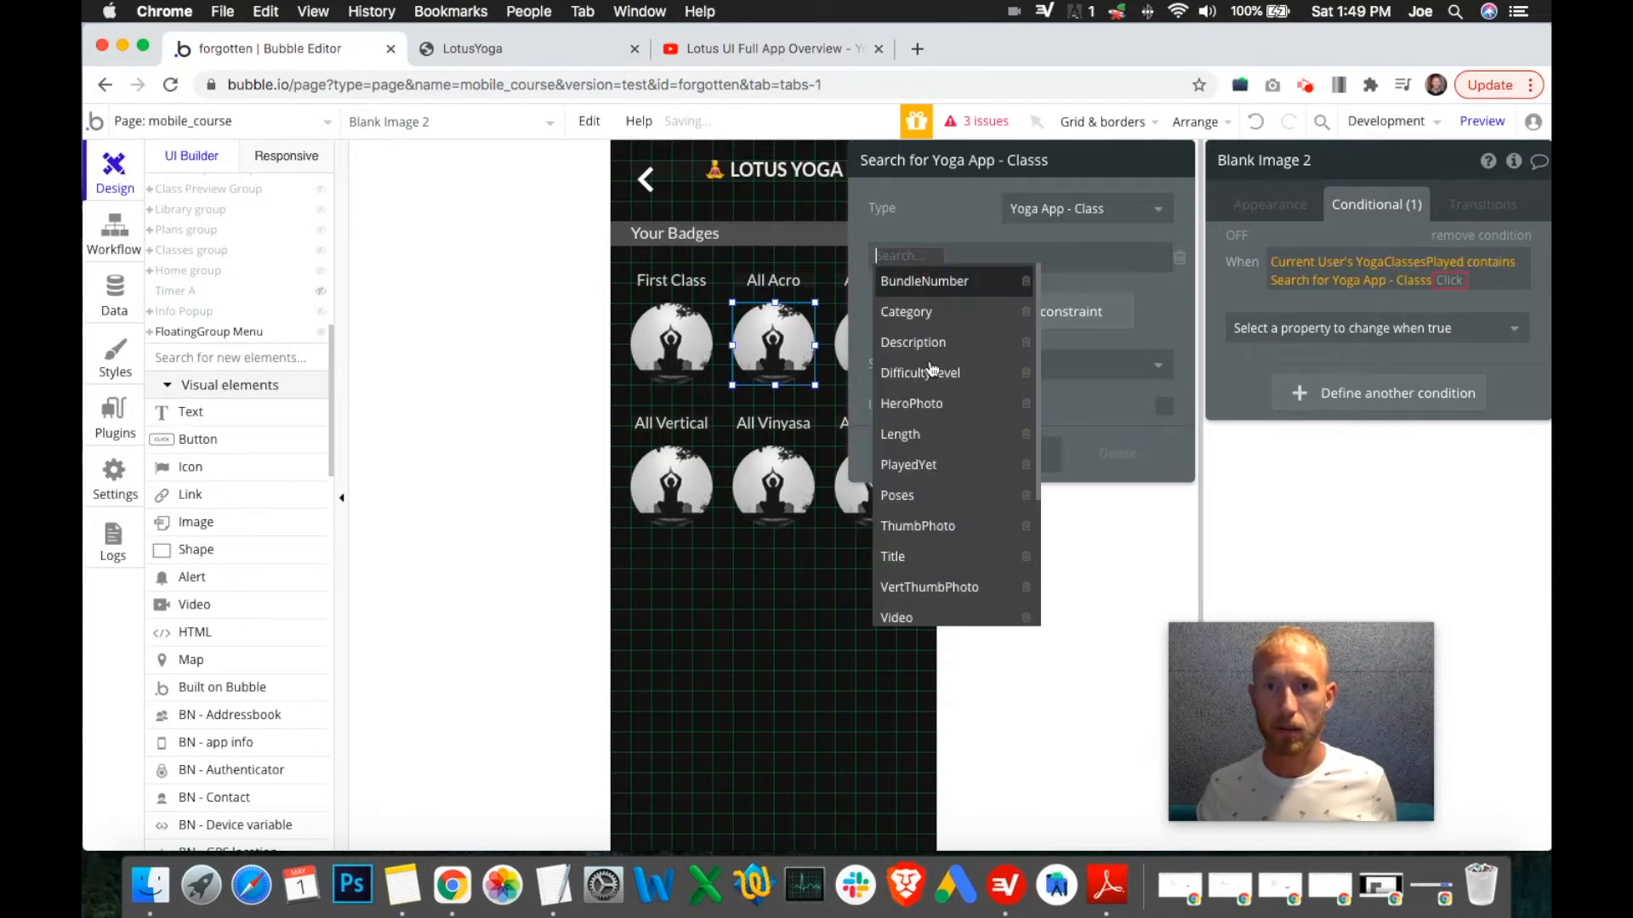
{"action": "scroll", "coordinate": [901, 596], "scroll_direction": "down", "scroll_amount": 5}
{"action": "left_click", "coordinate": [906, 607]}
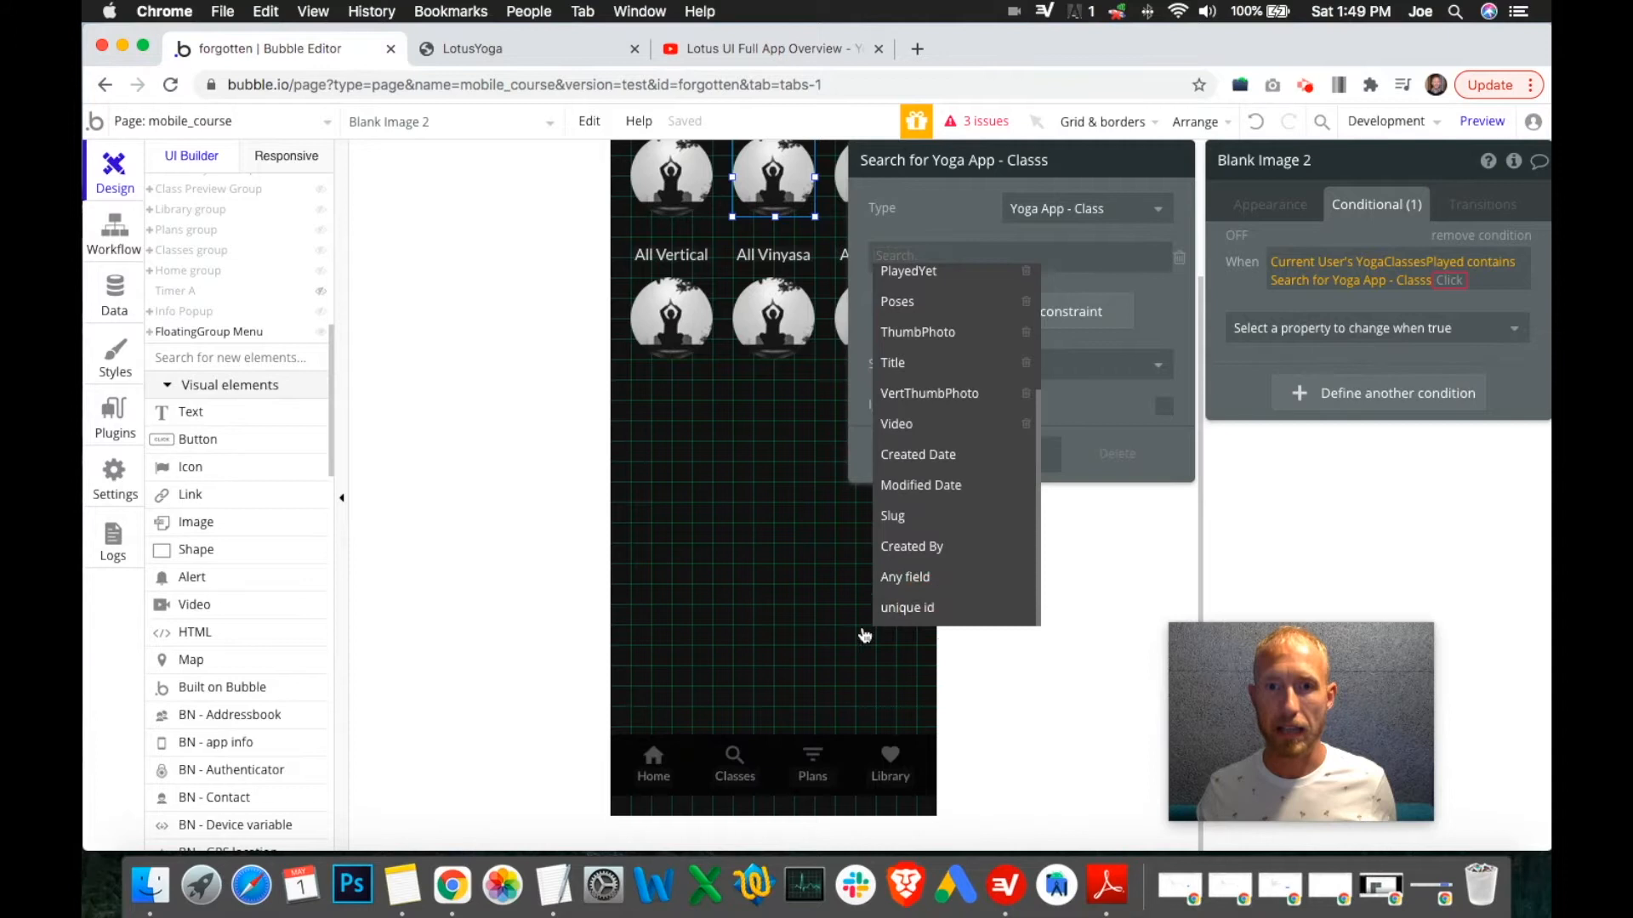
{"action": "left_click", "coordinate": [553, 884]}
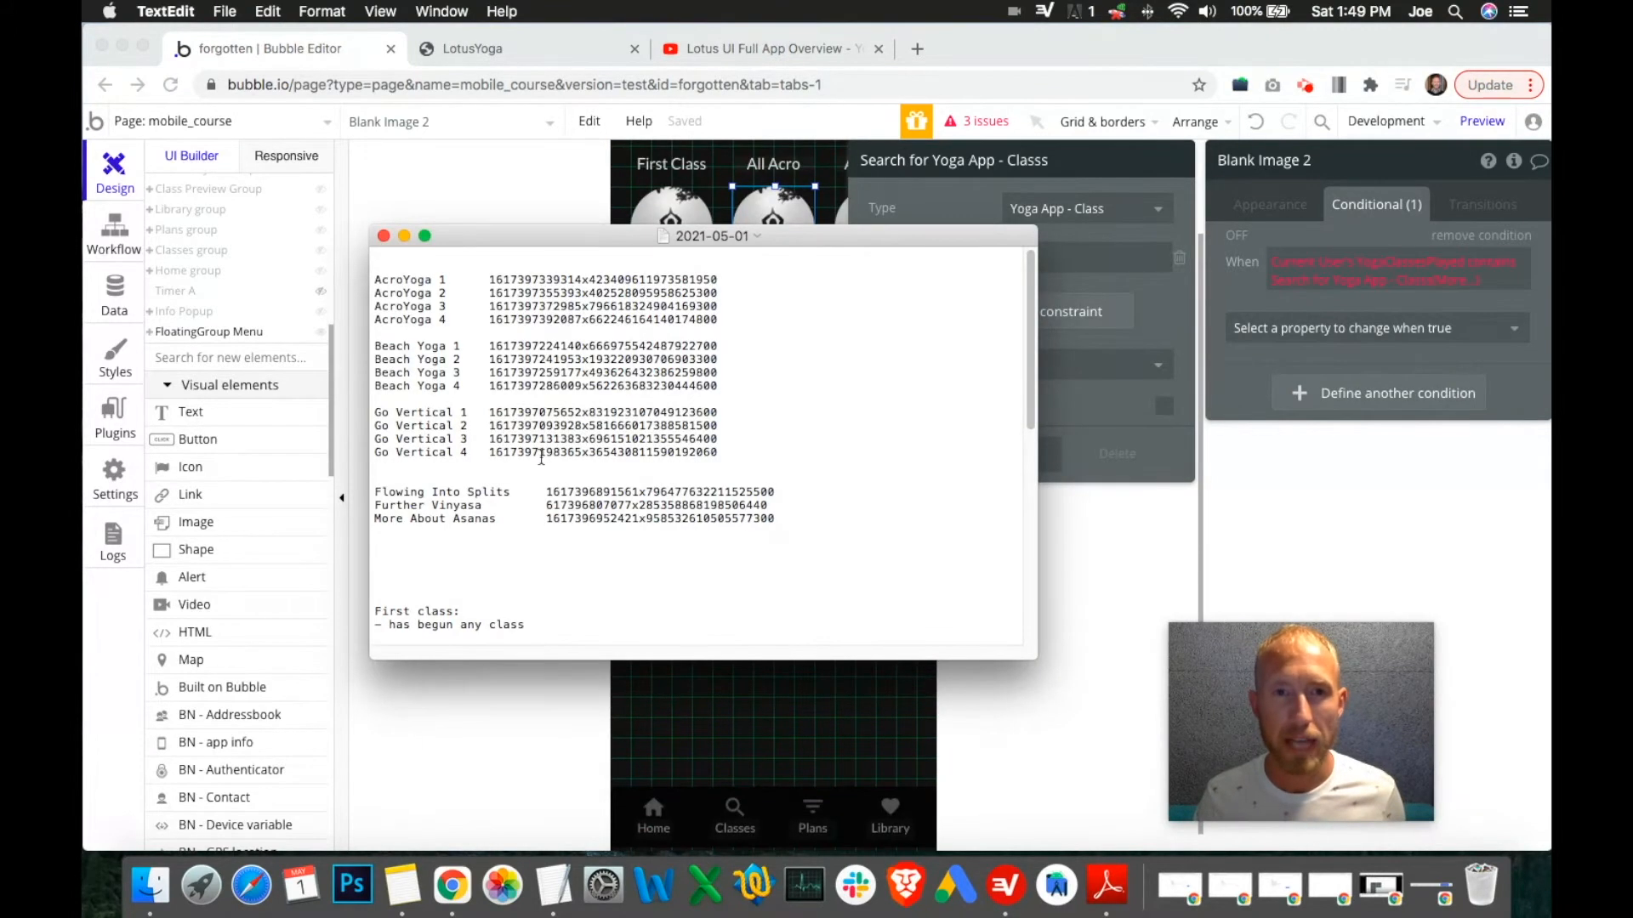
{"action": "left_click_drag", "start_coordinate": [723, 280], "coordinate": [490, 281]}
{"action": "key", "text": "super+c"}
{"action": "left_click", "coordinate": [1093, 266]}
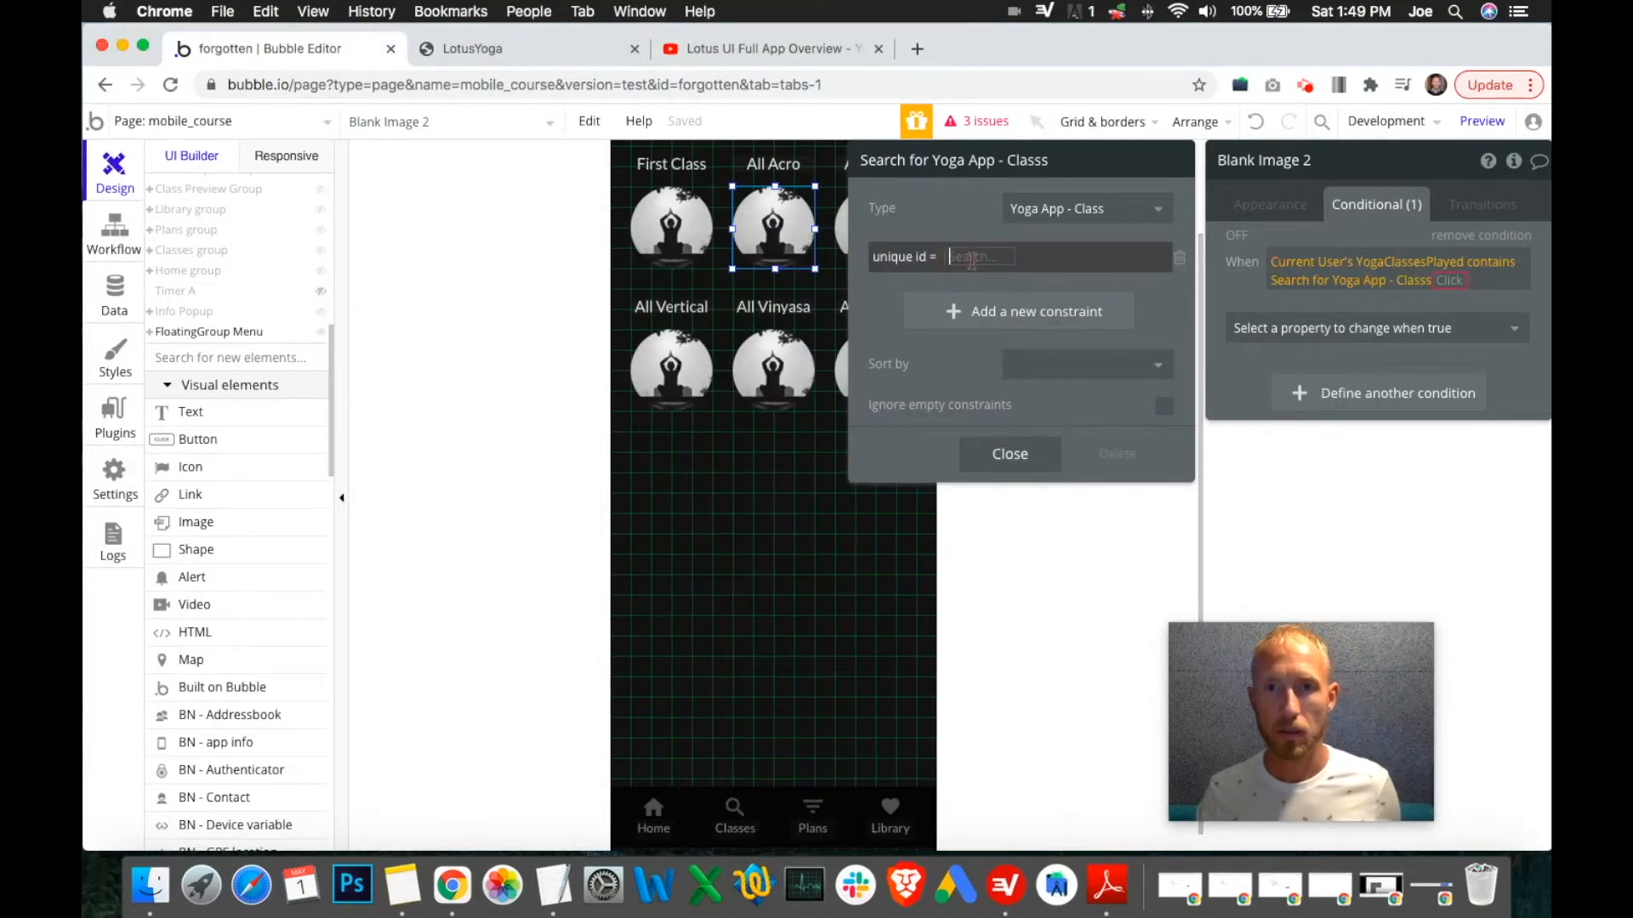
{"action": "key", "text": "super+v"}
{"action": "left_click", "coordinate": [890, 291]}
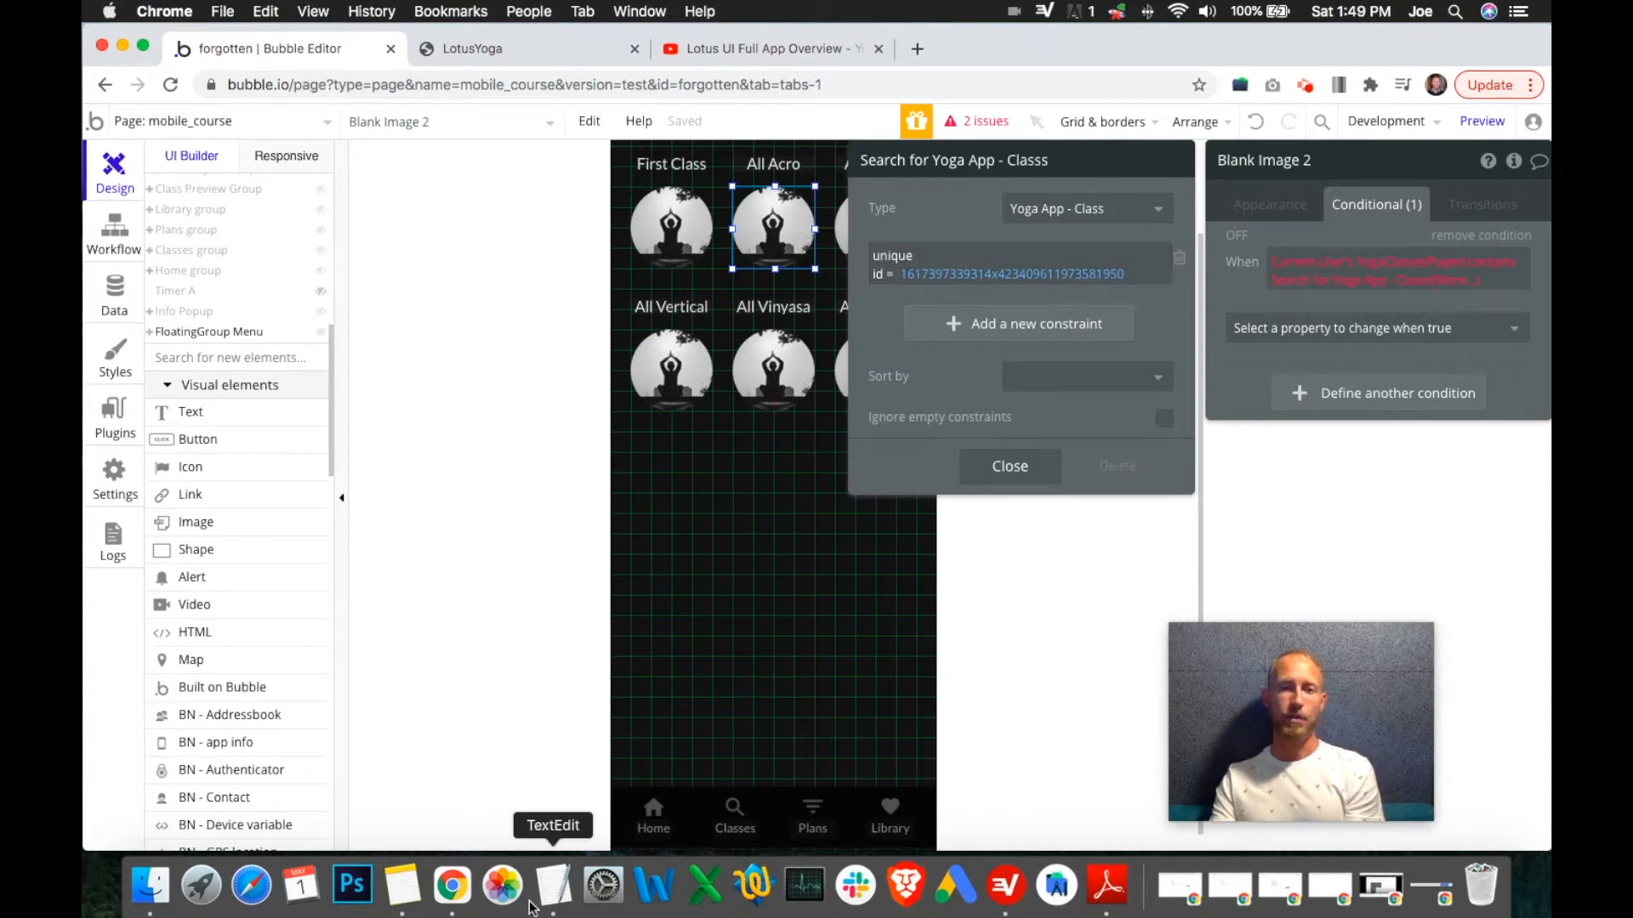
Check the AcroYoga 1 entry in the TextEdit notes and delete the unique id constraint from the class search.
{"action": "left_click", "coordinate": [554, 884]}
{"action": "left_click_drag", "start_coordinate": [447, 281], "coordinate": [365, 282]}
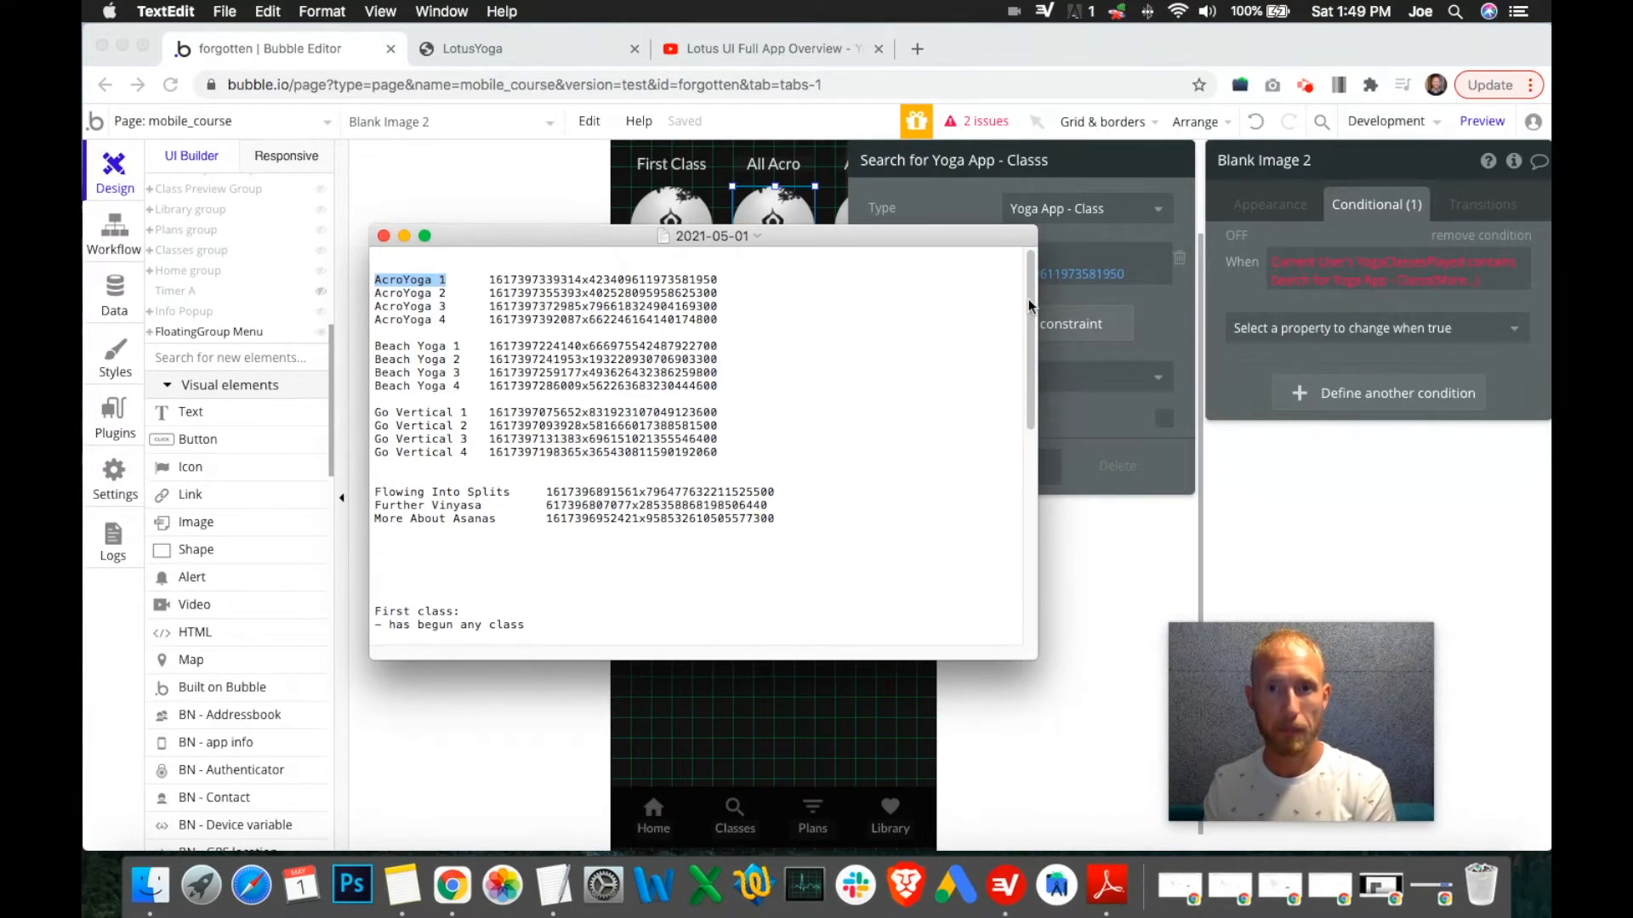
{"action": "left_click", "coordinate": [472, 293]}
{"action": "left_click_drag", "start_coordinate": [431, 284], "coordinate": [349, 278]}
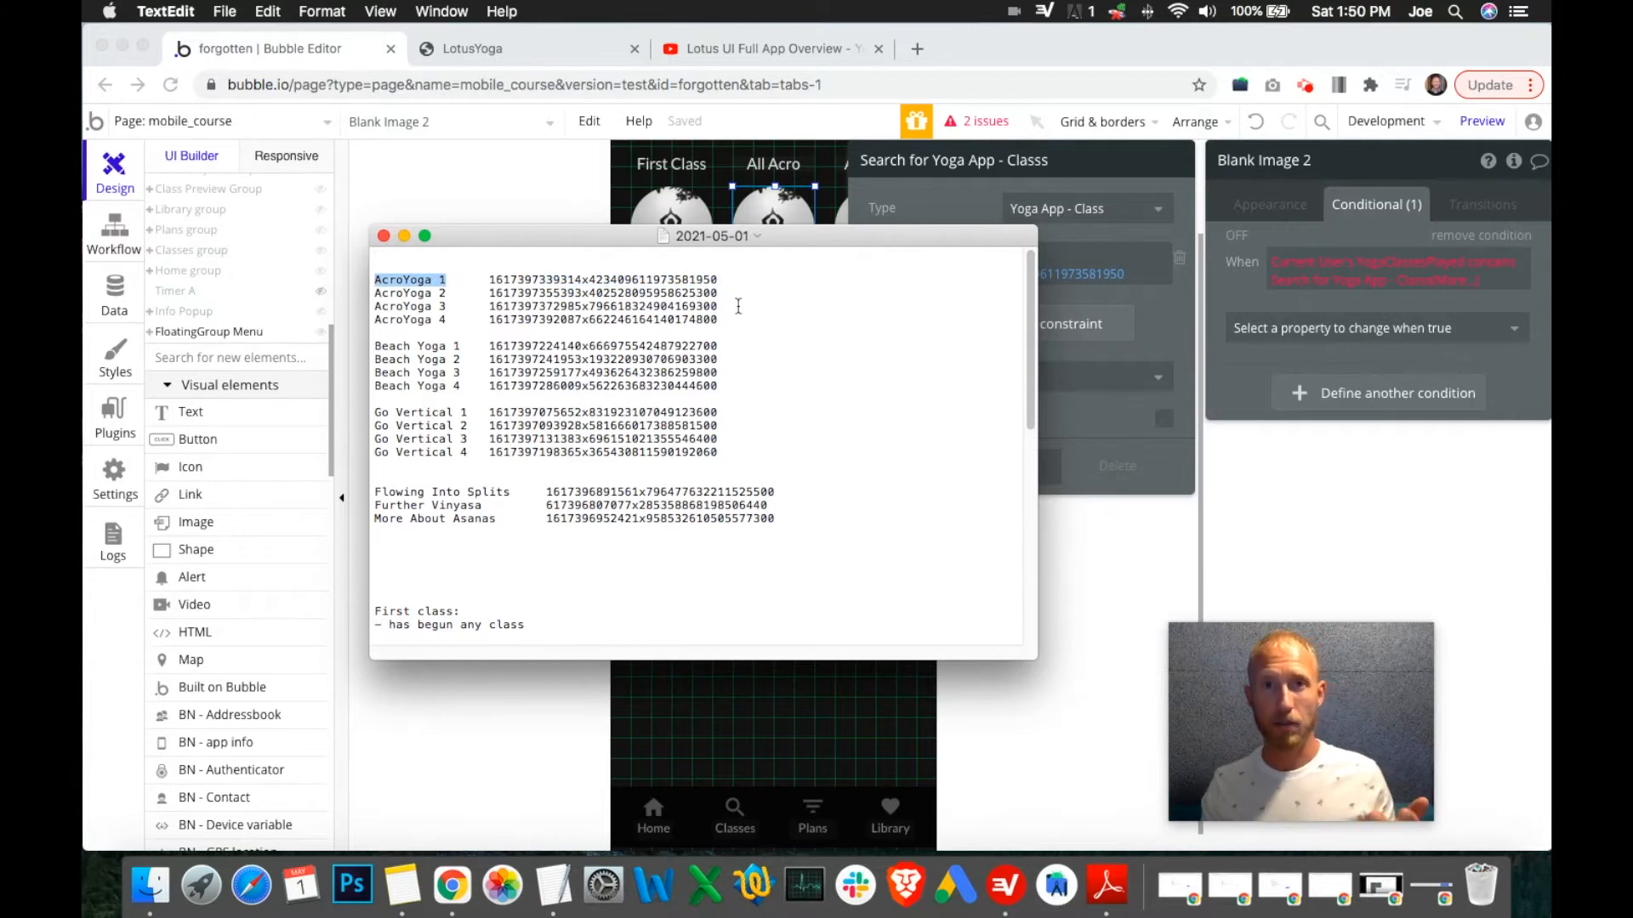
{"action": "left_click", "coordinate": [1136, 323]}
{"action": "left_click", "coordinate": [1180, 257]}
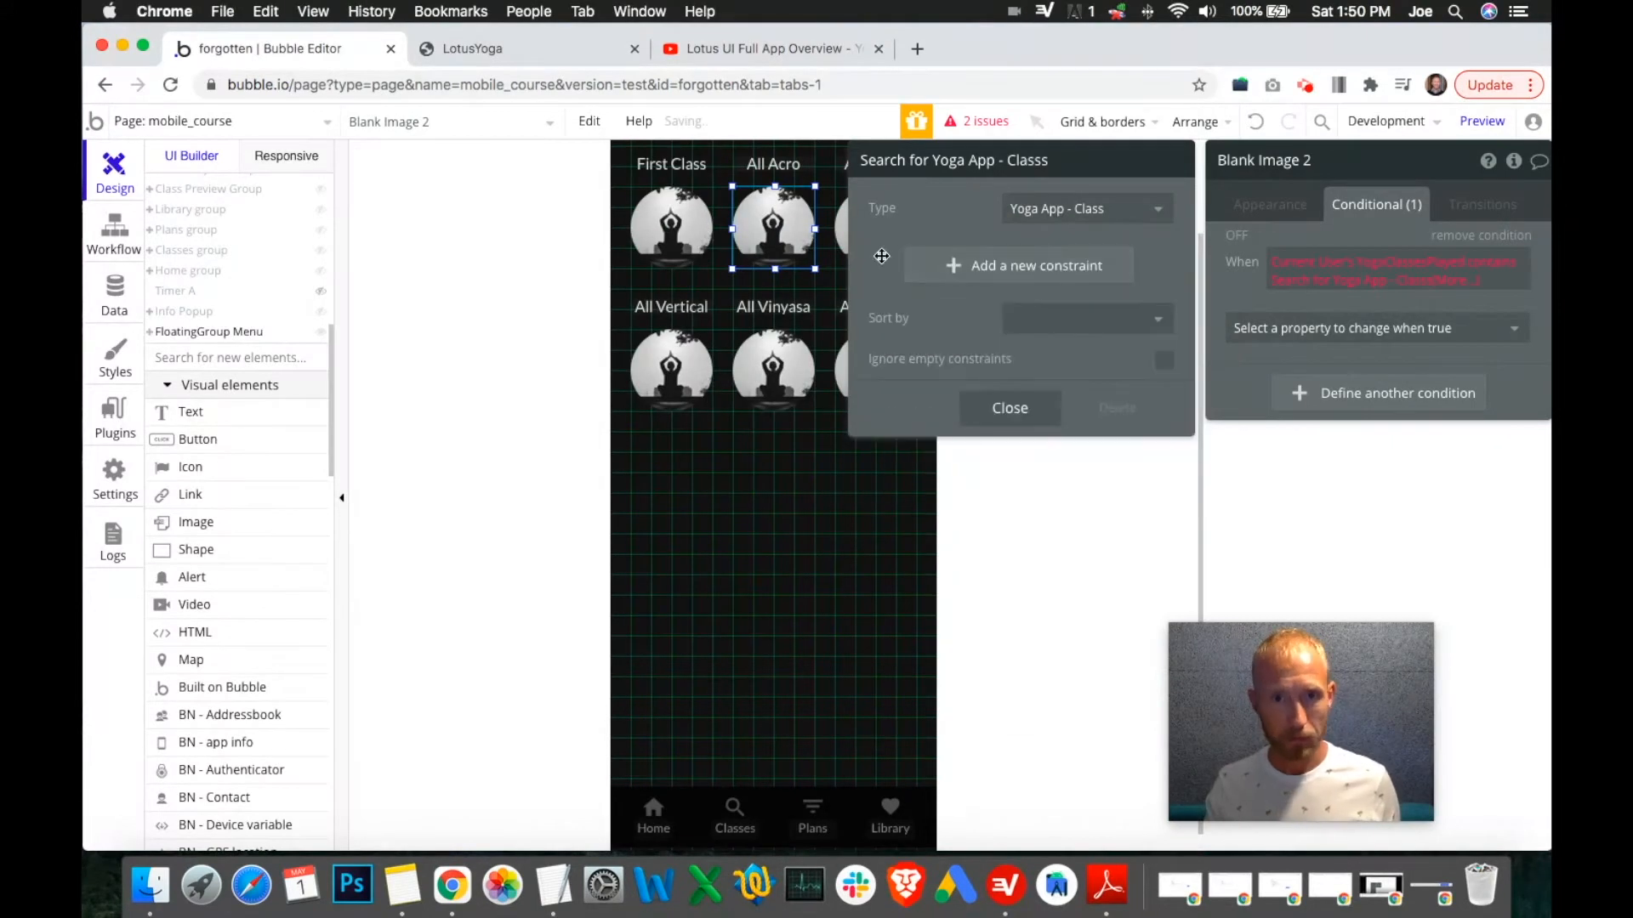
Add a search constraint on BundleNumber with the = operator.
{"action": "left_click", "coordinate": [966, 273]}
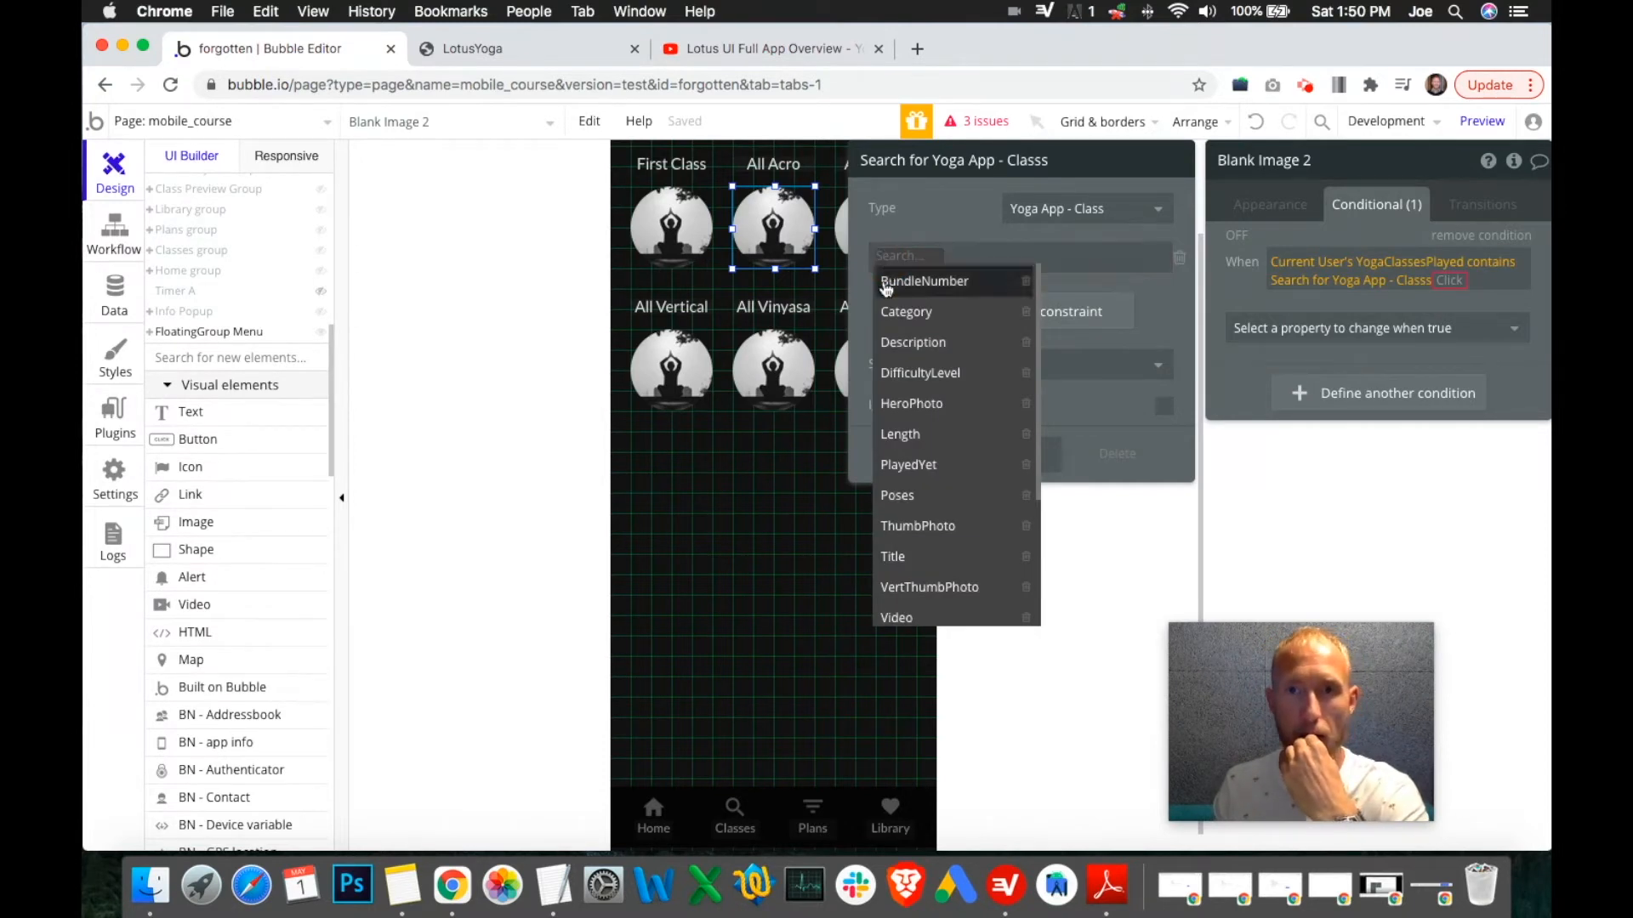
{"action": "left_click", "coordinate": [903, 286]}
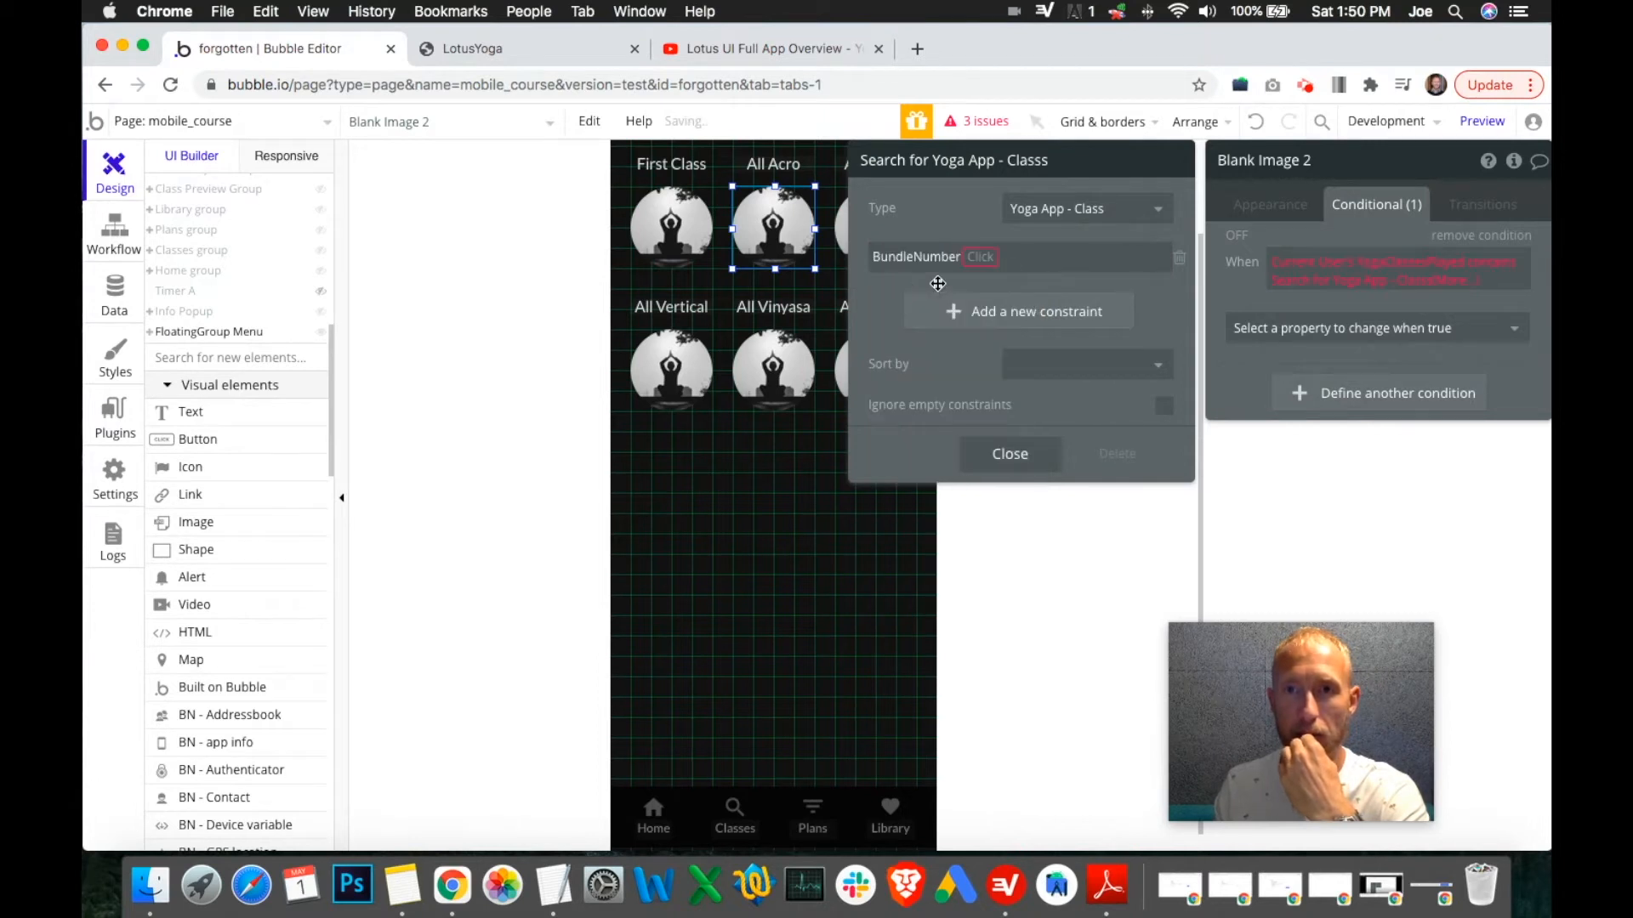
{"action": "left_click", "coordinate": [980, 262]}
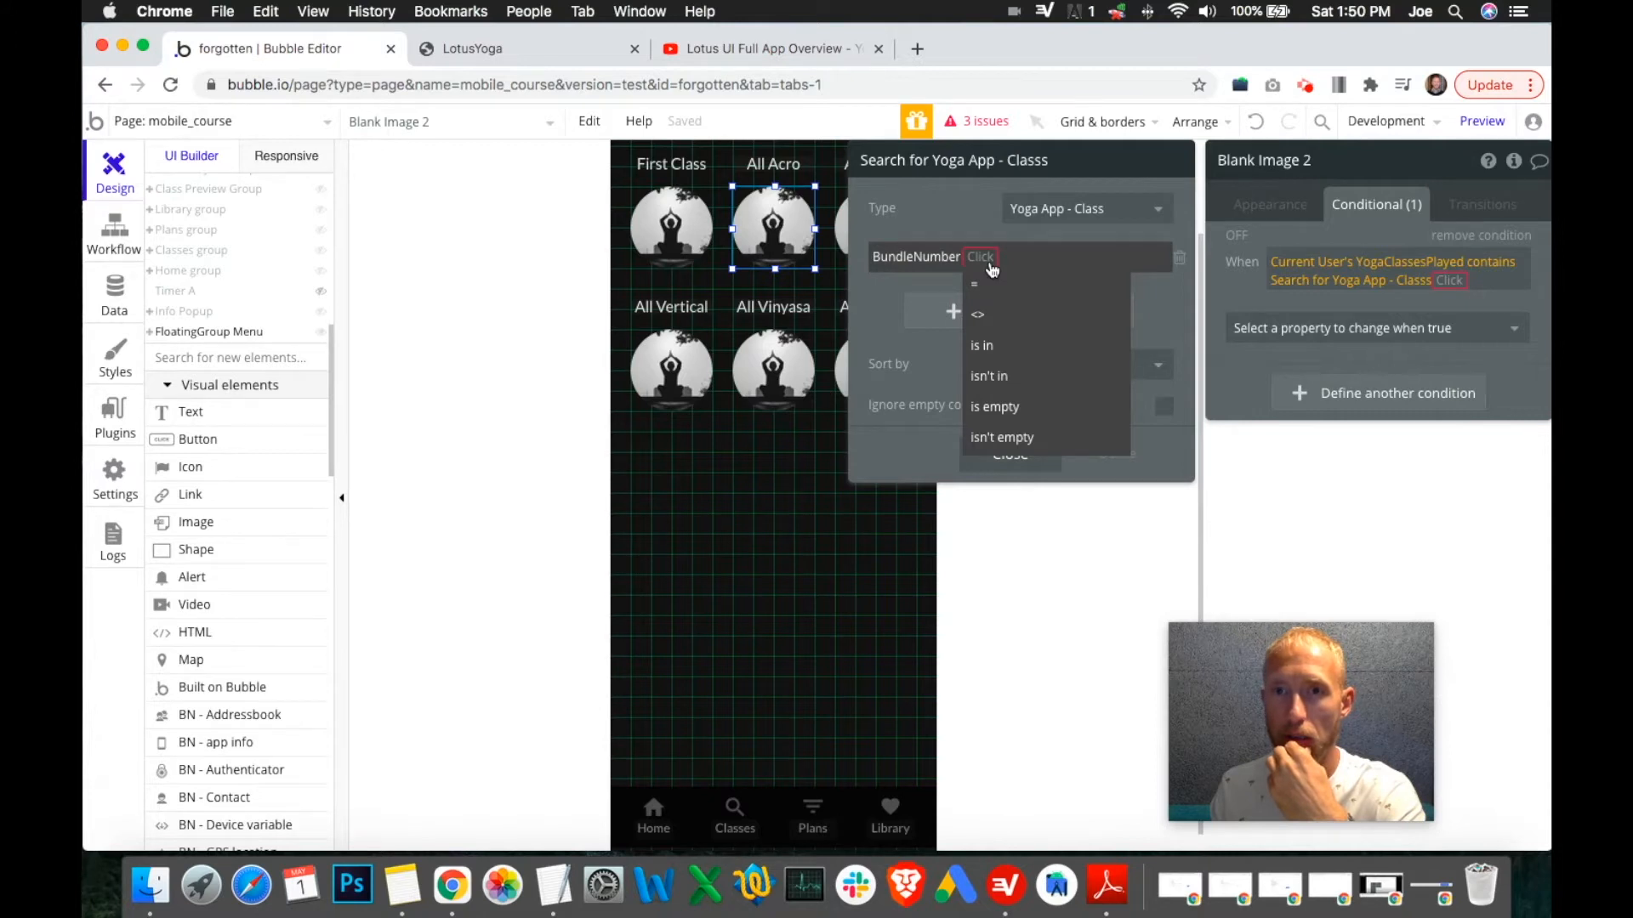
{"action": "left_click", "coordinate": [976, 284]}
{"action": "left_click", "coordinate": [1003, 257]}
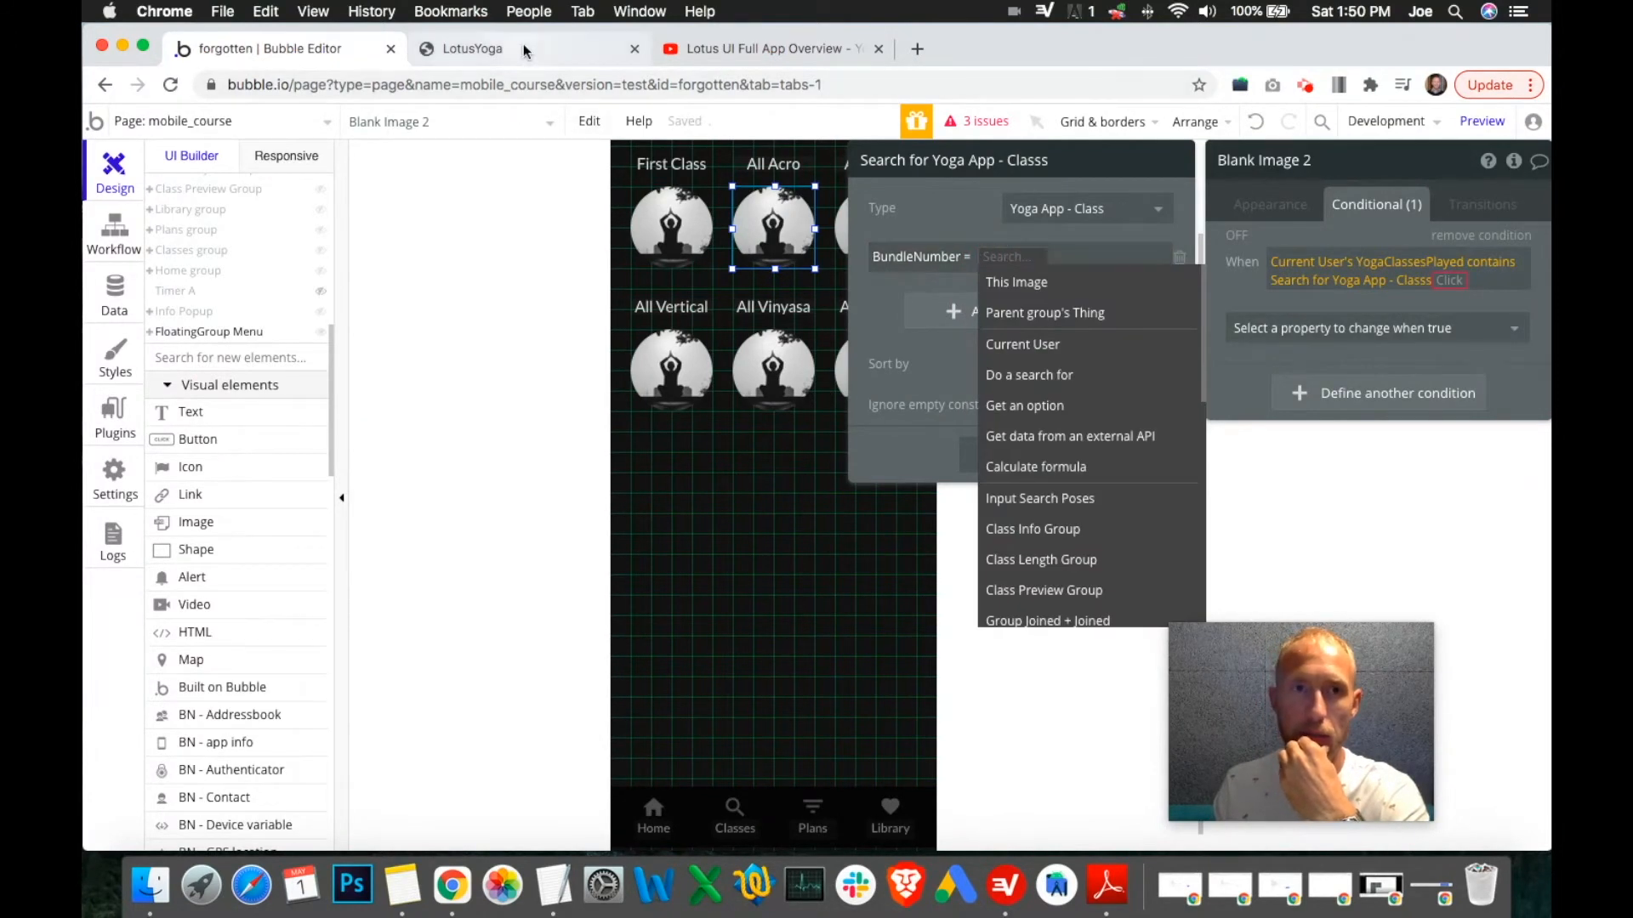
Delete the All Yoga App - Classes modified 2 view from the database views in the app data.
{"action": "left_click", "coordinate": [101, 327]}
{"action": "left_click", "coordinate": [108, 293]}
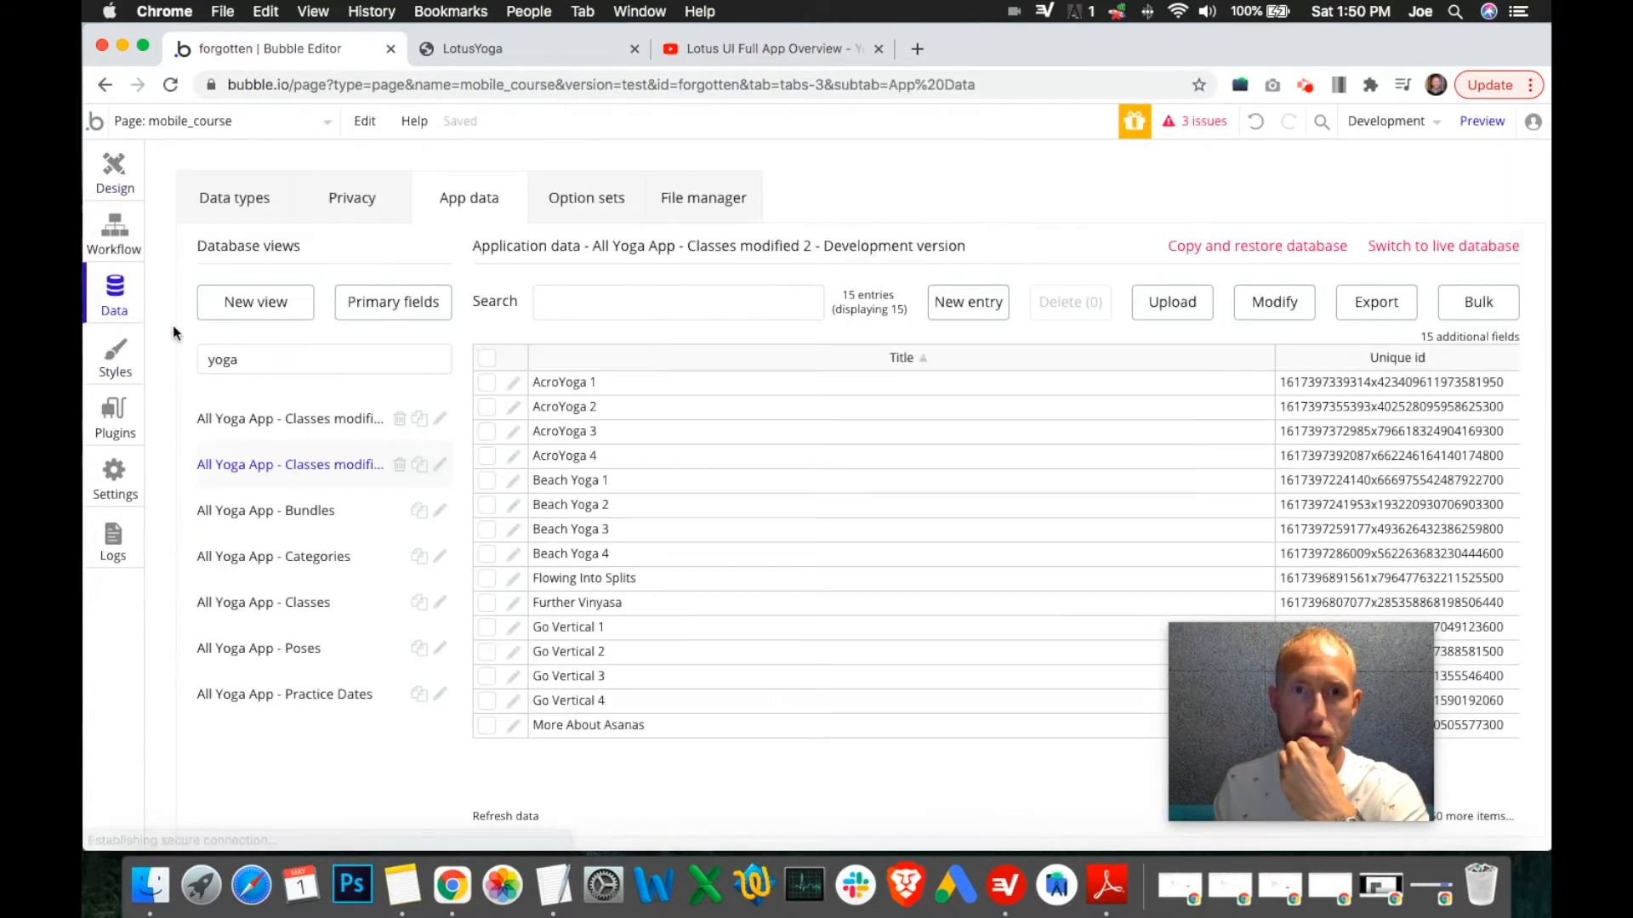
{"action": "left_click", "coordinate": [400, 464]}
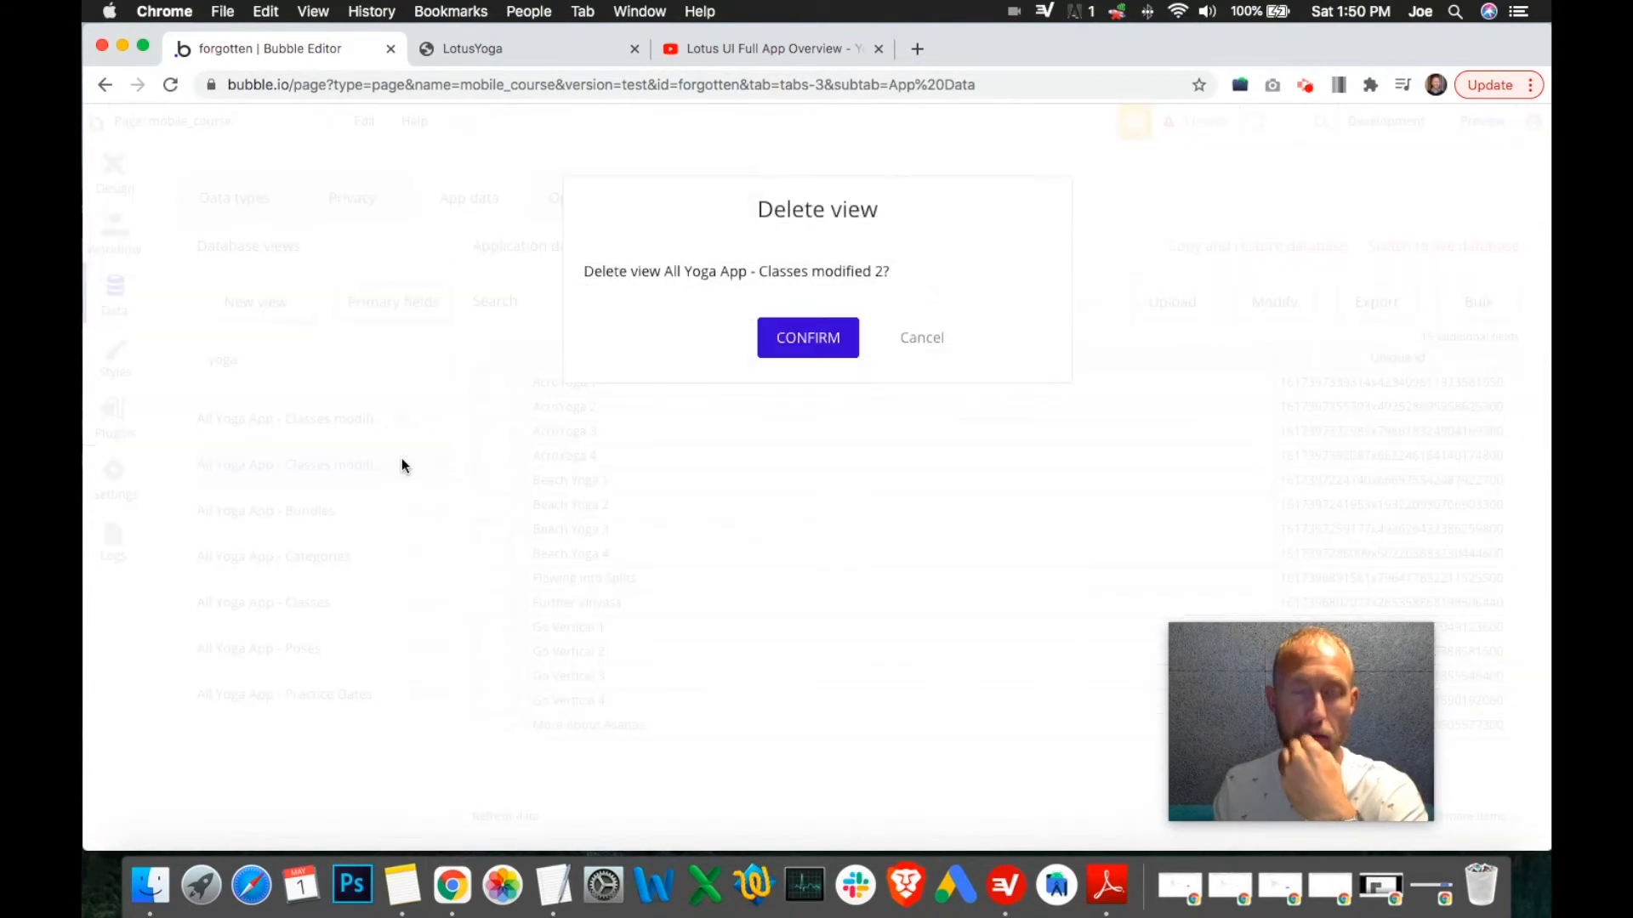
{"action": "left_click", "coordinate": [831, 335]}
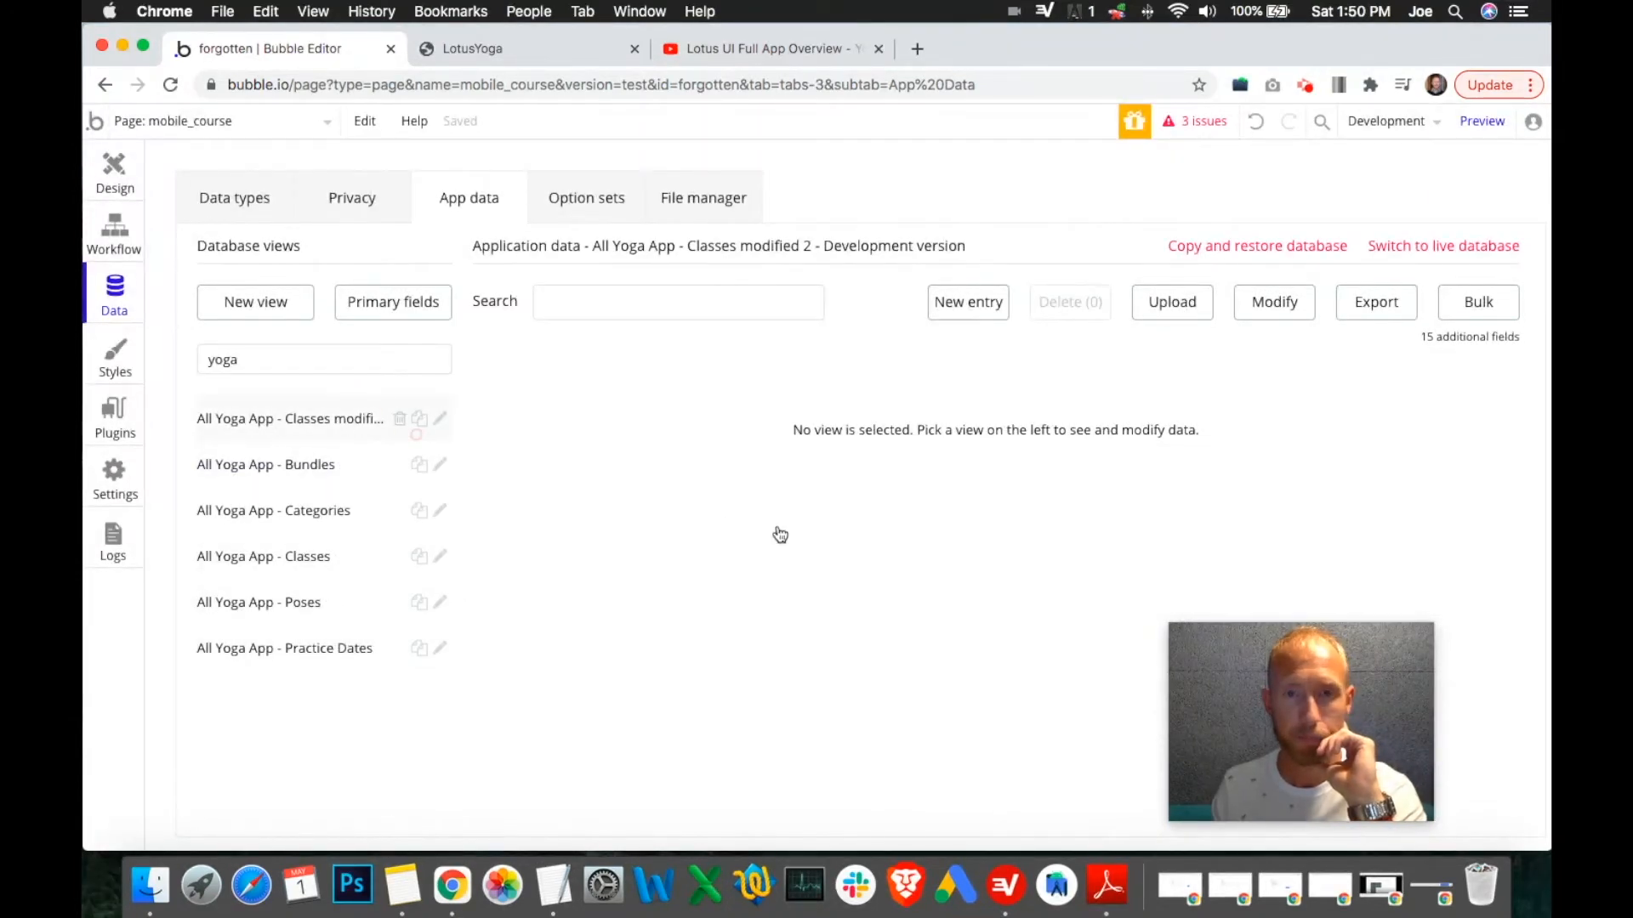
{"action": "left_click_drag", "start_coordinate": [704, 399], "coordinate": [724, 525]}
{"action": "left_click", "coordinate": [728, 47]}
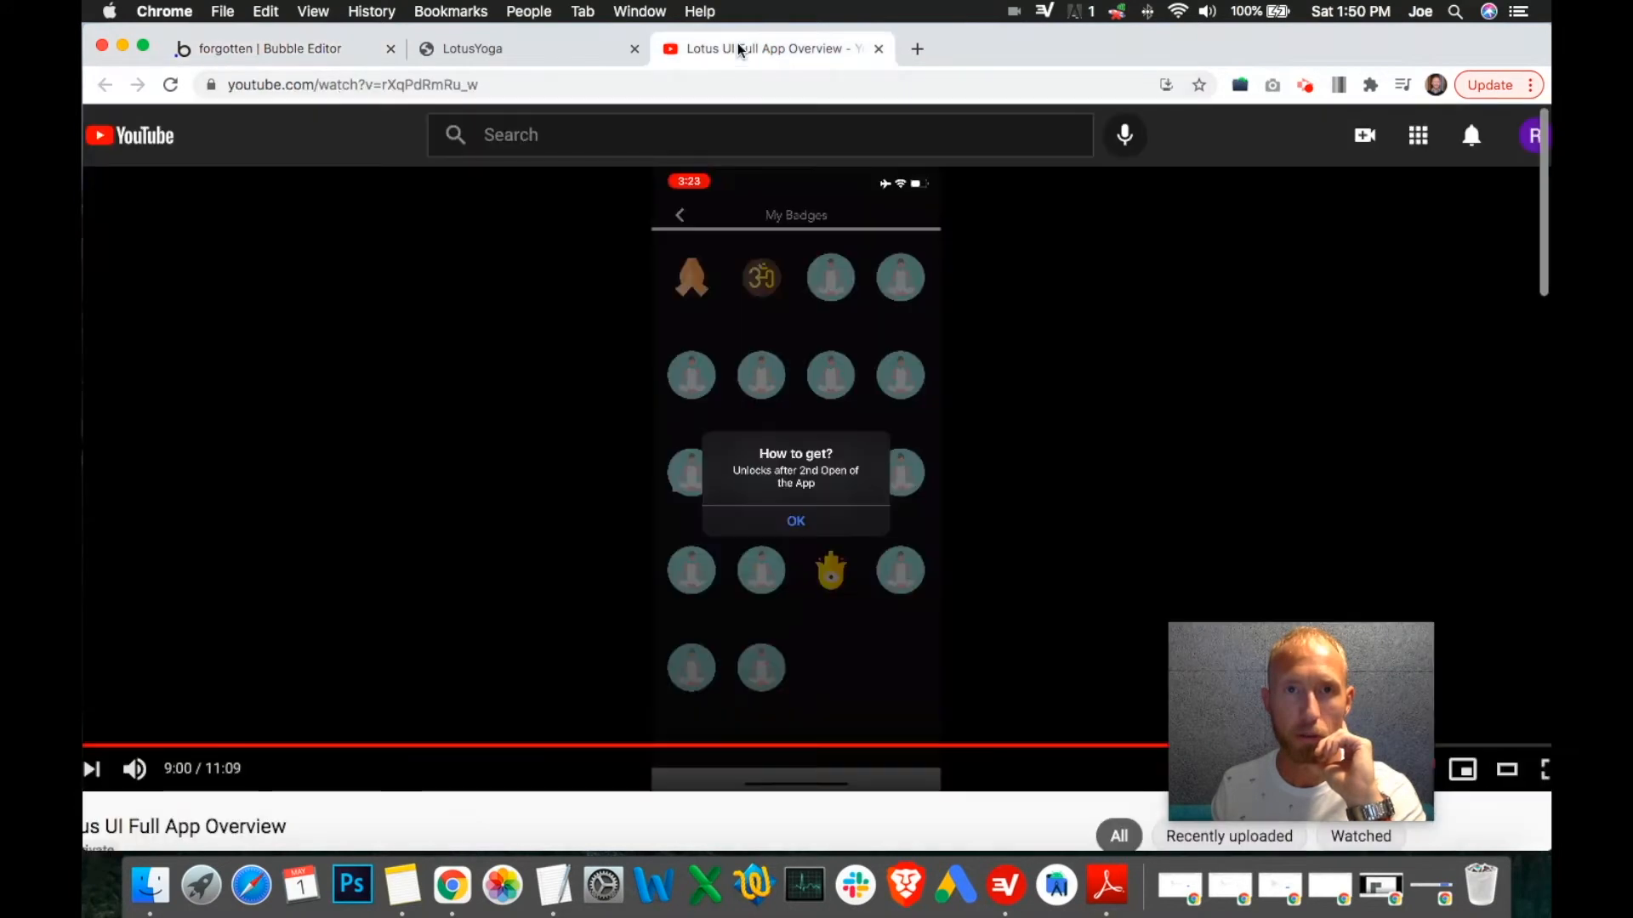
{"action": "left_click", "coordinate": [568, 63]}
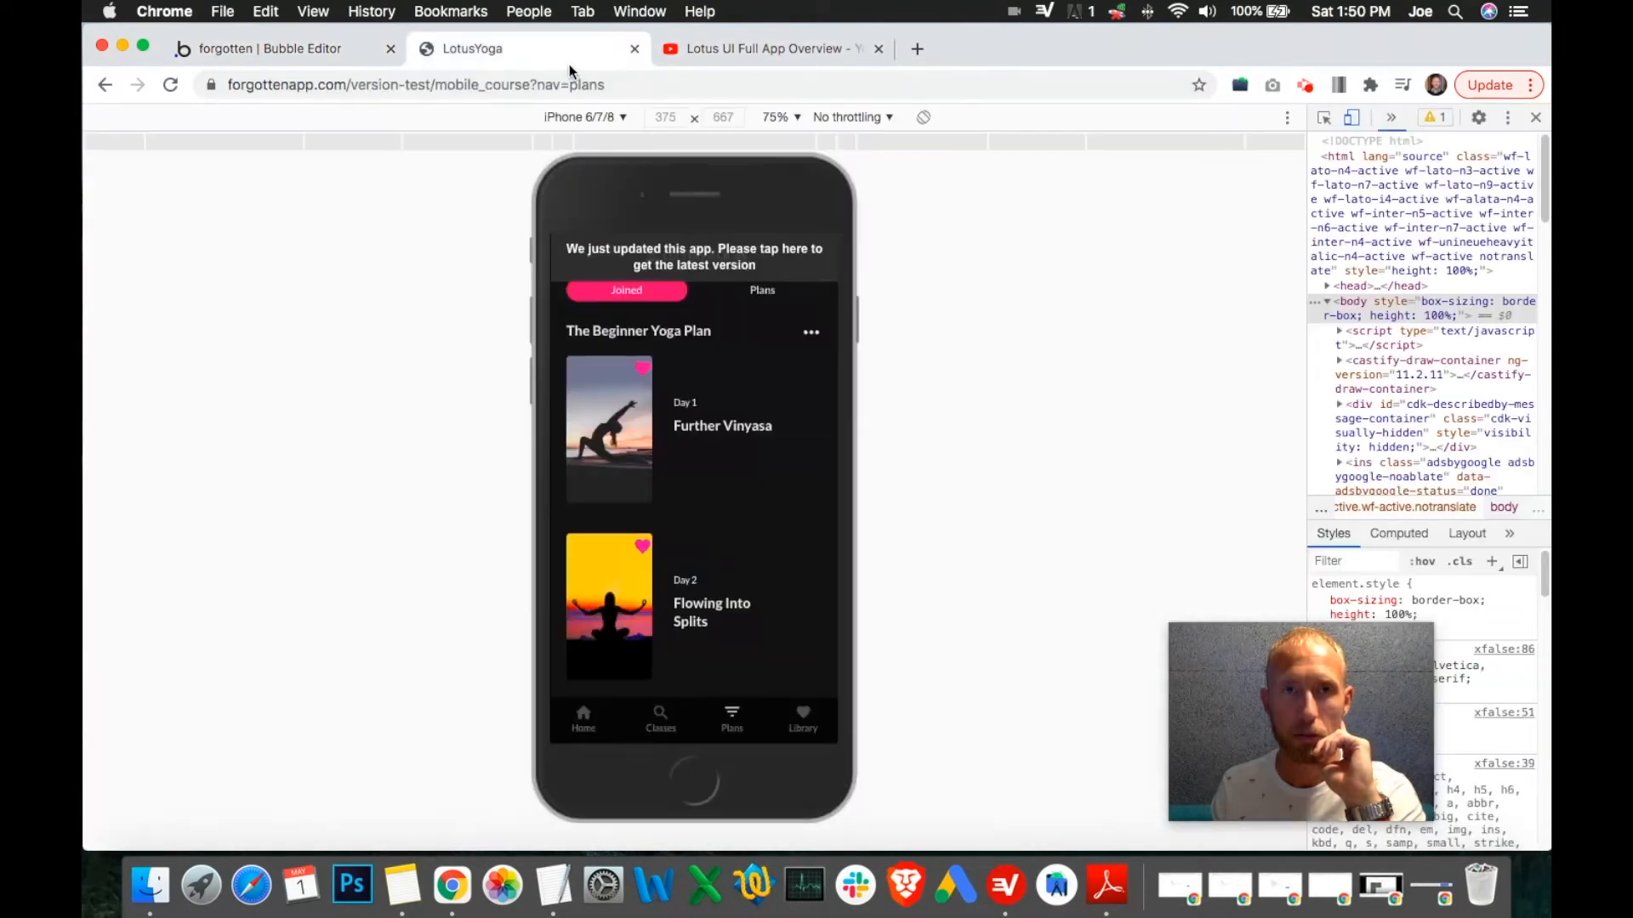
{"action": "left_click", "coordinate": [315, 48]}
Reopen the class search in the All Acro badge's condition and try to set the BundleNumber constraint's value to 4.
{"action": "left_click", "coordinate": [114, 166]}
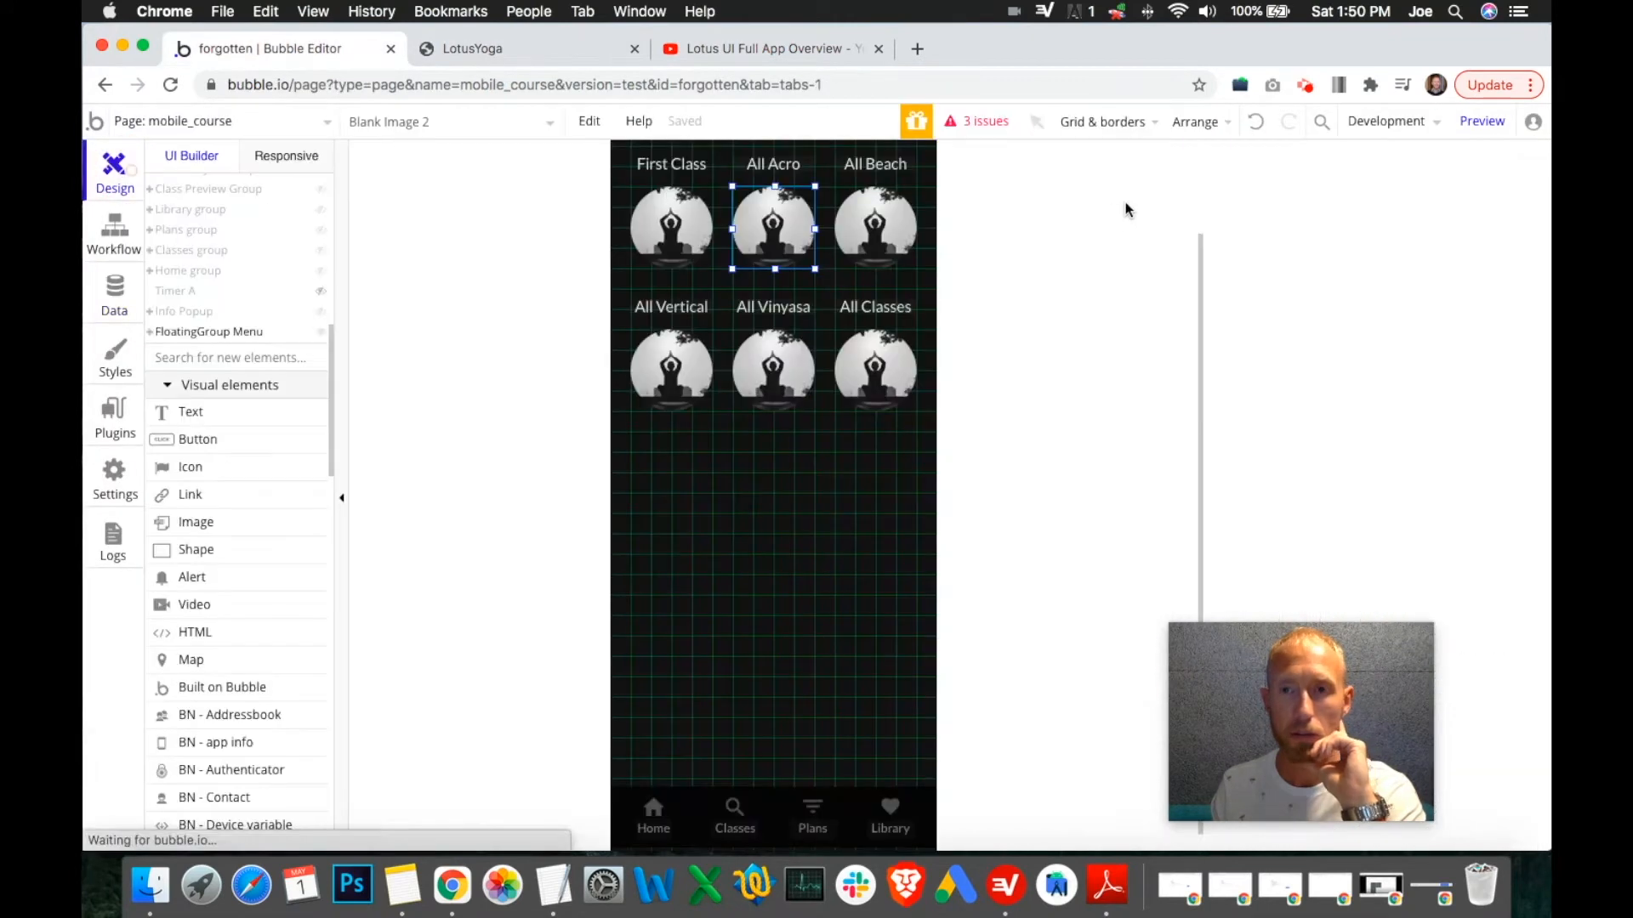
{"action": "double_click", "coordinate": [796, 208]}
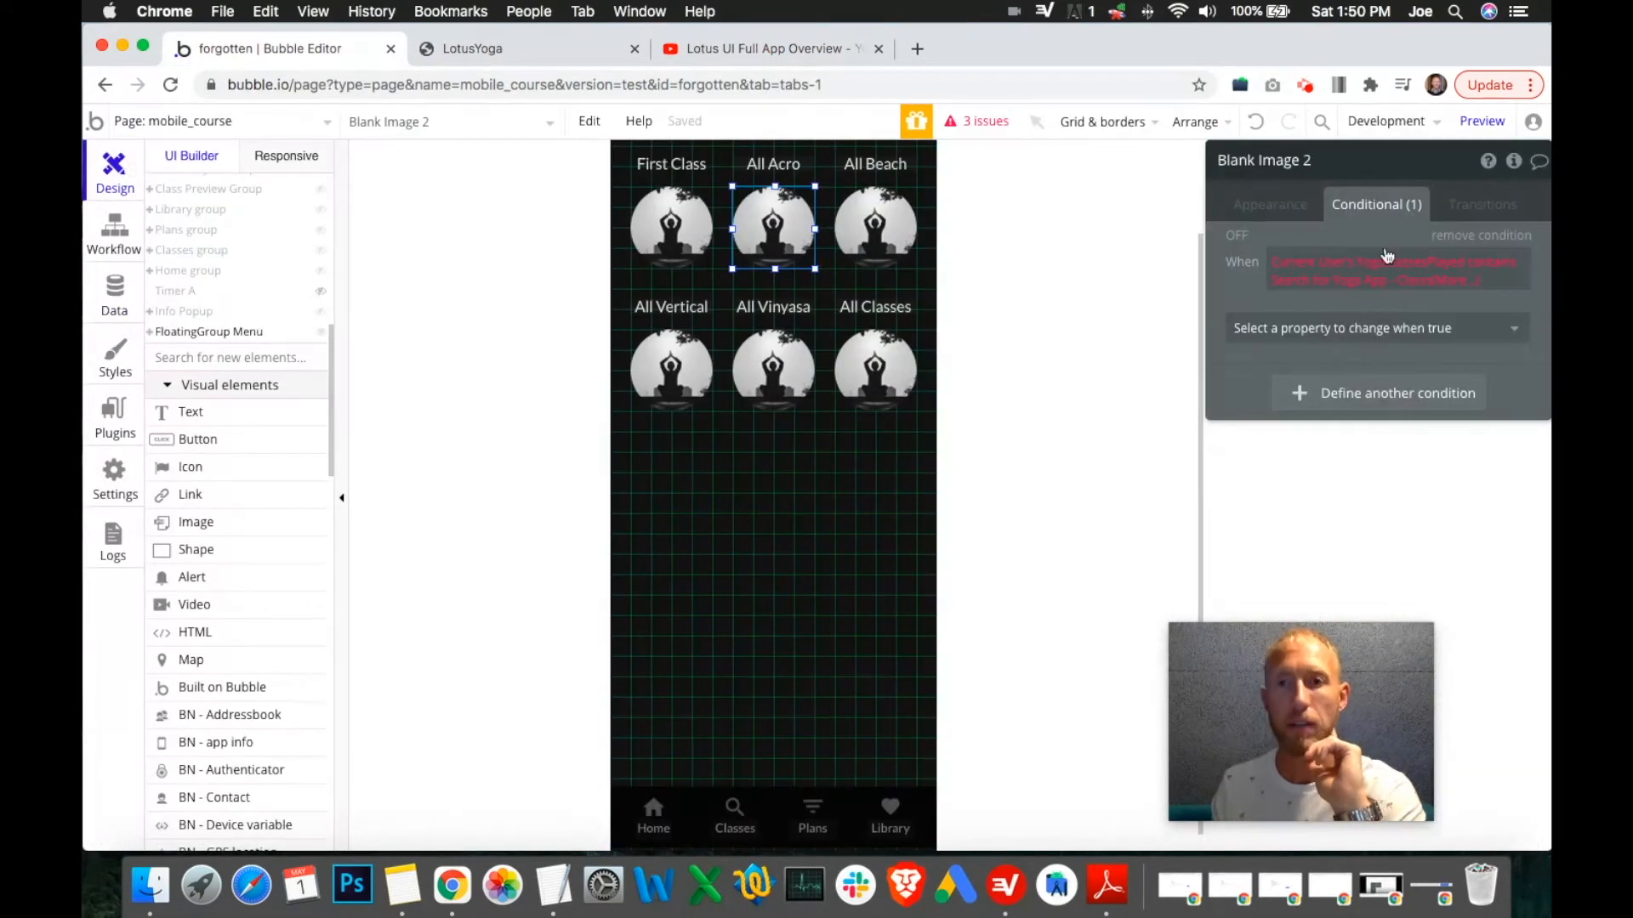
{"action": "left_click", "coordinate": [1407, 286]}
{"action": "left_click", "coordinate": [1035, 255]}
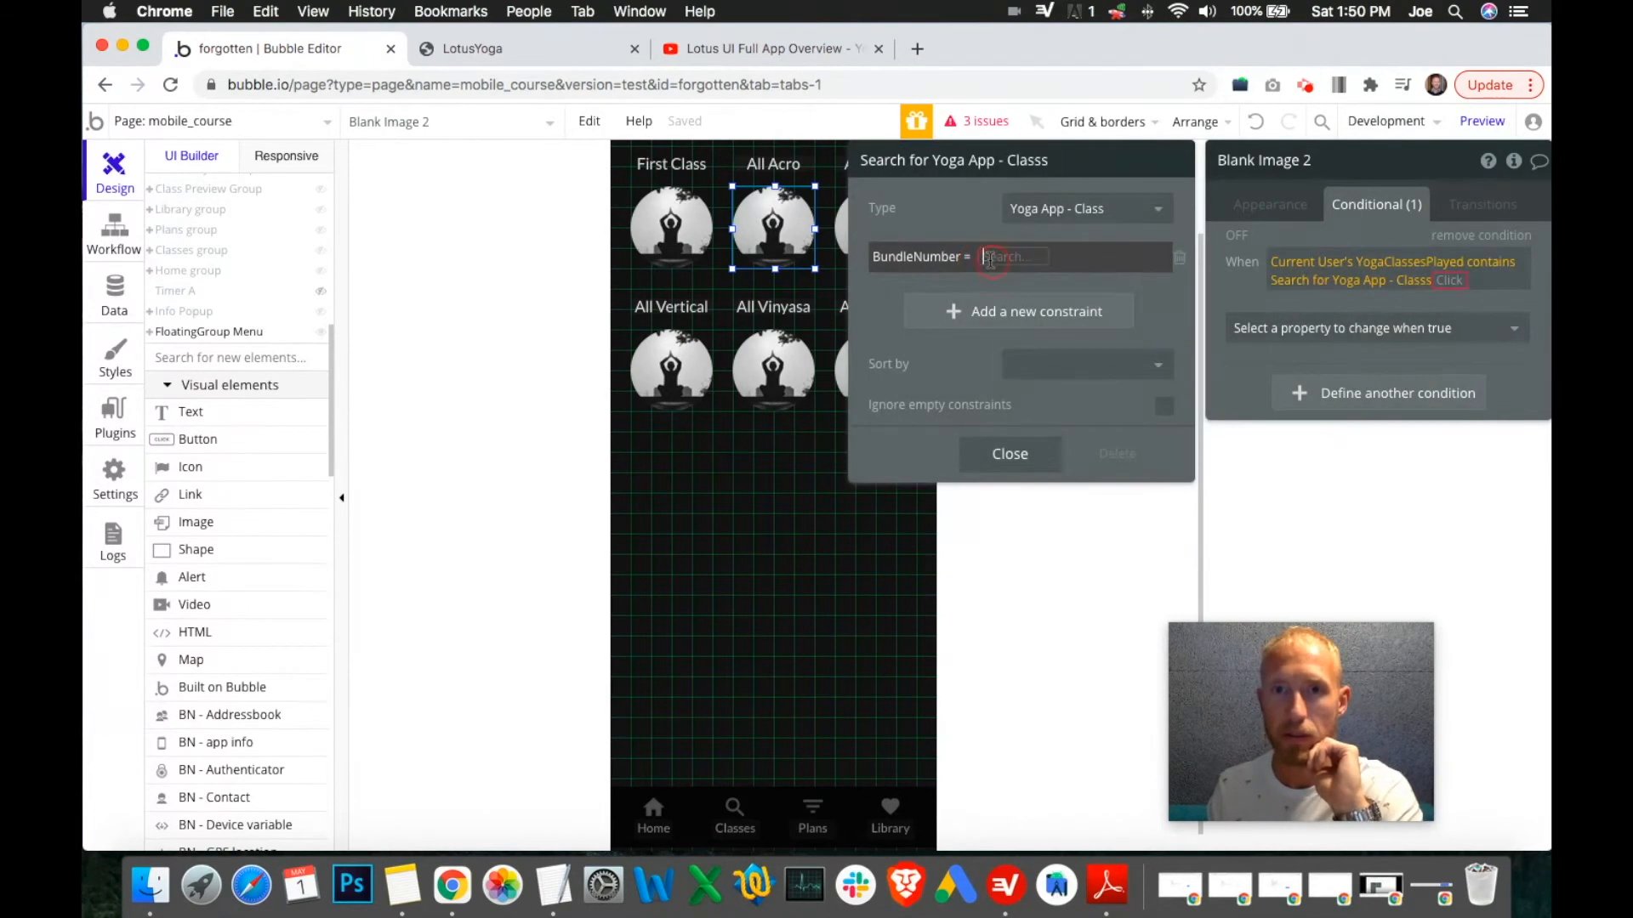
{"action": "type", "text": "4"}
{"action": "left_click", "coordinate": [892, 301]}
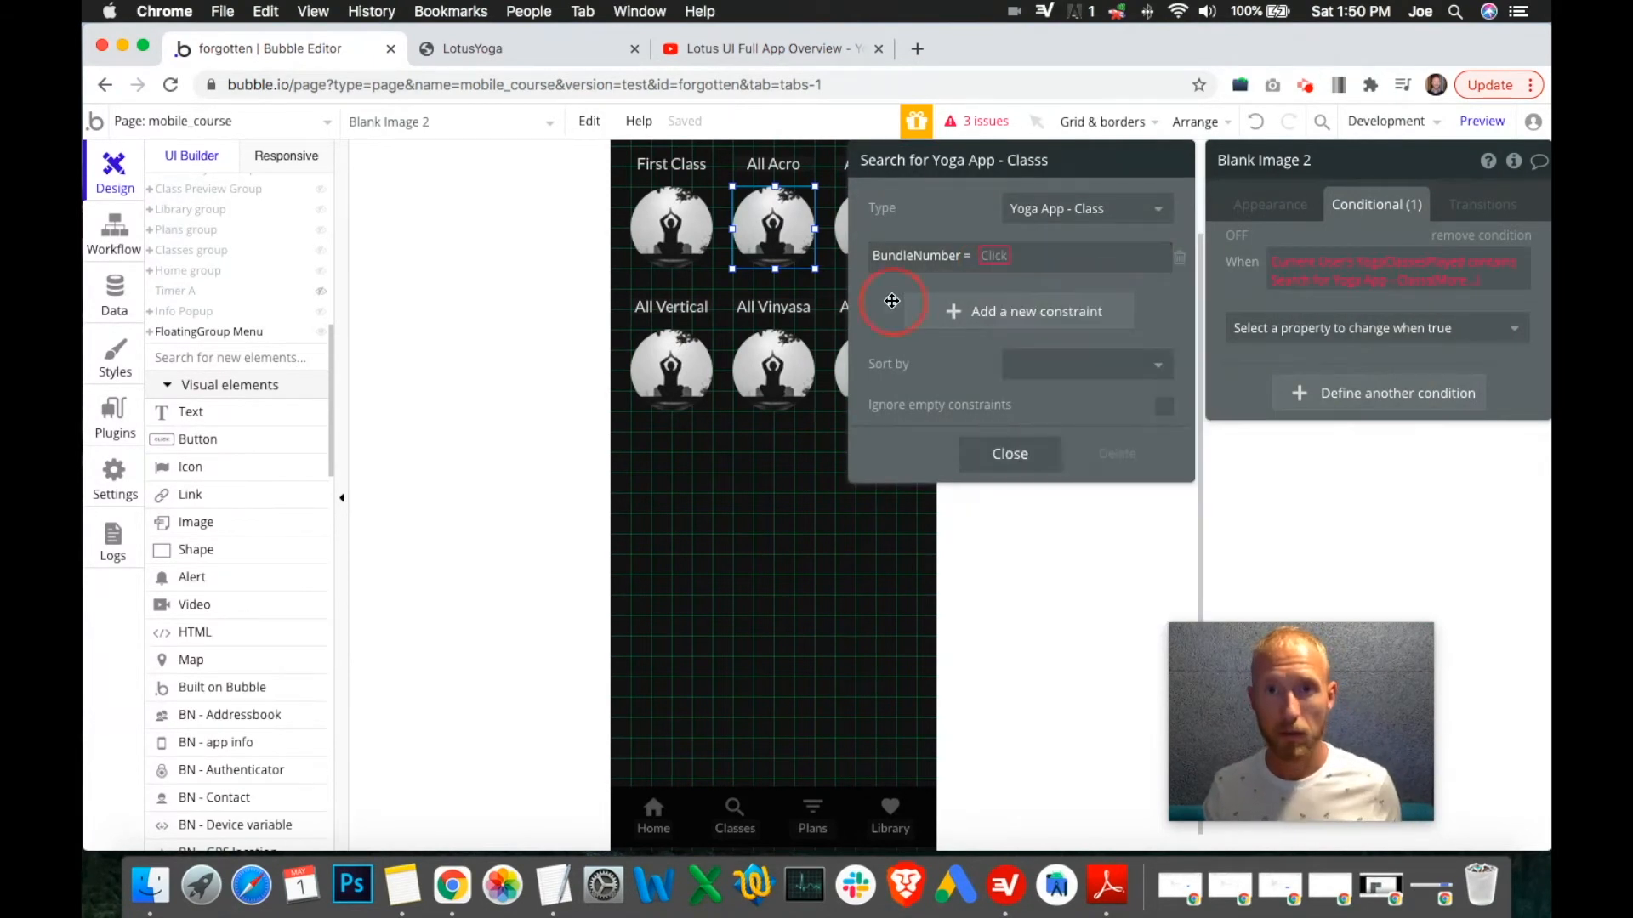
{"action": "left_click", "coordinate": [991, 259]}
{"action": "type", "text": "45"}
{"action": "left_click", "coordinate": [1080, 256]}
{"action": "left_click", "coordinate": [1004, 268]}
{"action": "type", "text": "4"}
{"action": "left_click", "coordinate": [897, 293]}
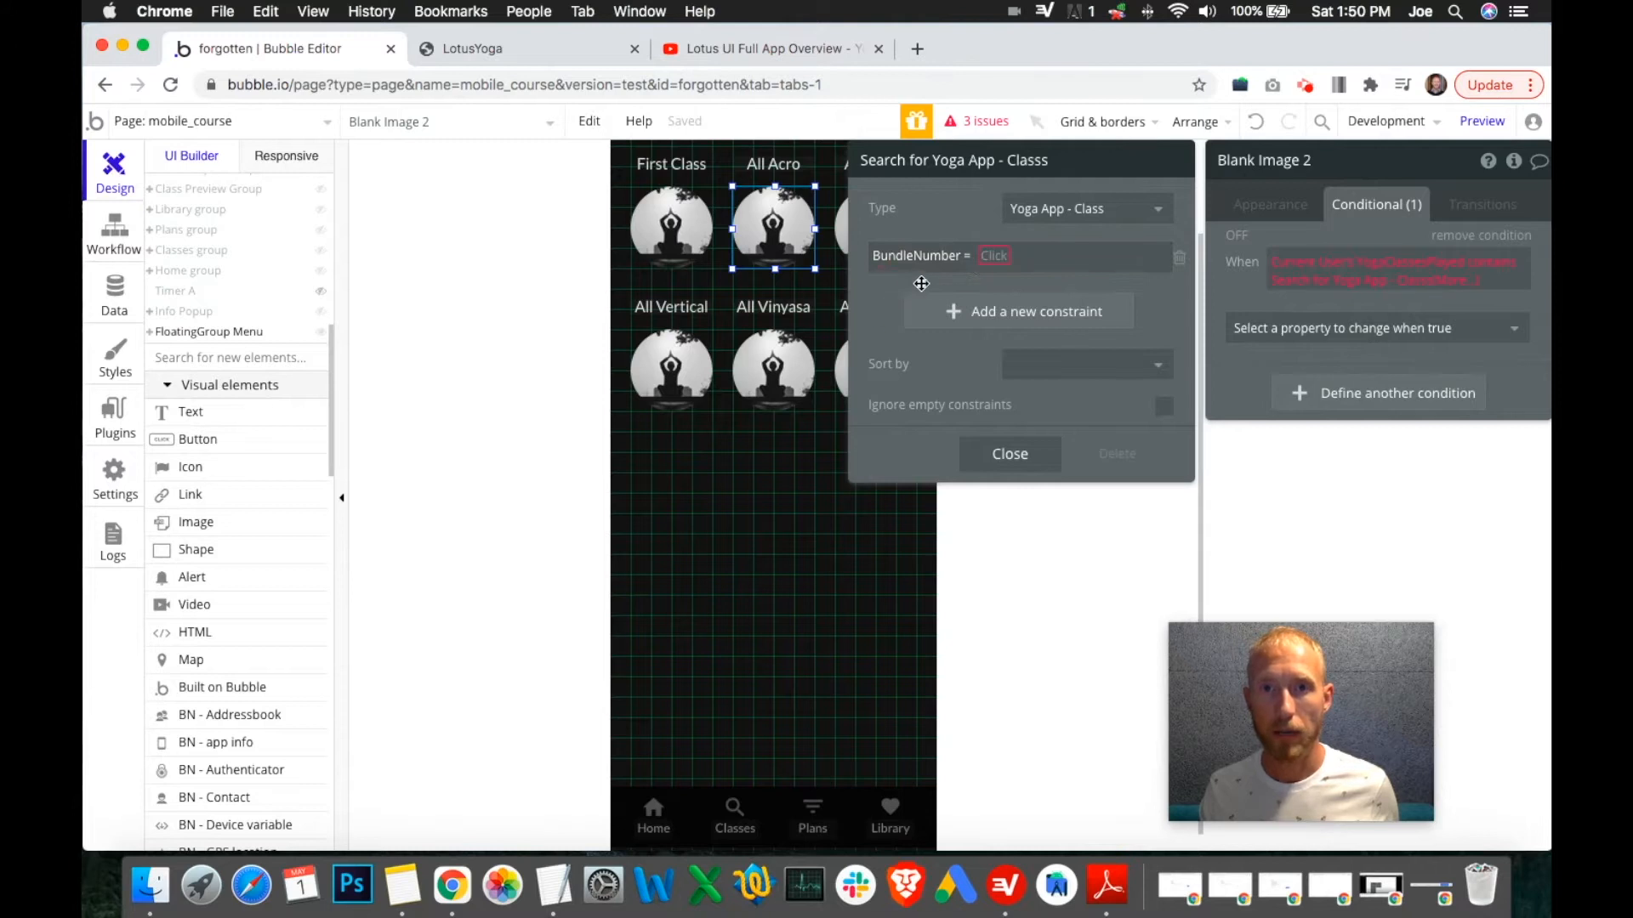
{"action": "left_click", "coordinate": [992, 257]}
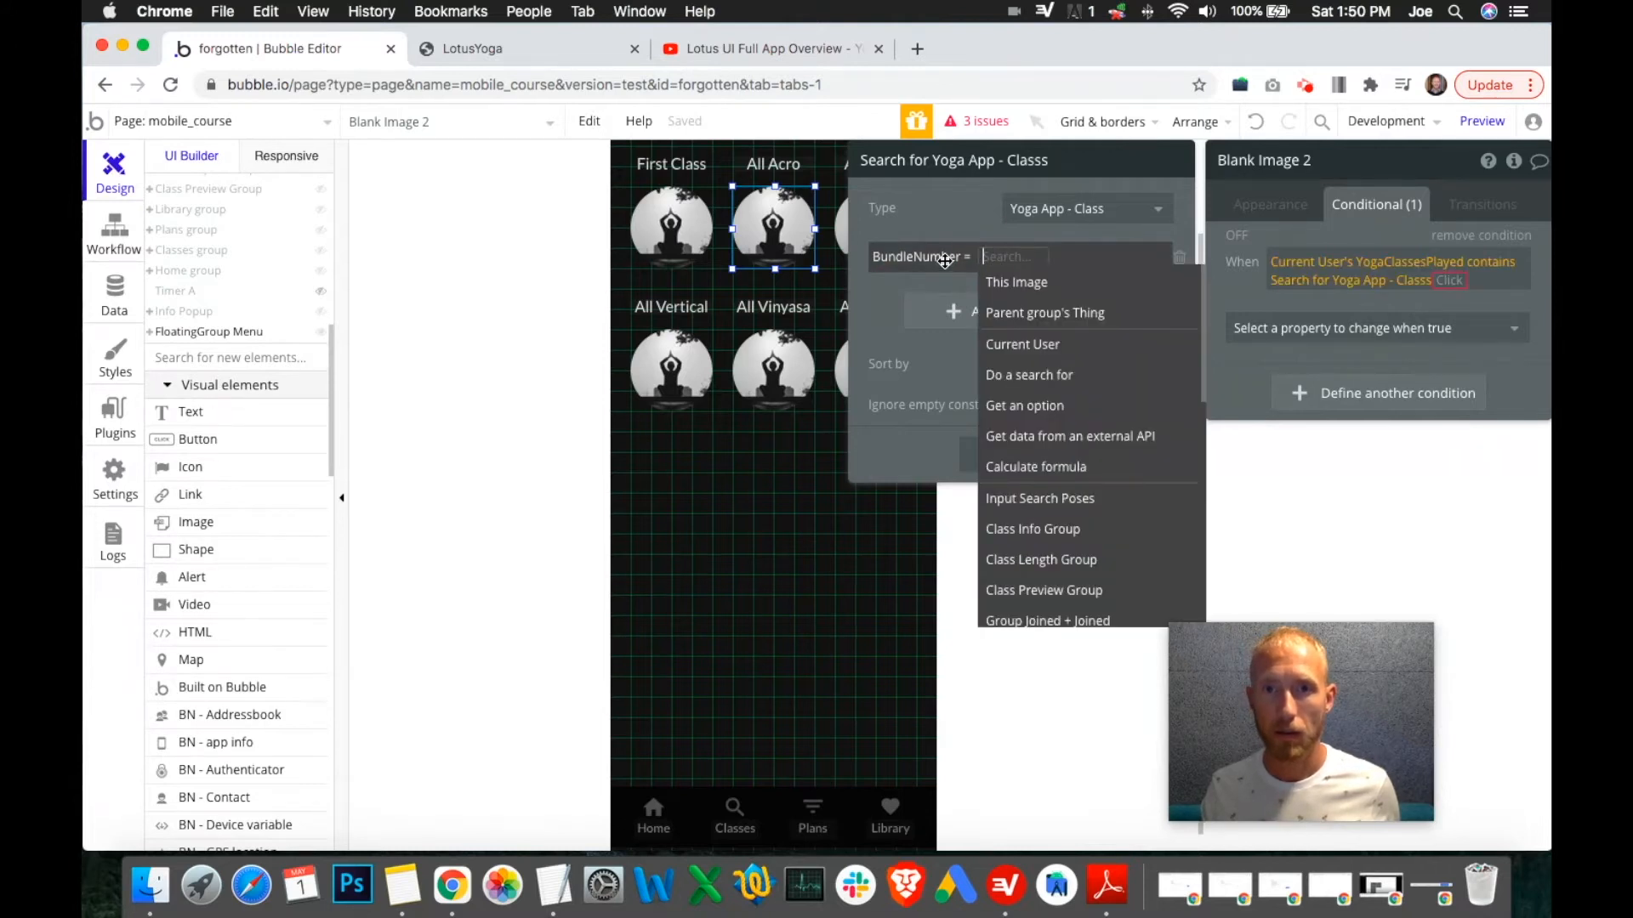
{"action": "type", "text": "4"}
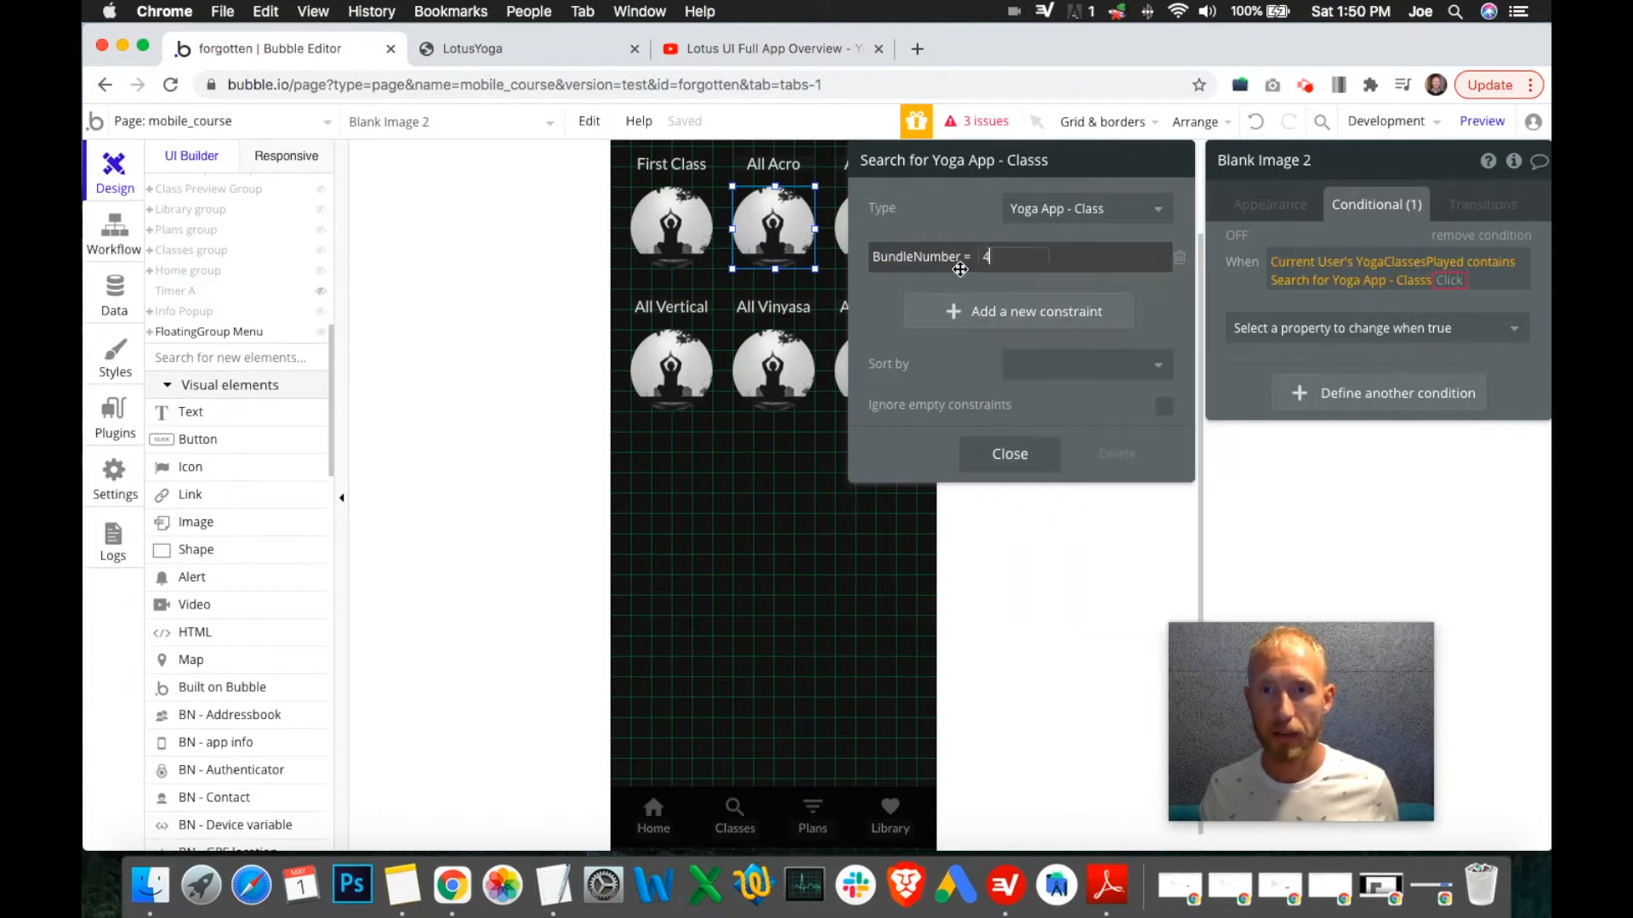
{"action": "left_click", "coordinate": [971, 277]}
{"action": "left_click", "coordinate": [996, 259]}
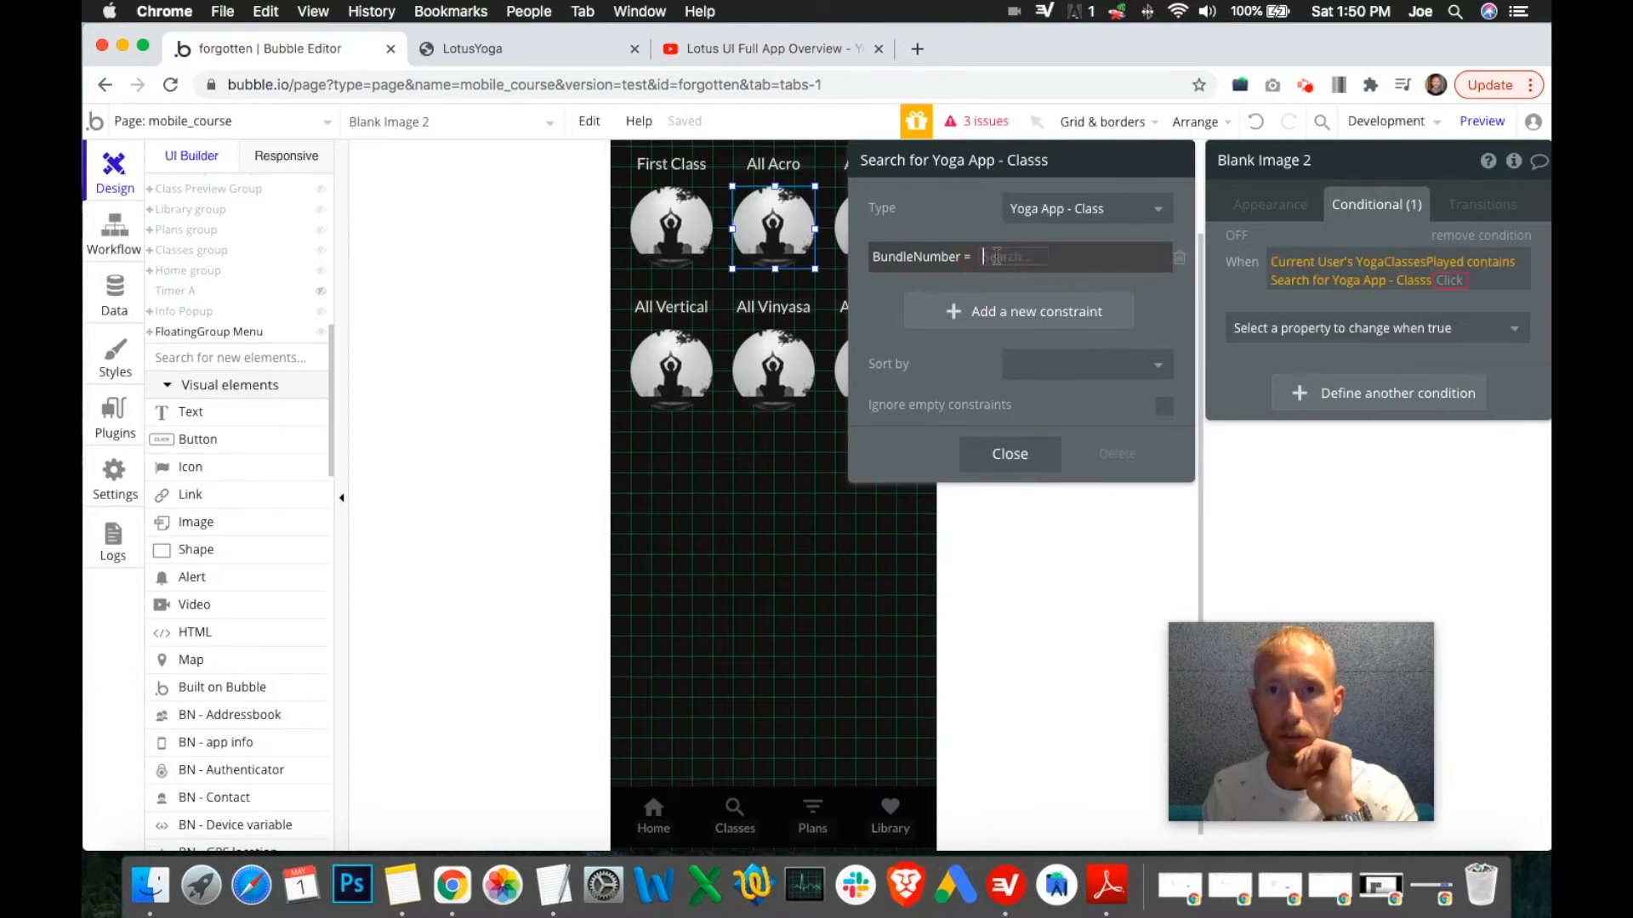
{"action": "left_click", "coordinate": [1011, 283]}
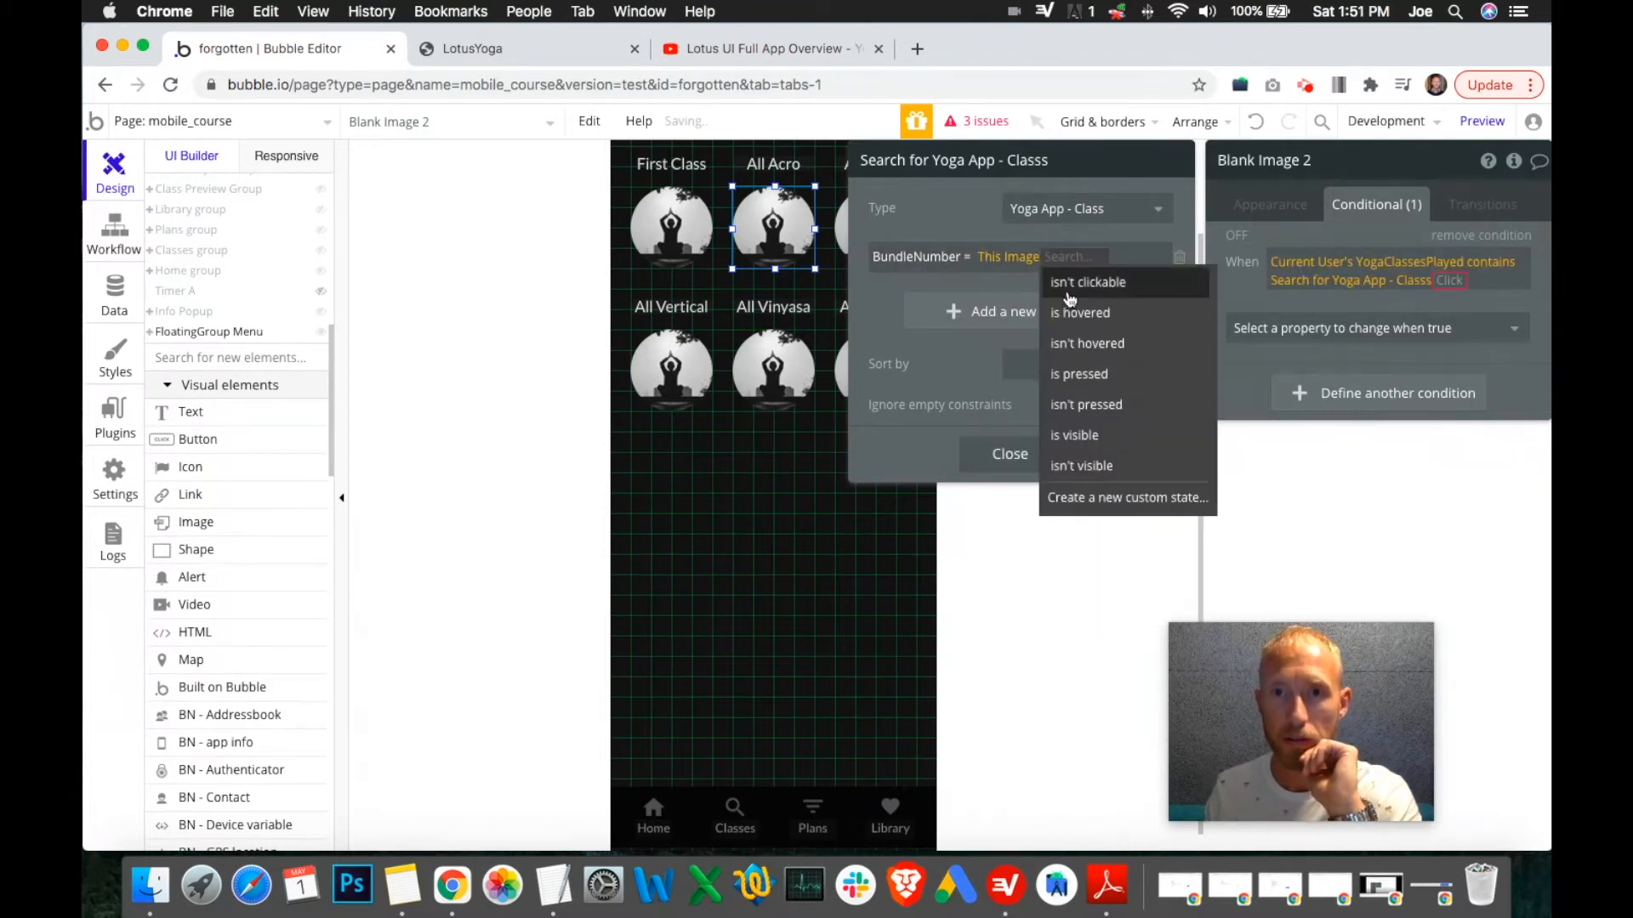
{"action": "left_click", "coordinate": [1067, 289]}
{"action": "left_click", "coordinate": [894, 308]}
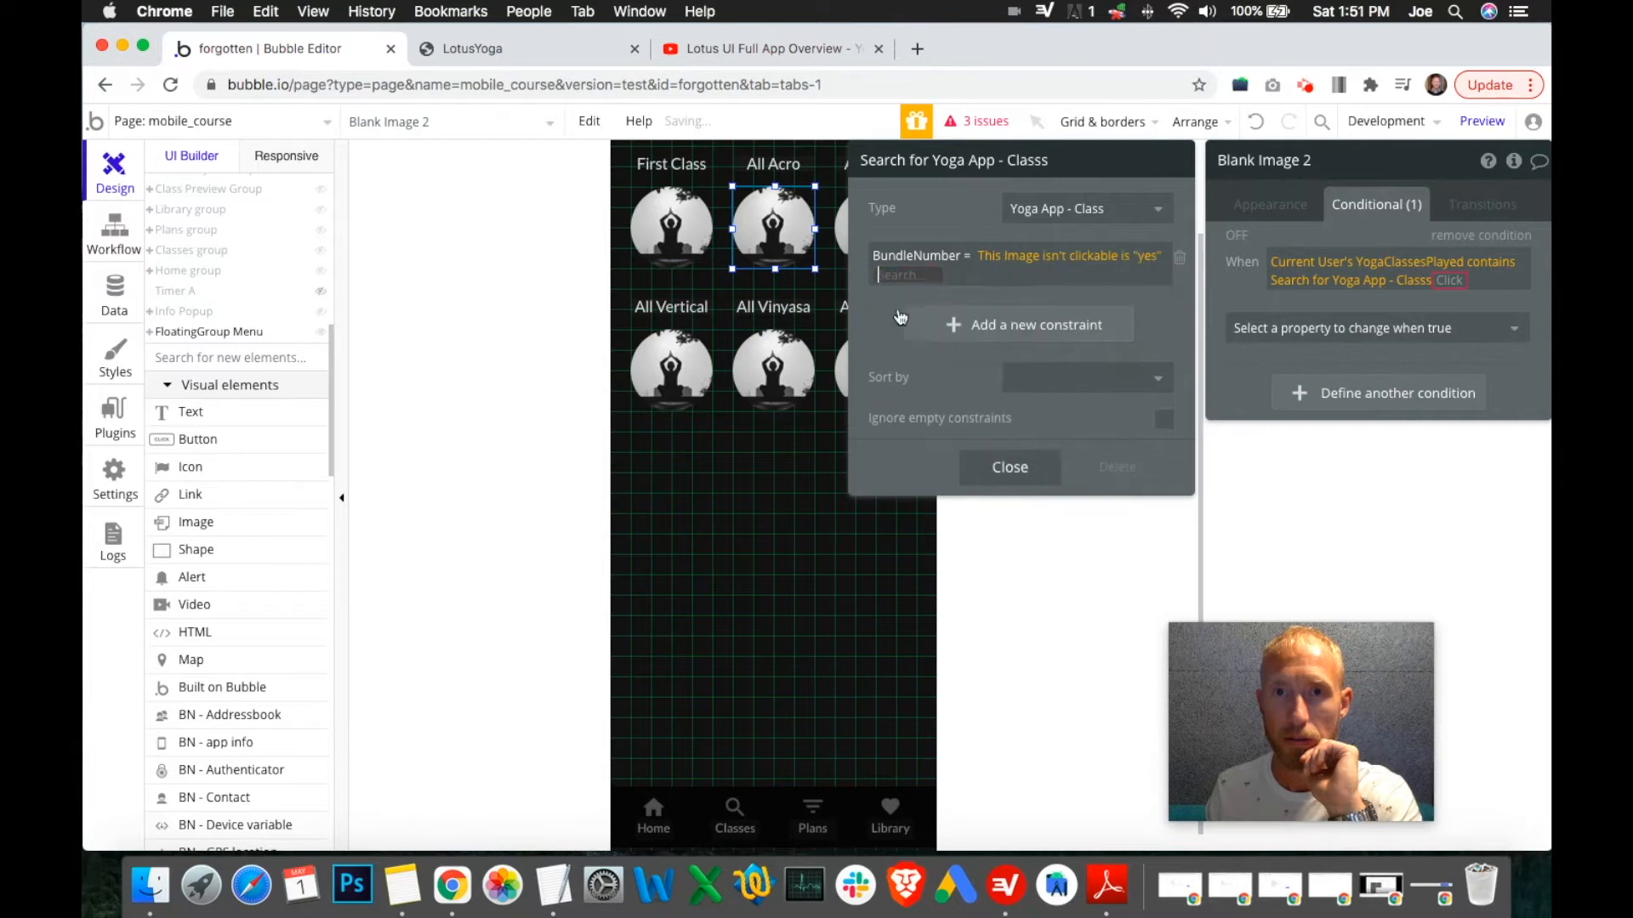
{"action": "left_click", "coordinate": [1159, 301]}
{"action": "right_click", "coordinate": [1089, 263]}
{"action": "left_click", "coordinate": [1203, 254]}
Try to enter 444444 as the BundleNumber constraint's value.
{"action": "left_click", "coordinate": [994, 255]}
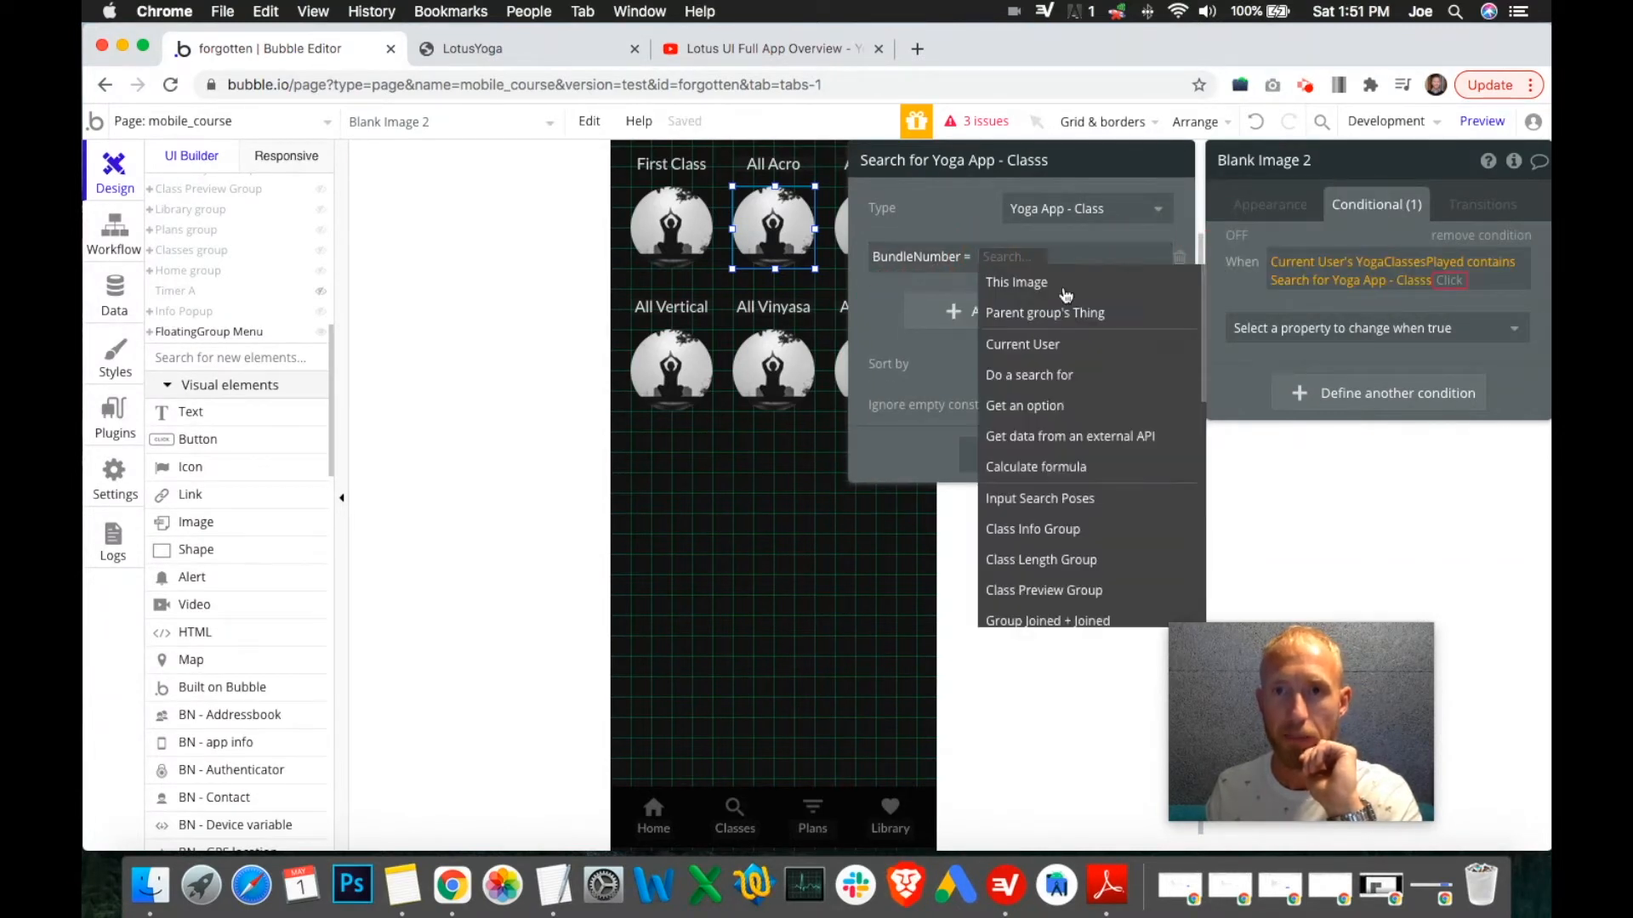
{"action": "type", "text": "444444"}
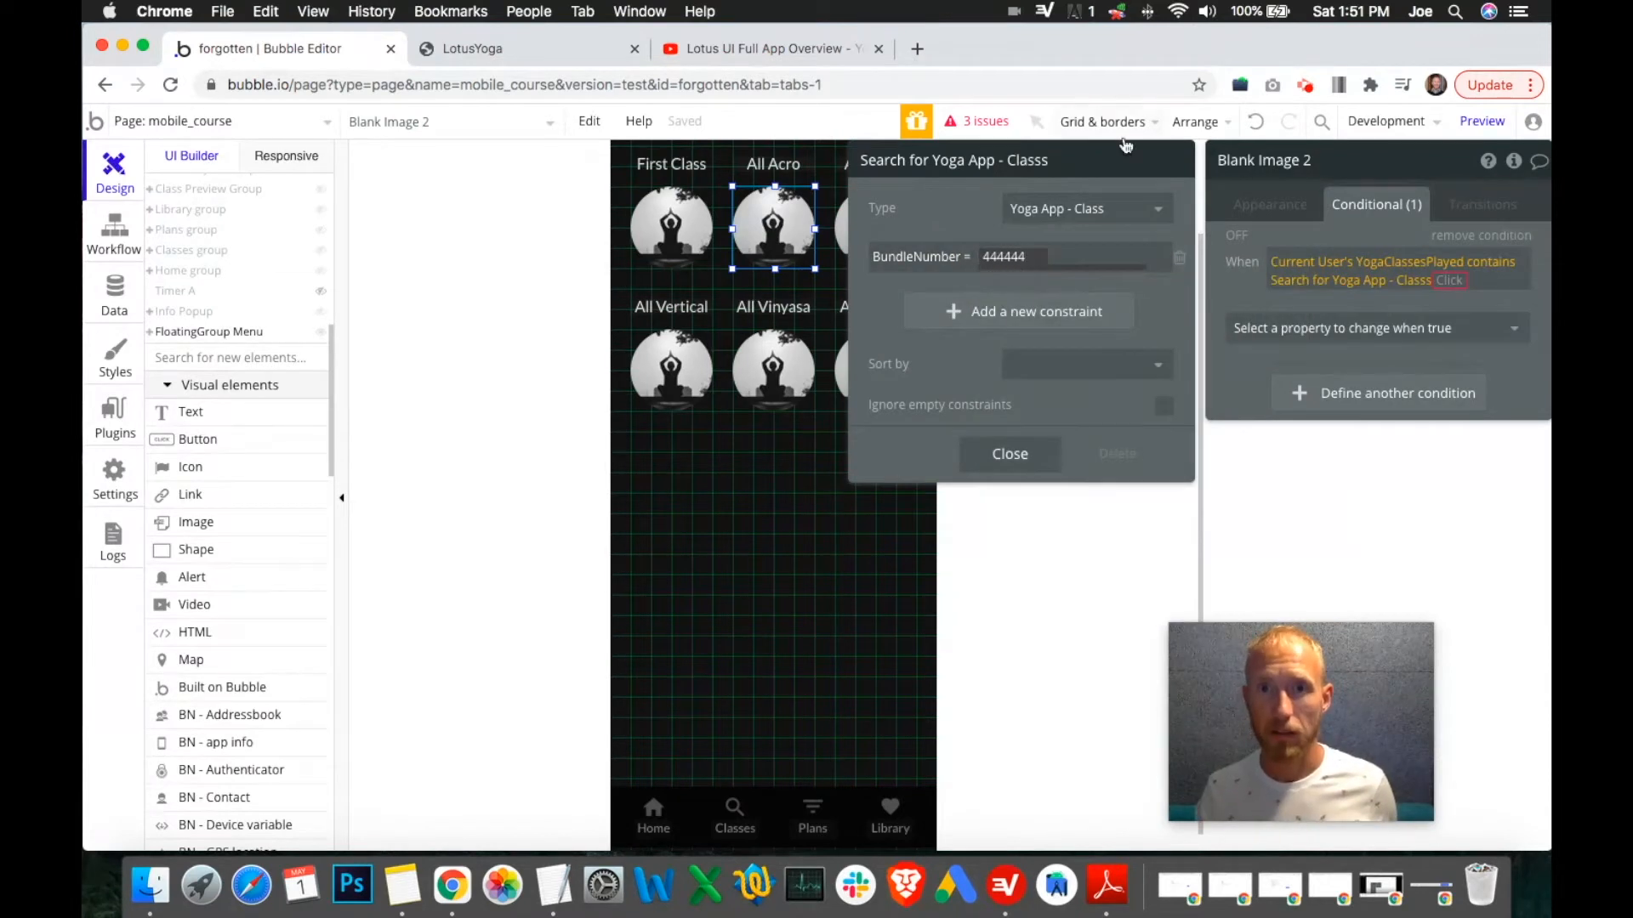
{"action": "left_click", "coordinate": [1068, 259]}
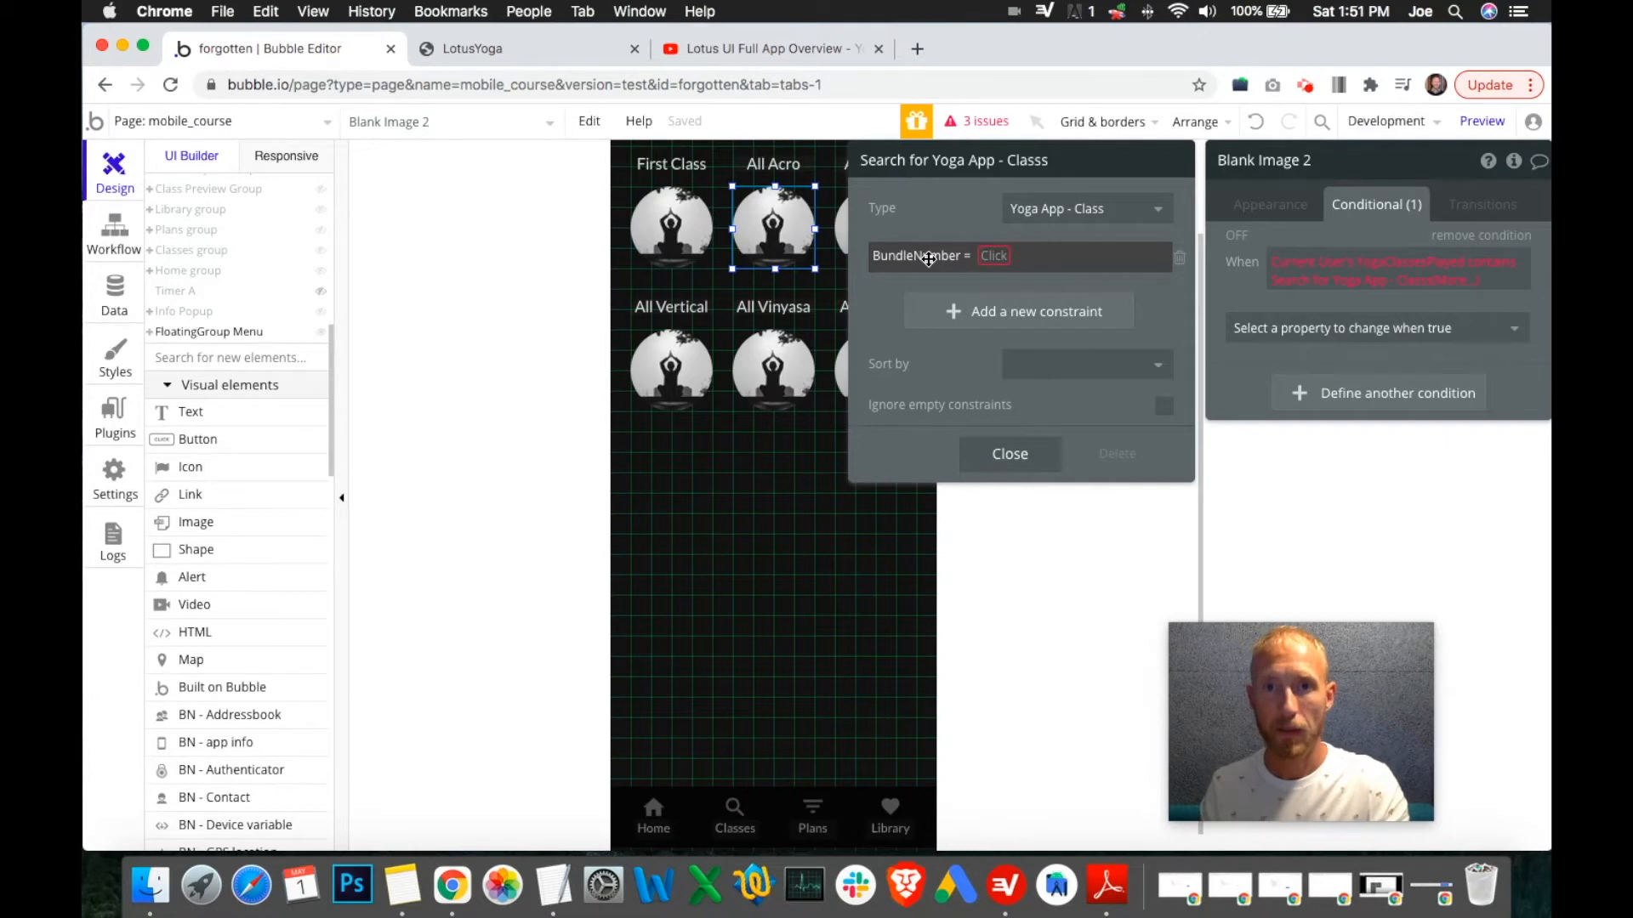
Check the field type of BundleNumber in the Yoga App - Class data type.
{"action": "left_click", "coordinate": [117, 299]}
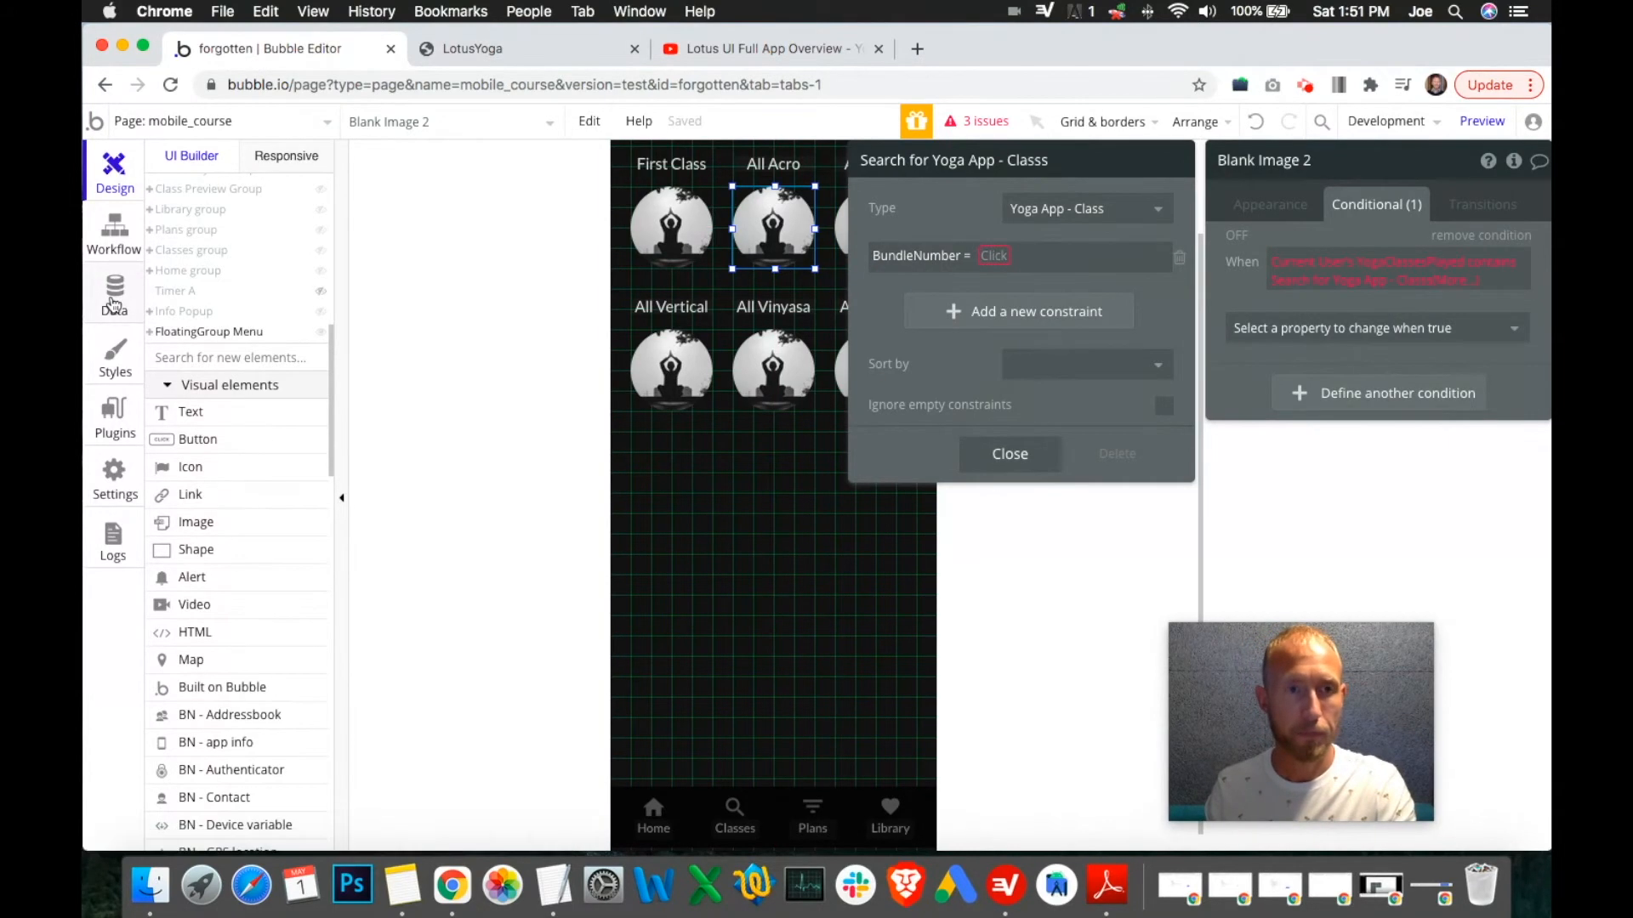
{"action": "left_click", "coordinate": [238, 198]}
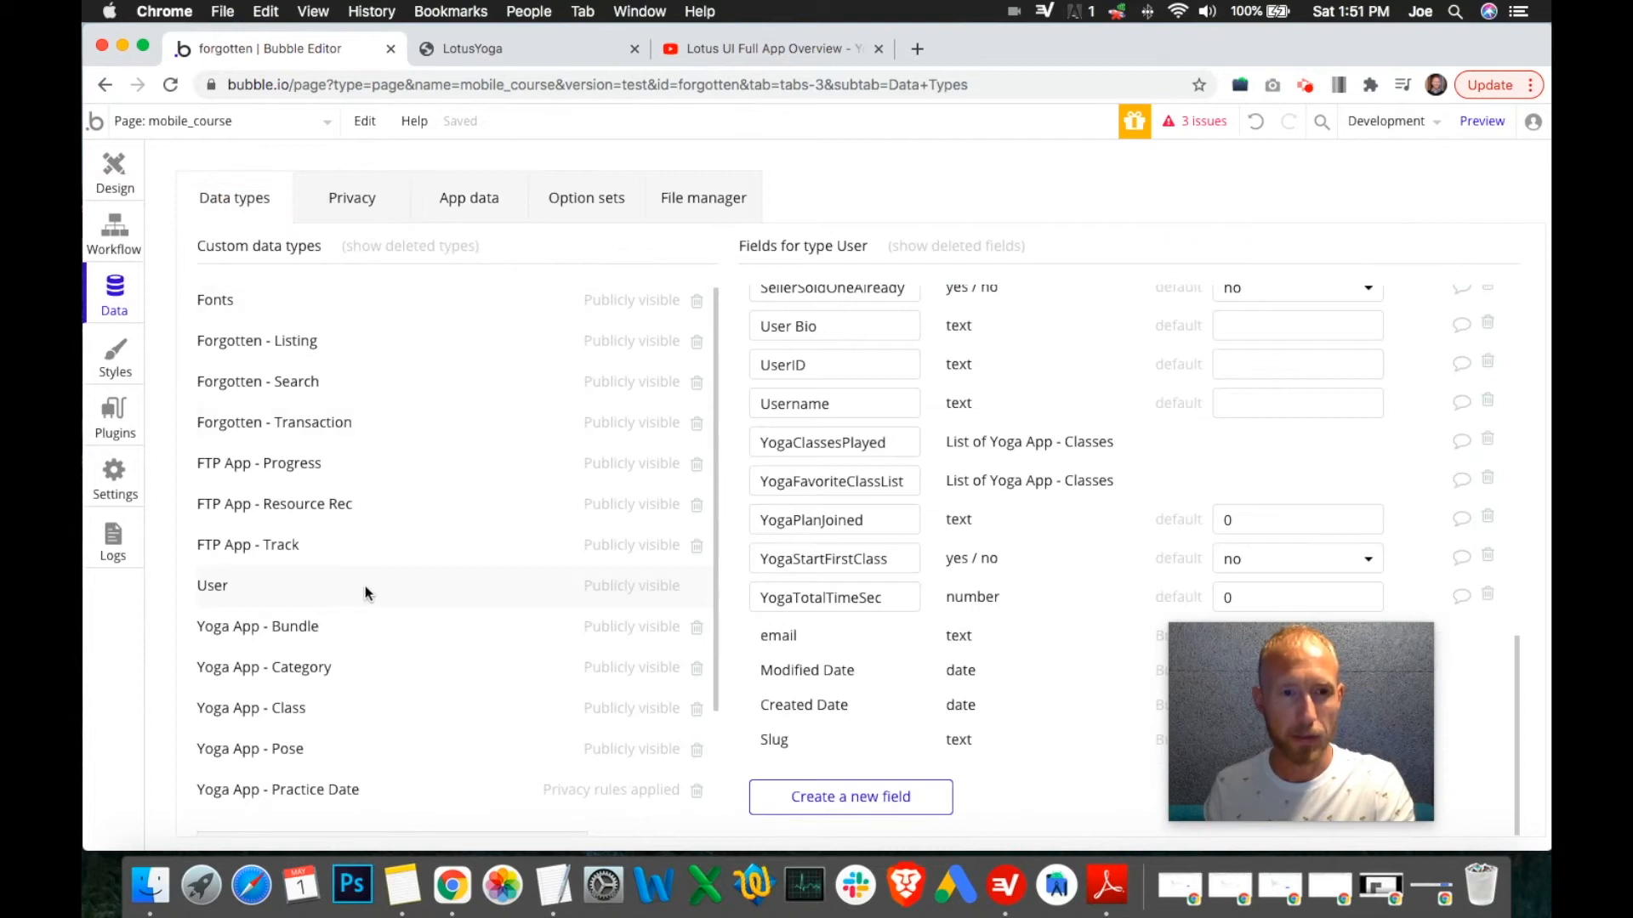
{"action": "left_click", "coordinate": [357, 716]}
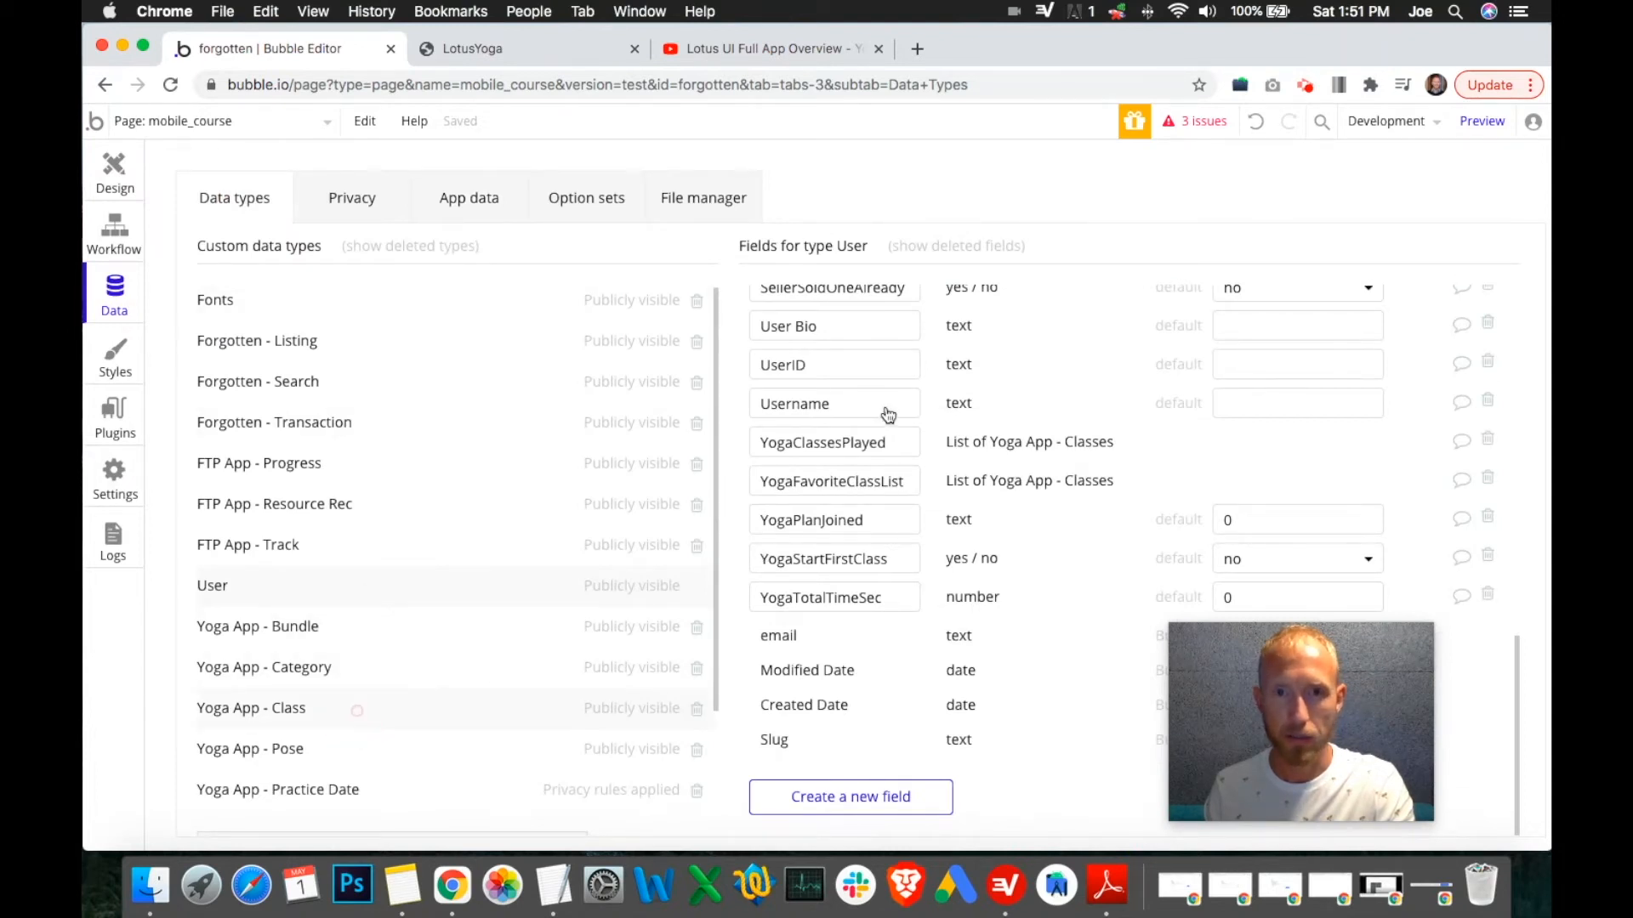
{"action": "left_click", "coordinate": [774, 361]}
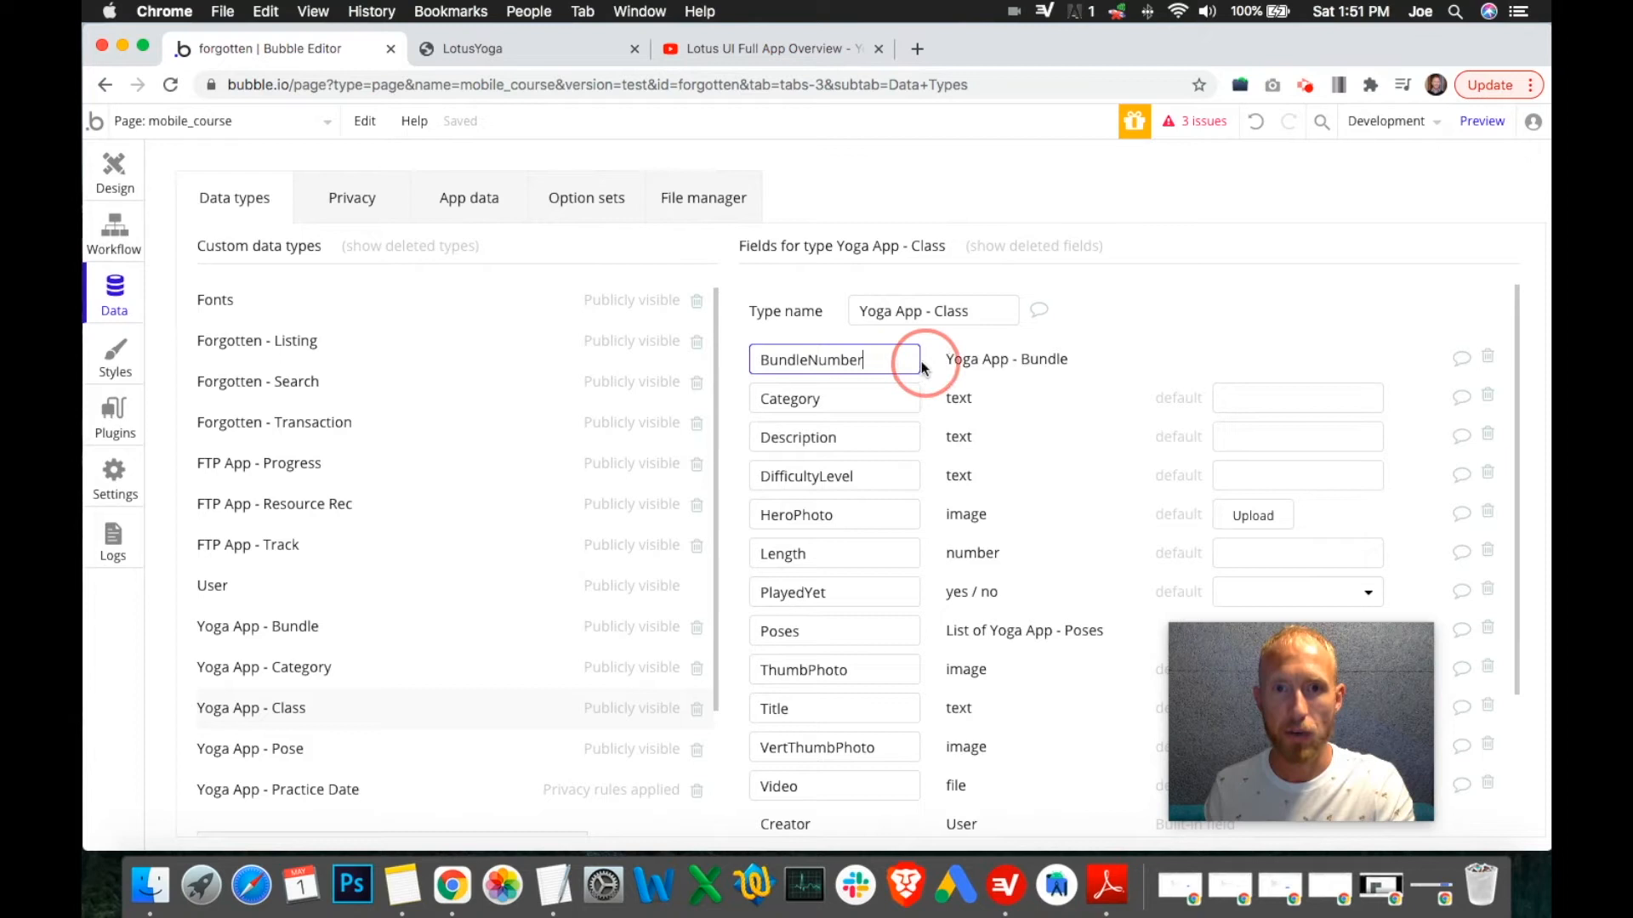
{"action": "double_click", "coordinate": [892, 359]}
{"action": "left_click", "coordinate": [1073, 363]}
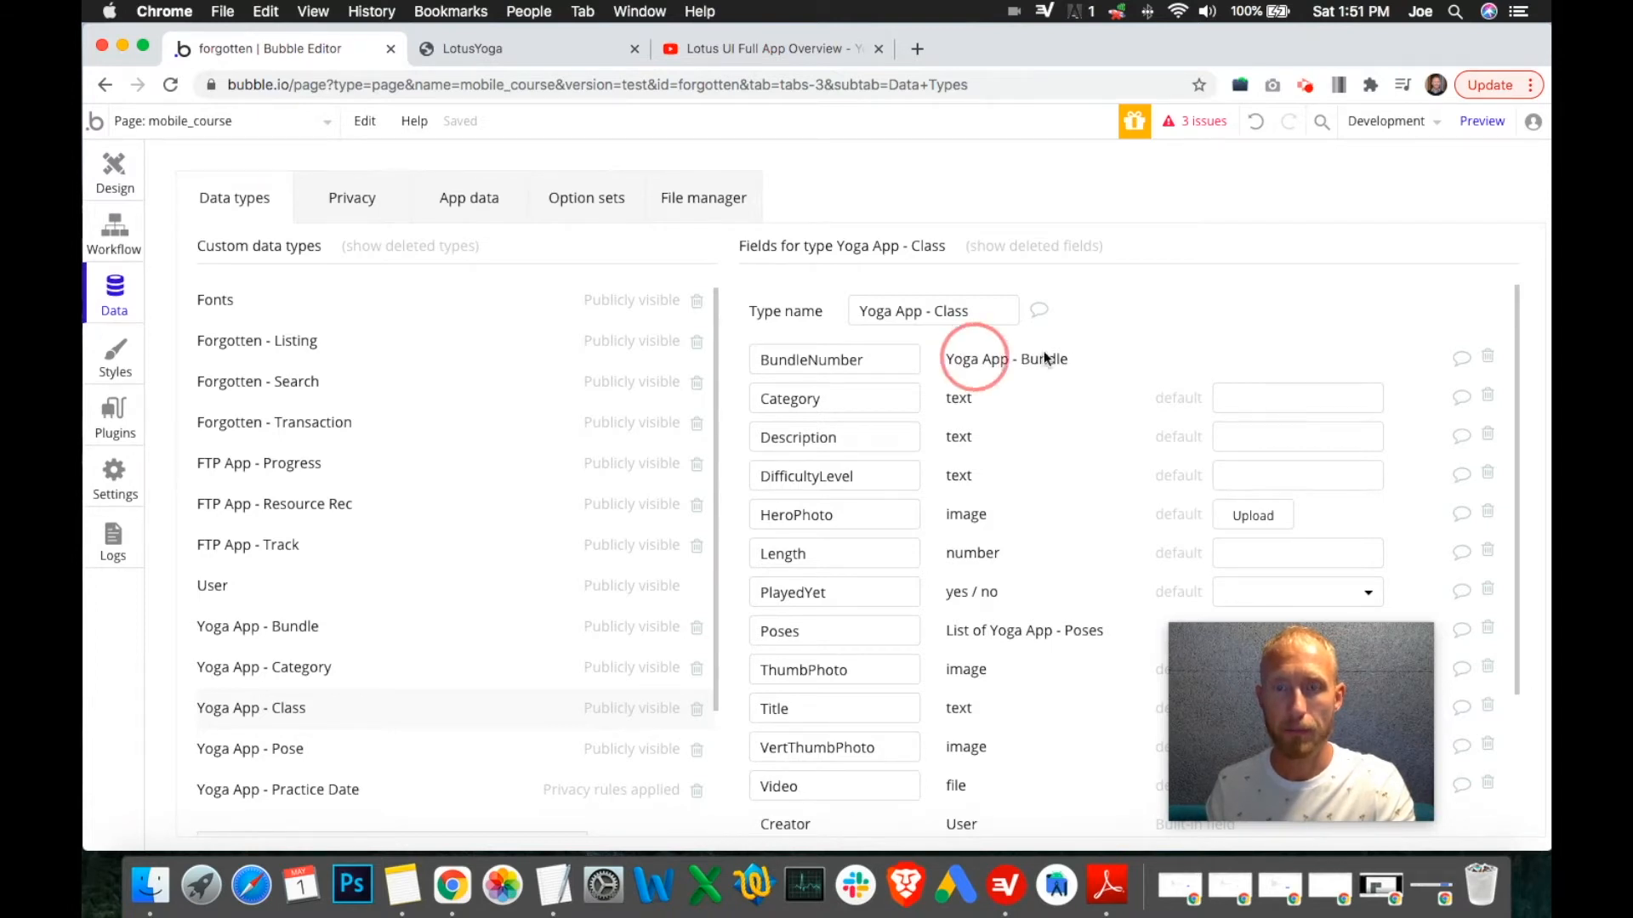
{"action": "left_click", "coordinate": [547, 50]}
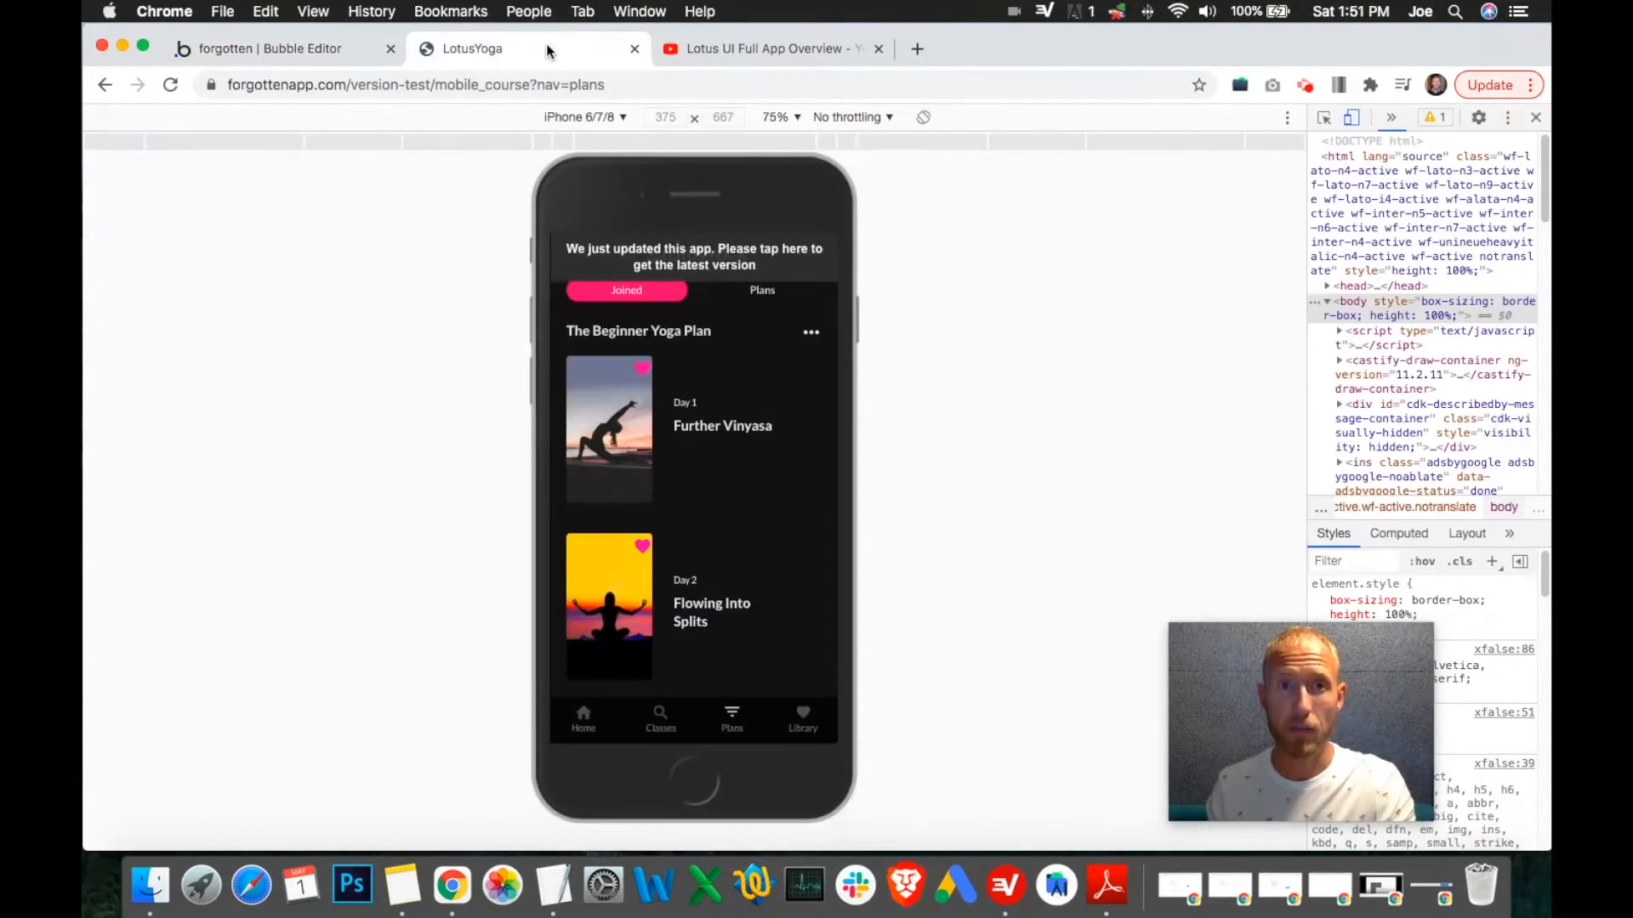
{"action": "left_click", "coordinate": [765, 48]}
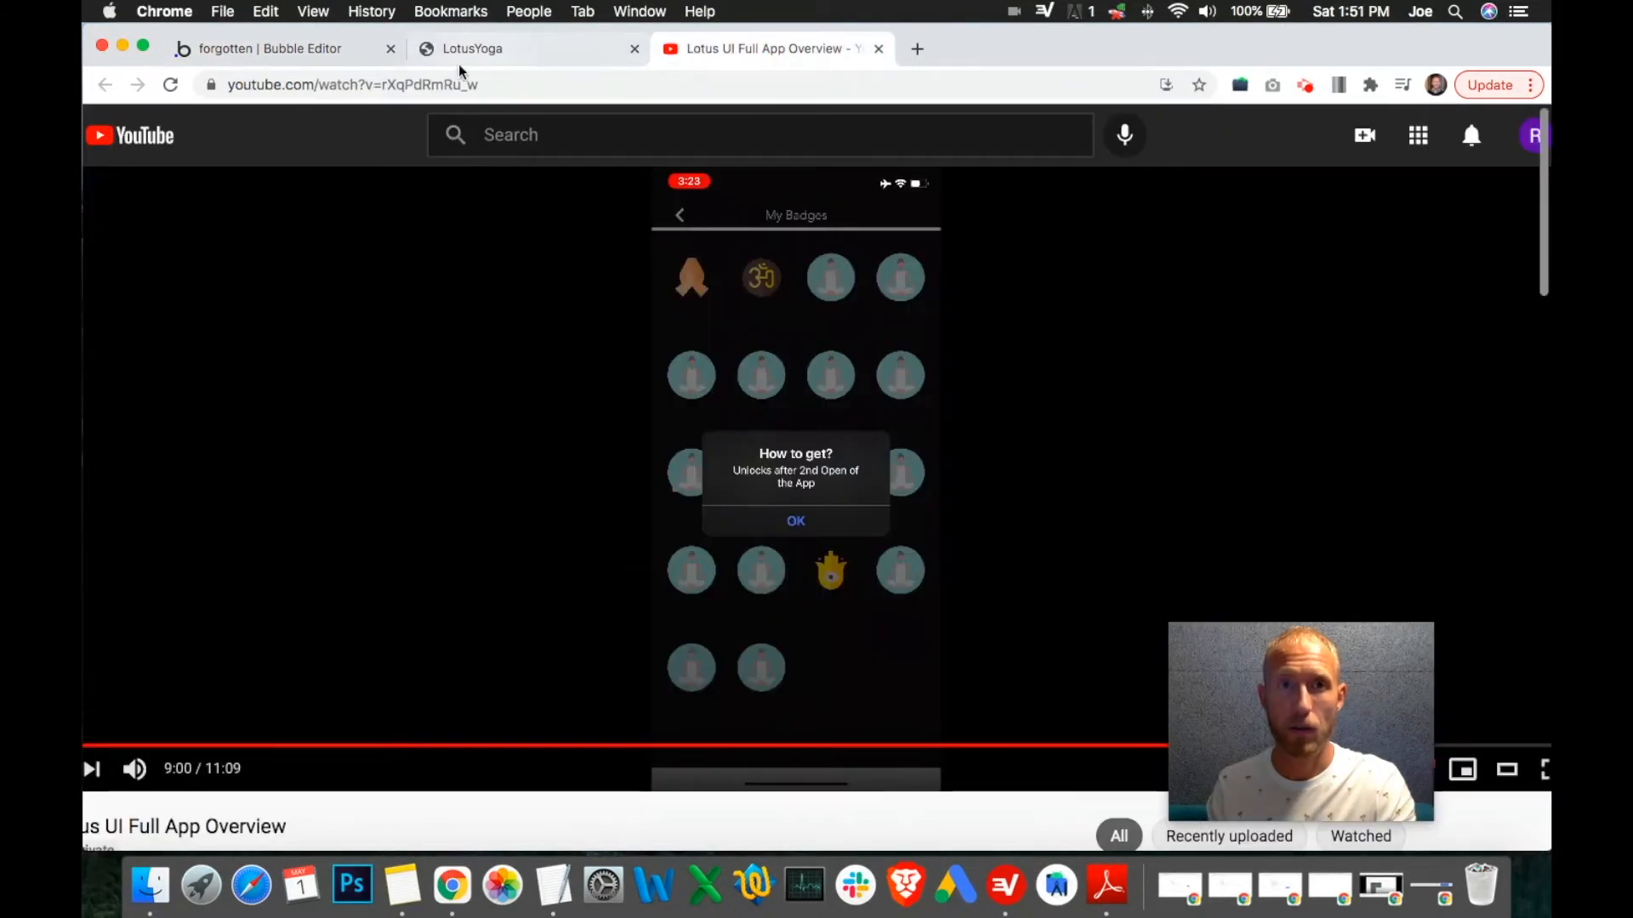
{"action": "left_click", "coordinate": [334, 56]}
In the All Acro badge's condition, set the class search's BundleNumber constraint to a search for Yoga App - Bundle.
{"action": "left_click", "coordinate": [115, 165]}
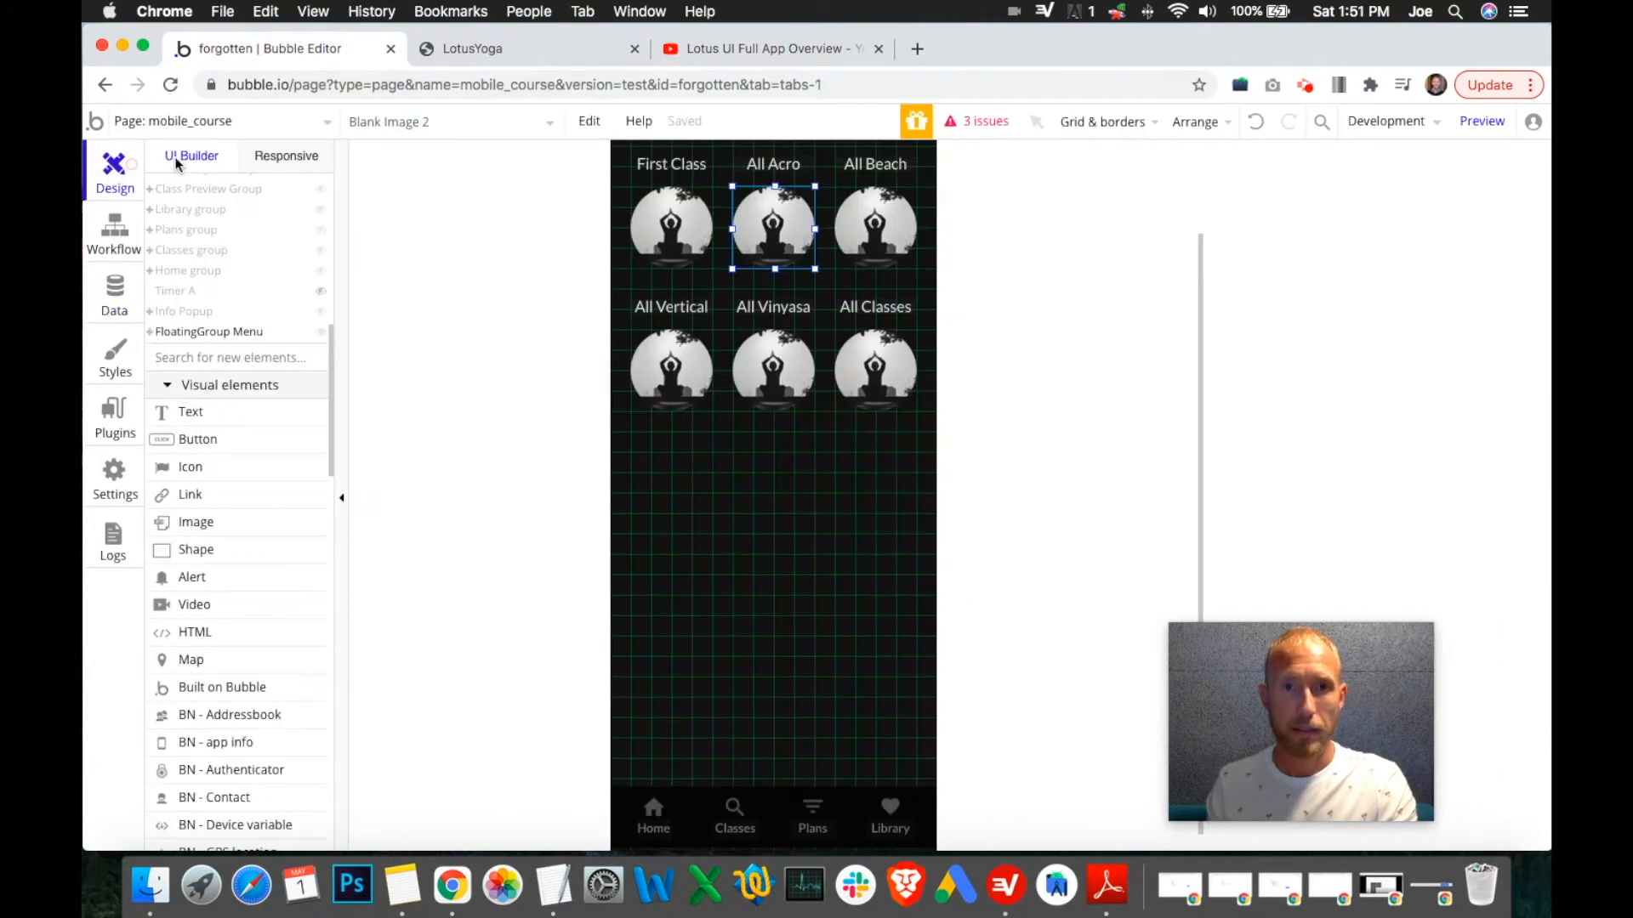
{"action": "double_click", "coordinate": [794, 238]}
{"action": "left_click", "coordinate": [1373, 283]}
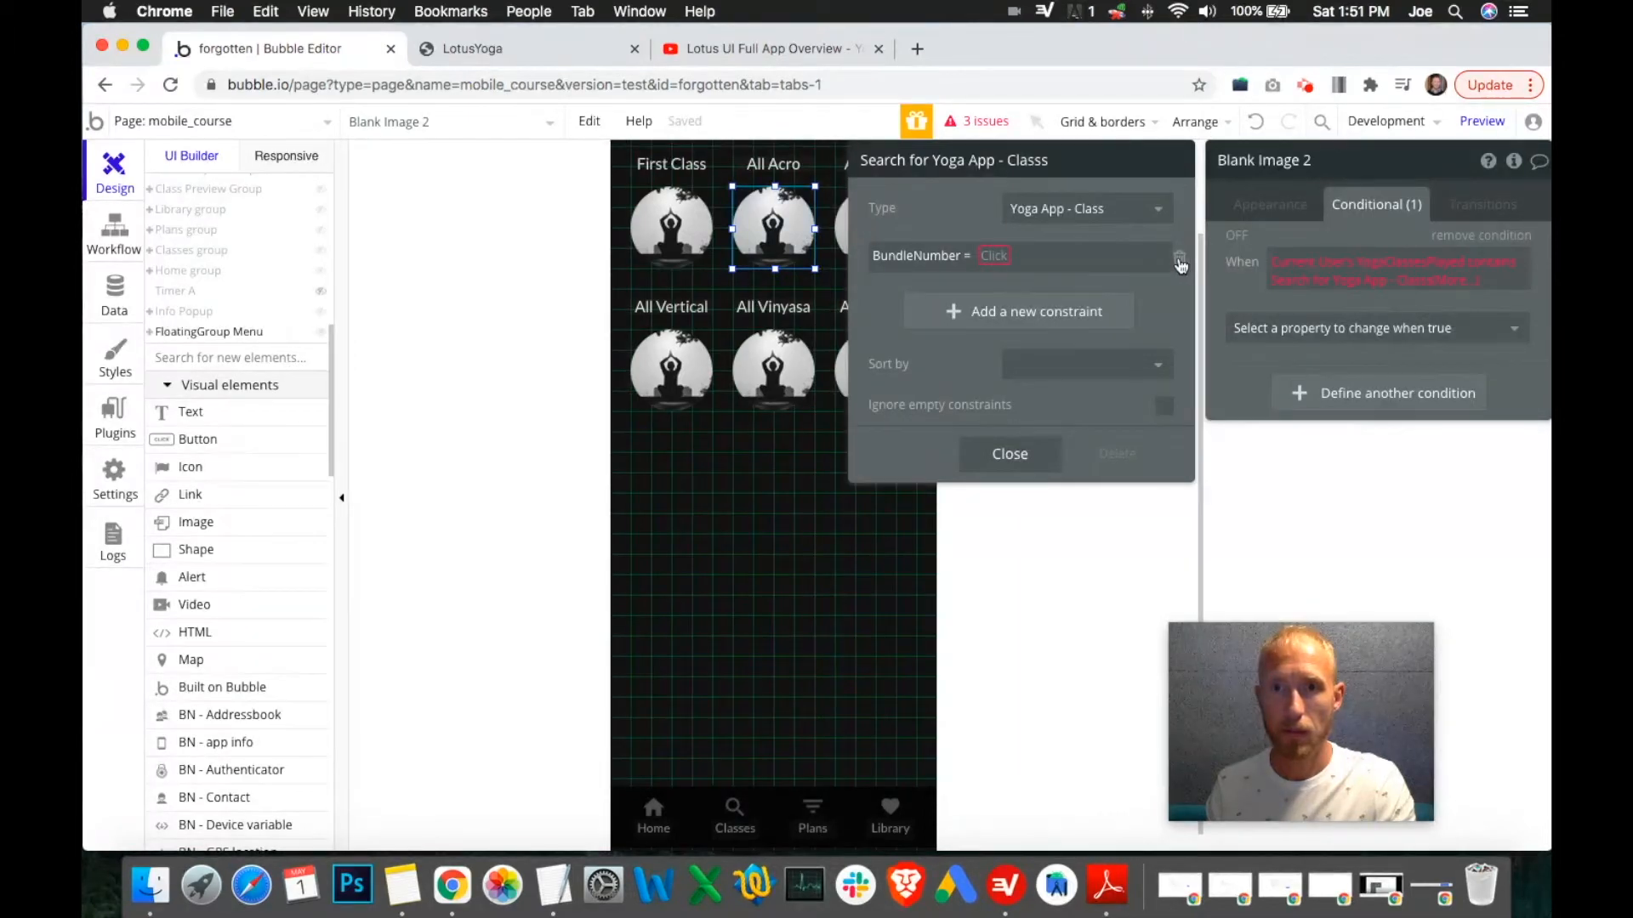
{"action": "left_click", "coordinate": [992, 256]}
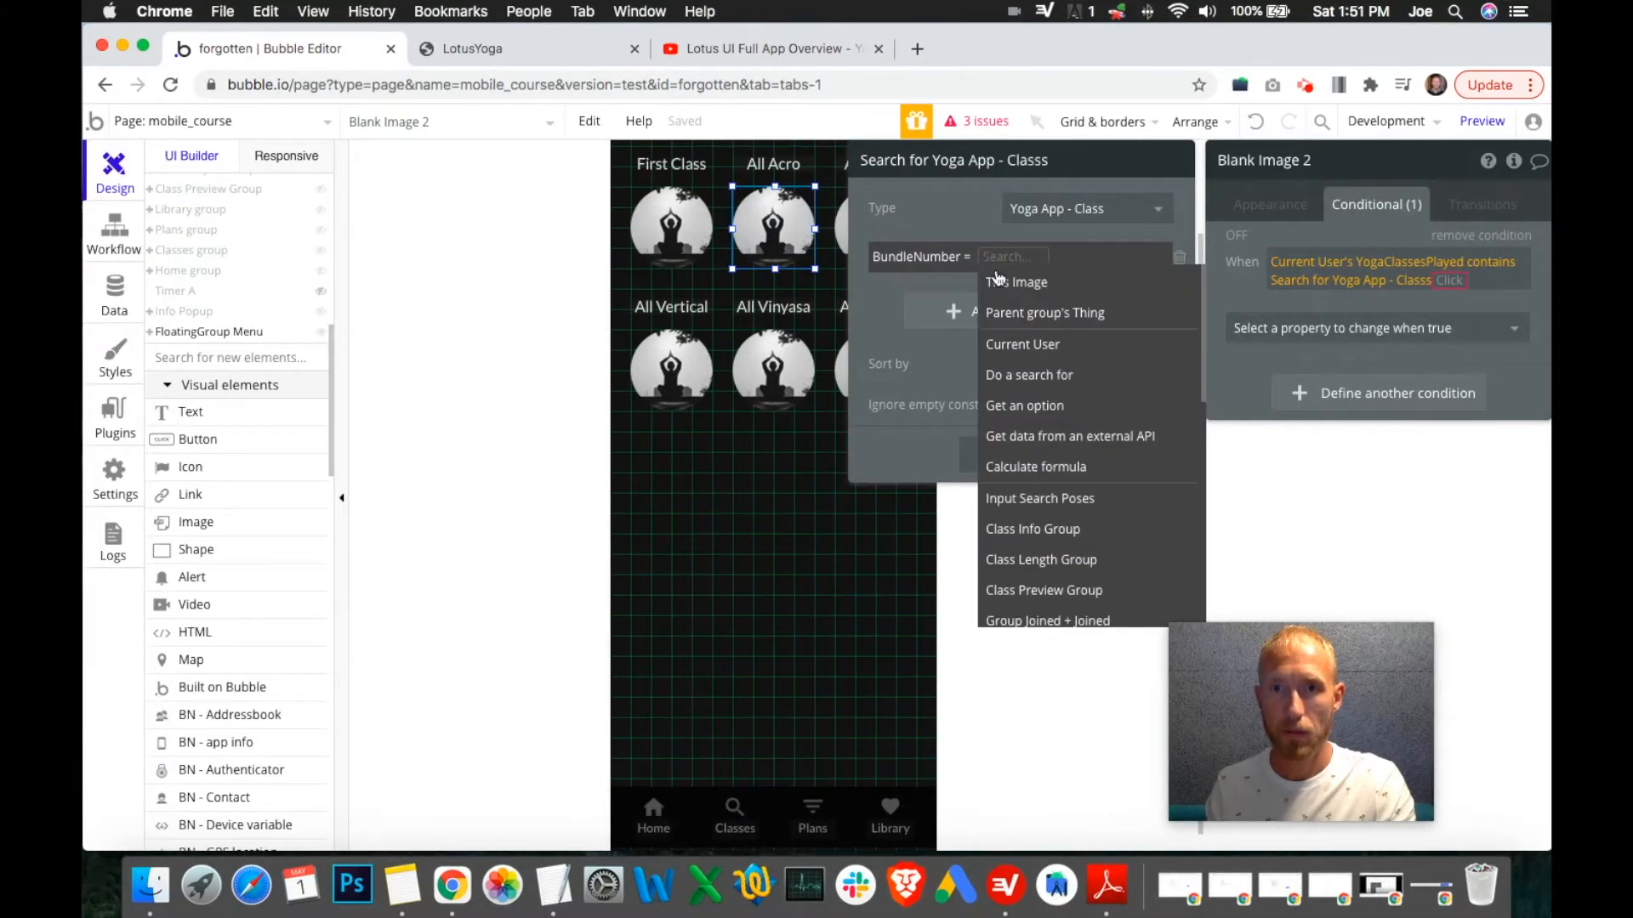
{"action": "left_click", "coordinate": [1038, 375]}
{"action": "left_click", "coordinate": [1066, 215]}
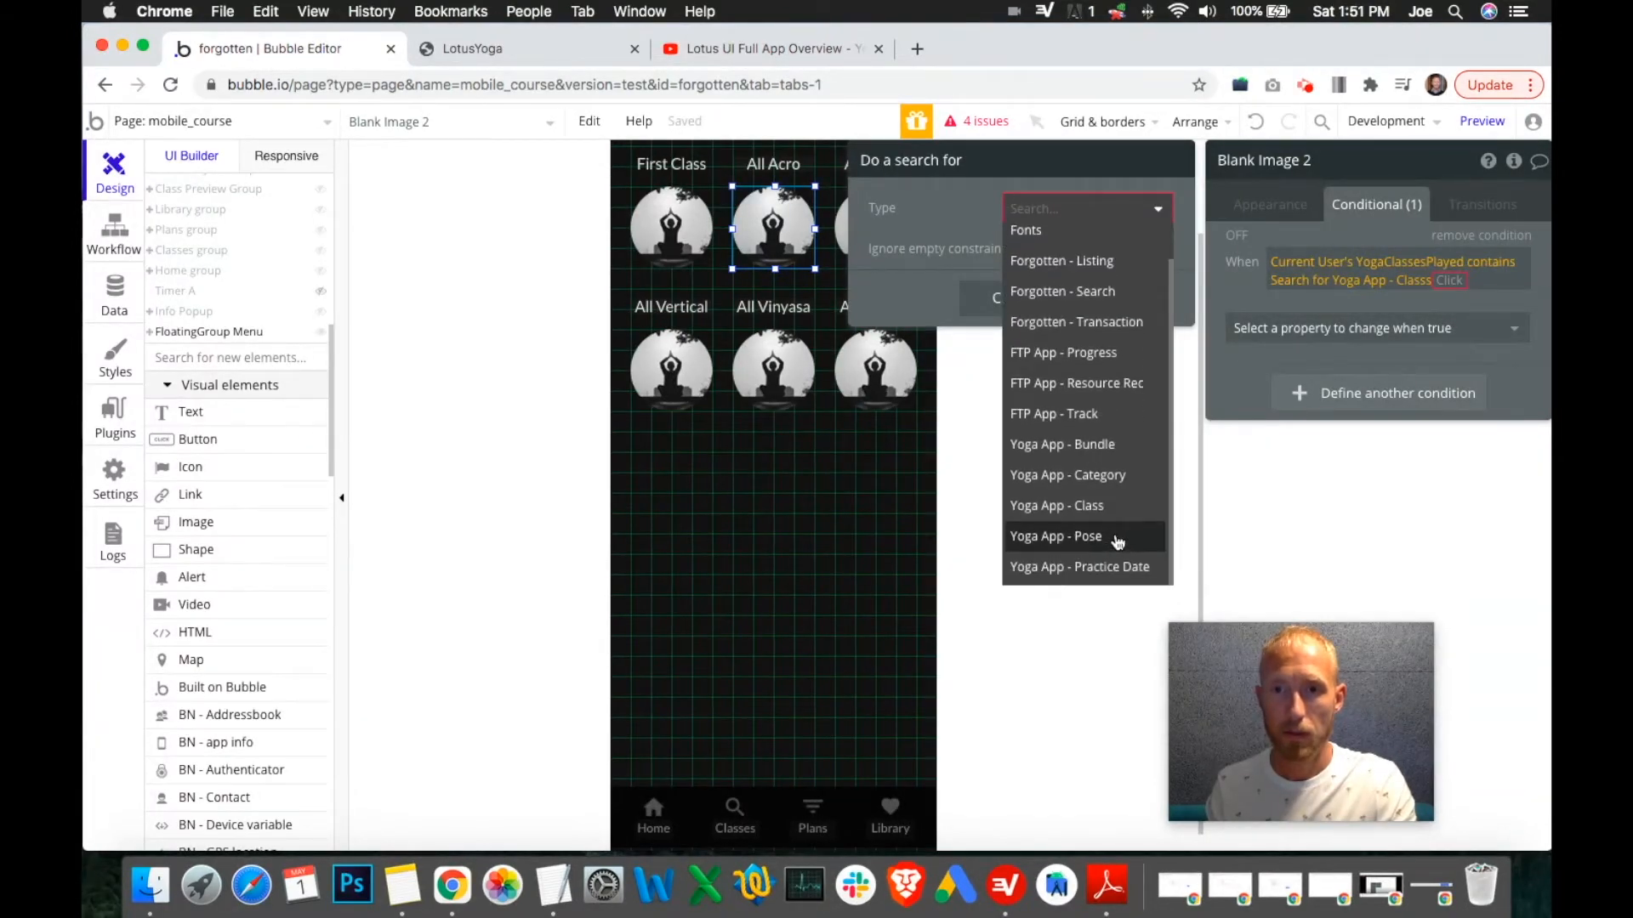
{"action": "left_click", "coordinate": [1101, 444]}
Constrain the nested bundle search to Bundle = 4 and close its settings.
{"action": "left_click", "coordinate": [992, 270]}
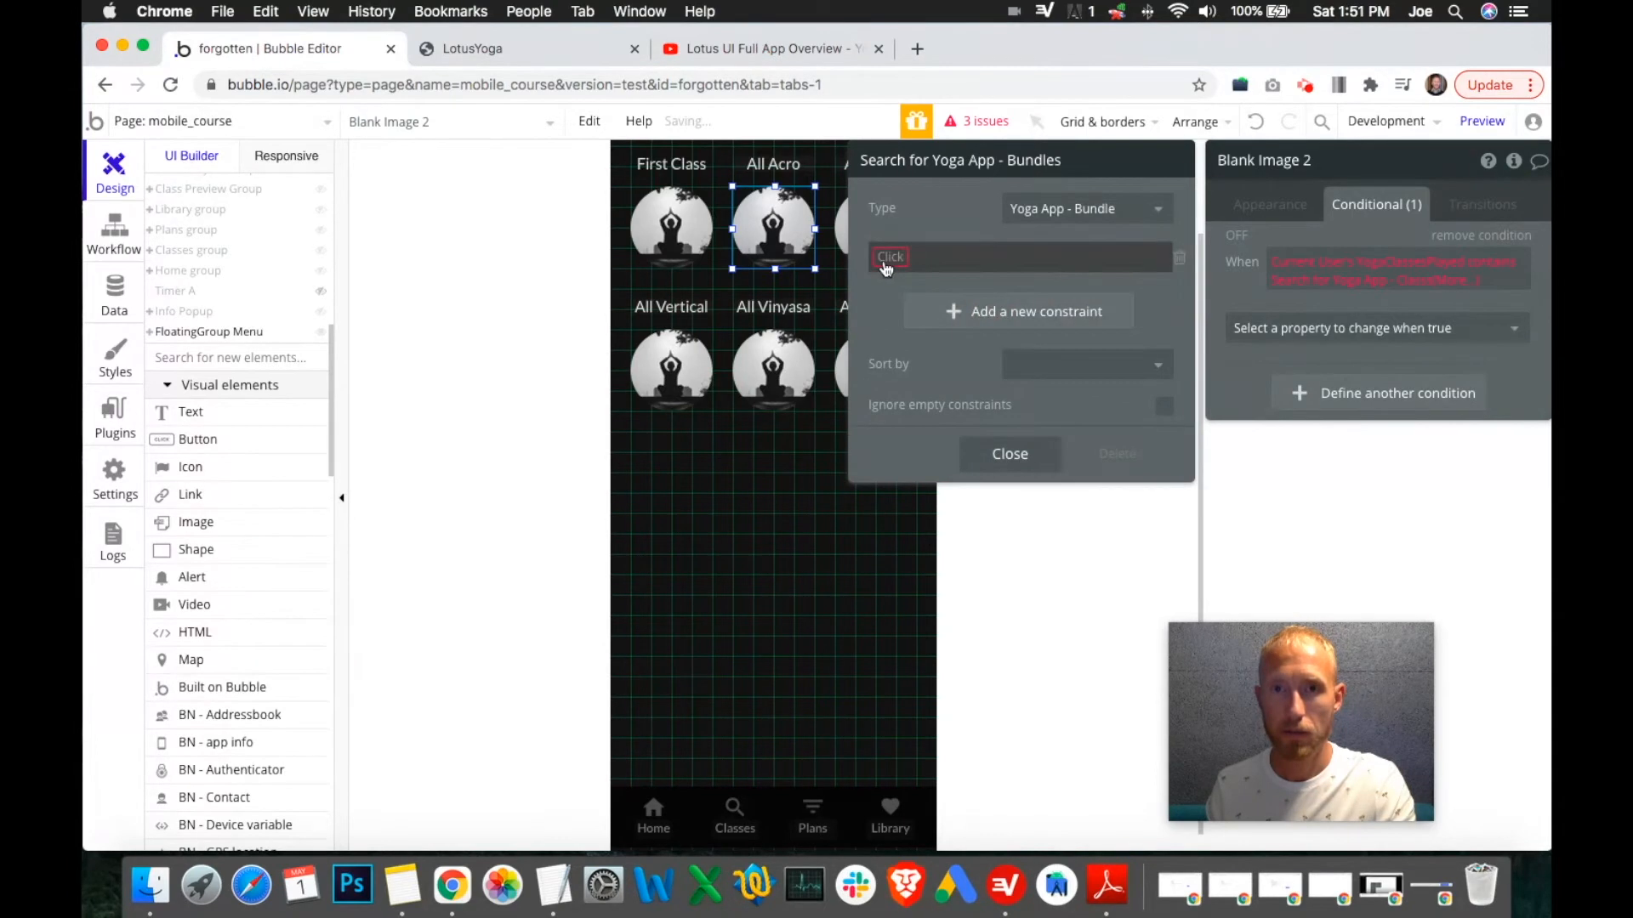
{"action": "left_click", "coordinate": [884, 264]}
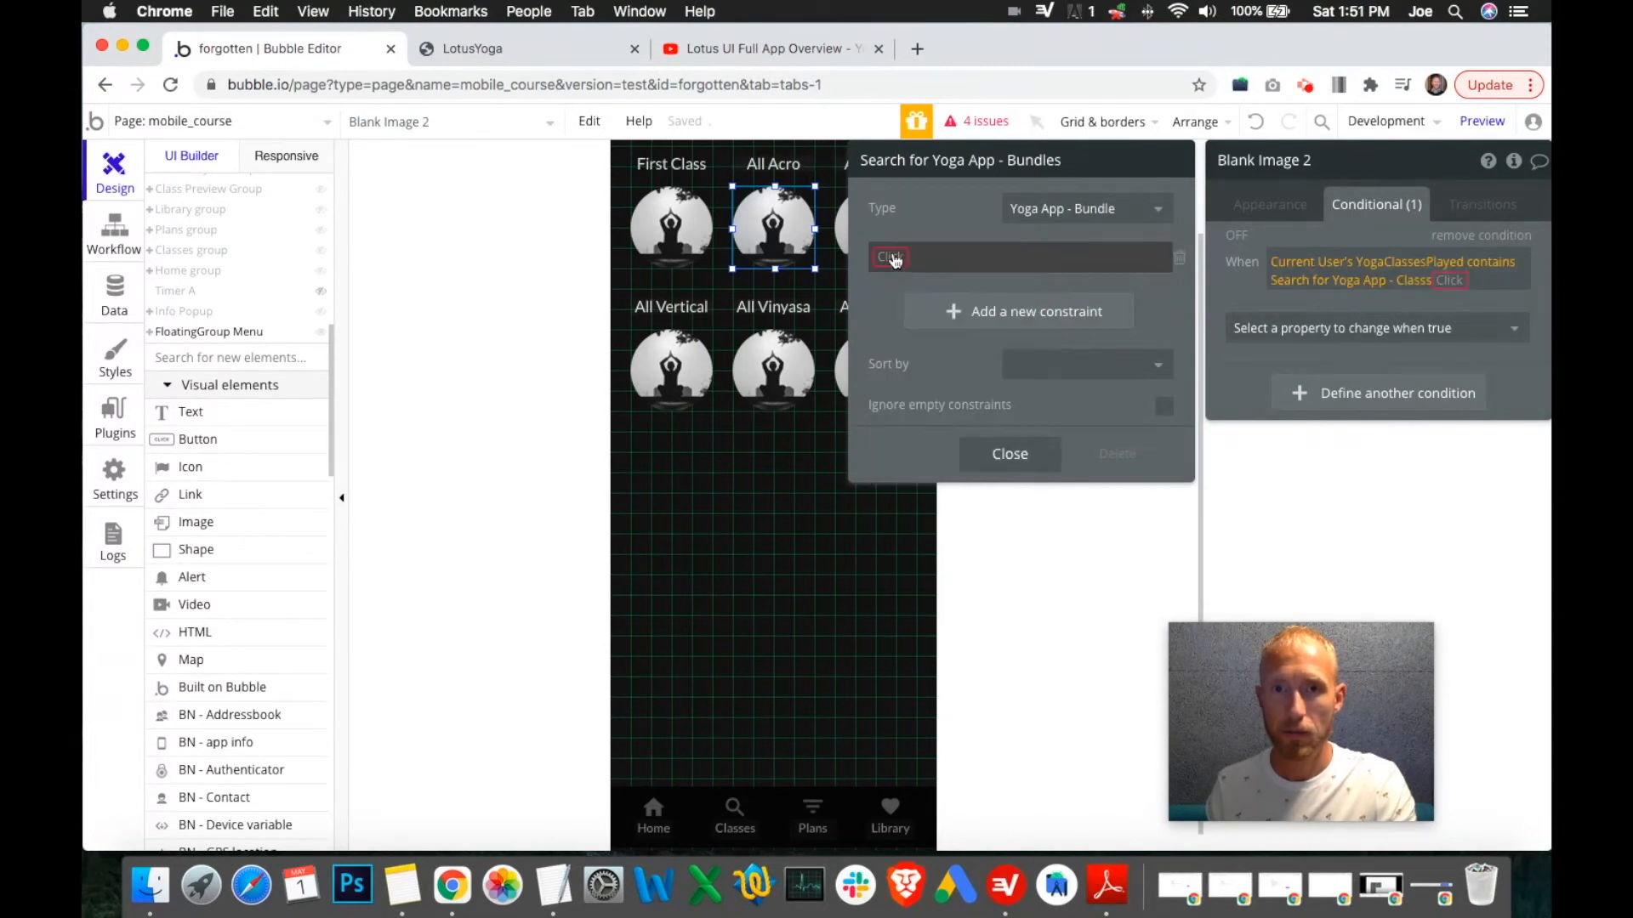
{"action": "left_click", "coordinate": [916, 281]}
{"action": "left_click", "coordinate": [934, 257]}
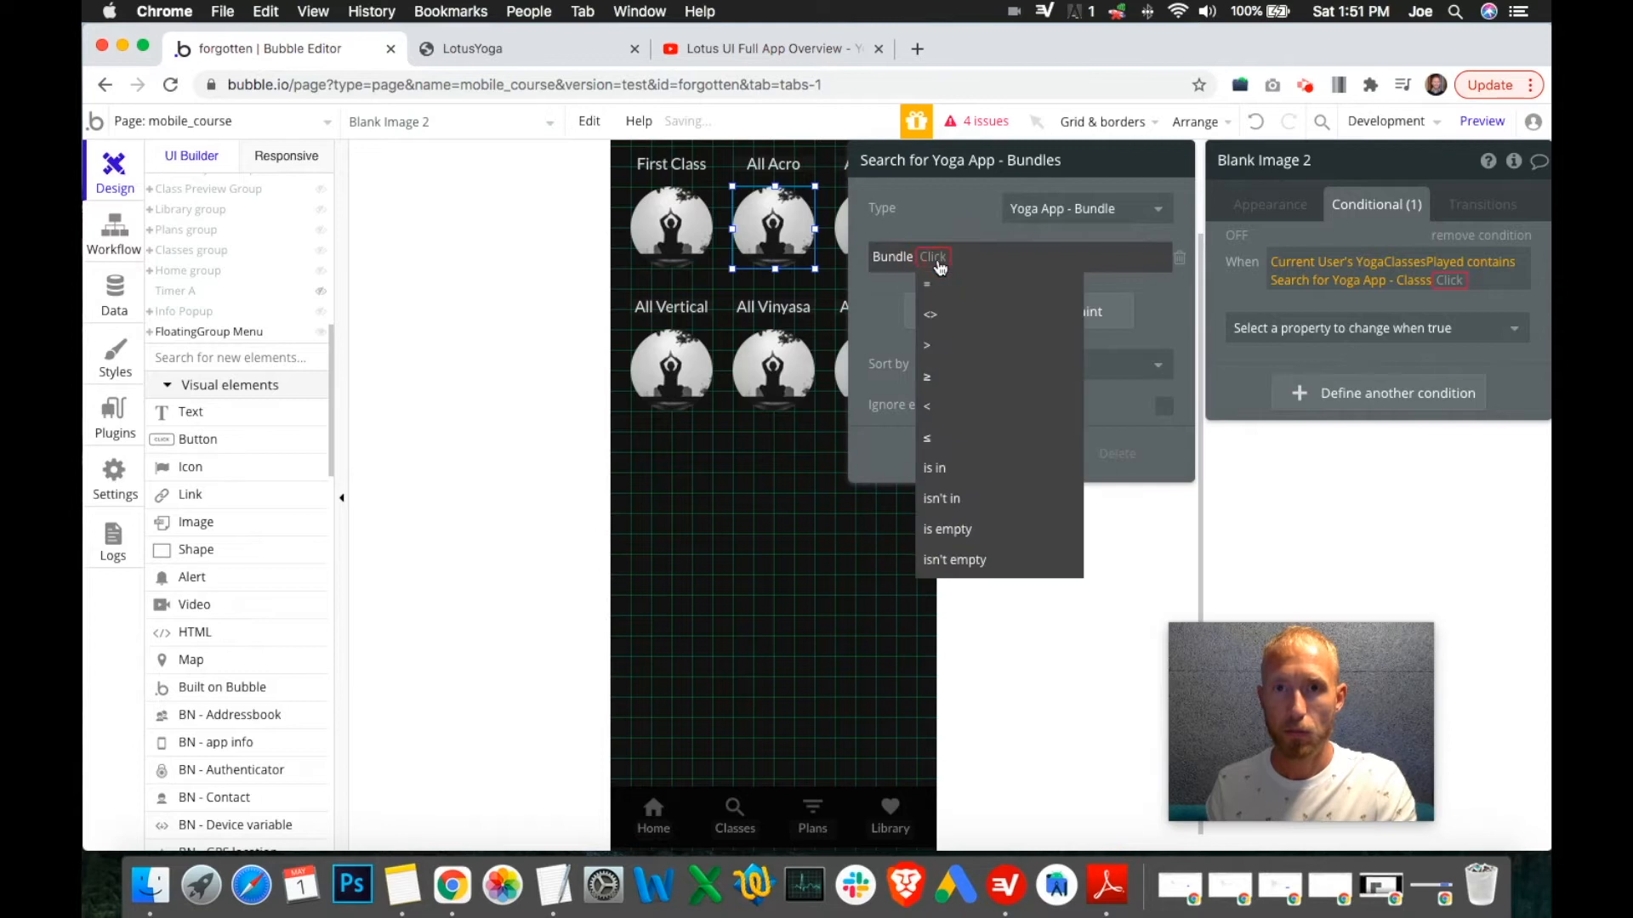
{"action": "left_click", "coordinate": [951, 287]}
{"action": "left_click", "coordinate": [944, 257]}
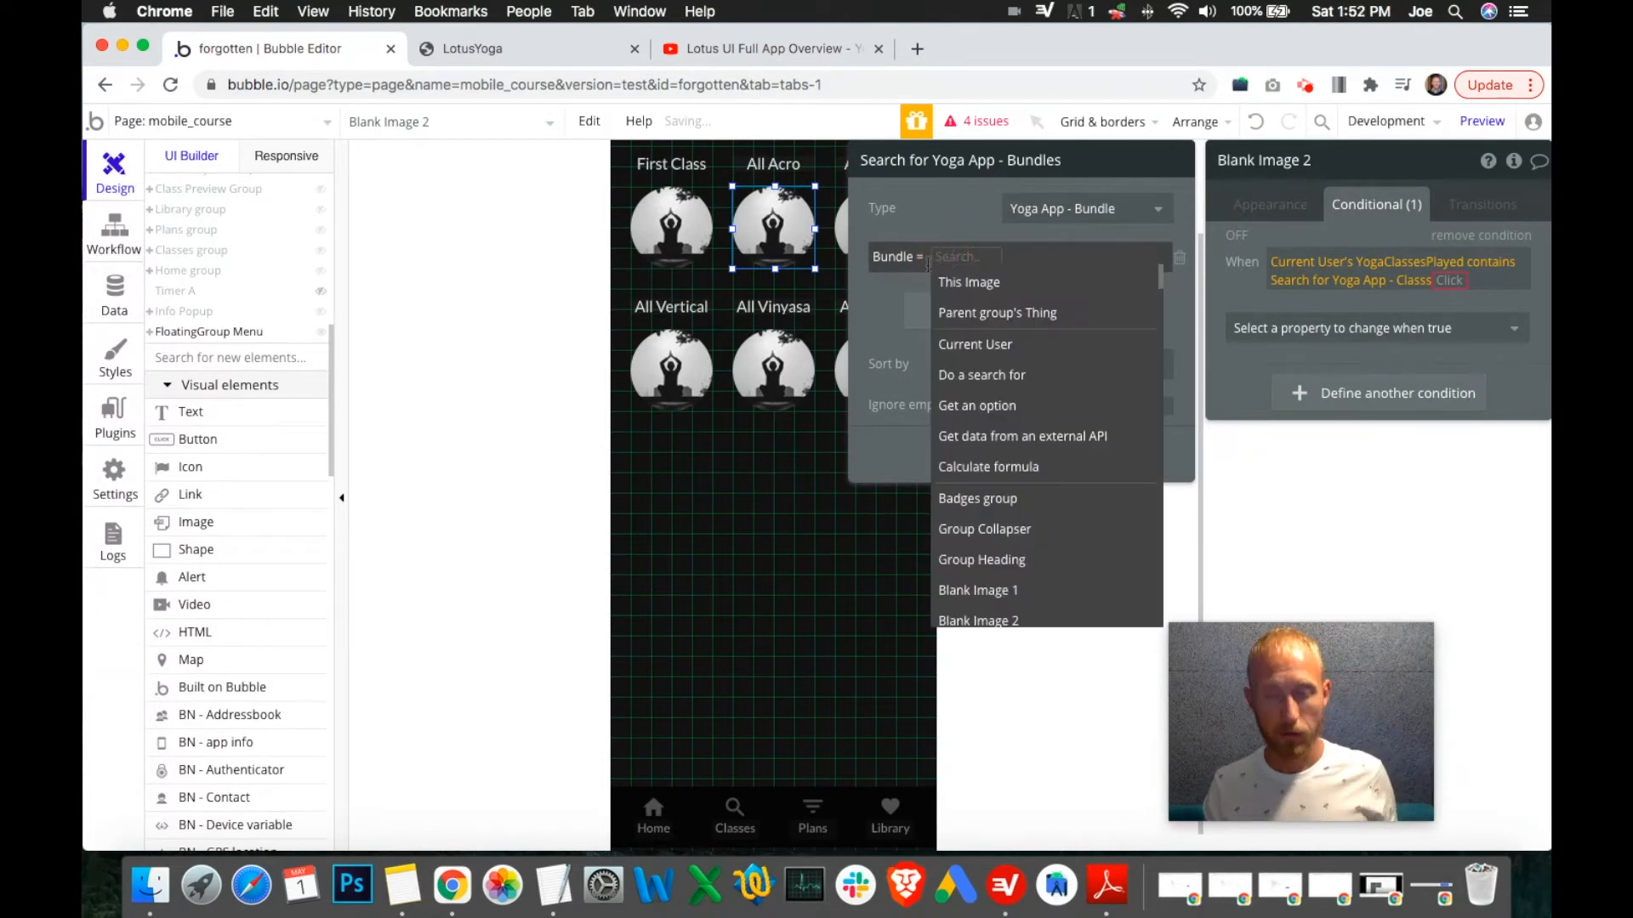
{"action": "type", "text": "4"}
{"action": "left_click", "coordinate": [884, 292]}
{"action": "left_click", "coordinate": [1025, 470]}
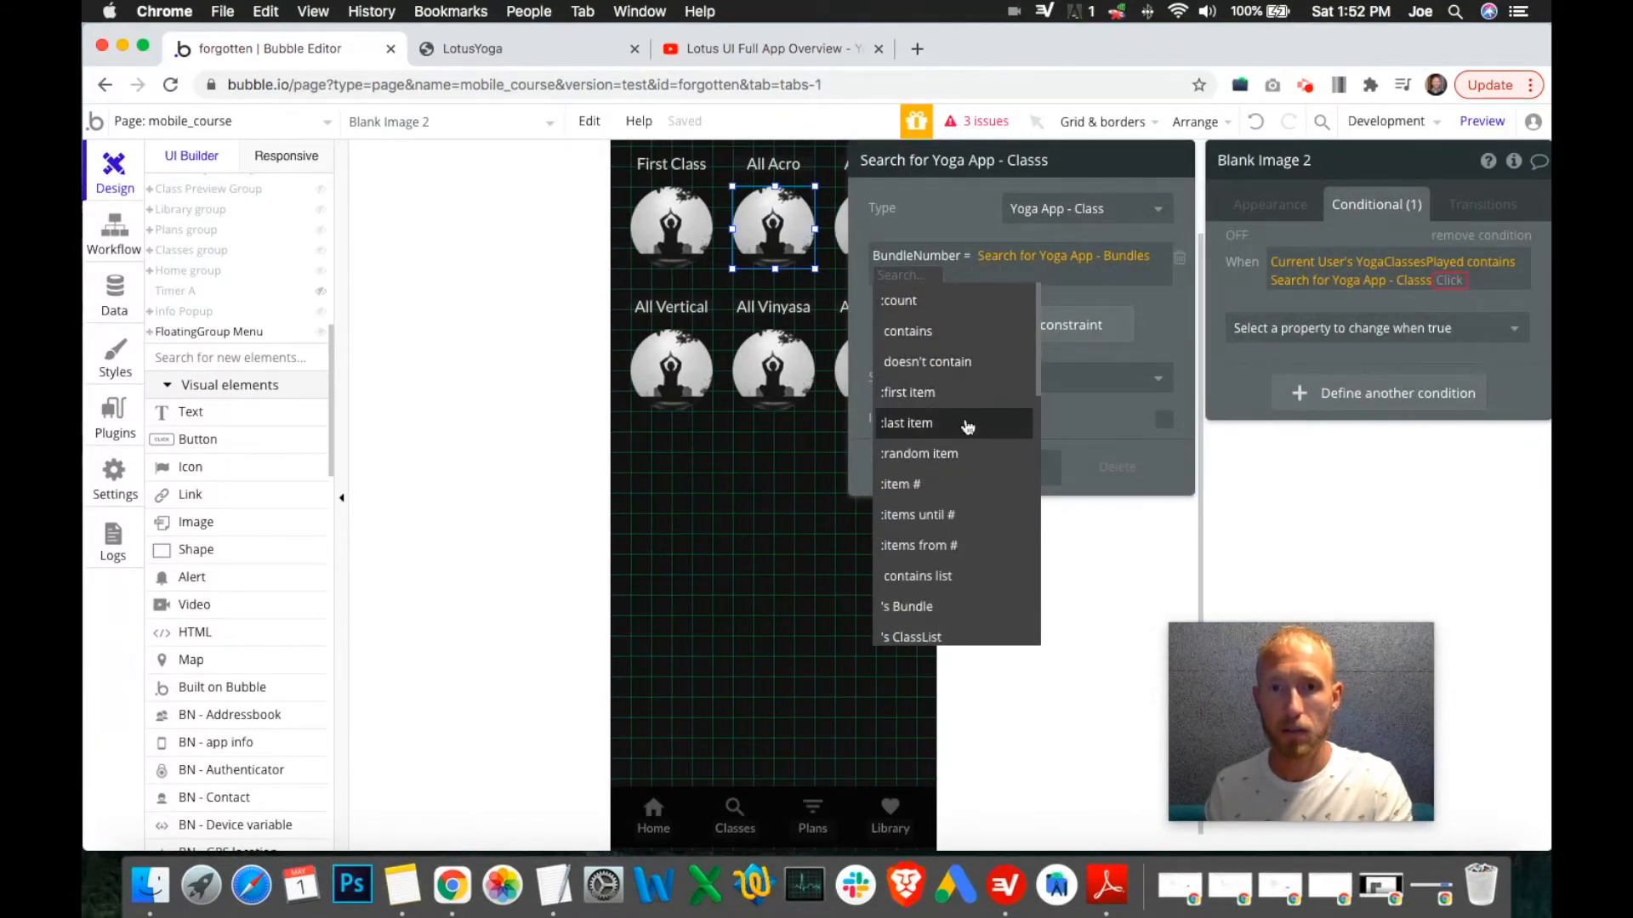
{"action": "left_click", "coordinate": [1141, 350]}
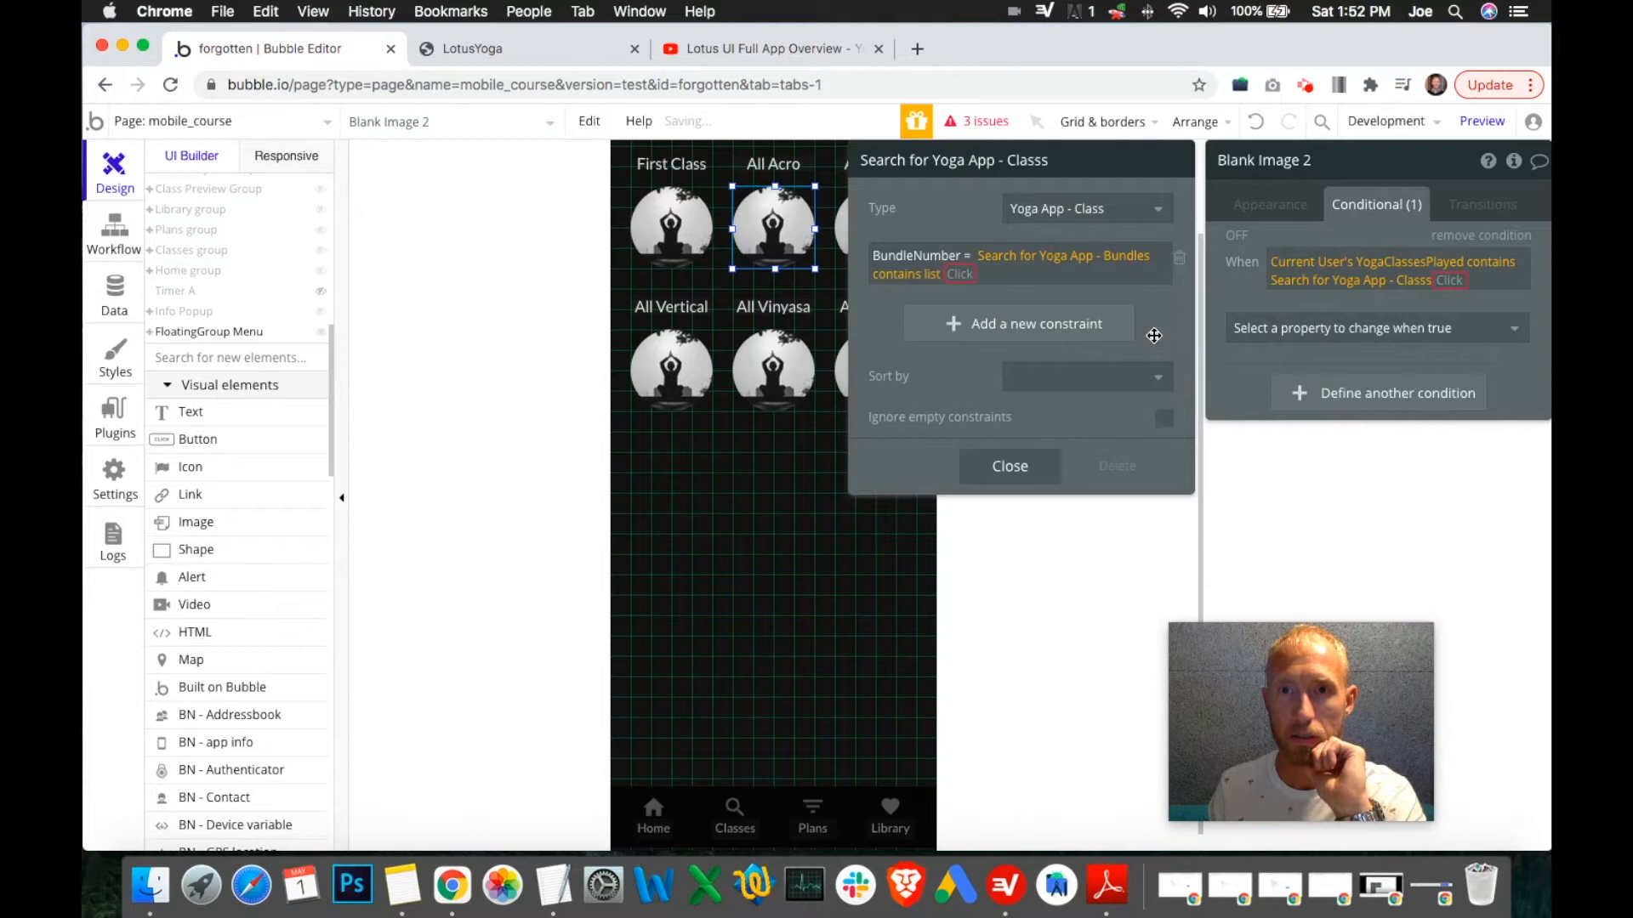
Replace the contains list operator after the bundle search with :items until # and enter 4.
{"action": "left_click", "coordinate": [930, 275]}
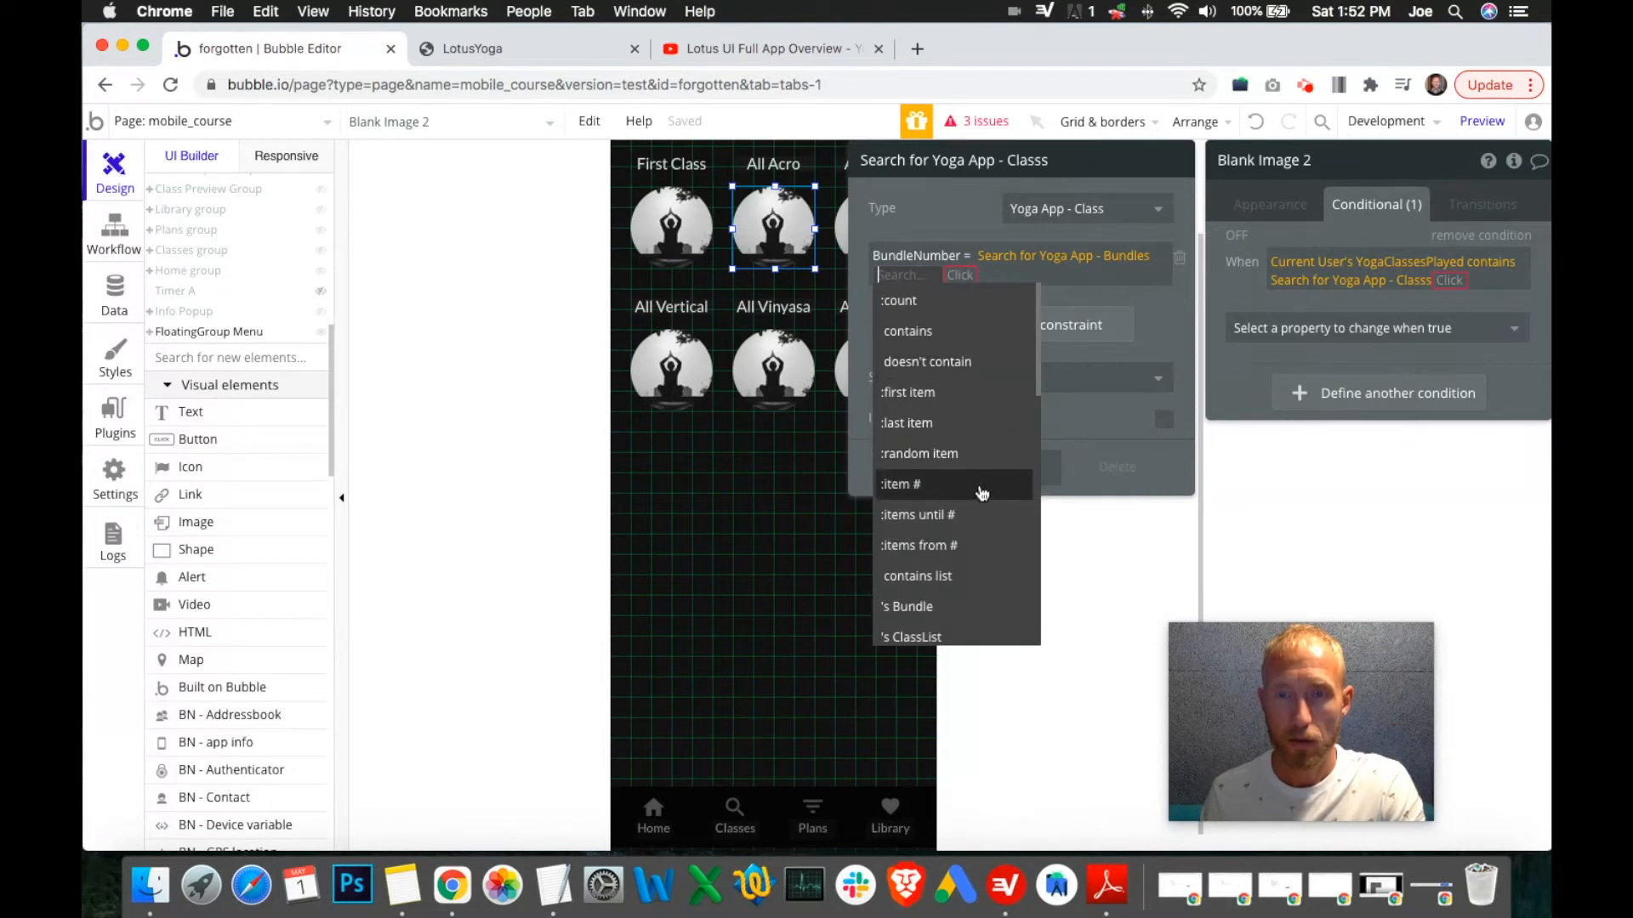
{"action": "scroll", "coordinate": [982, 494], "scroll_direction": "down", "scroll_amount": 8}
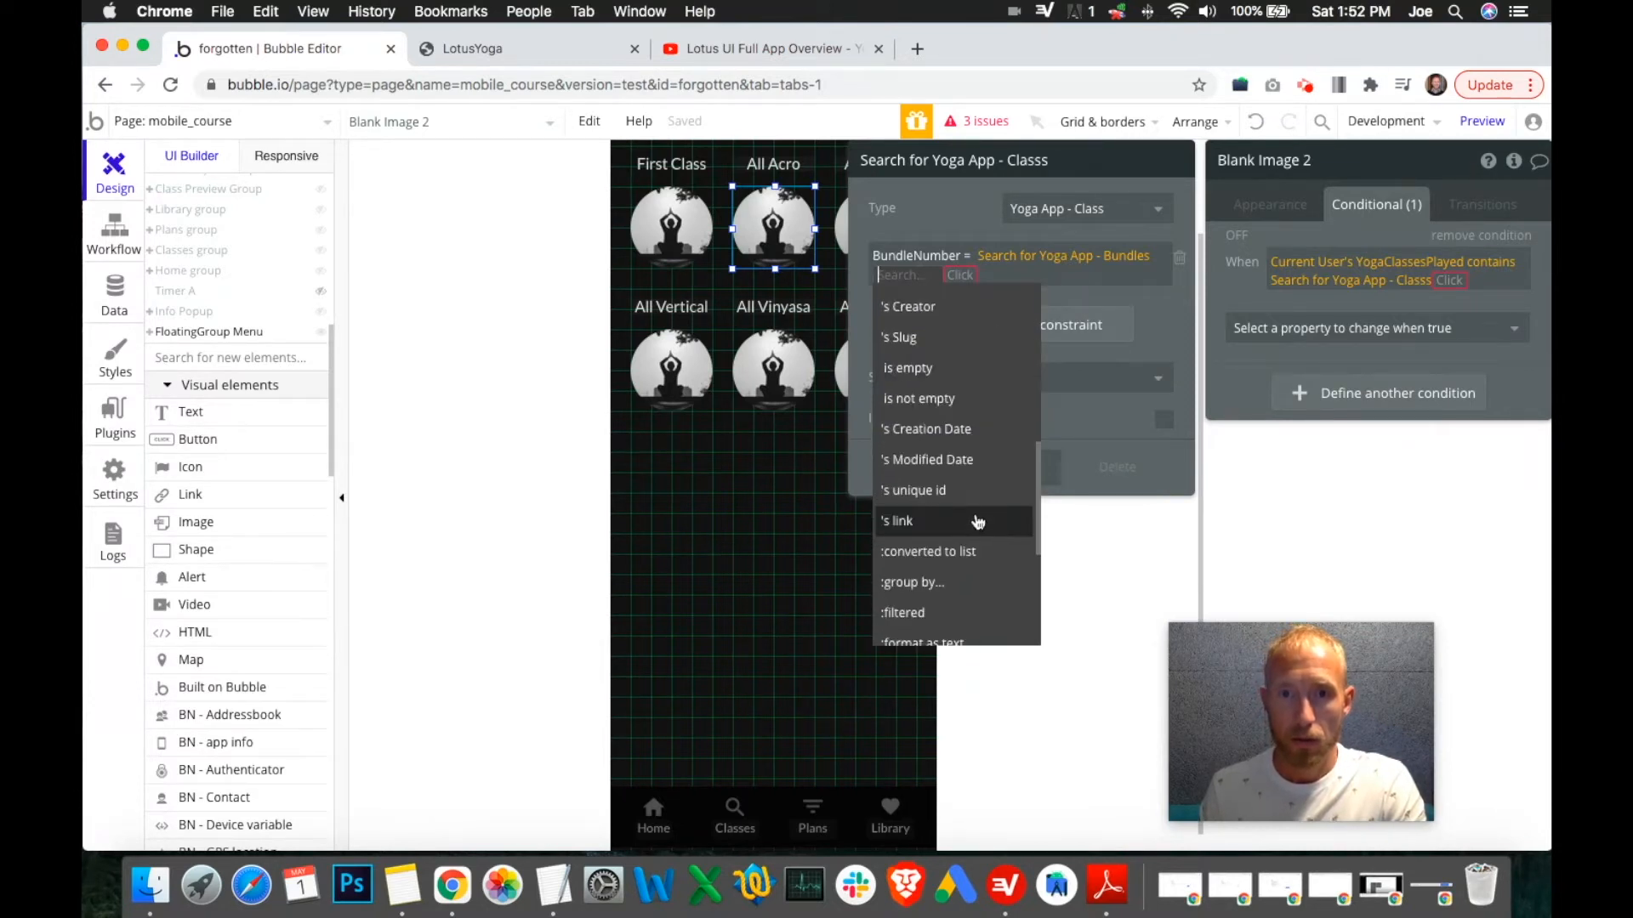
{"action": "scroll", "coordinate": [978, 523], "scroll_direction": "down", "scroll_amount": 4}
{"action": "scroll", "coordinate": [982, 527], "scroll_direction": "up", "scroll_amount": 12}
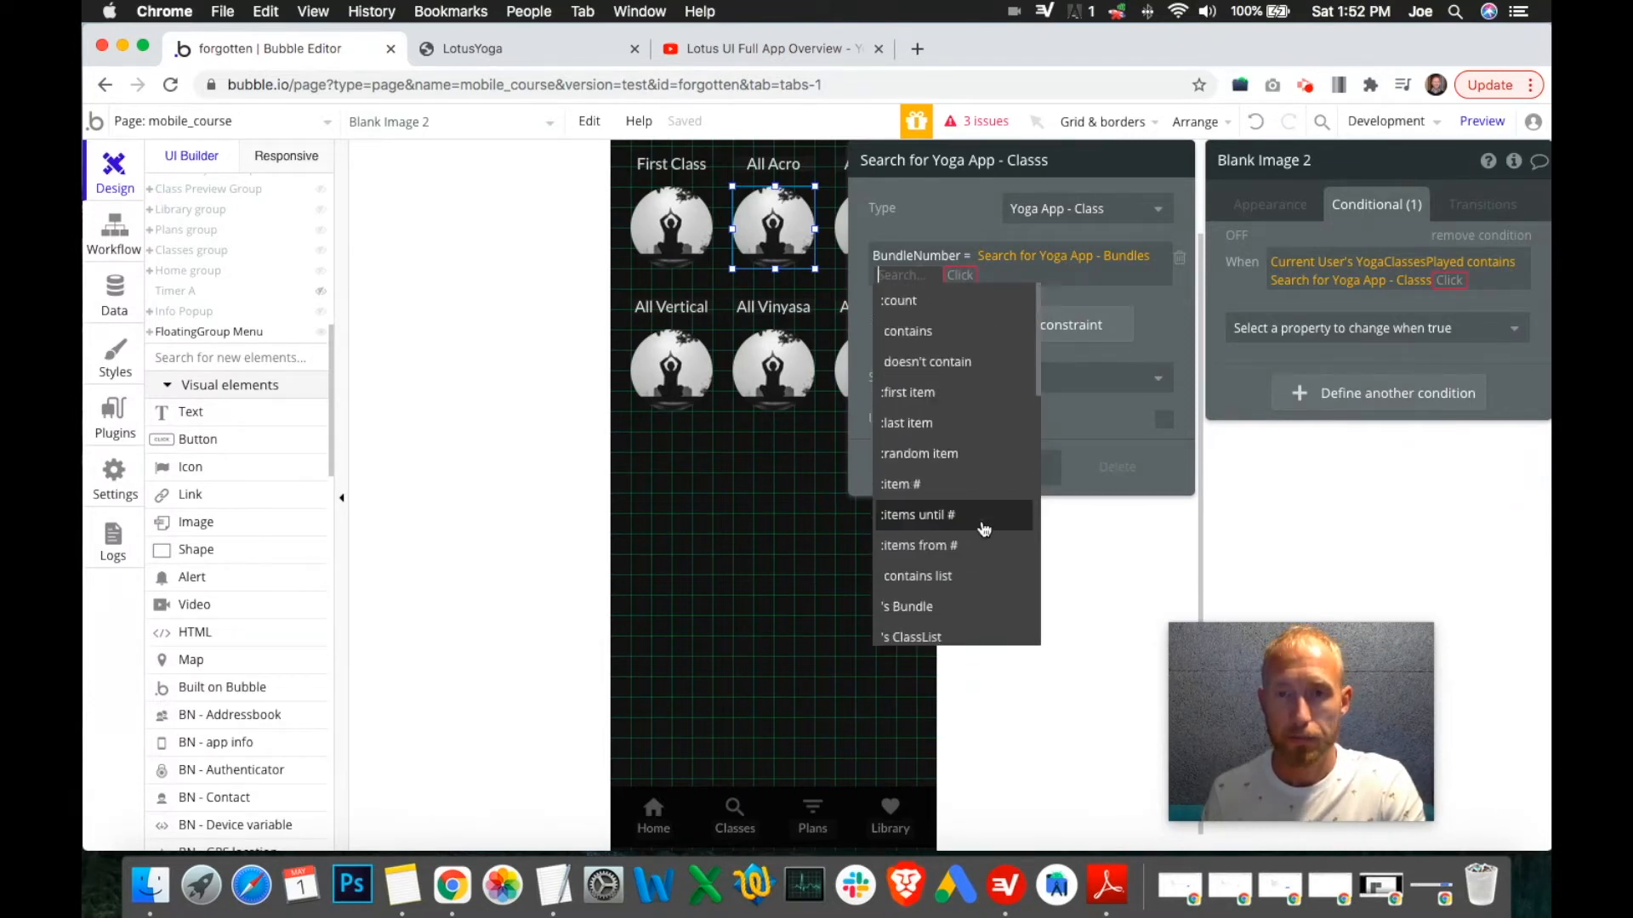
{"action": "left_click", "coordinate": [951, 521]}
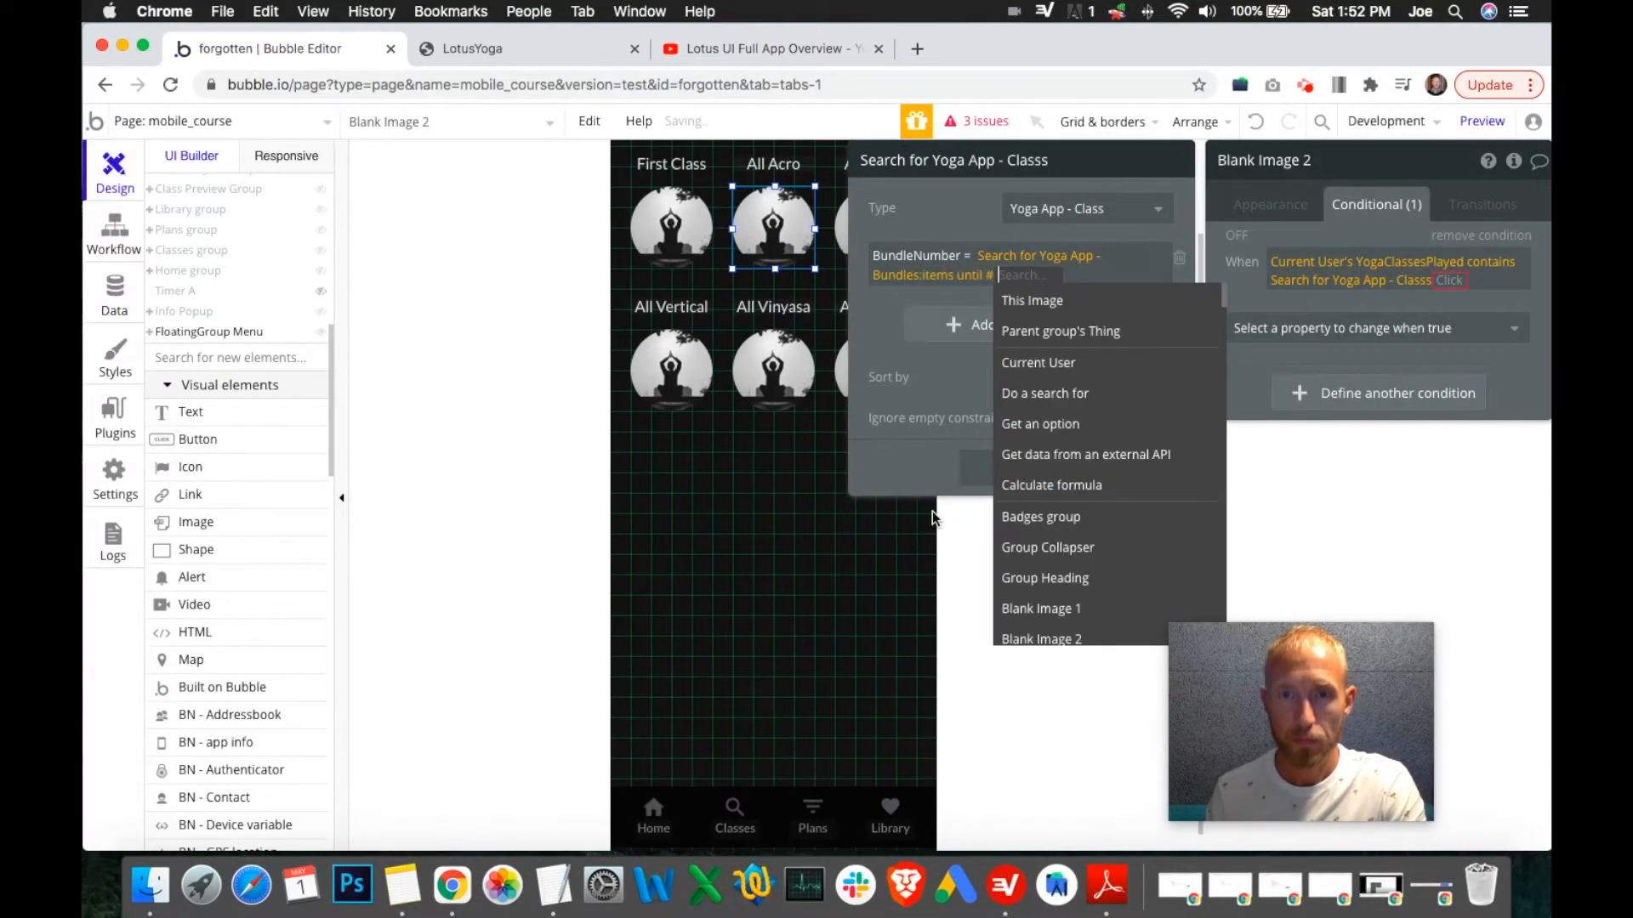
{"action": "type", "text": "4"}
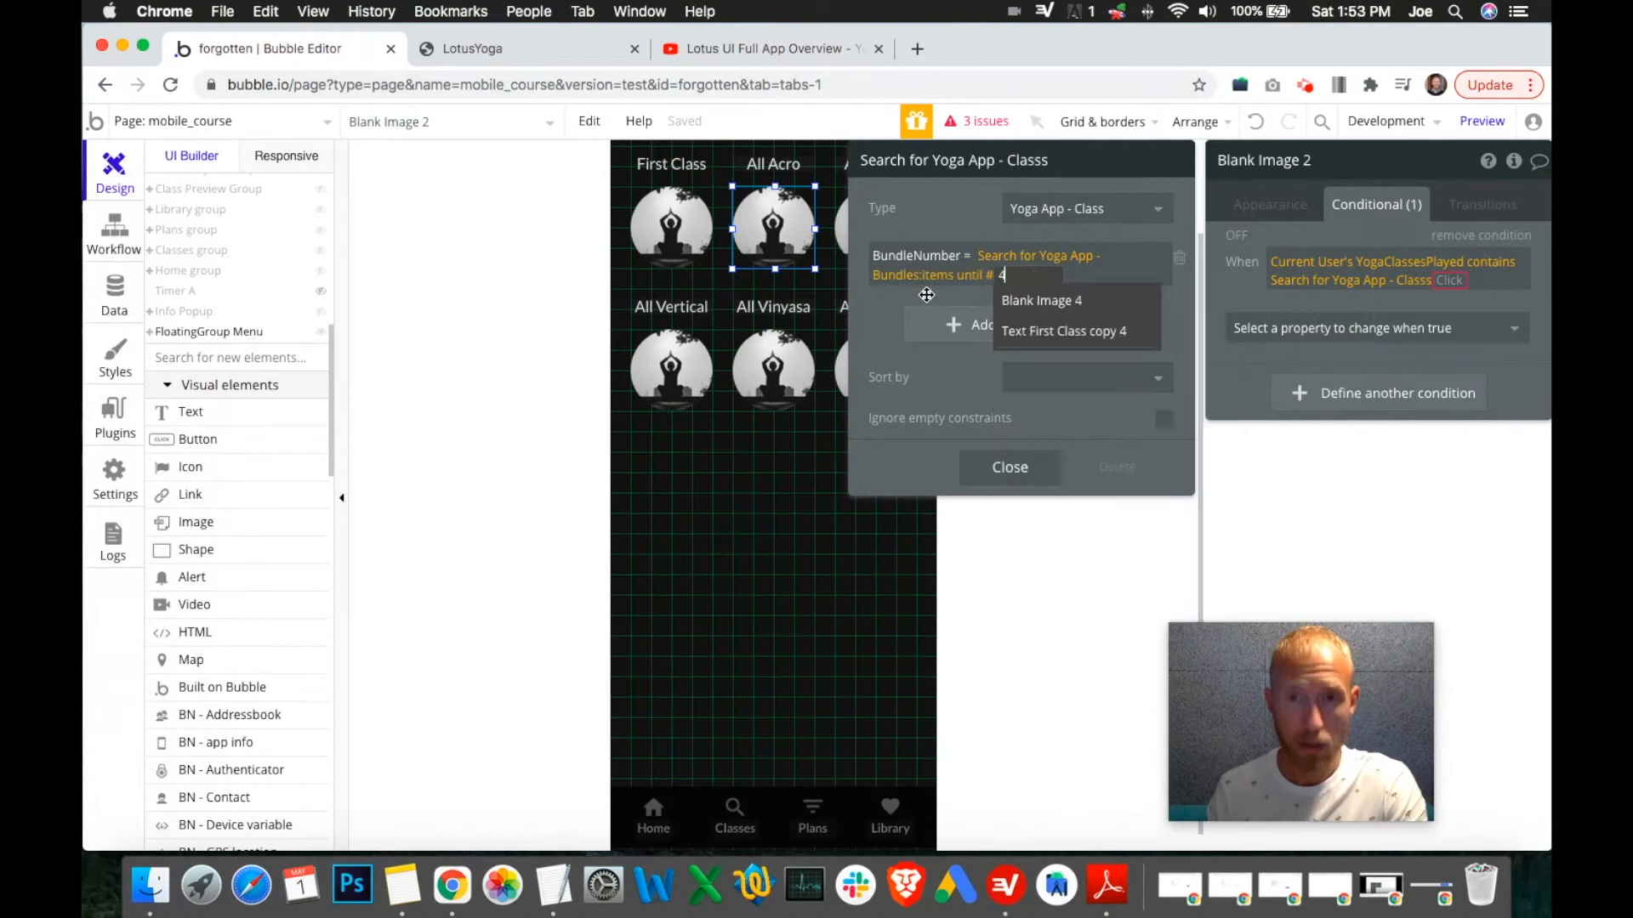
Remove the BundleNumber constraint from the All Acro condition's class search and close the search settings.
{"action": "left_click", "coordinate": [869, 312]}
{"action": "left_click", "coordinate": [1023, 276]}
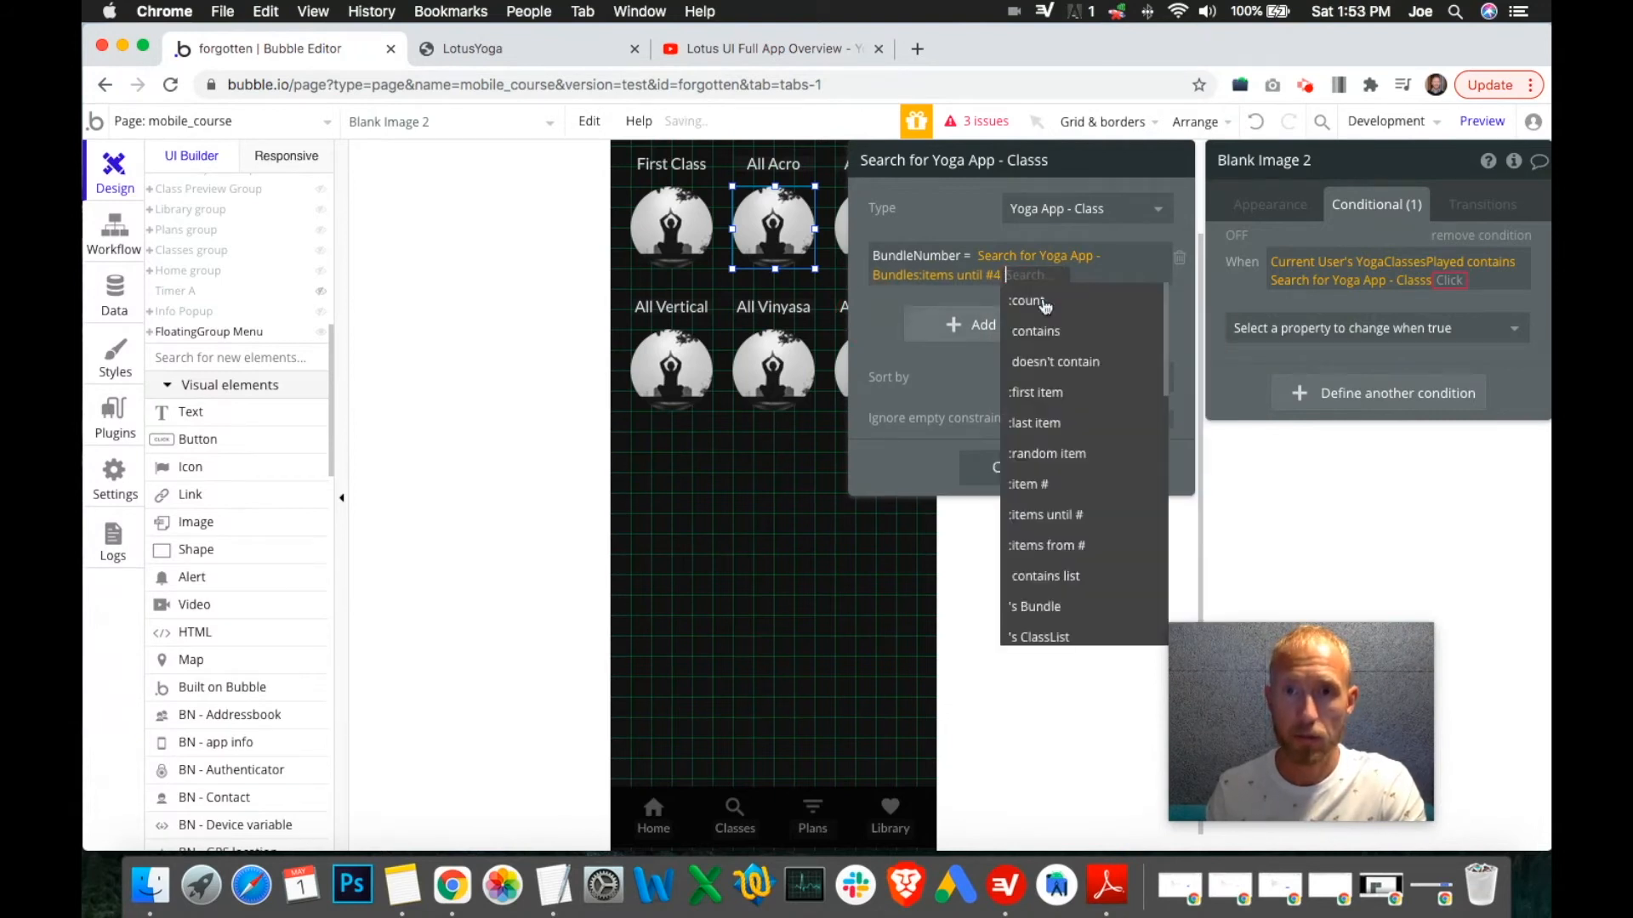
{"action": "left_click", "coordinate": [865, 323]}
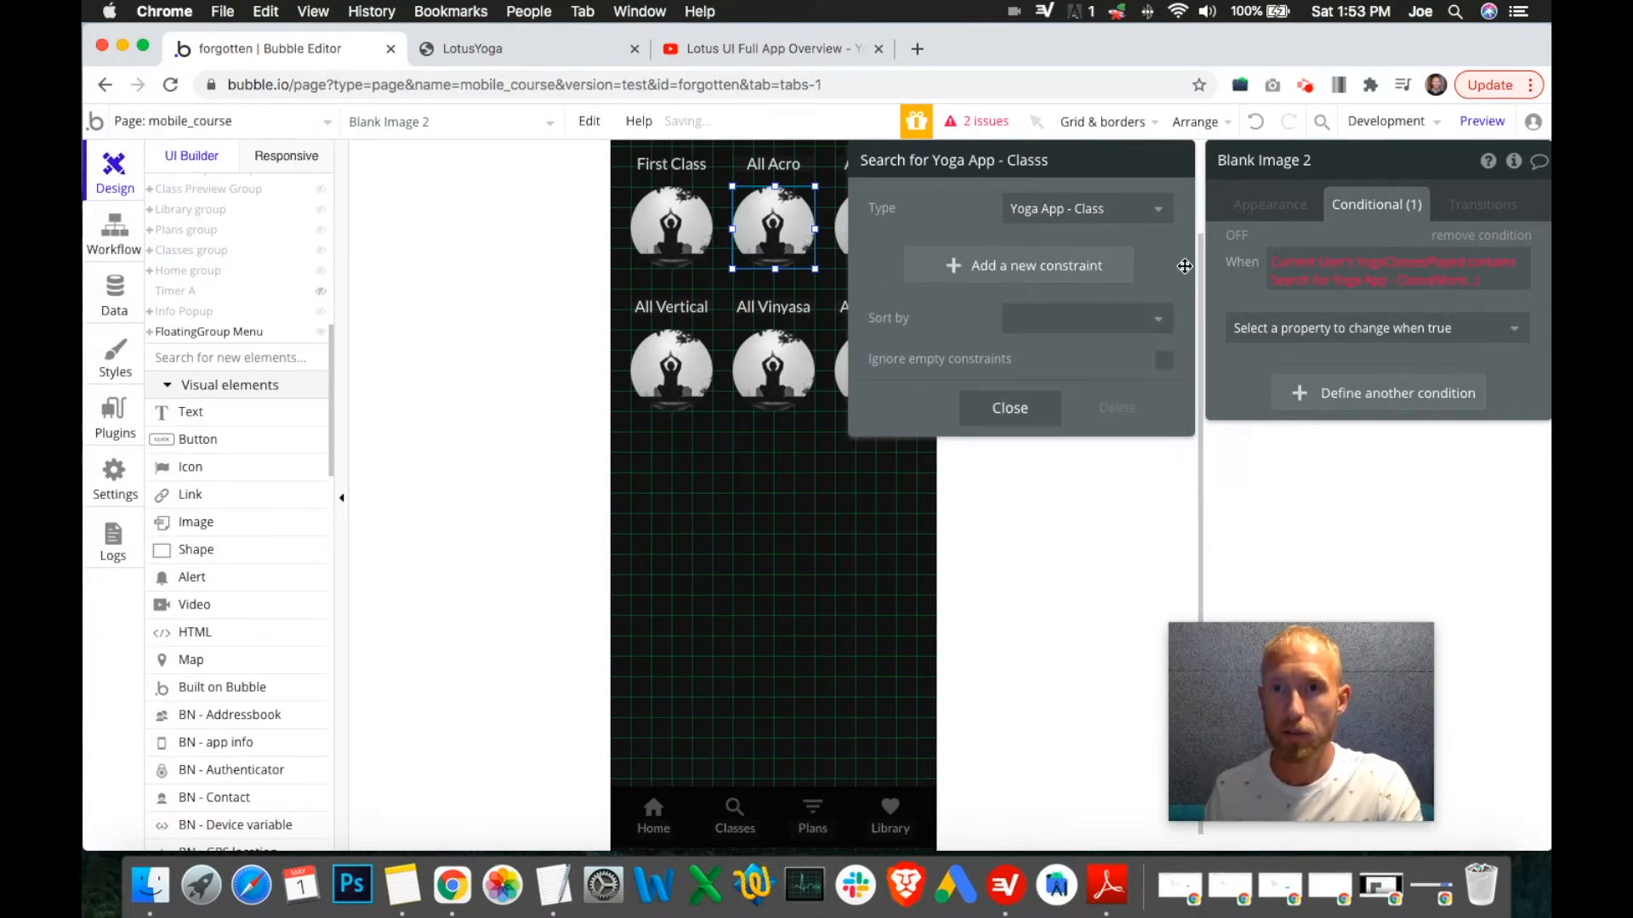
{"action": "left_click", "coordinate": [1036, 408]}
{"action": "left_click", "coordinate": [1458, 280]}
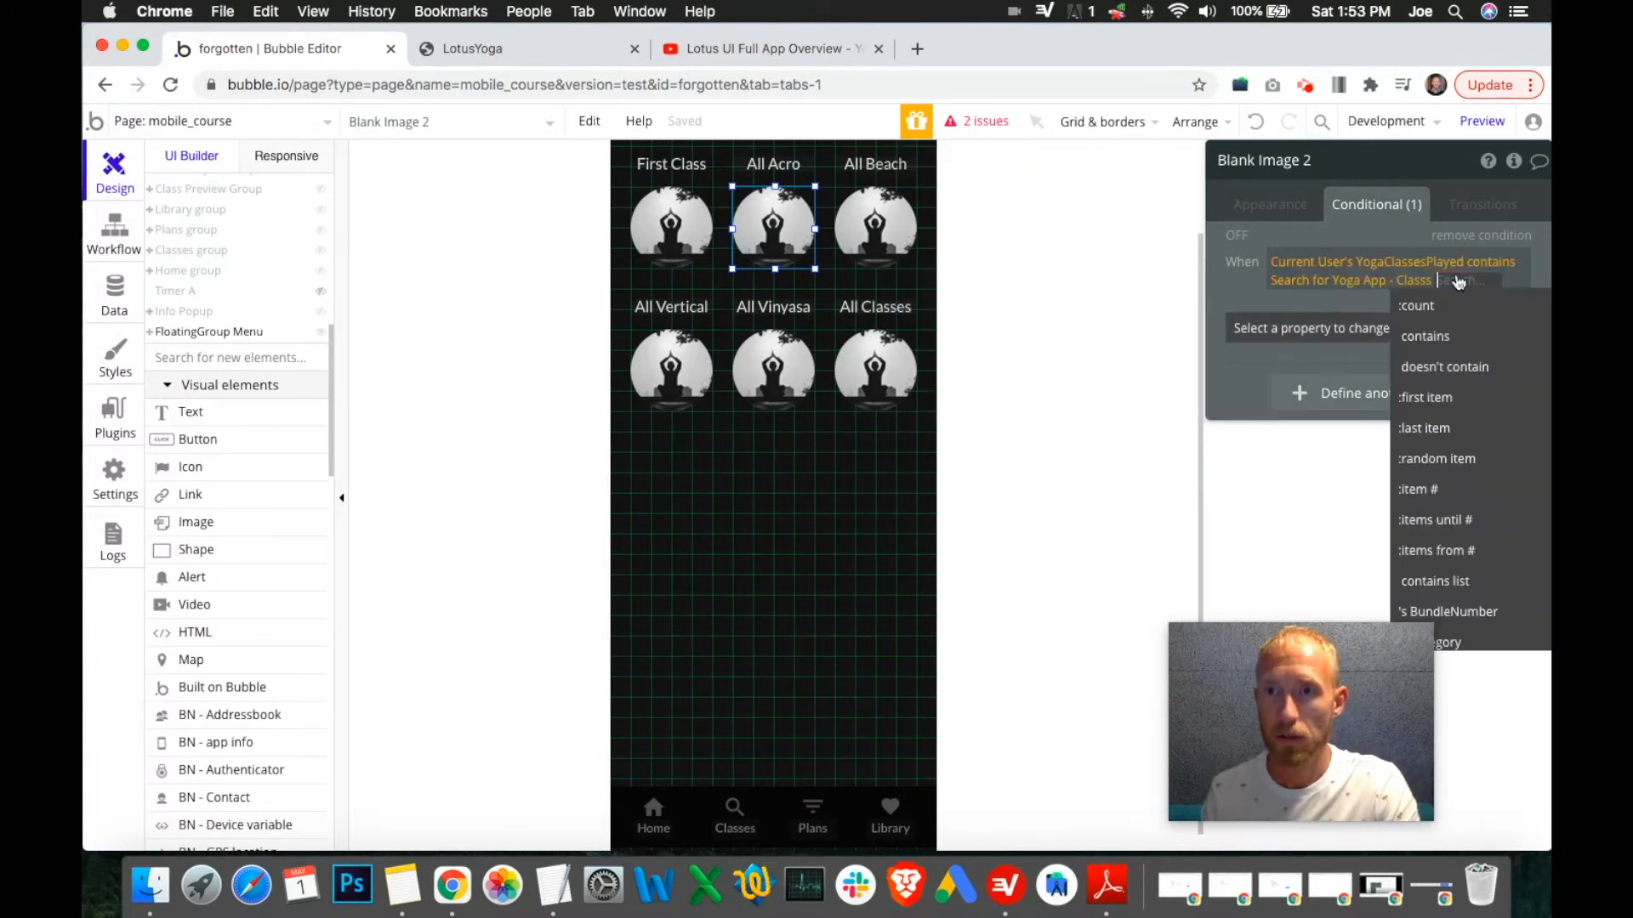
{"action": "left_click", "coordinate": [1301, 304]}
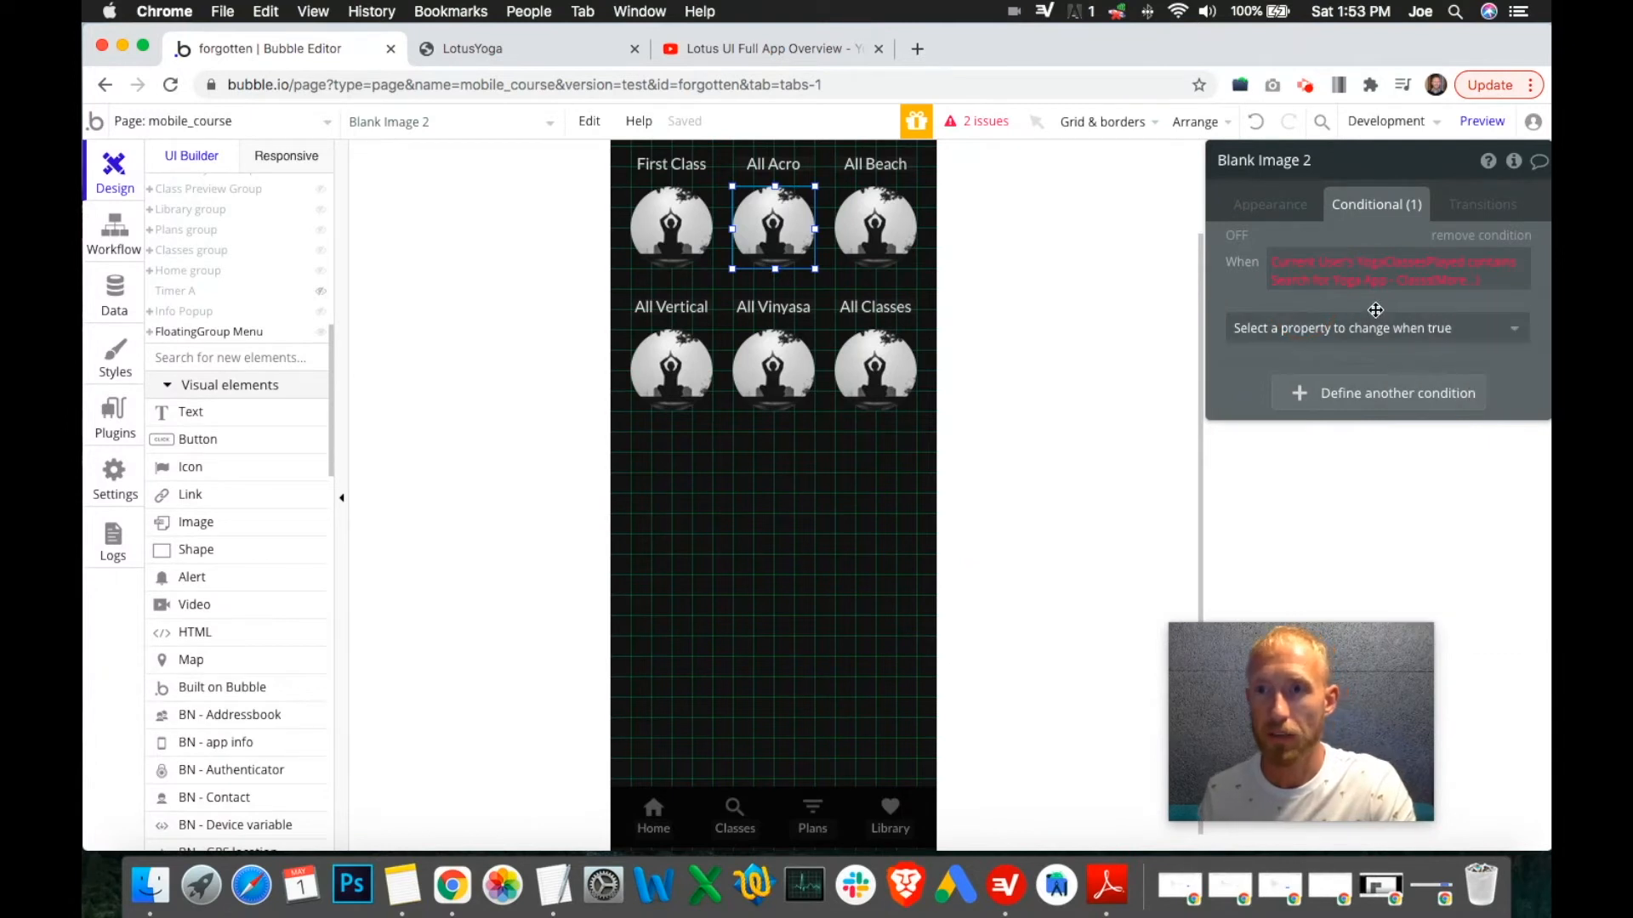
Reopen the class search, add the constraint Title contains Acro, and close its settings.
{"action": "left_click", "coordinate": [1450, 284]}
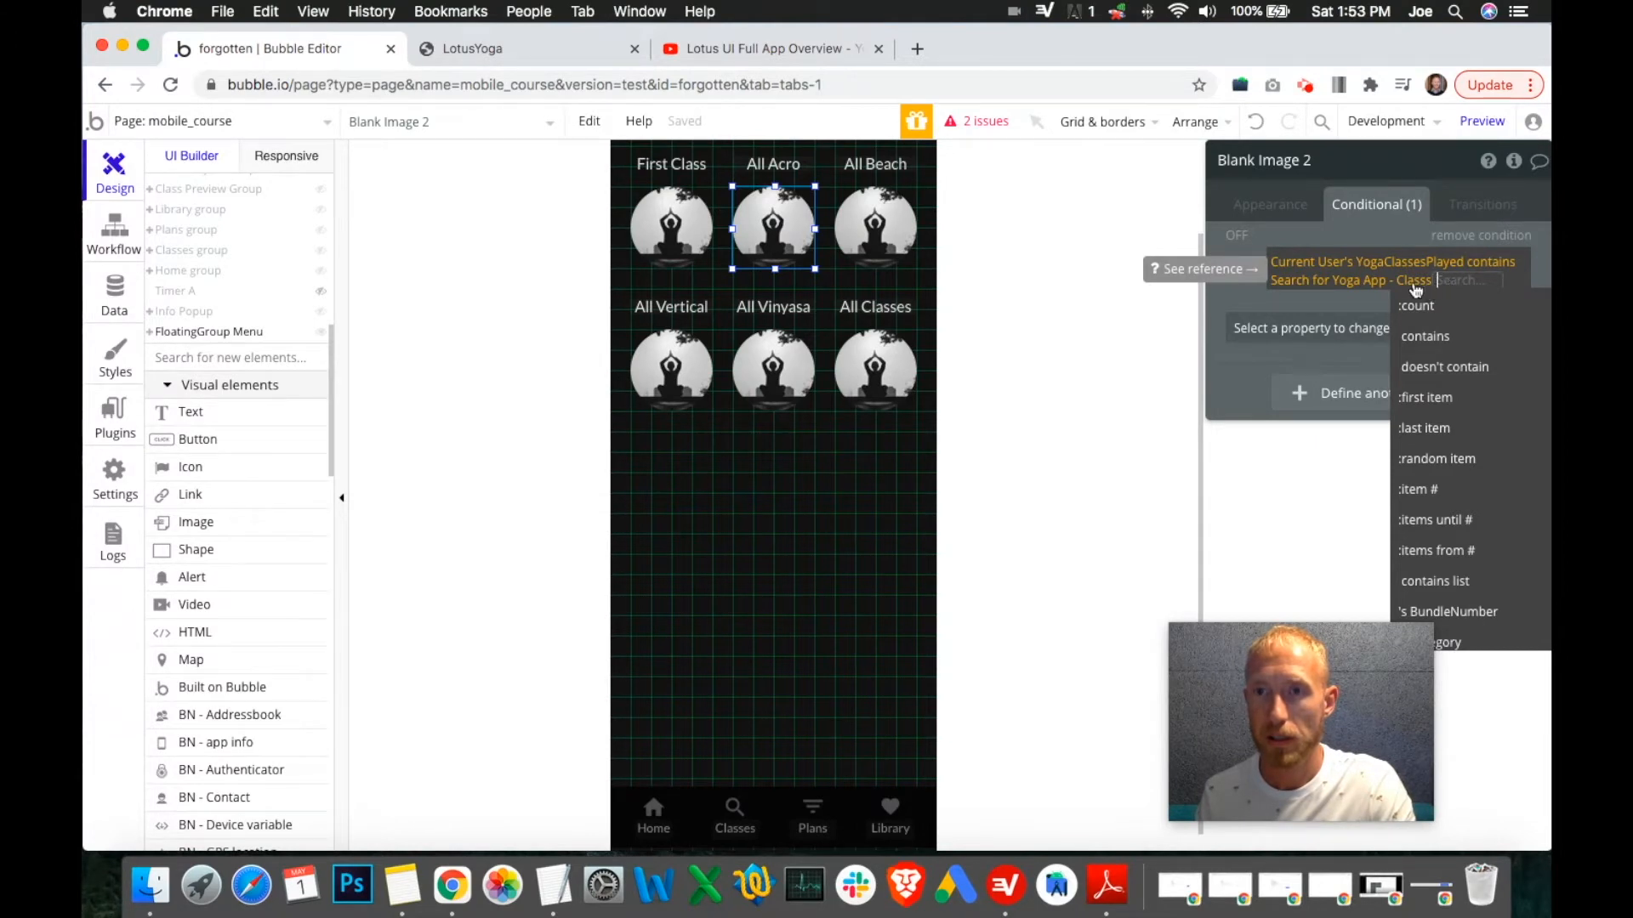
{"action": "left_click", "coordinate": [1414, 285]}
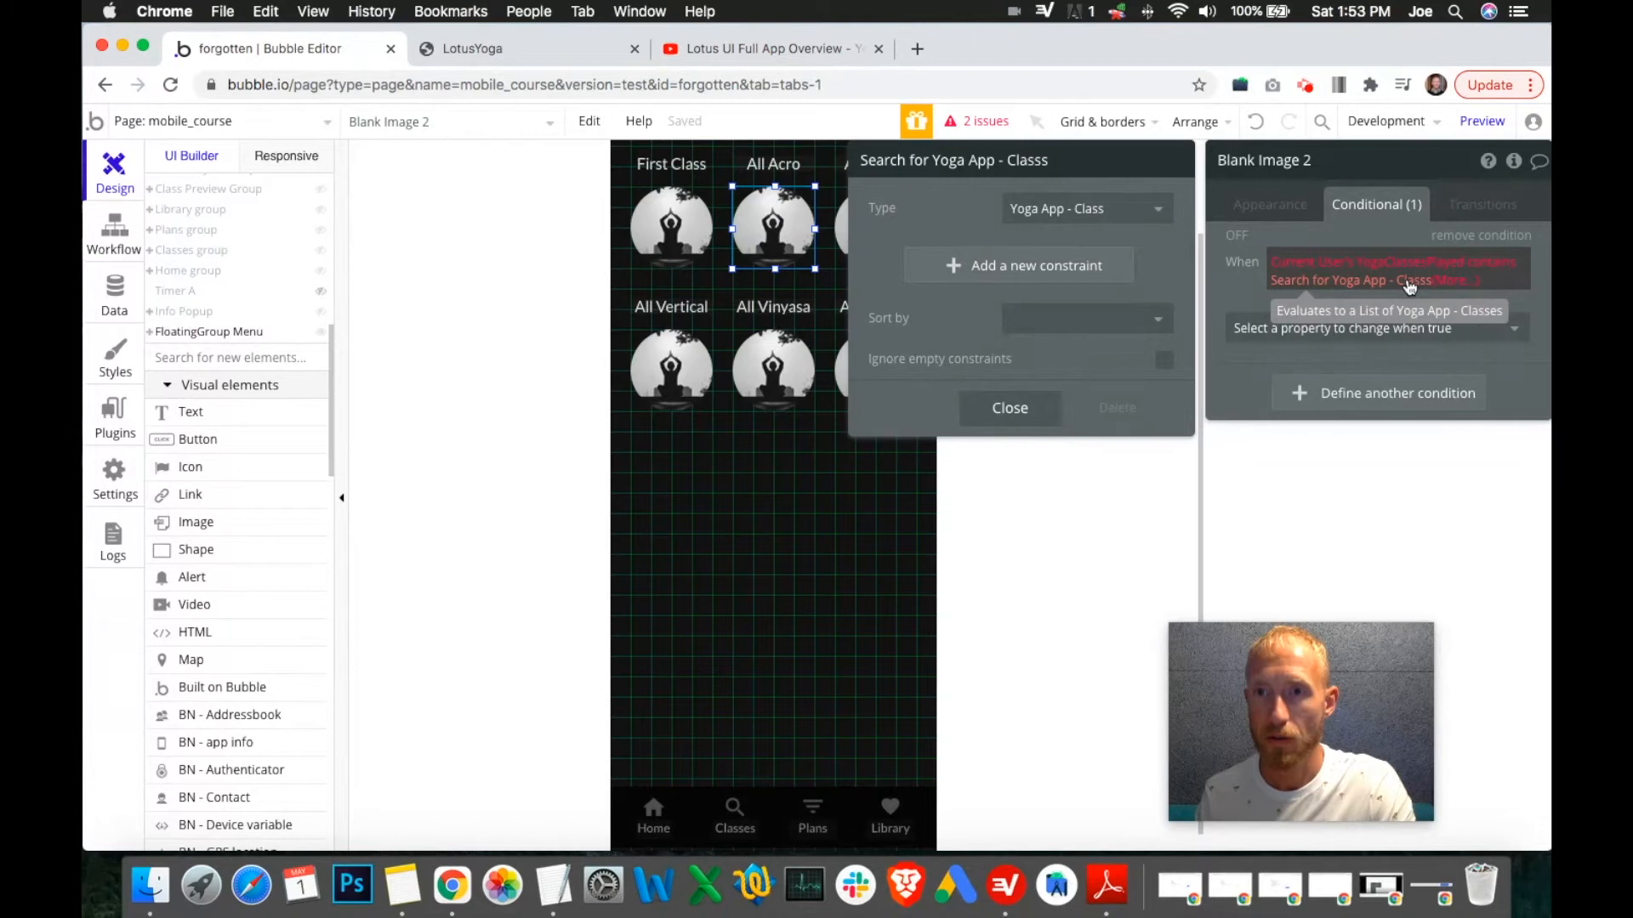
{"action": "left_click", "coordinate": [1033, 265]}
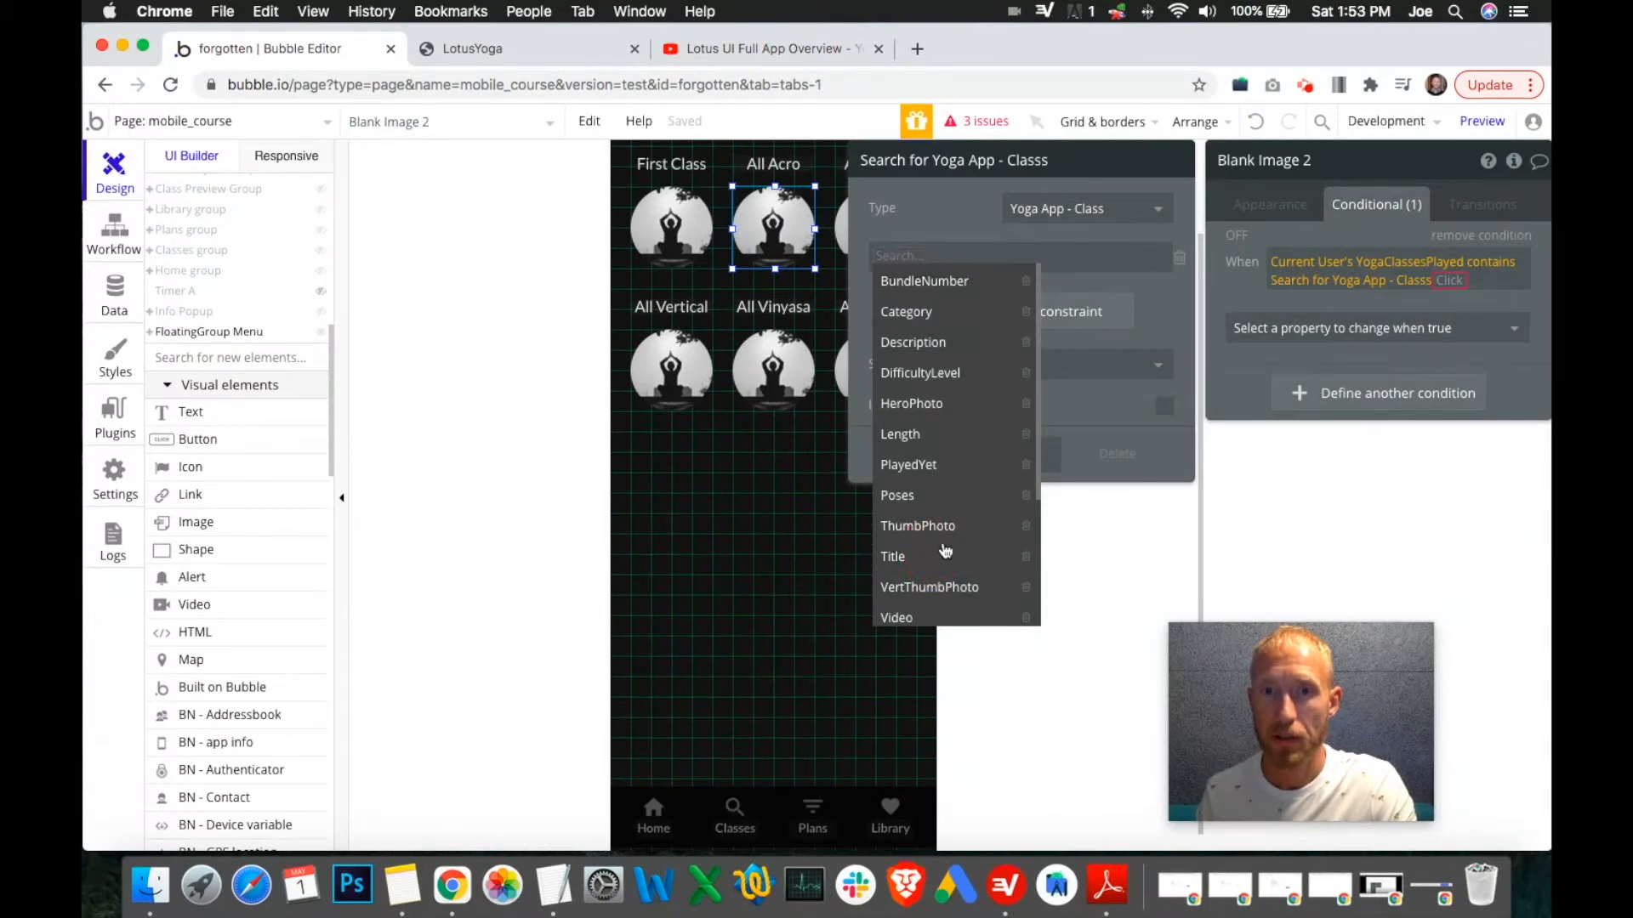
{"action": "left_click", "coordinate": [906, 555]}
{"action": "left_click", "coordinate": [919, 255]}
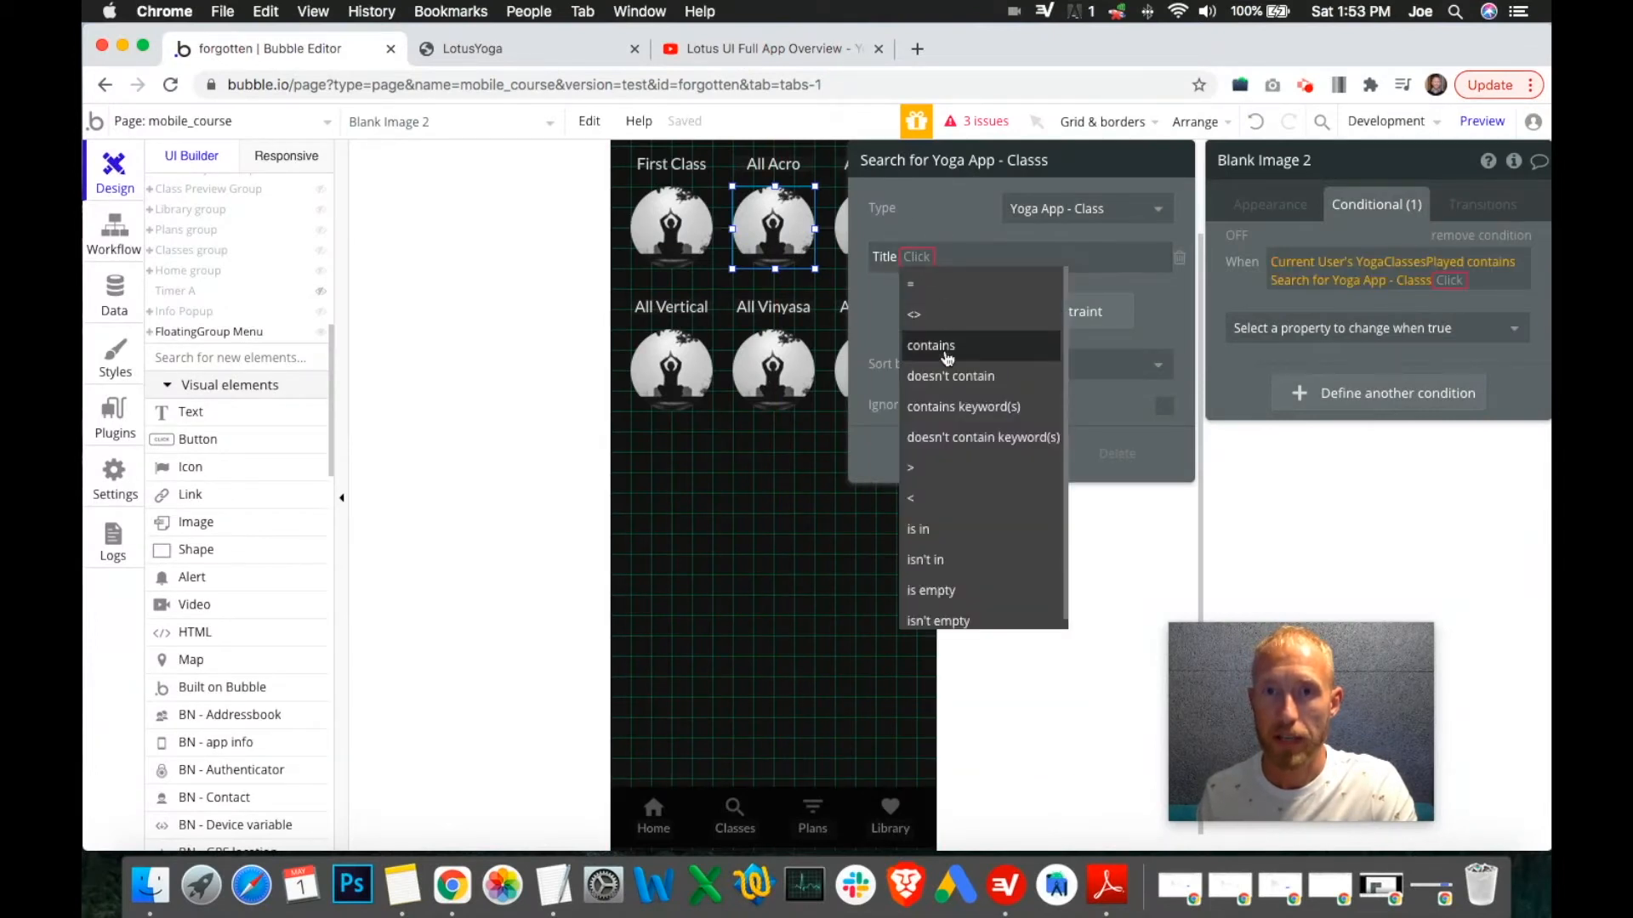
{"action": "left_click", "coordinate": [949, 346]}
{"action": "left_click", "coordinate": [975, 258]}
{"action": "type", "text": "Acro"}
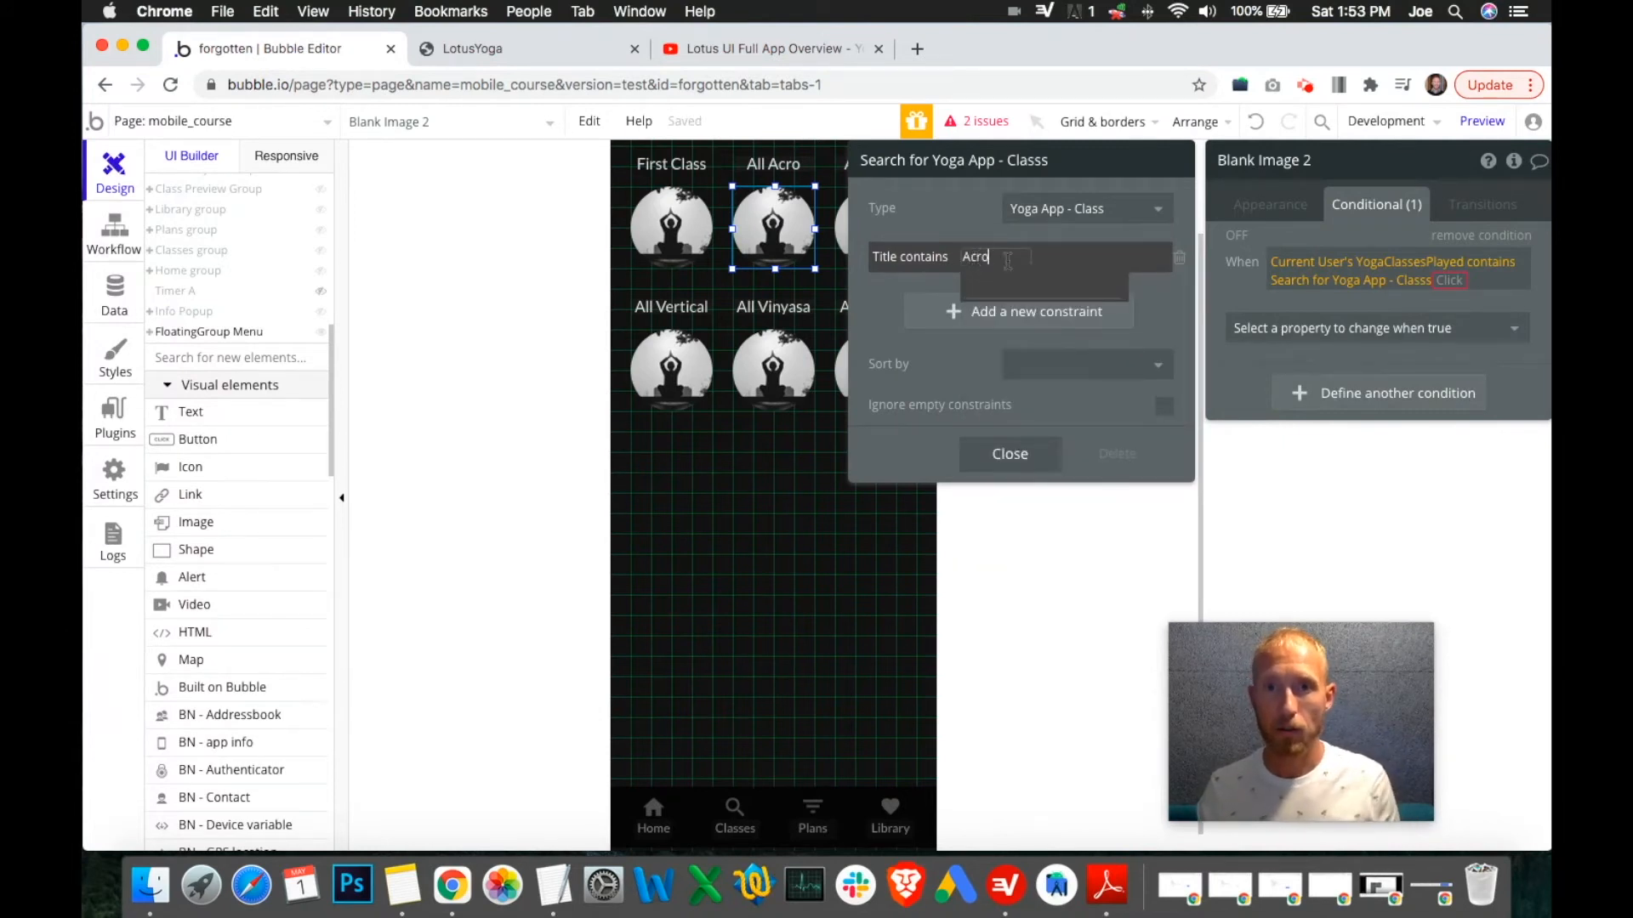
{"action": "left_click", "coordinate": [875, 291]}
{"action": "left_click", "coordinate": [957, 290]}
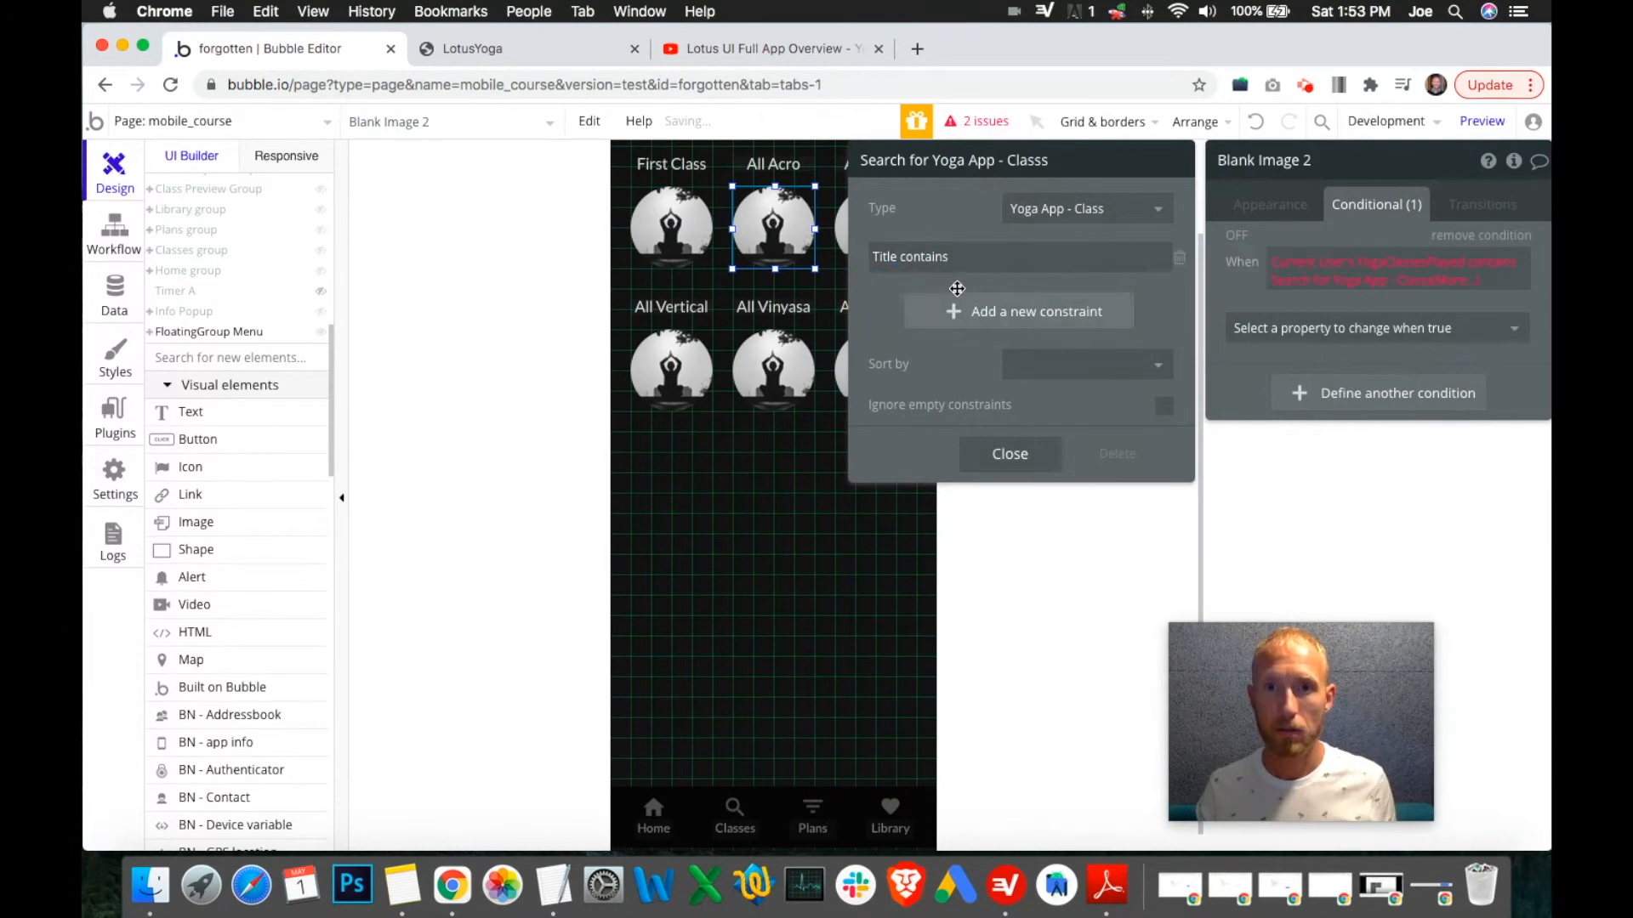
{"action": "left_click", "coordinate": [968, 267]}
{"action": "type", "text": "Acro"}
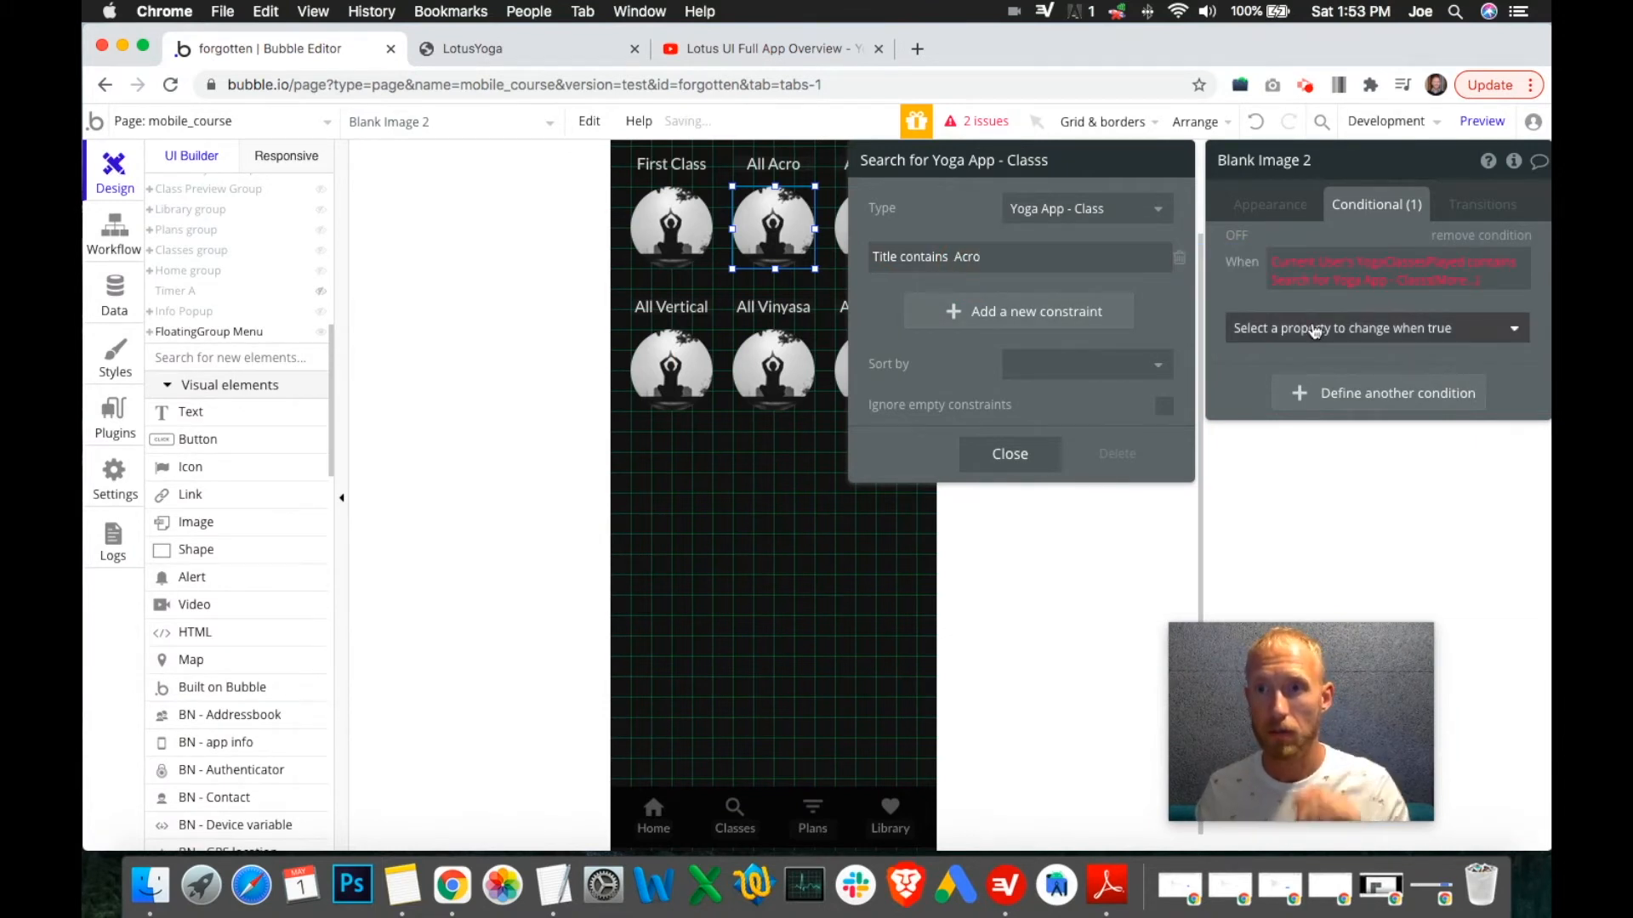
{"action": "left_click", "coordinate": [1016, 456]}
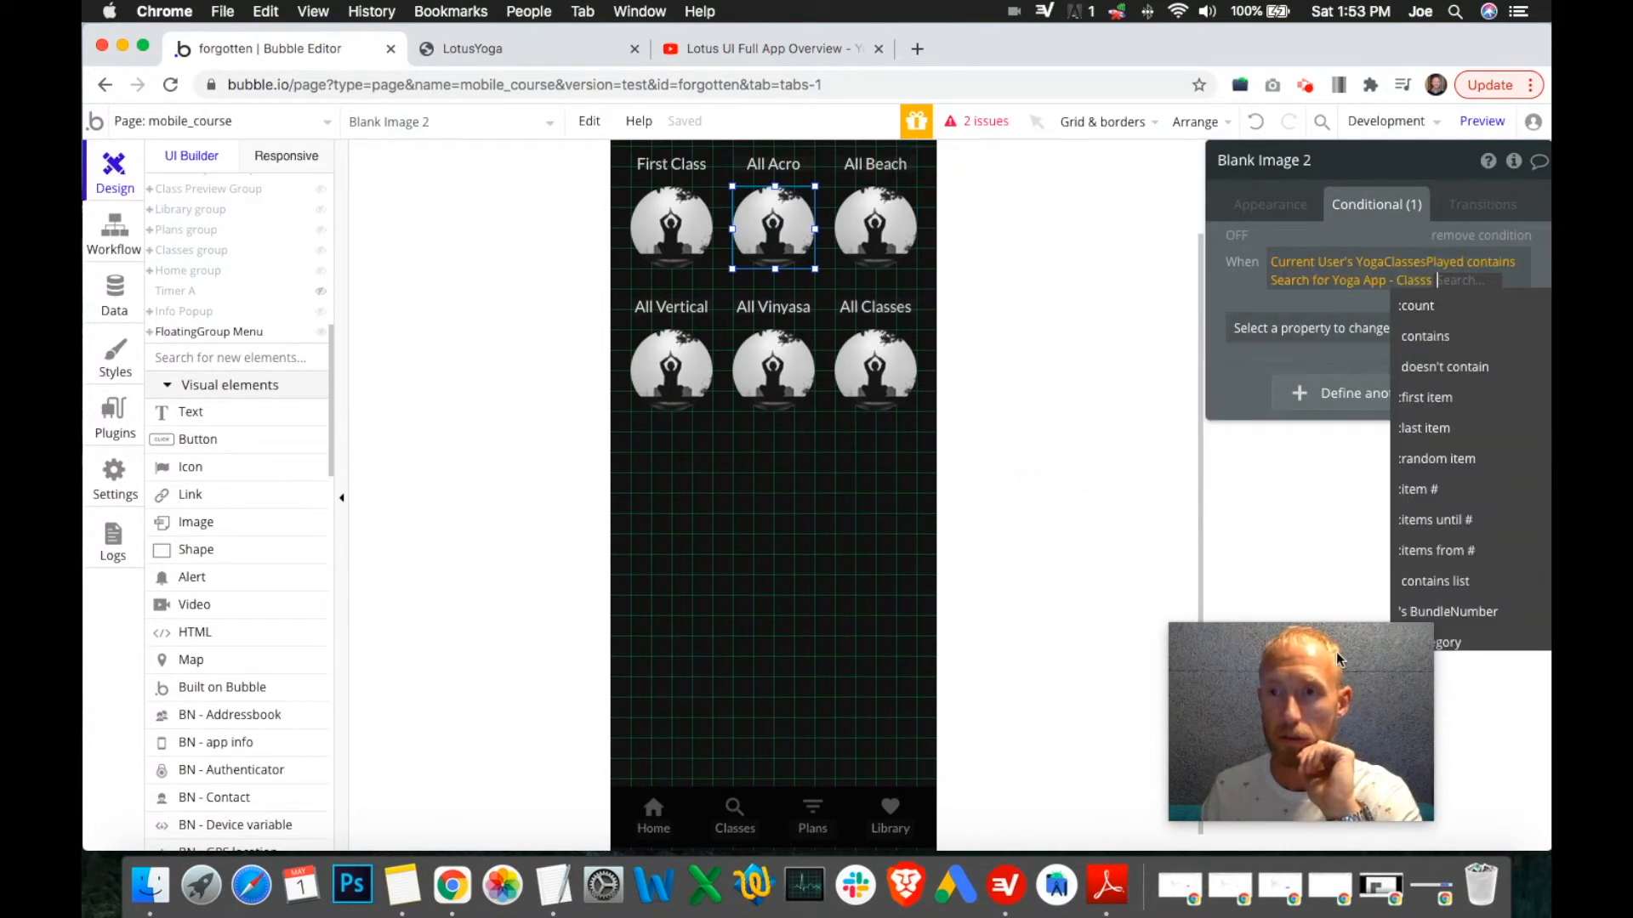
{"action": "left_click_drag", "start_coordinate": [1331, 699], "coordinate": [1235, 693]}
{"action": "left_click", "coordinate": [1267, 305]}
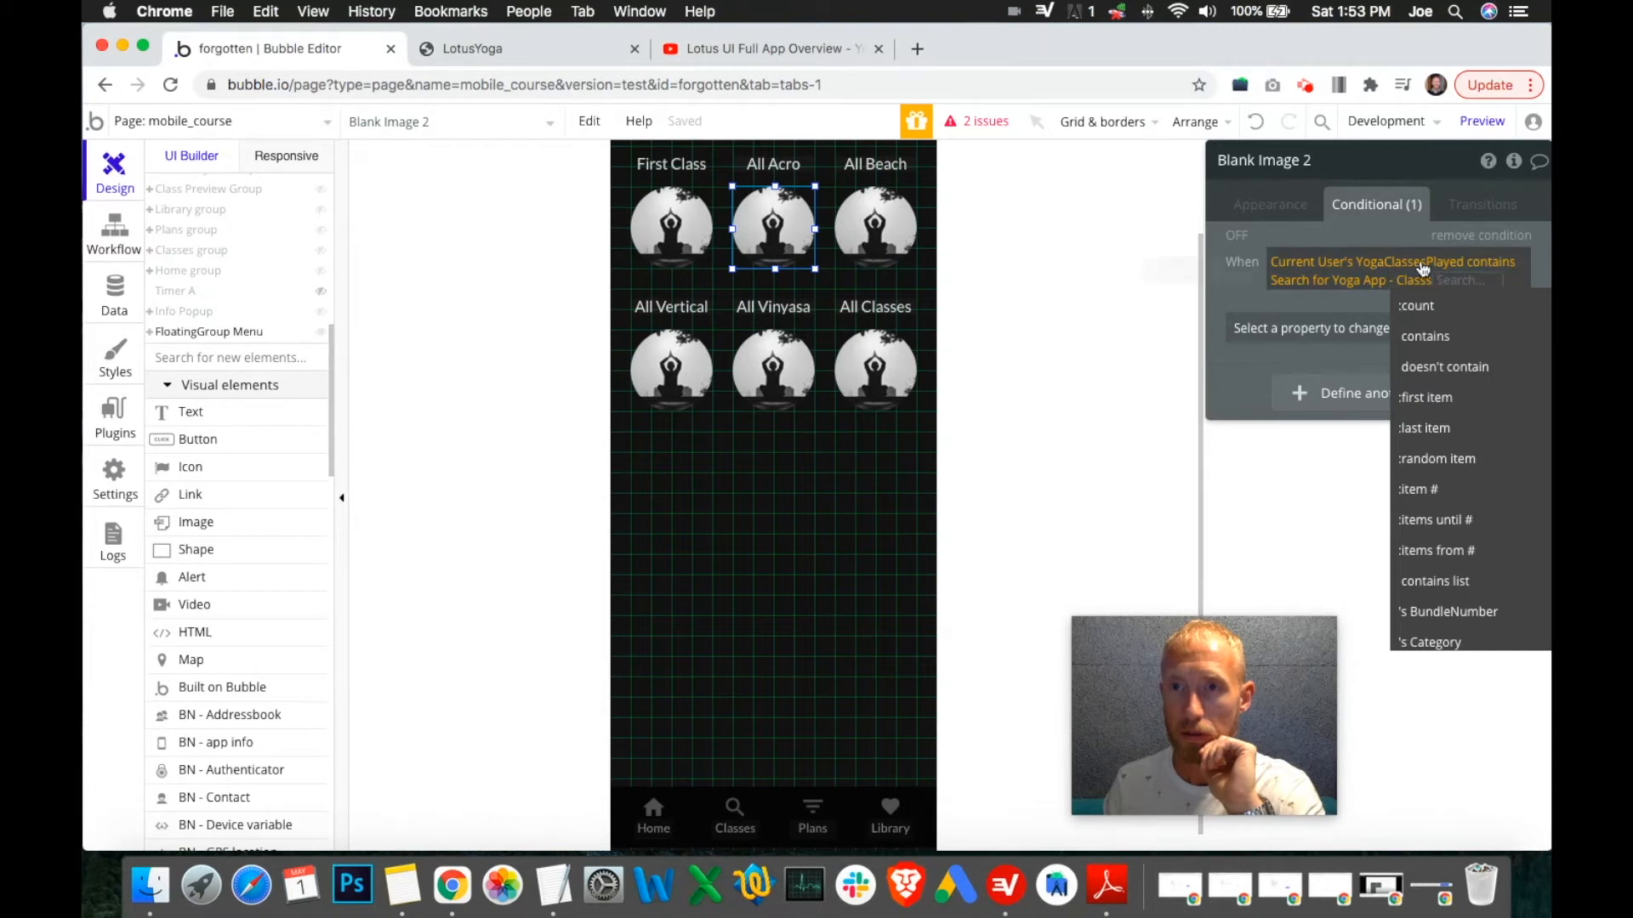
{"action": "left_click", "coordinate": [1461, 263]}
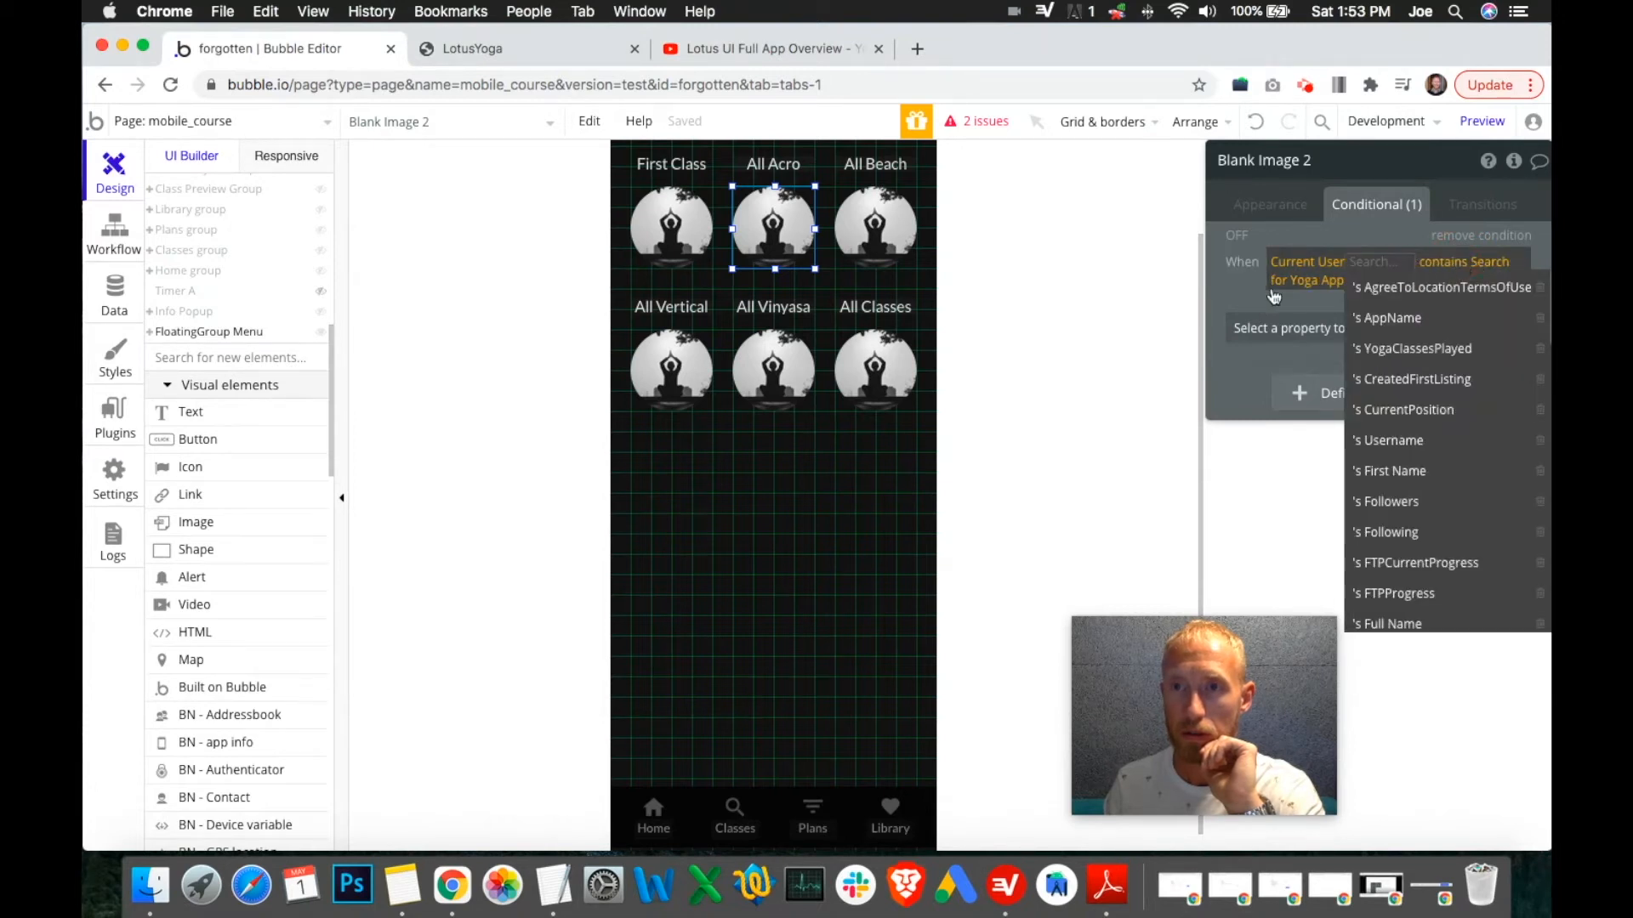
{"action": "left_click", "coordinate": [1240, 295]}
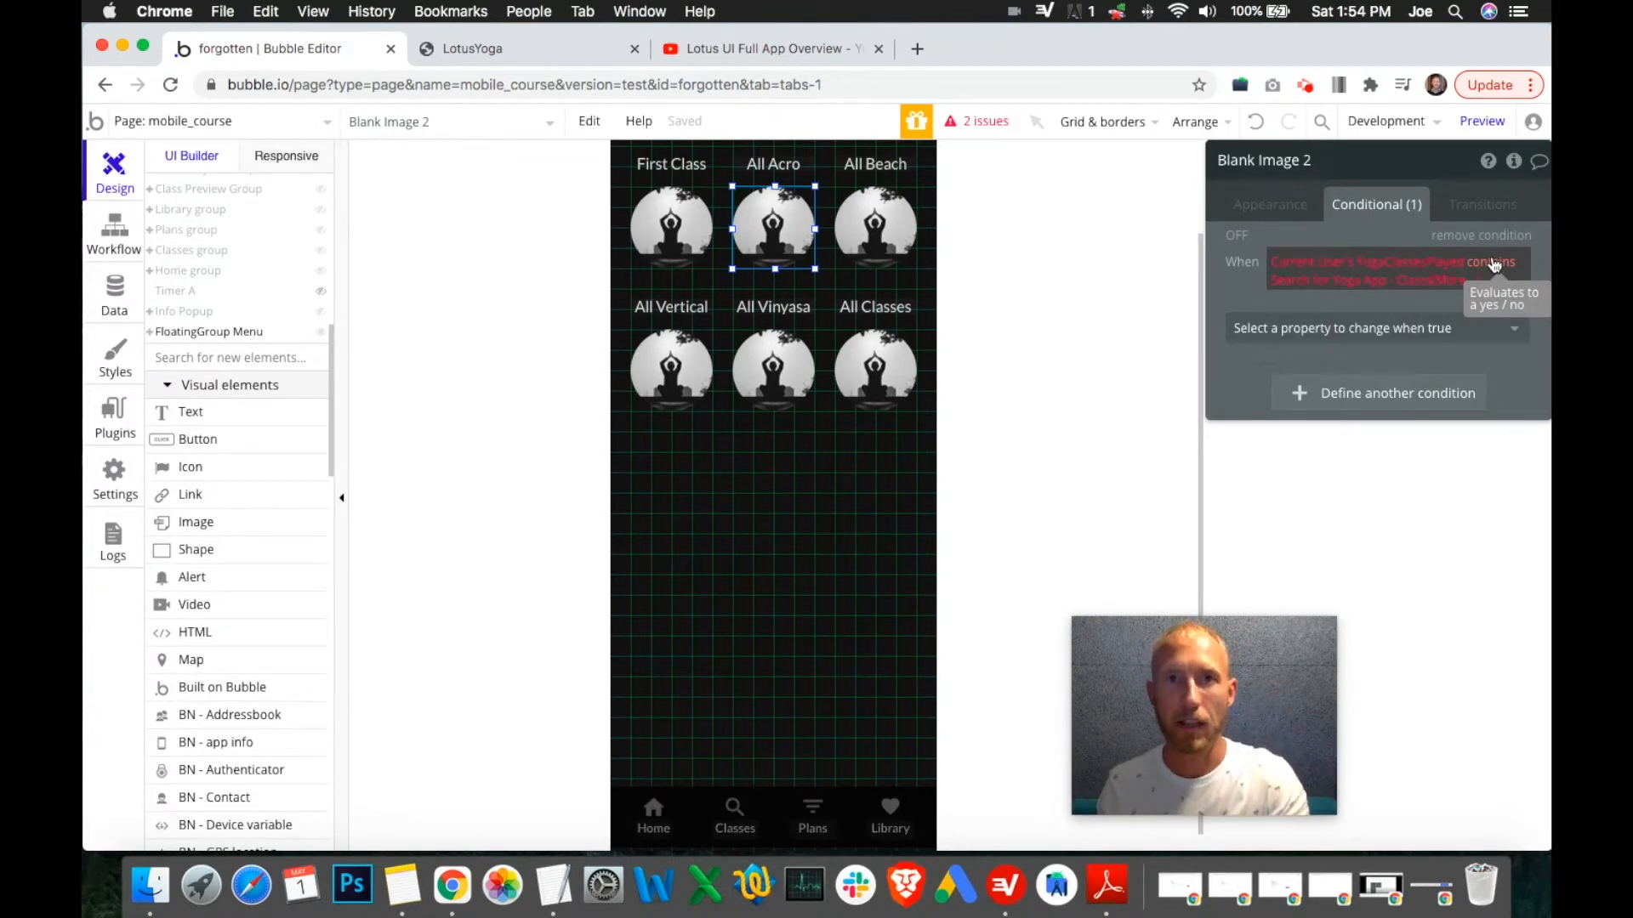
{"action": "left_click", "coordinate": [1429, 282]}
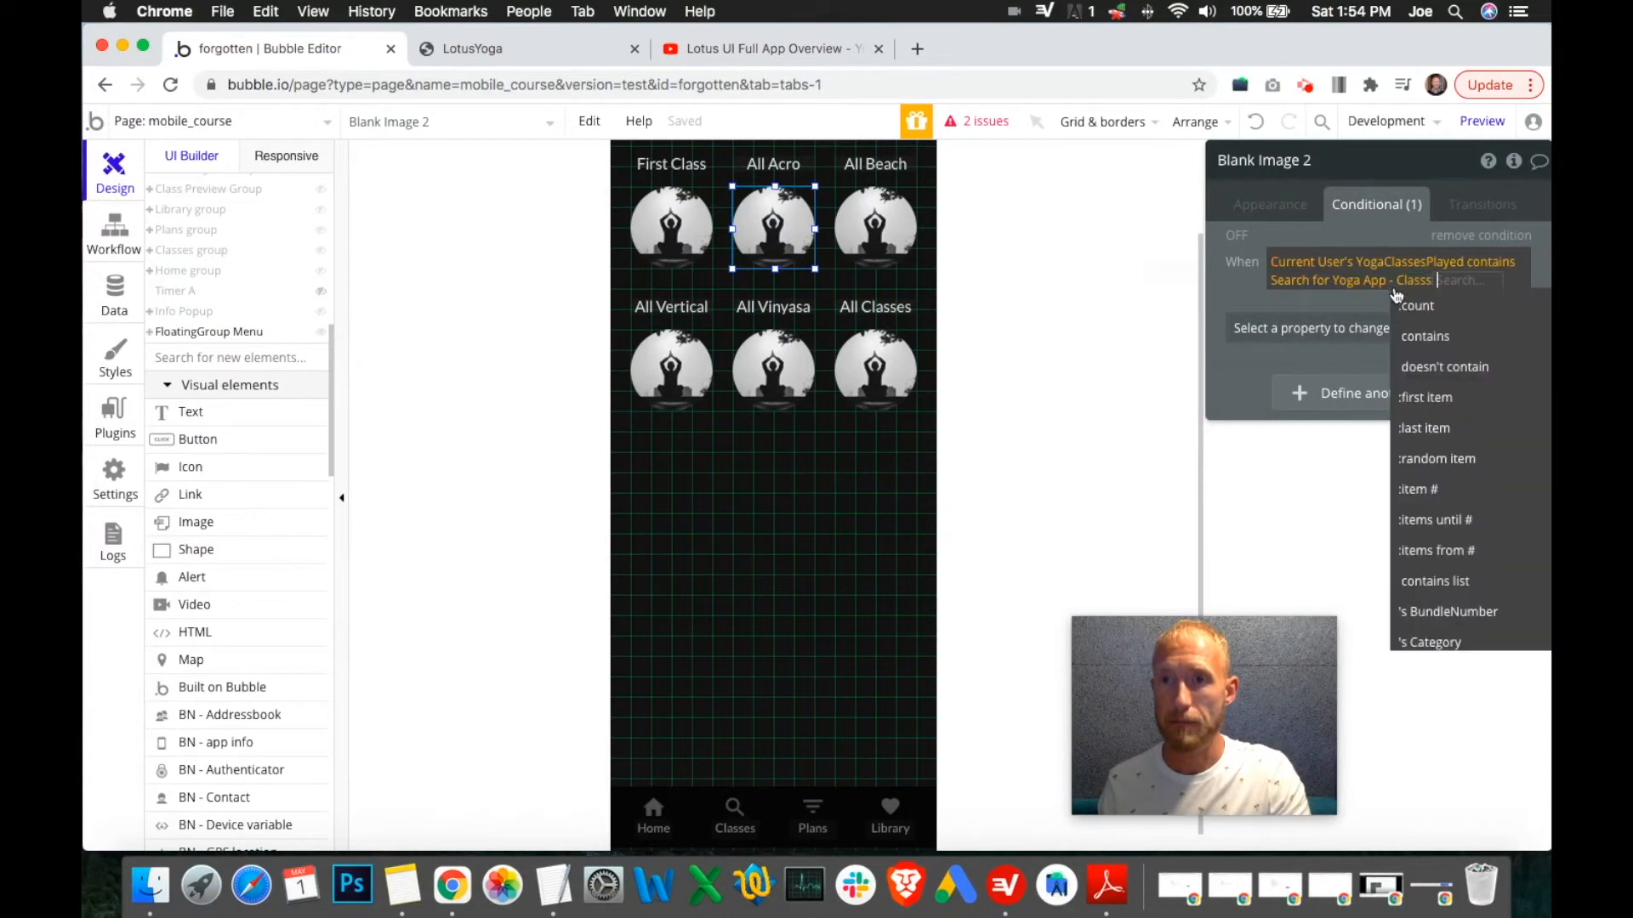
{"action": "left_click", "coordinate": [1373, 301]}
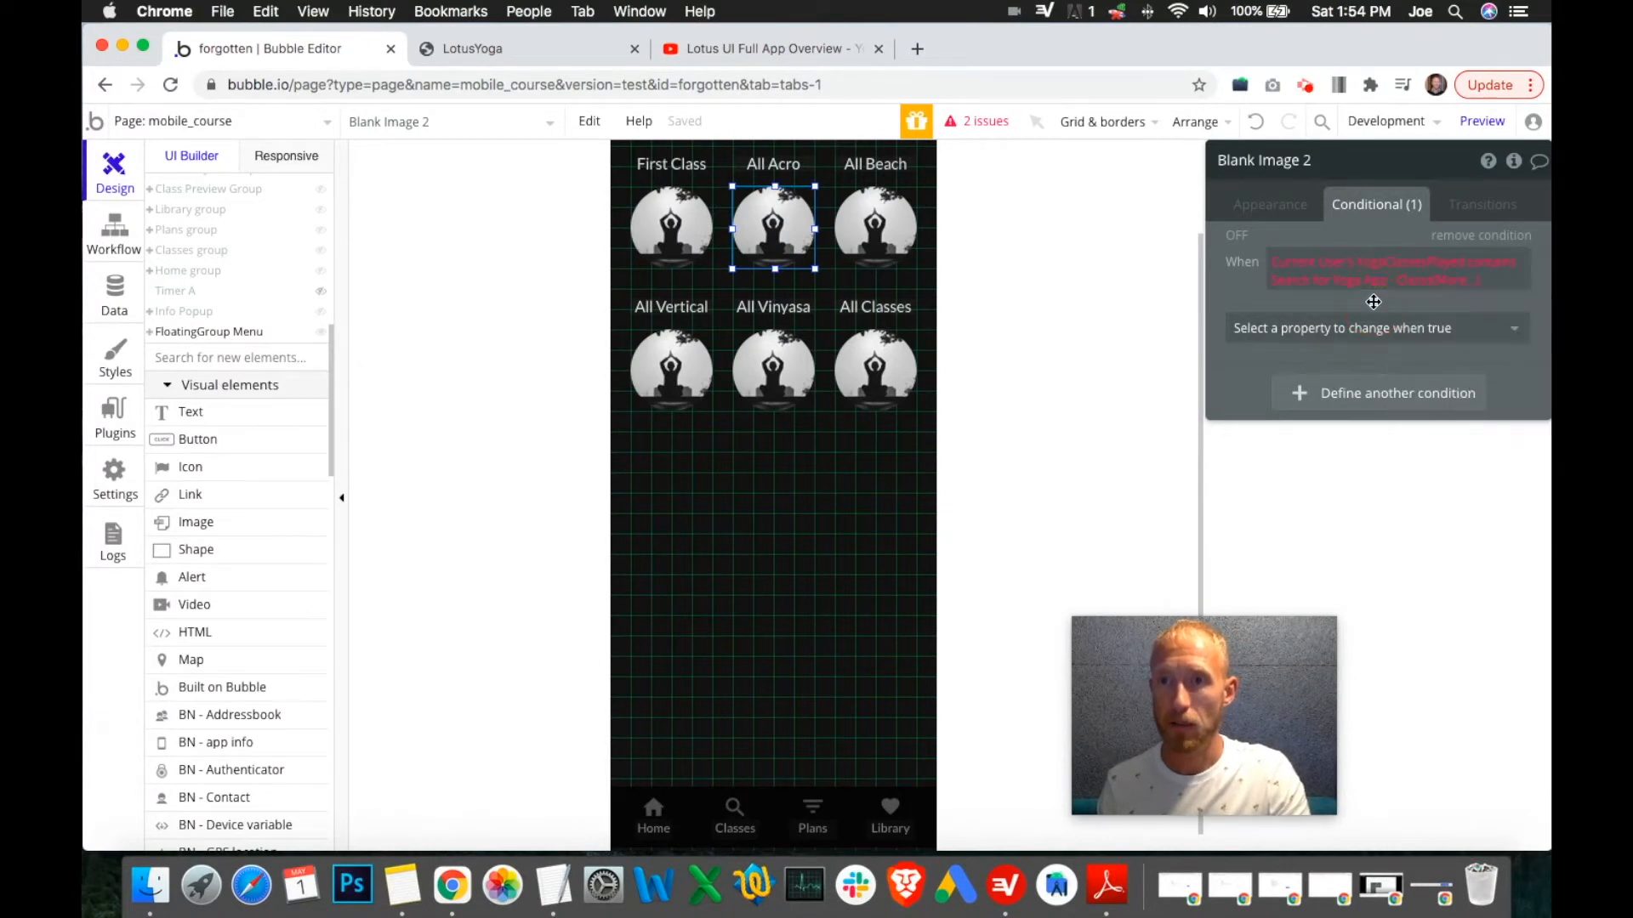
Delete the Title contains constraint from the class search and add Title = Acroyoga in its place.
{"action": "left_click", "coordinate": [1437, 286]}
{"action": "left_click", "coordinate": [1412, 281]}
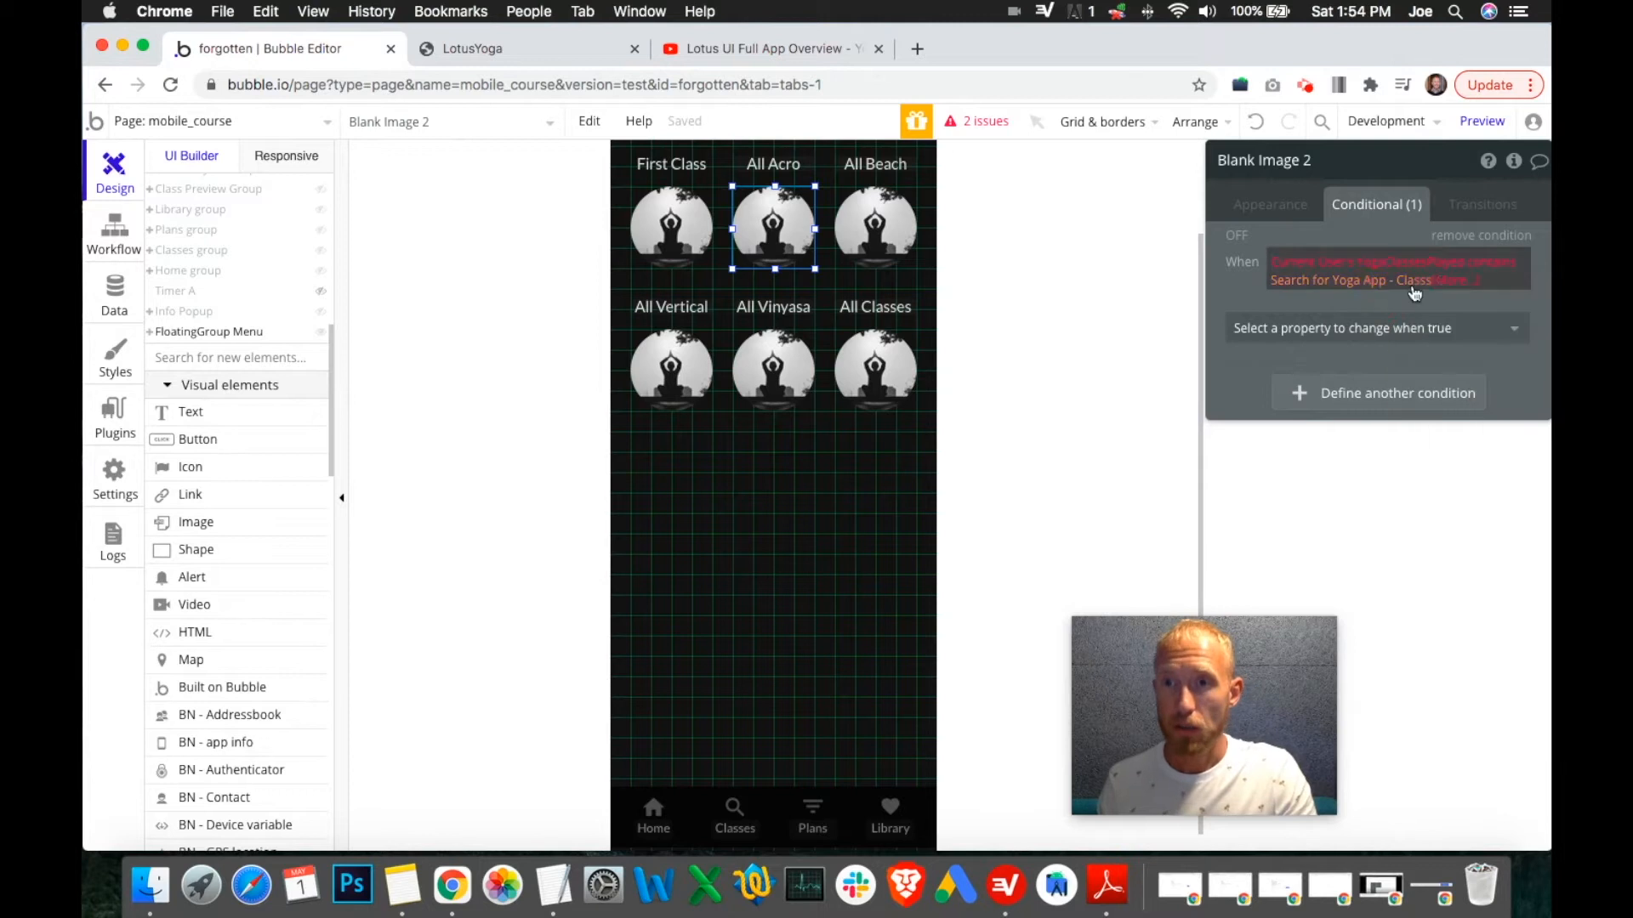
{"action": "left_click", "coordinate": [1411, 281]}
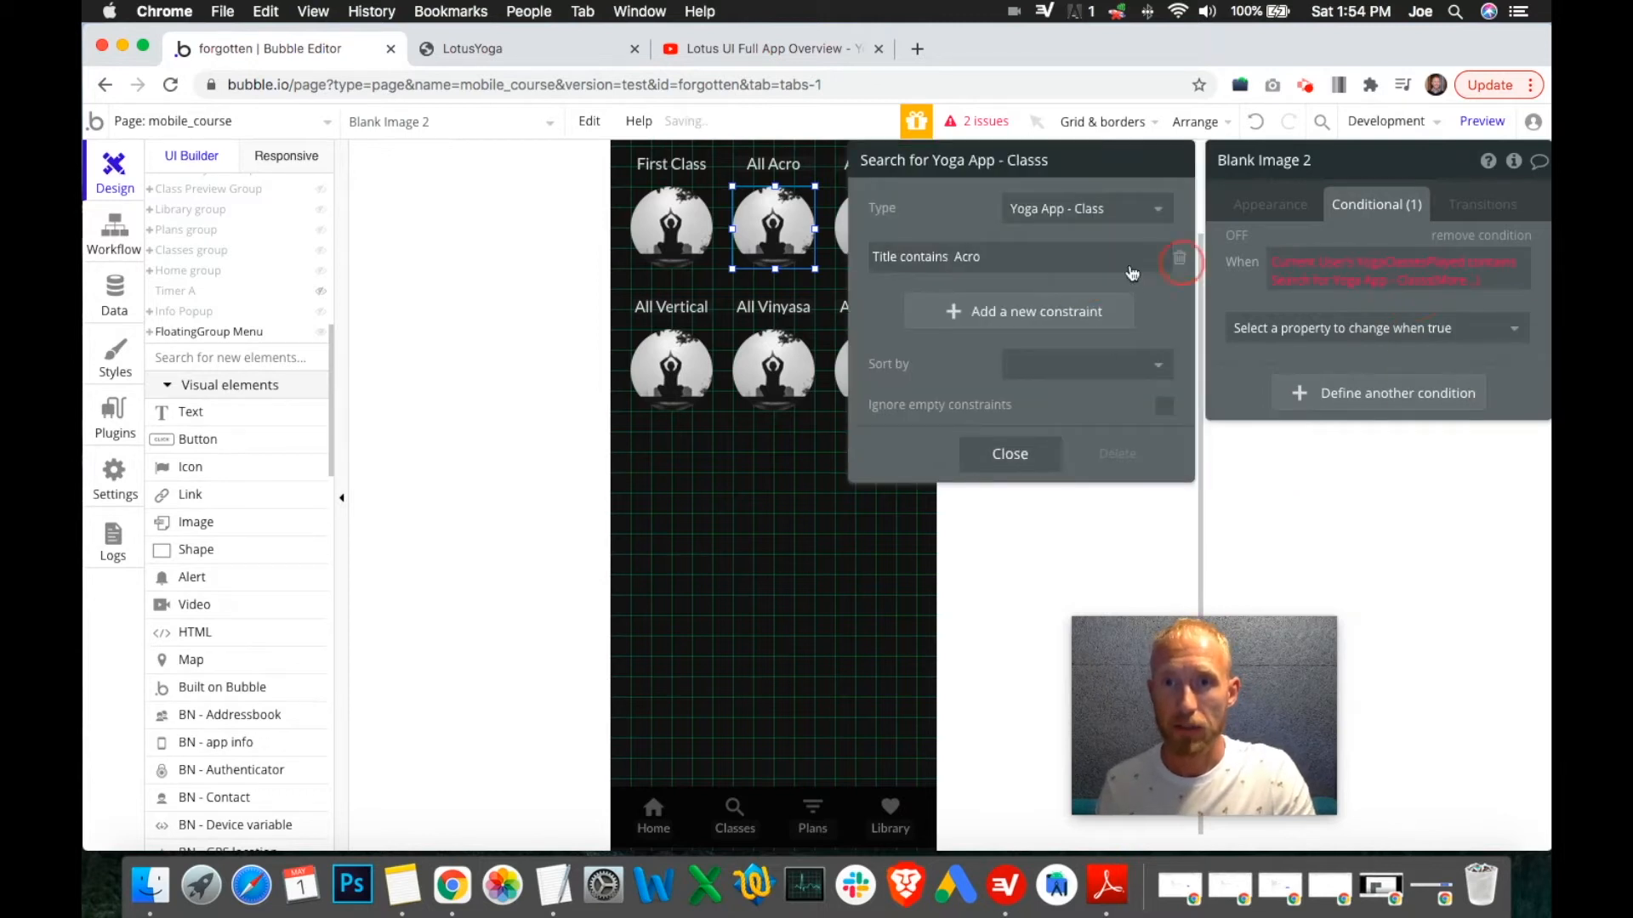
{"action": "left_click", "coordinate": [1180, 257]}
{"action": "left_click", "coordinate": [930, 262]}
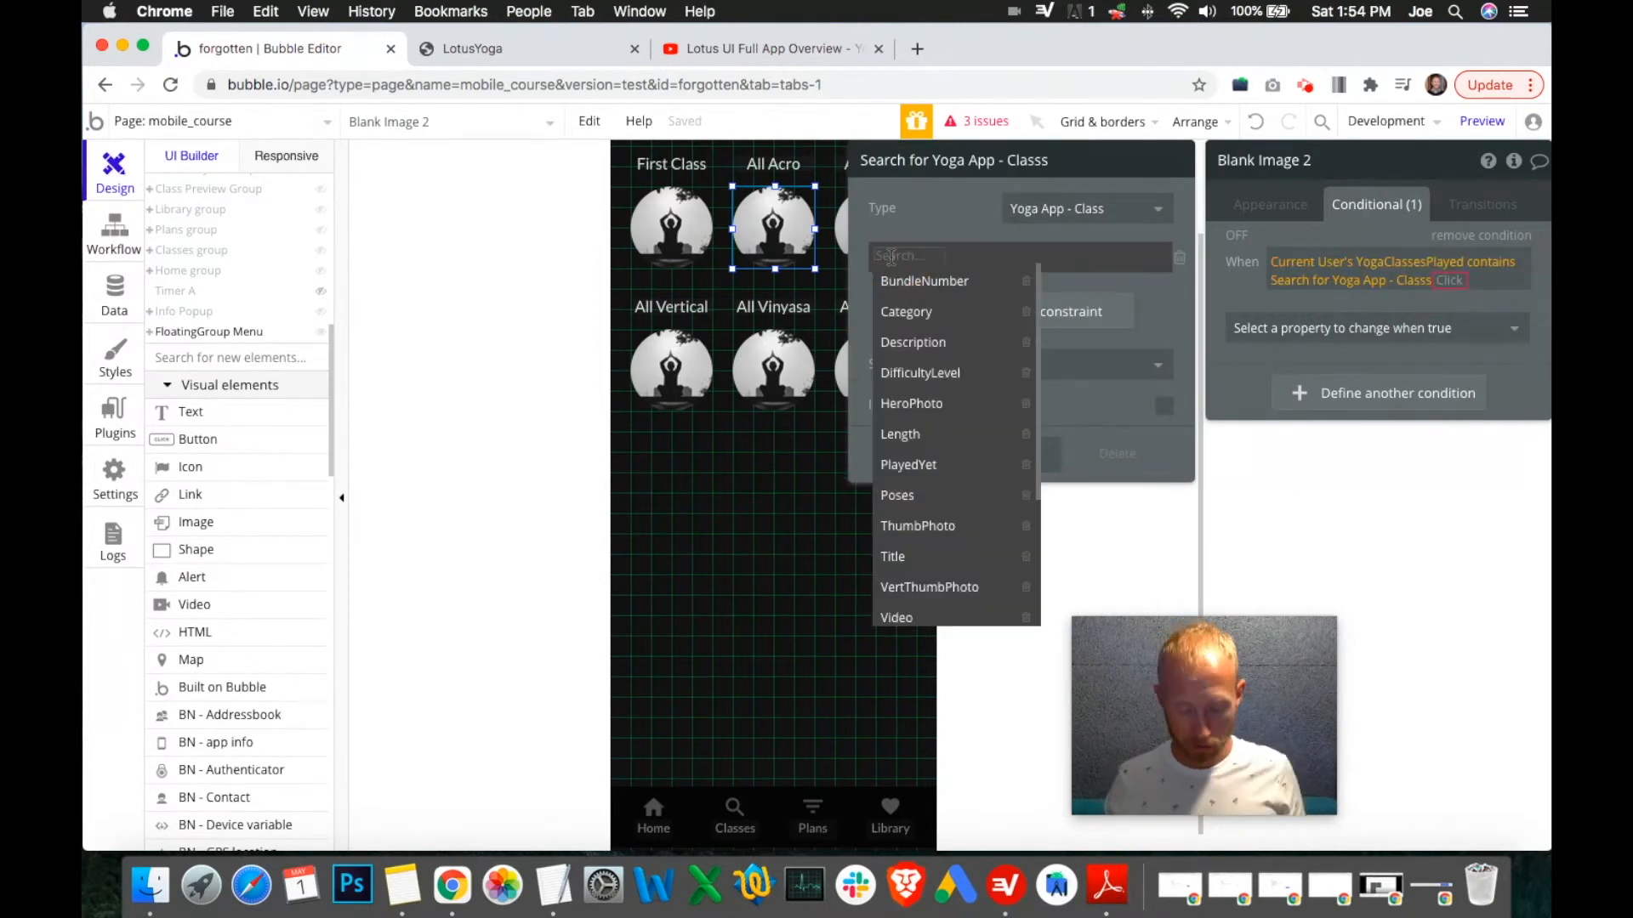
{"action": "left_click", "coordinate": [925, 556]}
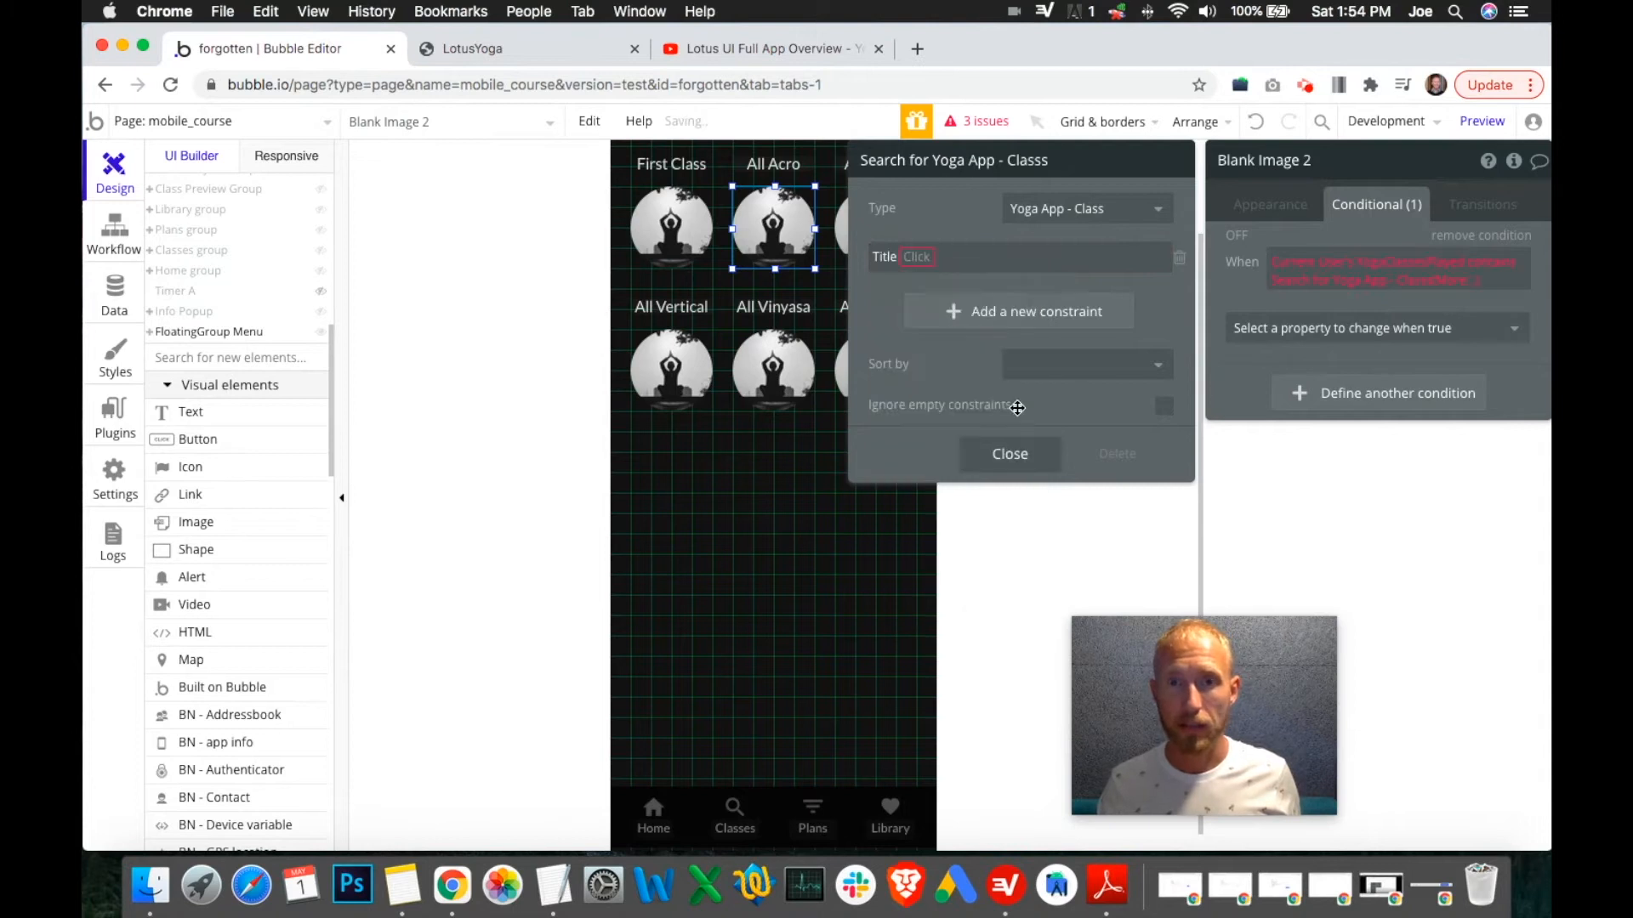
{"action": "left_click", "coordinate": [927, 265]}
{"action": "left_click", "coordinate": [941, 283]}
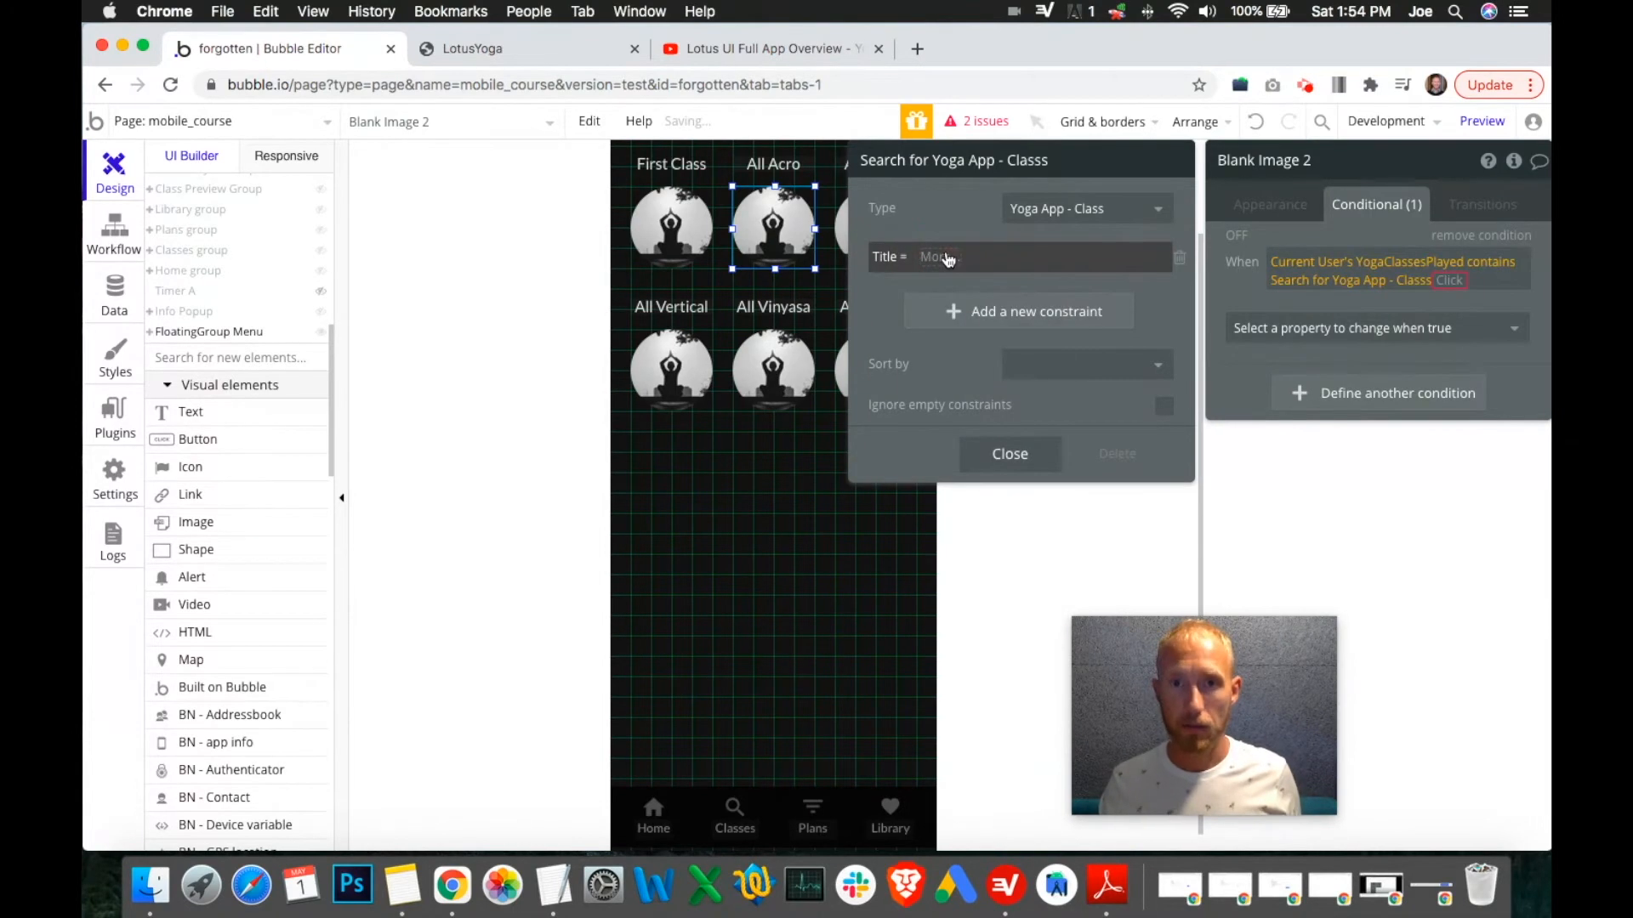
{"action": "left_click", "coordinate": [948, 258]}
{"action": "type", "text": "Acroyoga"}
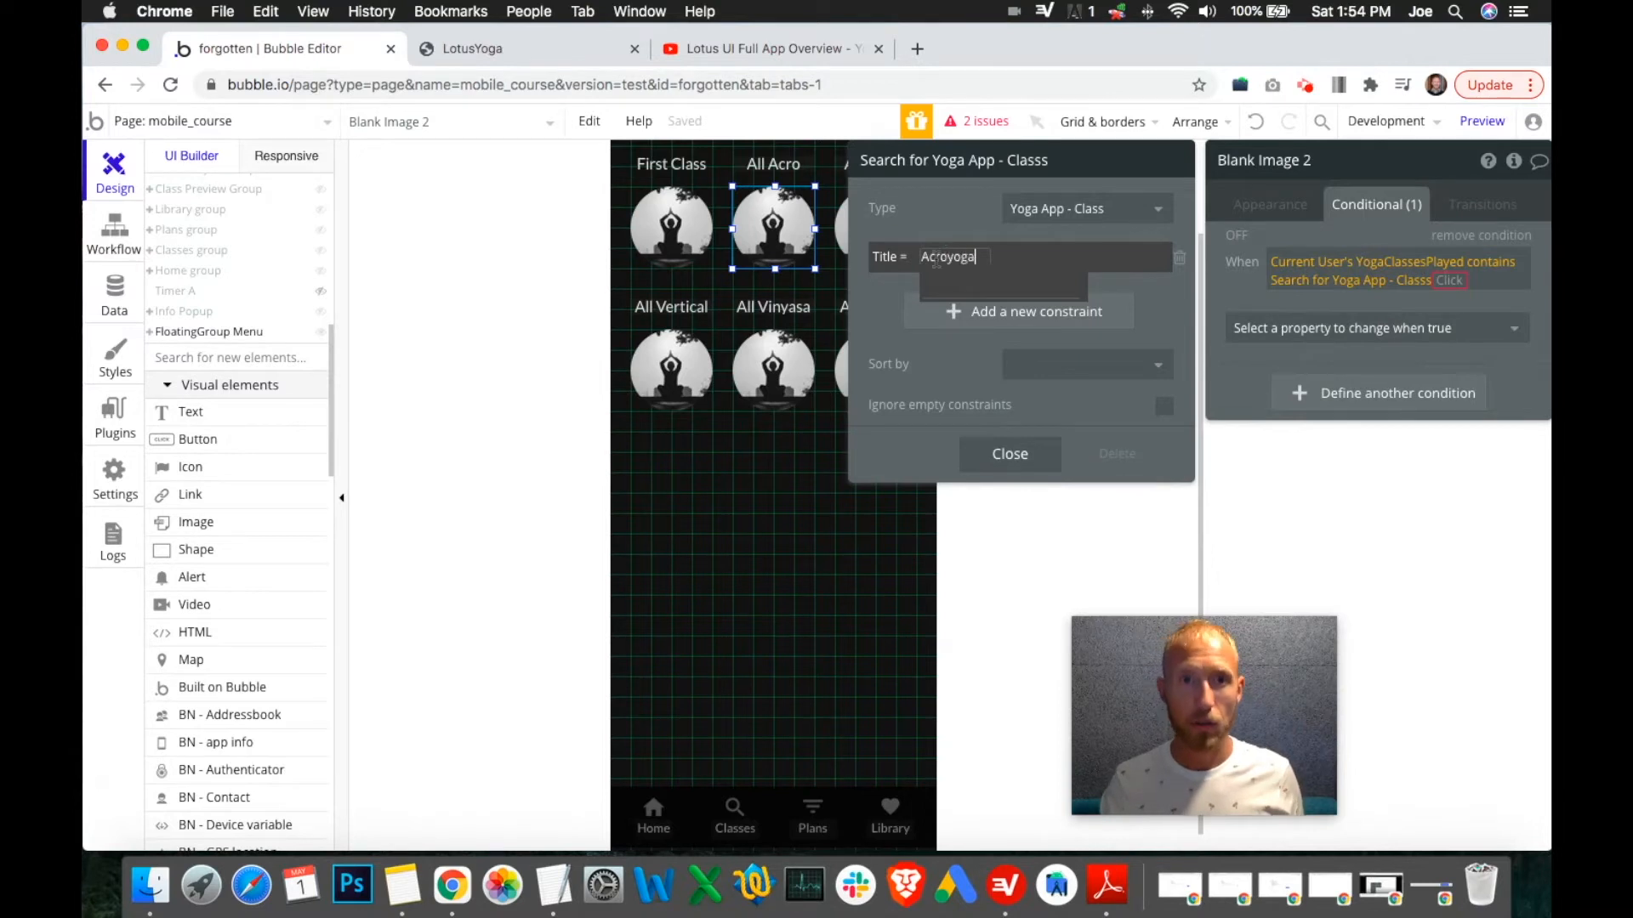
Switch to TextEdit and copy the class title AcroYoga 1 from the 2021-05-01 note.
{"action": "left_click", "coordinate": [554, 885]}
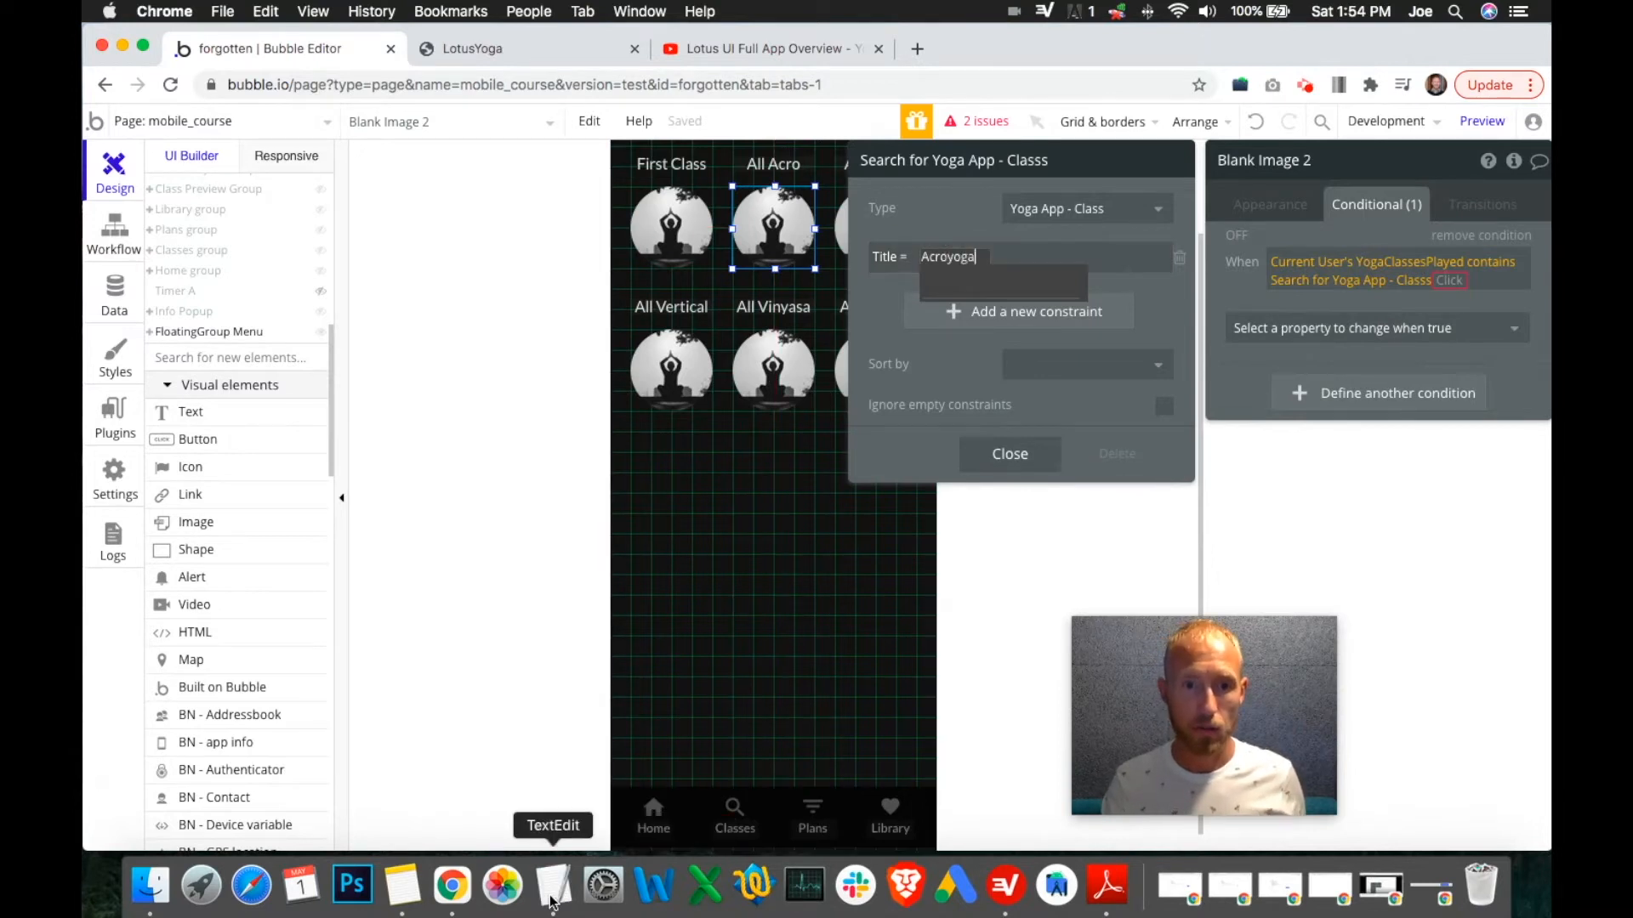
{"action": "left_click", "coordinate": [433, 281]}
{"action": "left_click_drag", "start_coordinate": [446, 281], "coordinate": [353, 282]}
{"action": "key", "text": "super+c"}
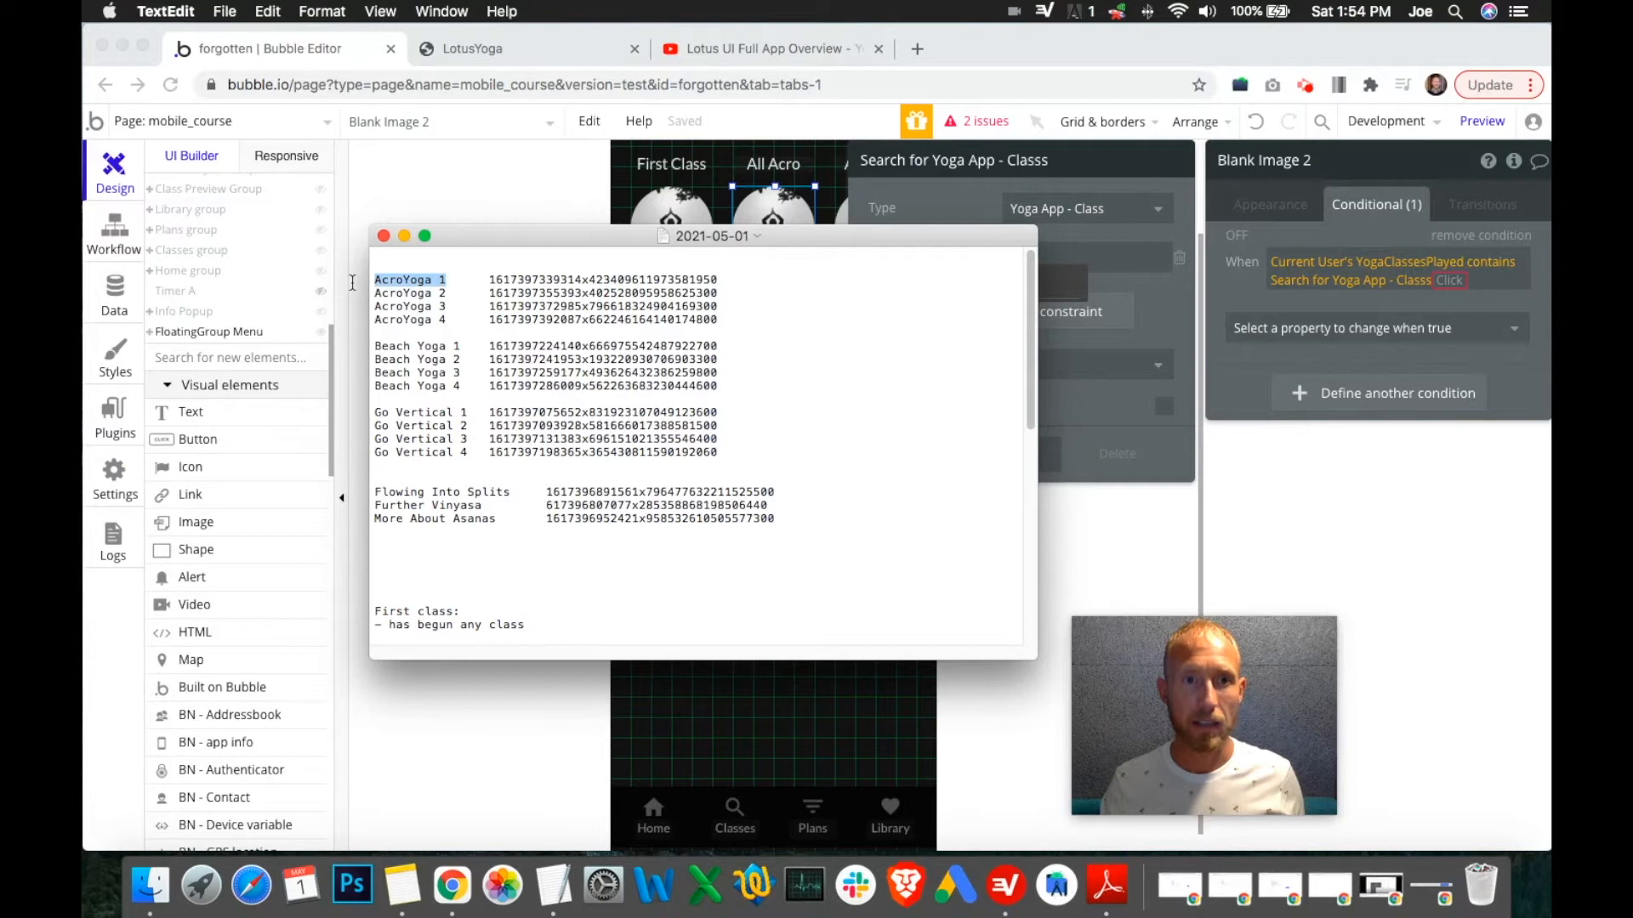
Return to the Bubble editor and set the class search's Title constraint to the copied title AcroYoga 1.
{"action": "left_click", "coordinate": [1048, 293]}
{"action": "type", "text": "yoga"}
{"action": "double_click", "coordinate": [960, 256]}
{"action": "key", "text": "BackSpace"}
{"action": "left_click", "coordinate": [962, 259]}
{"action": "key", "text": "super+v"}
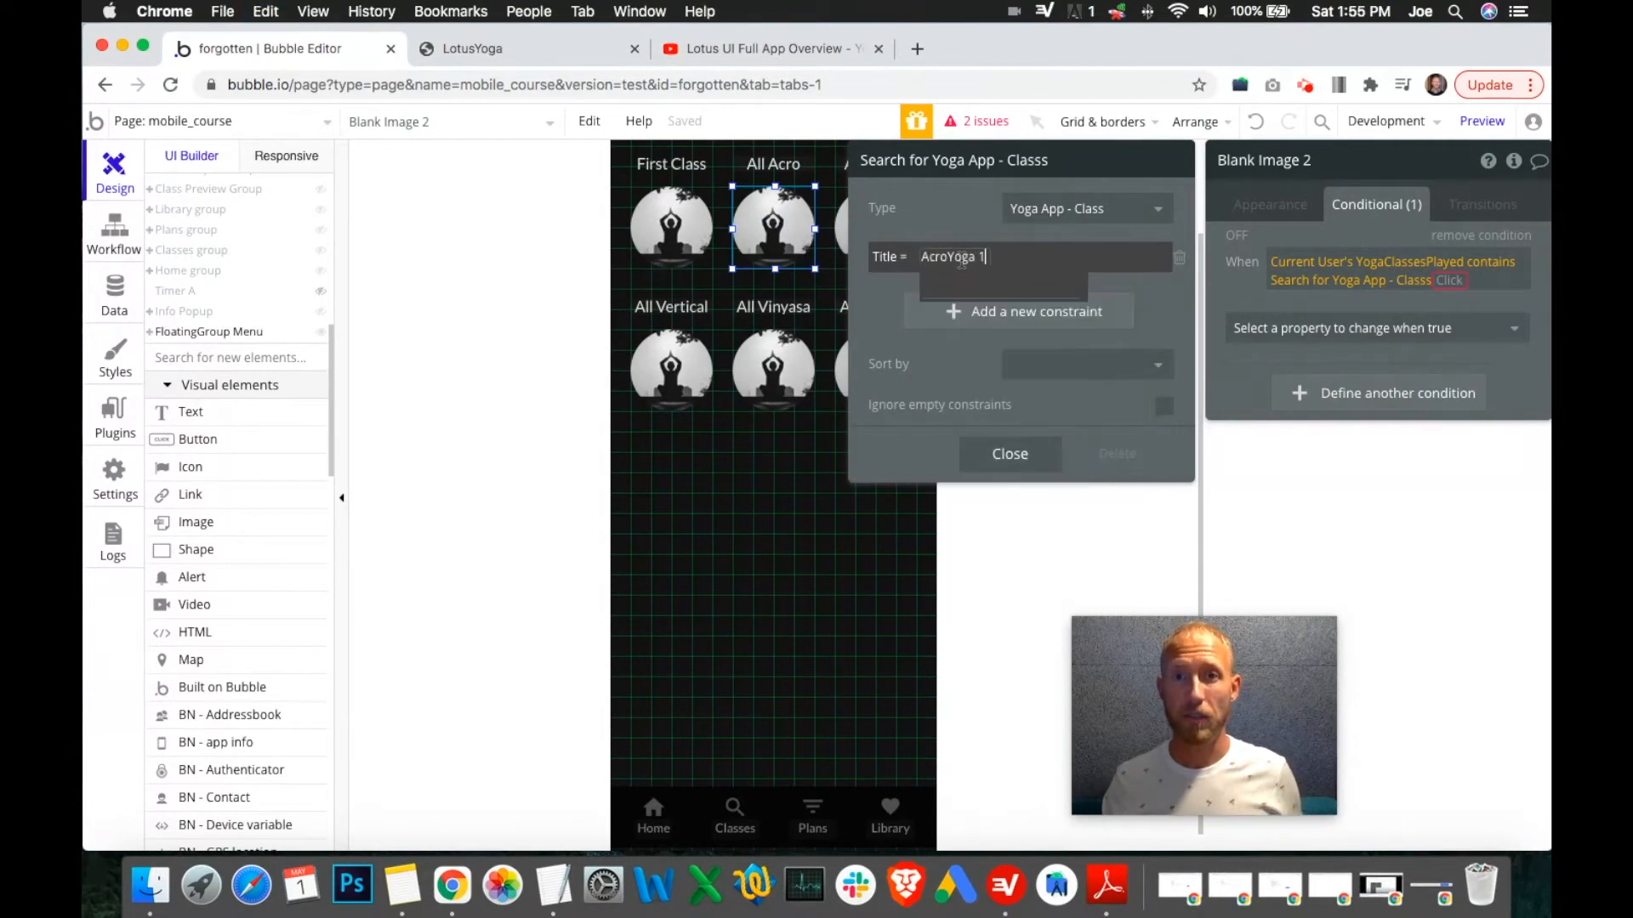
{"action": "left_click", "coordinate": [870, 290]}
{"action": "left_click", "coordinate": [940, 259]}
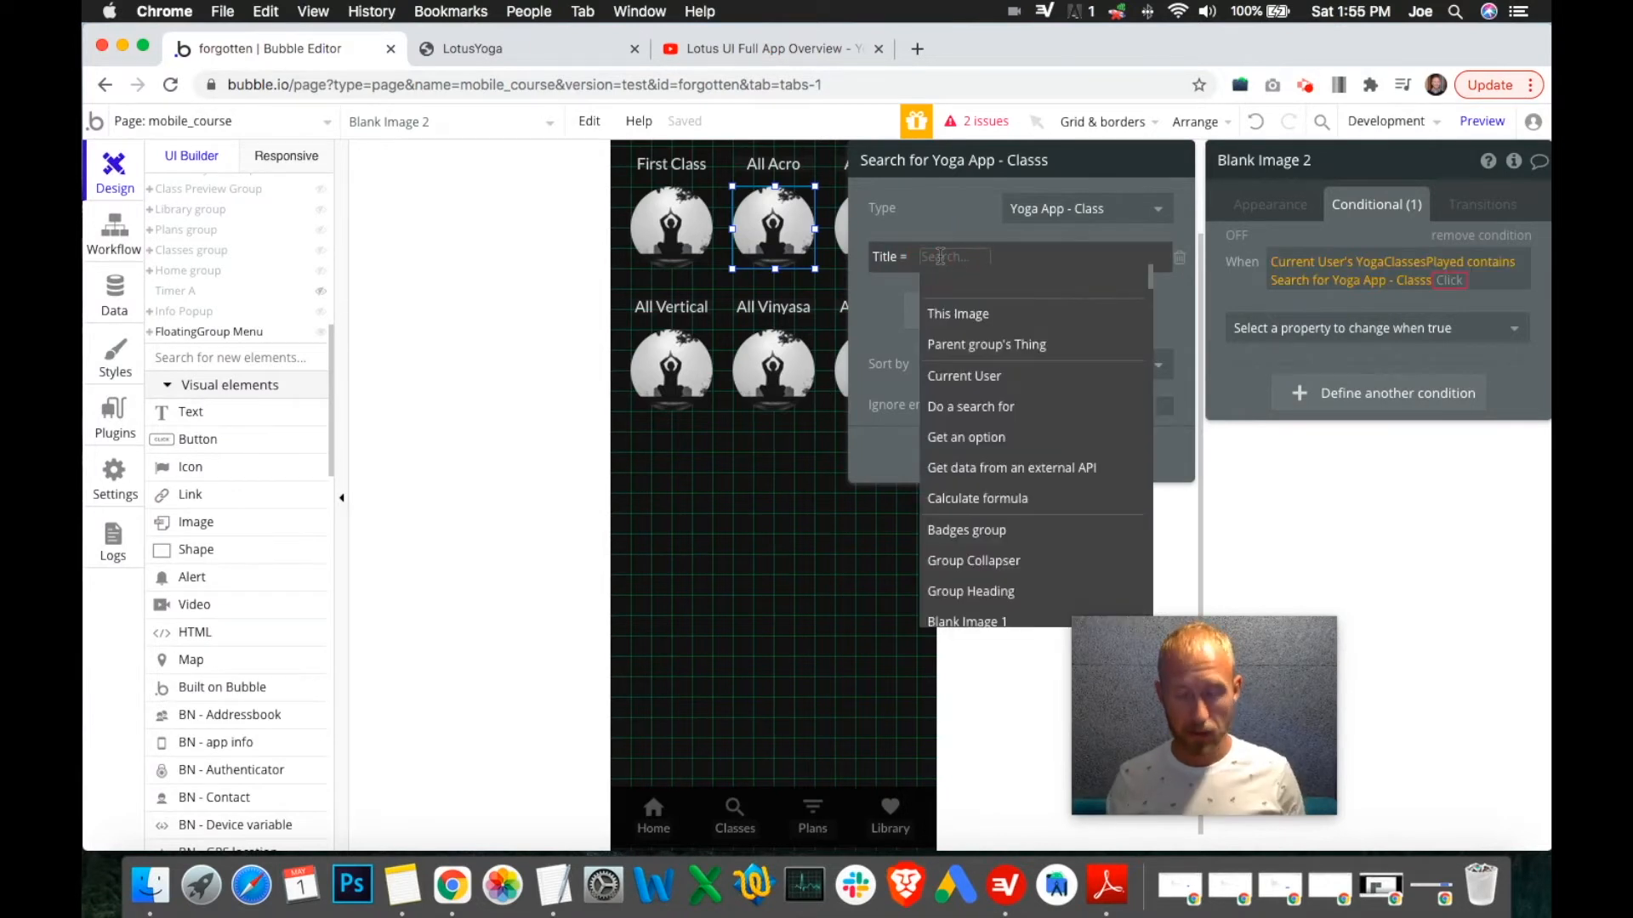
{"action": "key", "text": "super+v"}
{"action": "left_click", "coordinate": [1161, 285]}
{"action": "left_click", "coordinate": [978, 258]}
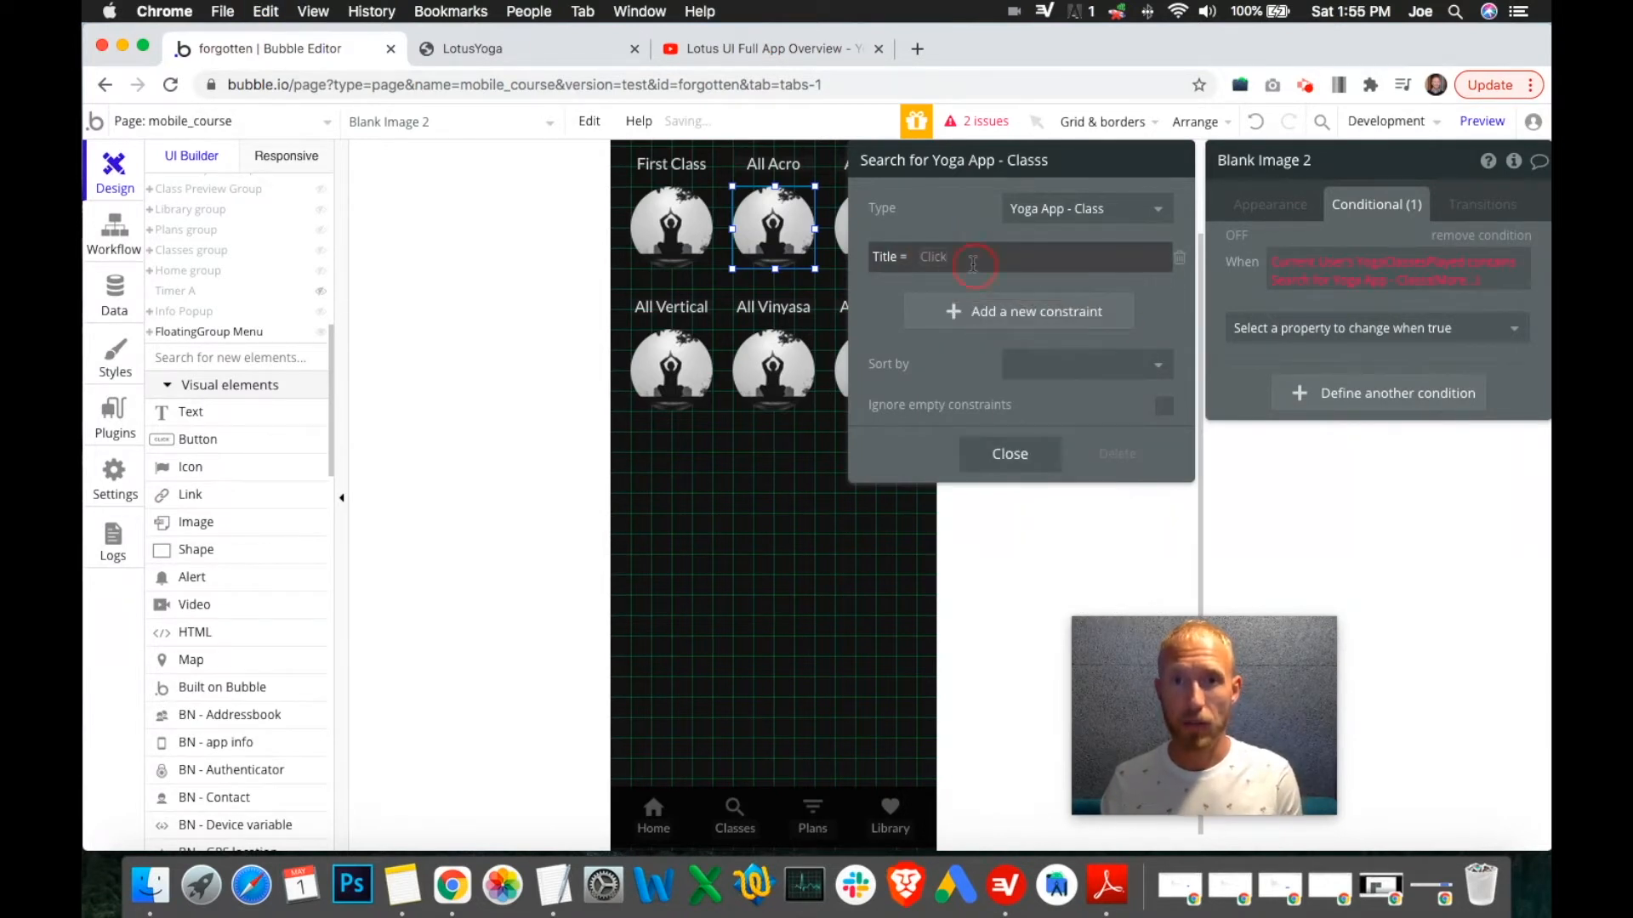
{"action": "key", "text": "super+v"}
{"action": "left_click", "coordinate": [892, 292]}
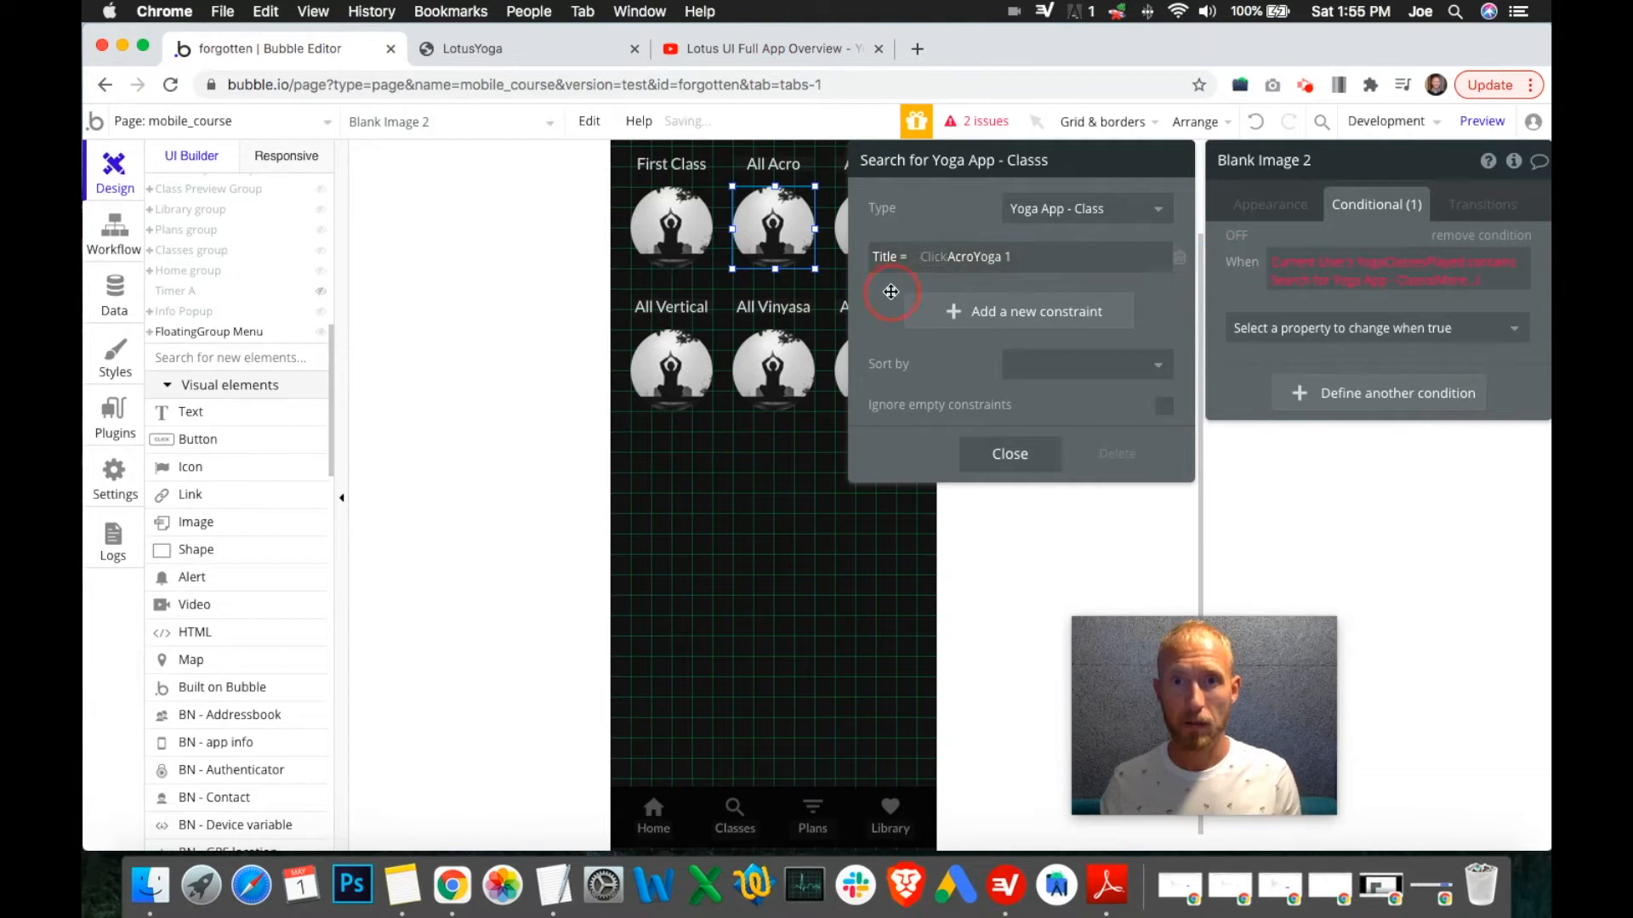
{"action": "triple_click", "coordinate": [952, 255]}
{"action": "left_click", "coordinate": [979, 270]}
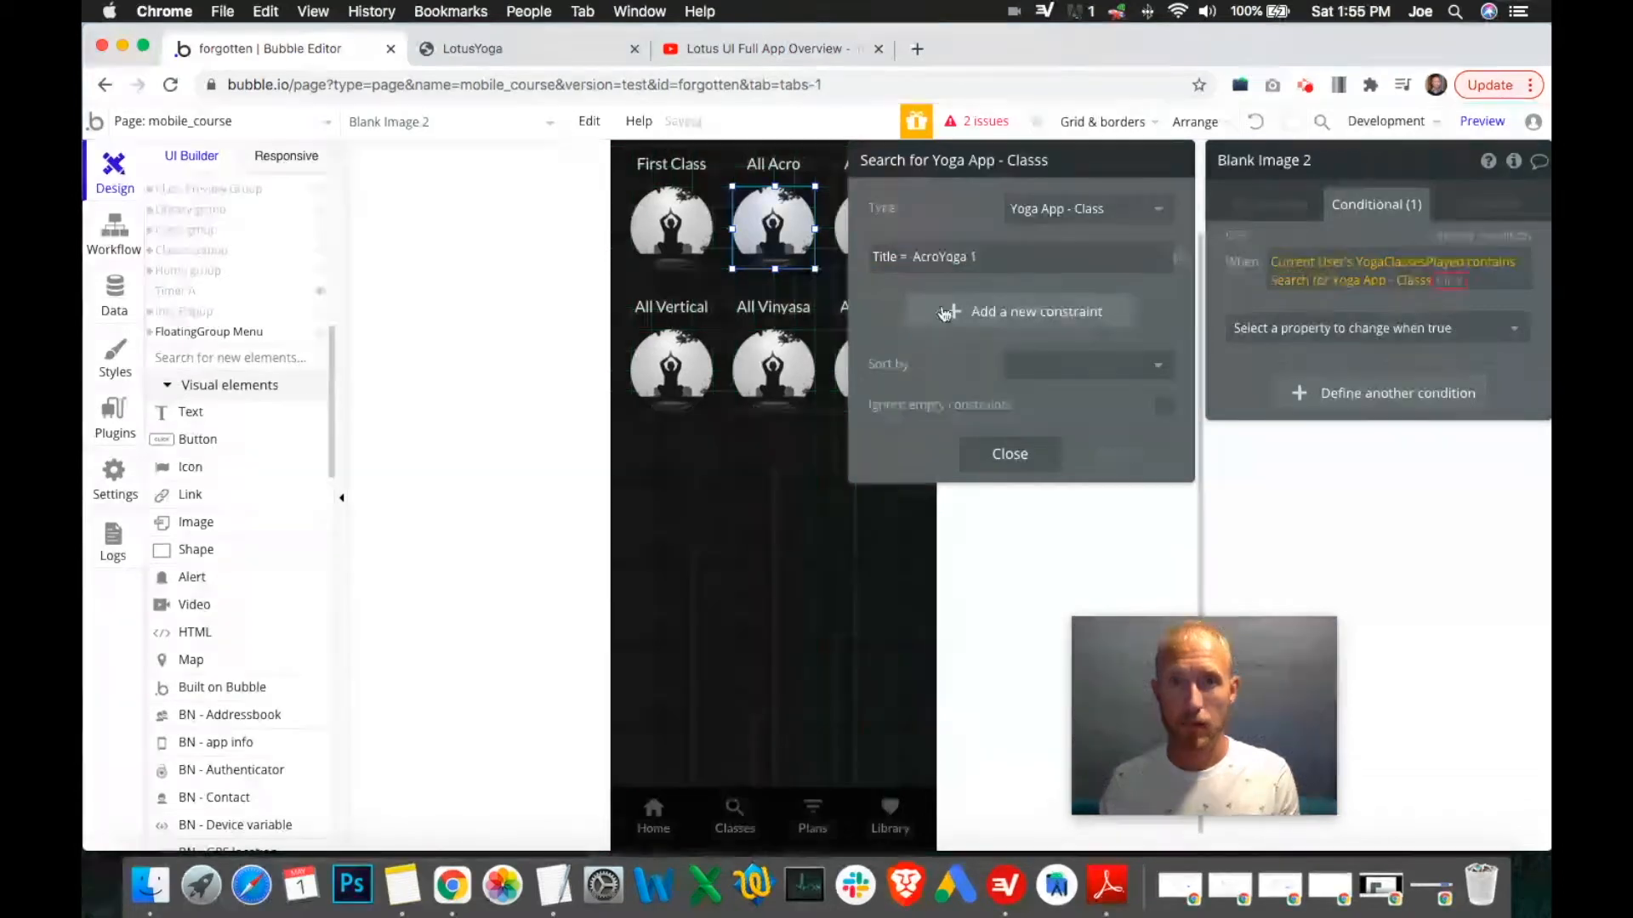
{"action": "left_click", "coordinate": [884, 305]}
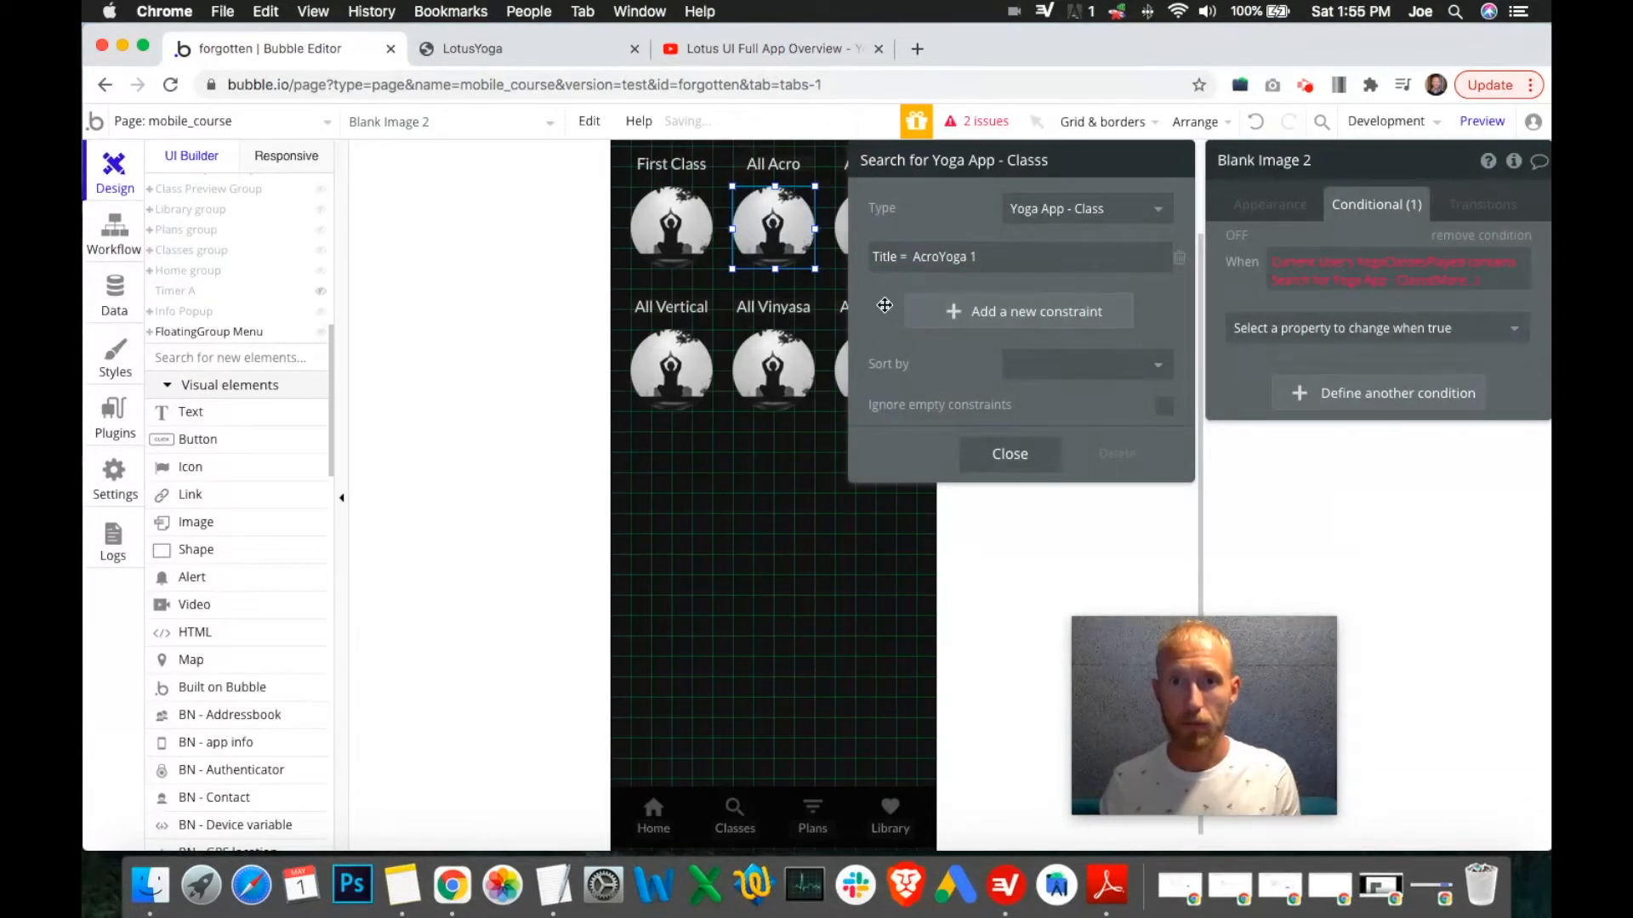
Close the class search settings and append :first item to the search in the All Acro badge's condition.
{"action": "left_click", "coordinate": [1421, 298]}
{"action": "left_click", "coordinate": [1458, 290]}
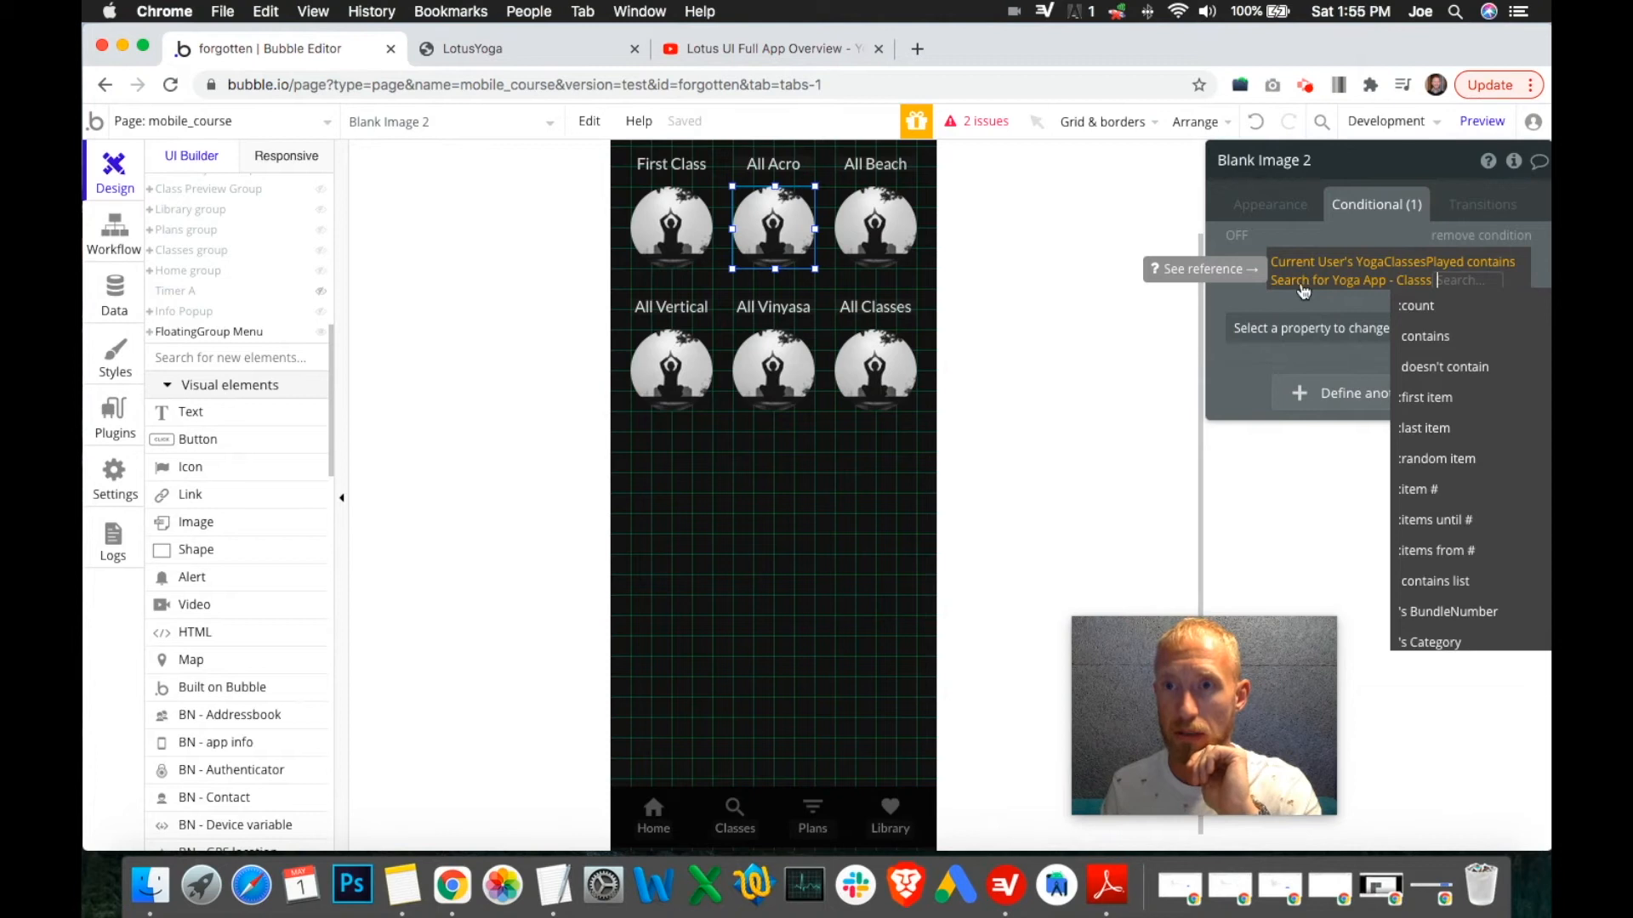
{"action": "left_click", "coordinate": [1414, 285]}
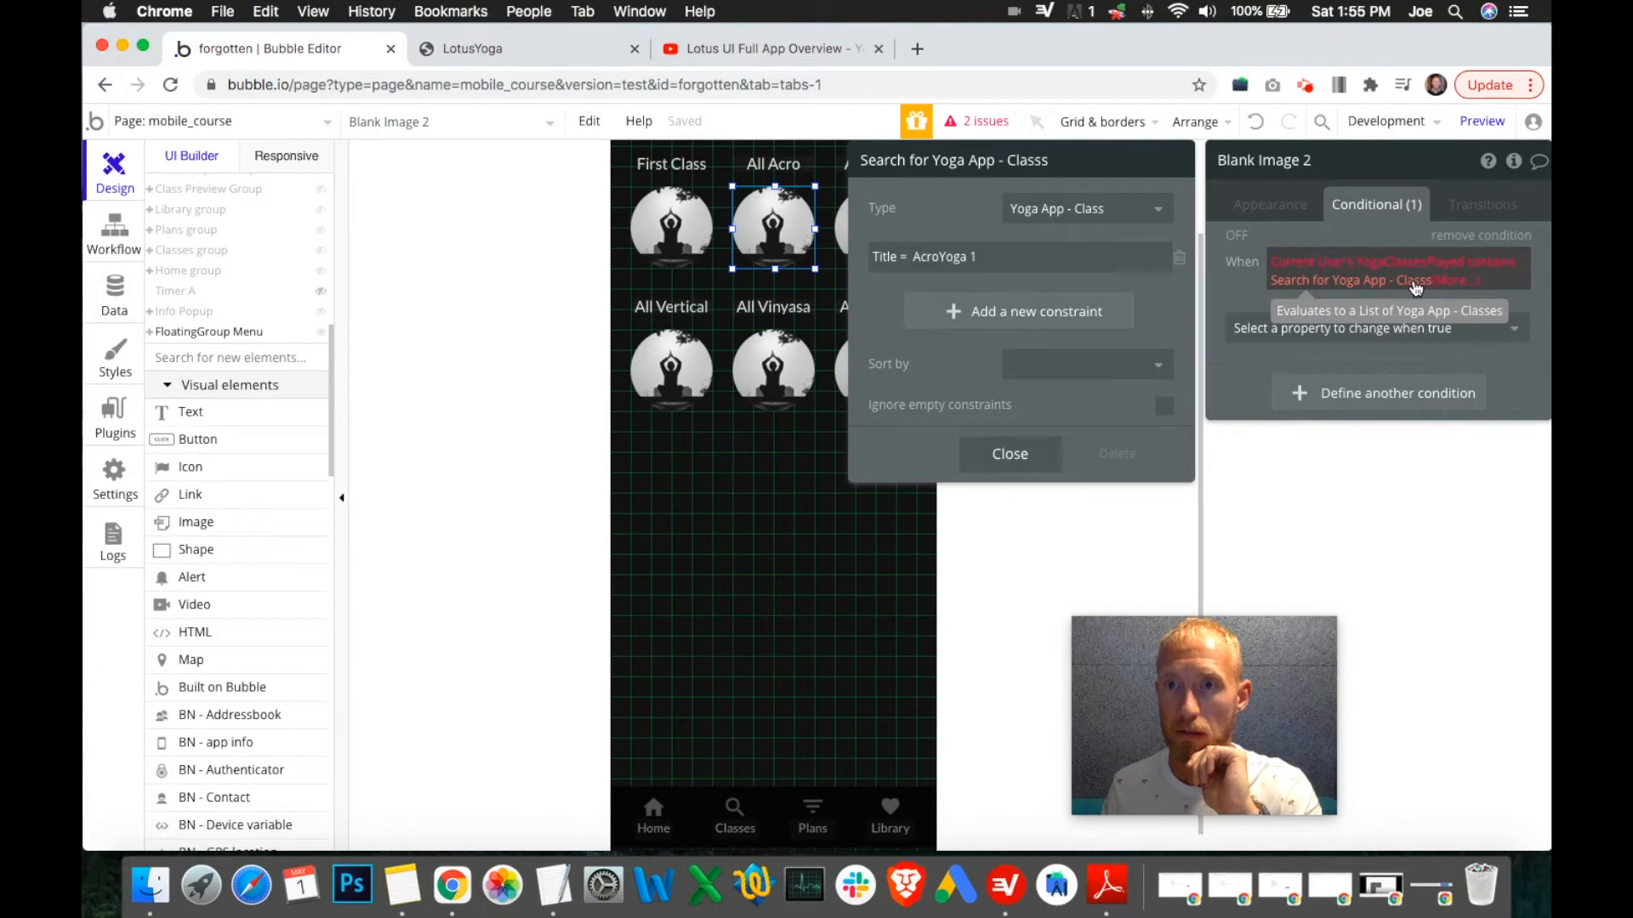
{"action": "left_click", "coordinate": [1445, 281]}
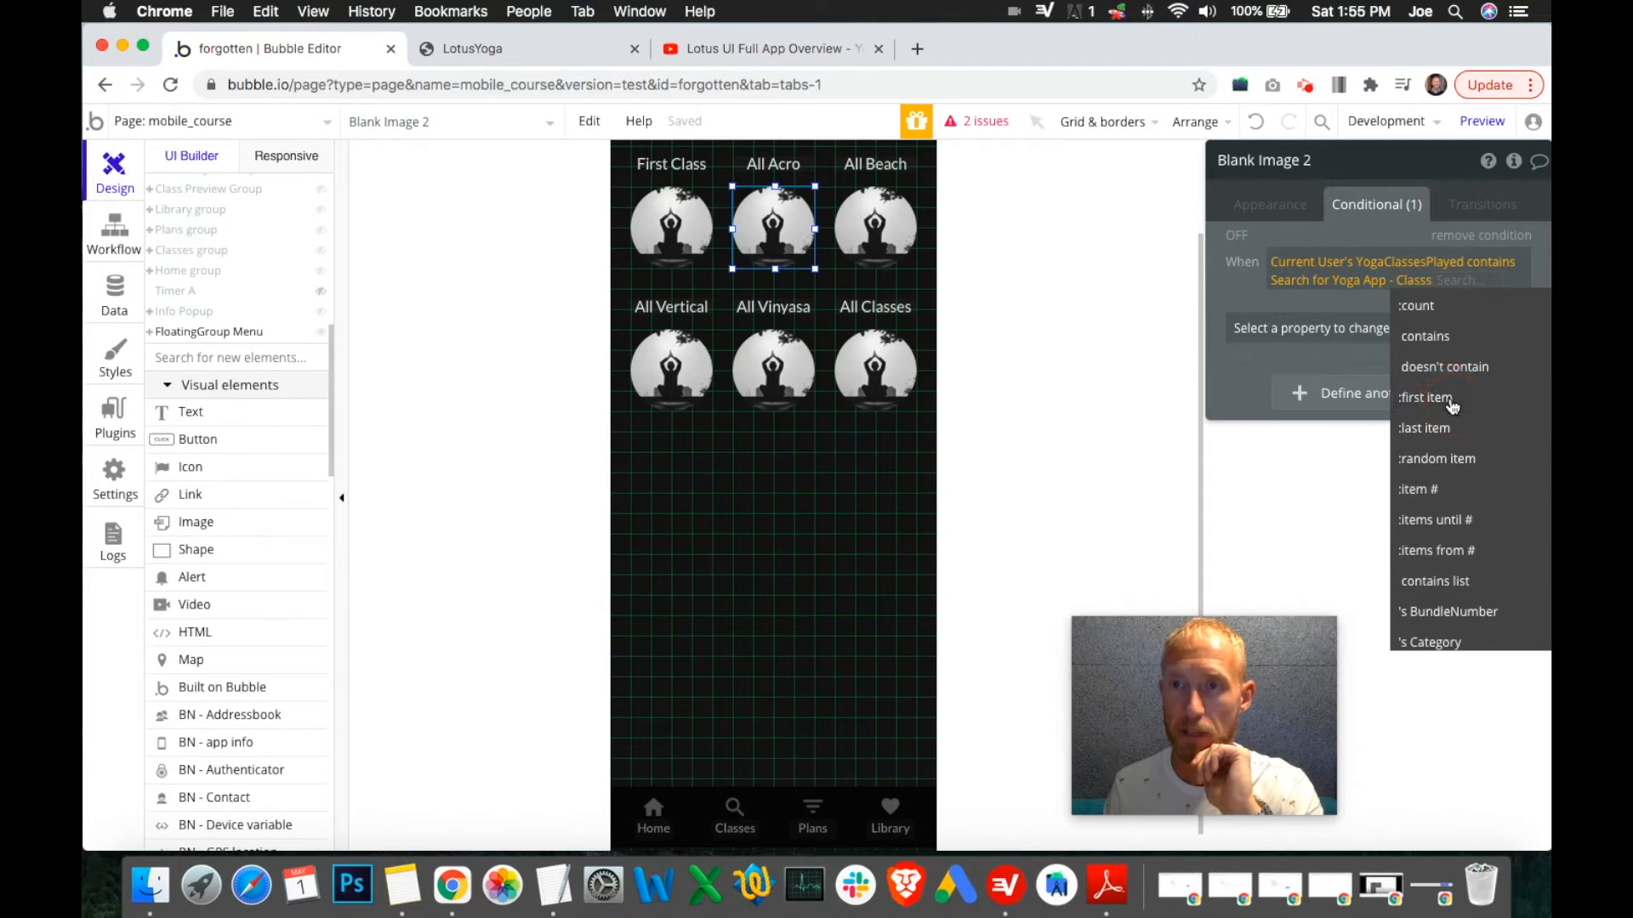
{"action": "left_click", "coordinate": [1452, 406]}
Try to copy the All Acro badge's condition expression and paste it after an added "and" operator.
{"action": "right_click", "coordinate": [1455, 288]}
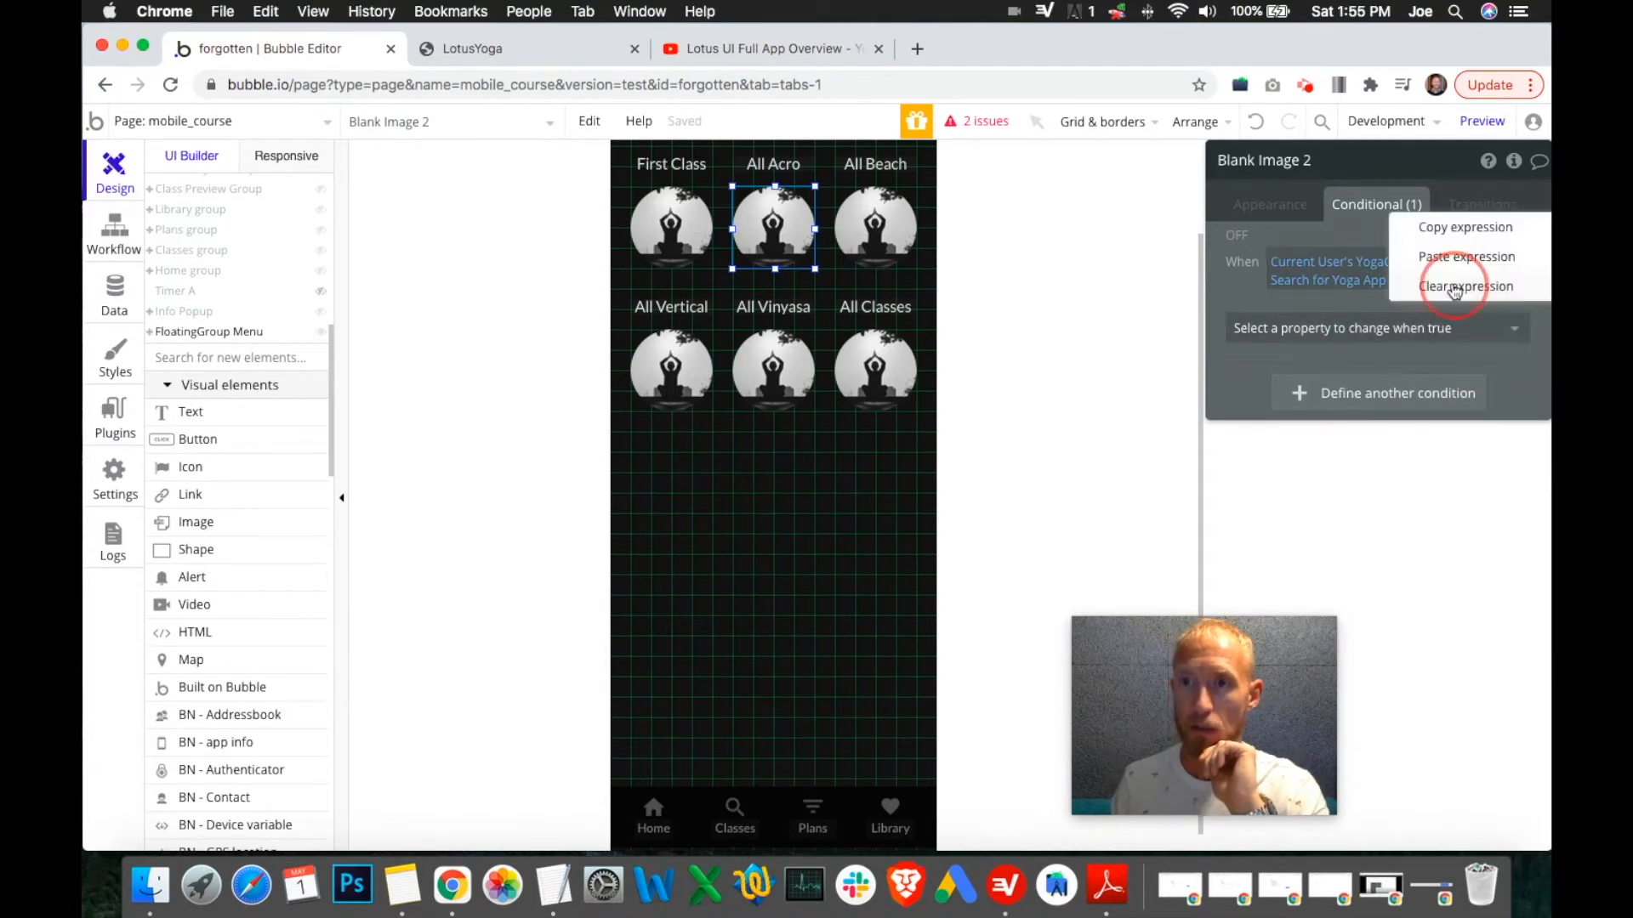
{"action": "left_click", "coordinate": [1446, 231]}
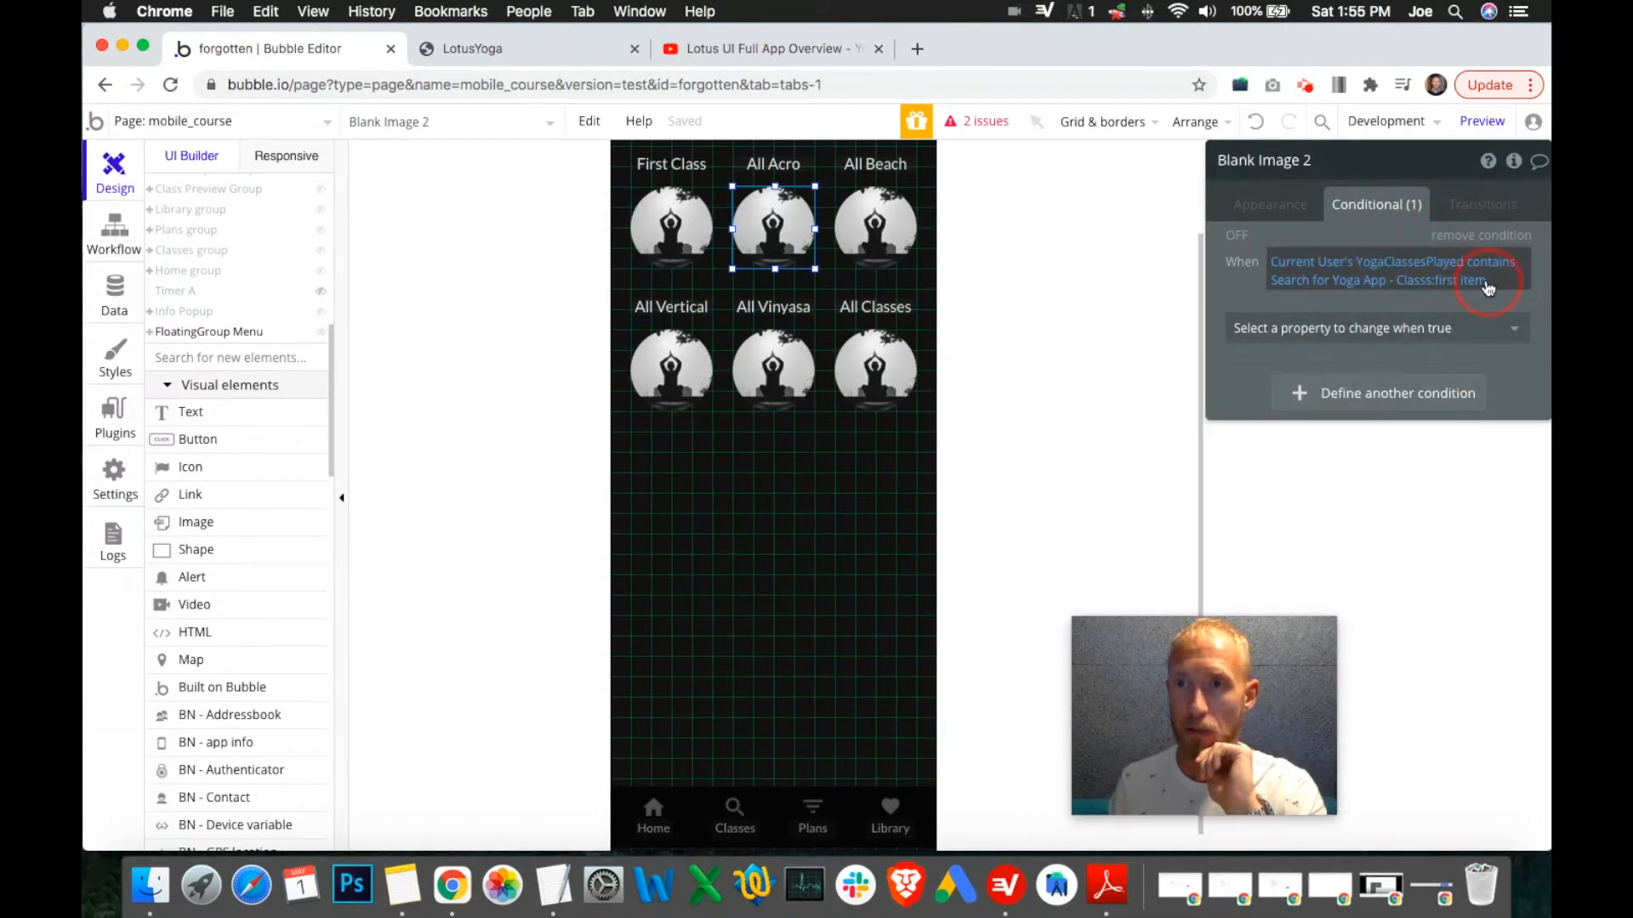
{"action": "left_click", "coordinate": [1471, 284]}
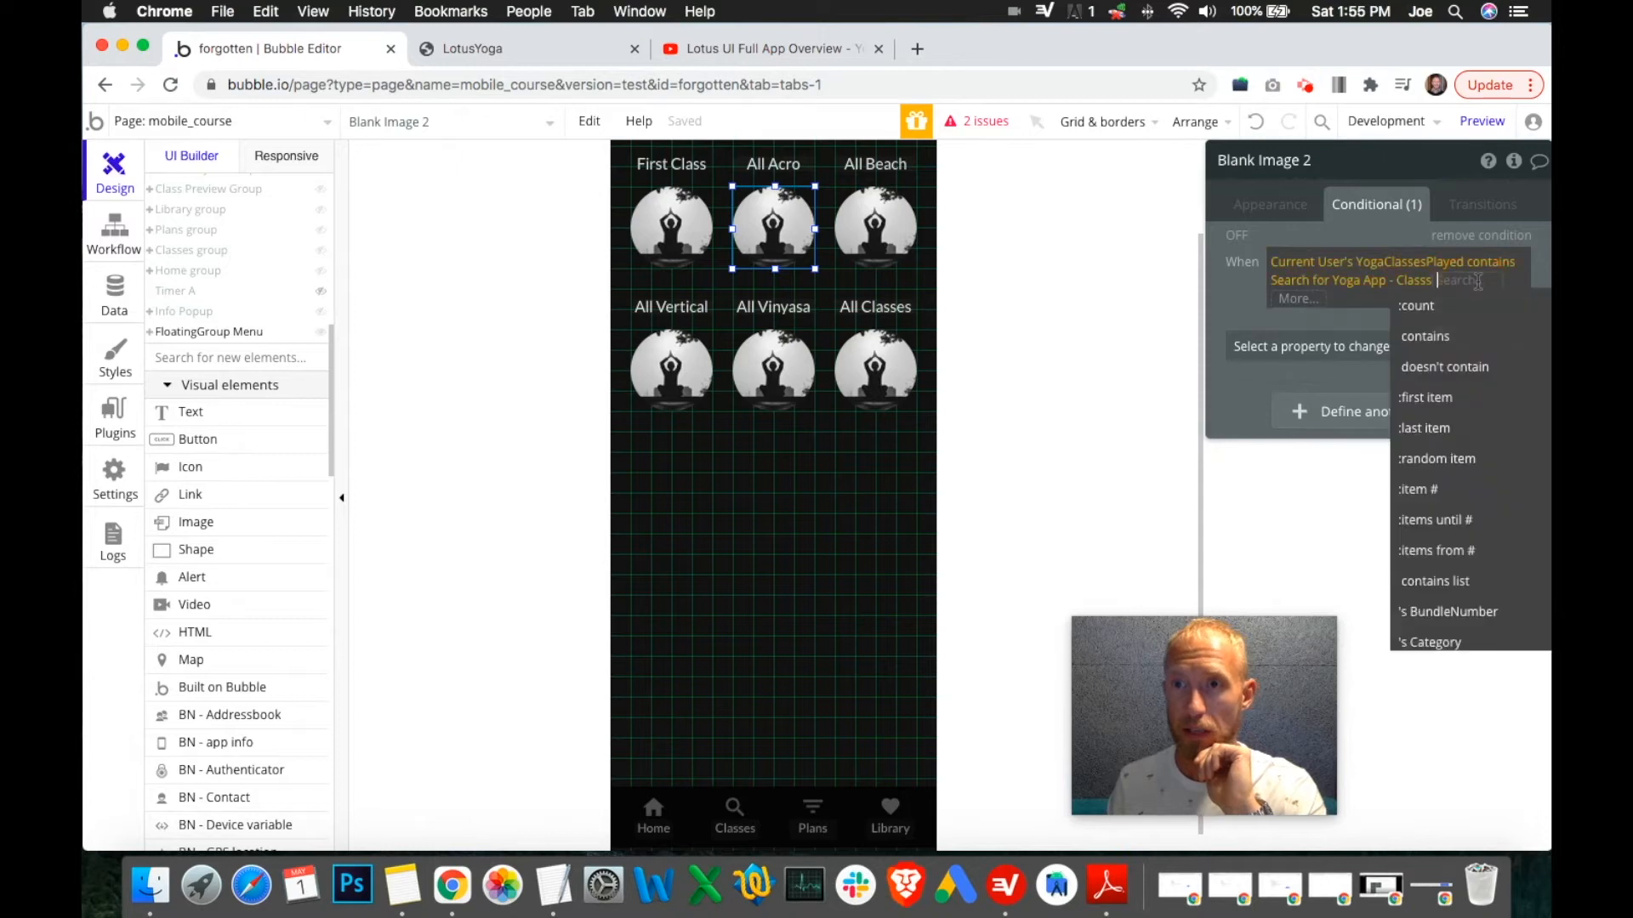
{"action": "left_click", "coordinate": [1286, 301]}
{"action": "left_click", "coordinate": [1323, 355]}
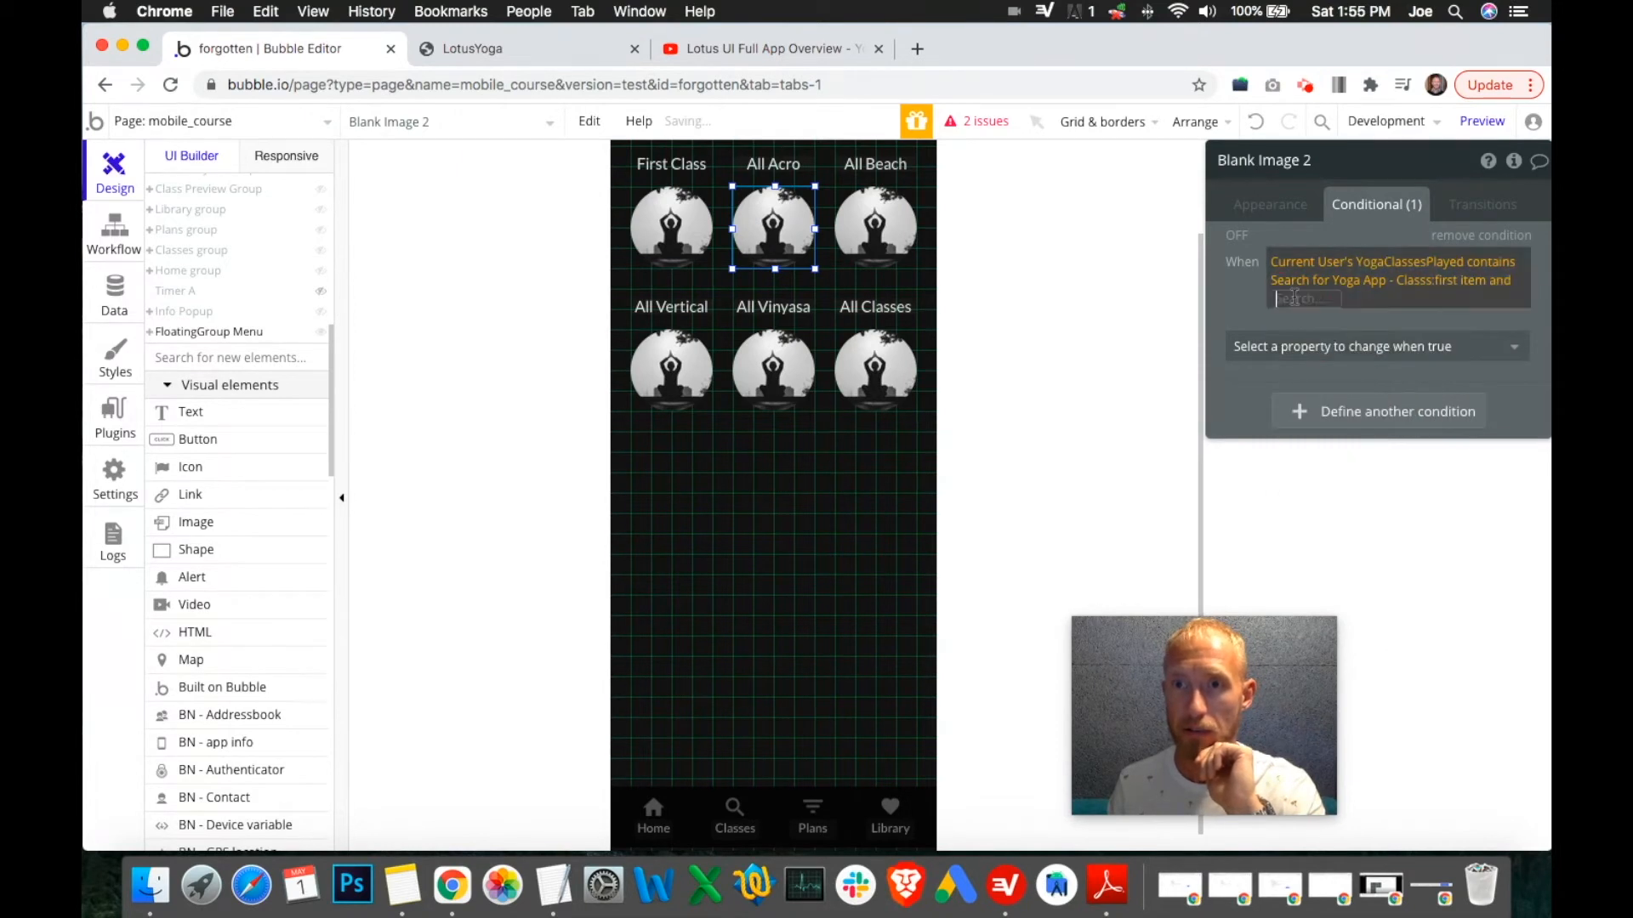
{"action": "right_click", "coordinate": [1380, 292]}
{"action": "left_click", "coordinate": [1411, 274]}
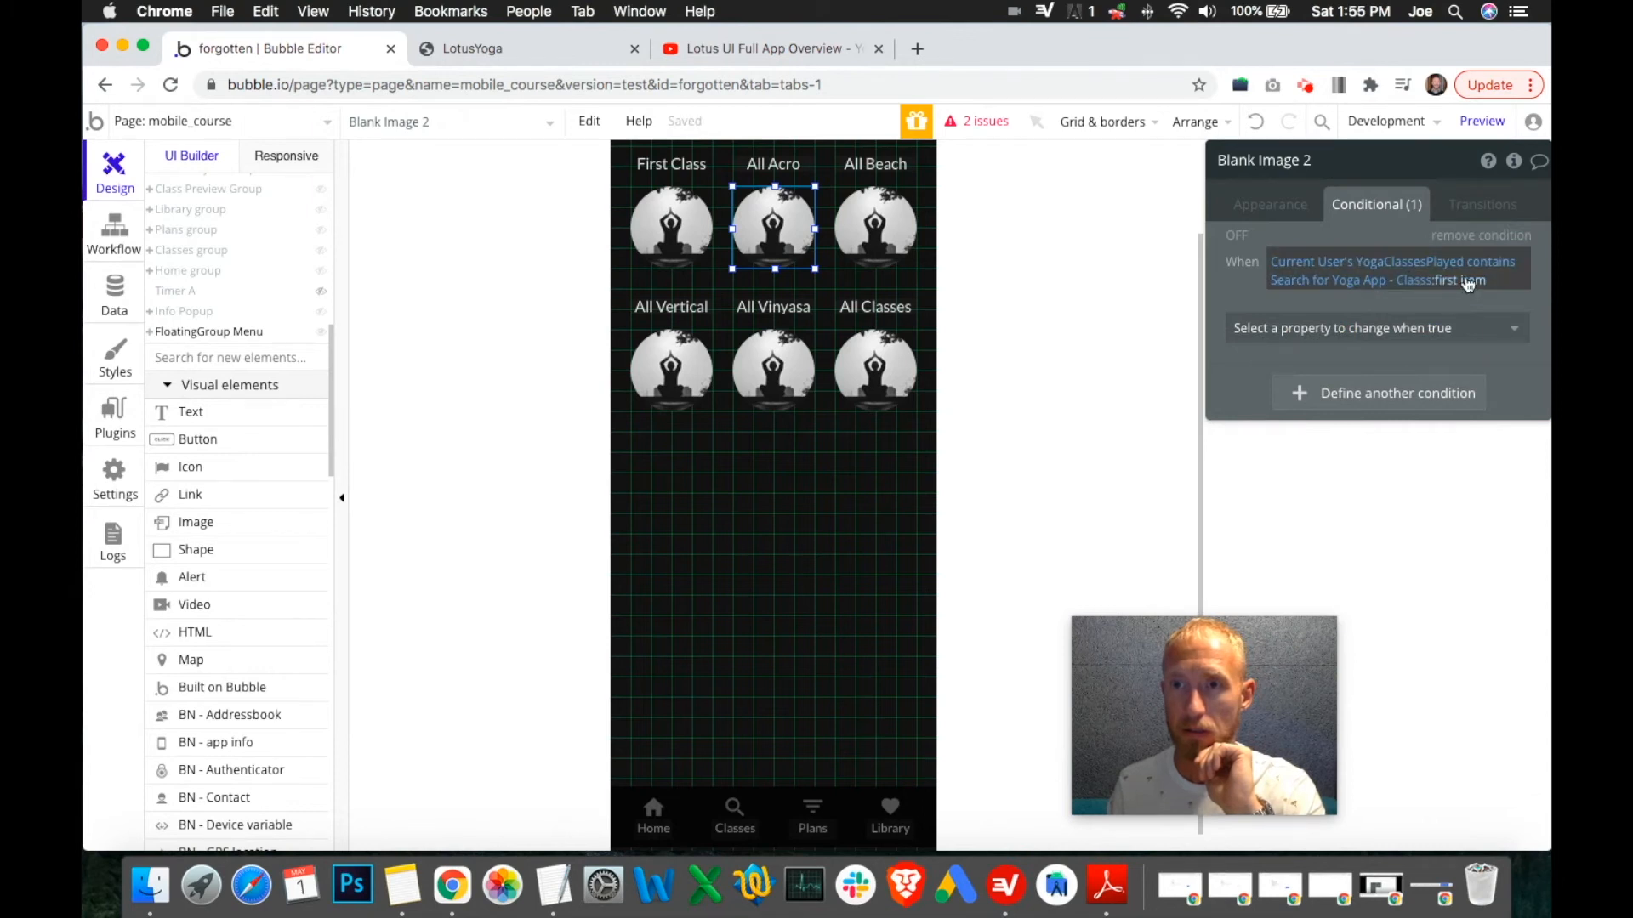
Extend the All Acro badge's condition with a second clause: and Current User's YogaClassesPlayed contains.
{"action": "left_click", "coordinate": [1334, 280]}
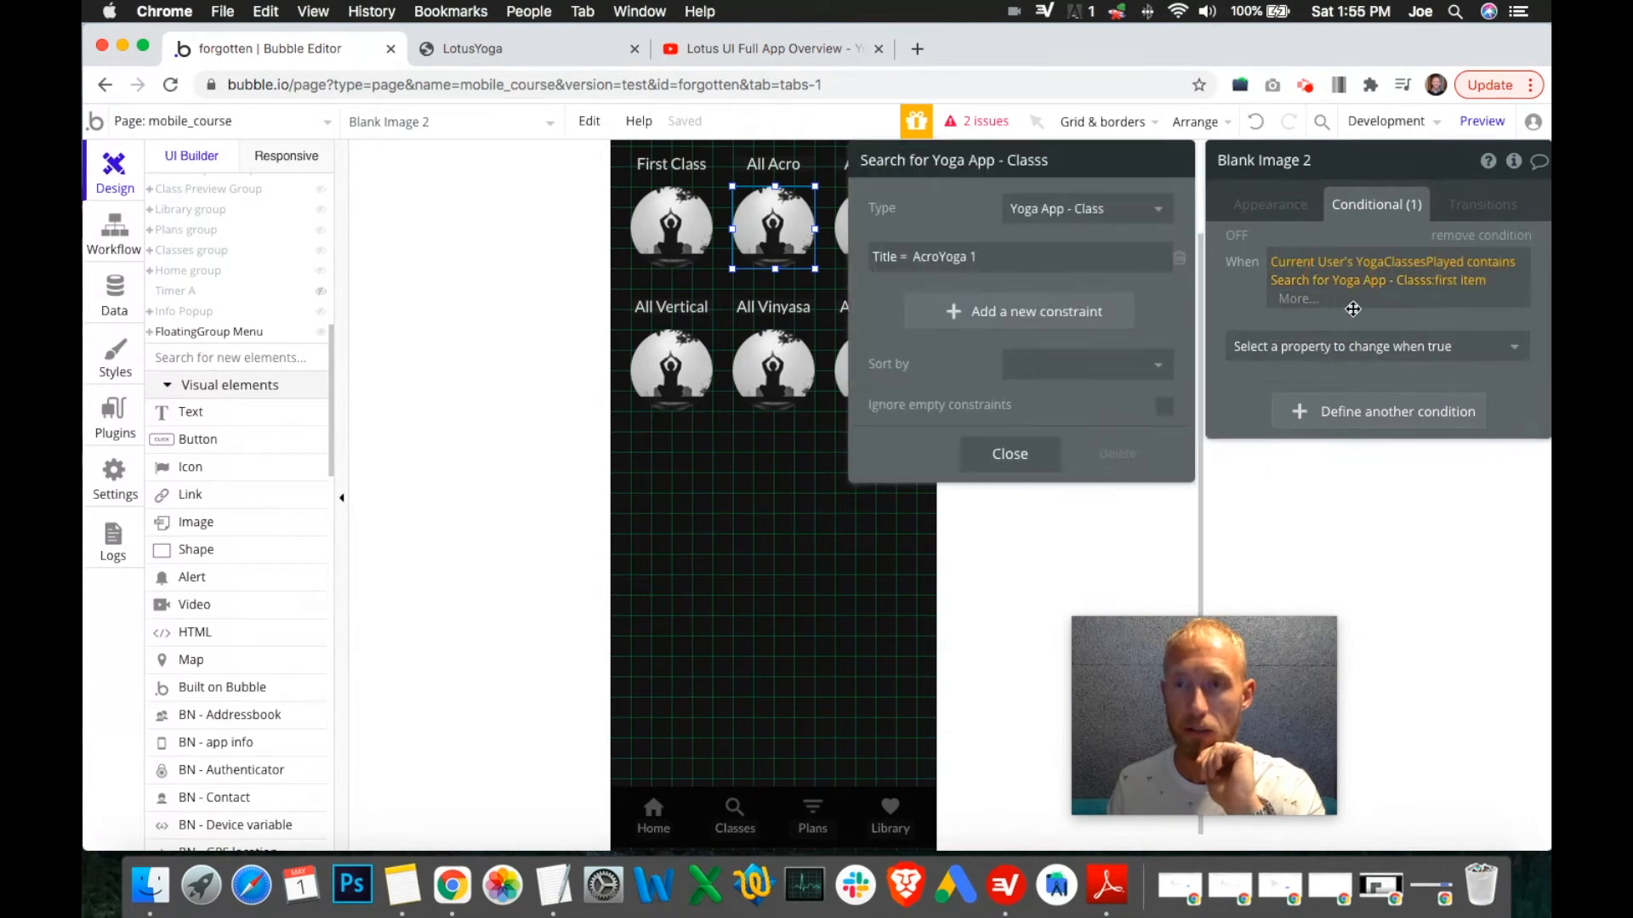
{"action": "left_click", "coordinate": [1353, 308]}
{"action": "left_click", "coordinate": [1460, 280]}
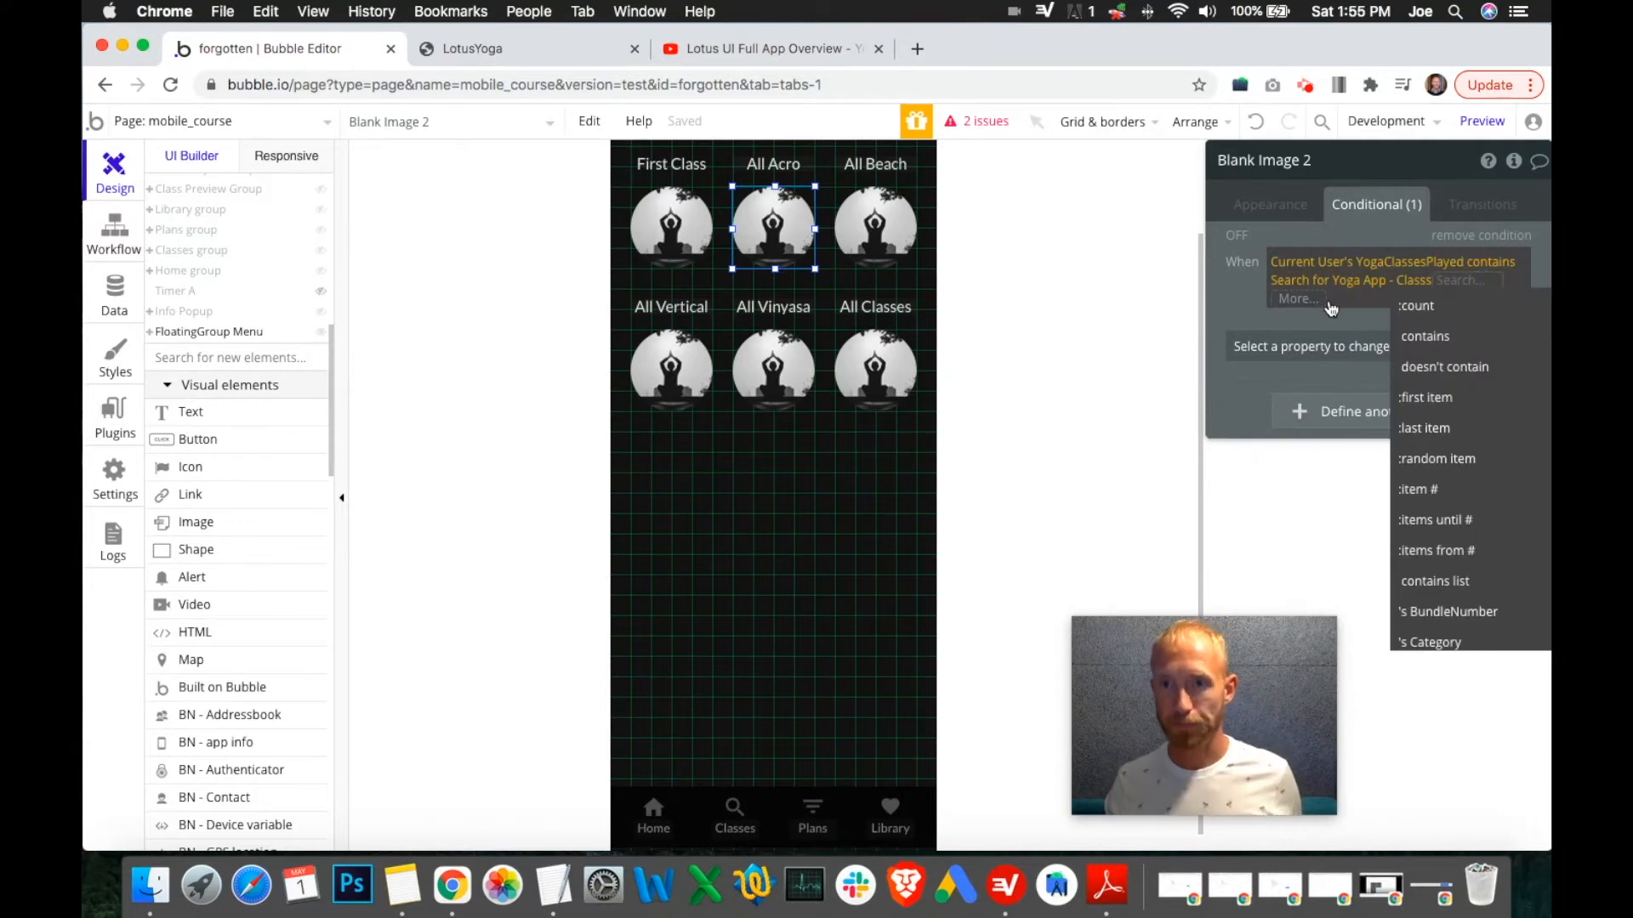
{"action": "left_click", "coordinate": [1426, 397]}
{"action": "left_click", "coordinate": [1322, 352]}
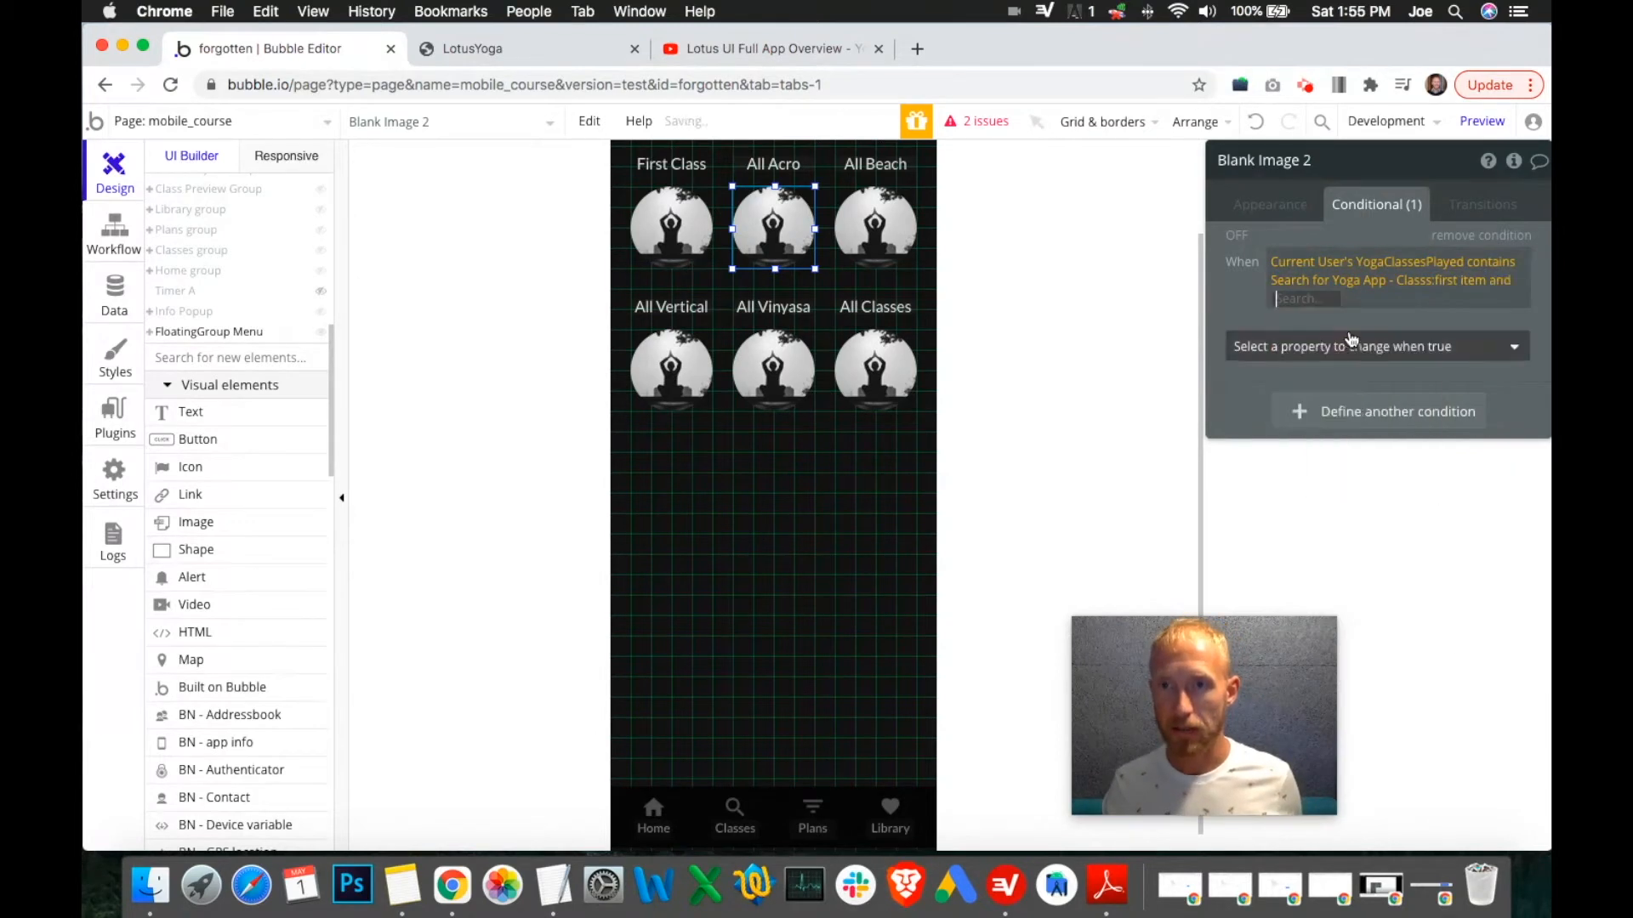
{"action": "left_click", "coordinate": [1293, 304]}
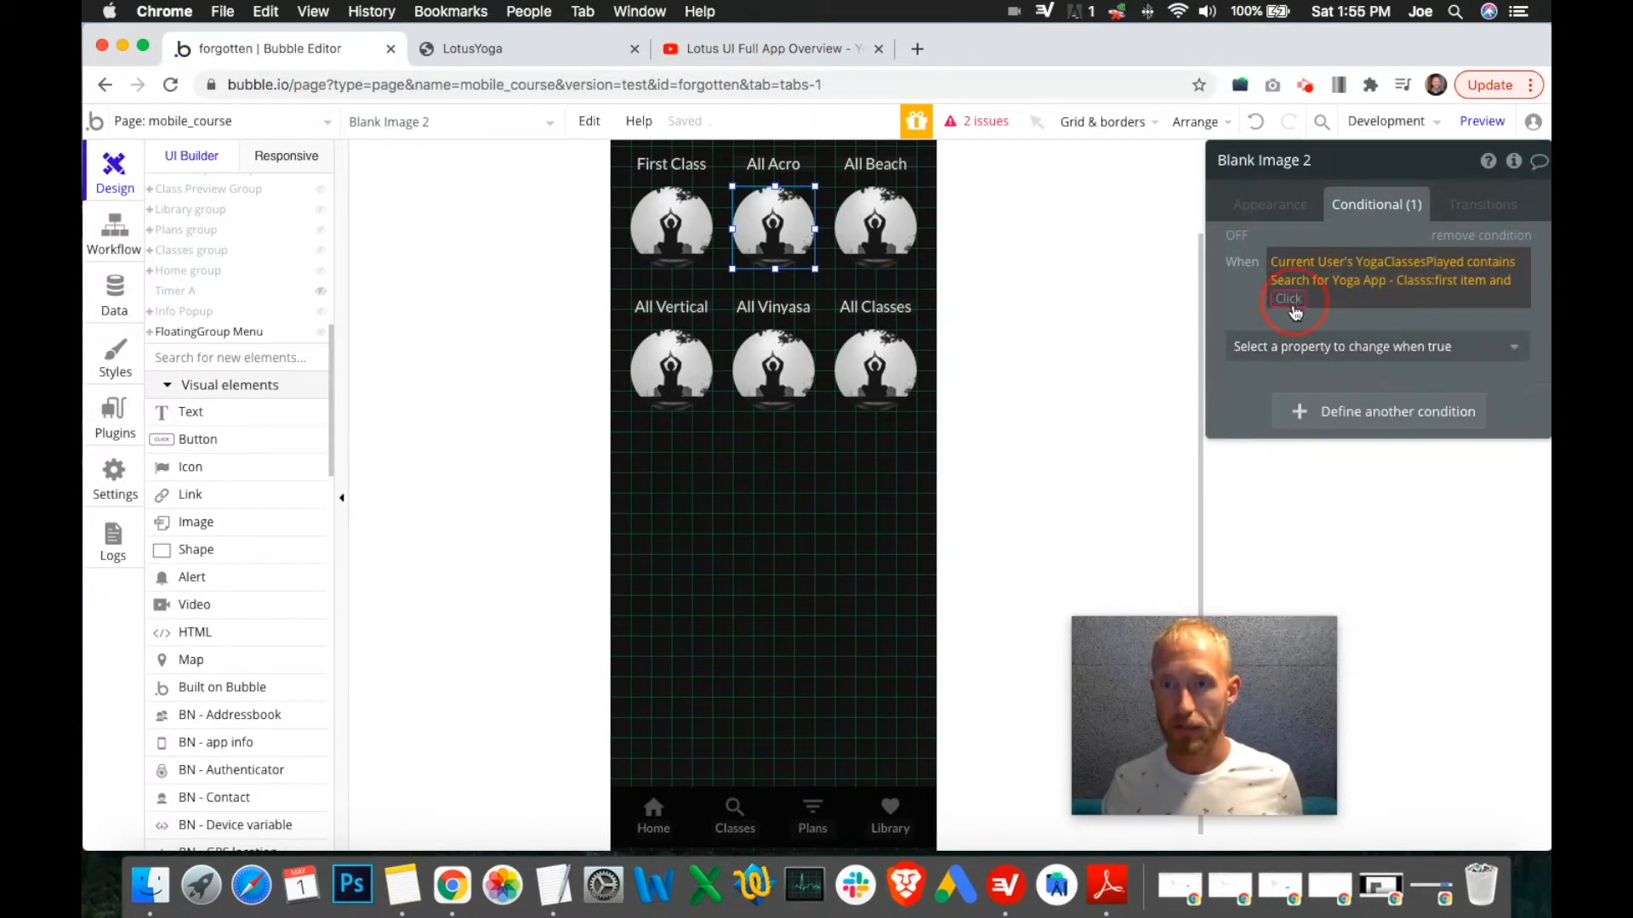
{"action": "left_click", "coordinate": [1336, 391]}
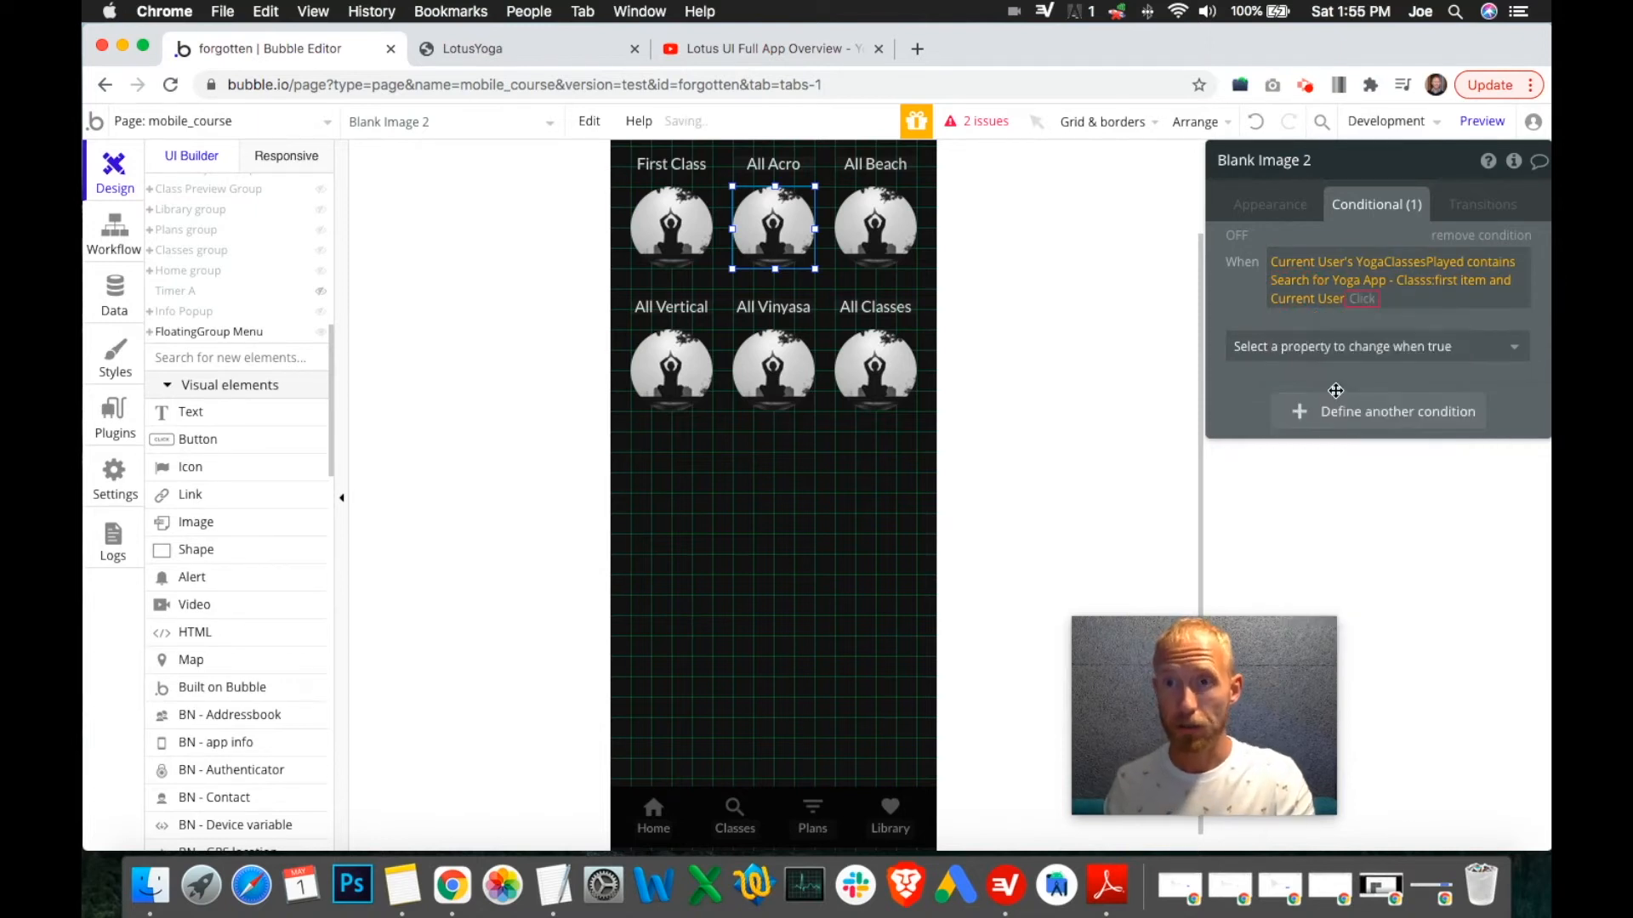
{"action": "type", "text": "yog"}
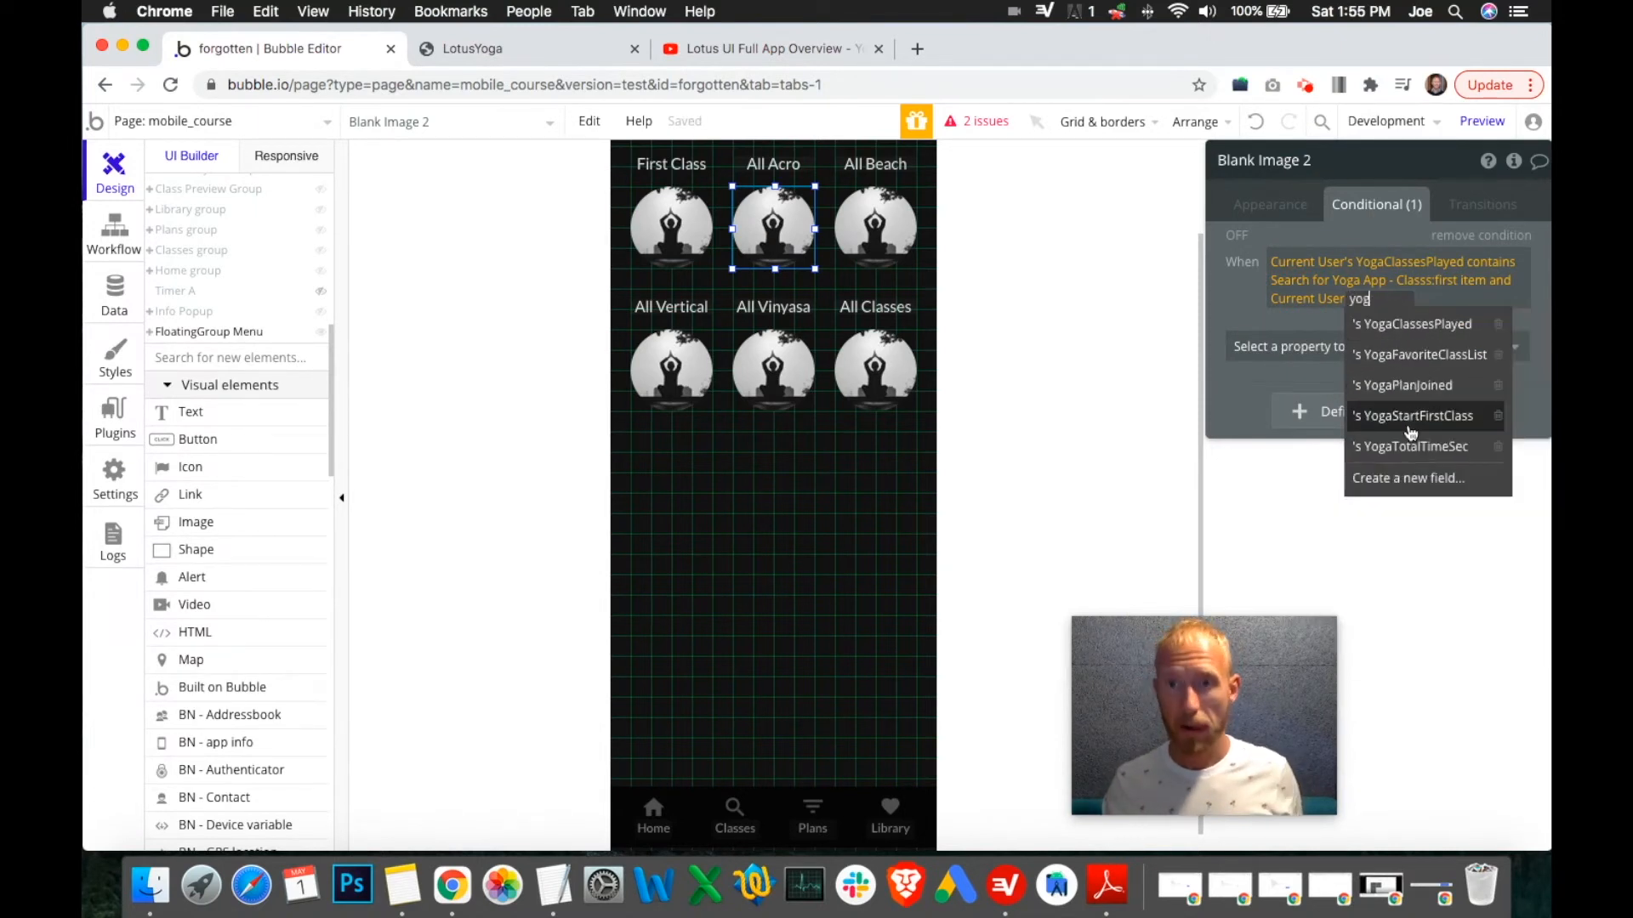
{"action": "left_click", "coordinate": [1403, 325]}
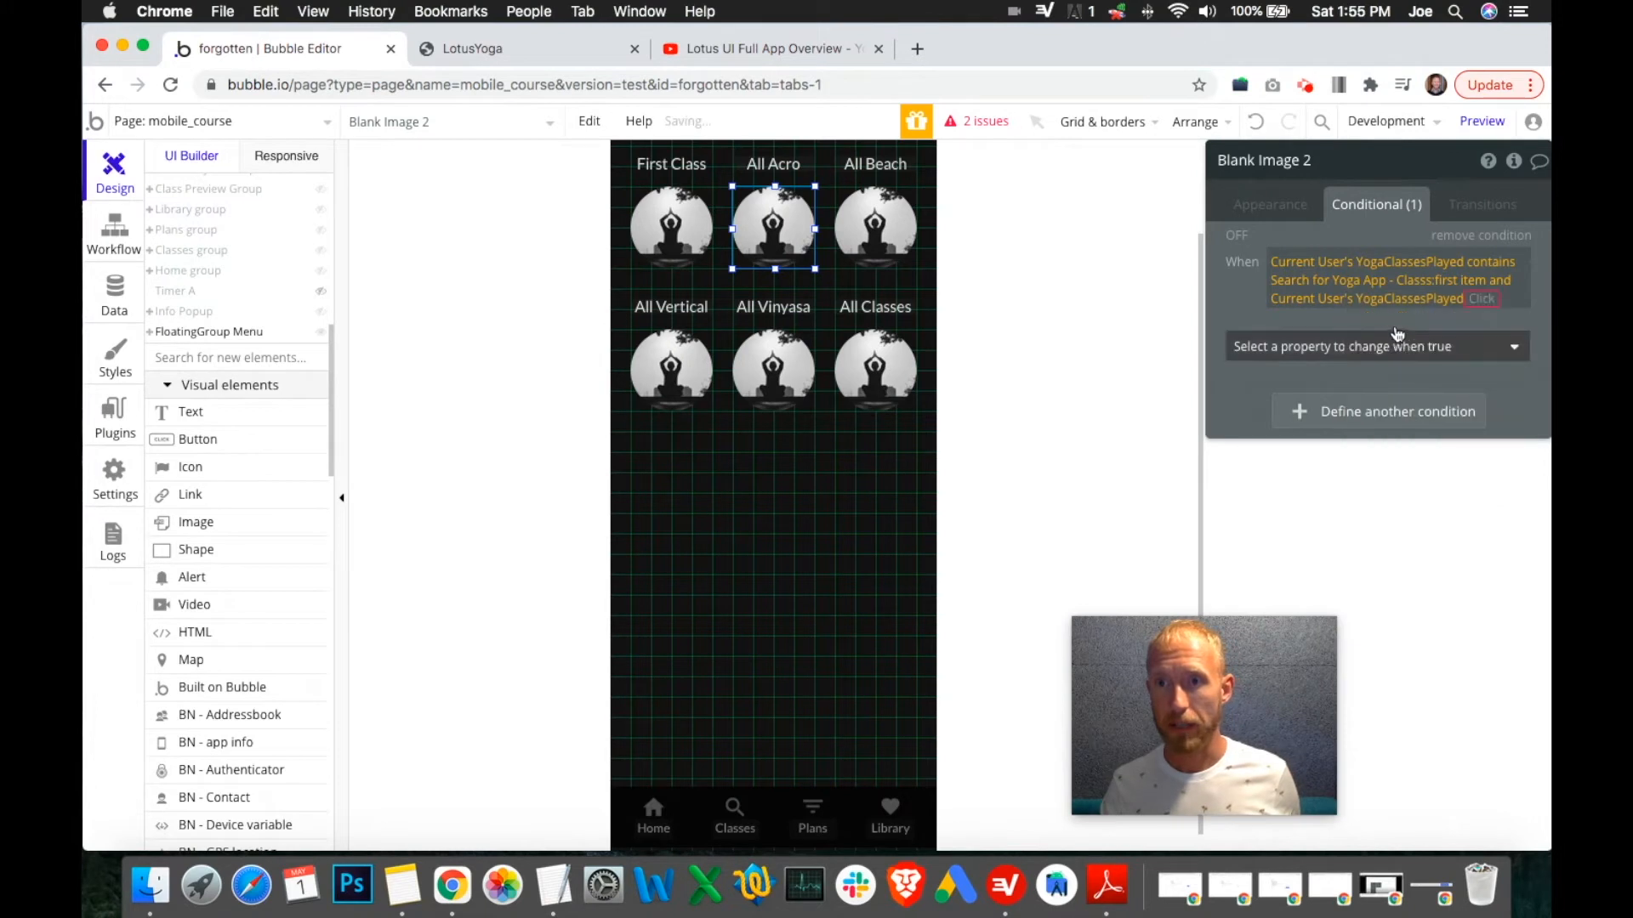
{"action": "left_click", "coordinate": [1356, 370]}
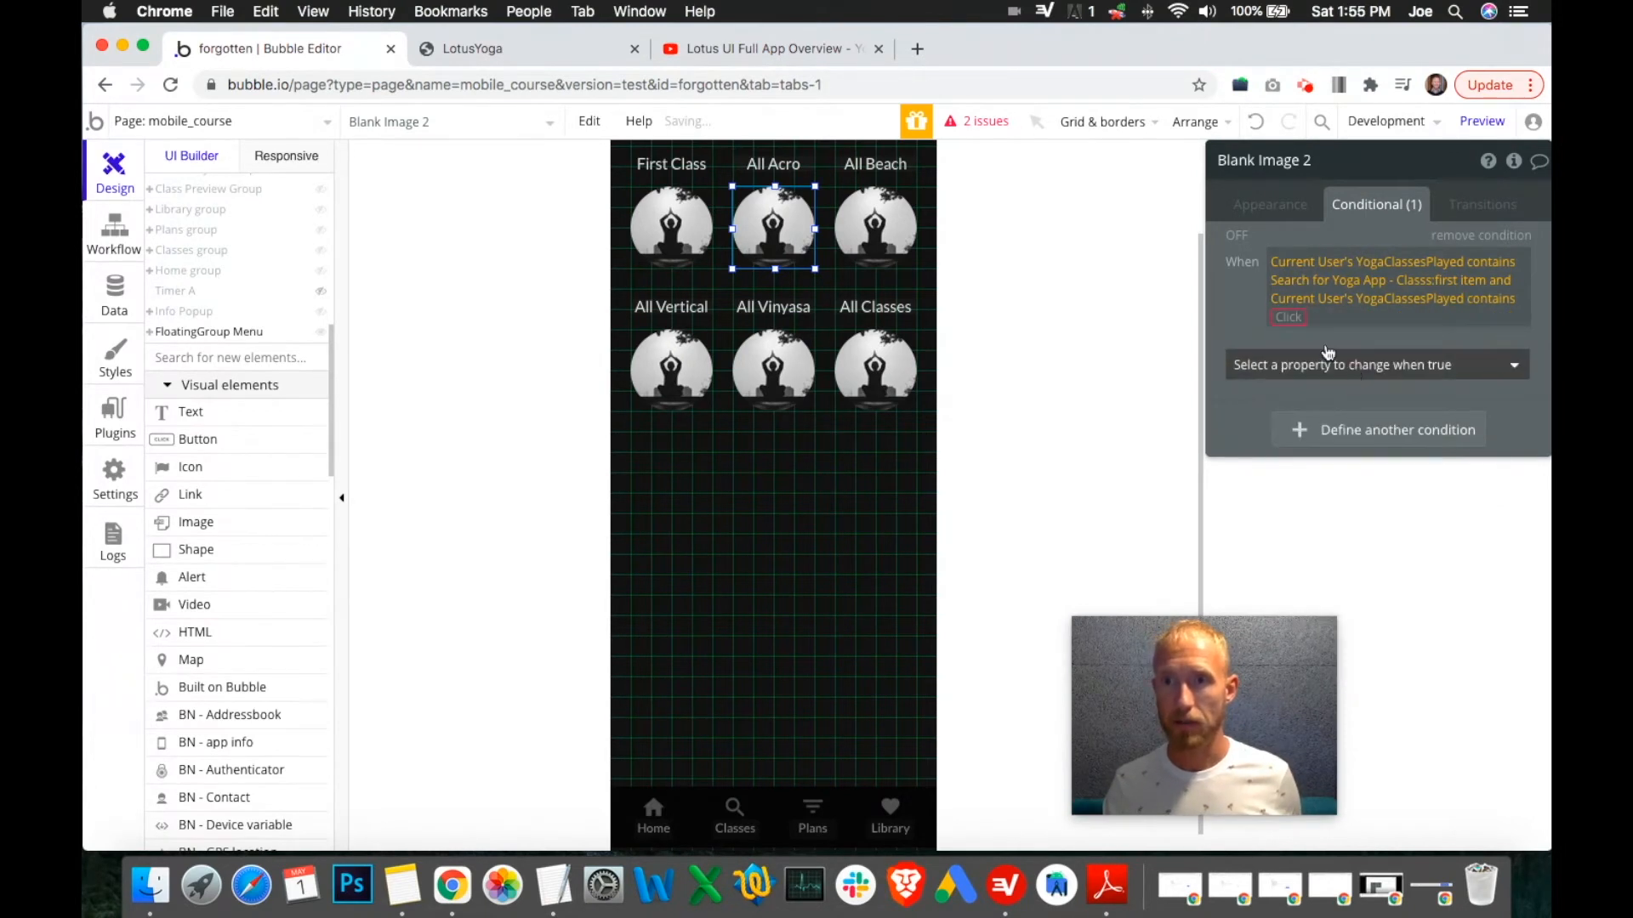
Complete the second contains clause with a search for Yoga App - Class.
{"action": "left_click", "coordinate": [1325, 429]}
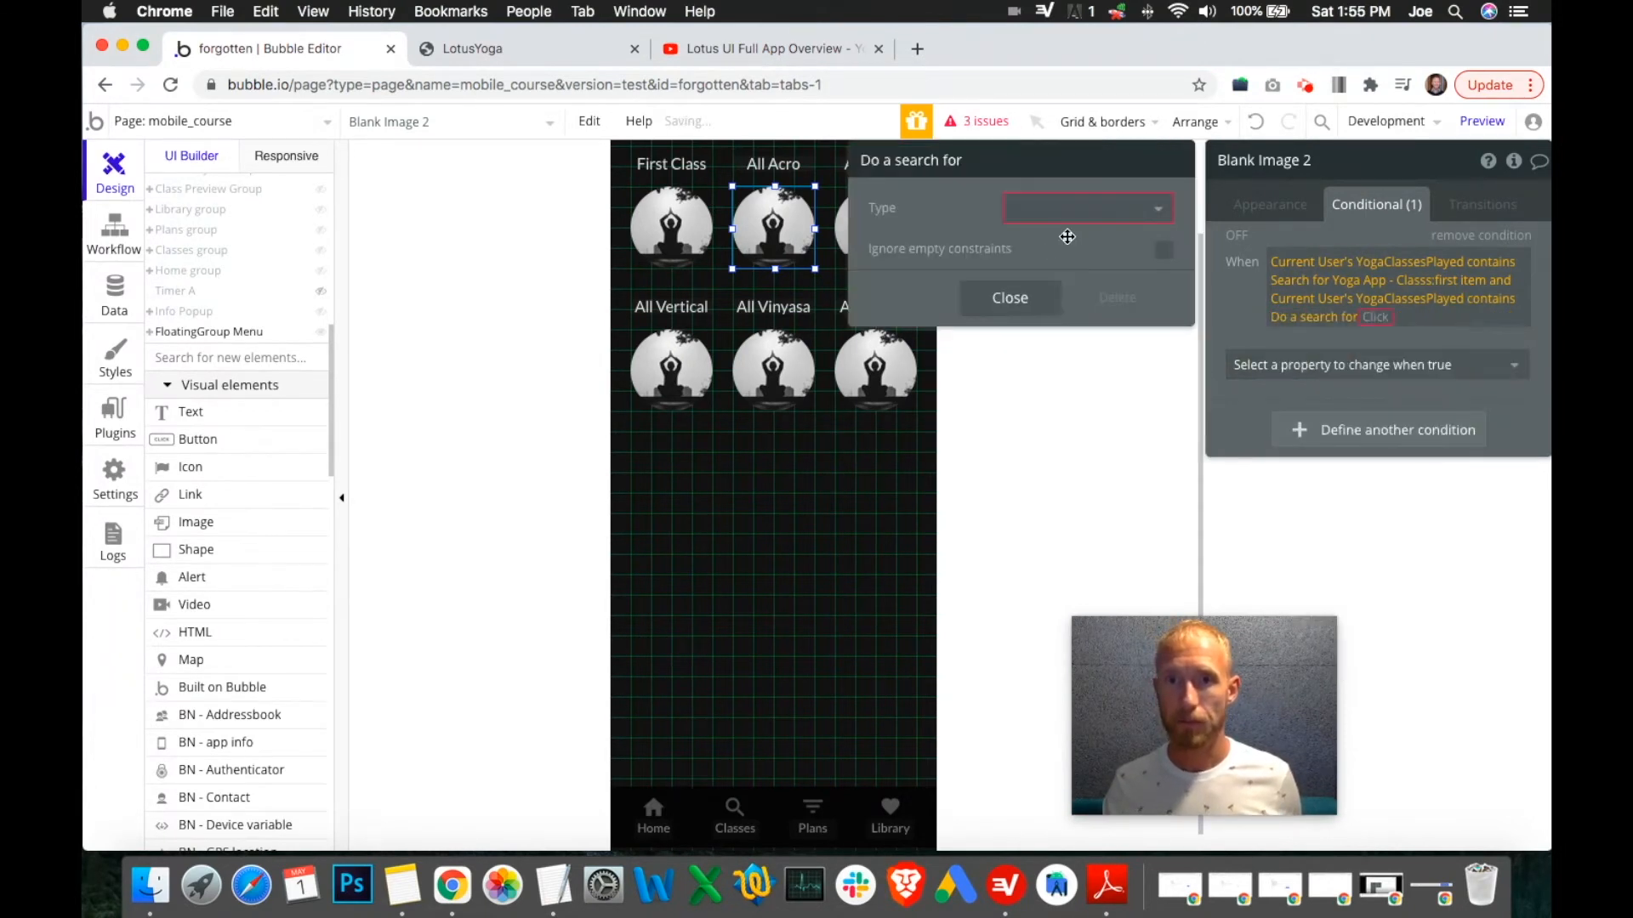
{"action": "left_click", "coordinate": [1073, 209]}
{"action": "left_click", "coordinate": [1086, 544]}
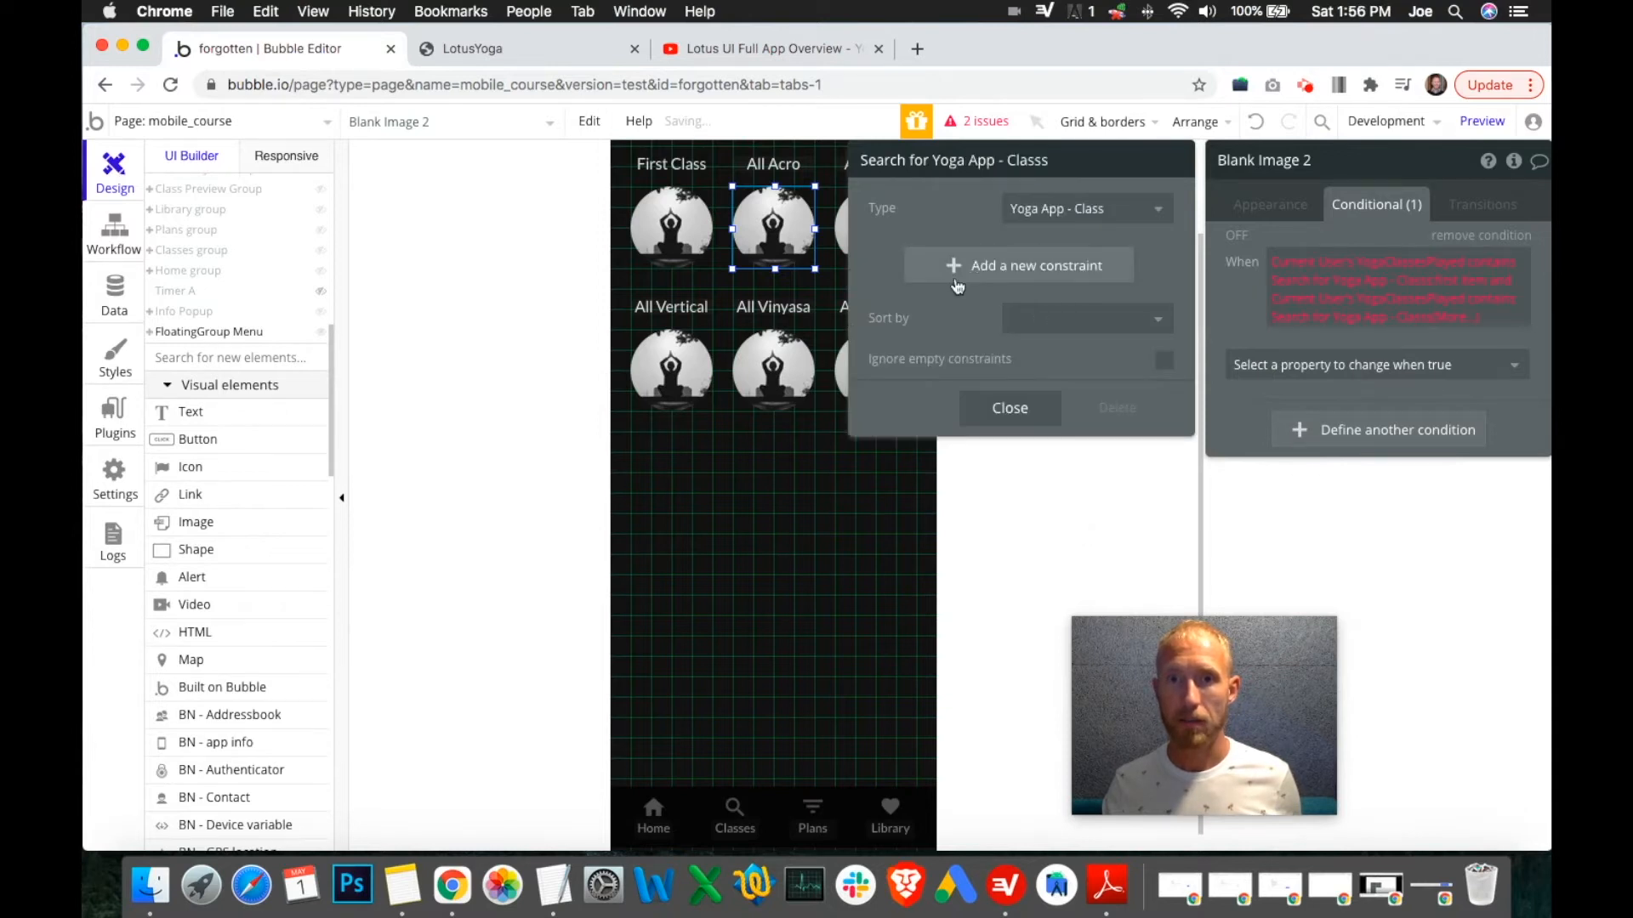
Add a constraint on Title with the = operator to the second class search.
{"action": "left_click", "coordinate": [927, 269]}
{"action": "left_click", "coordinate": [900, 264]}
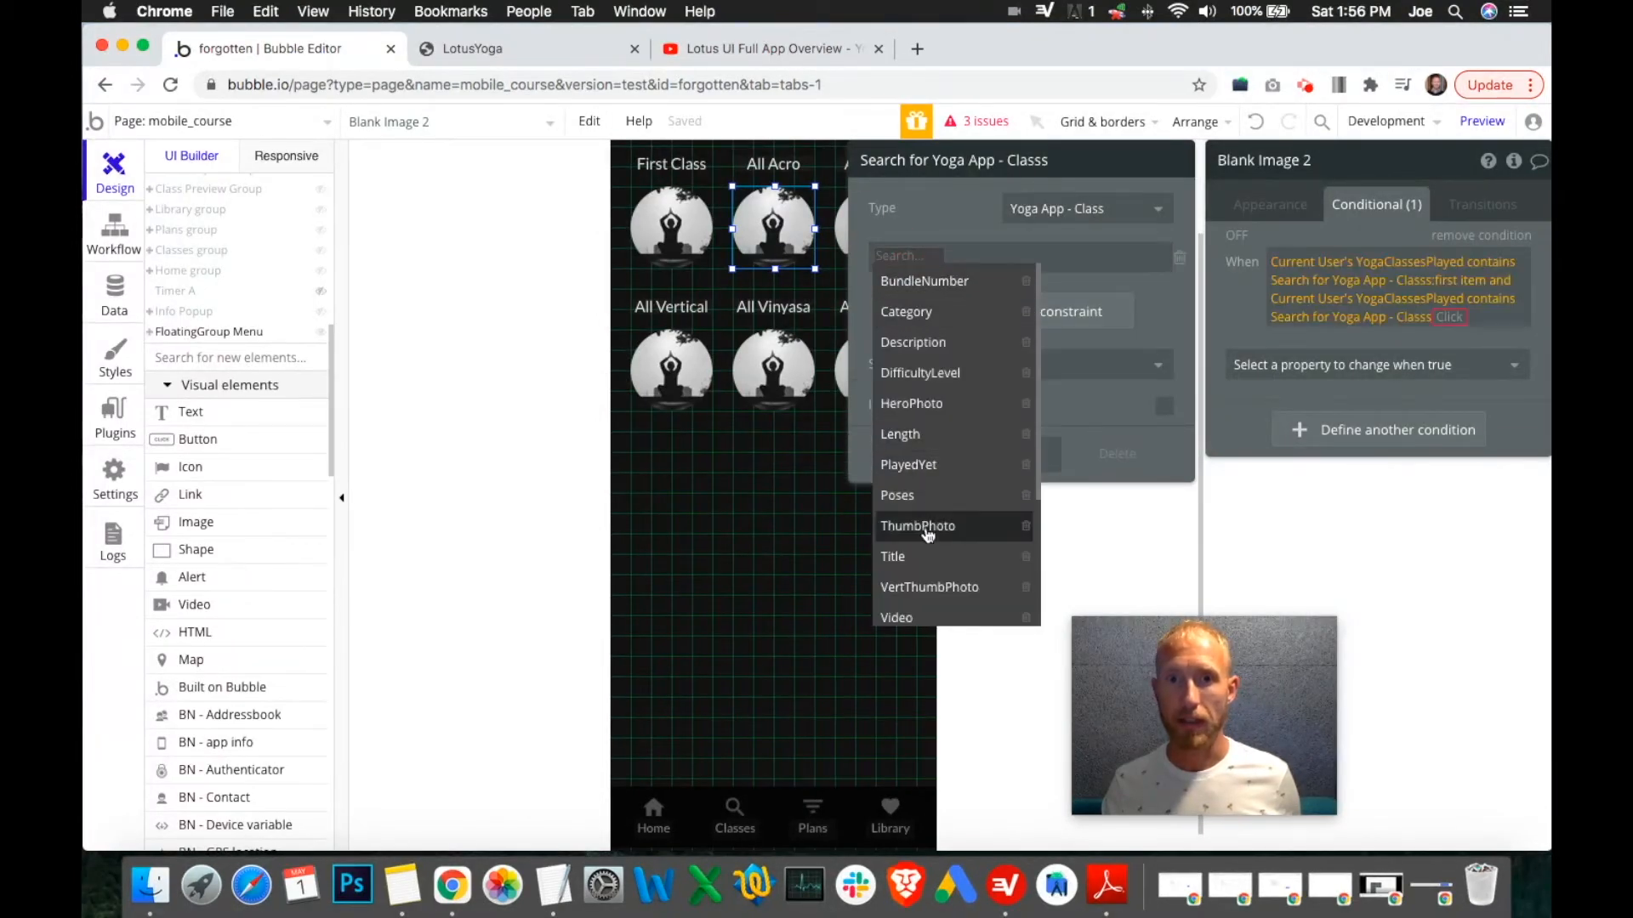
{"action": "left_click", "coordinate": [931, 558]}
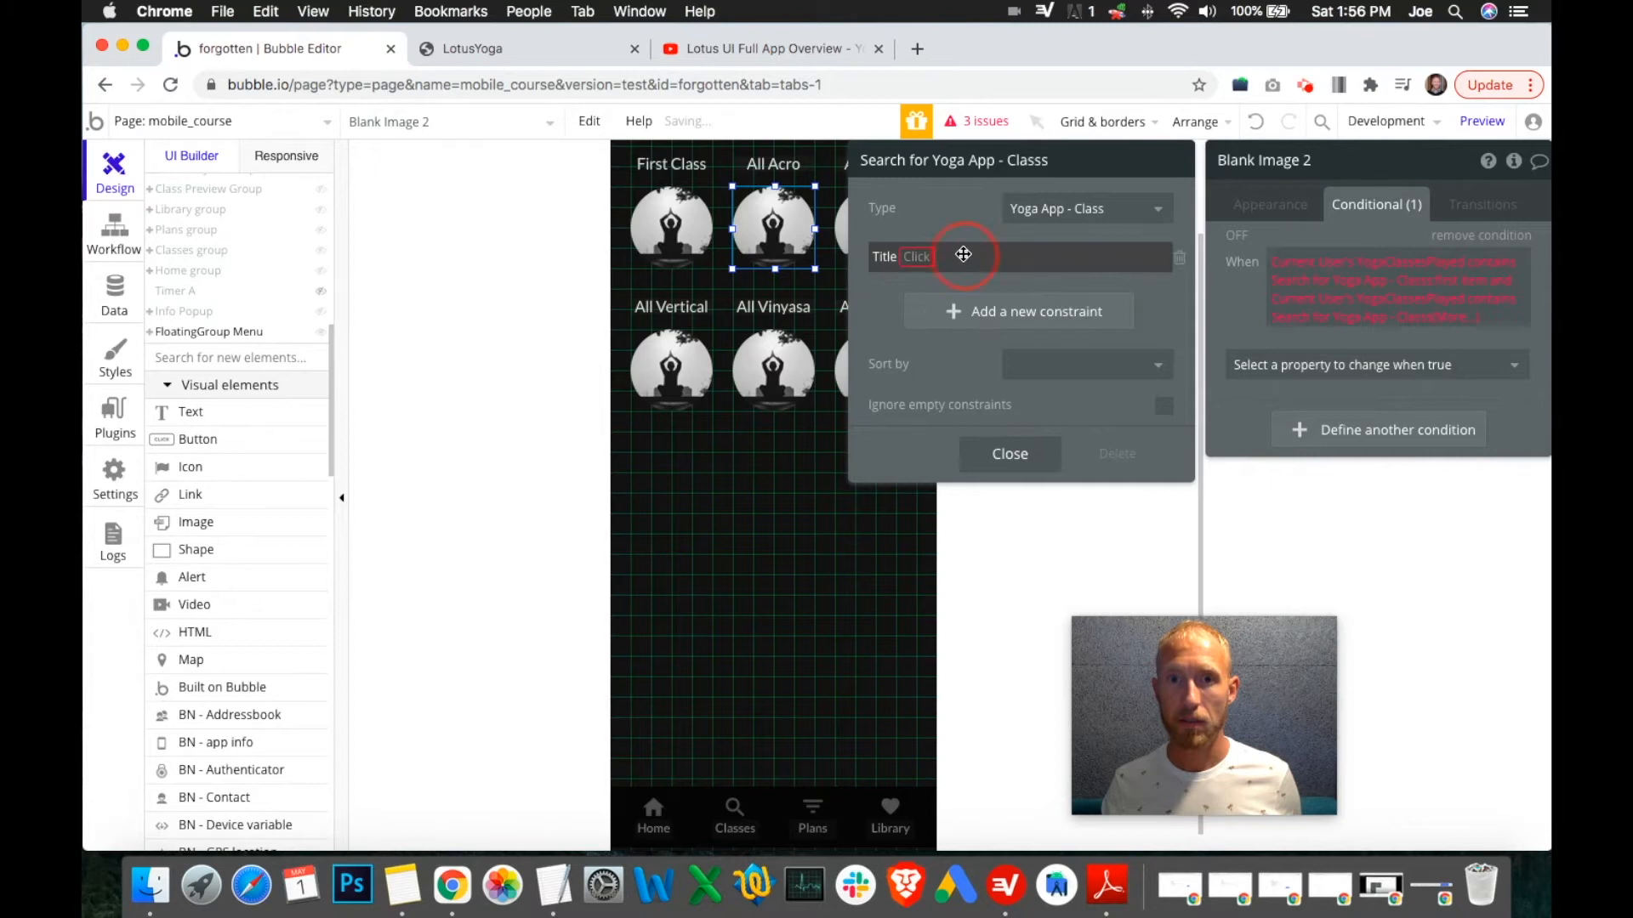
{"action": "left_click", "coordinate": [916, 257]}
{"action": "left_click", "coordinate": [940, 308]}
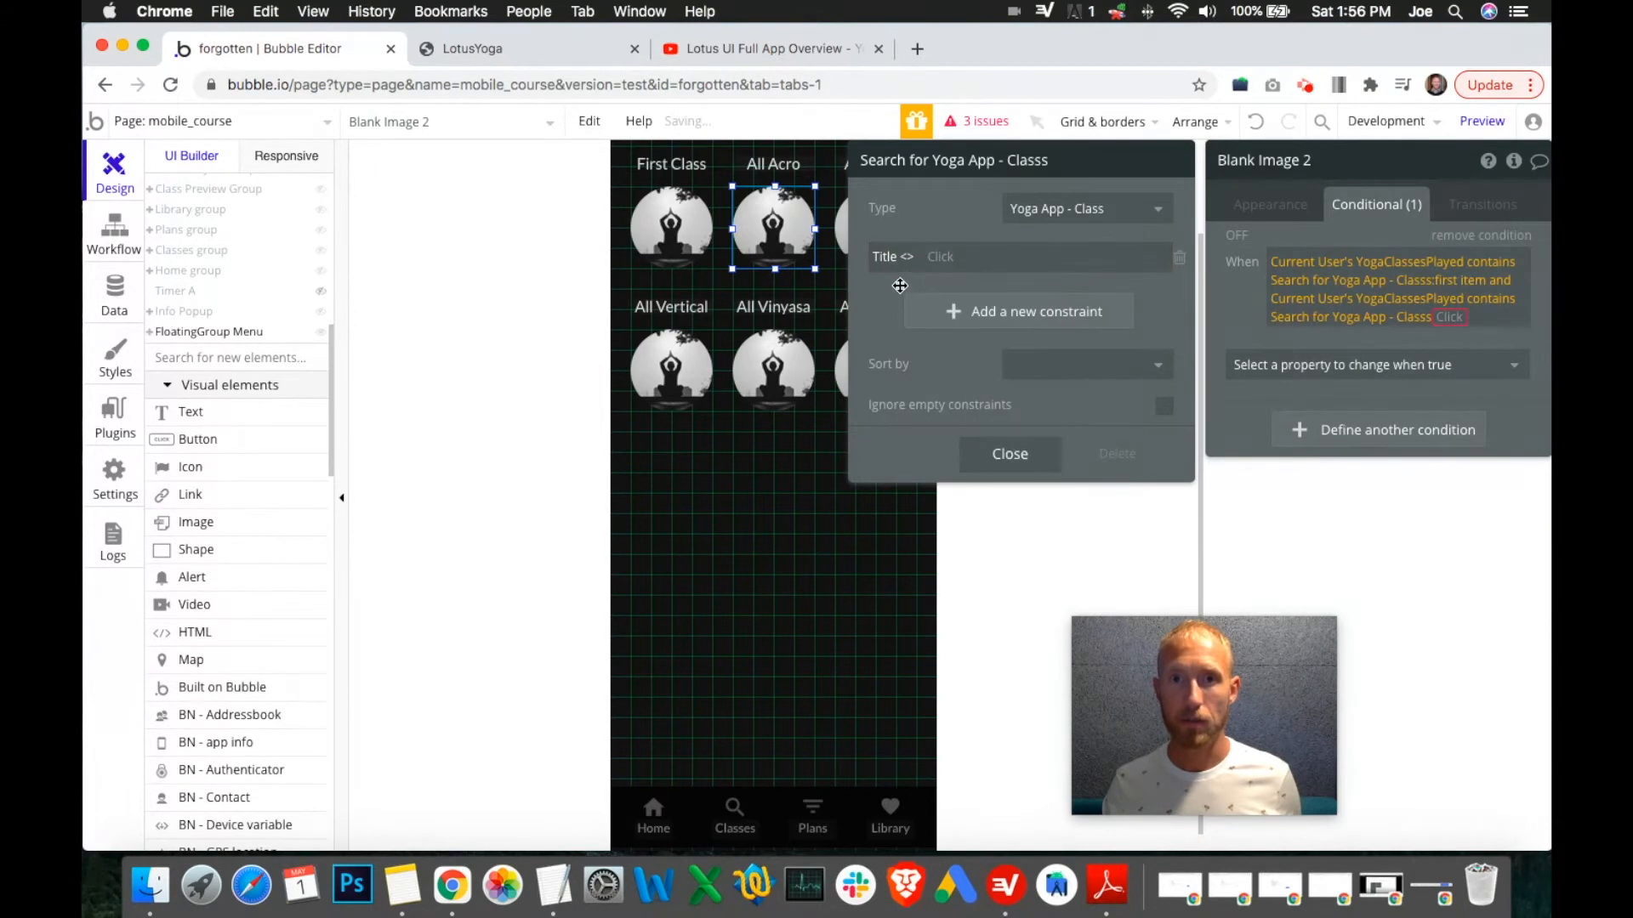
{"action": "left_click", "coordinate": [904, 257]}
{"action": "left_click", "coordinate": [919, 281]}
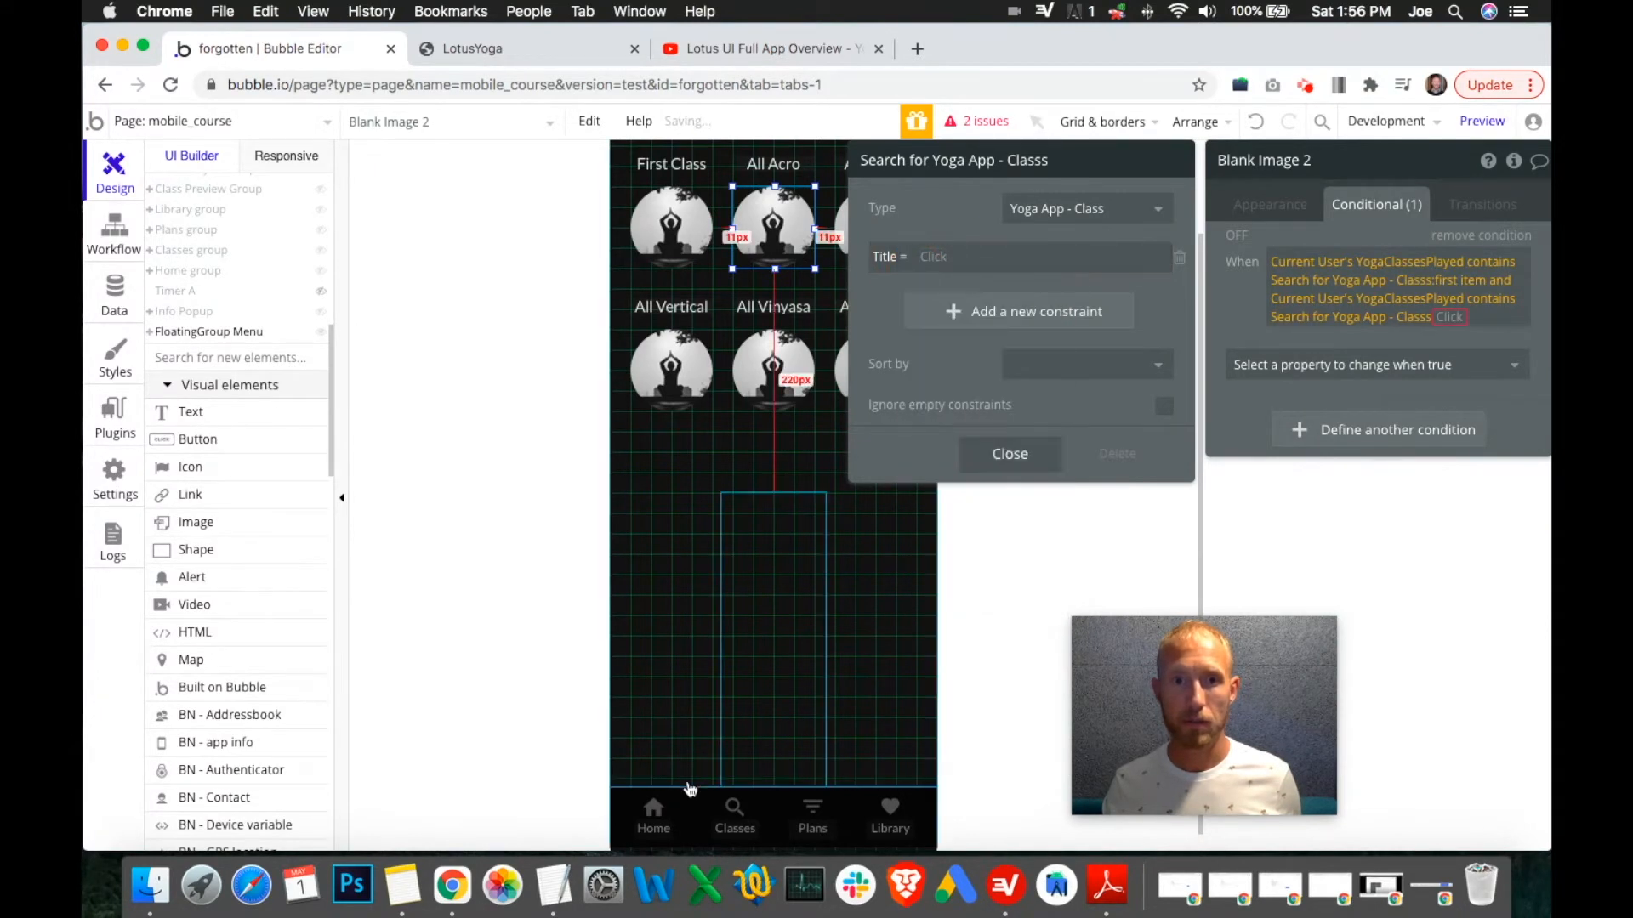
Switch to TextEdit and copy the class title AcroYoga 2 from the 2021-05-01 note.
{"action": "left_click", "coordinate": [547, 887]}
{"action": "left_click_drag", "start_coordinate": [447, 293], "coordinate": [368, 303]}
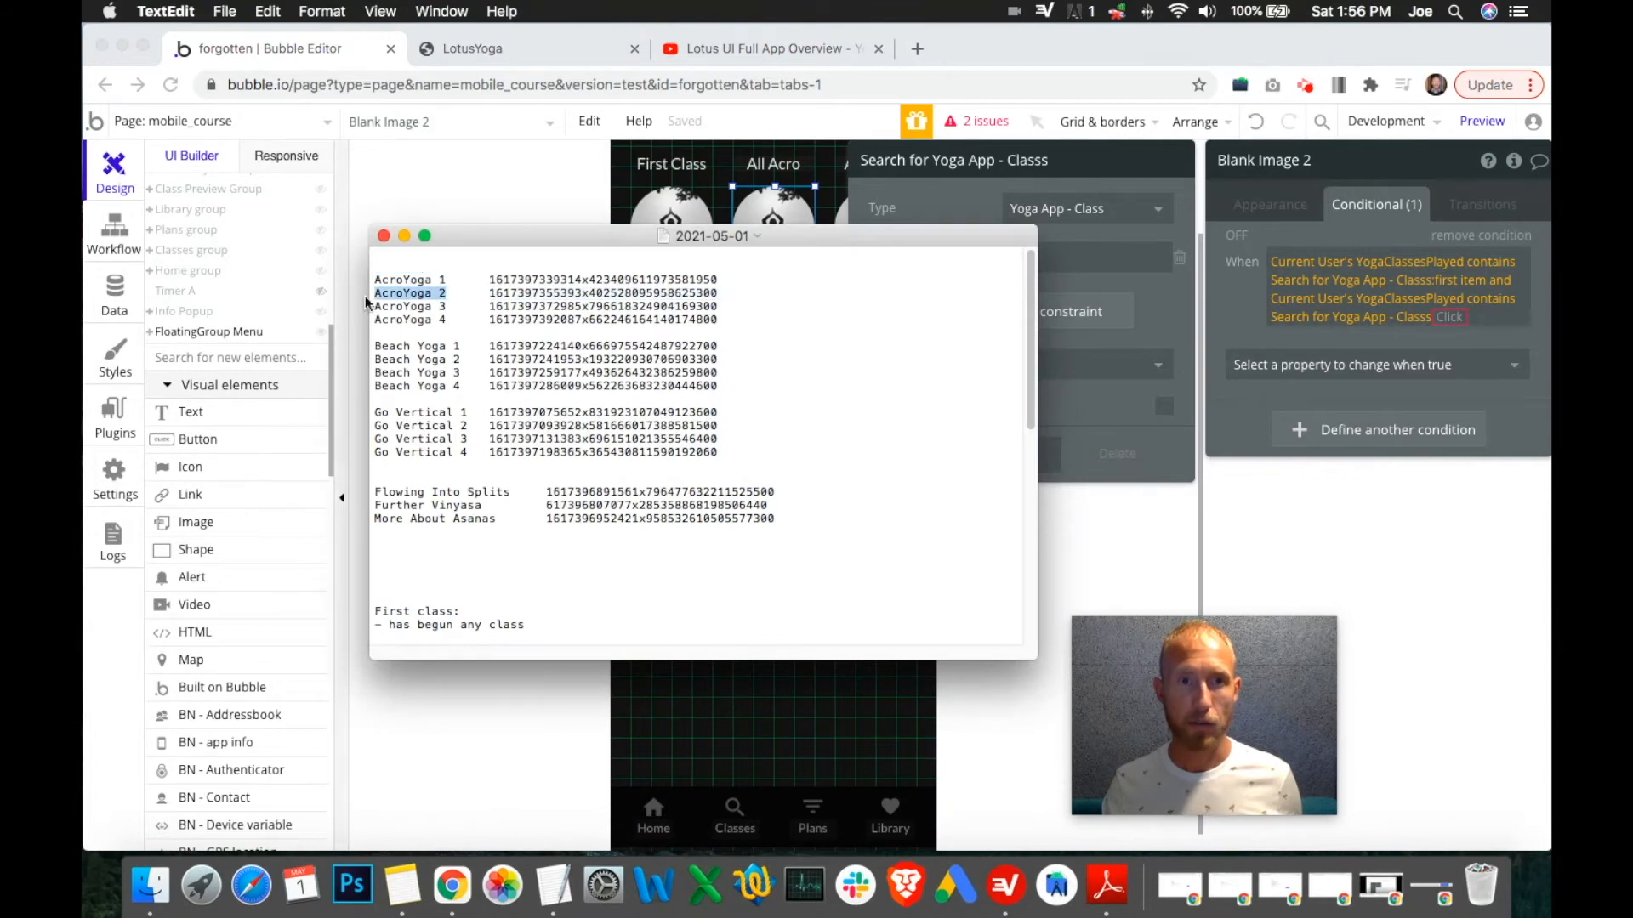
{"action": "key", "text": "super+c"}
Return to the Bubble editor and set the second class search's Title constraint to the copied title AcroYoga 2.
{"action": "left_click", "coordinate": [1081, 243]}
{"action": "left_click", "coordinate": [1000, 260]}
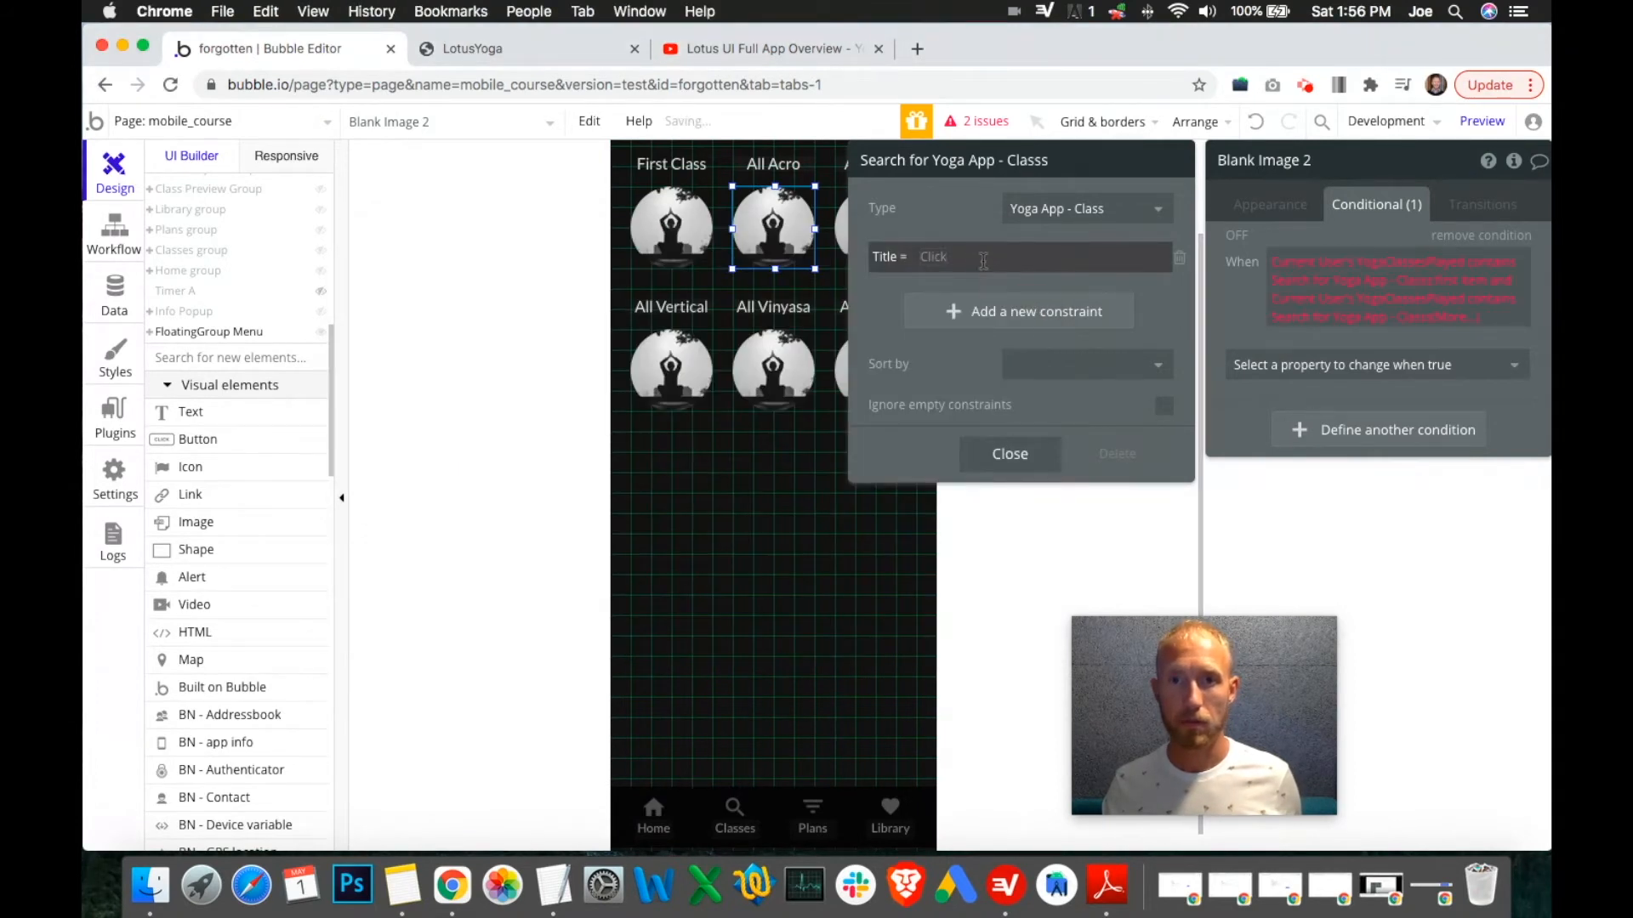
{"action": "key", "text": "super+v"}
{"action": "left_click", "coordinate": [949, 257]}
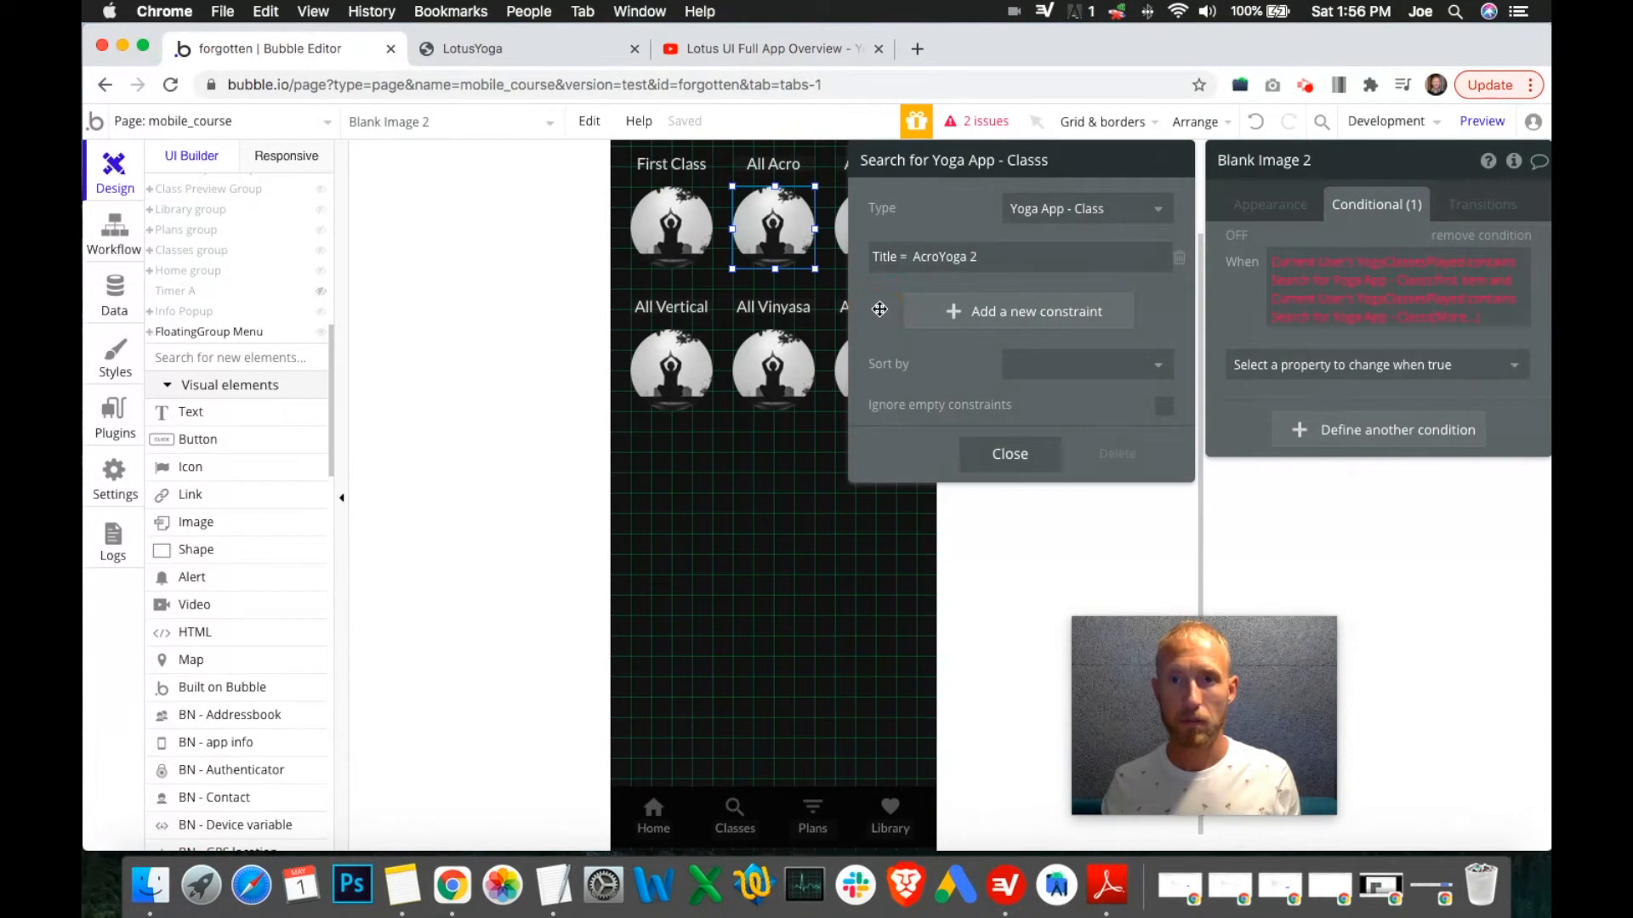
Append :first item to the second class search and check the Title constraints of both searches in the condition.
{"action": "left_click", "coordinate": [1242, 326]}
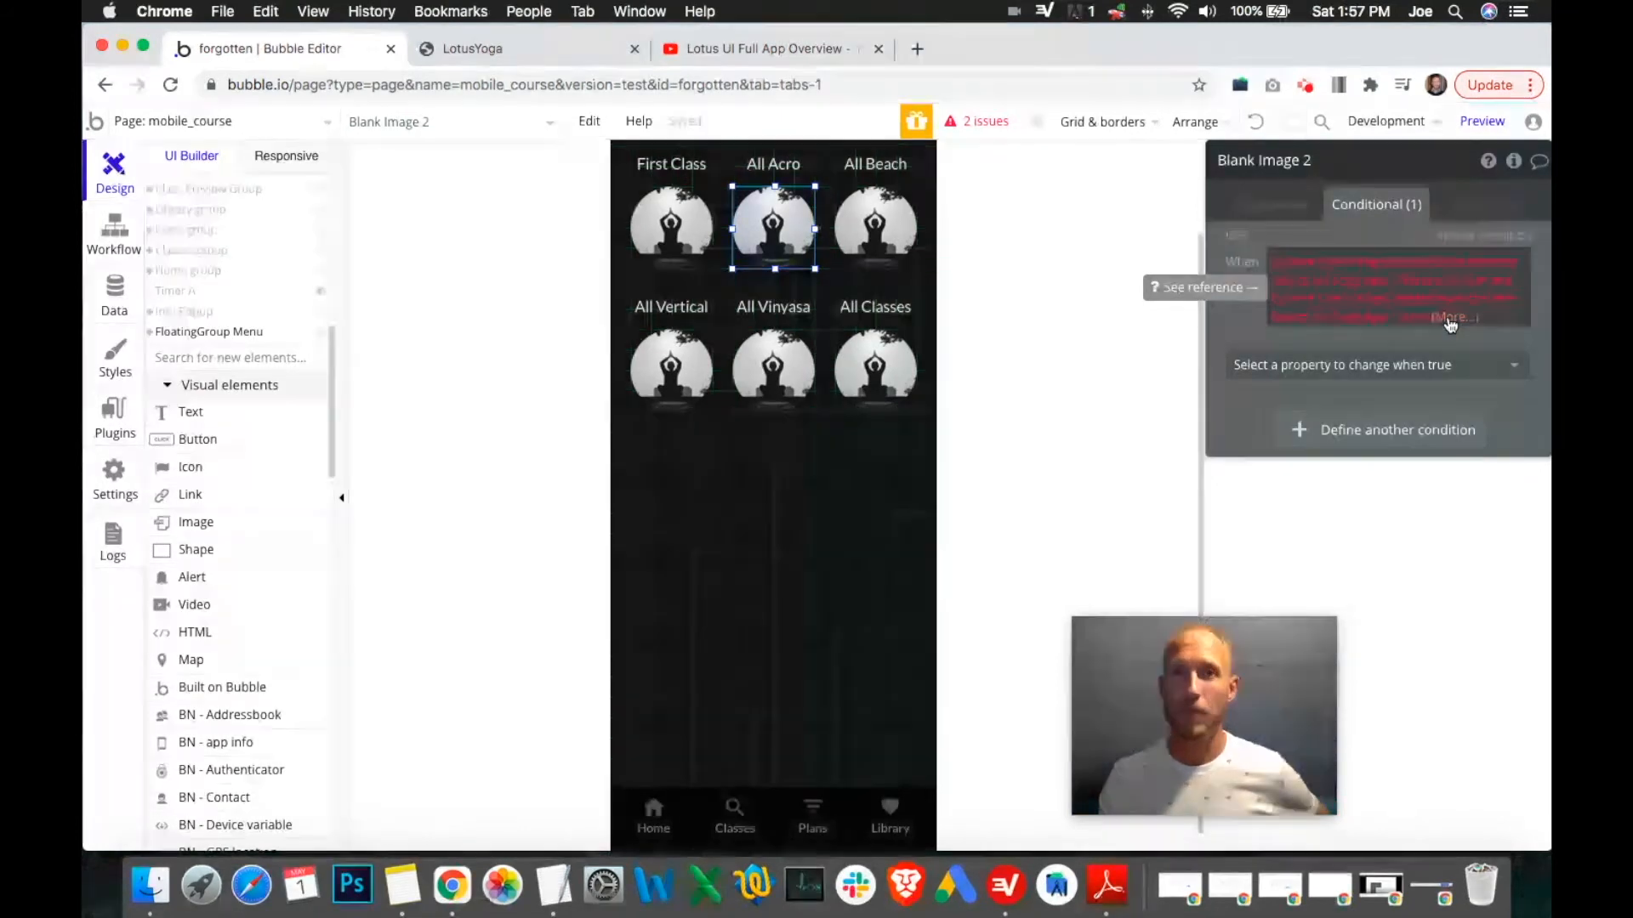
{"action": "left_click", "coordinate": [1448, 319]}
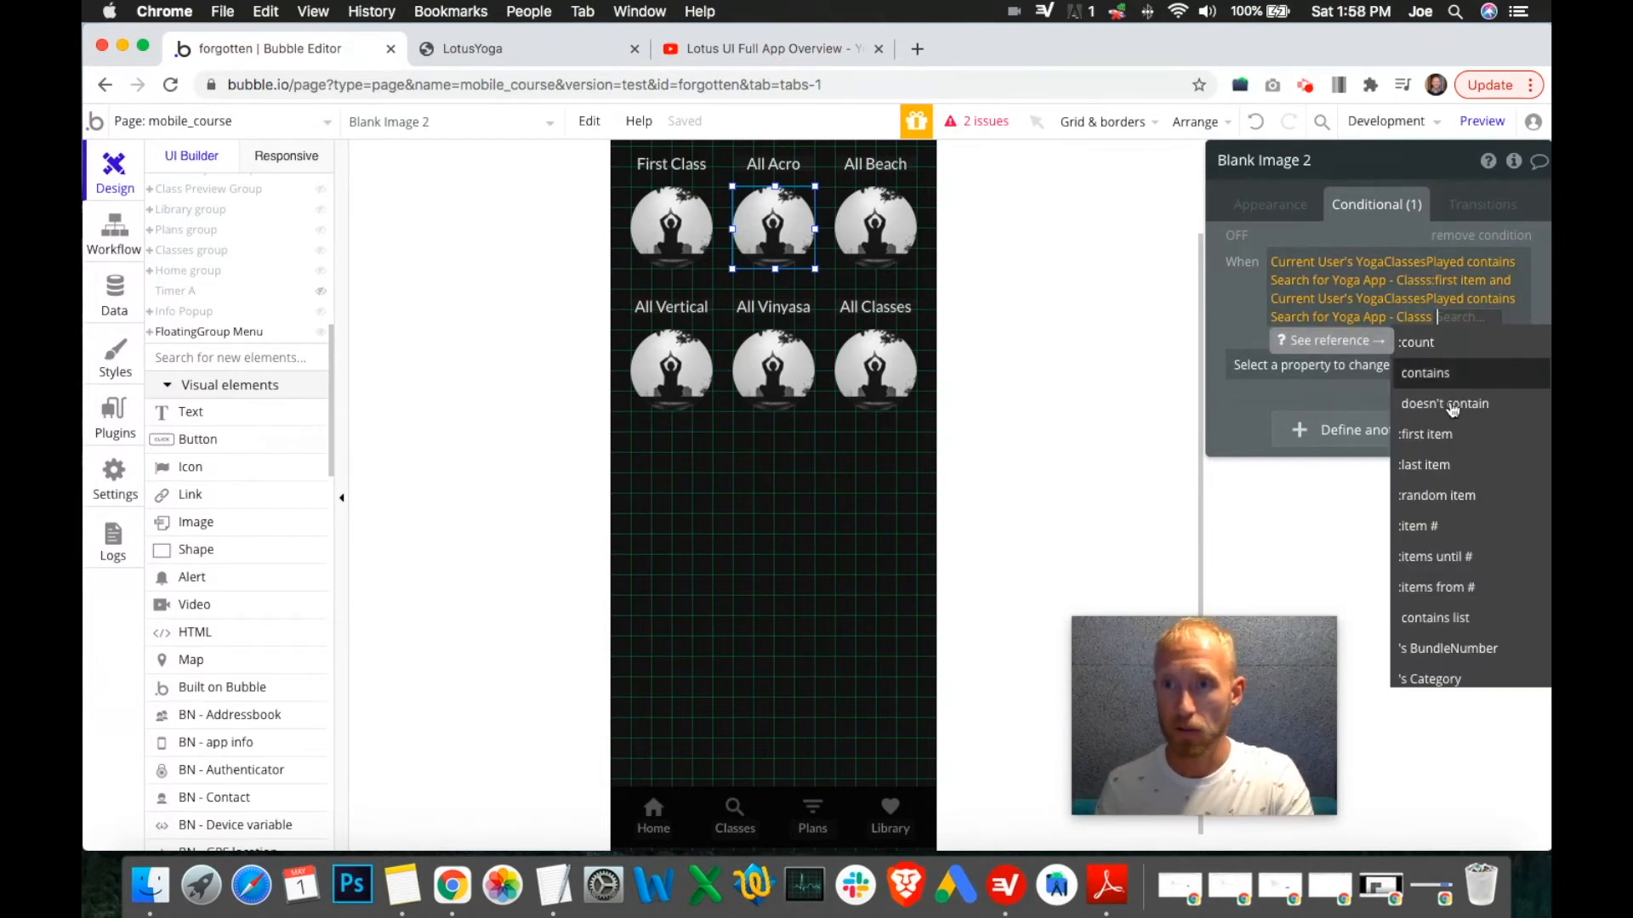
{"action": "left_click", "coordinate": [1448, 435]}
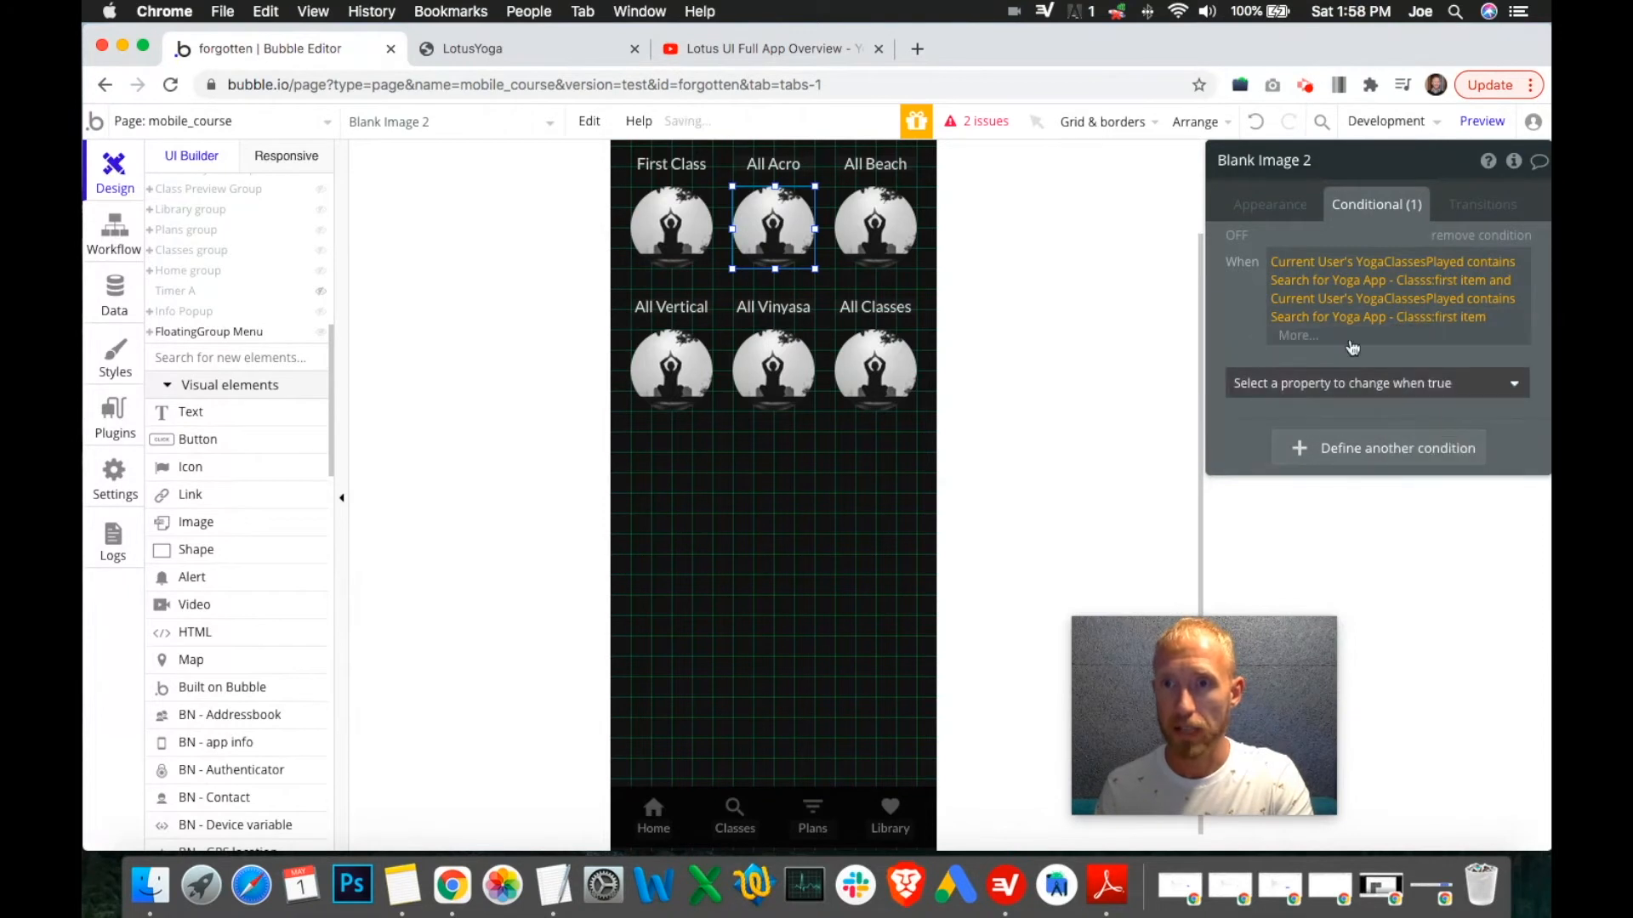
{"action": "left_click", "coordinate": [1357, 288]}
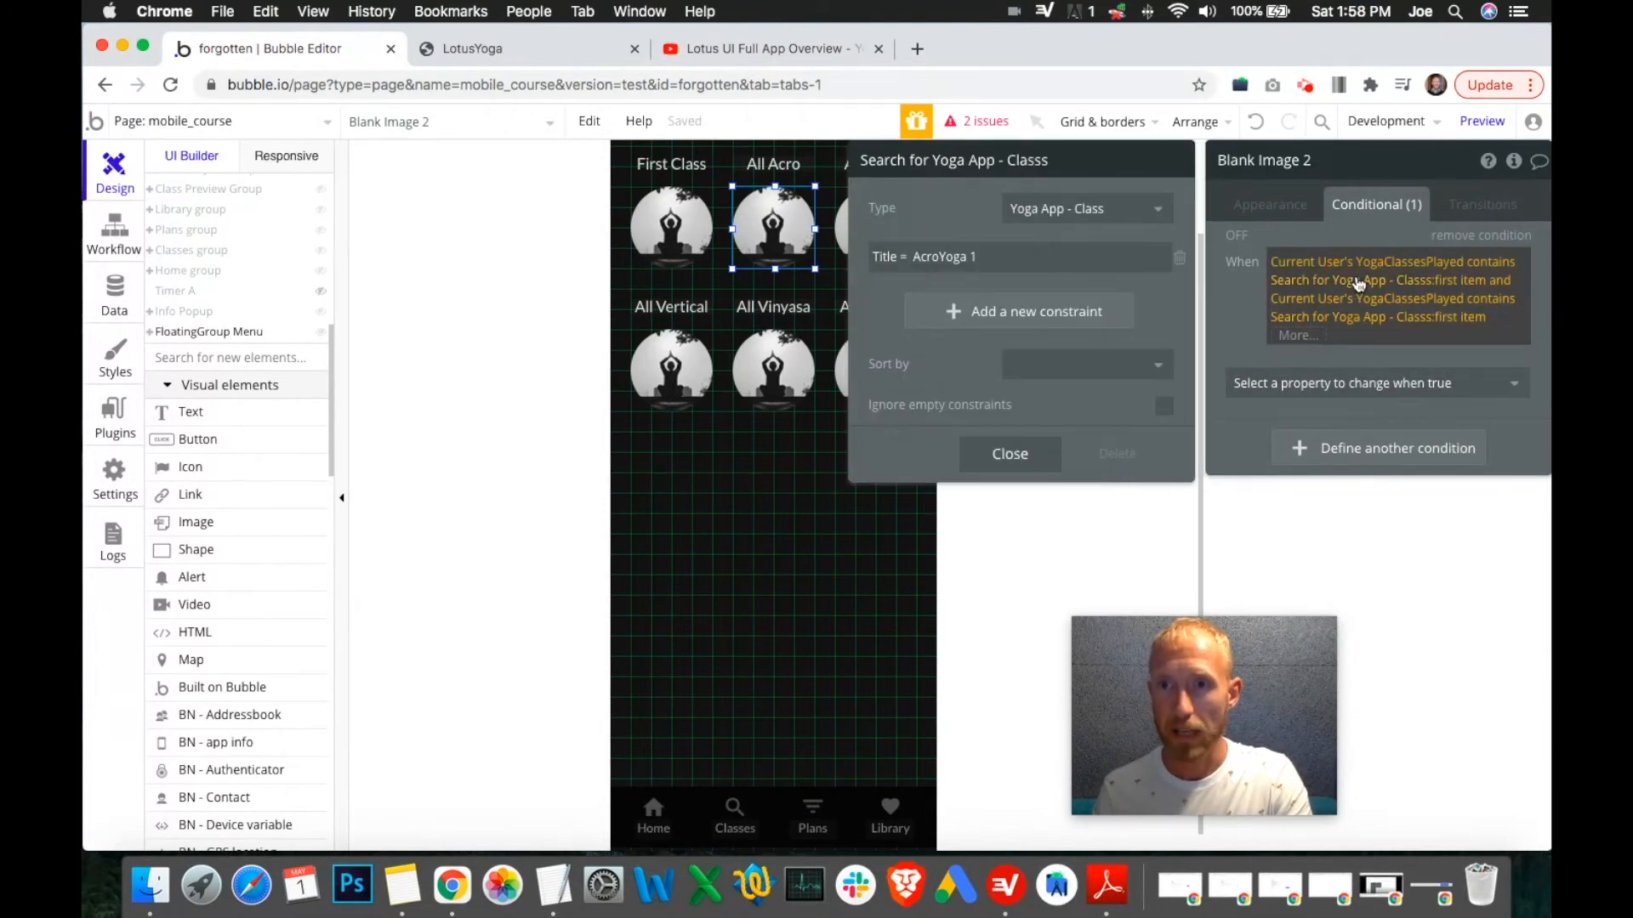
{"action": "left_click", "coordinate": [1034, 453]}
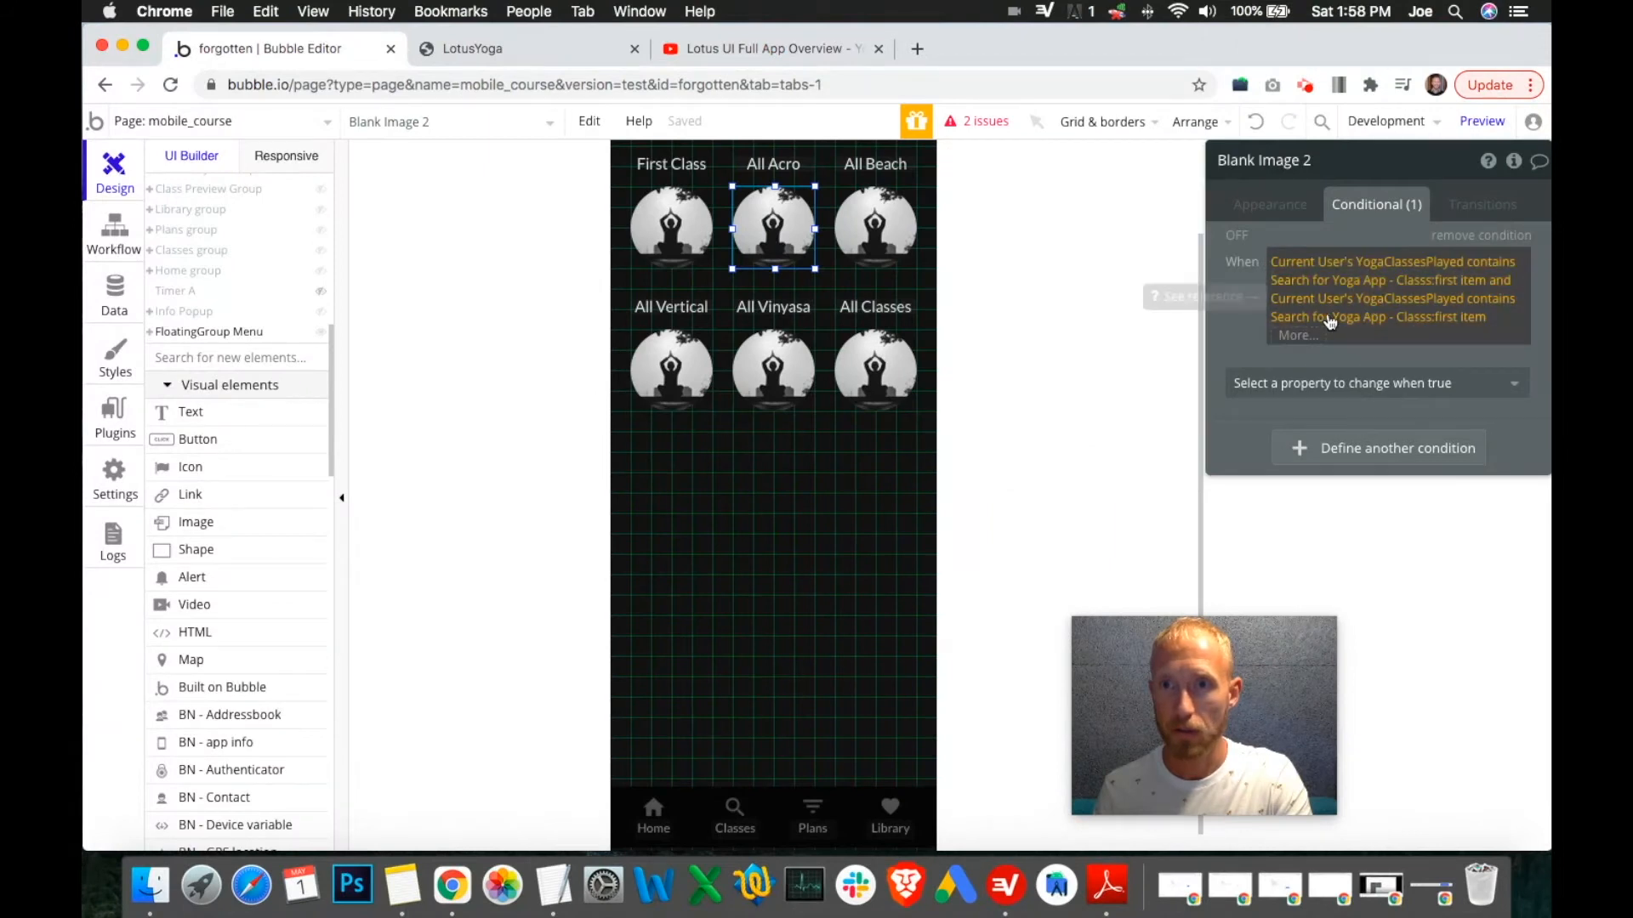
{"action": "left_click", "coordinate": [1316, 318]}
{"action": "left_click", "coordinate": [995, 464]}
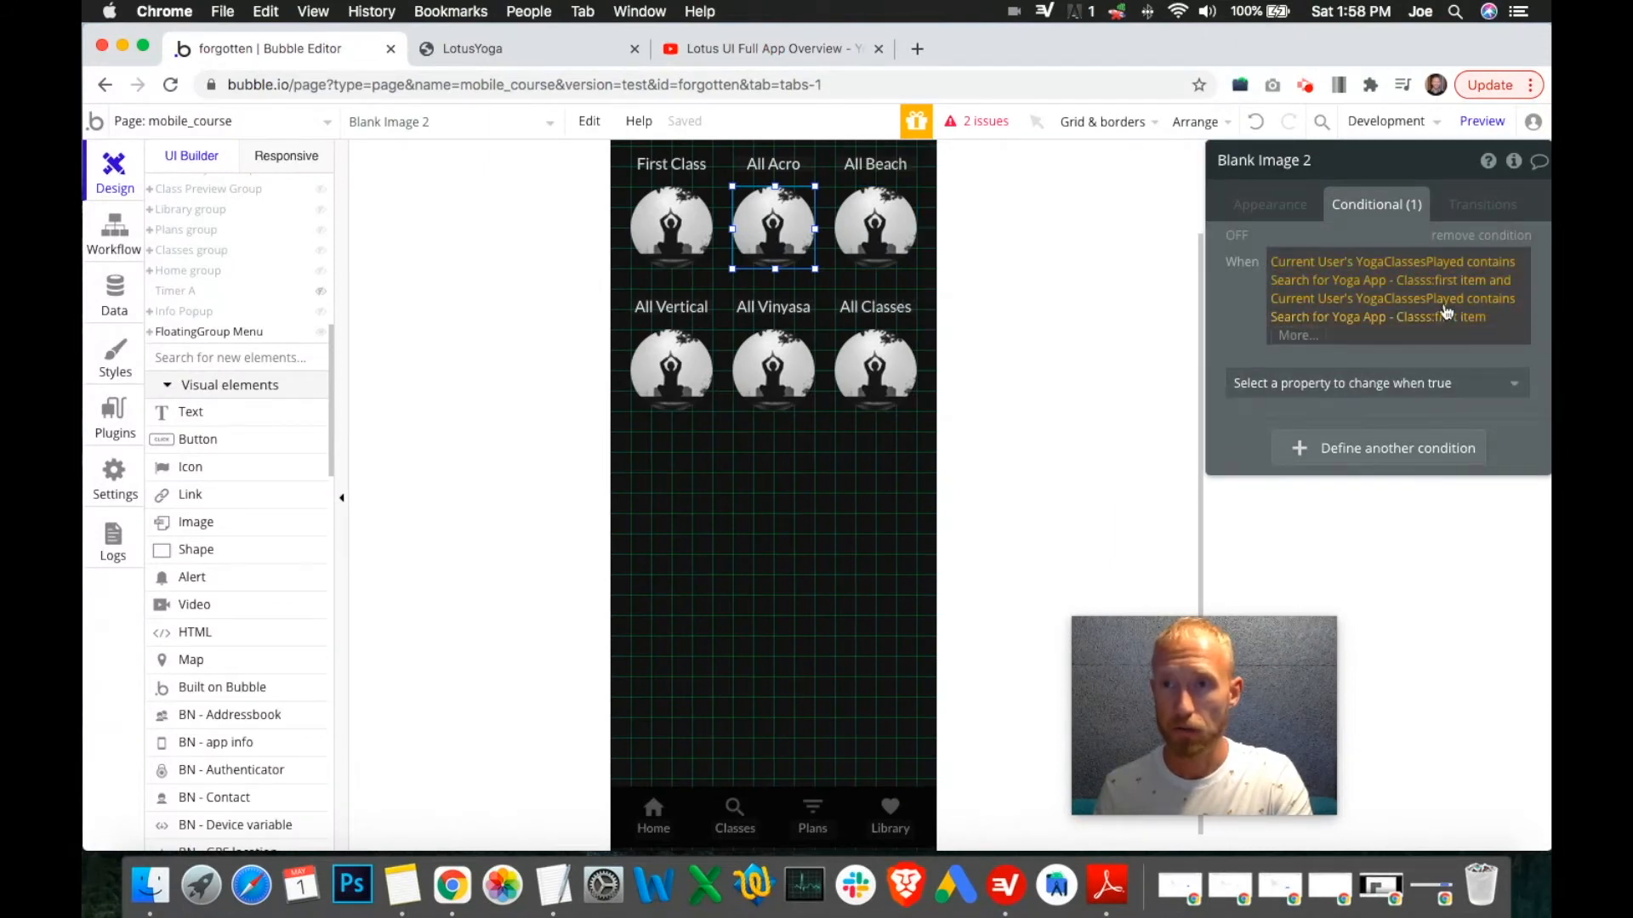
Extend the condition after the second search with a third clause: and Current User's YogaClassesPlayed contains.
{"action": "left_click", "coordinate": [1309, 333]}
{"action": "left_click", "coordinate": [1317, 400]}
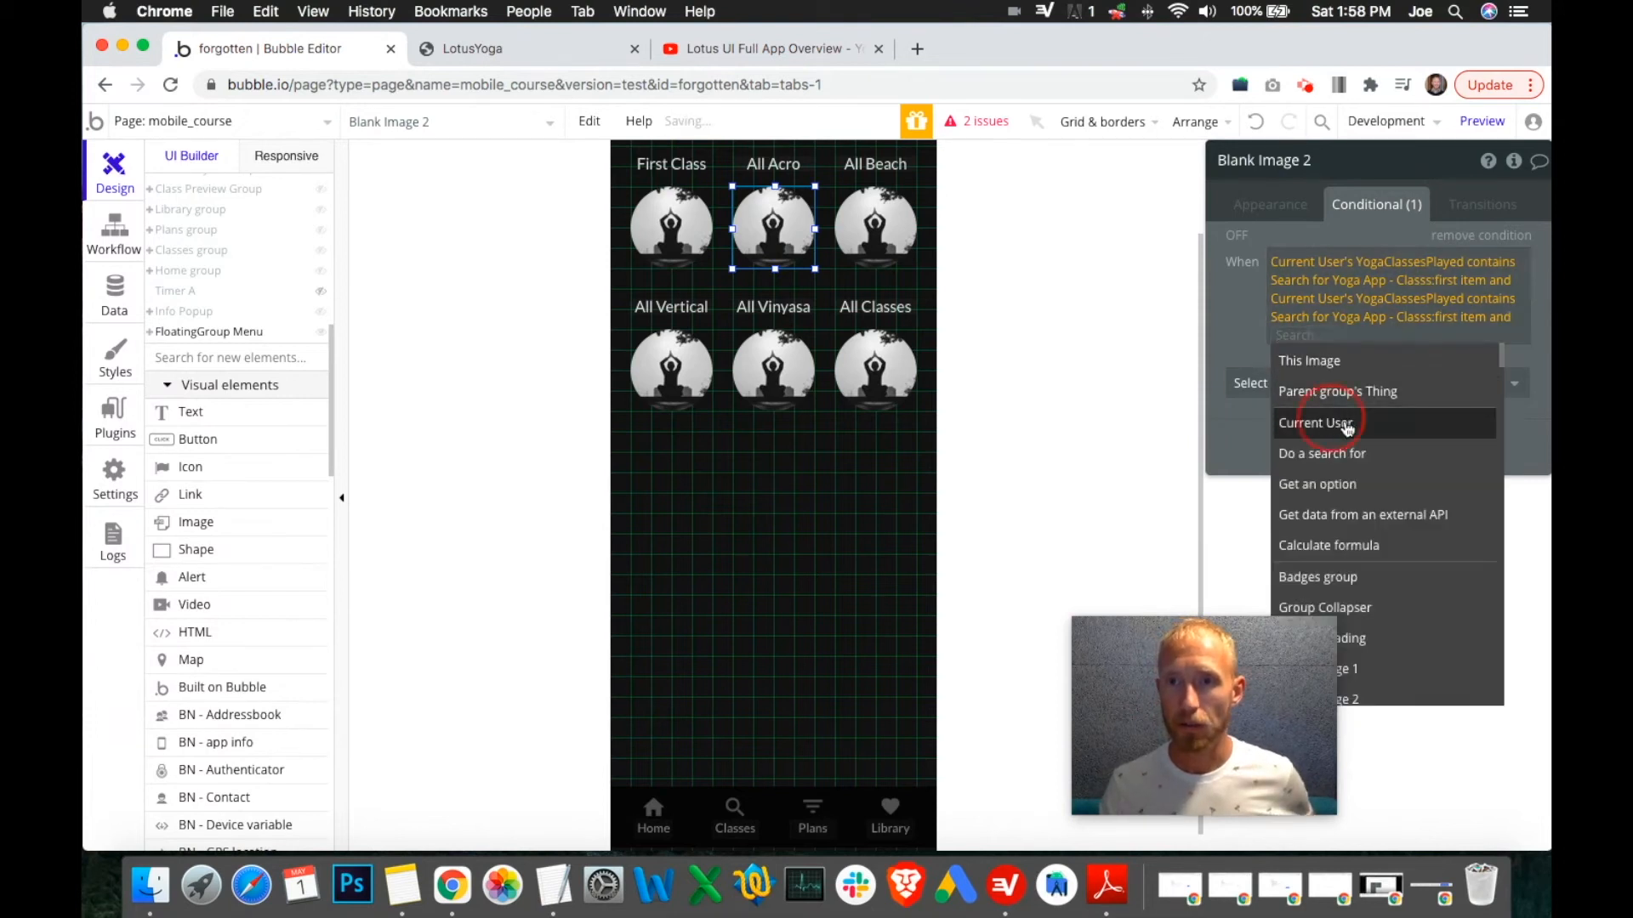
{"action": "left_click", "coordinate": [1350, 423]}
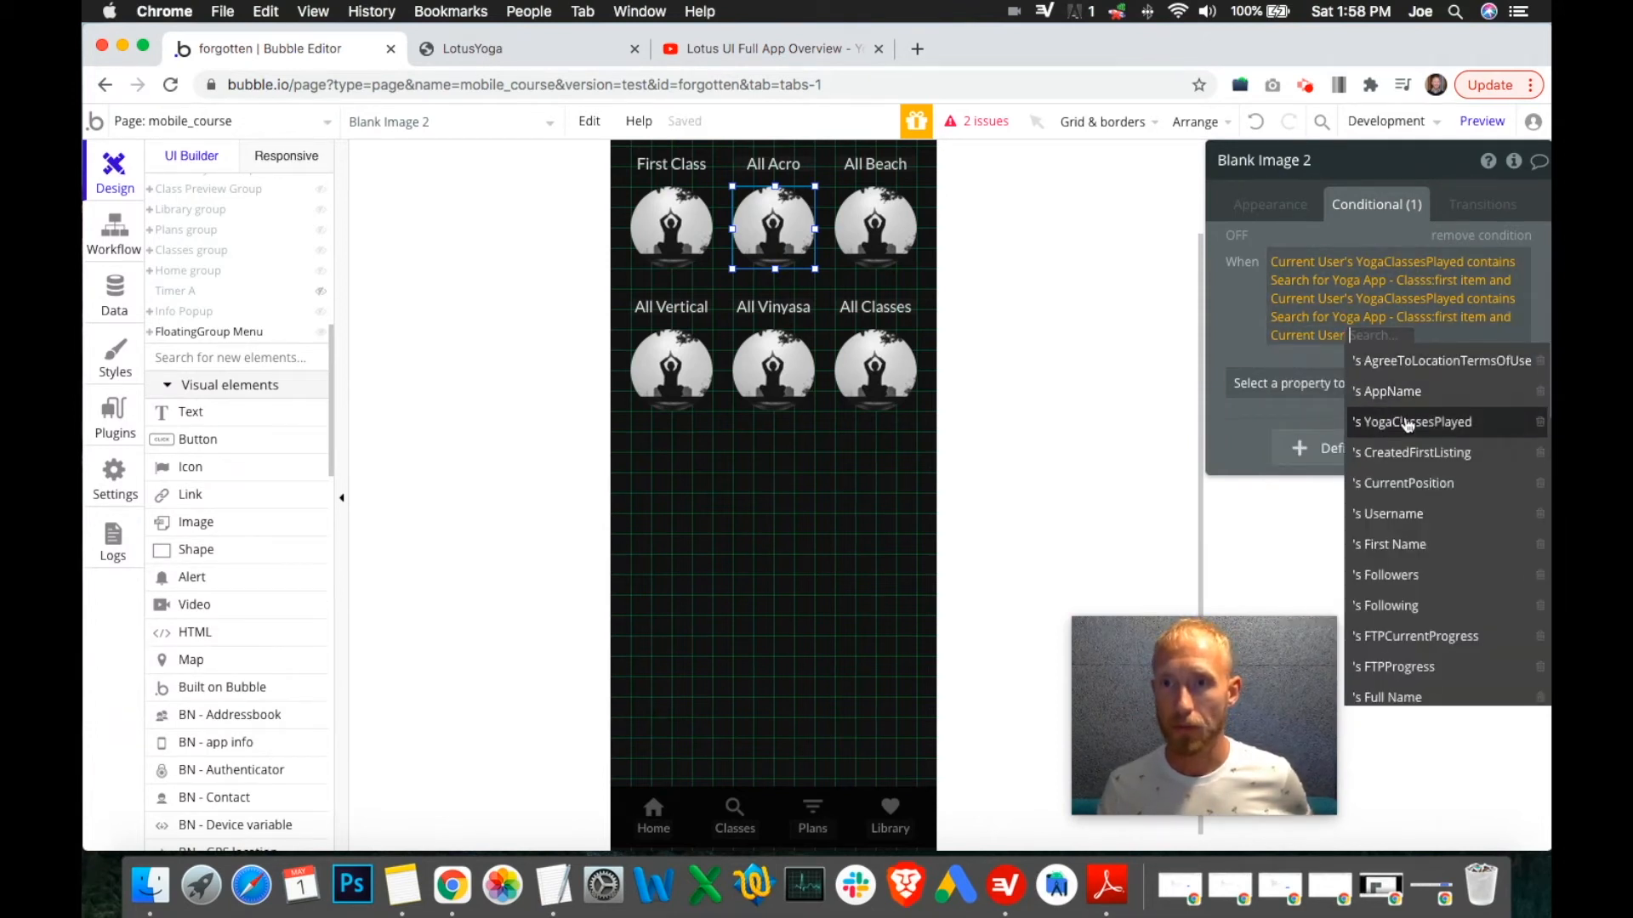
{"action": "left_click", "coordinate": [1398, 422]}
{"action": "left_click", "coordinate": [1355, 420]}
Use a search for Yoga App - Class as the third clause's contains value.
{"action": "left_click", "coordinate": [1286, 364]}
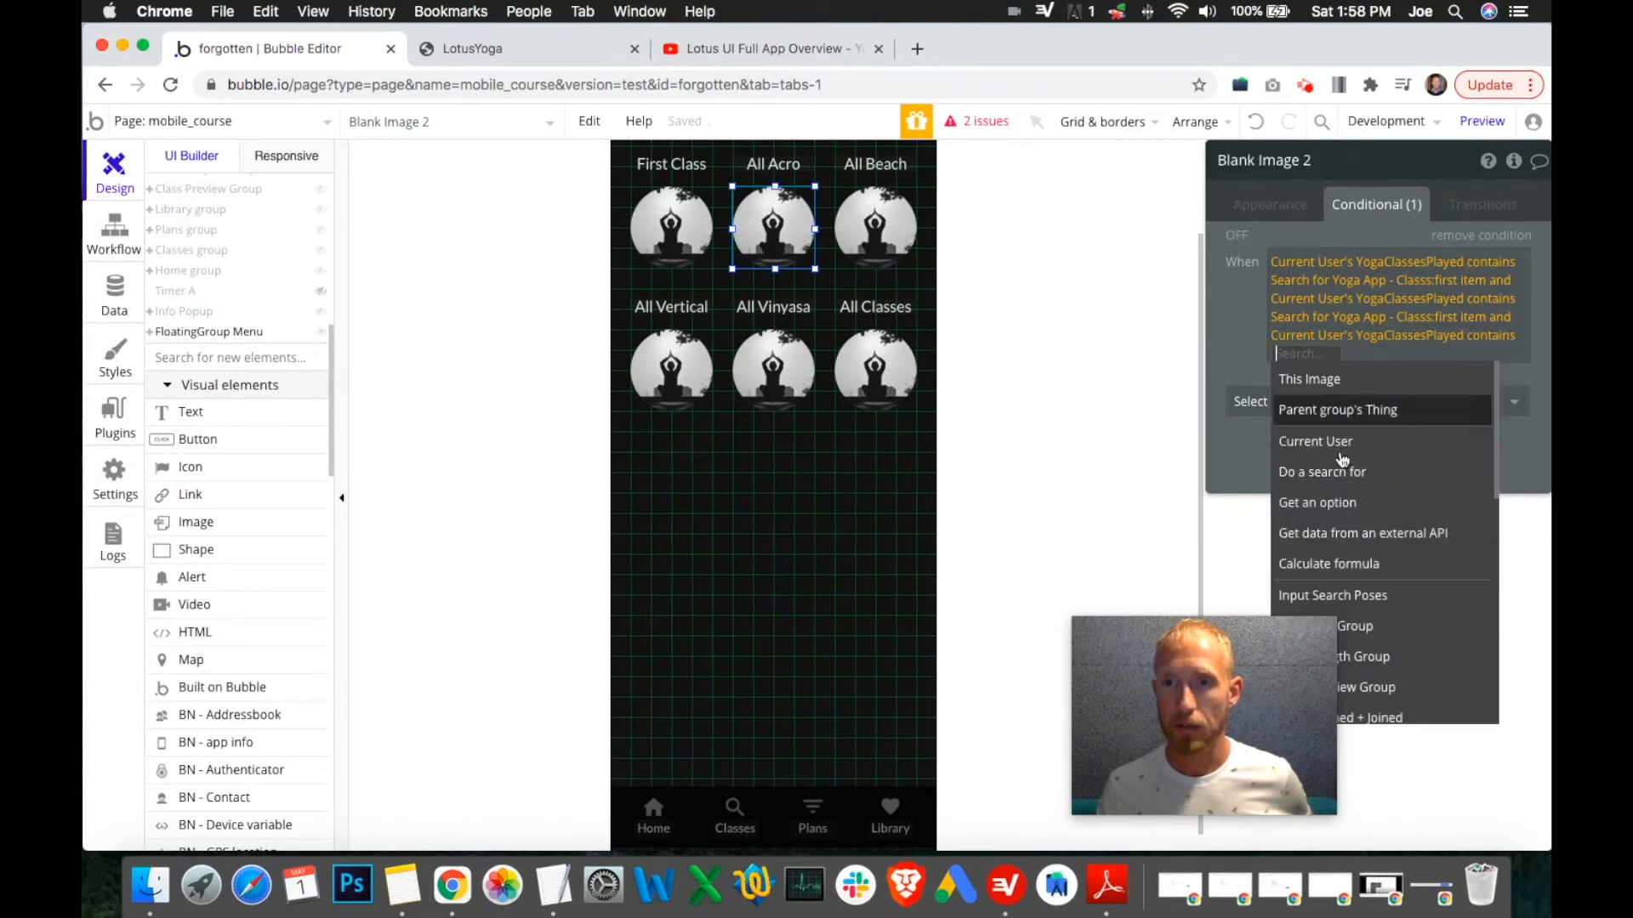
{"action": "left_click", "coordinate": [1344, 471]}
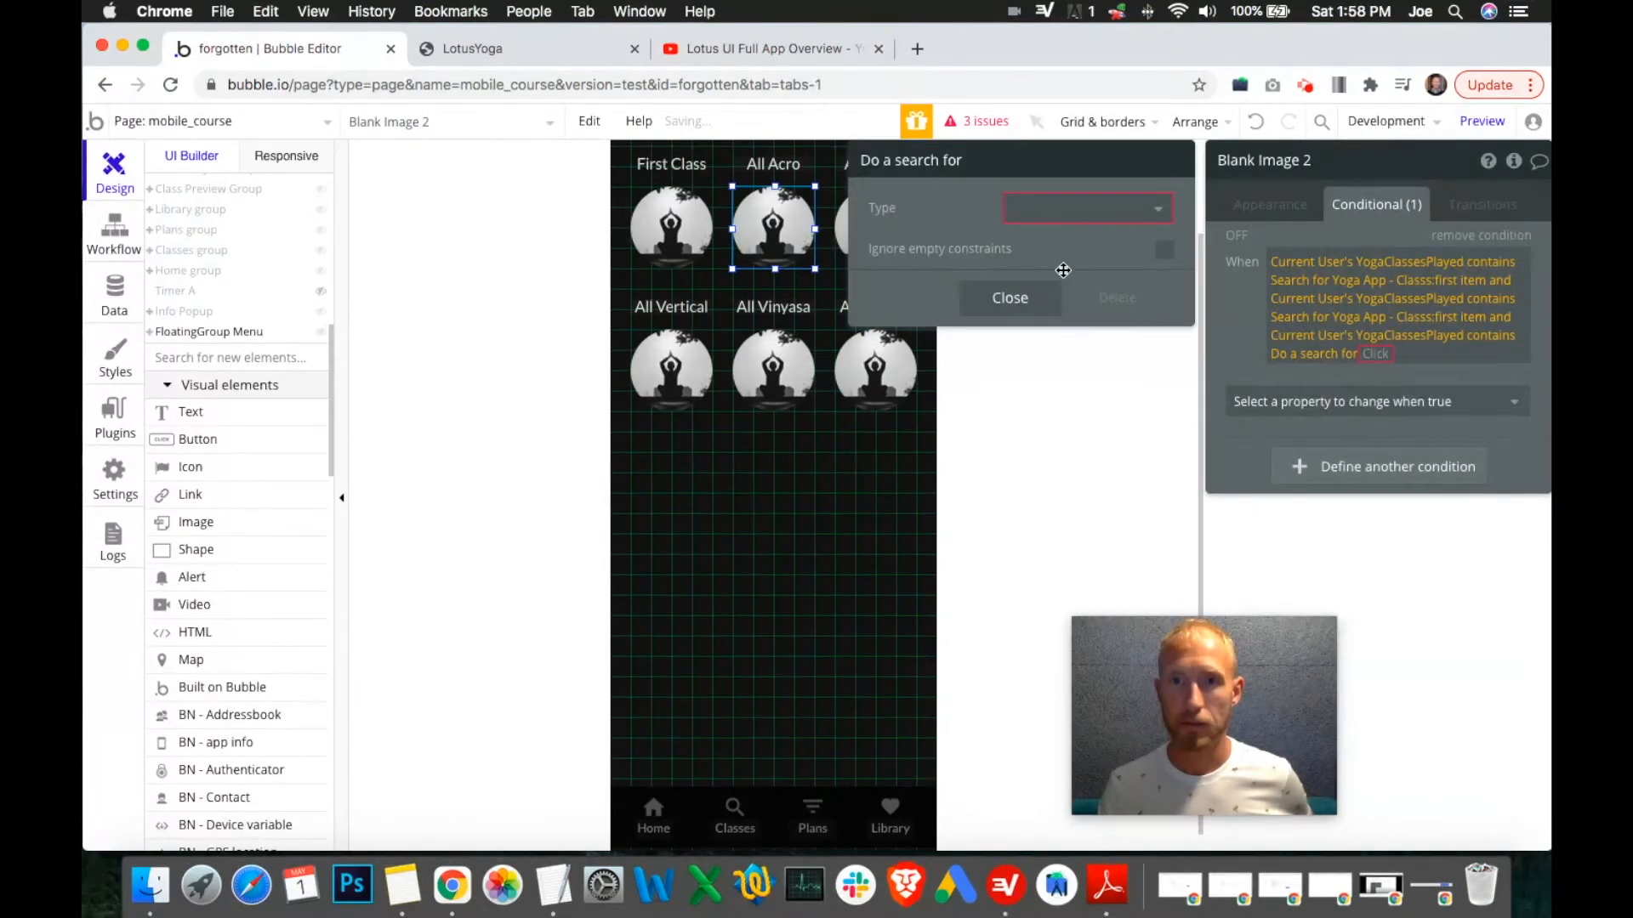
{"action": "left_click", "coordinate": [1097, 208]}
{"action": "left_click", "coordinate": [1055, 553]}
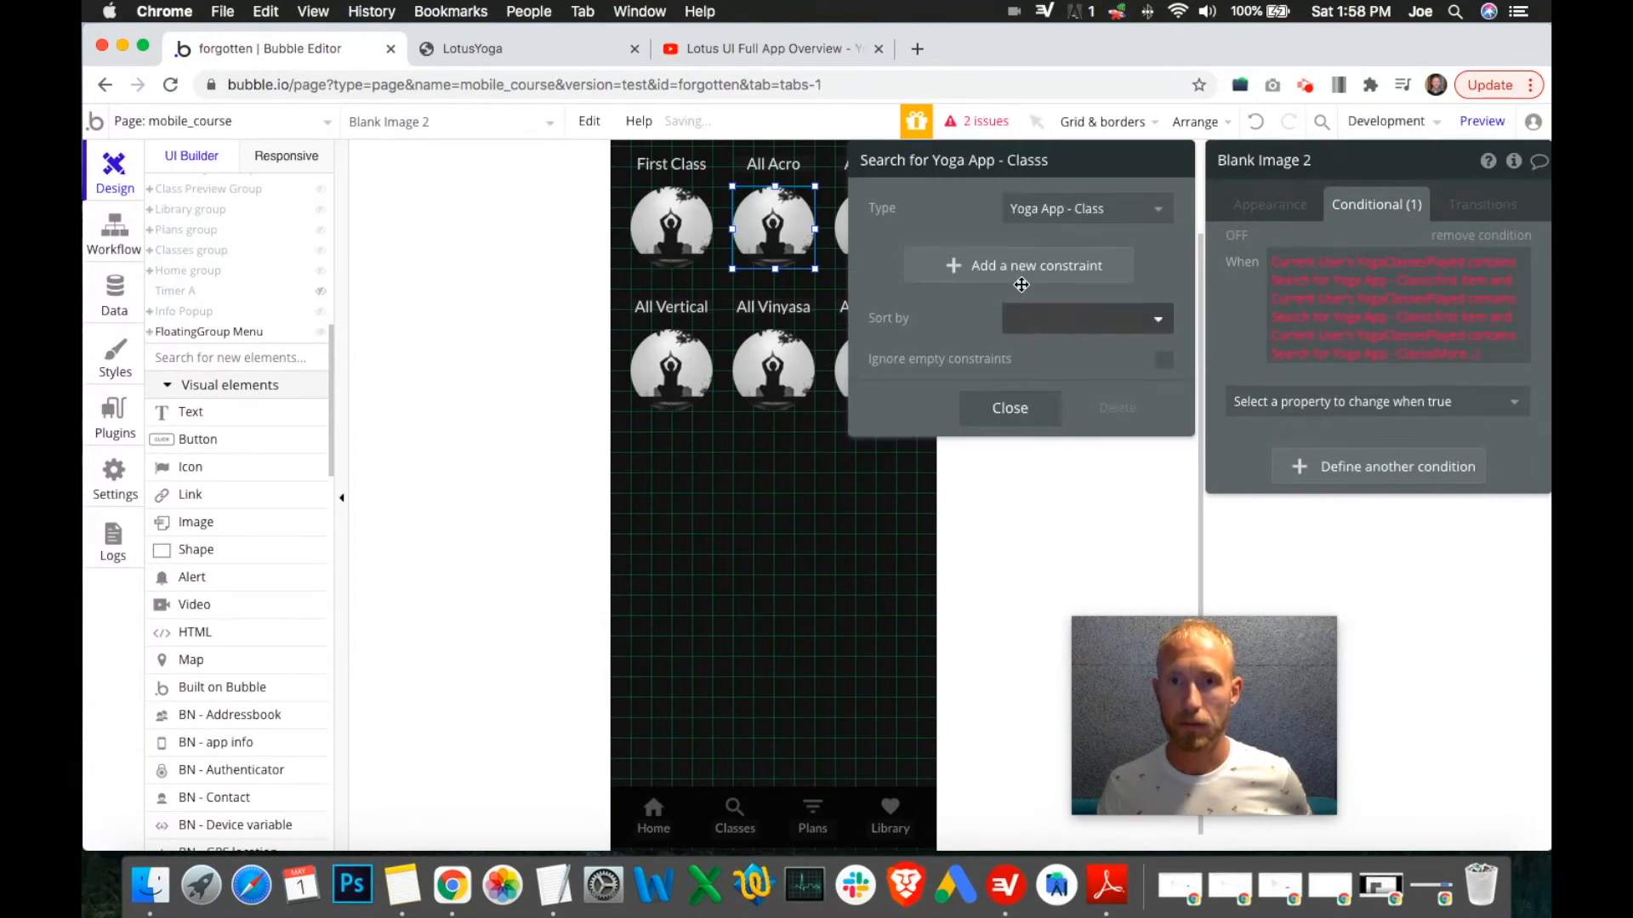
Add a constraint on the Title field with the = operator to the third class search.
{"action": "left_click", "coordinate": [912, 261]}
{"action": "left_click", "coordinate": [890, 256]}
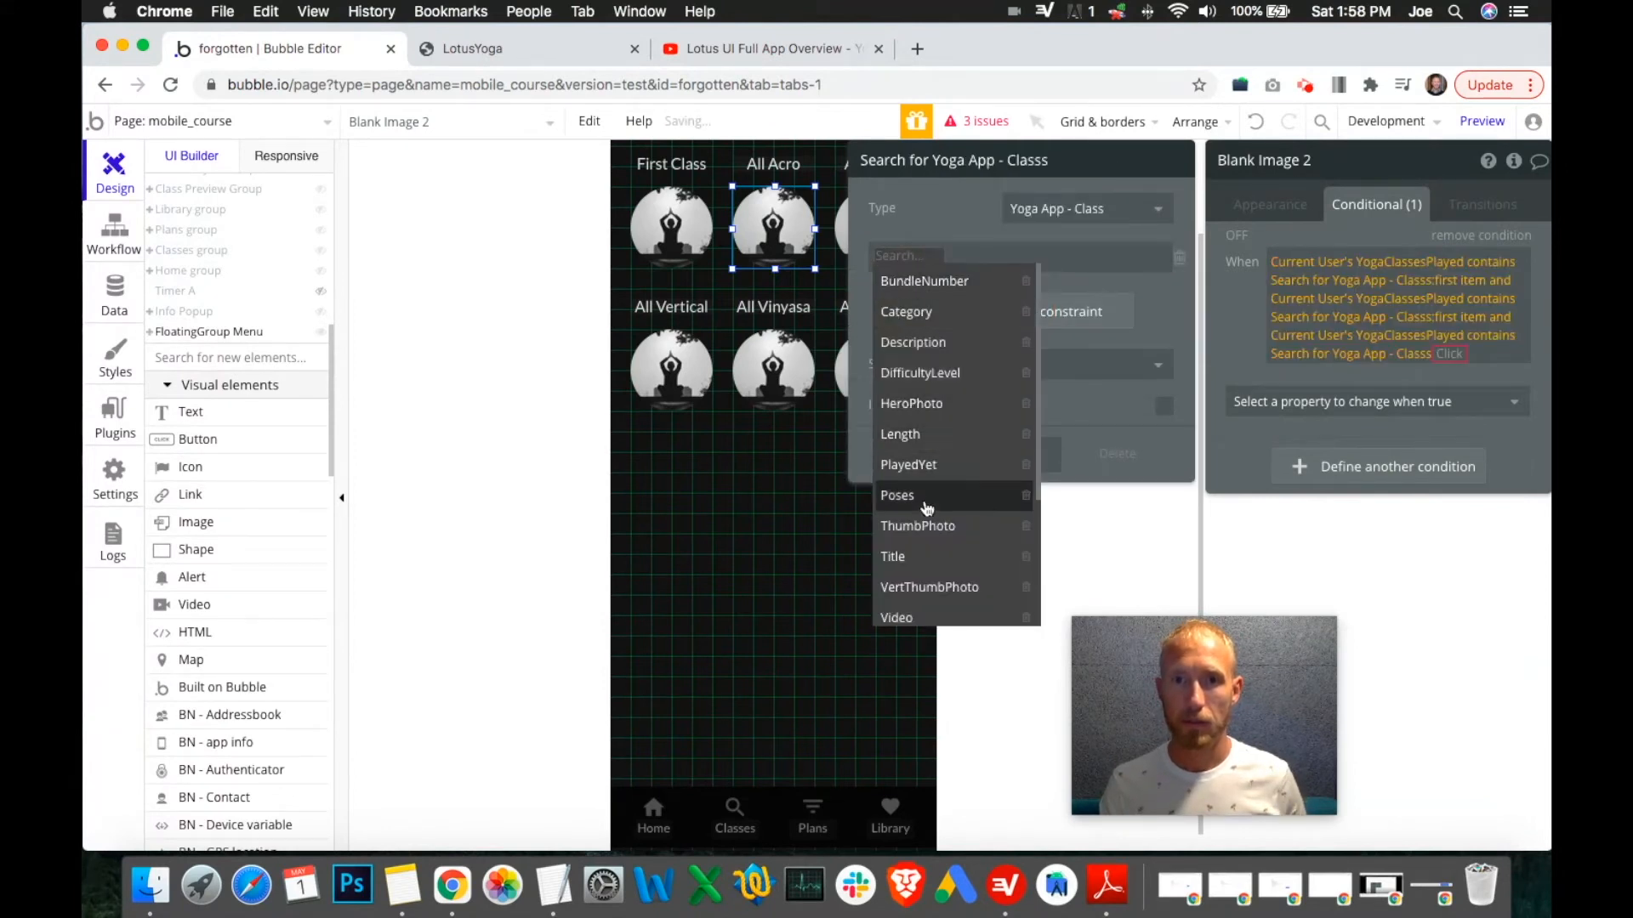
{"action": "left_click", "coordinate": [930, 557]}
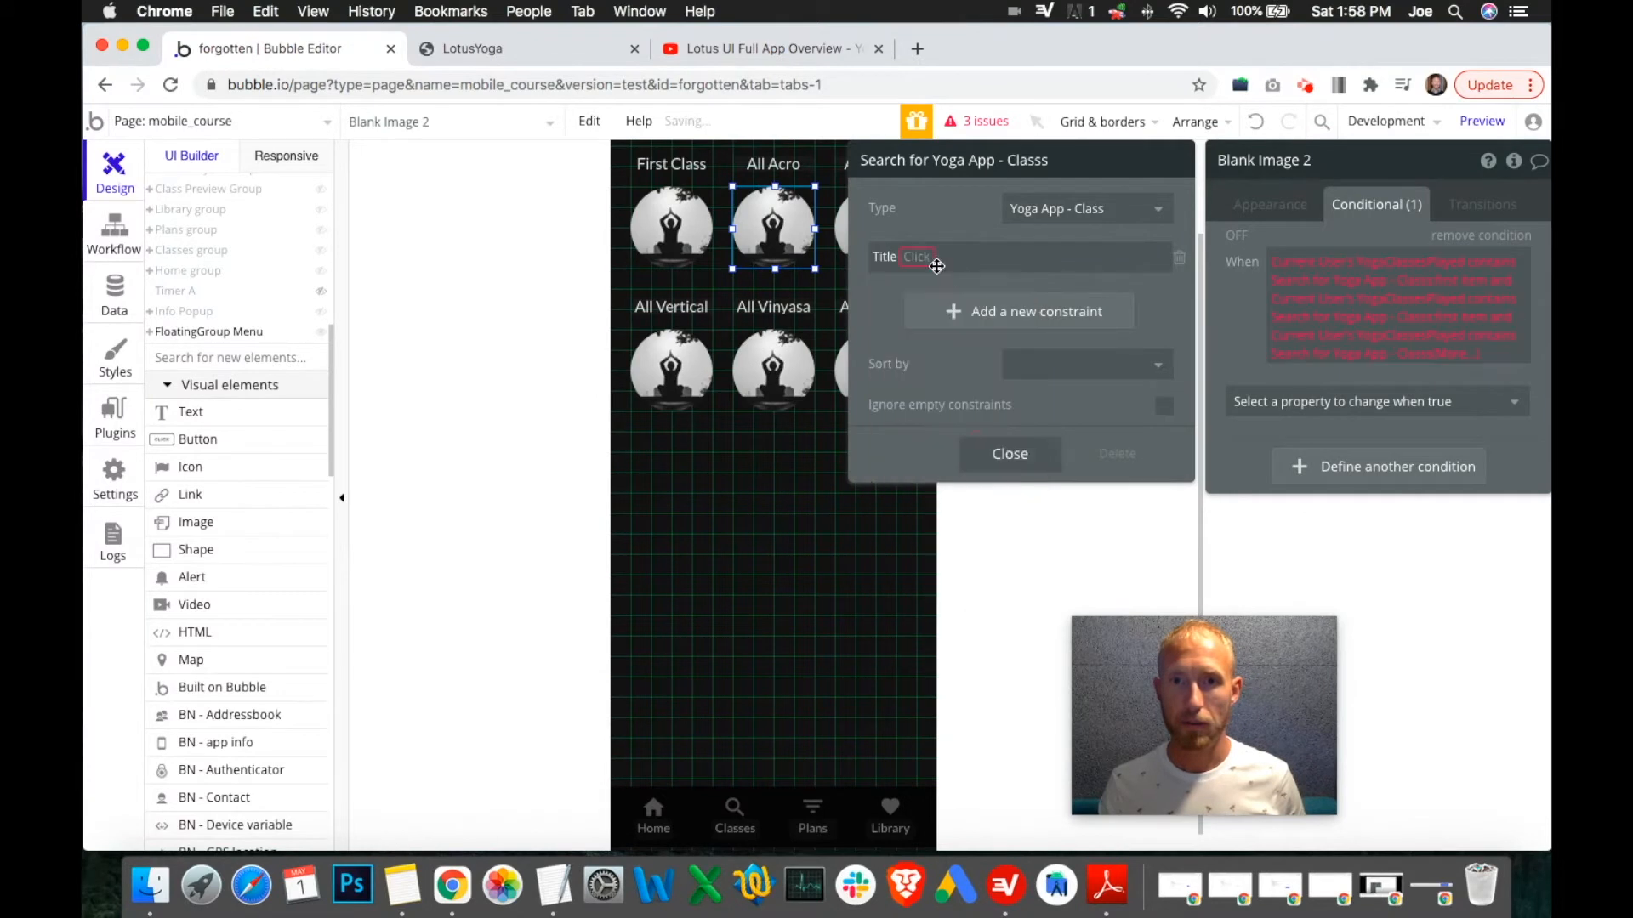
{"action": "left_click", "coordinate": [937, 264]}
{"action": "left_click", "coordinate": [973, 284]}
{"action": "left_click", "coordinate": [946, 257]}
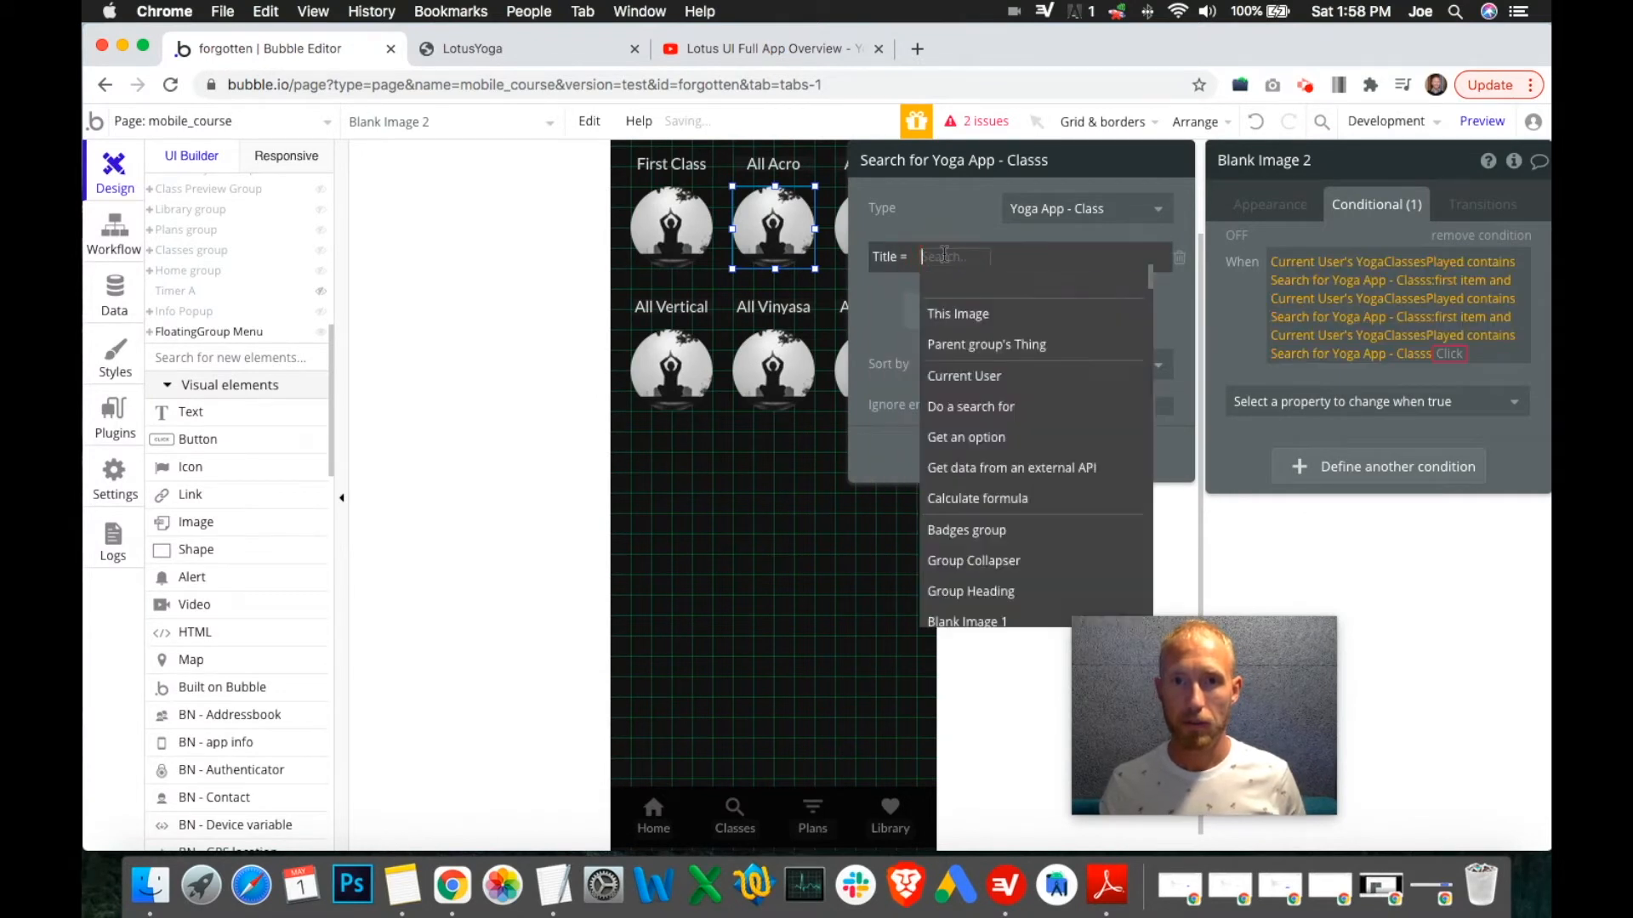
Set the third class search's Title constraint value to AcroYoga 3 and close the search settings.
{"action": "type", "text": "ClickAcroYoga 3"}
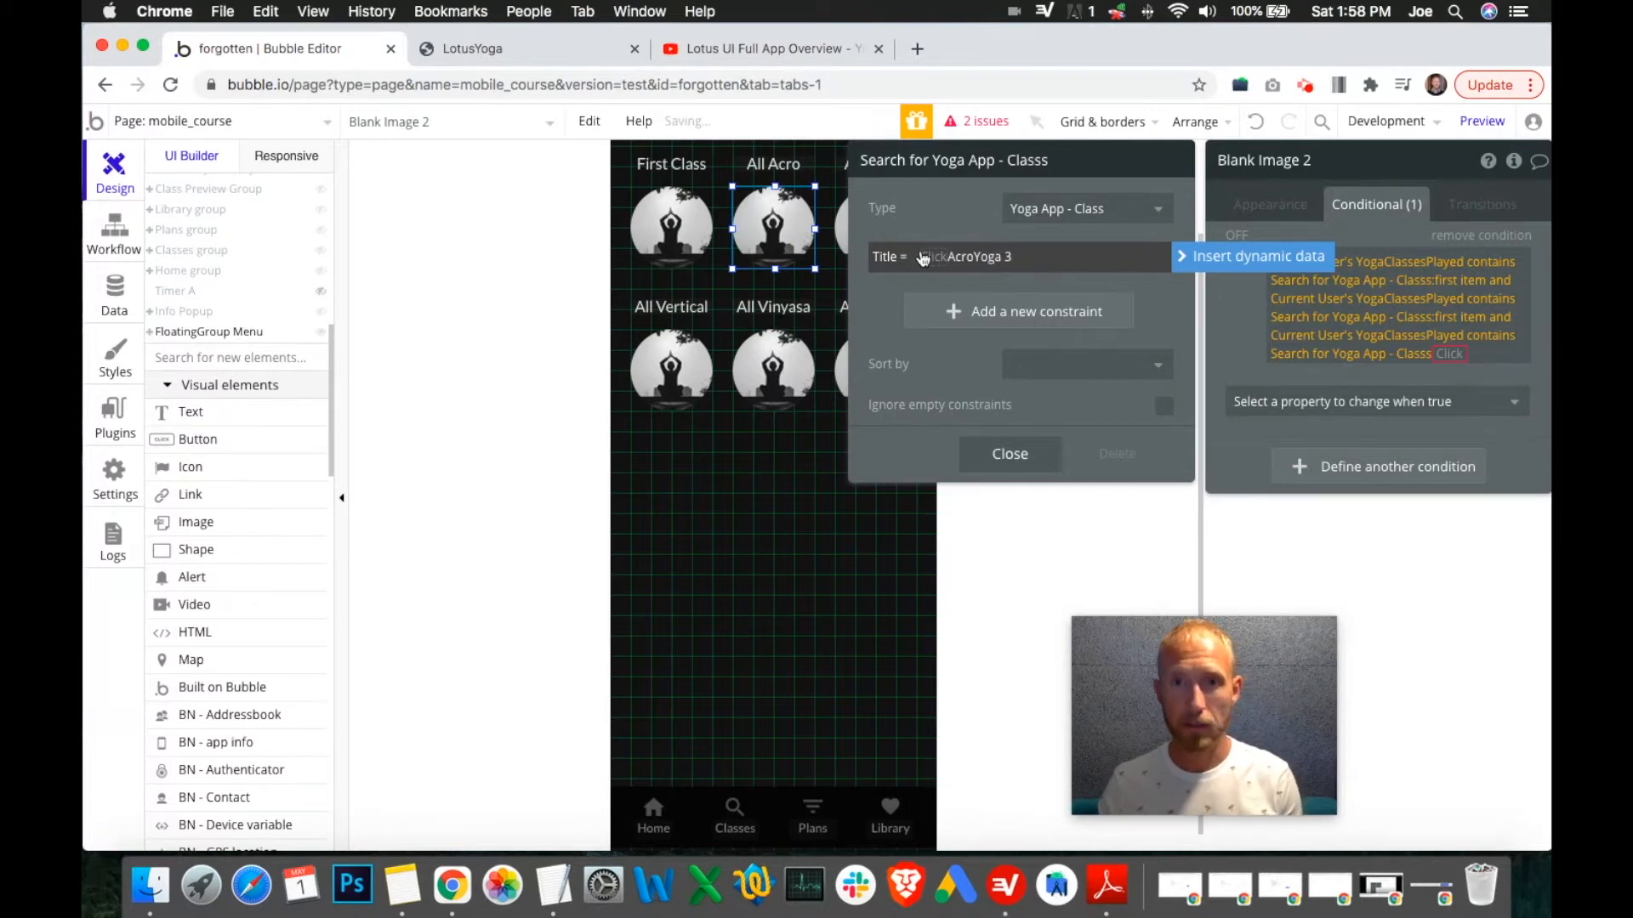
{"action": "key", "text": "BackSpace"}
{"action": "key", "text": "BackSpace"}
{"action": "key", "text": "BackSpace"}
{"action": "key", "text": "BackSpace"}
{"action": "key", "text": "BackSpace"}
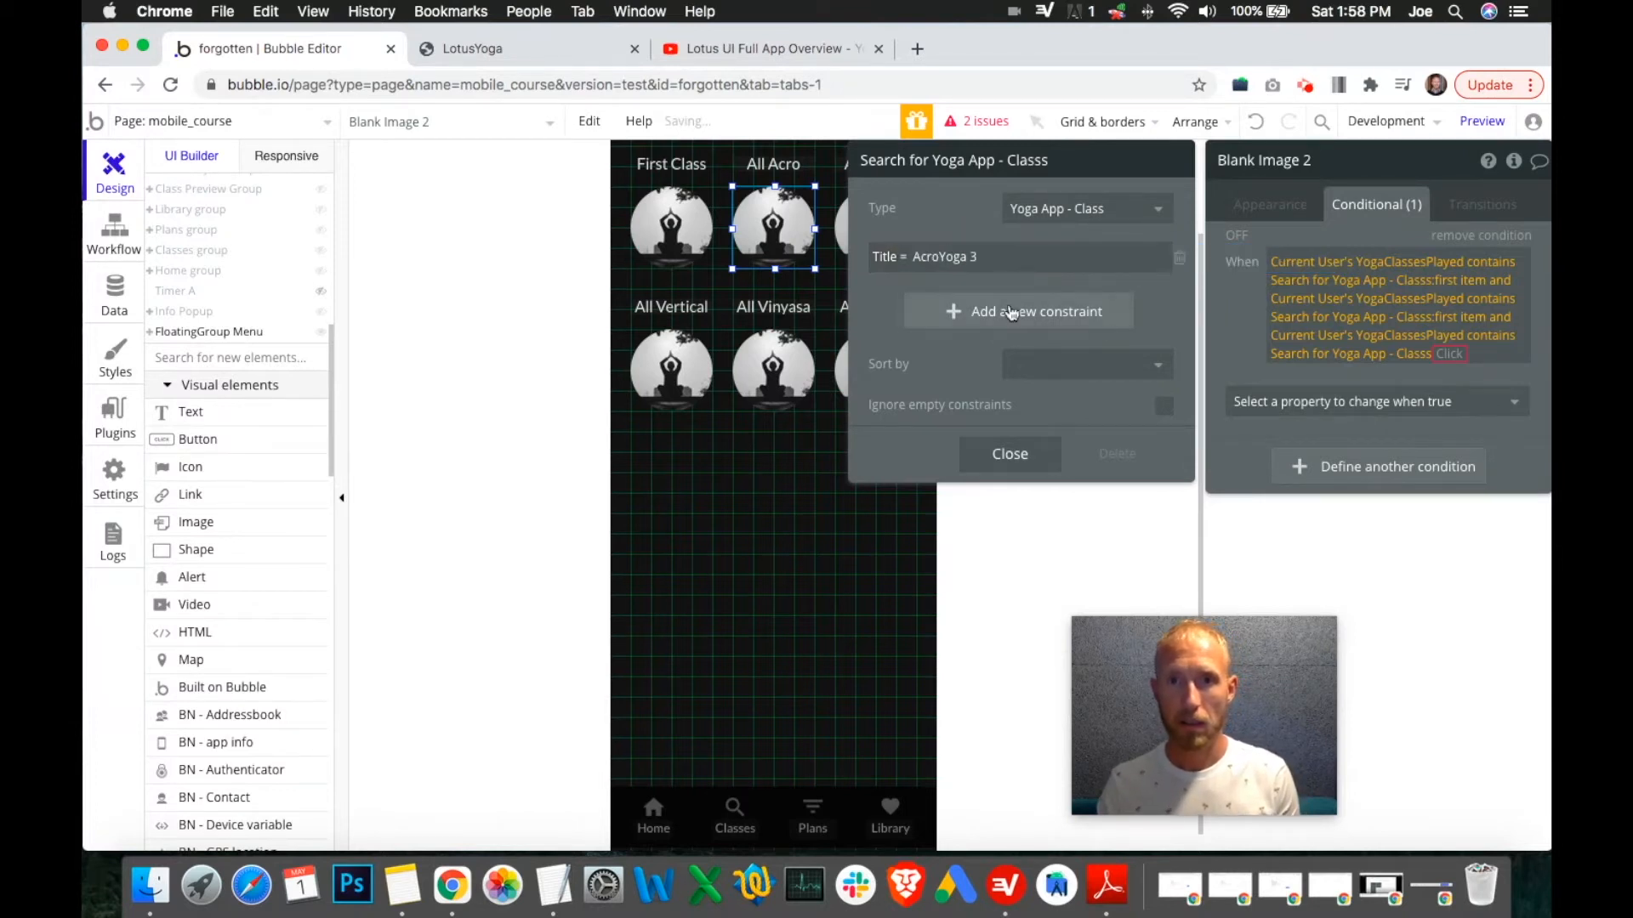
{"action": "left_click", "coordinate": [1036, 466]}
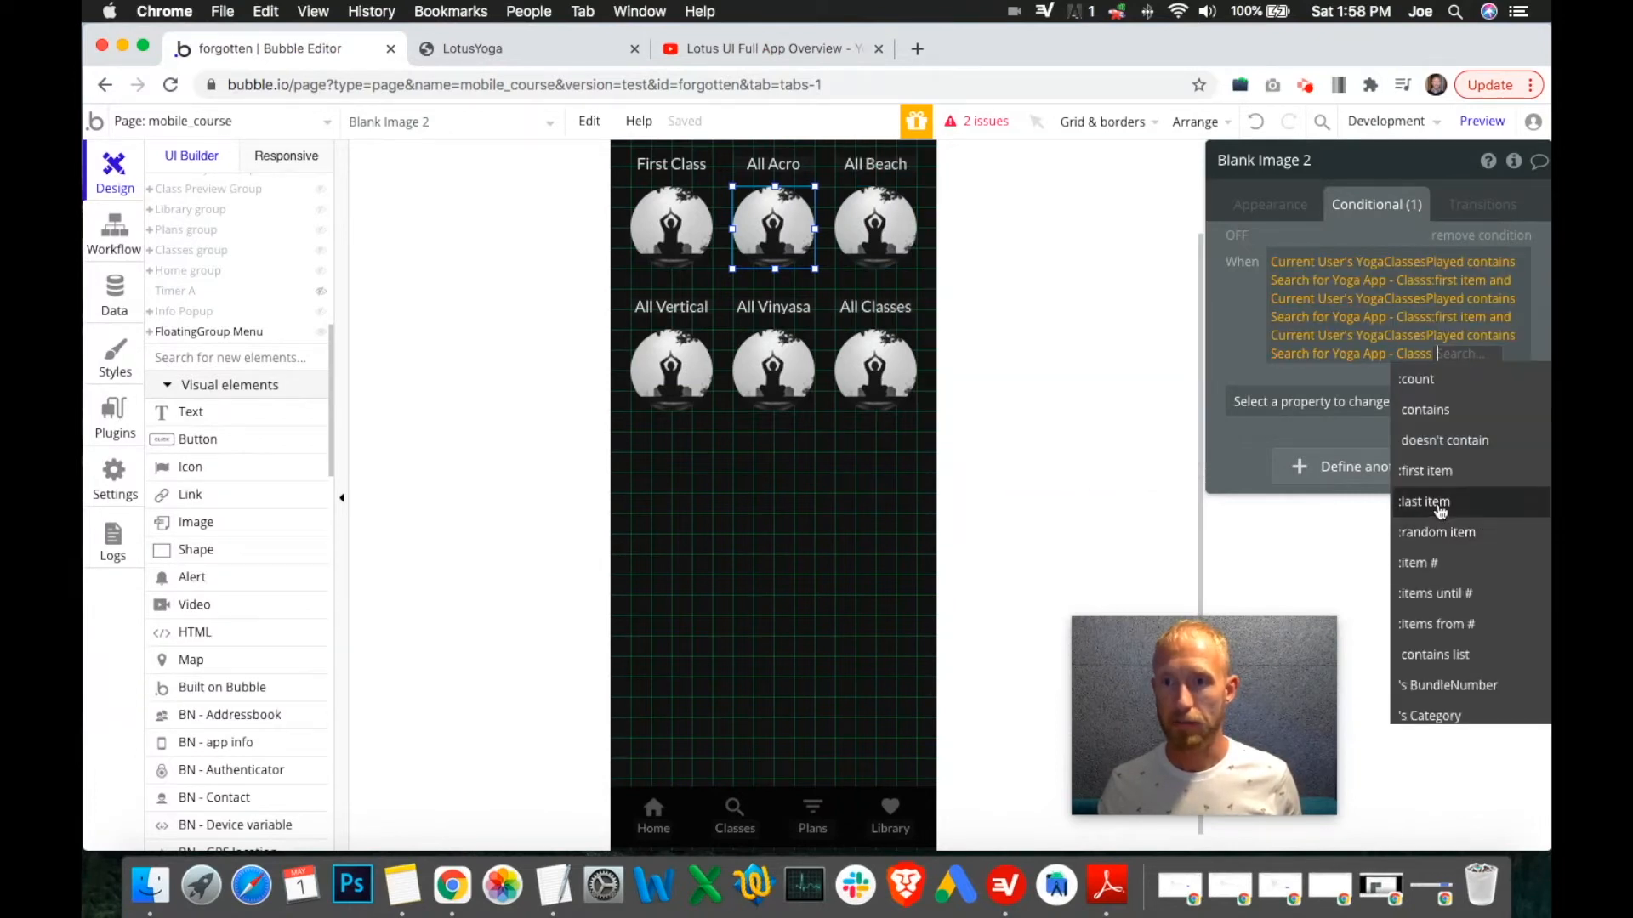
Append :first item to the third class search and start a fourth clause: and Current User's YogaClassesPlayed contains.
{"action": "left_click", "coordinate": [1416, 471]}
{"action": "left_click", "coordinate": [1307, 371]}
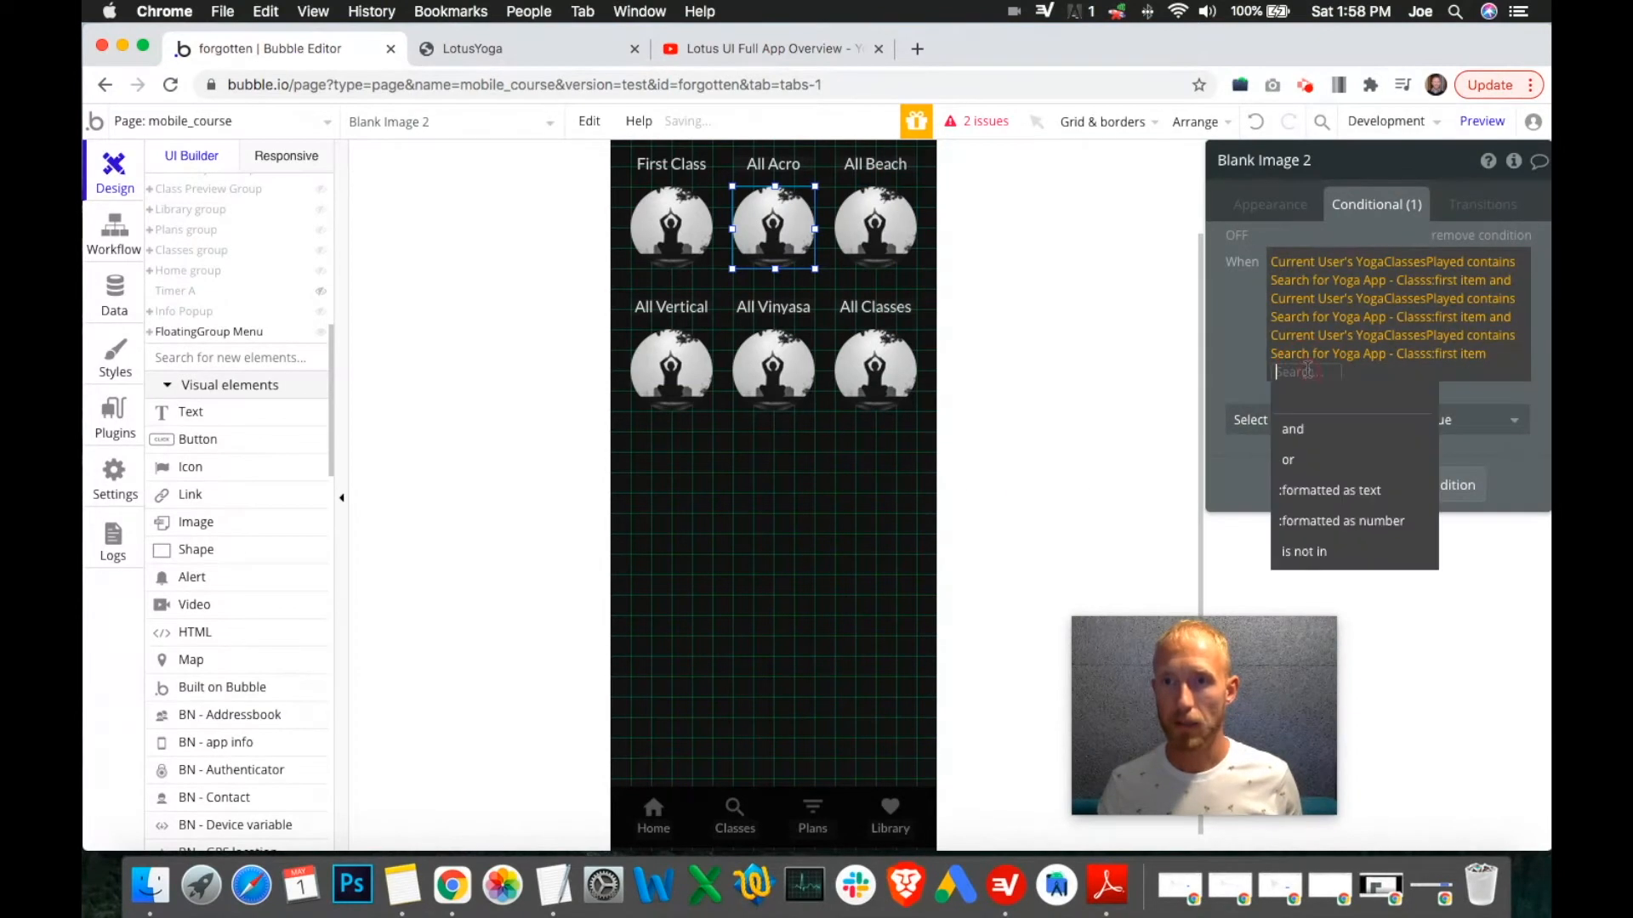
{"action": "left_click", "coordinate": [1292, 428]}
{"action": "left_click", "coordinate": [1294, 372]}
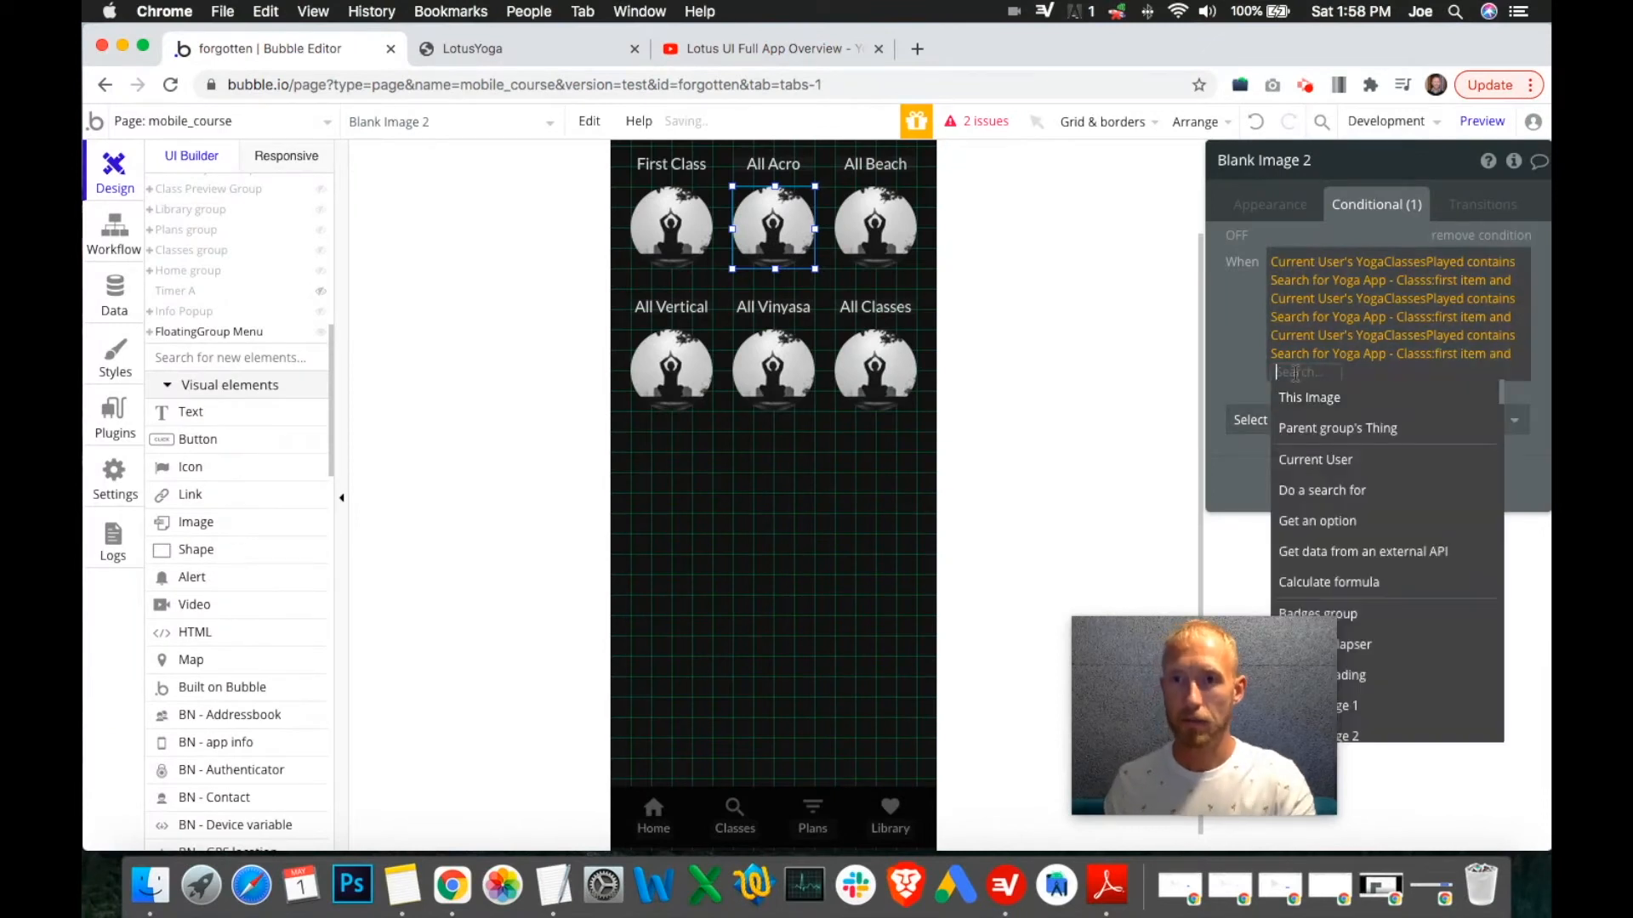
{"action": "left_click", "coordinate": [1339, 462]}
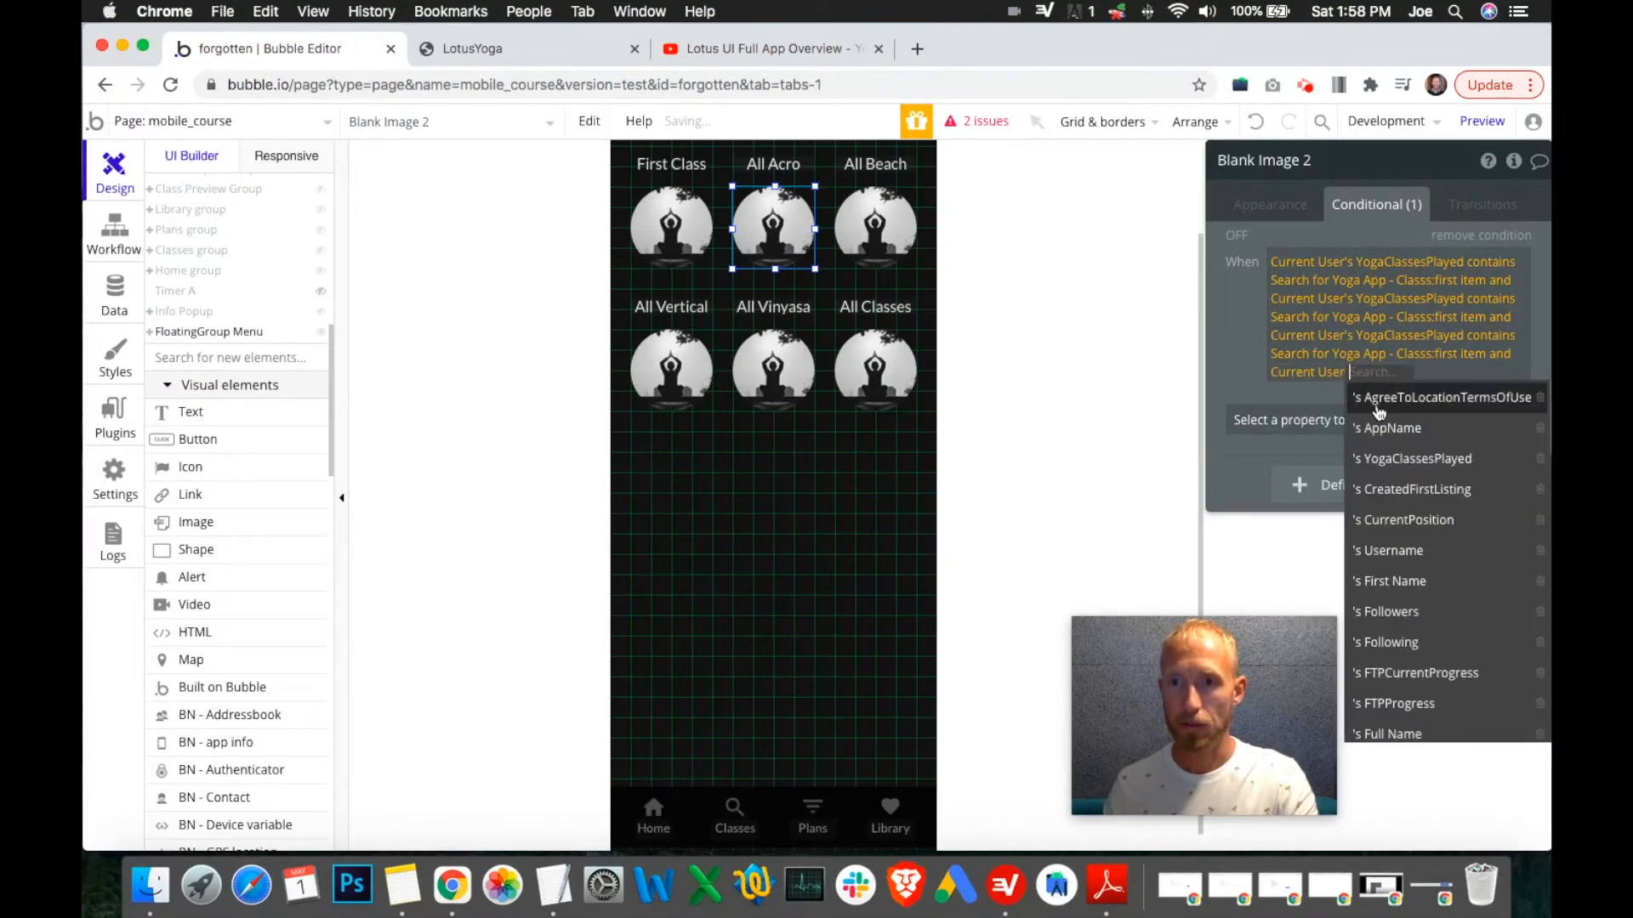
{"action": "left_click", "coordinate": [1403, 458]}
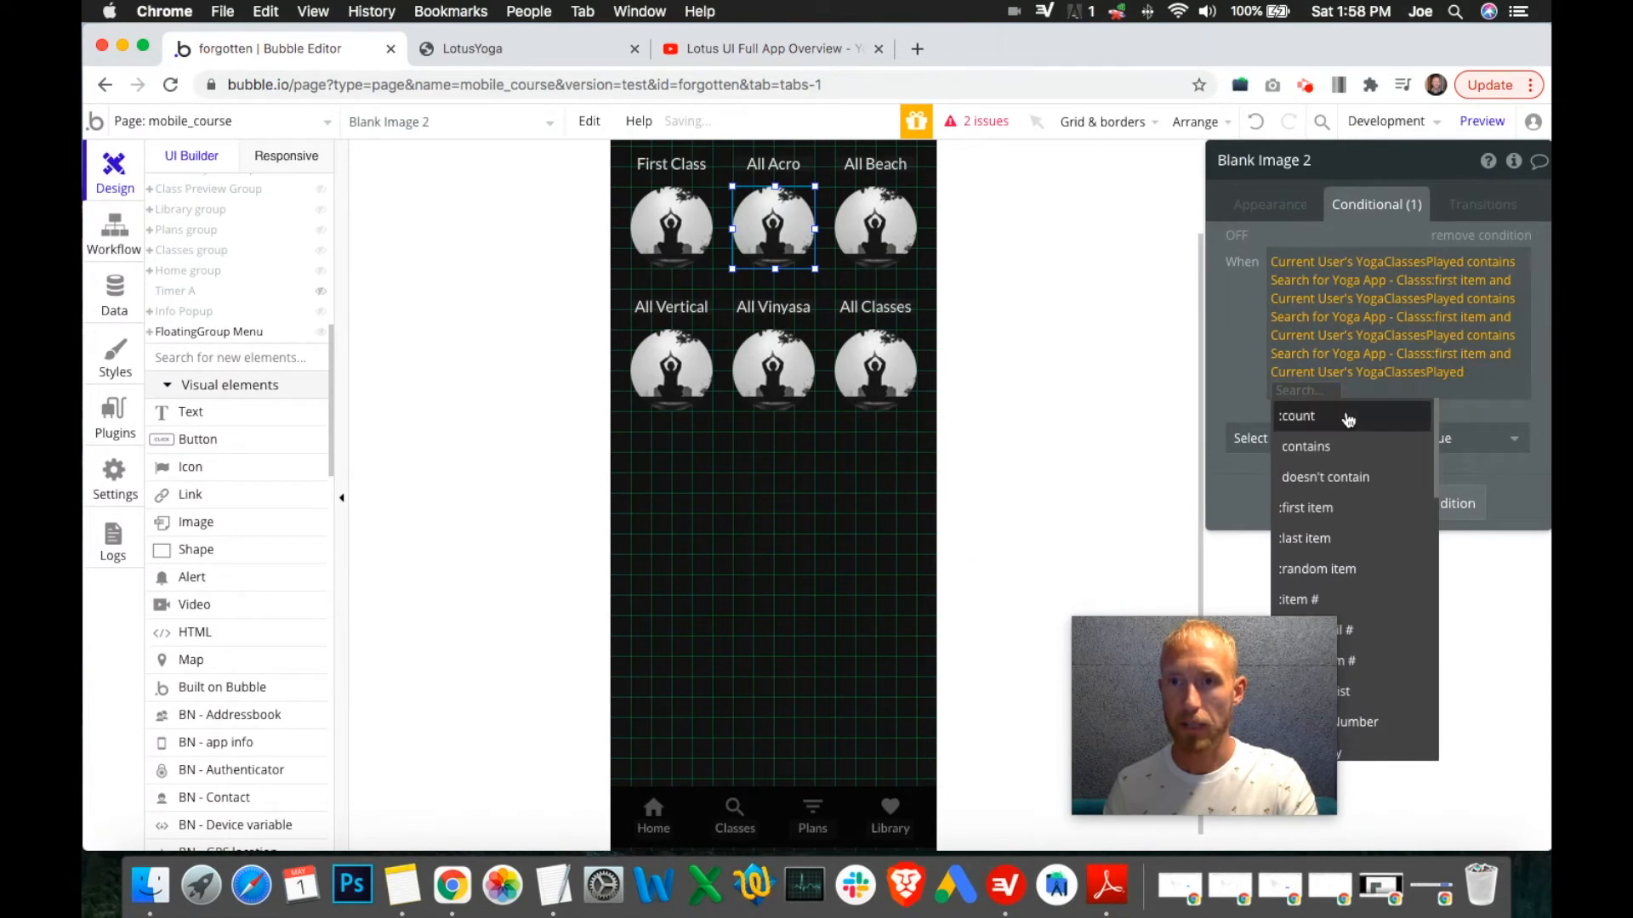
{"action": "left_click", "coordinate": [1357, 447]}
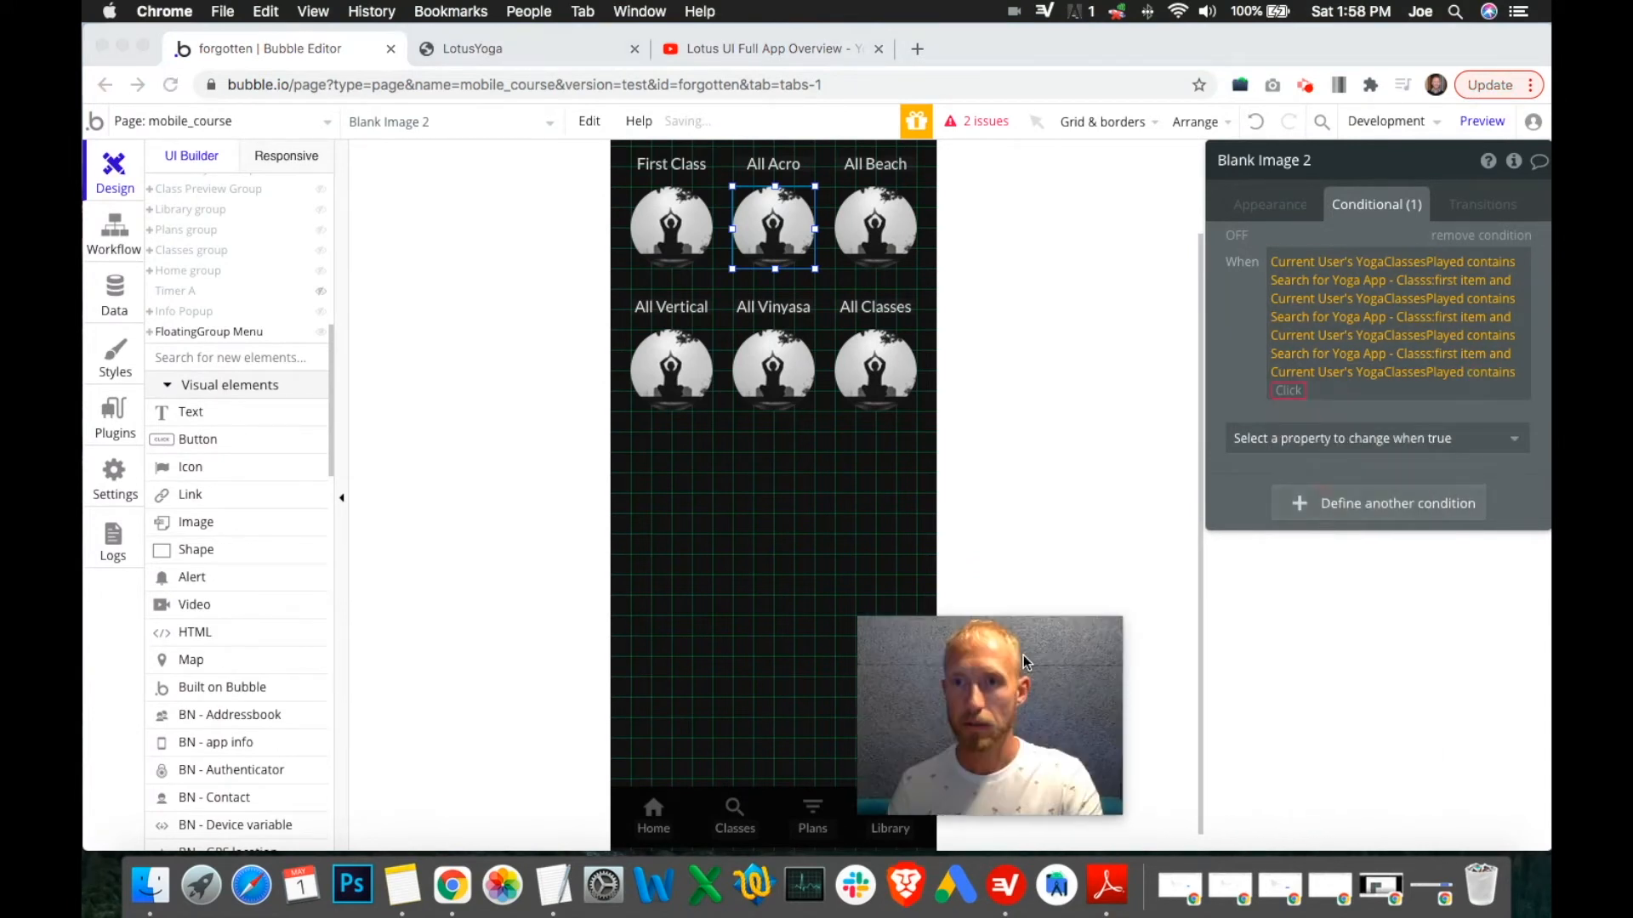
Use a search for Yoga App - Class as the fourth clause's contains value.
{"action": "left_click", "coordinate": [1288, 390]}
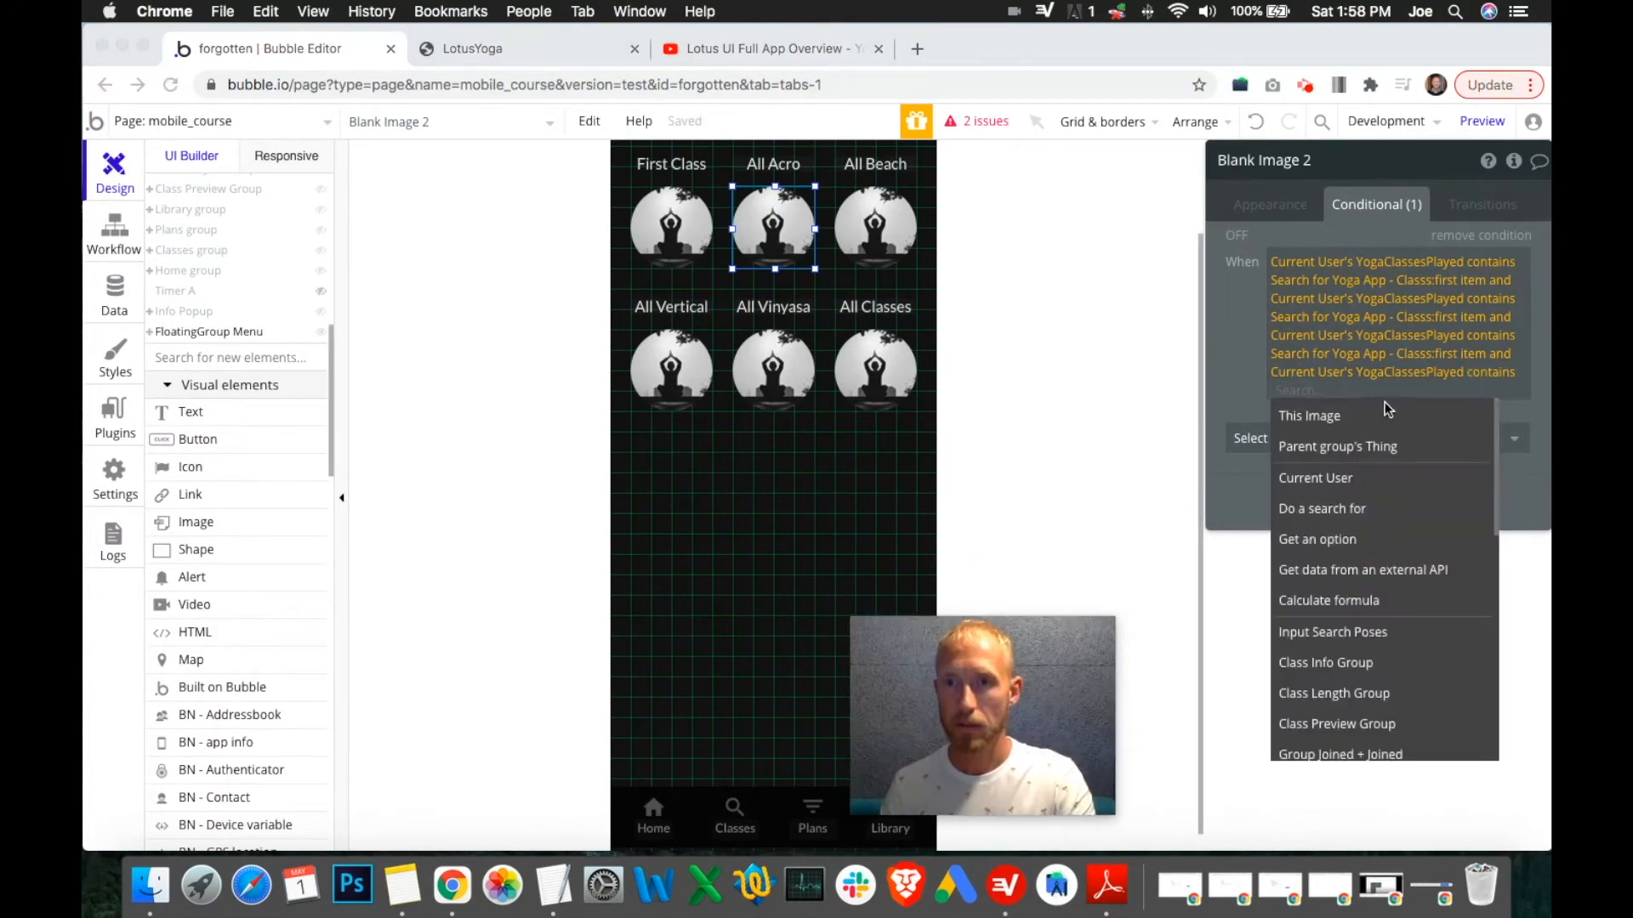
{"action": "left_click", "coordinate": [1309, 510]}
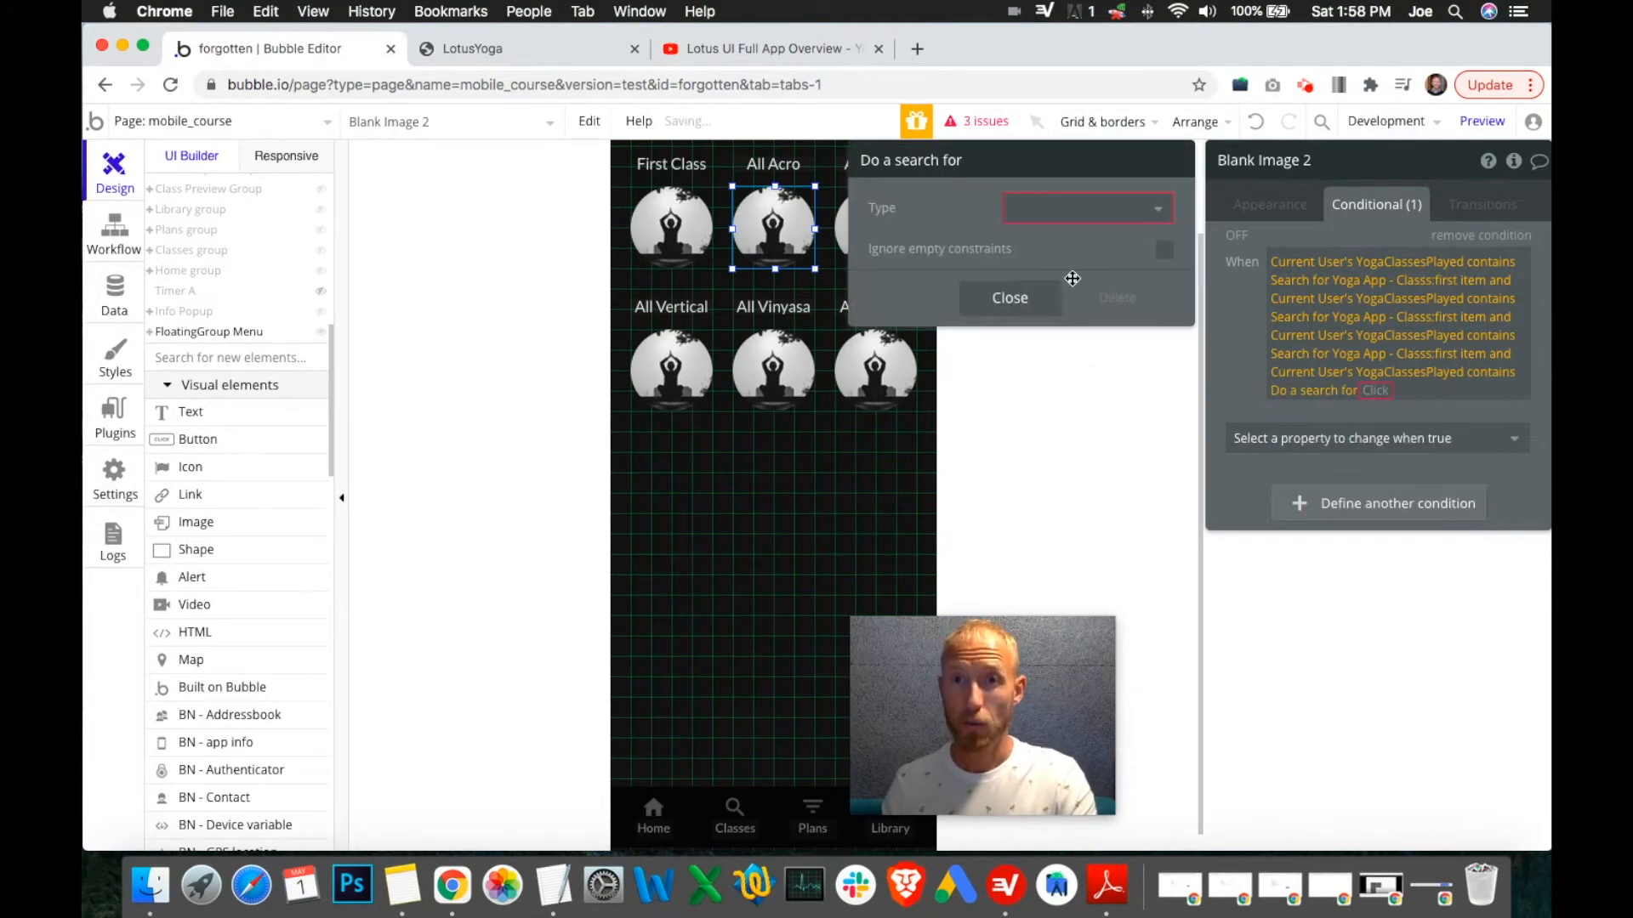
{"action": "left_click", "coordinate": [1082, 213]}
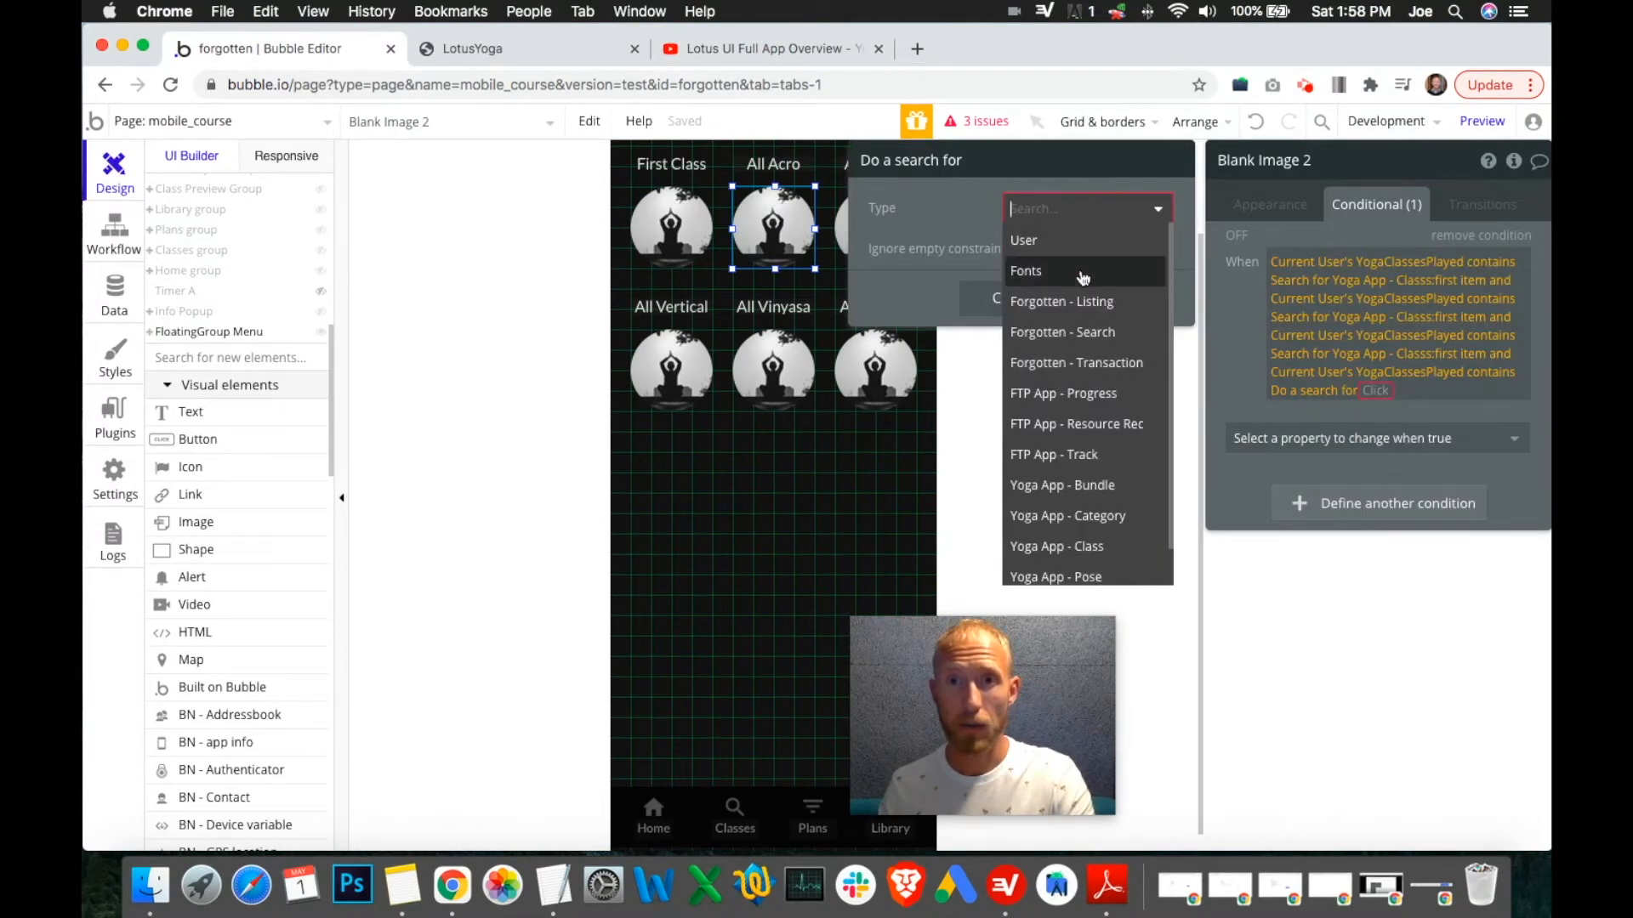
{"action": "left_click", "coordinate": [1081, 549]}
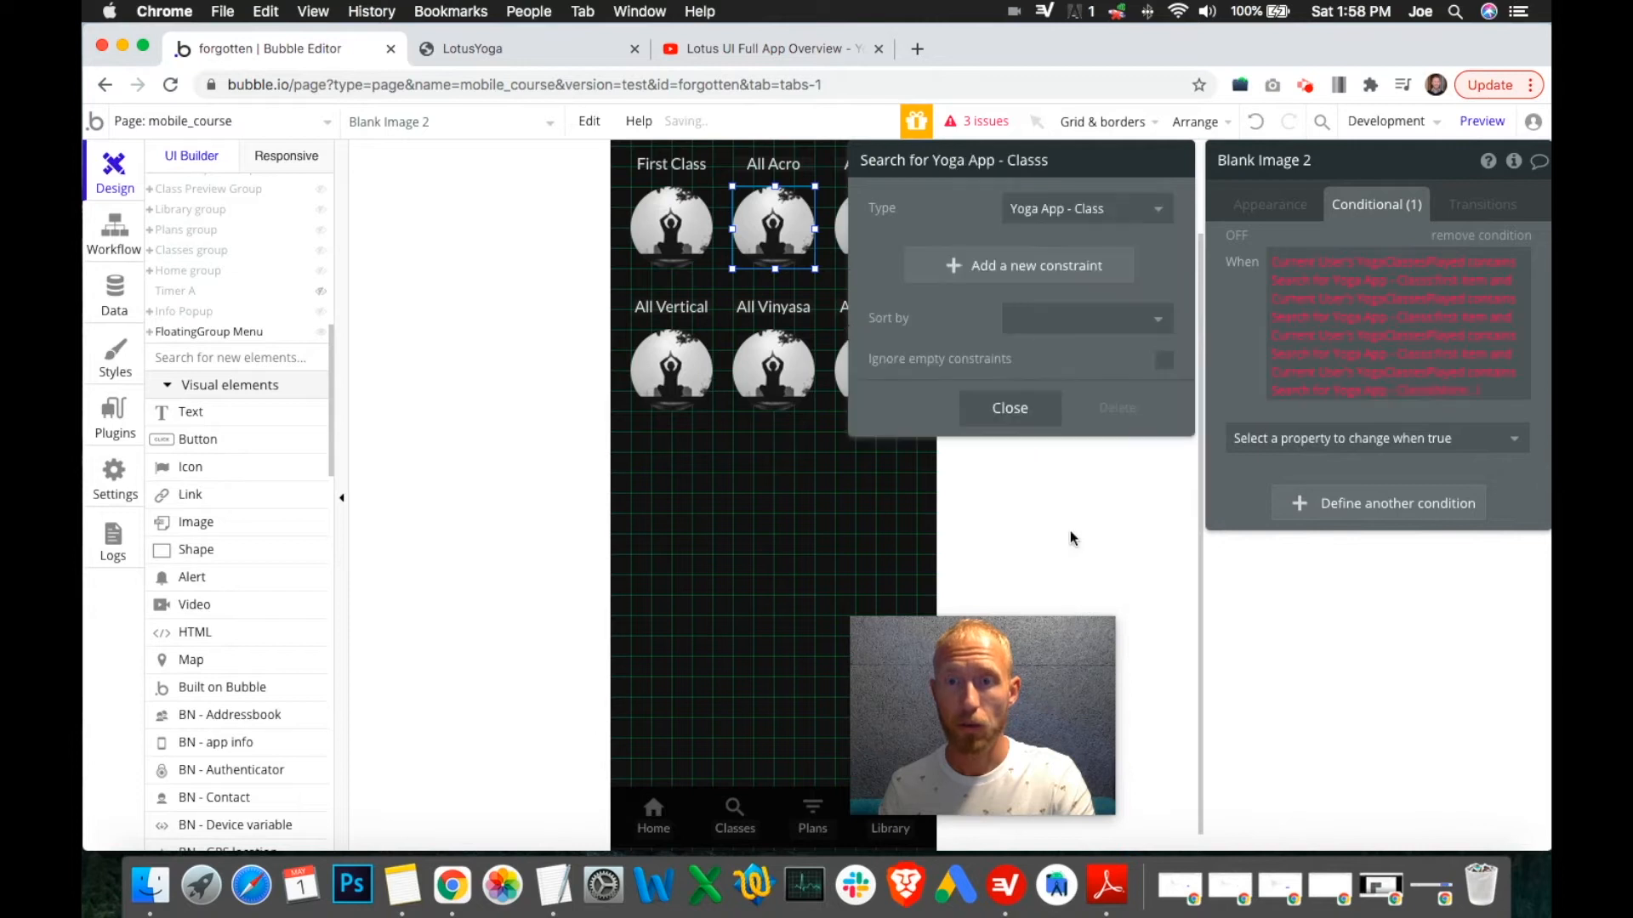
Constrain the fourth class search to Title = AcroYoga 4 and close its settings.
{"action": "left_click", "coordinate": [1034, 267]}
{"action": "left_click", "coordinate": [977, 265]}
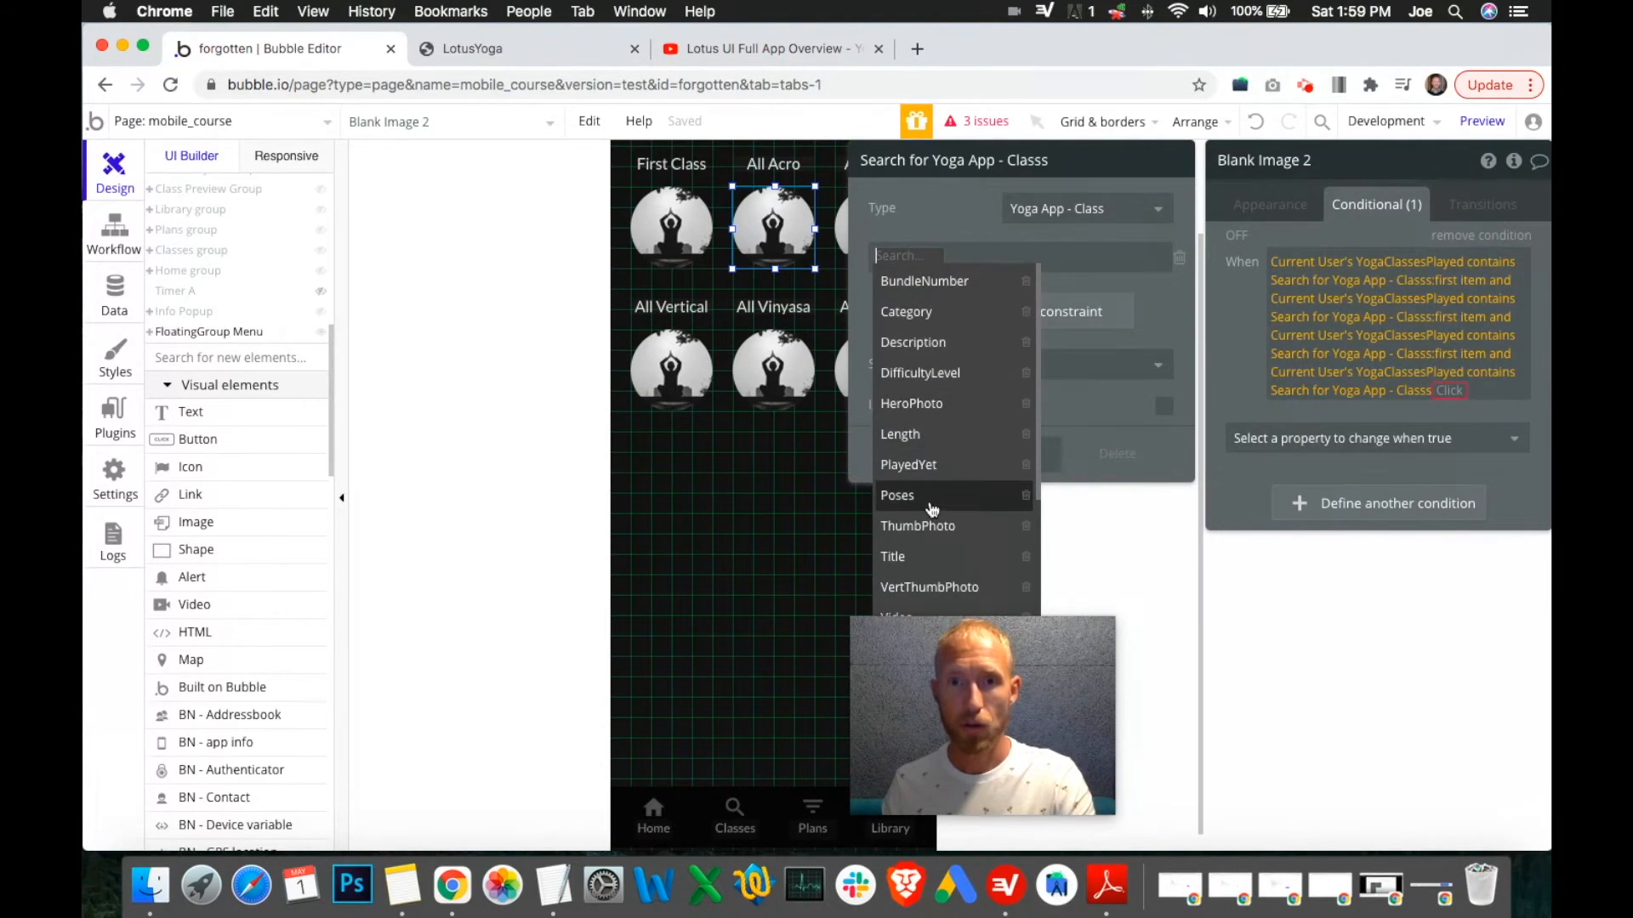
{"action": "left_click", "coordinate": [922, 556]}
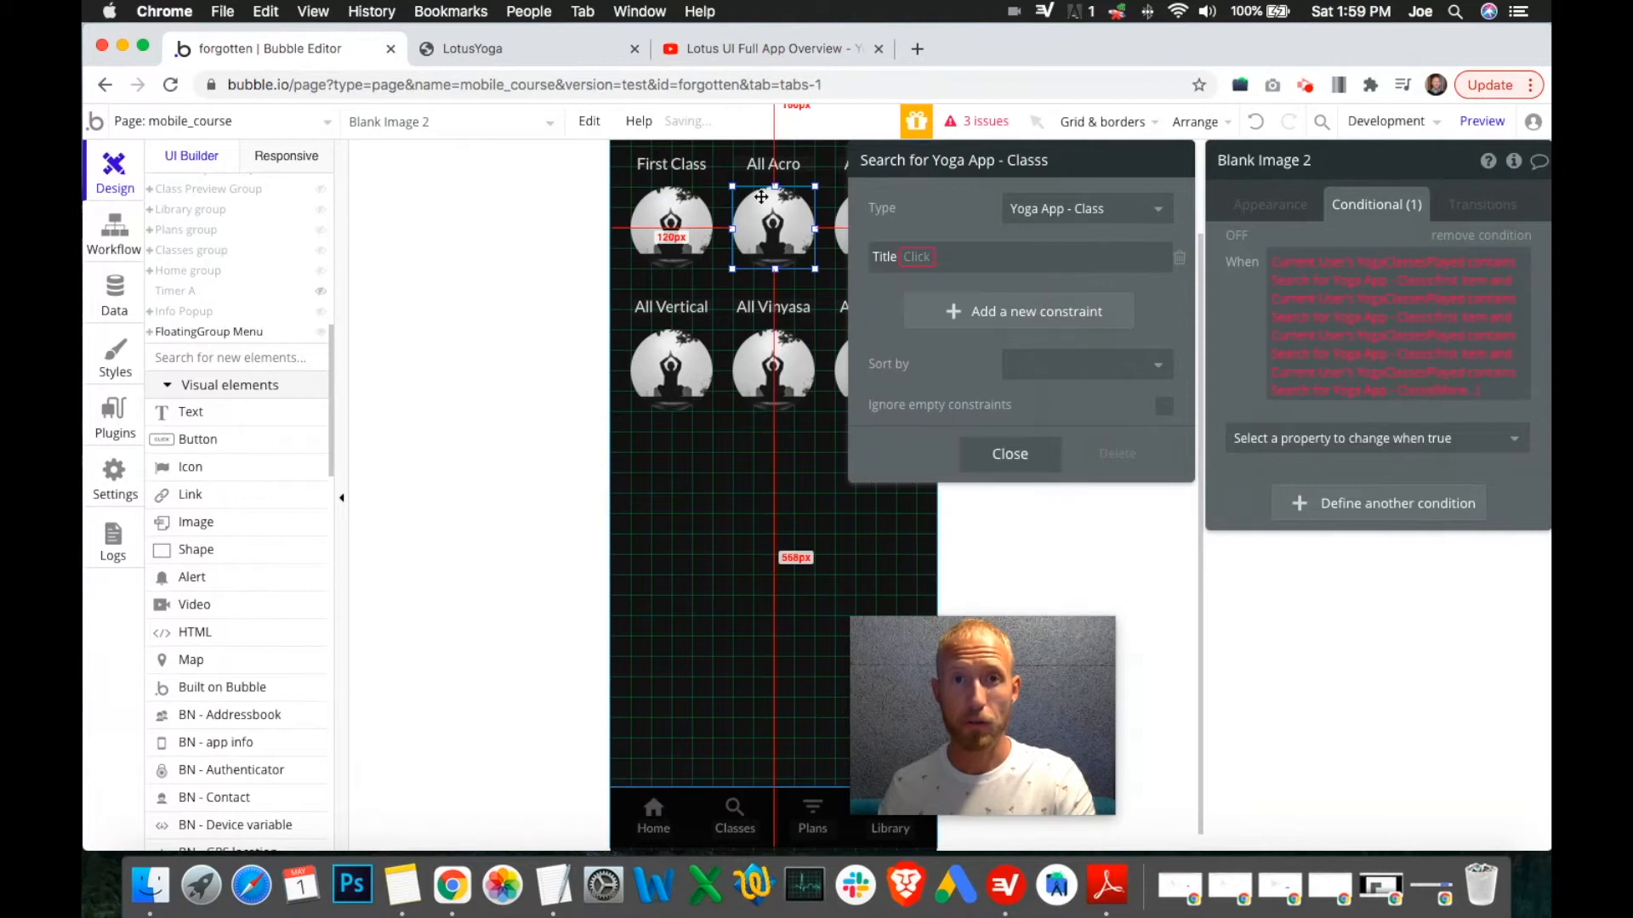
{"action": "left_click", "coordinate": [916, 257]}
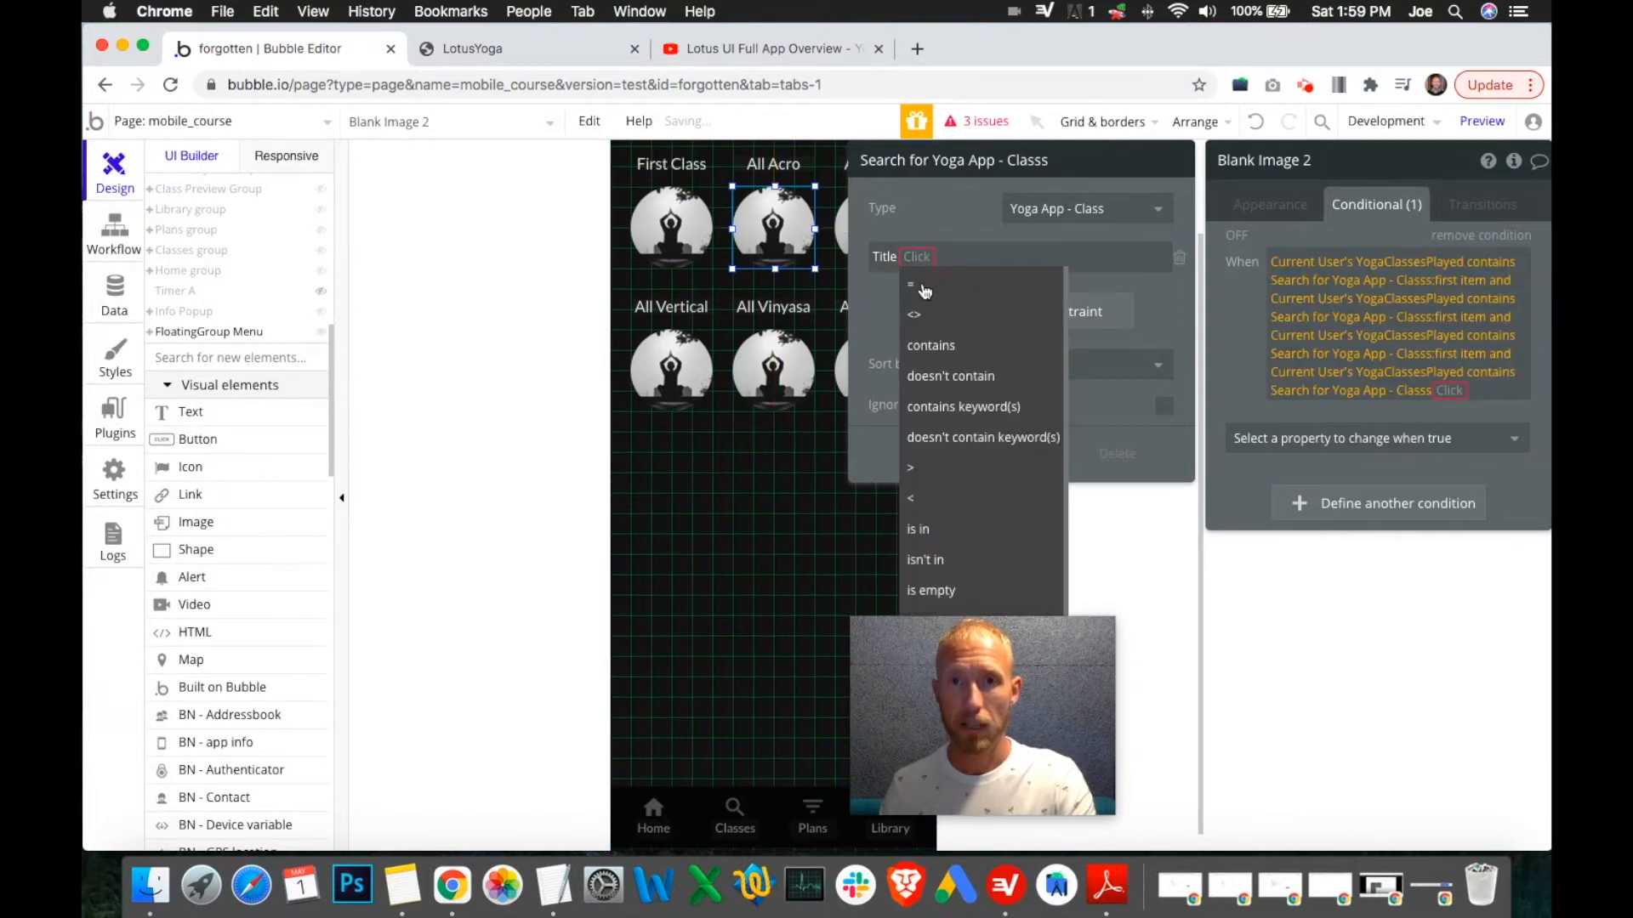
{"action": "left_click", "coordinate": [914, 286]}
{"action": "left_click", "coordinate": [938, 252]}
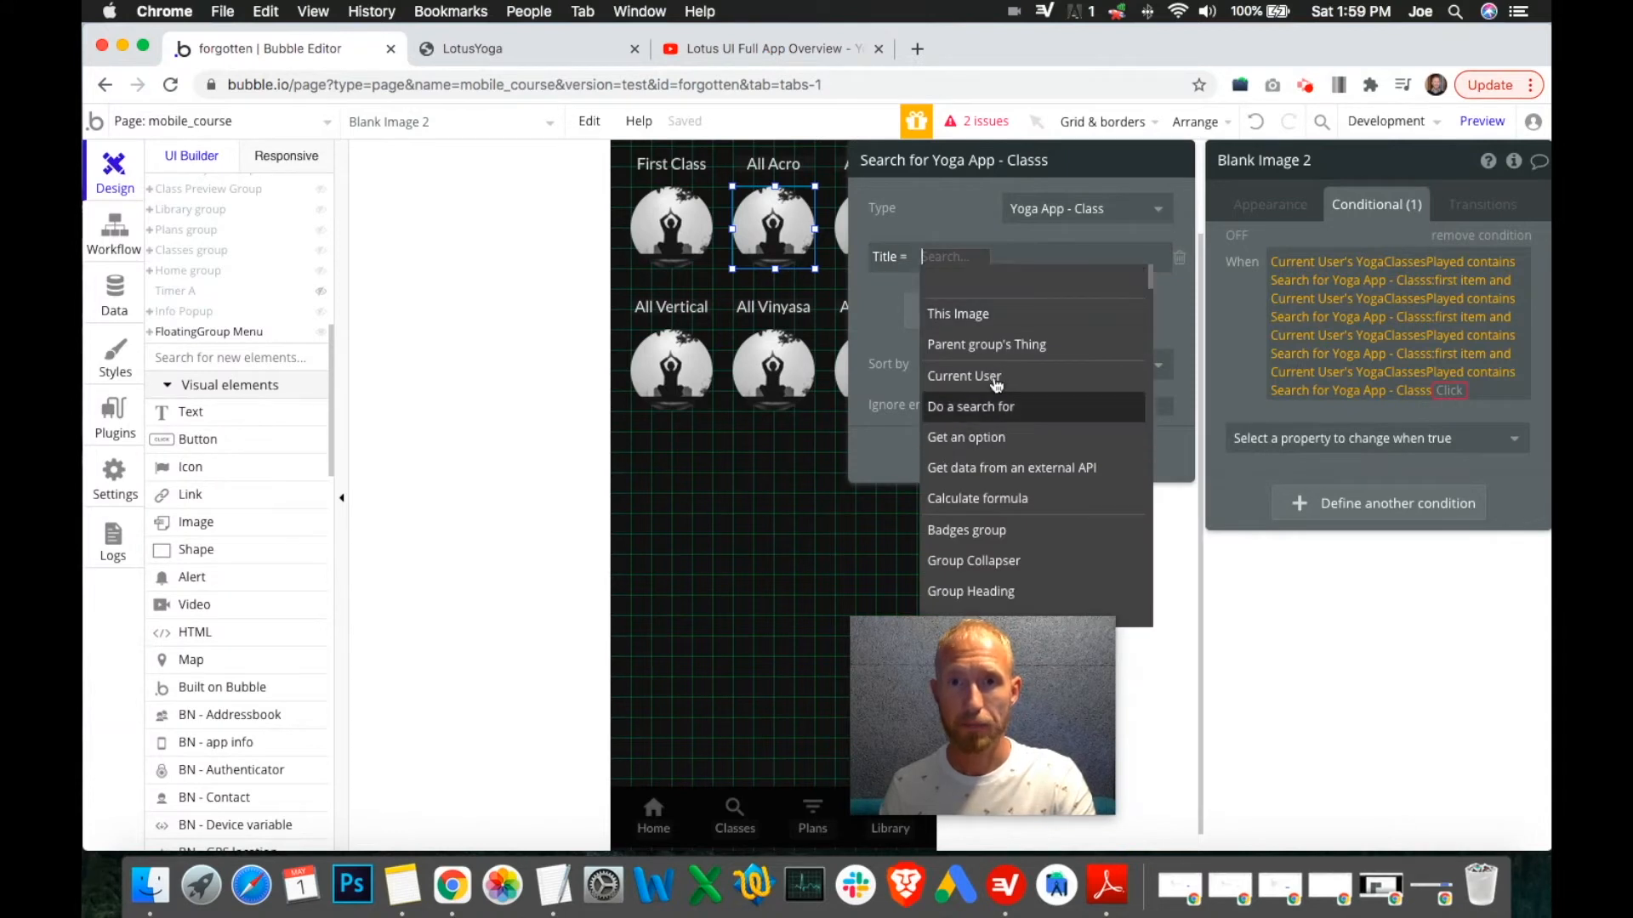
{"action": "type", "text": "ClickAcroYoga 4"}
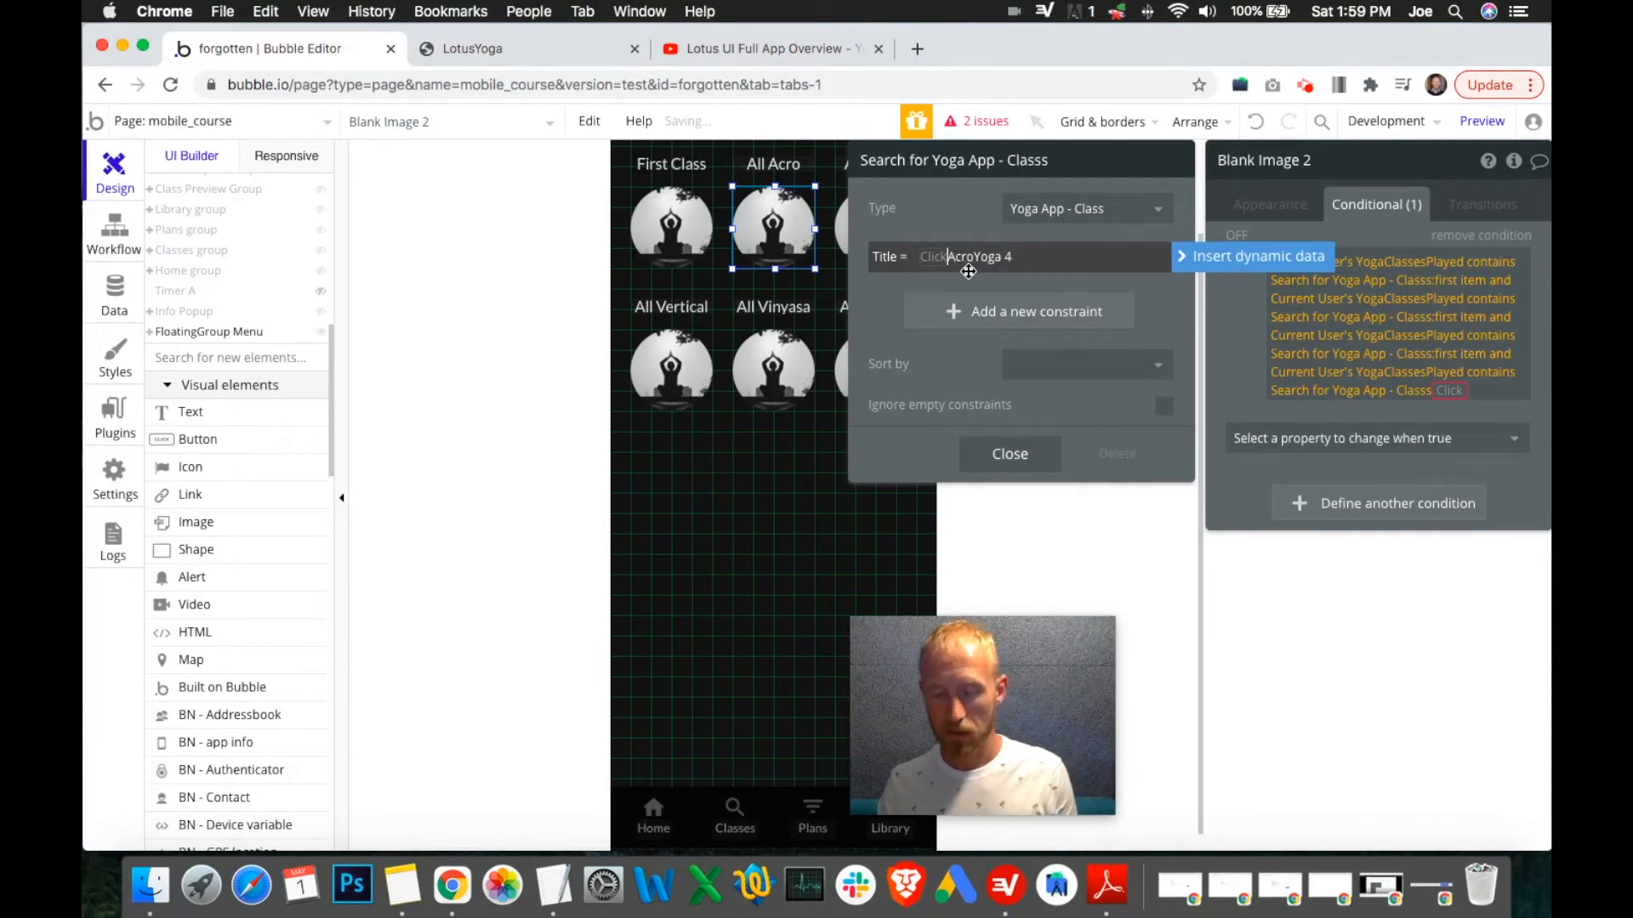
{"action": "left_click", "coordinate": [875, 298]}
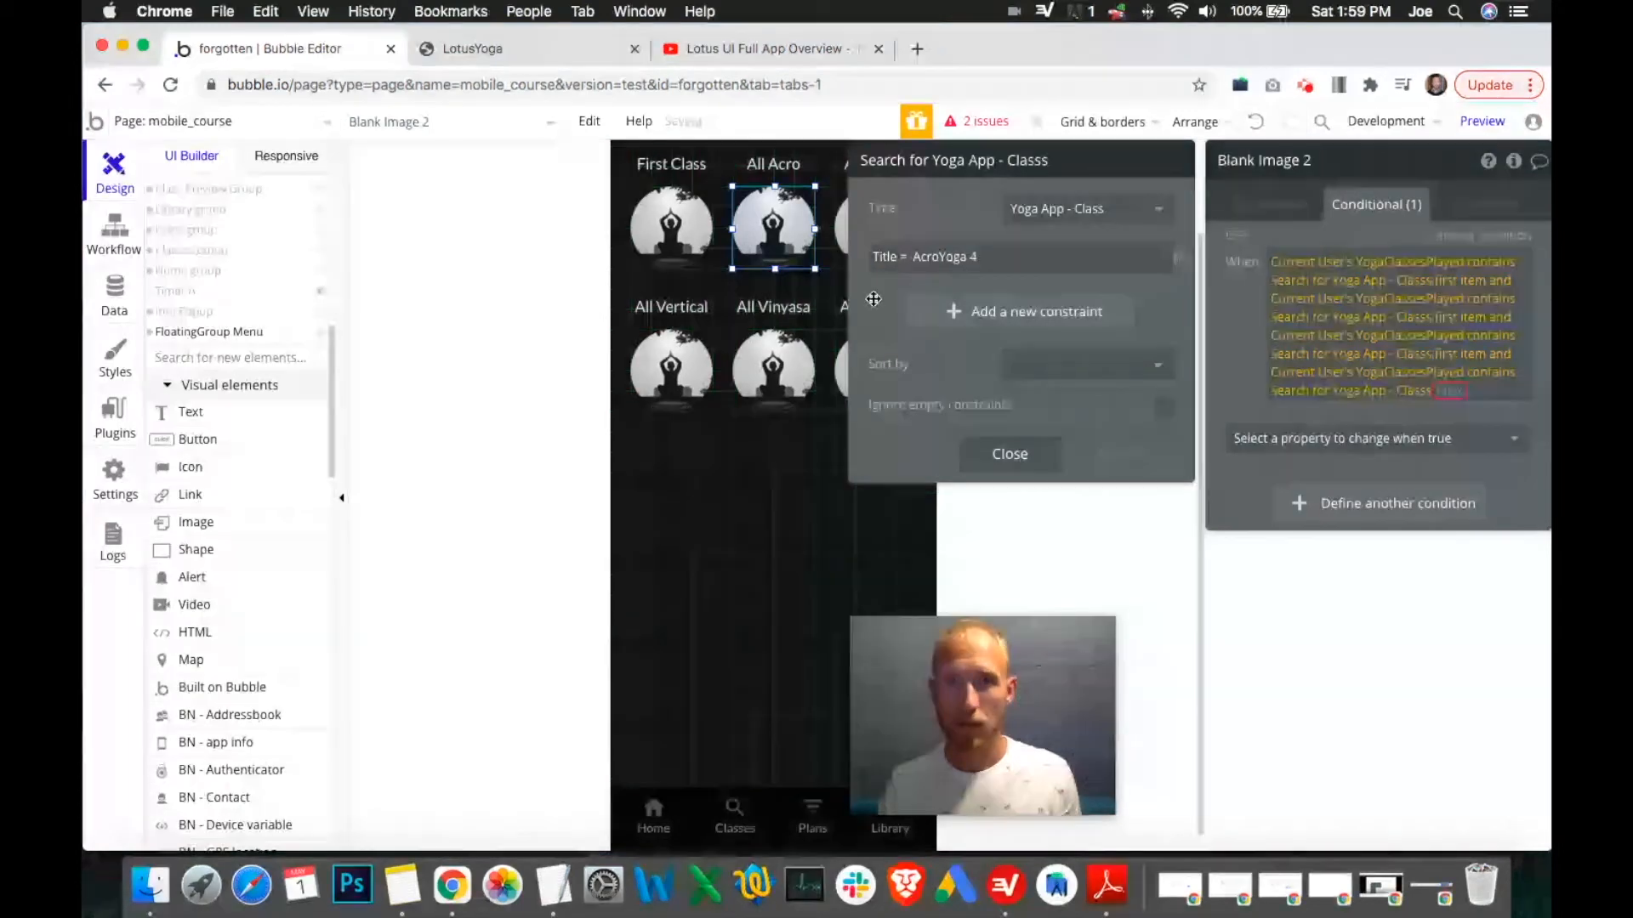
{"action": "left_click", "coordinate": [1010, 455]}
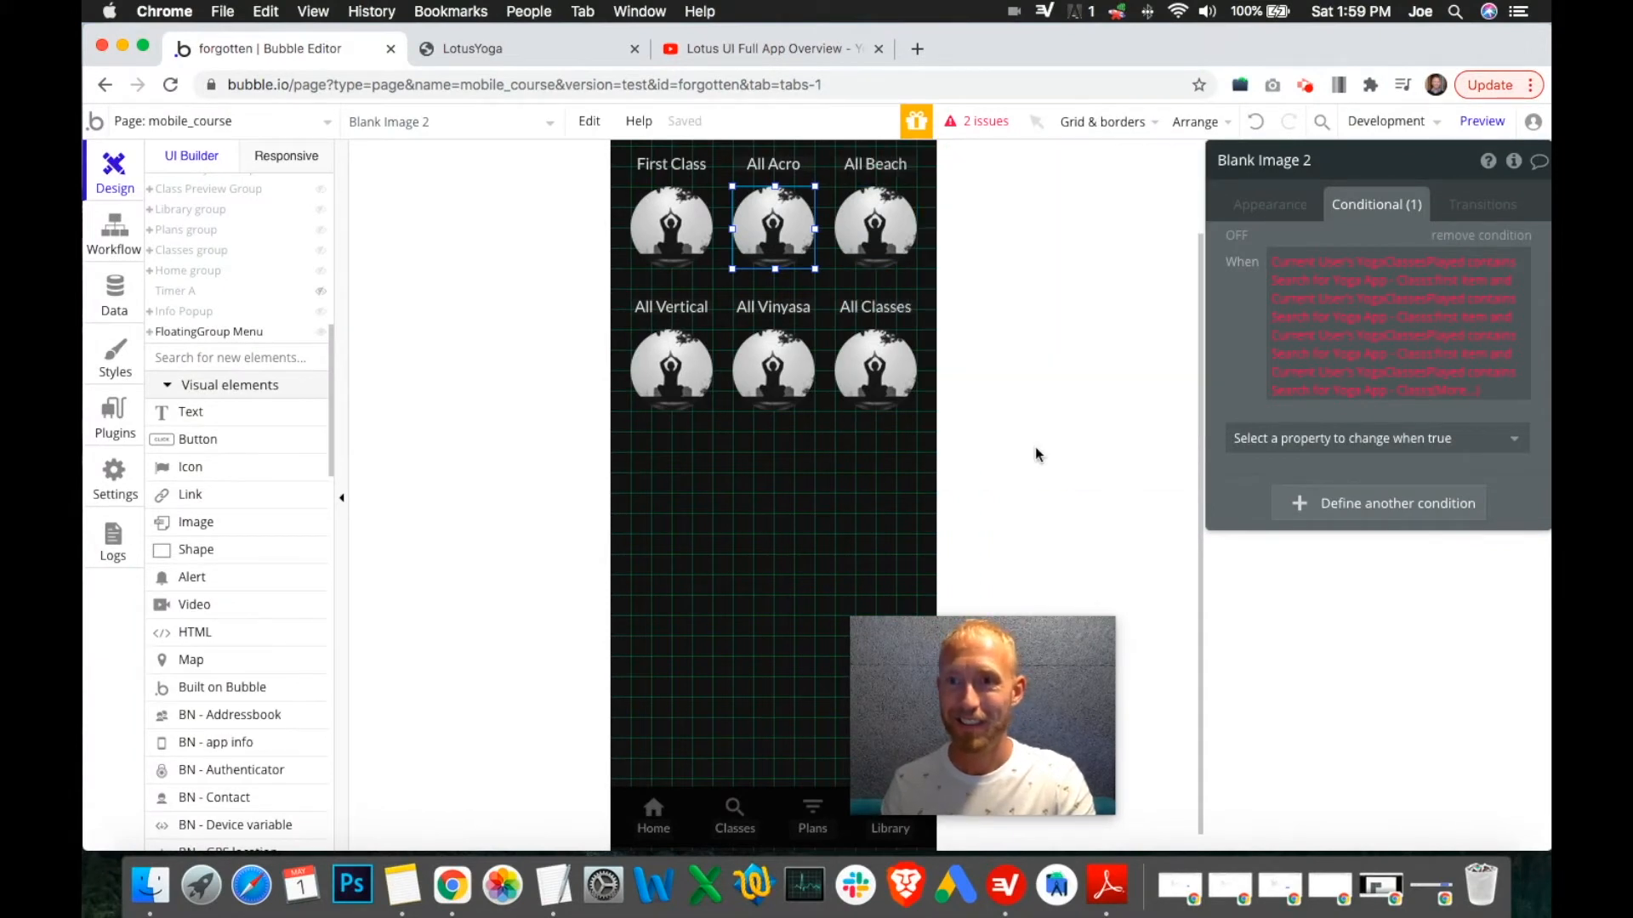
Append :first item to the fourth class search and add This element is visible as the property the condition changes.
{"action": "left_click", "coordinate": [1424, 509]}
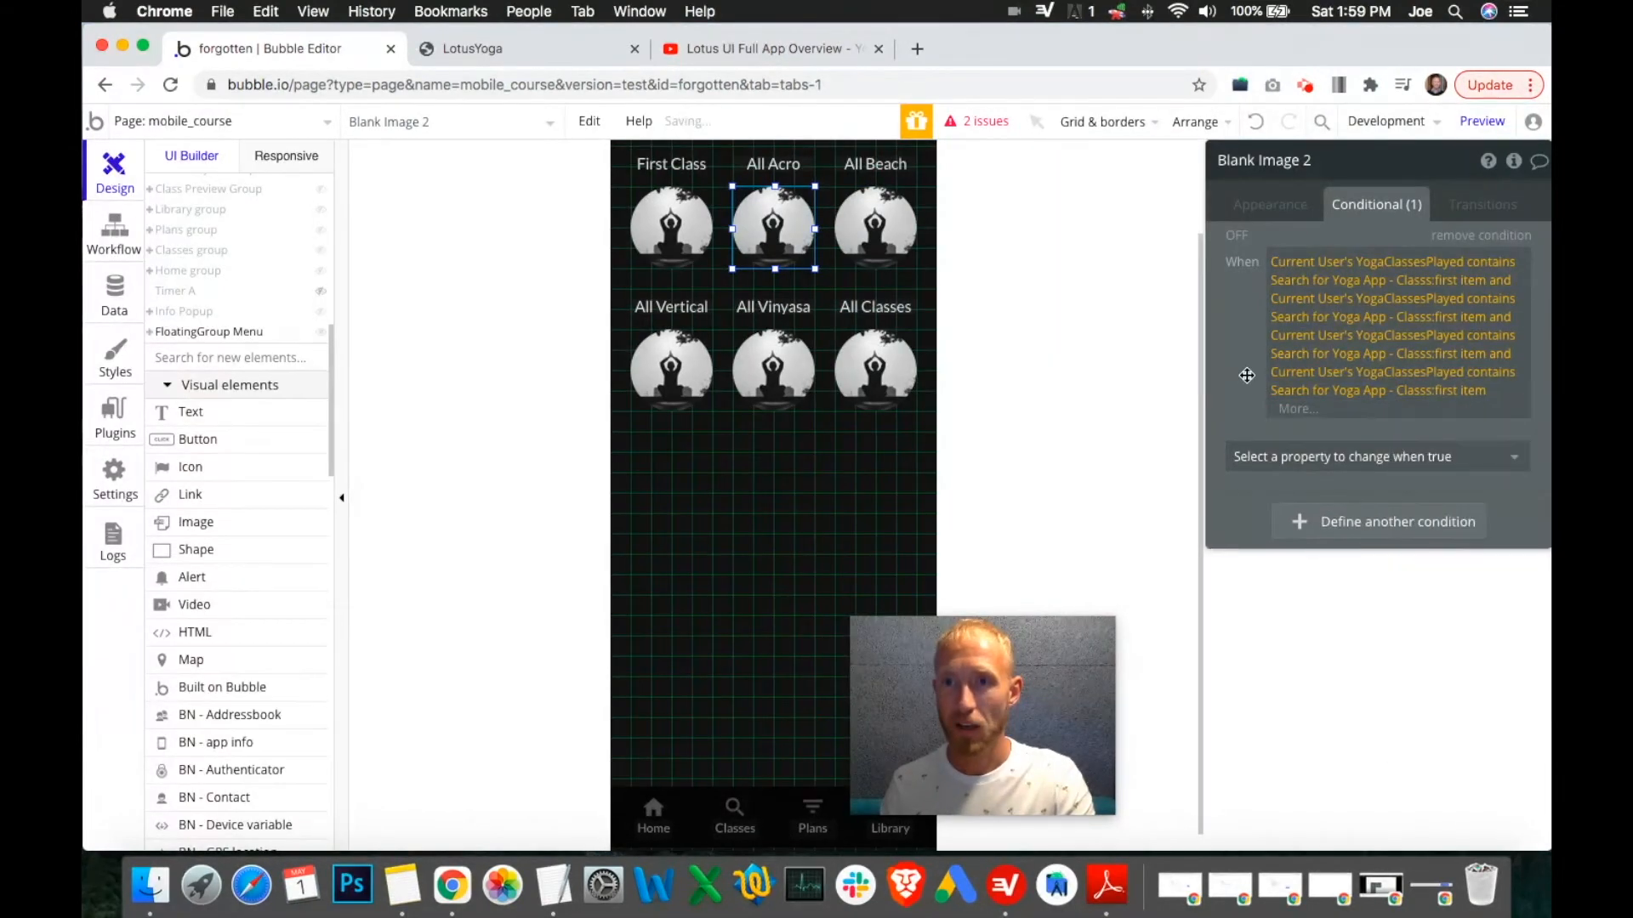
{"action": "left_click", "coordinate": [1236, 369]}
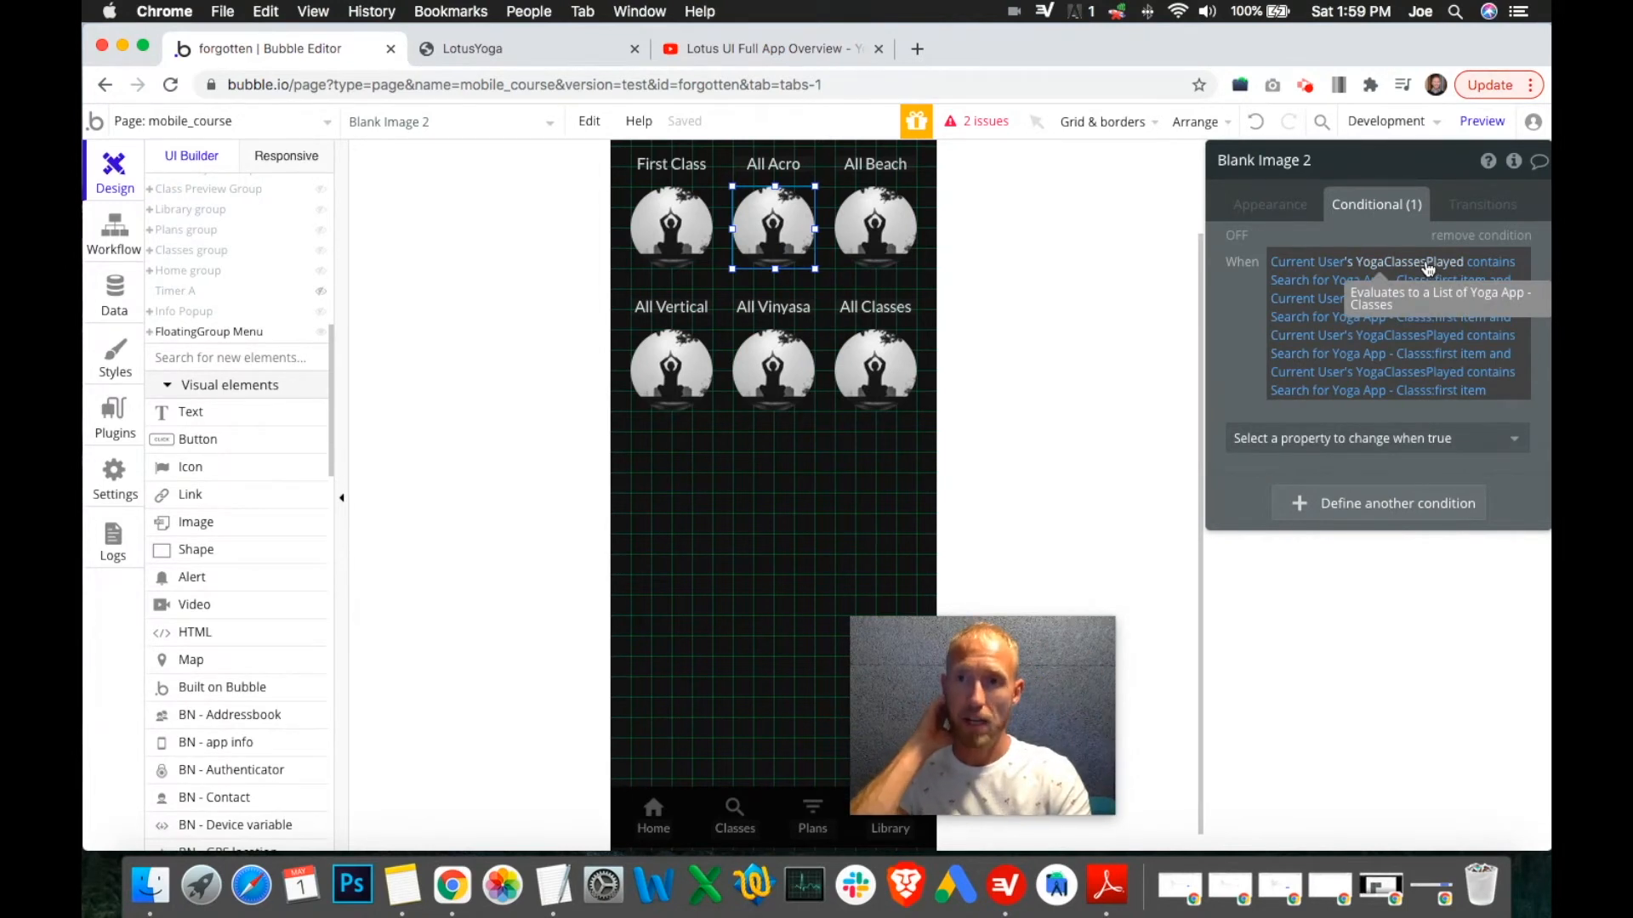
{"action": "left_click", "coordinate": [1373, 440]}
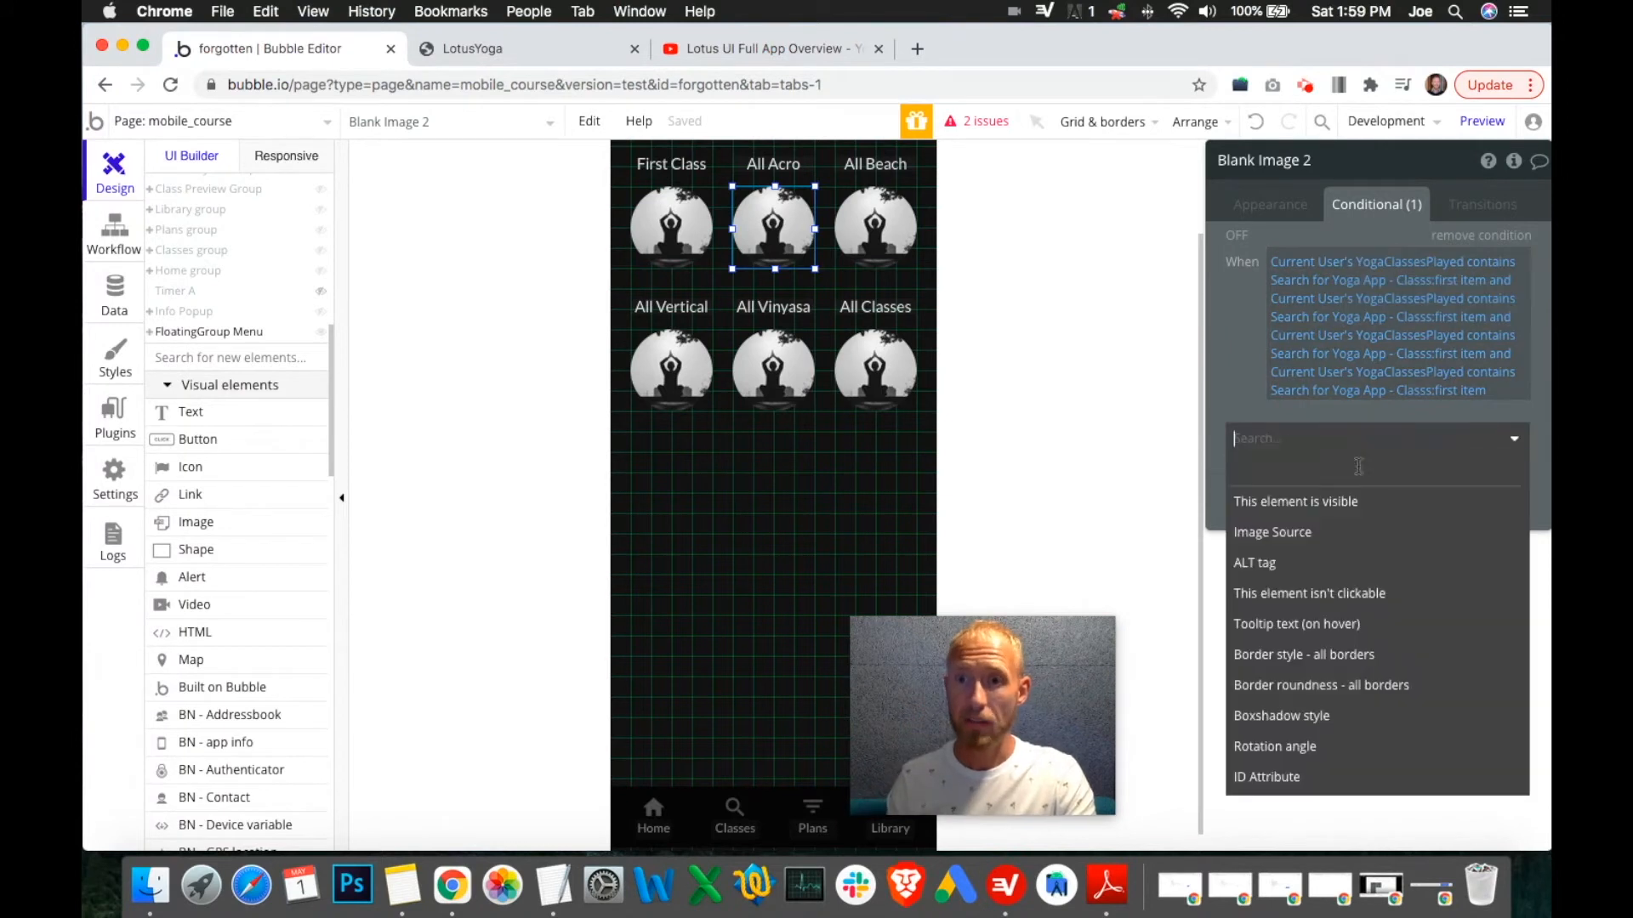
{"action": "left_click", "coordinate": [1341, 503]}
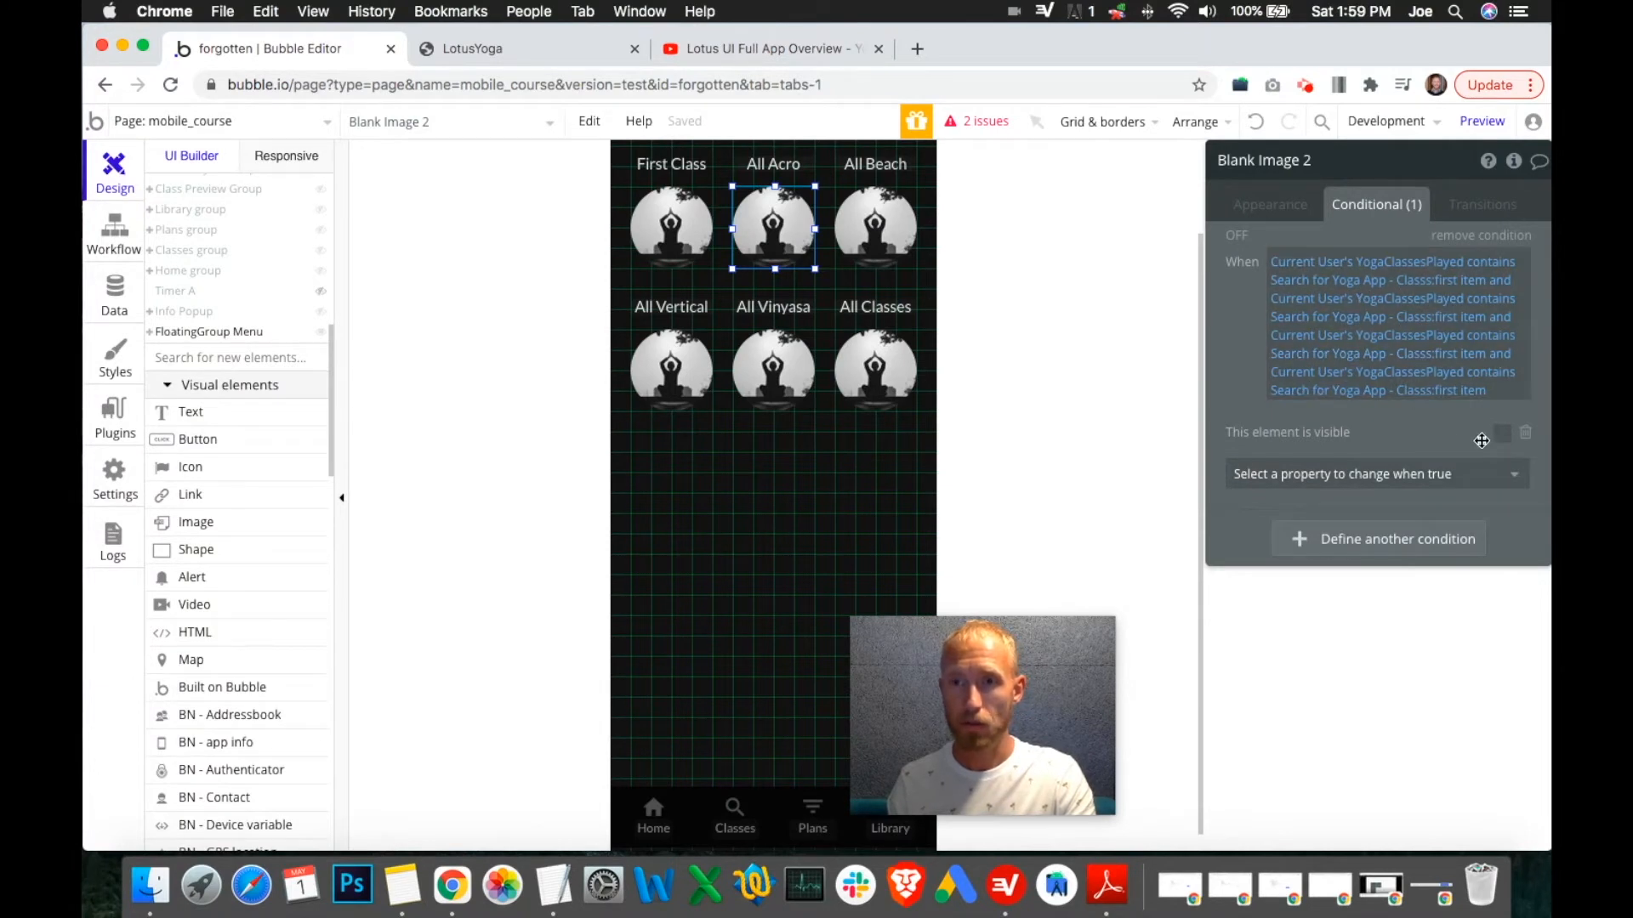
Copy the full four-clause expression of the All Acro badge's condition.
{"action": "right_click", "coordinate": [1384, 396]}
{"action": "left_click", "coordinate": [1416, 338]}
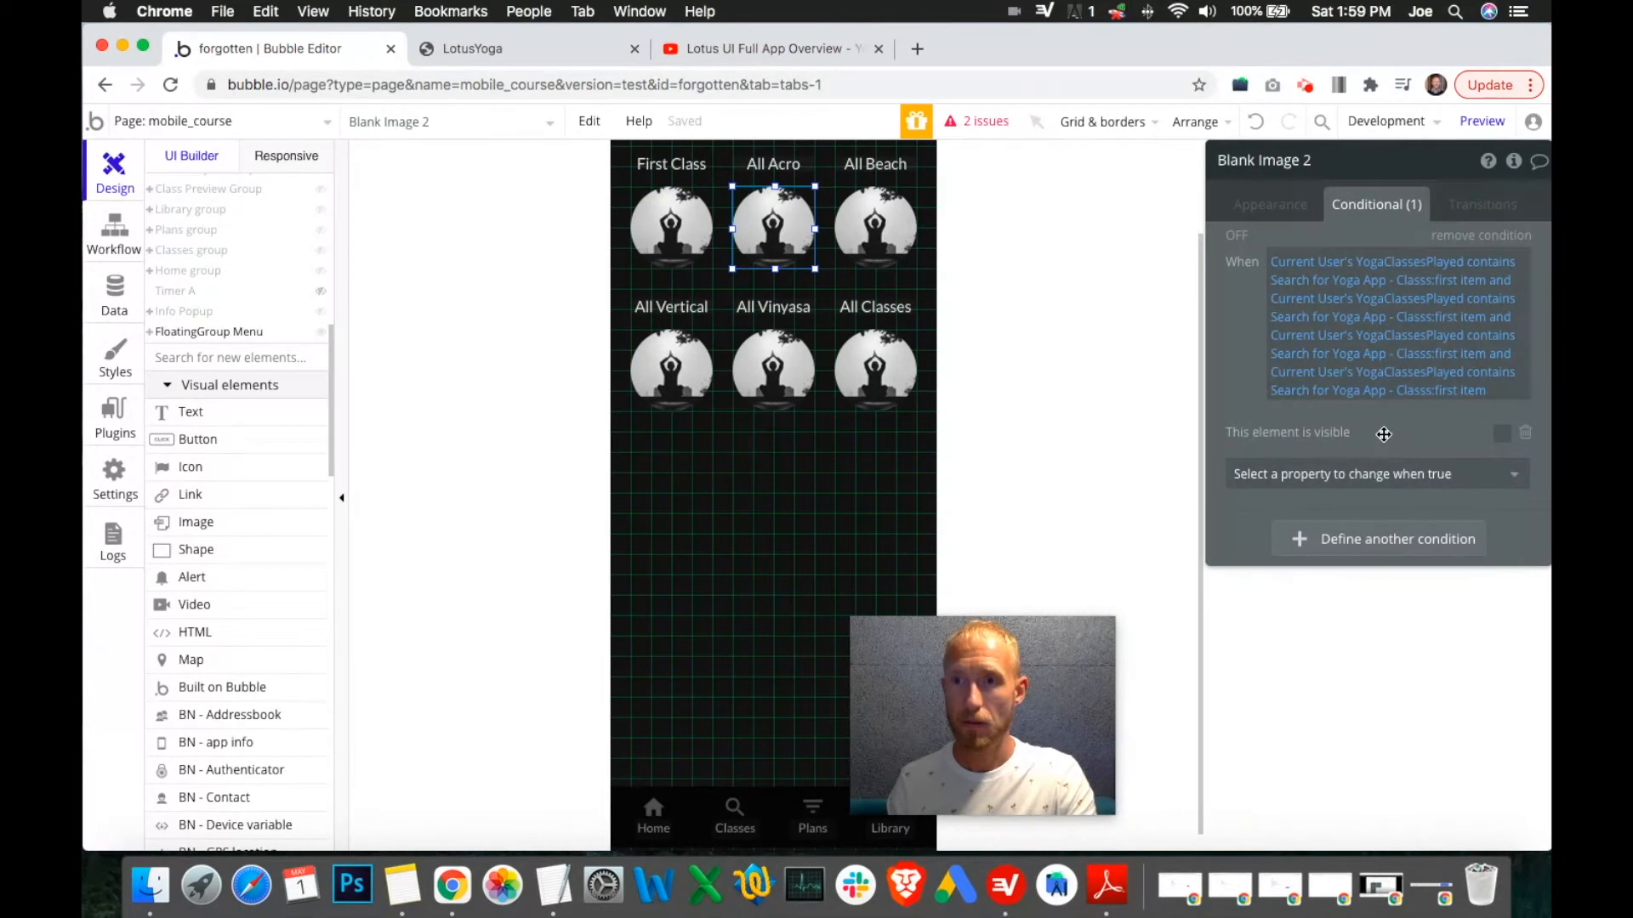
{"action": "left_click", "coordinate": [1399, 476]}
{"action": "left_click", "coordinate": [1210, 446]}
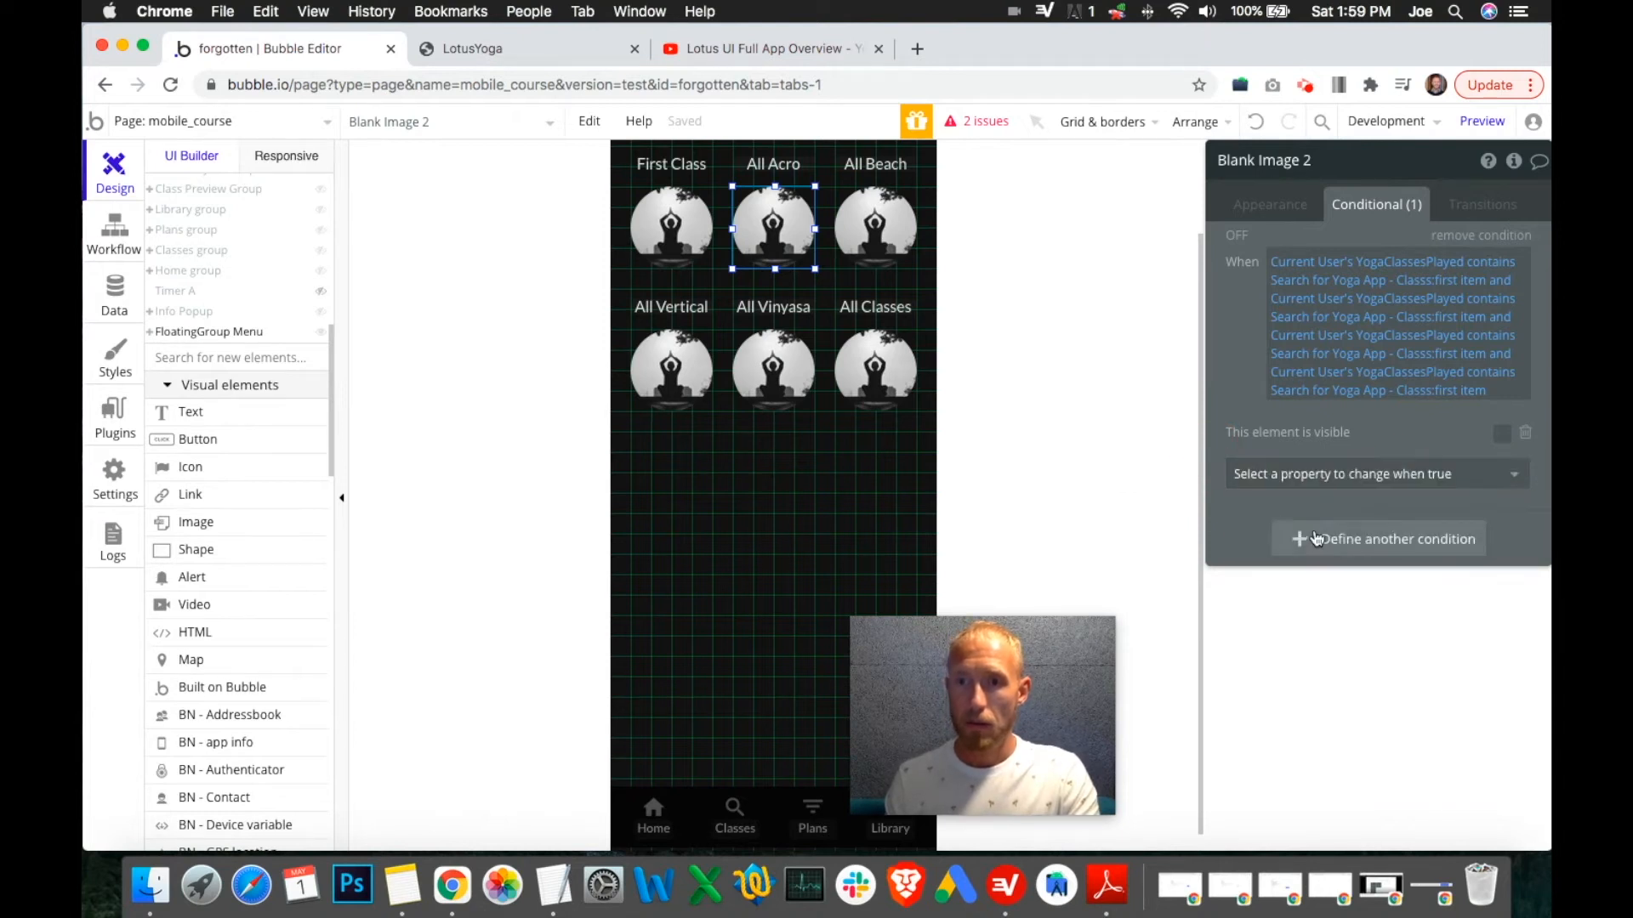
{"action": "left_click", "coordinate": [1319, 540]}
{"action": "left_click", "coordinate": [1375, 516]}
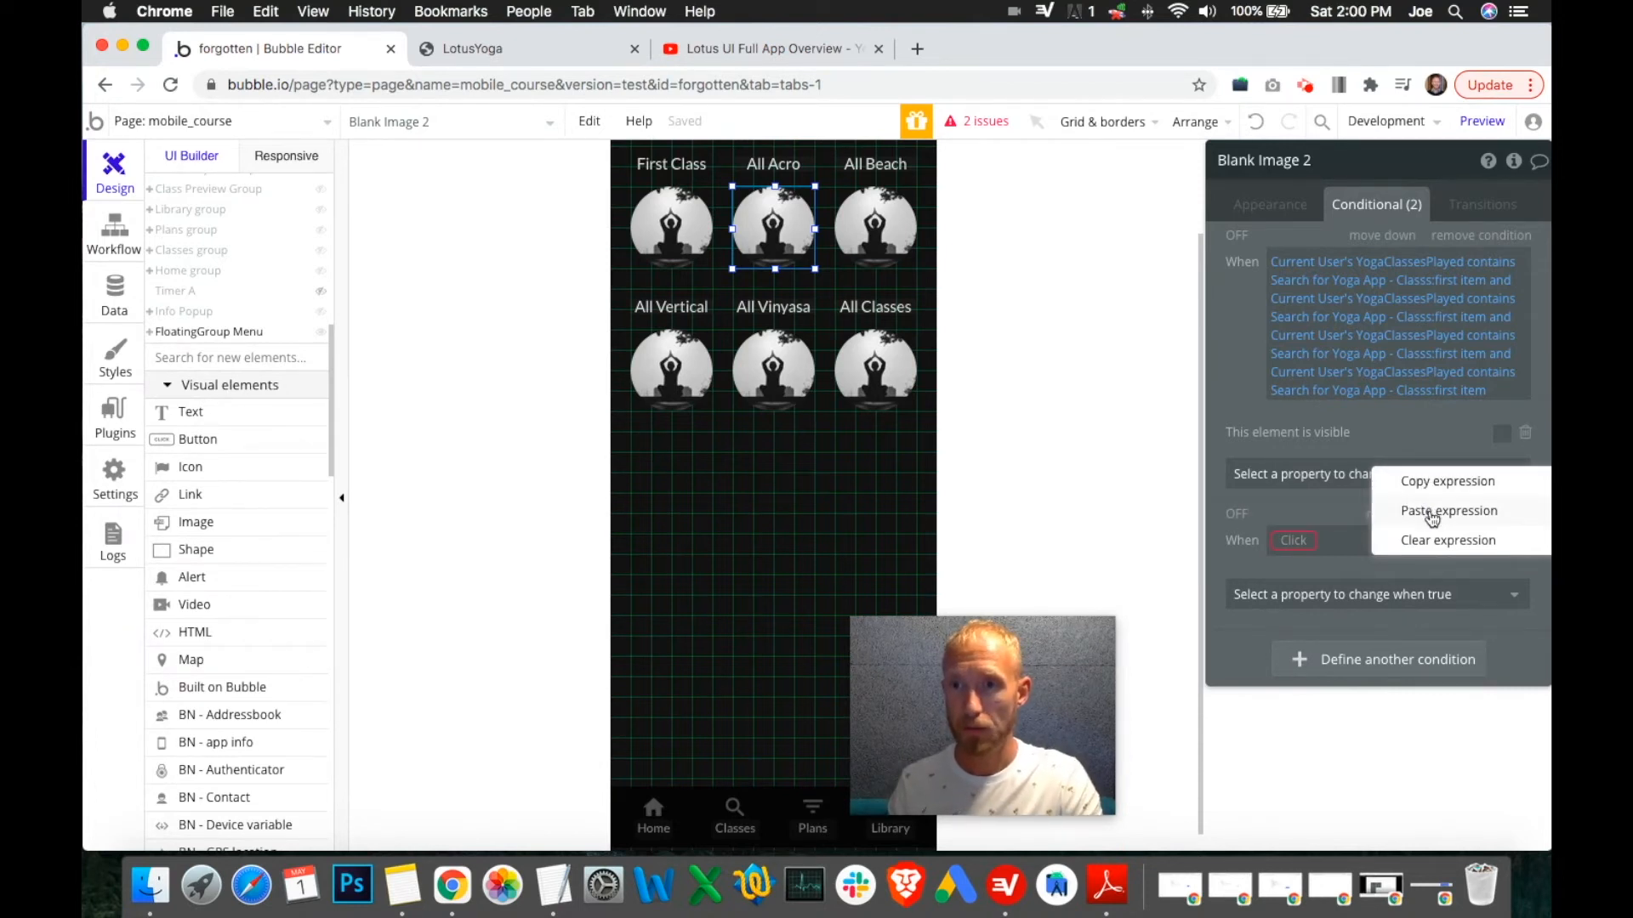
{"action": "left_click", "coordinate": [1246, 406]}
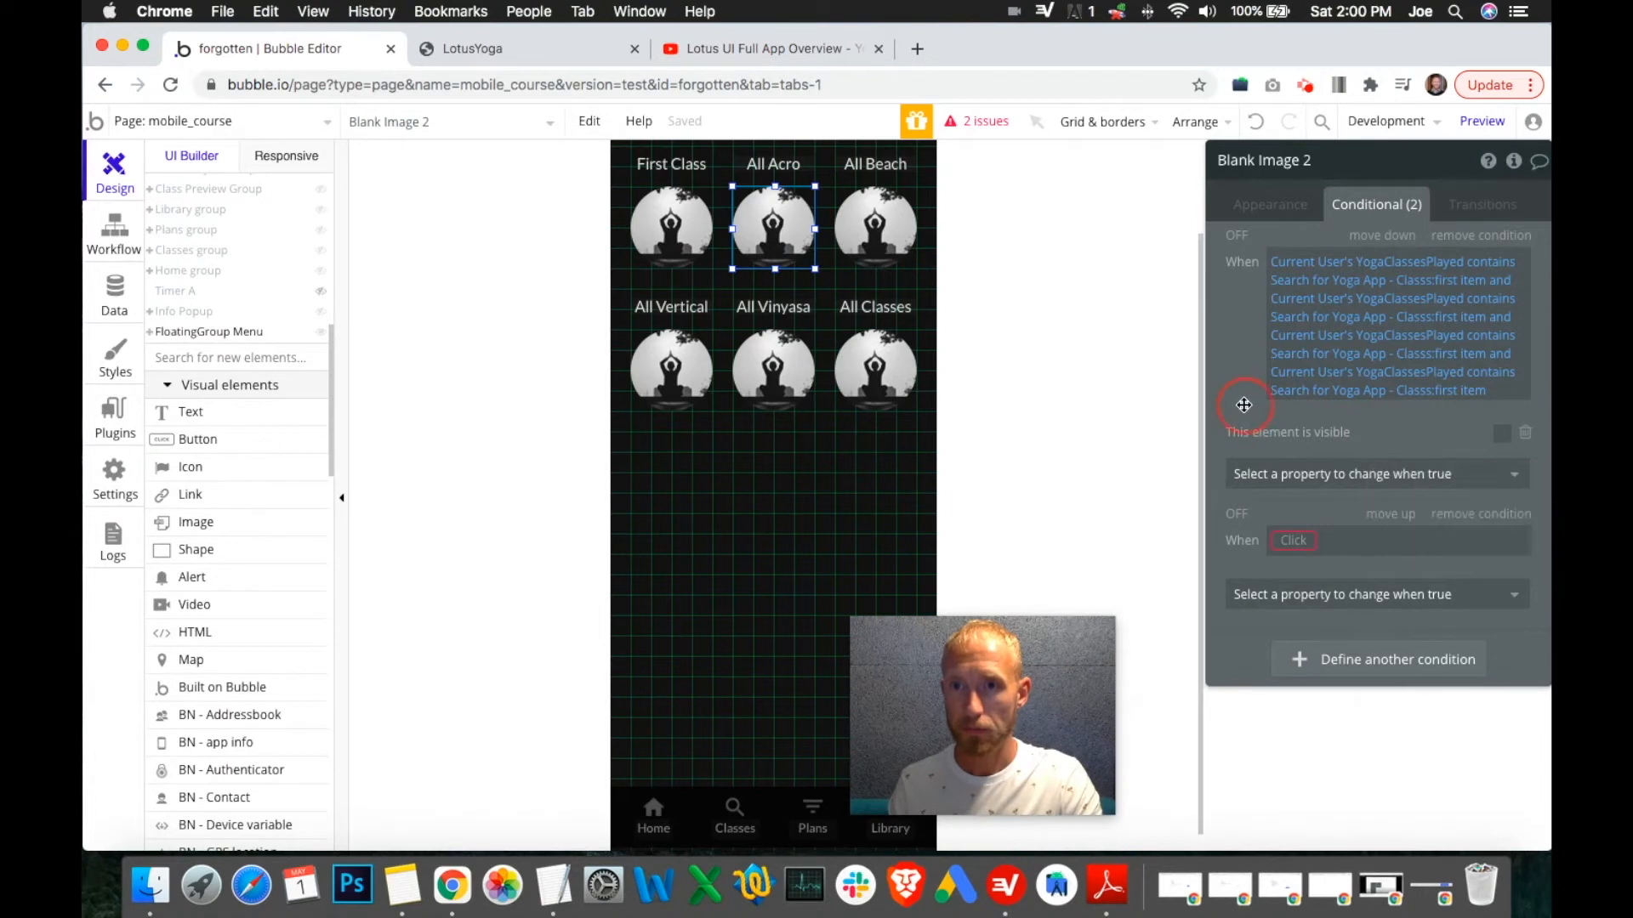
{"action": "left_click", "coordinate": [1481, 515]}
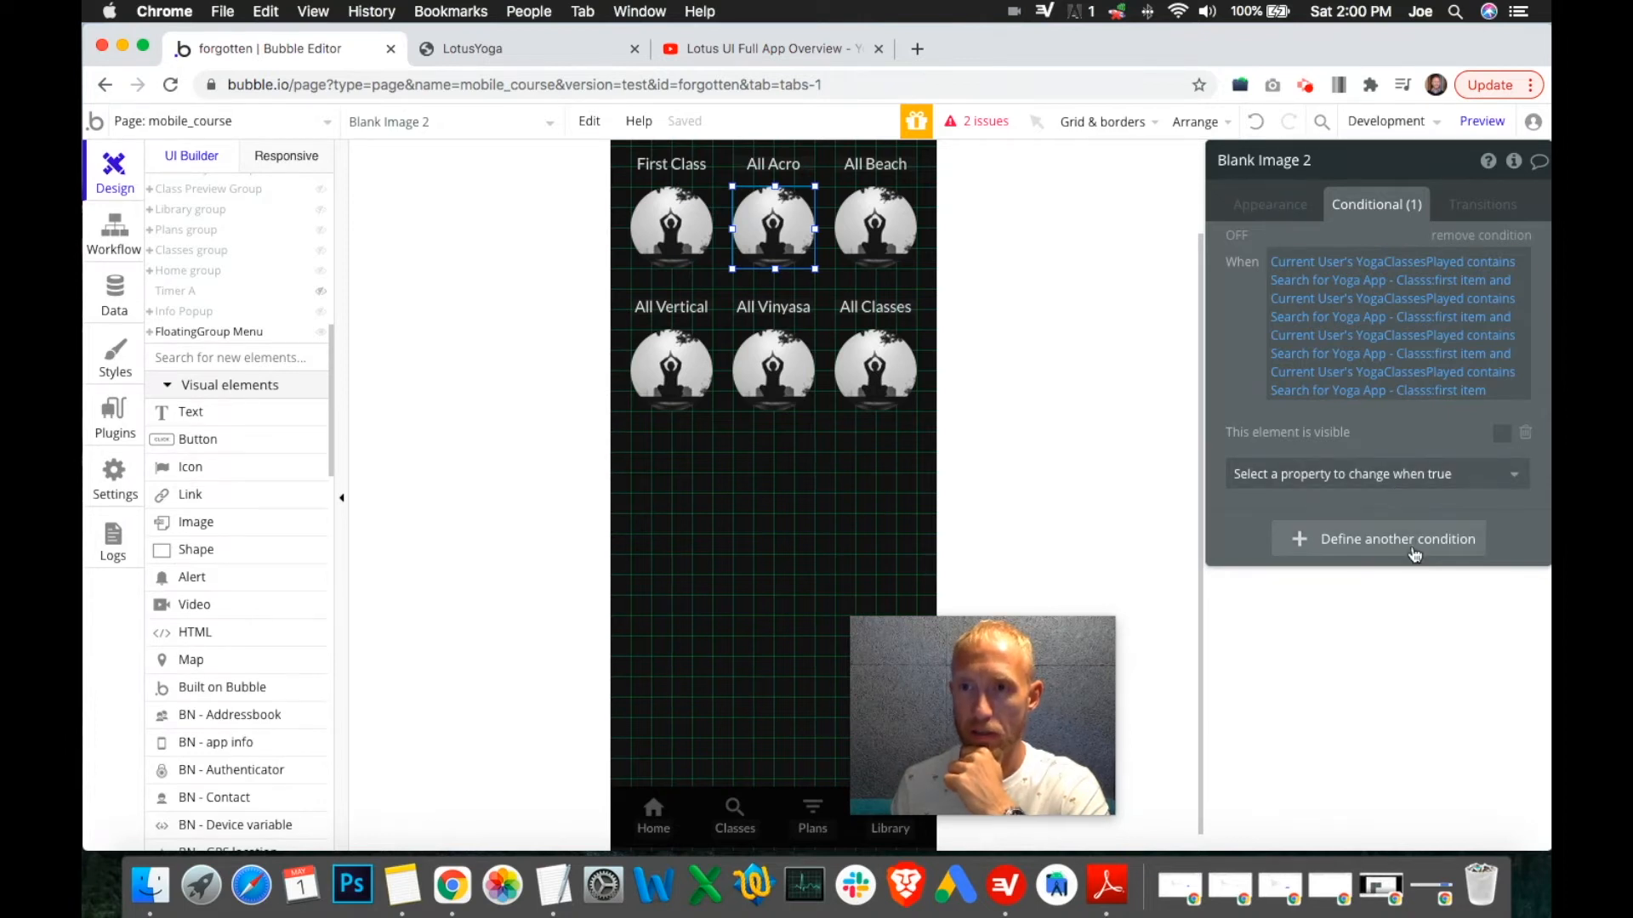
Define a second condition on the All Acro badge and paste the copied expression into it.
{"action": "left_click", "coordinate": [1480, 547]}
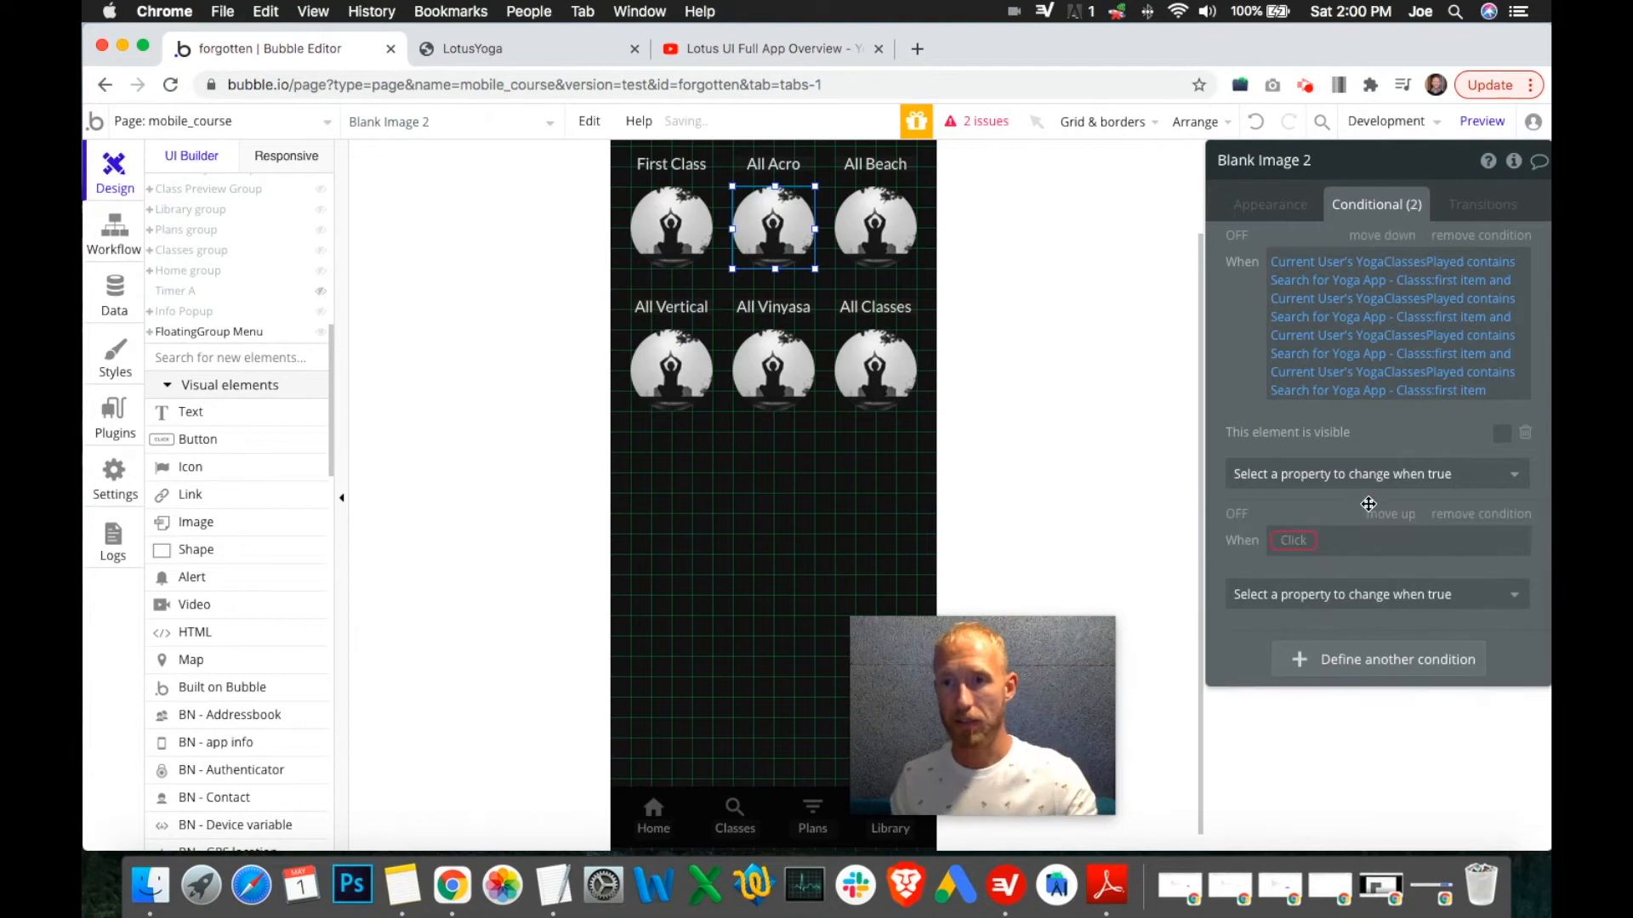
{"action": "right_click", "coordinate": [1309, 544]}
{"action": "left_click", "coordinate": [1449, 514]}
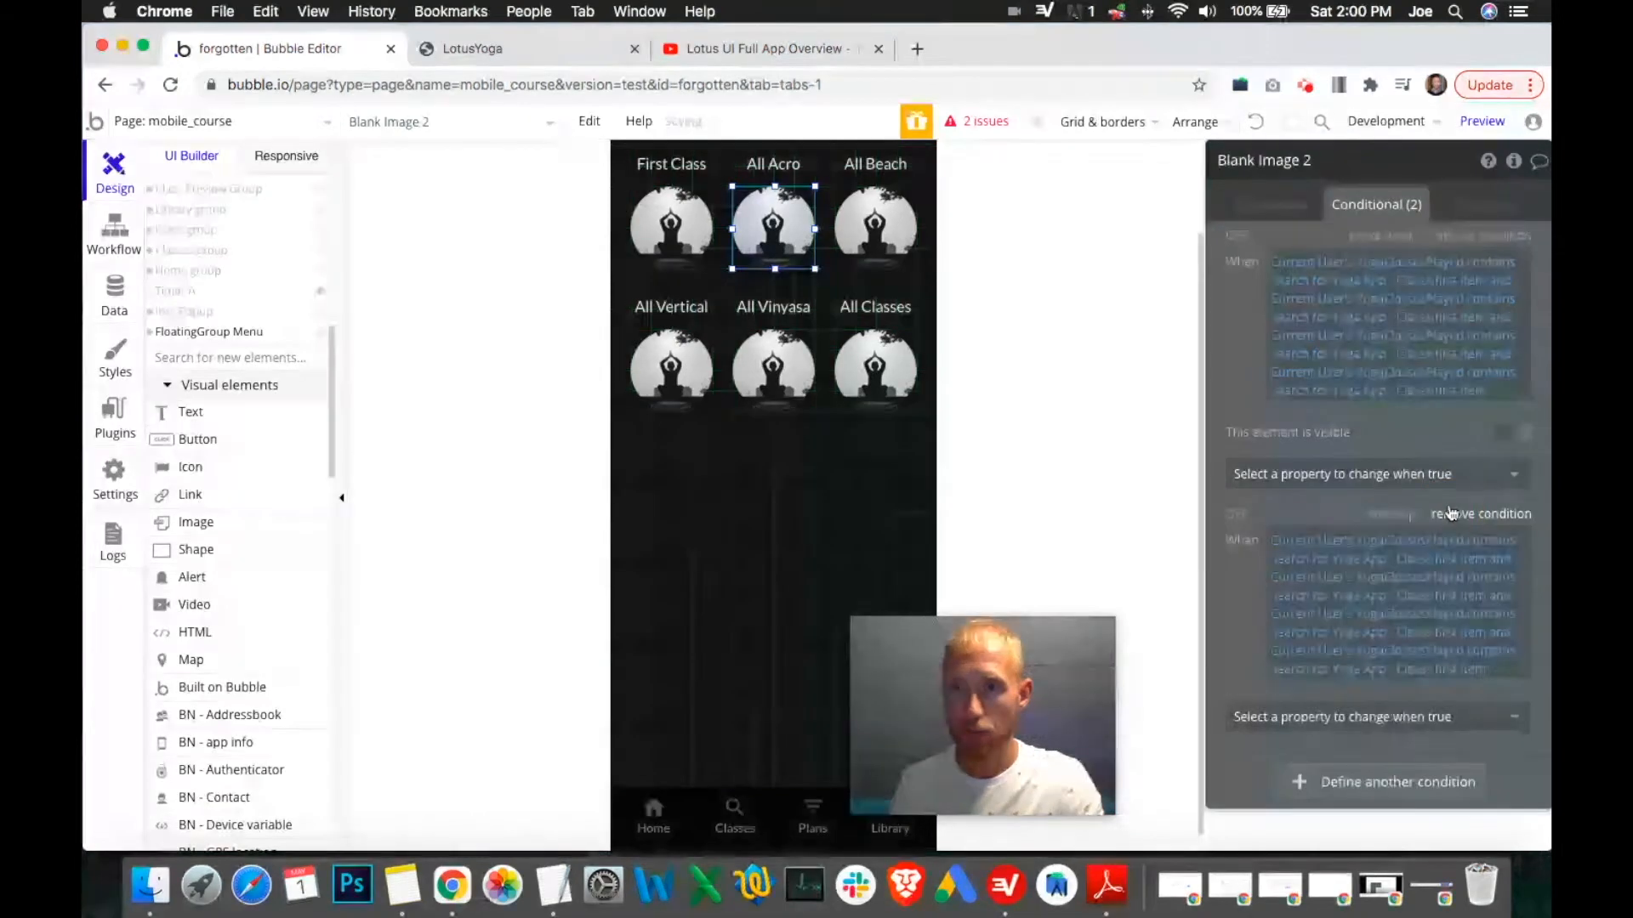
Change the first two clauses of the All Acro badge's first condition to doesn't contain, joined by or.
{"action": "left_click", "coordinate": [1489, 262]}
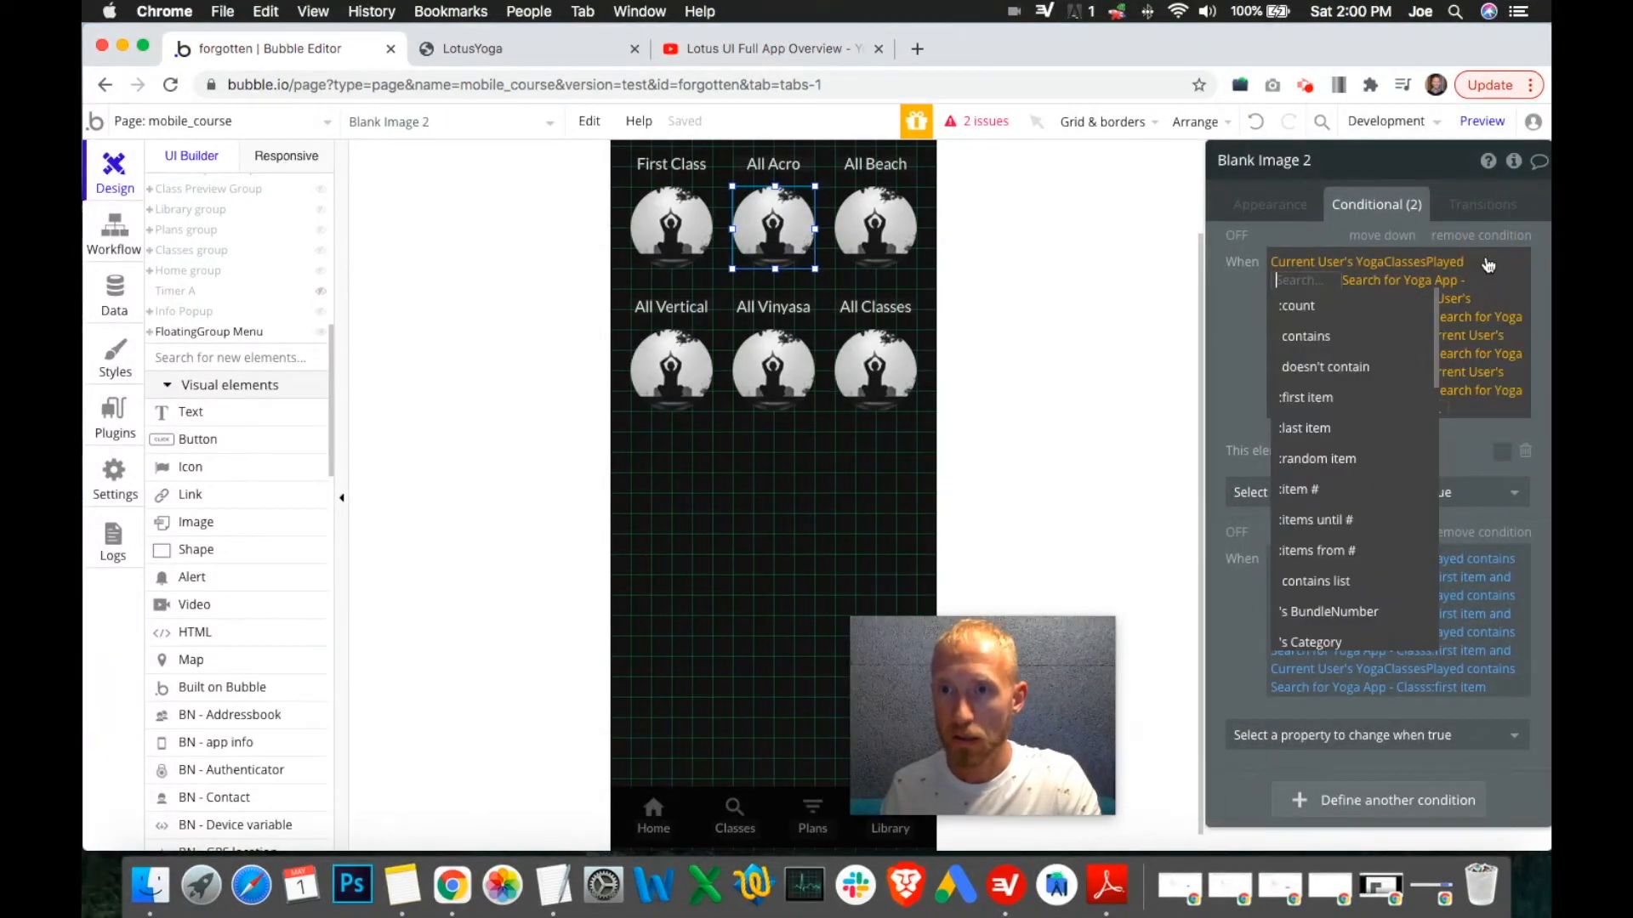
{"action": "left_click", "coordinate": [1359, 367]}
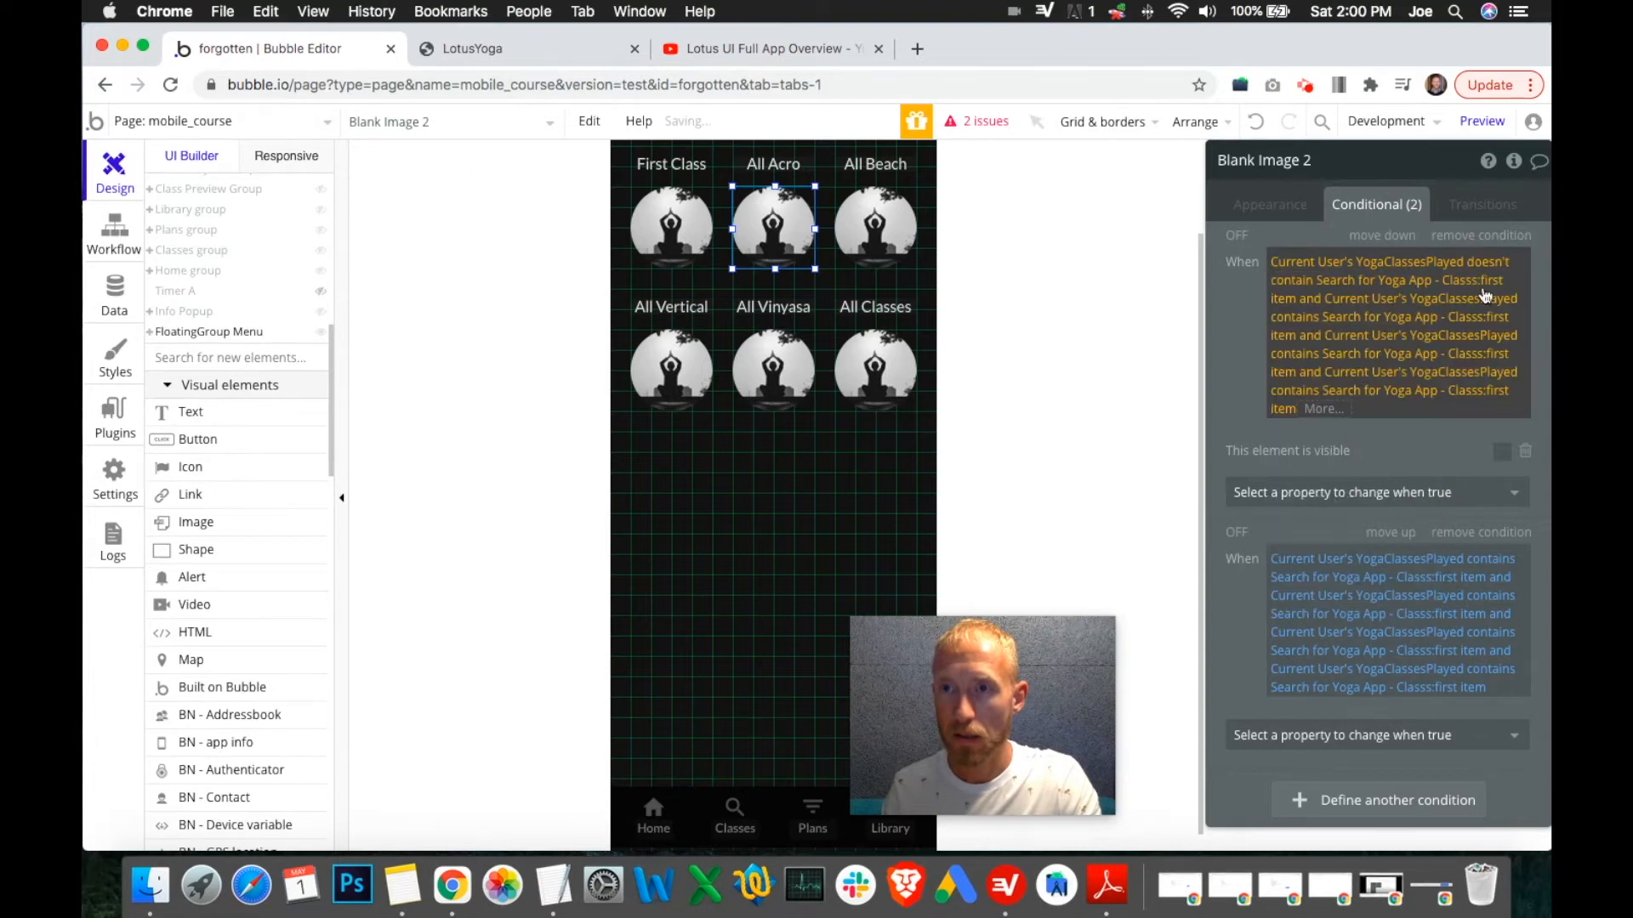
{"action": "left_click", "coordinate": [1317, 300]}
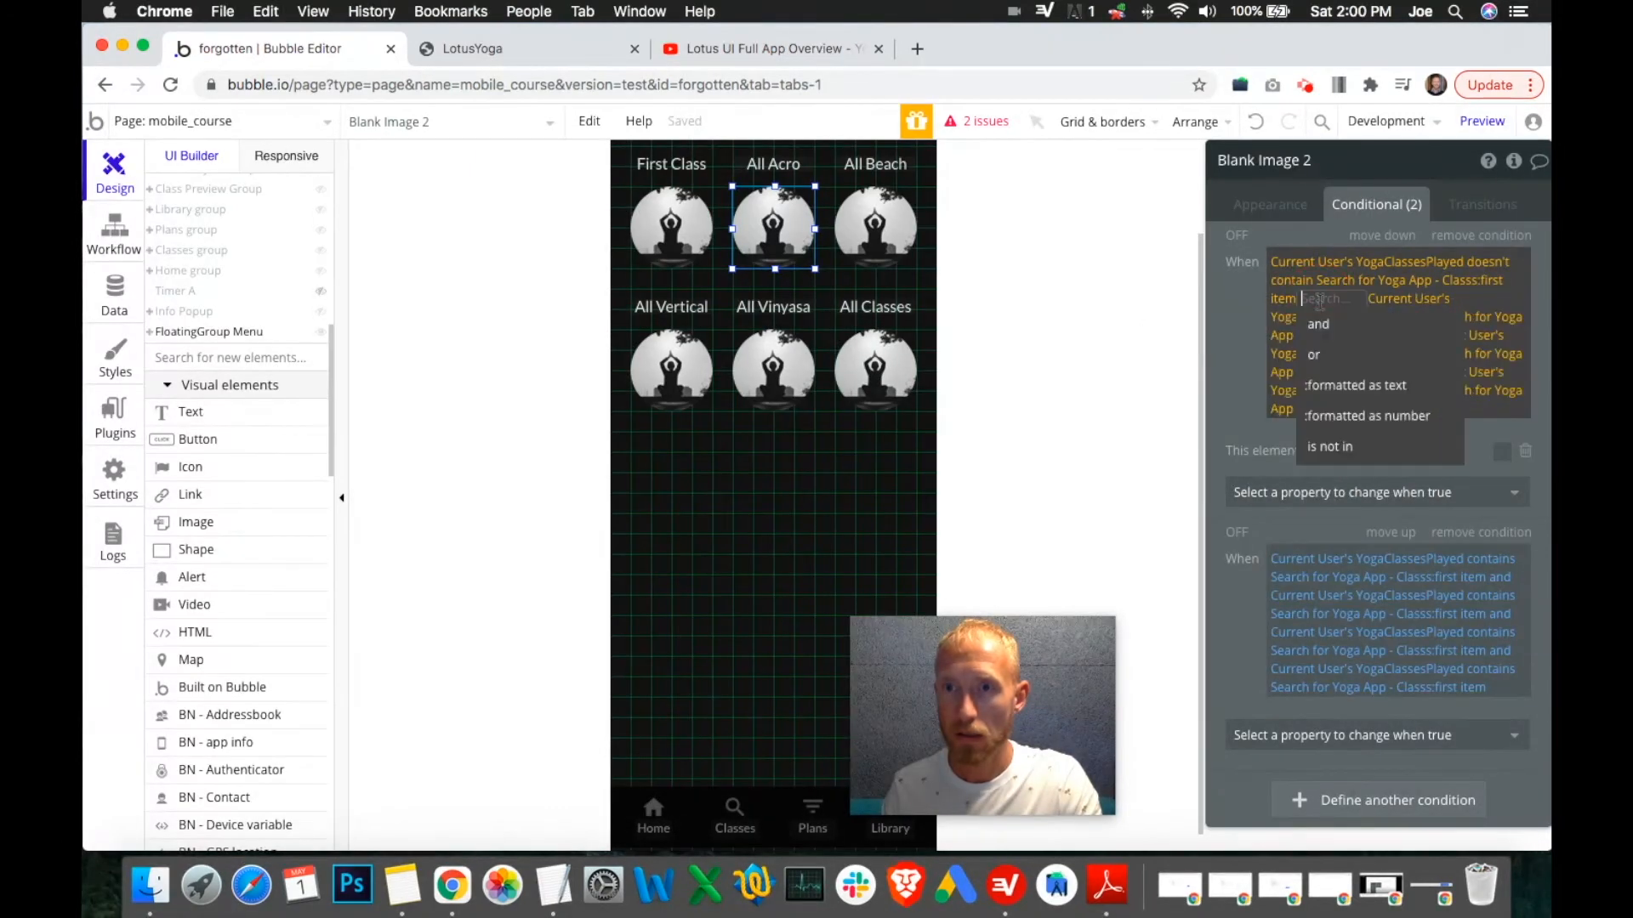
{"action": "left_click", "coordinate": [1346, 355]}
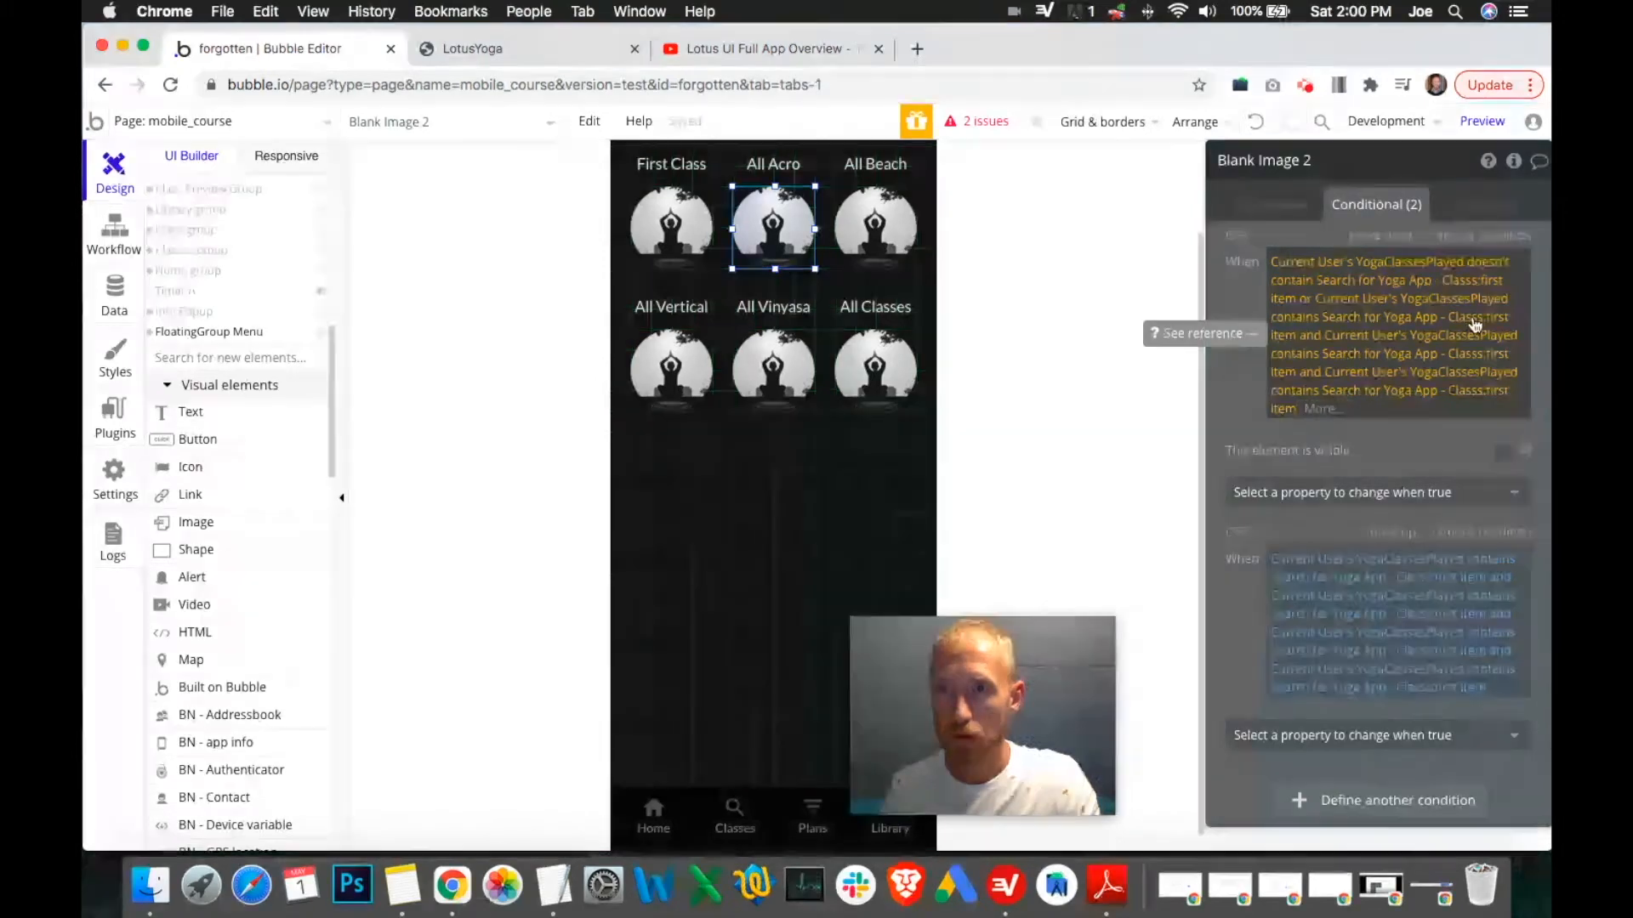
{"action": "left_click", "coordinate": [1301, 323]}
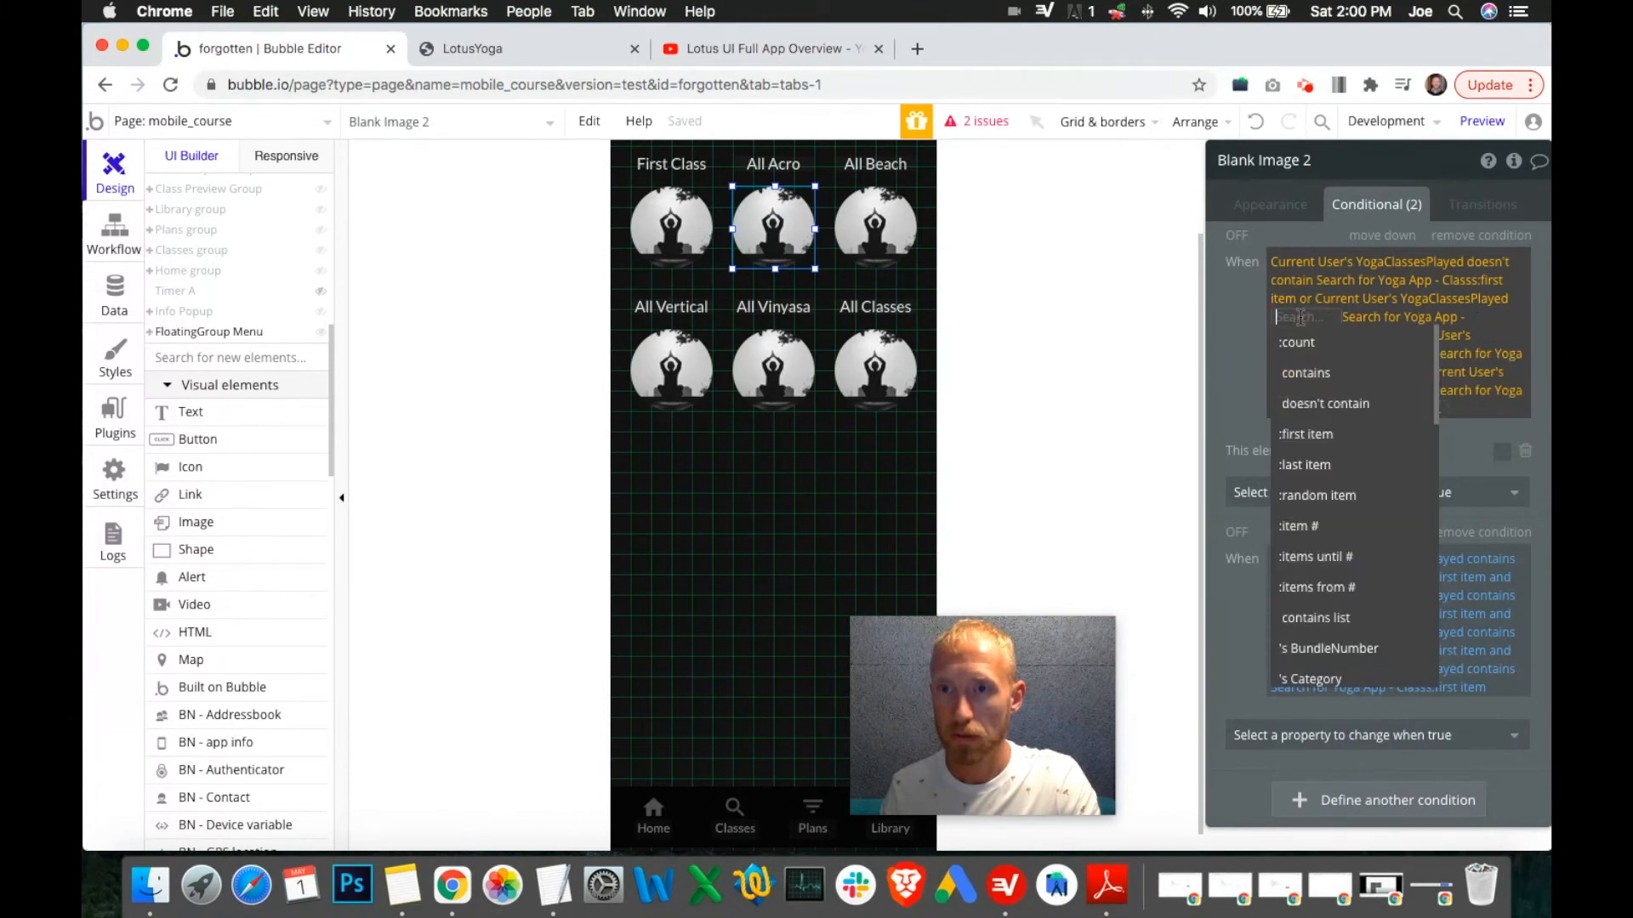
{"action": "left_click", "coordinate": [1323, 403]}
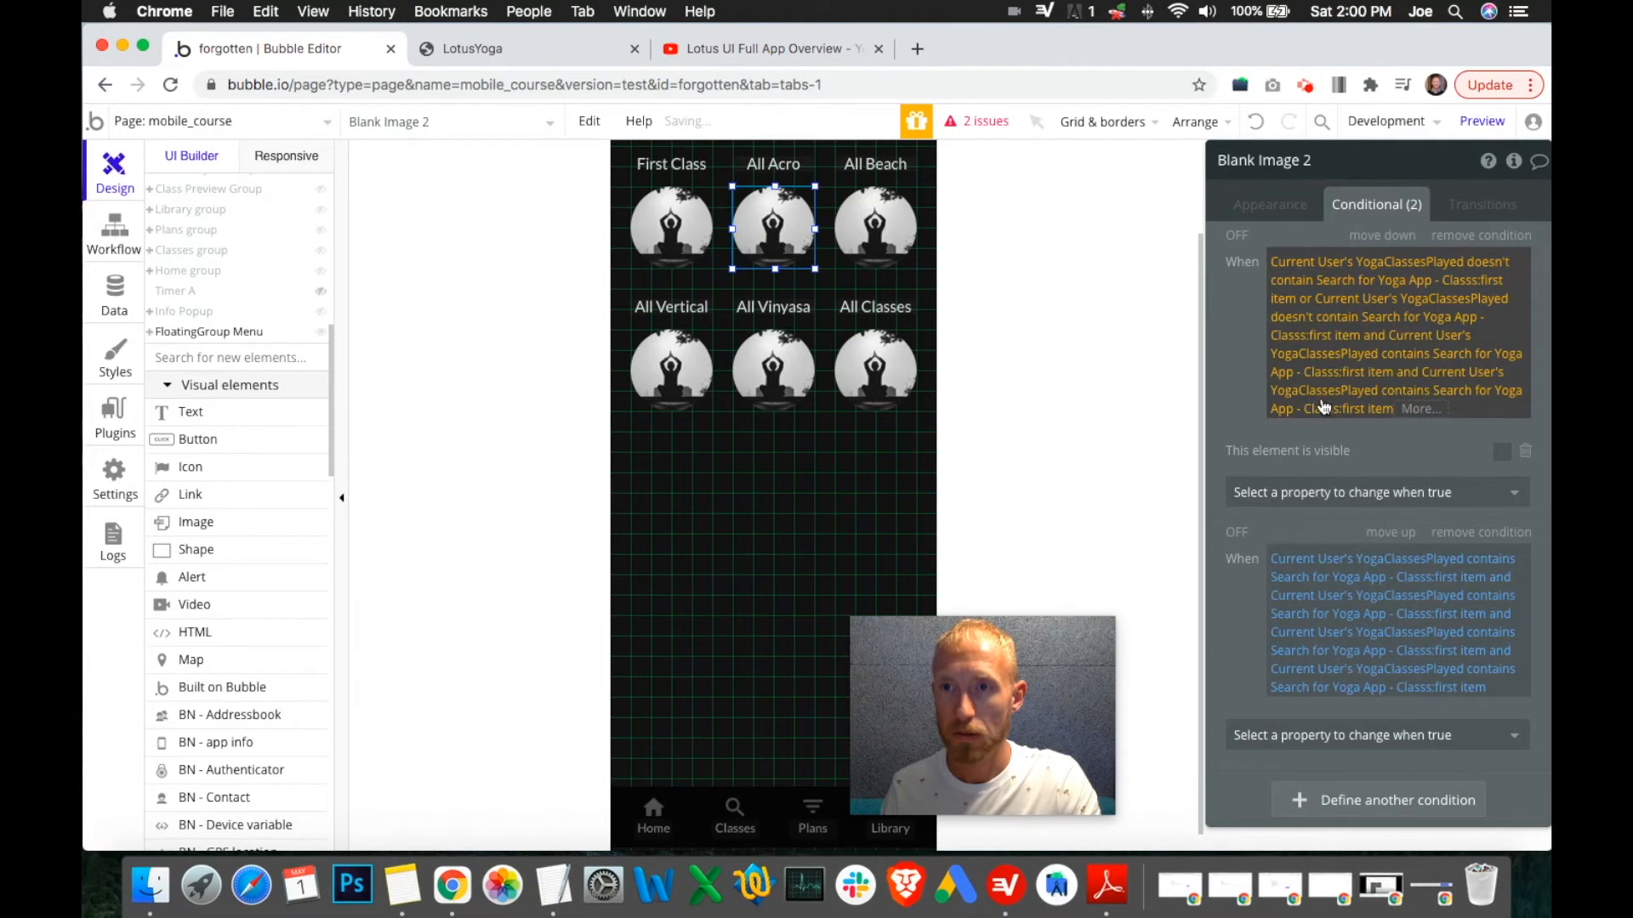
Set the third and fourth clauses of the first condition to doesn't contain, joined by or, with This element is visible ticked.
{"action": "left_click", "coordinate": [1378, 338]}
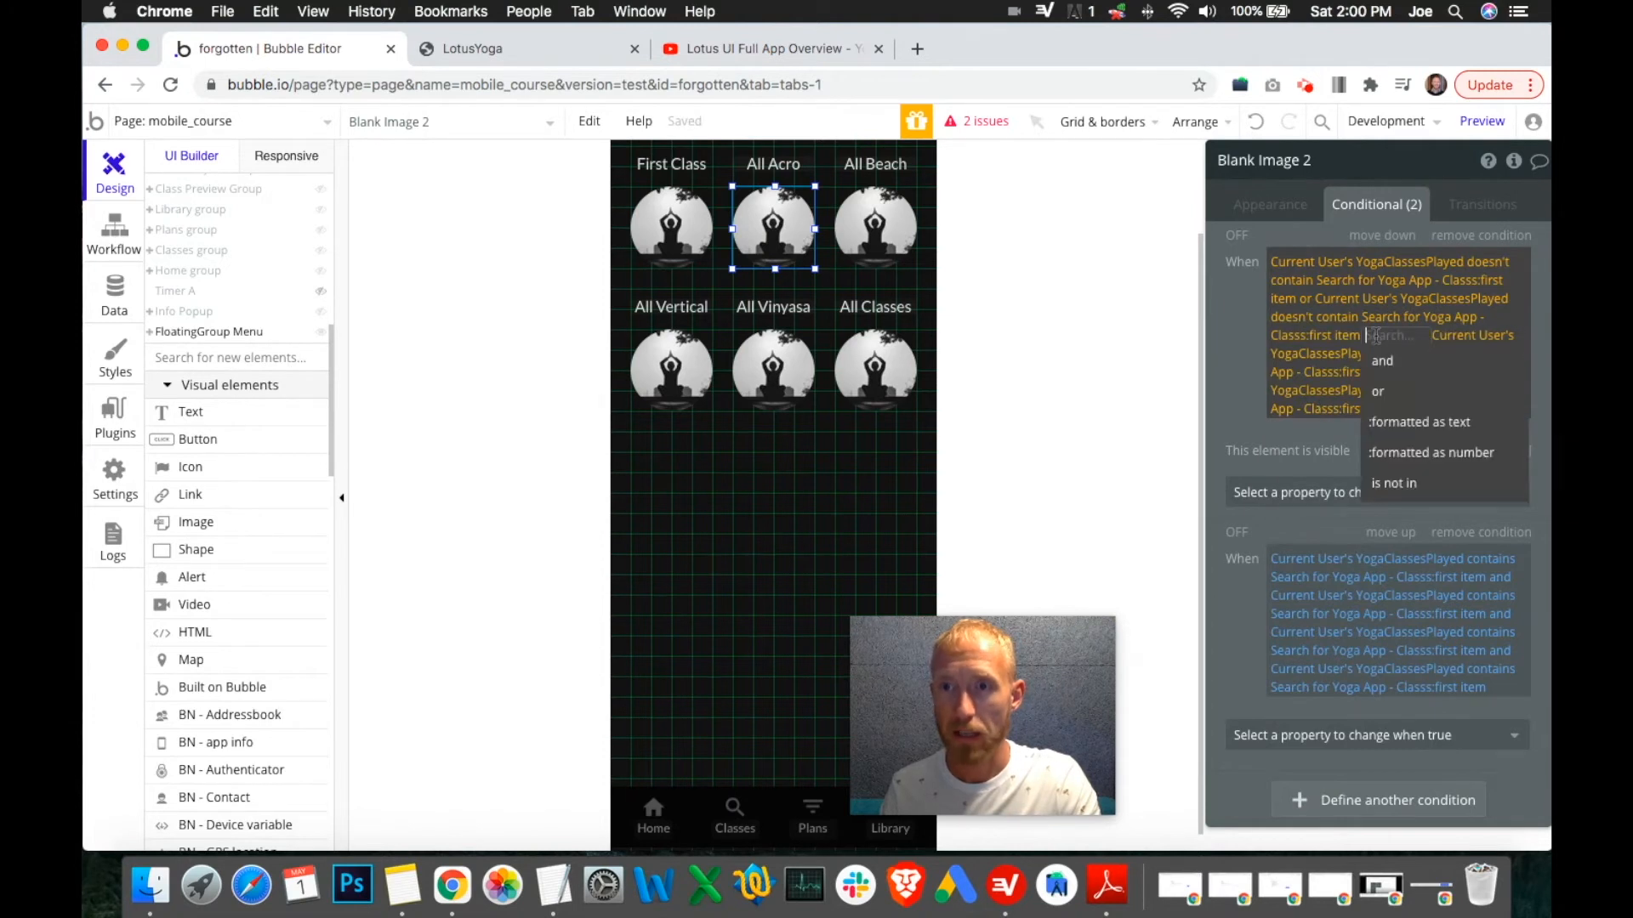
{"action": "left_click", "coordinate": [1383, 393]}
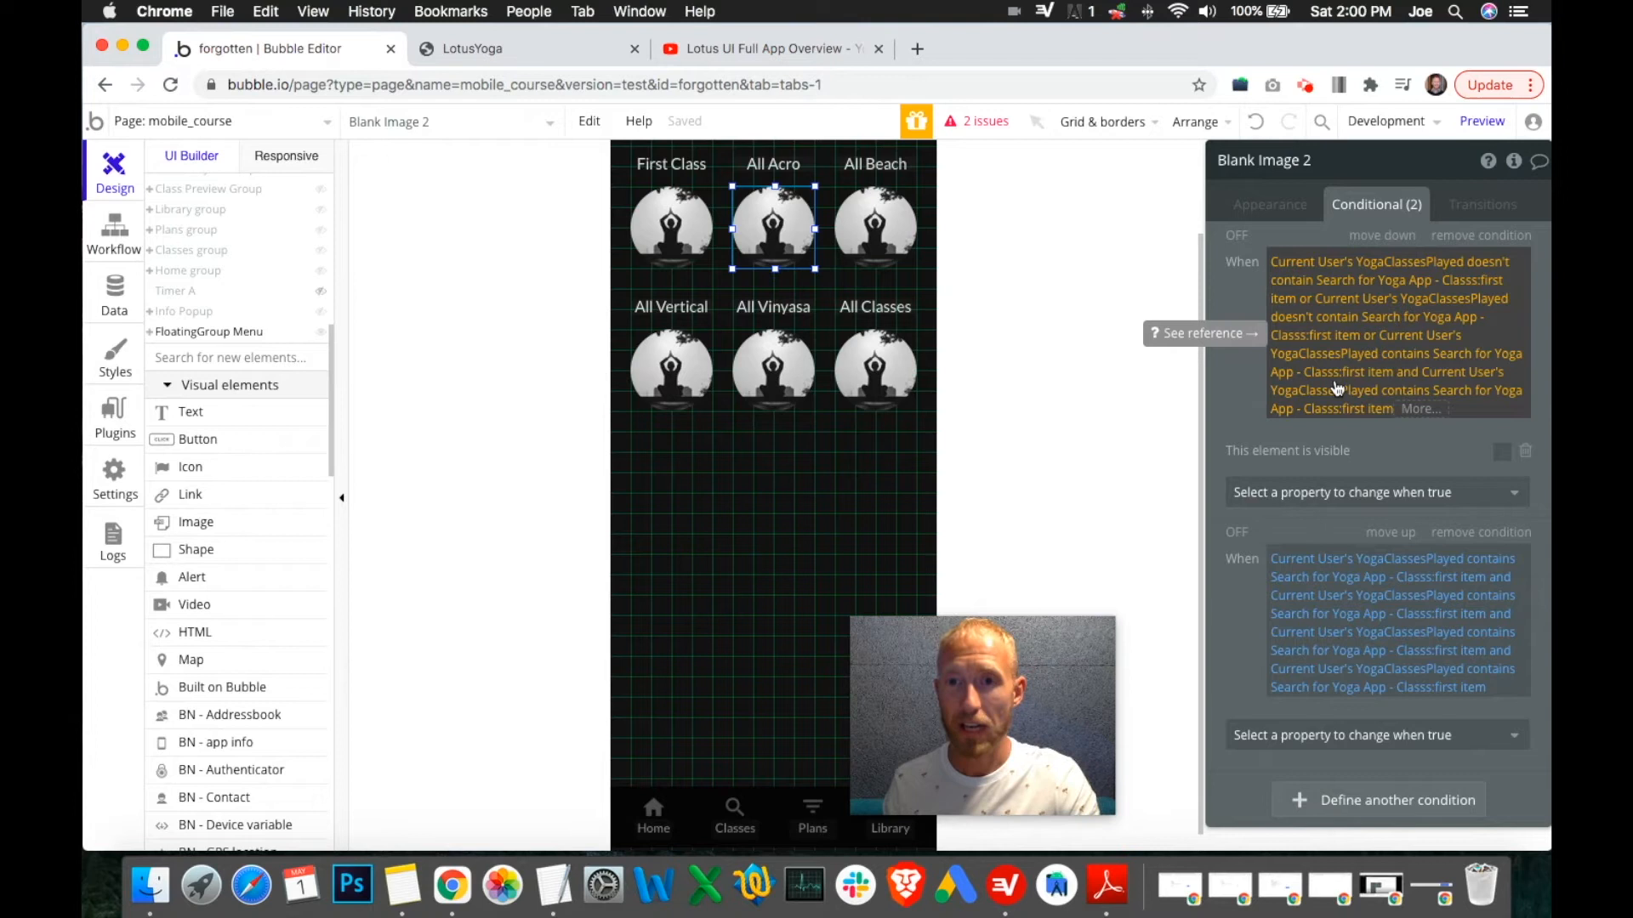
{"action": "left_click", "coordinate": [1415, 360]}
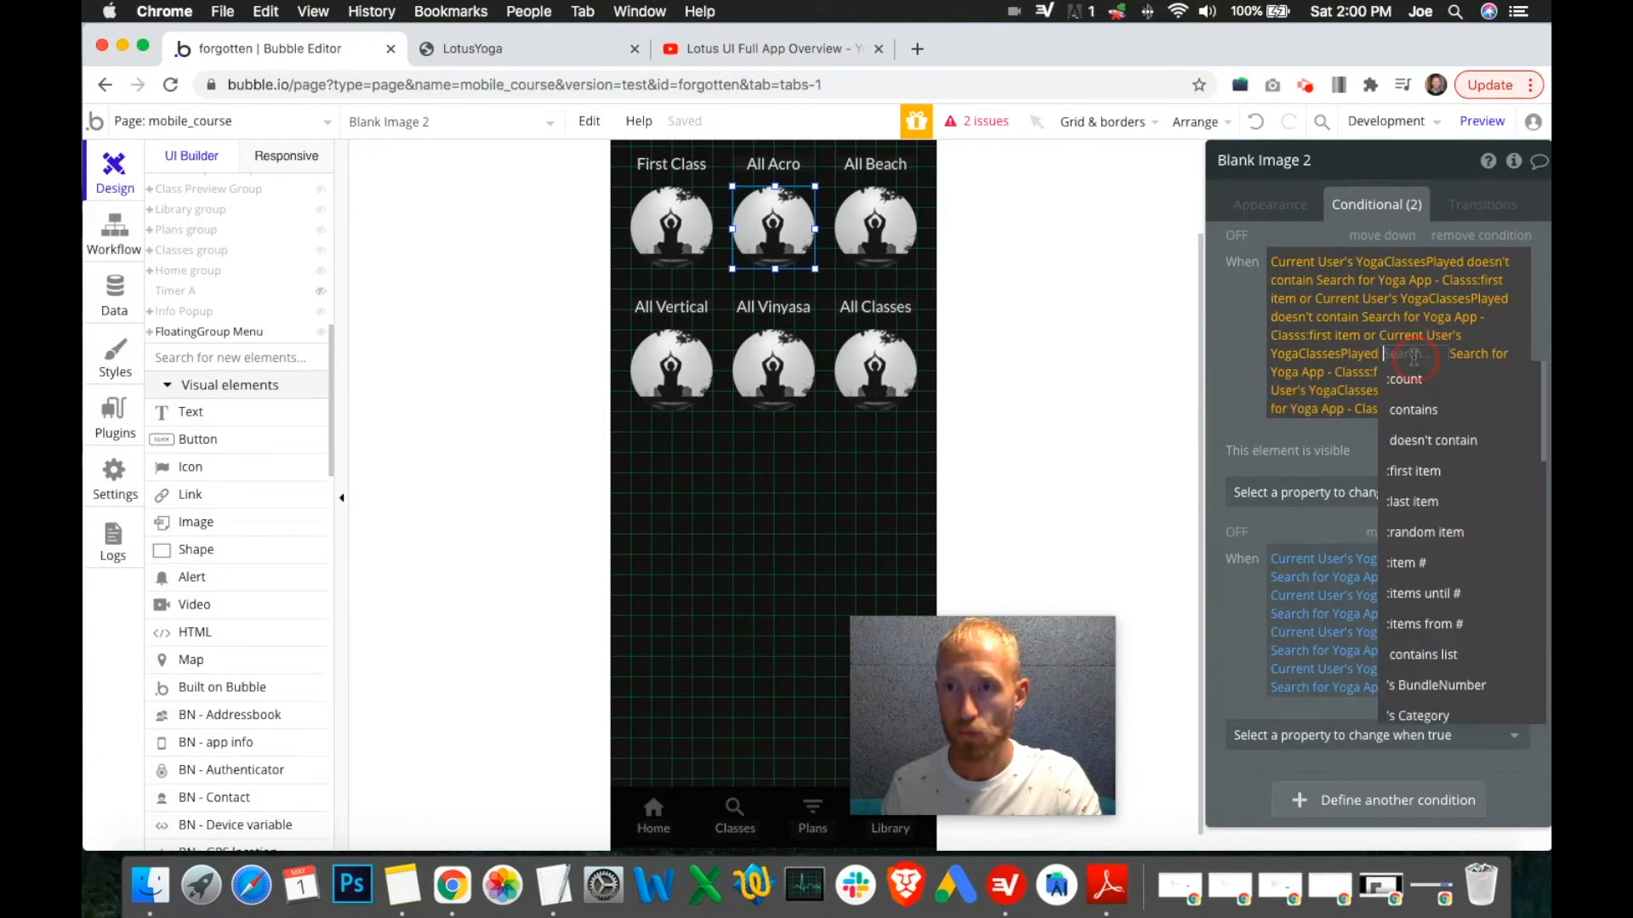
{"action": "left_click", "coordinate": [1424, 440]}
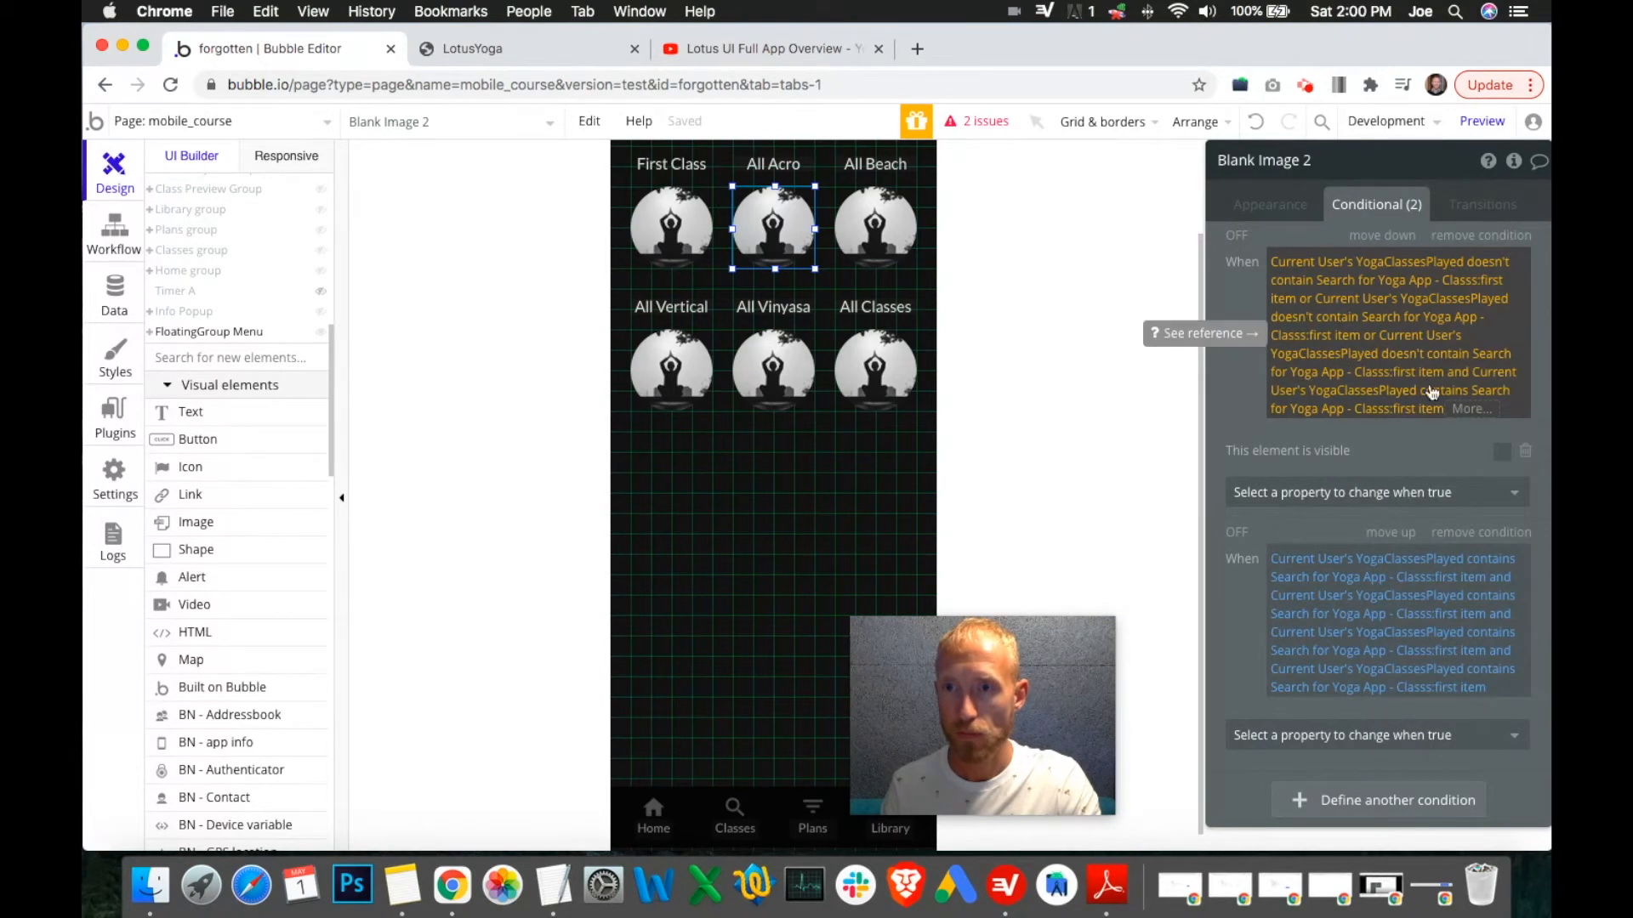
{"action": "left_click", "coordinate": [1453, 380]}
{"action": "left_click", "coordinate": [1414, 429]}
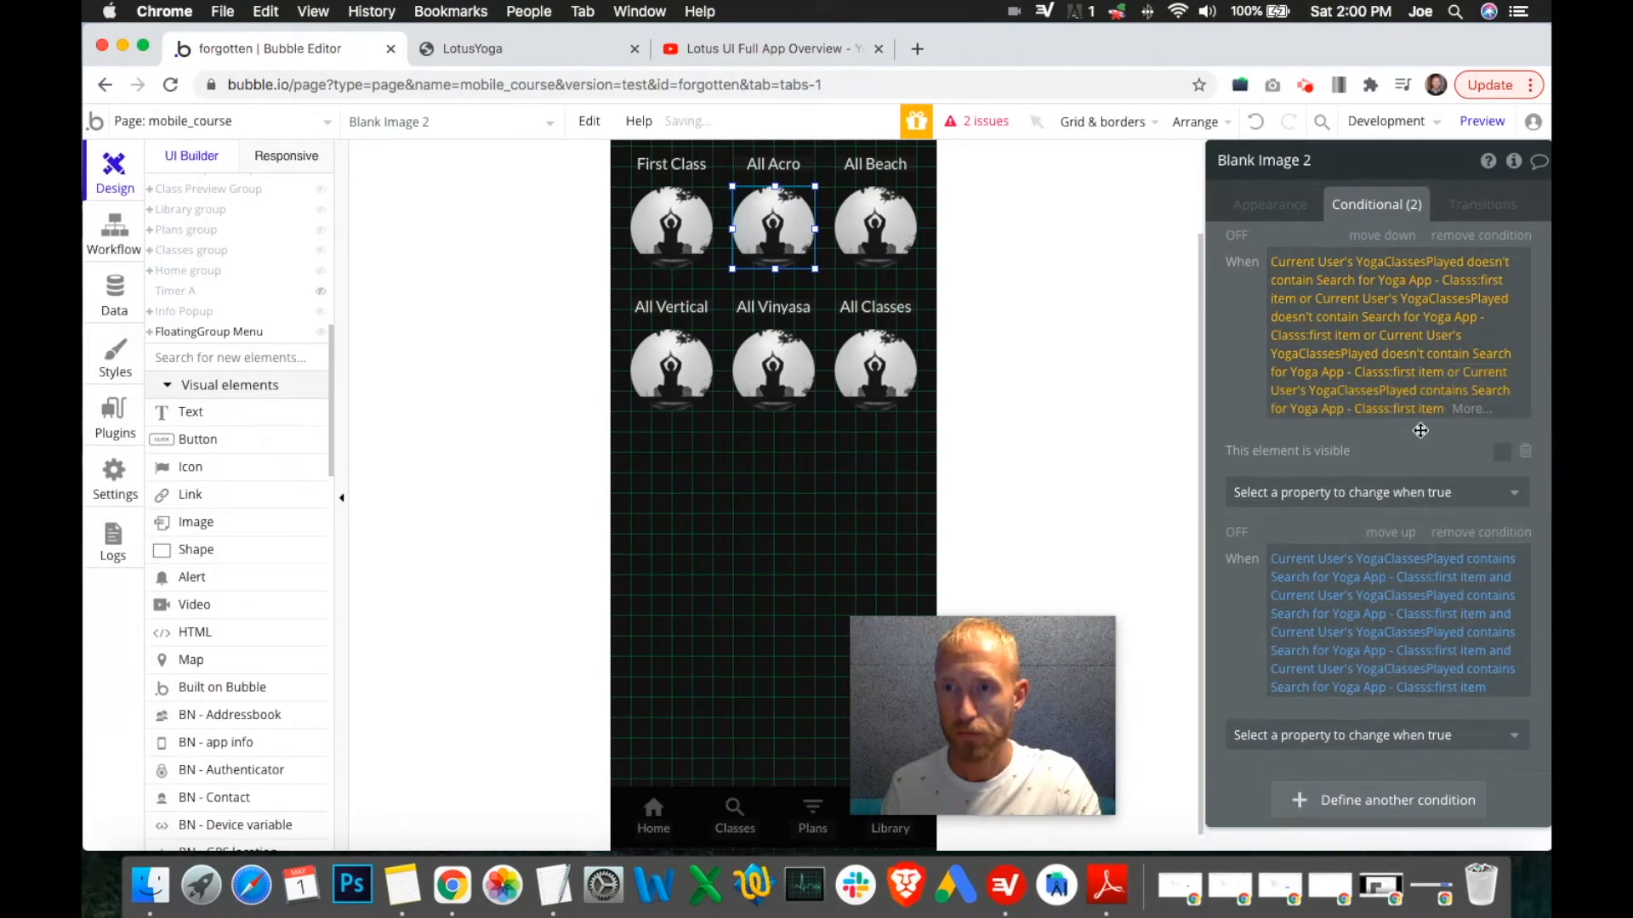
{"action": "left_click", "coordinate": [1443, 394]}
{"action": "left_click", "coordinate": [1450, 478]}
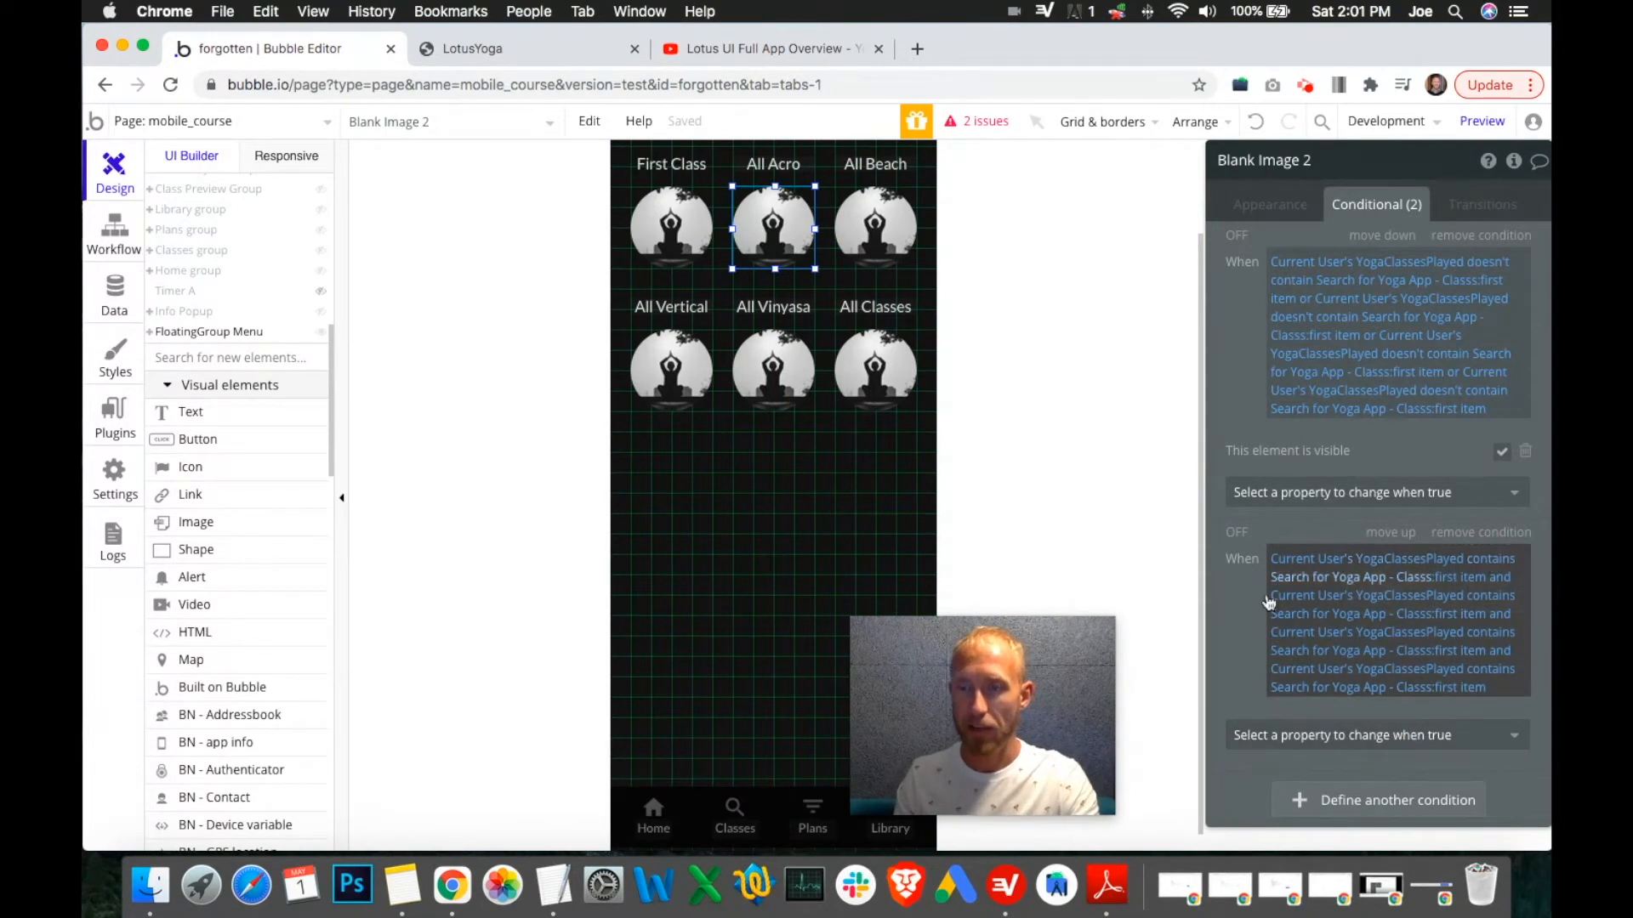
Add This element is visible, left unticked, as the property changed by the All Acro badge's second condition.
{"action": "left_click", "coordinate": [1394, 736]}
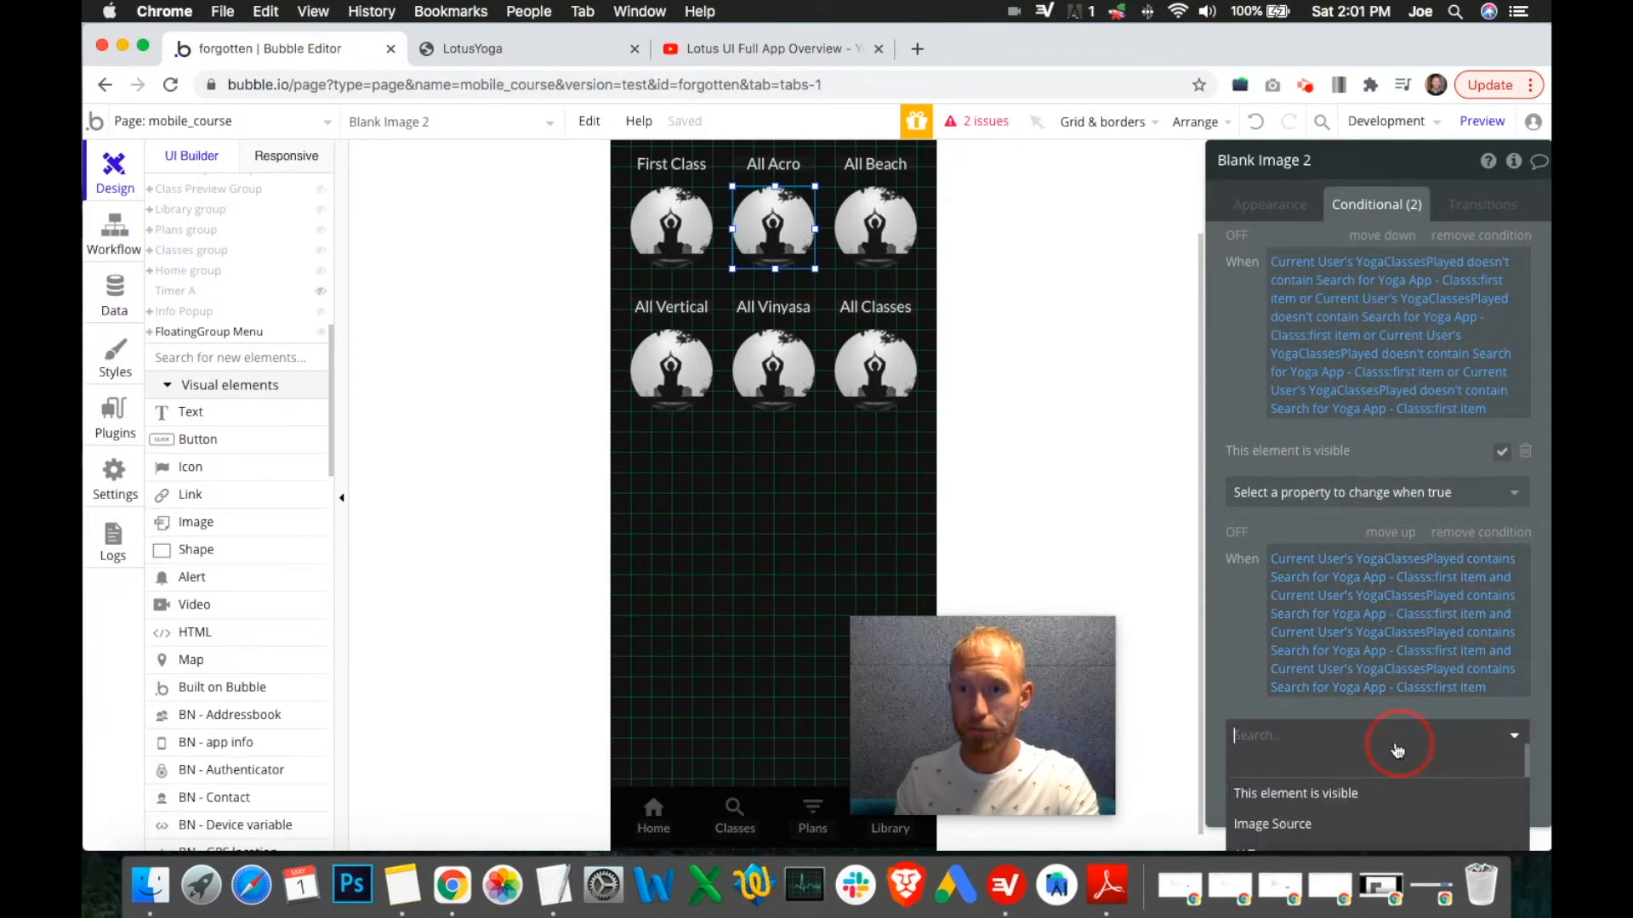
{"action": "left_click", "coordinate": [1335, 794]}
{"action": "scroll", "coordinate": [1497, 740], "scroll_direction": "down", "scroll_amount": 1}
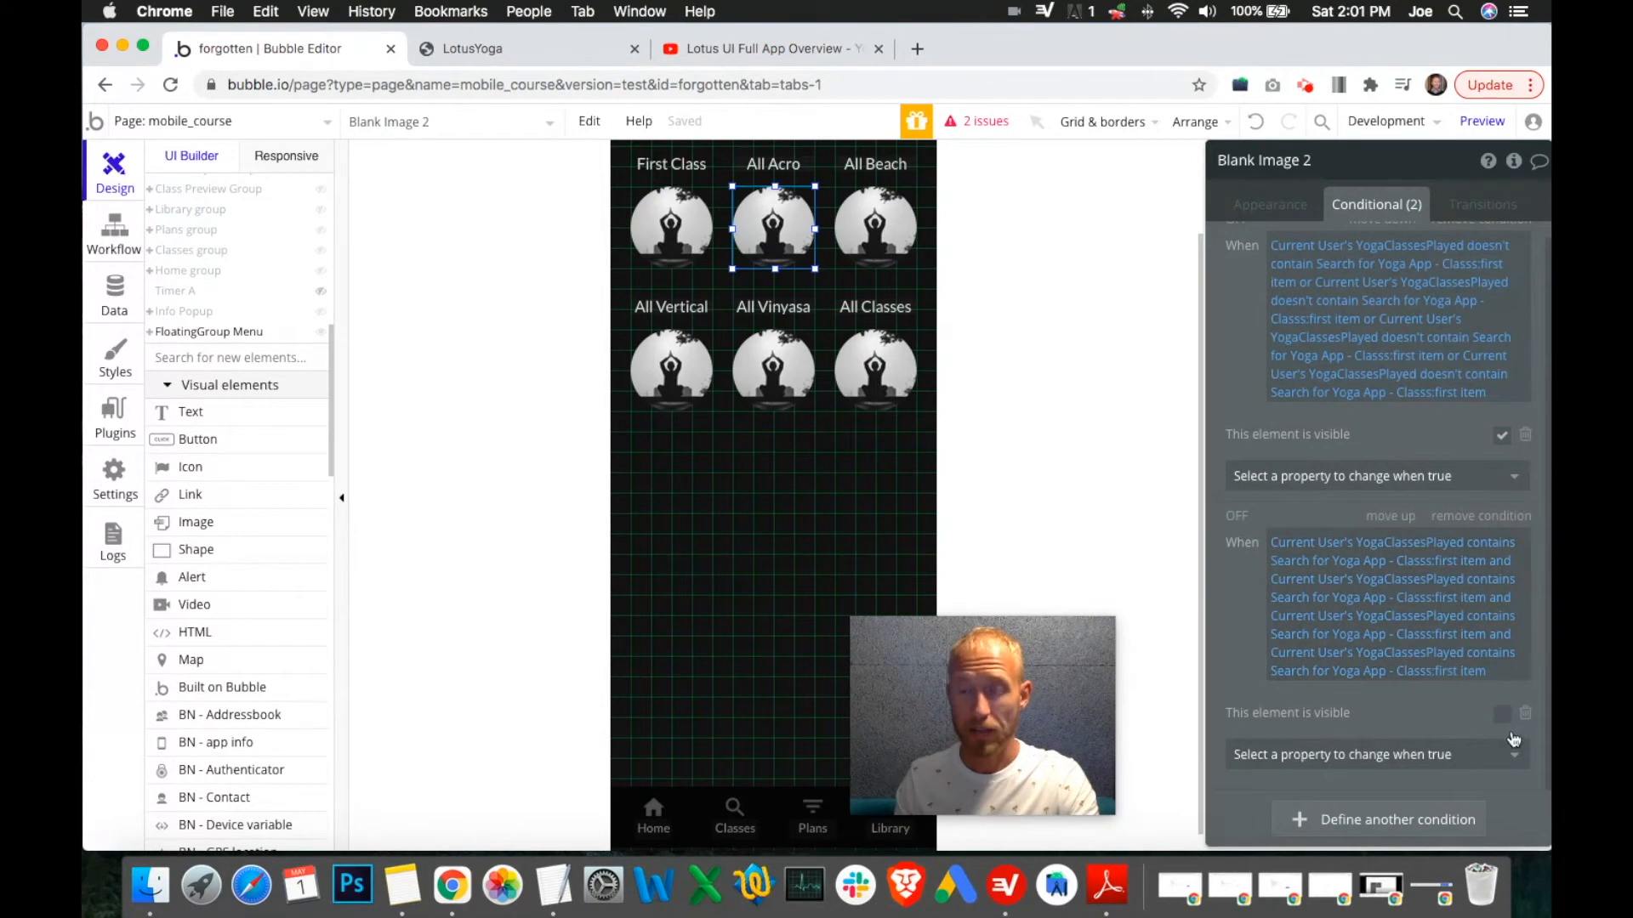
Review the close icon workflow's actions updating the user's total time and played classes, and revisit the All Acro badge's conditions.
{"action": "left_click", "coordinate": [1284, 207]}
{"action": "scroll", "coordinate": [1334, 411], "scroll_direction": "up", "scroll_amount": 1}
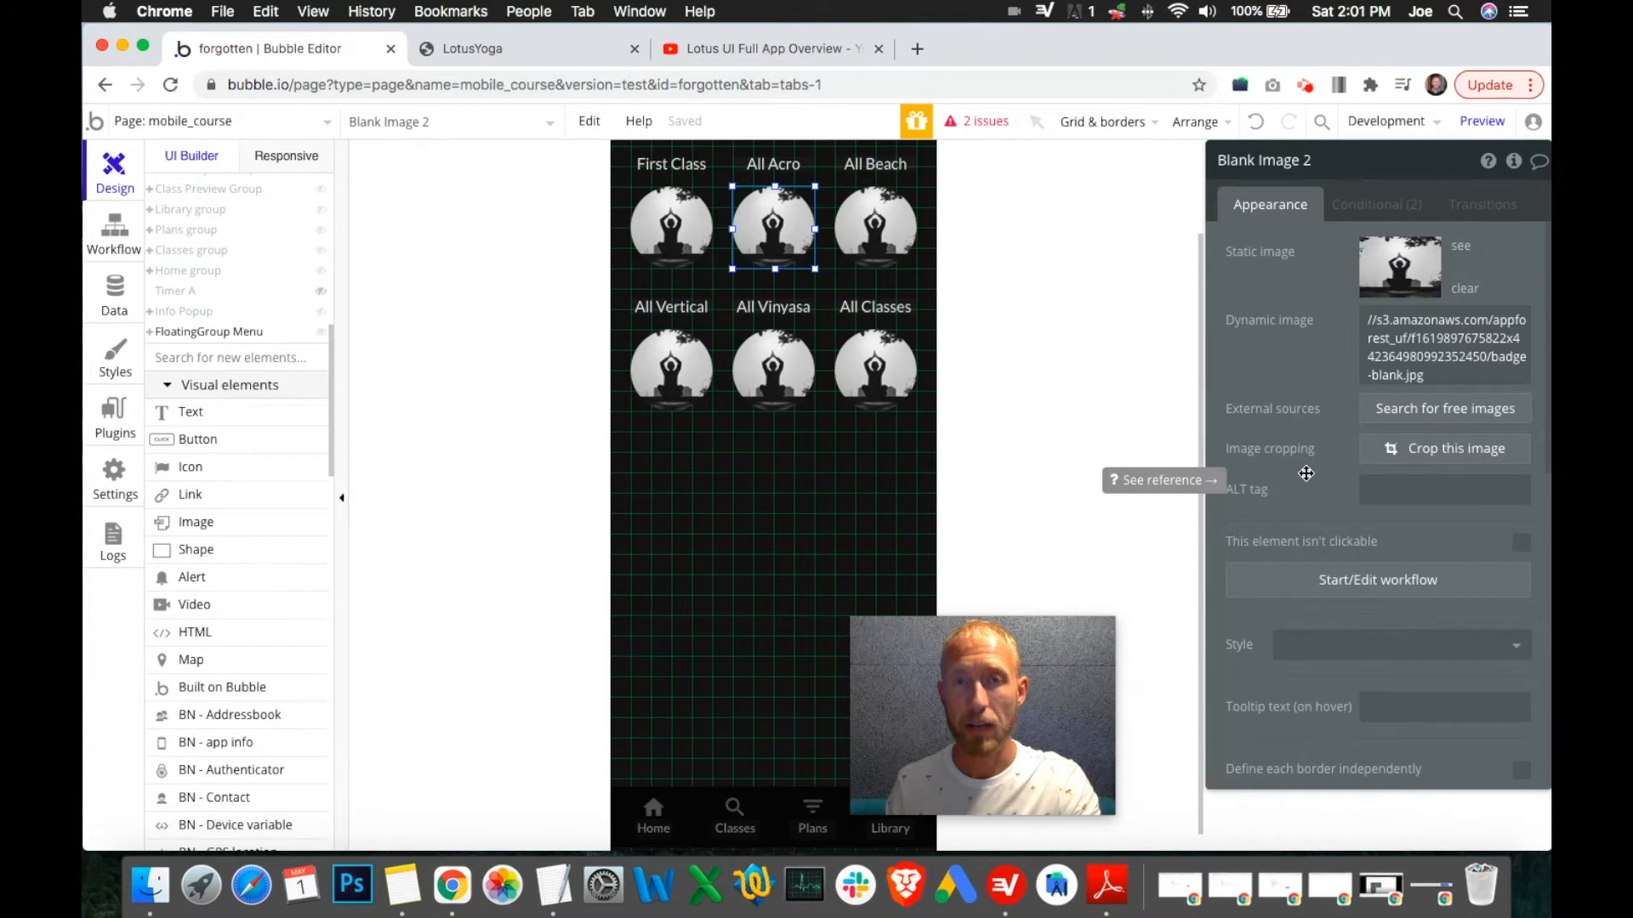
{"action": "left_click", "coordinate": [116, 246]}
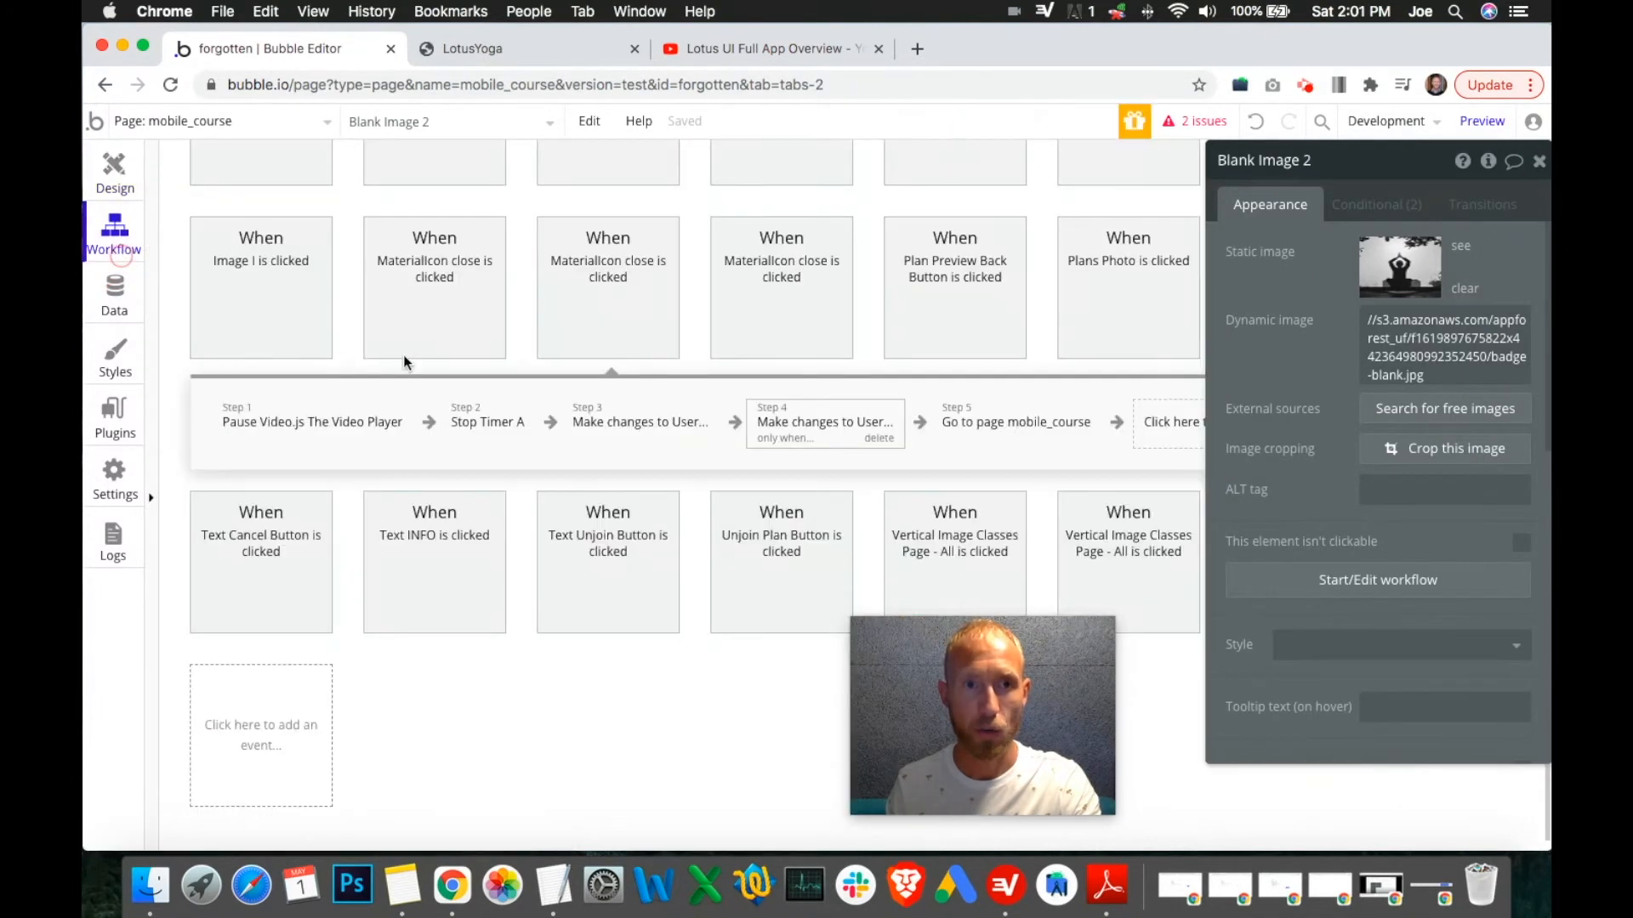
{"action": "mouse_move", "coordinate": [330, 433]}
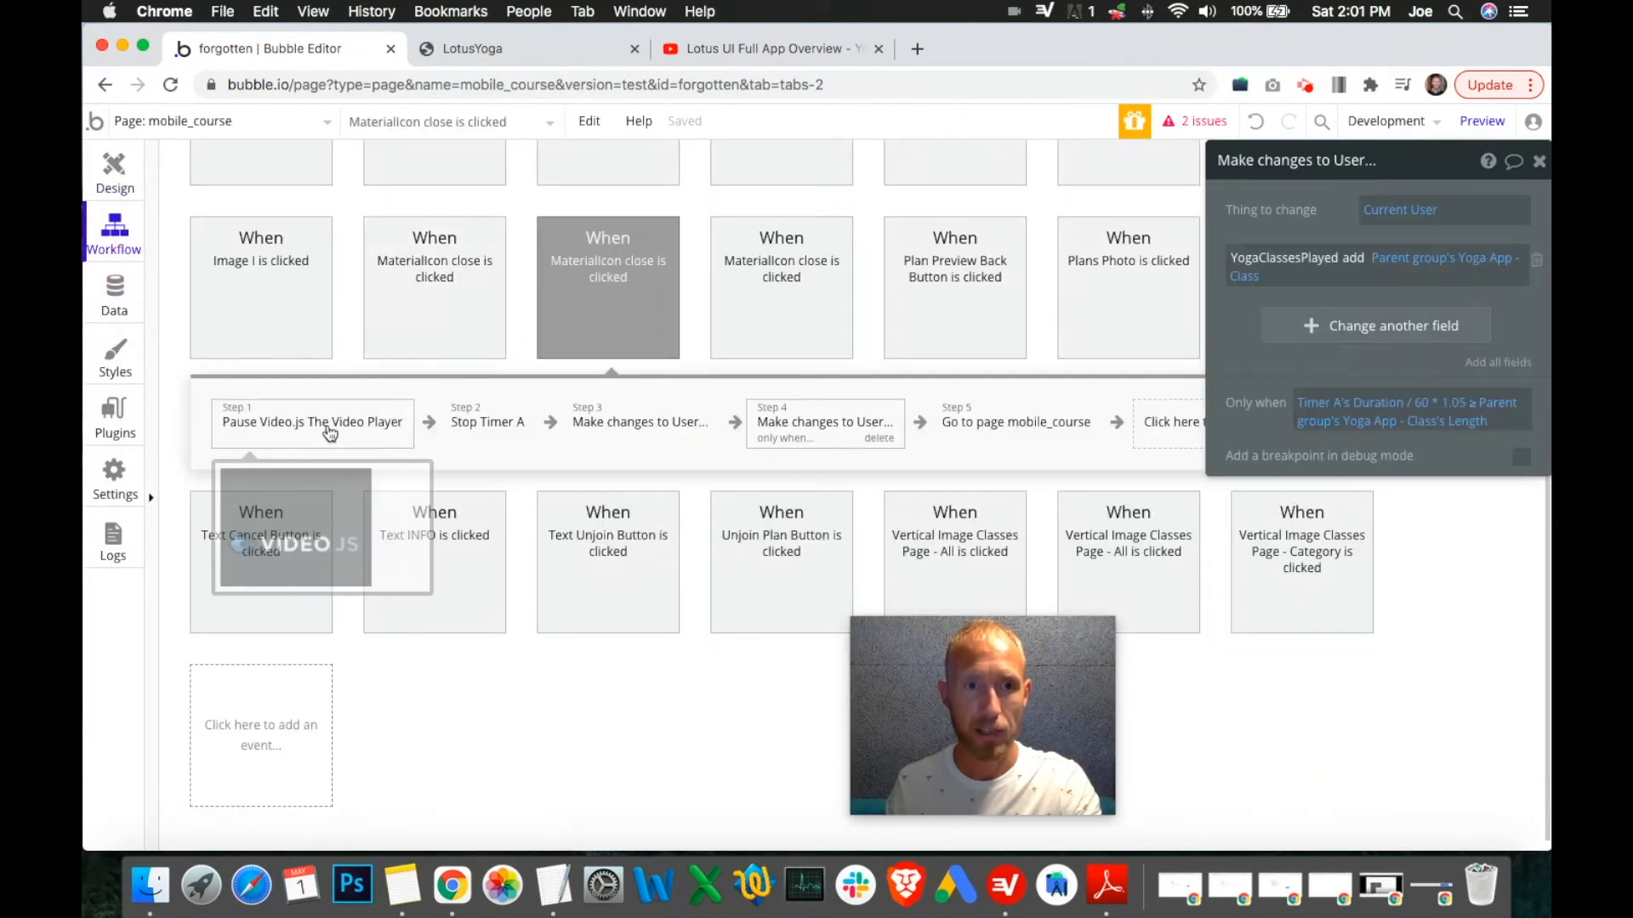
{"action": "left_click", "coordinate": [648, 425]}
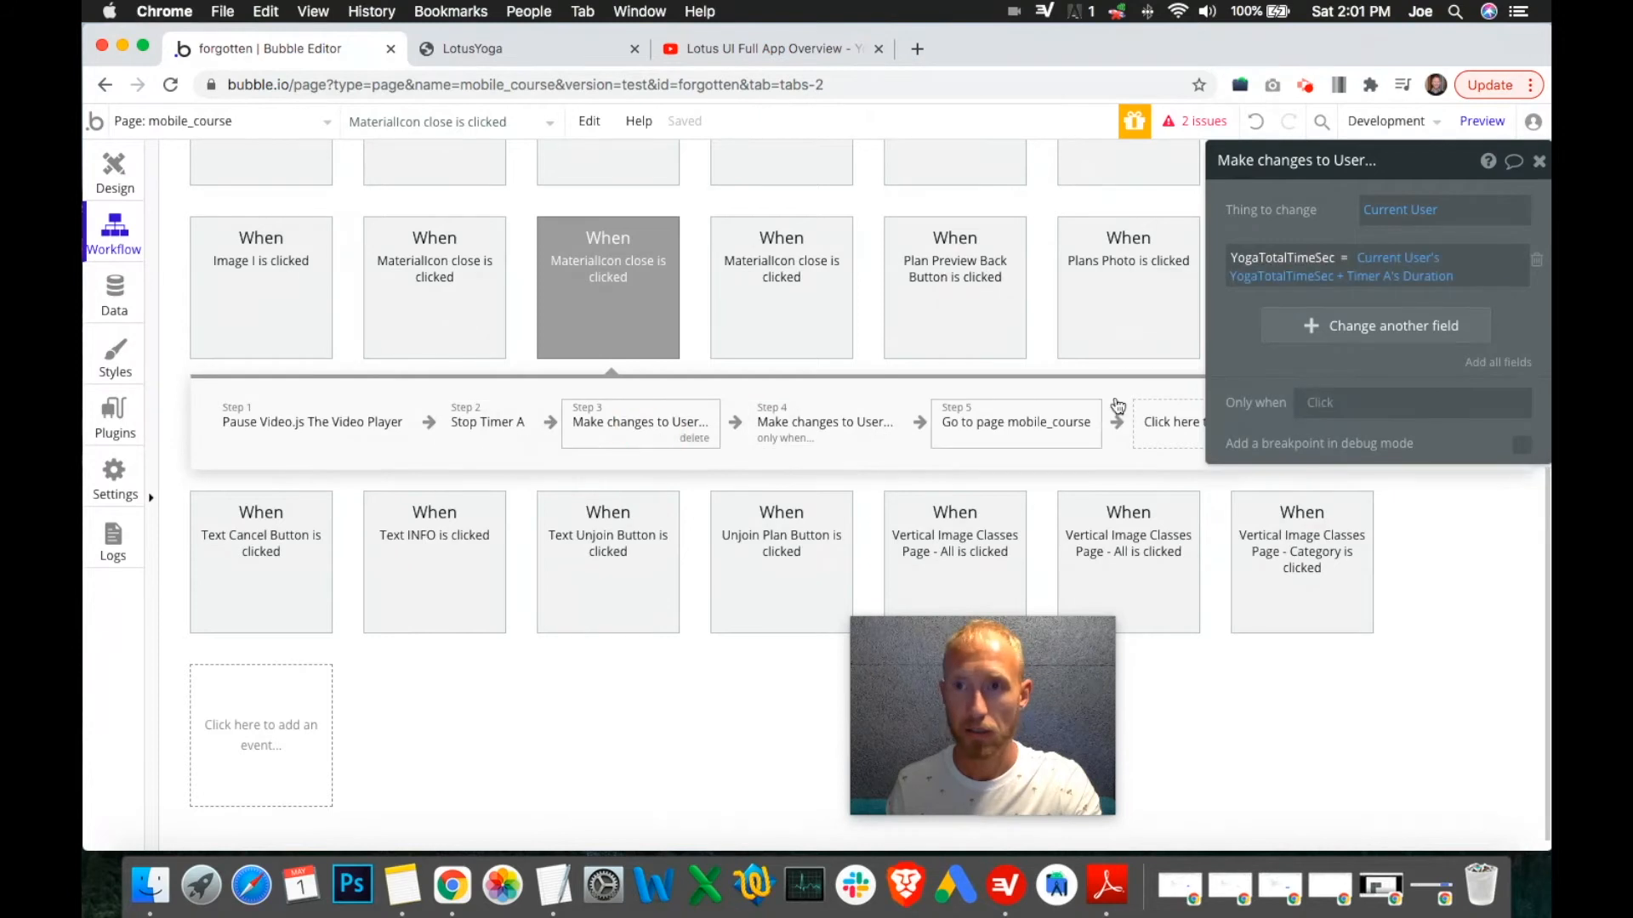
{"action": "left_click", "coordinate": [827, 424]}
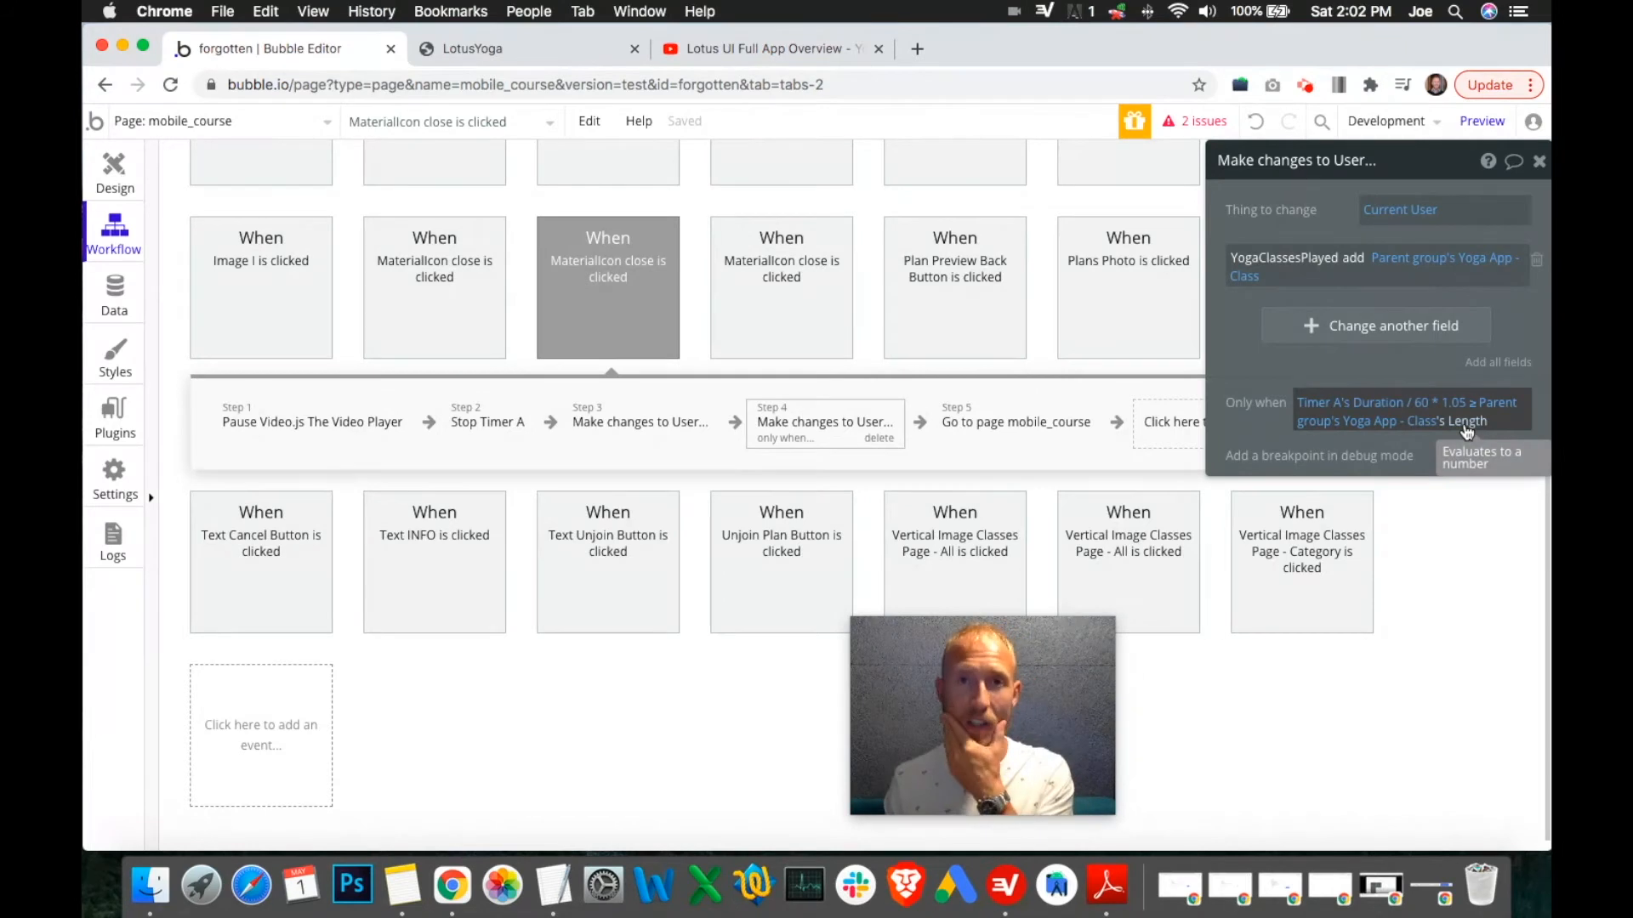
{"action": "left_click", "coordinate": [119, 174]}
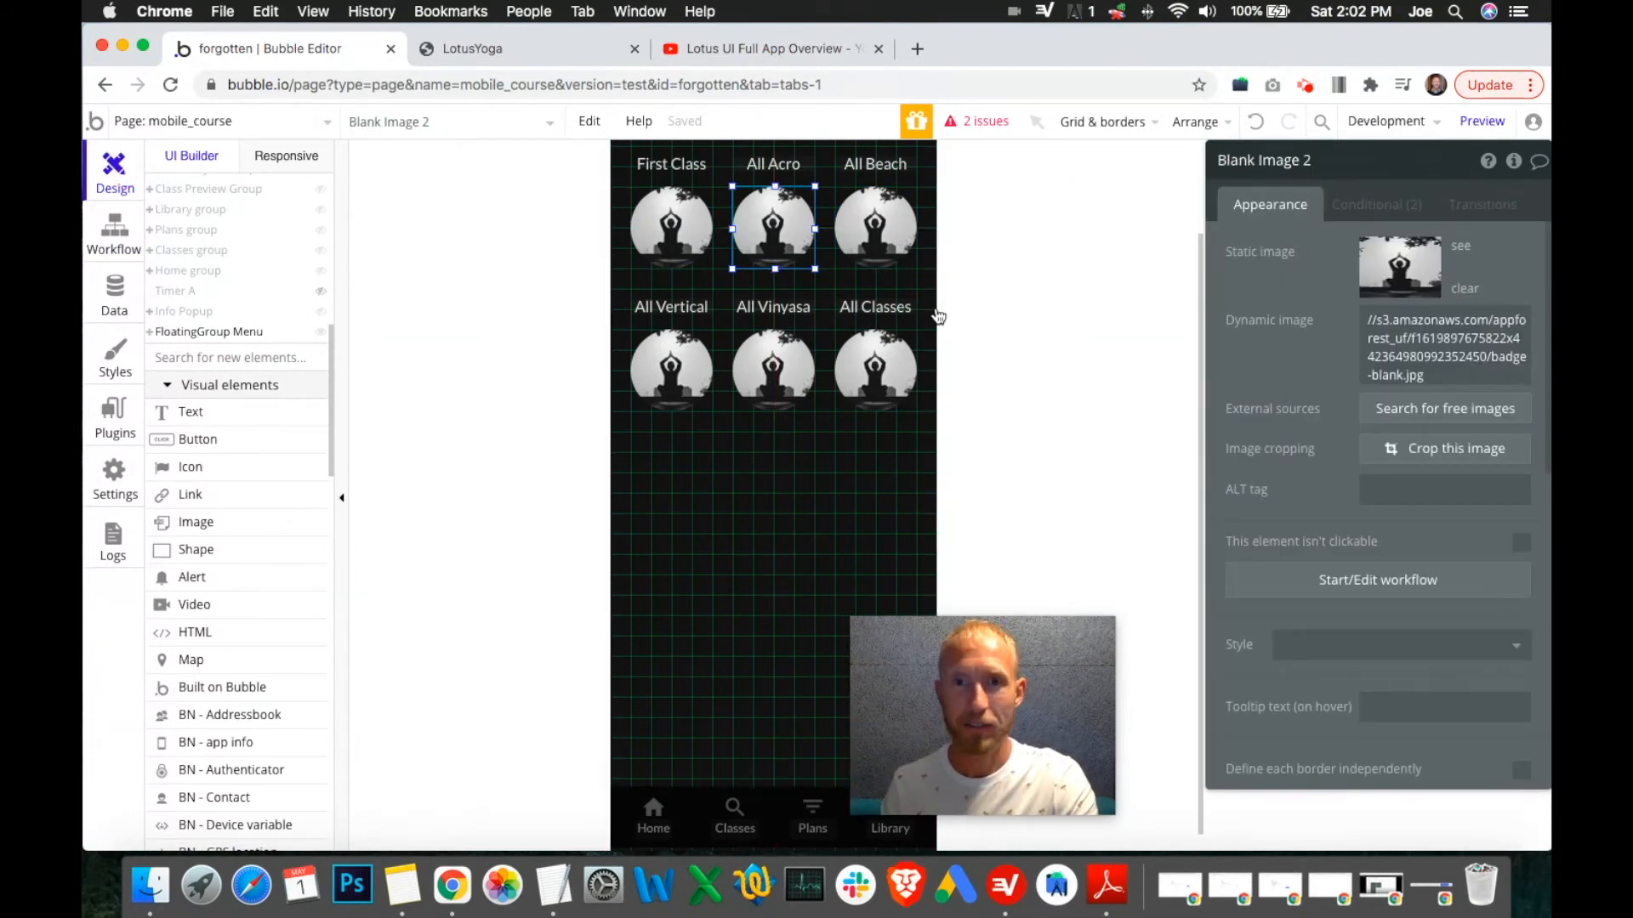
{"action": "scroll", "coordinate": [910, 331], "scroll_direction": "up", "scroll_amount": 3}
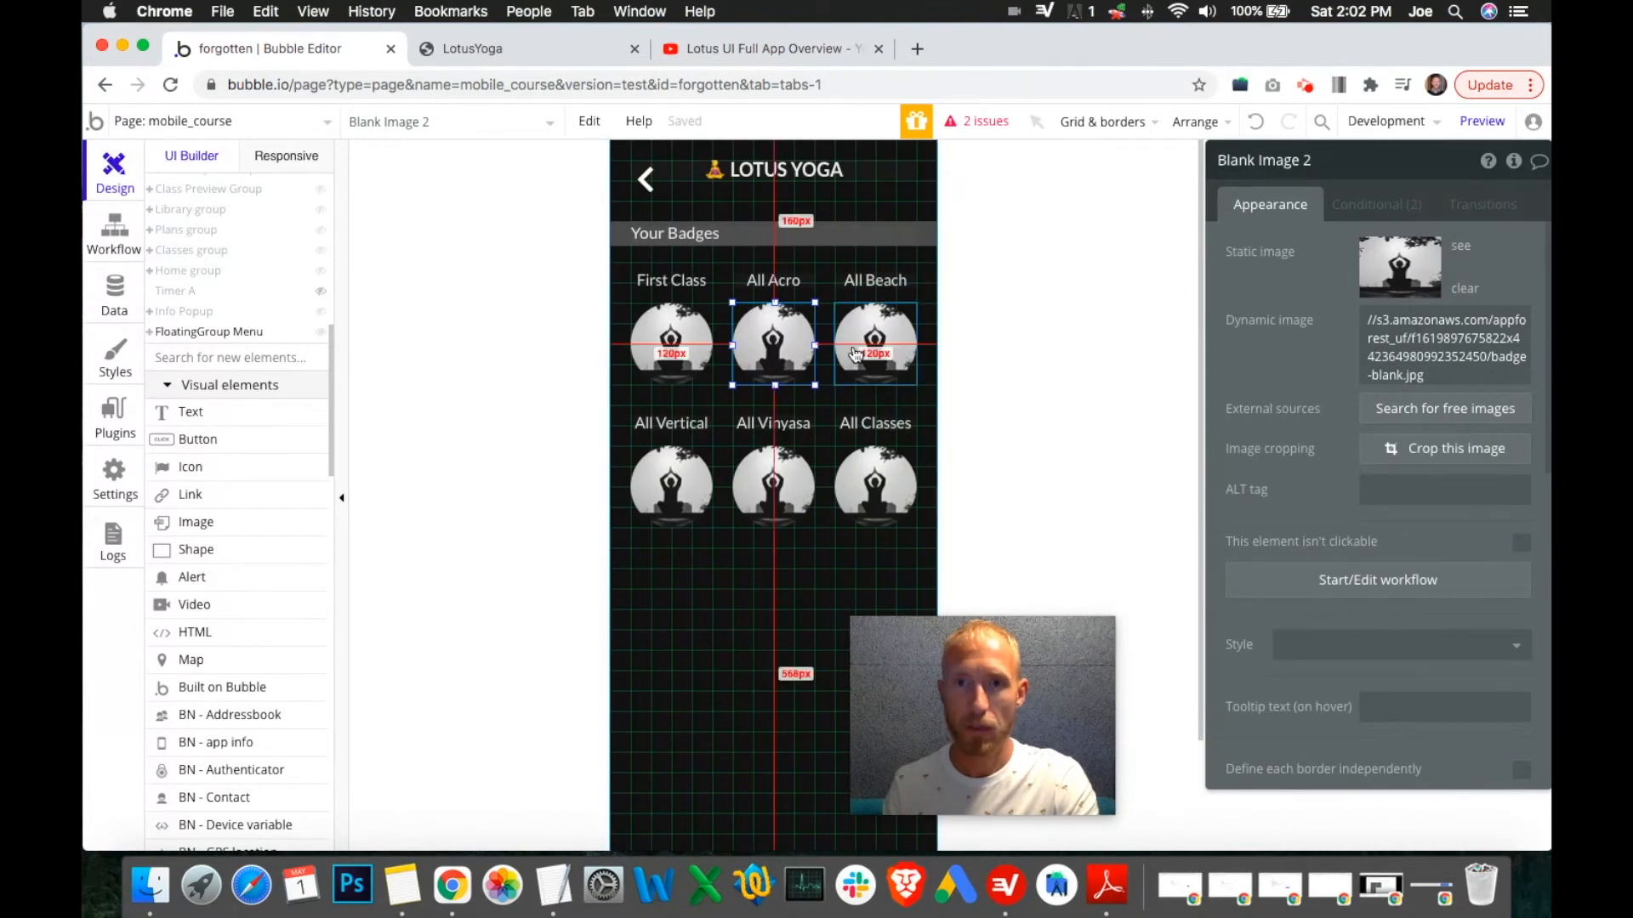
{"action": "left_click", "coordinate": [1375, 206]}
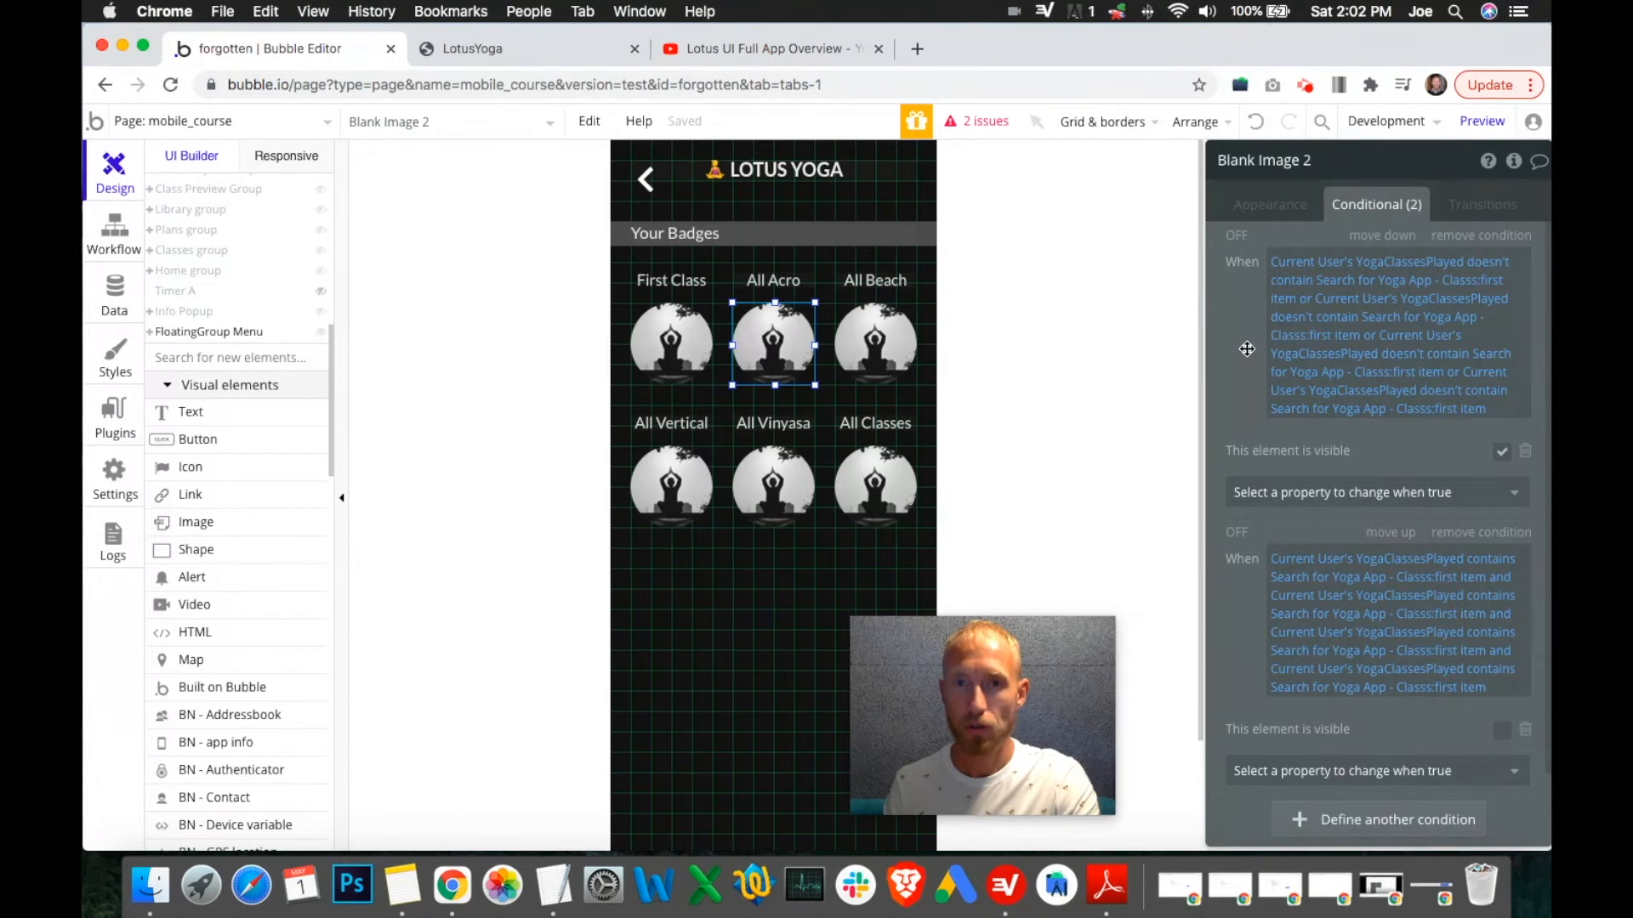
{"action": "right_click", "coordinate": [1299, 261]}
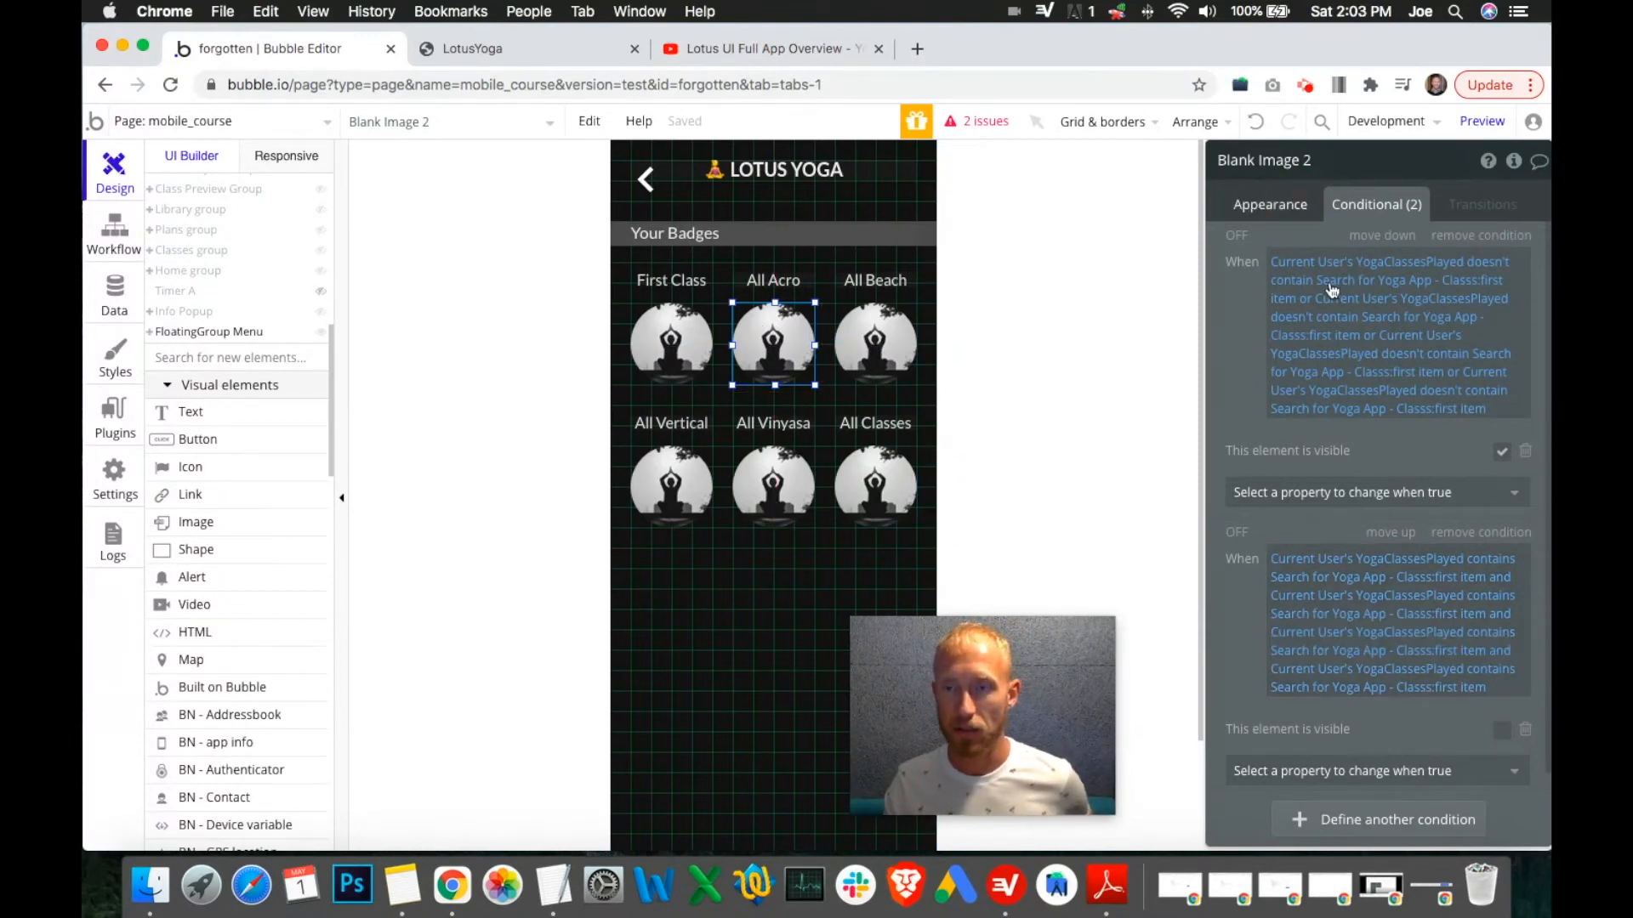
Turn off This element is visible on page load for the All Acro and All Beach badges, and check the First Class badge's setting.
{"action": "left_click", "coordinate": [1271, 205]}
{"action": "scroll", "coordinate": [1394, 574], "scroll_direction": "down", "scroll_amount": 10}
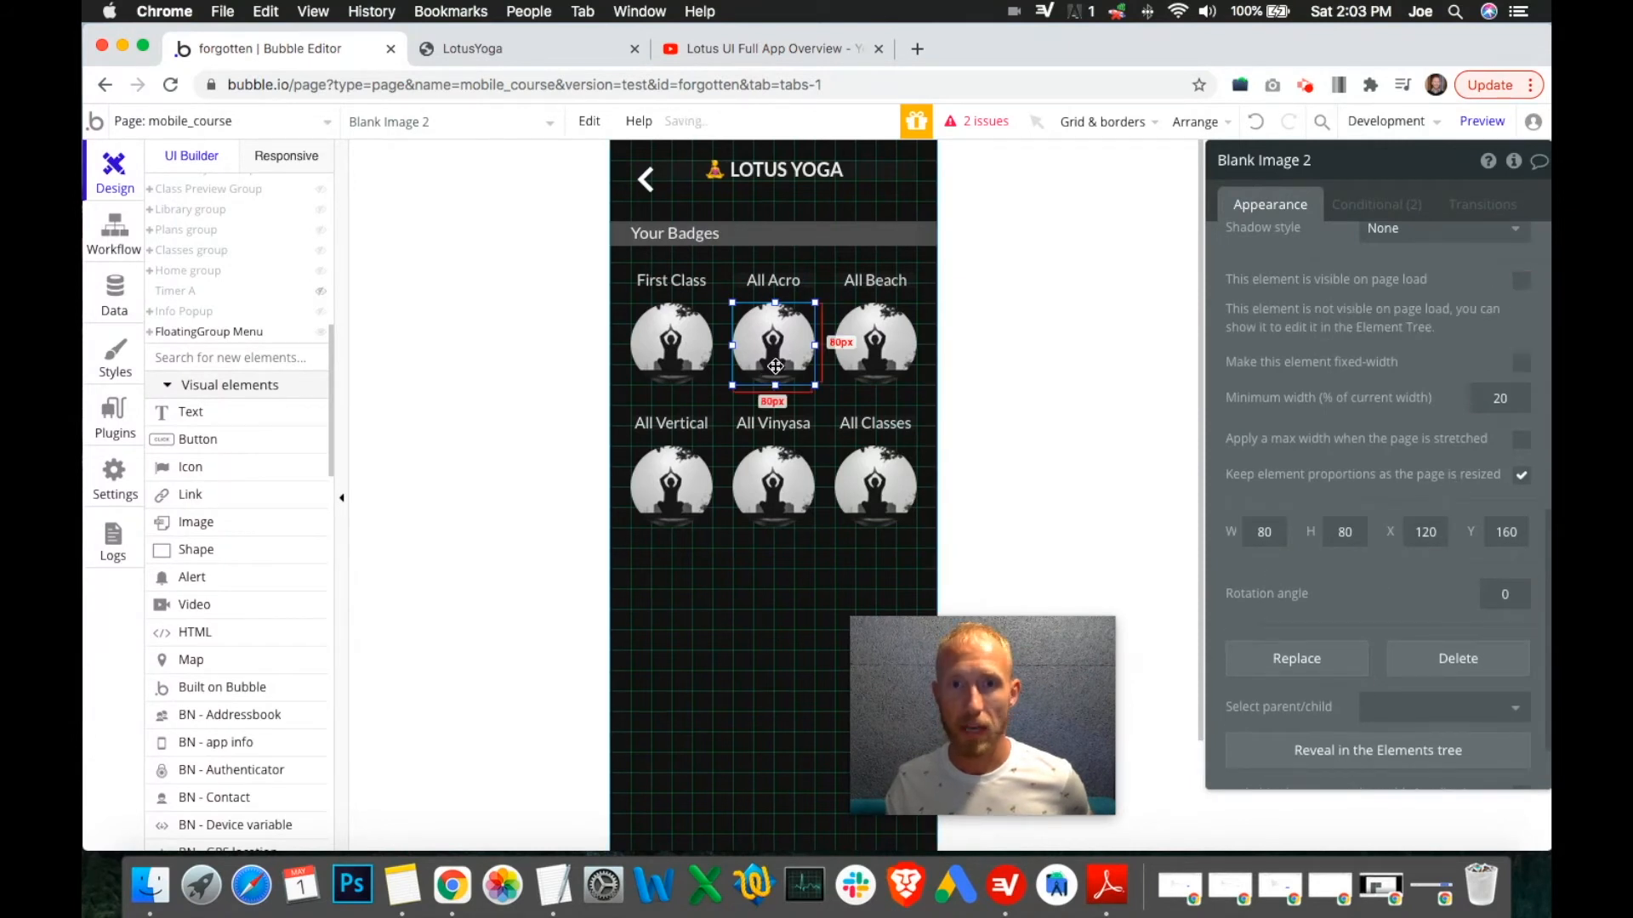
{"action": "left_click", "coordinate": [902, 345]}
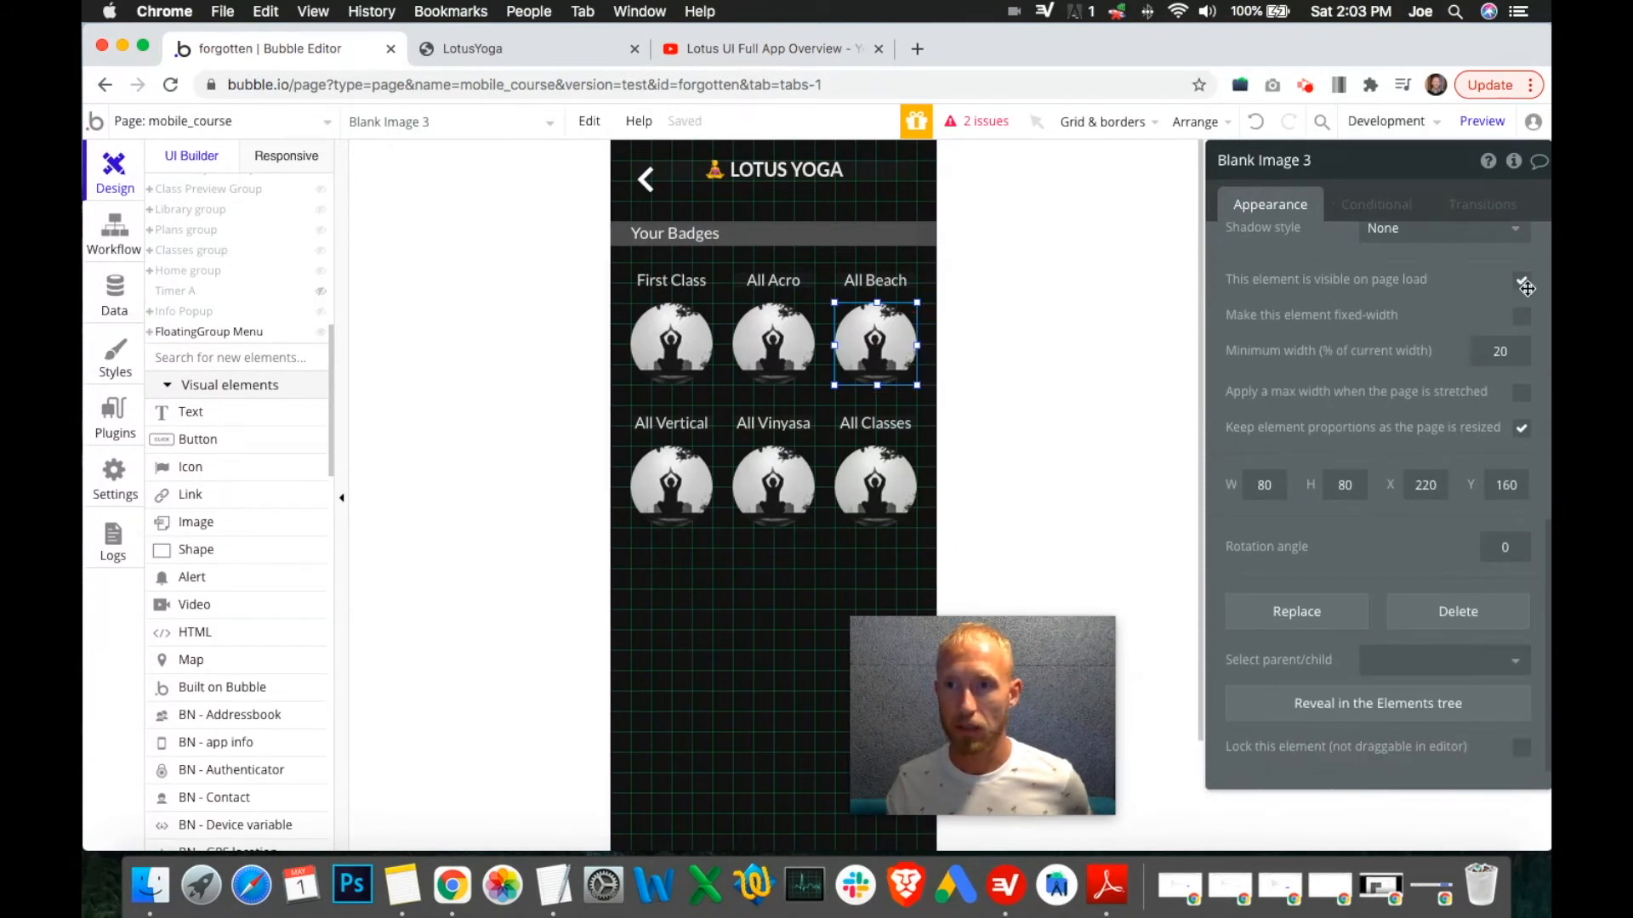
{"action": "left_click", "coordinate": [1413, 283]}
{"action": "left_click", "coordinate": [671, 344]}
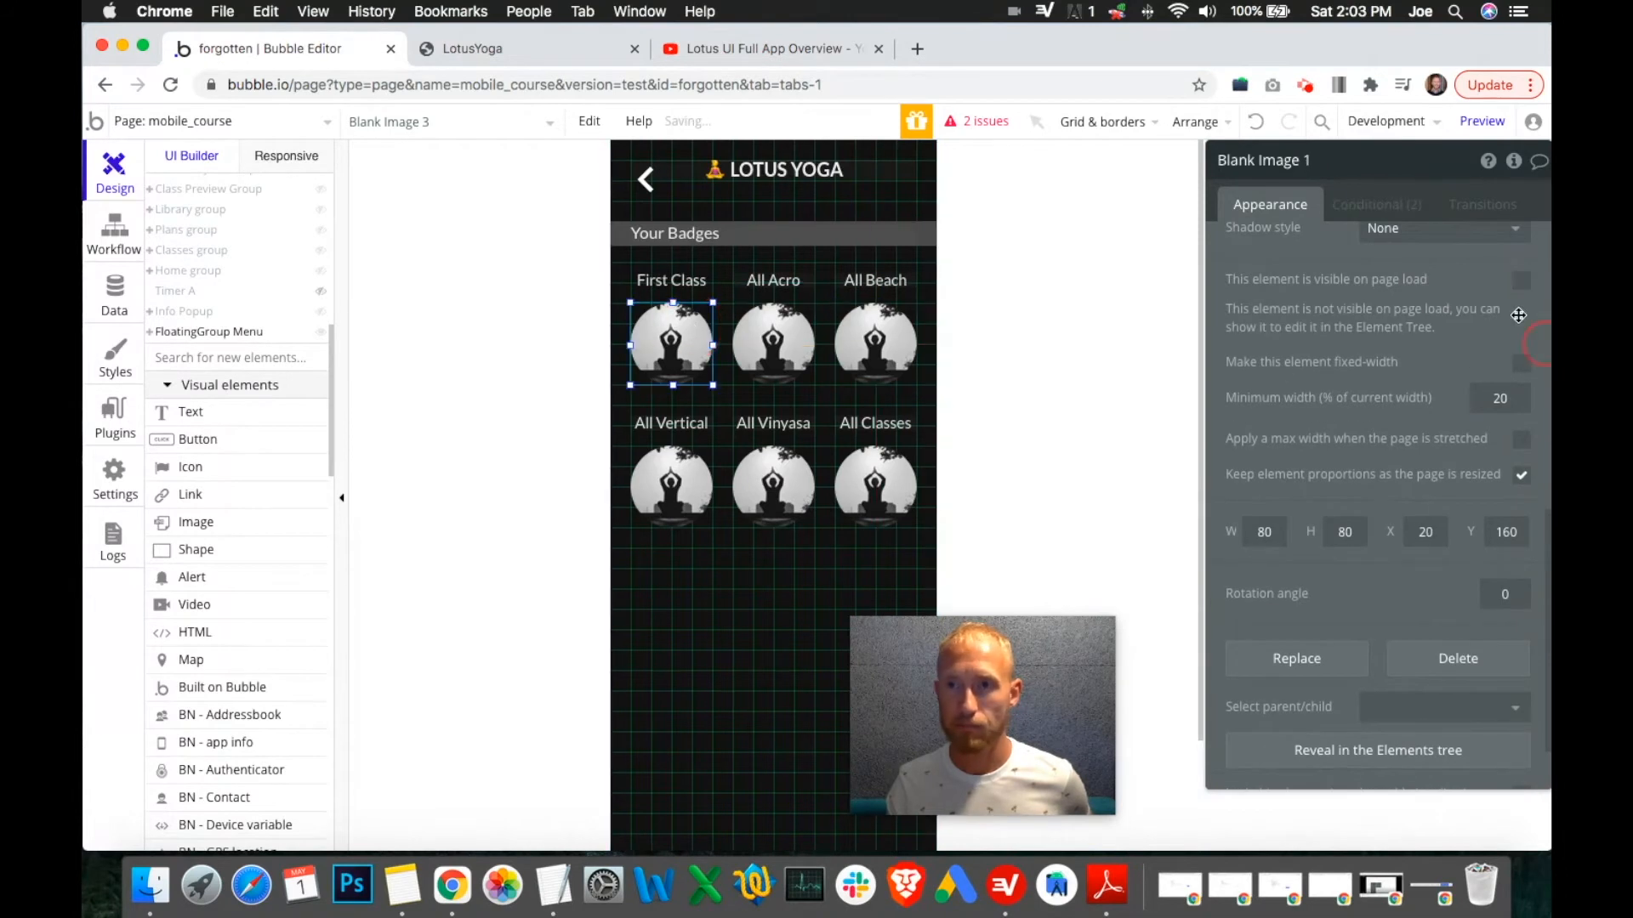
Turn off This element is visible on page load for the All Vertical, All Vinyasa and All Classes badges.
{"action": "left_click", "coordinate": [664, 487]}
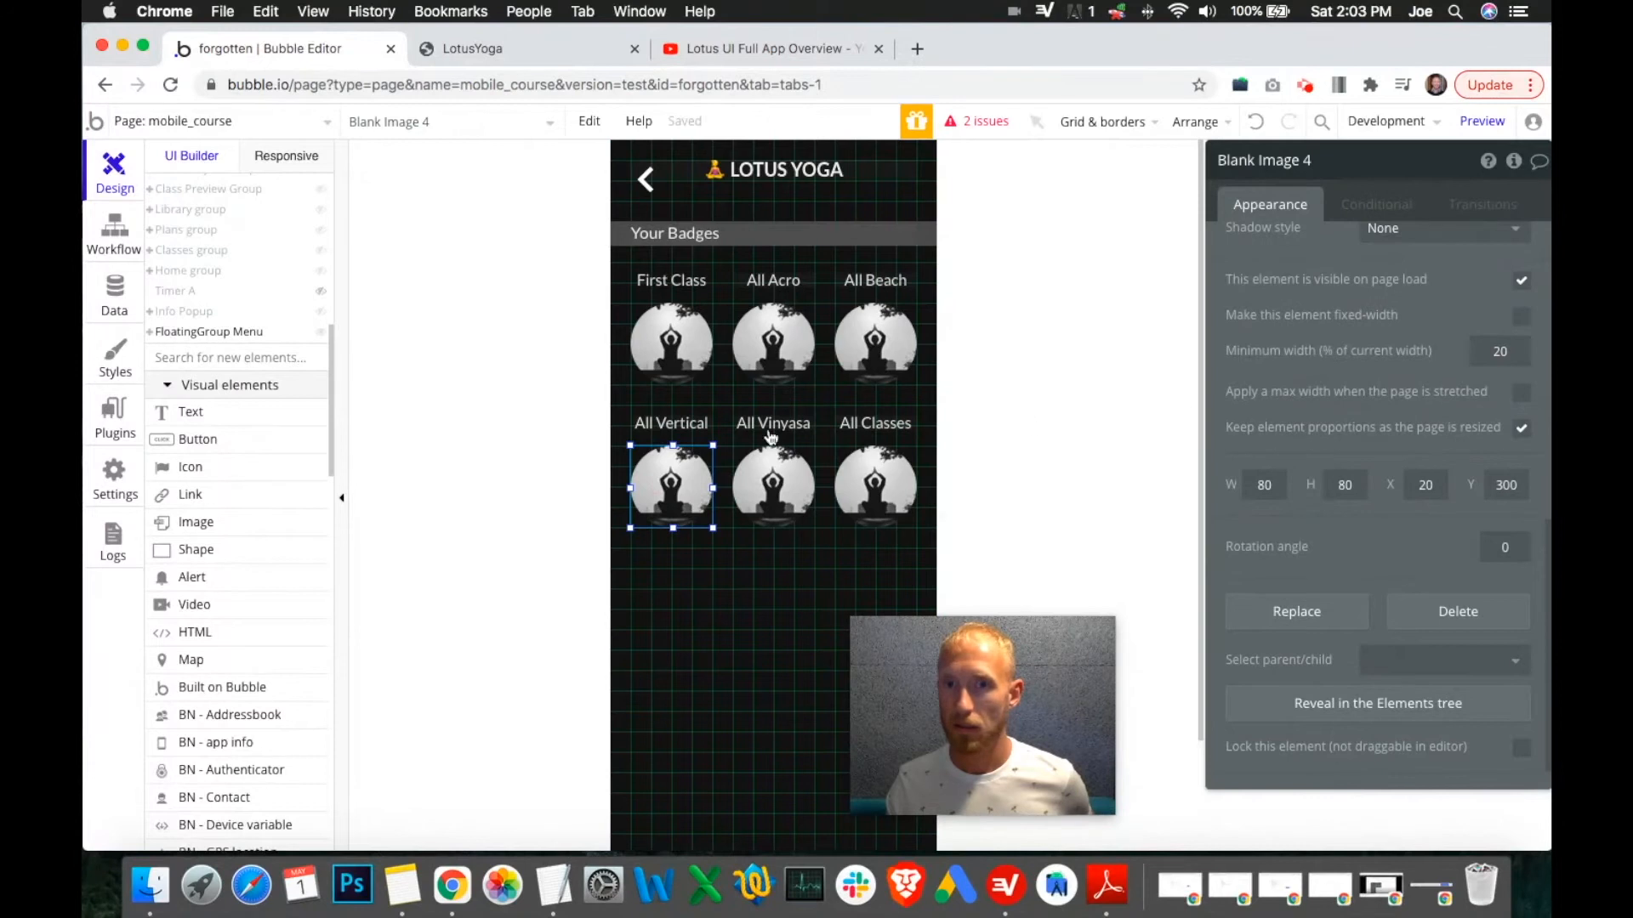
{"action": "left_click", "coordinate": [775, 476]}
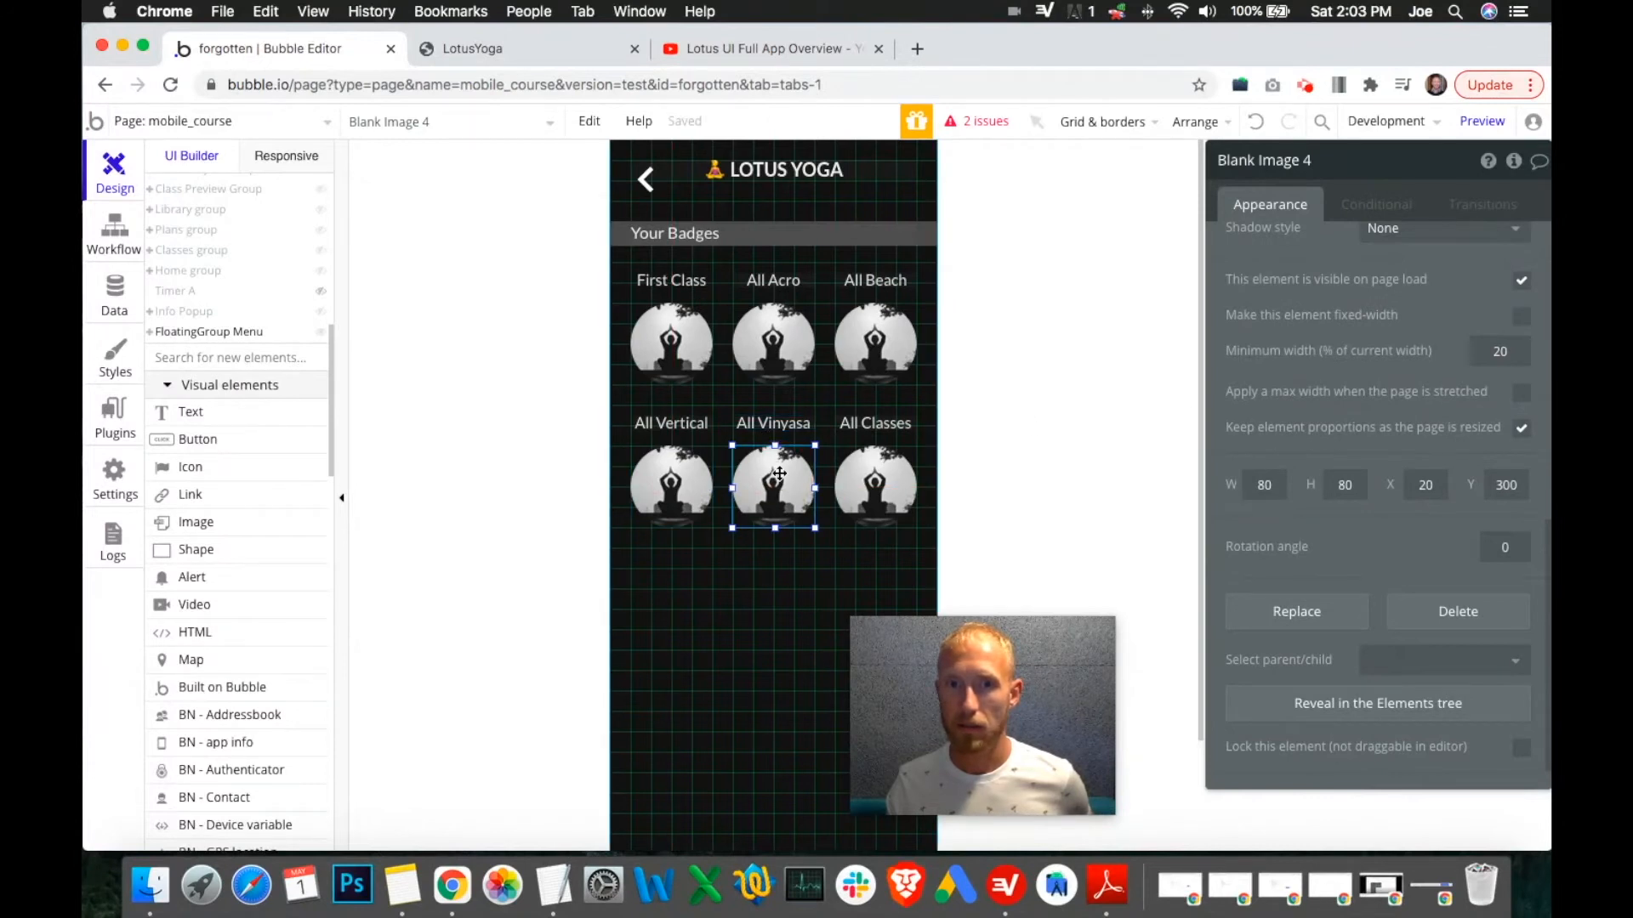
{"action": "left_click", "coordinate": [878, 491]}
{"action": "left_click", "coordinate": [1522, 282]}
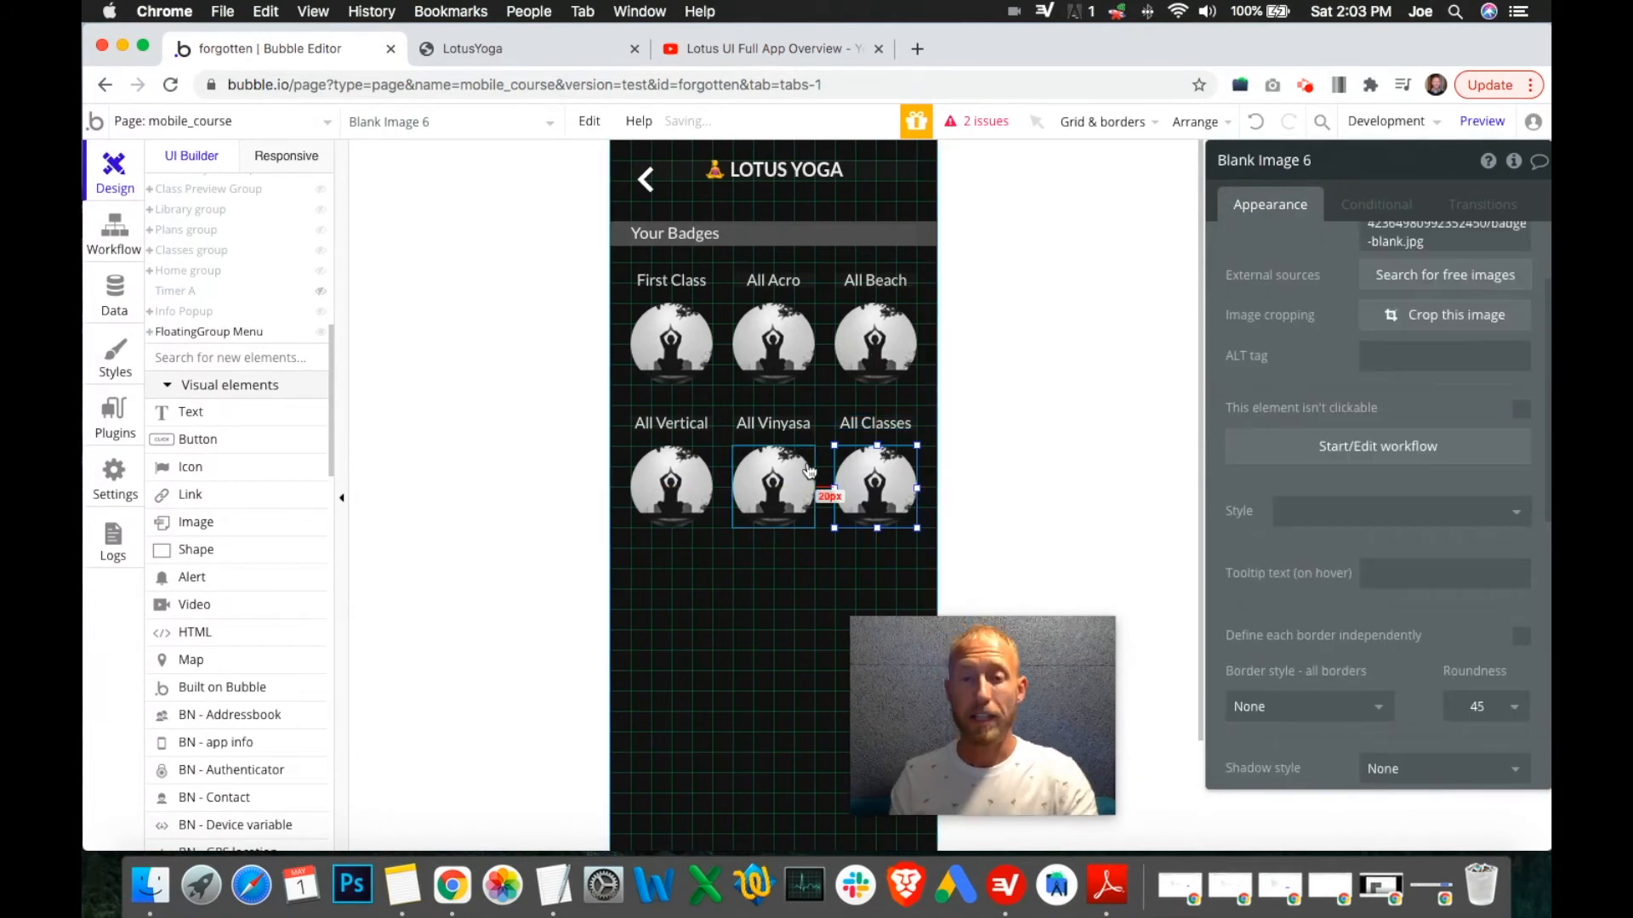
{"action": "scroll", "coordinate": [1386, 432], "scroll_direction": "up", "scroll_amount": 3}
Copy the doesn't contain expression from the All Acro badge's first condition.
{"action": "left_click", "coordinate": [756, 342]}
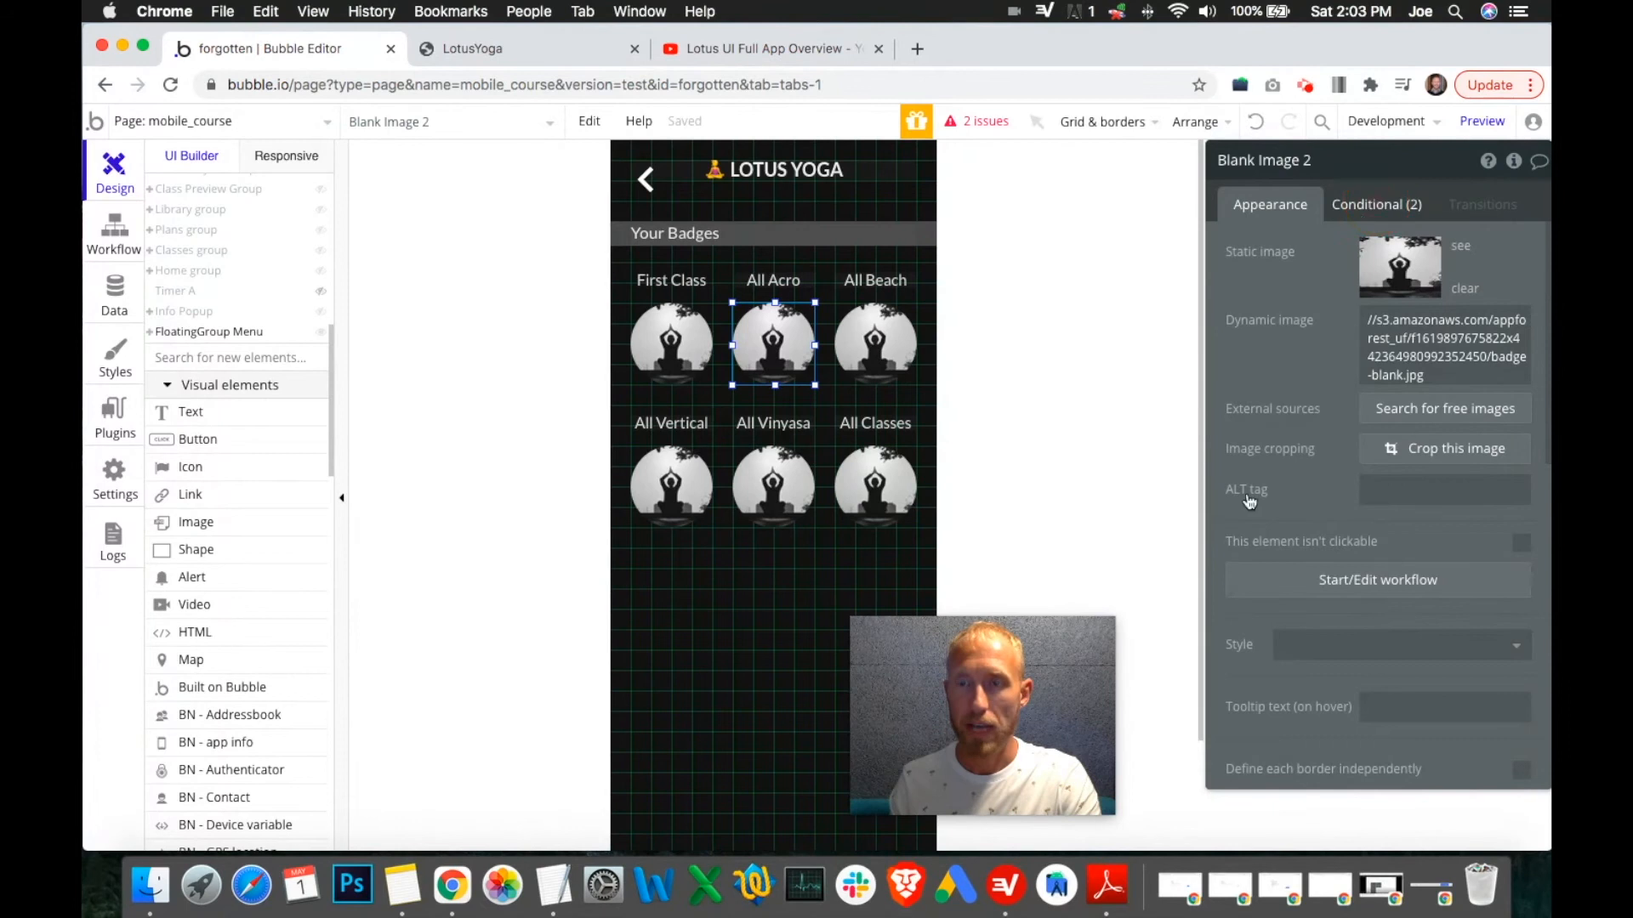
{"action": "left_click", "coordinate": [1376, 204]}
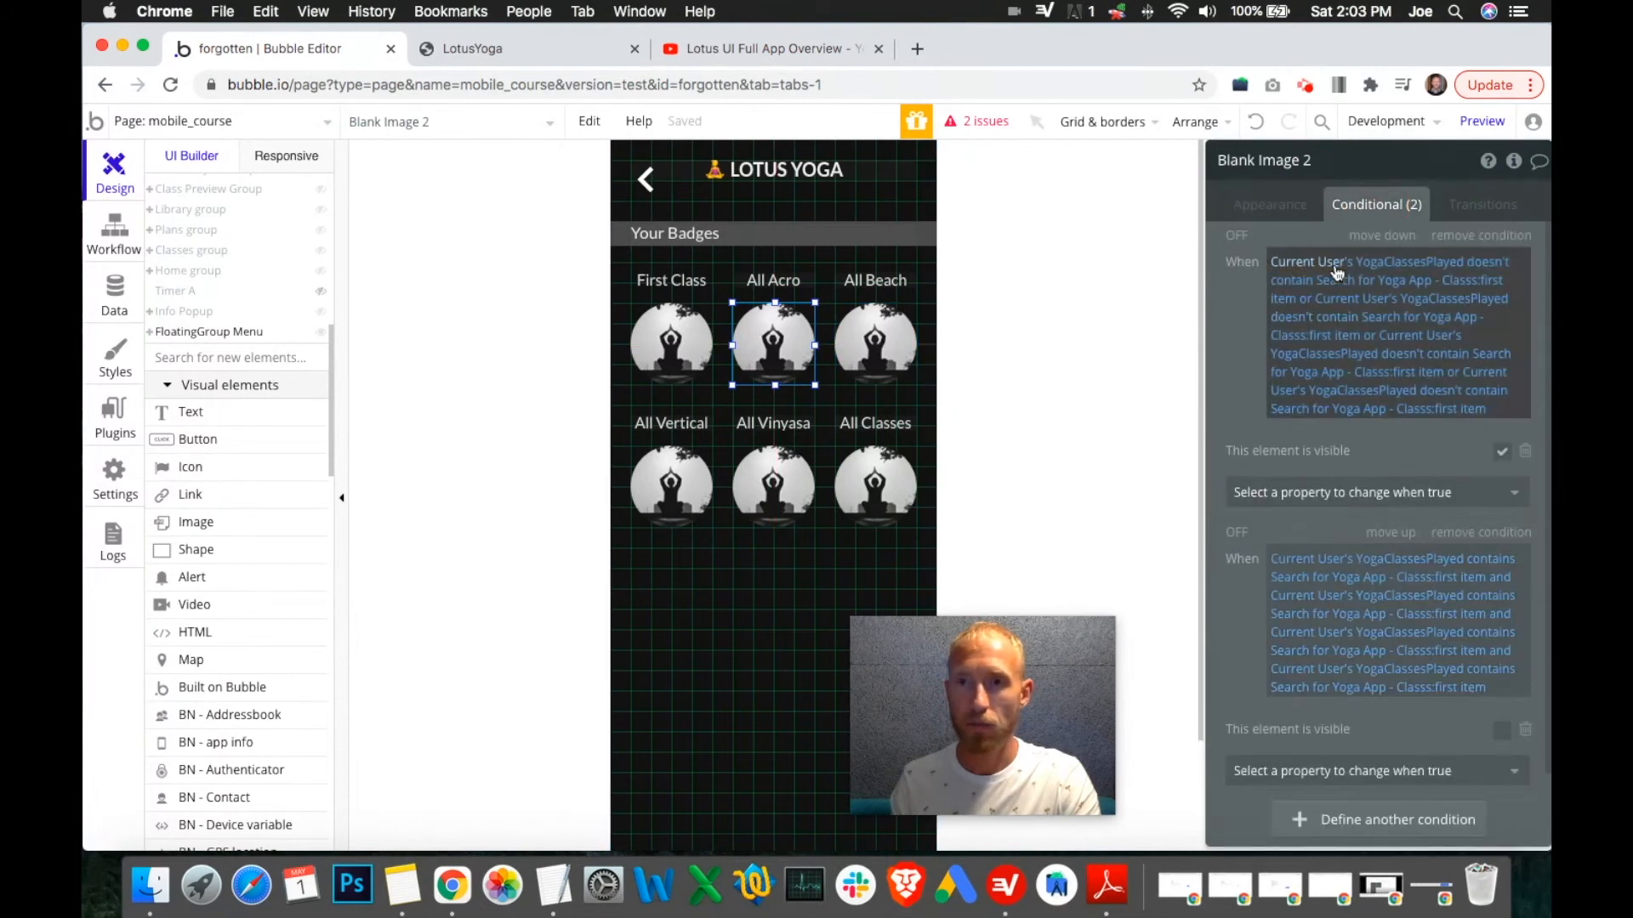
{"action": "right_click", "coordinate": [1366, 274]}
{"action": "left_click", "coordinate": [1437, 209]}
Define a condition on the All Beach badge and paste the copied doesn't contain expression into it.
{"action": "left_click", "coordinate": [882, 355]}
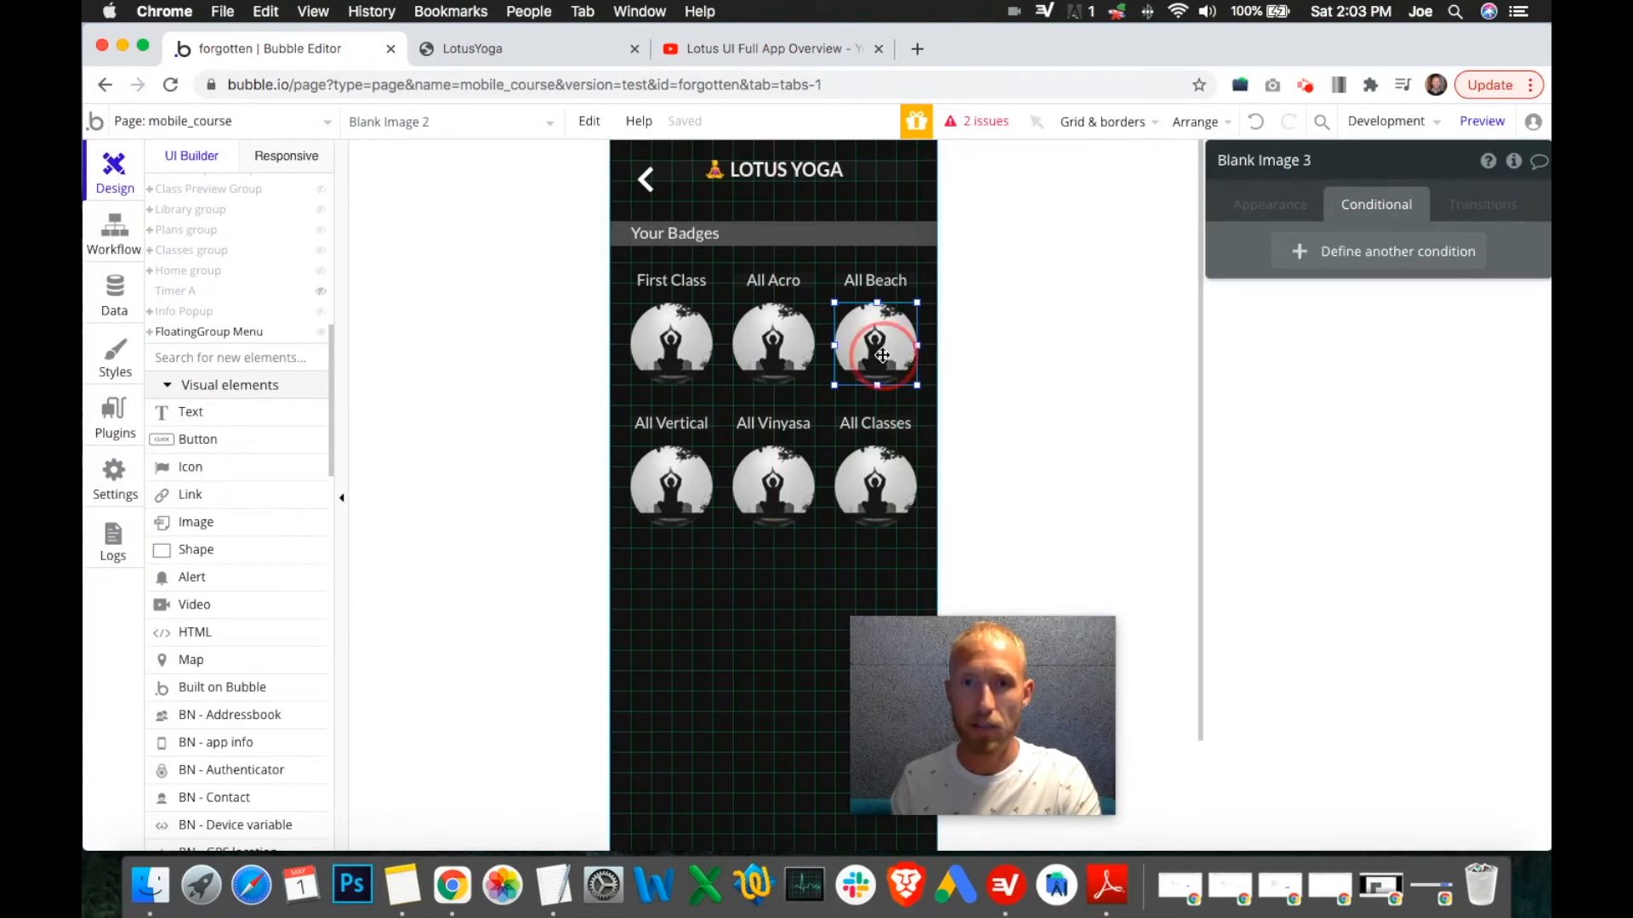
{"action": "left_click", "coordinate": [1345, 253]}
{"action": "right_click", "coordinate": [1386, 257]}
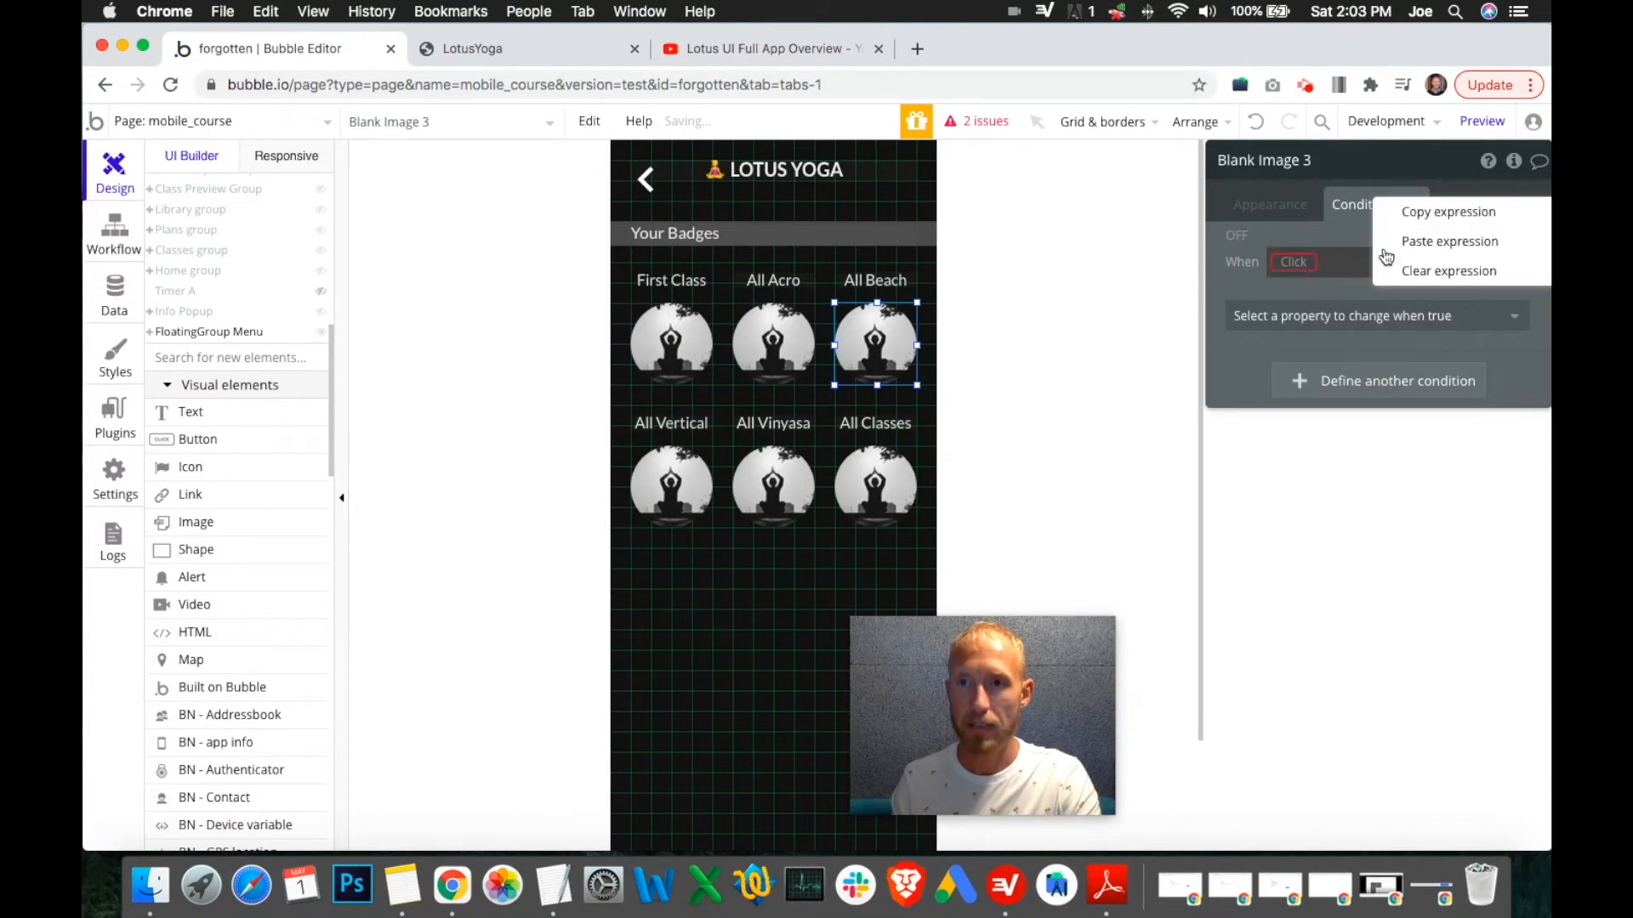
{"action": "left_click", "coordinate": [1420, 242]}
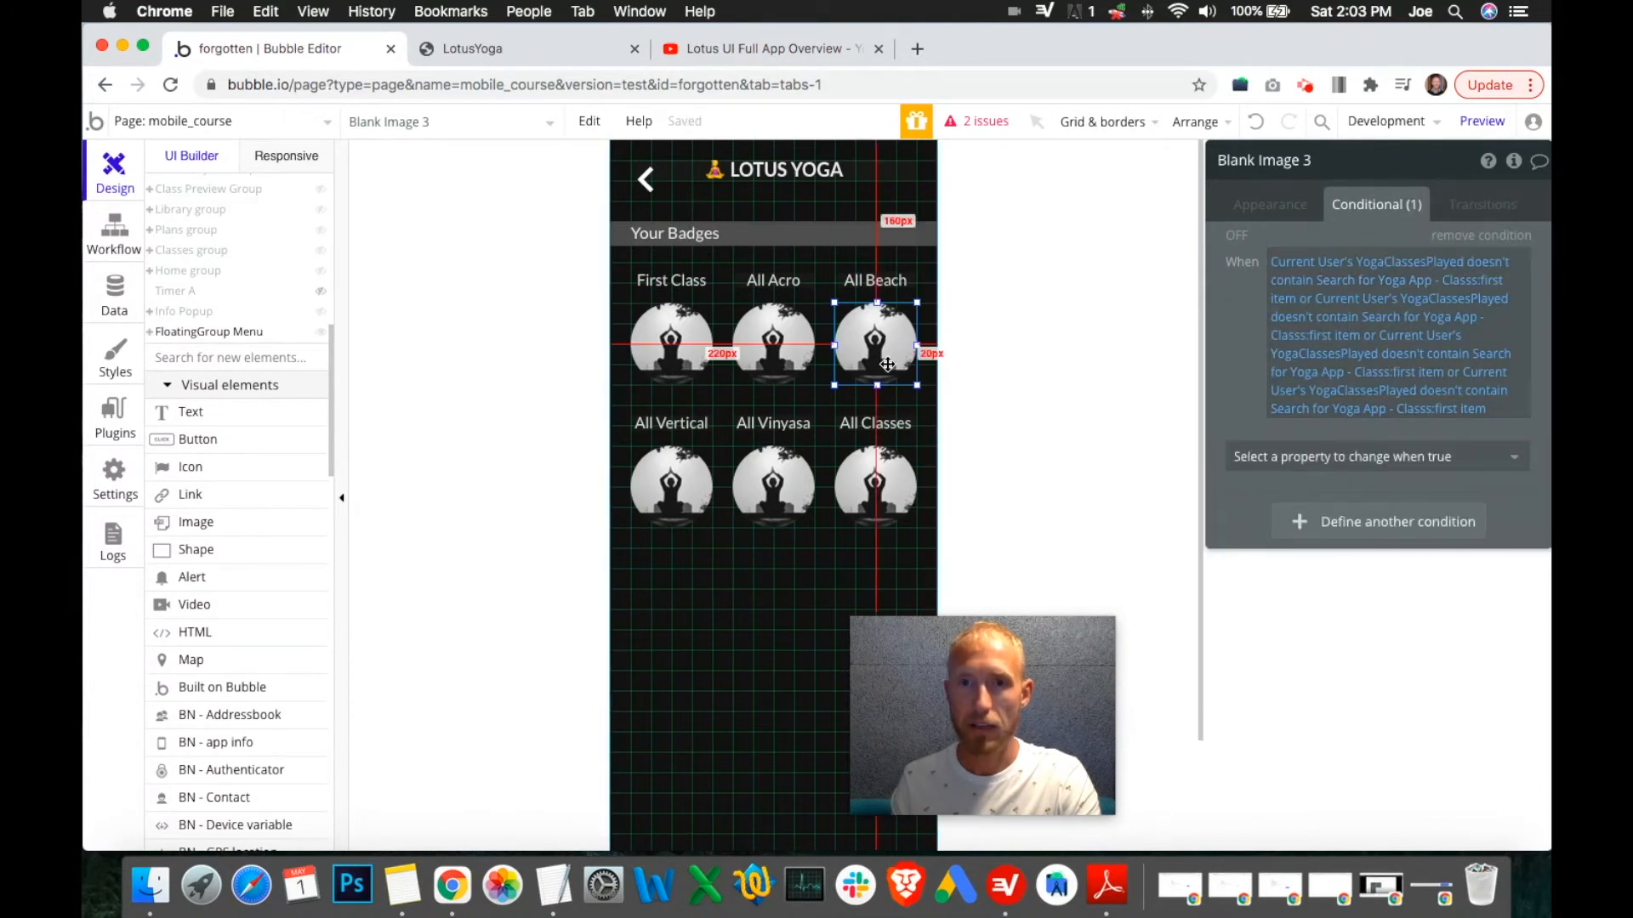
Switch to the TextEdit class notes and copy the class title Beach Yoga 1.
{"action": "left_click", "coordinate": [554, 884]}
{"action": "left_click_drag", "start_coordinate": [461, 346], "coordinate": [374, 347]}
{"action": "key", "text": "super+c"}
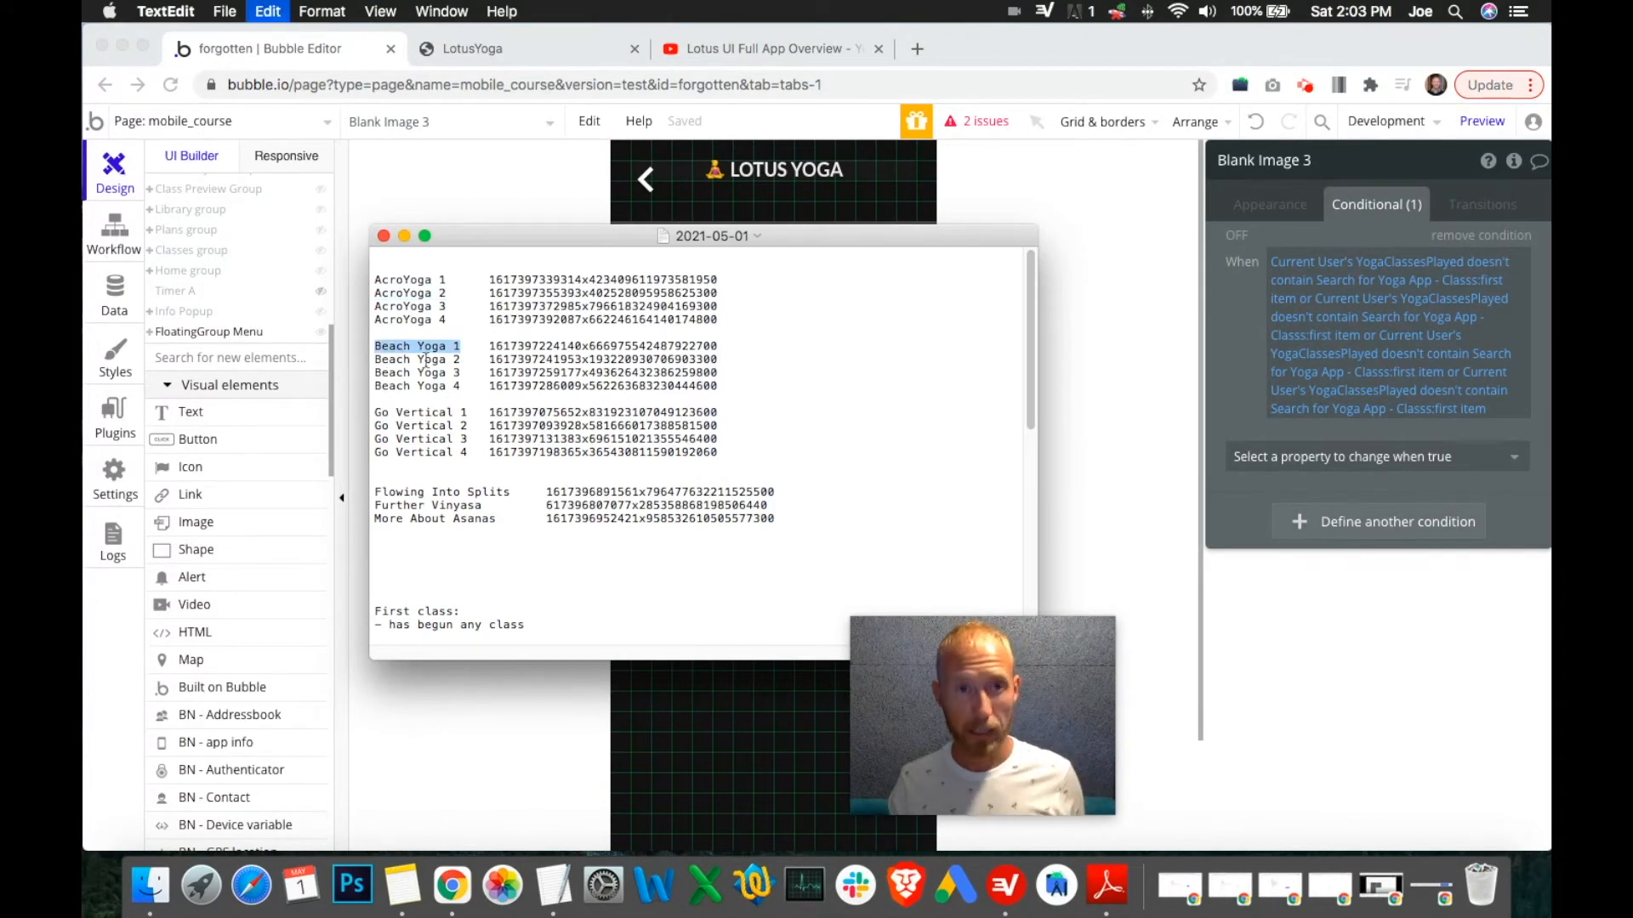
Return to the Bubble editor and copy the contains expression from the All Acro badge's second condition.
{"action": "left_click", "coordinate": [1250, 282]}
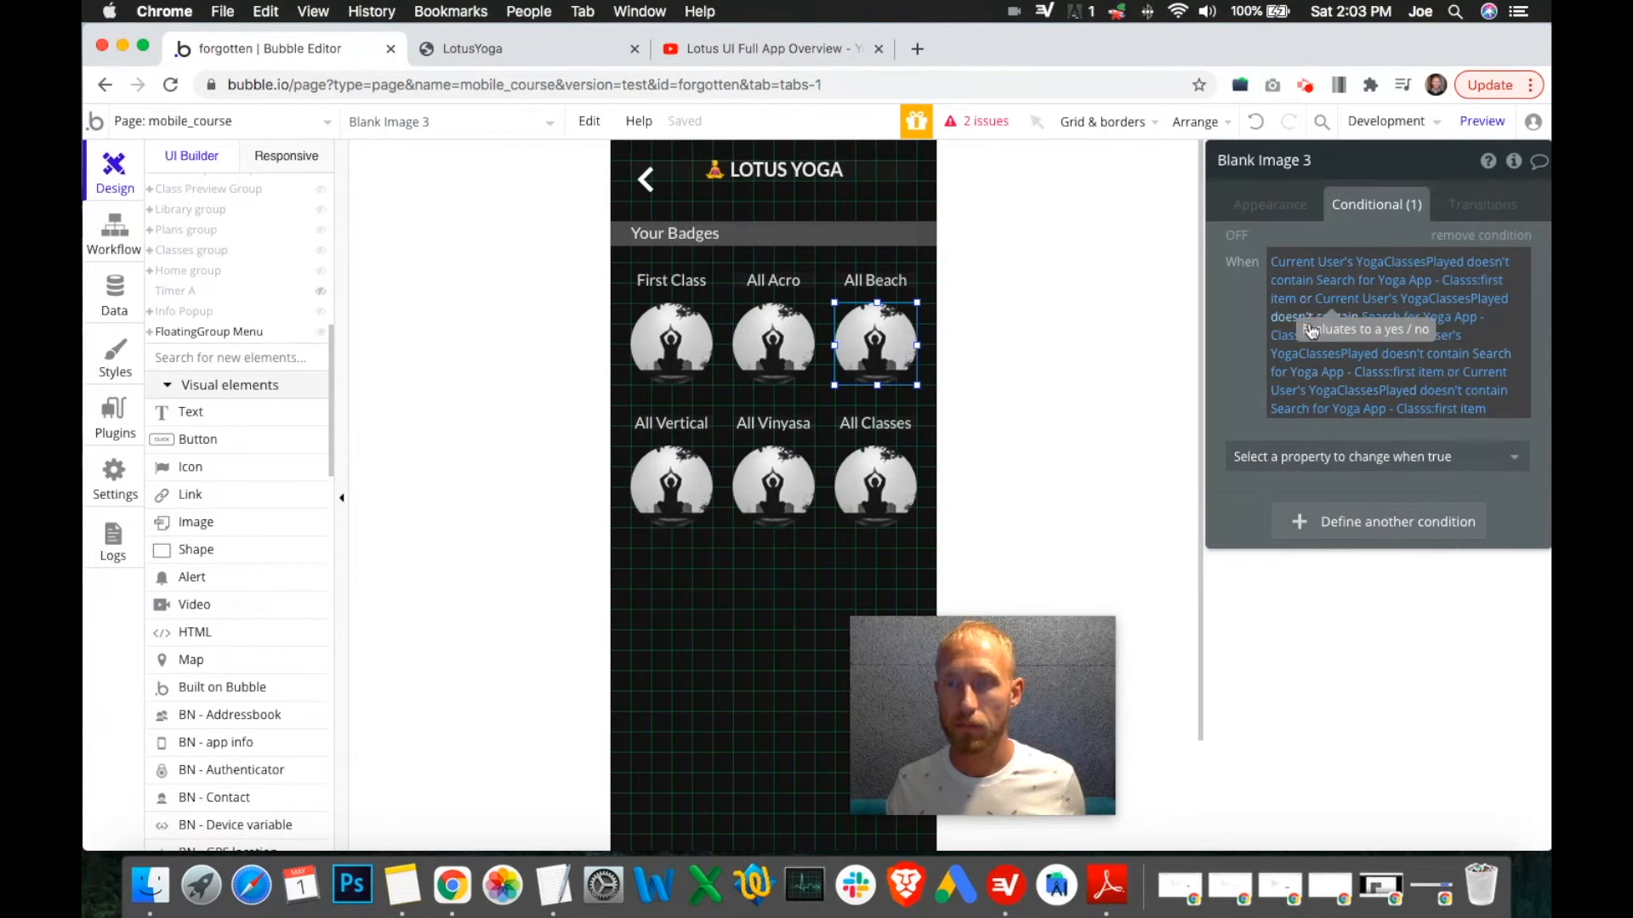
{"action": "left_click", "coordinate": [786, 353]}
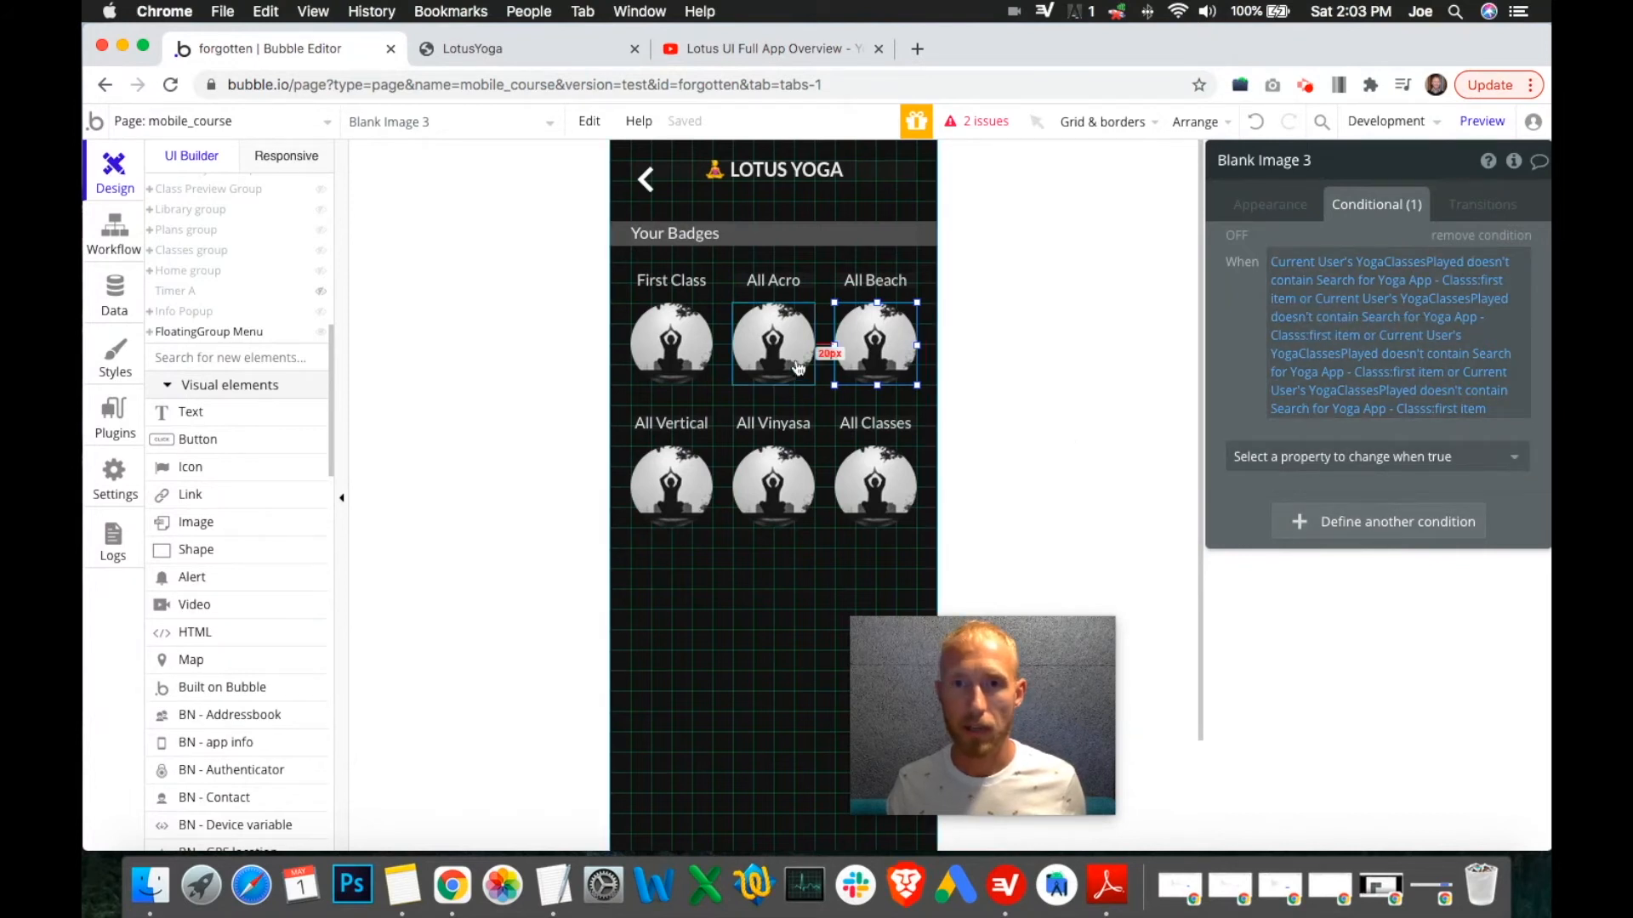
{"action": "right_click", "coordinate": [1396, 568]}
{"action": "left_click", "coordinate": [1429, 507]}
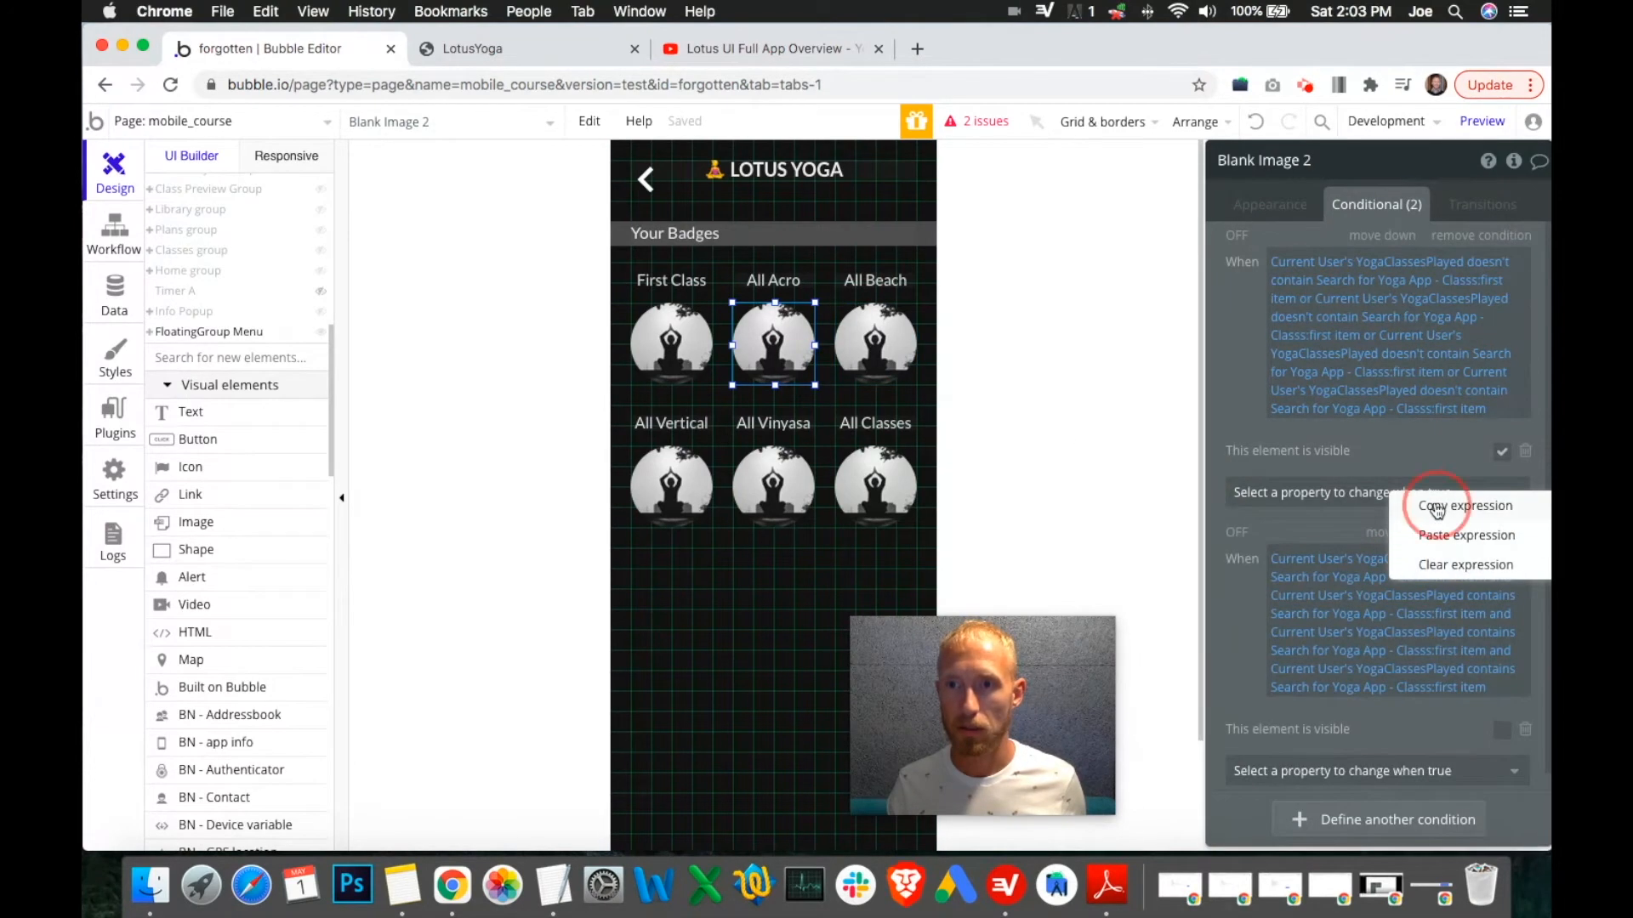
Add the This element is visible property to the All Beach badge's doesn't contain condition.
{"action": "left_click", "coordinate": [876, 345]}
{"action": "left_click", "coordinate": [1393, 459]}
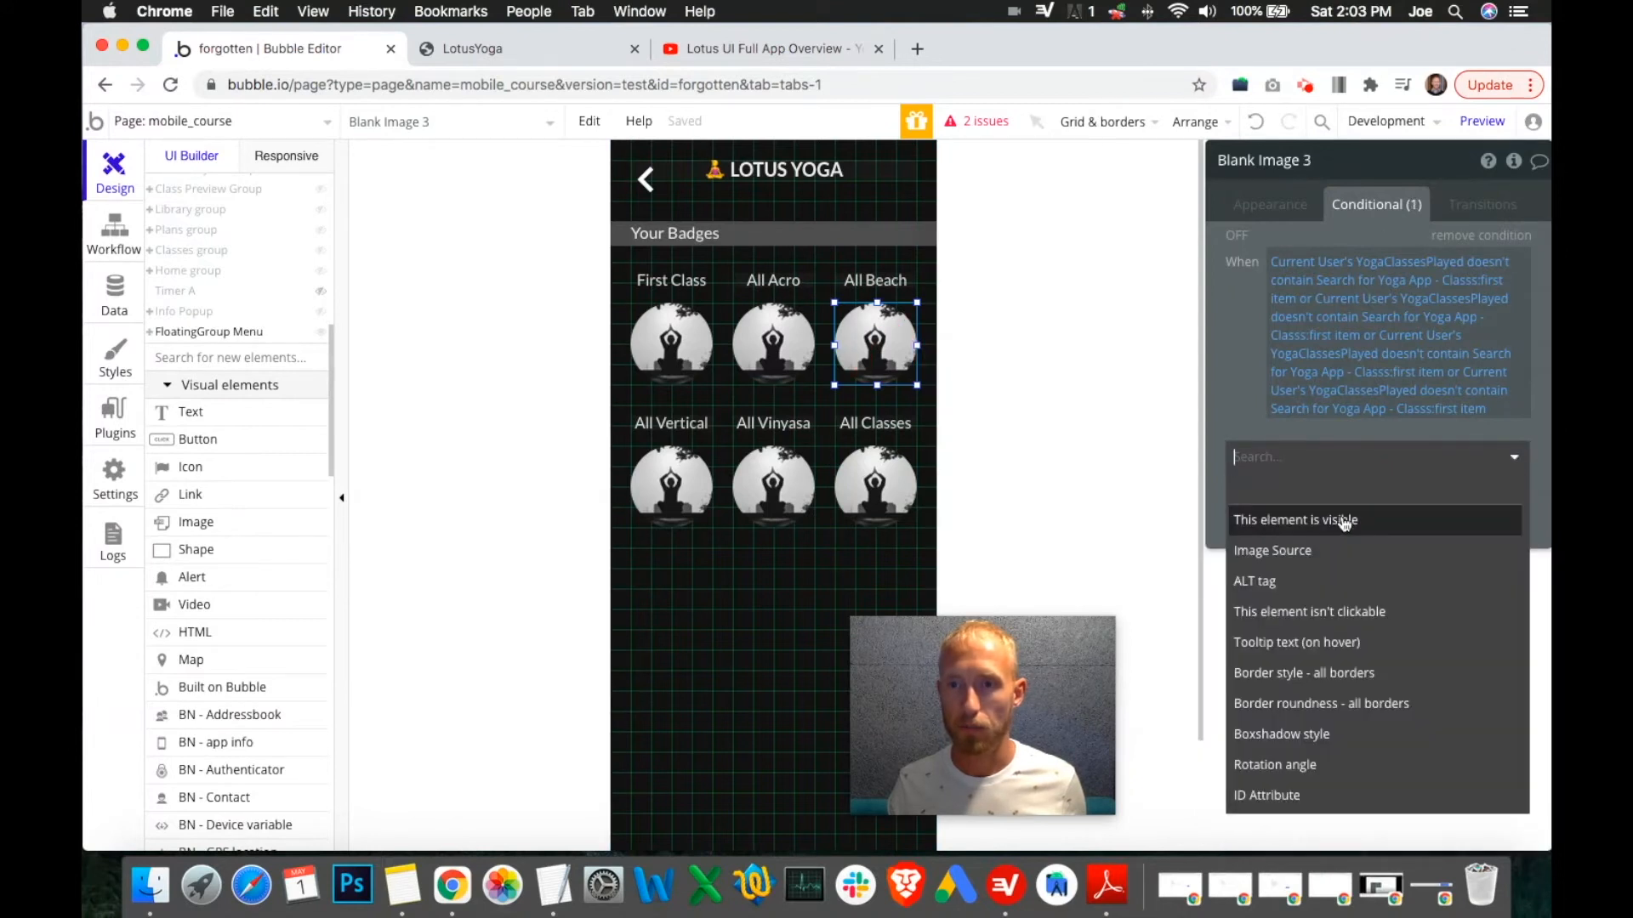
{"action": "left_click", "coordinate": [1343, 521]}
Define a second condition on the All Beach badge with the copied contains expression and the This element is visible property.
{"action": "left_click", "coordinate": [1341, 568]}
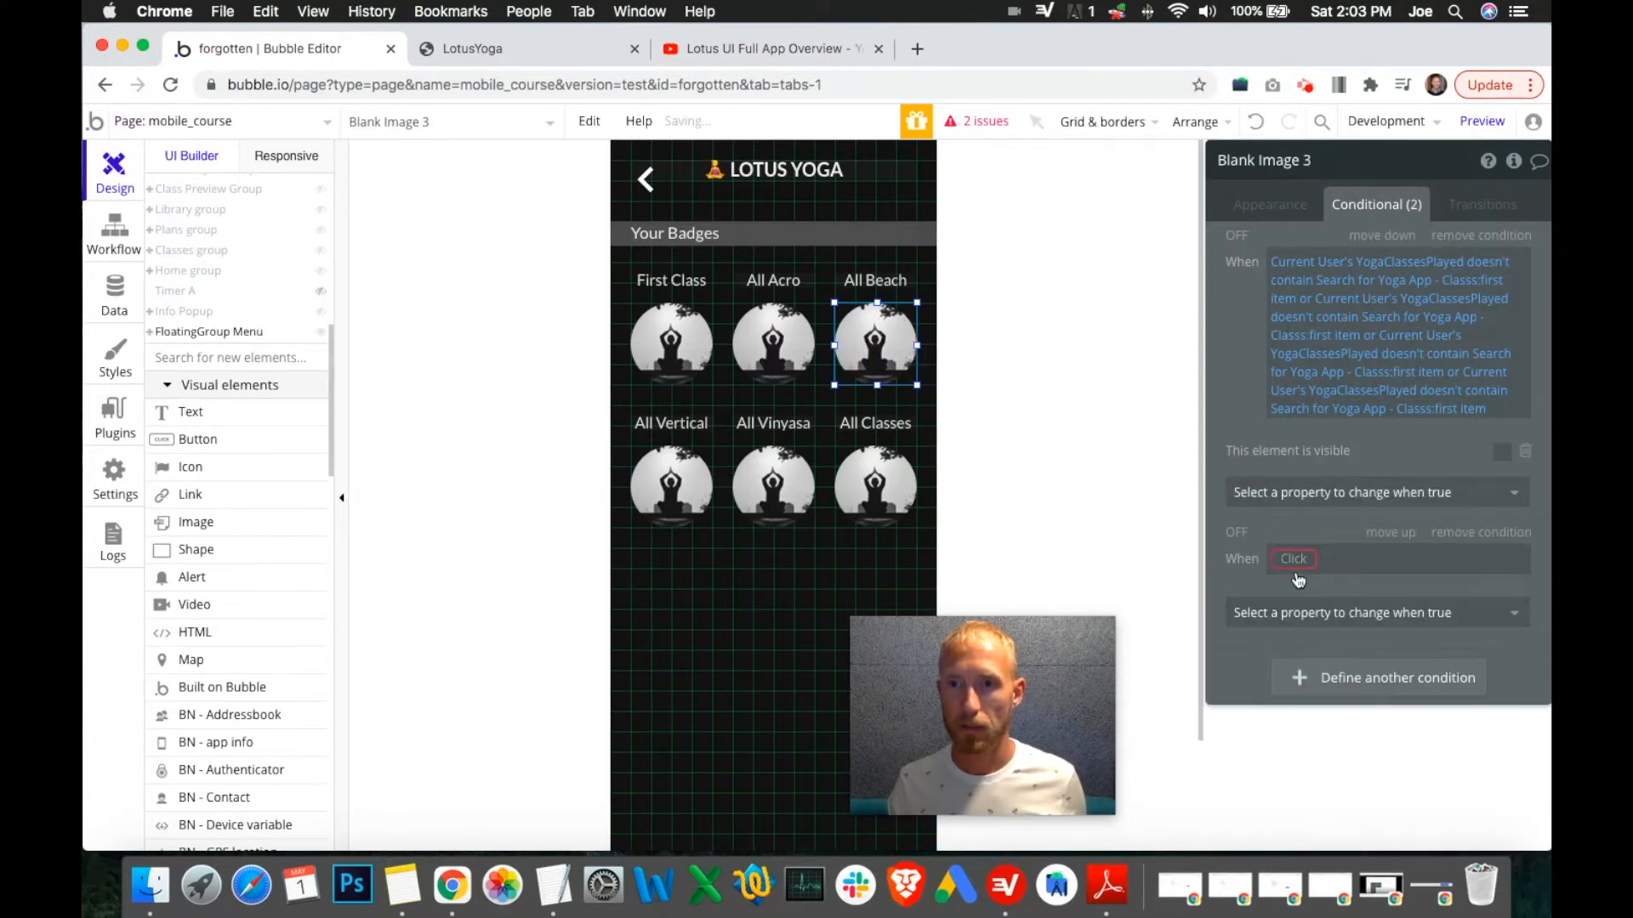
{"action": "right_click", "coordinate": [1299, 571]}
{"action": "left_click", "coordinate": [1403, 539]}
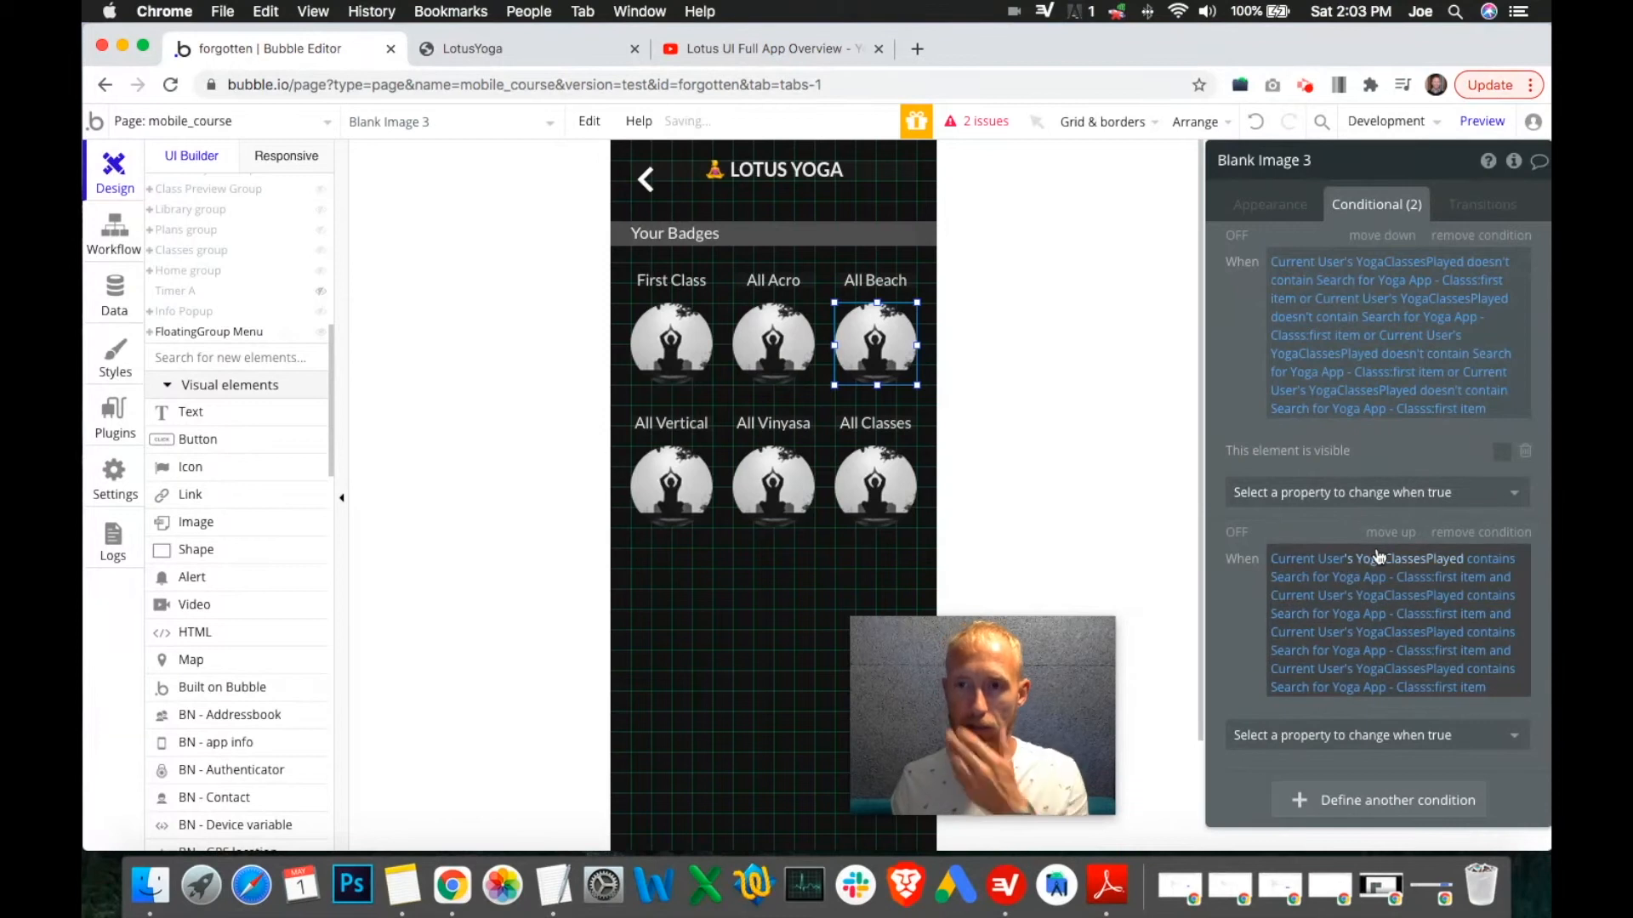
{"action": "left_click", "coordinate": [1328, 737]}
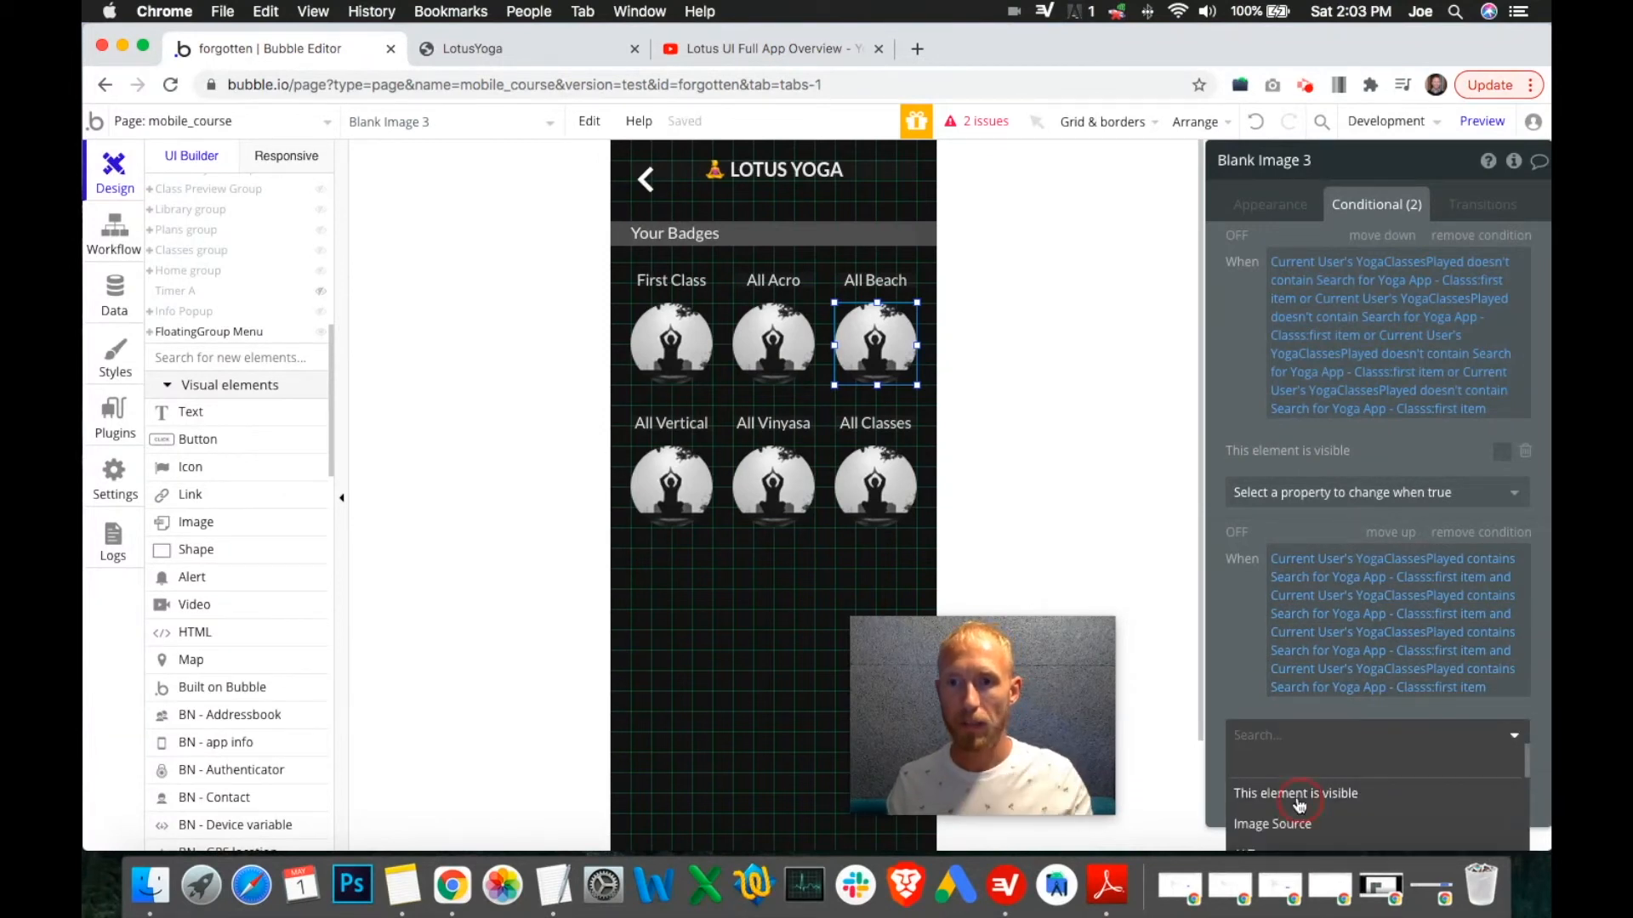
{"action": "left_click", "coordinate": [1323, 792]}
Check the All Acro badge's visibility settings and turn on This element is visible for All Beach's doesn't contain condition.
{"action": "left_click", "coordinate": [787, 362]}
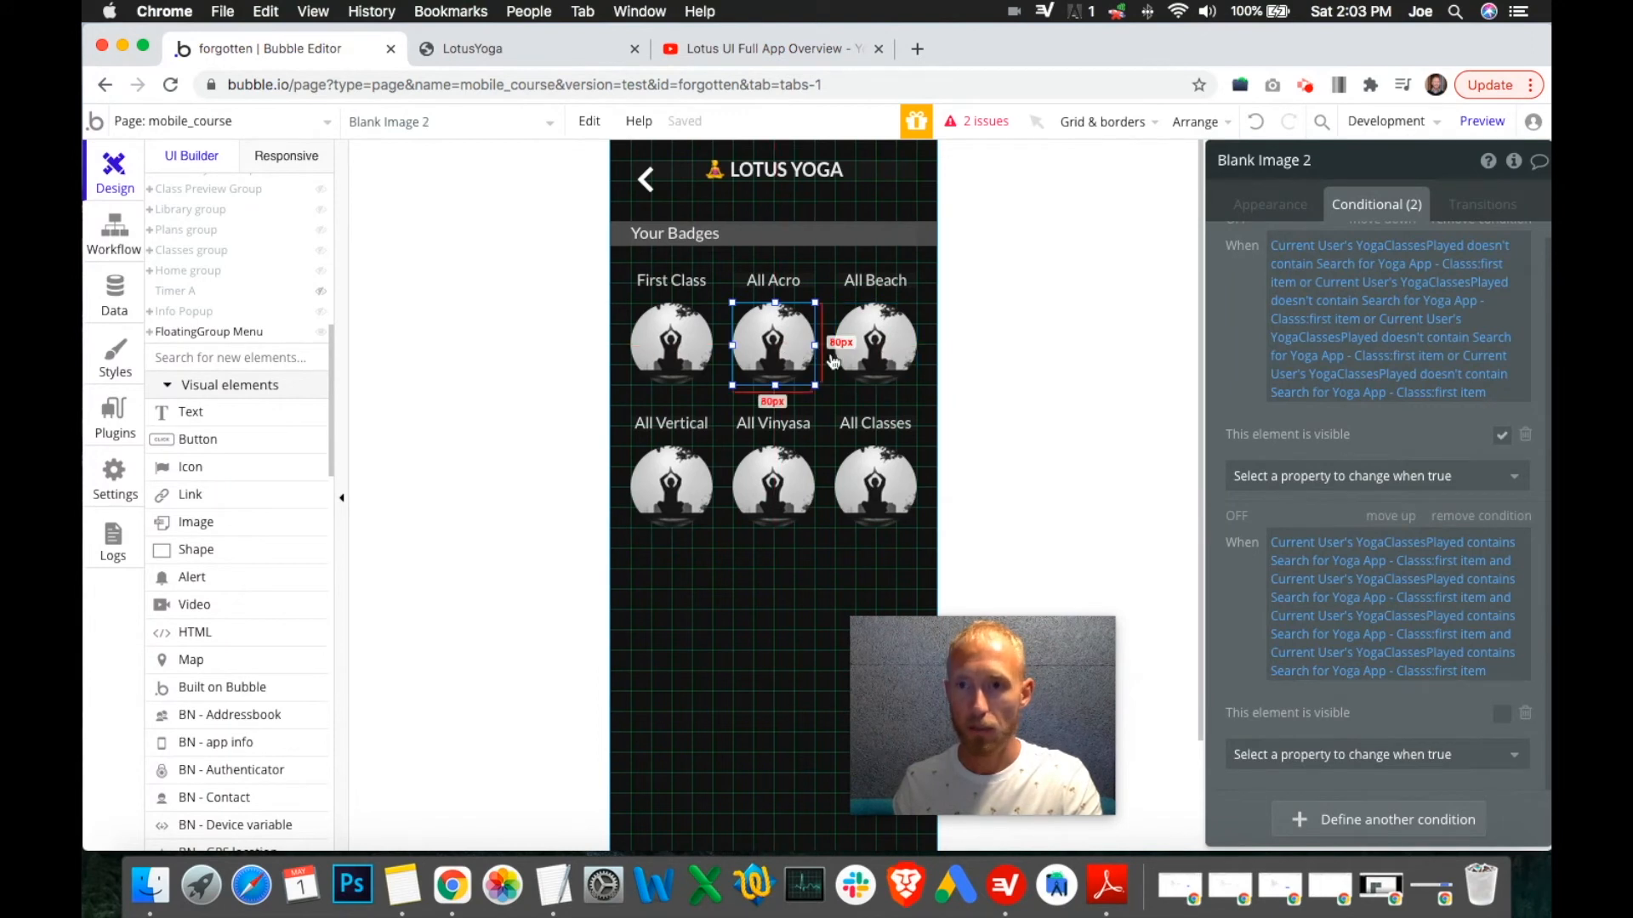
{"action": "left_click", "coordinate": [871, 356]}
{"action": "left_click", "coordinate": [1504, 436]}
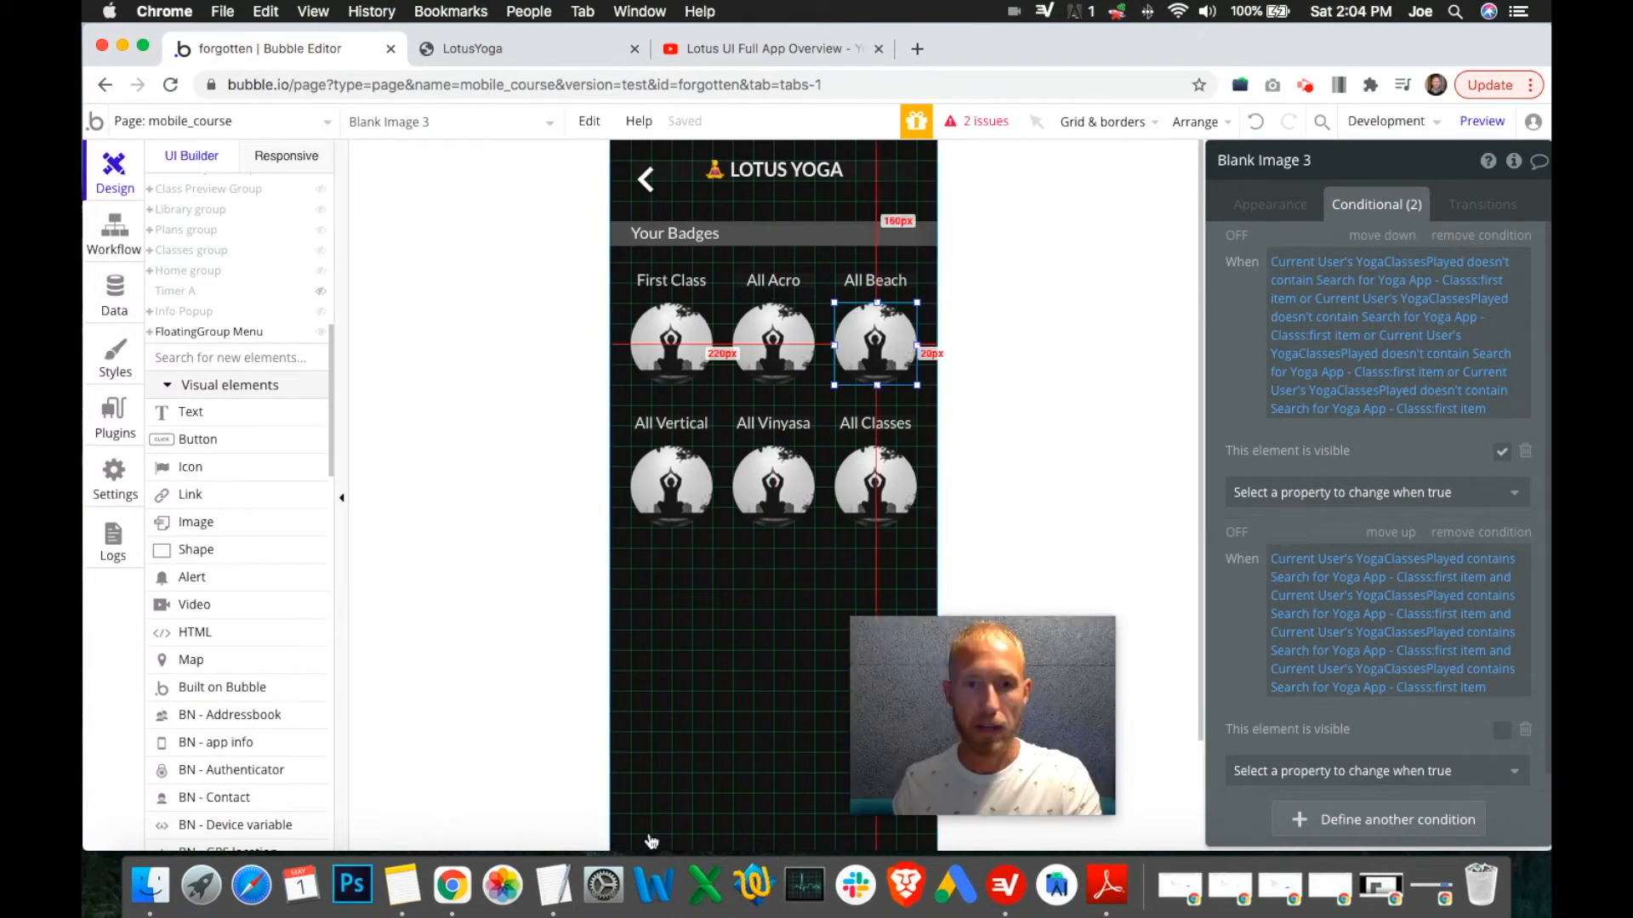
Copy Beach Yoga 1 from the TextEdit notes and set it as the first search's Title in All Beach's doesn't contain condition.
{"action": "left_click", "coordinate": [557, 882]}
{"action": "key", "text": "super+c"}
{"action": "left_click", "coordinate": [1260, 315]}
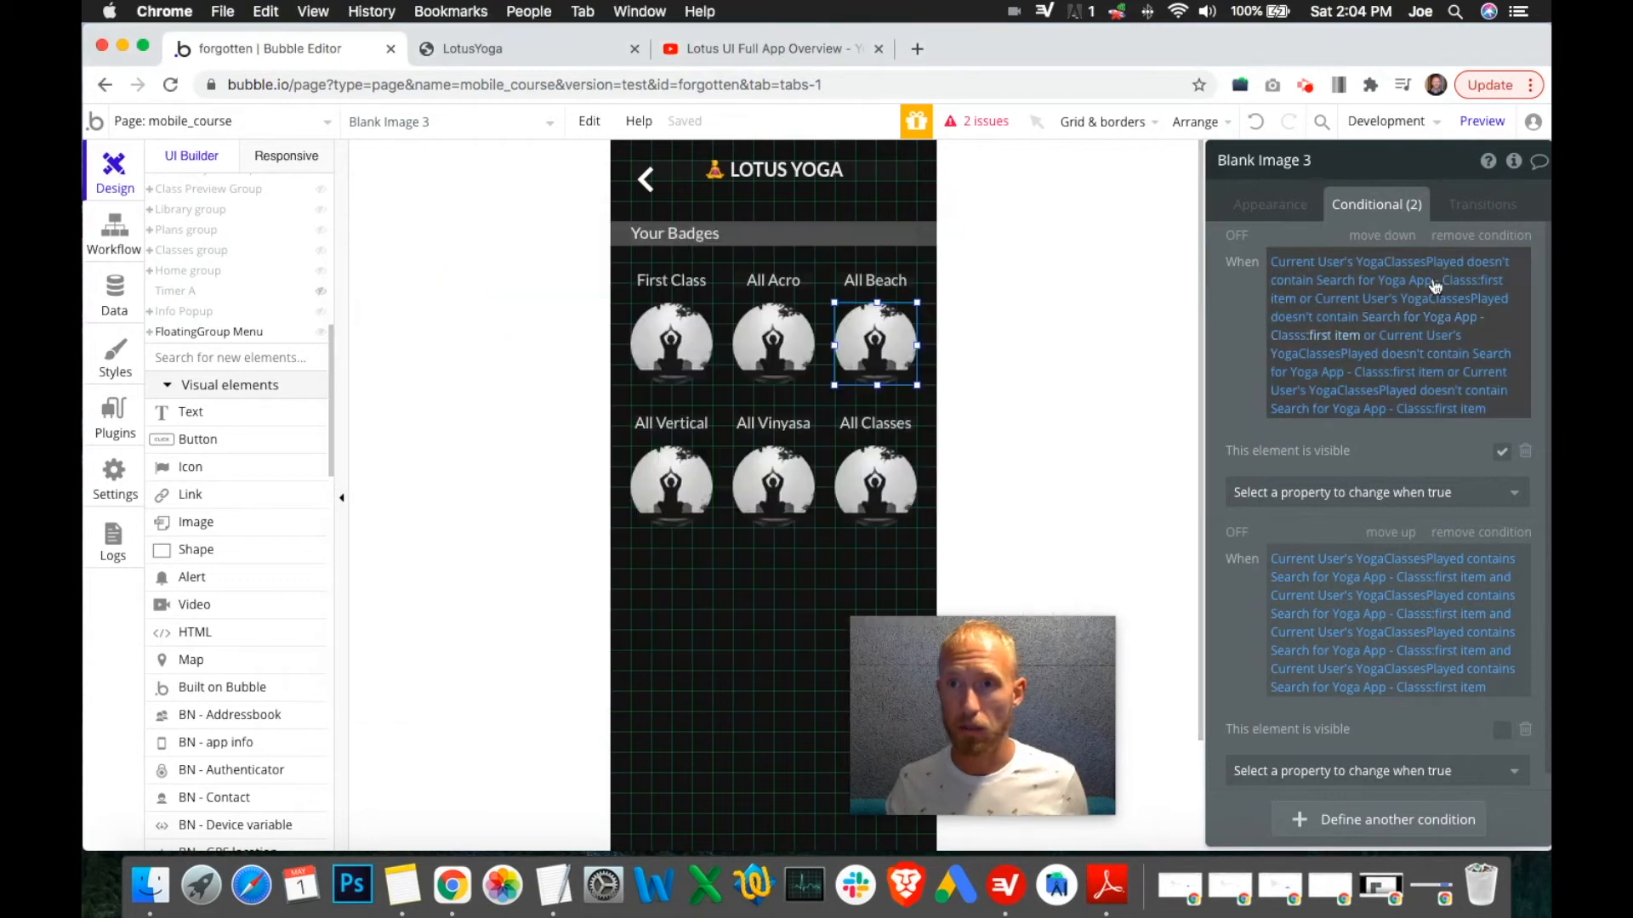
{"action": "left_click", "coordinate": [1376, 283]}
{"action": "triple_click", "coordinate": [942, 256]}
{"action": "key", "text": "super+v"}
Set the Title constraint of the second search in All Beach's doesn't contain condition to Beach Yoga 2.
{"action": "left_click", "coordinate": [1240, 313]}
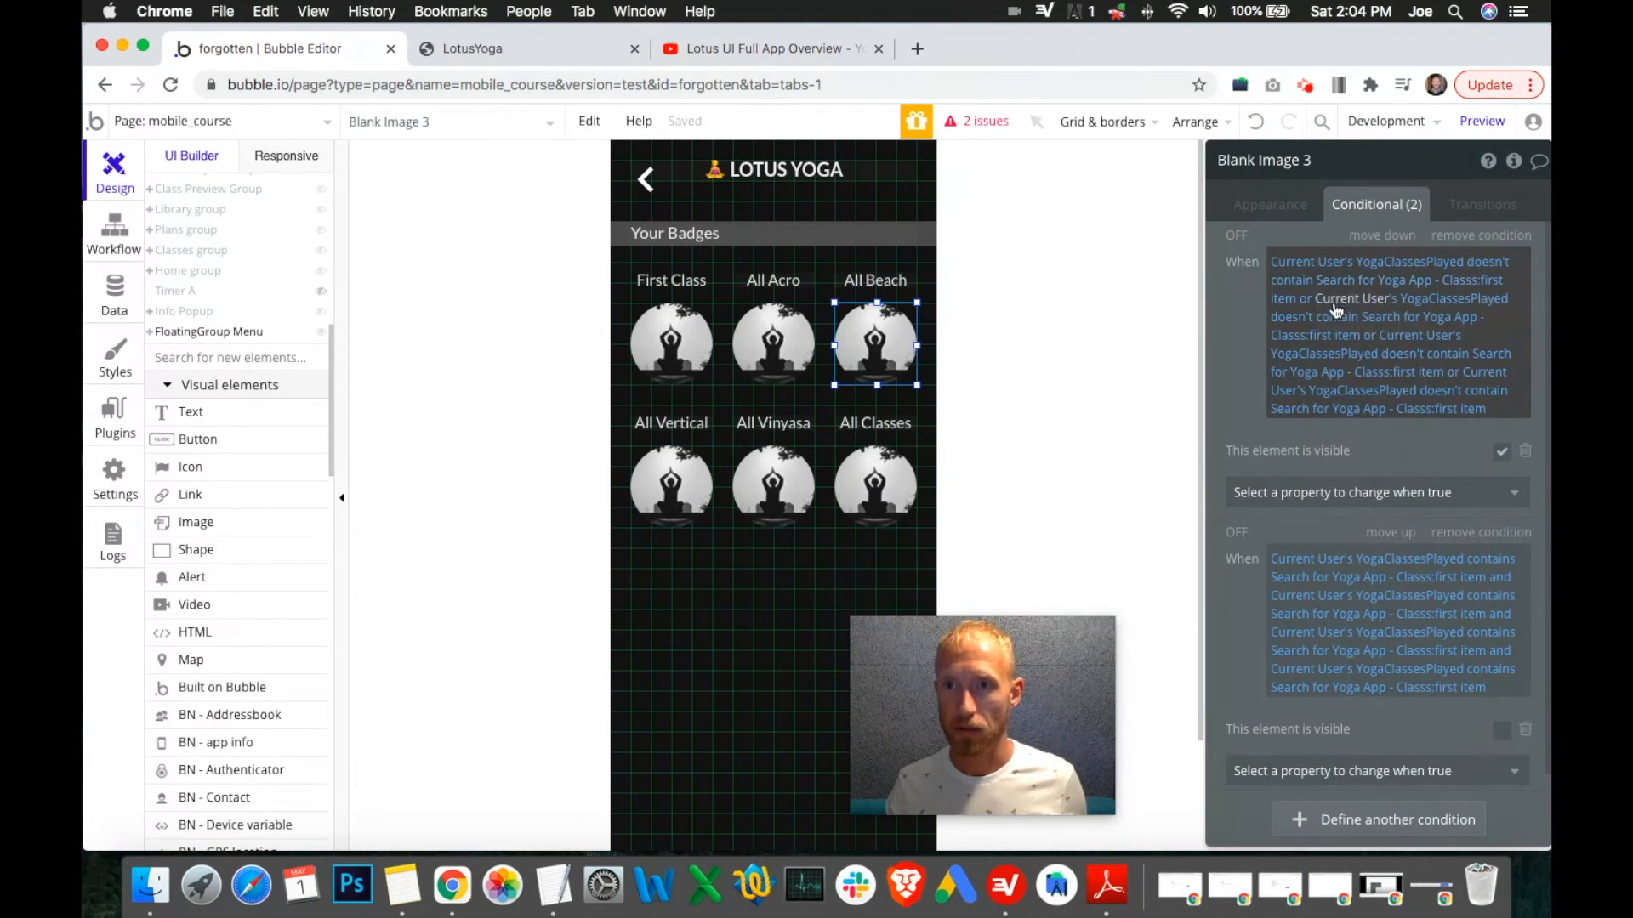
{"action": "left_click", "coordinate": [1403, 318]}
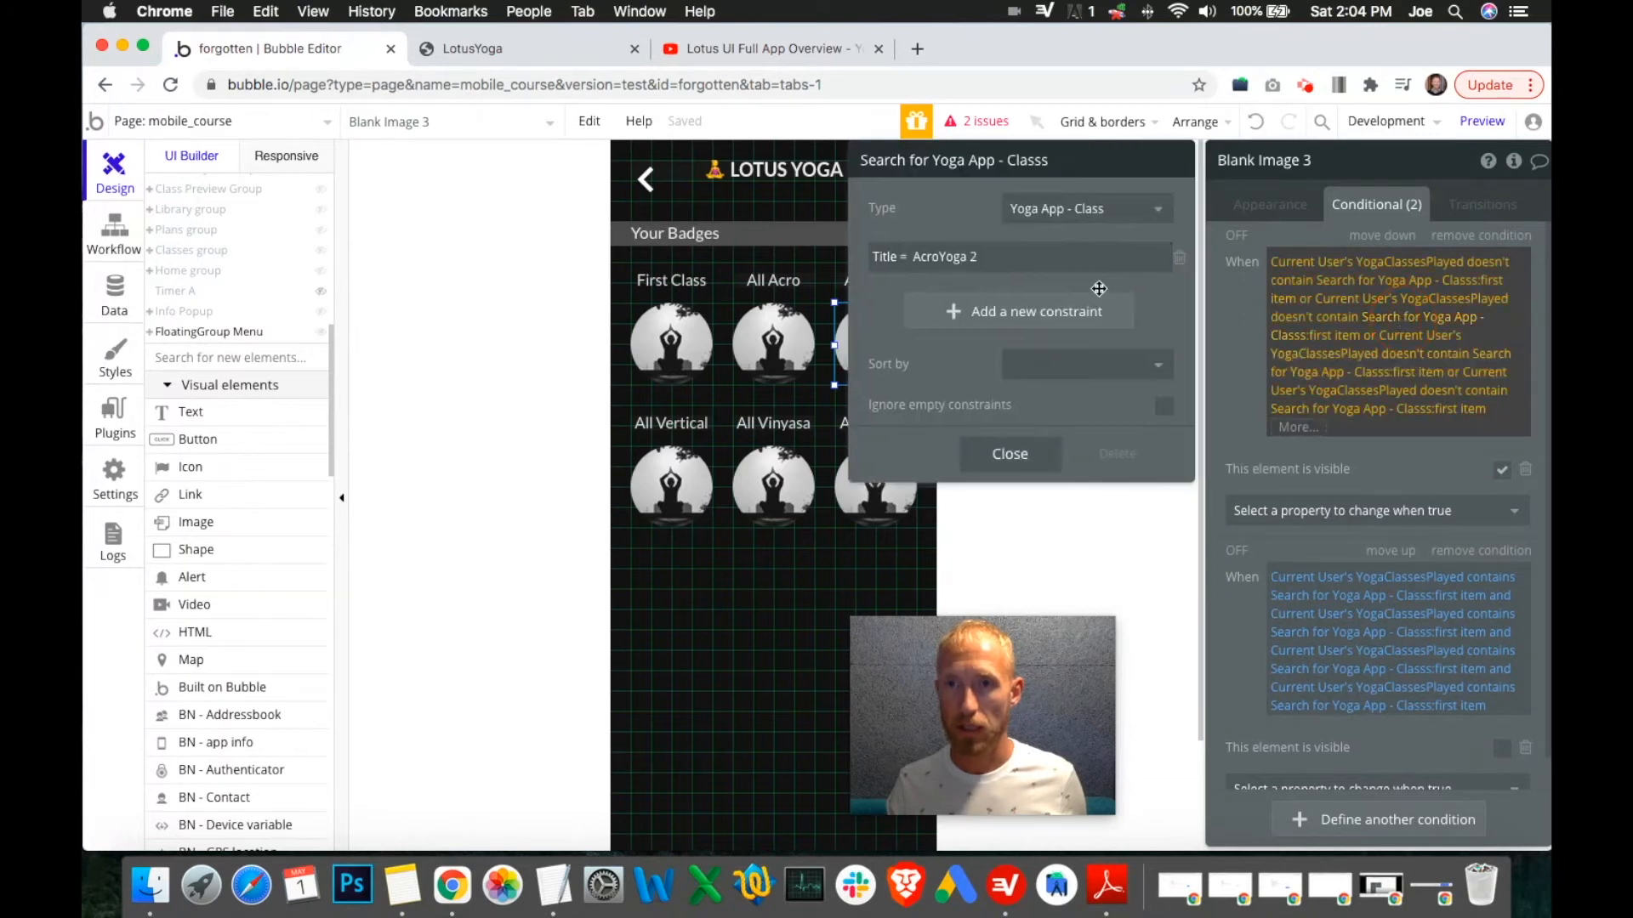
{"action": "triple_click", "coordinate": [1008, 262]}
{"action": "key", "text": "super+v"}
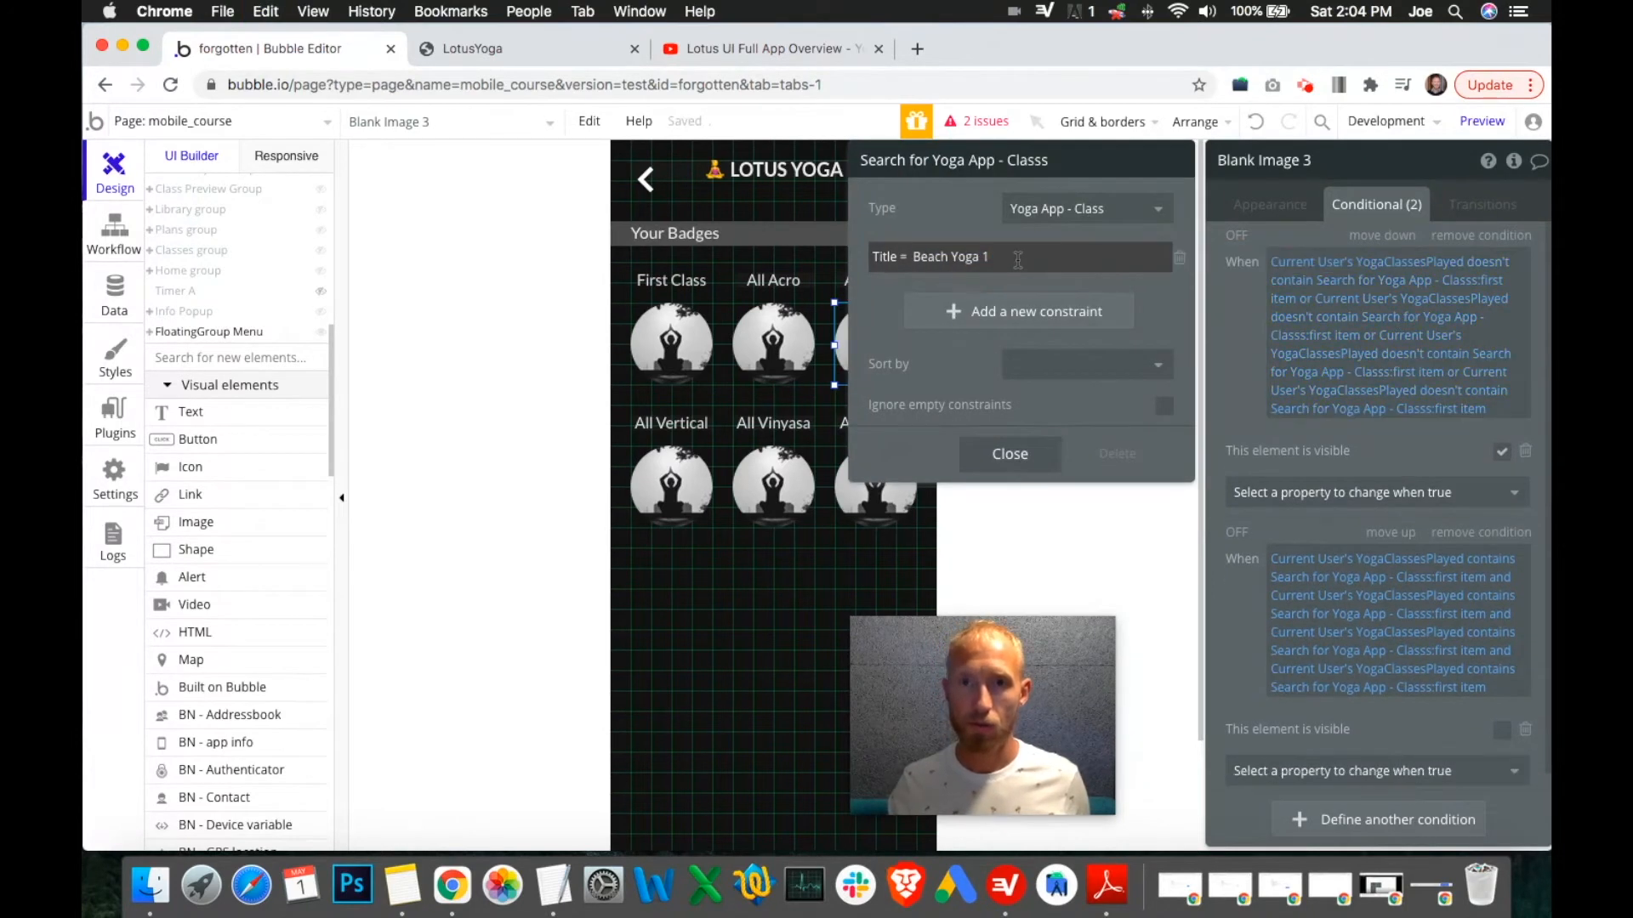
{"action": "left_click", "coordinate": [1017, 260]}
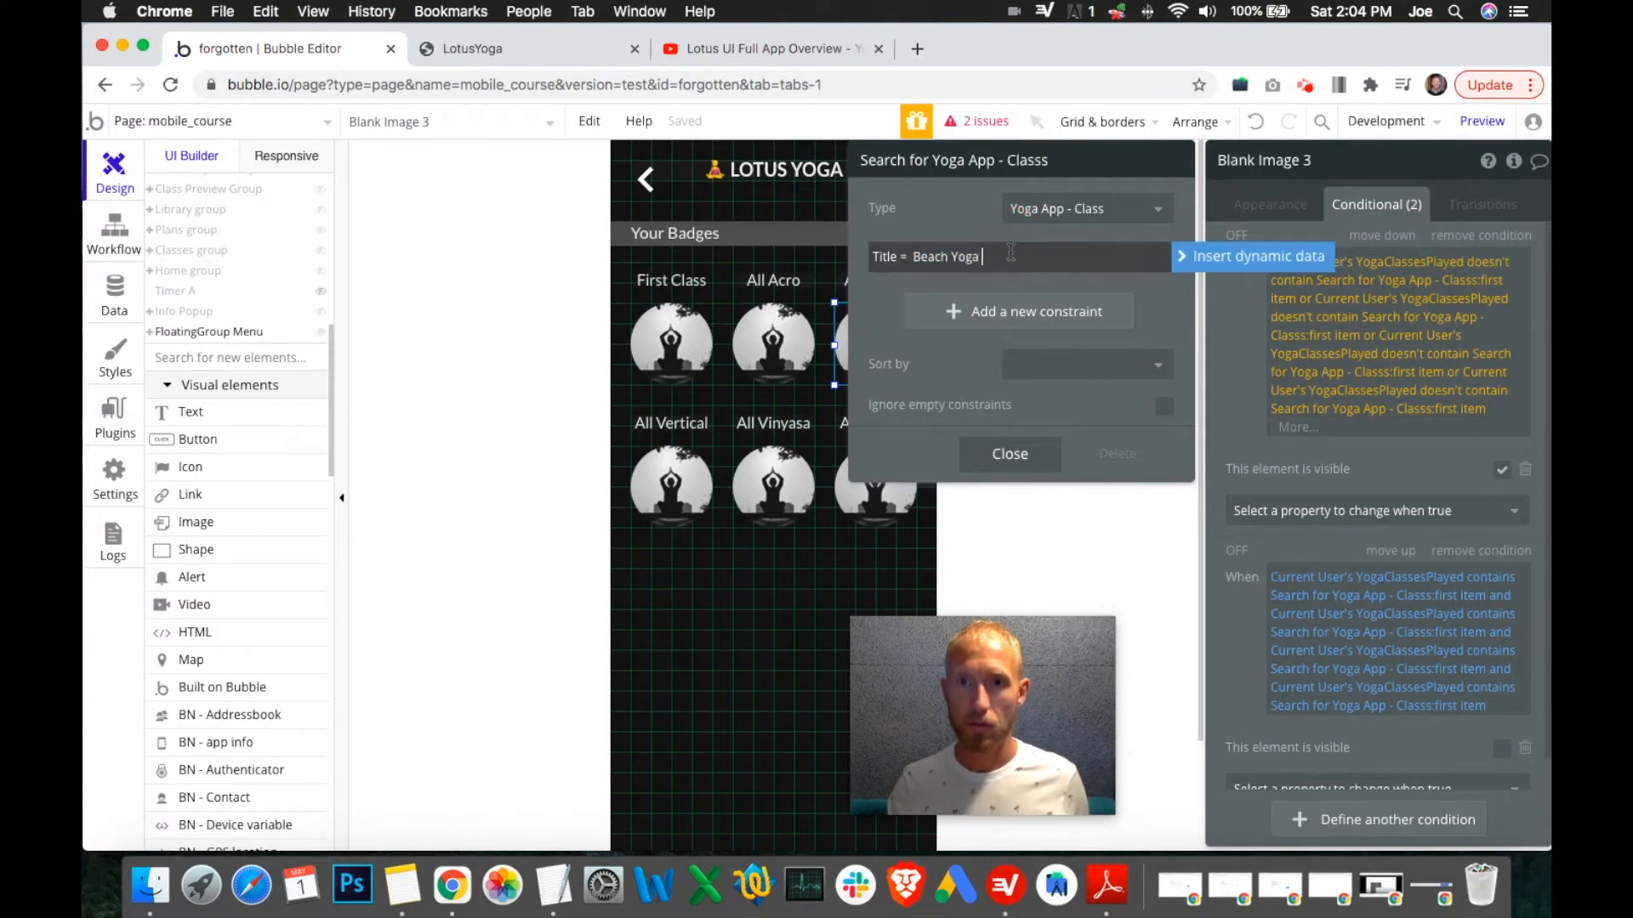
{"action": "type", "text": "2"}
{"action": "left_click", "coordinate": [1249, 362]}
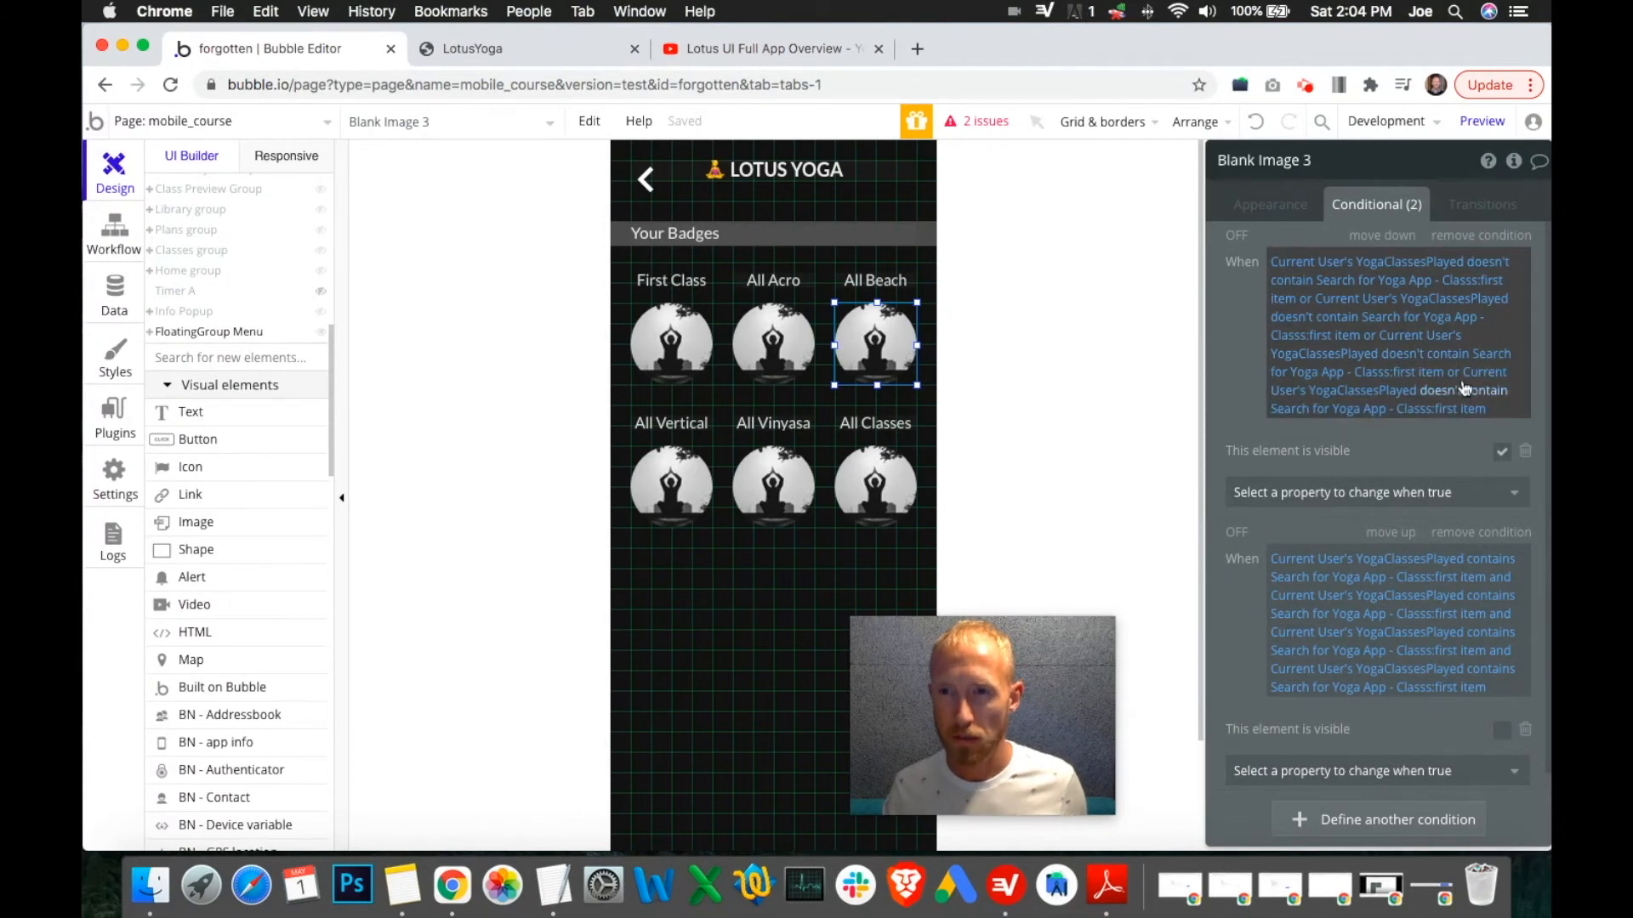
Set the Title constraint of the third search in All Beach's doesn't contain condition to Beach Yoga 3.
{"action": "left_click", "coordinate": [1494, 354]}
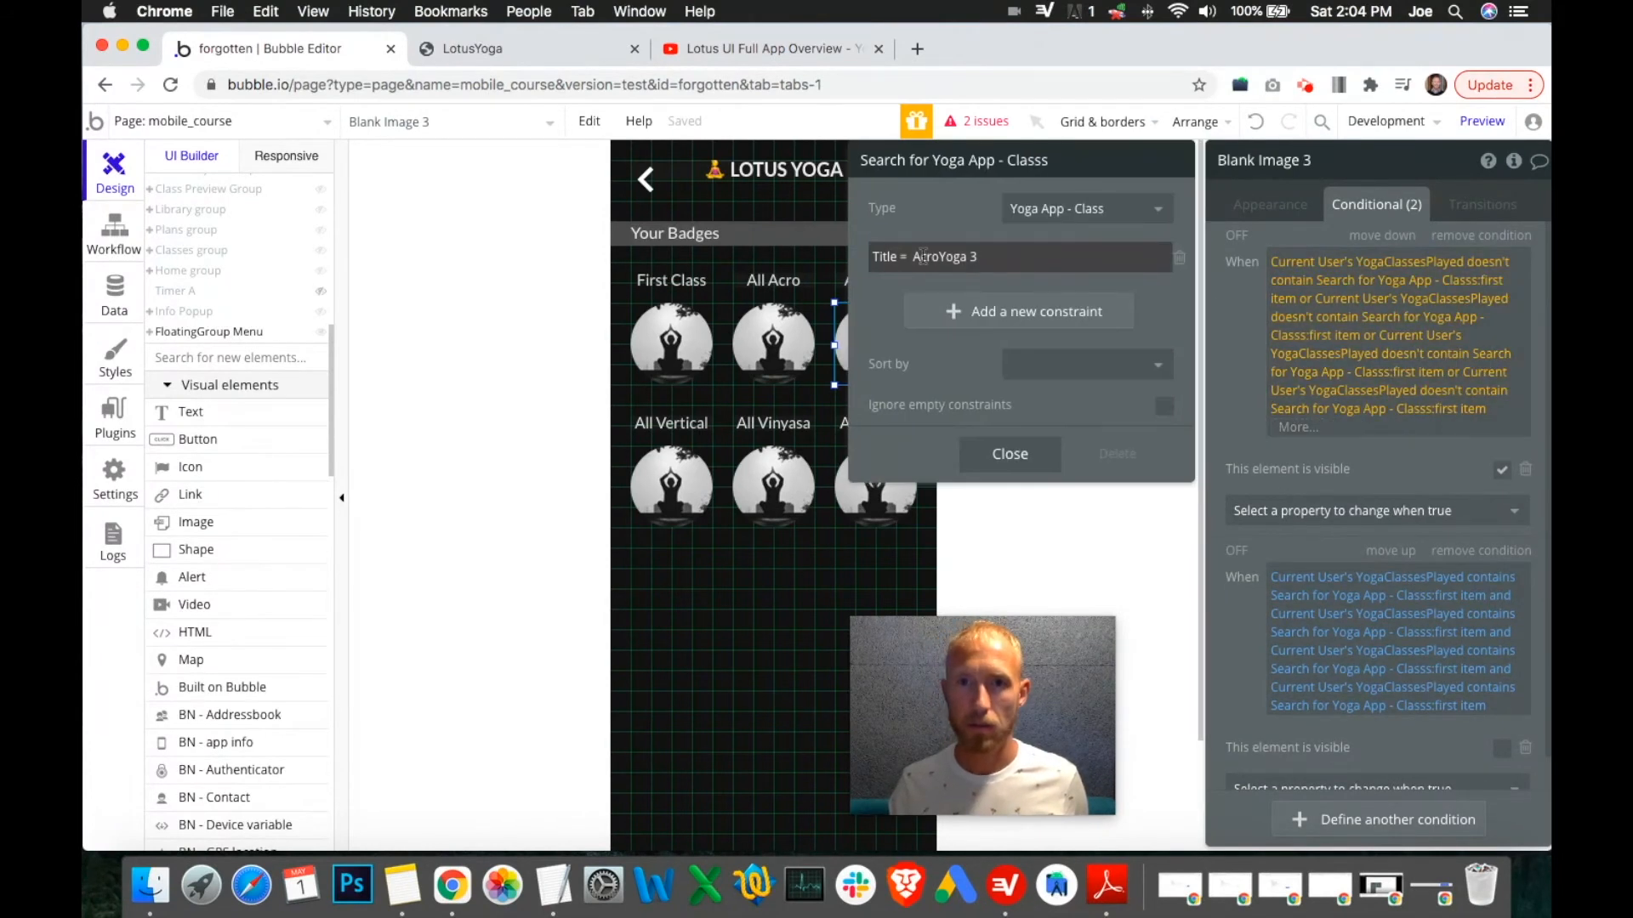
{"action": "left_click_drag", "start_coordinate": [914, 258], "coordinate": [1057, 267]}
{"action": "key", "text": "super+v"}
{"action": "left_click", "coordinate": [1053, 282]}
{"action": "triple_click", "coordinate": [983, 265]}
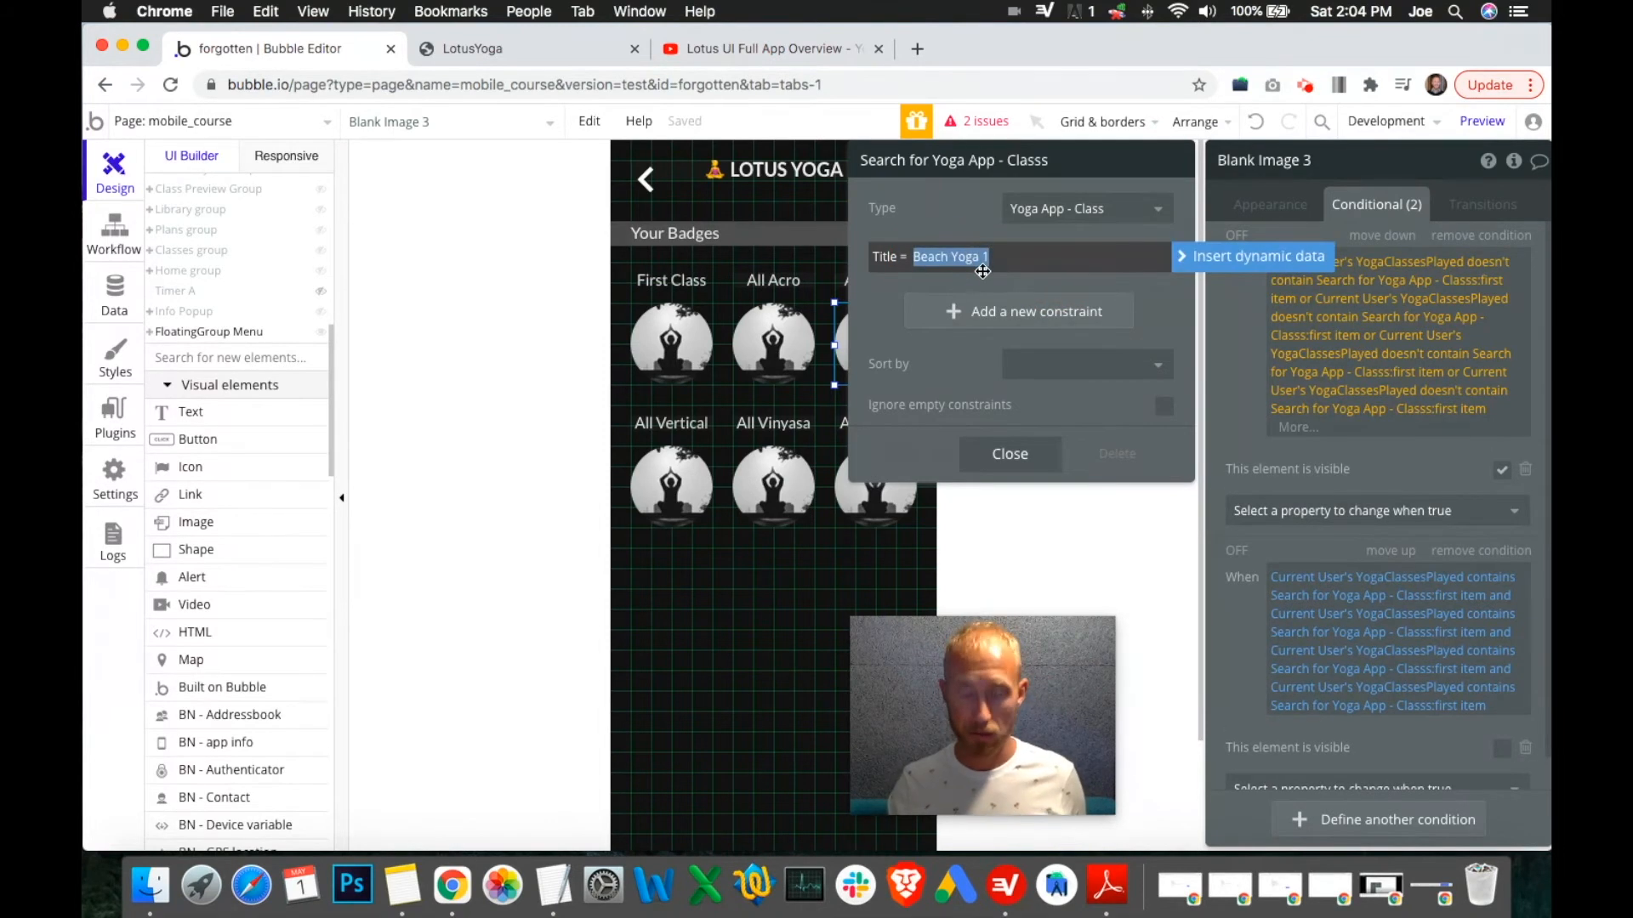
{"action": "key", "text": "Right"}
{"action": "key", "text": "BackSpace"}
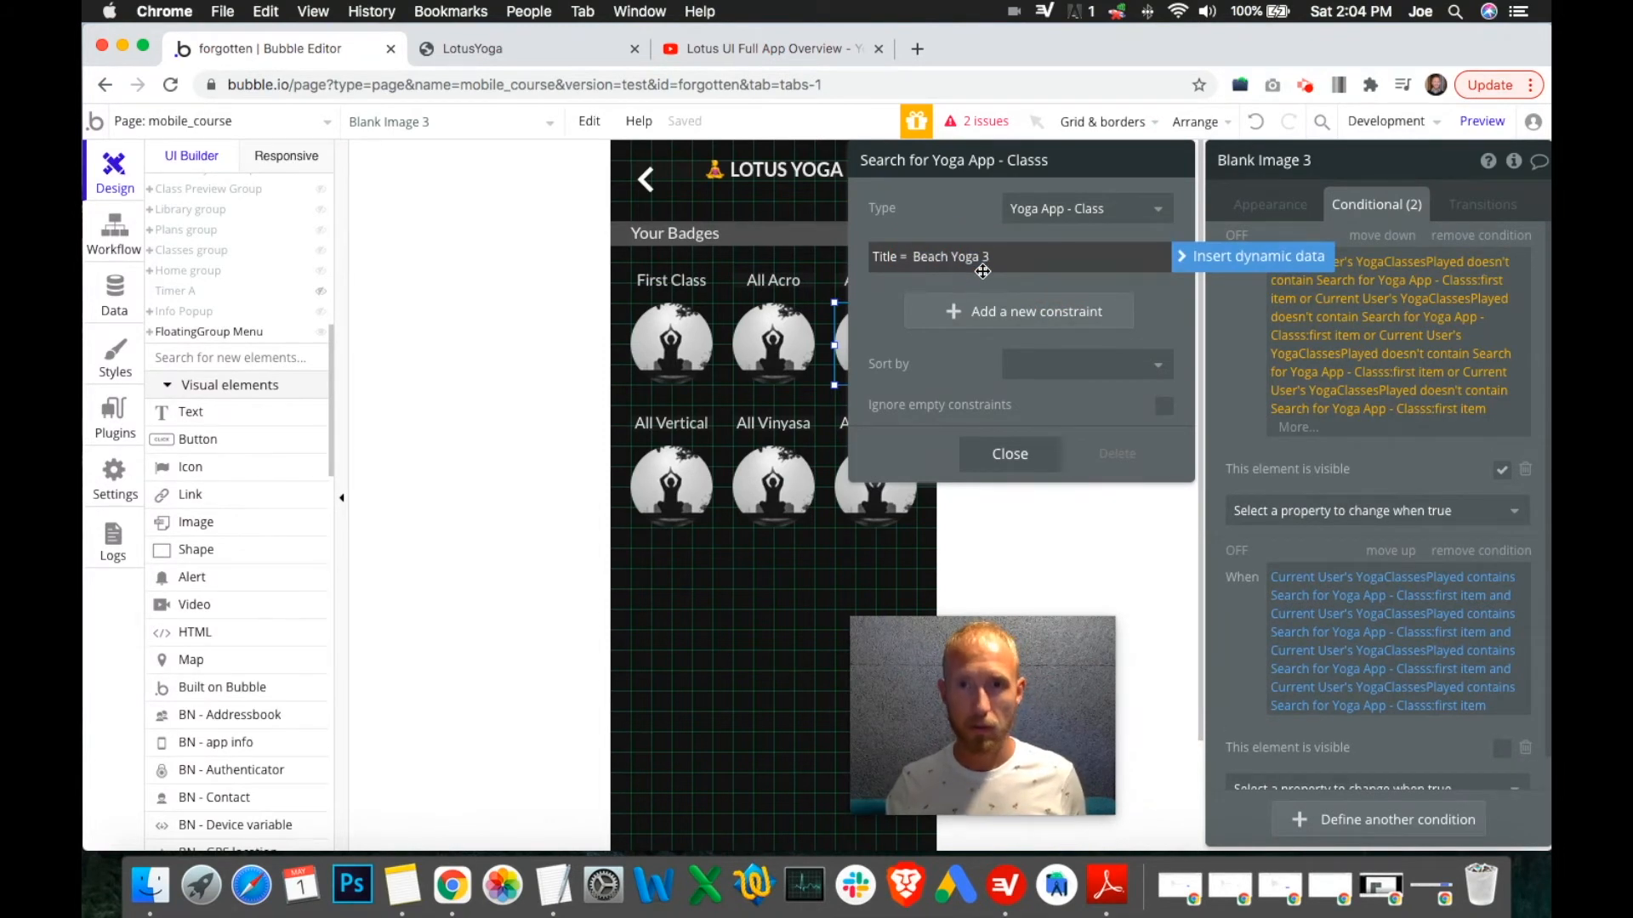
{"action": "left_click", "coordinate": [1009, 453]}
Set the Title constraint of the fourth search in All Beach's doesn't contain condition to Beach Yoga 4.
{"action": "left_click", "coordinate": [1324, 415]}
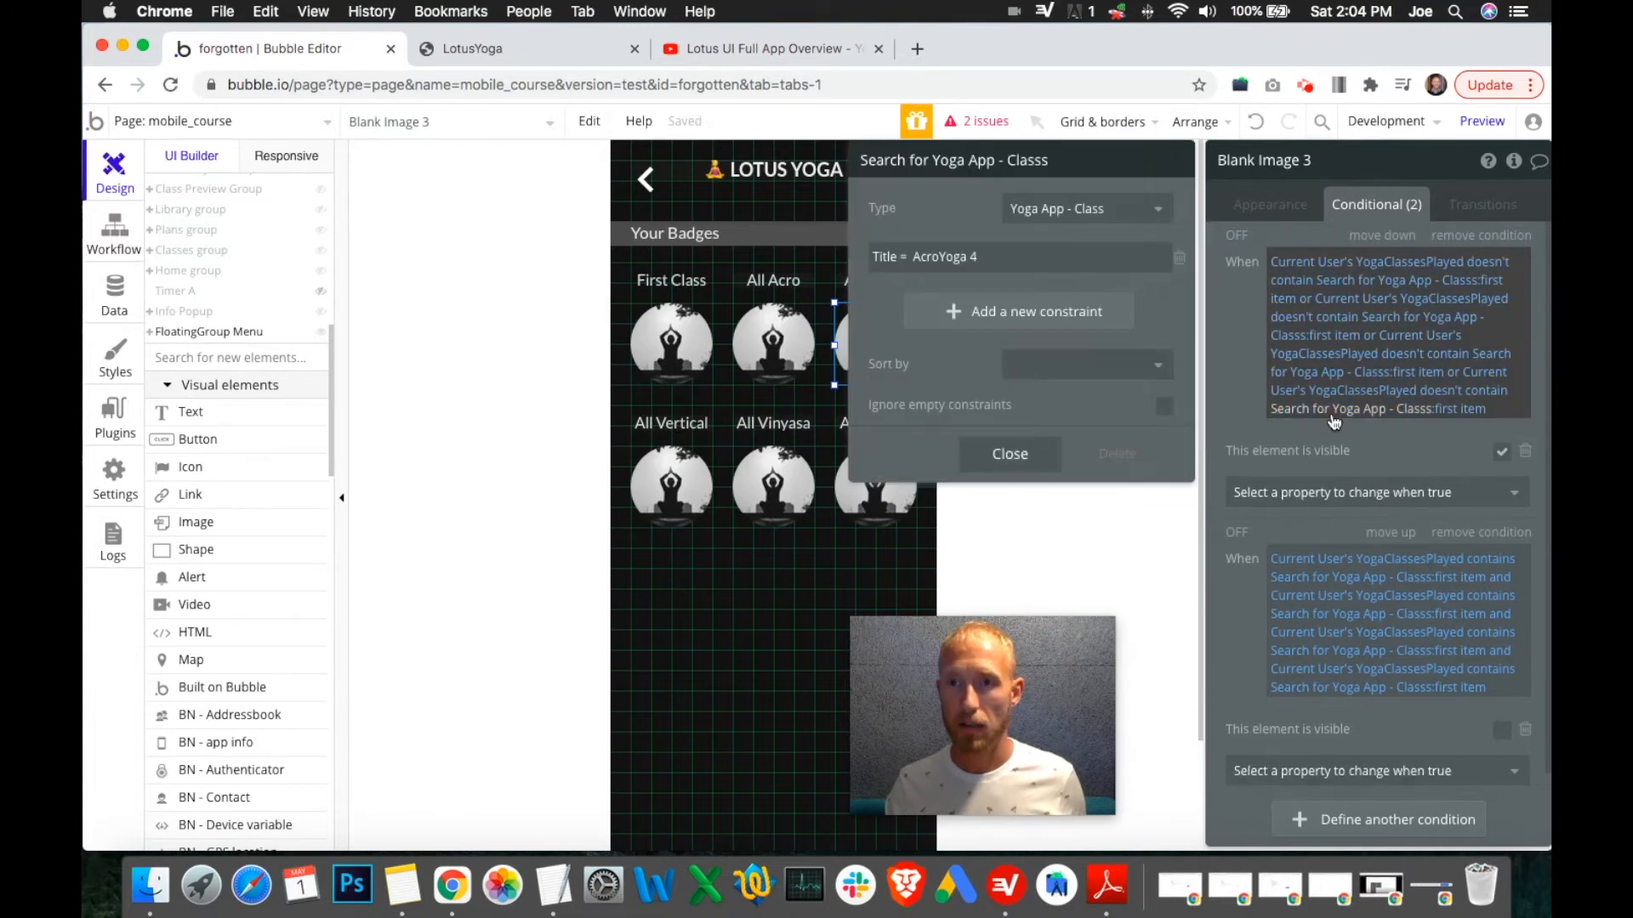
{"action": "triple_click", "coordinate": [1016, 256]}
{"action": "key", "text": "cmd+v"}
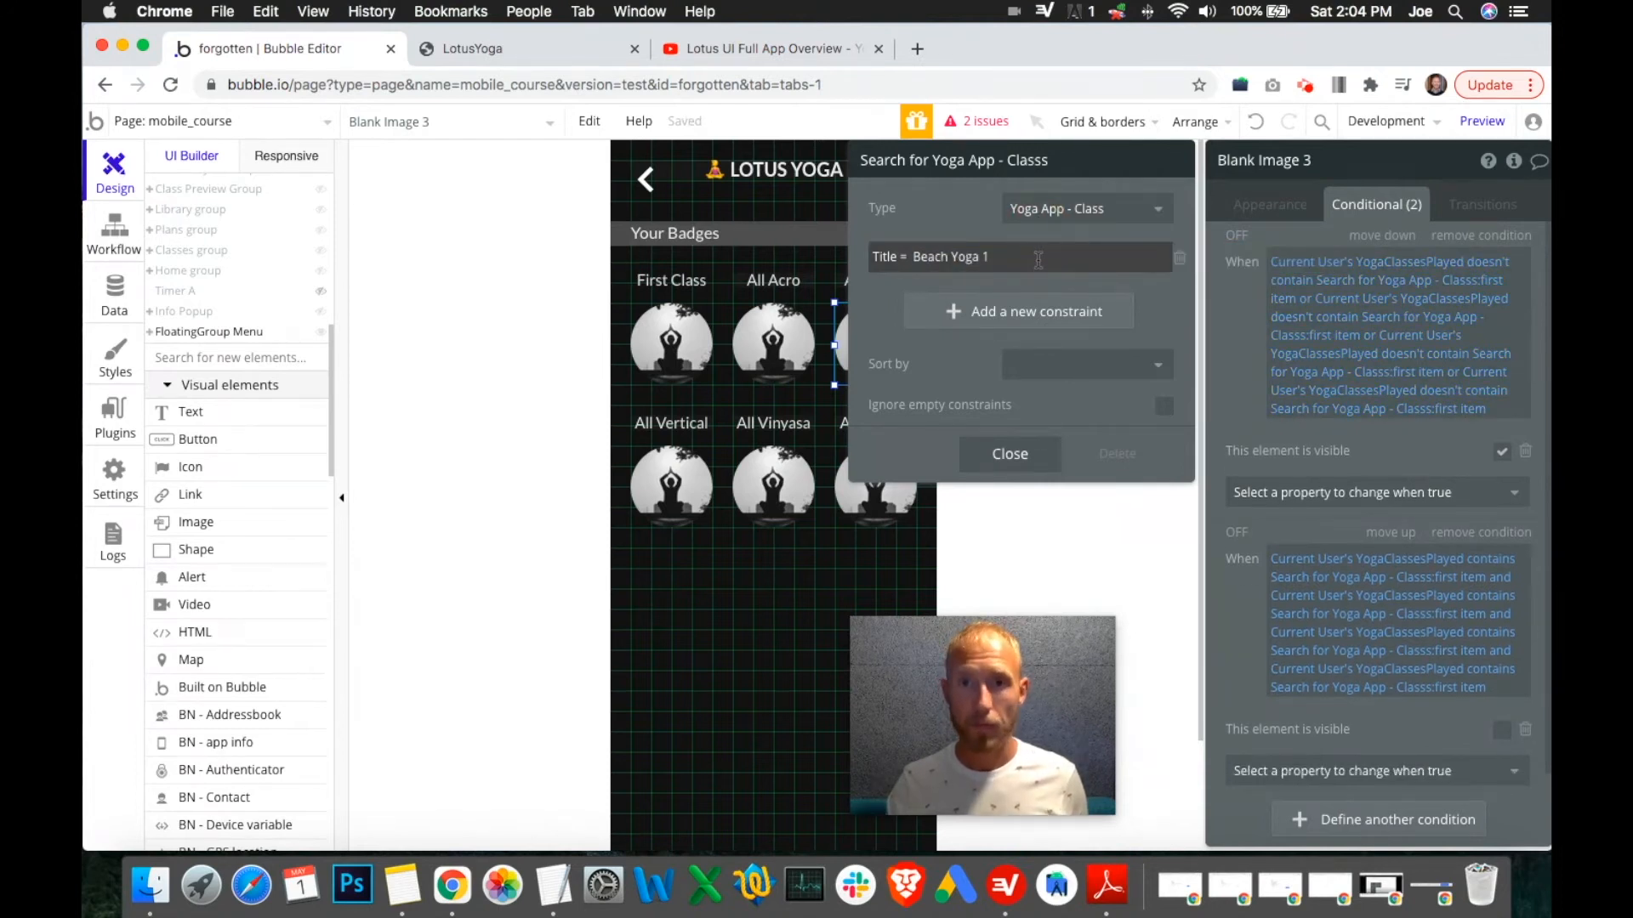
{"action": "triple_click", "coordinate": [988, 257]}
{"action": "left_click", "coordinate": [989, 259]}
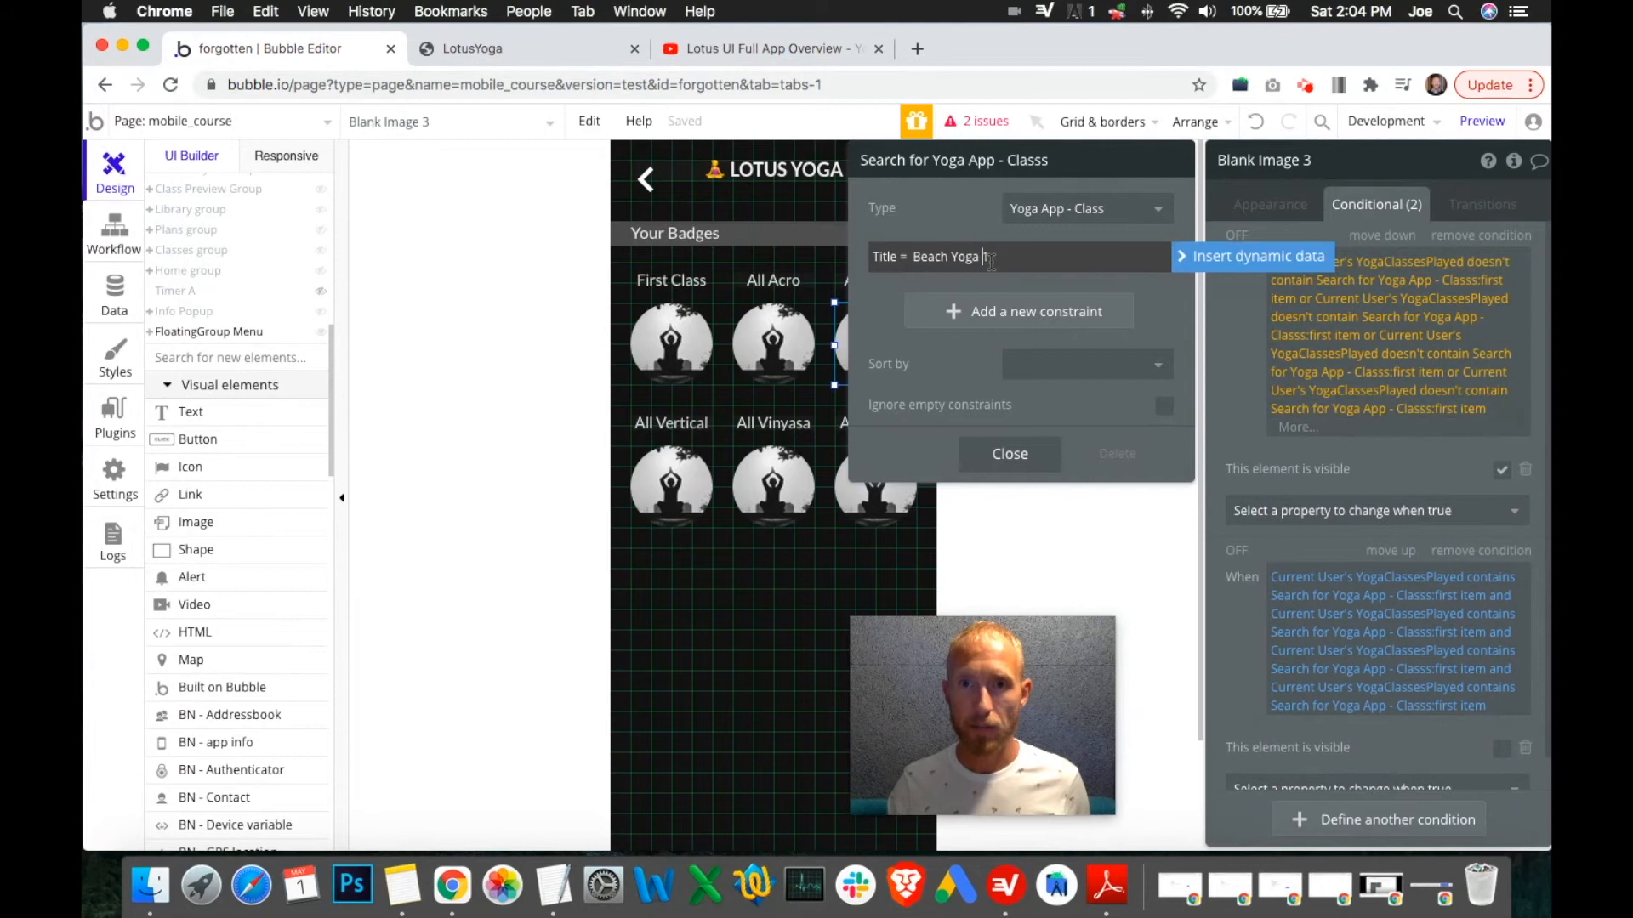
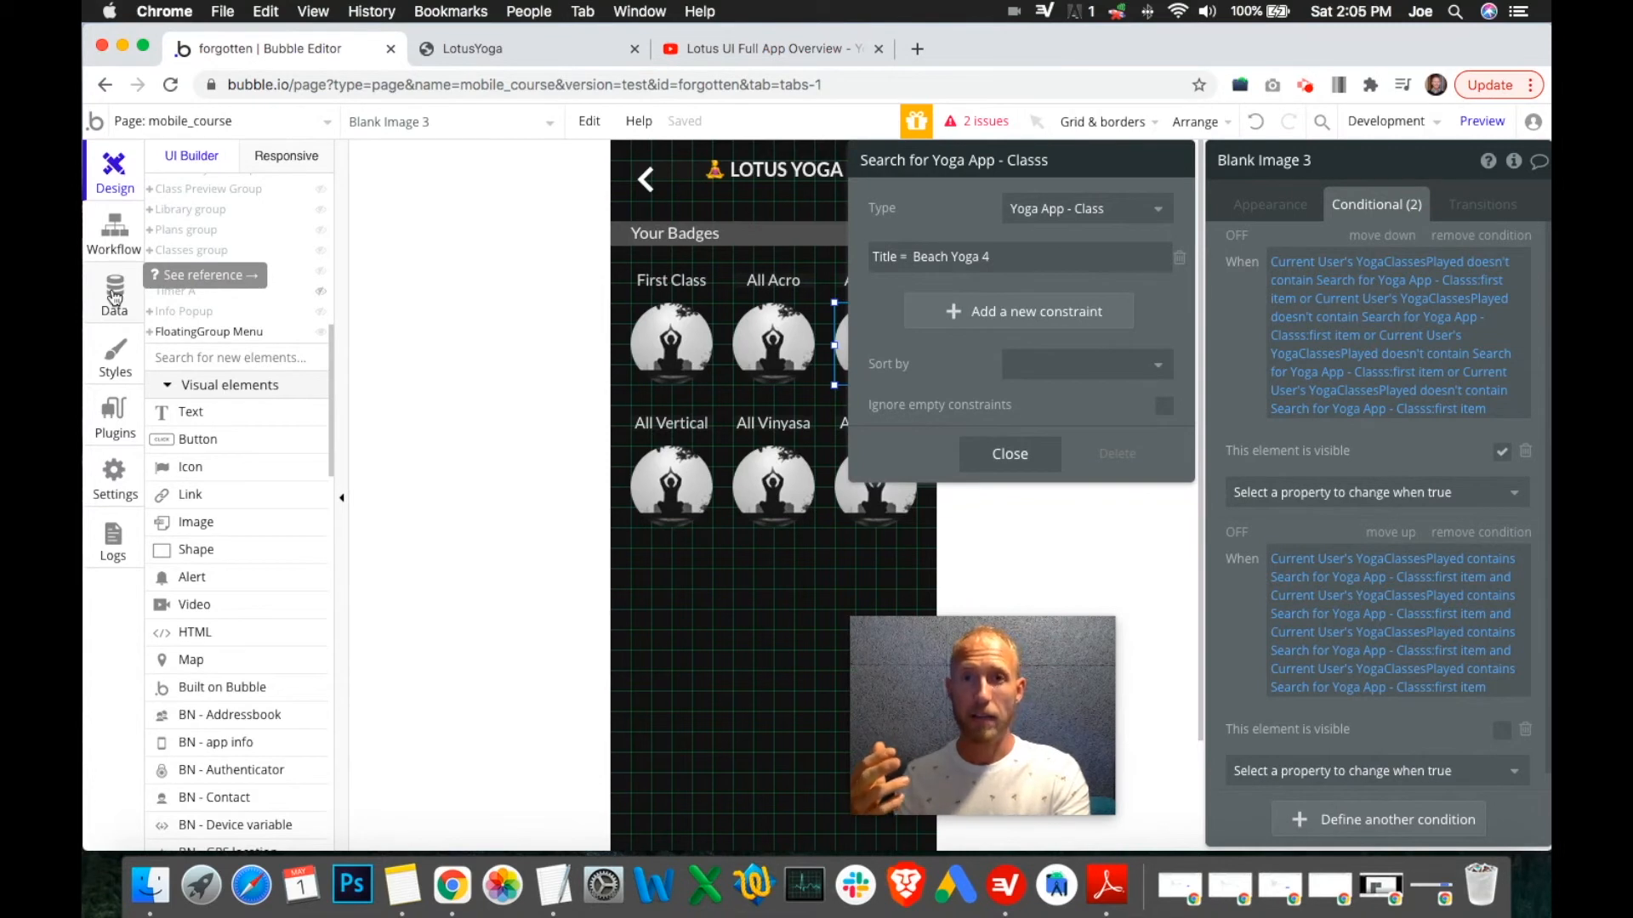
Switch to the TextEdit class notes and examine the unique IDs beside the class titles, keeping the search settings in view.
{"action": "left_click", "coordinate": [553, 888]}
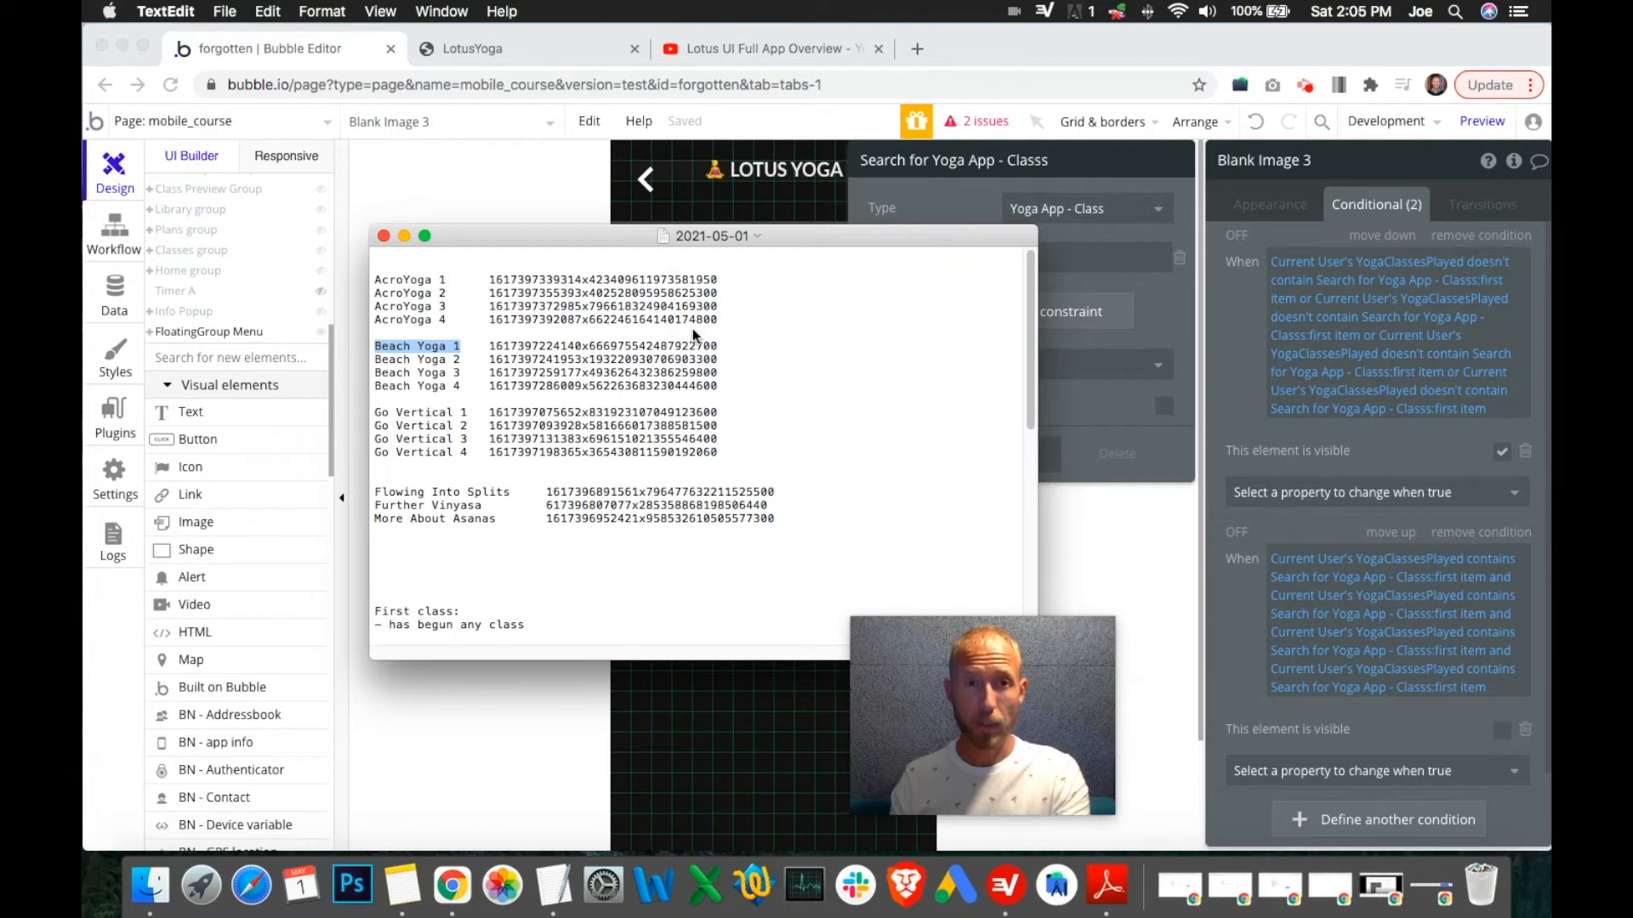
{"action": "left_click_drag", "start_coordinate": [864, 236], "coordinate": [705, 322]}
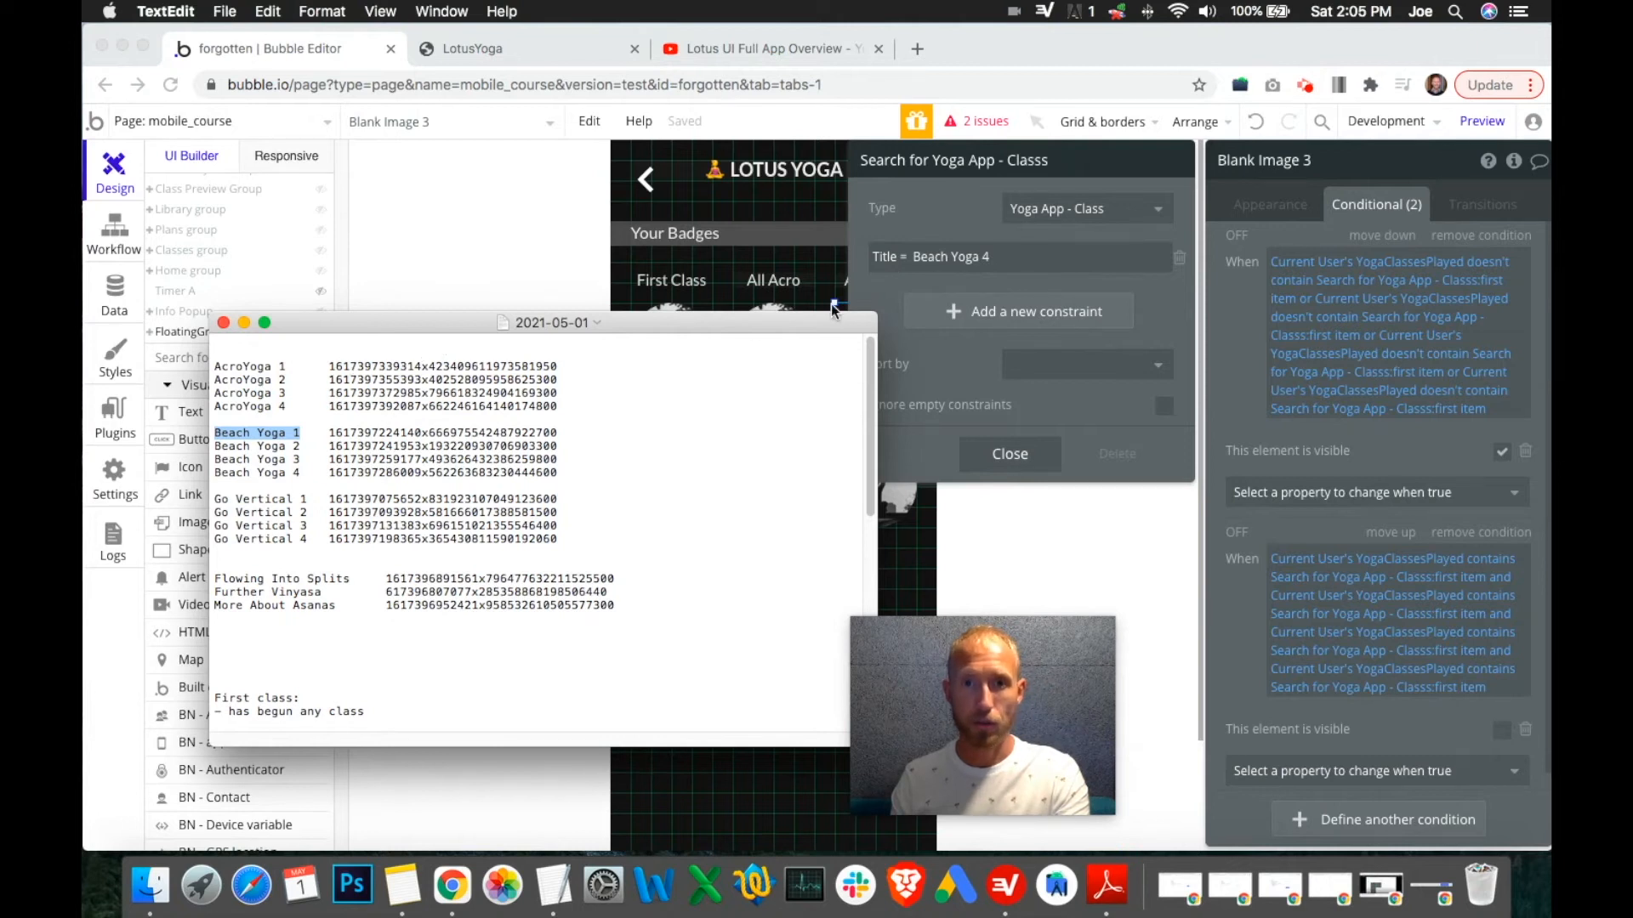
{"action": "left_click", "coordinate": [867, 289]}
{"action": "left_click", "coordinate": [955, 255]}
{"action": "left_click", "coordinate": [889, 257]}
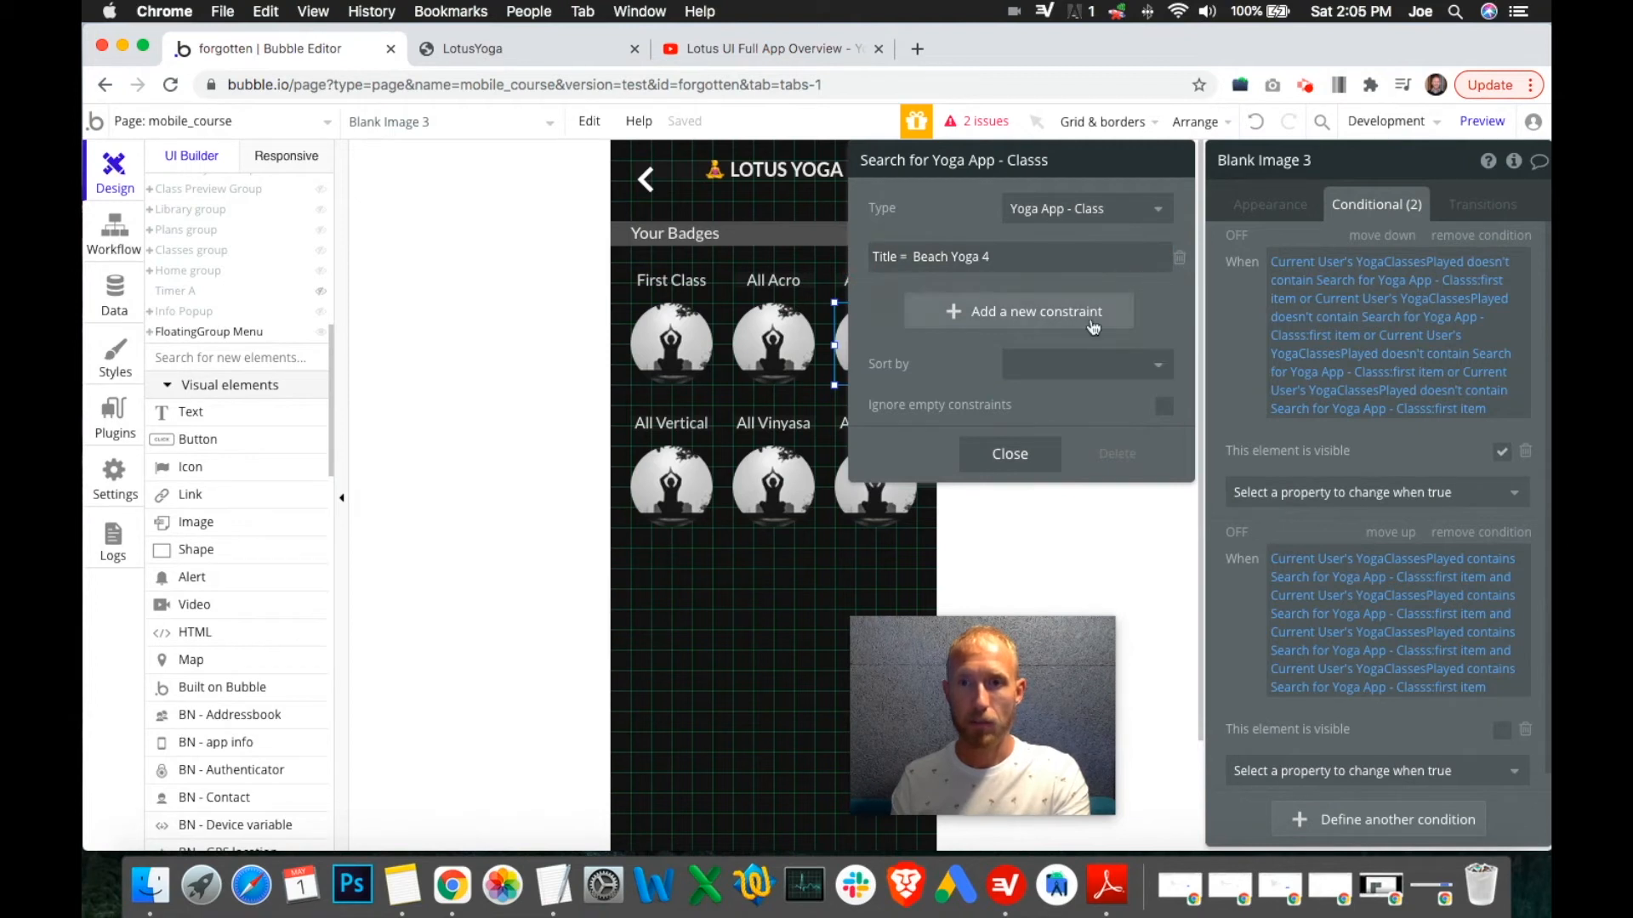
Try adding a unique id constraint to the Beach Yoga 4 search.
{"action": "left_click", "coordinate": [908, 302]}
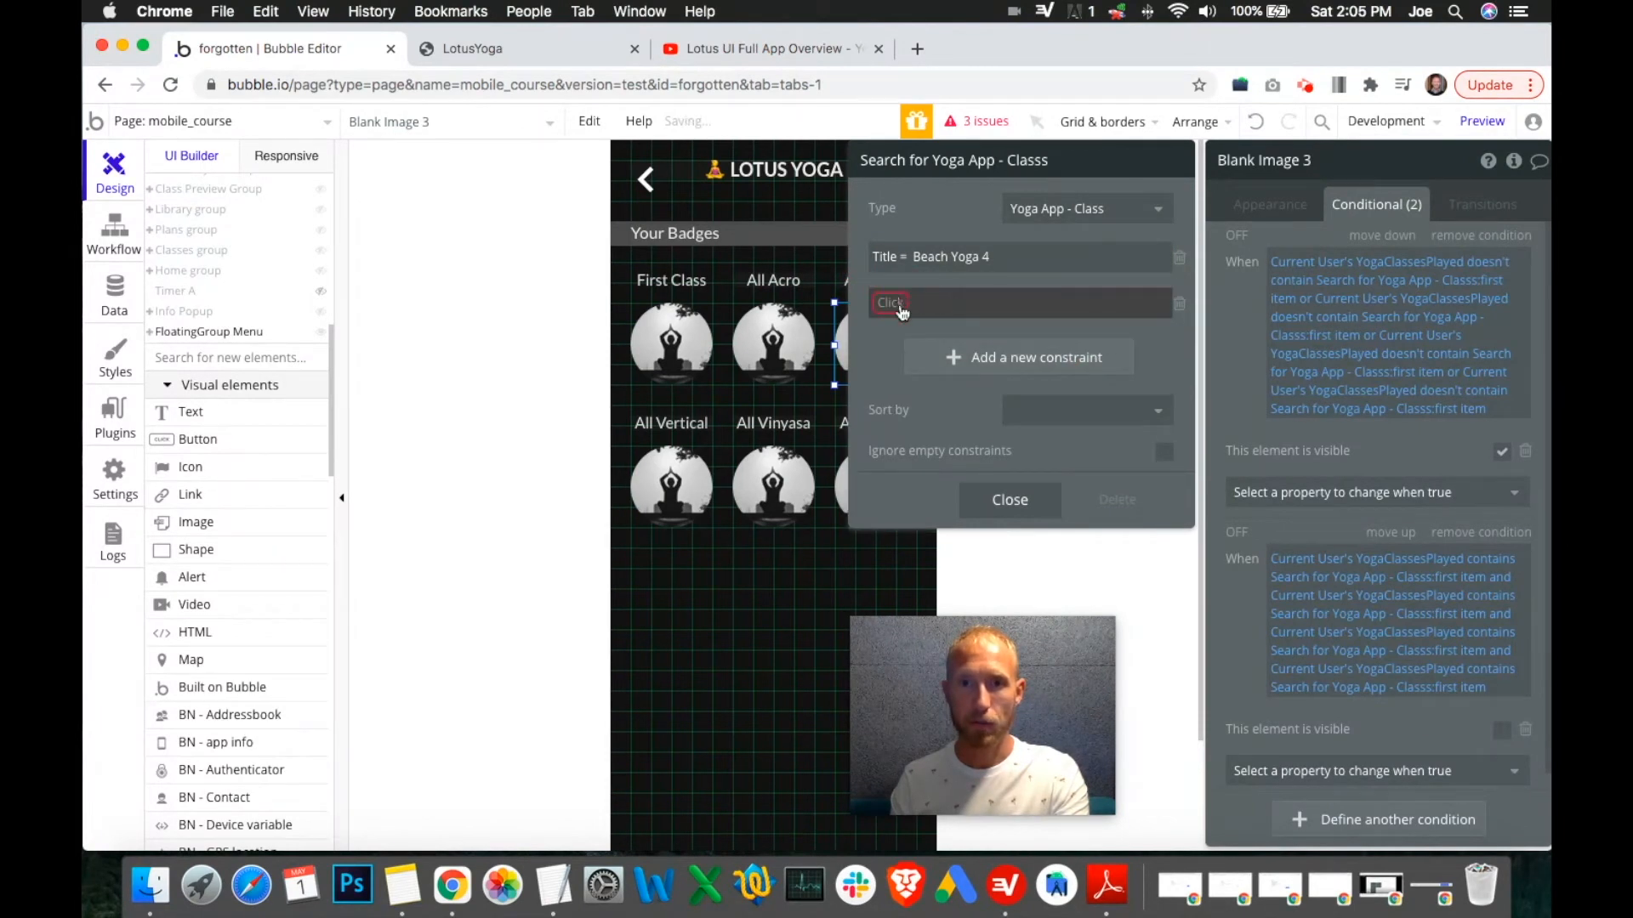
{"action": "left_click", "coordinate": [893, 303]}
{"action": "scroll", "coordinate": [953, 511], "scroll_direction": "down", "scroll_amount": 5}
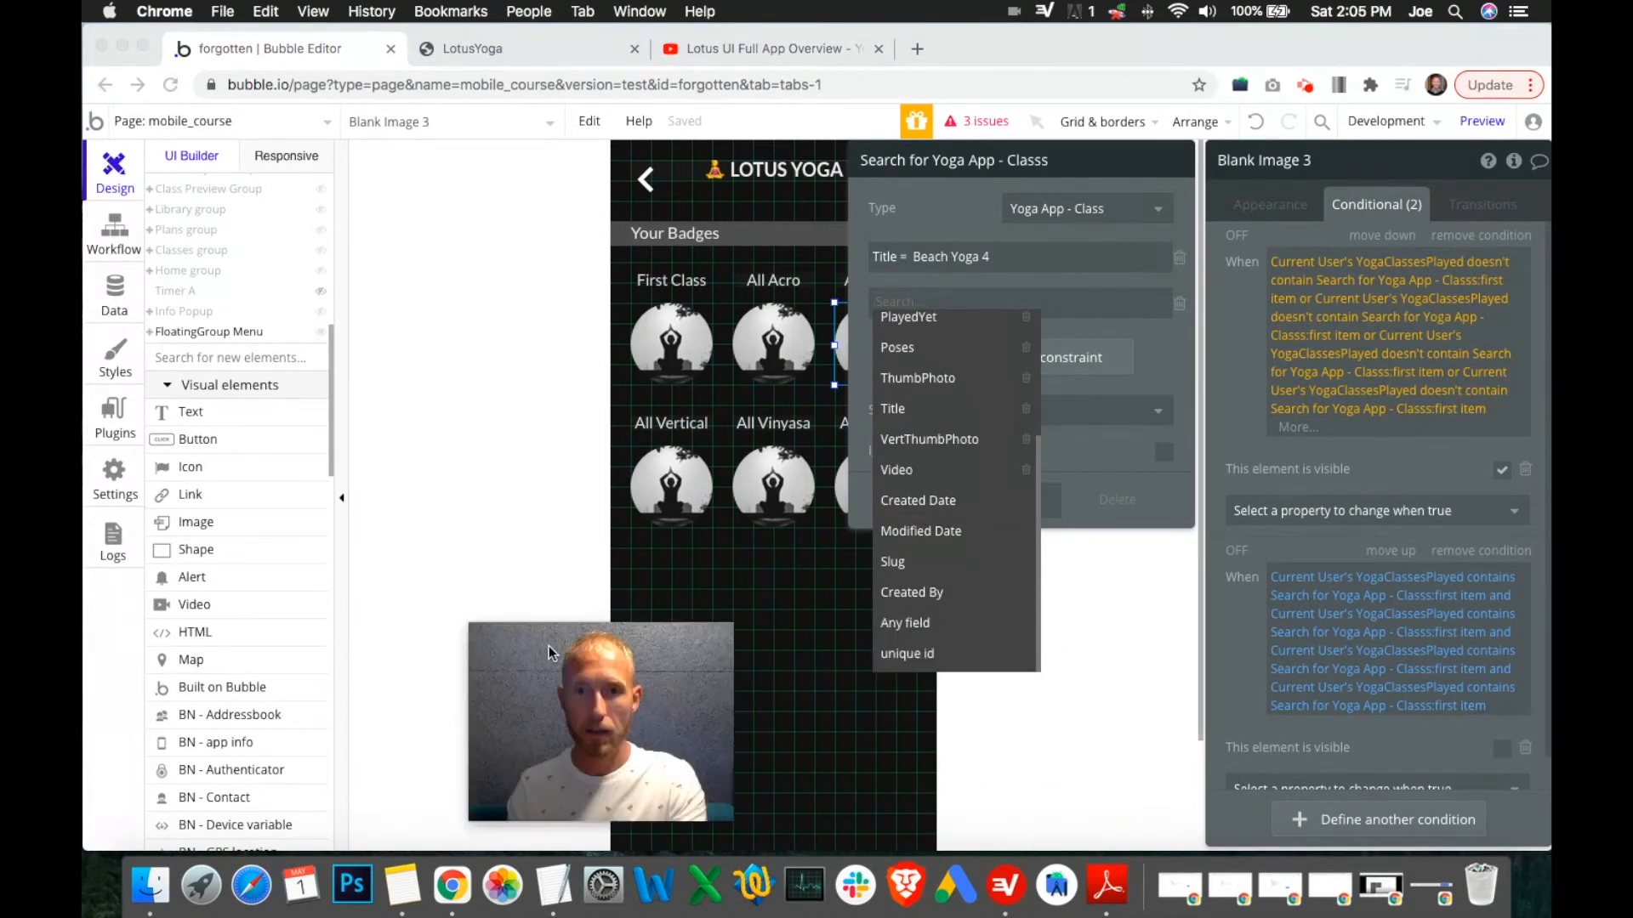
{"action": "left_click_drag", "start_coordinate": [548, 646], "coordinate": [518, 653]}
{"action": "left_click", "coordinate": [906, 655]}
{"action": "left_click", "coordinate": [925, 655]}
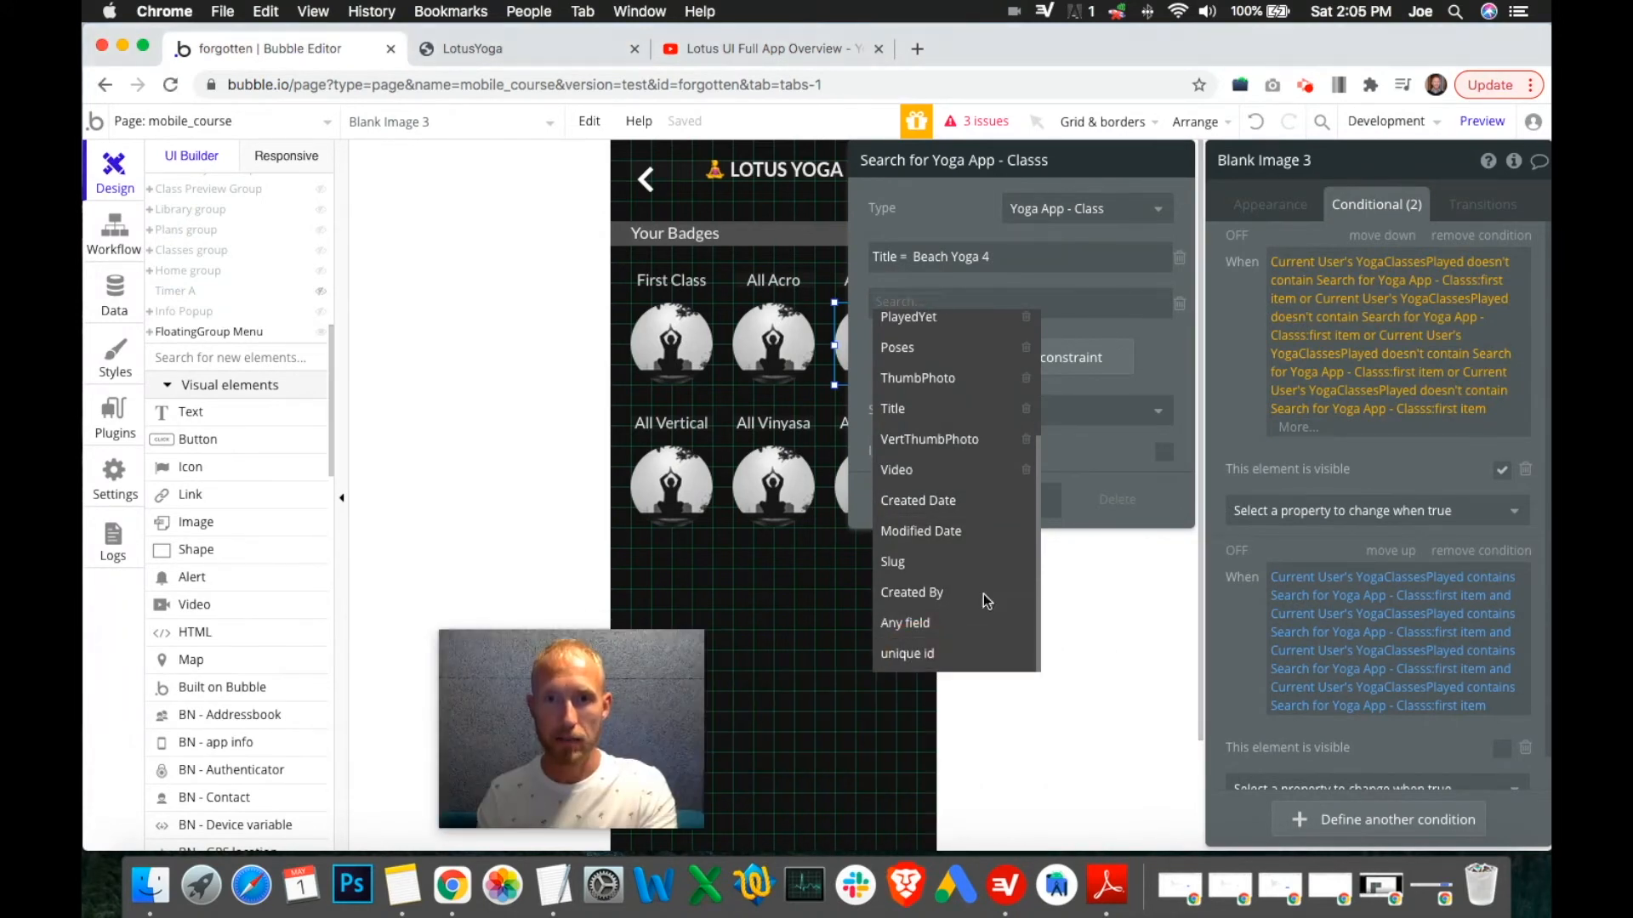
{"action": "left_click", "coordinate": [906, 653]}
{"action": "left_click", "coordinate": [969, 306]}
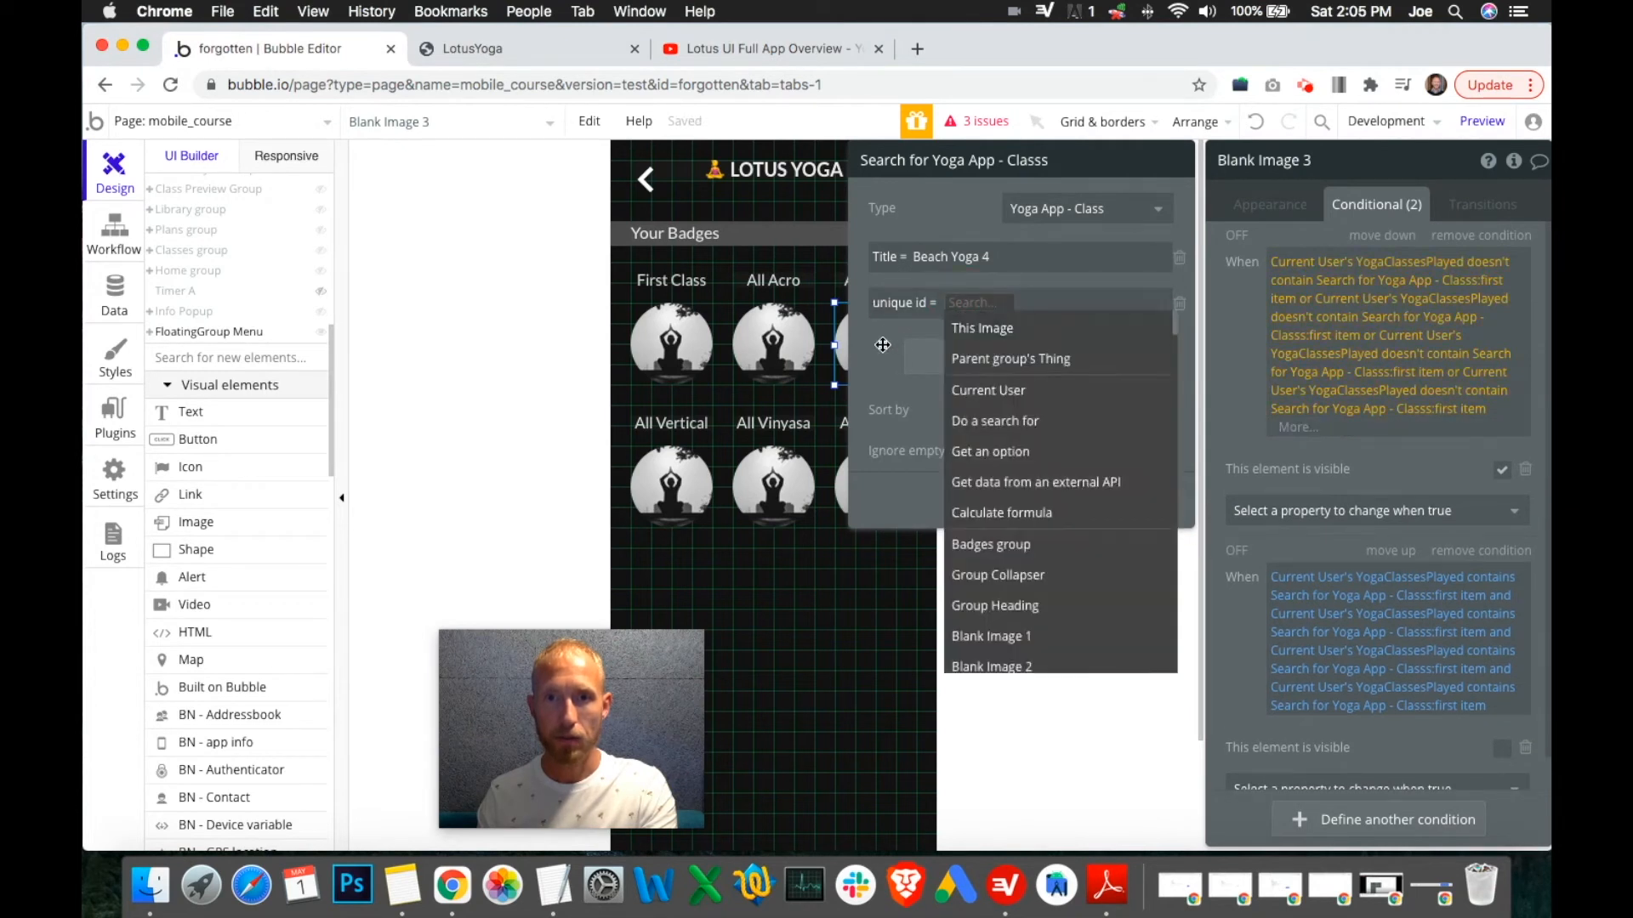
{"action": "left_click", "coordinate": [884, 342]}
{"action": "left_click_drag", "start_coordinate": [533, 777], "coordinate": [1022, 716]}
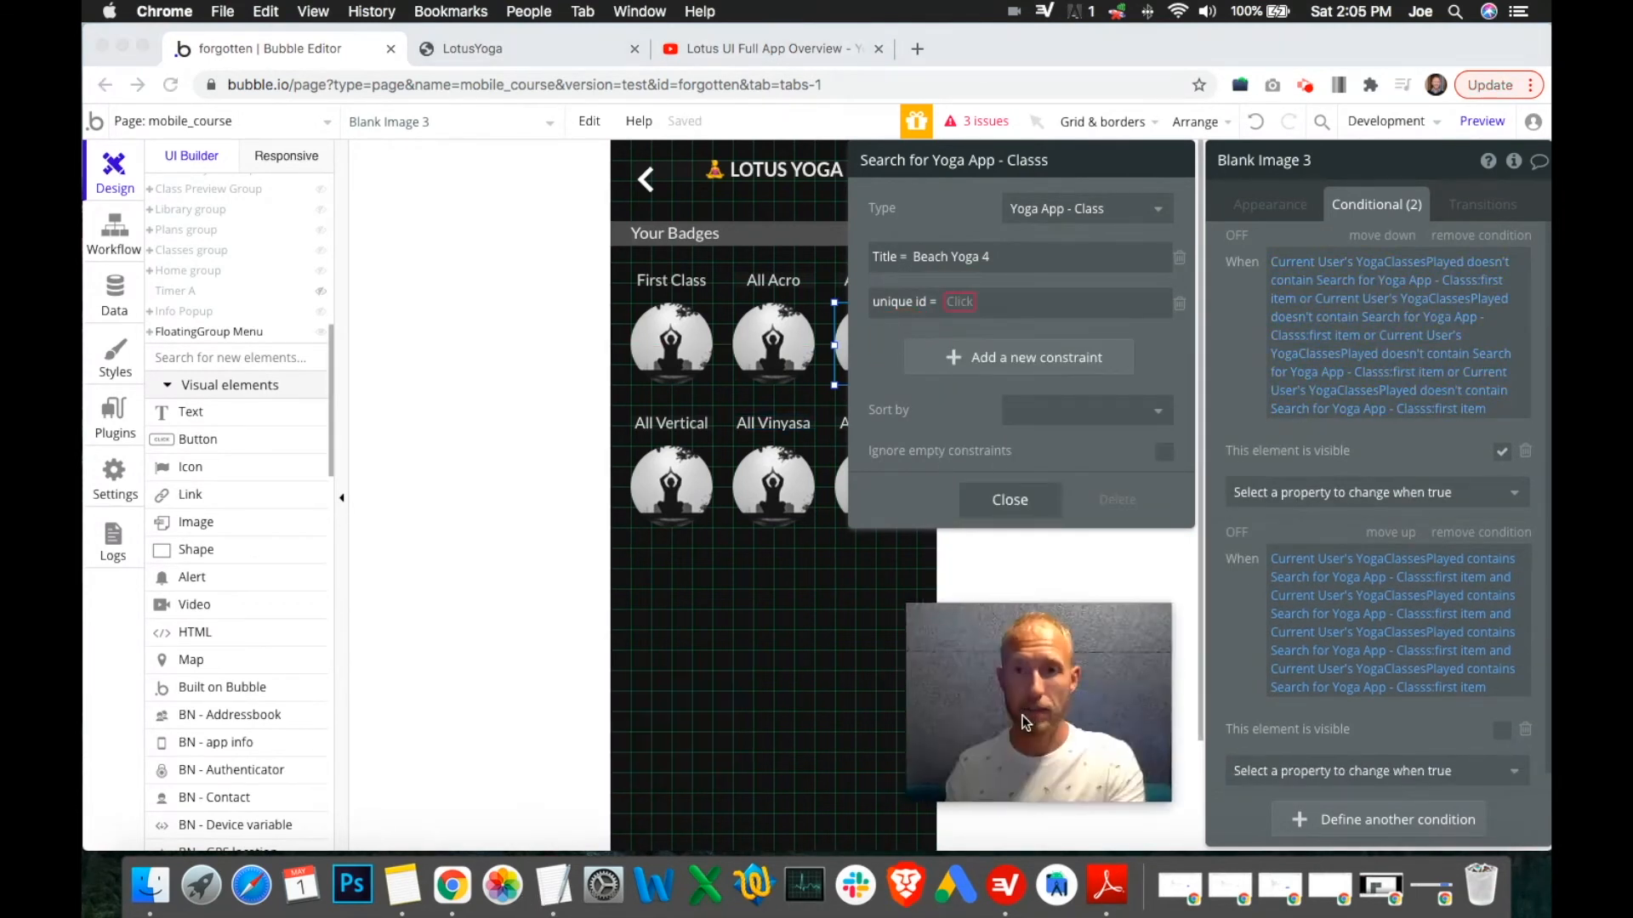
Compare the class titles and unique IDs in the TextEdit notes, and delete the unique id constraint from the Beach Yoga 4 search.
{"action": "left_click", "coordinate": [554, 884]}
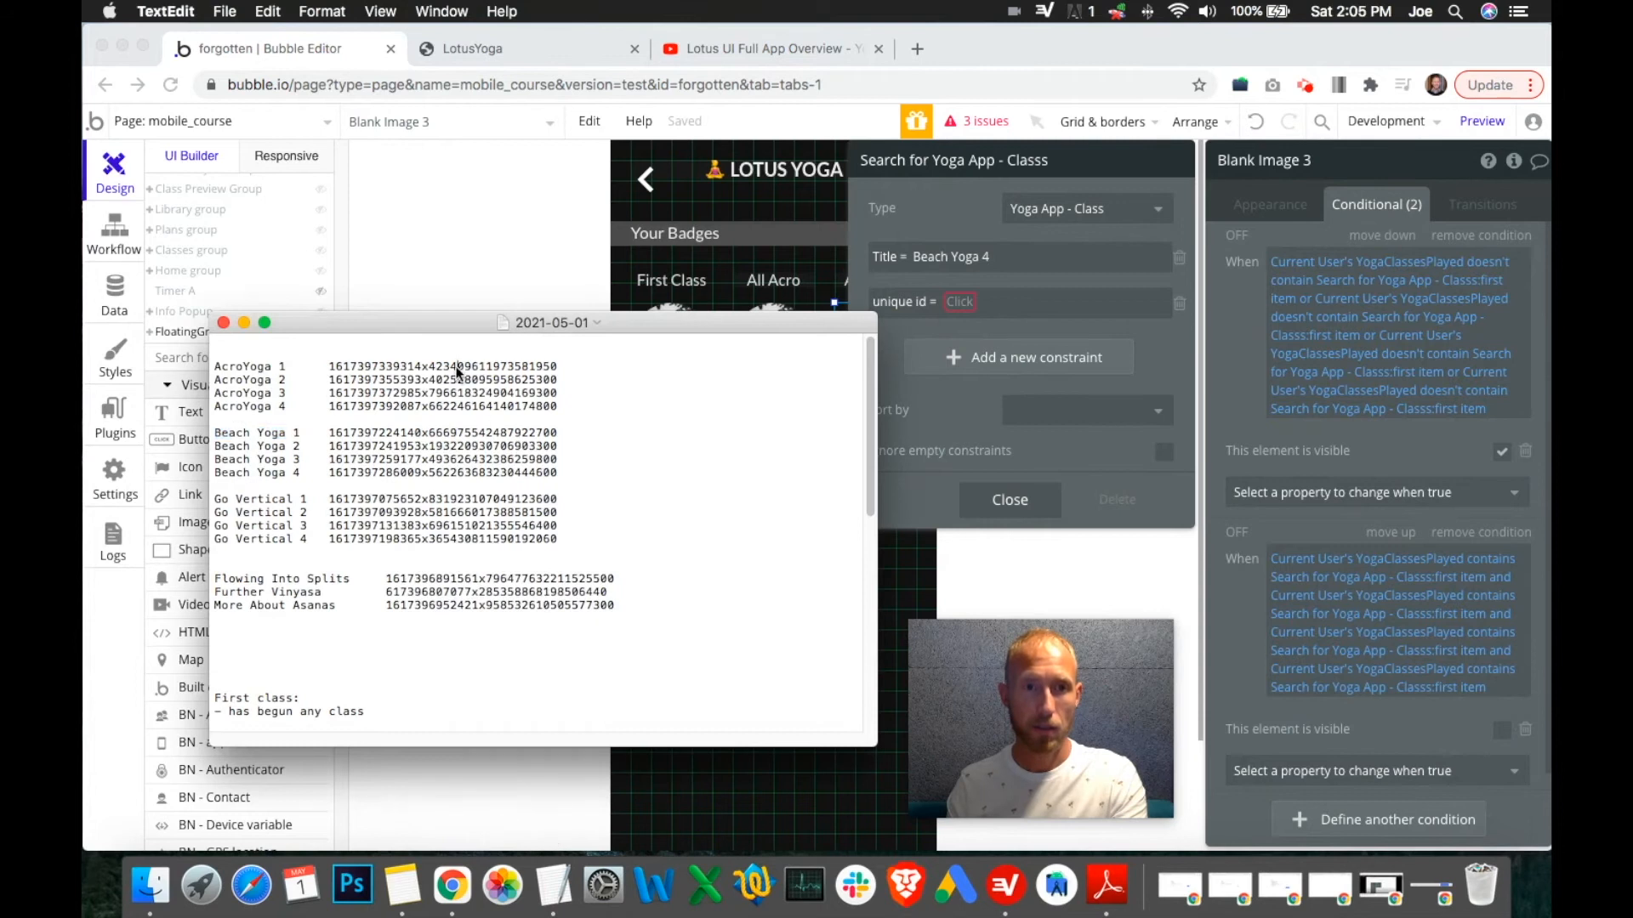
{"action": "double_click", "coordinate": [457, 371]}
{"action": "mouse_move", "coordinate": [279, 366]}
{"action": "left_mouse_down"}
{"action": "mouse_move", "coordinate": [219, 378]}
{"action": "mouse_move", "coordinate": [269, 367]}
{"action": "left_mouse_up"}
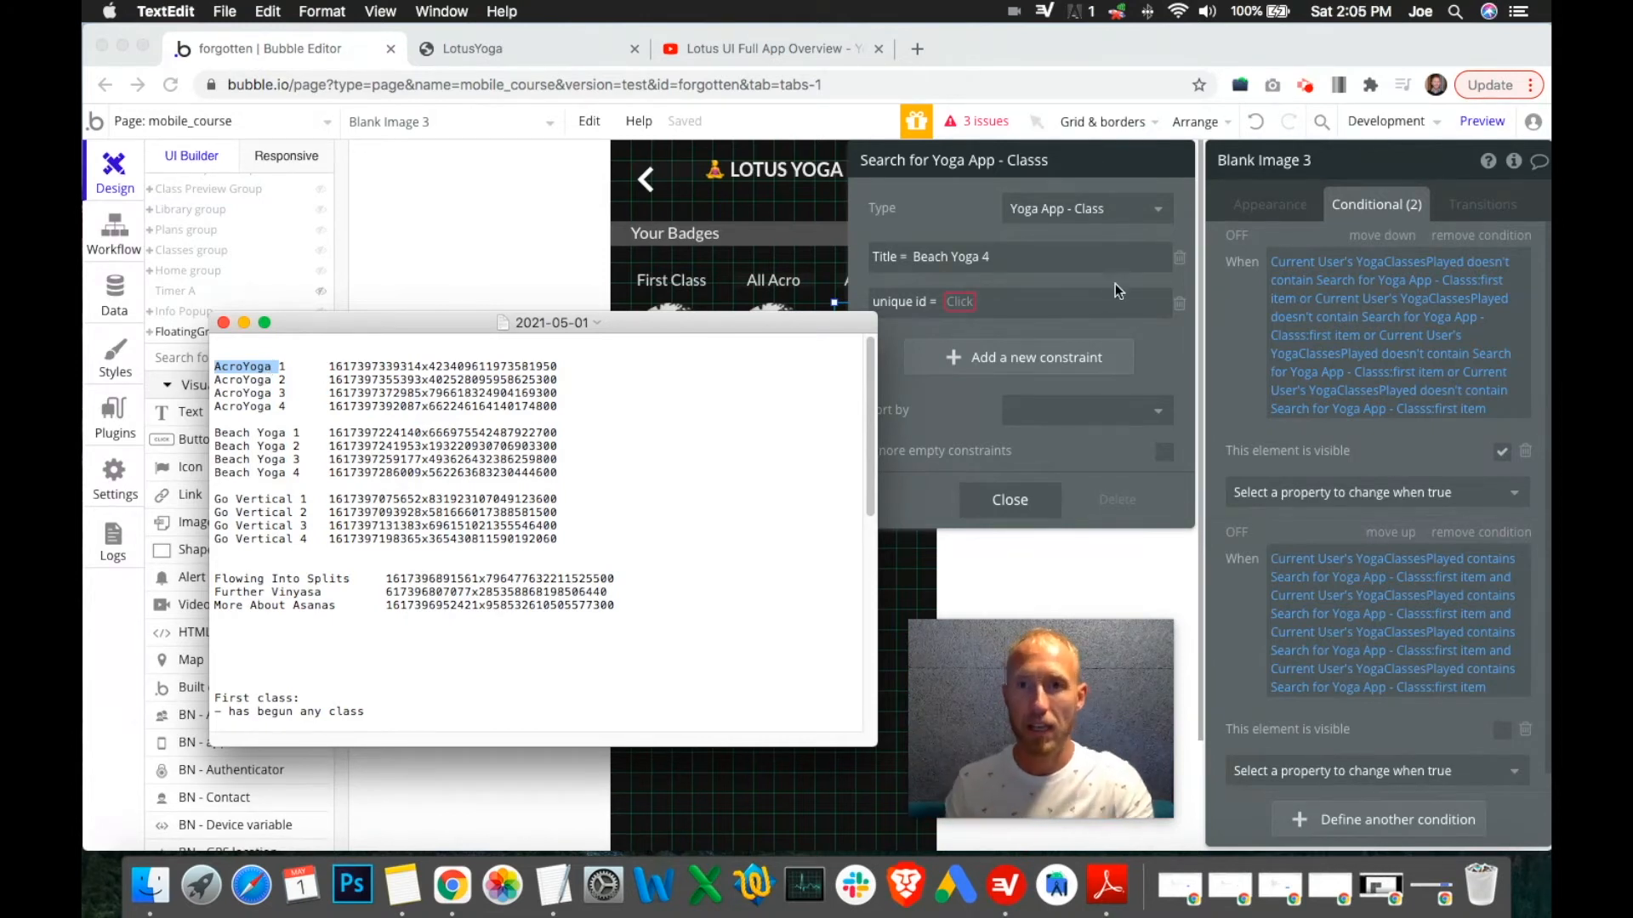
{"action": "left_click", "coordinate": [1141, 320]}
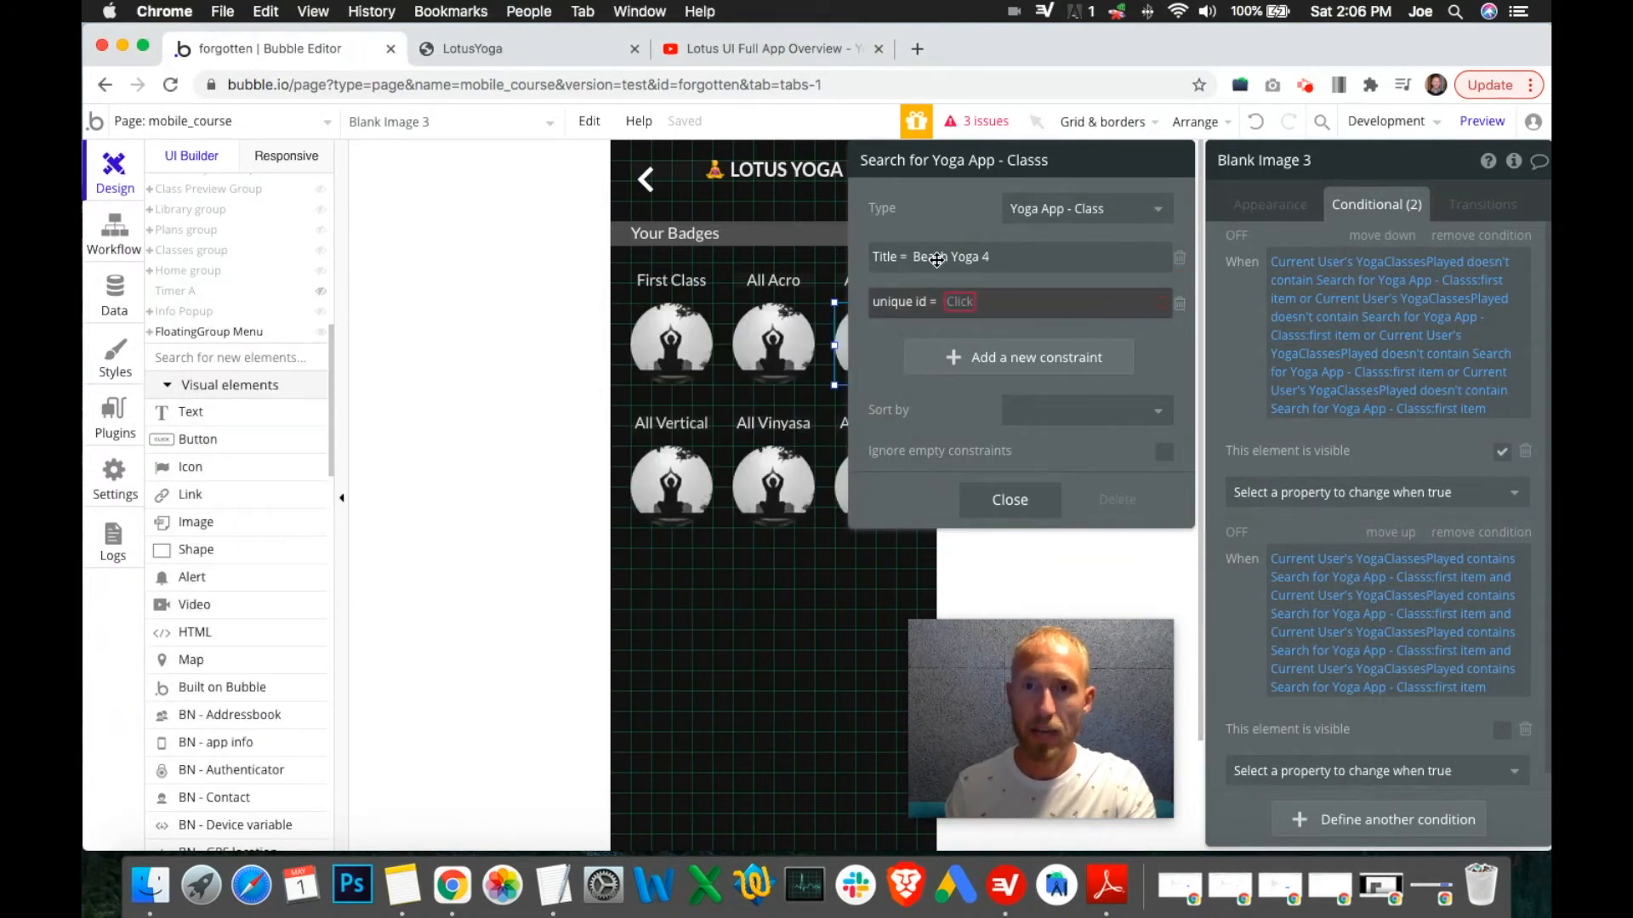
{"action": "left_click", "coordinate": [1180, 303]}
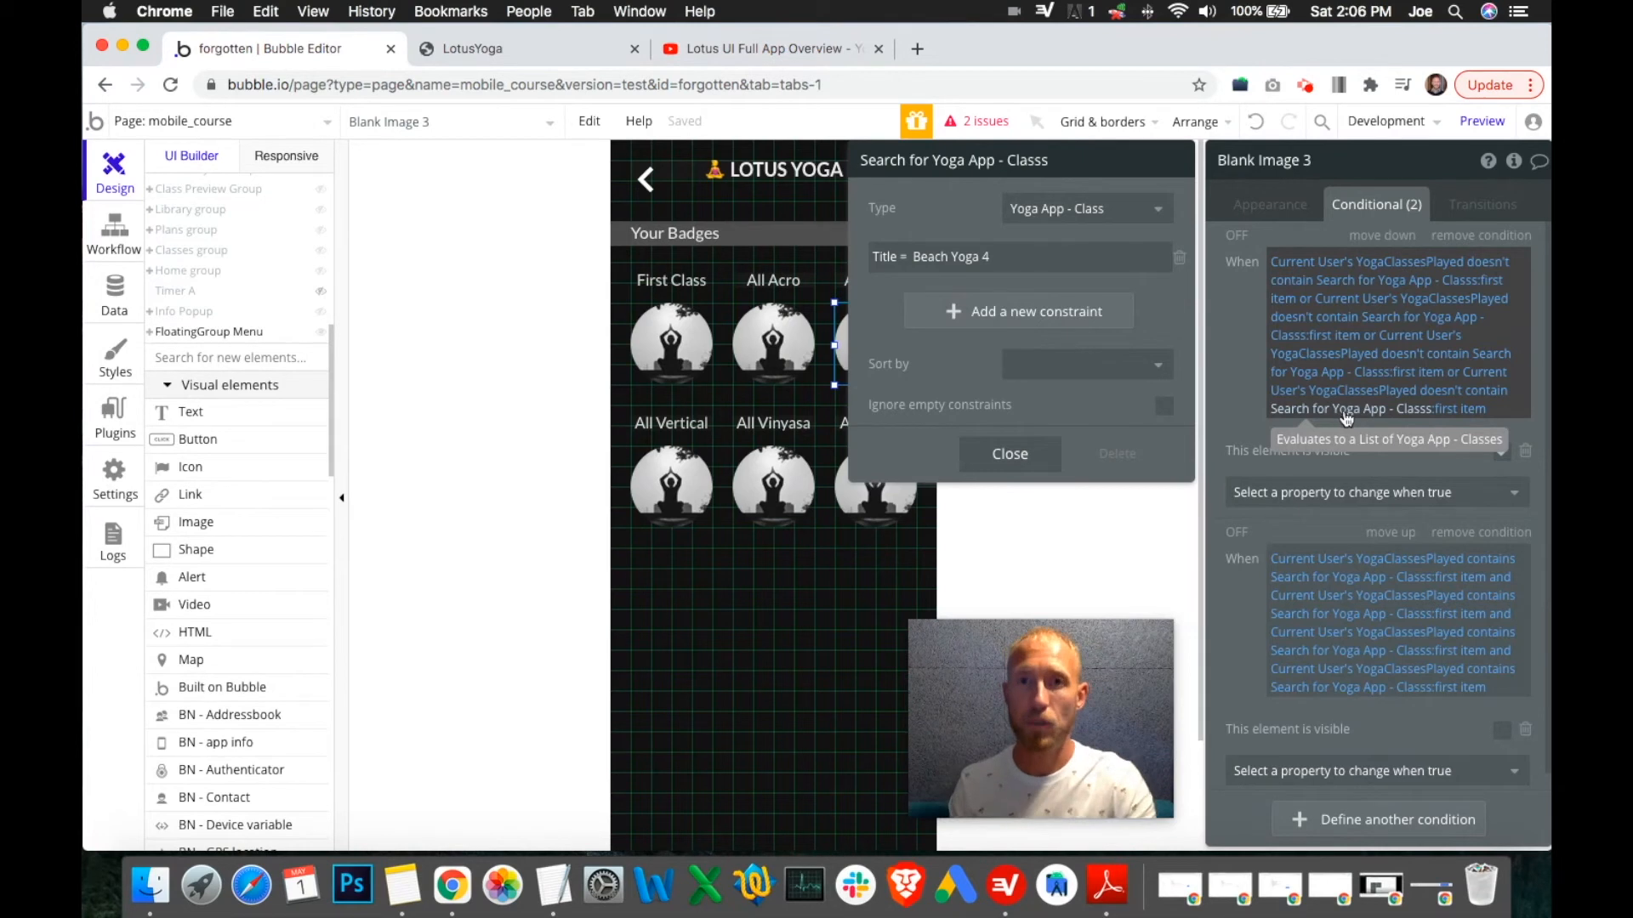
{"action": "left_click", "coordinate": [1380, 444]}
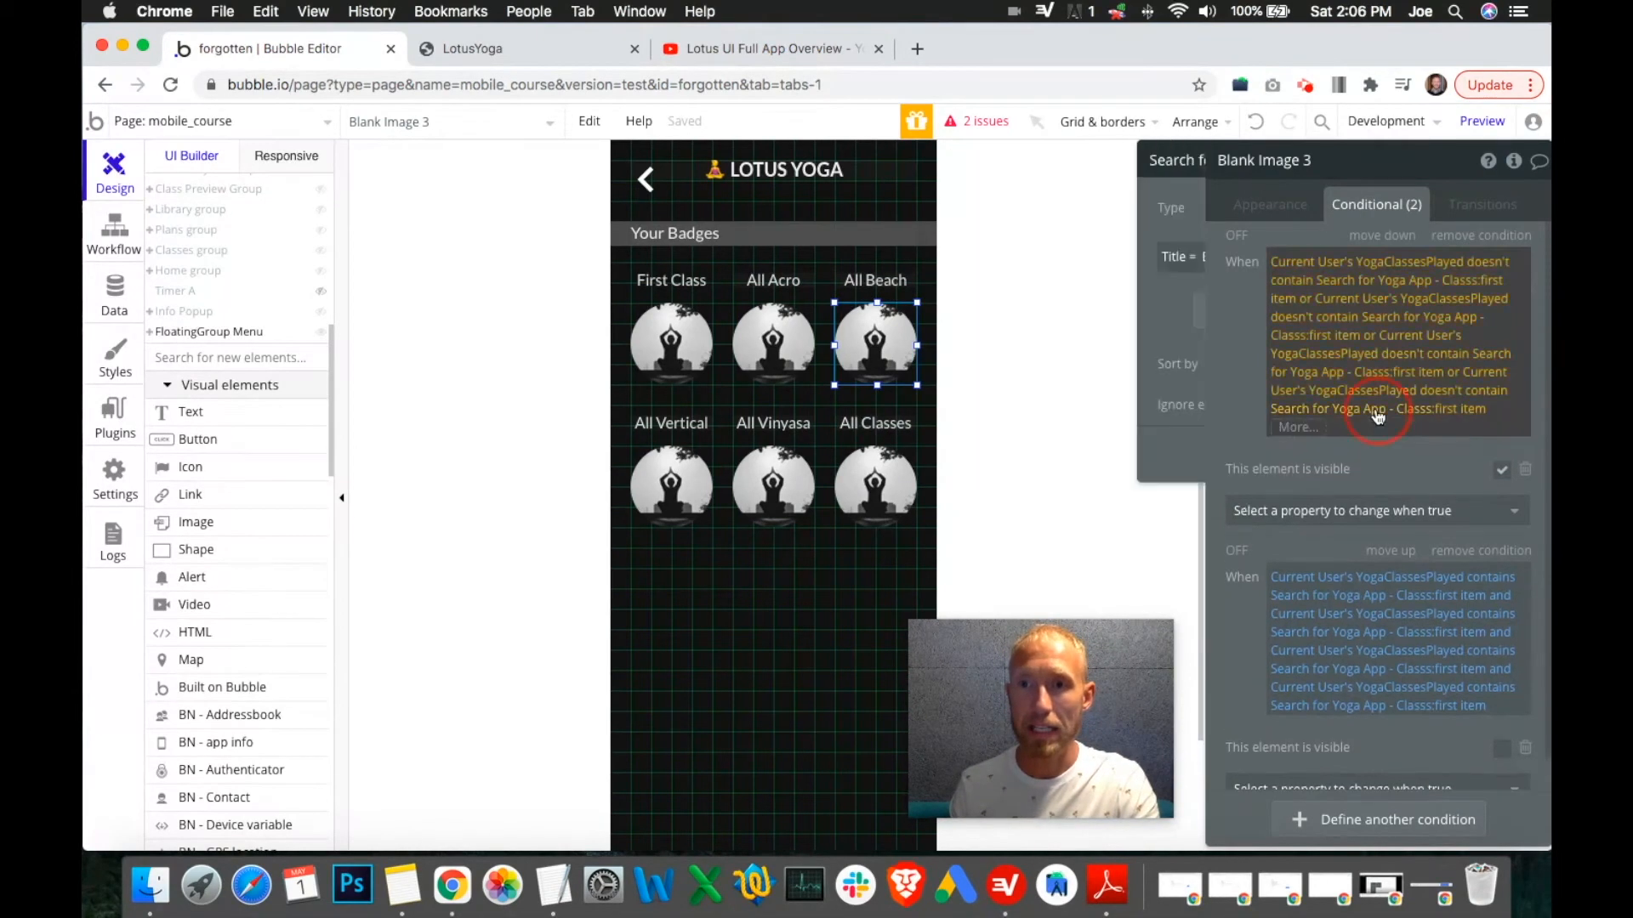
Recheck the fourth search in All Beach's doesn't contain condition, and copy the title Beach Yoga 1 from the TextEdit class notes.
{"action": "left_click", "coordinate": [1378, 416]}
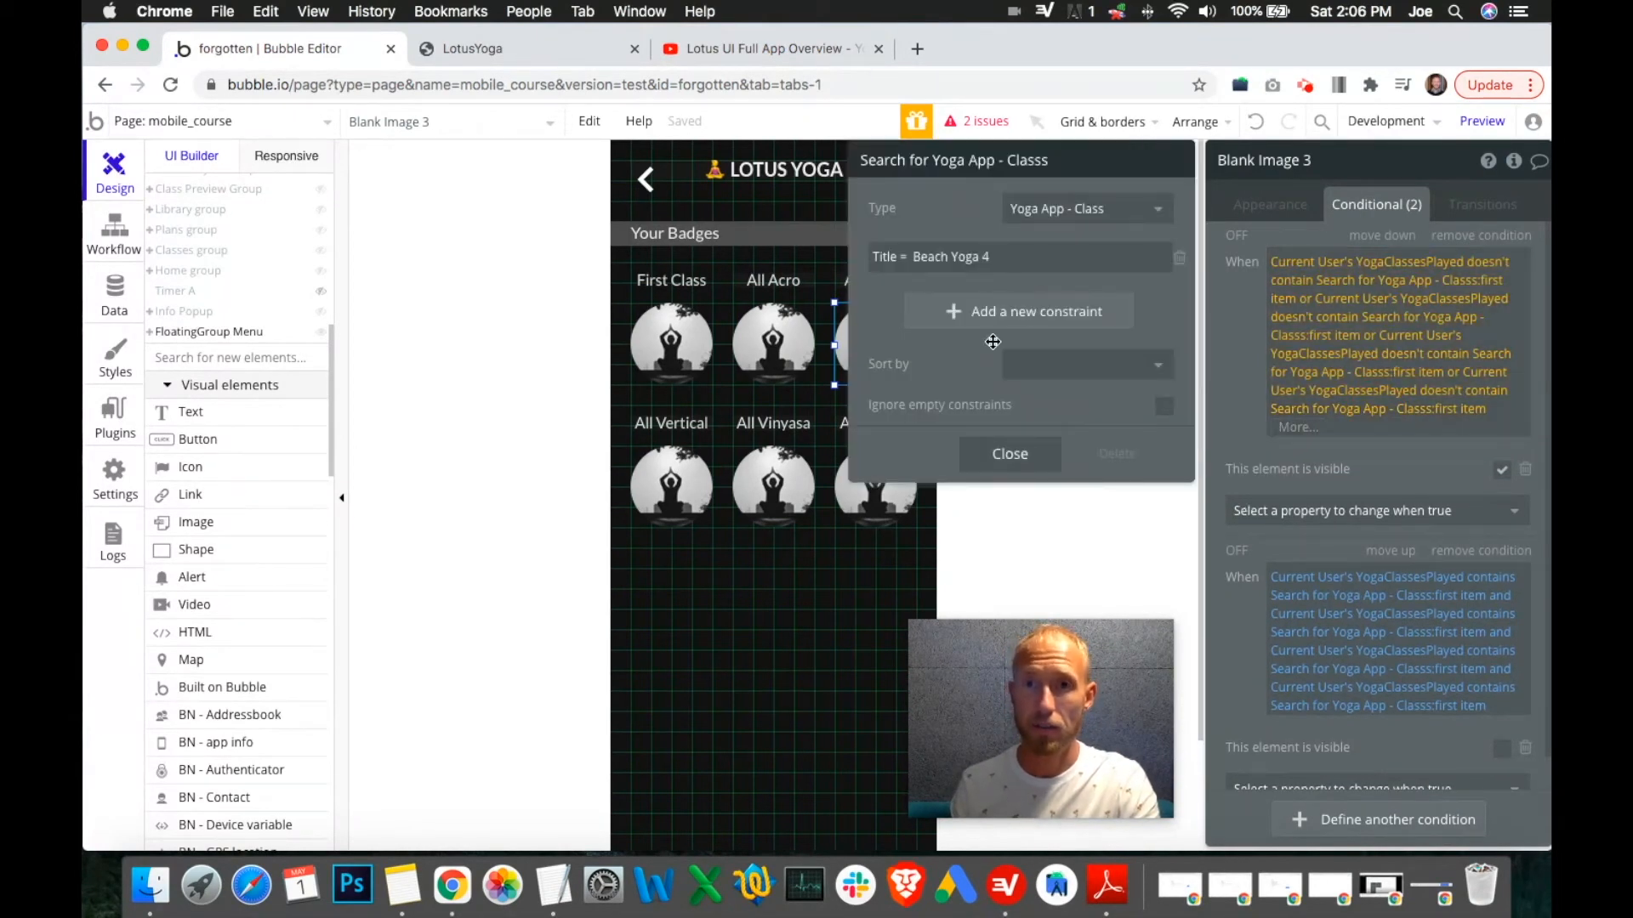
{"action": "left_click", "coordinate": [1010, 453]}
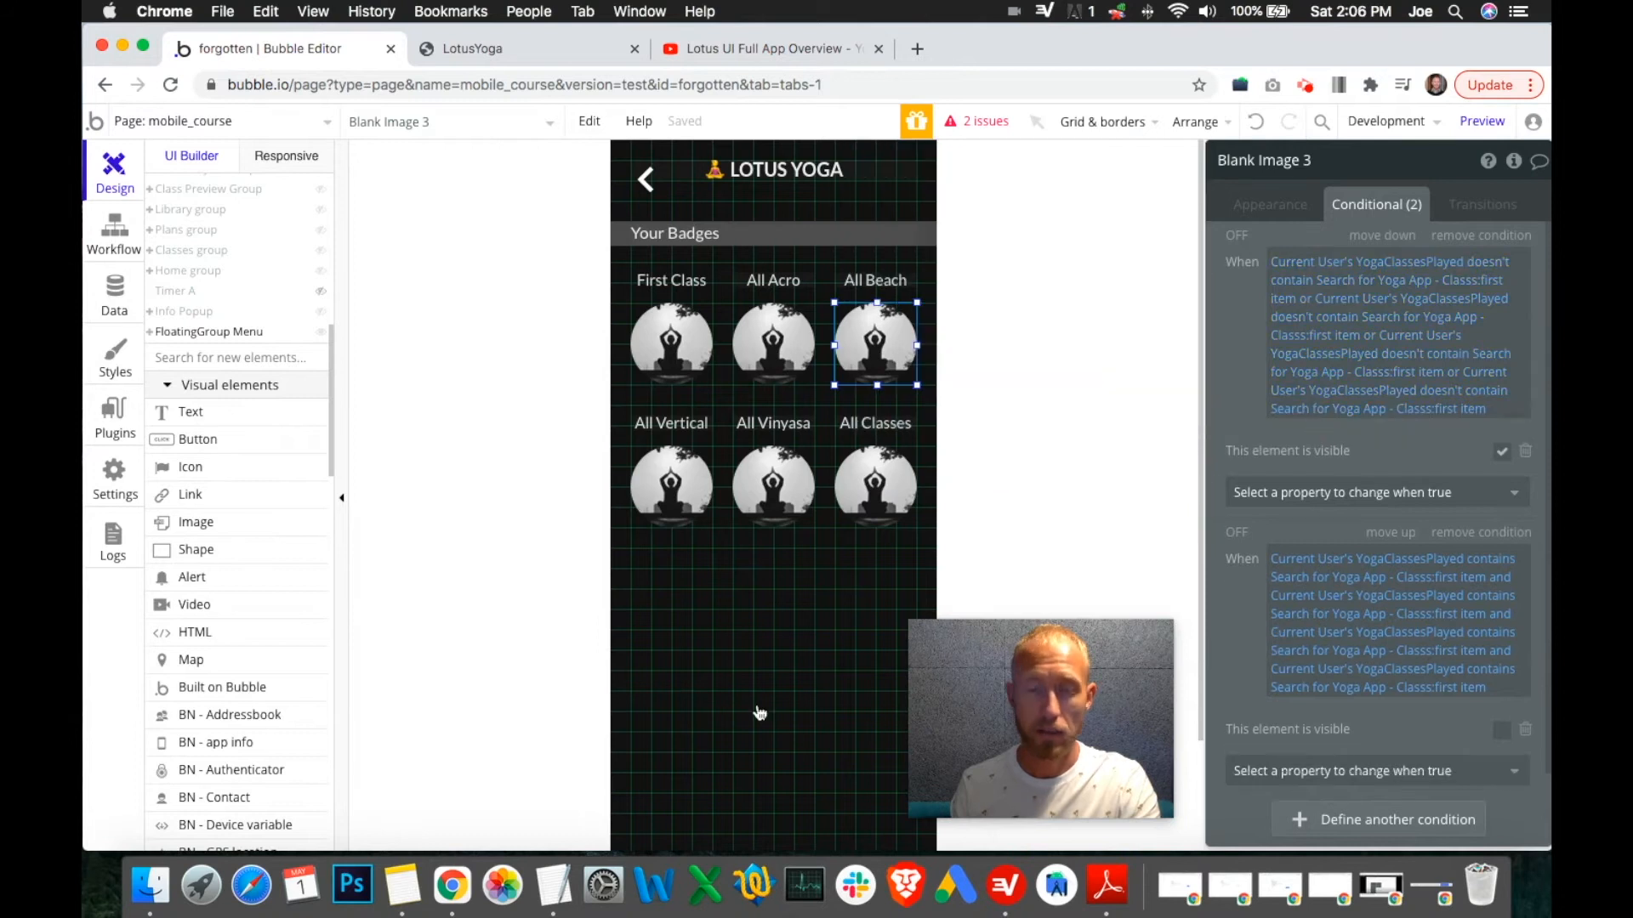
{"action": "left_click", "coordinate": [553, 885]}
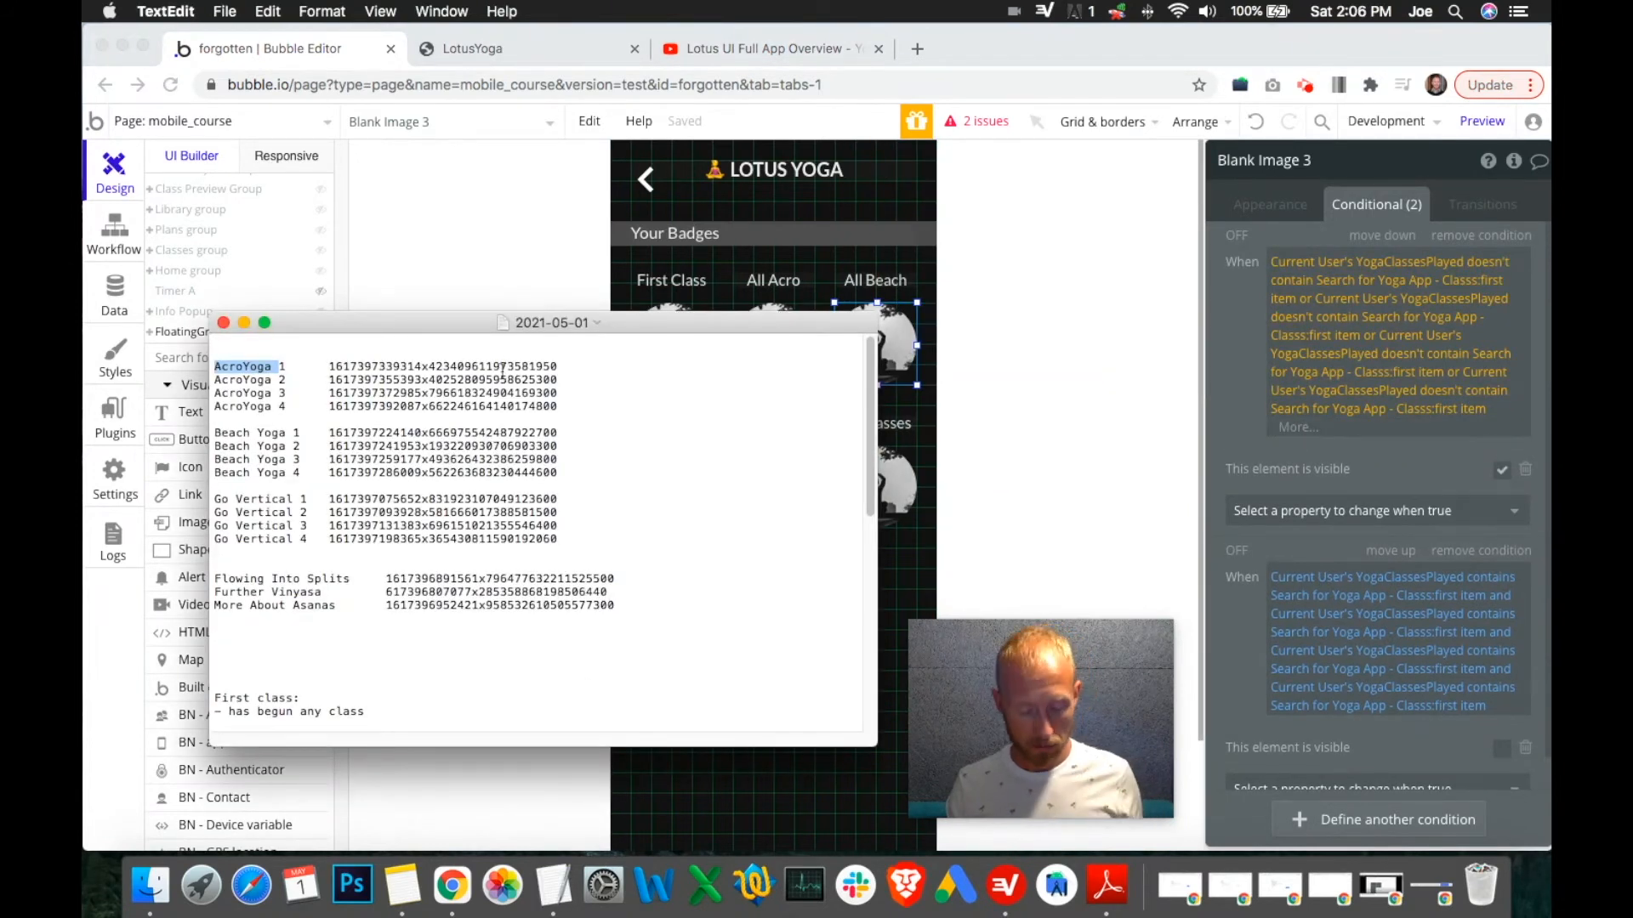
{"action": "left_click_drag", "start_coordinate": [301, 432], "coordinate": [196, 438]}
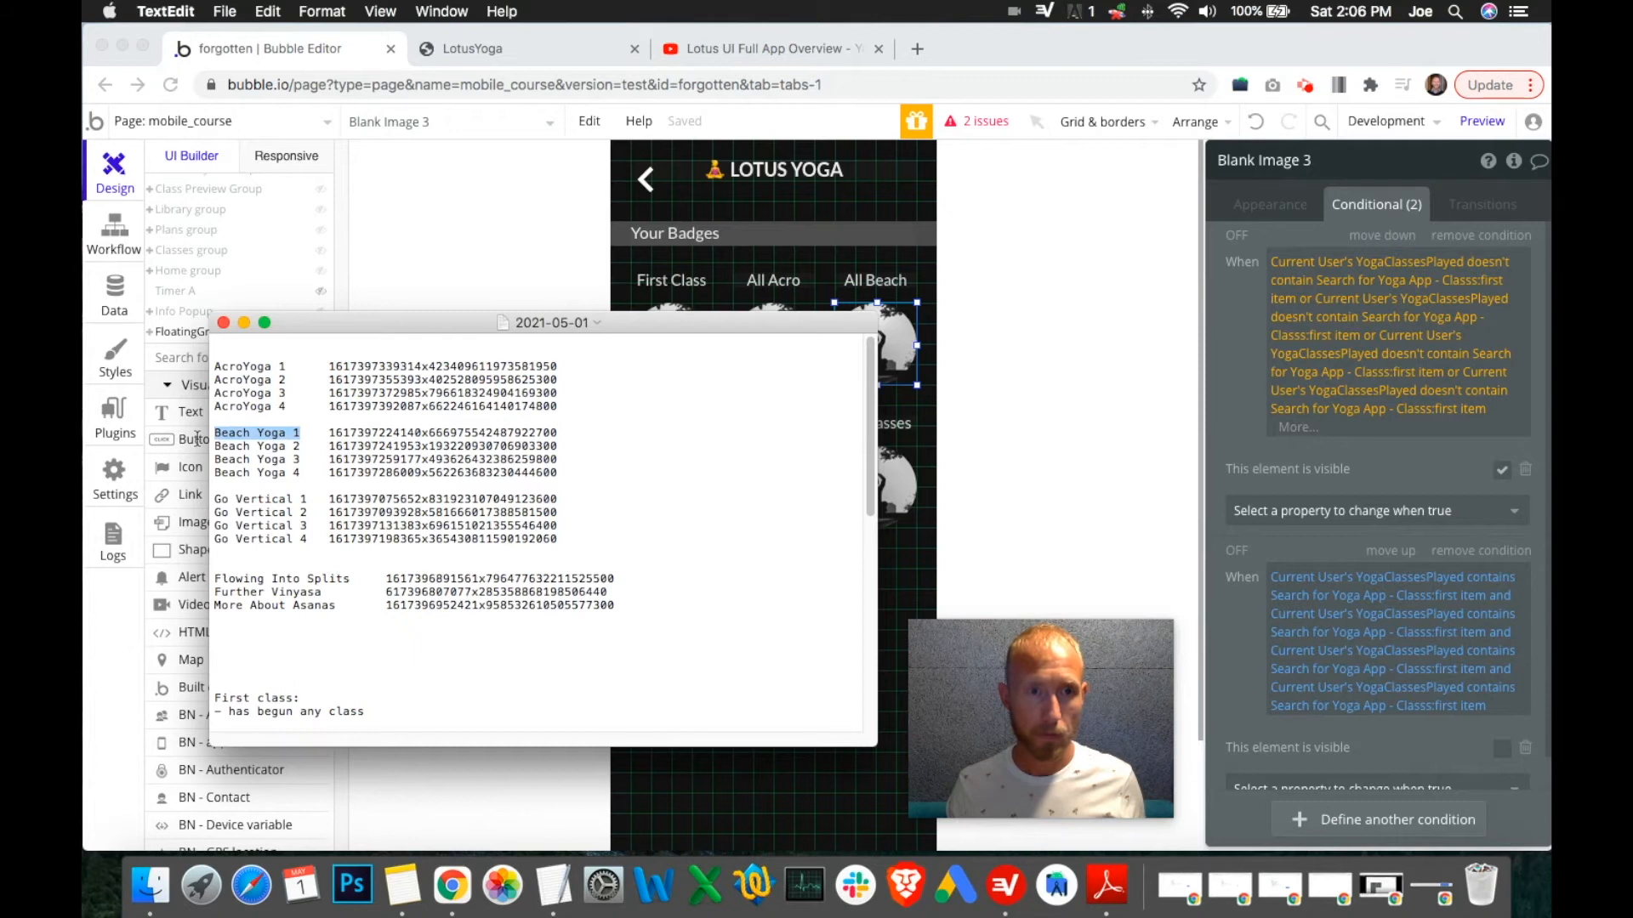
{"action": "left_click", "coordinate": [1228, 379]}
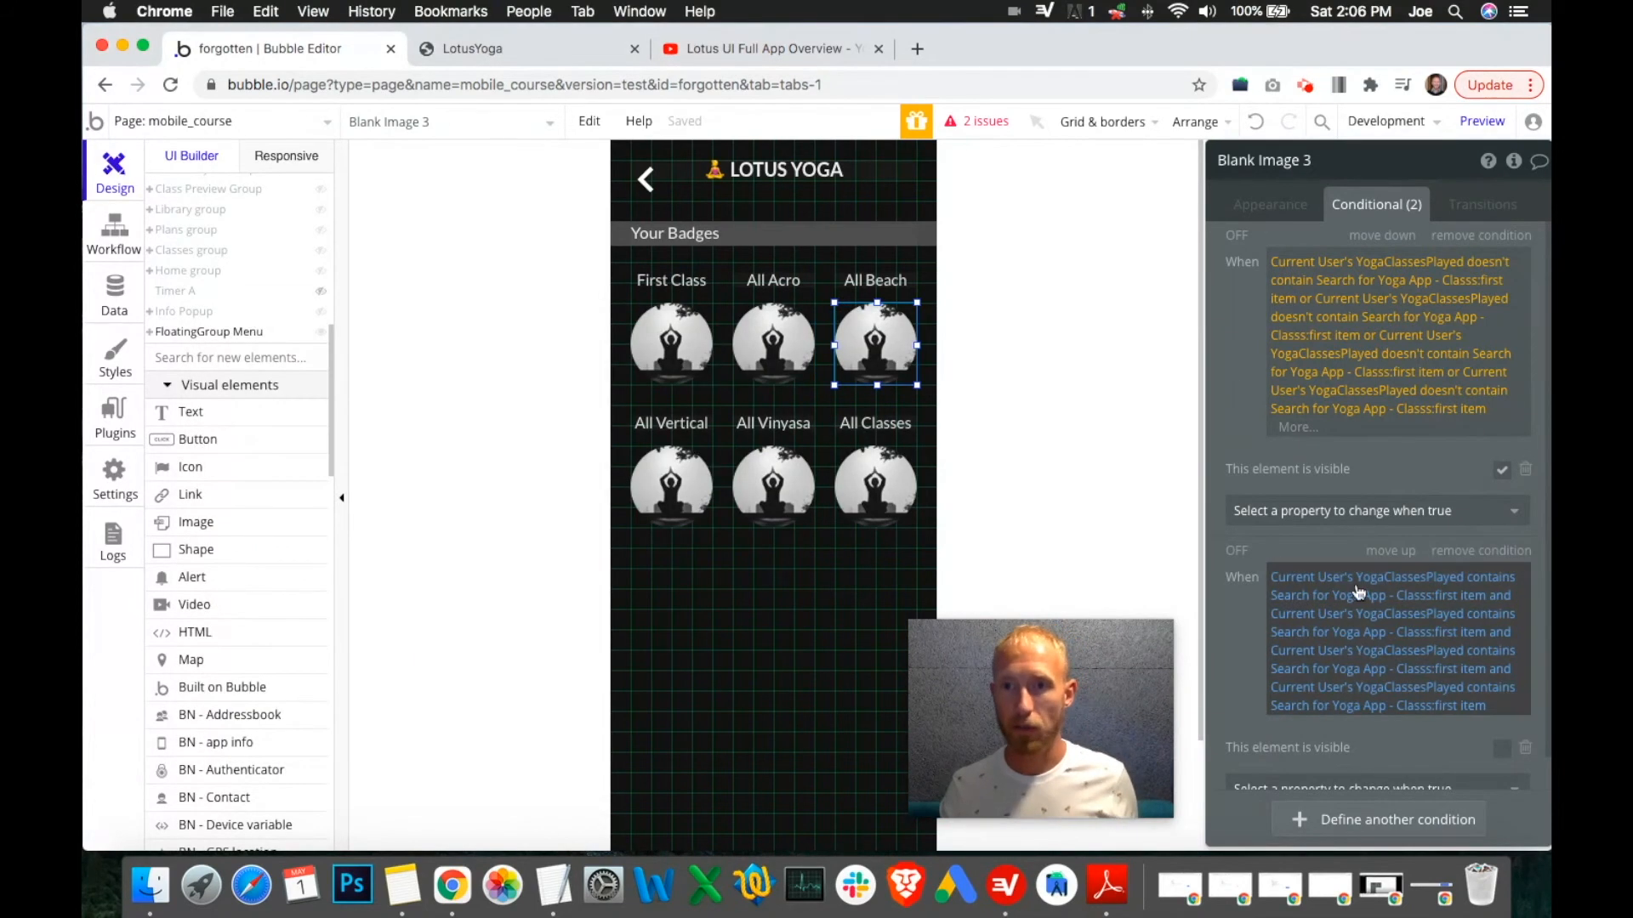
Set the Title constraint of the first search in All Beach's contains condition to Beach Yoga 1.
{"action": "left_click", "coordinate": [1302, 597]}
{"action": "triple_click", "coordinate": [968, 258]}
{"action": "type", "text": "Beach Yoga 1"}
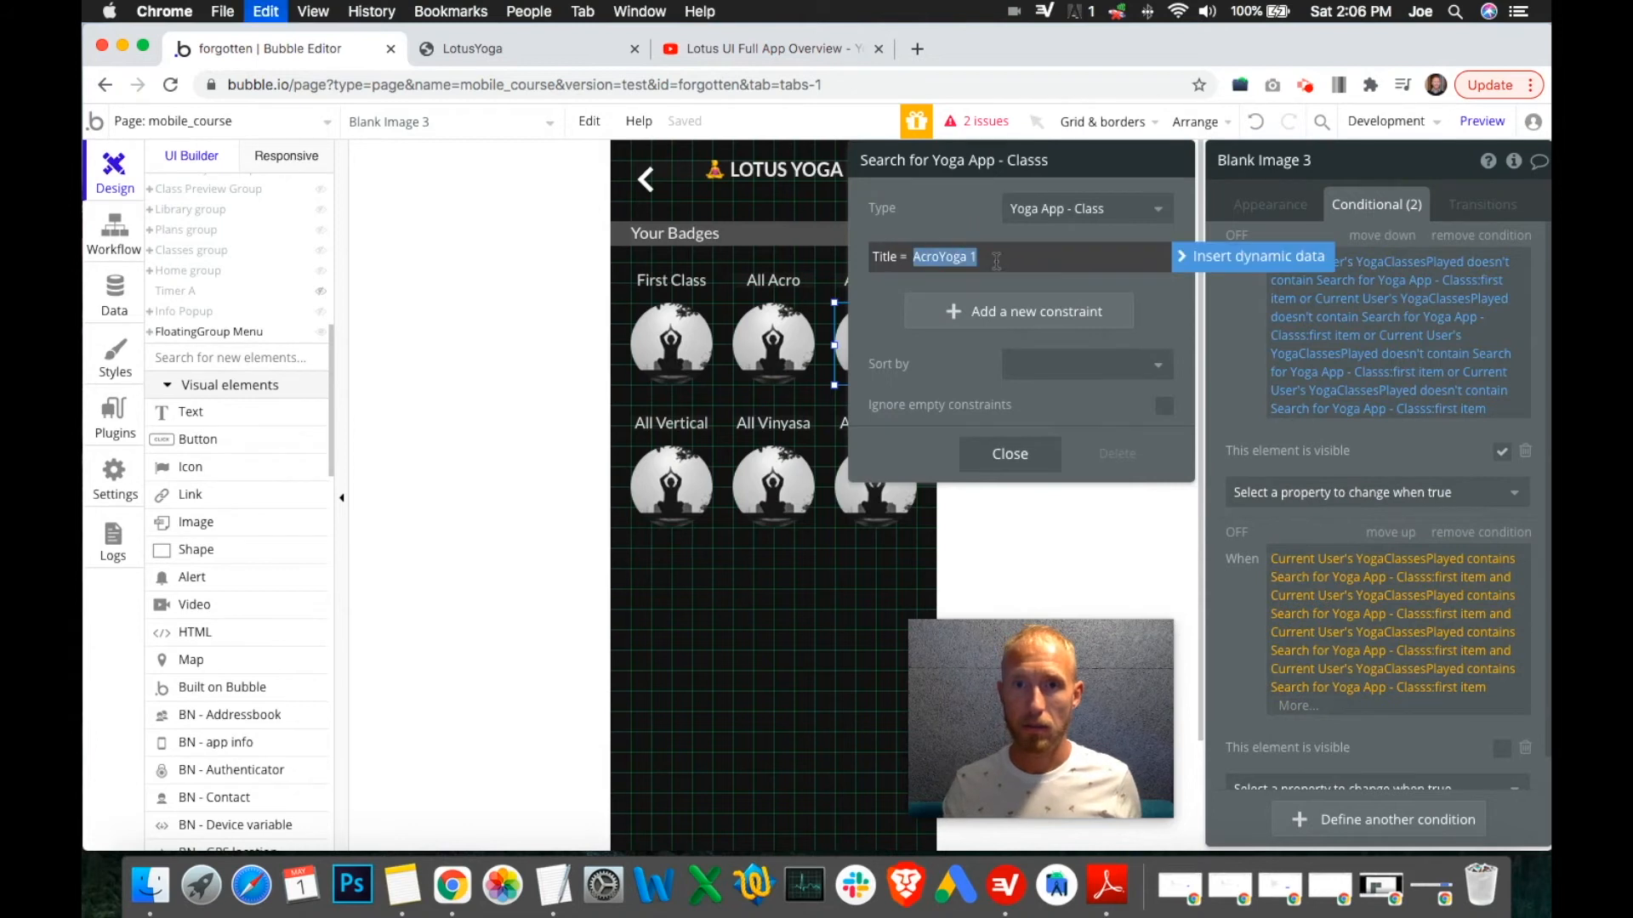
{"action": "left_click", "coordinate": [1012, 454]}
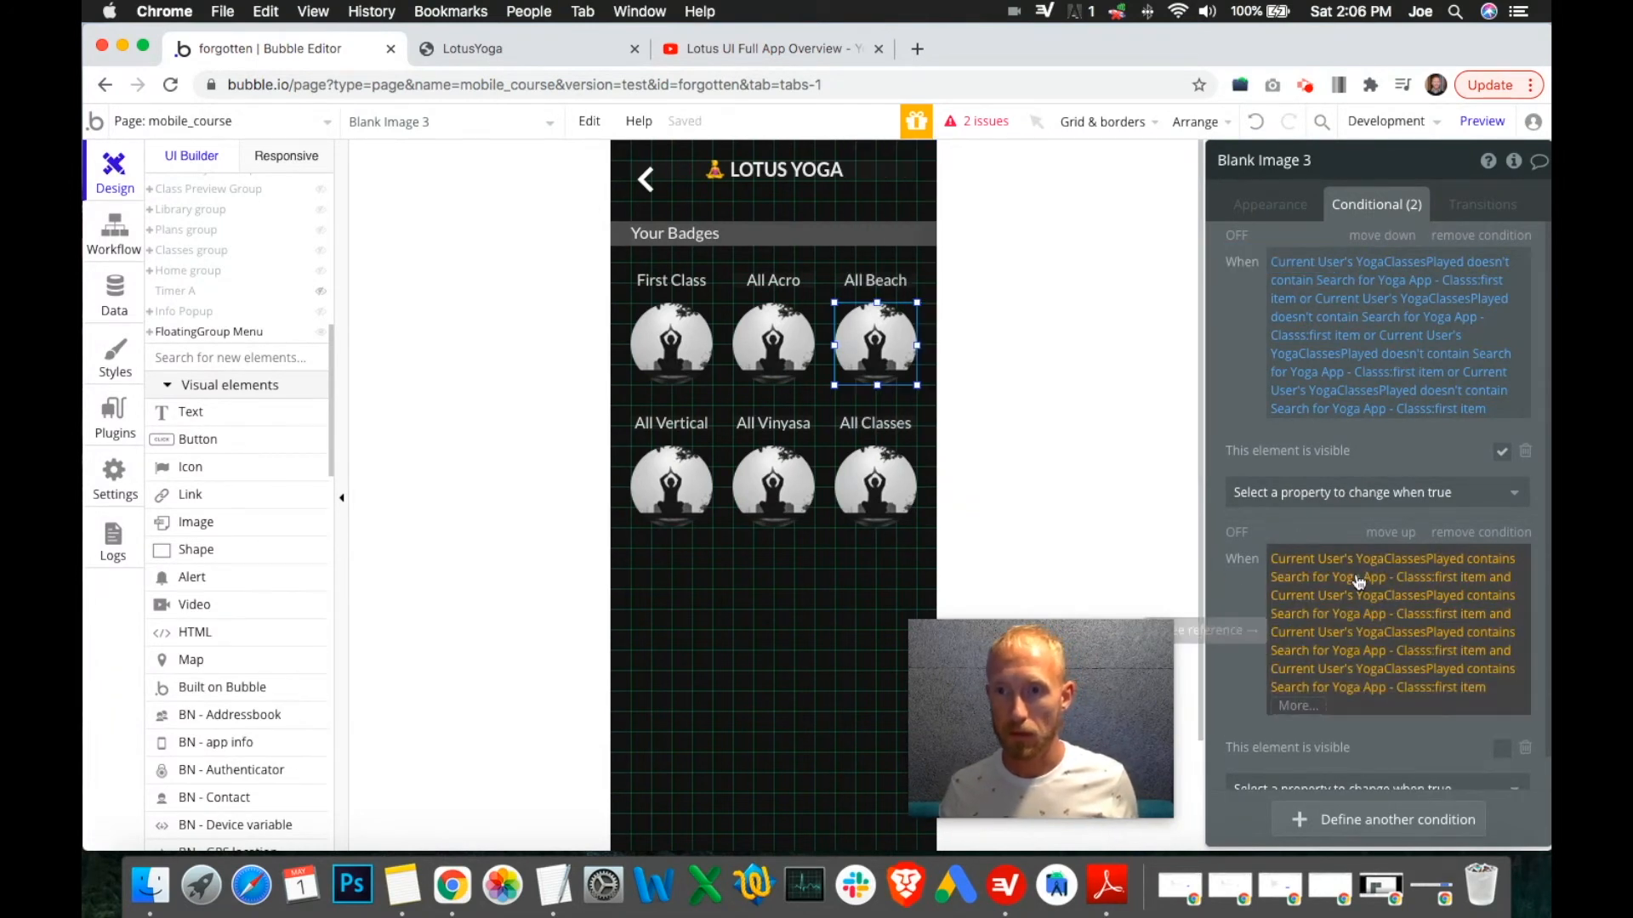
Set the Title constraint of the second search in All Beach's contains condition to Beach Yoga 2.
{"action": "left_click", "coordinate": [1350, 614]}
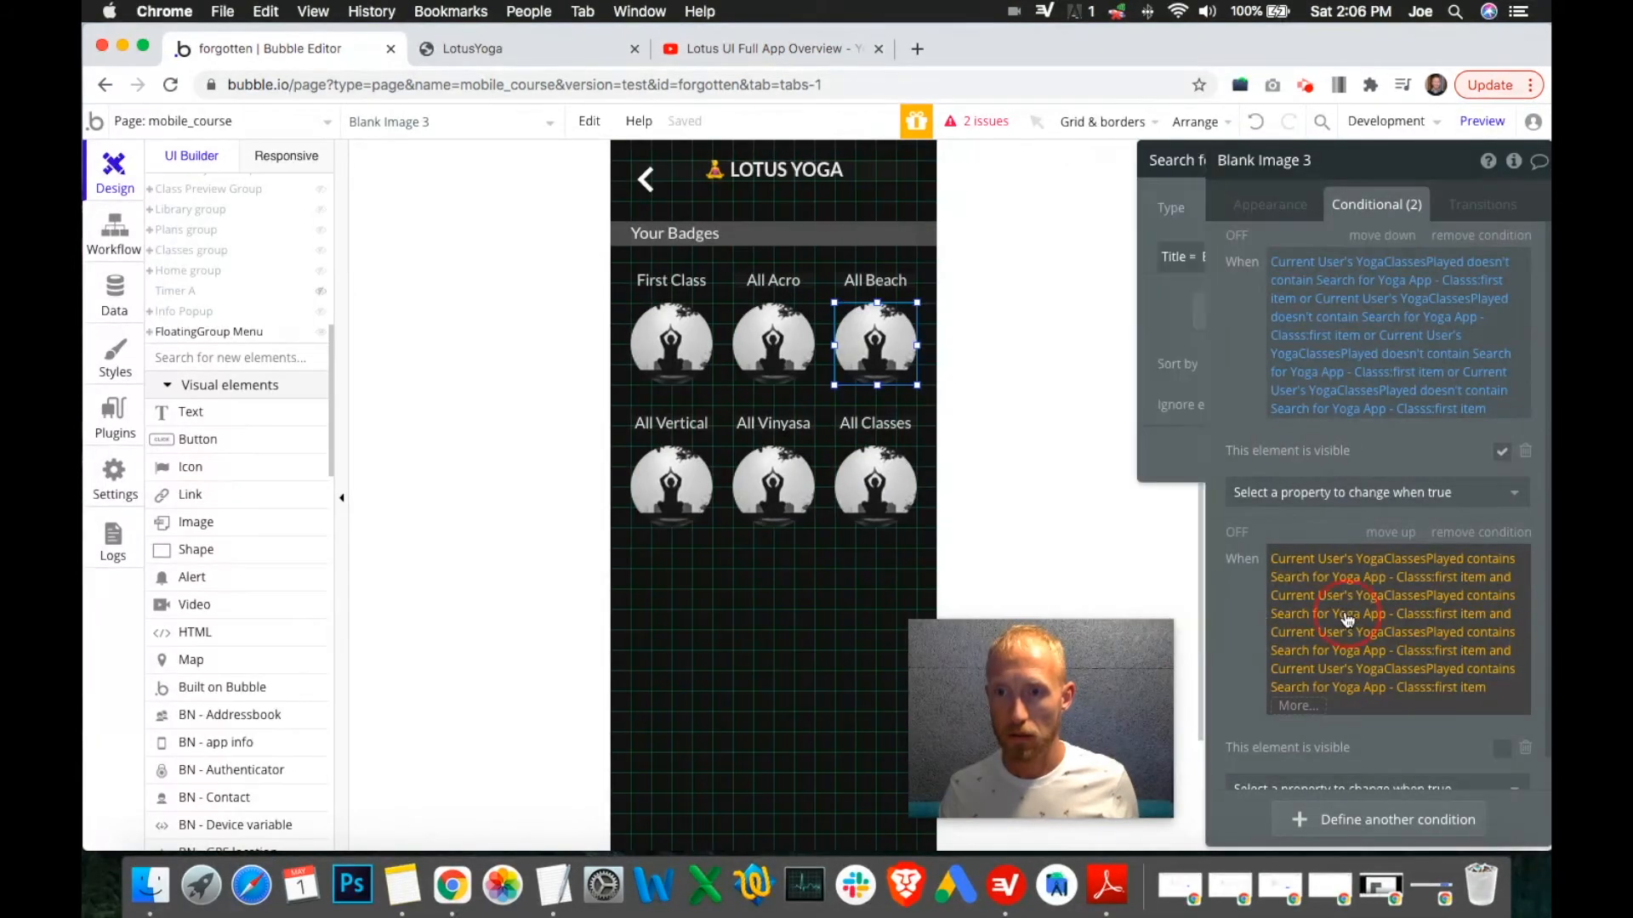
{"action": "triple_click", "coordinate": [961, 258]}
{"action": "type", "text": "Beach Yoga 1"}
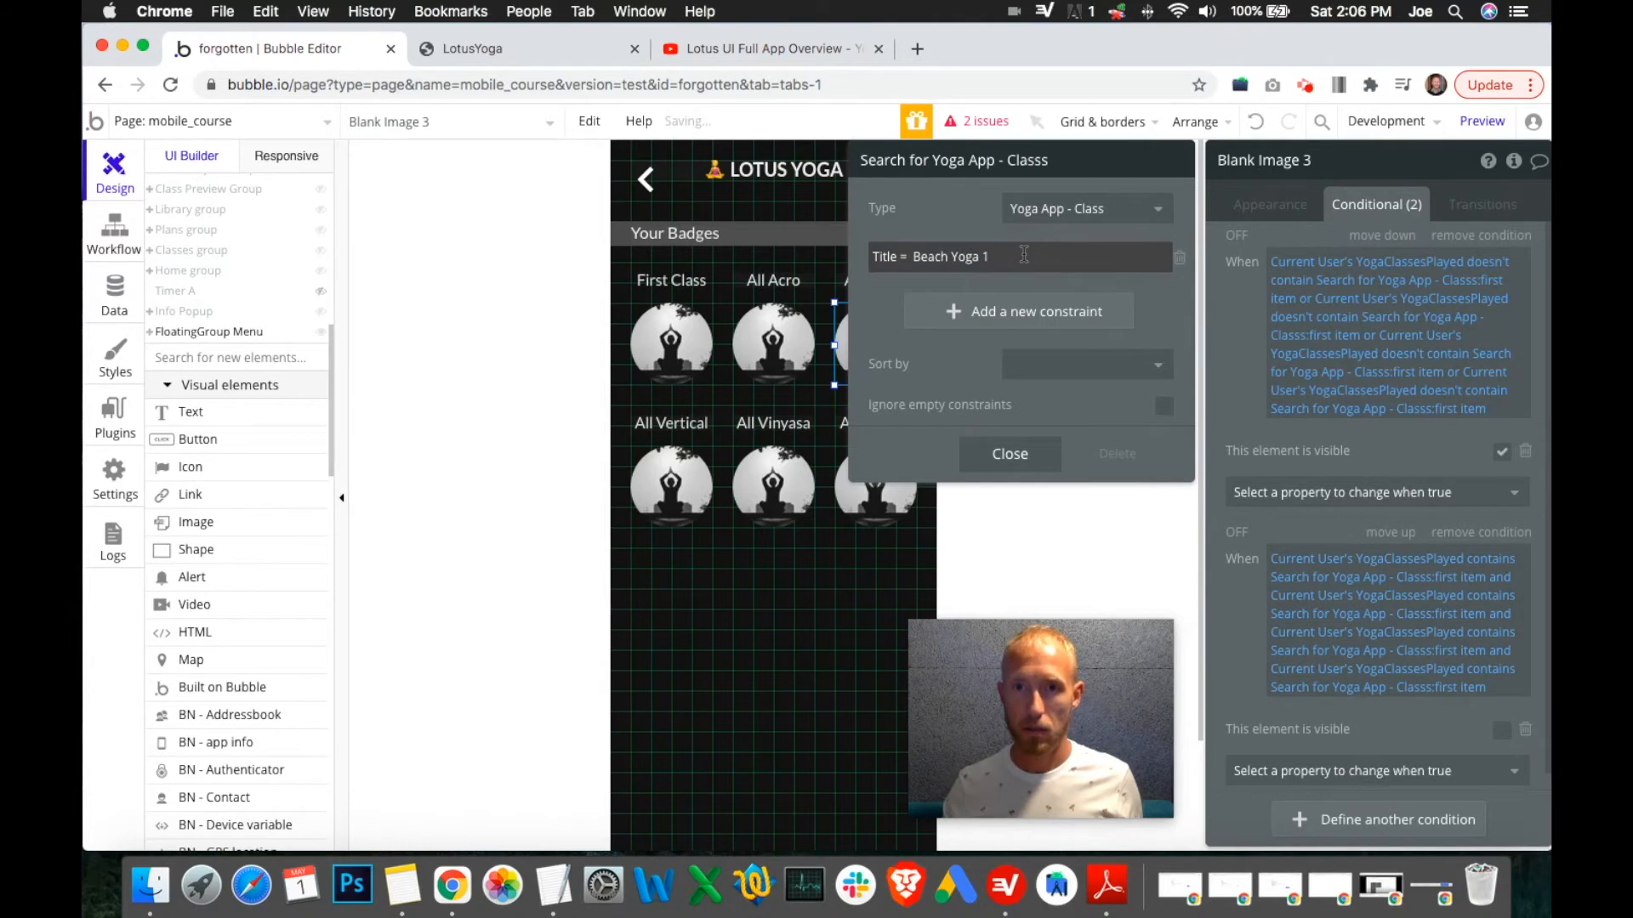
{"action": "left_click", "coordinate": [1024, 255]}
{"action": "key", "text": "ctrl+c"}
{"action": "left_click", "coordinate": [1048, 263]}
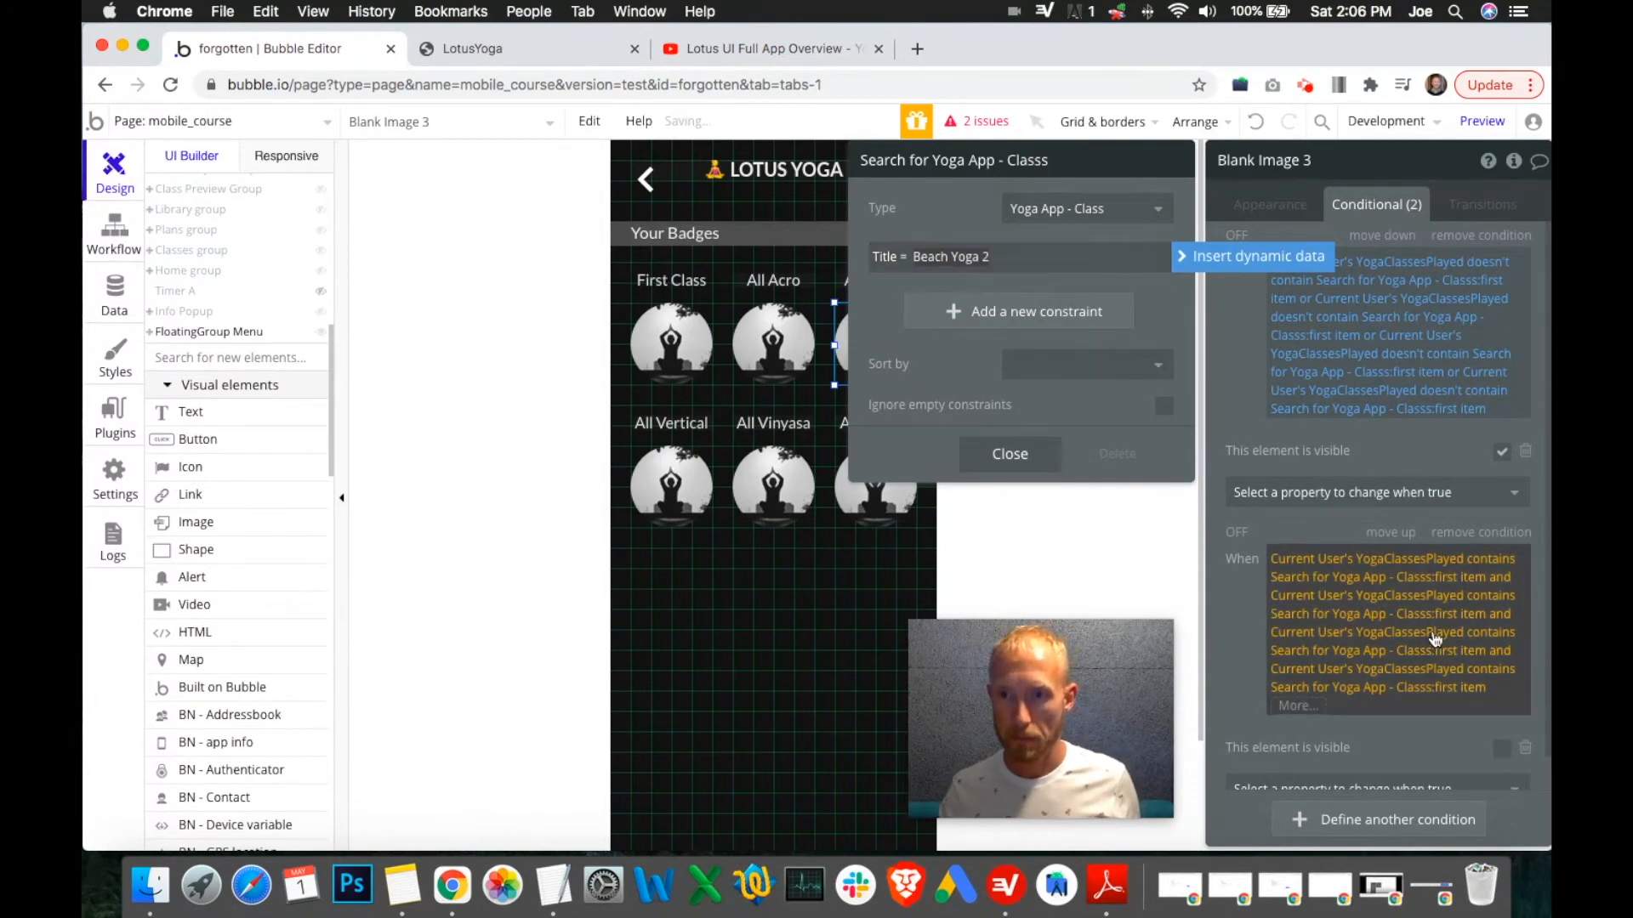
Set the Title constraint of the third search in All Beach's contains condition to Beach Yoga 3.
{"action": "left_click", "coordinate": [1352, 660]}
{"action": "left_click", "coordinate": [1298, 620]}
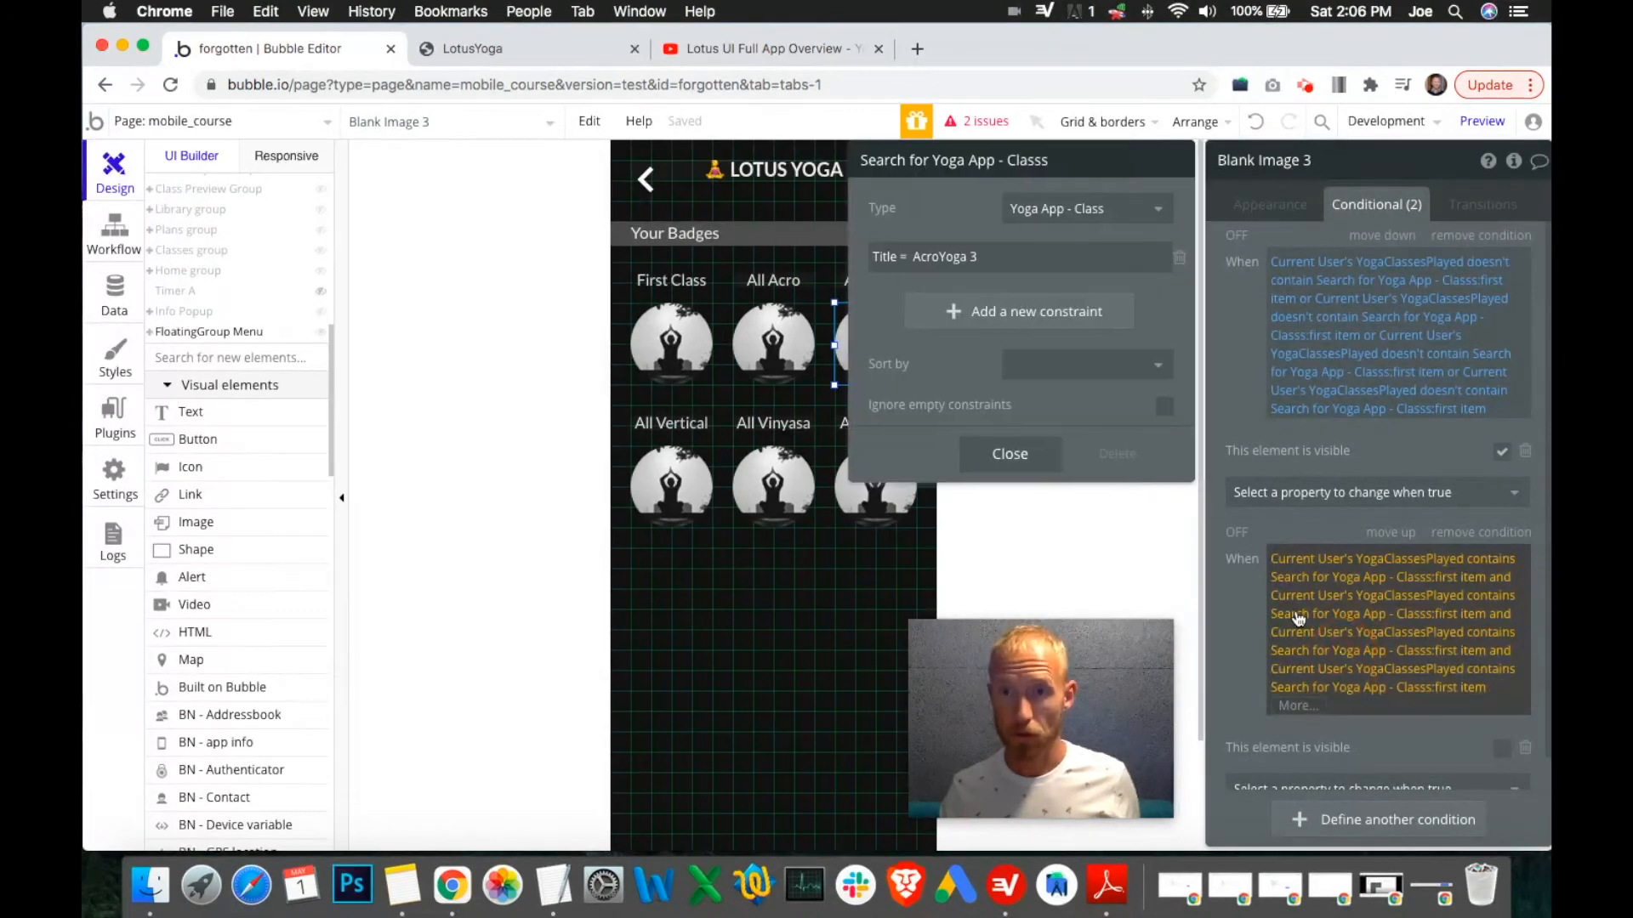
{"action": "left_click", "coordinate": [986, 253]}
{"action": "key", "text": "ctrl+v"}
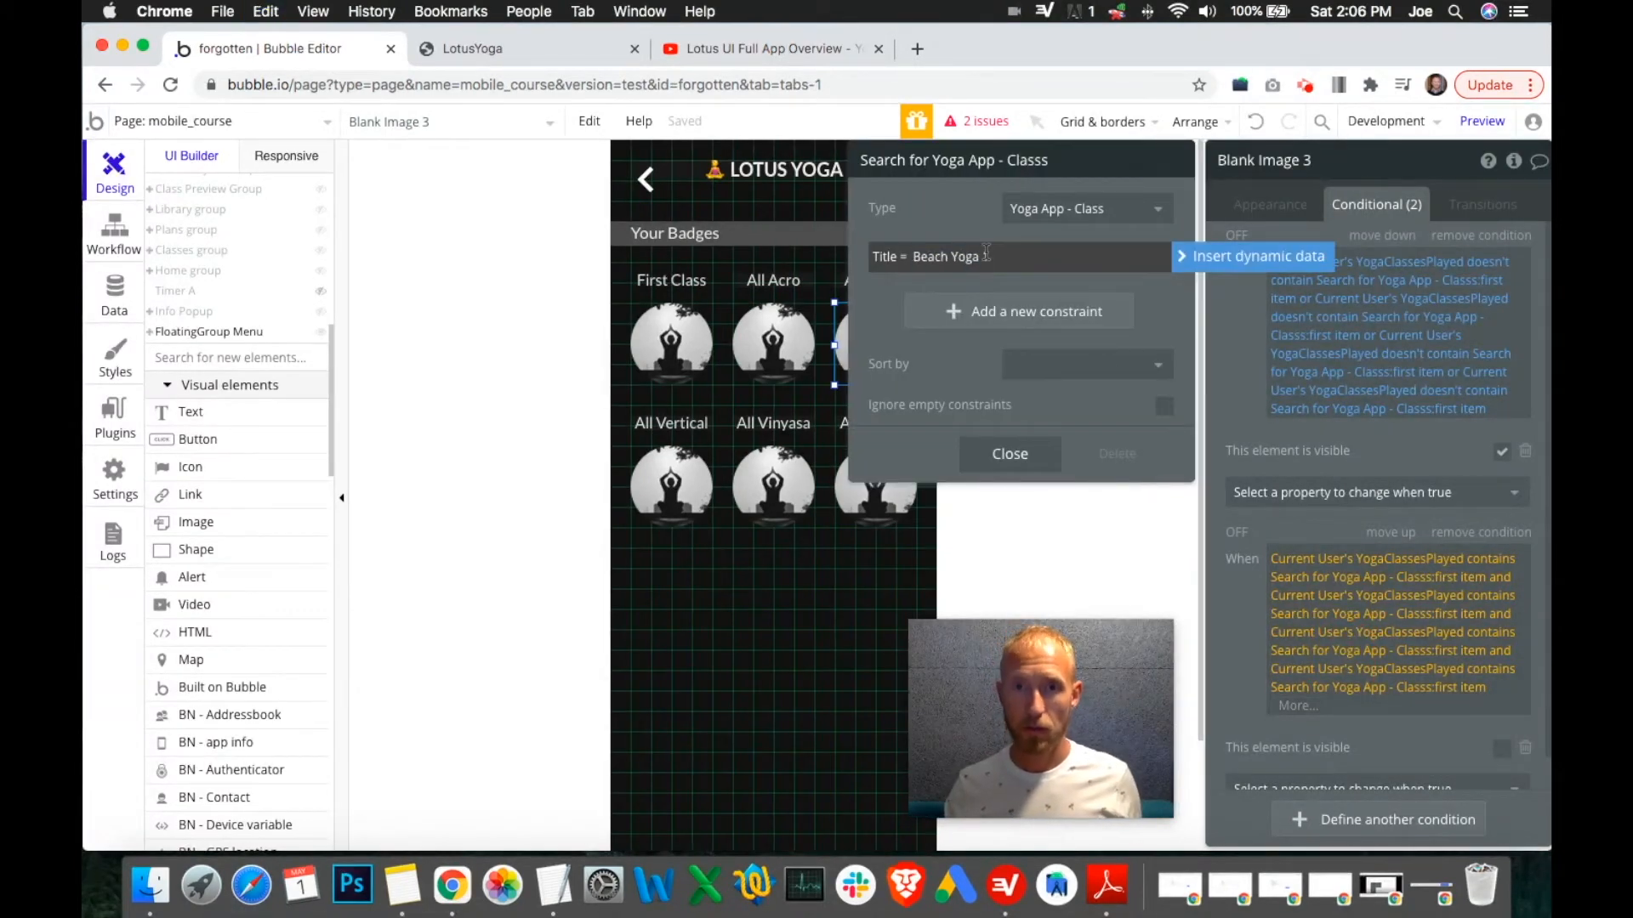
{"action": "left_click", "coordinate": [998, 244]}
{"action": "left_click", "coordinate": [998, 254]}
{"action": "left_click", "coordinate": [993, 257]}
{"action": "key", "text": "super+c"}
Set the Title constraint of the fourth search in All Beach's contains condition to Beach Yoga 4.
{"action": "left_click", "coordinate": [1331, 684]}
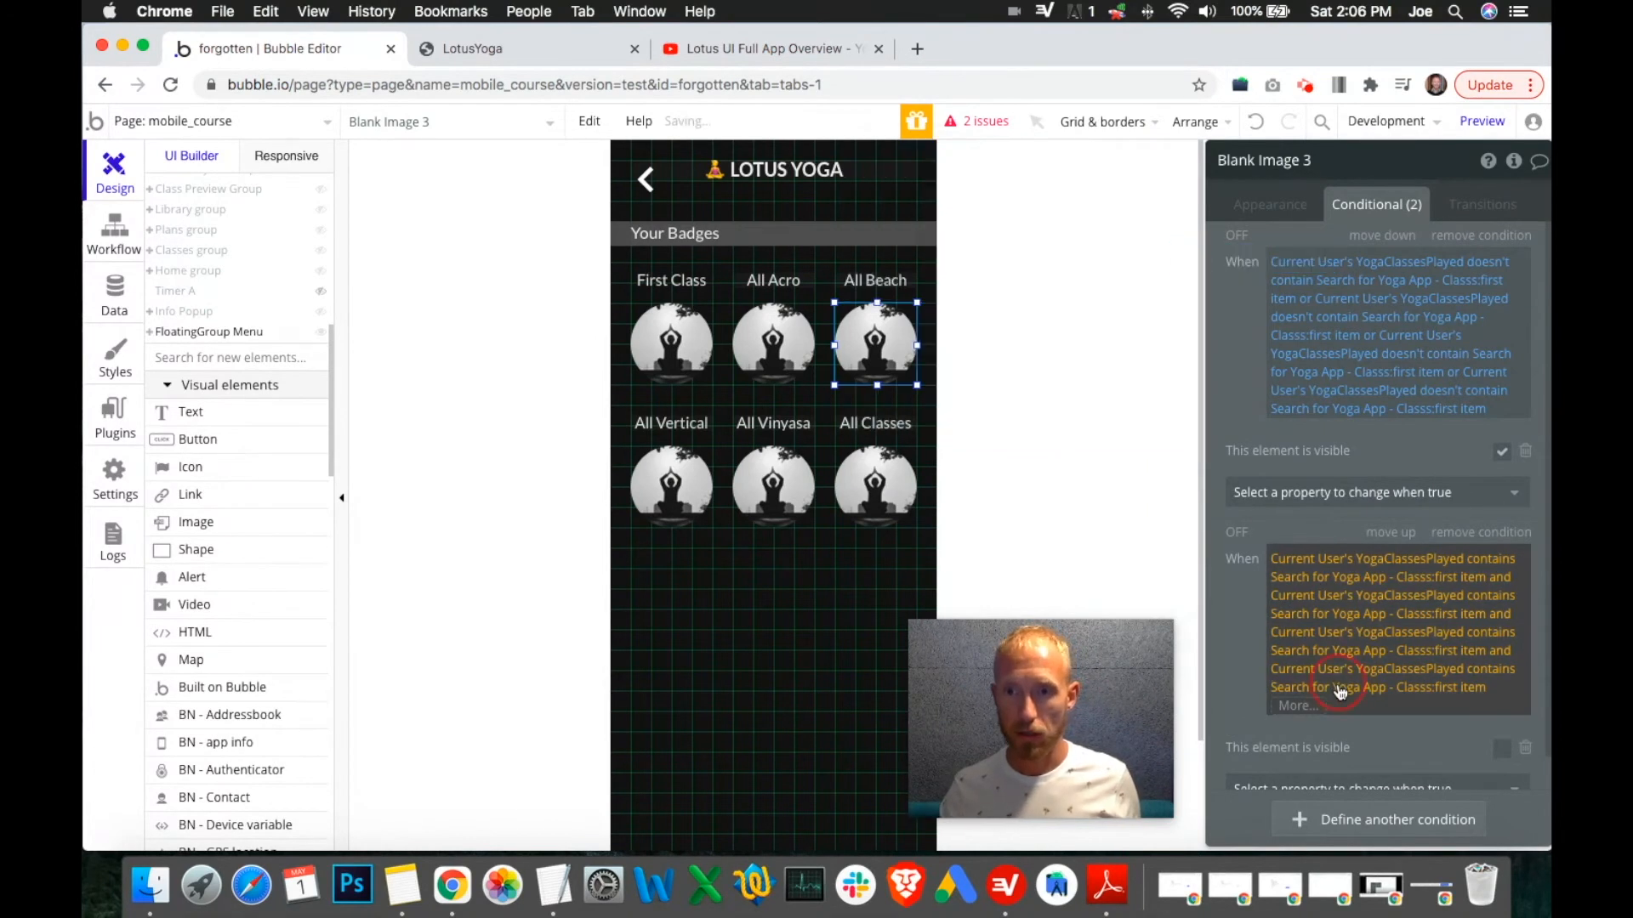
{"action": "left_click", "coordinate": [1328, 691]}
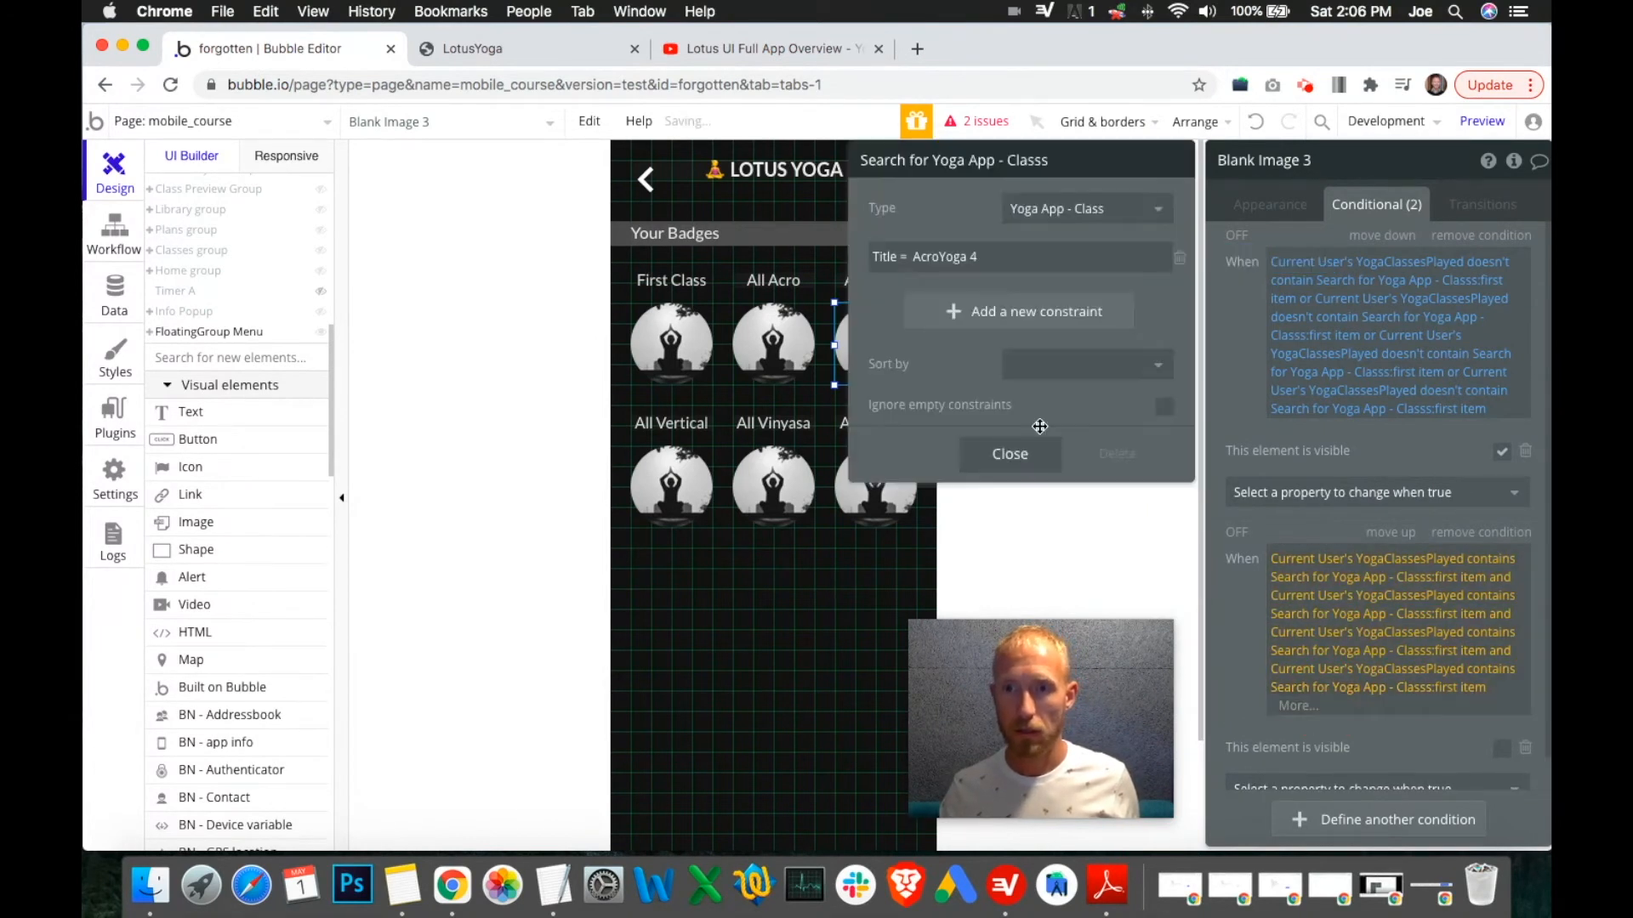
{"action": "left_click", "coordinate": [1007, 256]}
{"action": "key", "text": "super+v"}
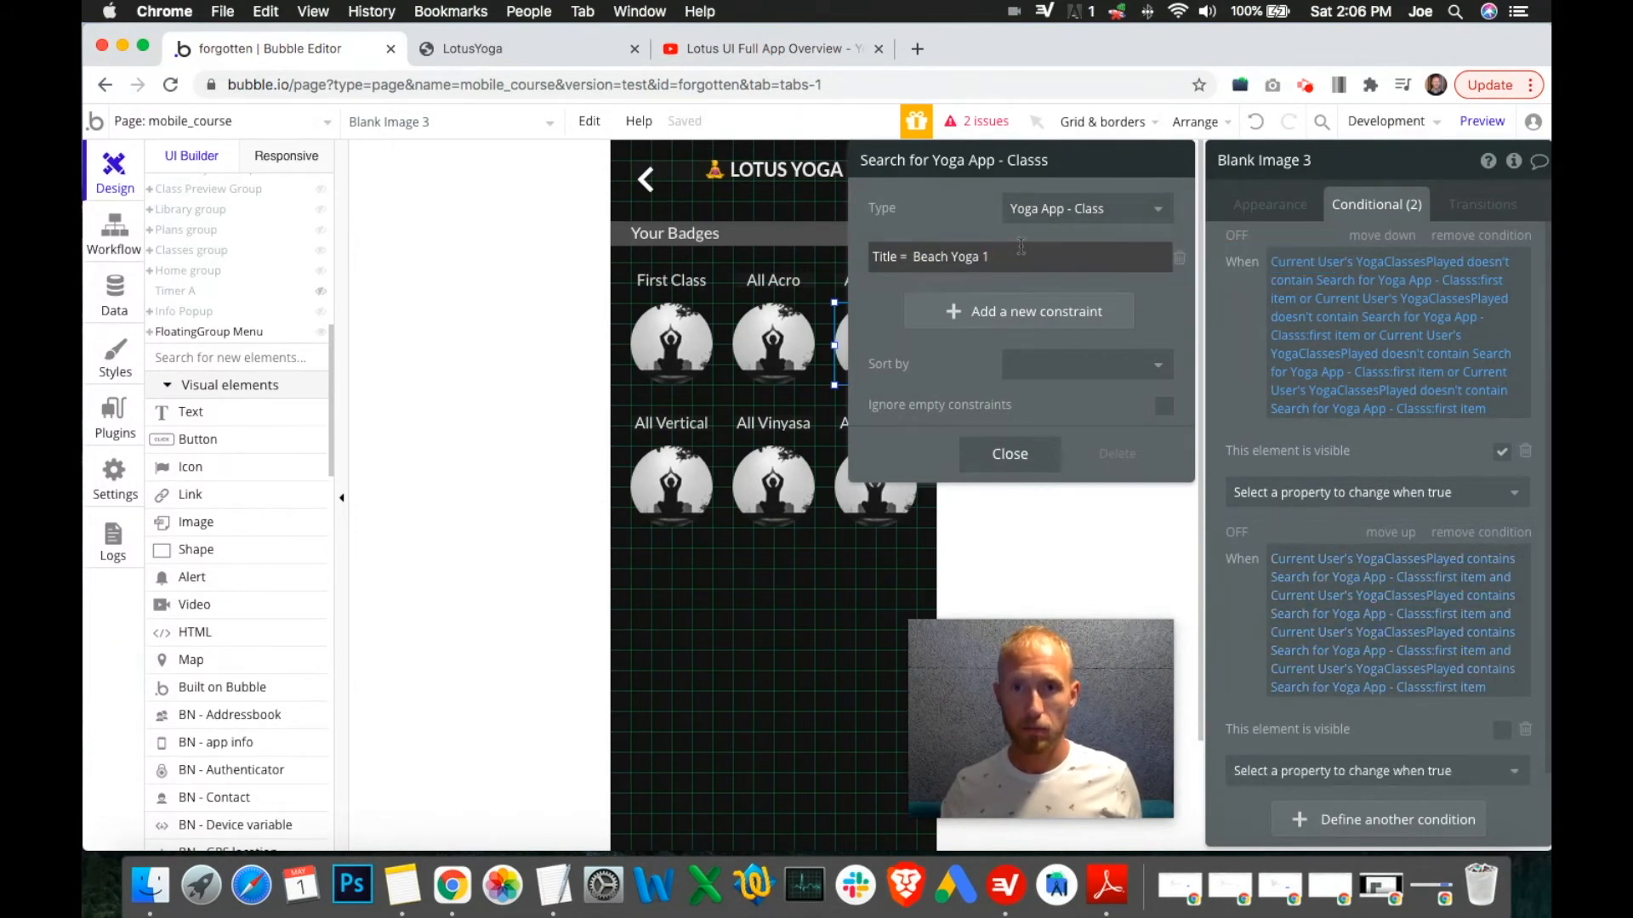
{"action": "left_click", "coordinate": [1028, 257]}
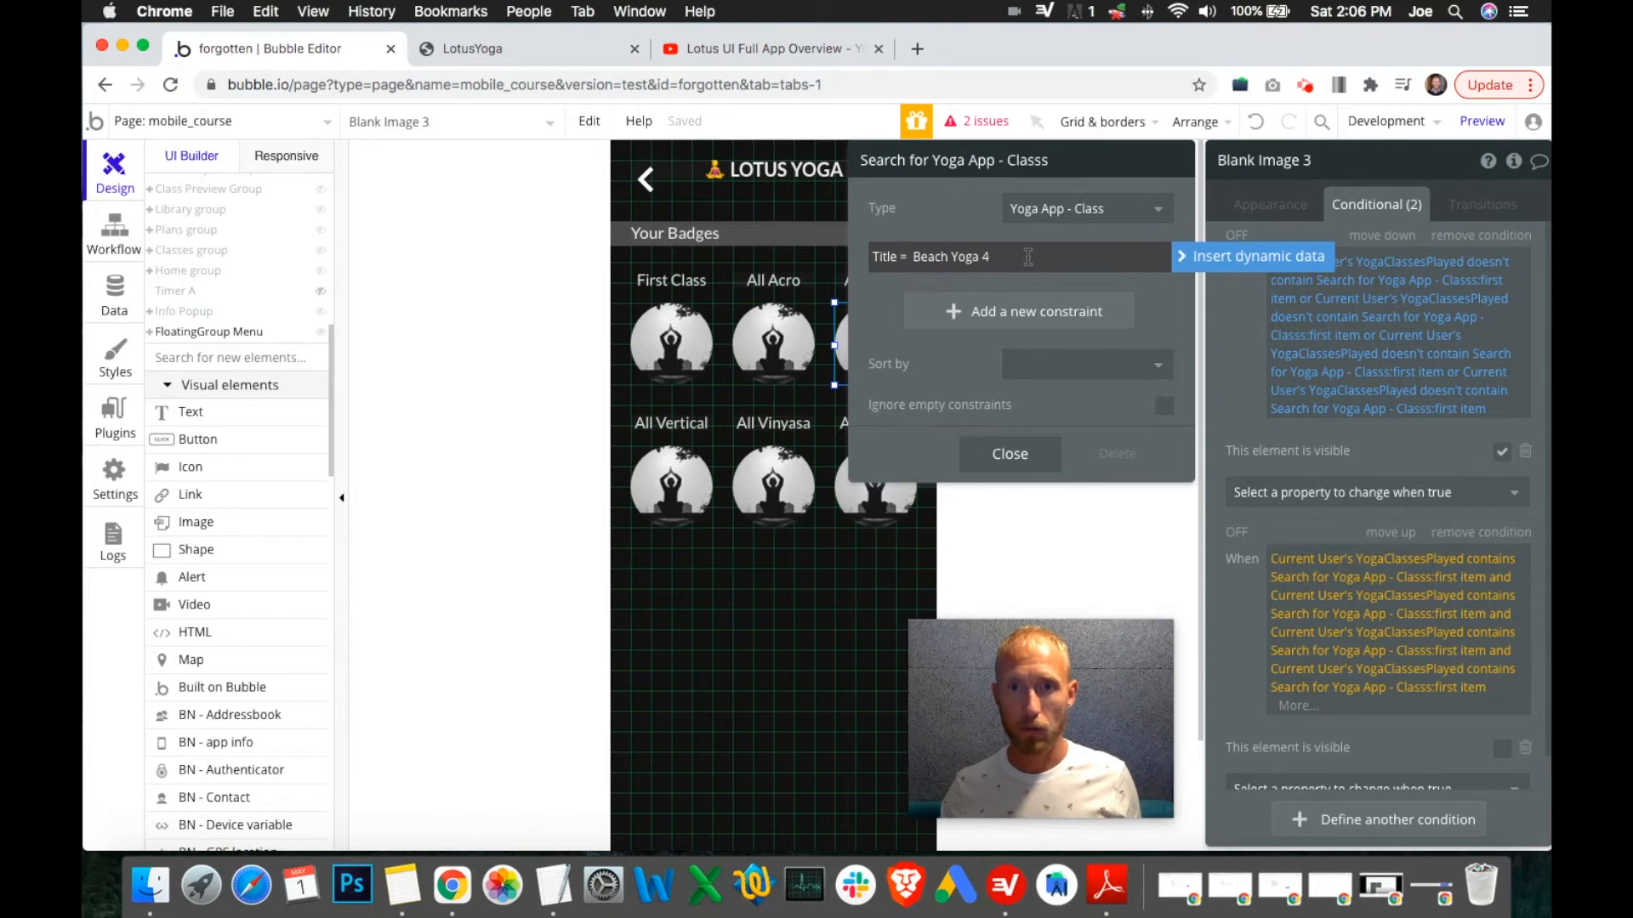
{"action": "left_click", "coordinate": [1026, 459]}
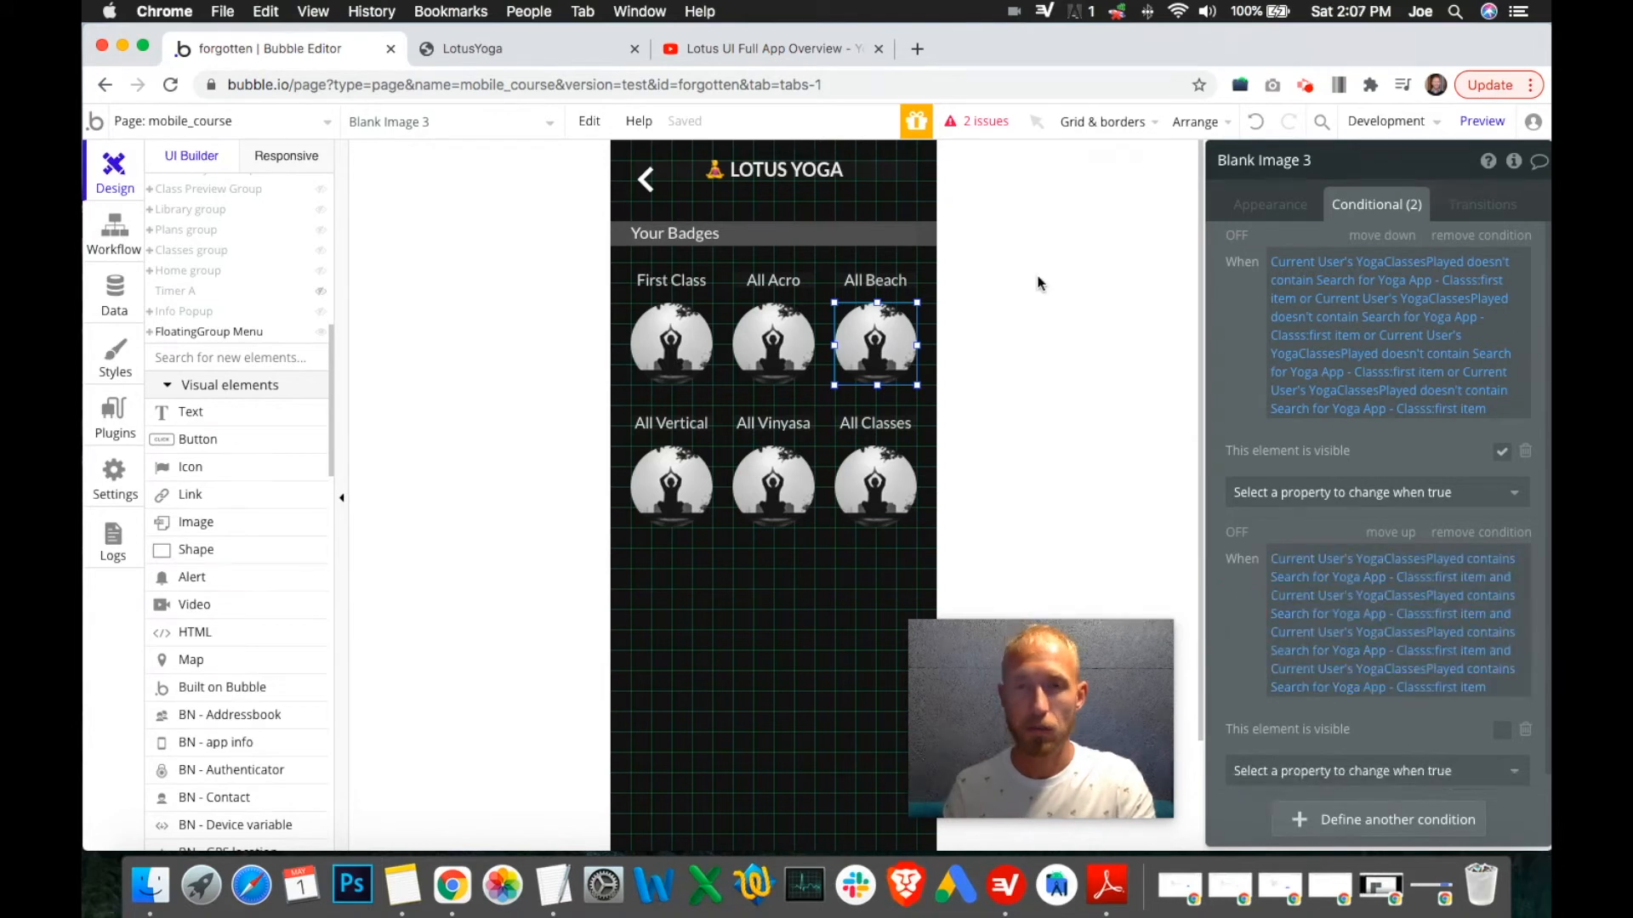
Review the page's list of issues to fix and dismiss it.
{"action": "left_click", "coordinate": [978, 122]}
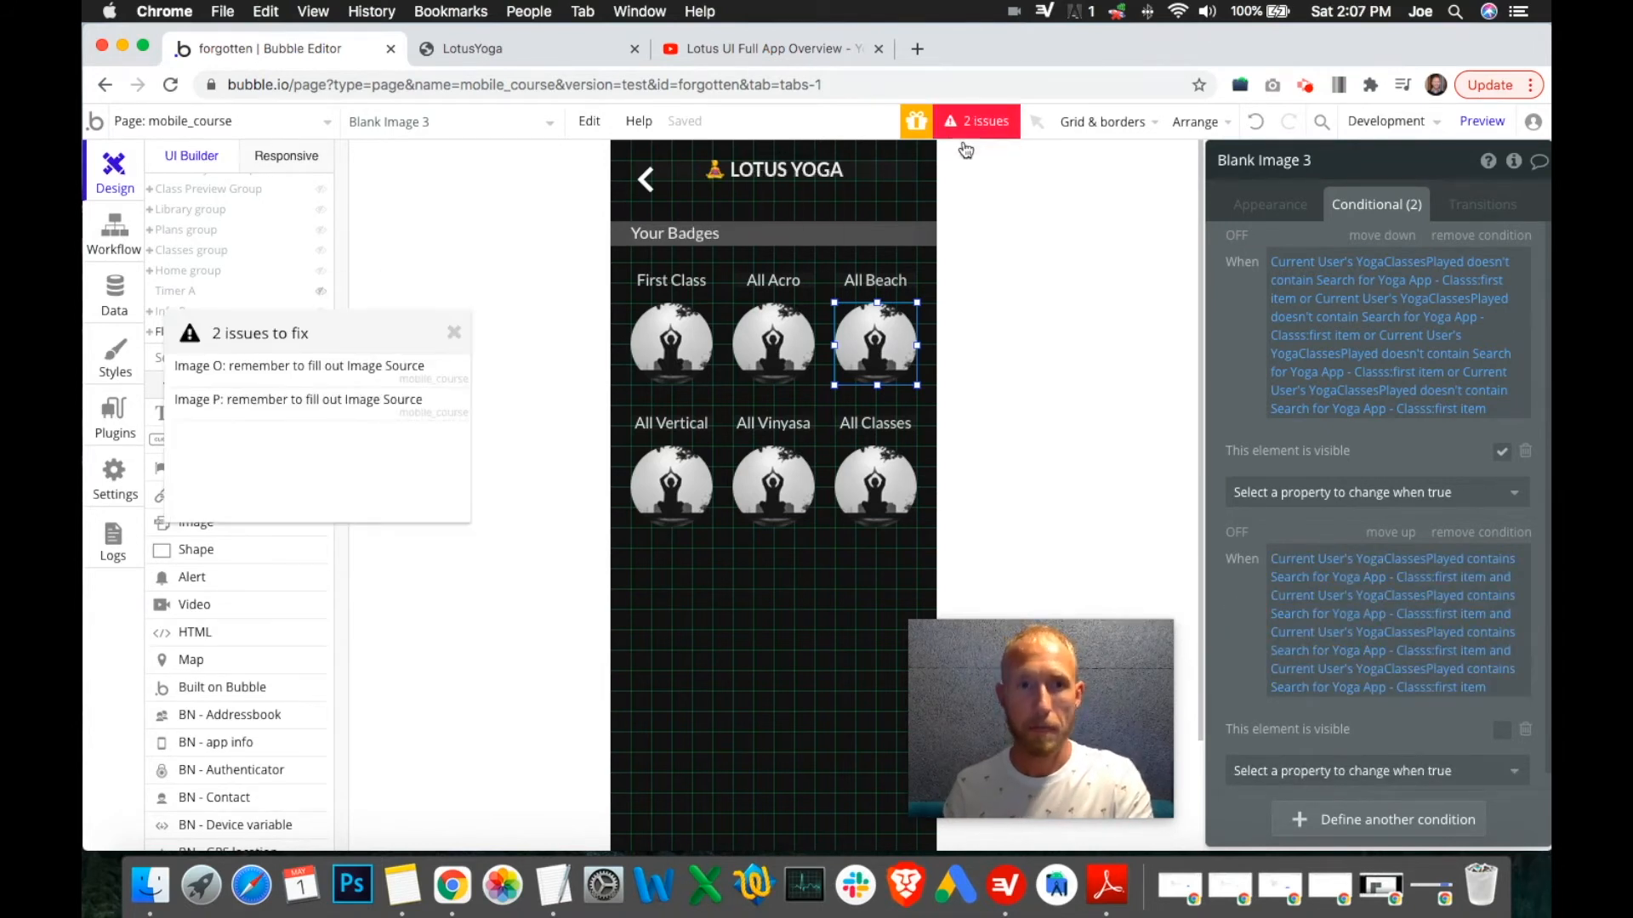
{"action": "left_click", "coordinate": [456, 334]}
{"action": "left_click", "coordinate": [456, 336]}
{"action": "left_click", "coordinate": [452, 334]}
{"action": "left_click", "coordinate": [453, 338]}
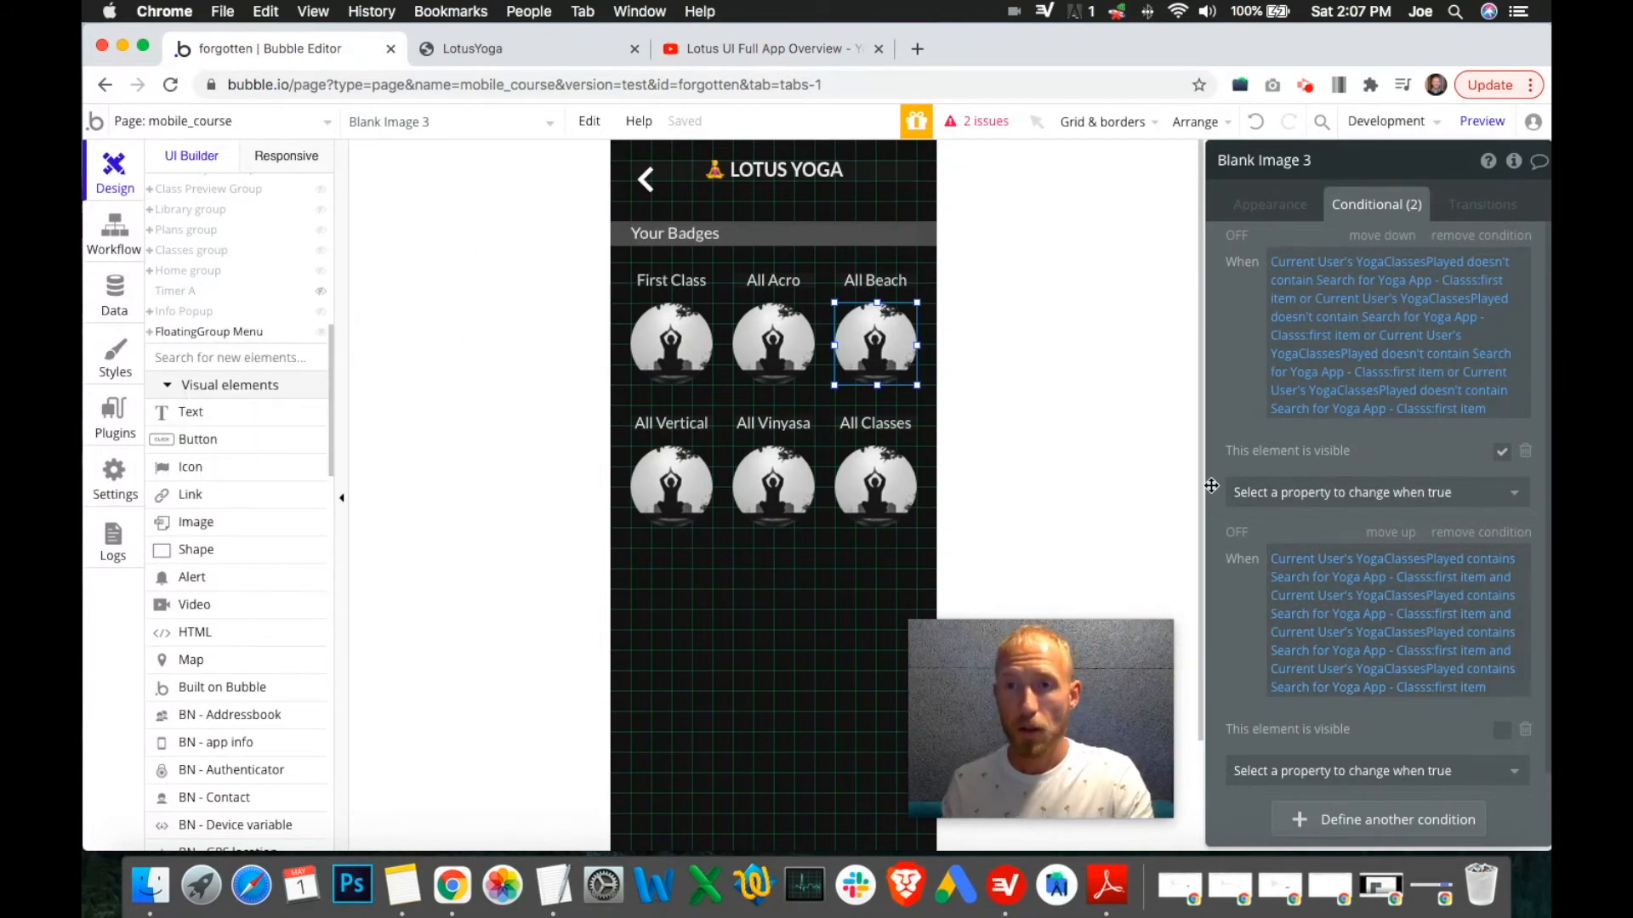
Examine the first search in All Beach's contains condition and the badge image's appearance settings.
{"action": "left_click", "coordinate": [1287, 581]}
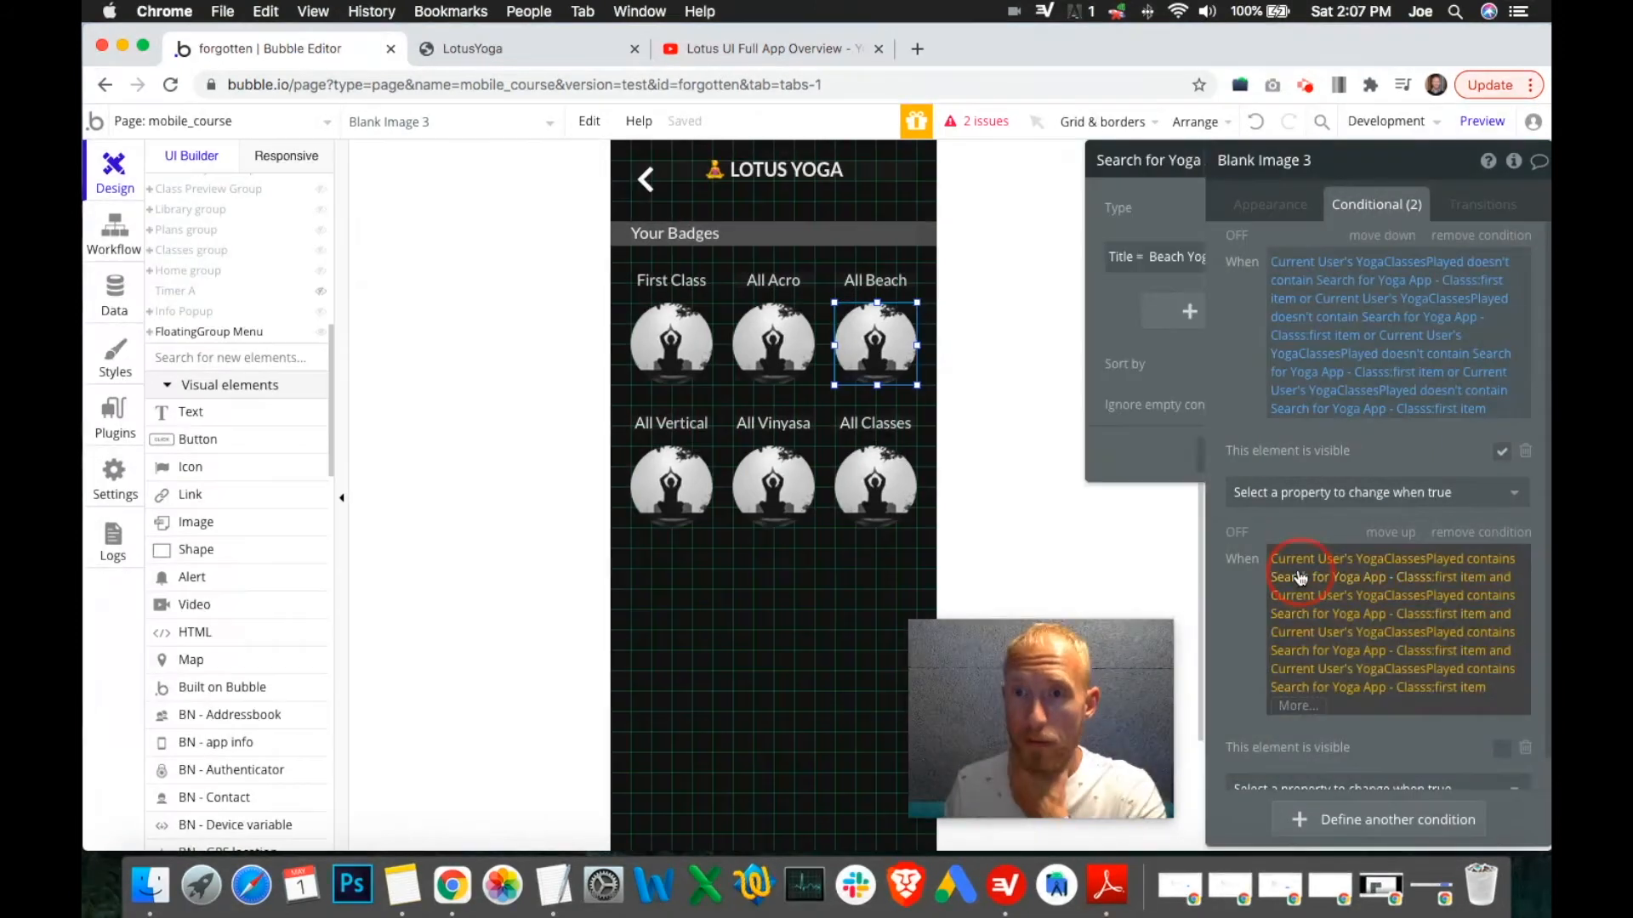
{"action": "left_click", "coordinate": [1025, 452]}
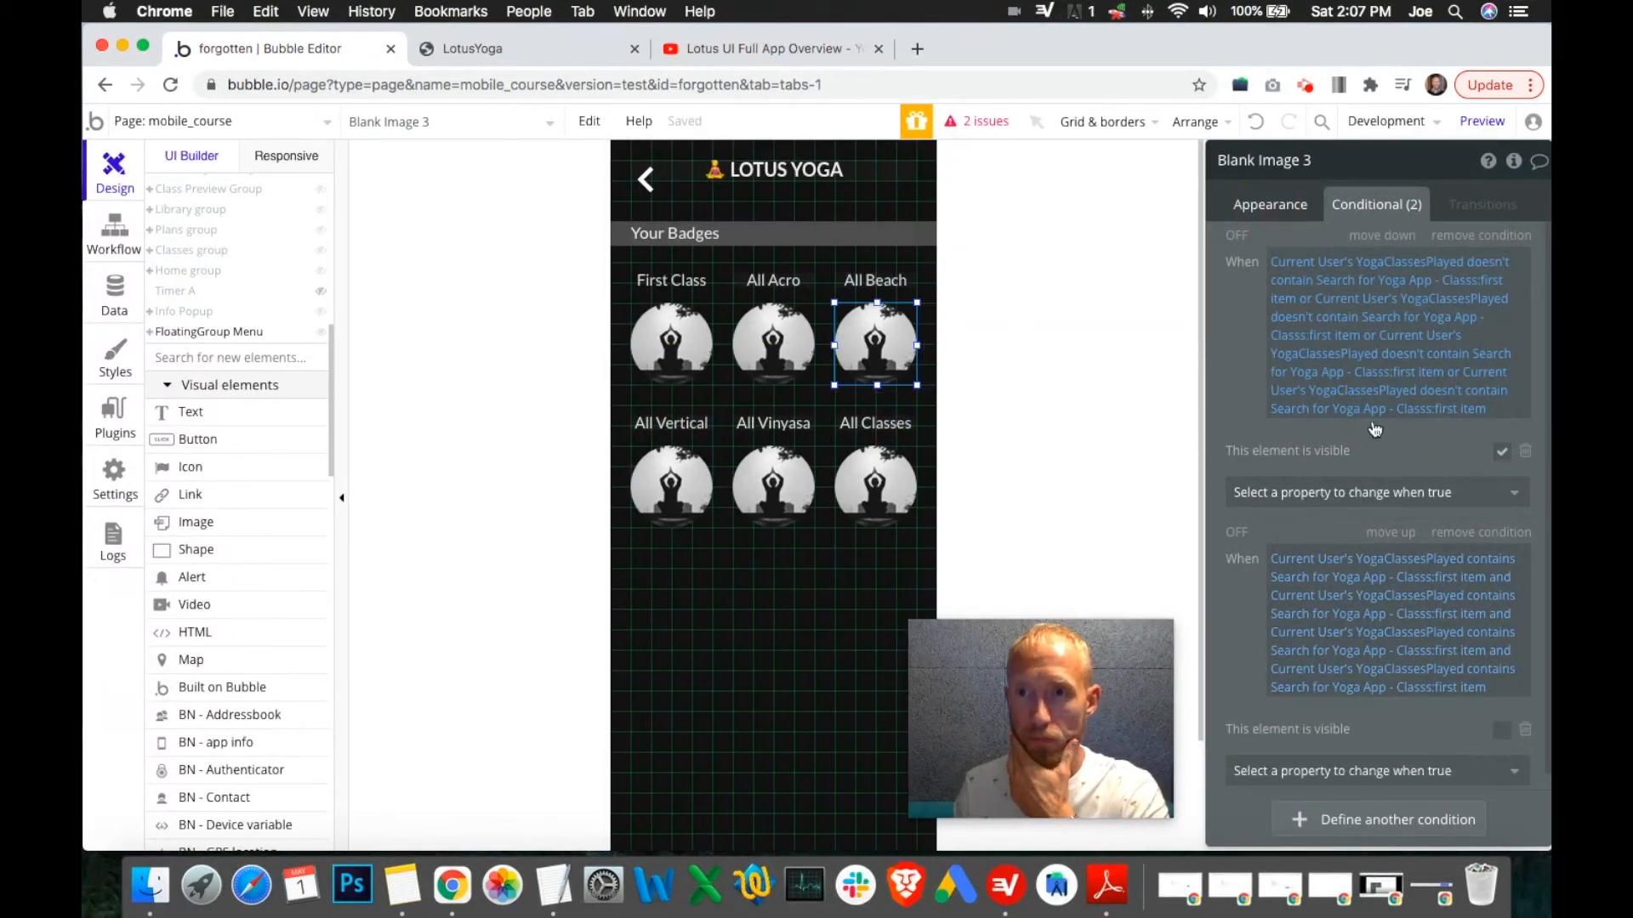
{"action": "left_click", "coordinate": [1269, 204]}
{"action": "scroll", "coordinate": [1414, 447], "scroll_direction": "down", "scroll_amount": 10}
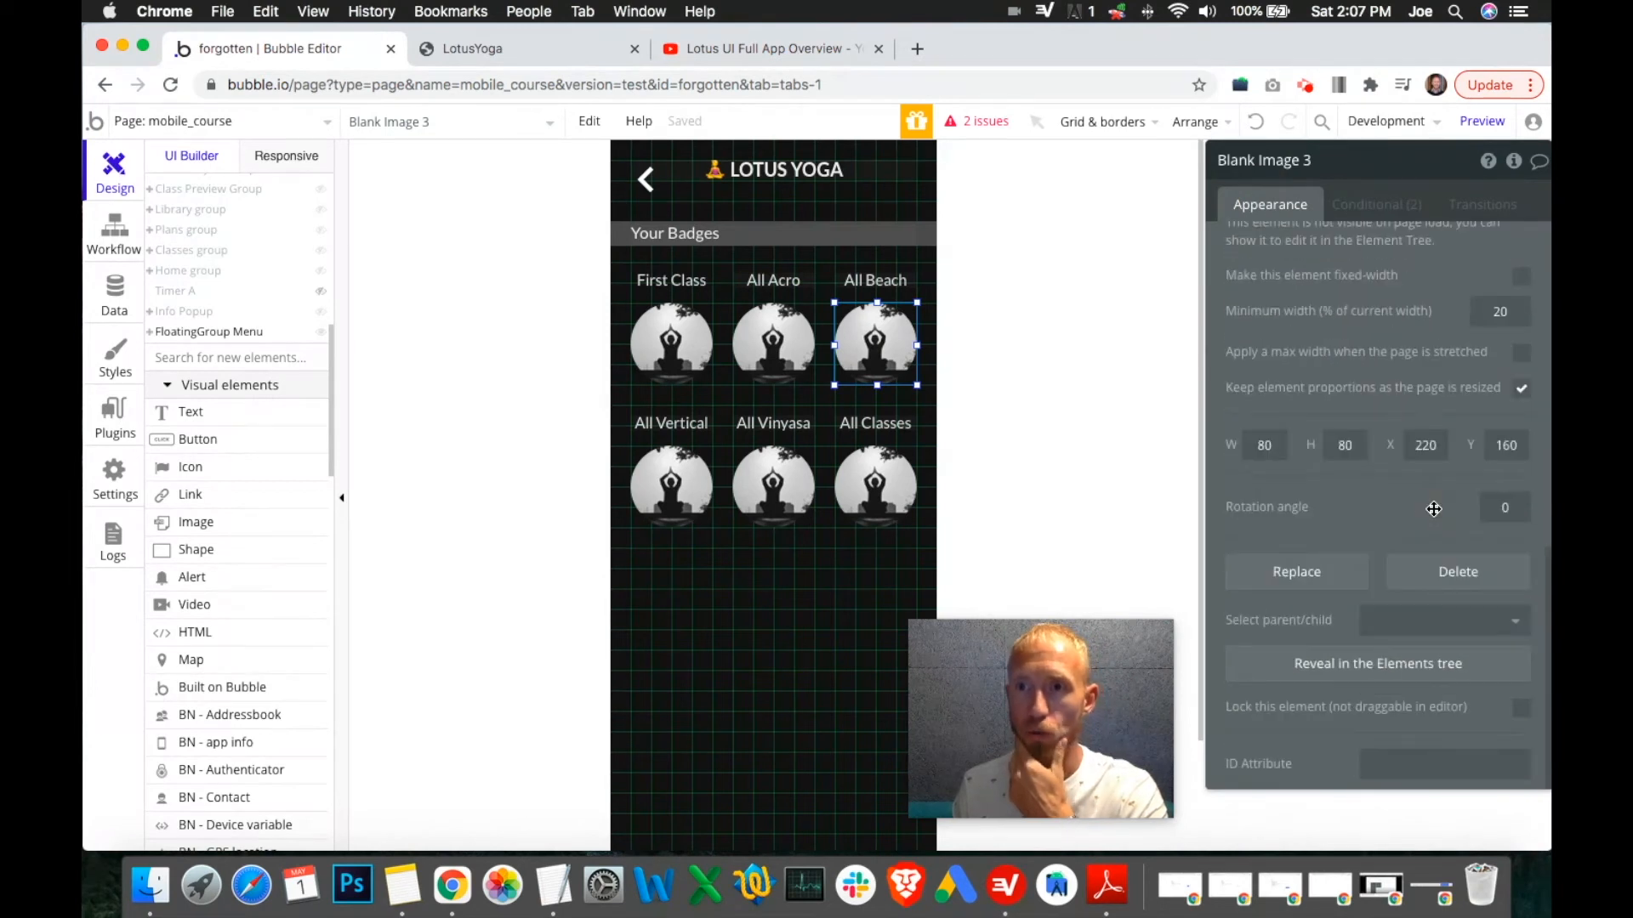
Compare the visibility conditions of the First Class, All Beach and All Classes badge images.
{"action": "left_click", "coordinate": [764, 331]}
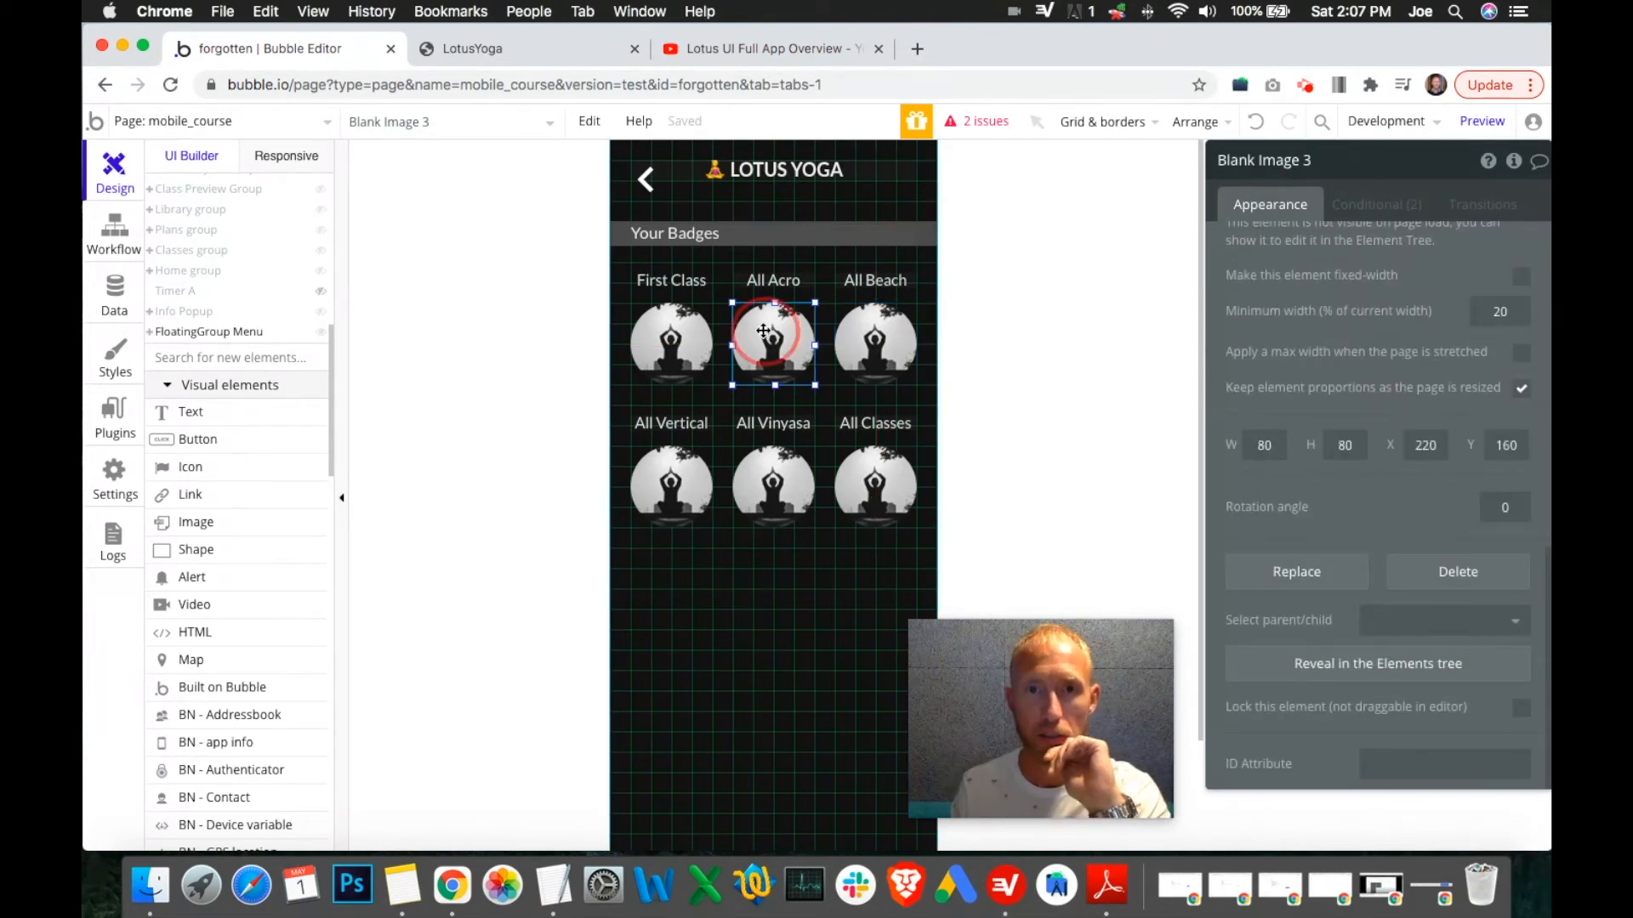
{"action": "left_click", "coordinate": [695, 331]}
{"action": "left_click", "coordinate": [1374, 202]}
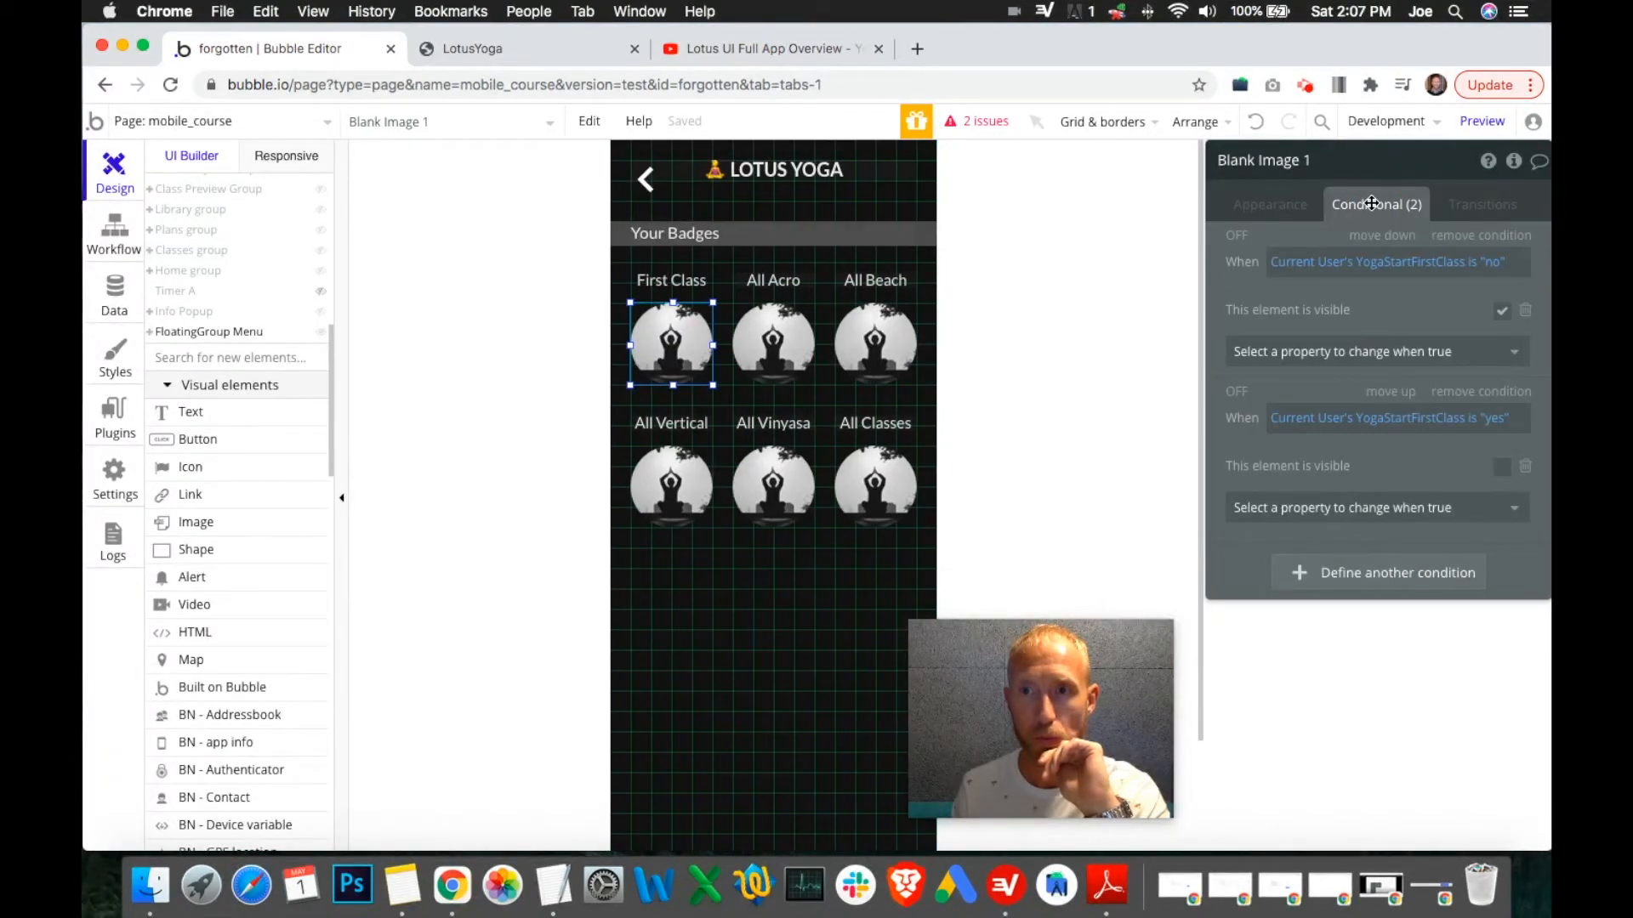
{"action": "left_click", "coordinate": [874, 340]}
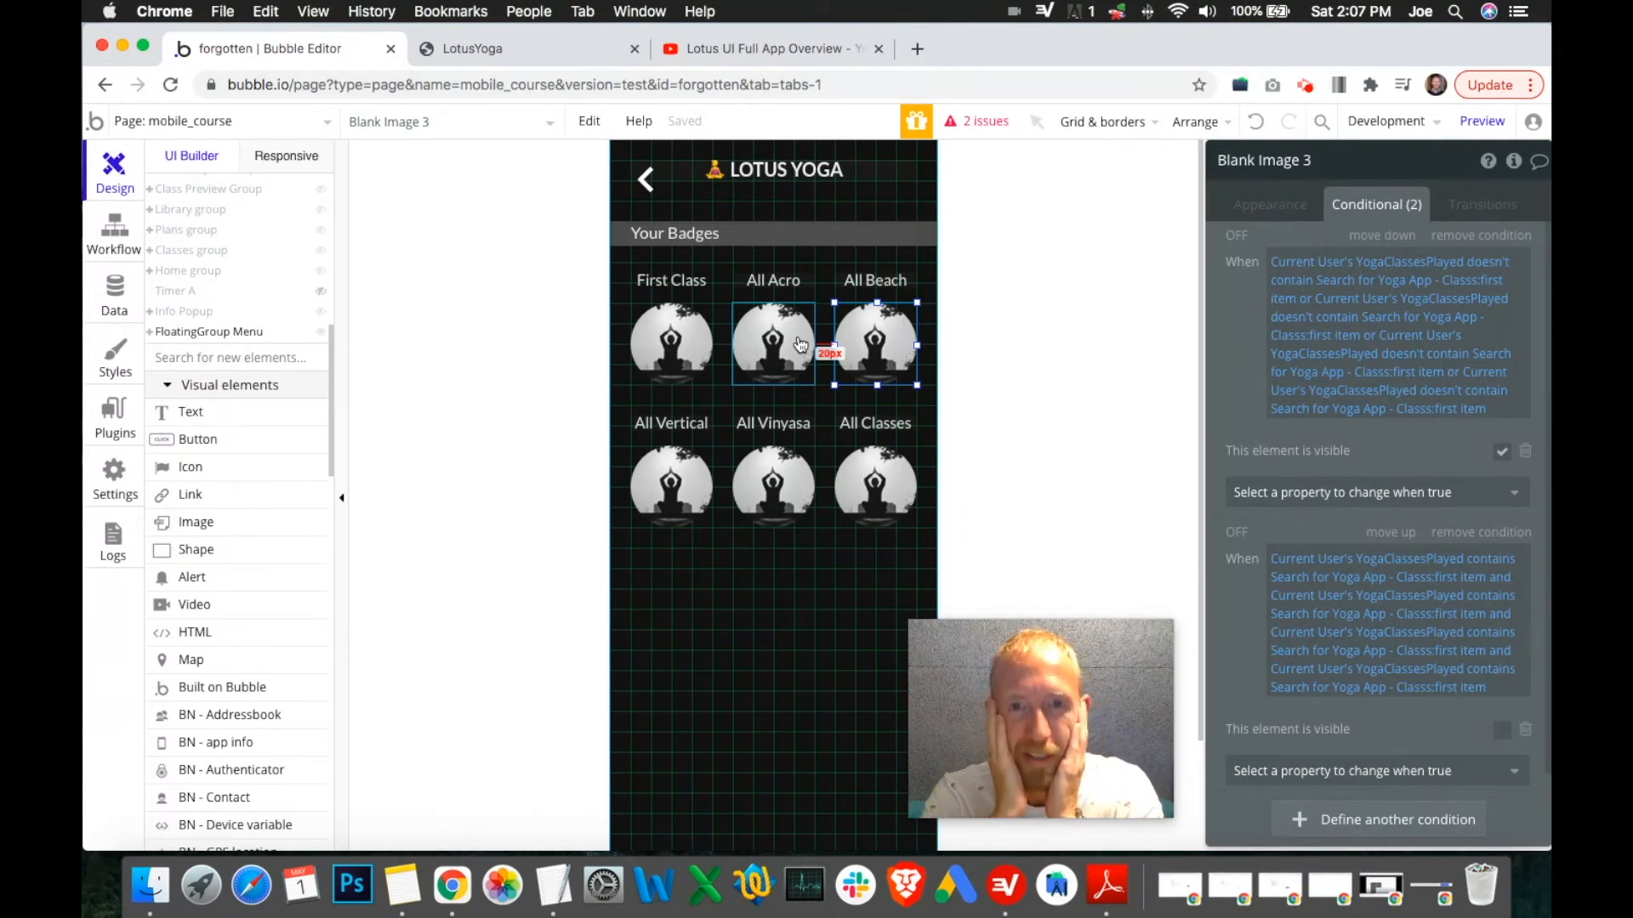
{"action": "left_click", "coordinate": [877, 500]}
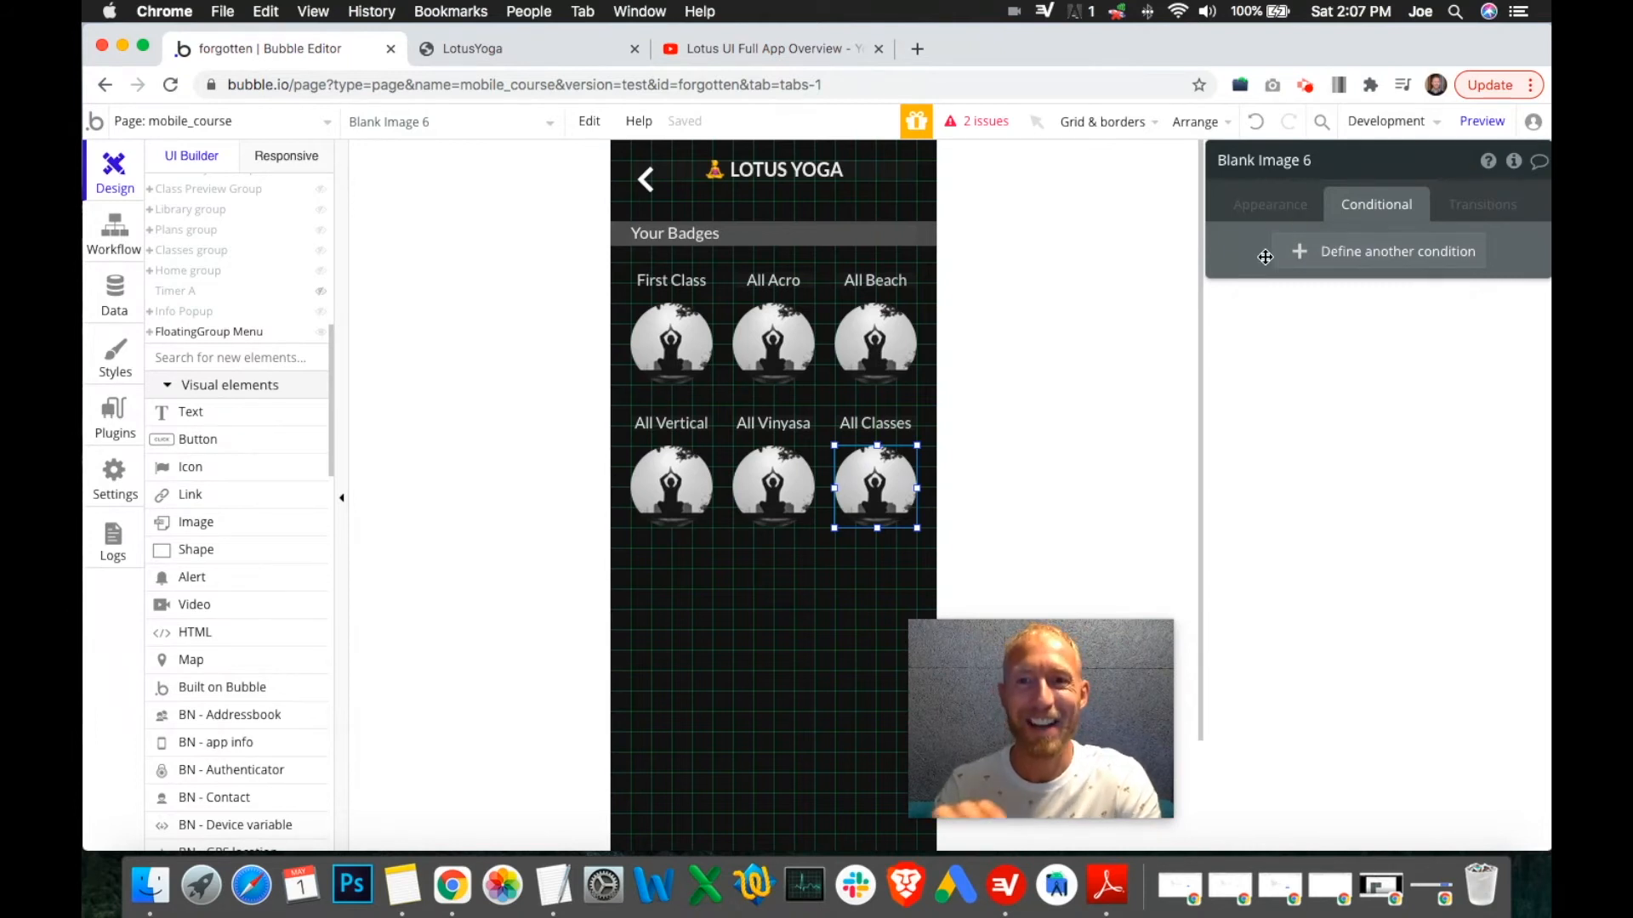
{"action": "left_click", "coordinate": [875, 342]}
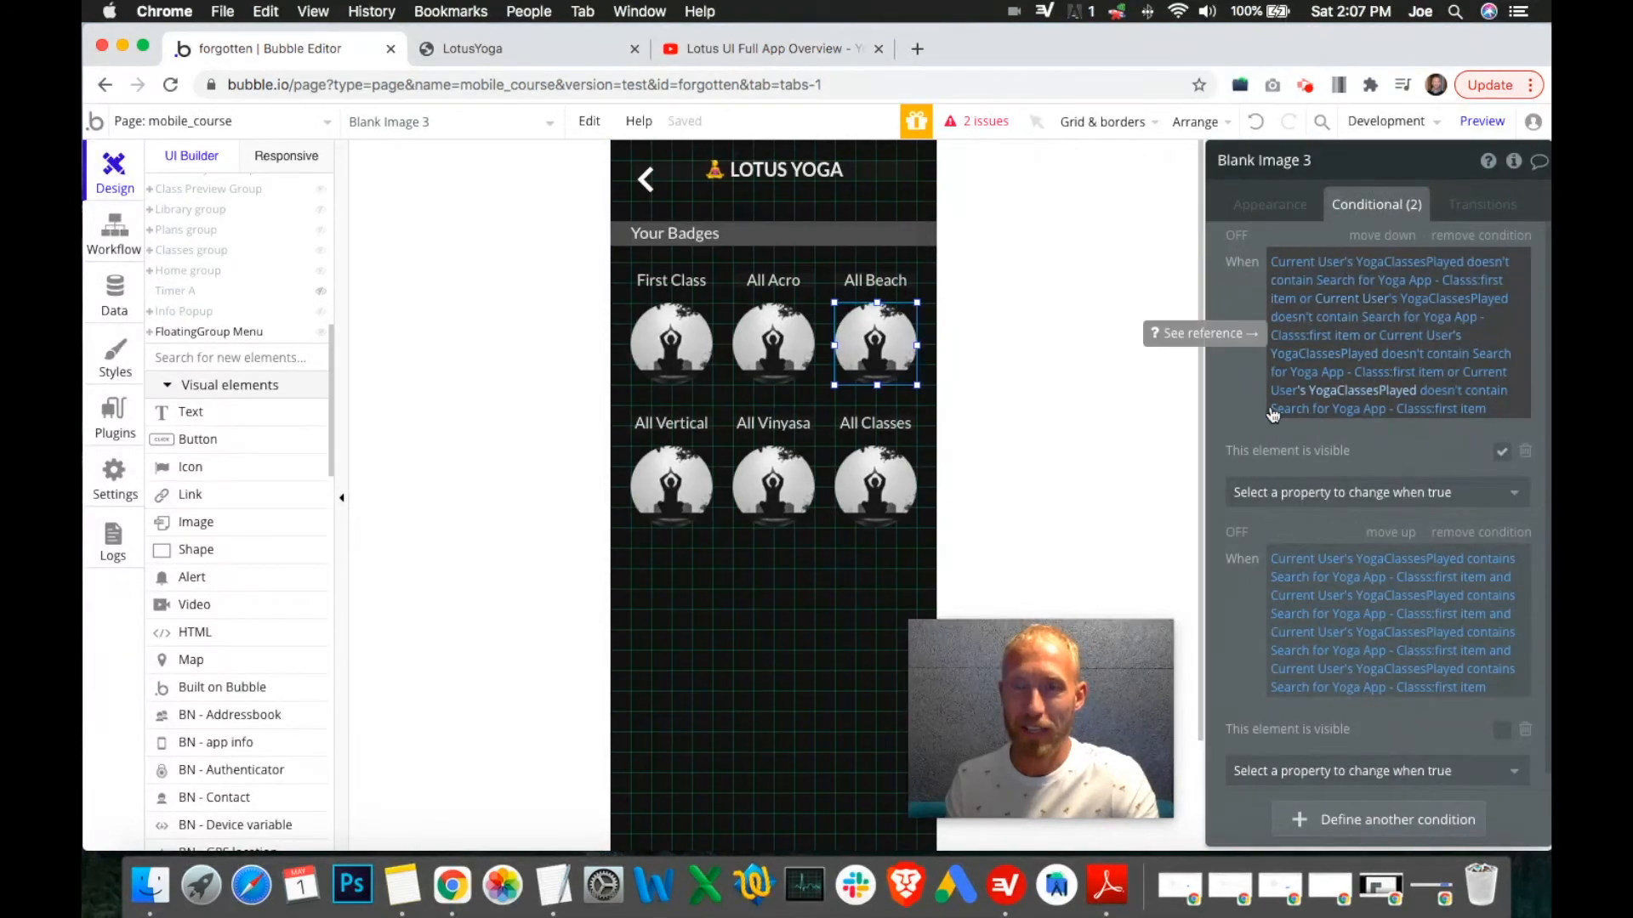
Add a condition to the All Classes badge image that begins with Current User's YogaClassesPlayed:count ≥.
{"action": "left_click", "coordinate": [854, 496]}
{"action": "left_click", "coordinate": [1305, 255]}
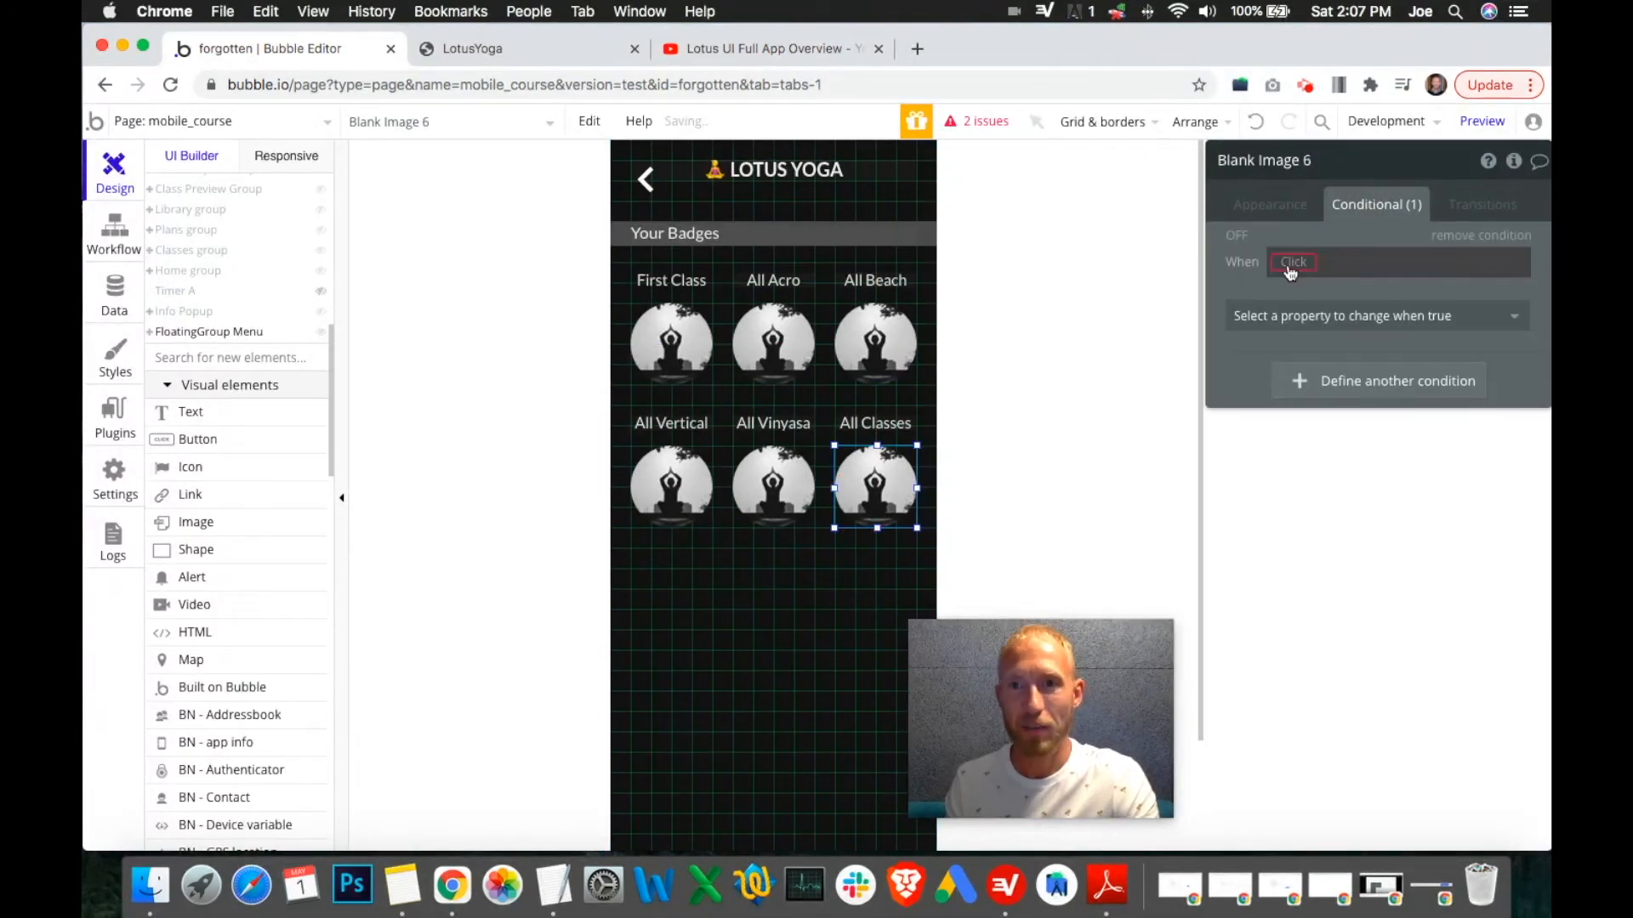
{"action": "left_click", "coordinate": [1293, 264]}
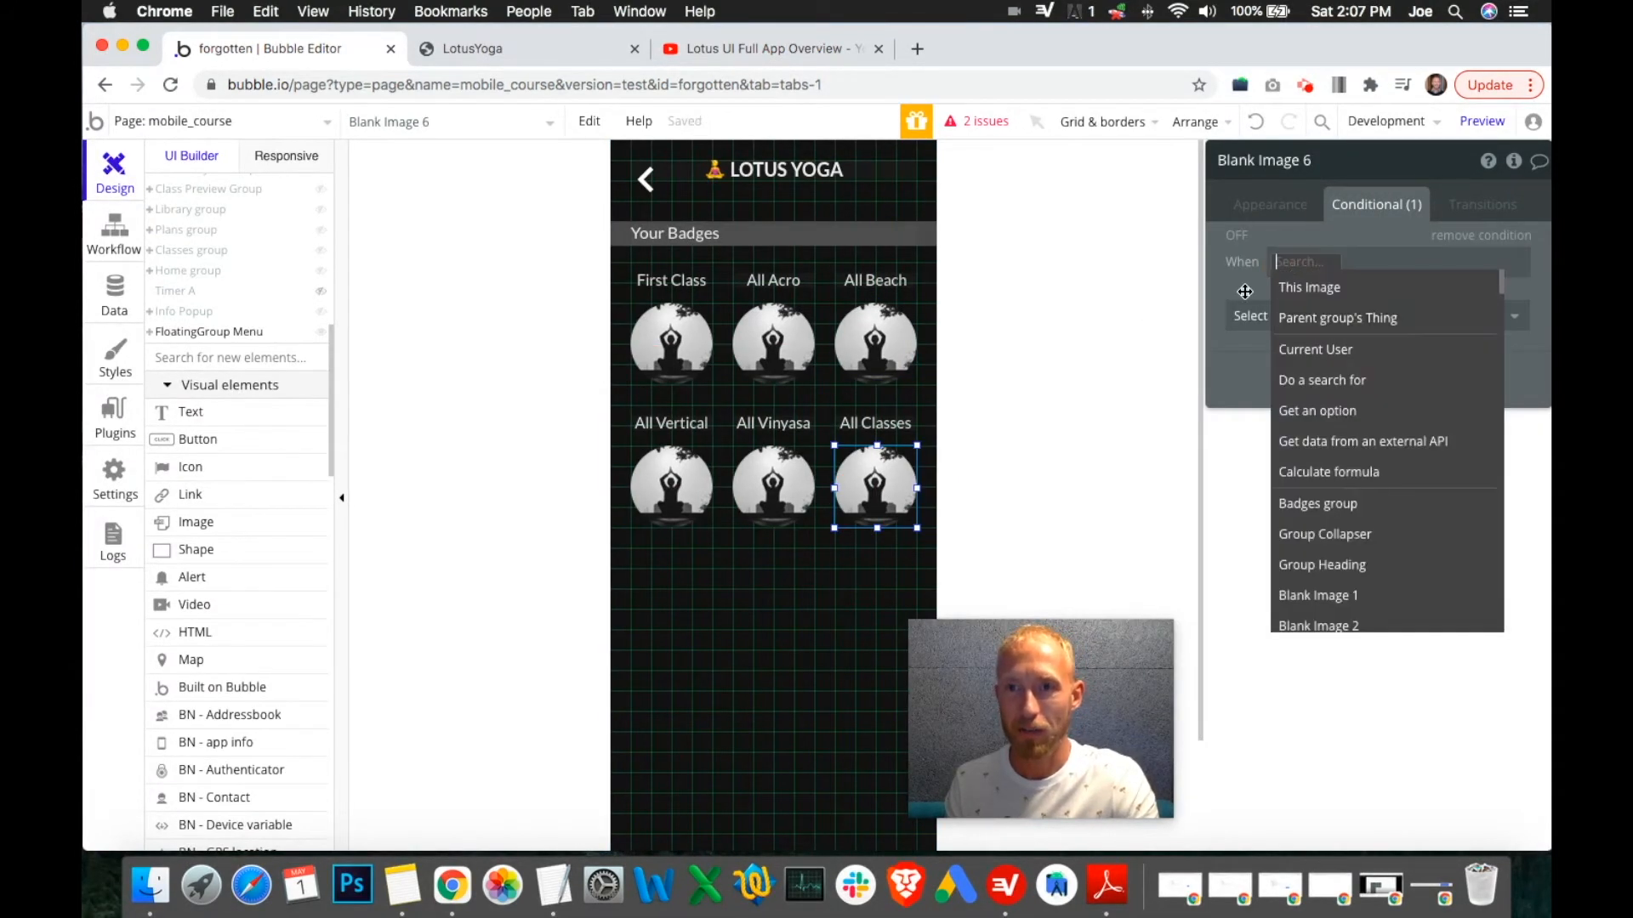
{"action": "left_click", "coordinate": [1312, 350]}
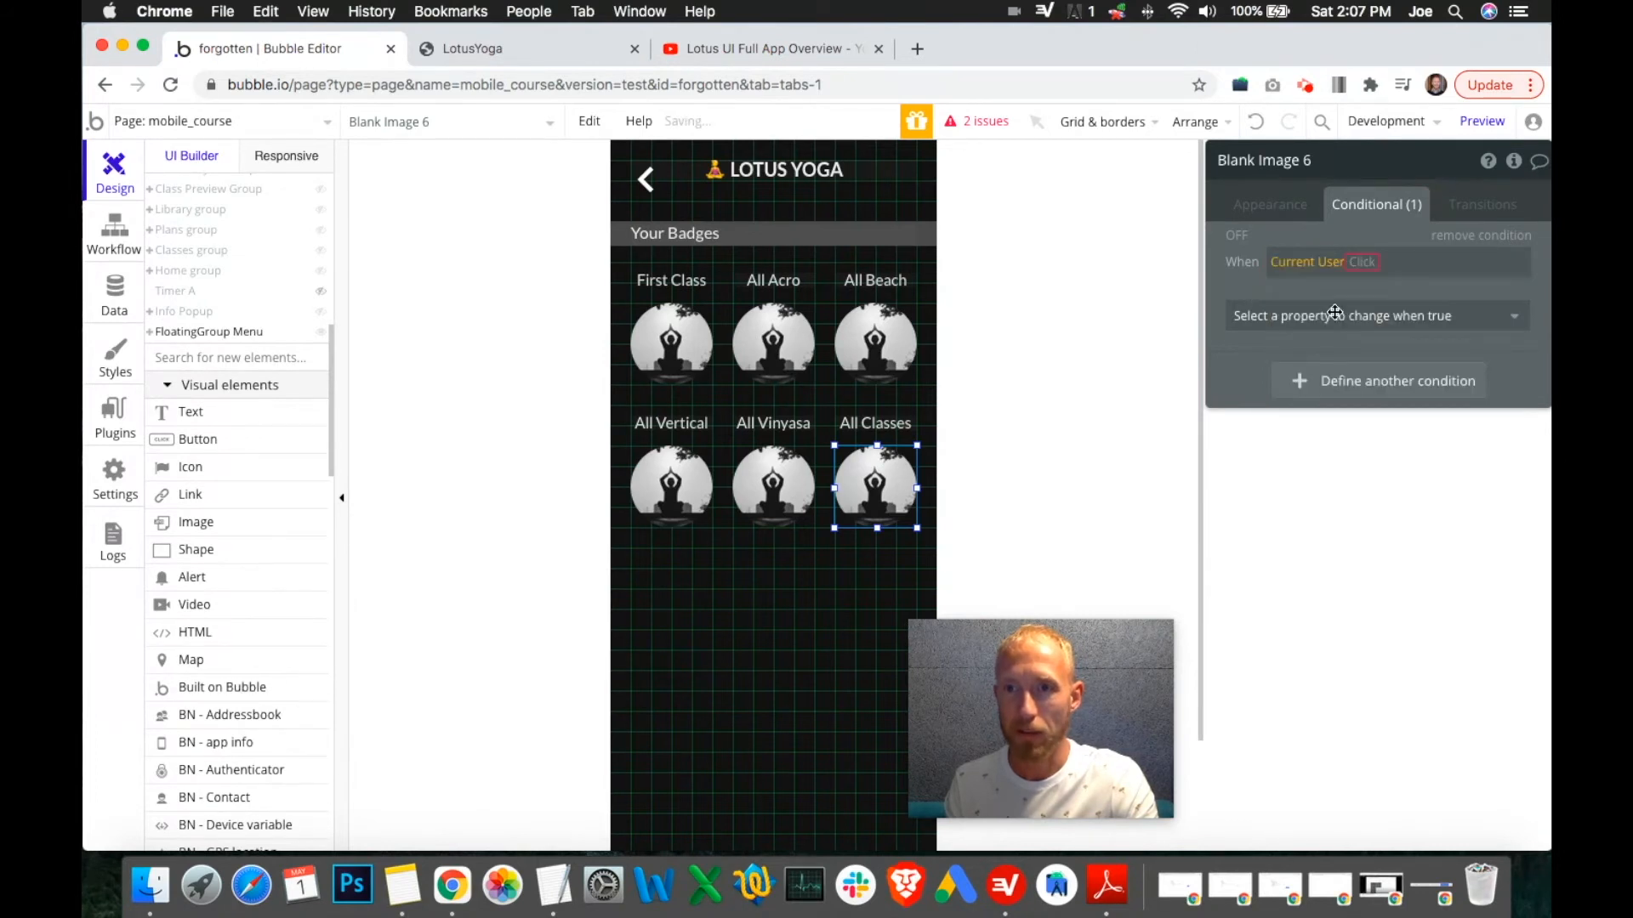
{"action": "left_click", "coordinate": [1372, 272]}
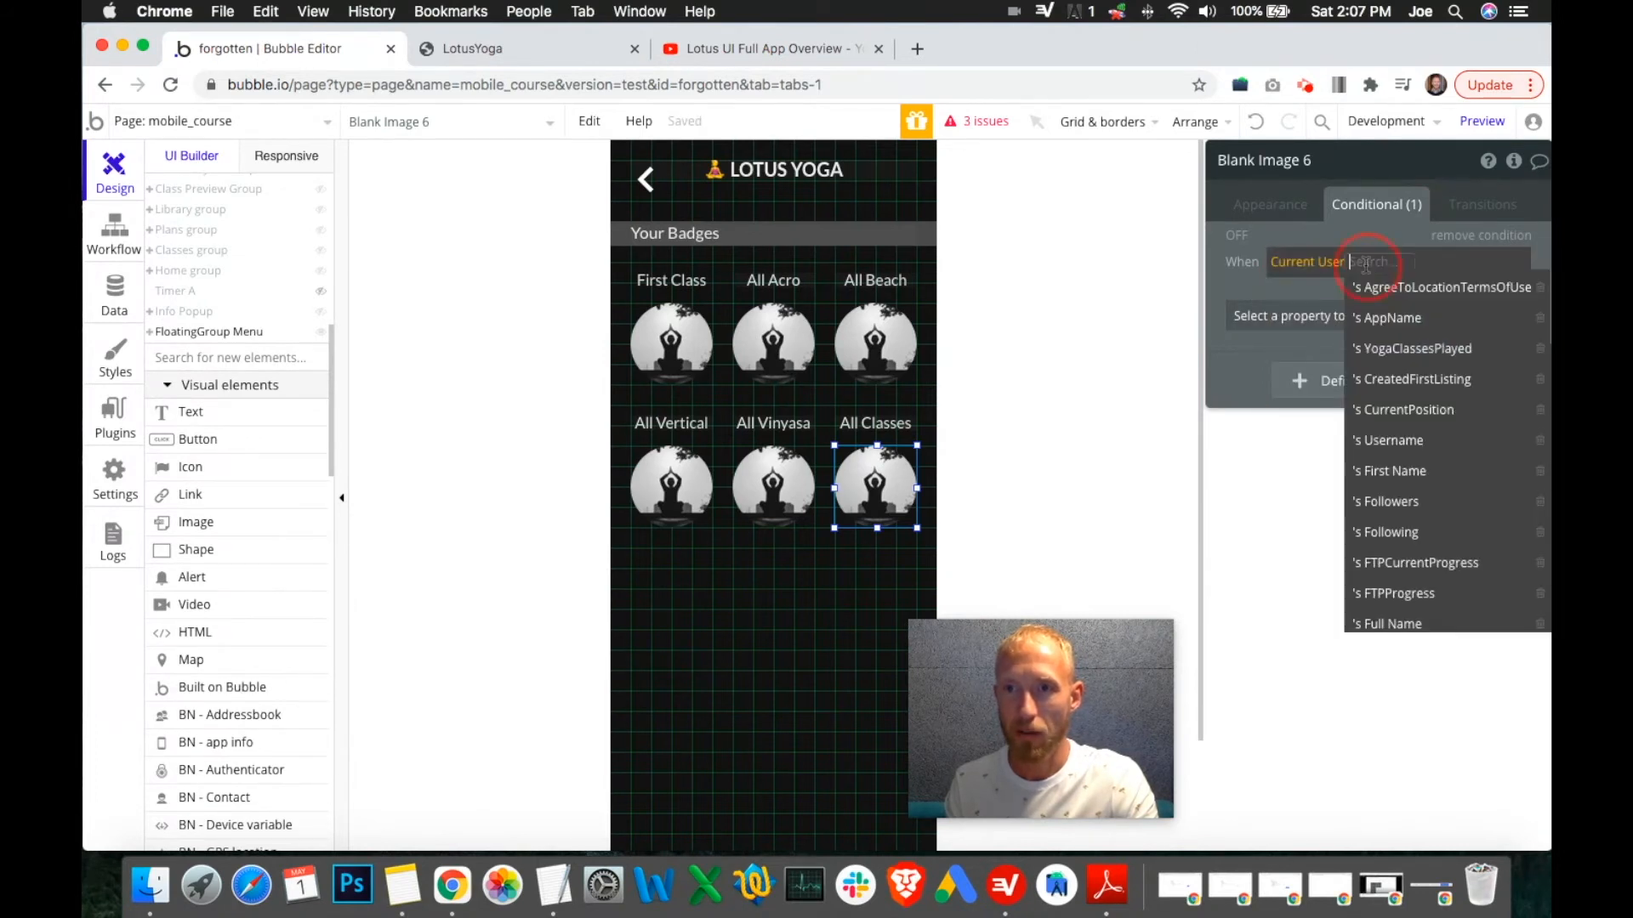
{"action": "left_click", "coordinate": [1399, 353]}
{"action": "left_click", "coordinate": [1301, 280]}
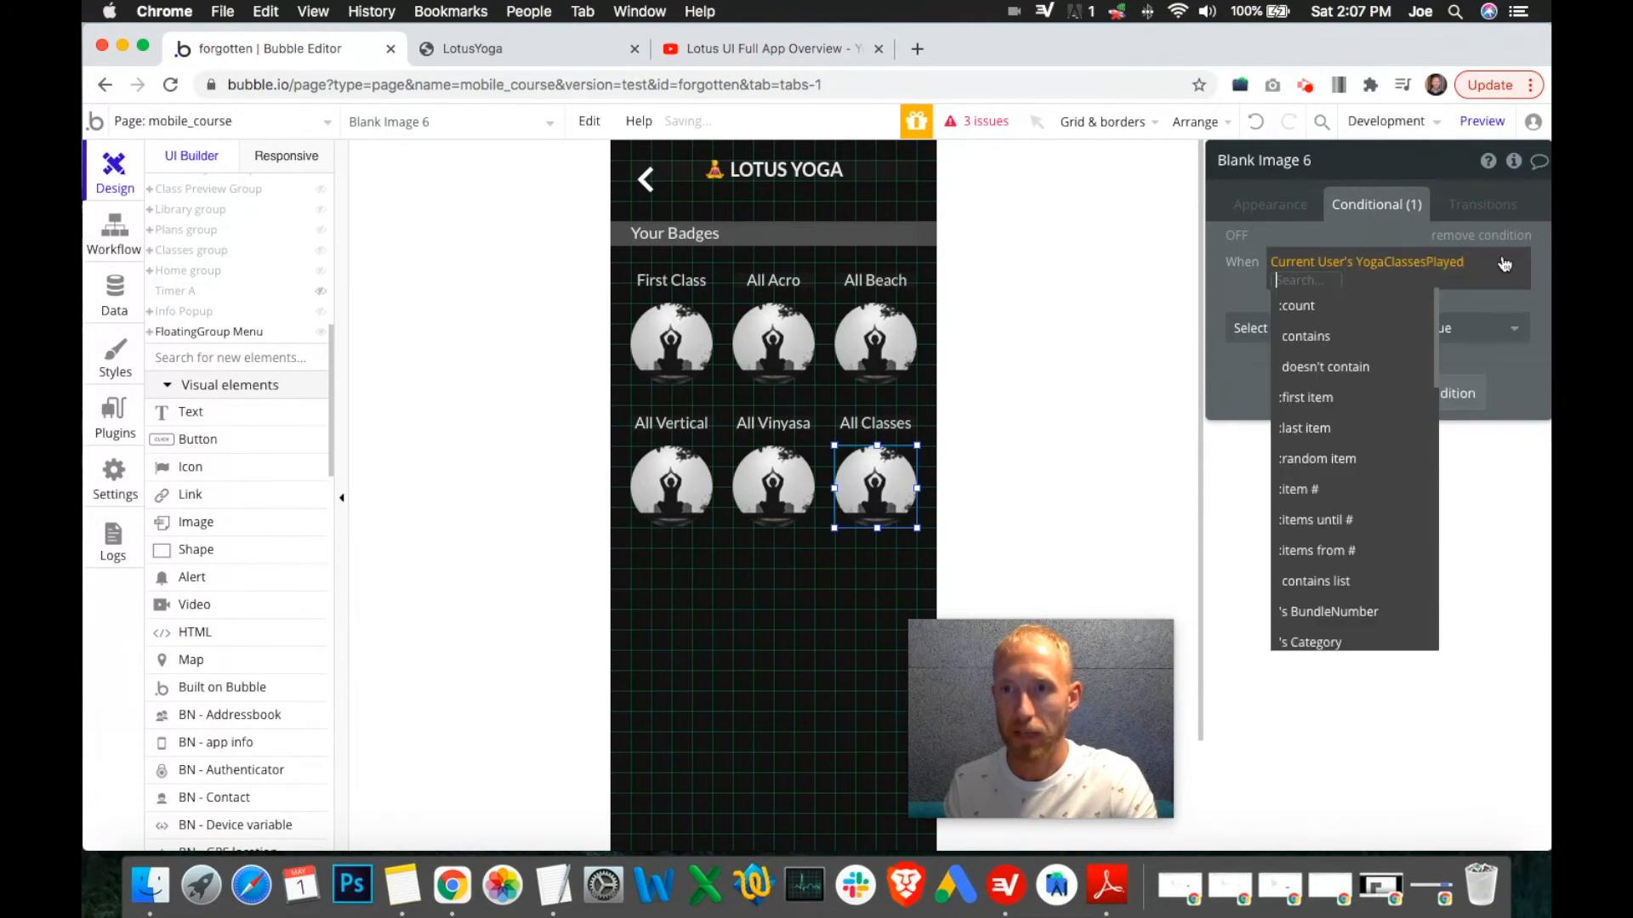
{"action": "left_click", "coordinate": [1315, 308]}
{"action": "left_click", "coordinate": [1330, 285]}
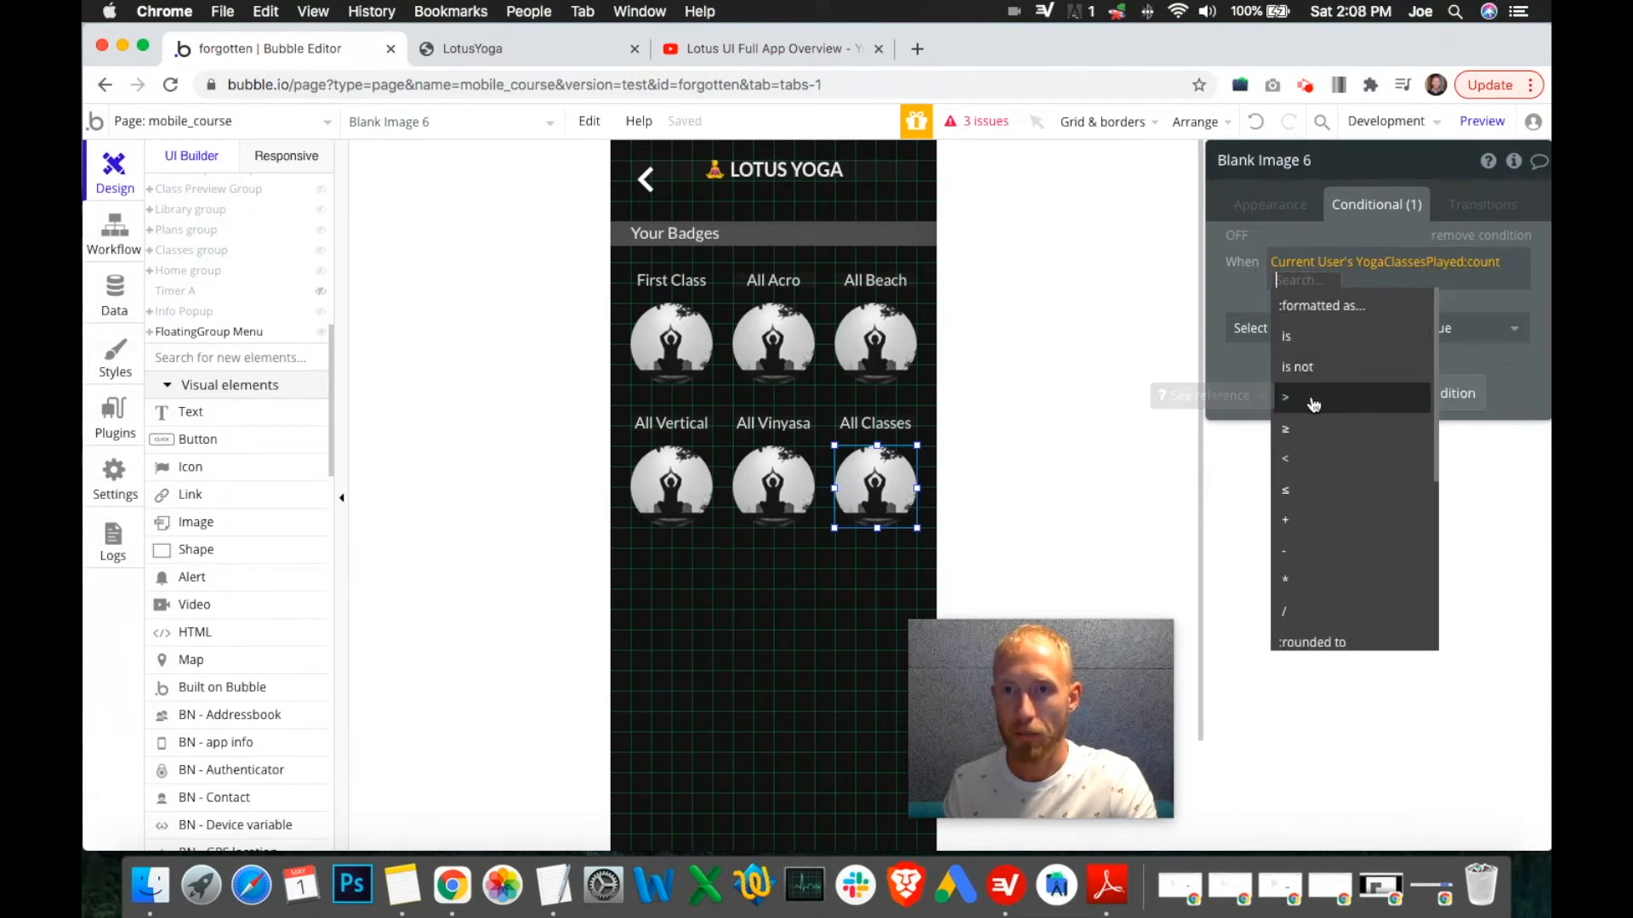
{"action": "left_click", "coordinate": [1309, 427]}
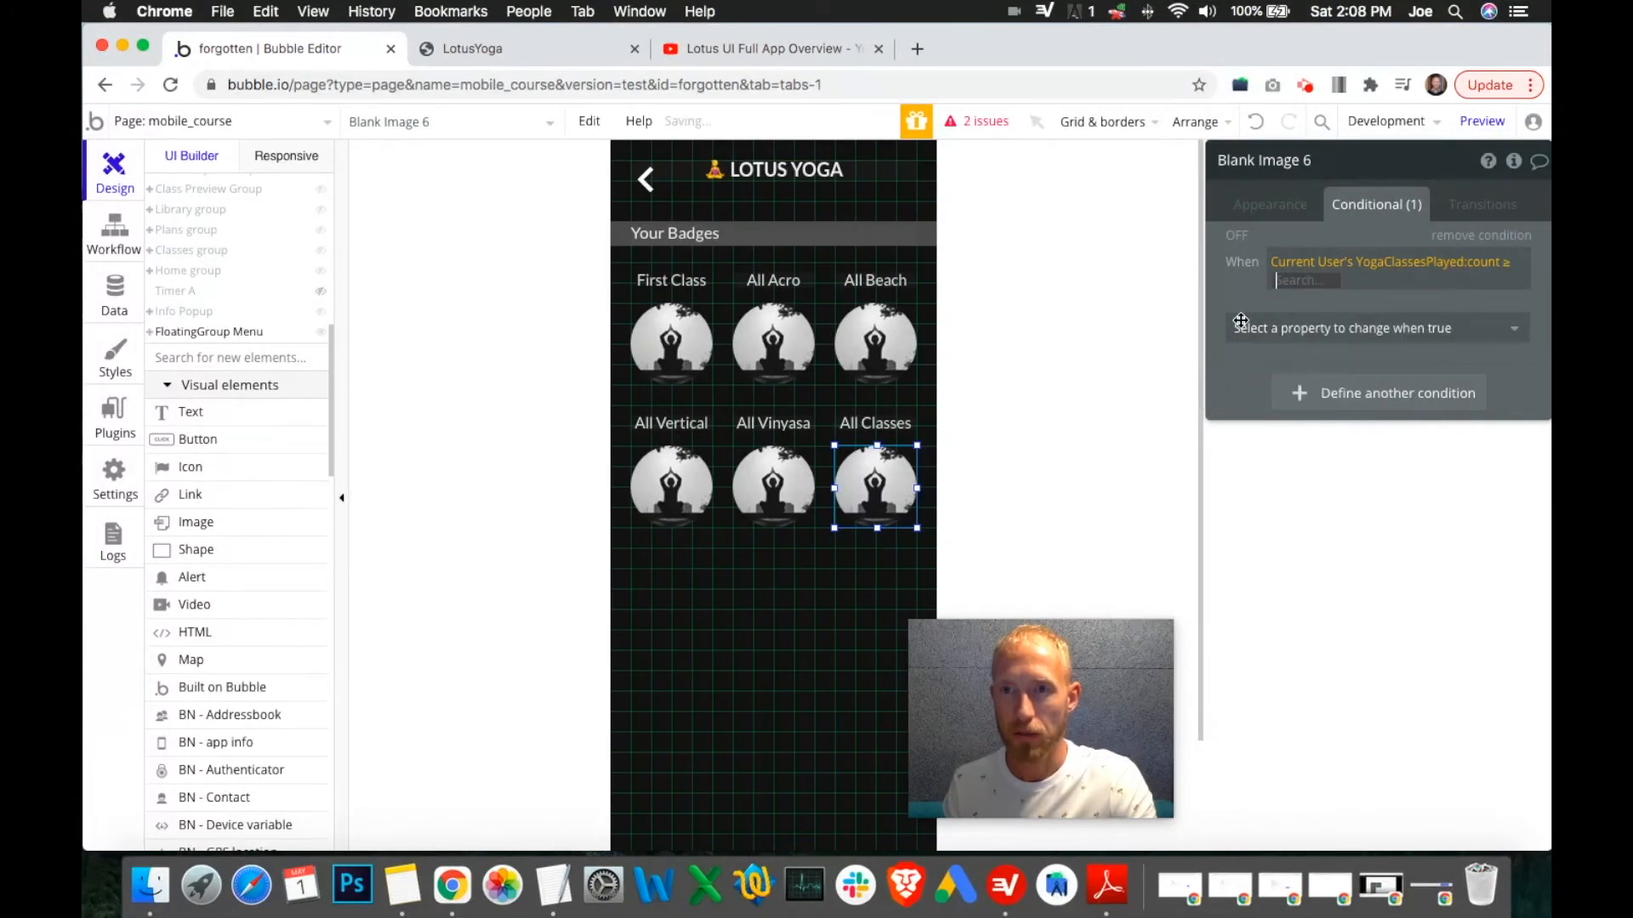
Examine the yoga class entries in the app data, going through each bundle's rows to count all classes.
{"action": "left_click", "coordinate": [115, 288]}
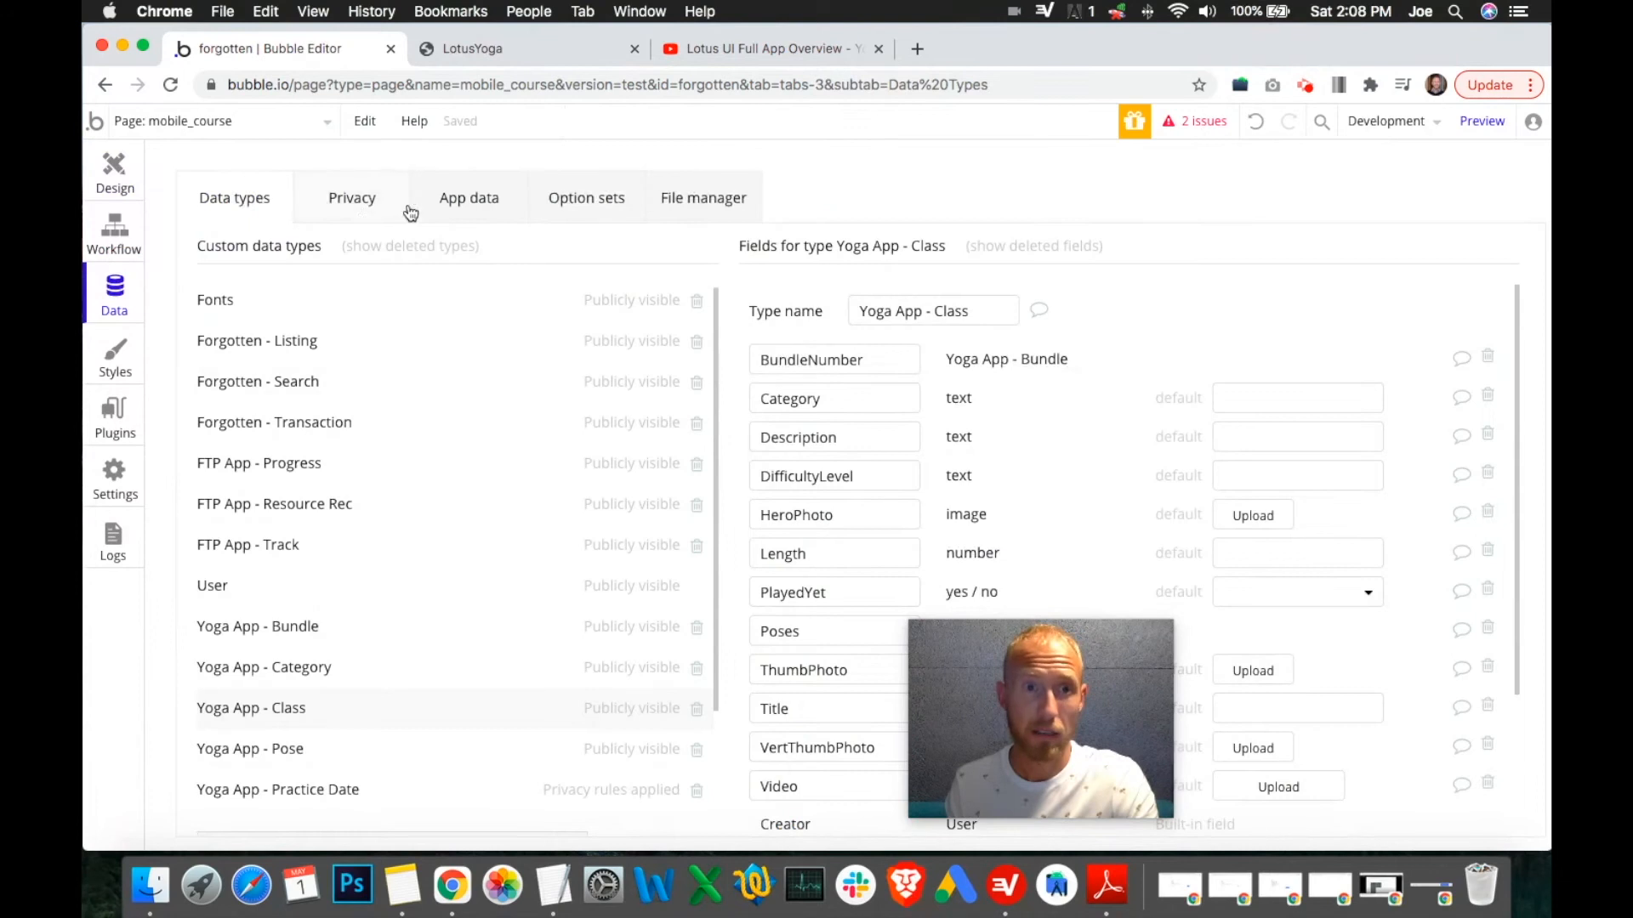
{"action": "left_click", "coordinate": [442, 201]}
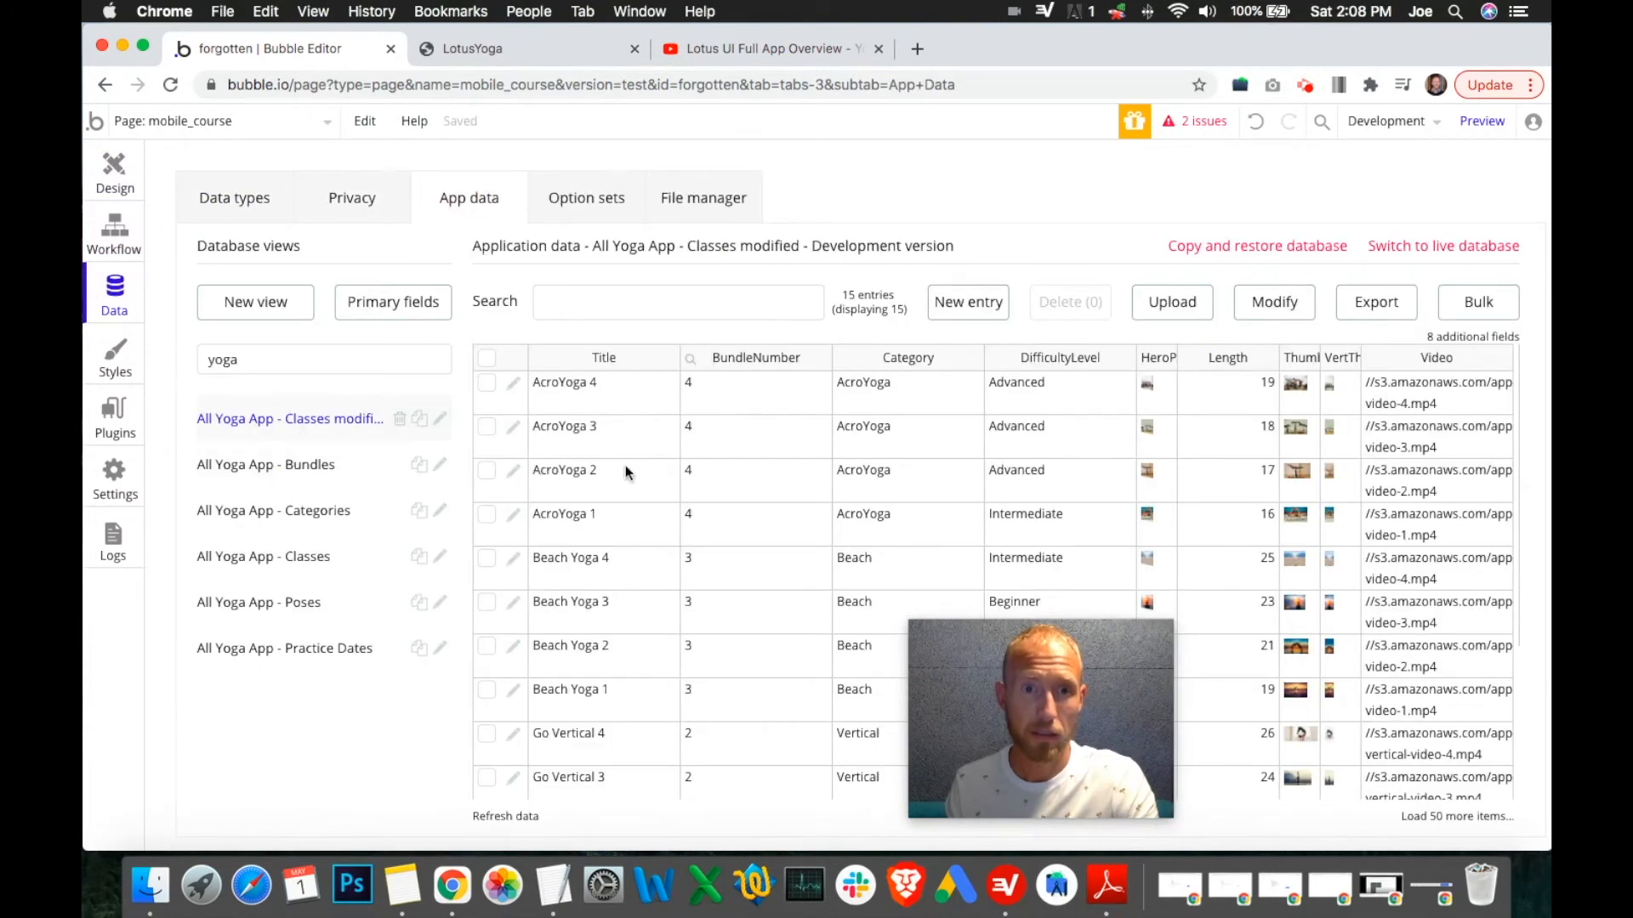
{"action": "scroll", "coordinate": [626, 473], "scroll_direction": "down", "scroll_amount": 5}
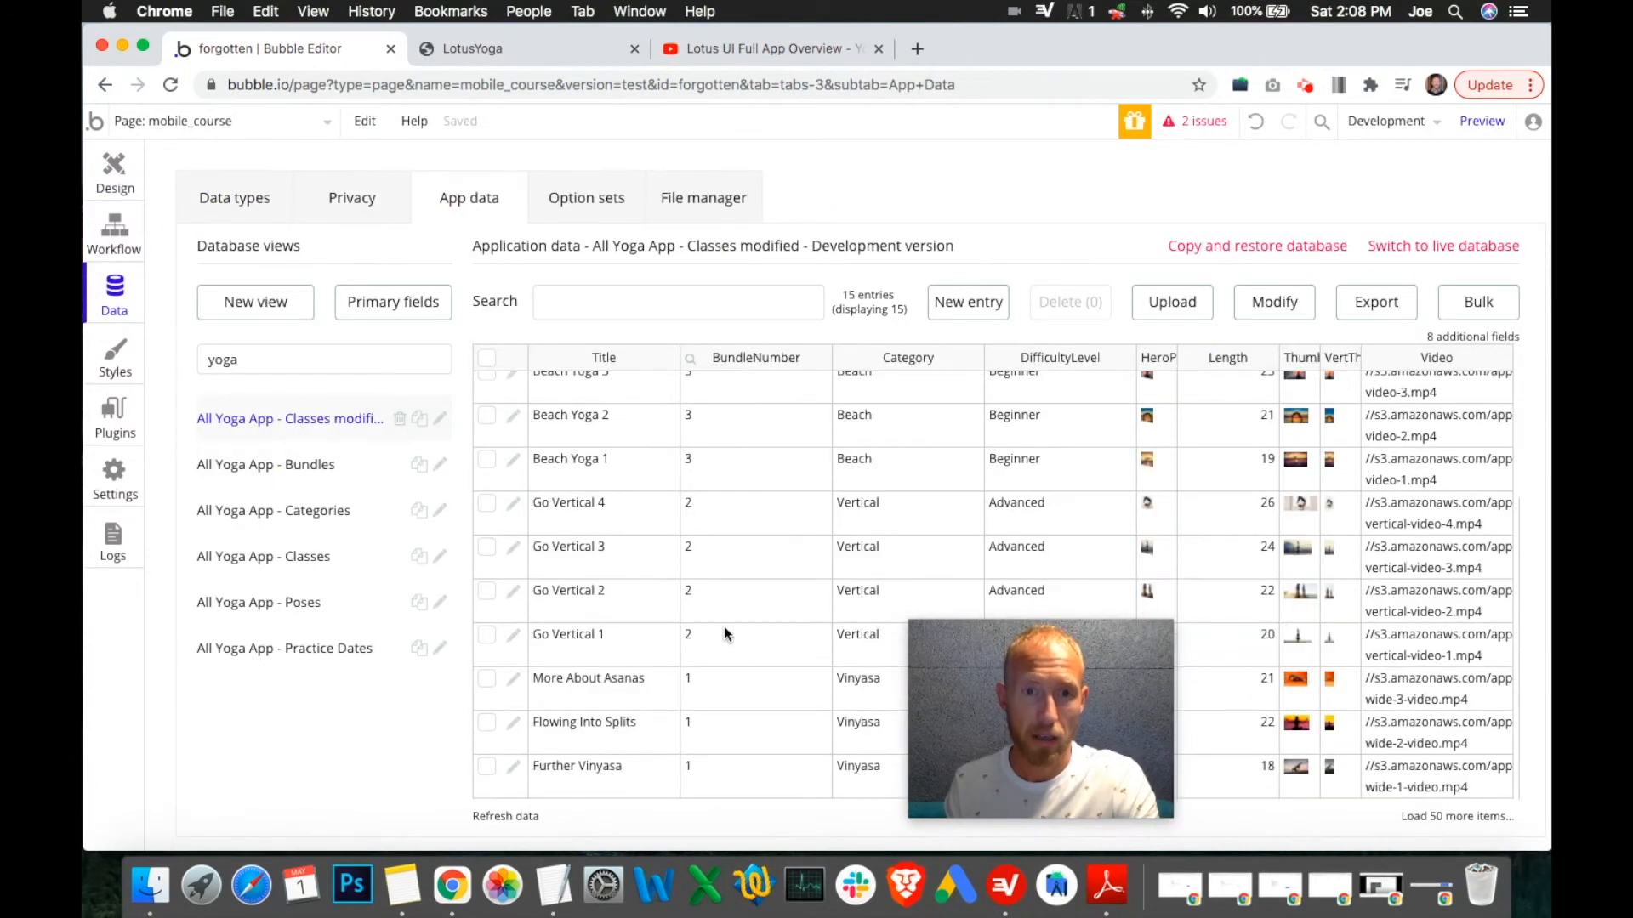
{"action": "scroll", "coordinate": [723, 626], "scroll_direction": "up", "scroll_amount": 5}
{"action": "left_click_drag", "start_coordinate": [712, 568], "coordinate": [711, 703]}
{"action": "scroll", "coordinate": [738, 690], "scroll_direction": "down", "scroll_amount": 5}
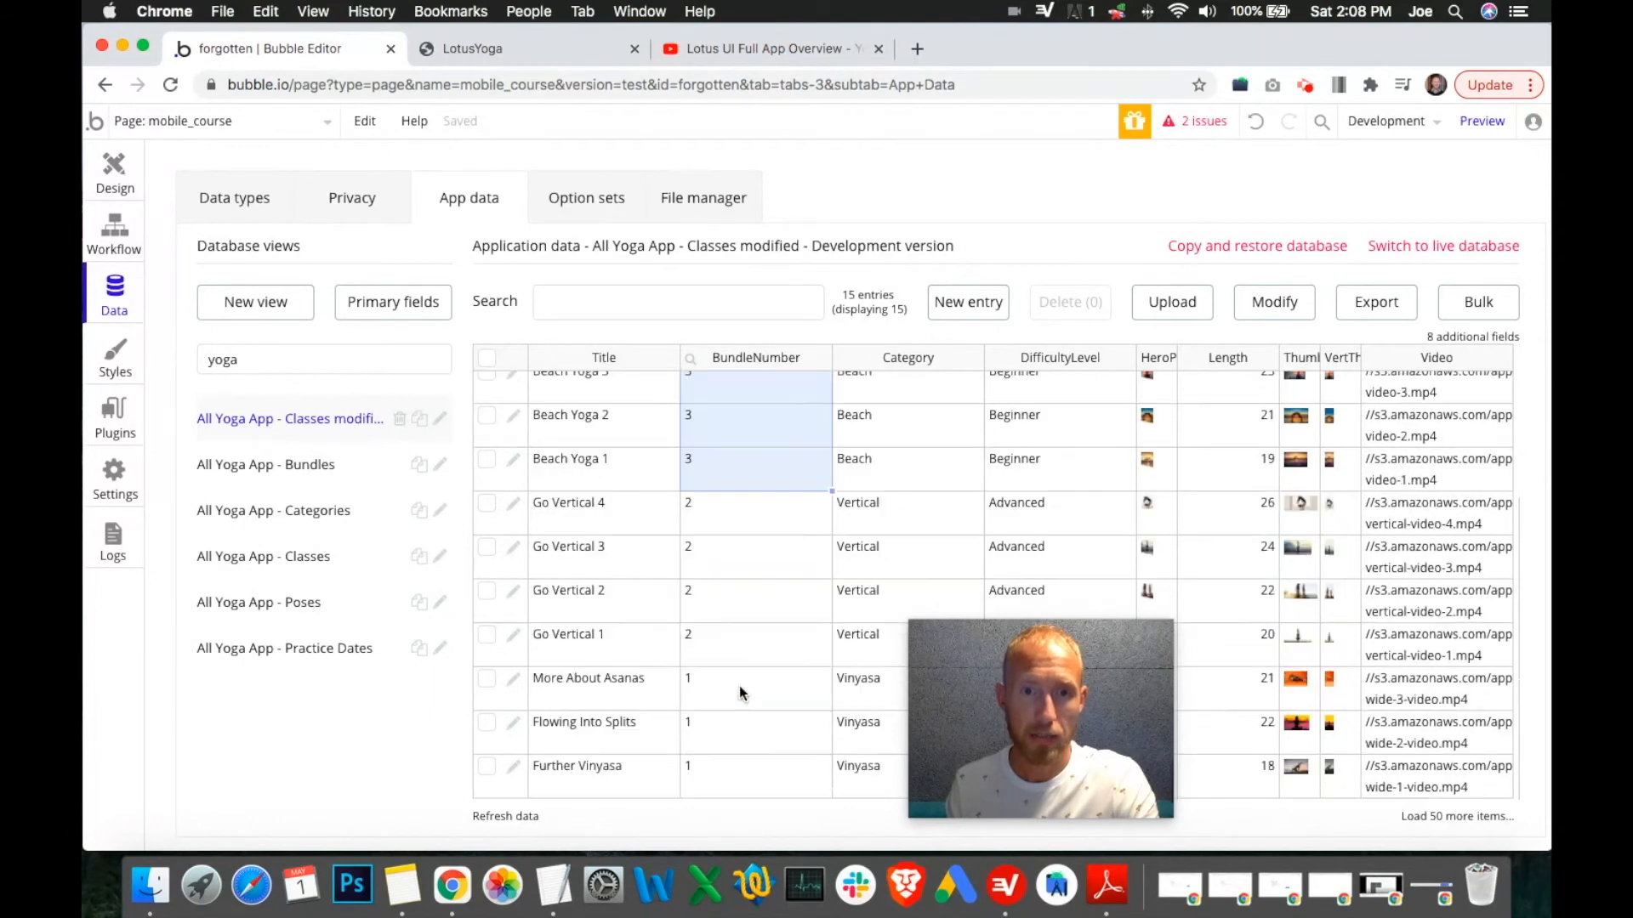
{"action": "left_click_drag", "start_coordinate": [704, 520], "coordinate": [728, 663]}
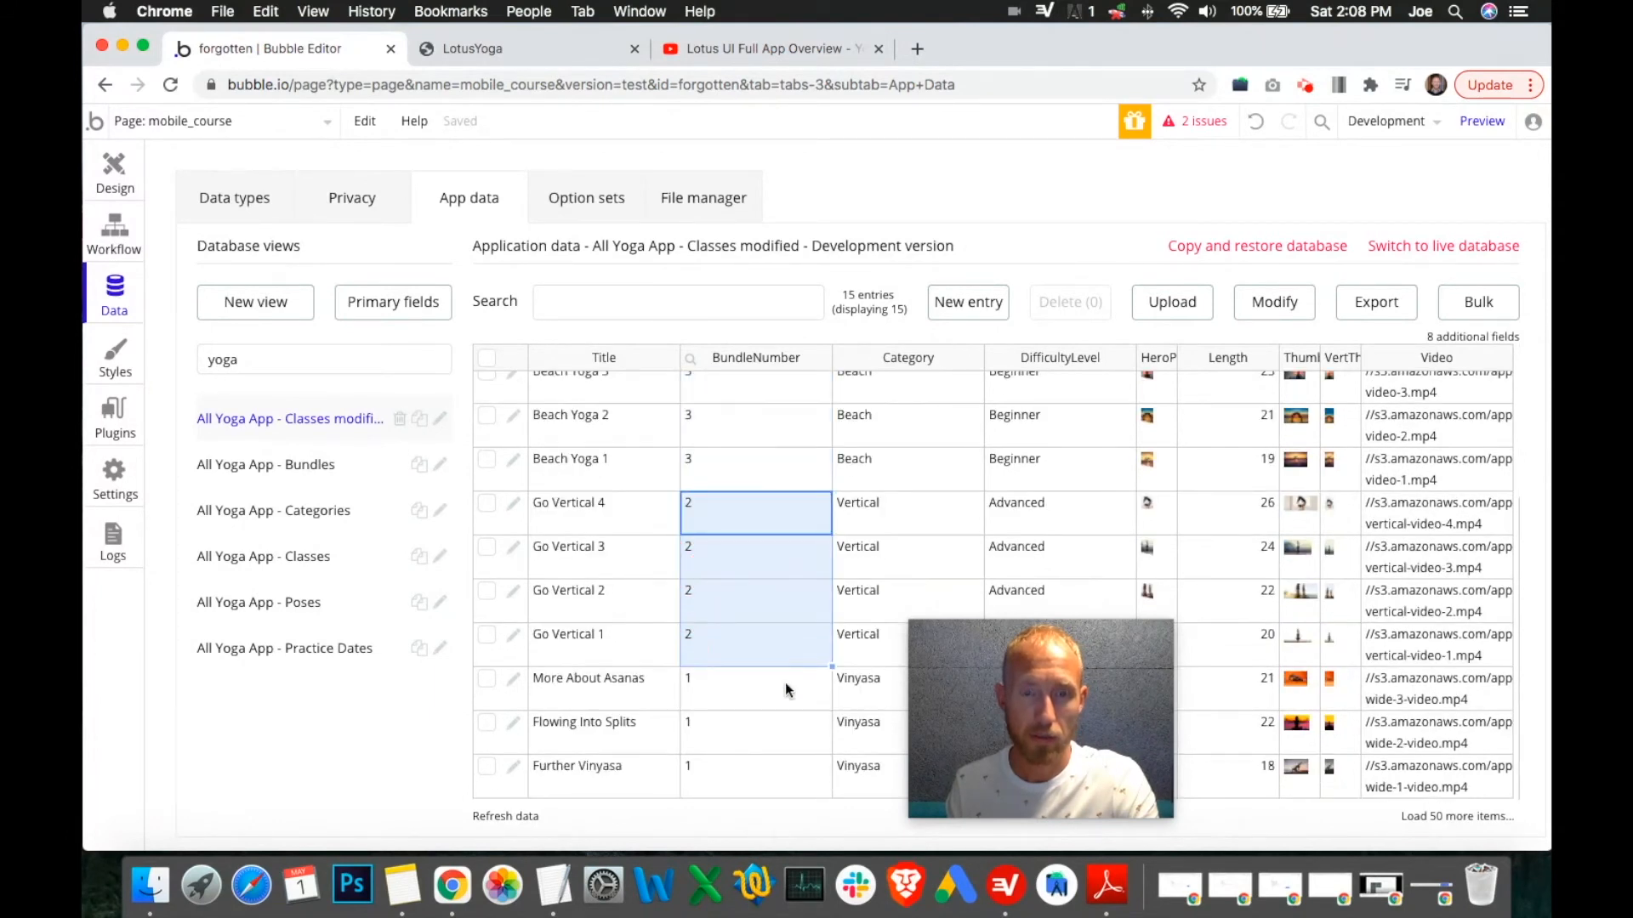
{"action": "left_click", "coordinate": [771, 702]}
{"action": "left_click", "coordinate": [746, 780]}
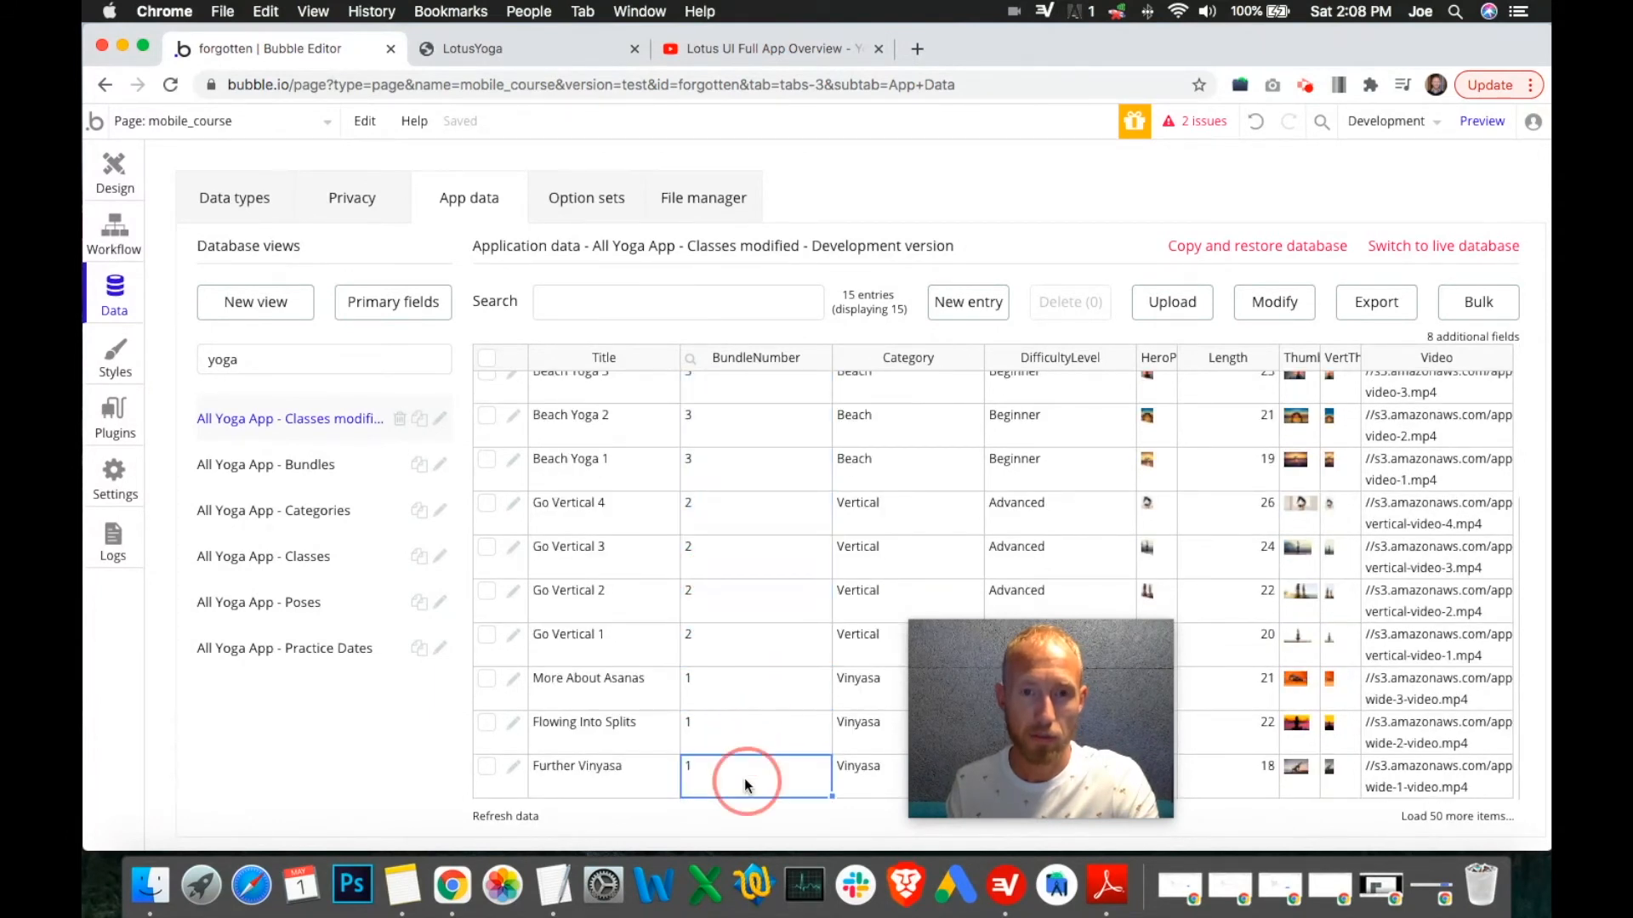
{"action": "left_click", "coordinate": [716, 48]}
{"action": "left_click", "coordinate": [553, 47]}
{"action": "left_click", "coordinate": [274, 53]}
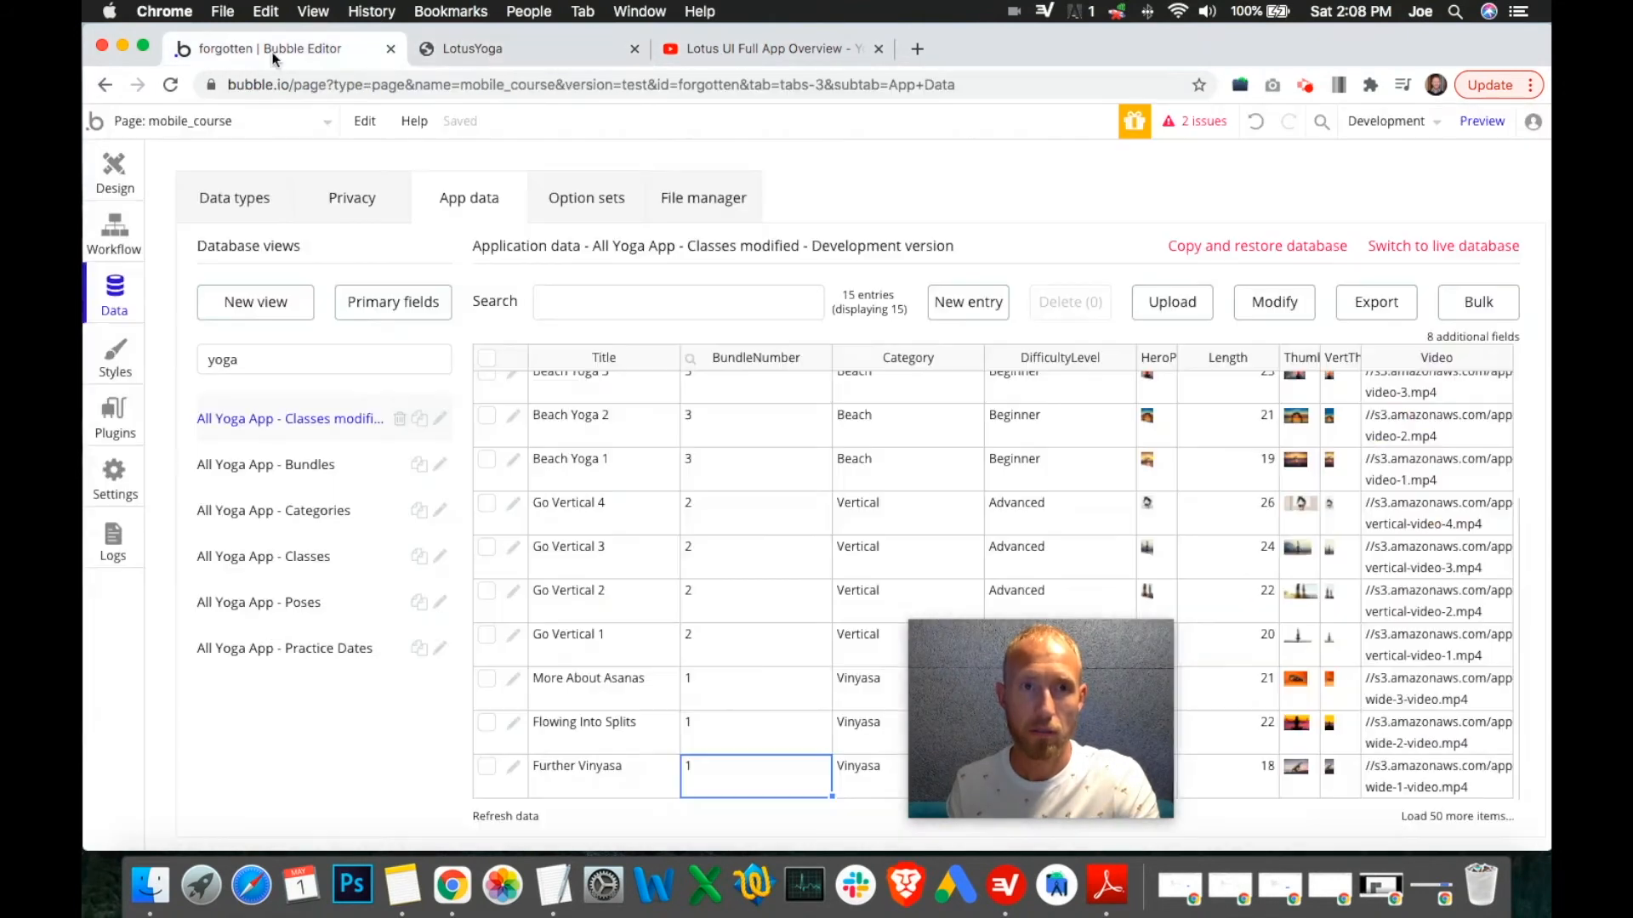
Complete the All Classes badge image's condition with the value 15 and add the property This element is visible to it.
{"action": "left_click", "coordinate": [109, 177]}
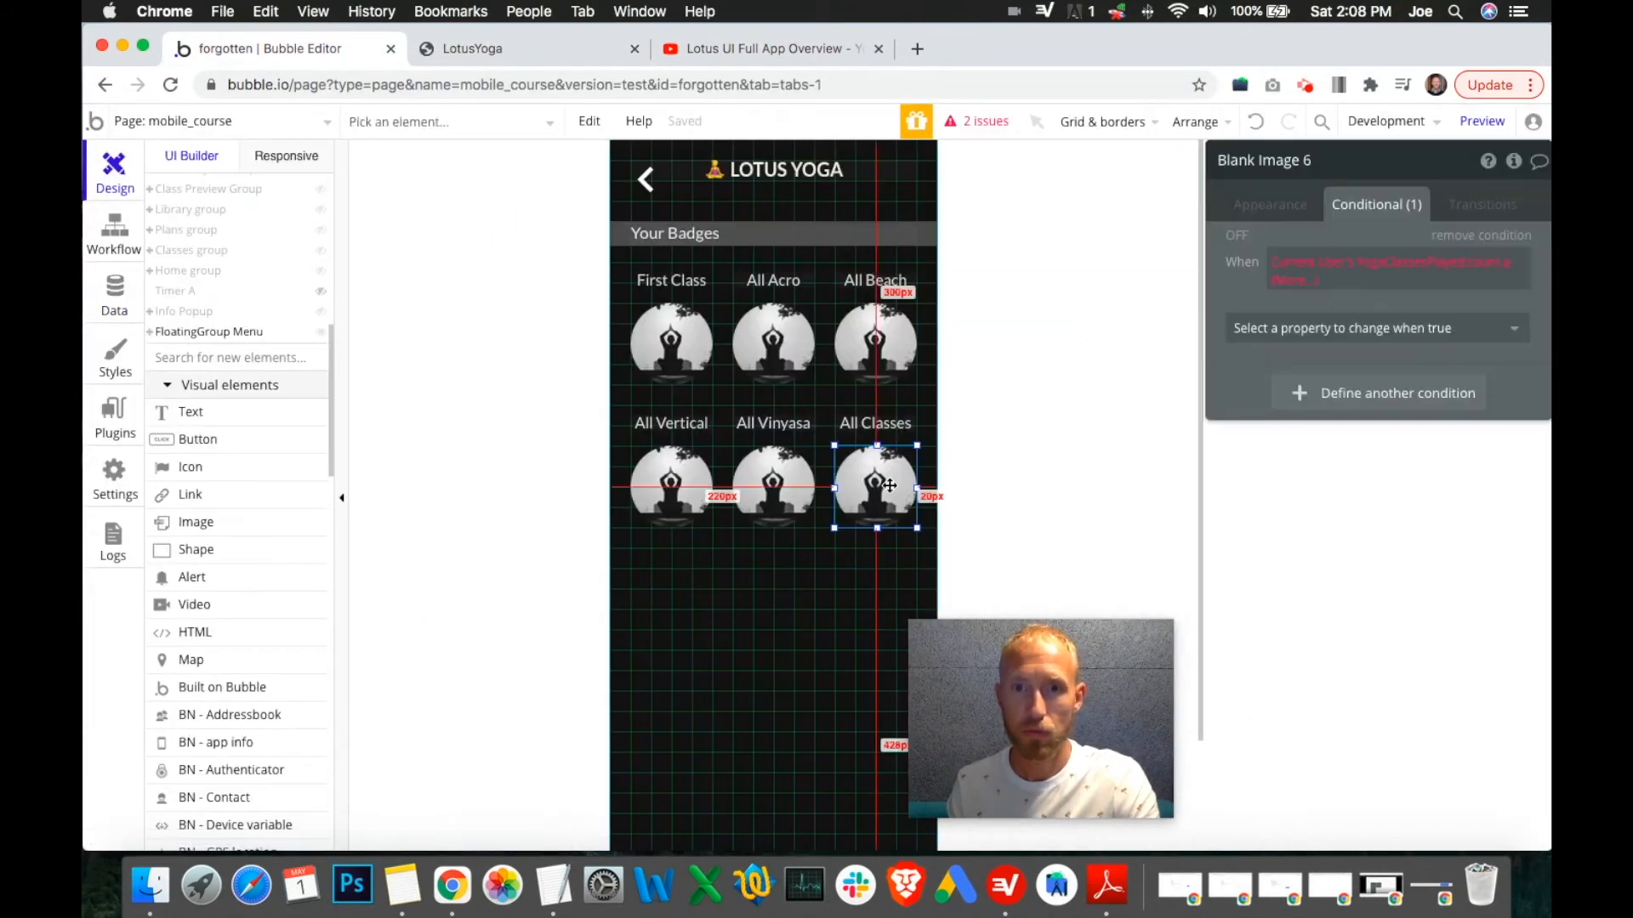
{"action": "left_click", "coordinate": [1303, 279]}
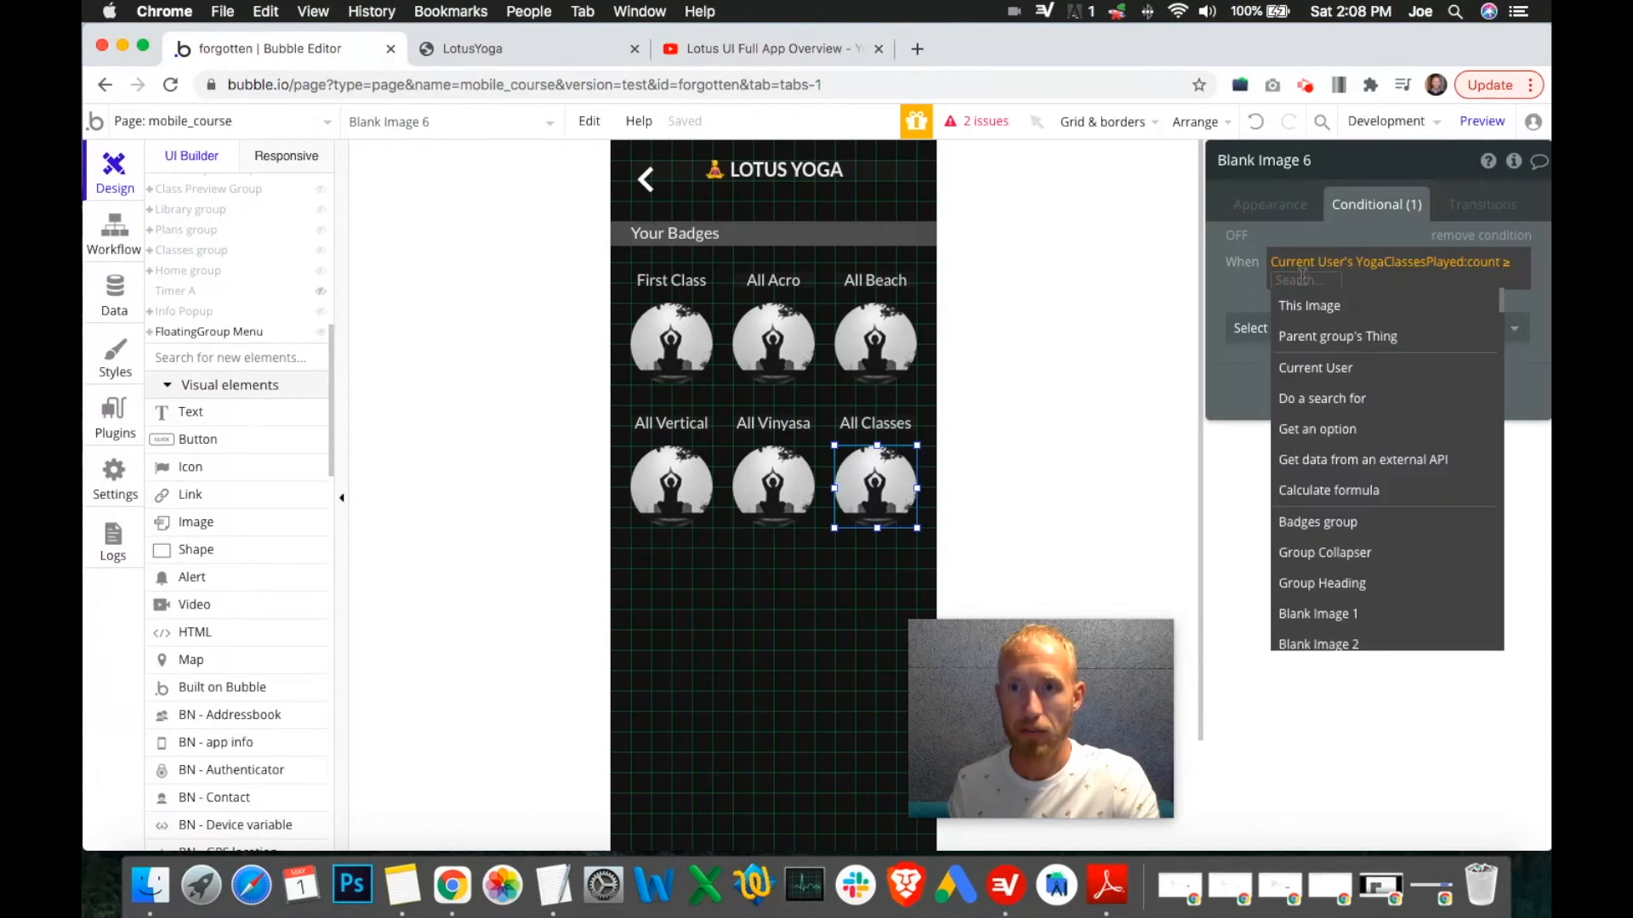
{"action": "type", "text": "15"}
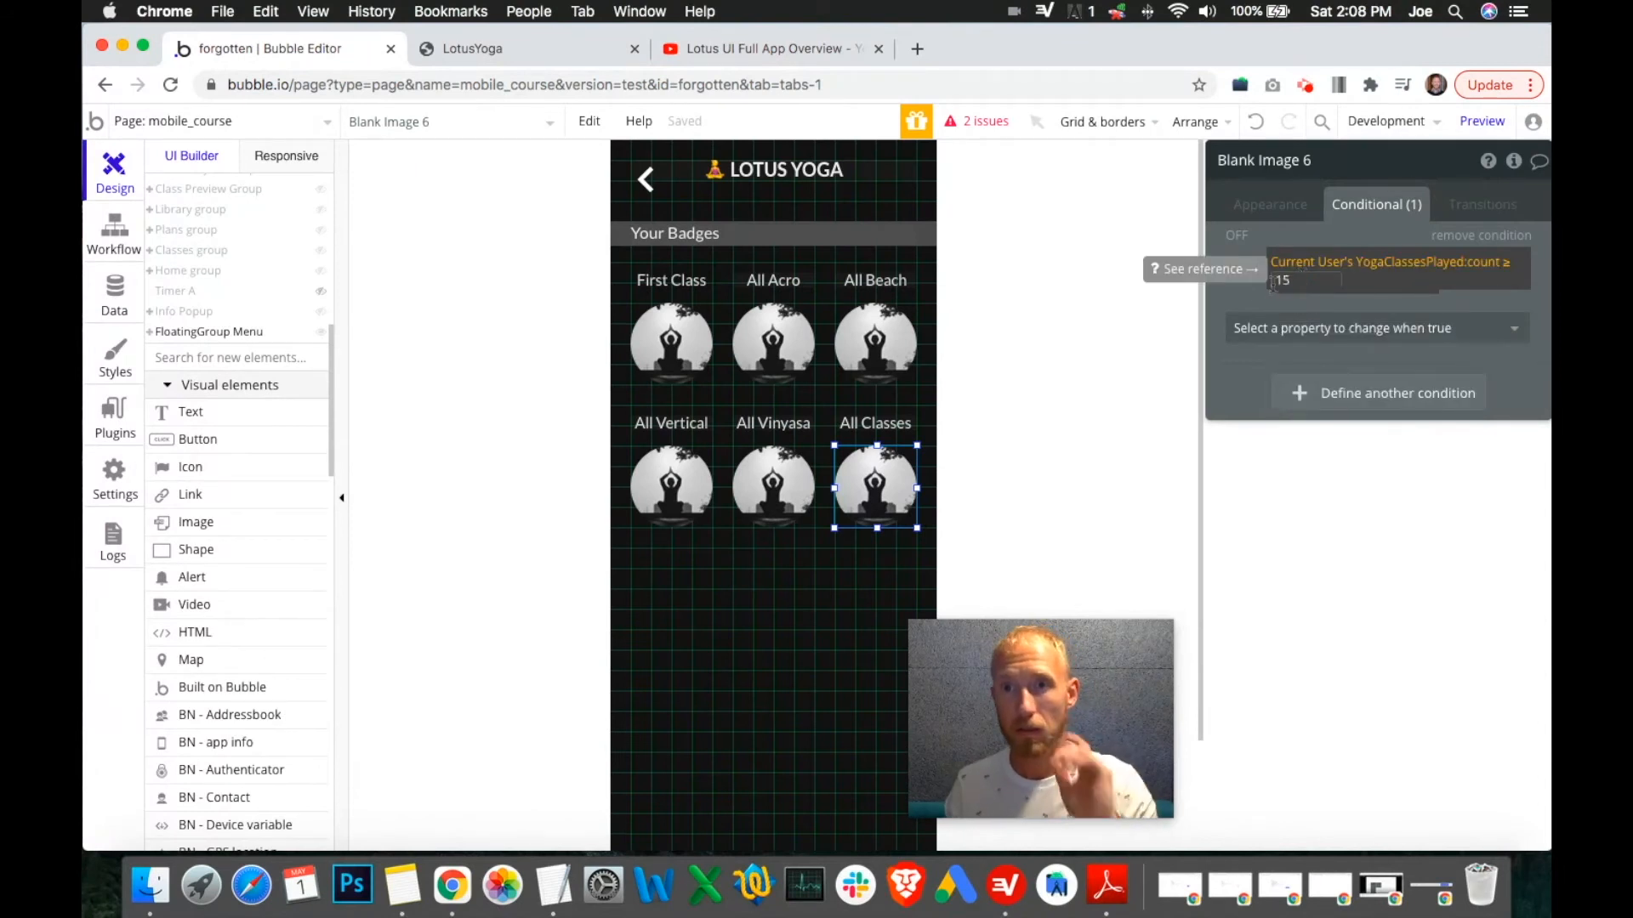
{"action": "left_click", "coordinate": [1236, 294]}
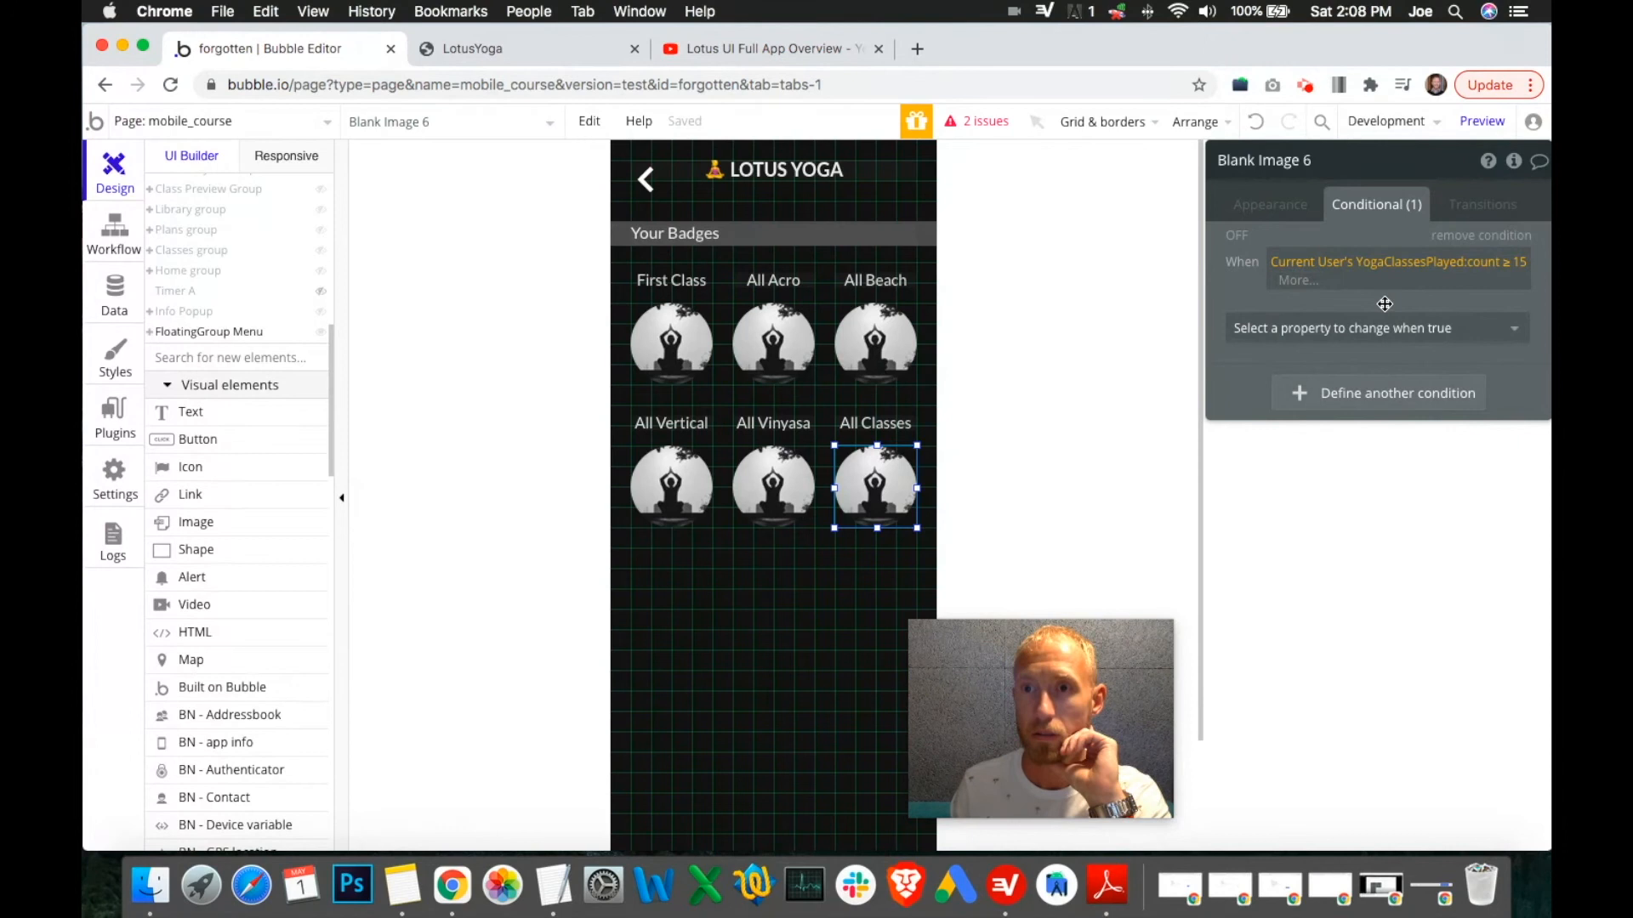
{"action": "left_click", "coordinate": [1377, 329]}
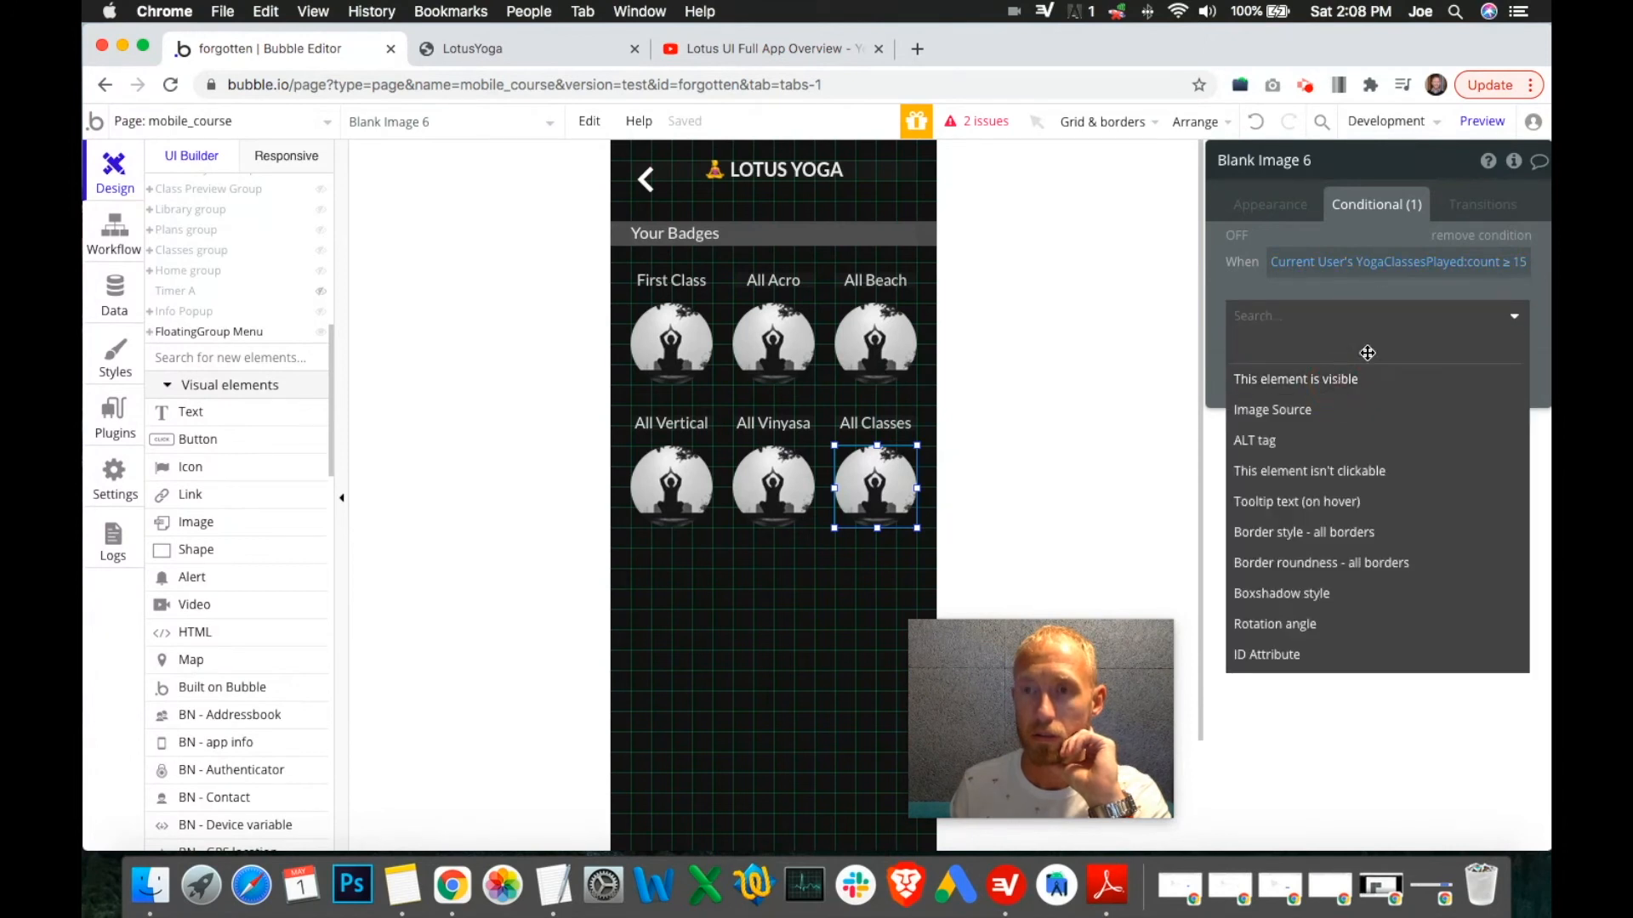
{"action": "left_click", "coordinate": [1360, 378]}
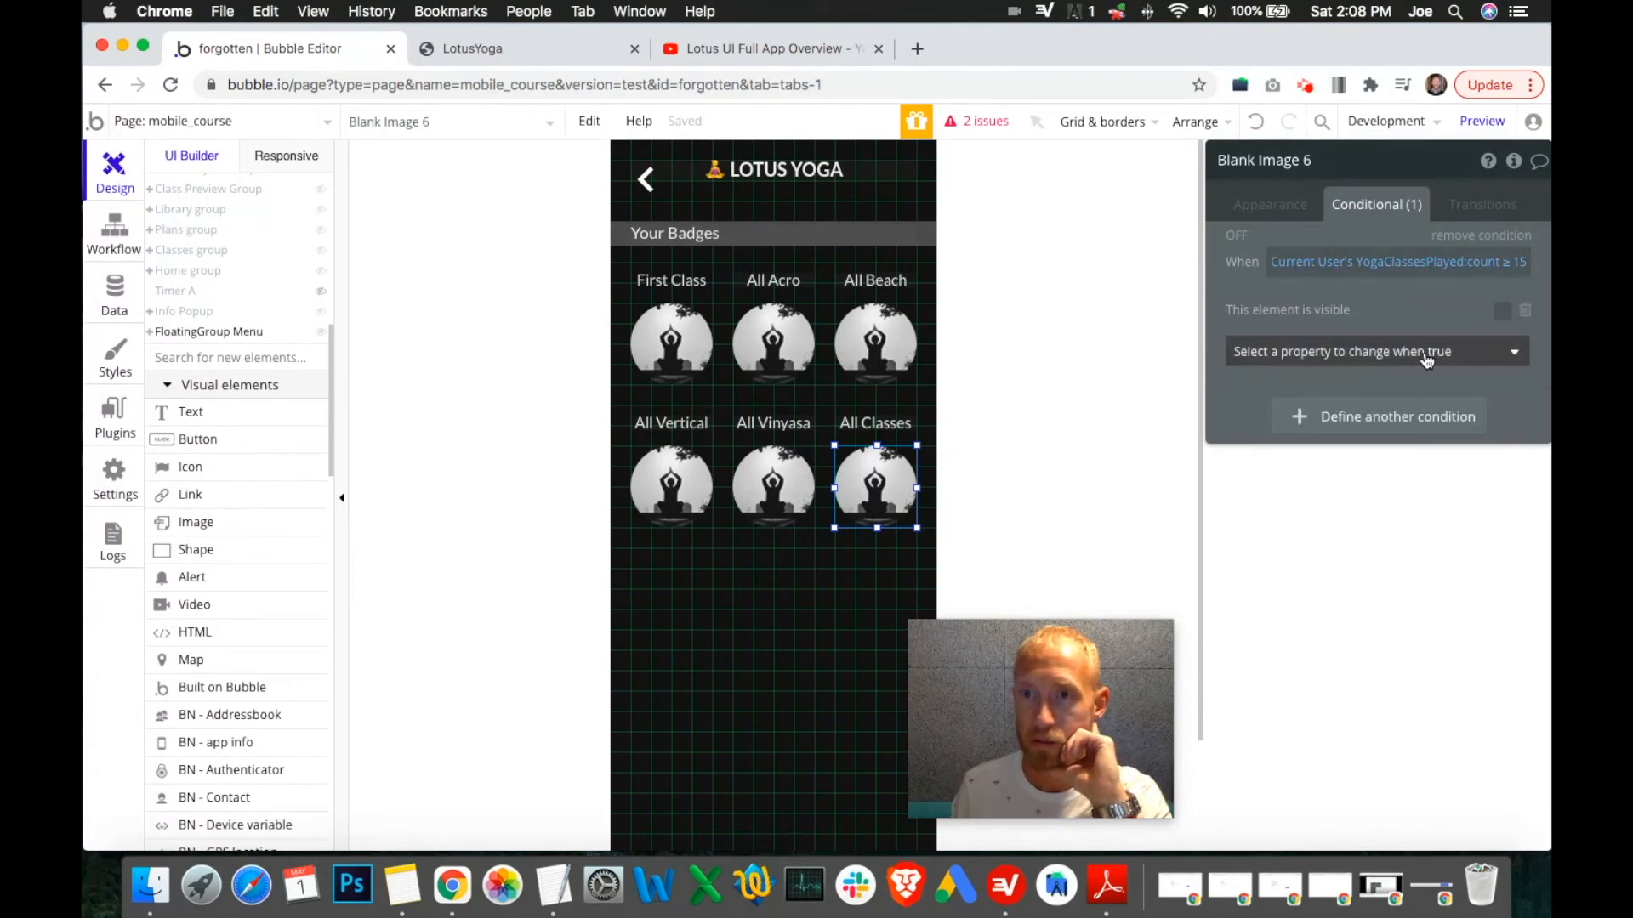
Add a second All Classes condition with a copy of the first expression, and change the first condition's operator to <.
{"action": "left_click", "coordinate": [1411, 425]}
{"action": "right_click", "coordinate": [1395, 265]}
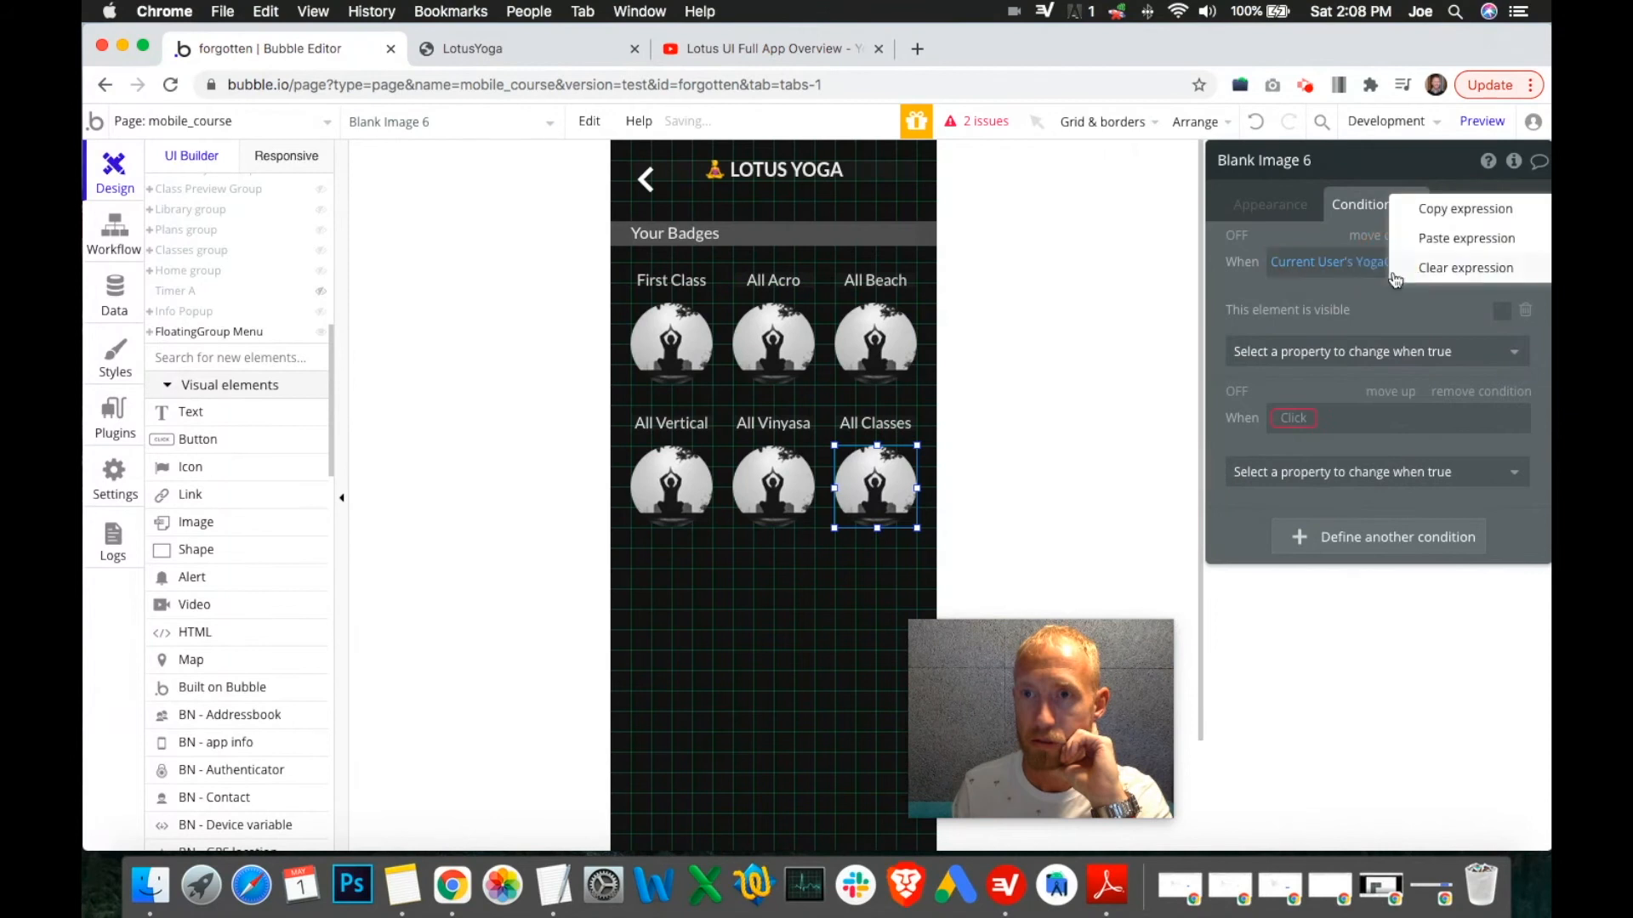
{"action": "left_click", "coordinate": [1433, 223]}
{"action": "right_click", "coordinate": [1309, 419]}
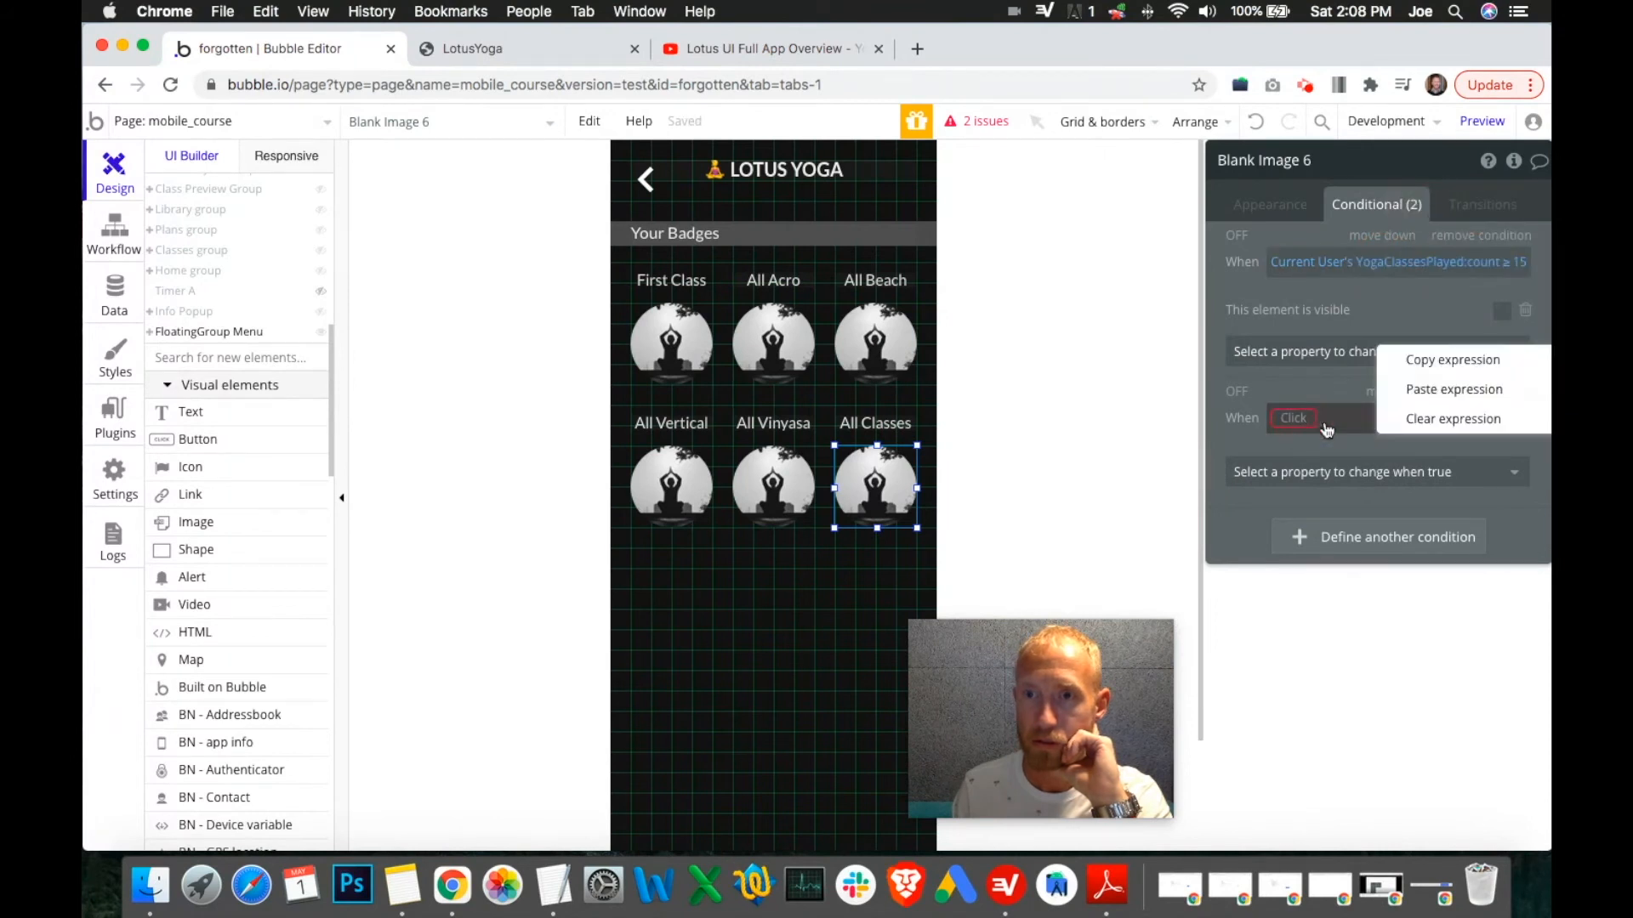
{"action": "left_click", "coordinate": [1403, 391]}
{"action": "left_click", "coordinate": [1503, 266]}
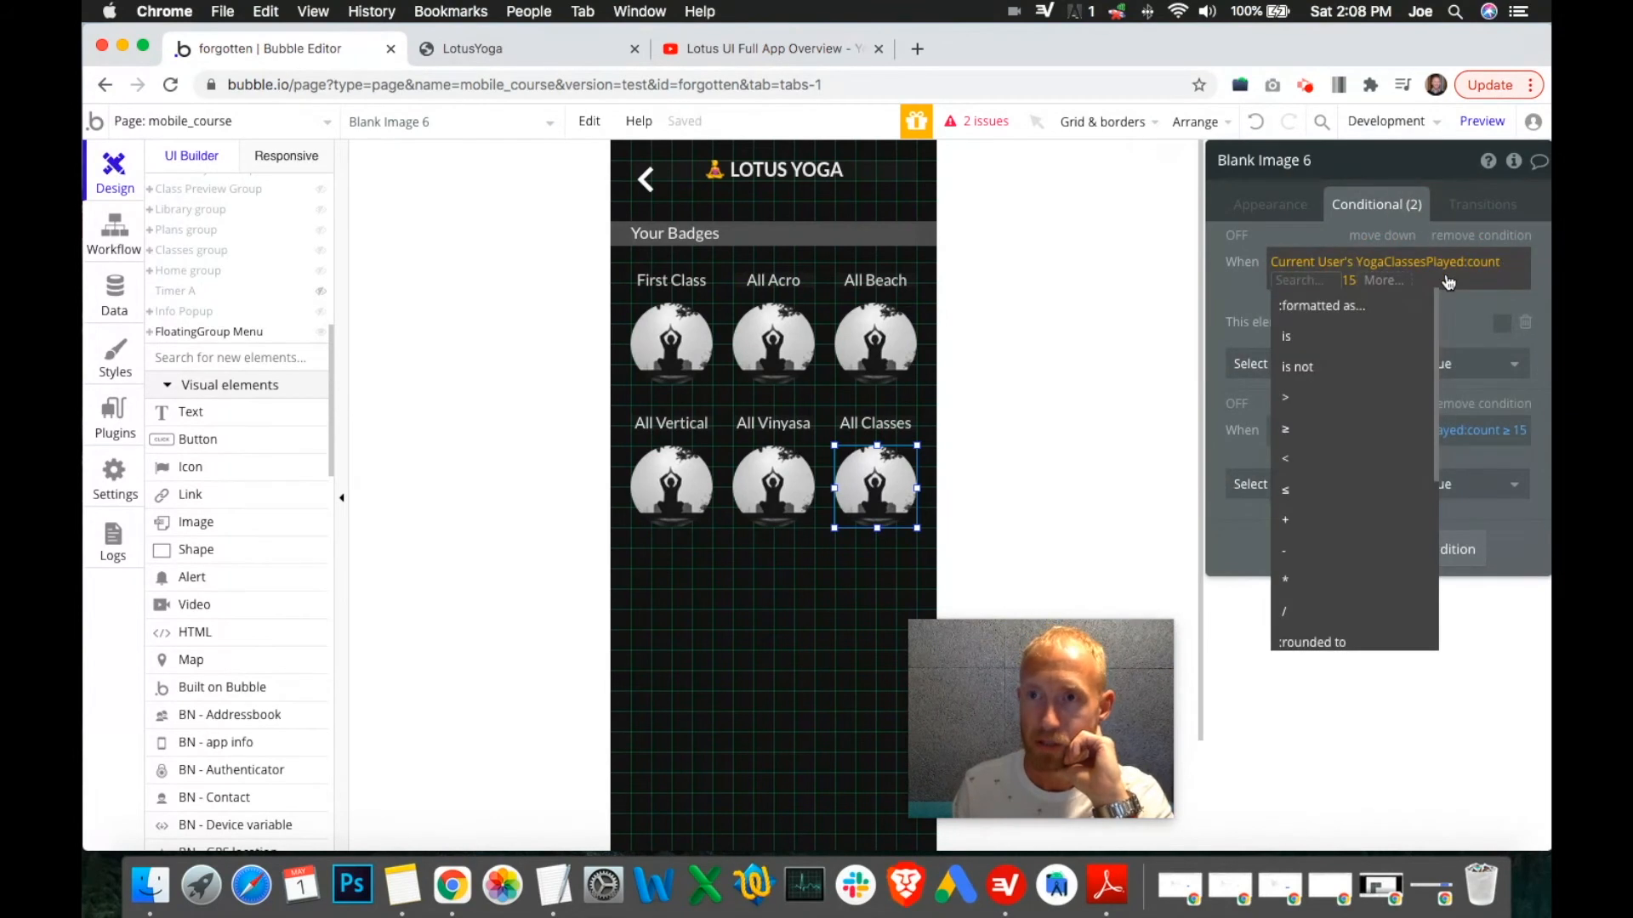
{"action": "left_click", "coordinate": [1320, 462]}
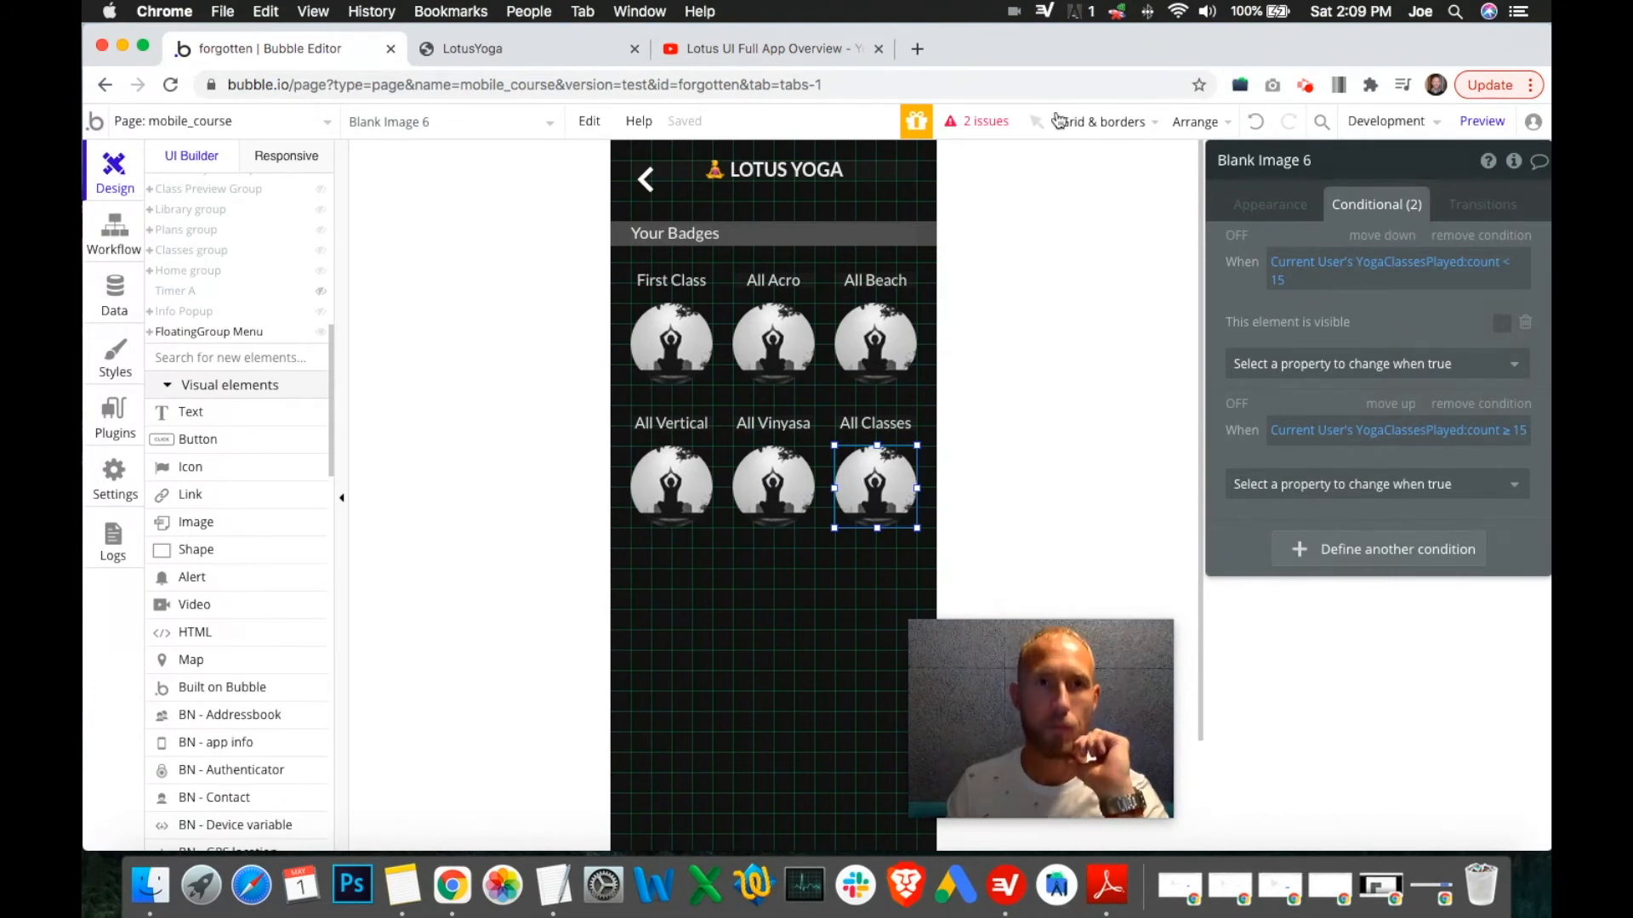
Switch to the LotusYoga preview and compare the available yoga plans with the joined plan.
{"action": "left_click", "coordinate": [525, 52]}
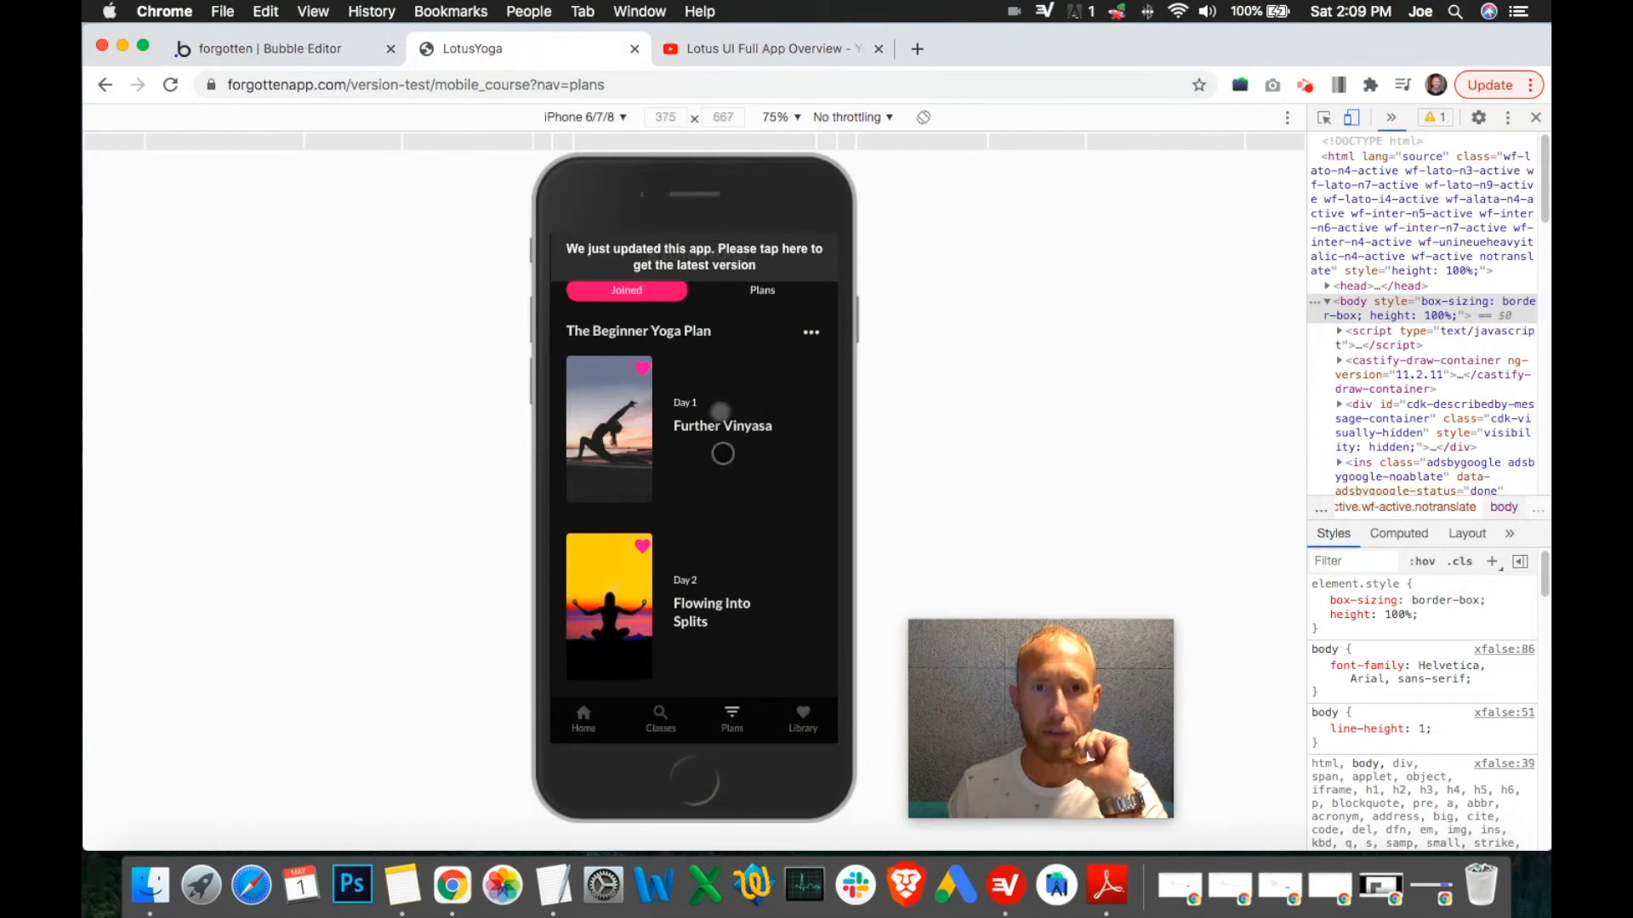
{"action": "left_click", "coordinate": [755, 291]}
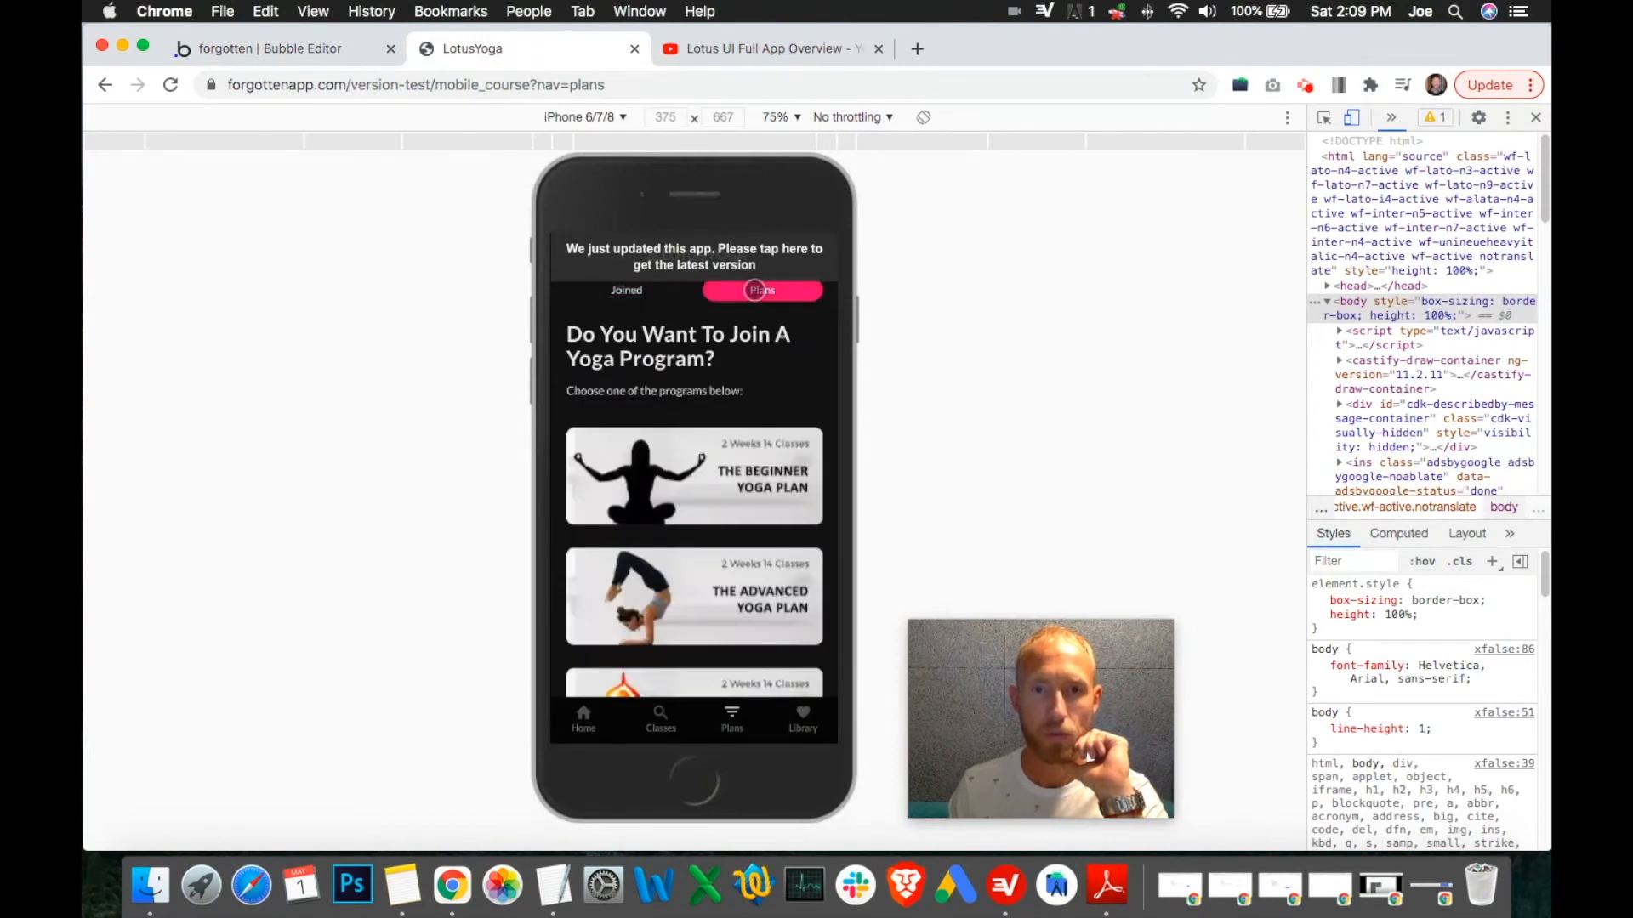
{"action": "left_click_drag", "start_coordinate": [771, 580], "coordinate": [759, 345]}
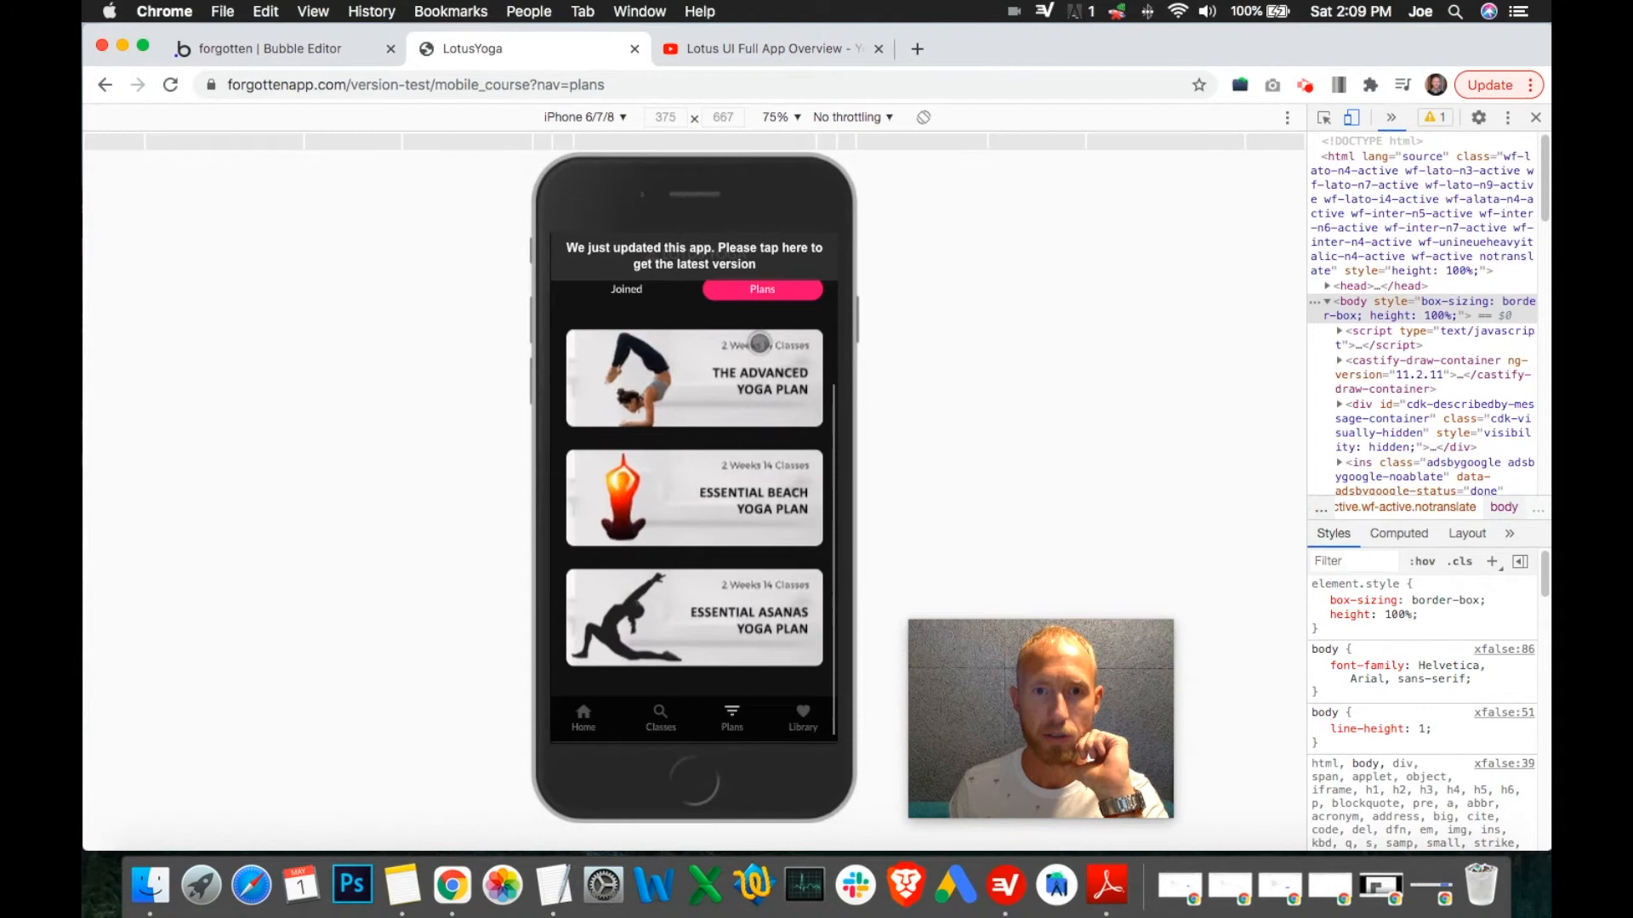
{"action": "left_click_drag", "start_coordinate": [753, 421], "coordinate": [744, 649]}
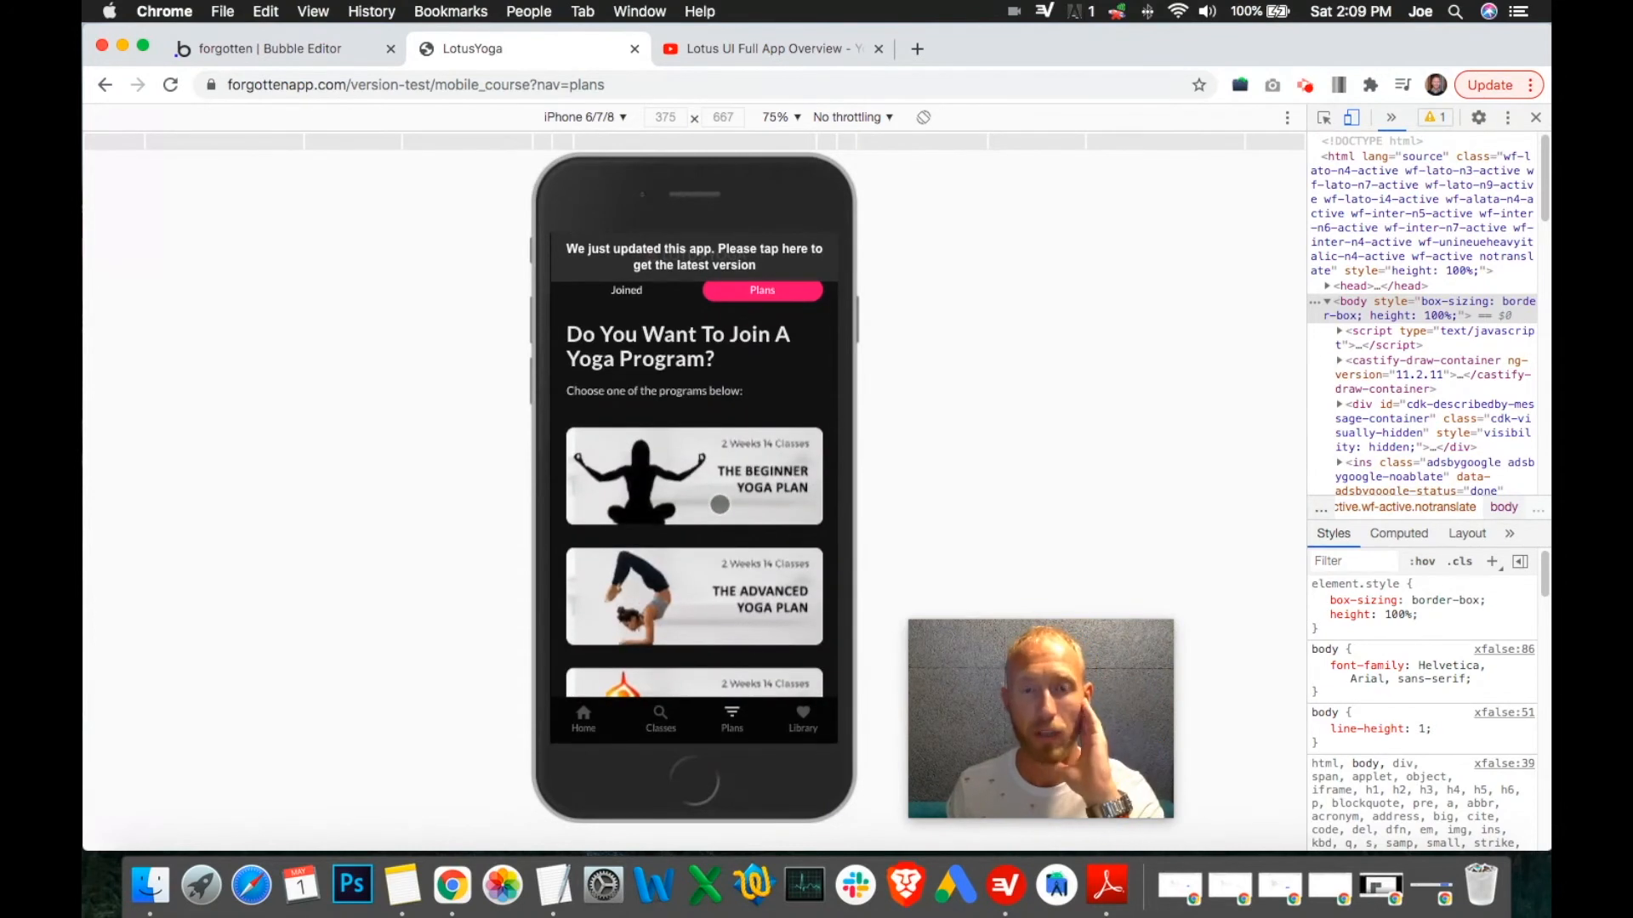
{"action": "left_click_drag", "start_coordinate": [728, 551], "coordinate": [753, 425]}
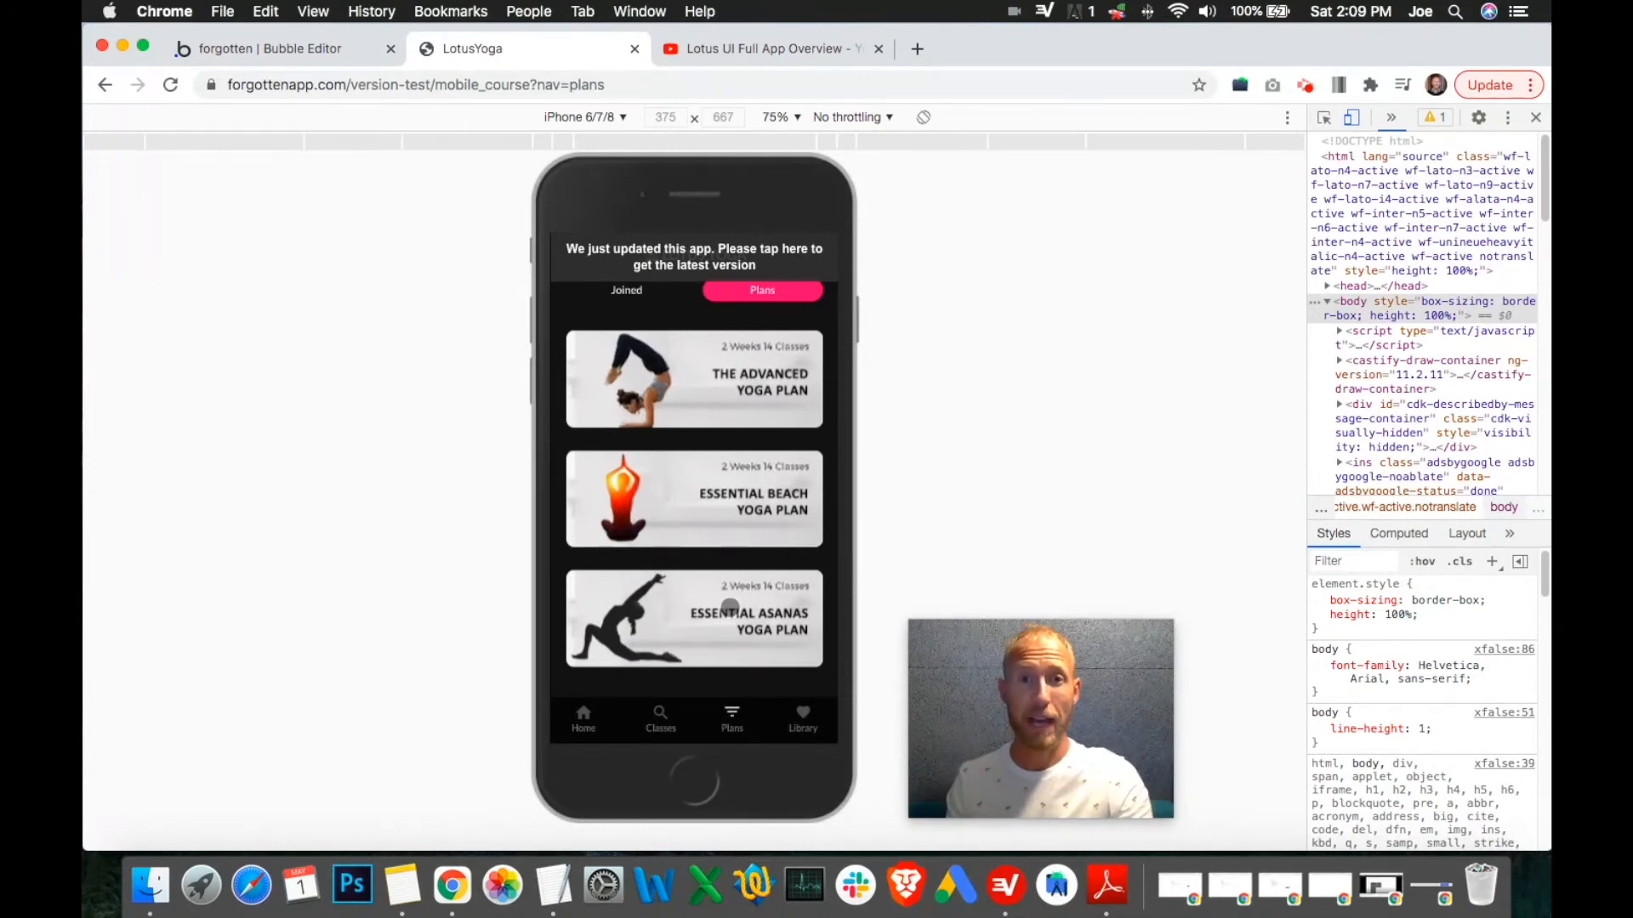
{"action": "scroll", "coordinate": [797, 483], "scroll_direction": "up", "scroll_amount": 5}
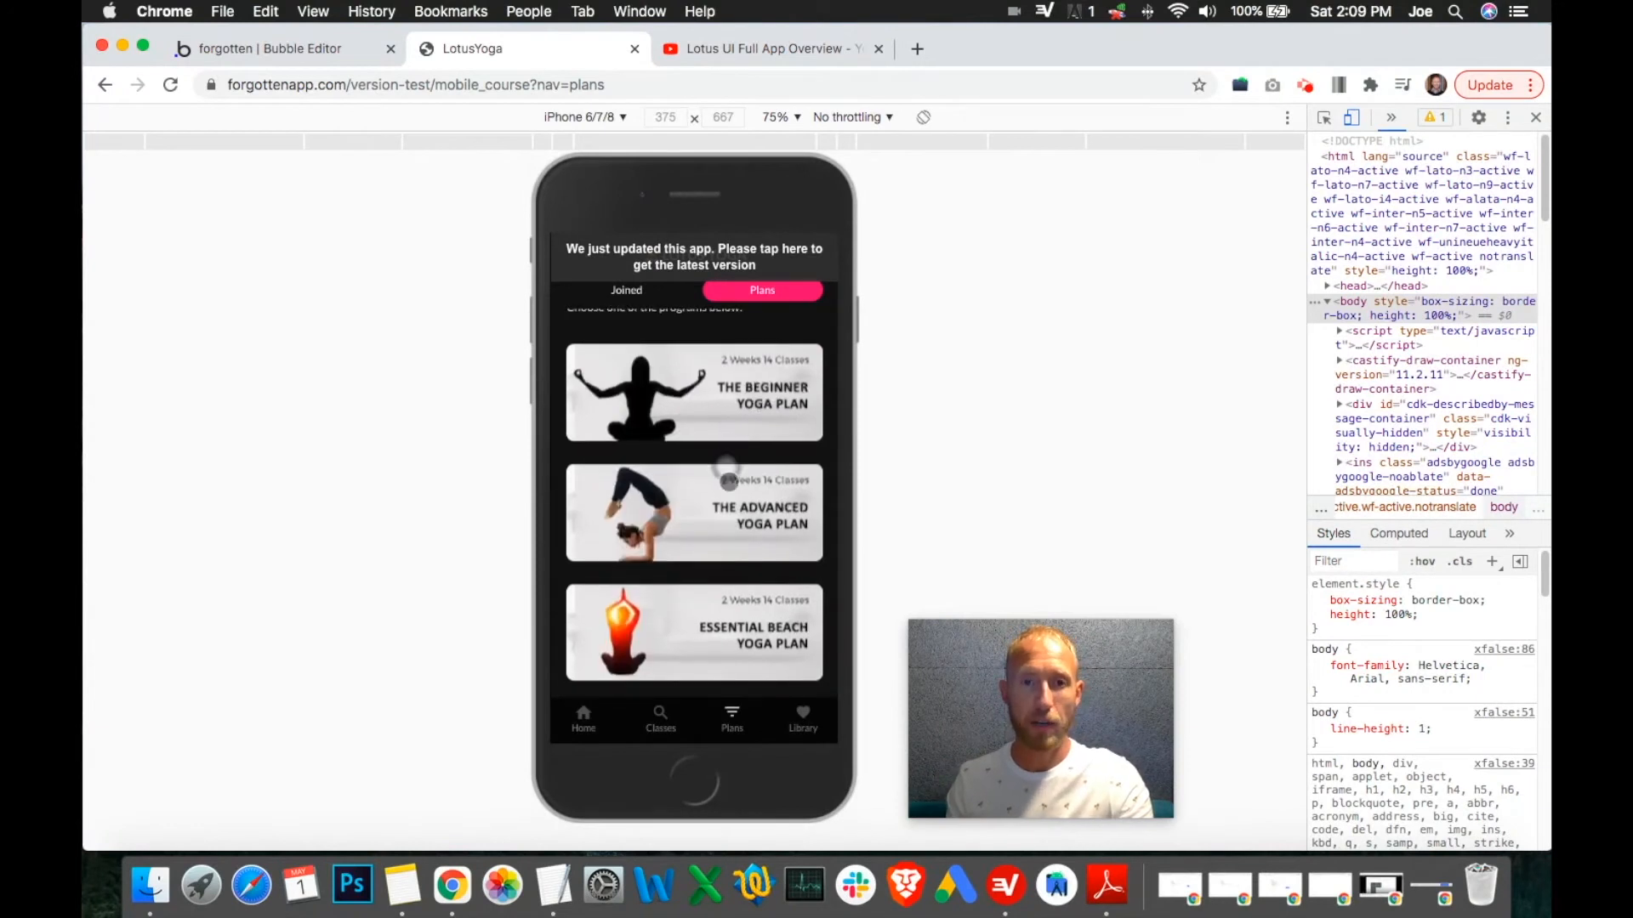
{"action": "left_click_drag", "start_coordinate": [648, 666], "coordinate": [674, 598]}
{"action": "scroll", "coordinate": [681, 572], "scroll_direction": "down", "scroll_amount": 3}
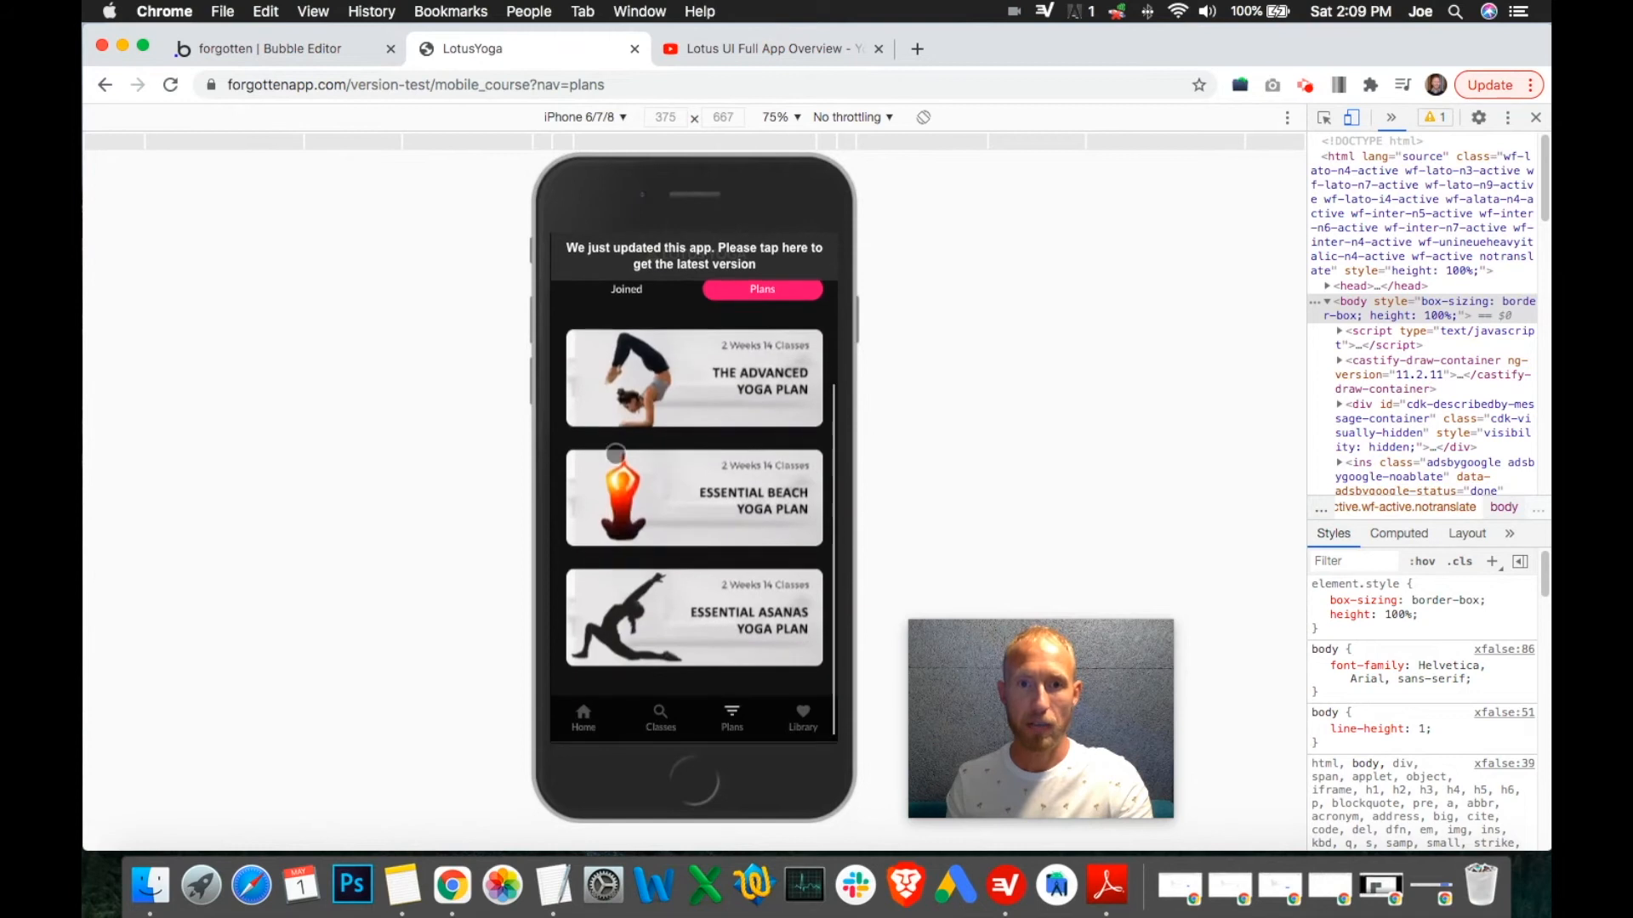
{"action": "left_click_drag", "start_coordinate": [674, 451], "coordinate": [660, 667]}
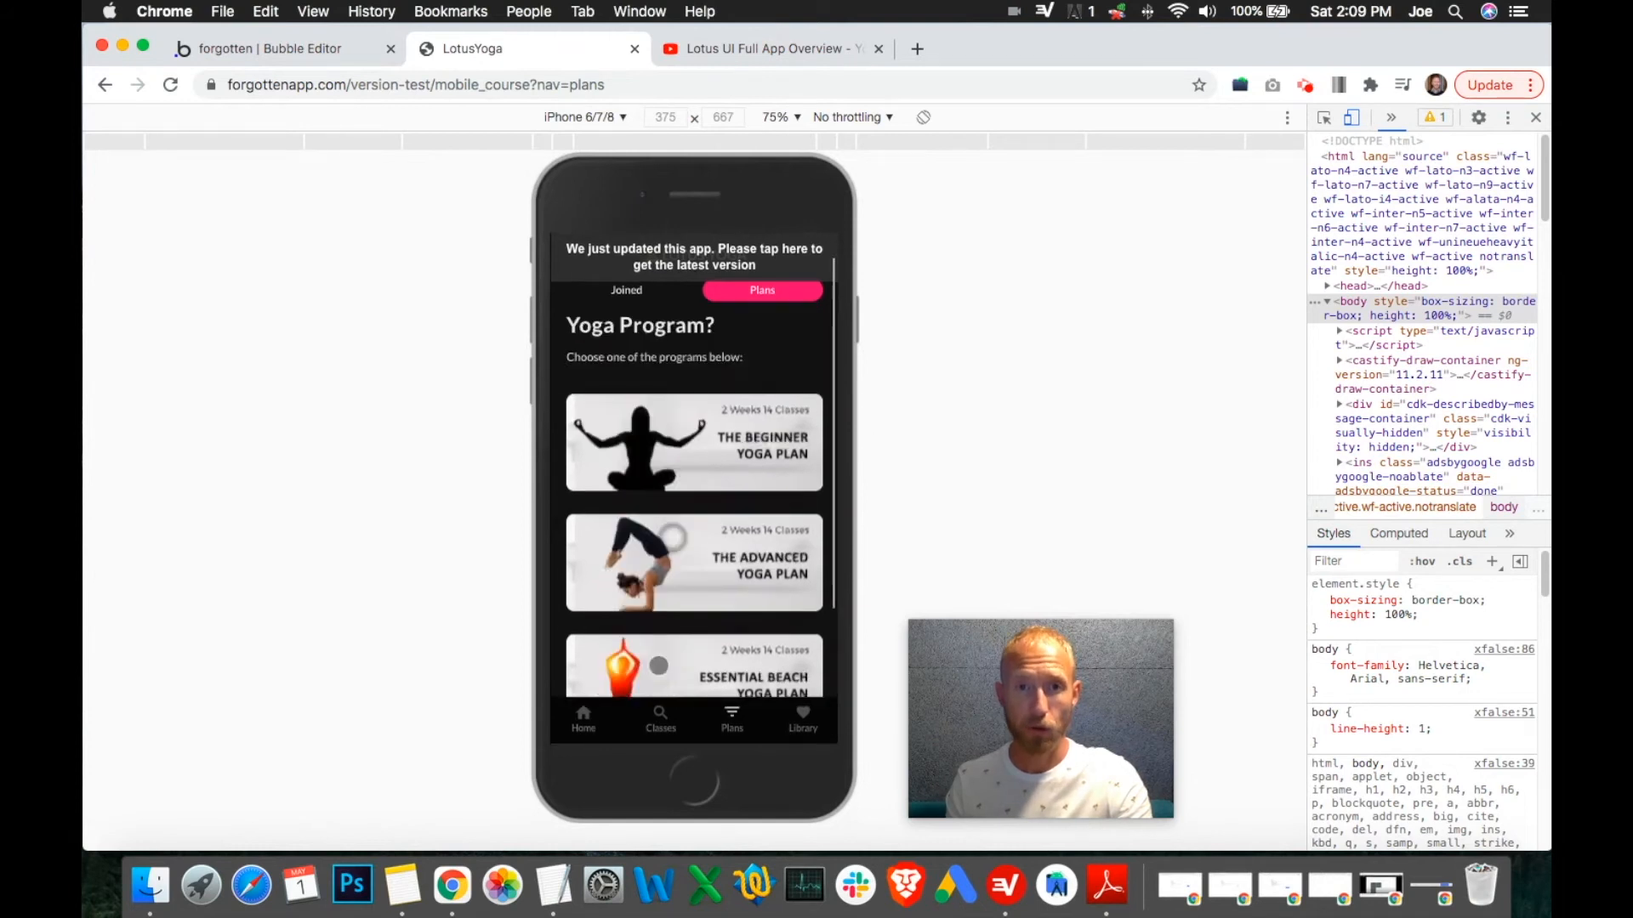
{"action": "left_click", "coordinate": [629, 292]}
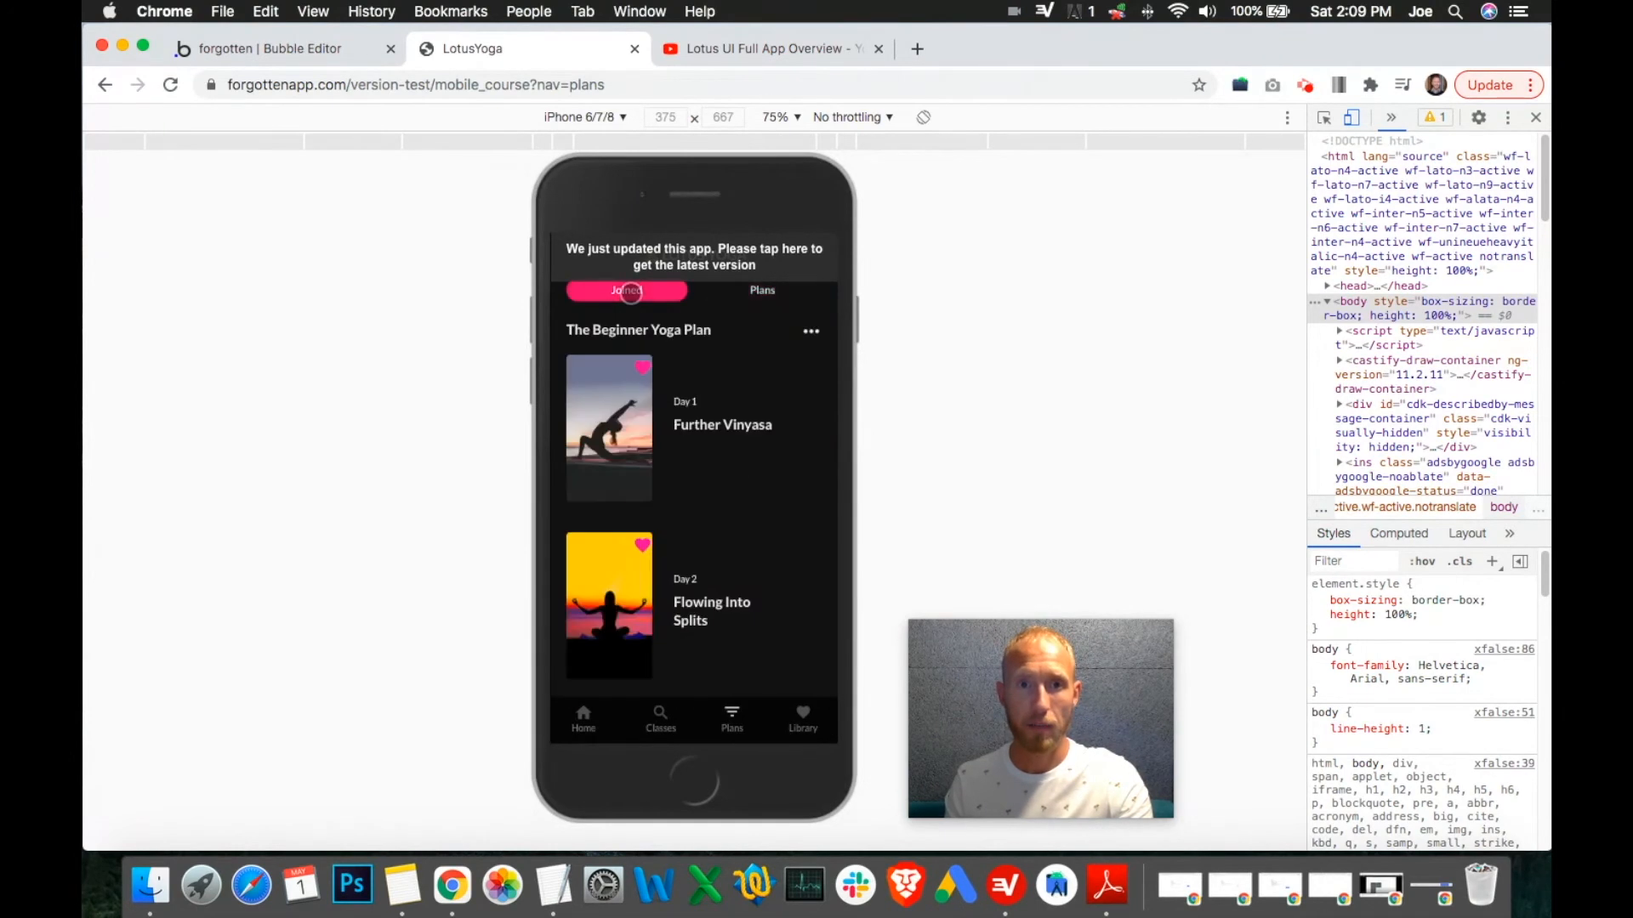
Look through the preview's class list and category filters, show the AcroYoga classes, and return to the Bubble editor.
{"action": "left_click", "coordinate": [652, 727]}
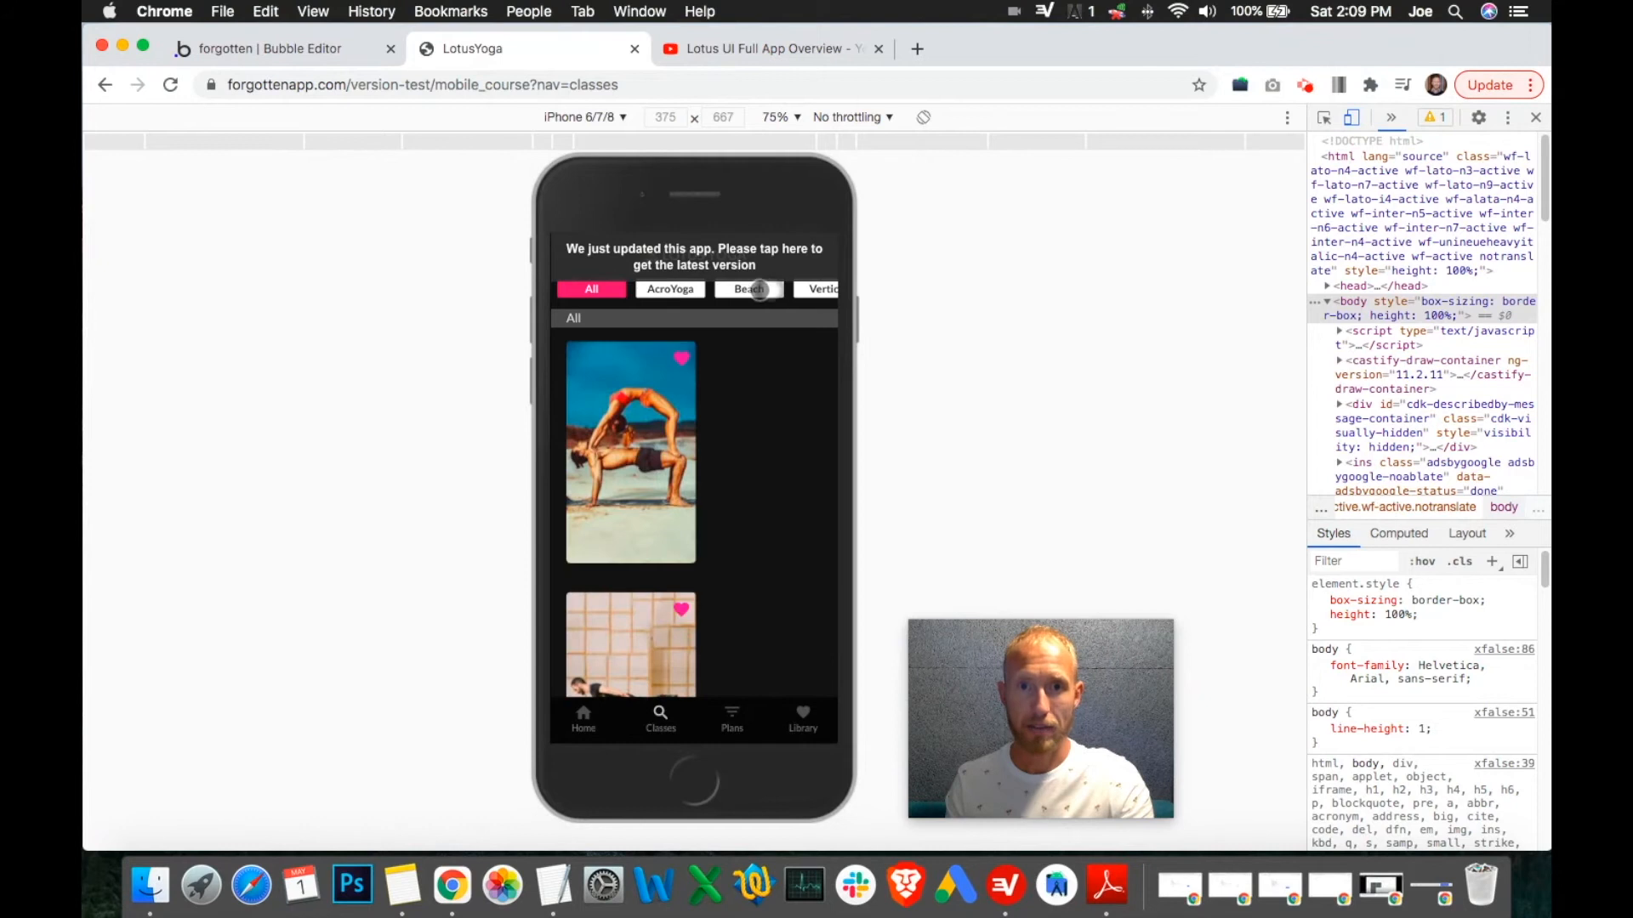
{"action": "left_click_drag", "start_coordinate": [772, 291], "coordinate": [569, 284]}
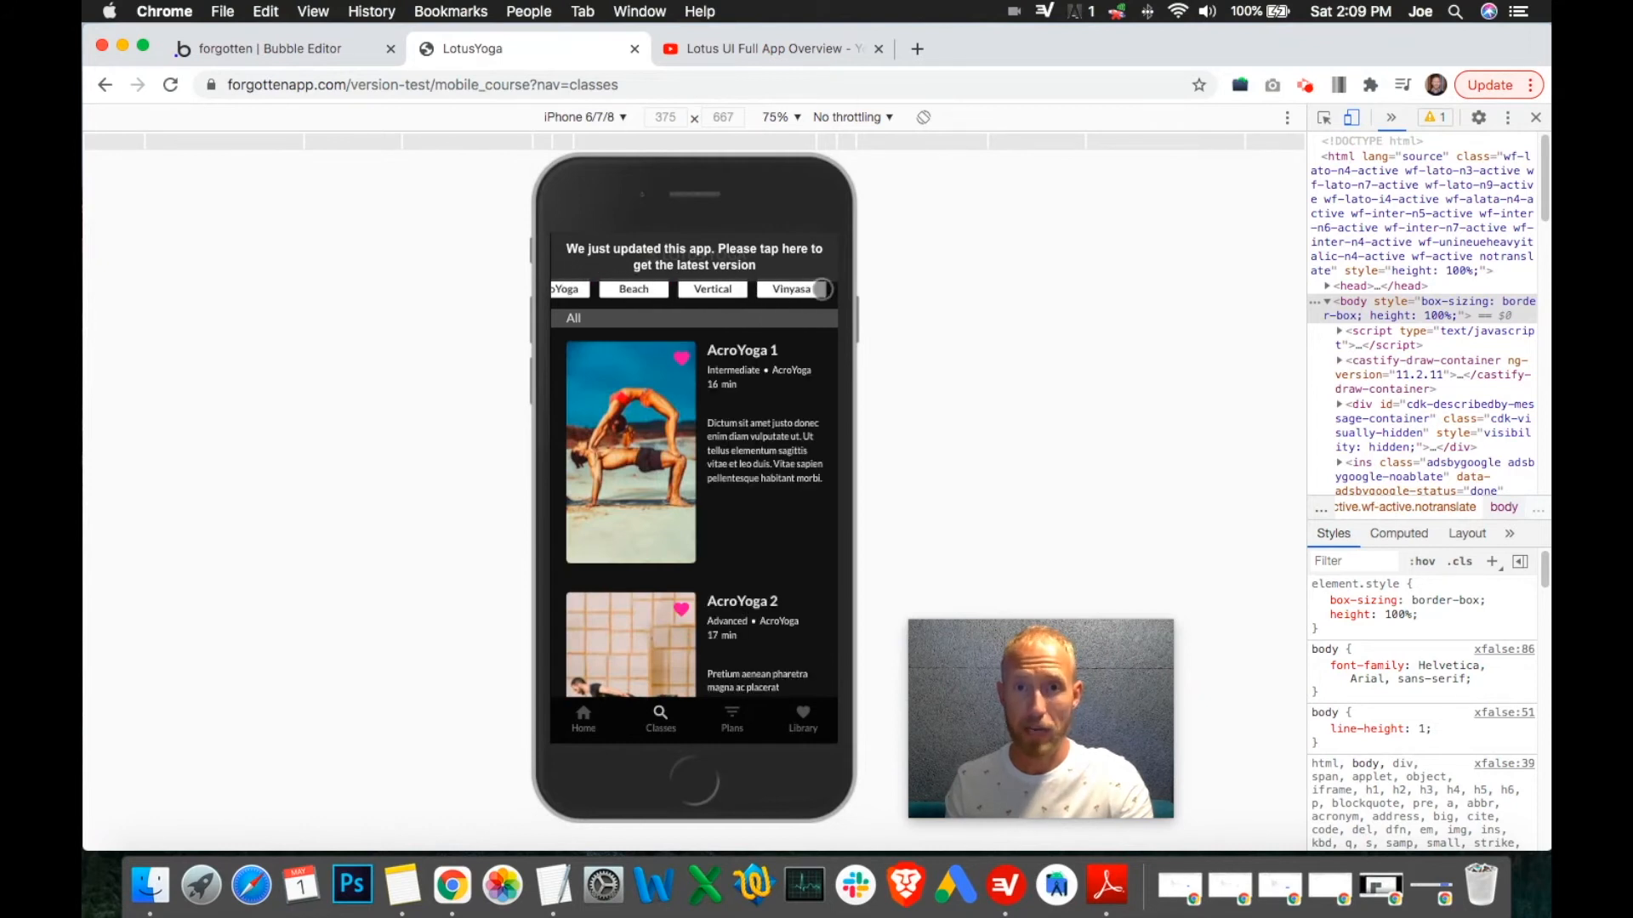
{"action": "left_click_drag", "start_coordinate": [786, 290], "coordinate": [919, 304]}
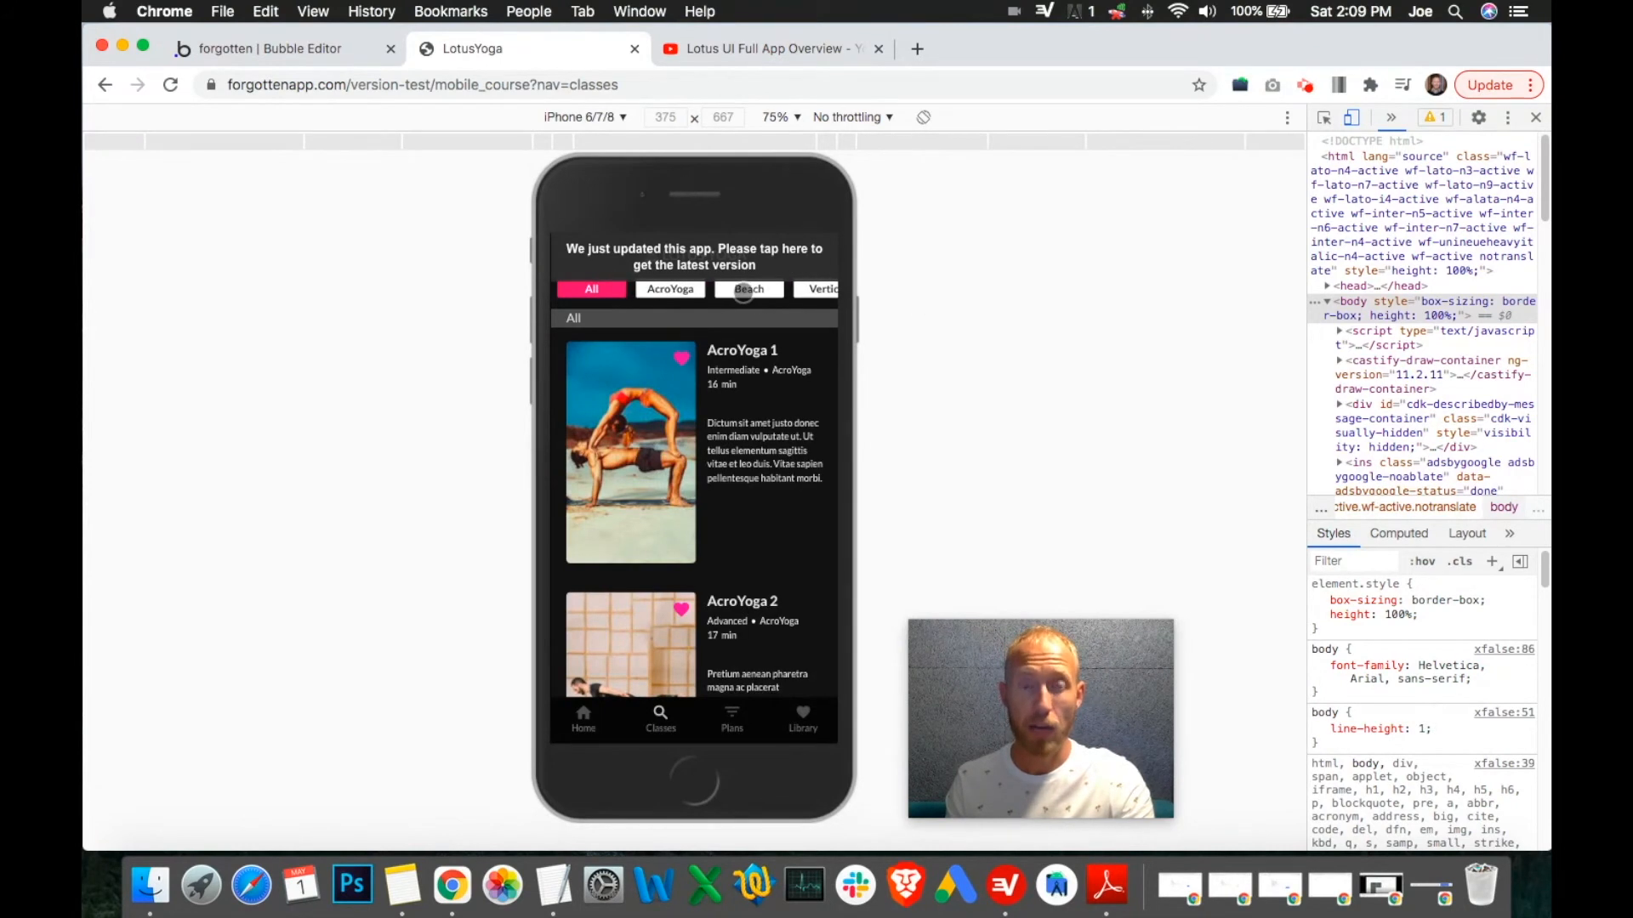
{"action": "scroll", "coordinate": [732, 536], "scroll_direction": "down", "scroll_amount": 10}
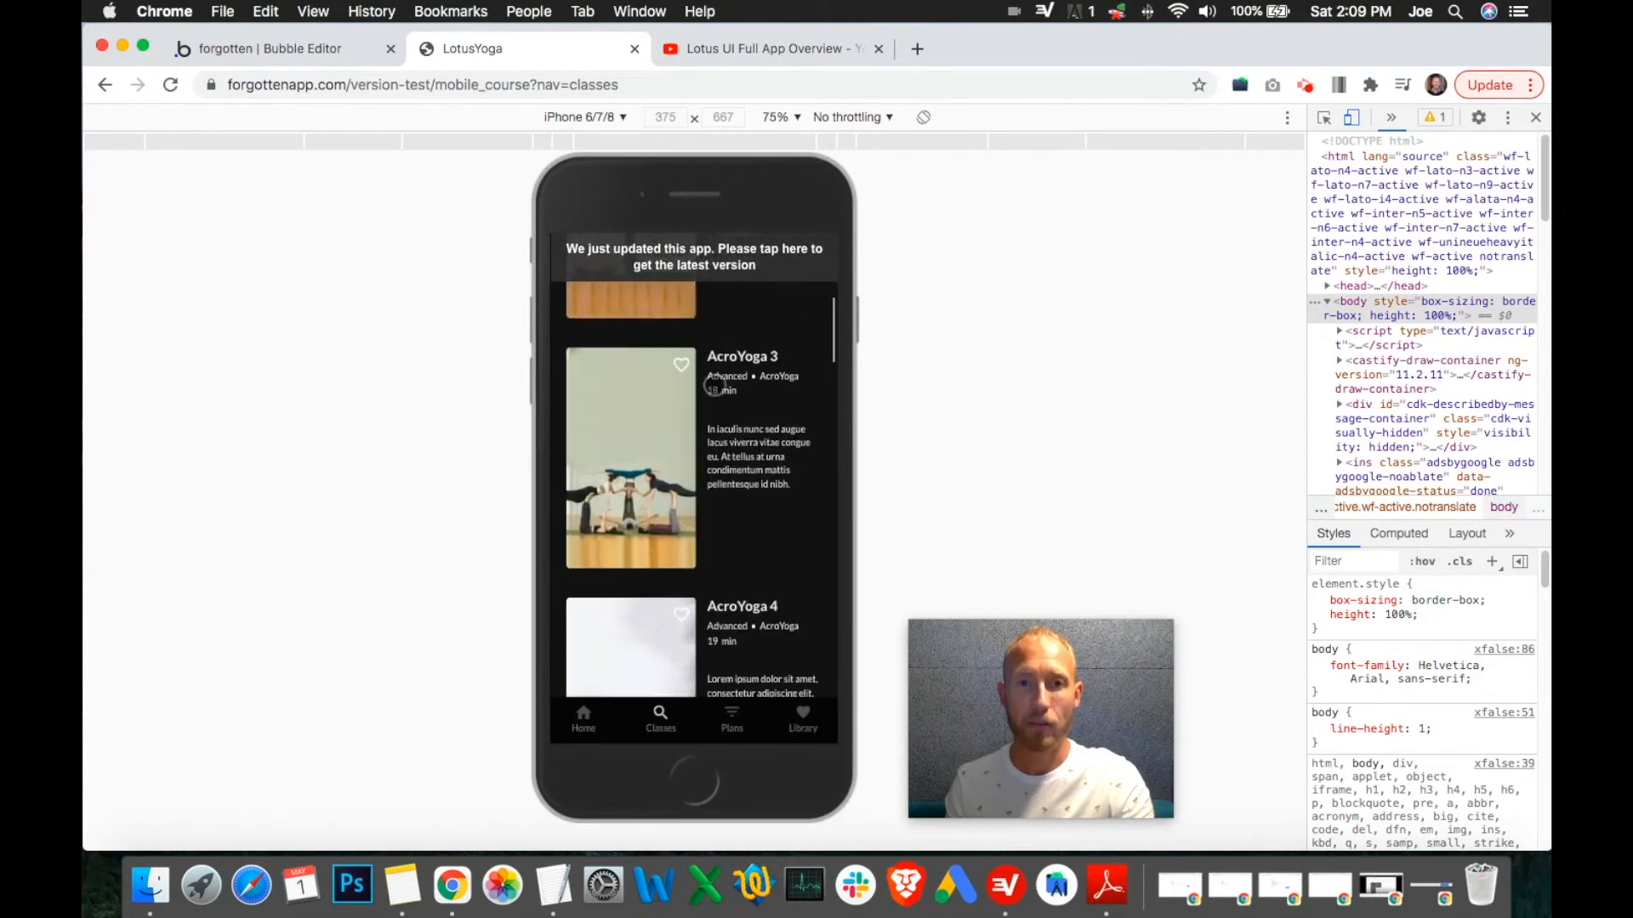
{"action": "scroll", "coordinate": [653, 353], "scroll_direction": "up", "scroll_amount": 10}
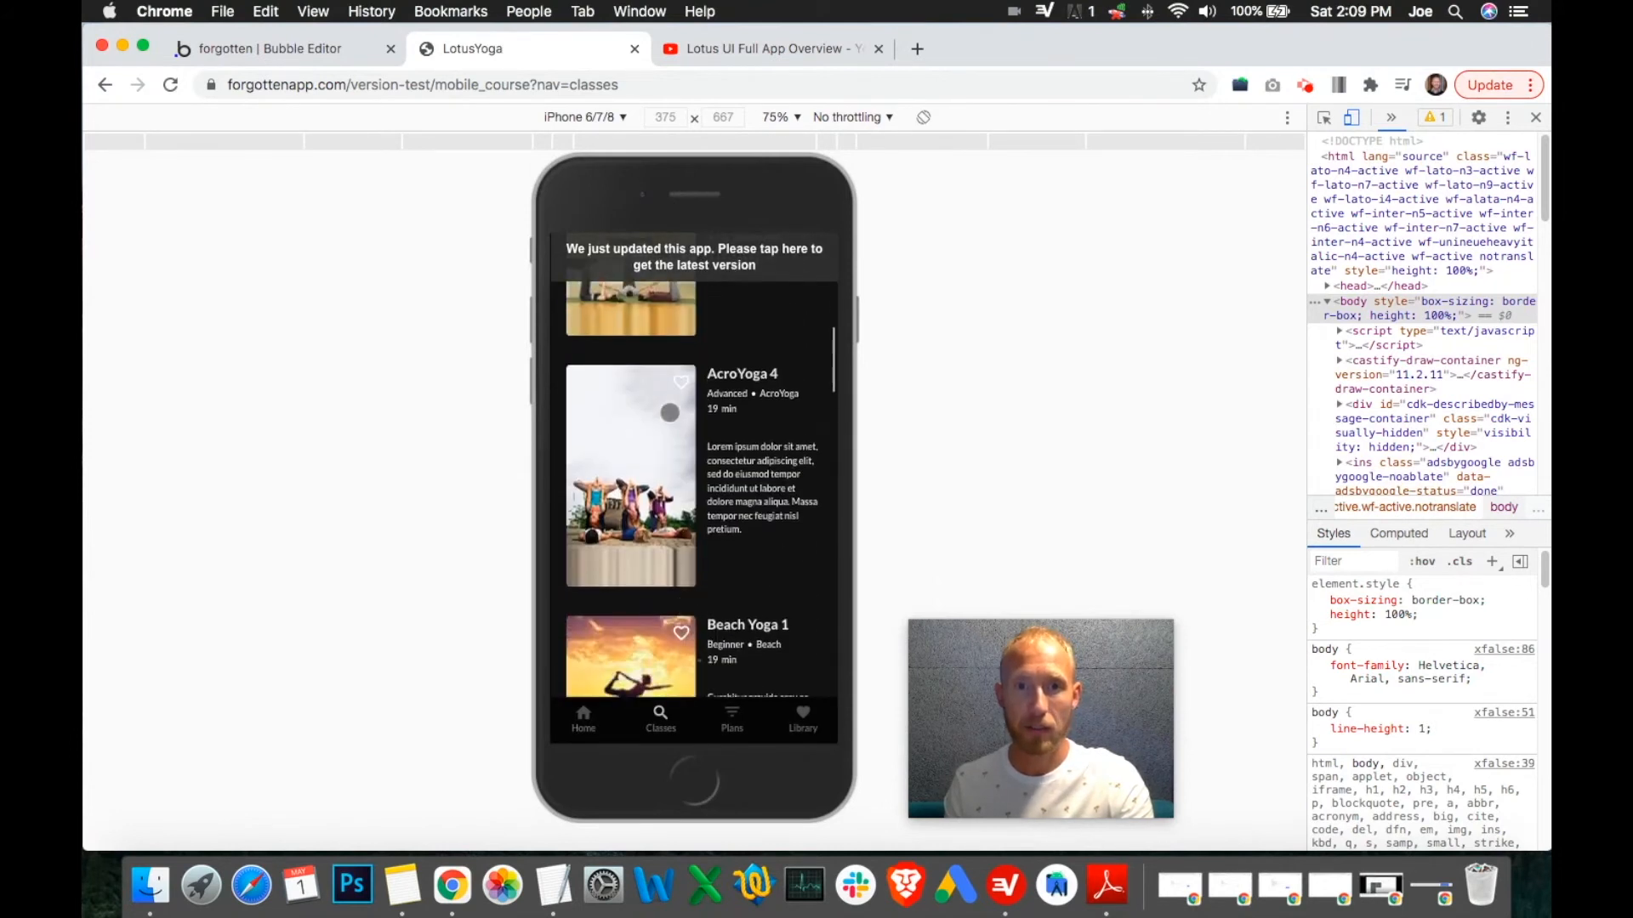
{"action": "left_click", "coordinate": [671, 282]}
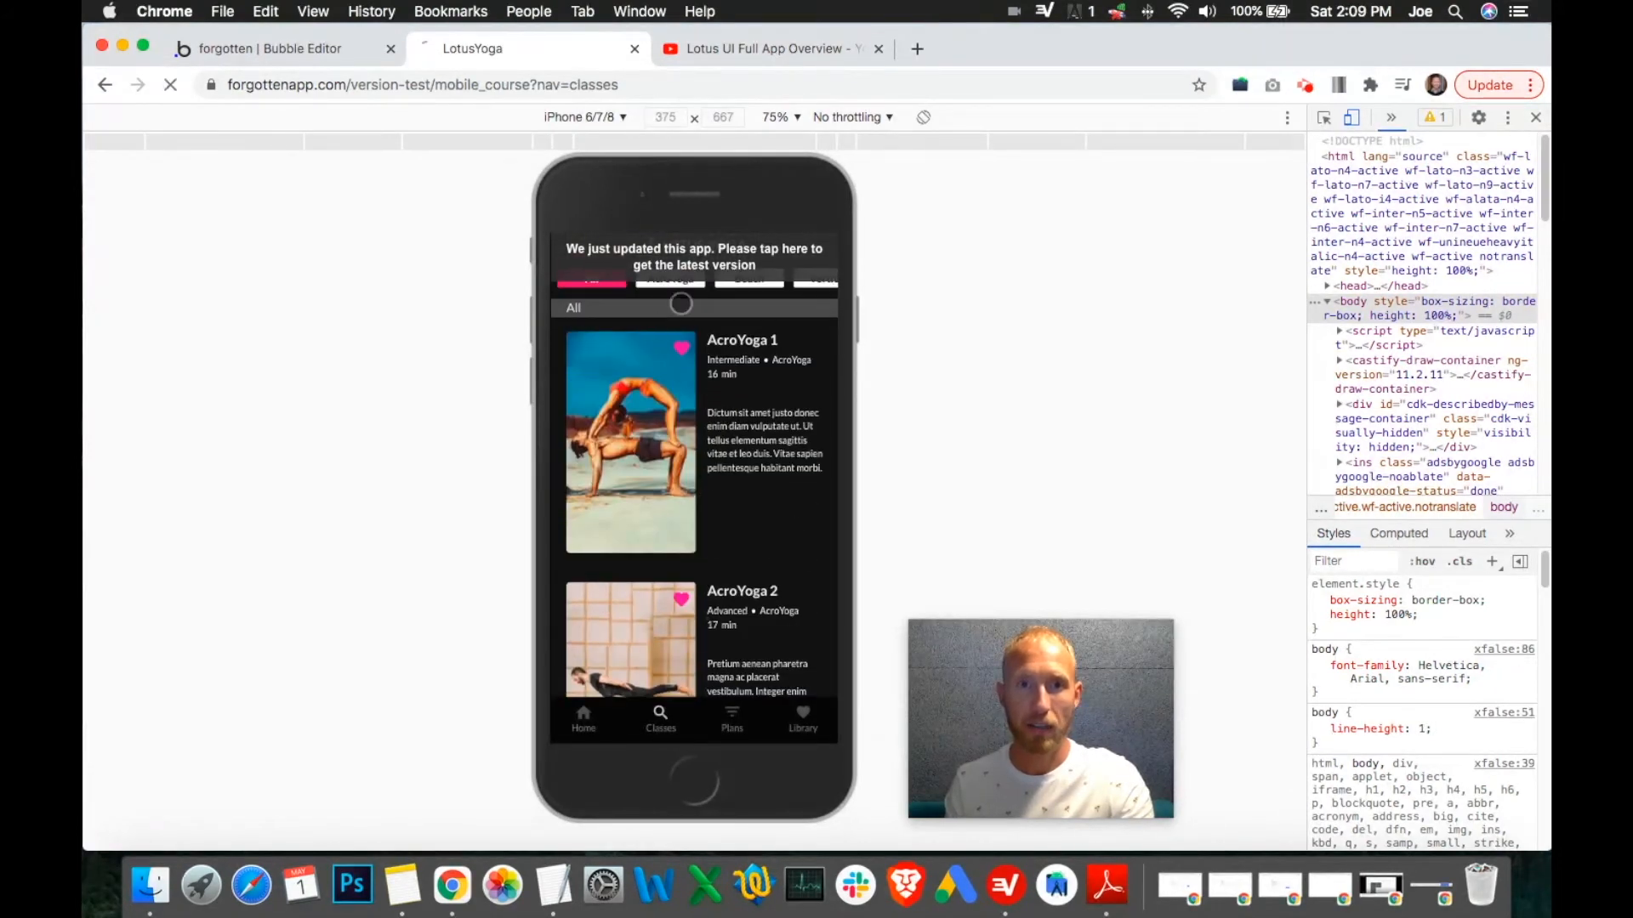
{"action": "scroll", "coordinate": [719, 383], "scroll_direction": "up", "scroll_amount": 1}
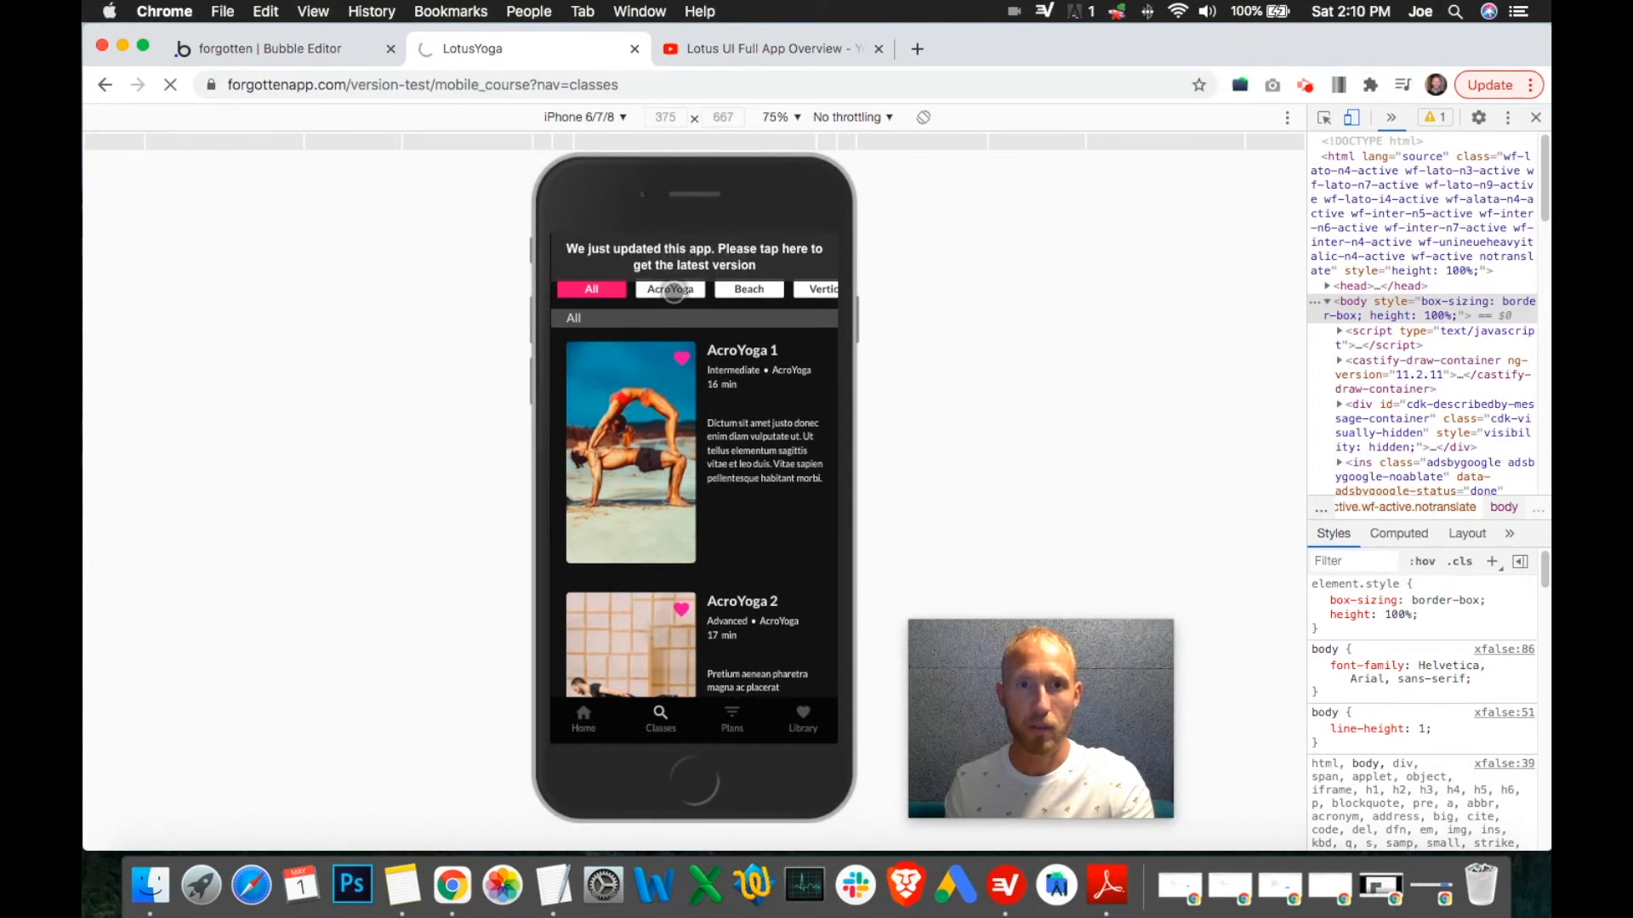
{"action": "left_click", "coordinate": [672, 290]}
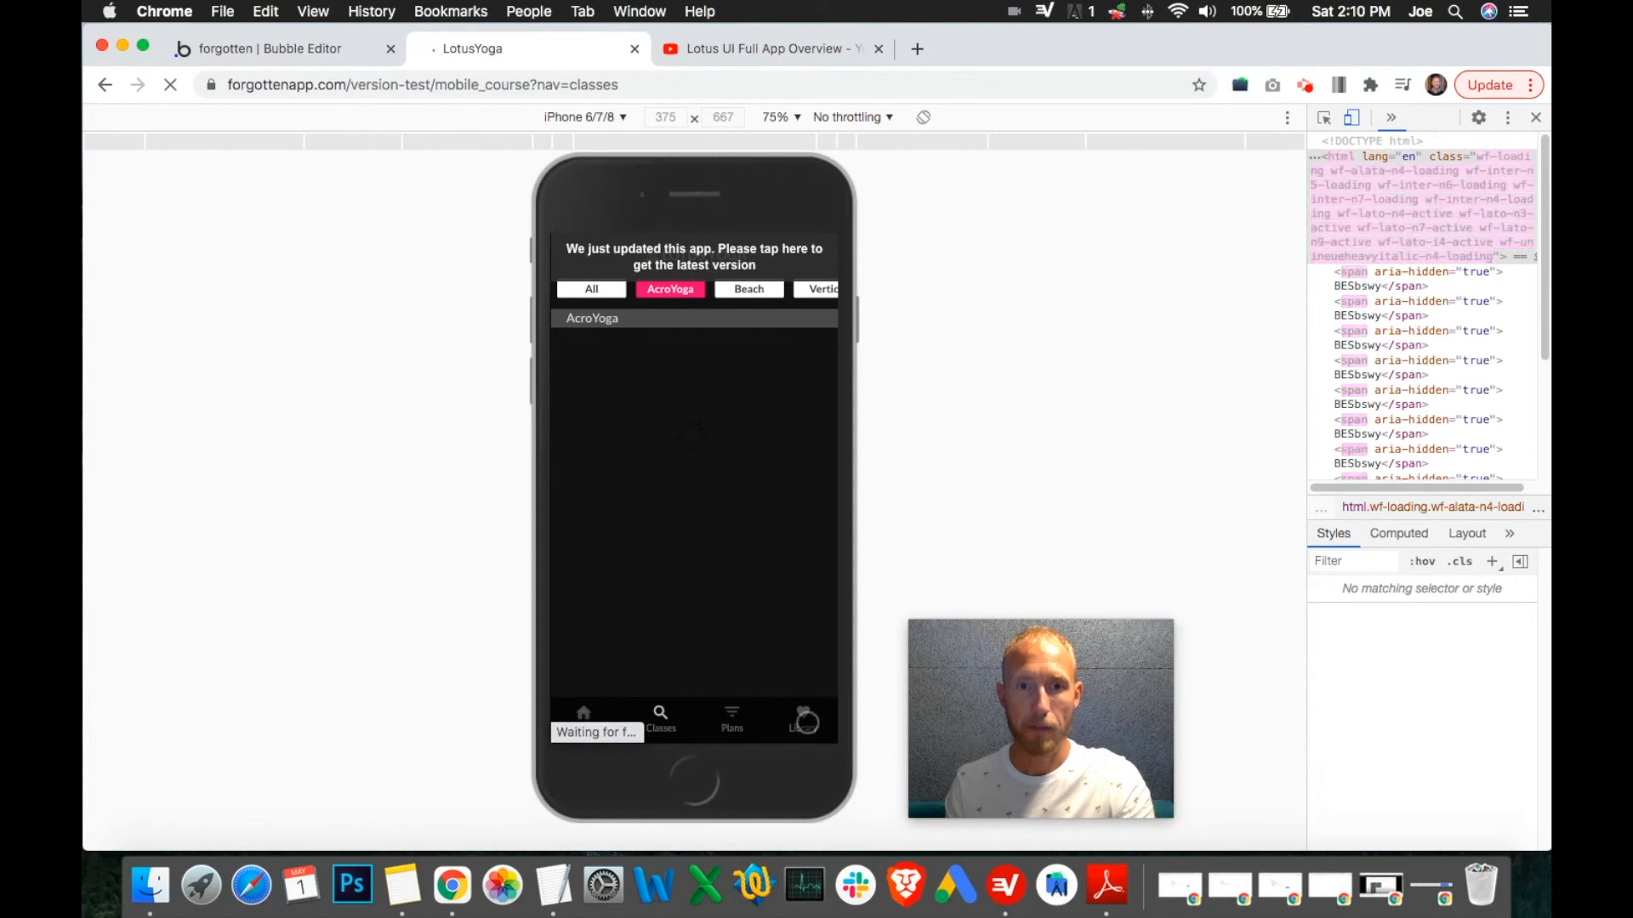
{"action": "left_click", "coordinate": [319, 53]}
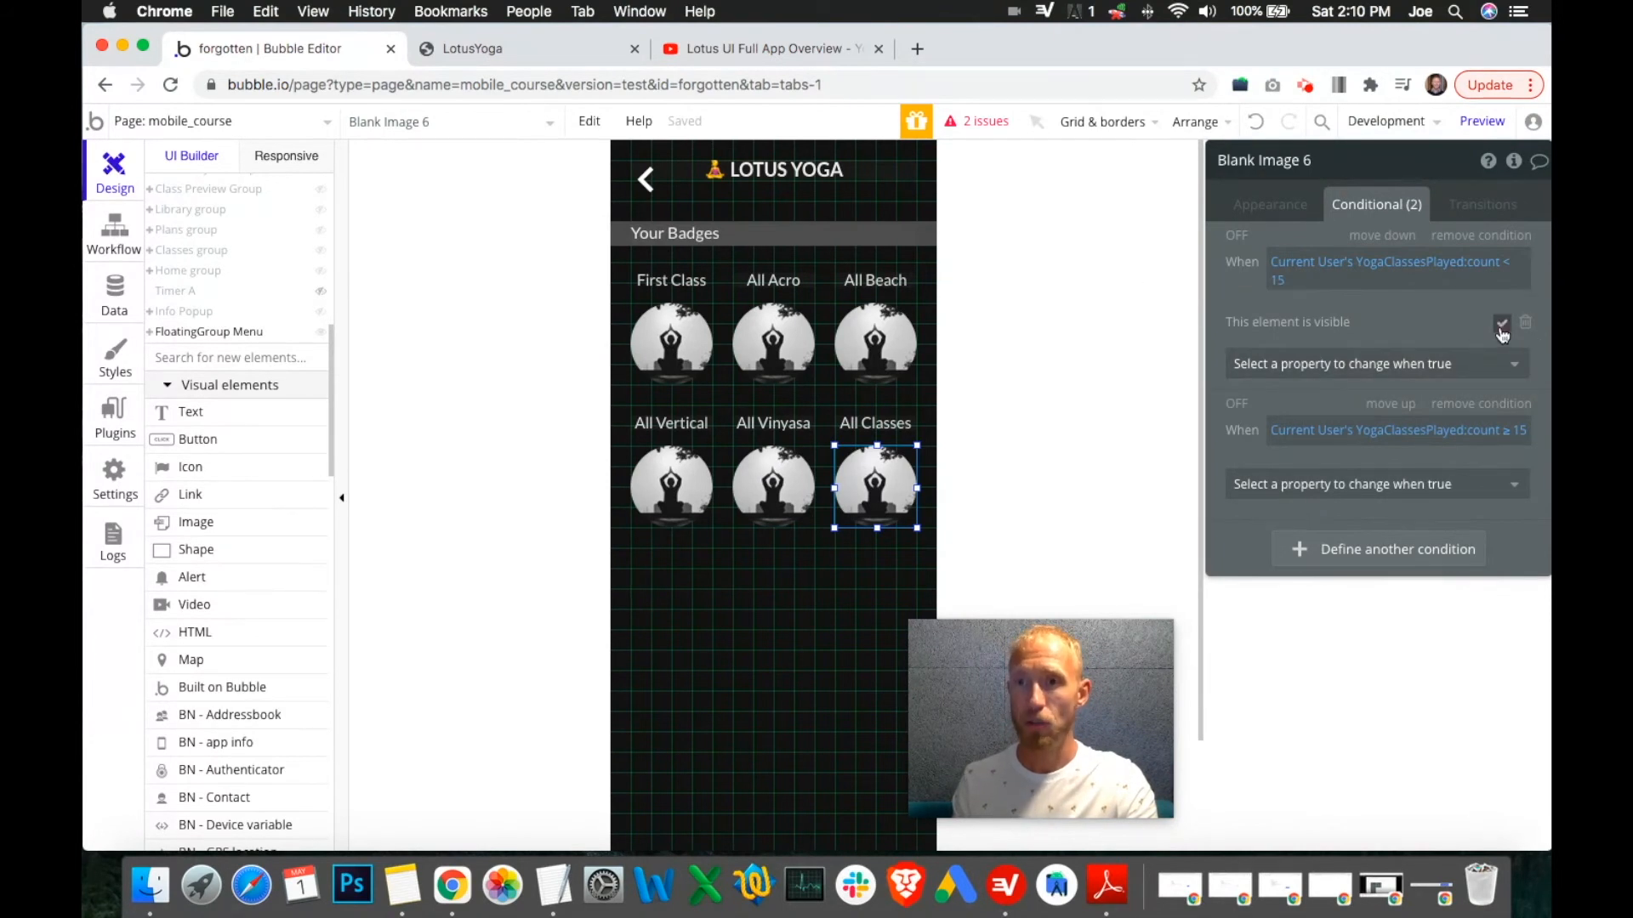
Add the property This element is visible, left unchecked, to the All Classes image's second condition and review the image's appearance settings.
{"action": "left_click", "coordinate": [1467, 483]}
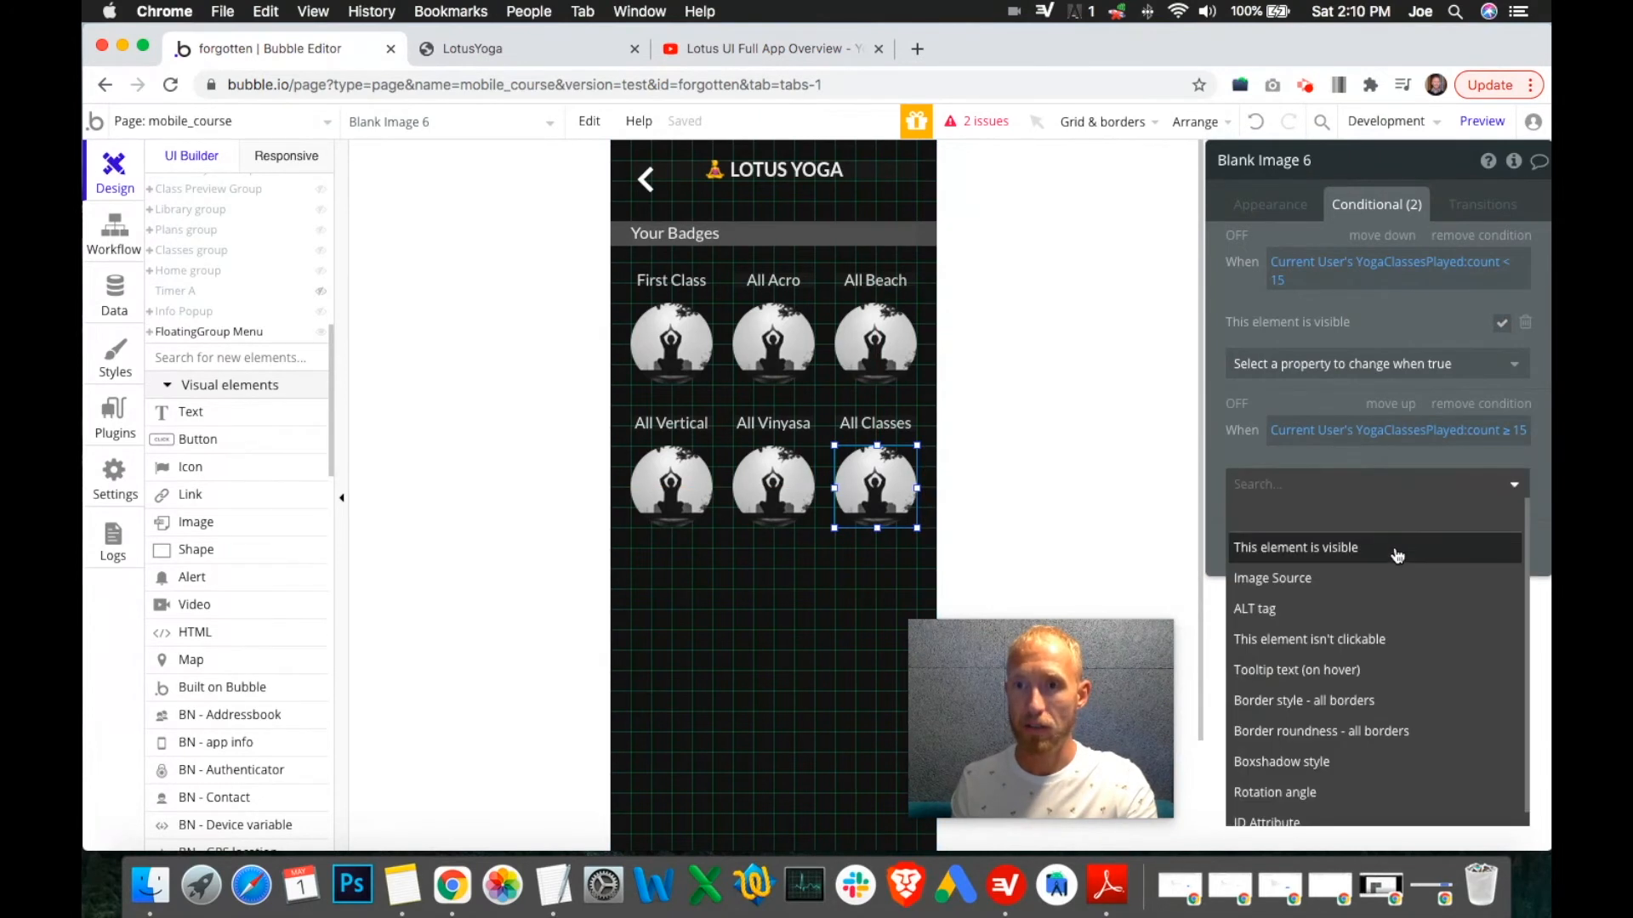
{"action": "left_click", "coordinate": [1463, 545]}
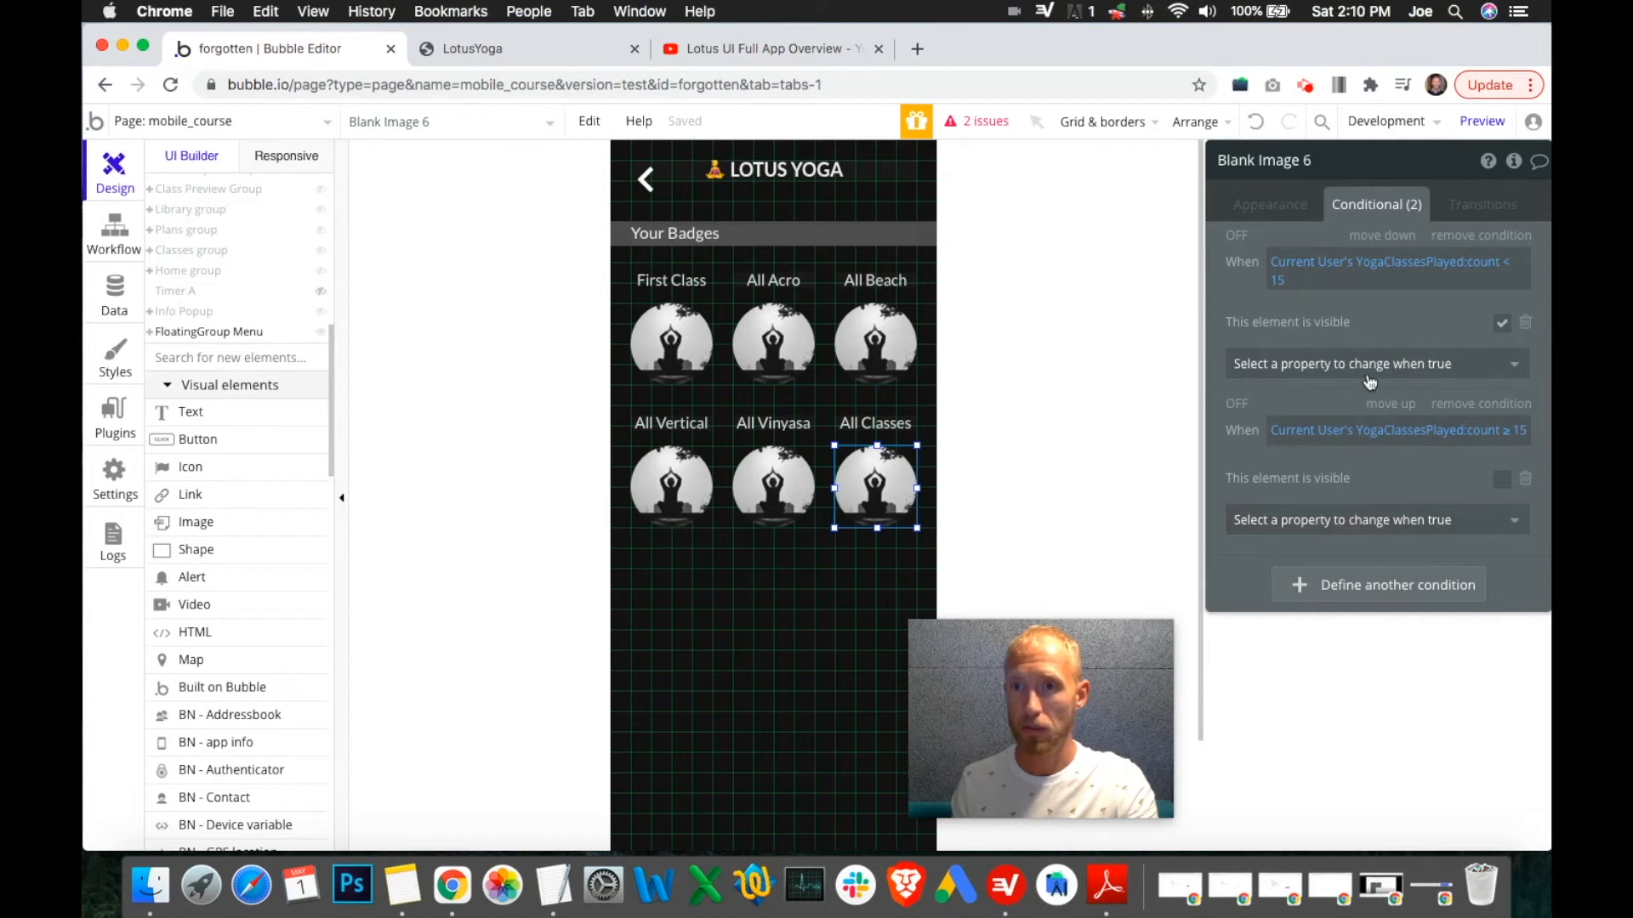
{"action": "left_click", "coordinate": [1277, 217]}
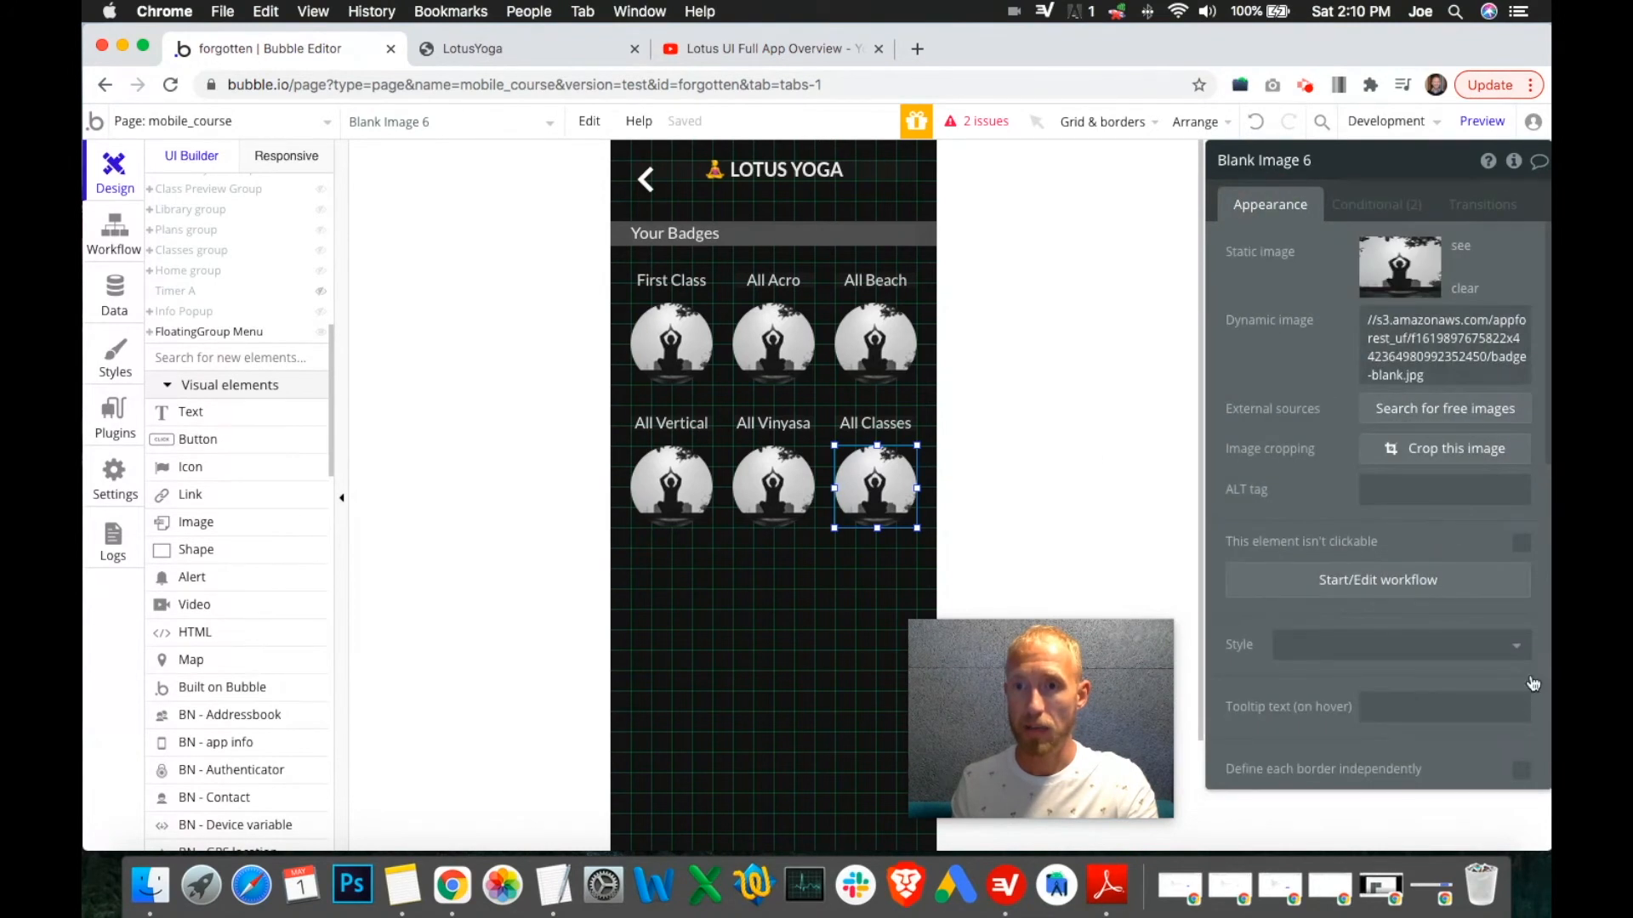
{"action": "scroll", "coordinate": [1522, 681], "scroll_direction": "down", "scroll_amount": 5}
{"action": "scroll", "coordinate": [1463, 587], "scroll_direction": "up", "scroll_amount": 5}
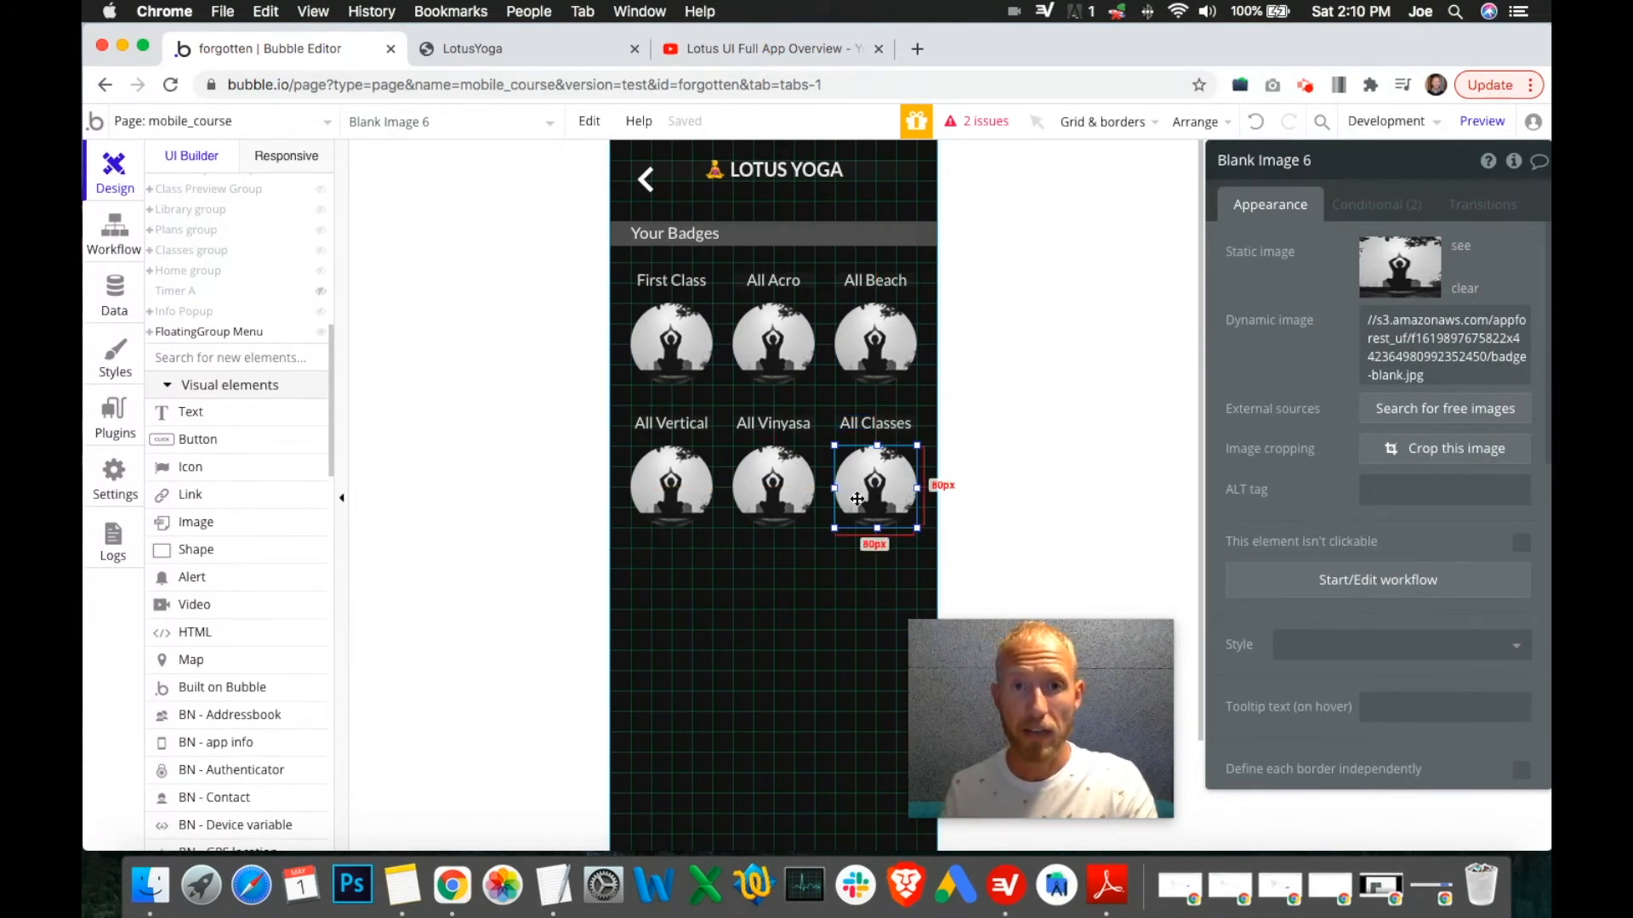
Add a condition to the All Vertical badge image using a copy of the All Beach badge's first condition expression.
{"action": "left_click", "coordinate": [655, 483]}
{"action": "left_click", "coordinate": [882, 343]}
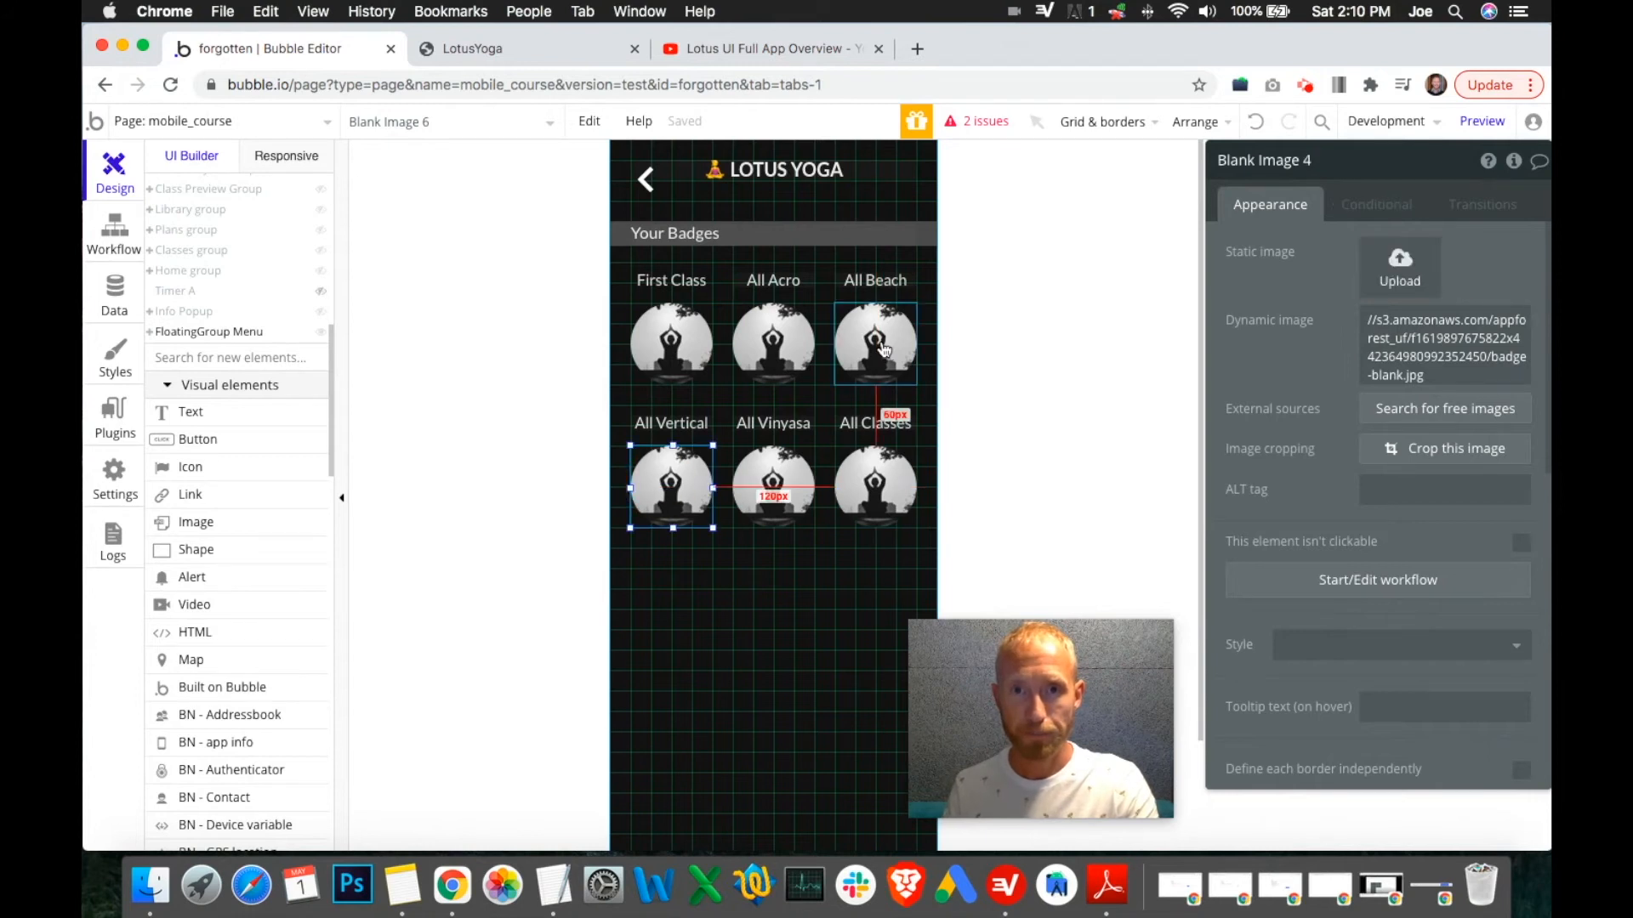
{"action": "left_click", "coordinate": [1371, 208]}
{"action": "right_click", "coordinate": [1312, 270]}
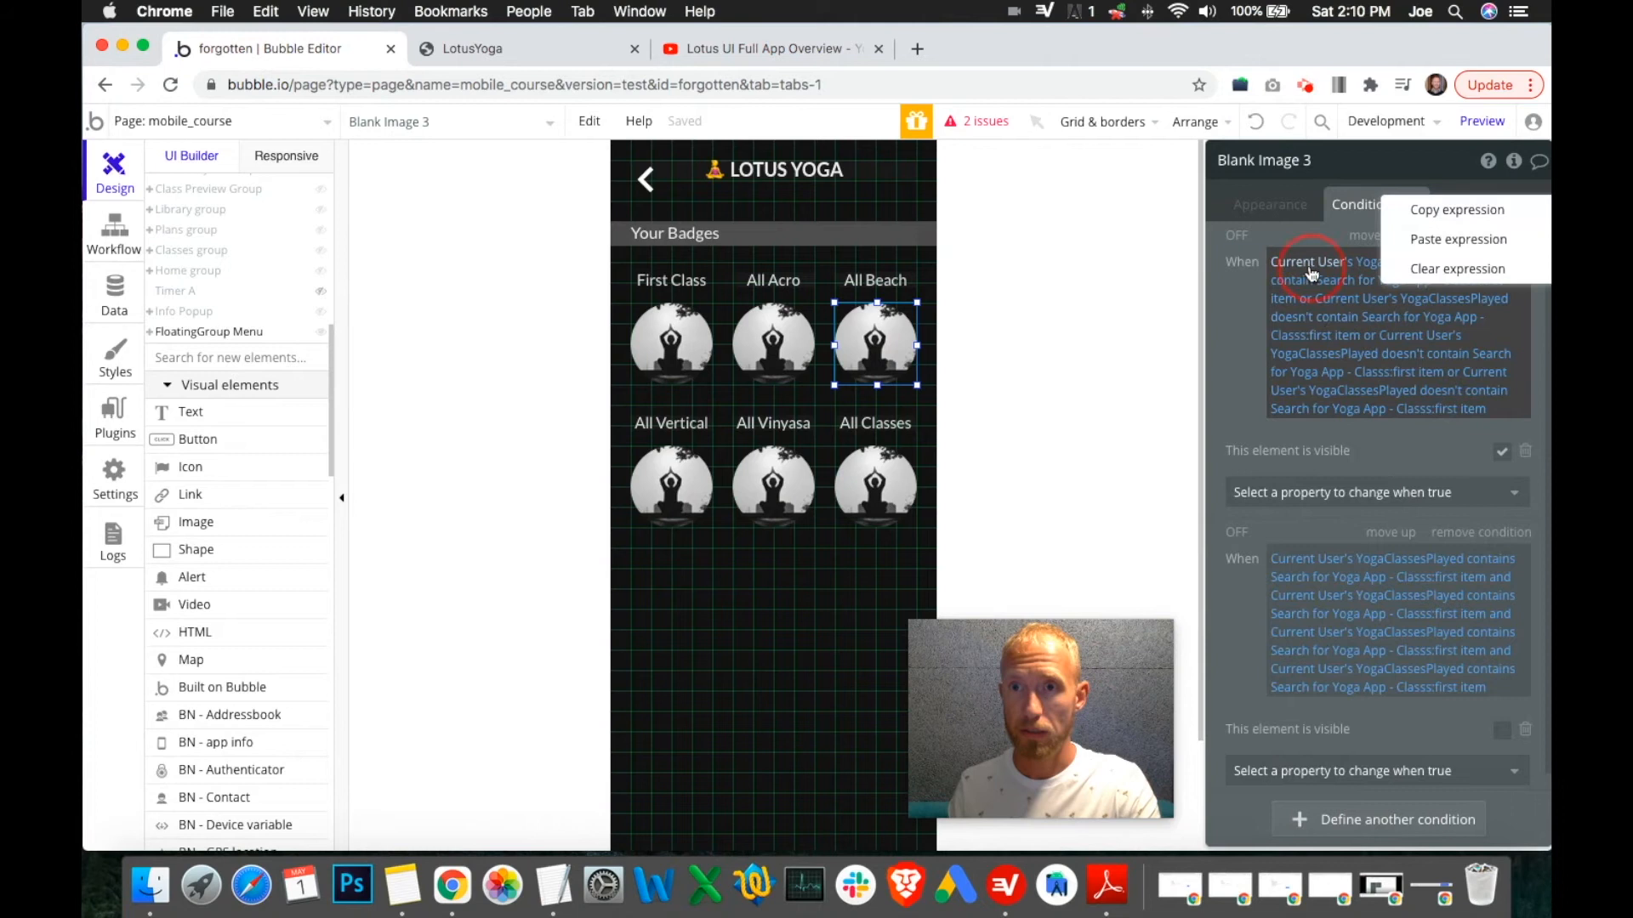
{"action": "left_click", "coordinate": [1405, 214]}
{"action": "left_click", "coordinate": [678, 483]}
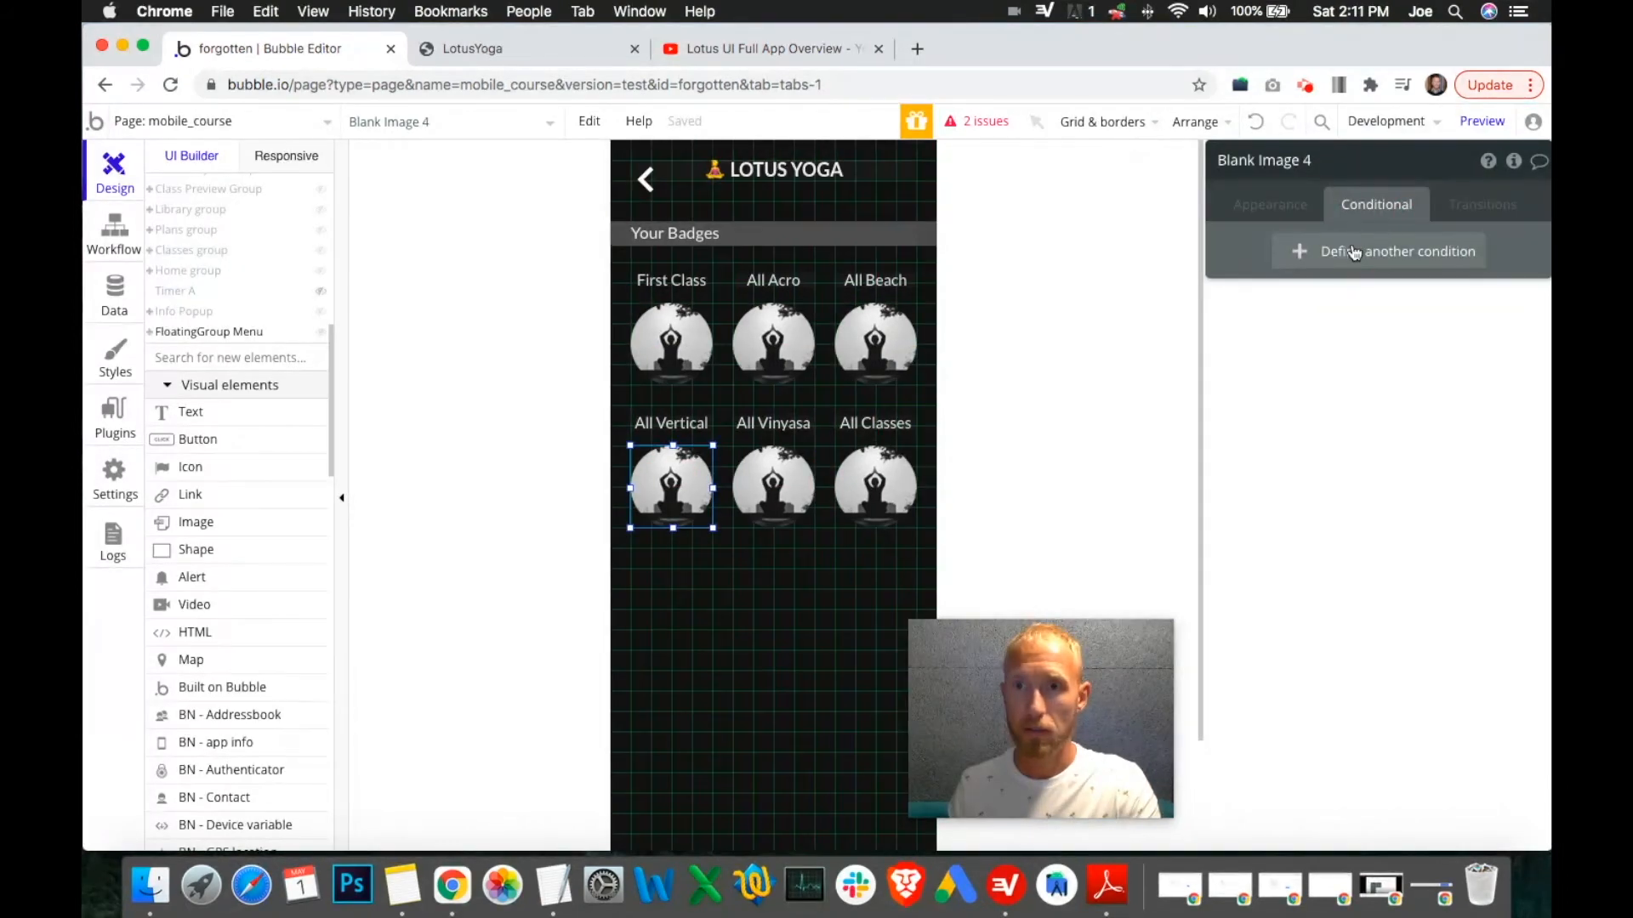
{"action": "left_click", "coordinate": [1314, 248]}
{"action": "right_click", "coordinate": [1299, 269]}
{"action": "left_click", "coordinate": [1411, 241]}
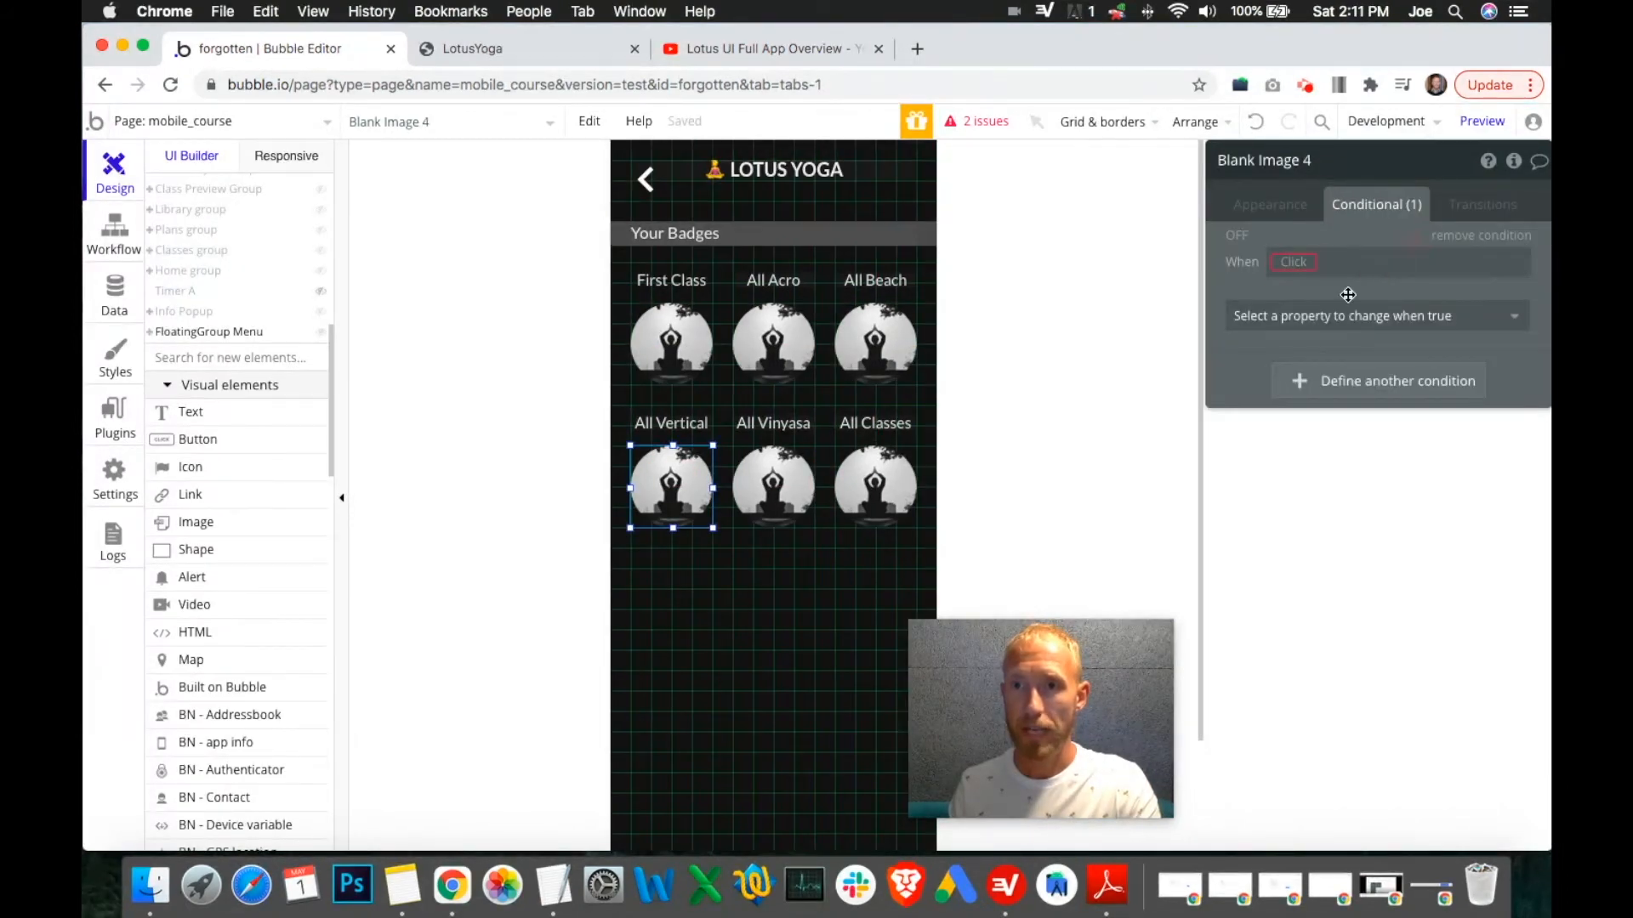
Copy the All Beach badge's second condition expression into a new second condition on the All Vertical badge image.
{"action": "left_click", "coordinate": [890, 333]}
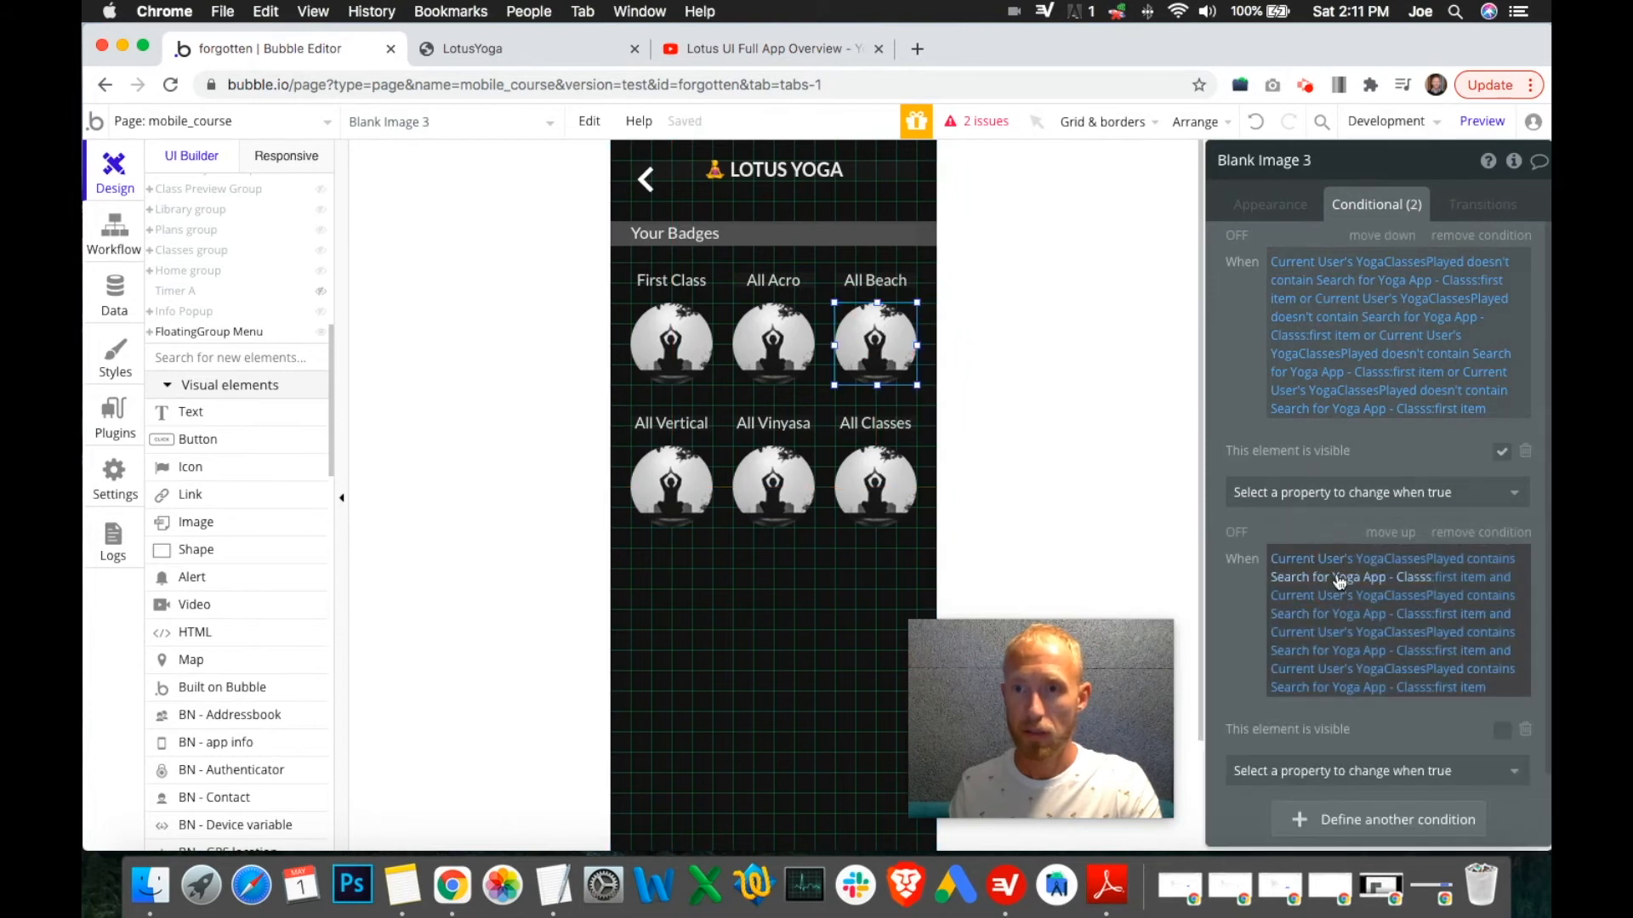
{"action": "right_click", "coordinate": [1342, 584]}
{"action": "left_click", "coordinate": [1431, 517]}
{"action": "left_click", "coordinate": [672, 485]}
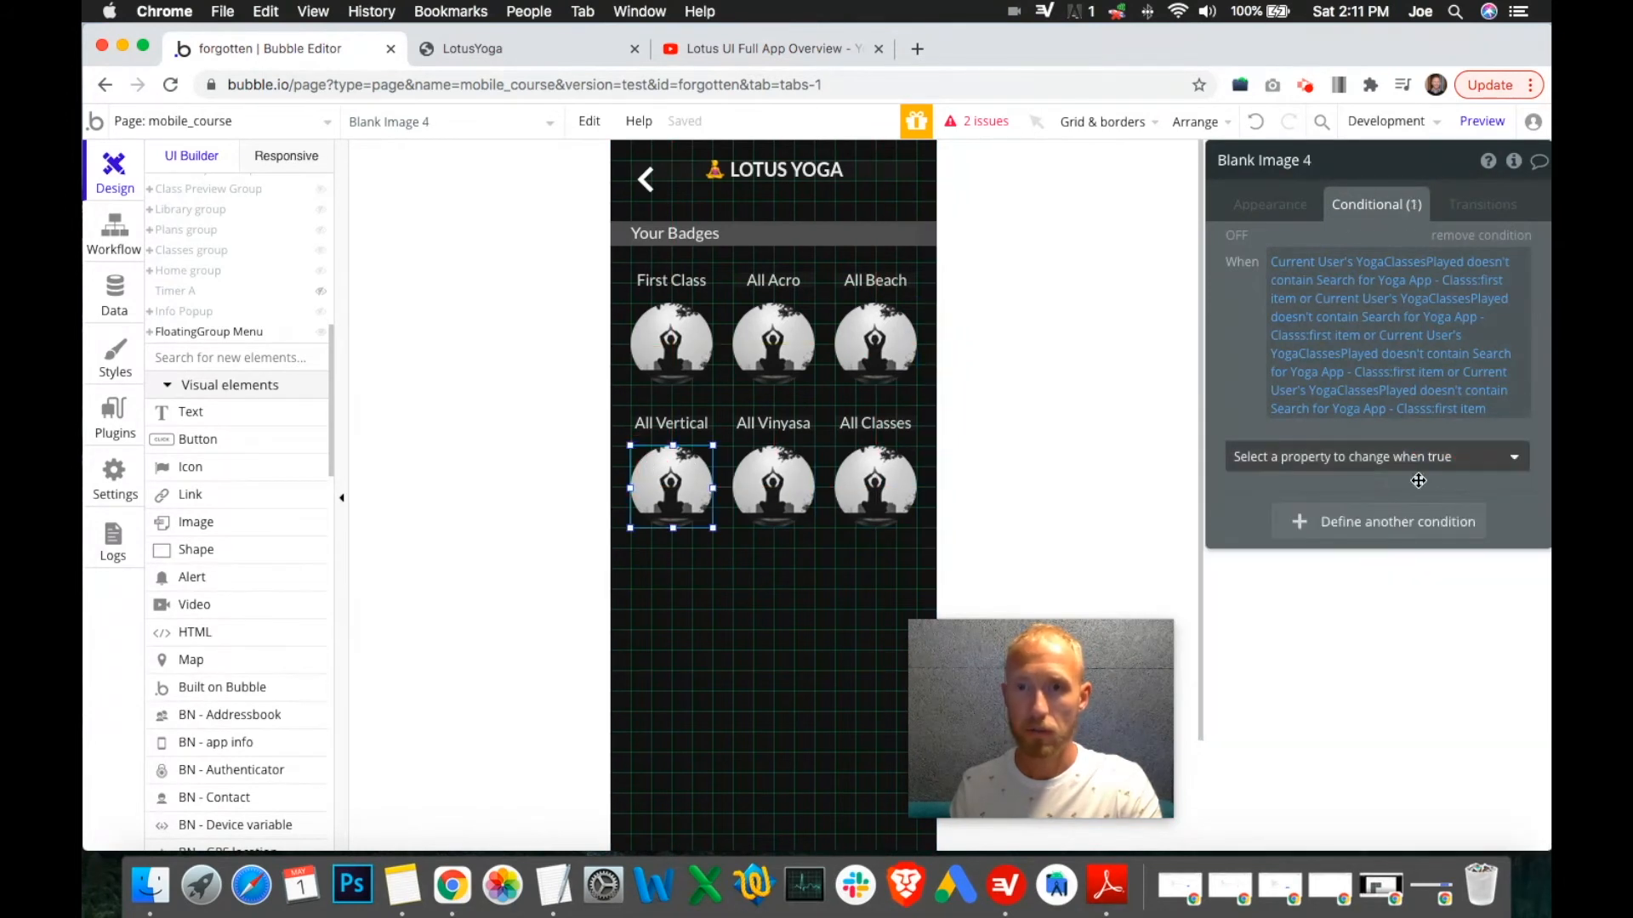
{"action": "left_click", "coordinate": [1353, 523]}
{"action": "right_click", "coordinate": [1378, 534]}
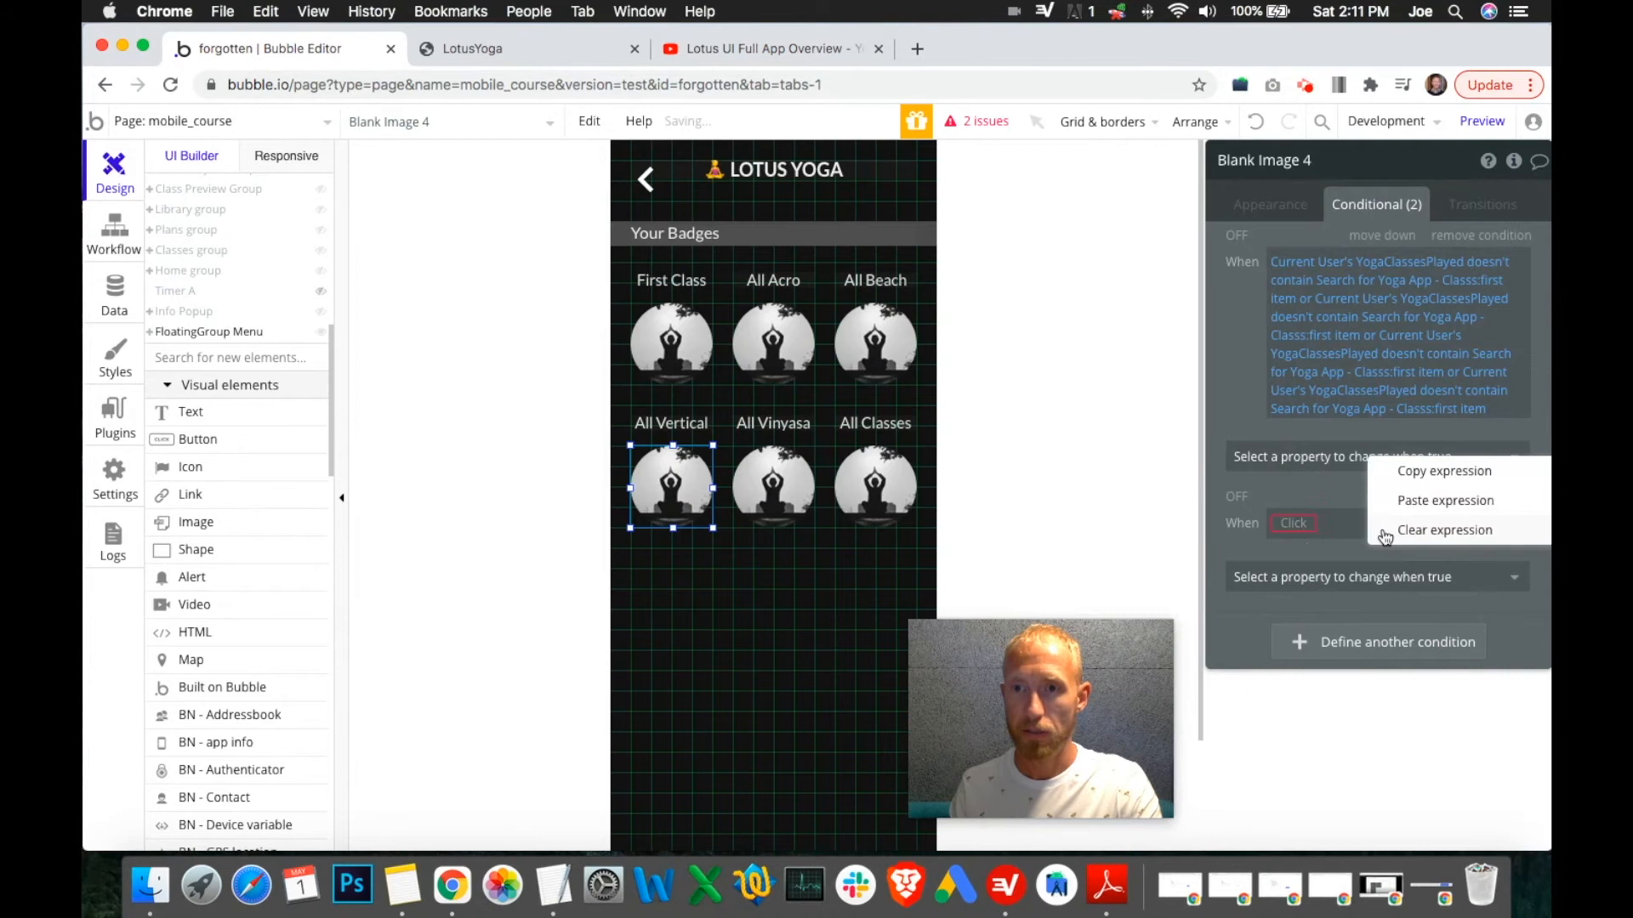
{"action": "left_click", "coordinate": [1399, 502]}
Add This element is visible to both All Vertical conditions, checked only for the first, matching the All Beach badge.
{"action": "left_click", "coordinate": [1335, 460]}
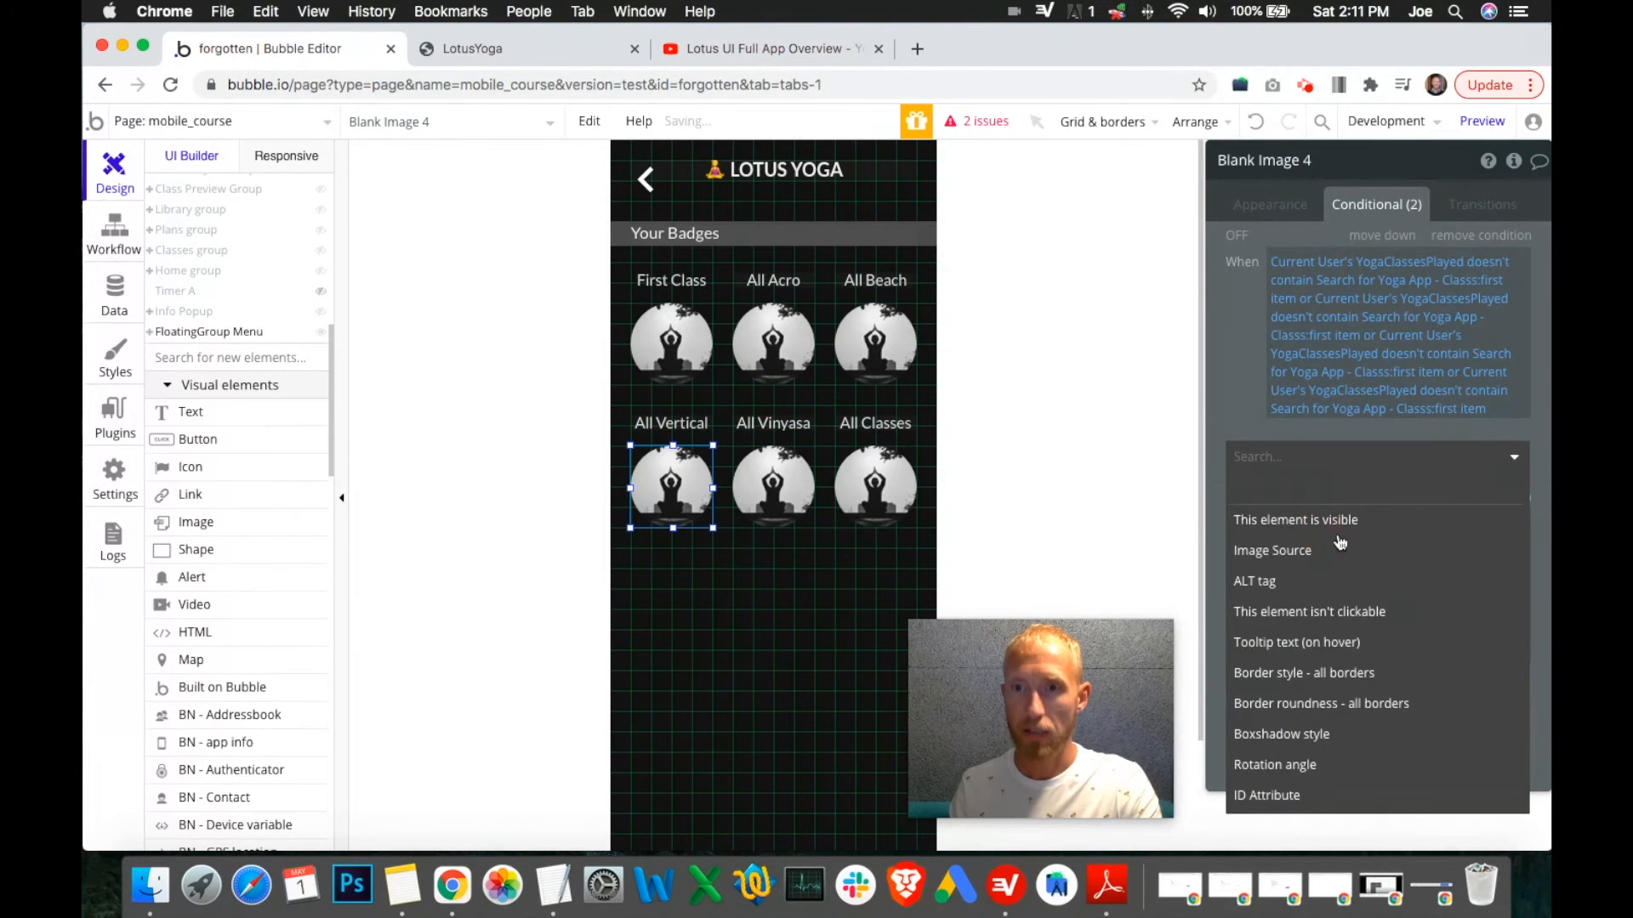
{"action": "left_click", "coordinate": [1334, 520]}
{"action": "left_click", "coordinate": [1308, 737]}
{"action": "left_click", "coordinate": [1295, 792]}
{"action": "left_click", "coordinate": [891, 342]}
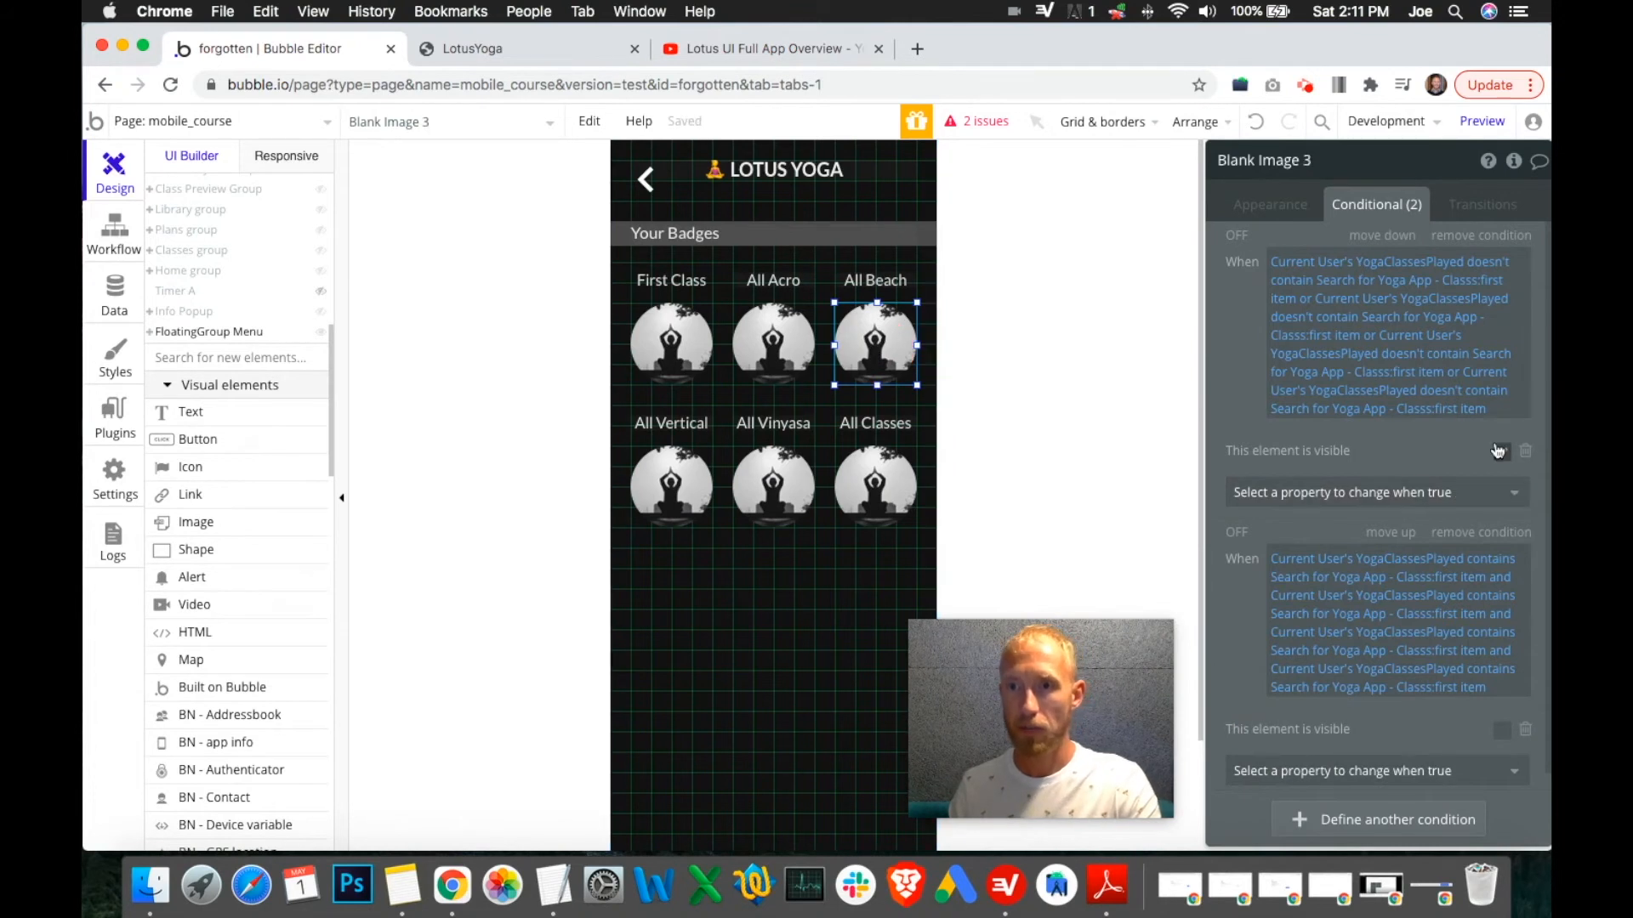
{"action": "left_click", "coordinate": [682, 508]}
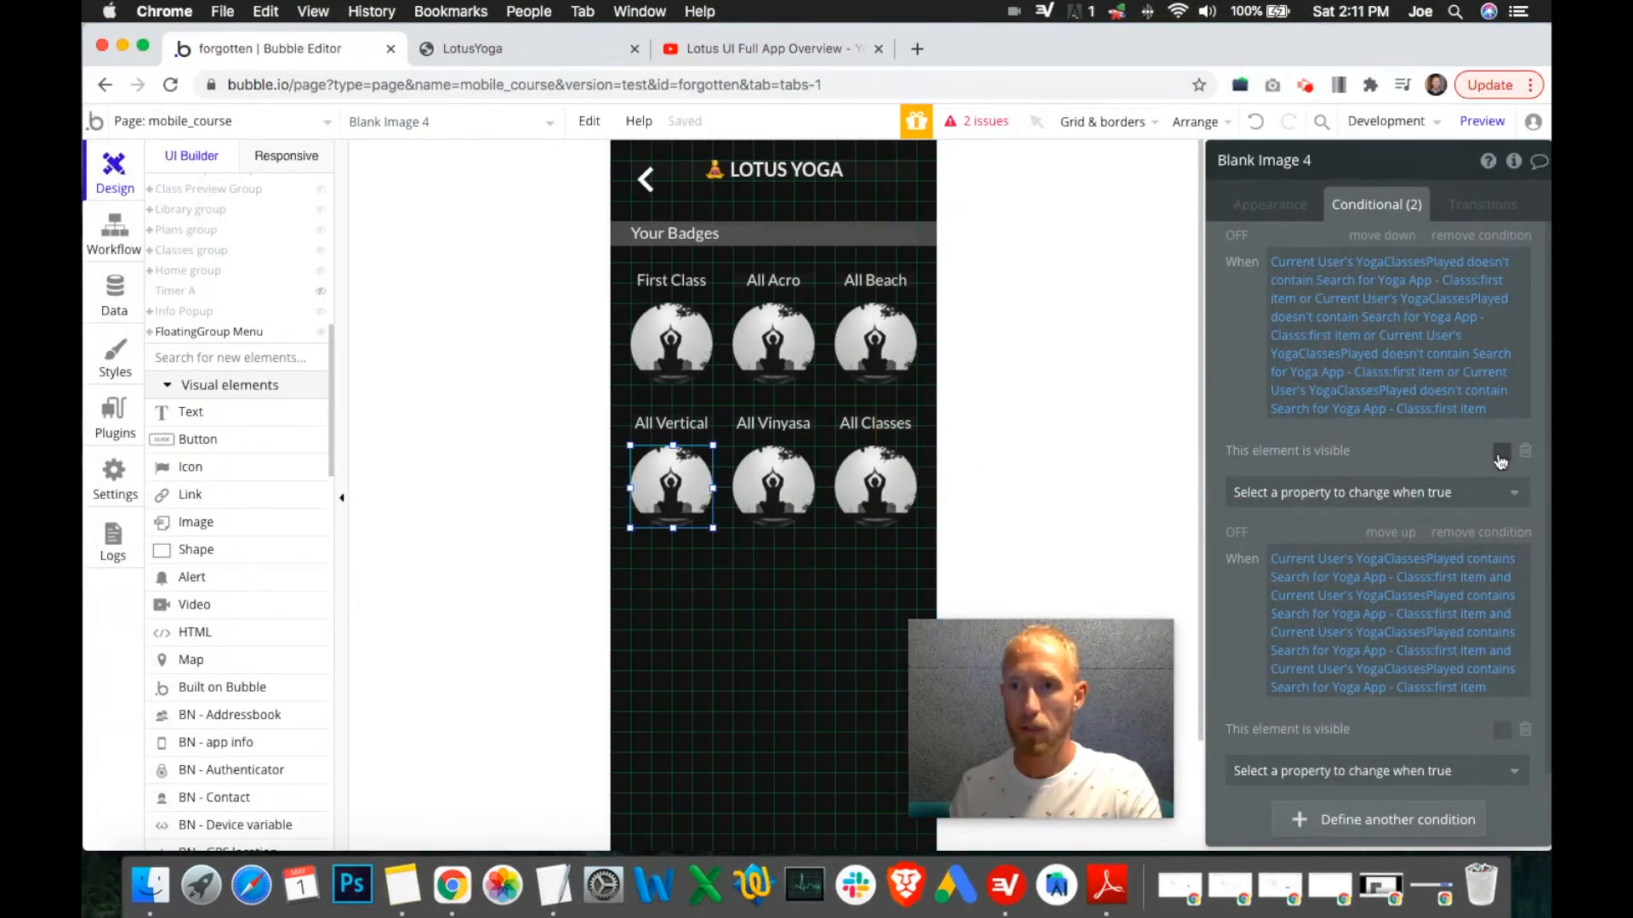
Add a condition to the All Vinyasa badge image with All Vertical's first expression and the property This element is visible.
{"action": "right_click", "coordinate": [1486, 286]}
{"action": "left_click", "coordinate": [1437, 220]}
{"action": "left_click", "coordinate": [756, 490]}
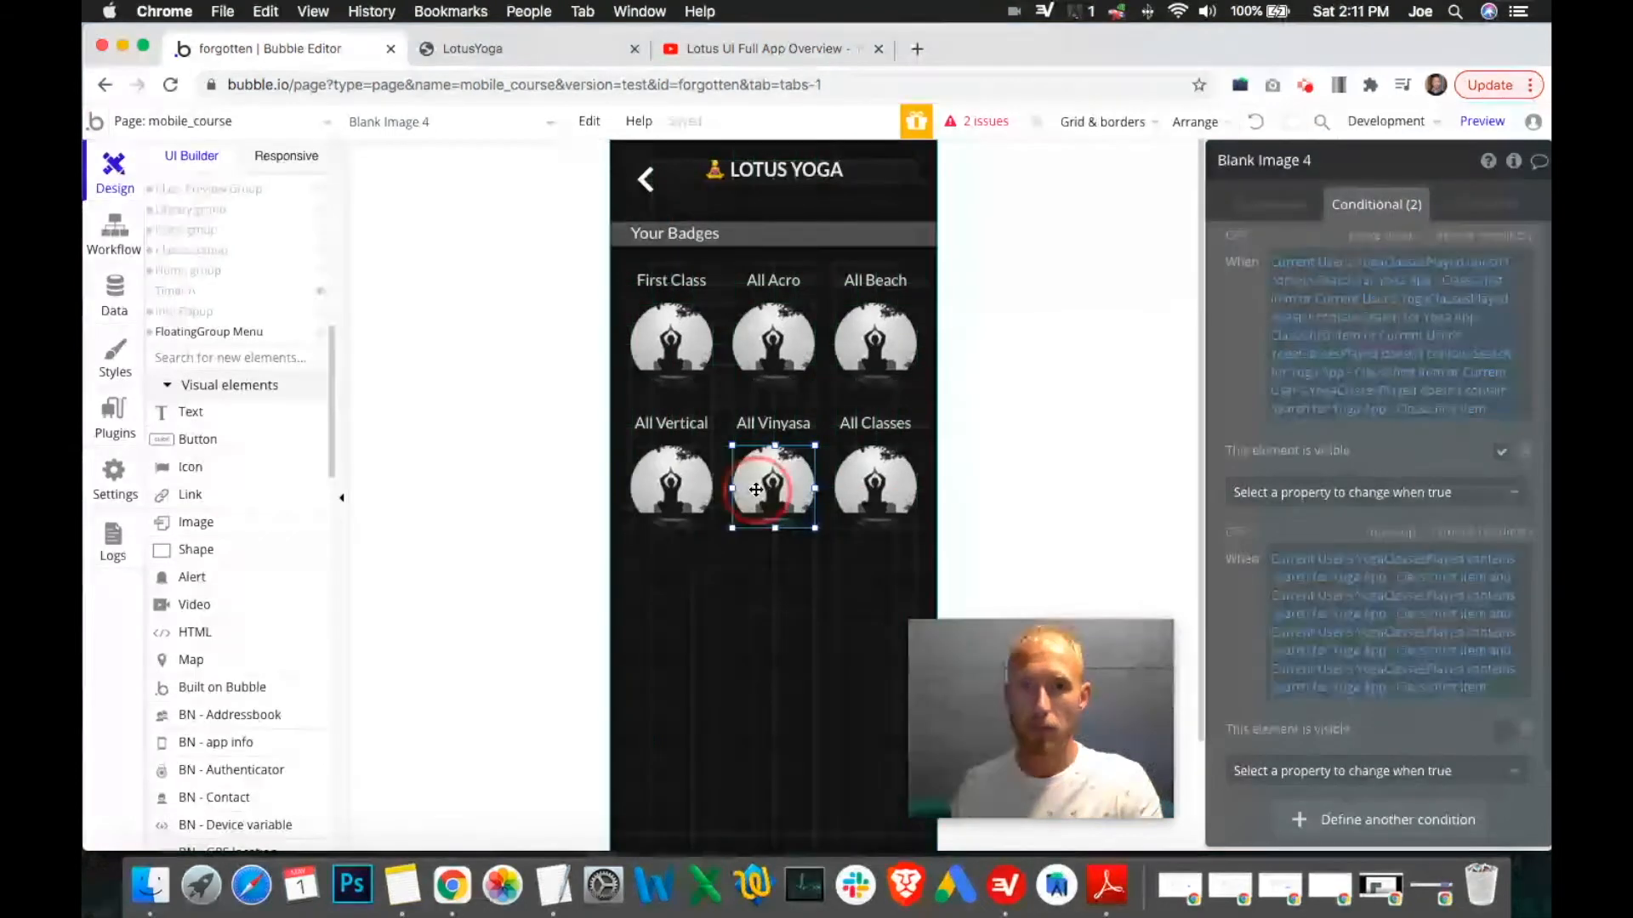
{"action": "left_click", "coordinate": [1327, 253]}
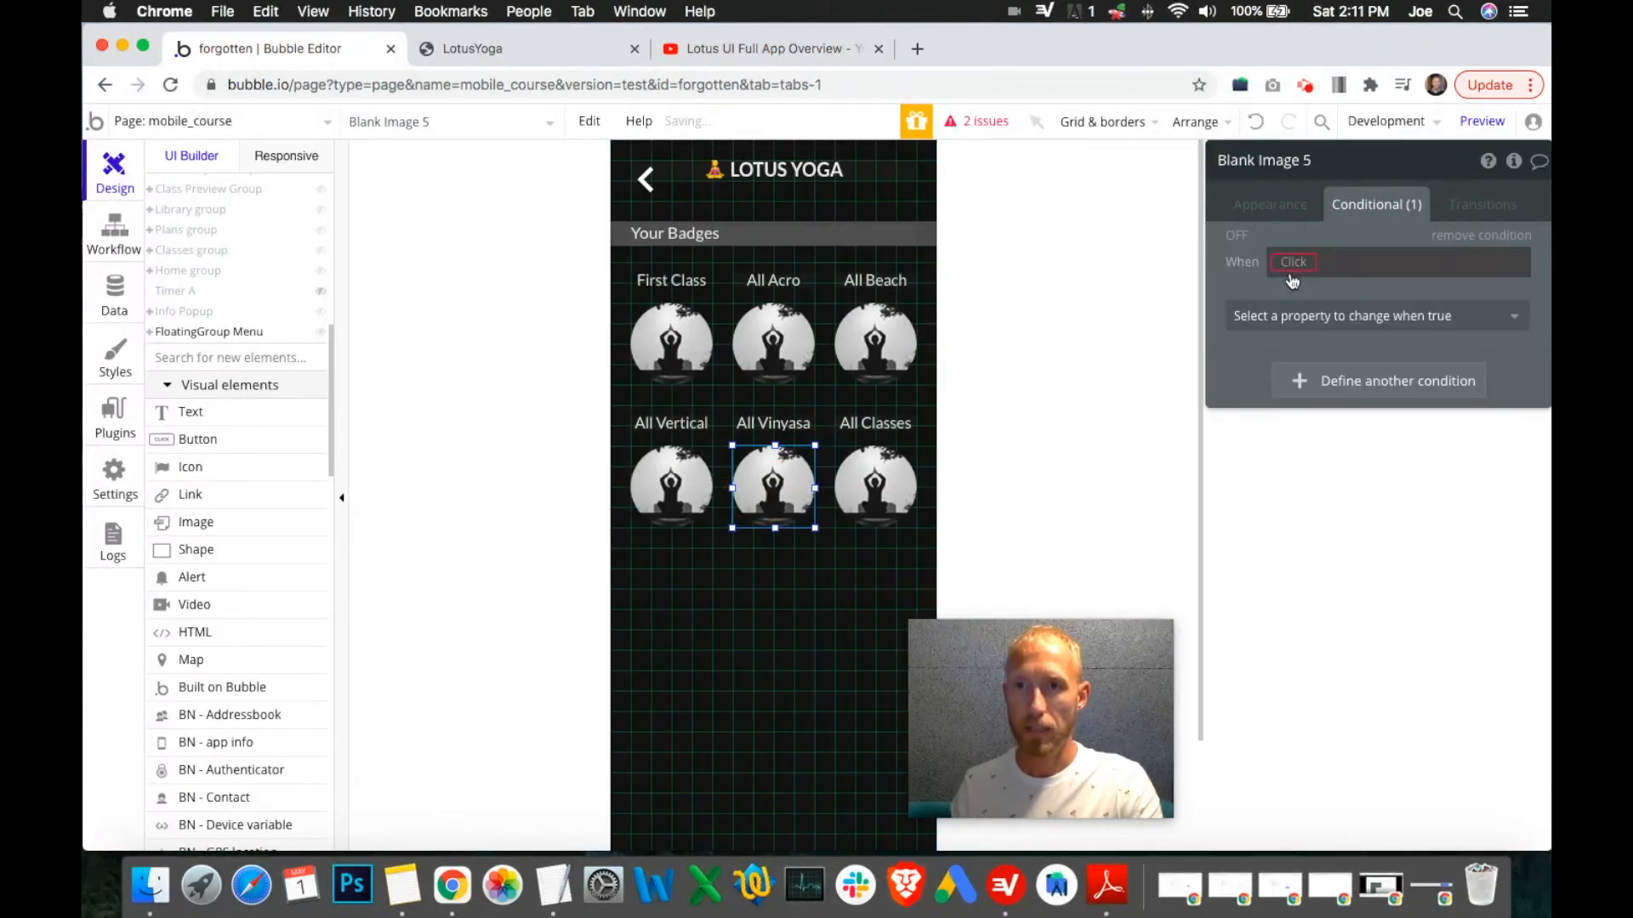
{"action": "right_click", "coordinate": [1288, 262]}
{"action": "left_click", "coordinate": [1426, 246]}
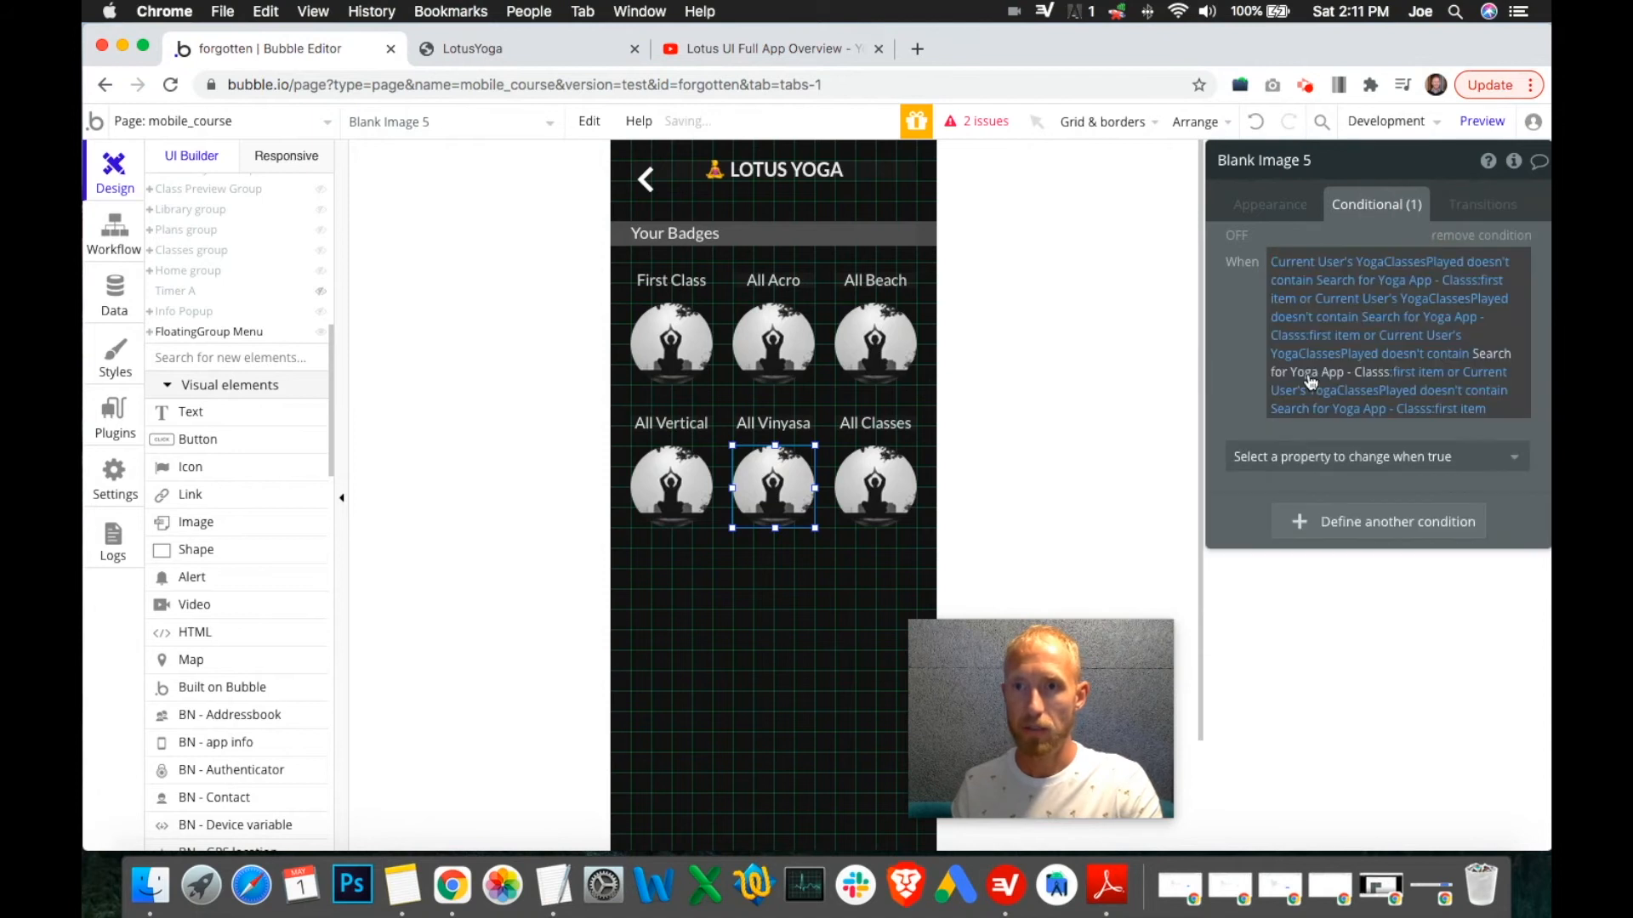
{"action": "left_click", "coordinate": [1310, 457]}
{"action": "left_click", "coordinate": [1311, 519]}
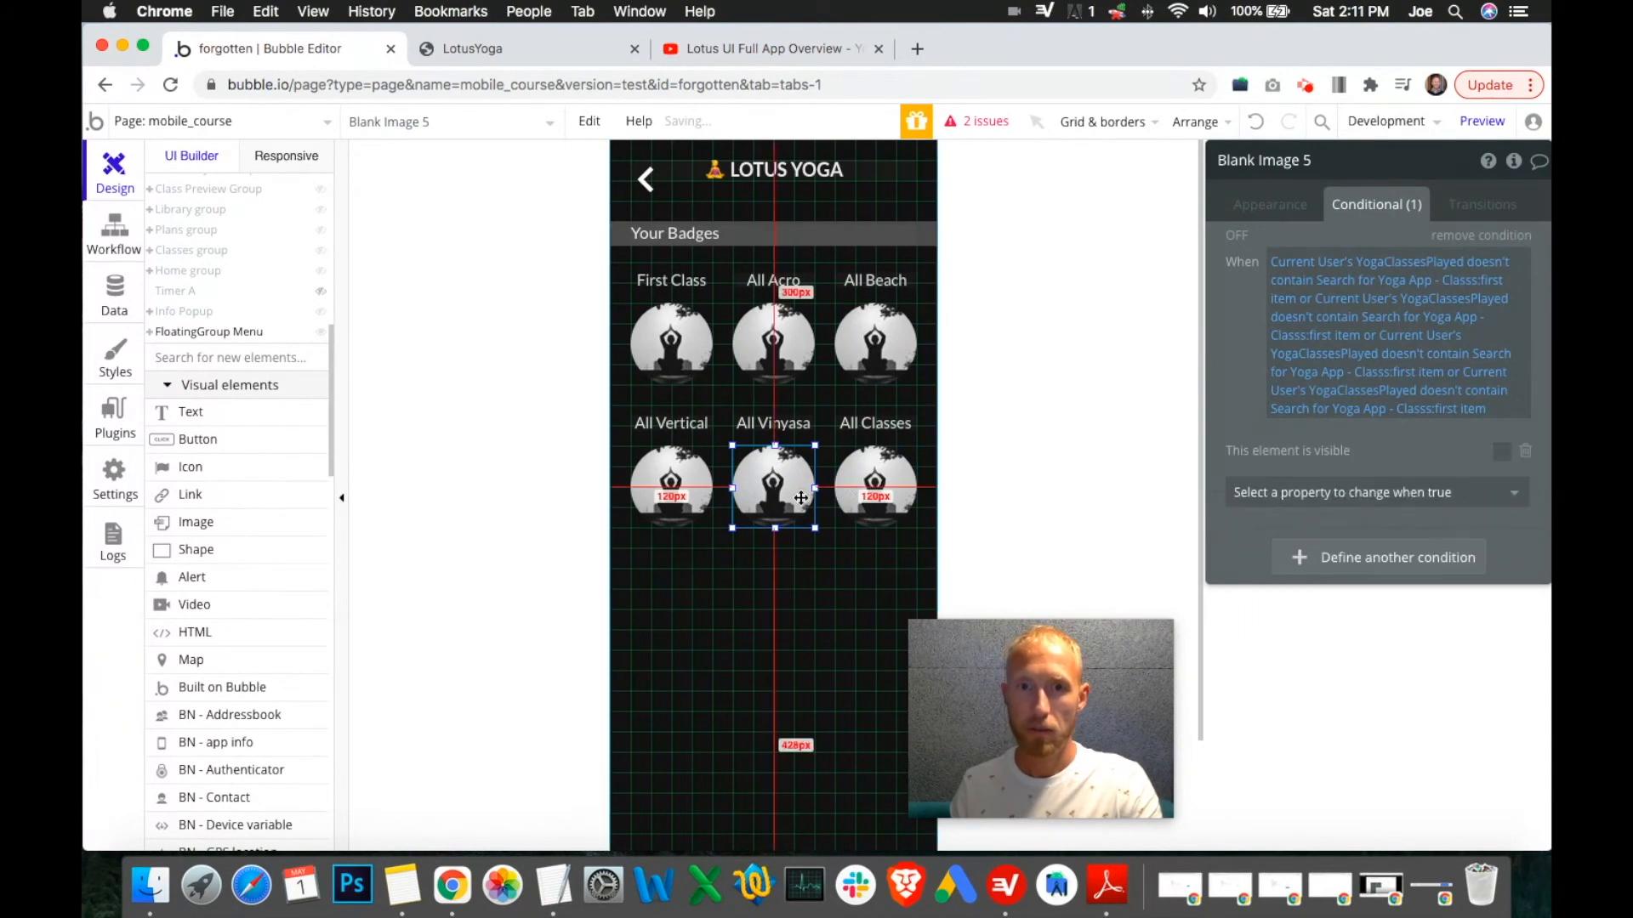
Copy the second condition's expression from the All Vertical blank image into a new condition on the All Vinyasa blank image.
{"action": "left_click", "coordinate": [668, 489]}
{"action": "right_click", "coordinate": [1309, 591]}
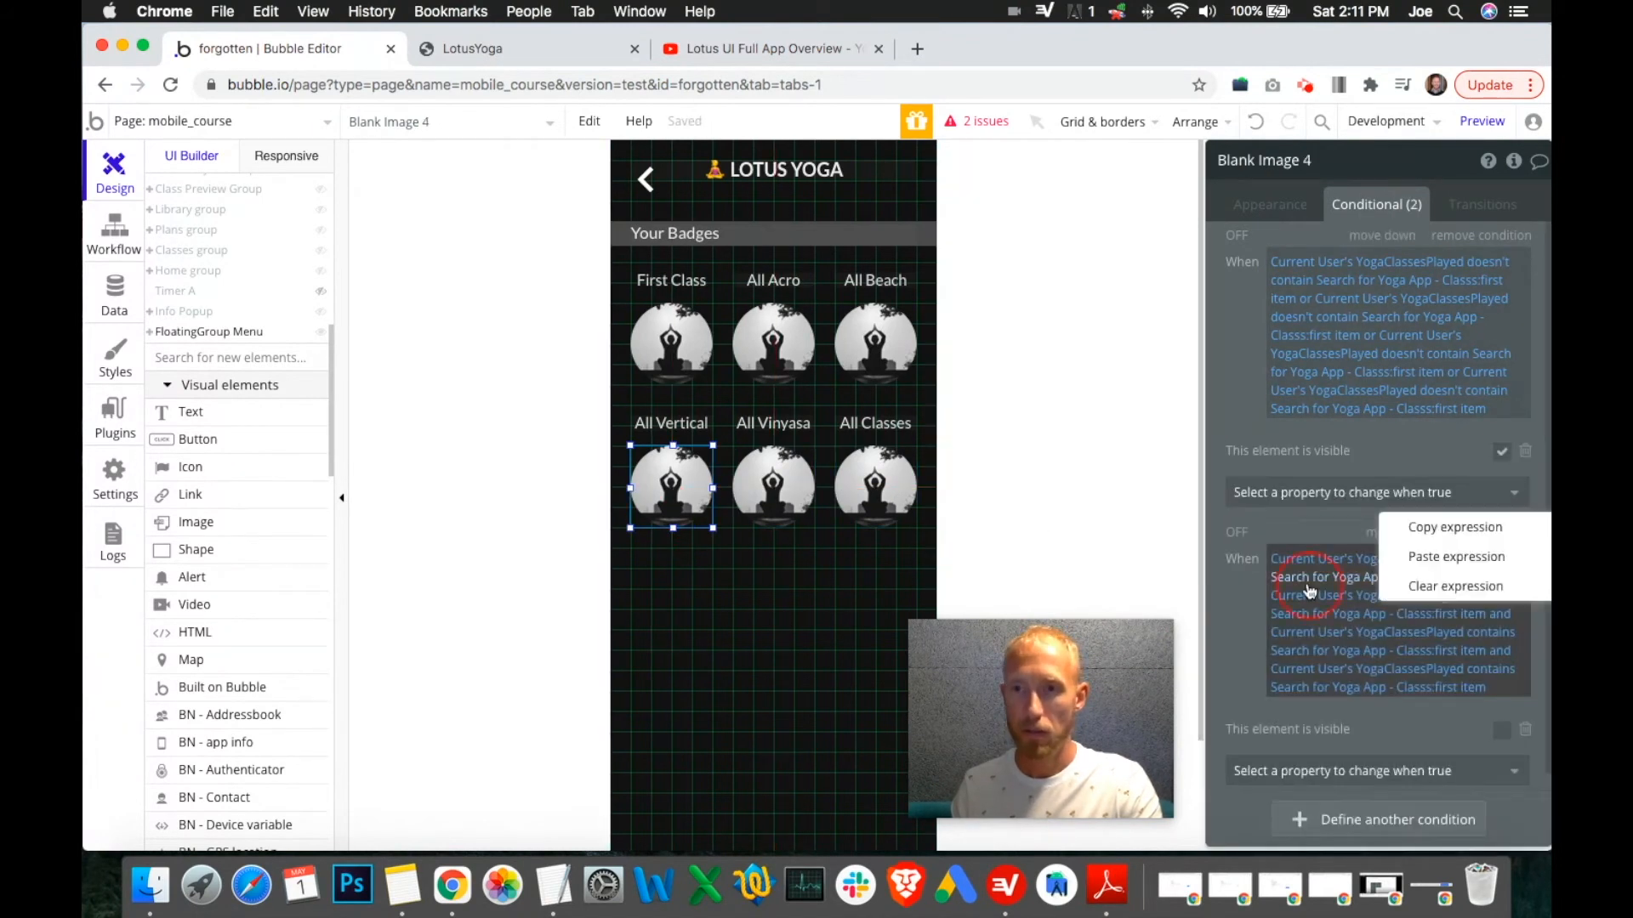
{"action": "left_click", "coordinate": [1416, 527]}
{"action": "left_click", "coordinate": [776, 491]}
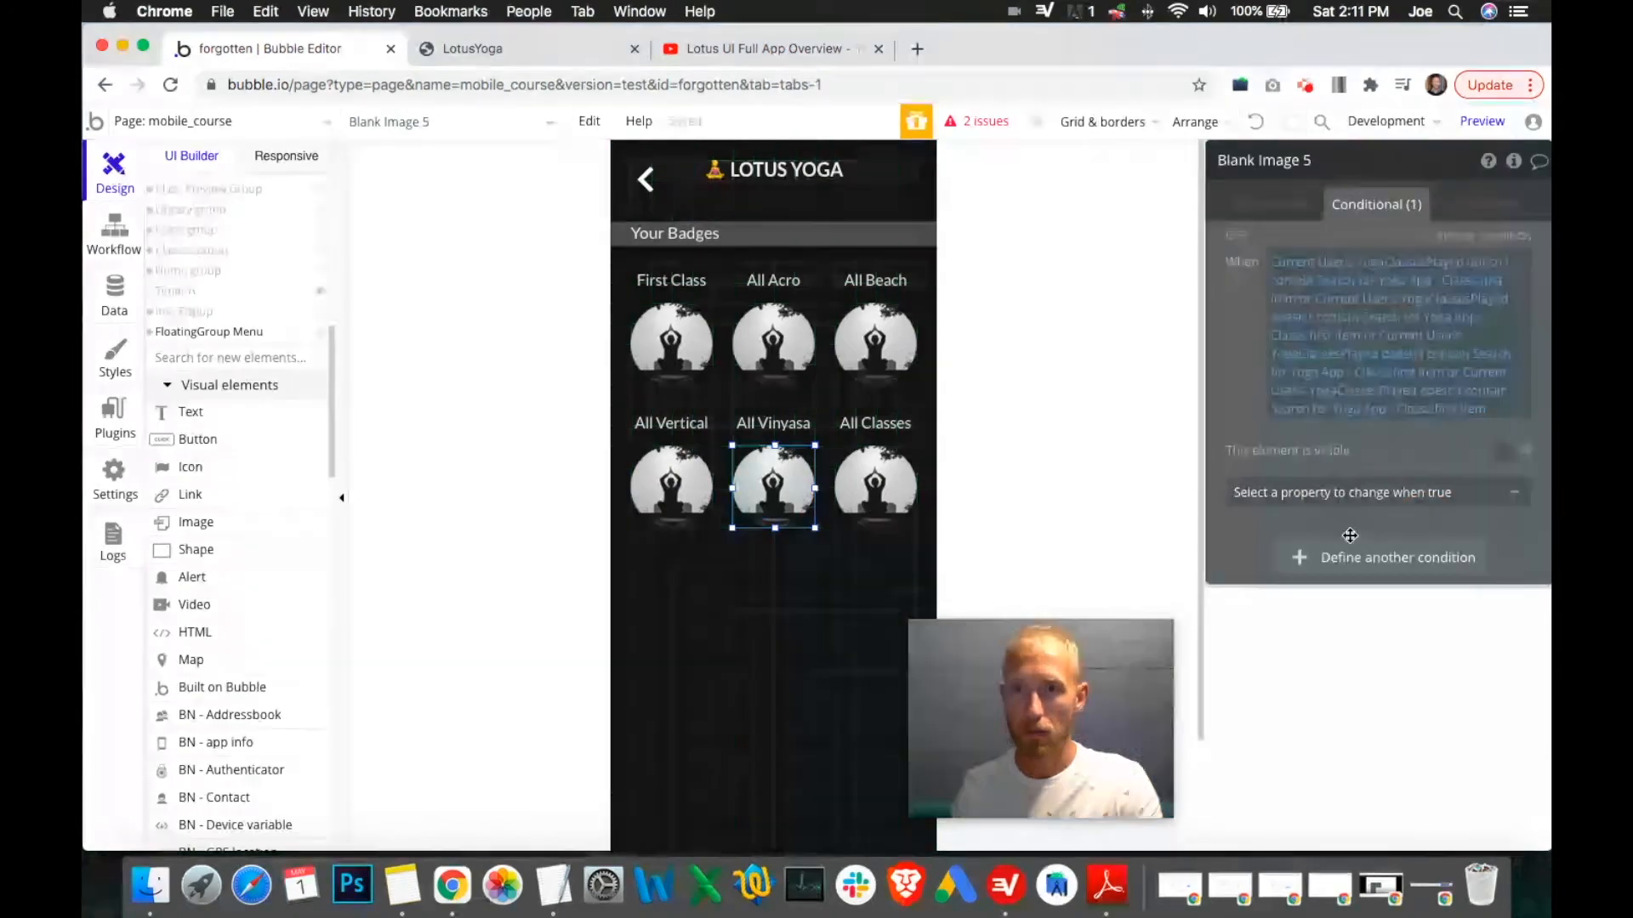
{"action": "left_click", "coordinate": [1310, 560]}
{"action": "right_click", "coordinate": [1309, 560]}
{"action": "left_click", "coordinate": [1417, 530]}
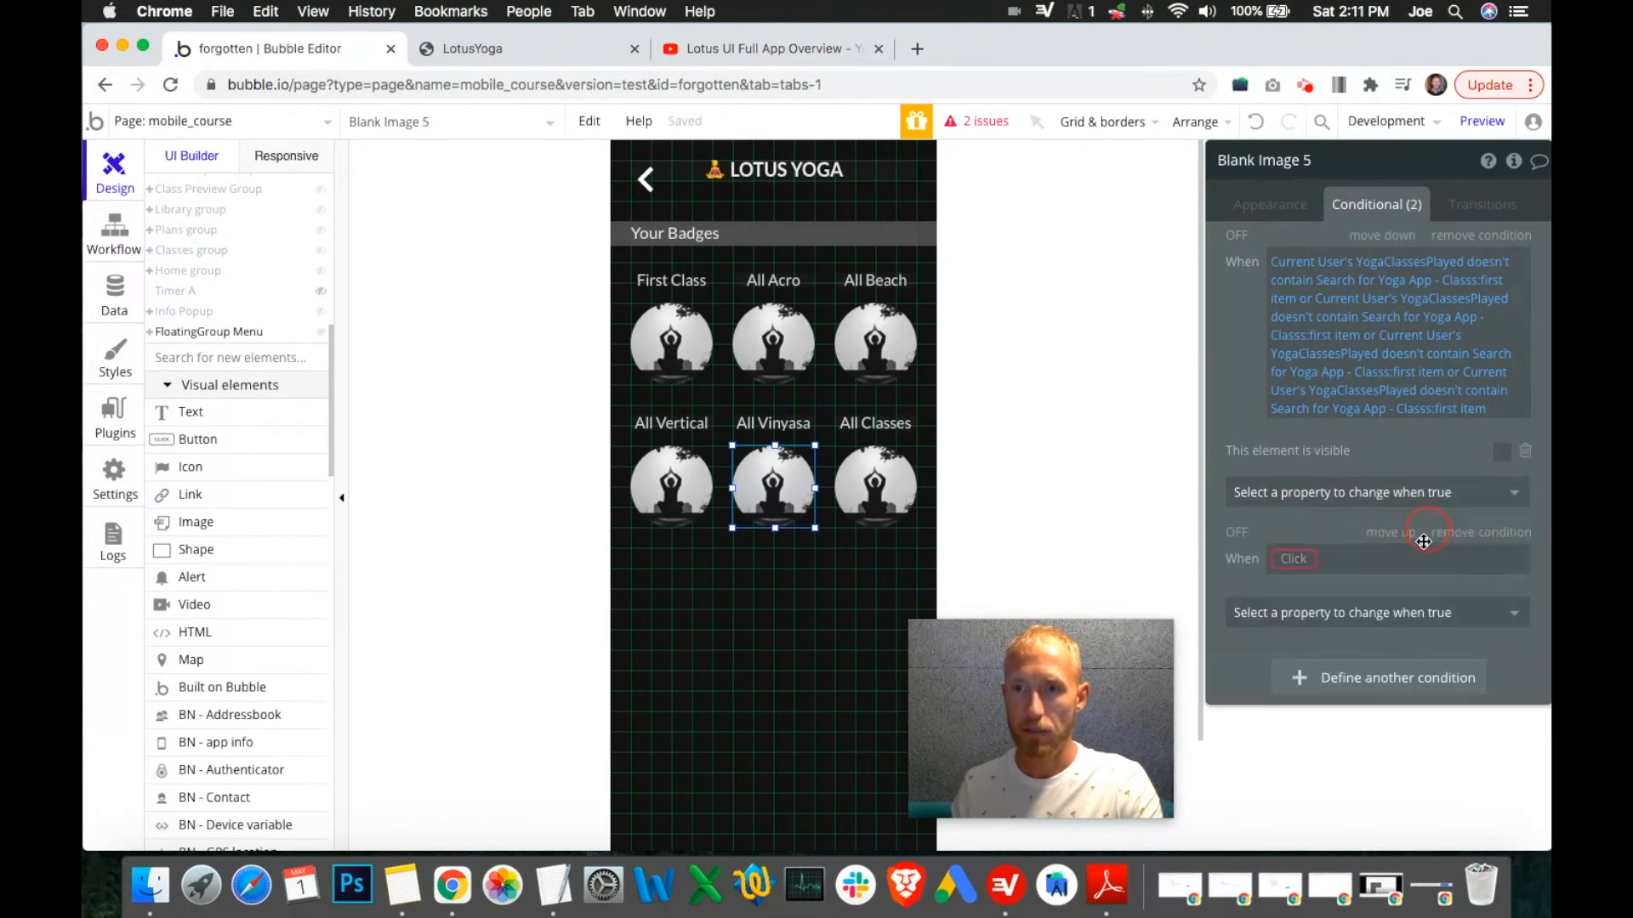
On the All Vinyasa blank image, add an unchecked "This element is visible" property to the second condition and check it for the first.
{"action": "left_click", "coordinate": [1365, 736]}
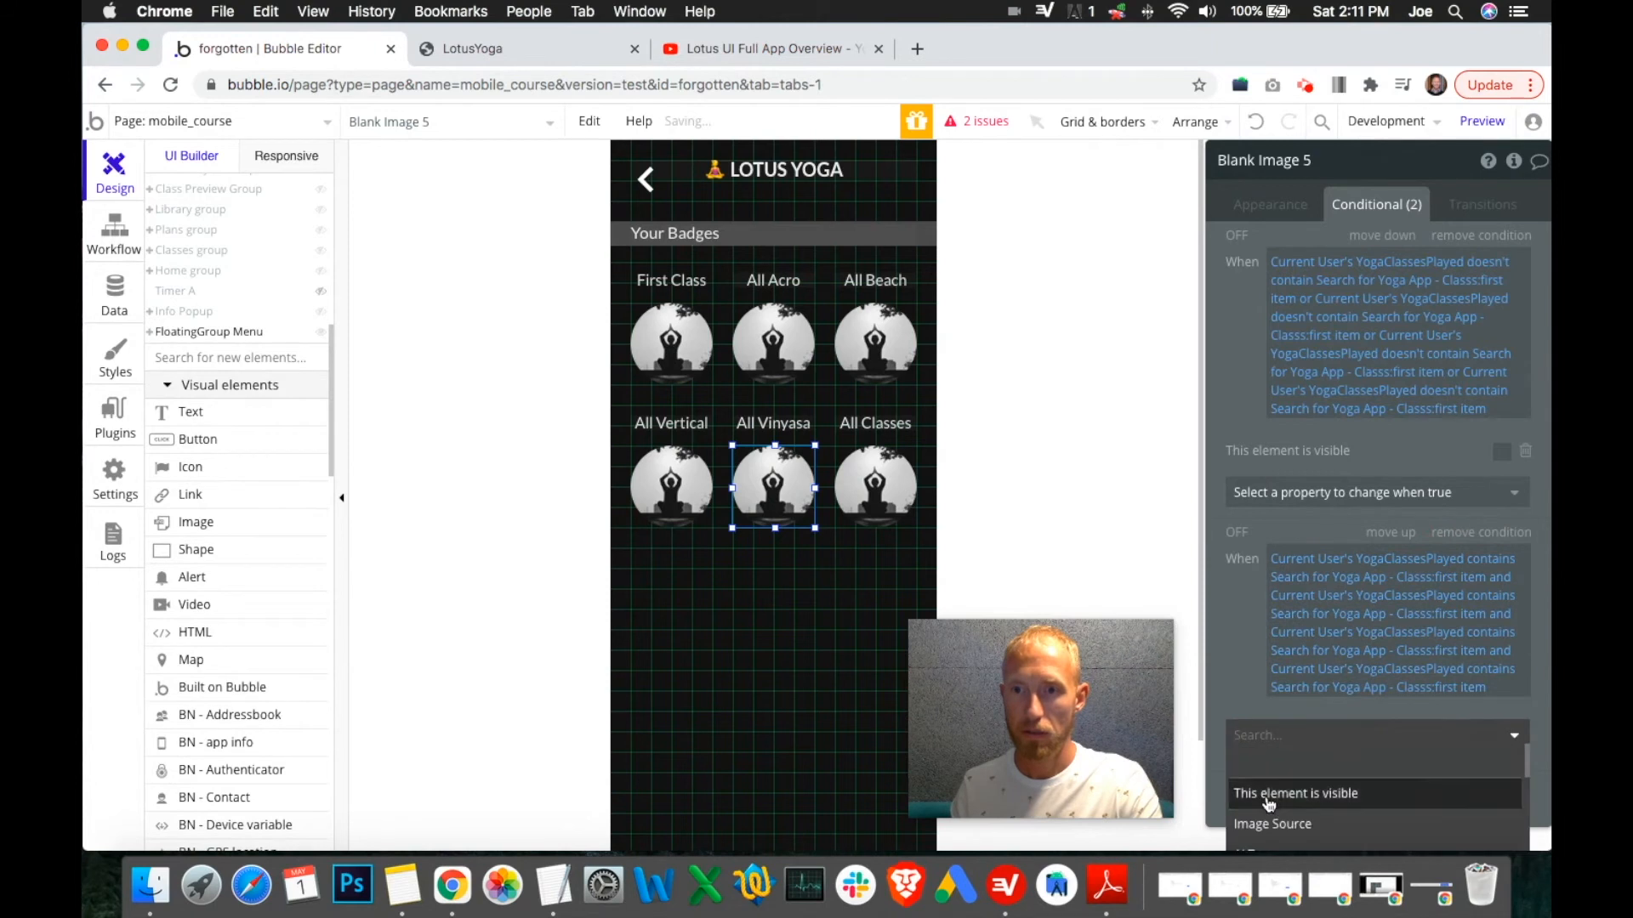
{"action": "left_click", "coordinate": [1276, 789]}
{"action": "left_click", "coordinate": [672, 482]}
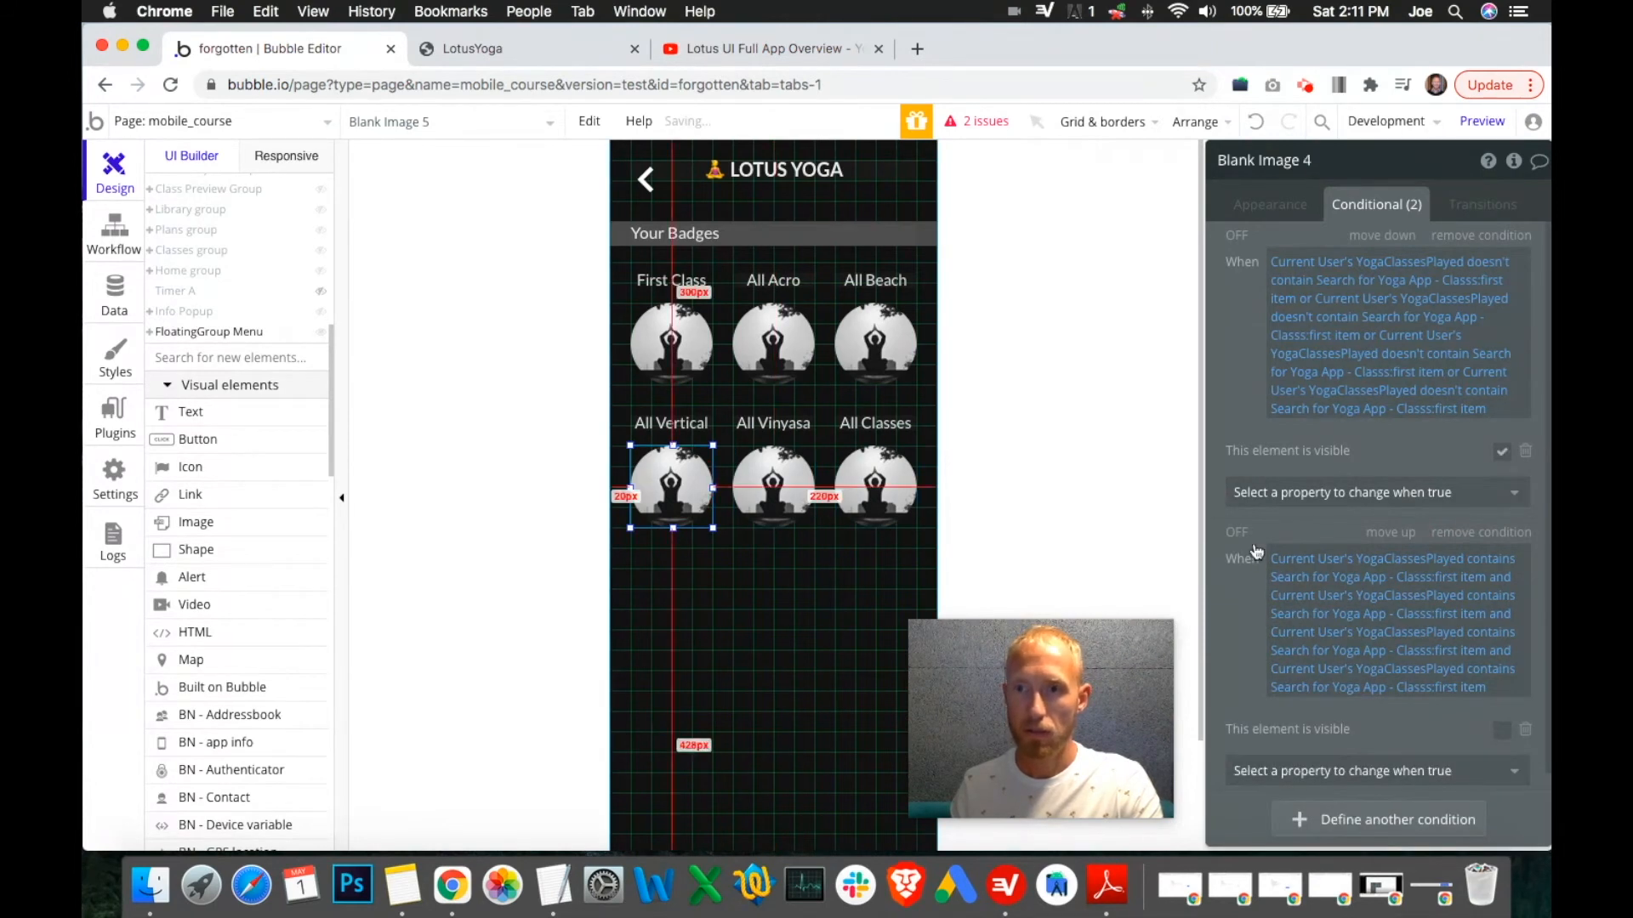
{"action": "left_click", "coordinate": [775, 505]}
{"action": "left_click", "coordinate": [1498, 452]}
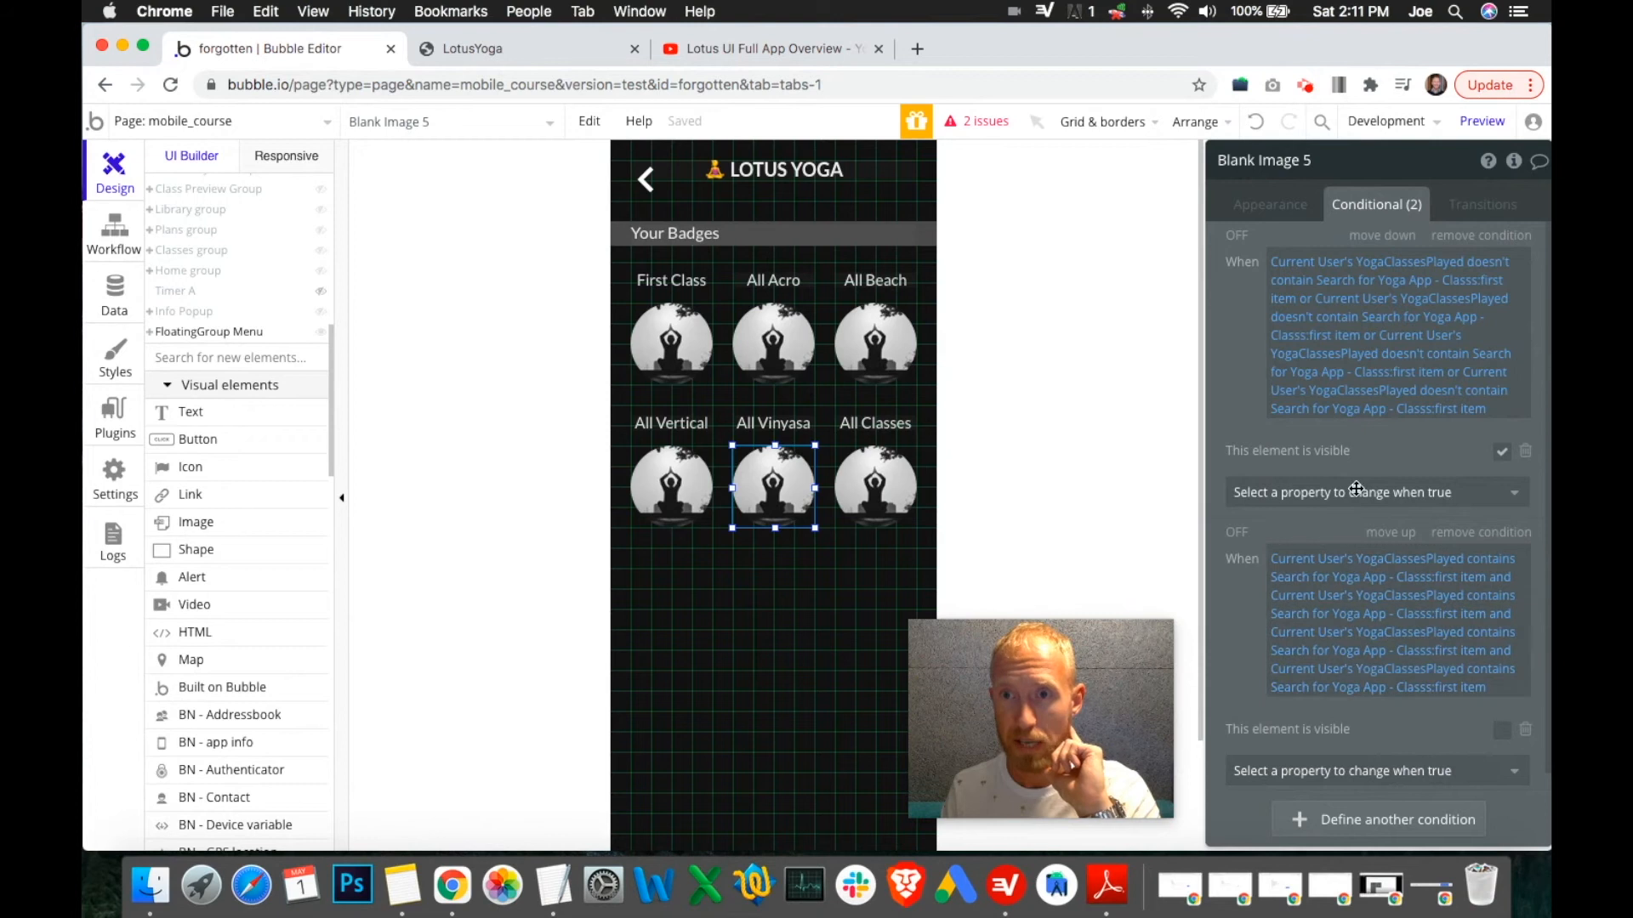
Review the visibility conditions of the blank images for the All Vertical, All Beach, All Acro, First Class, All Vinyasa and All Classes badges.
{"action": "left_click", "coordinate": [677, 496]}
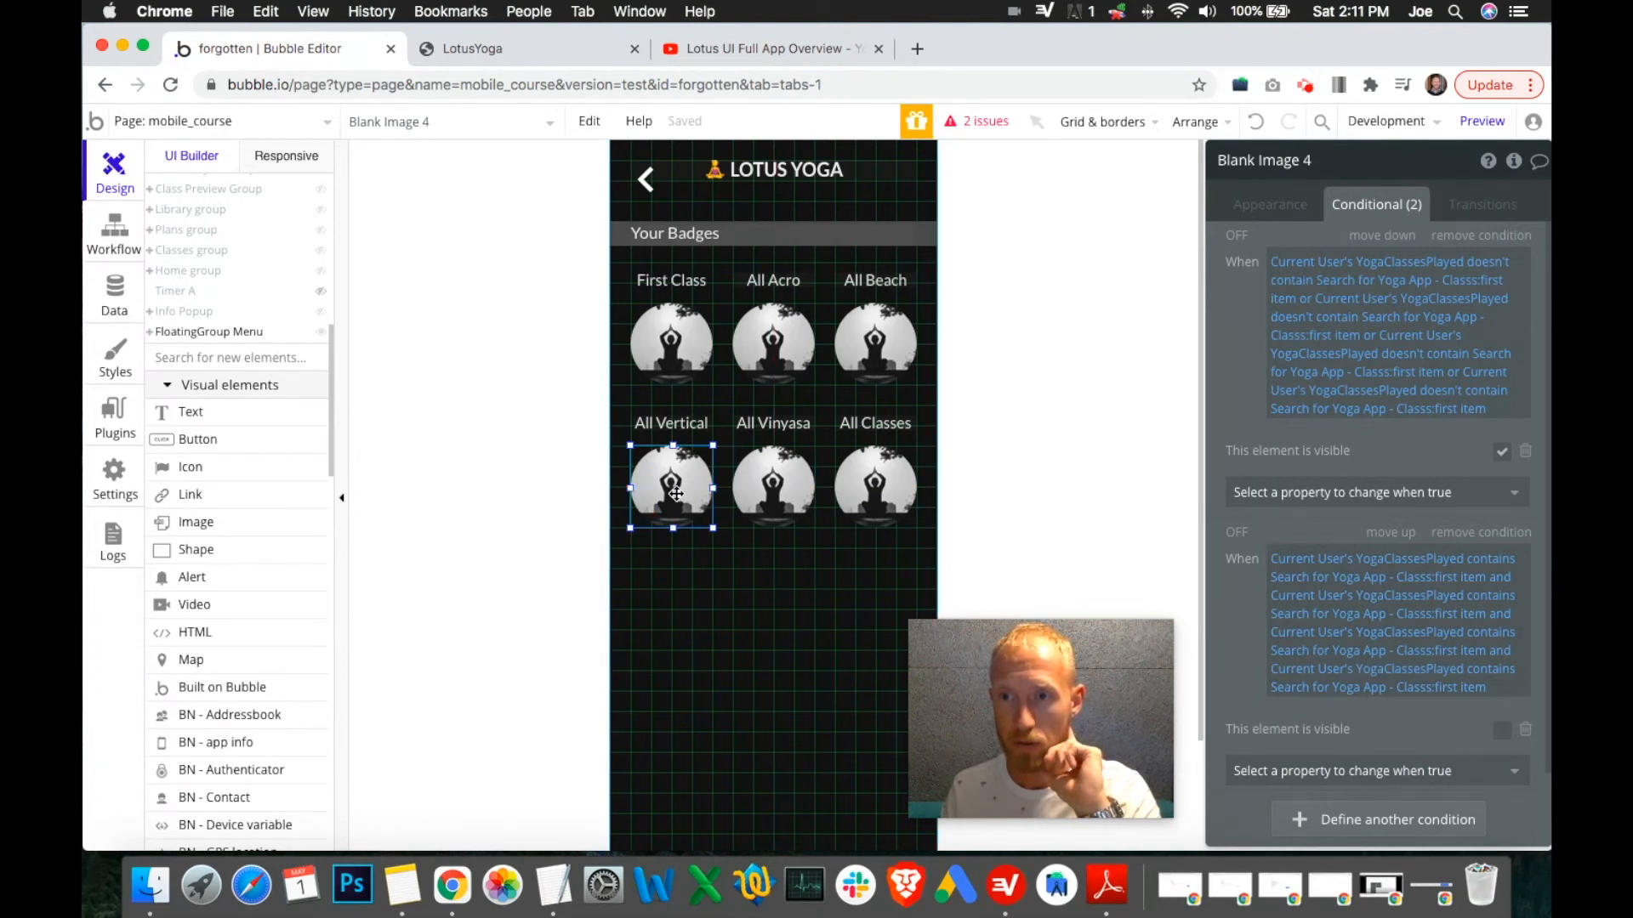
{"action": "left_click", "coordinate": [923, 365]}
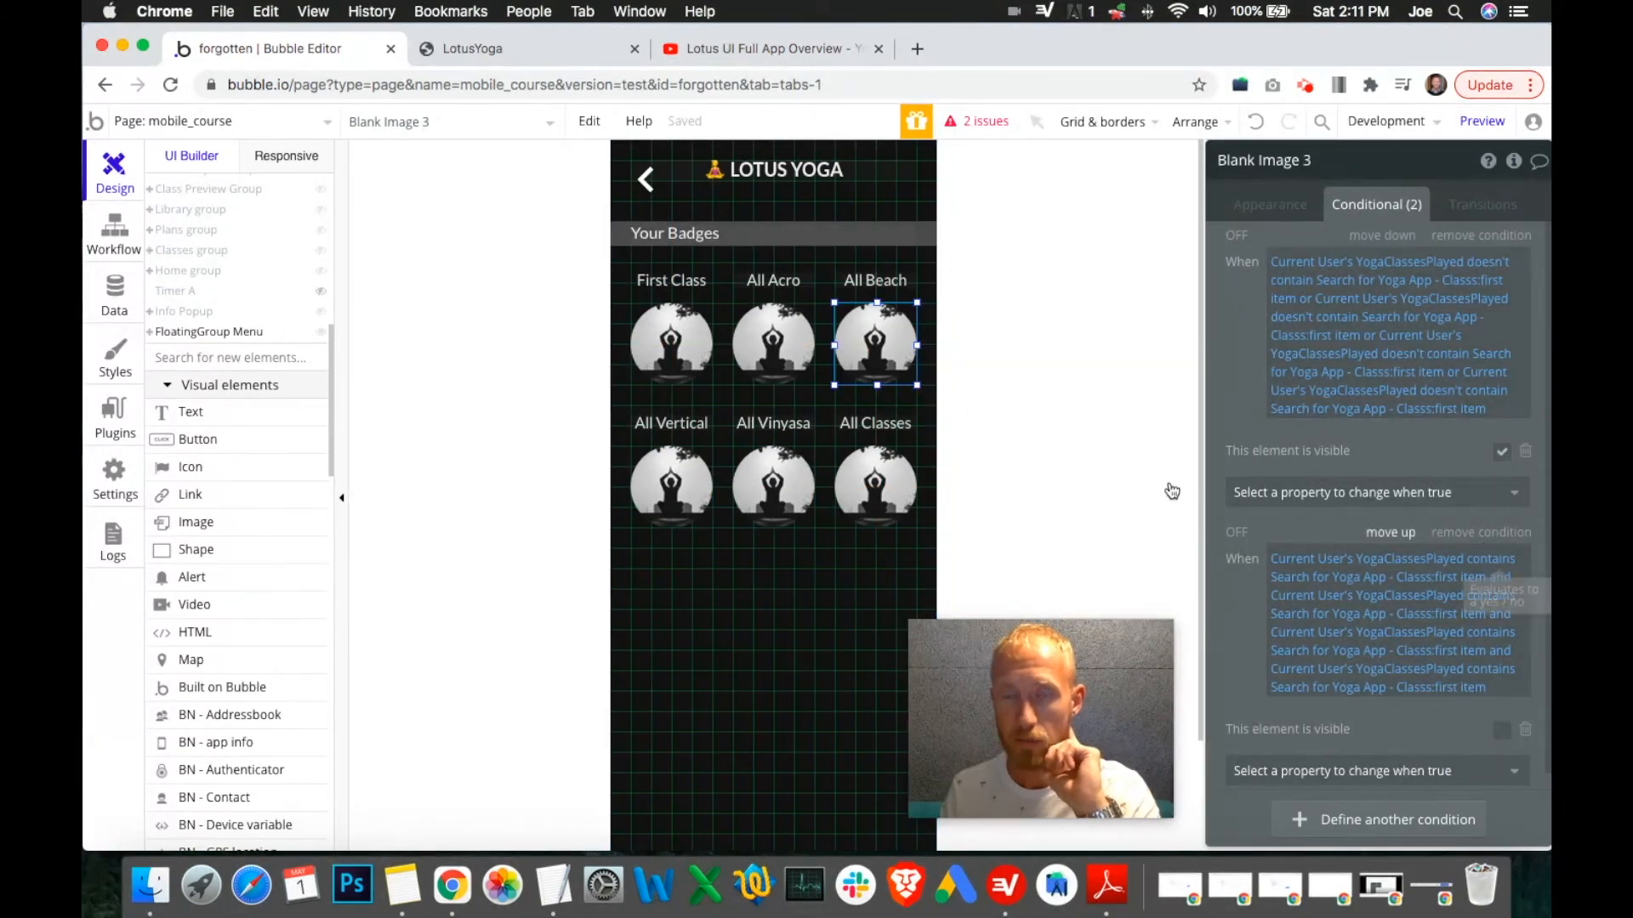
{"action": "left_click", "coordinate": [772, 340]}
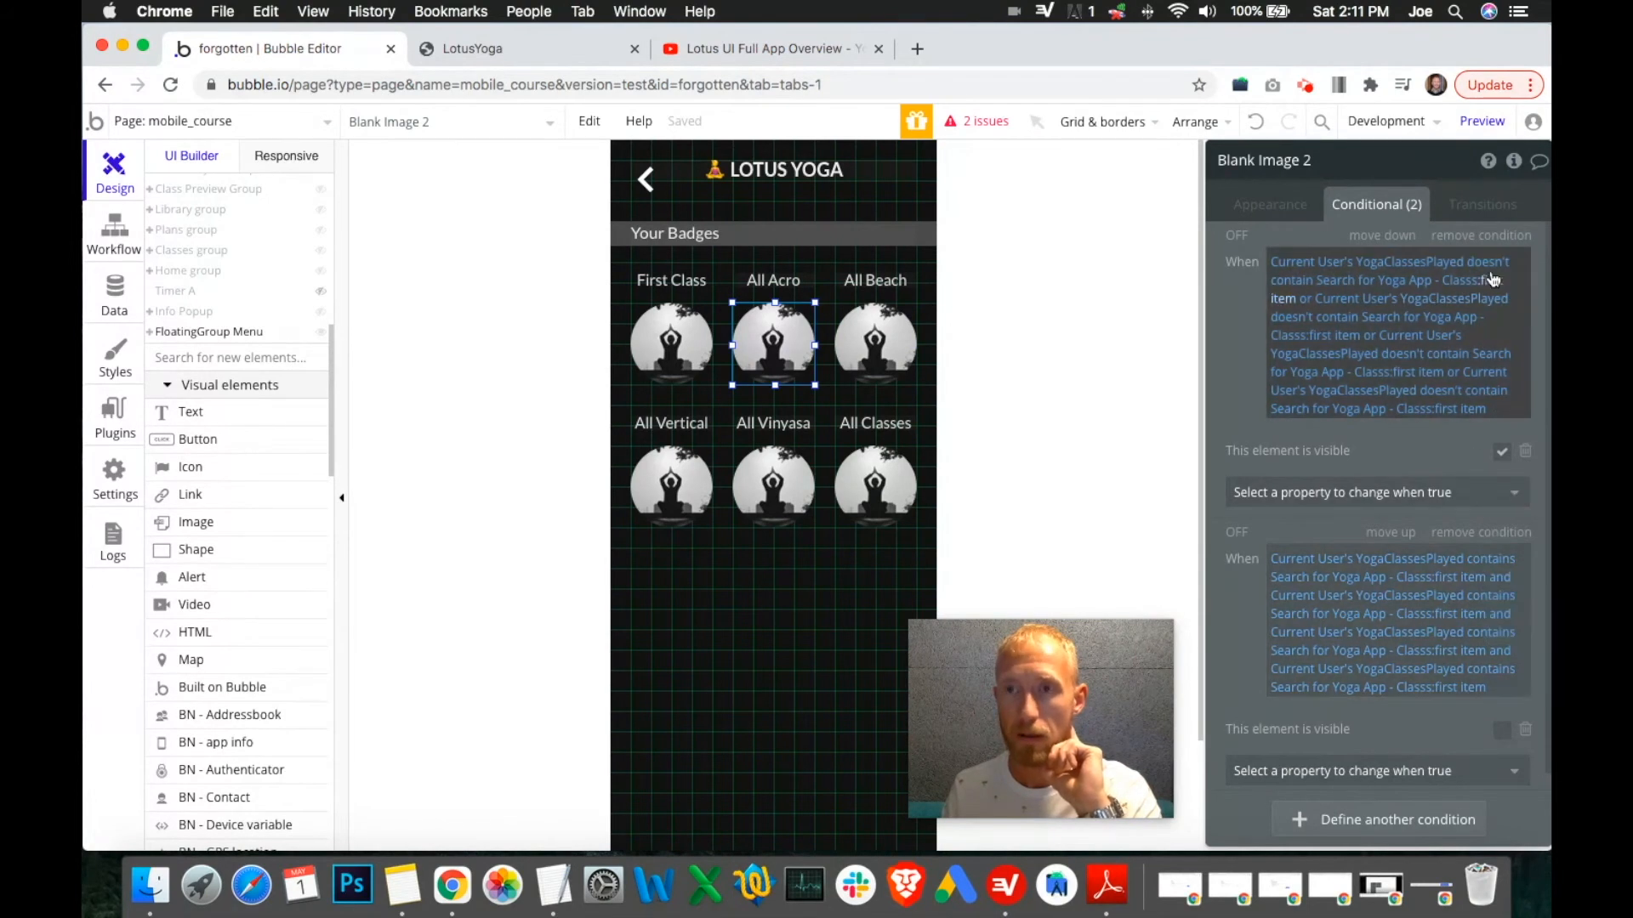
{"action": "left_click", "coordinate": [689, 321]}
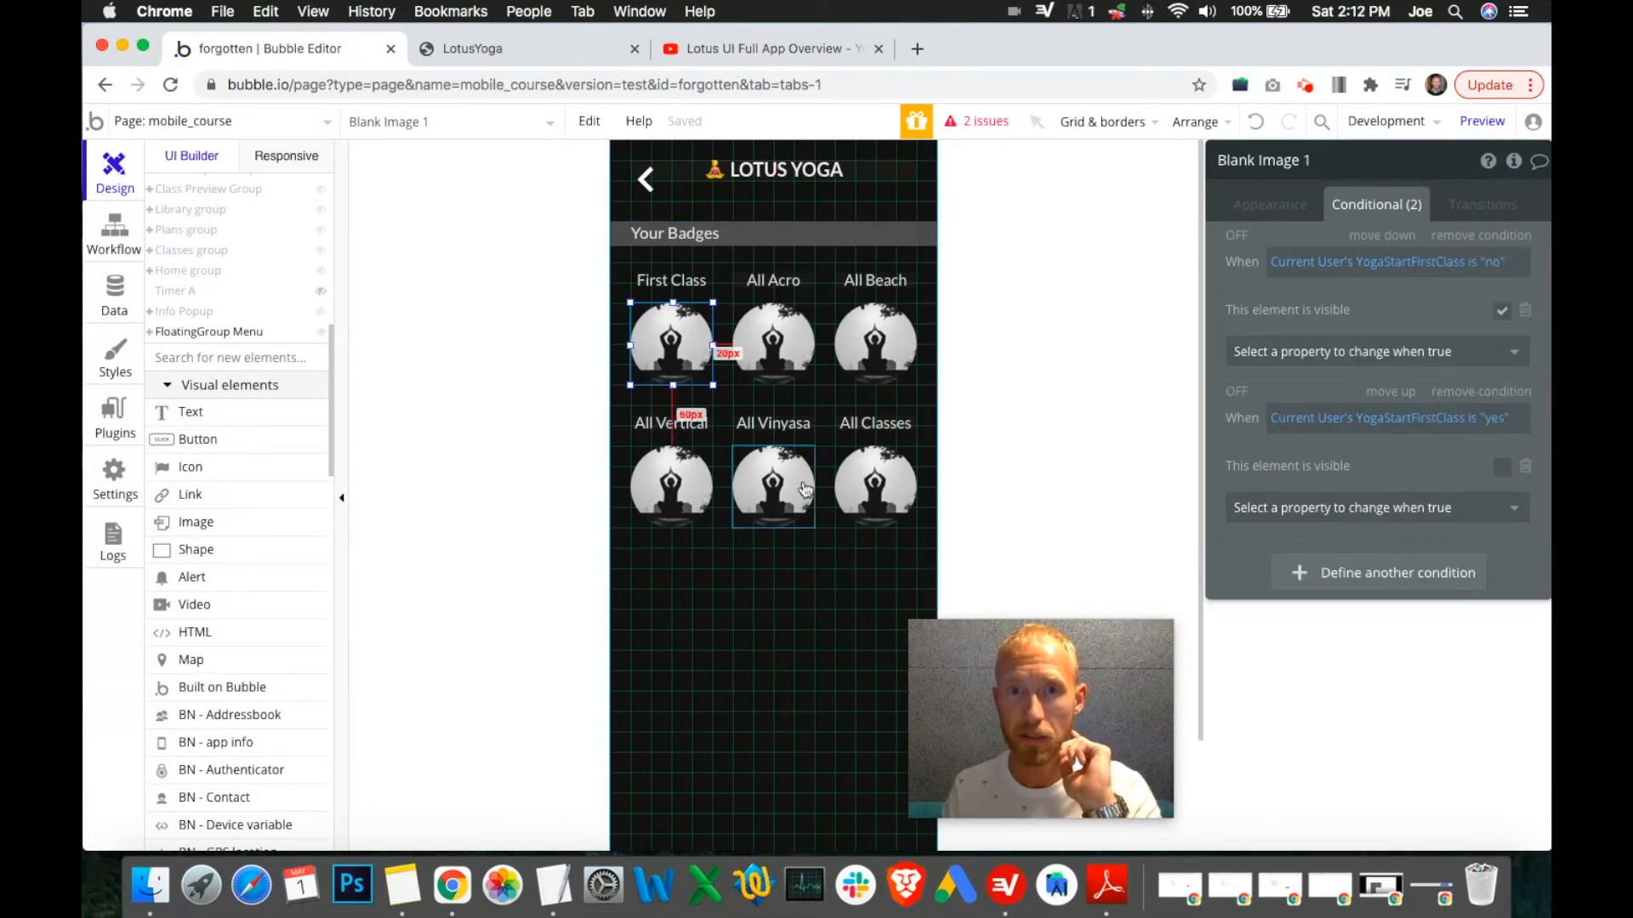
{"action": "left_click", "coordinate": [804, 483]}
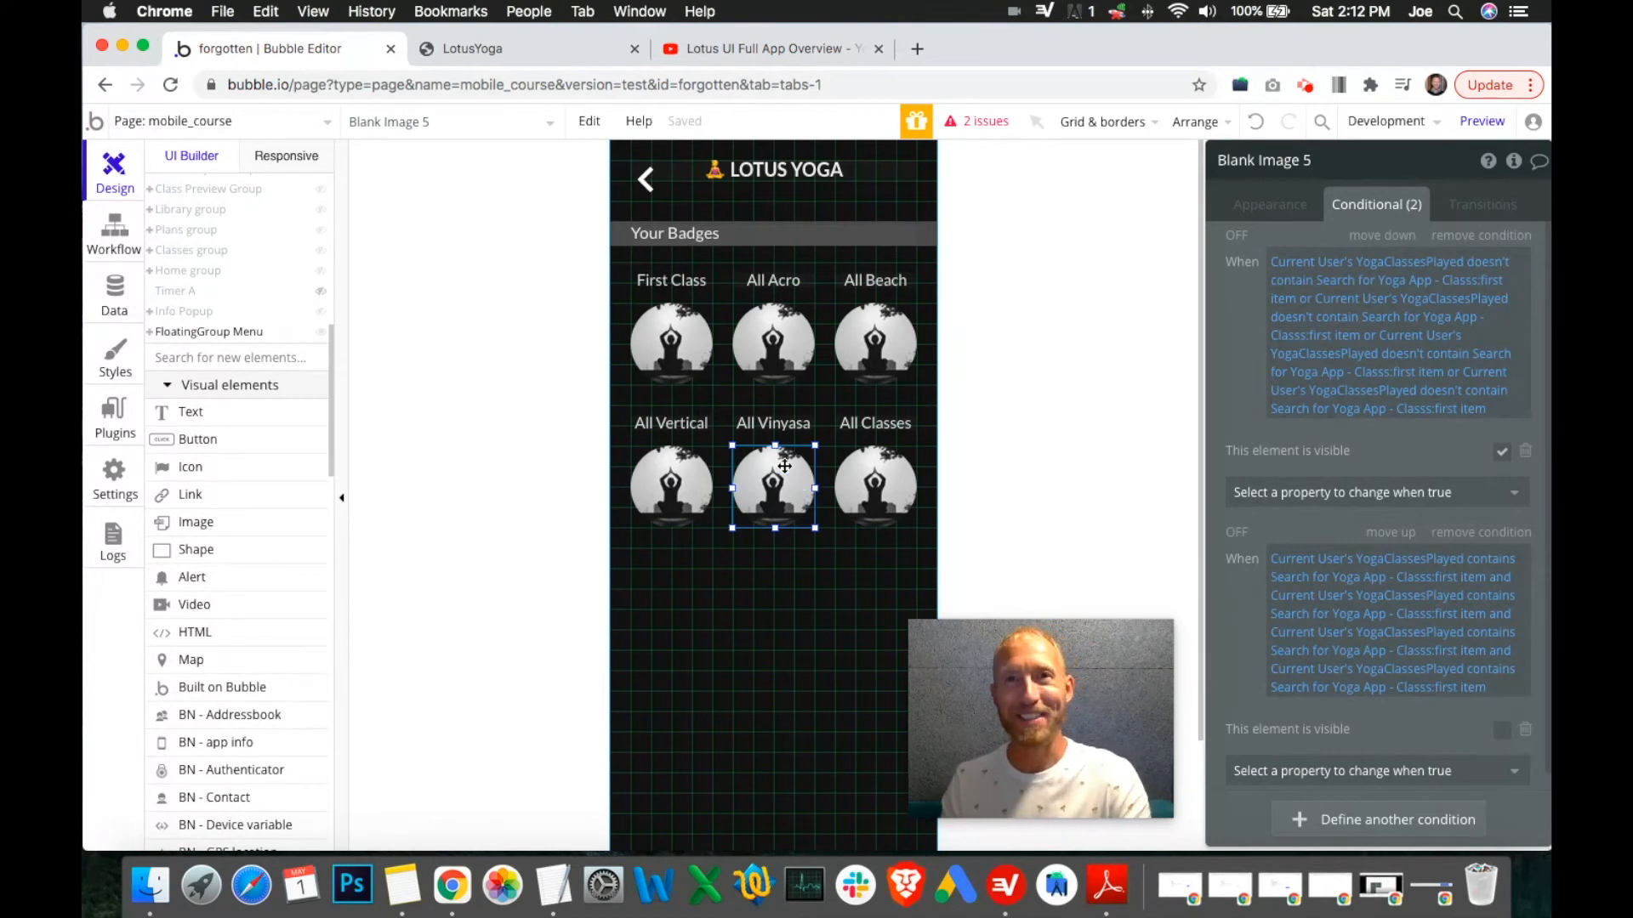
{"action": "left_click", "coordinate": [907, 489]}
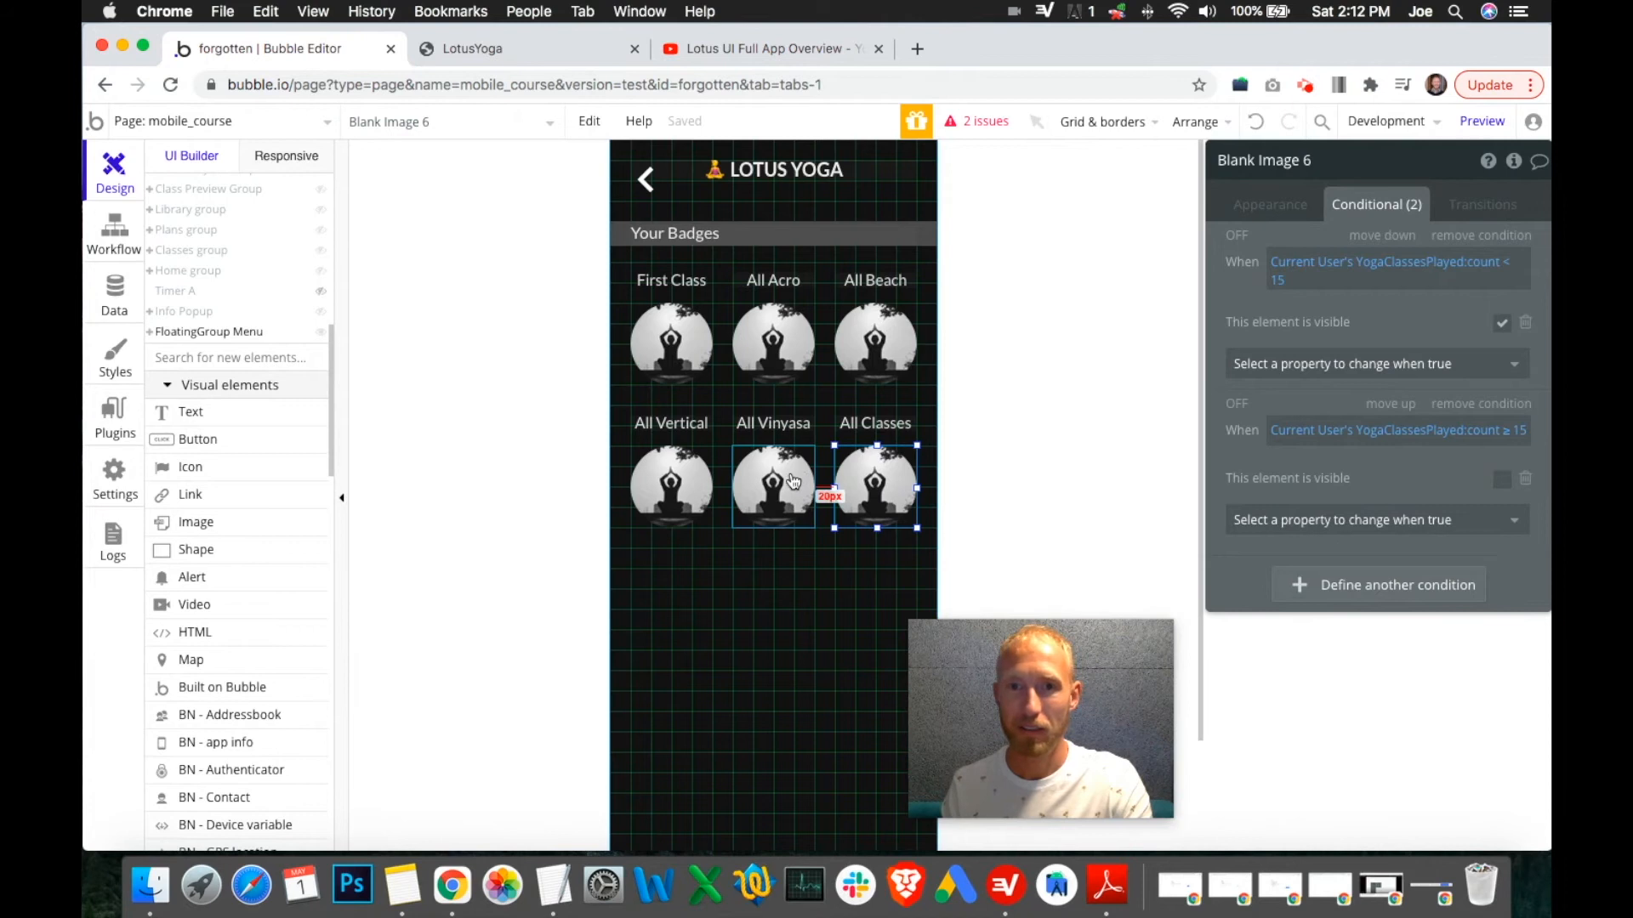
Check the reference badges video, and set the Y position of Image P under All Beach to 160.
{"action": "left_click", "coordinate": [845, 306]}
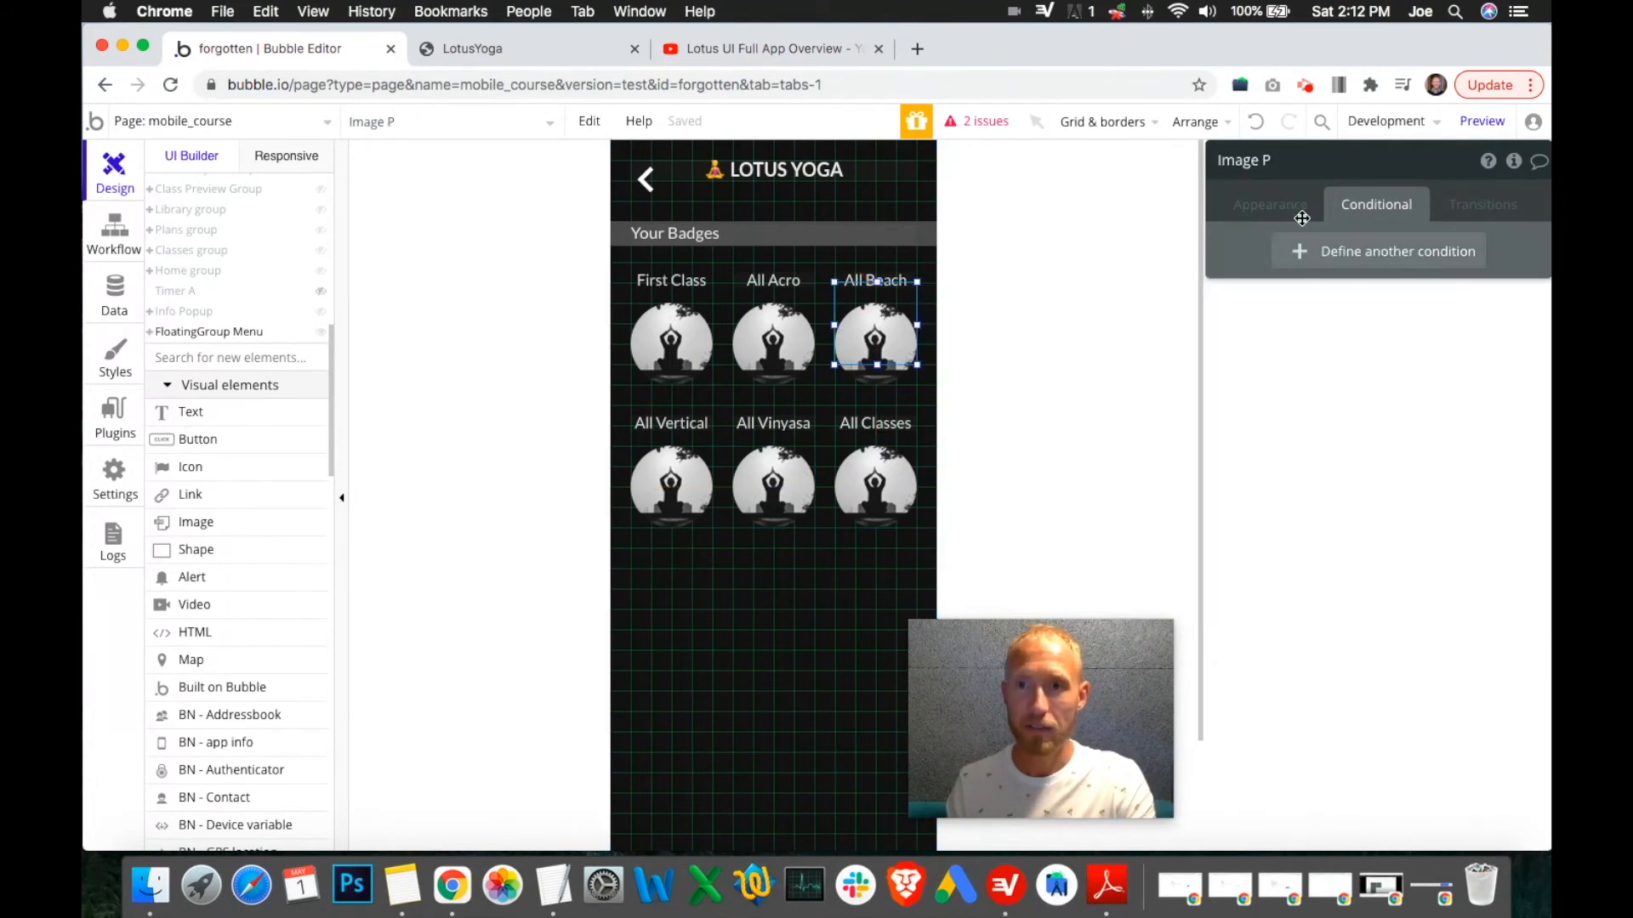
{"action": "left_click", "coordinate": [1282, 220]}
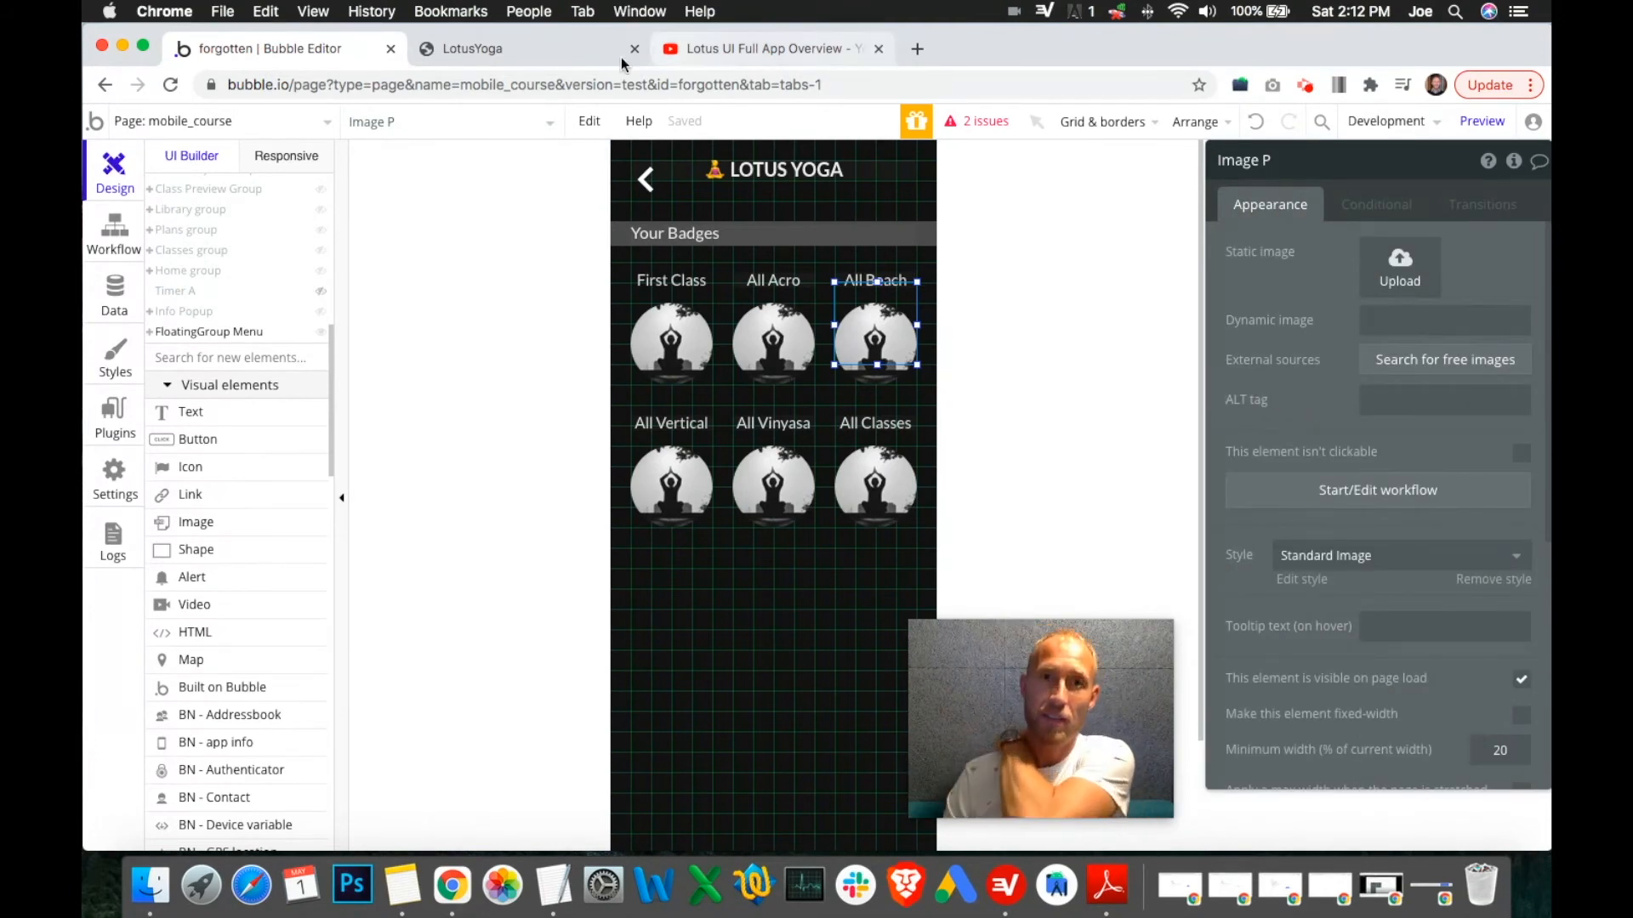
{"action": "left_click", "coordinate": [752, 49]}
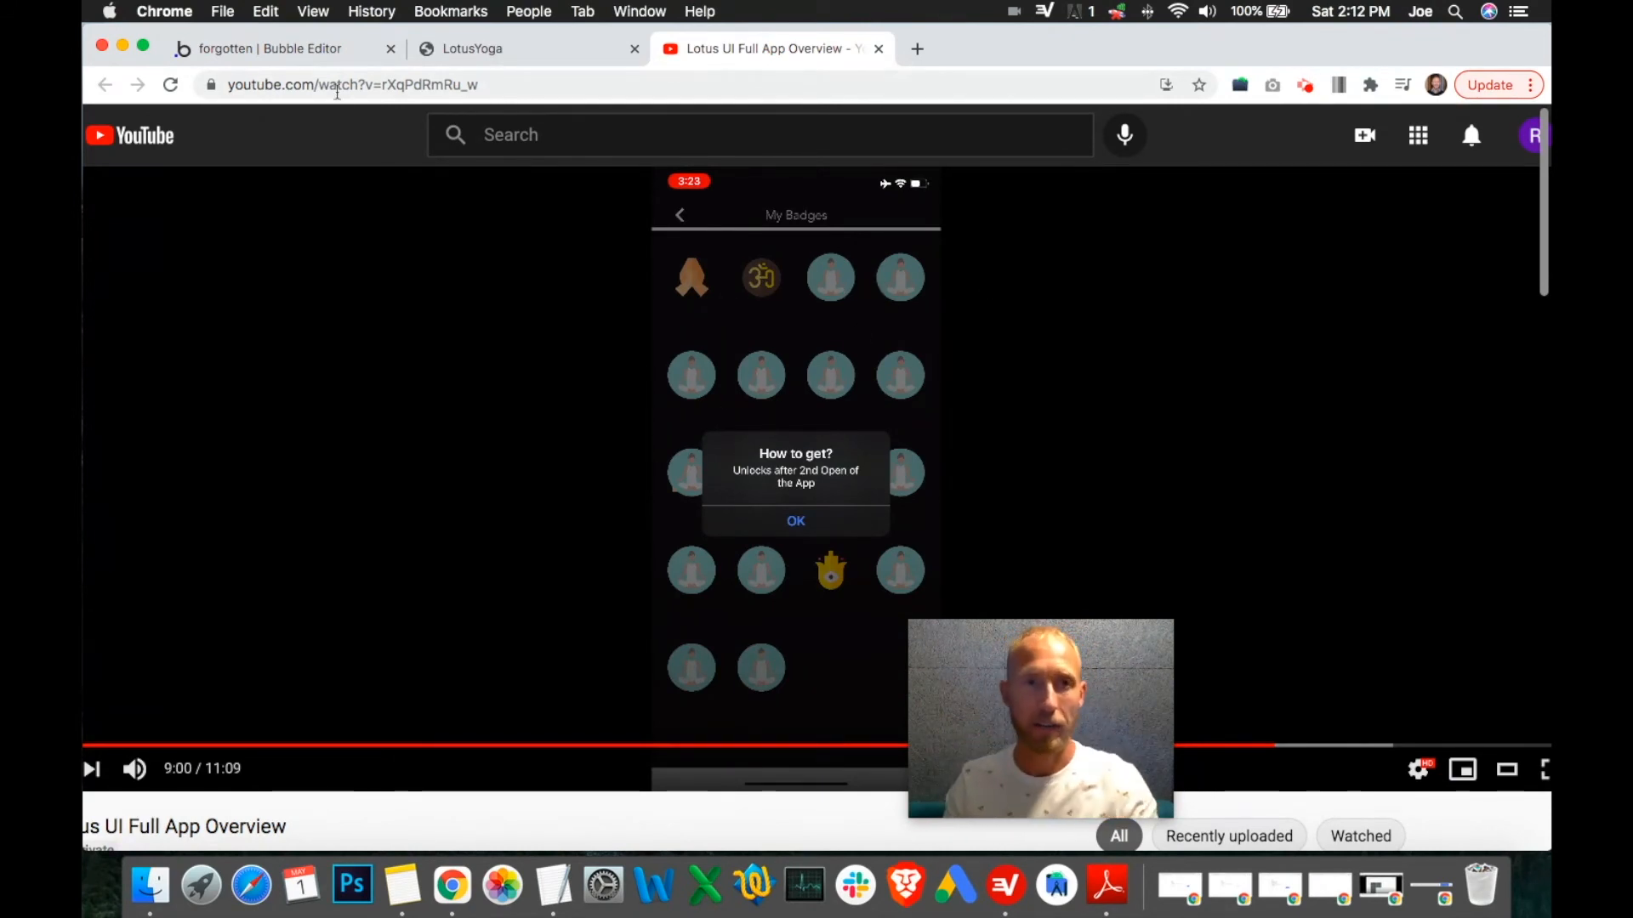
{"action": "left_click", "coordinate": [327, 51]}
{"action": "scroll", "coordinate": [1340, 439], "scroll_direction": "down", "scroll_amount": 5}
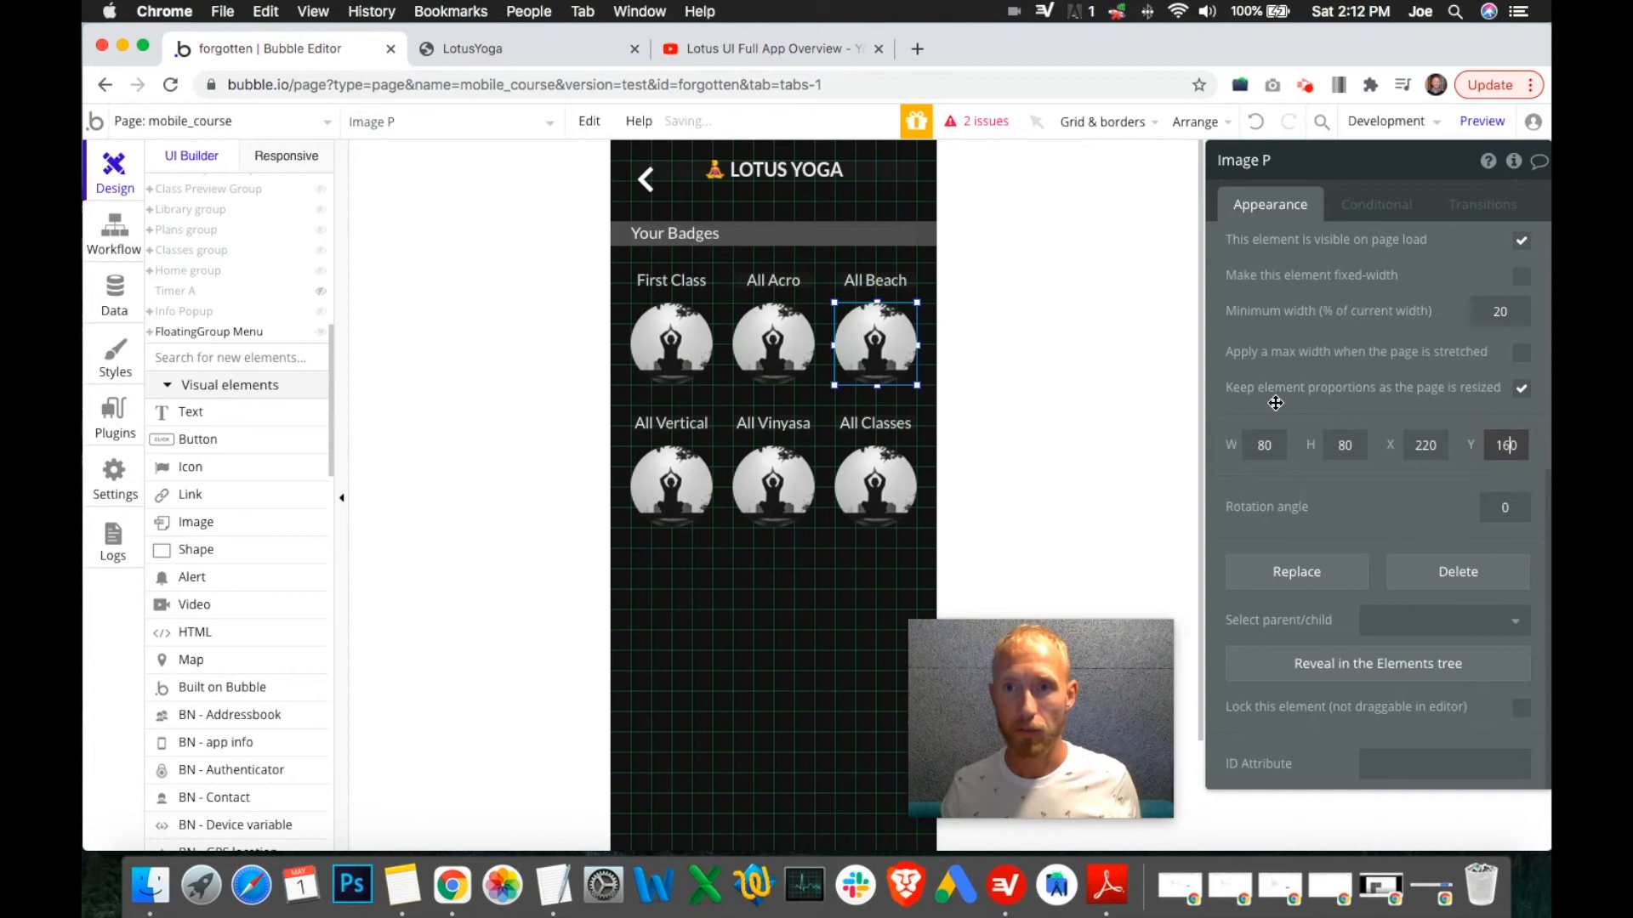
Rename the image element Image P under All Beach as Badge 3.
{"action": "left_click", "coordinate": [1257, 161]}
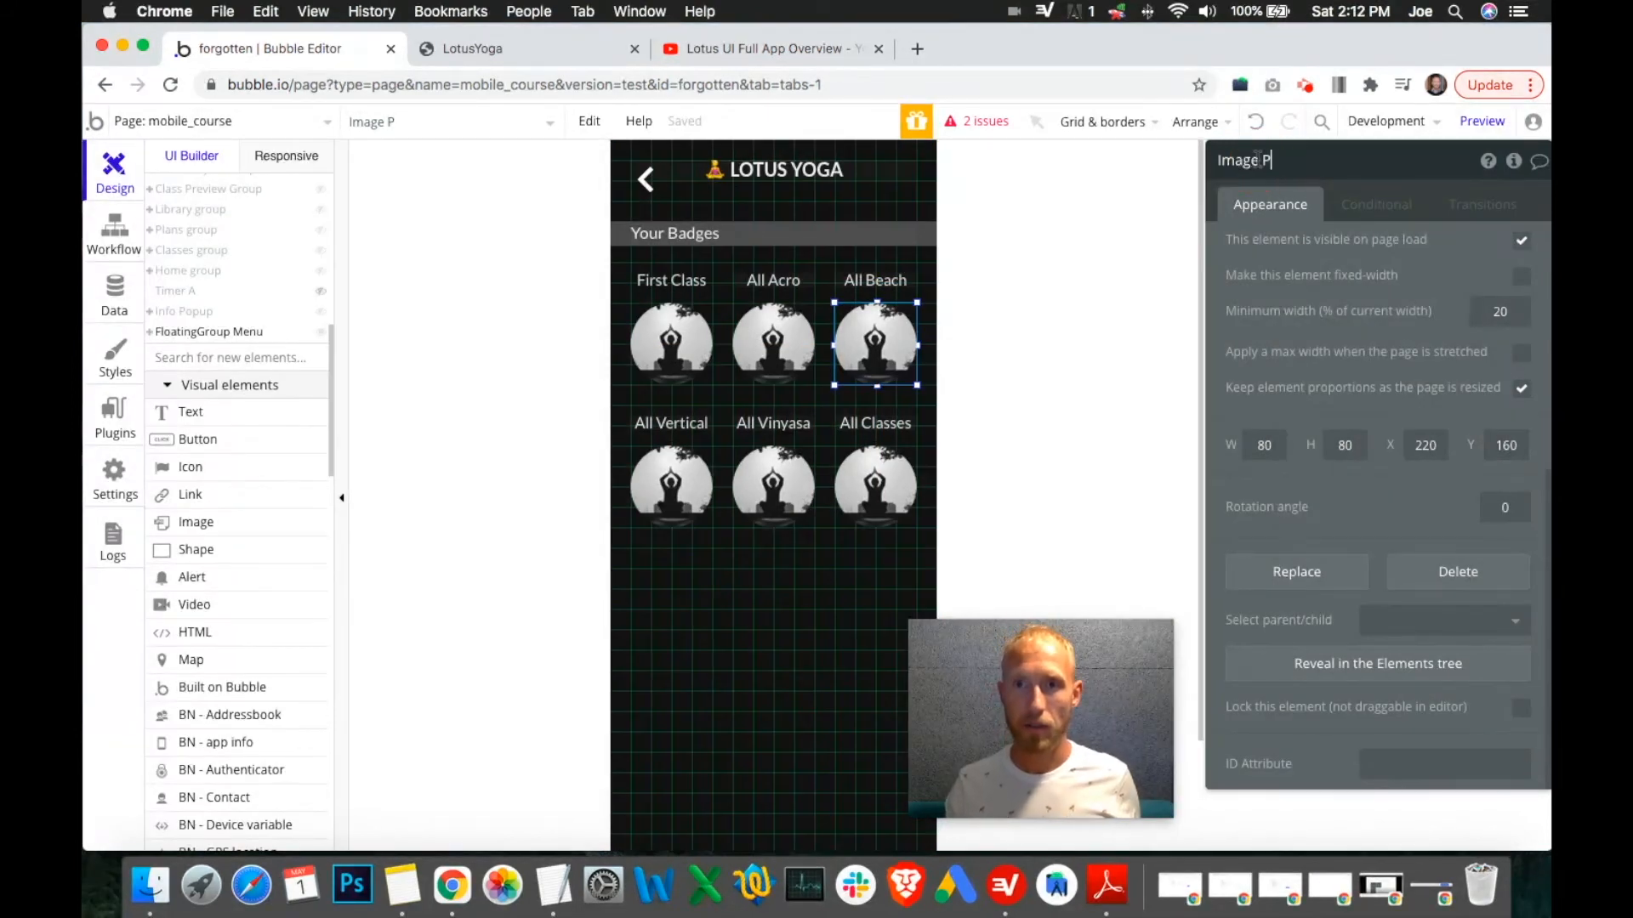
{"action": "triple_click", "coordinate": [1257, 160]}
{"action": "type", "text": "Bad"}
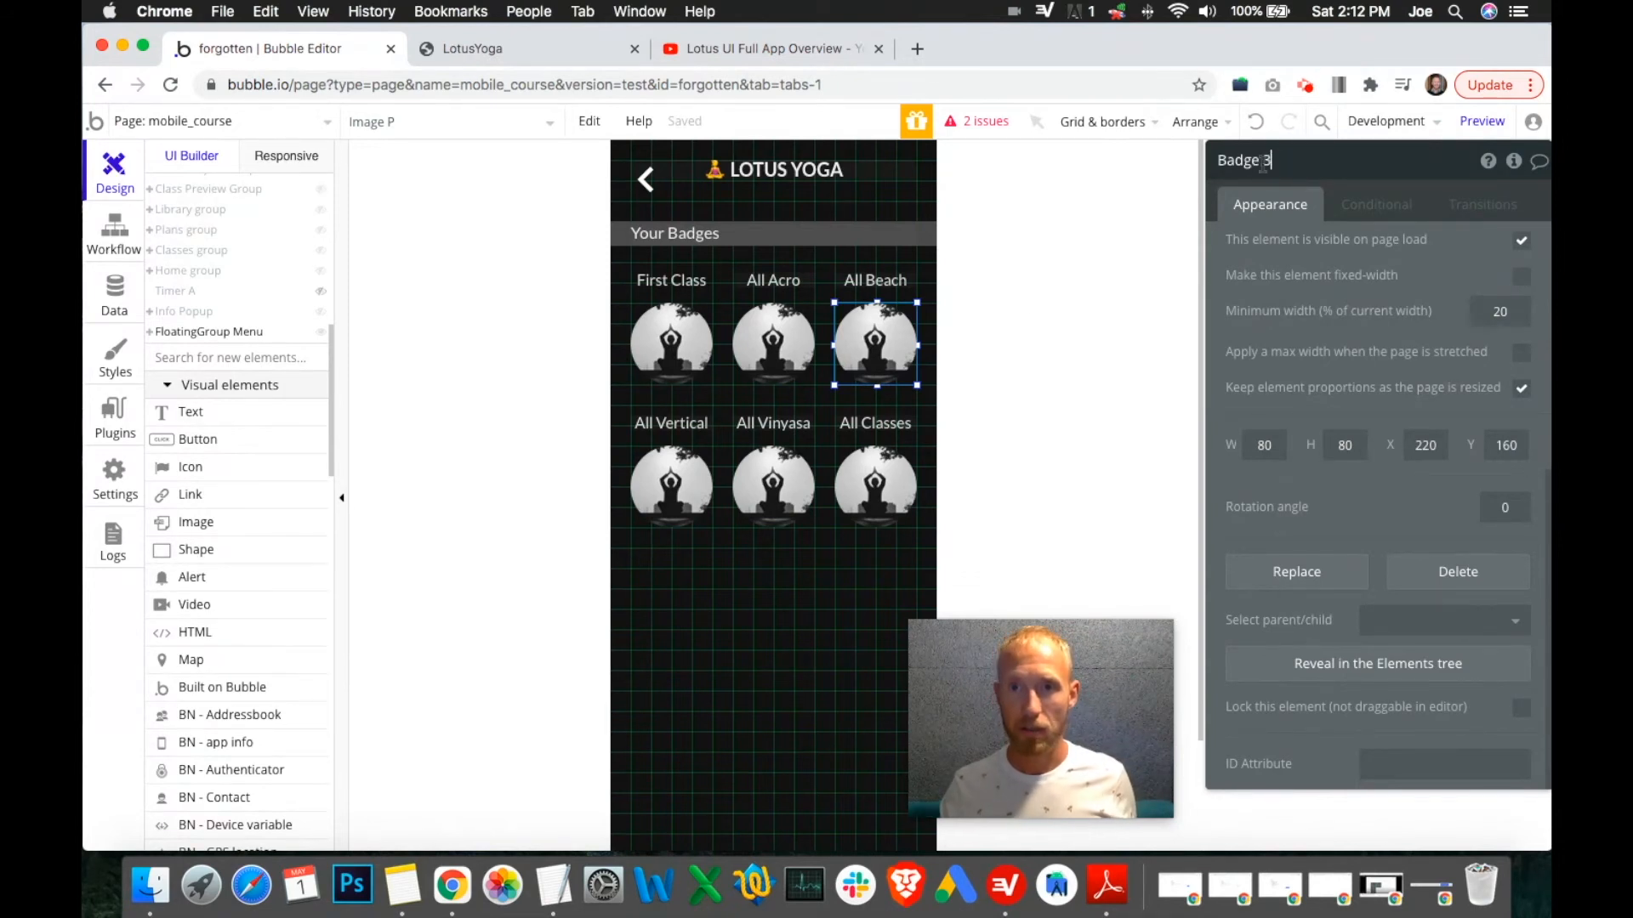
{"action": "type", "text": "ge 3"}
Rename the badge image under All Acro as Badge 2 and set its Y position to 160.
{"action": "left_click", "coordinate": [742, 297]}
{"action": "triple_click", "coordinate": [1266, 160]}
{"action": "type", "text": "Bad"}
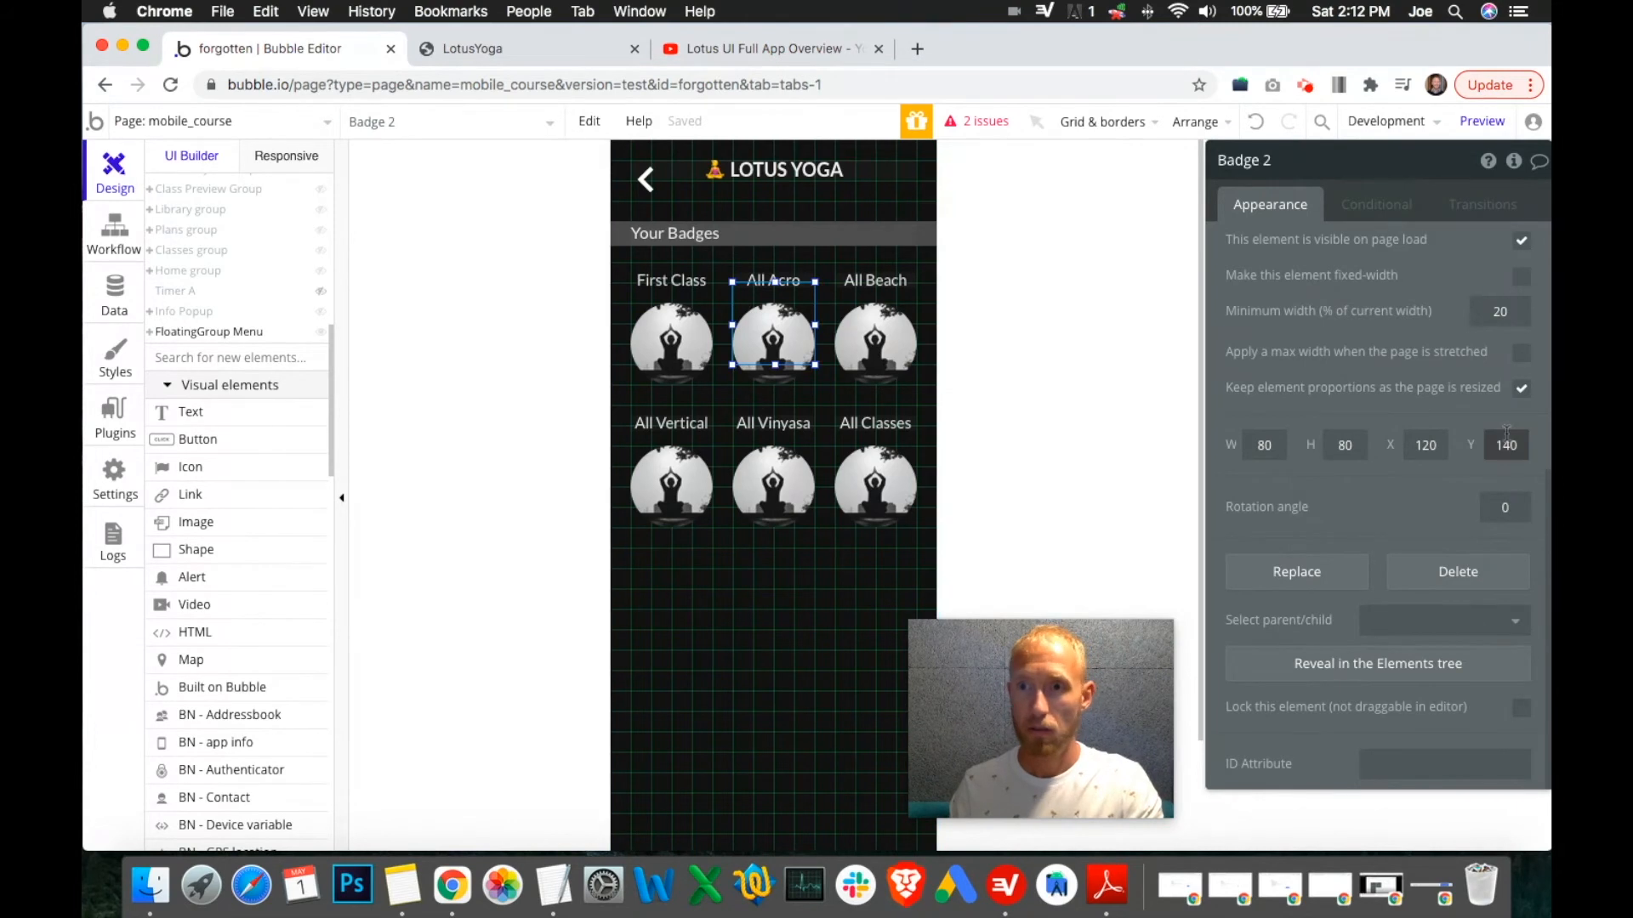
{"action": "type", "text": "6"}
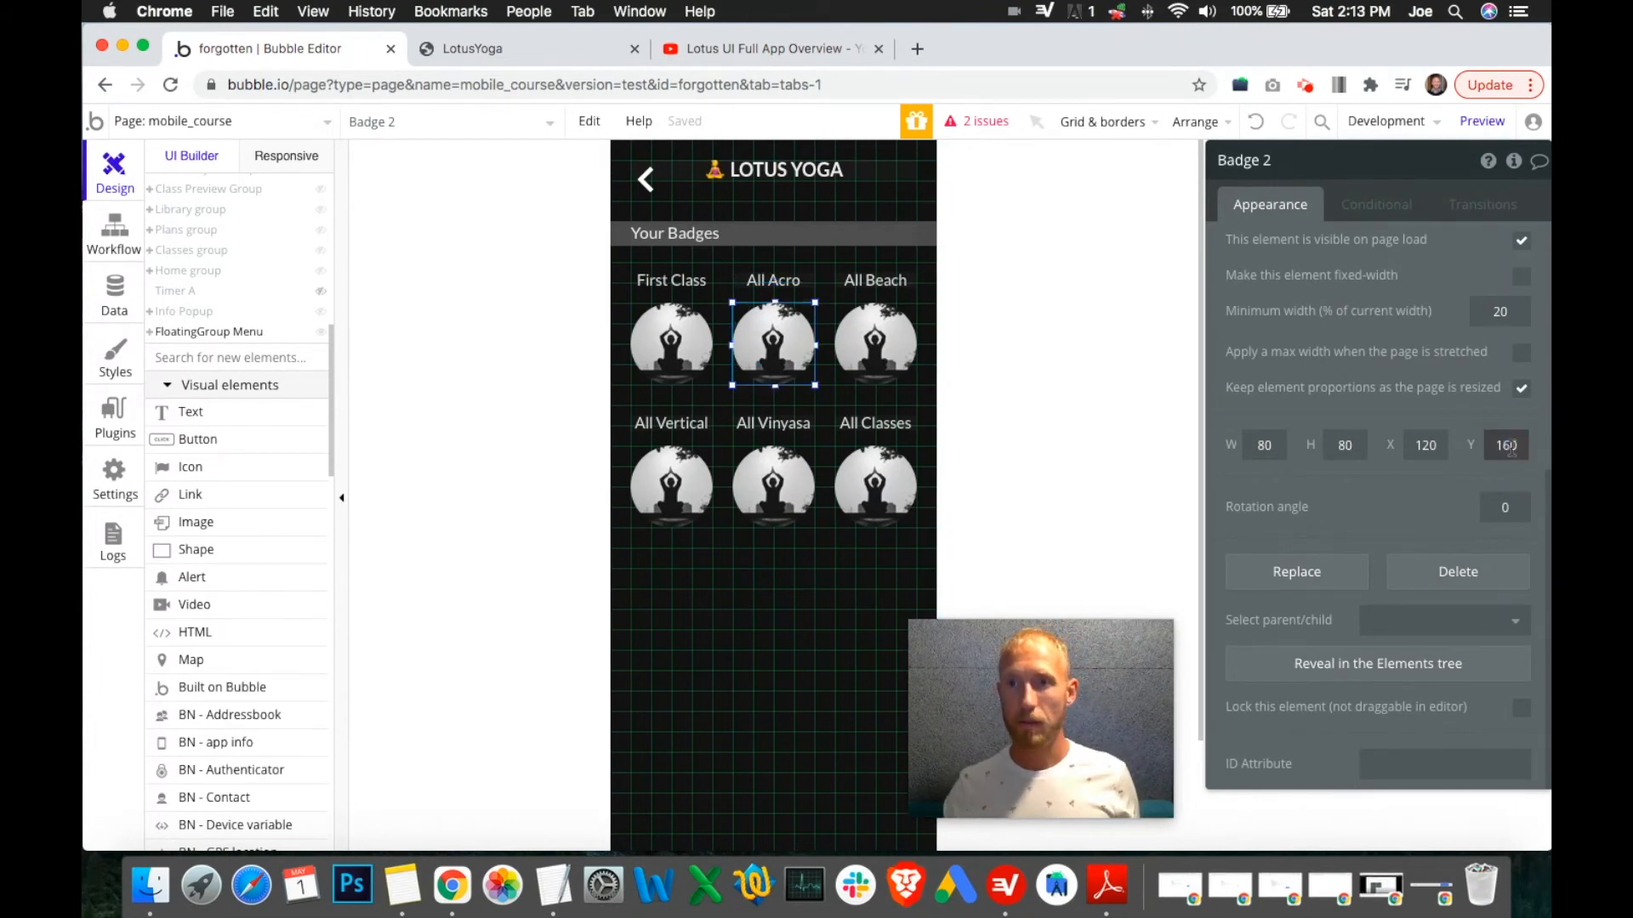
Make Badge 2 and Badge 3 not visible on page load.
{"action": "left_click", "coordinate": [1521, 243]}
{"action": "mouse_move", "coordinate": [249, 337]}
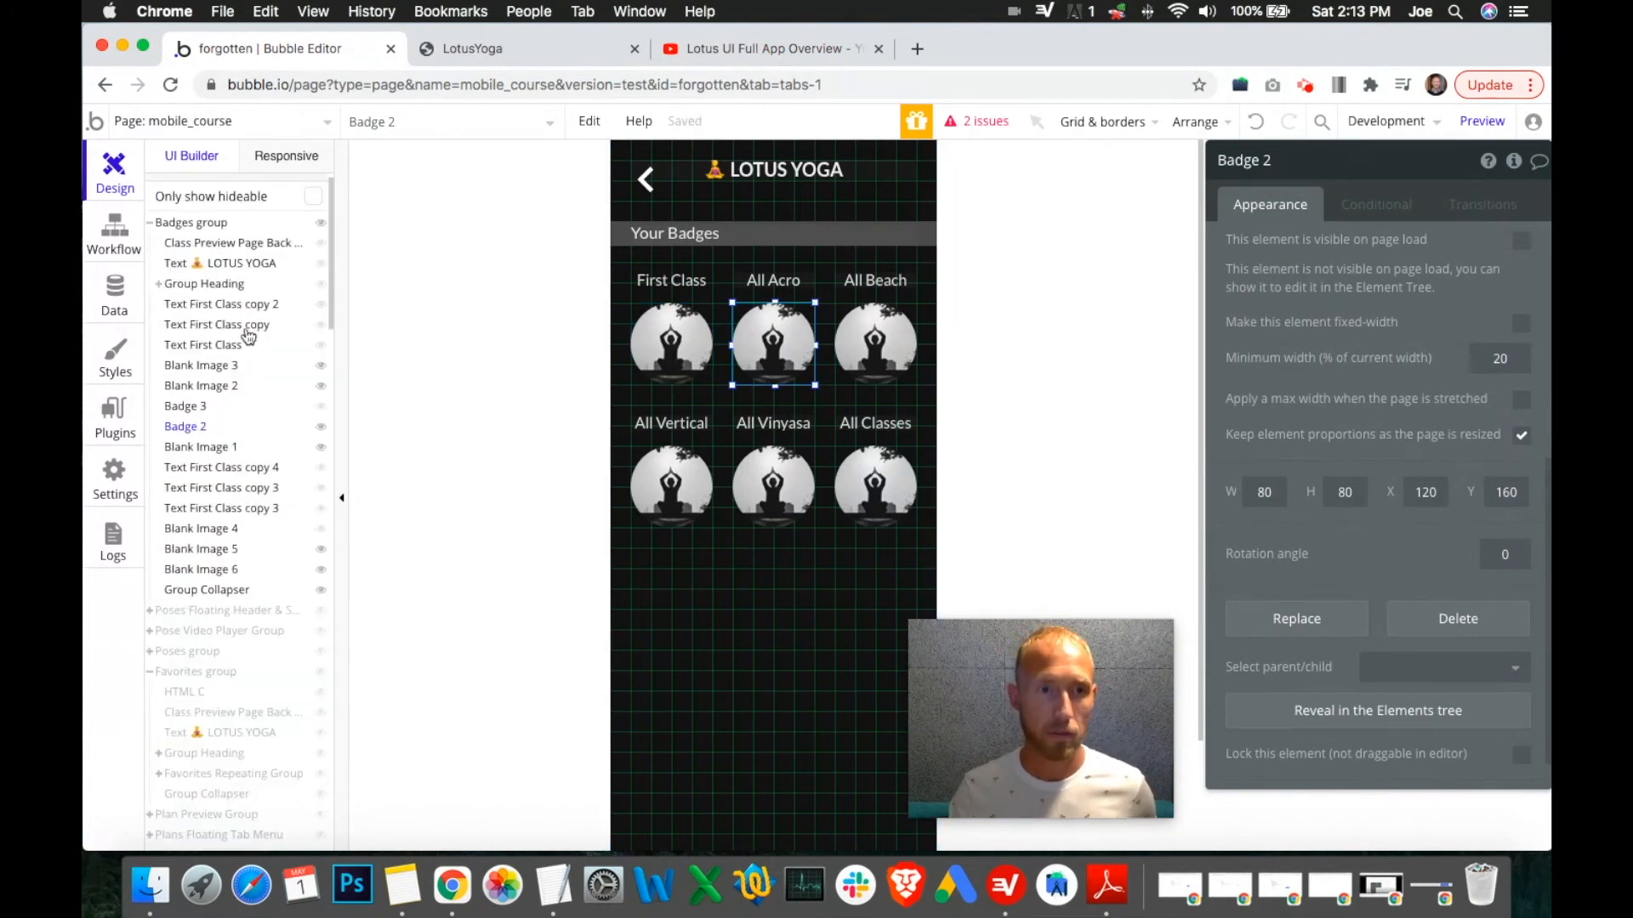
{"action": "left_click", "coordinate": [188, 414]}
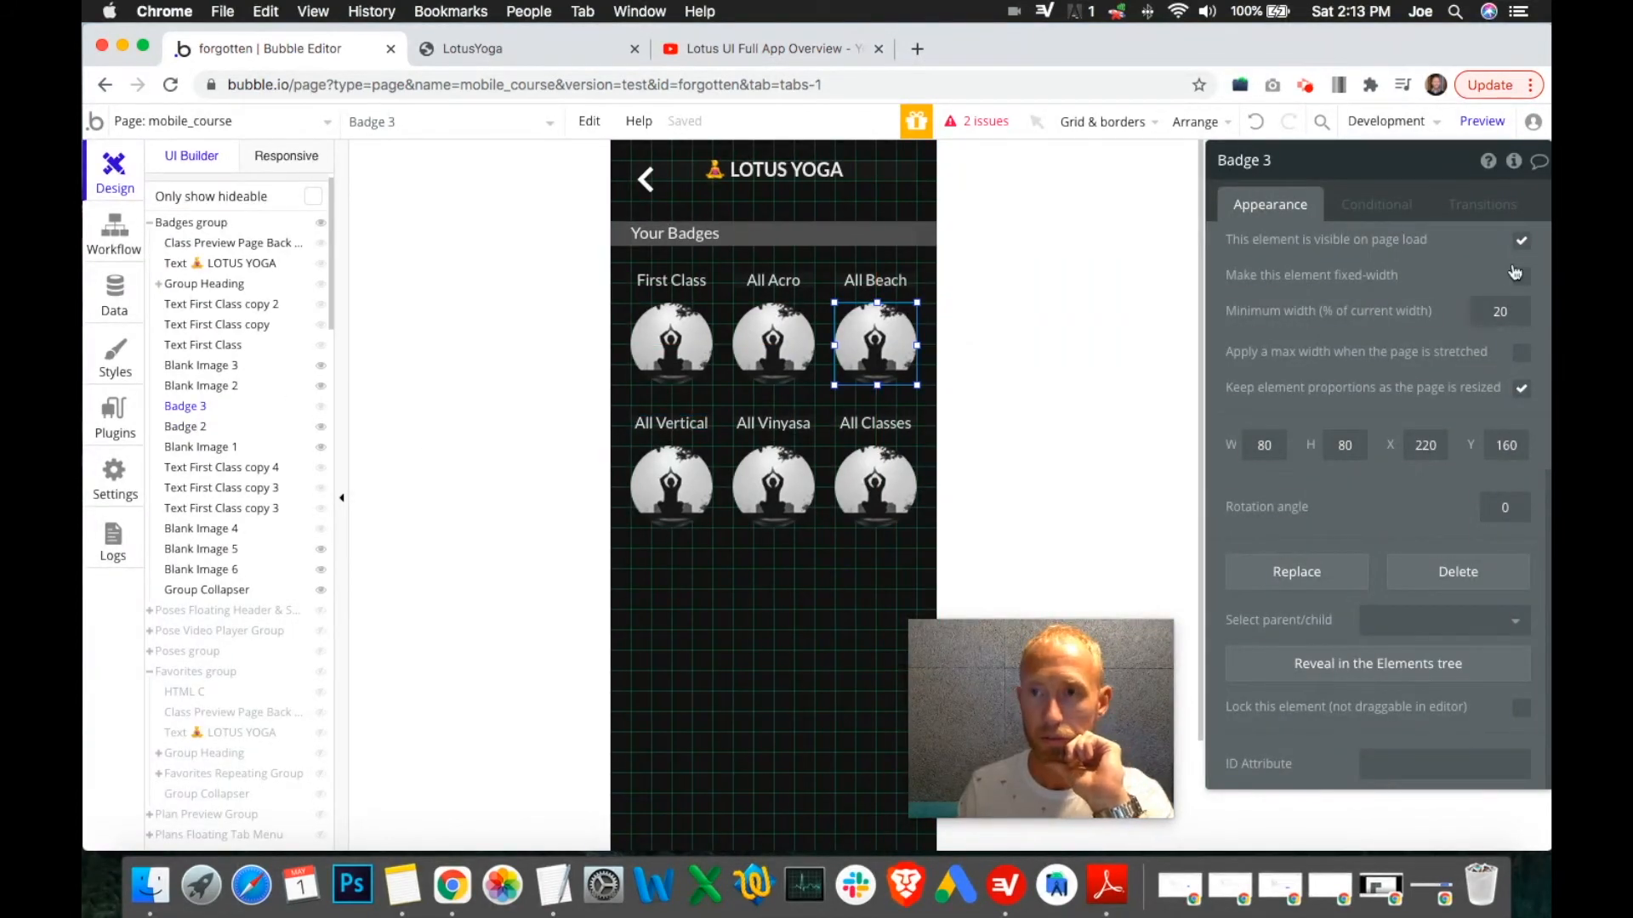
{"action": "left_click", "coordinate": [1522, 239]}
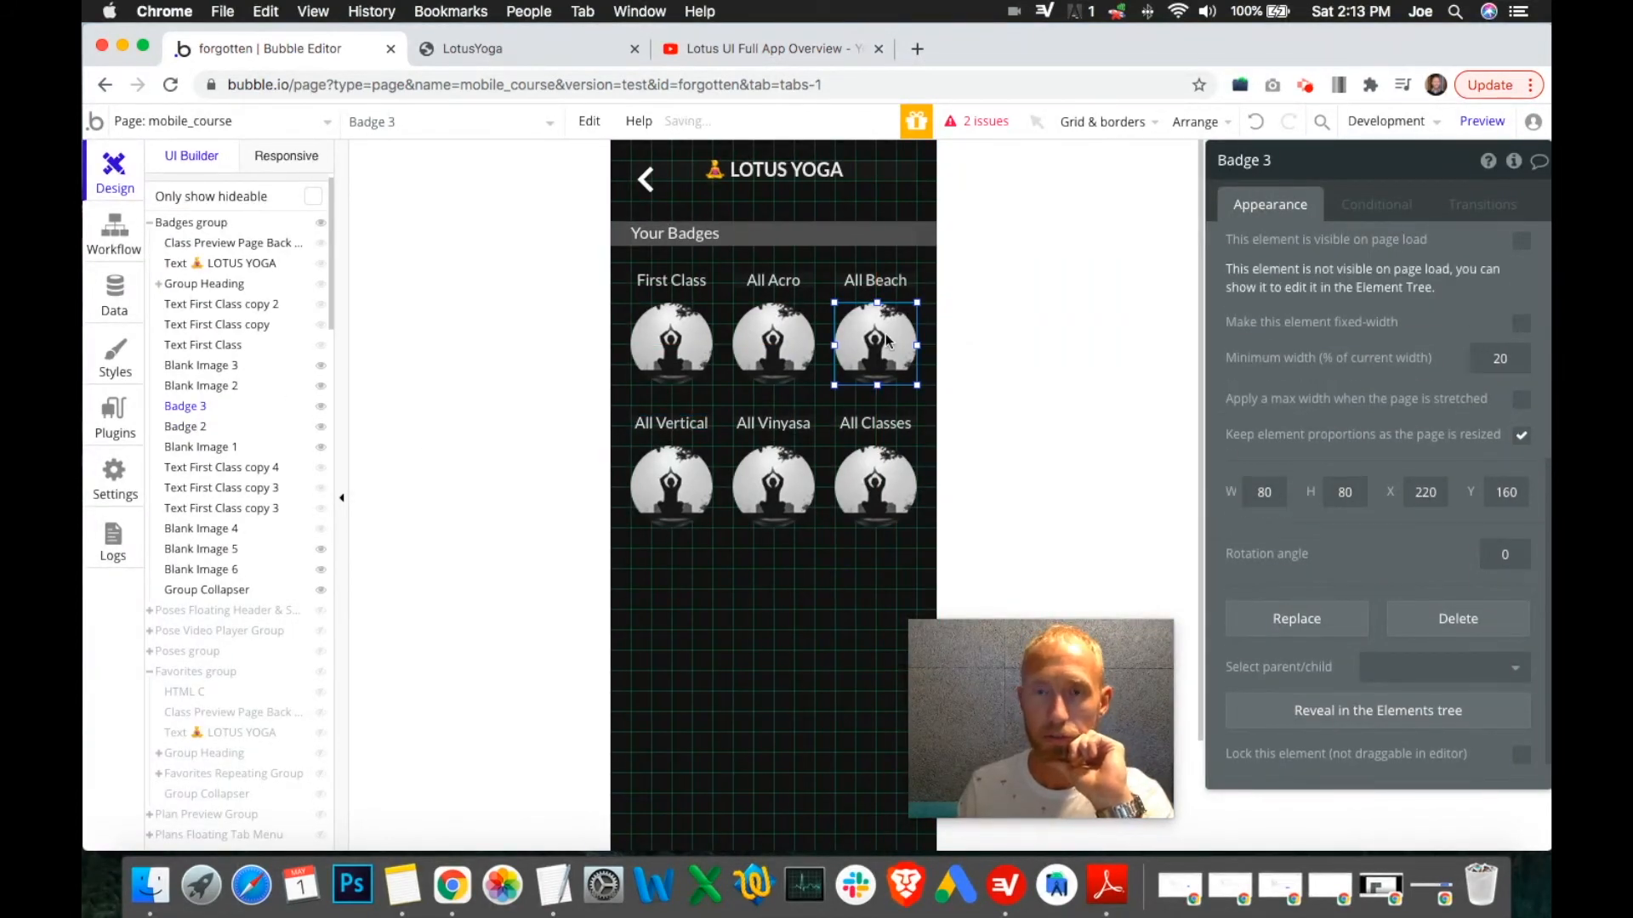
Duplicate Badge 2 and place the copy over the First Class blank image at X 20, Y 160.
{"action": "left_click", "coordinate": [191, 430]}
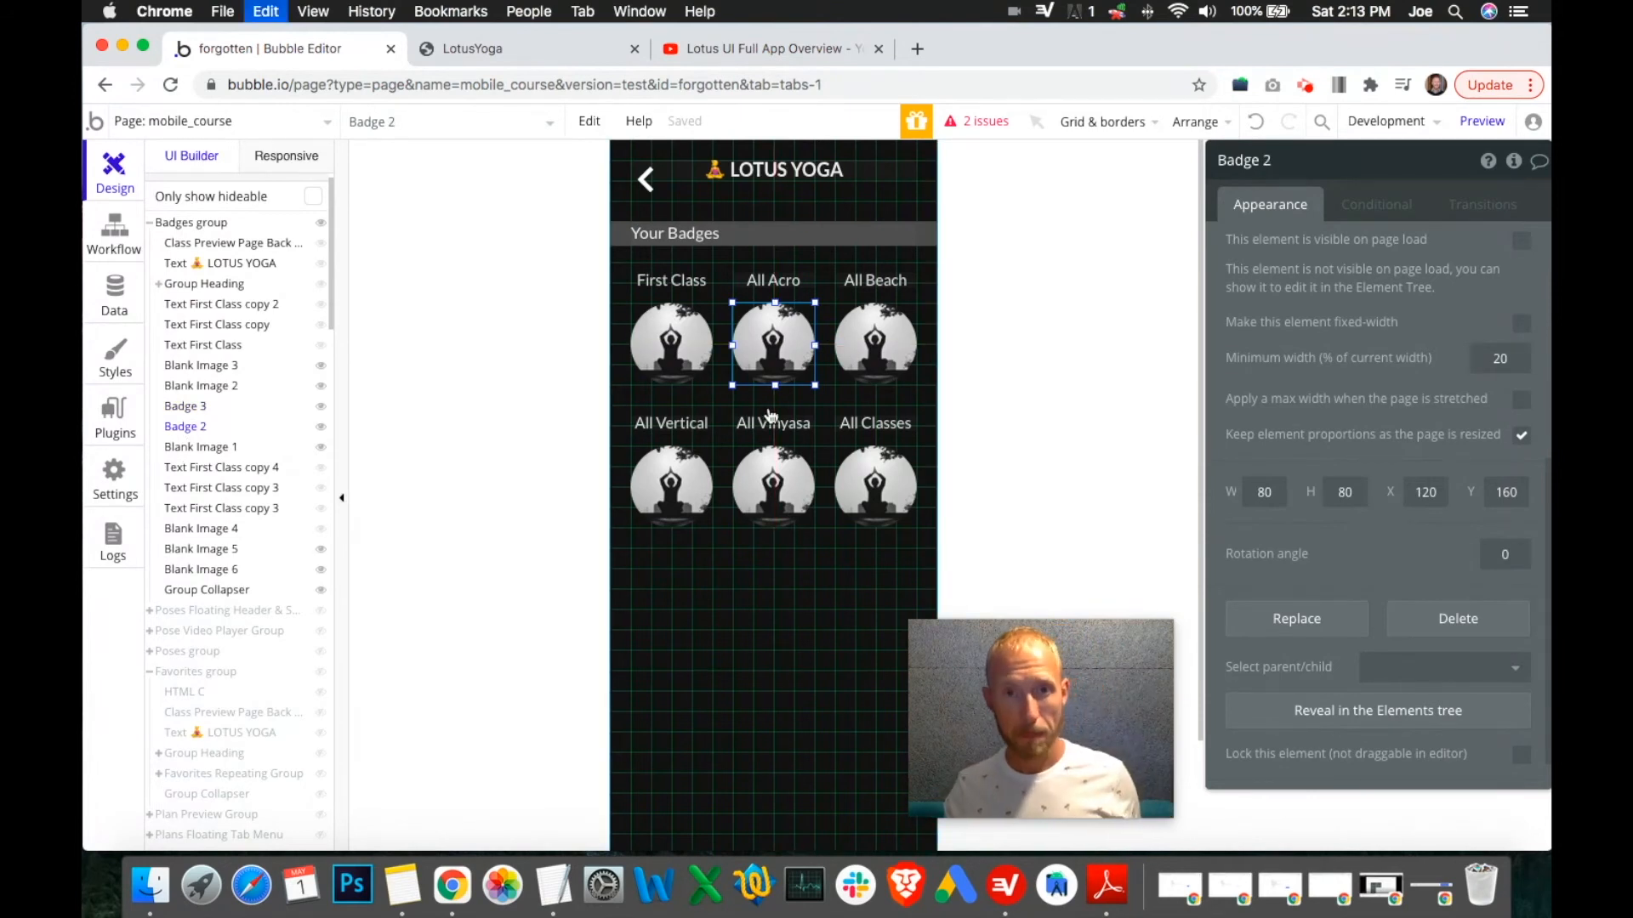
{"action": "left_click", "coordinate": [202, 427]}
{"action": "left_click", "coordinate": [204, 427]}
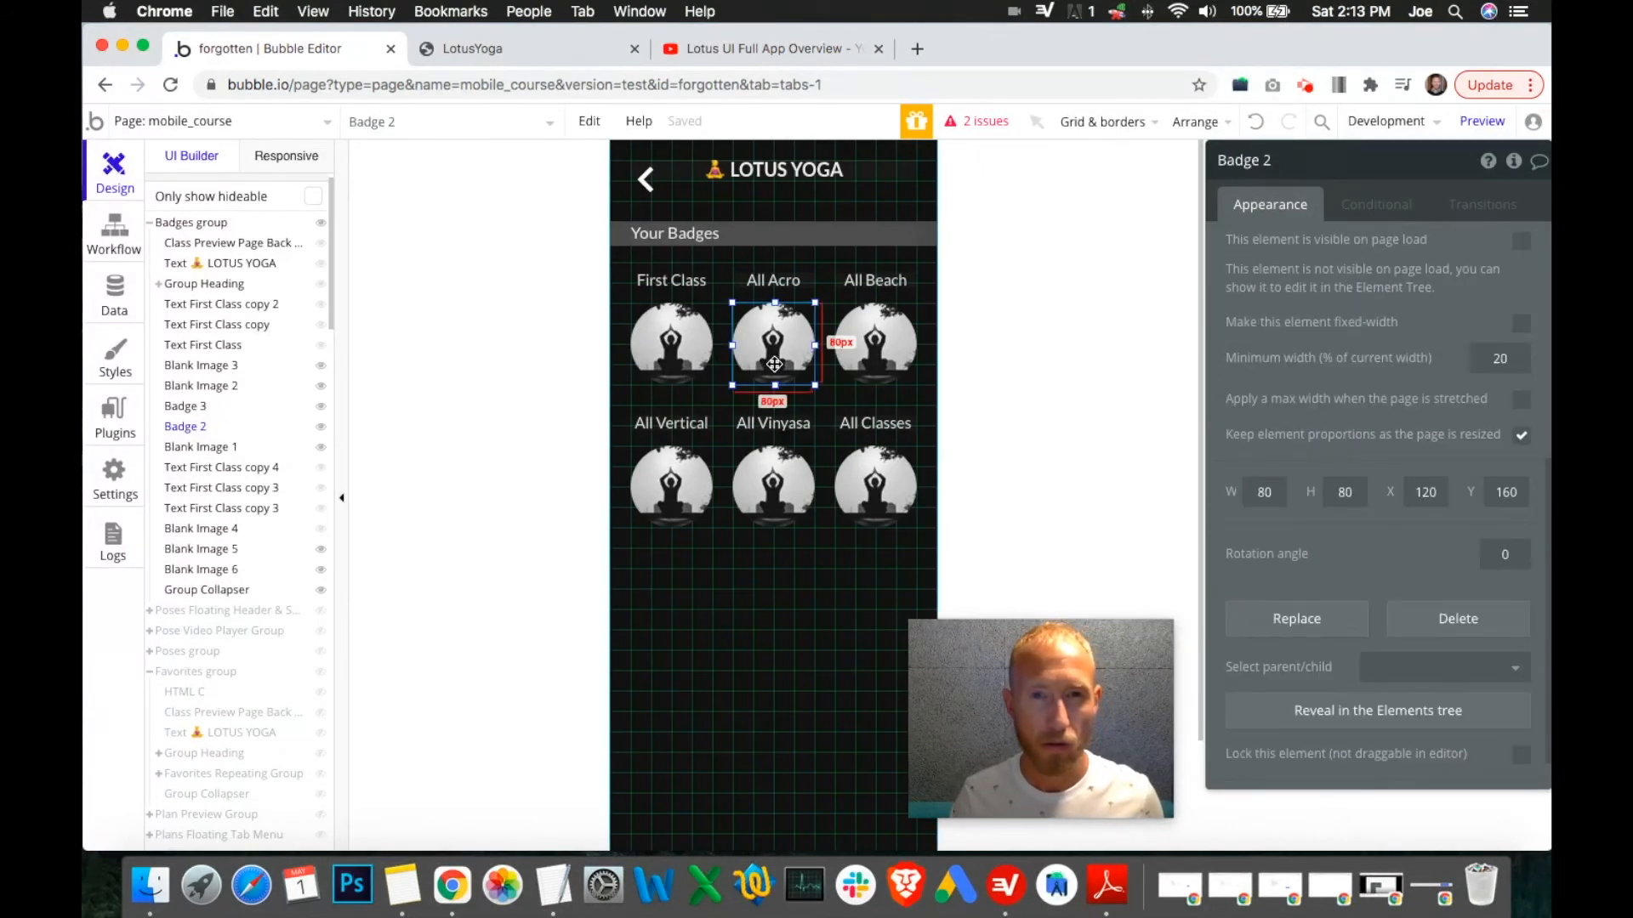
{"action": "right_click", "coordinate": [197, 431]}
{"action": "left_click", "coordinate": [225, 448]}
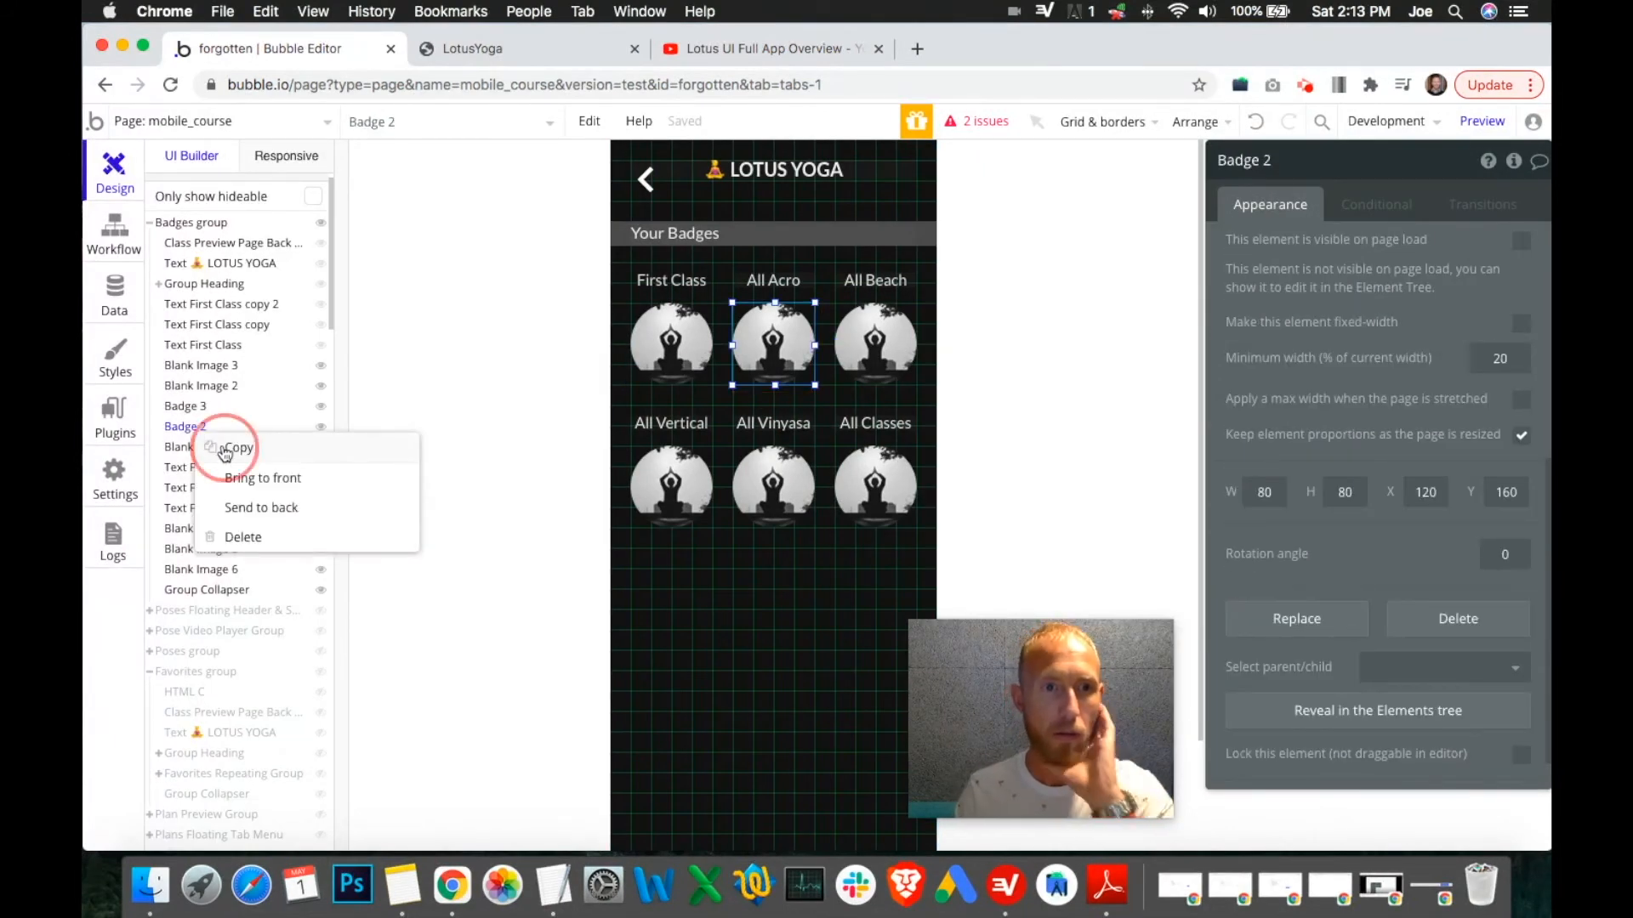
{"action": "right_click", "coordinate": [193, 432]}
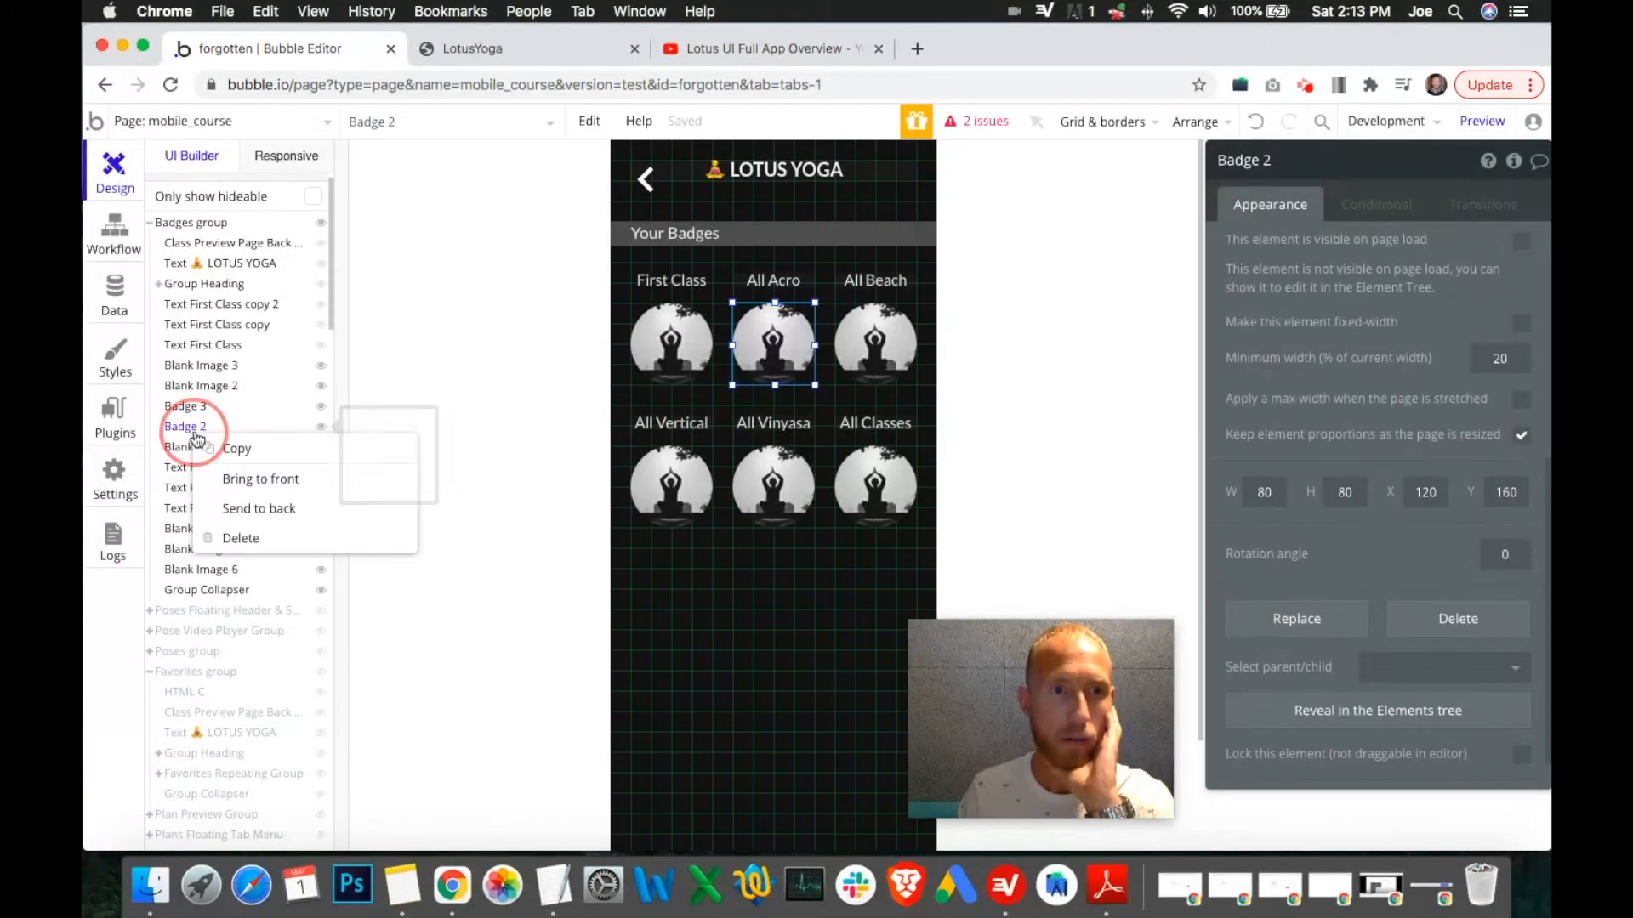
{"action": "left_click", "coordinate": [687, 376]}
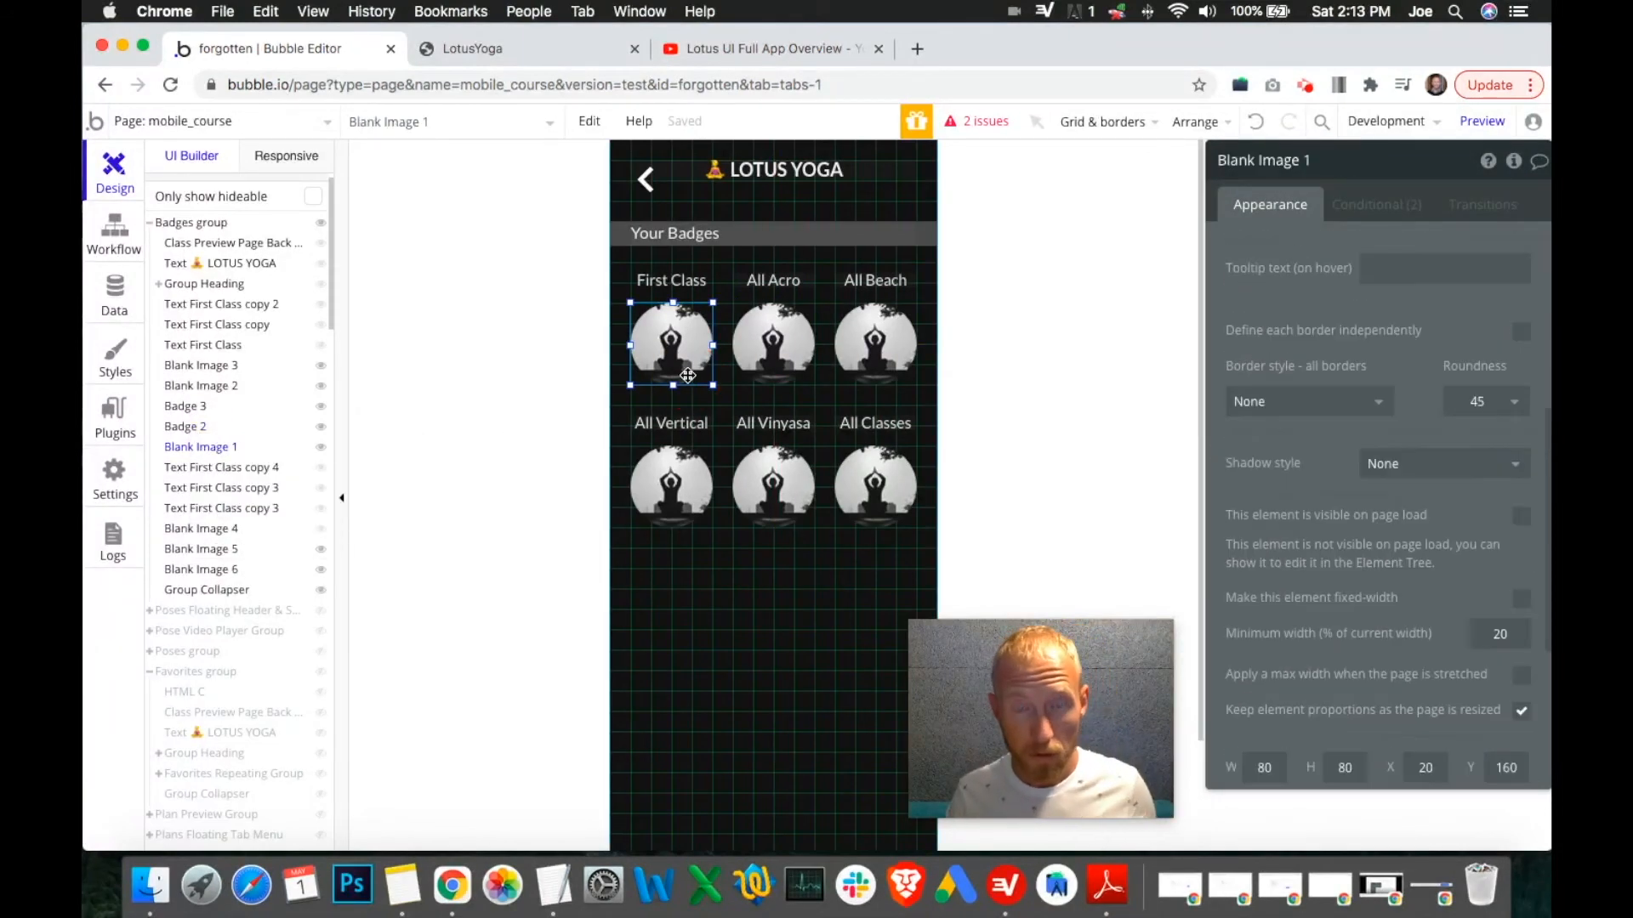
{"action": "key", "text": "super+v"}
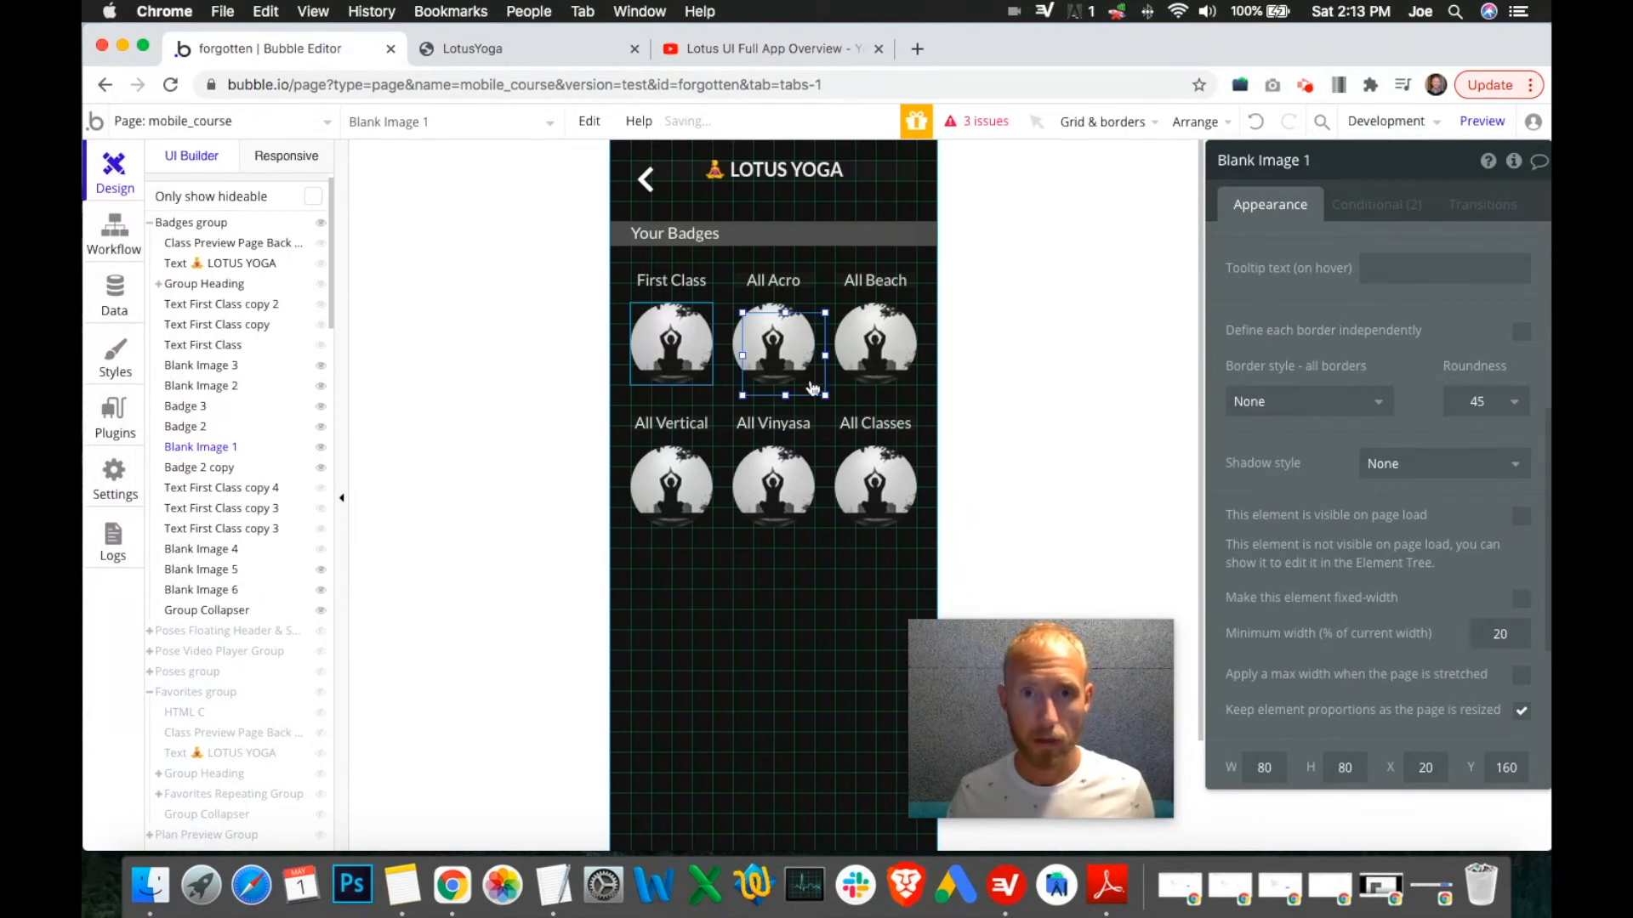
{"action": "left_click_drag", "start_coordinate": [791, 374], "coordinate": [694, 369]}
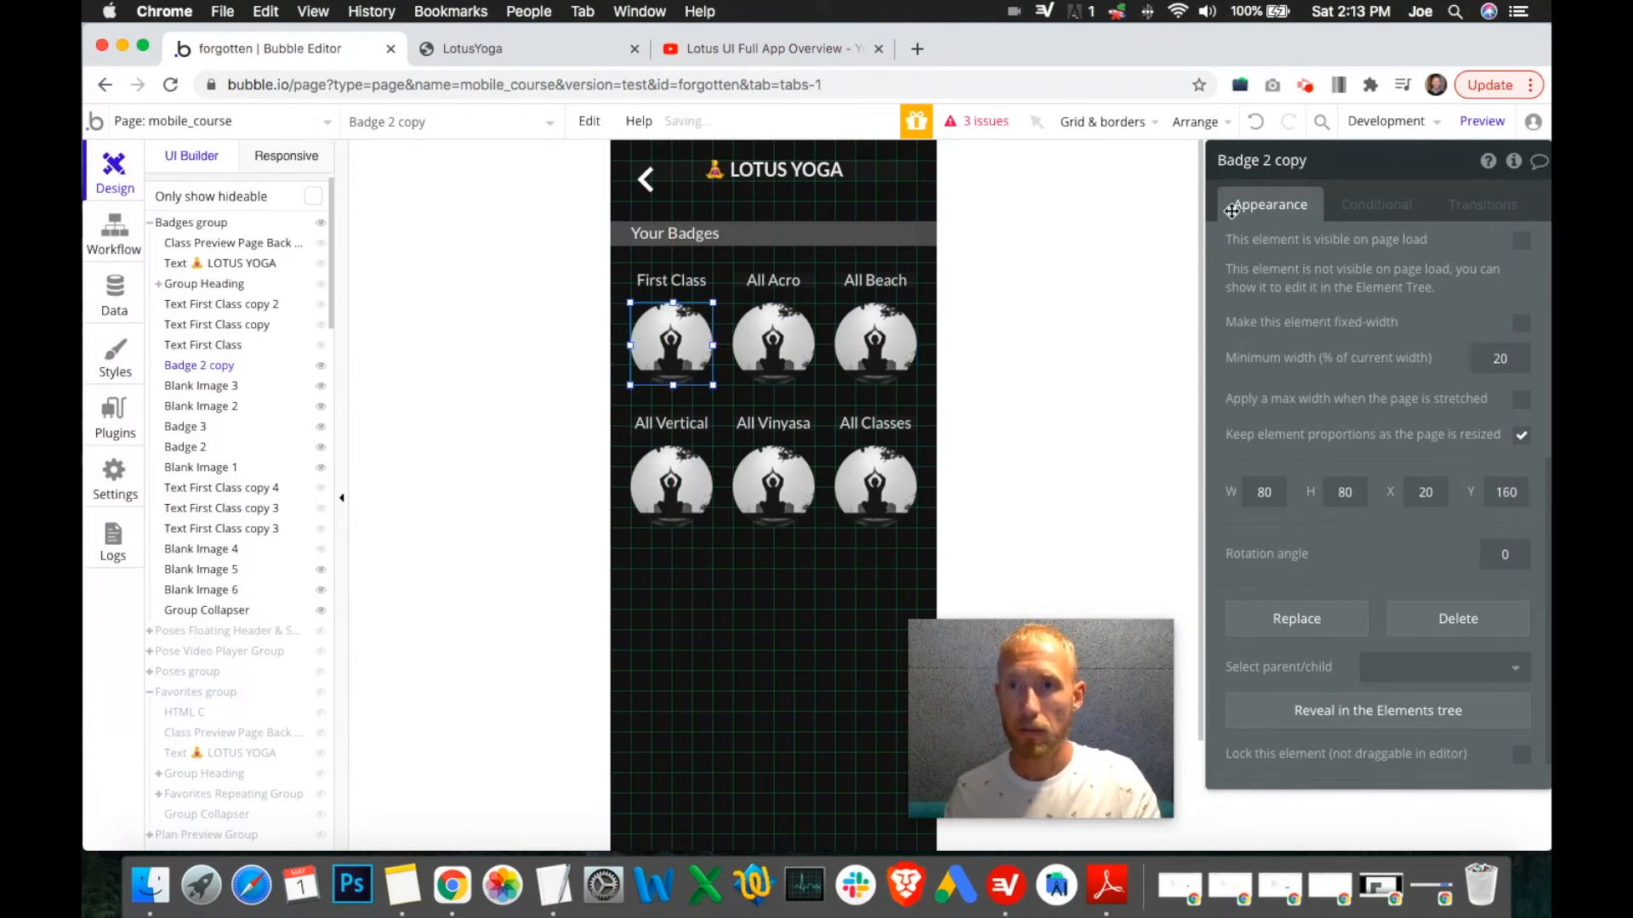
Rename the copied badge image under First Class as Badge 1 and show its conditional settings.
{"action": "left_click_drag", "start_coordinate": [1265, 168], "coordinate": [1352, 174]}
{"action": "type", "text": "1"}
{"action": "key", "text": "Return"}
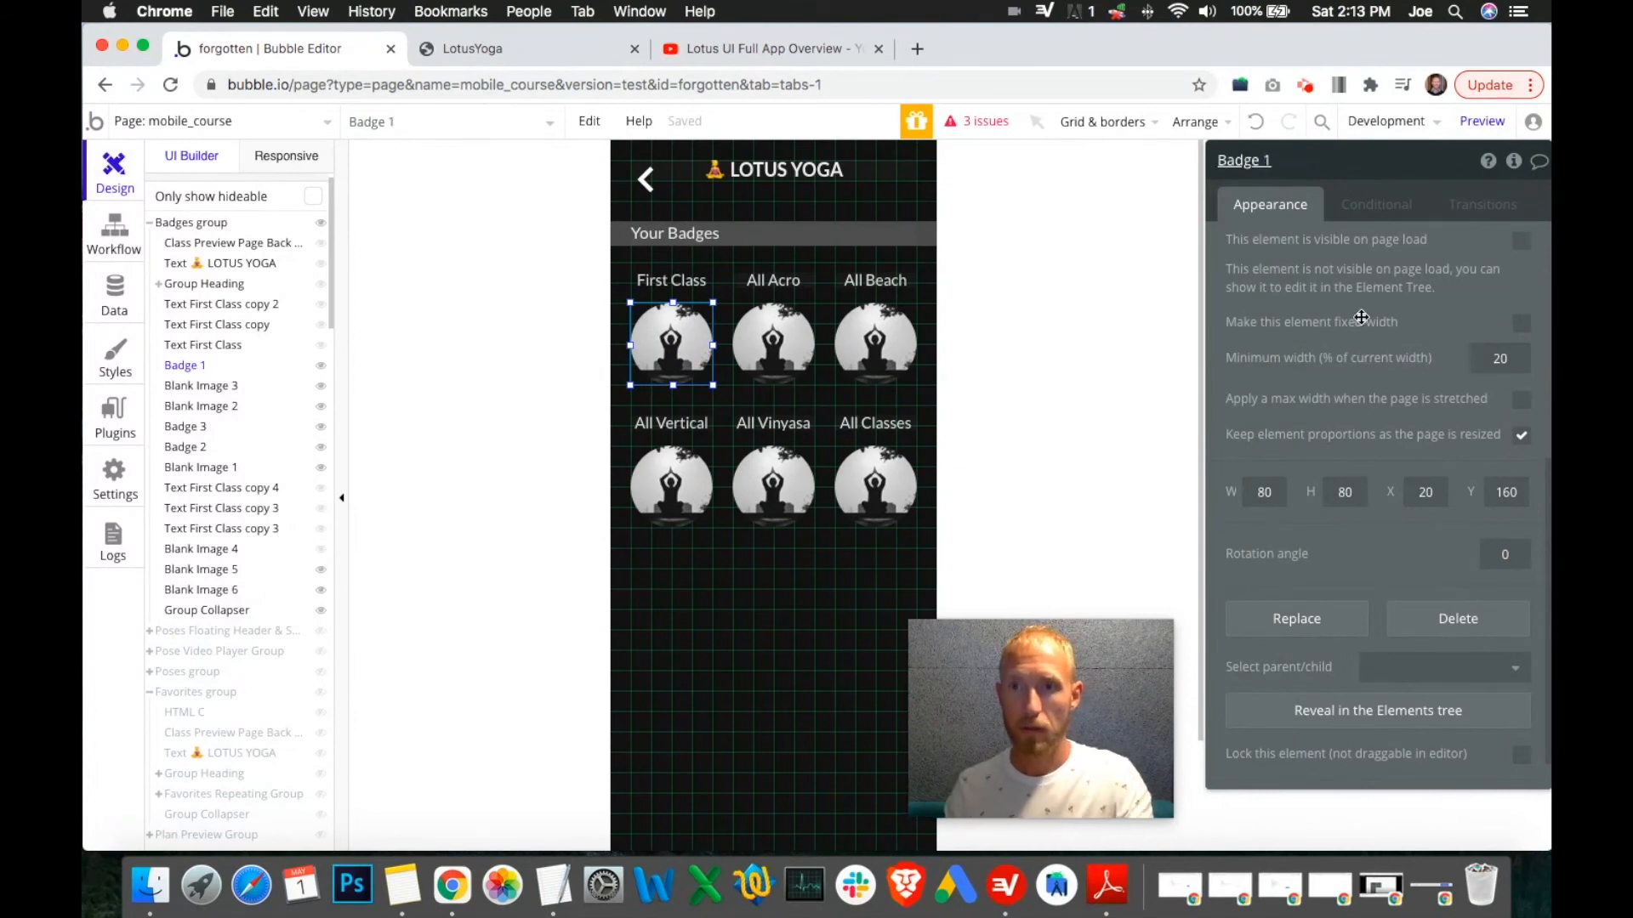
{"action": "scroll", "coordinate": [1386, 410], "scroll_direction": "up", "scroll_amount": 5}
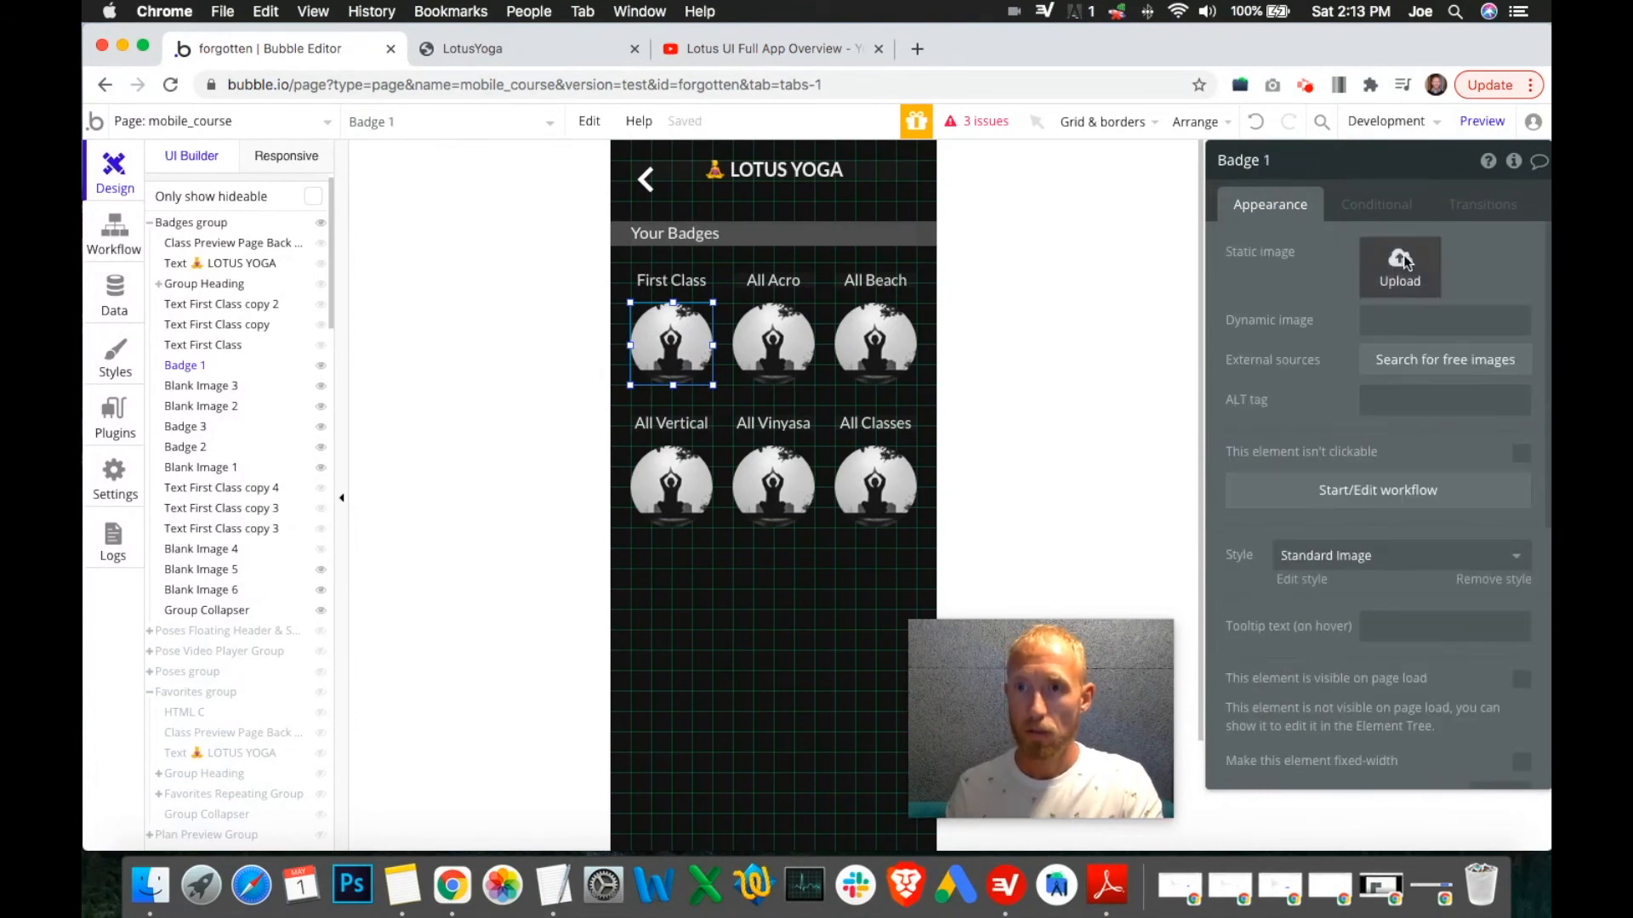
{"action": "left_click", "coordinate": [1386, 211]}
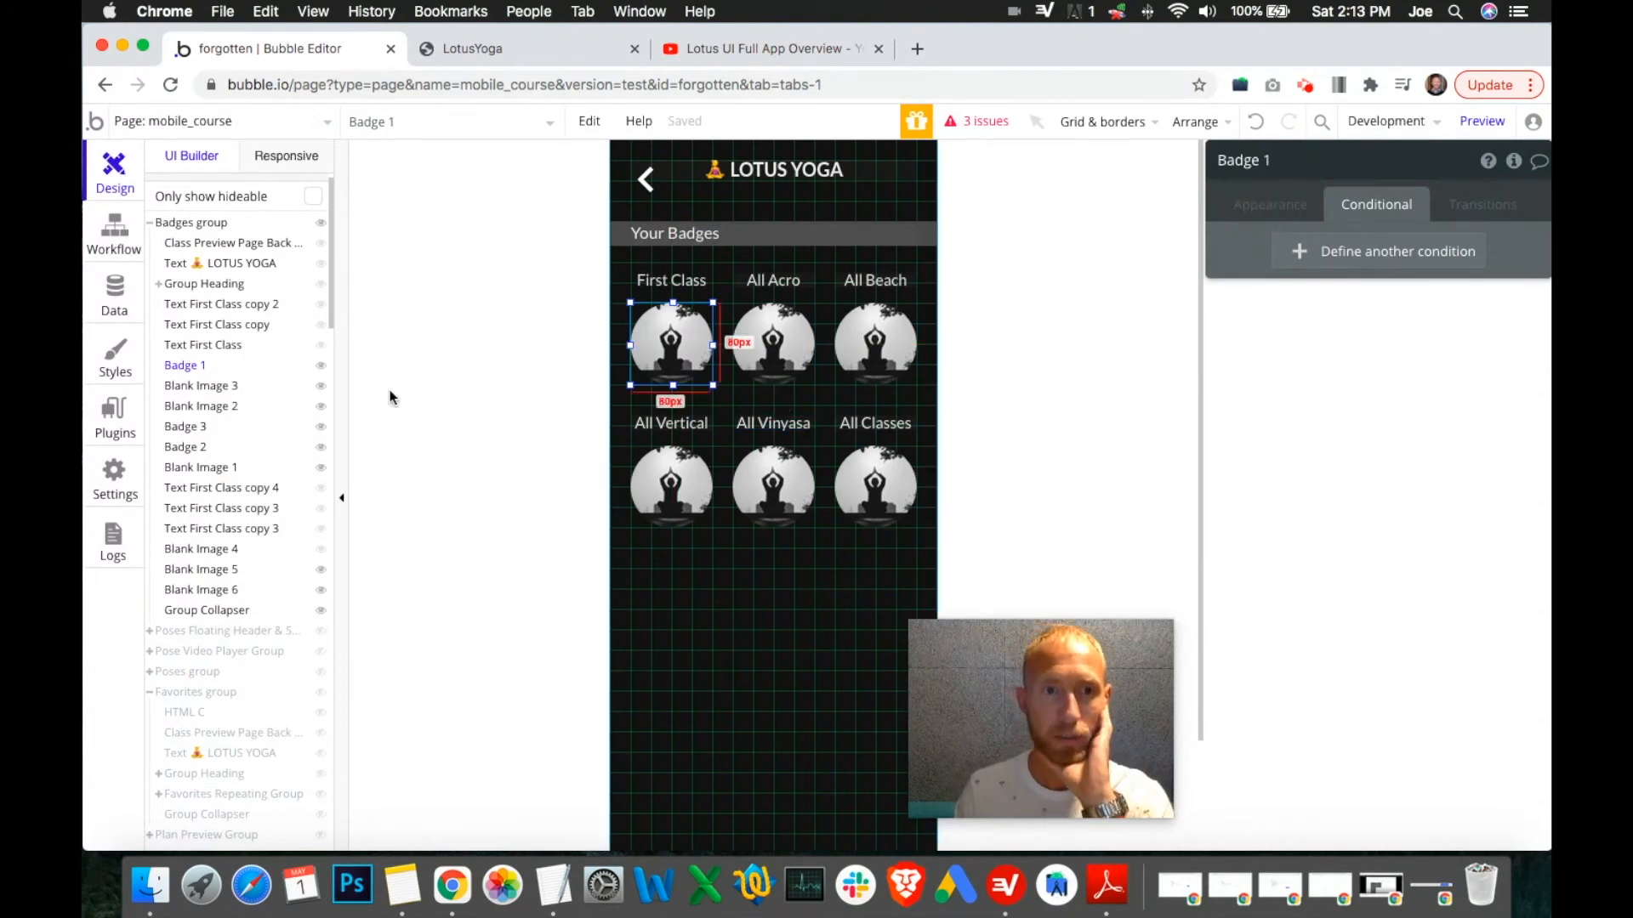
Hide Blank Image 3, Blank Image 2 and Blank Image 1 in the editor view.
{"action": "left_click", "coordinate": [321, 387]}
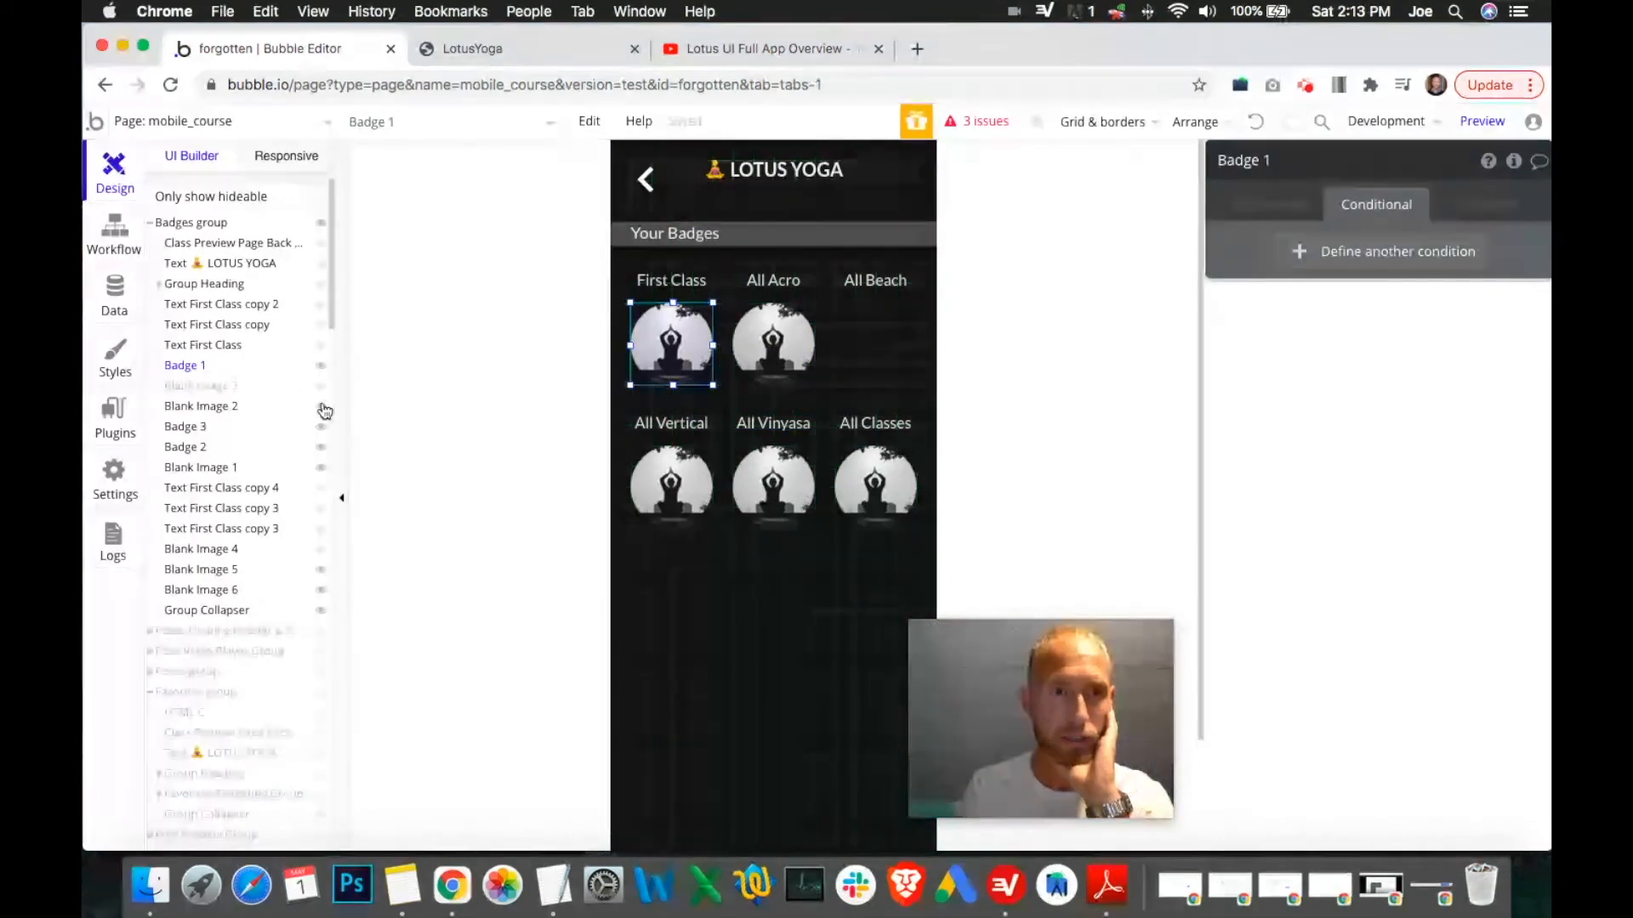
{"action": "left_click", "coordinate": [321, 407]}
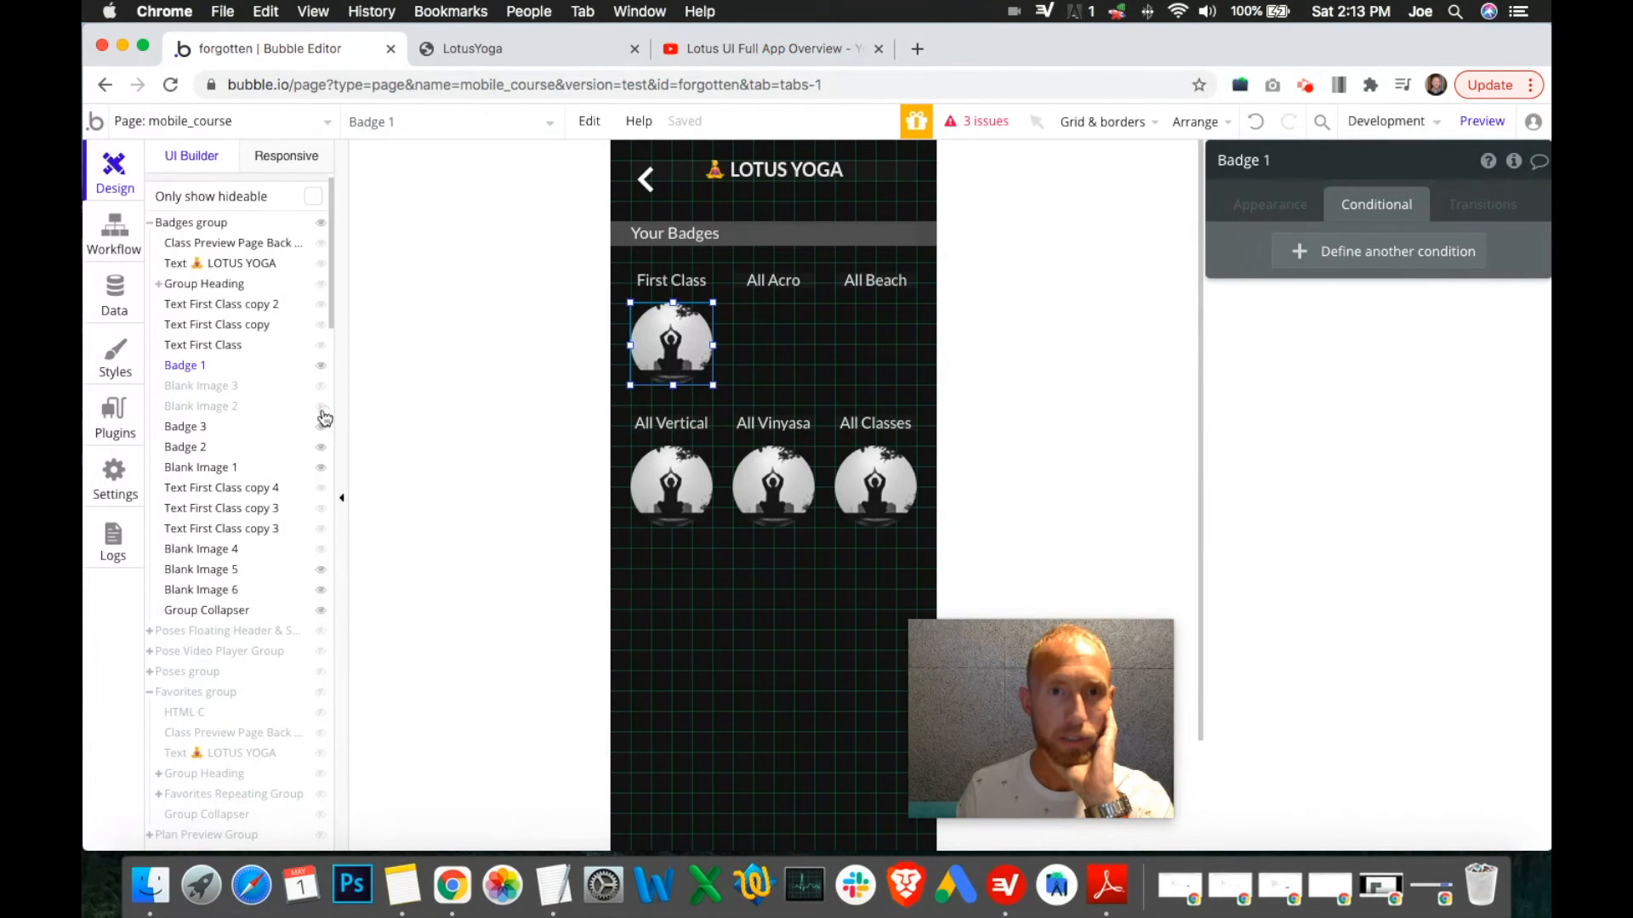
{"action": "left_click", "coordinate": [321, 467]}
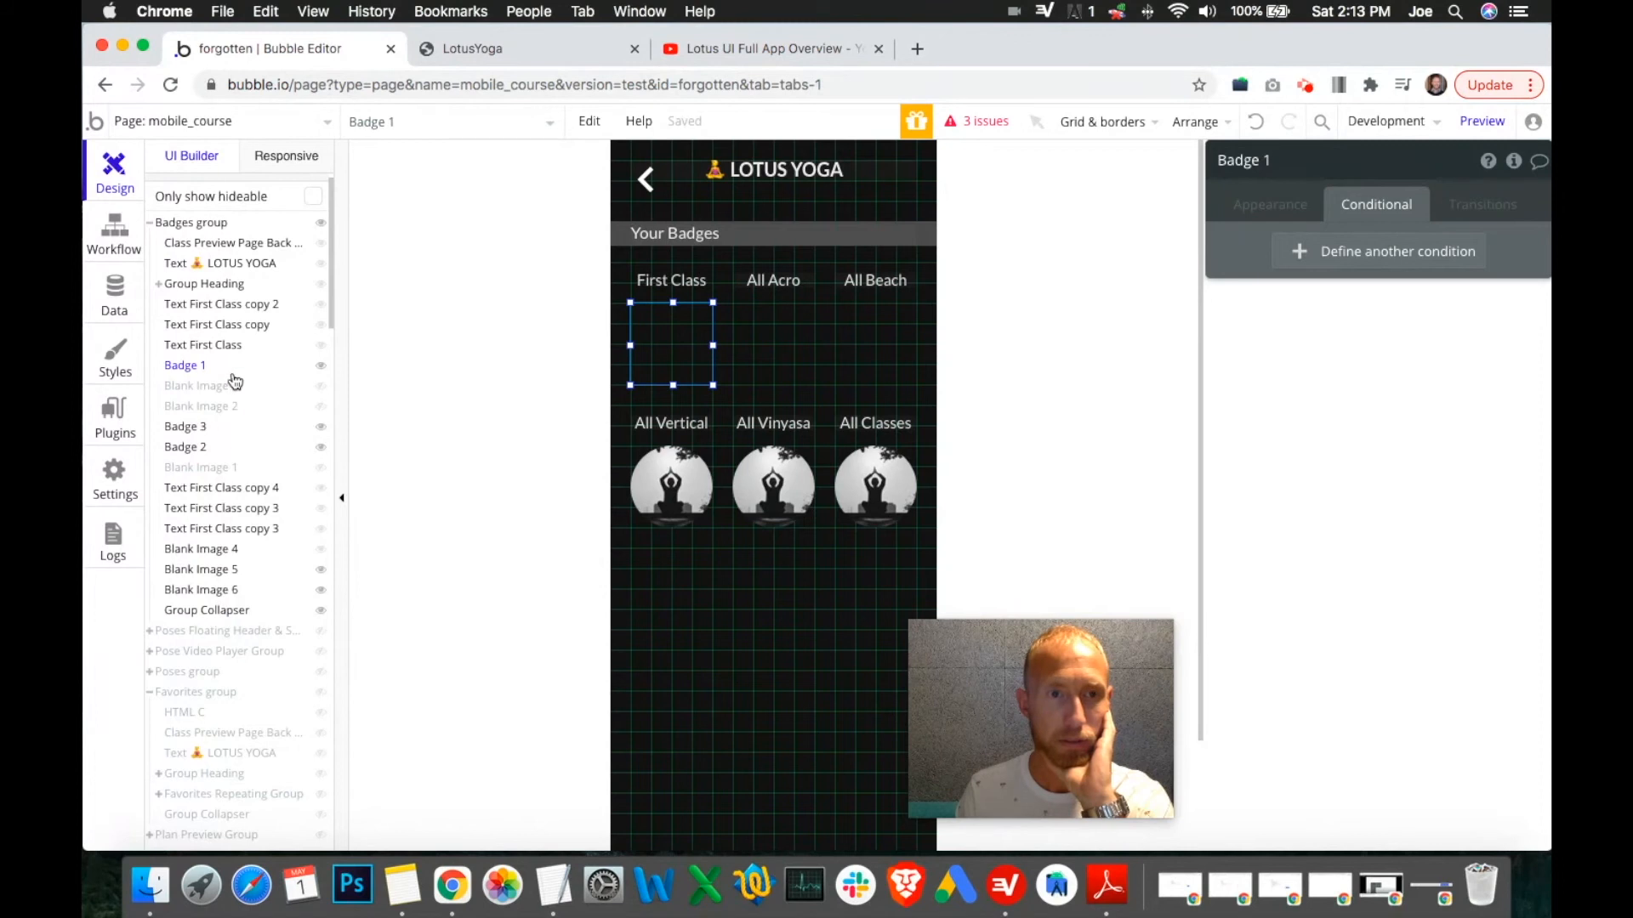
Bring Badge 1, Badge 2 and Badge 3 to the front of the Badges group.
{"action": "left_click_drag", "start_coordinate": [632, 372], "coordinate": [634, 374]}
{"action": "right_click", "coordinate": [671, 361]}
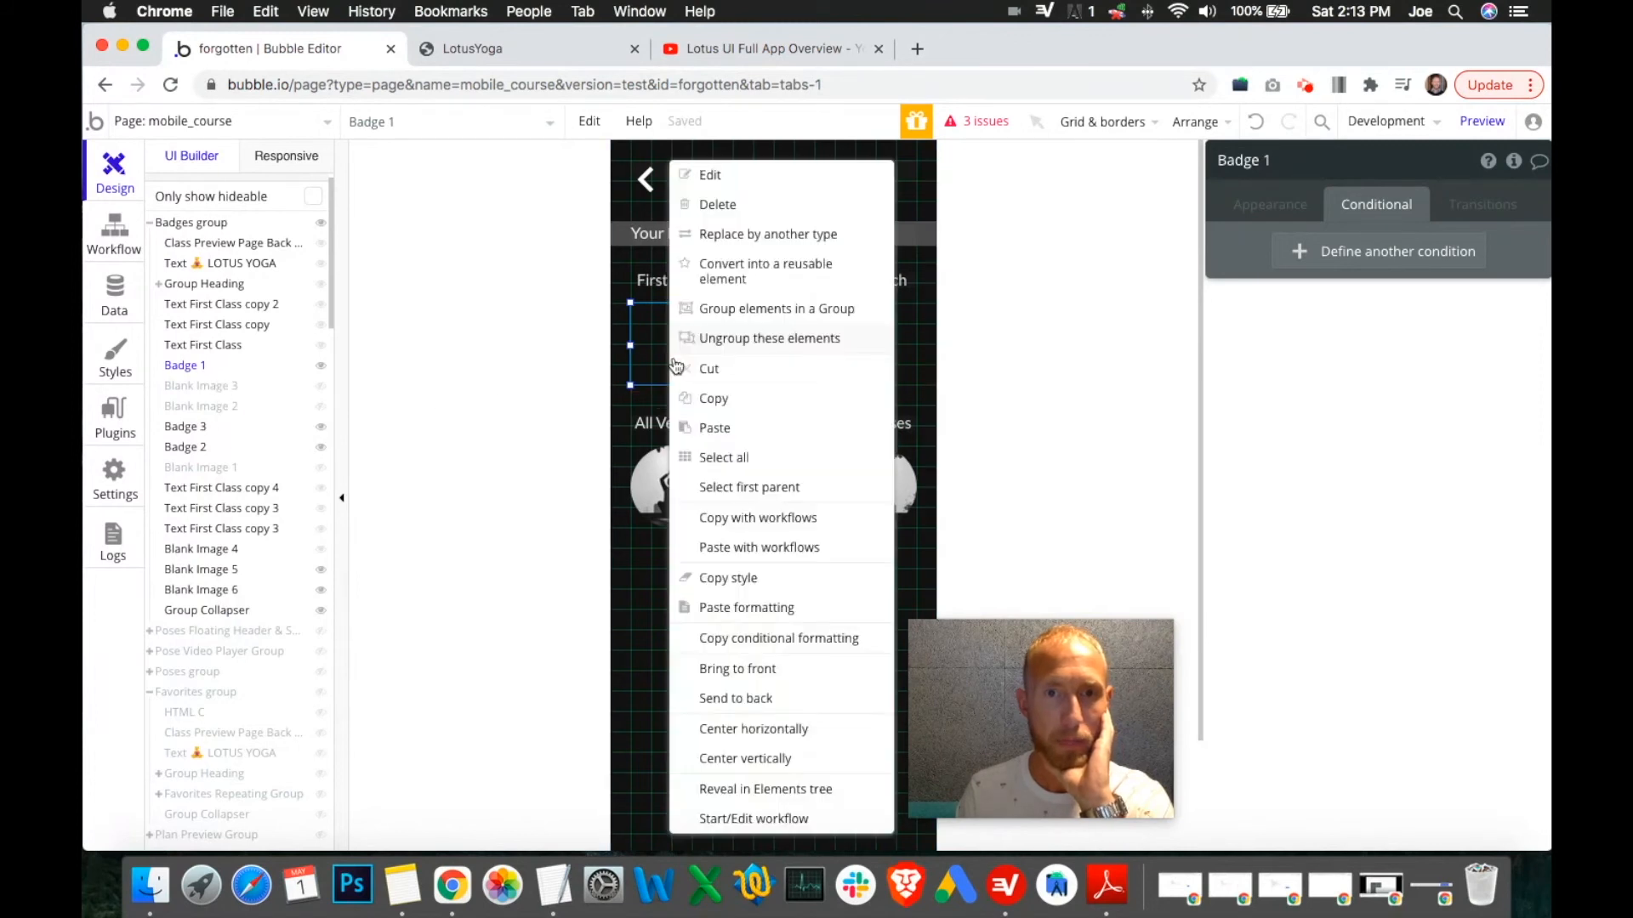
{"action": "left_click", "coordinate": [738, 670]}
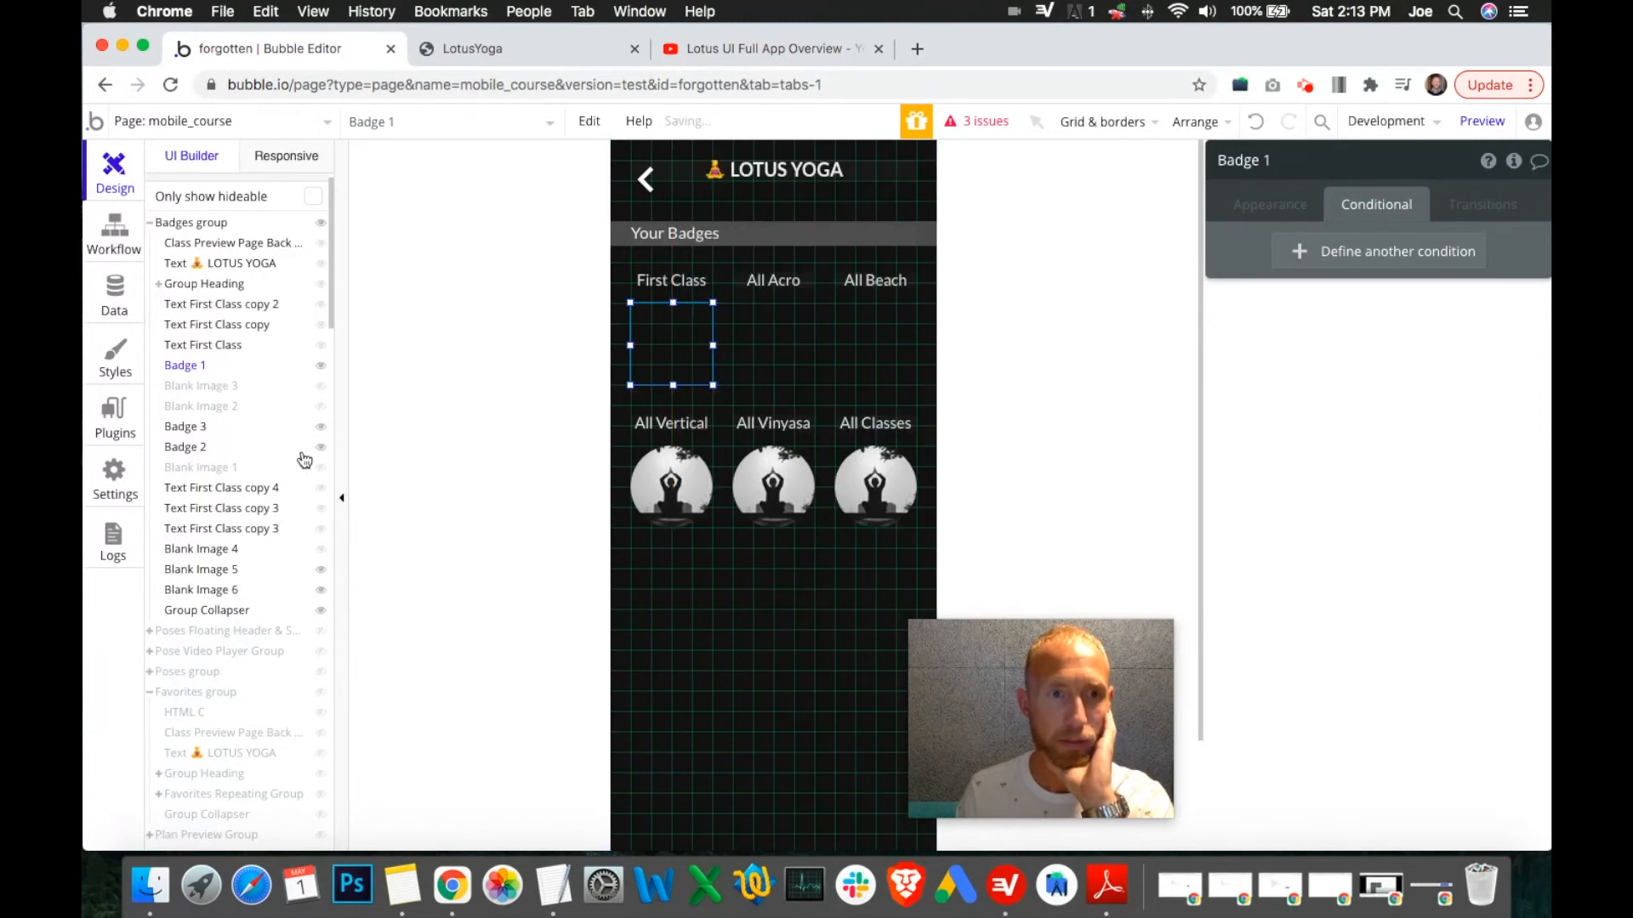
{"action": "left_click", "coordinate": [193, 446]}
{"action": "right_click", "coordinate": [775, 349]}
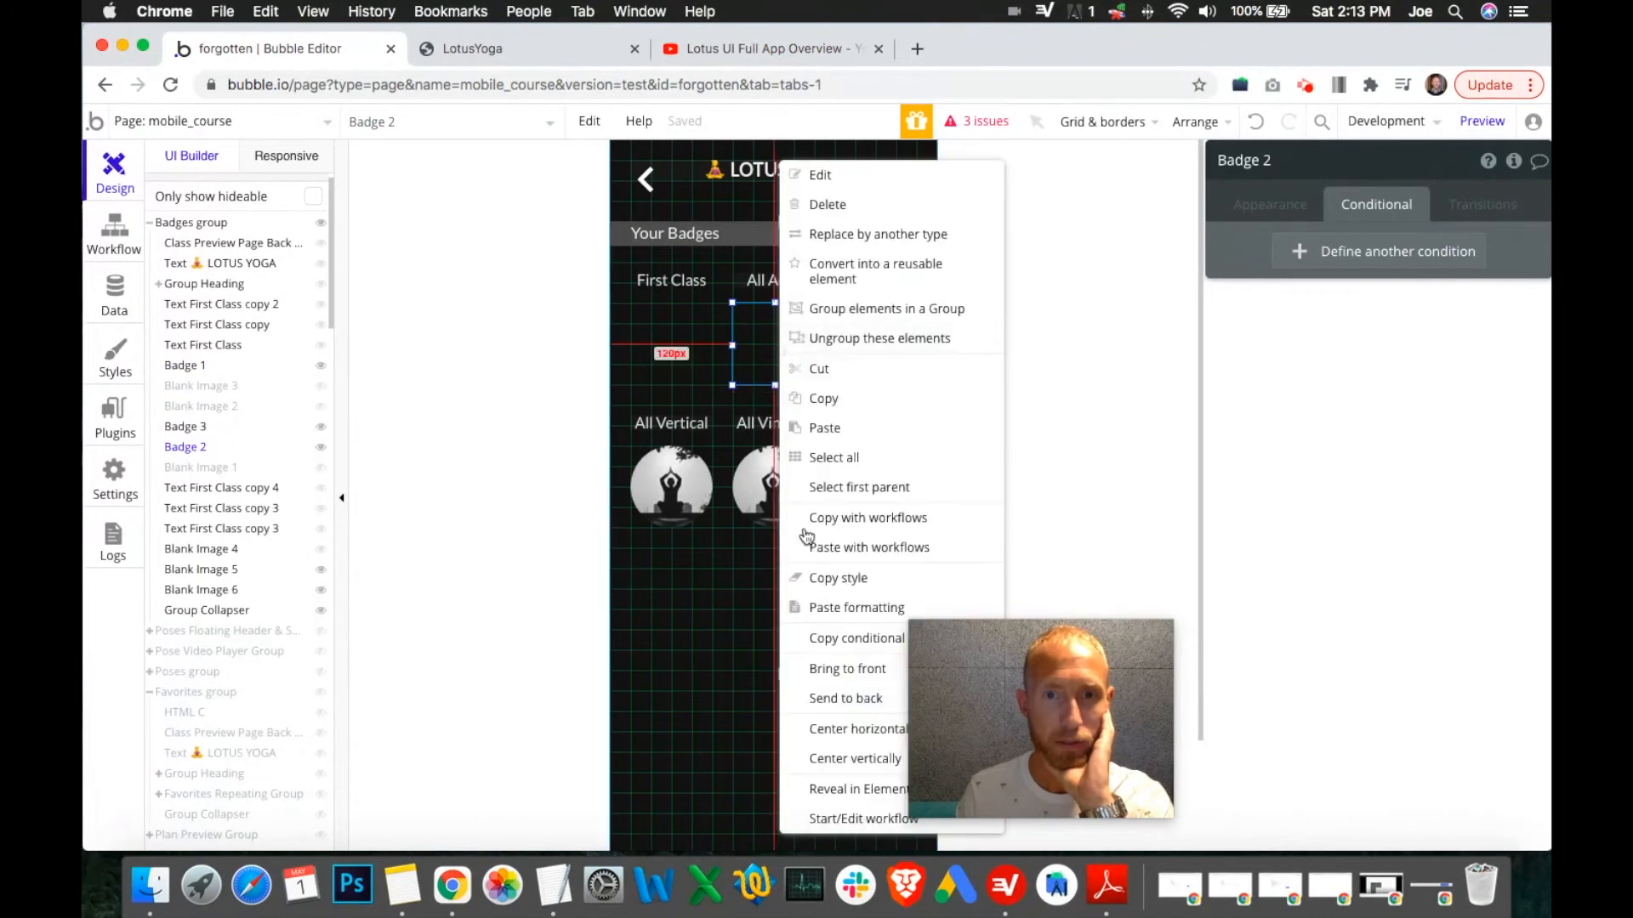
{"action": "left_click", "coordinate": [860, 667]}
{"action": "left_click", "coordinate": [185, 426]}
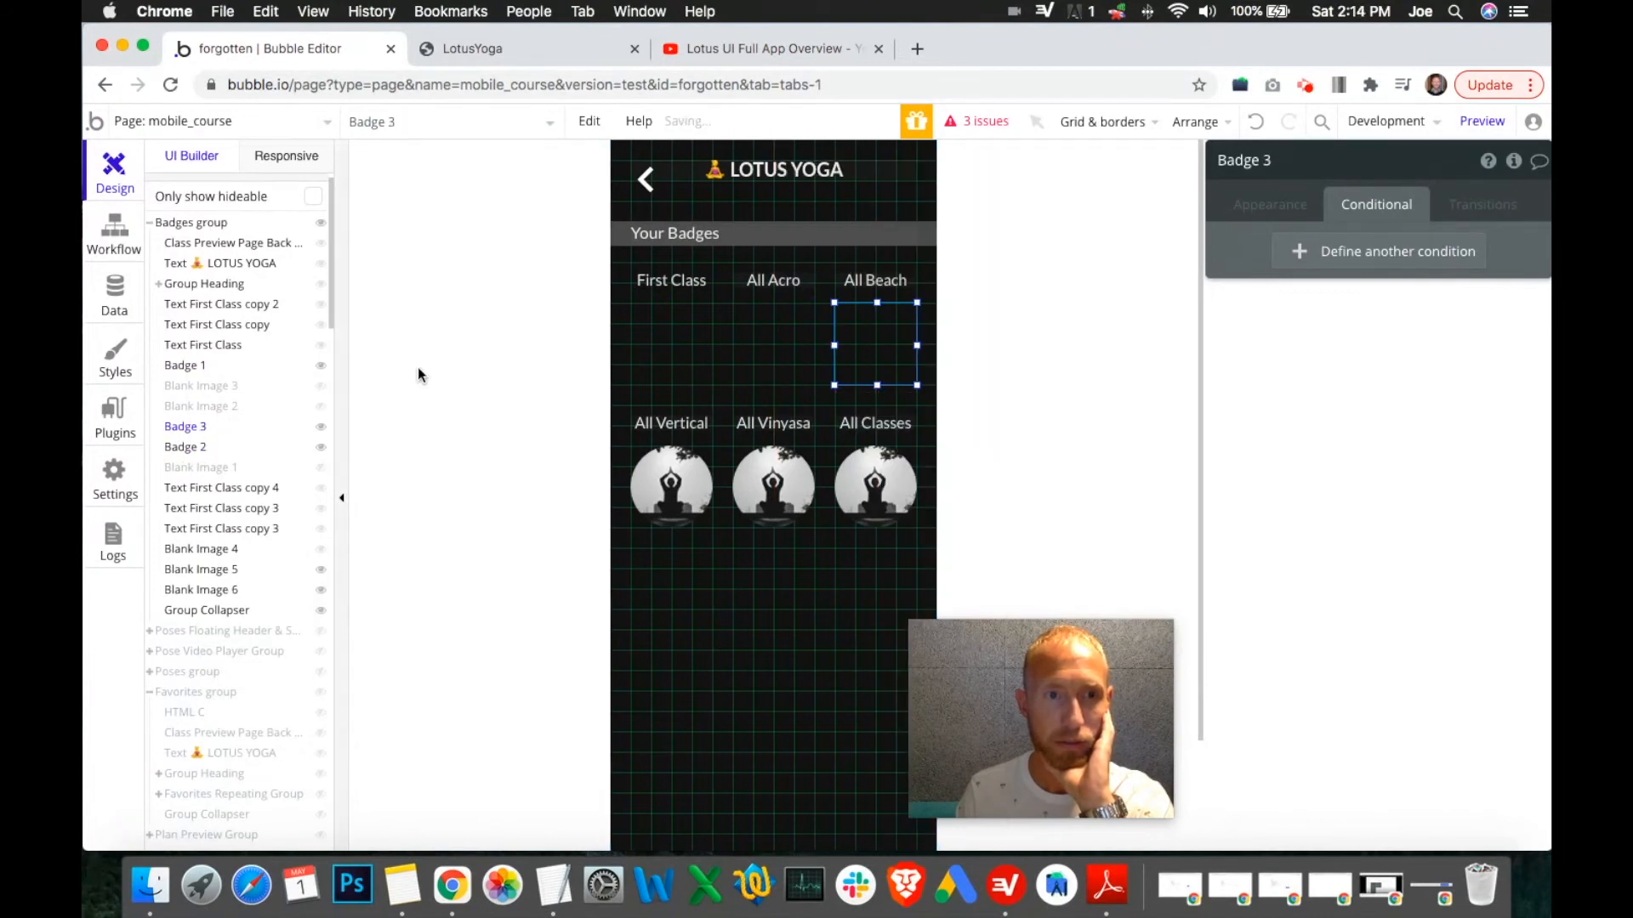
{"action": "right_click", "coordinate": [853, 344]}
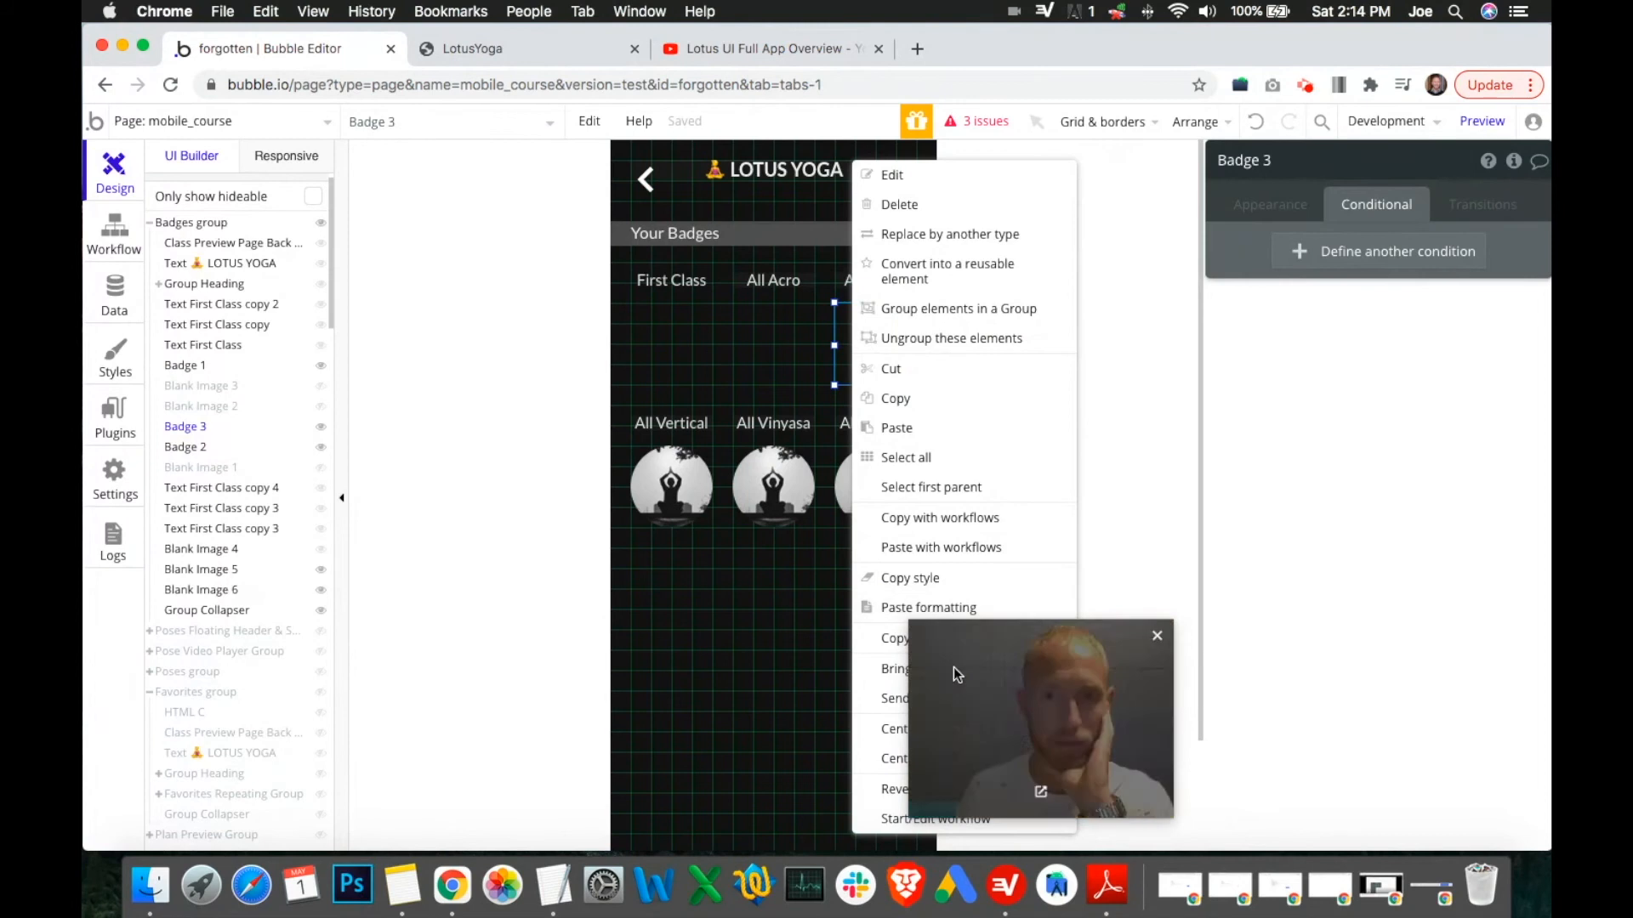
{"action": "left_click", "coordinate": [919, 673]}
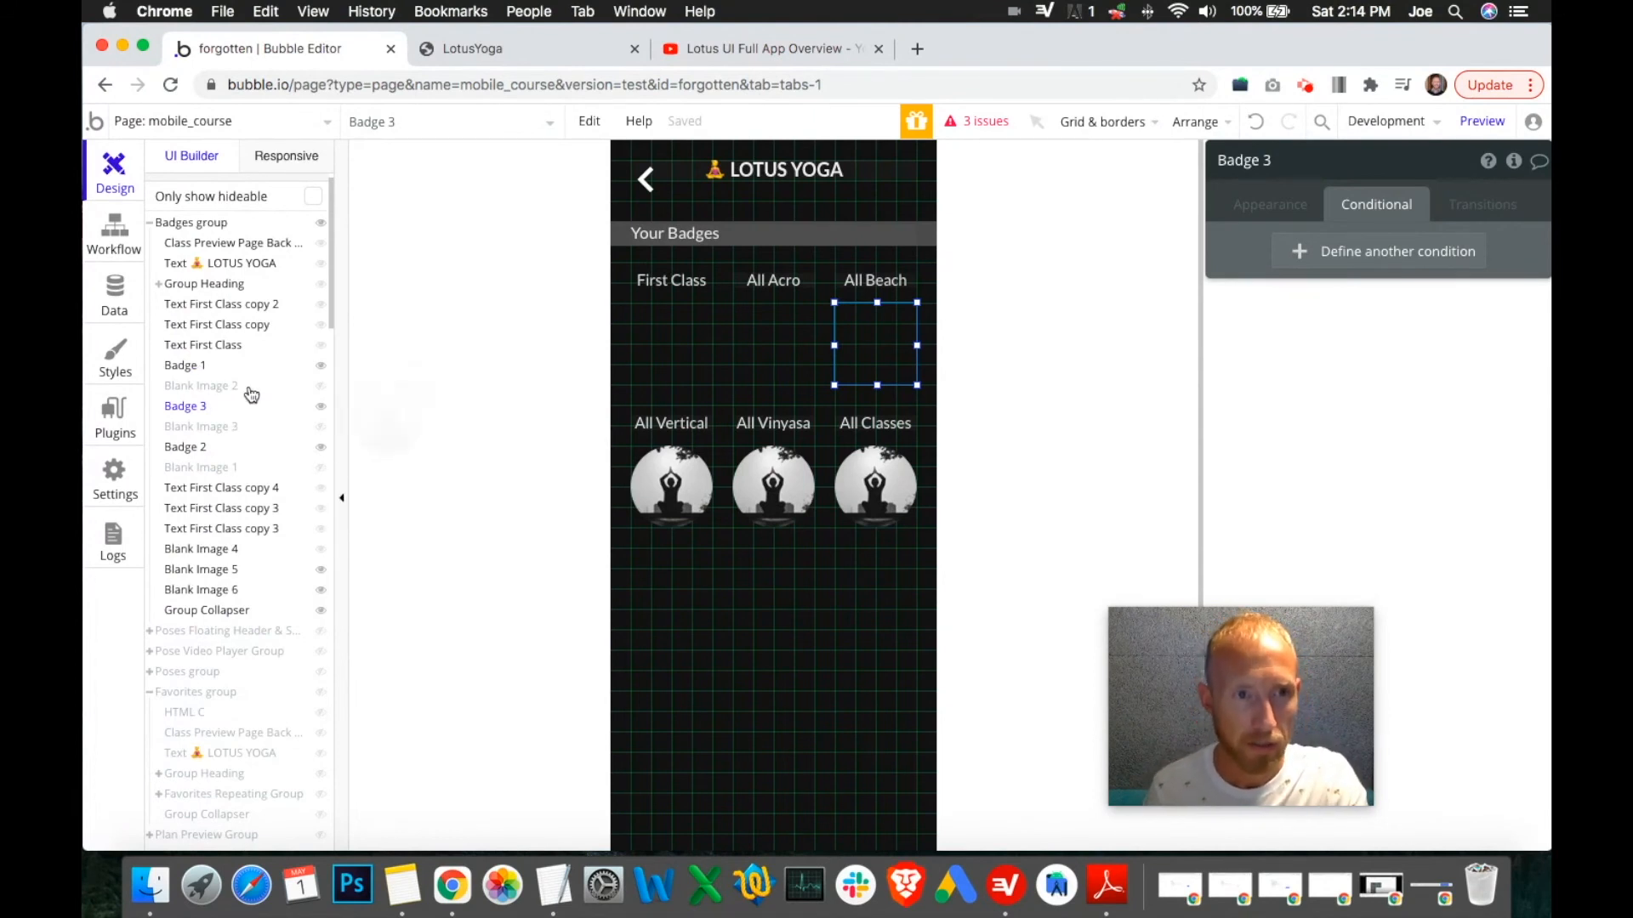
Rename the All Acro label element as Text All Acro.
{"action": "left_click", "coordinate": [247, 491]}
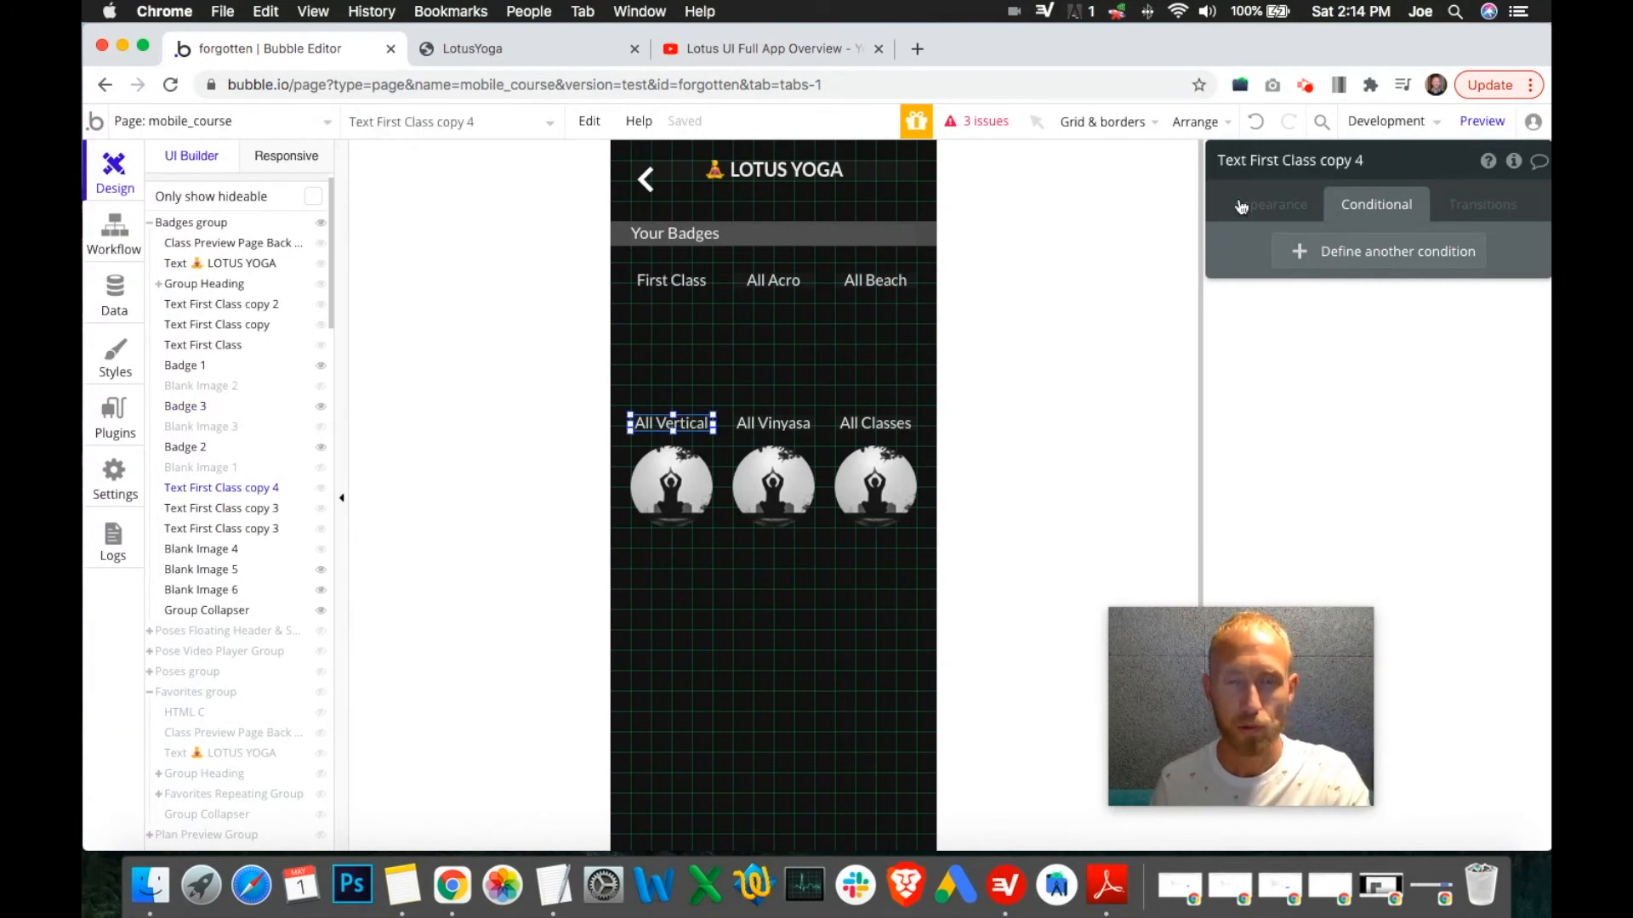
{"action": "left_click", "coordinate": [791, 283]}
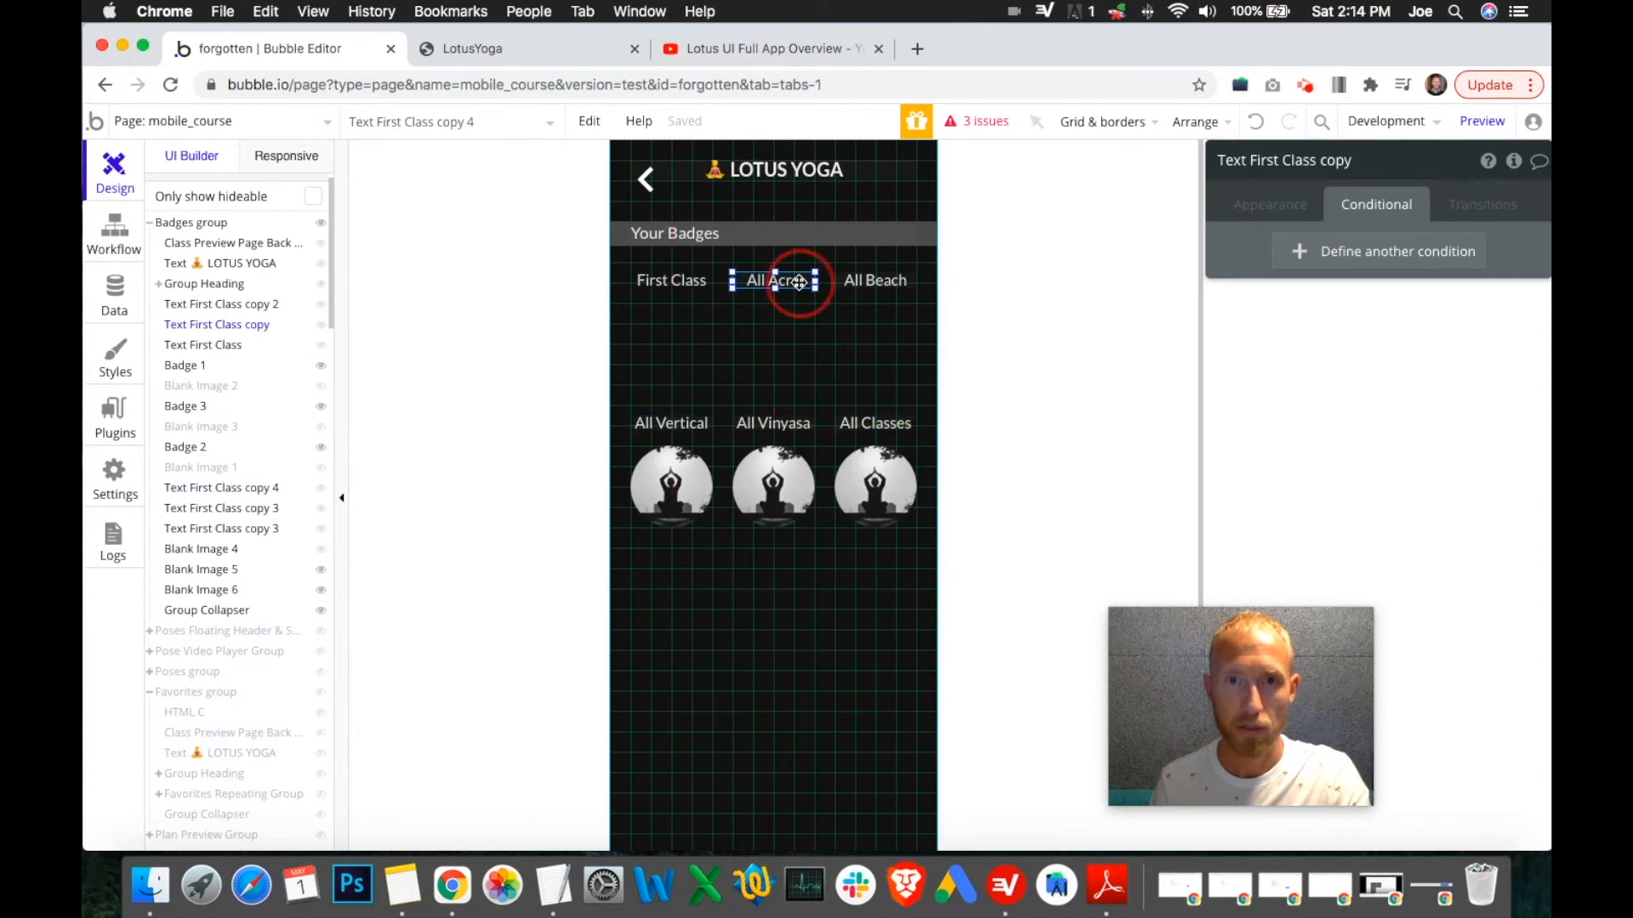
{"action": "left_click_drag", "start_coordinate": [1251, 160], "coordinate": [1393, 189]}
{"action": "type", "text": "Ac"}
{"action": "key", "text": "BackSpace"}
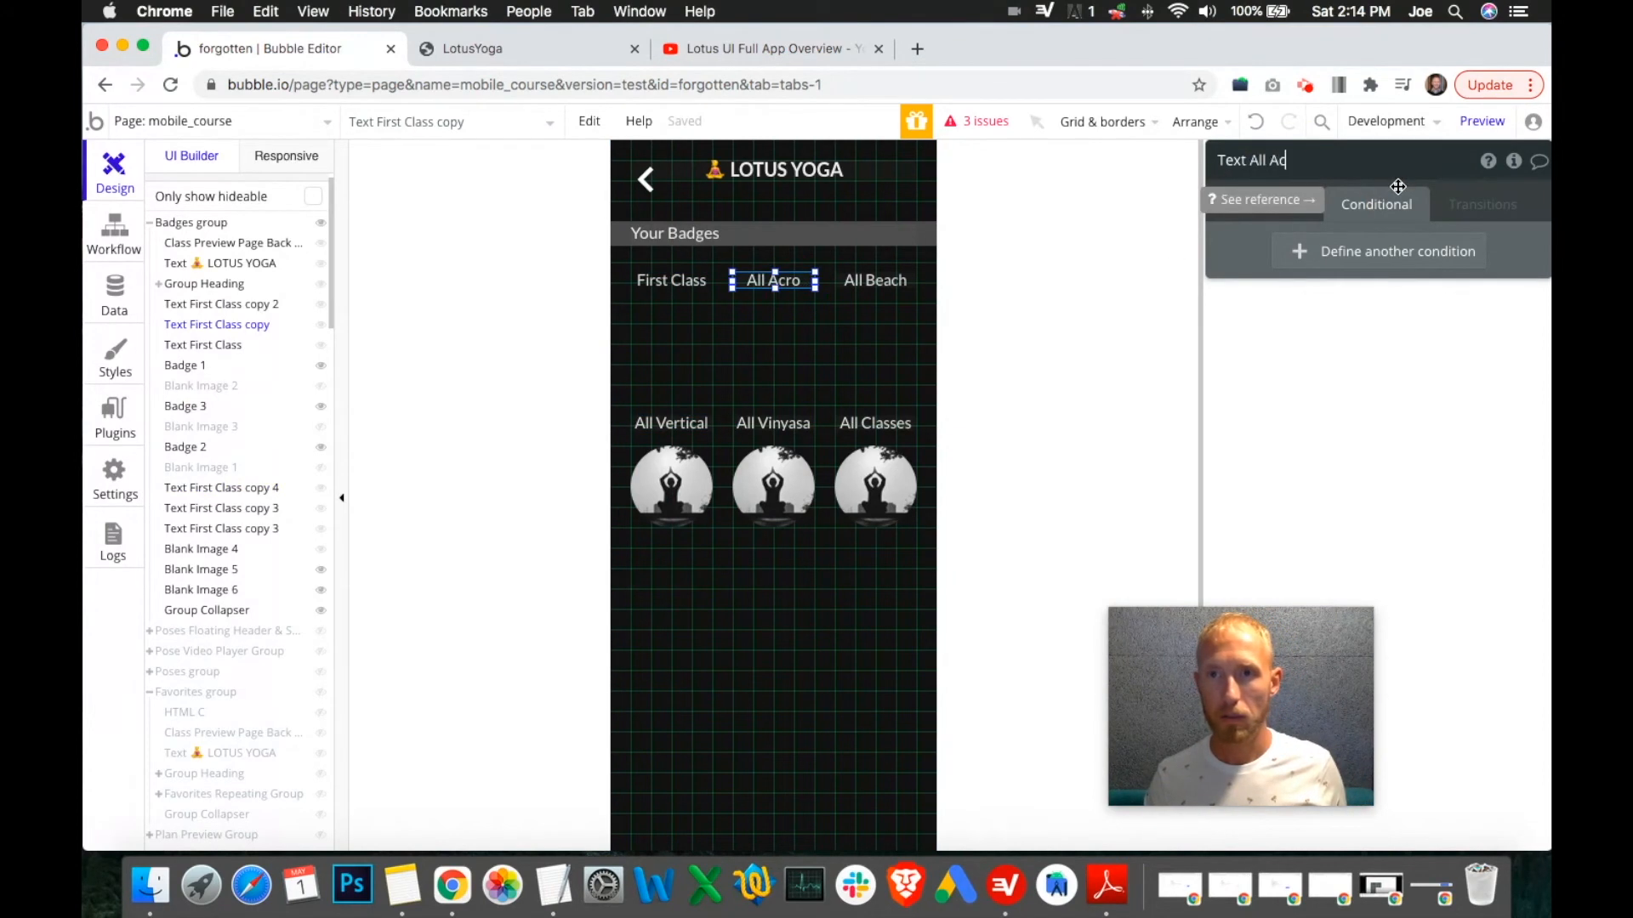
Rename the All Beach label element as Text All Beach, reusing the copied part of the All Acro element's name.
{"action": "left_click_drag", "start_coordinate": [1252, 160], "coordinate": [1327, 170]}
{"action": "key", "text": "super+c"}
{"action": "left_click", "coordinate": [889, 280]}
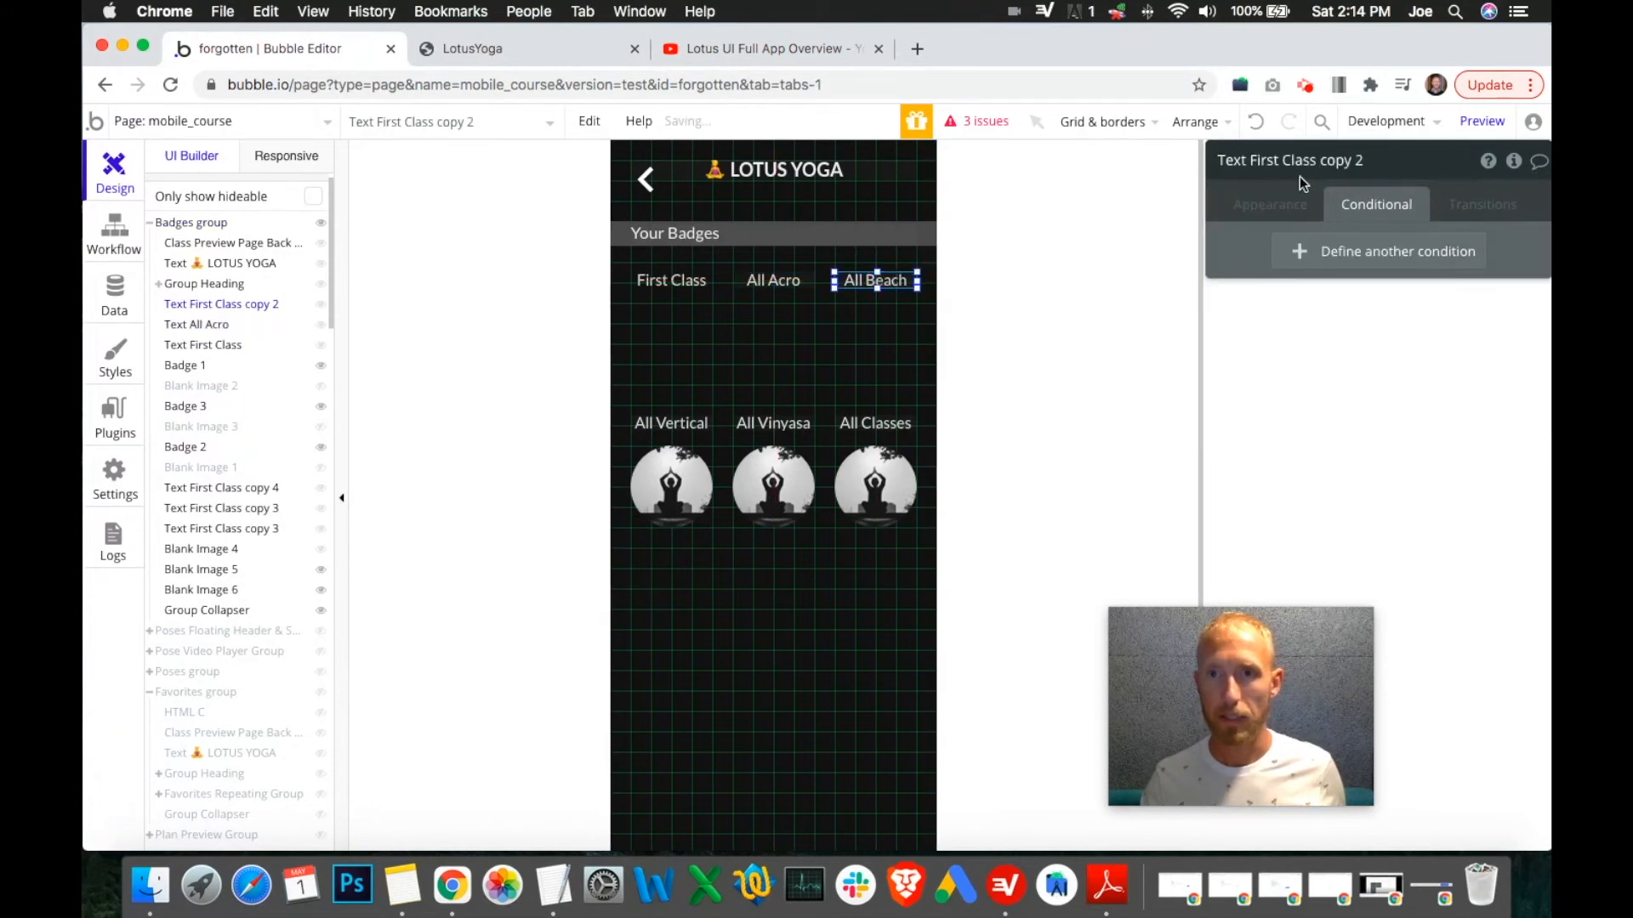
{"action": "left_click_drag", "start_coordinate": [1250, 160], "coordinate": [1365, 162]}
{"action": "key", "text": "super+v"}
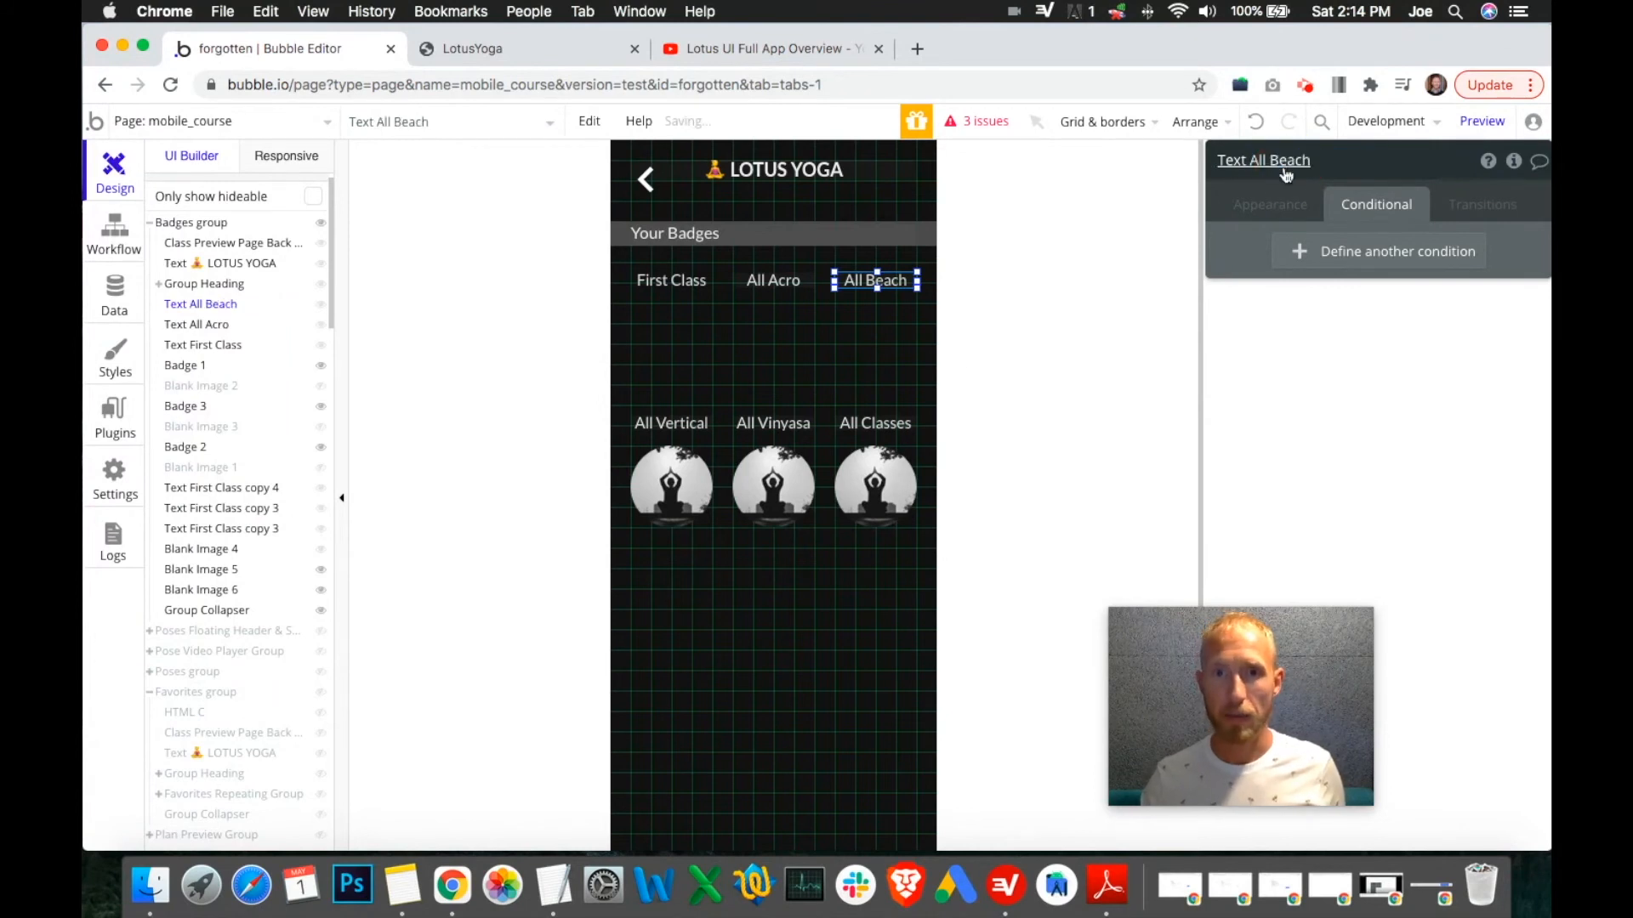
Rename the All Vertical label element as Text All Vertical.
{"action": "left_click", "coordinate": [668, 426]}
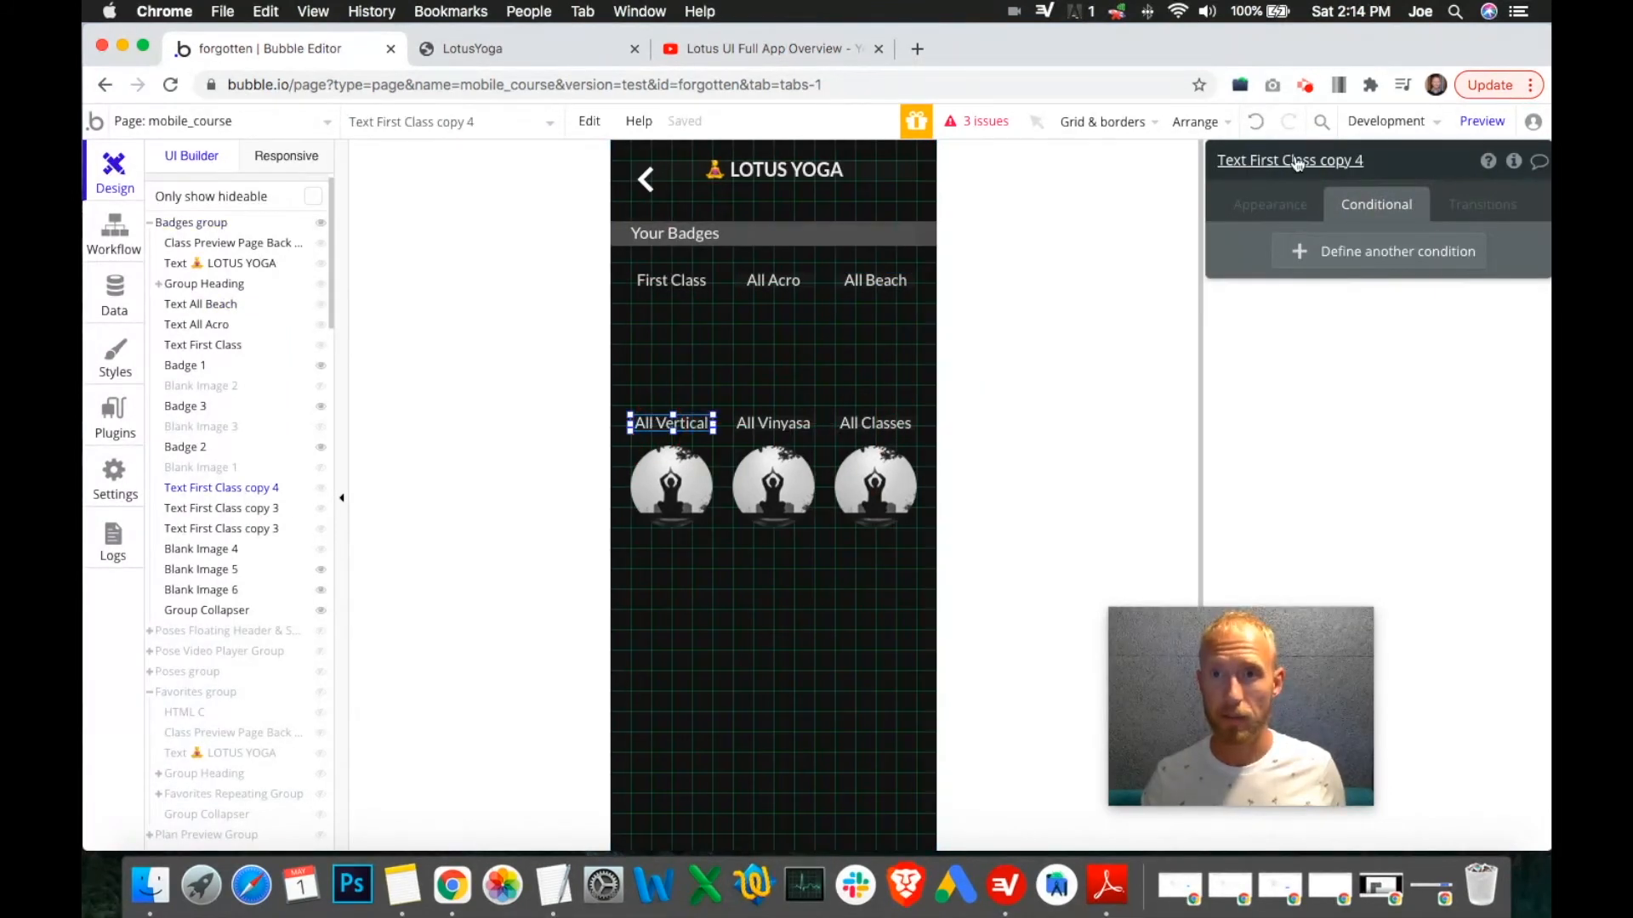
{"action": "left_click", "coordinate": [1259, 160]}
{"action": "left_click_drag", "start_coordinate": [1248, 160], "coordinate": [1412, 162]}
{"action": "type", "text": "All Acro"}
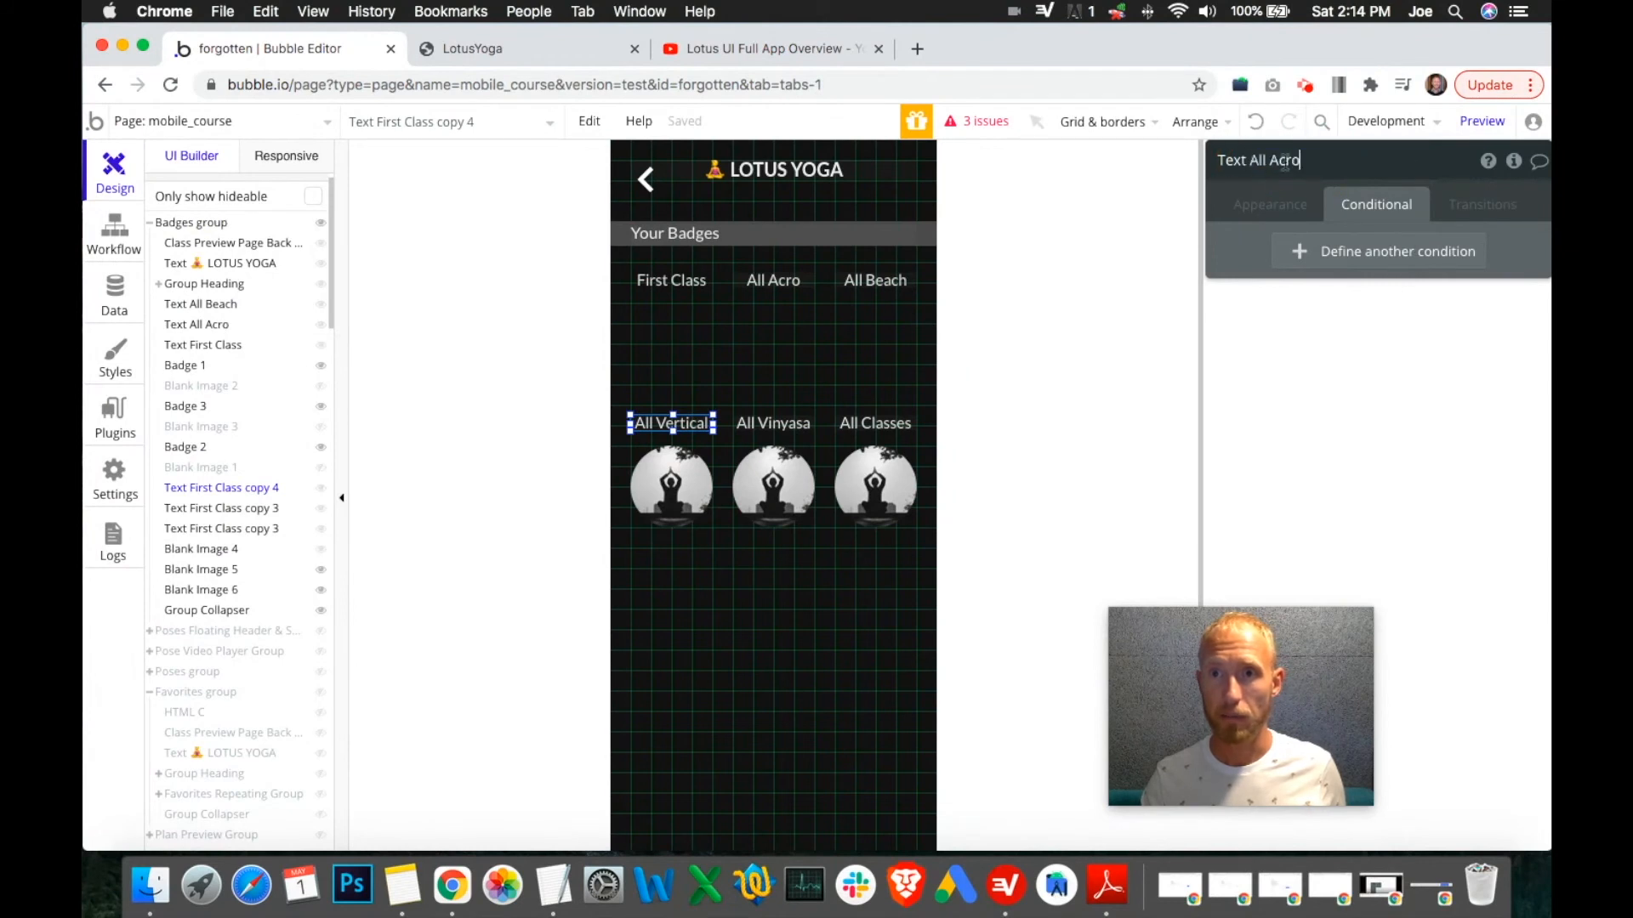
{"action": "type", "text": "l"}
{"action": "key", "text": "Return"}
Rename the All Vinyasa label element as Text All Vinyasa.
{"action": "left_click", "coordinate": [779, 427]}
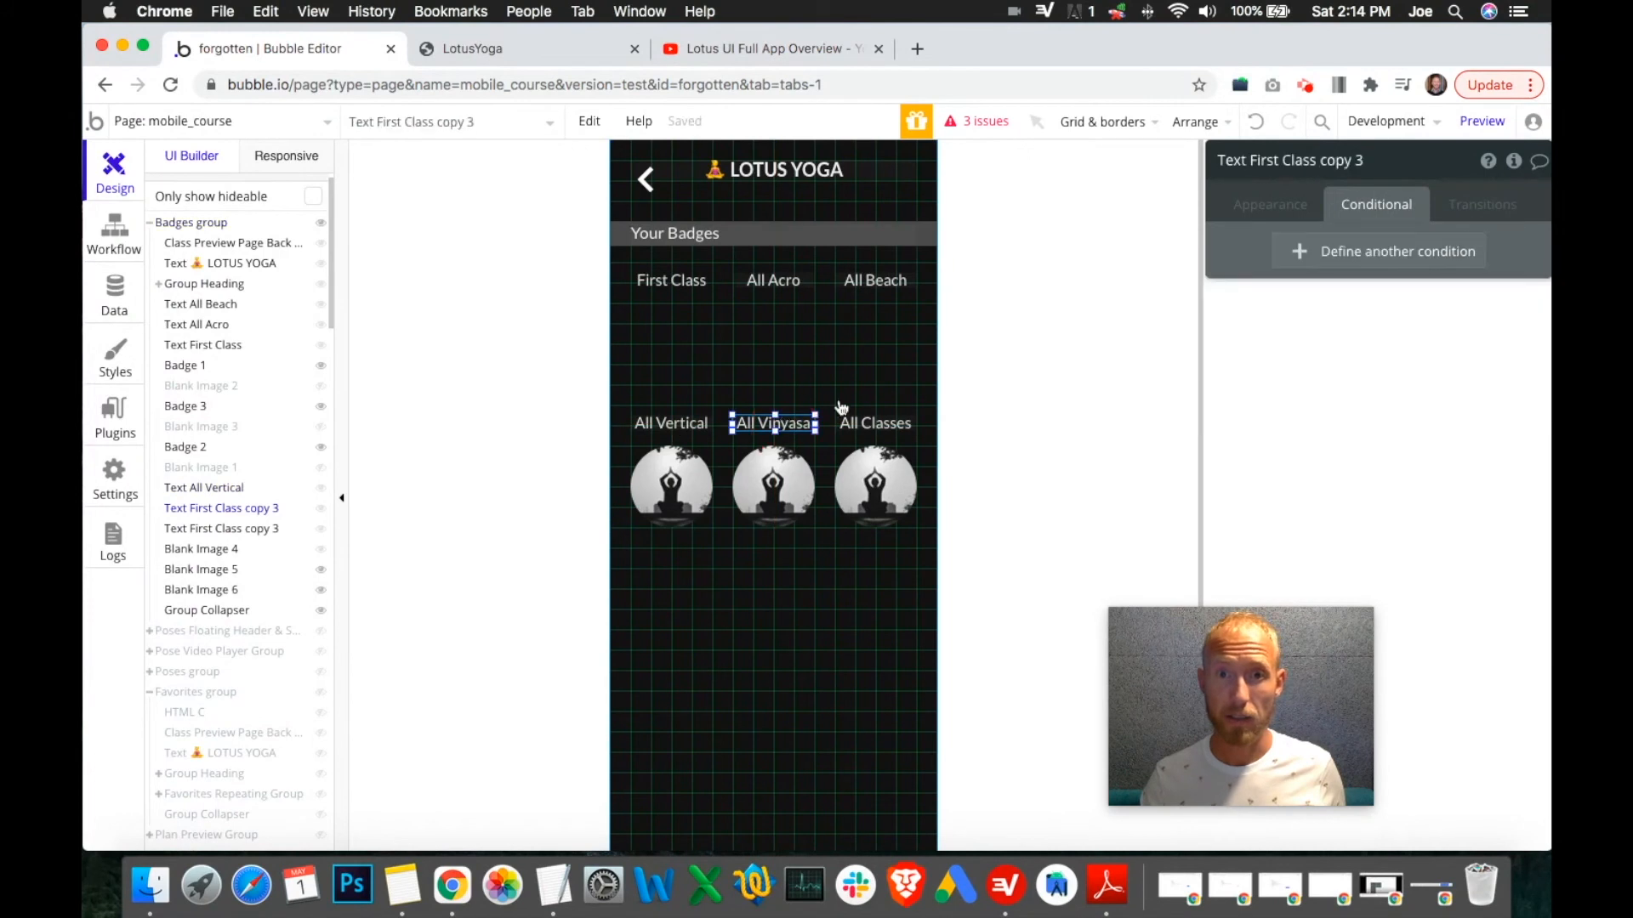
{"action": "left_click_drag", "start_coordinate": [1250, 160], "coordinate": [1364, 162]}
{"action": "type", "text": "All Acro"}
{"action": "double_click", "coordinate": [1285, 159]}
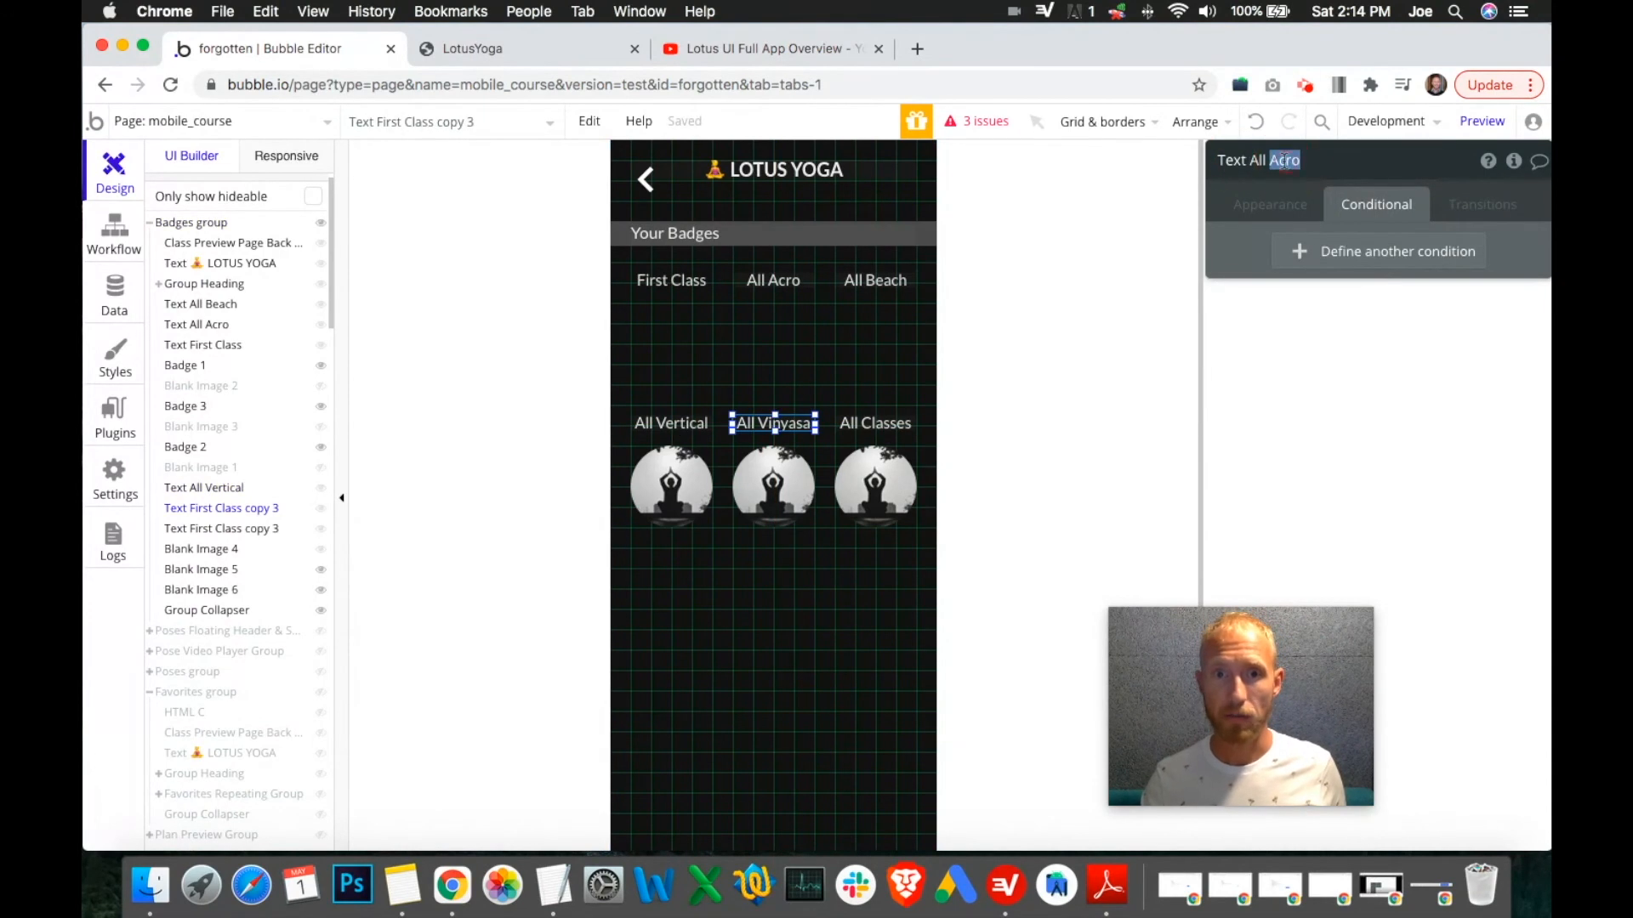
{"action": "type", "text": "Vin"}
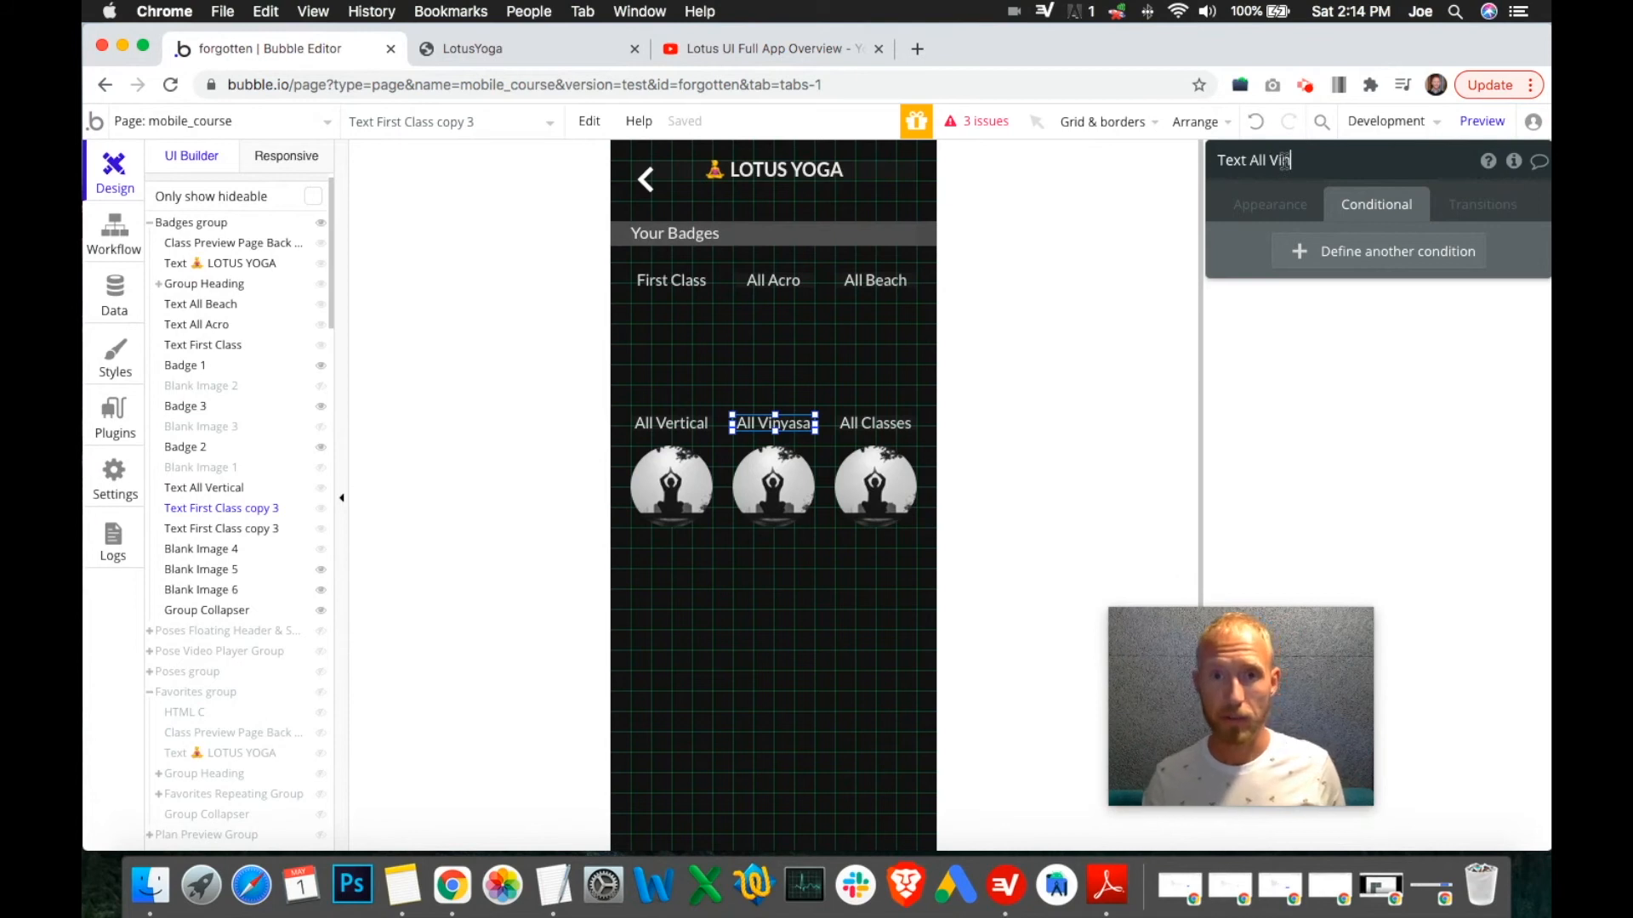
Rename the All Classes label element as Text All Classes.
{"action": "left_click", "coordinate": [900, 422]}
{"action": "left_click", "coordinate": [900, 424]}
{"action": "left_click", "coordinate": [1262, 163]}
{"action": "left_click_drag", "start_coordinate": [1250, 161], "coordinate": [1502, 164]}
{"action": "left_click", "coordinate": [1293, 158]}
{"action": "left_click_drag", "start_coordinate": [1252, 160], "coordinate": [1488, 177]}
{"action": "left_click_drag", "start_coordinate": [1252, 160], "coordinate": [1432, 162]}
{"action": "key", "text": "super+v"}
{"action": "double_click", "coordinate": [1283, 161]}
{"action": "type", "text": "Classes"}
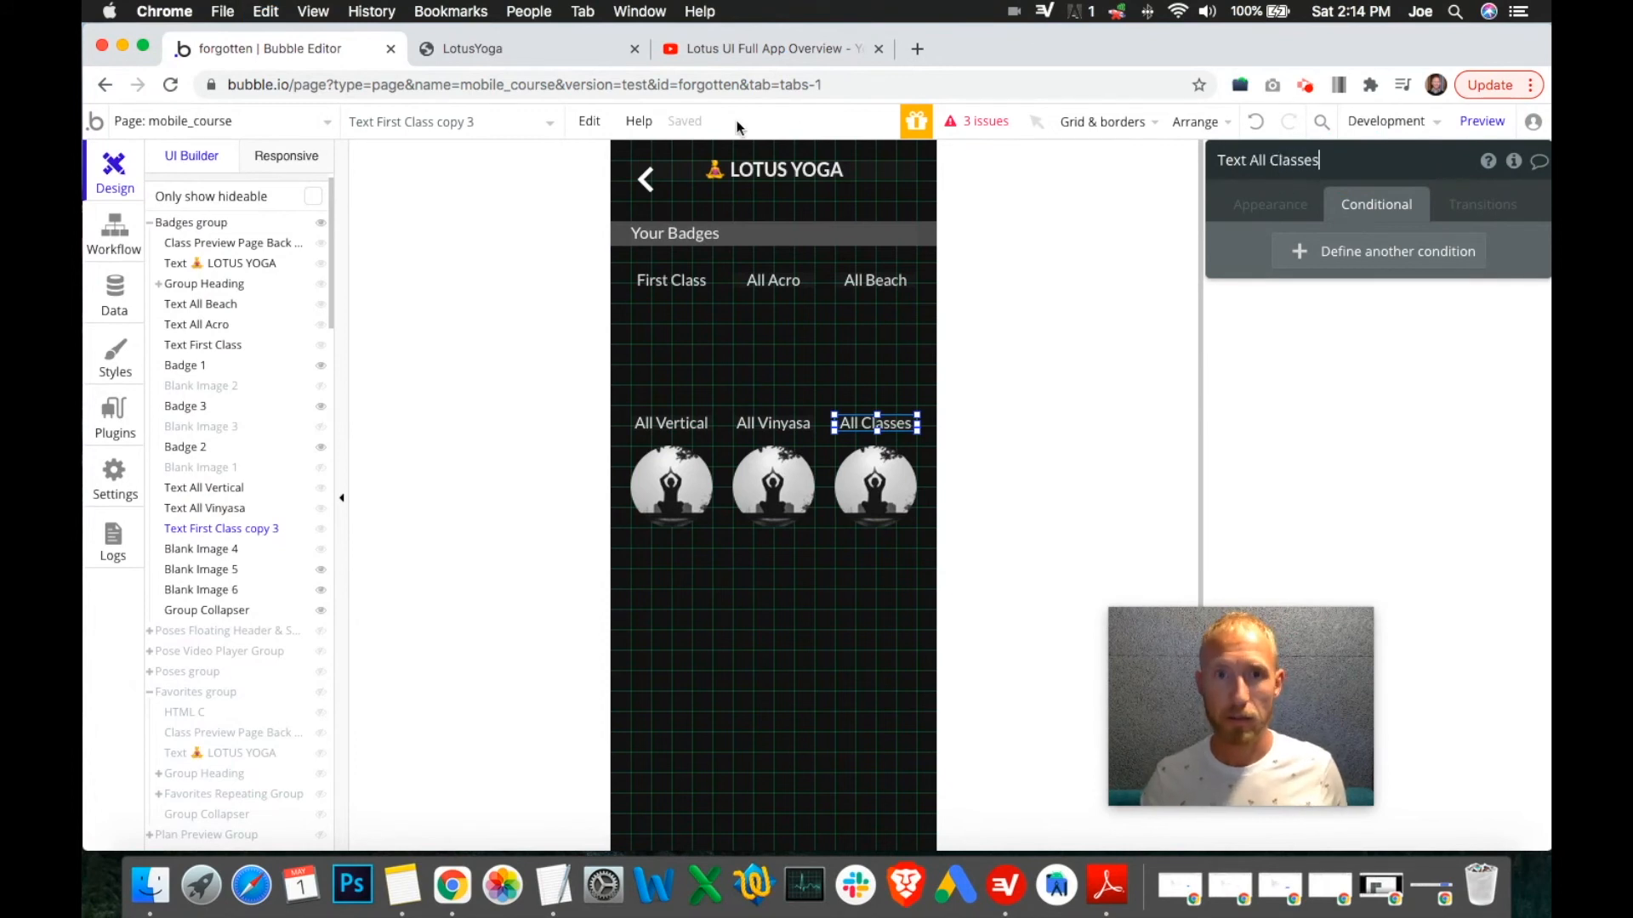
Rename the back button in the Badges group as Badges Page Back Button.
{"action": "left_click", "coordinate": [644, 180]}
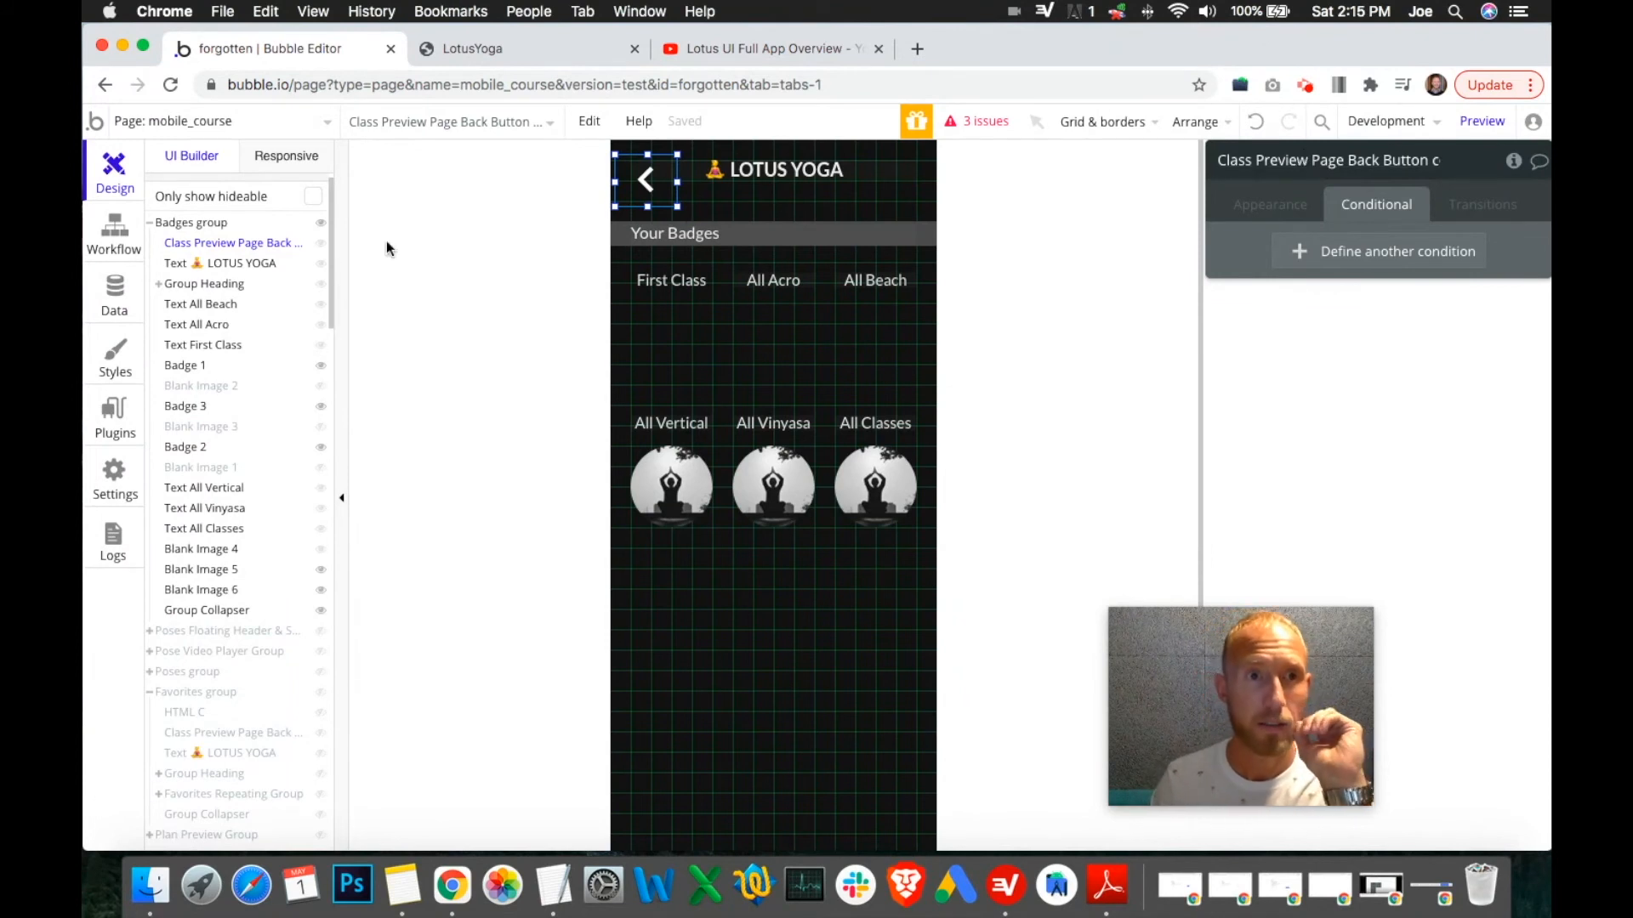
{"action": "left_click", "coordinate": [1273, 160]}
{"action": "double_click", "coordinate": [1290, 160]}
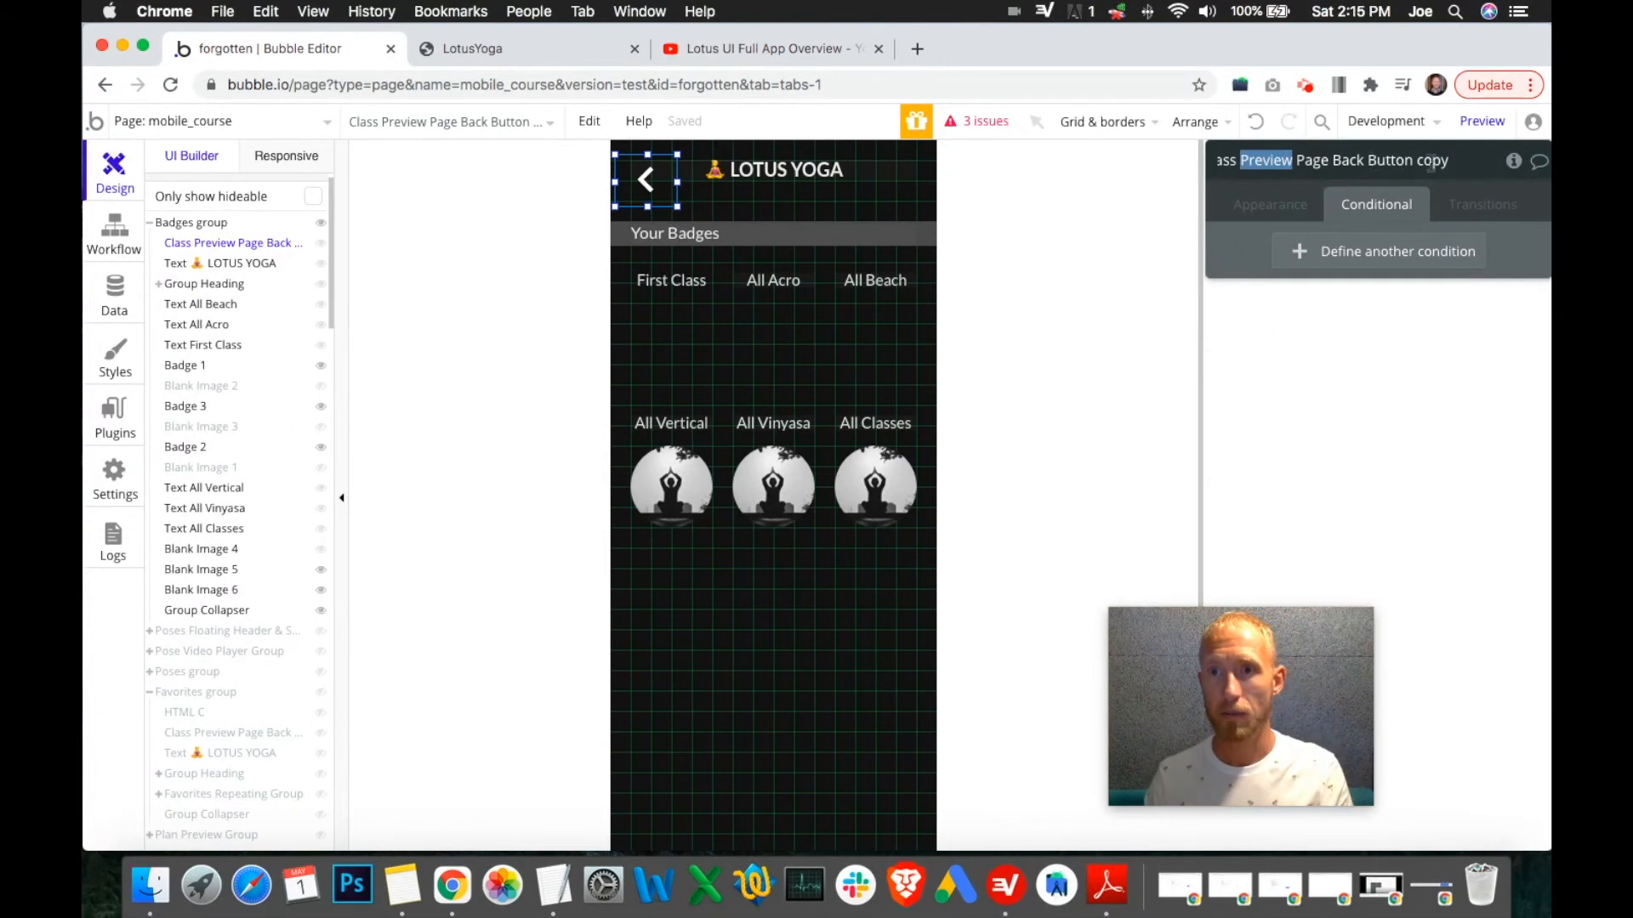
{"action": "double_click", "coordinate": [1431, 162]}
{"action": "key", "text": "BackSpace"}
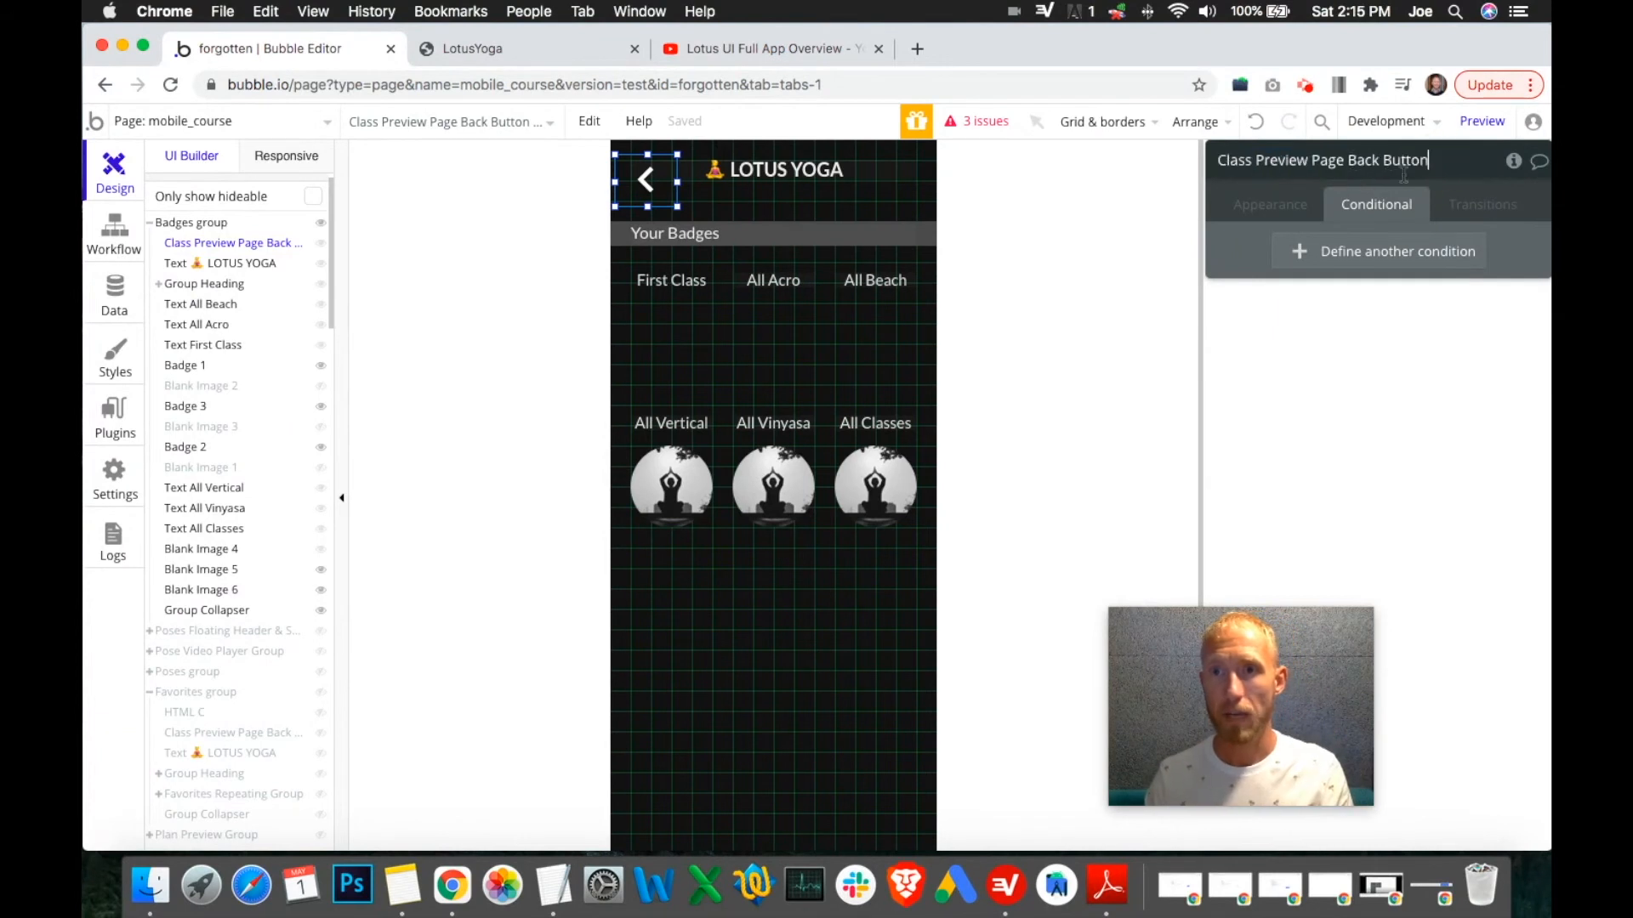
{"action": "left_click_drag", "start_coordinate": [1309, 157], "coordinate": [1140, 176]}
{"action": "double_click", "coordinate": [1297, 157]}
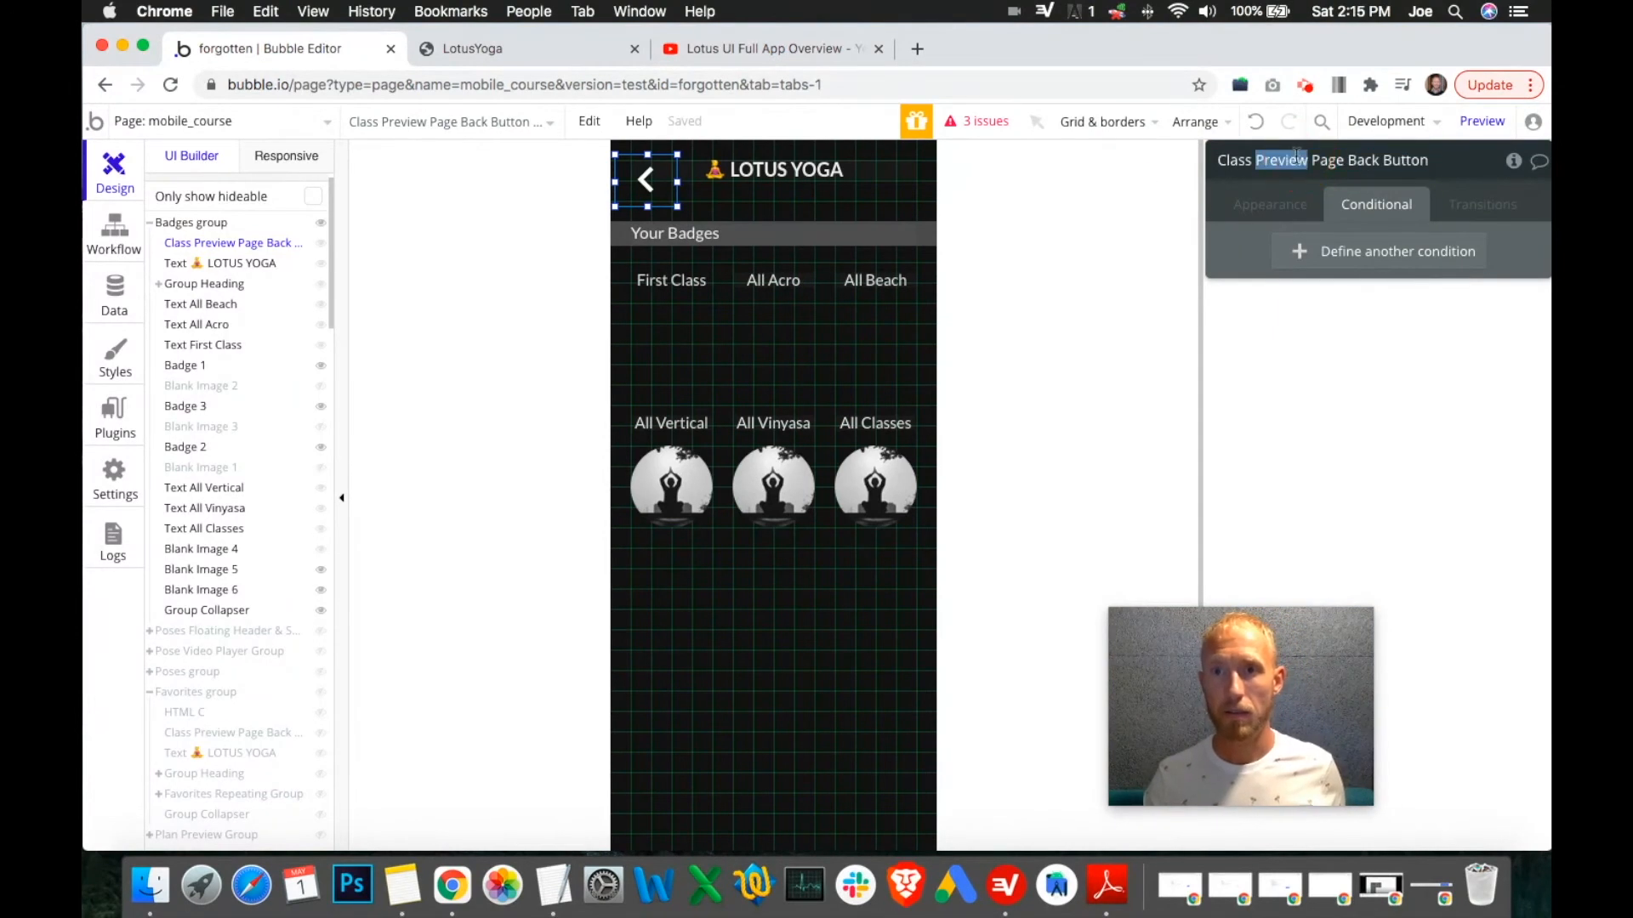
{"action": "key", "text": "BackSpace"}
{"action": "key", "text": "BackSpace"}
{"action": "key", "text": "BackSpace"}
{"action": "key", "text": "BackSpace"}
{"action": "key", "text": "BackSpace"}
{"action": "key", "text": "BackSpace"}
{"action": "key", "text": "BackSpace"}
{"action": "type", "text": "Badges"}
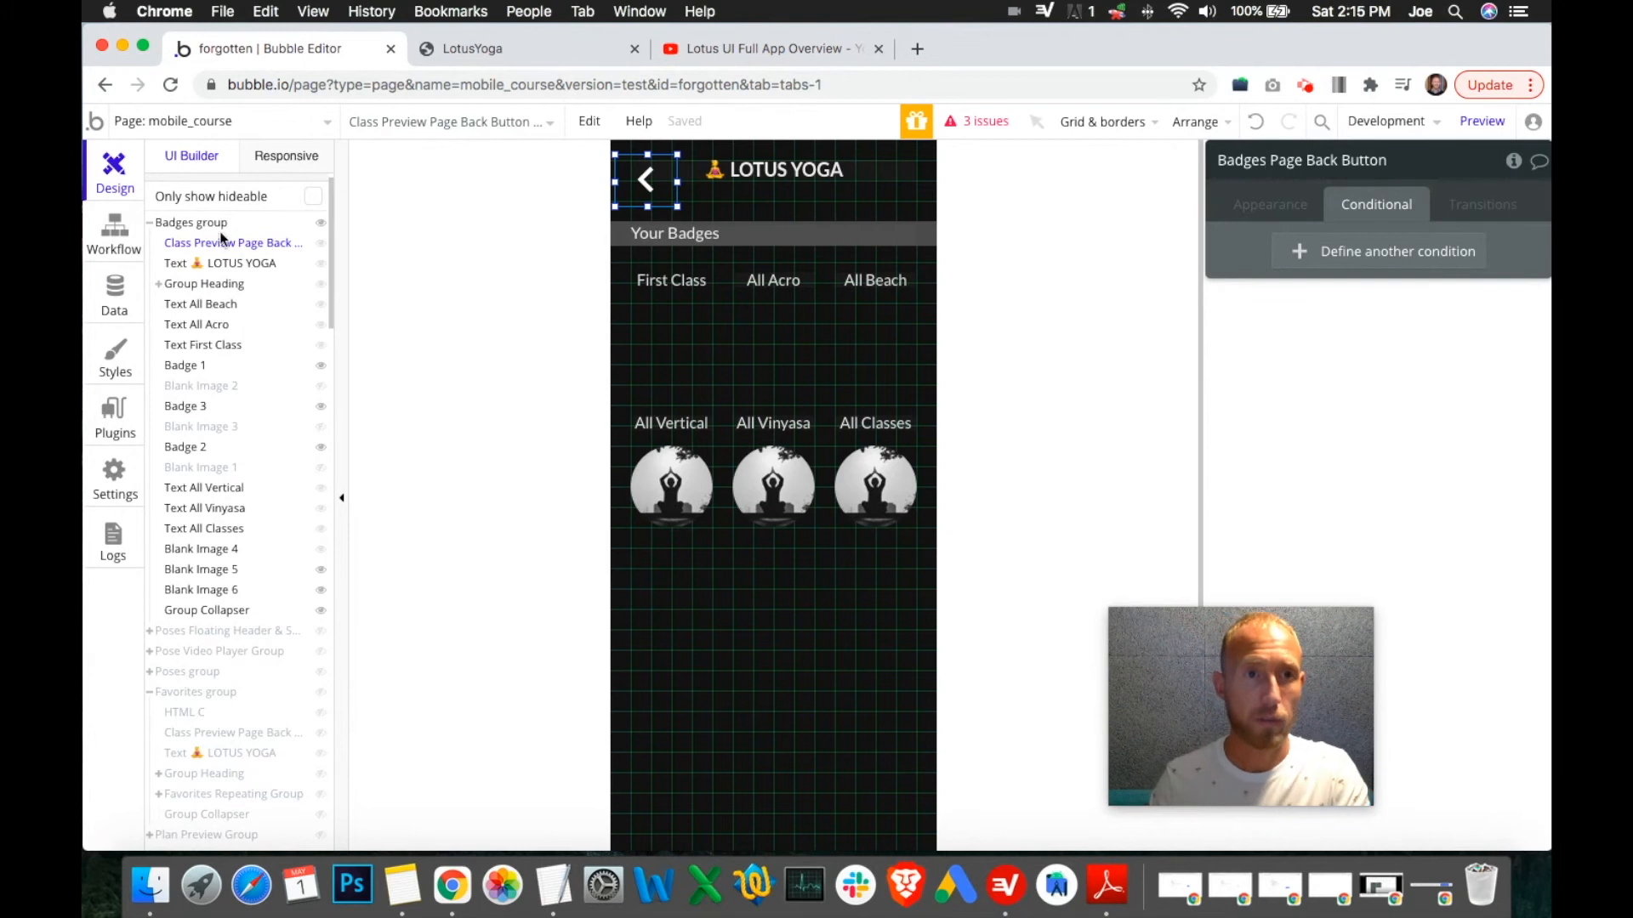
Hide and collapse the Badges group, and show the Poses floating header in the editor.
{"action": "left_click", "coordinate": [320, 223]}
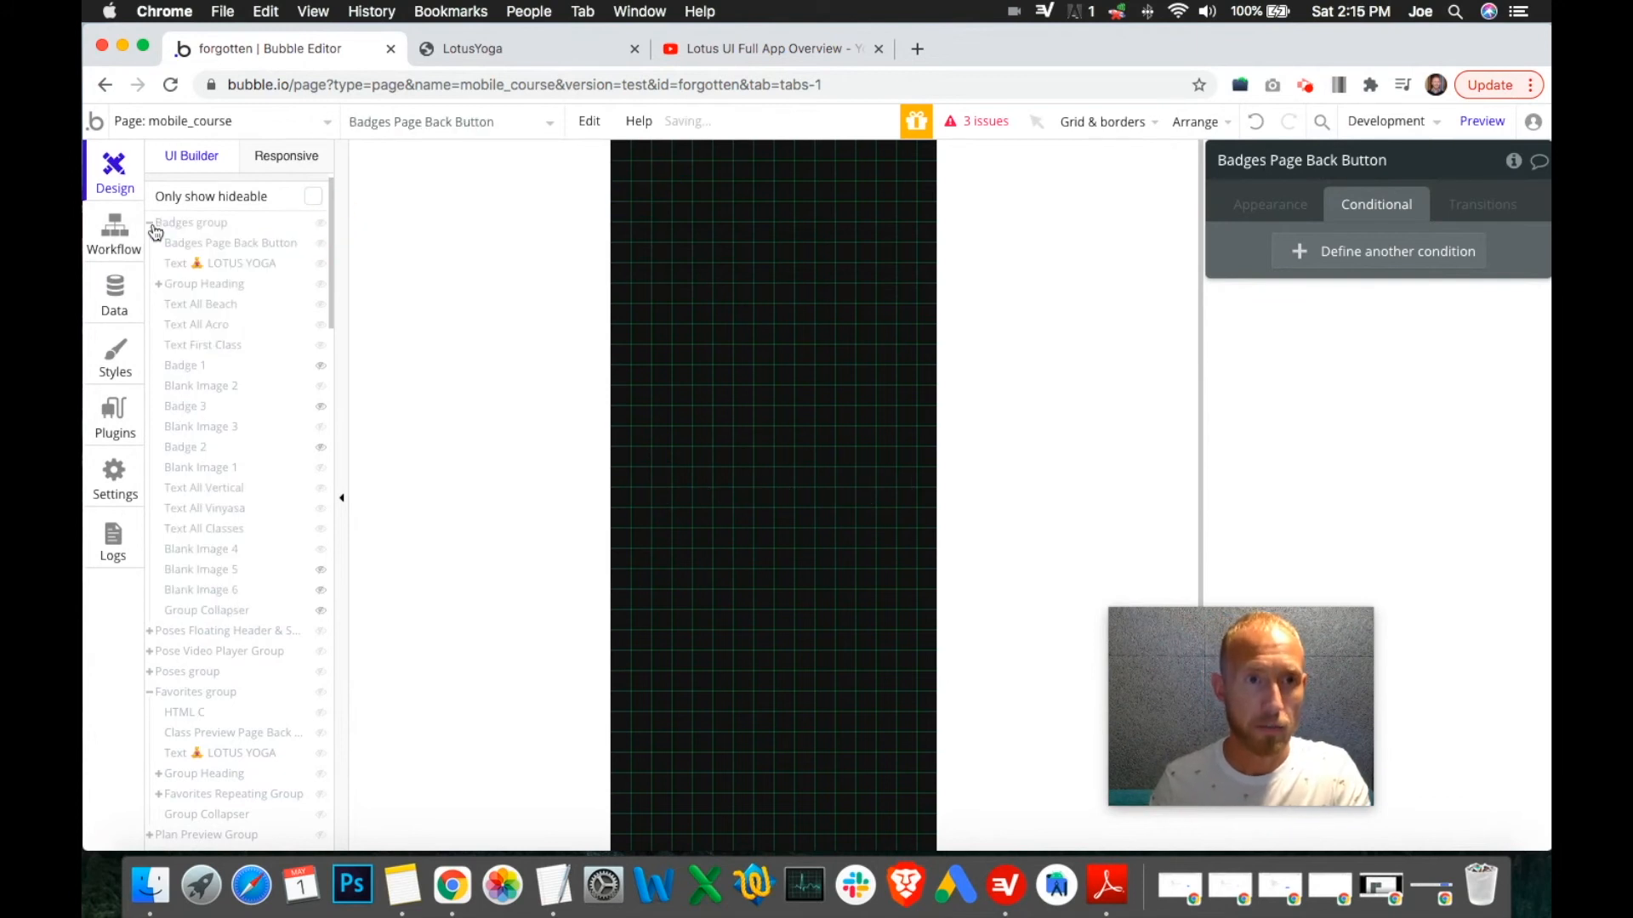
{"action": "left_click", "coordinate": [149, 223]}
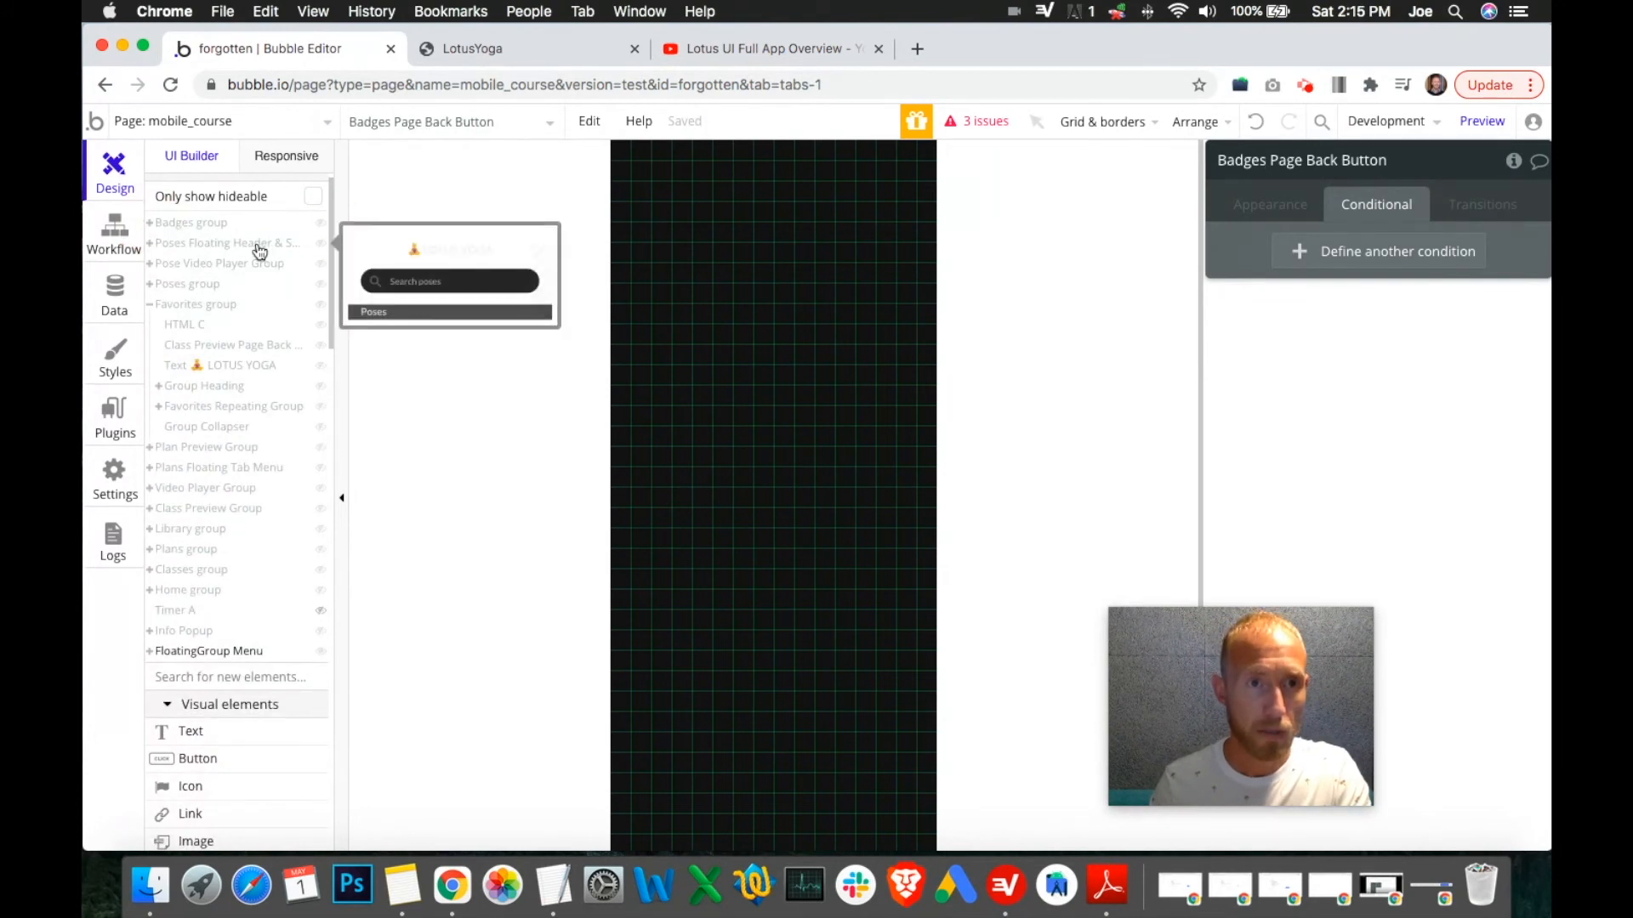
{"action": "left_click", "coordinate": [322, 244]}
Rename the back button in the Poses floating header as Poses Page Back Button.
{"action": "left_click", "coordinate": [645, 175]}
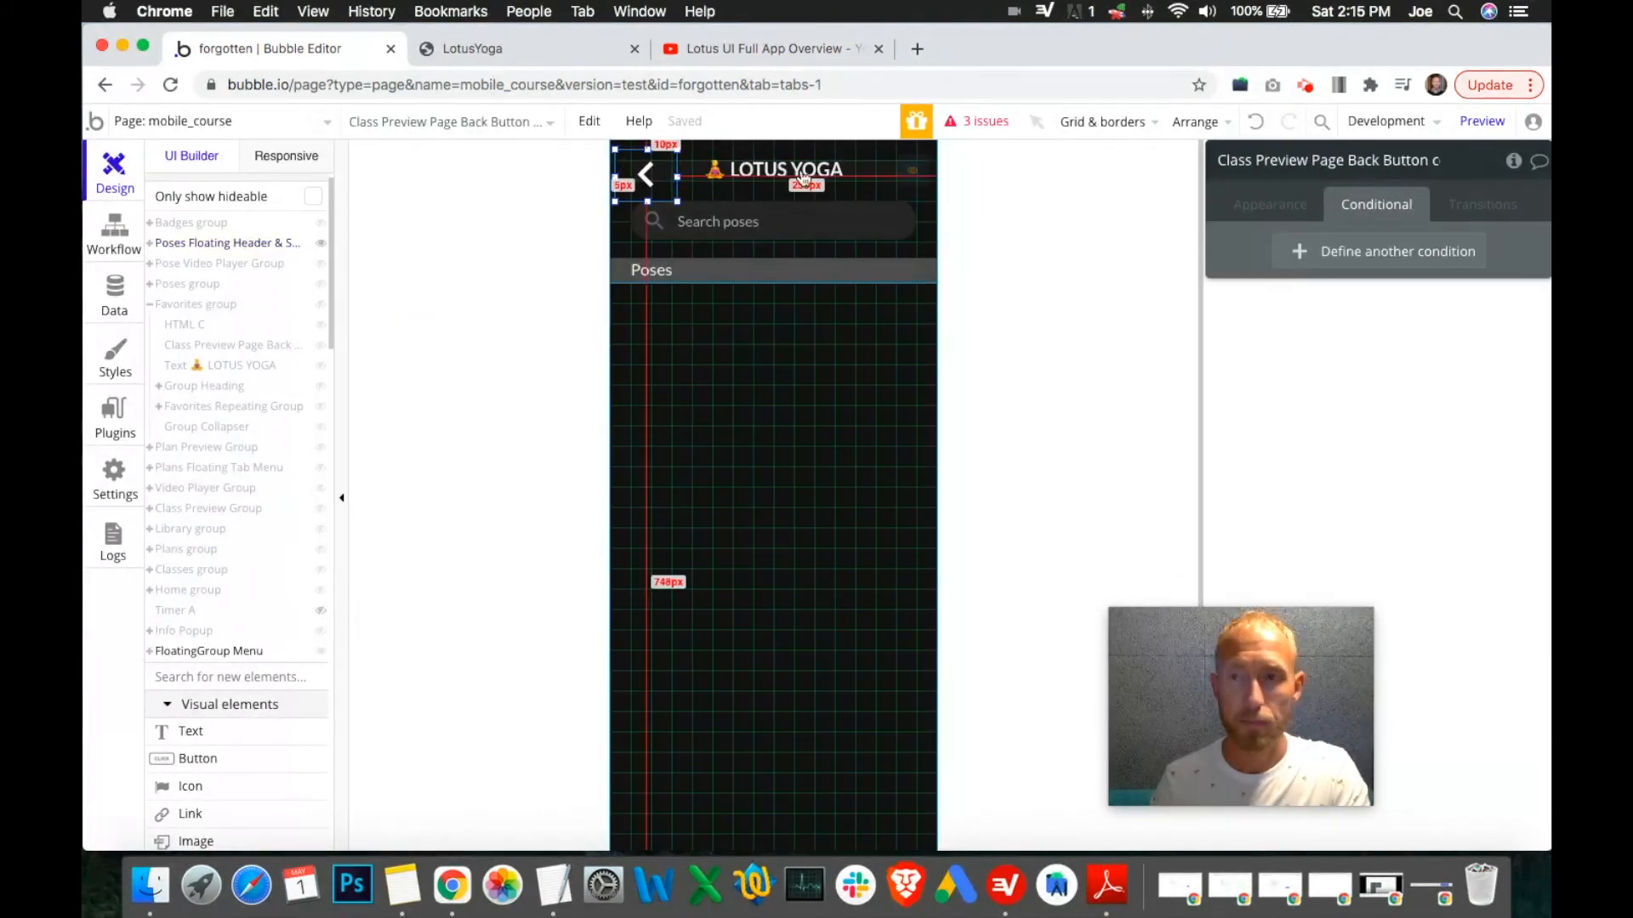
{"action": "left_click", "coordinate": [1332, 163]}
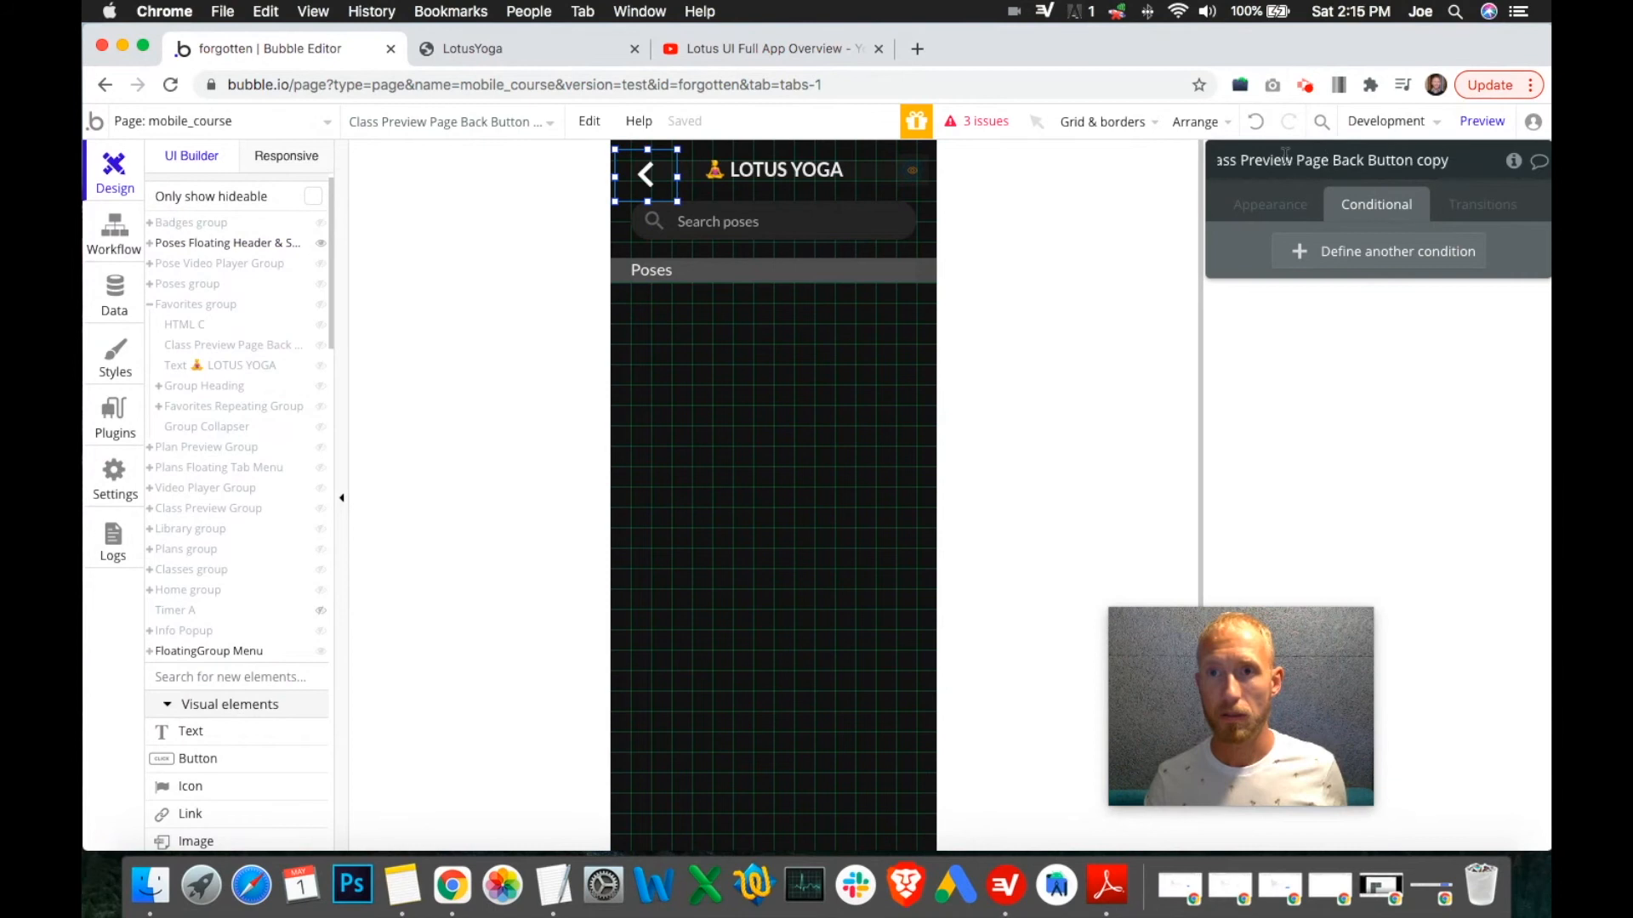
{"action": "left_click_drag", "start_coordinate": [1295, 161], "coordinate": [1126, 152]}
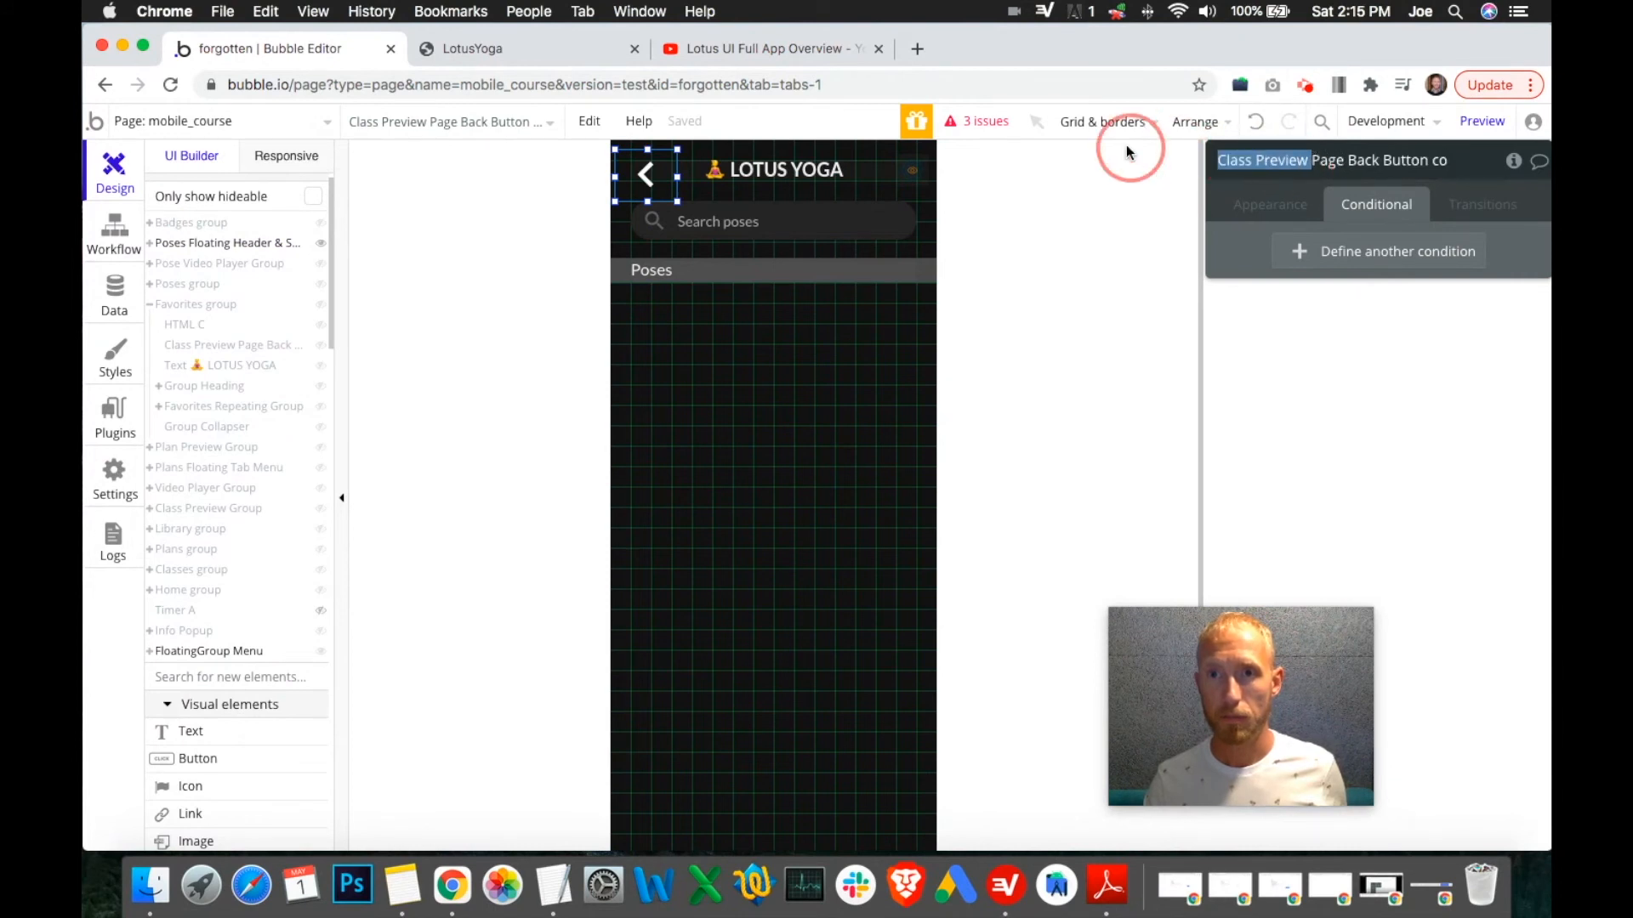
{"action": "key", "text": "BackSpace"}
{"action": "type", "text": "Poses"}
{"action": "double_click", "coordinate": [1398, 160]}
{"action": "key", "text": "BackSpace"}
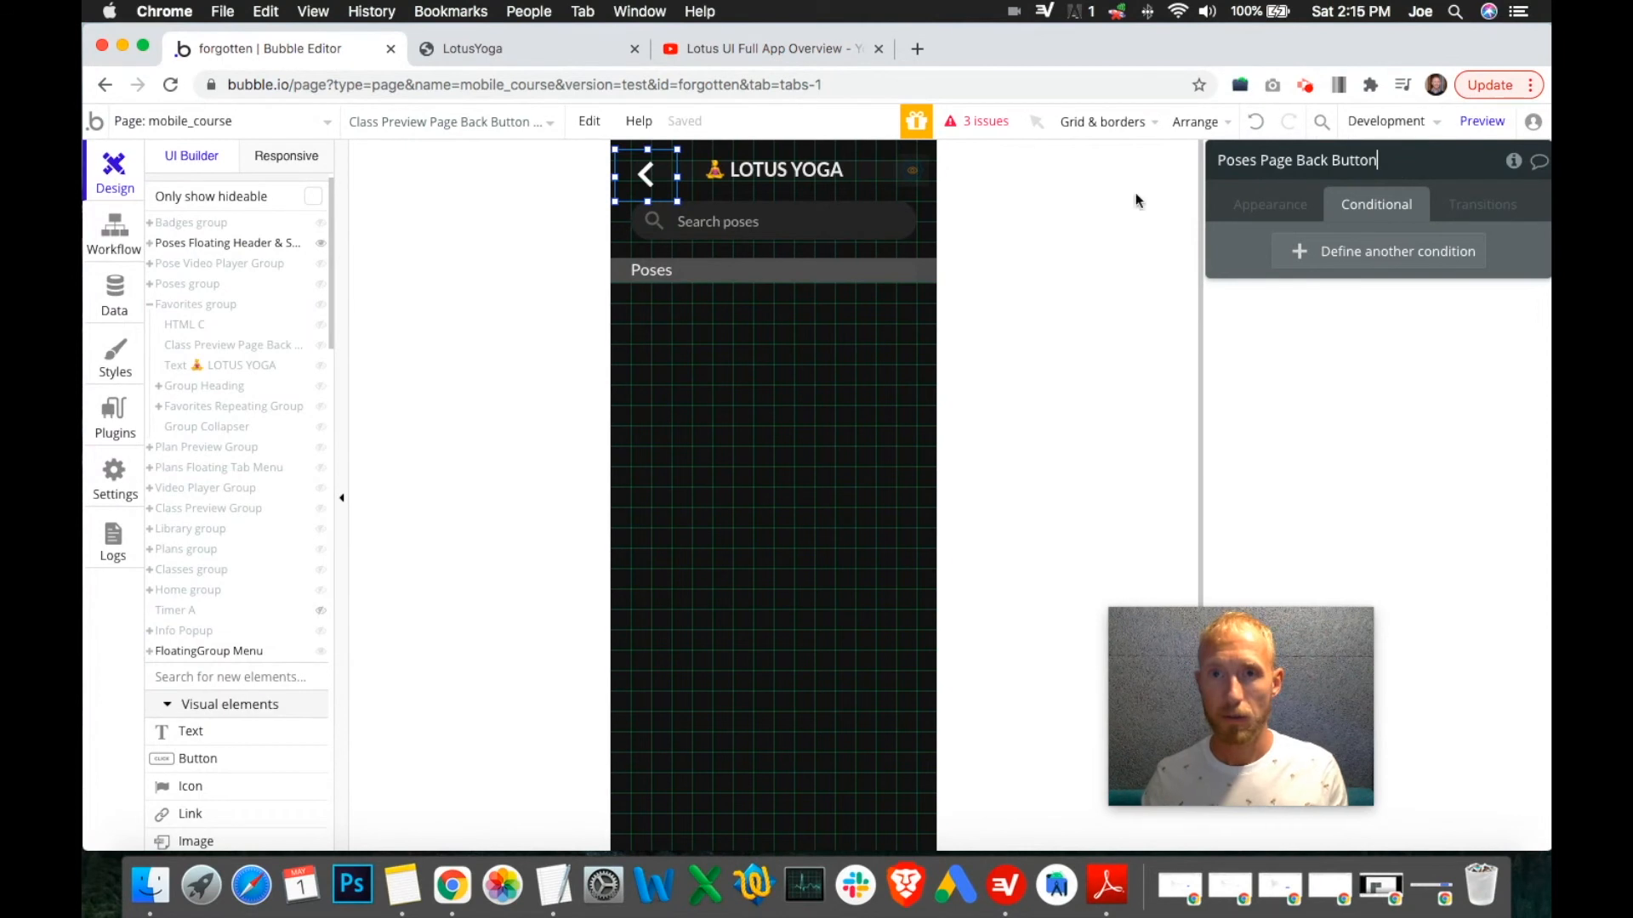
Show the Favorites group instead of the Poses floating header and rename its back button as Favorites Page Back Button copy.
{"action": "left_click", "coordinate": [323, 246]}
{"action": "left_click", "coordinate": [321, 305]}
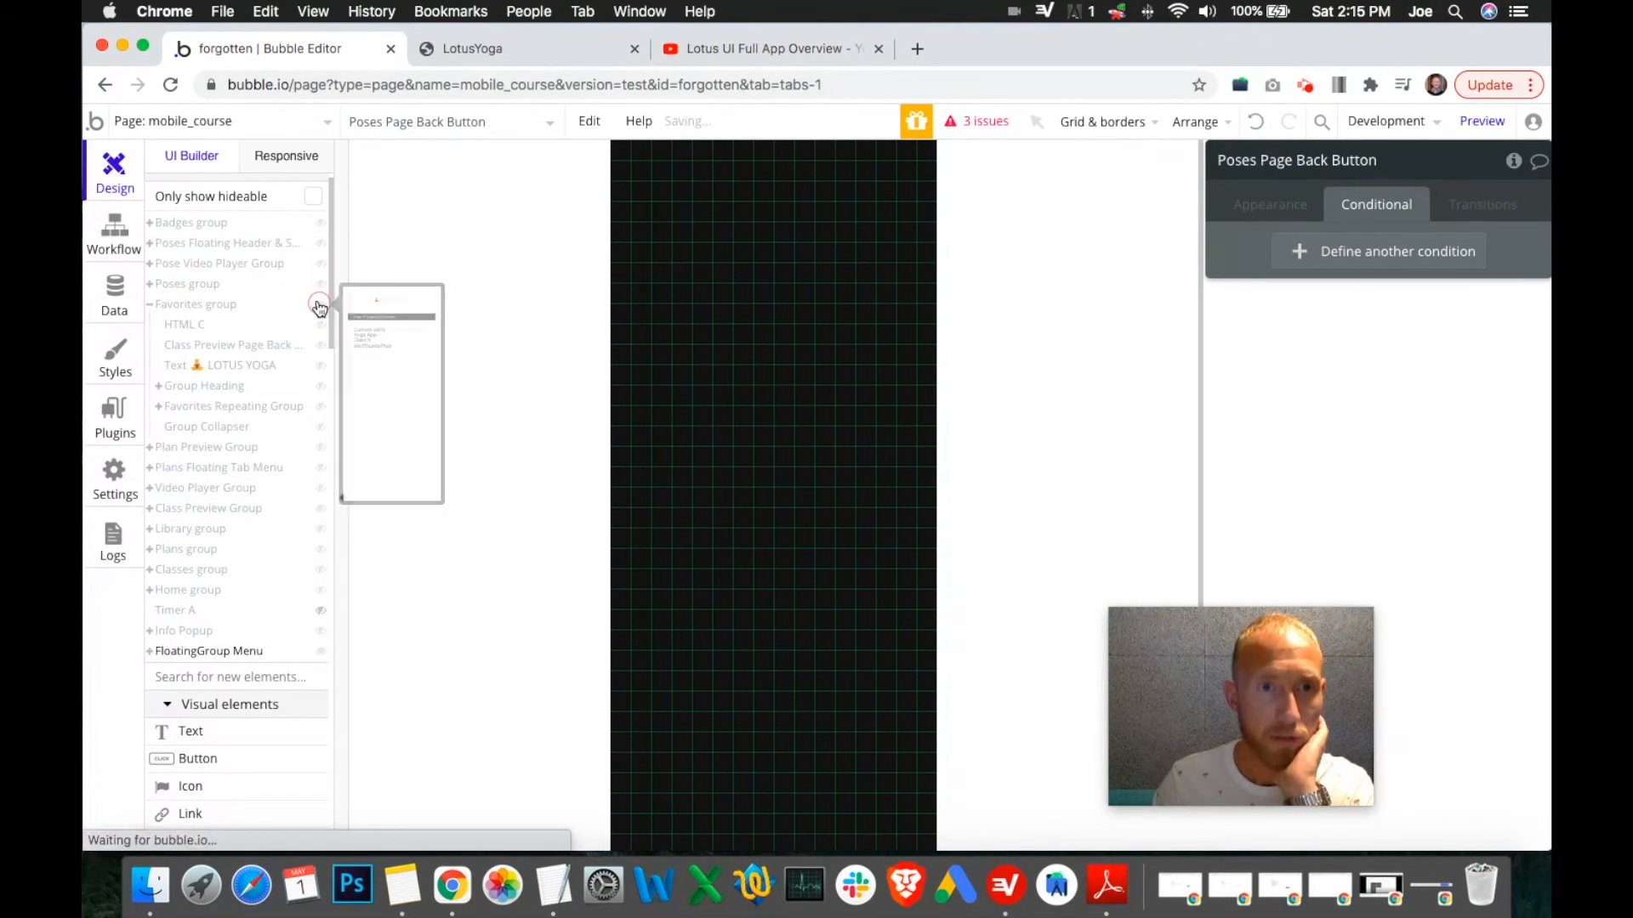
{"action": "left_click", "coordinate": [646, 179]}
{"action": "left_click", "coordinate": [1292, 170]}
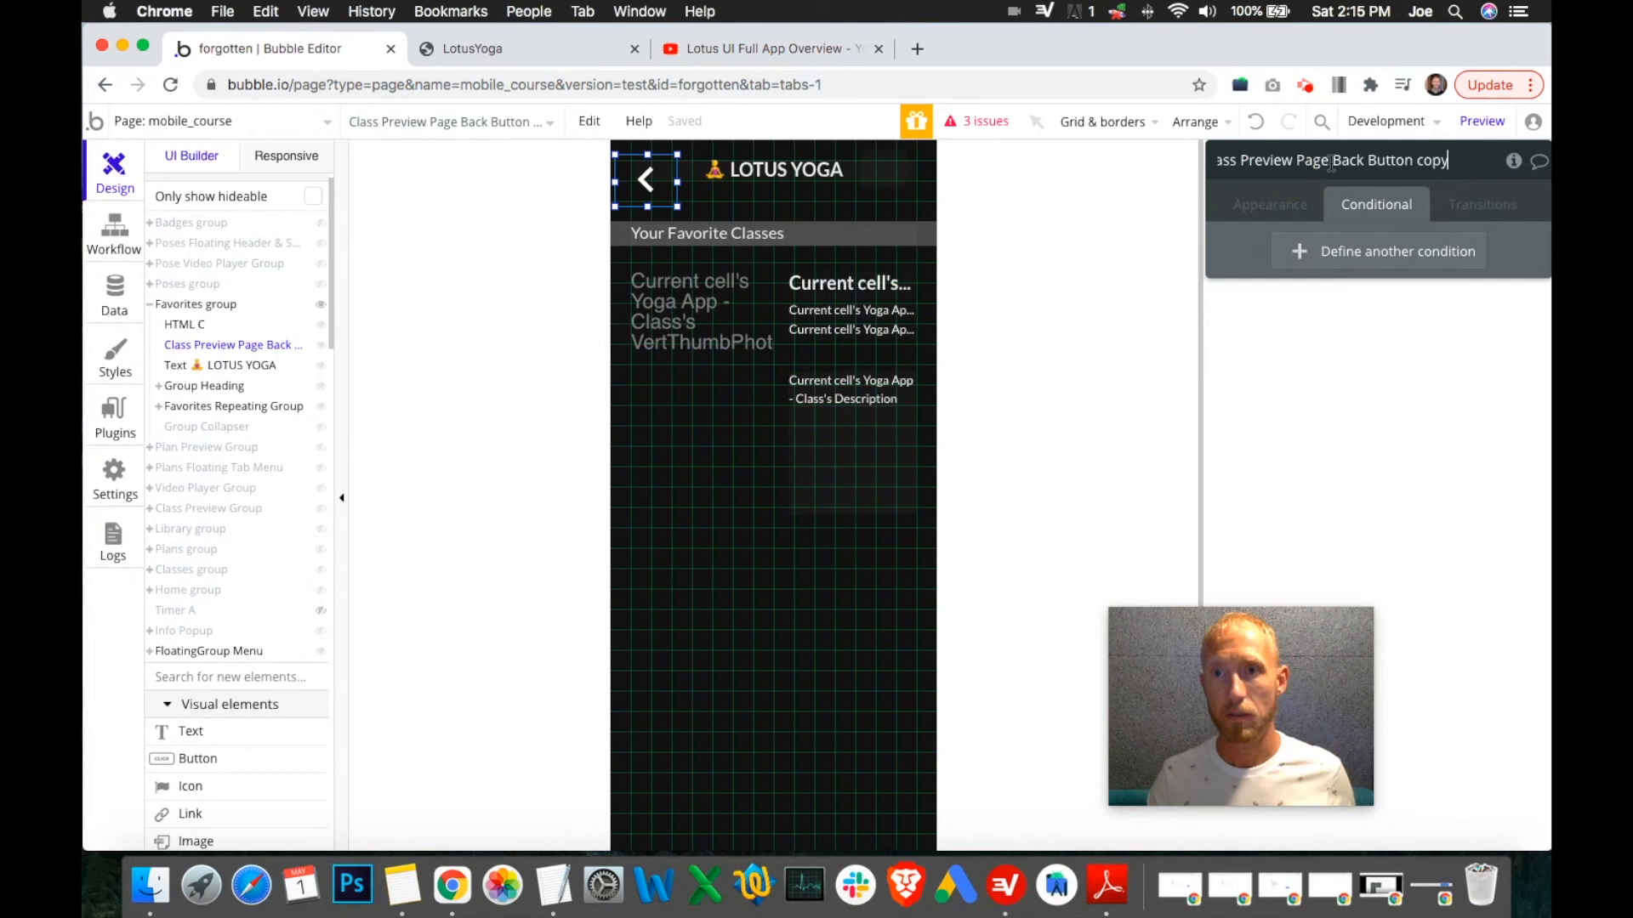
{"action": "left_click_drag", "start_coordinate": [1306, 159], "coordinate": [1151, 148]}
{"action": "type", "text": "Favorites"}
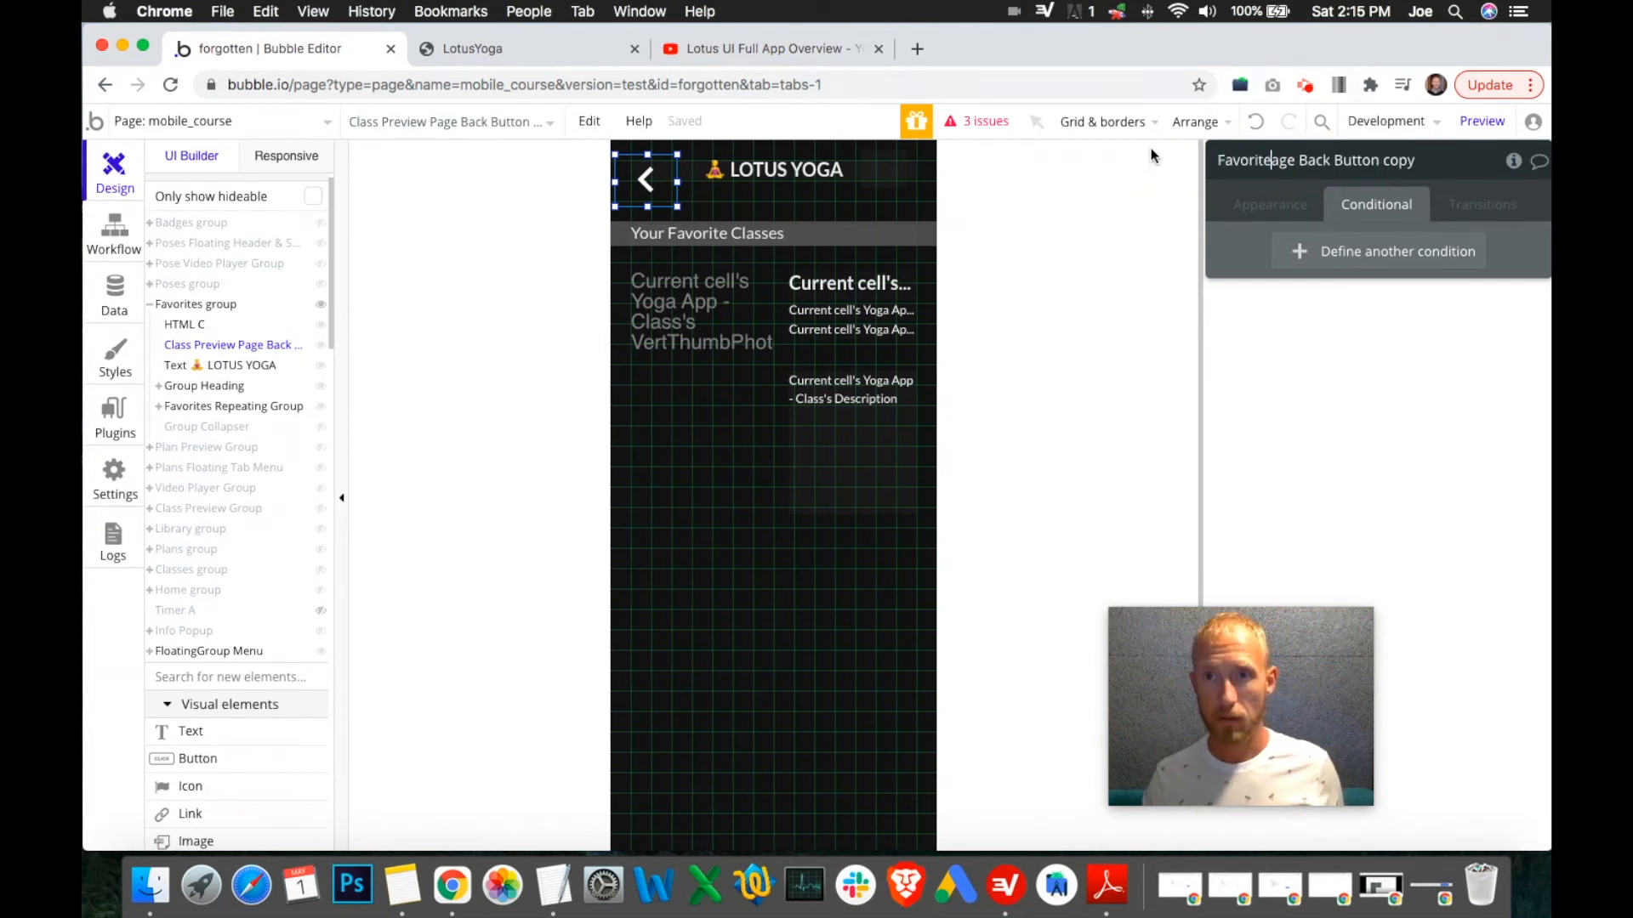
{"action": "type", "text": " P"}
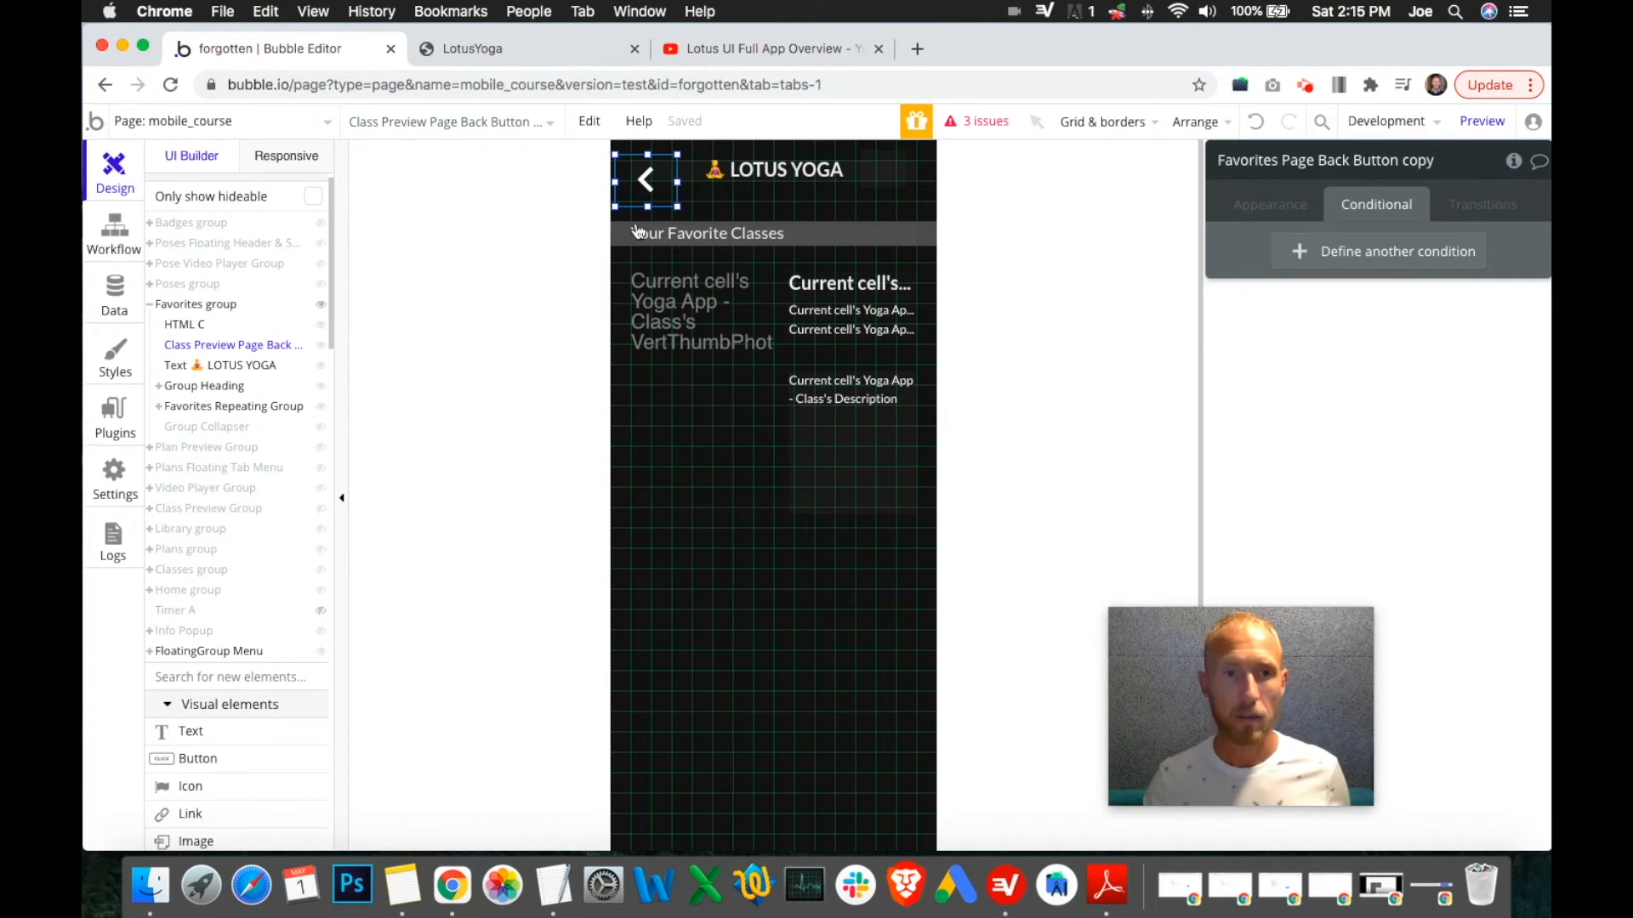
Hide and collapse the Favorites group, and show the Video Player Group in the editor.
{"action": "left_click", "coordinate": [320, 305]}
{"action": "left_click", "coordinate": [150, 305]}
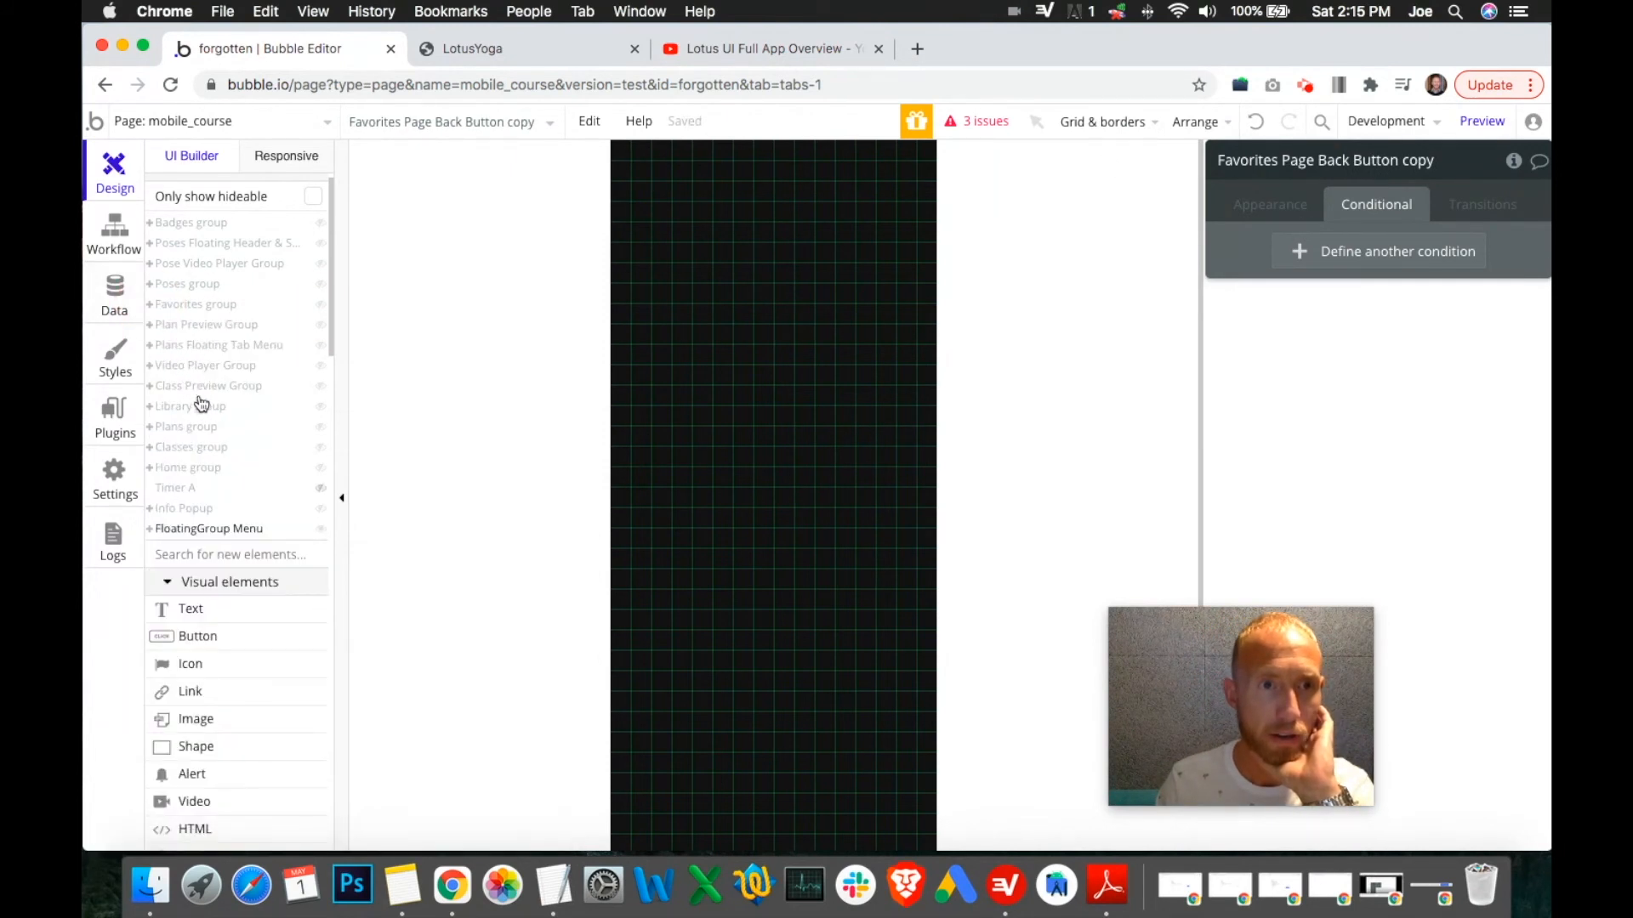
{"action": "mouse_move", "coordinate": [201, 412]}
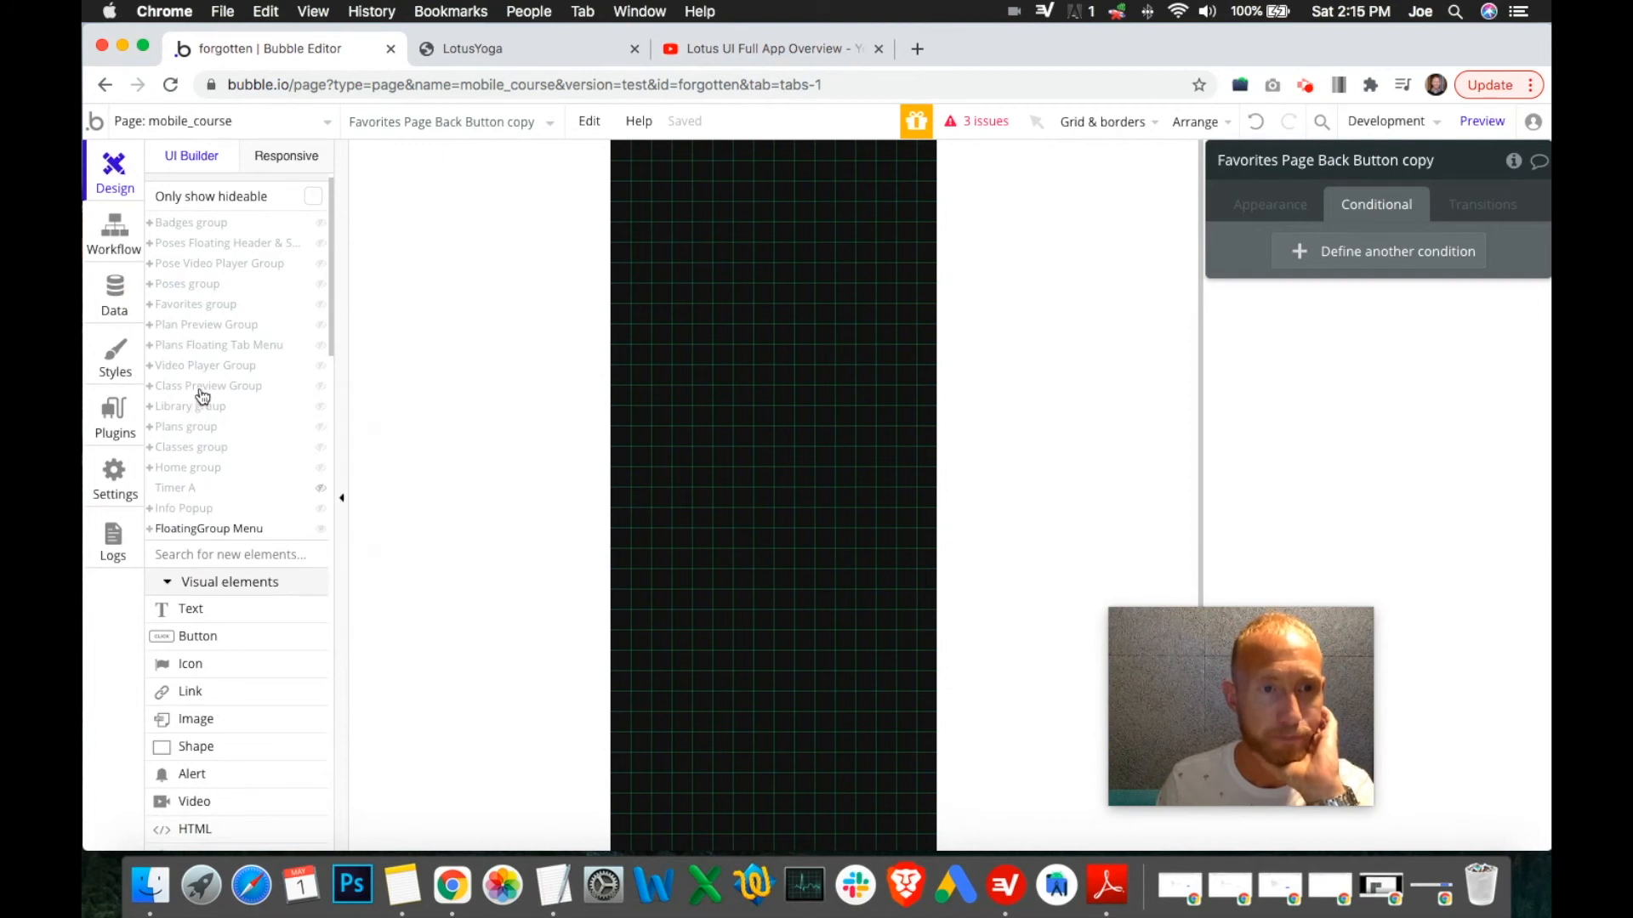
{"action": "left_click", "coordinate": [224, 369]}
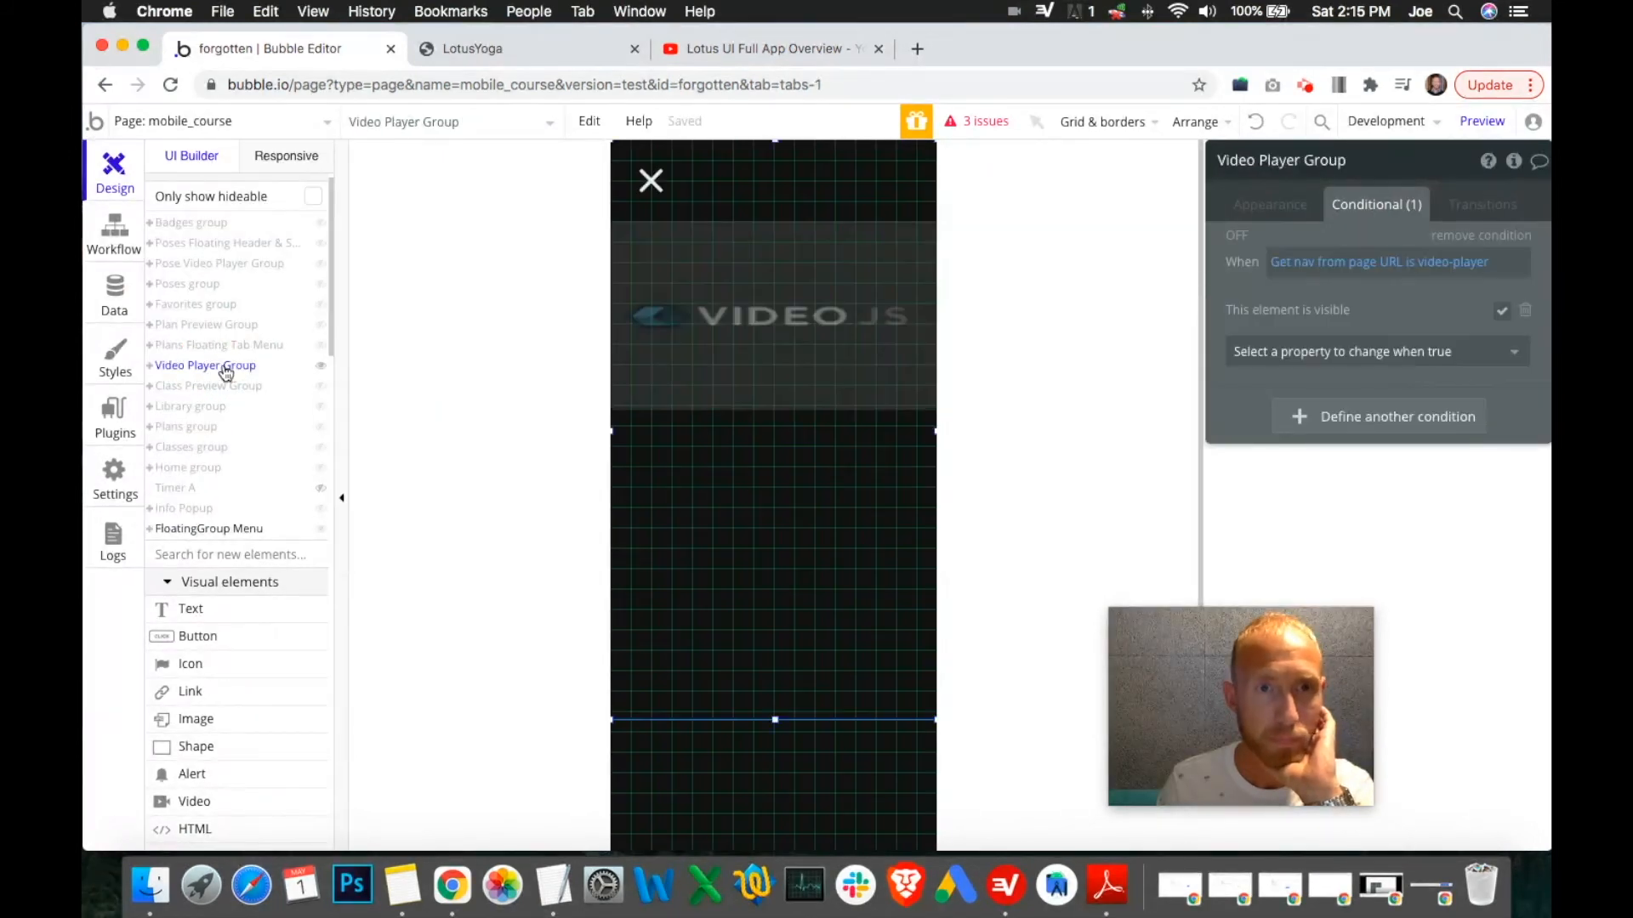
Rename the close icon in the Video Player Group as Close Button - Main Video Player and copy that name.
{"action": "left_click", "coordinate": [650, 180]}
{"action": "left_click", "coordinate": [1301, 160]}
{"action": "triple_click", "coordinate": [1301, 160]}
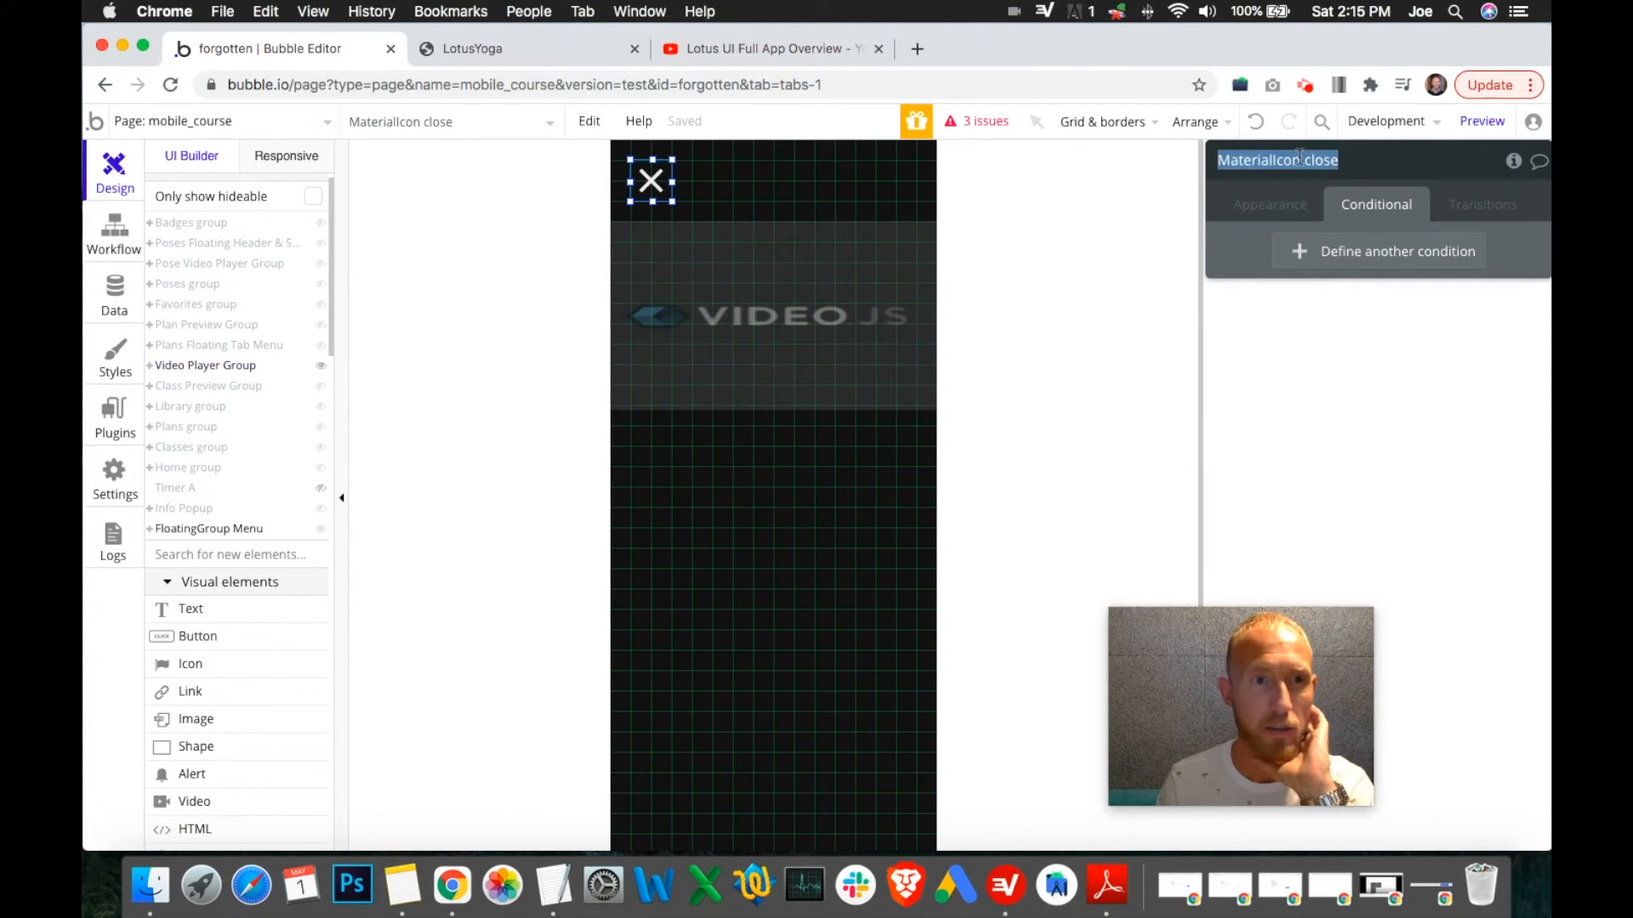
{"action": "type", "text": "Main Video Pl"}
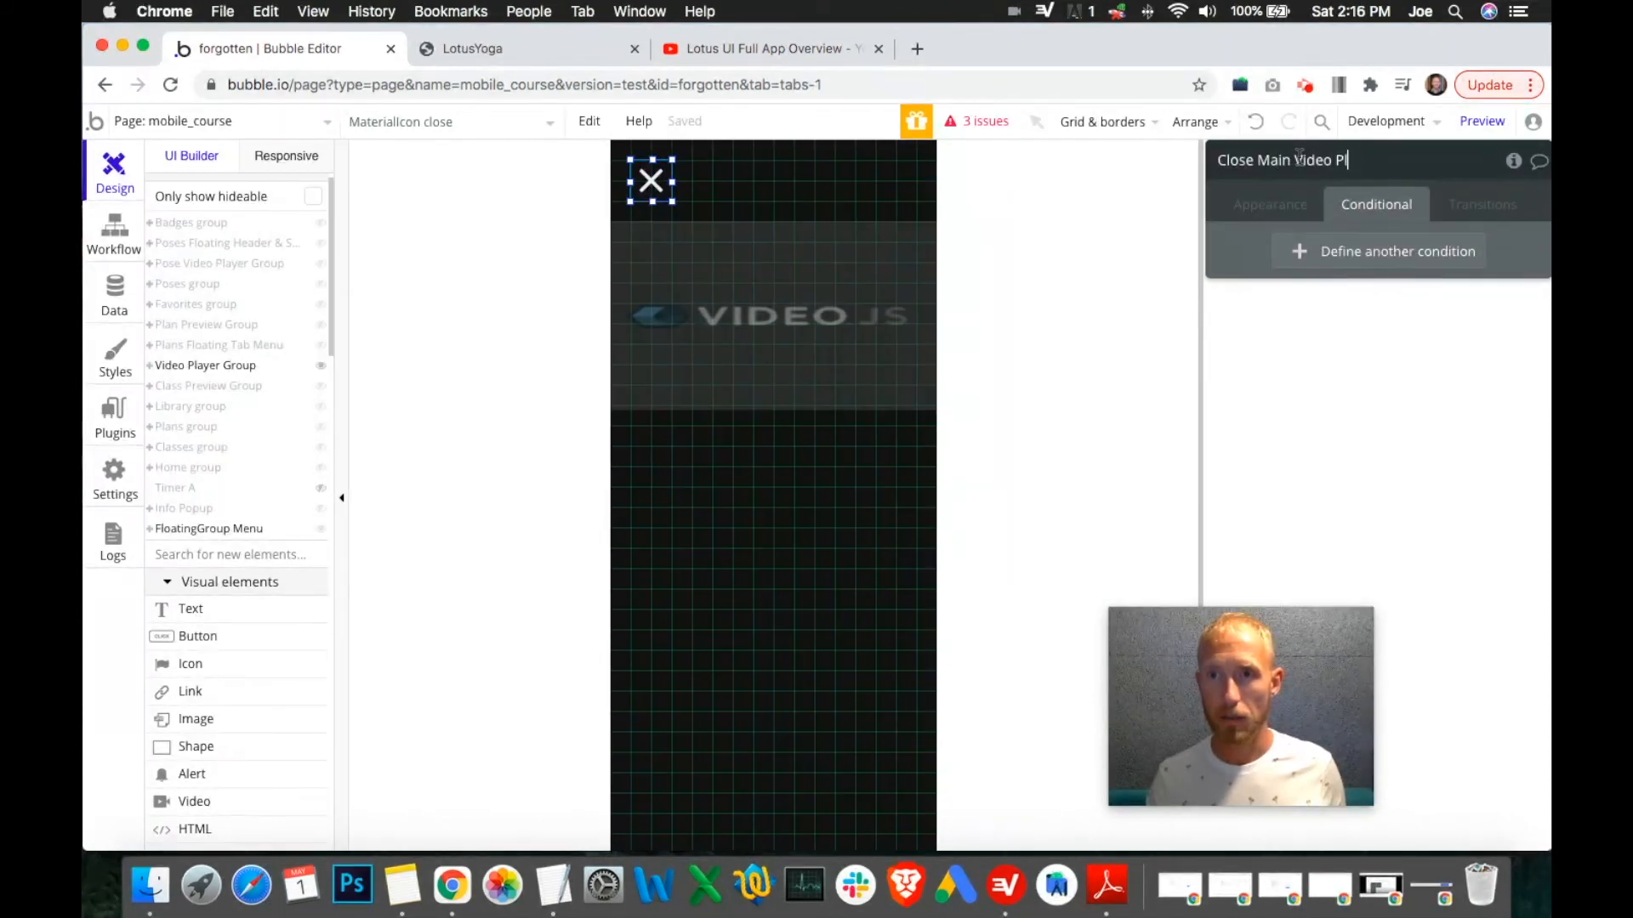
{"action": "type", "text": "Button -="}
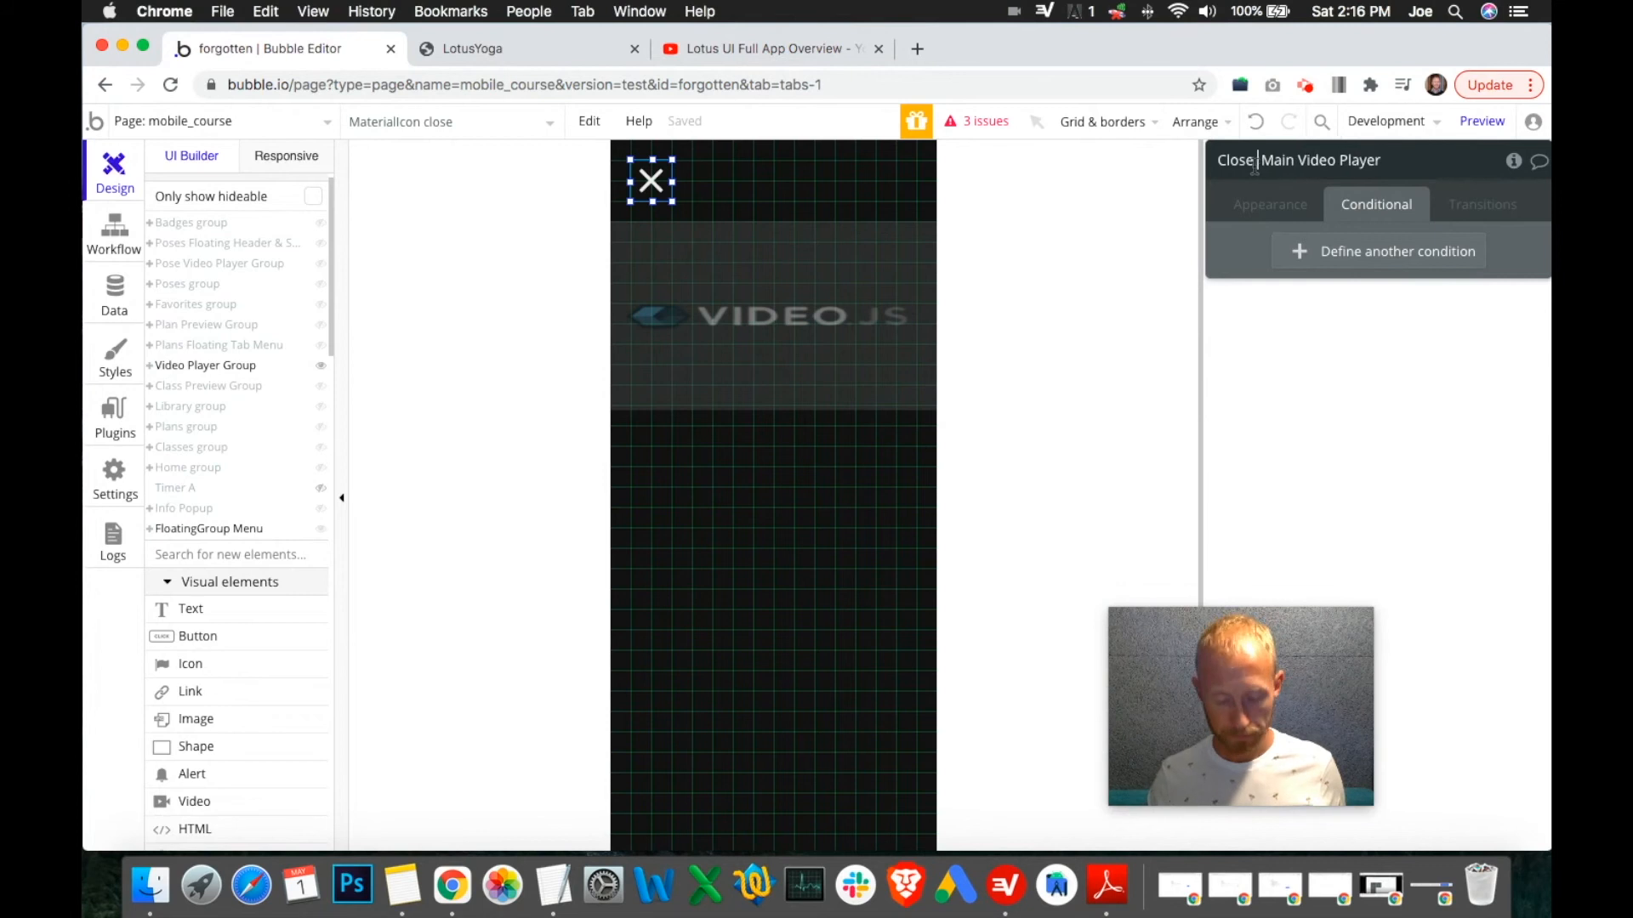
{"action": "key", "text": "BackSpace"}
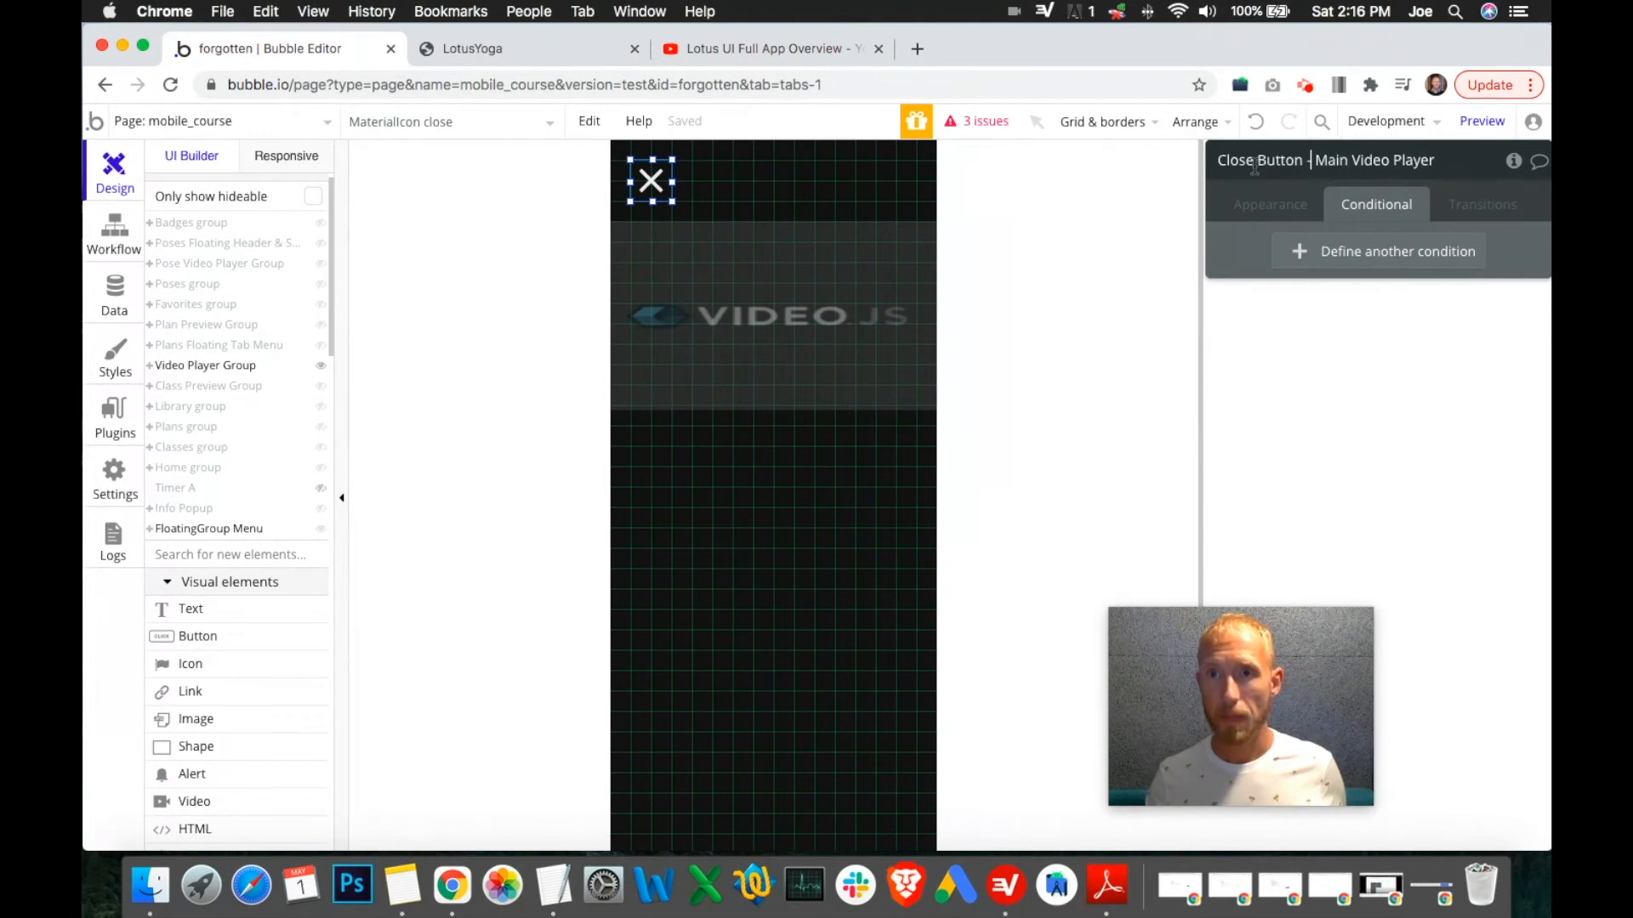
{"action": "key", "text": "super+a"}
{"action": "key", "text": "Return"}
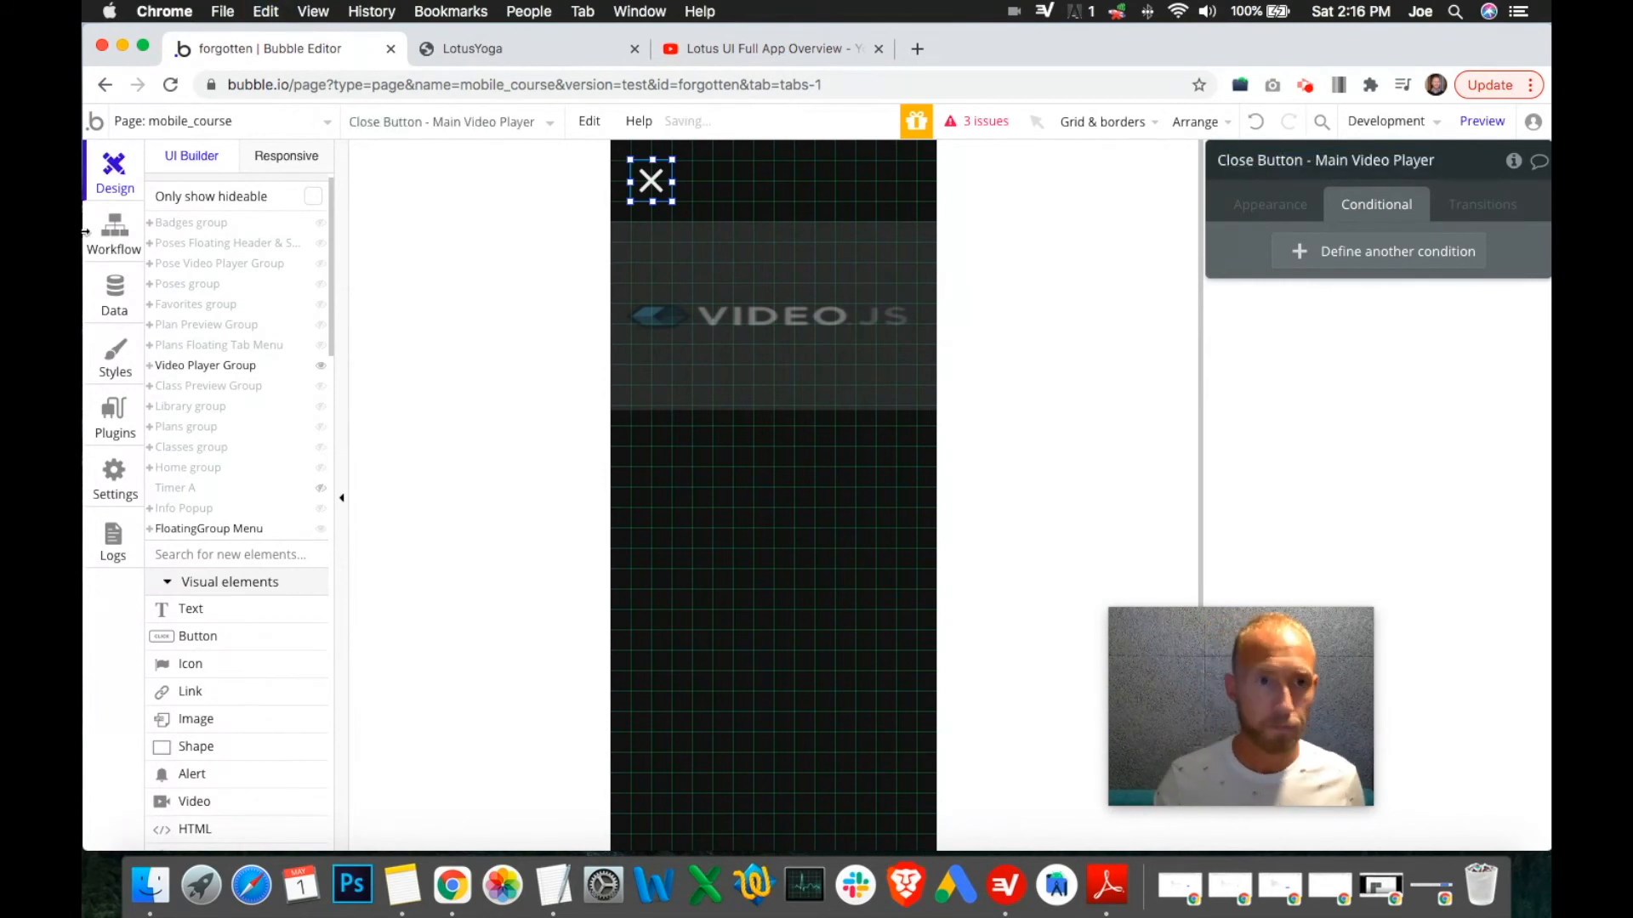
Show the Pose Video Player Group instead of the Video Player Group and rename its close icon as Close Button - Poses Video Player.
{"action": "left_click", "coordinate": [322, 369]}
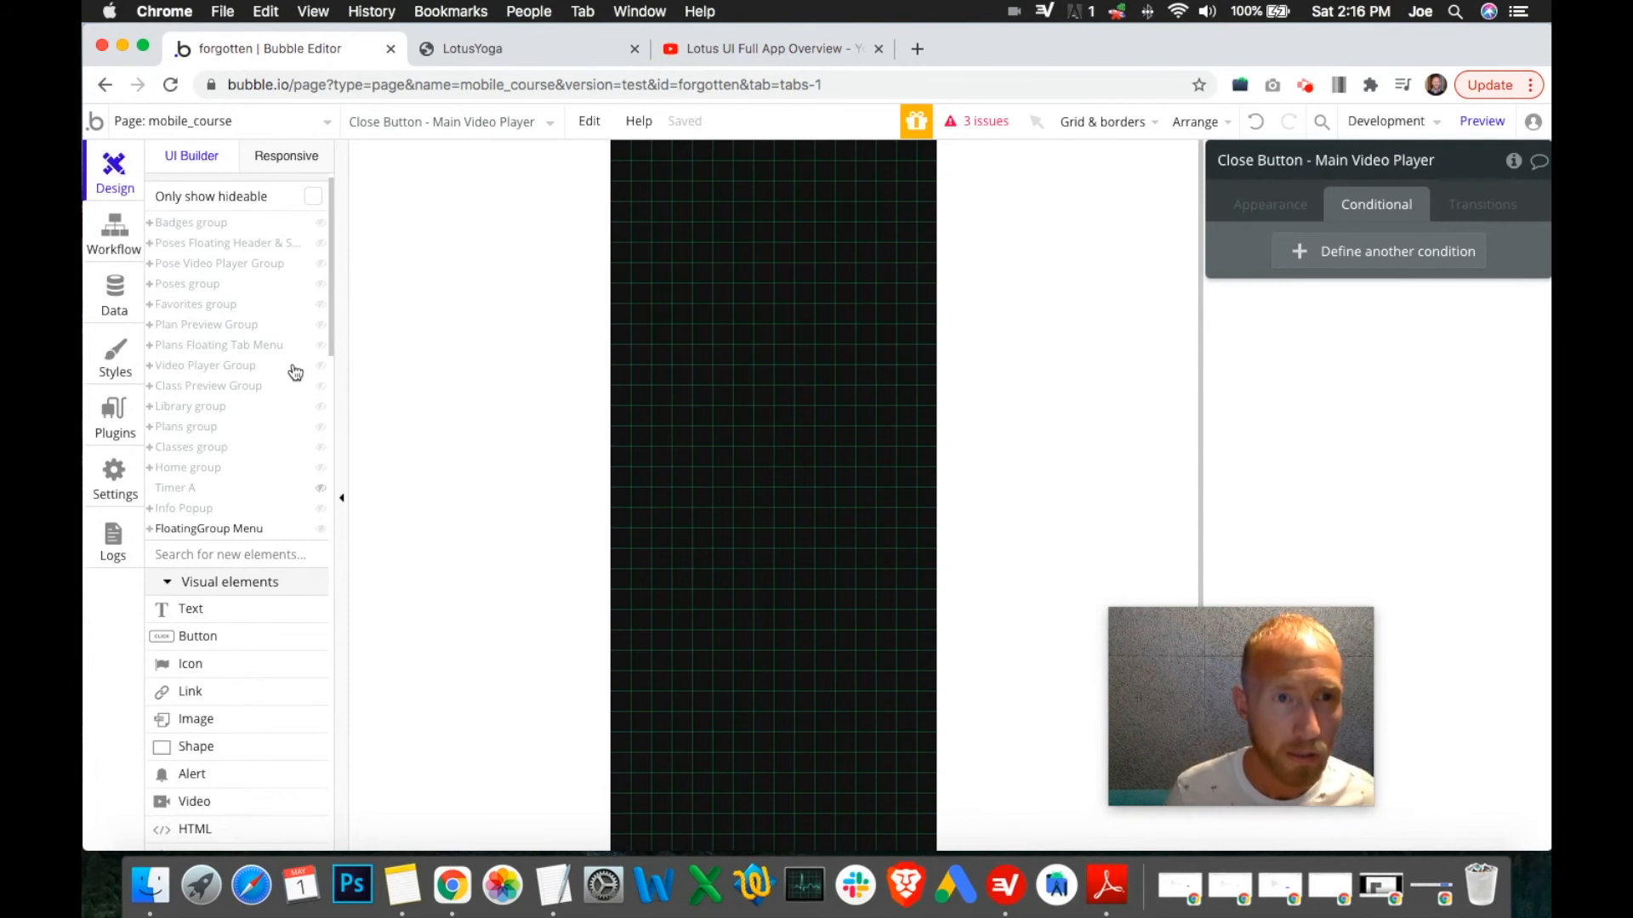
{"action": "left_click", "coordinate": [321, 263]}
{"action": "left_click", "coordinate": [1298, 153]}
{"action": "left_click", "coordinate": [650, 180]}
{"action": "left_click", "coordinate": [1256, 158]}
{"action": "key", "text": "super+a"}
{"action": "key", "text": "super+v"}
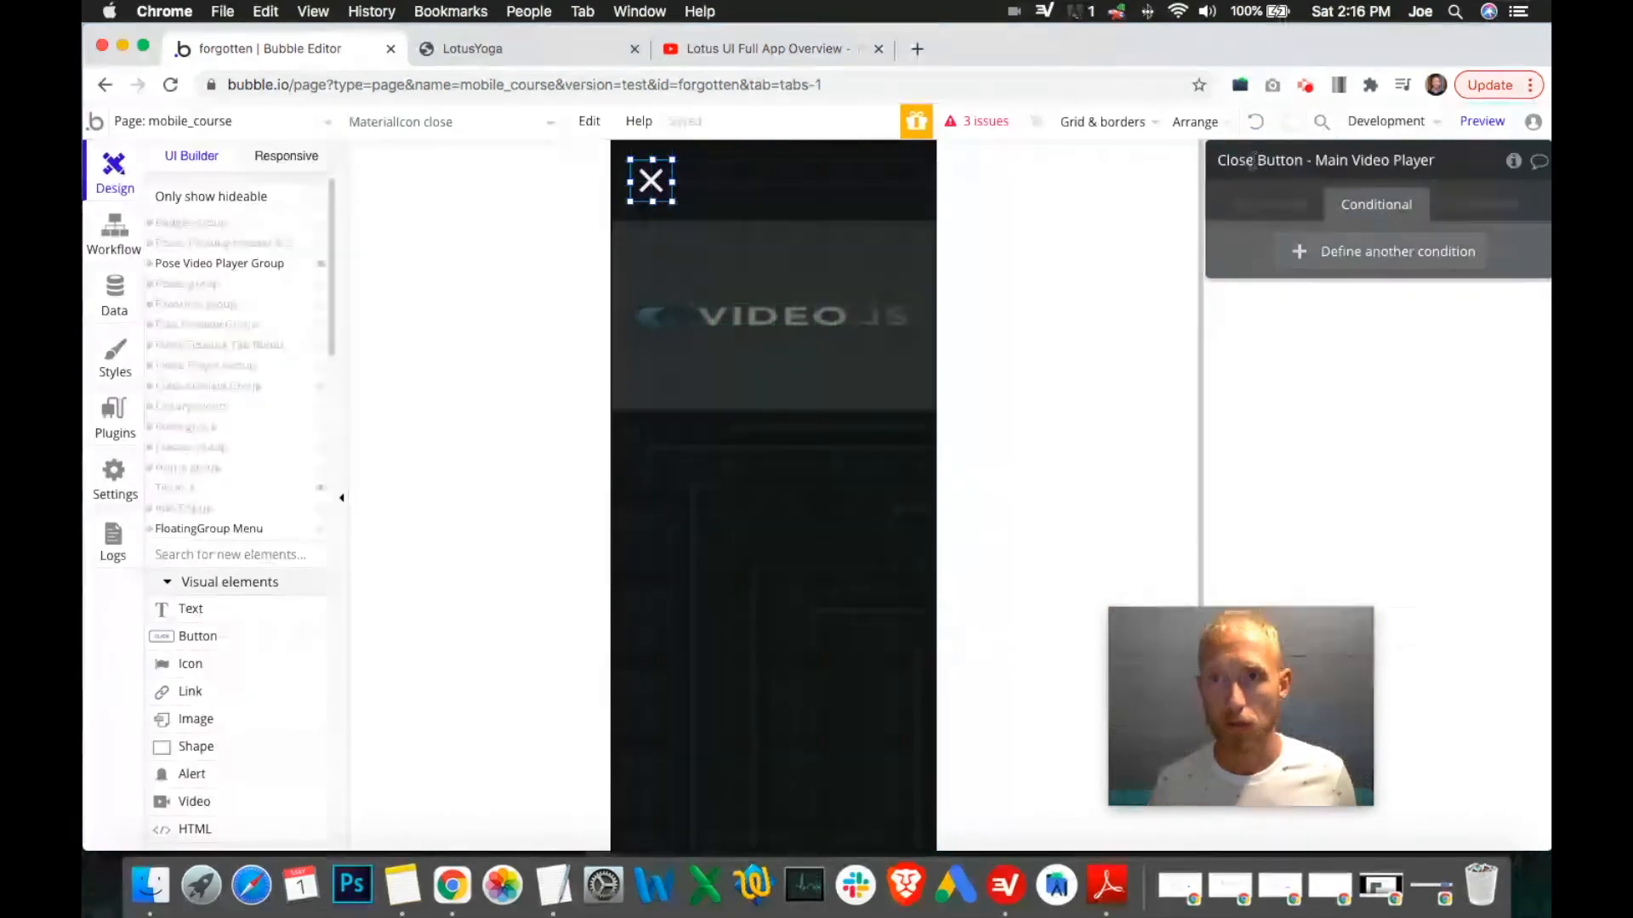
{"action": "type", "text": "Poses"}
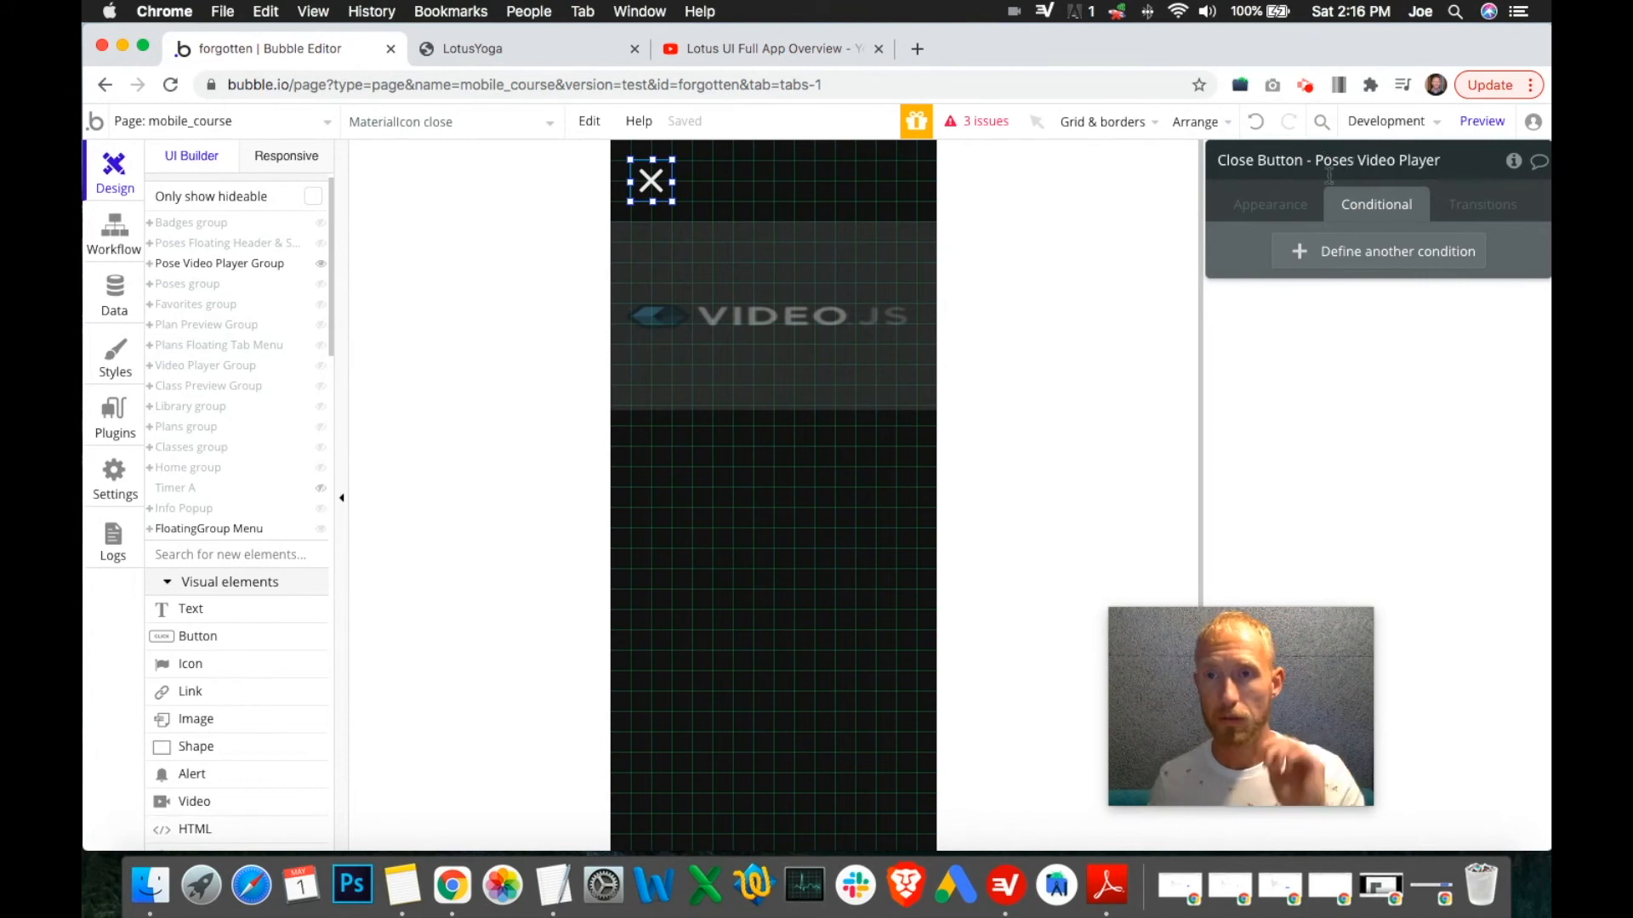
{"action": "key", "text": "Return"}
Hide the Pose Video Player Group and look over the page's workflow events before returning to the design view.
{"action": "right_click", "coordinate": [324, 269]}
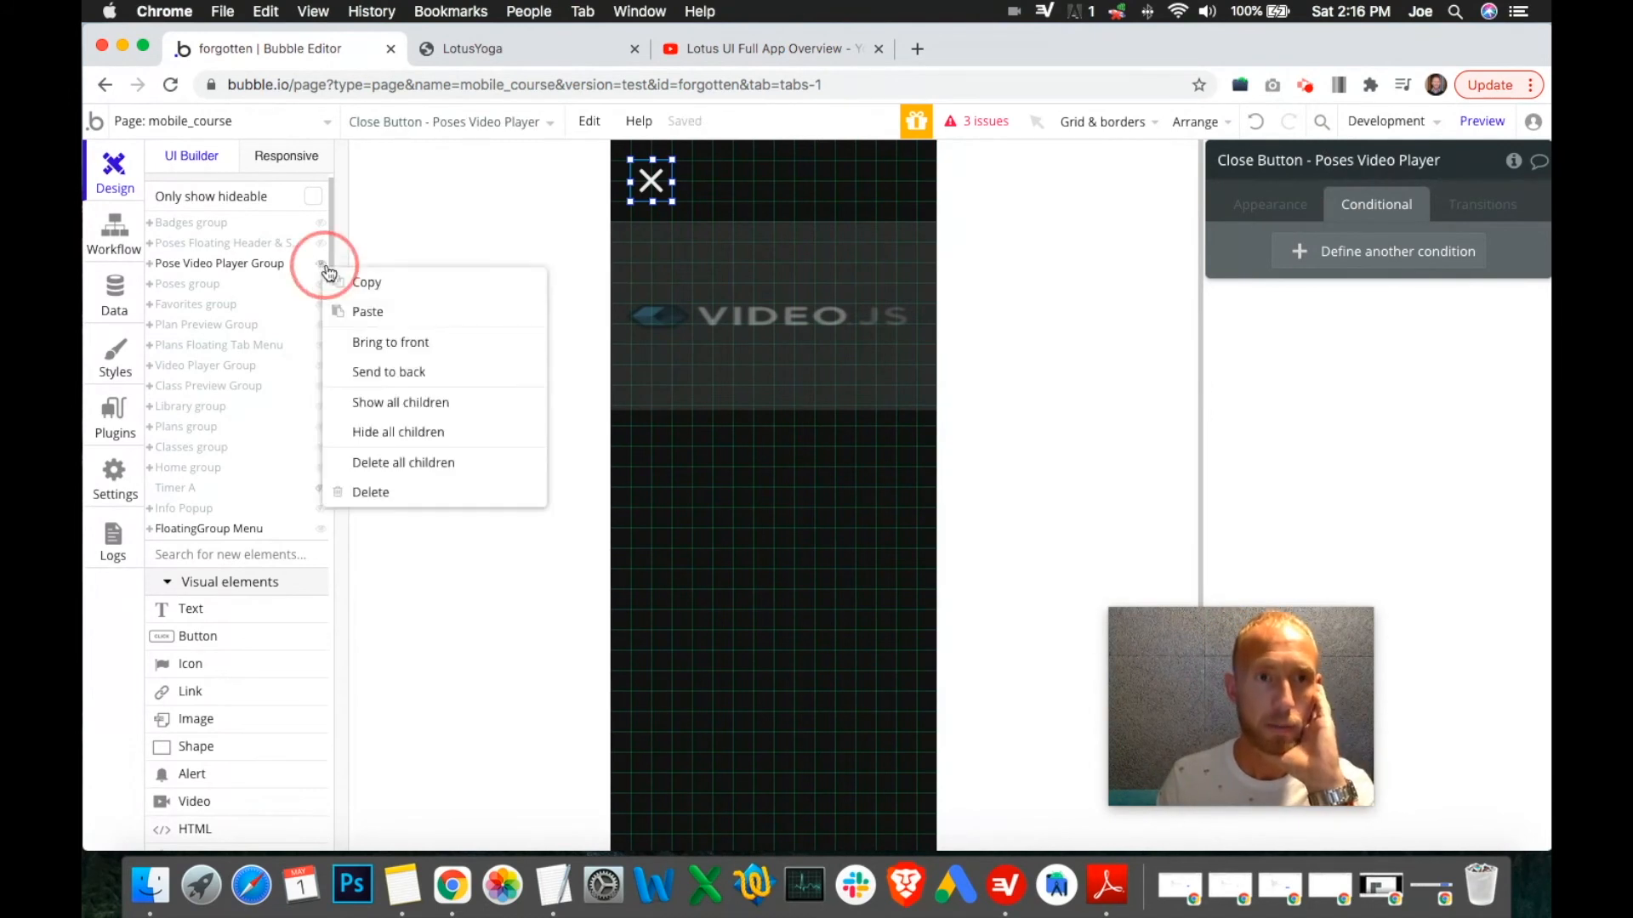
{"action": "left_click", "coordinate": [115, 232]}
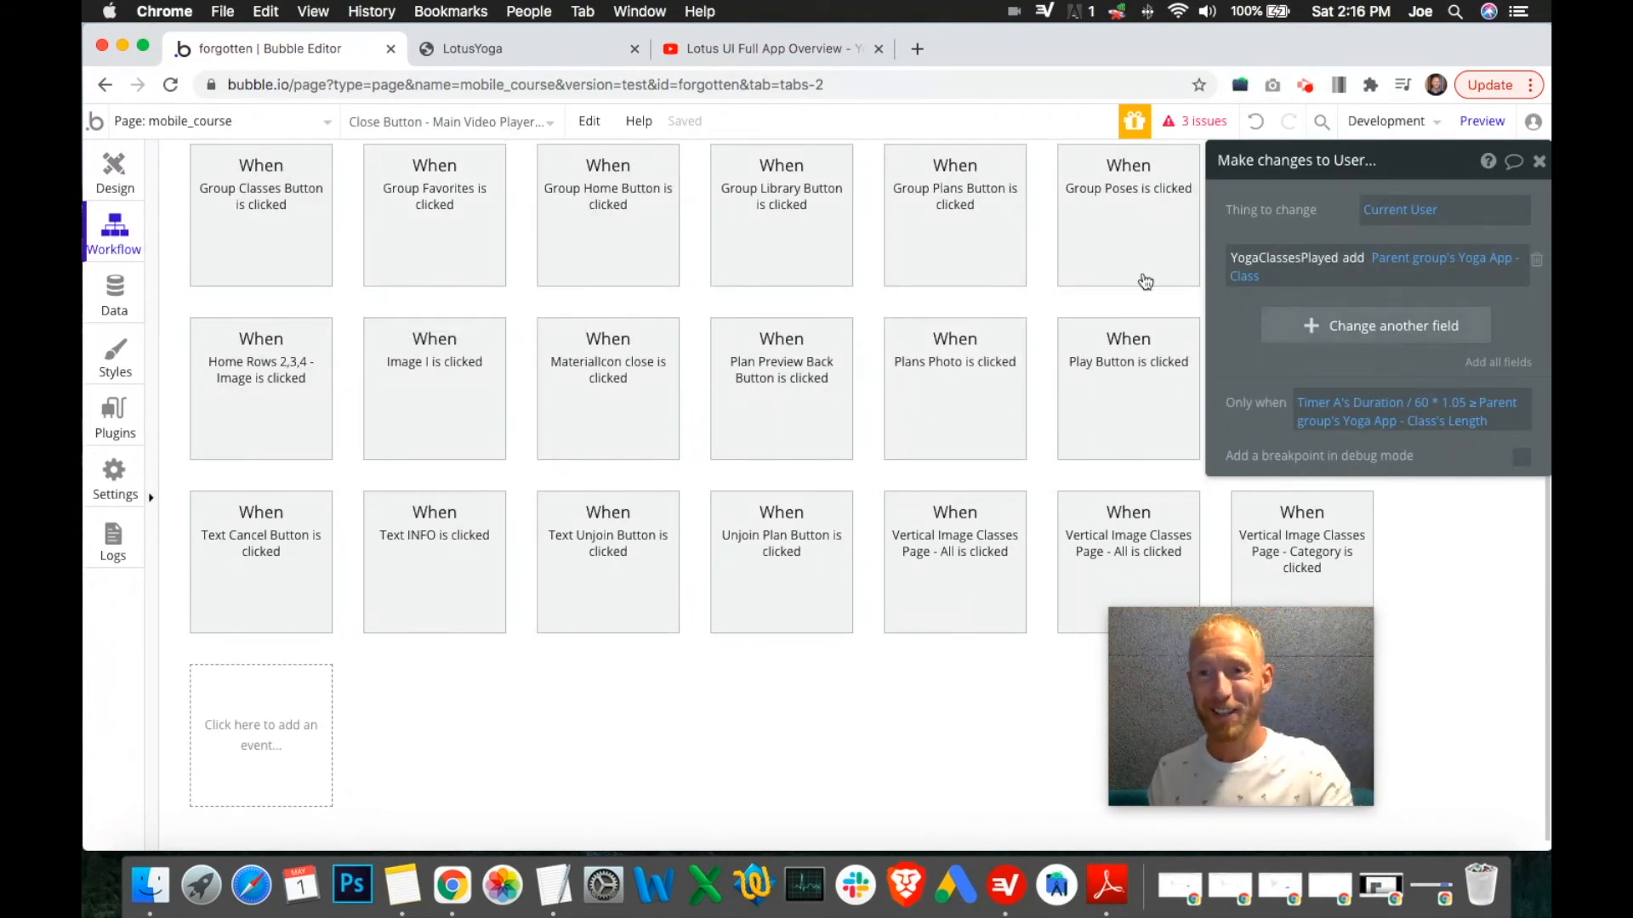
{"action": "left_click", "coordinate": [115, 170]}
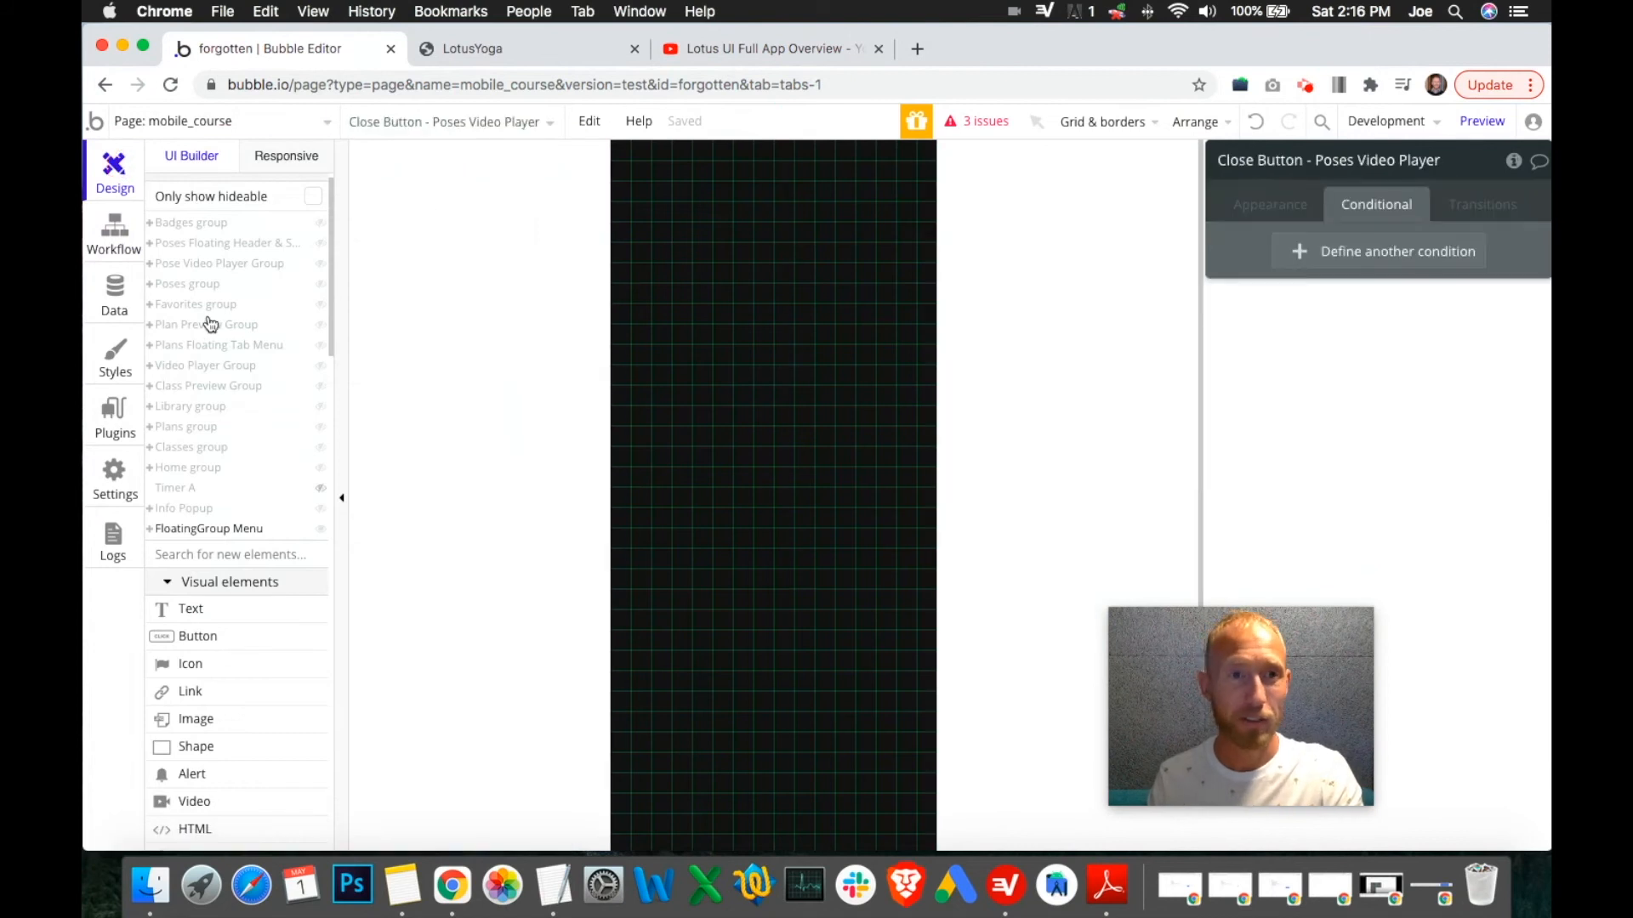
Show and expand the Badges group and select the badge image under First Class.
{"action": "left_click", "coordinate": [320, 223]}
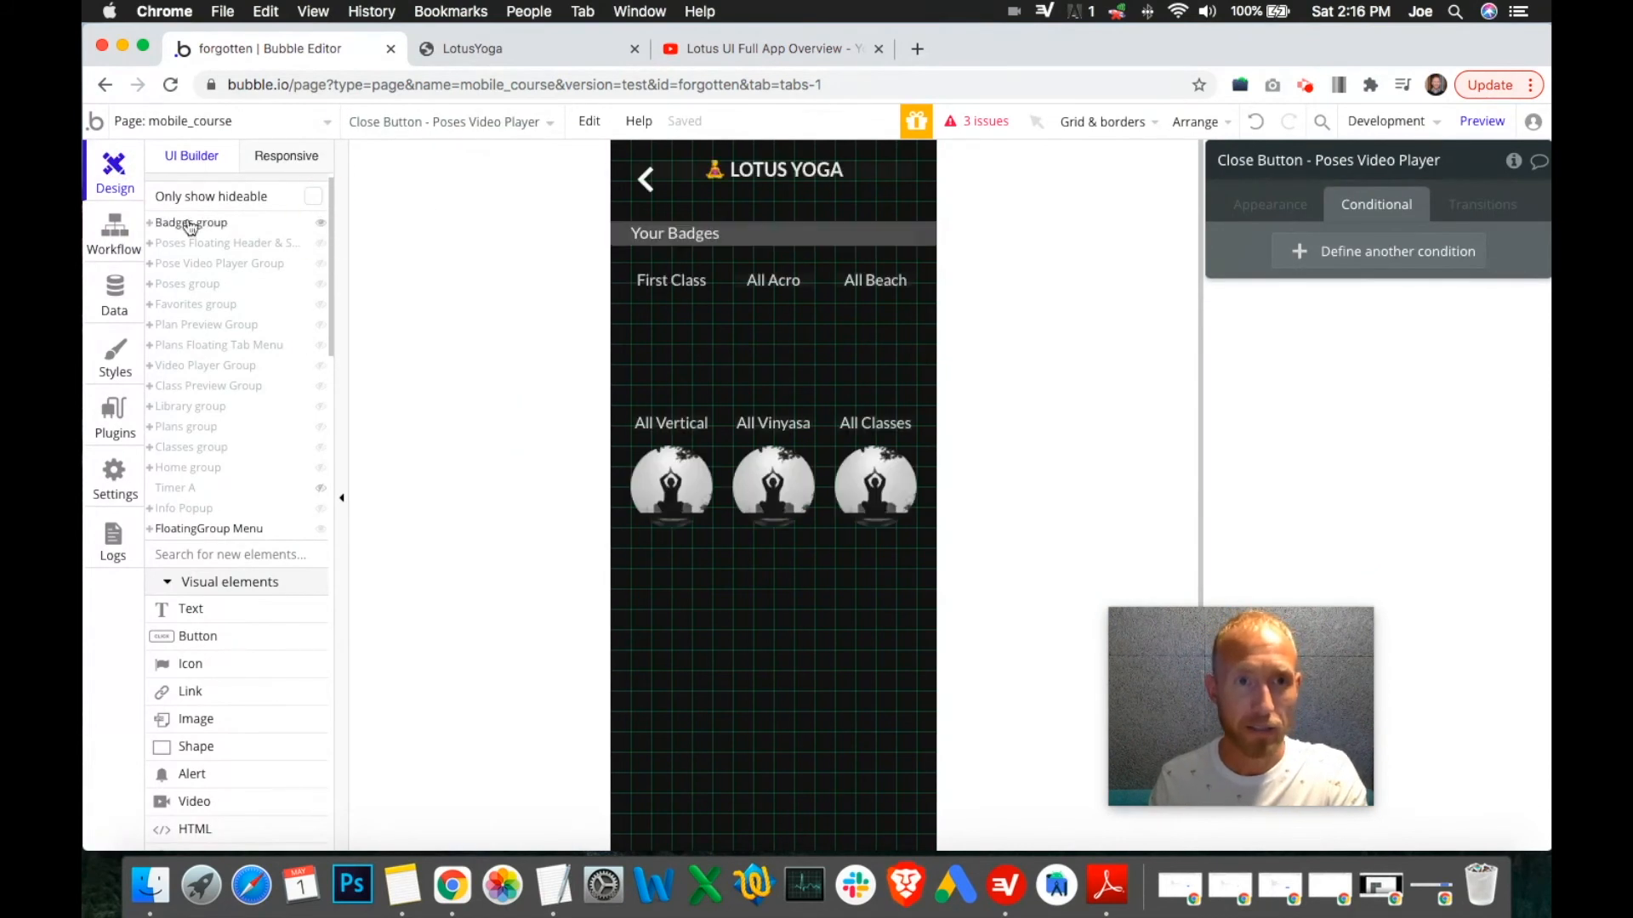
{"action": "left_click", "coordinate": [150, 223]}
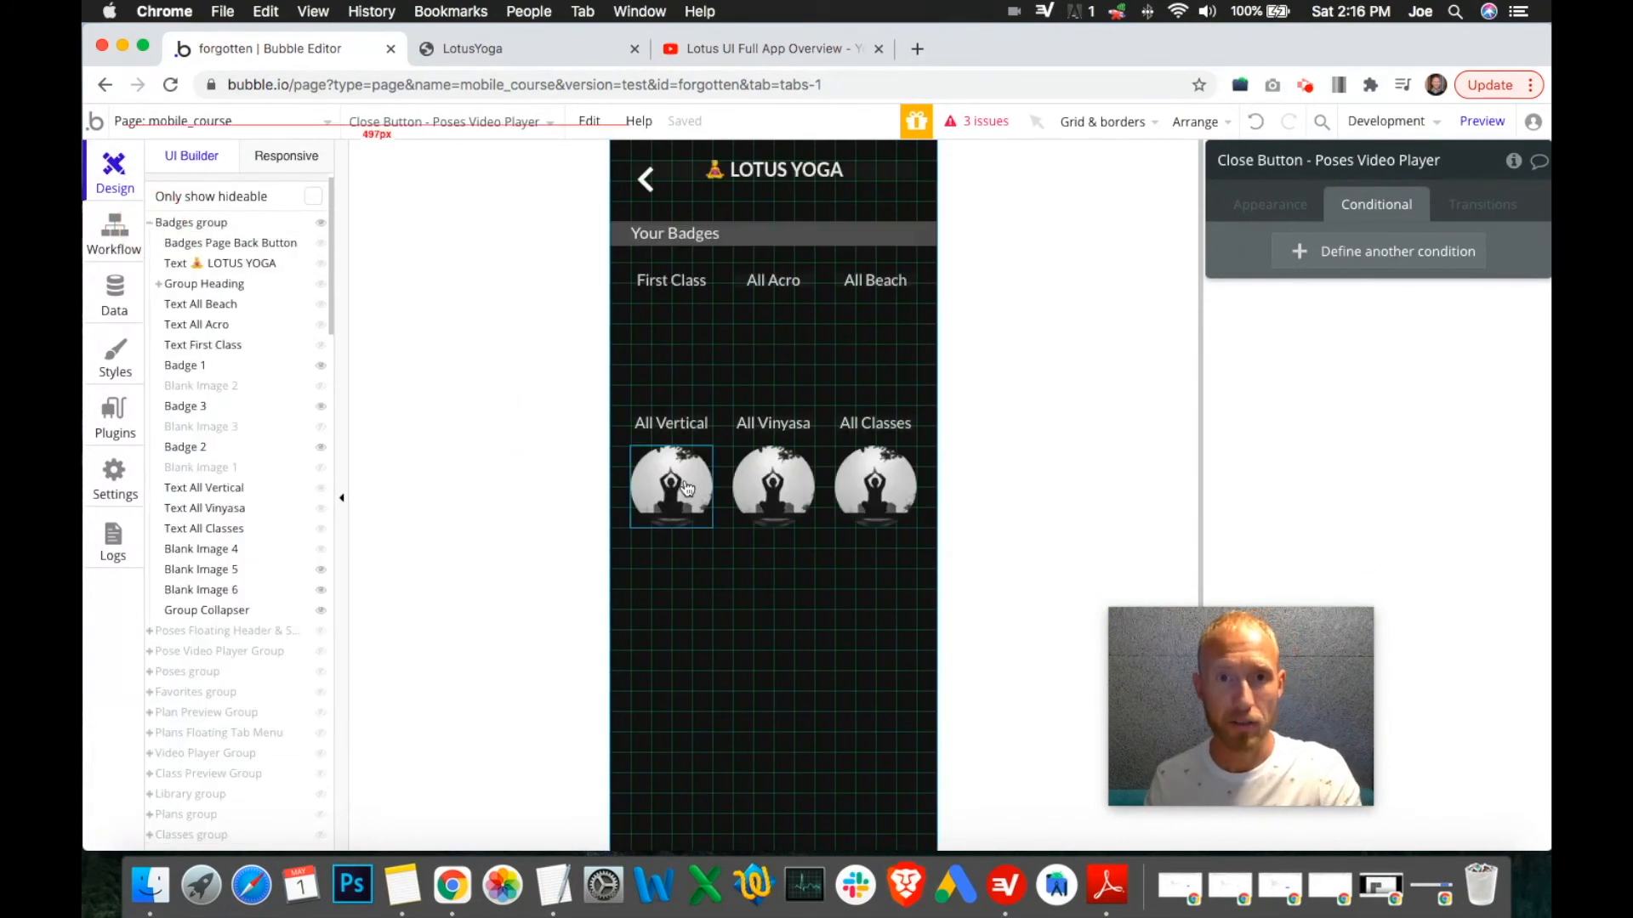
{"action": "left_click", "coordinate": [663, 332]}
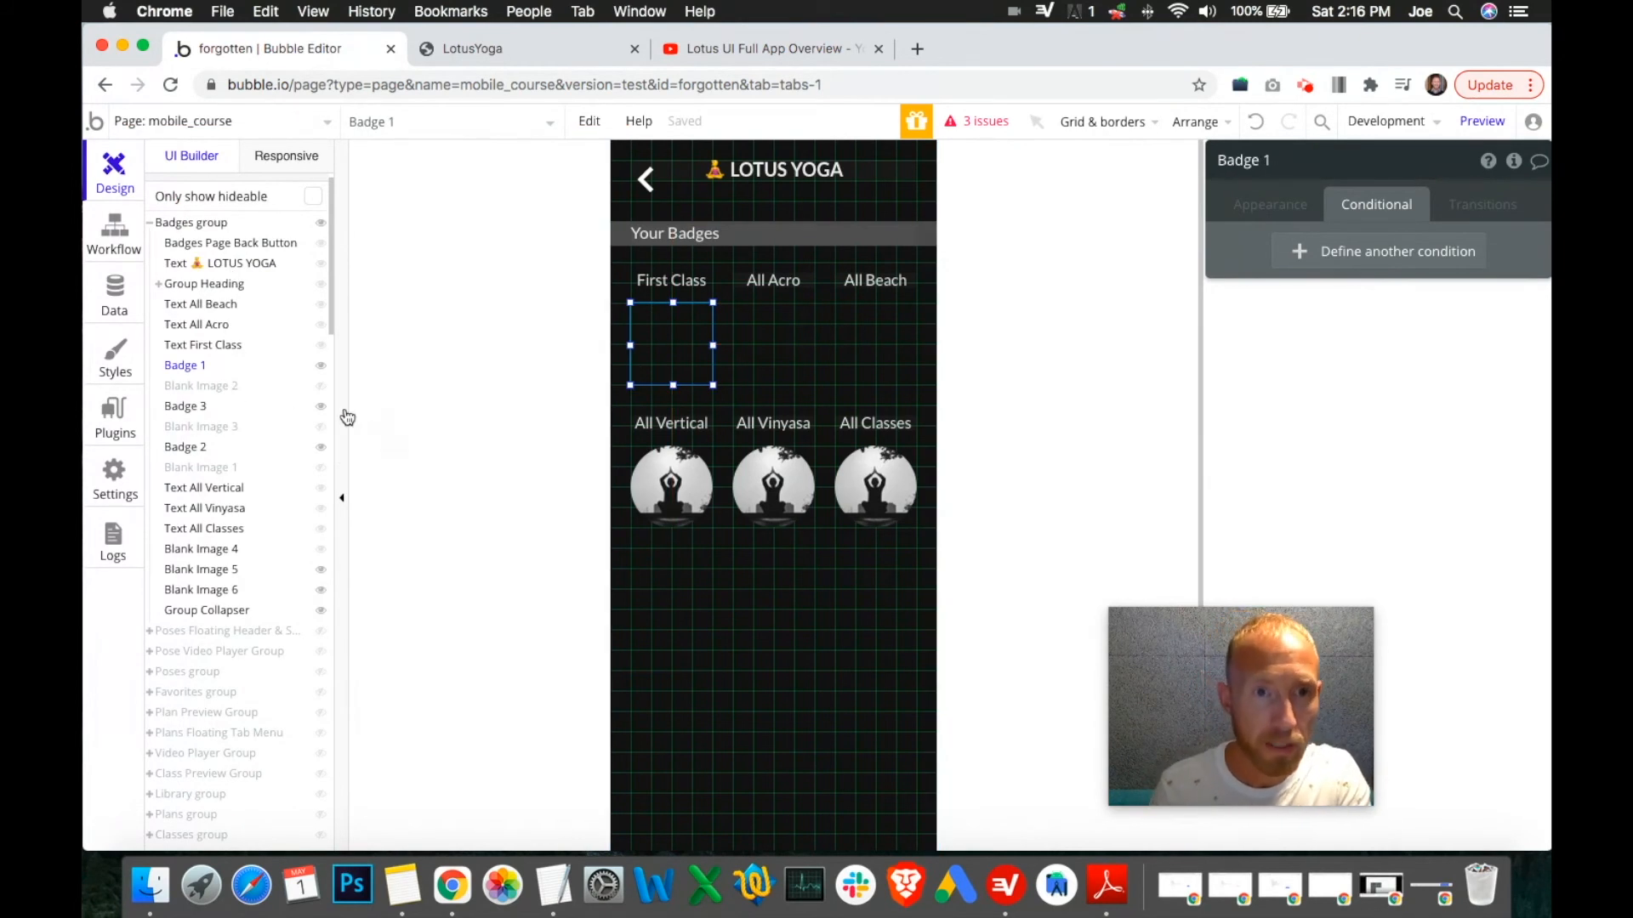
Copy the condition Current User's YogaStartFirstClass is "no" from Blank Image 1 into a new condition on Badge 1.
{"action": "left_click", "coordinate": [320, 467]}
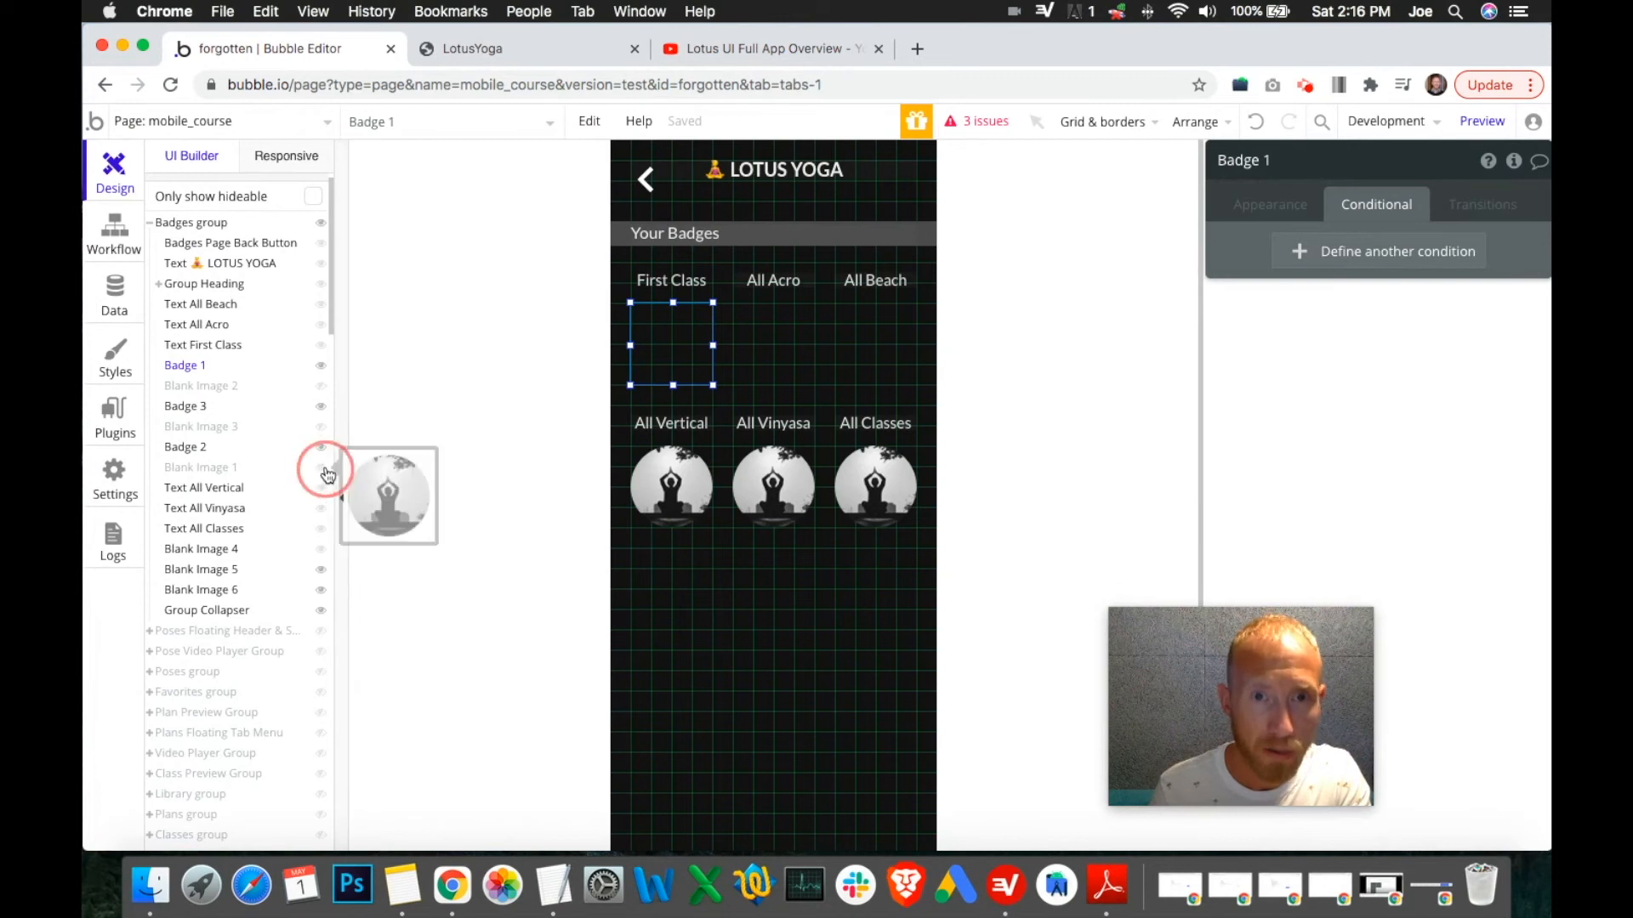
{"action": "left_click", "coordinate": [204, 467]}
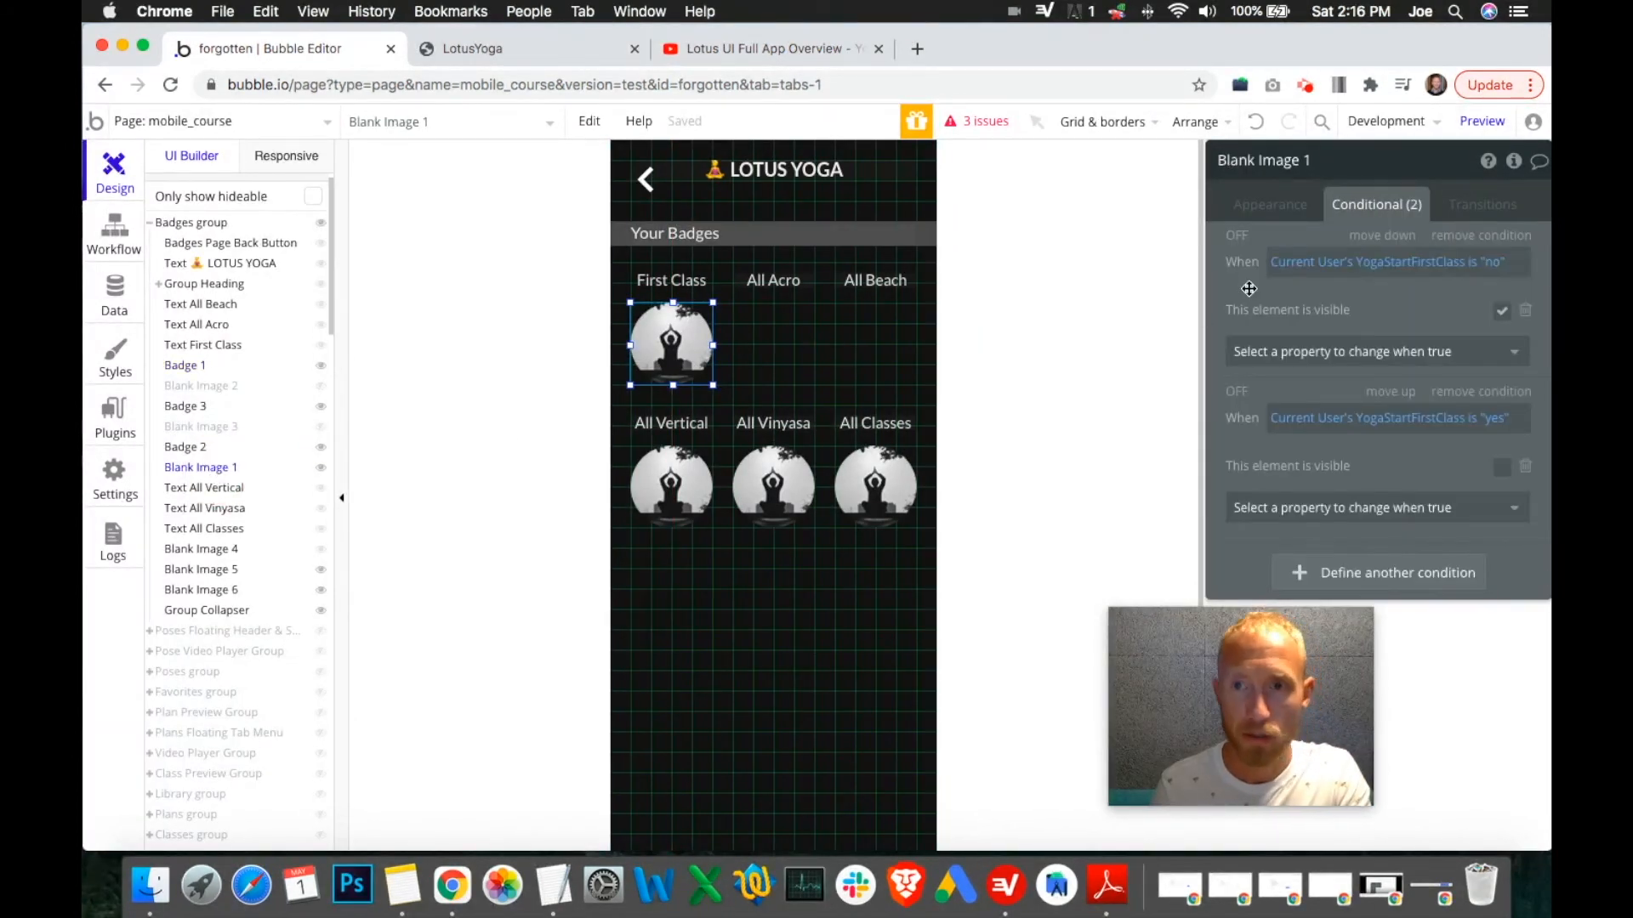
{"action": "right_click", "coordinate": [1361, 265]}
{"action": "left_click", "coordinate": [1429, 206]}
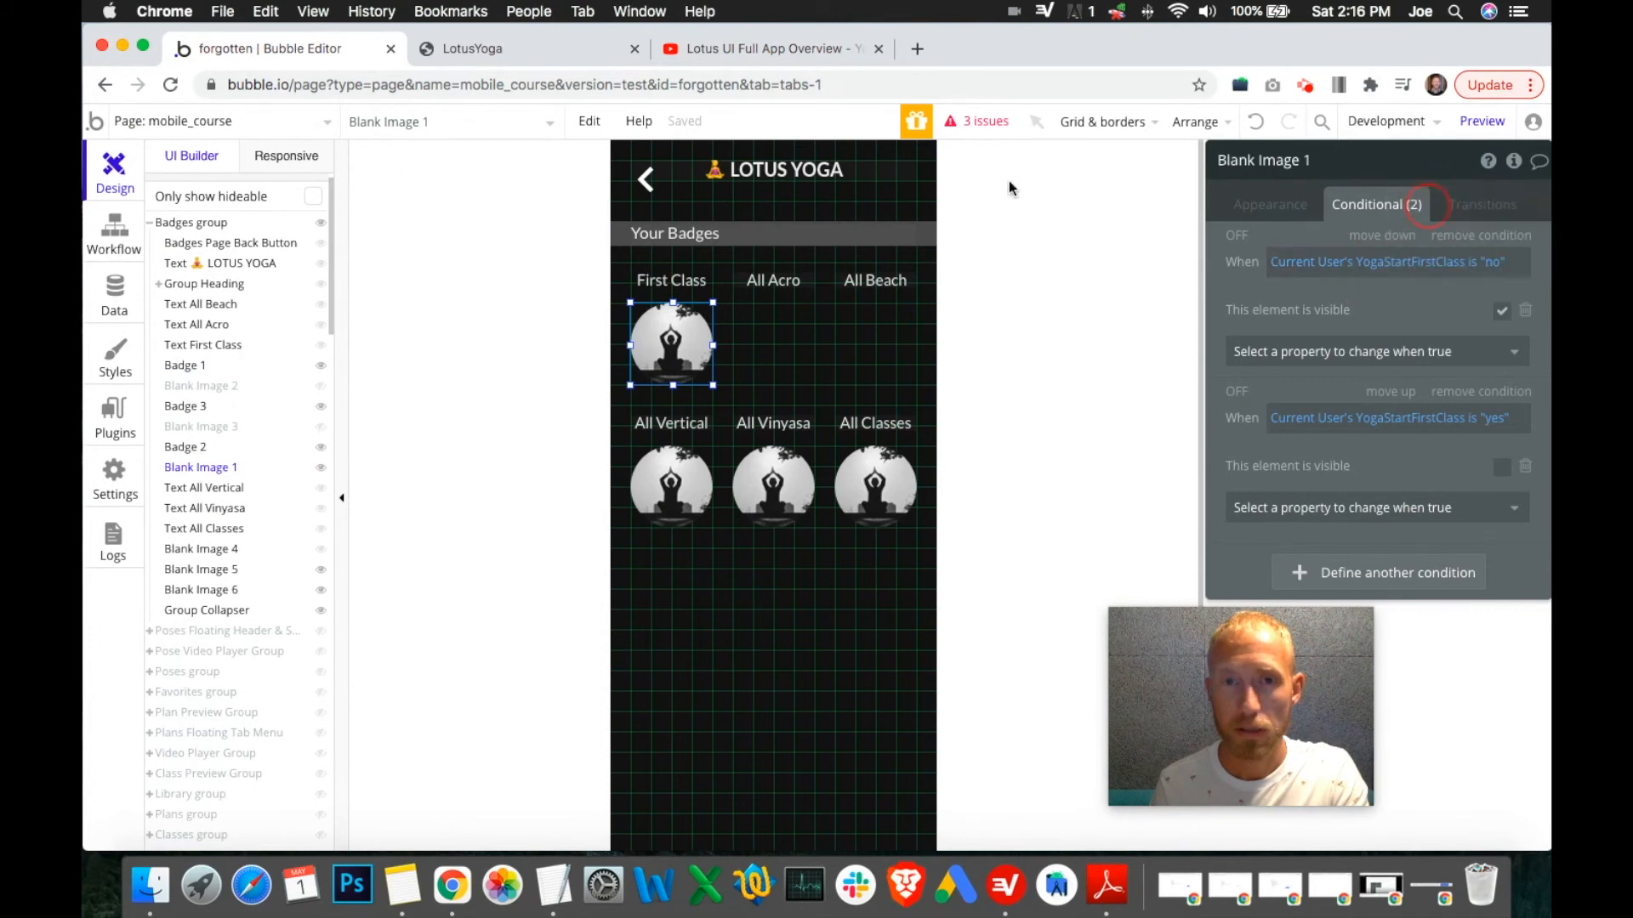
{"action": "left_click", "coordinate": [321, 468]}
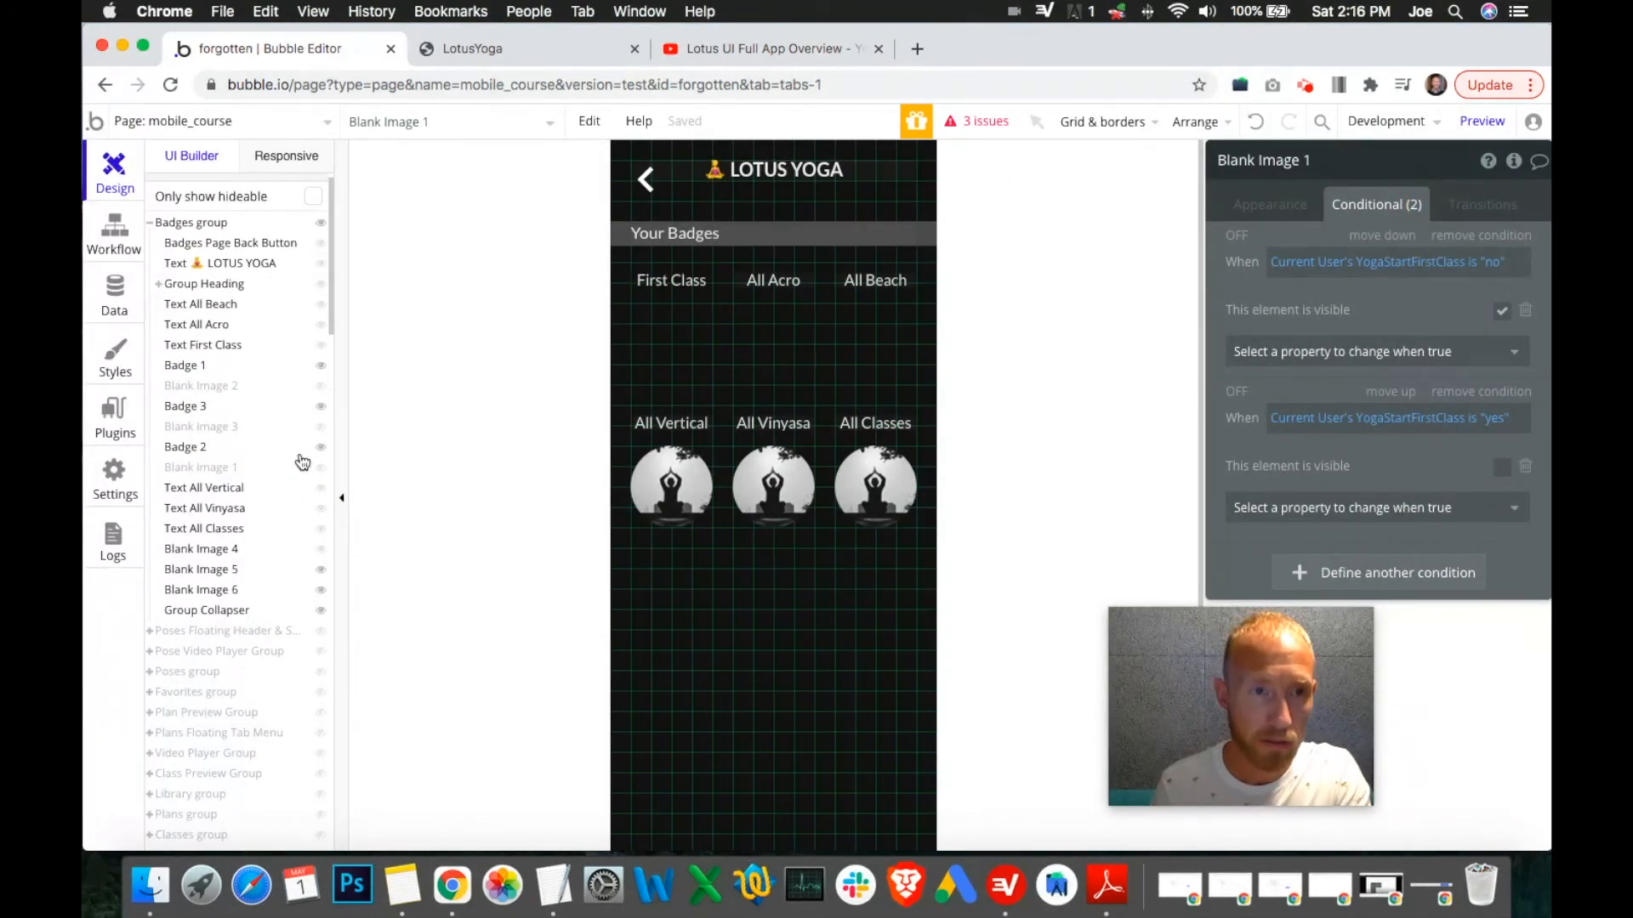
{"action": "left_click", "coordinate": [185, 366]}
{"action": "left_click", "coordinate": [1332, 271]}
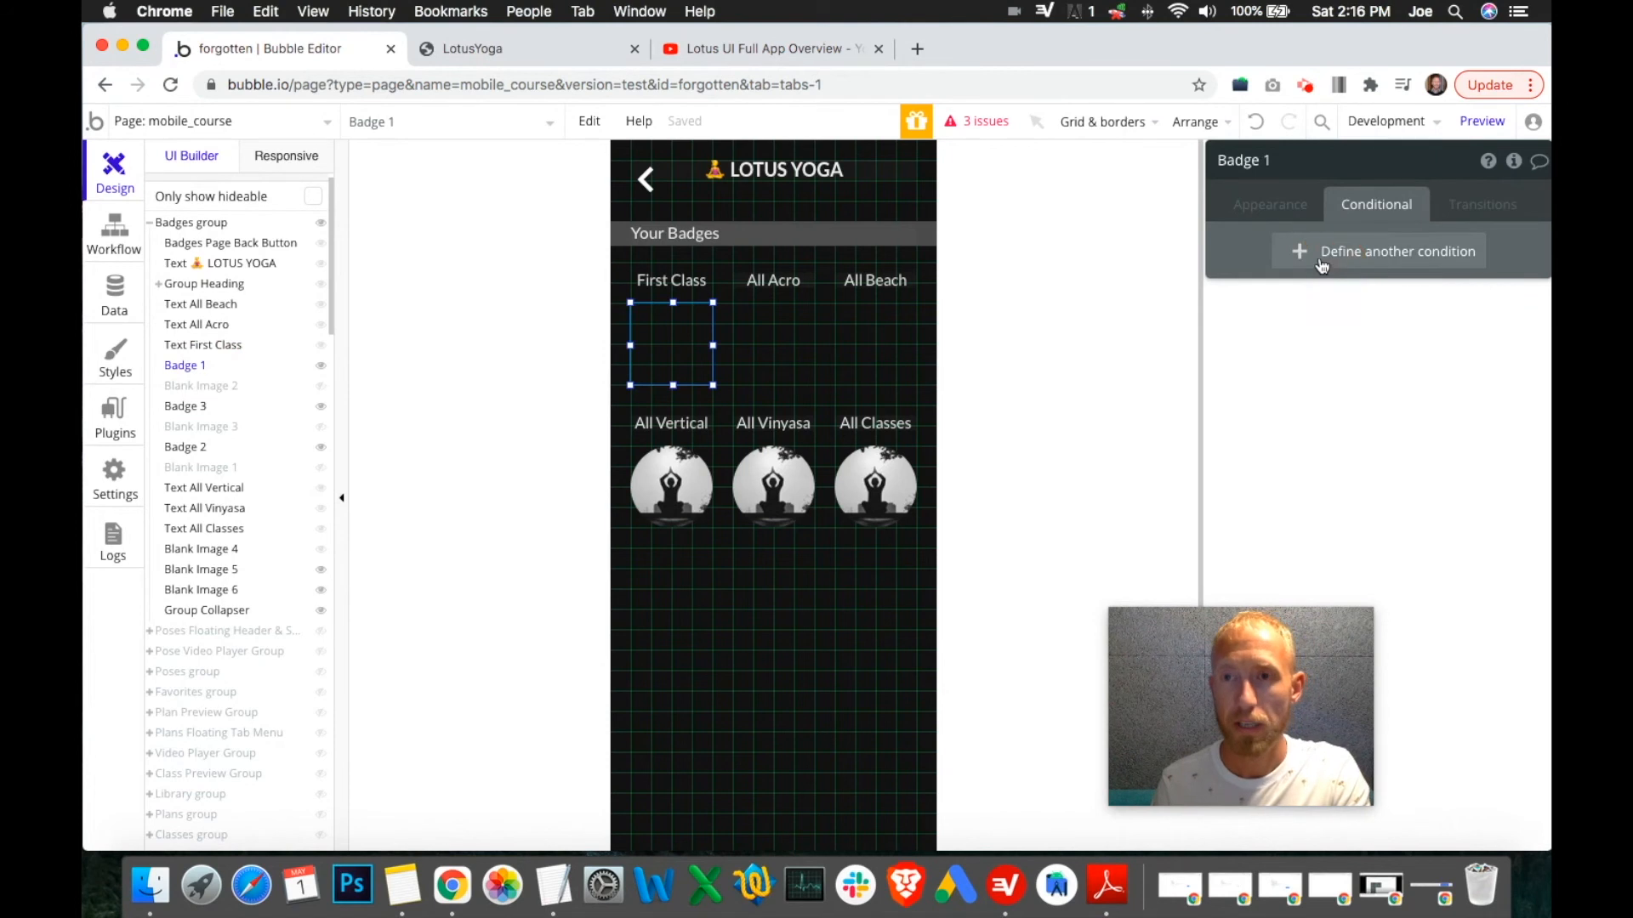
{"action": "right_click", "coordinate": [1393, 255]}
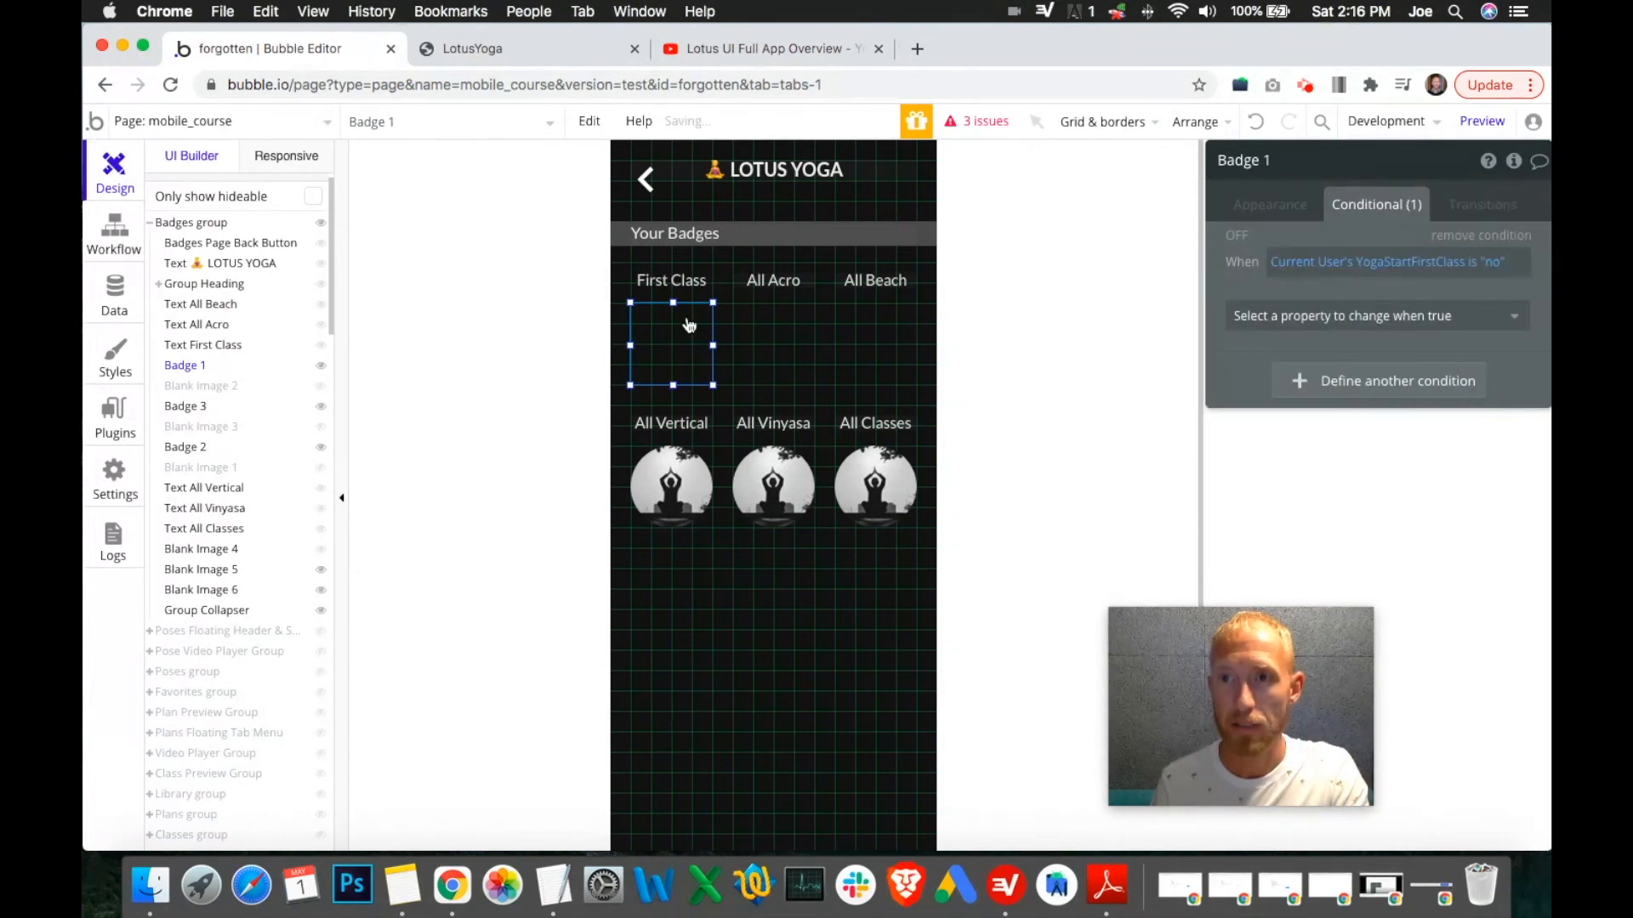
Add a second condition to Badge 1, copying Current User's YogaStartFirstClass is "yes" from Blank Image 1.
{"action": "left_click", "coordinate": [1314, 400]}
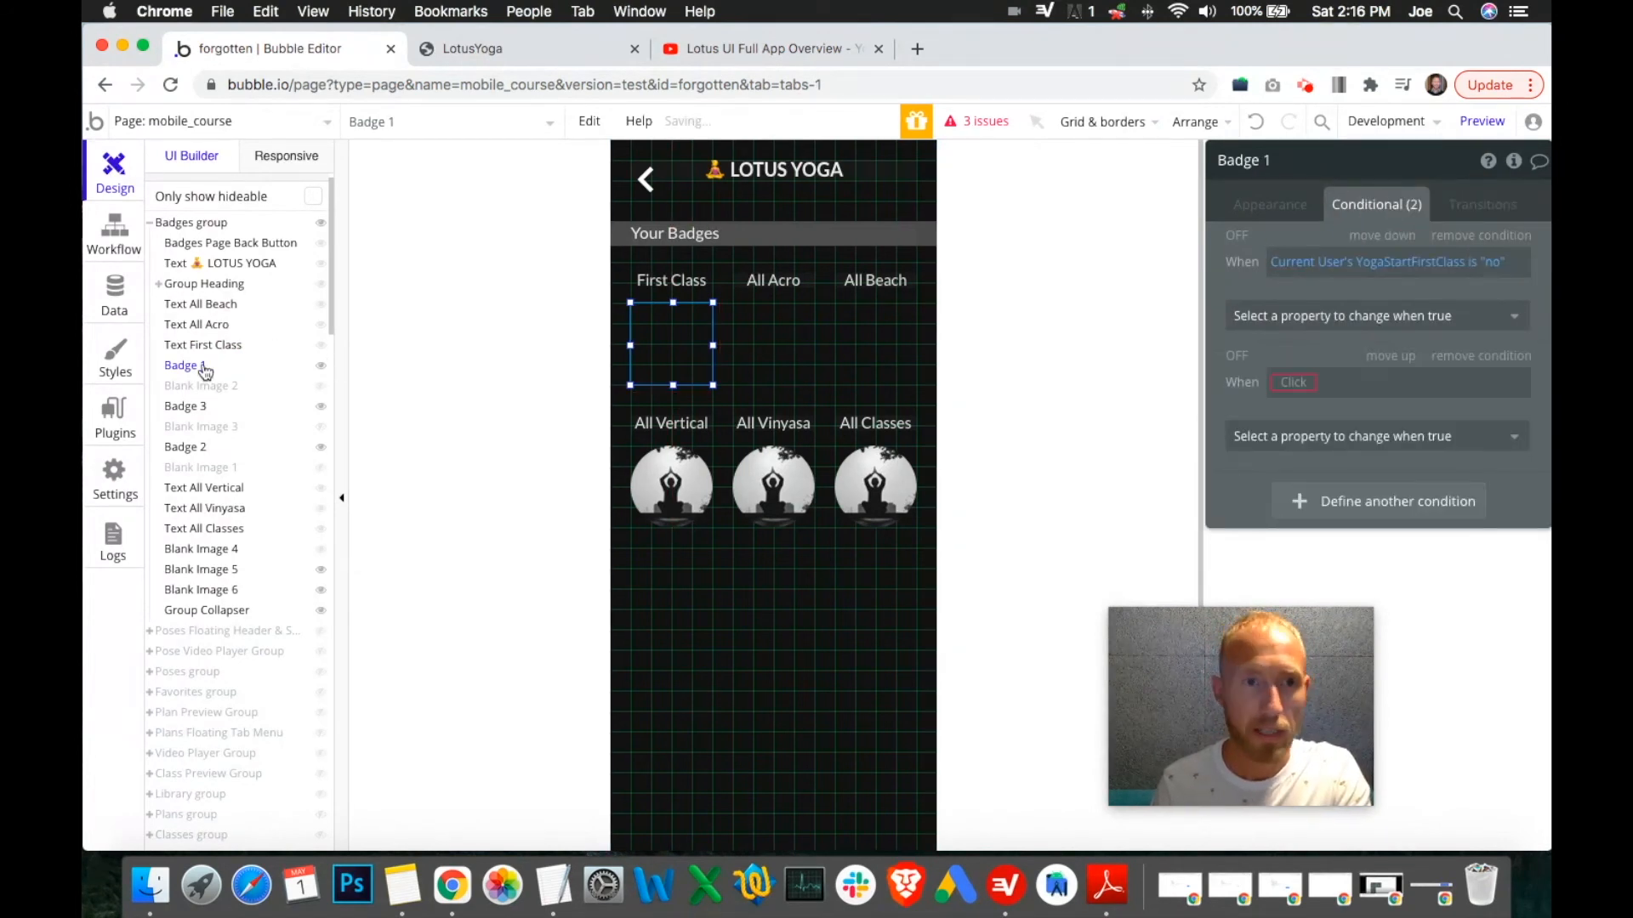
{"action": "left_click", "coordinate": [218, 467]}
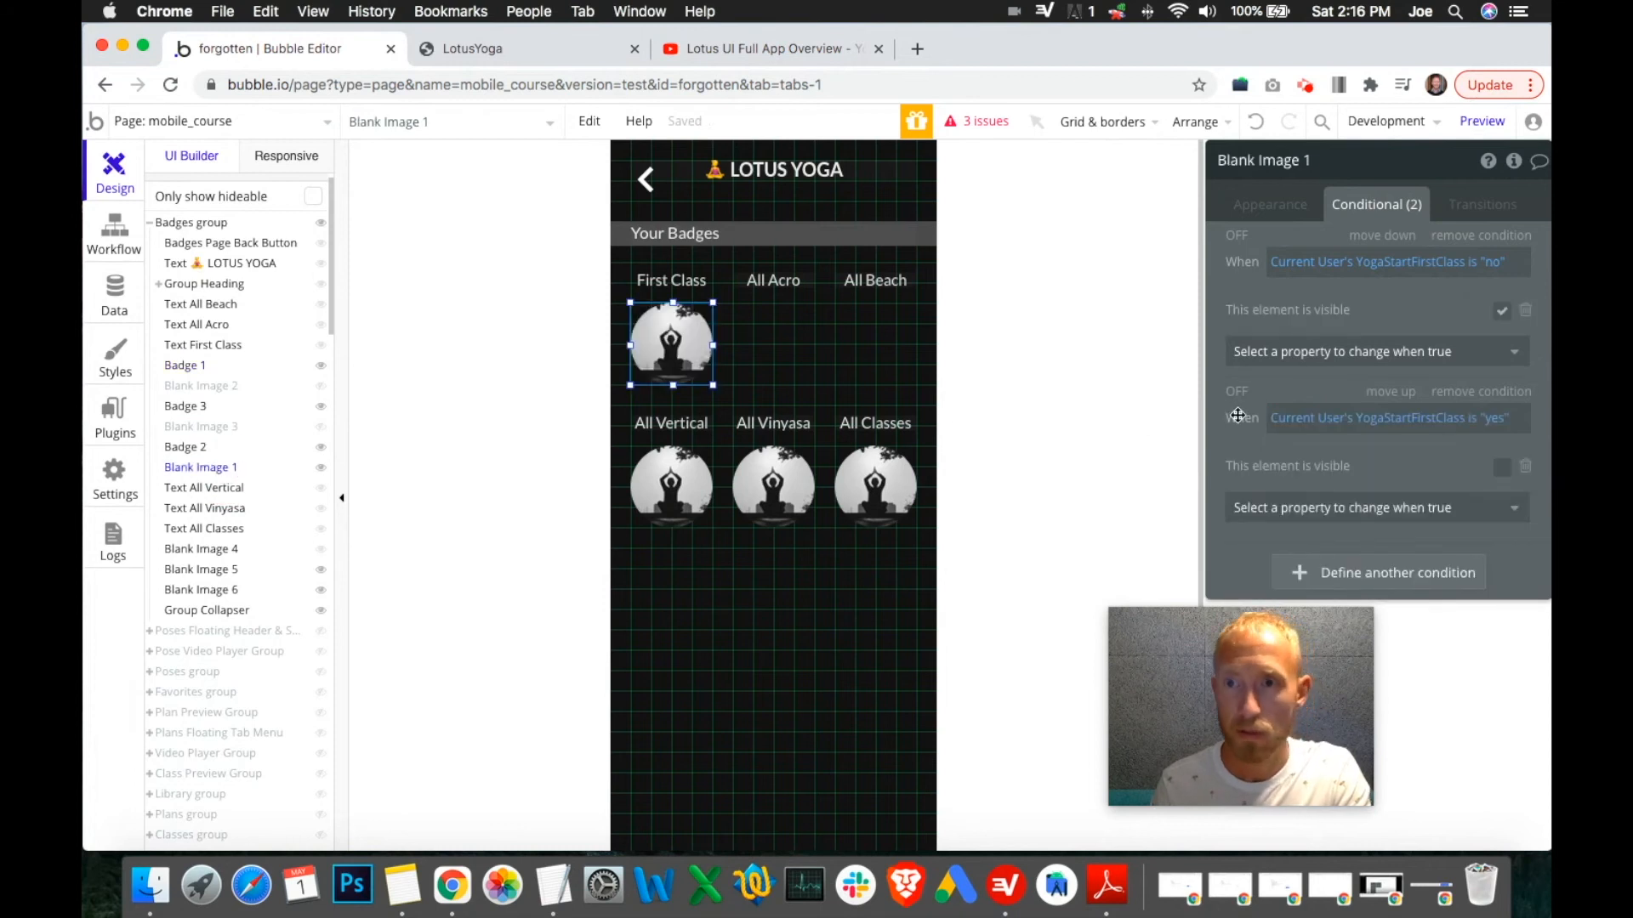
{"action": "right_click", "coordinate": [1305, 423]}
{"action": "left_click", "coordinate": [1405, 362]}
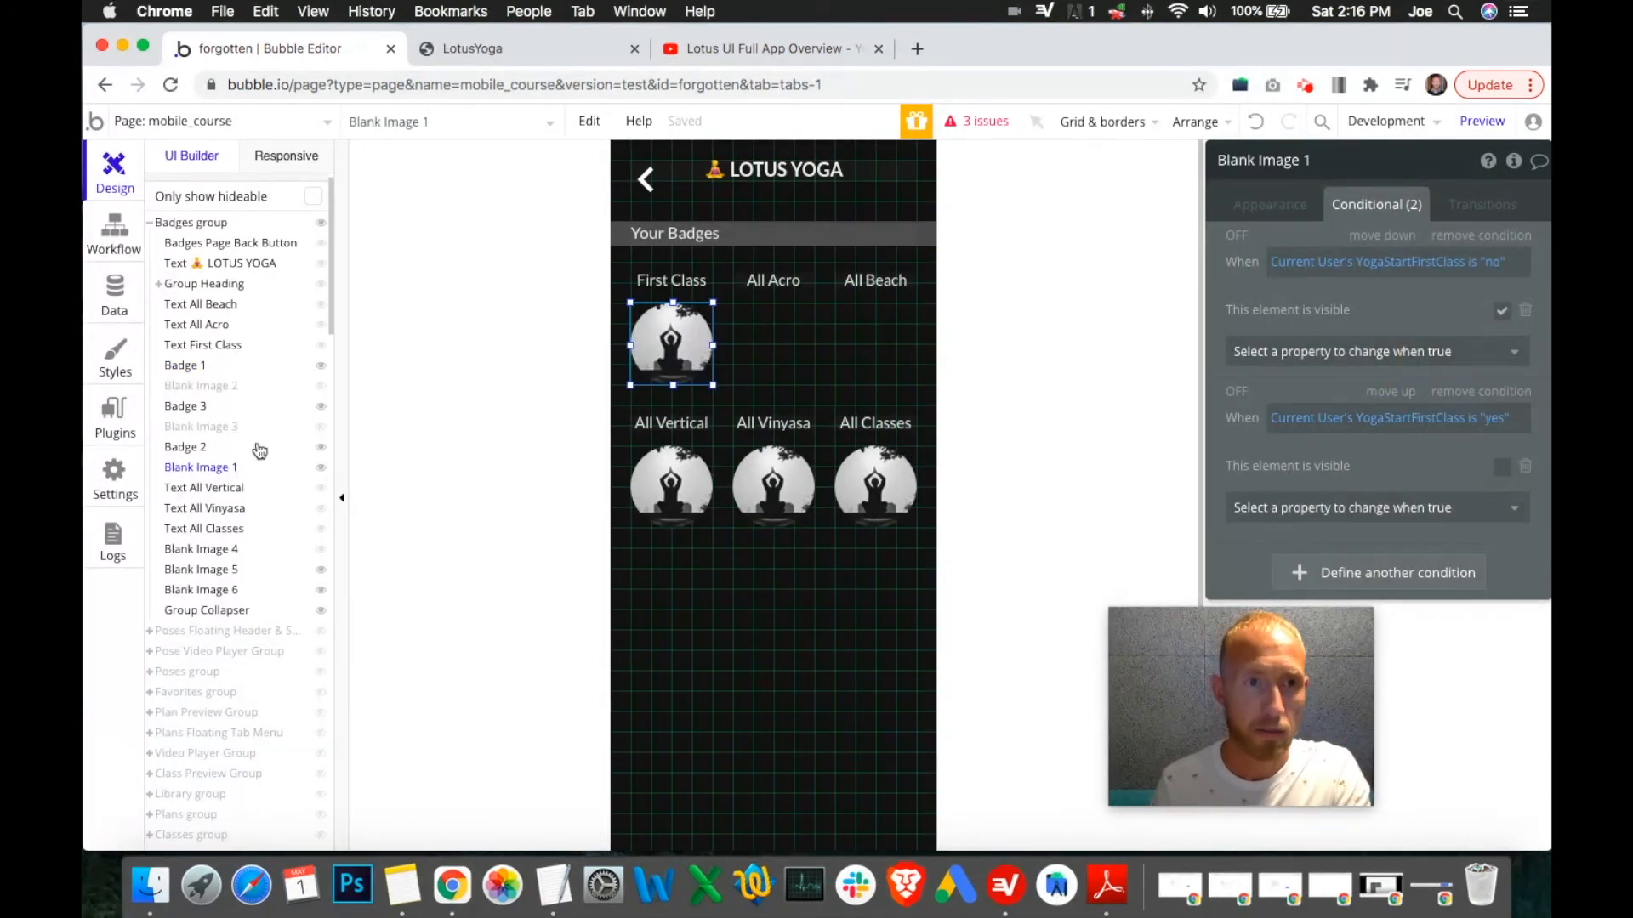
{"action": "left_click", "coordinate": [197, 369]}
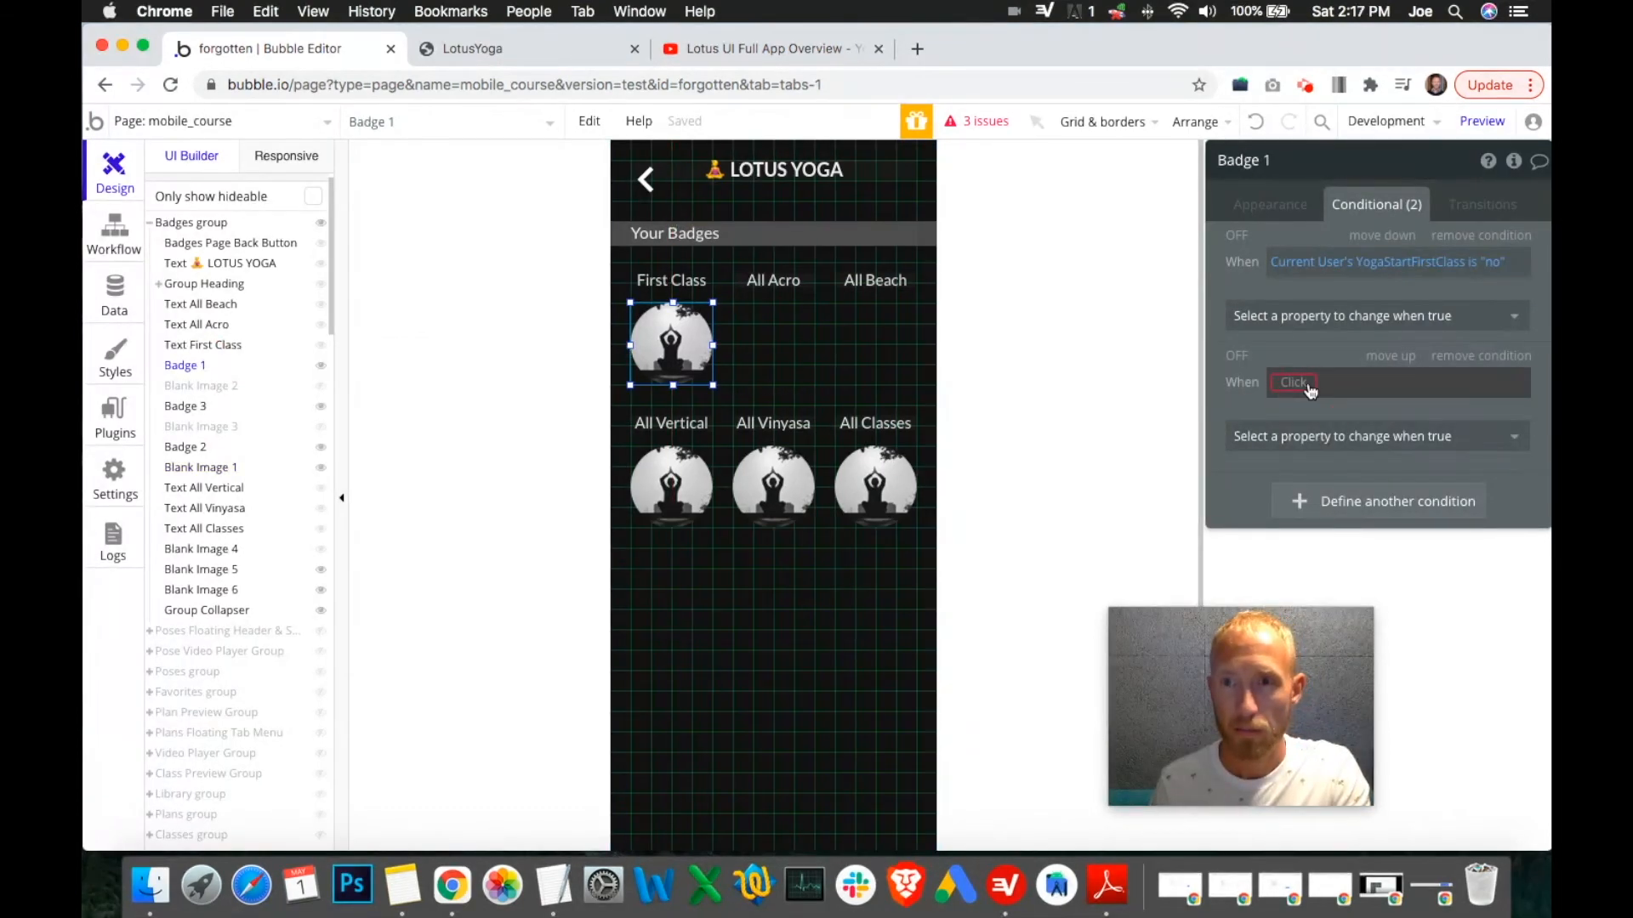
{"action": "right_click", "coordinate": [1293, 381]}
{"action": "left_click", "coordinate": [1484, 357]}
Add the This element is visible property to both of Badge 1's conditions.
{"action": "left_click", "coordinate": [1327, 316]}
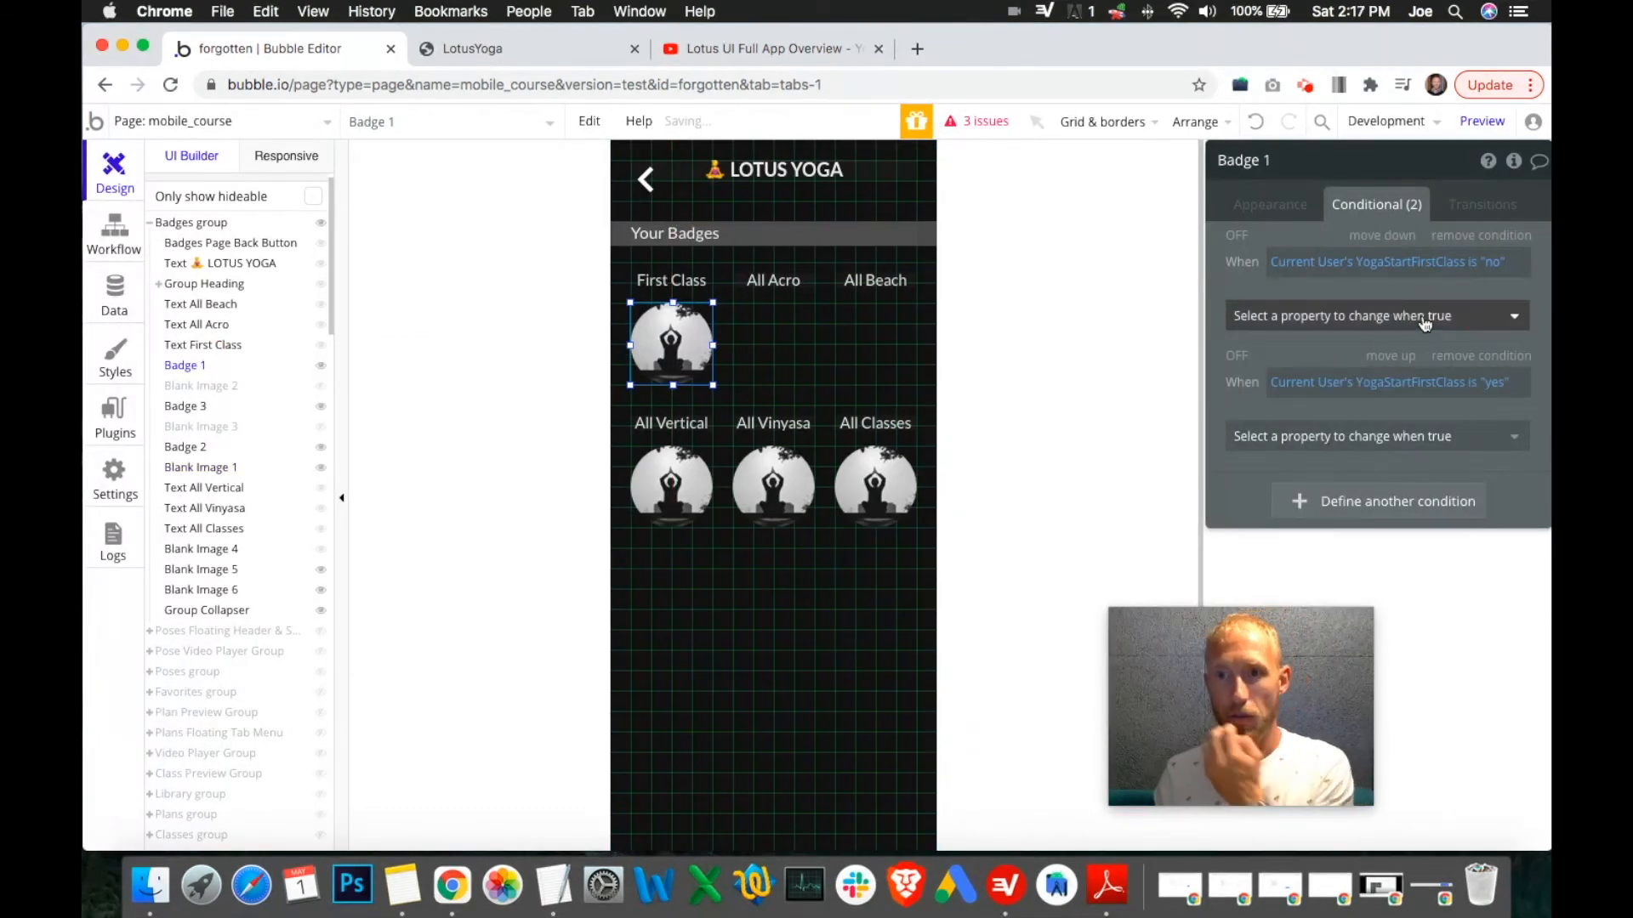
{"action": "left_click", "coordinate": [1320, 380]}
{"action": "left_click", "coordinate": [1339, 436]}
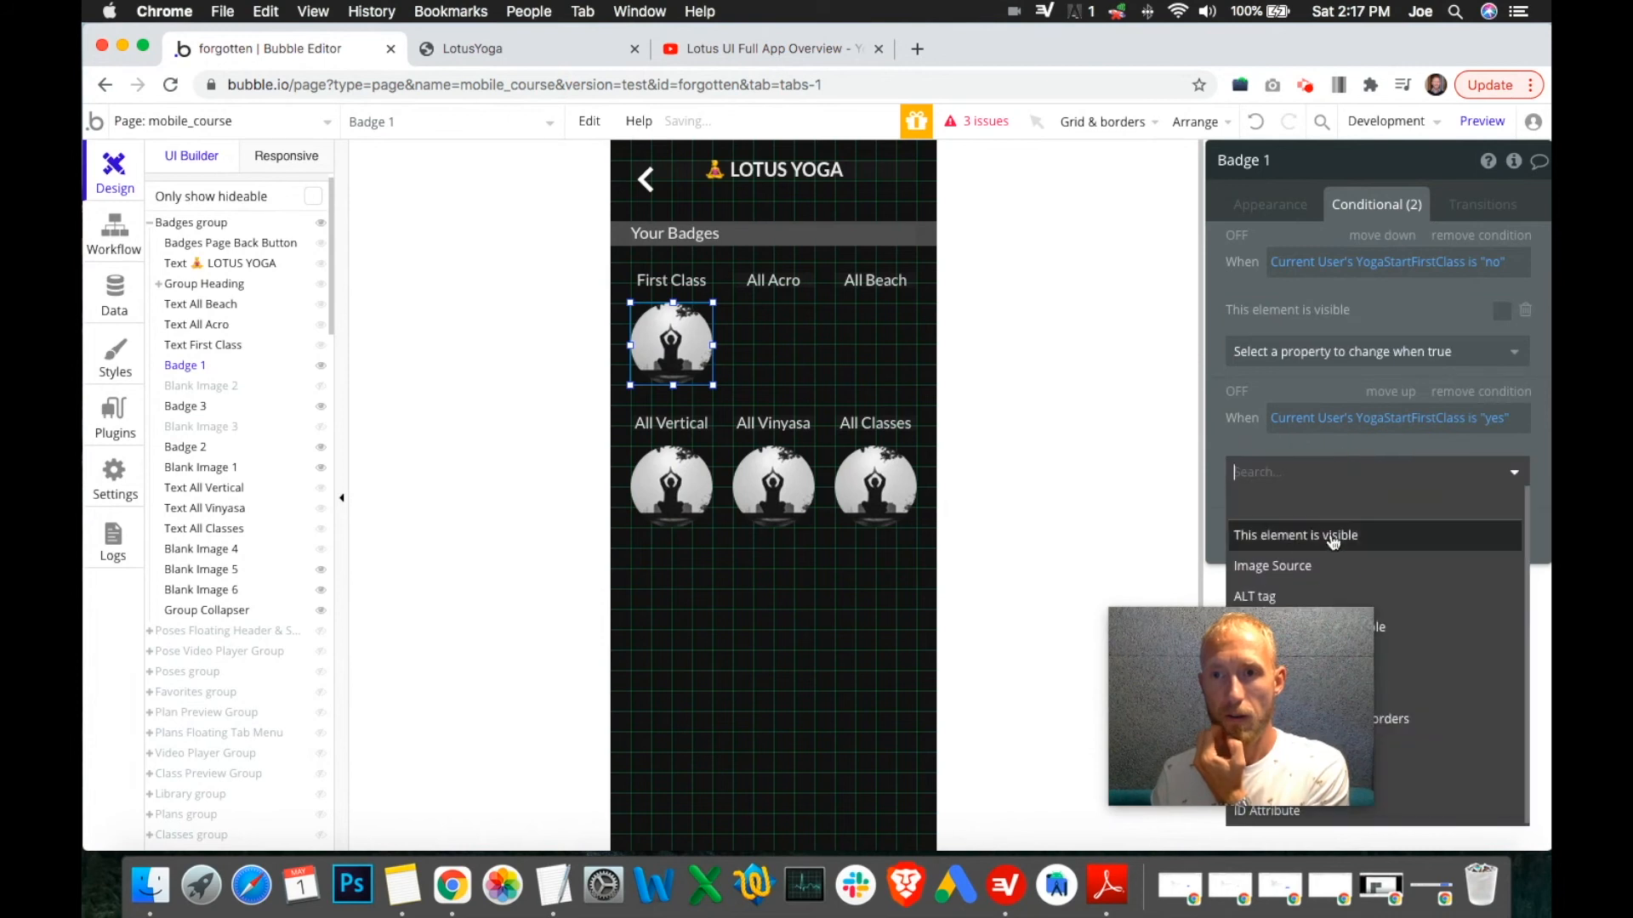
{"action": "left_click", "coordinate": [1334, 536]}
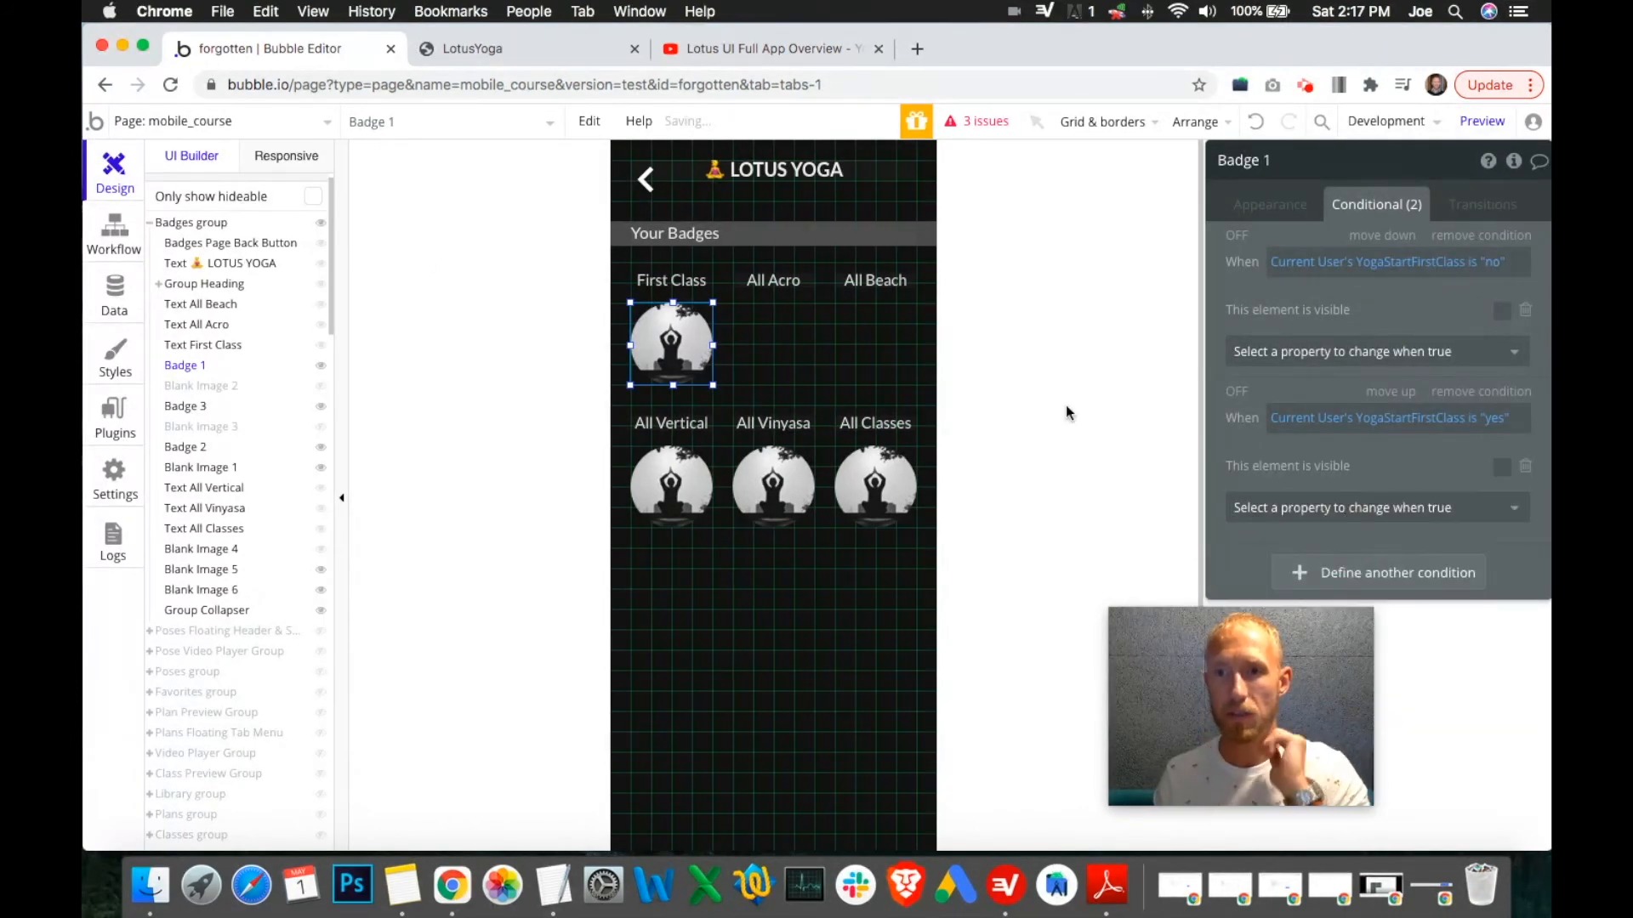
Compare Blank Image 1's conditions with Badge 1's, then upload badge-first-class.jpg as Badge 1's static image with Blank Image 1 hidden in the editor.
{"action": "left_click", "coordinate": [221, 470]}
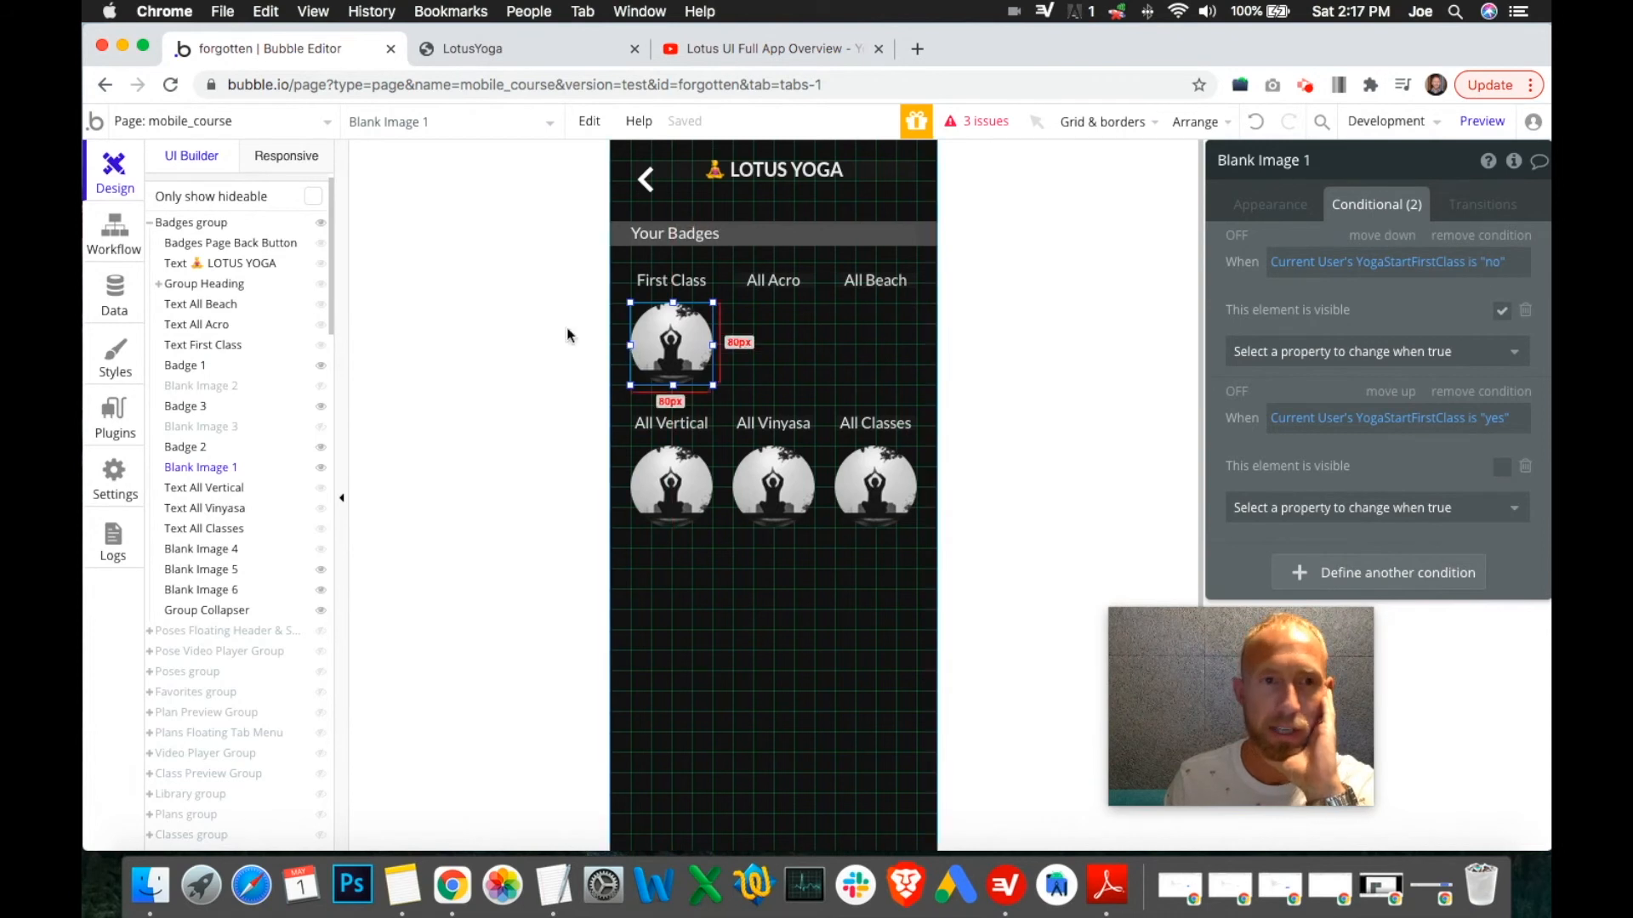
{"action": "left_click", "coordinate": [191, 371]}
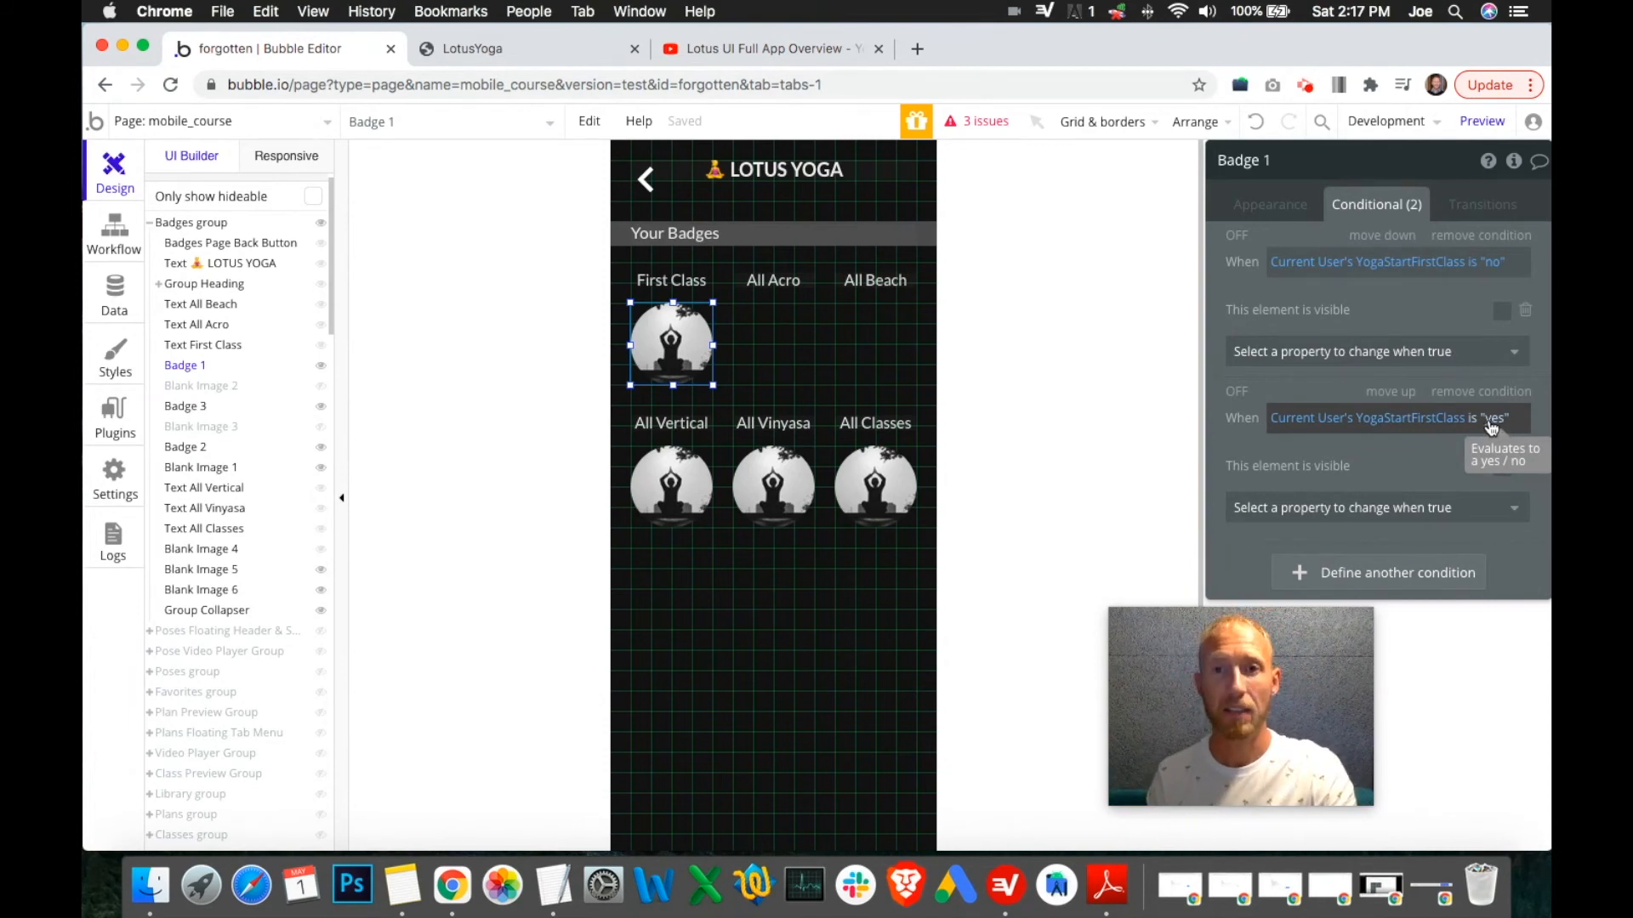
{"action": "left_click", "coordinate": [1263, 205]}
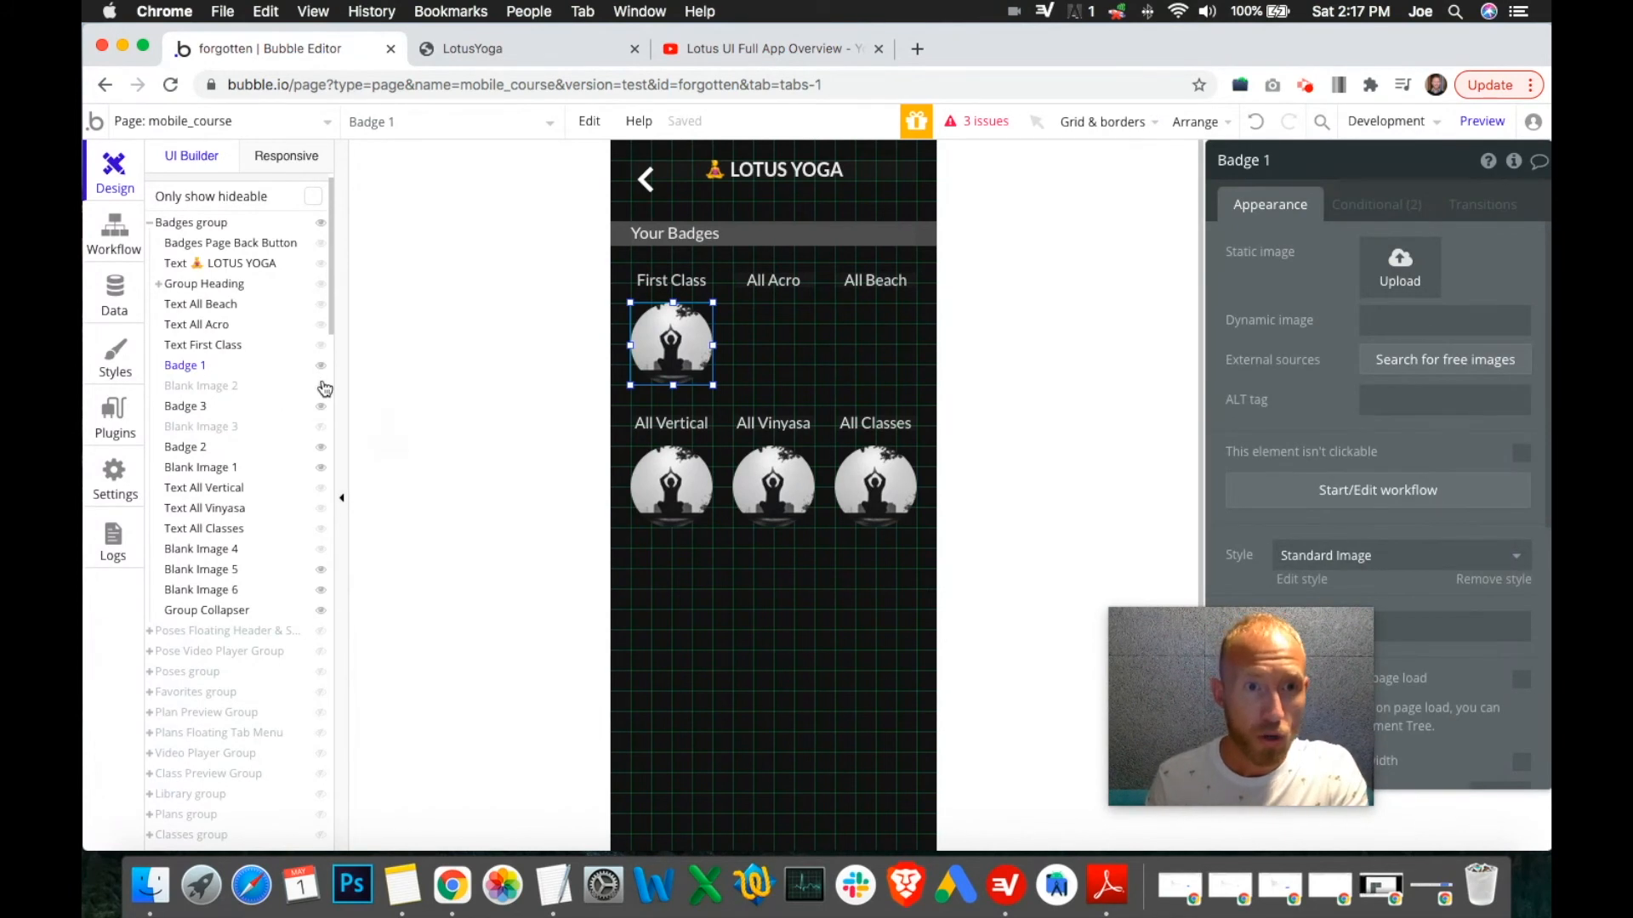
{"action": "left_click", "coordinate": [321, 468]}
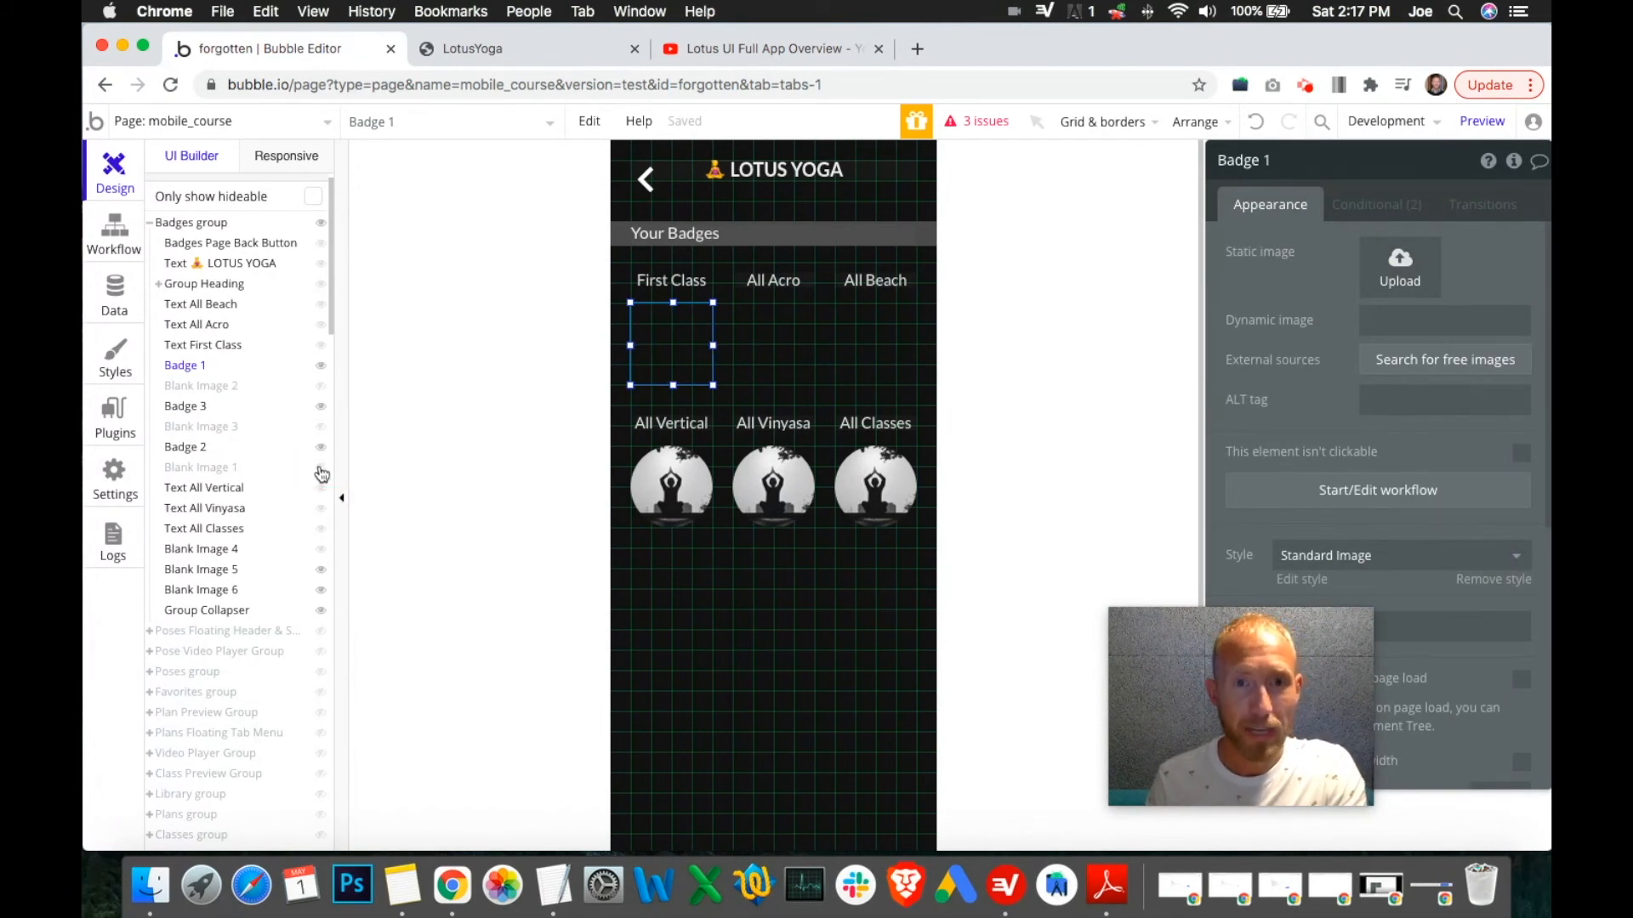
{"action": "left_click", "coordinate": [1405, 270]}
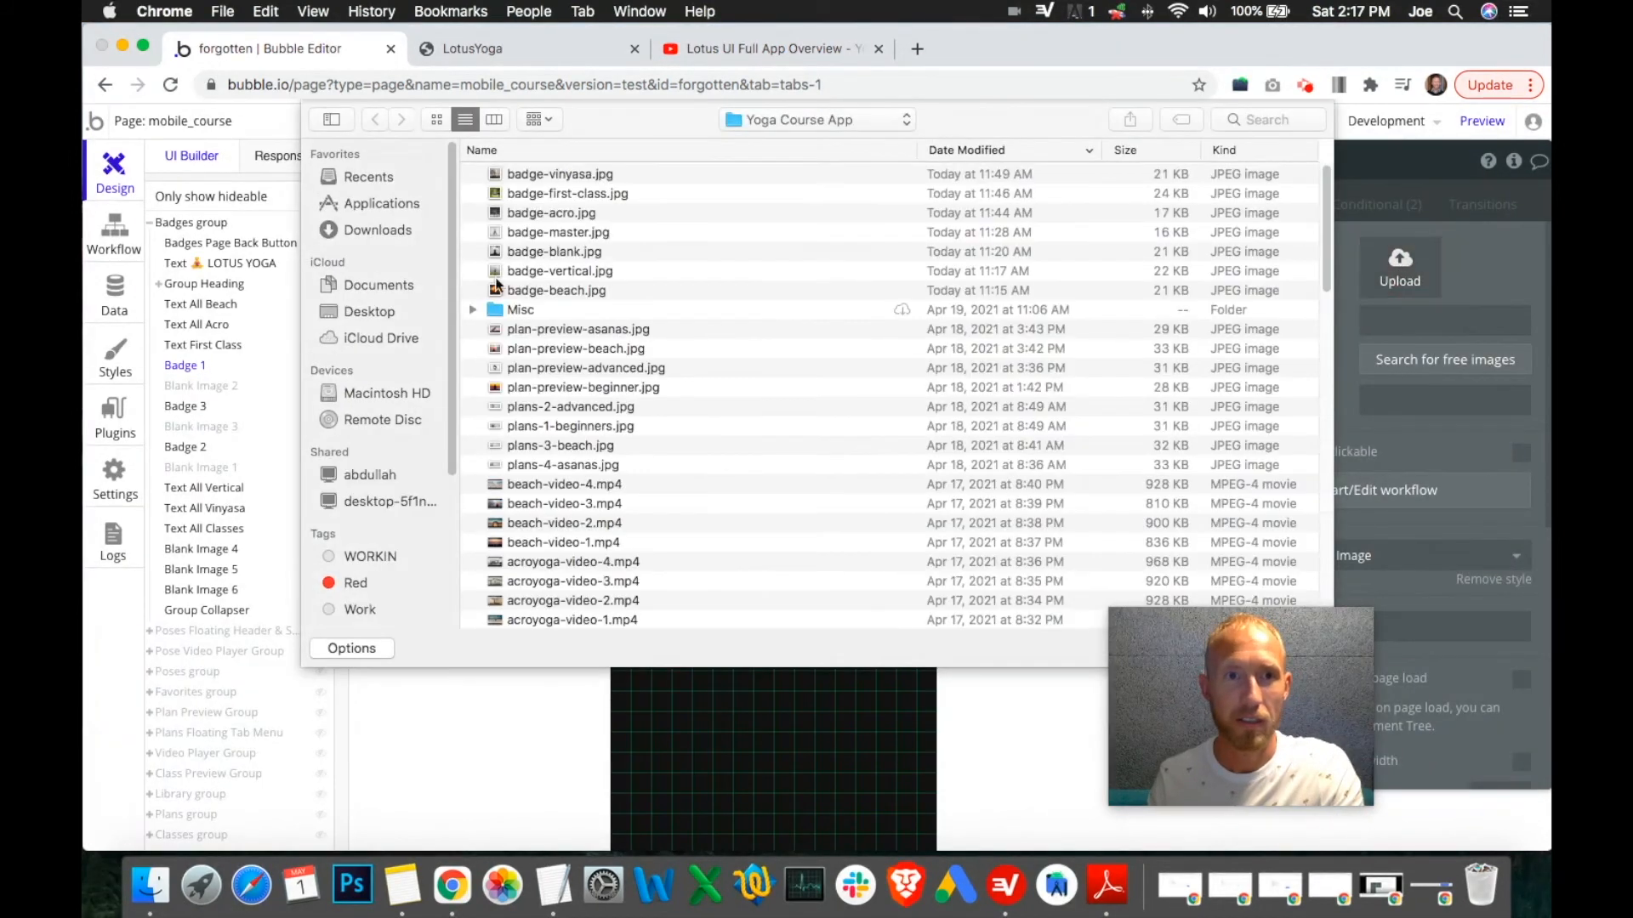
{"action": "double_click", "coordinate": [618, 195]}
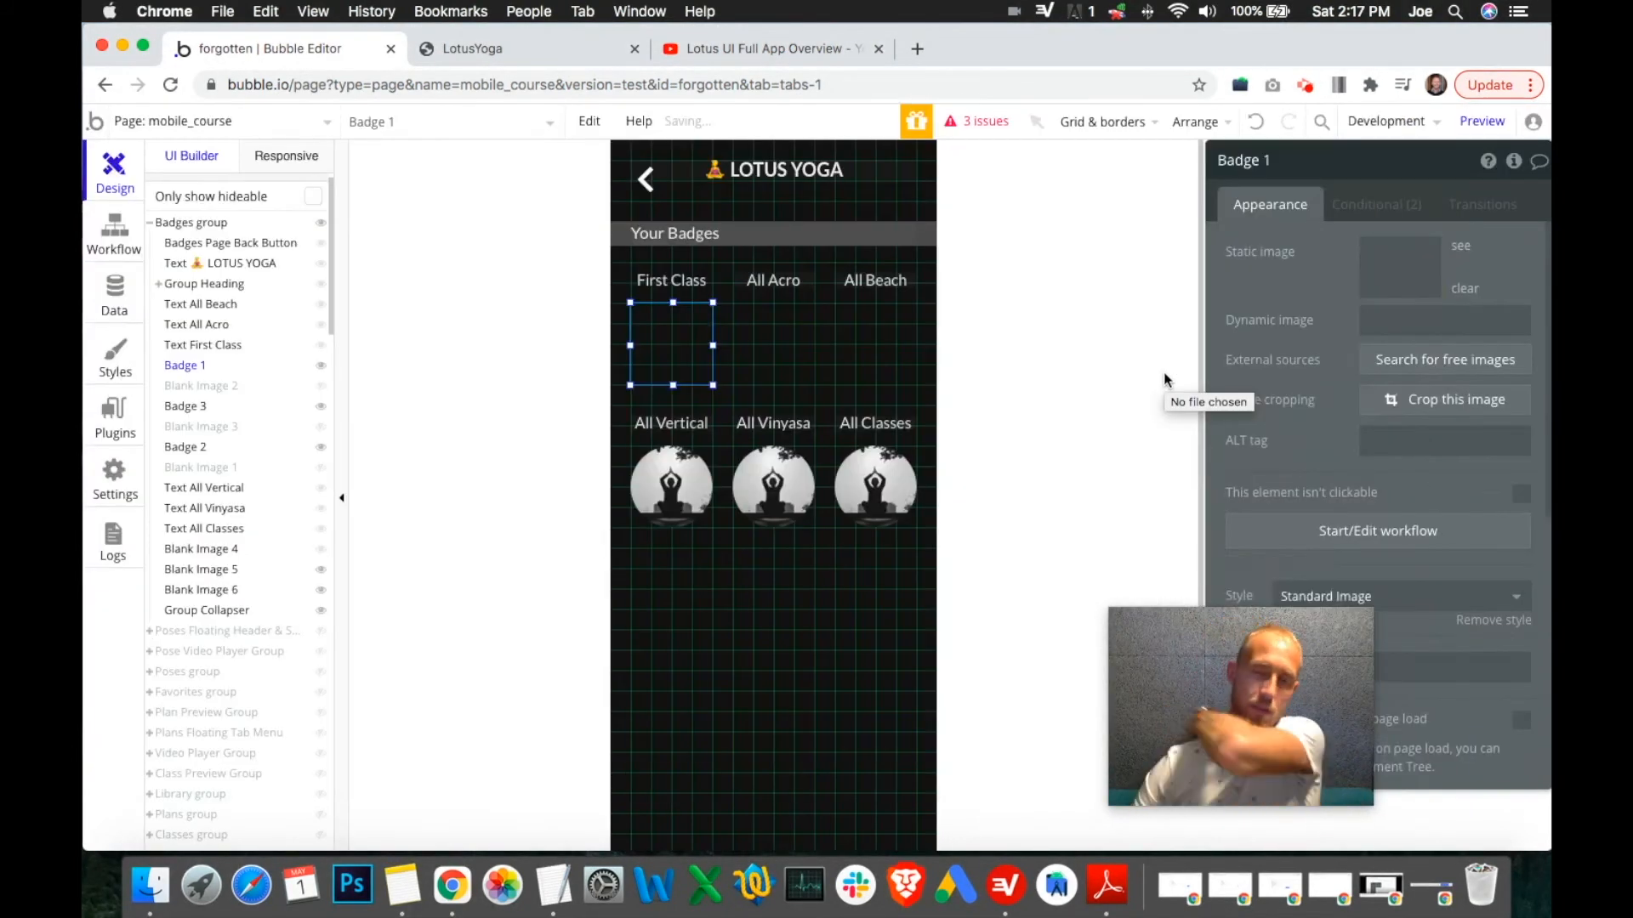
Remove the Standard Image style from Badge 1 and set its border roundness to 45.
{"action": "scroll", "coordinate": [1408, 407], "scroll_direction": "down", "scroll_amount": 5}
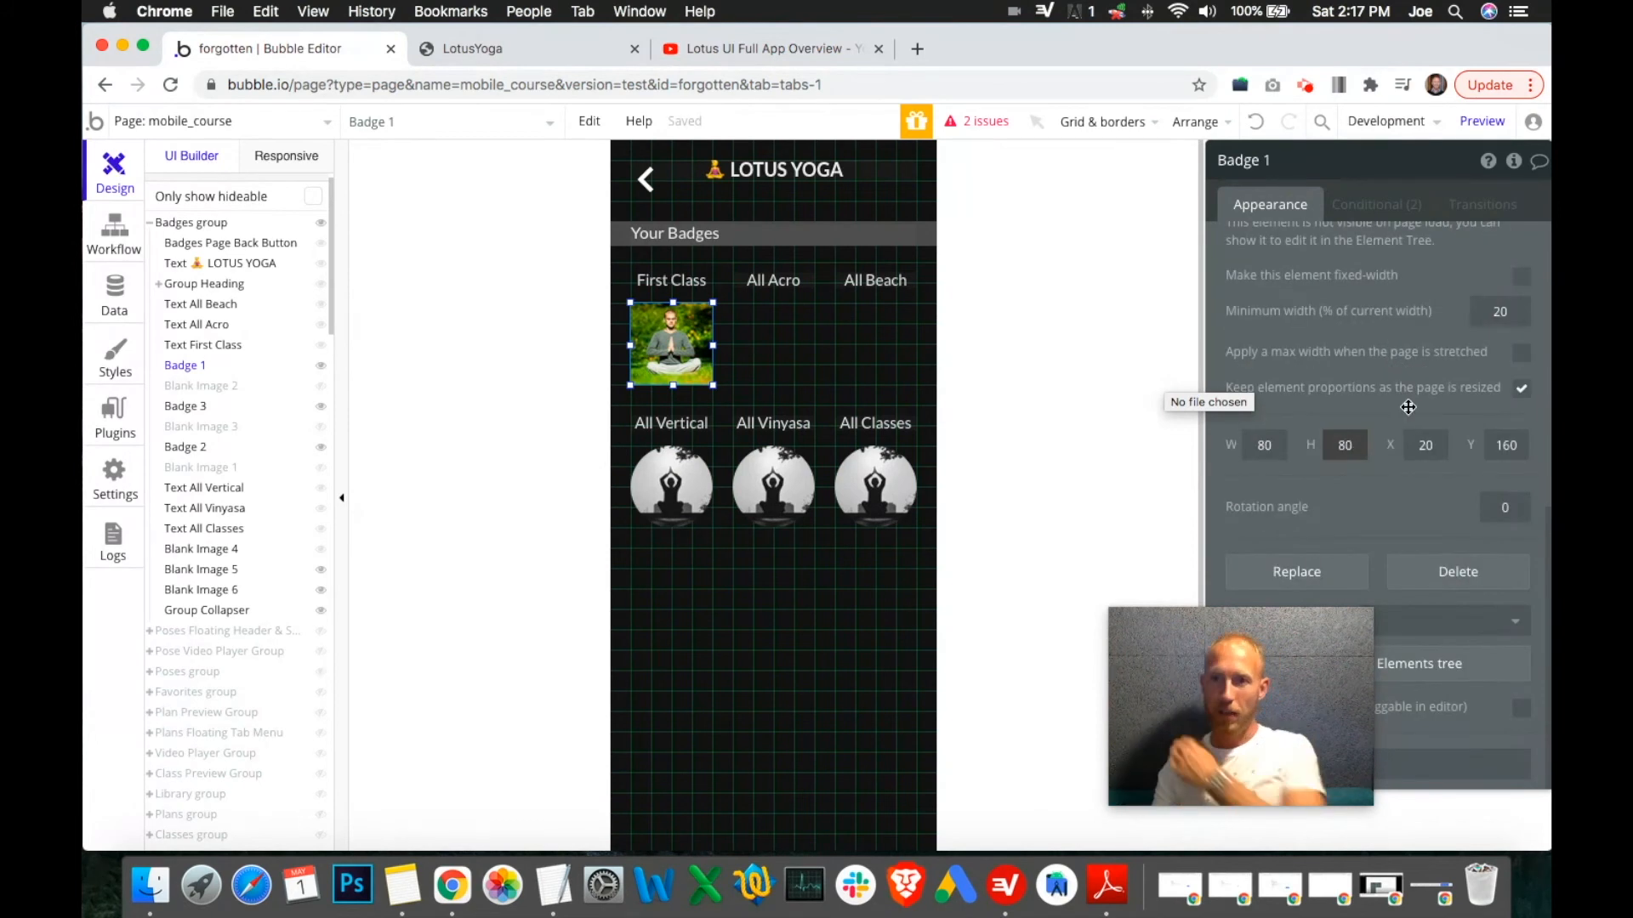
{"action": "scroll", "coordinate": [1408, 408], "scroll_direction": "up", "scroll_amount": 5}
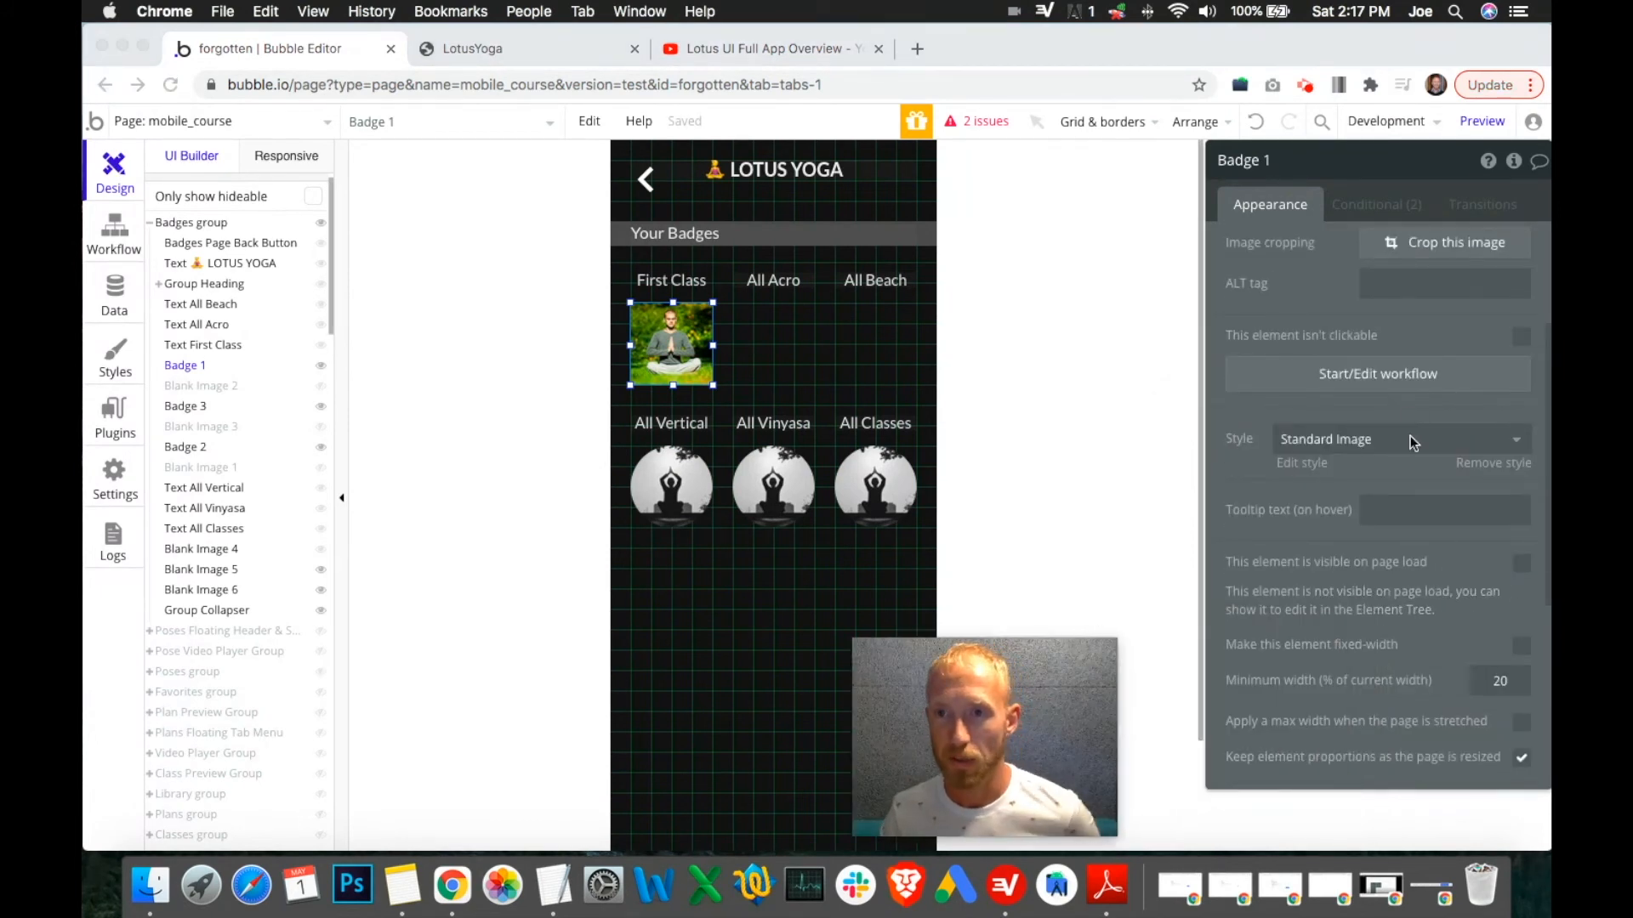
{"action": "left_click", "coordinate": [1341, 466]}
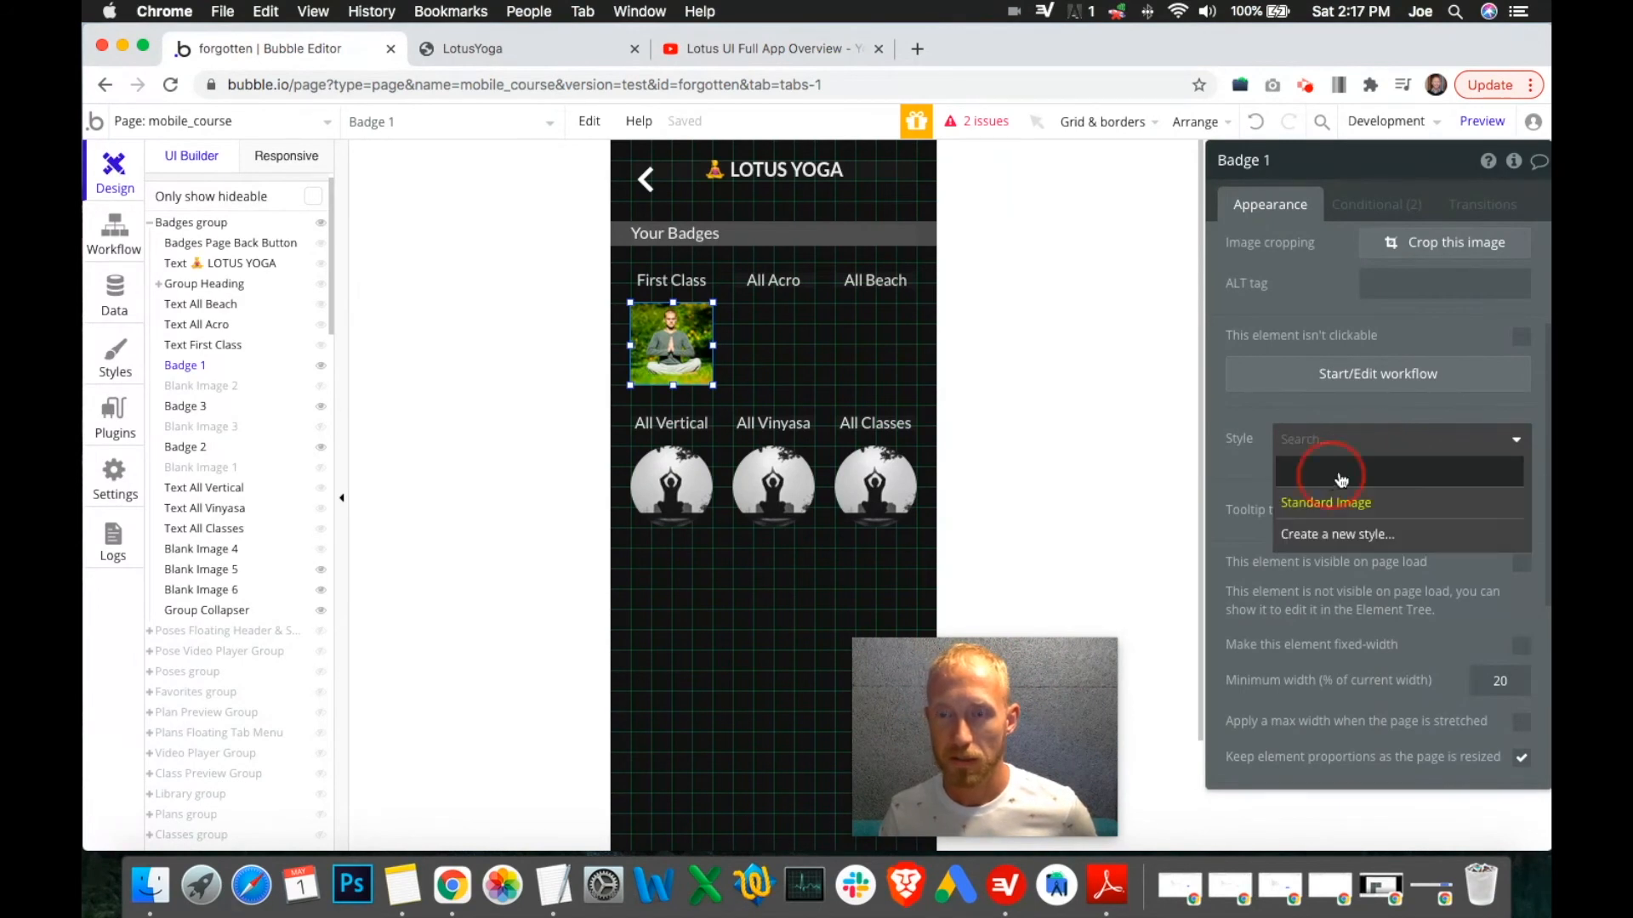
{"action": "left_click", "coordinate": [1341, 473]}
{"action": "scroll", "coordinate": [1457, 593], "scroll_direction": "down", "scroll_amount": 3}
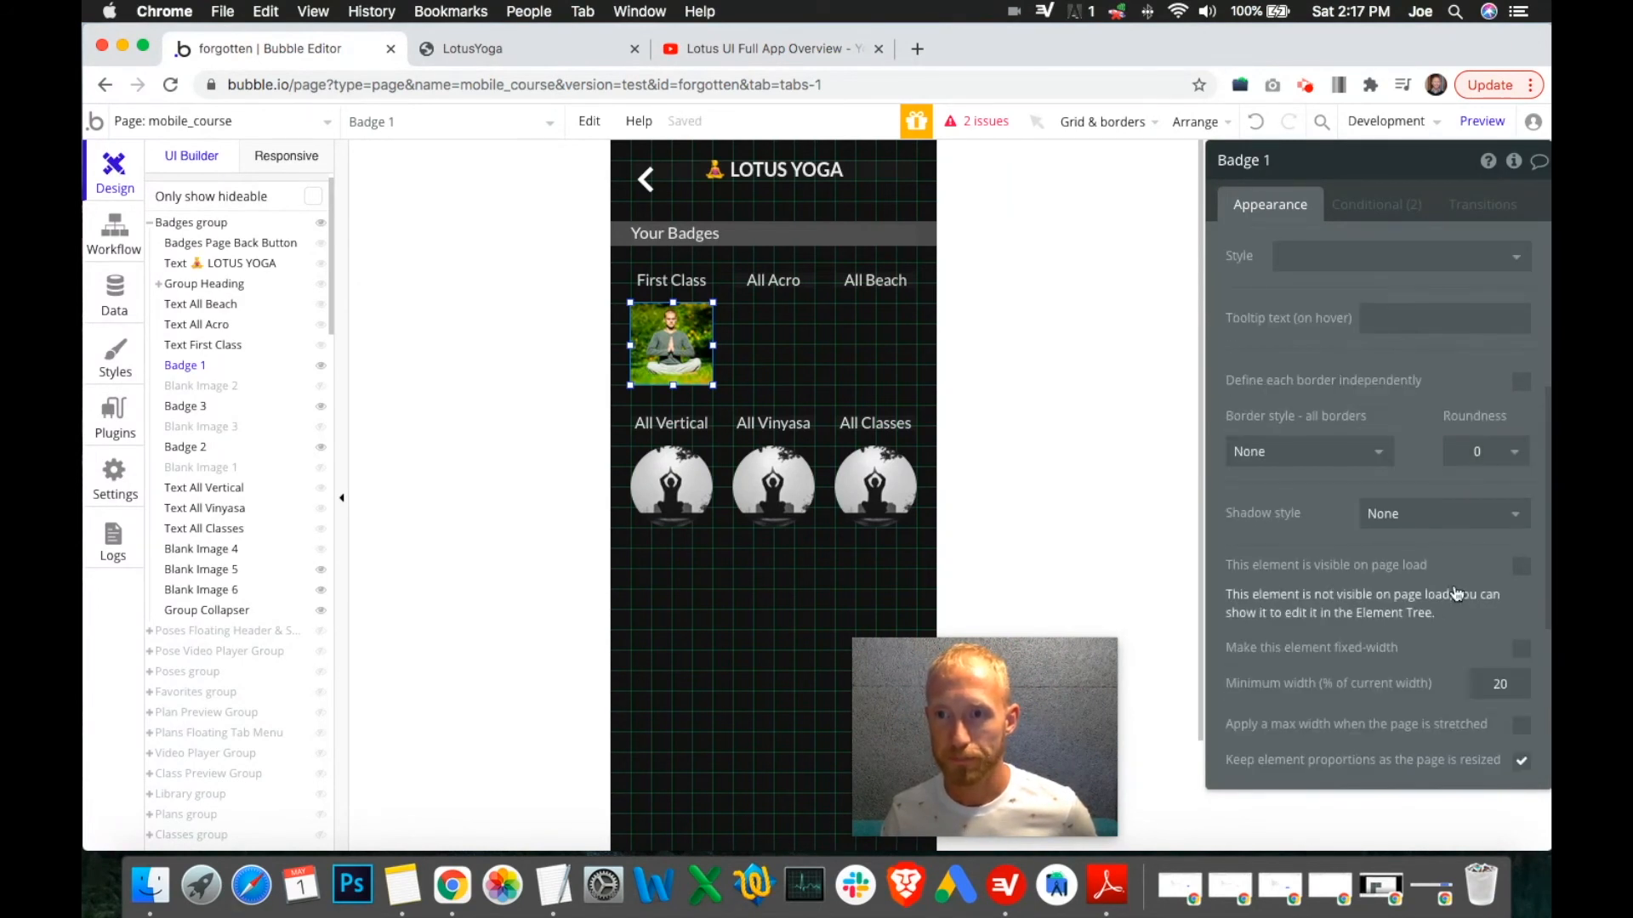
{"action": "left_click", "coordinate": [1478, 451]}
{"action": "left_click", "coordinate": [1464, 457]}
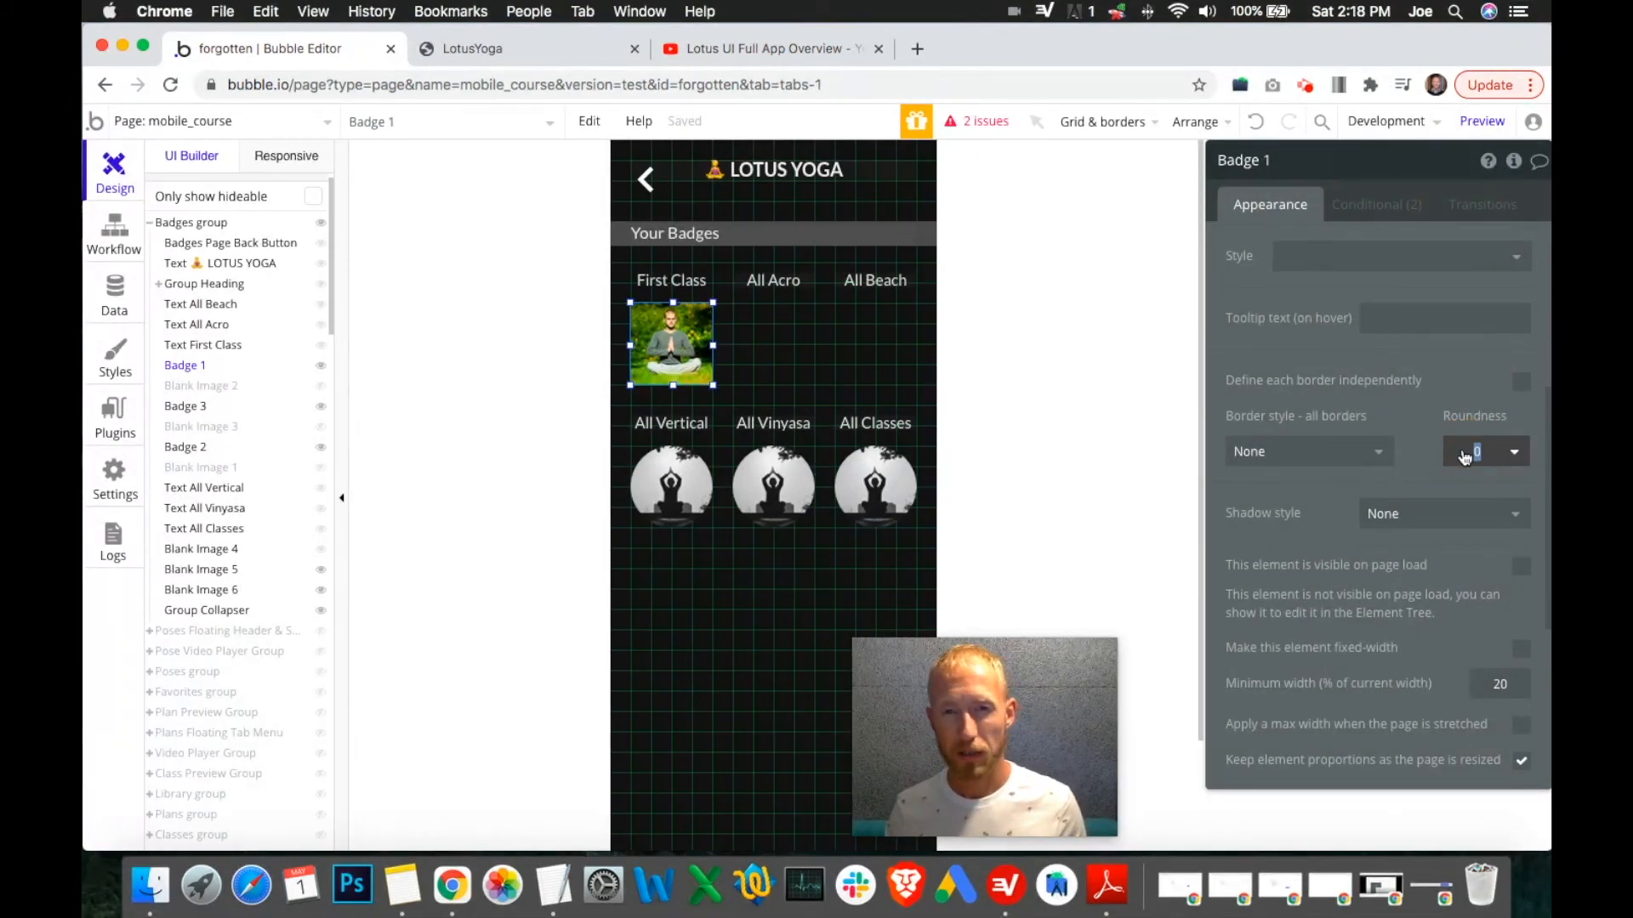
{"action": "type", "text": "45"}
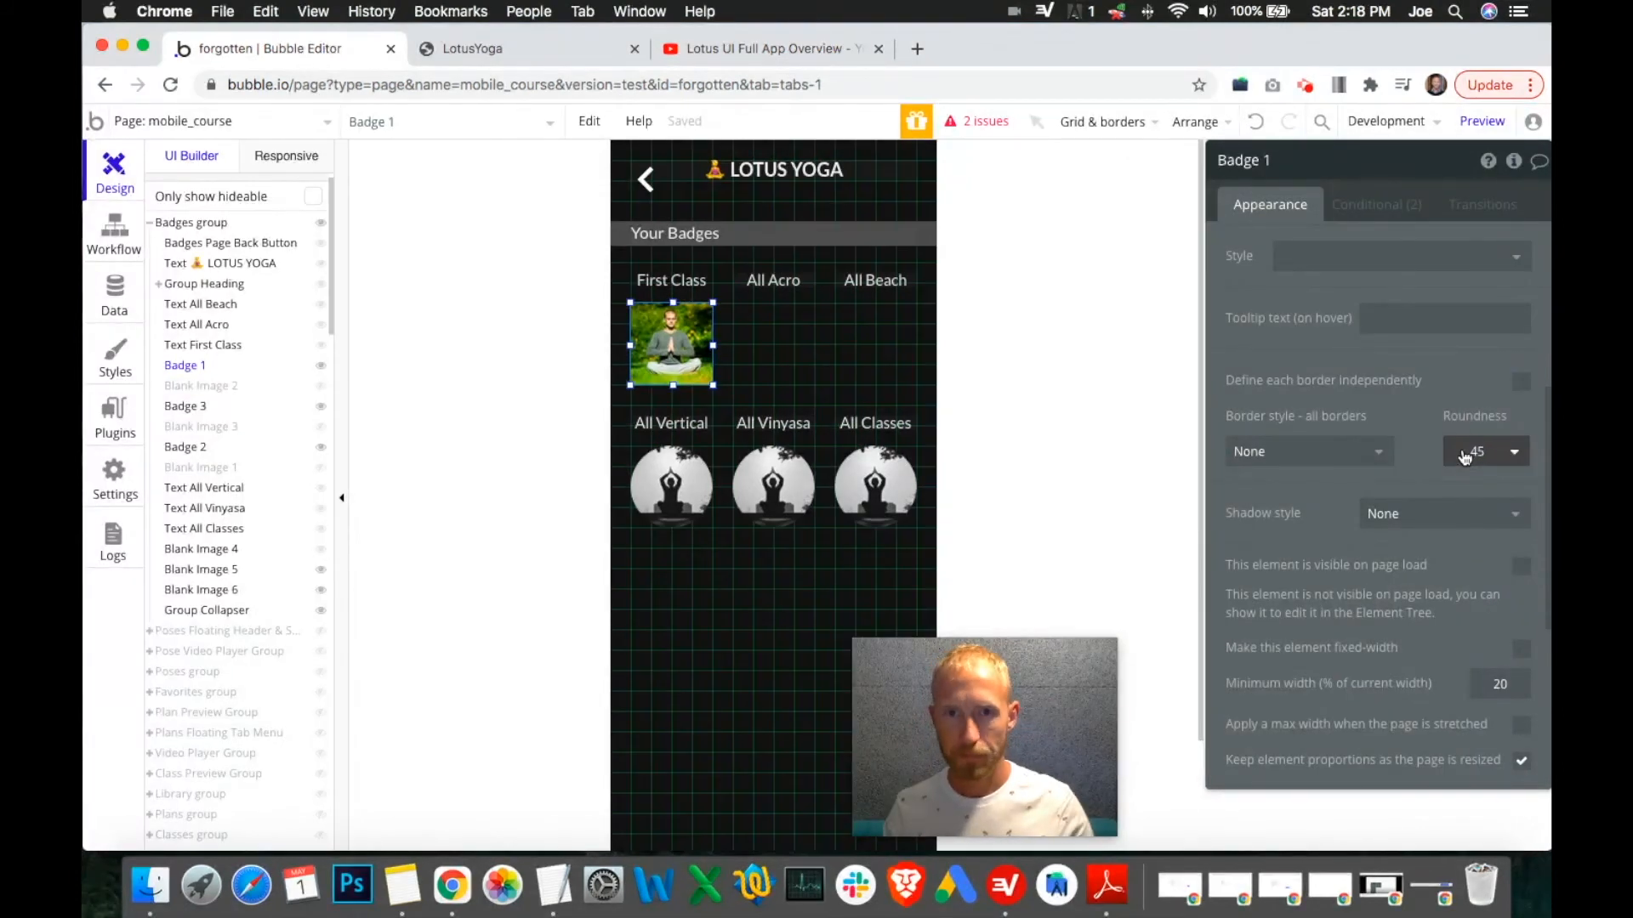
{"action": "left_click", "coordinate": [717, 398]}
{"action": "left_click", "coordinate": [694, 362]}
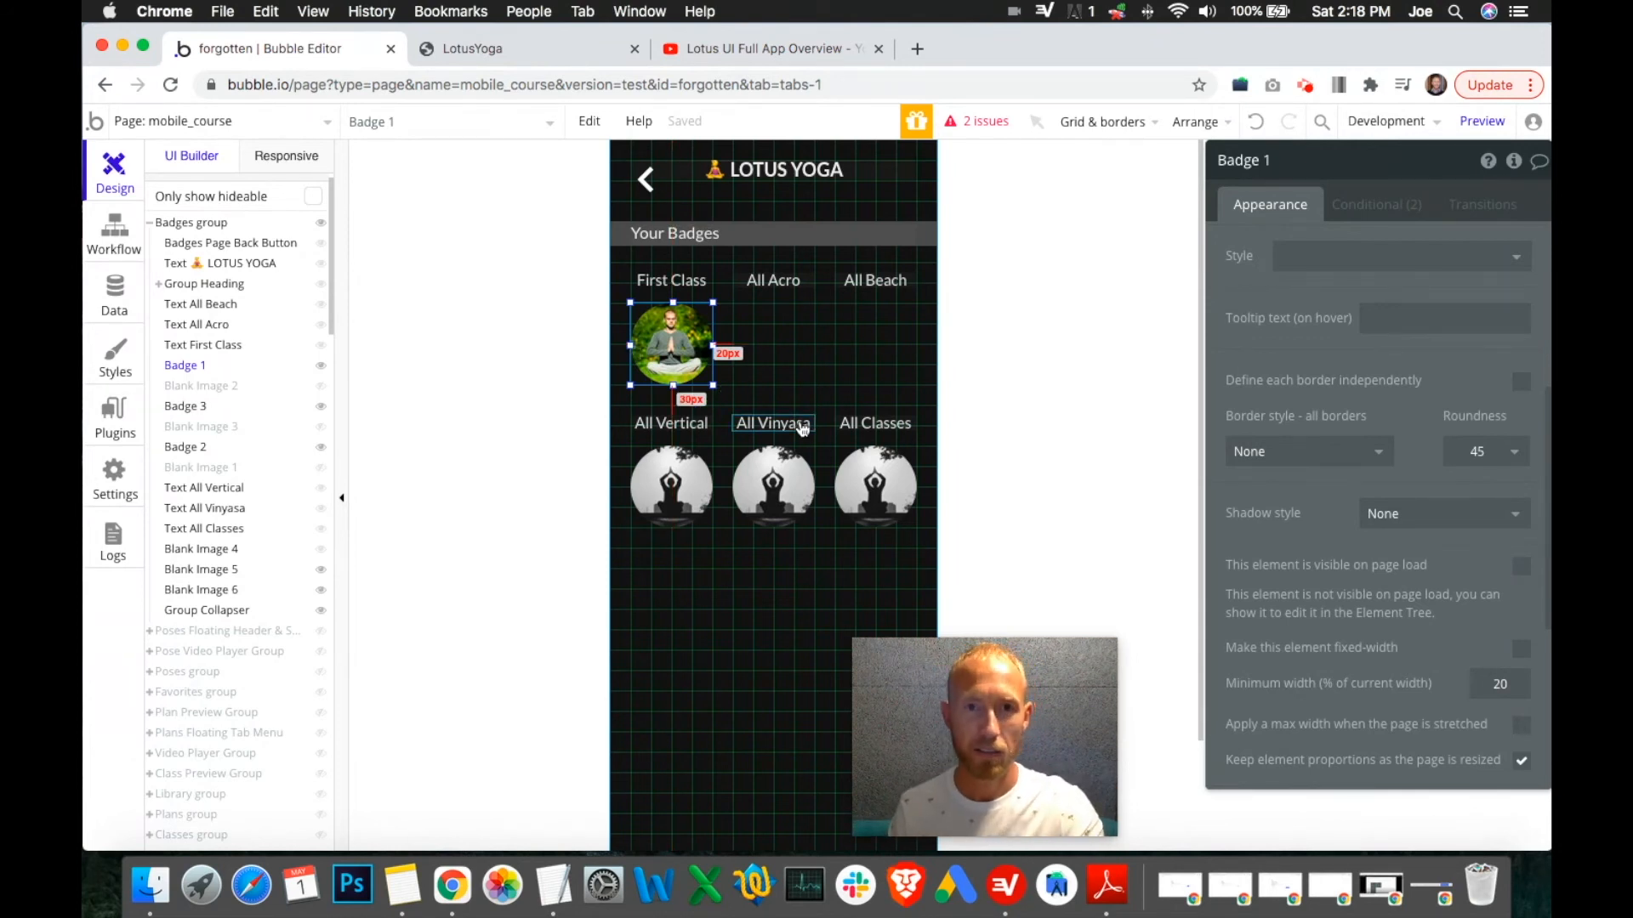
{"action": "scroll", "coordinate": [1309, 403], "scroll_direction": "up", "scroll_amount": 3}
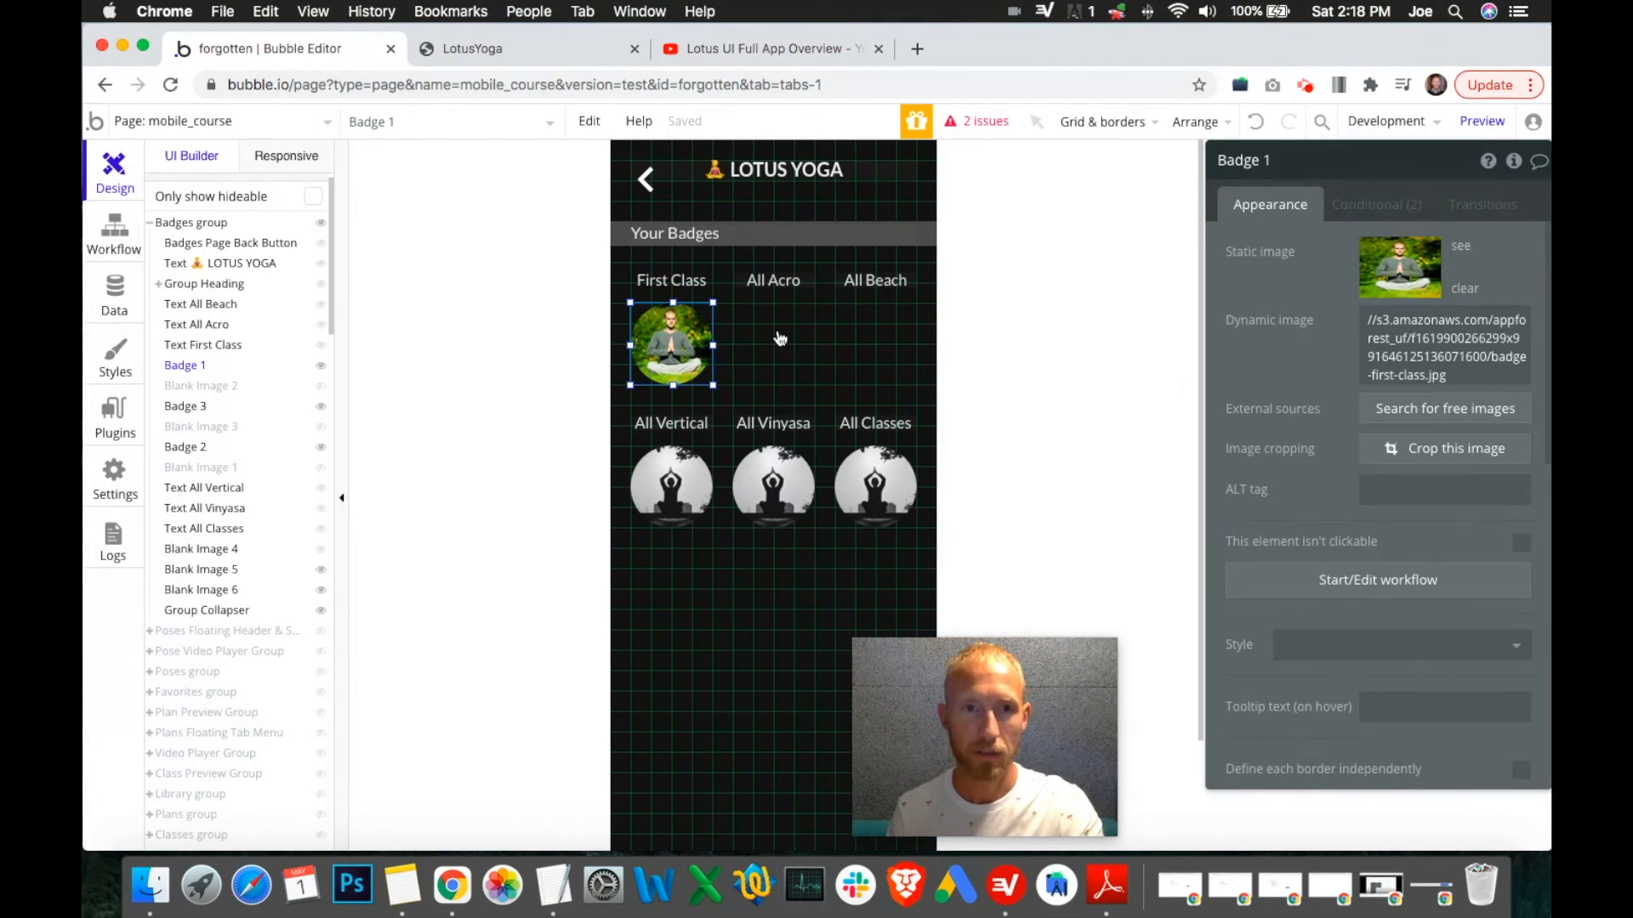
Hide Badge 1 in the editor and keep Blank Image 1 hidden as well.
{"action": "mouse_move", "coordinate": [327, 372]}
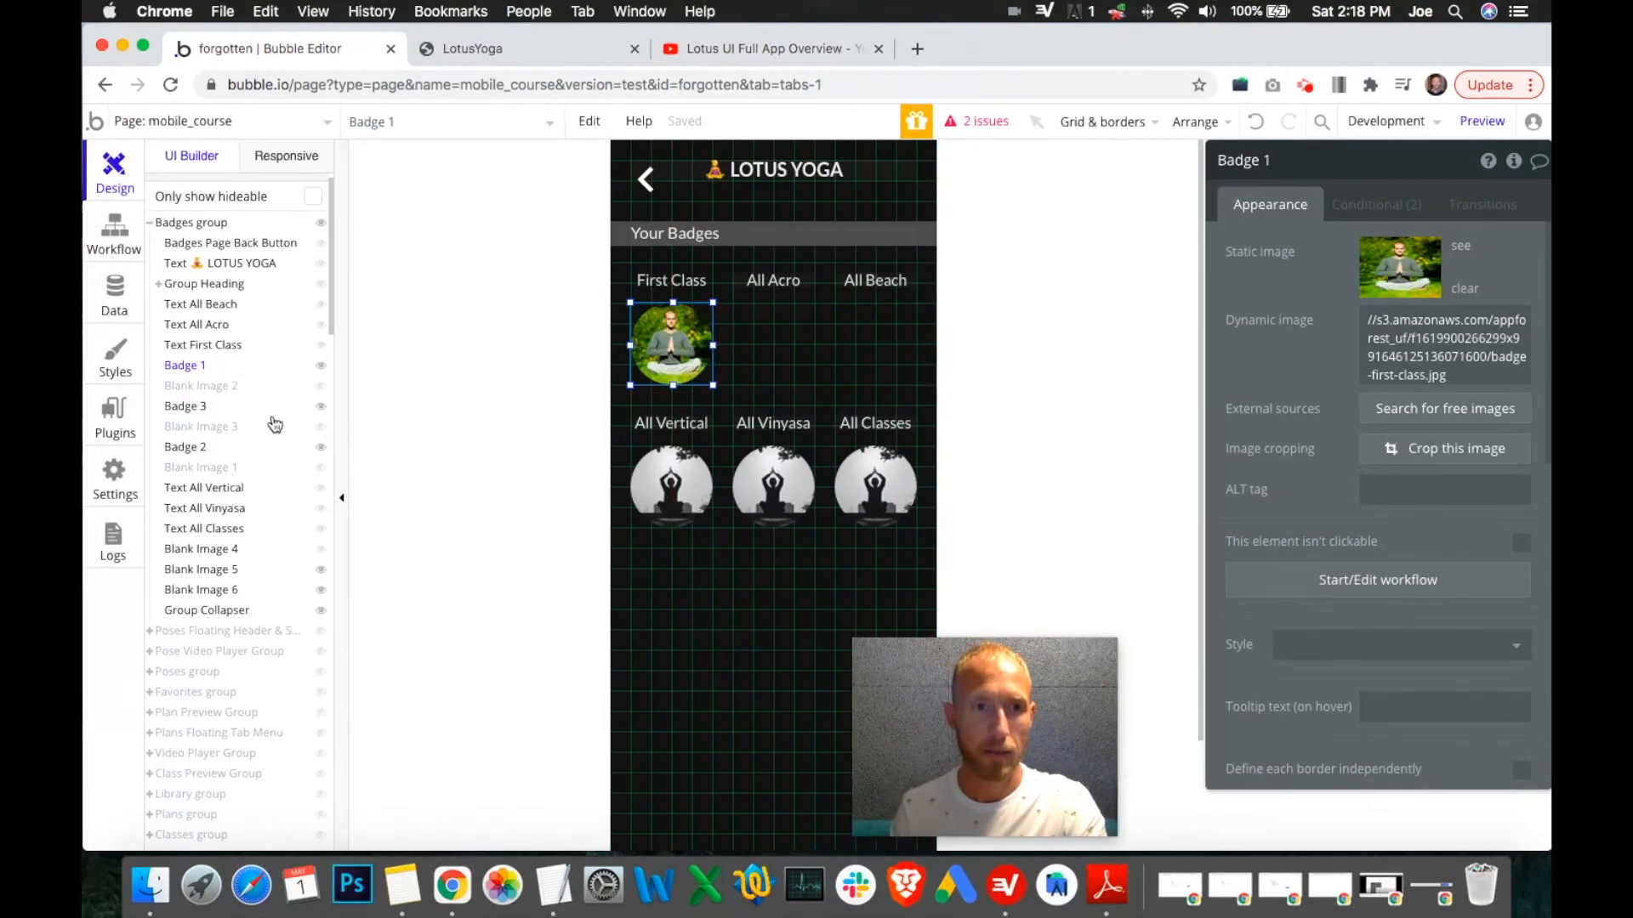
{"action": "left_click", "coordinate": [322, 370]}
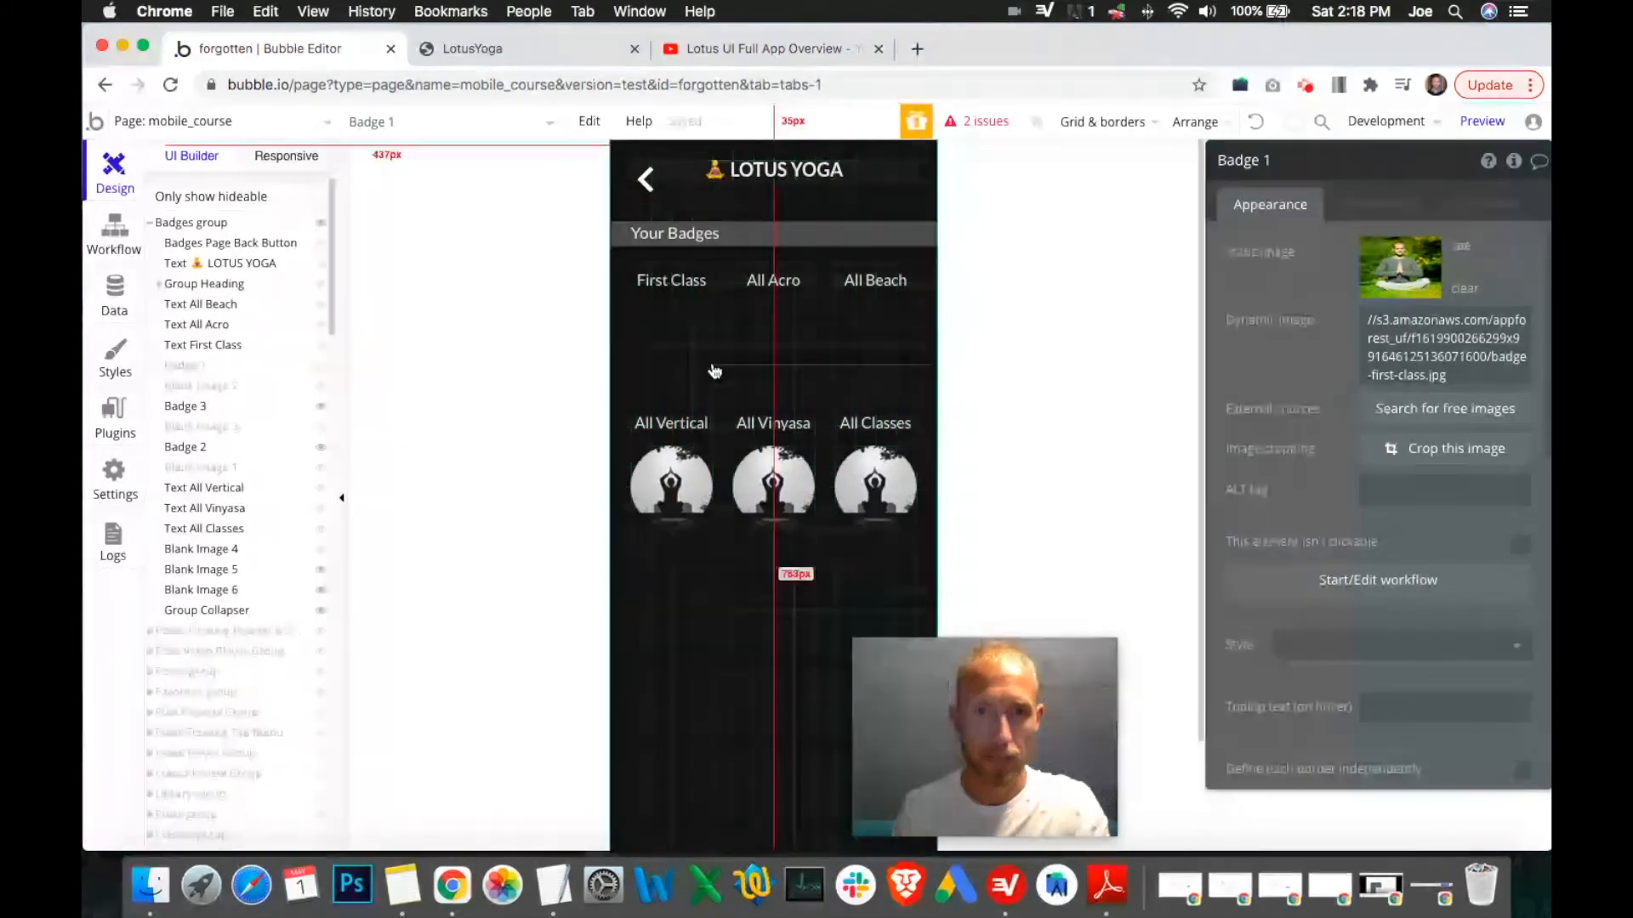
{"action": "left_click", "coordinate": [323, 468]}
{"action": "left_click", "coordinate": [323, 468]}
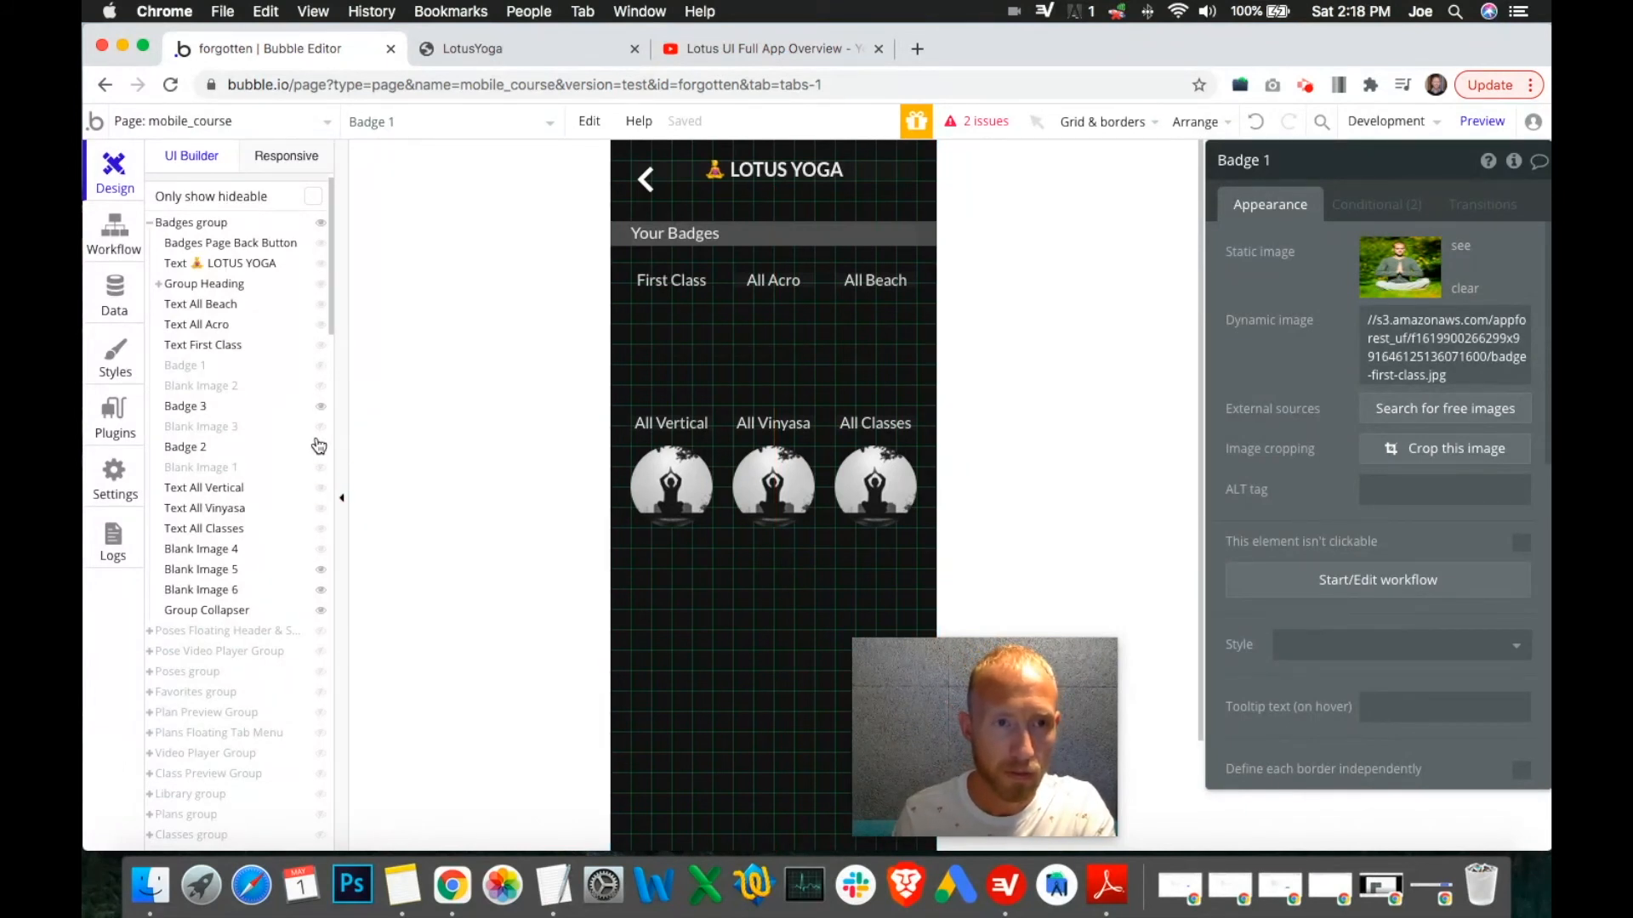
Copy Blank Image 2's YogaClassesPlayed "doesn't contain" condition into a new condition on Badge 2 and add the This element is visible property.
{"action": "left_click", "coordinate": [322, 387]}
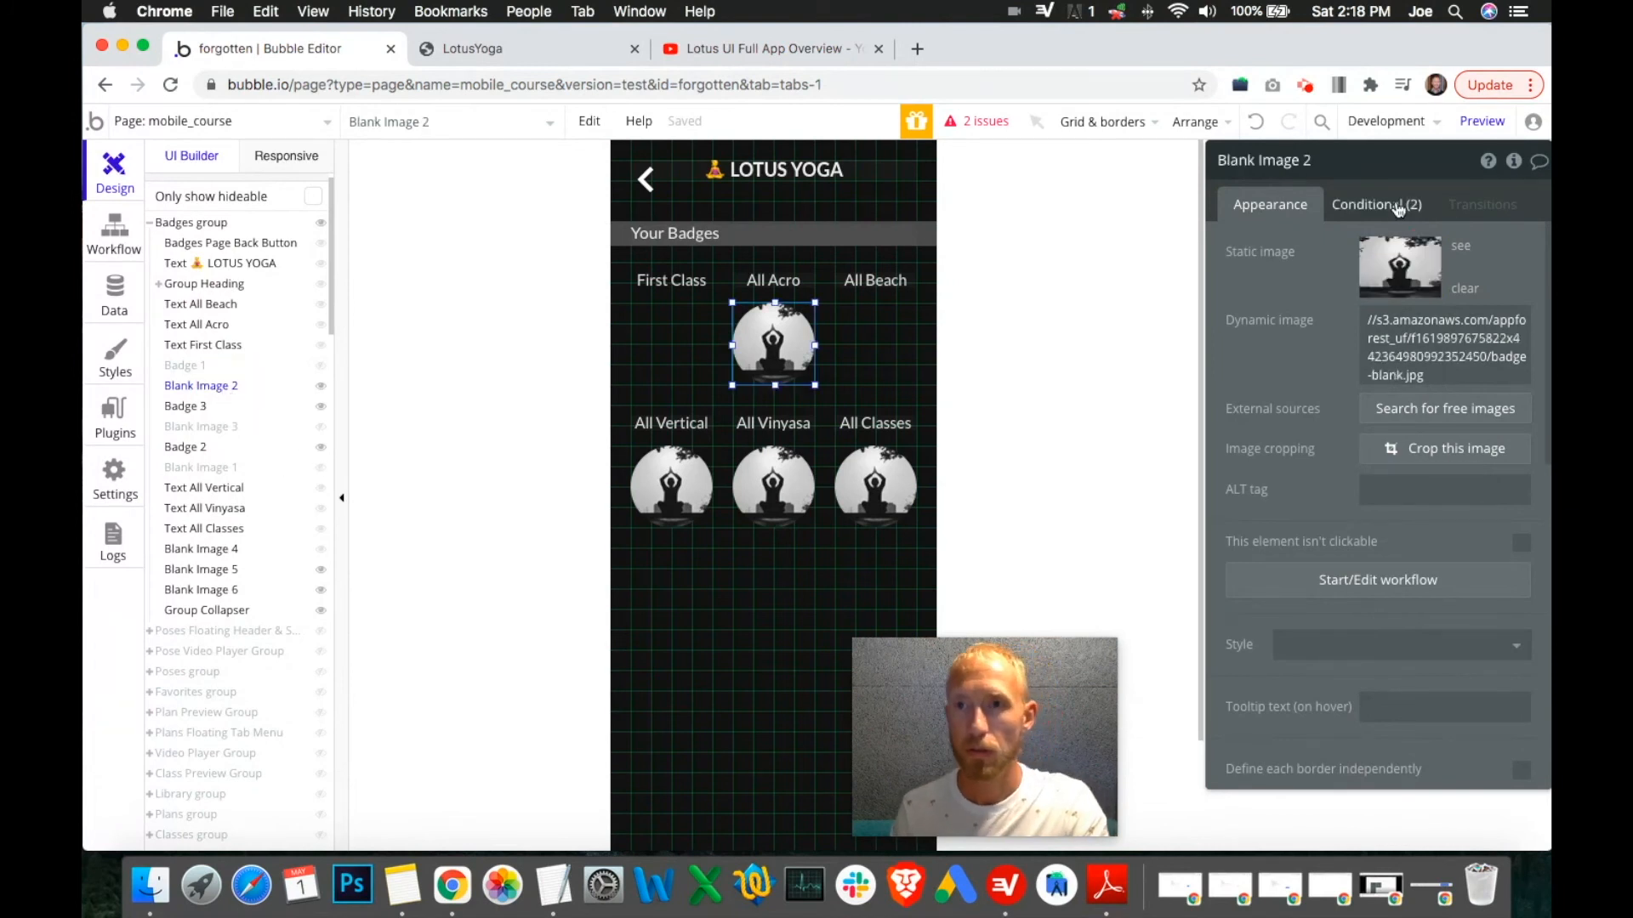
{"action": "left_click", "coordinate": [1376, 204]}
{"action": "right_click", "coordinate": [1288, 267]}
{"action": "left_click", "coordinate": [1394, 205]}
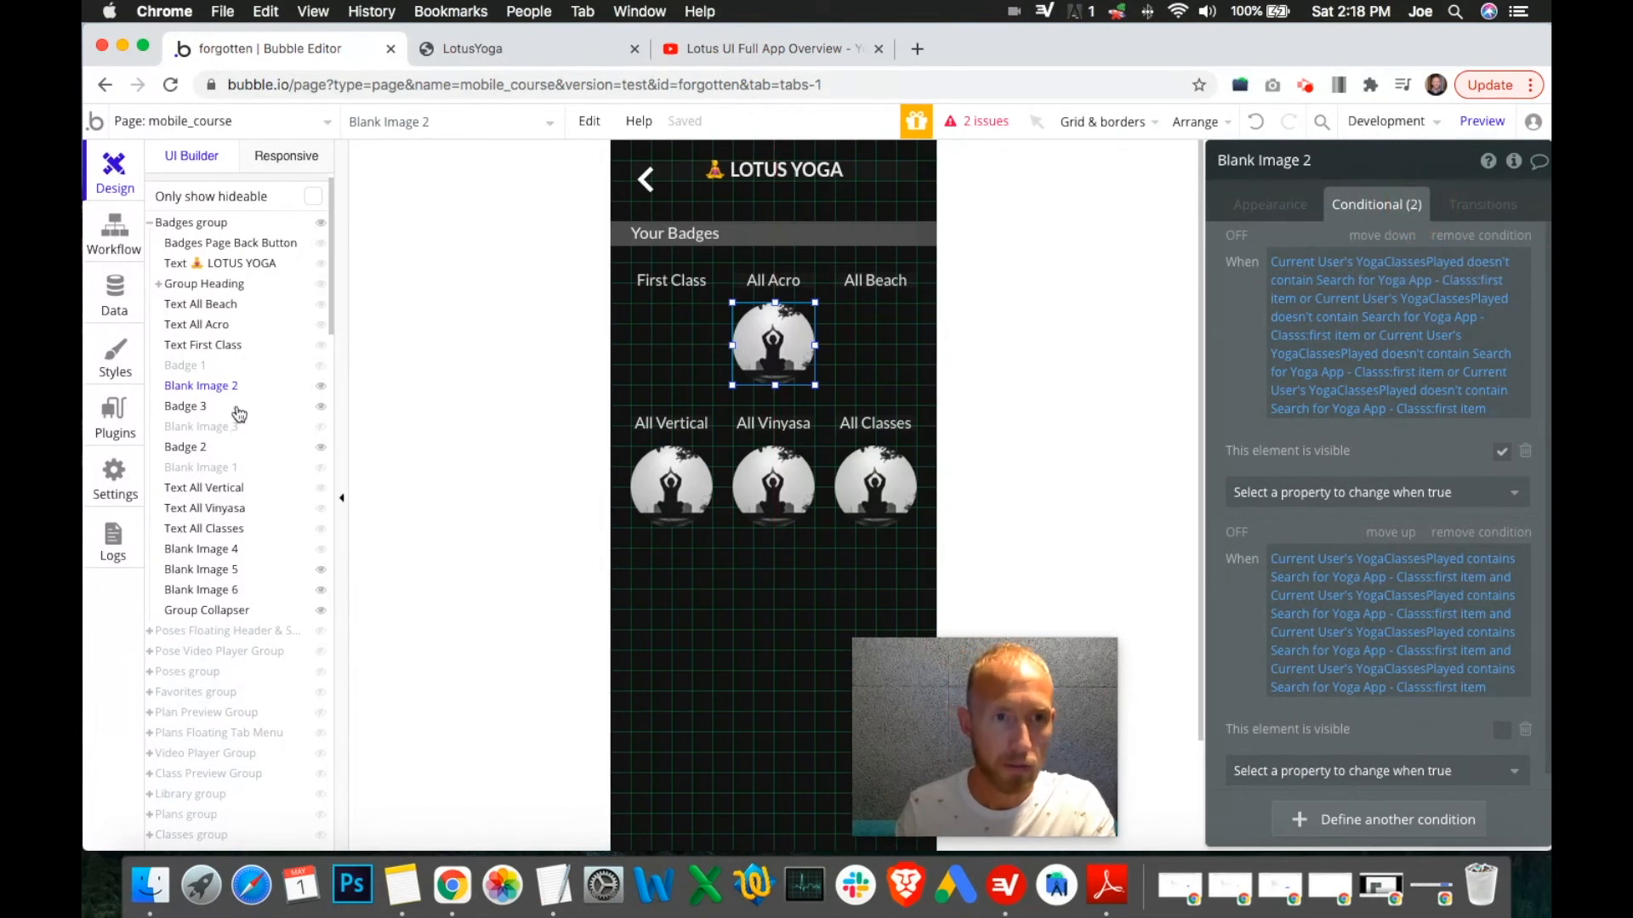
{"action": "left_click", "coordinate": [322, 391]}
{"action": "left_click", "coordinate": [194, 447]}
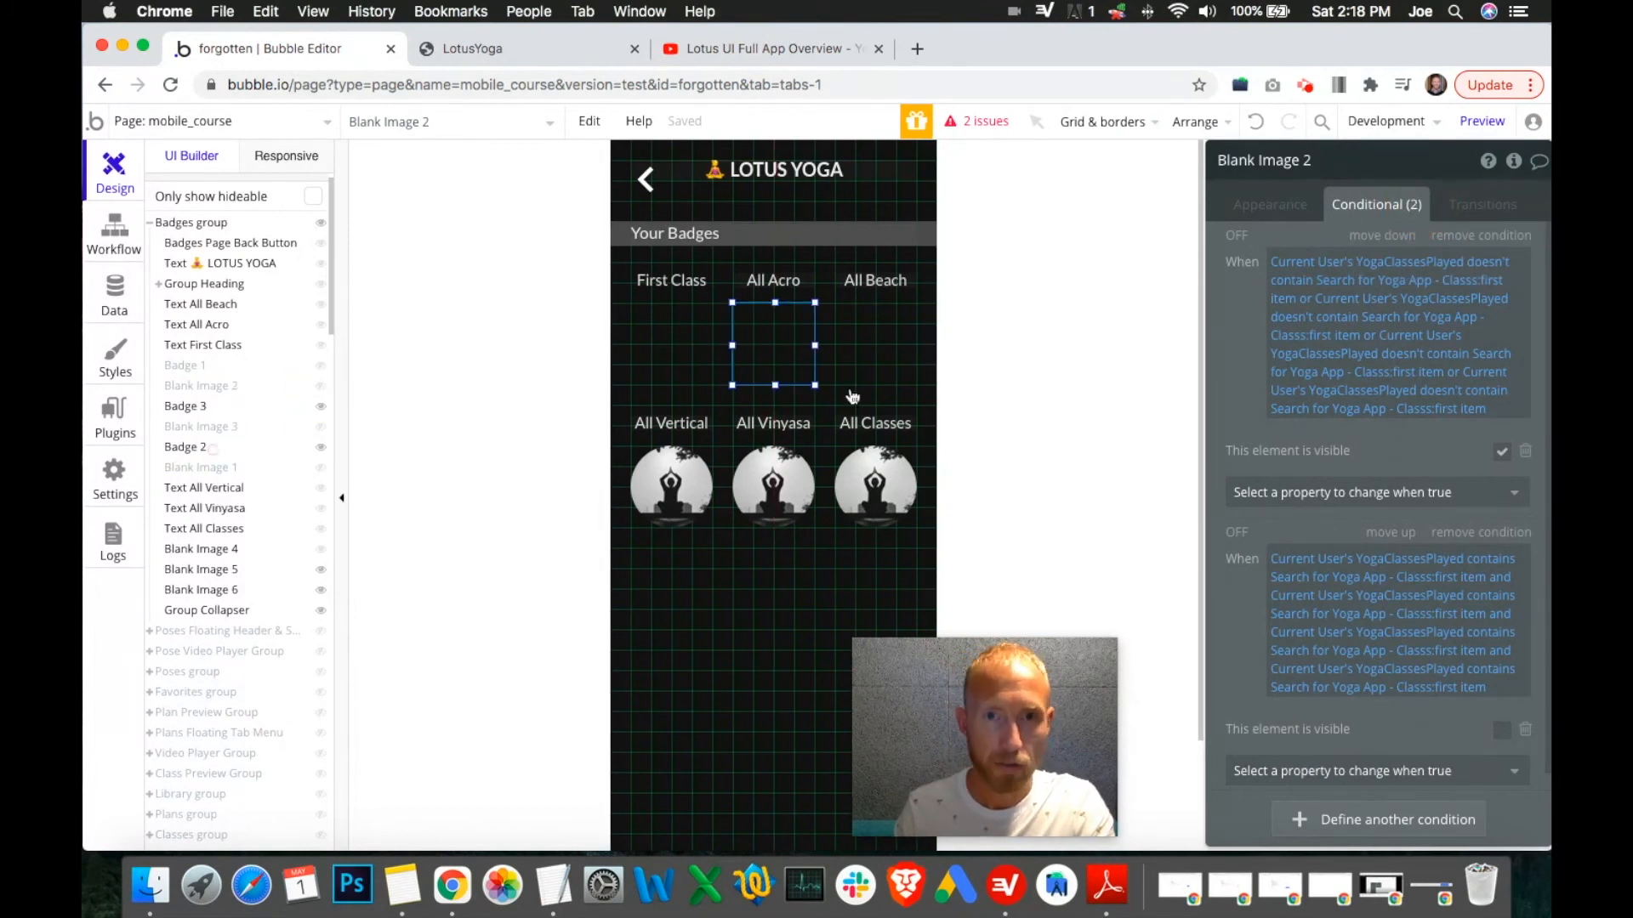
{"action": "left_click", "coordinate": [1362, 268]}
{"action": "right_click", "coordinate": [1299, 266]}
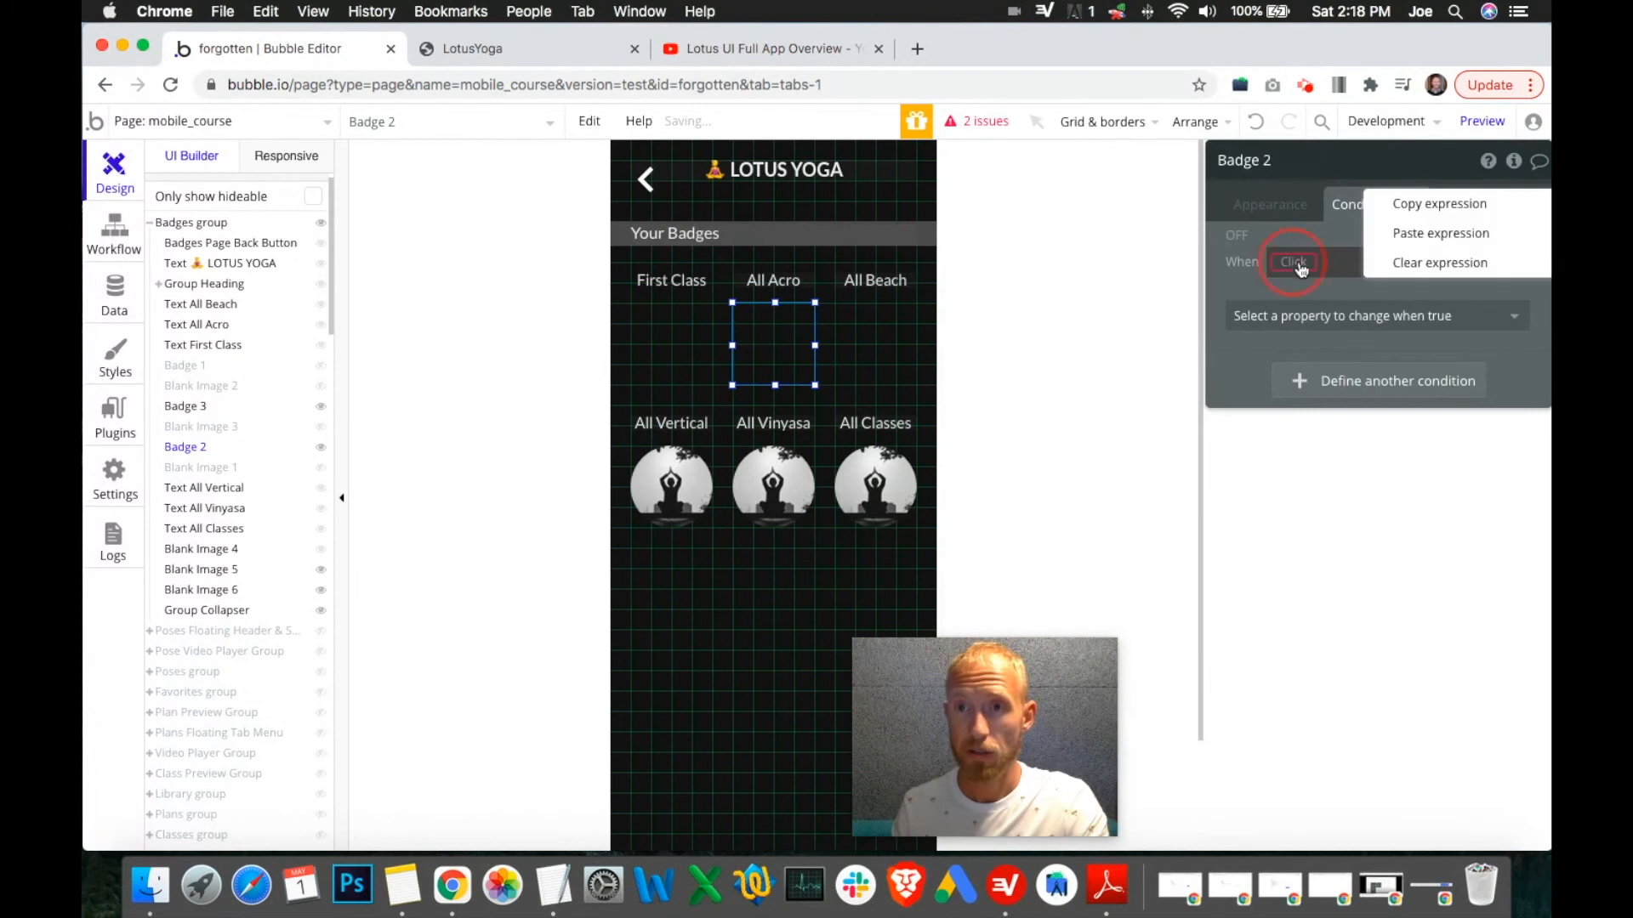
{"action": "left_click", "coordinate": [1406, 228]}
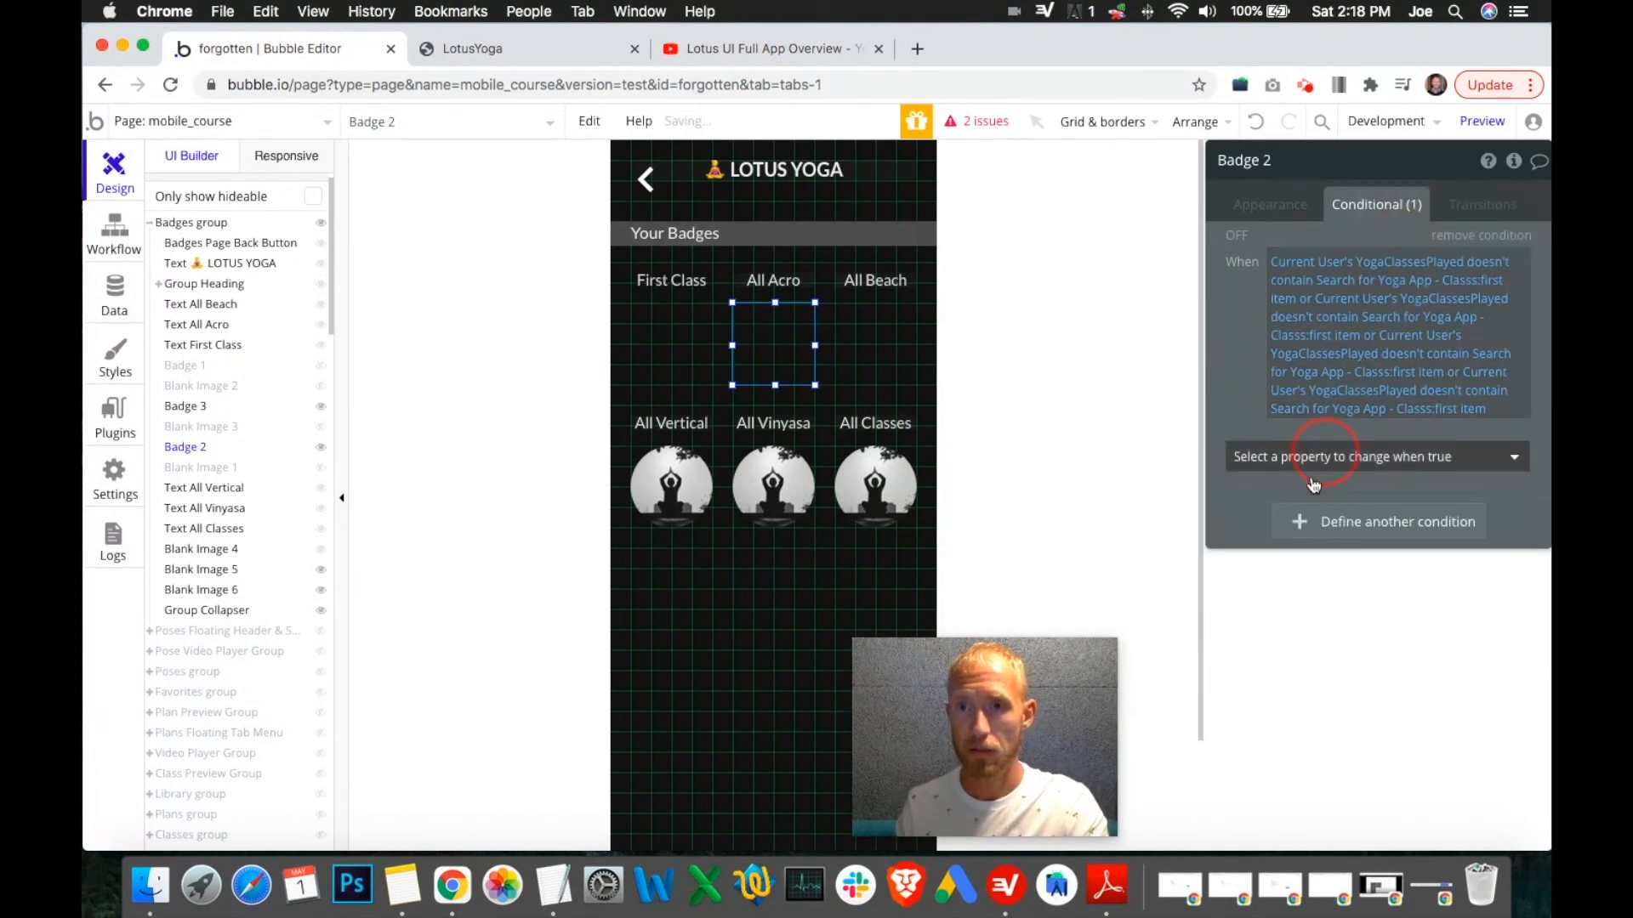
{"action": "left_click", "coordinate": [1314, 459]}
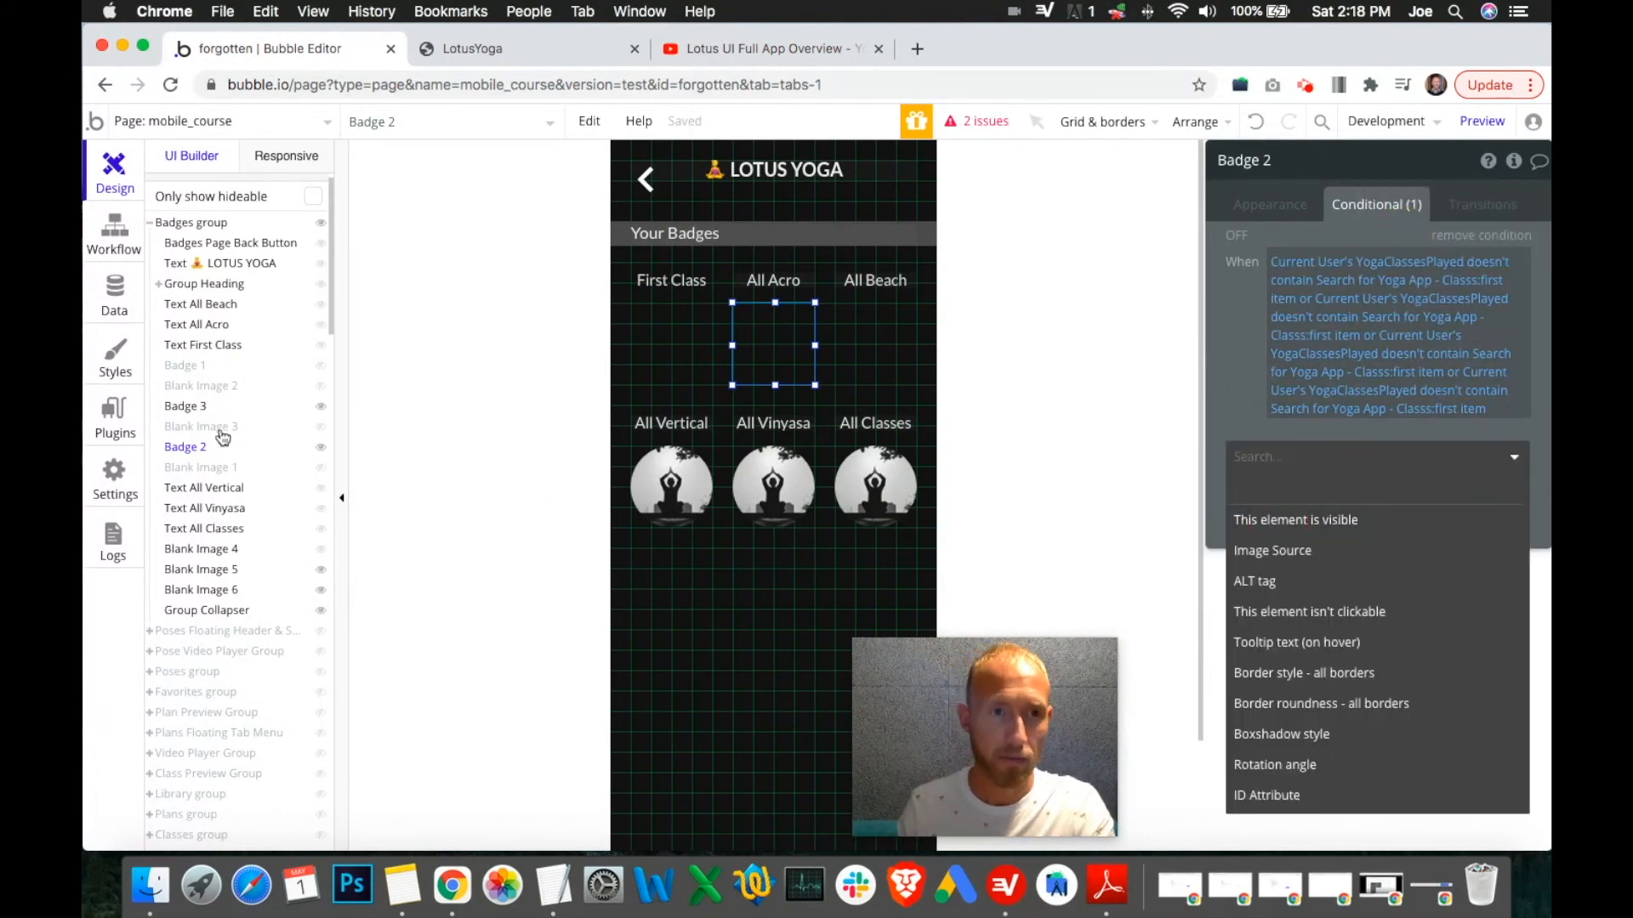
Copy Blank Image 2's YogaClassesPlayed "contains" condition into a second condition on Badge 2 and check its last class search constraint.
{"action": "left_click", "coordinate": [201, 387]}
{"action": "right_click", "coordinate": [1425, 587]}
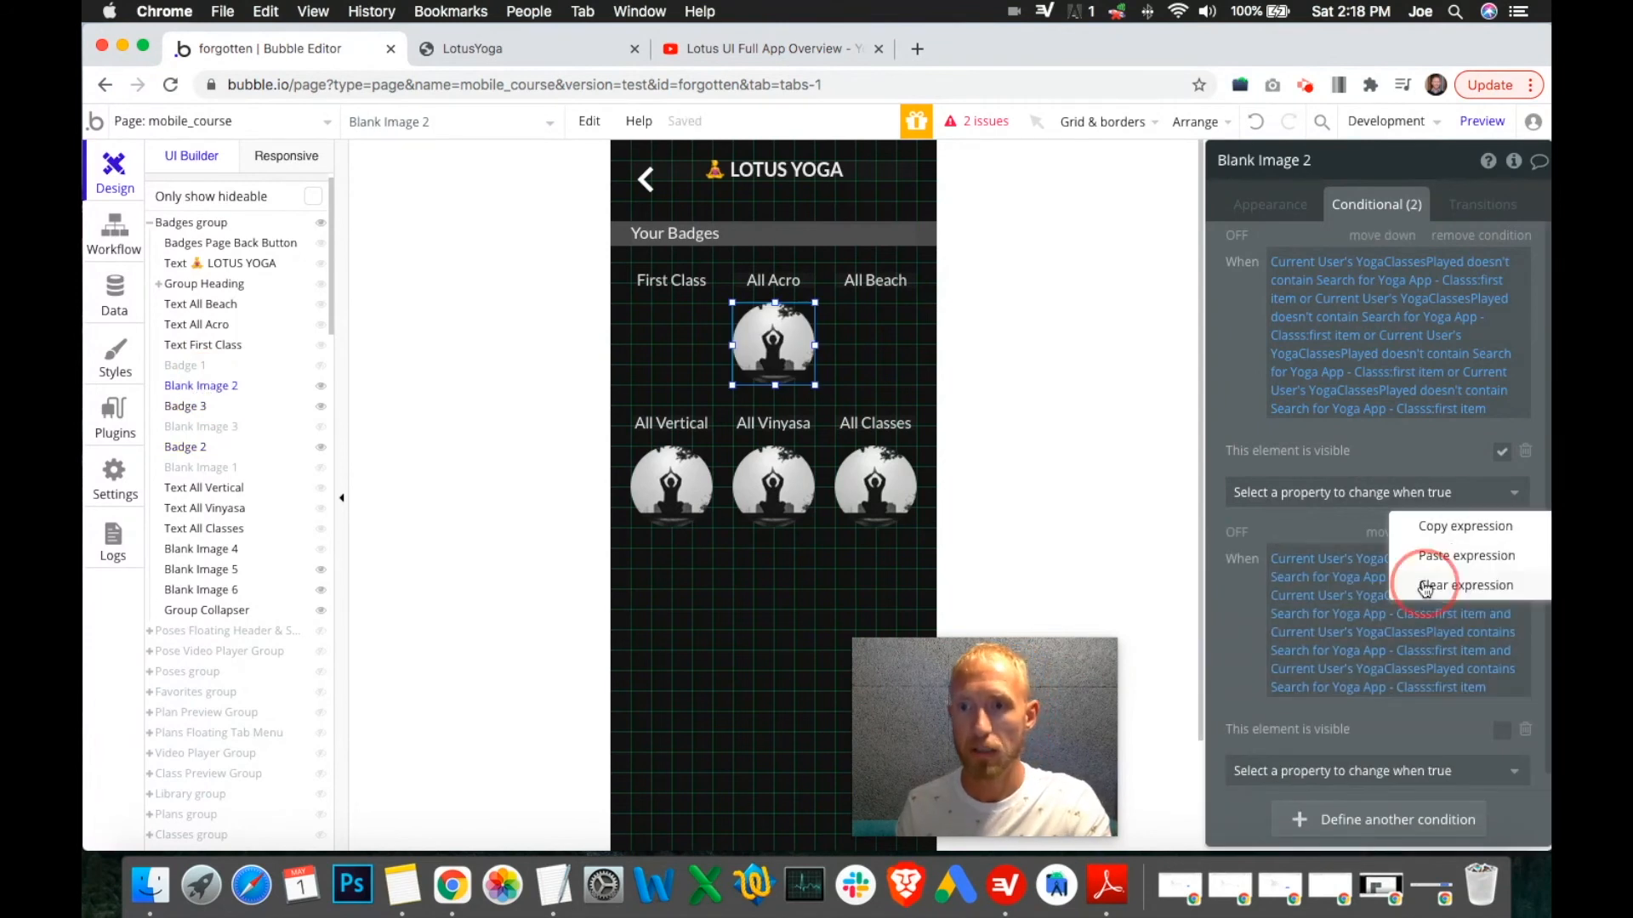
{"action": "left_click", "coordinate": [1459, 528]}
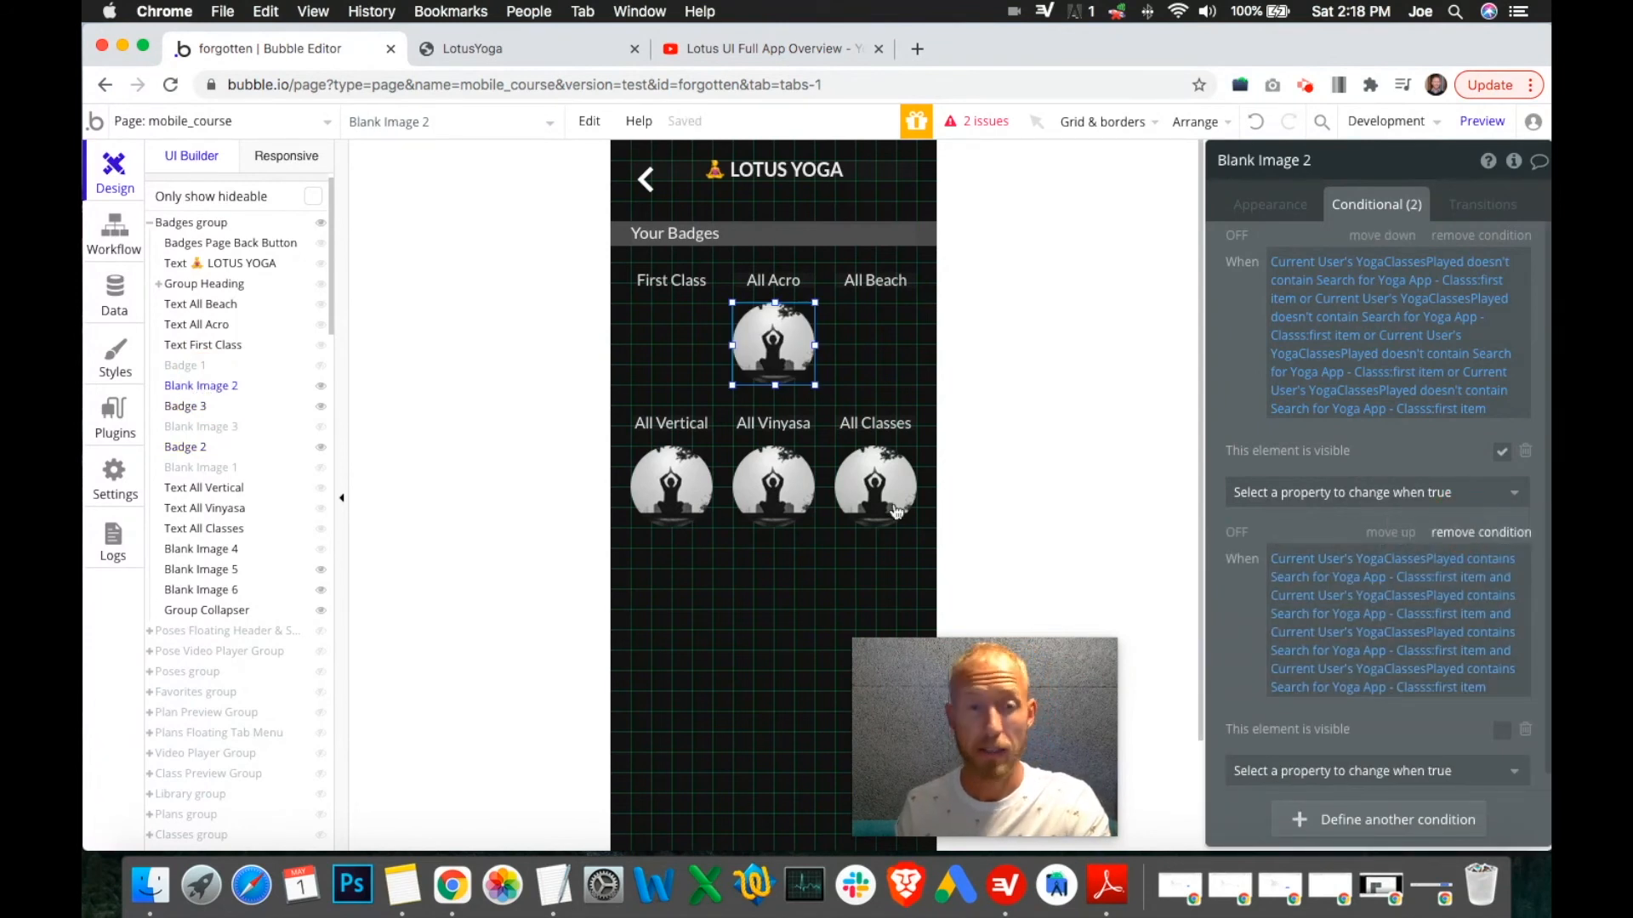
{"action": "left_click", "coordinate": [195, 451]}
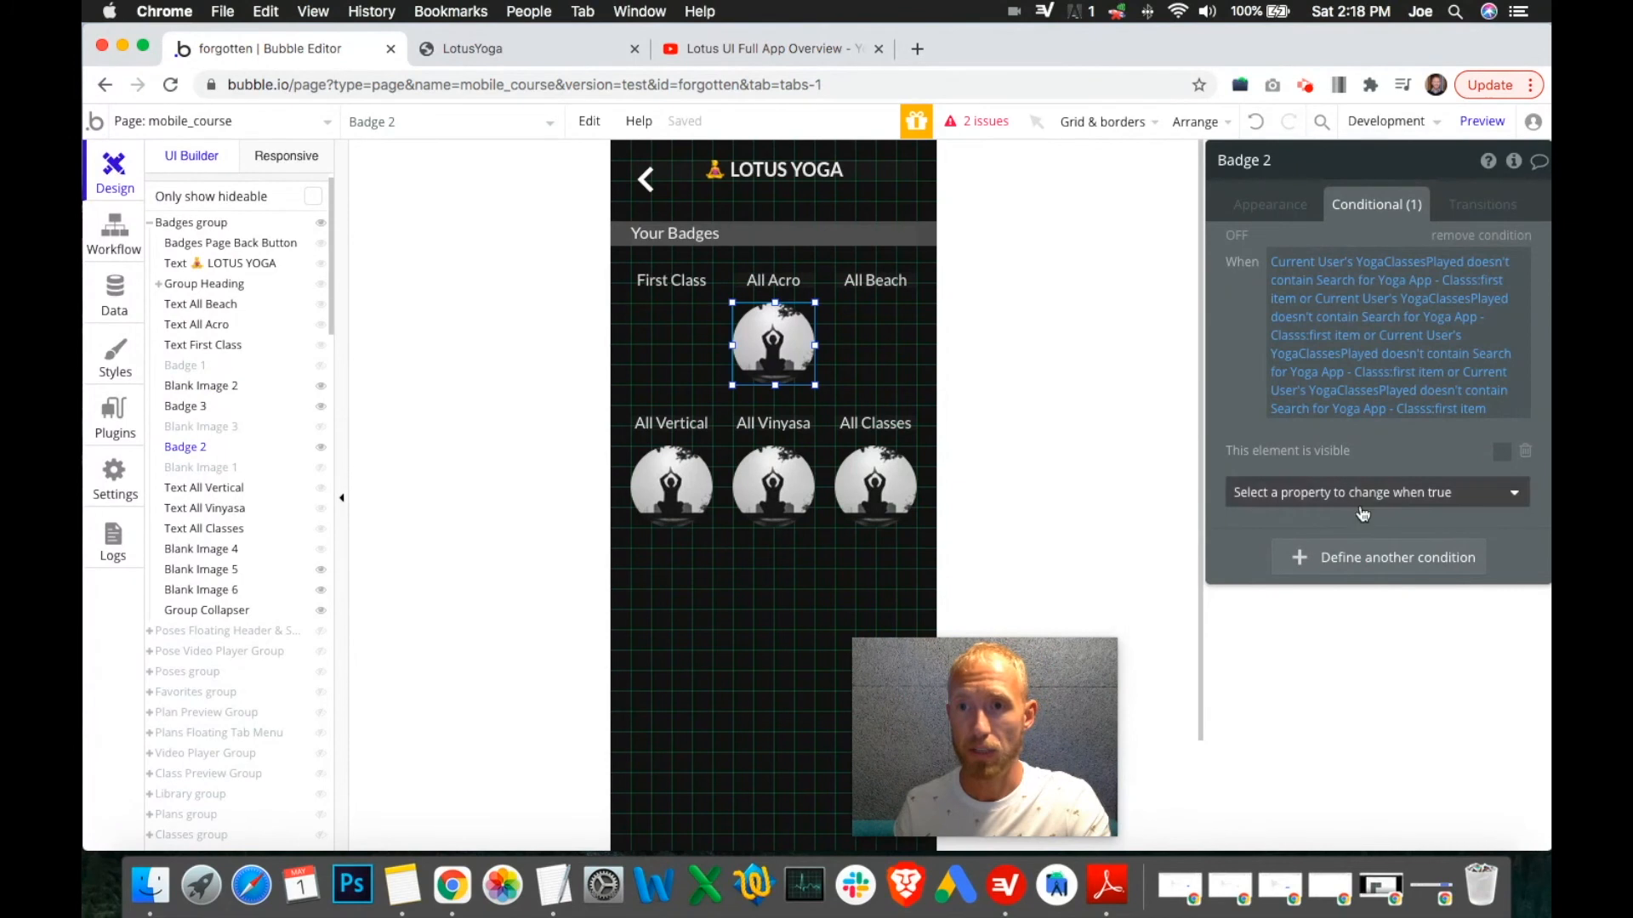
{"action": "left_click", "coordinate": [1354, 568]}
{"action": "right_click", "coordinate": [1301, 568]}
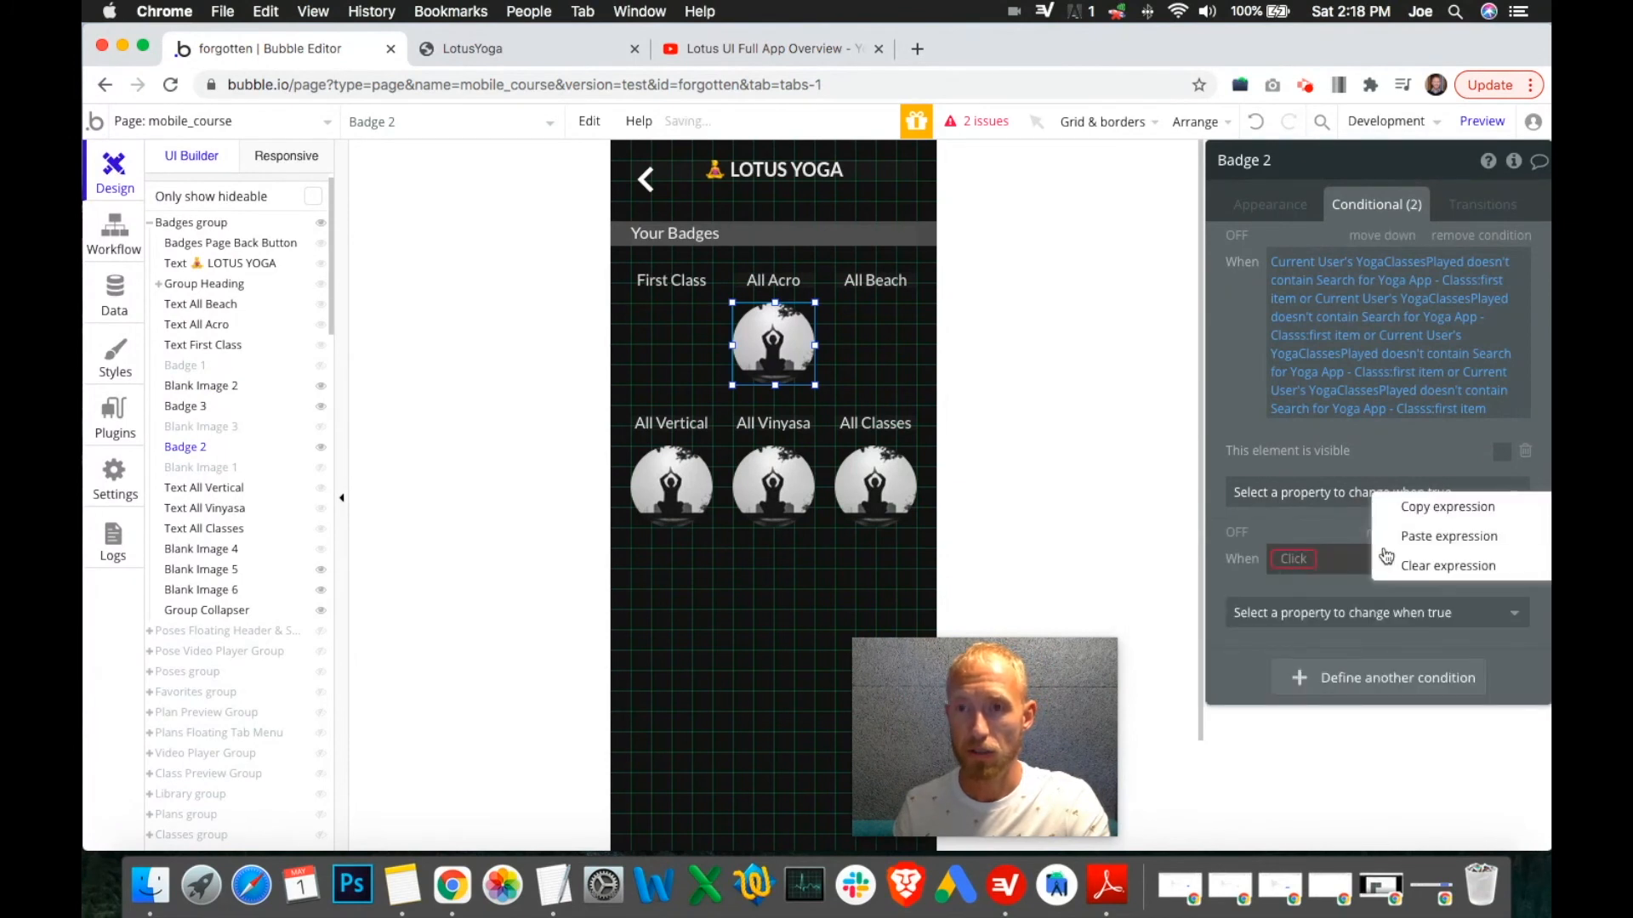
{"action": "left_click", "coordinate": [1396, 537]}
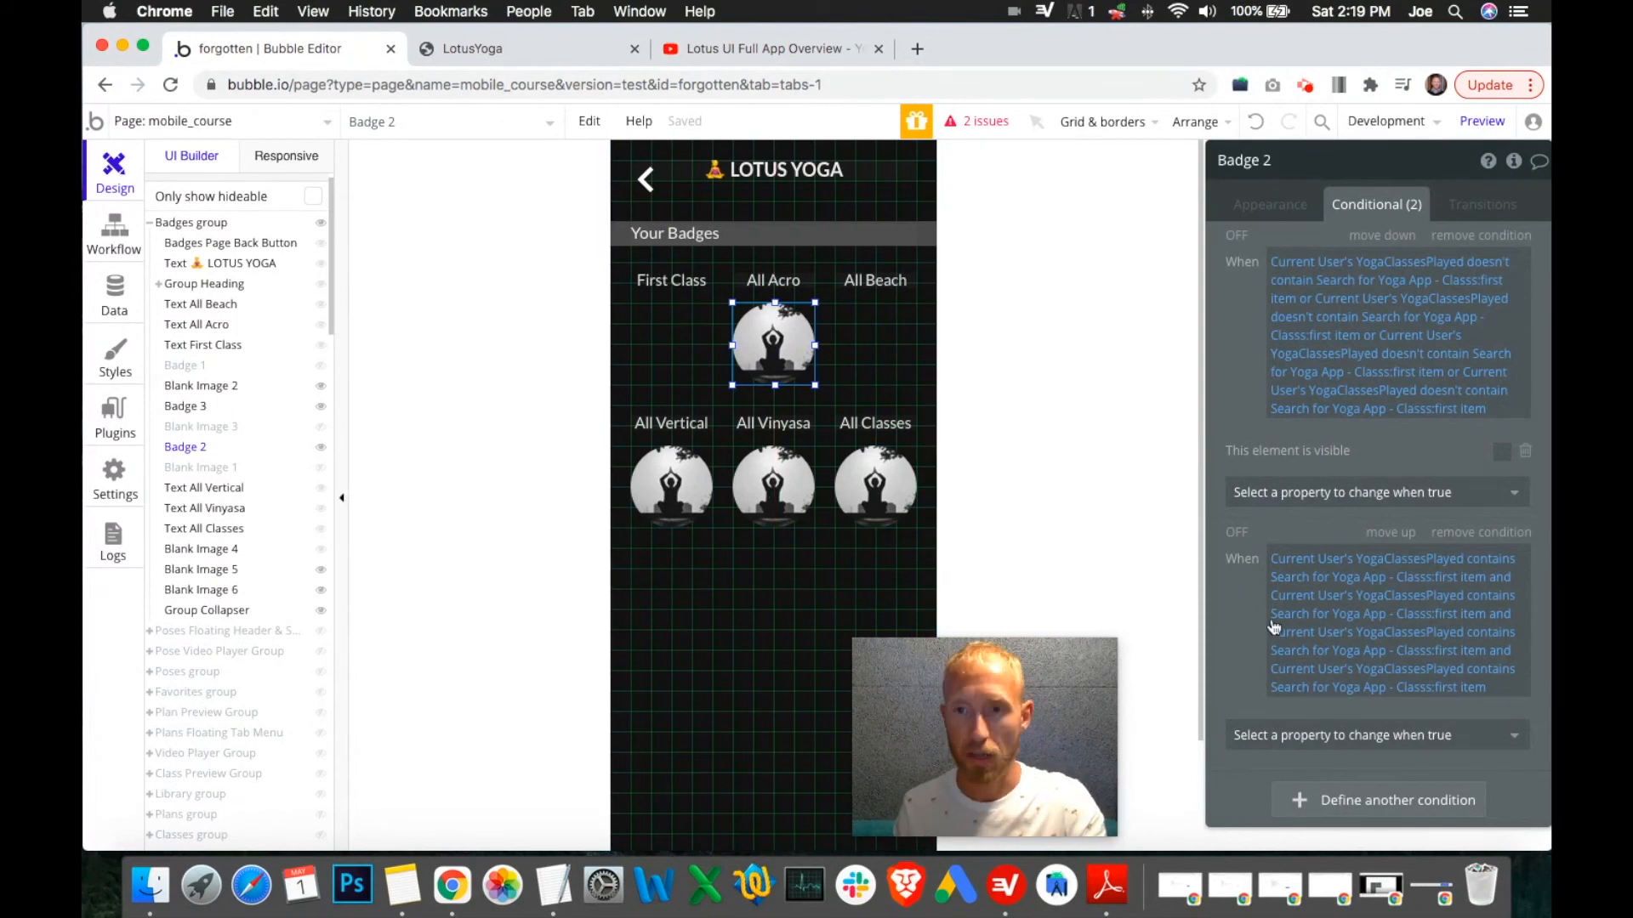
{"action": "left_click", "coordinate": [1311, 690]}
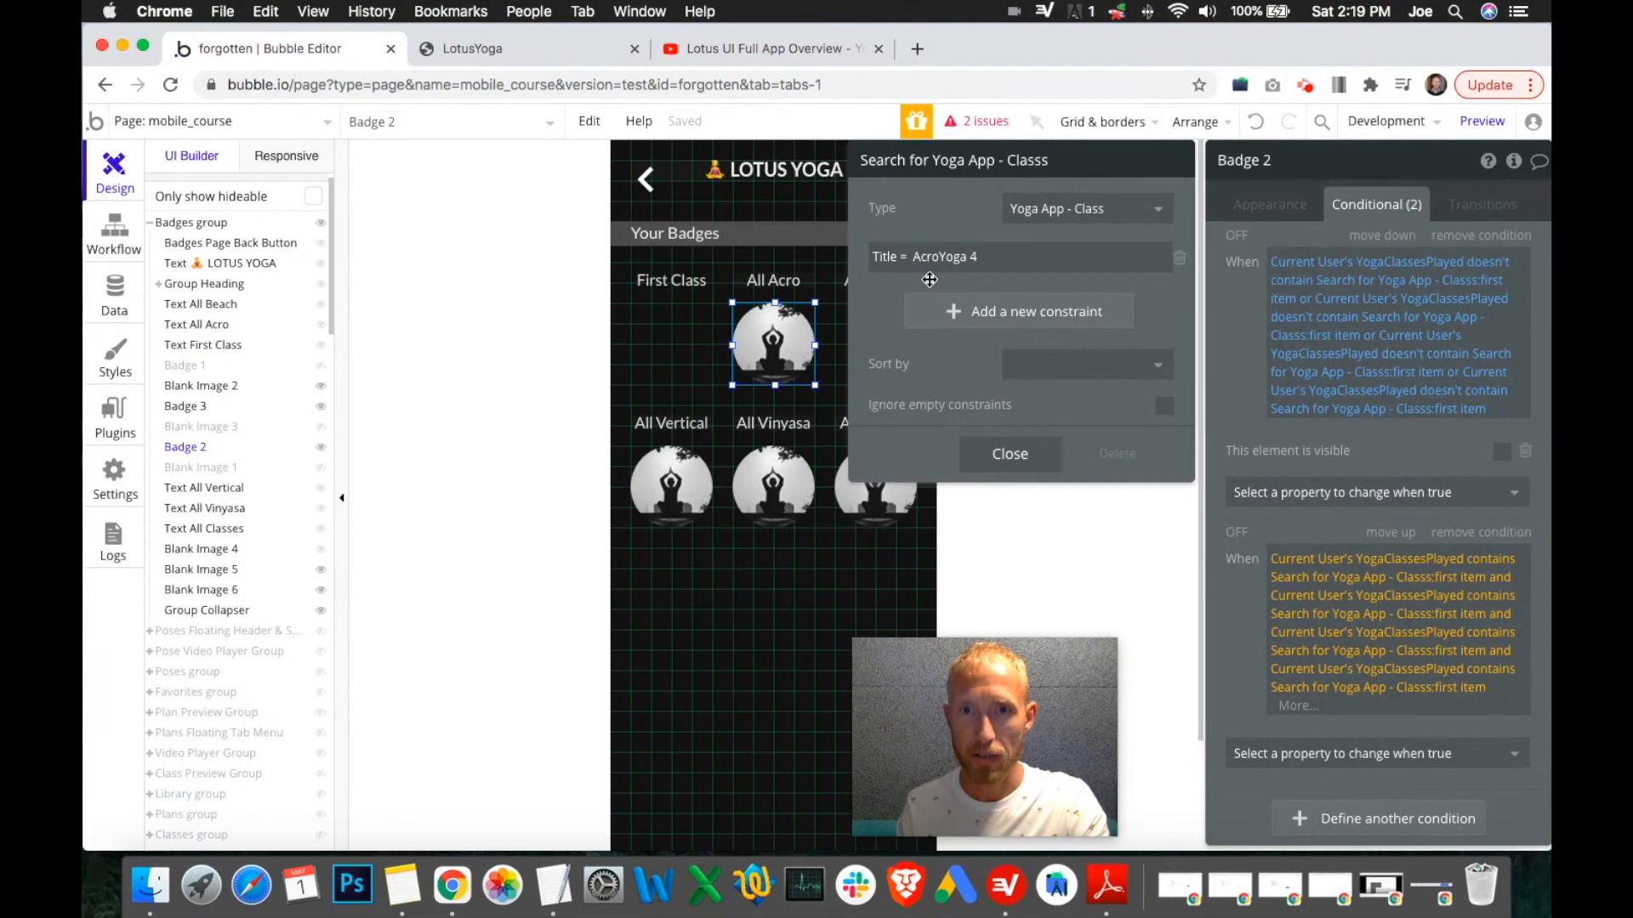
{"action": "left_click", "coordinate": [1021, 456]}
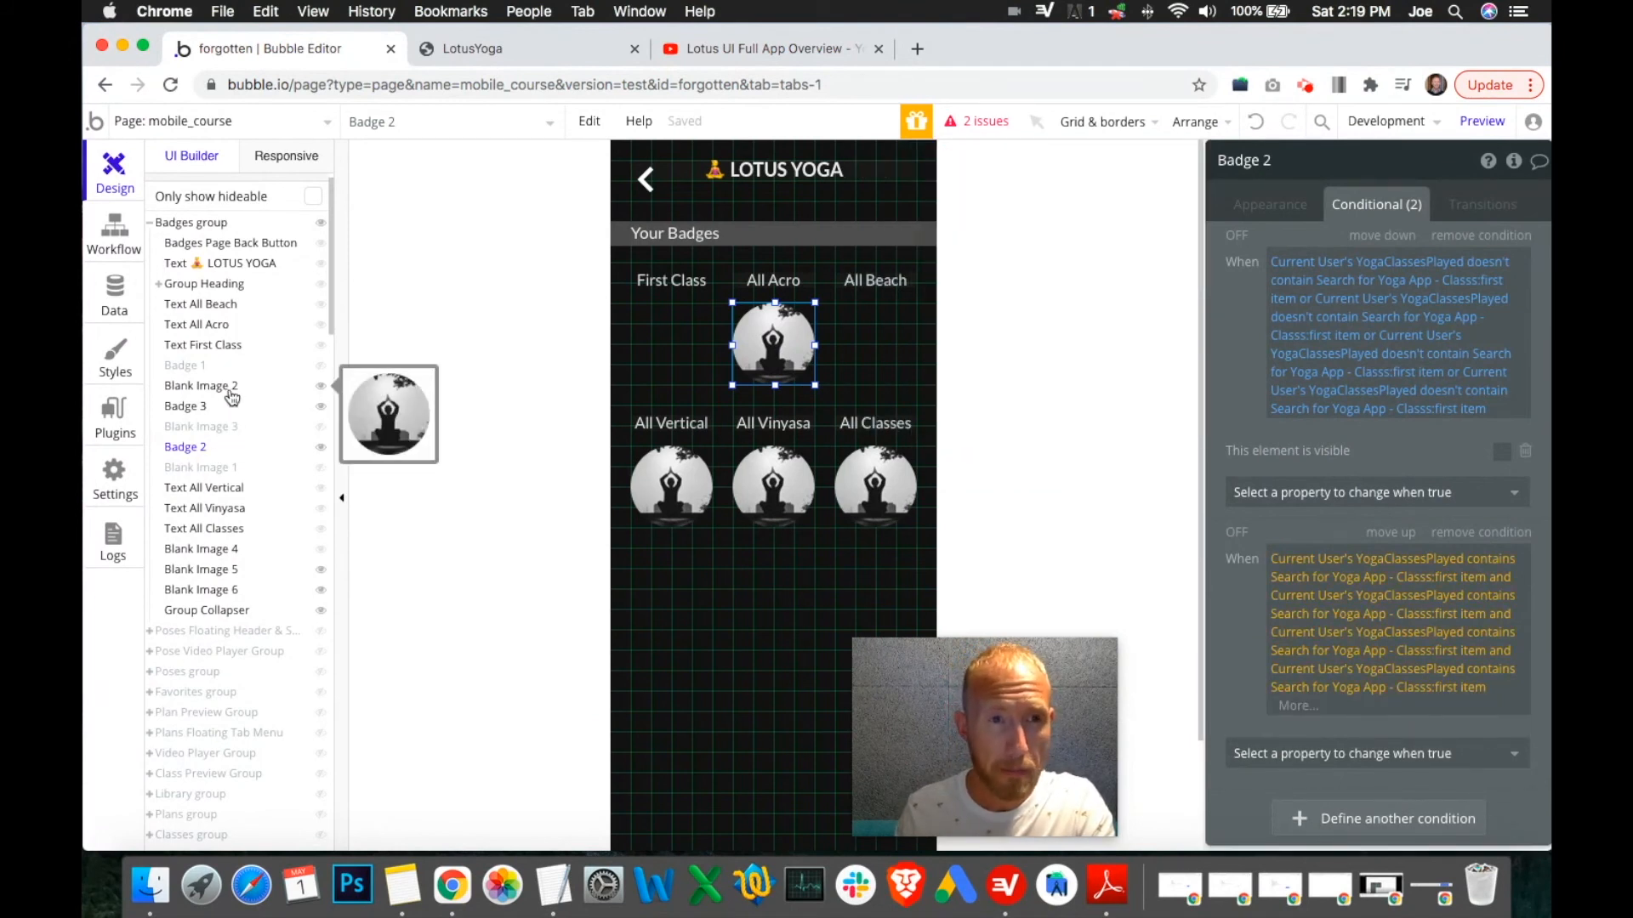
Add This element is visible, enabled, to Badge 2's "contains" condition after checking Blank Image 2's settings, and open Badge 2's appearance settings.
{"action": "left_click", "coordinate": [201, 386]}
{"action": "left_click", "coordinate": [1501, 451]}
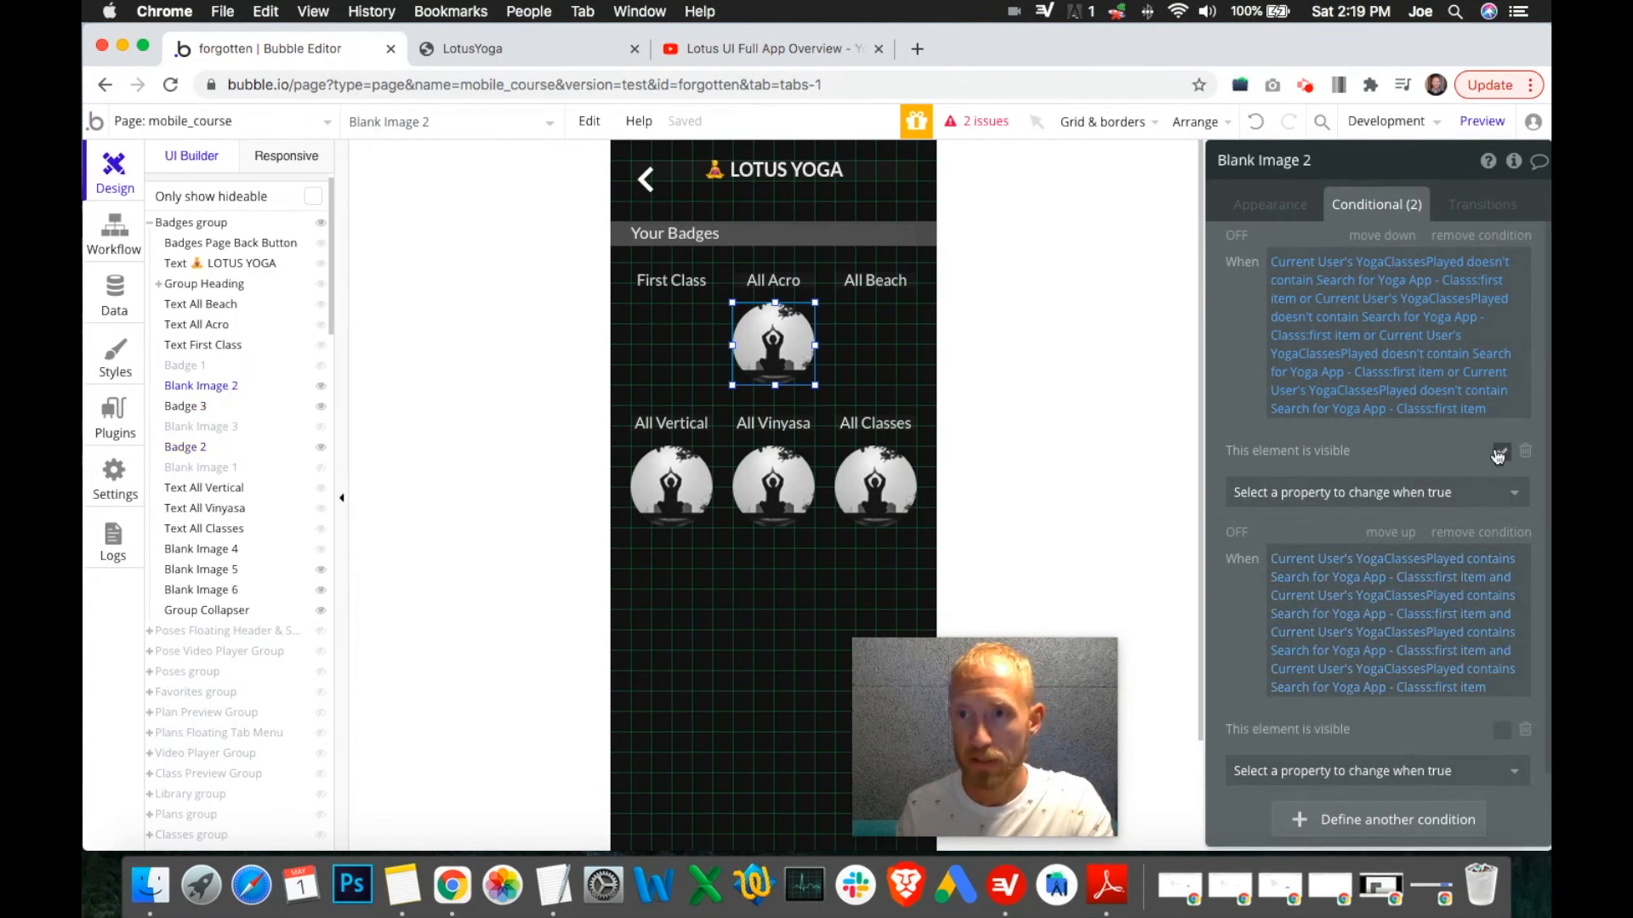
{"action": "left_click", "coordinate": [192, 451]}
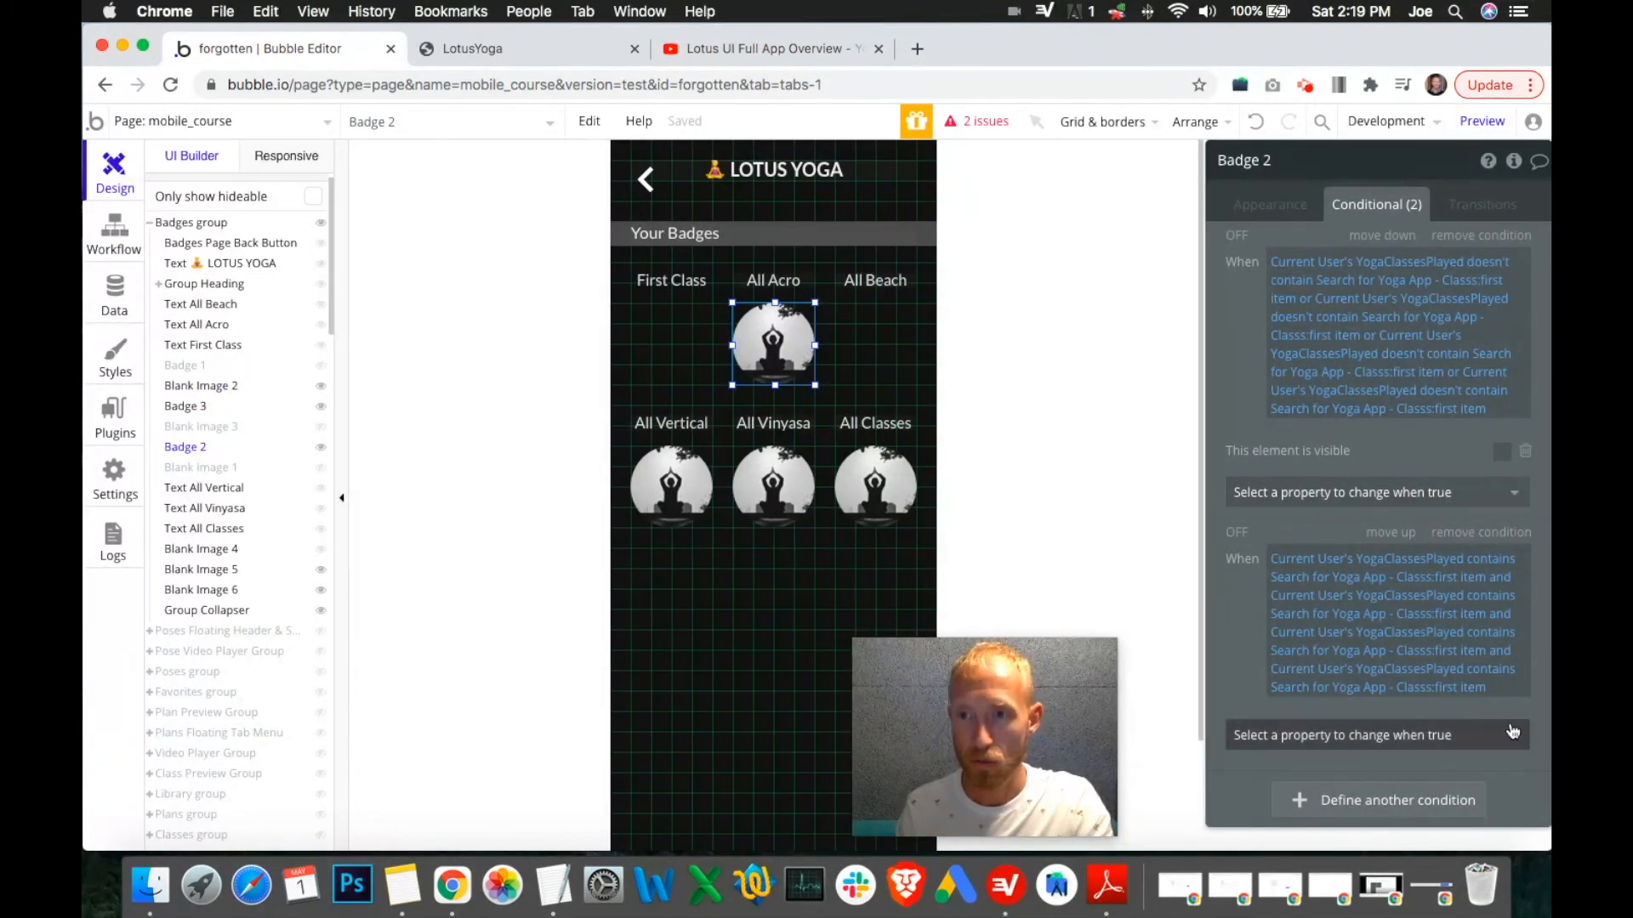
{"action": "left_click", "coordinate": [1446, 736]}
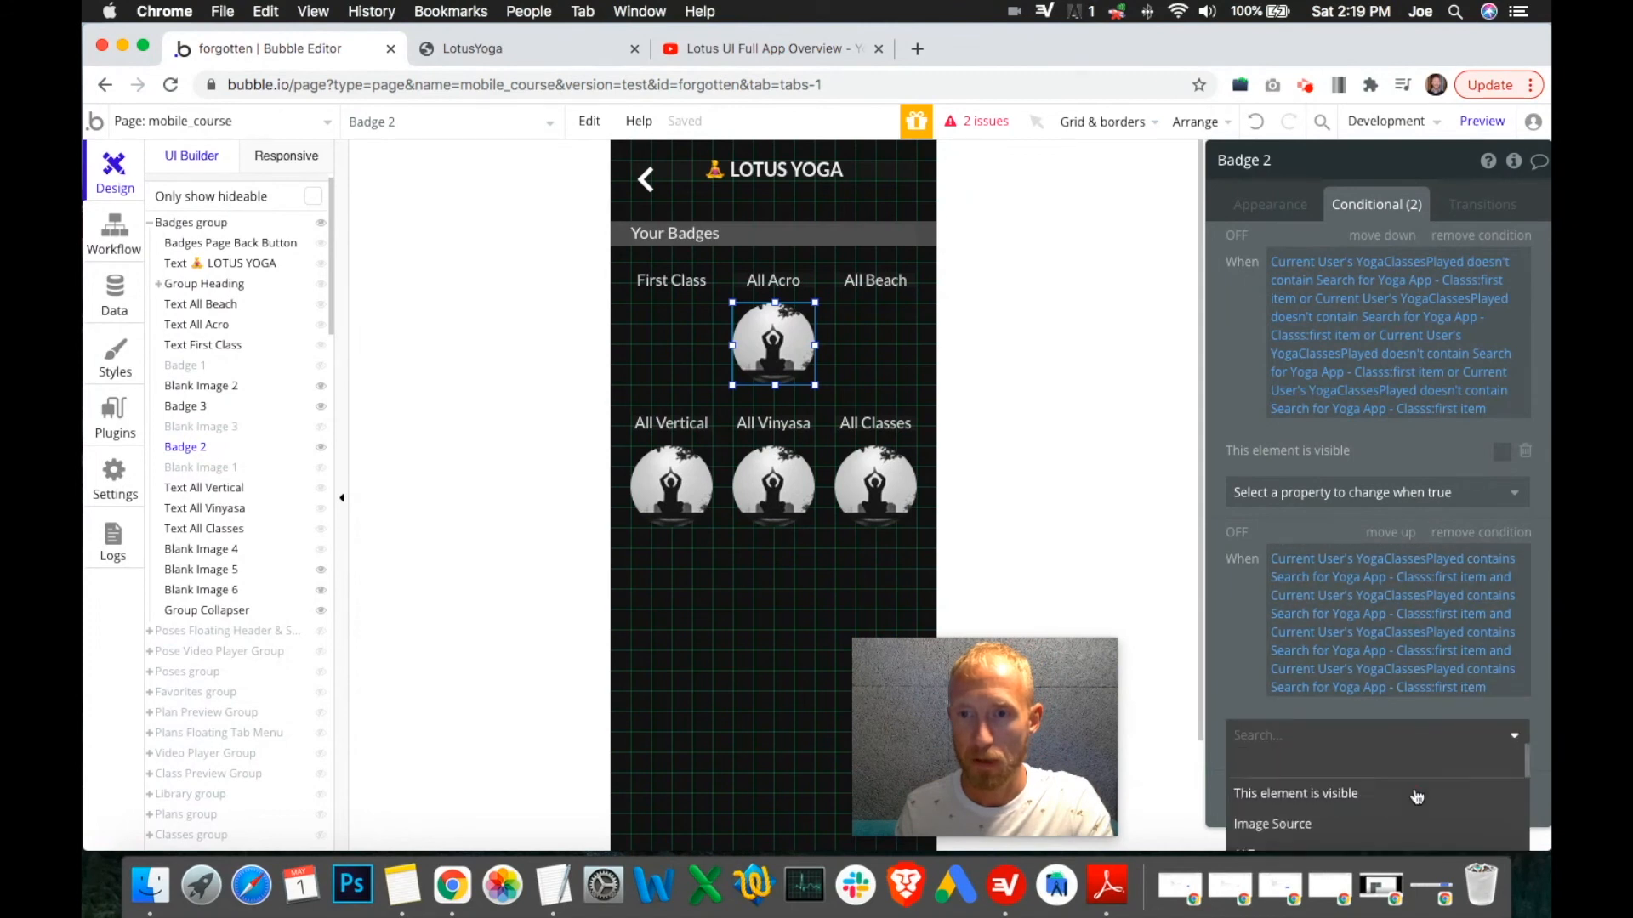
{"action": "left_click", "coordinate": [1416, 793]}
{"action": "scroll", "coordinate": [1429, 740], "scroll_direction": "down", "scroll_amount": 1}
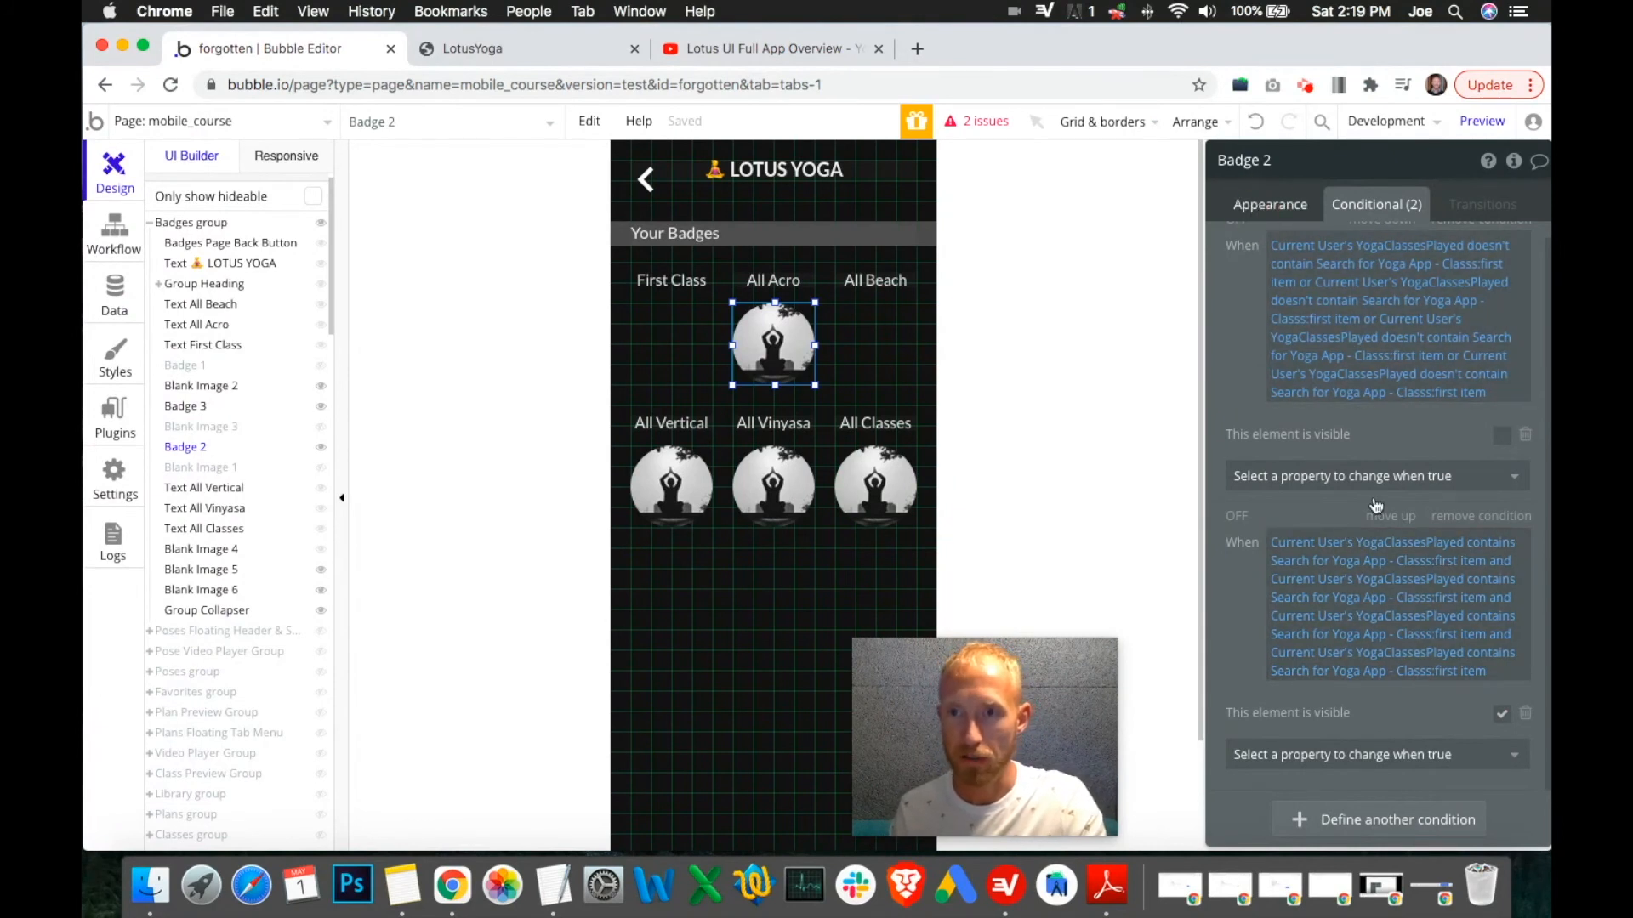
{"action": "scroll", "coordinate": [1395, 504], "scroll_direction": "down", "scroll_amount": 10}
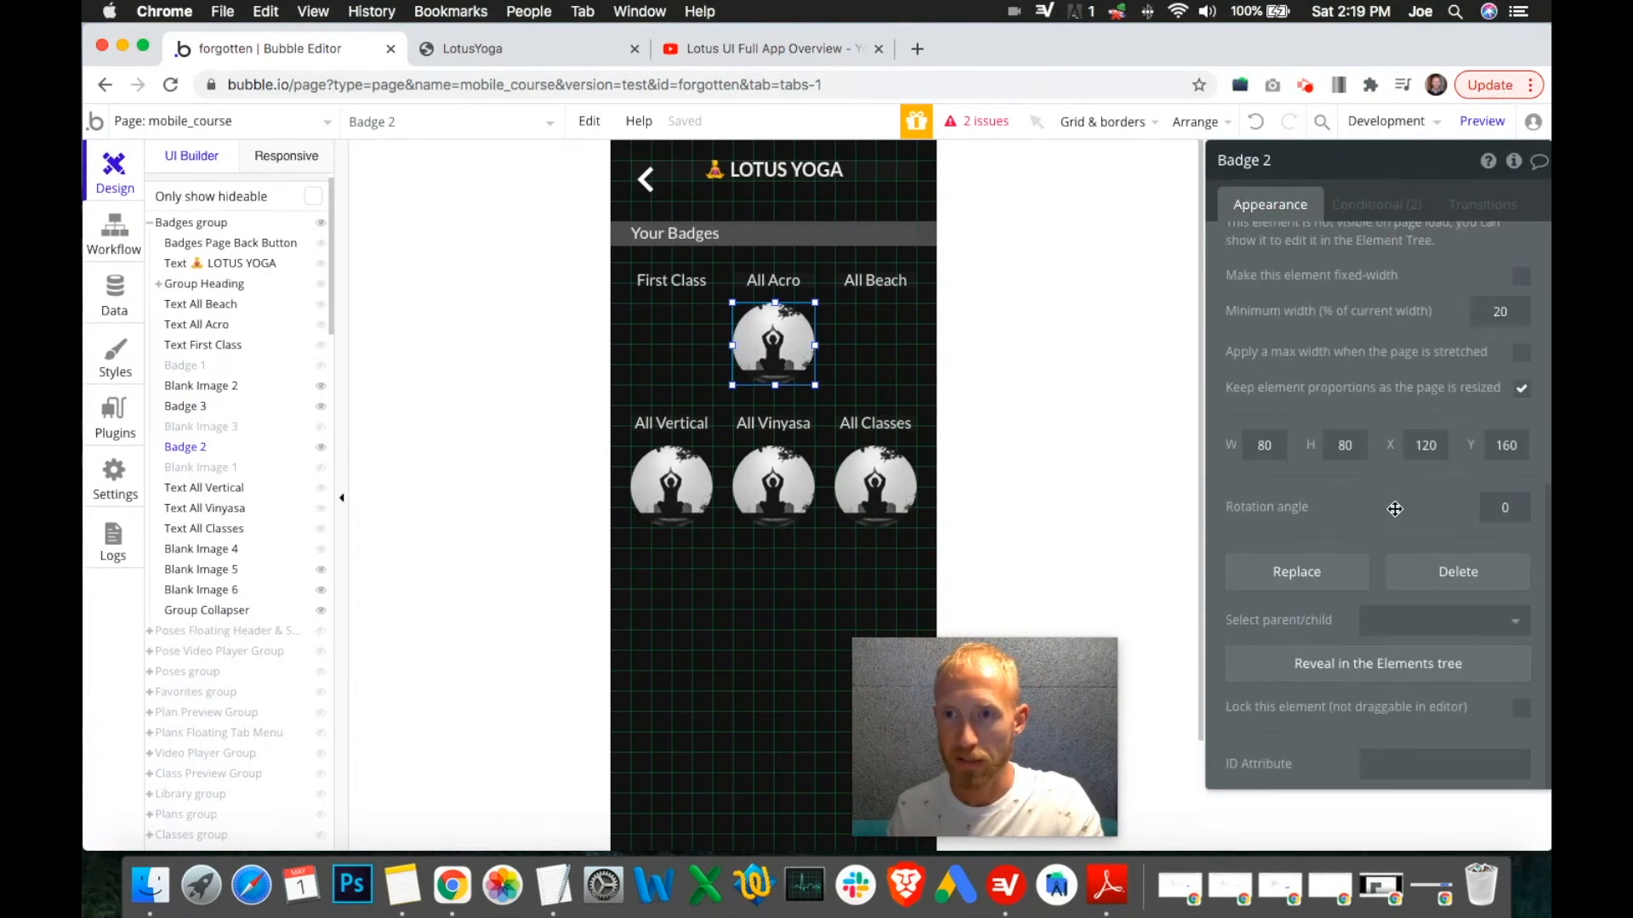
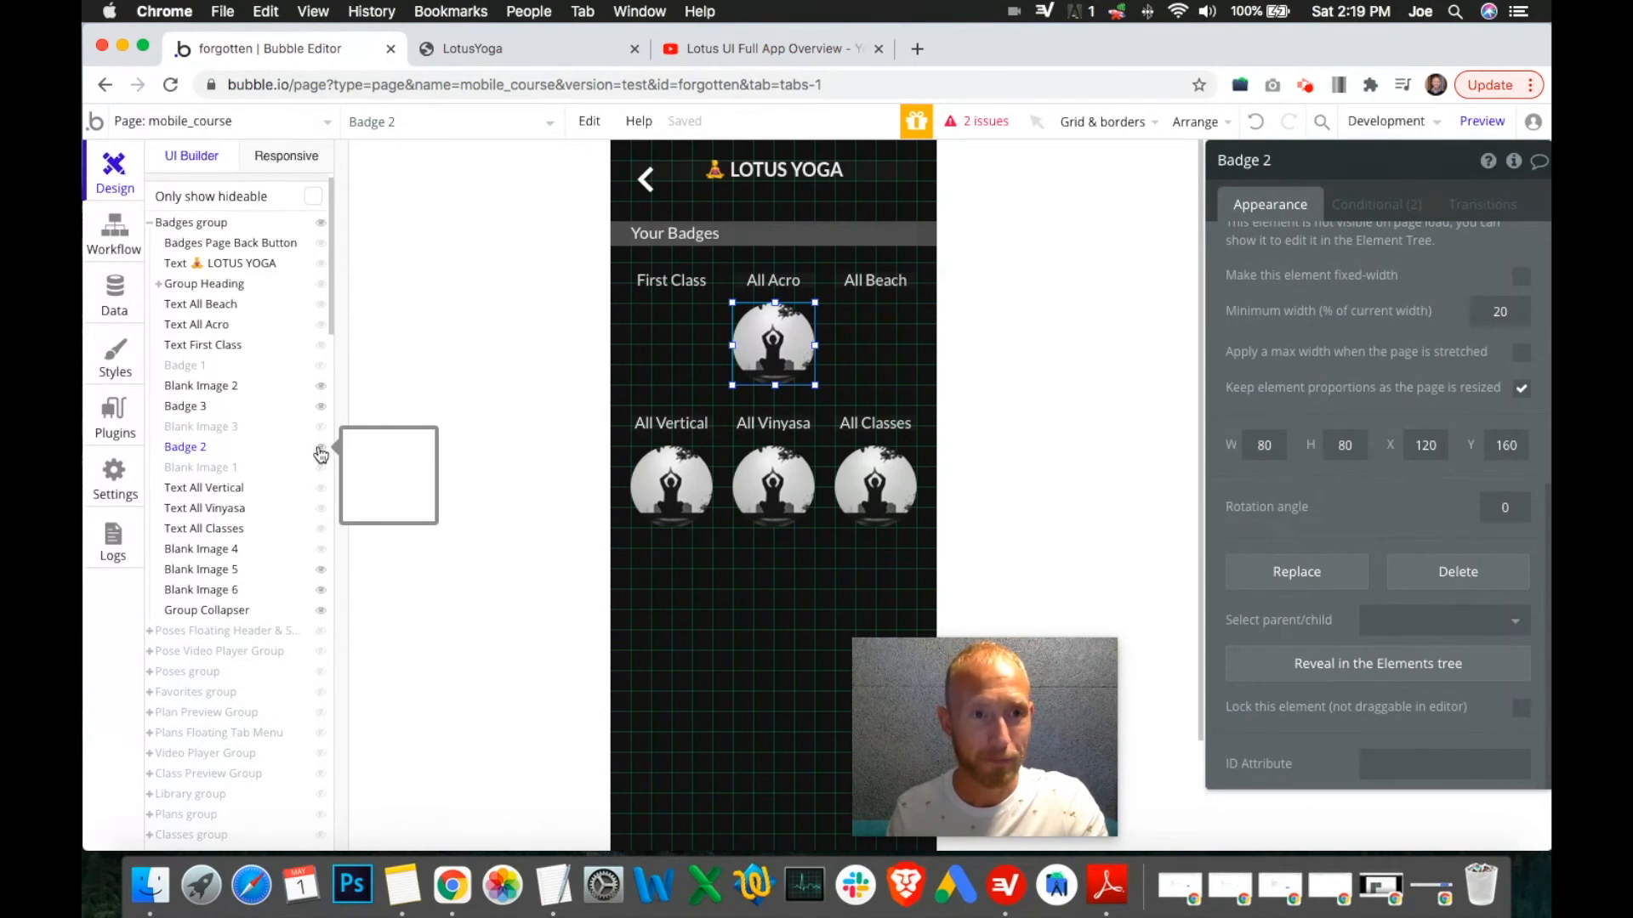
Hide Badge 2 and Blank Image 2 in the editor, and copy Blank Image 3's YogaClassesPlayed "doesn't contain" condition expression.
{"action": "left_click", "coordinate": [322, 449]}
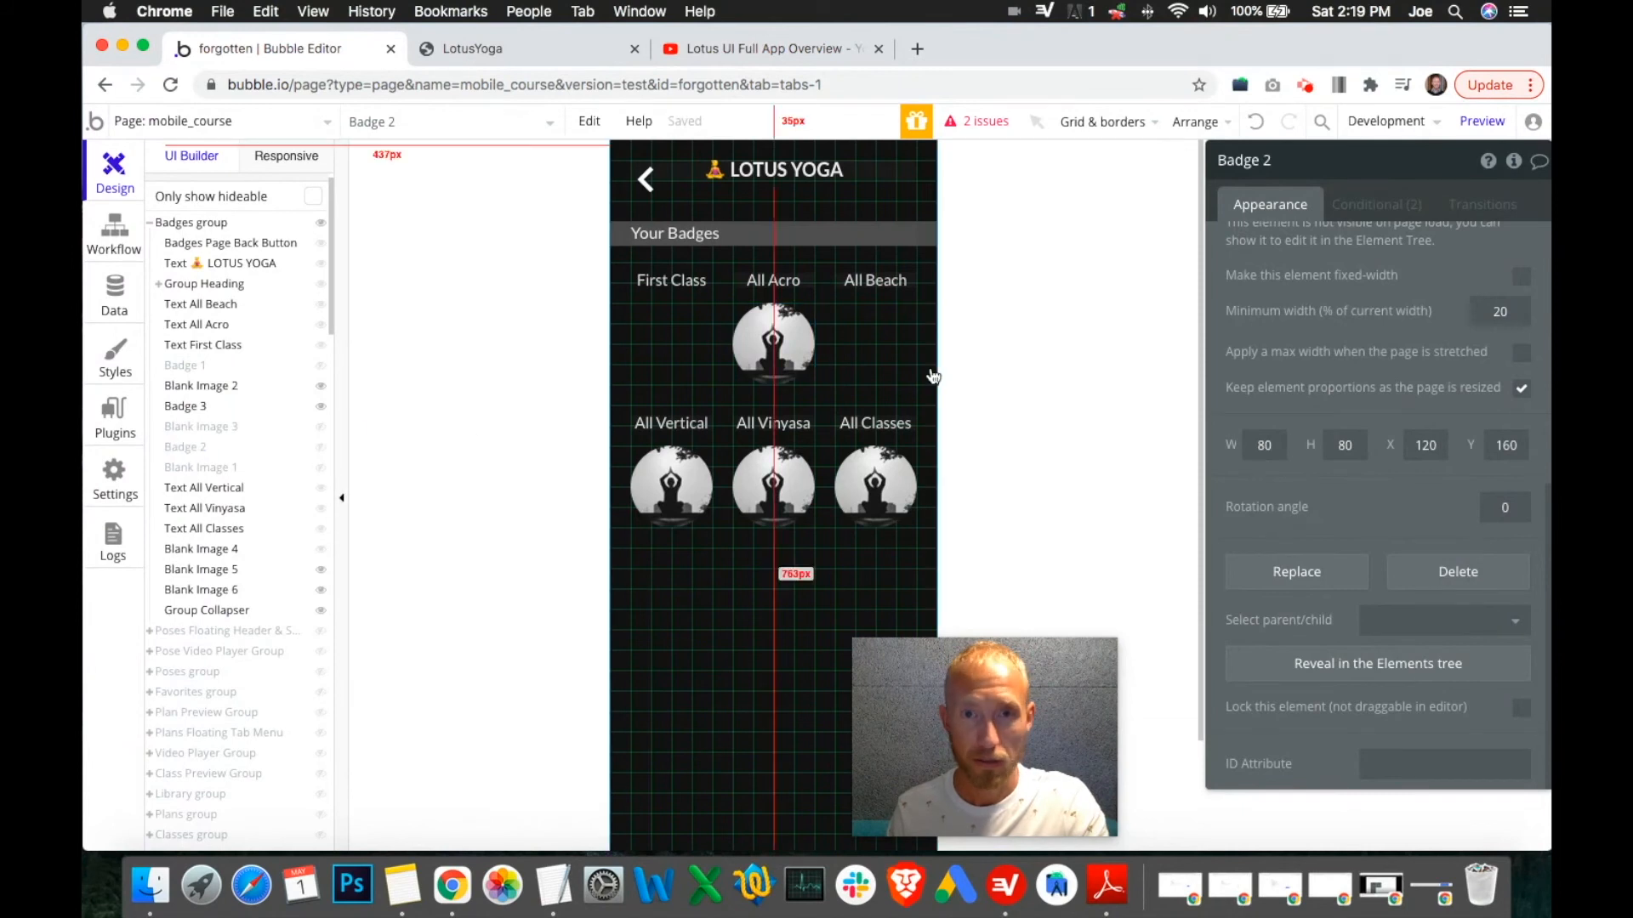
{"action": "left_click", "coordinate": [321, 386]}
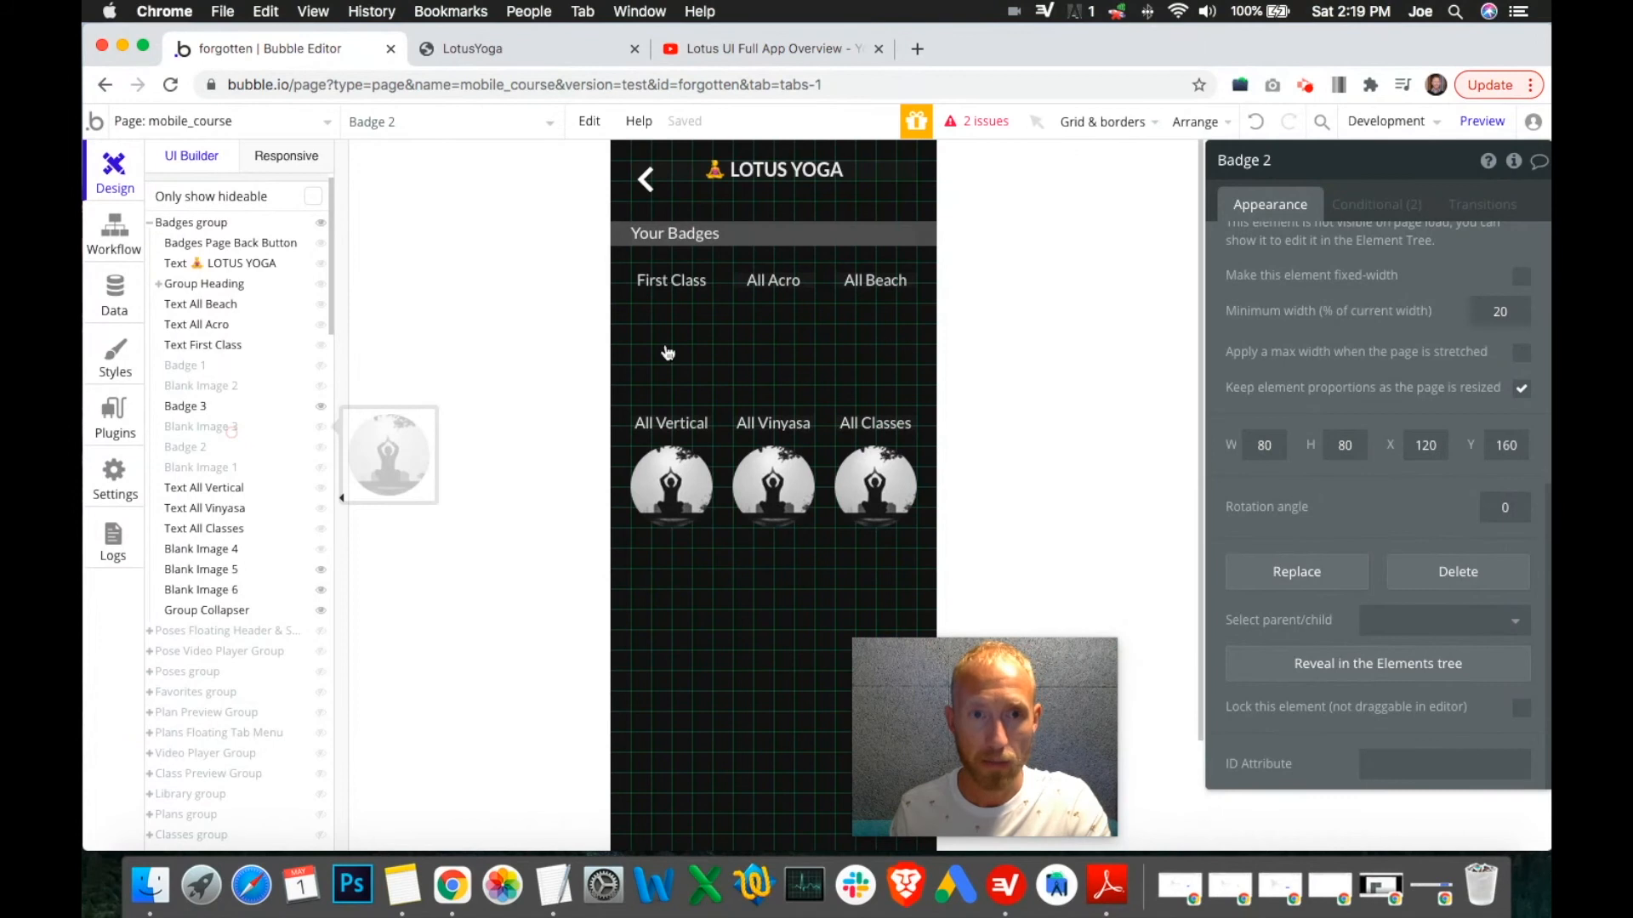
{"action": "left_click", "coordinate": [1382, 206]}
{"action": "right_click", "coordinate": [1317, 250]}
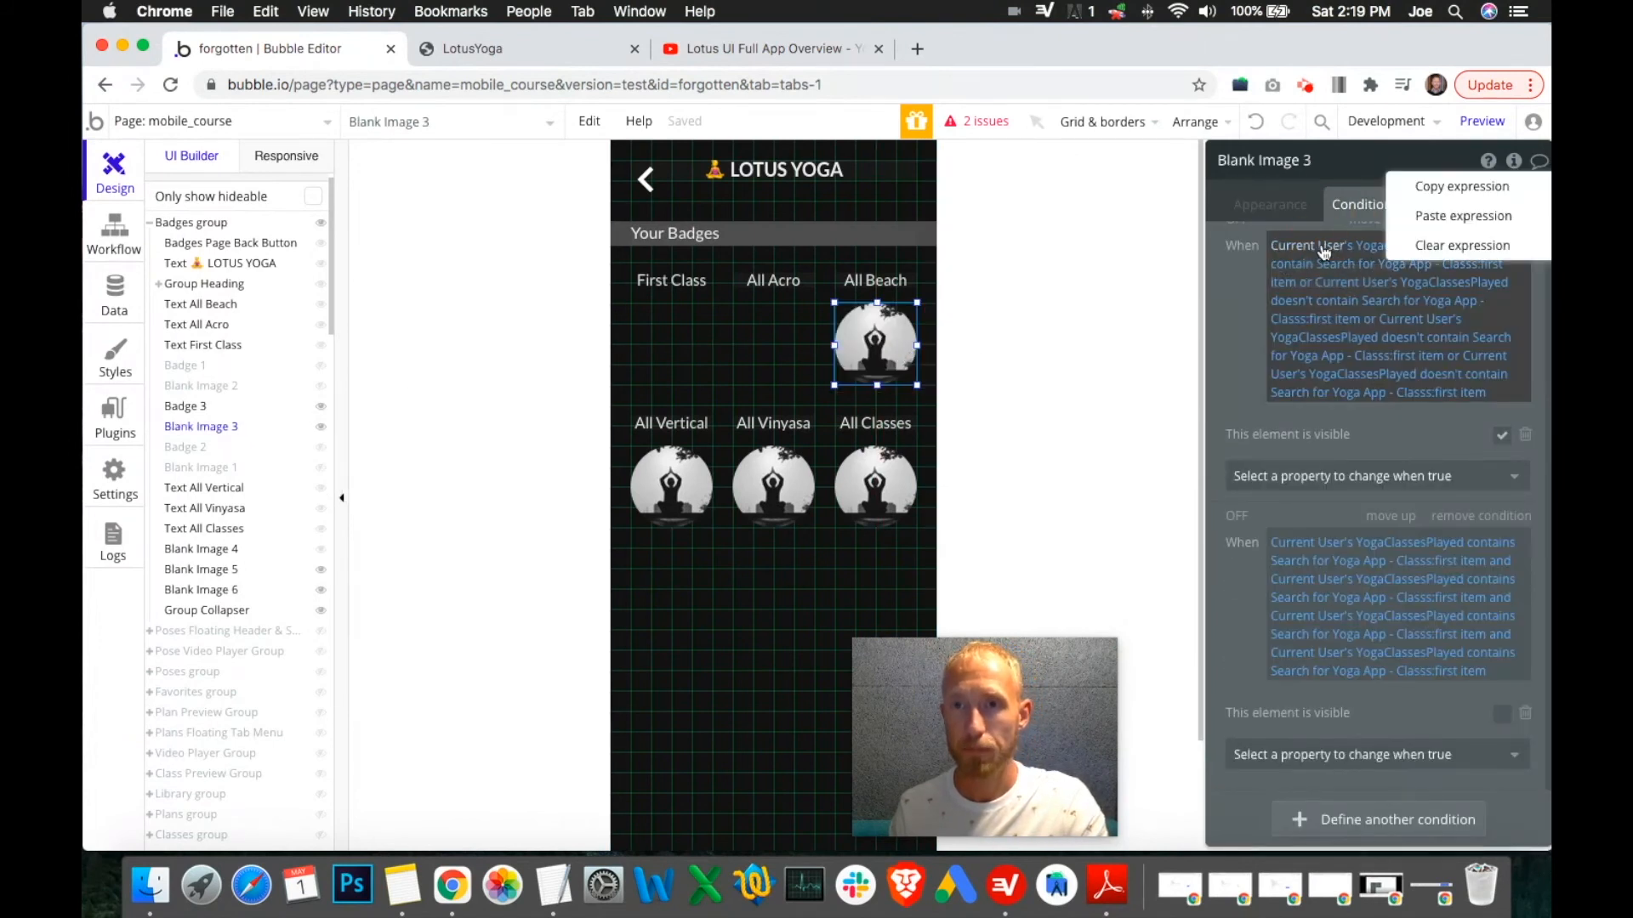
{"action": "left_click", "coordinate": [1452, 189]}
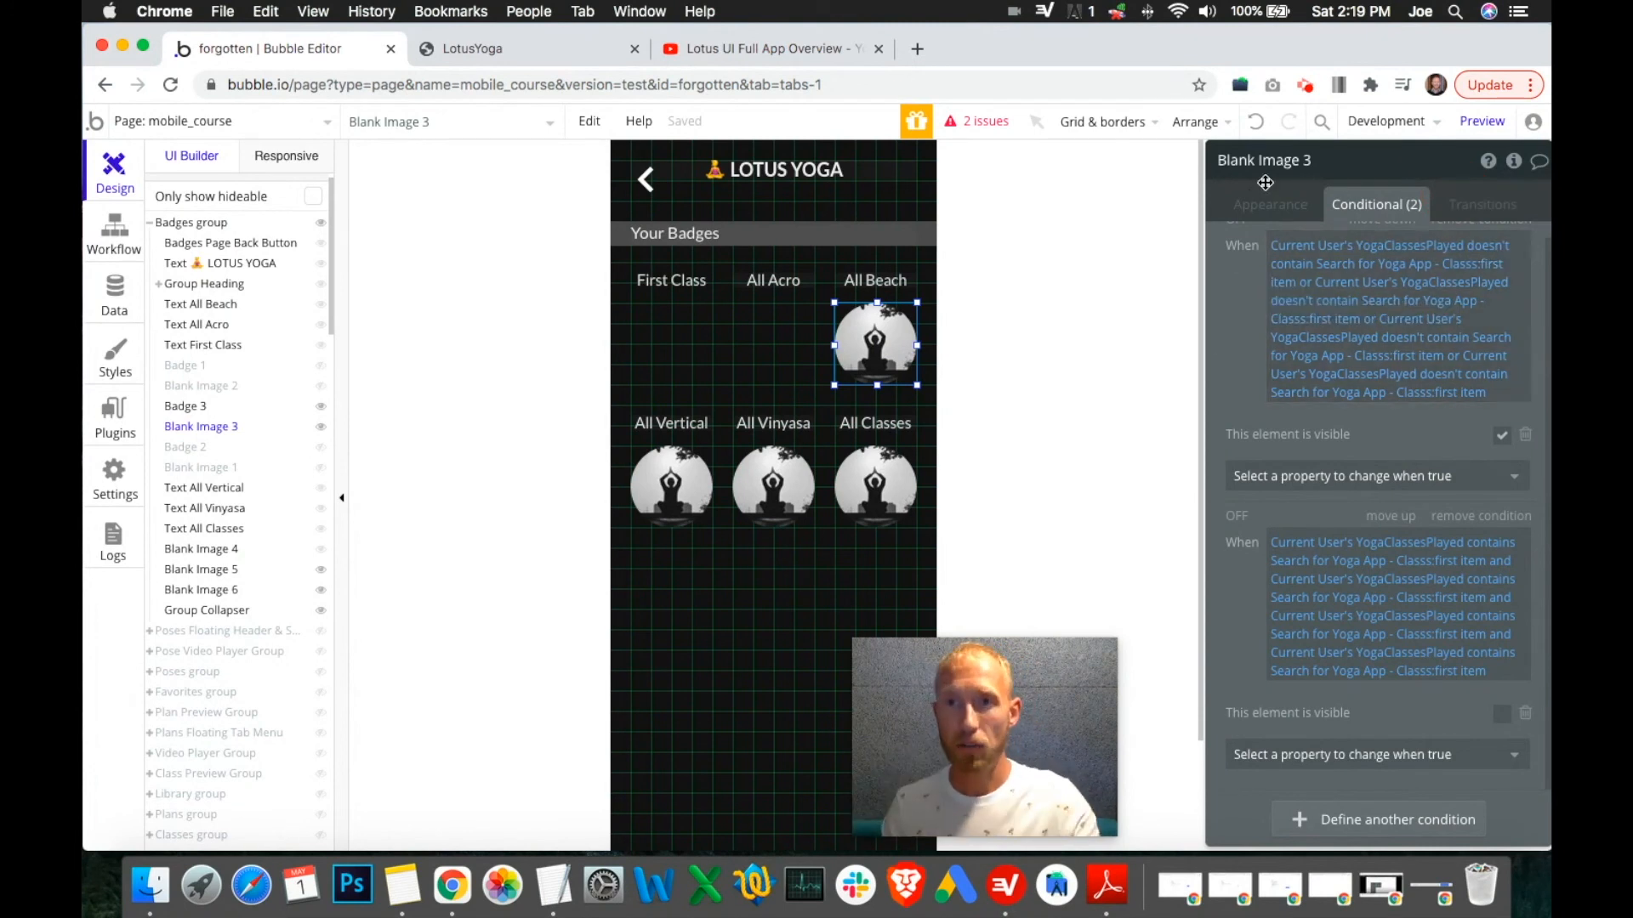
{"action": "right_click", "coordinate": [1411, 255]}
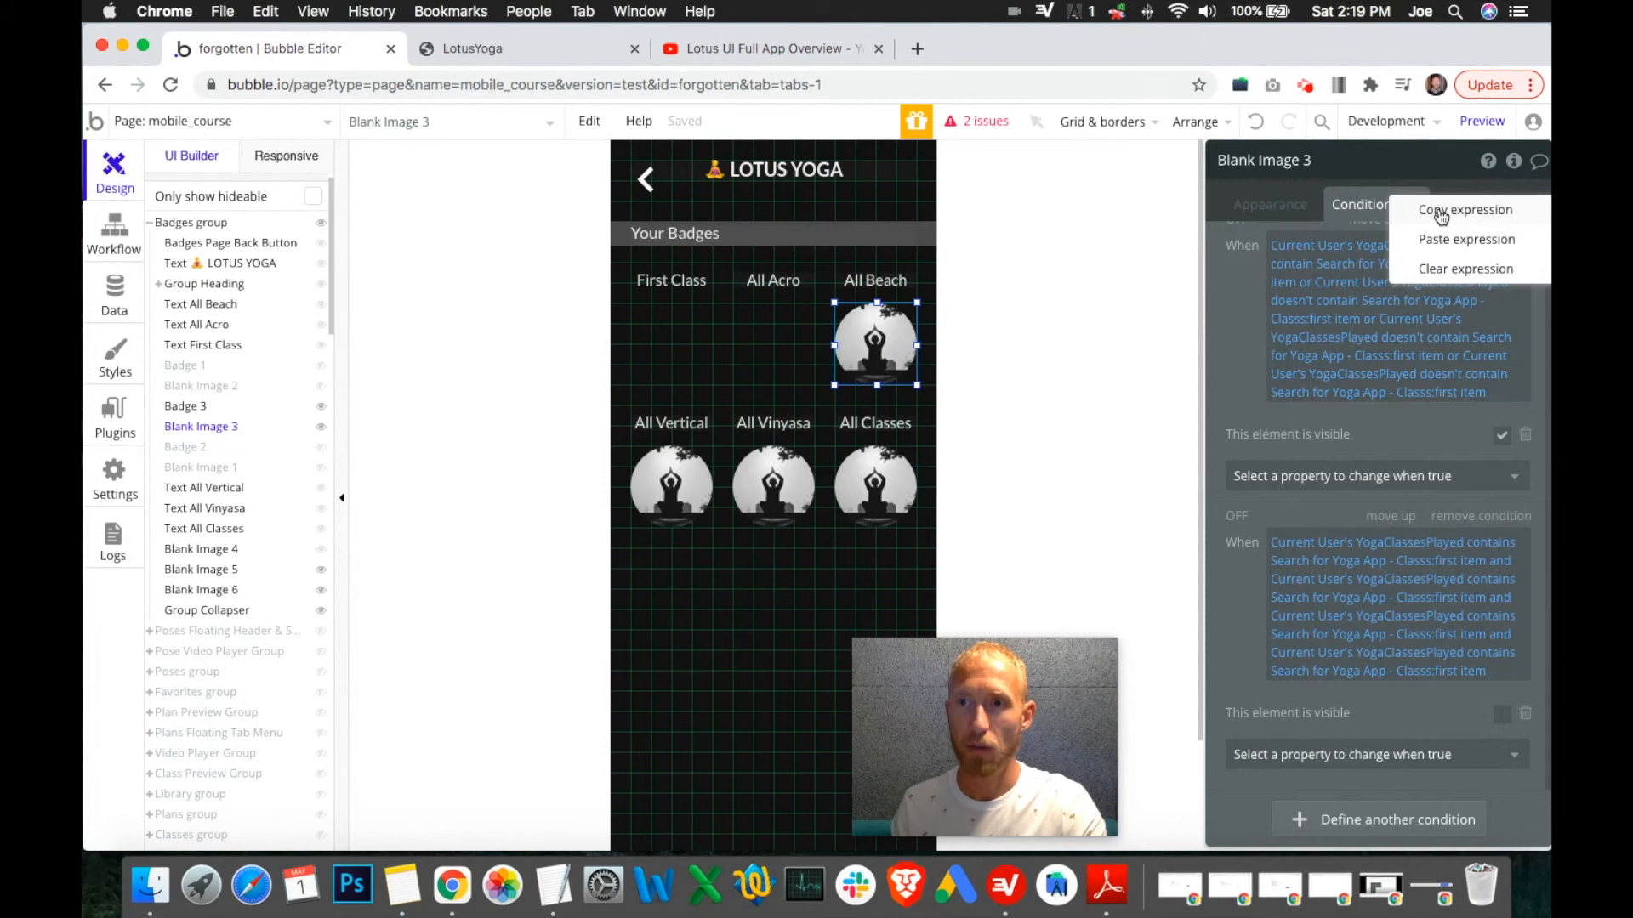
{"action": "left_click", "coordinate": [1440, 212]}
Paste the copied "doesn't contain" expression into a new condition on Badge 3 and add the This element is visible property, left unchecked.
{"action": "left_click", "coordinate": [198, 405]}
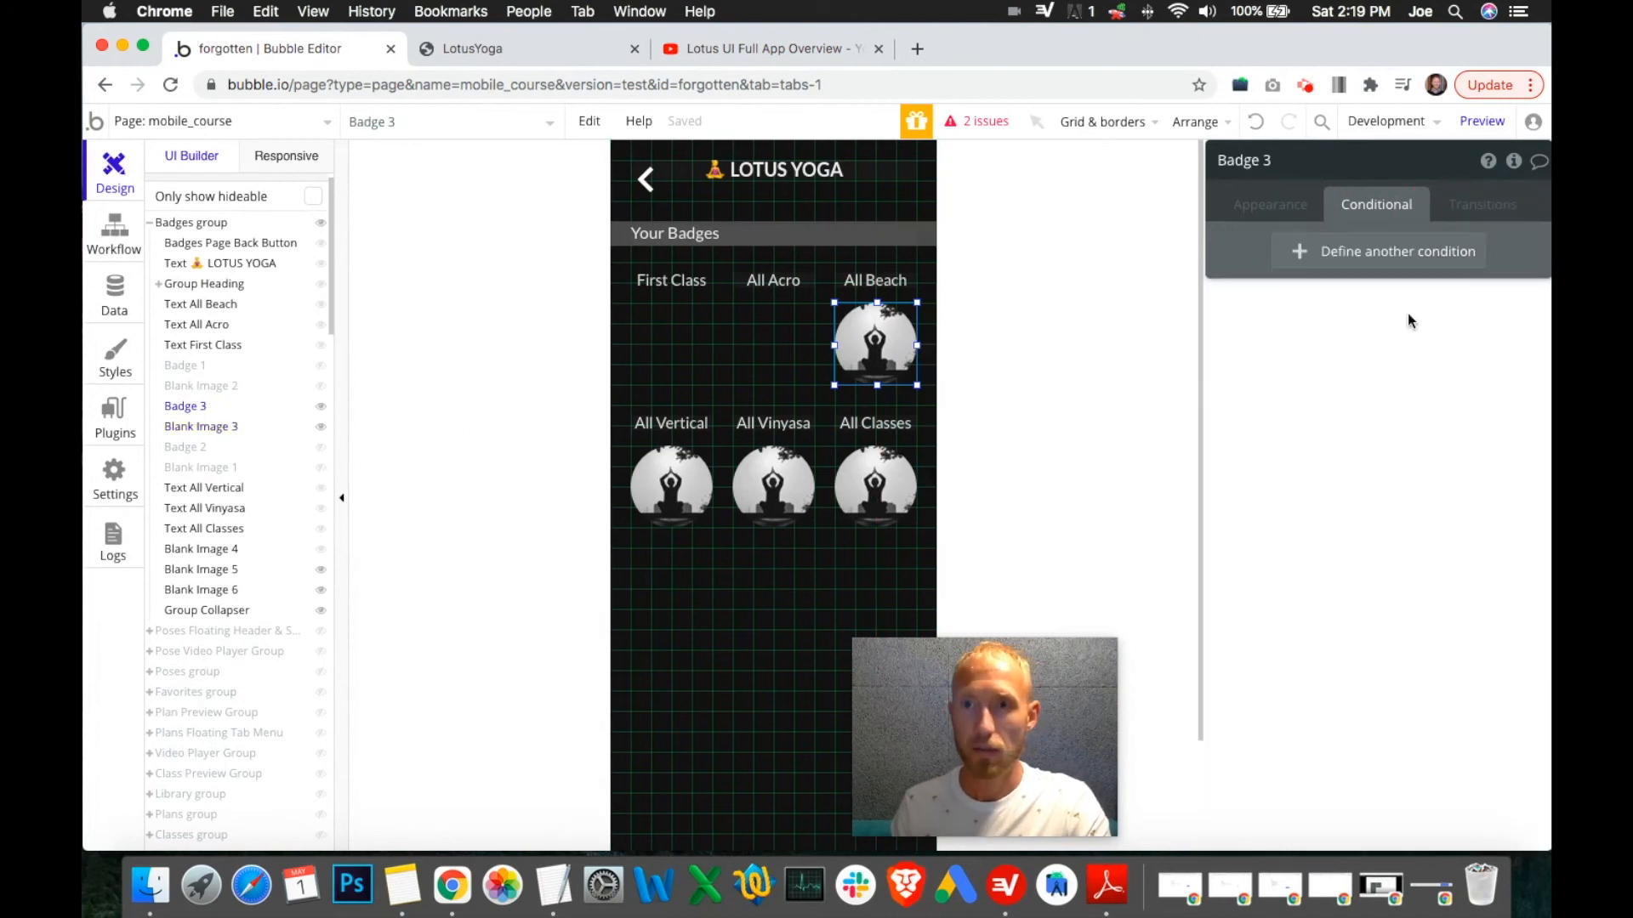
{"action": "left_click", "coordinate": [1362, 257]}
{"action": "right_click", "coordinate": [1300, 268]}
{"action": "left_click", "coordinate": [1430, 244]}
{"action": "left_click", "coordinate": [1370, 456]}
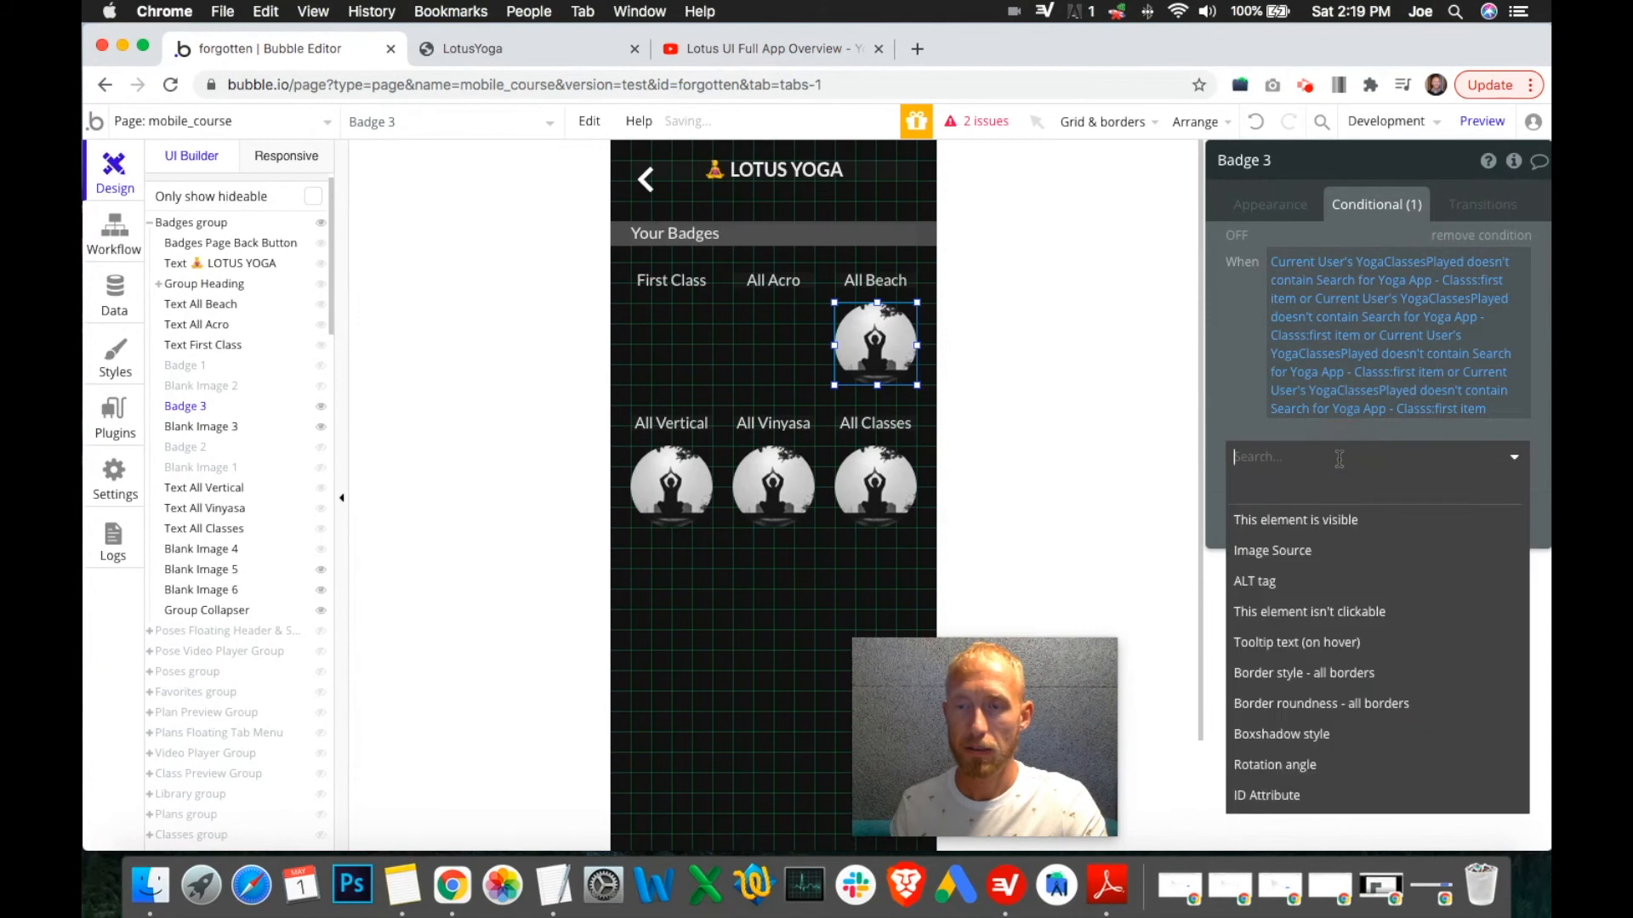
{"action": "left_click", "coordinate": [1328, 520]}
Copy Blank Image 3's YogaClassesPlayed "contains" condition into a second condition on Badge 3.
{"action": "left_click", "coordinate": [200, 426]}
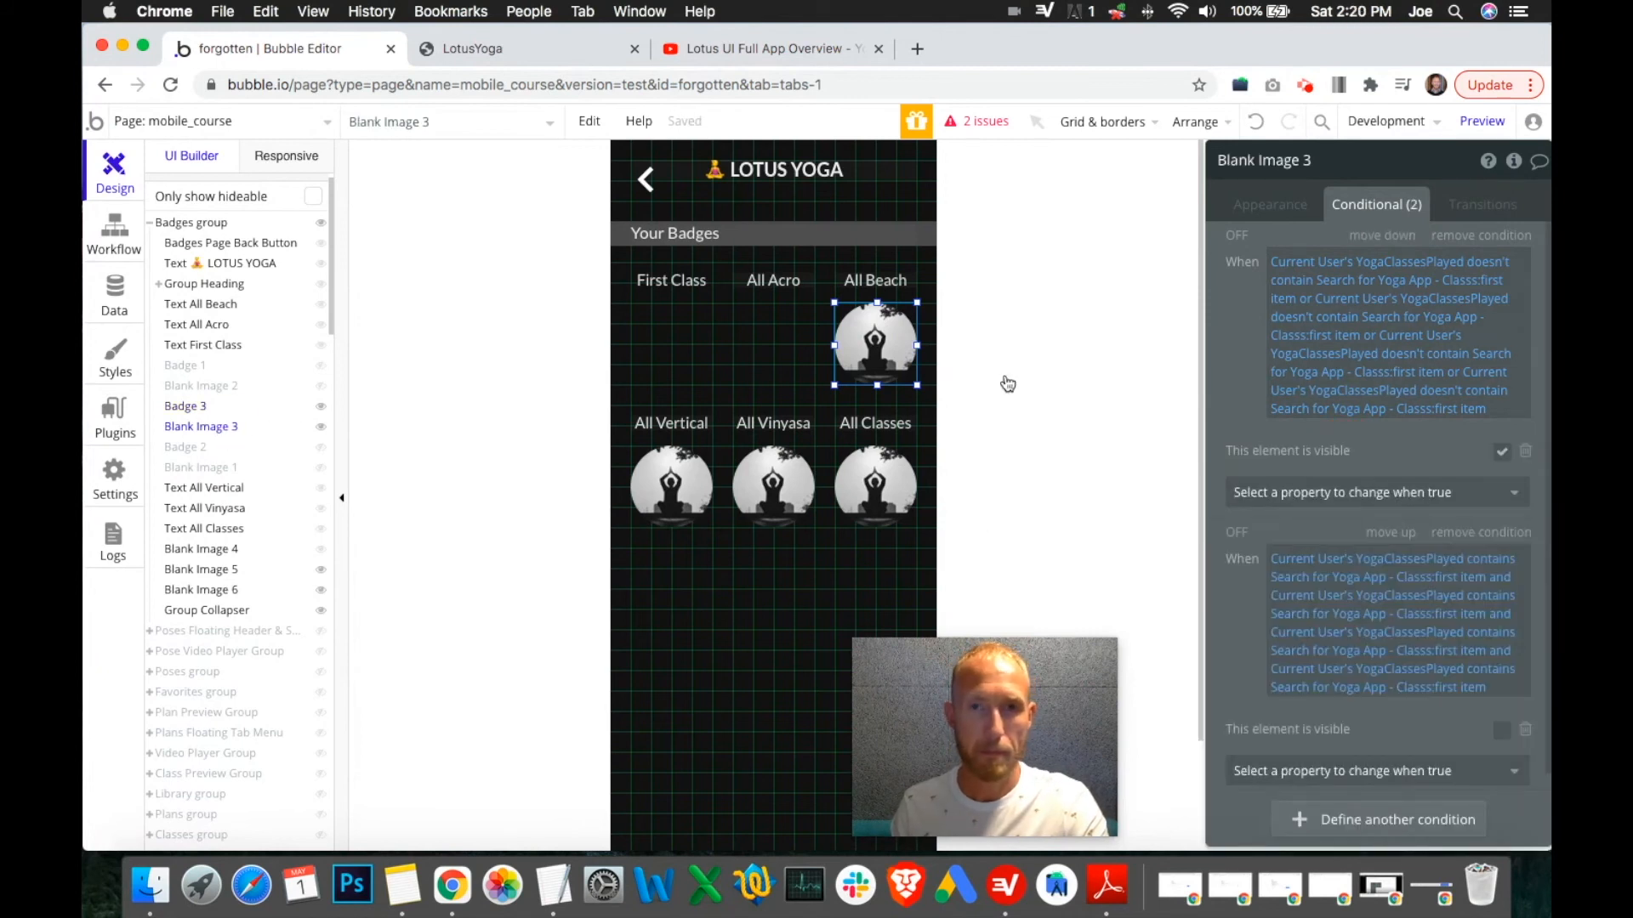
{"action": "right_click", "coordinate": [1359, 578]}
{"action": "left_click", "coordinate": [1422, 515]}
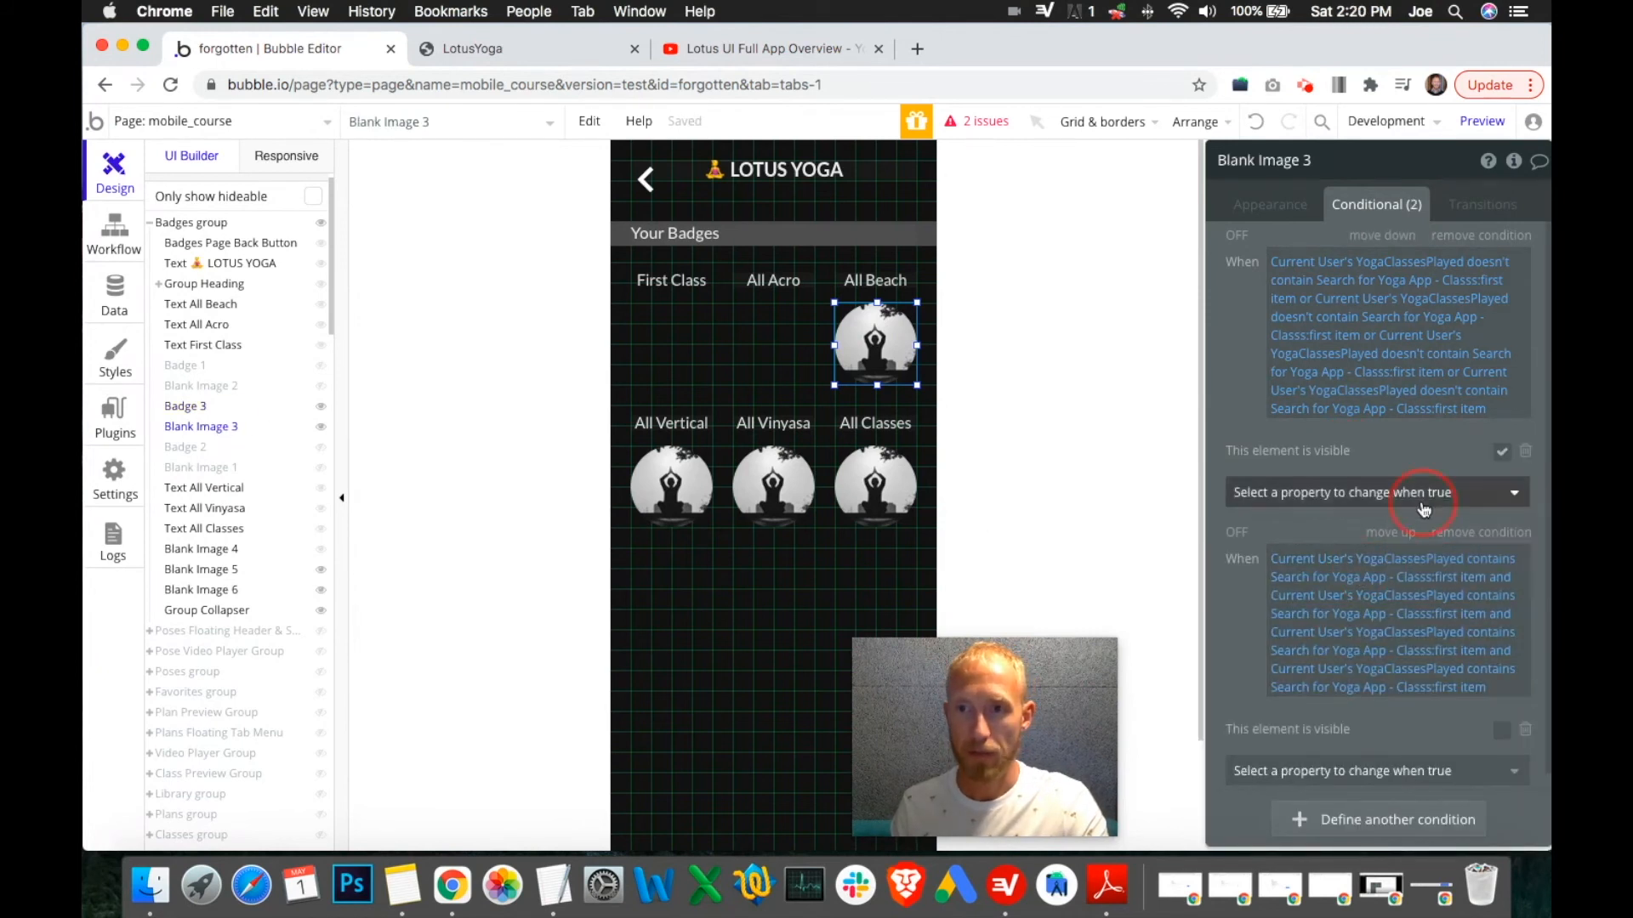
{"action": "right_click", "coordinate": [1374, 581]}
{"action": "left_click", "coordinate": [1439, 519]}
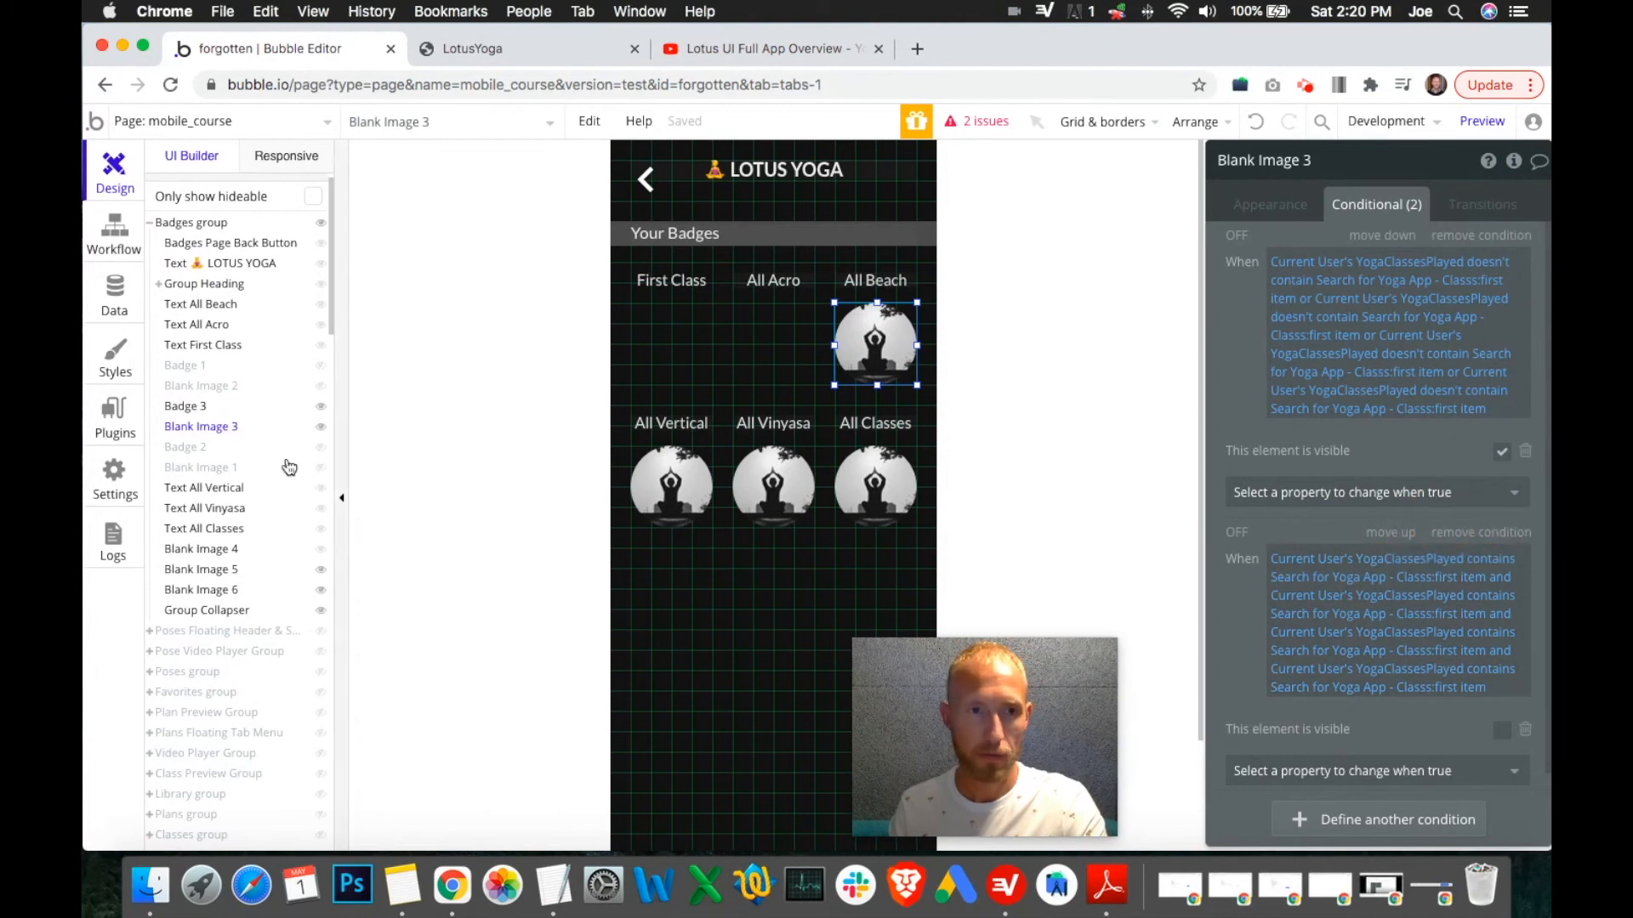
{"action": "left_click", "coordinate": [194, 412]}
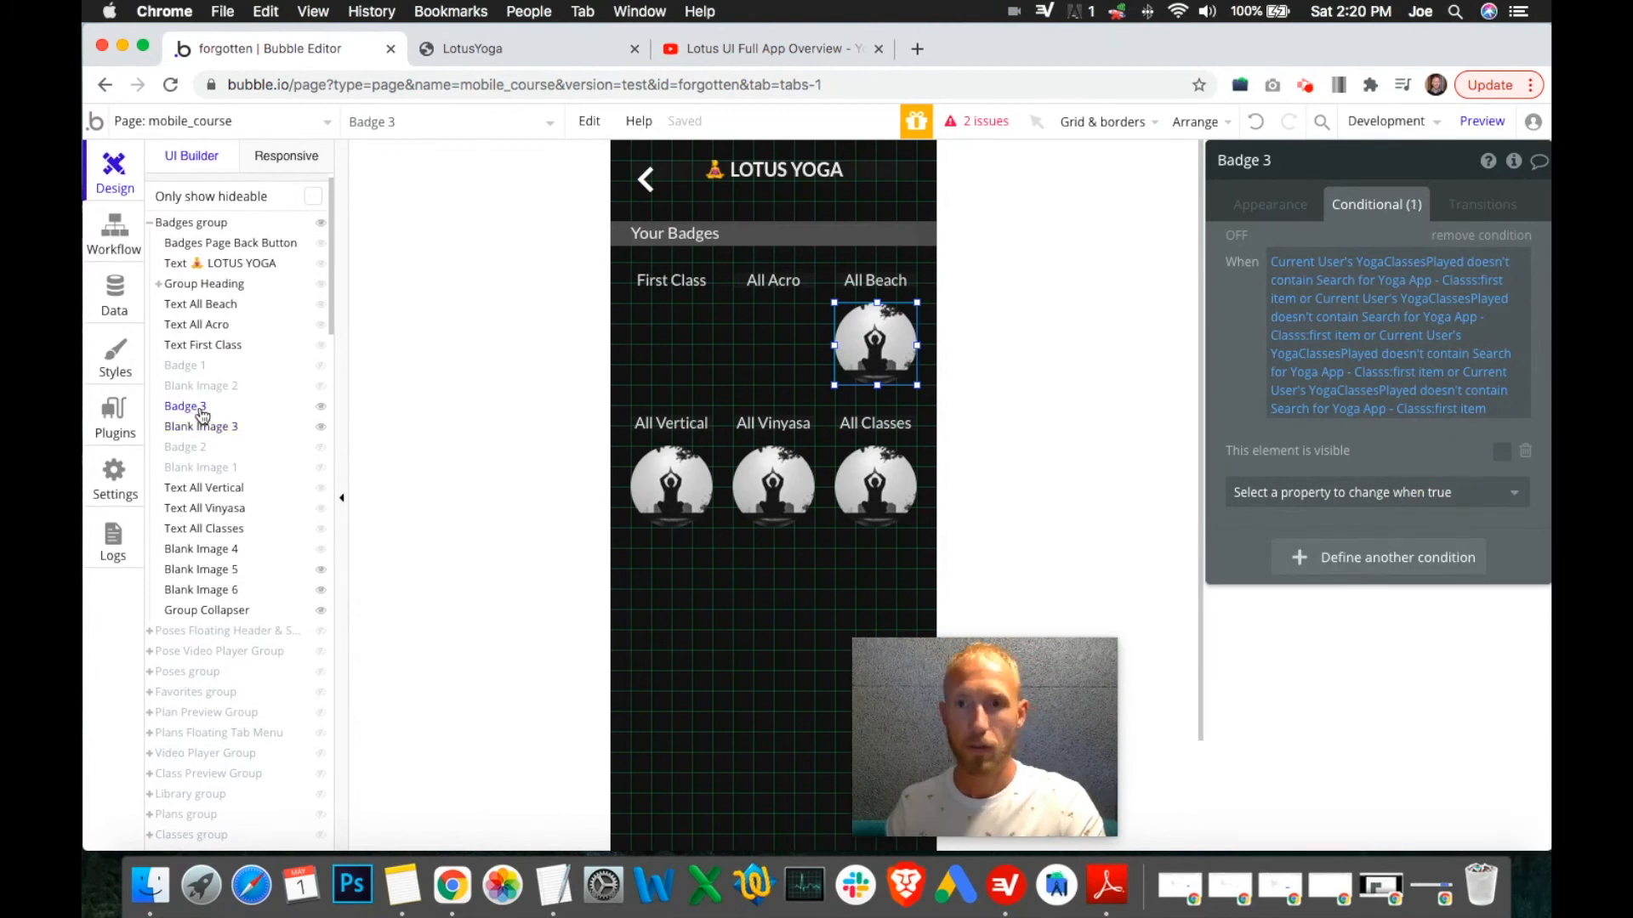
{"action": "left_click", "coordinate": [1383, 558]}
{"action": "right_click", "coordinate": [1361, 560]}
{"action": "left_click", "coordinate": [1415, 529]}
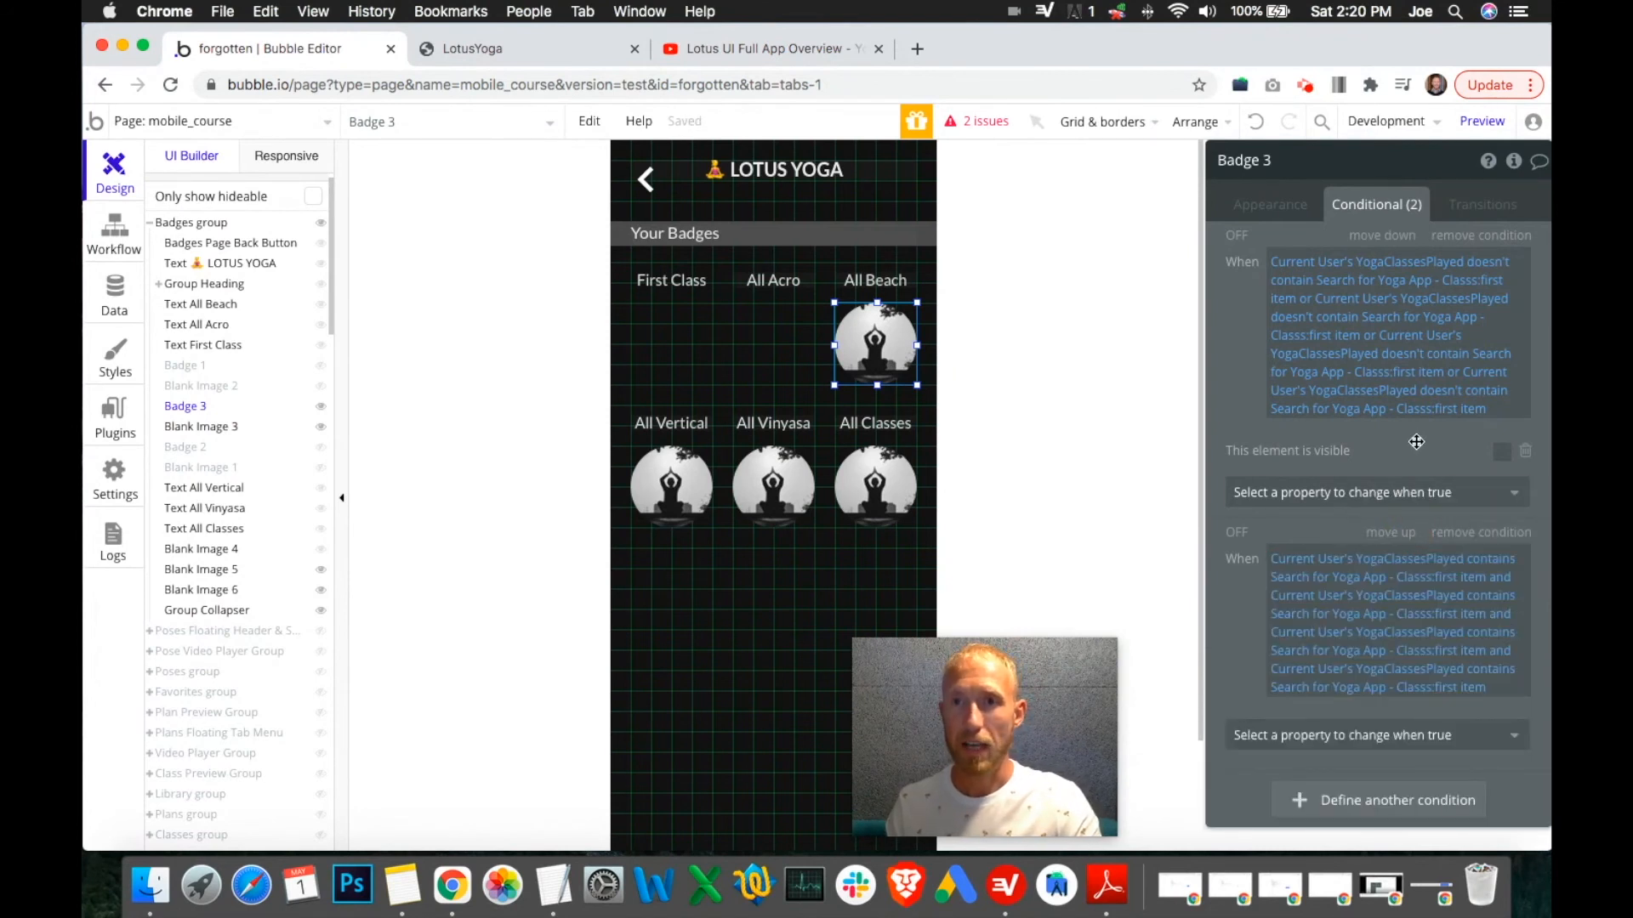
Add This element is visible, enabled, to Badge 3's "contains" condition and compare its conditions with Blank Image 3's.
{"action": "mouse_move", "coordinate": [1075, 691]}
{"action": "left_click_drag", "start_coordinate": [1064, 684], "coordinate": [1100, 670]}
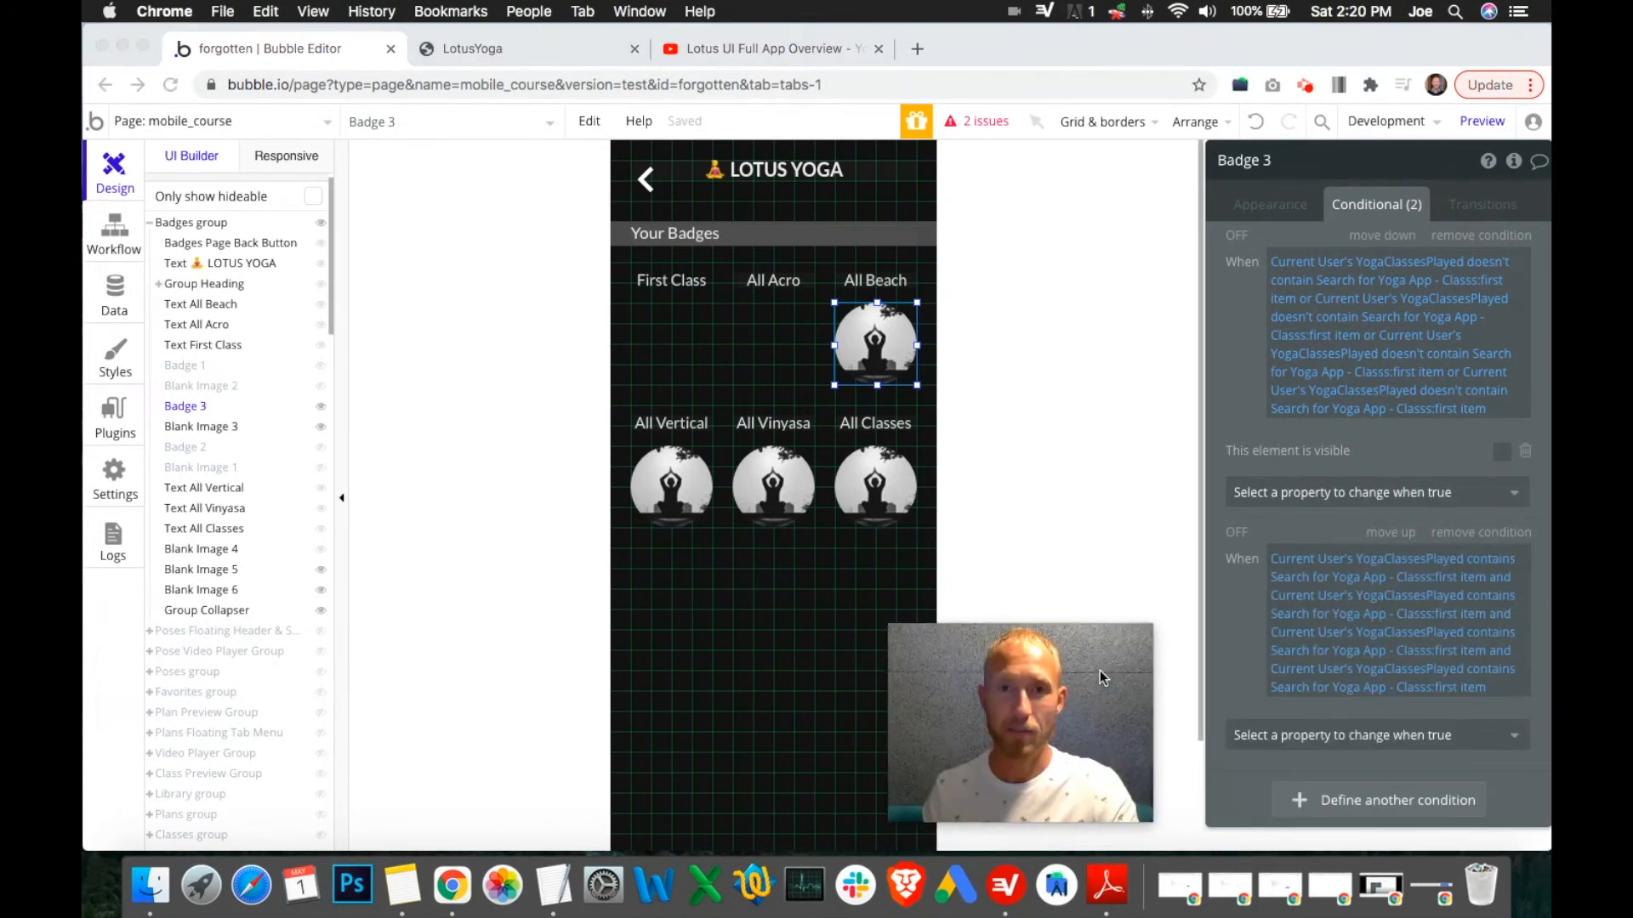
{"action": "left_click", "coordinate": [223, 429]}
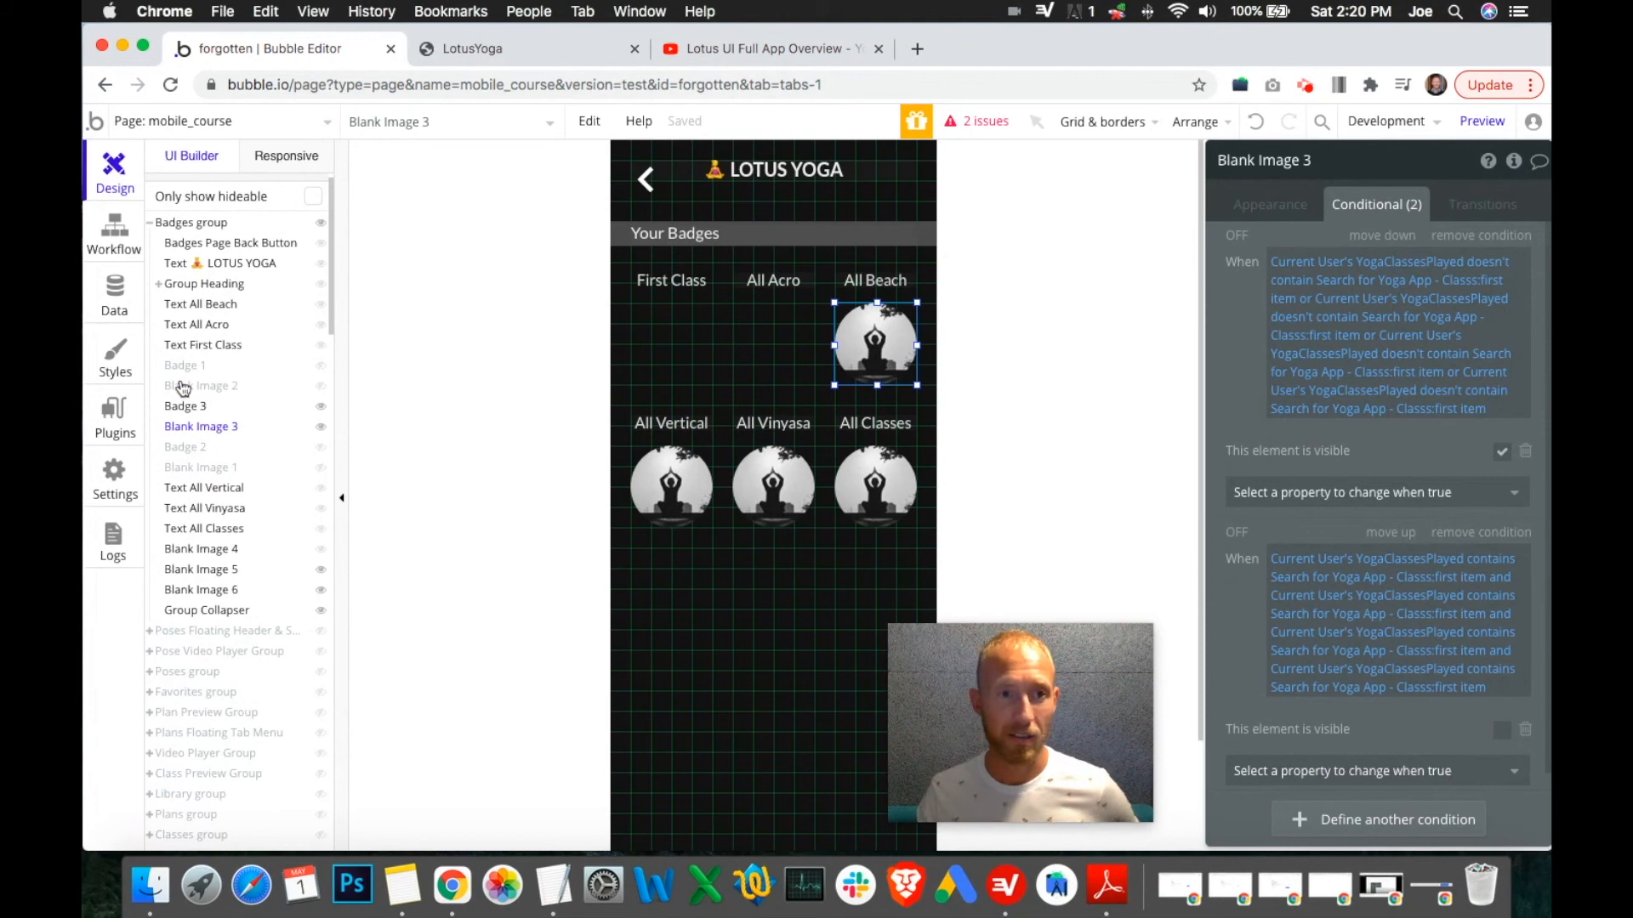
{"action": "left_click", "coordinate": [180, 409]}
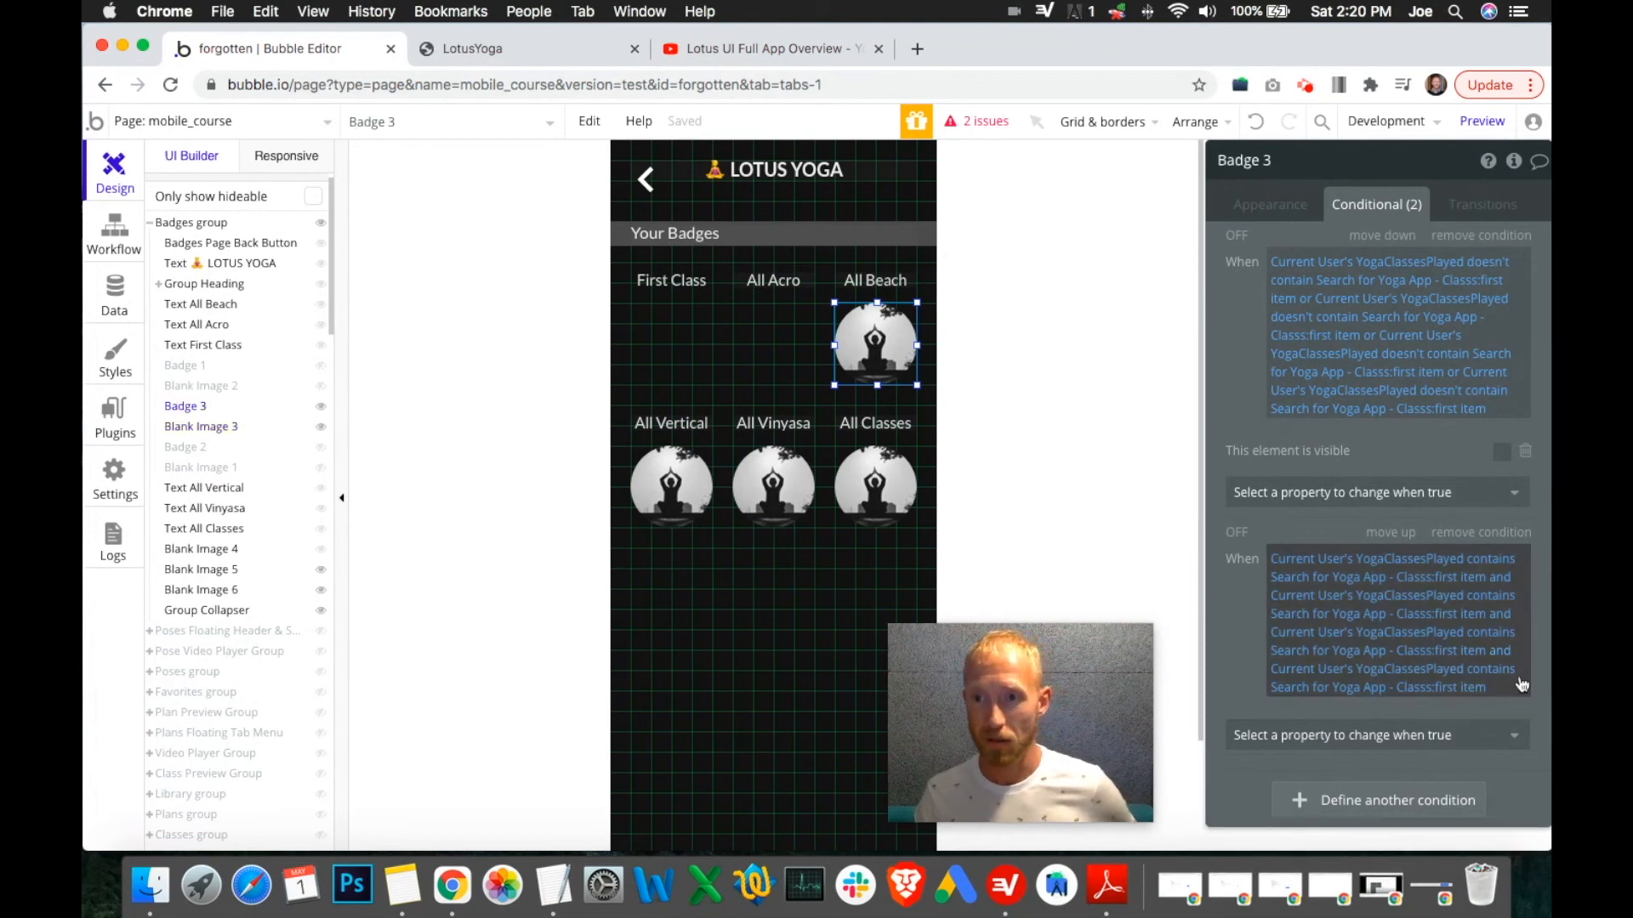
{"action": "left_click", "coordinate": [1381, 770]}
{"action": "left_click", "coordinate": [1387, 798]}
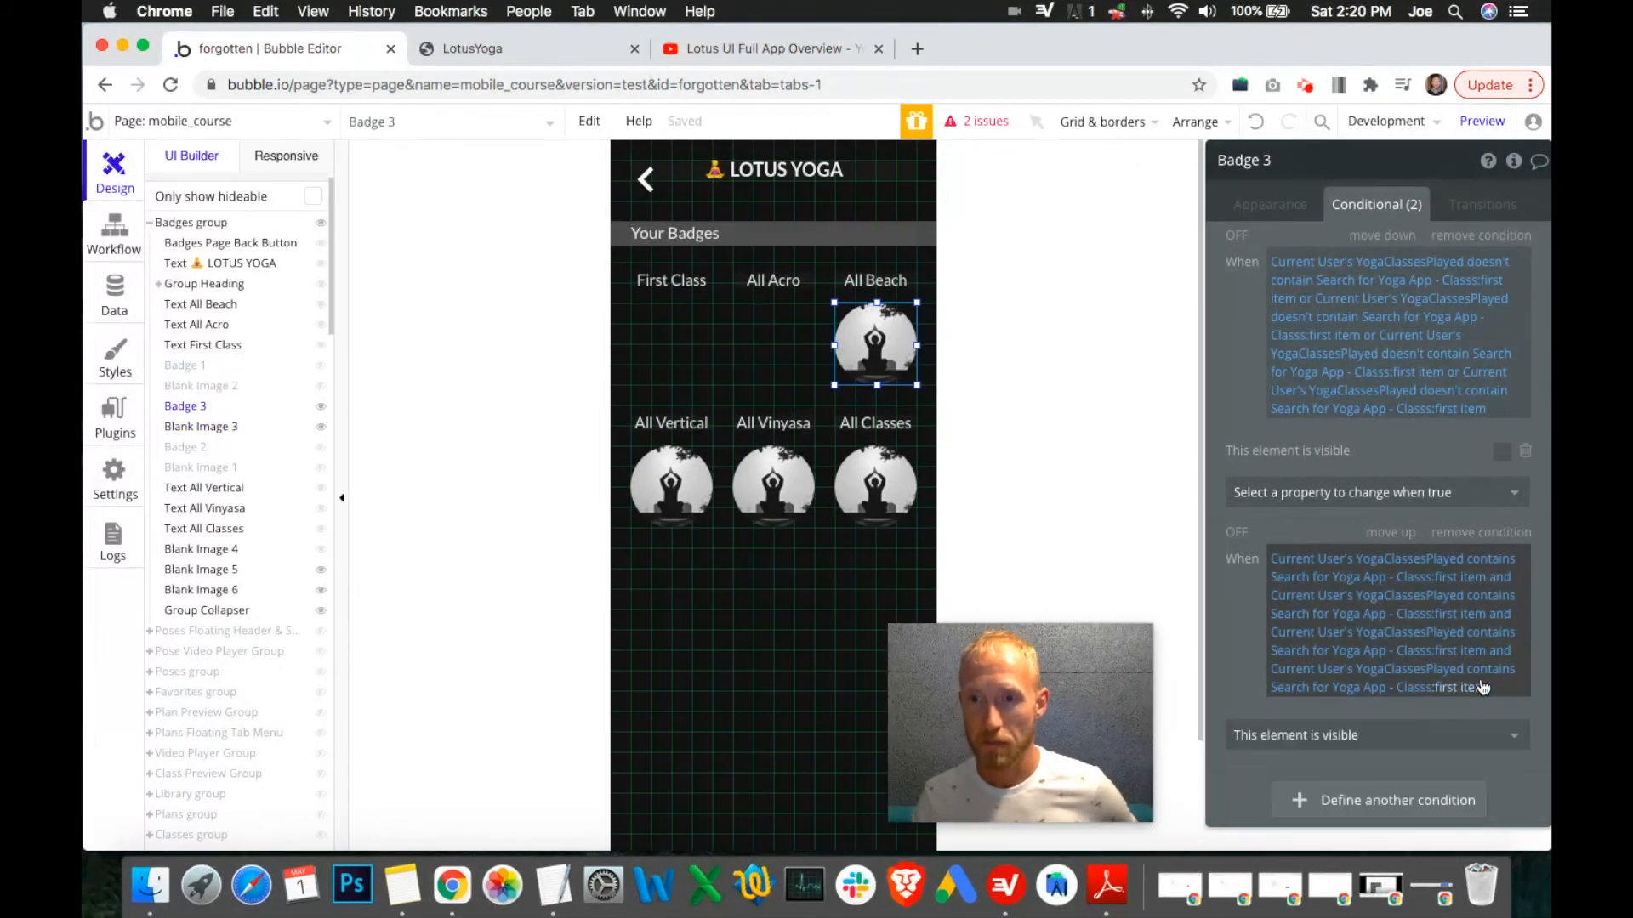
{"action": "left_click", "coordinate": [1503, 728]}
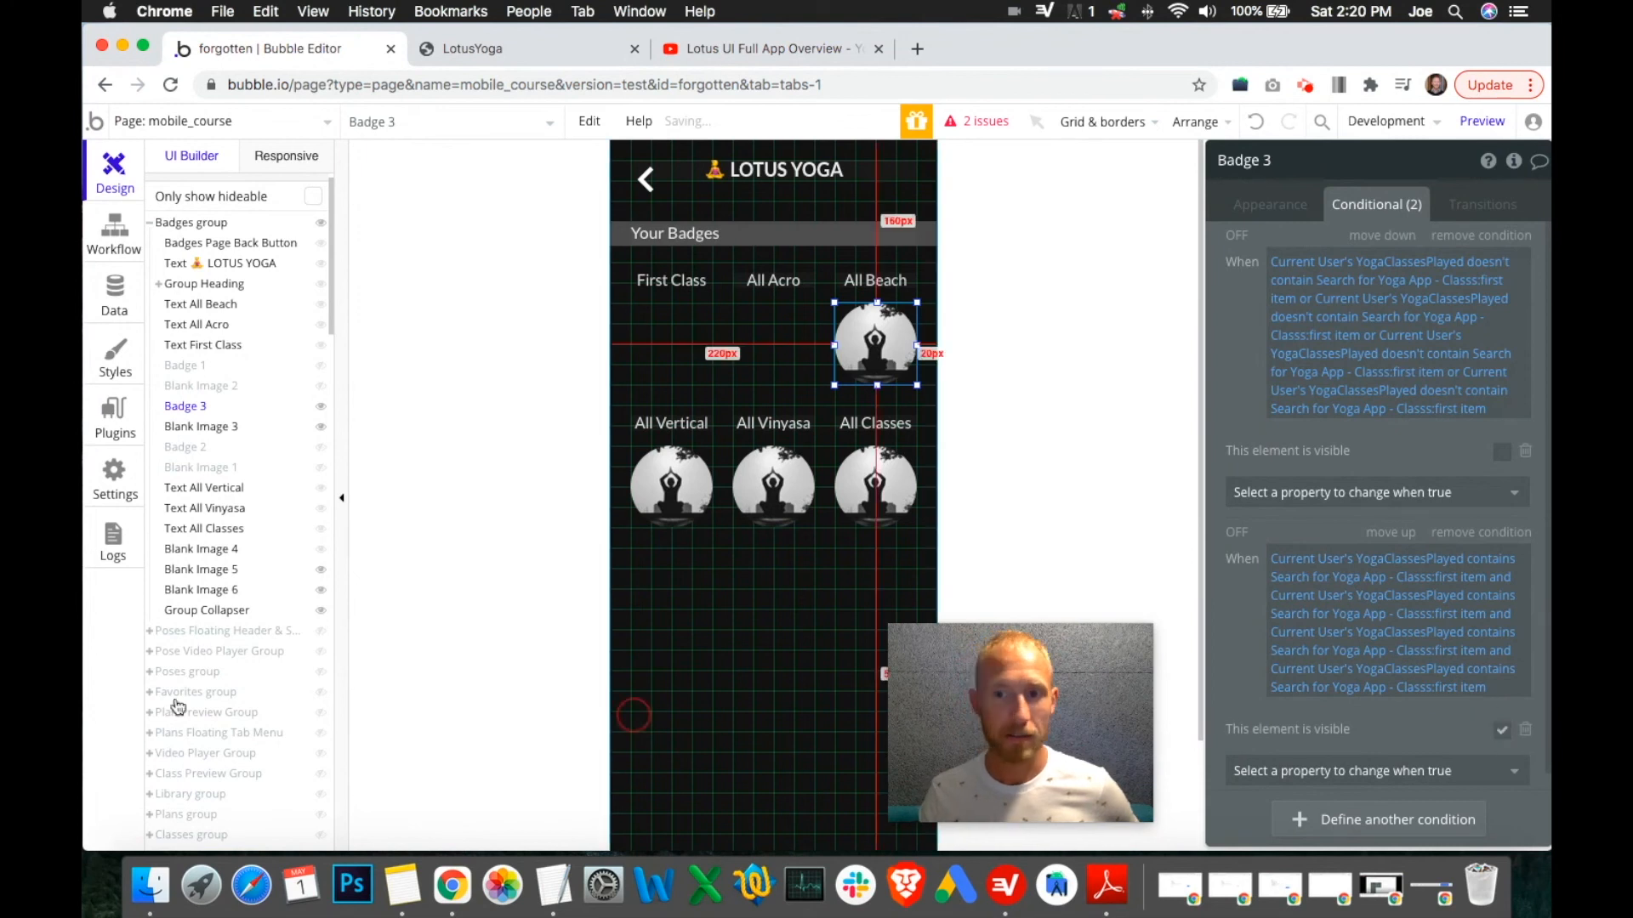
{"action": "left_click", "coordinate": [213, 428]}
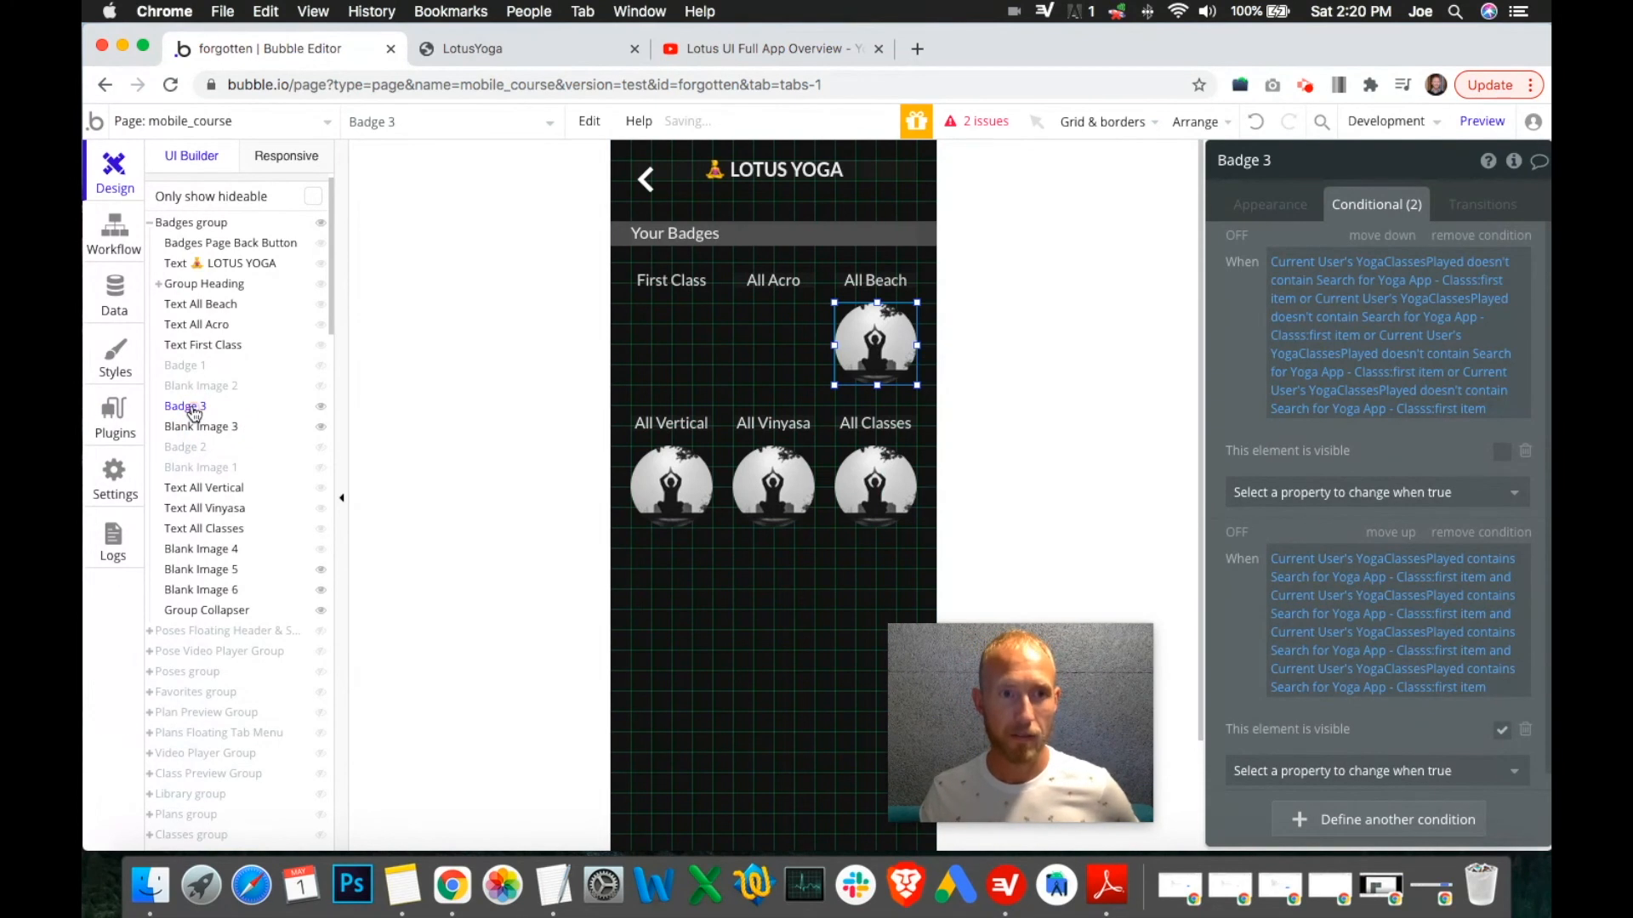
{"action": "left_click", "coordinate": [191, 409]}
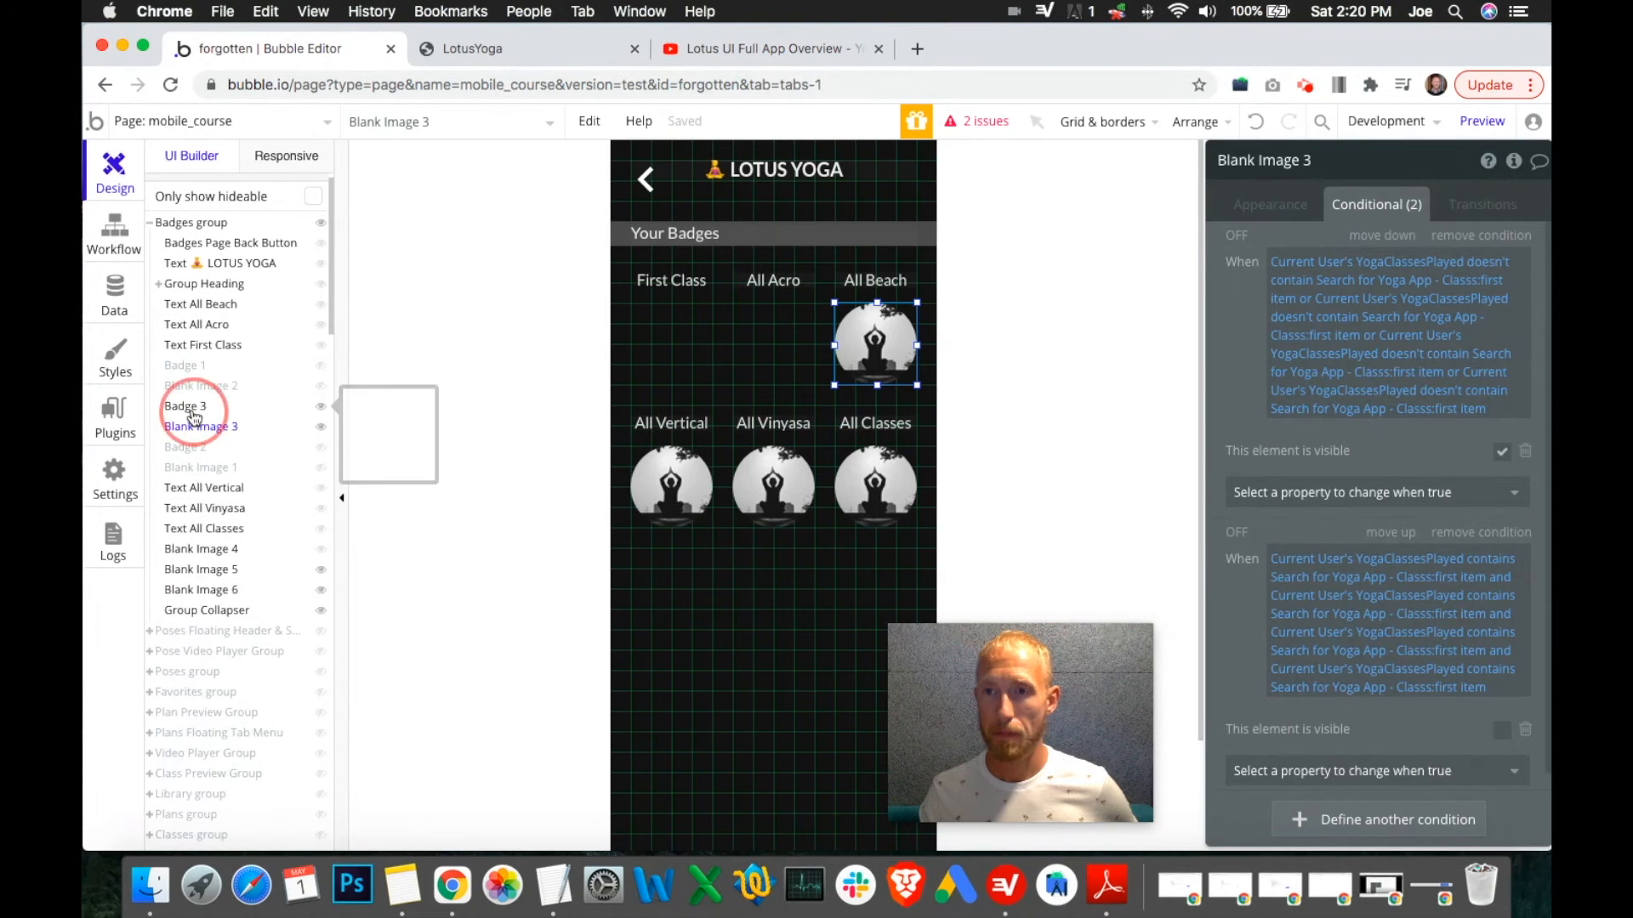
{"action": "left_click", "coordinate": [211, 433]}
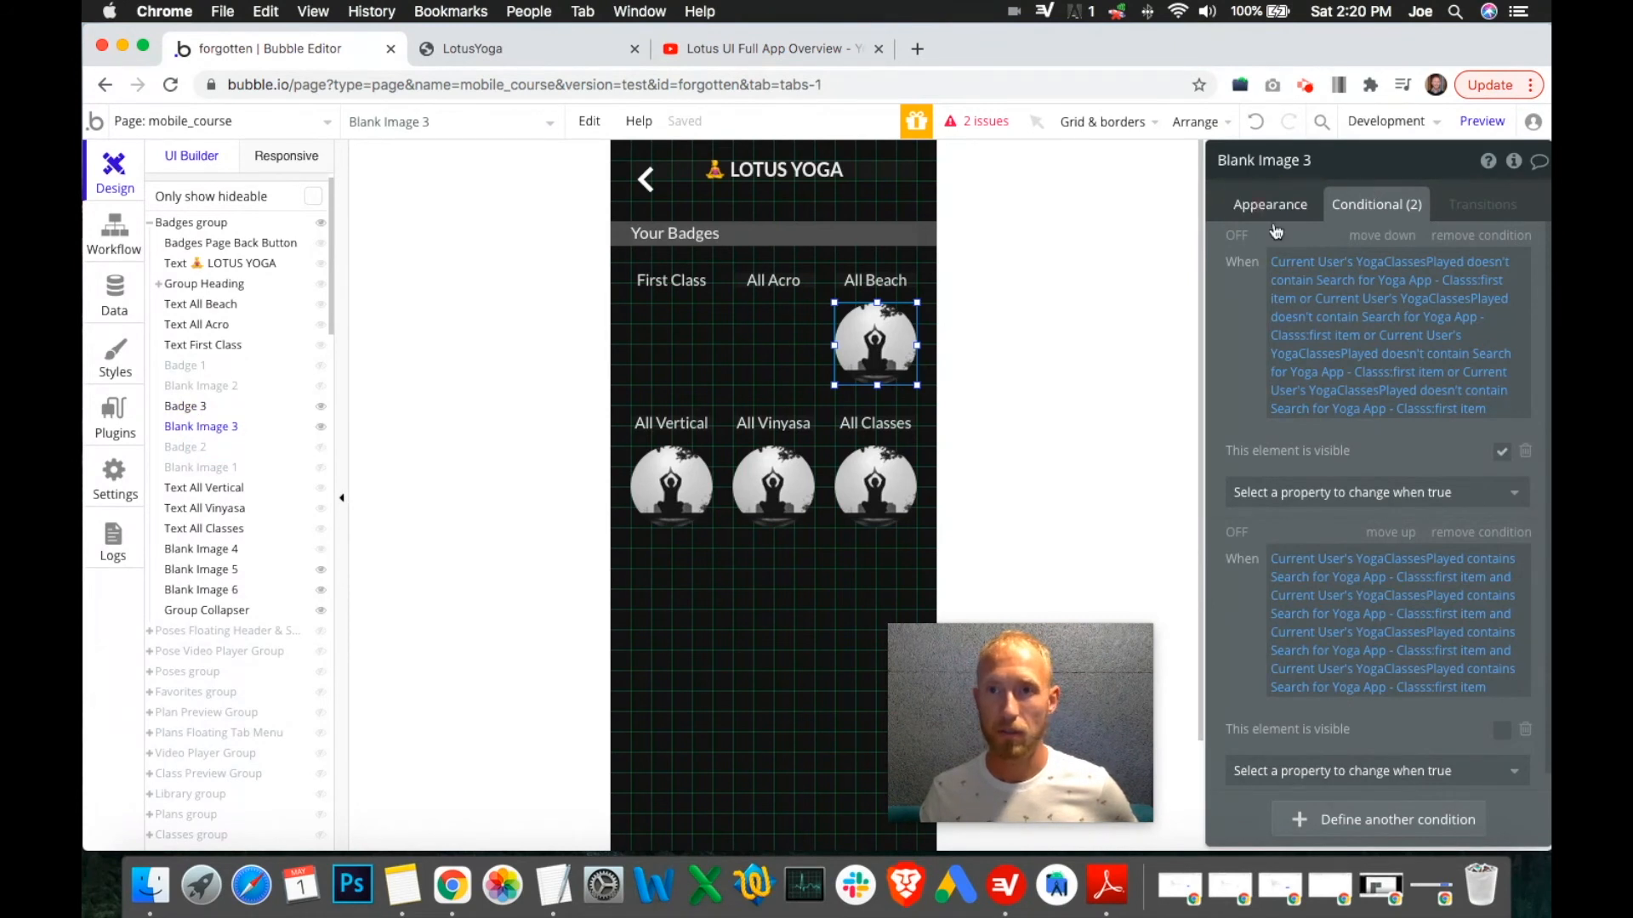
Remove the Standard Image style from Badge 3, and hide Blank Image 3 and Badge 3 in the editor.
{"action": "left_click", "coordinate": [189, 406]}
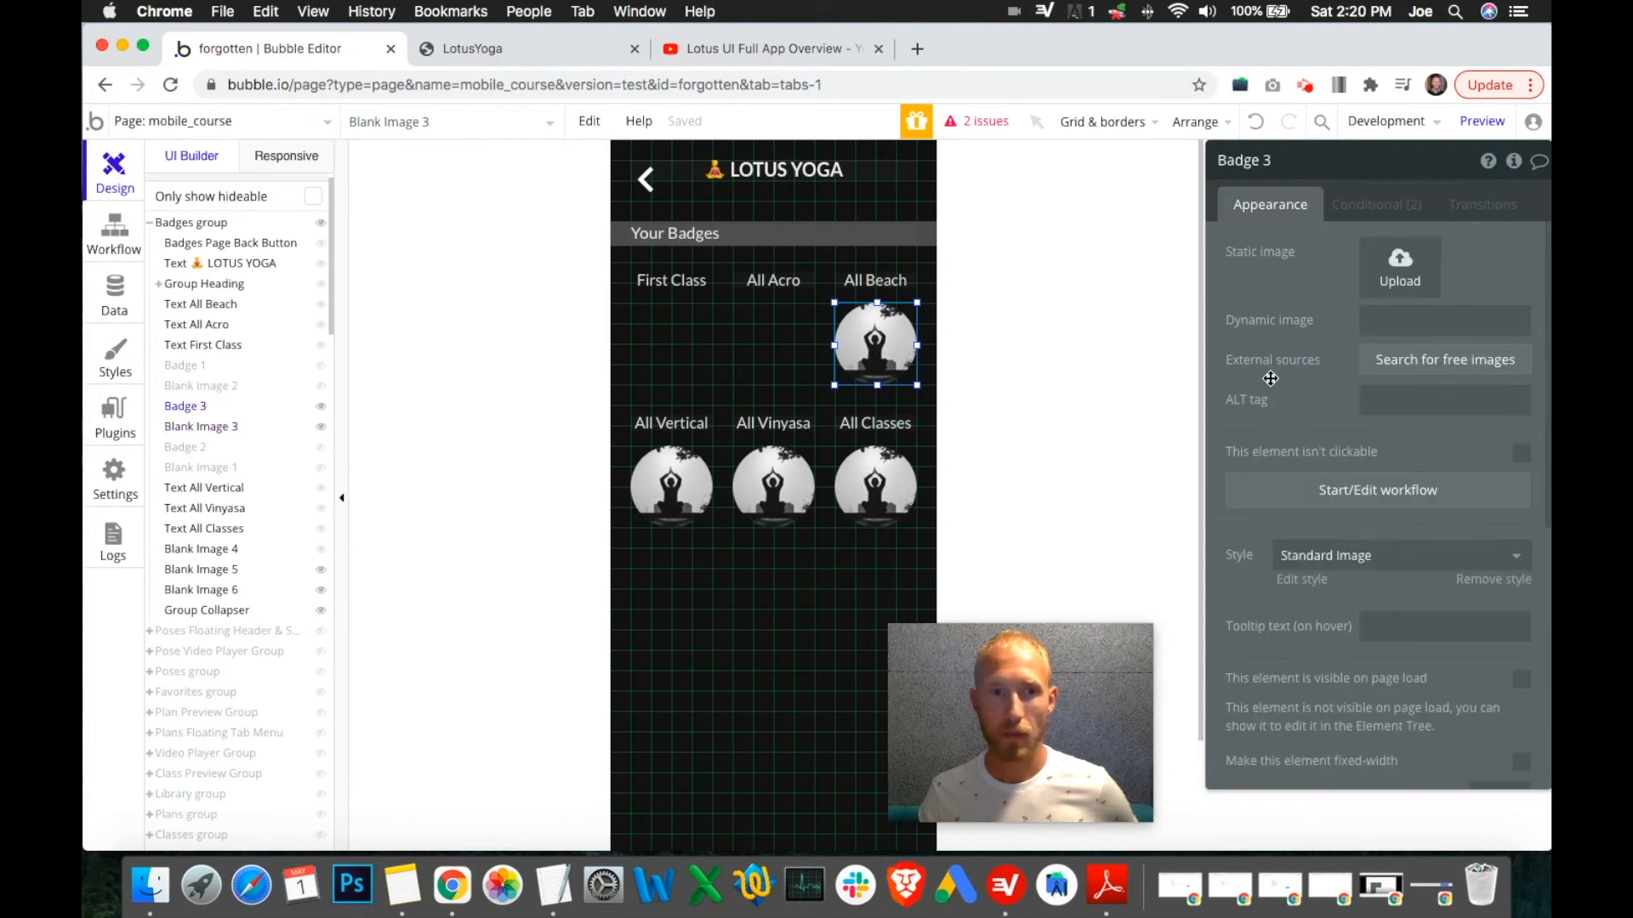
{"action": "scroll", "coordinate": [1360, 465], "scroll_direction": "down", "scroll_amount": 5}
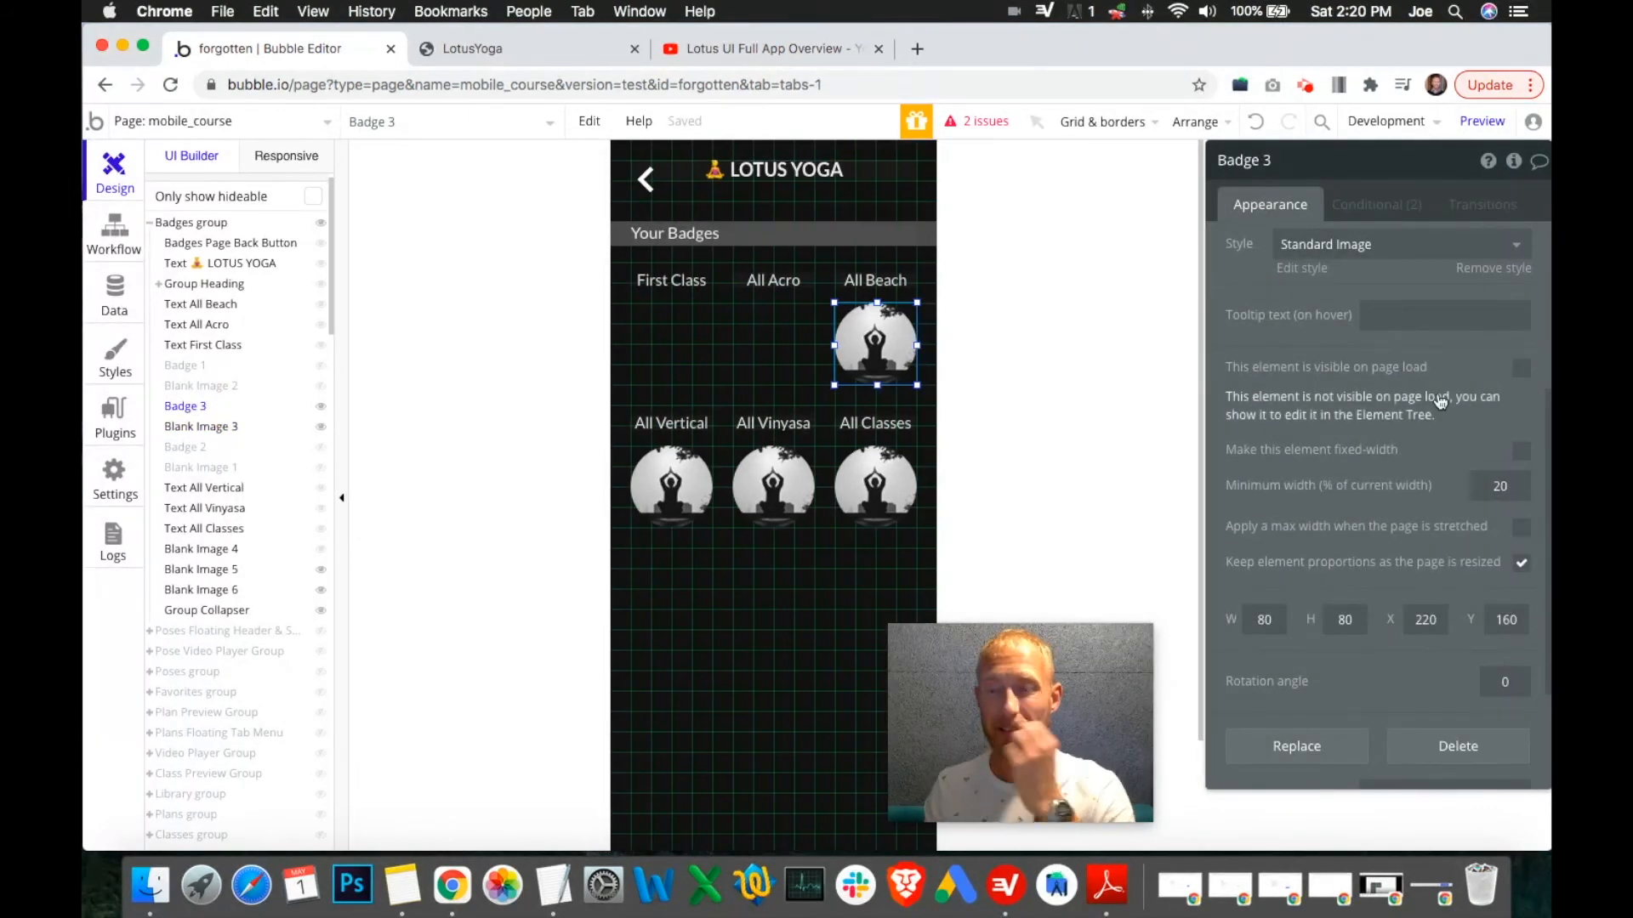
{"action": "scroll", "coordinate": [1416, 408], "scroll_direction": "up", "scroll_amount": 3}
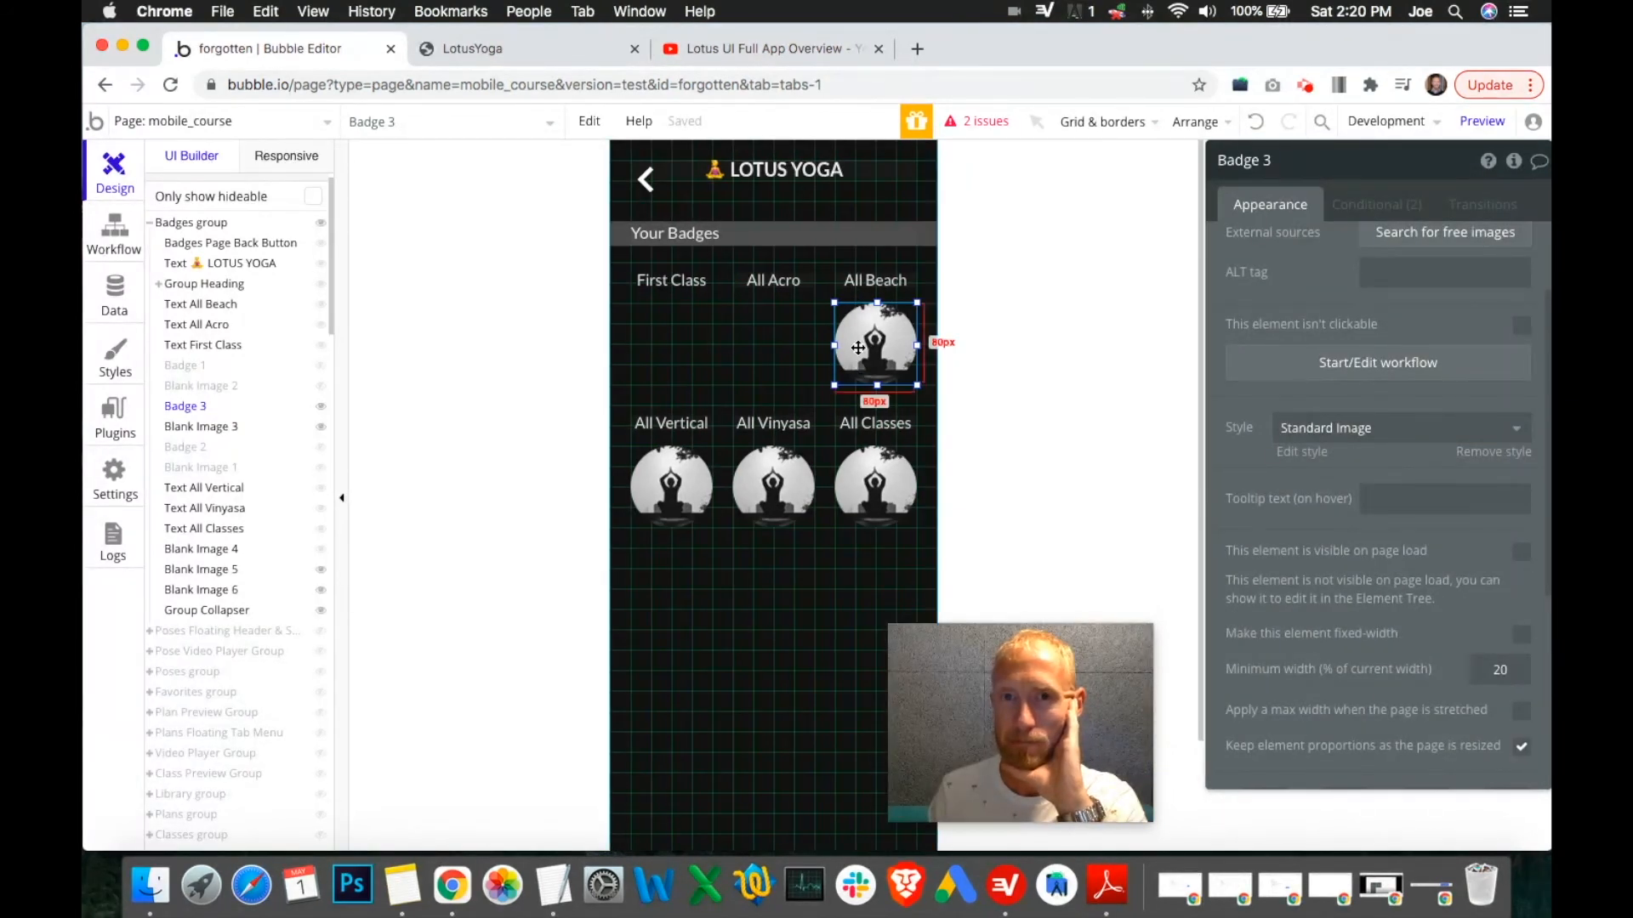
{"action": "left_click", "coordinate": [1346, 441]}
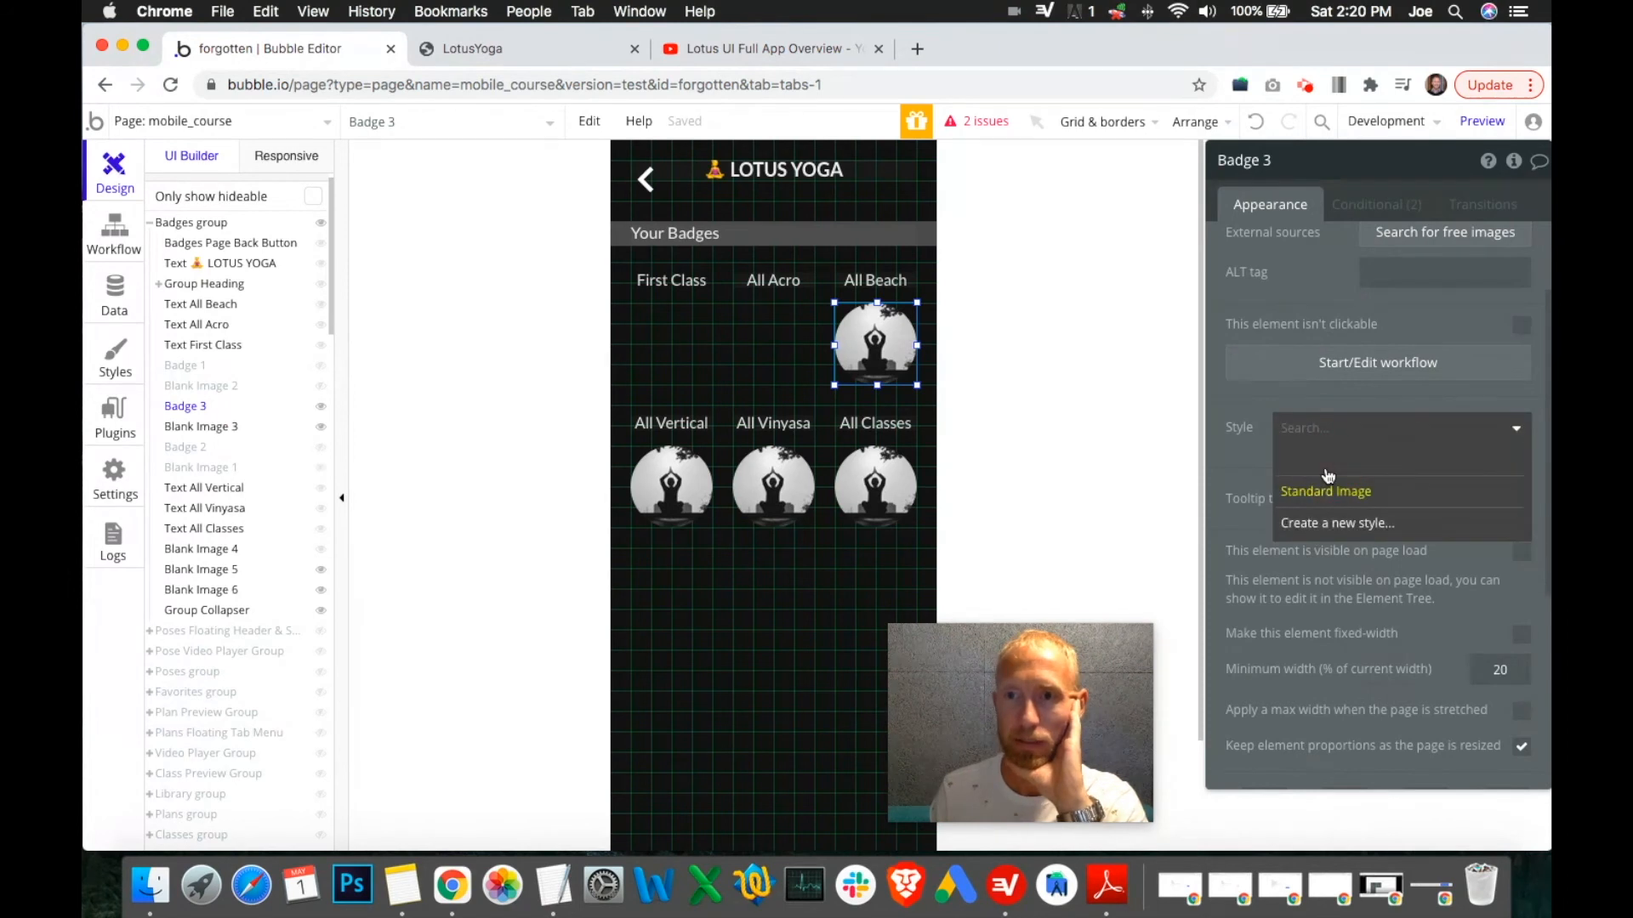
{"action": "left_click", "coordinate": [1307, 458]}
{"action": "left_click", "coordinate": [320, 428]}
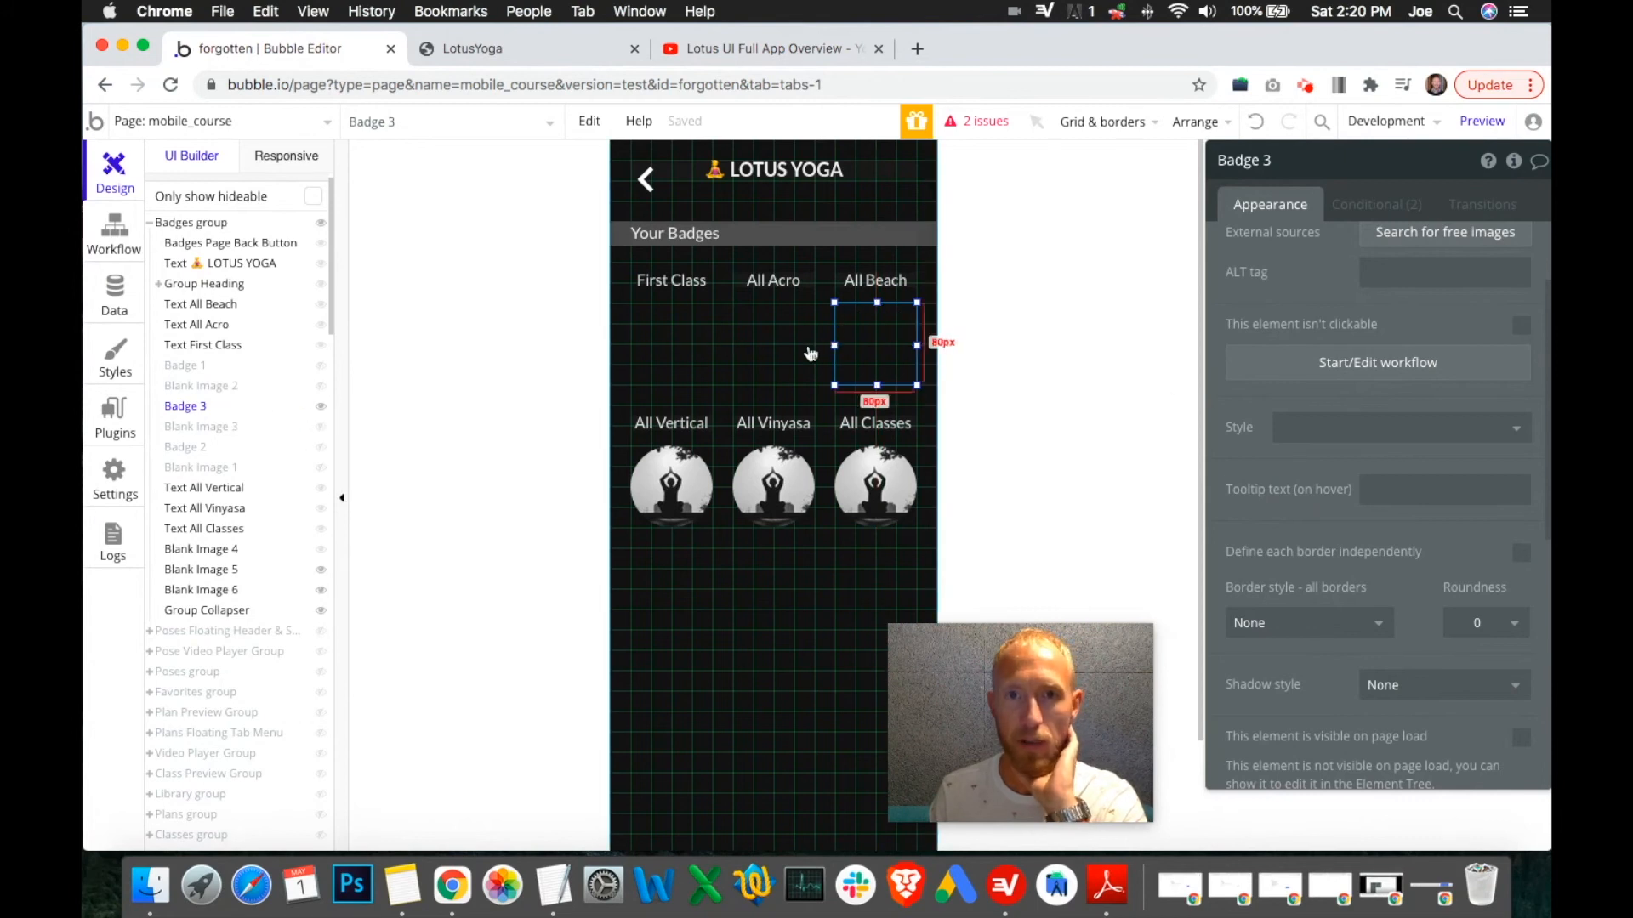
{"action": "left_click", "coordinate": [322, 408]}
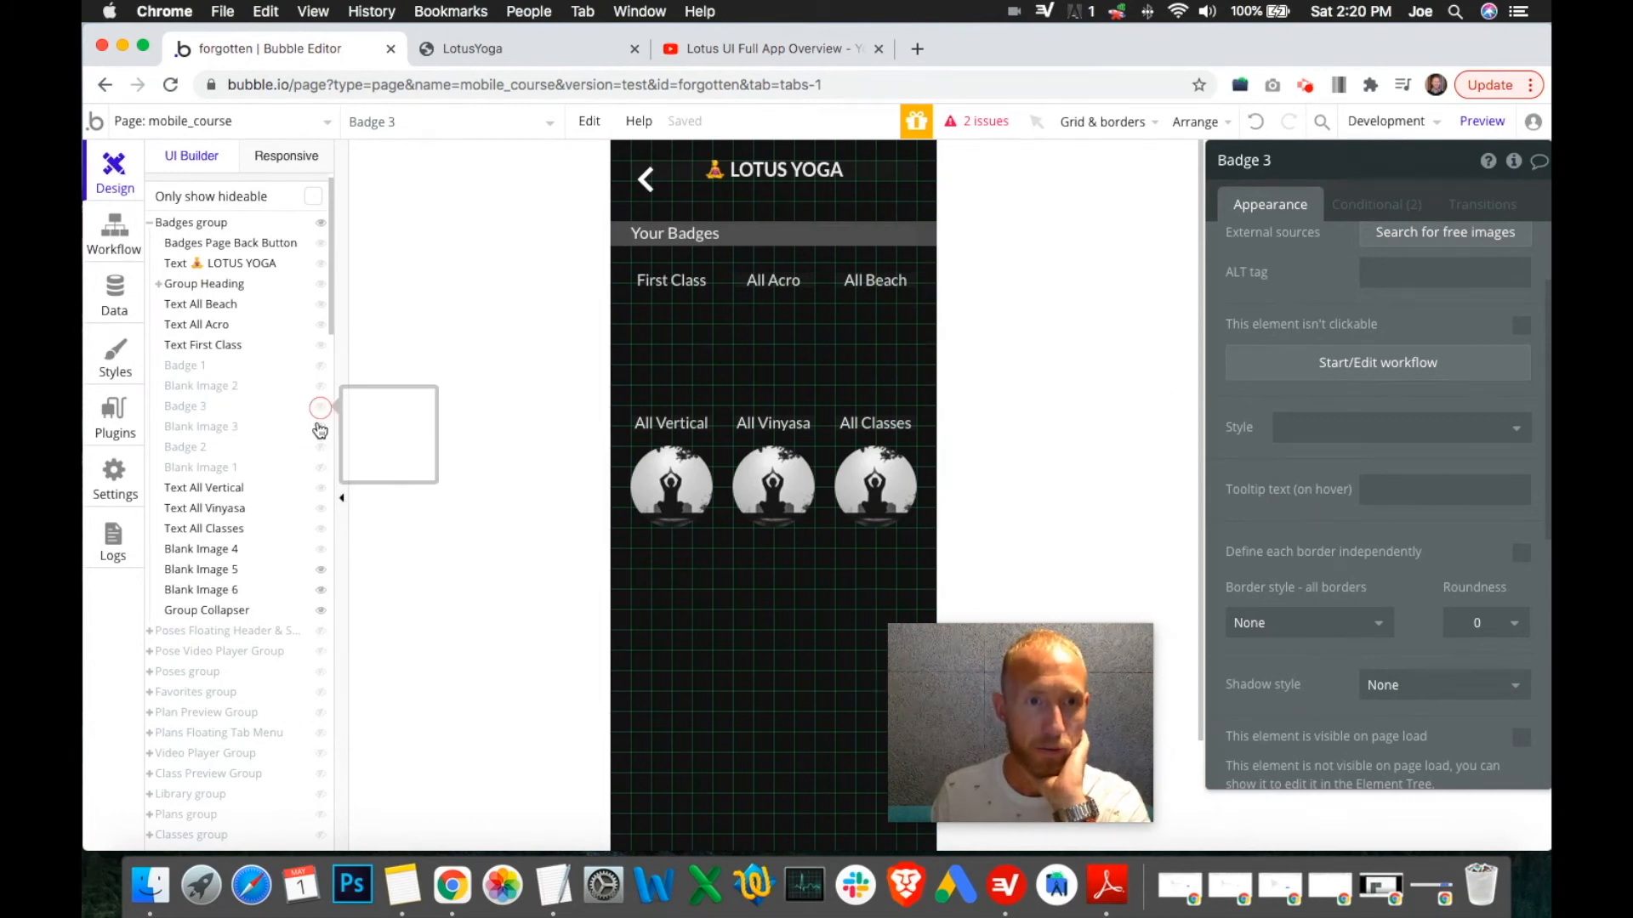
Remove the Standard Image style from Badge 2 and set its border roundness to 45.
{"action": "left_click", "coordinate": [186, 450]}
{"action": "left_click", "coordinate": [1365, 419]}
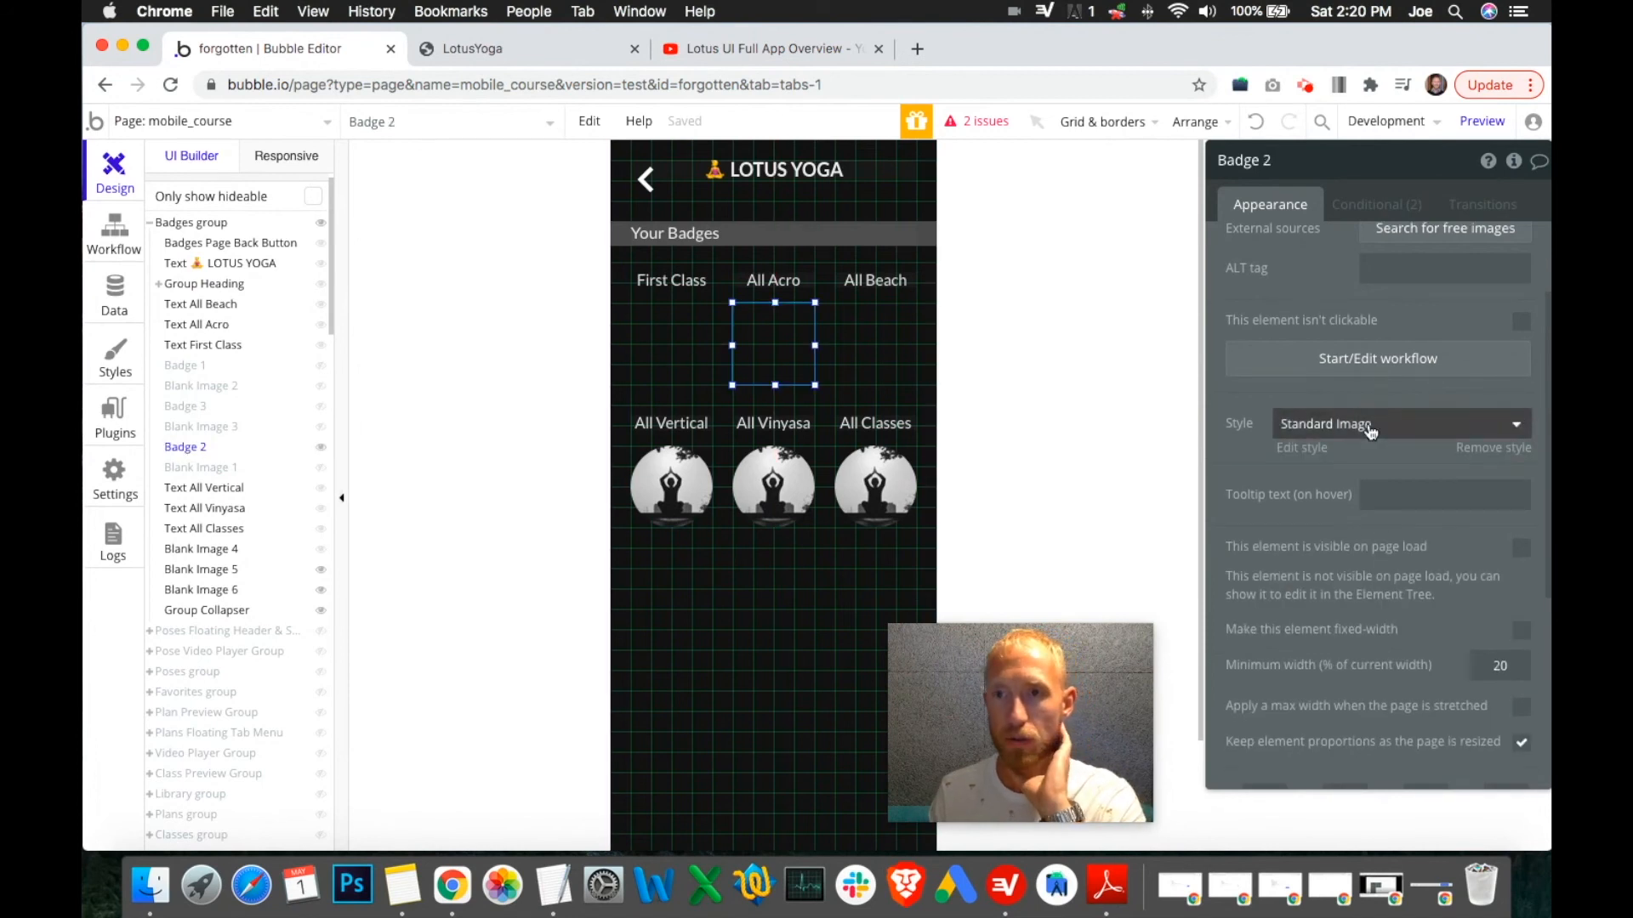
{"action": "left_click", "coordinate": [1508, 618]}
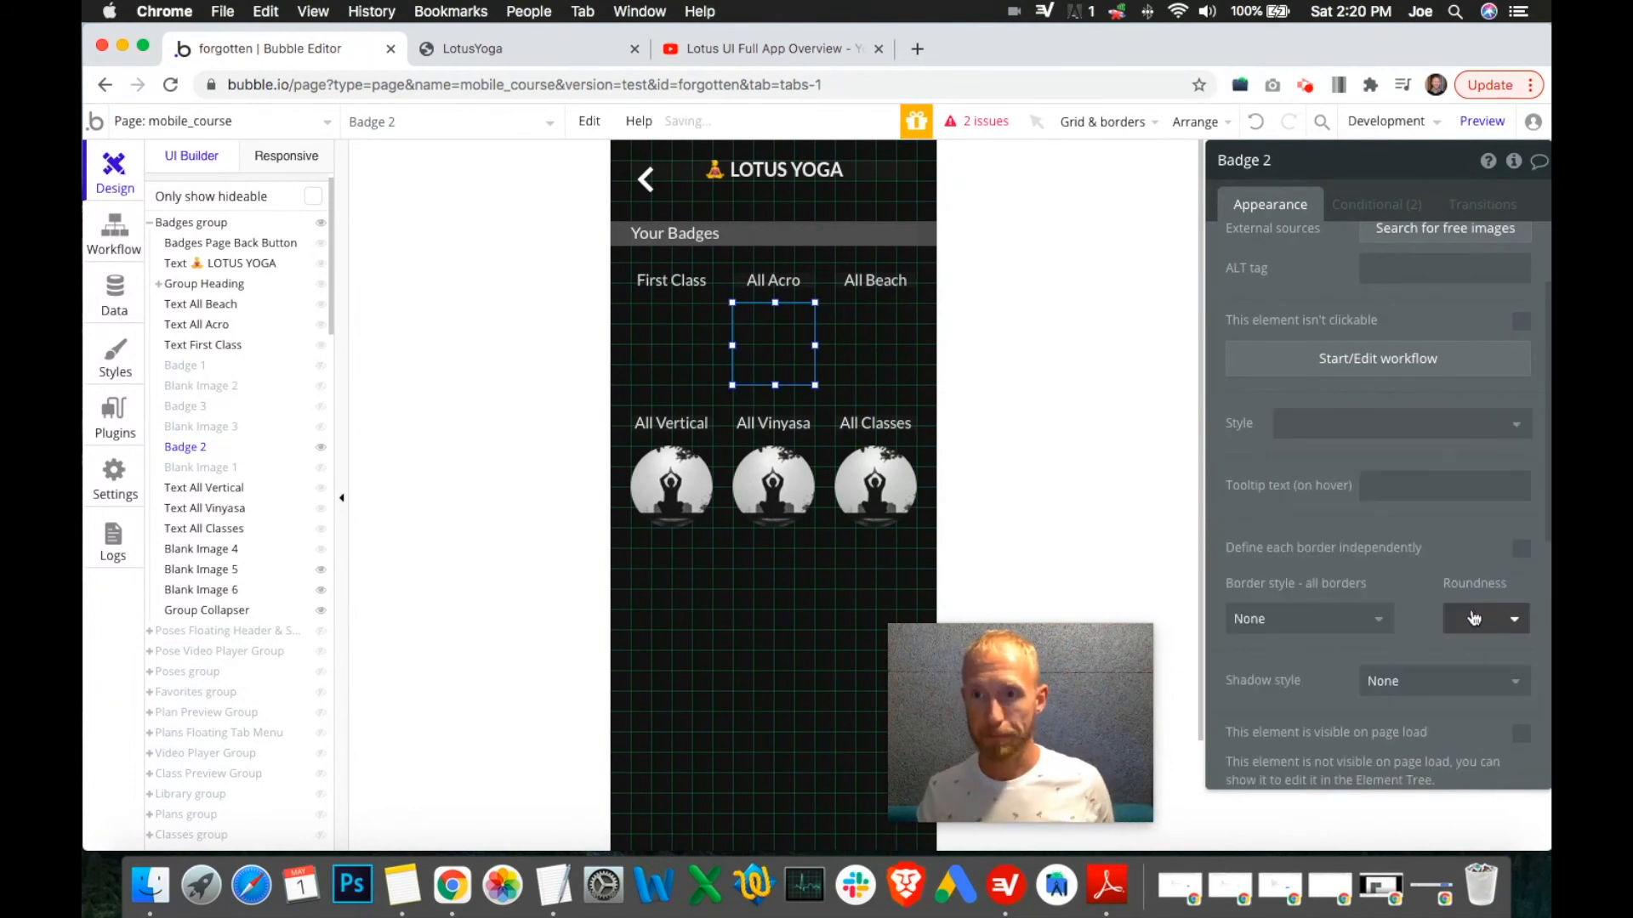
{"action": "left_click", "coordinate": [1482, 619]}
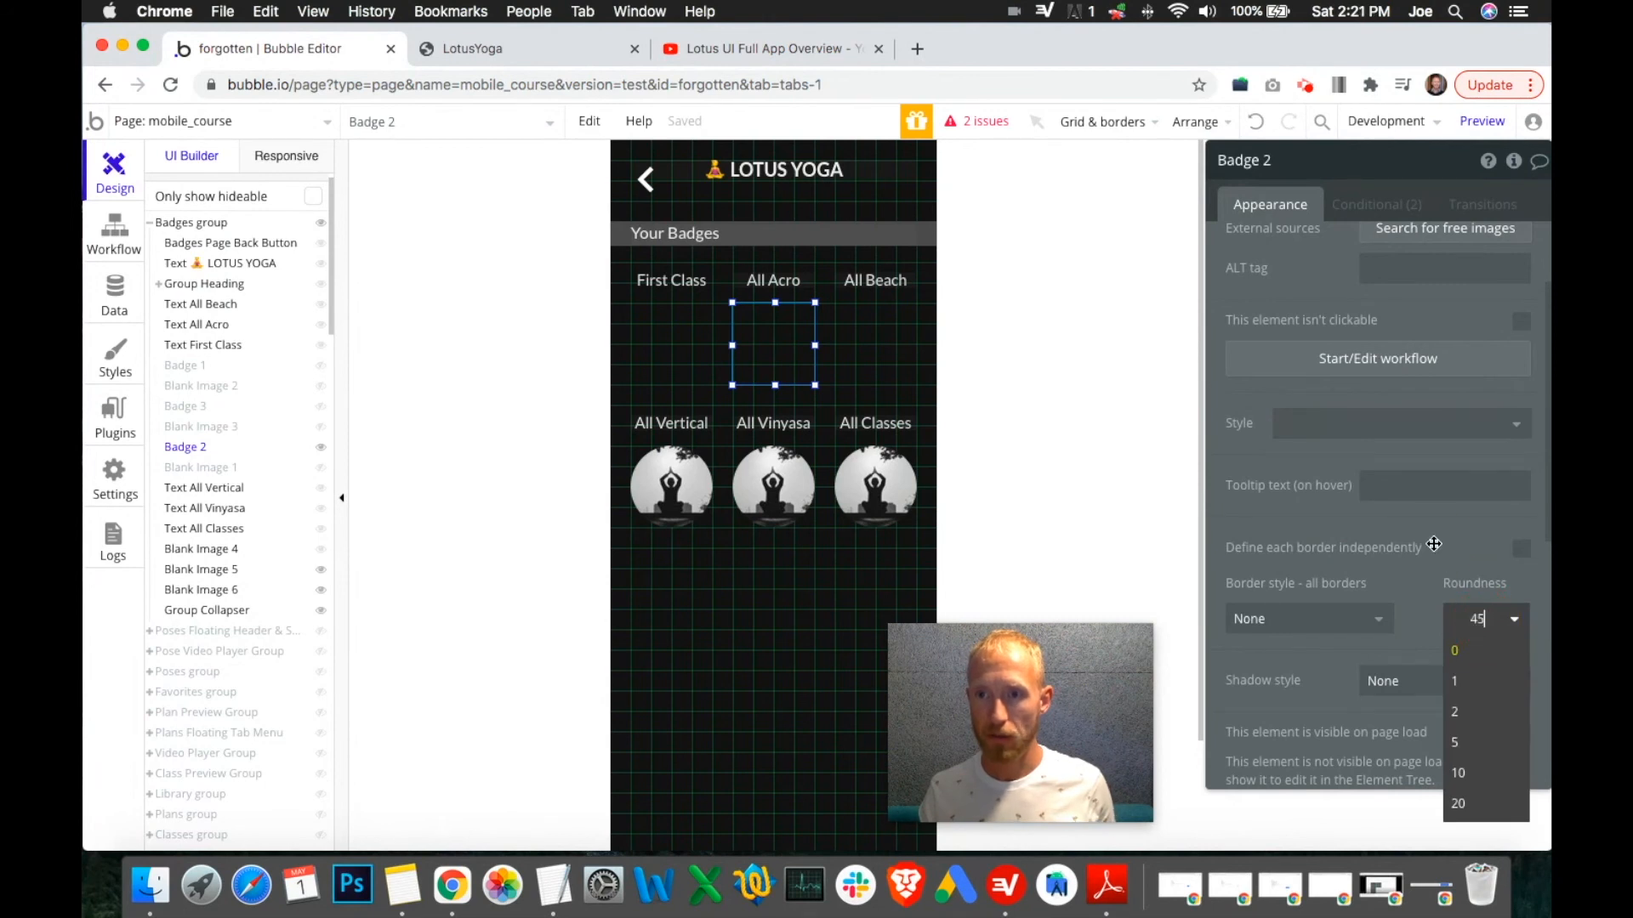
{"action": "key", "text": "Return"}
Upload badge-acro.jpg from the Yoga Course App folder as Badge 2's static image.
{"action": "scroll", "coordinate": [1412, 383], "scroll_direction": "up", "scroll_amount": 3}
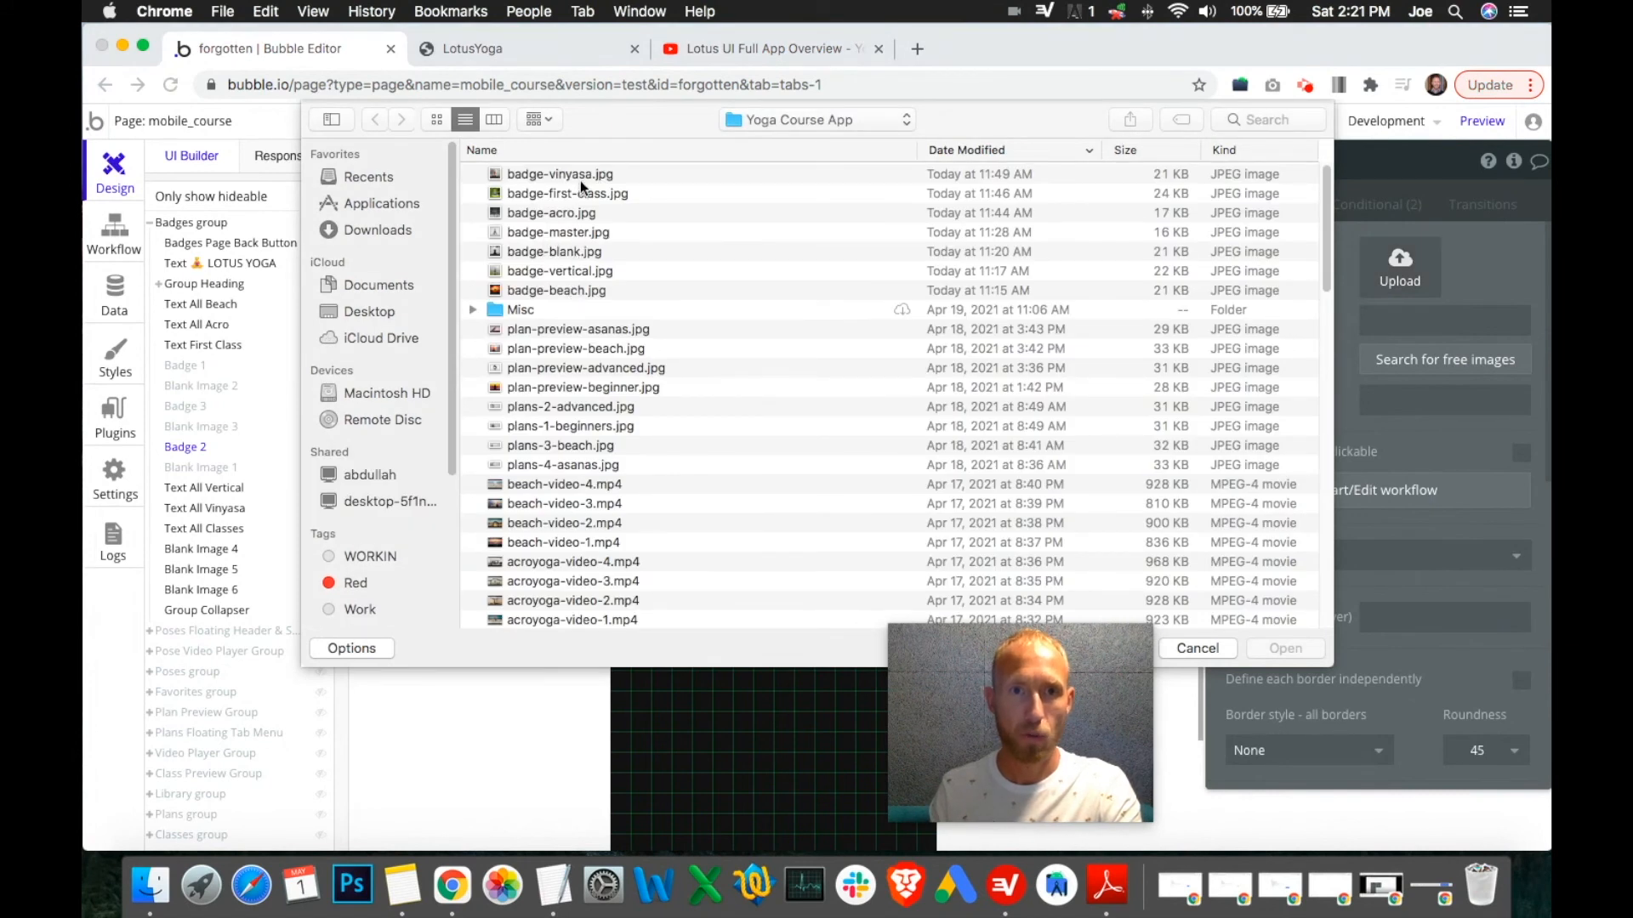
{"action": "double_click", "coordinate": [579, 213]}
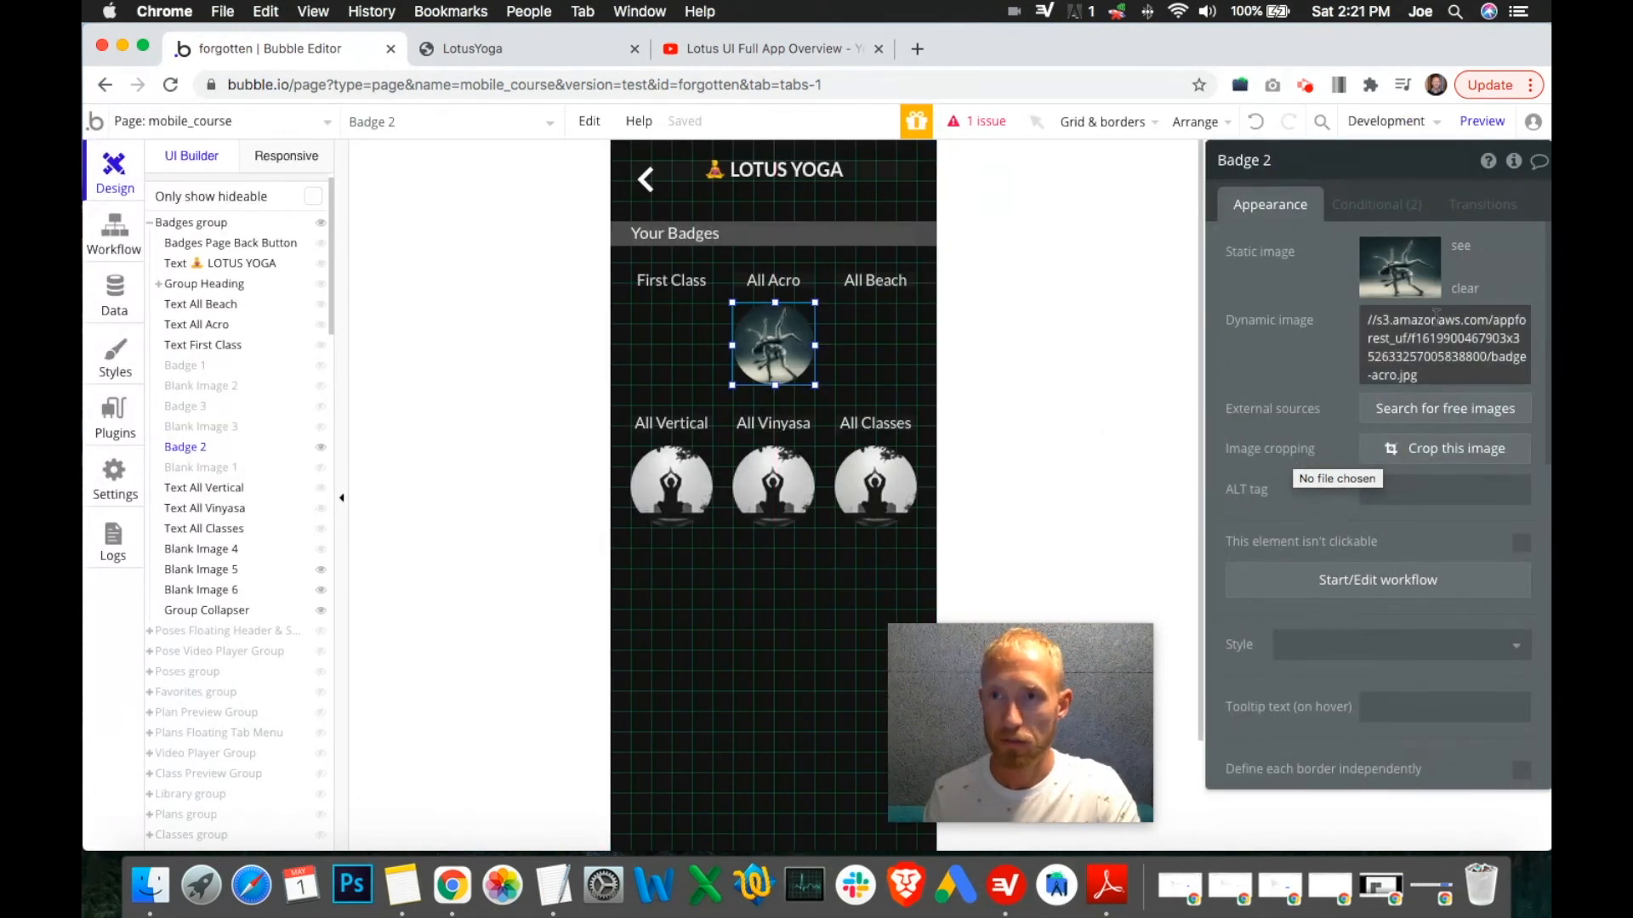
{"action": "left_click", "coordinate": [881, 355]}
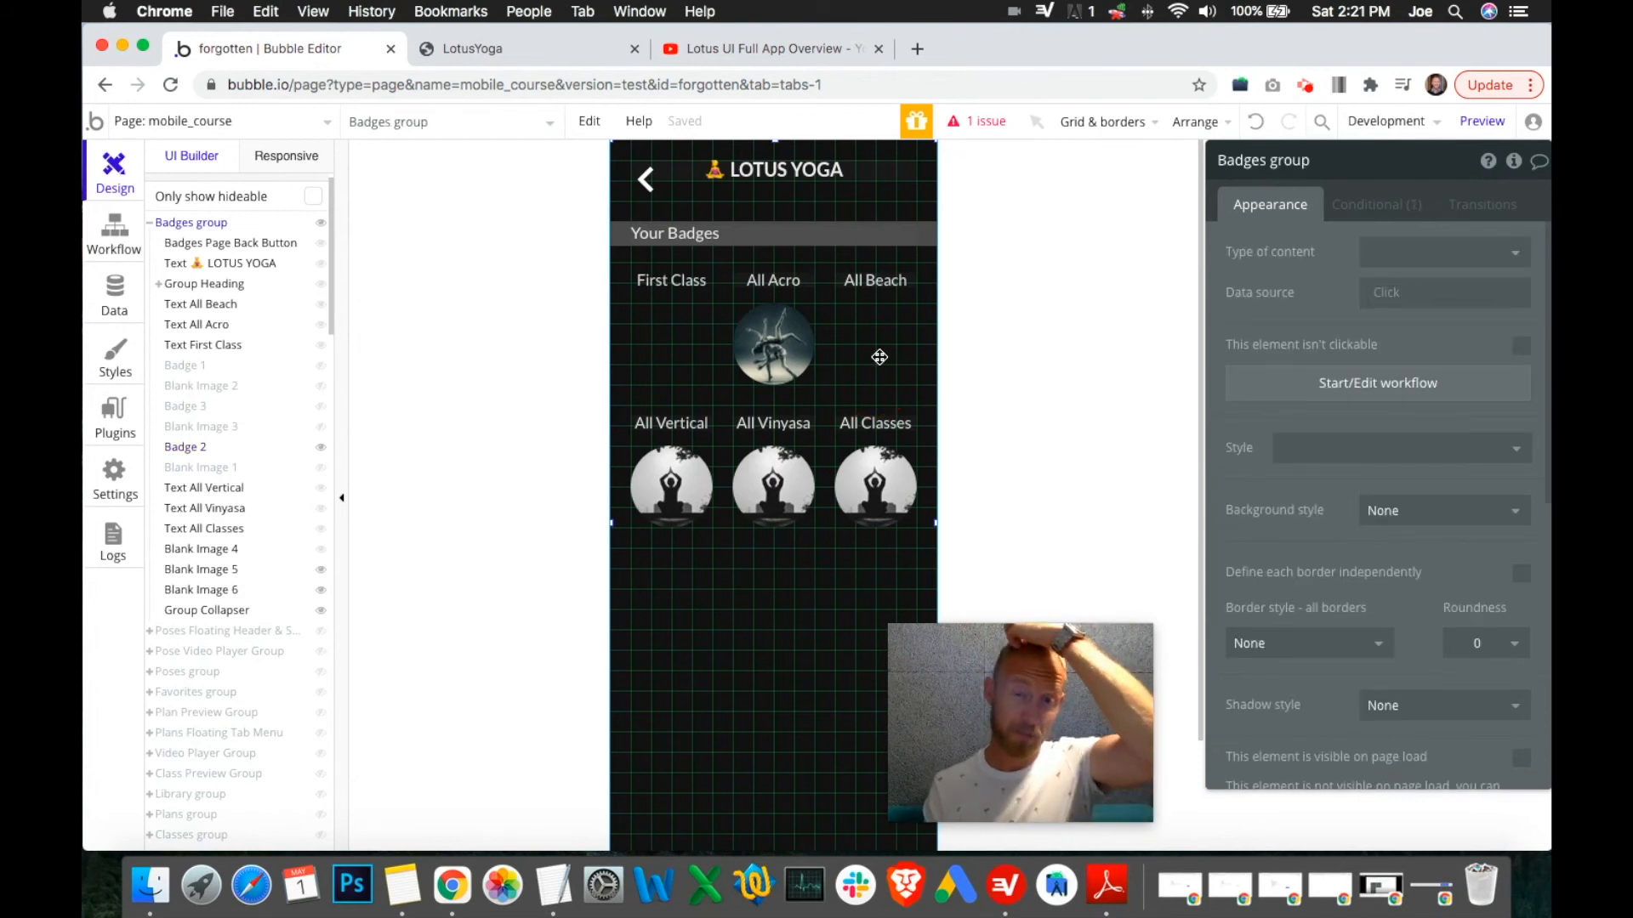
Hide Badge 2 in the editor, toggle Badge 3 on and off, and select Blank Image 3.
{"action": "left_click", "coordinate": [319, 448]}
{"action": "left_click", "coordinate": [320, 409]}
{"action": "left_click", "coordinate": [326, 385]}
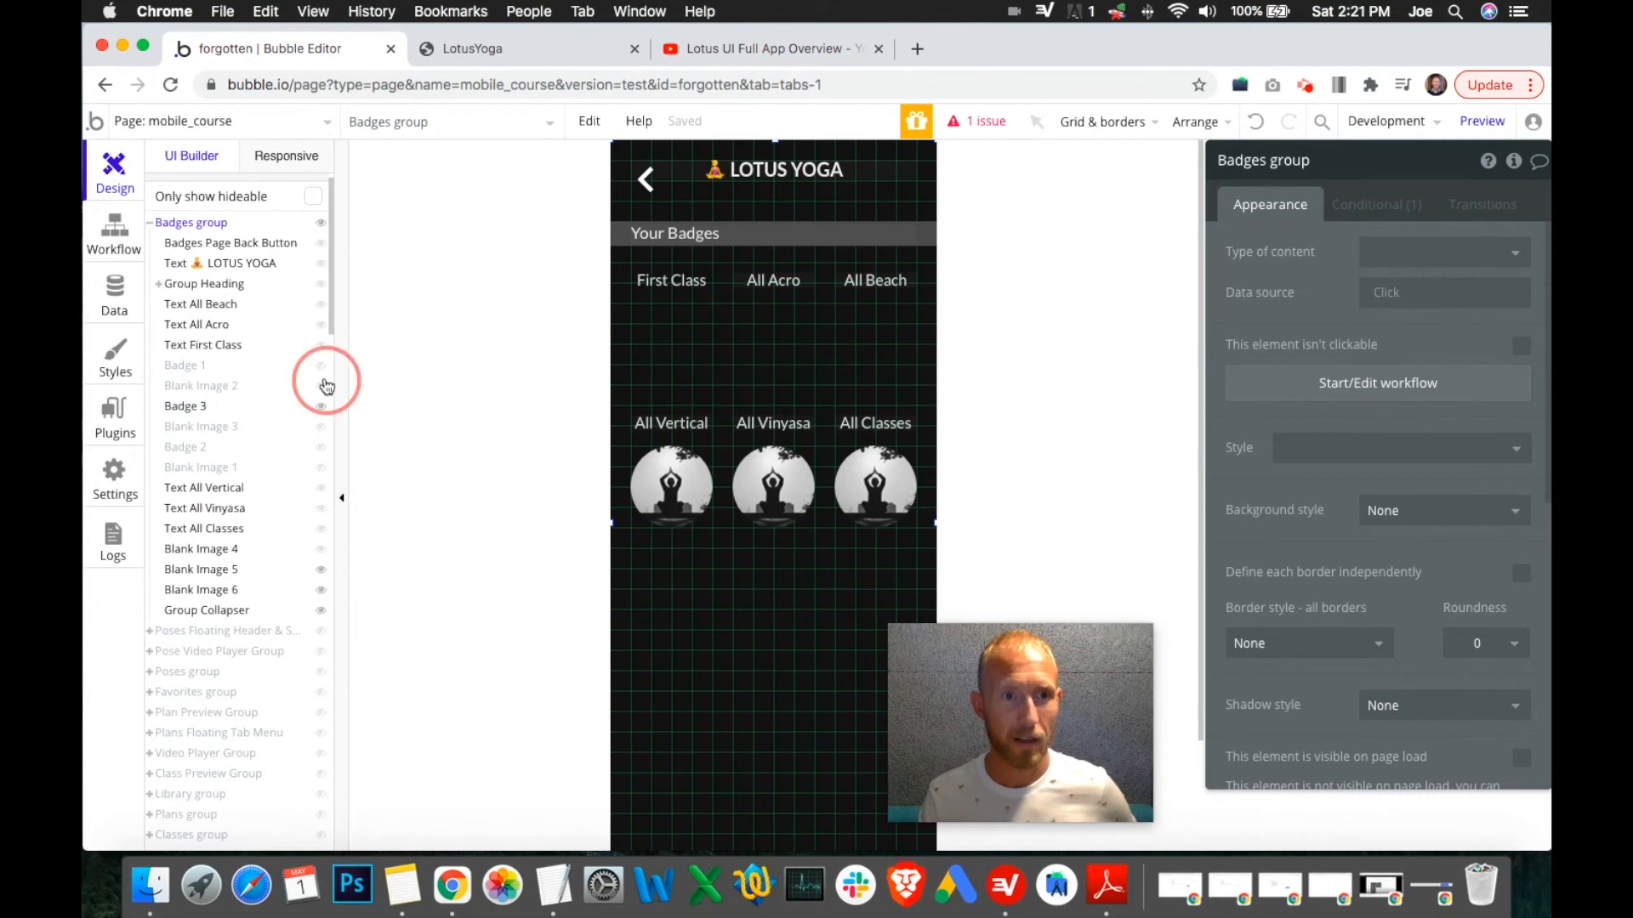
{"action": "left_click", "coordinate": [233, 434]}
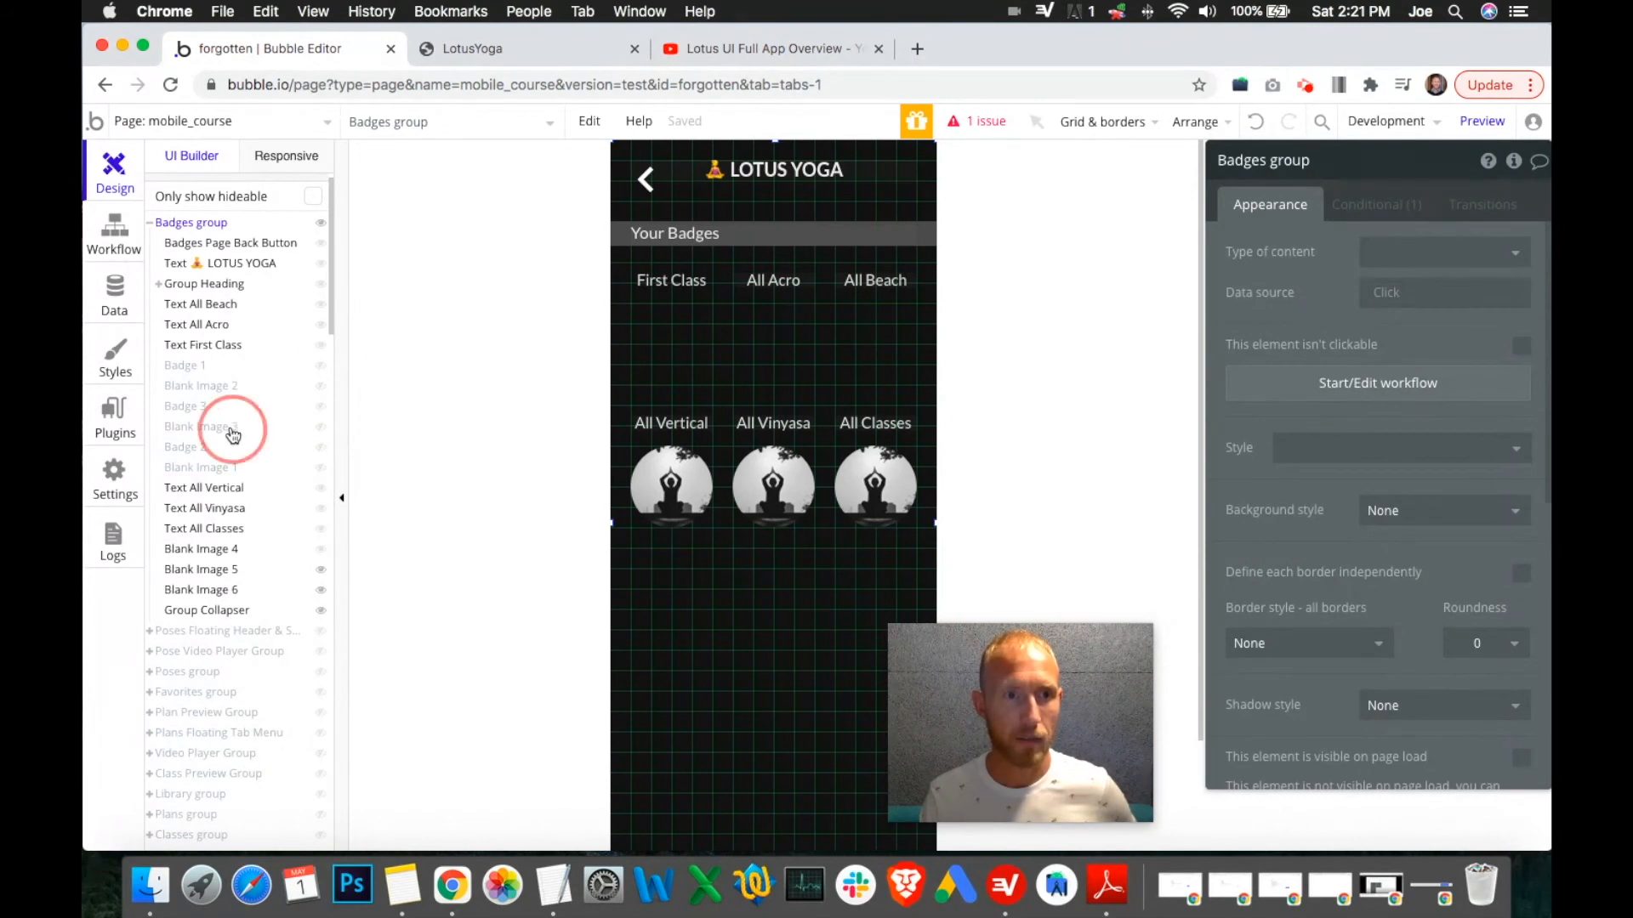
Hide Blank Image 3 in the editor, then show and select Badge 3 beneath the All Beach label.
{"action": "left_click", "coordinate": [221, 424]}
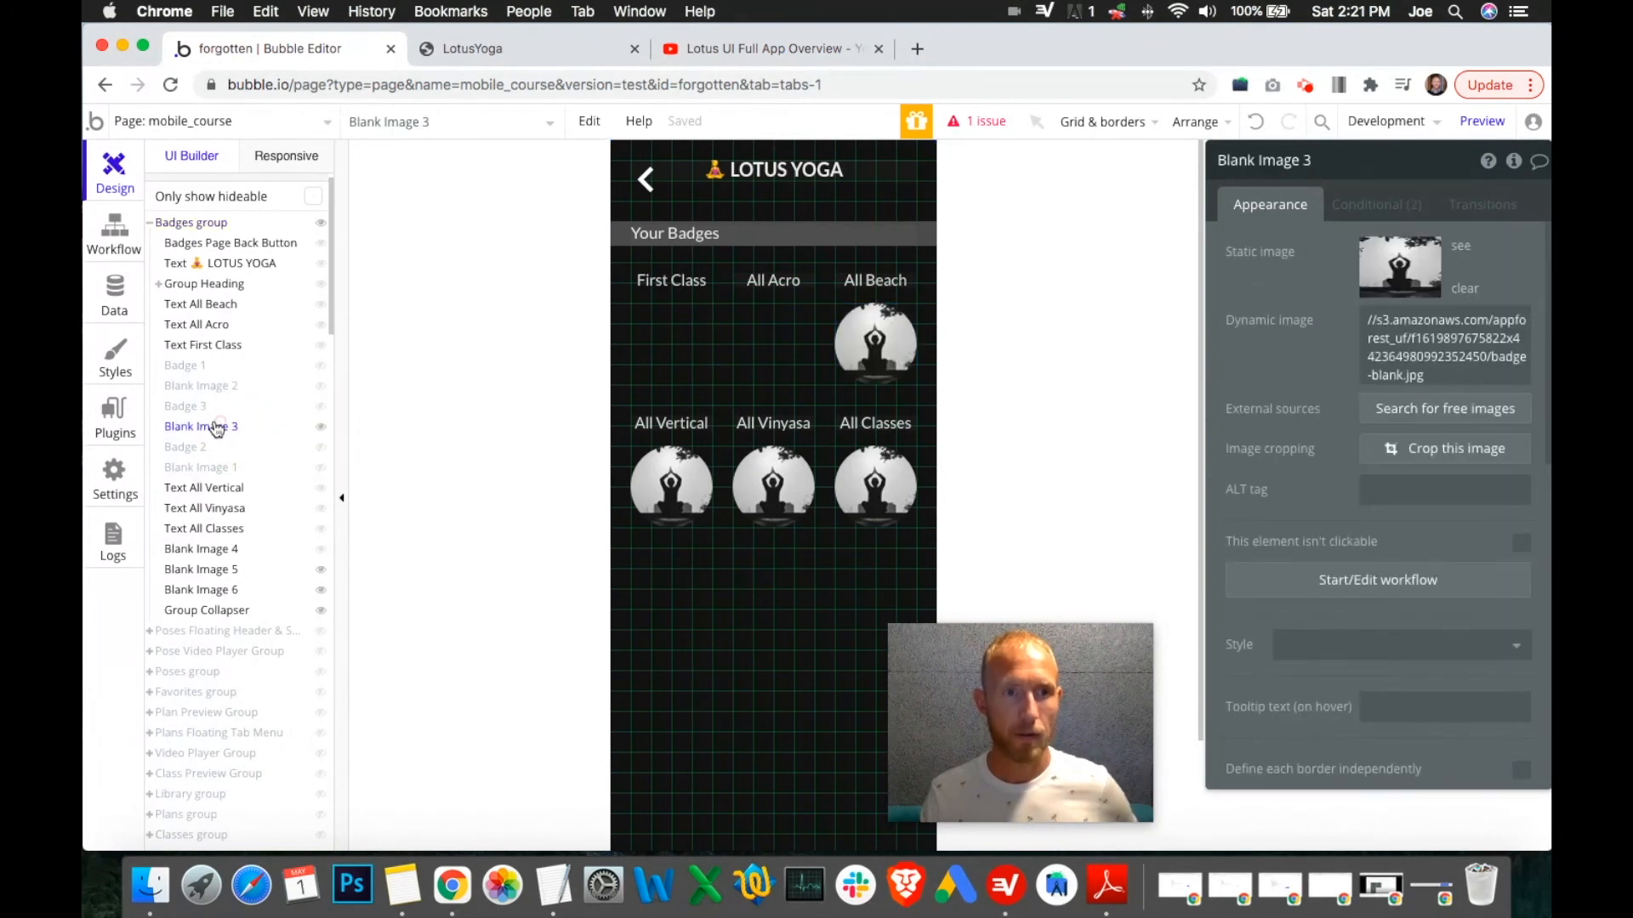
{"action": "left_click", "coordinate": [218, 425]}
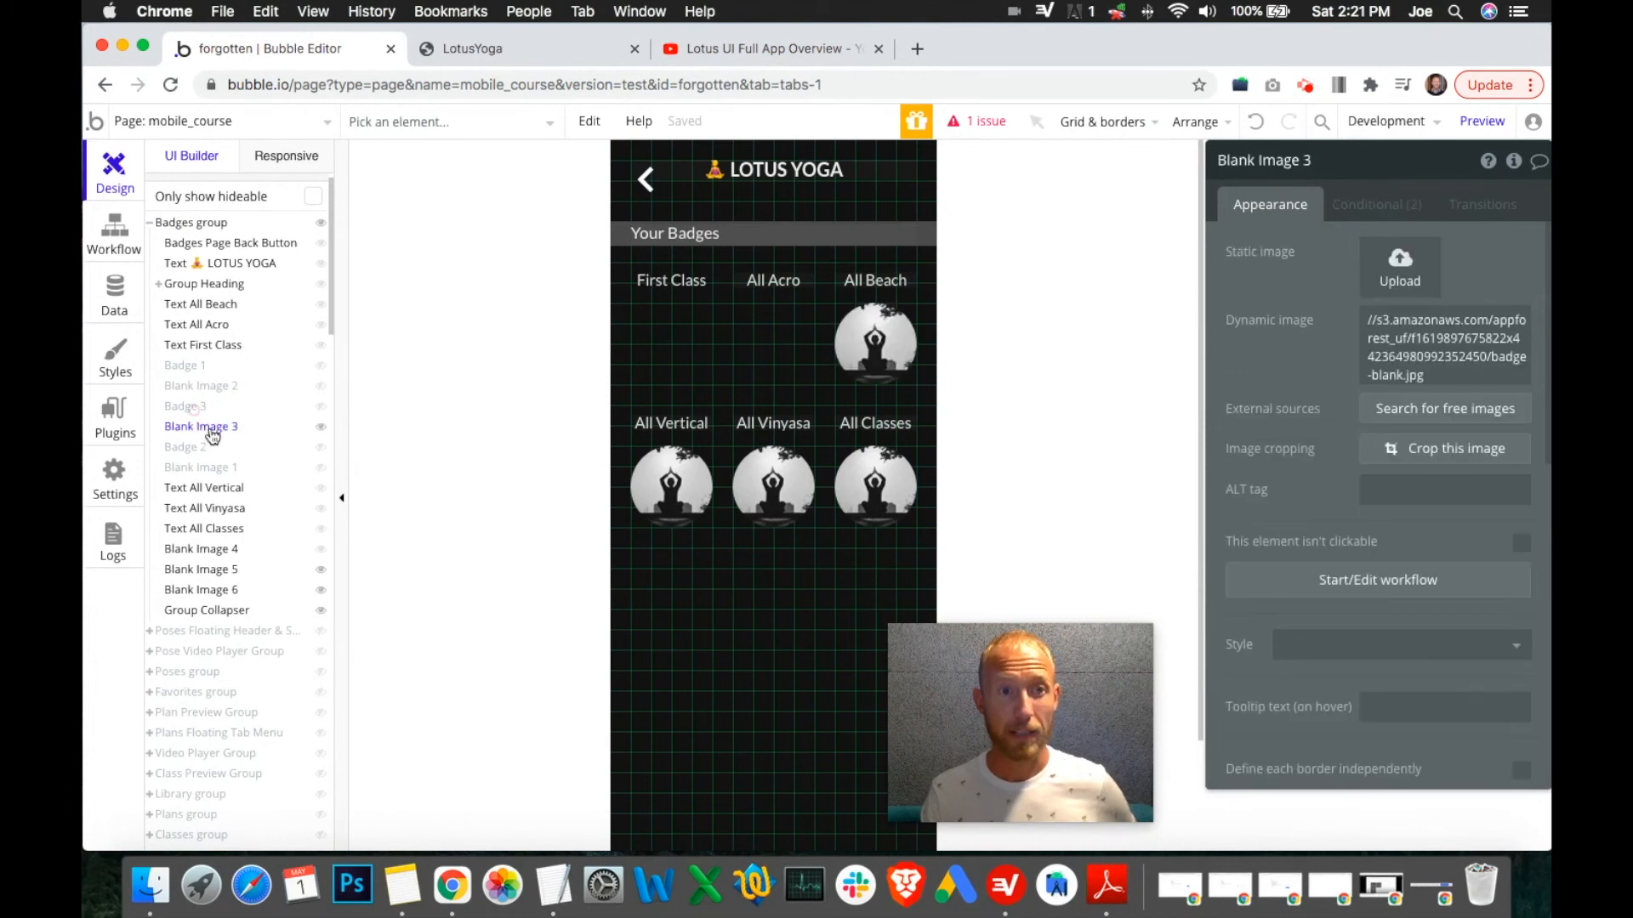
{"action": "left_click", "coordinate": [188, 408]}
{"action": "left_click", "coordinate": [322, 434]}
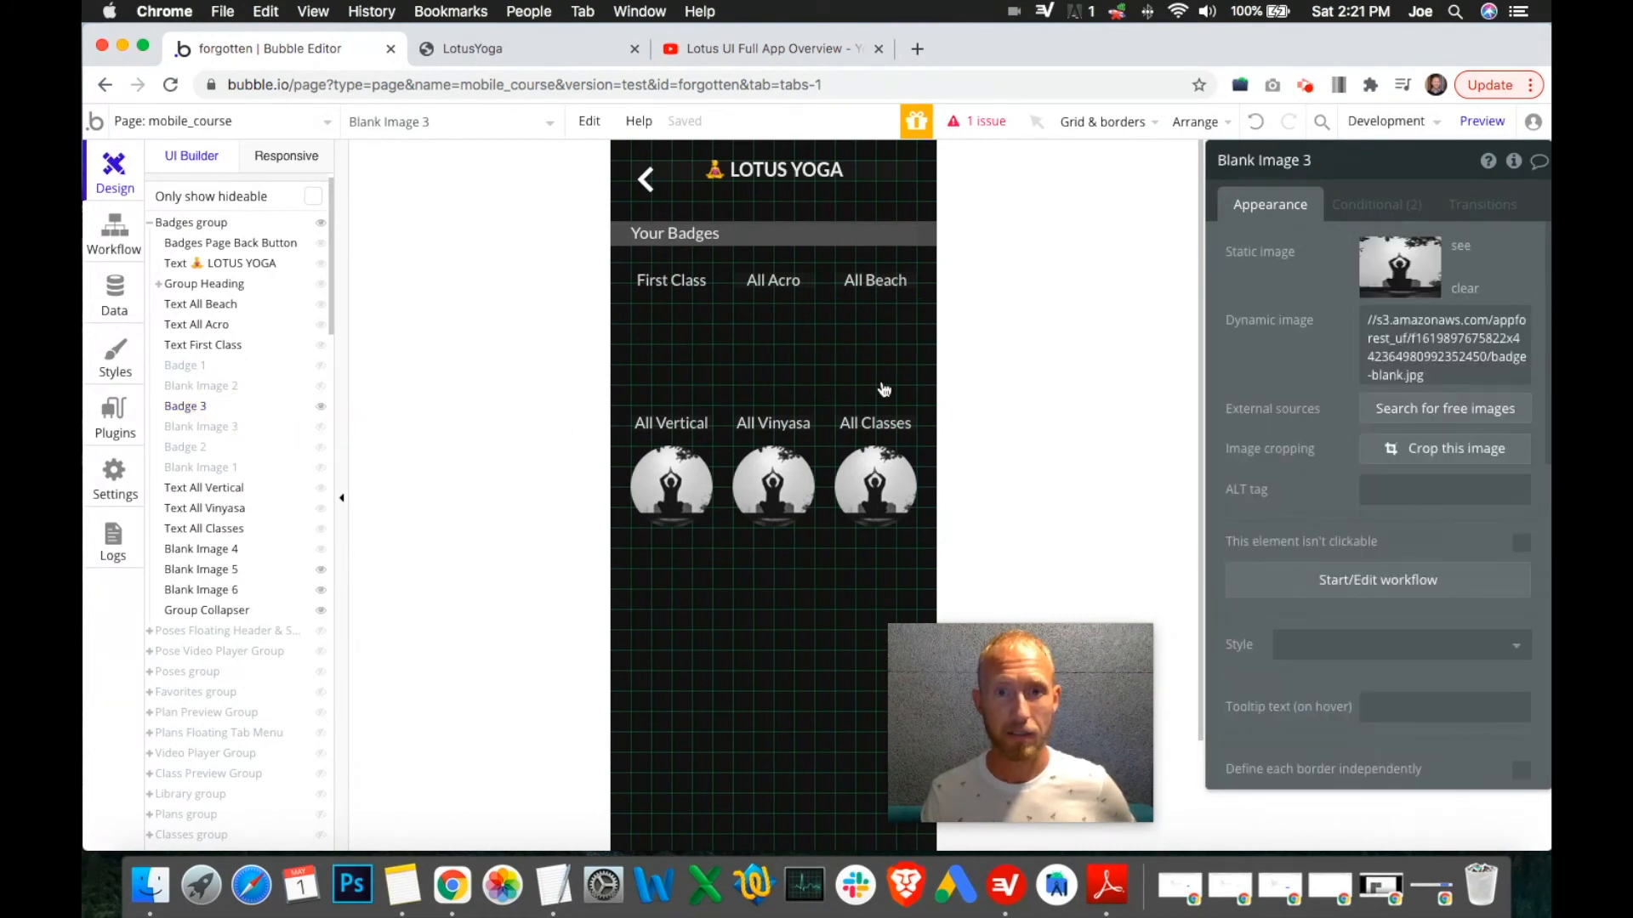
{"action": "scroll", "coordinate": [882, 387], "scroll_direction": "down", "scroll_amount": 3}
{"action": "left_click", "coordinate": [932, 238]}
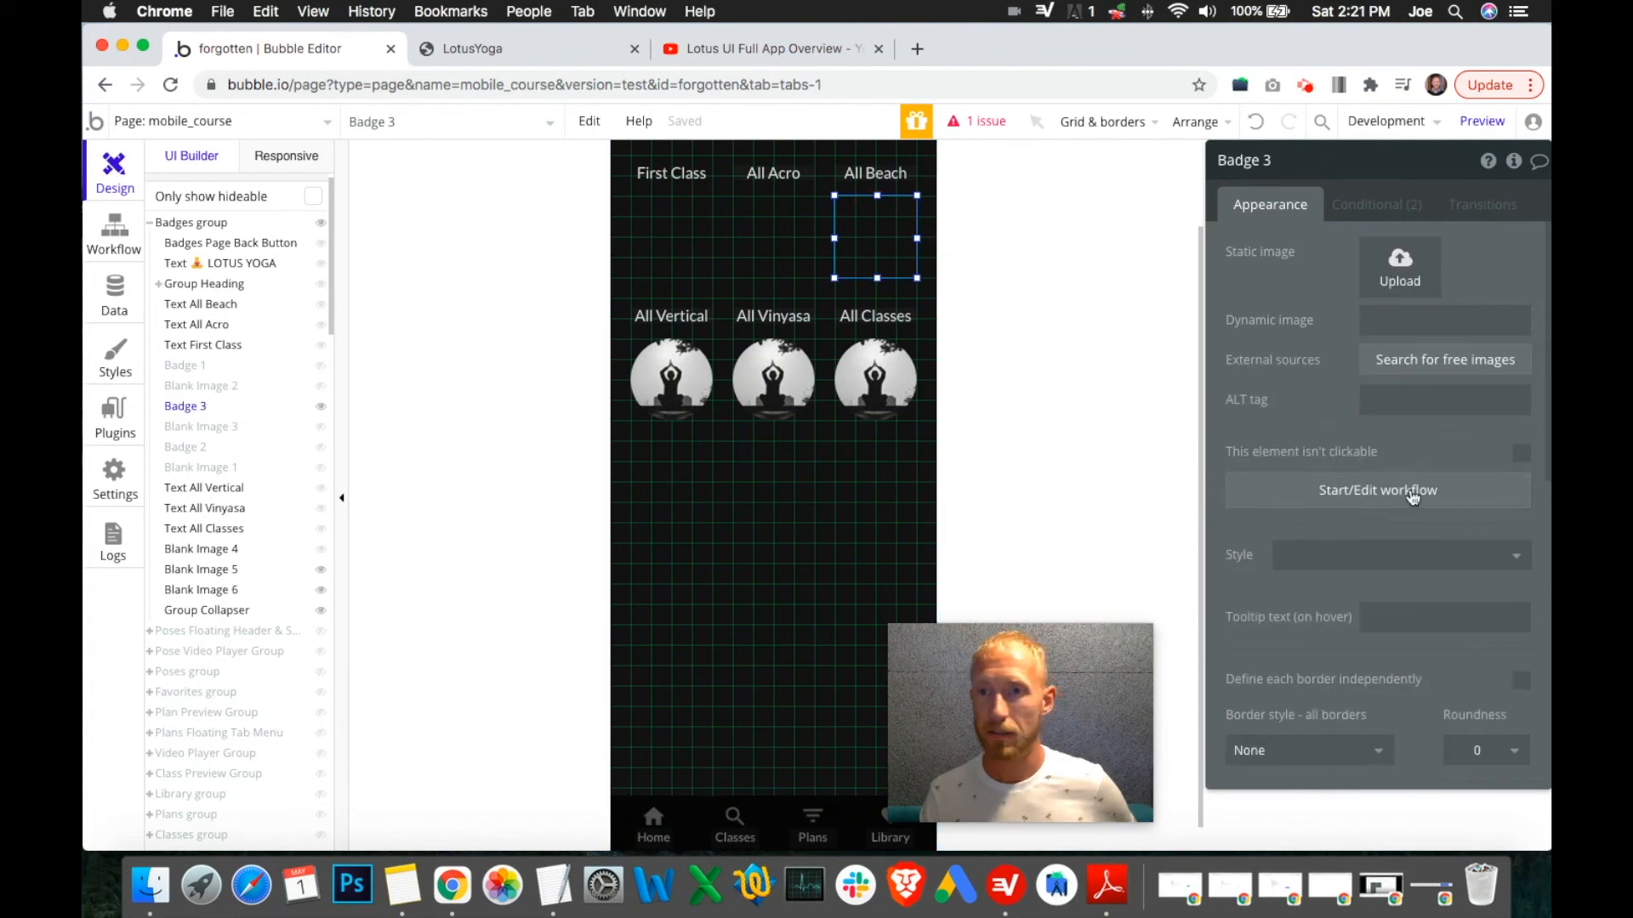
Set Badge 3's border roundness to 45.
{"action": "scroll", "coordinate": [1412, 510], "scroll_direction": "down", "scroll_amount": 5}
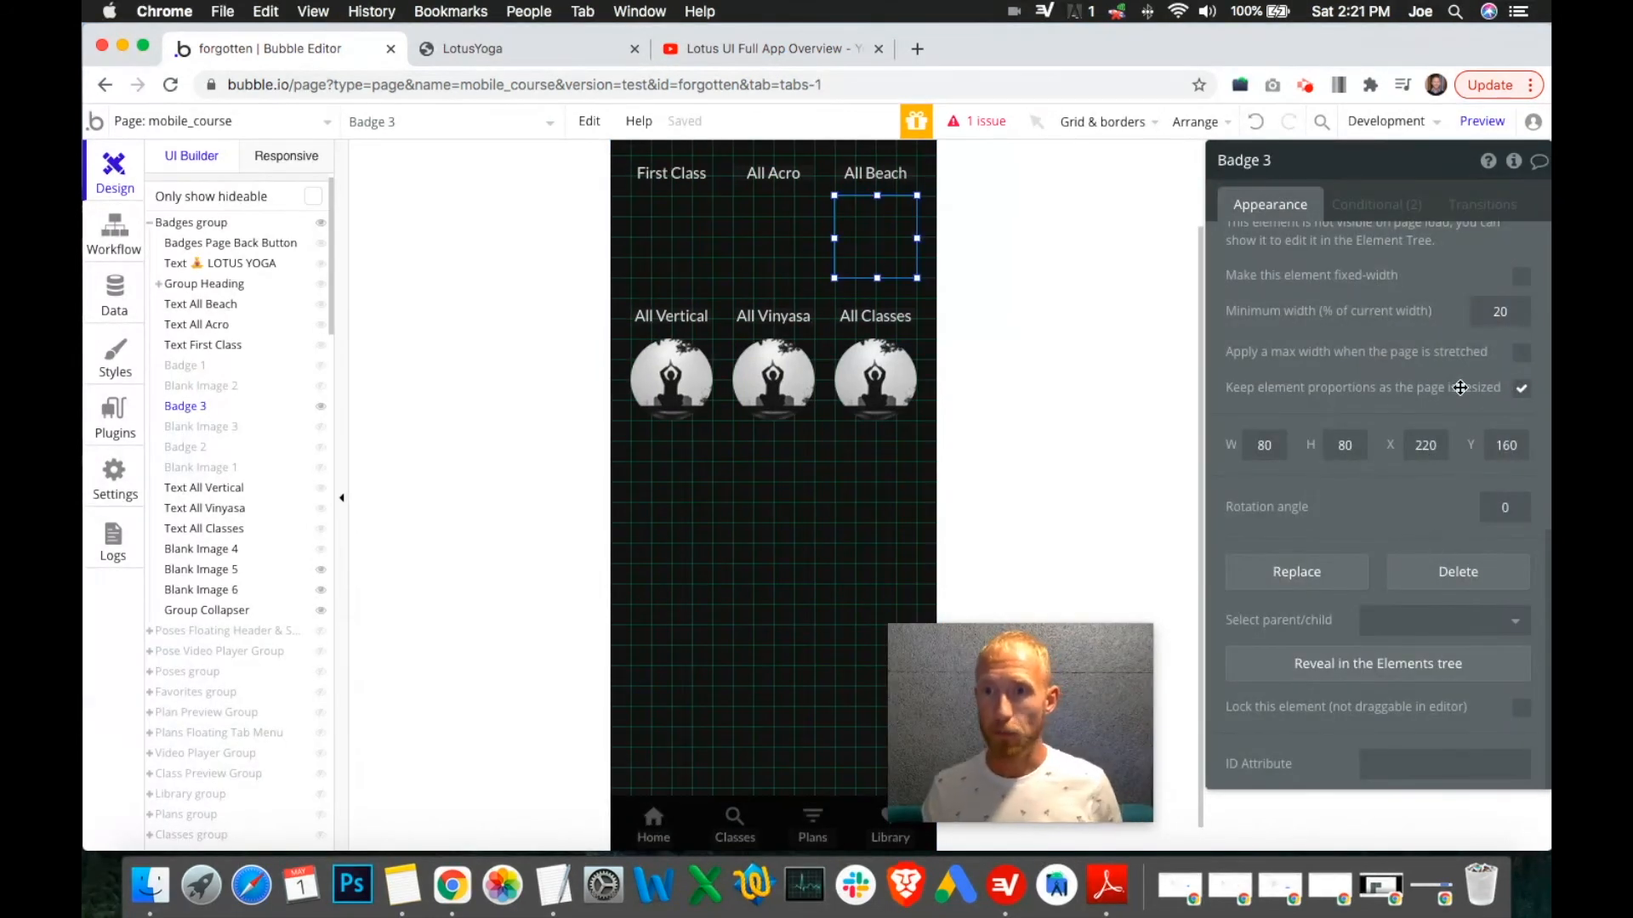
{"action": "scroll", "coordinate": [1420, 511], "scroll_direction": "up", "scroll_amount": 5}
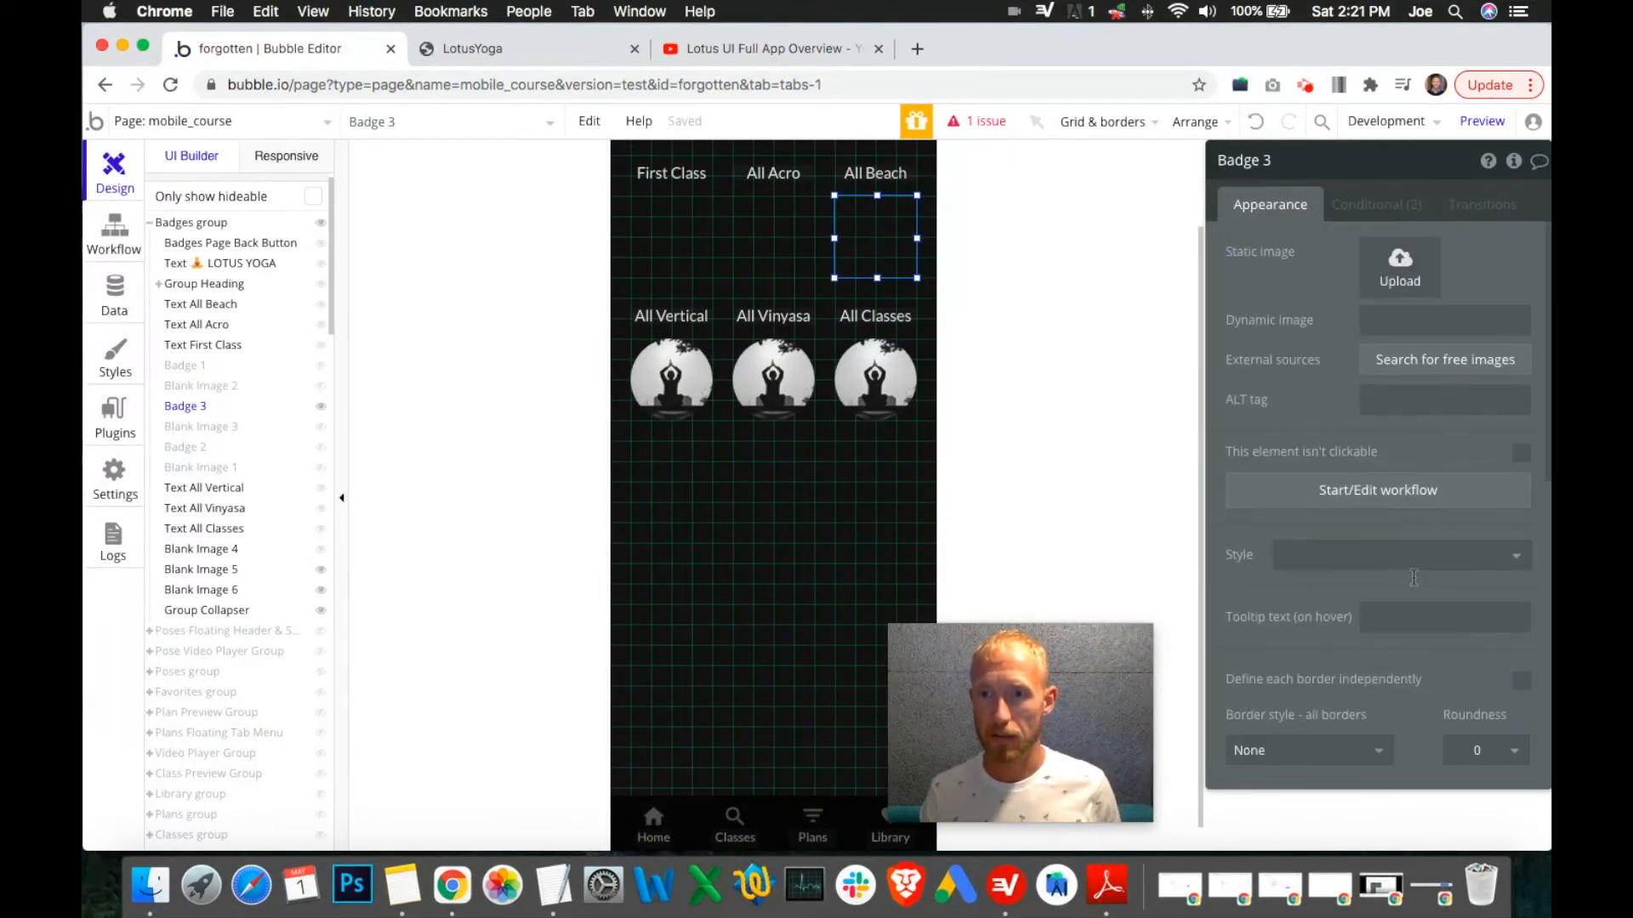
{"action": "scroll", "coordinate": [1408, 553], "scroll_direction": "down", "scroll_amount": 2}
{"action": "left_click", "coordinate": [1480, 598]}
{"action": "left_click", "coordinate": [1481, 597]}
{"action": "left_click", "coordinate": [1457, 598]}
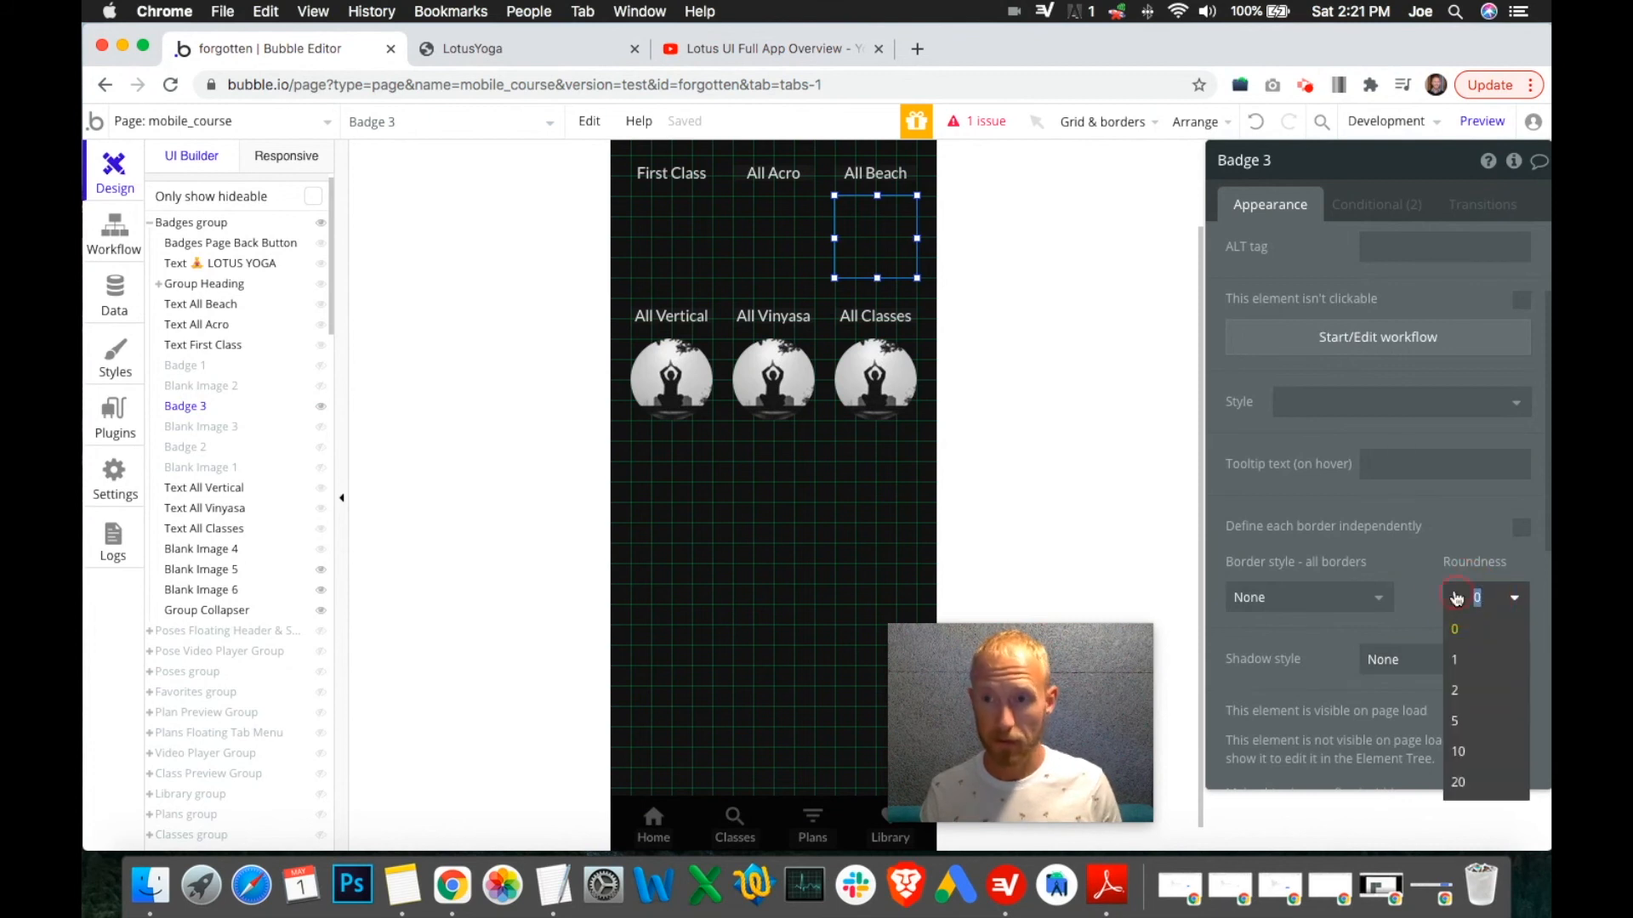
{"action": "scroll", "coordinate": [1430, 562], "scroll_direction": "up", "scroll_amount": 2}
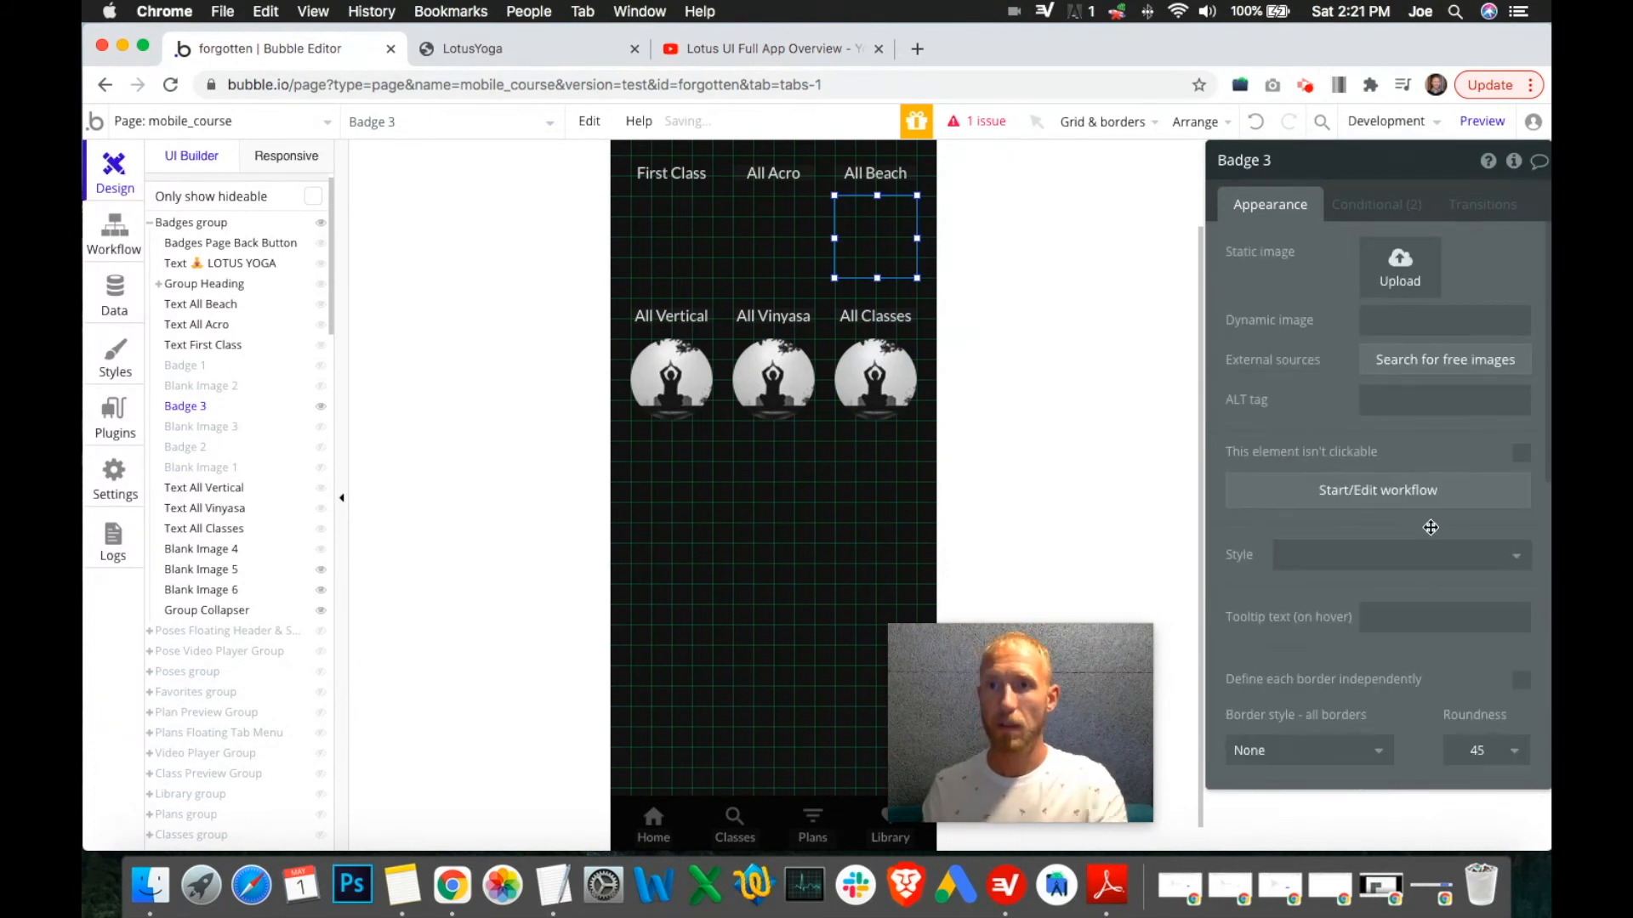
Upload badge-beach.jpg from the Yoga Course App folder as Badge 3's static image.
{"action": "left_click", "coordinate": [1400, 267]}
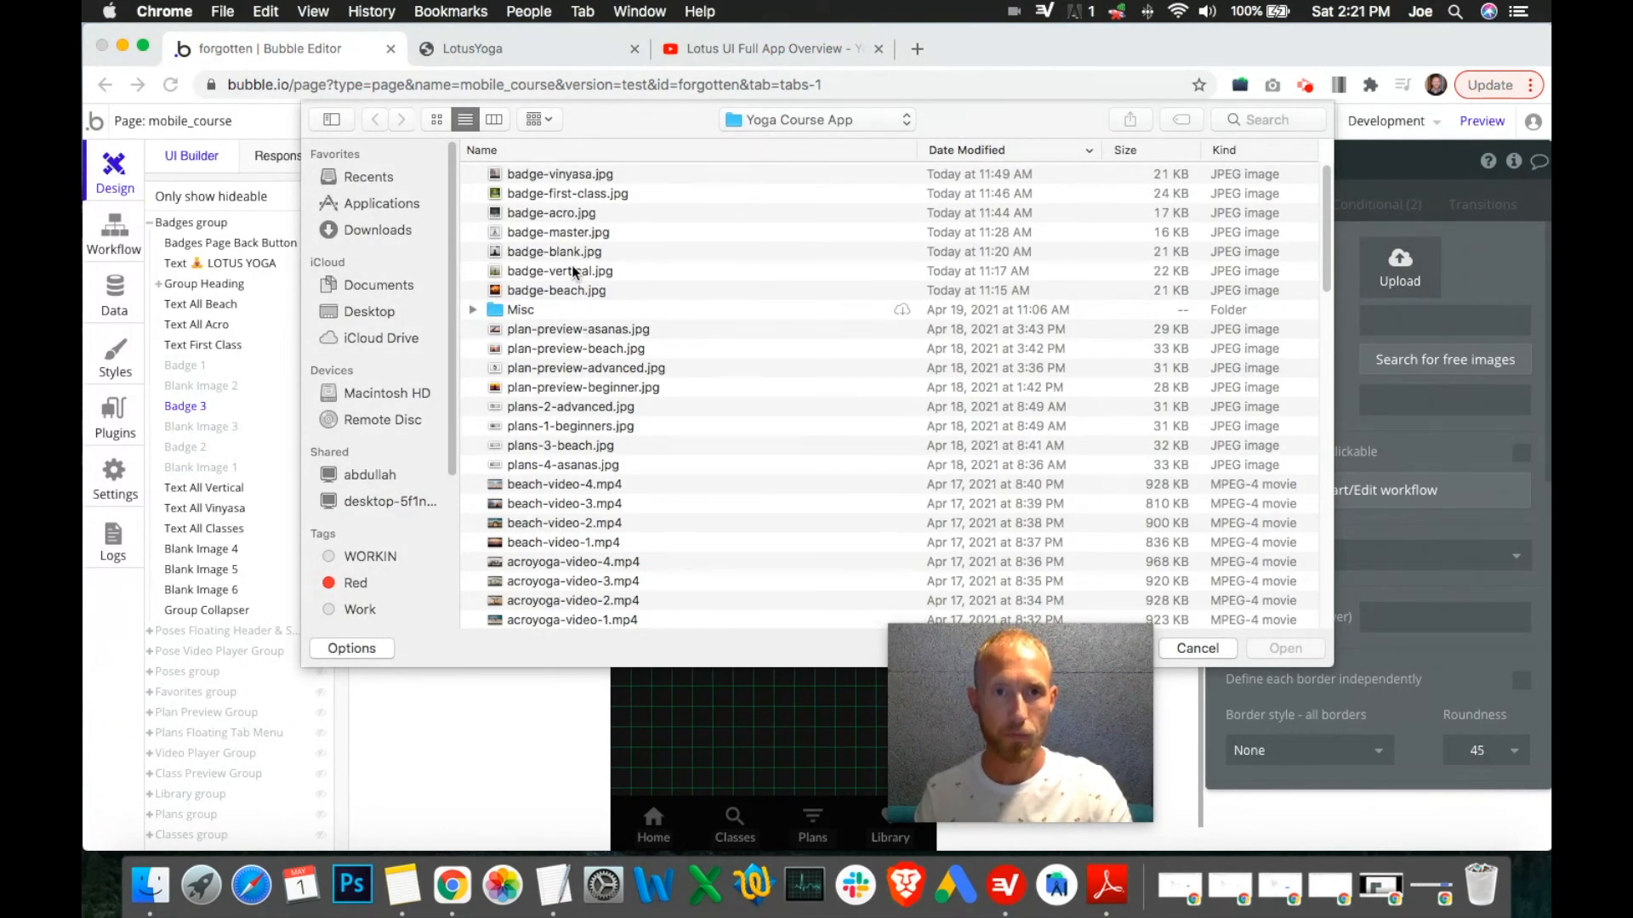
{"action": "left_click", "coordinate": [1199, 649]}
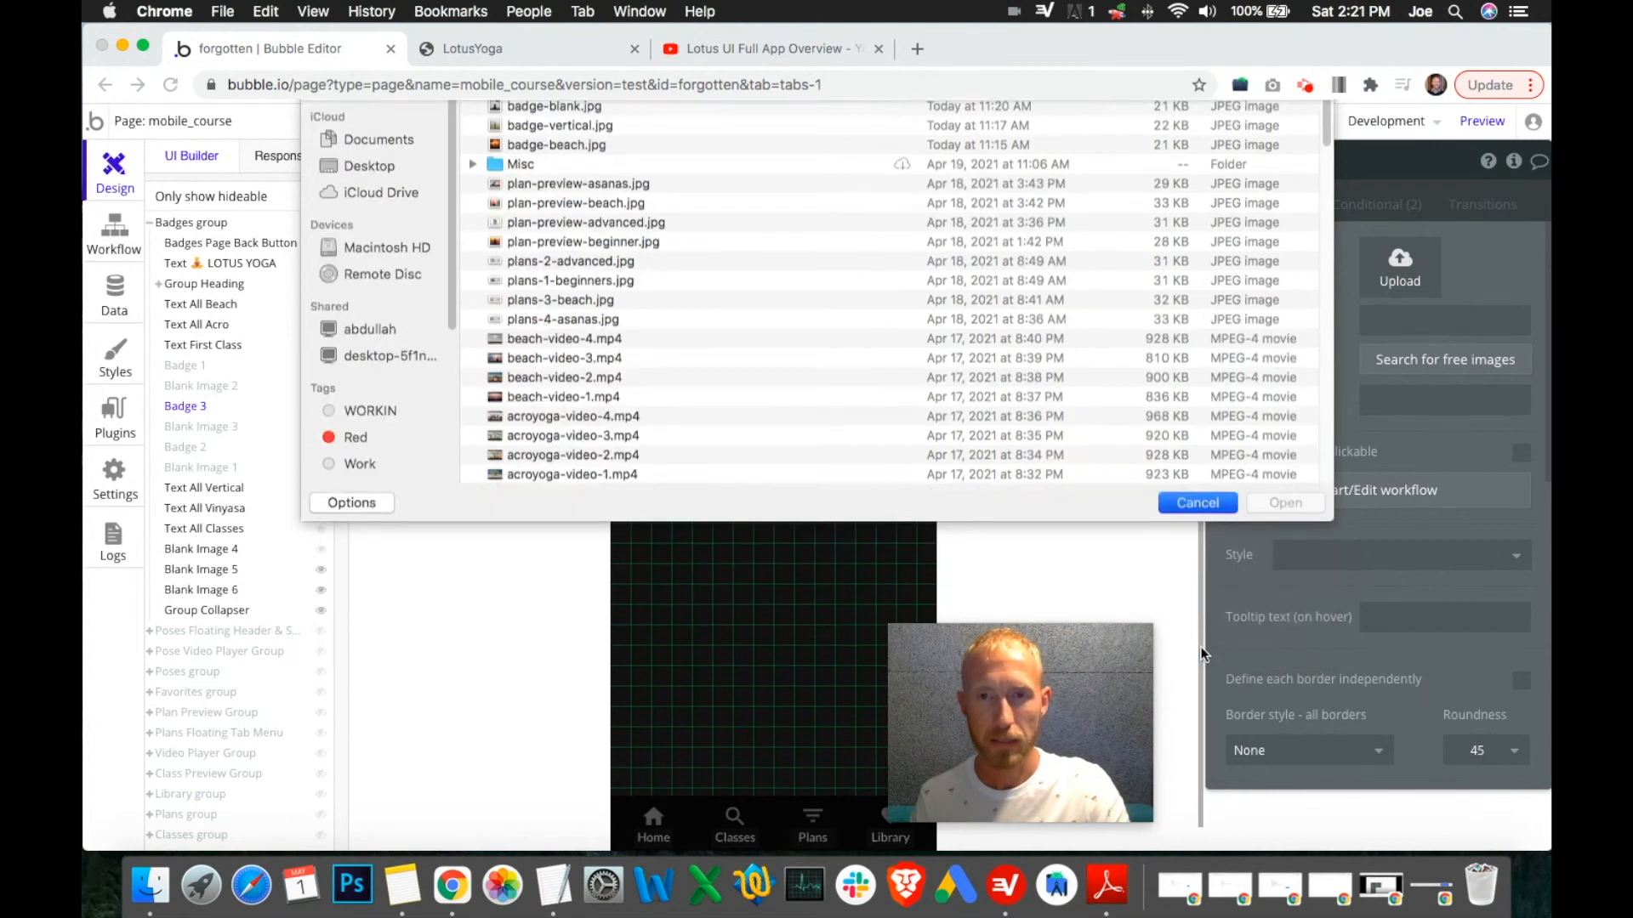
{"action": "left_click", "coordinate": [1392, 258]}
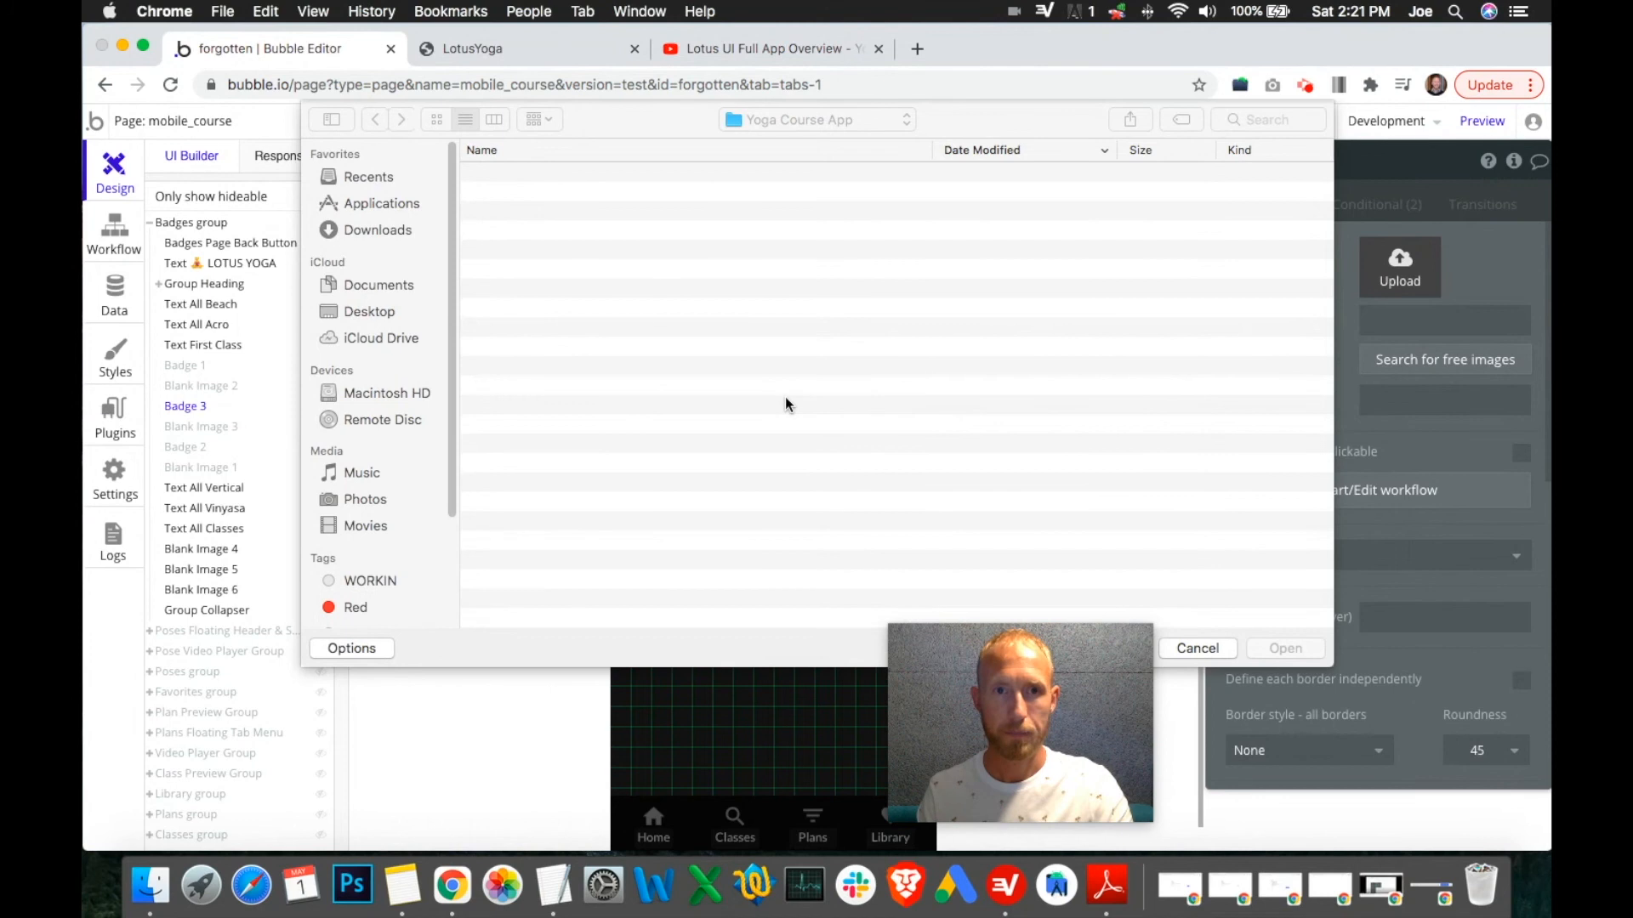
{"action": "double_click", "coordinate": [622, 294]}
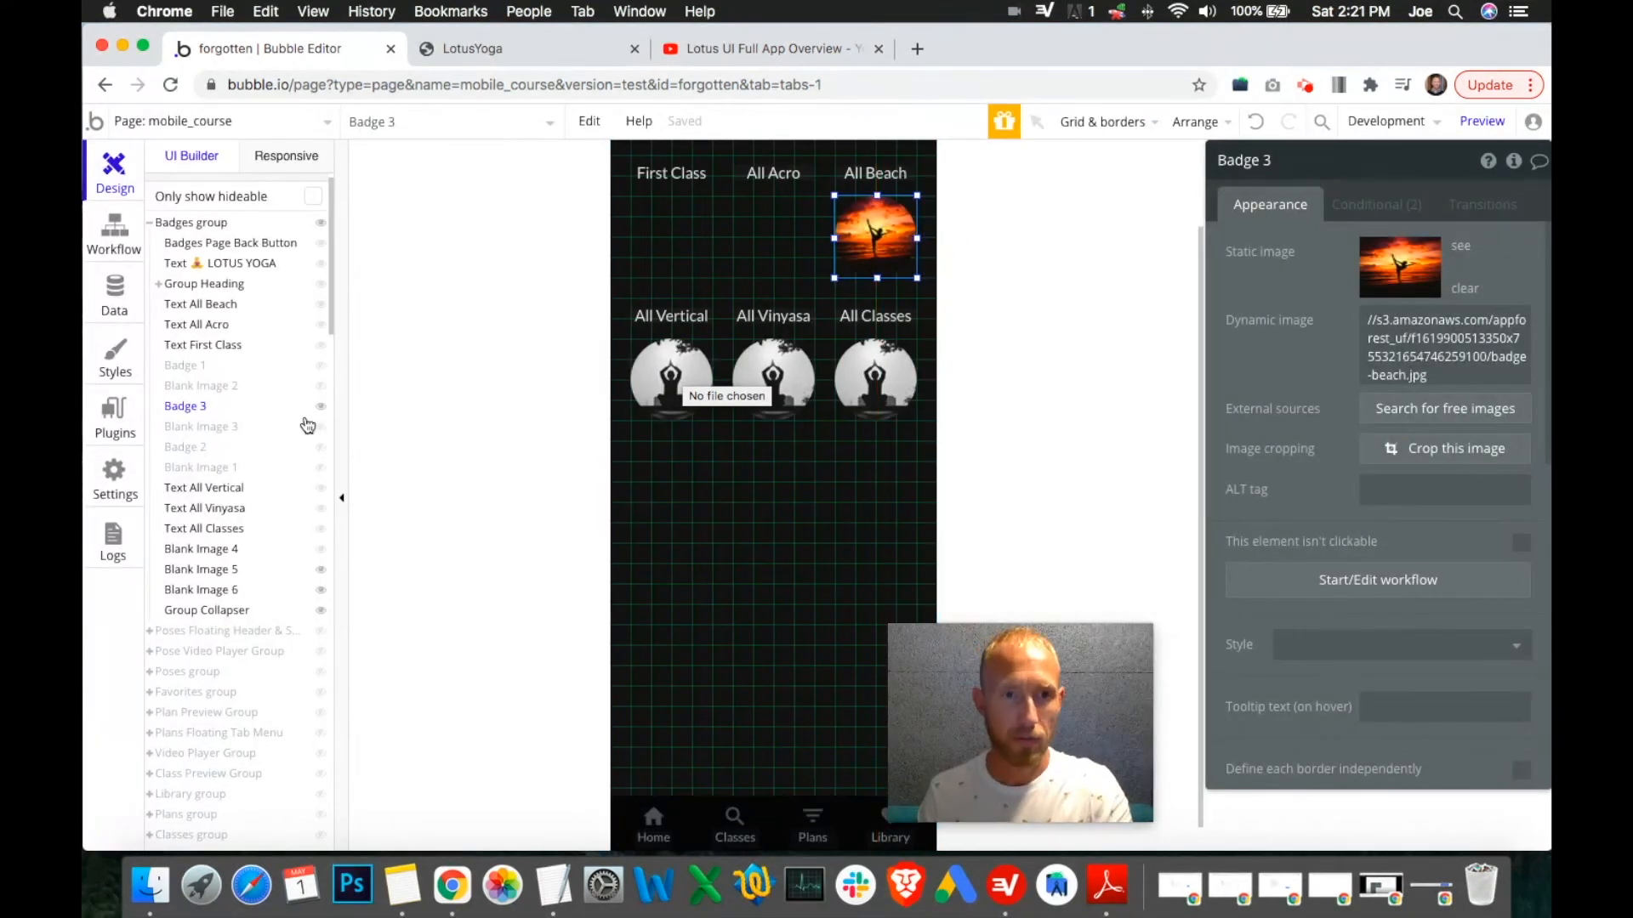
Show Badges 1, 2 and 3 together in the editor to check them, and hide all three again.
{"action": "mouse_move", "coordinate": [322, 414]}
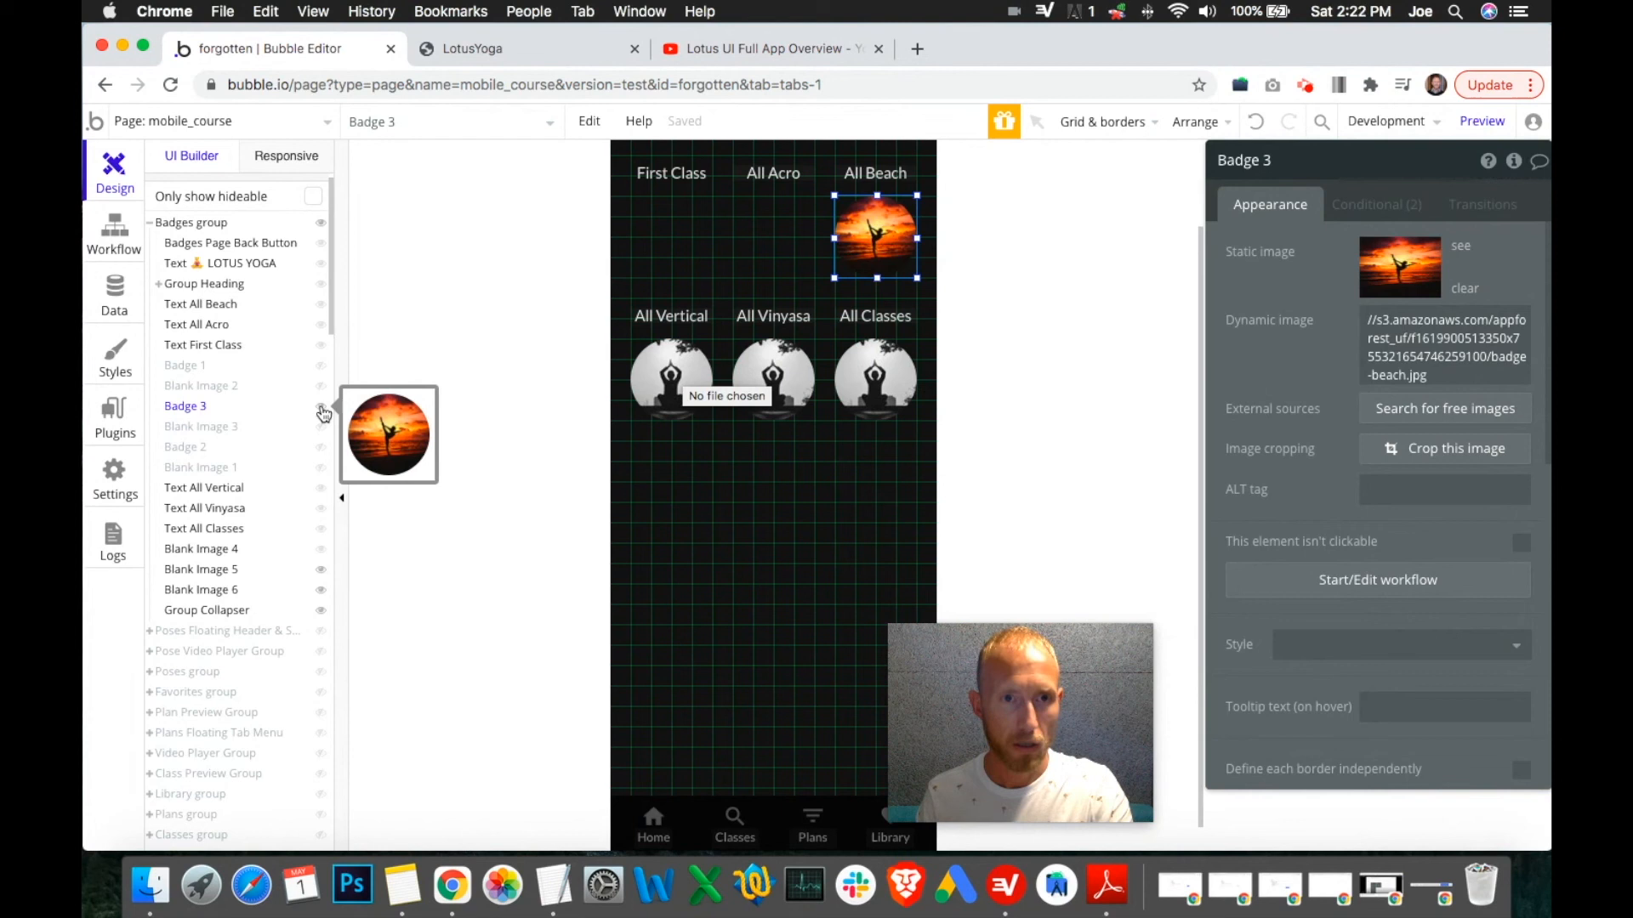
{"action": "left_click", "coordinate": [322, 449]}
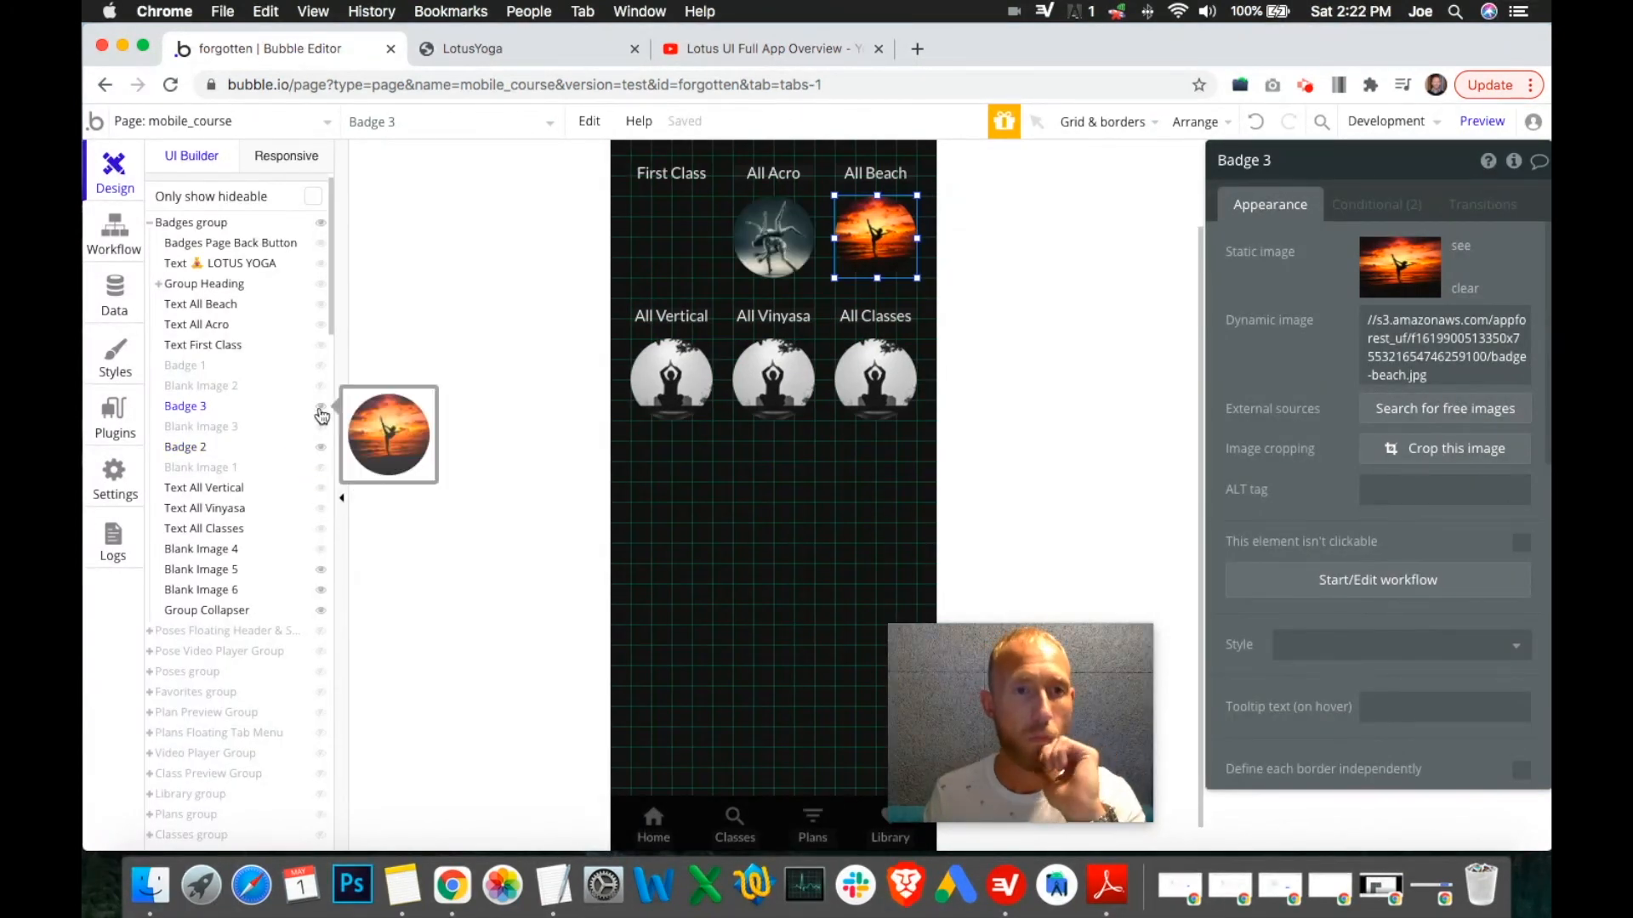
{"action": "left_click", "coordinate": [323, 372]}
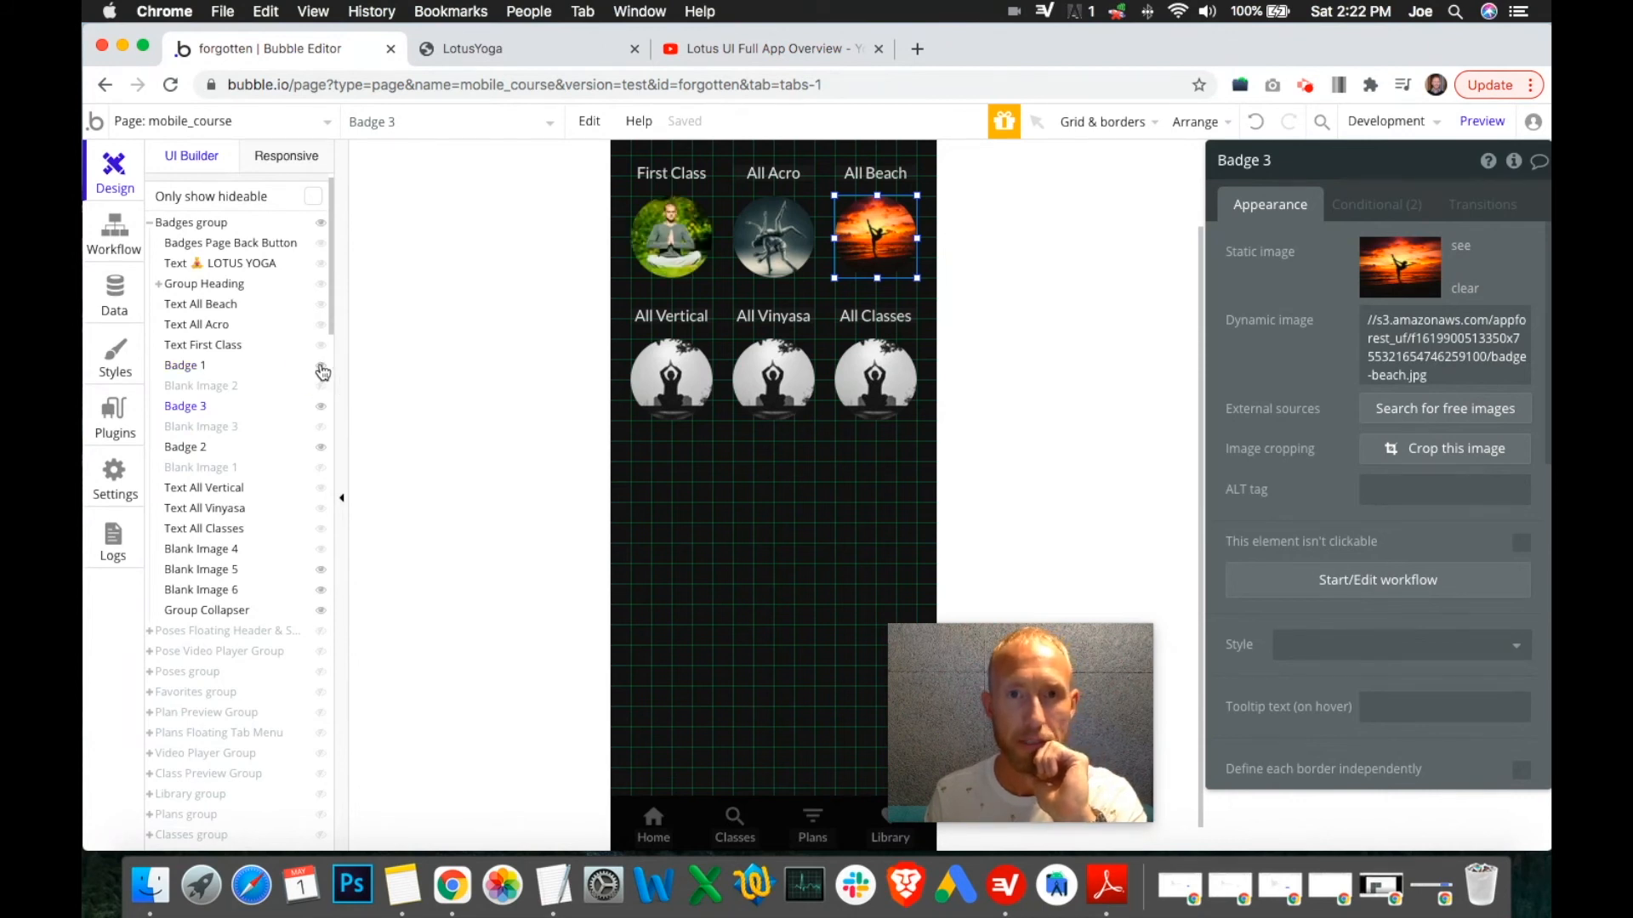
{"action": "left_click", "coordinate": [323, 369]}
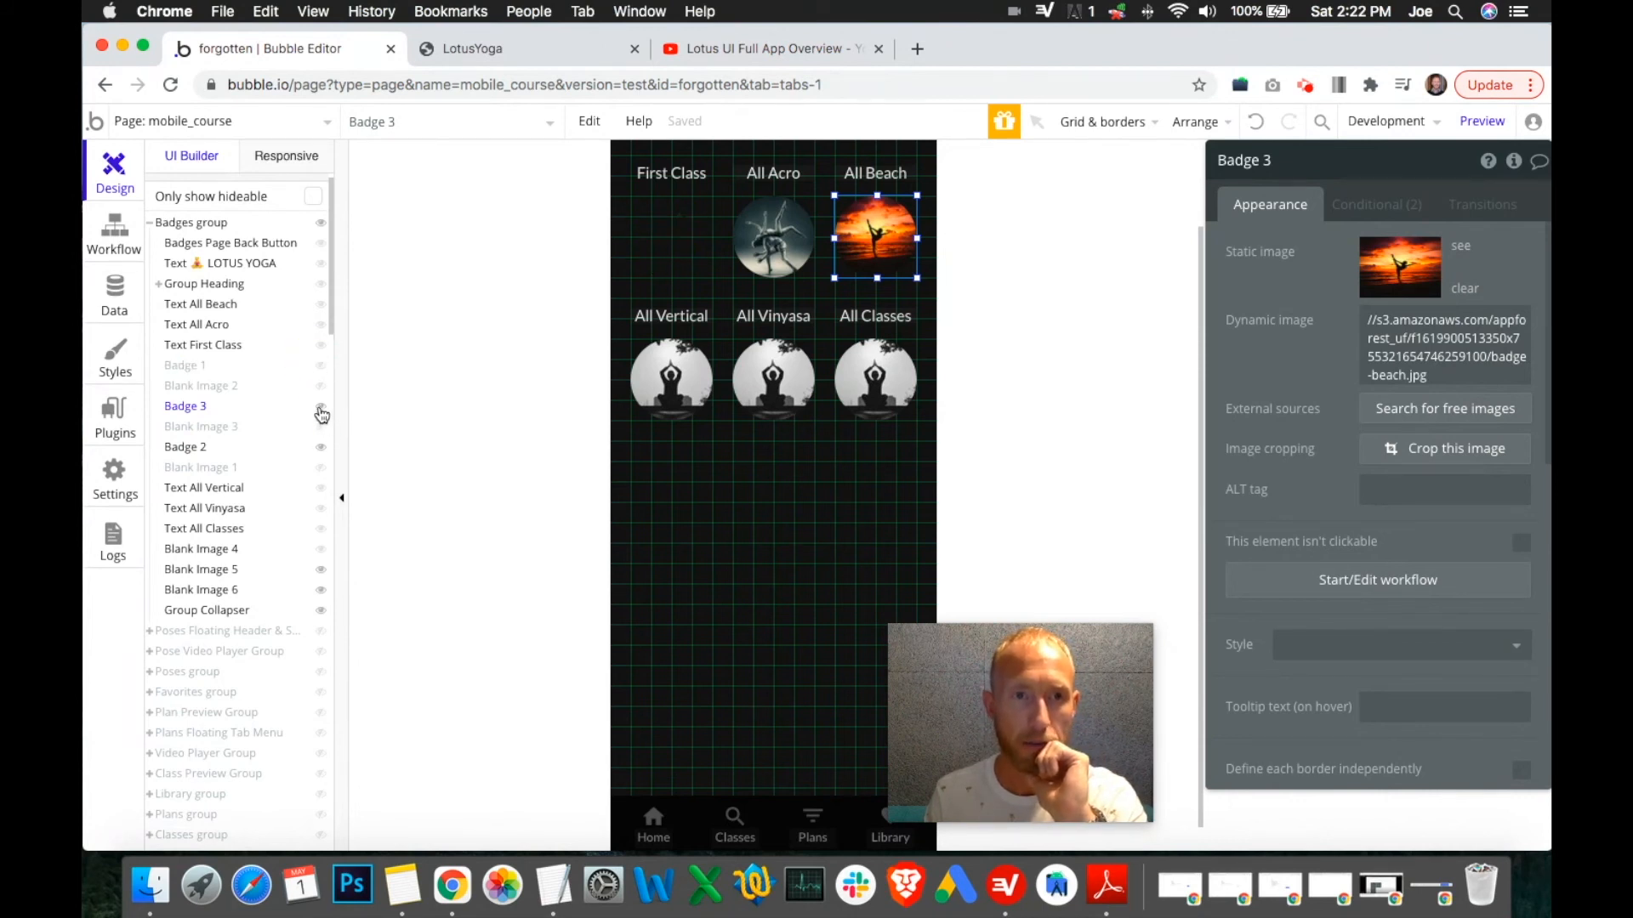
{"action": "left_click", "coordinate": [322, 409]}
{"action": "left_click", "coordinate": [323, 447]}
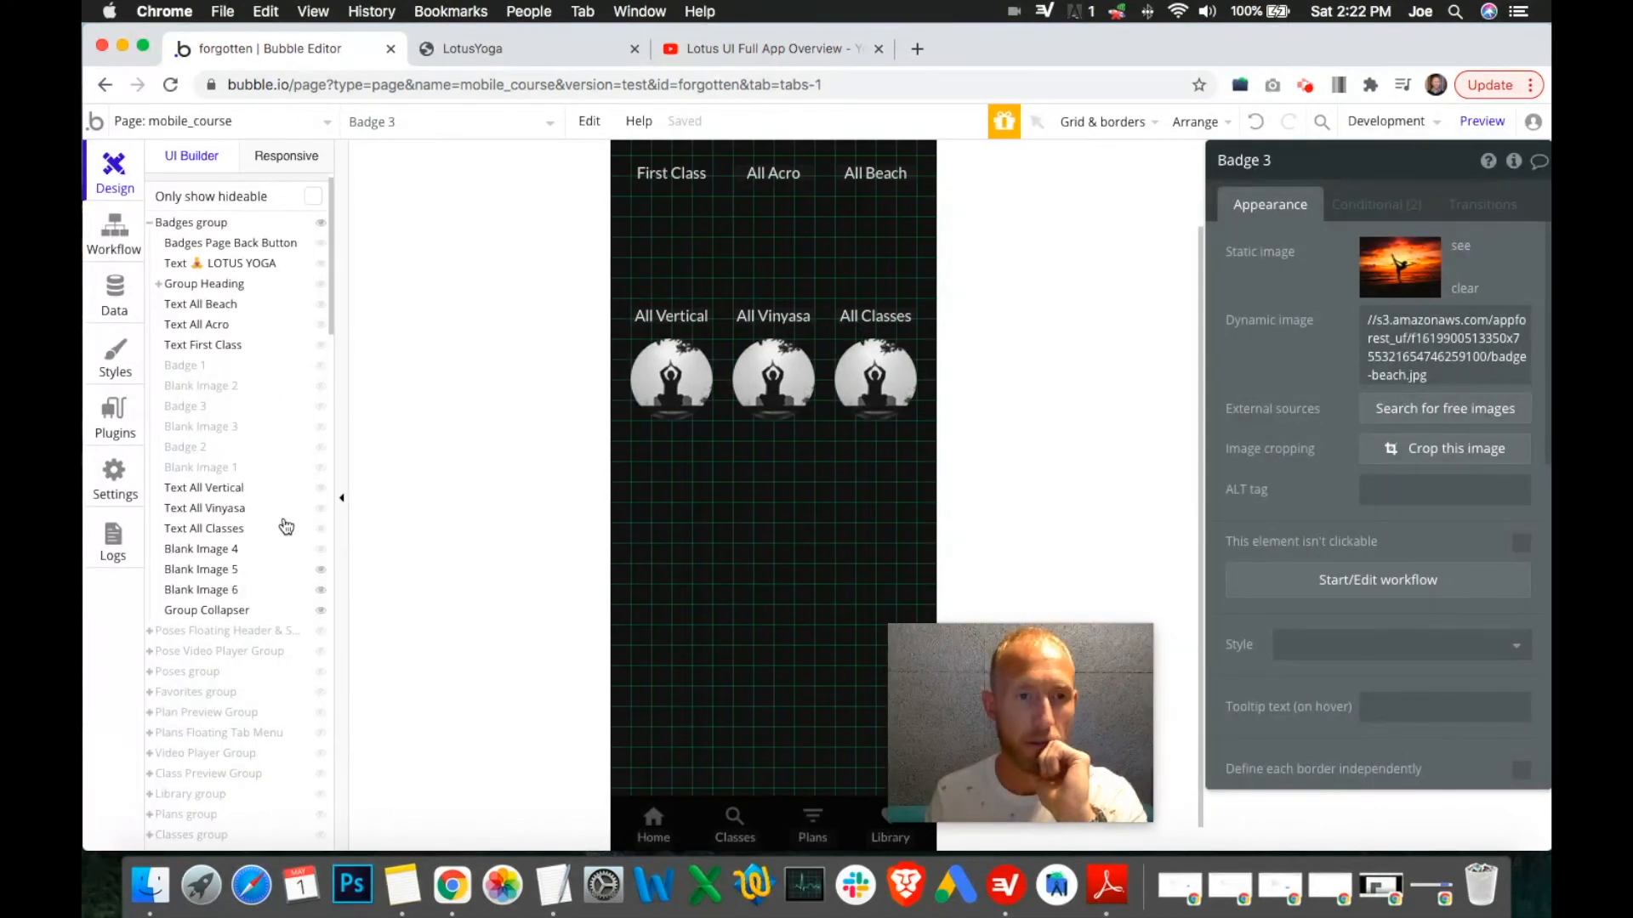
Draw a new image element about 61 by 38 px below the All Vertical blank image and remove its Standard Image style.
{"action": "scroll", "coordinate": [287, 527], "scroll_direction": "down", "scroll_amount": 10}
{"action": "left_click", "coordinate": [218, 289]}
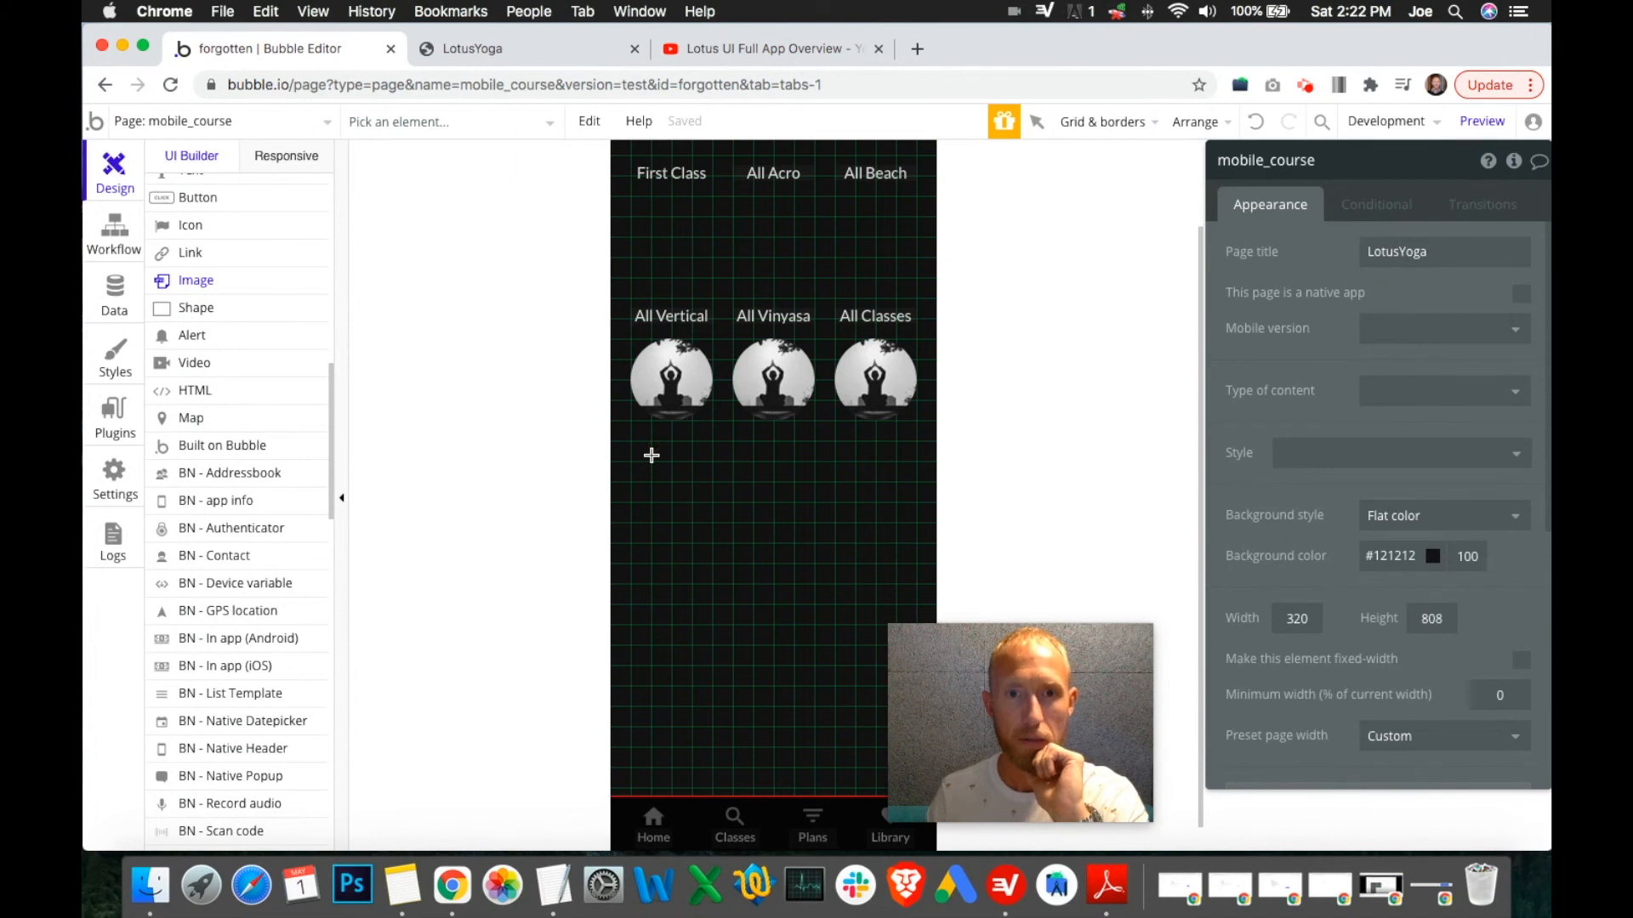
{"action": "left_click_drag", "start_coordinate": [651, 456], "coordinate": [732, 466]}
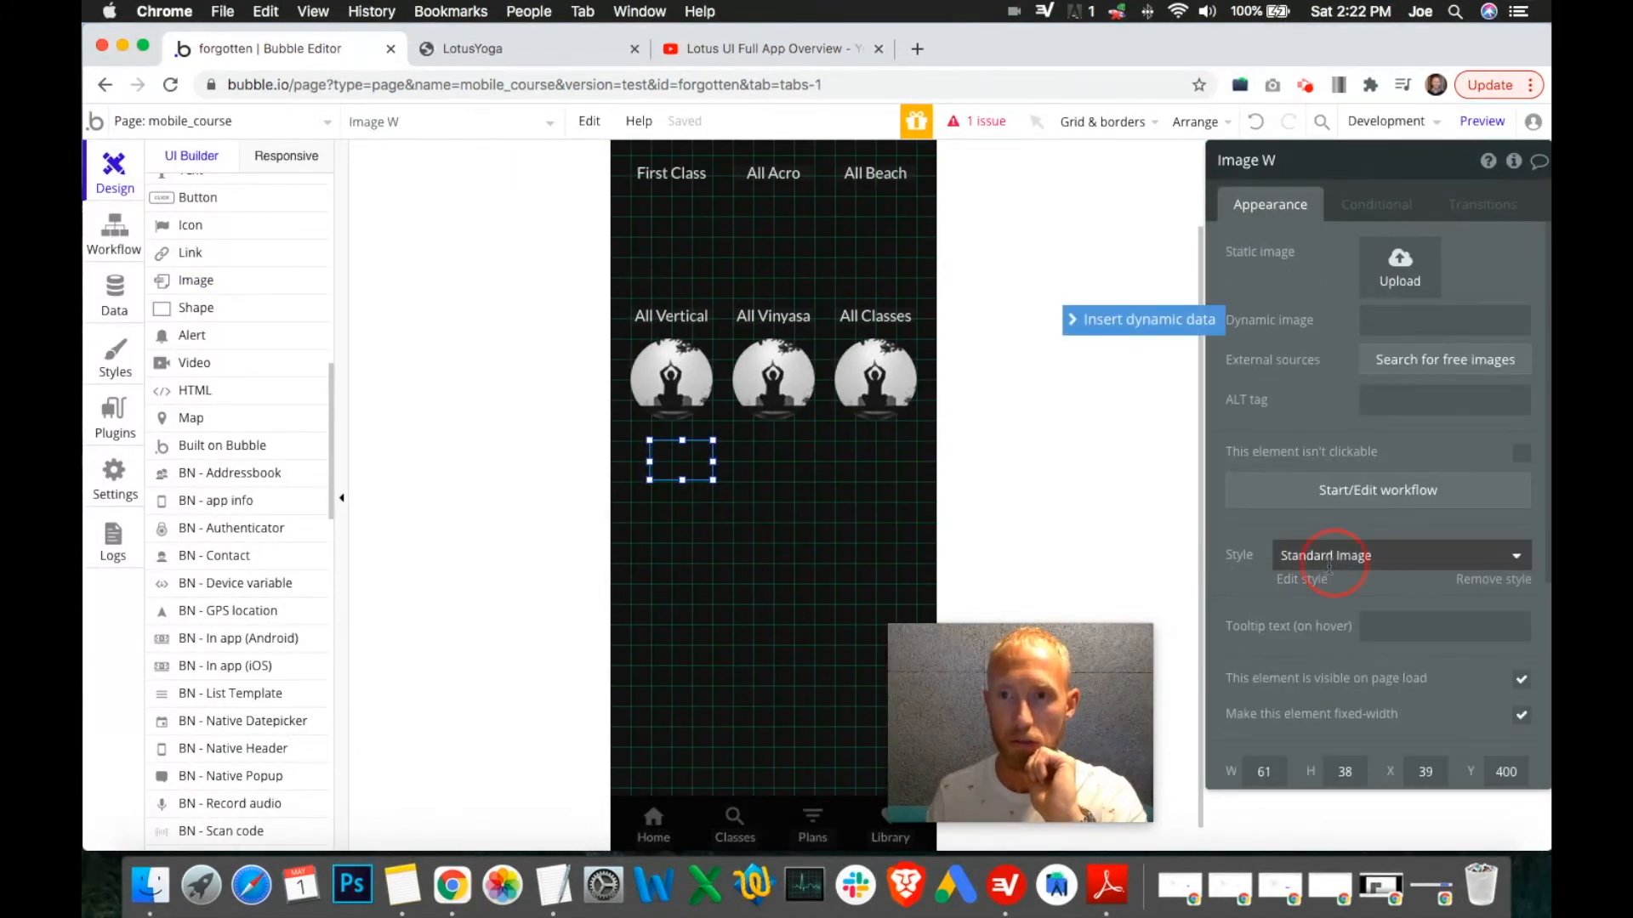
{"action": "left_click", "coordinate": [1330, 559]}
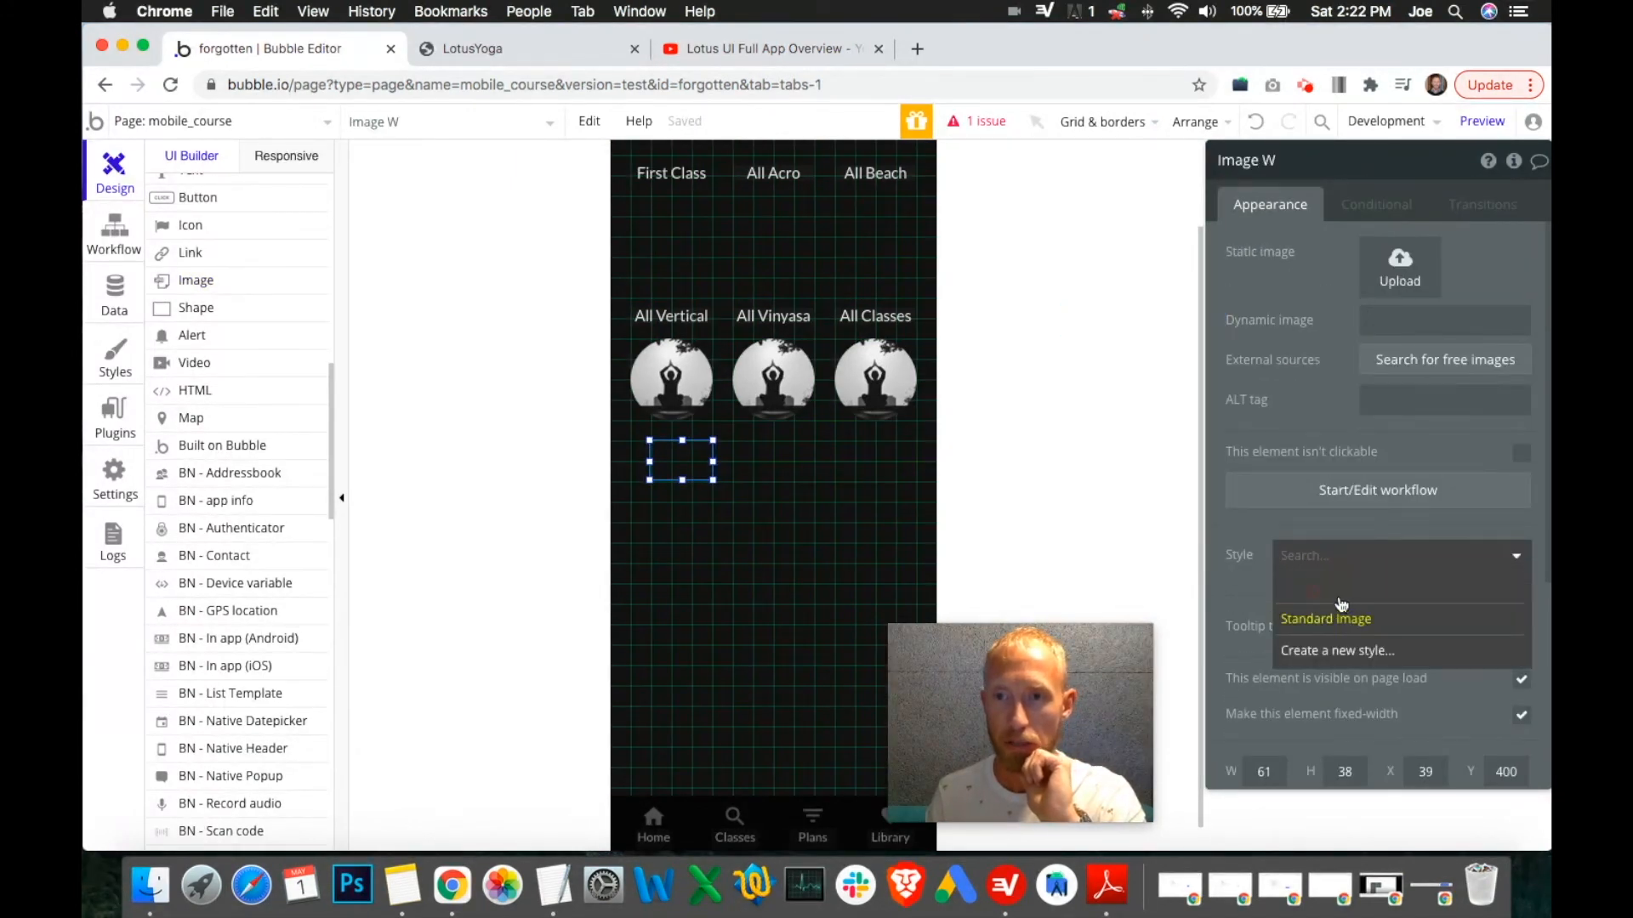
{"action": "left_click", "coordinate": [1316, 589]}
Set the new image's width and height to 80 and its X position to 20, aligning it with Blank Image 4.
{"action": "scroll", "coordinate": [1361, 561], "scroll_direction": "down", "scroll_amount": 5}
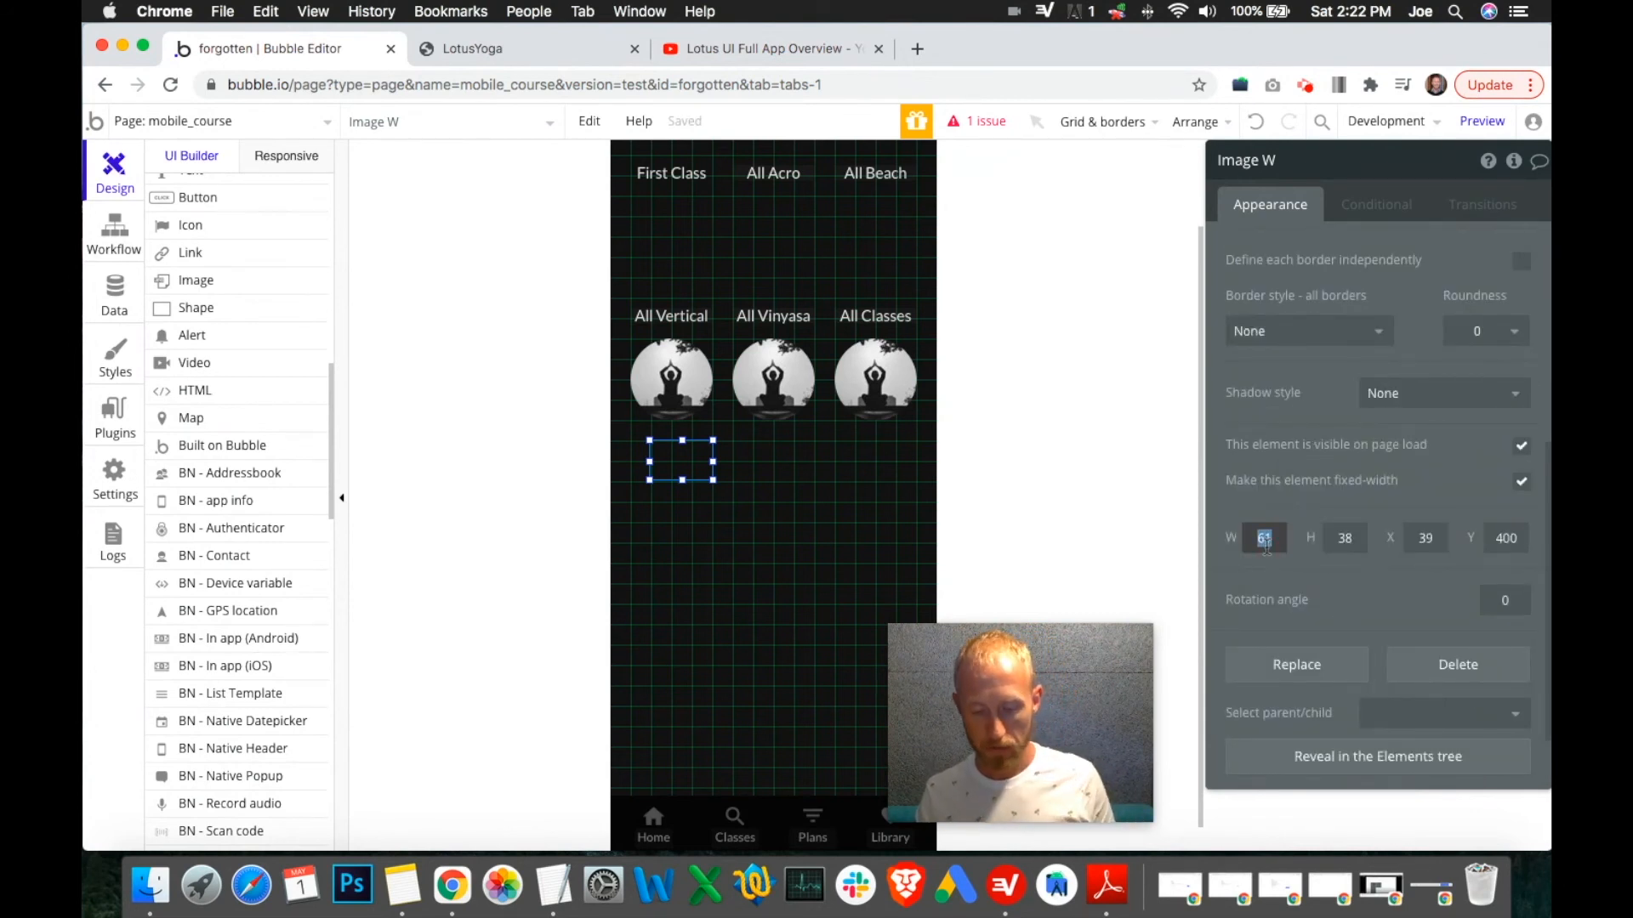
{"action": "type", "text": "80"}
{"action": "left_click", "coordinate": [1342, 538]}
{"action": "type", "text": "80"}
{"action": "left_click", "coordinate": [1521, 446]}
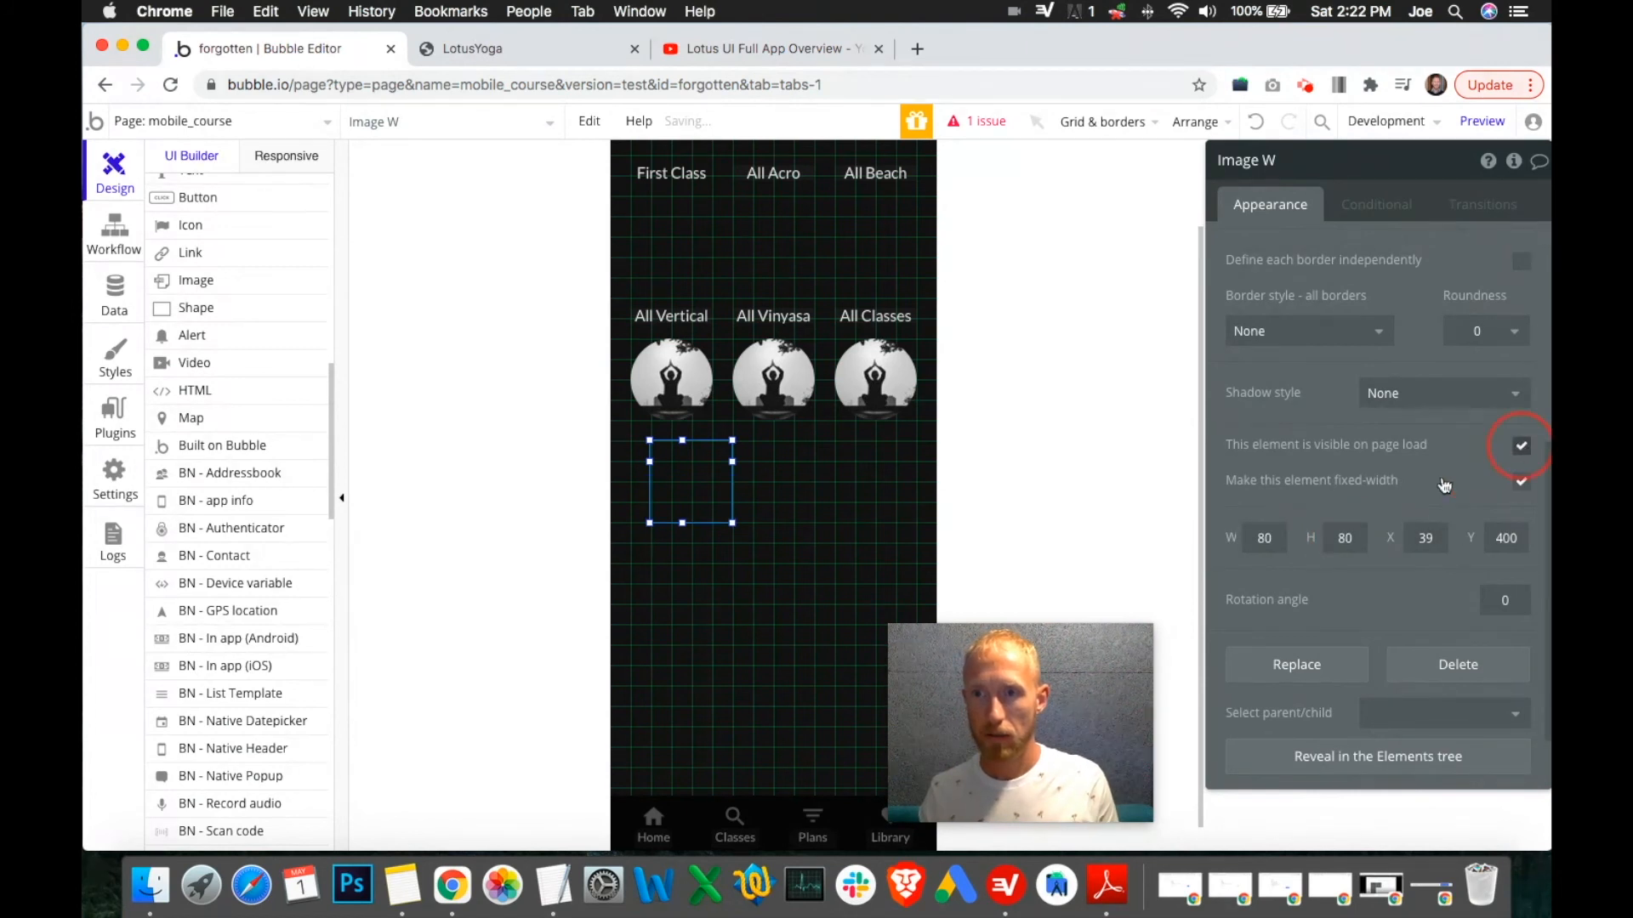
{"action": "left_click", "coordinate": [1426, 537]}
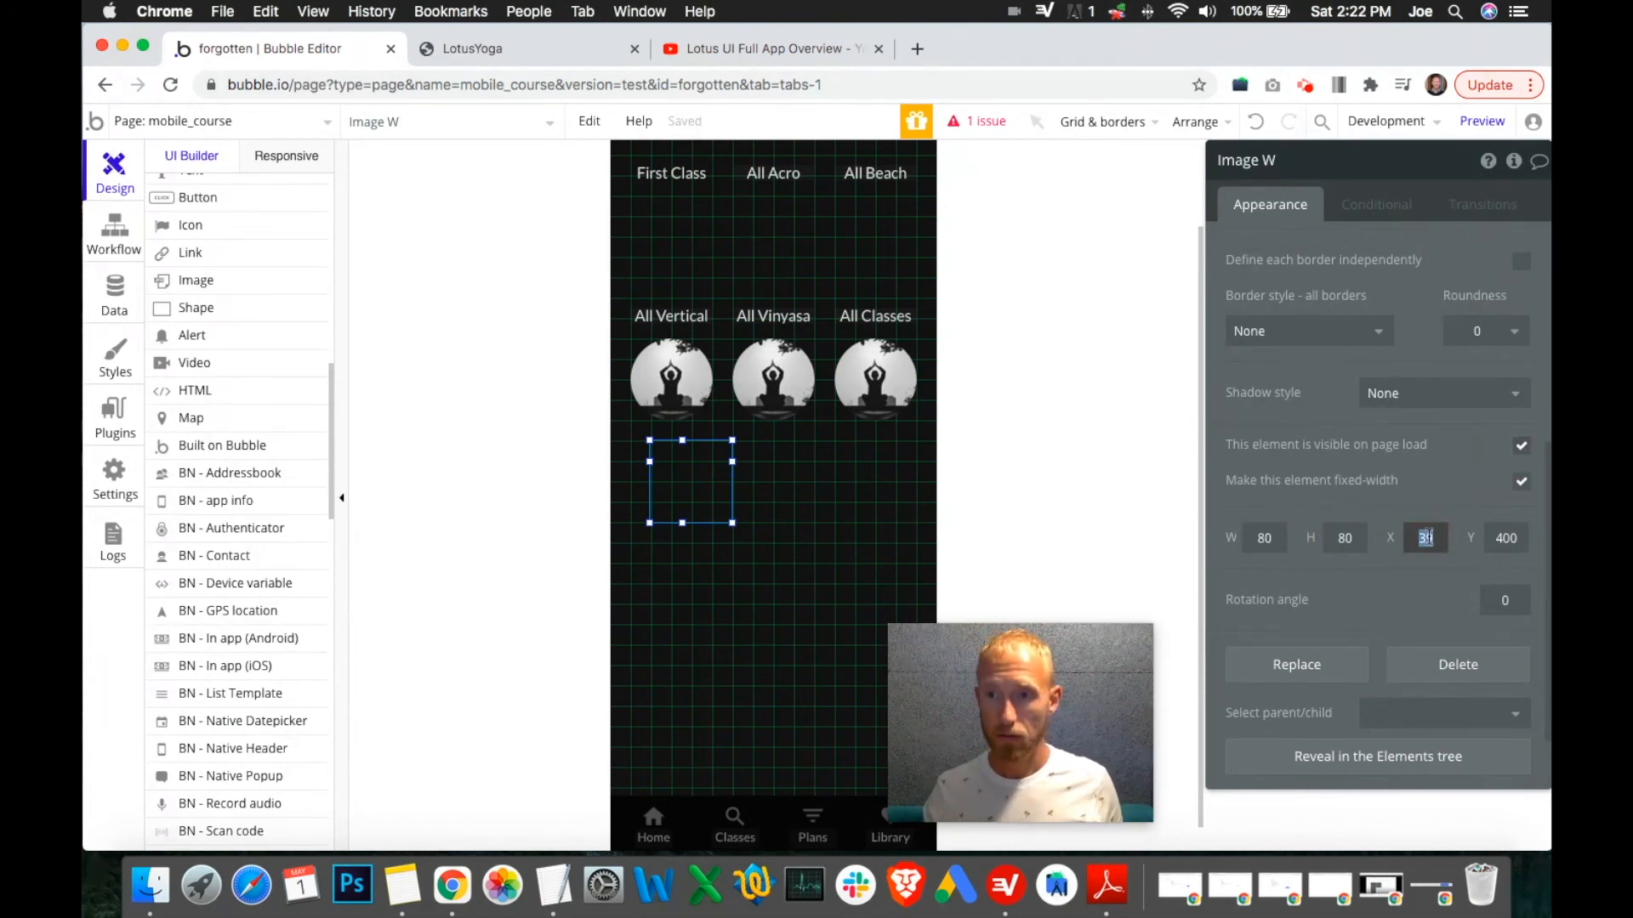
{"action": "type", "text": "2"}
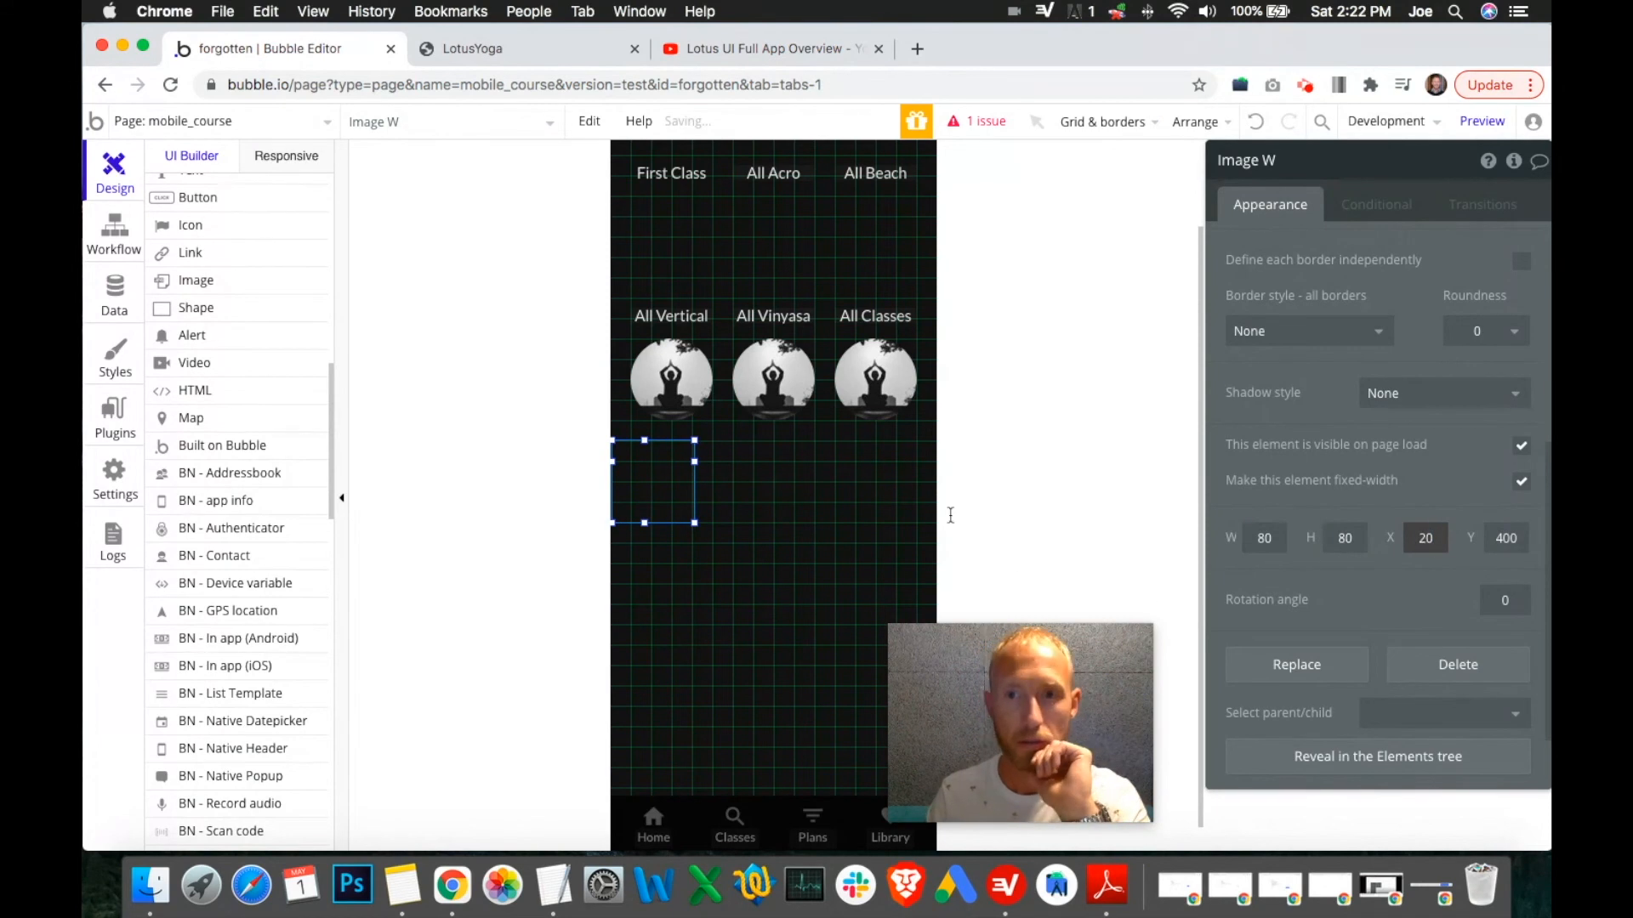
{"action": "type", "text": "0"}
{"action": "left_click", "coordinate": [660, 477]}
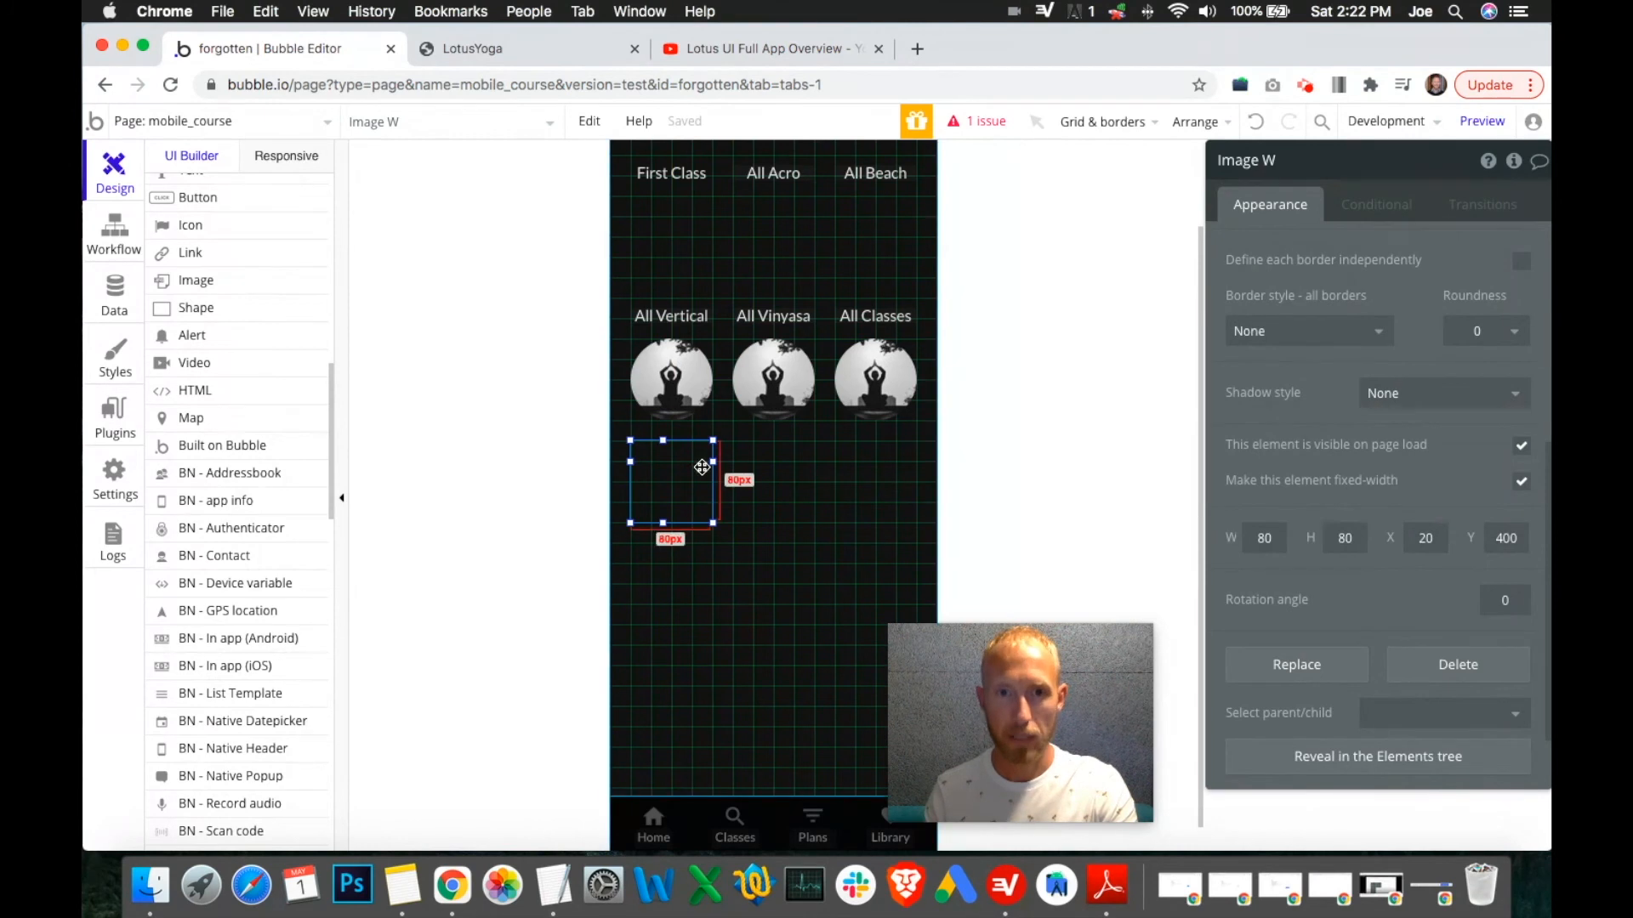
{"action": "left_click_drag", "start_coordinate": [678, 486], "coordinate": [697, 387]}
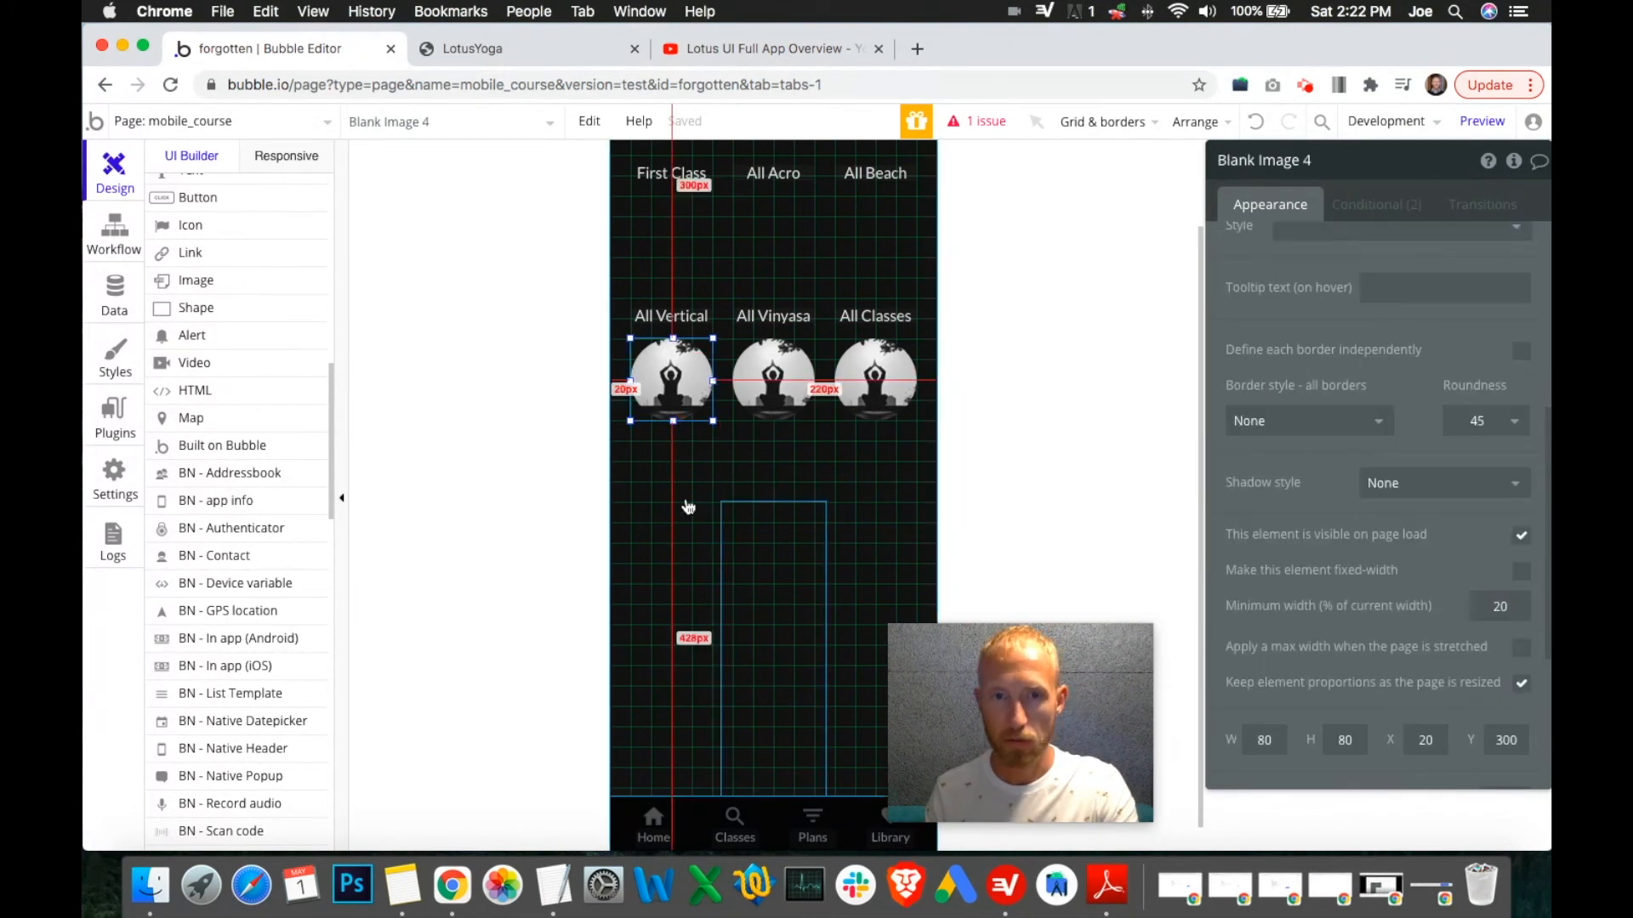
{"action": "left_click", "coordinate": [669, 471]}
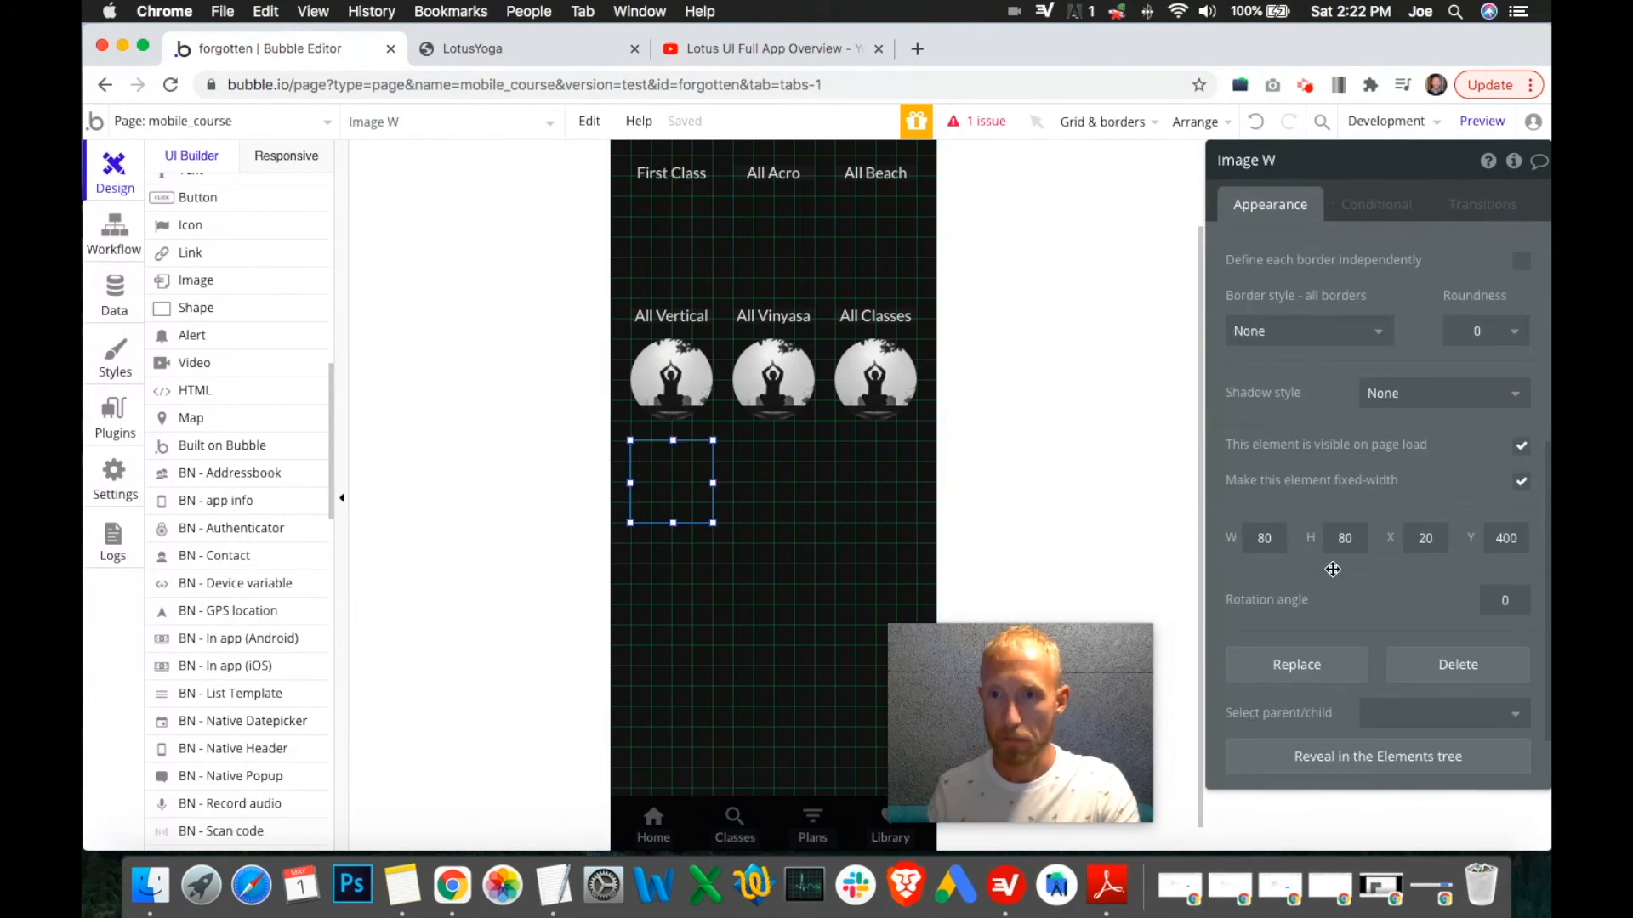
Make the new image not visible on page load and rename it Badge 4.
{"action": "left_click", "coordinate": [1521, 448]}
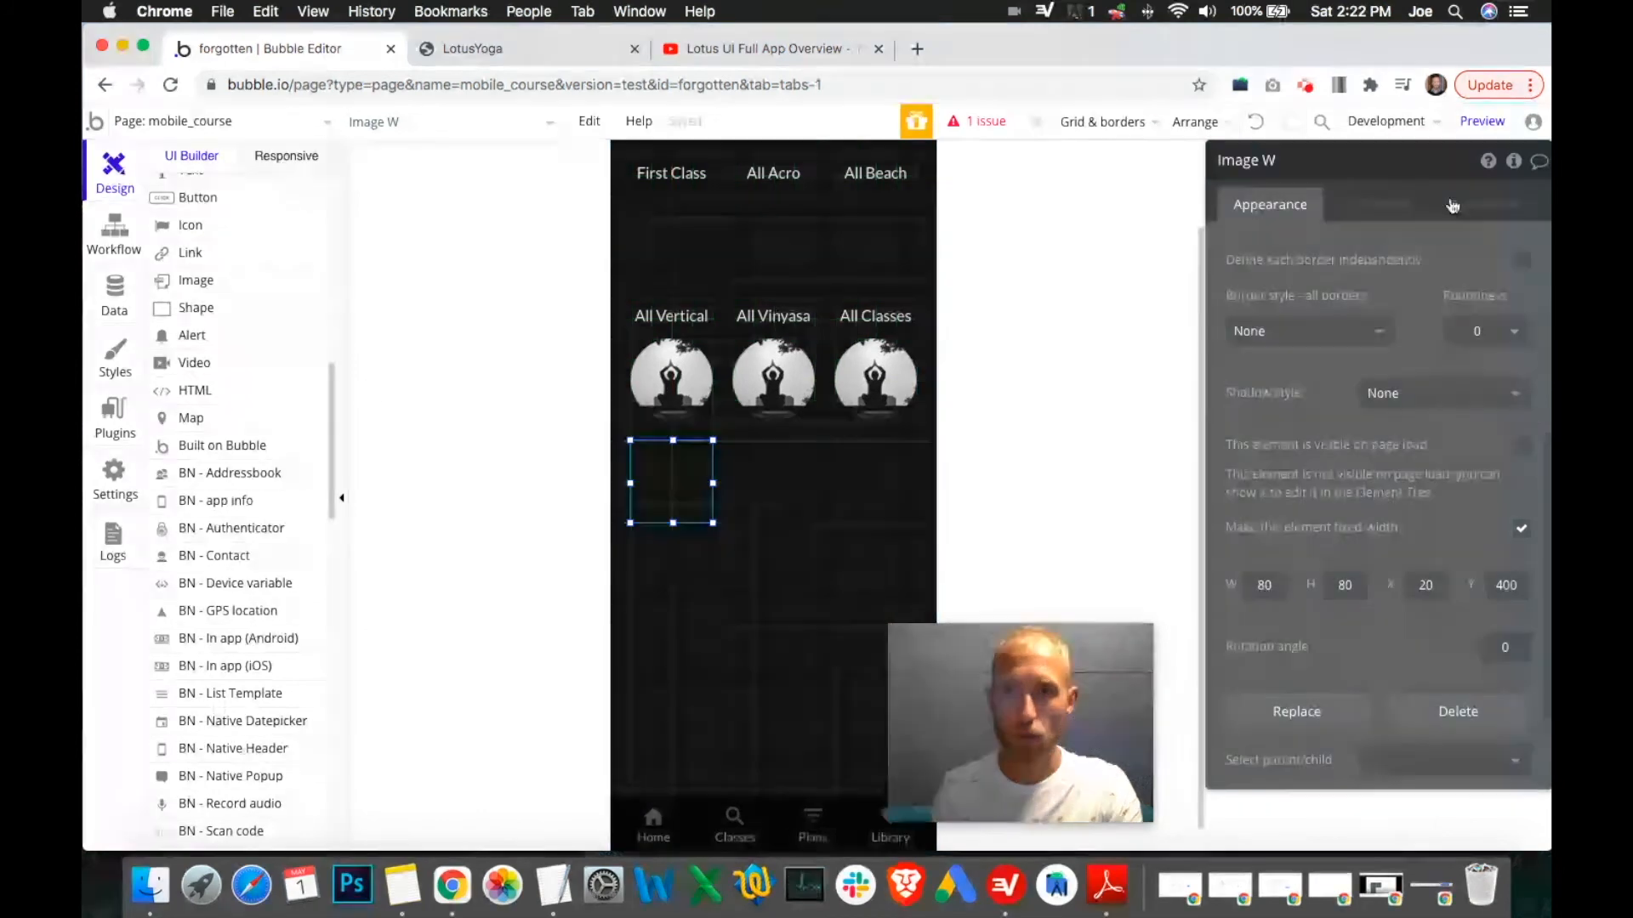
{"action": "left_click", "coordinate": [1267, 161]}
{"action": "type", "text": "Ba"}
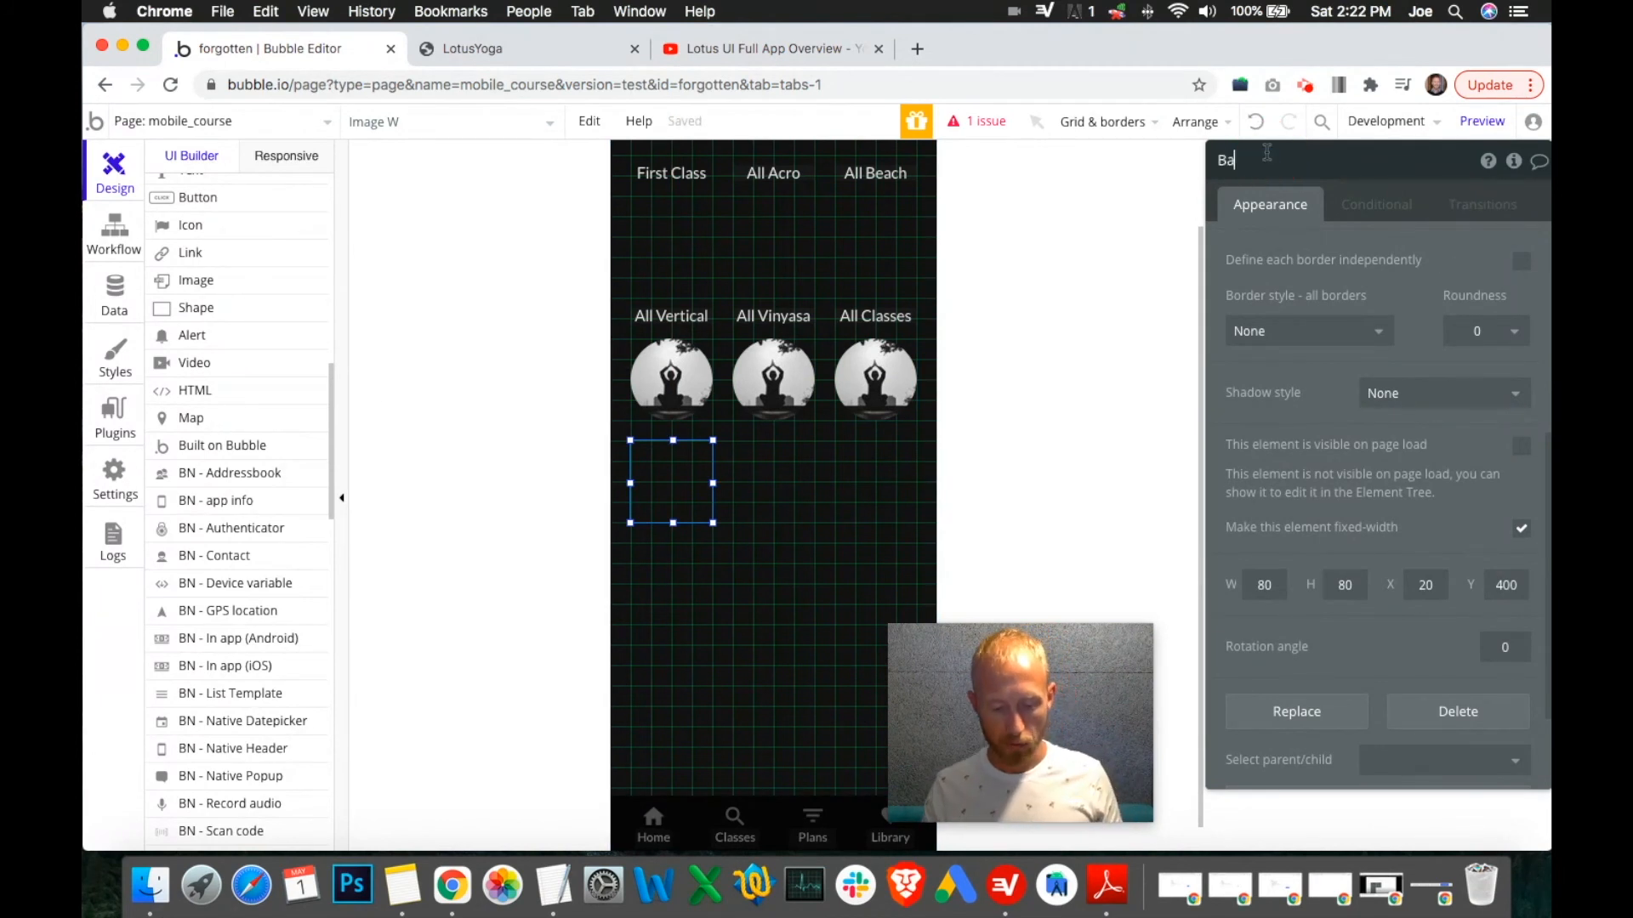
{"action": "type", "text": "dge 4"}
Duplicate Badge 4 and center the copy horizontally below the All Vinyasa blank image, at X 120, Y 400.
{"action": "left_click", "coordinate": [666, 476]}
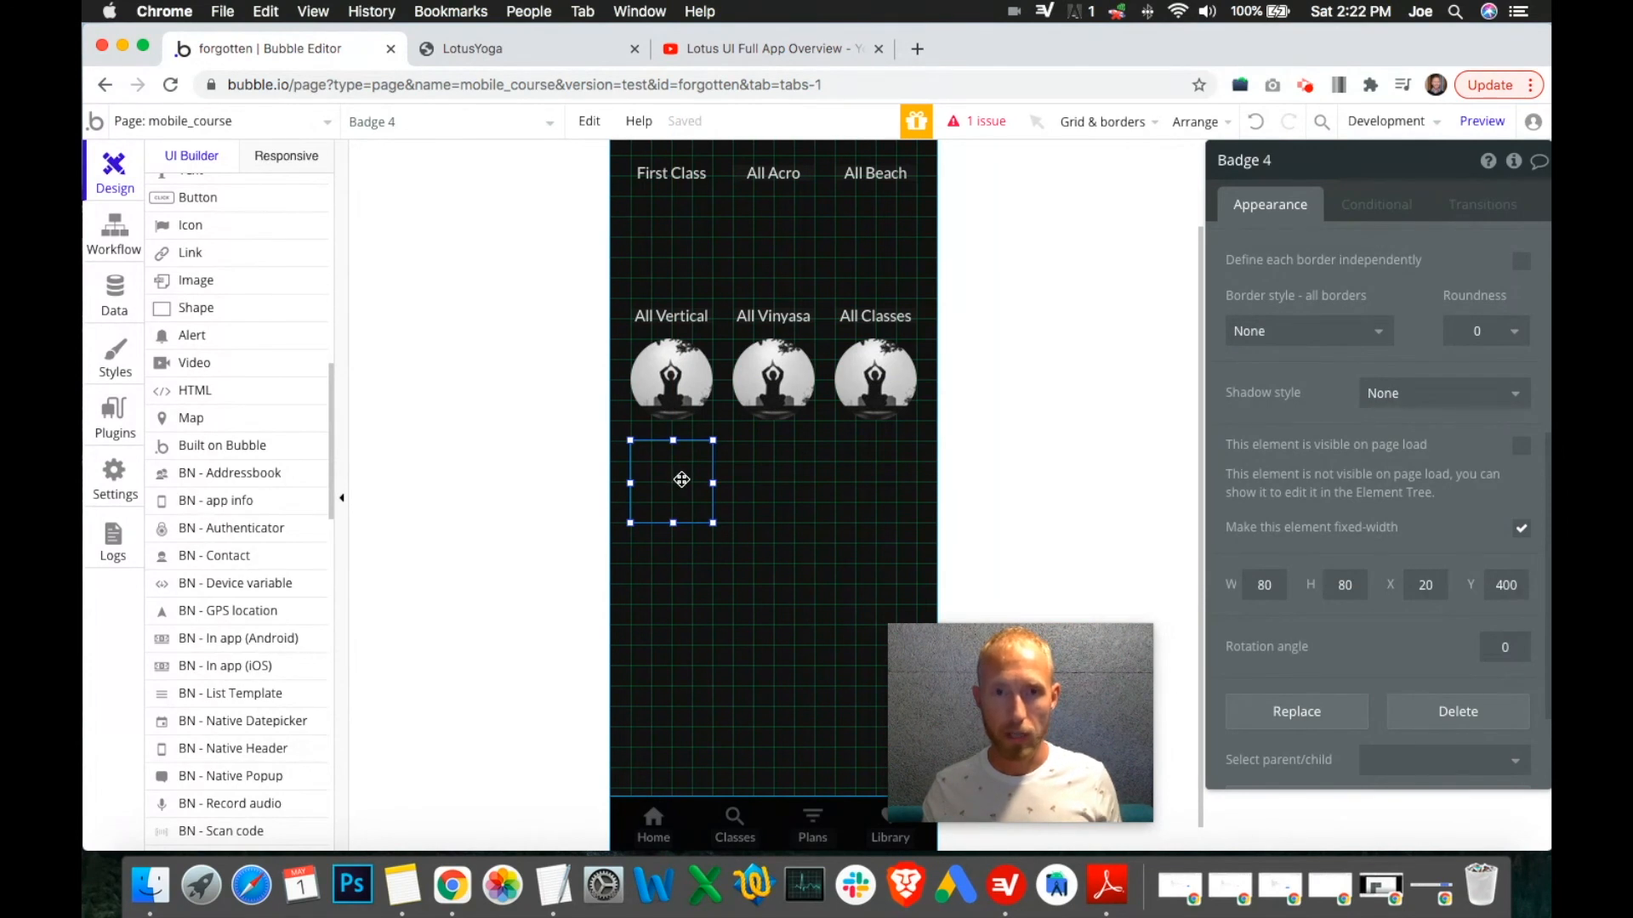
{"action": "key", "text": "super+c"}
{"action": "key", "text": "super+v"}
{"action": "left_click_drag", "start_coordinate": [719, 497], "coordinate": [787, 494]}
{"action": "right_click", "coordinate": [789, 498]}
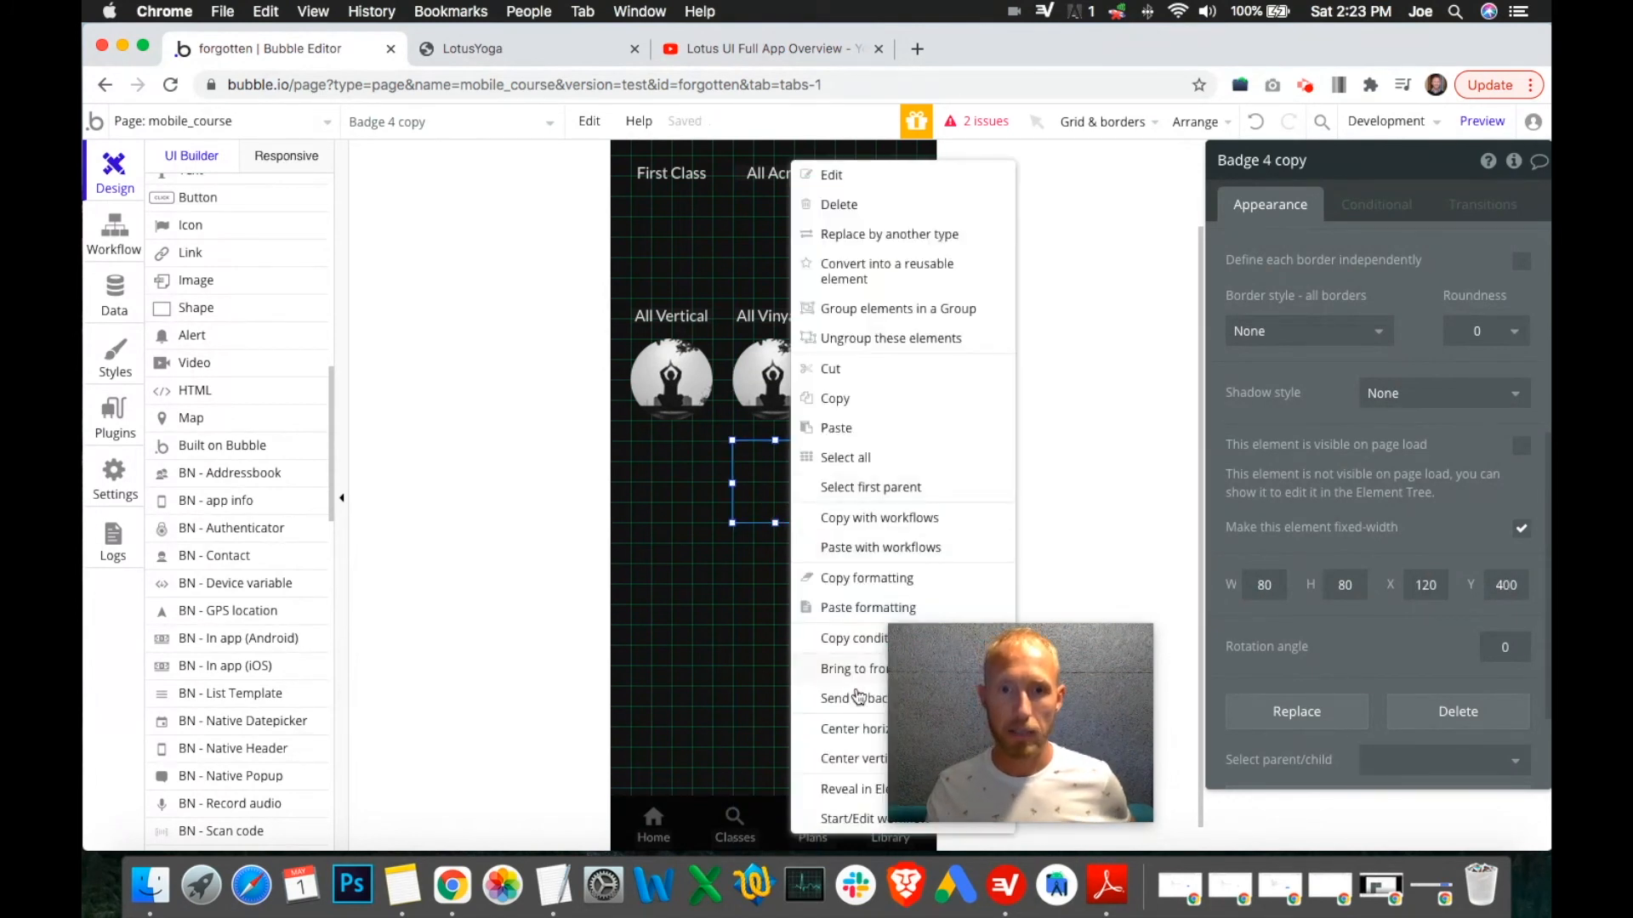
{"action": "left_click", "coordinate": [885, 729]}
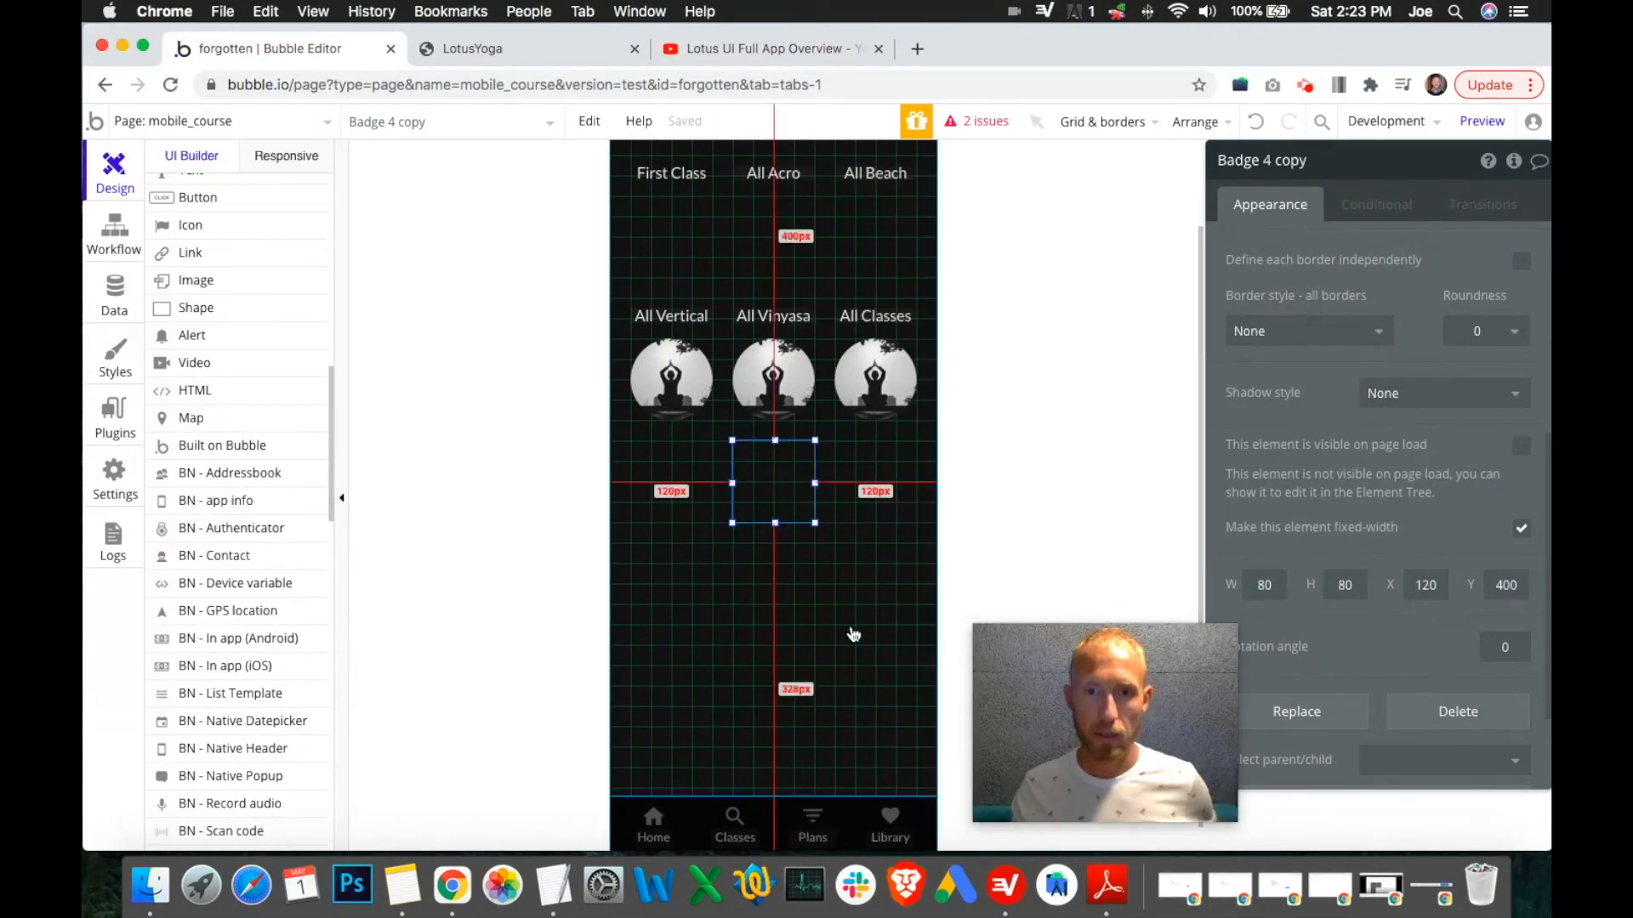
Paste a second copy of Badge 4 and place it below the All Classes blank image at X 220, Y 400.
{"action": "key", "text": "super+v"}
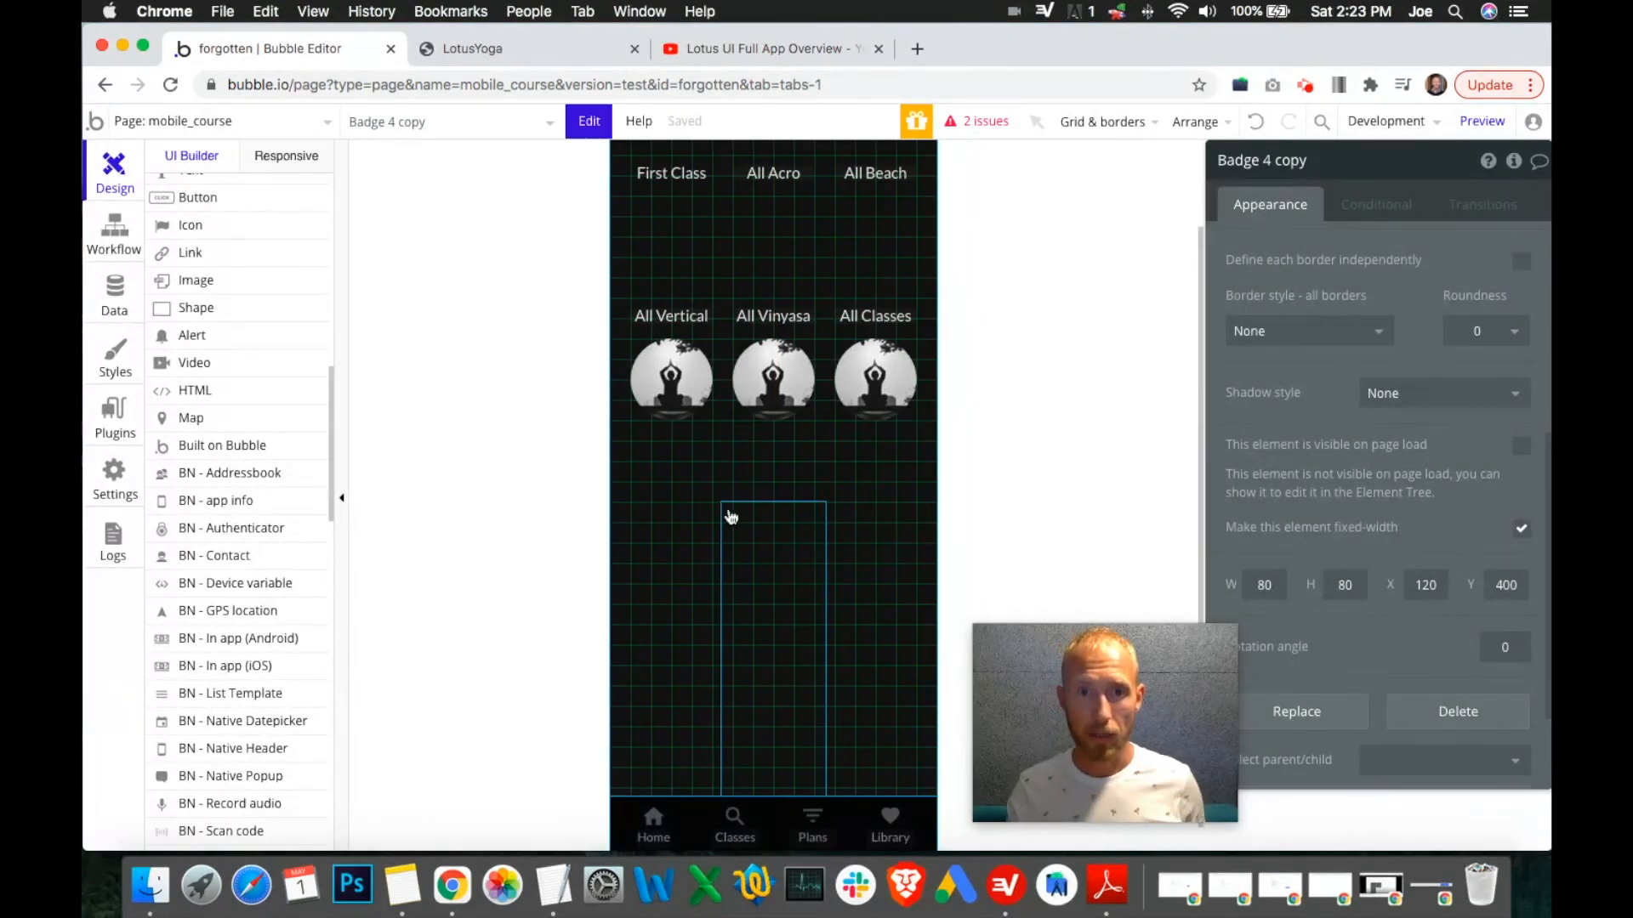
{"action": "left_click", "coordinate": [743, 504]}
{"action": "left_click_drag", "start_coordinate": [707, 493], "coordinate": [882, 480]}
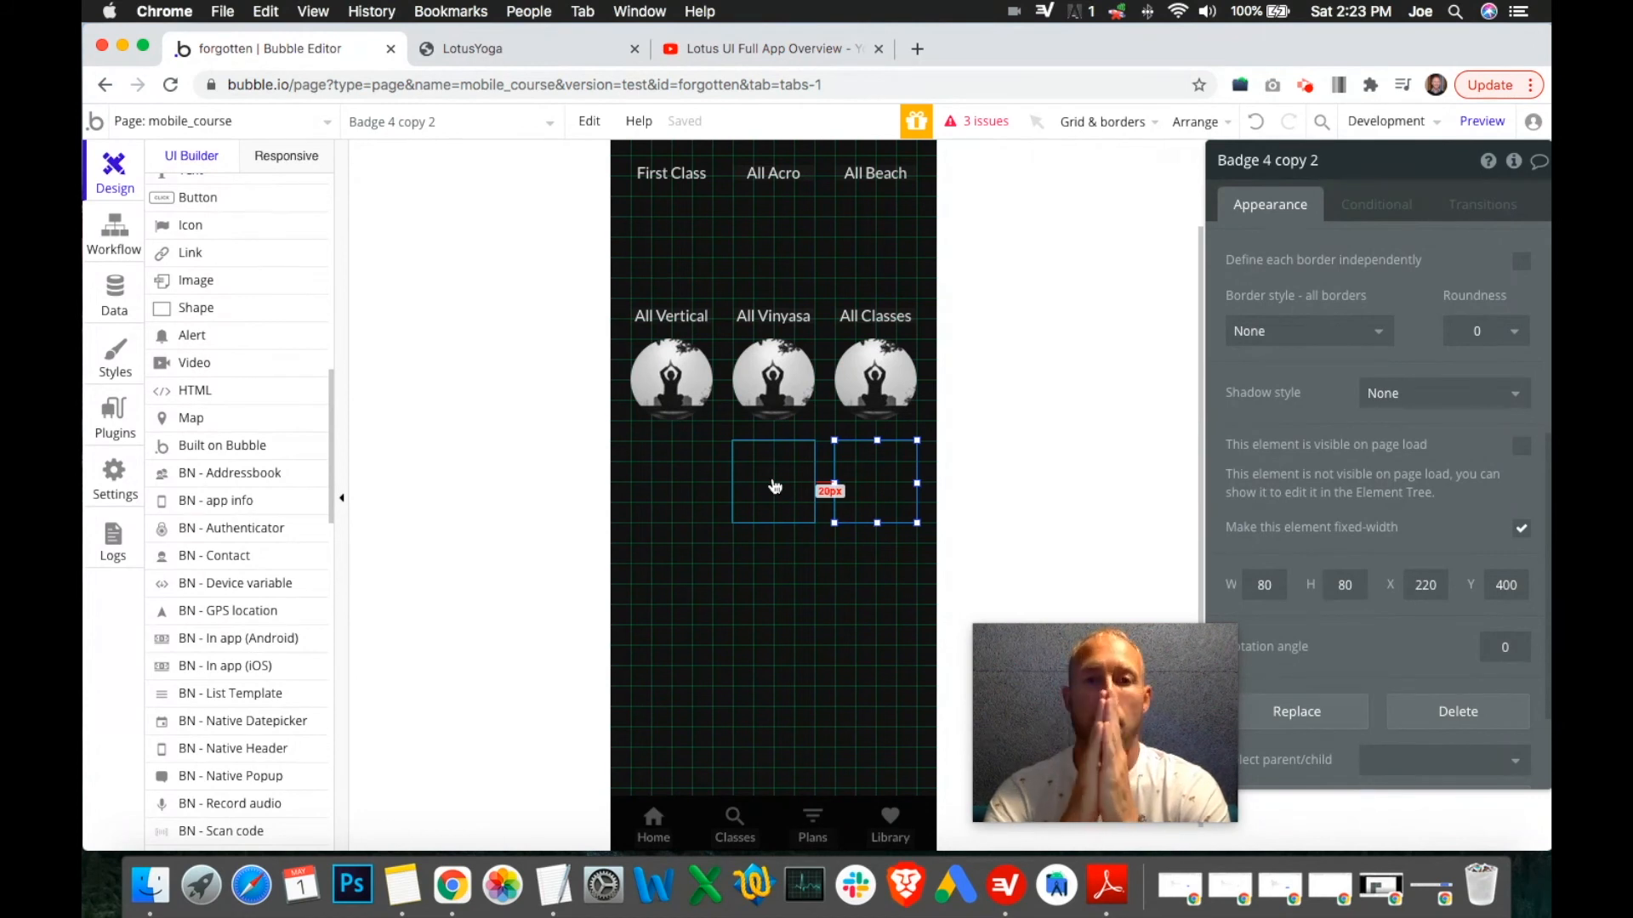
Rename the Badge 4 copy below All Vinyasa as Badge 5 and the copy below All Classes as Badge 6.
{"action": "left_click", "coordinate": [774, 488]}
{"action": "left_click", "coordinate": [1281, 168]}
{"action": "key", "text": "BackSpace"}
{"action": "key", "text": "BackSpace"}
{"action": "key", "text": "BackSpace"}
{"action": "key", "text": "BackSpace"}
{"action": "key", "text": "BackSpace"}
{"action": "key", "text": "BackSpace"}
{"action": "key", "text": "BackSpace"}
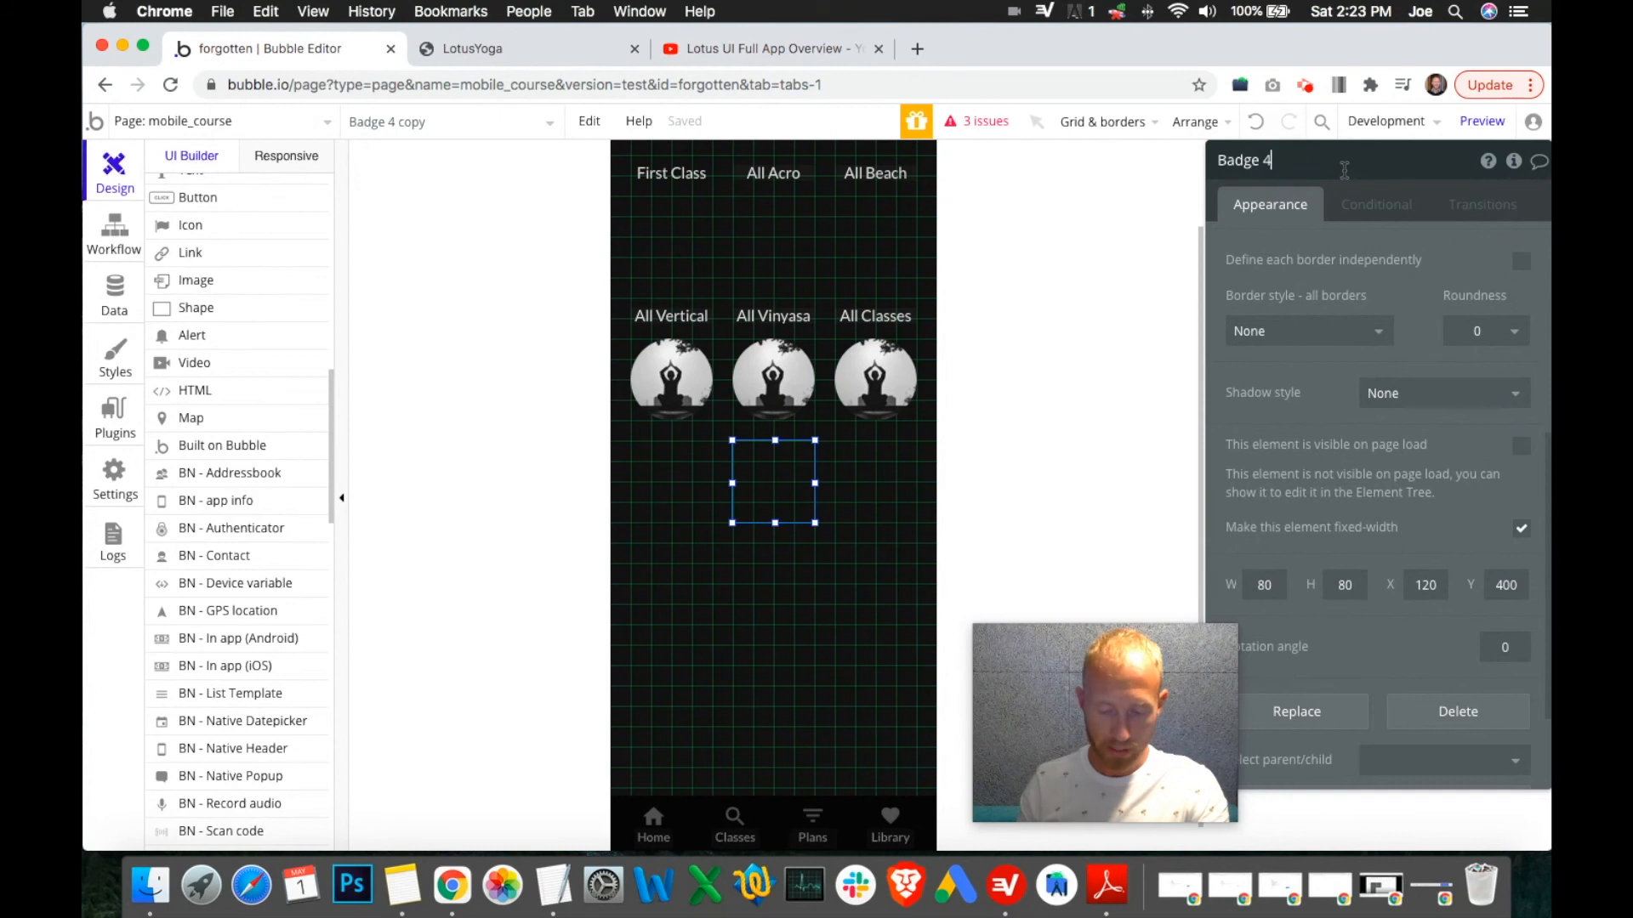
{"action": "left_click", "coordinate": [895, 485]}
{"action": "left_click_drag", "start_coordinate": [1267, 161], "coordinate": [1379, 168]}
{"action": "type", "text": "6"}
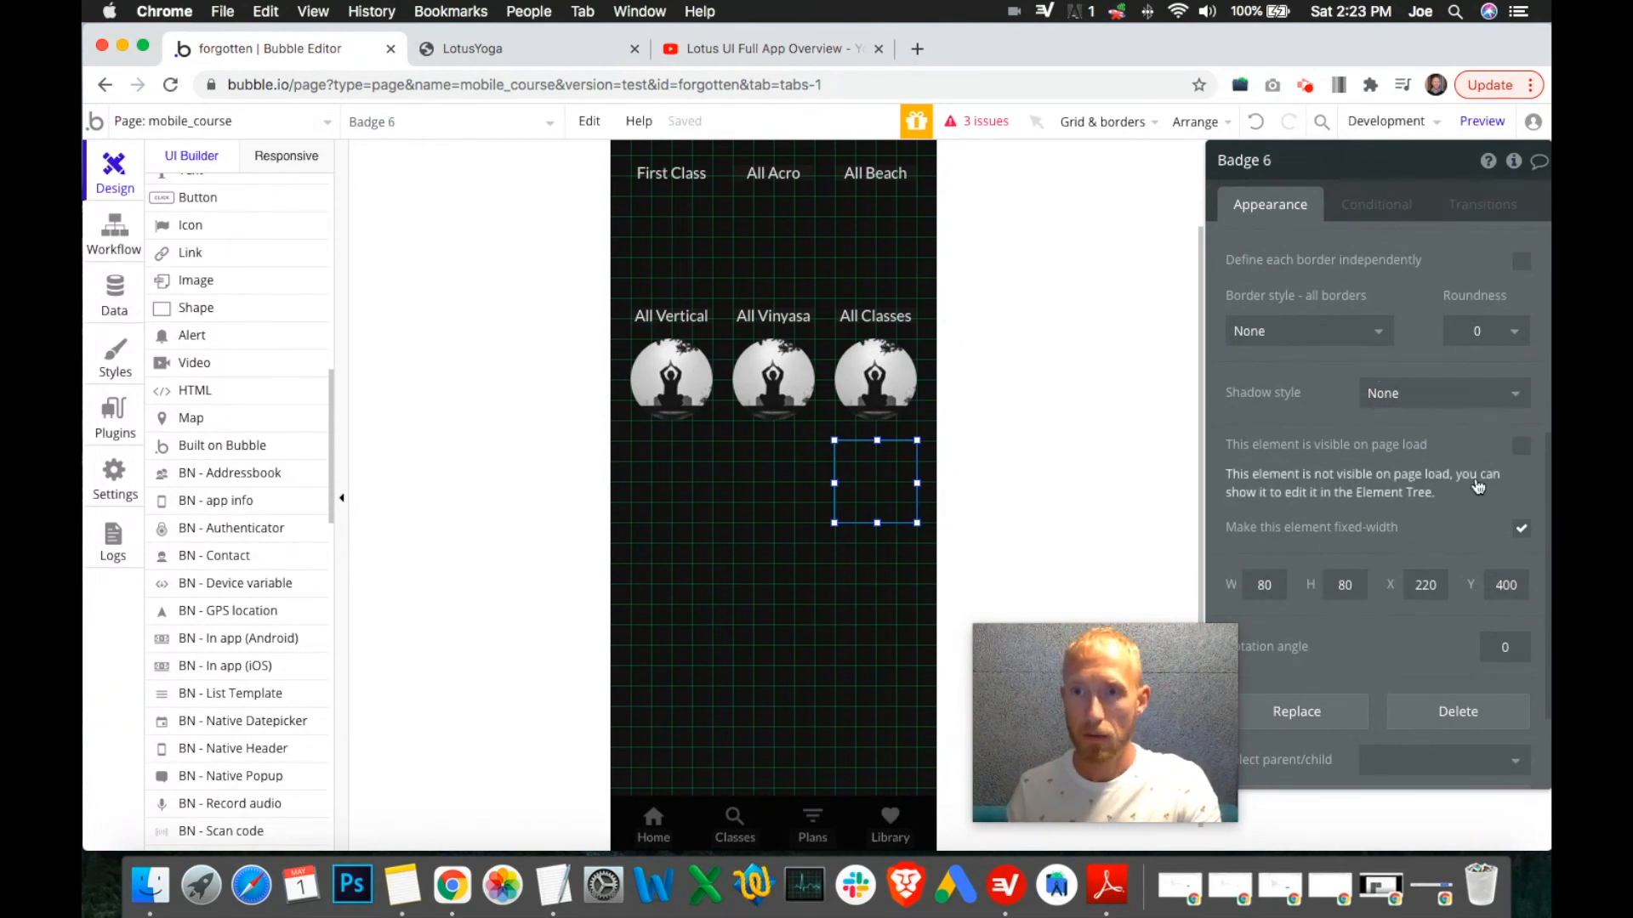
Set the roundness of Badge 6, Badge 5 and Badge 4 to 45.
{"action": "left_click", "coordinate": [1477, 331]}
{"action": "type", "text": "45"}
{"action": "left_click", "coordinate": [770, 495]}
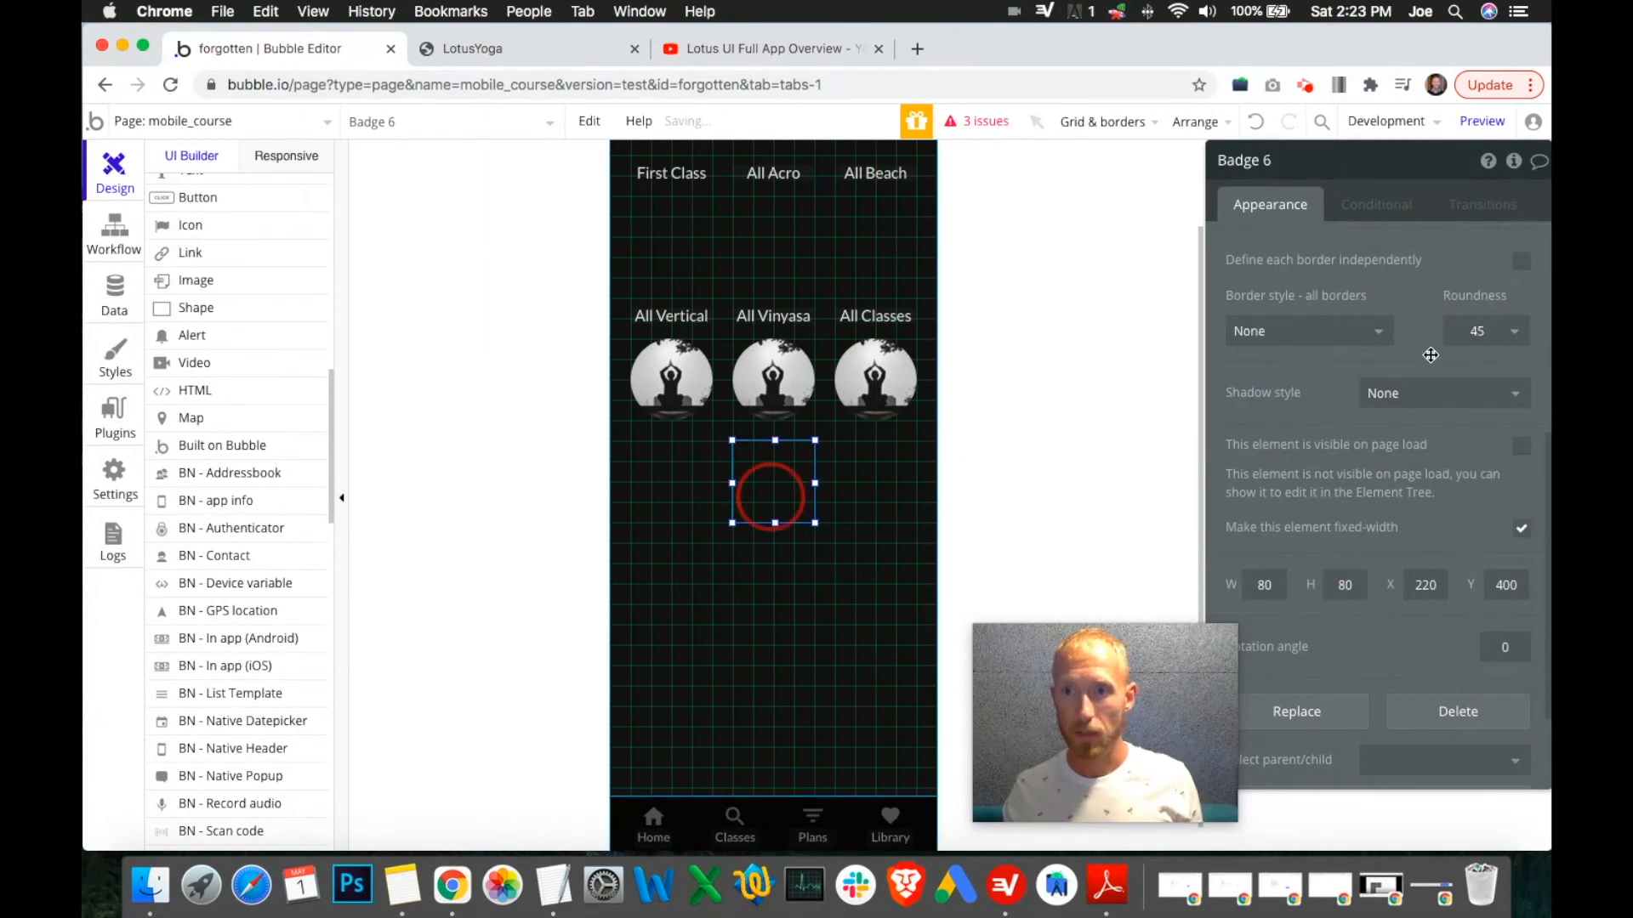
{"action": "left_click", "coordinate": [1485, 337]}
{"action": "type", "text": "45"}
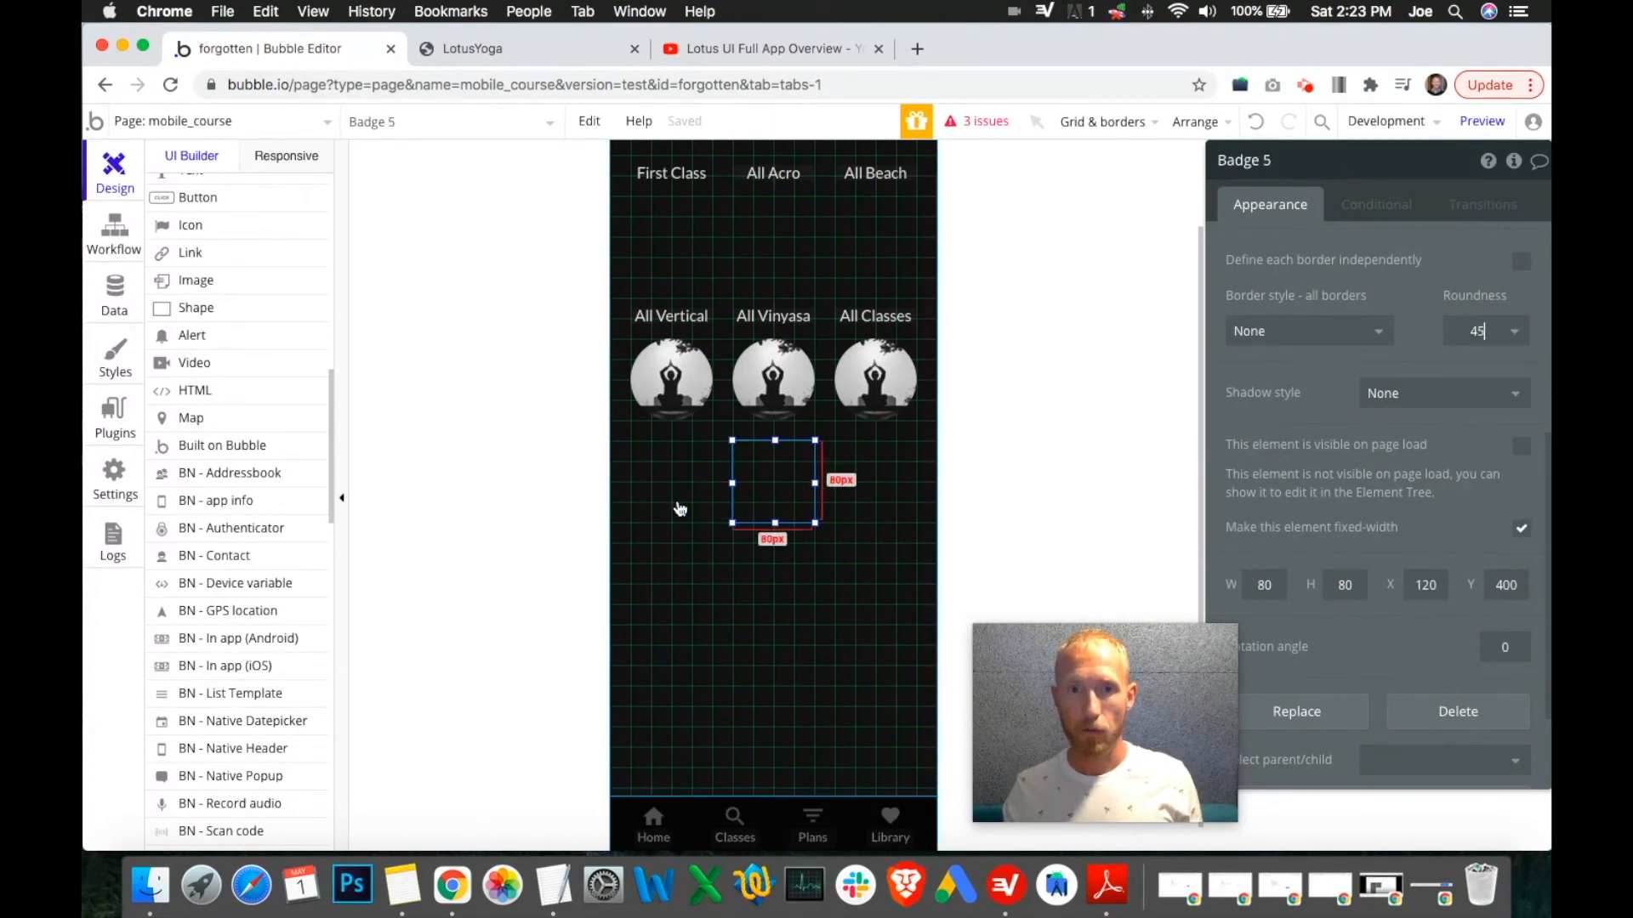
{"action": "left_click", "coordinate": [1482, 341]}
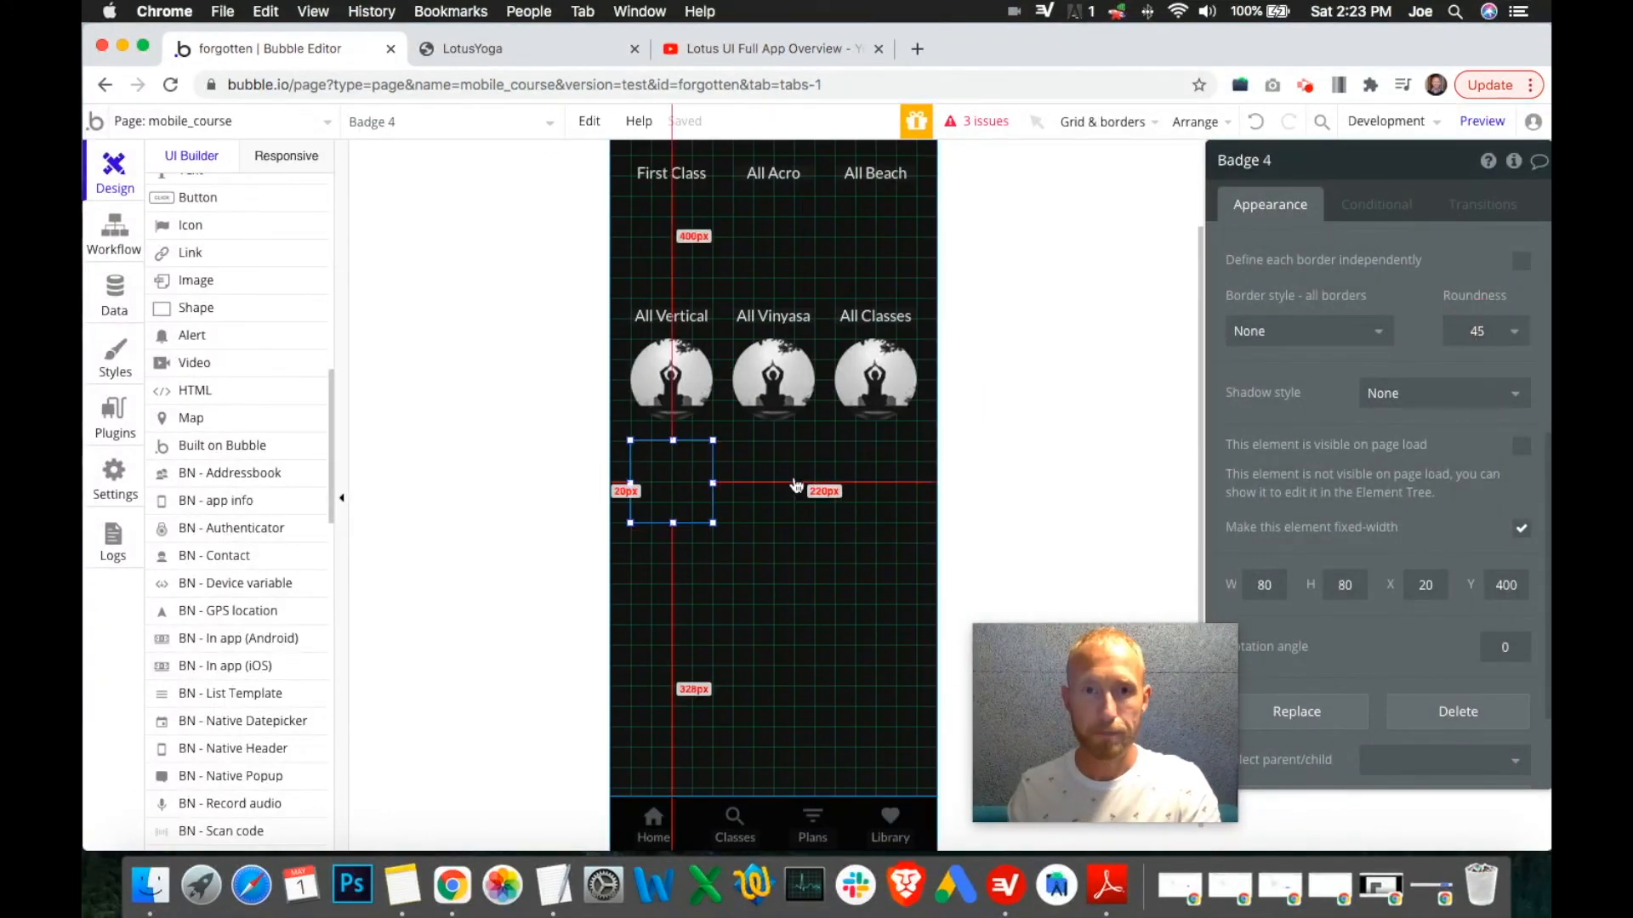
Set the Y position of Badge 4, Badge 5 and Badge 6 to 300 so they overlap their blank images.
{"action": "left_click", "coordinate": [1488, 585]}
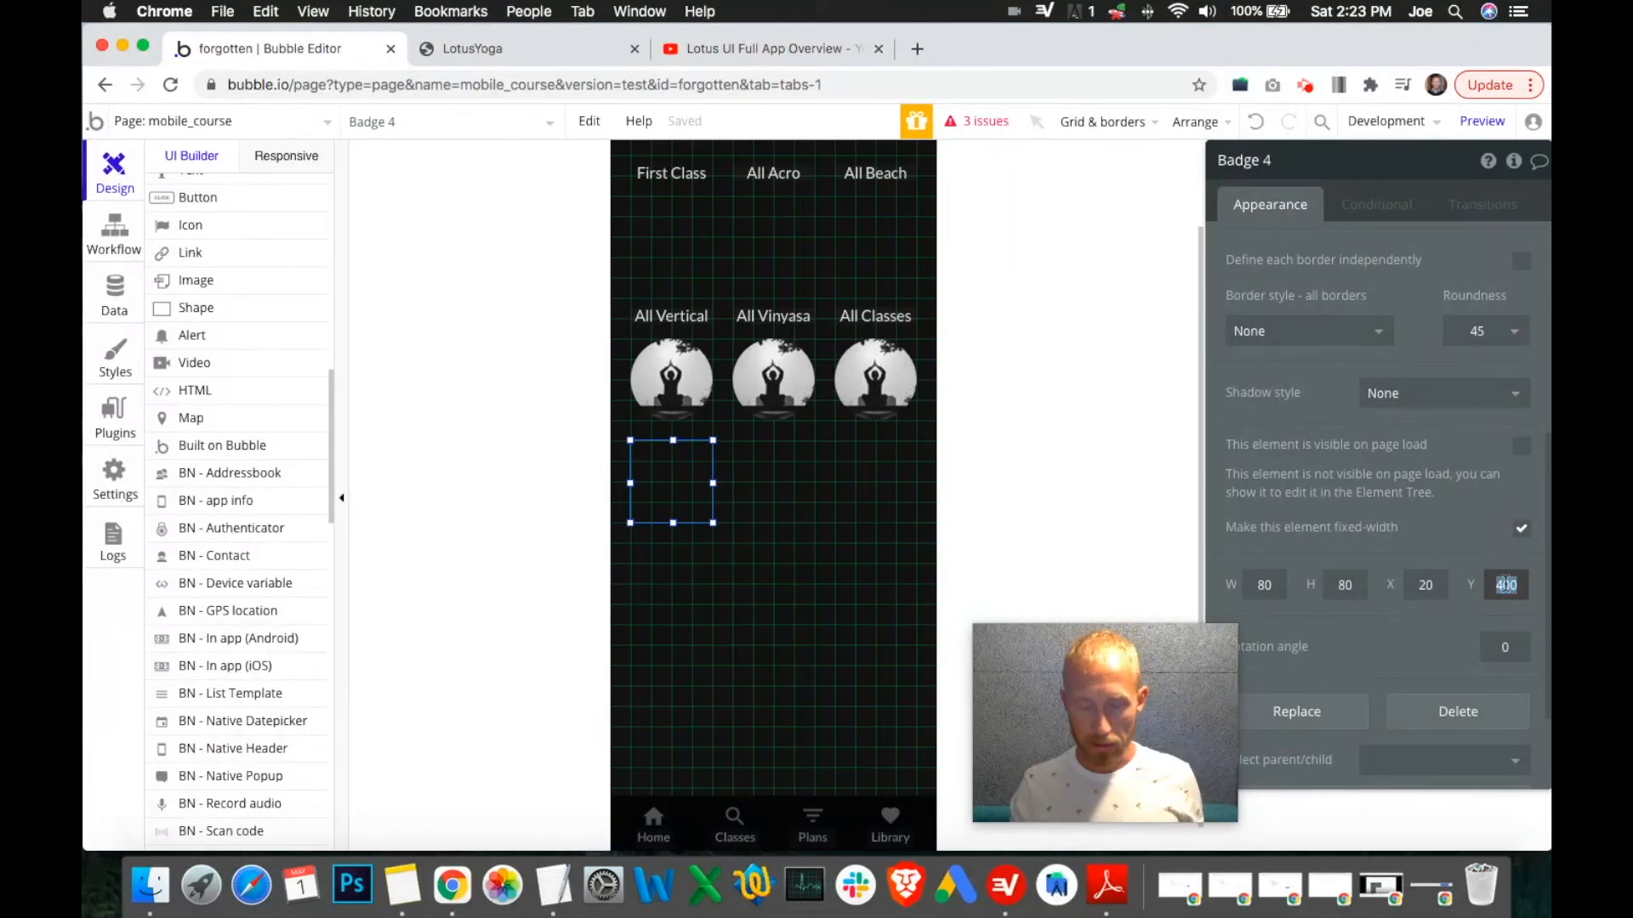
{"action": "key", "text": "Delete"}
{"action": "type", "text": "3"}
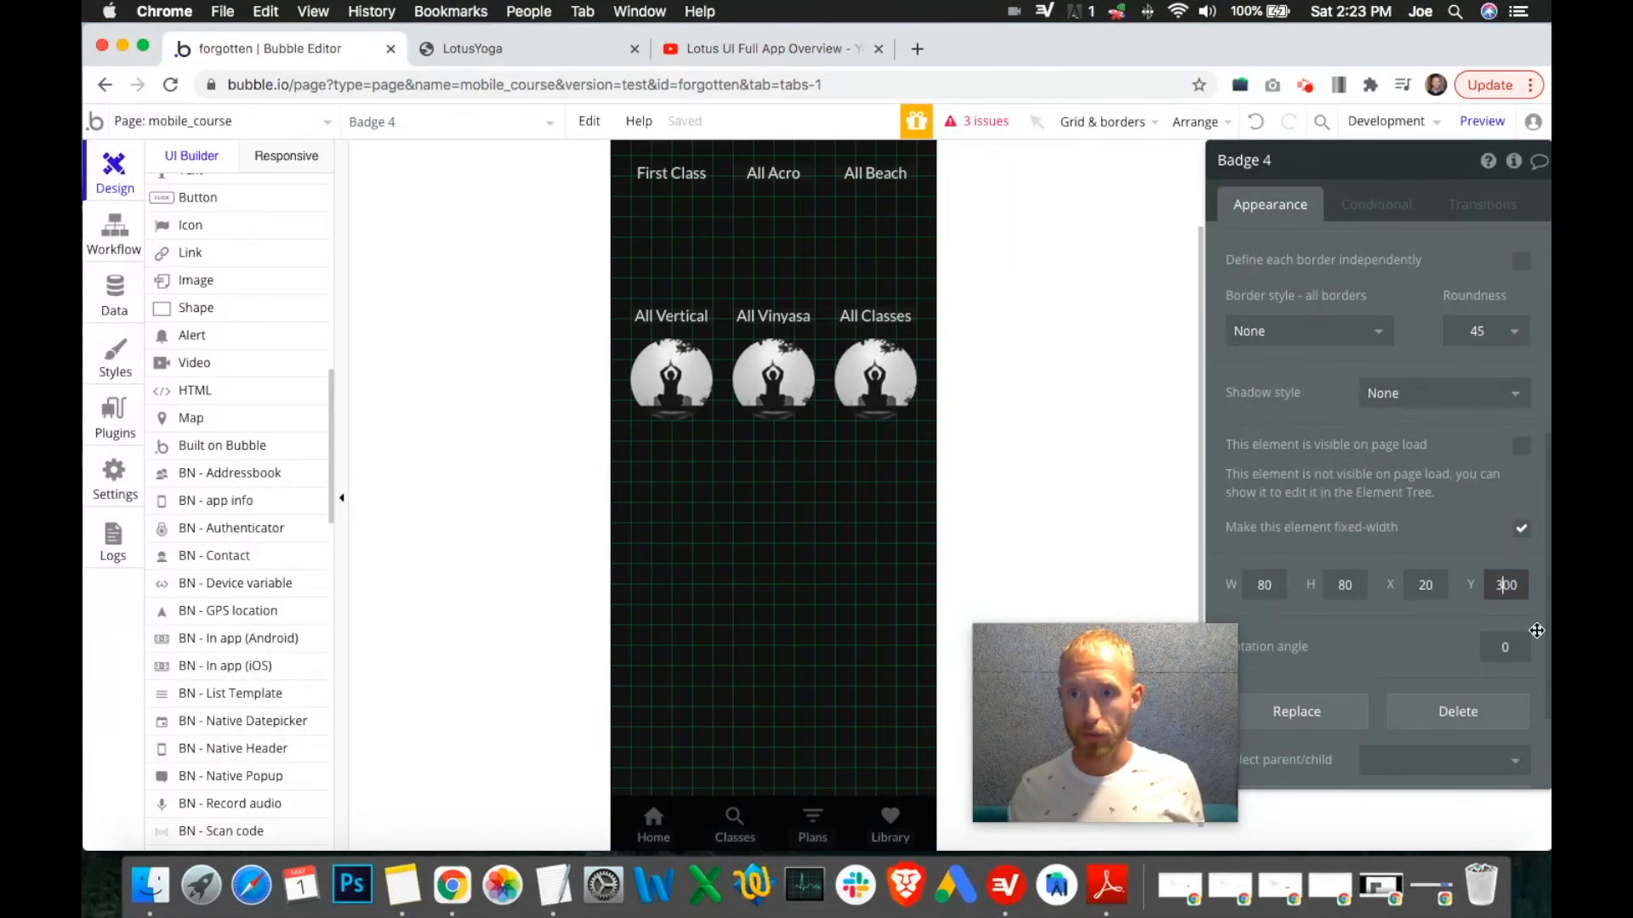
{"action": "left_click", "coordinate": [763, 482]}
{"action": "left_click", "coordinate": [1505, 585]}
{"action": "left_click_drag", "start_coordinate": [774, 483], "coordinate": [876, 483]}
{"action": "left_click", "coordinate": [1503, 586]}
{"action": "type", "text": "3"}
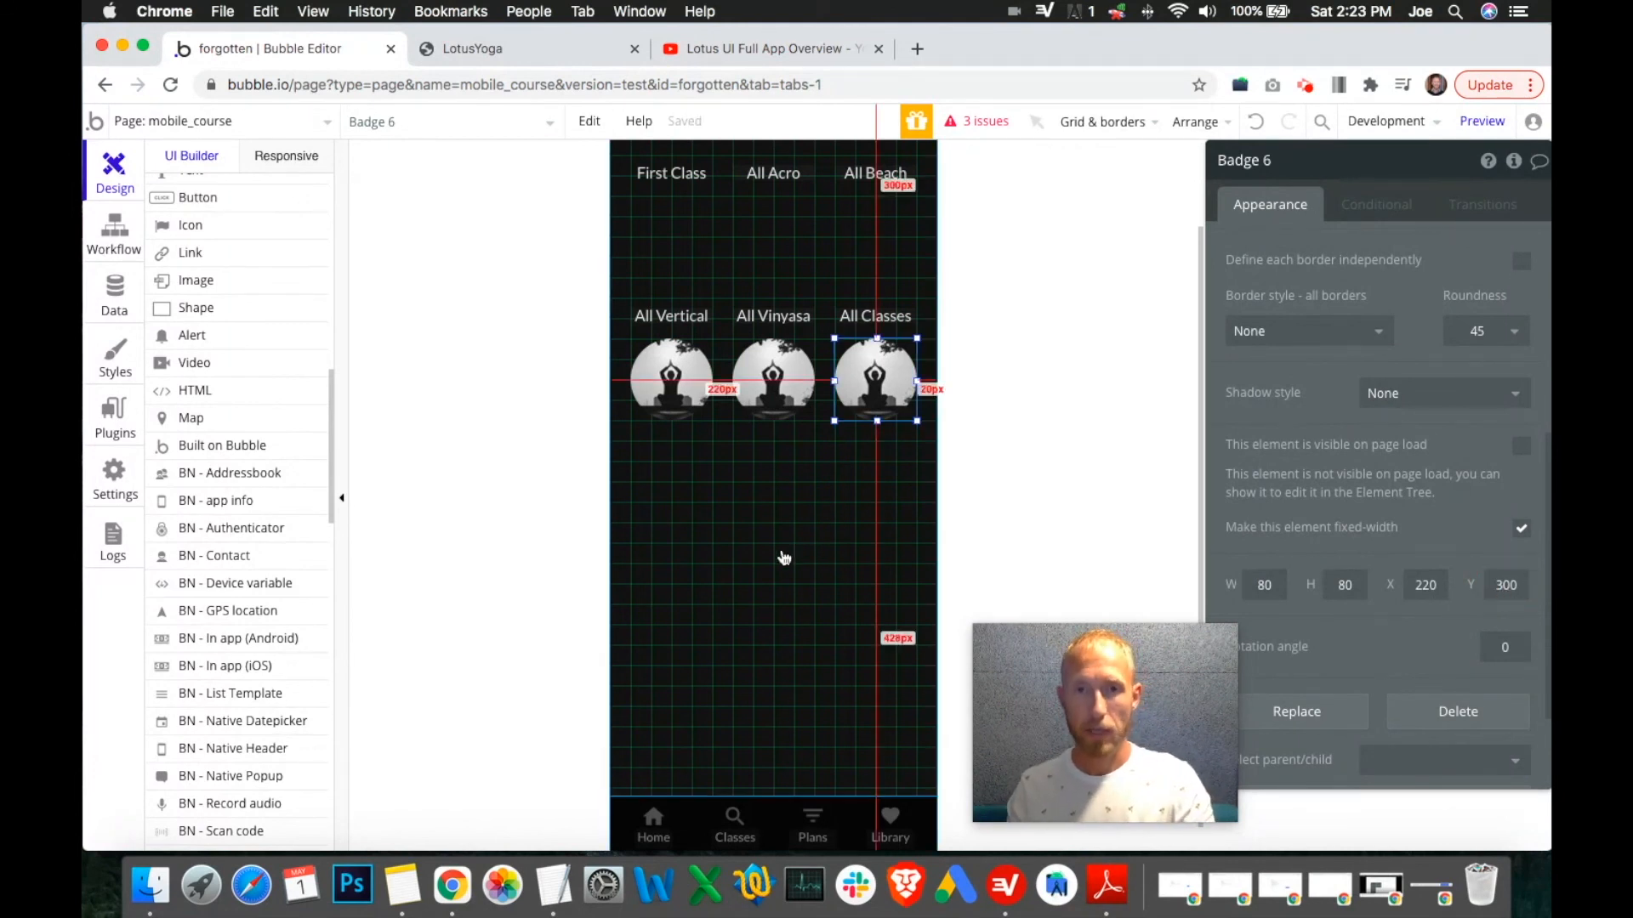
Check the My Badges screen in the Lotus UI Full App Overview video and return to the Bubble editor.
{"action": "scroll", "coordinate": [791, 555], "scroll_direction": "up", "scroll_amount": 3}
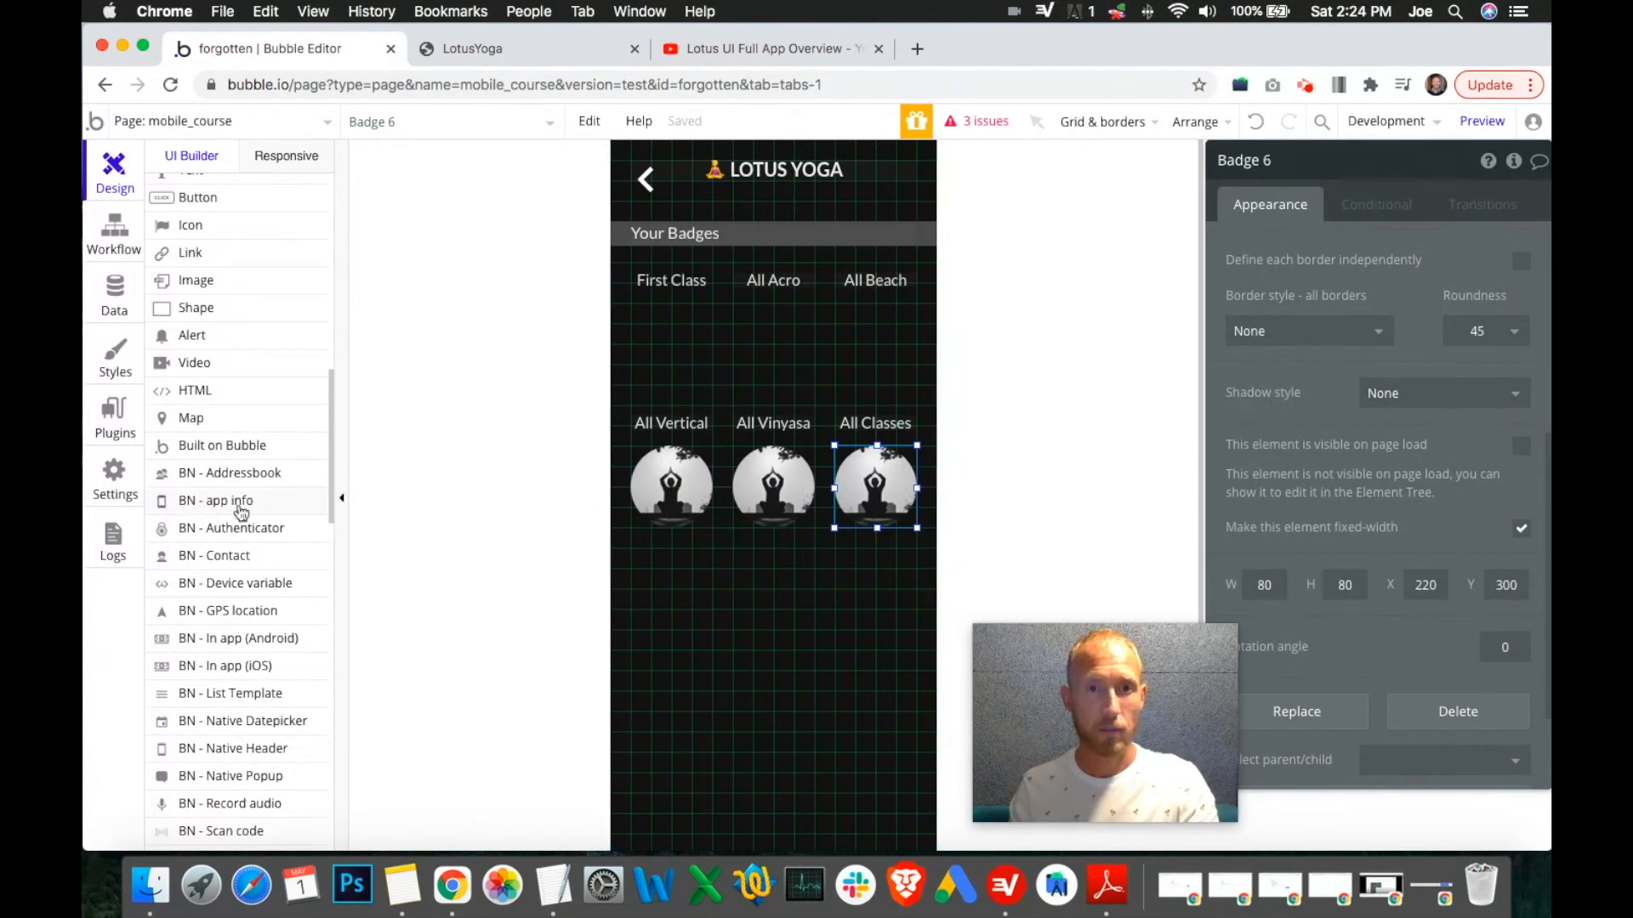
{"action": "left_click", "coordinate": [748, 85]}
{"action": "left_click", "coordinate": [768, 48]}
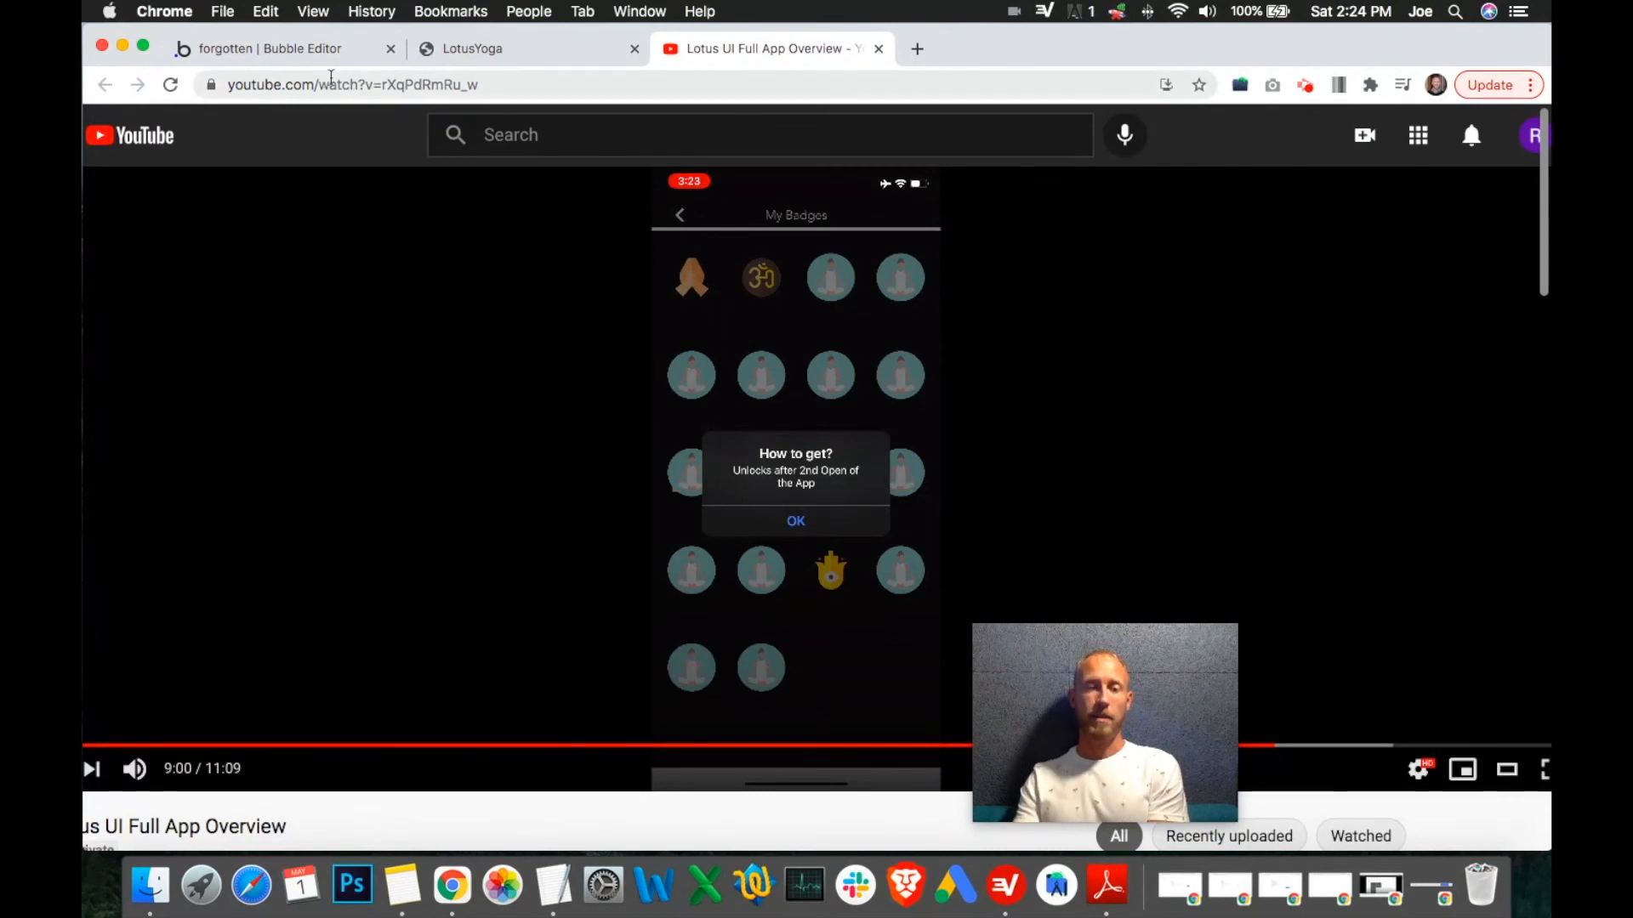
{"action": "left_click", "coordinate": [311, 61]}
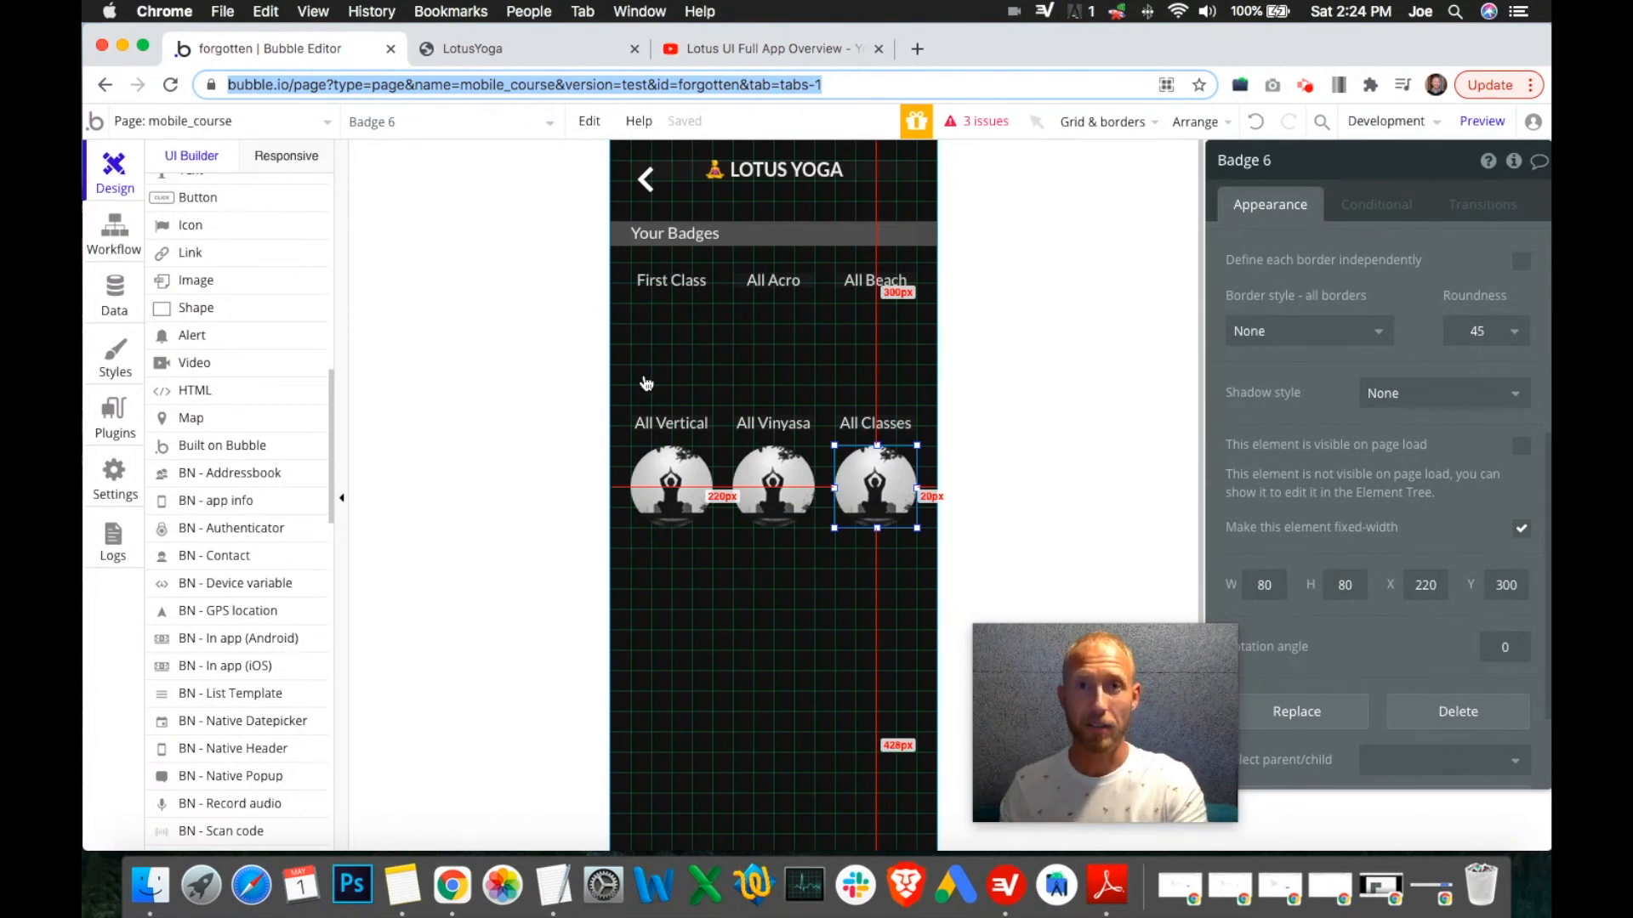
Copy Blank Image 4's "doesn't contain" condition to Badge 4 and make the badge not visible when it is true.
{"action": "scroll", "coordinate": [255, 527], "scroll_direction": "up", "scroll_amount": 10}
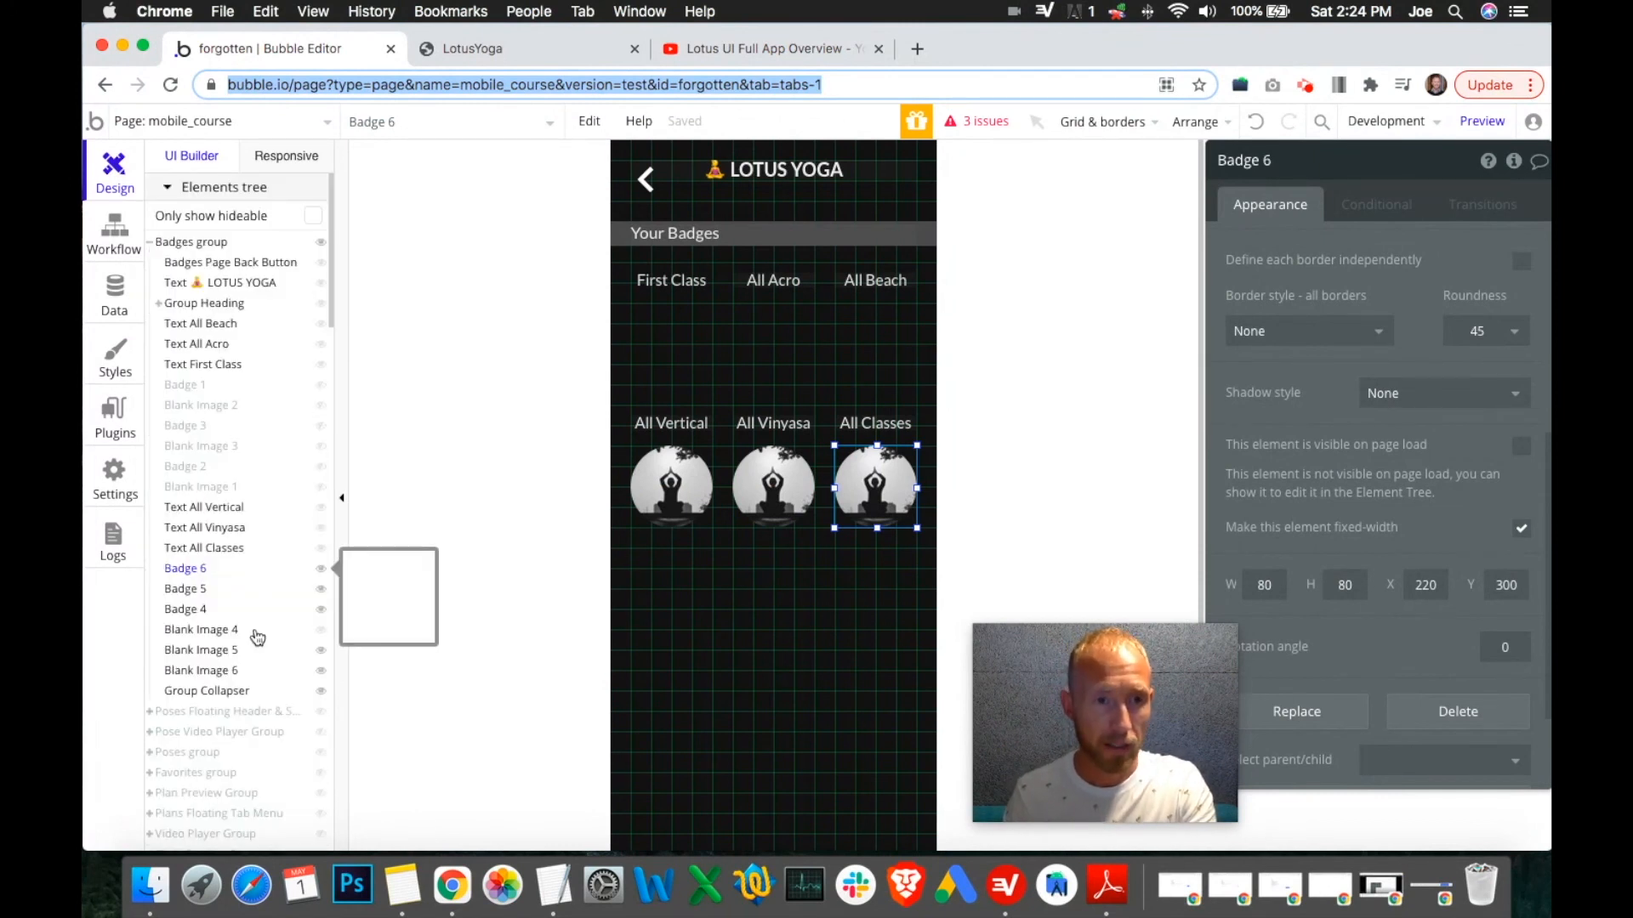
{"action": "left_click", "coordinate": [225, 629]}
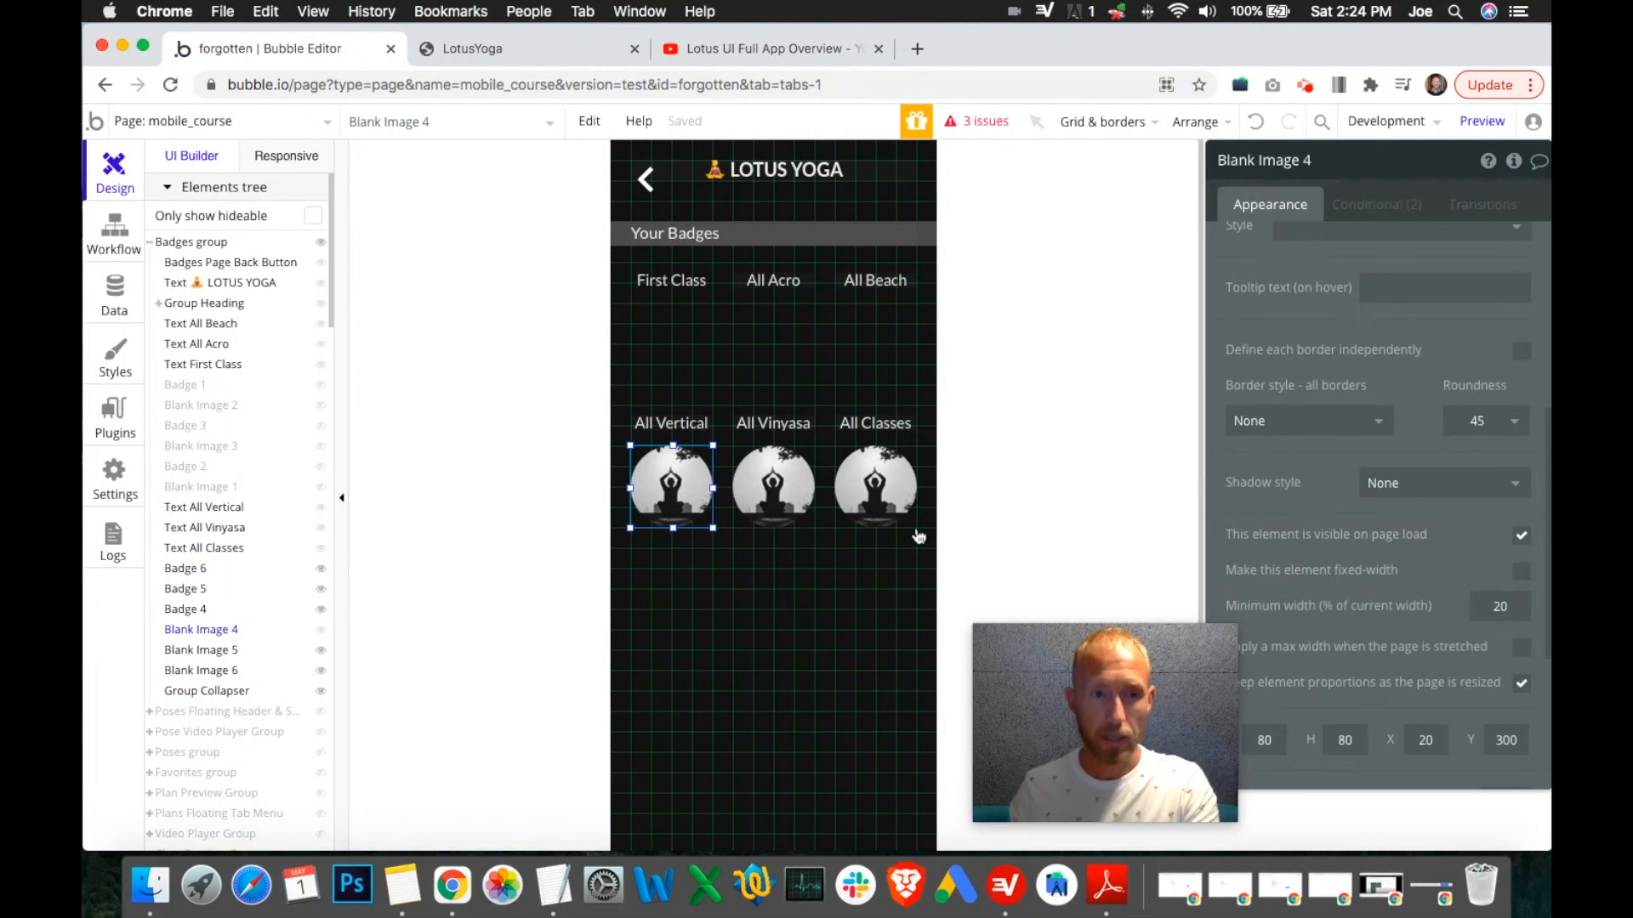
{"action": "left_click", "coordinate": [1376, 204]}
{"action": "right_click", "coordinate": [1340, 276]}
{"action": "left_click", "coordinate": [1426, 216]}
{"action": "left_click", "coordinate": [187, 609]}
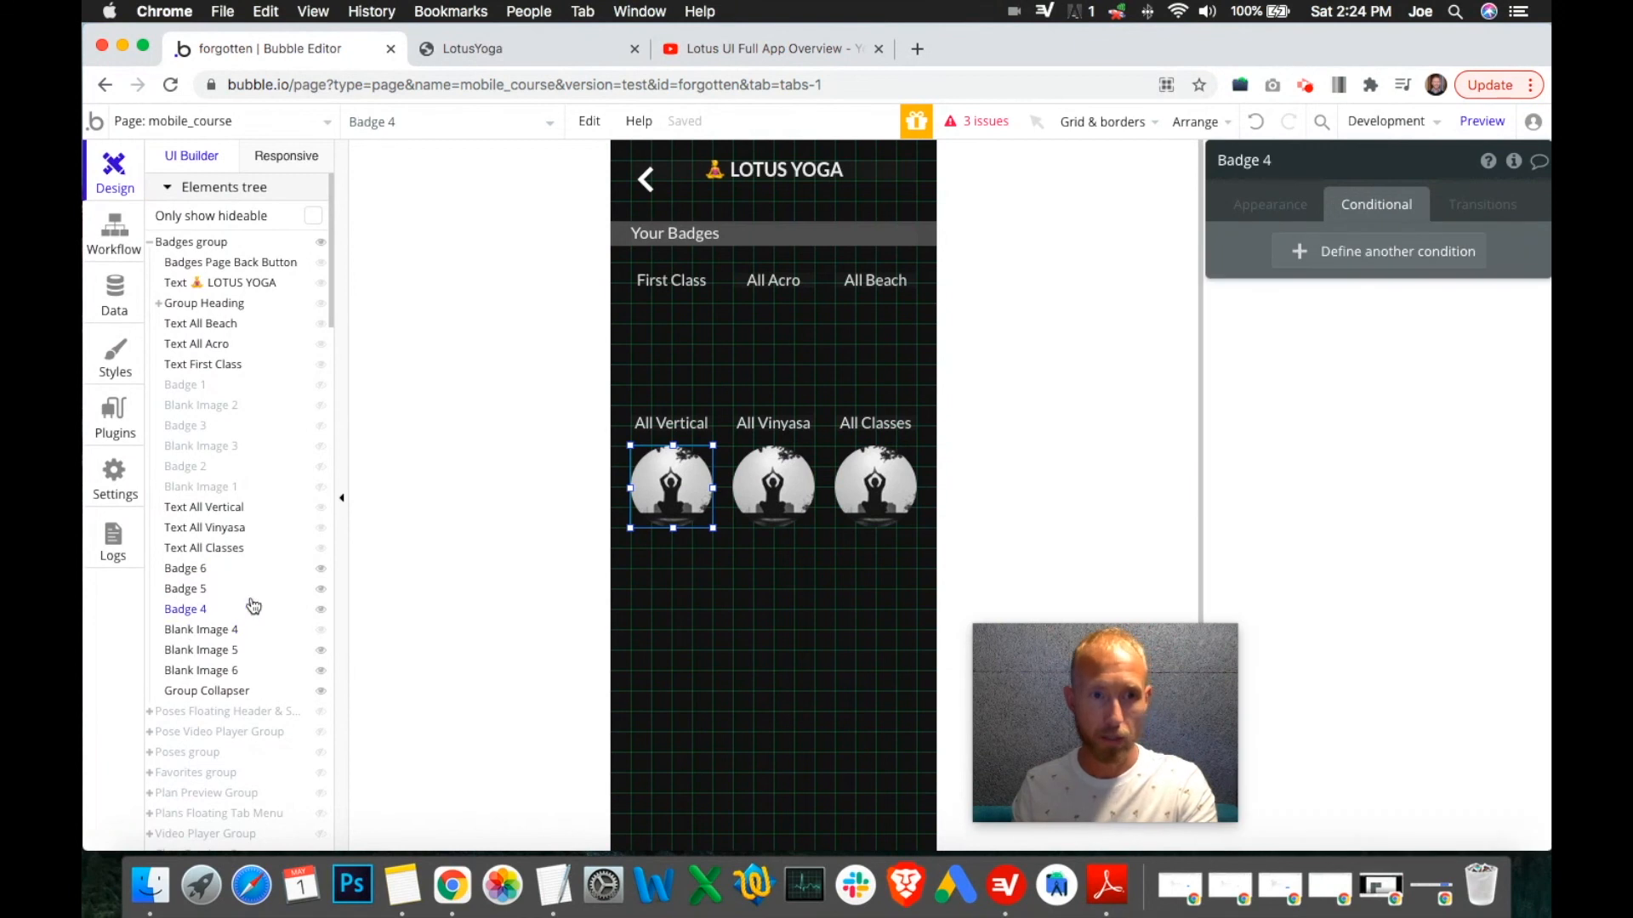
{"action": "left_click", "coordinate": [1340, 267]}
{"action": "right_click", "coordinate": [1327, 262]}
{"action": "left_click", "coordinate": [1426, 234]}
{"action": "left_click", "coordinate": [1369, 456]}
{"action": "left_click", "coordinate": [1315, 521]}
Copy Blank Image 4's "contains" expression into a second condition on Badge 4.
{"action": "left_click", "coordinate": [255, 630]}
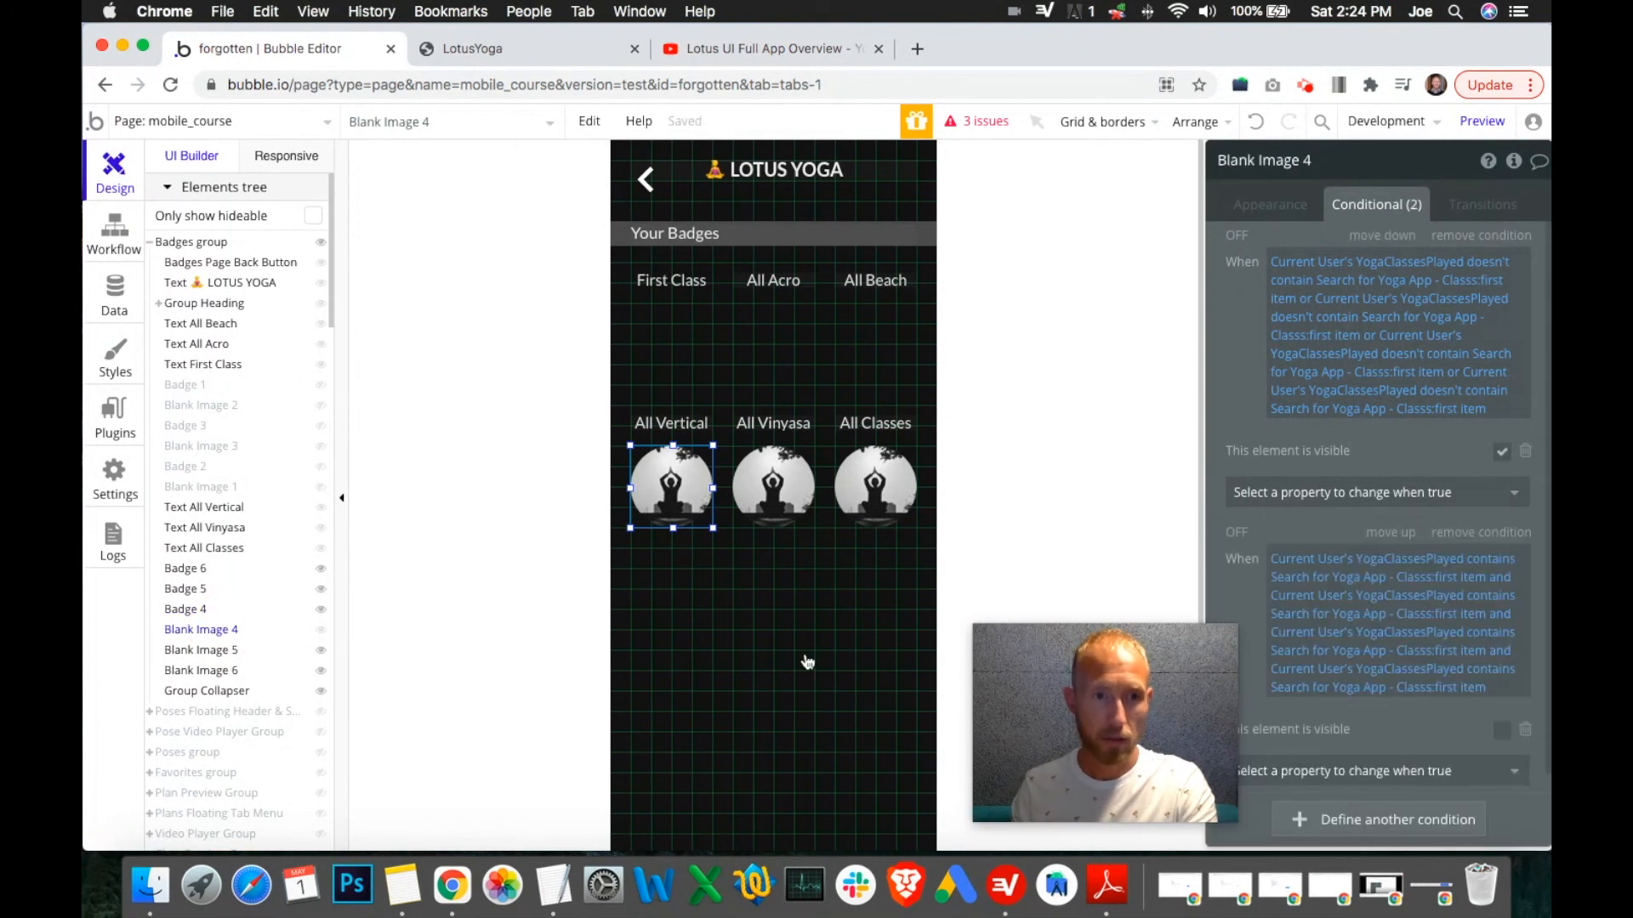
{"action": "right_click", "coordinate": [1342, 615]}
{"action": "left_click", "coordinate": [1429, 557]}
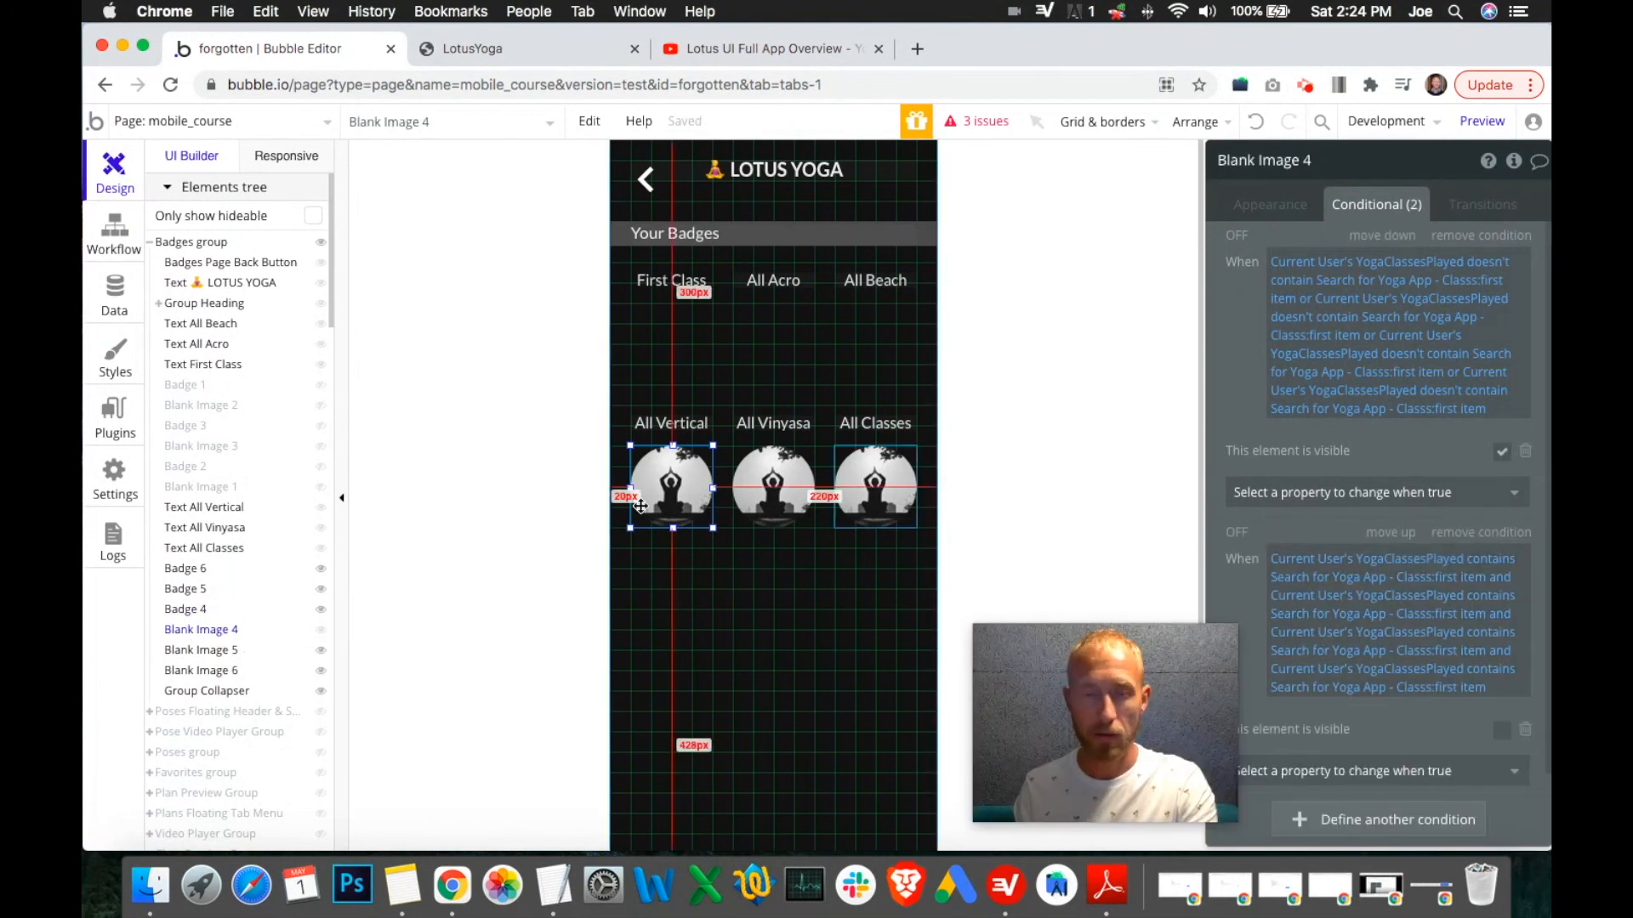
{"action": "left_click", "coordinate": [196, 609]}
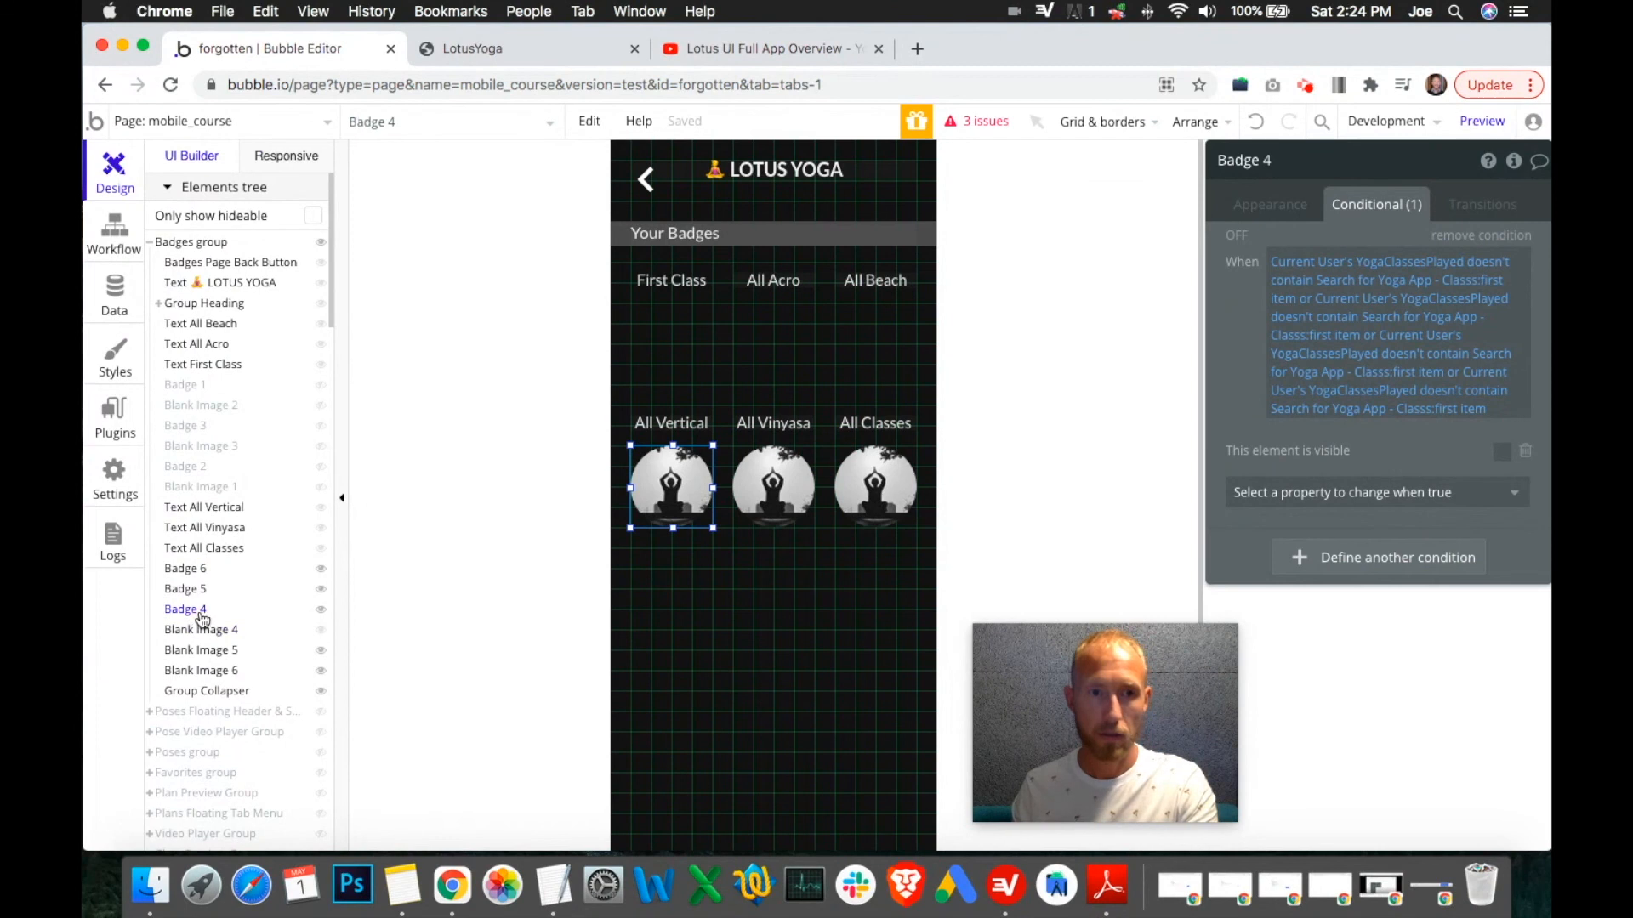
{"action": "left_click", "coordinate": [1351, 559]}
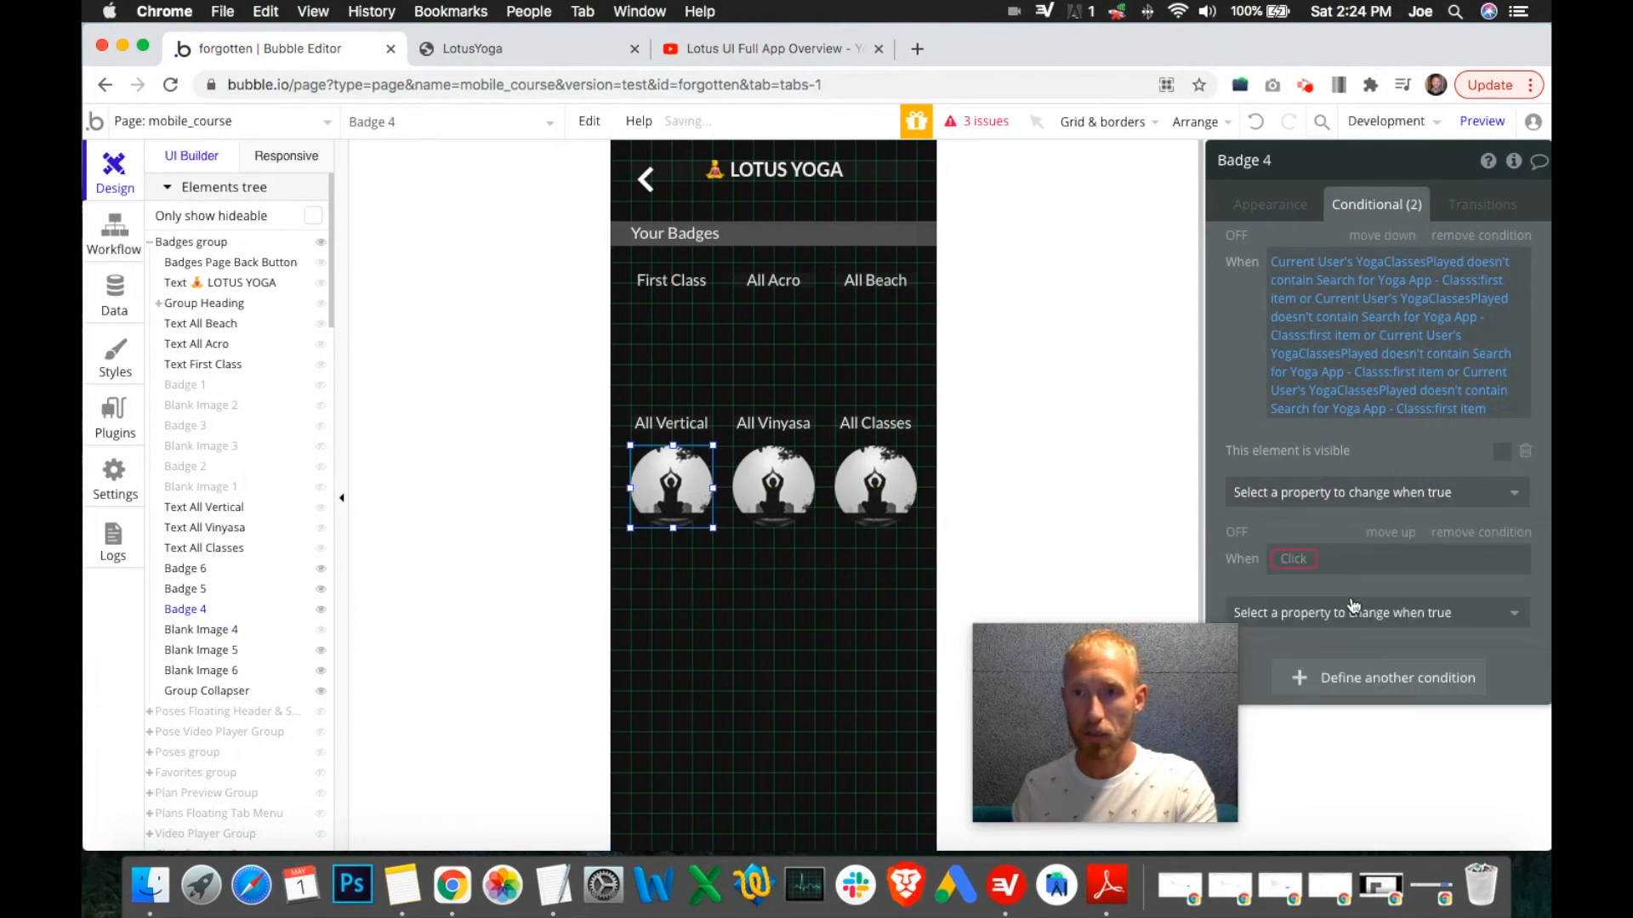
{"action": "right_click", "coordinate": [1349, 561]}
{"action": "left_click", "coordinate": [1437, 530]}
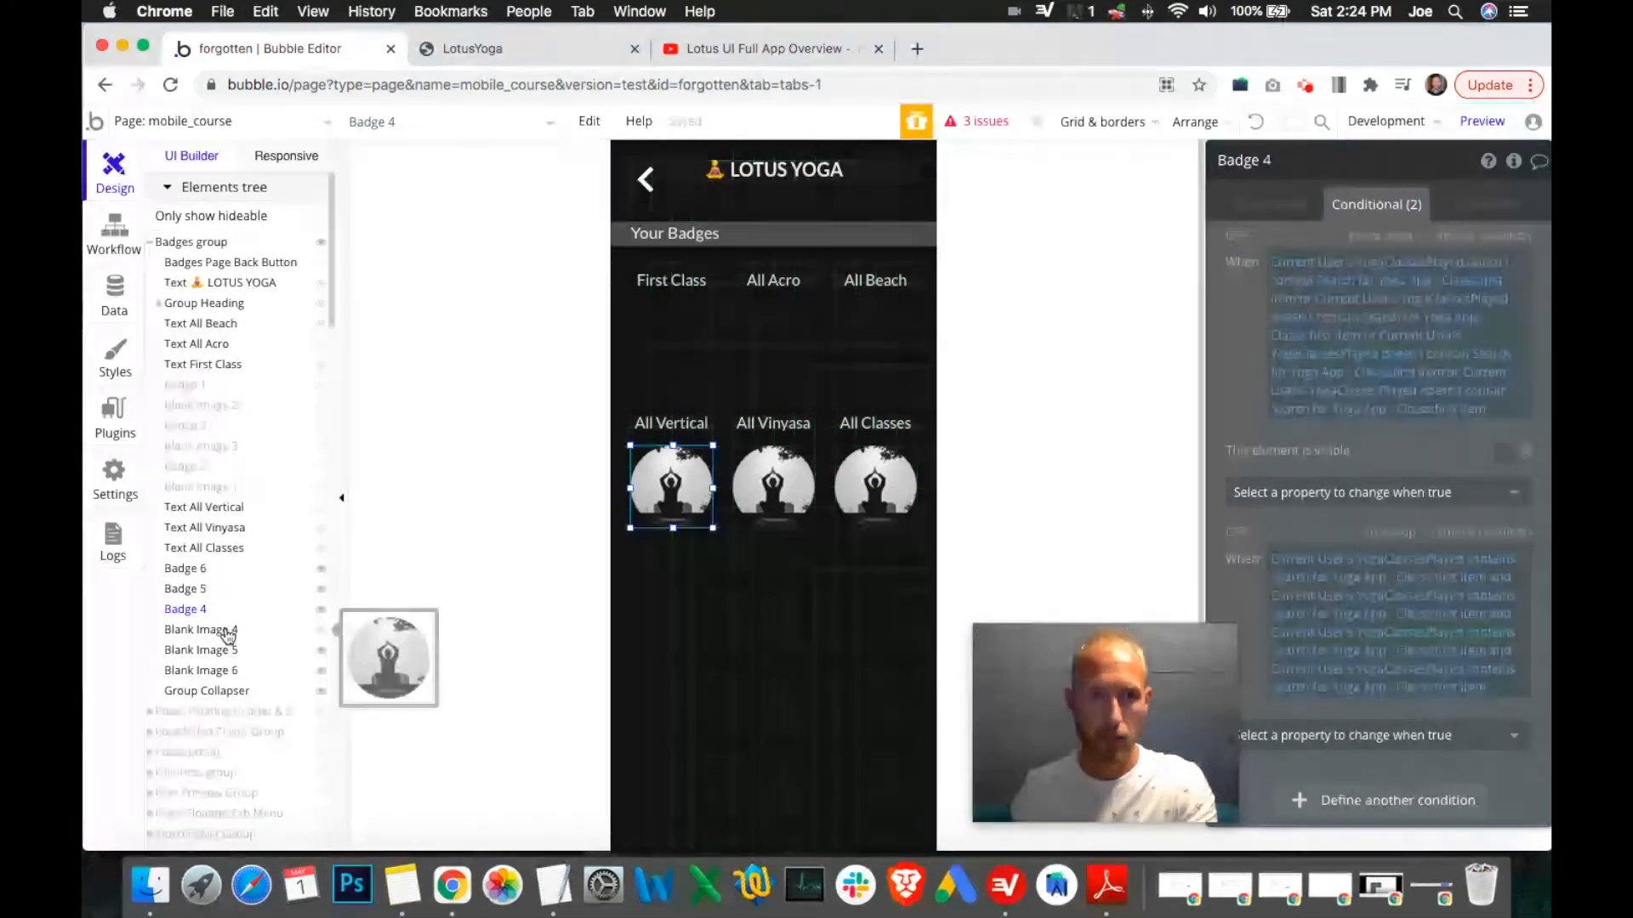
Make Badge 4 visible when its second condition is true, and hide Badge 4 and Blank Image 4 on the canvas.
{"action": "left_click_drag", "start_coordinate": [1131, 683], "coordinate": [1069, 696]}
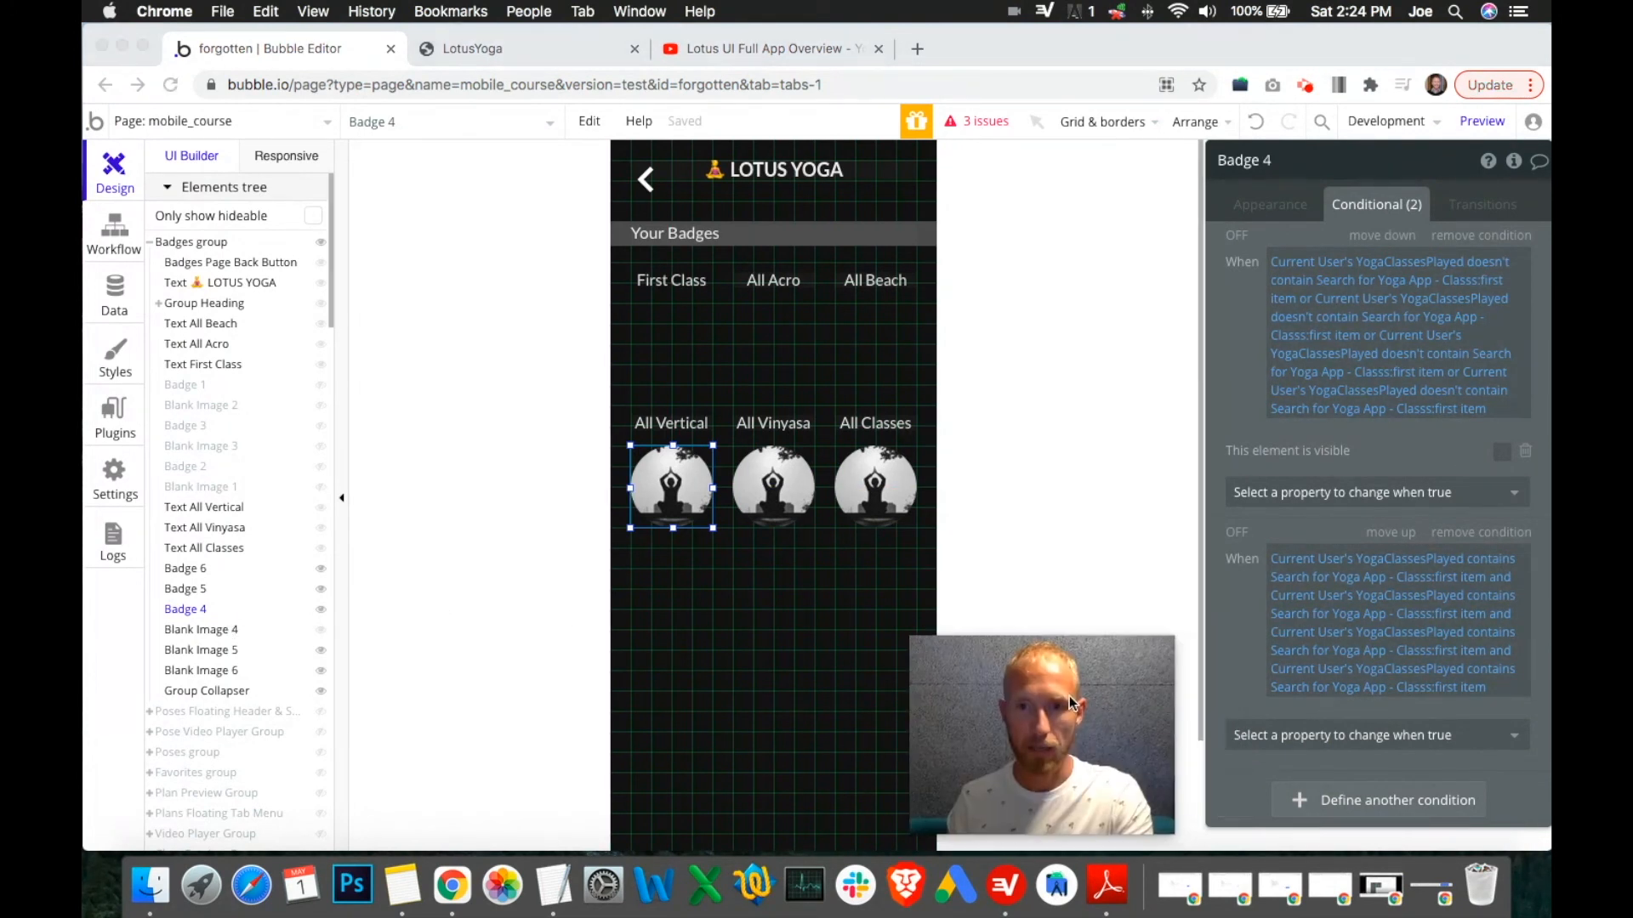
{"action": "left_click", "coordinate": [228, 632]}
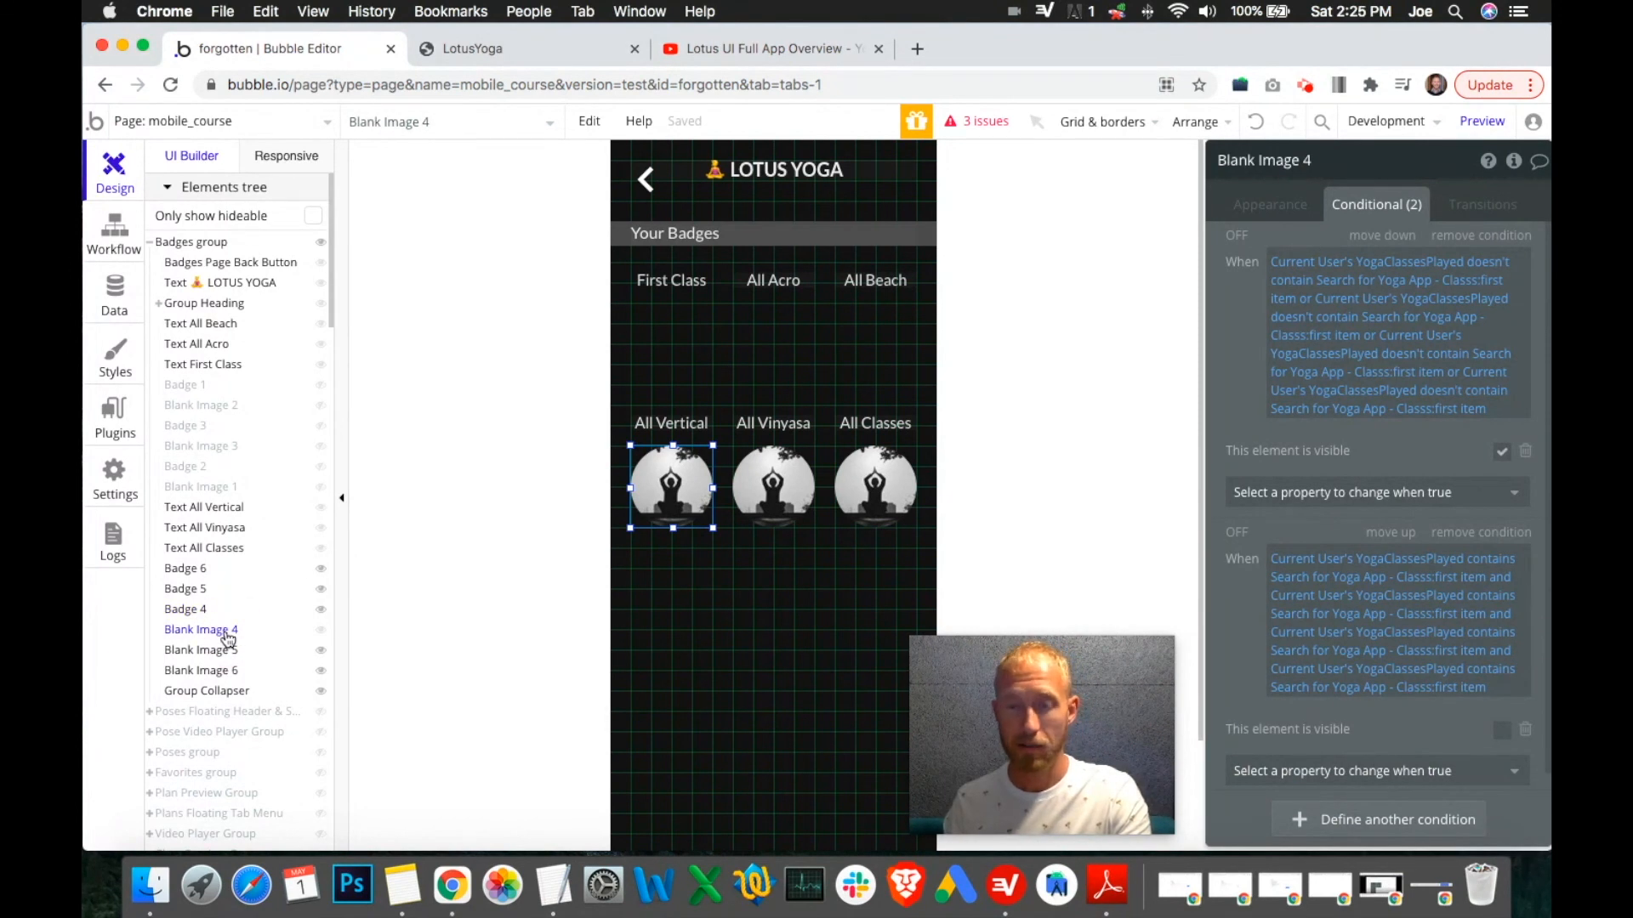
{"action": "left_click", "coordinate": [191, 609]}
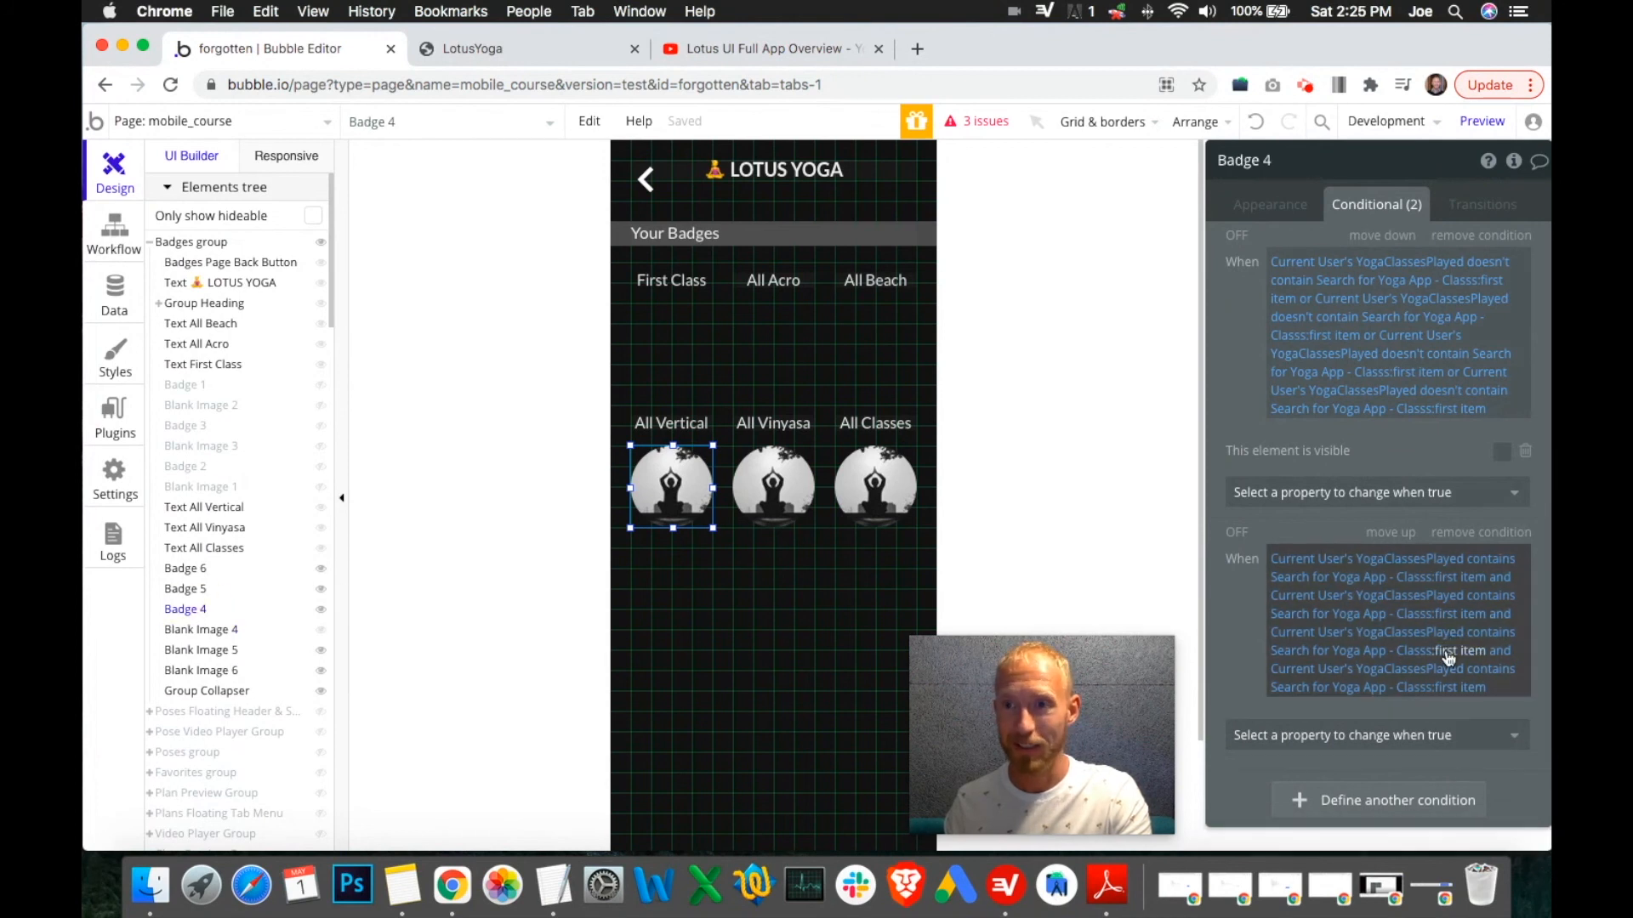
{"action": "left_click", "coordinate": [1505, 733]}
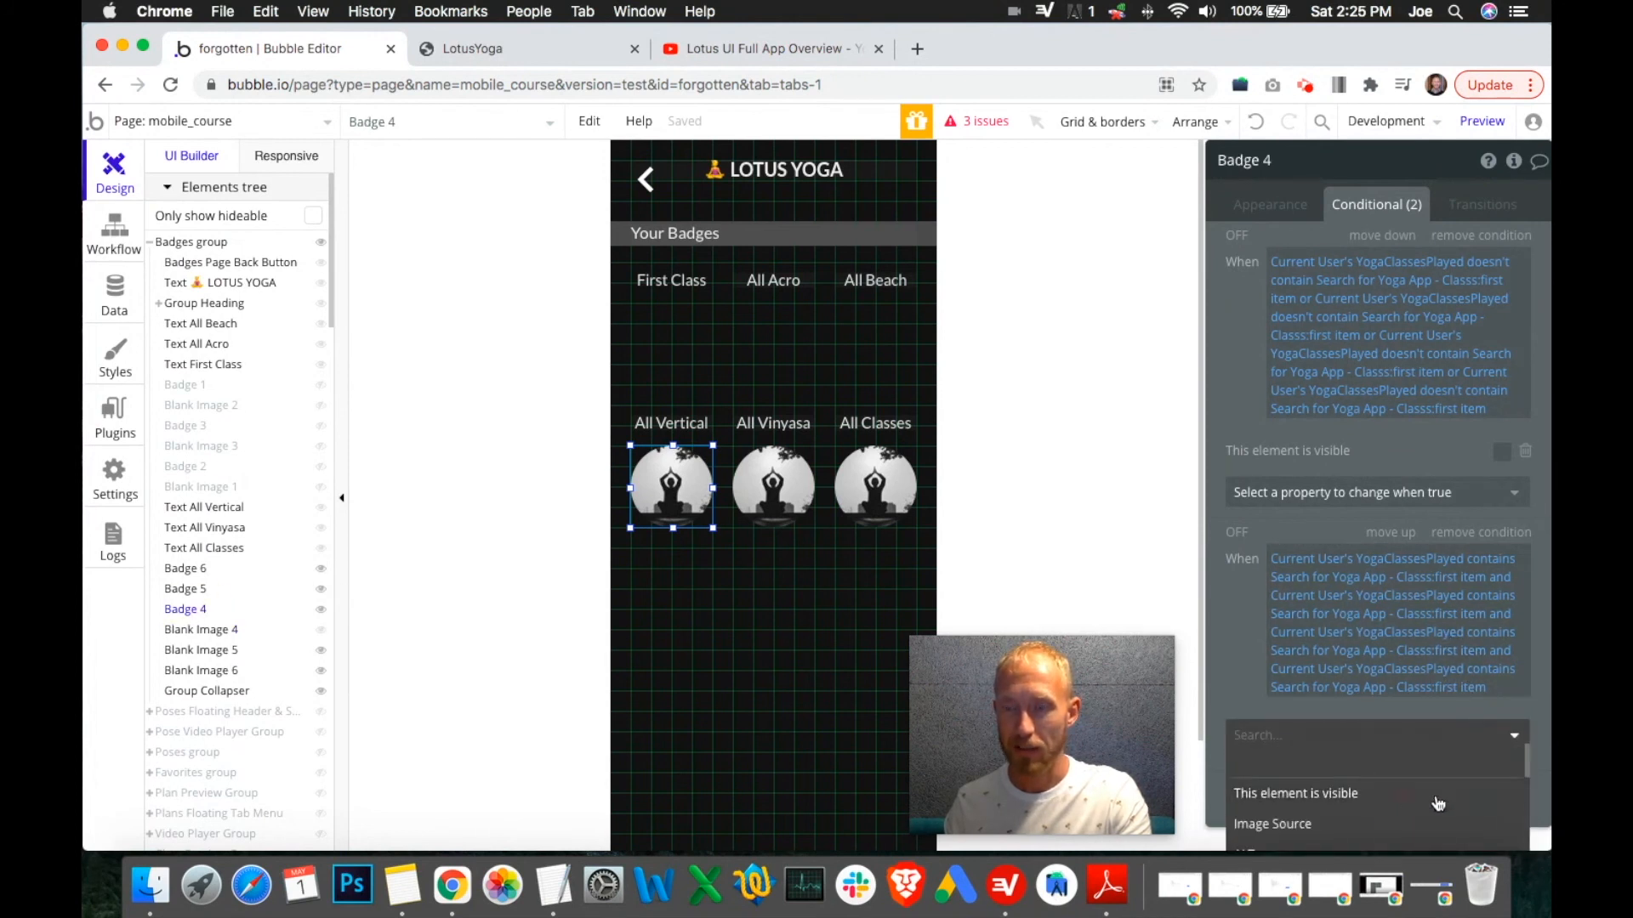
{"action": "left_click", "coordinate": [1440, 789]}
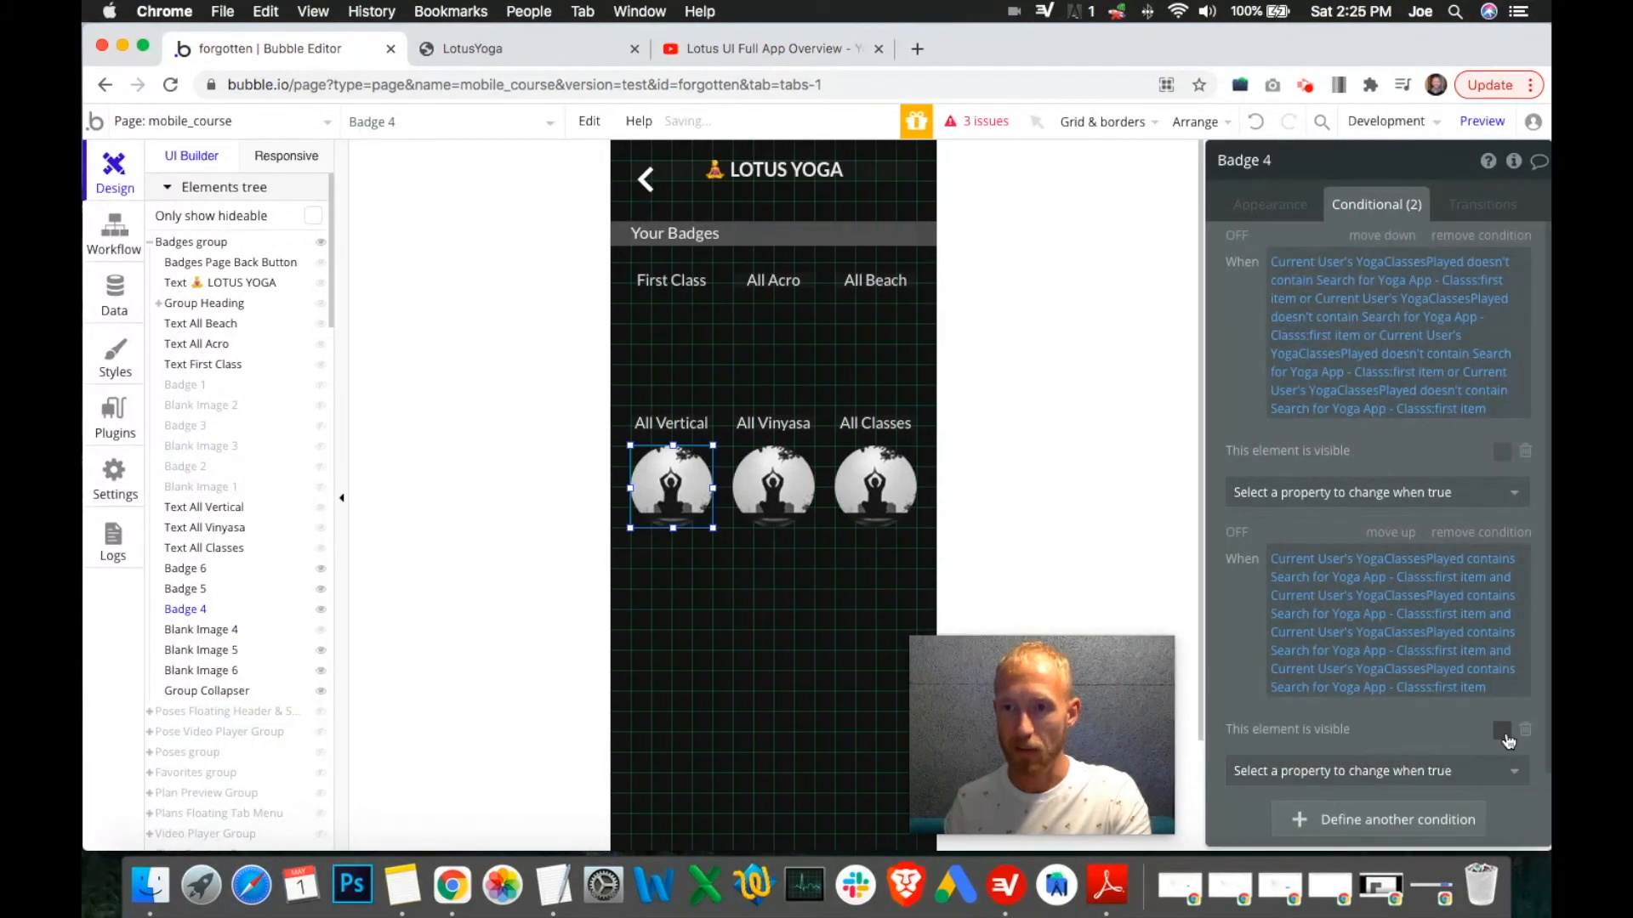
{"action": "left_click", "coordinate": [225, 630]}
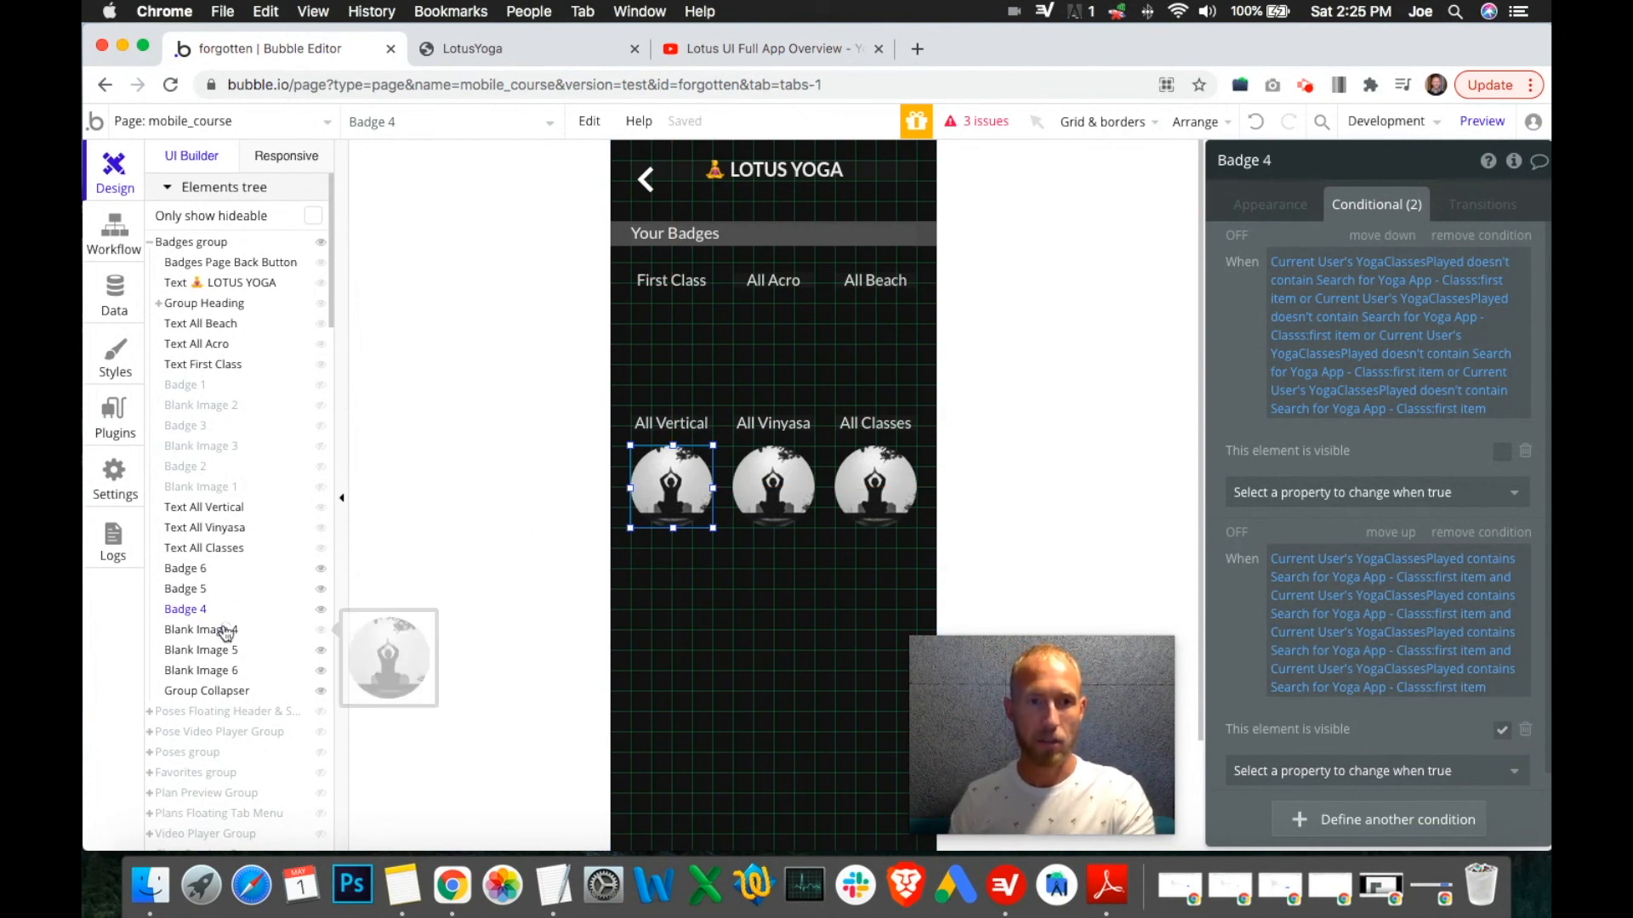
{"action": "left_click", "coordinate": [322, 629]}
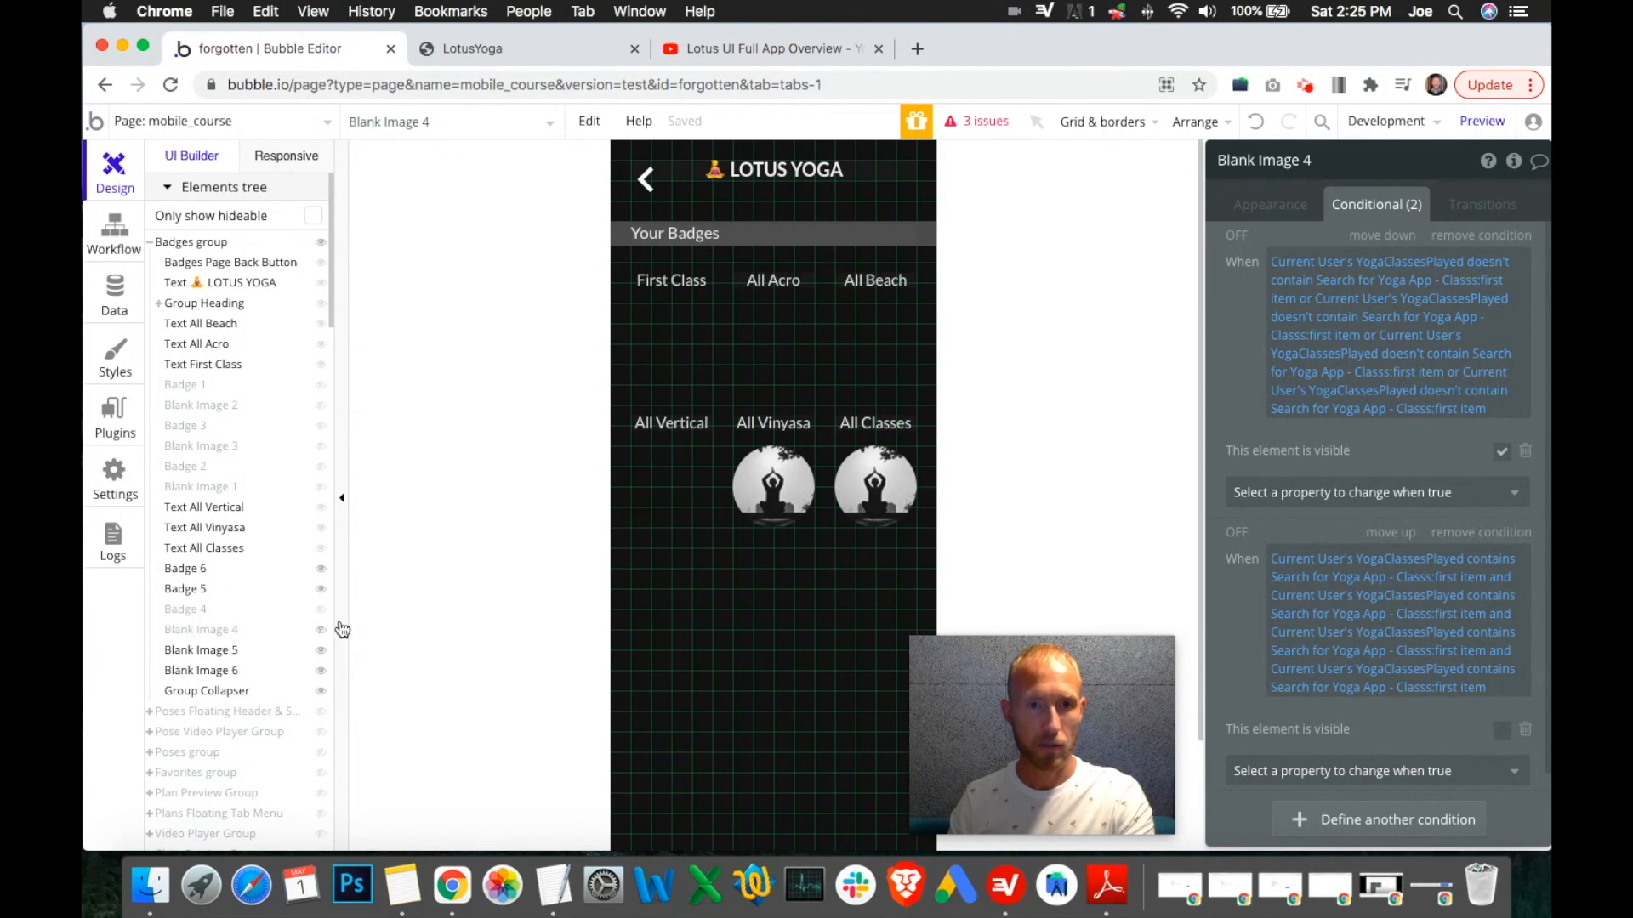
Copy Blank Image 5's "doesn't contain" condition to Badge 5 and make the badge not visible when it is true.
{"action": "left_click", "coordinate": [223, 652]}
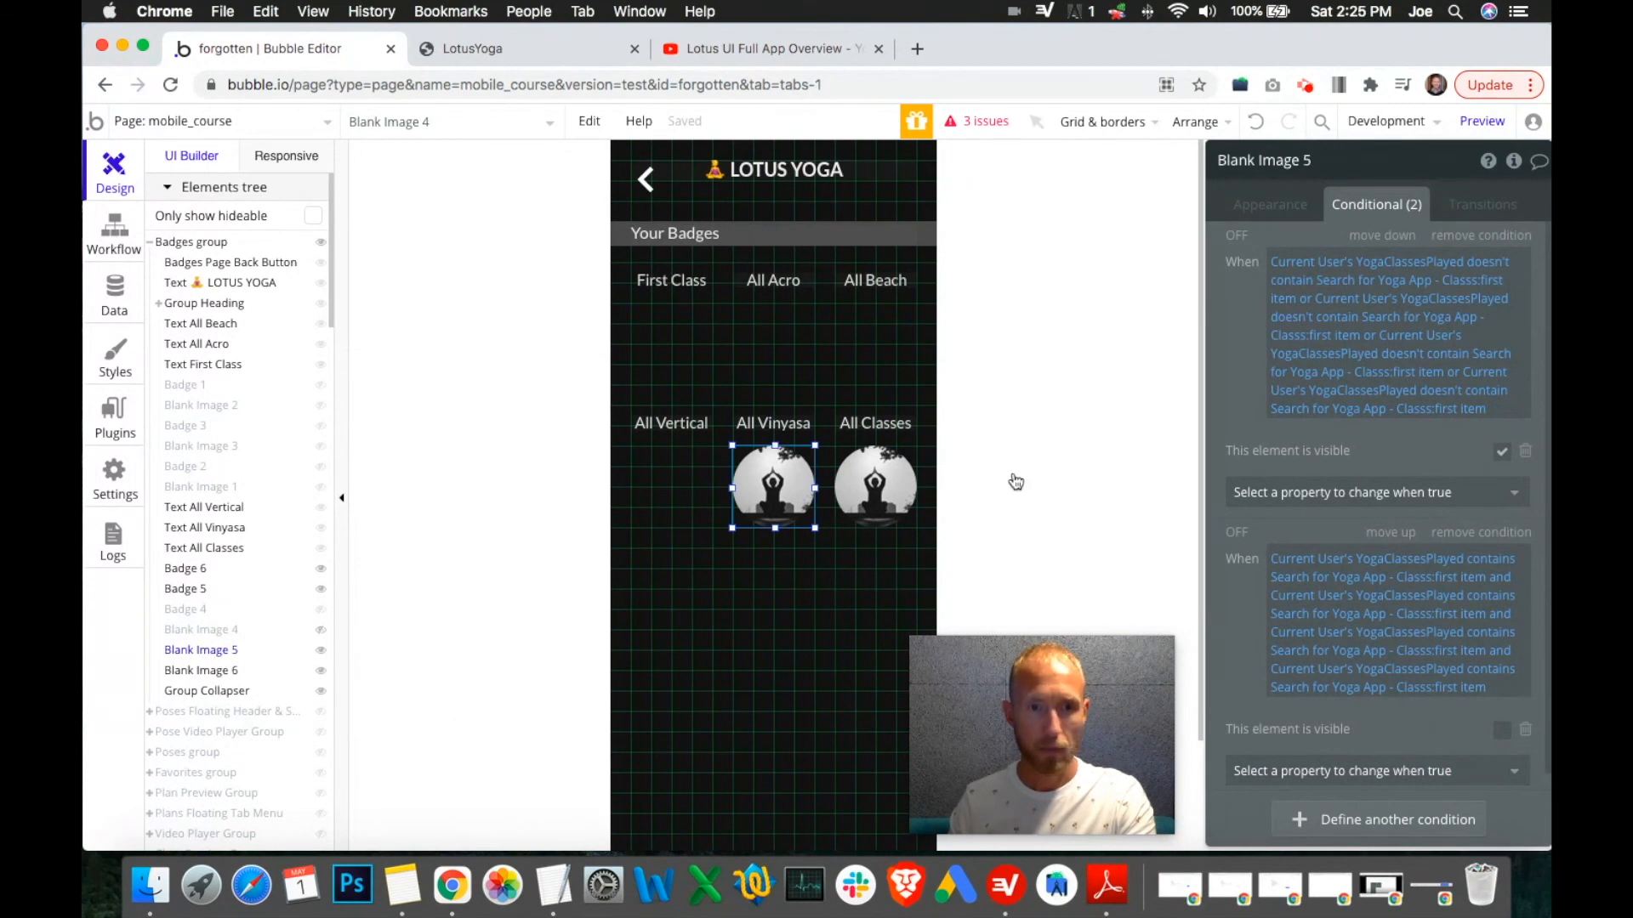
{"action": "right_click", "coordinate": [1373, 292]}
{"action": "left_click", "coordinate": [1437, 228]}
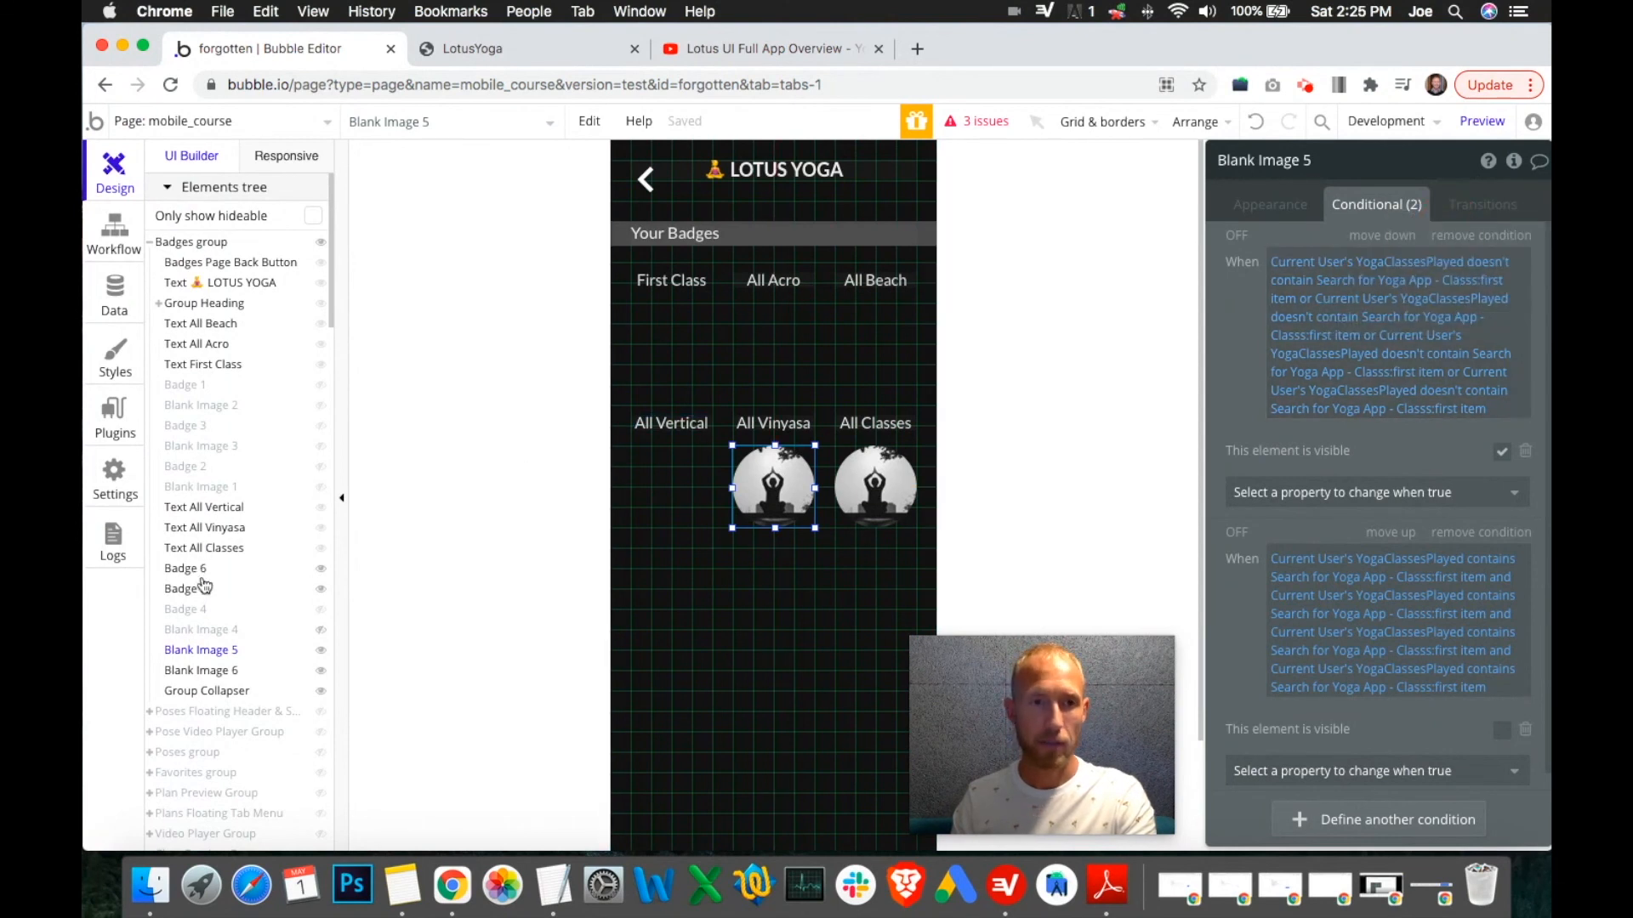
{"action": "left_click", "coordinate": [204, 587]}
{"action": "left_click", "coordinate": [1371, 256]}
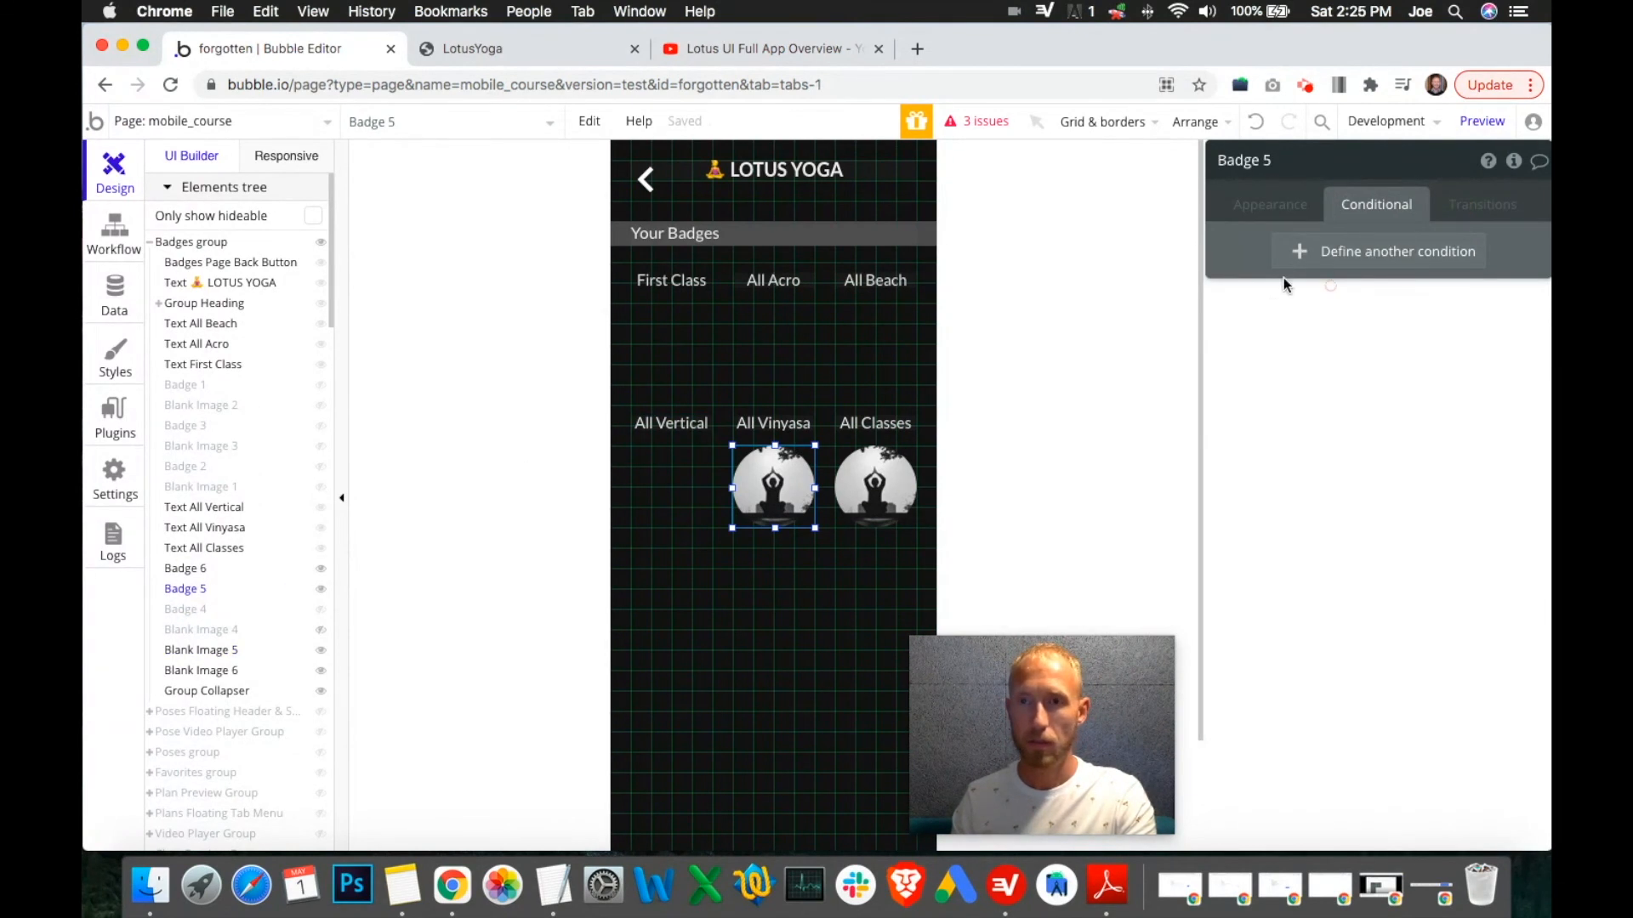
{"action": "right_click", "coordinate": [1297, 270]}
{"action": "left_click", "coordinate": [1407, 240]}
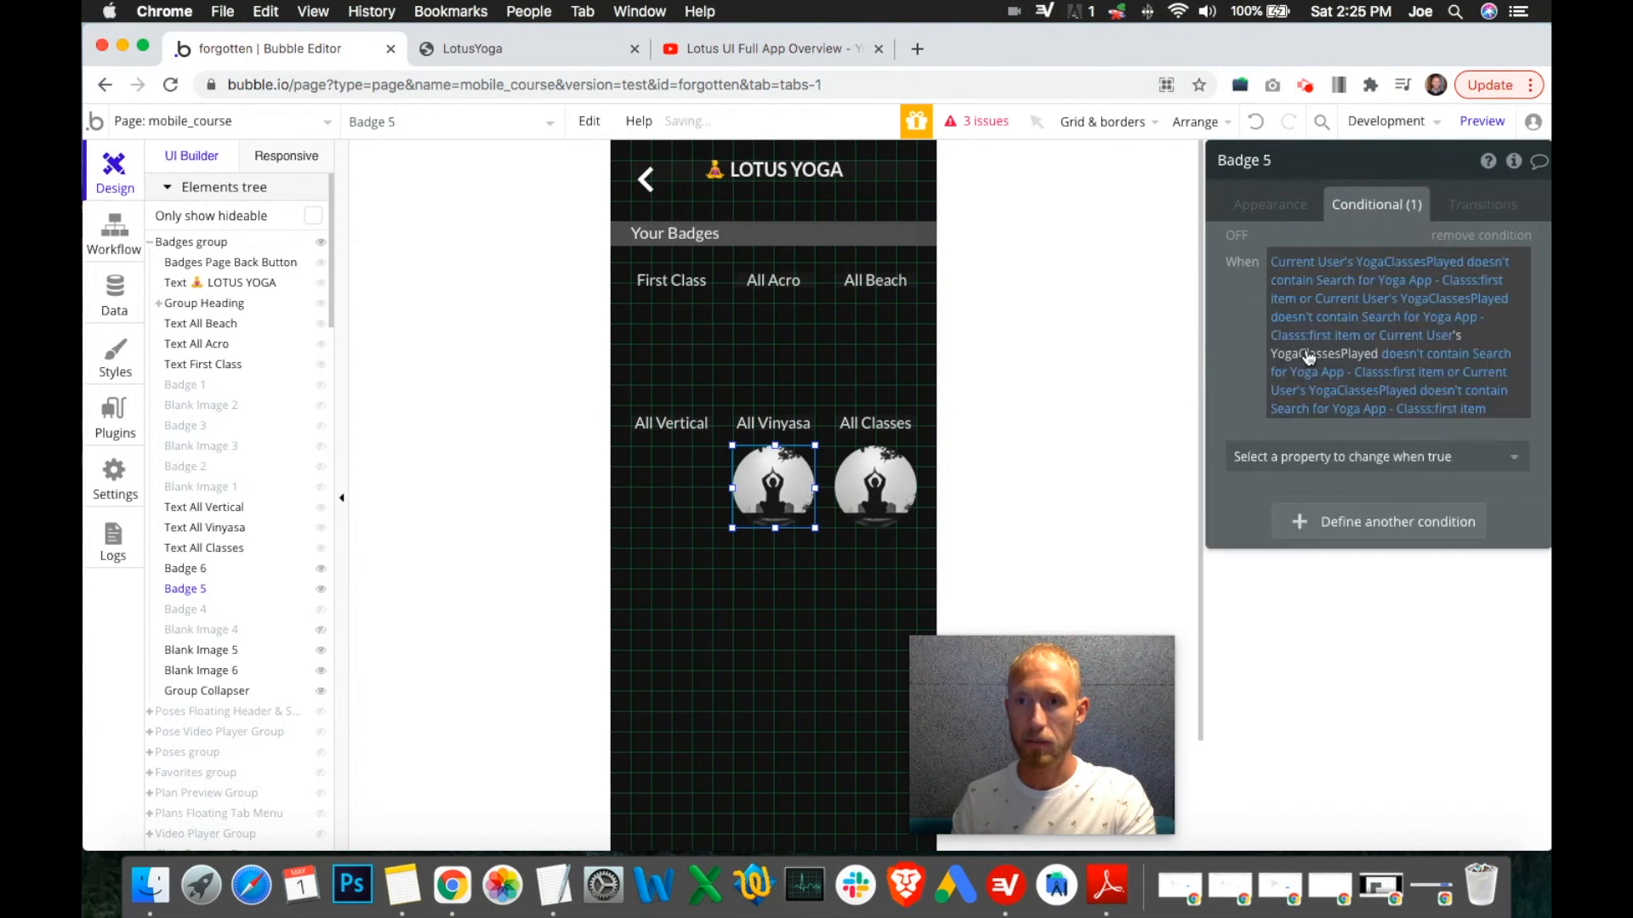
{"action": "left_click", "coordinate": [1295, 456]}
{"action": "left_click", "coordinate": [1320, 518]}
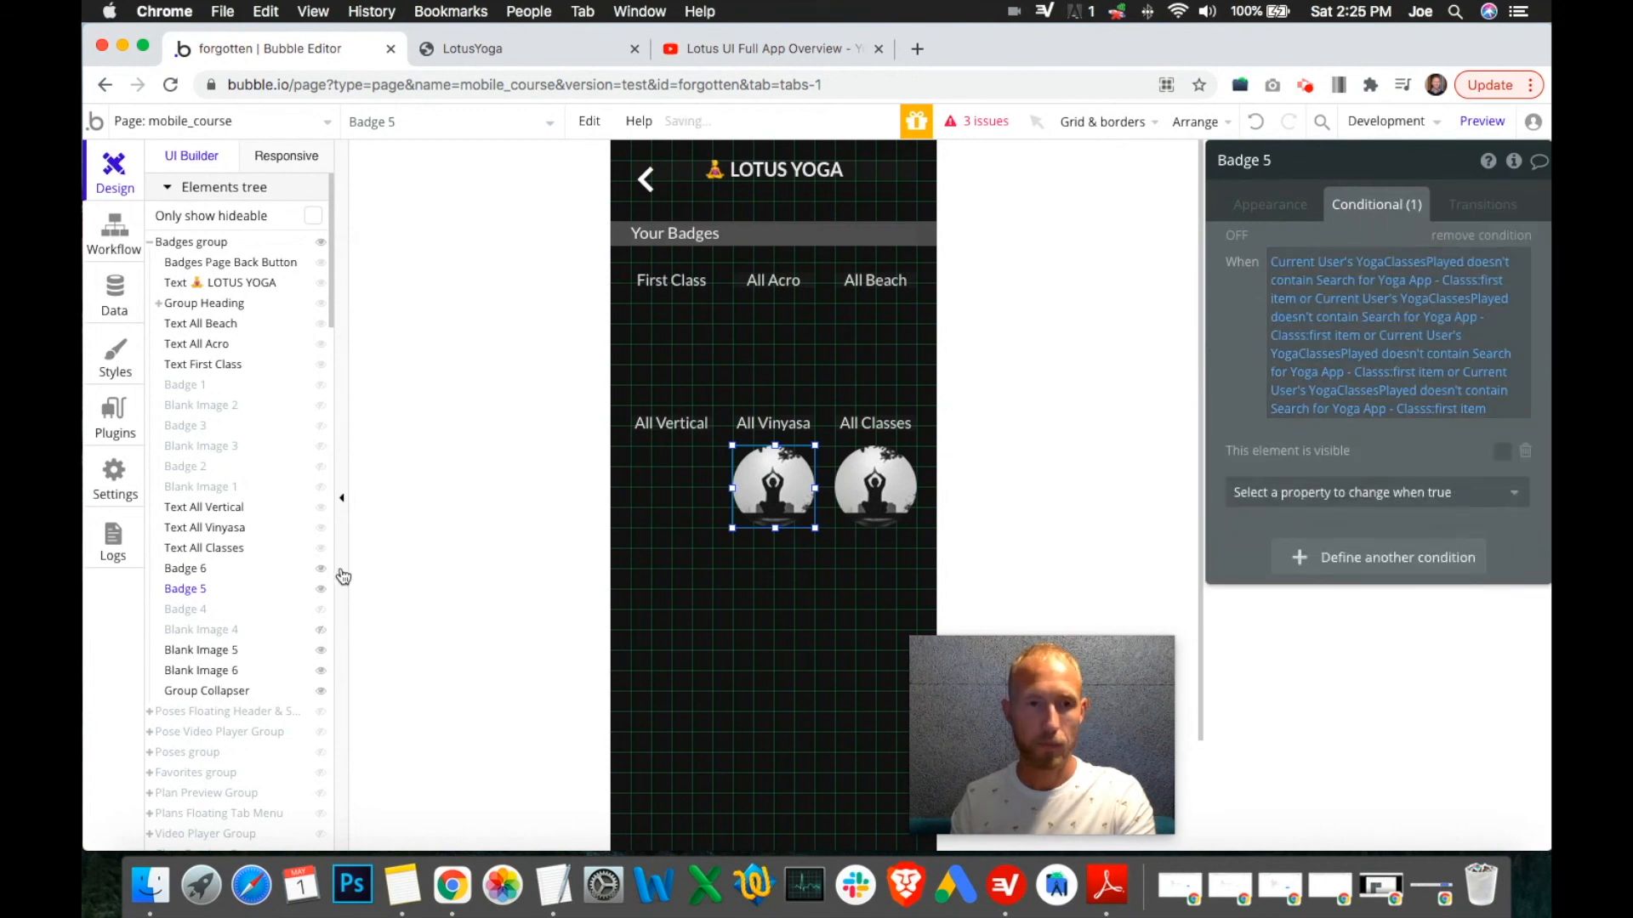
Copy Blank Image 5's "contains" expression into a second condition on Badge 5.
{"action": "left_click", "coordinate": [223, 652]}
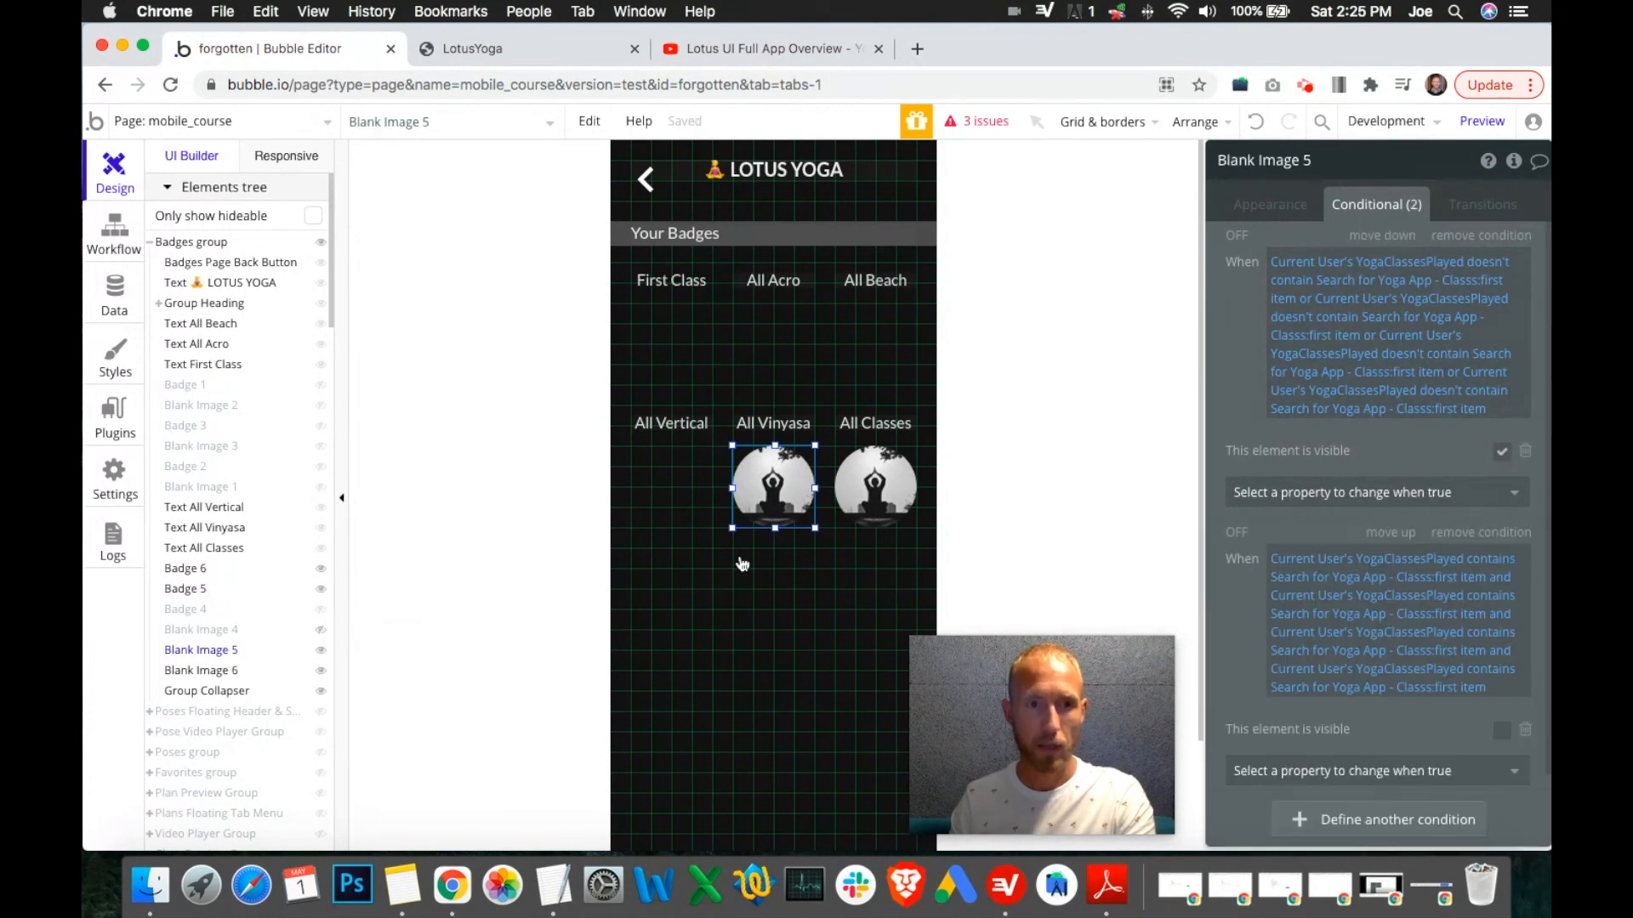
{"action": "right_click", "coordinate": [1405, 591]}
{"action": "left_click", "coordinate": [1468, 536]}
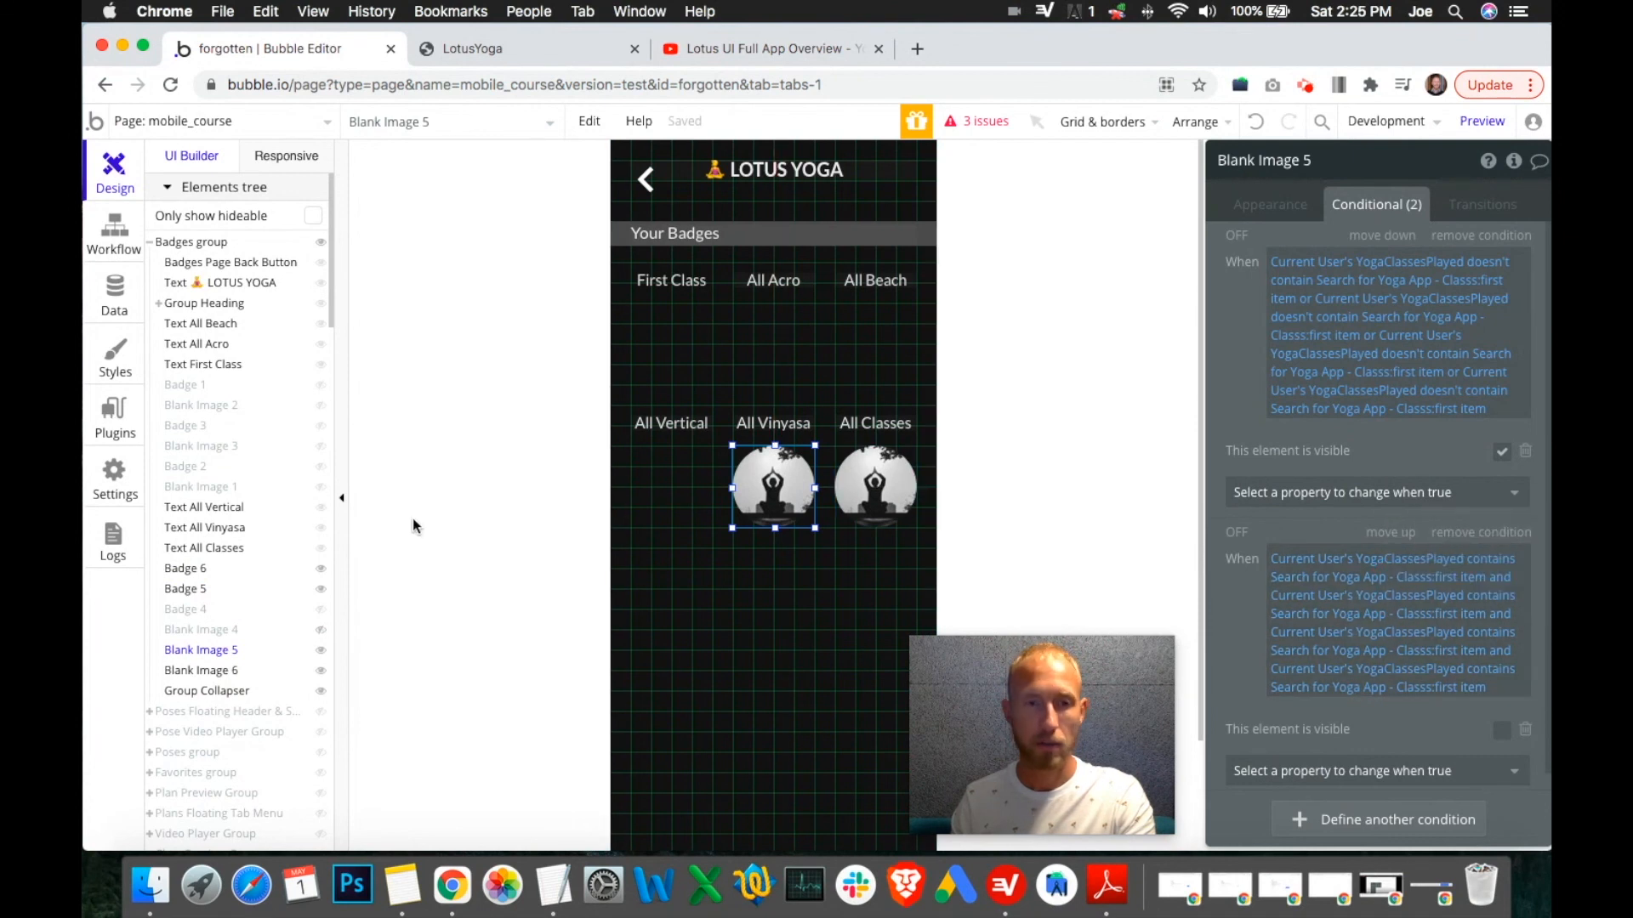
{"action": "right_click", "coordinate": [1321, 580]}
{"action": "left_click", "coordinate": [1425, 521]}
{"action": "left_click", "coordinate": [202, 586]}
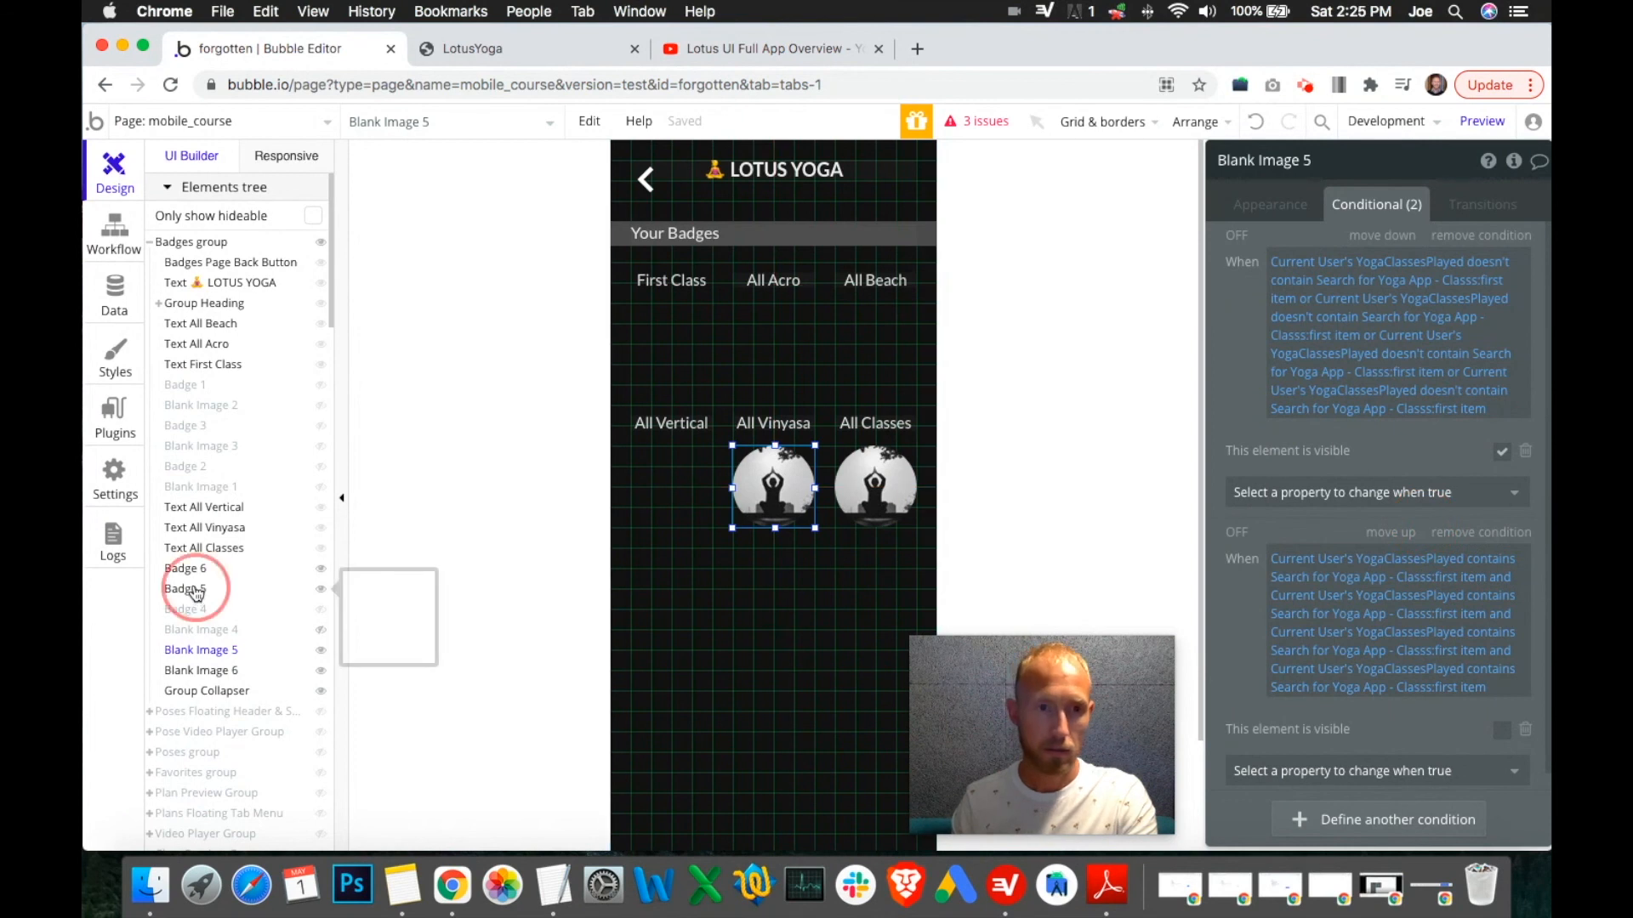
{"action": "left_click", "coordinate": [1386, 559]}
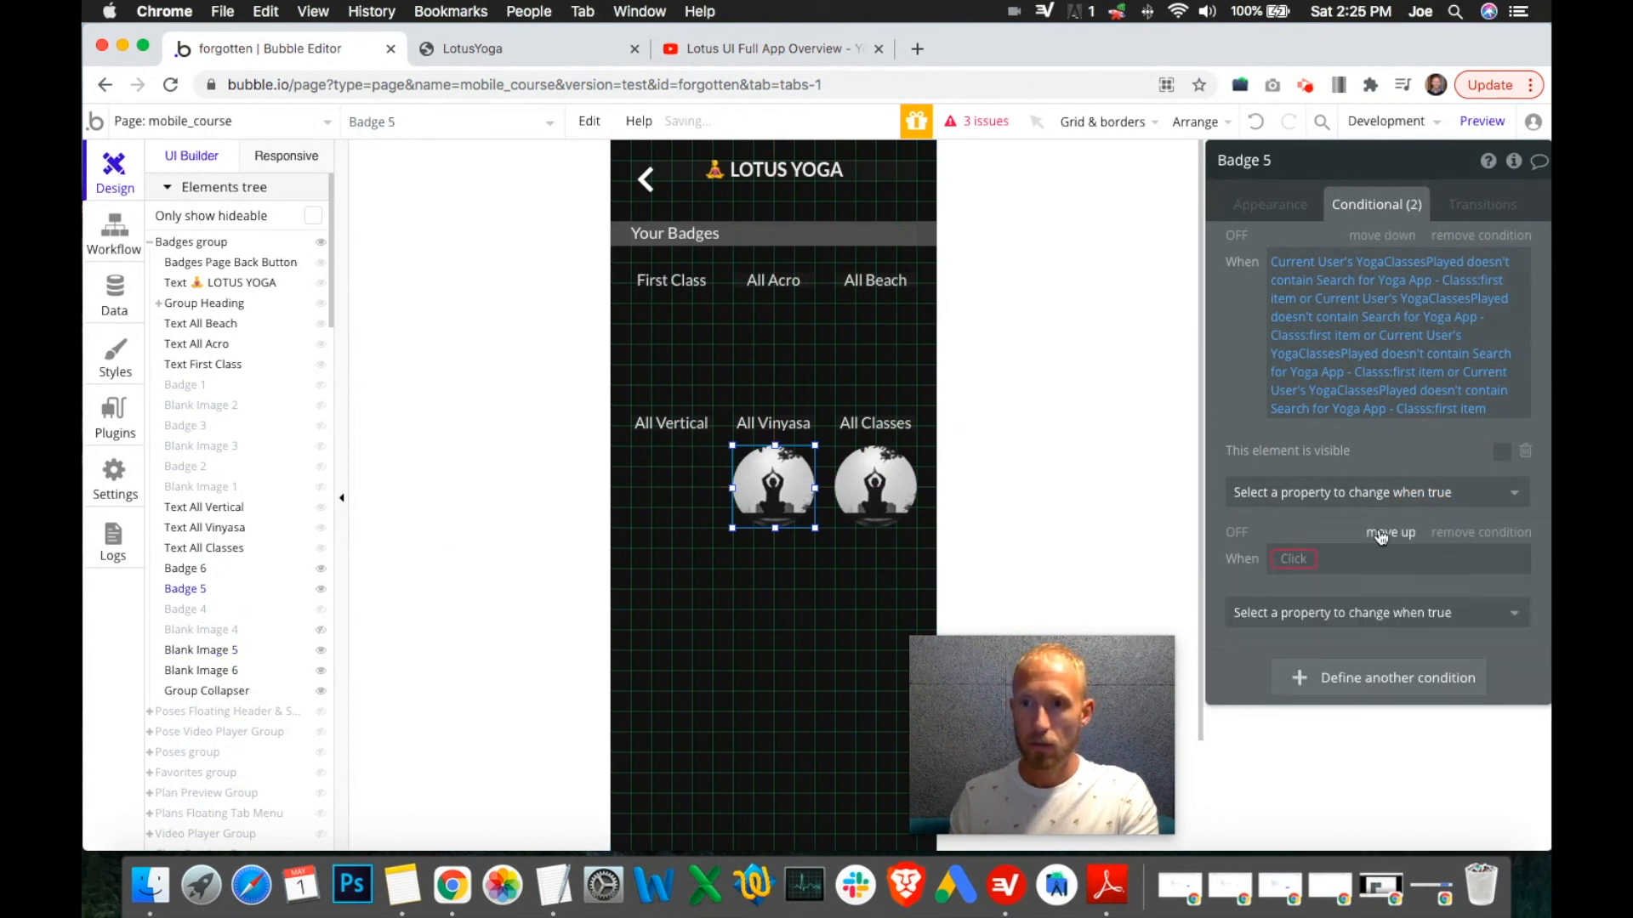
{"action": "right_click", "coordinate": [1294, 562]}
{"action": "left_click", "coordinate": [1399, 531]}
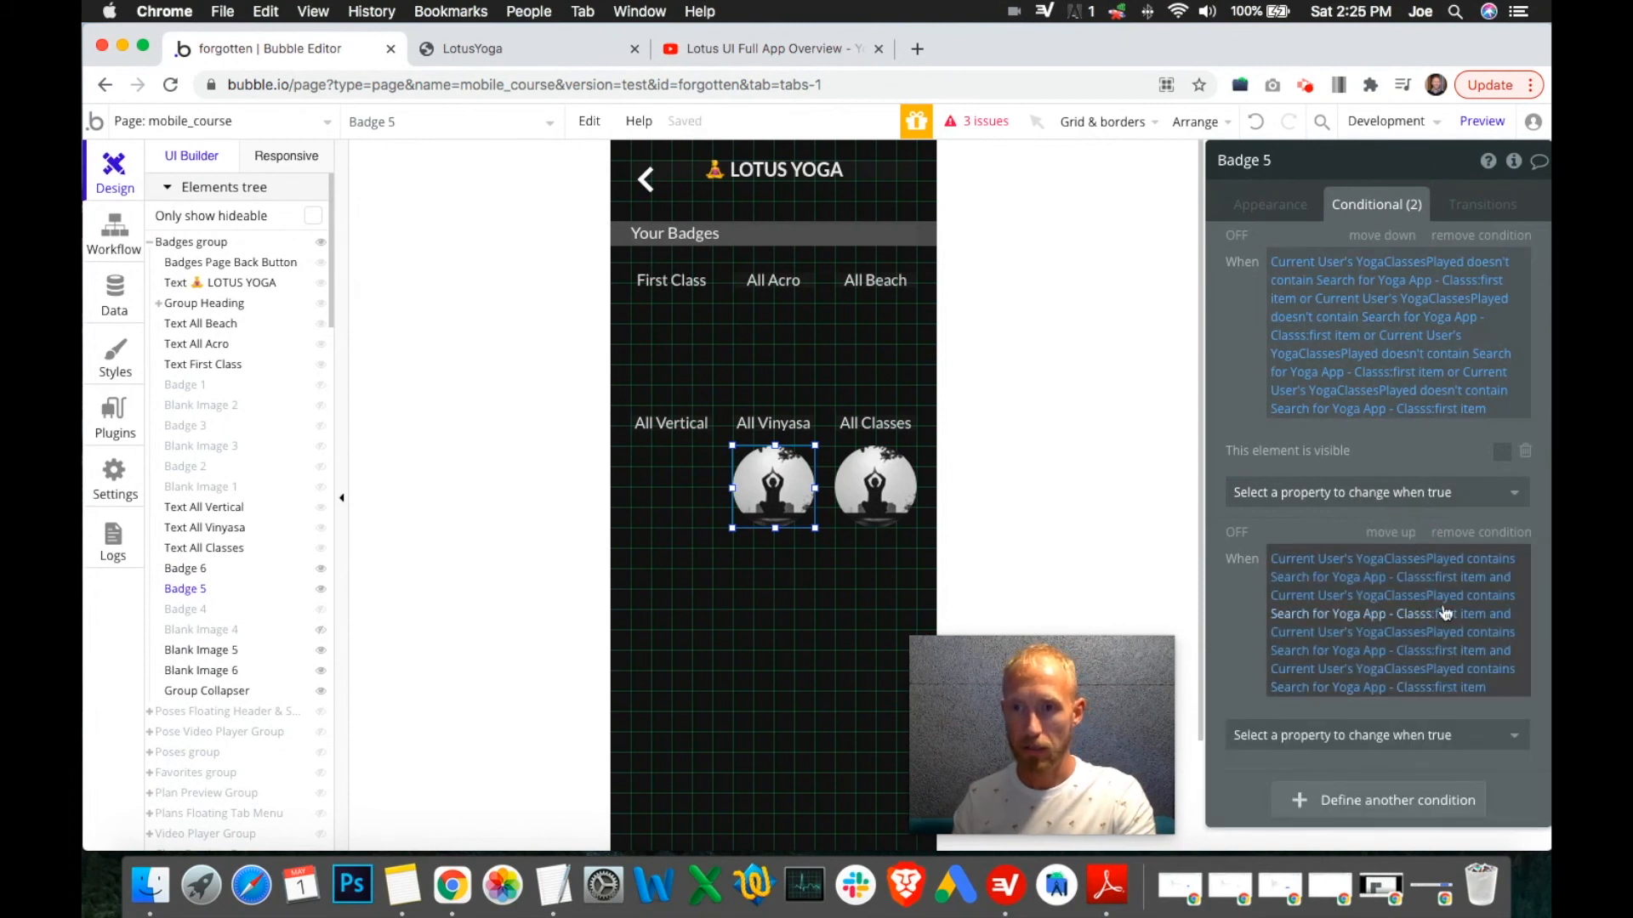
Make Badge 5 visible when its second condition is true, and hide Badge 5 and Blank Image 5 on the canvas.
{"action": "left_click", "coordinate": [1352, 734]}
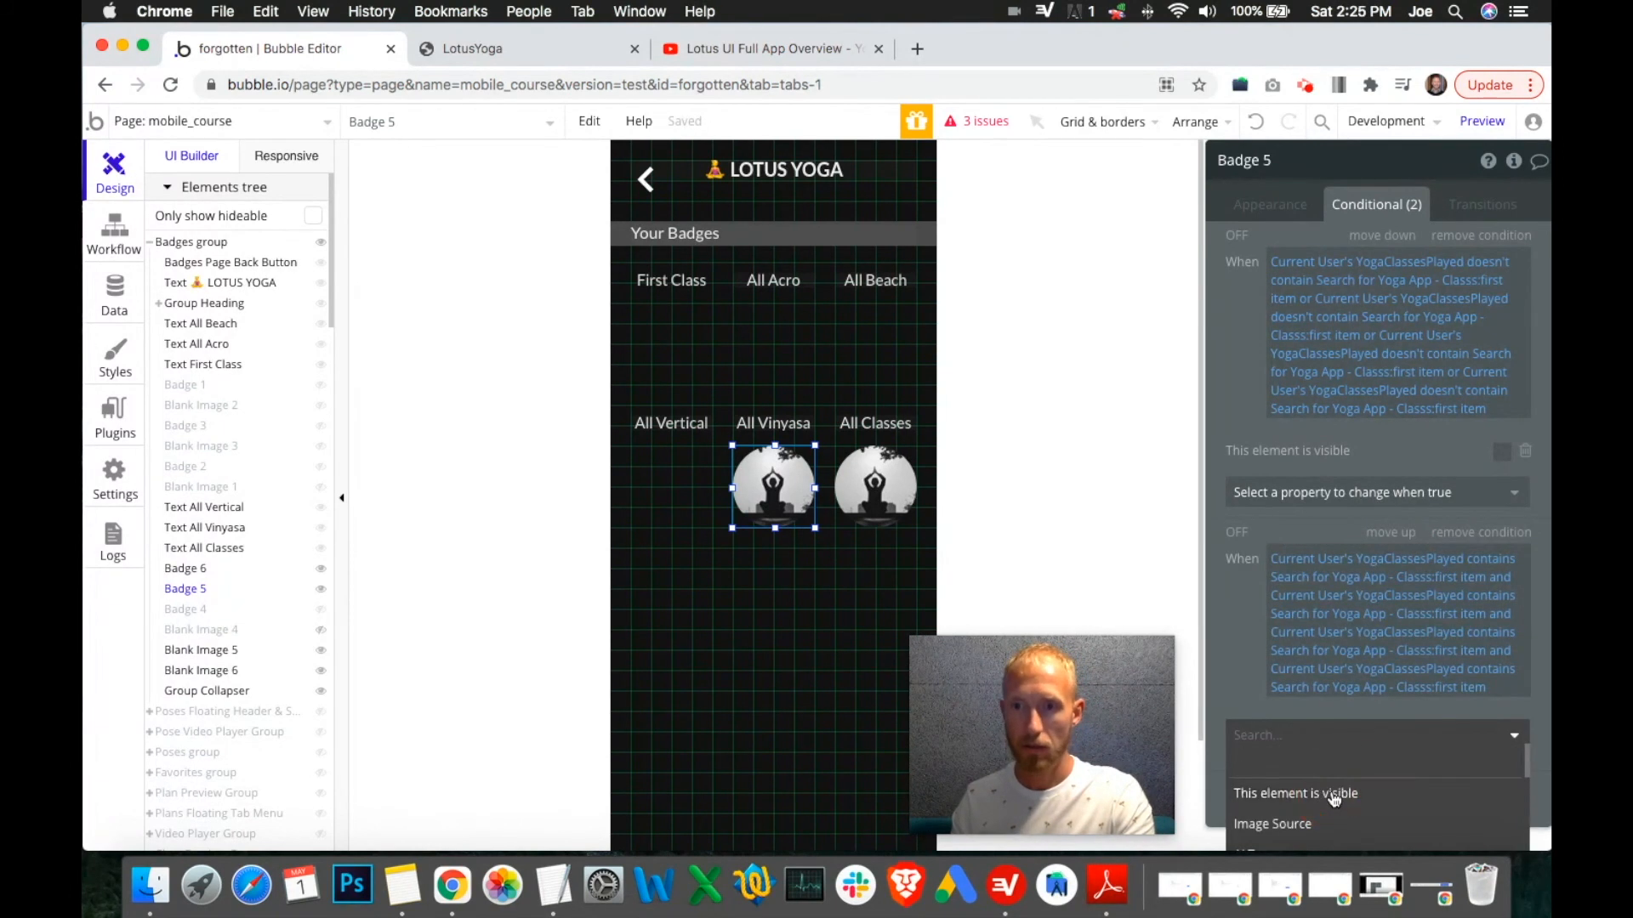
{"action": "left_click", "coordinate": [1327, 793]}
{"action": "left_click", "coordinate": [219, 655]}
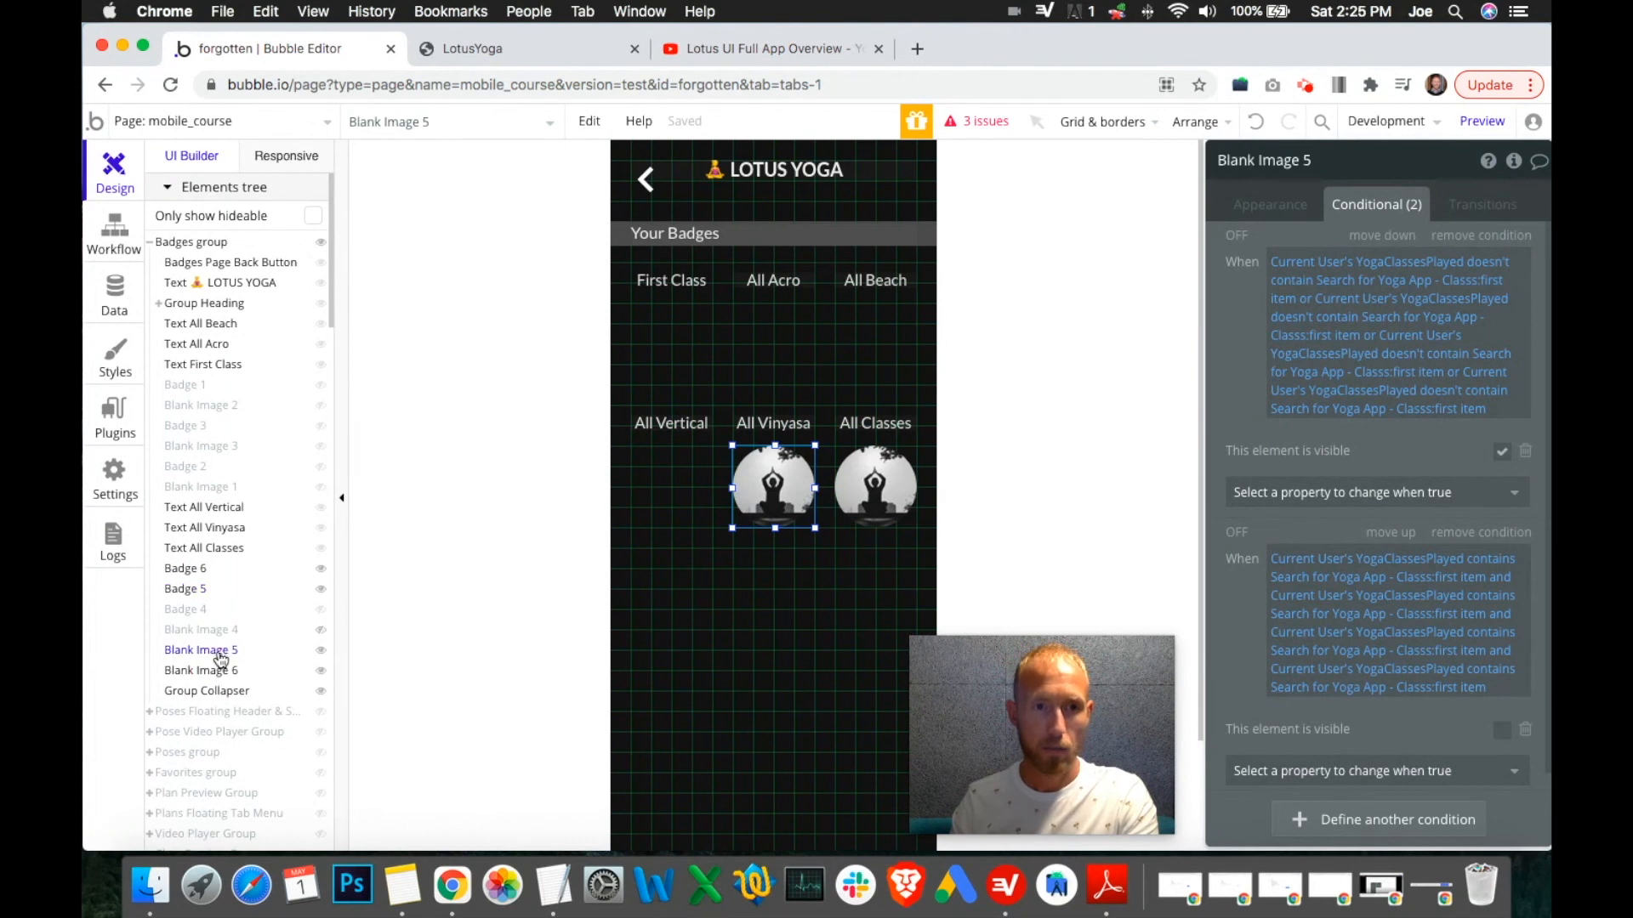
{"action": "left_click", "coordinate": [185, 588]}
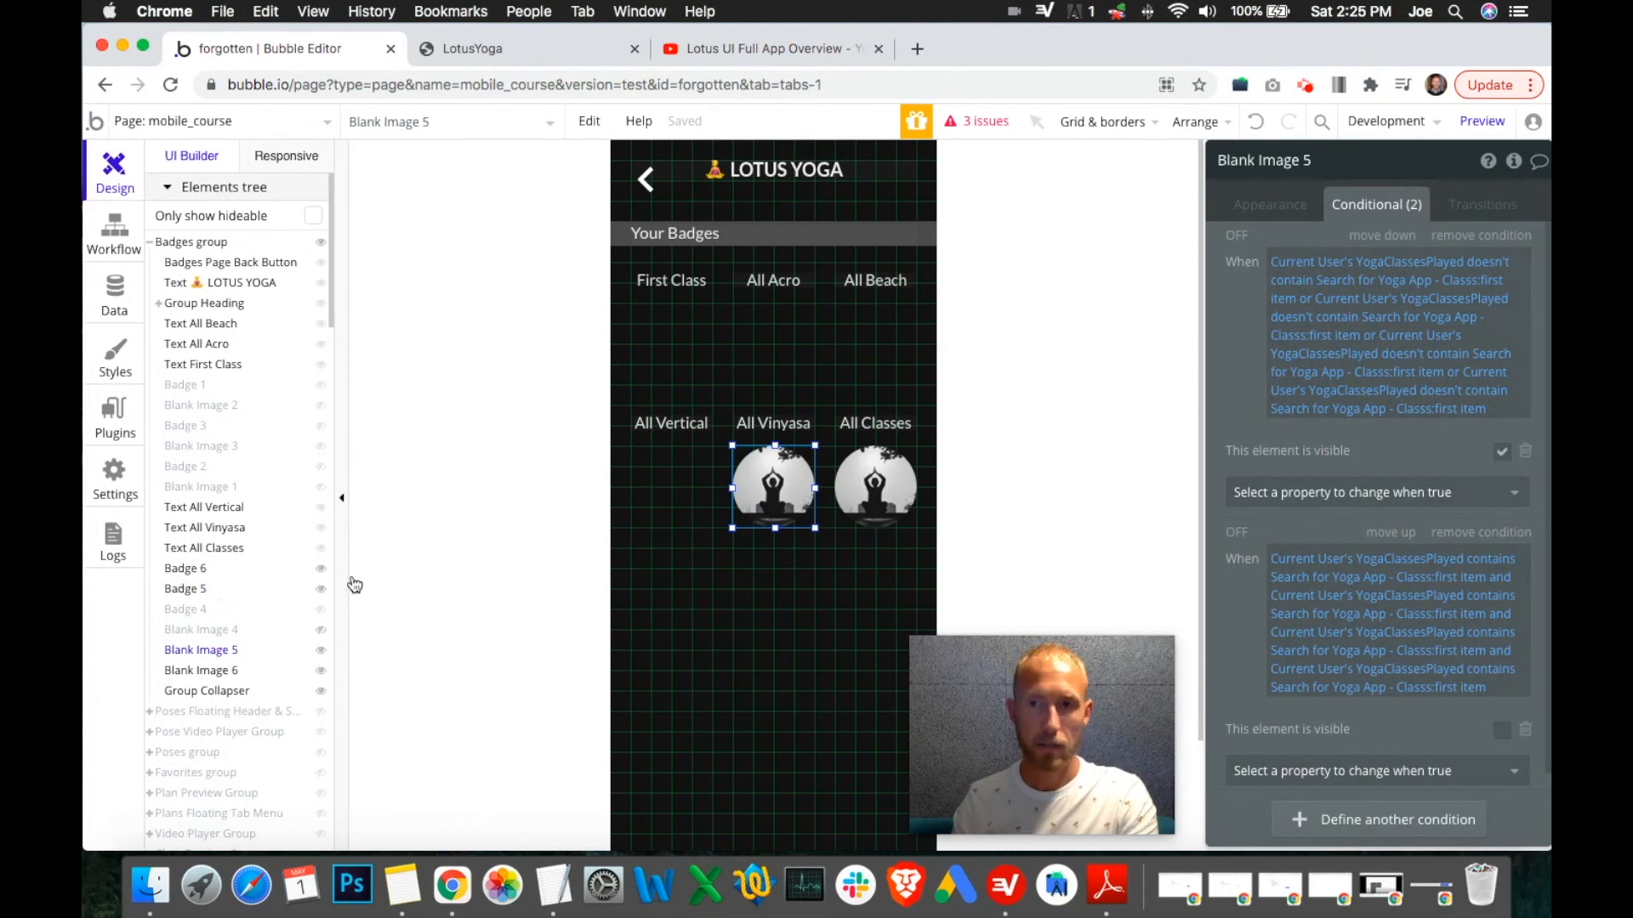
{"action": "left_click", "coordinate": [1501, 730]}
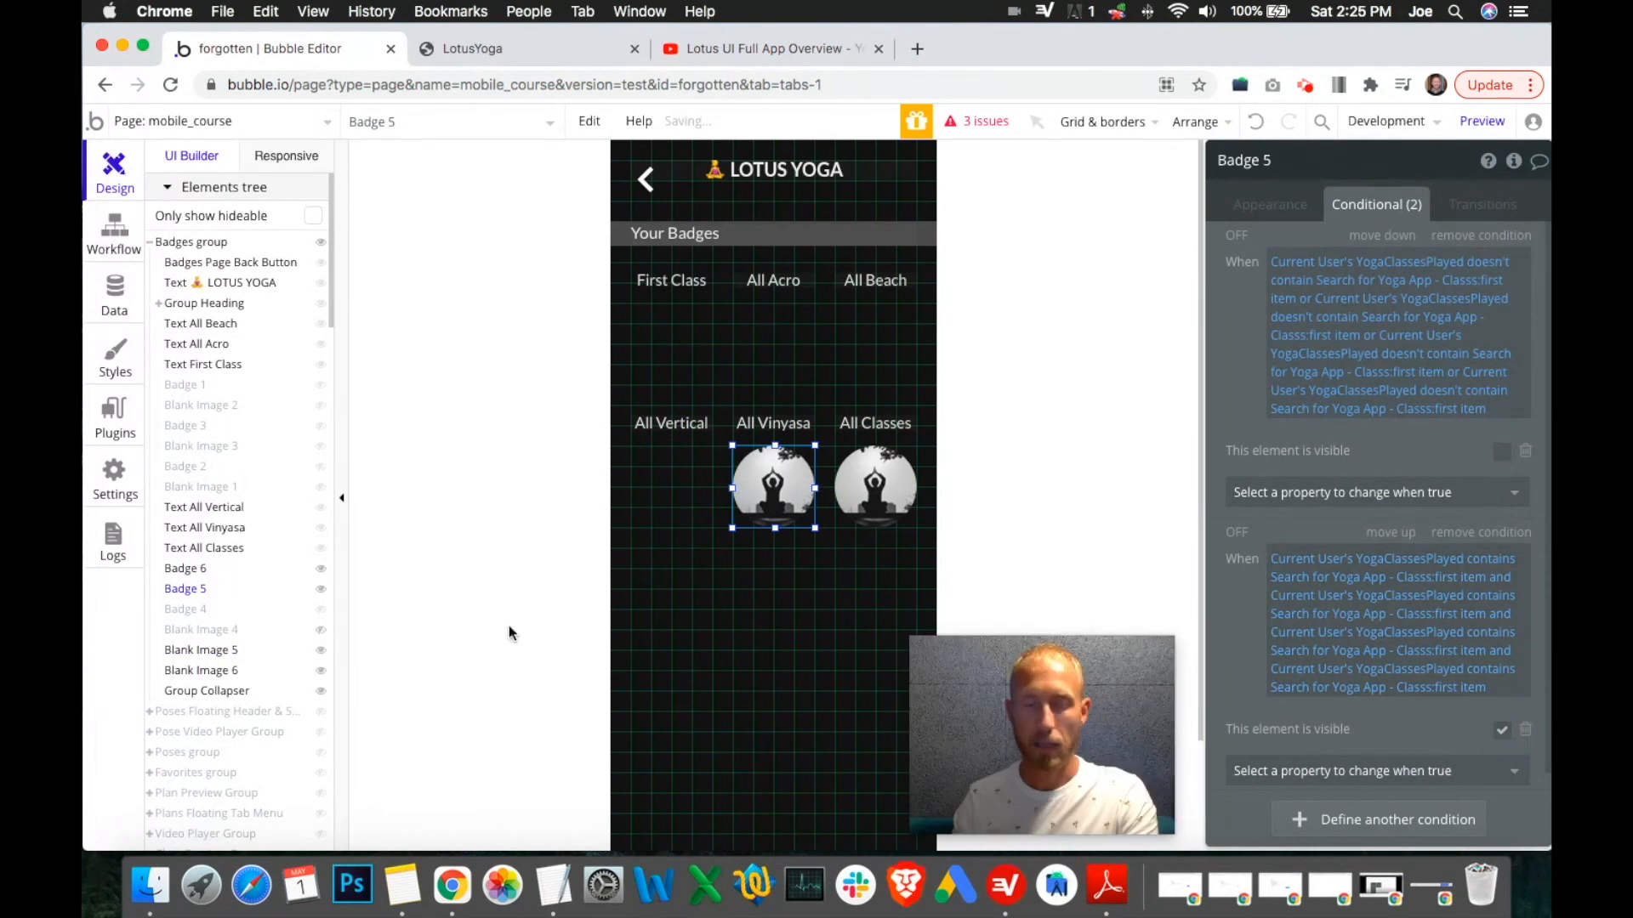
{"action": "left_click", "coordinate": [320, 589]}
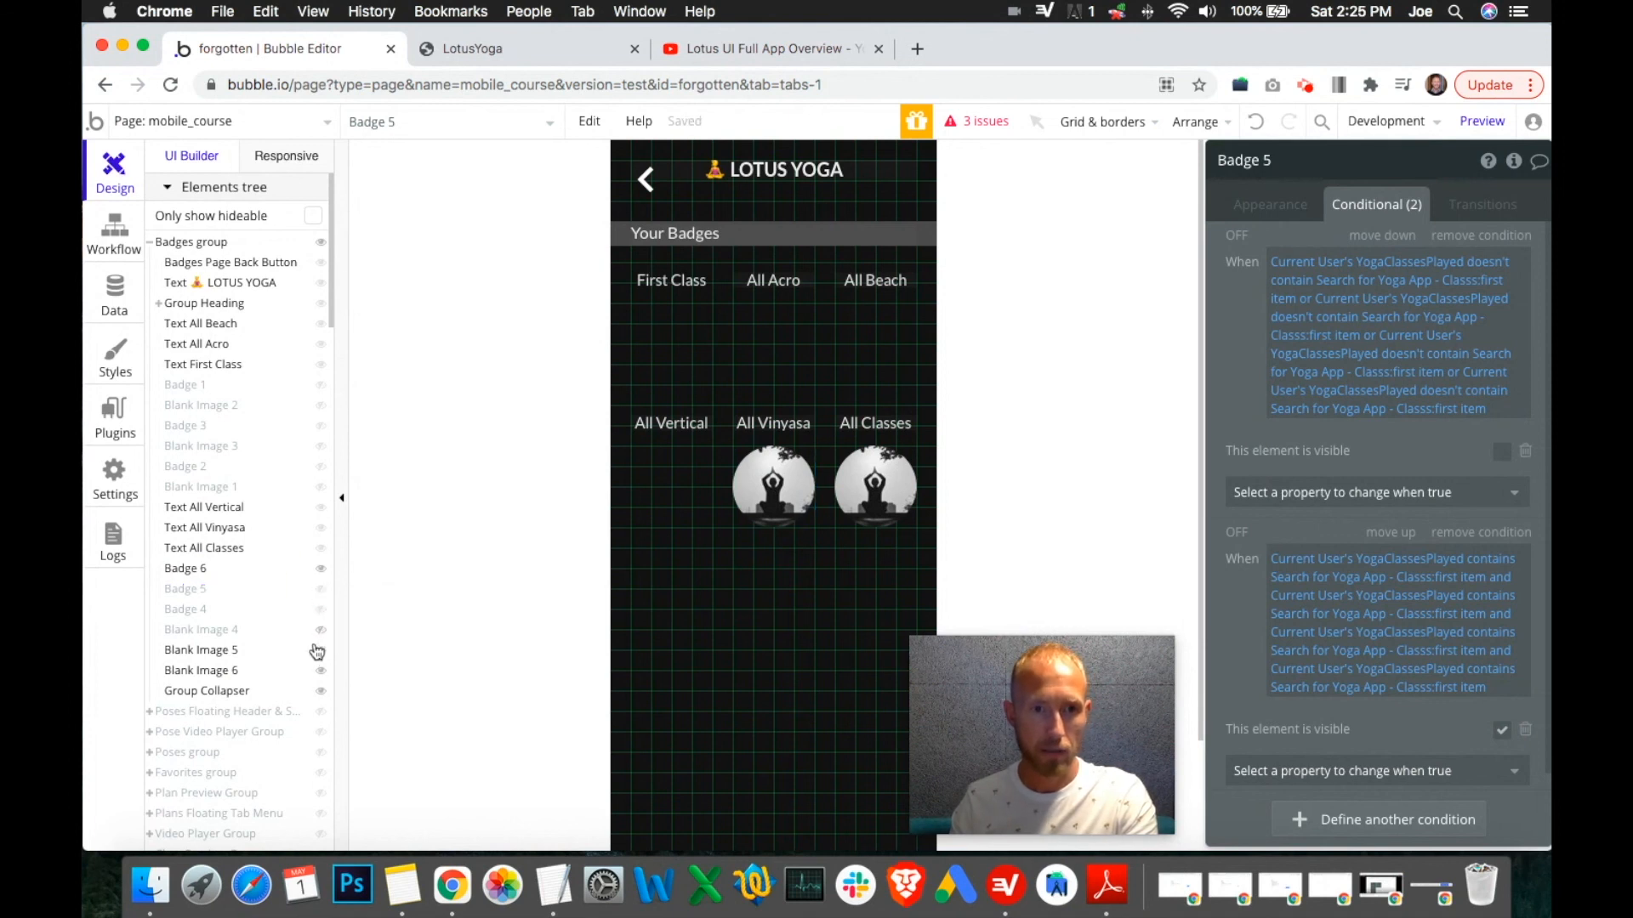
{"action": "left_click", "coordinate": [320, 650]}
Copy Blank Image 6's "YogaClassesPlayed:count < 15" condition to Badge 6 and make the badge not visible when it is true.
{"action": "left_click", "coordinate": [227, 676]}
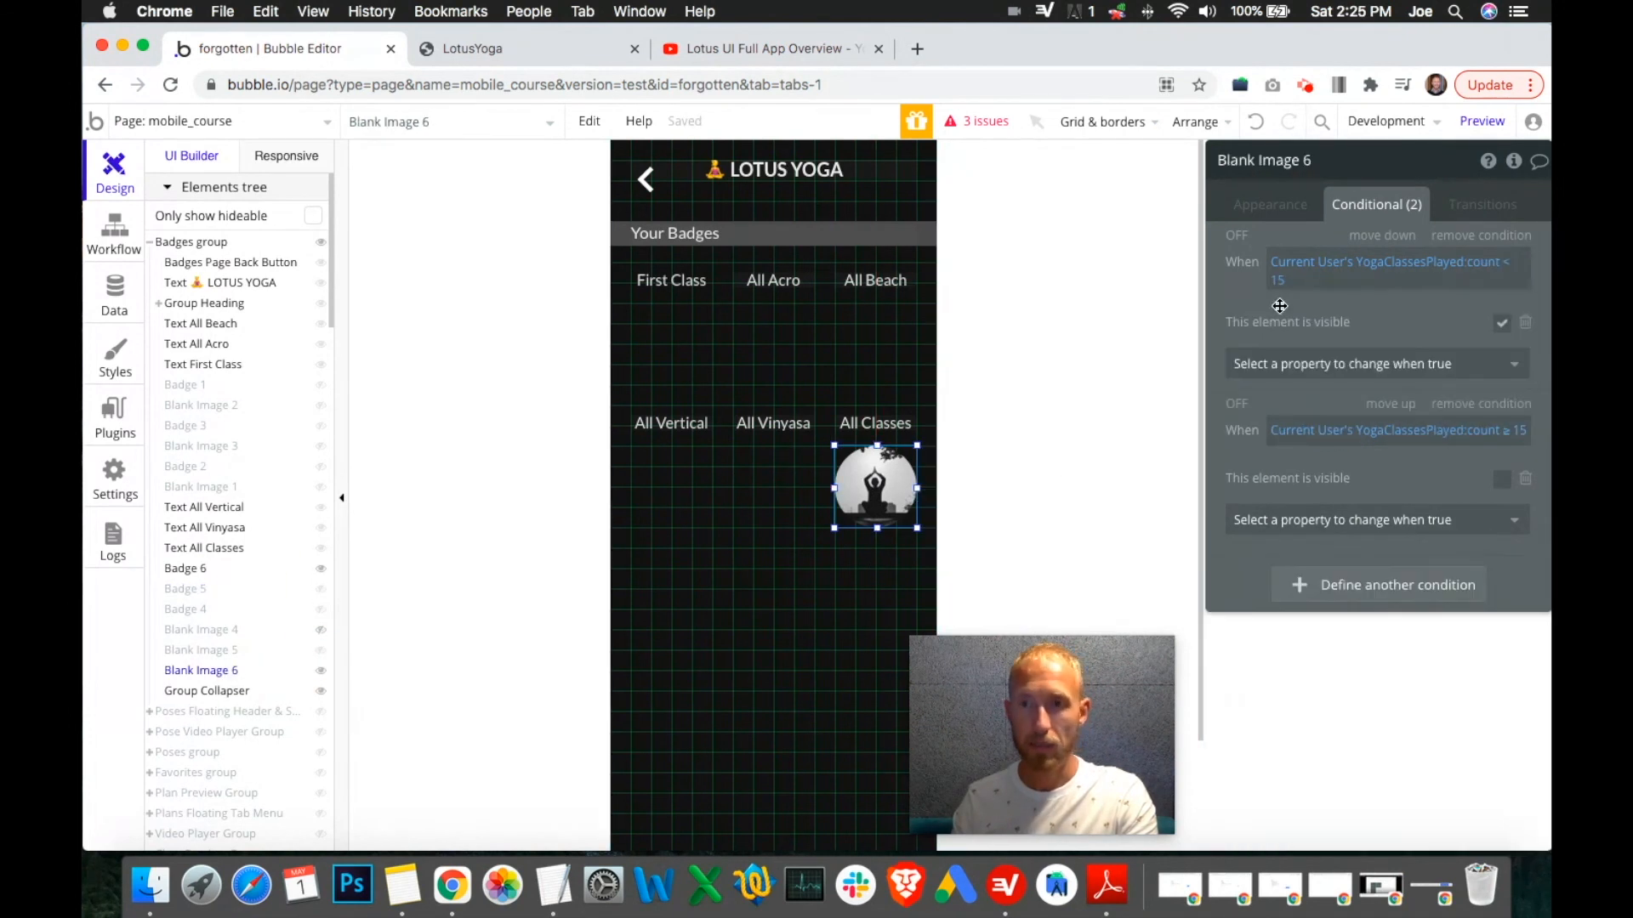
{"action": "right_click", "coordinate": [1332, 268]}
{"action": "left_click", "coordinate": [1447, 213]}
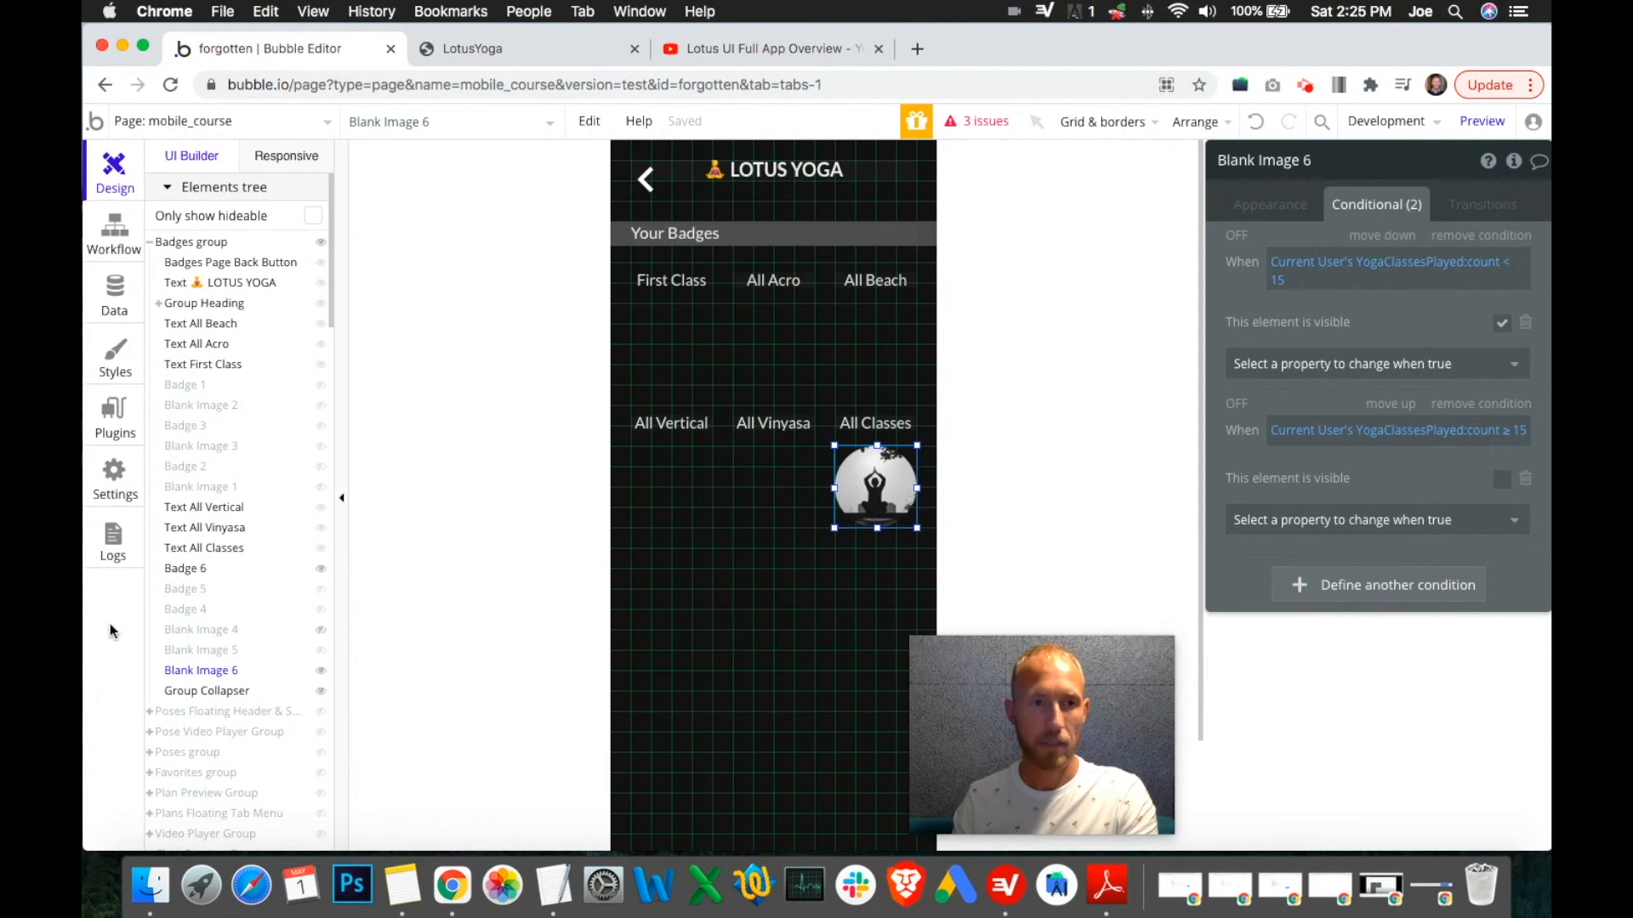
{"action": "left_click", "coordinate": [195, 569]}
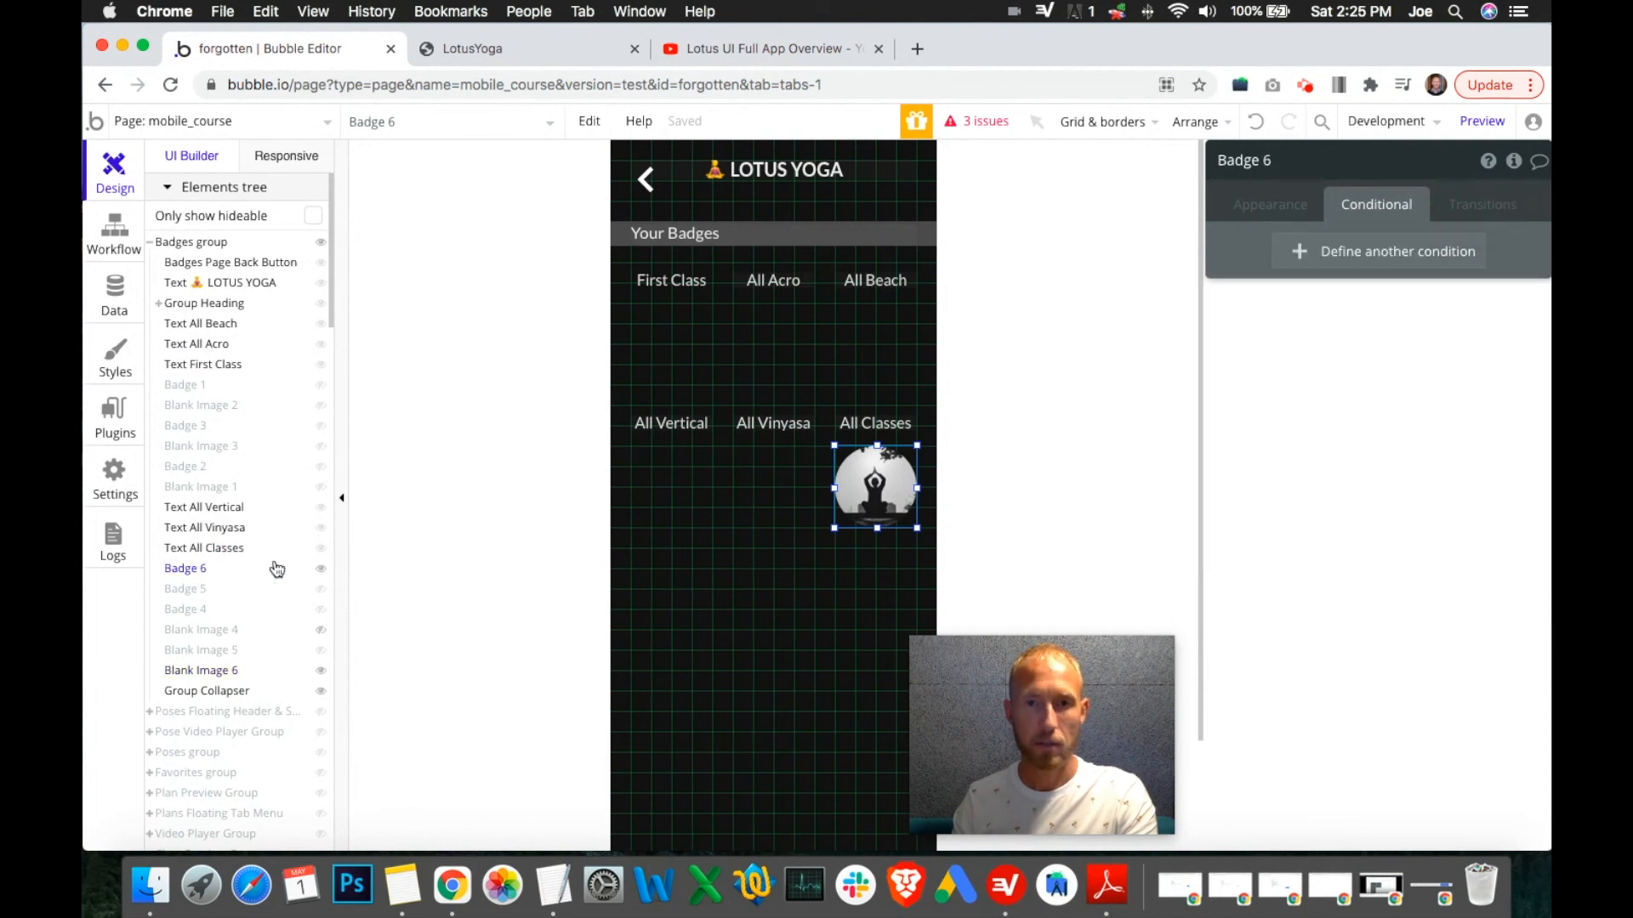
{"action": "left_click", "coordinate": [1331, 258]}
{"action": "right_click", "coordinate": [1309, 263]}
{"action": "left_click", "coordinate": [1409, 255]}
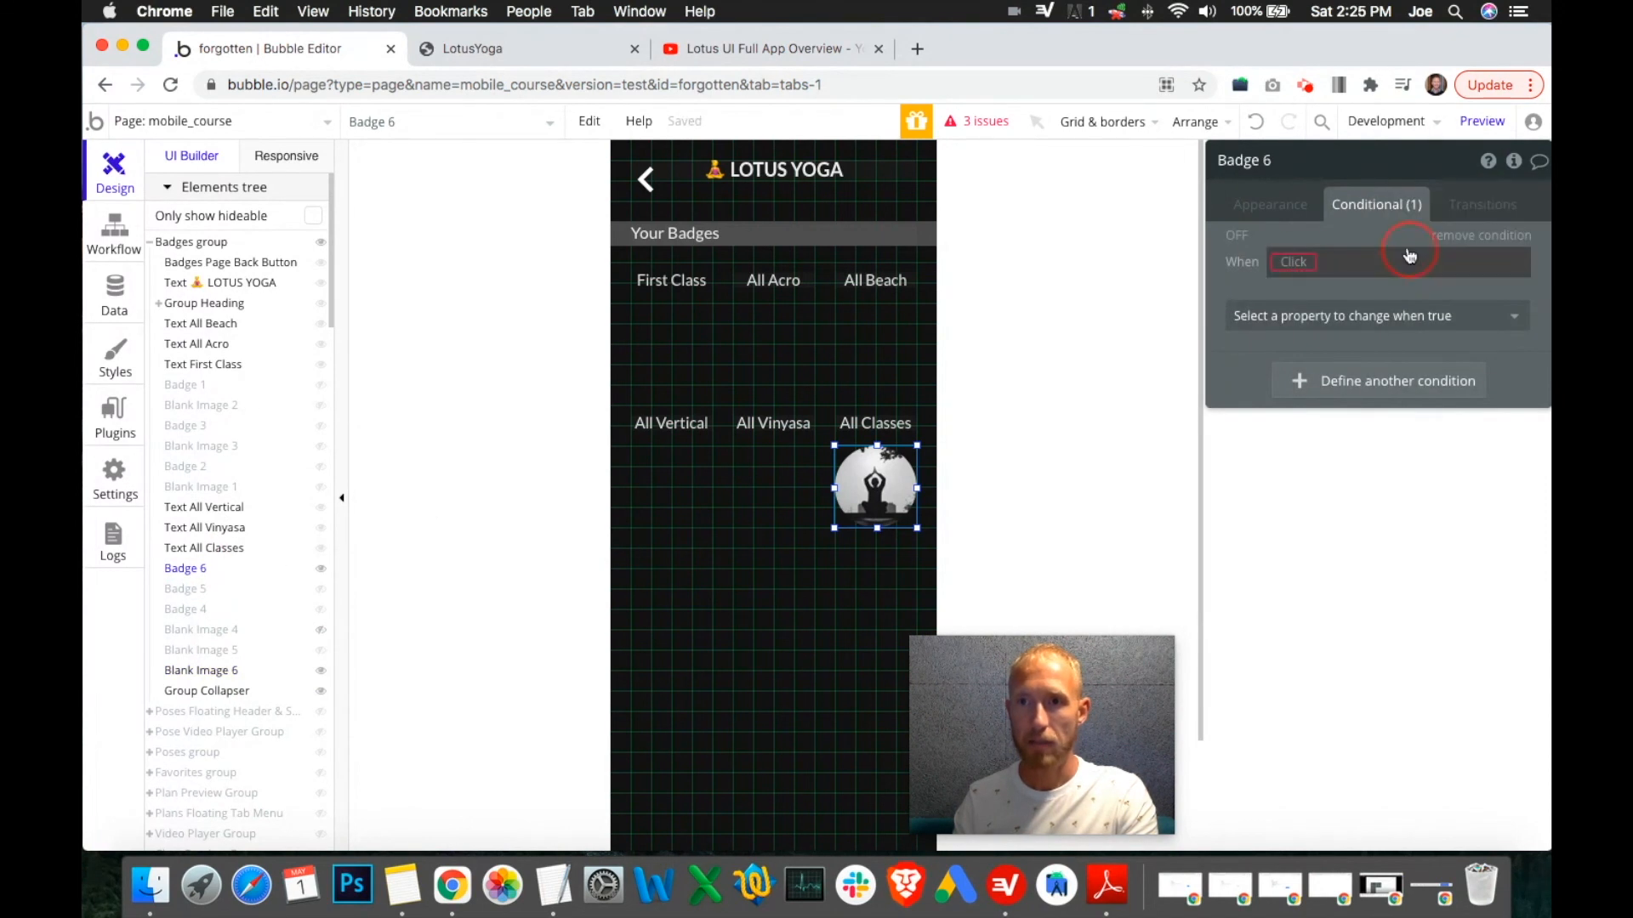
{"action": "left_click", "coordinate": [1355, 327]}
{"action": "left_click", "coordinate": [1347, 334]}
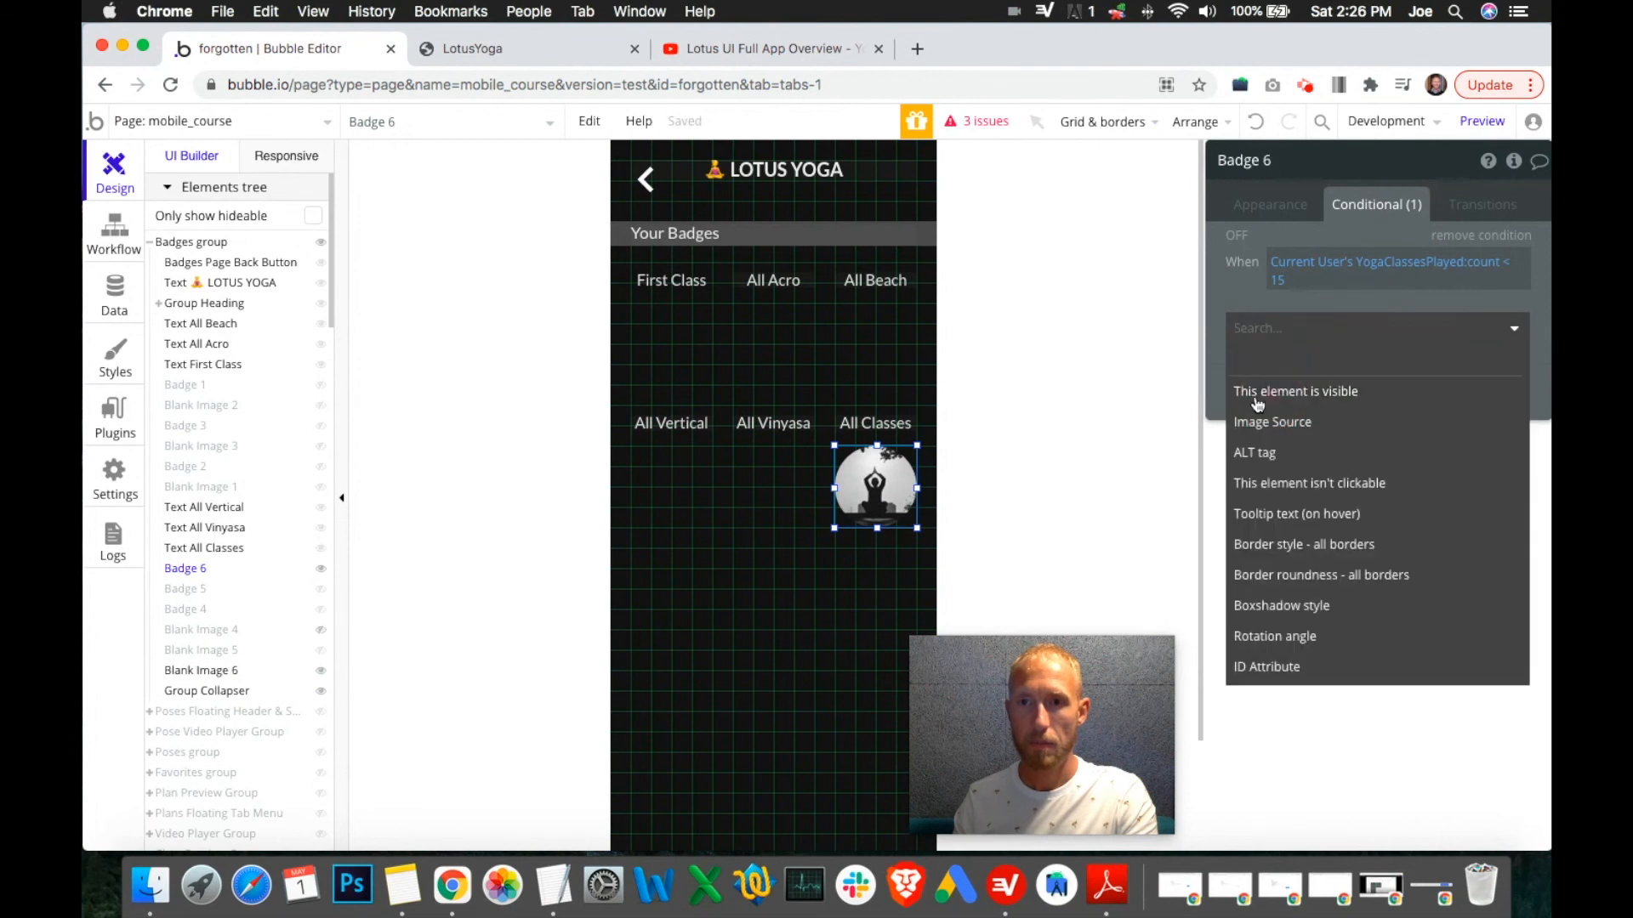
{"action": "left_click", "coordinate": [1254, 395]}
Copy Blank Image 6's "YogaClassesPlayed:count ≥ 15" expression into a second condition on Badge 6.
{"action": "left_click", "coordinate": [1359, 433]}
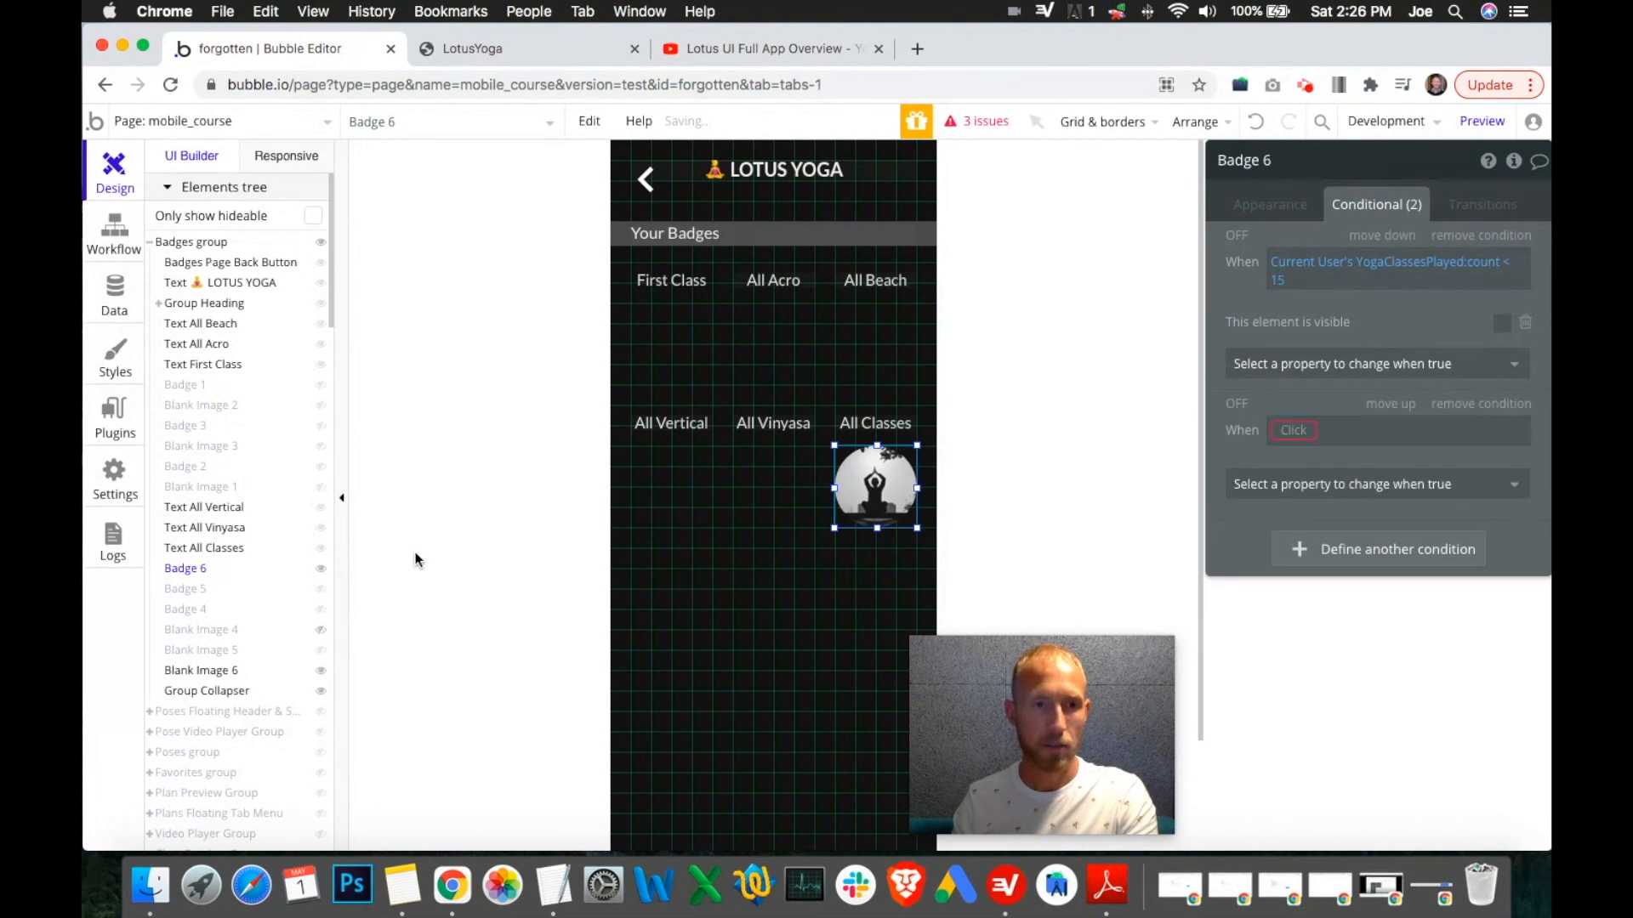
{"action": "left_click", "coordinate": [218, 675]}
{"action": "right_click", "coordinate": [1409, 439]}
{"action": "left_click", "coordinate": [1508, 380]}
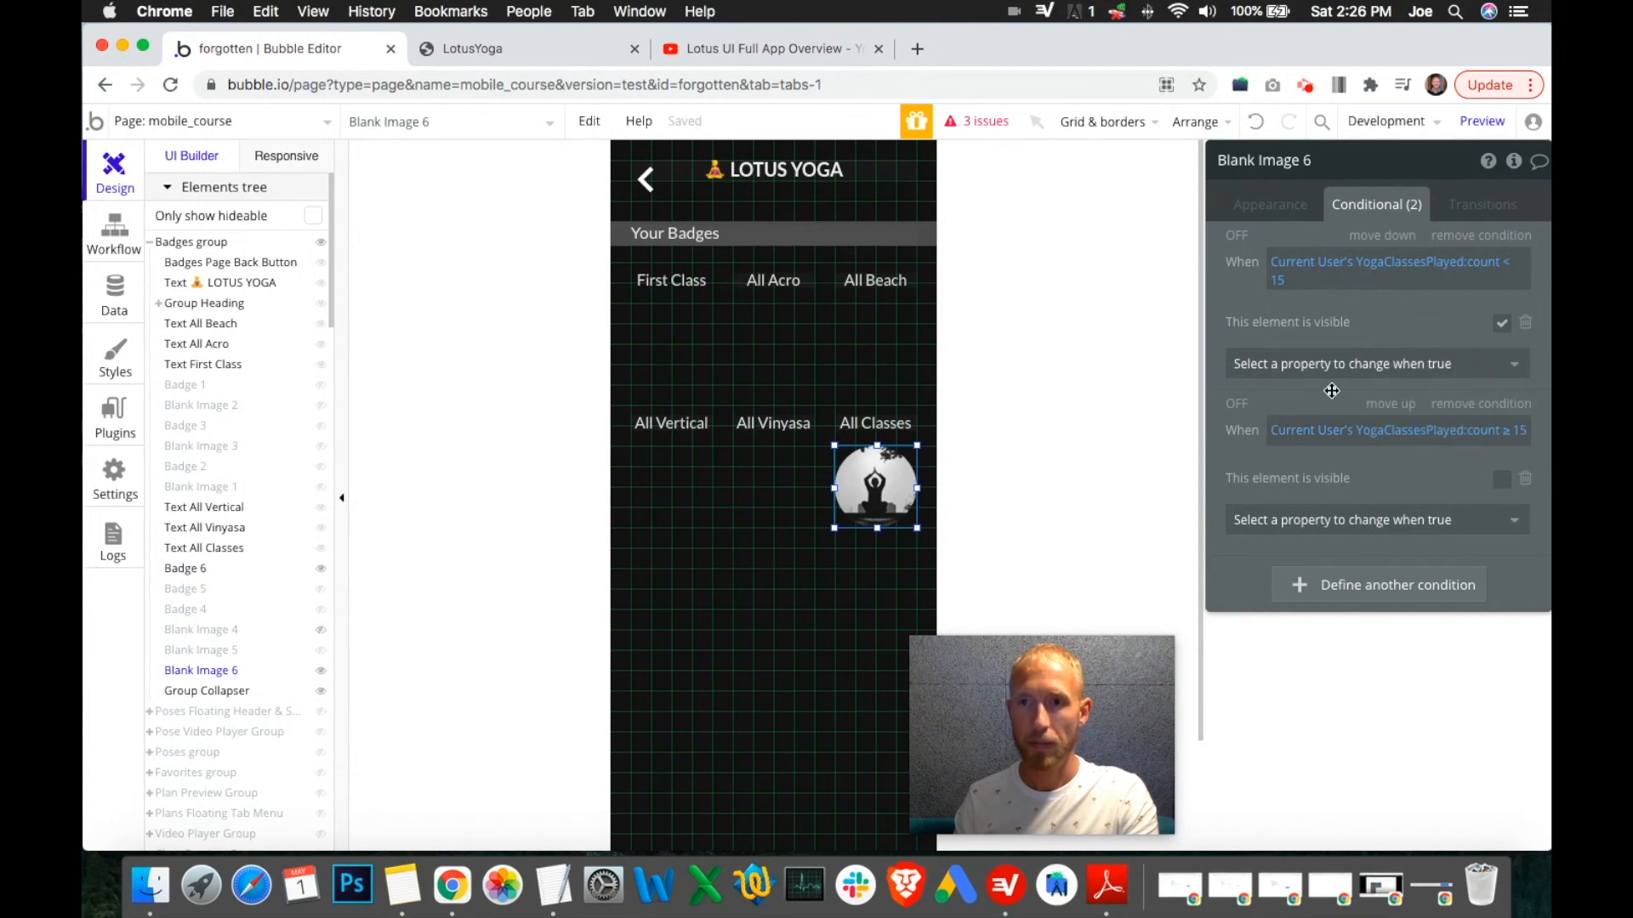
{"action": "left_click", "coordinate": [198, 579]}
{"action": "right_click", "coordinate": [1293, 431]}
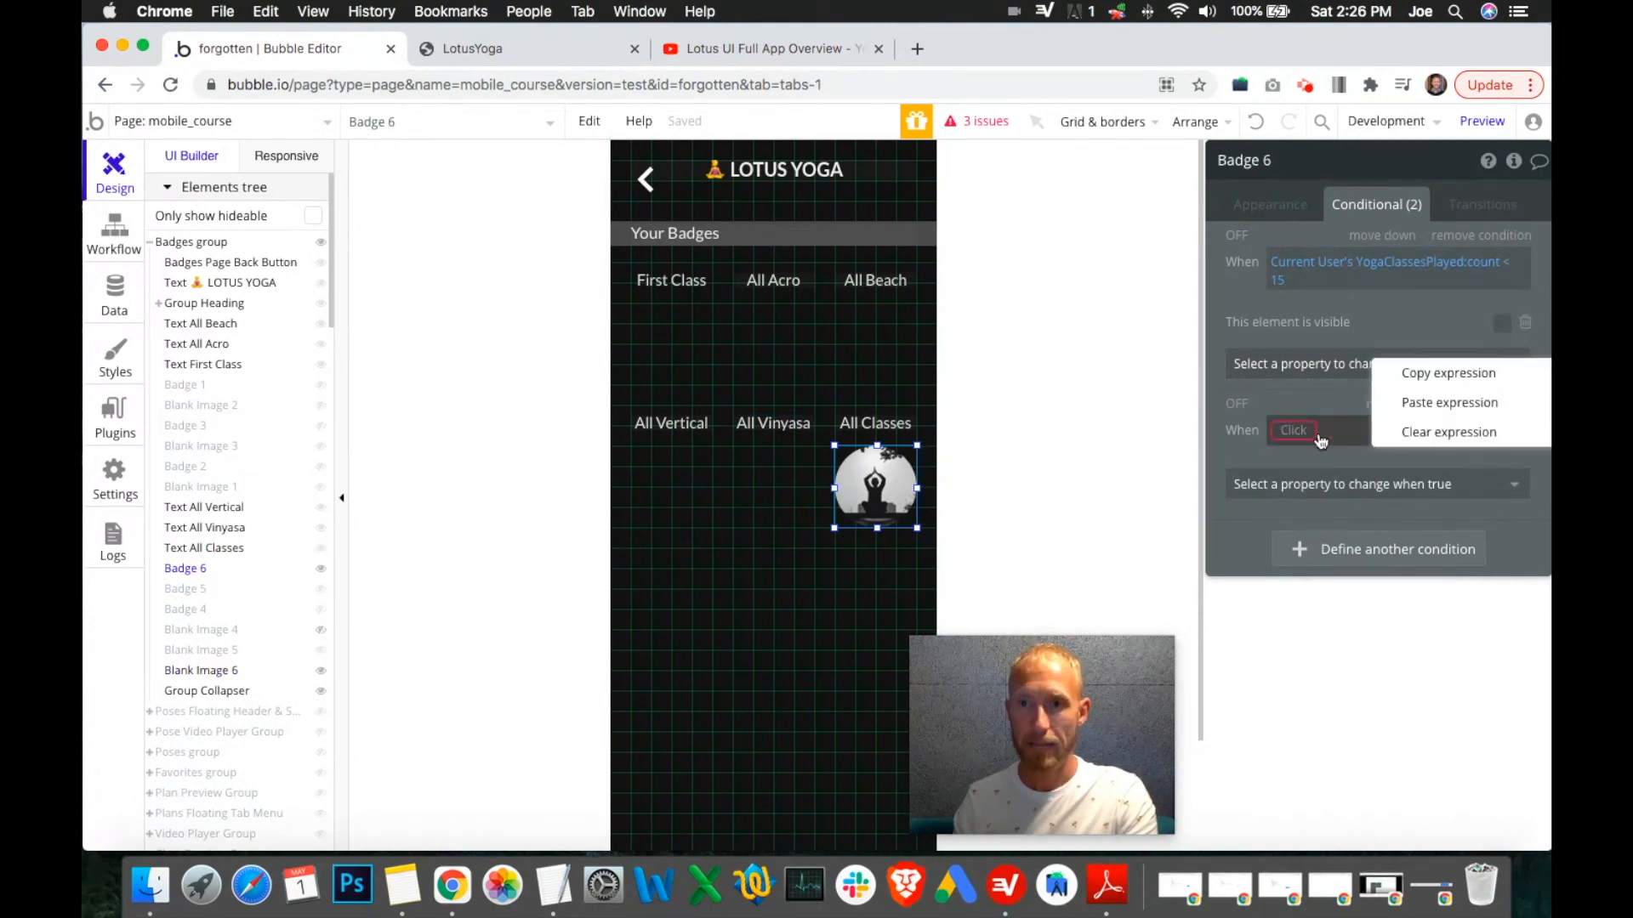
{"action": "left_click", "coordinate": [1408, 405]}
Make Badge 6 visible when its second condition is true.
{"action": "left_click", "coordinate": [1341, 490]}
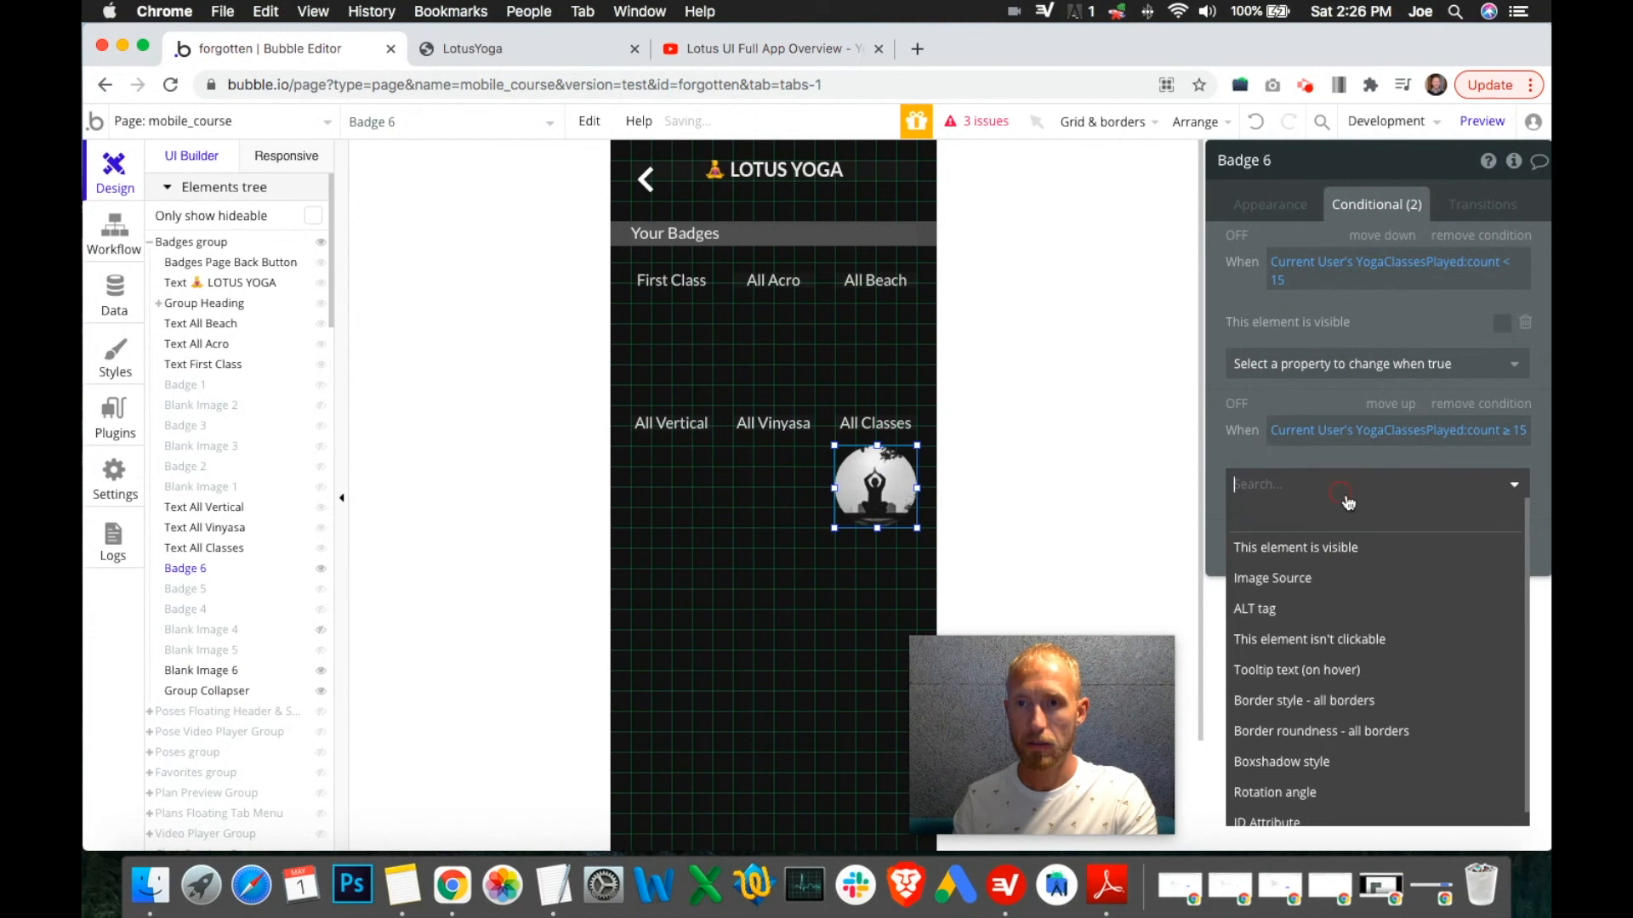
{"action": "left_click", "coordinate": [1312, 549]}
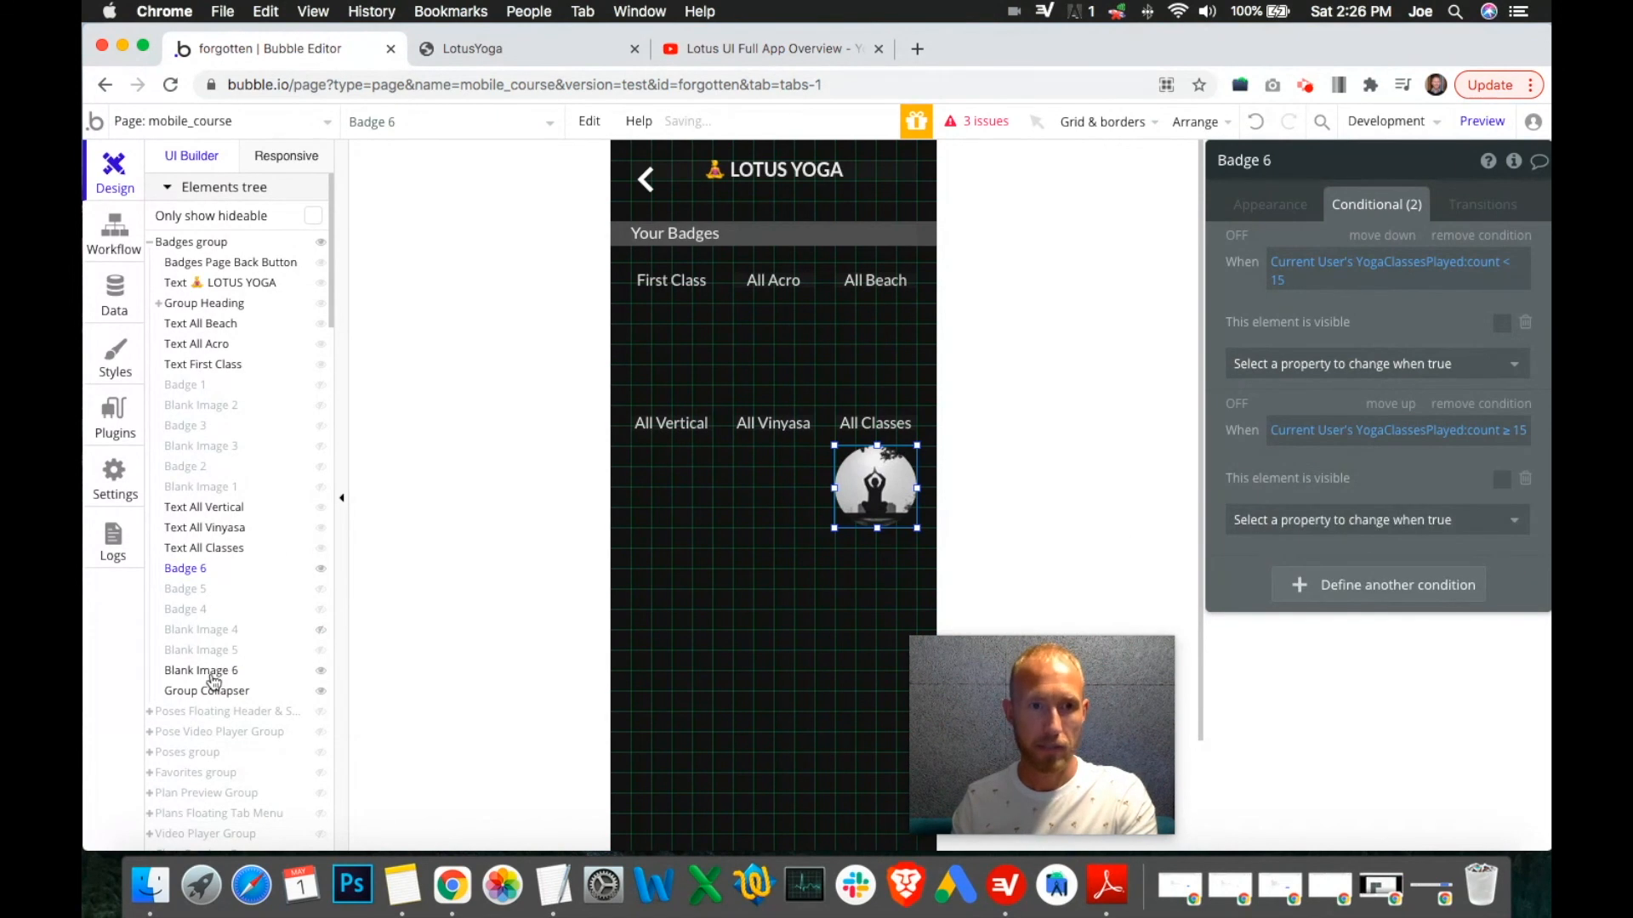
{"action": "left_click", "coordinate": [213, 673]}
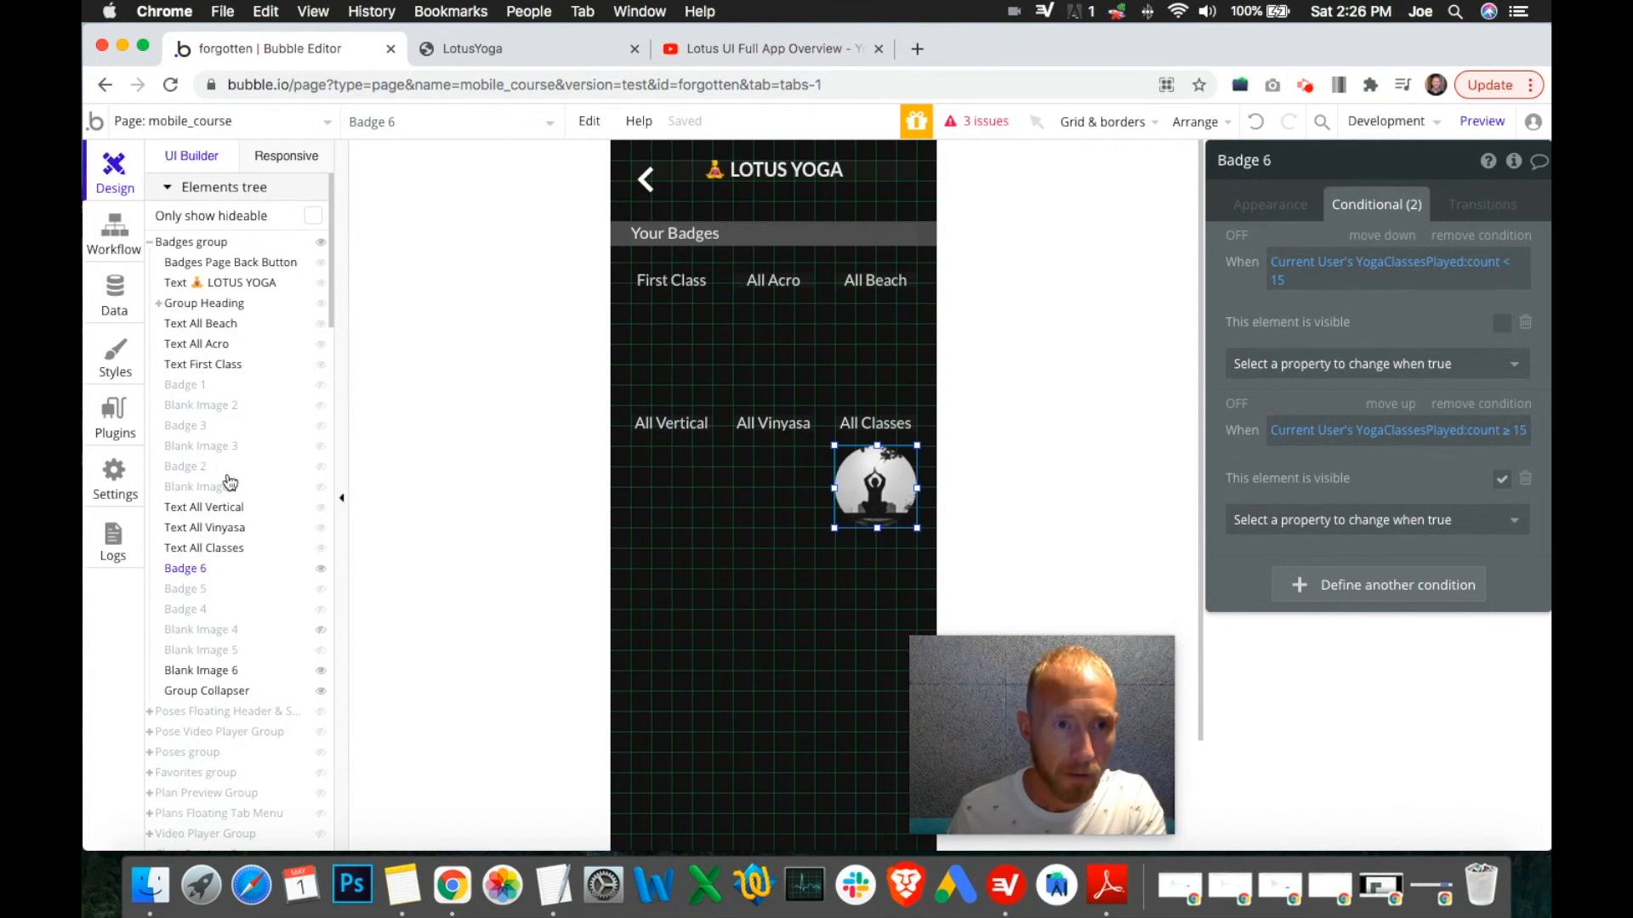
{"action": "left_click", "coordinate": [1062, 322]}
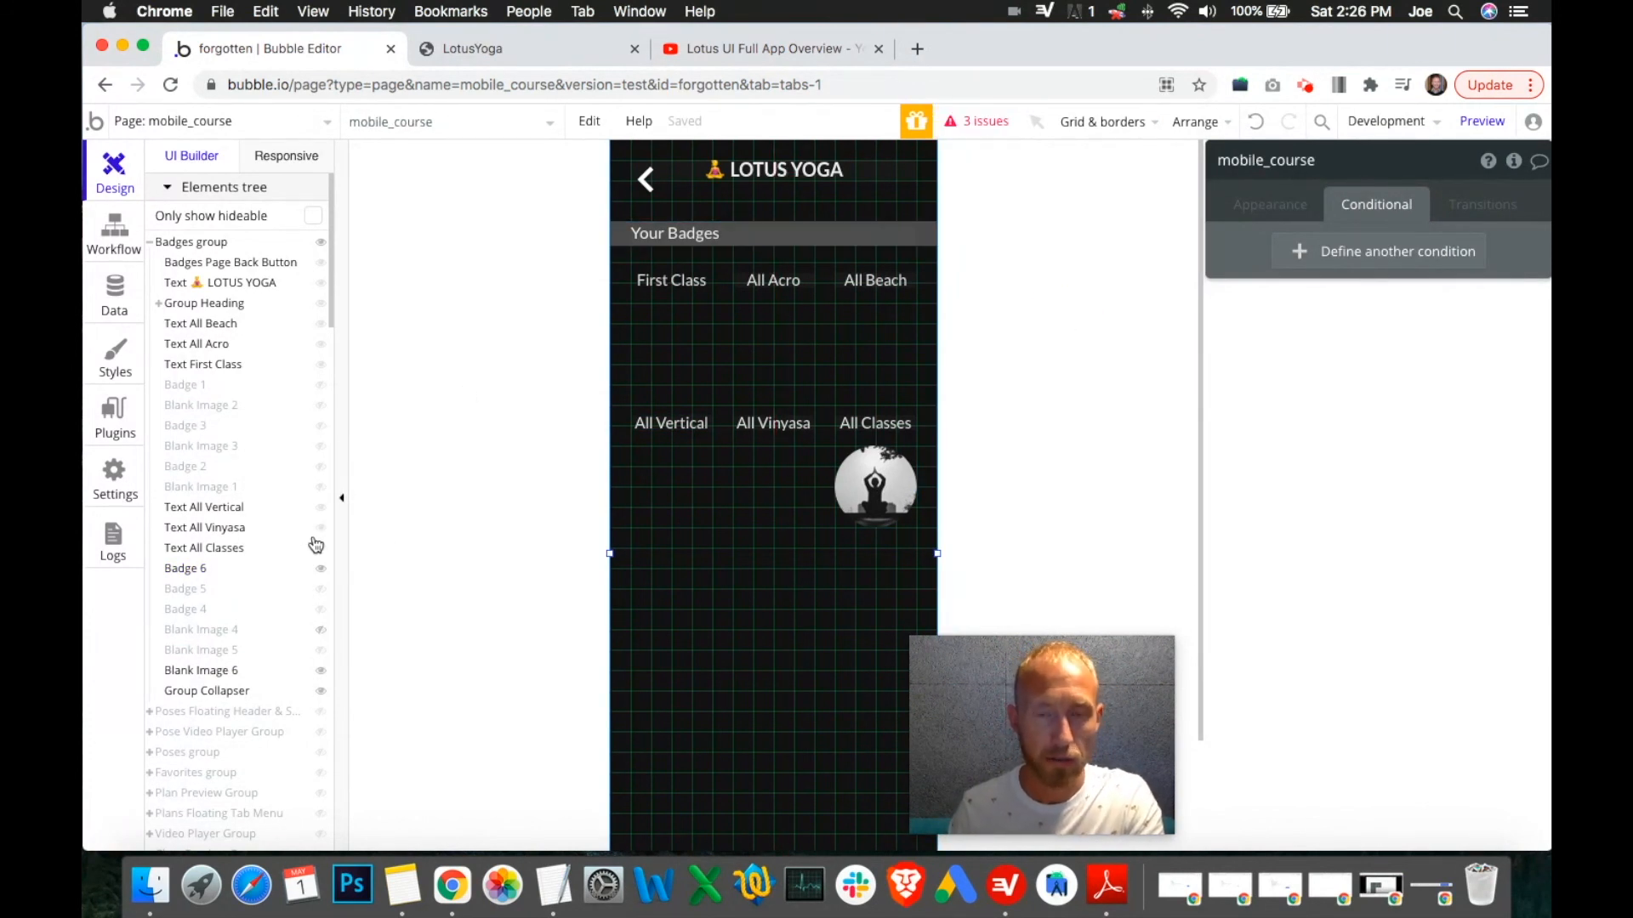
Hide Blank Image 6 and show Badge 5 and Badge 4 on the canvas.
{"action": "left_click", "coordinate": [321, 672]}
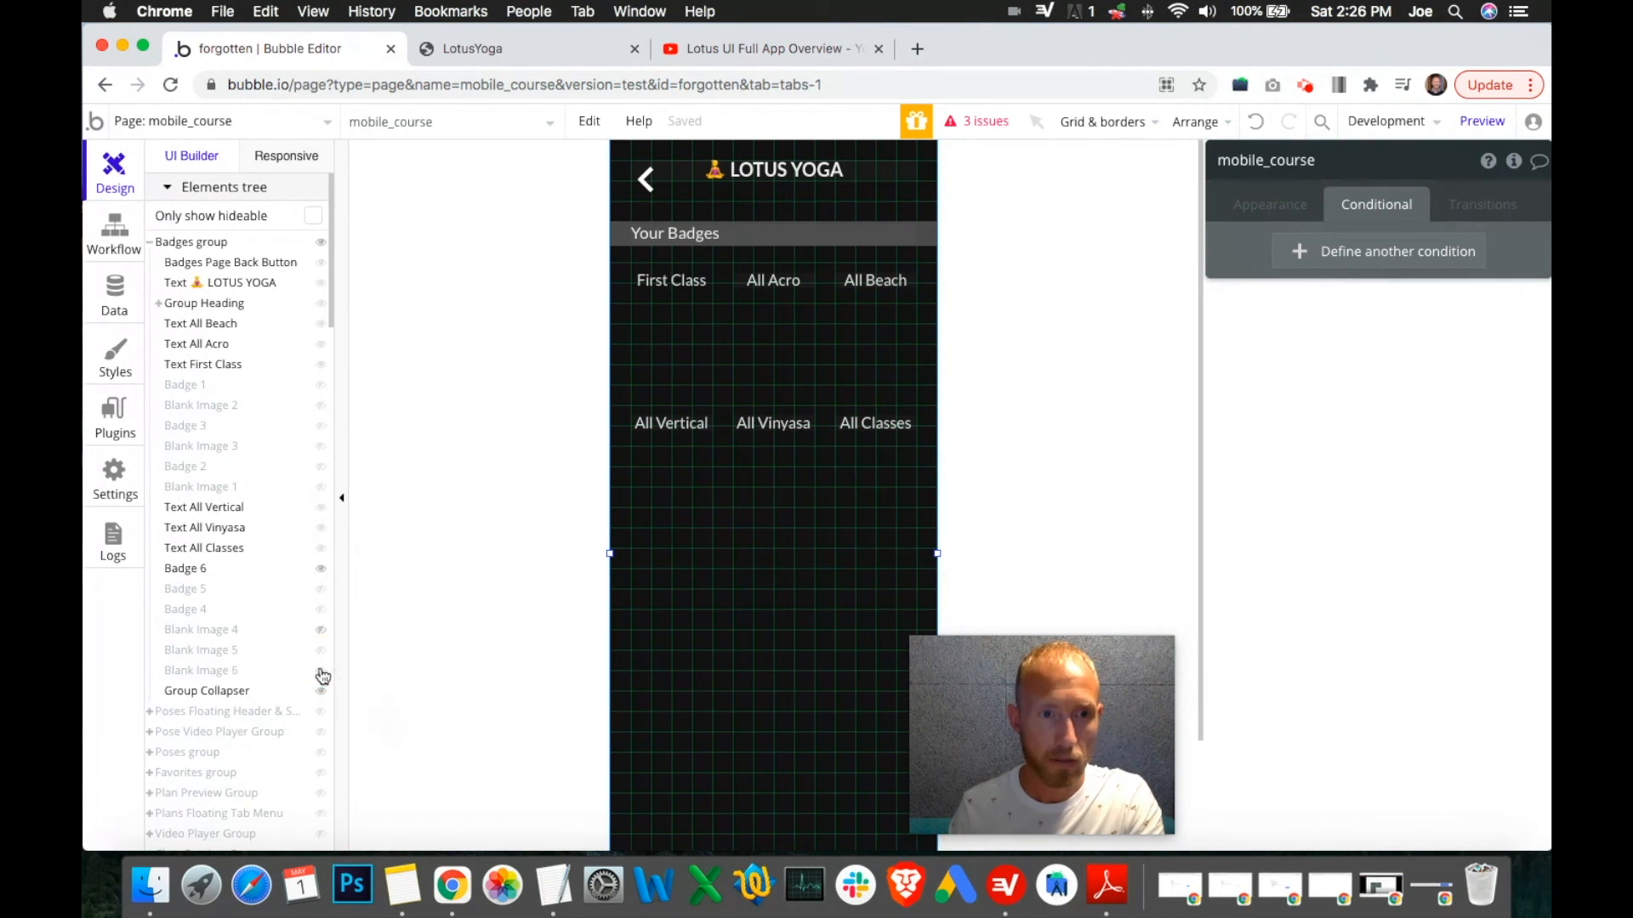
{"action": "left_click", "coordinate": [322, 589]}
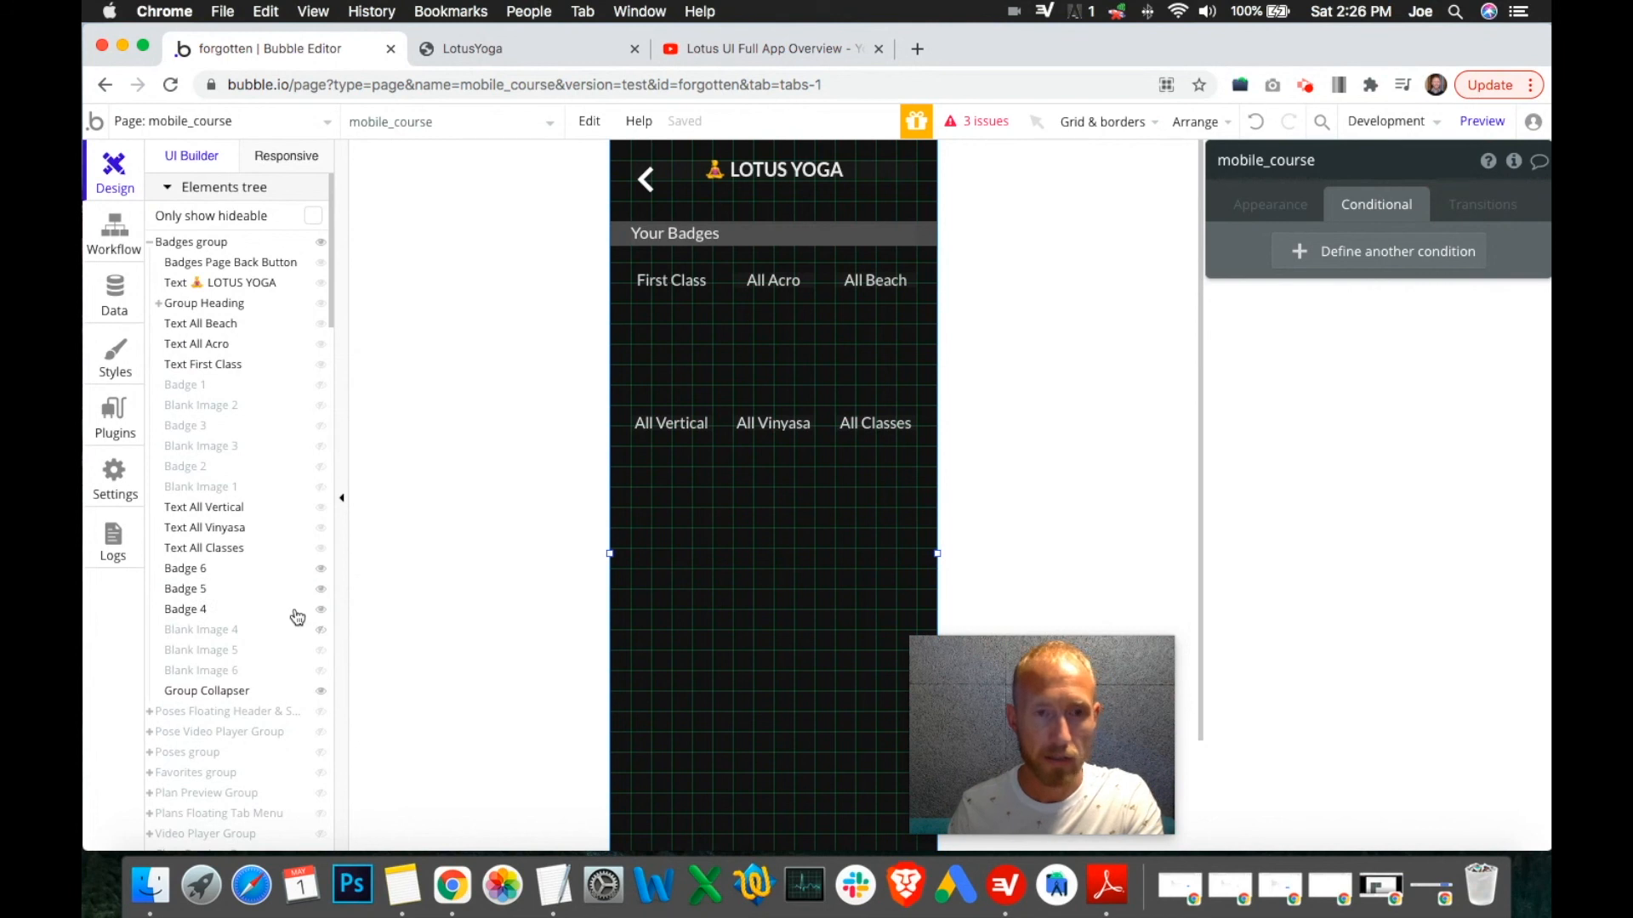
{"action": "left_click", "coordinate": [196, 612]}
{"action": "left_click", "coordinate": [321, 610]}
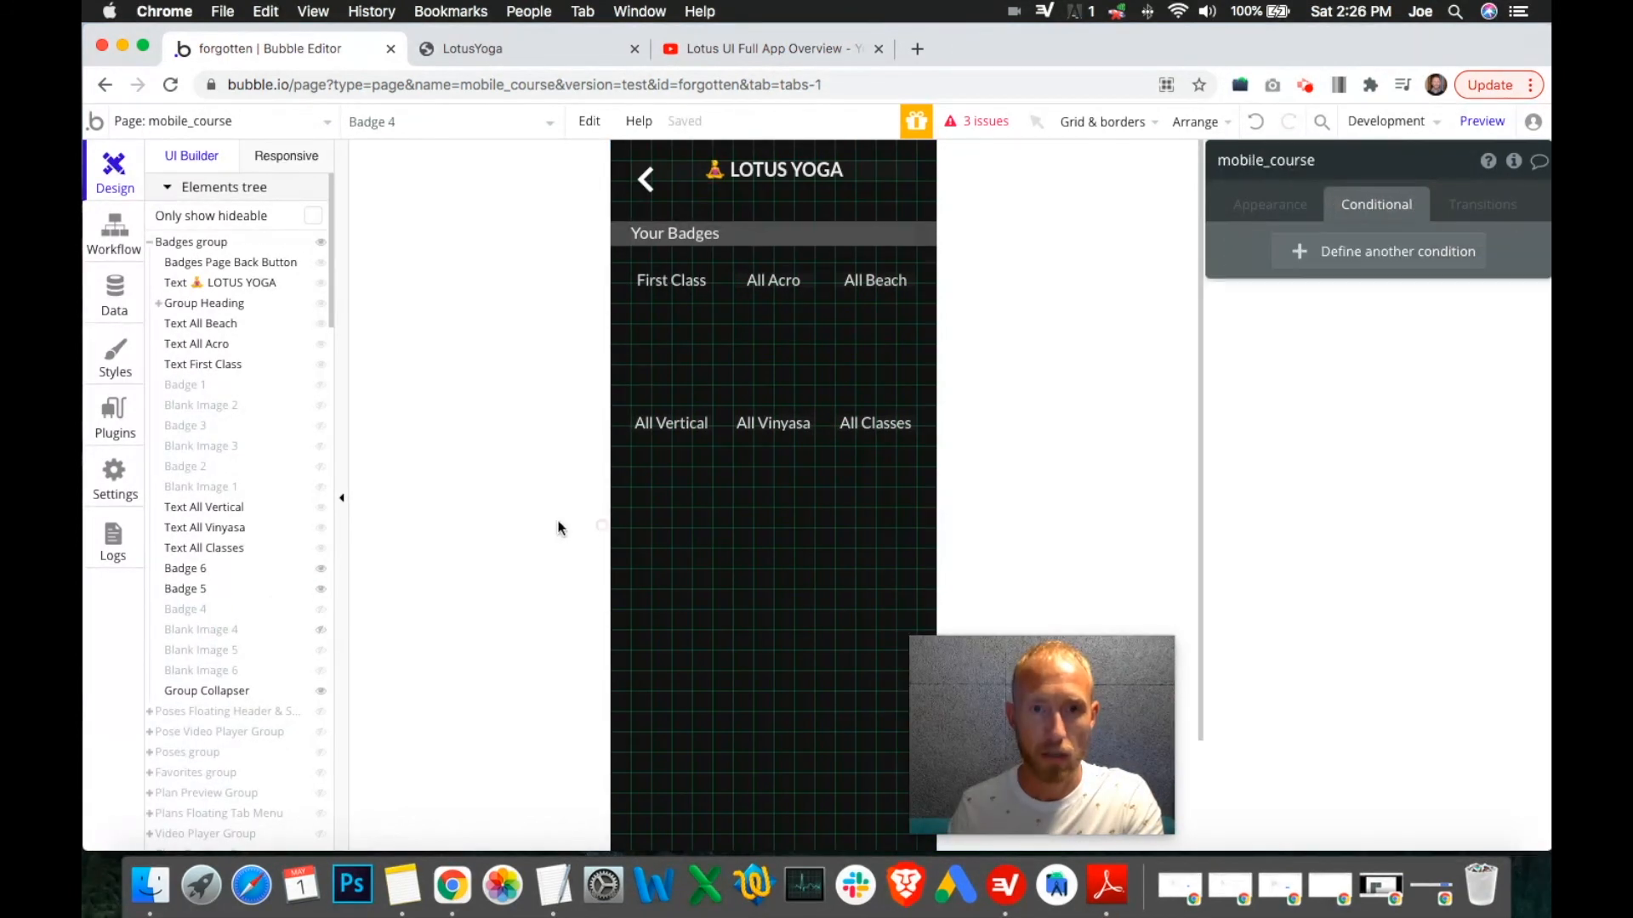
Upload badge-vertical.jpg as the static image of Badge 4 under All Vertical.
{"action": "scroll", "coordinate": [558, 525], "scroll_direction": "down", "scroll_amount": 3}
{"action": "left_click", "coordinate": [200, 610]}
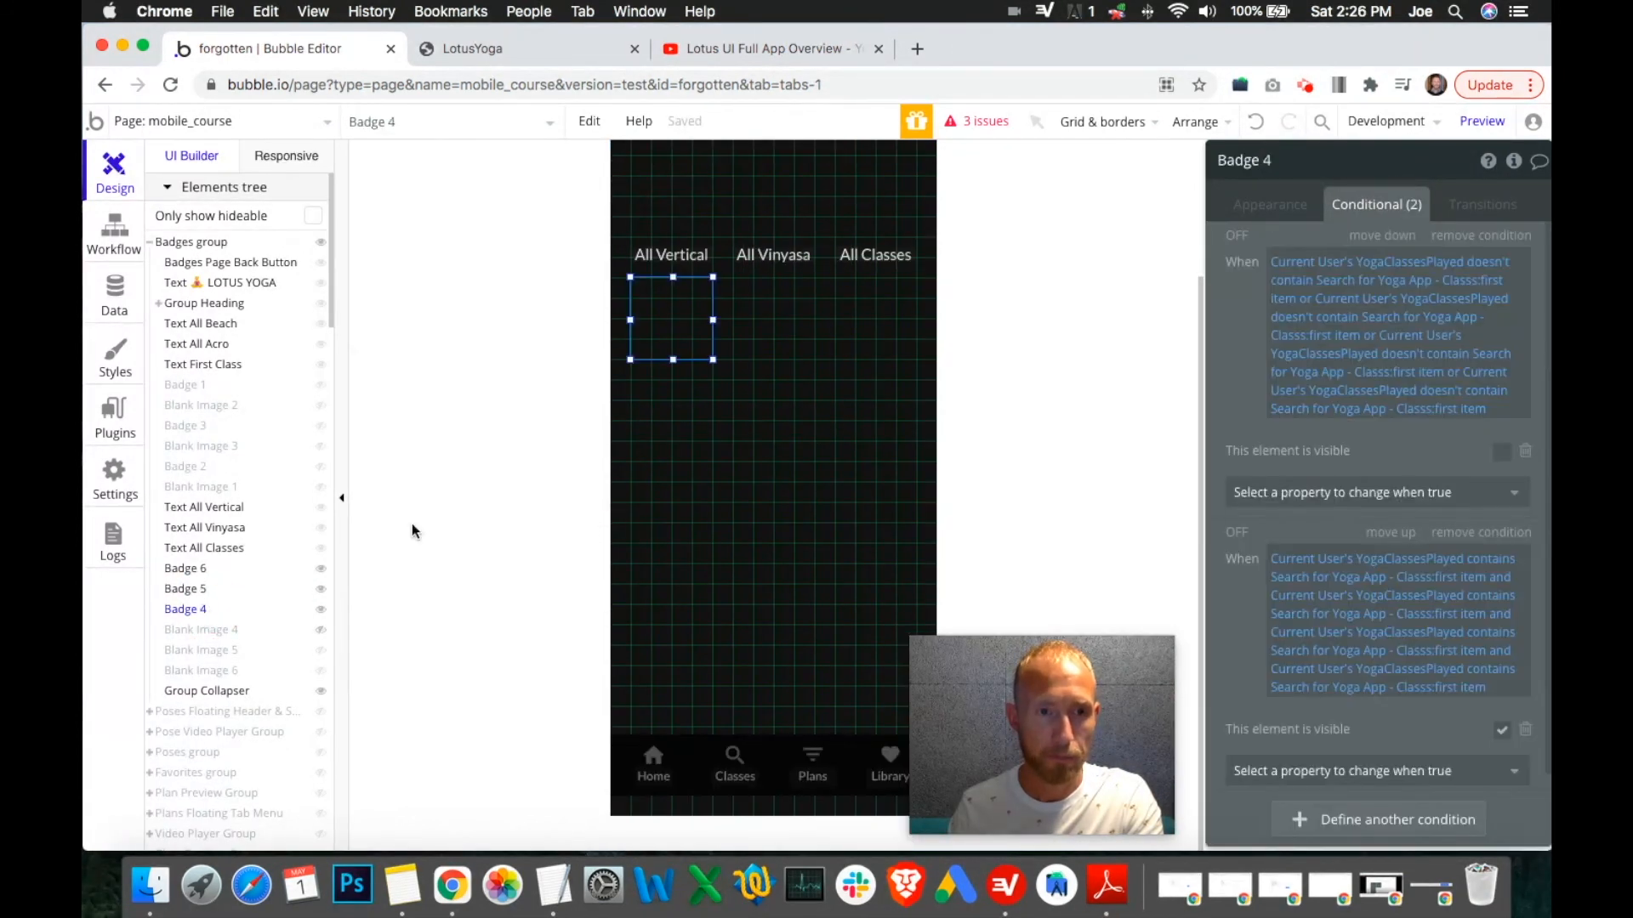
{"action": "left_click", "coordinate": [1270, 204]}
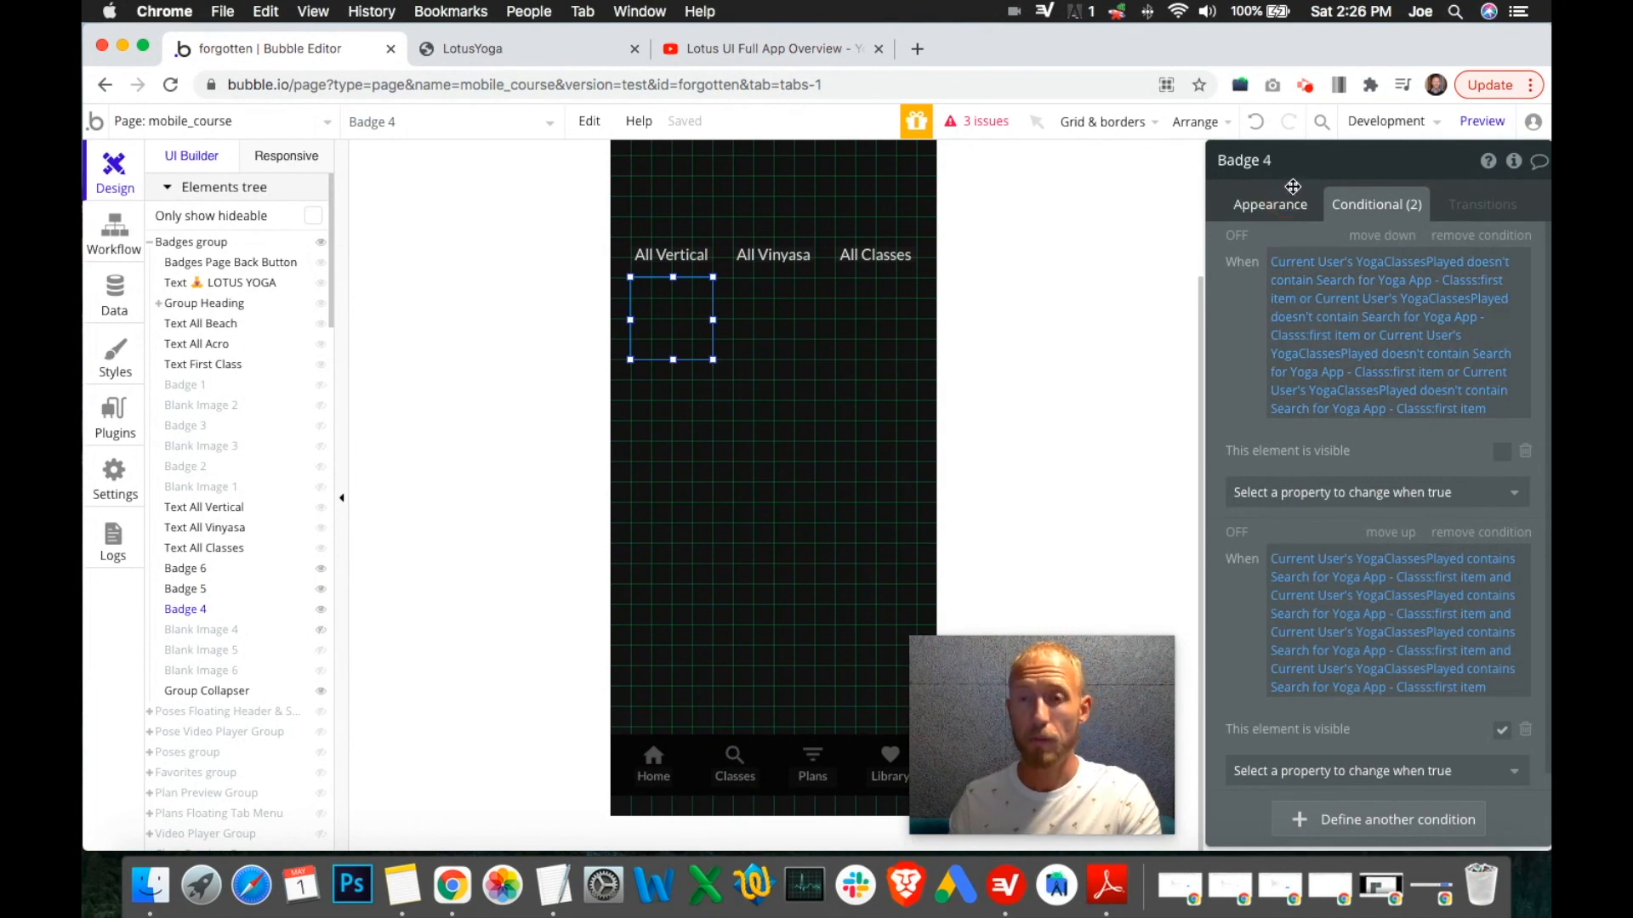
{"action": "left_click", "coordinate": [1404, 293]}
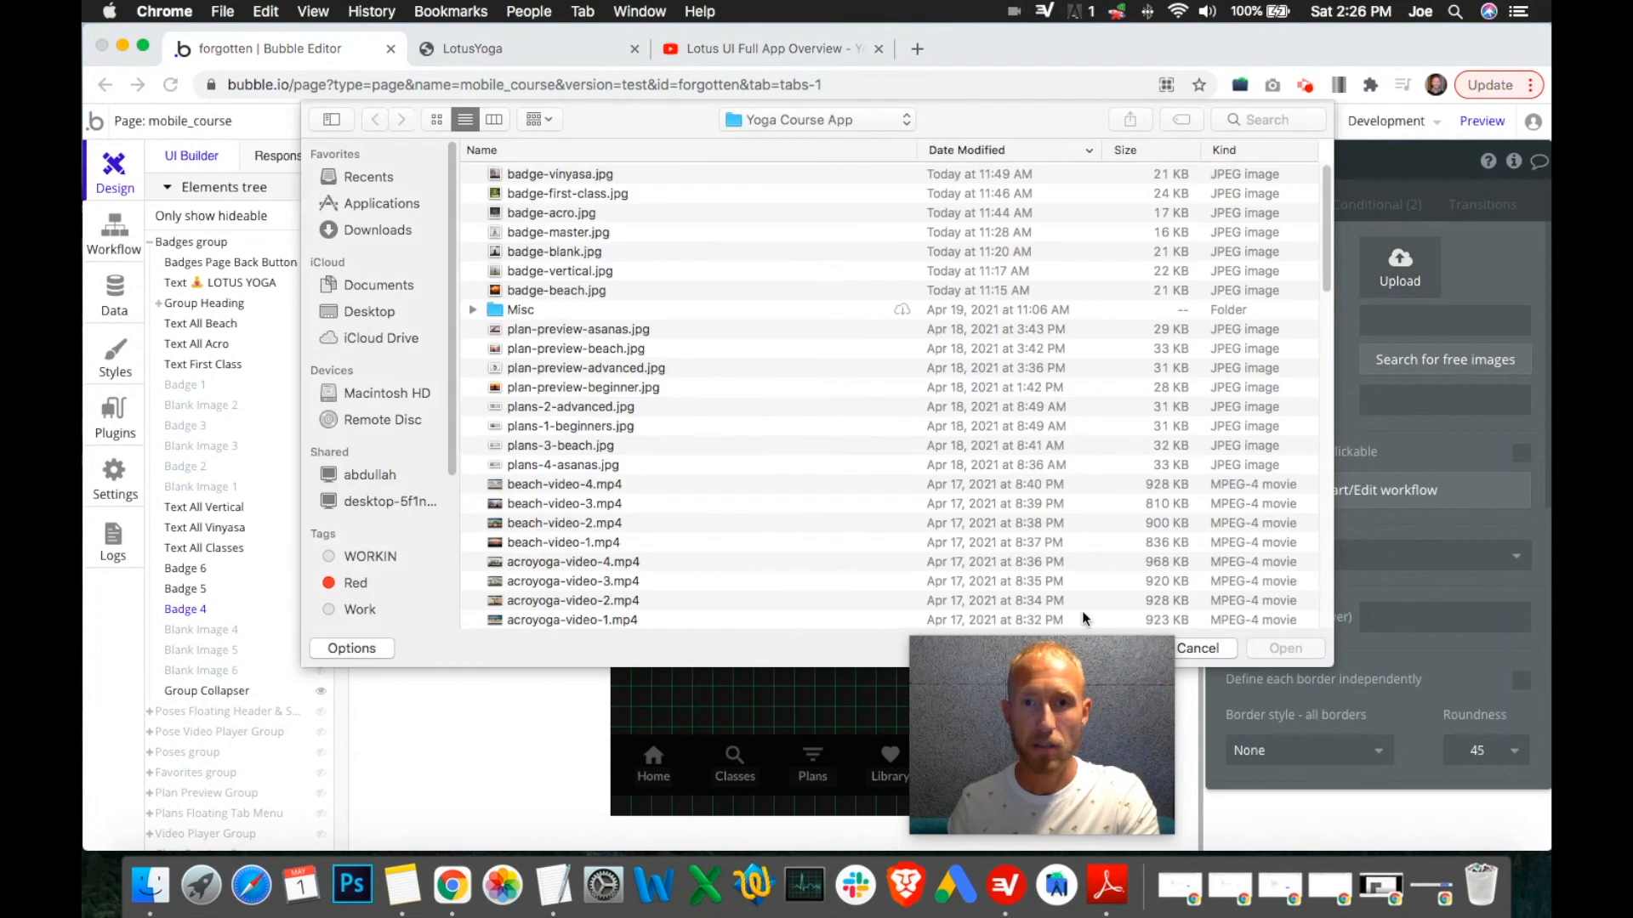
{"action": "left_click", "coordinate": [1199, 648]}
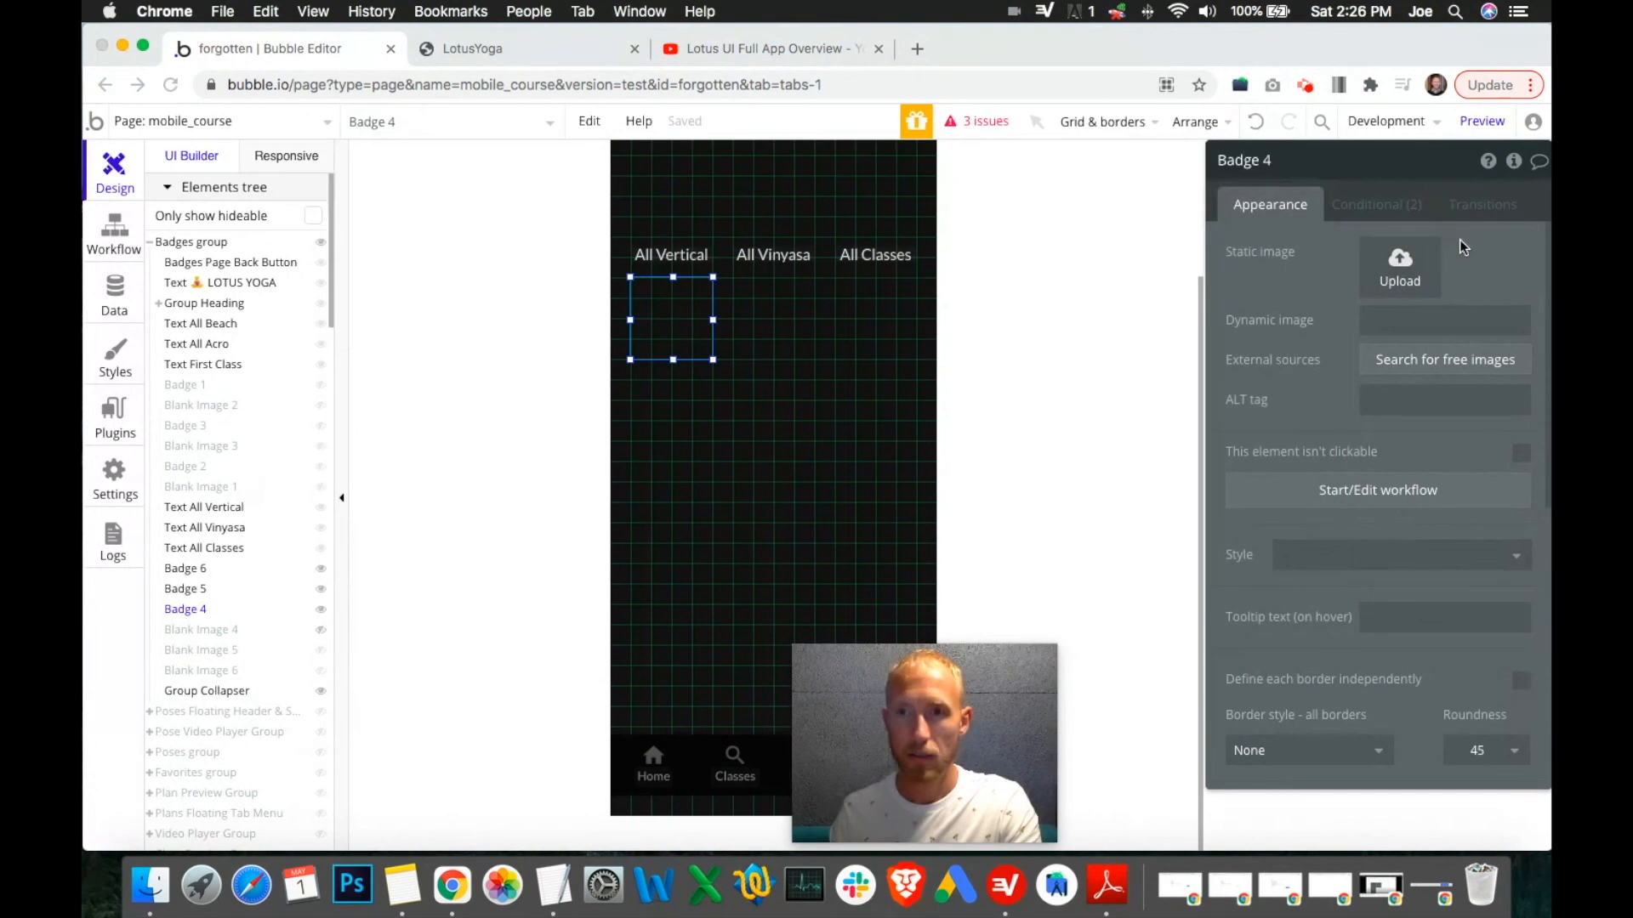
{"action": "left_click", "coordinate": [1407, 251]}
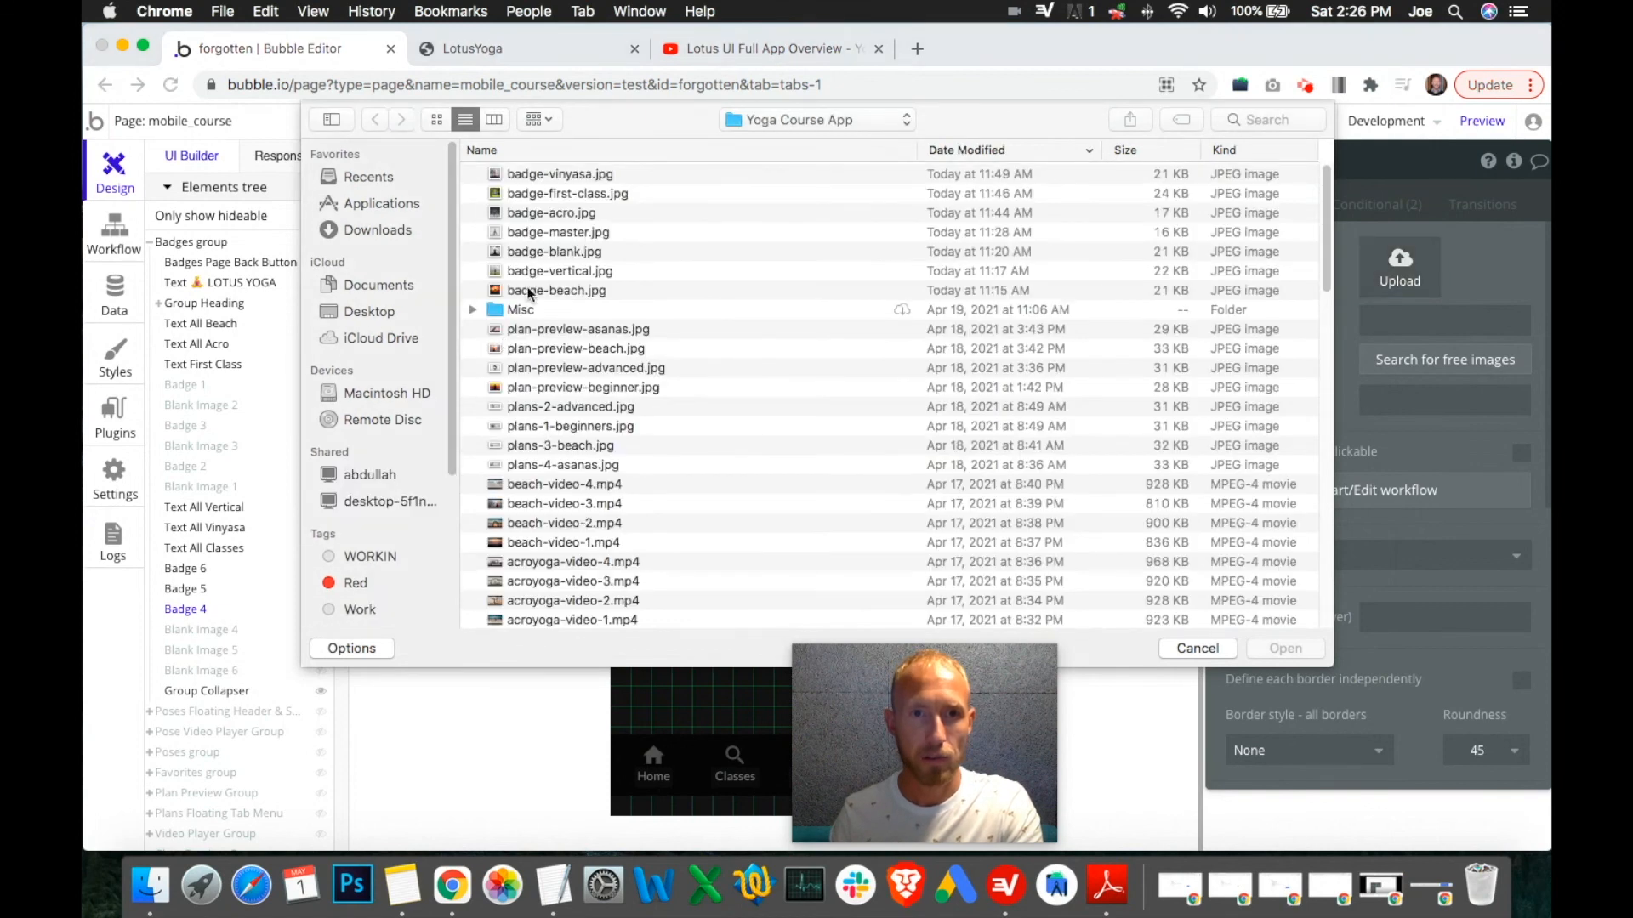
{"action": "double_click", "coordinate": [561, 271]}
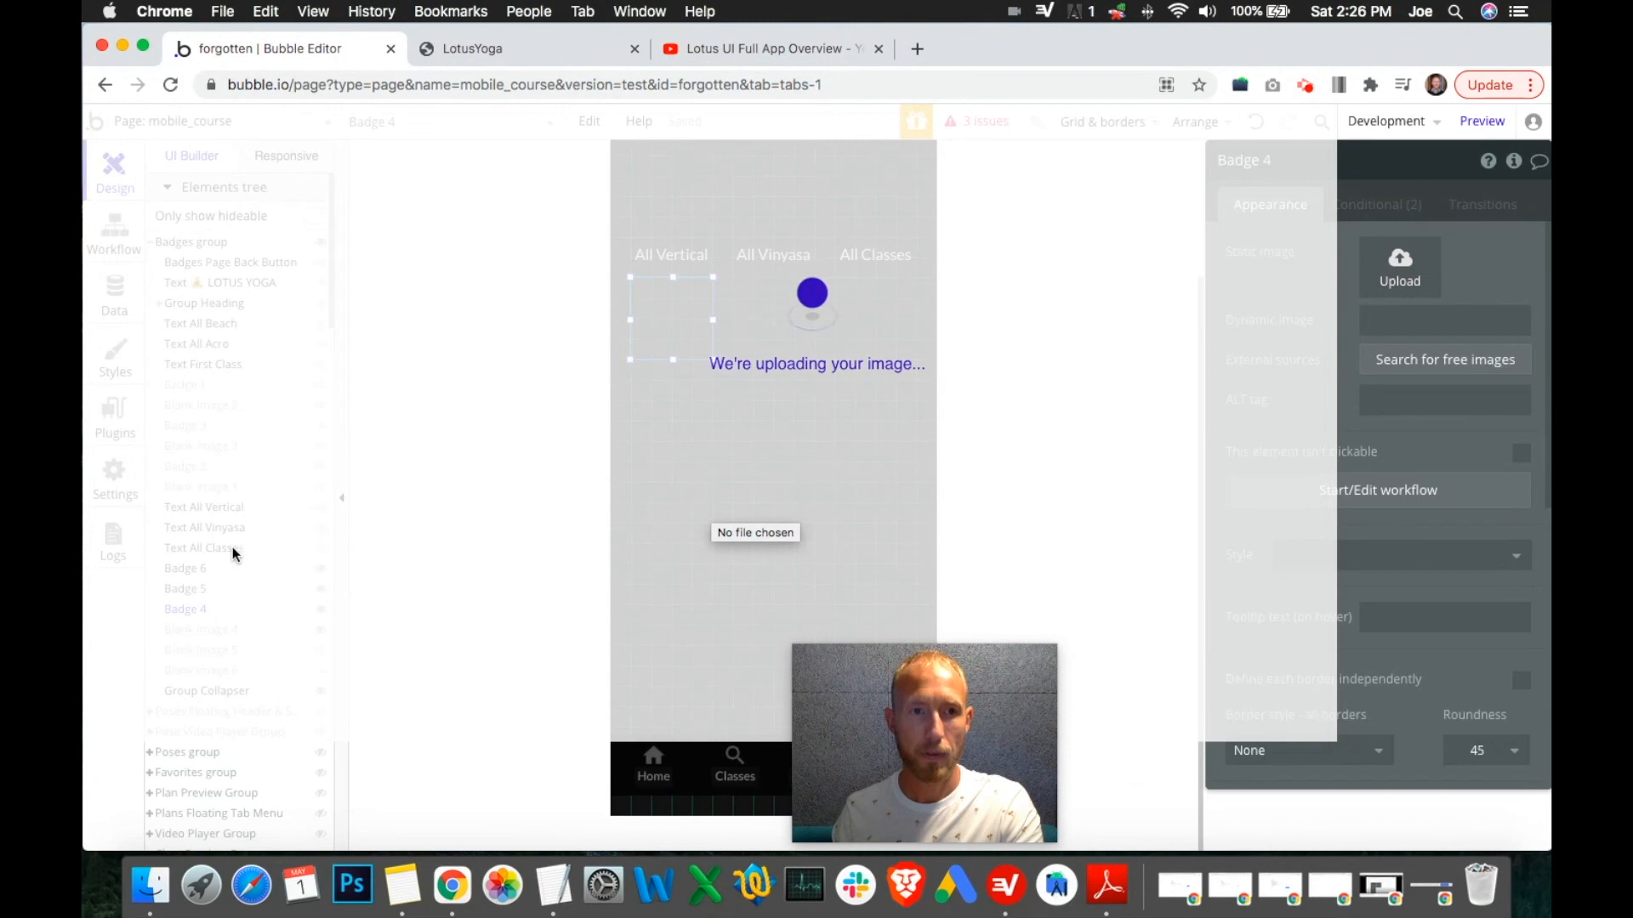
Upload badge-vinyasa.jpg as the static image of Badge 5 under All Vinyasa.
{"action": "left_click", "coordinate": [197, 590]}
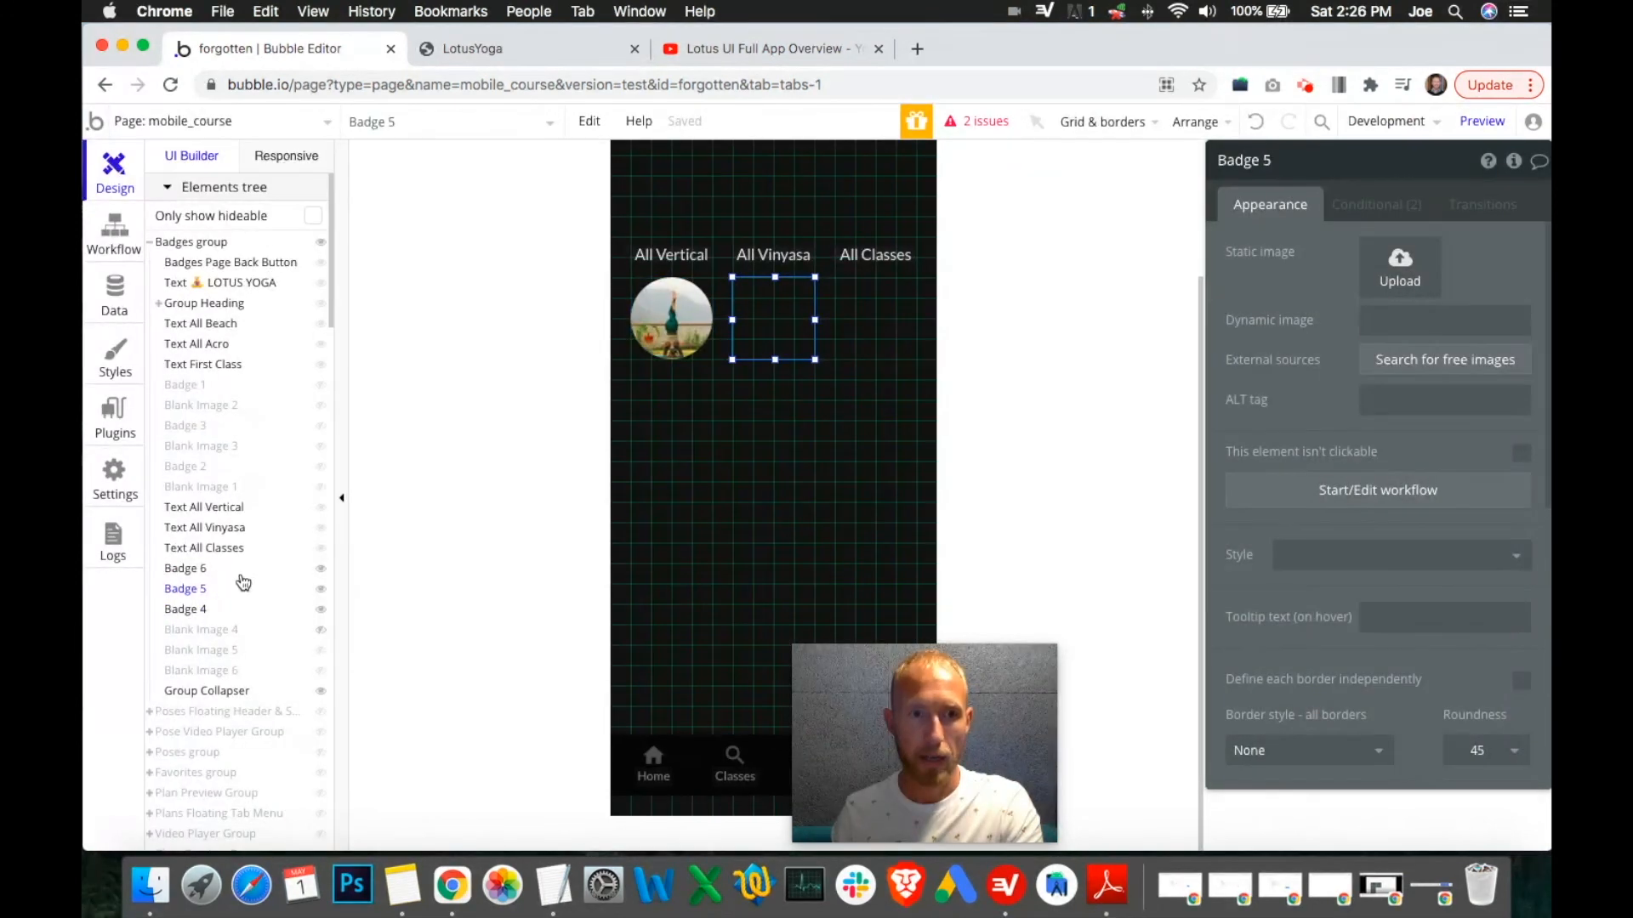
{"action": "left_click", "coordinate": [1417, 248]}
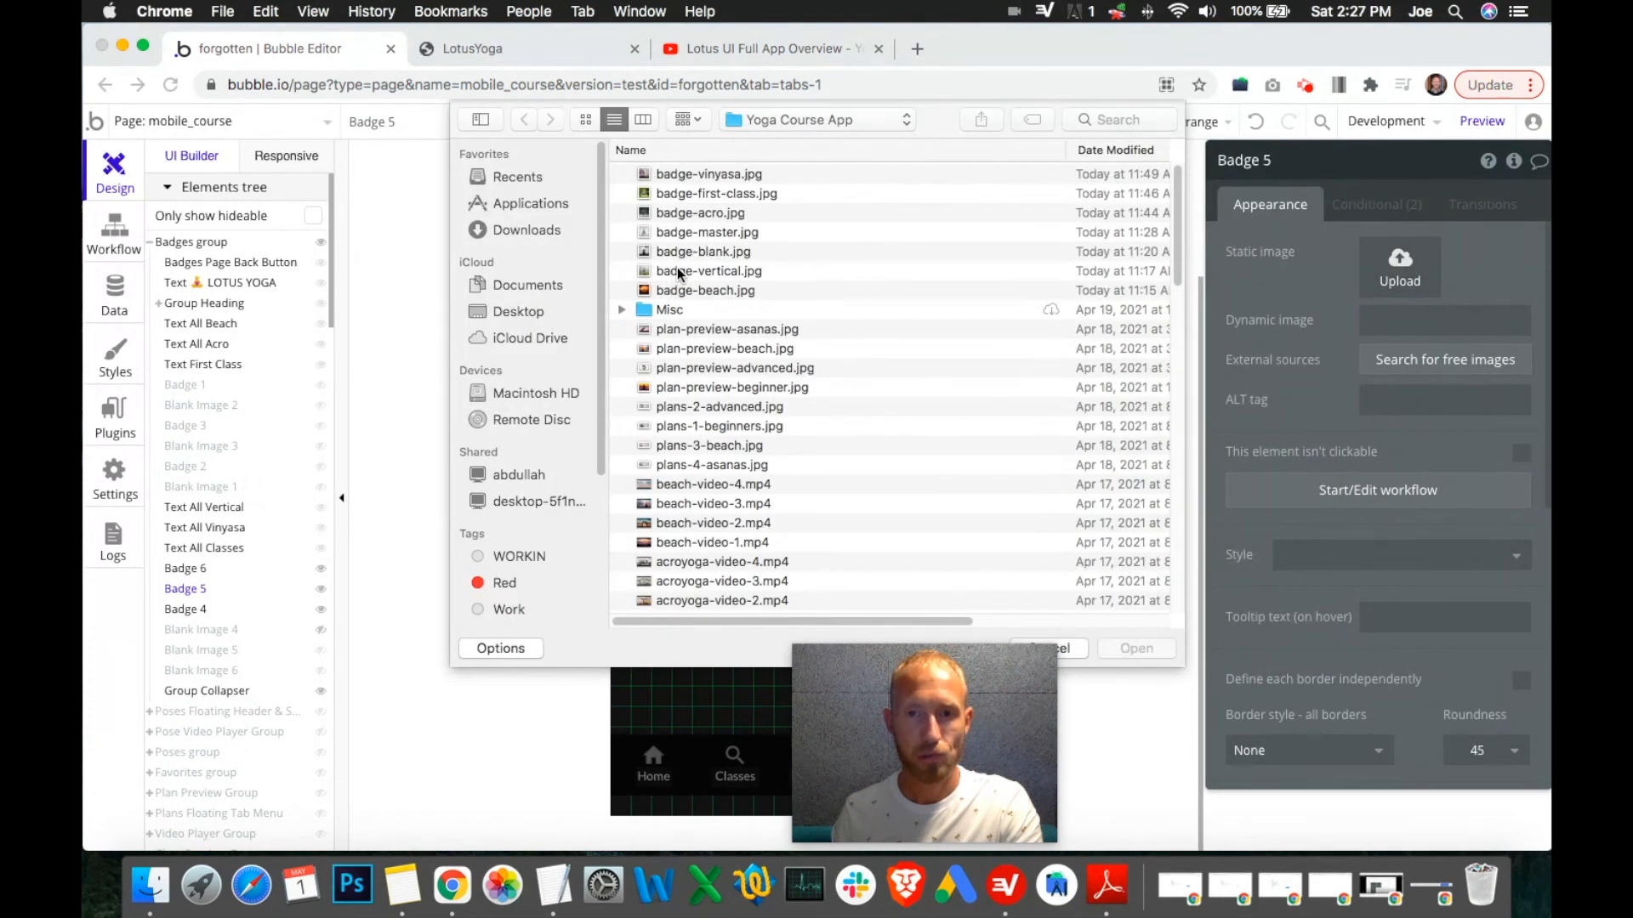
{"action": "double_click", "coordinate": [720, 175]}
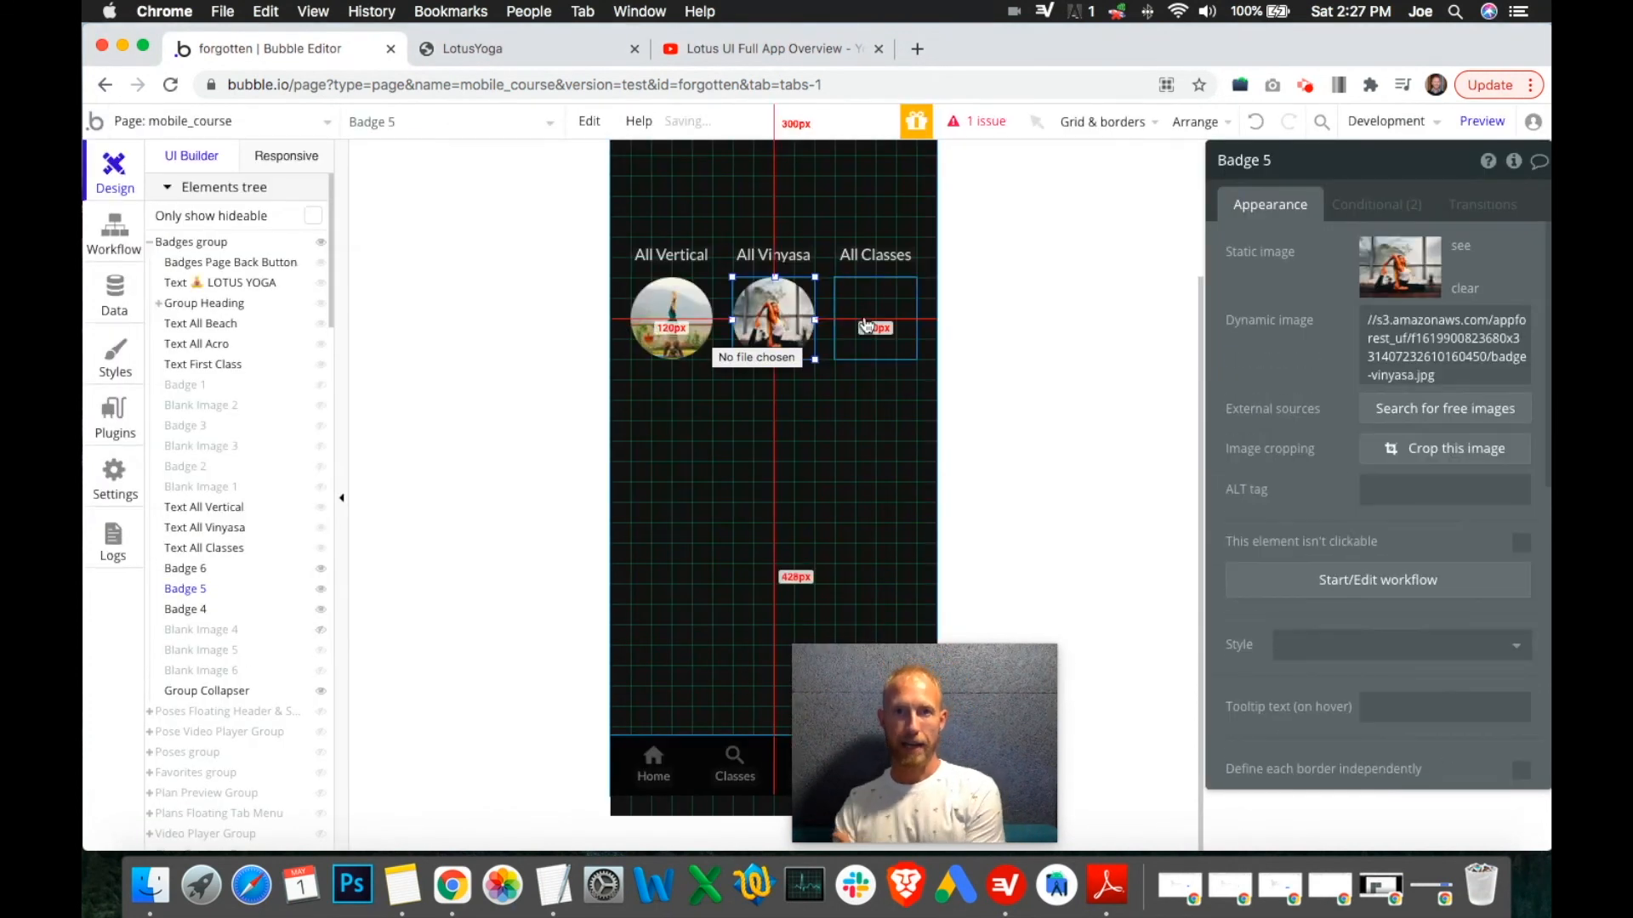
Upload badge-master.jpg as the static image of Badge 6 under All Classes, and select Blank Image 6.
{"action": "left_click", "coordinate": [863, 317]}
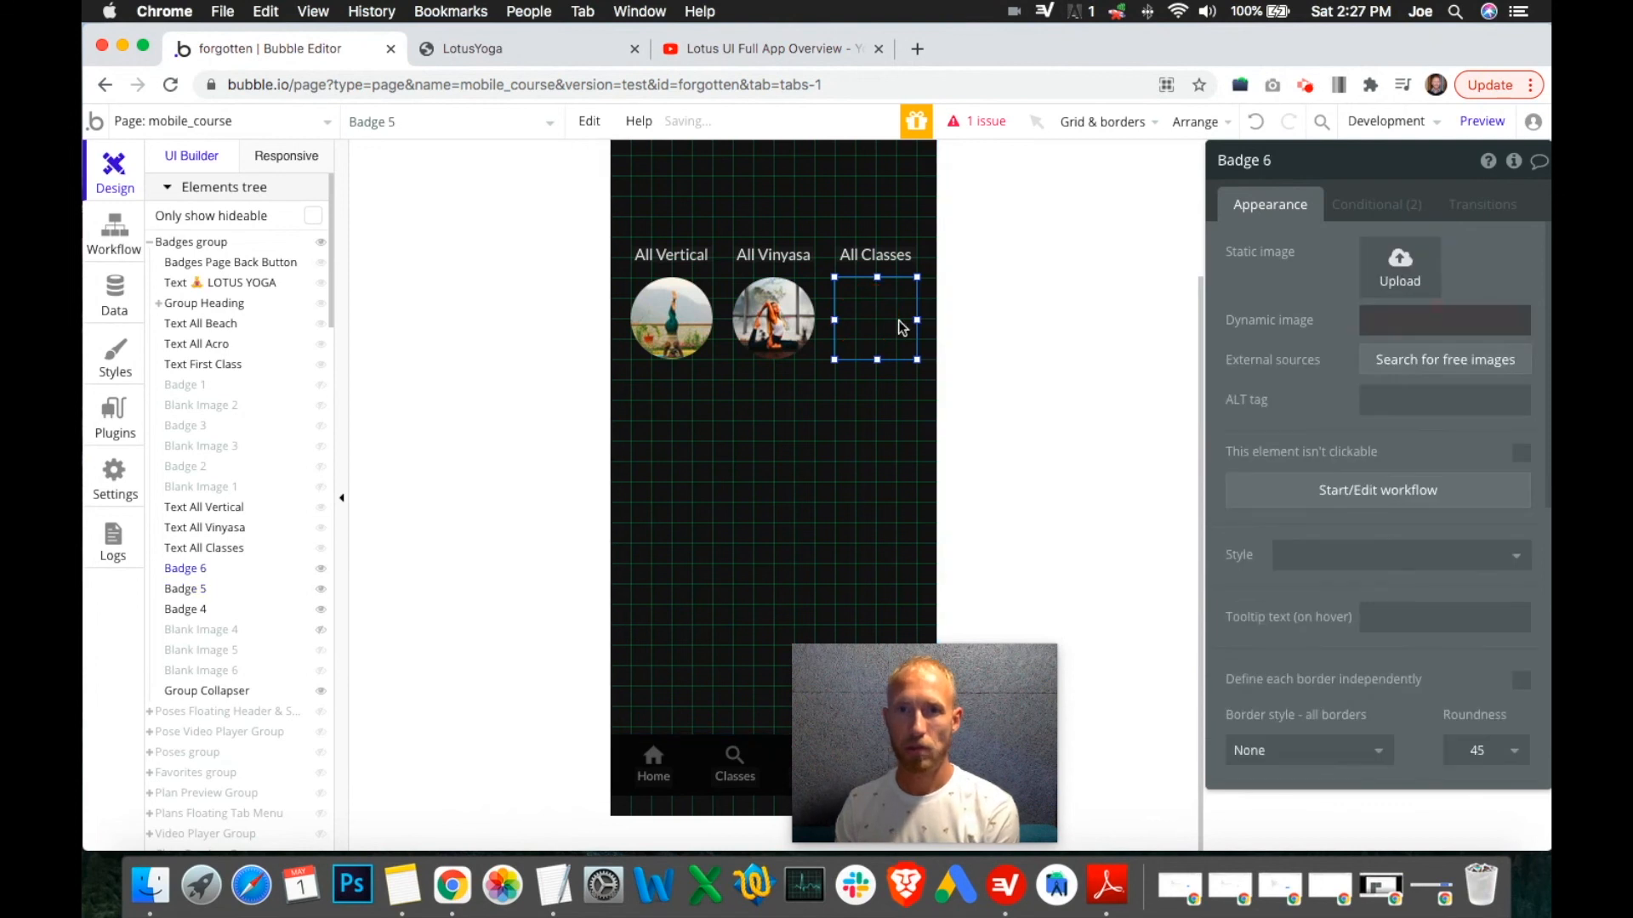
{"action": "left_click", "coordinate": [1418, 291]}
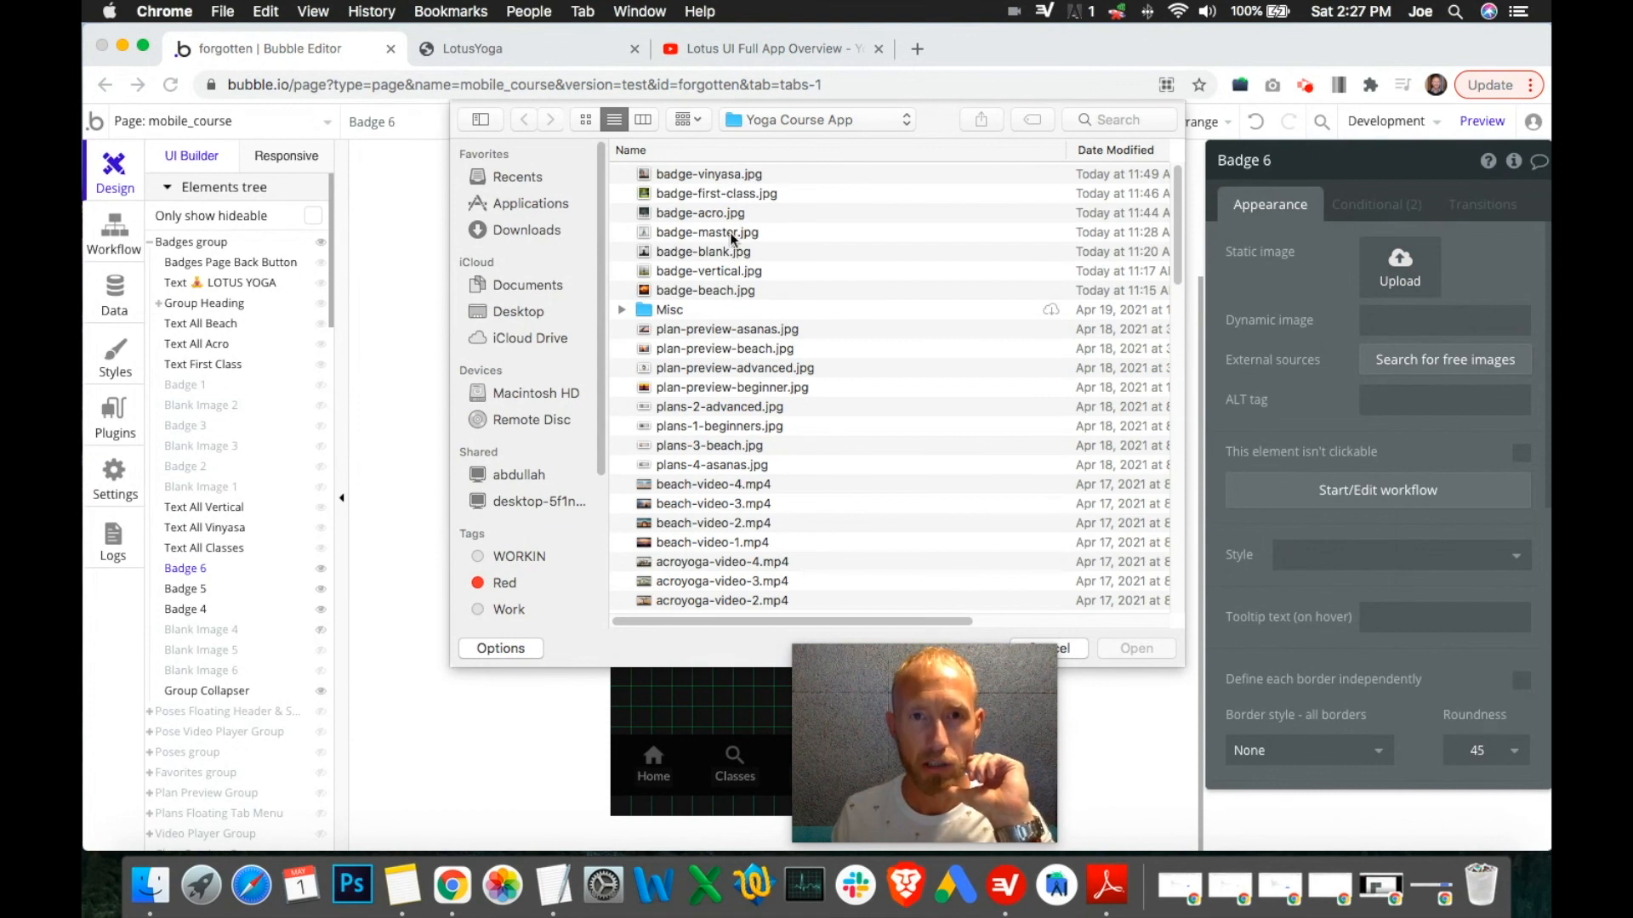
{"action": "left_click", "coordinate": [730, 232]}
{"action": "double_click", "coordinate": [717, 231]}
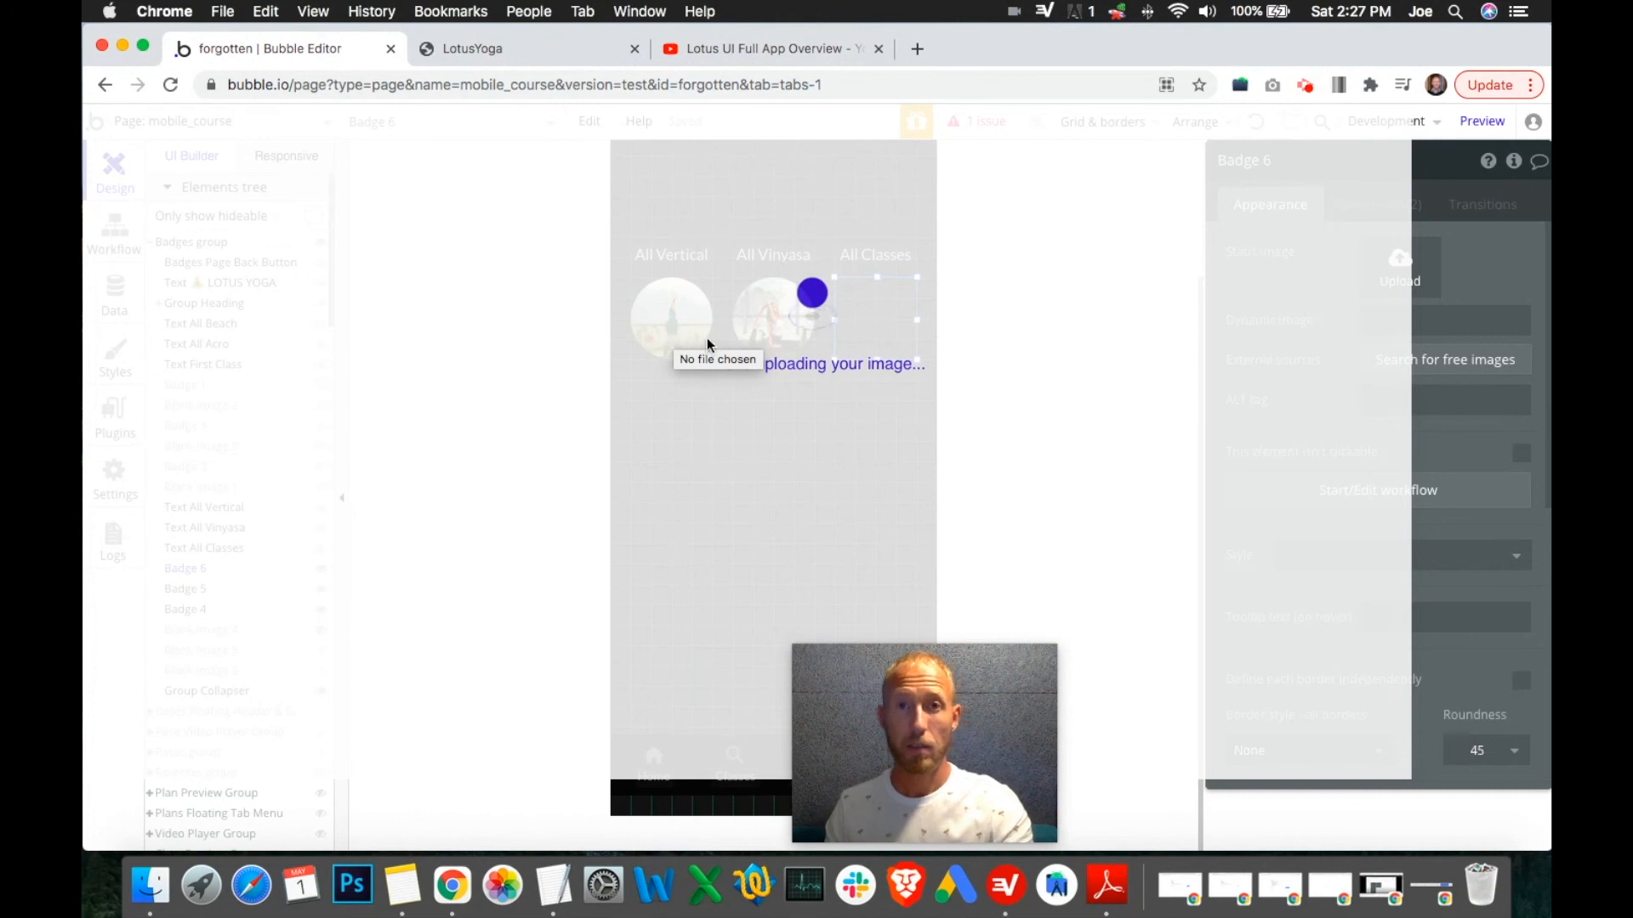
{"action": "scroll", "coordinate": [898, 382], "scroll_direction": "up", "scroll_amount": 4}
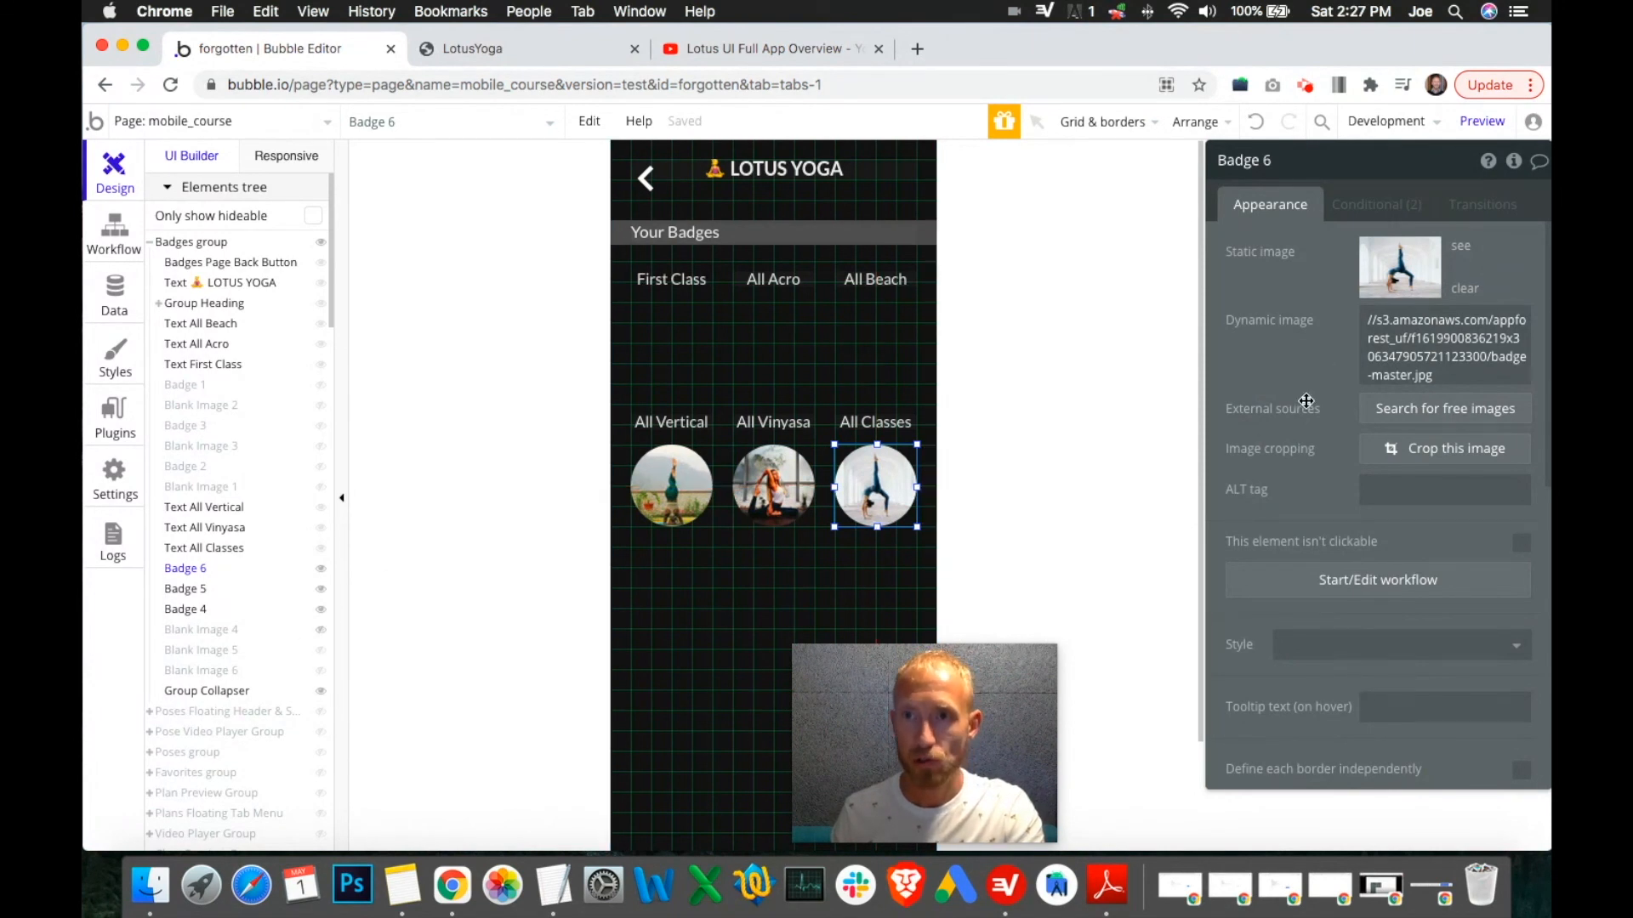
{"action": "scroll", "coordinate": [1307, 408], "scroll_direction": "down", "scroll_amount": 10}
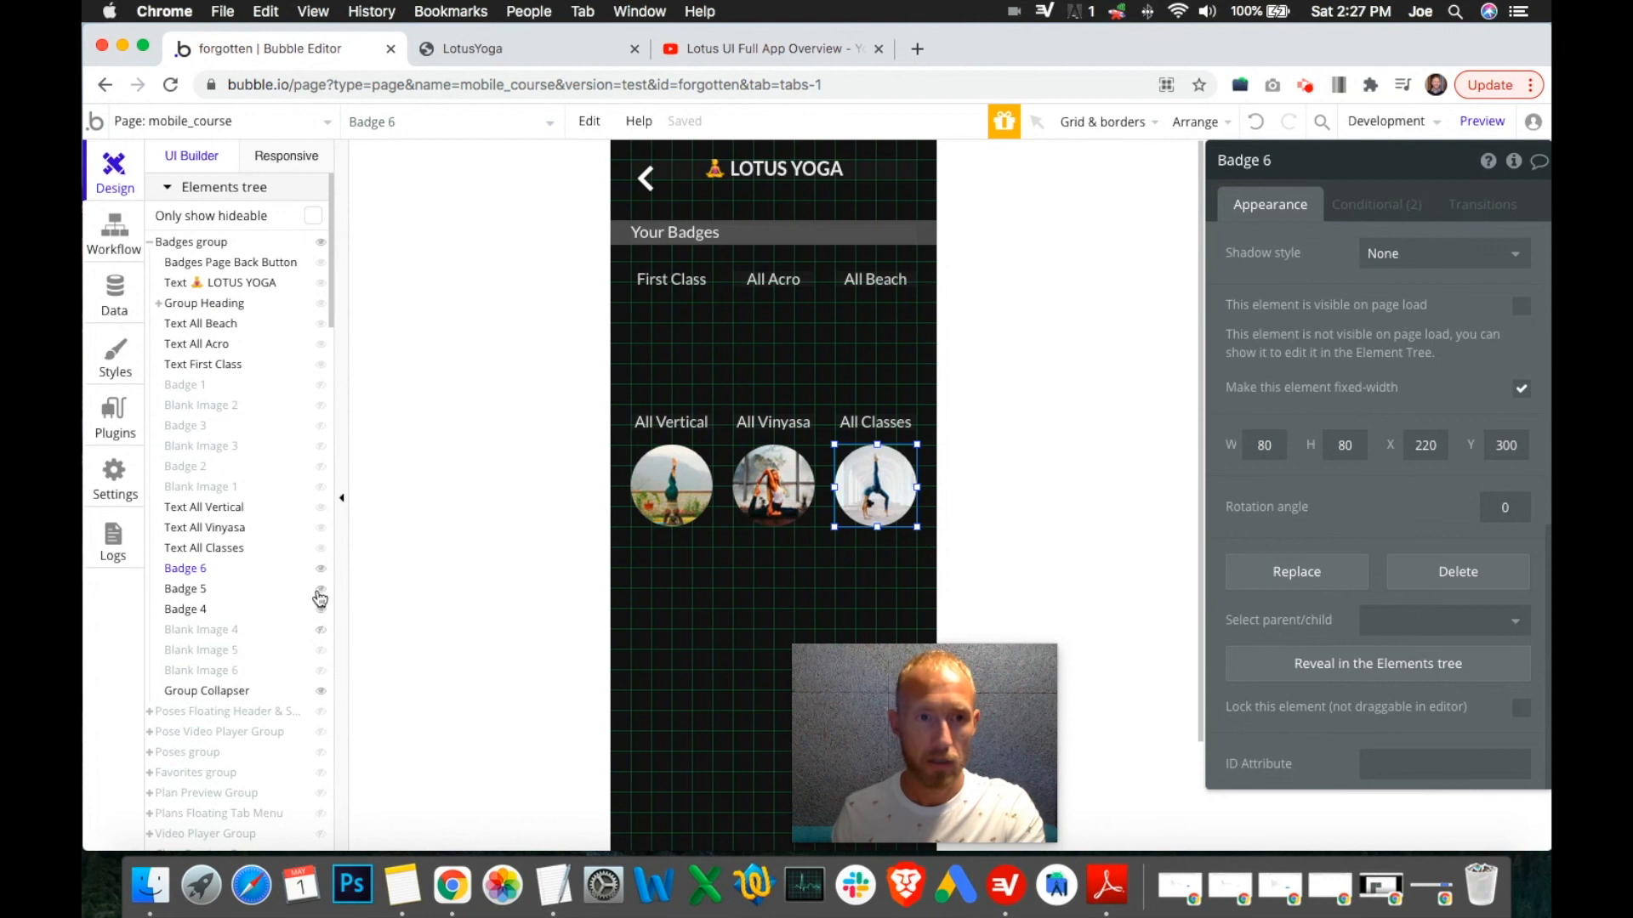
{"action": "left_click", "coordinate": [198, 671]}
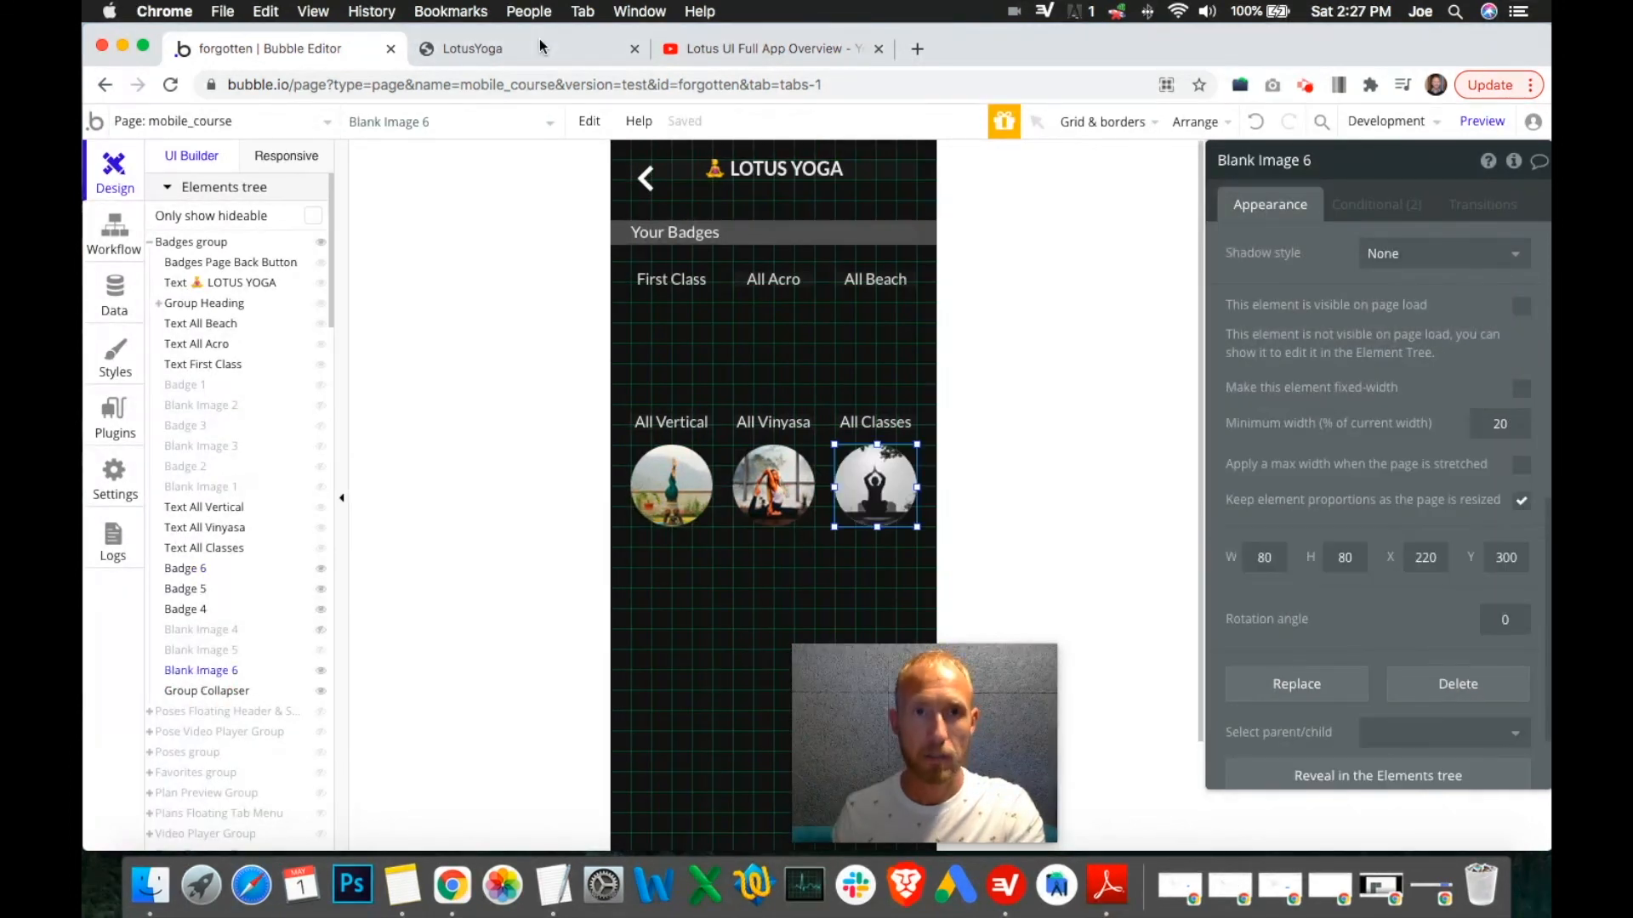
Refresh the LotusYoga preview to the latest app version, open its Library page and try the Badges entry.
{"action": "left_click", "coordinate": [539, 43]}
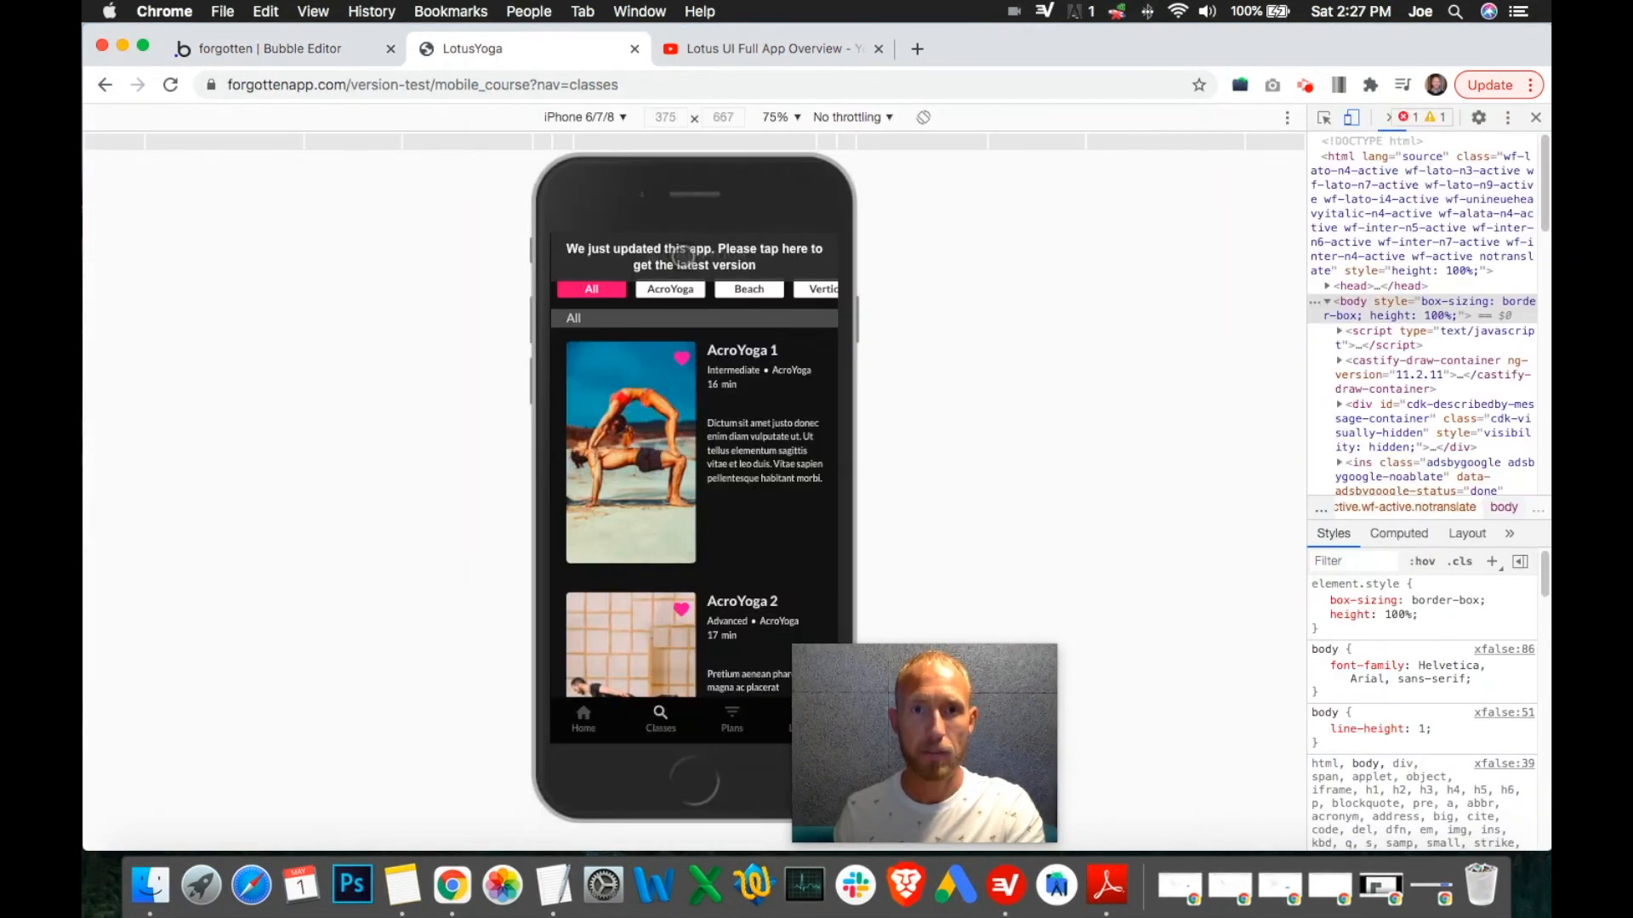
{"action": "left_click", "coordinate": [682, 255]}
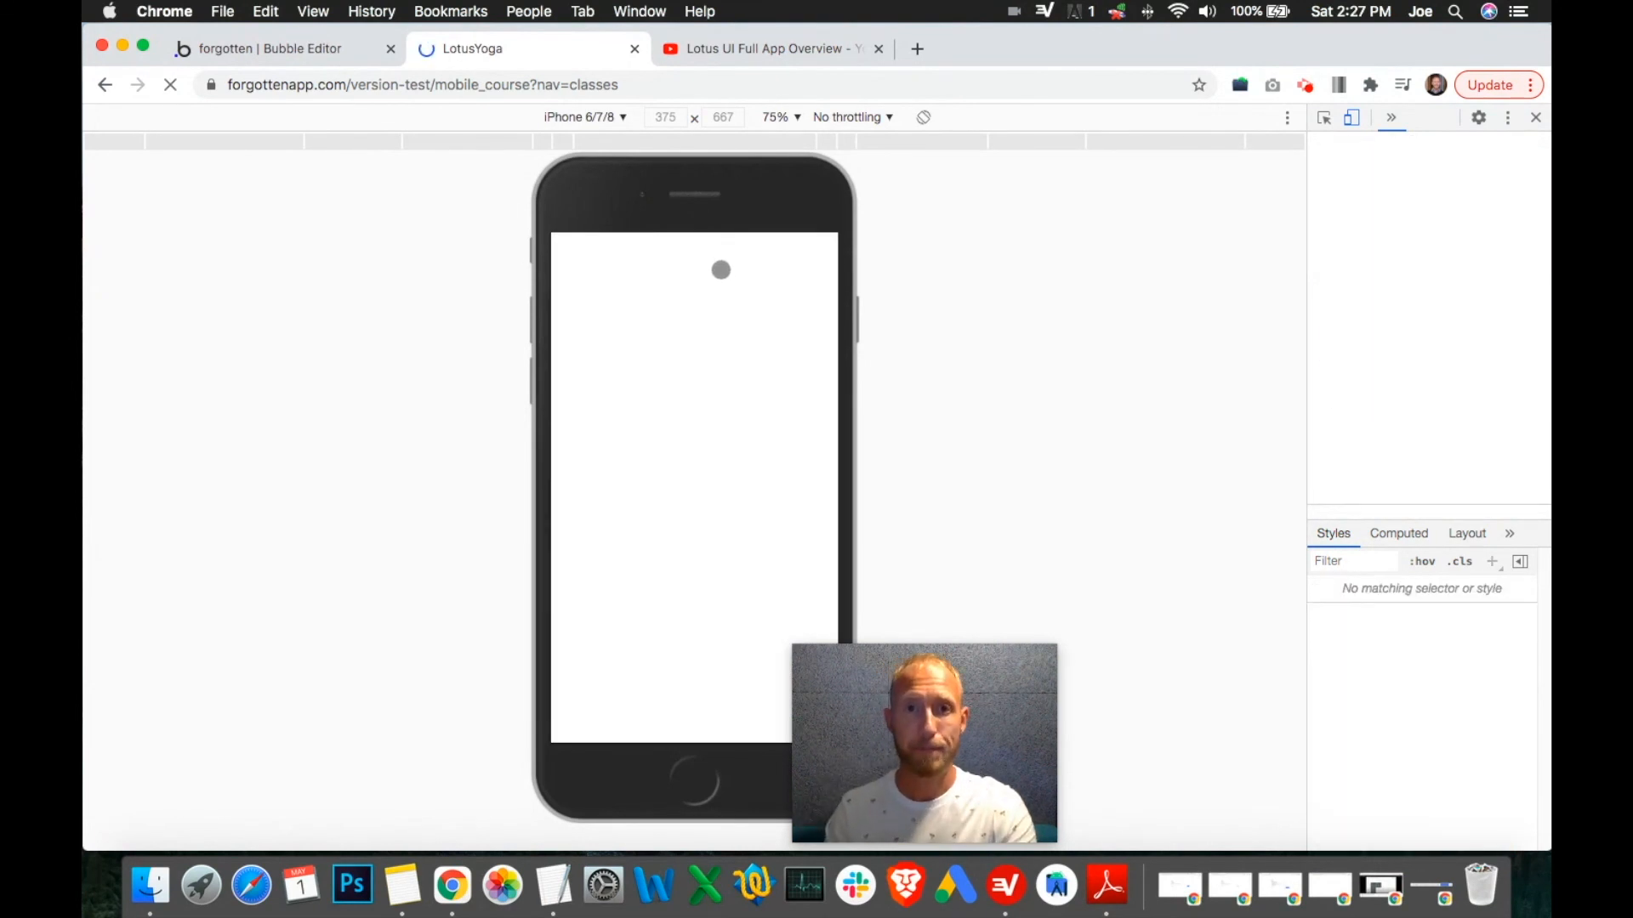
{"action": "left_click_drag", "start_coordinate": [975, 639], "coordinate": [1177, 687]}
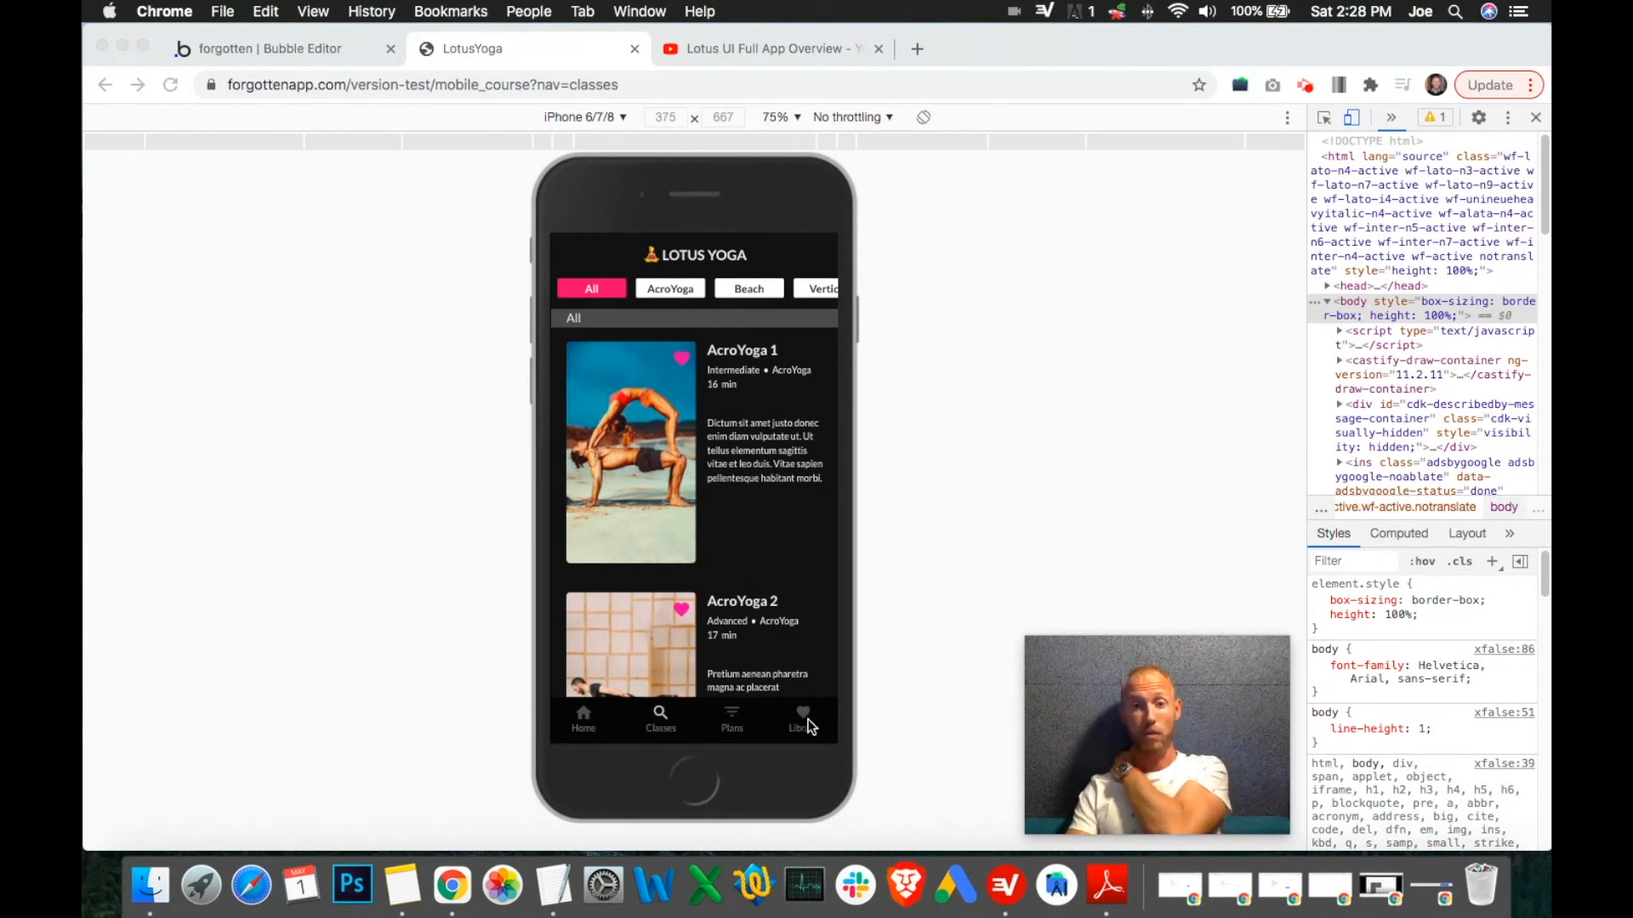
{"action": "left_click", "coordinate": [809, 721]}
{"action": "left_click", "coordinate": [809, 721]}
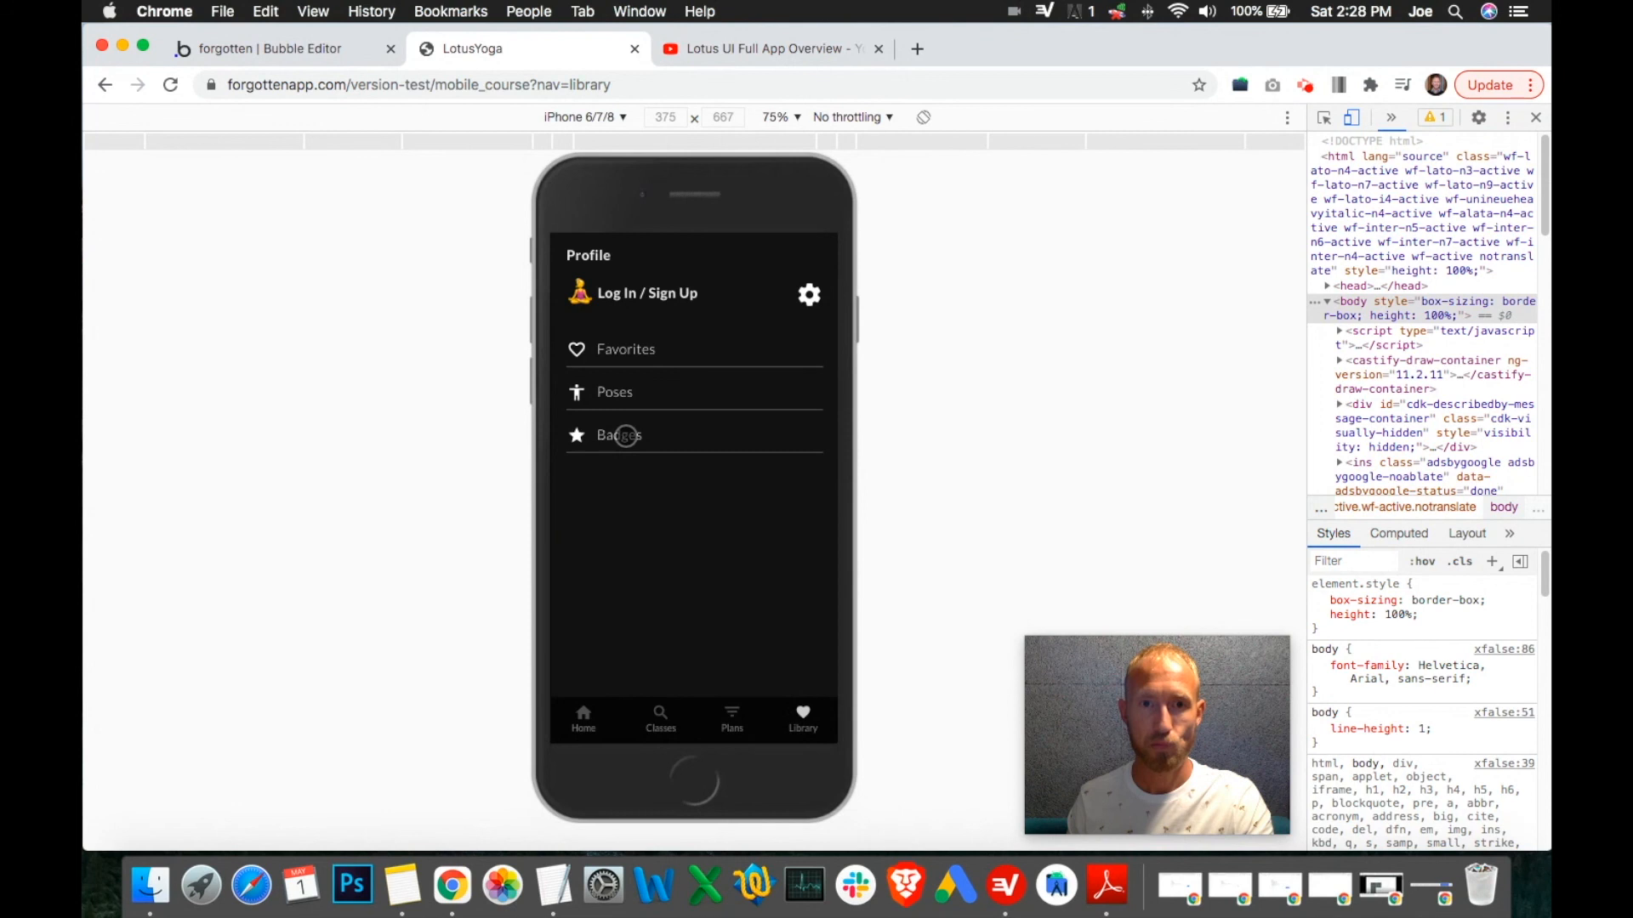
Return to the Bubble editor and start a click workflow for the Badges Page Back Button.
{"action": "left_click", "coordinate": [296, 51]}
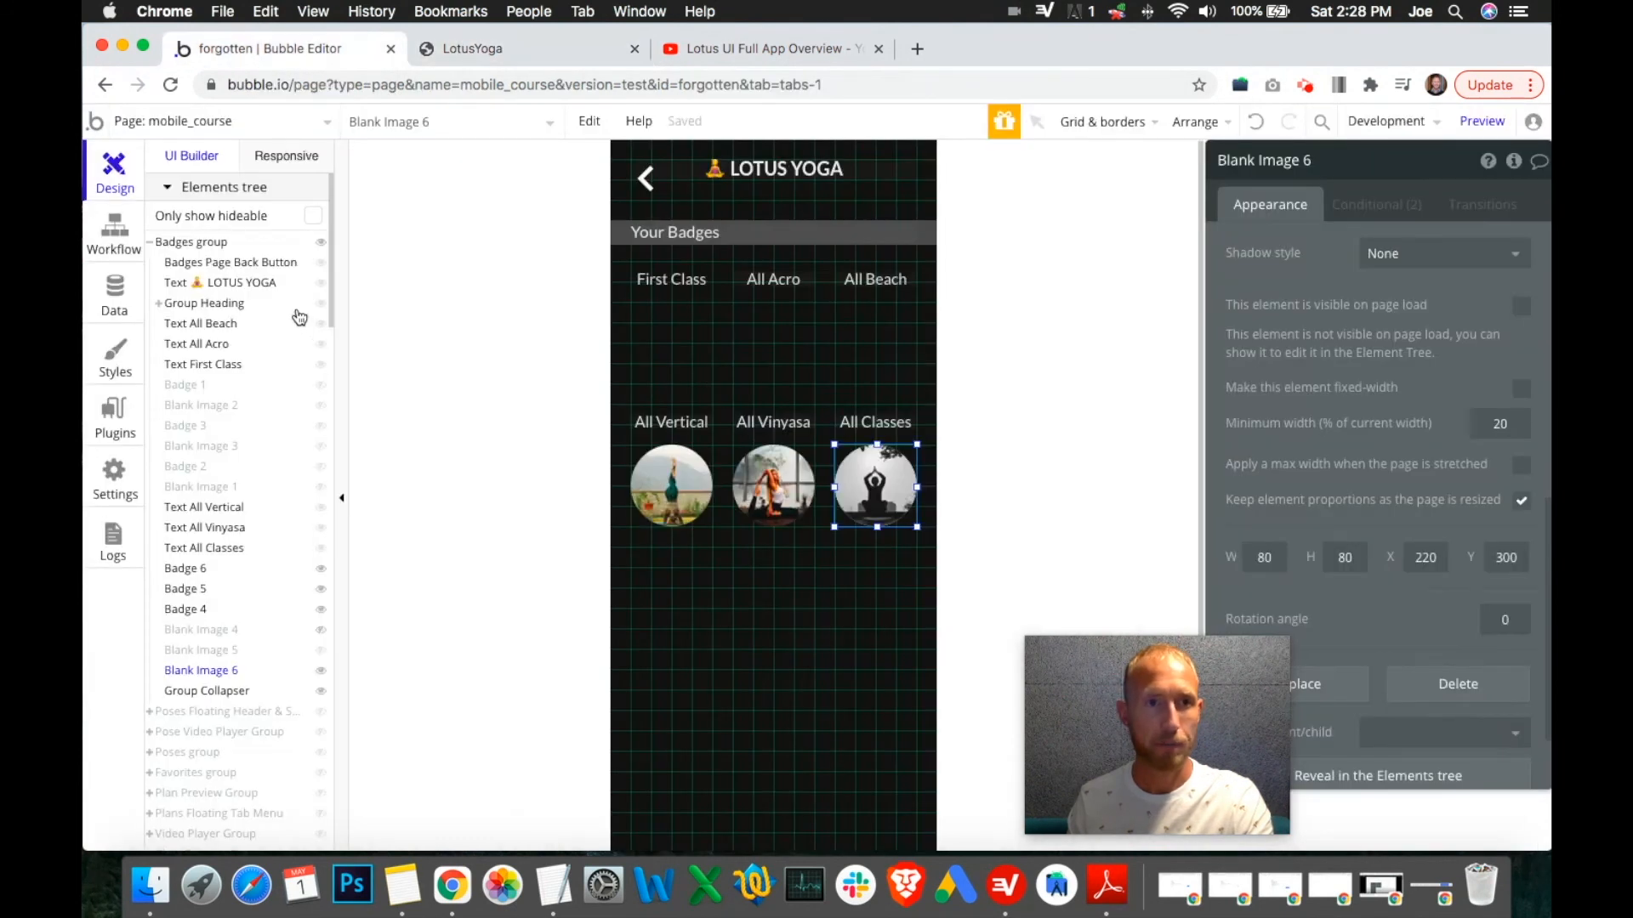
{"action": "left_click", "coordinate": [324, 246]}
{"action": "left_click", "coordinate": [328, 249]}
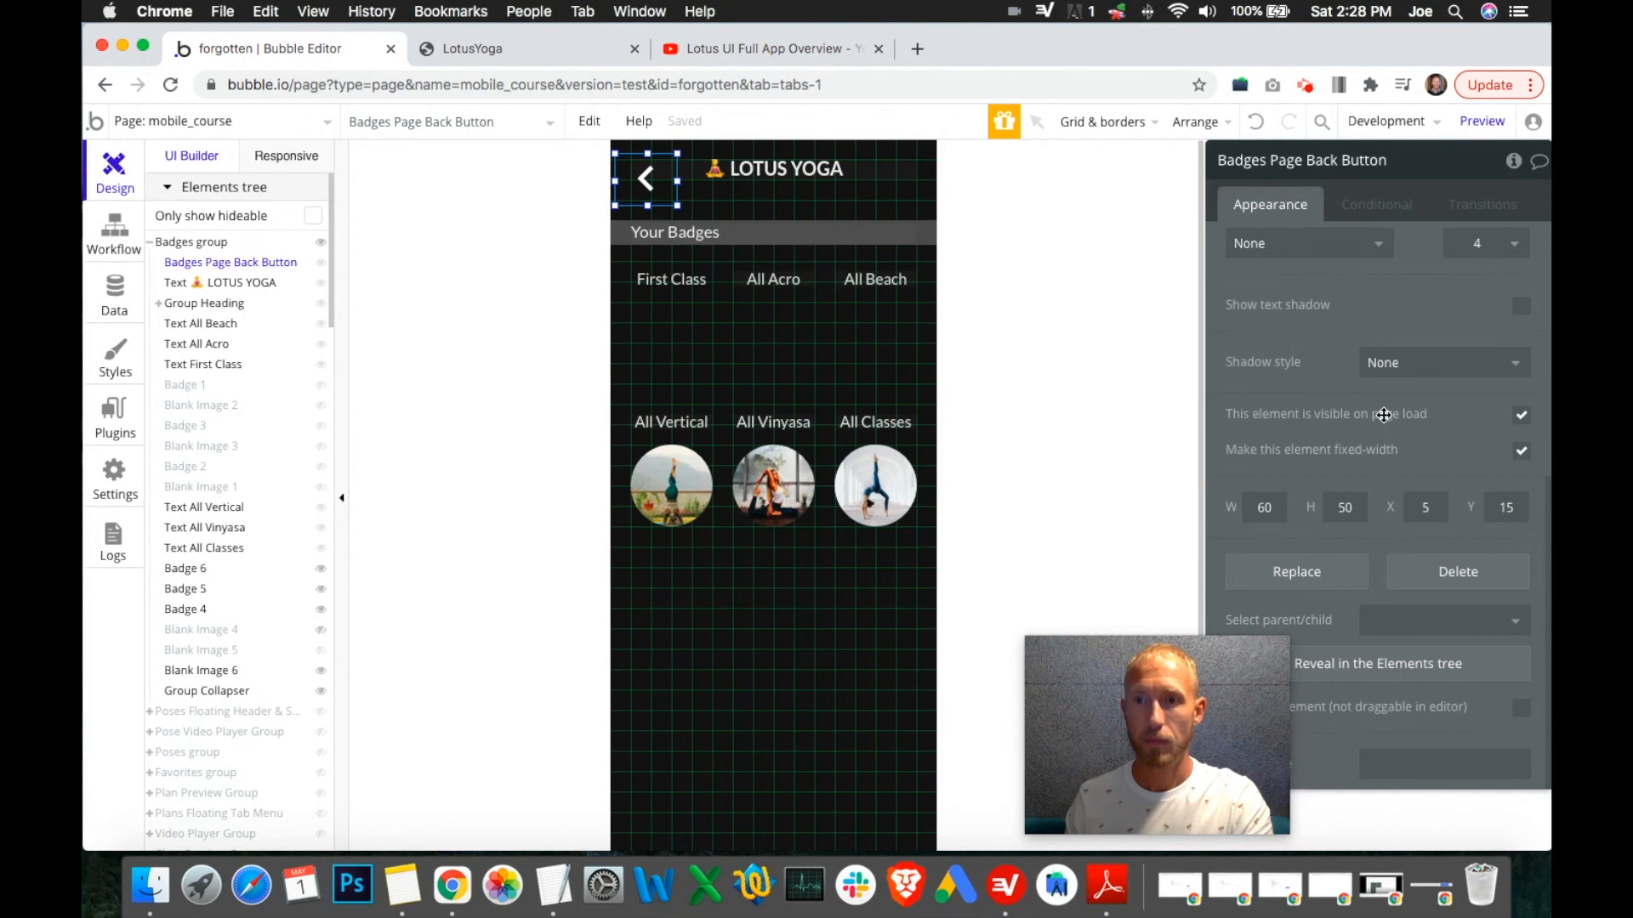
{"action": "scroll", "coordinate": [1386, 416], "scroll_direction": "up", "scroll_amount": 5}
{"action": "left_click", "coordinate": [1361, 381]}
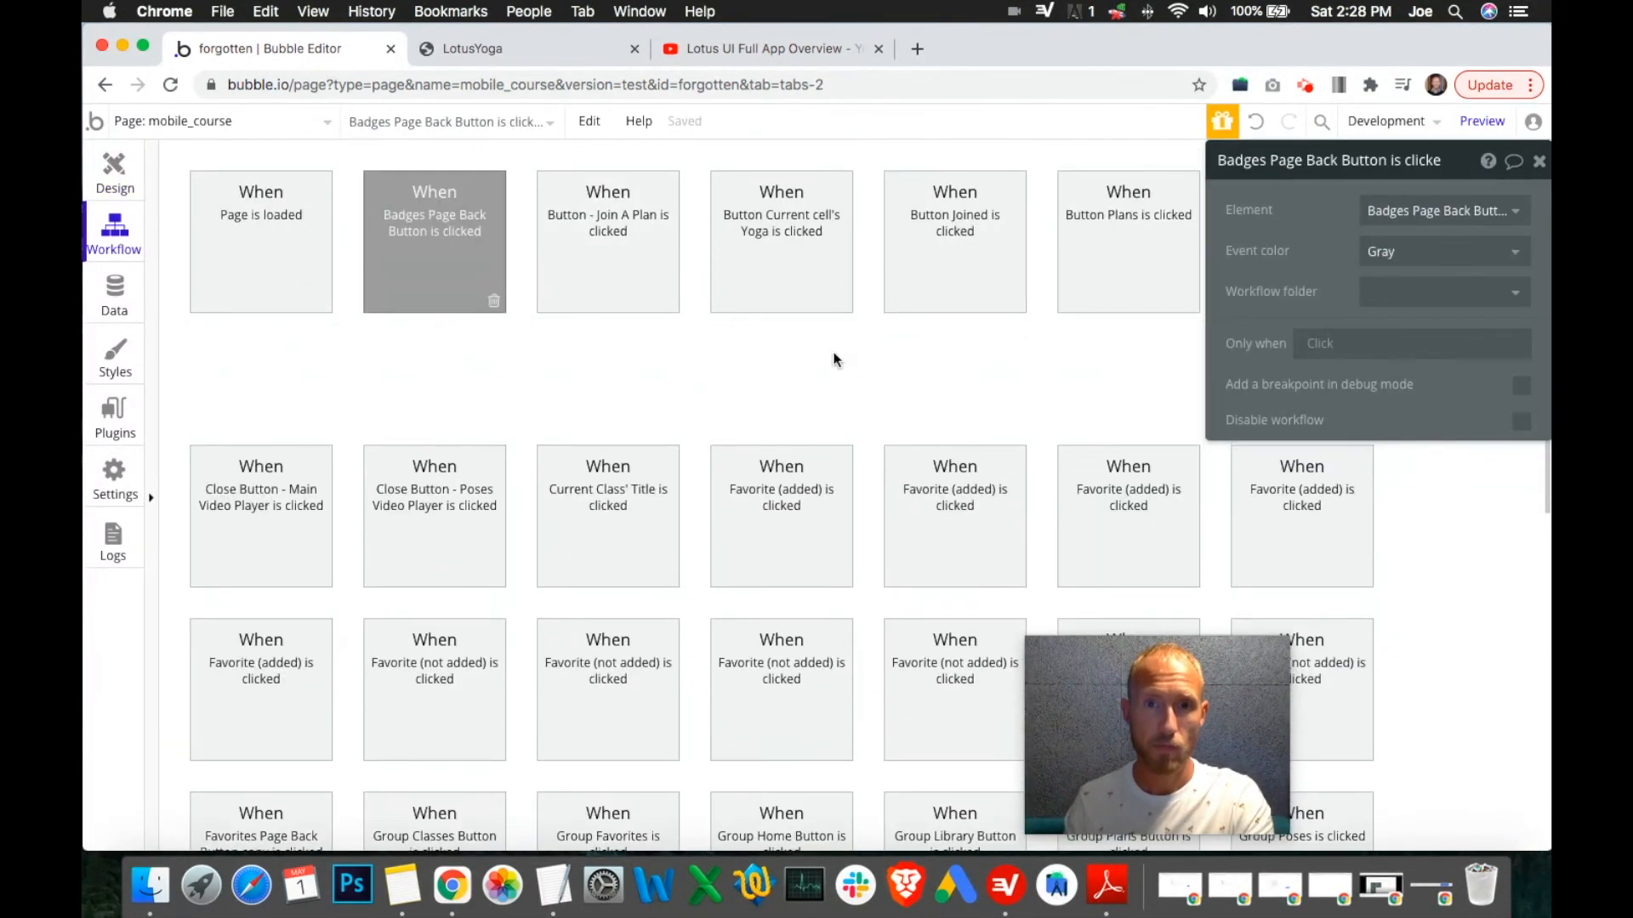
Add a Go to page action with mobile_course as its destination to the badges back button's workflow.
{"action": "left_click", "coordinate": [257, 379]}
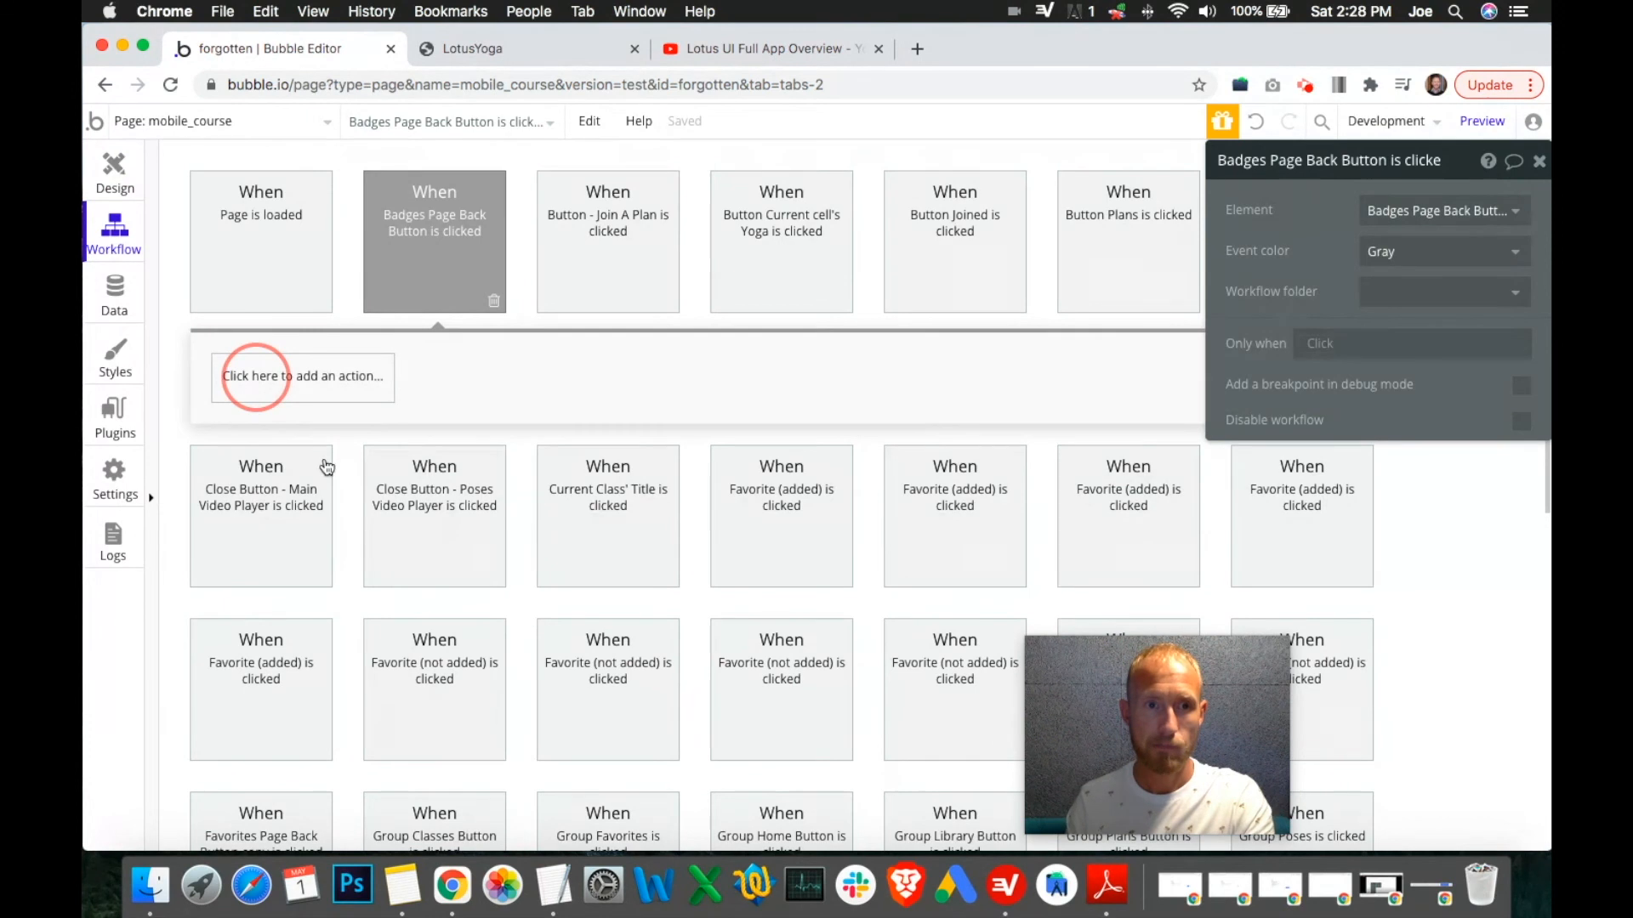
{"action": "mouse_move", "coordinate": [314, 659]}
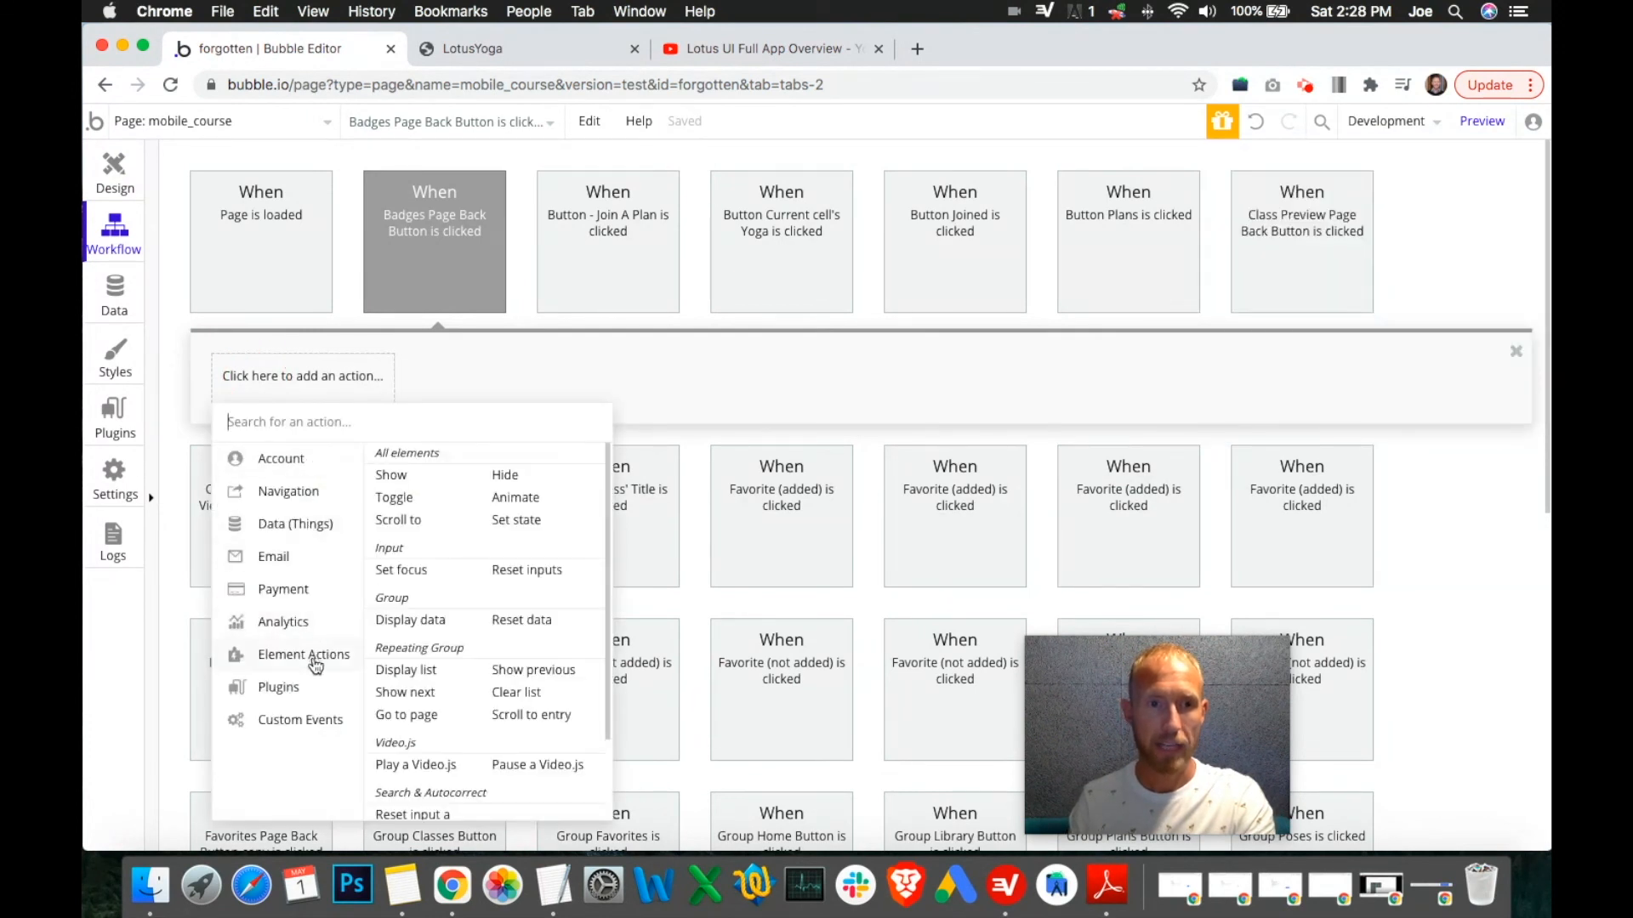
{"action": "mouse_move", "coordinate": [299, 501]}
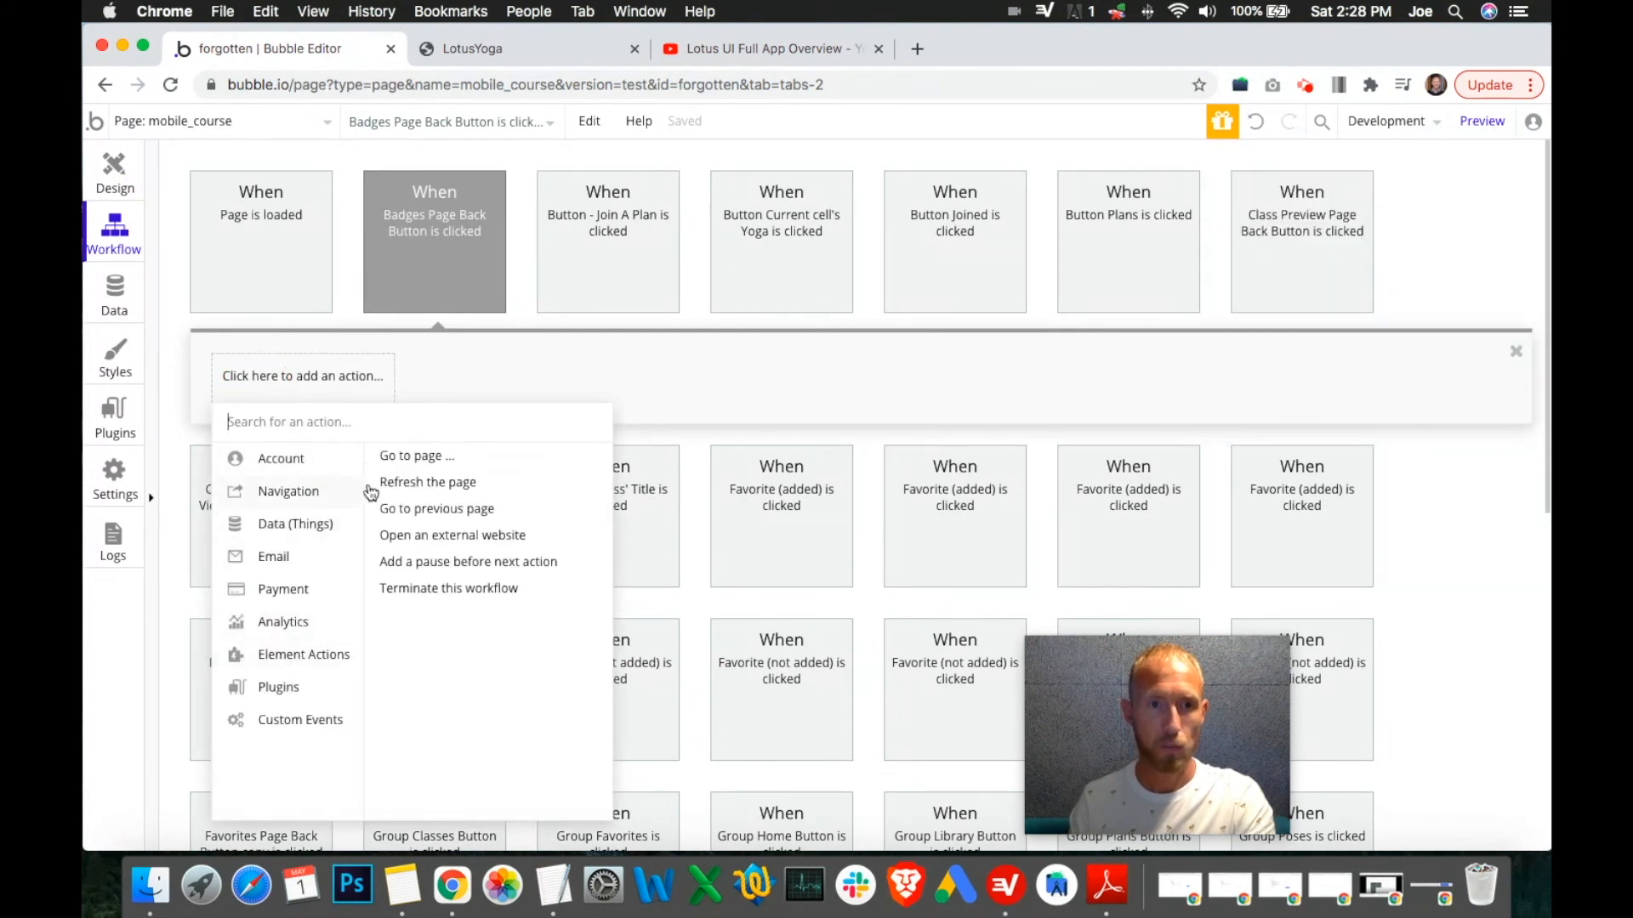
{"action": "left_click", "coordinate": [416, 457]}
{"action": "left_click", "coordinate": [1435, 223]}
{"action": "type", "text": "mobile_"}
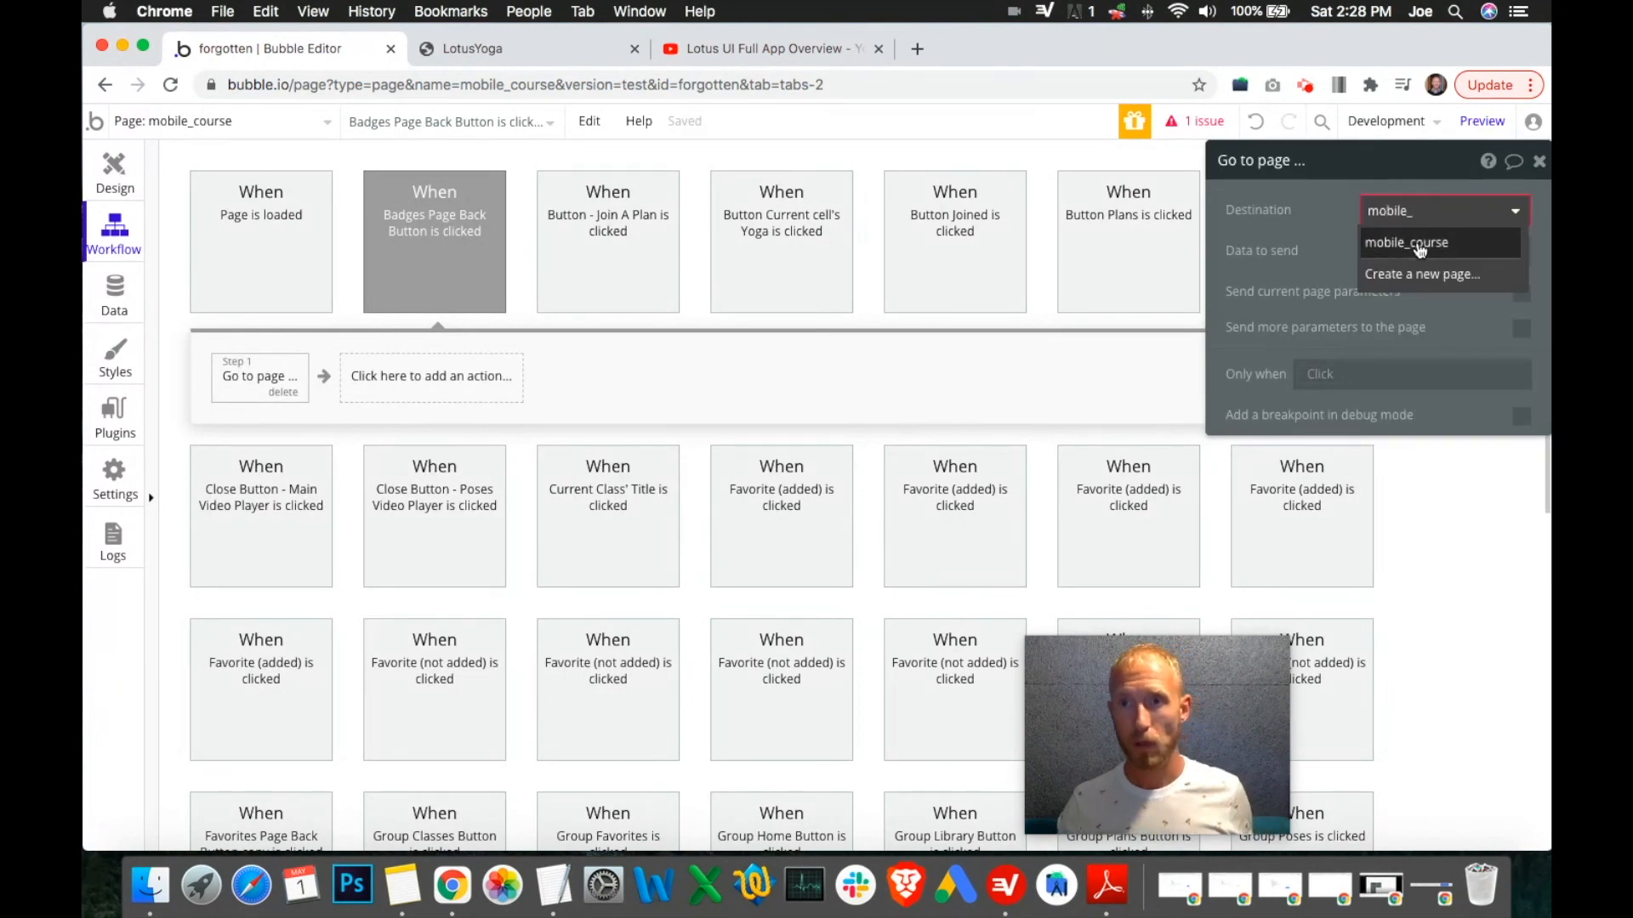
{"action": "left_click", "coordinate": [1412, 243]}
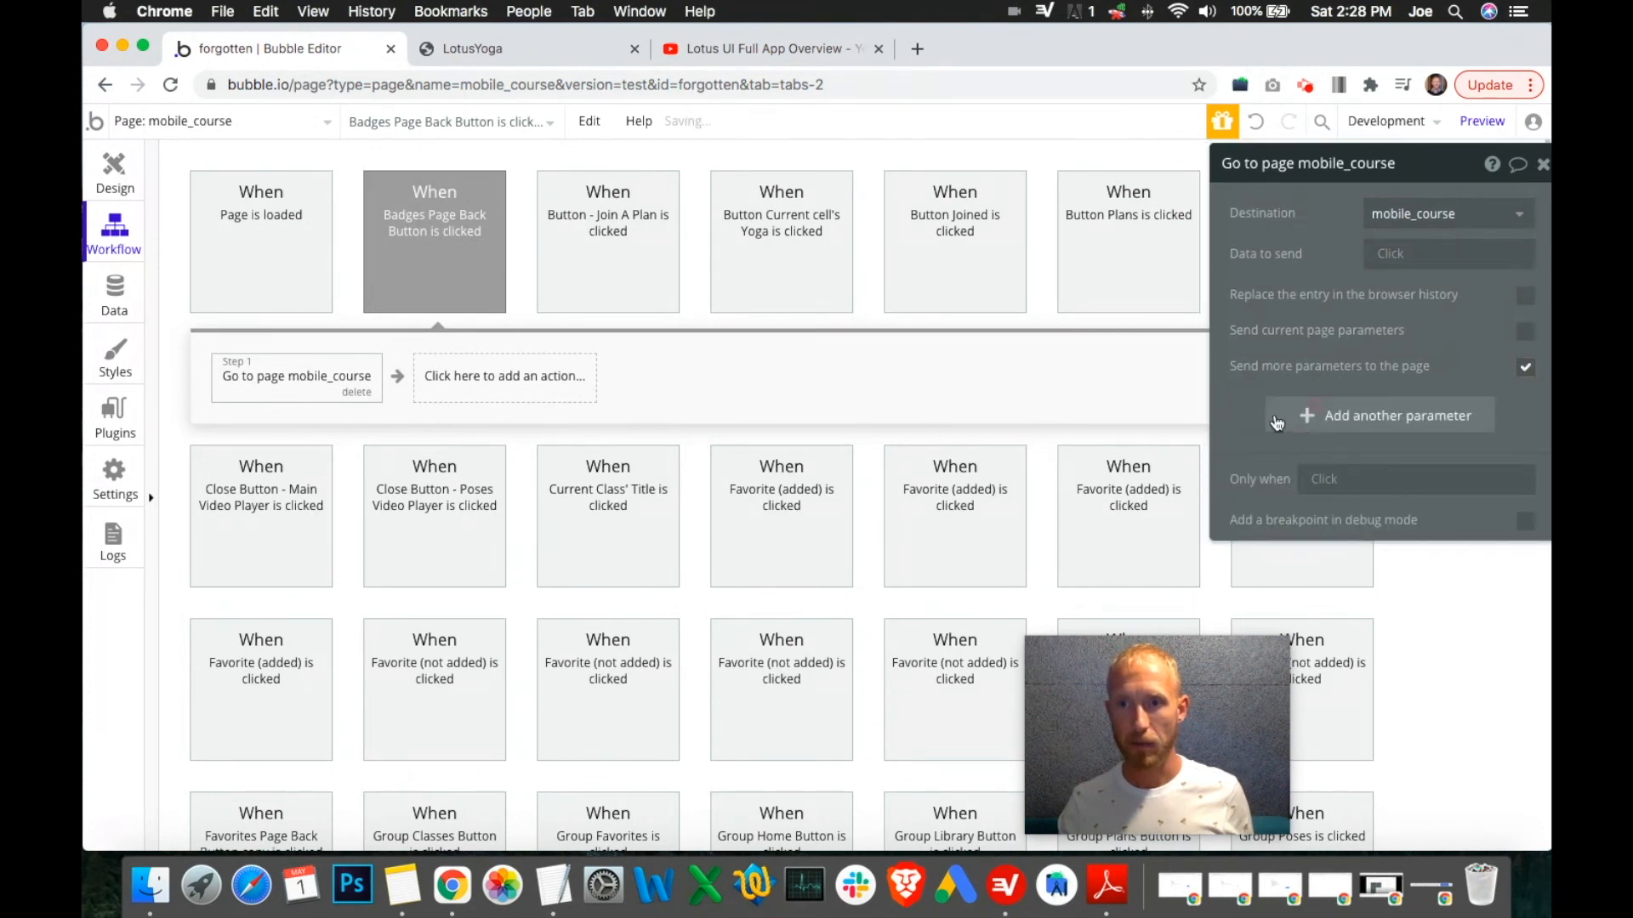
Send an extra page parameter with the key nav and the lowercase value library in the Go to page action.
{"action": "left_click", "coordinate": [1358, 430]}
{"action": "left_click", "coordinate": [1267, 419]}
{"action": "type", "text": "nav"}
{"action": "left_click", "coordinate": [1399, 424]}
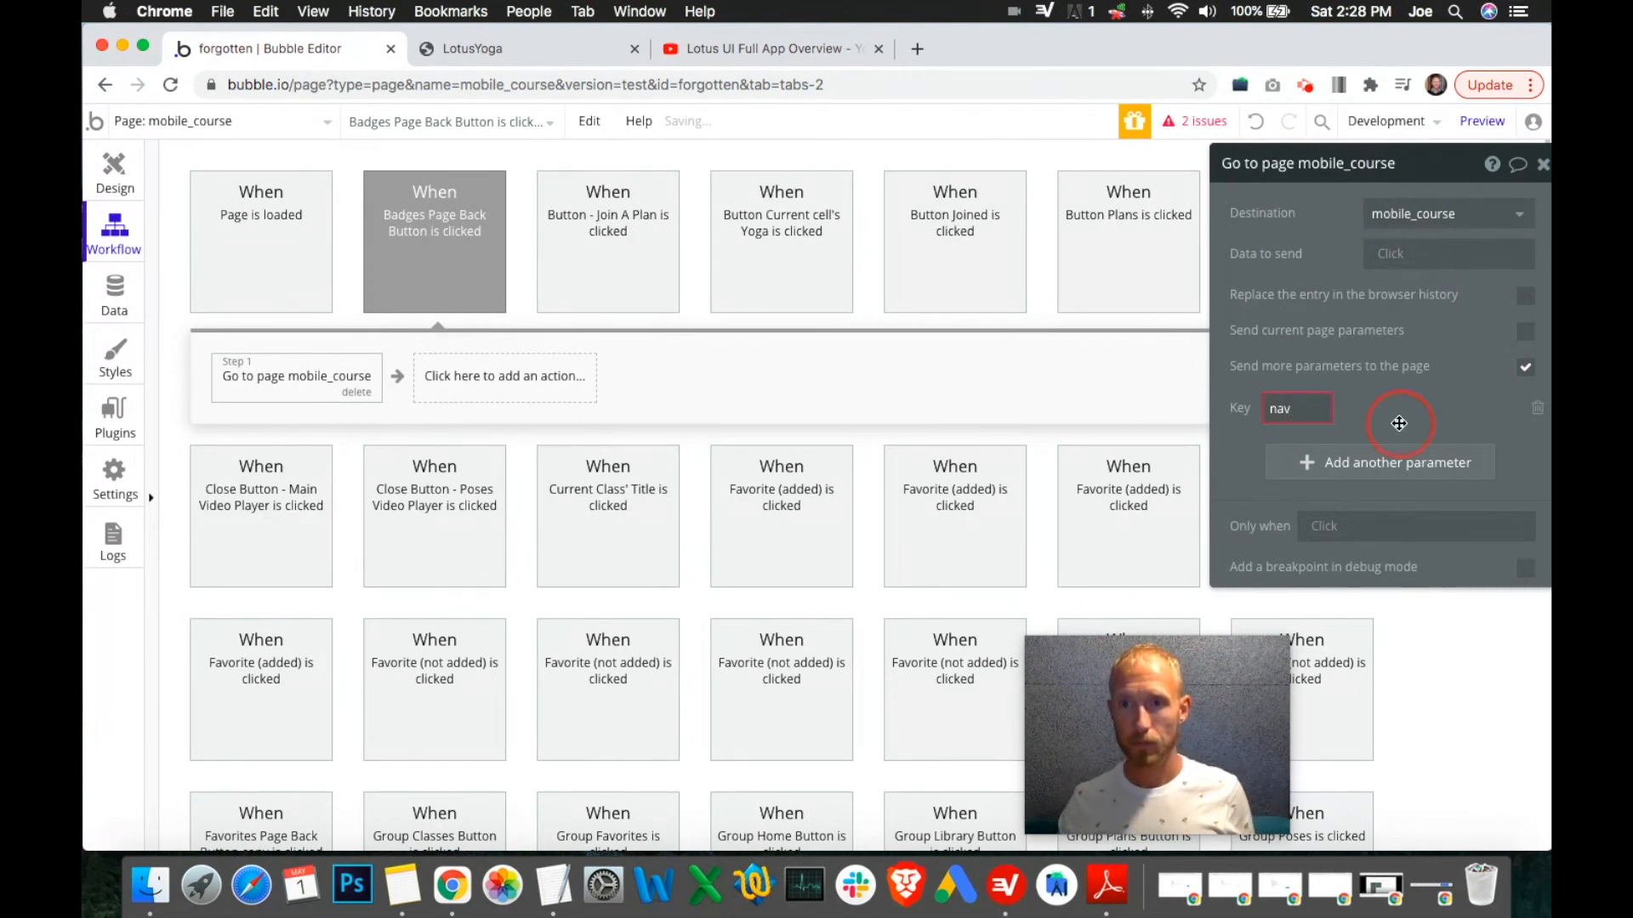
{"action": "left_click", "coordinate": [1461, 409]}
{"action": "type", "text": "Library"}
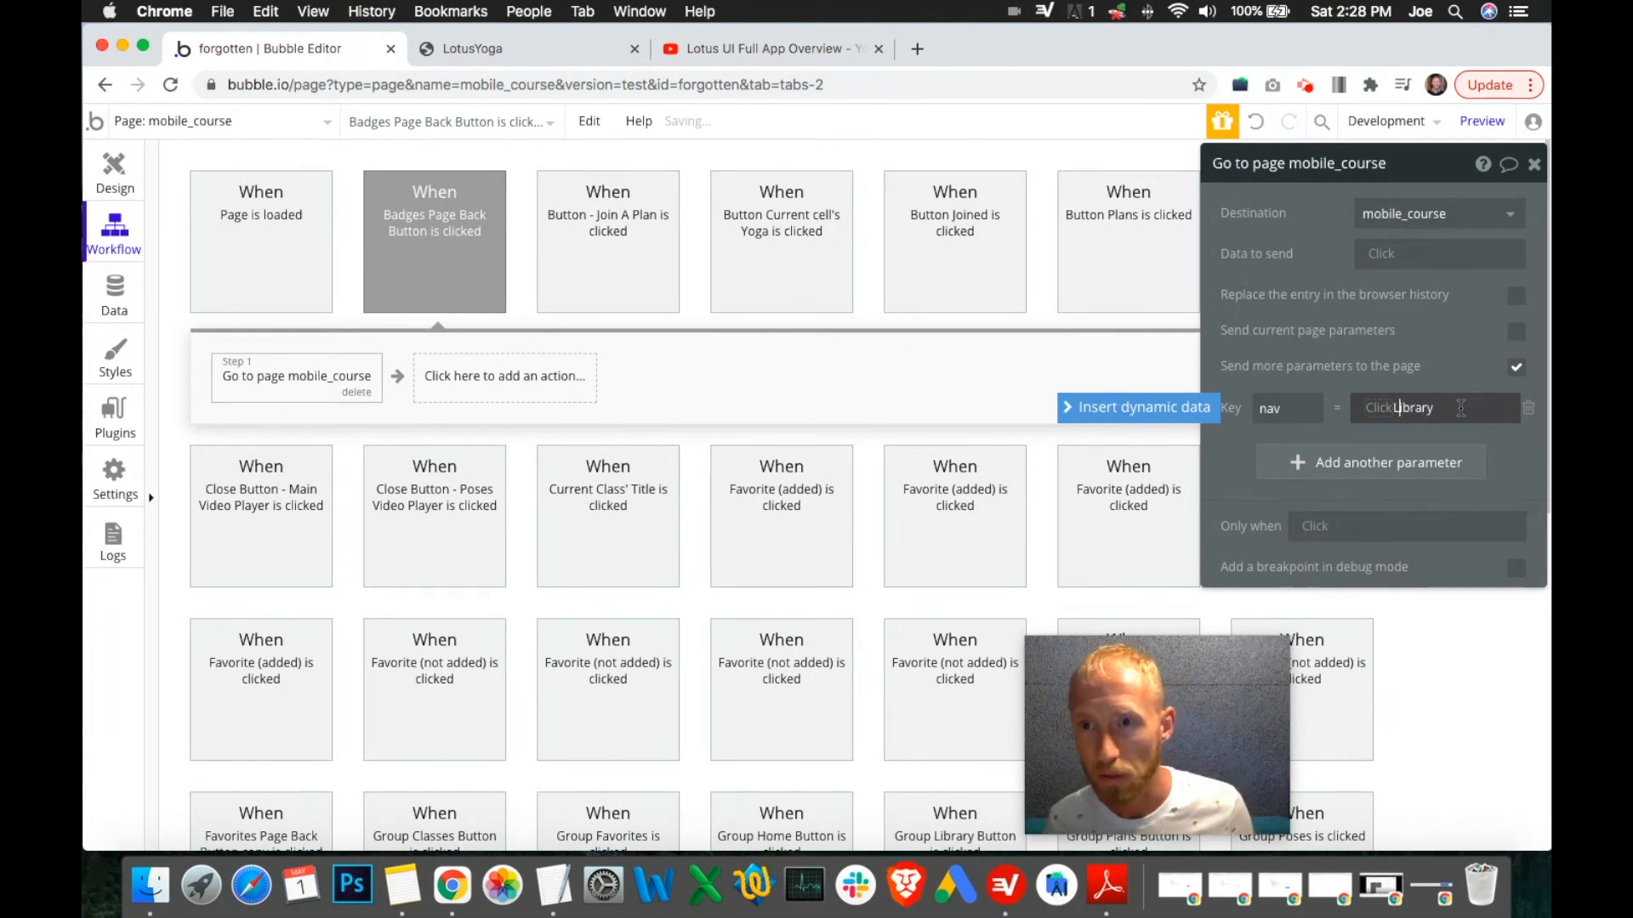
{"action": "key", "text": "Return"}
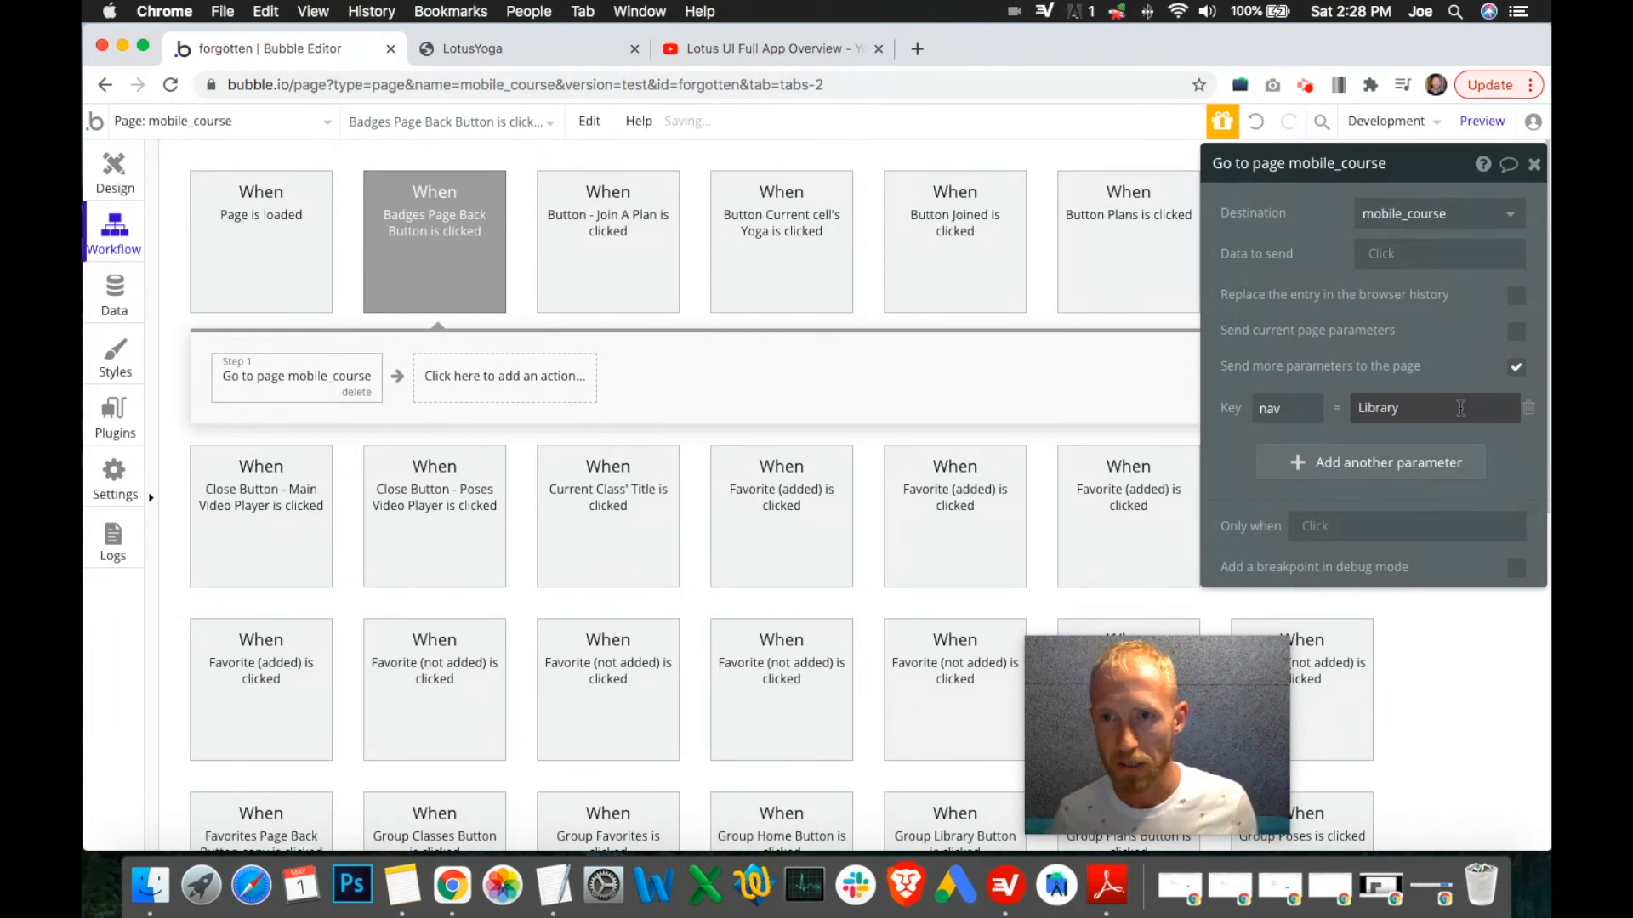
{"action": "left_click", "coordinate": [1386, 408]}
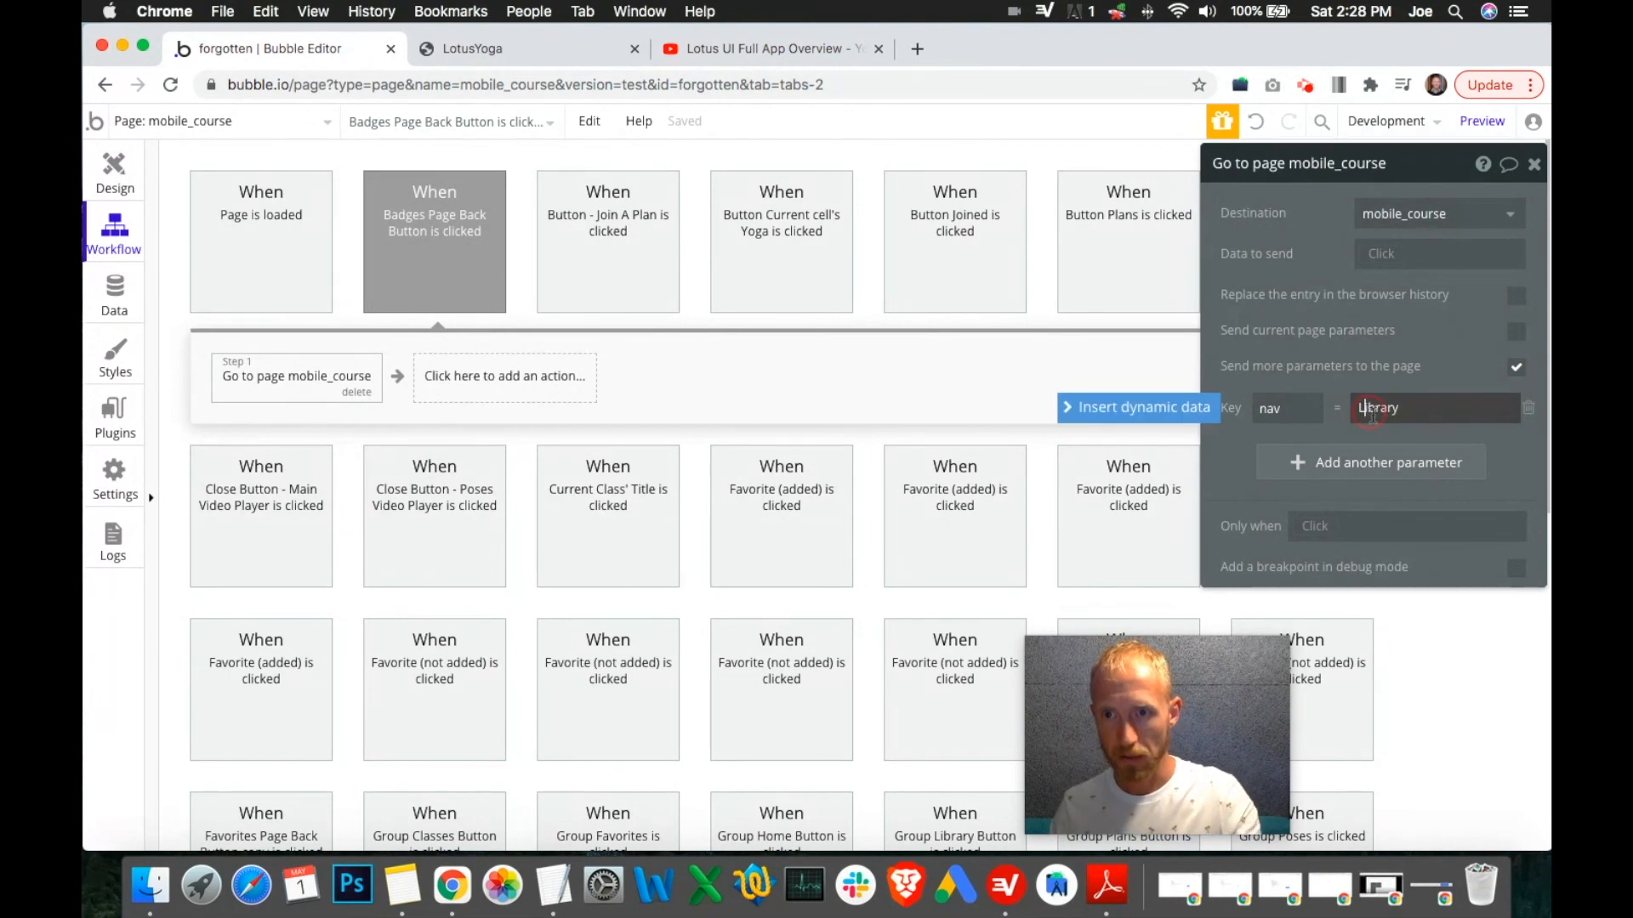
{"action": "type", "text": "l"}
{"action": "key", "text": "Return"}
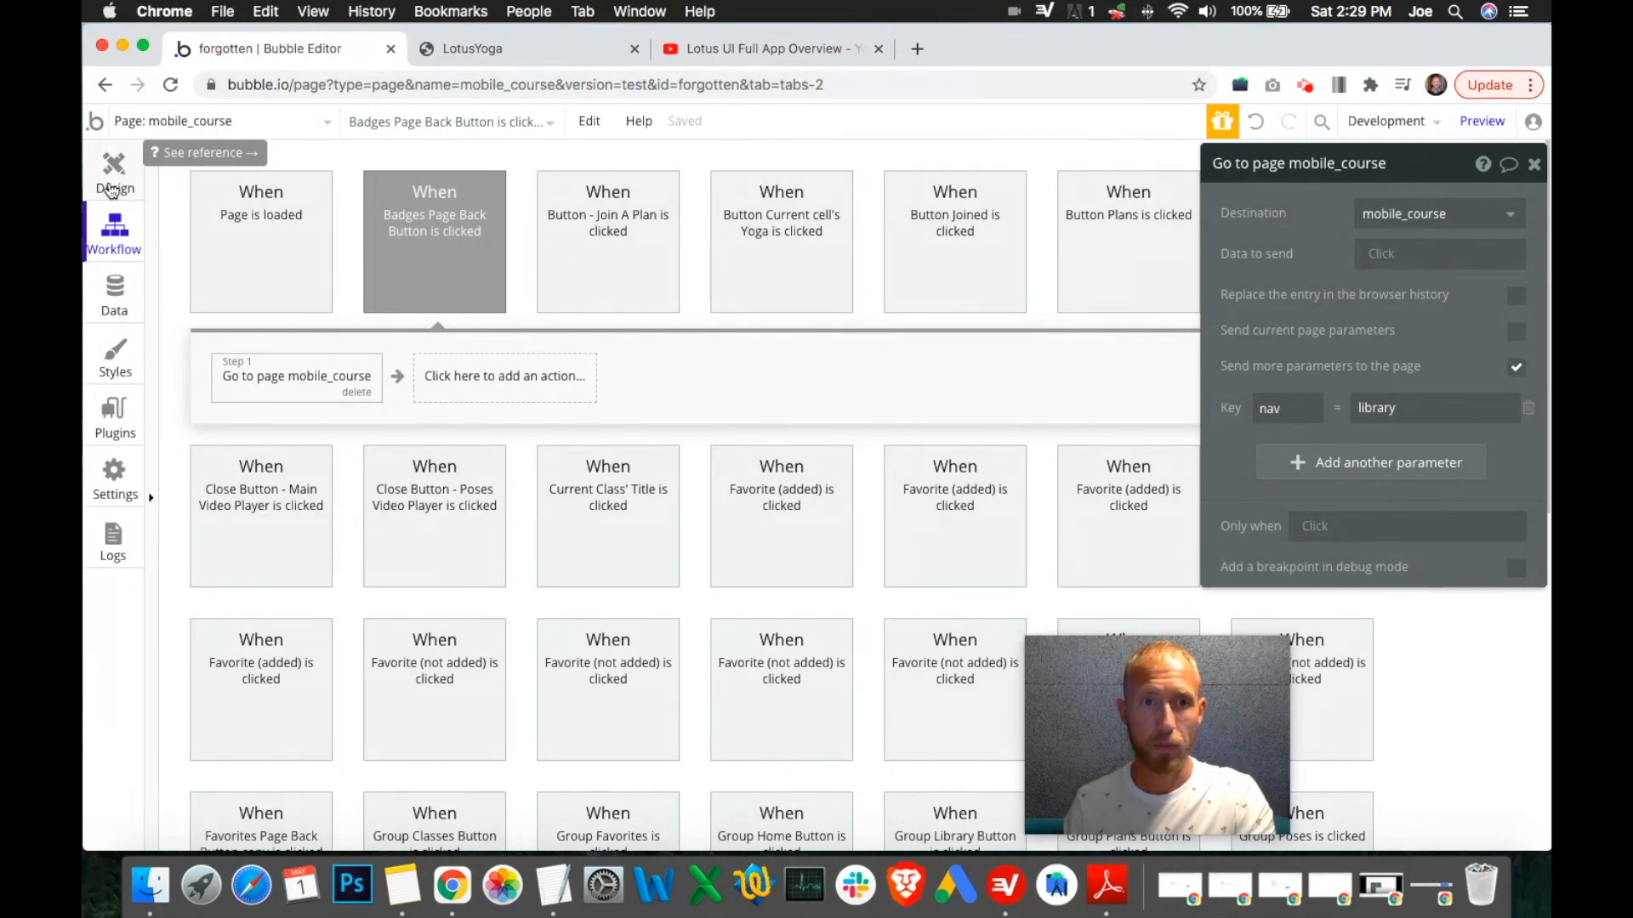
Change the Badges group's visibility condition in the design view so that nav from the page URL is badges.
{"action": "left_click", "coordinate": [113, 180]}
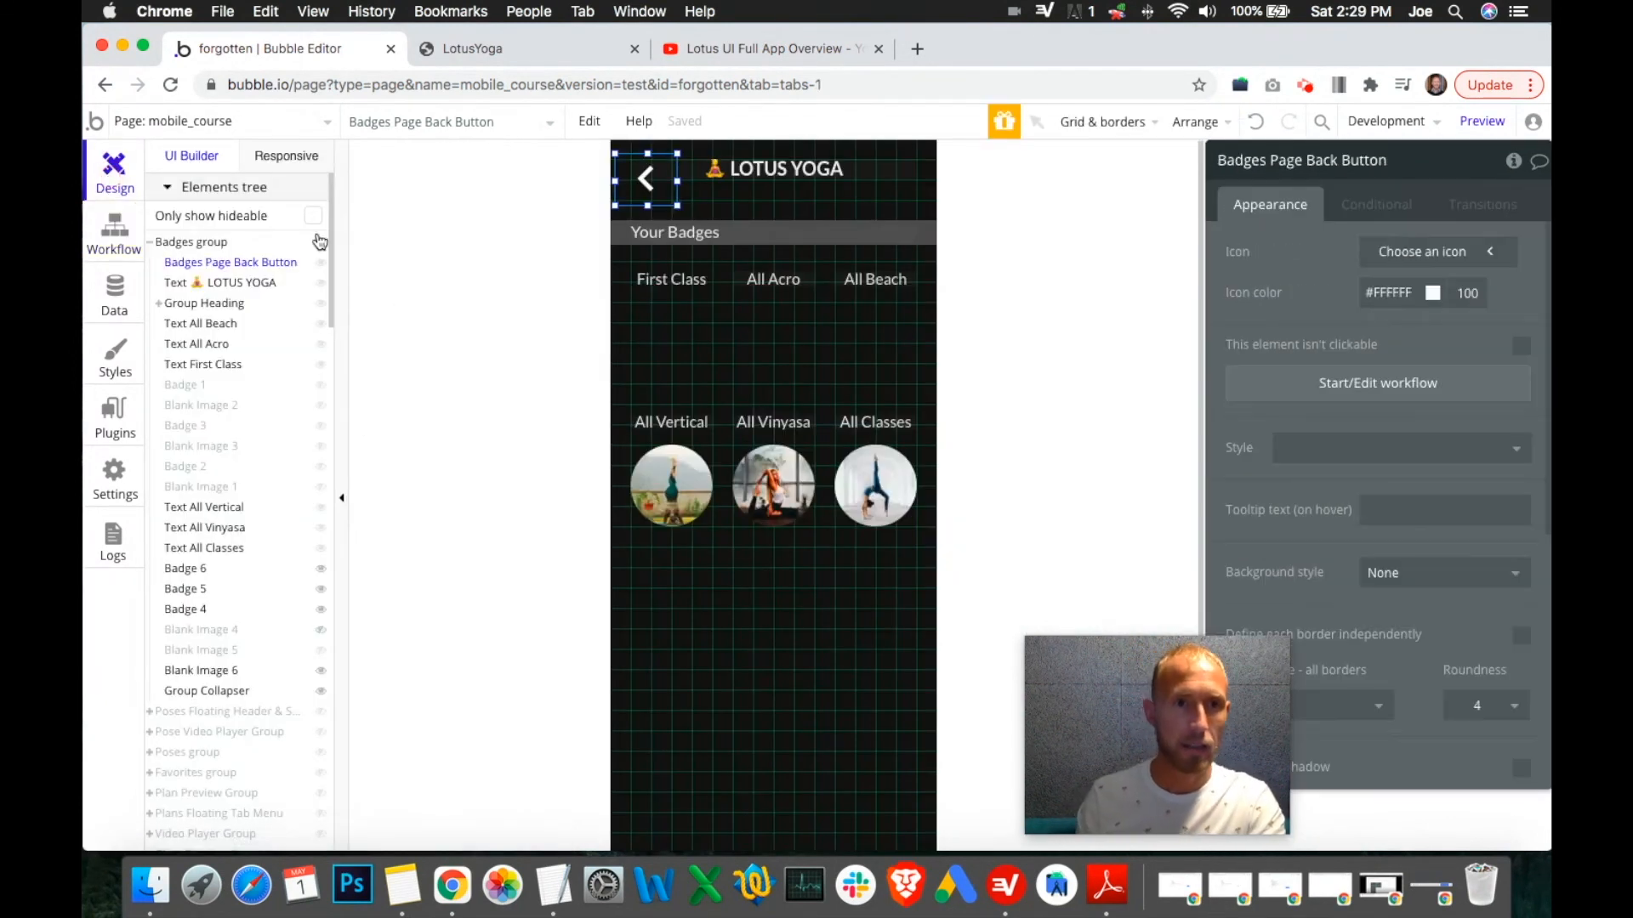
{"action": "left_click", "coordinate": [322, 245]}
{"action": "left_click", "coordinate": [170, 244]}
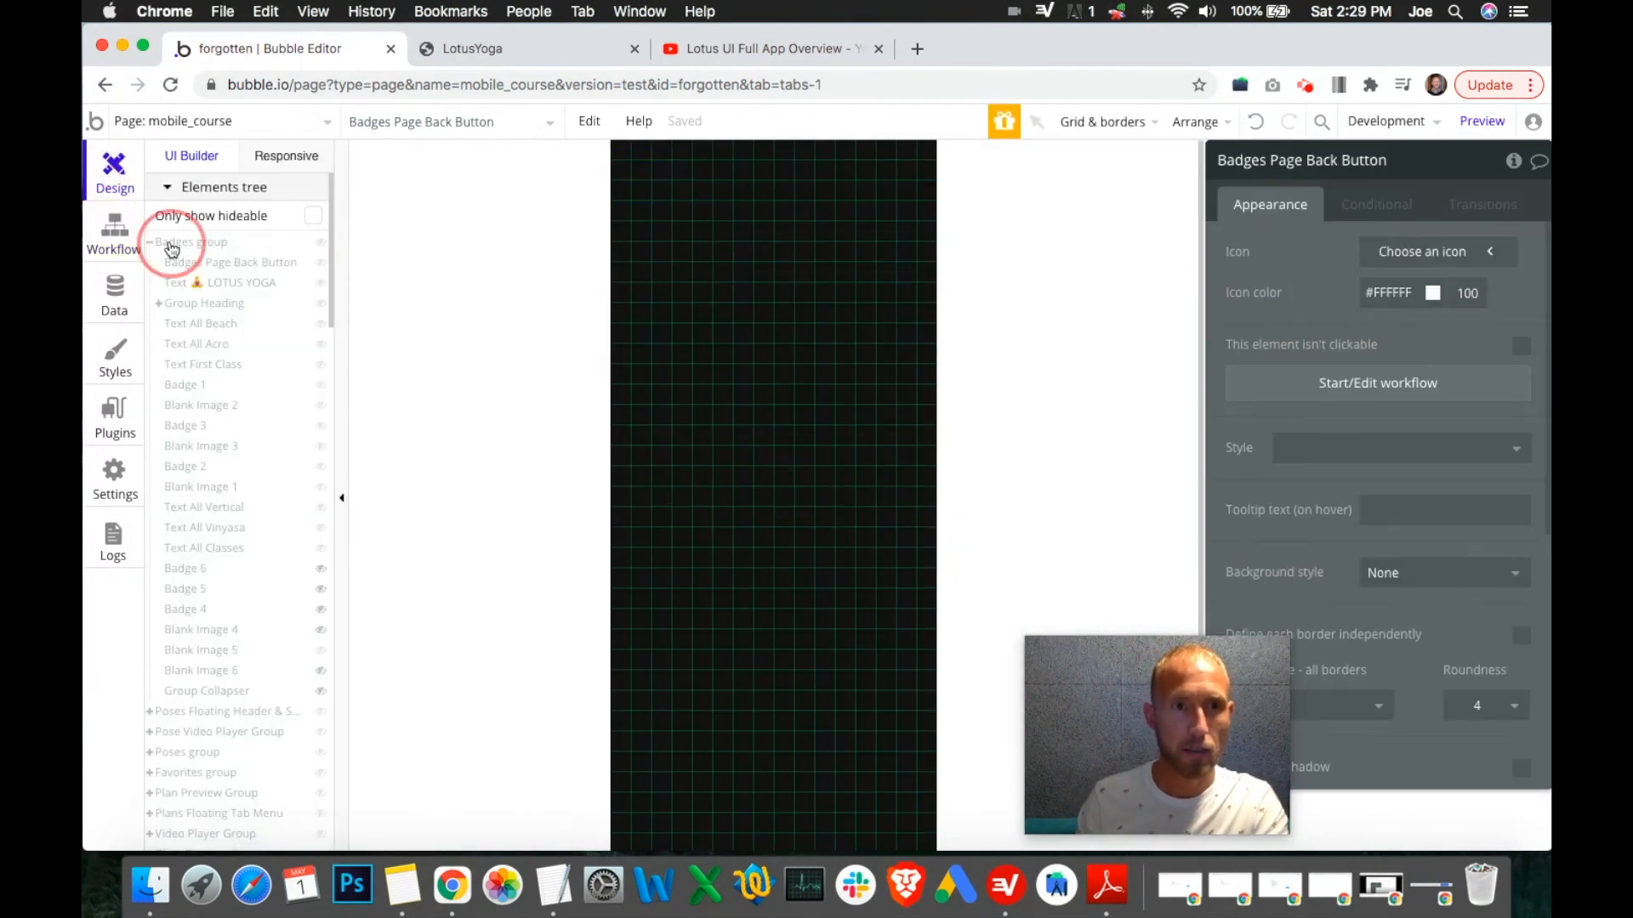
{"action": "left_click", "coordinate": [1363, 206]}
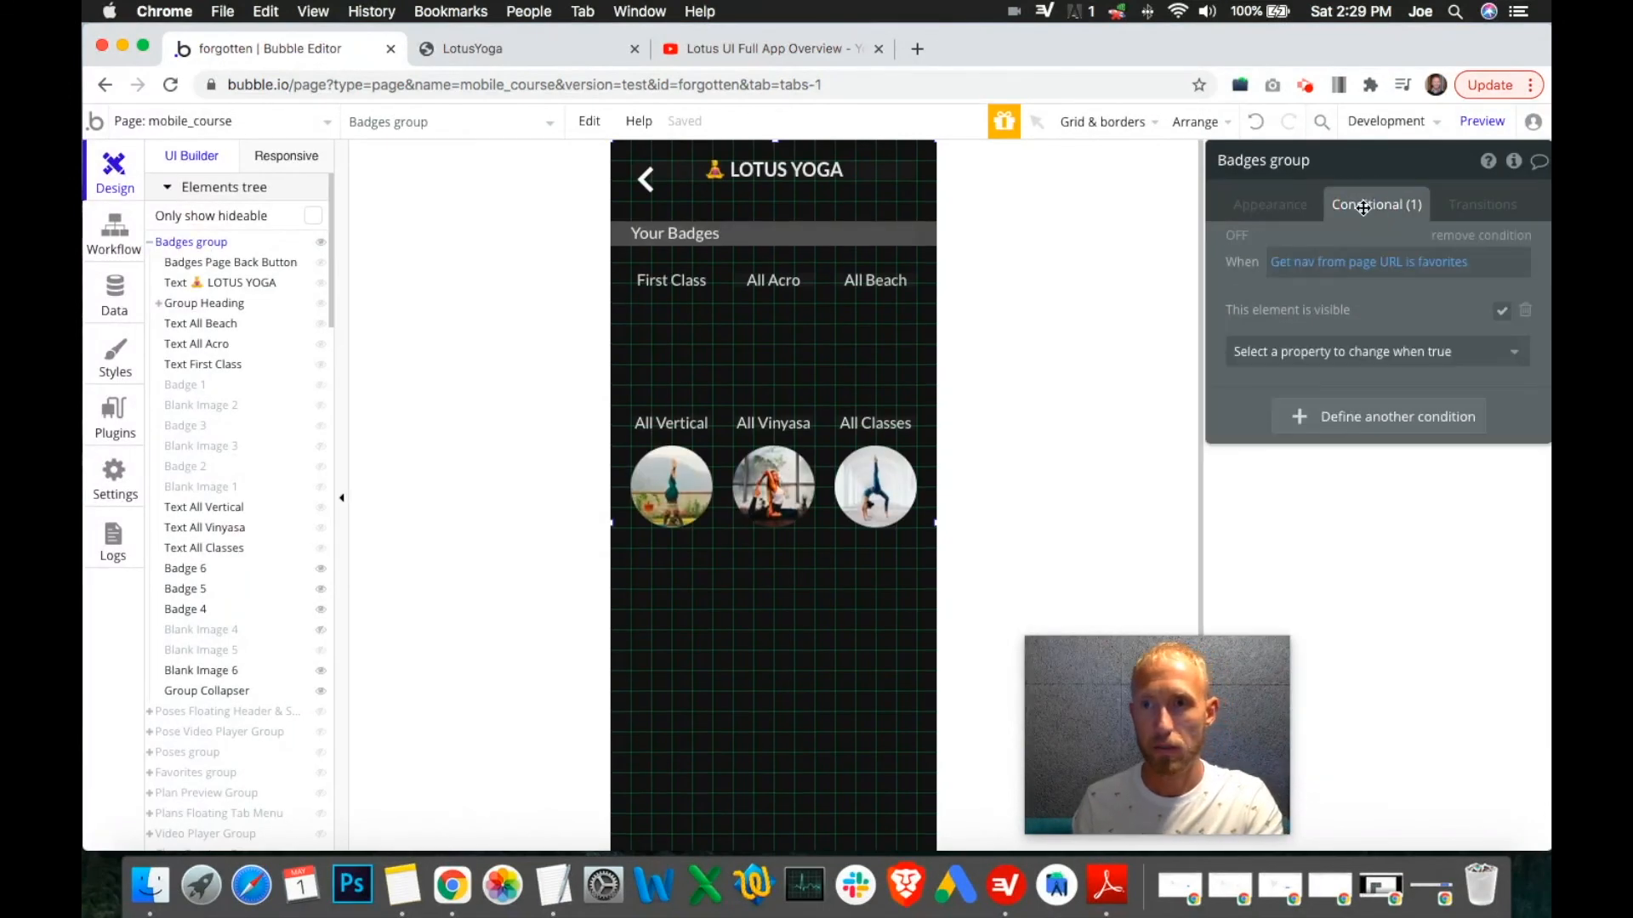
{"action": "left_click", "coordinate": [1450, 262]}
{"action": "double_click", "coordinate": [1455, 264]}
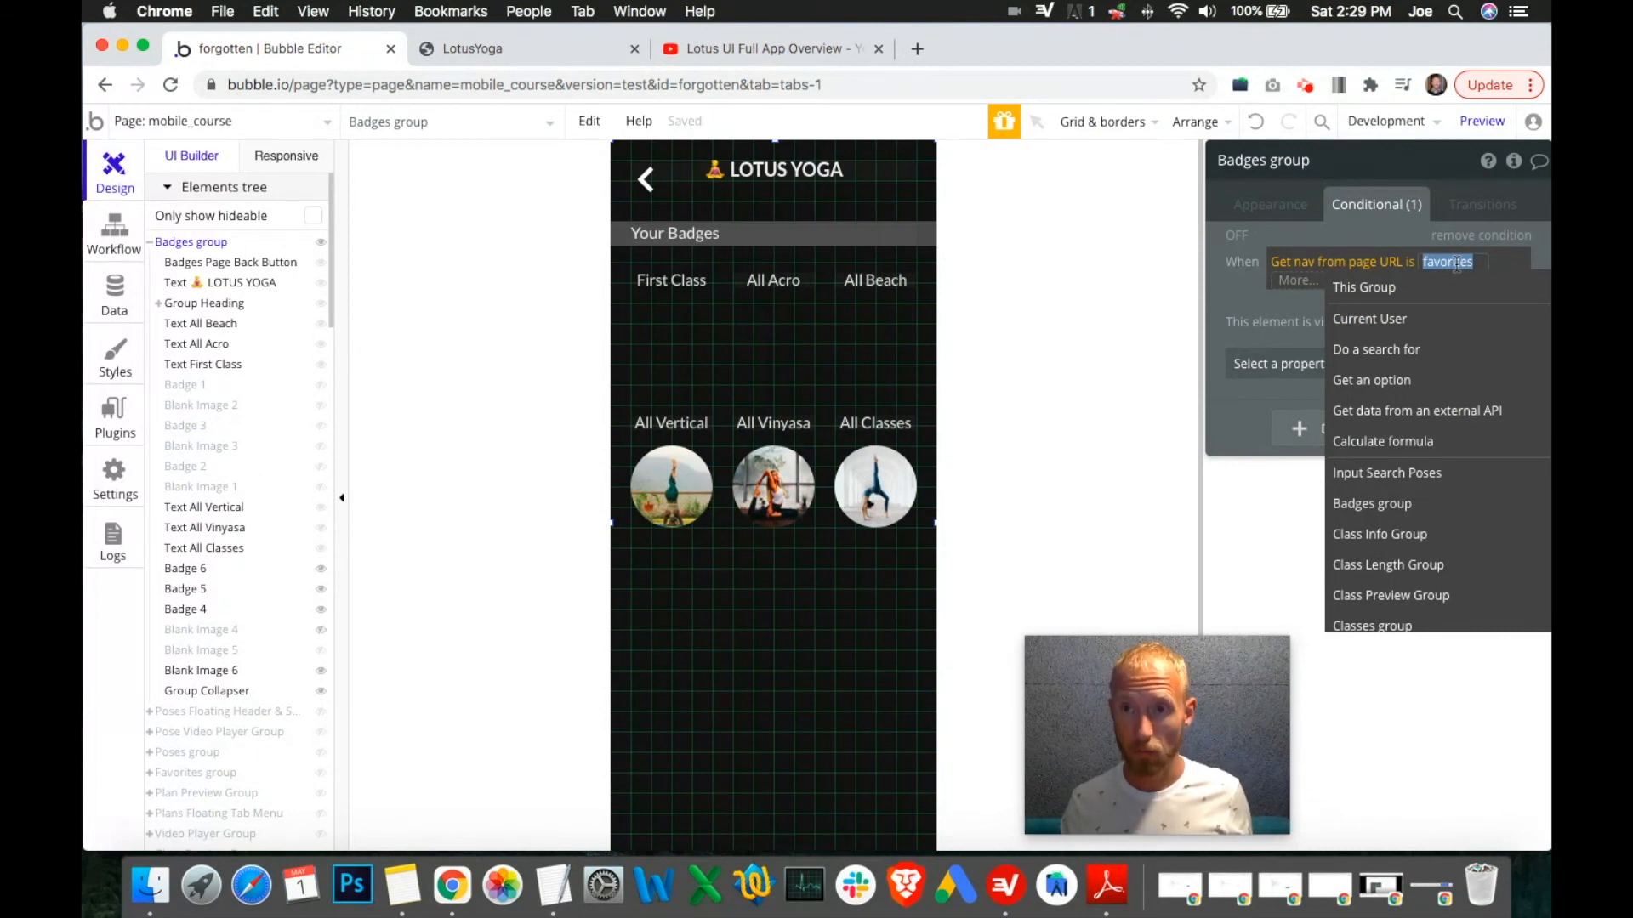
{"action": "type", "text": "badges"}
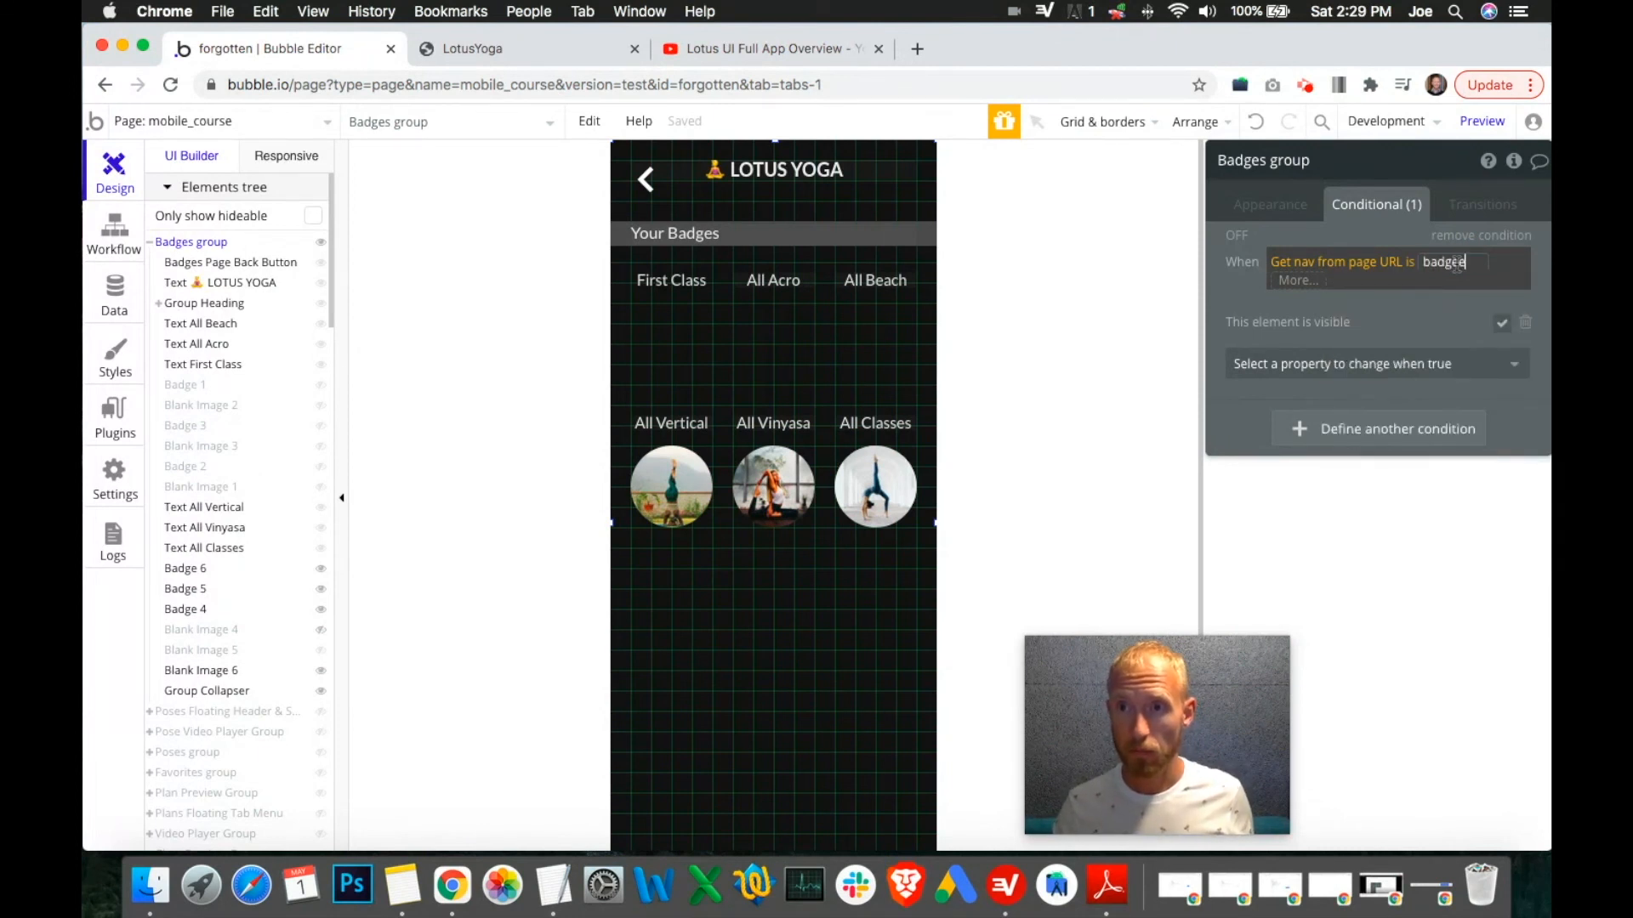
{"action": "left_click", "coordinate": [1232, 303]}
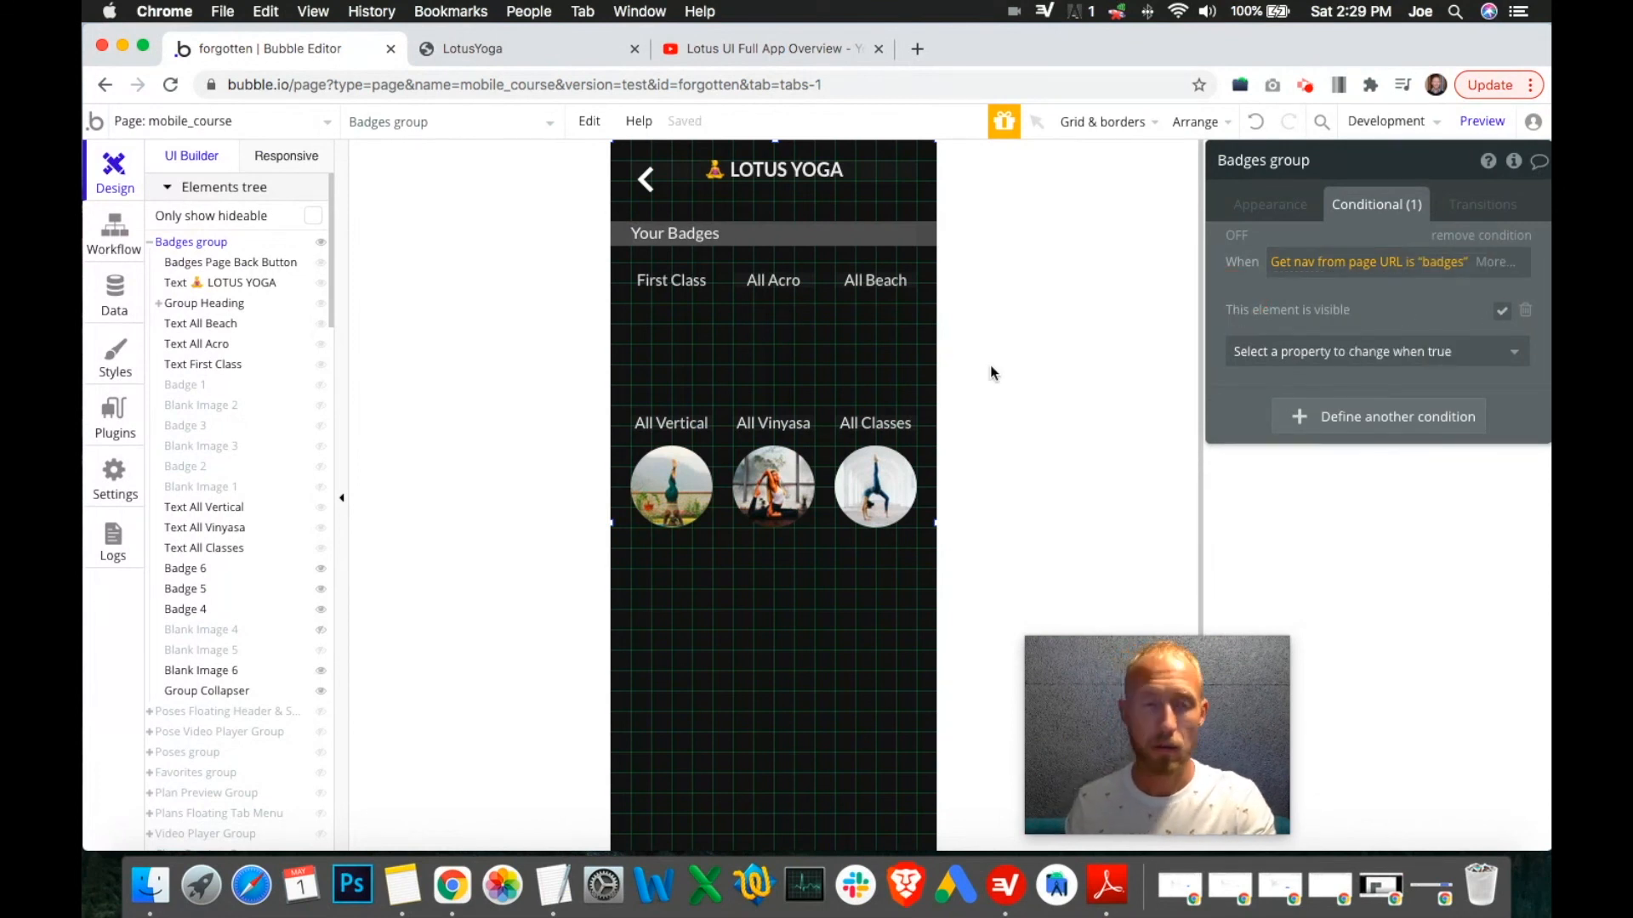
Hide and collapse the Badges group in the elements tree and show the Library group on the canvas.
{"action": "left_click", "coordinate": [321, 244]}
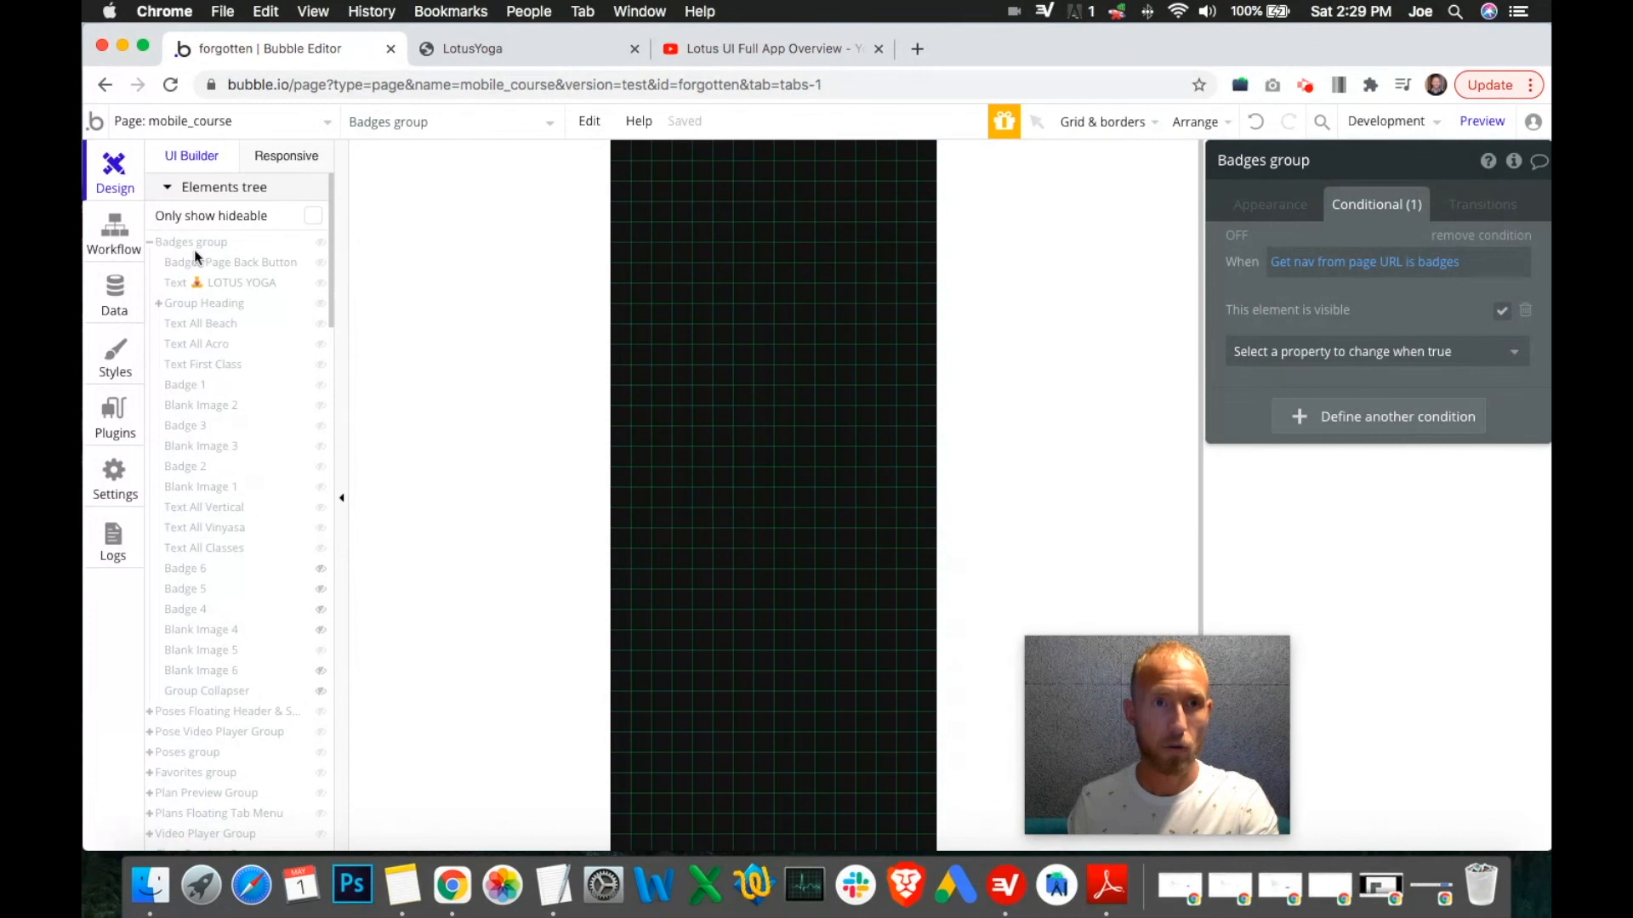
{"action": "left_click", "coordinate": [147, 244]}
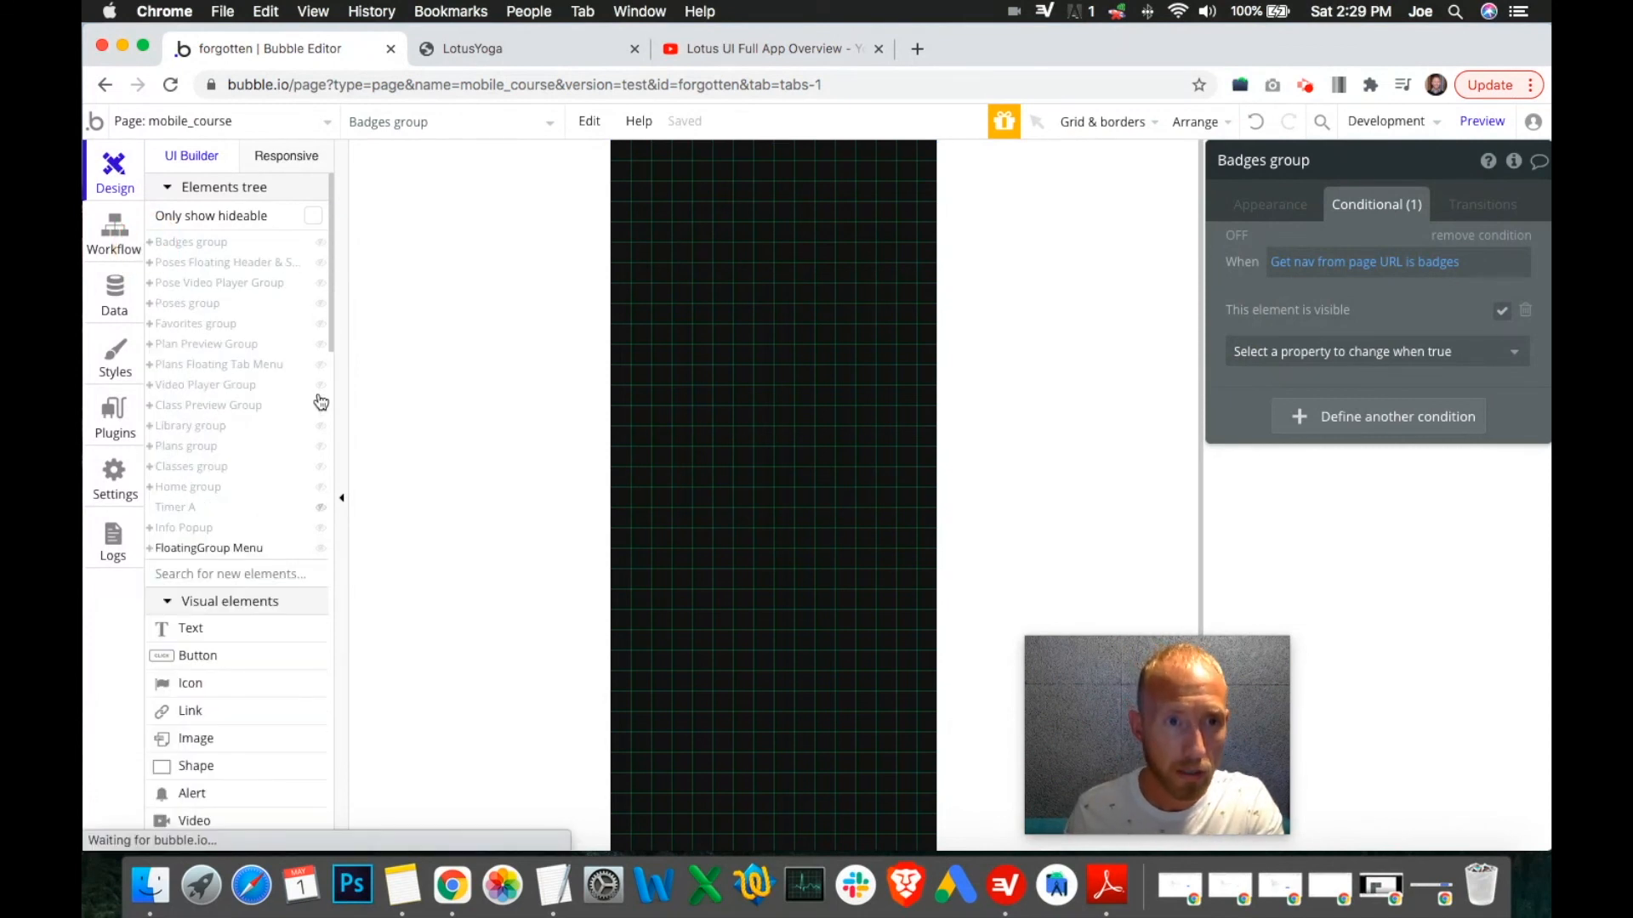
{"action": "left_click", "coordinate": [321, 436]}
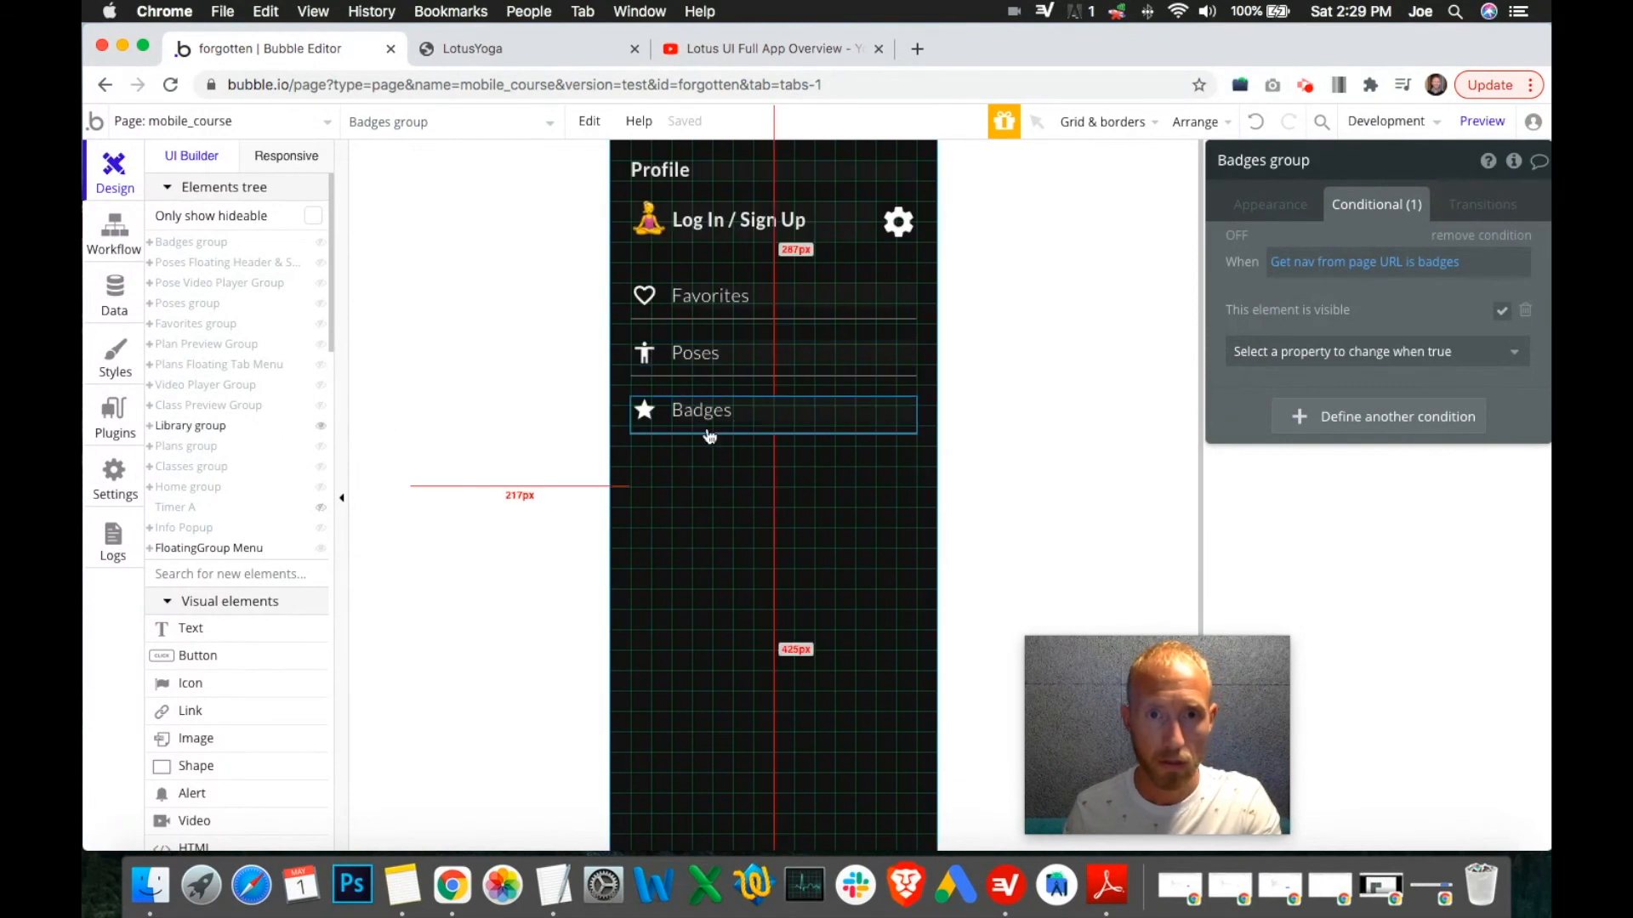
Start a click workflow for the Badges row of the Library page with a Go to page action whose destination is mobile_course.
{"action": "left_click", "coordinate": [658, 435]}
{"action": "left_click", "coordinate": [1263, 206]}
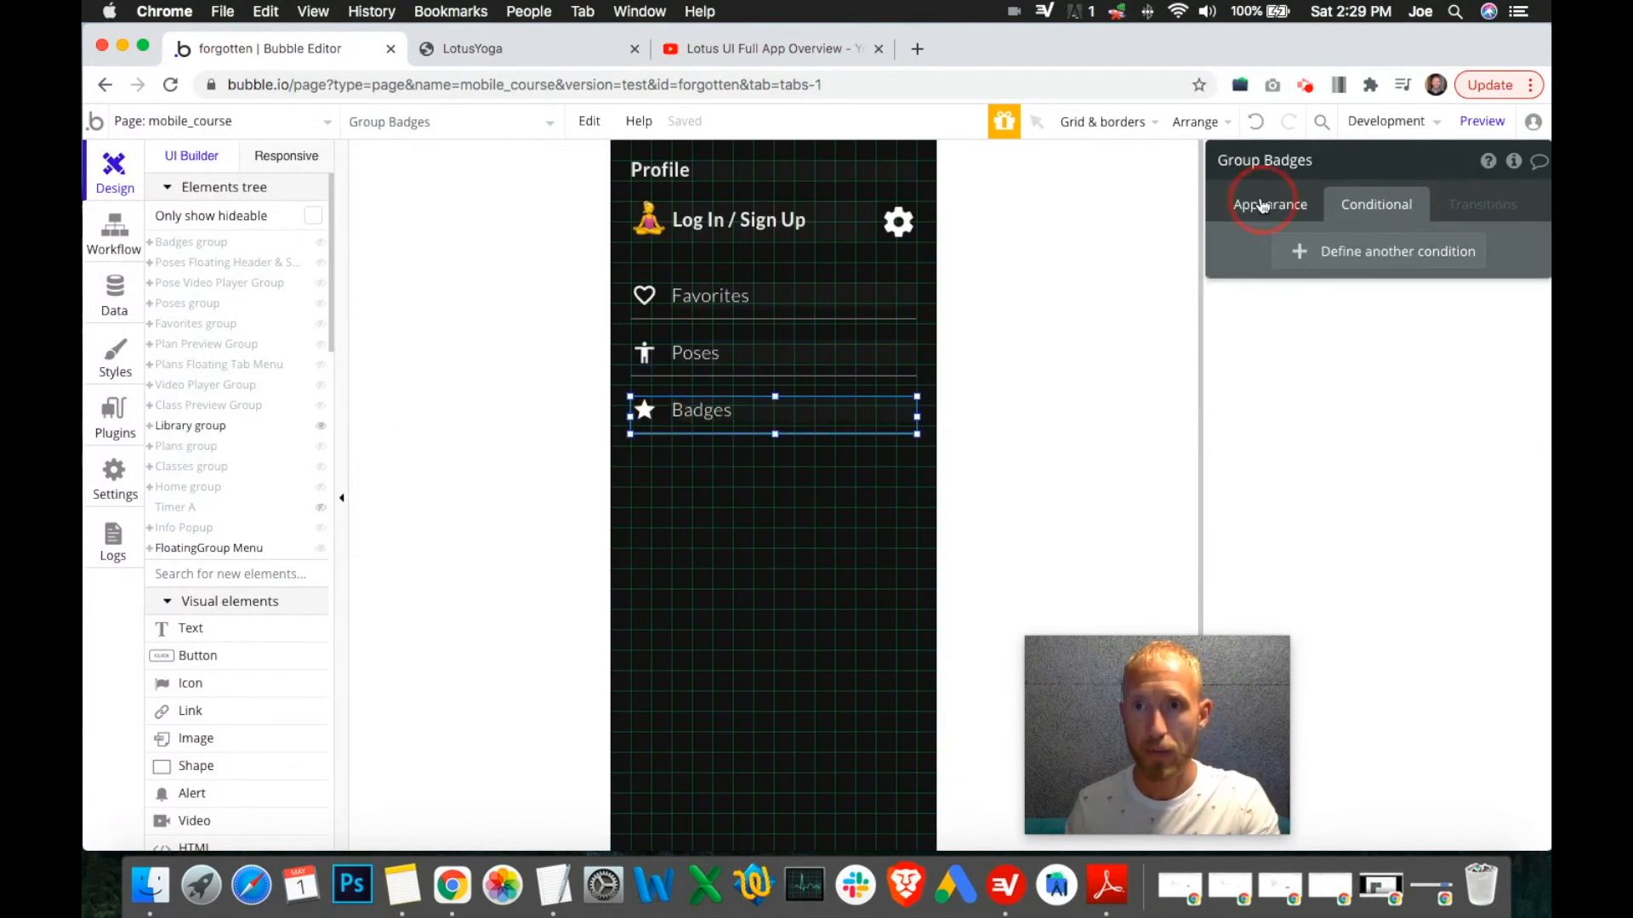
{"action": "left_click", "coordinate": [1356, 399]}
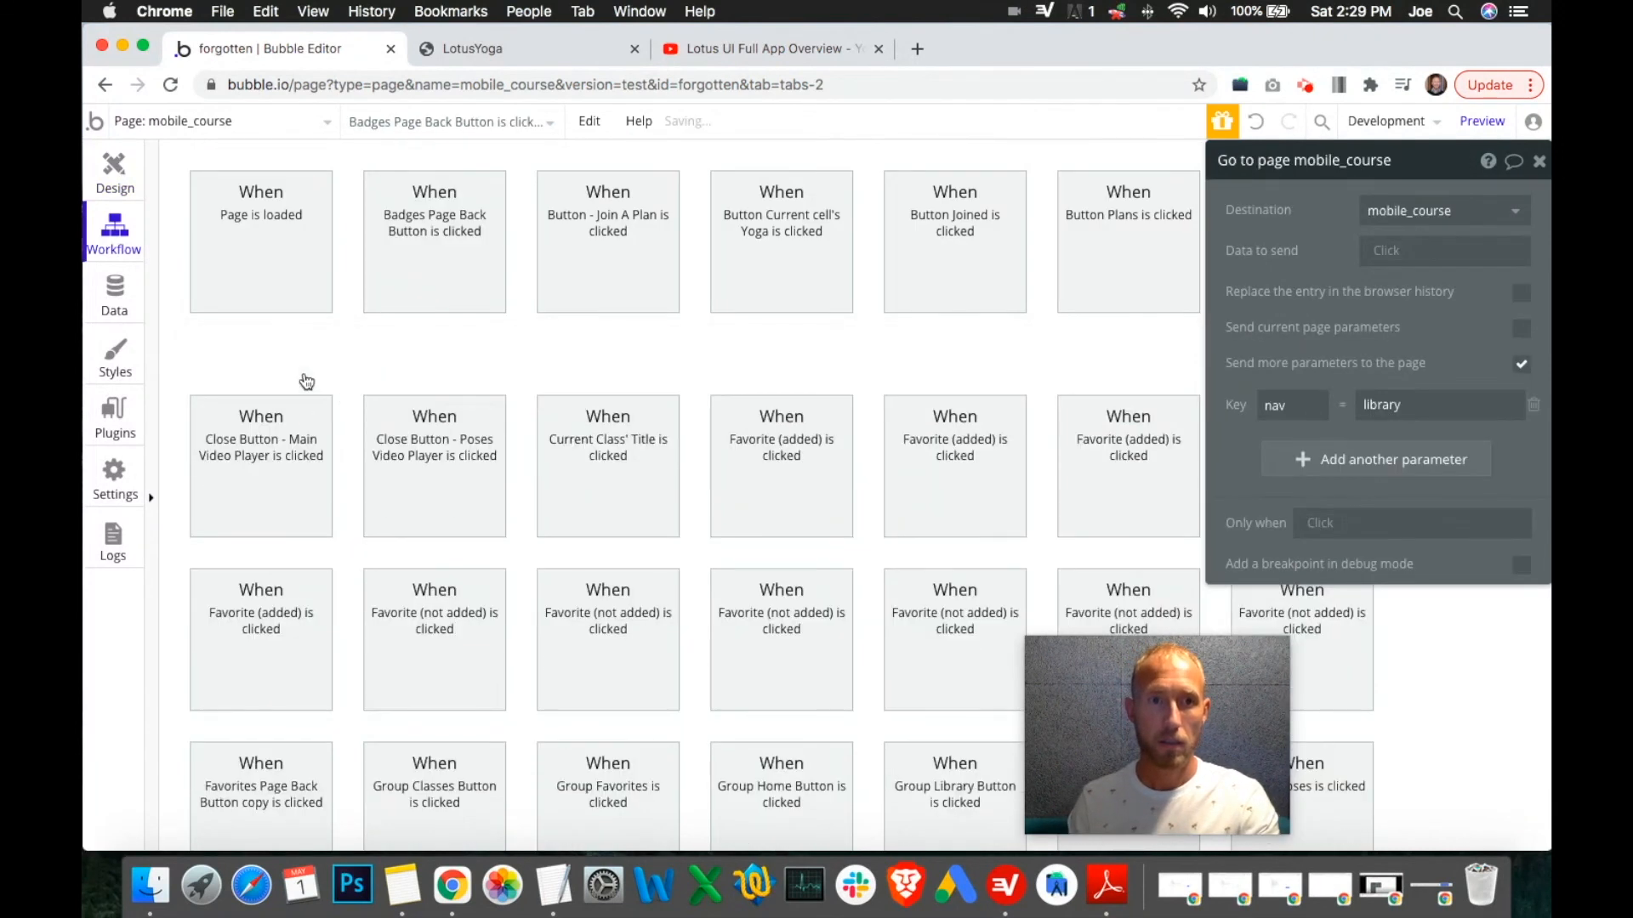
{"action": "left_click", "coordinate": [370, 576]}
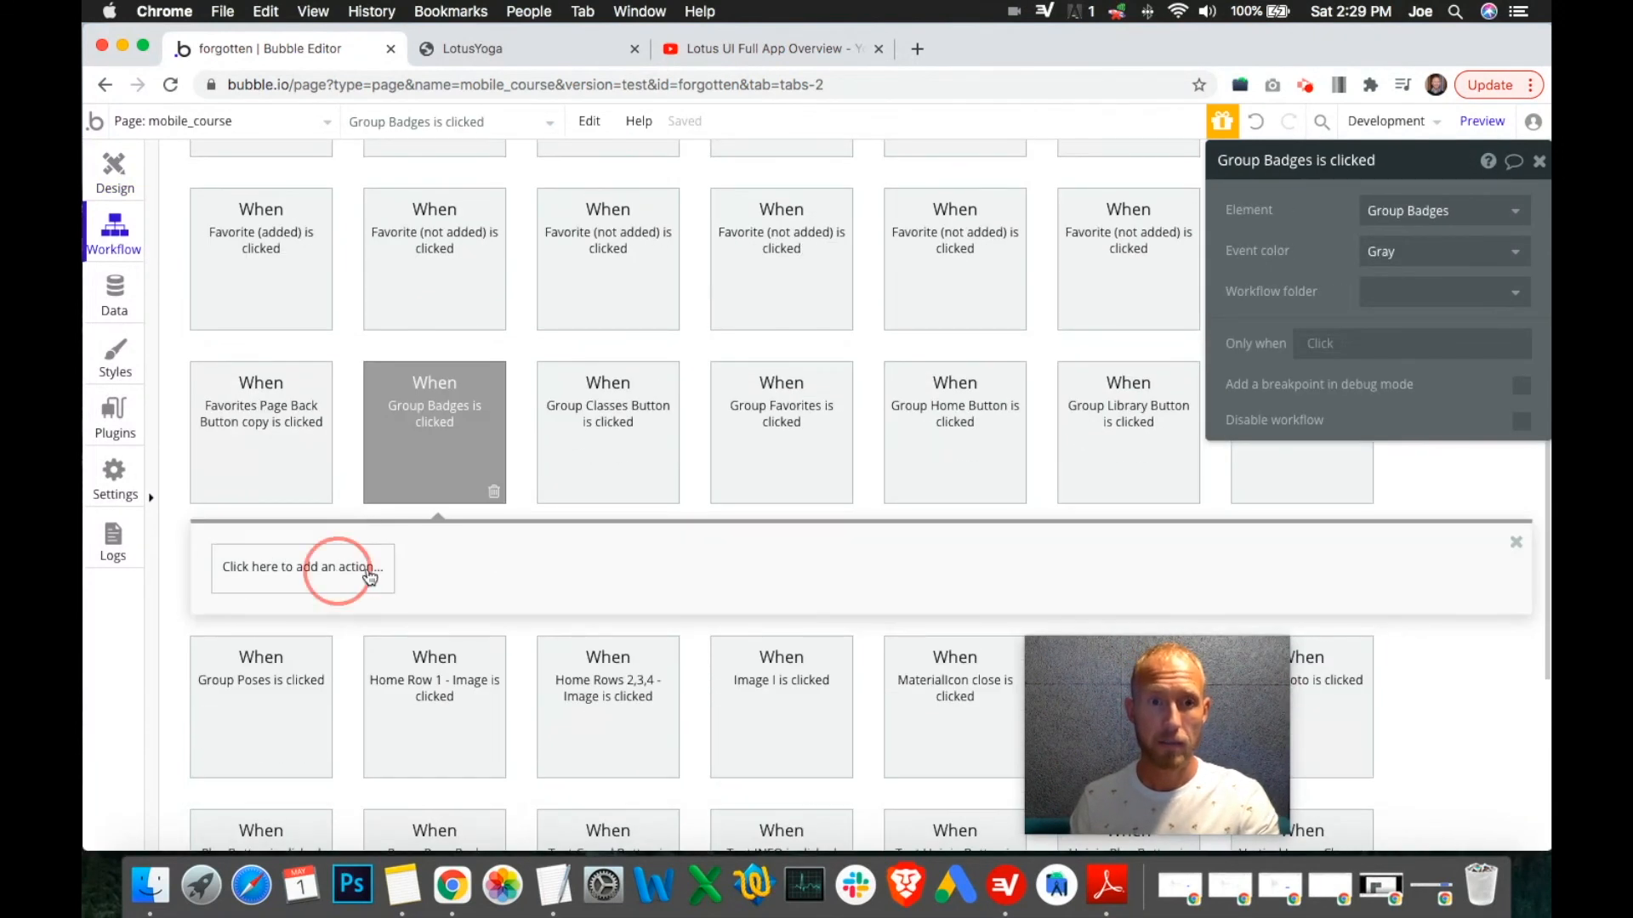
{"action": "mouse_move", "coordinate": [299, 514]}
{"action": "left_click", "coordinate": [398, 468]}
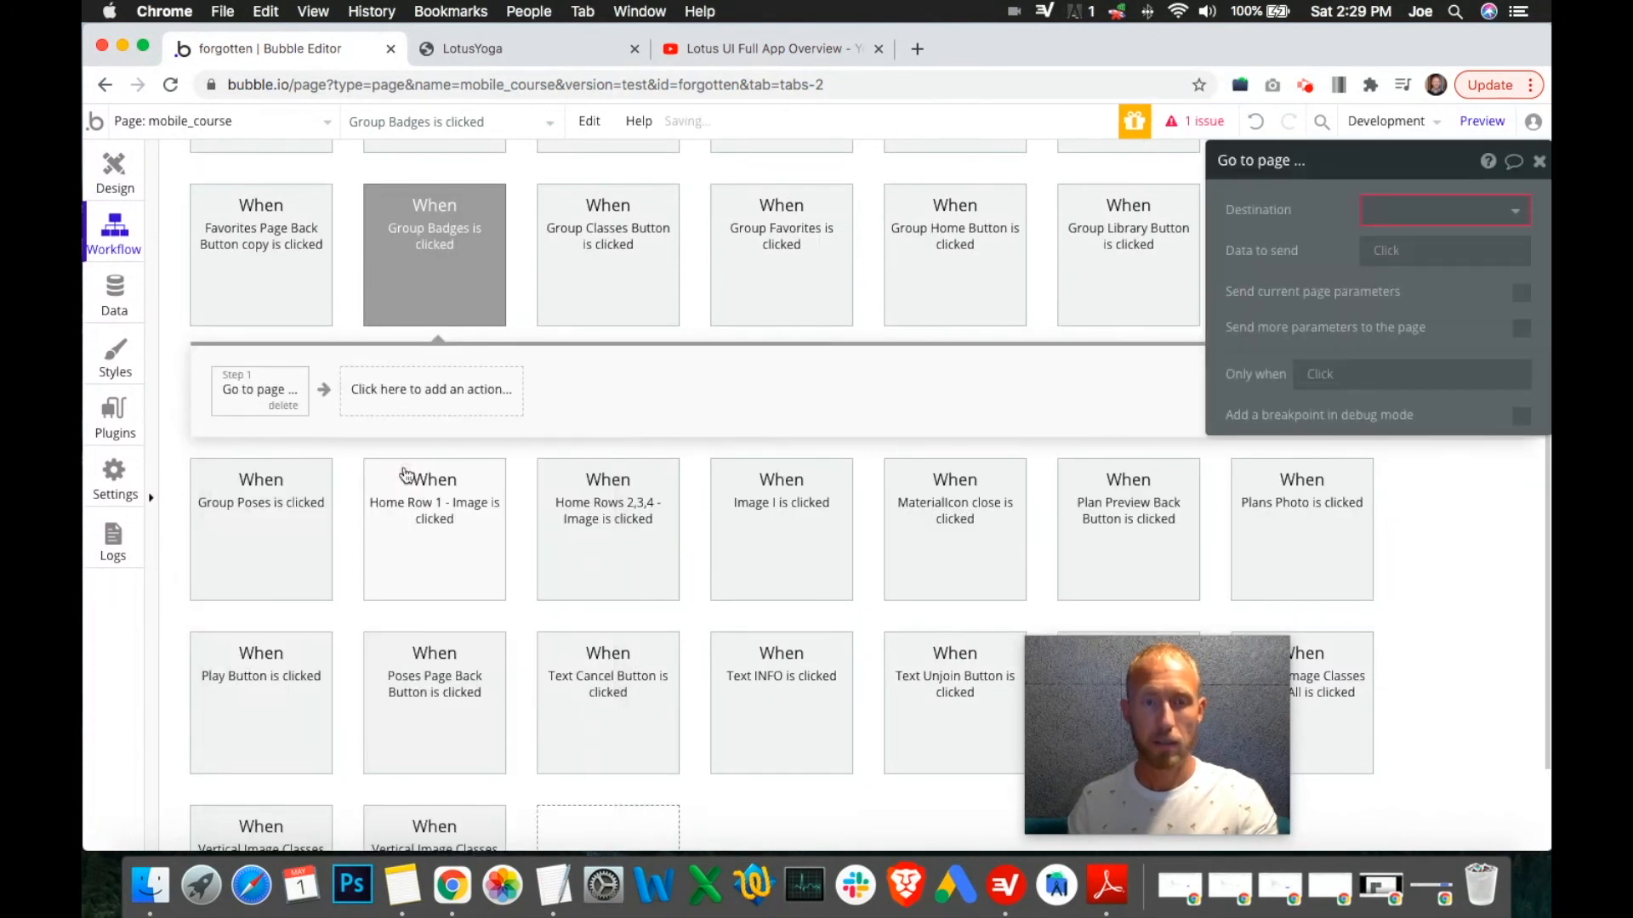
{"action": "left_click", "coordinate": [1481, 224]}
{"action": "type", "text": "mo"}
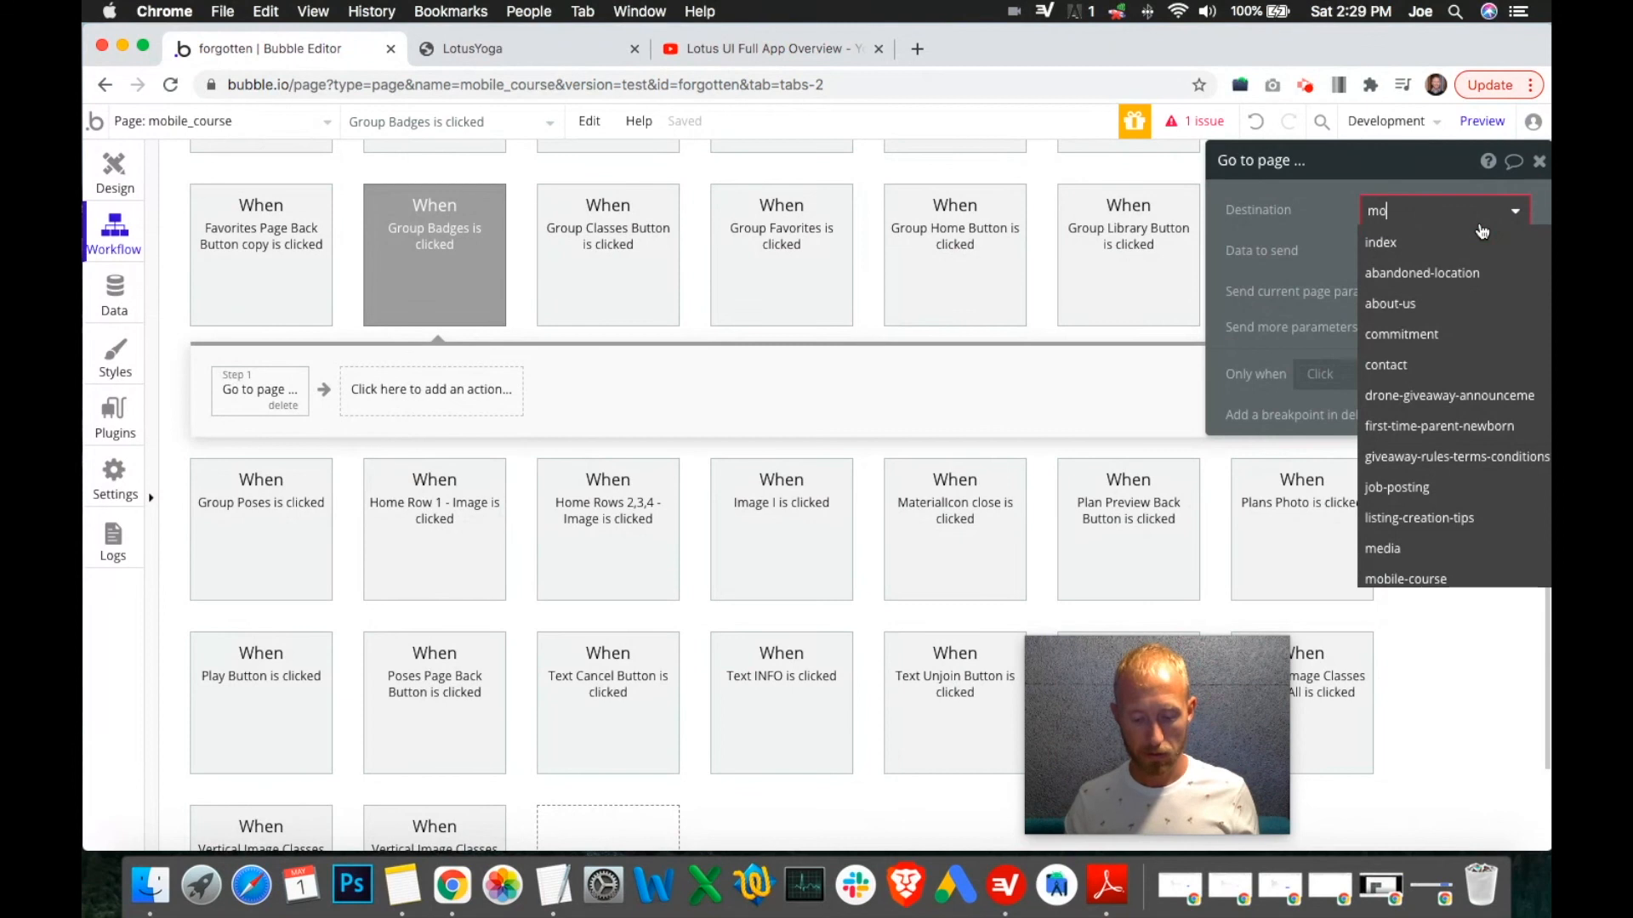
{"action": "type", "text": "bi"}
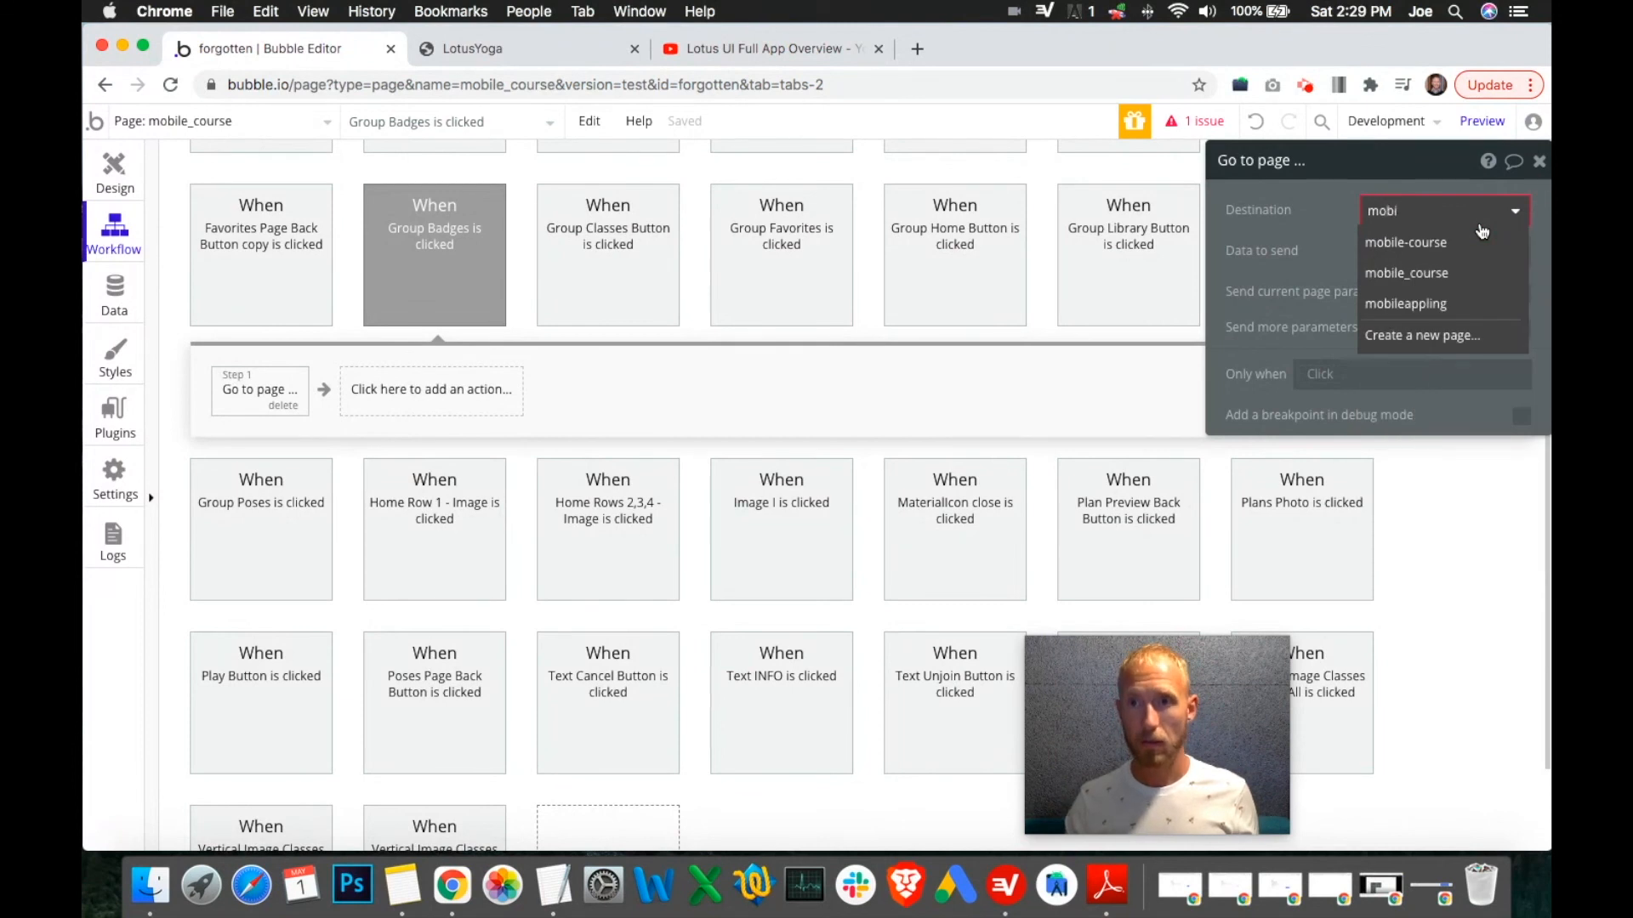
{"action": "left_click", "coordinate": [1432, 273]}
Send an extra page parameter with the key nav and the value badges in this action, and return to the design view.
{"action": "left_click", "coordinate": [1521, 364]}
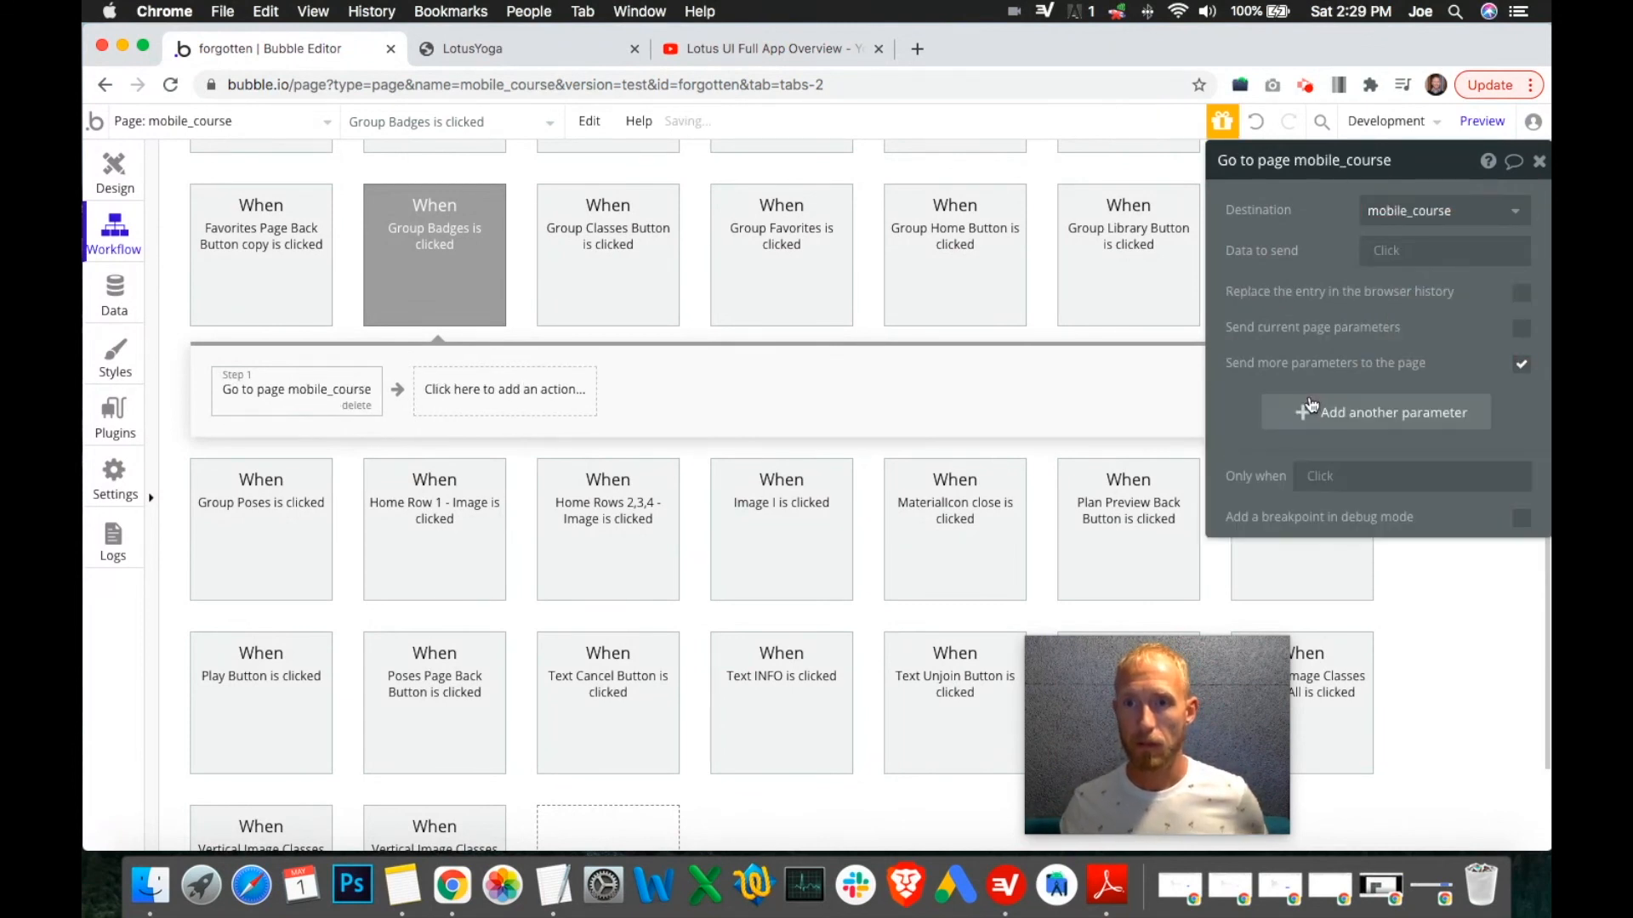
{"action": "left_click", "coordinate": [1311, 414]}
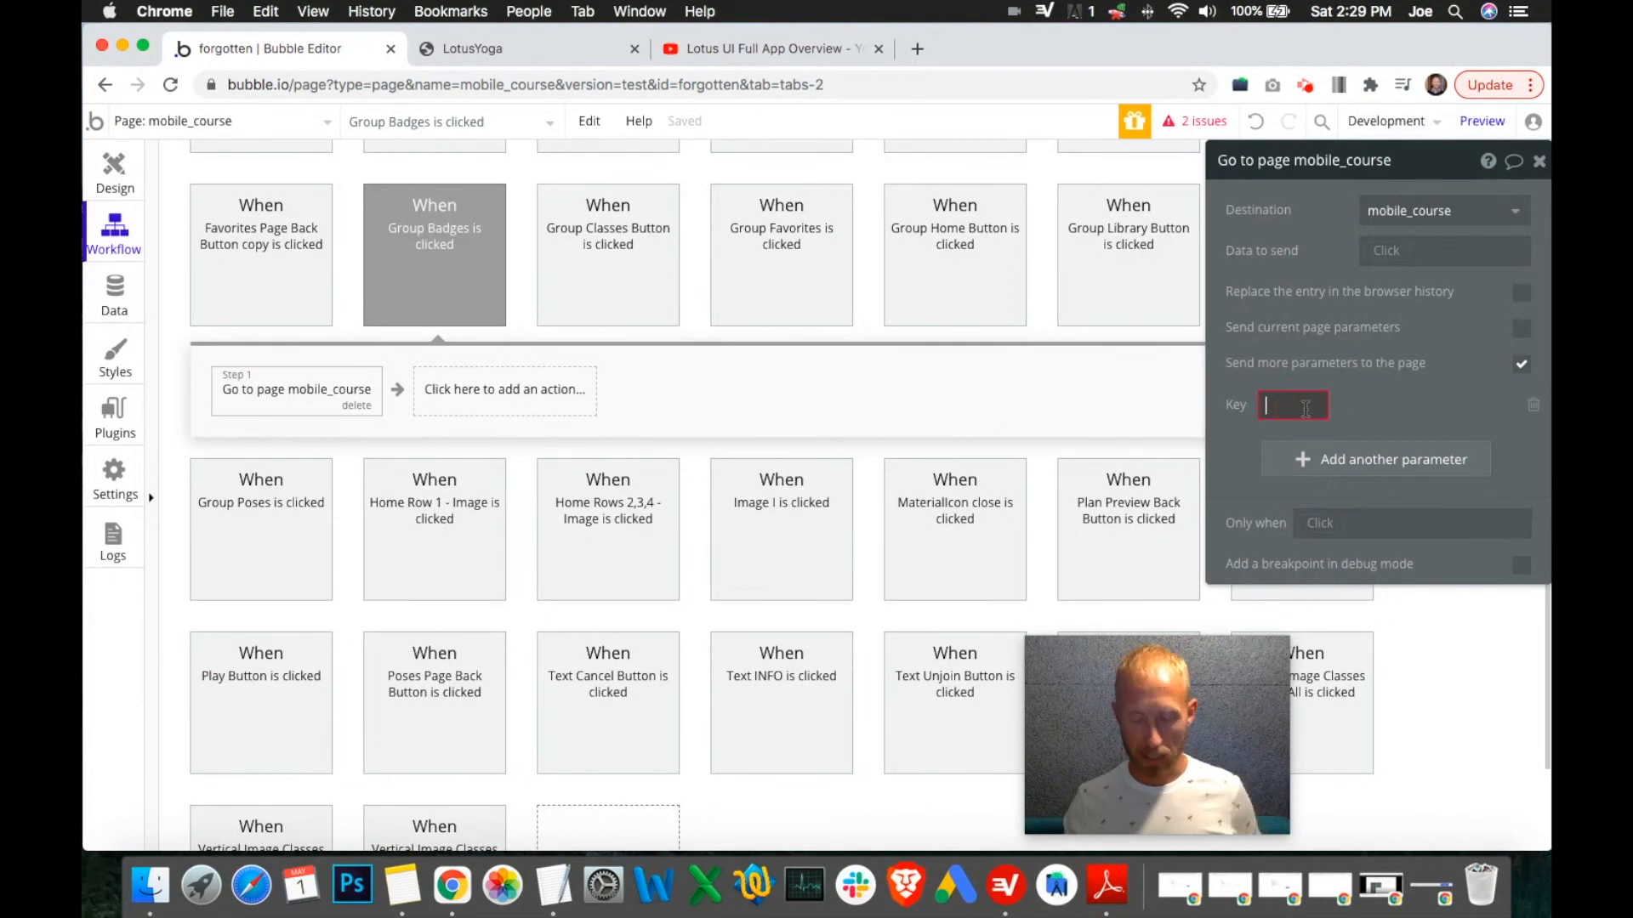
{"action": "type", "text": "nav"}
{"action": "left_click", "coordinate": [1381, 429]}
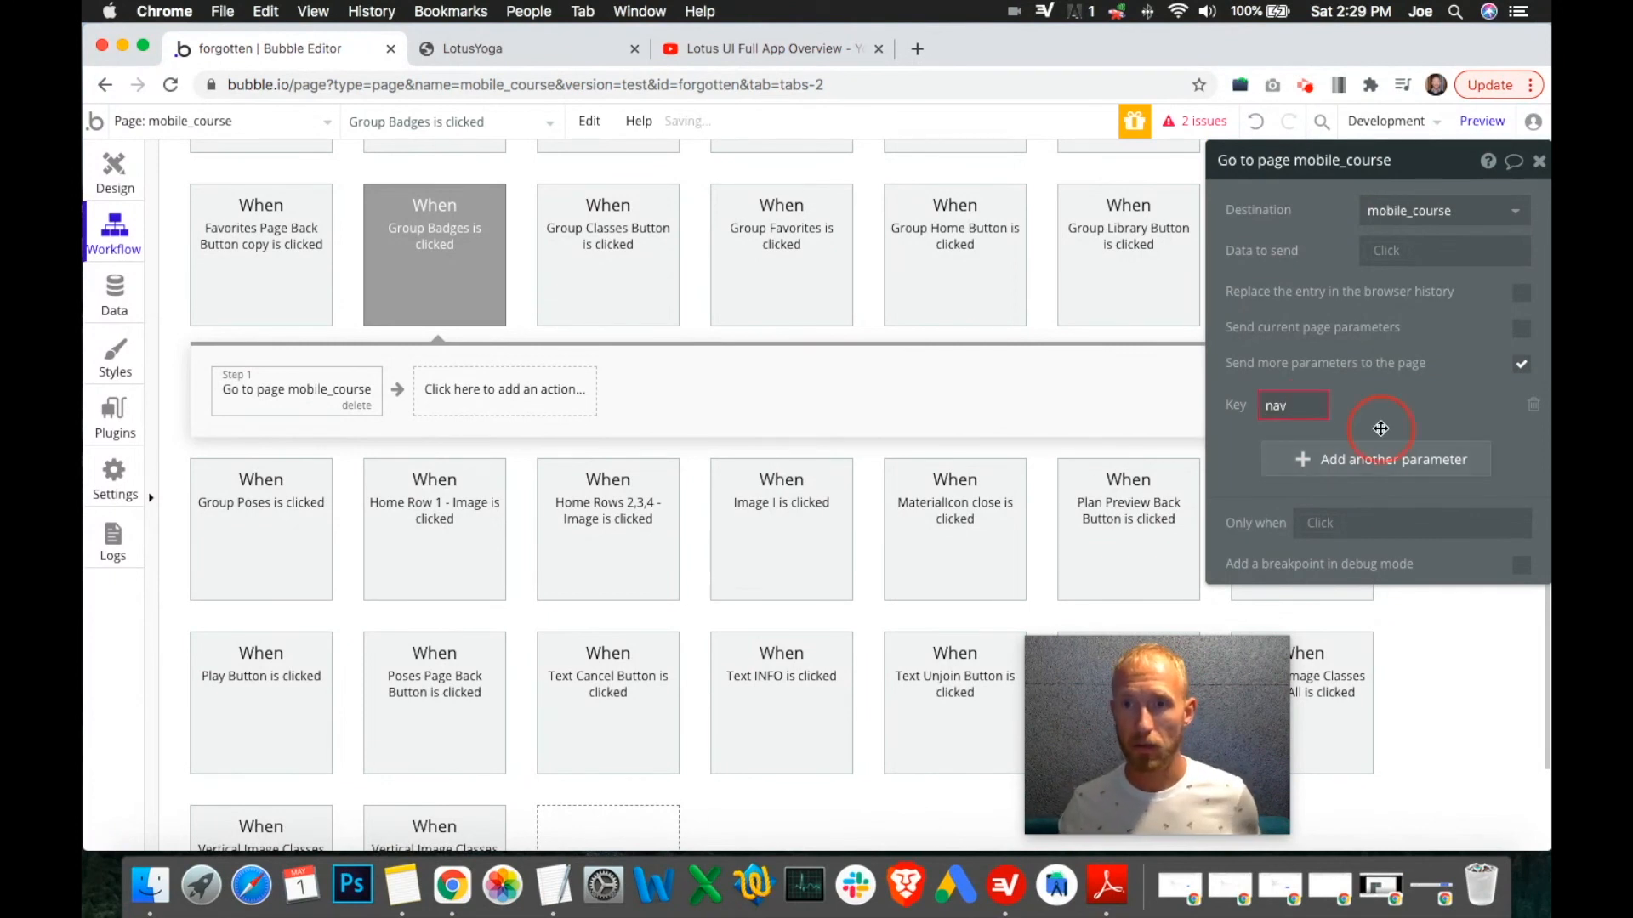
{"action": "left_click", "coordinate": [1408, 406]}
{"action": "type", "text": "badges"}
{"action": "key", "text": "Left"}
{"action": "key", "text": "BackSpace"}
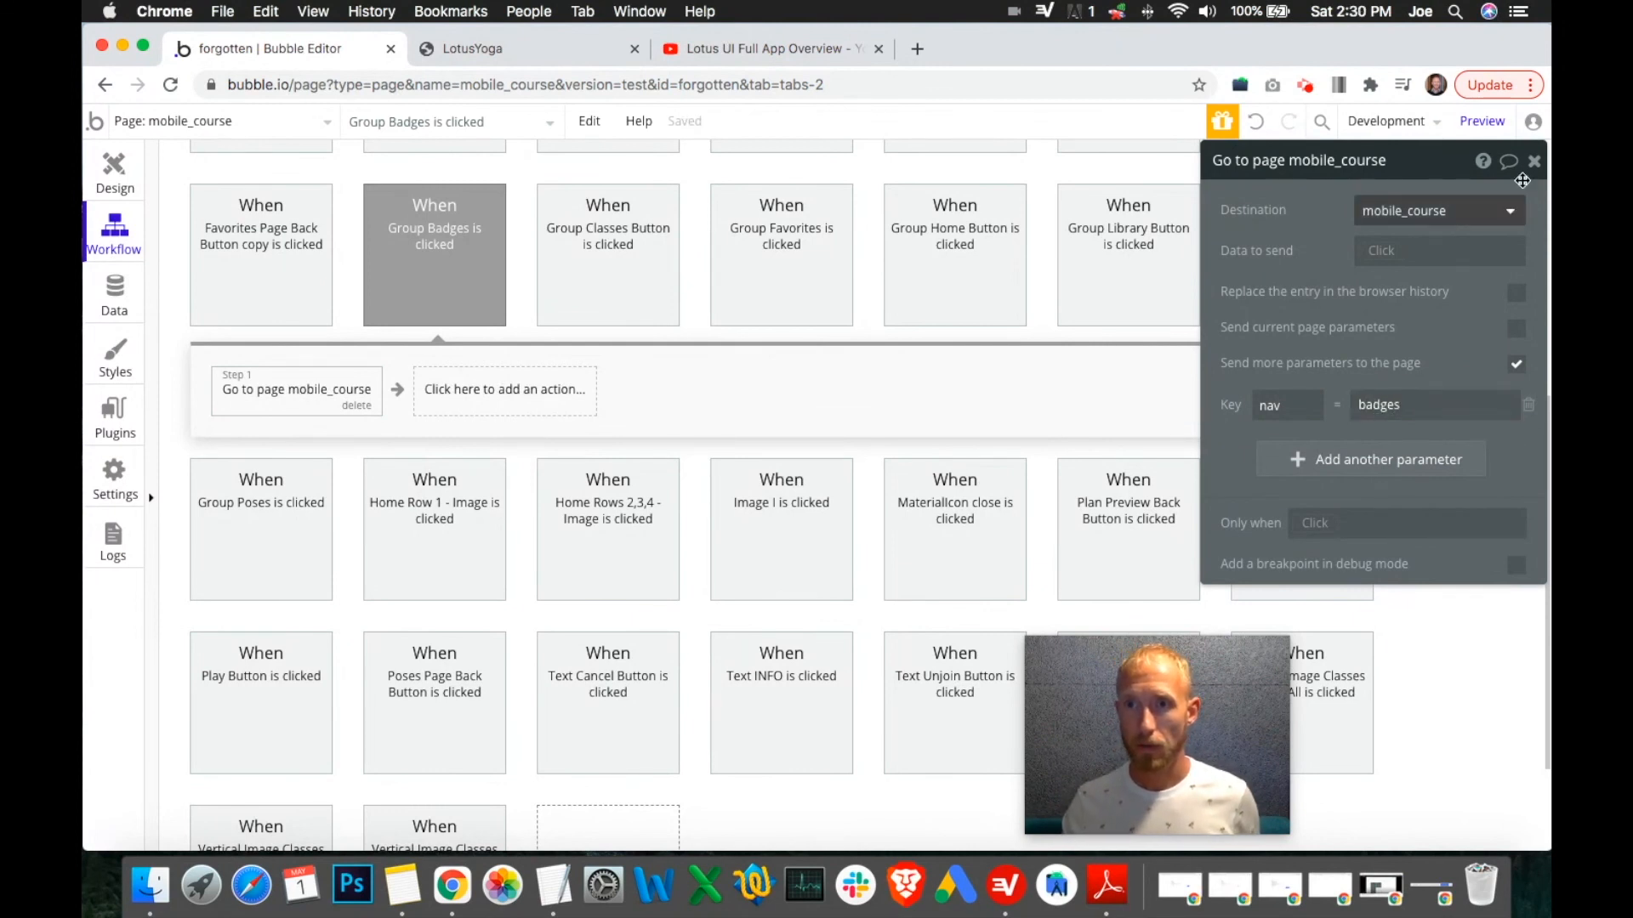
{"action": "left_click", "coordinate": [1534, 161]}
{"action": "left_click", "coordinate": [116, 174]}
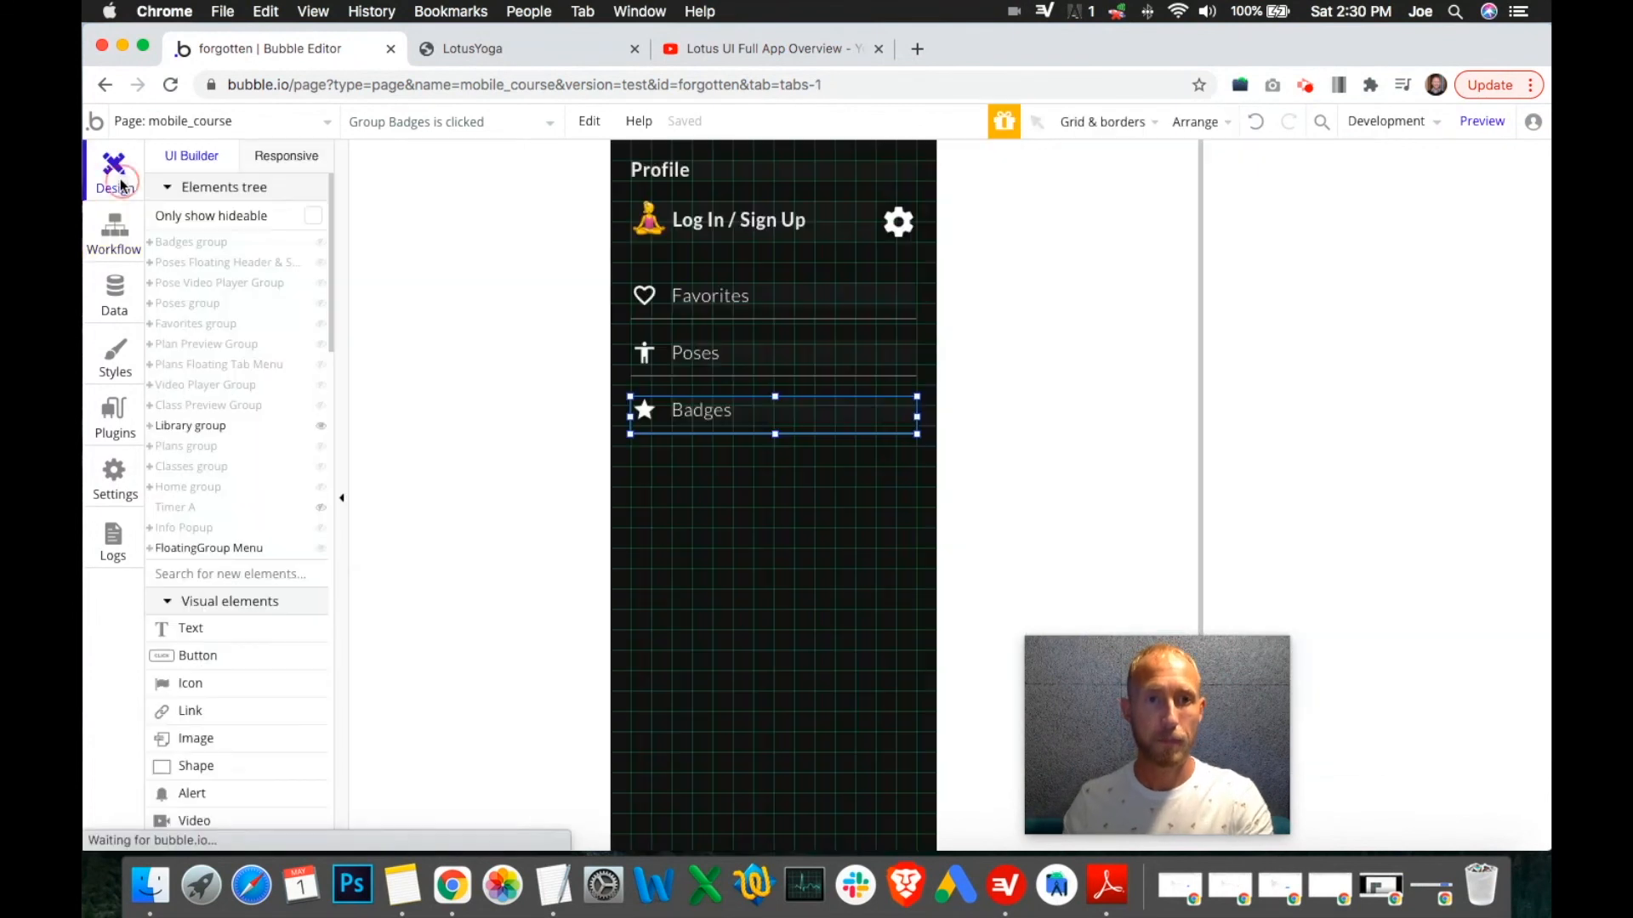
Check the existing click workflow of the Poses row for comparison and return to the design view.
{"action": "left_click", "coordinate": [470, 54]}
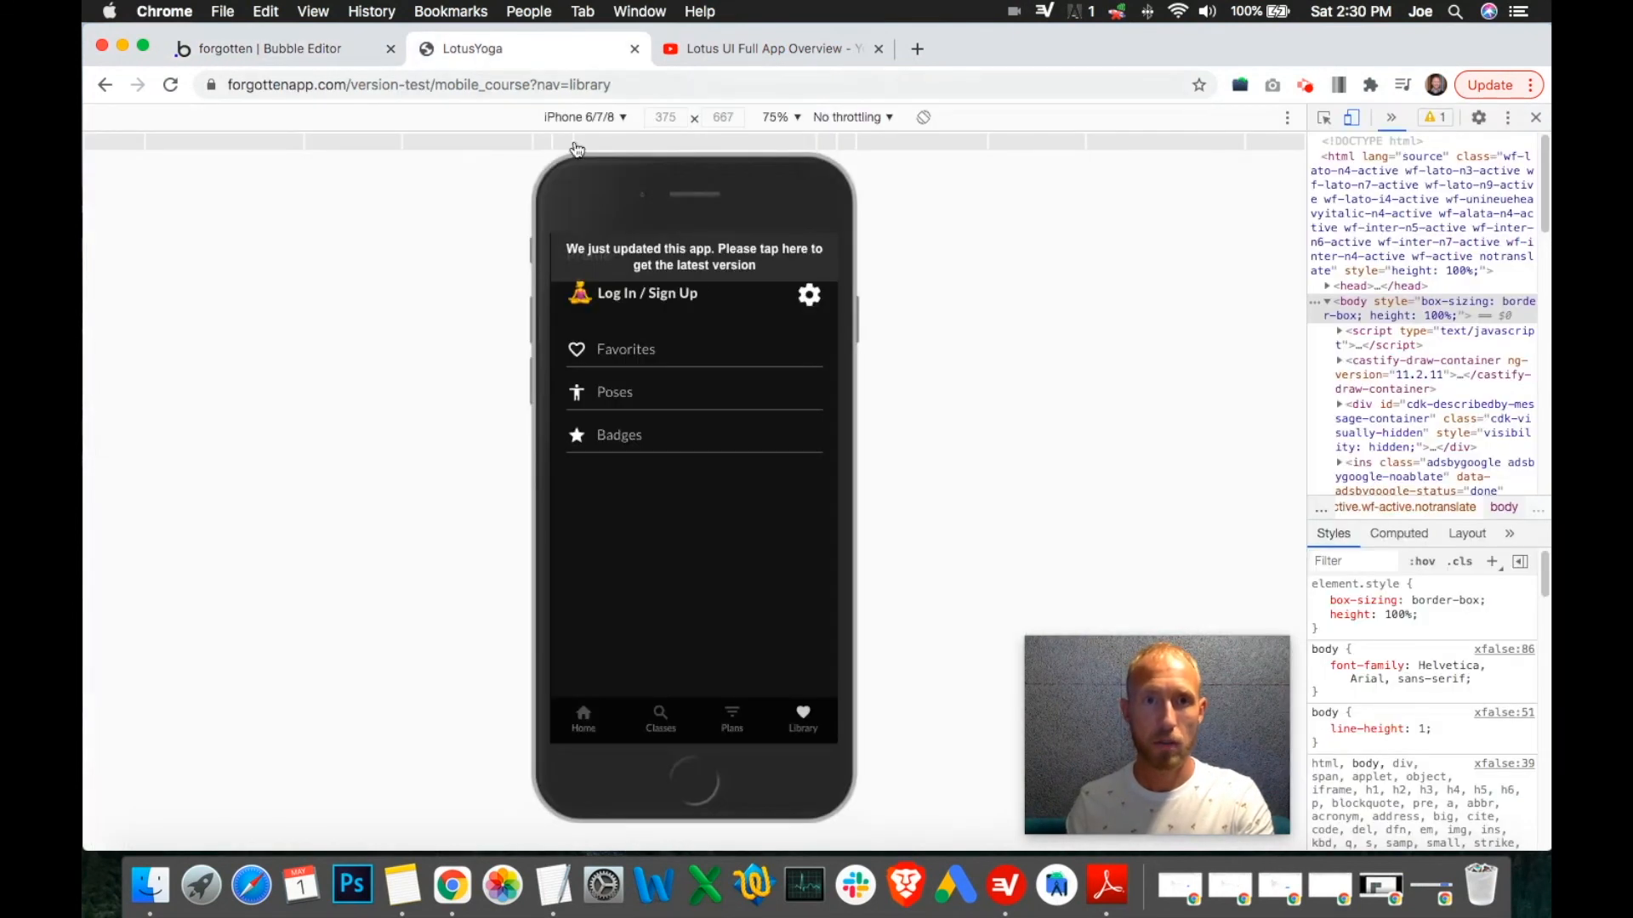
{"action": "left_click", "coordinate": [339, 48]}
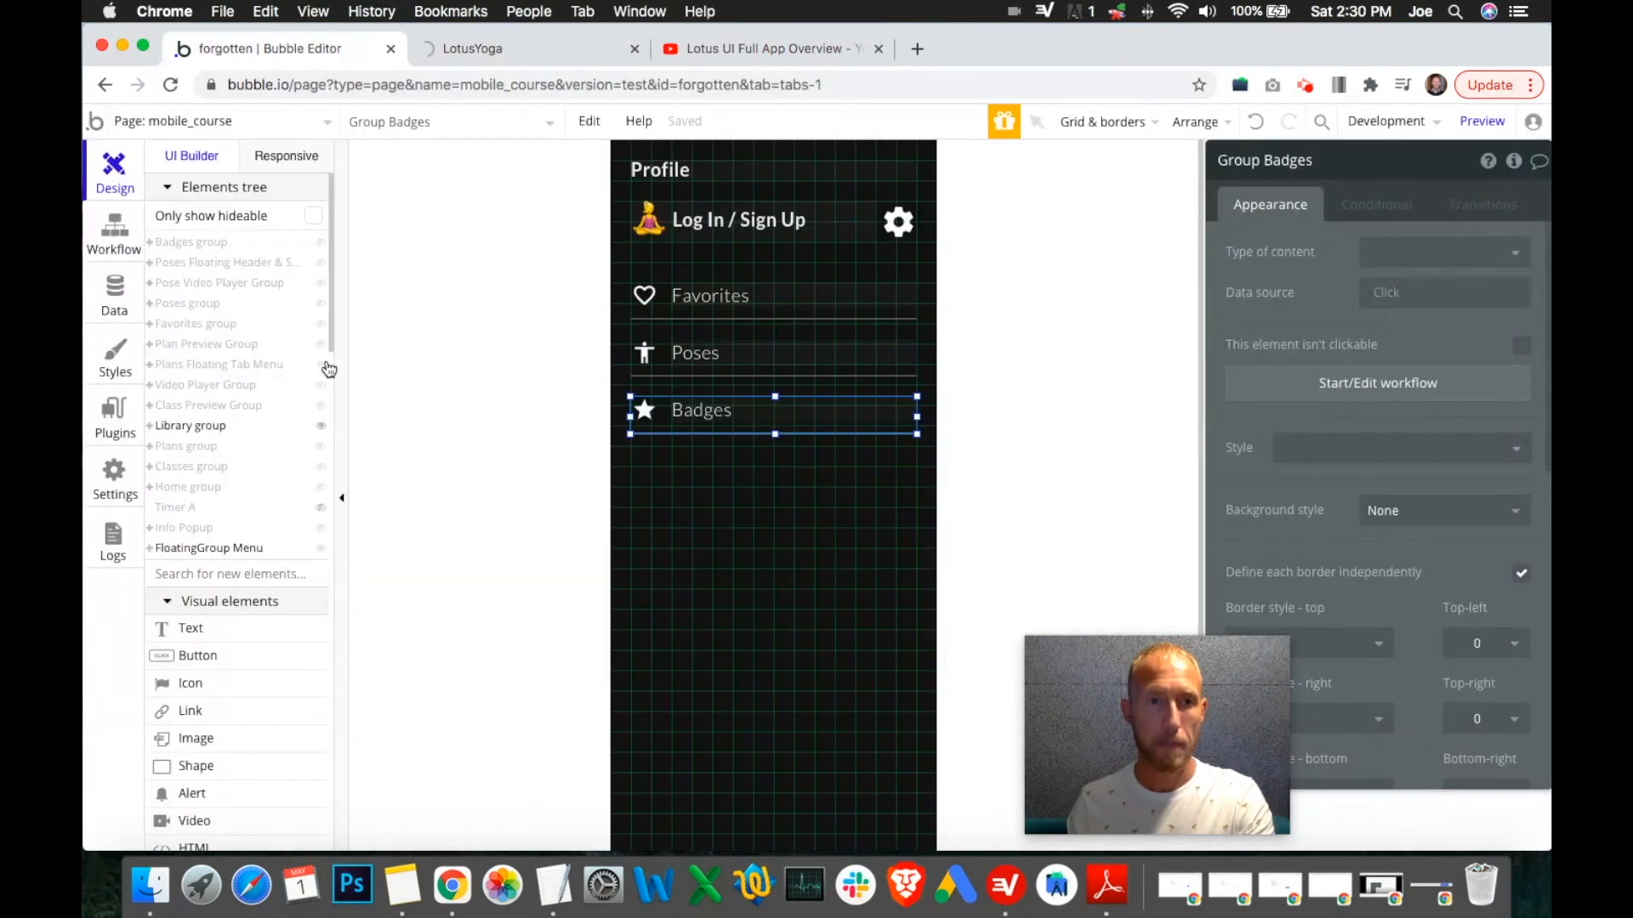
{"action": "left_click", "coordinate": [815, 372]}
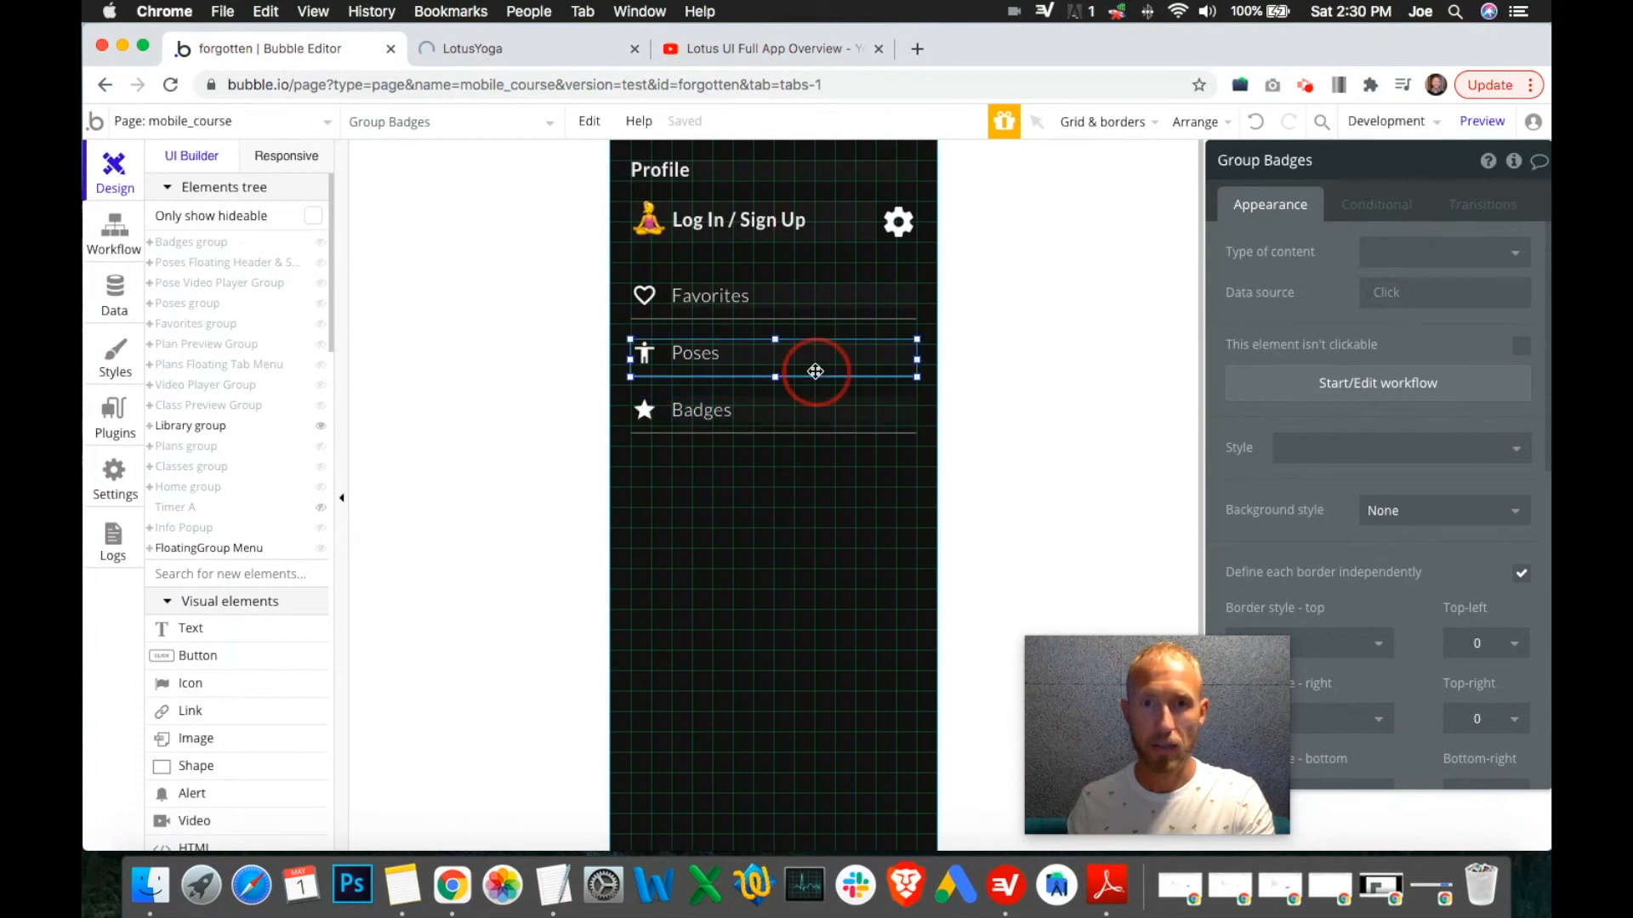
{"action": "left_click", "coordinate": [1377, 384]}
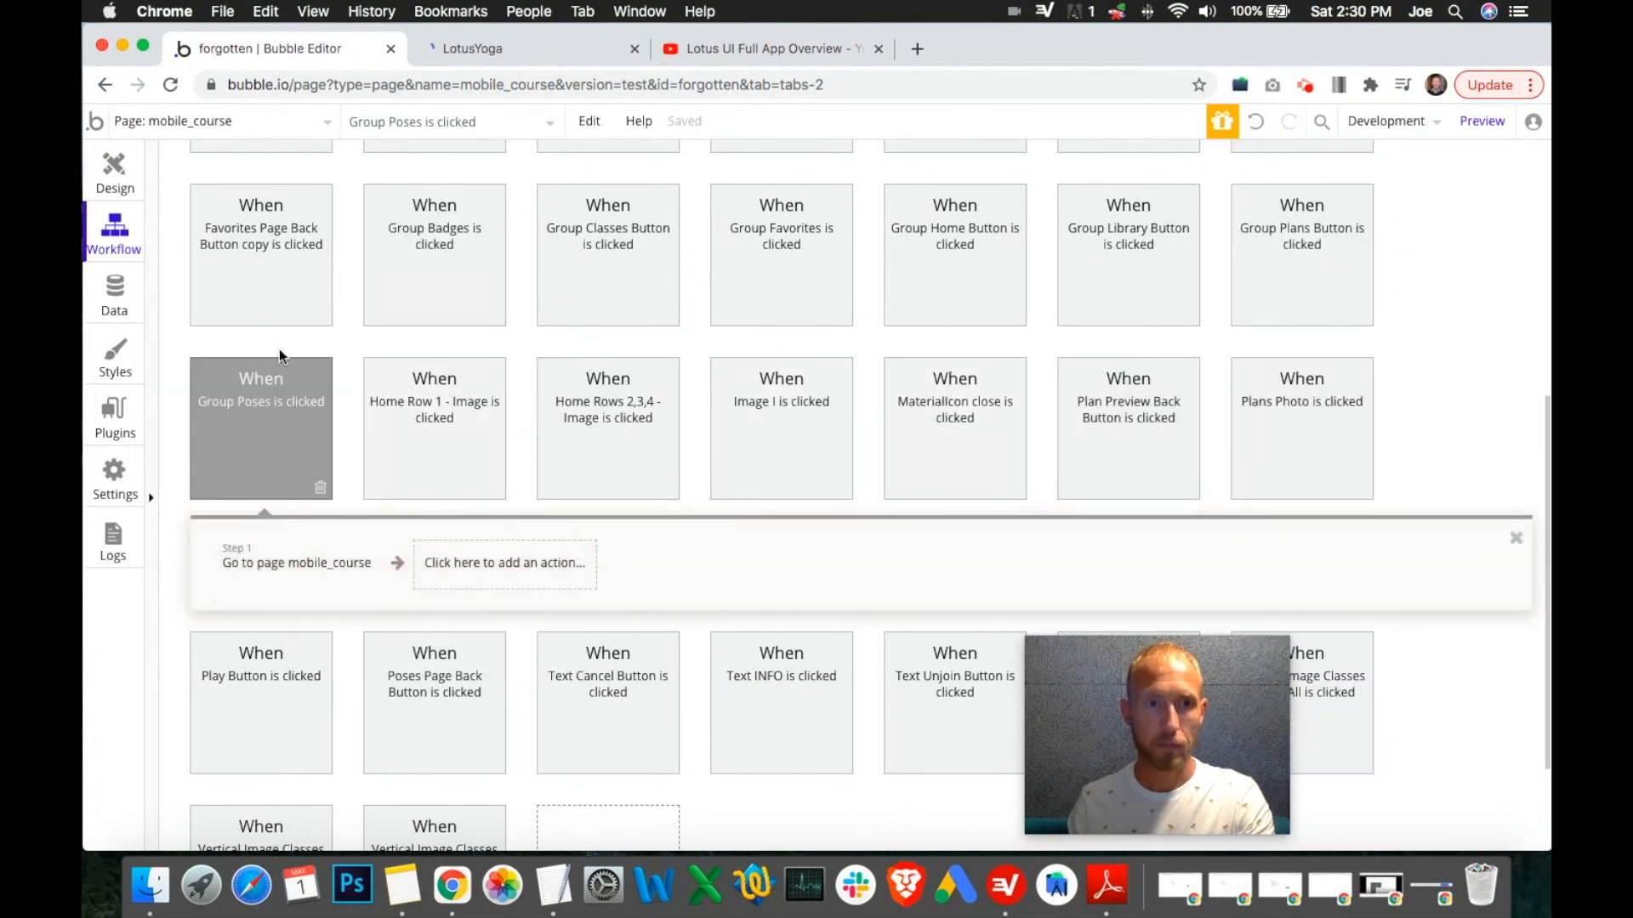
{"action": "left_click", "coordinate": [115, 170]}
Test the navigation in the LotusYoga preview by opening Poses, going back to the Library page and opening Badges.
{"action": "left_click", "coordinate": [478, 48]}
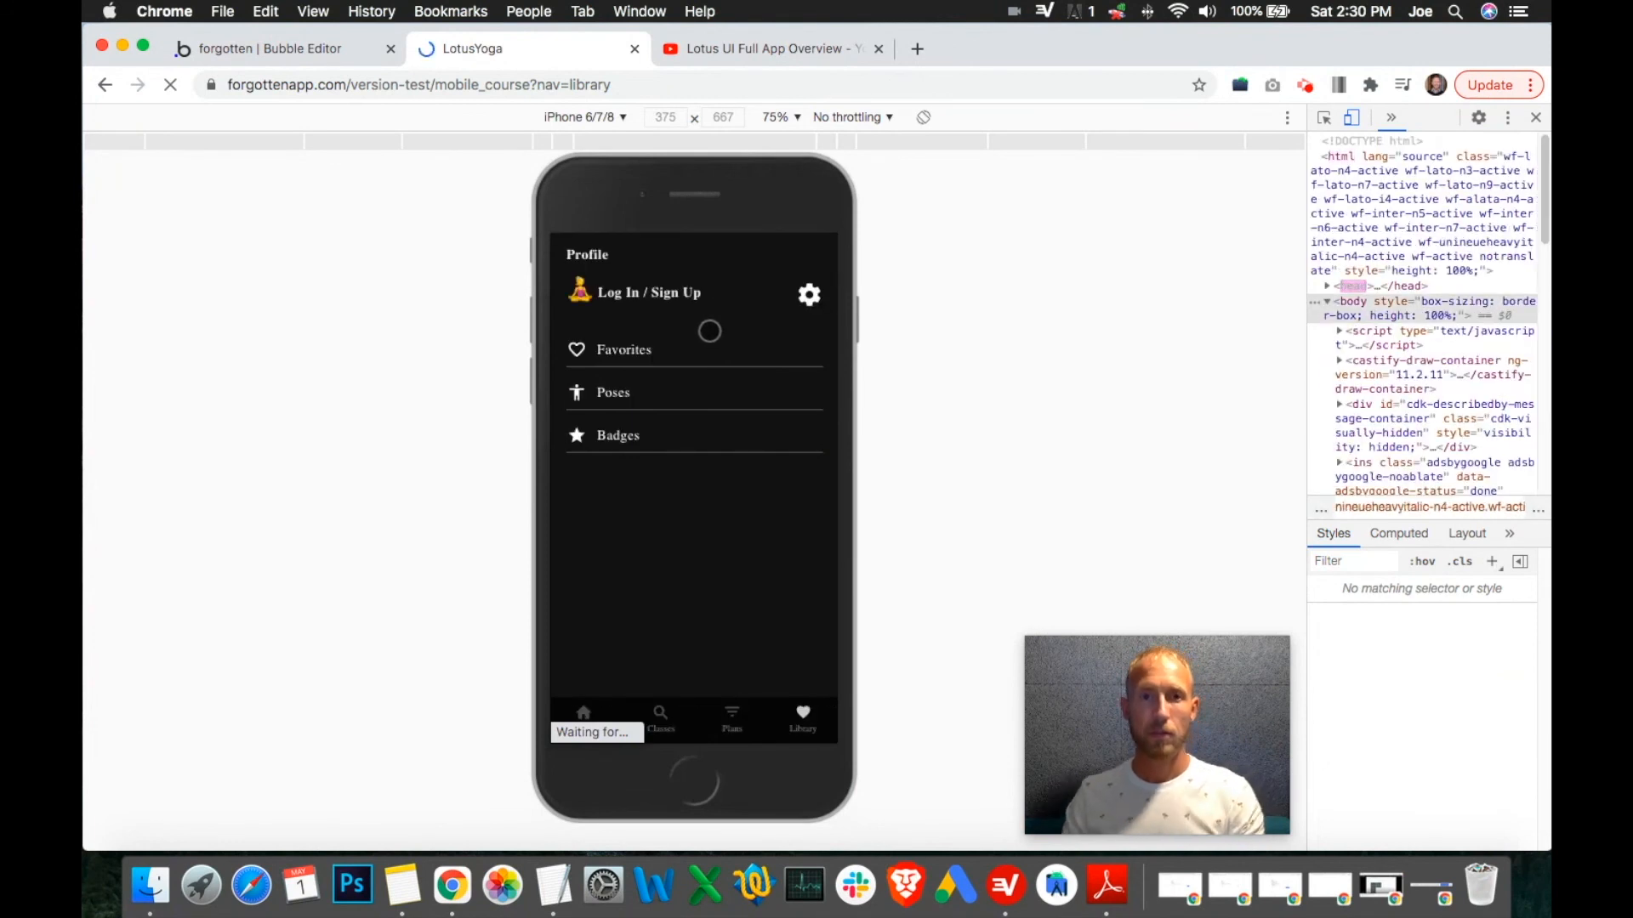
{"action": "left_click", "coordinate": [636, 392]}
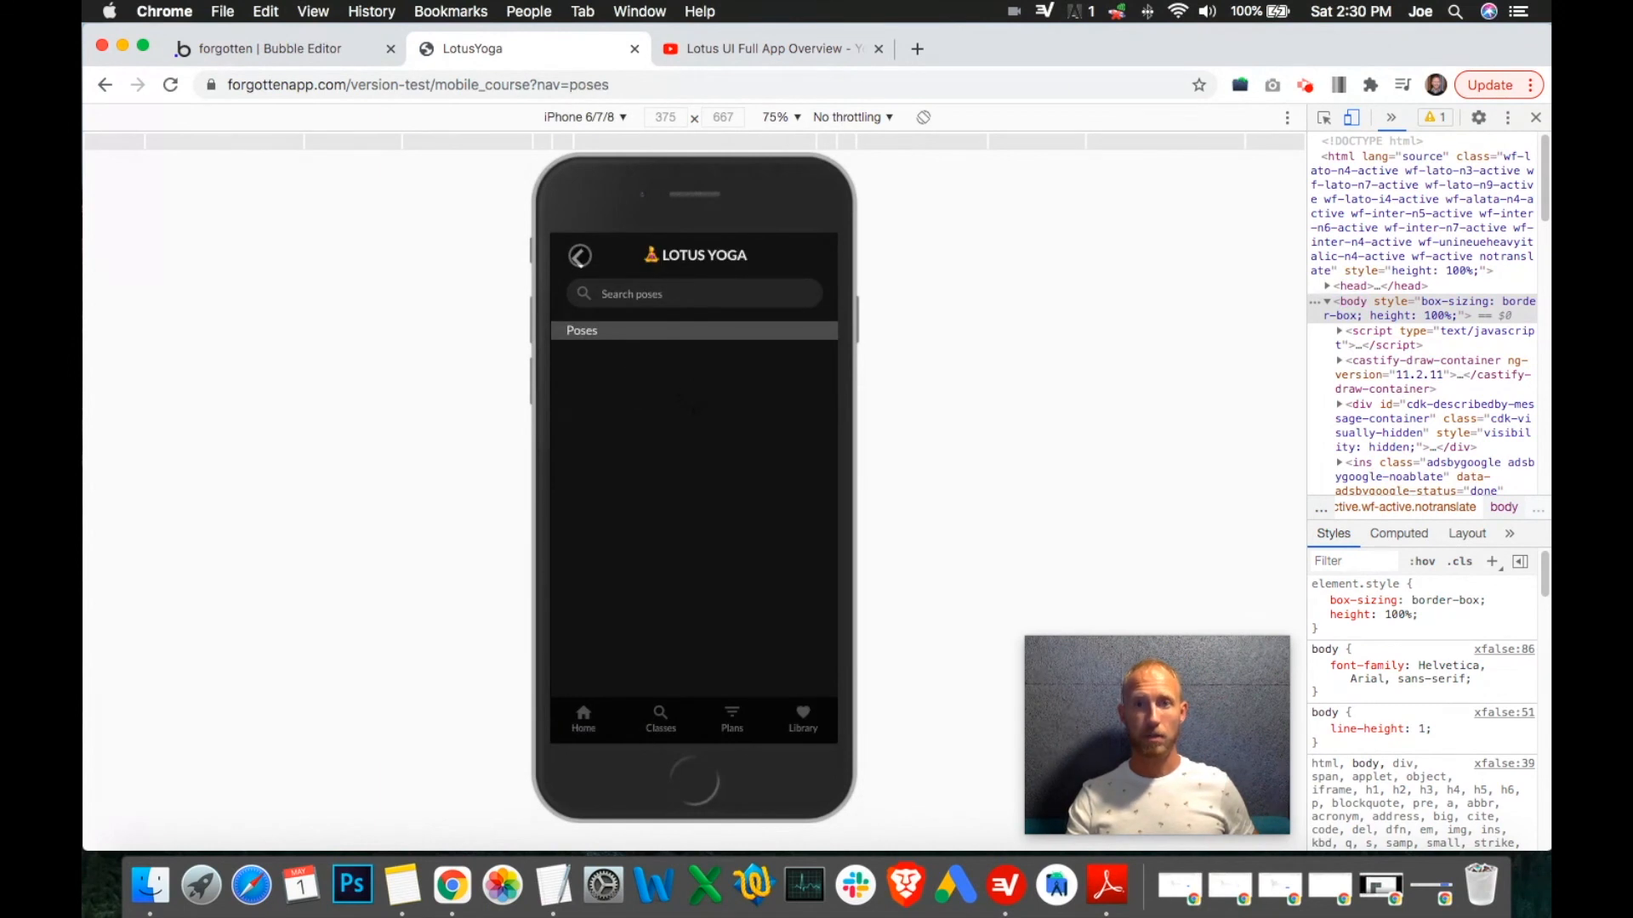
{"action": "left_click", "coordinate": [580, 255]}
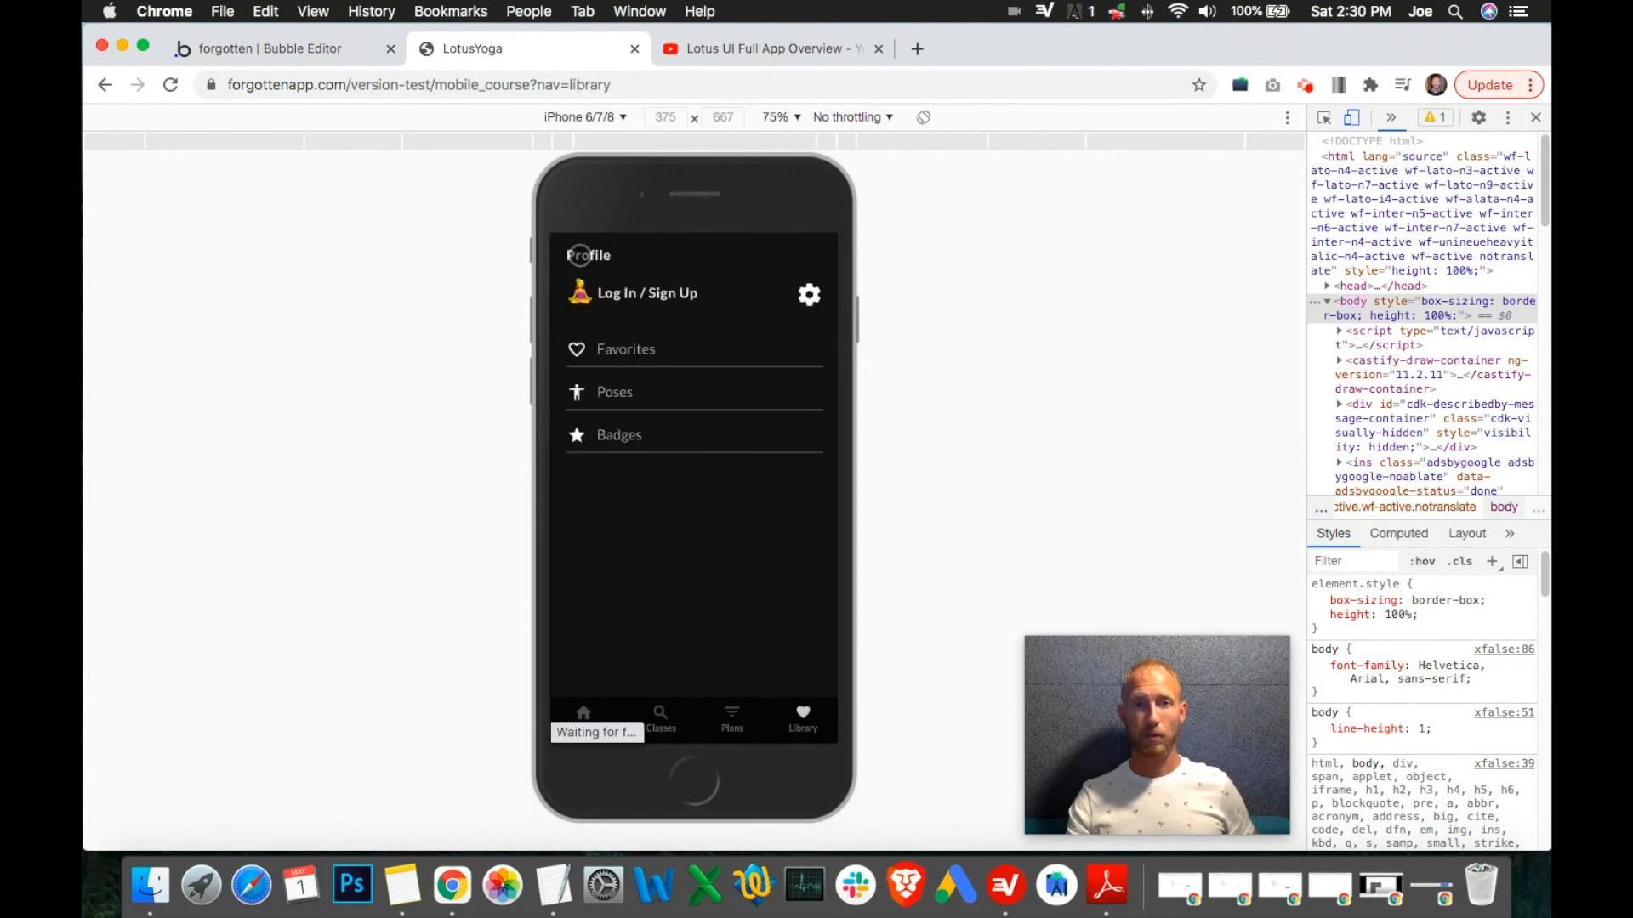
{"action": "left_click", "coordinate": [616, 433]}
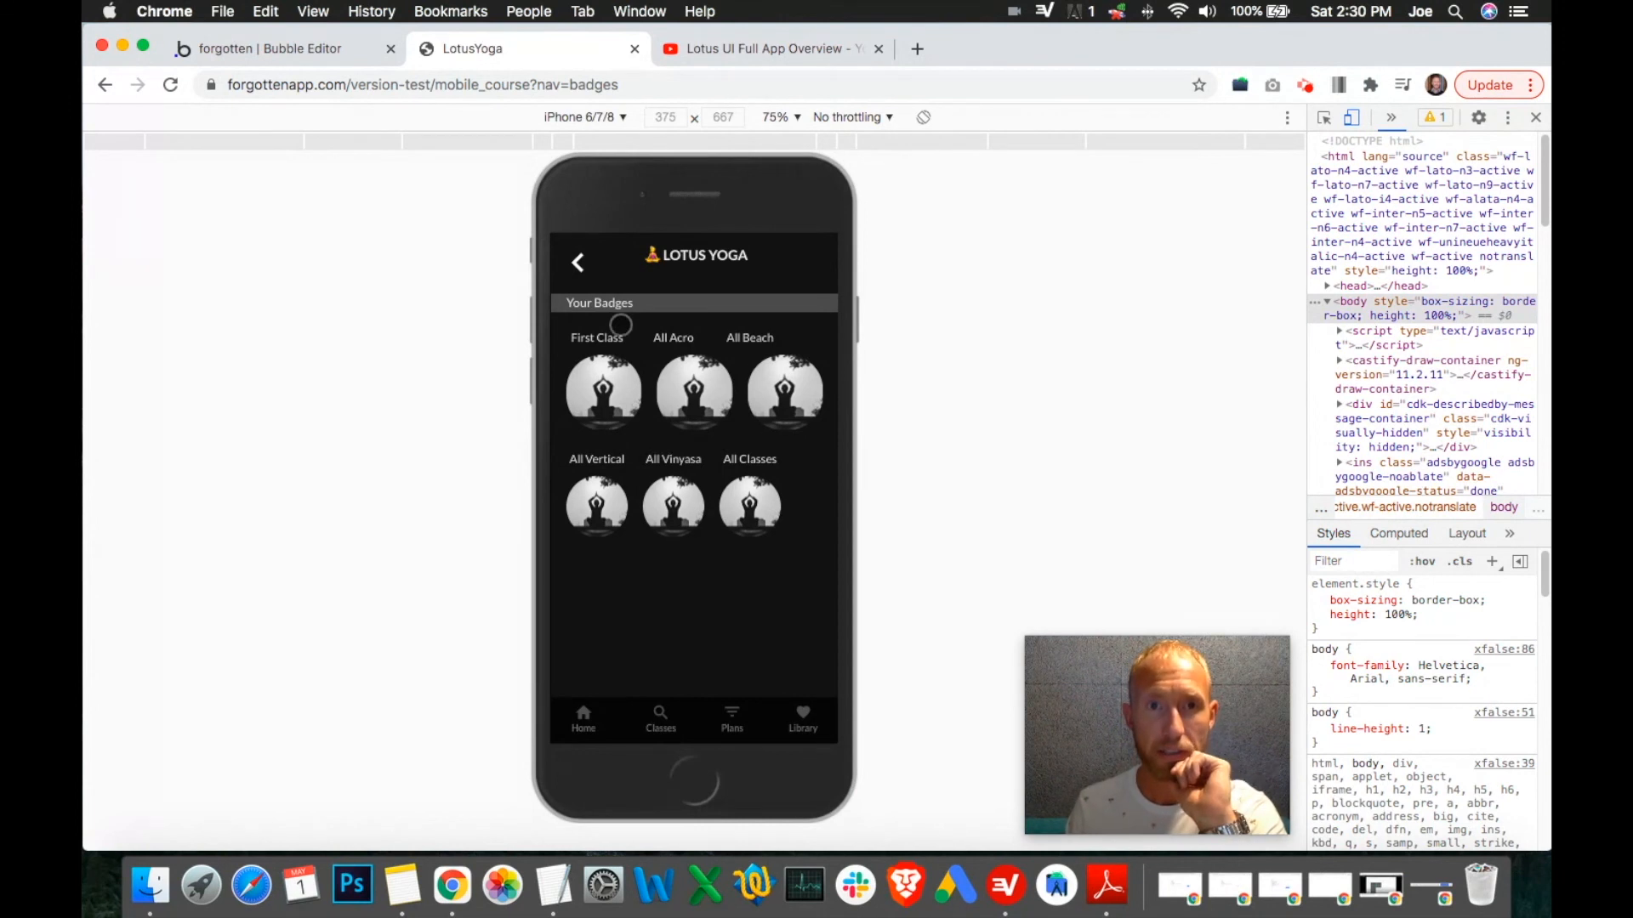
Examine the Your Badges page layout in the preview on other emulated devices, starting with iPhone 5/SE.
{"action": "left_click", "coordinate": [623, 118]}
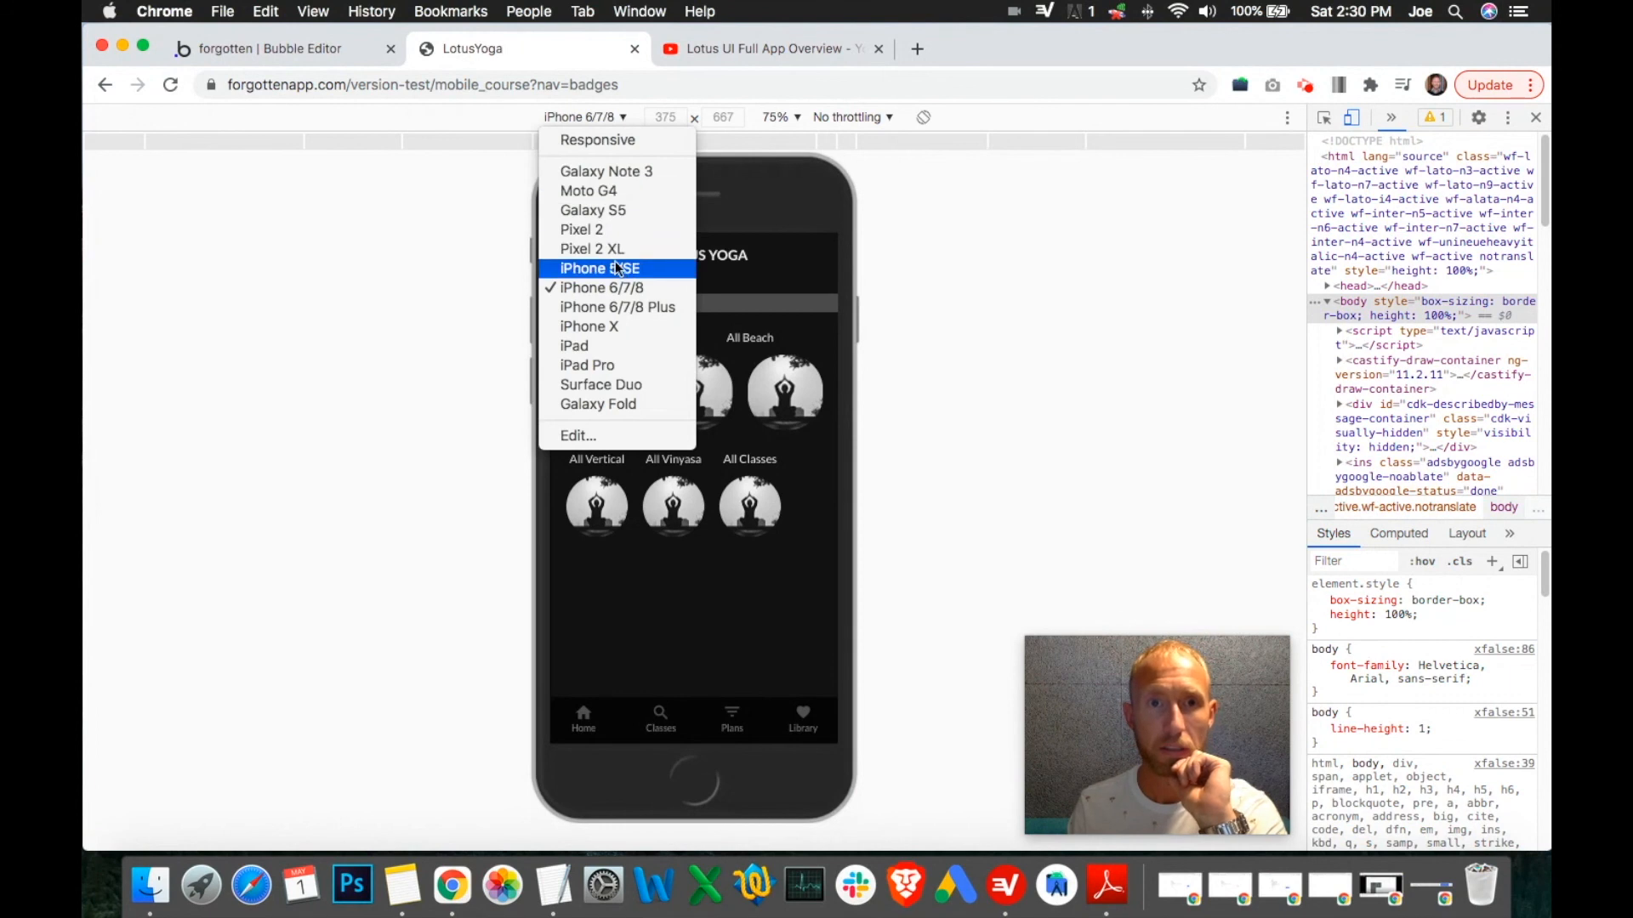
{"action": "left_click", "coordinate": [606, 248]}
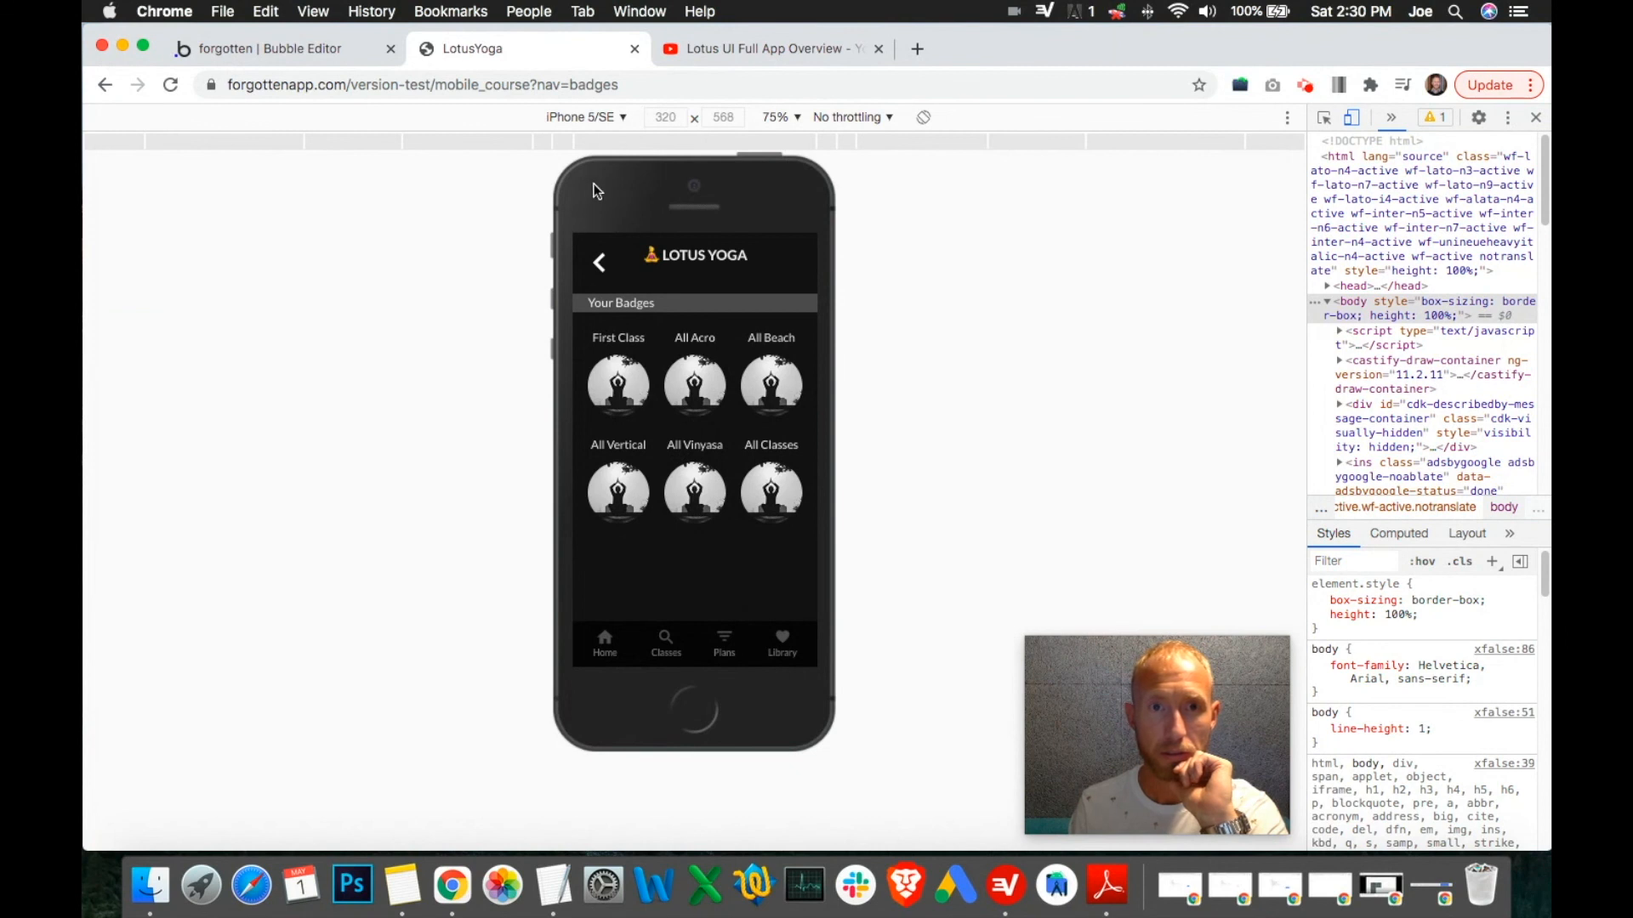
{"action": "left_click", "coordinate": [611, 117]}
{"action": "left_click", "coordinate": [621, 349]}
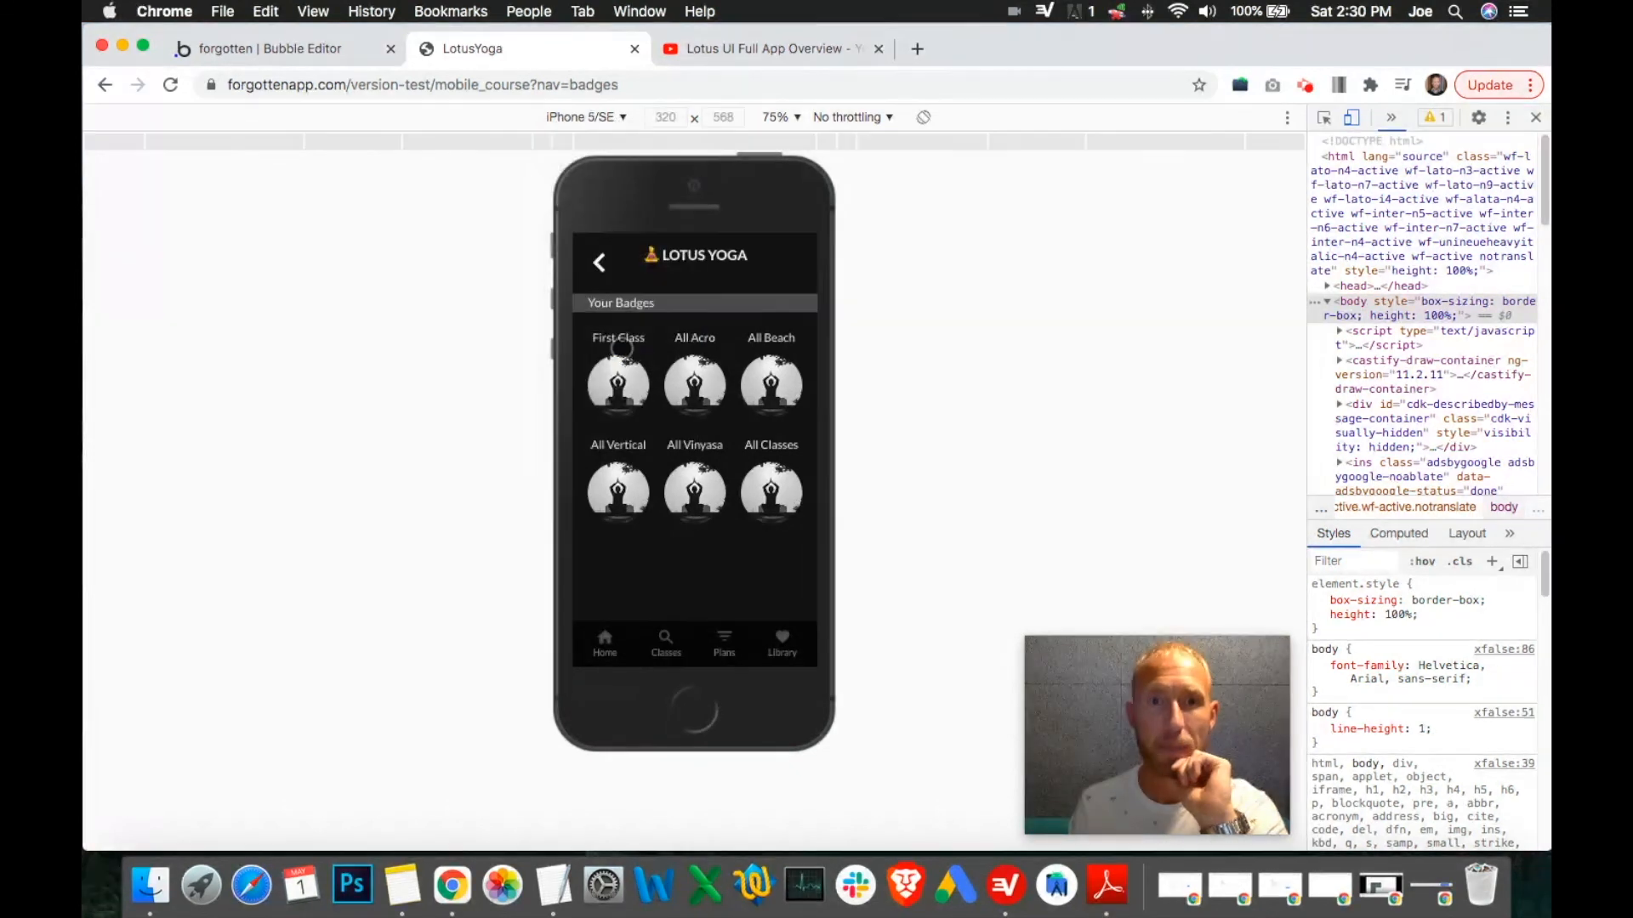